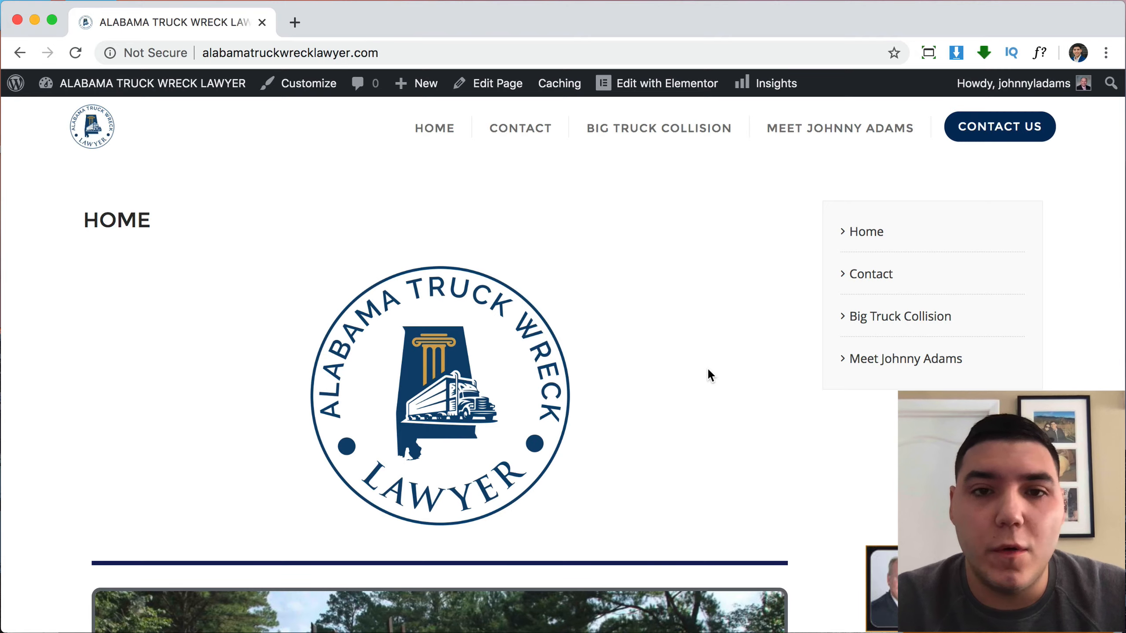
Scroll up and down through the site's home page.
{"action": "scroll", "coordinate": [709, 371], "scroll_direction": "down", "scroll_amount": 15}
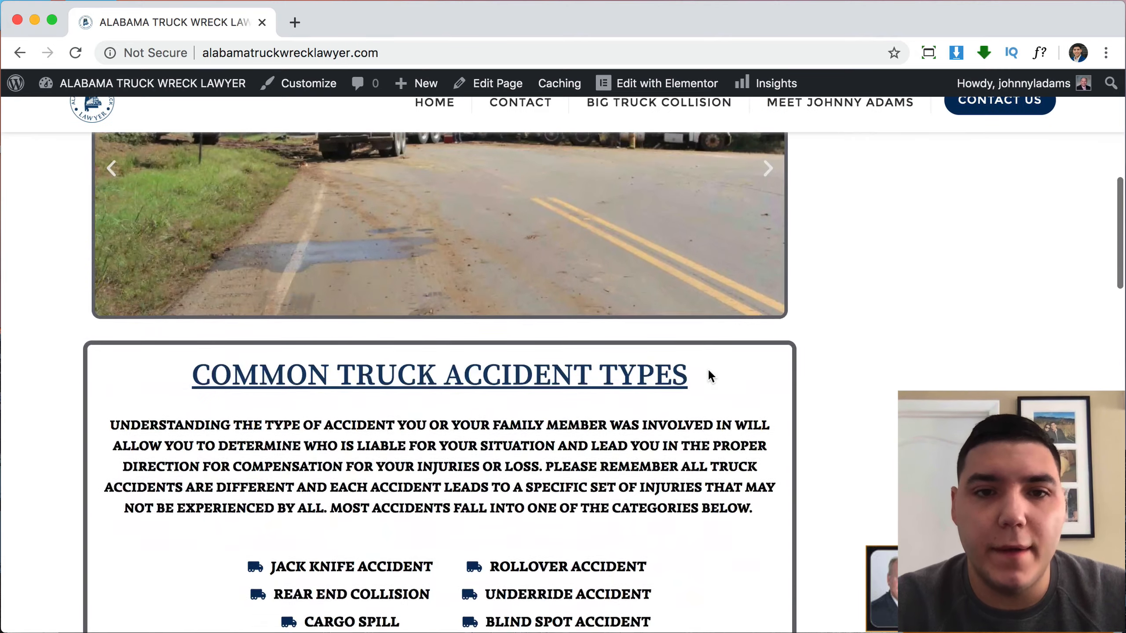
{"action": "scroll", "coordinate": [709, 371], "scroll_direction": "up", "scroll_amount": 15}
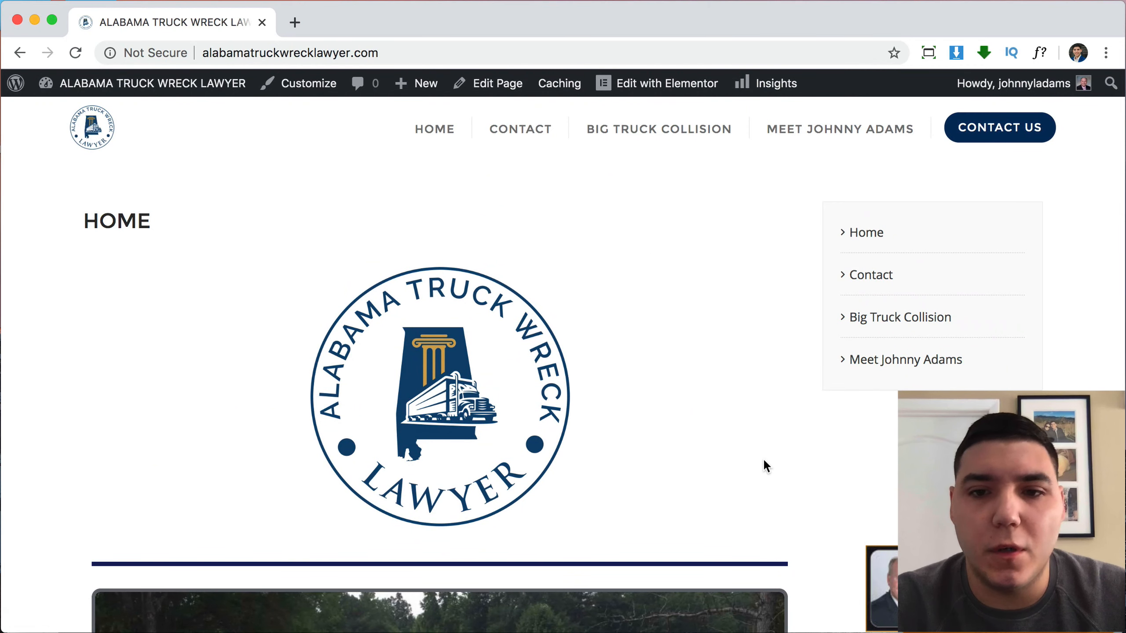
{"action": "scroll", "coordinate": [763, 460], "scroll_direction": "down", "scroll_amount": 5}
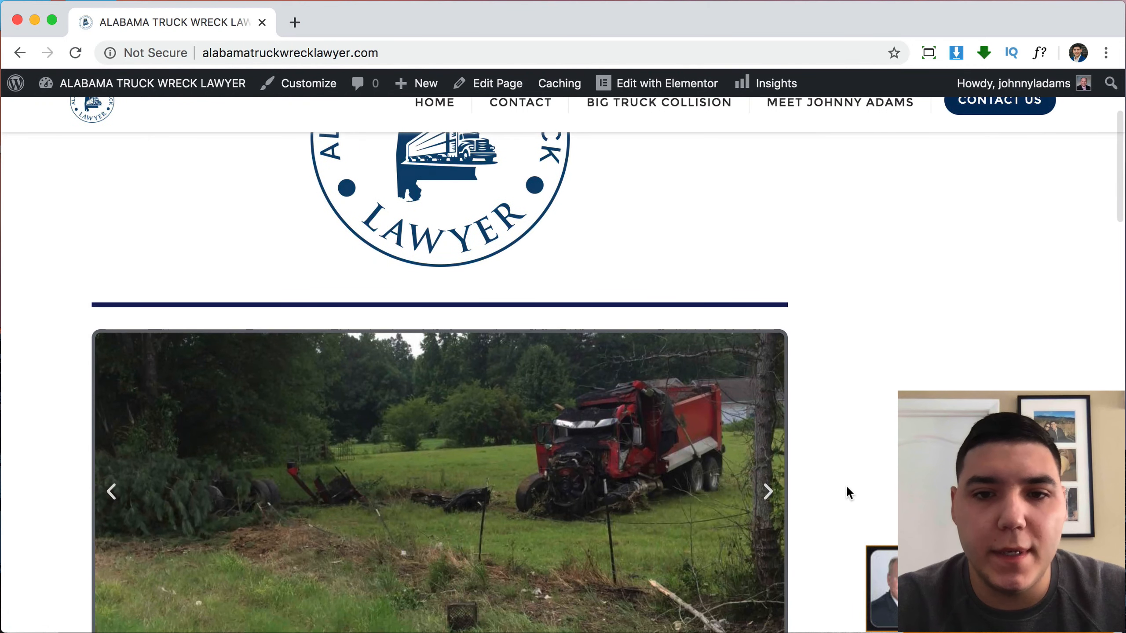
{"action": "scroll", "coordinate": [846, 485], "scroll_direction": "down", "scroll_amount": 5}
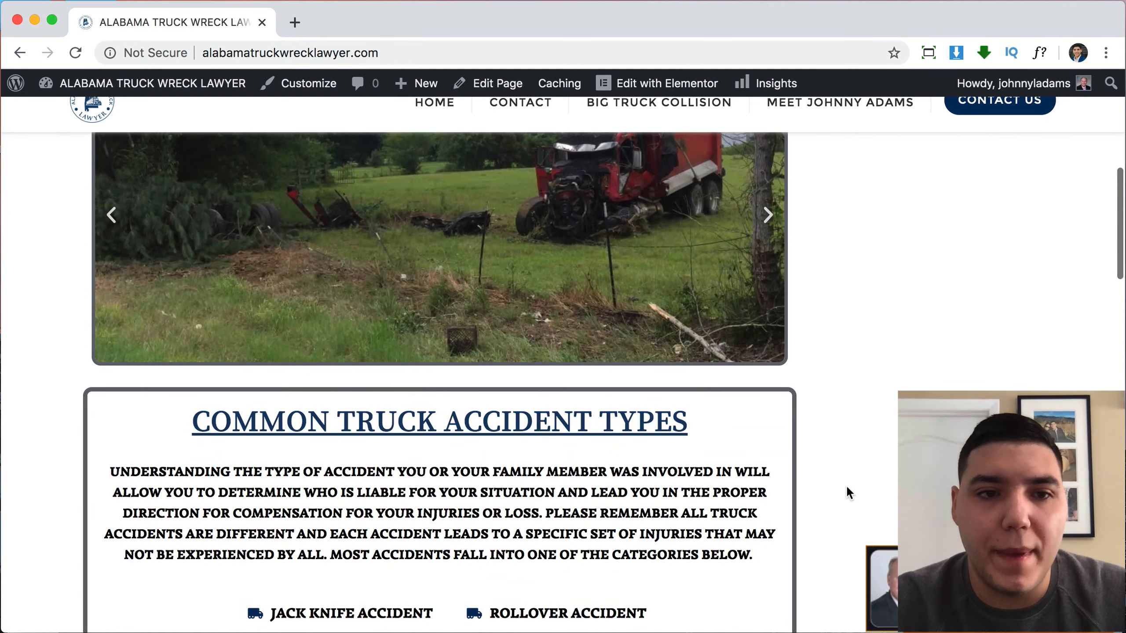
{"action": "scroll", "coordinate": [847, 485], "scroll_direction": "down", "scroll_amount": 2}
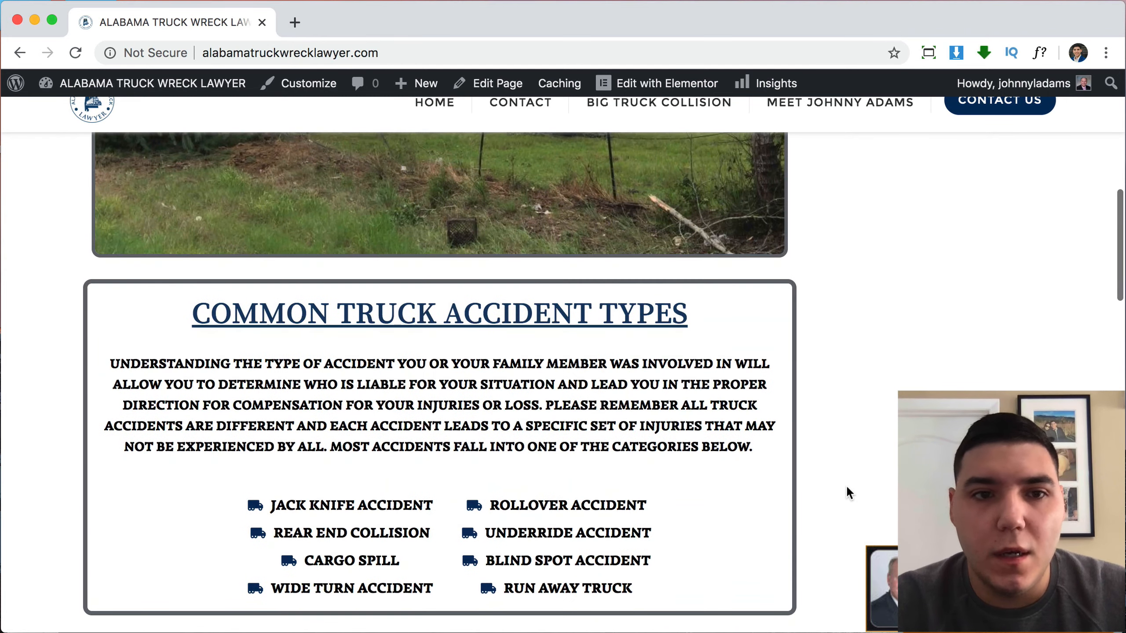
{"action": "scroll", "coordinate": [846, 485], "scroll_direction": "down", "scroll_amount": 9}
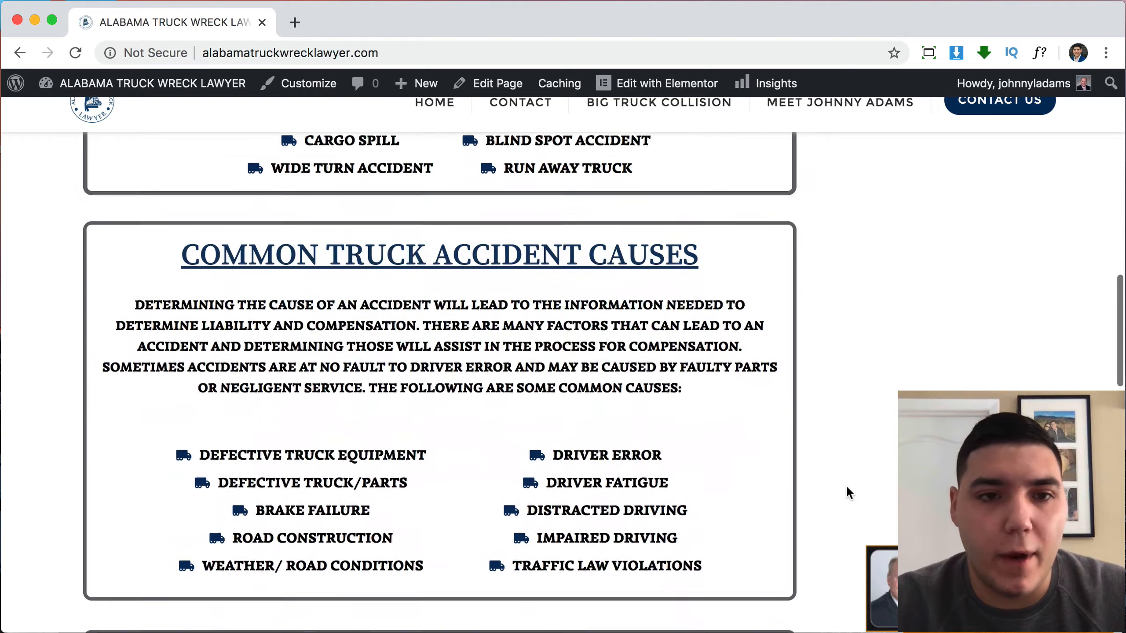
{"action": "scroll", "coordinate": [846, 485], "scroll_direction": "down", "scroll_amount": 2}
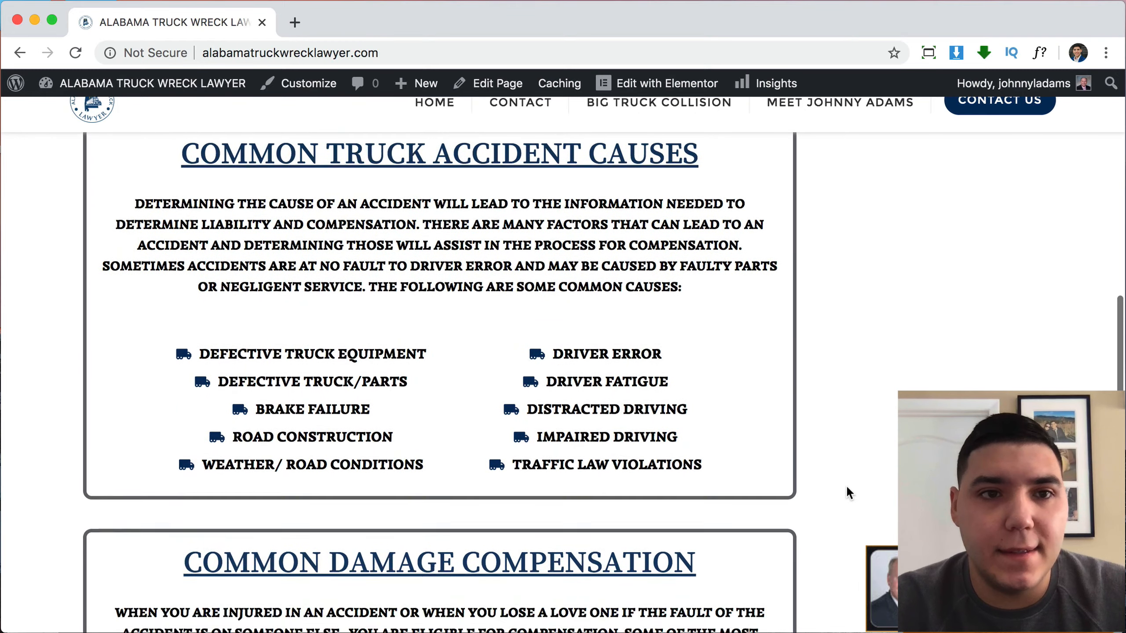
{"action": "scroll", "coordinate": [846, 485], "scroll_direction": "down", "scroll_amount": 10}
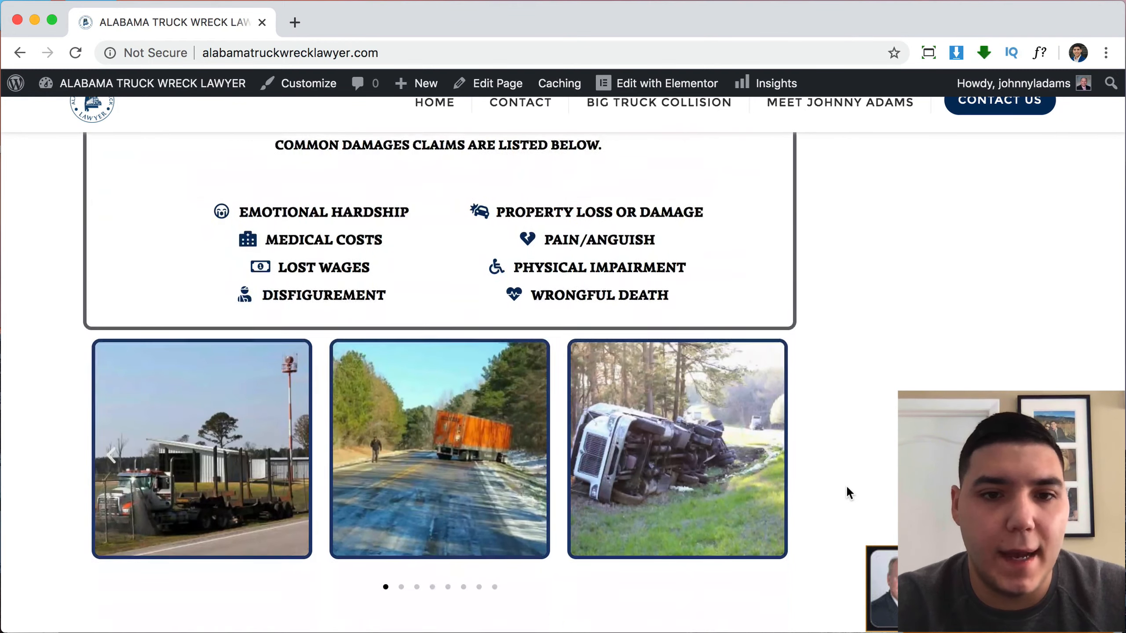
{"action": "scroll", "coordinate": [871, 444], "scroll_direction": "down", "scroll_amount": 7}
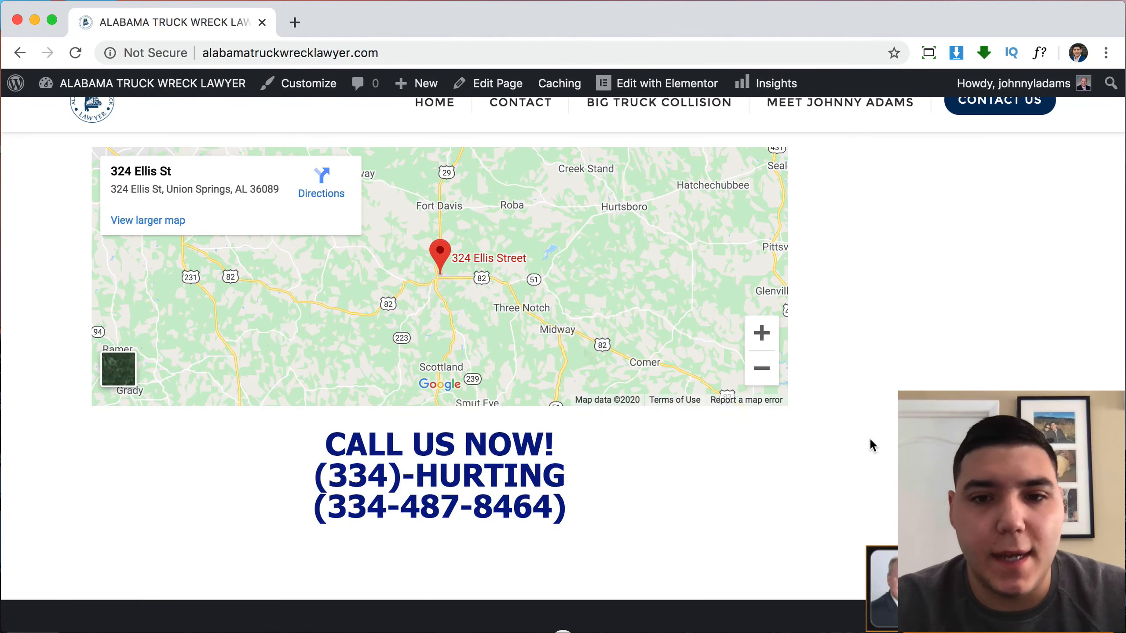
{"action": "scroll", "coordinate": [871, 442], "scroll_direction": "down", "scroll_amount": 2}
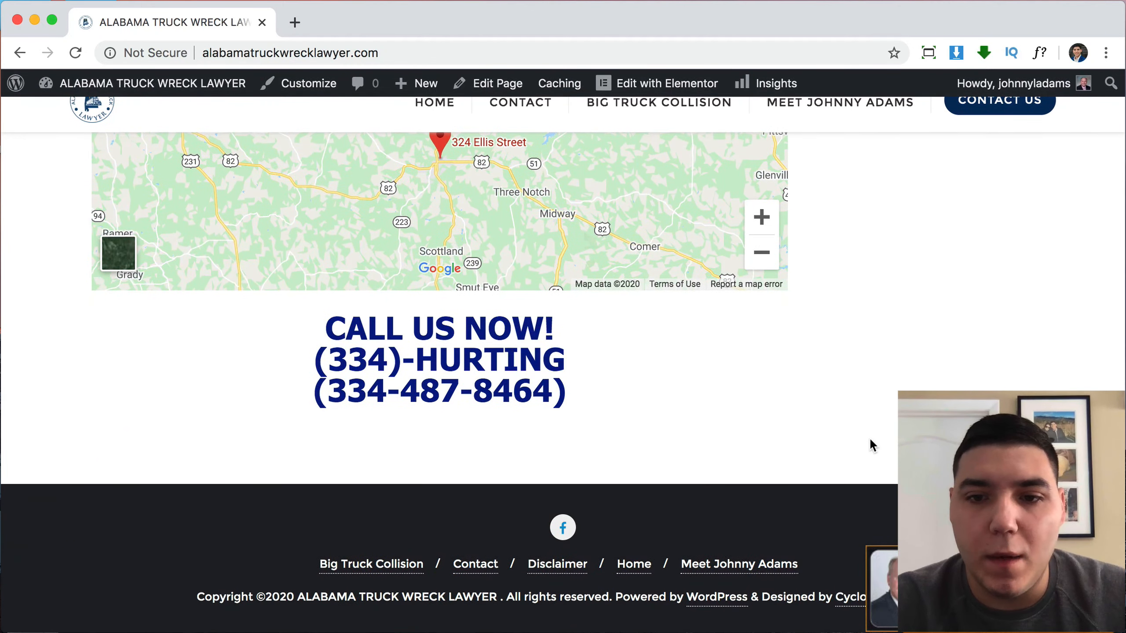
{"action": "scroll", "coordinate": [870, 439], "scroll_direction": "up", "scroll_amount": 12}
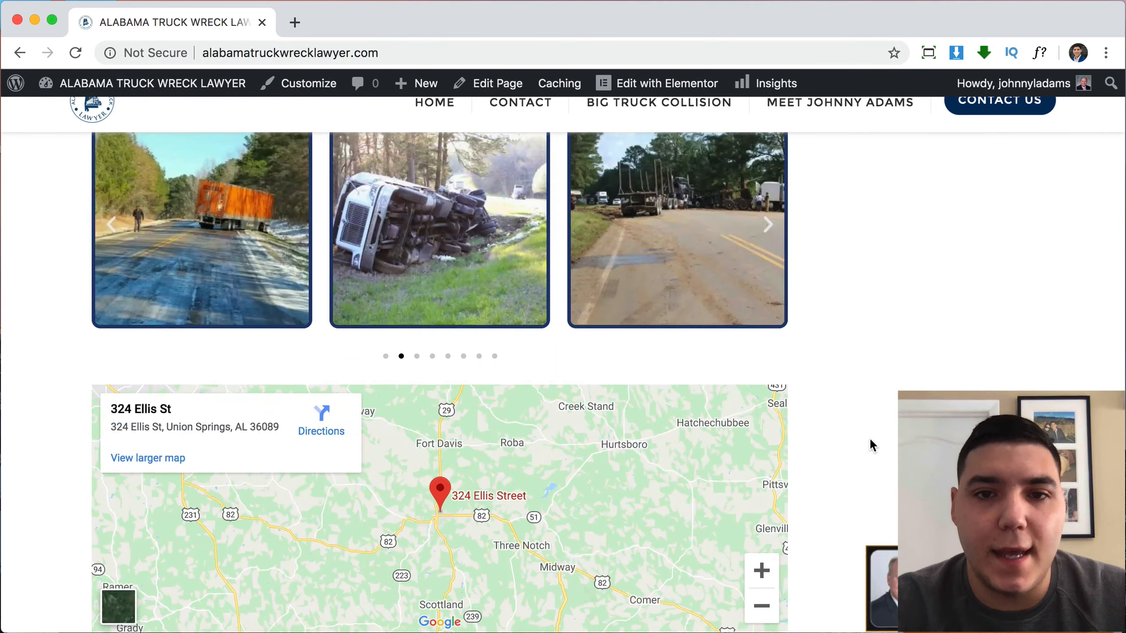
{"action": "scroll", "coordinate": [871, 441], "scroll_direction": "up", "scroll_amount": 15}
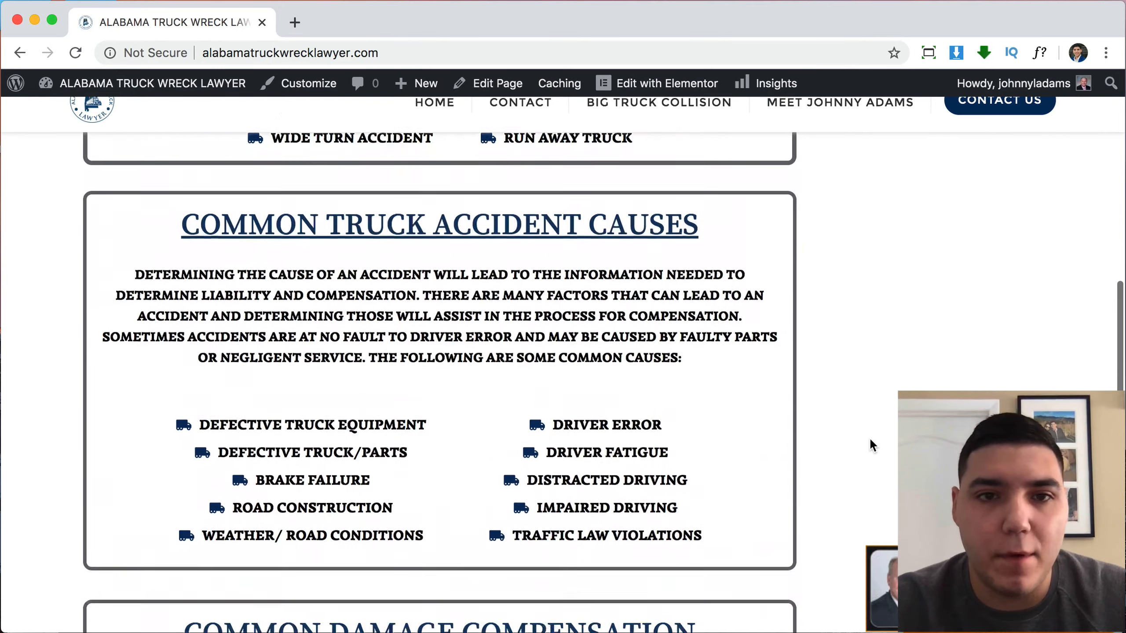
{"action": "scroll", "coordinate": [869, 437], "scroll_direction": "up", "scroll_amount": 5}
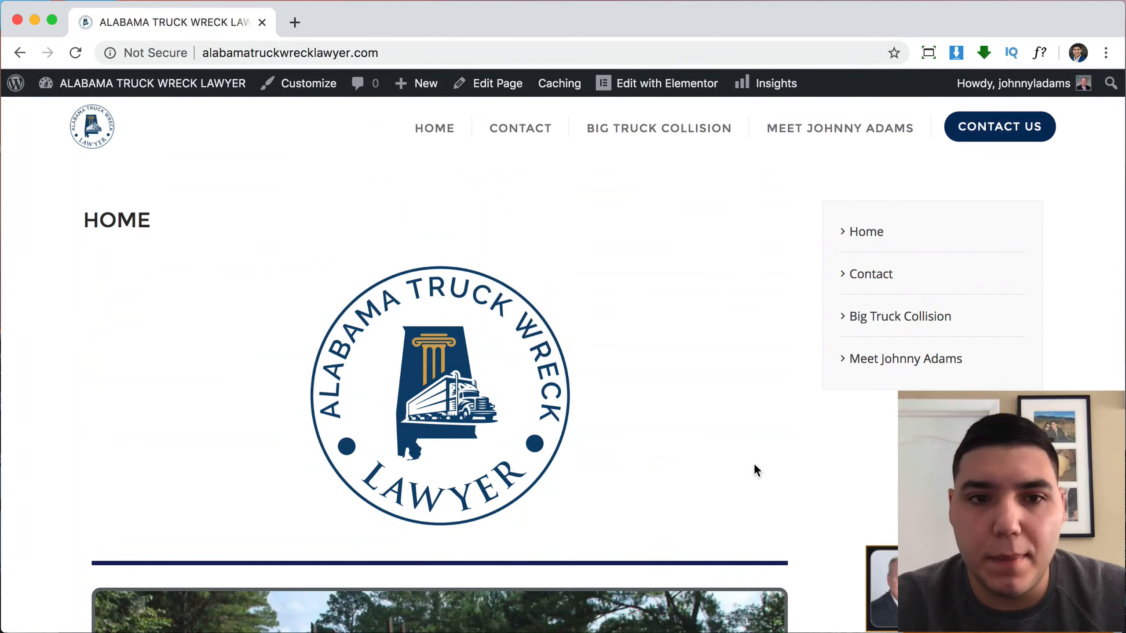
{"action": "scroll", "coordinate": [754, 466], "scroll_direction": "down", "scroll_amount": 10}
{"action": "scroll", "coordinate": [755, 469], "scroll_direction": "down", "scroll_amount": 4}
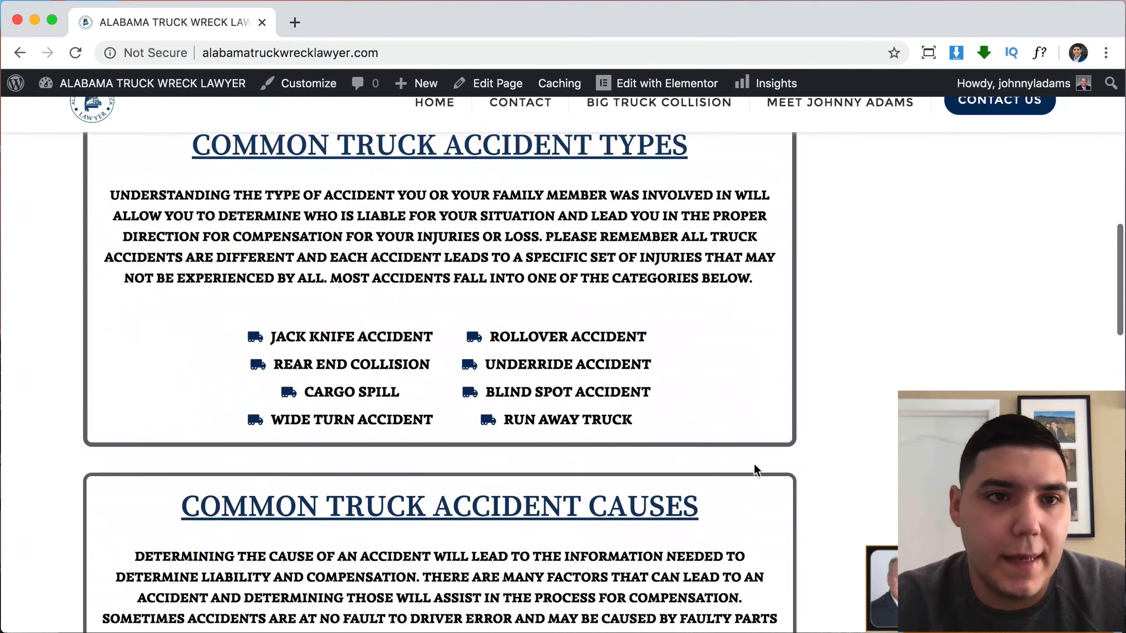
{"action": "scroll", "coordinate": [755, 469], "scroll_direction": "up", "scroll_amount": 10}
{"action": "scroll", "coordinate": [753, 464], "scroll_direction": "up", "scroll_amount": 1}
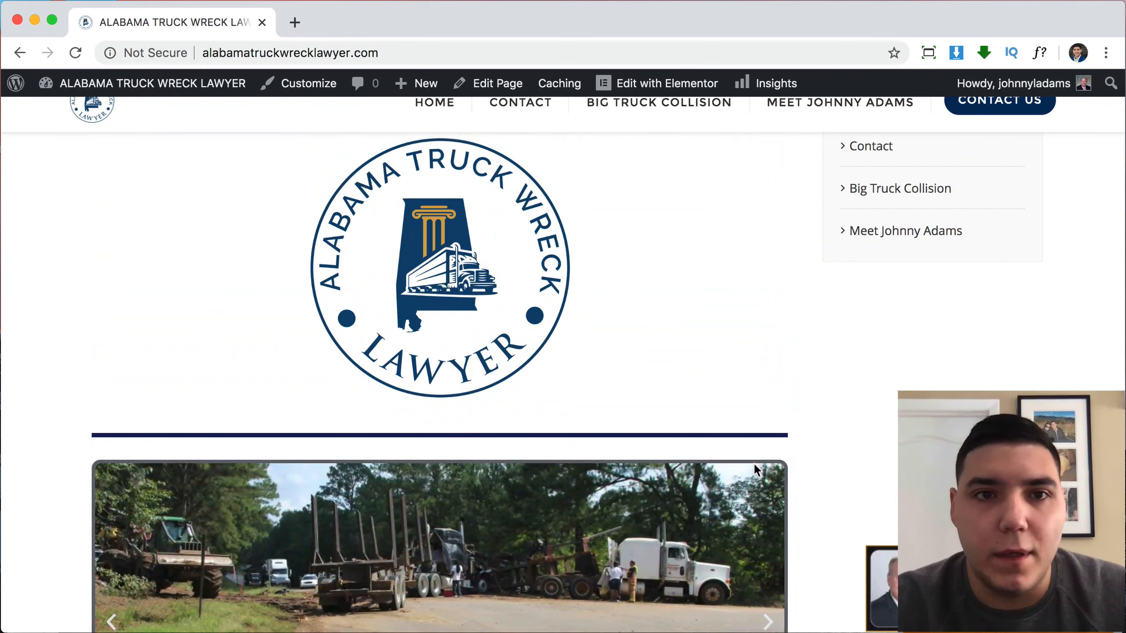
{"action": "scroll", "coordinate": [785, 362], "scroll_direction": "up", "scroll_amount": 3}
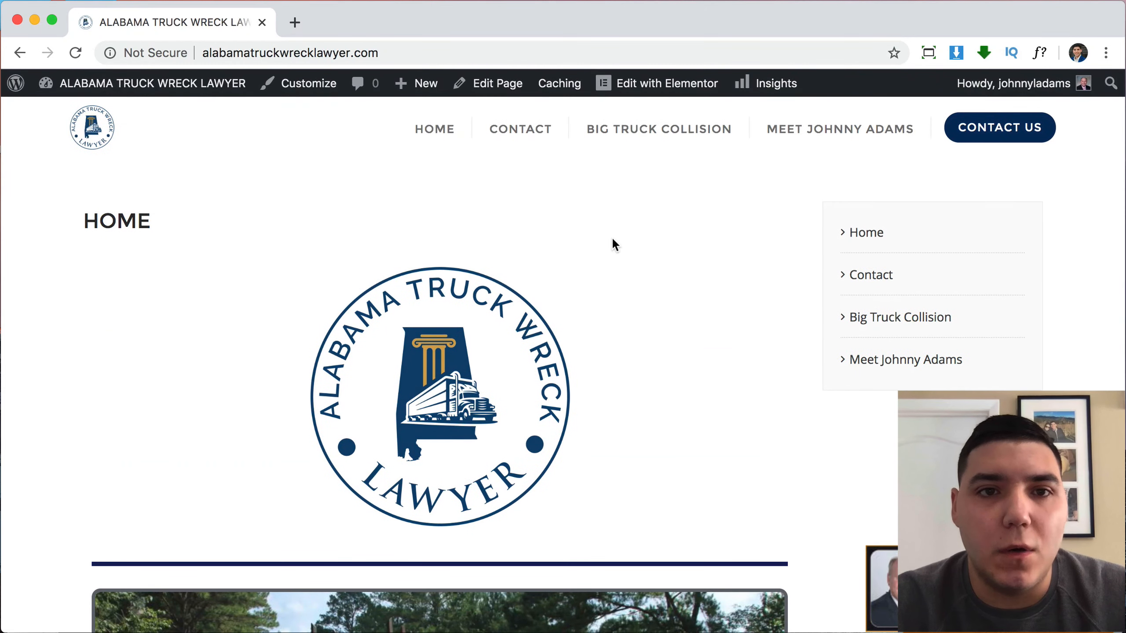
Open the Contact page and review its Name, Contact Number, Email and Information form.
{"action": "left_click", "coordinate": [521, 143]}
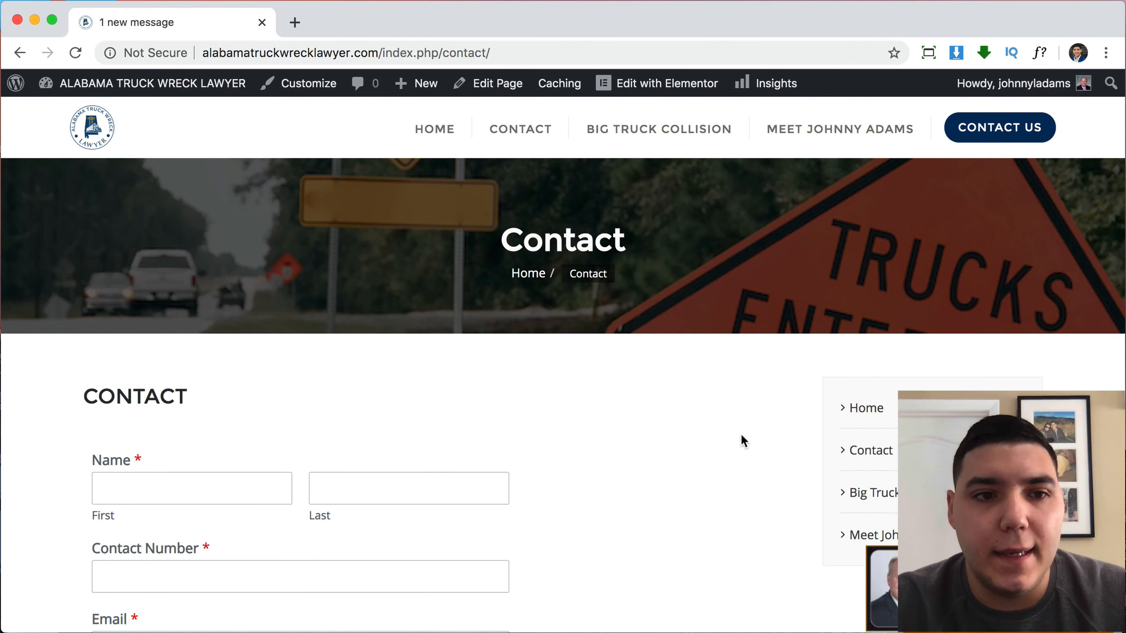
{"action": "scroll", "coordinate": [740, 433], "scroll_direction": "down", "scroll_amount": 5}
{"action": "scroll", "coordinate": [741, 432], "scroll_direction": "down", "scroll_amount": 5}
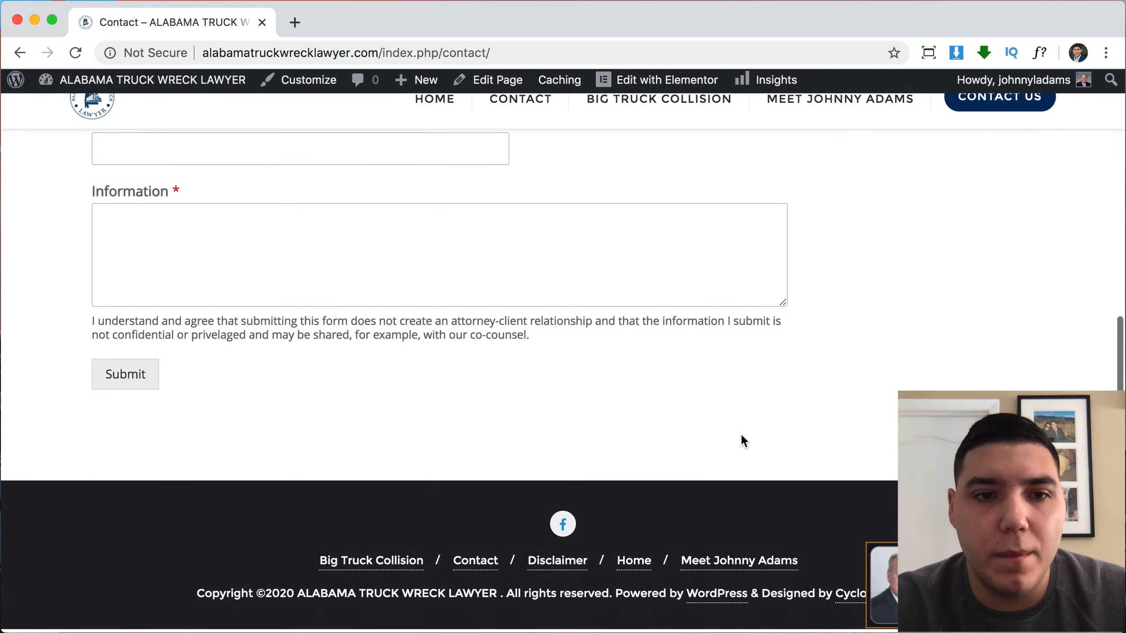
{"action": "scroll", "coordinate": [741, 433], "scroll_direction": "up", "scroll_amount": 10}
{"action": "scroll", "coordinate": [881, 419], "scroll_direction": "down", "scroll_amount": 4}
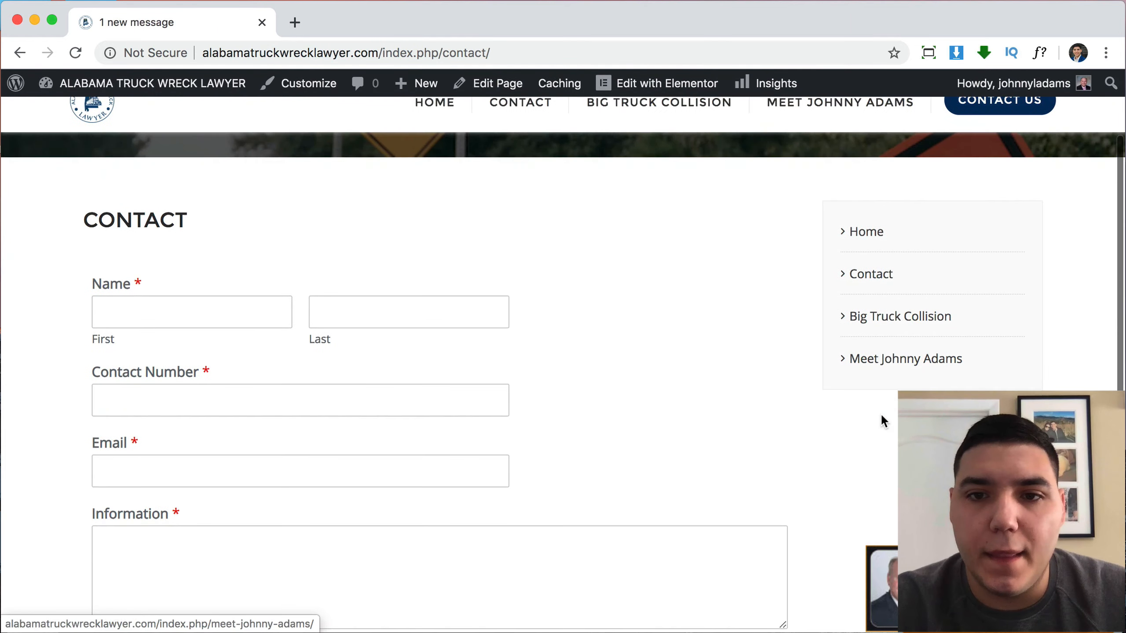
{"action": "scroll", "coordinate": [770, 369], "scroll_direction": "up", "scroll_amount": 4}
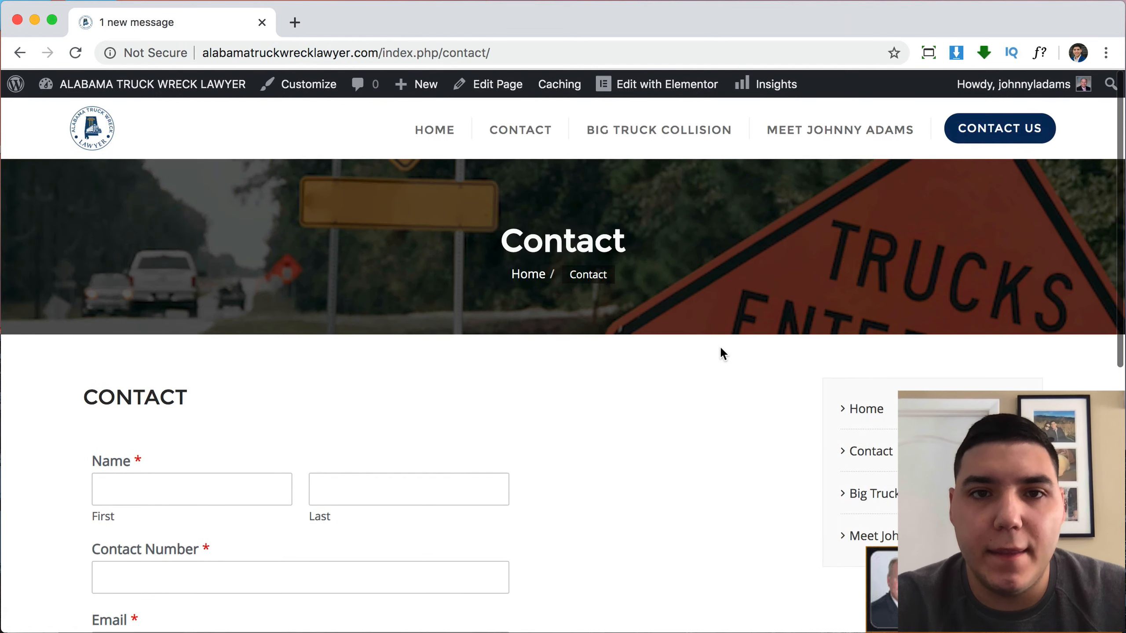
{"action": "scroll", "coordinate": [747, 417], "scroll_direction": "down", "scroll_amount": 1}
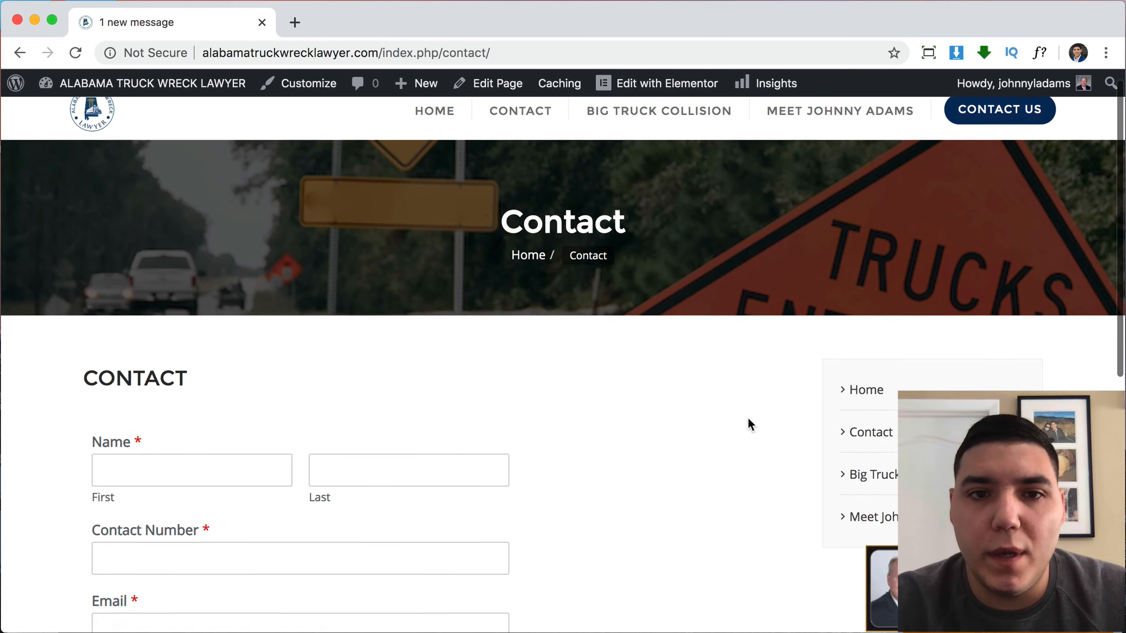
{"action": "scroll", "coordinate": [700, 403], "scroll_direction": "up", "scroll_amount": 1}
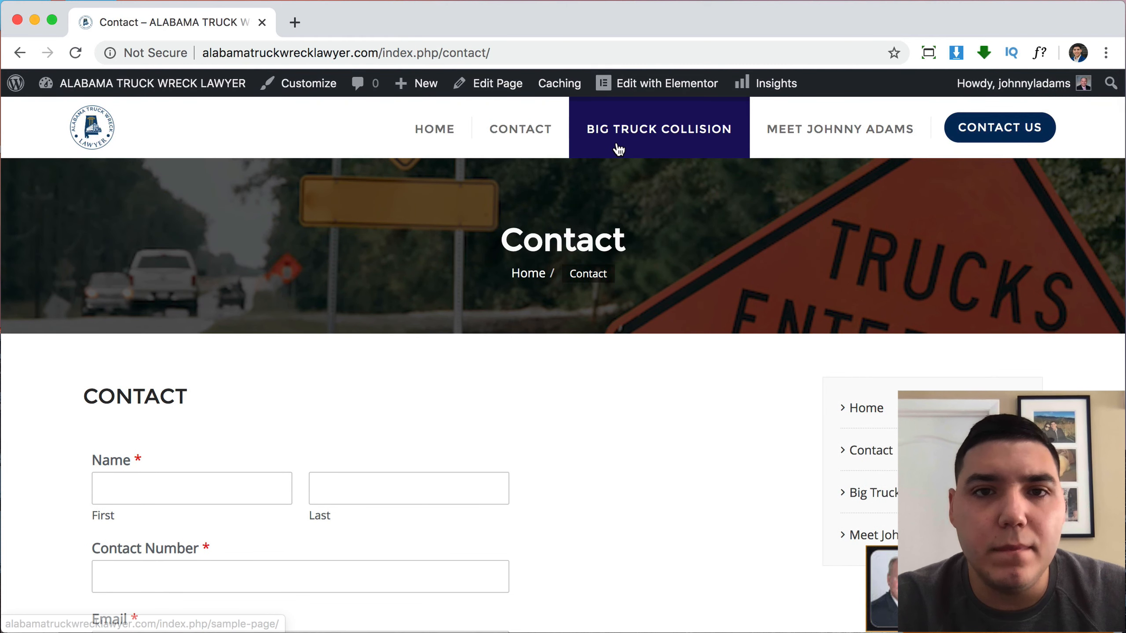
Open the Big Truck Collision page and read through it, briefly selecting the rural-crashes statistic.
{"action": "left_click", "coordinate": [616, 149]}
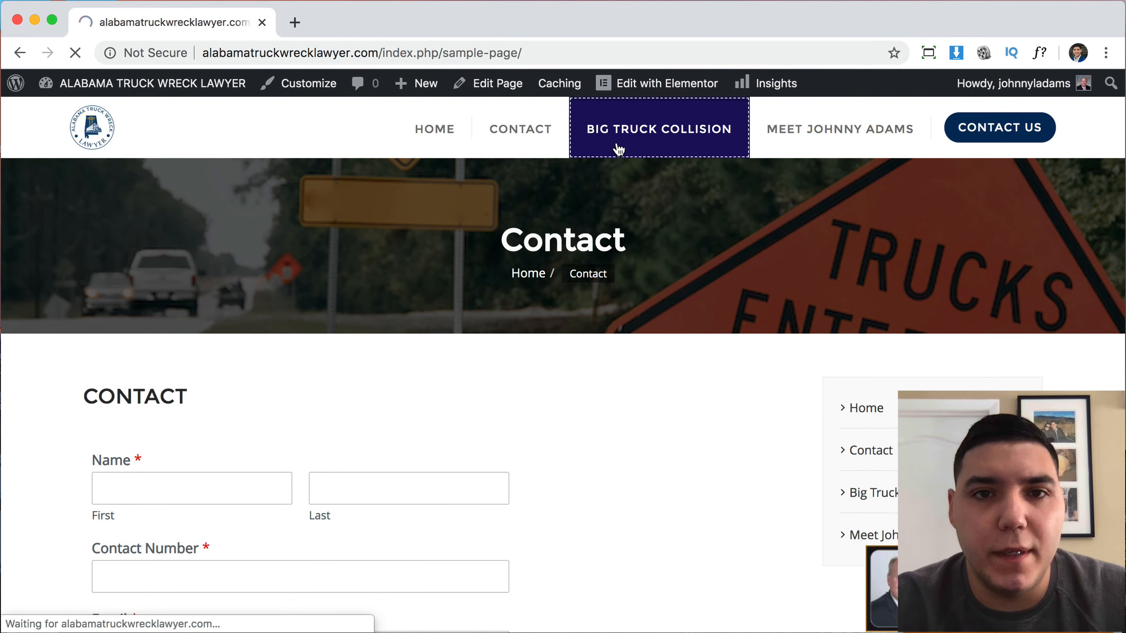
{"action": "scroll", "coordinate": [772, 401], "scroll_direction": "down", "scroll_amount": 7}
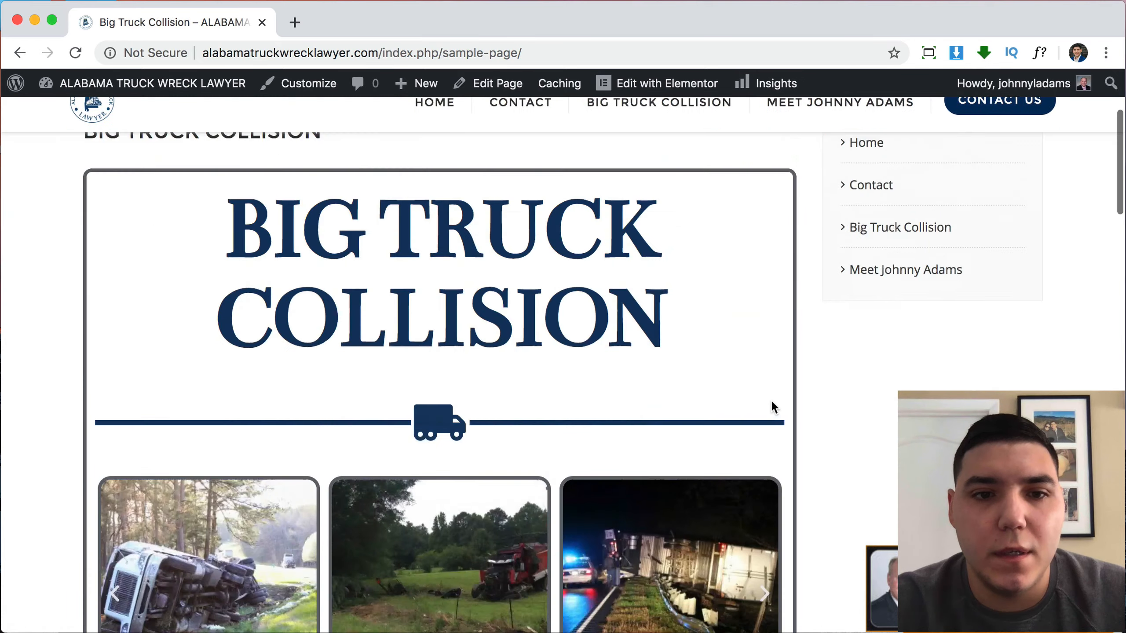
{"action": "scroll", "coordinate": [771, 401], "scroll_direction": "down", "scroll_amount": 20}
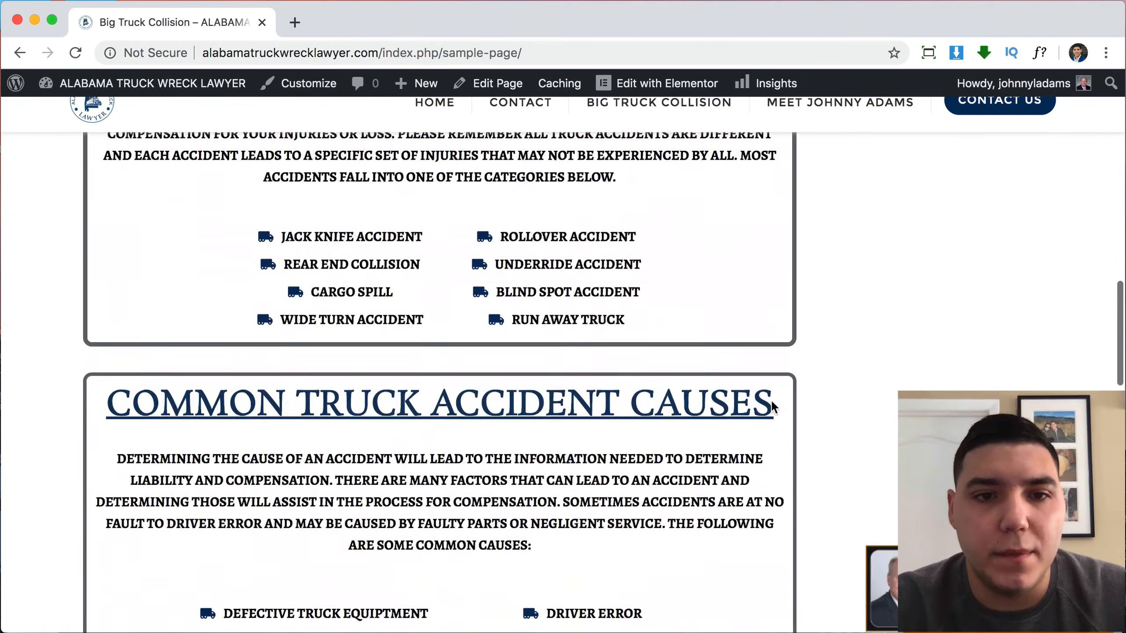
{"action": "scroll", "coordinate": [770, 406], "scroll_direction": "down", "scroll_amount": 20}
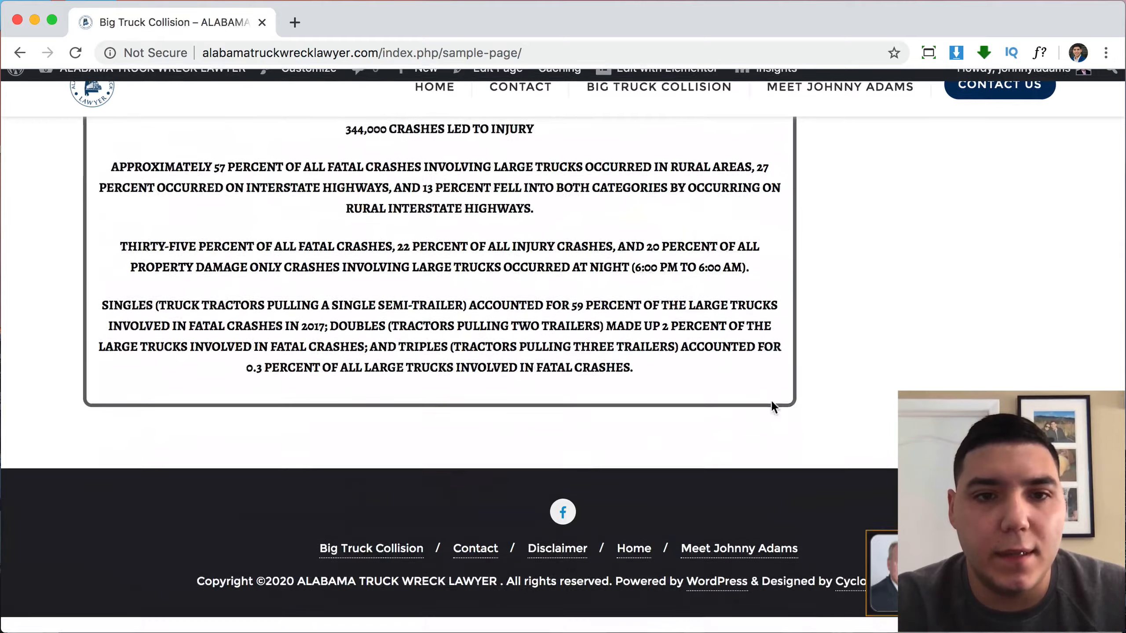
{"action": "scroll", "coordinate": [771, 400], "scroll_direction": "up", "scroll_amount": 10}
{"action": "scroll", "coordinate": [691, 388], "scroll_direction": "down", "scroll_amount": 3}
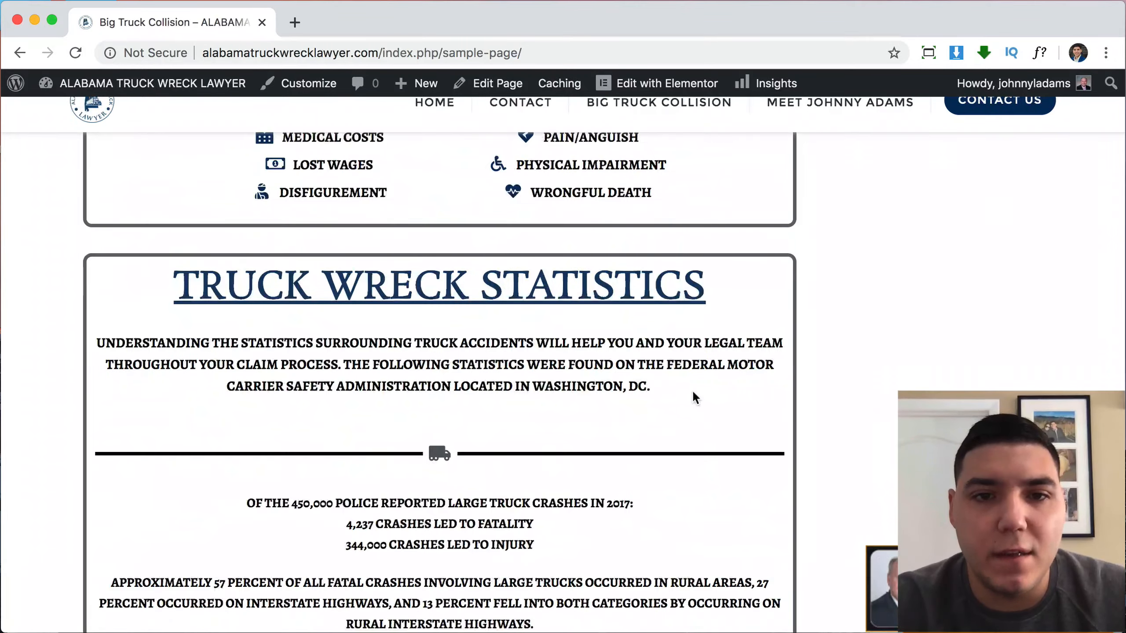
{"action": "scroll", "coordinate": [625, 371], "scroll_direction": "down", "scroll_amount": 5}
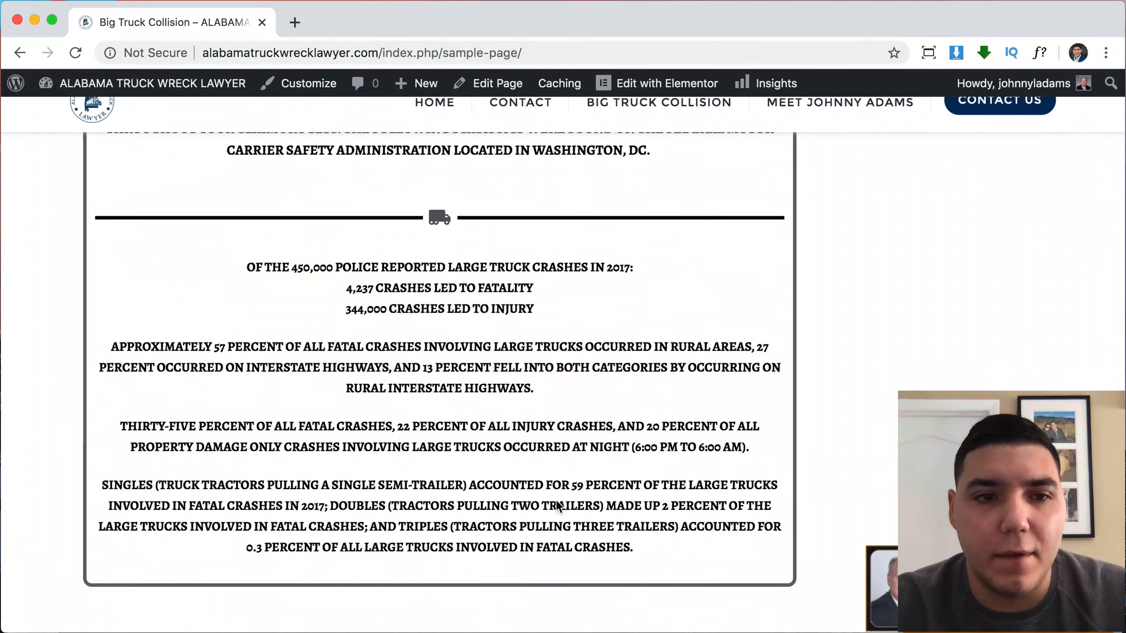
{"action": "left_click_drag", "start_coordinate": [389, 344], "coordinate": [465, 390]}
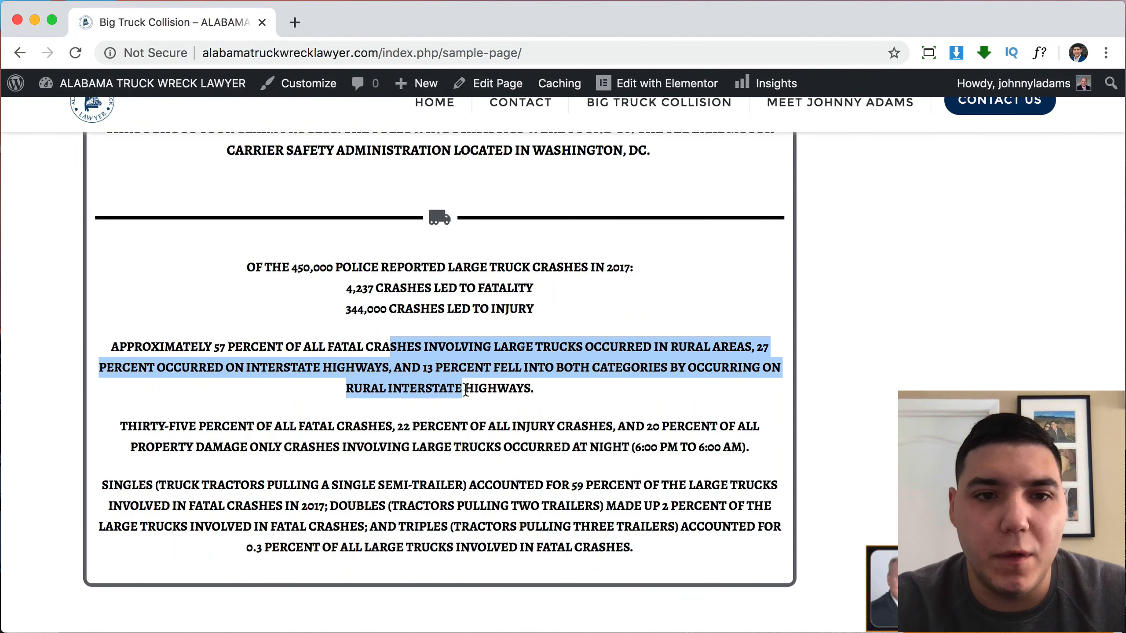
{"action": "left_click", "coordinate": [542, 392]}
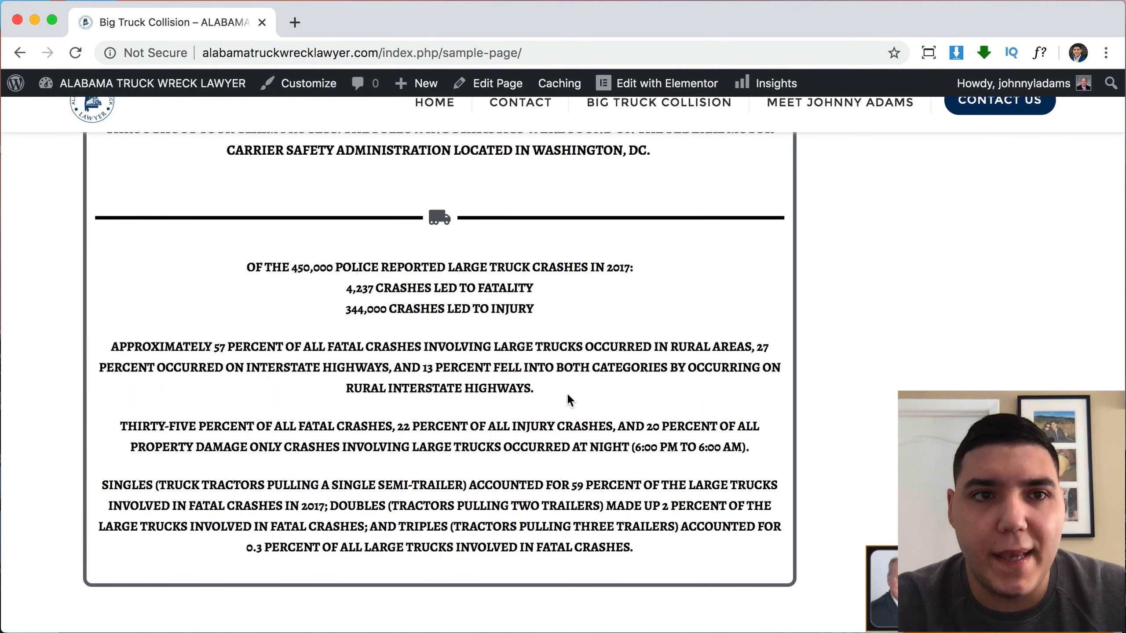
Return to the top and open the attorney's biography page from the navigation menu.
{"action": "scroll", "coordinate": [568, 395], "scroll_direction": "up", "scroll_amount": 20}
{"action": "scroll", "coordinate": [566, 392], "scroll_direction": "up", "scroll_amount": 15}
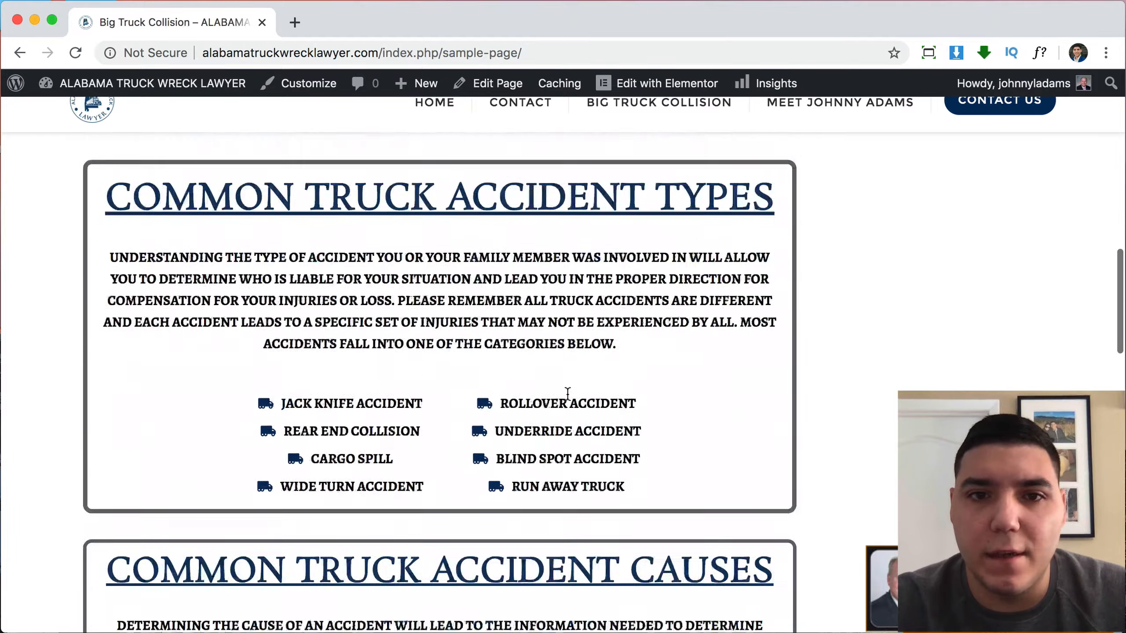
{"action": "scroll", "coordinate": [566, 392], "scroll_direction": "up", "scroll_amount": 3}
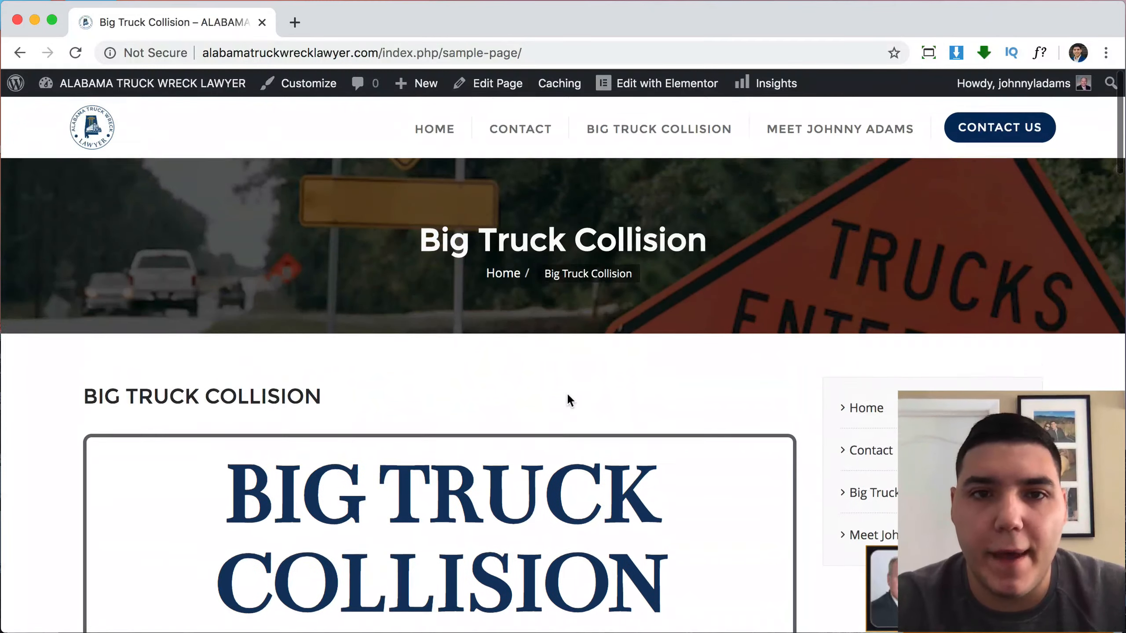
{"action": "left_click", "coordinate": [855, 135]}
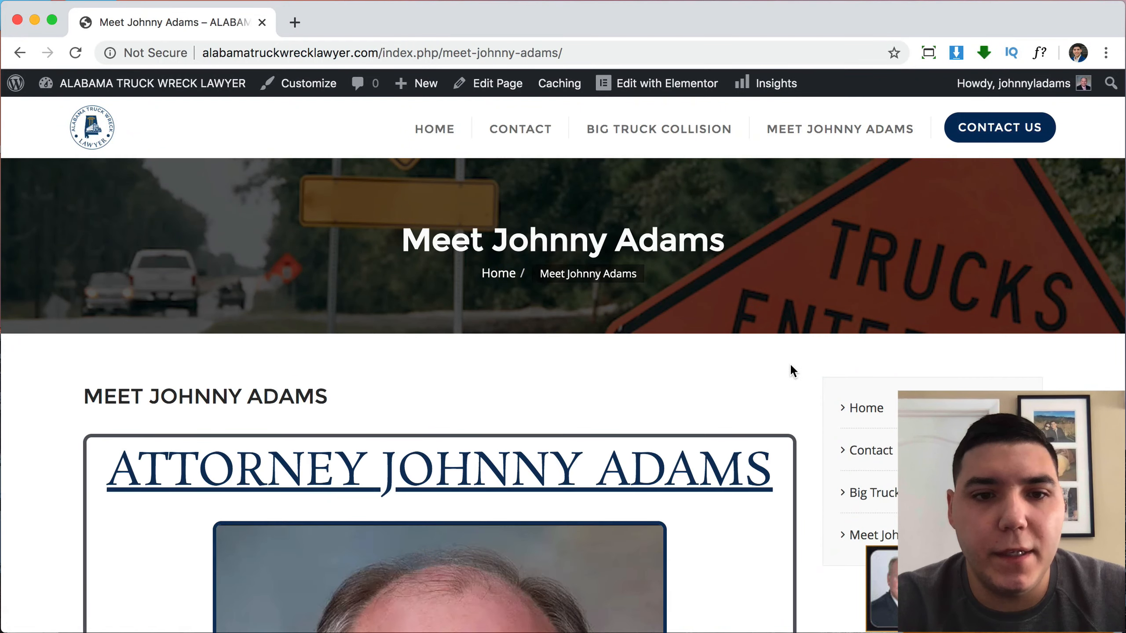
Scroll through the attorney's bio, accreditation logos and office video to the footer, then back up.
{"action": "scroll", "coordinate": [790, 366], "scroll_direction": "down", "scroll_amount": 10}
{"action": "scroll", "coordinate": [789, 363], "scroll_direction": "down", "scroll_amount": 5}
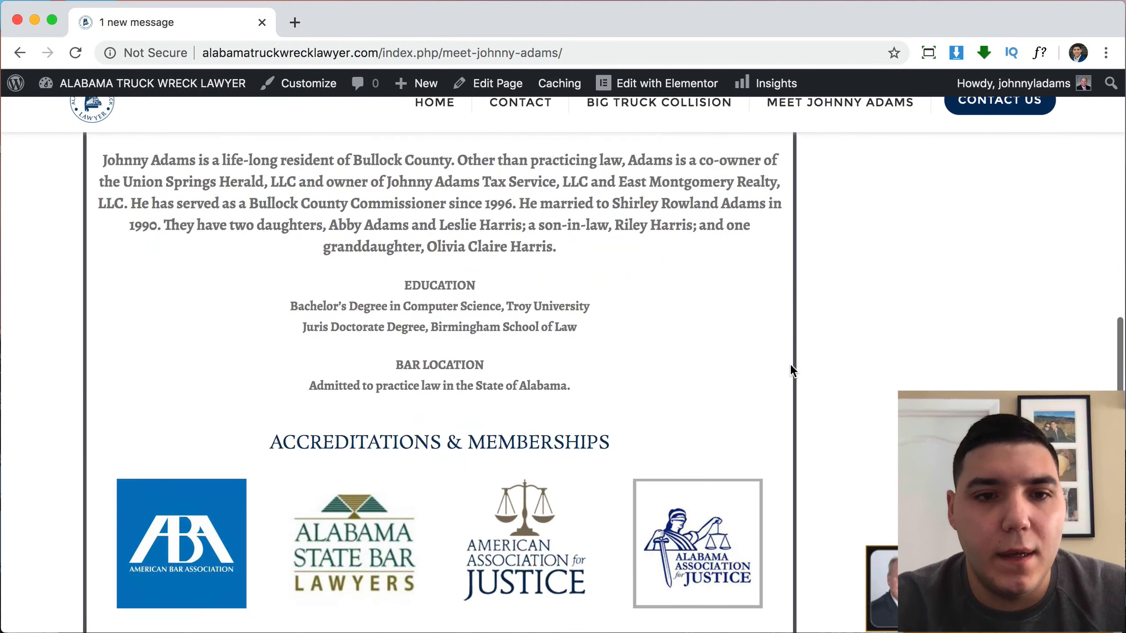
{"action": "scroll", "coordinate": [583, 309], "scroll_direction": "down", "scroll_amount": 4}
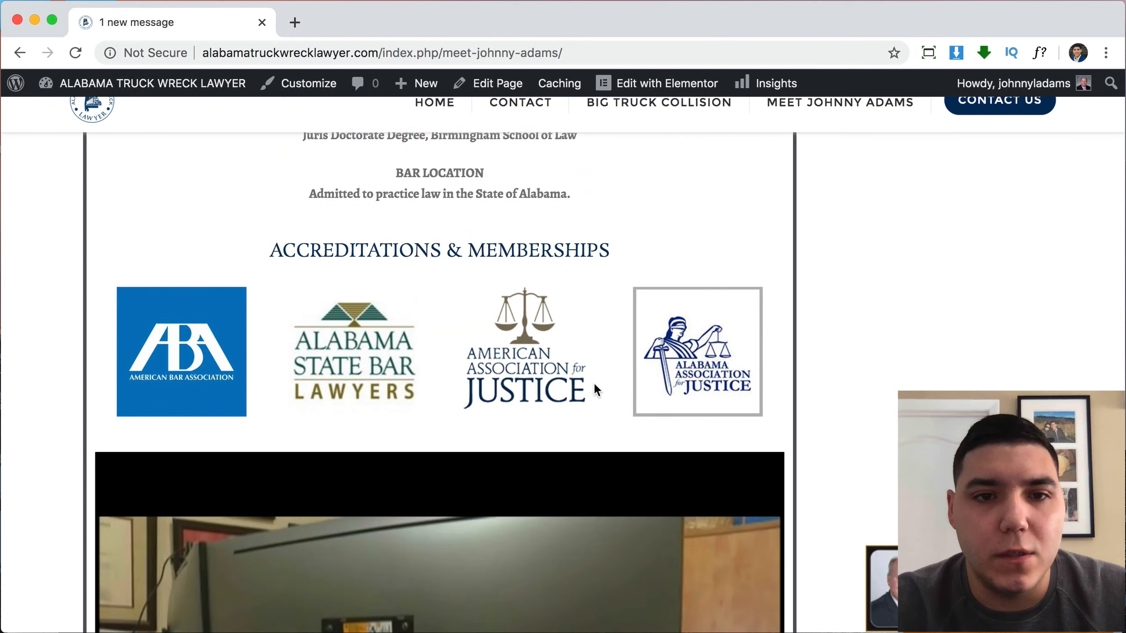
{"action": "scroll", "coordinate": [594, 383], "scroll_direction": "down", "scroll_amount": 5}
{"action": "scroll", "coordinate": [592, 360], "scroll_direction": "down", "scroll_amount": 3}
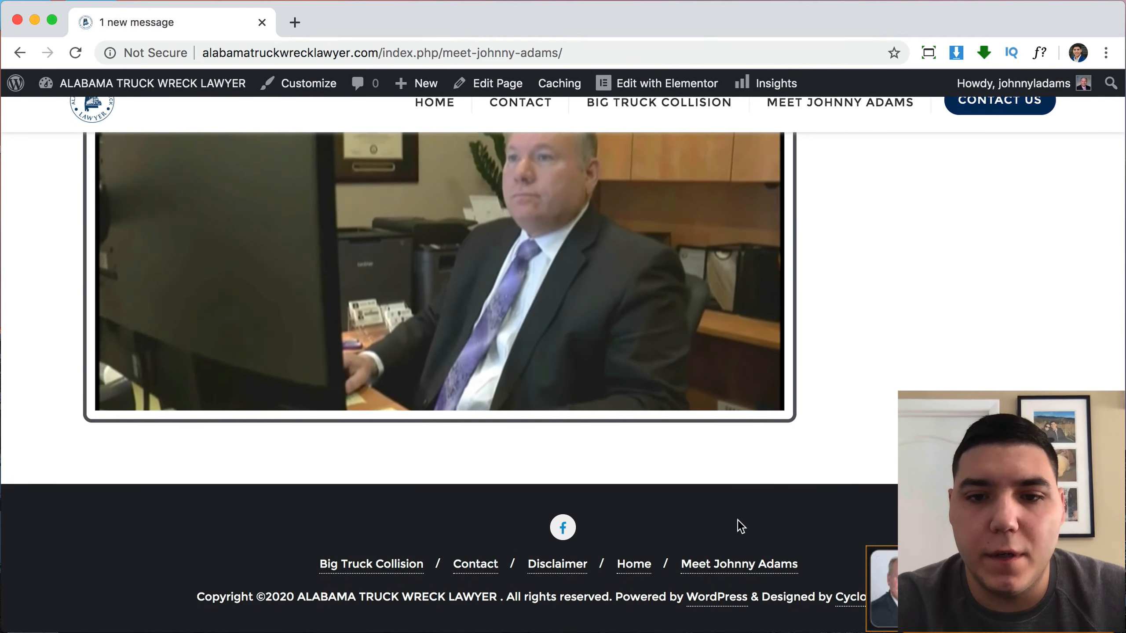
{"action": "scroll", "coordinate": [737, 519], "scroll_direction": "up", "scroll_amount": 15}
{"action": "scroll", "coordinate": [737, 518], "scroll_direction": "up", "scroll_amount": 10}
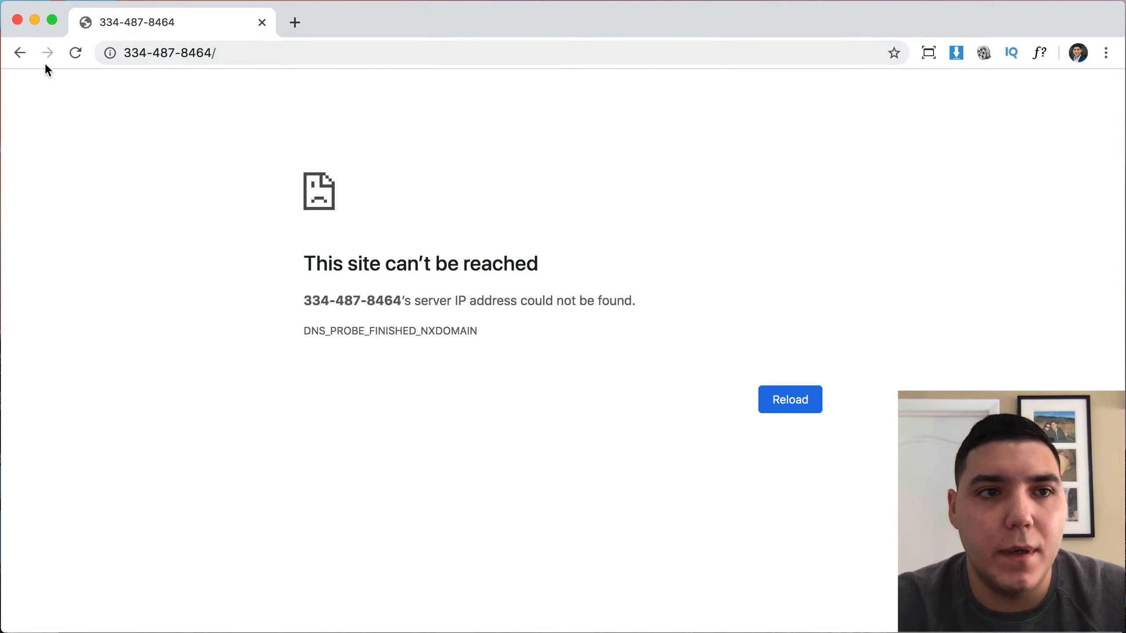
{"action": "left_click", "coordinate": [19, 53]}
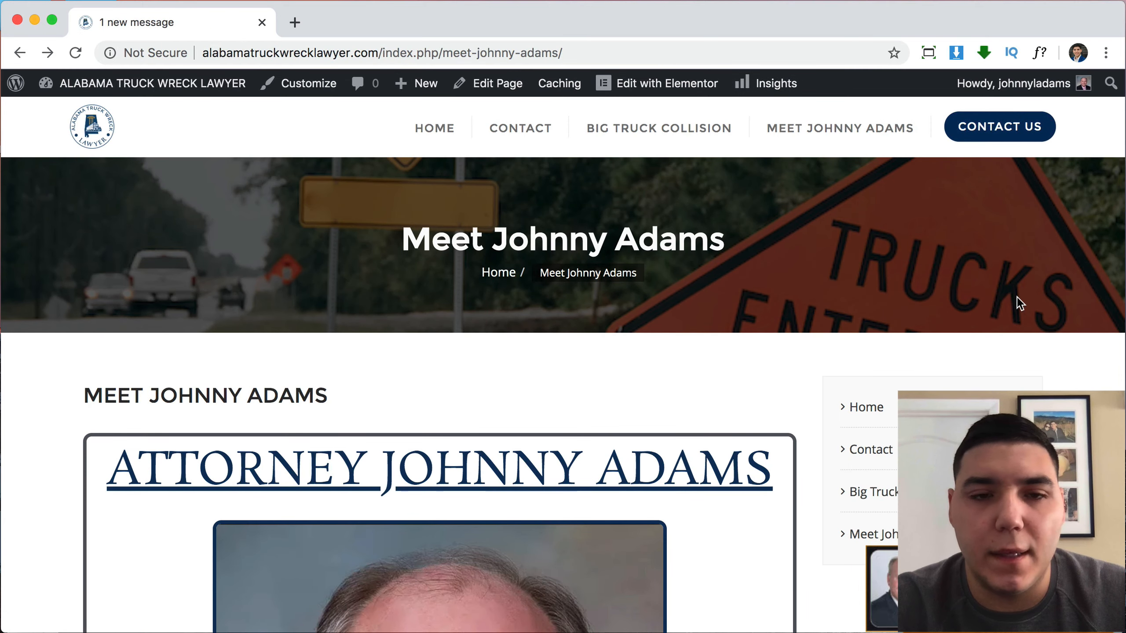
{"action": "scroll", "coordinate": [1017, 298], "scroll_direction": "down", "scroll_amount": 15}
{"action": "scroll", "coordinate": [1018, 299], "scroll_direction": "down", "scroll_amount": 5}
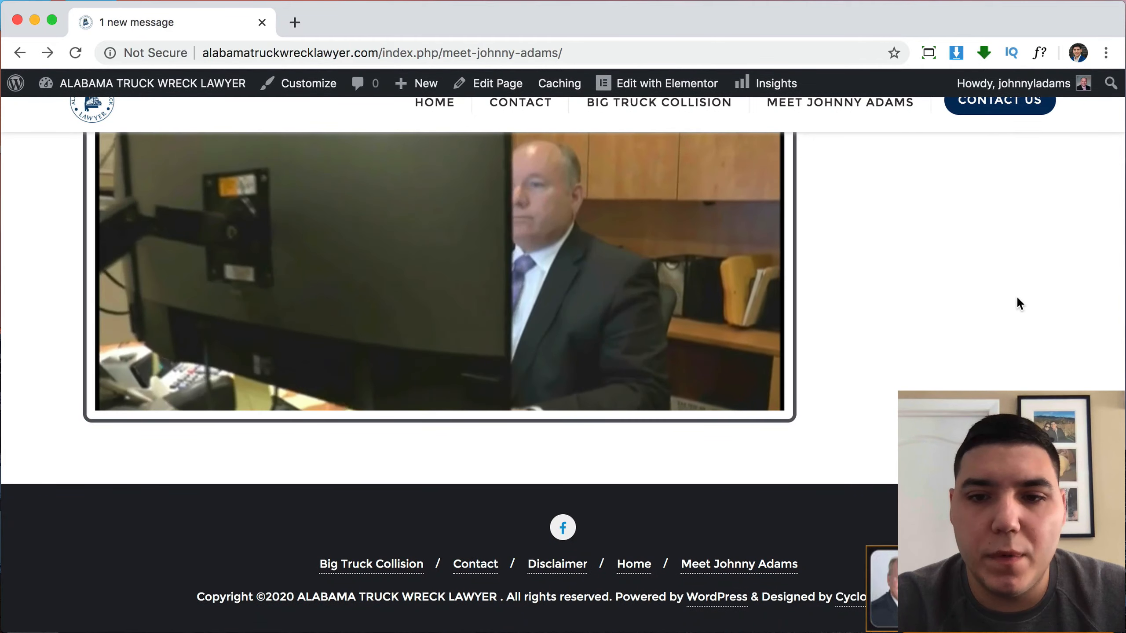
{"action": "scroll", "coordinate": [1018, 299], "scroll_direction": "up", "scroll_amount": 10}
{"action": "scroll", "coordinate": [1015, 296], "scroll_direction": "down", "scroll_amount": 10}
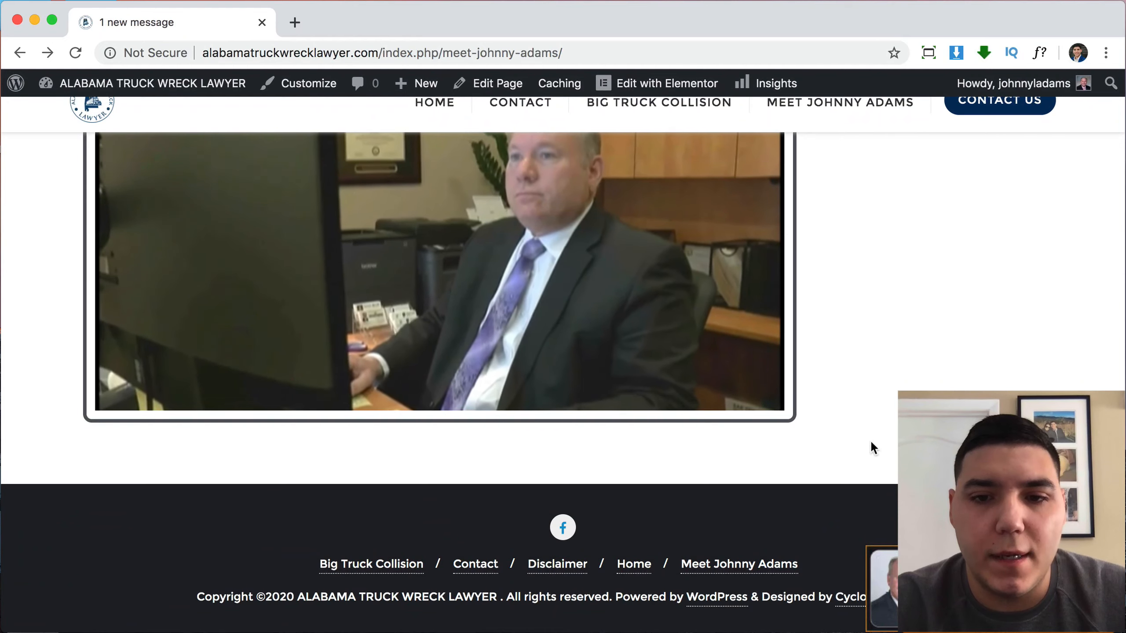
{"action": "scroll", "coordinate": [913, 379], "scroll_direction": "up", "scroll_amount": 15}
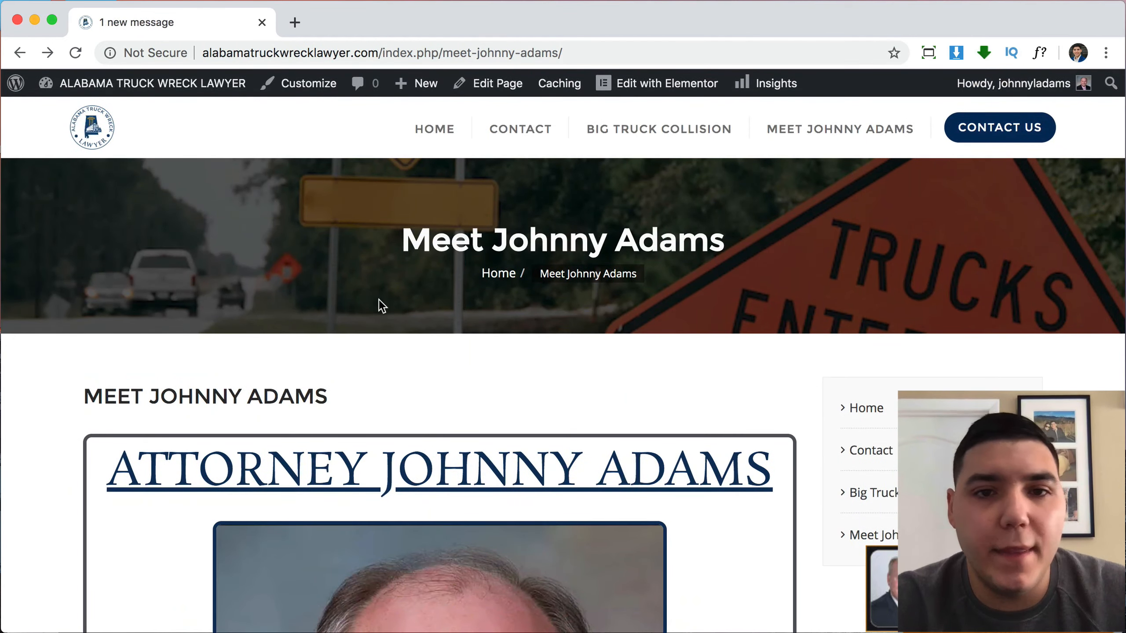
{"action": "scroll", "coordinate": [762, 299], "scroll_direction": "down", "scroll_amount": 10}
{"action": "scroll", "coordinate": [761, 305], "scroll_direction": "up", "scroll_amount": 10}
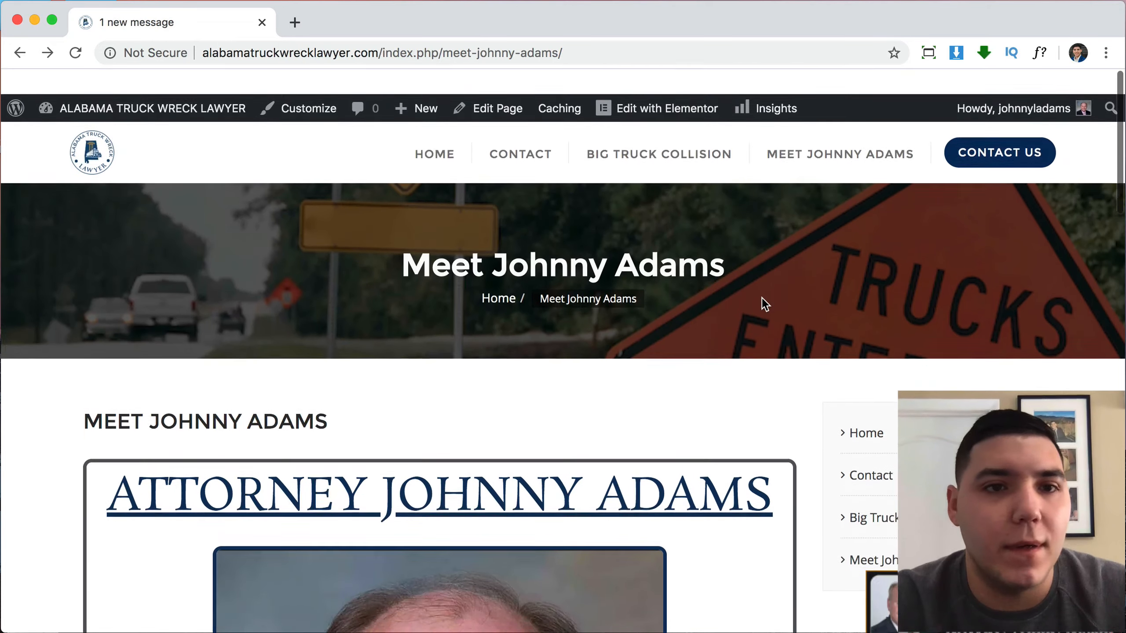
{"action": "mouse_move", "coordinate": [146, 94]}
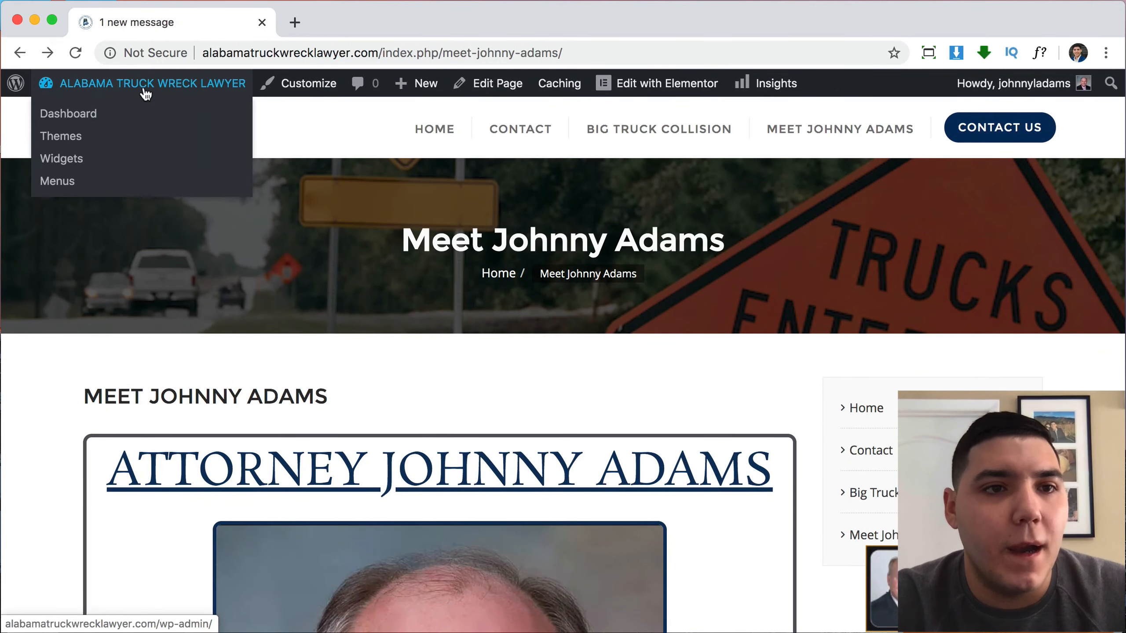
Go from the admin Dashboard to the installed Plugins page.
{"action": "left_click", "coordinate": [151, 92]}
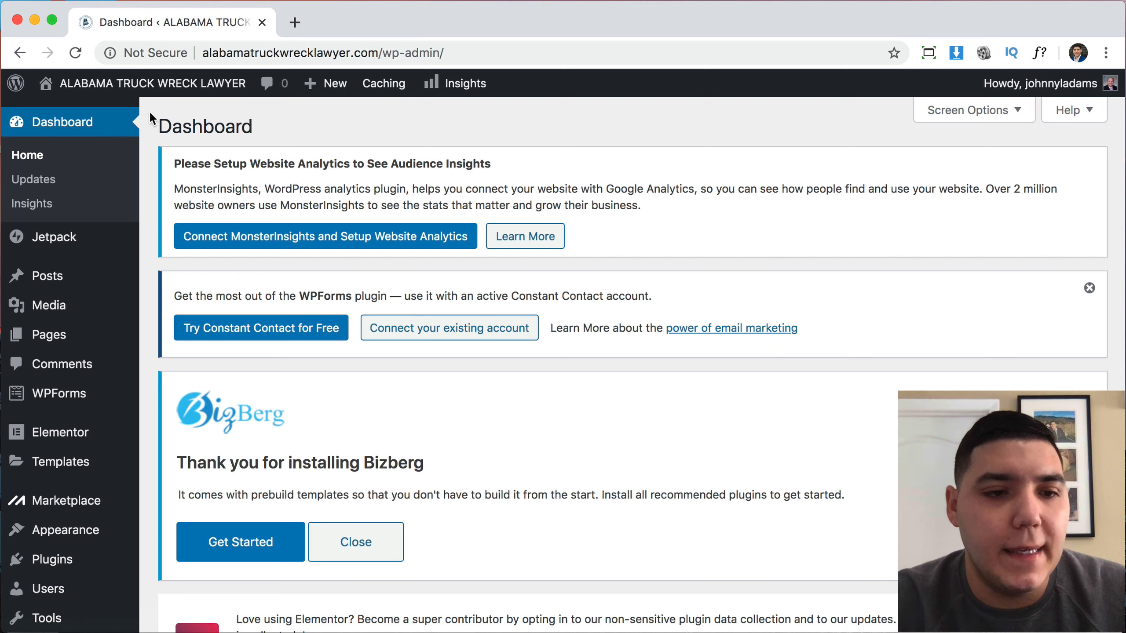
{"action": "left_click", "coordinate": [60, 566]}
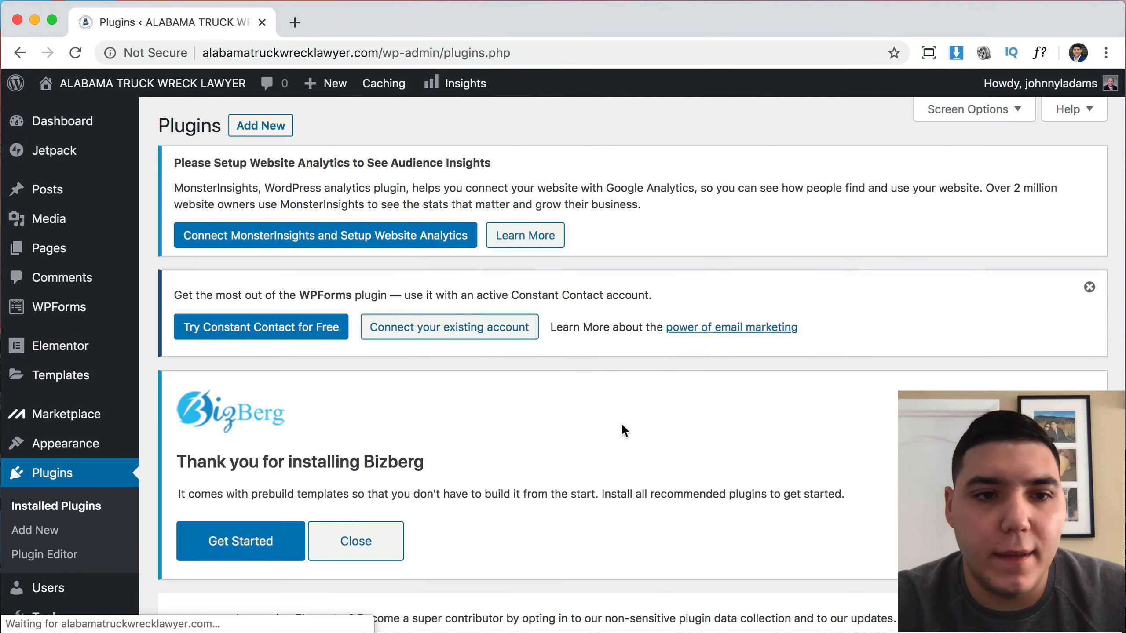
Tick Akismet, Jetpack, MOJO, OptinMonster API, Remove Footer Credit and WPForms Lite in the plugins table.
{"action": "scroll", "coordinate": [621, 425], "scroll_direction": "down", "scroll_amount": 9}
{"action": "scroll", "coordinate": [621, 422], "scroll_direction": "down", "scroll_amount": 6}
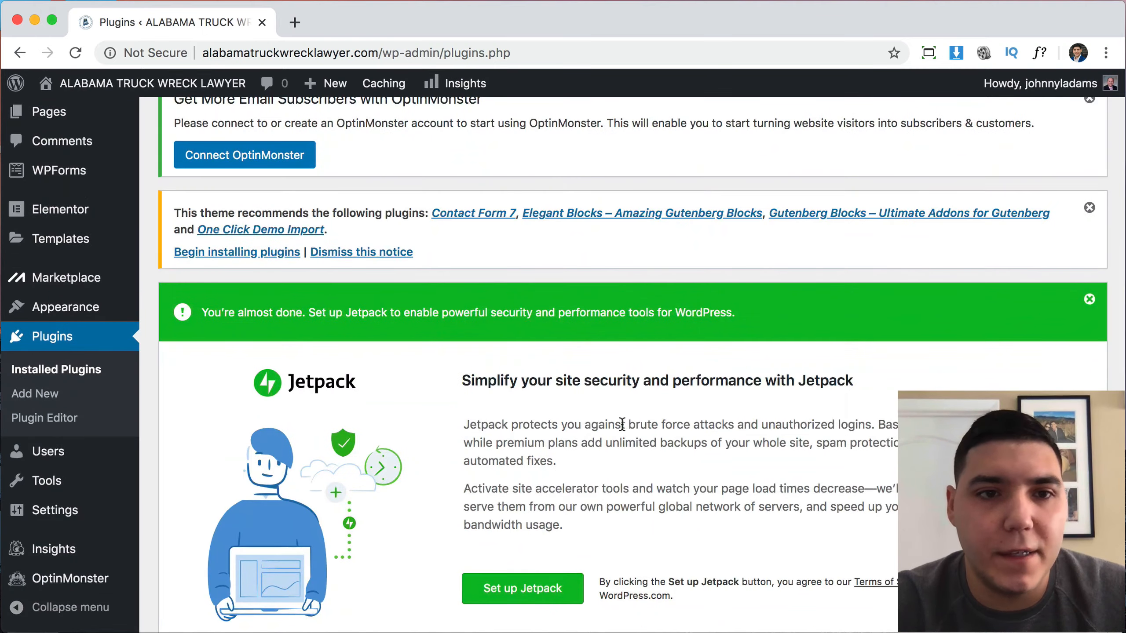
{"action": "scroll", "coordinate": [621, 424], "scroll_direction": "up", "scroll_amount": 8}
{"action": "scroll", "coordinate": [737, 242], "scroll_direction": "down", "scroll_amount": 6}
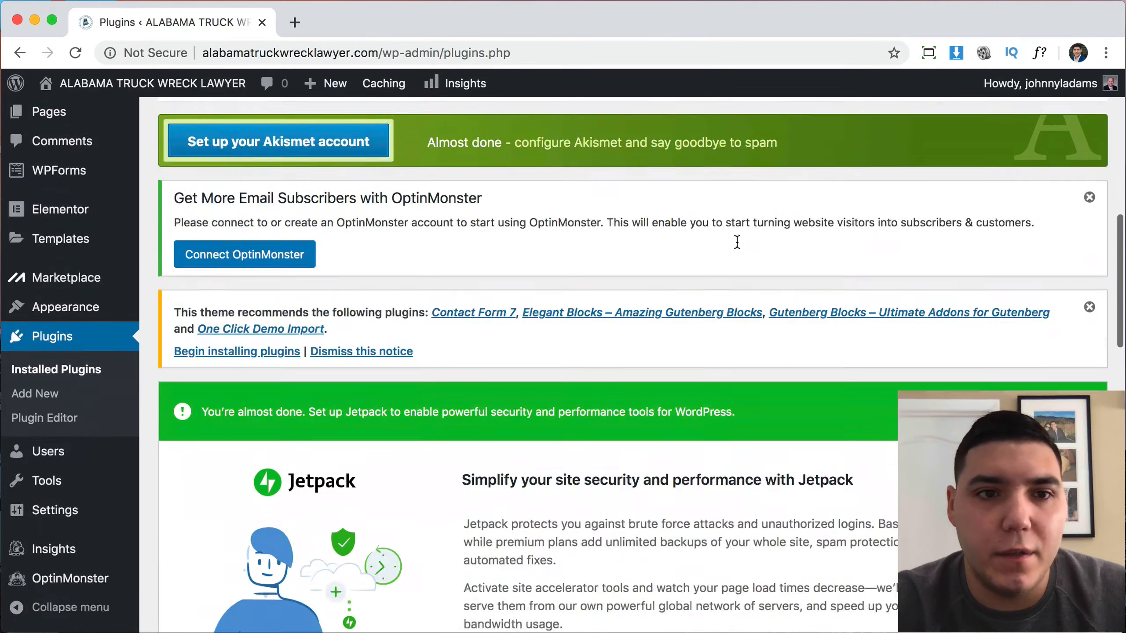
{"action": "scroll", "coordinate": [737, 242], "scroll_direction": "down", "scroll_amount": 15}
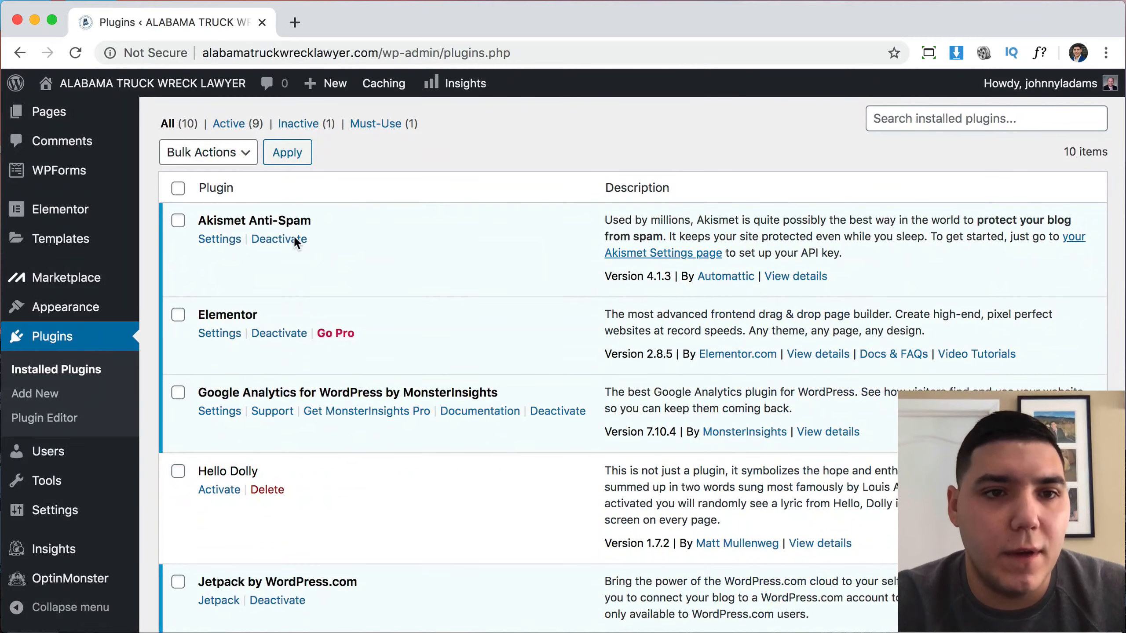
{"action": "scroll", "coordinate": [340, 358], "scroll_direction": "down", "scroll_amount": 3}
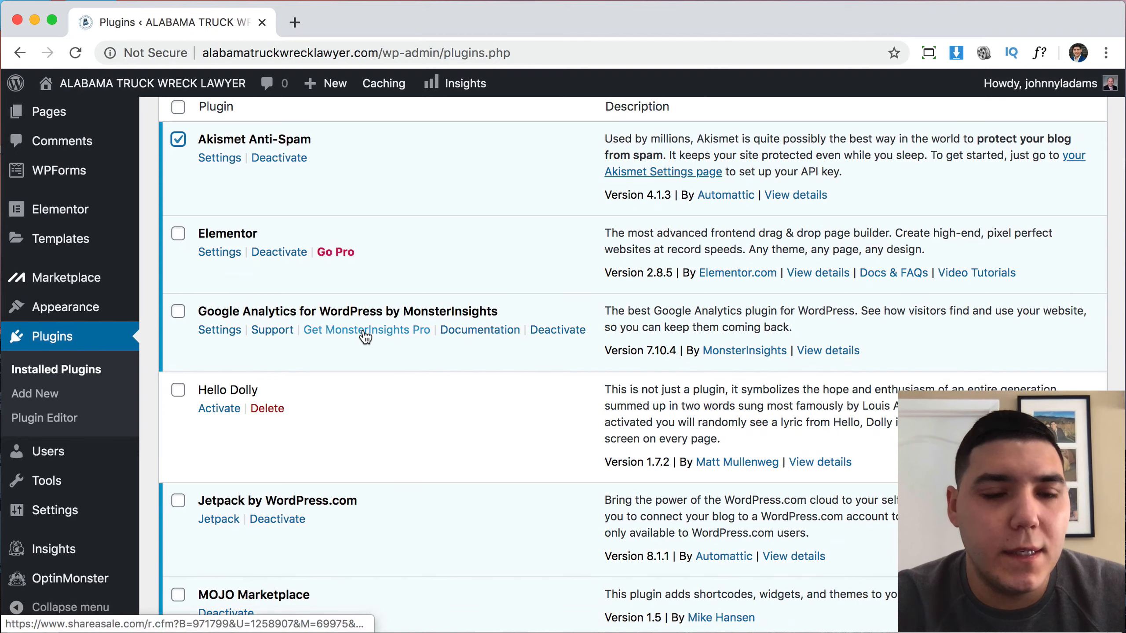
{"action": "scroll", "coordinate": [363, 333], "scroll_direction": "down", "scroll_amount": 2}
{"action": "scroll", "coordinate": [350, 330], "scroll_direction": "down", "scroll_amount": 6}
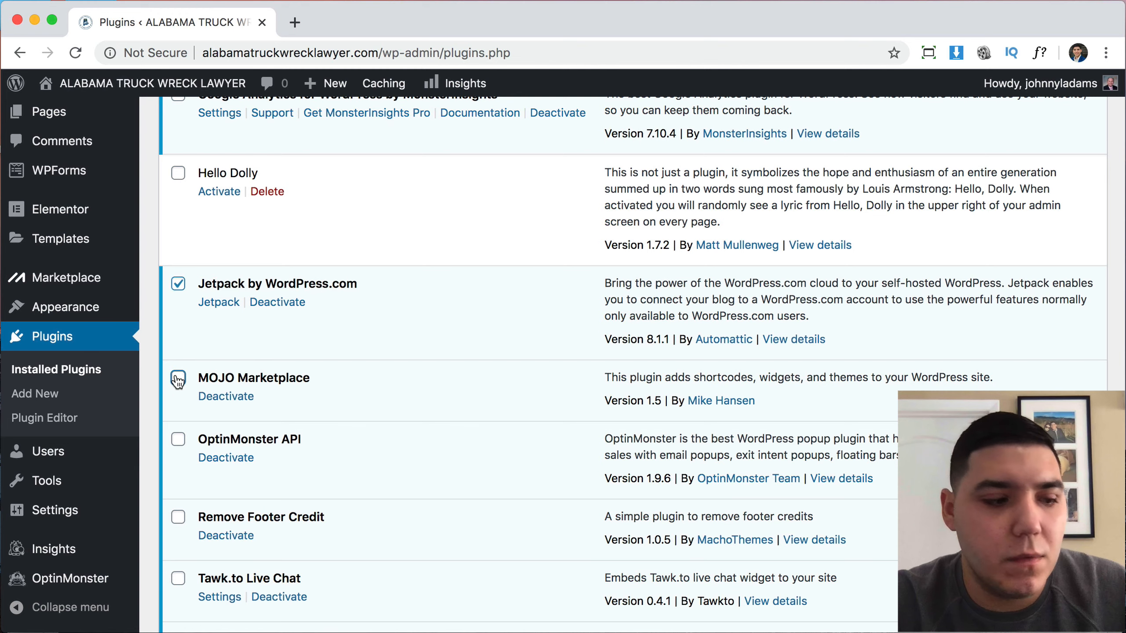
{"action": "scroll", "coordinate": [246, 482], "scroll_direction": "down", "scroll_amount": 3}
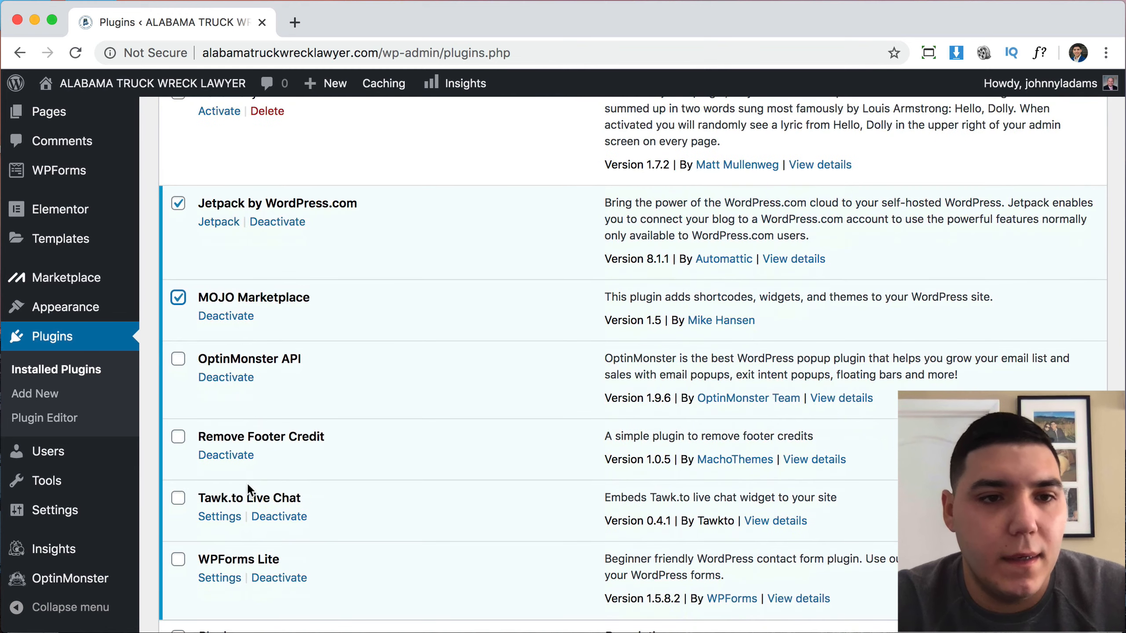
{"action": "left_click", "coordinate": [178, 360]}
{"action": "scroll", "coordinate": [216, 506], "scroll_direction": "down", "scroll_amount": 2}
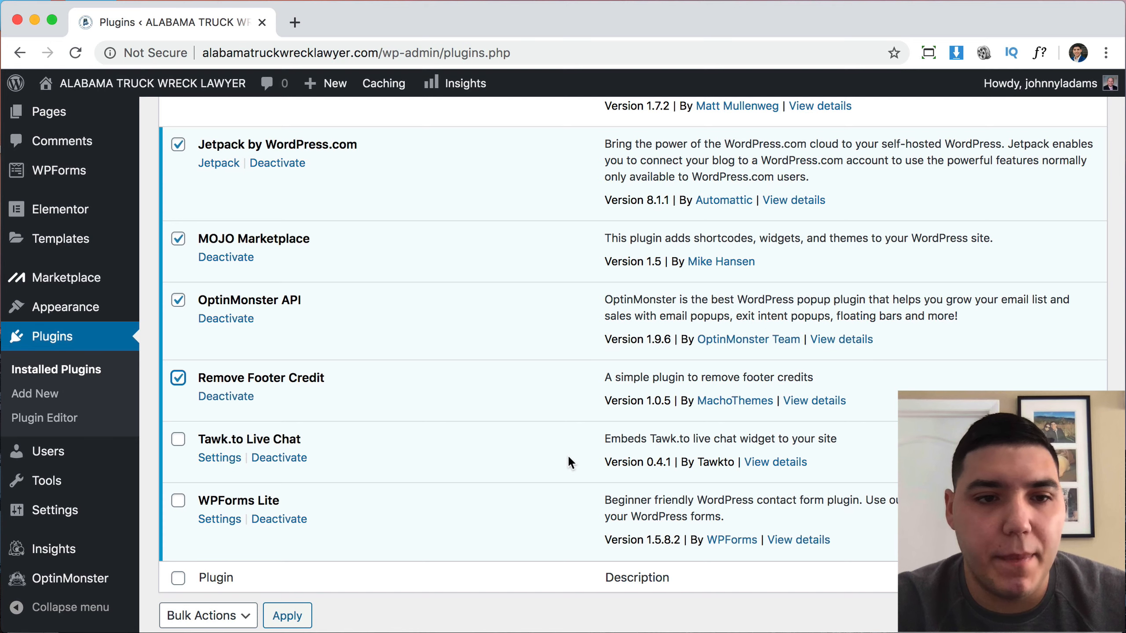
{"action": "scroll", "coordinate": [567, 455], "scroll_direction": "down", "scroll_amount": 3}
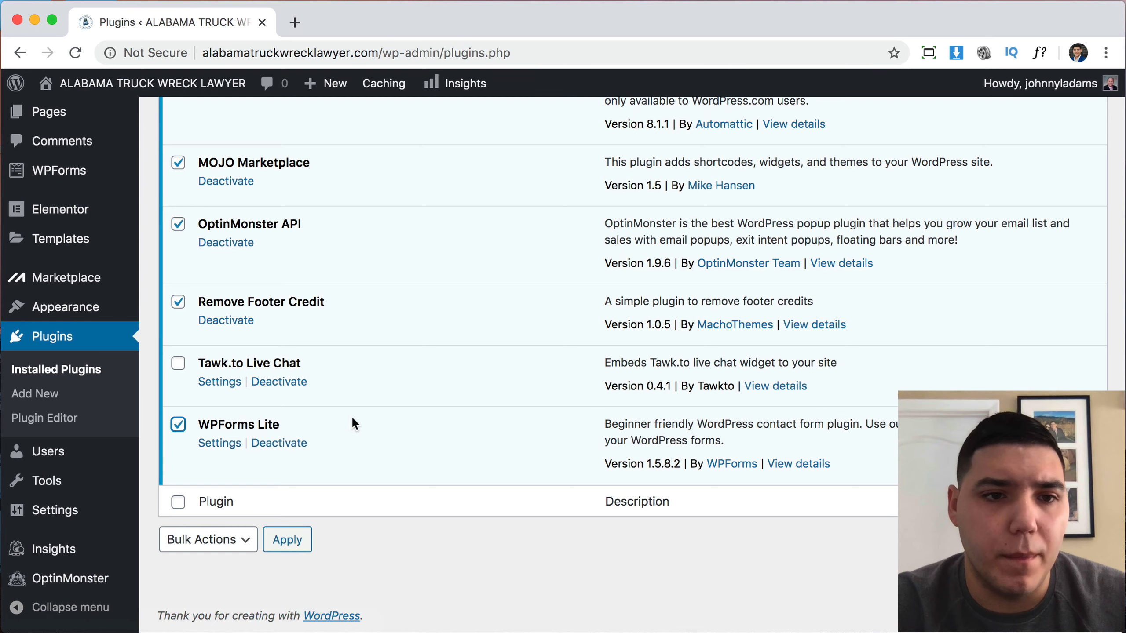
{"action": "scroll", "coordinate": [352, 416], "scroll_direction": "up", "scroll_amount": 10}
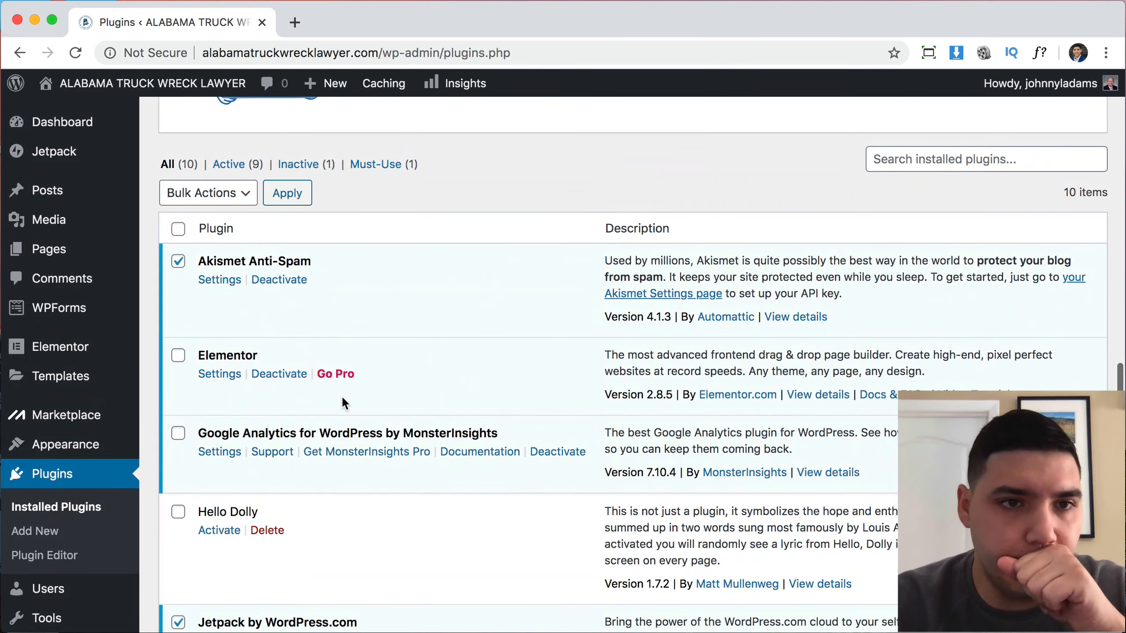
Bulk-deactivate the marked plugins.
{"action": "left_click", "coordinate": [237, 194]}
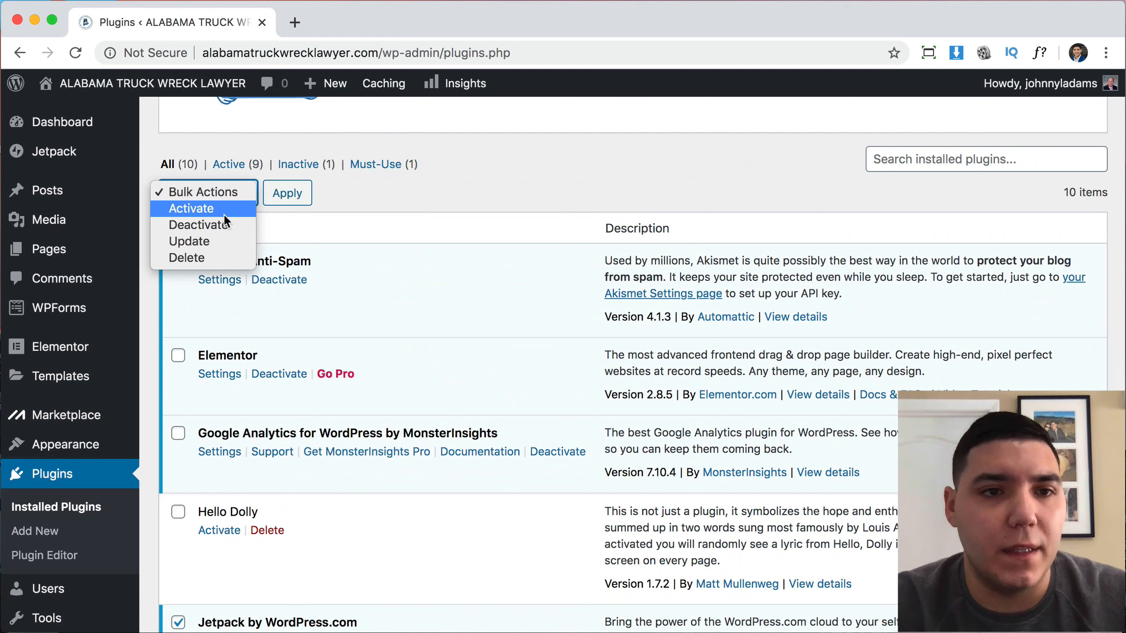
{"action": "left_click", "coordinate": [220, 224]}
{"action": "left_click", "coordinate": [299, 195]}
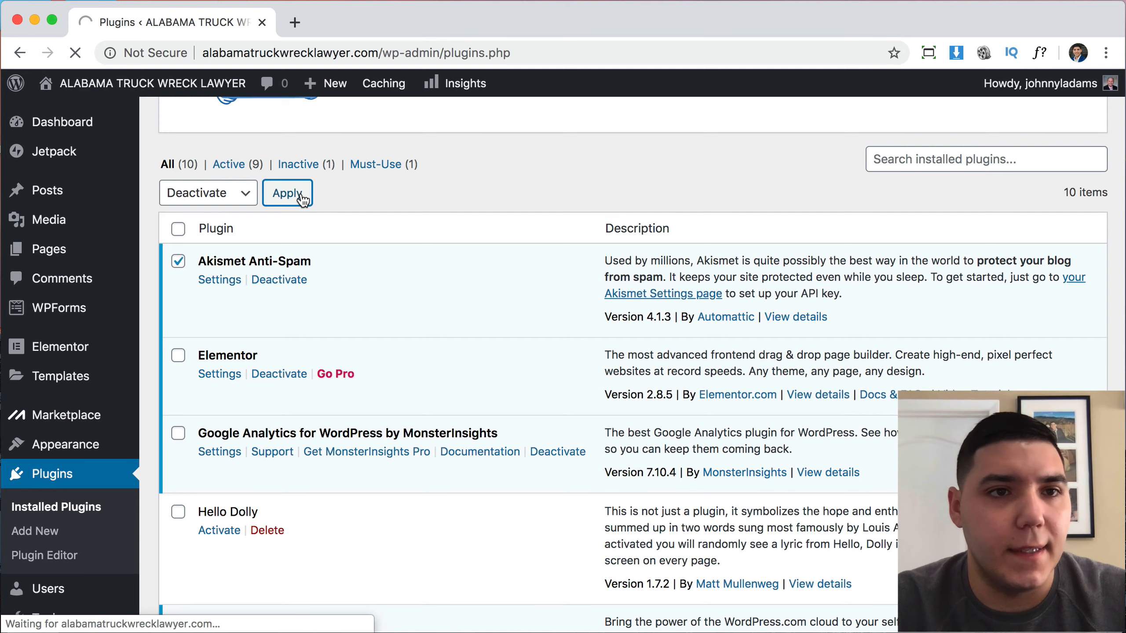
Untick Elementor and Tawk.to Live Chat, then bulk-delete the remaining marked plugins and confirm.
{"action": "scroll", "coordinate": [364, 354], "scroll_direction": "down", "scroll_amount": 10}
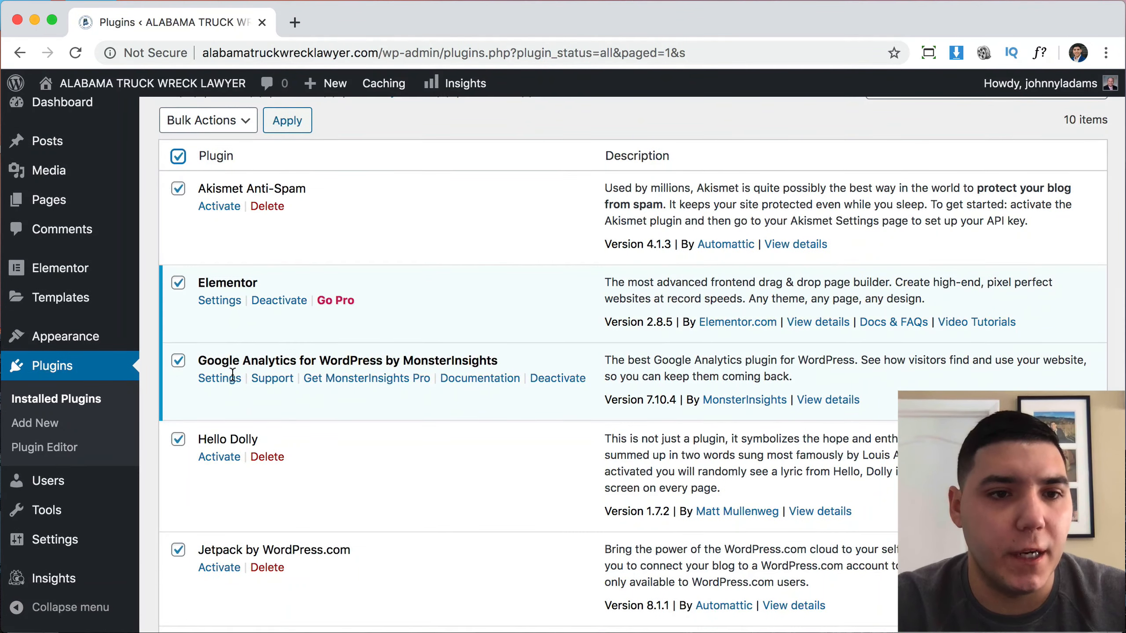
{"action": "scroll", "coordinate": [232, 374], "scroll_direction": "down", "scroll_amount": 2}
{"action": "left_click", "coordinate": [178, 232]}
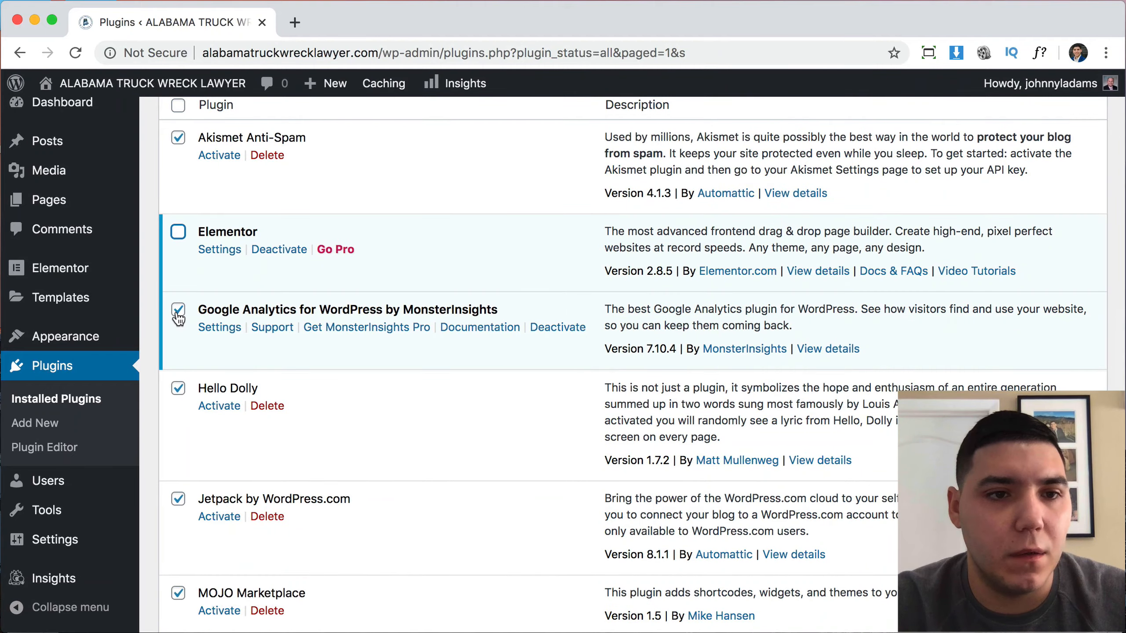
{"action": "scroll", "coordinate": [270, 352], "scroll_direction": "down", "scroll_amount": 7}
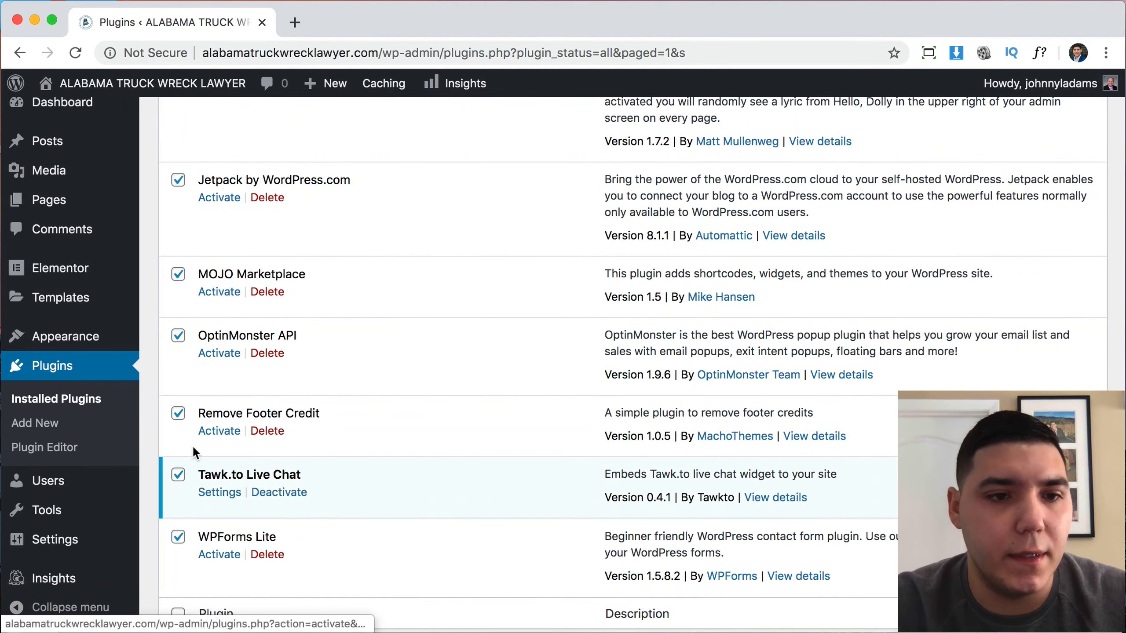
{"action": "left_click", "coordinate": [179, 473]}
{"action": "scroll", "coordinate": [341, 431], "scroll_direction": "up", "scroll_amount": 10}
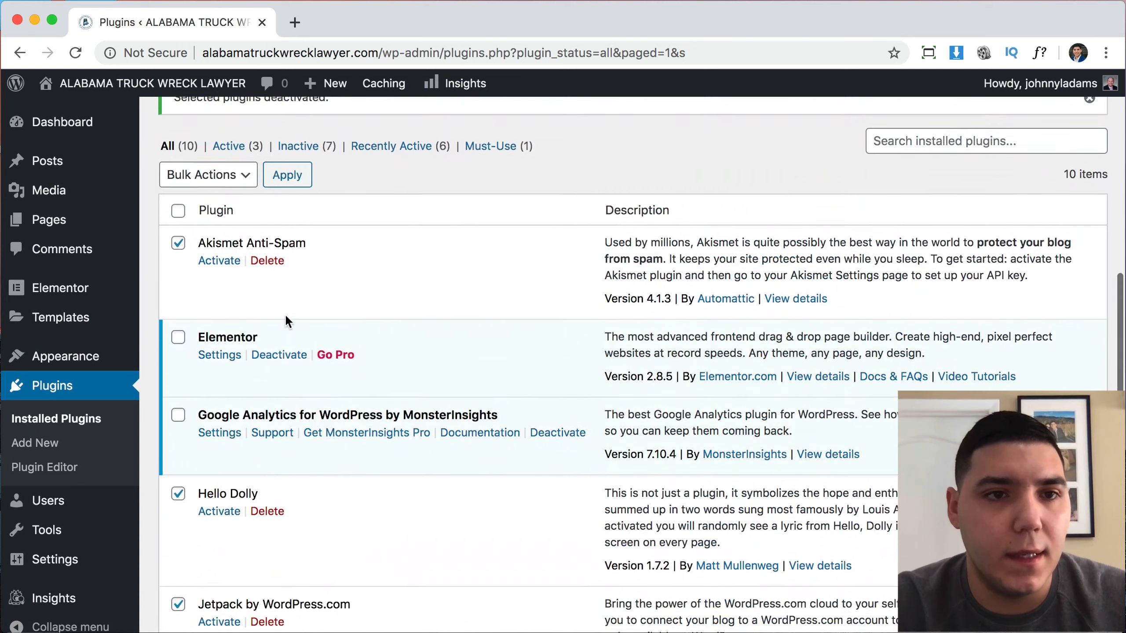
{"action": "left_click", "coordinate": [227, 187]}
{"action": "left_click", "coordinate": [210, 245]}
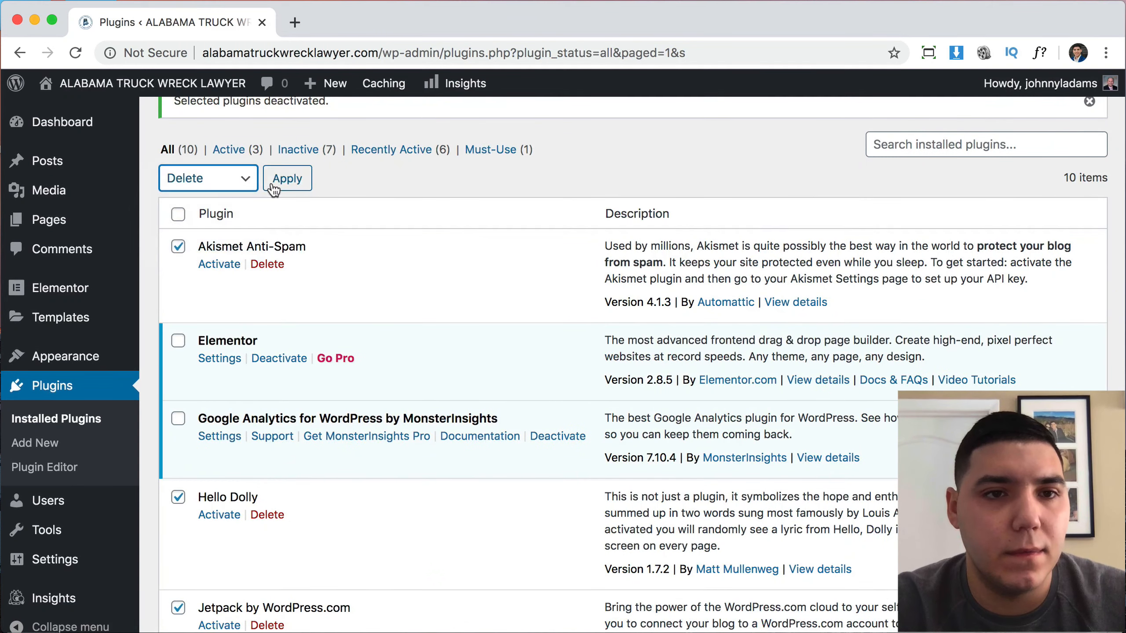
{"action": "left_click", "coordinate": [282, 181]}
{"action": "left_click", "coordinate": [737, 162]}
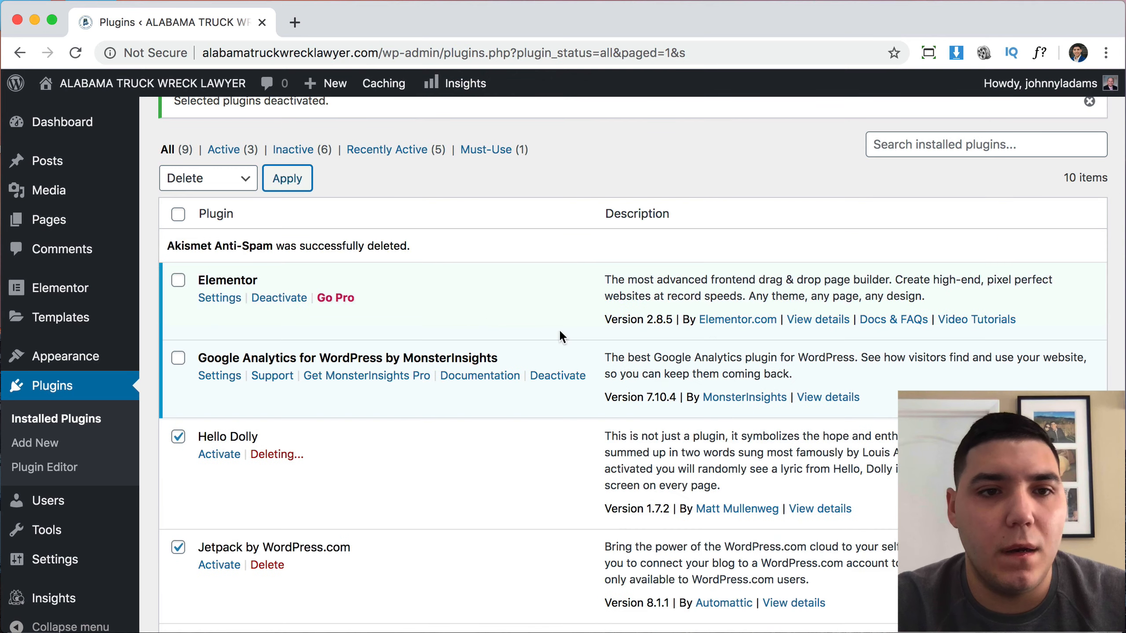
{"action": "scroll", "coordinate": [596, 412], "scroll_direction": "down", "scroll_amount": 5}
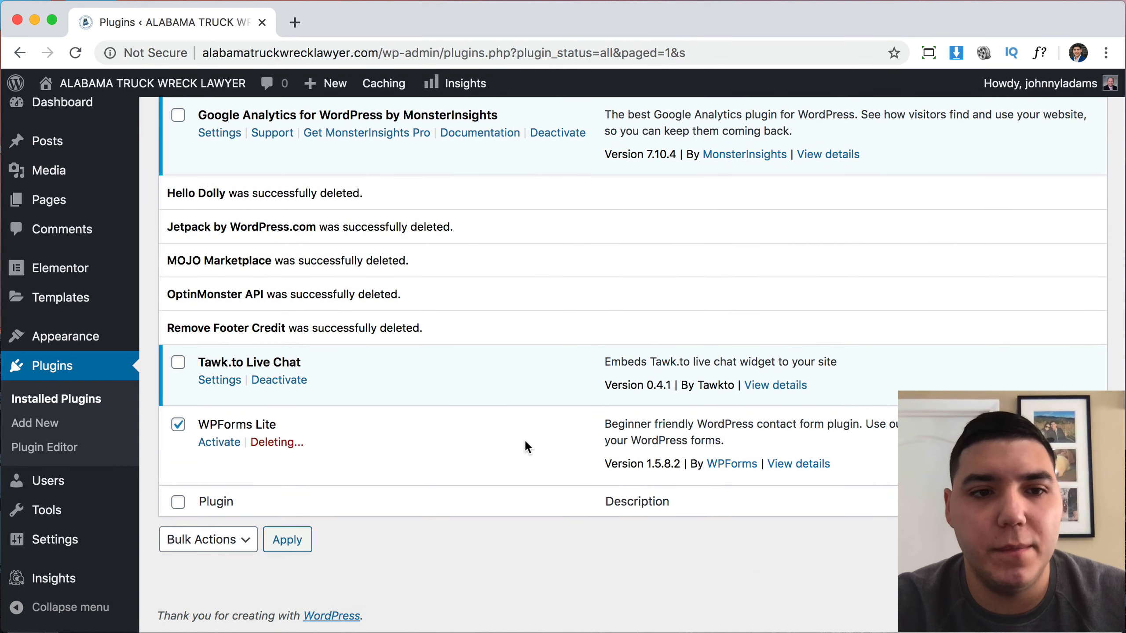
Dismiss the plugins-deactivated and recommended-plugins notices and decline Elementor's usage-data opt-in.
{"action": "scroll", "coordinate": [639, 317], "scroll_direction": "up", "scroll_amount": 10}
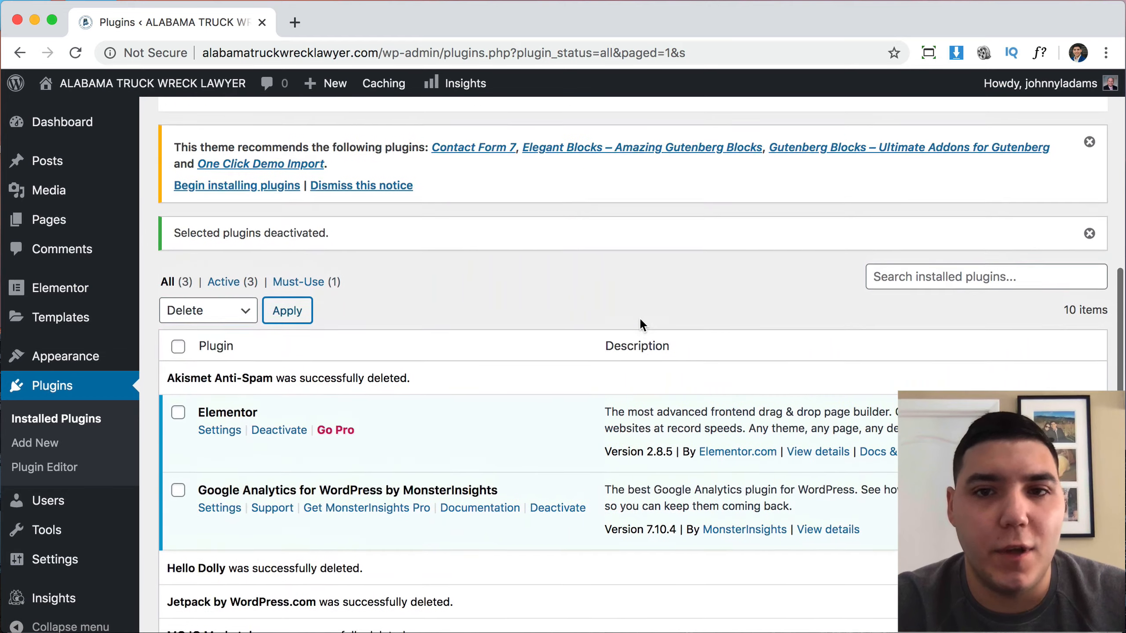
{"action": "scroll", "coordinate": [470, 331], "scroll_direction": "up", "scroll_amount": 2}
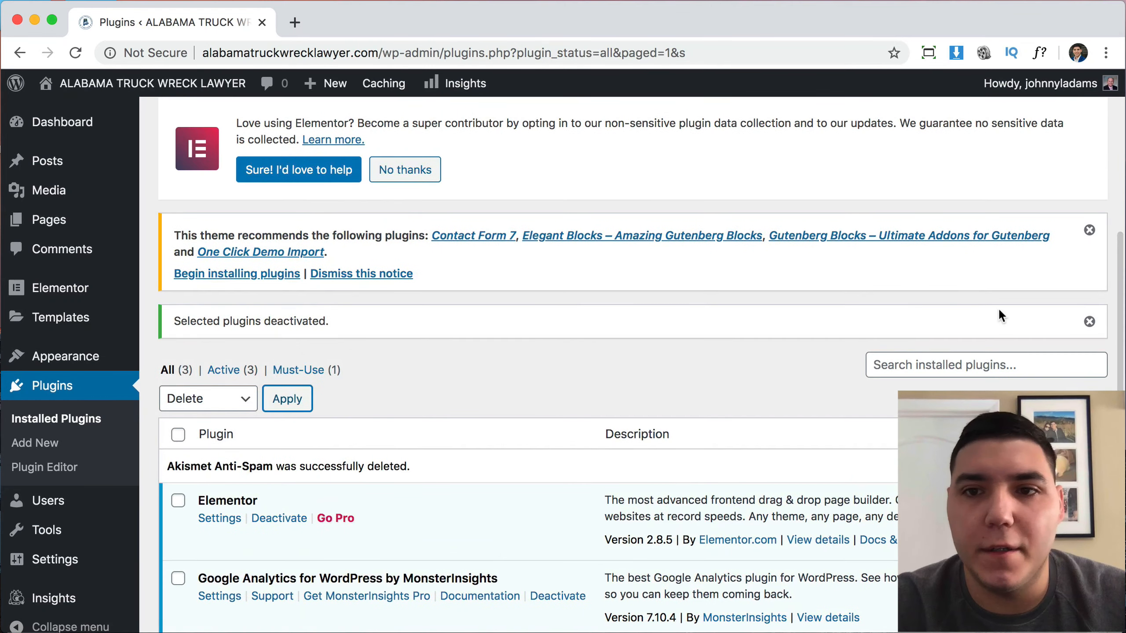
{"action": "left_click", "coordinate": [1089, 321]}
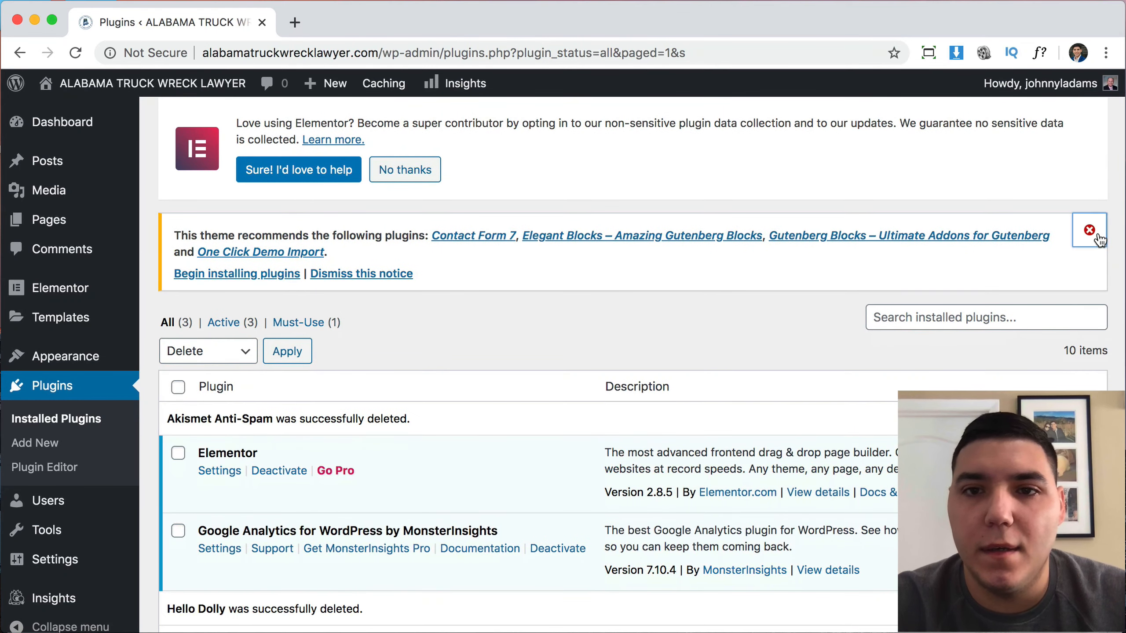
{"action": "left_click", "coordinate": [1090, 230]}
{"action": "left_click", "coordinate": [404, 369]}
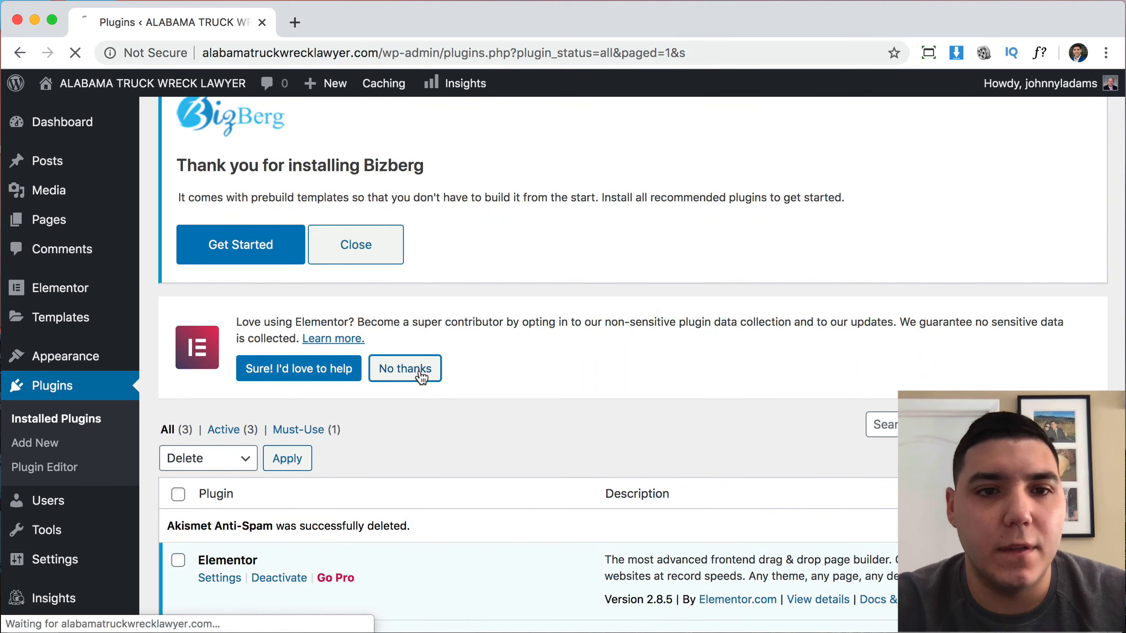
Close the Bizberg thank-you notice, the dashboard recommendation notice and the Welcome to WordPress panel.
{"action": "scroll", "coordinate": [511, 343], "scroll_direction": "up", "scroll_amount": 1}
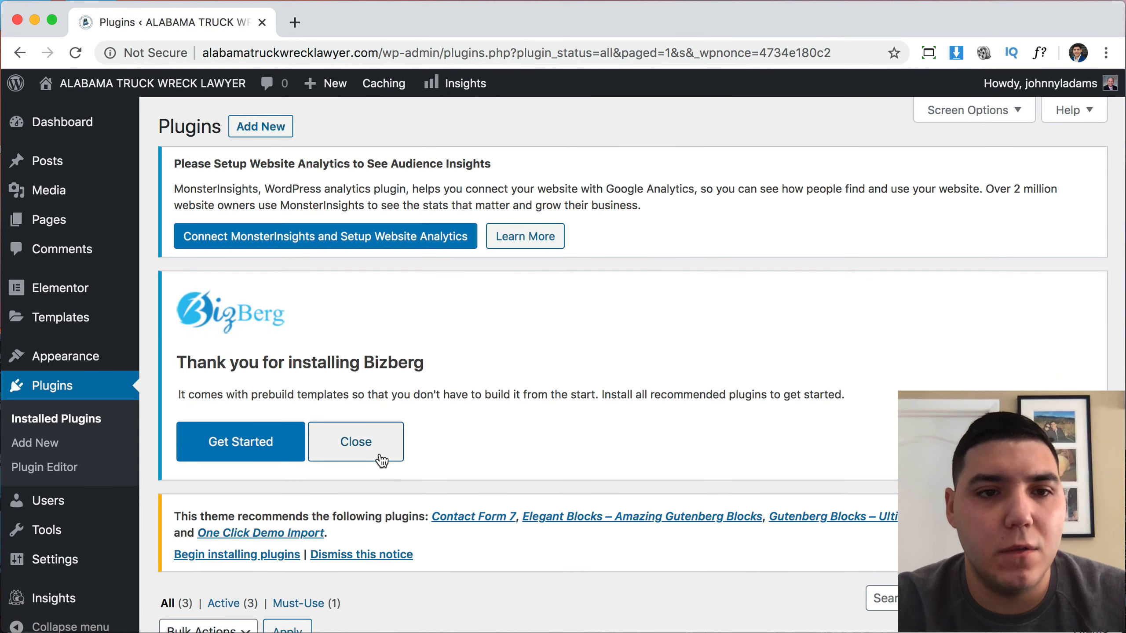
{"action": "left_click", "coordinate": [382, 460]}
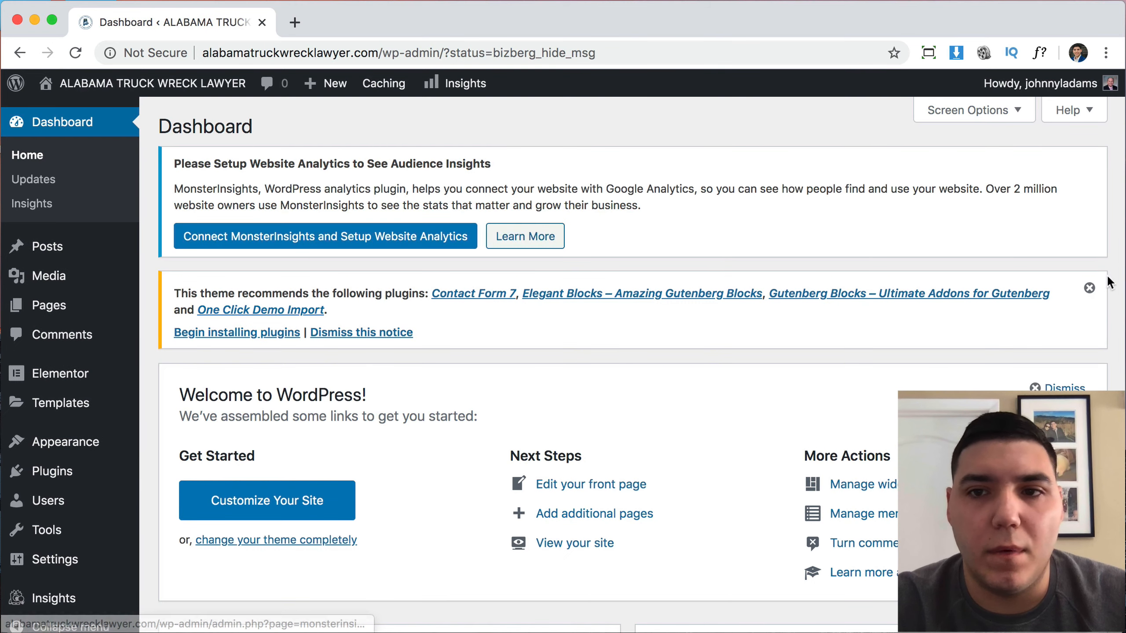
{"action": "left_click", "coordinate": [1089, 288]}
{"action": "left_click", "coordinate": [1046, 296]}
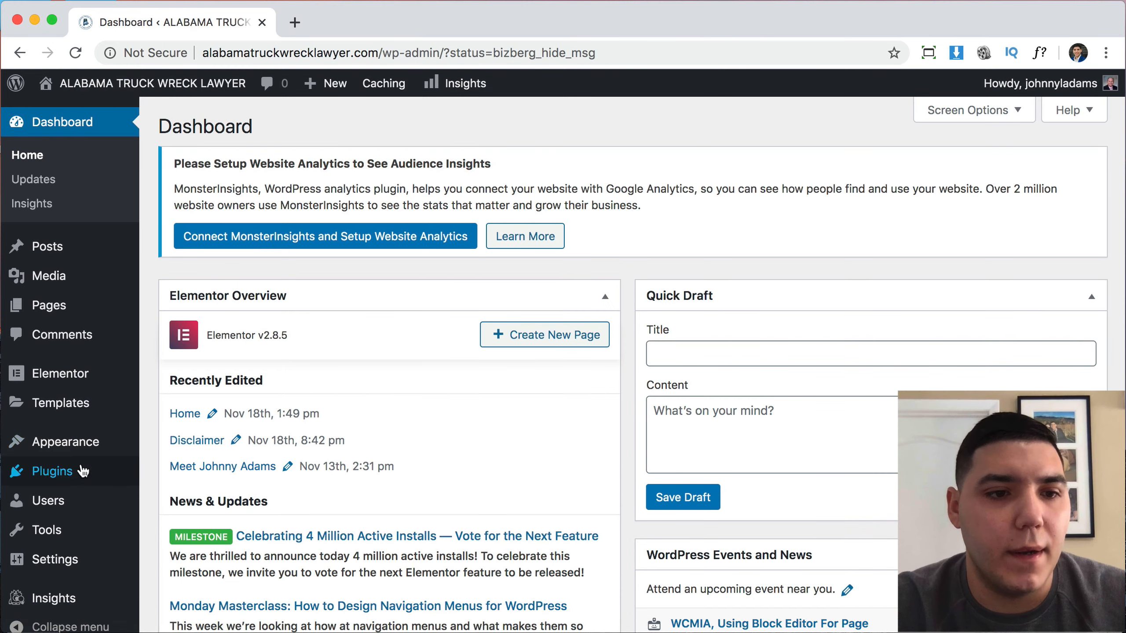
Return to the Plugins list of Elementor, MonsterInsights and Tawk.to, dismissing the theme-recommendation notice.
{"action": "left_click", "coordinate": [94, 472]}
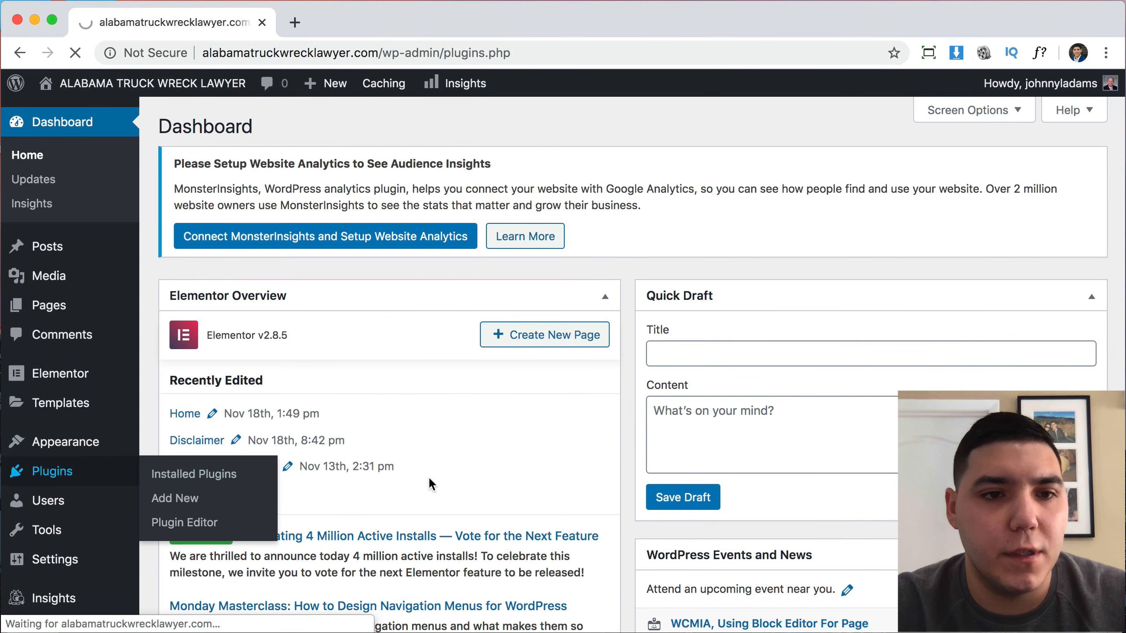
{"action": "scroll", "coordinate": [428, 476], "scroll_direction": "down", "scroll_amount": 5}
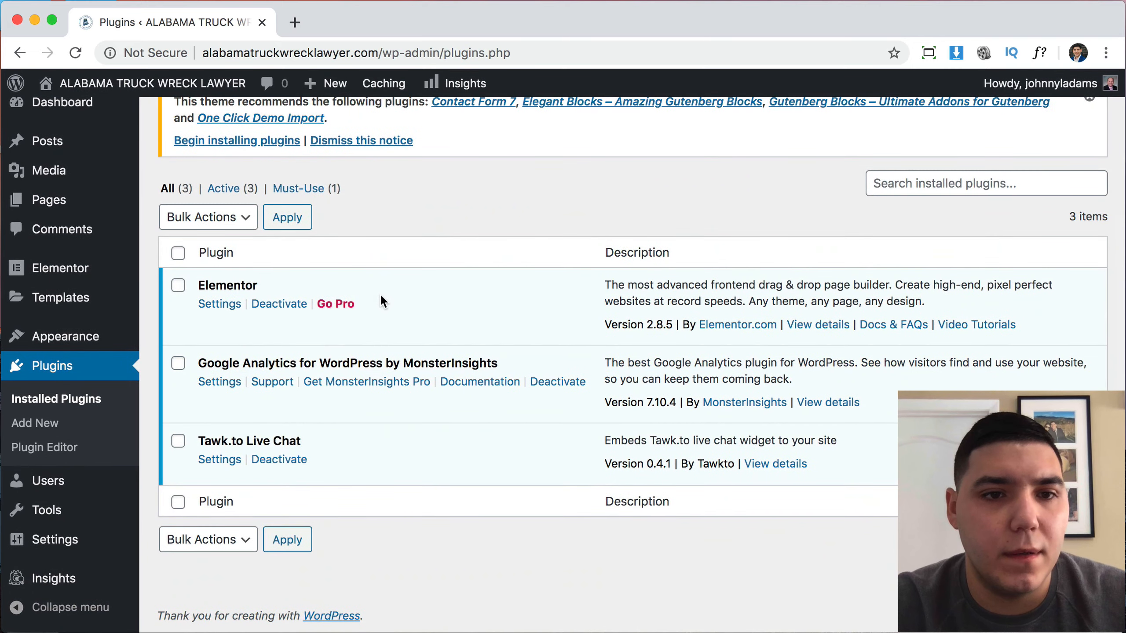
{"action": "scroll", "coordinate": [412, 328], "scroll_direction": "up", "scroll_amount": 5}
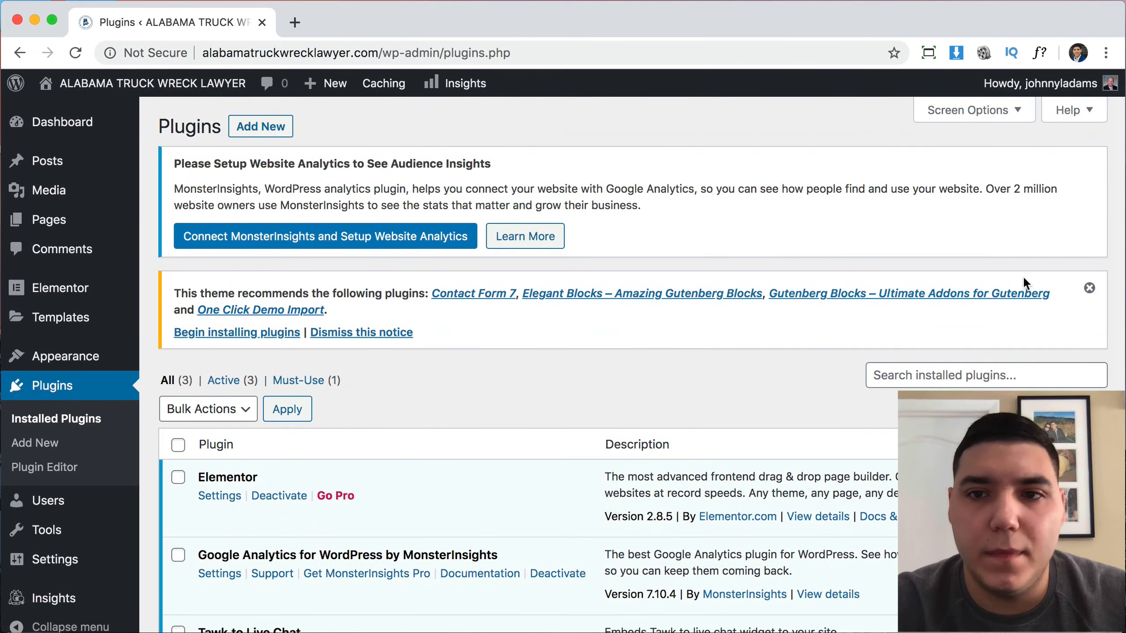
{"action": "left_click", "coordinate": [1077, 295]}
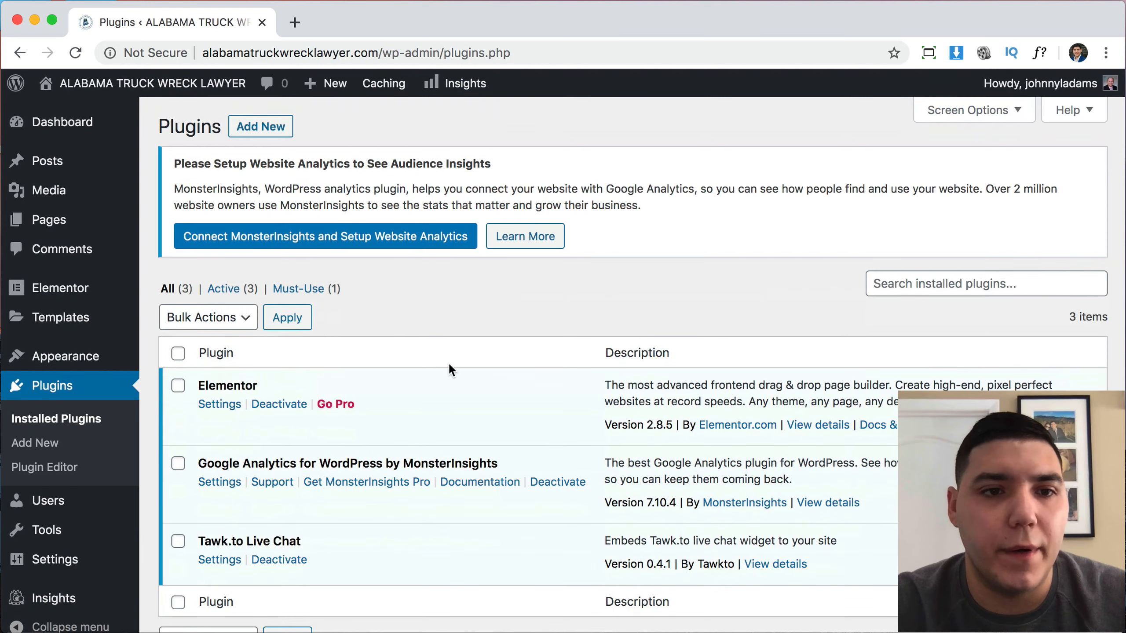
{"action": "scroll", "coordinate": [449, 362], "scroll_direction": "down", "scroll_amount": 3}
{"action": "scroll", "coordinate": [449, 367], "scroll_direction": "up", "scroll_amount": 3}
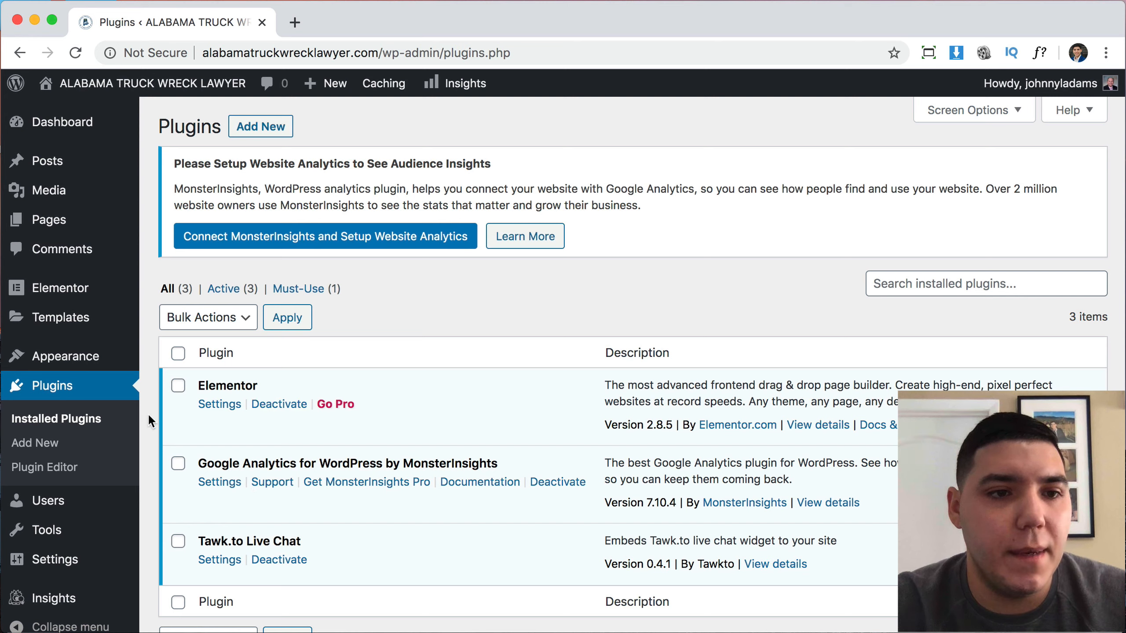
Open Appearance > Themes and browse the 14 installed themes, with Bizberg active.
{"action": "mouse_move", "coordinate": [66, 356]}
{"action": "left_click", "coordinate": [190, 360]}
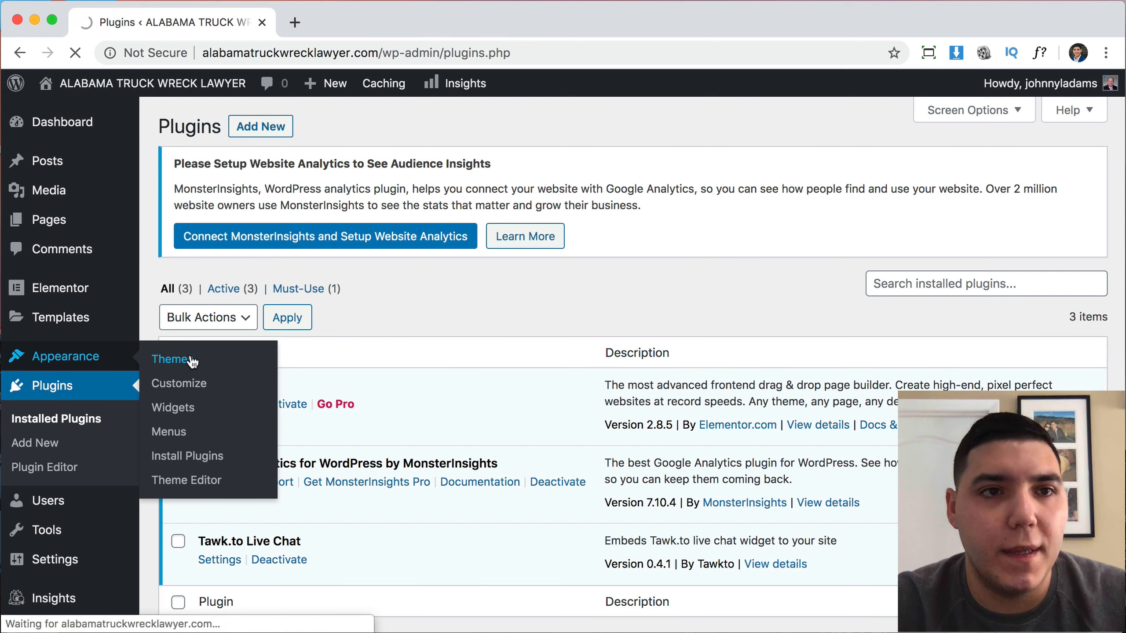
{"action": "scroll", "coordinate": [439, 349], "scroll_direction": "down", "scroll_amount": 2}
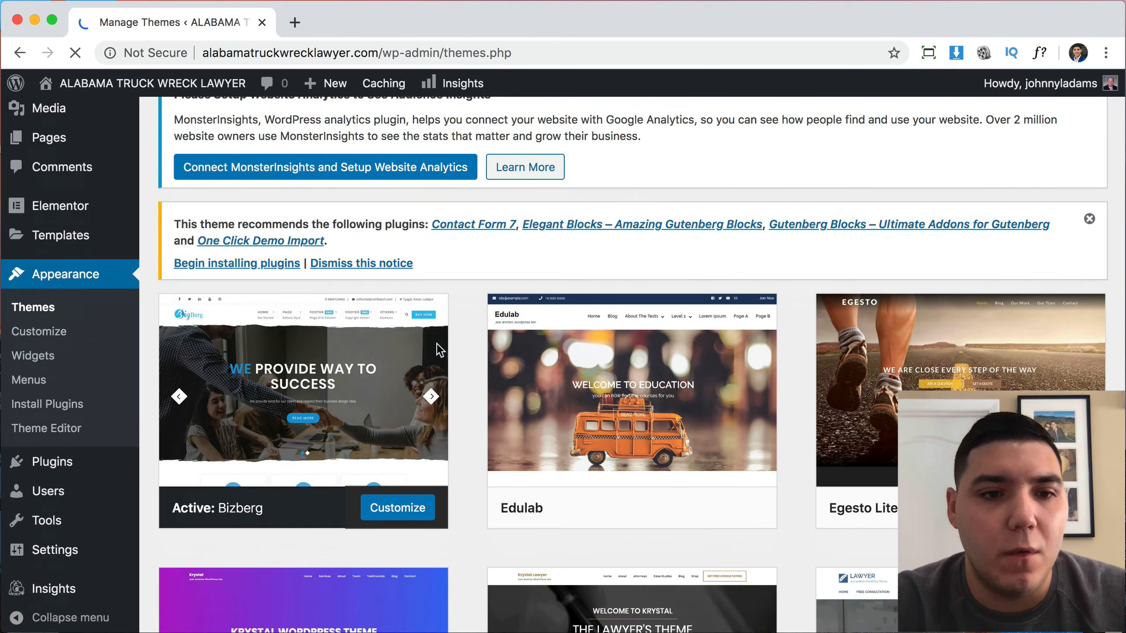
{"action": "scroll", "coordinate": [436, 344], "scroll_direction": "down", "scroll_amount": 1}
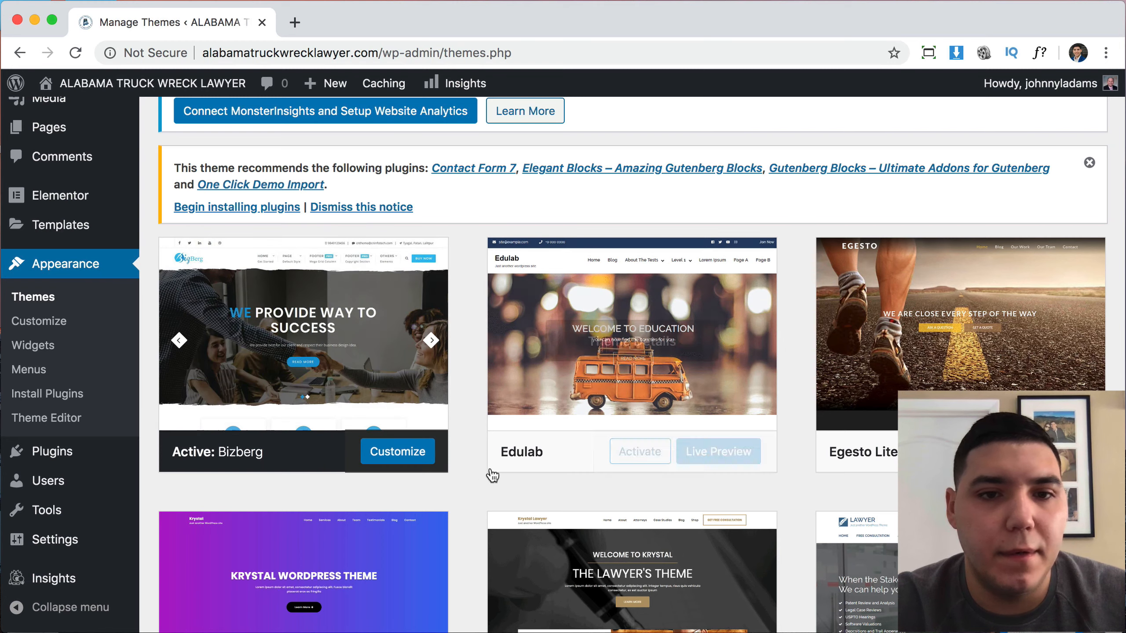
{"action": "scroll", "coordinate": [468, 466], "scroll_direction": "down", "scroll_amount": 5}
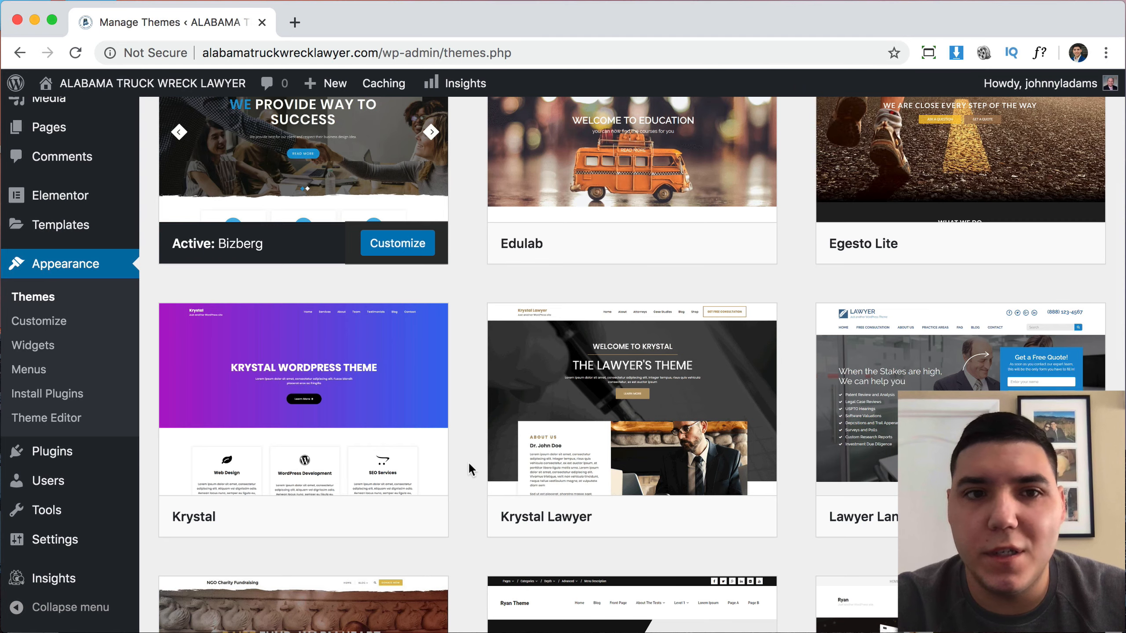
{"action": "scroll", "coordinate": [468, 462], "scroll_direction": "down", "scroll_amount": 3}
{"action": "scroll", "coordinate": [468, 462], "scroll_direction": "up", "scroll_amount": 10}
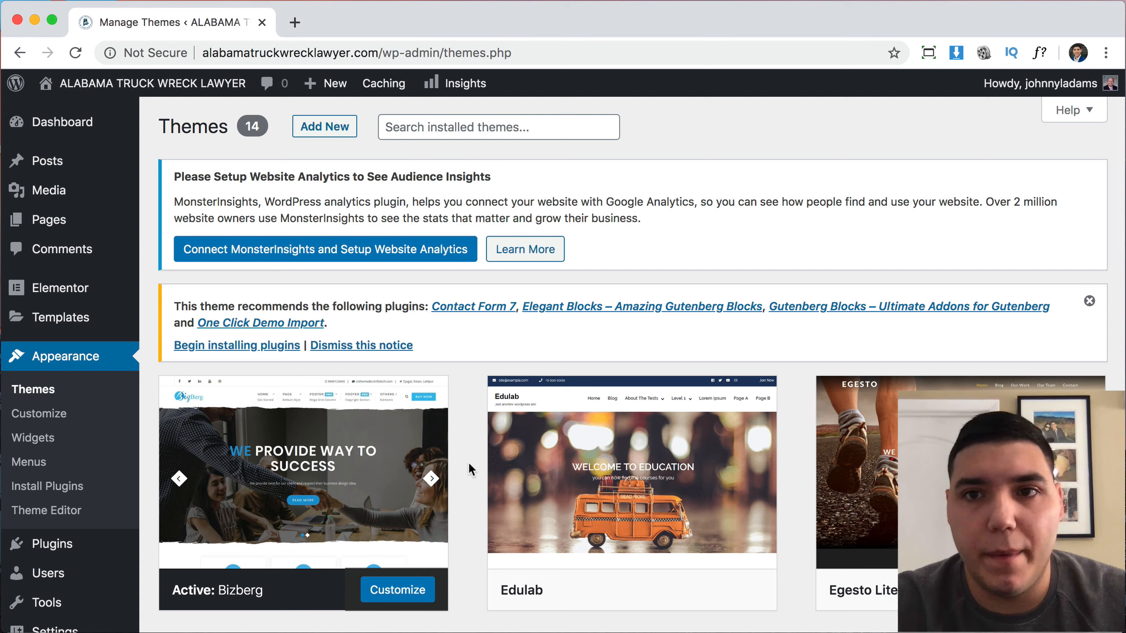
Search the theme directory for 'astra', then install and activate the Astra theme.
{"action": "left_click", "coordinate": [329, 126]}
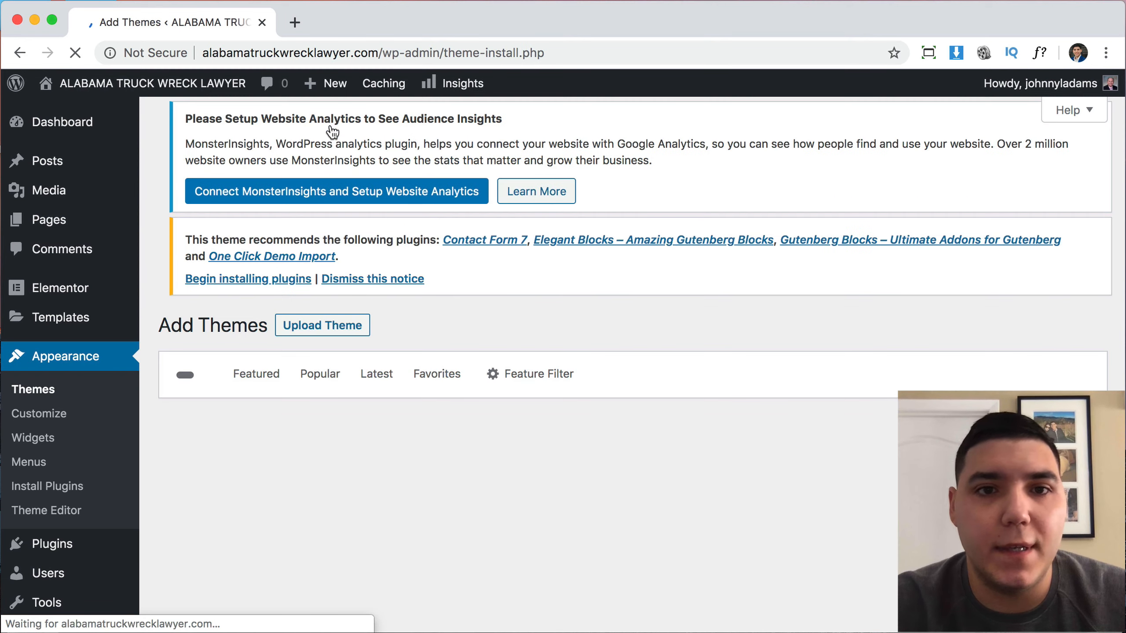
{"action": "left_click", "coordinate": [886, 397]}
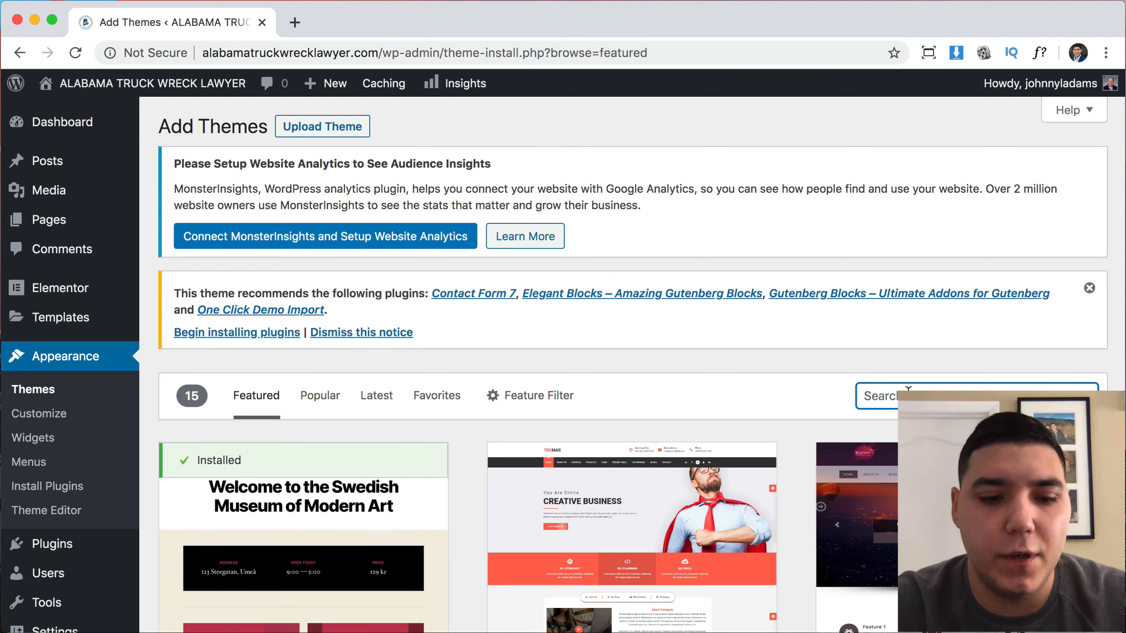
{"action": "type", "text": "ast"}
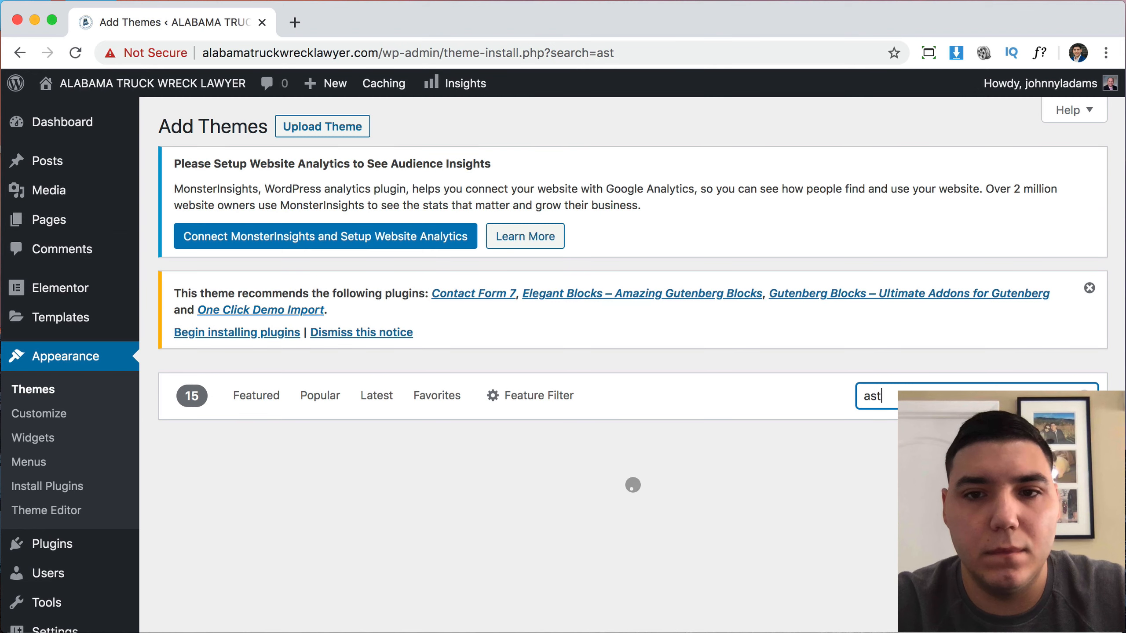
{"action": "type", "text": "ra"}
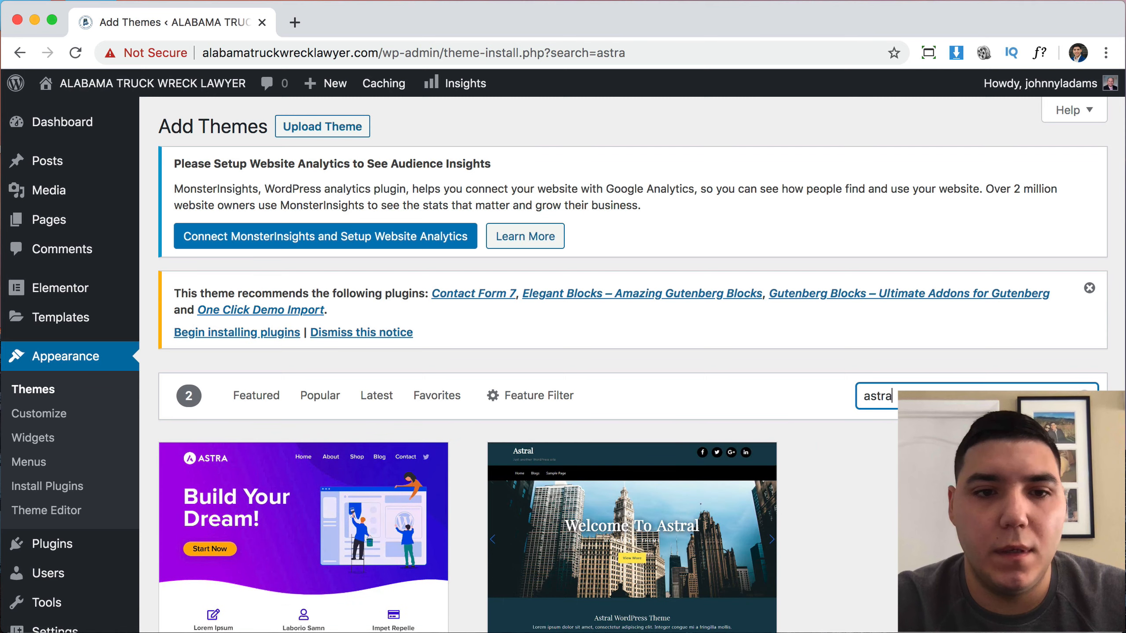
{"action": "scroll", "coordinate": [563, 355], "scroll_direction": "down", "scroll_amount": 3}
{"action": "left_click", "coordinate": [346, 536]}
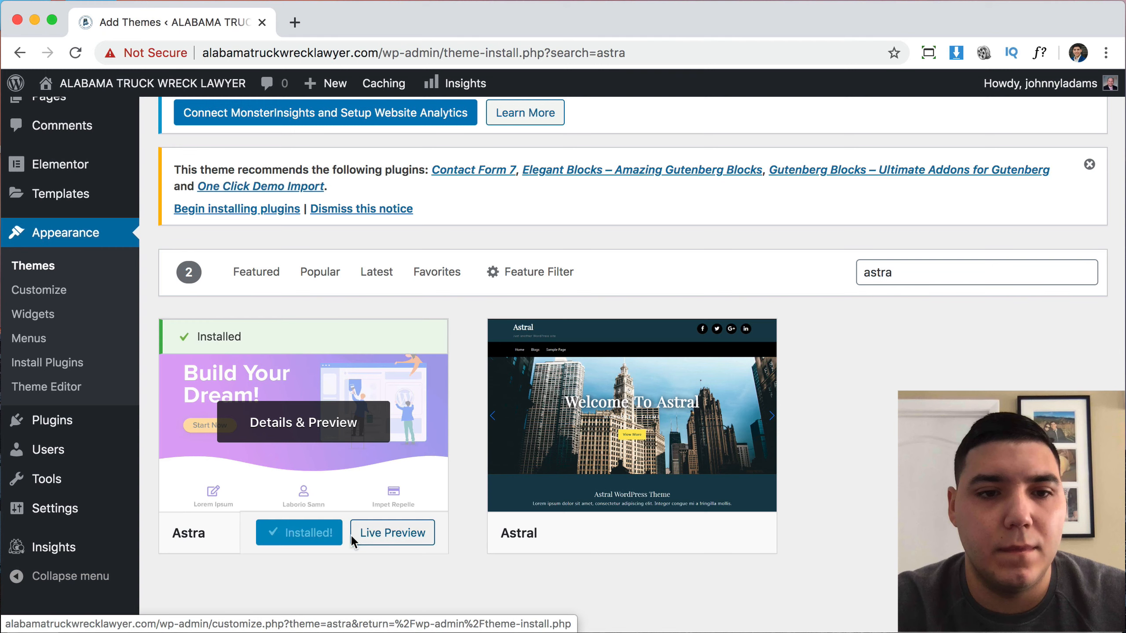
{"action": "left_click", "coordinate": [326, 537]}
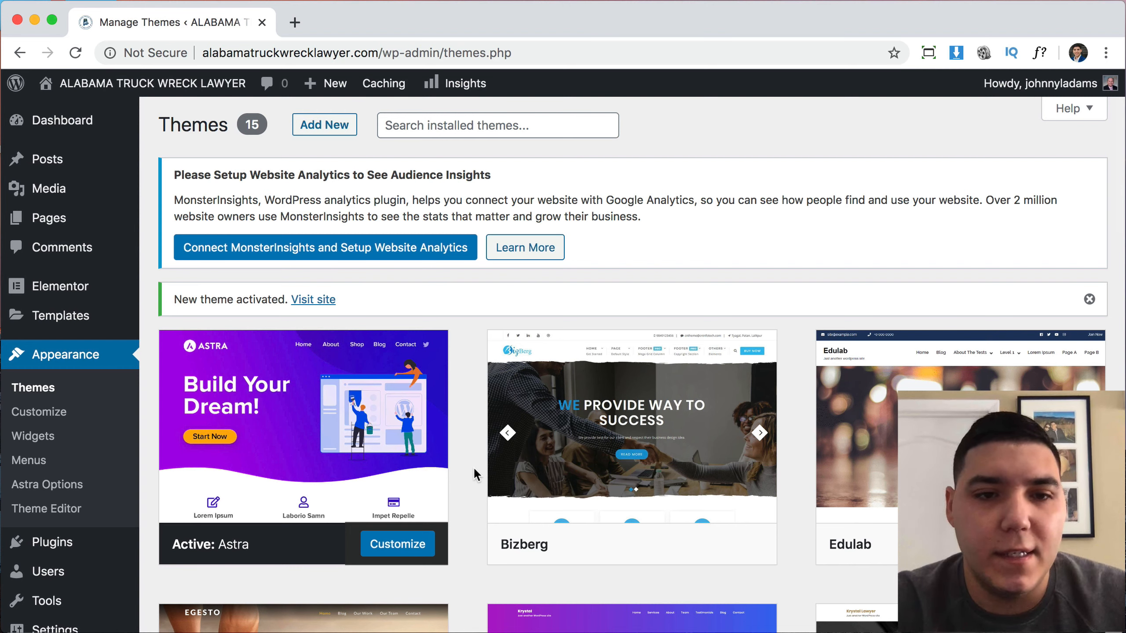
Scroll through the Themes page, then return to the Installed Plugins list.
{"action": "scroll", "coordinate": [474, 467], "scroll_direction": "down", "scroll_amount": 2}
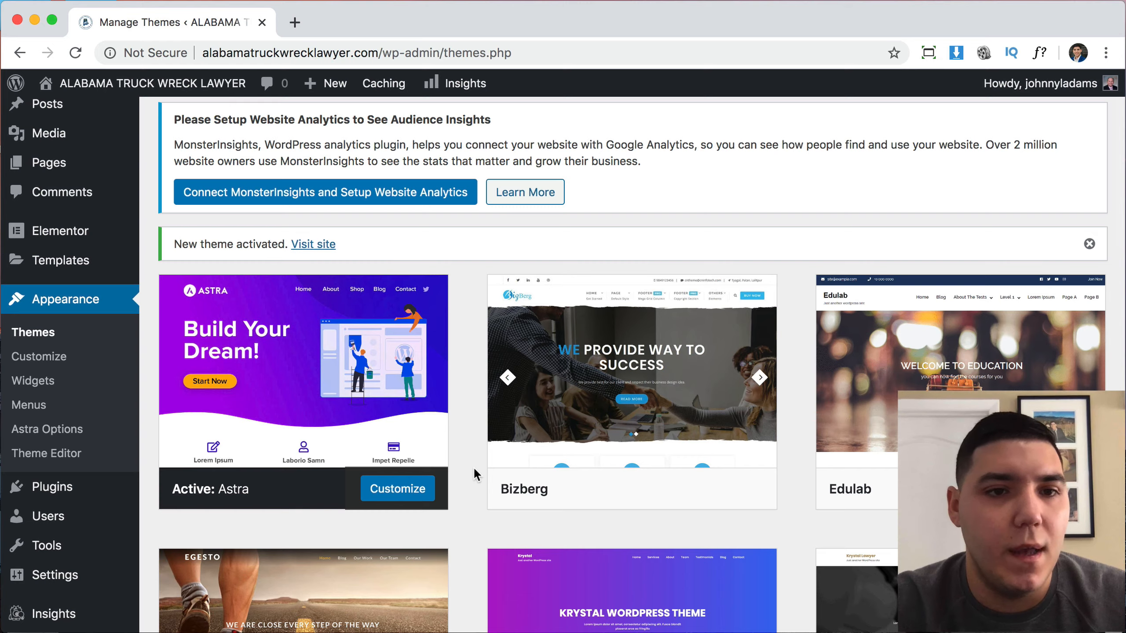
{"action": "scroll", "coordinate": [473, 467], "scroll_direction": "down", "scroll_amount": 1}
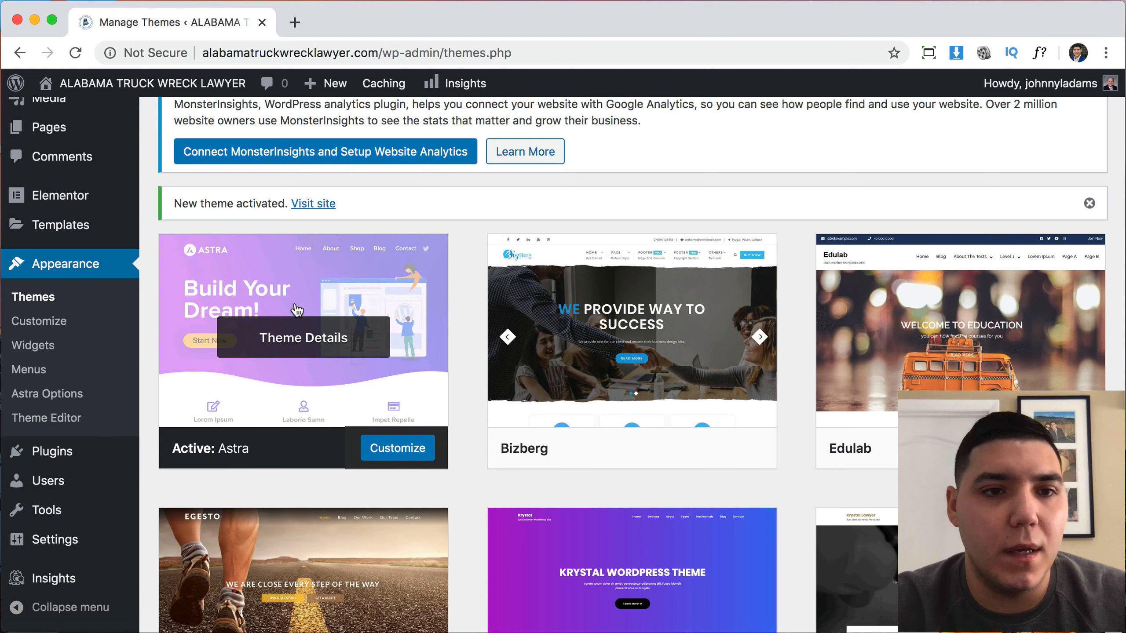
{"action": "left_click", "coordinate": [79, 456]}
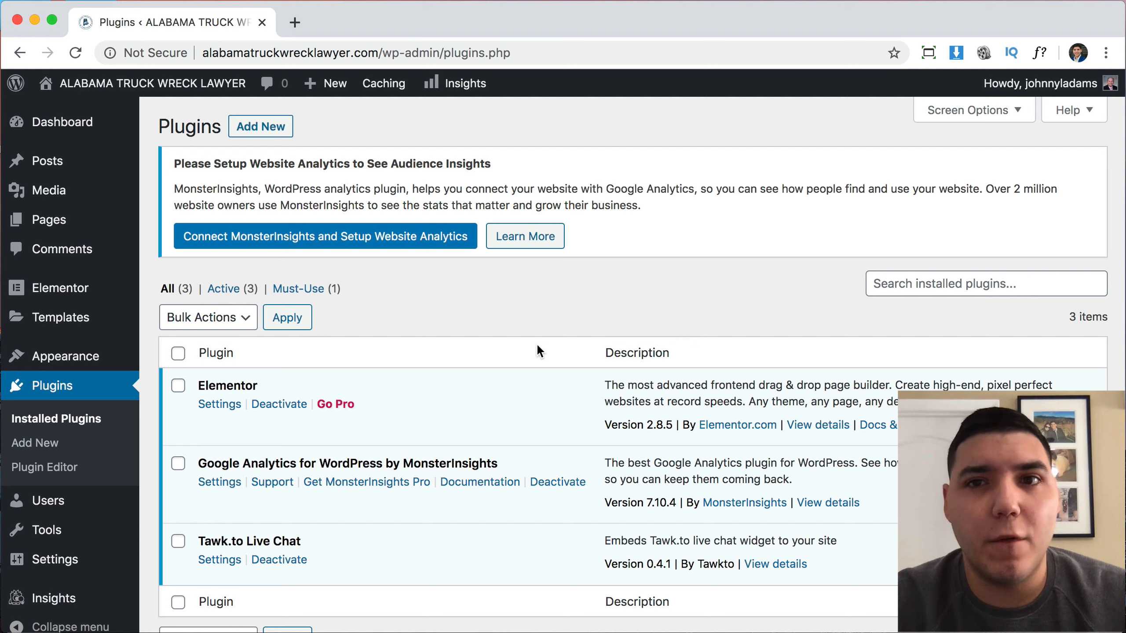
Search the plugin directory for 'envato' from Add New.
{"action": "left_click", "coordinate": [265, 136]}
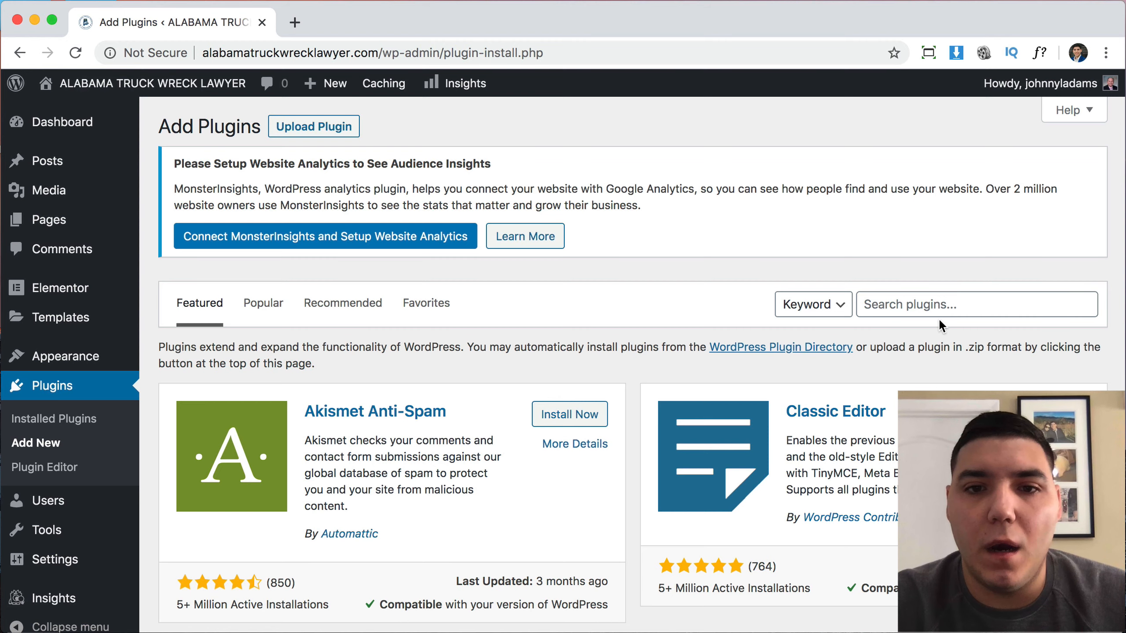
{"action": "scroll", "coordinate": [939, 318], "scroll_direction": "down", "scroll_amount": 1}
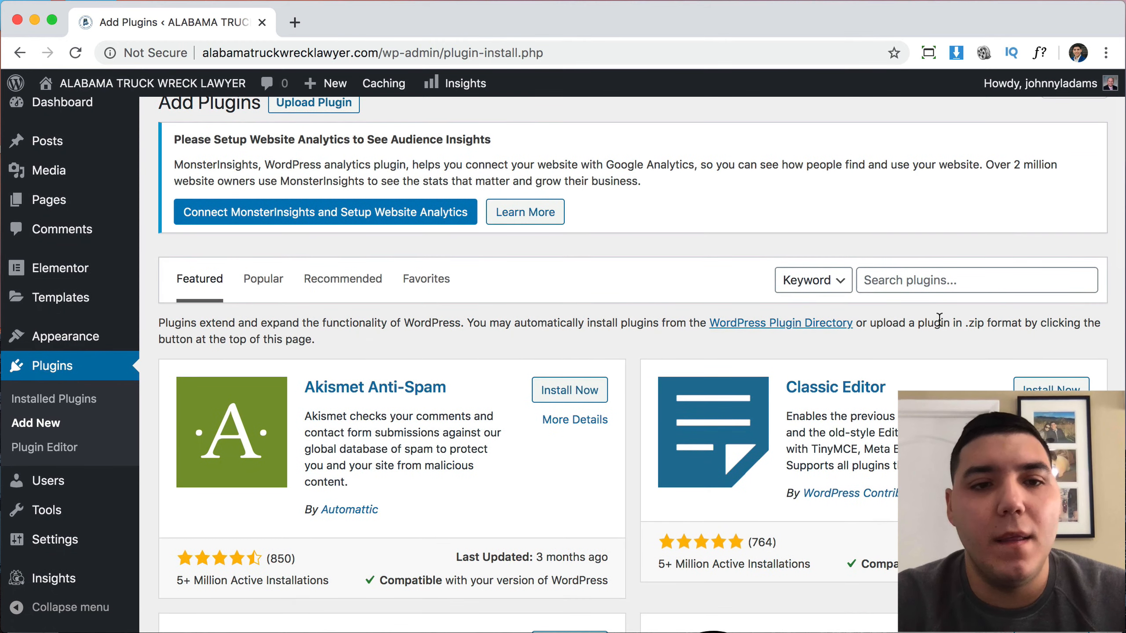
{"action": "left_click", "coordinate": [938, 281]}
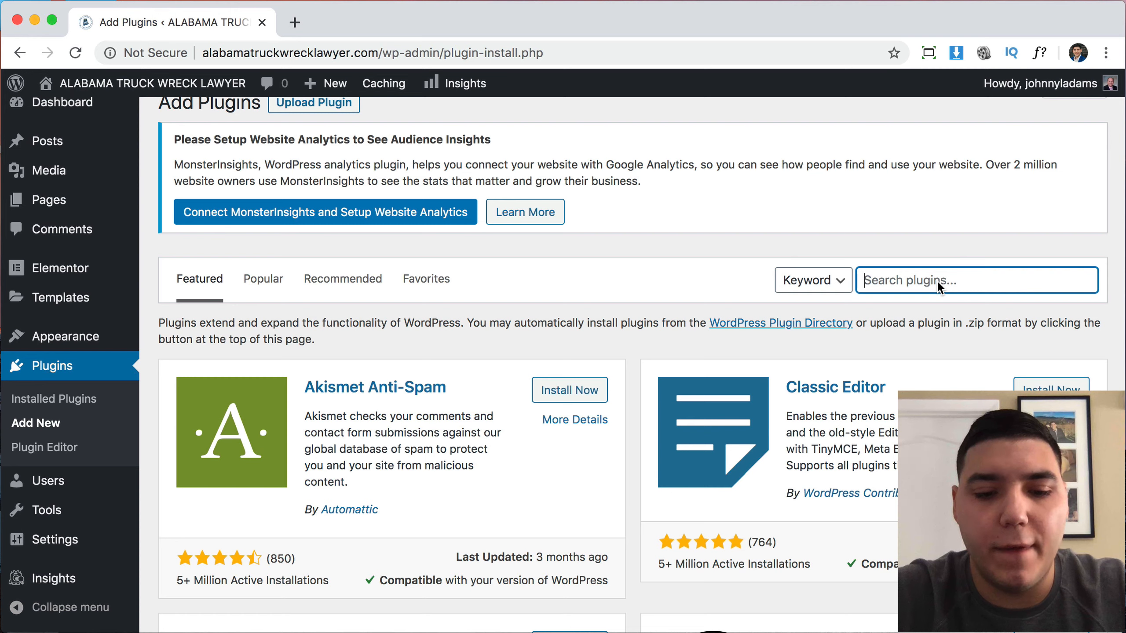
{"action": "type", "text": "envato"}
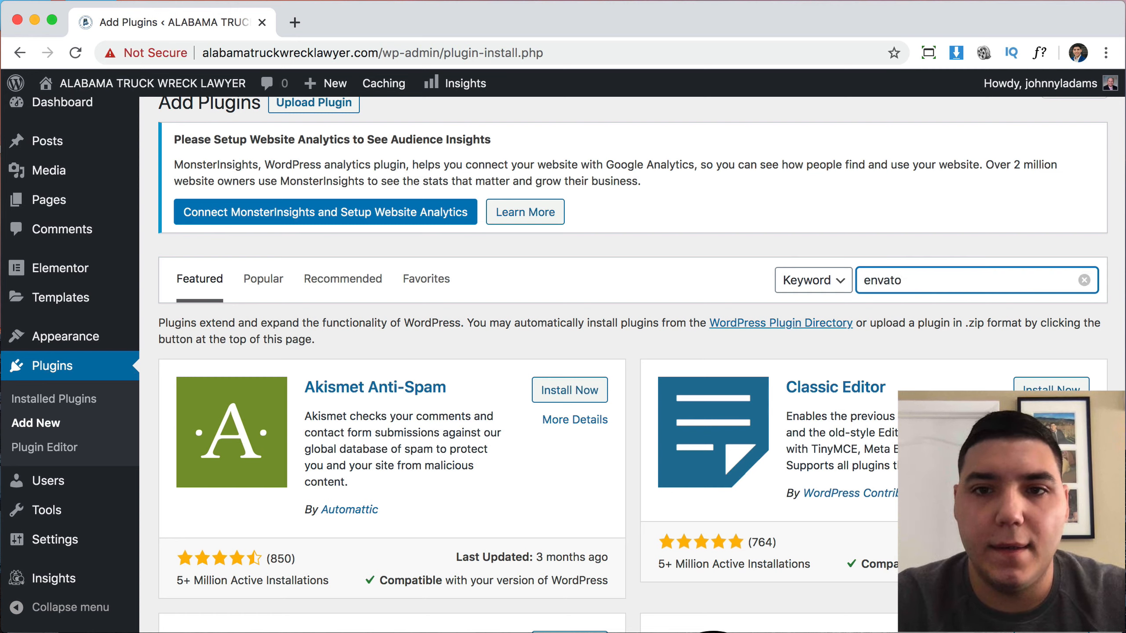
{"action": "key", "text": "Return"}
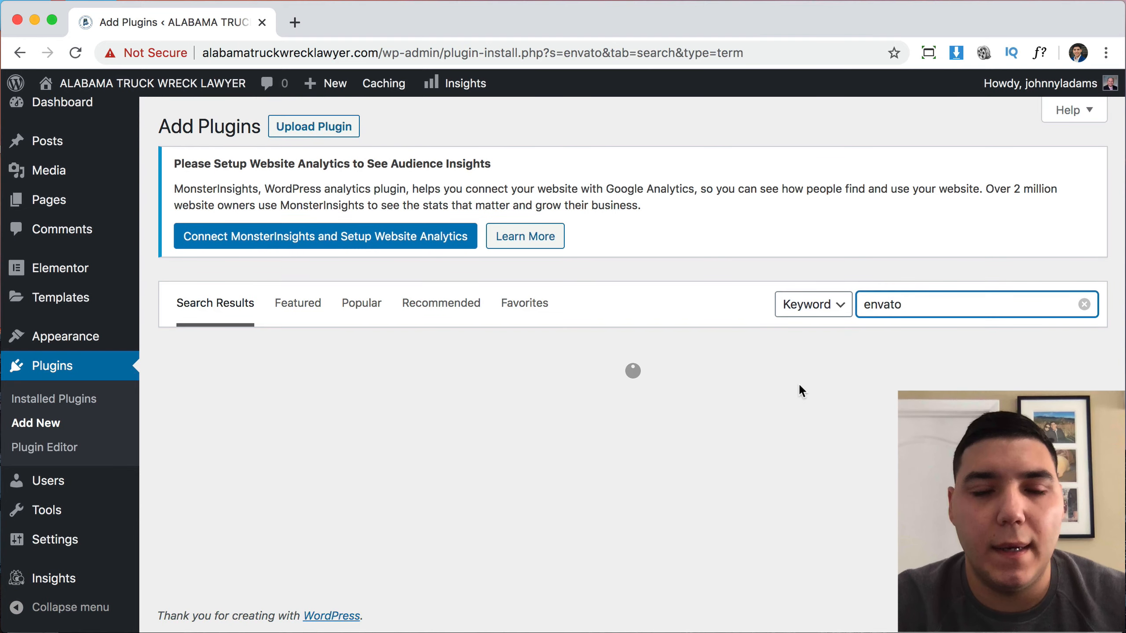
Install and activate the Envato Elements plugin, then review the plugins list.
{"action": "scroll", "coordinate": [799, 390], "scroll_direction": "down", "scroll_amount": 2}
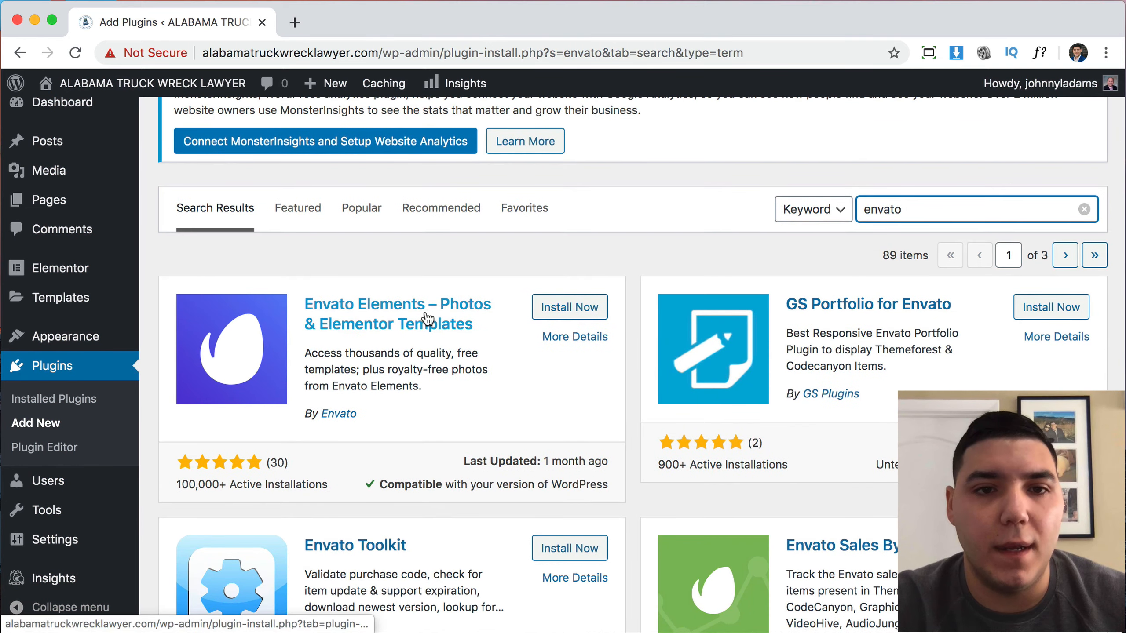
{"action": "left_click", "coordinate": [553, 309]}
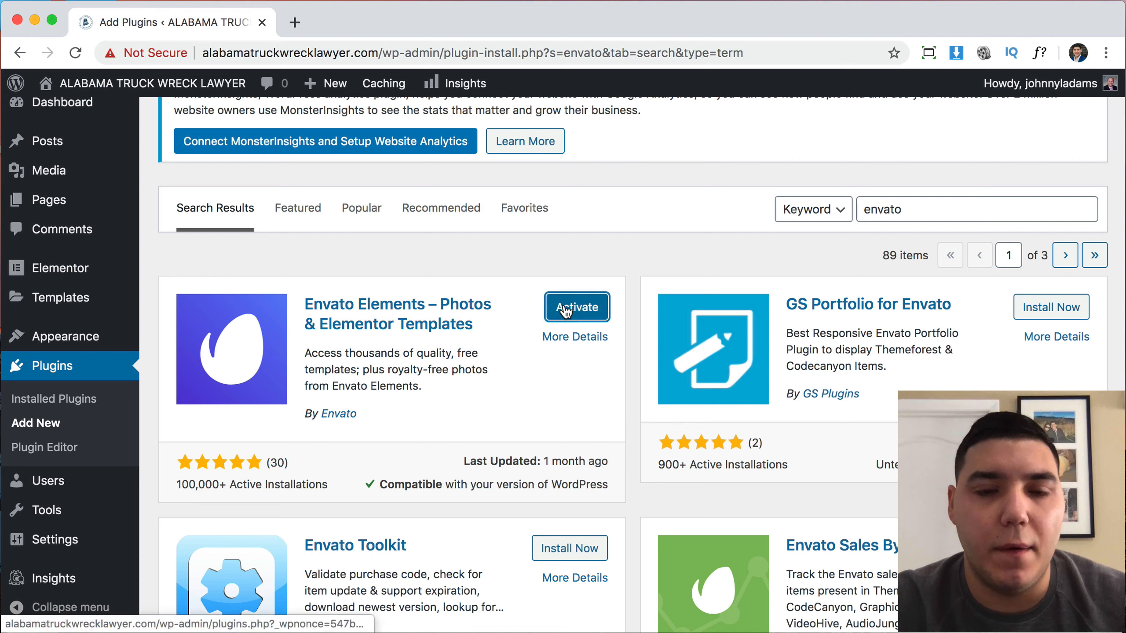
{"action": "left_click", "coordinate": [565, 310]}
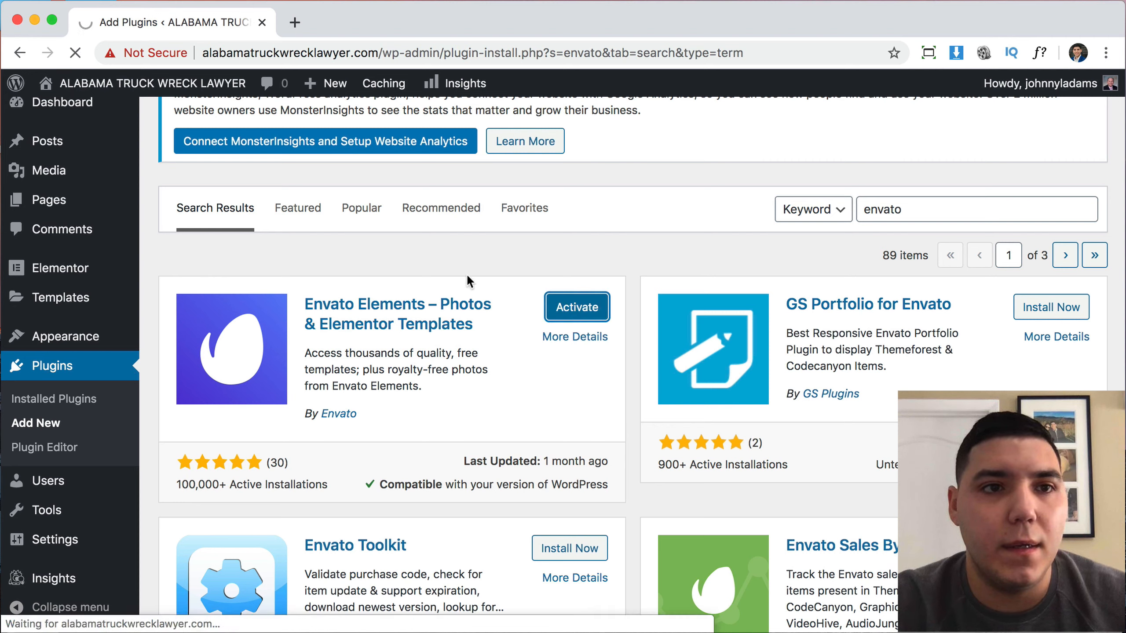
{"action": "scroll", "coordinate": [515, 294], "scroll_direction": "down", "scroll_amount": 3}
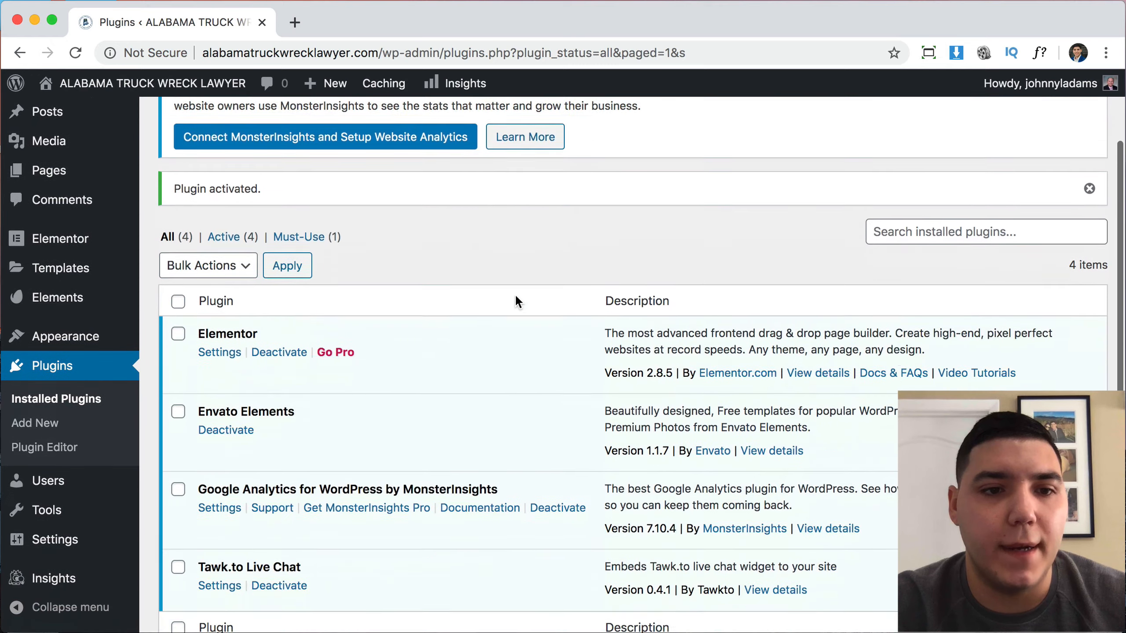
{"action": "scroll", "coordinate": [515, 296], "scroll_direction": "down", "scroll_amount": 2}
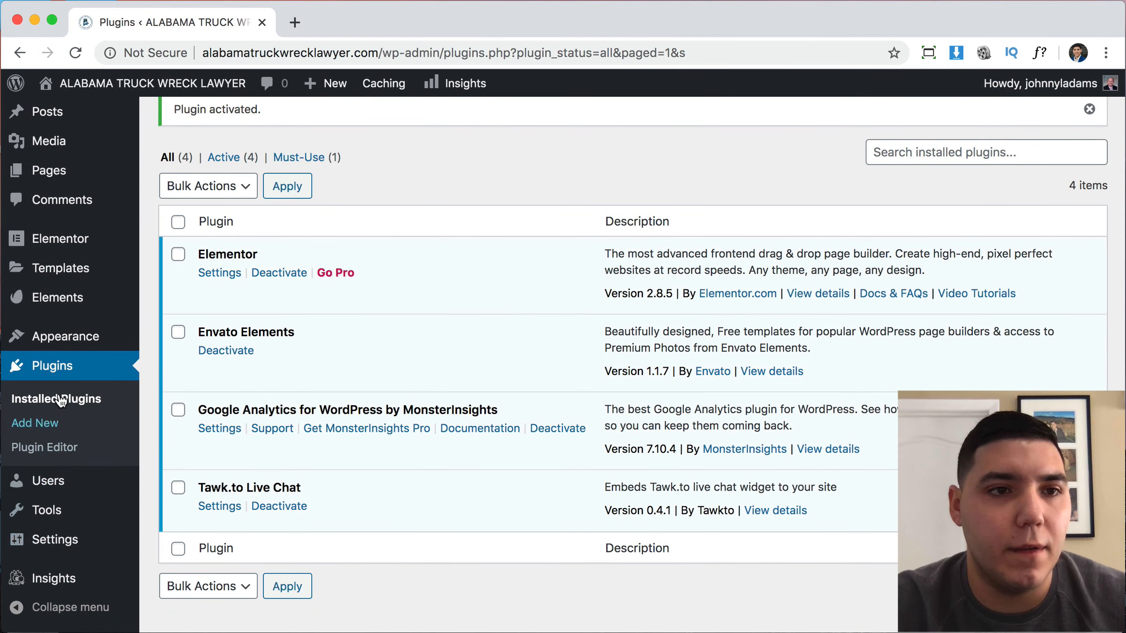
{"action": "scroll", "coordinate": [62, 373], "scroll_direction": "up", "scroll_amount": 2}
On the Elements page, replace the registration email, accept the Envato Elements Terms and continue.
{"action": "mouse_move", "coordinate": [62, 374]}
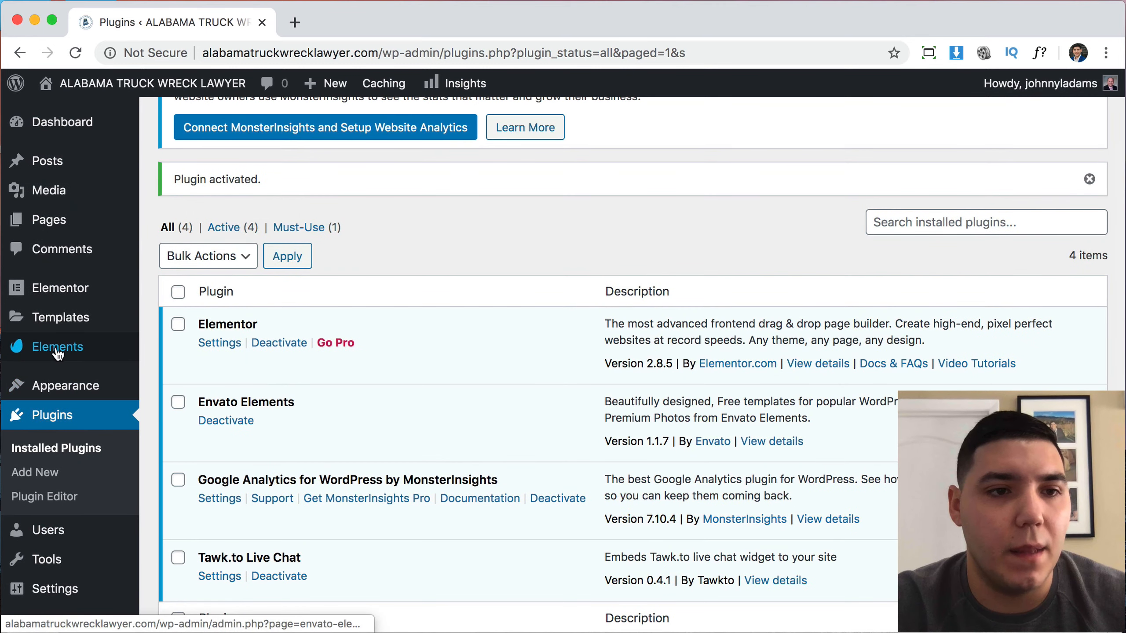
{"action": "left_click", "coordinate": [57, 347]}
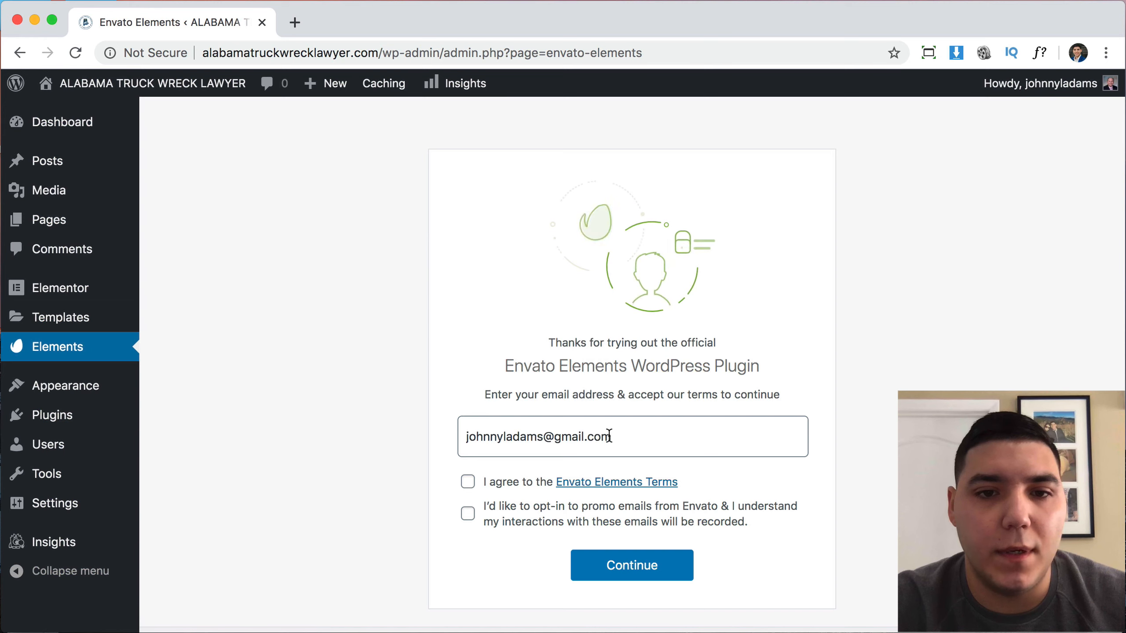
{"action": "triple_click", "coordinate": [609, 436]}
{"action": "key", "text": "BackSpace"}
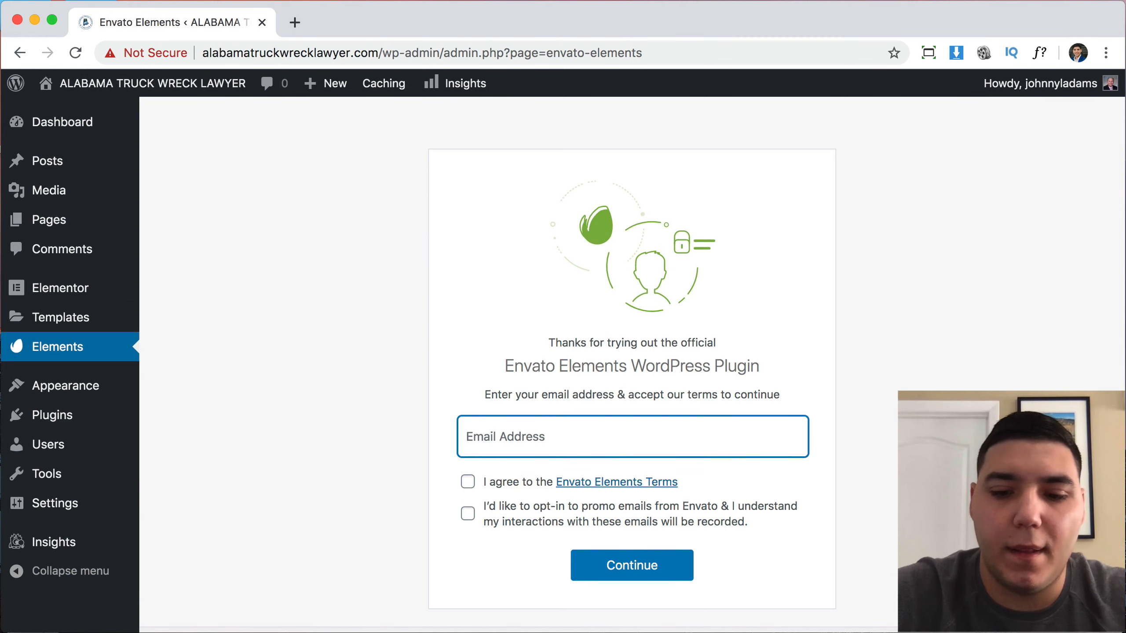
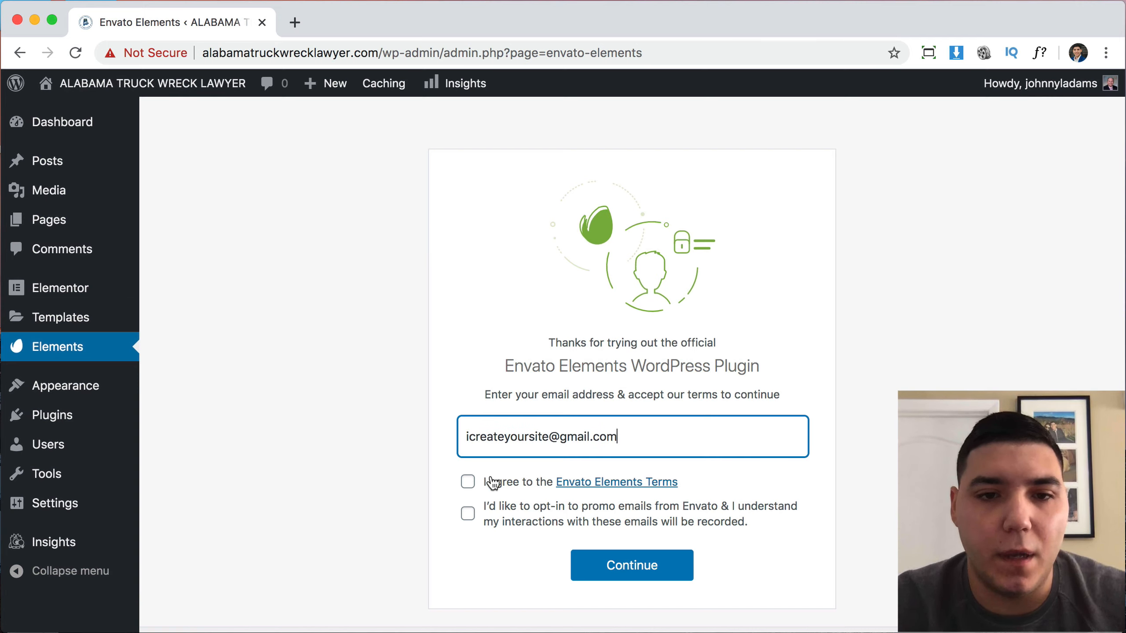
{"action": "left_click", "coordinate": [468, 483]}
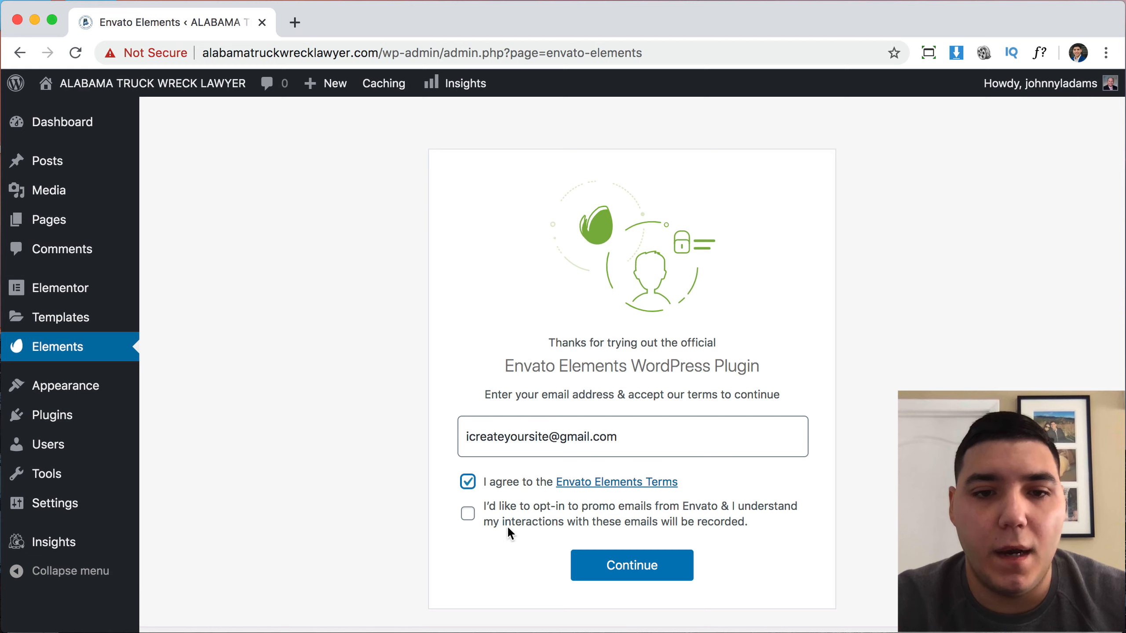
{"action": "left_click", "coordinate": [650, 566]}
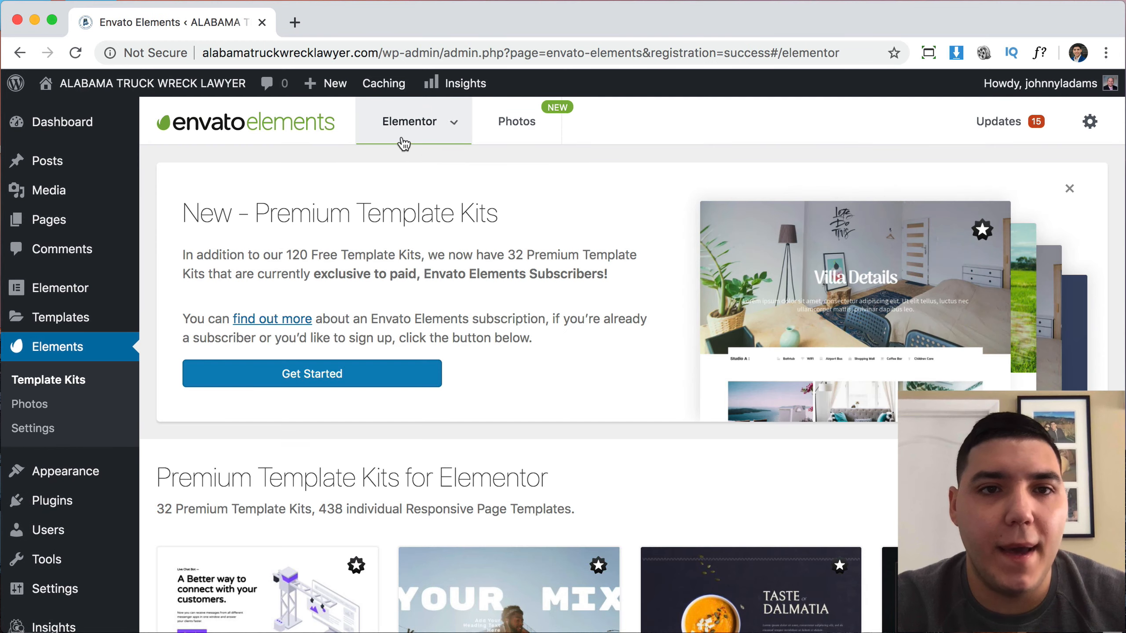
Browse the template kits library and dismiss the Premium Template Kits banner.
{"action": "mouse_move", "coordinate": [439, 137]}
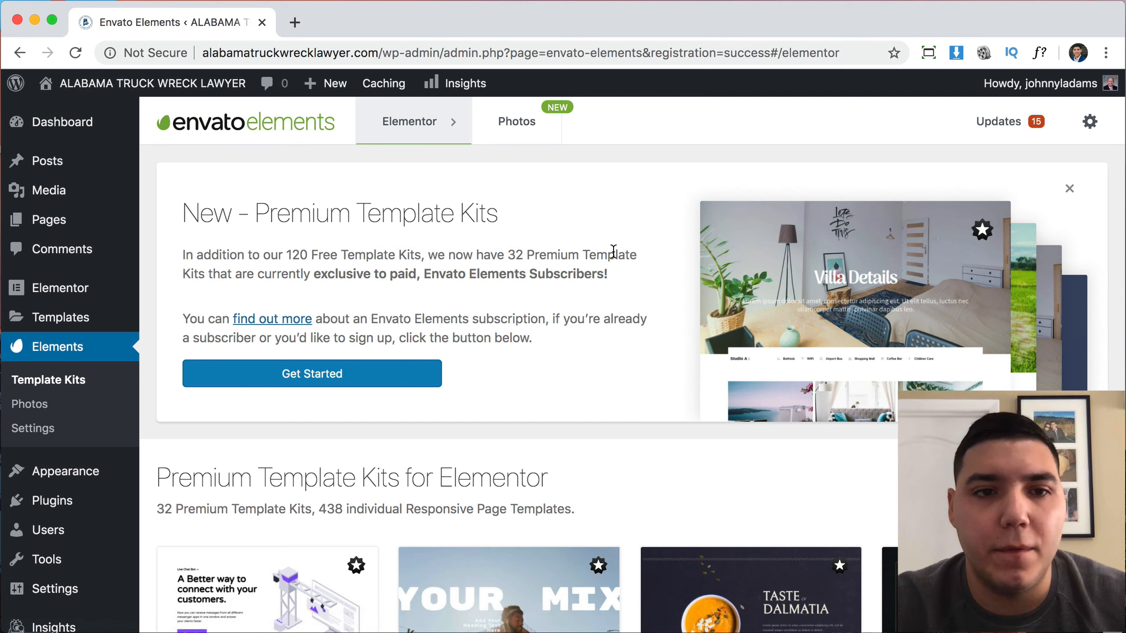
{"action": "scroll", "coordinate": [613, 329], "scroll_direction": "down", "scroll_amount": 6}
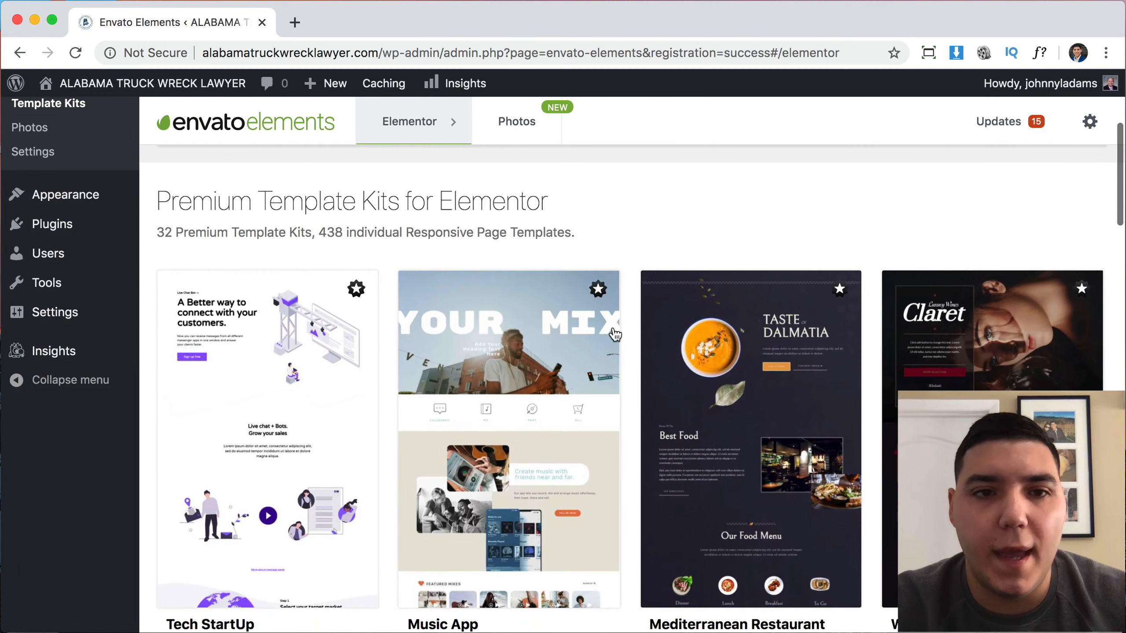
{"action": "scroll", "coordinate": [615, 335], "scroll_direction": "down", "scroll_amount": 1}
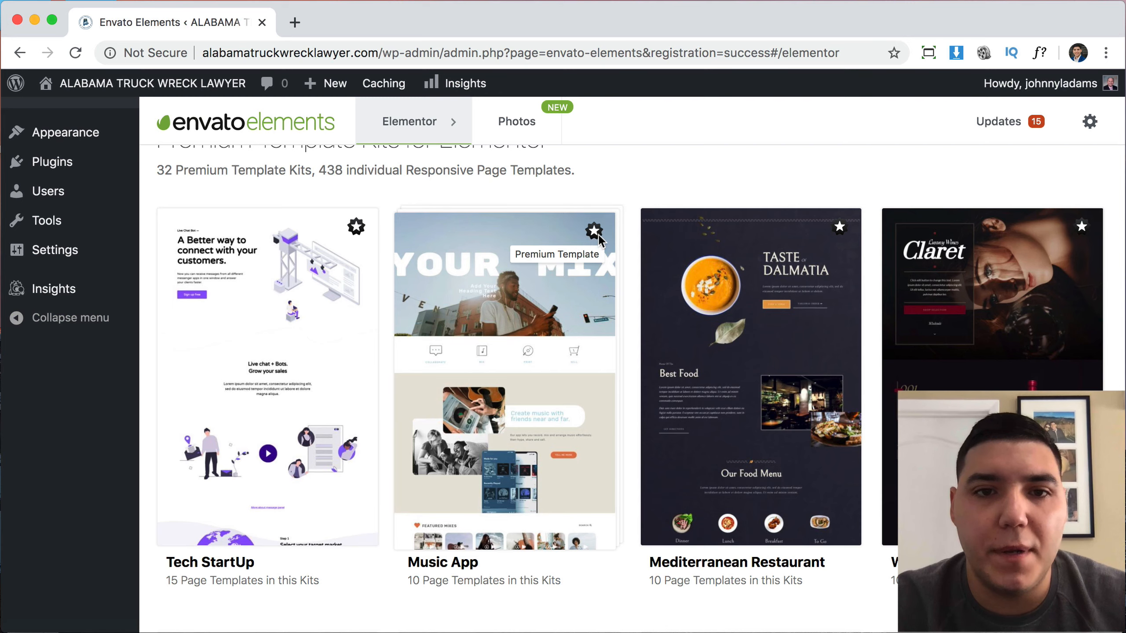
{"action": "scroll", "coordinate": [753, 248], "scroll_direction": "down", "scroll_amount": 5}
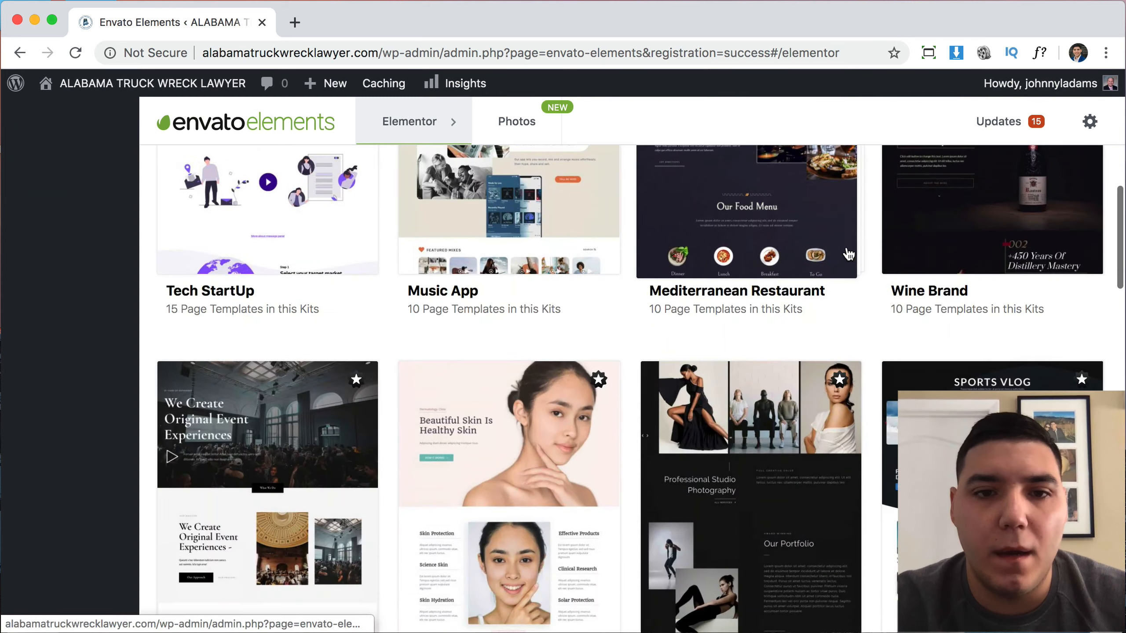
{"action": "scroll", "coordinate": [848, 254], "scroll_direction": "up", "scroll_amount": 4}
{"action": "scroll", "coordinate": [846, 248], "scroll_direction": "up", "scroll_amount": 8}
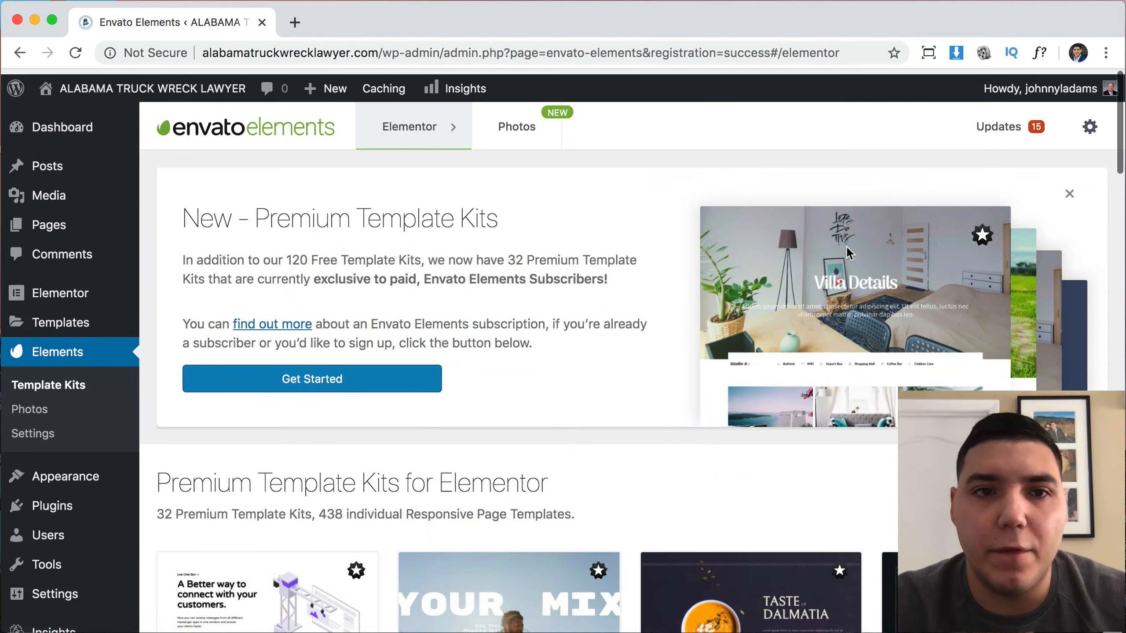
{"action": "left_click", "coordinate": [1066, 189]}
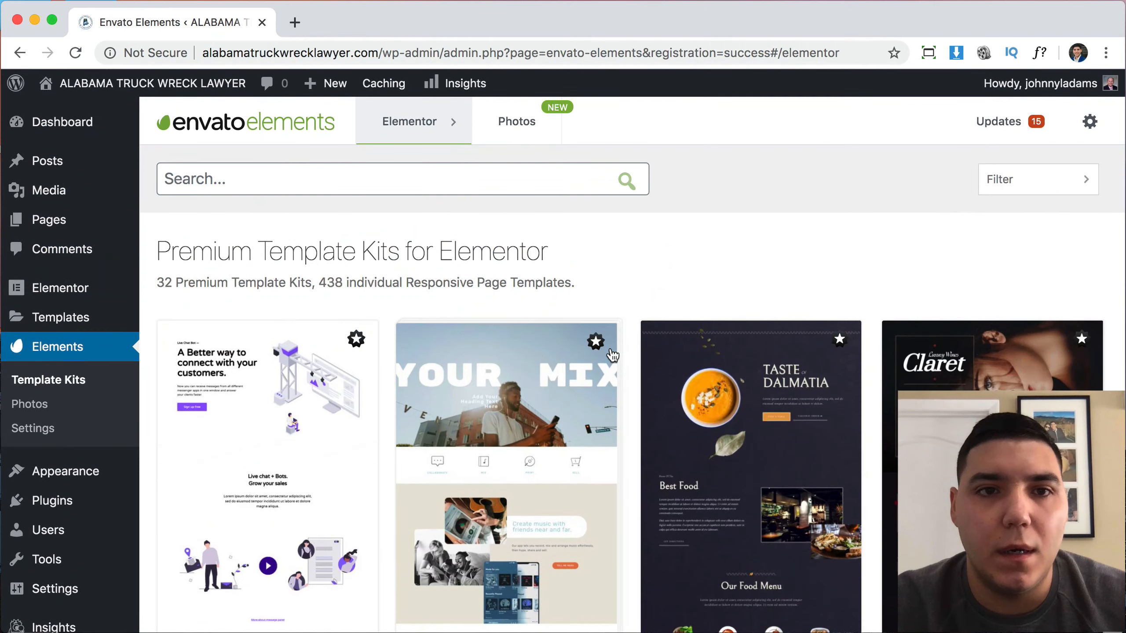
Preview the Barber kit's Home 1 template, then go back to the full kit list.
{"action": "scroll", "coordinate": [668, 326], "scroll_direction": "down", "scroll_amount": 15}
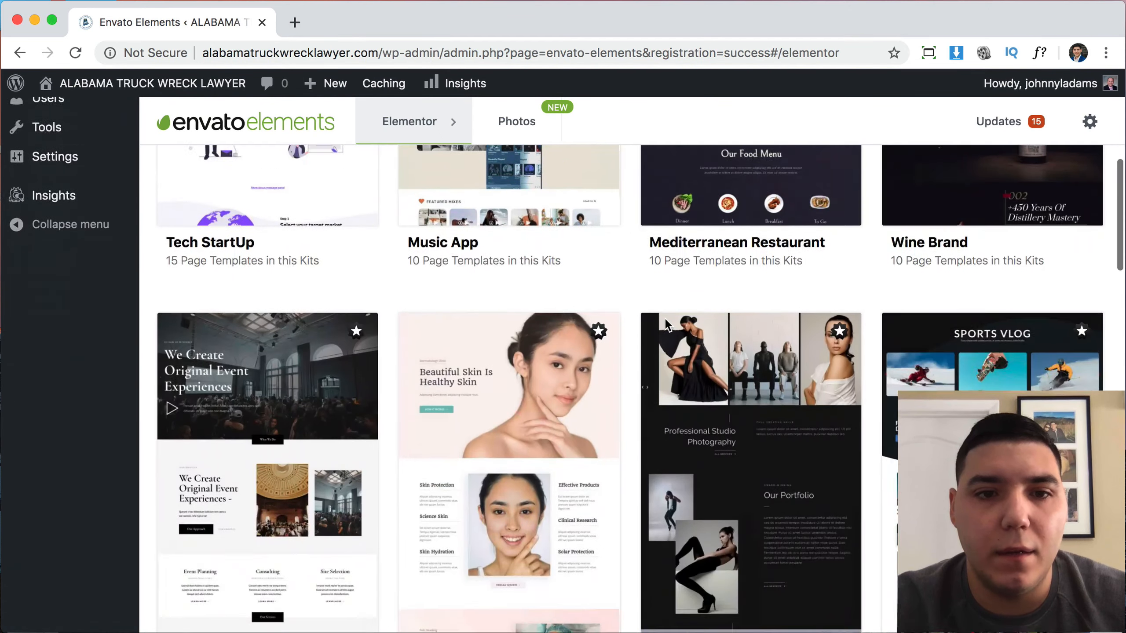
{"action": "mouse_move", "coordinate": [441, 118]}
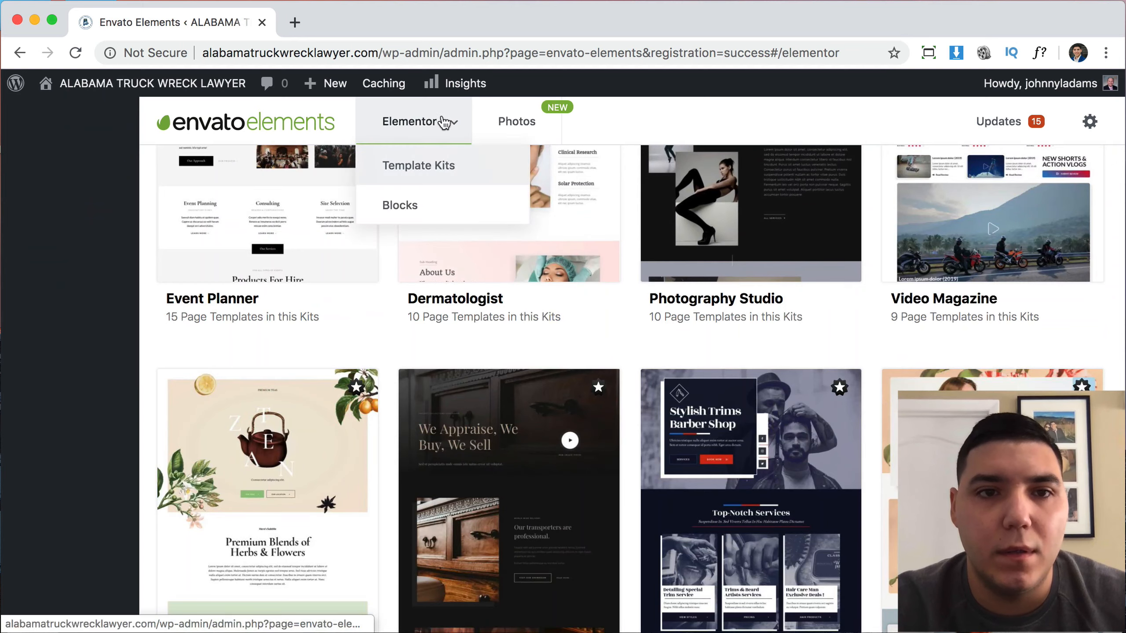
{"action": "scroll", "coordinate": [616, 372], "scroll_direction": "down", "scroll_amount": 7}
{"action": "scroll", "coordinate": [619, 379], "scroll_direction": "up", "scroll_amount": 3}
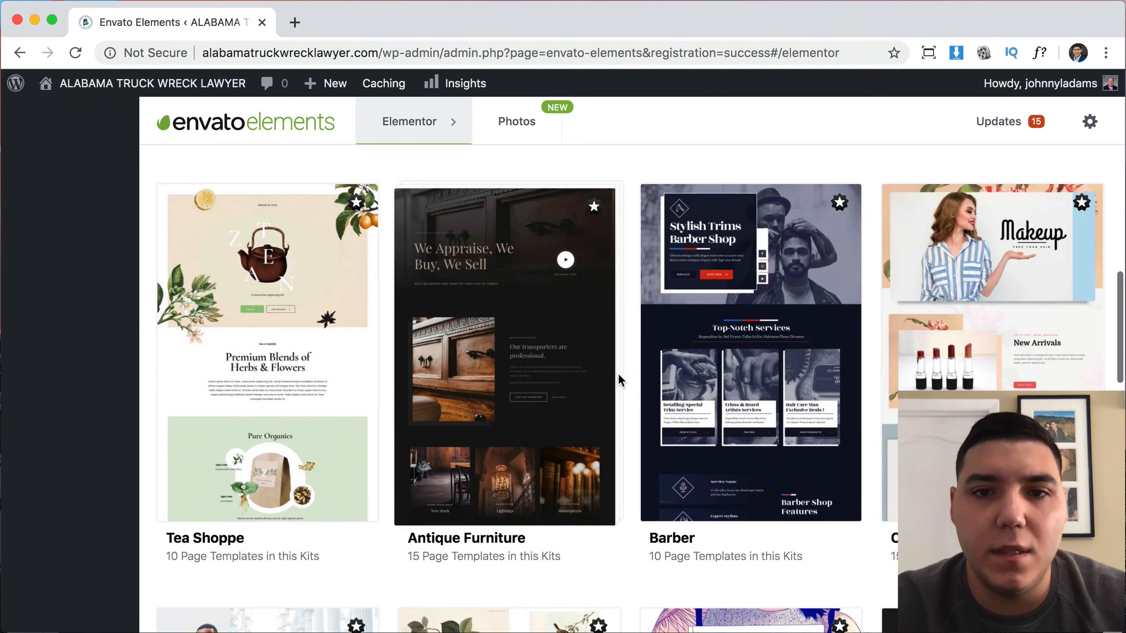
{"action": "left_click", "coordinate": [734, 324]}
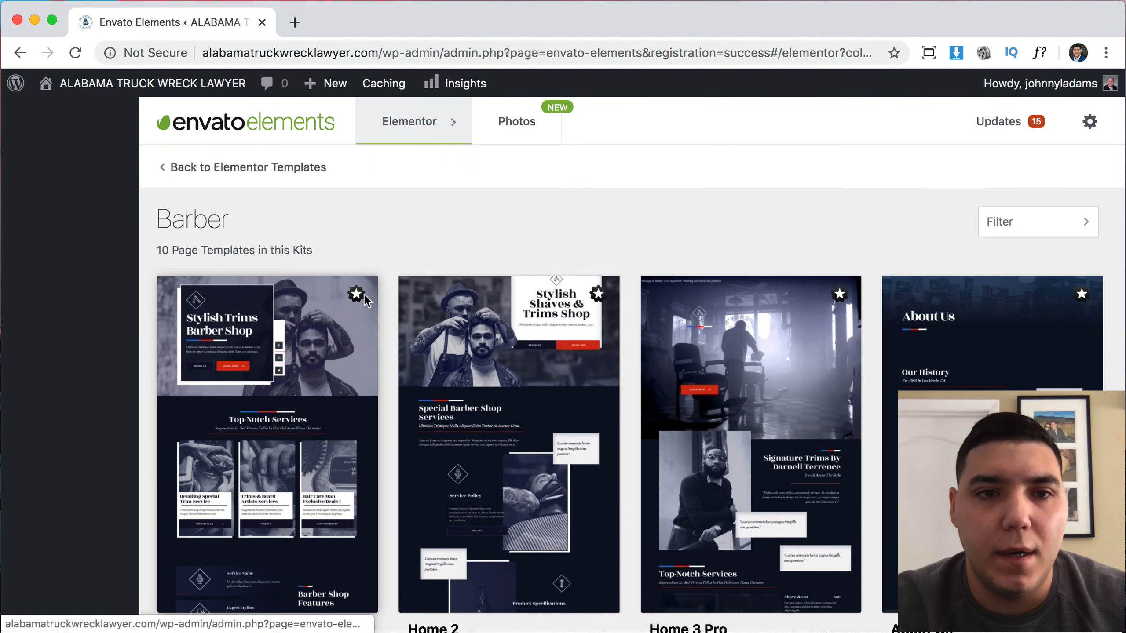
{"action": "scroll", "coordinate": [337, 358], "scroll_direction": "down", "scroll_amount": 3}
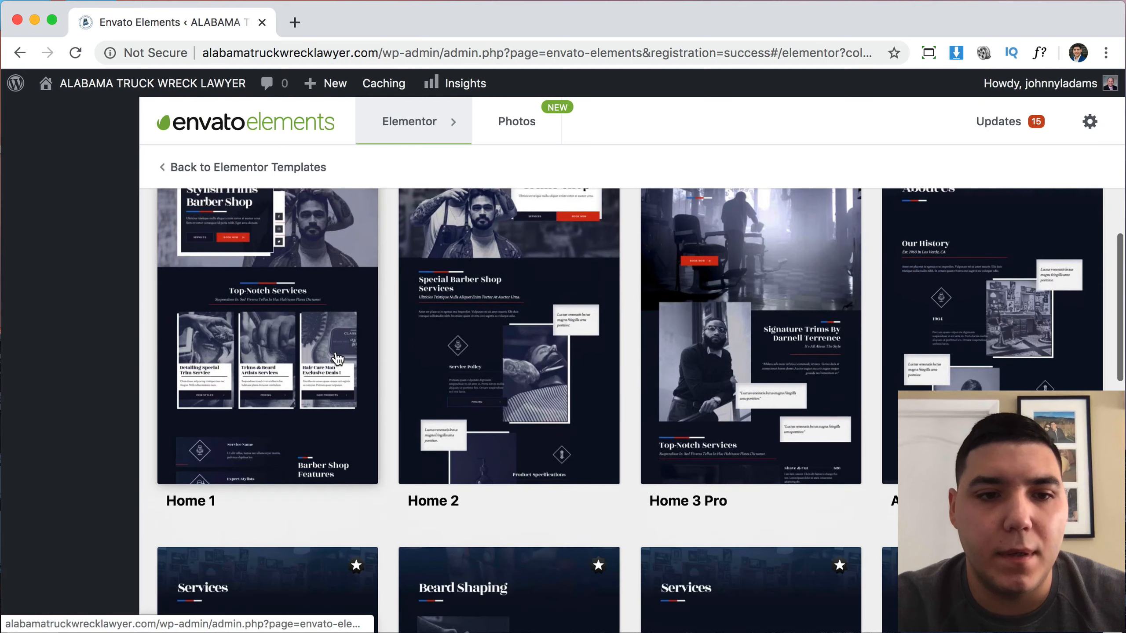
{"action": "left_click", "coordinate": [280, 409]}
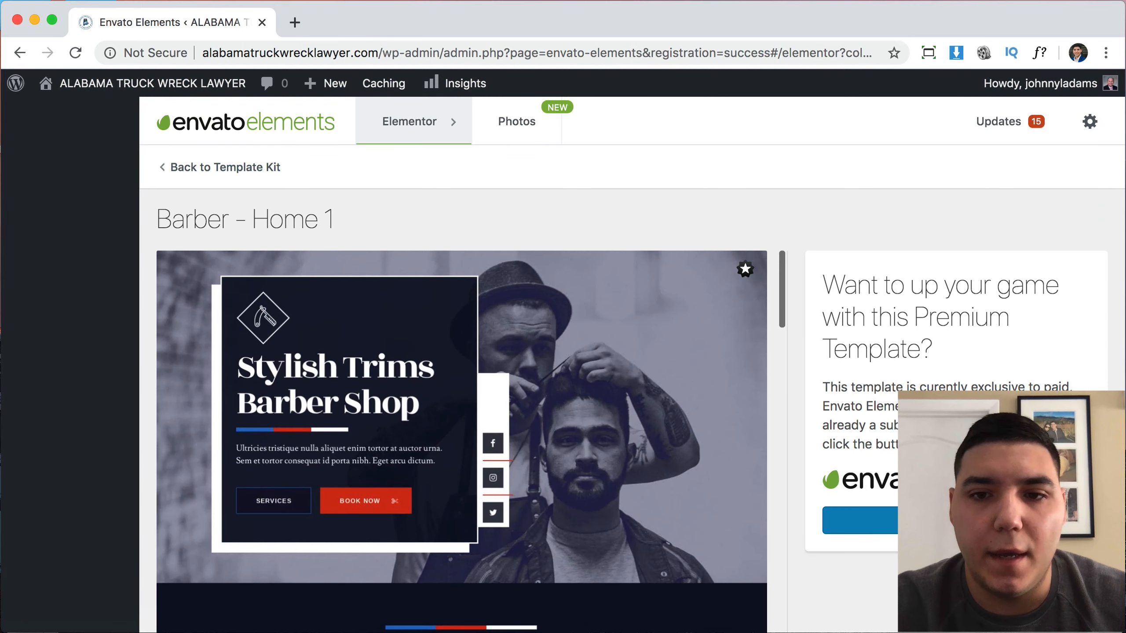
{"action": "left_click", "coordinate": [246, 167]}
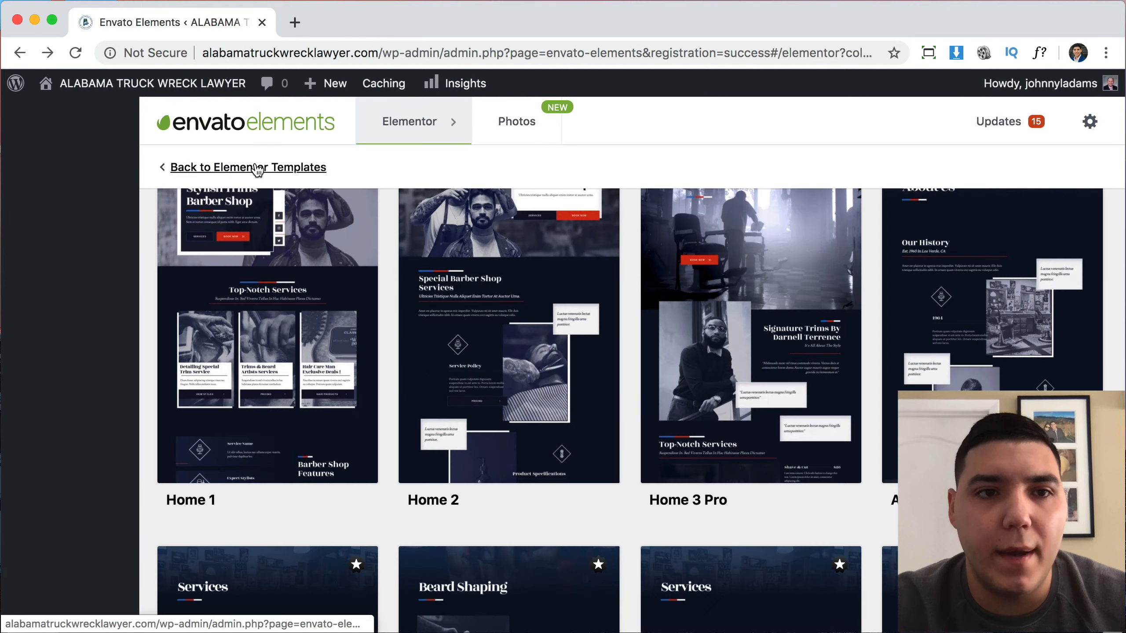
{"action": "left_click", "coordinate": [251, 167]}
{"action": "scroll", "coordinate": [698, 275], "scroll_direction": "down", "scroll_amount": 7}
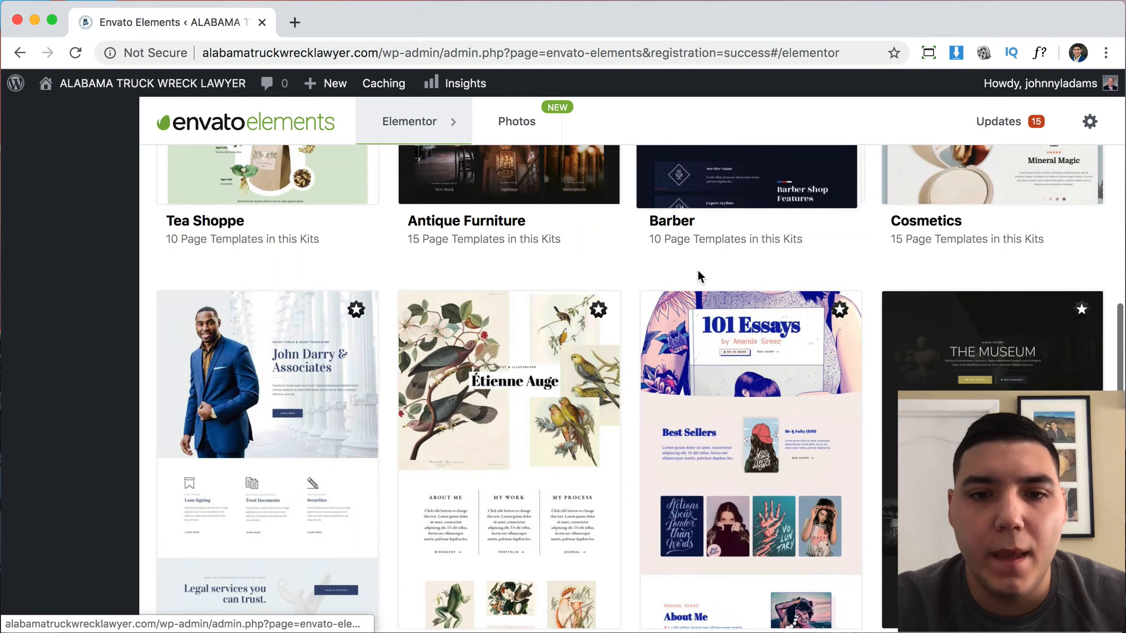
{"action": "scroll", "coordinate": [698, 275], "scroll_direction": "up", "scroll_amount": 20}
{"action": "scroll", "coordinate": [696, 269], "scroll_direction": "up", "scroll_amount": 1}
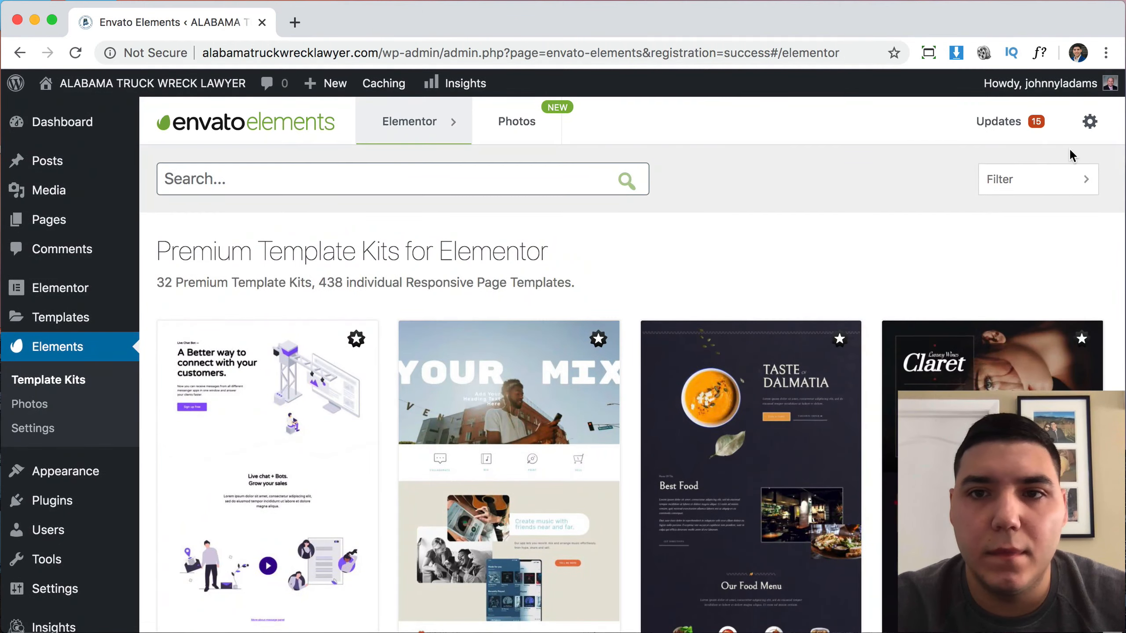
{"action": "left_click", "coordinate": [1031, 189]}
Hide premium and Elementor Pro kits, then browse the second page of free kits.
{"action": "left_click", "coordinate": [914, 221]}
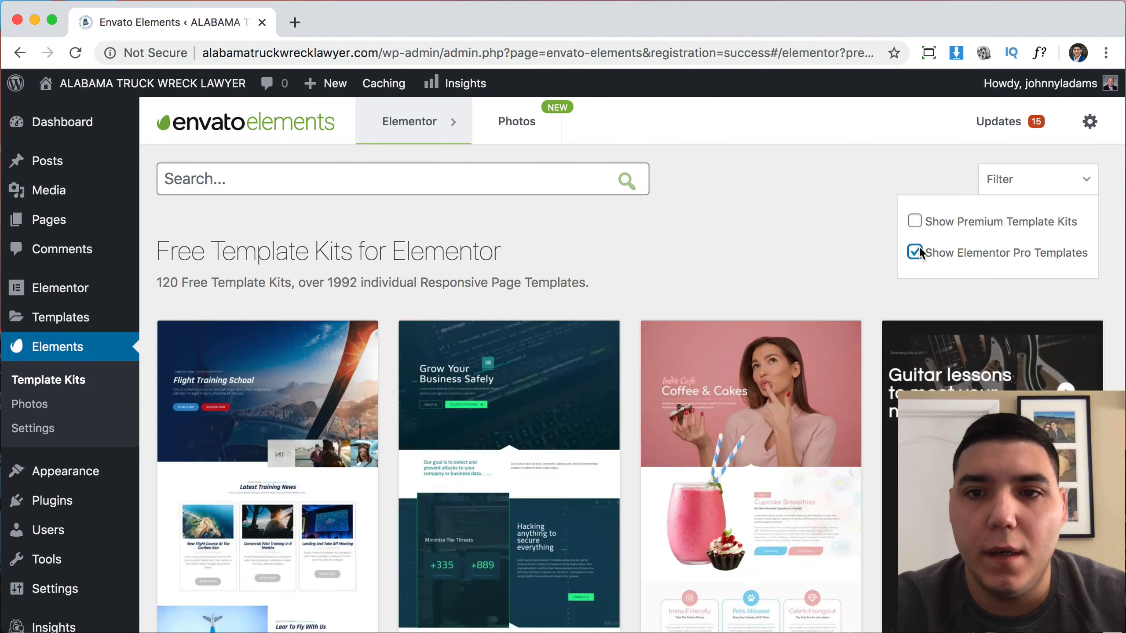
{"action": "left_click", "coordinate": [917, 251]}
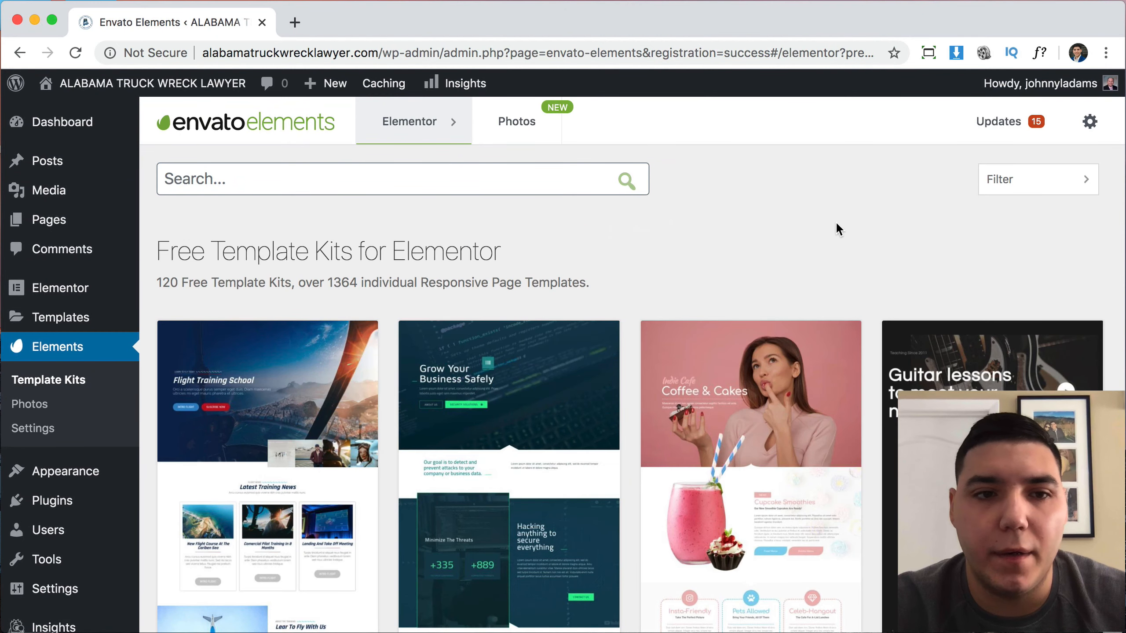
{"action": "scroll", "coordinate": [836, 221], "scroll_direction": "down", "scroll_amount": 4}
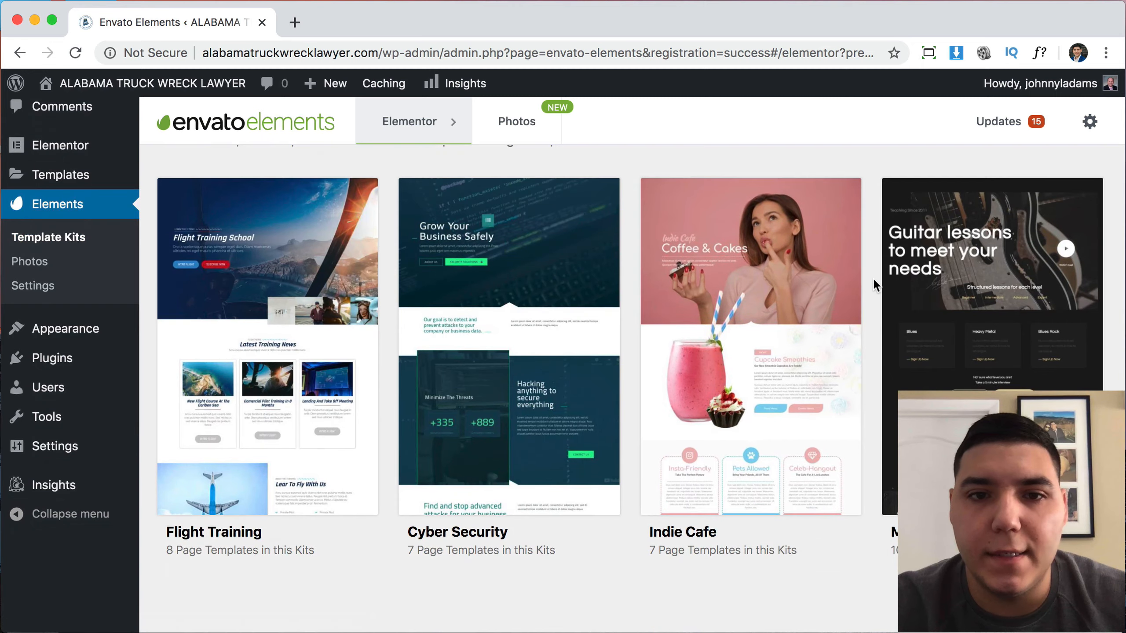
{"action": "scroll", "coordinate": [872, 277], "scroll_direction": "down", "scroll_amount": 3}
{"action": "scroll", "coordinate": [872, 277], "scroll_direction": "up", "scroll_amount": 5}
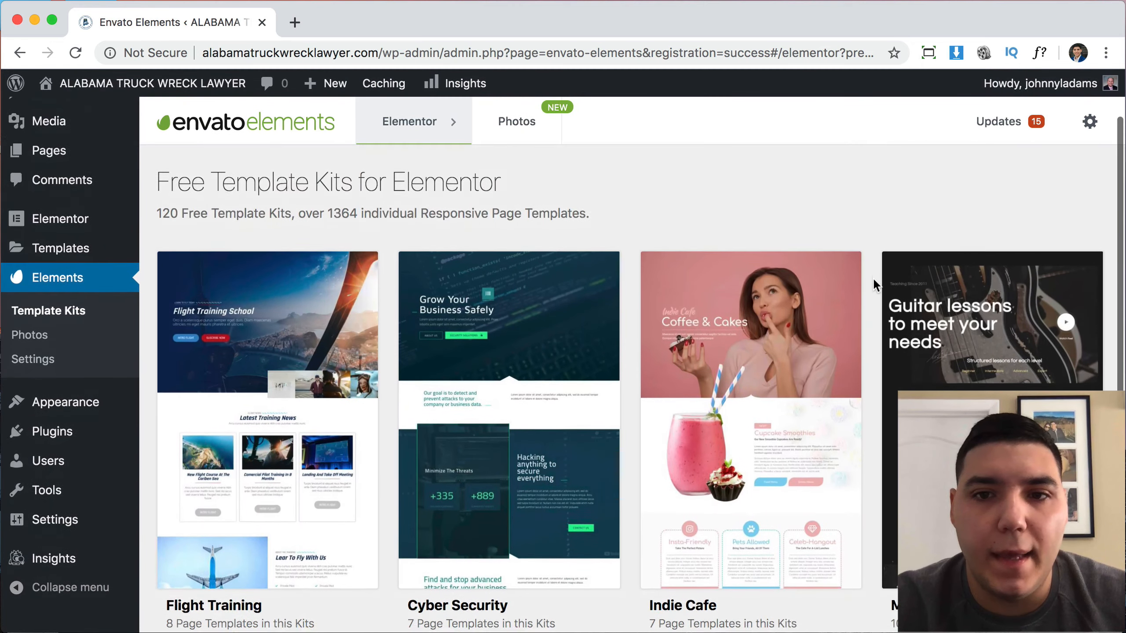
{"action": "scroll", "coordinate": [872, 278], "scroll_direction": "down", "scroll_amount": 4}
{"action": "left_click", "coordinate": [608, 552]}
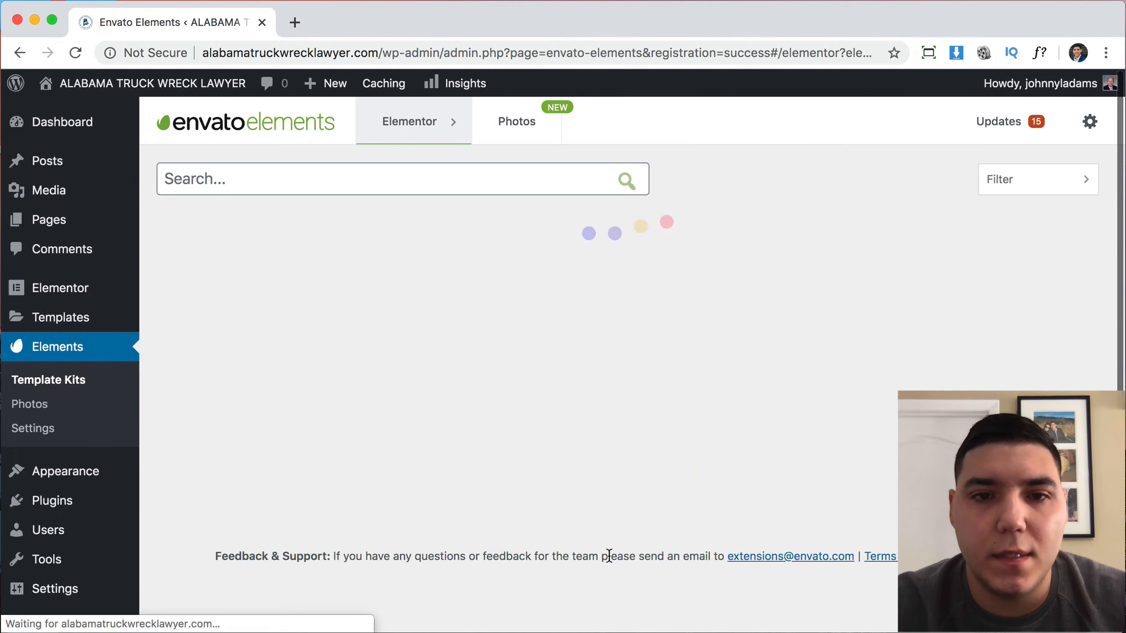
{"action": "scroll", "coordinate": [811, 315], "scroll_direction": "down", "scroll_amount": 5}
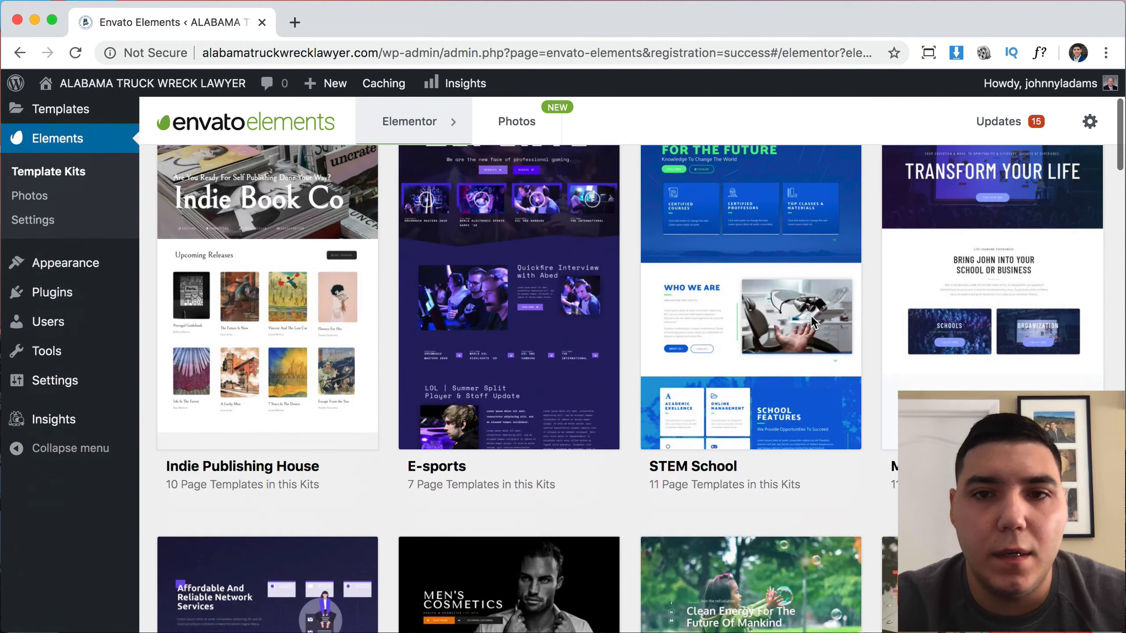
{"action": "scroll", "coordinate": [811, 316], "scroll_direction": "down", "scroll_amount": 5}
{"action": "scroll", "coordinate": [469, 232], "scroll_direction": "up", "scroll_amount": 10}
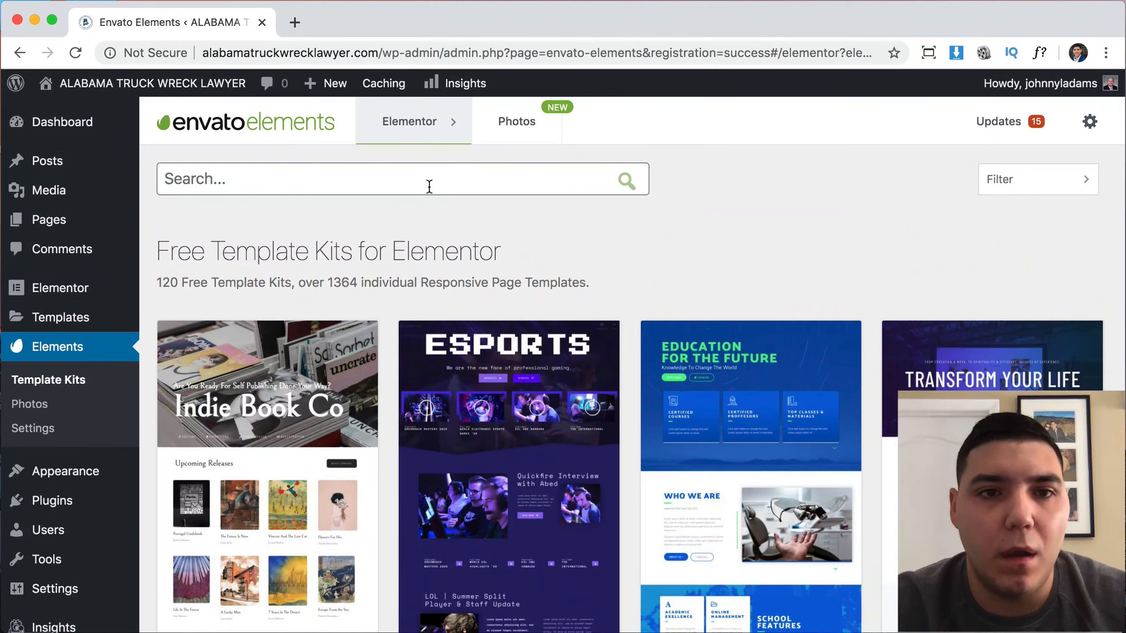
Search the template kits for 'law' and scroll through the Law Firm results.
{"action": "left_click", "coordinate": [429, 186]}
{"action": "type", "text": "law"}
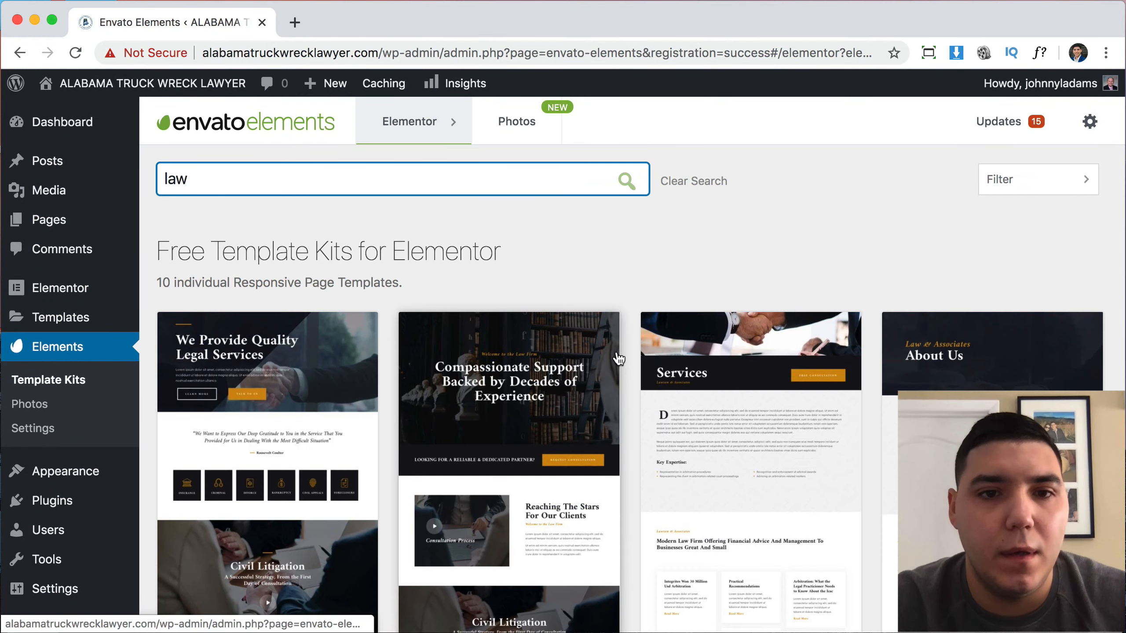
{"action": "scroll", "coordinate": [683, 457], "scroll_direction": "down", "scroll_amount": 3}
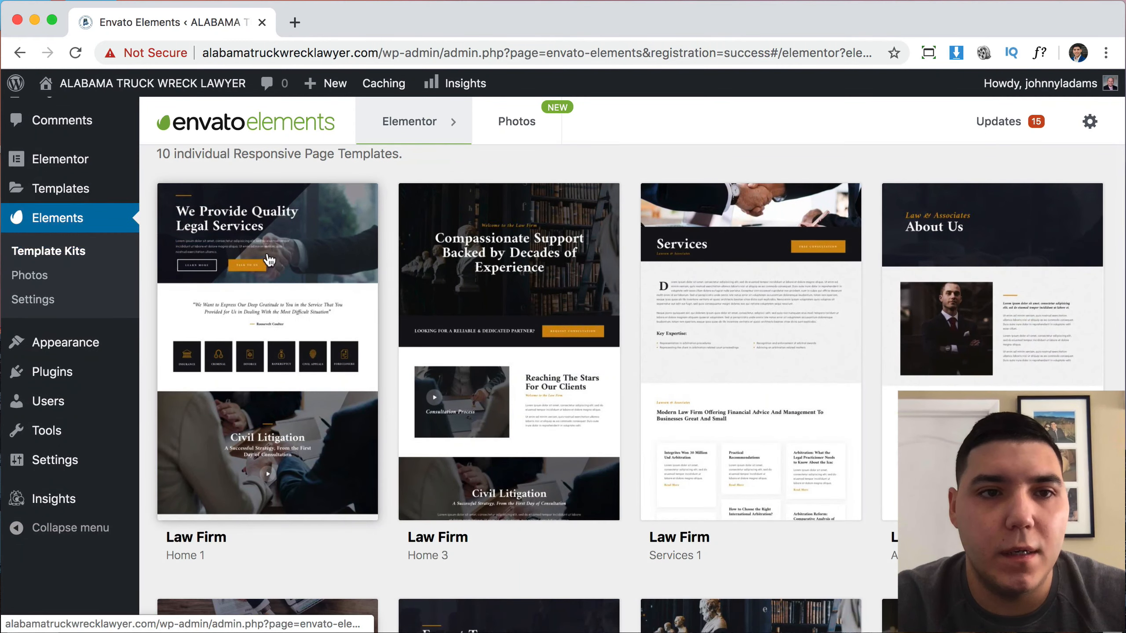
{"action": "scroll", "coordinate": [962, 332], "scroll_direction": "down", "scroll_amount": 6}
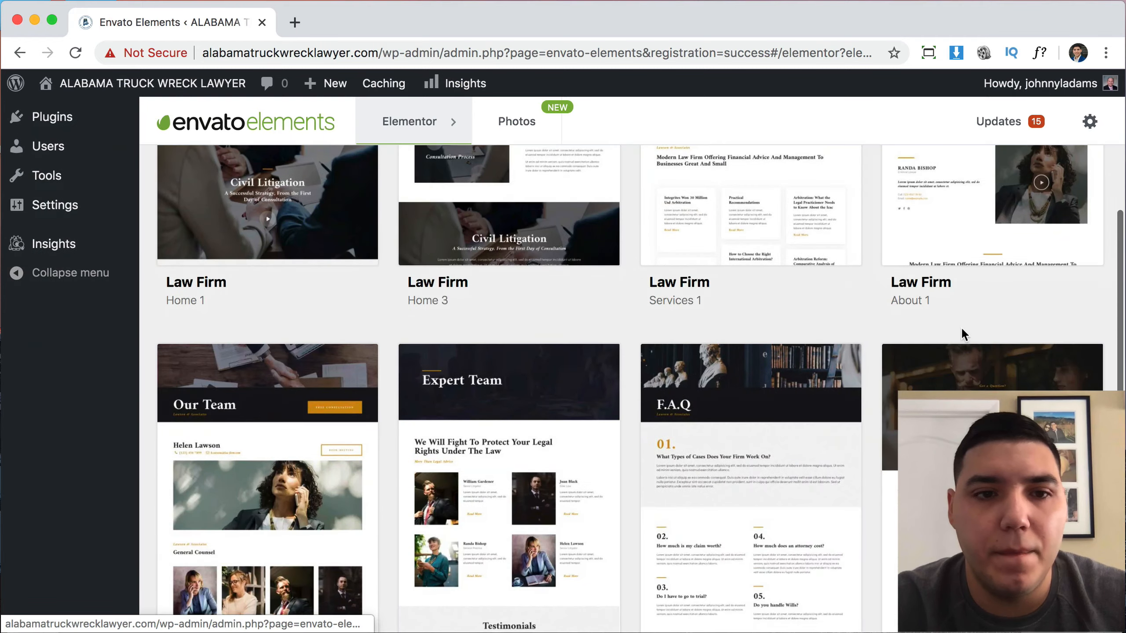
{"action": "scroll", "coordinate": [961, 327], "scroll_direction": "down", "scroll_amount": 7}
{"action": "scroll", "coordinate": [961, 326], "scroll_direction": "up", "scroll_amount": 9}
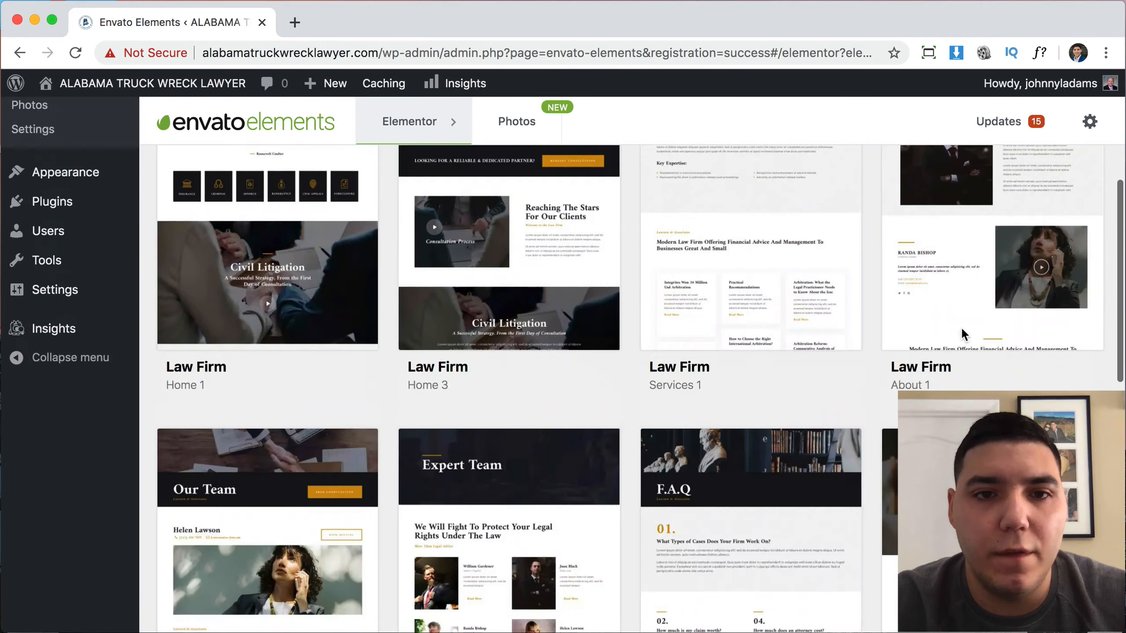
{"action": "scroll", "coordinate": [960, 326], "scroll_direction": "up", "scroll_amount": 7}
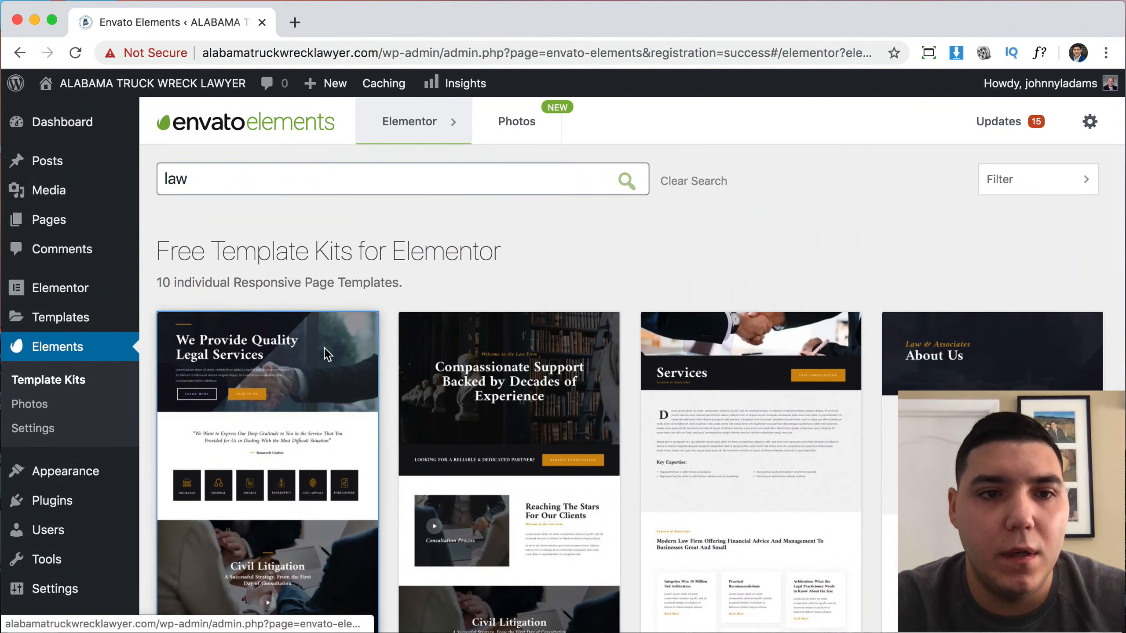
Import the Law Firm Home 1 template into the library and return to the results.
{"action": "left_click", "coordinate": [327, 353]}
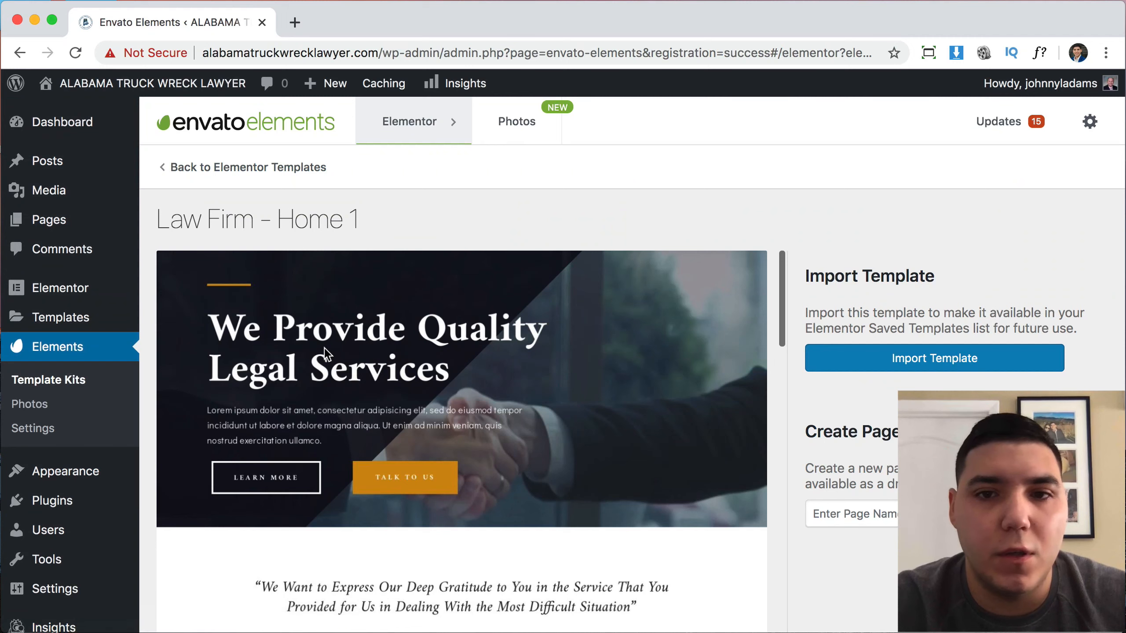
{"action": "left_click", "coordinate": [902, 364]}
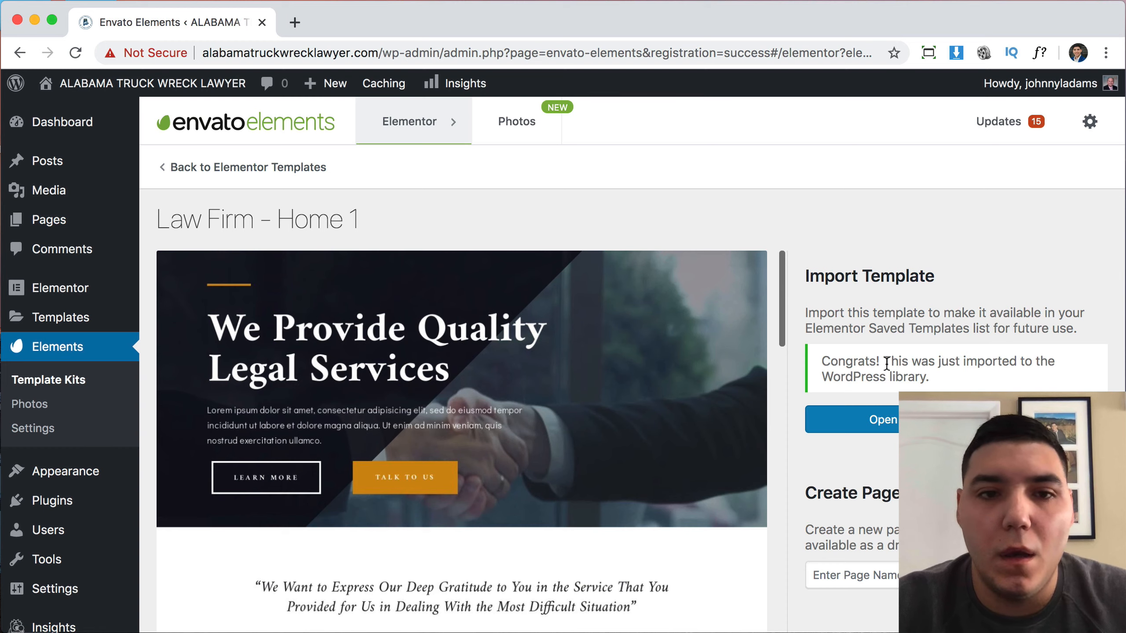
{"action": "scroll", "coordinate": [599, 369], "scroll_direction": "down", "scroll_amount": 5}
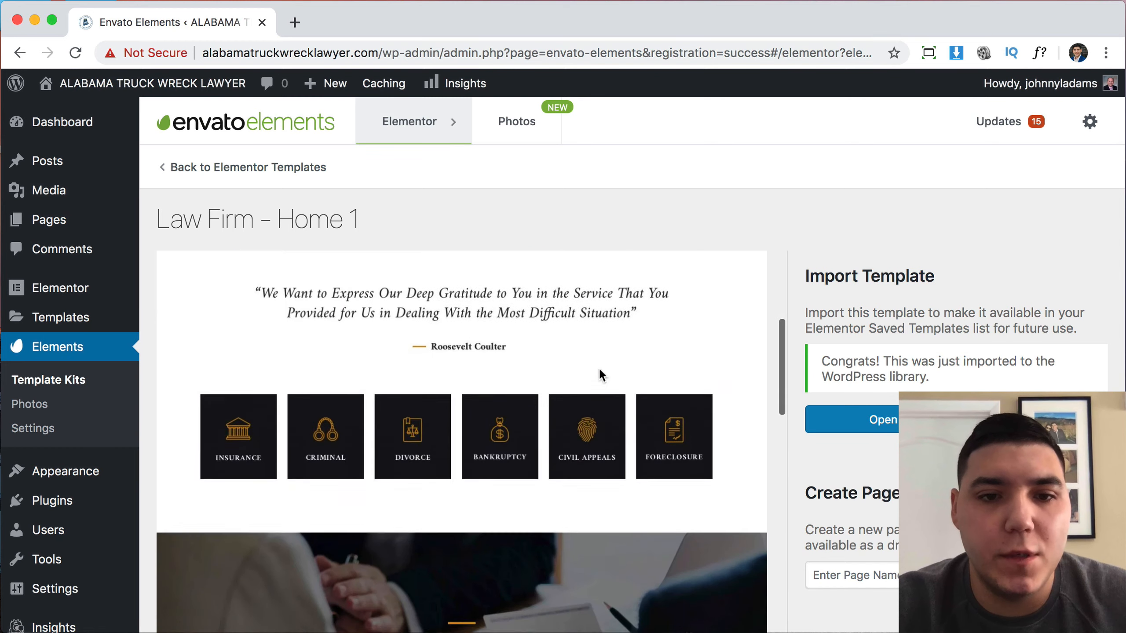
{"action": "scroll", "coordinate": [599, 368], "scroll_direction": "up", "scroll_amount": 5}
{"action": "left_click", "coordinate": [206, 168]}
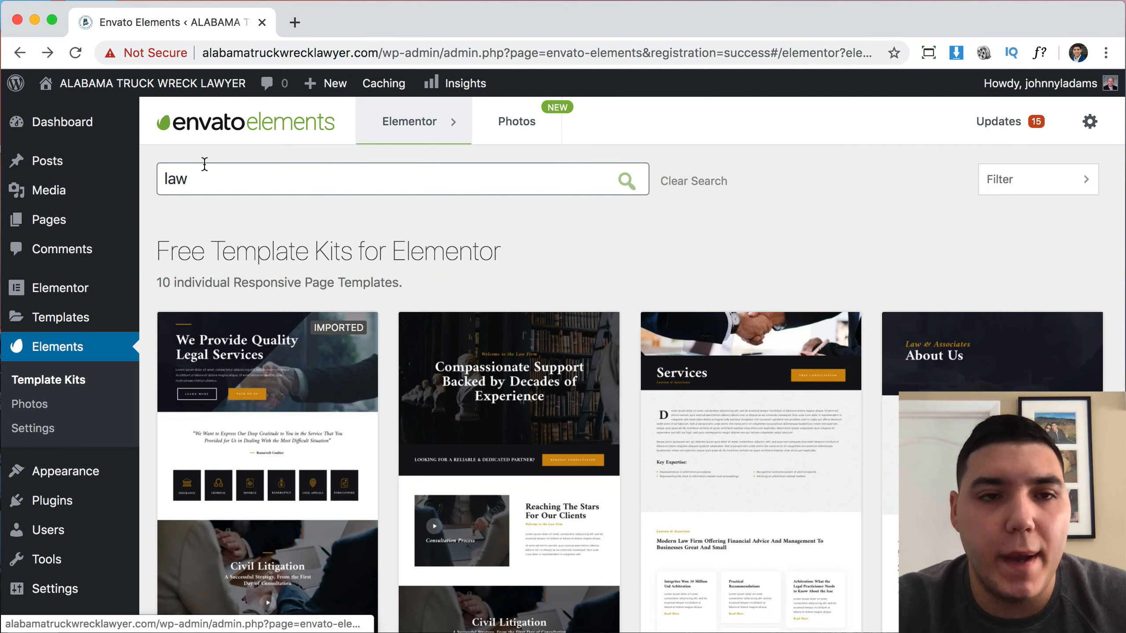
Preview the Law Firm Contact Us 2 template, then browse the kit's template grid.
{"action": "scroll", "coordinate": [780, 231], "scroll_direction": "down", "scroll_amount": 10}
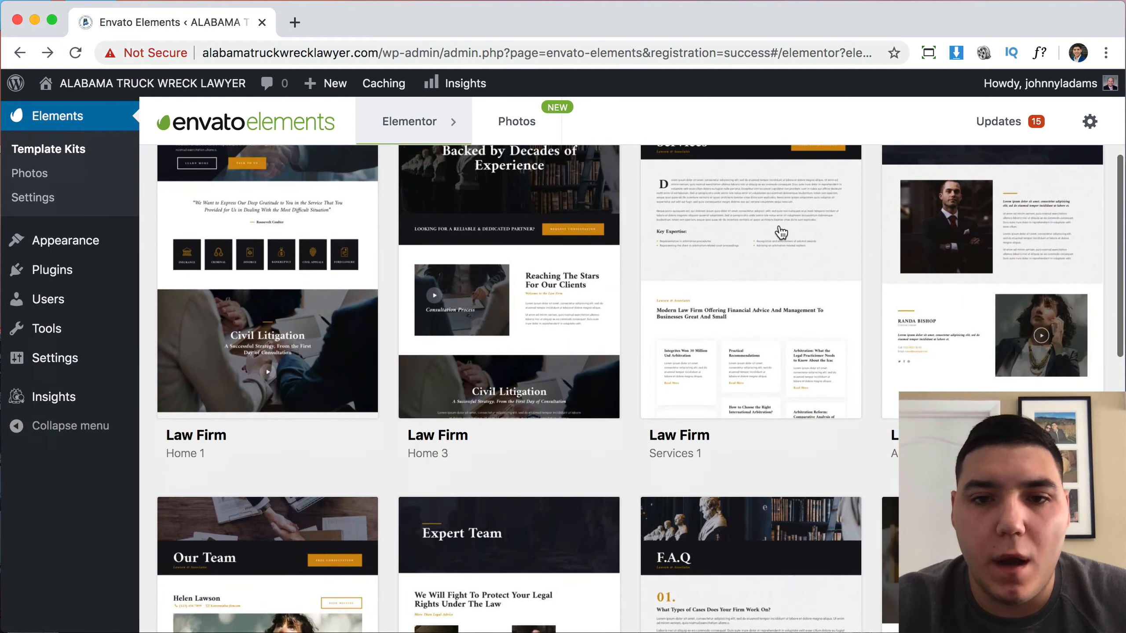
{"action": "scroll", "coordinate": [780, 231], "scroll_direction": "down", "scroll_amount": 10}
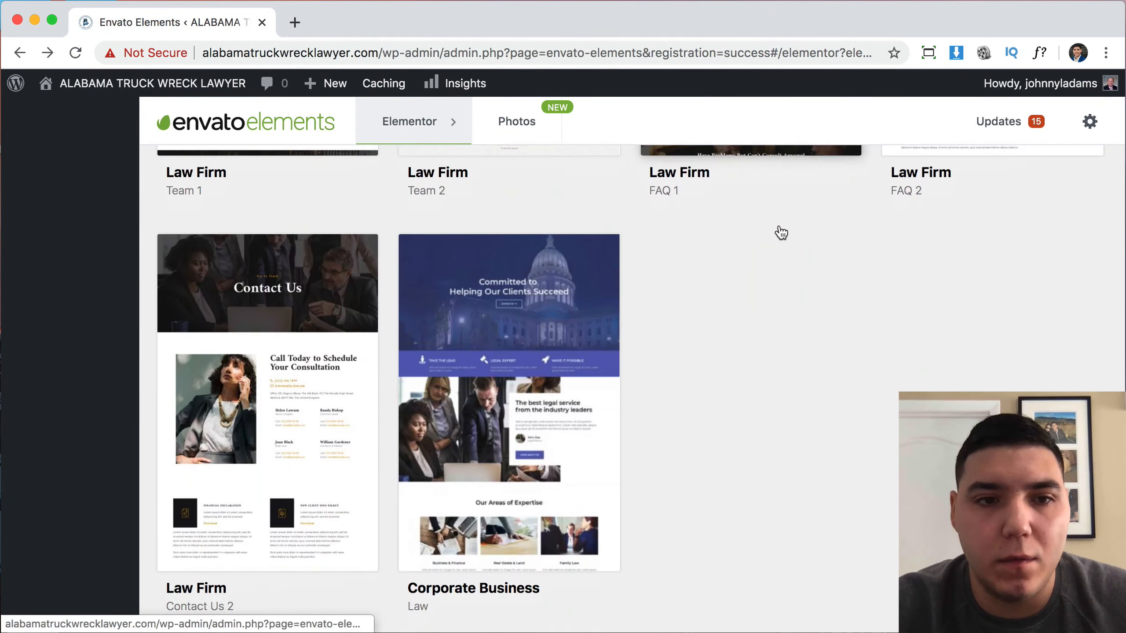
{"action": "scroll", "coordinate": [272, 458], "scroll_direction": "down", "scroll_amount": 5}
{"action": "left_click", "coordinate": [273, 457]}
{"action": "scroll", "coordinate": [426, 481], "scroll_direction": "down", "scroll_amount": 6}
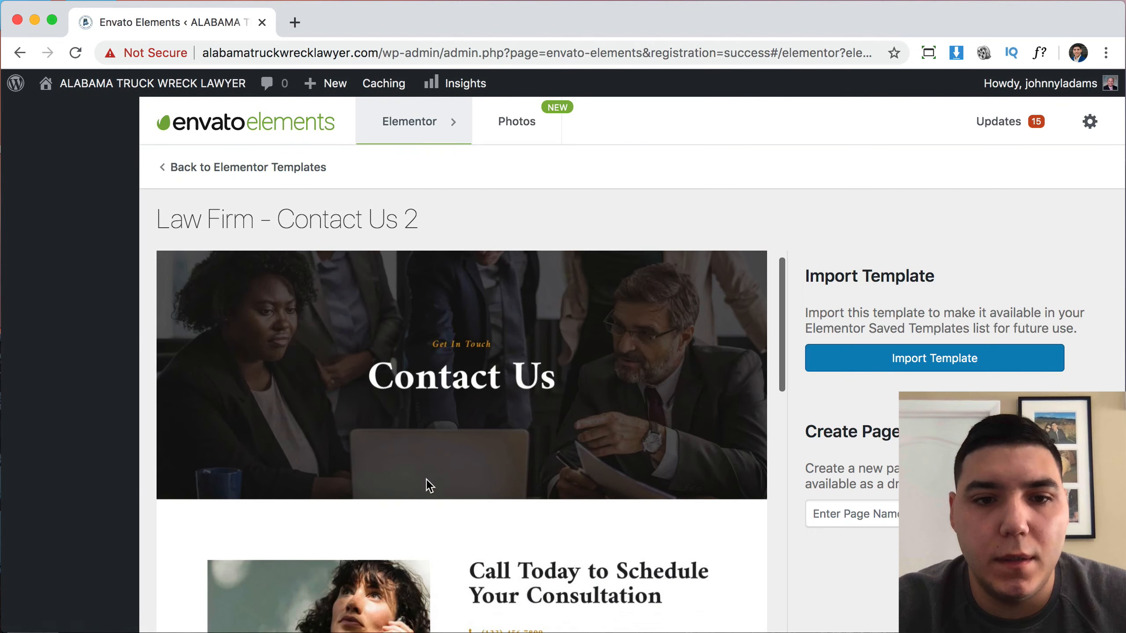
{"action": "scroll", "coordinate": [426, 479], "scroll_direction": "down", "scroll_amount": 3}
{"action": "scroll", "coordinate": [399, 399], "scroll_direction": "up", "scroll_amount": 10}
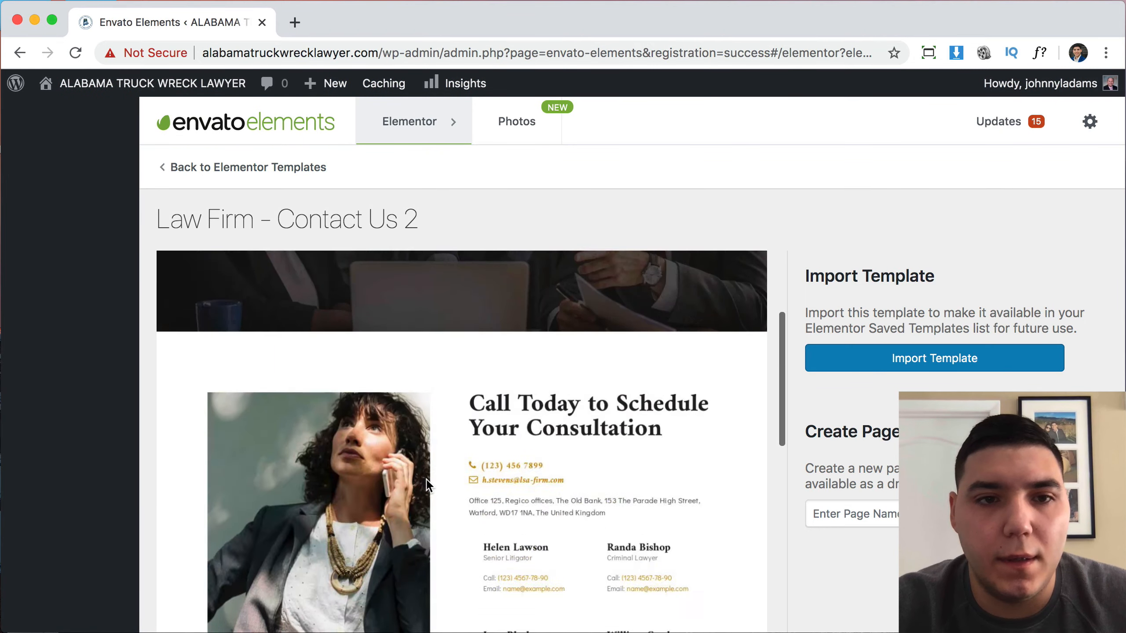
{"action": "left_click", "coordinate": [205, 169]}
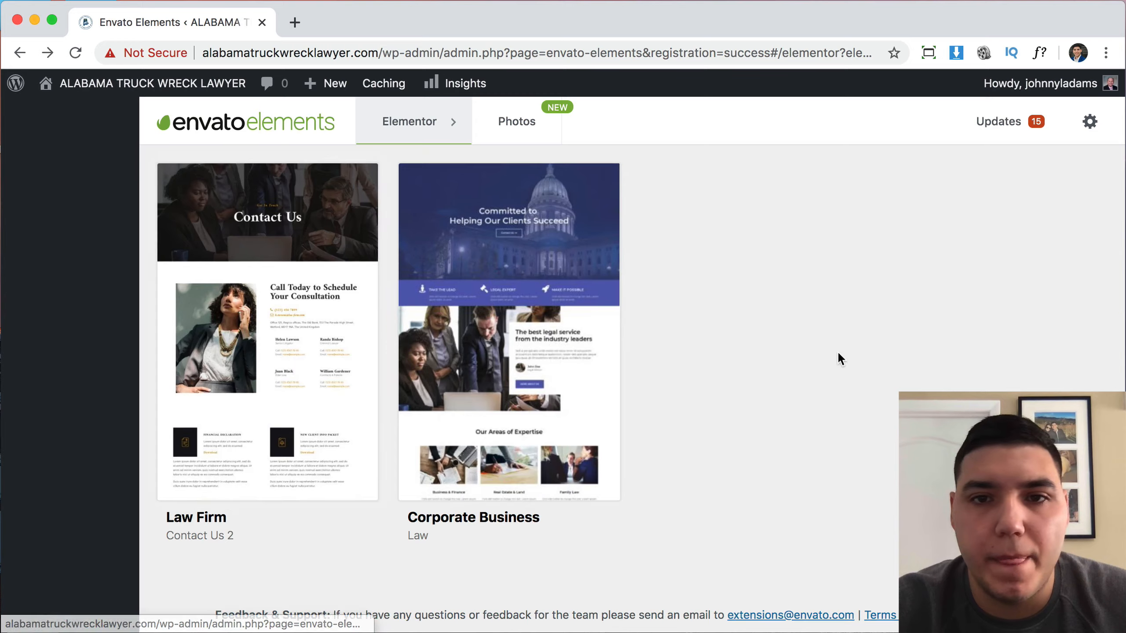
{"action": "scroll", "coordinate": [837, 355], "scroll_direction": "up", "scroll_amount": 5}
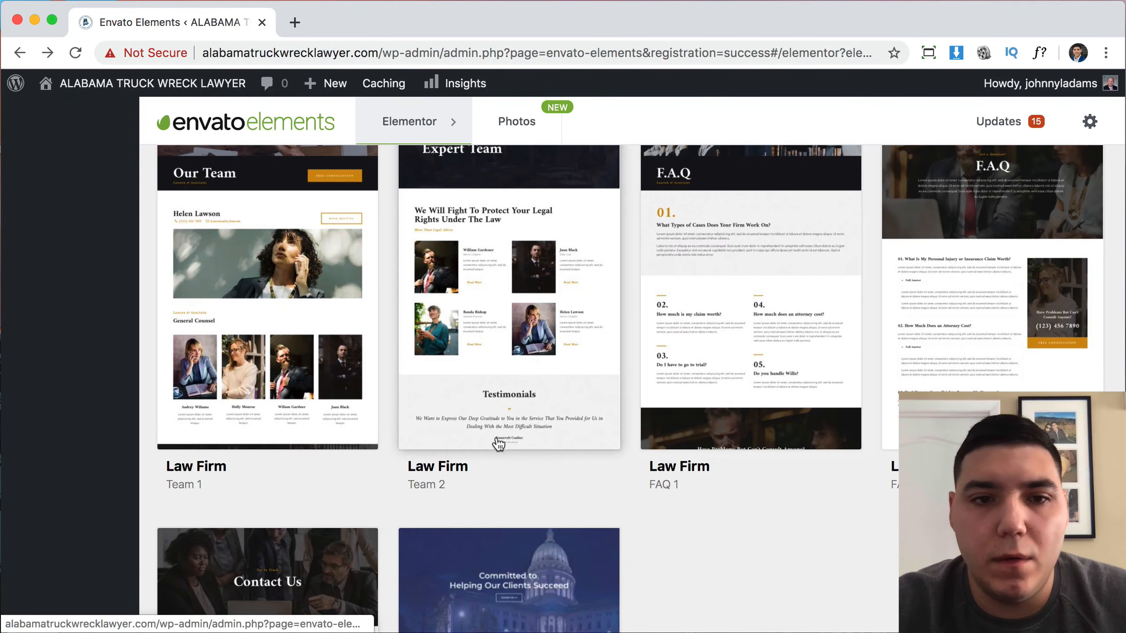
{"action": "scroll", "coordinate": [311, 408], "scroll_direction": "up", "scroll_amount": 5}
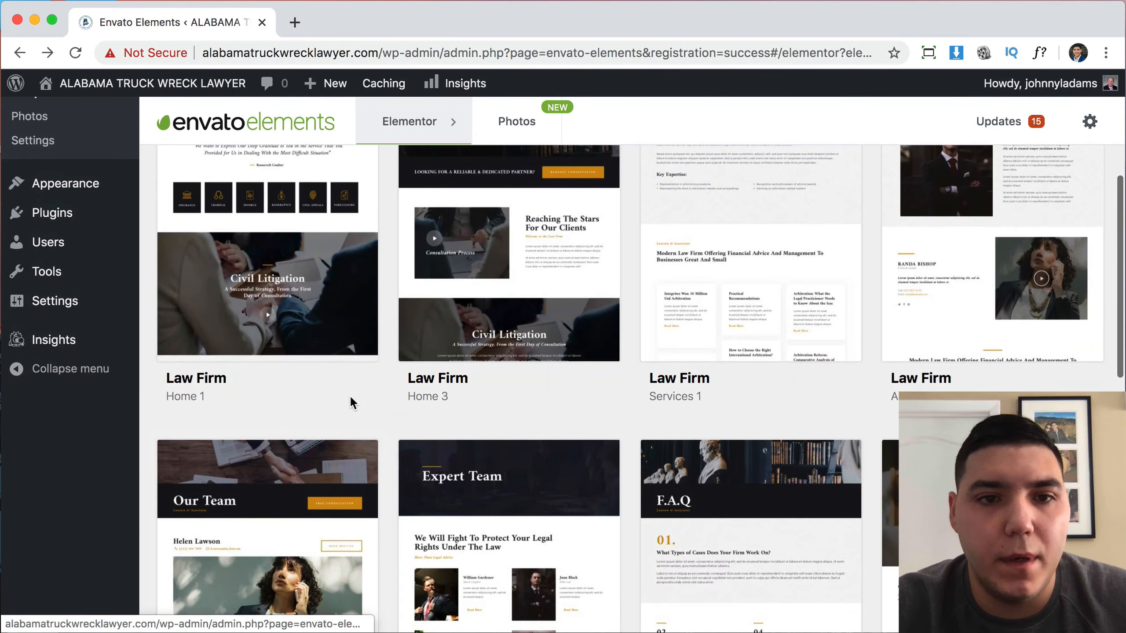
{"action": "scroll", "coordinate": [350, 396], "scroll_direction": "up", "scroll_amount": 3}
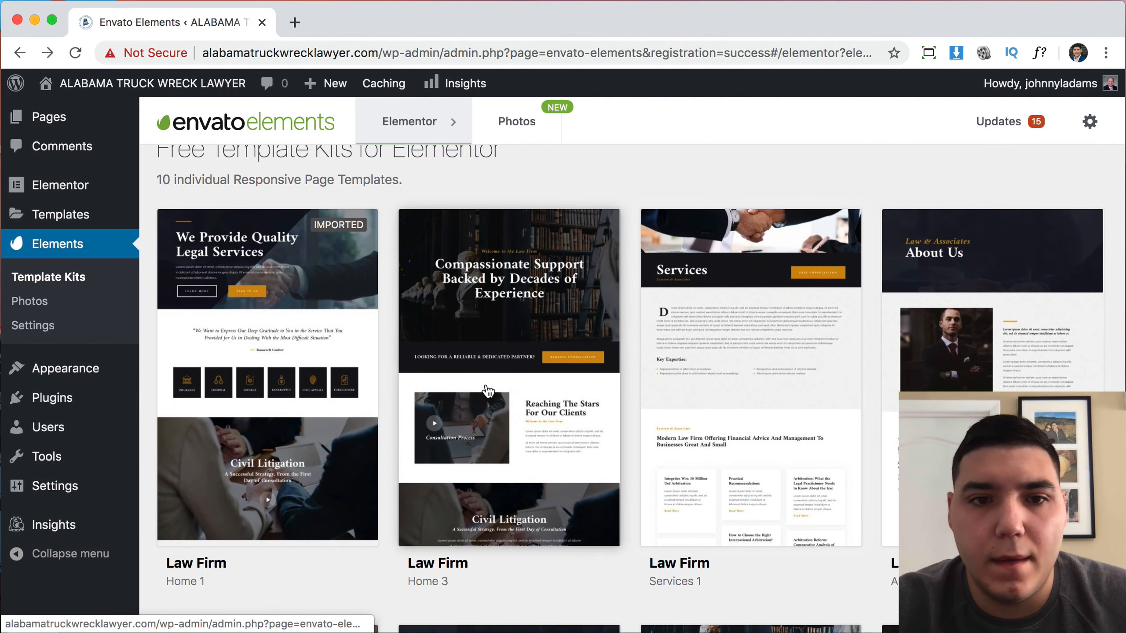
{"action": "scroll", "coordinate": [735, 400], "scroll_direction": "down", "scroll_amount": 10}
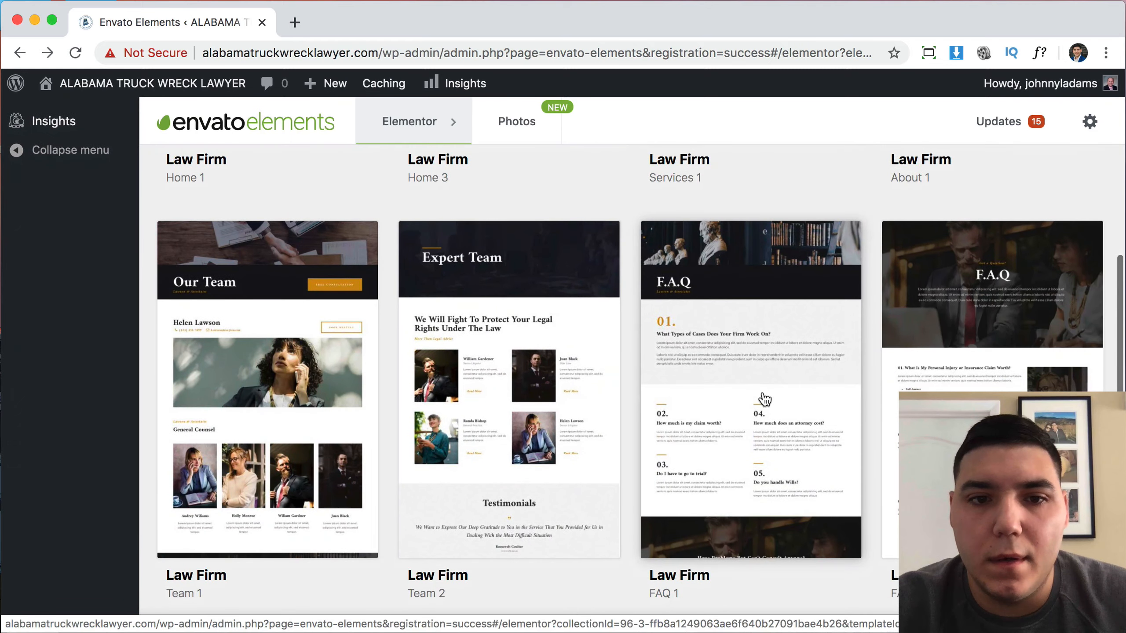
{"action": "scroll", "coordinate": [765, 399], "scroll_direction": "down", "scroll_amount": 3}
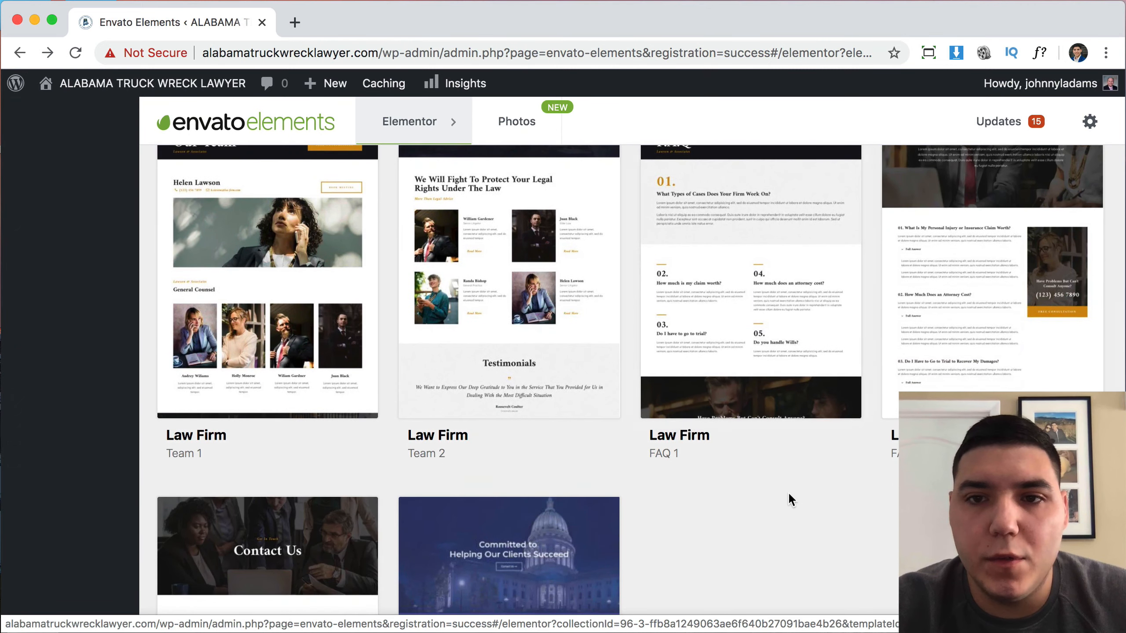
{"action": "scroll", "coordinate": [789, 492], "scroll_direction": "down", "scroll_amount": 5}
{"action": "scroll", "coordinate": [788, 491], "scroll_direction": "up", "scroll_amount": 17}
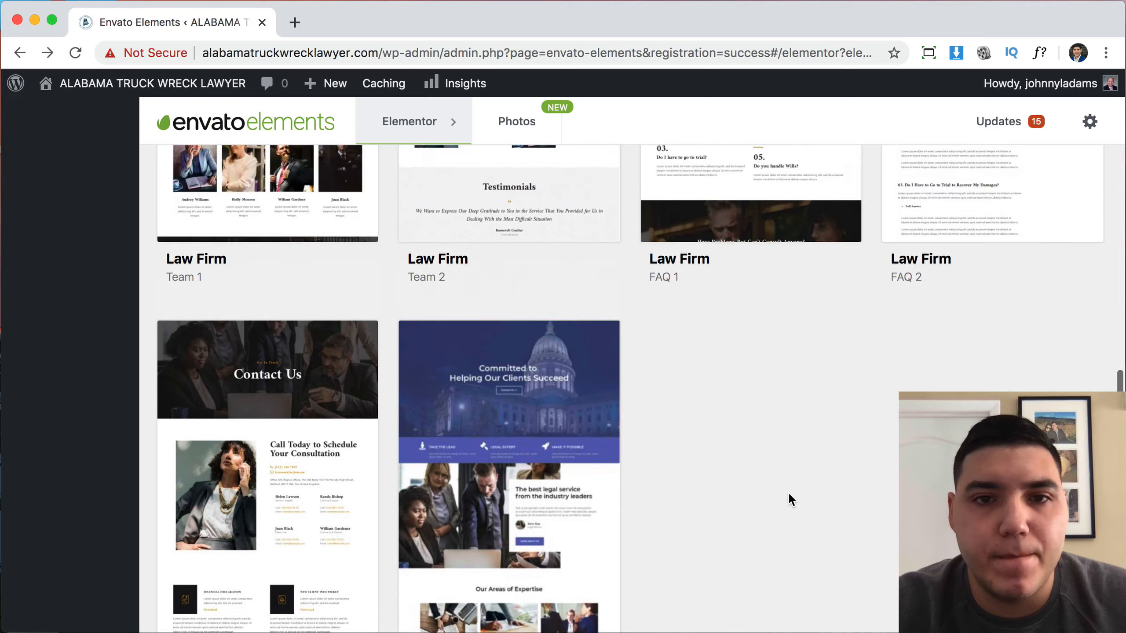
{"action": "scroll", "coordinate": [790, 500], "scroll_direction": "down", "scroll_amount": 17}
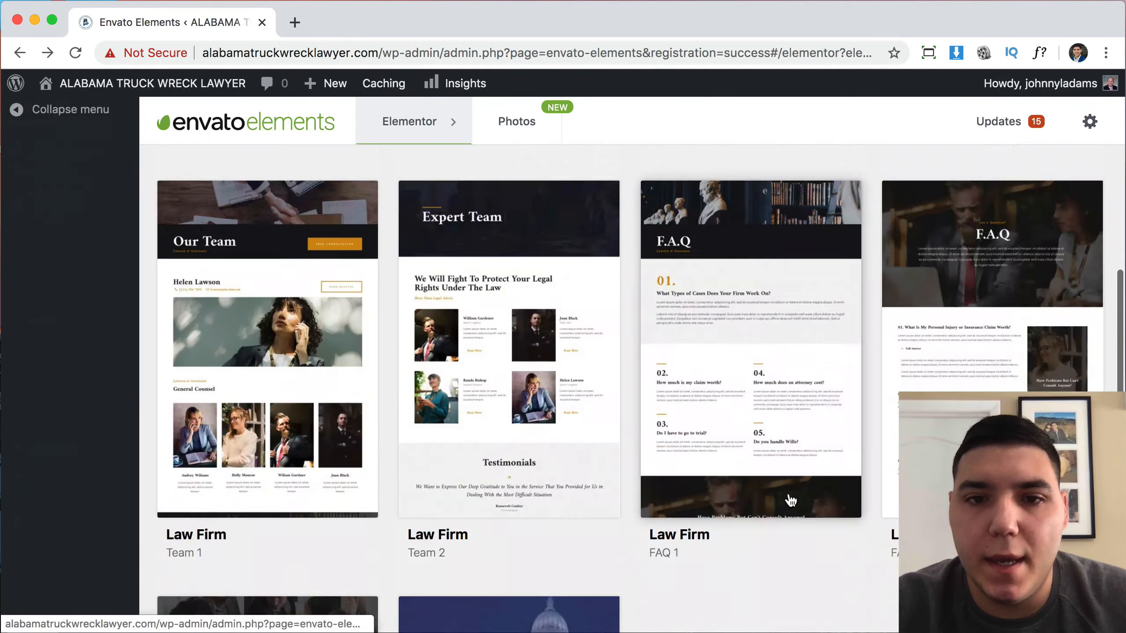
Import the Law Firm Contact Us 2 template into the library.
{"action": "left_click", "coordinate": [320, 476]}
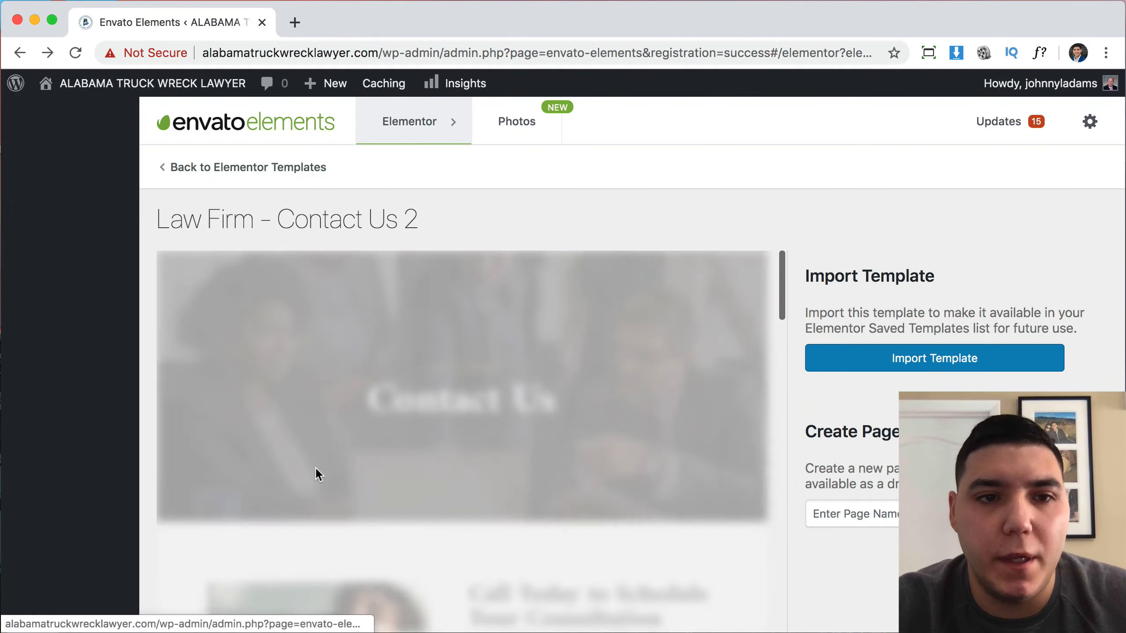
{"action": "left_click", "coordinate": [897, 369]}
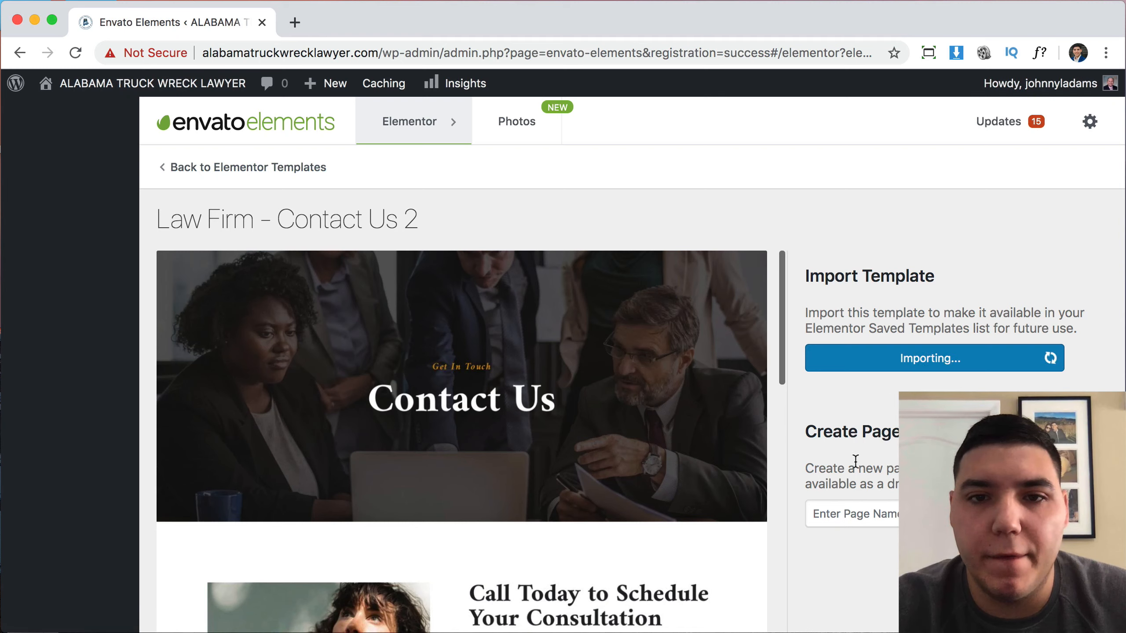
{"action": "scroll", "coordinate": [641, 475], "scroll_direction": "down", "scroll_amount": 10}
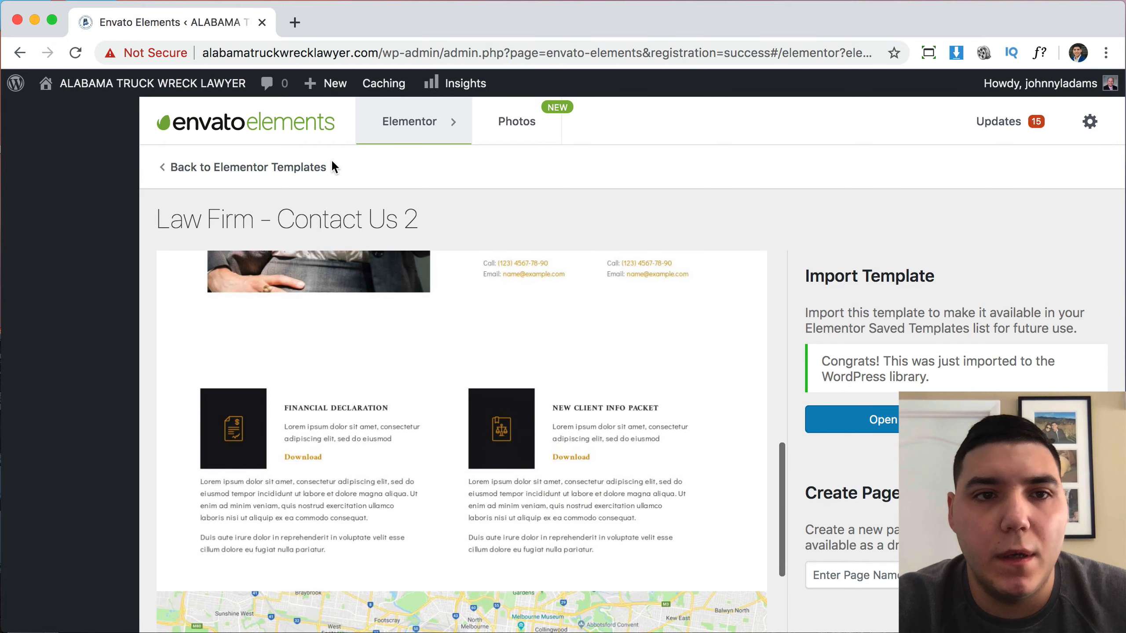
{"action": "left_click", "coordinate": [333, 167]}
{"action": "scroll", "coordinate": [825, 310], "scroll_direction": "up", "scroll_amount": 5}
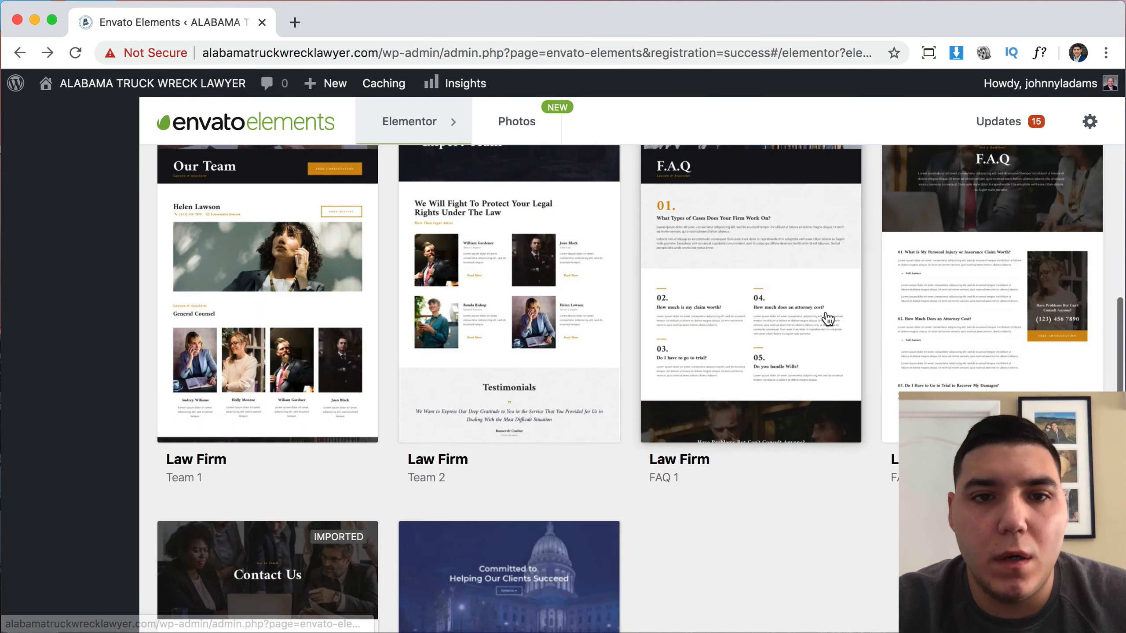
{"action": "scroll", "coordinate": [826, 316], "scroll_direction": "up", "scroll_amount": 3}
{"action": "scroll", "coordinate": [827, 318], "scroll_direction": "up", "scroll_amount": 2}
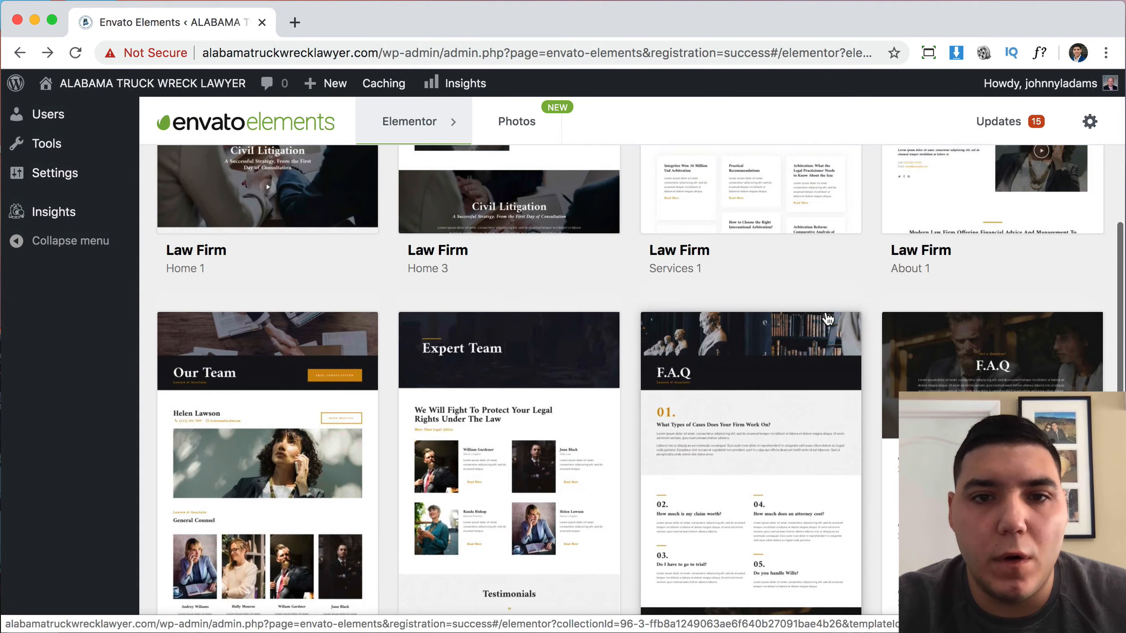
{"action": "scroll", "coordinate": [827, 318], "scroll_direction": "down", "scroll_amount": 5}
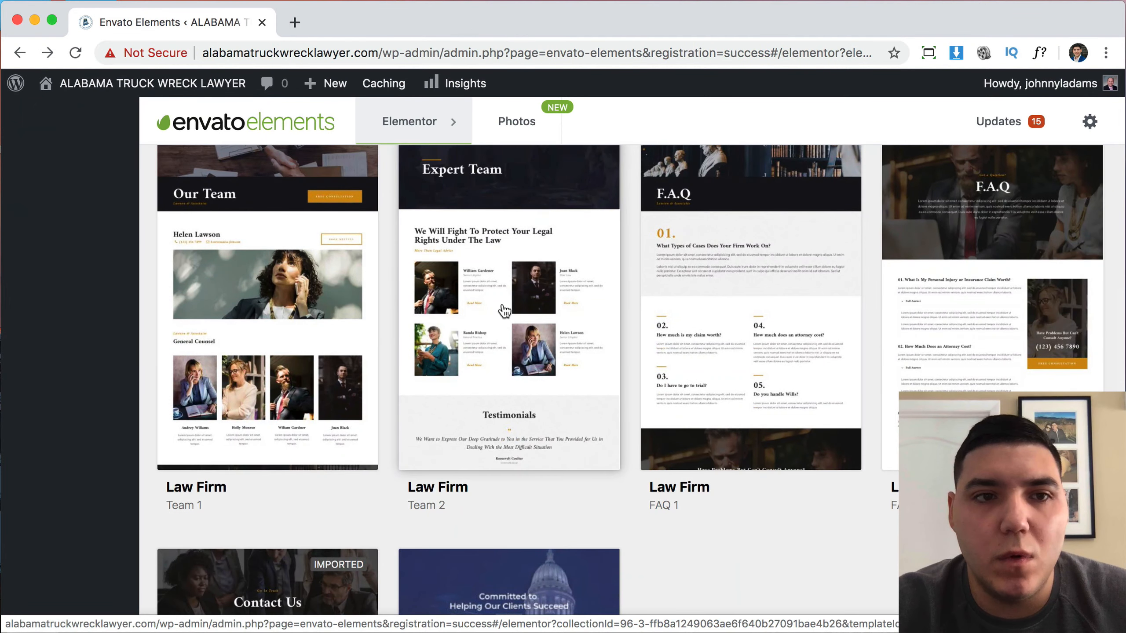
{"action": "scroll", "coordinate": [503, 315], "scroll_direction": "up", "scroll_amount": 8}
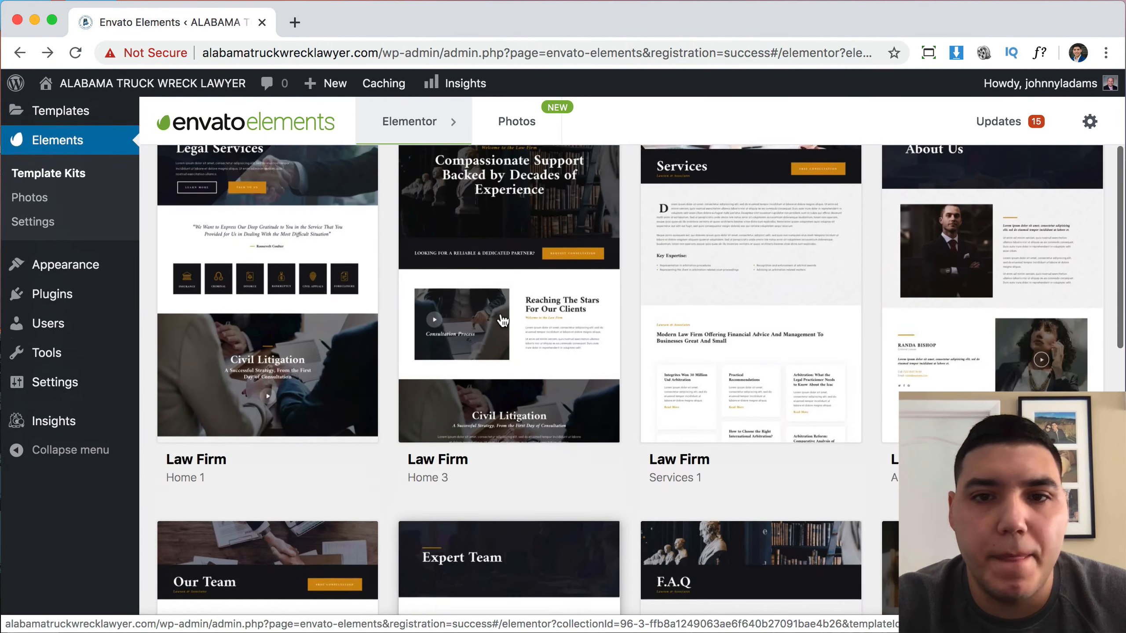
{"action": "scroll", "coordinate": [502, 320], "scroll_direction": "up", "scroll_amount": 3}
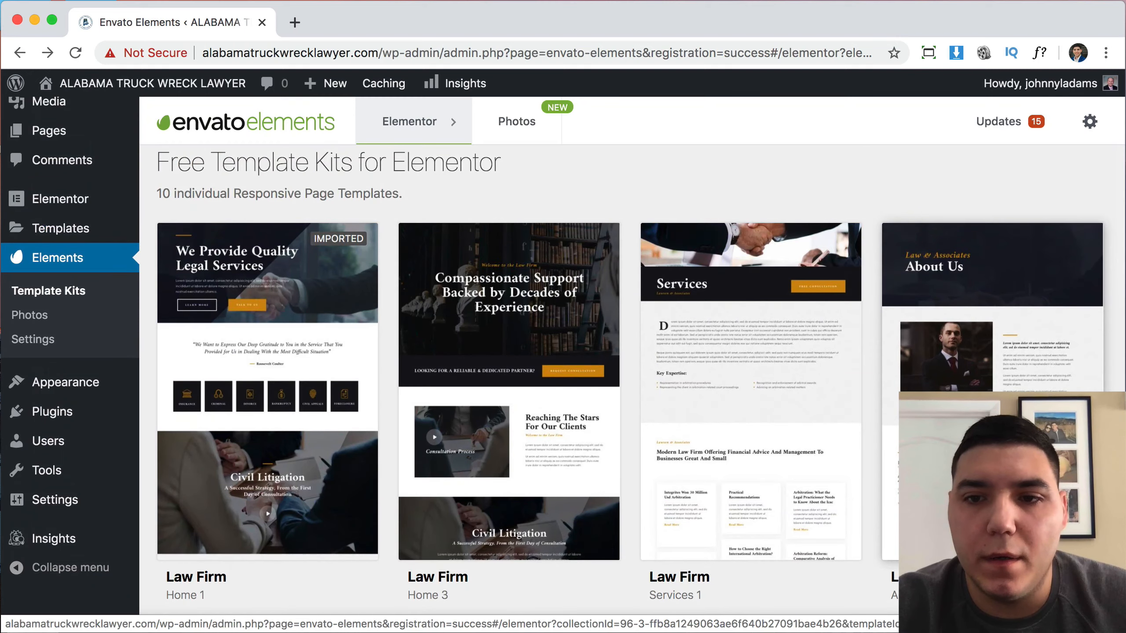
Import the Law Firm About 1 template into the library.
{"action": "left_click", "coordinate": [944, 443]}
{"action": "scroll", "coordinate": [567, 420], "scroll_direction": "down", "scroll_amount": 7}
{"action": "scroll", "coordinate": [567, 420], "scroll_direction": "up", "scroll_amount": 3}
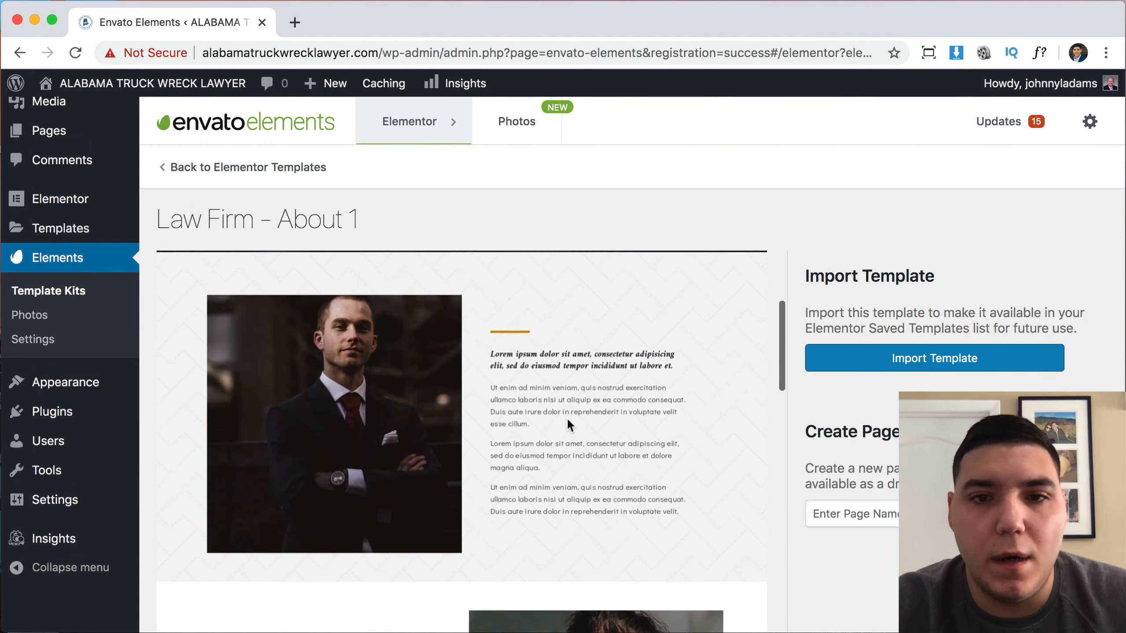
{"action": "left_click", "coordinate": [957, 368]}
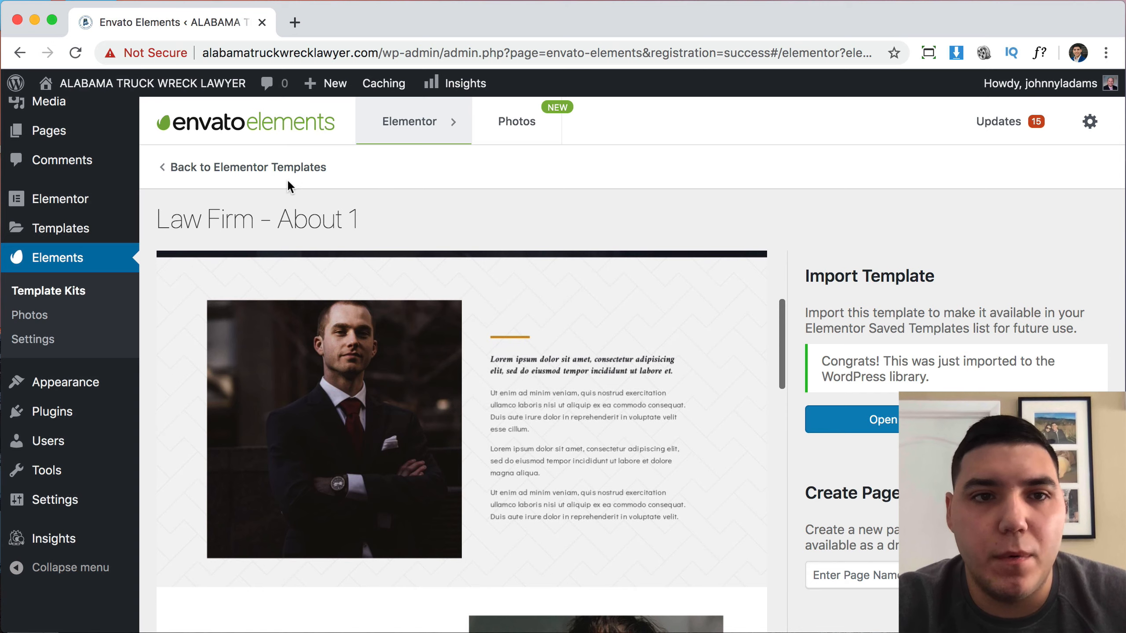
{"action": "left_click", "coordinate": [280, 168]}
{"action": "scroll", "coordinate": [623, 469], "scroll_direction": "down", "scroll_amount": 3}
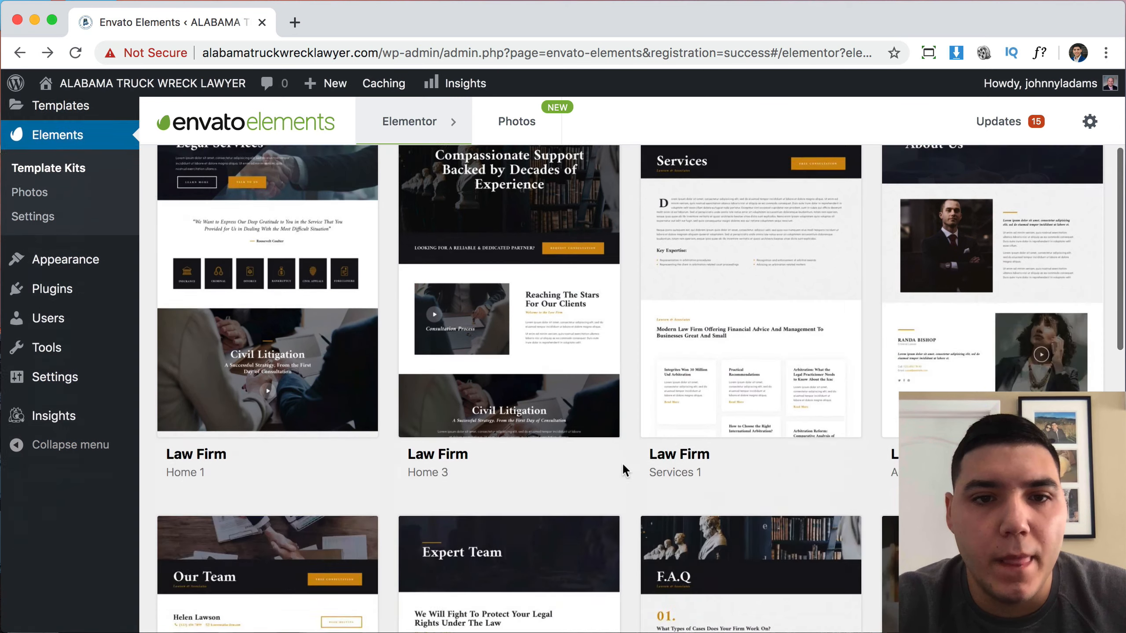
{"action": "scroll", "coordinate": [622, 464], "scroll_direction": "down", "scroll_amount": 2}
{"action": "scroll", "coordinate": [622, 463], "scroll_direction": "up", "scroll_amount": 5}
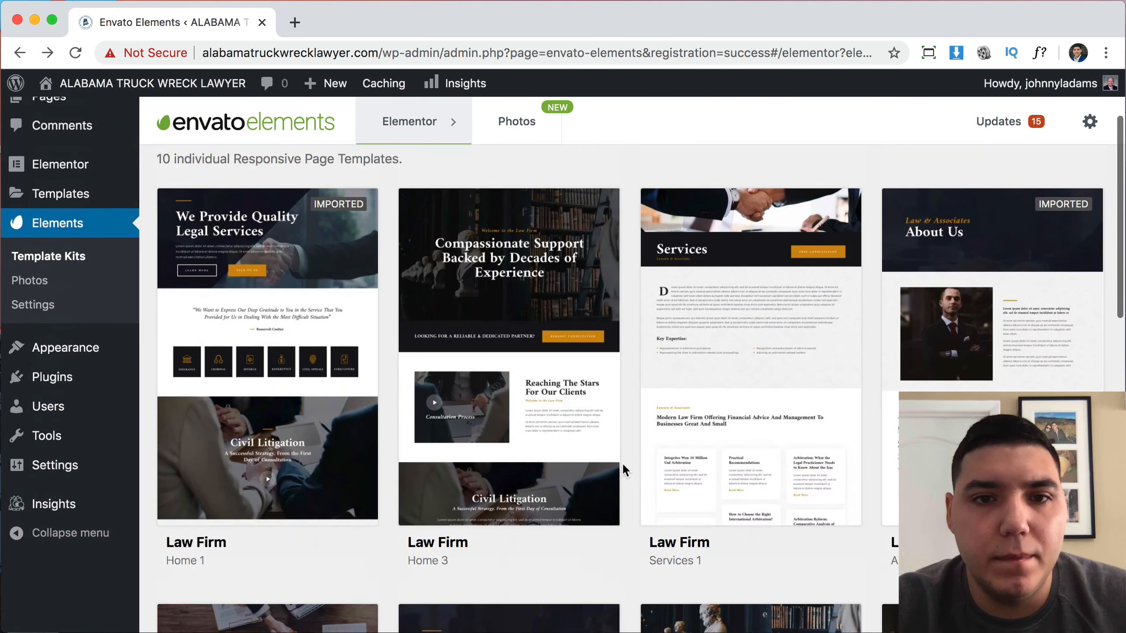
Import the Law Firm Home 3 template and wait for the Congrats notice.
{"action": "left_click", "coordinate": [495, 475]}
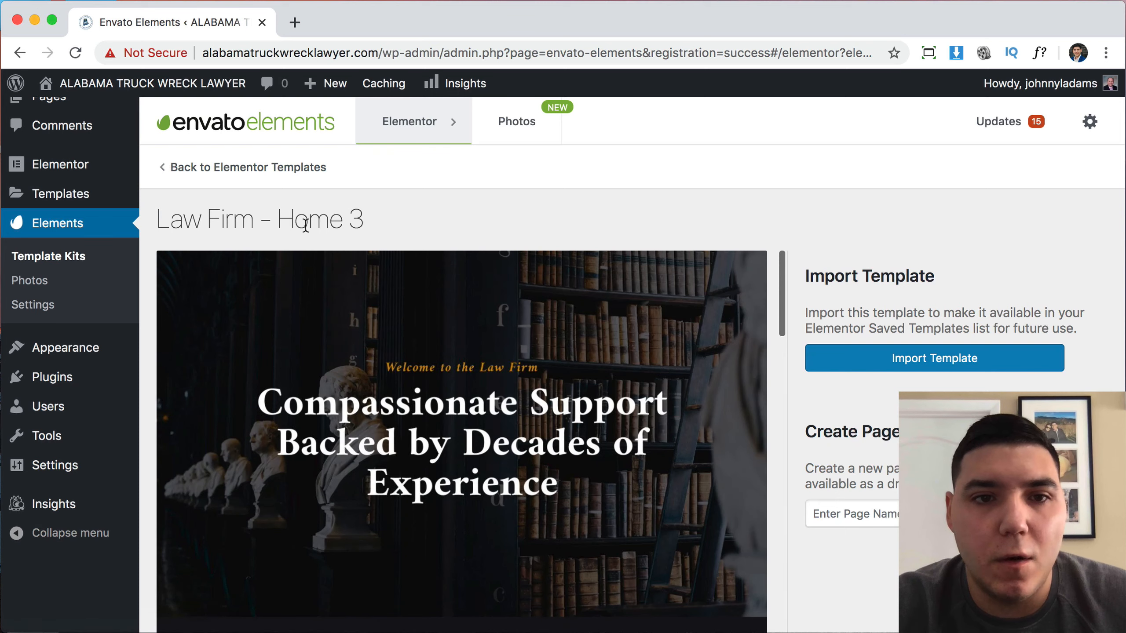
{"action": "scroll", "coordinate": [529, 421], "scroll_direction": "down", "scroll_amount": 2}
{"action": "scroll", "coordinate": [530, 421], "scroll_direction": "up", "scroll_amount": 1}
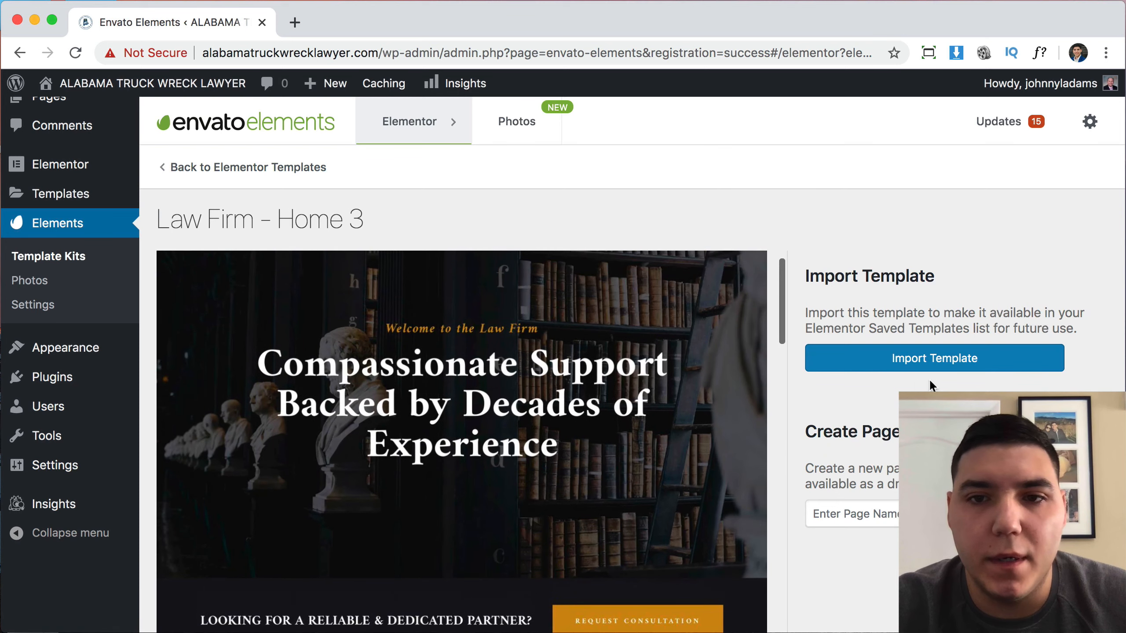
{"action": "left_click", "coordinate": [957, 363]}
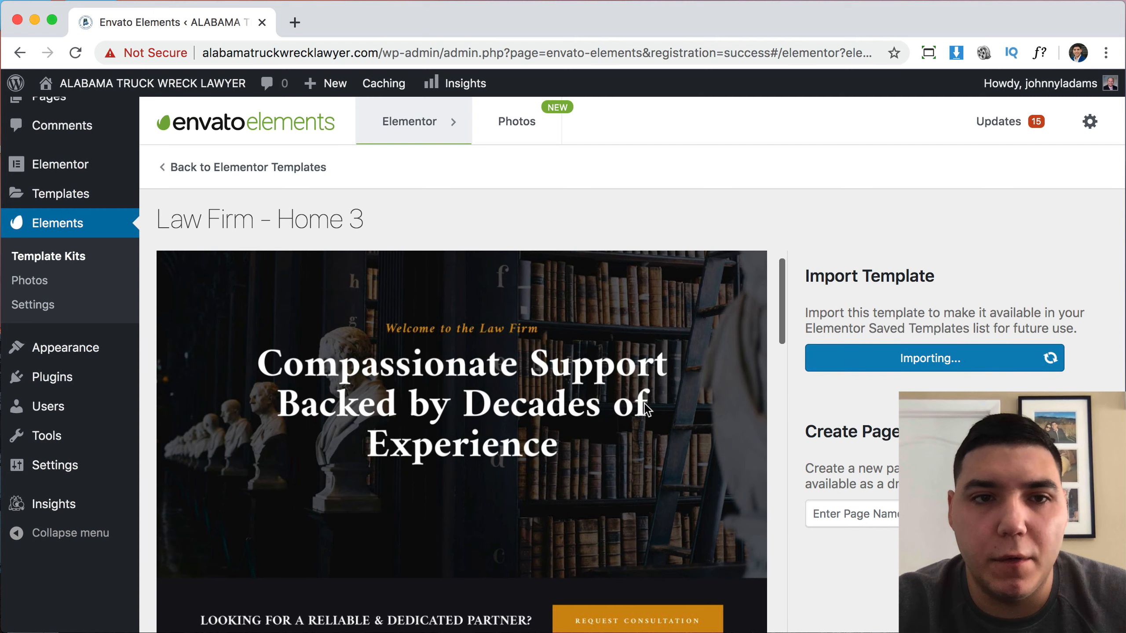
{"action": "scroll", "coordinate": [644, 401], "scroll_direction": "down", "scroll_amount": 5}
{"action": "scroll", "coordinate": [644, 401], "scroll_direction": "down", "scroll_amount": 4}
{"action": "scroll", "coordinate": [644, 402], "scroll_direction": "up", "scroll_amount": 5}
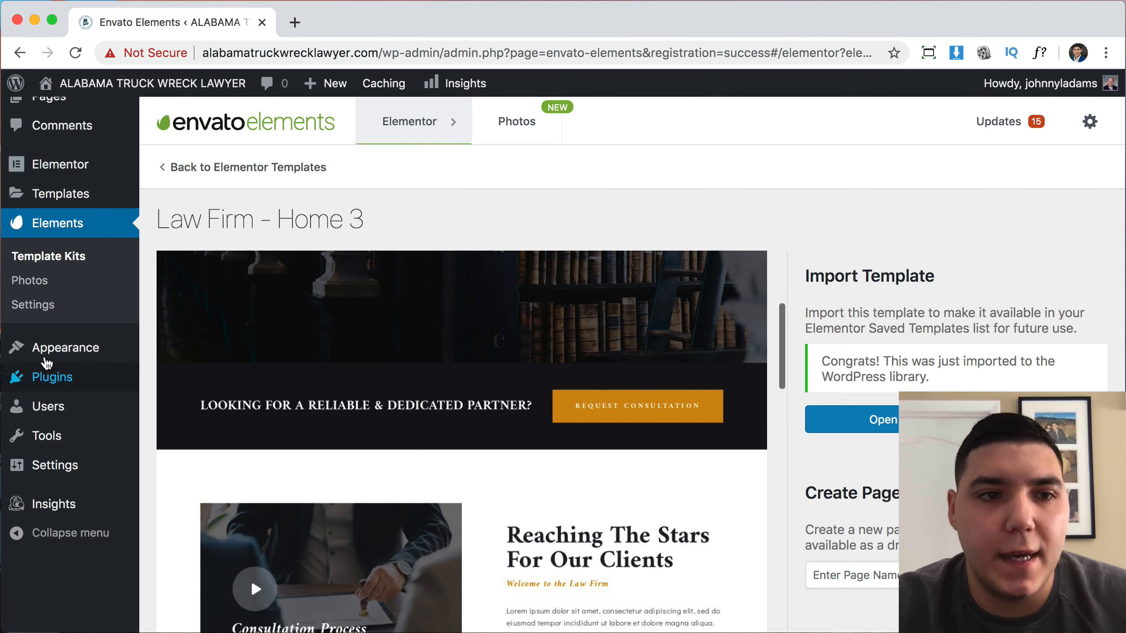
Visit the live Alabama Truck Wreck Lawyer home page from the admin bar.
{"action": "mouse_move", "coordinate": [76, 174]}
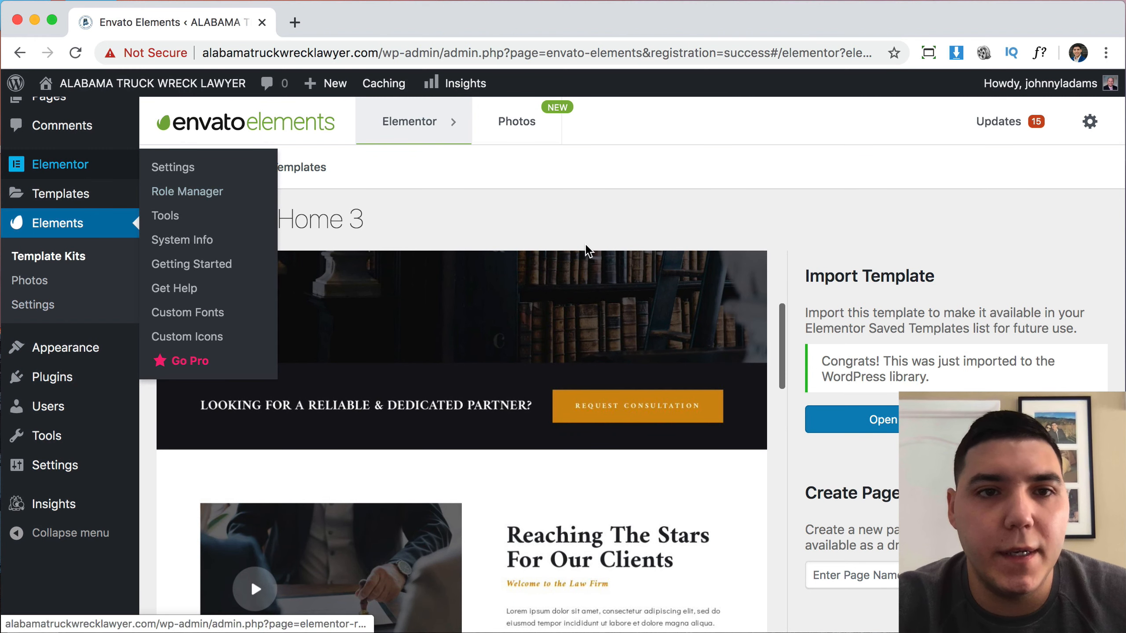
{"action": "left_click", "coordinate": [179, 89]}
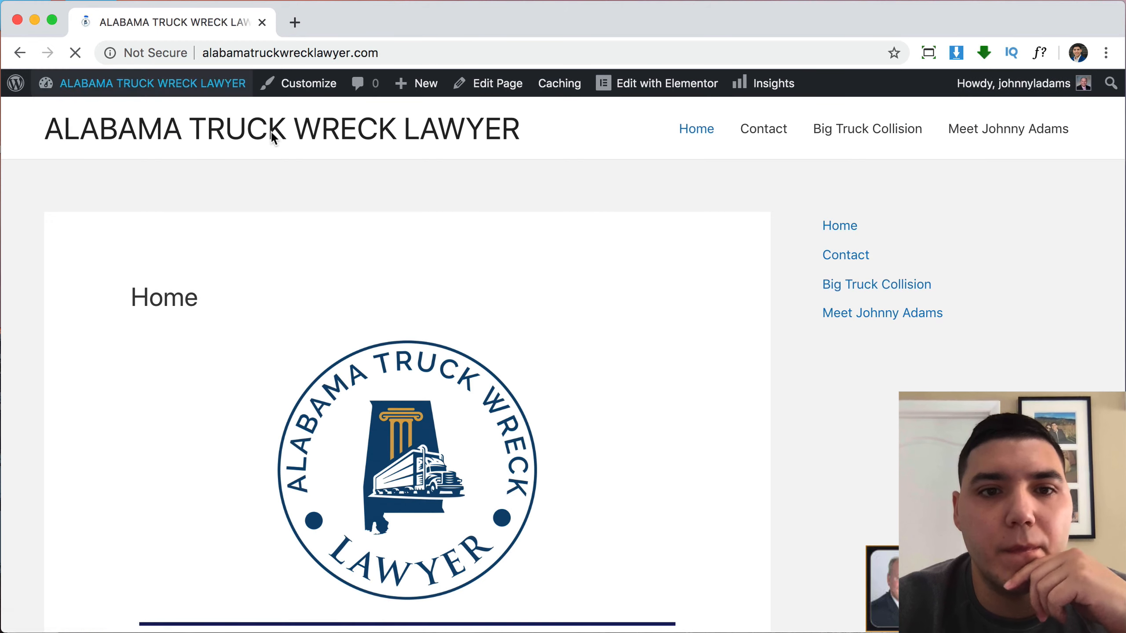
{"action": "scroll", "coordinate": [633, 389], "scroll_direction": "down", "scroll_amount": 9}
{"action": "scroll", "coordinate": [632, 389], "scroll_direction": "up", "scroll_amount": 9}
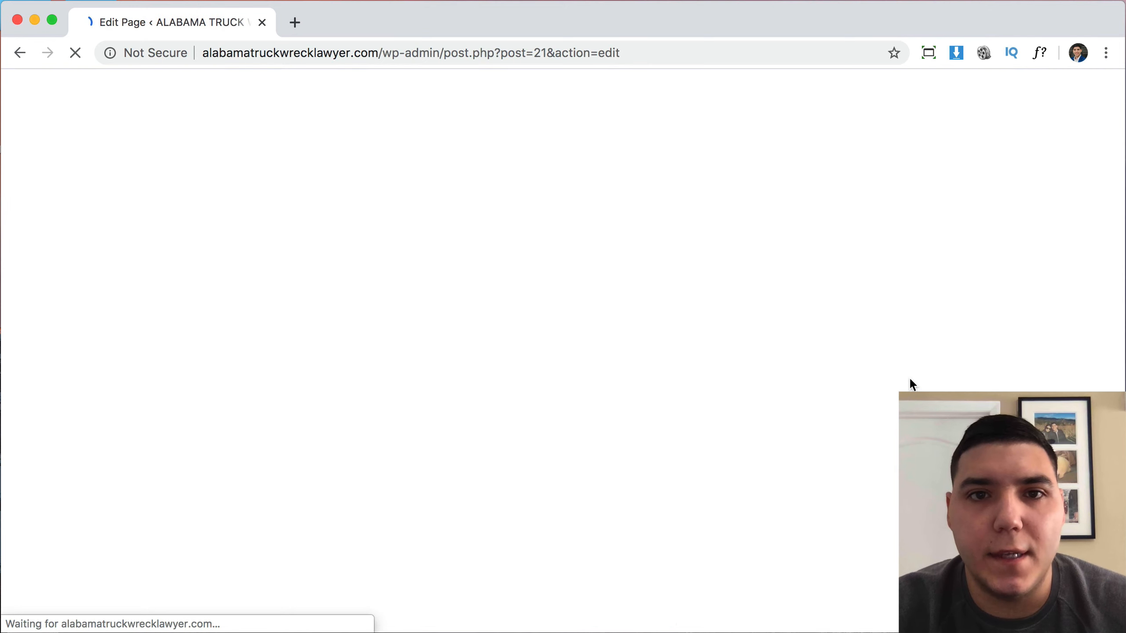
Set the Home page template to Elementor Full Width and open it in Elementor.
{"action": "scroll", "coordinate": [910, 384], "scroll_direction": "down", "scroll_amount": 5}
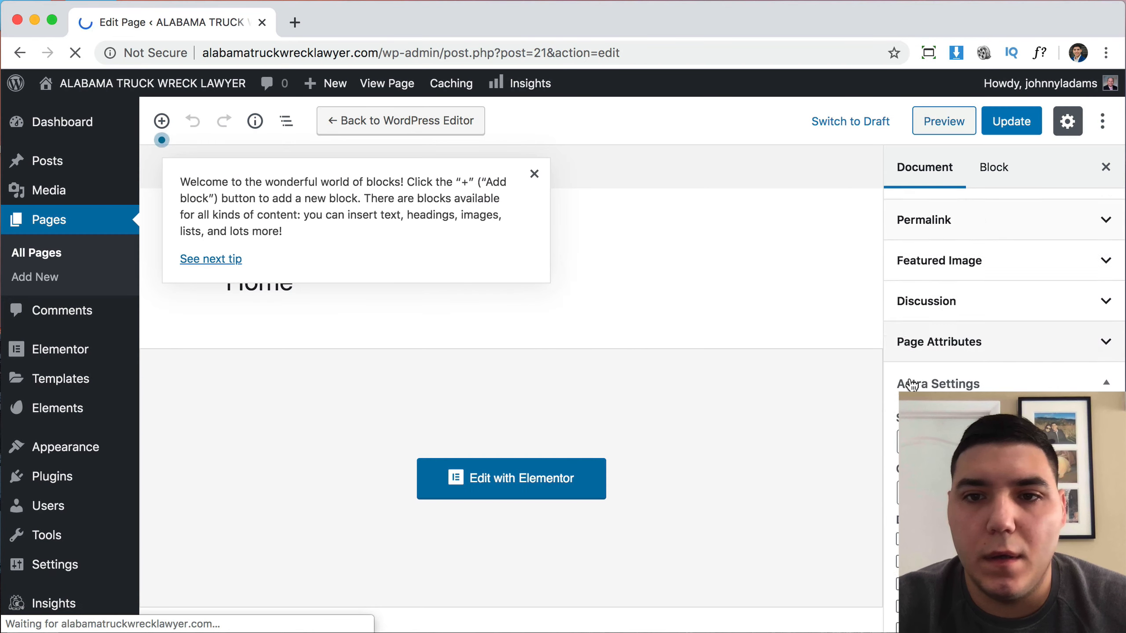
{"action": "scroll", "coordinate": [1002, 284], "scroll_direction": "down", "scroll_amount": 1}
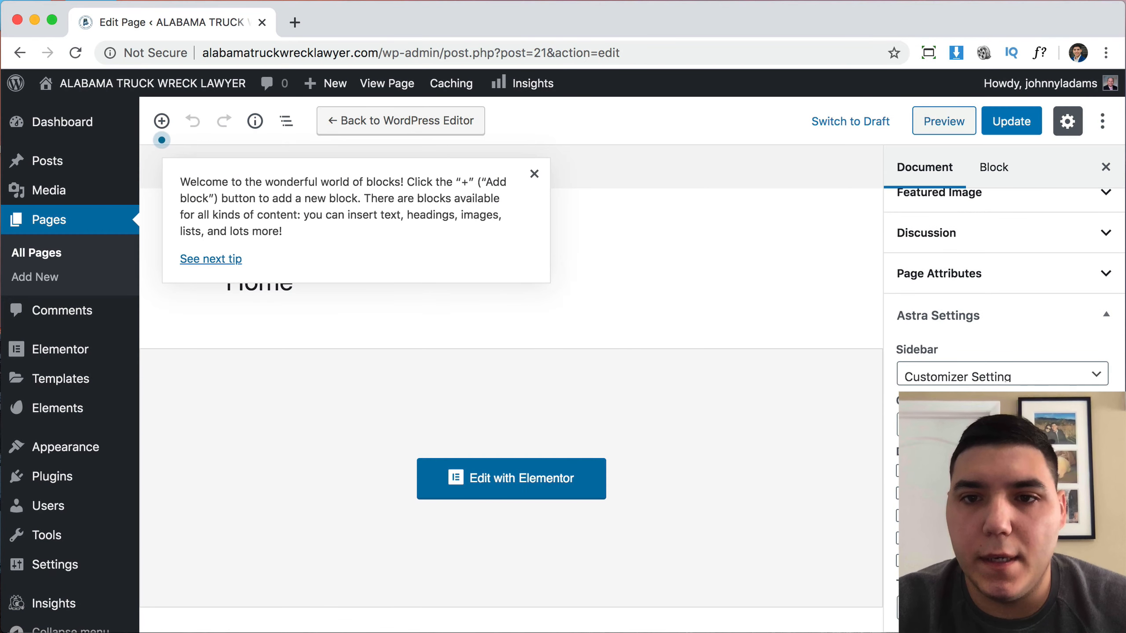
{"action": "left_click", "coordinate": [937, 273]}
{"action": "left_click", "coordinate": [964, 332]}
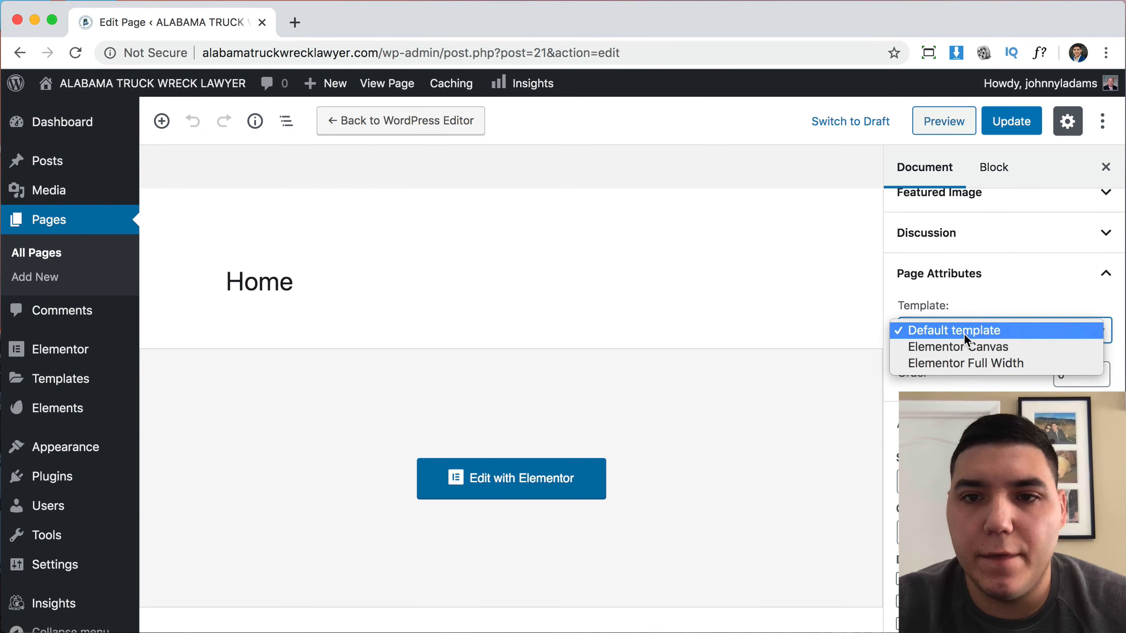
{"action": "left_click", "coordinate": [963, 363]}
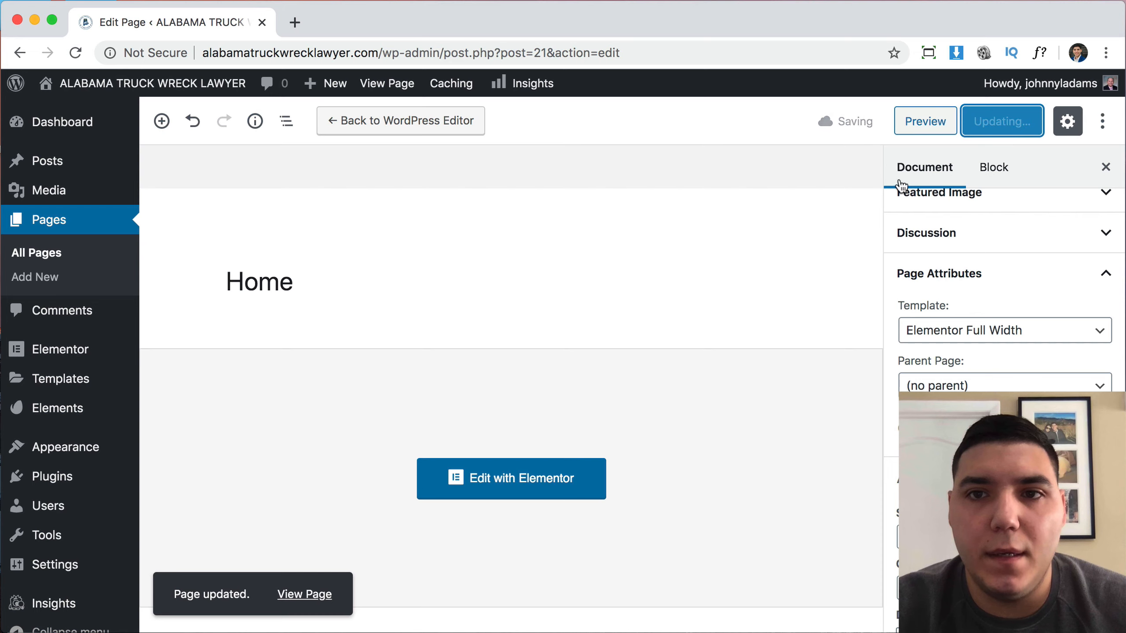
{"action": "left_click", "coordinate": [505, 487]}
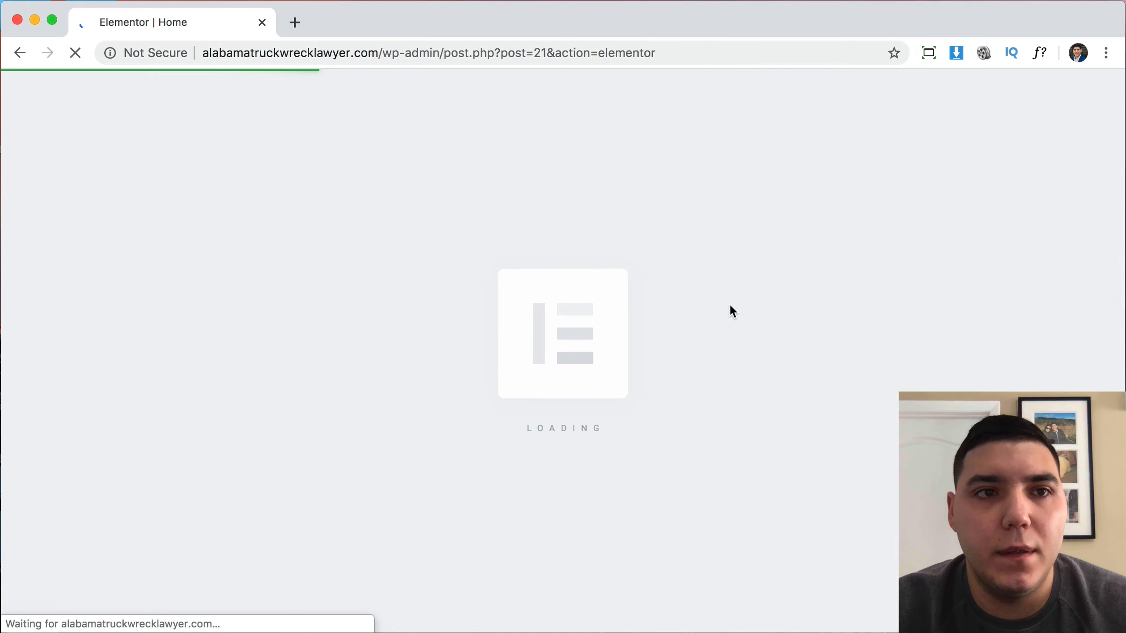
Scroll through the Home page in Elementor, from the logo down to the empty bottom section.
{"action": "scroll", "coordinate": [858, 314], "scroll_direction": "down", "scroll_amount": 8}
{"action": "scroll", "coordinate": [858, 314], "scroll_direction": "up", "scroll_amount": 6}
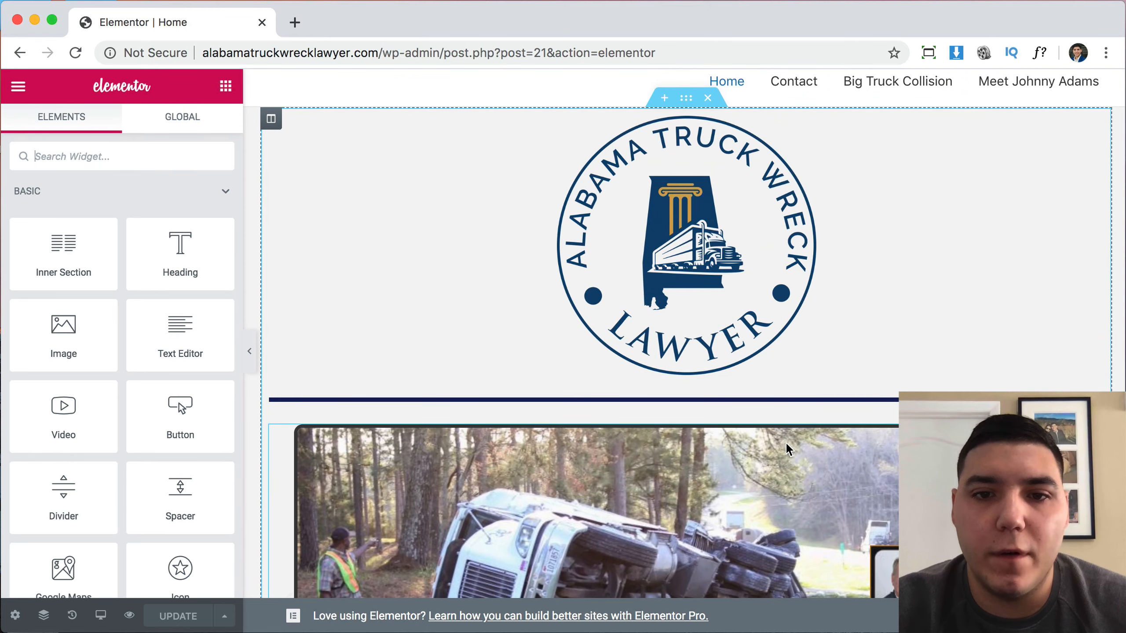
{"action": "scroll", "coordinate": [789, 450], "scroll_direction": "down", "scroll_amount": 5}
{"action": "scroll", "coordinate": [1054, 256], "scroll_direction": "up", "scroll_amount": 6}
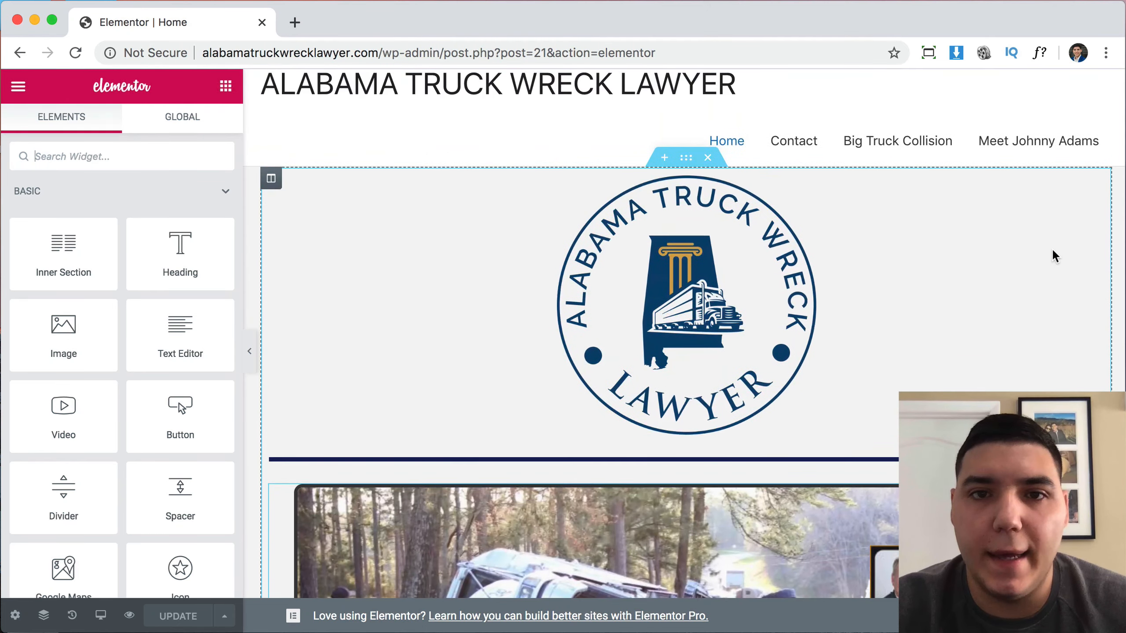
{"action": "scroll", "coordinate": [1054, 257], "scroll_direction": "down", "scroll_amount": 16}
{"action": "scroll", "coordinate": [1054, 256], "scroll_direction": "down", "scroll_amount": 7}
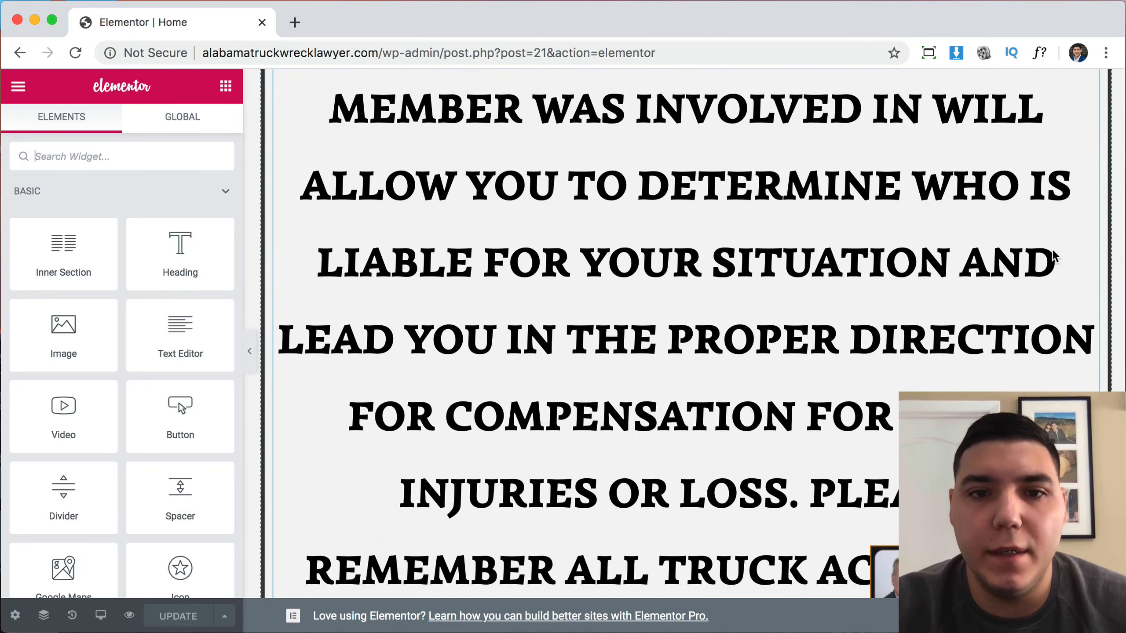
{"action": "scroll", "coordinate": [1054, 257], "scroll_direction": "down", "scroll_amount": 11}
{"action": "scroll", "coordinate": [1053, 252], "scroll_direction": "down", "scroll_amount": 20}
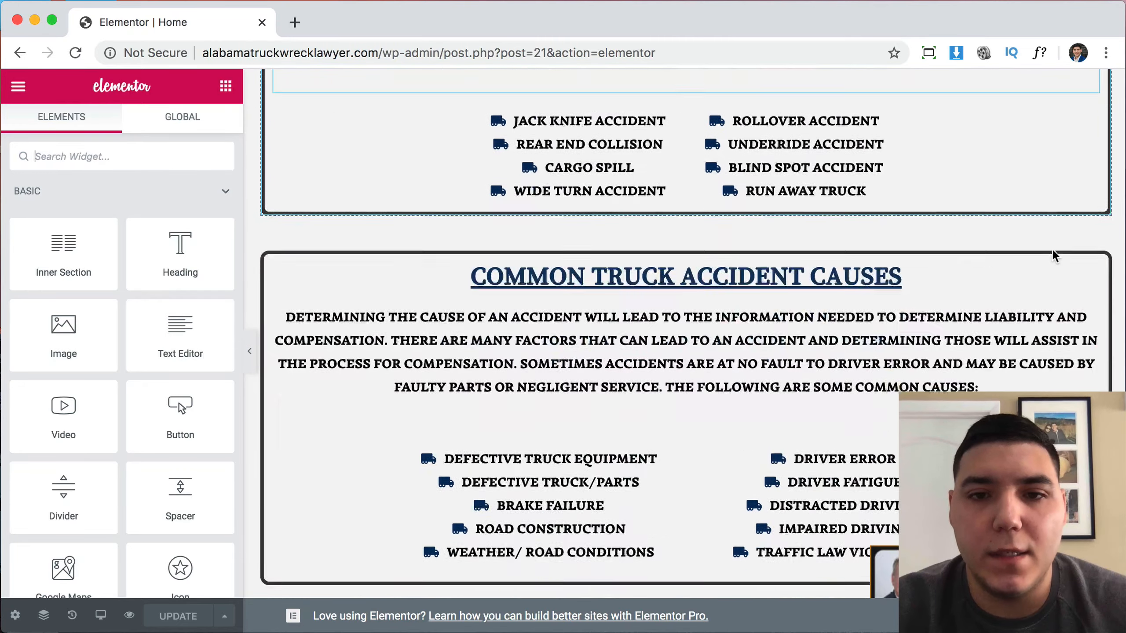
{"action": "scroll", "coordinate": [1053, 252], "scroll_direction": "down", "scroll_amount": 15}
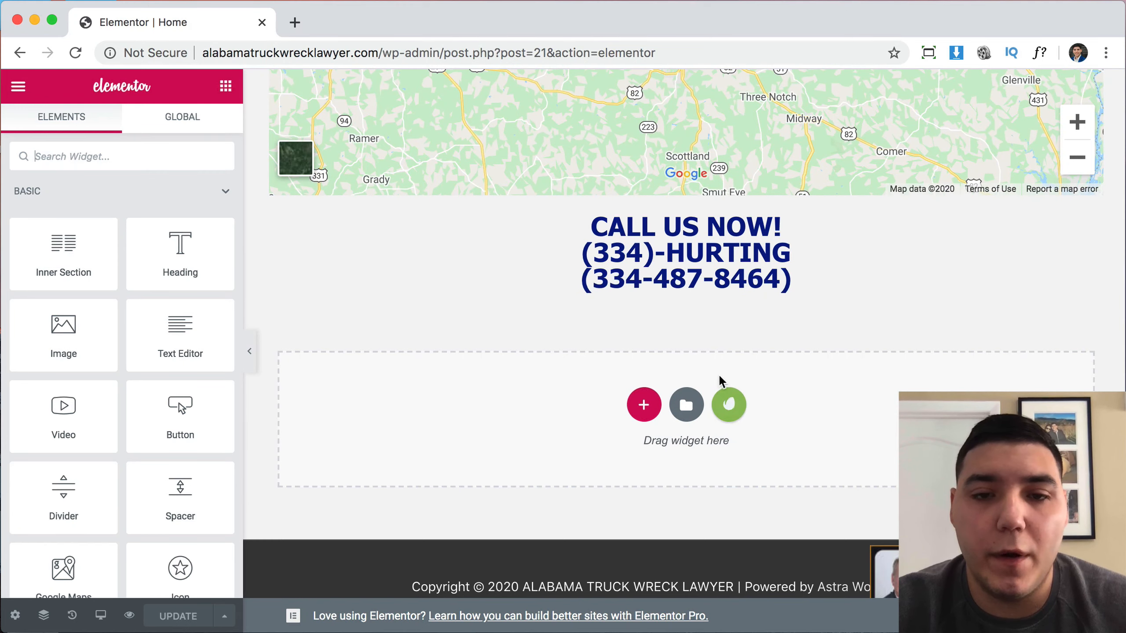
Open My Templates in the template library and preview the Law Firm > Home 1 template.
{"action": "left_click", "coordinate": [686, 408]}
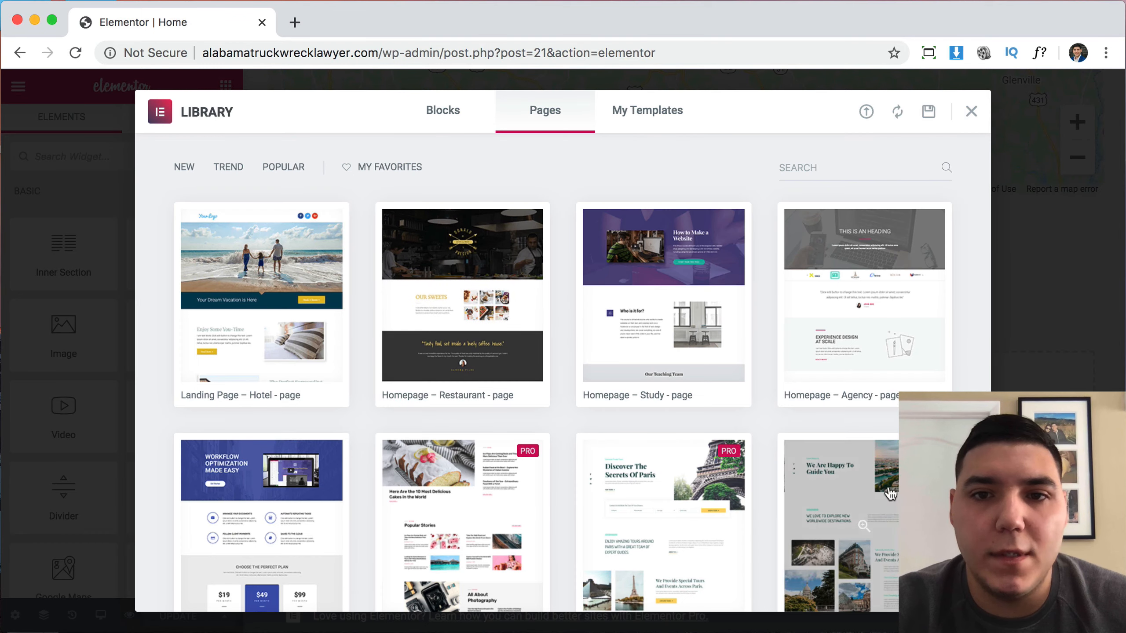
{"action": "left_click", "coordinate": [642, 119]}
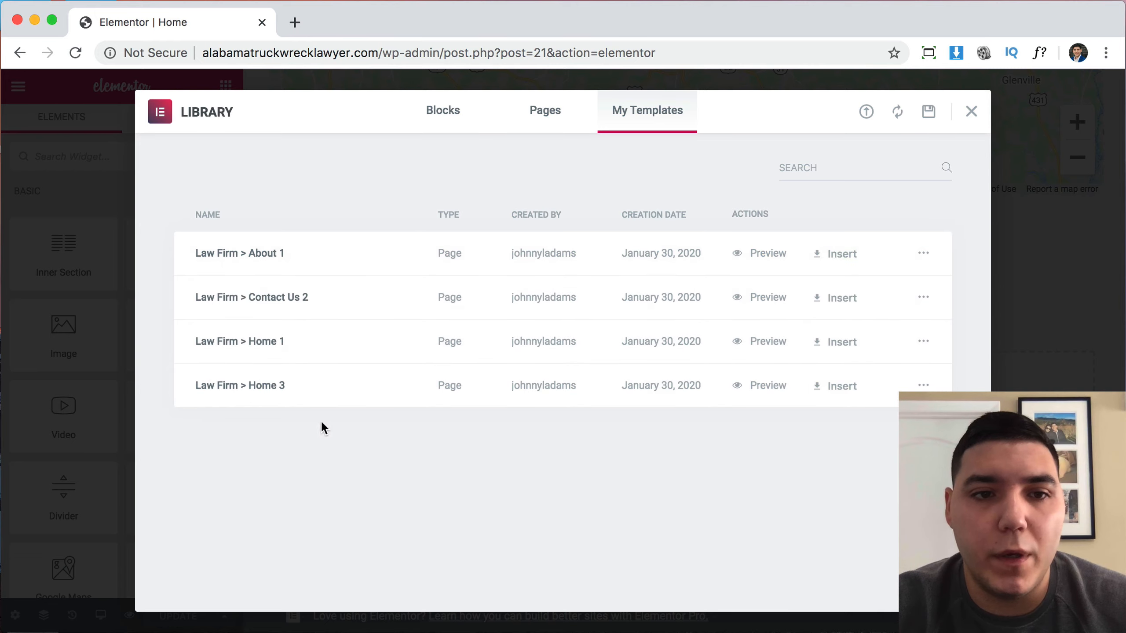
{"action": "left_click", "coordinate": [767, 347]}
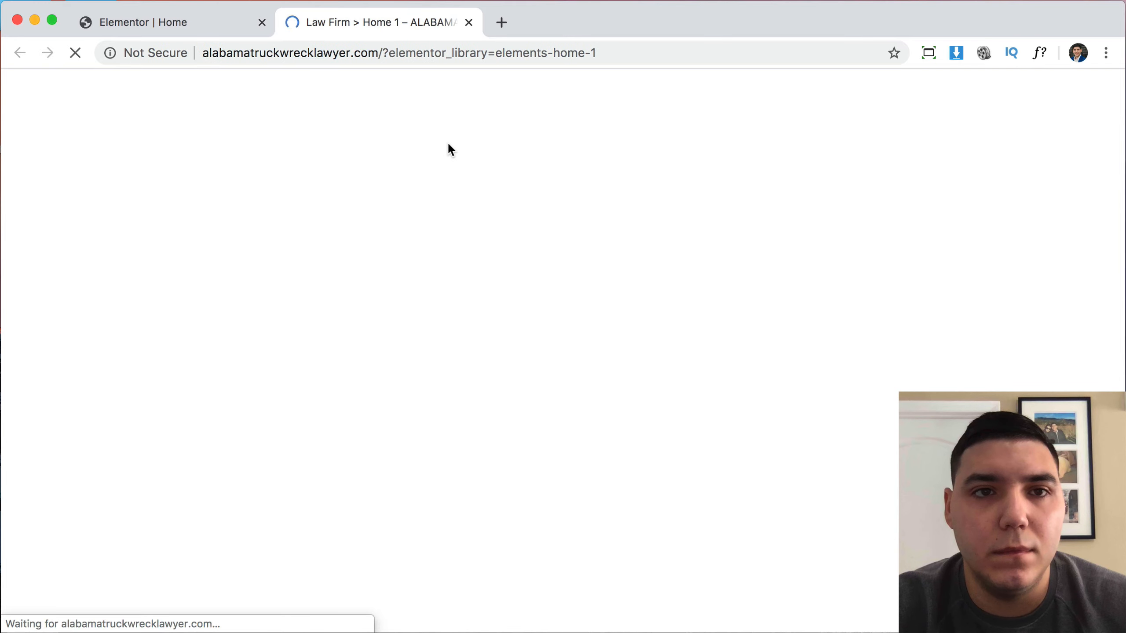
{"action": "scroll", "coordinate": [573, 392], "scroll_direction": "down", "scroll_amount": 5}
{"action": "scroll", "coordinate": [574, 392], "scroll_direction": "up", "scroll_amount": 5}
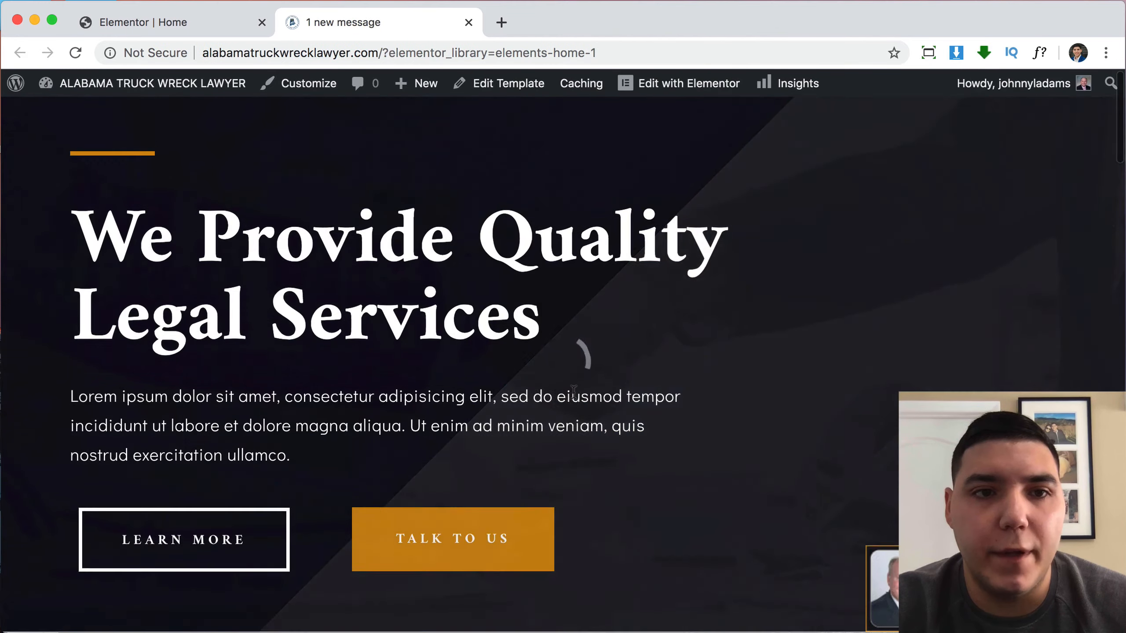
{"action": "left_click", "coordinate": [468, 22]}
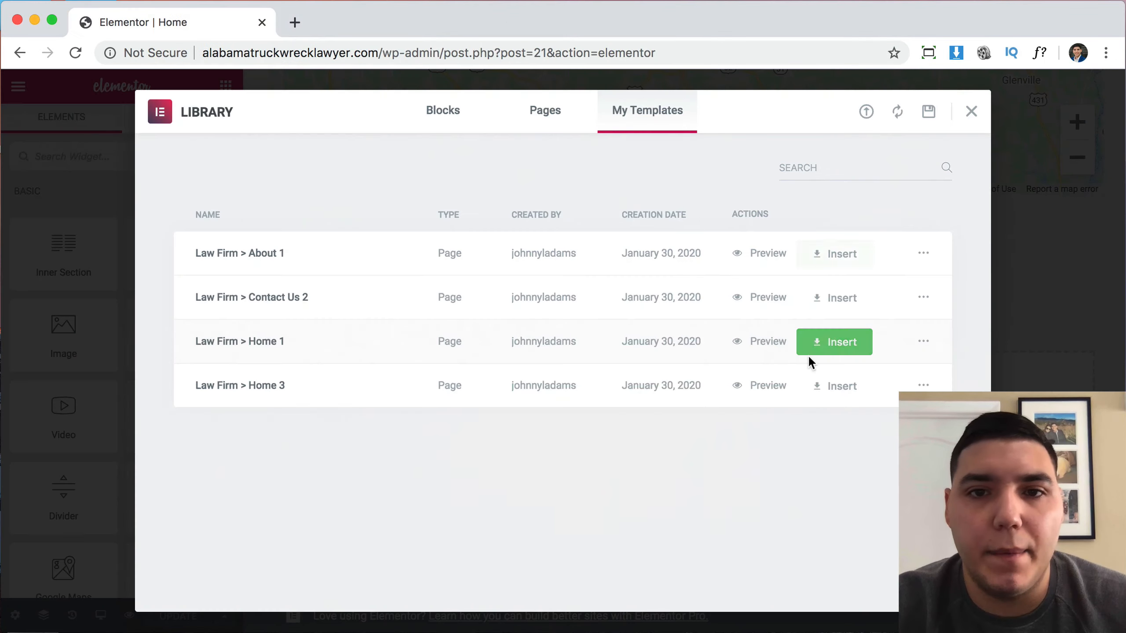
Insert the Law Firm > Home 1 template along with its document settings.
{"action": "left_click", "coordinate": [828, 349]}
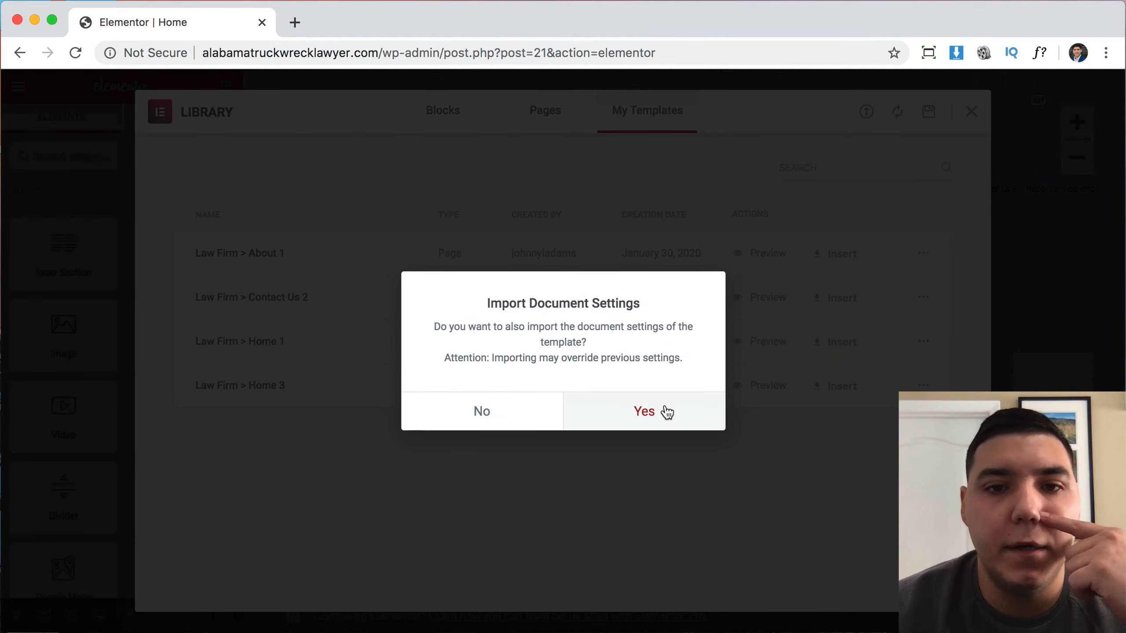
{"action": "left_click", "coordinate": [667, 412]}
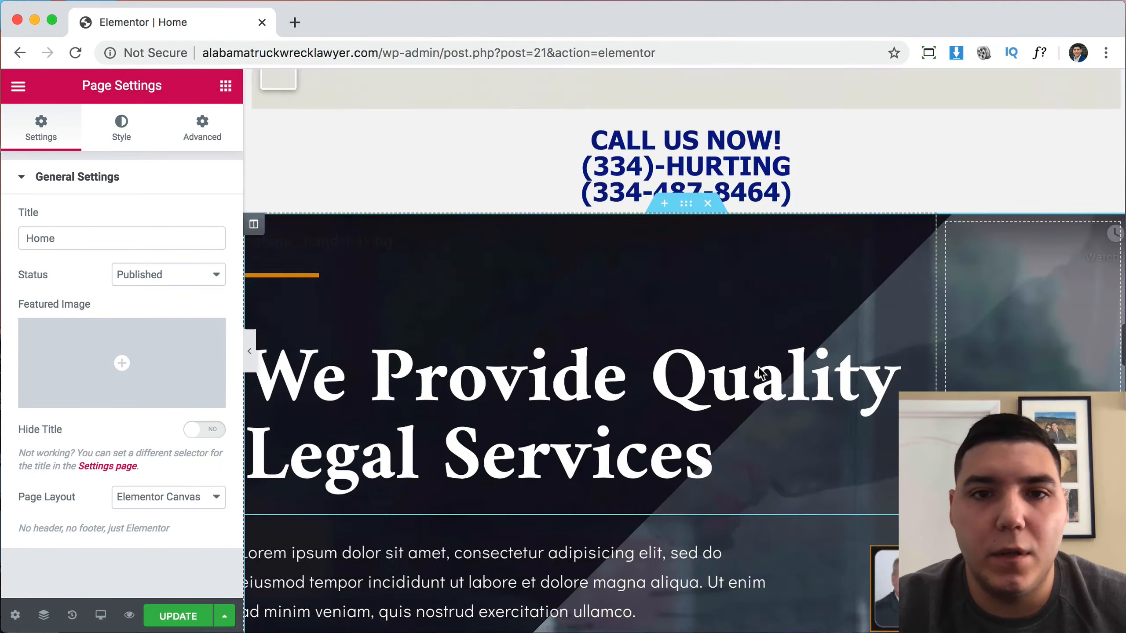
Scroll through the whole home page, then select the hero's truck-wreck logo image.
{"action": "scroll", "coordinate": [761, 374], "scroll_direction": "down", "scroll_amount": 20}
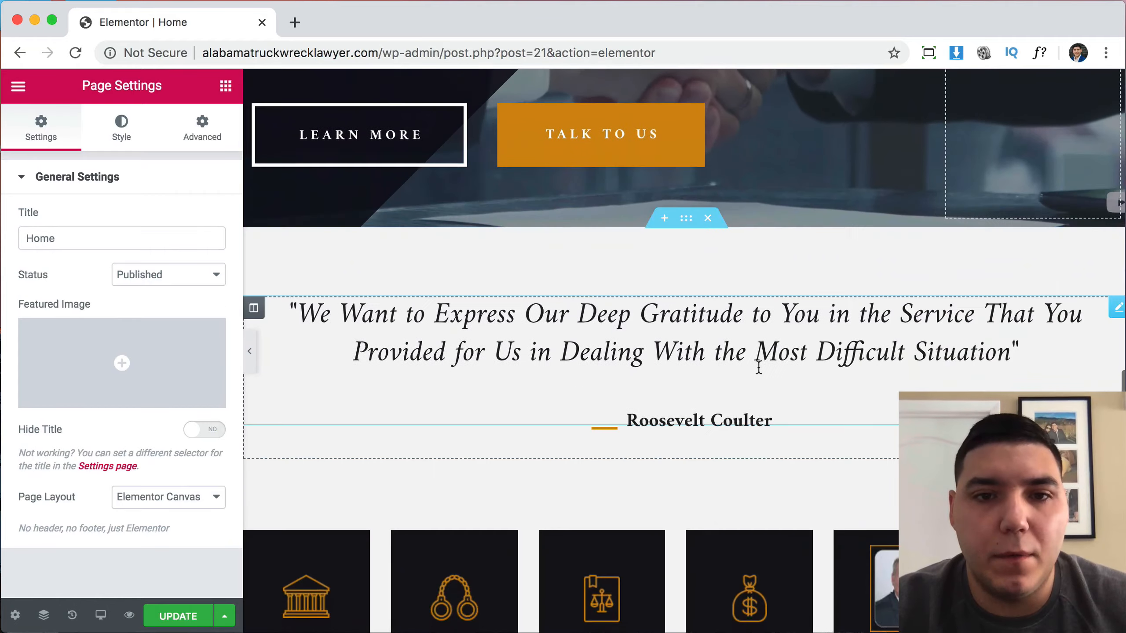
{"action": "scroll", "coordinate": [758, 366], "scroll_direction": "down", "scroll_amount": 15}
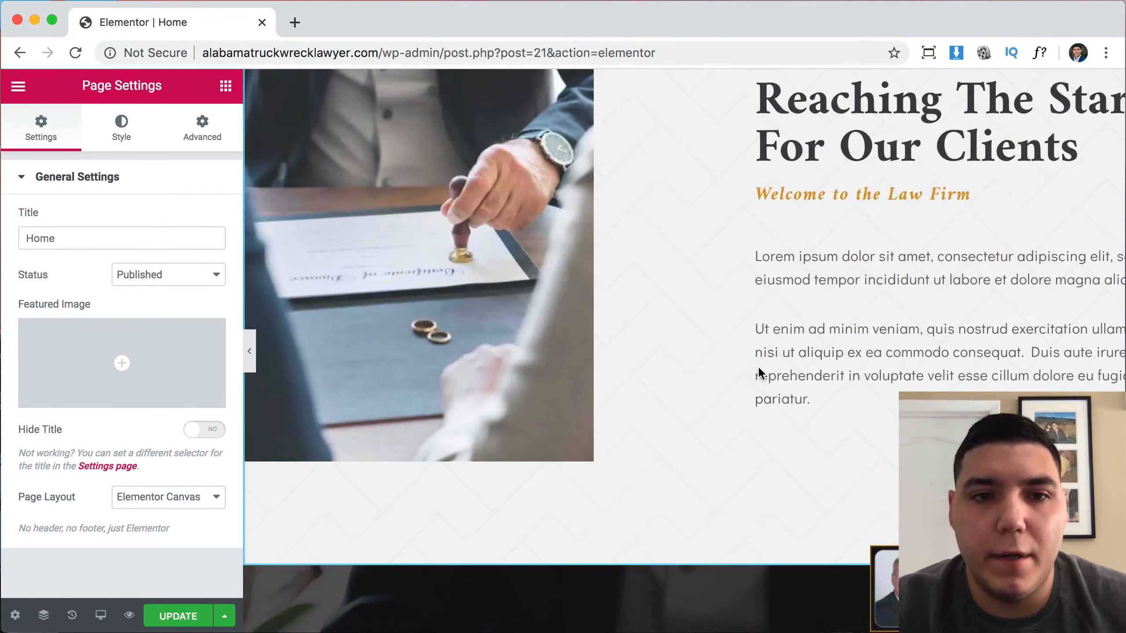
{"action": "scroll", "coordinate": [758, 367], "scroll_direction": "down", "scroll_amount": 15}
{"action": "scroll", "coordinate": [758, 367], "scroll_direction": "up", "scroll_amount": 12}
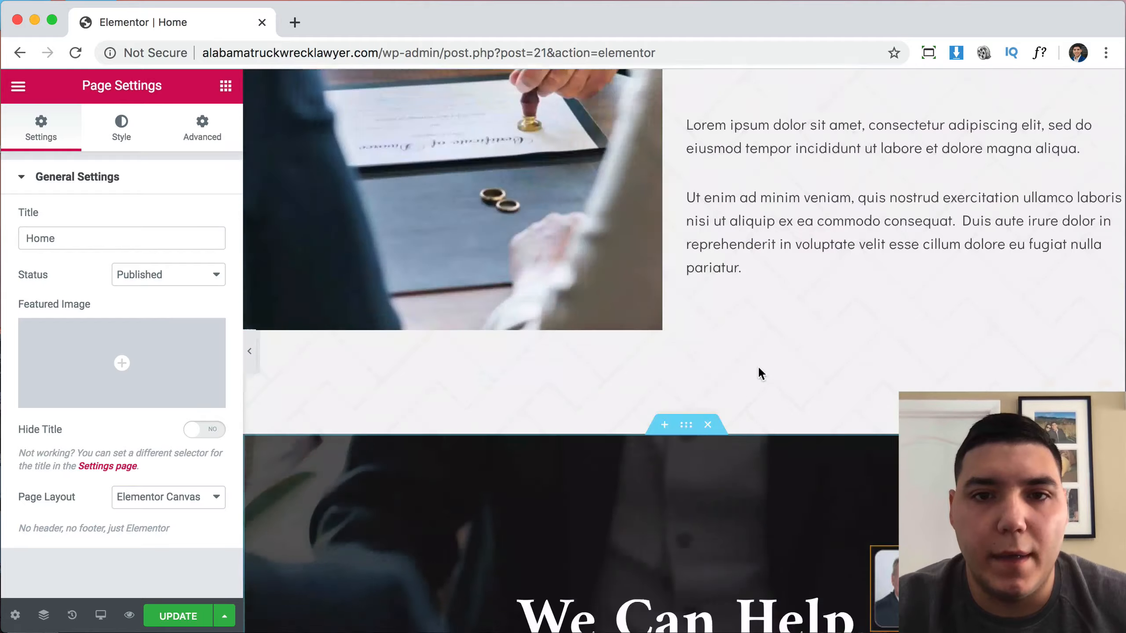
{"action": "scroll", "coordinate": [758, 366], "scroll_direction": "up", "scroll_amount": 20}
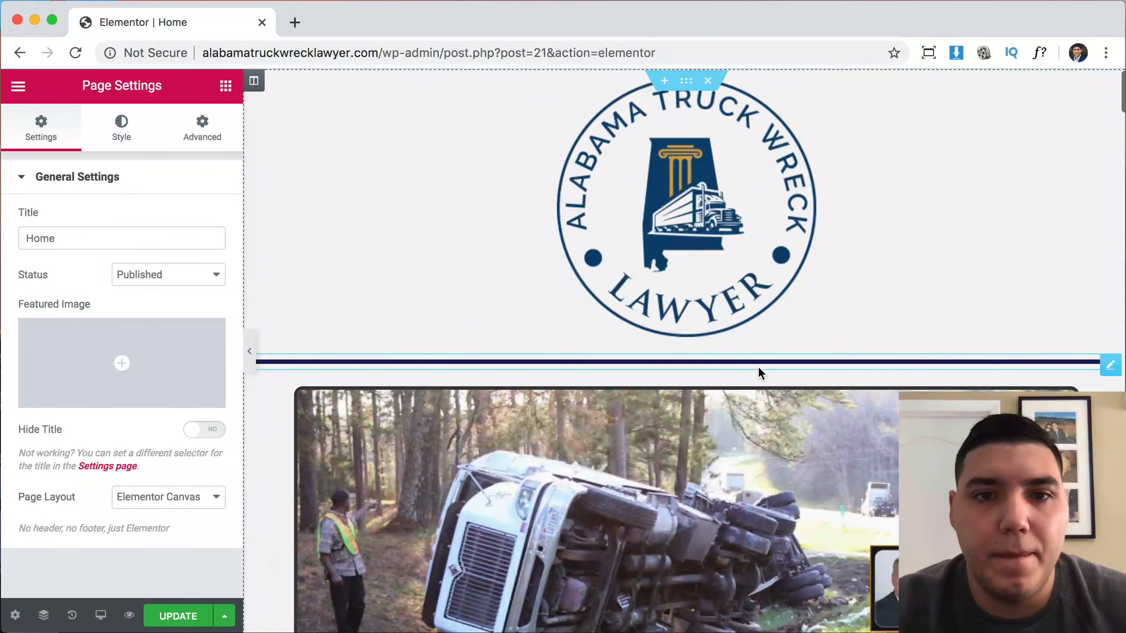
{"action": "scroll", "coordinate": [746, 270], "scroll_direction": "down", "scroll_amount": 3}
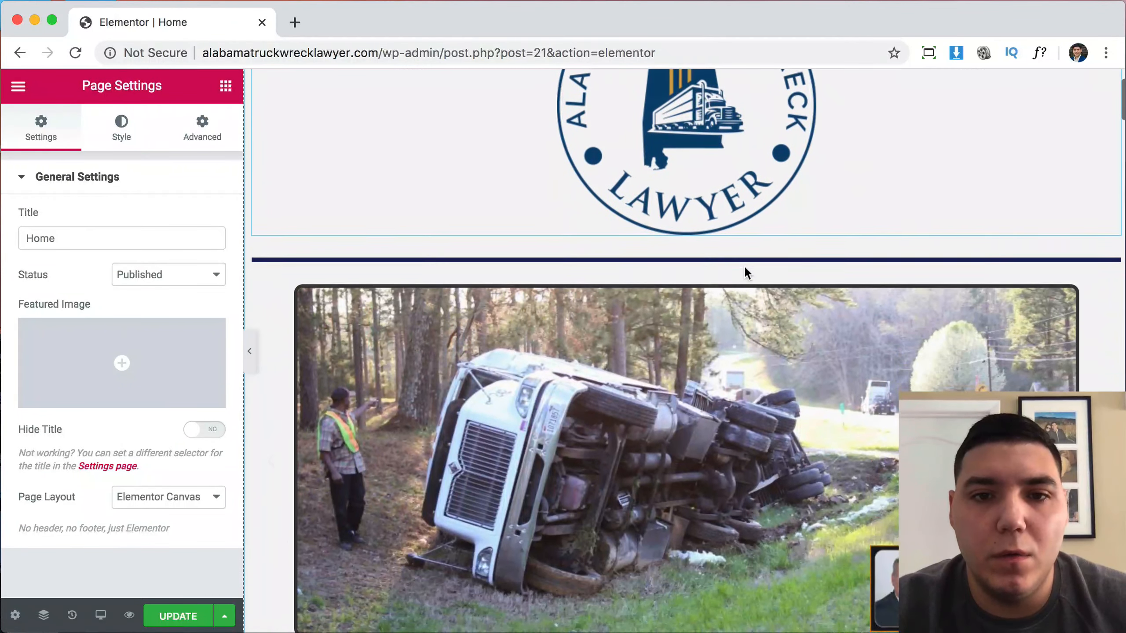
{"action": "scroll", "coordinate": [744, 271], "scroll_direction": "up", "scroll_amount": 2}
{"action": "scroll", "coordinate": [744, 270], "scroll_direction": "down", "scroll_amount": 20}
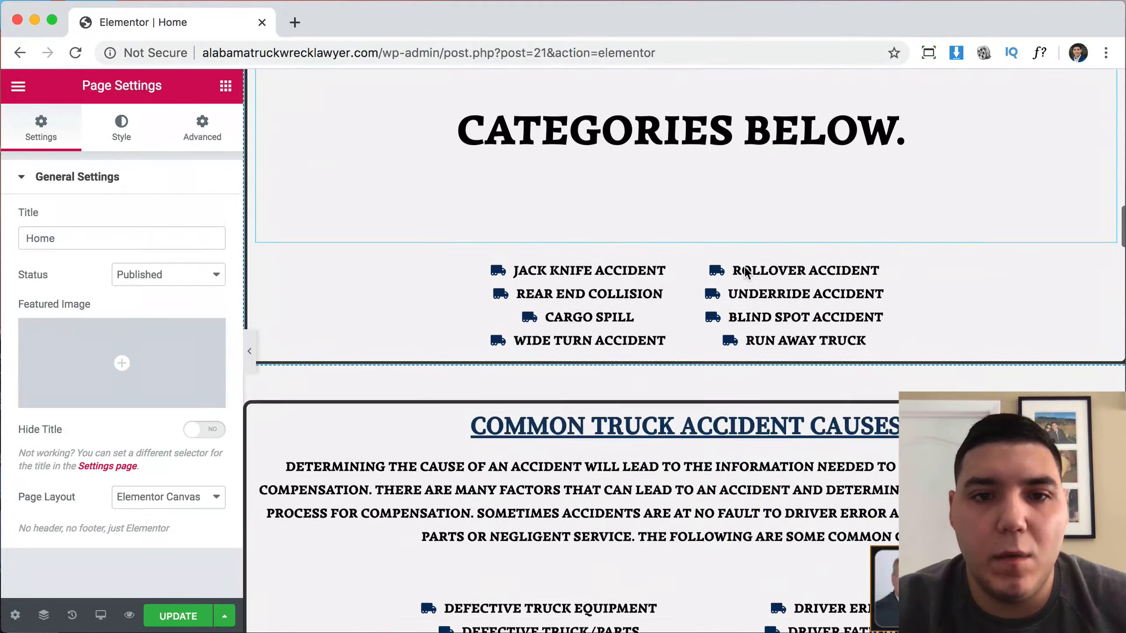
{"action": "scroll", "coordinate": [746, 272], "scroll_direction": "down", "scroll_amount": 20}
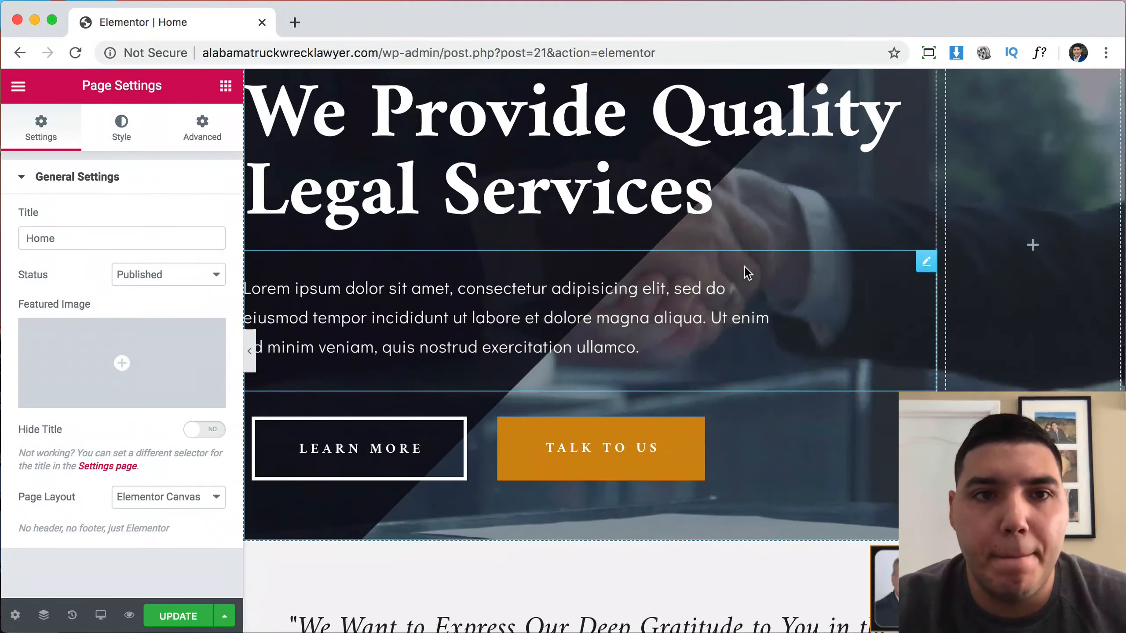
{"action": "scroll", "coordinate": [747, 273], "scroll_direction": "up", "scroll_amount": 6}
{"action": "scroll", "coordinate": [518, 274], "scroll_direction": "down", "scroll_amount": 9}
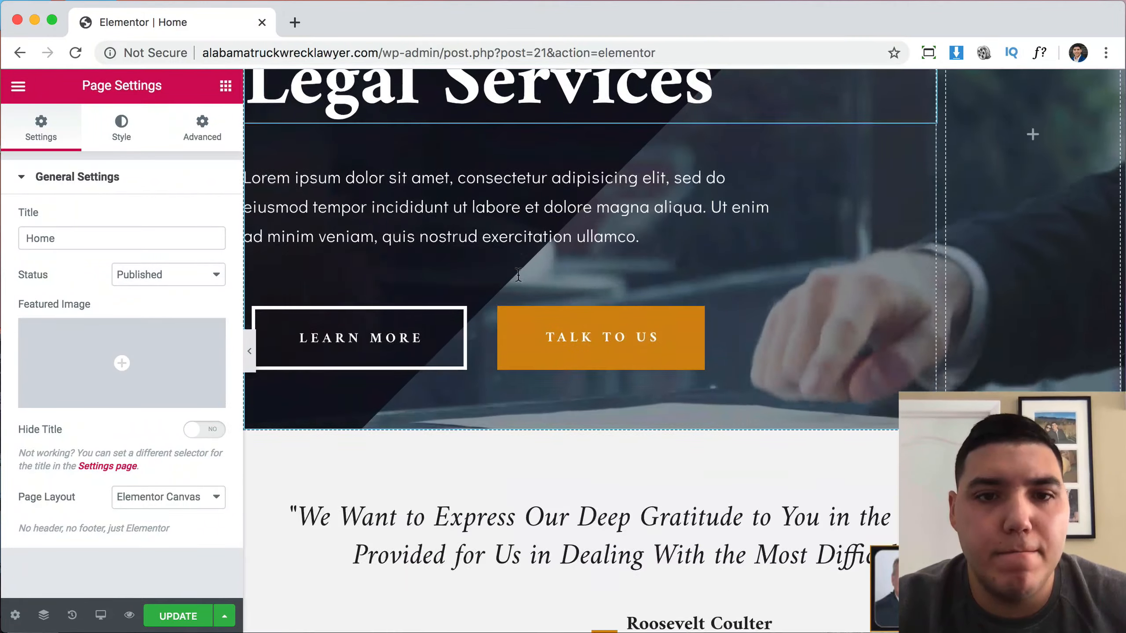
{"action": "scroll", "coordinate": [517, 274], "scroll_direction": "down", "scroll_amount": 5}
{"action": "scroll", "coordinate": [518, 274], "scroll_direction": "up", "scroll_amount": 10}
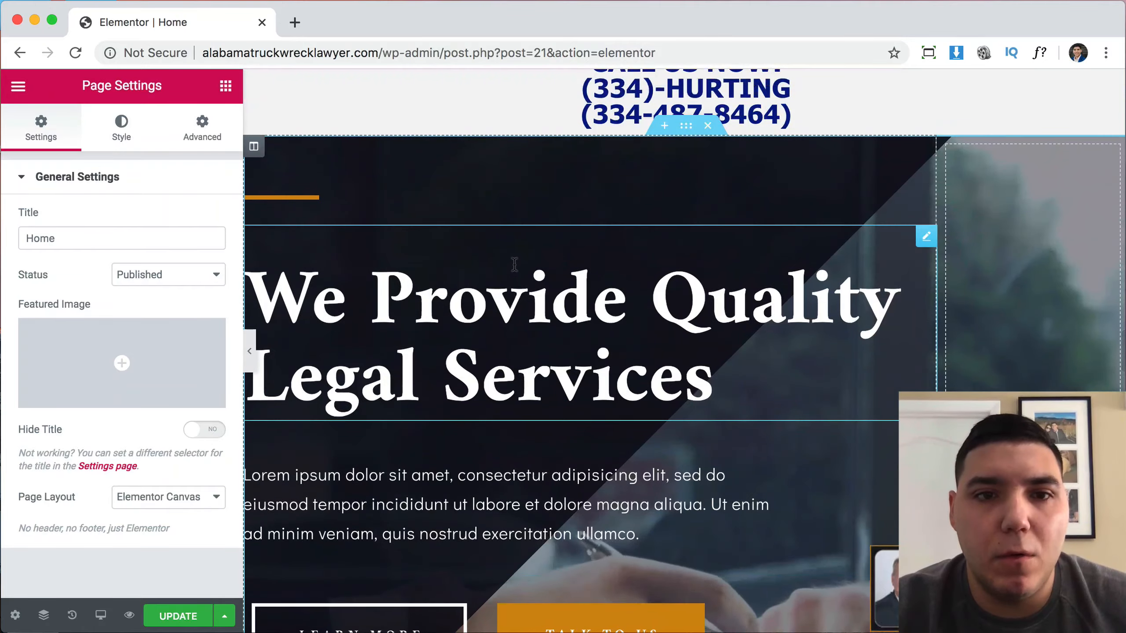
{"action": "scroll", "coordinate": [1020, 363], "scroll_direction": "up", "scroll_amount": 20}
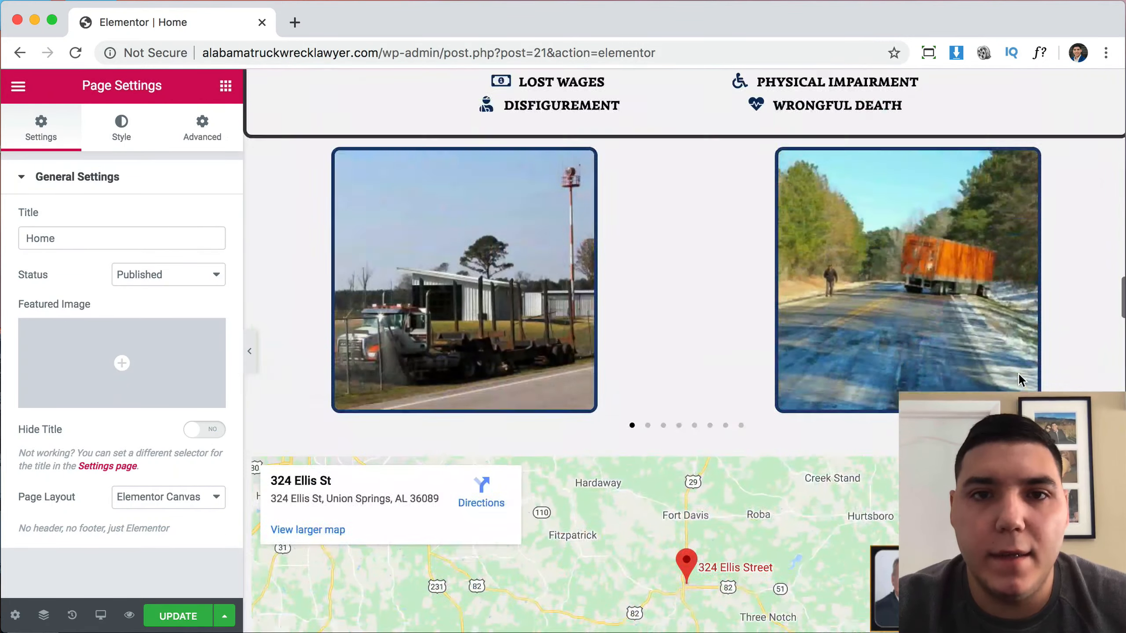
{"action": "scroll", "coordinate": [1021, 380], "scroll_direction": "up", "scroll_amount": 5}
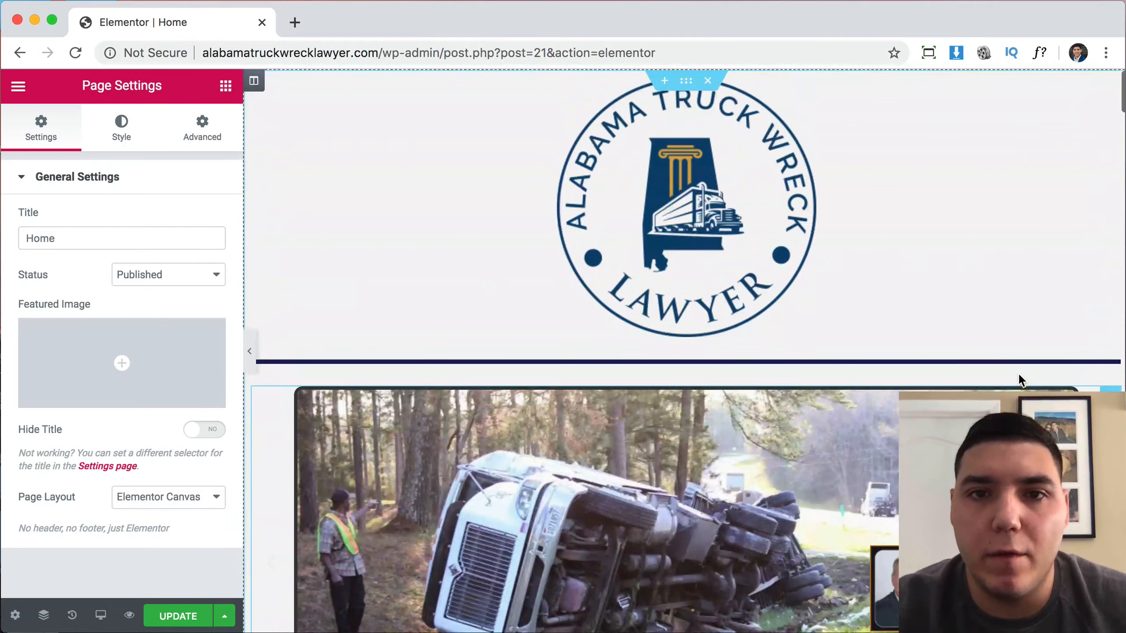
{"action": "scroll", "coordinate": [847, 439], "scroll_direction": "down", "scroll_amount": 20}
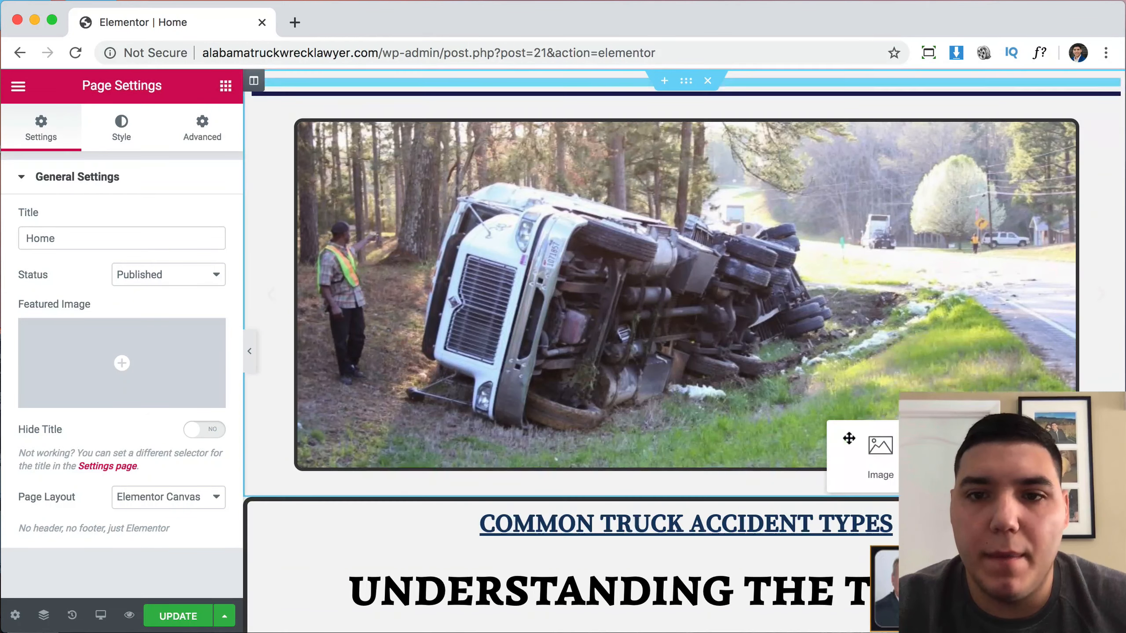
{"action": "scroll", "coordinate": [860, 472], "scroll_direction": "down", "scroll_amount": 20}
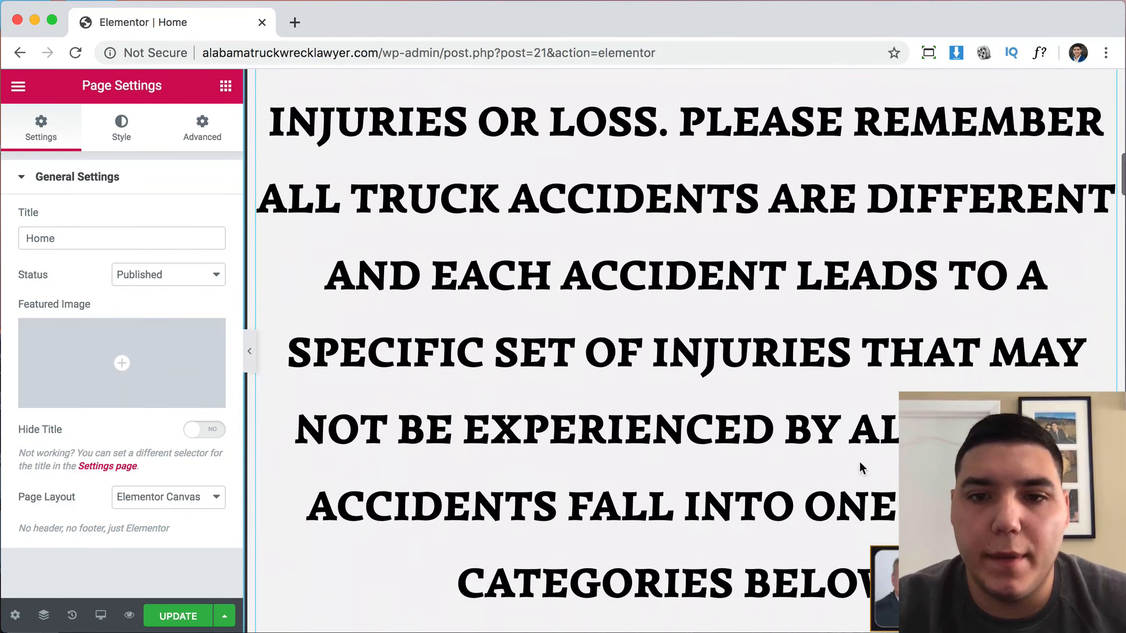
{"action": "scroll", "coordinate": [834, 357], "scroll_direction": "down", "scroll_amount": 20}
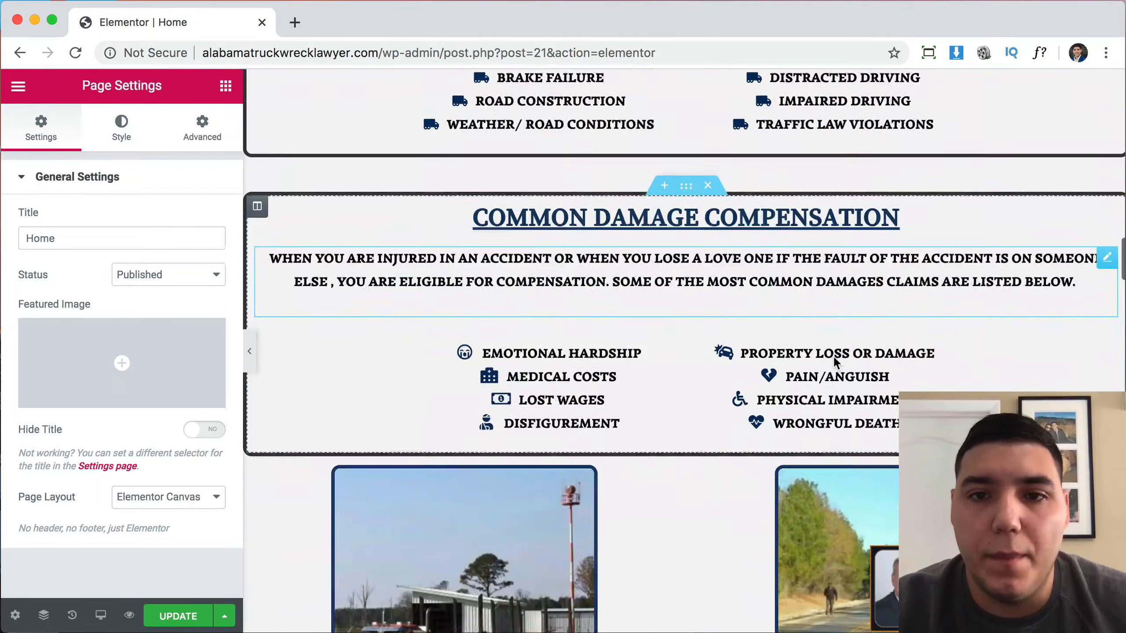
{"action": "scroll", "coordinate": [769, 450], "scroll_direction": "down", "scroll_amount": 8}
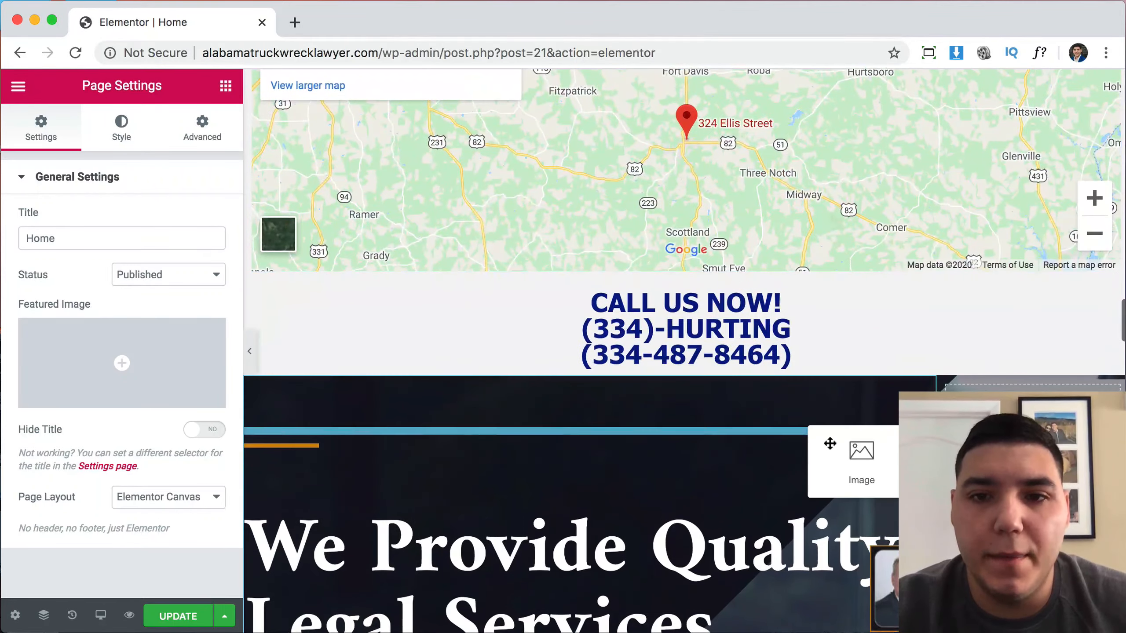
{"action": "left_click", "coordinate": [988, 379]}
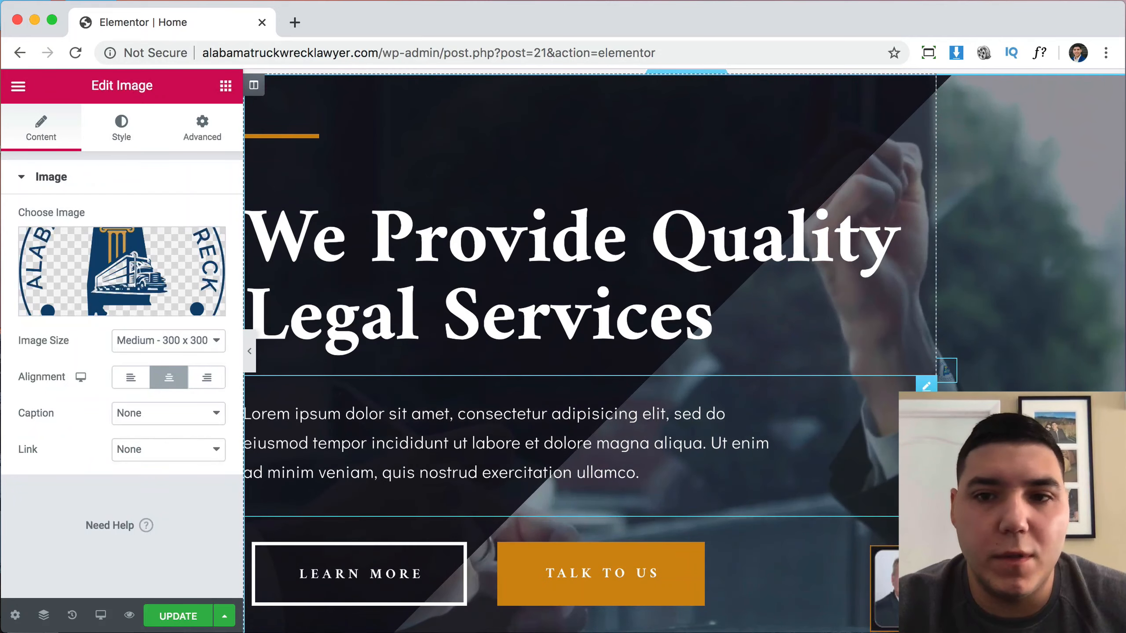
Inspect the advanced spacing settings of the logo's column.
{"action": "scroll", "coordinate": [1012, 378], "scroll_direction": "down", "scroll_amount": 2}
{"action": "scroll", "coordinate": [995, 298], "scroll_direction": "up", "scroll_amount": 3}
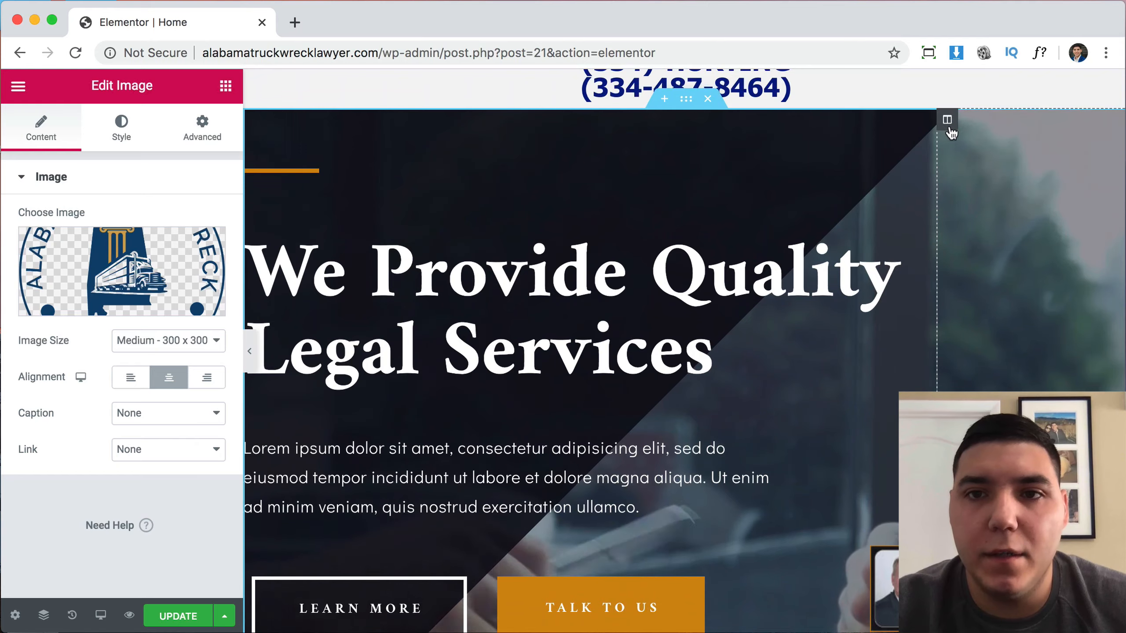
{"action": "left_click", "coordinate": [947, 120]}
{"action": "left_click", "coordinate": [205, 133]}
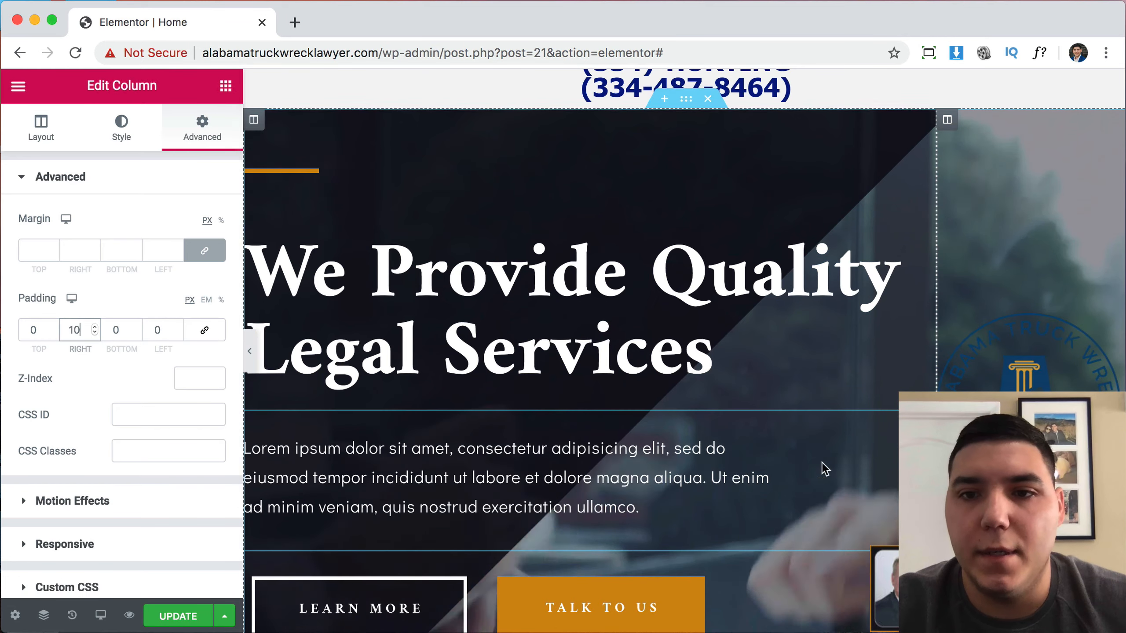
{"action": "scroll", "coordinate": [913, 382], "scroll_direction": "down", "scroll_amount": 3}
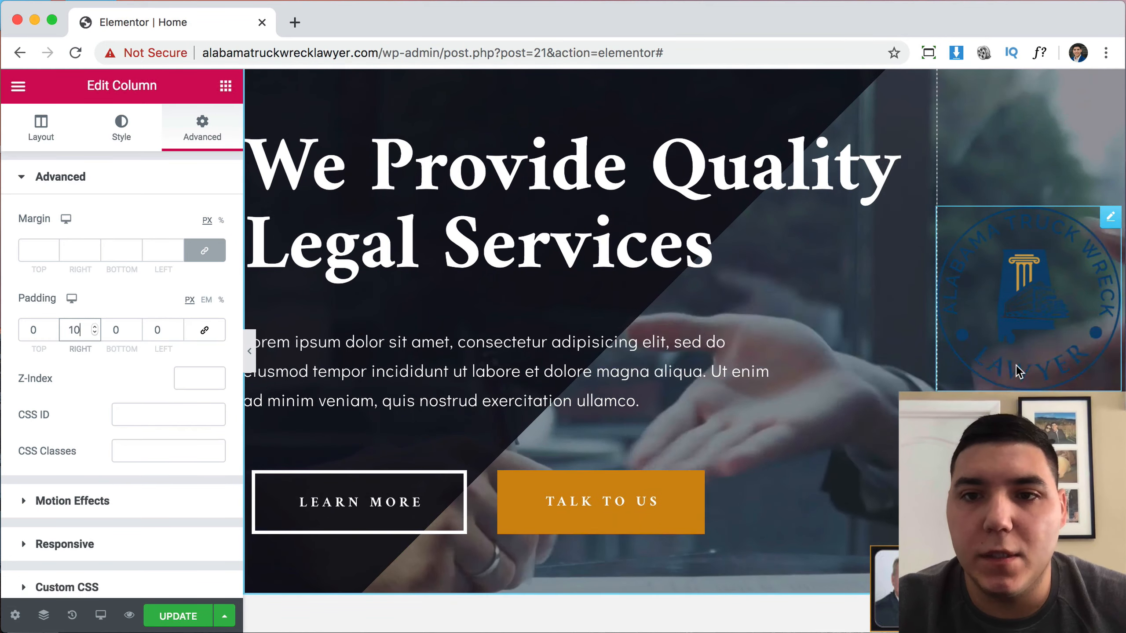
{"action": "scroll", "coordinate": [1035, 299], "scroll_direction": "up", "scroll_amount": 3}
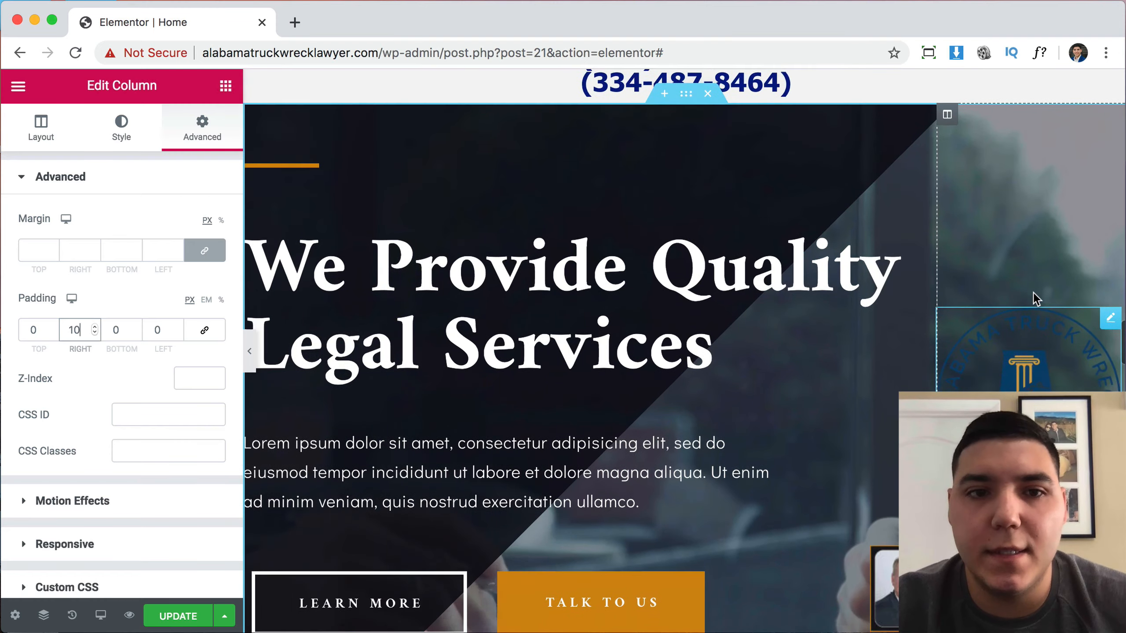
{"action": "scroll", "coordinate": [1032, 296], "scroll_direction": "down", "scroll_amount": 2}
{"action": "scroll", "coordinate": [1073, 272], "scroll_direction": "up", "scroll_amount": 1}
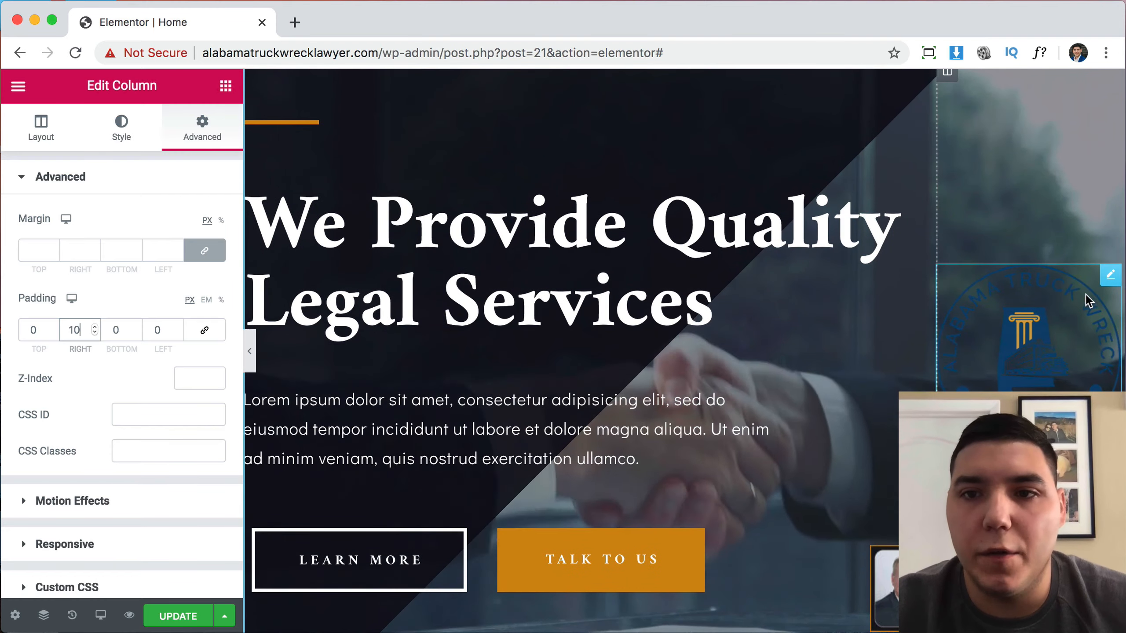
Move the logo above the hero heading, left-aligned, with a 13% max width.
{"action": "left_click_drag", "start_coordinate": [1111, 277], "coordinate": [346, 192]}
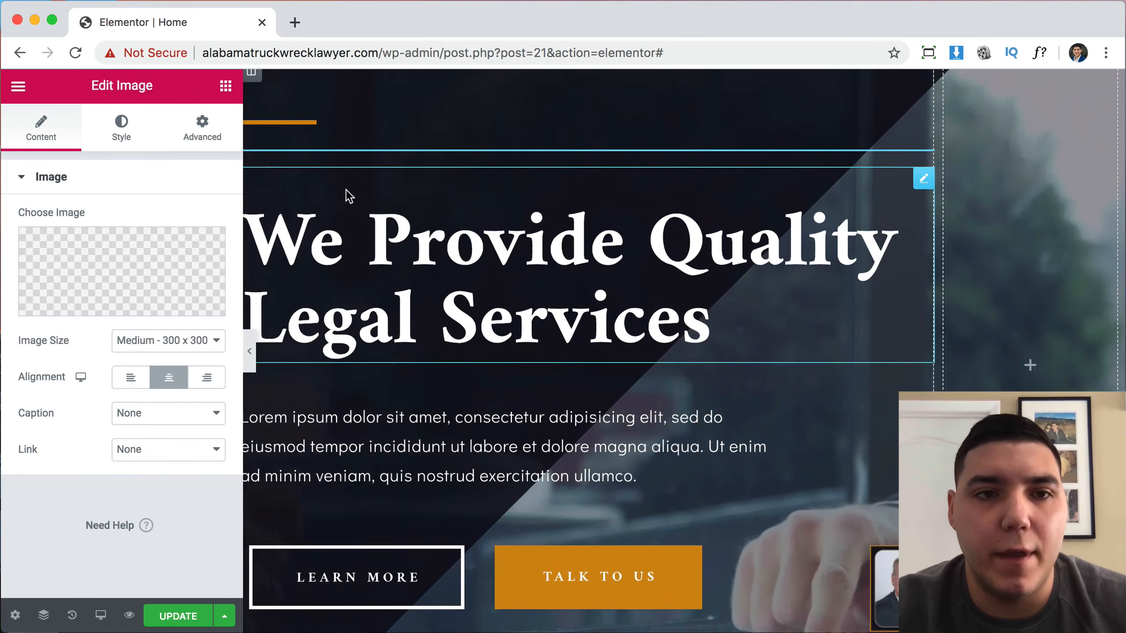
{"action": "left_click", "coordinate": [132, 374]}
{"action": "left_click", "coordinate": [120, 124]}
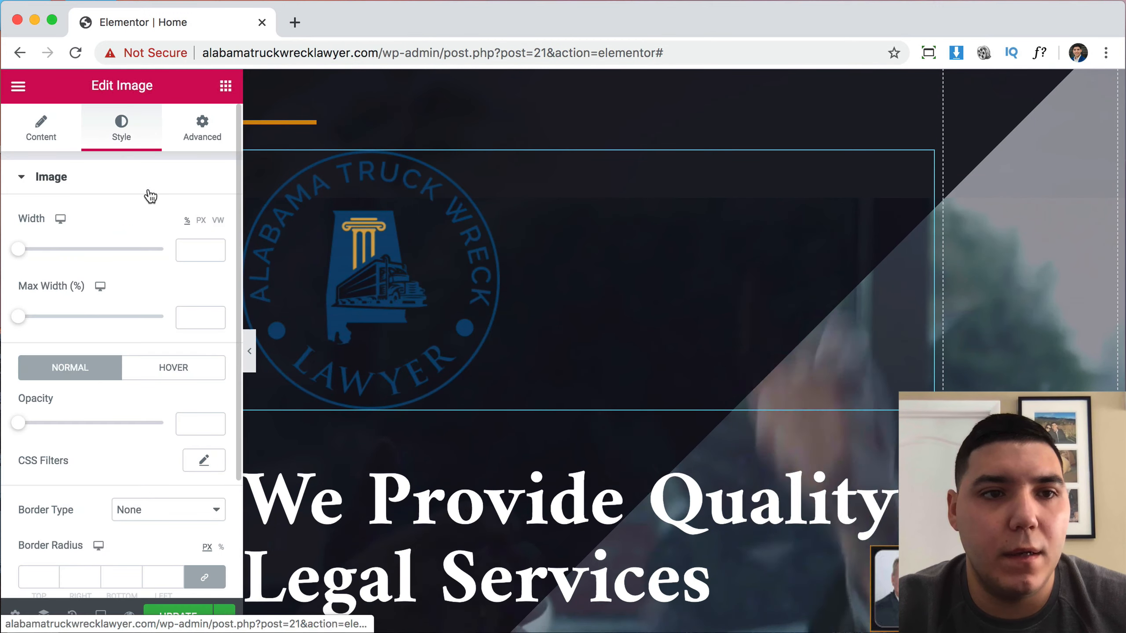
{"action": "left_click_drag", "start_coordinate": [21, 319], "coordinate": [35, 319]}
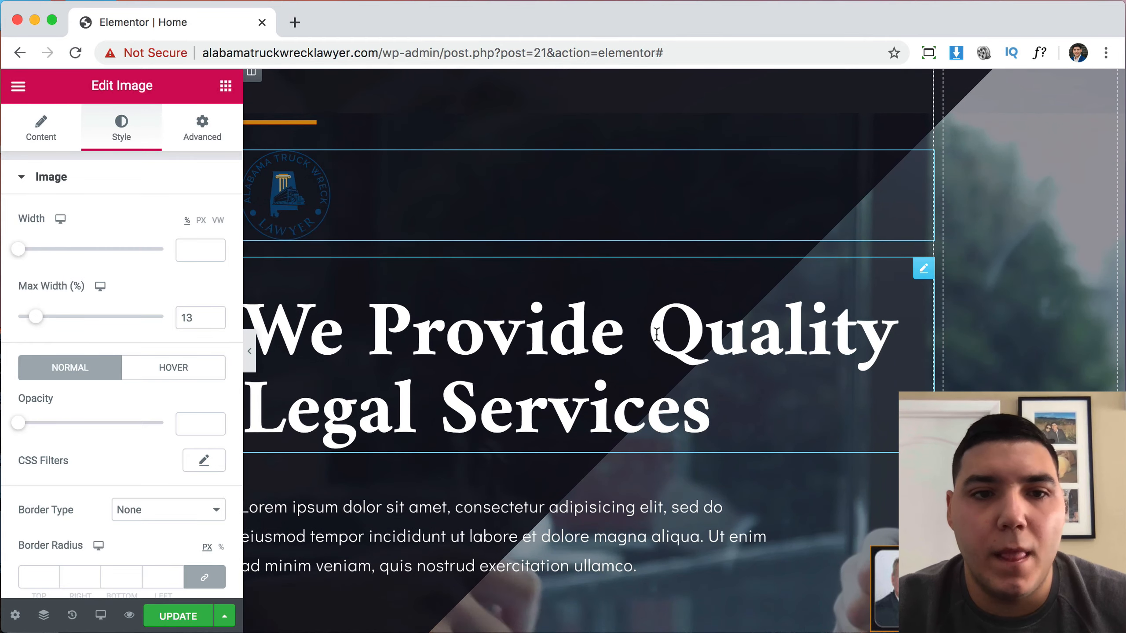
Open the hero heading and replace its old text, starting to type 'Alabama'.
{"action": "scroll", "coordinate": [910, 368], "scroll_direction": "up", "scroll_amount": 3}
{"action": "scroll", "coordinate": [887, 372], "scroll_direction": "down", "scroll_amount": 20}
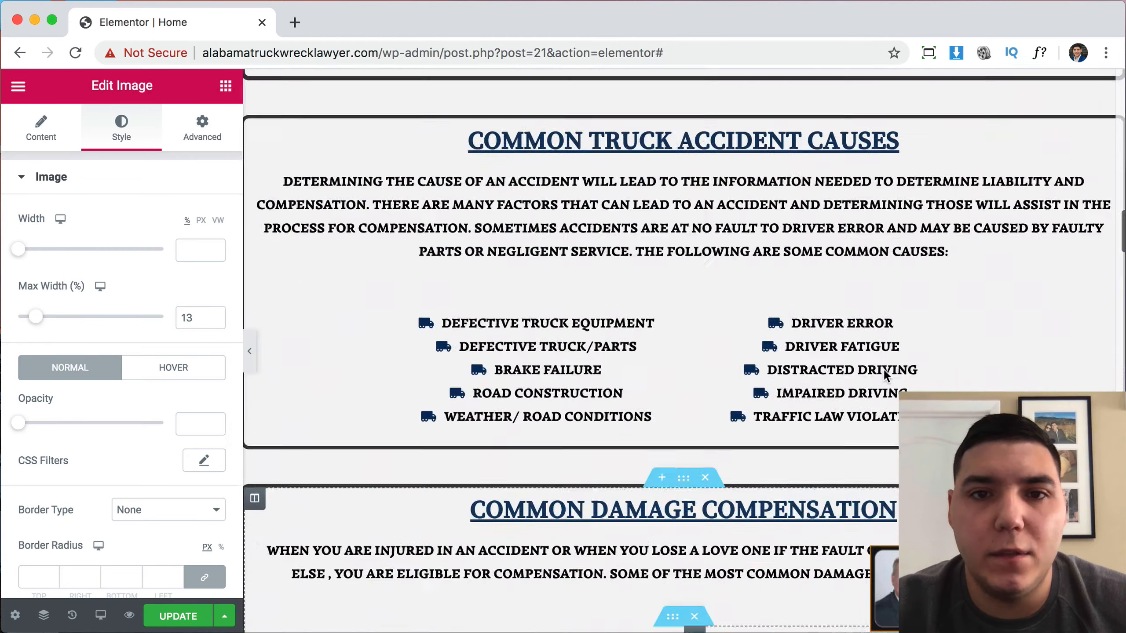
{"action": "scroll", "coordinate": [883, 369], "scroll_direction": "up", "scroll_amount": 2}
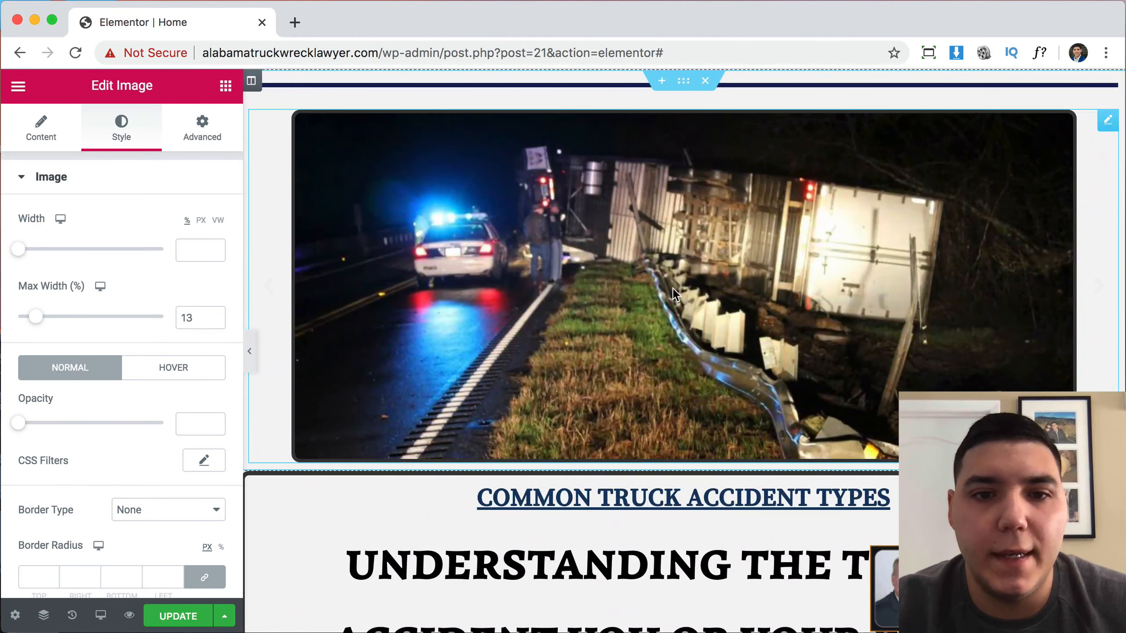
{"action": "scroll", "coordinate": [644, 432], "scroll_direction": "down", "scroll_amount": 5}
{"action": "scroll", "coordinate": [700, 391], "scroll_direction": "down", "scroll_amount": 20}
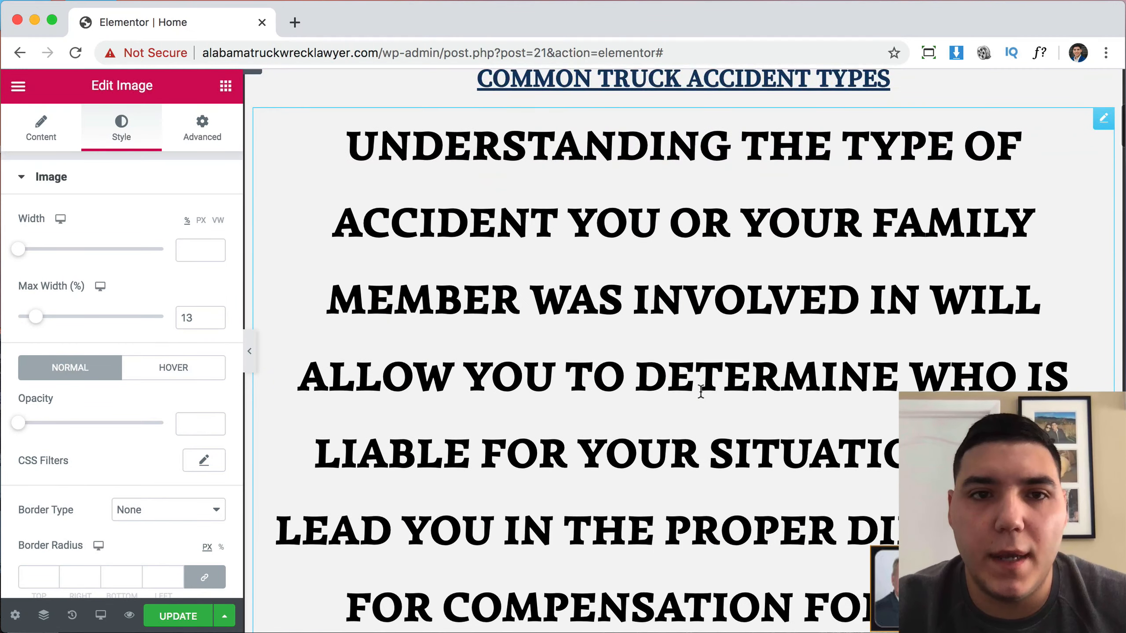
{"action": "scroll", "coordinate": [701, 391], "scroll_direction": "down", "scroll_amount": 5}
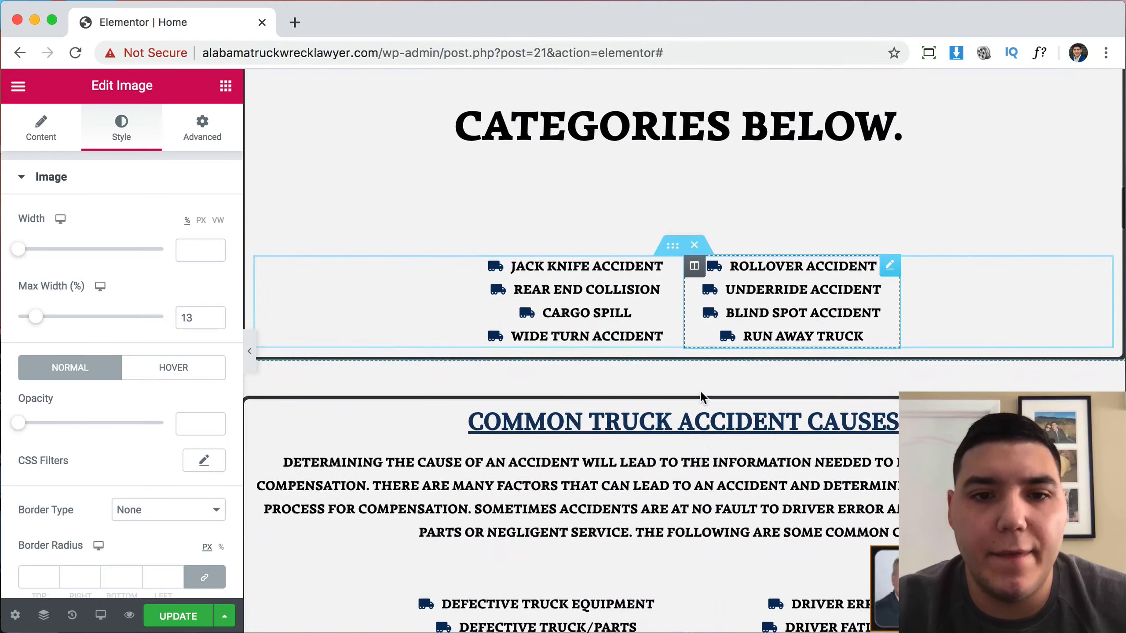
{"action": "scroll", "coordinate": [701, 391], "scroll_direction": "down", "scroll_amount": 12}
{"action": "scroll", "coordinate": [700, 390], "scroll_direction": "down", "scroll_amount": 2}
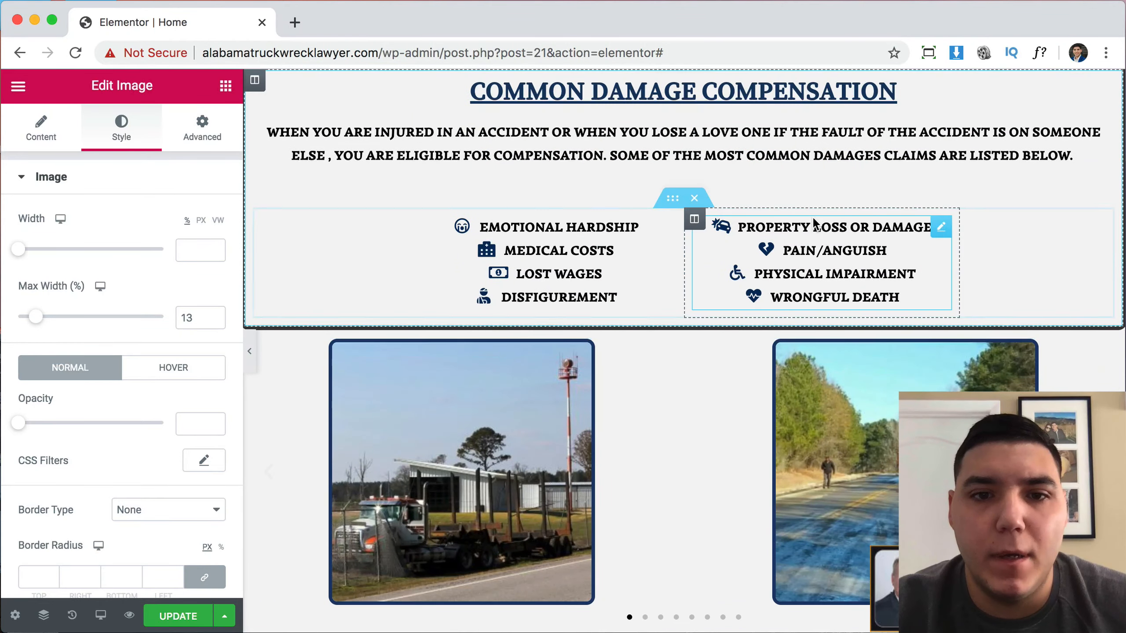
{"action": "scroll", "coordinate": [814, 224], "scroll_direction": "up", "scroll_amount": 20}
{"action": "scroll", "coordinate": [815, 224], "scroll_direction": "down", "scroll_amount": 5}
{"action": "left_click", "coordinate": [815, 224]}
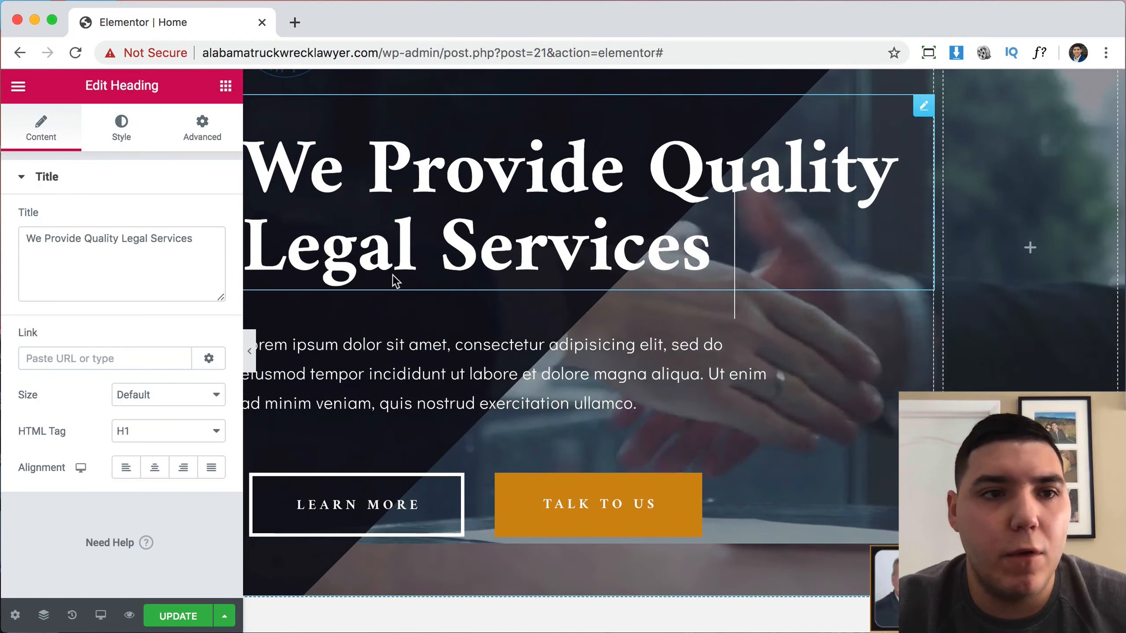
{"action": "left_click", "coordinate": [214, 244]}
{"action": "key", "text": "super+a"}
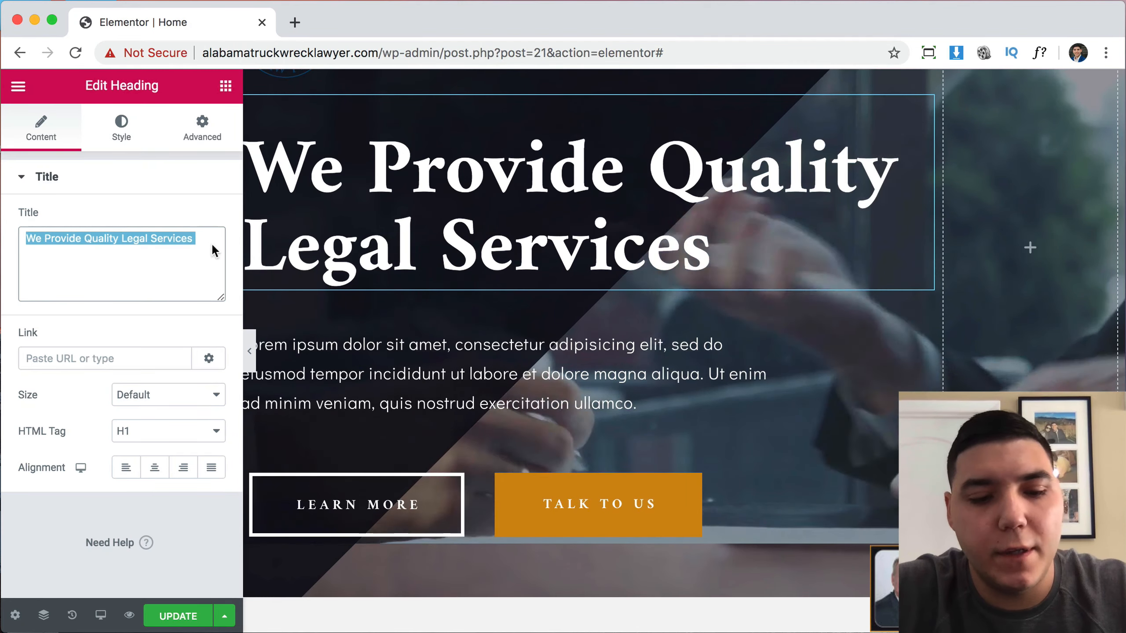
{"action": "type", "text": "Ala"}
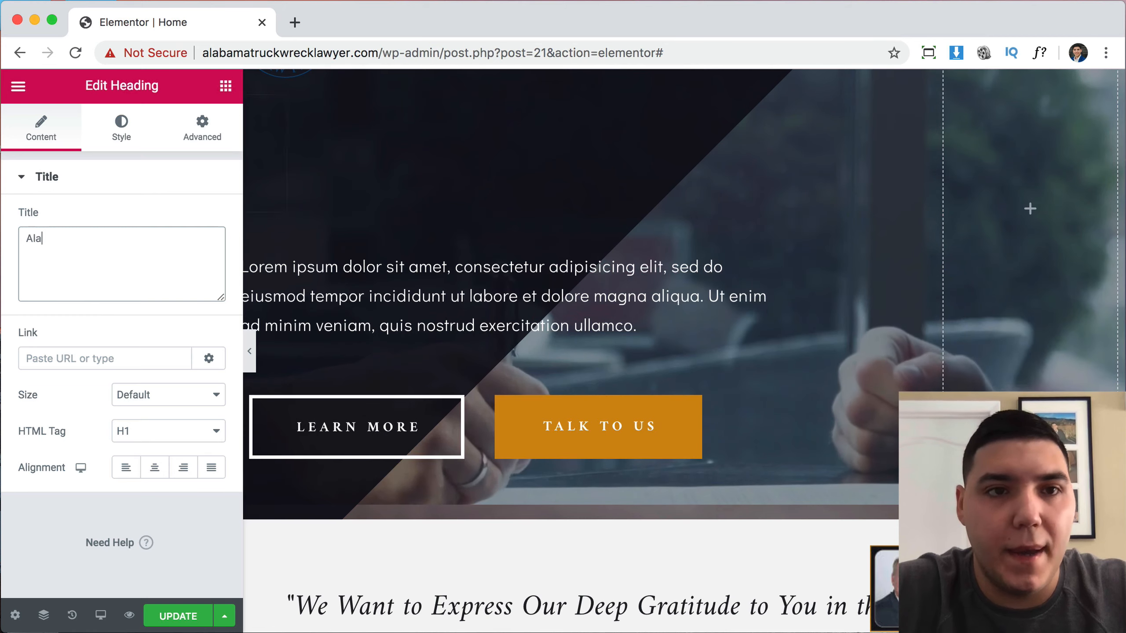
{"action": "type", "text": "bam"}
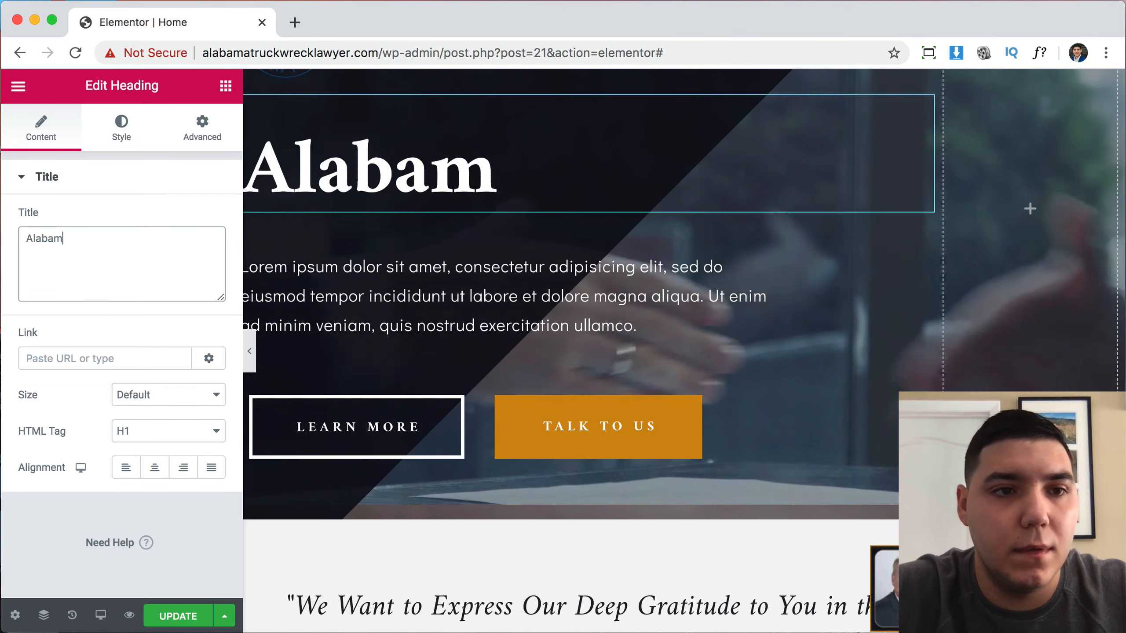
{"action": "key", "text": "BackSpace"}
{"action": "key", "text": "BackSpace"}
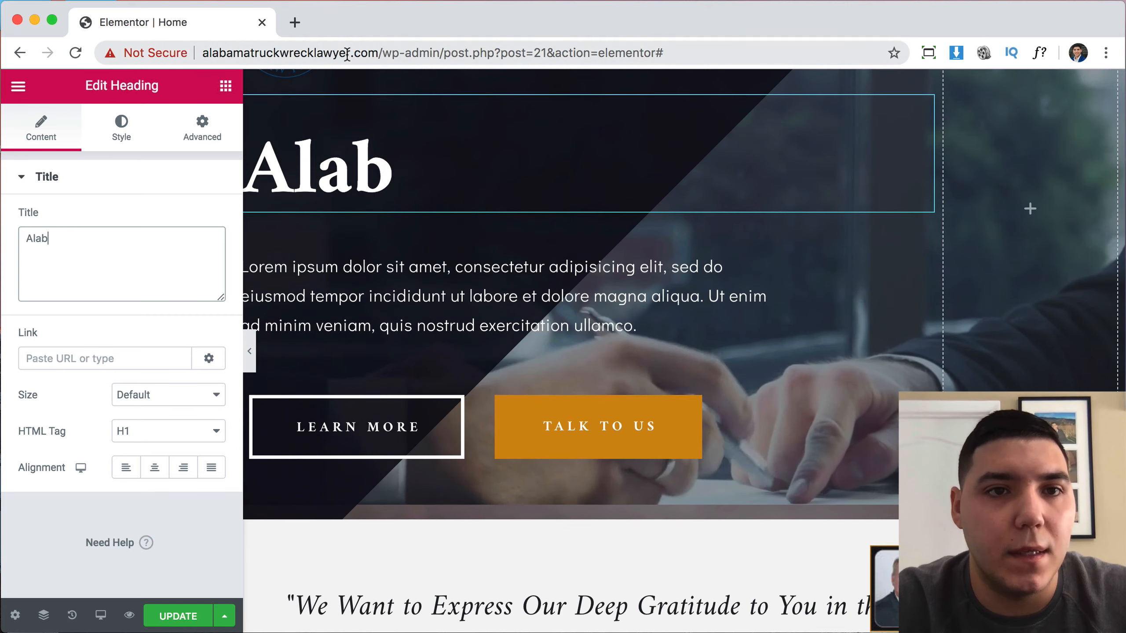
Paste the site's domain name as the heading and space it as 'alabama truck wreck lawyer'.
{"action": "left_click_drag", "start_coordinate": [347, 53], "coordinate": [202, 43]}
{"action": "key", "text": "super+c"}
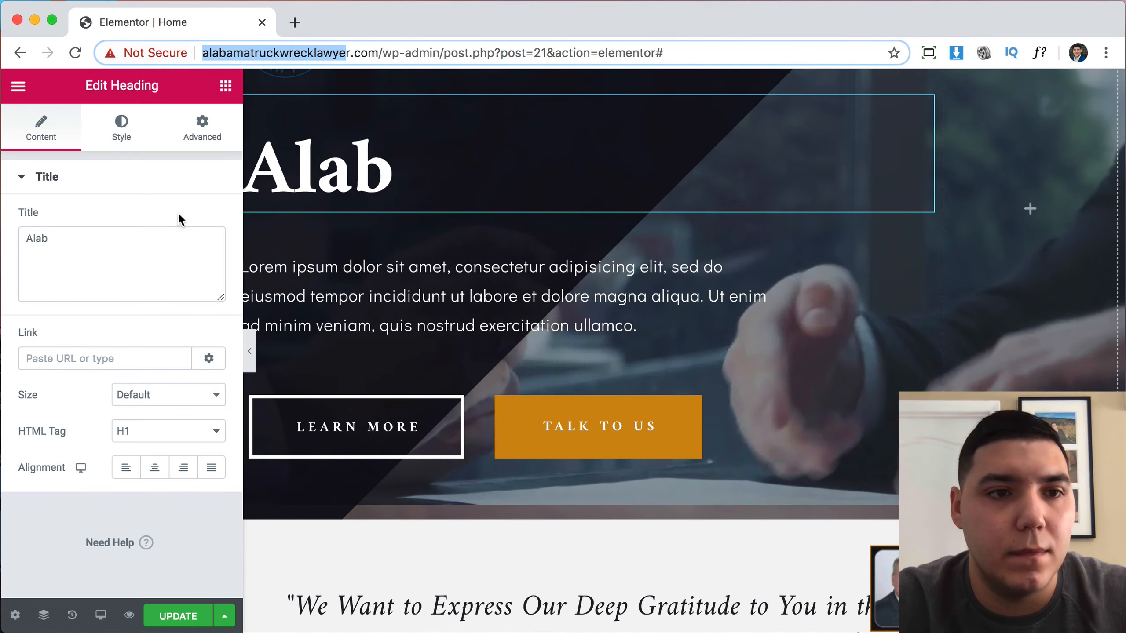
{"action": "left_click", "coordinate": [169, 231]}
{"action": "key", "text": "super+a"}
{"action": "key", "text": "super+v"}
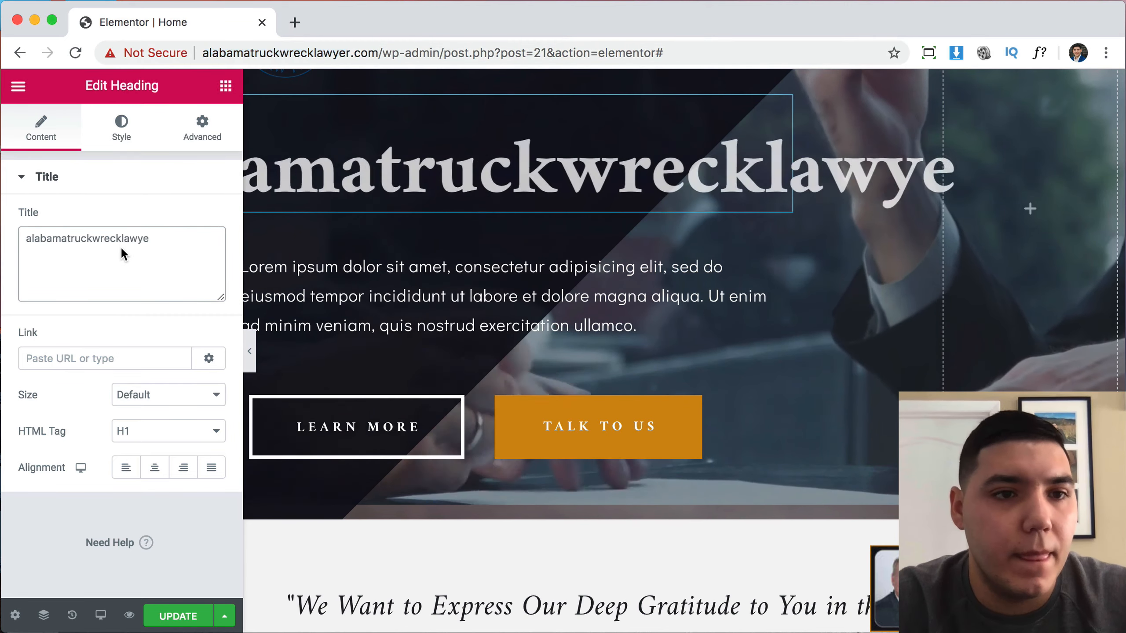
{"action": "type", "text": "r"}
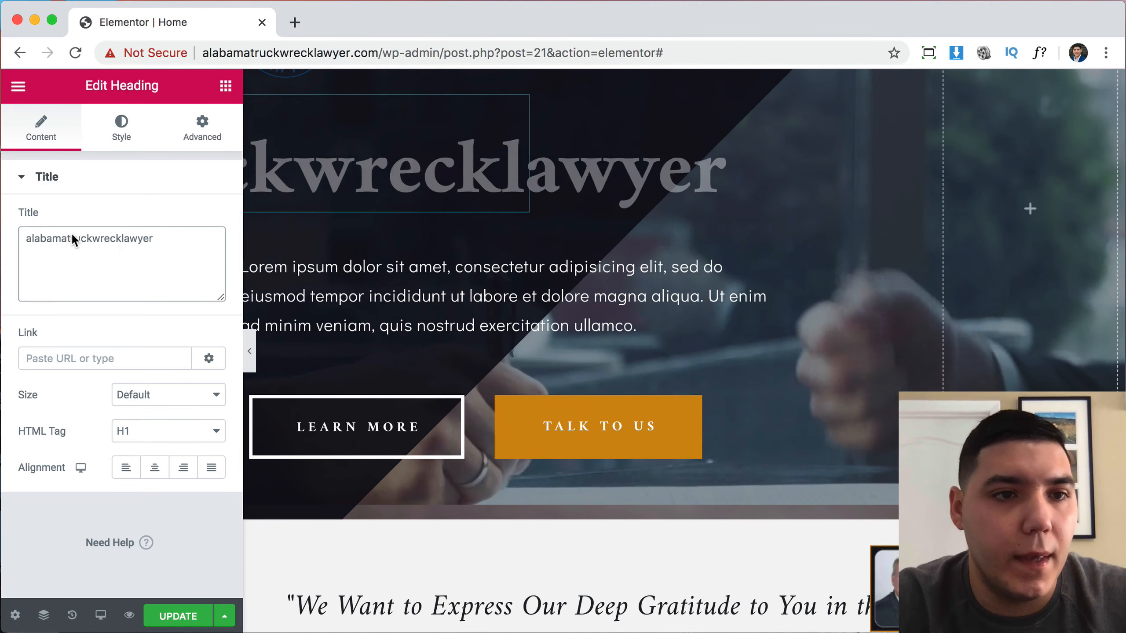
{"action": "left_click", "coordinate": [69, 238]}
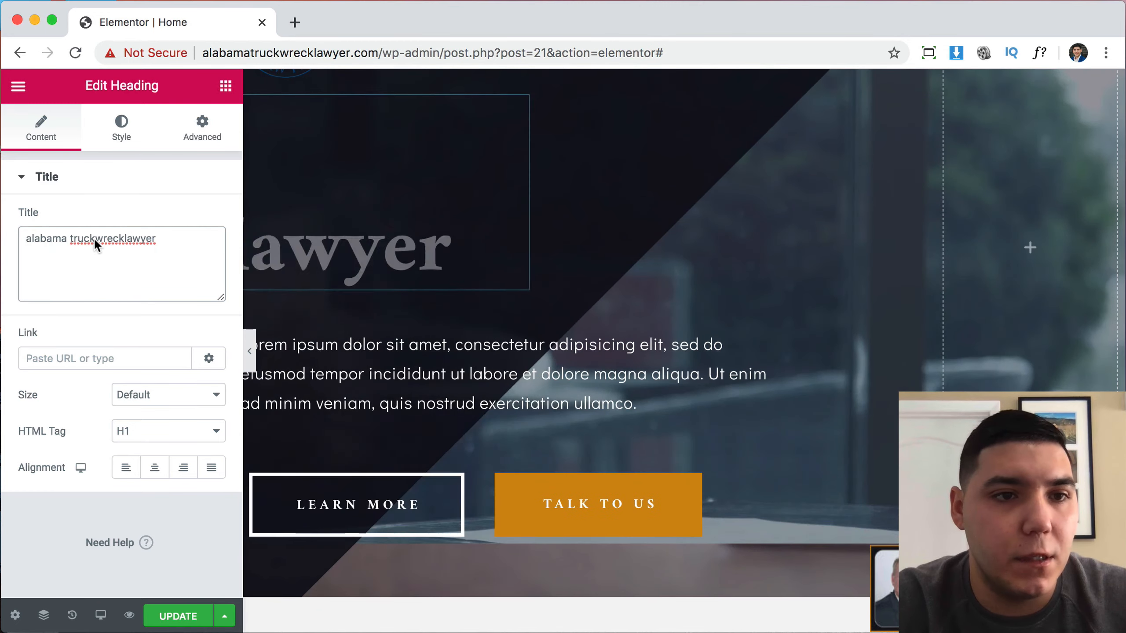
{"action": "left_click", "coordinate": [95, 238]}
{"action": "left_click", "coordinate": [129, 242]}
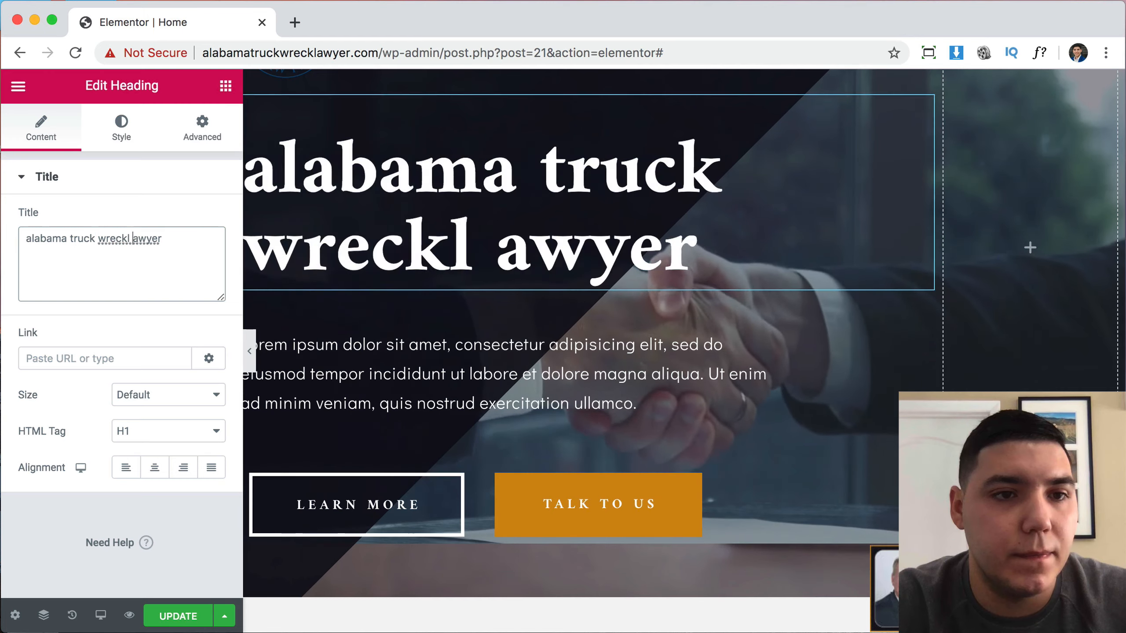
{"action": "key", "text": "BackSpace"}
{"action": "key", "text": "Left"}
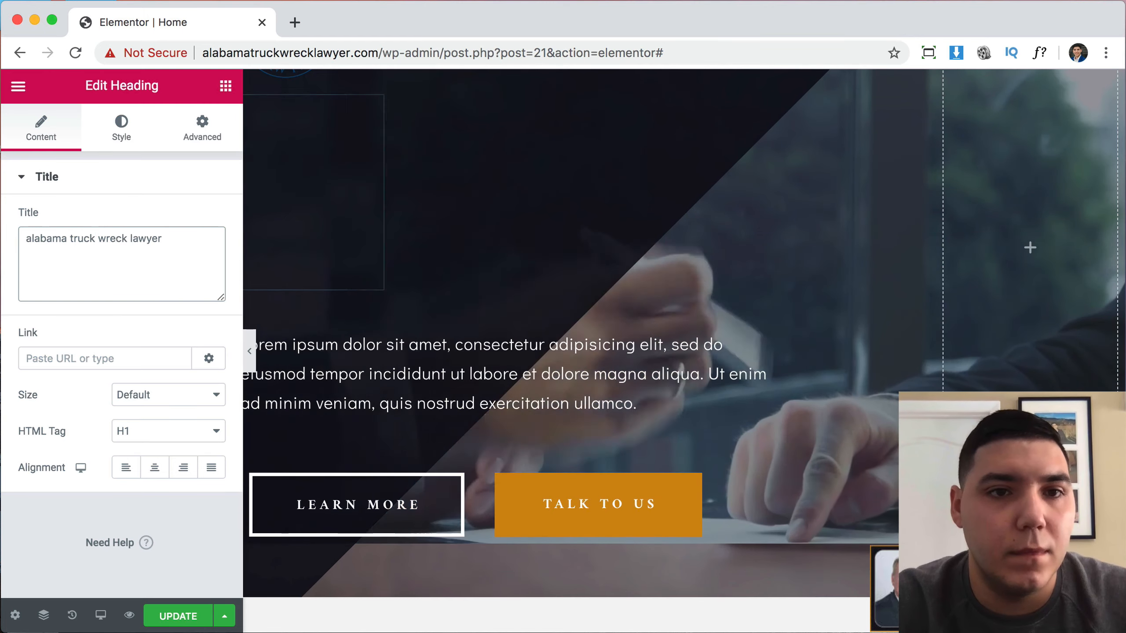
Set the heading's Typography Transform to Capitalize so it shows 'Alabama Truck Wreck Lawyer'.
{"action": "left_click", "coordinate": [122, 141]}
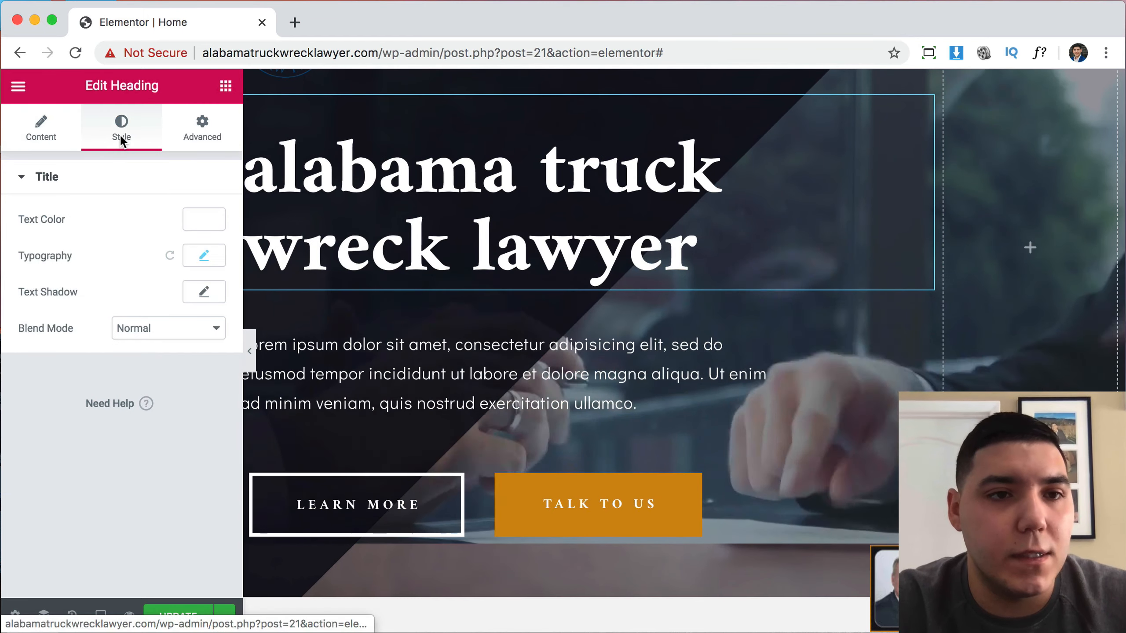
{"action": "left_click", "coordinate": [205, 257]}
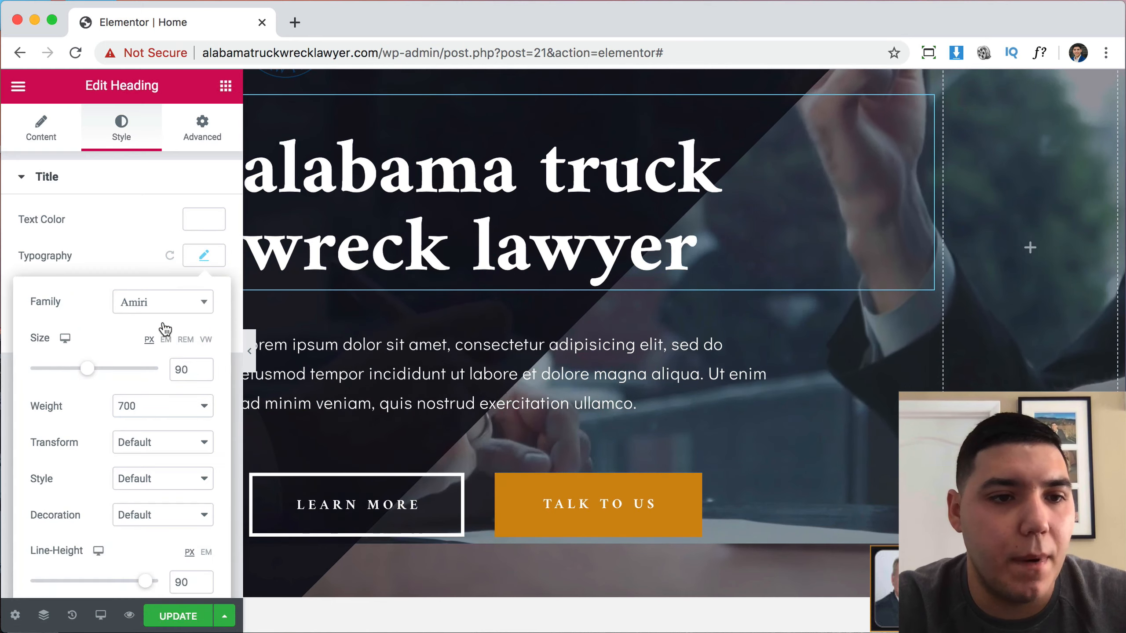
{"action": "left_click", "coordinate": [142, 442]}
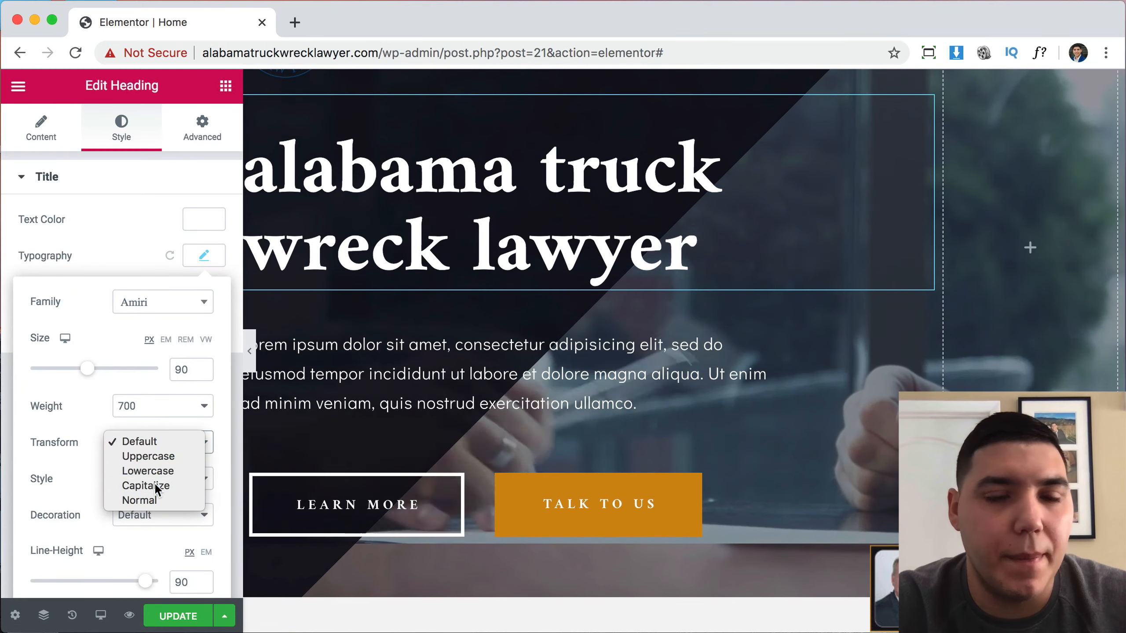
{"action": "left_click", "coordinate": [147, 485]}
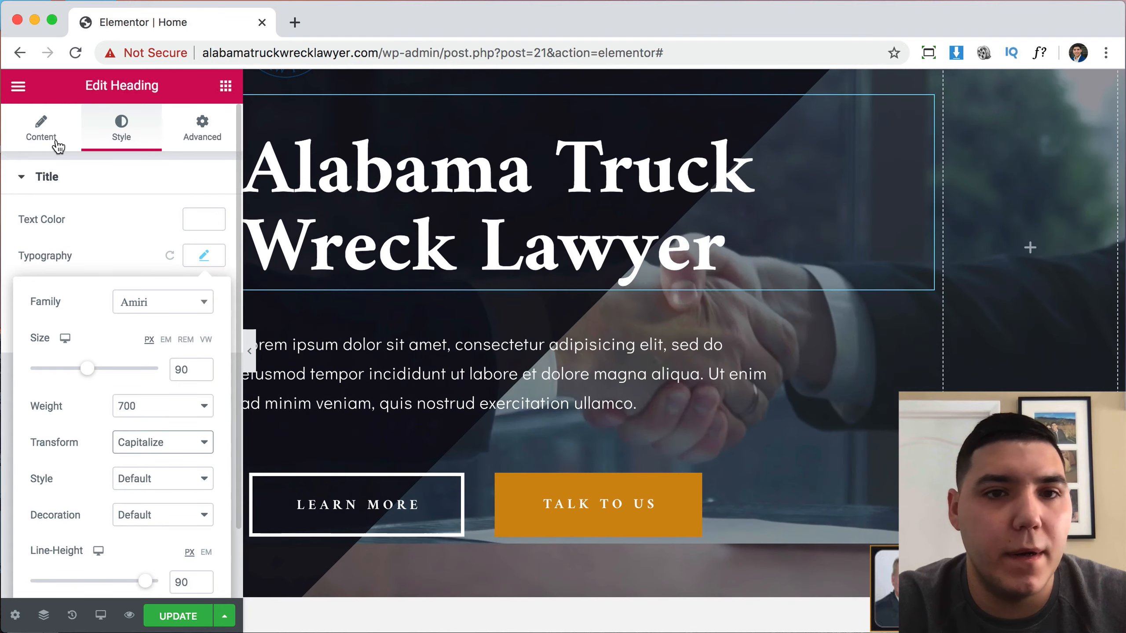
{"action": "left_click", "coordinate": [53, 141]}
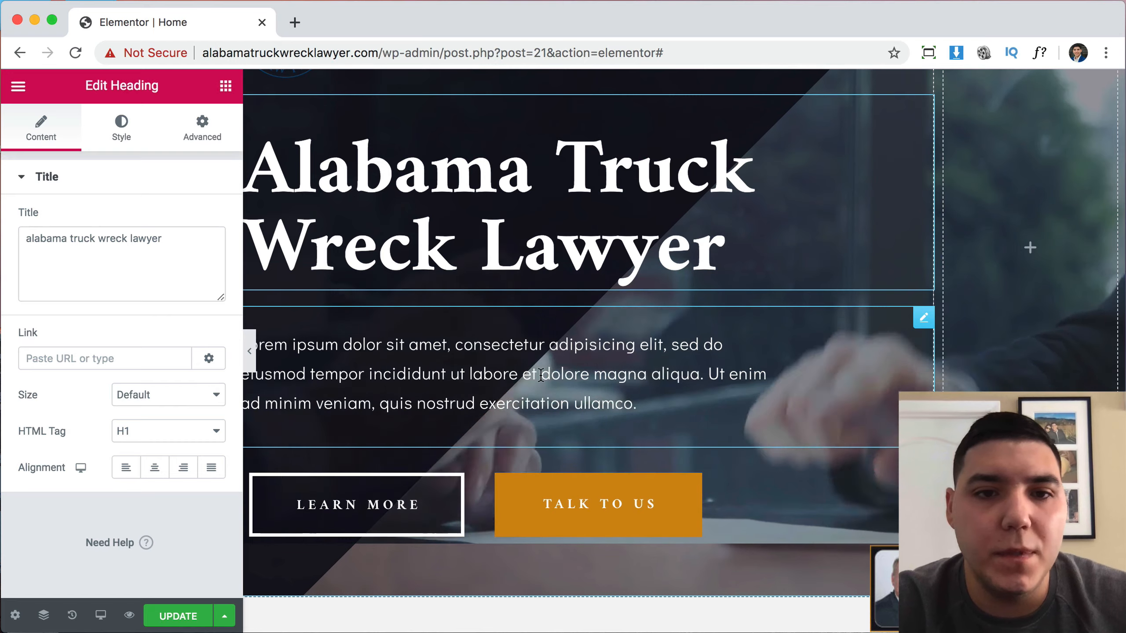
Open the Common Truck Accident Types paragraph and select all its uppercase text.
{"action": "left_click", "coordinate": [639, 404]}
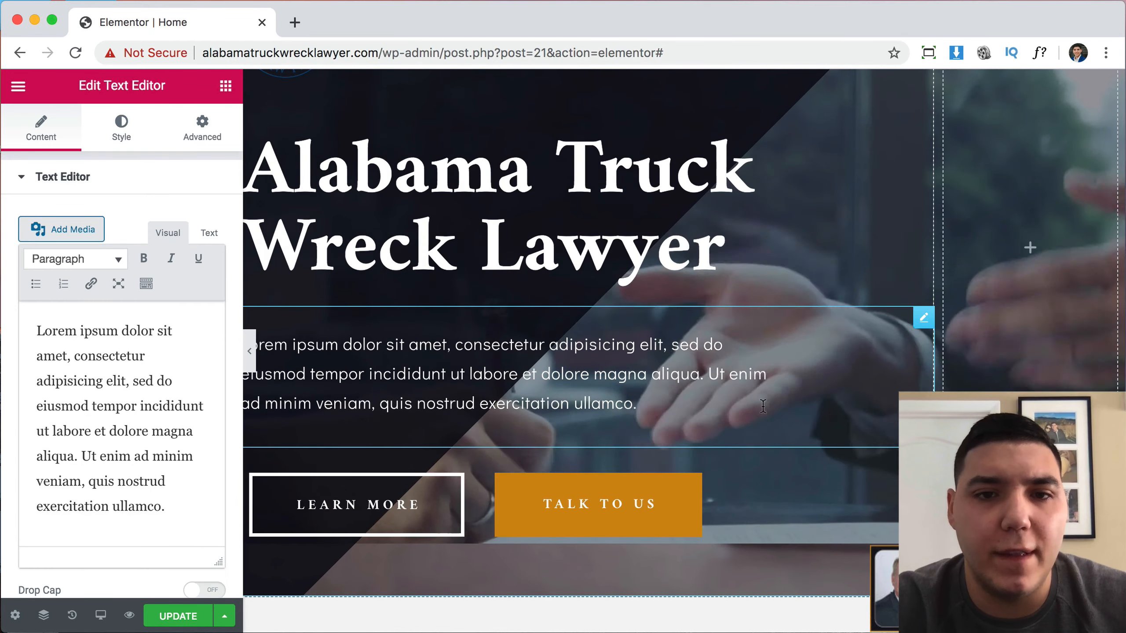
{"action": "scroll", "coordinate": [867, 406], "scroll_direction": "up", "scroll_amount": 10}
{"action": "scroll", "coordinate": [868, 409], "scroll_direction": "up", "scroll_amount": 15}
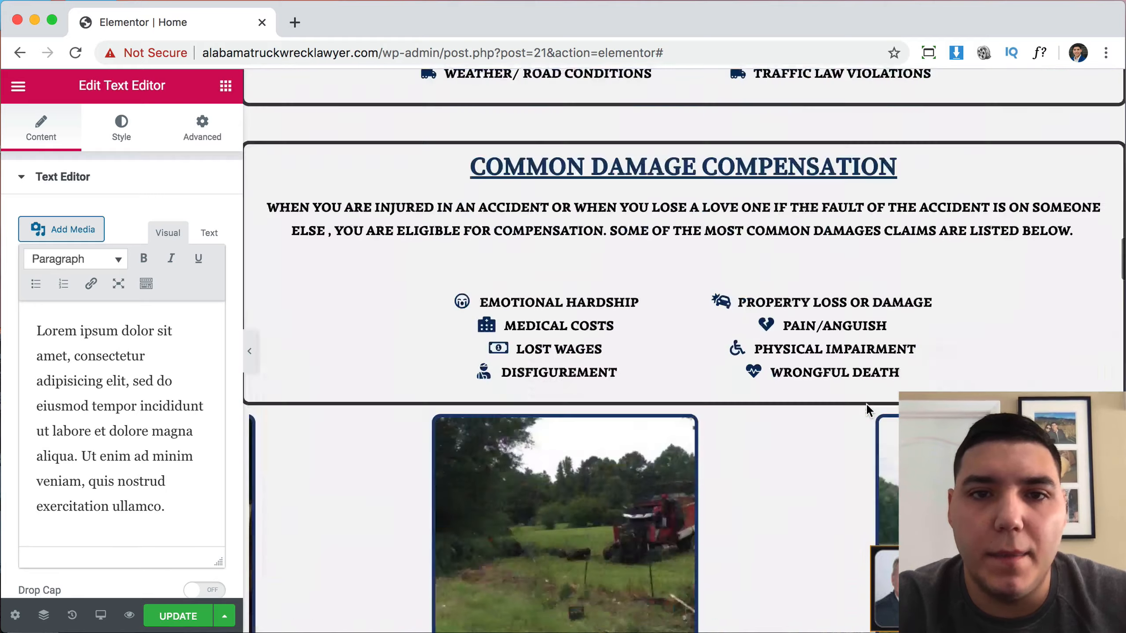
{"action": "scroll", "coordinate": [868, 411], "scroll_direction": "up", "scroll_amount": 15}
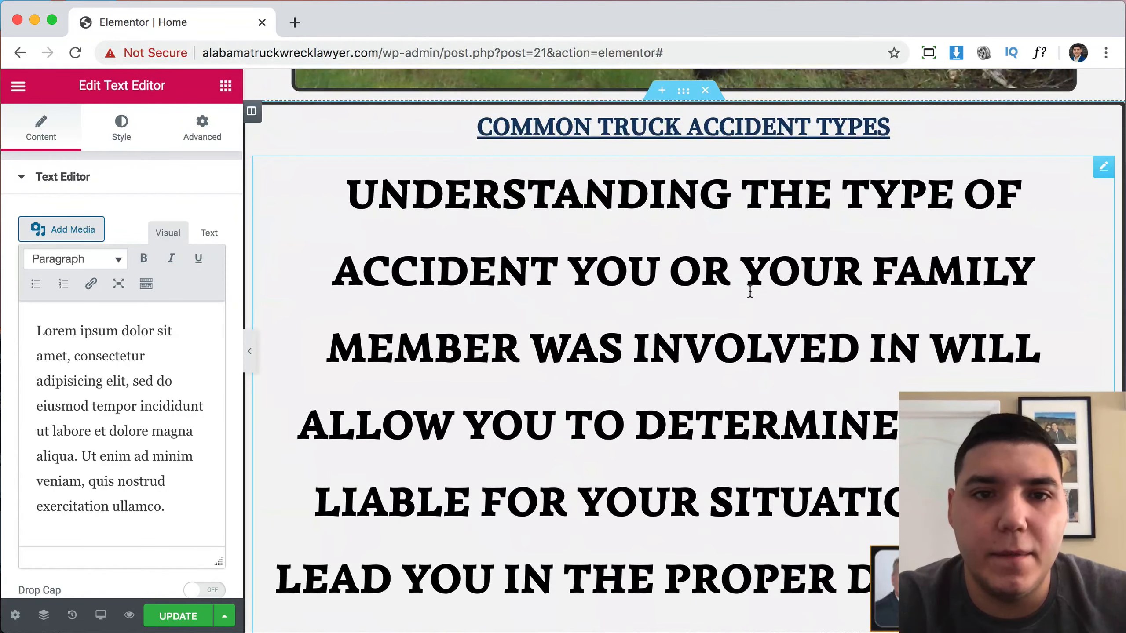
{"action": "scroll", "coordinate": [149, 440], "scroll_direction": "down", "scroll_amount": 10}
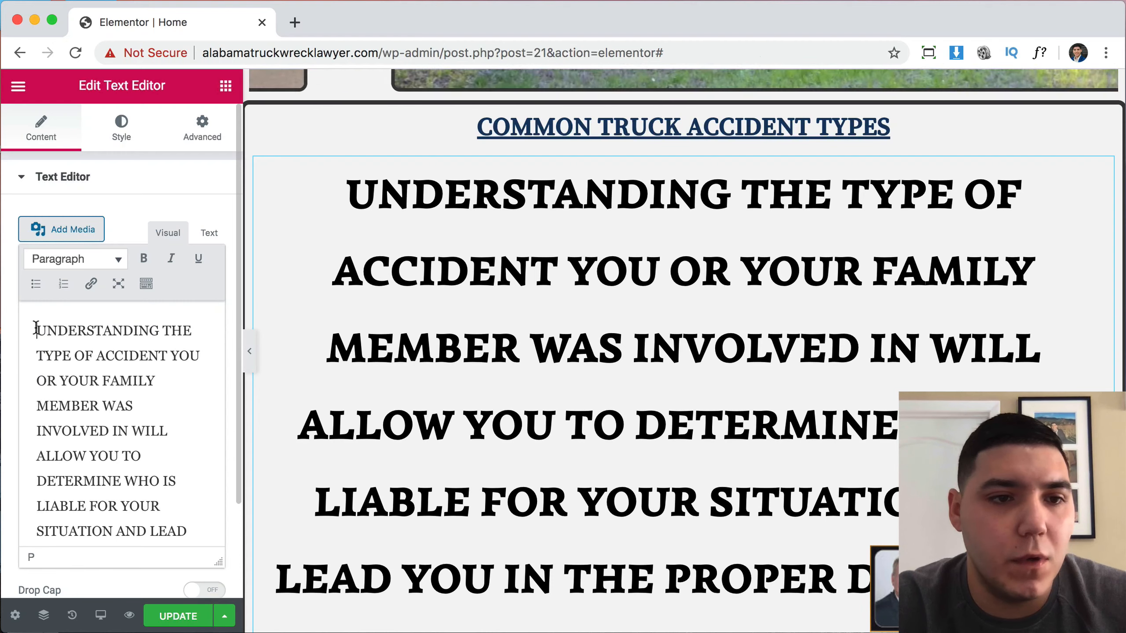
{"action": "left_click_drag", "start_coordinate": [36, 329], "coordinate": [172, 530]}
{"action": "key", "text": "super+c"}
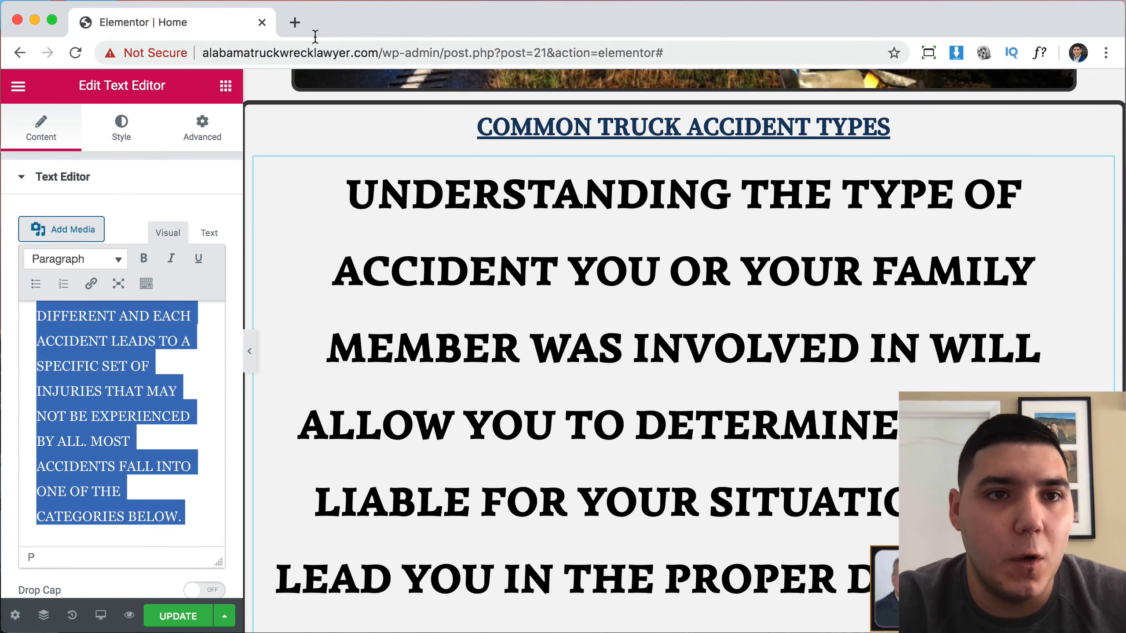
Convert the copied paragraph to lowercase on convertcase.net and select the result.
{"action": "left_click", "coordinate": [295, 22]}
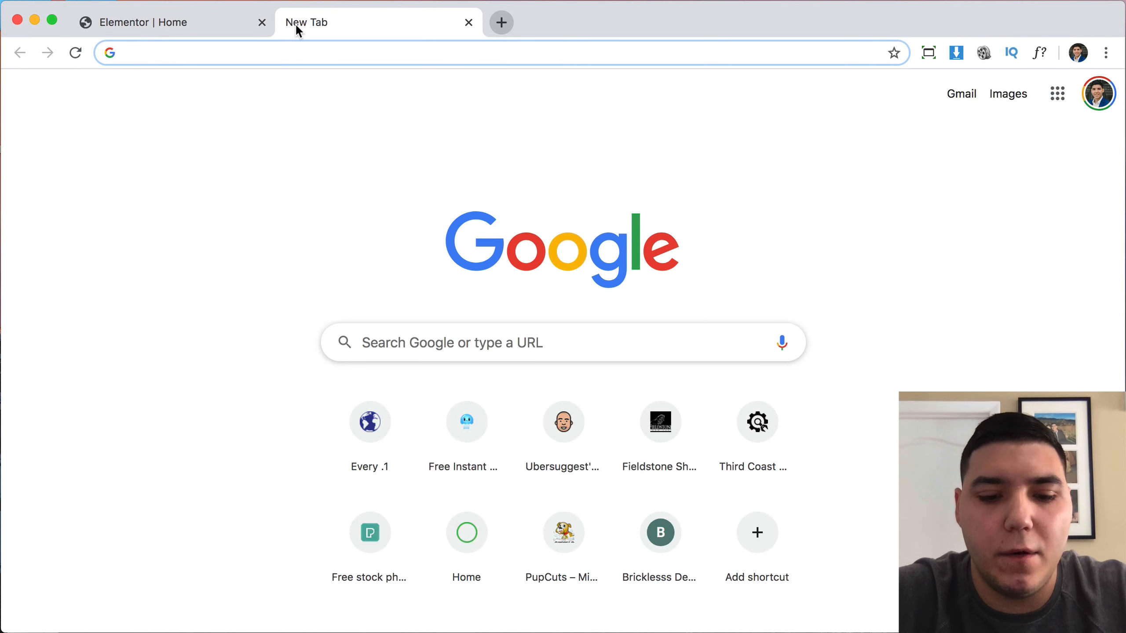
{"action": "type", "text": "case "}
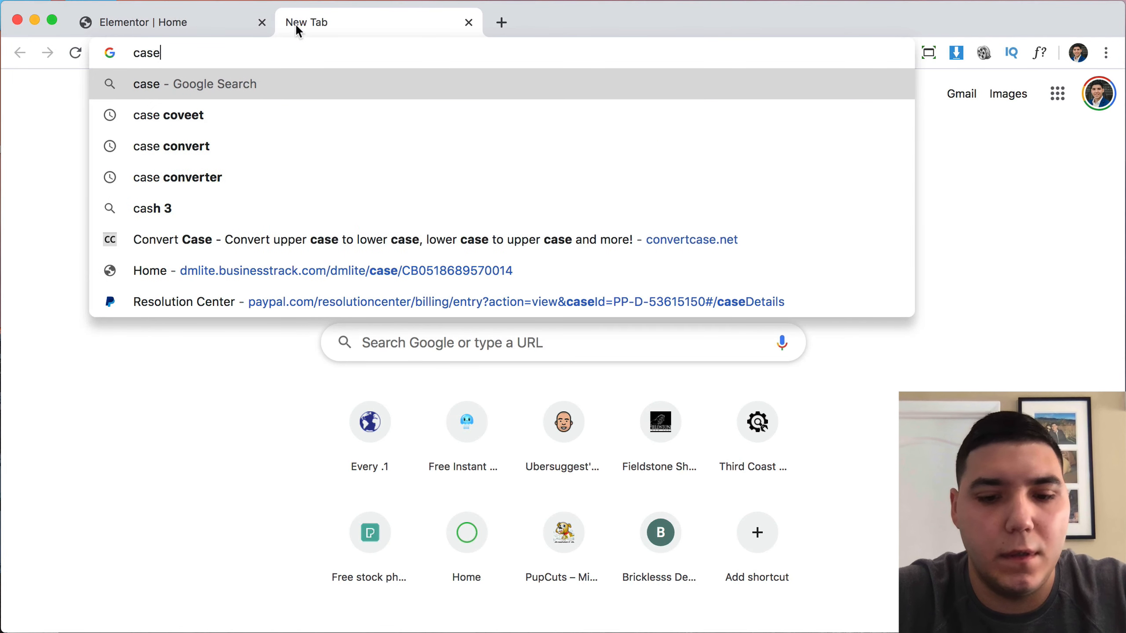
{"action": "type", "text": "convert"}
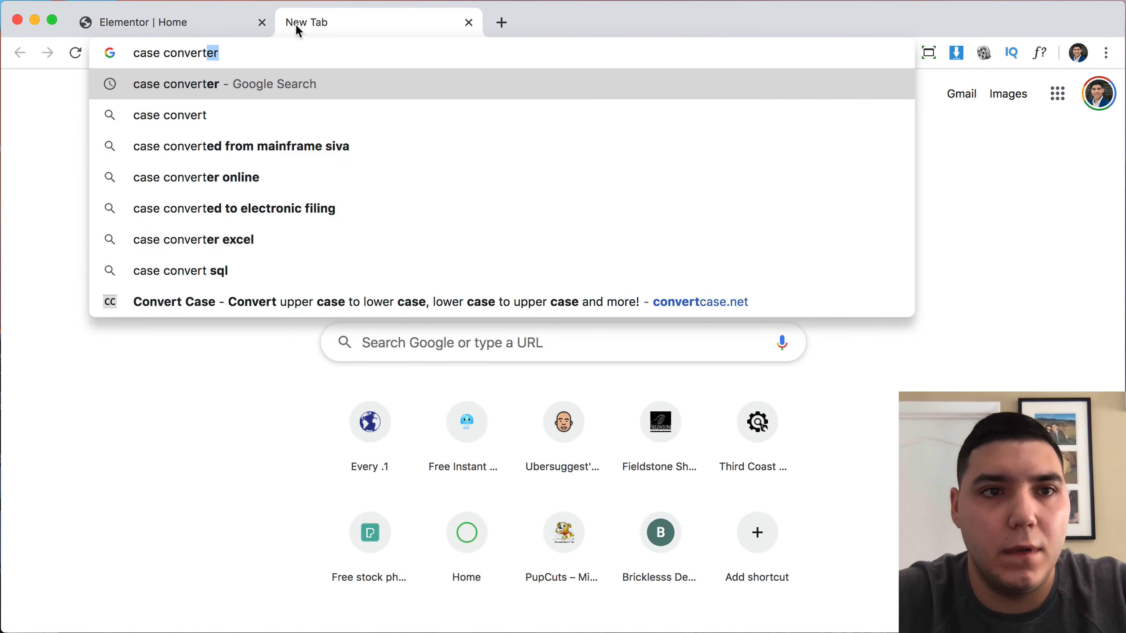
{"action": "key", "text": "Return"}
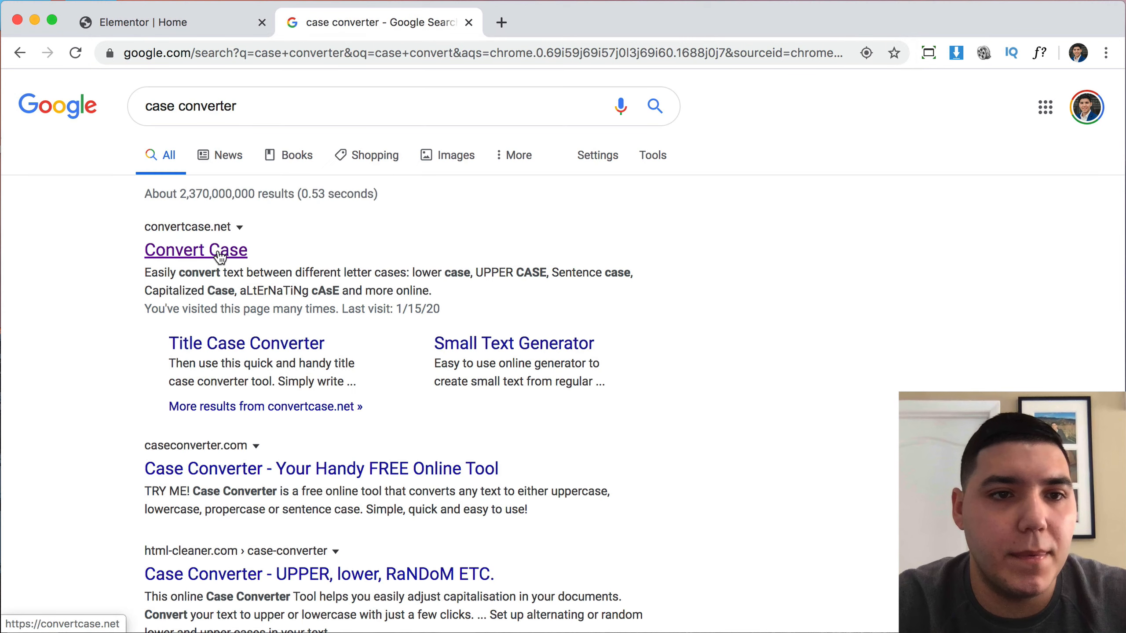
{"action": "left_click", "coordinate": [221, 254]}
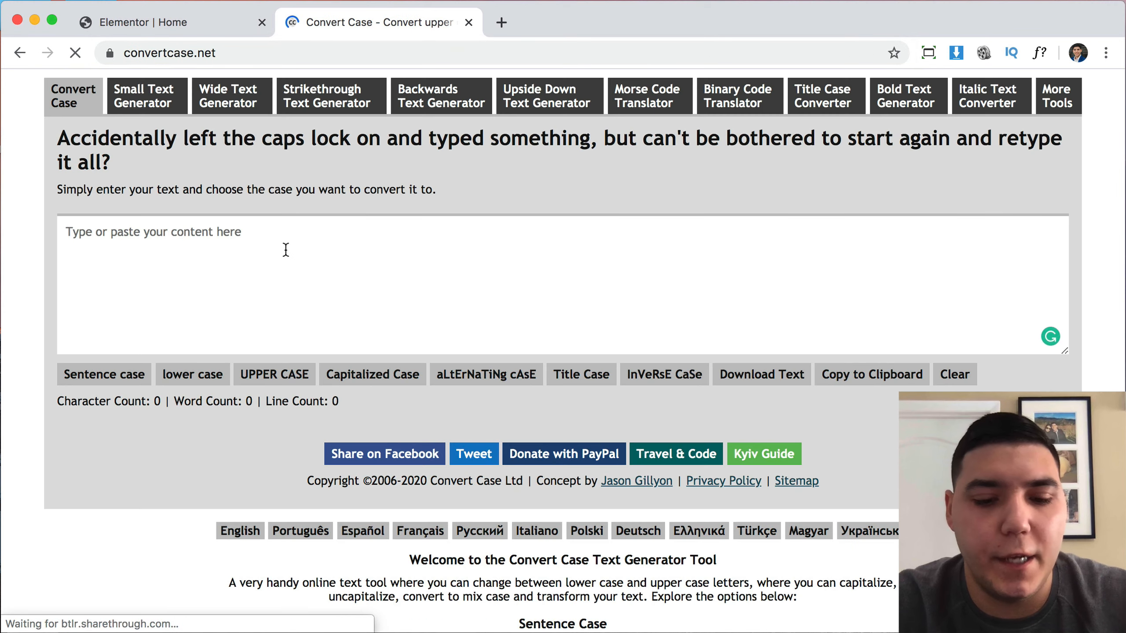
{"action": "key", "text": "super+v"}
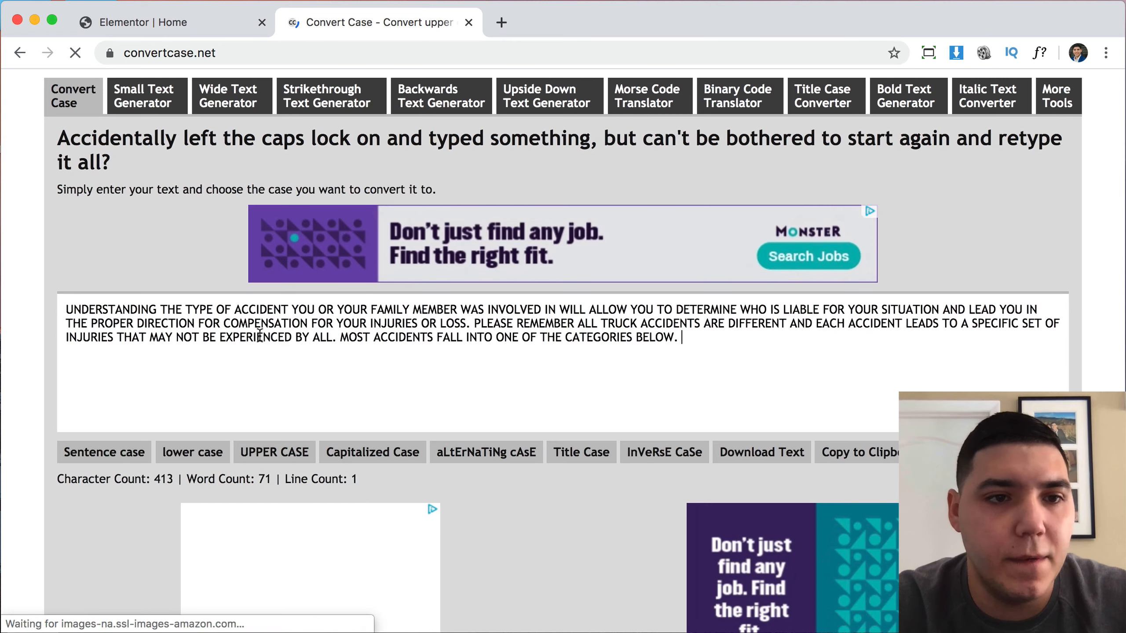
{"action": "left_click", "coordinate": [209, 457]}
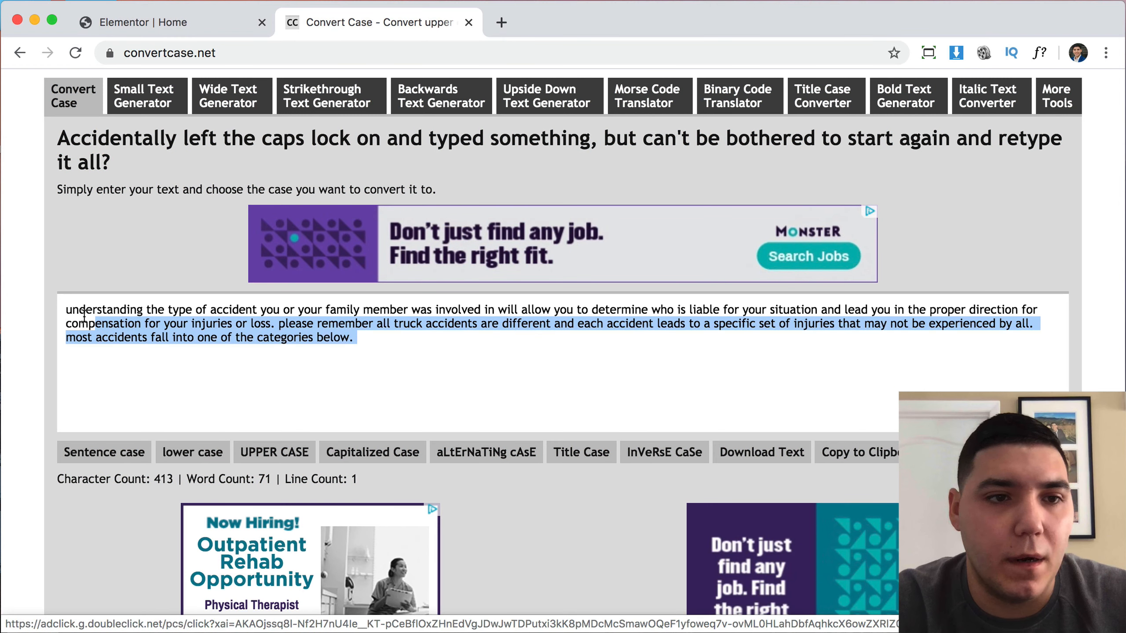
{"action": "left_click_drag", "start_coordinate": [84, 314], "coordinate": [58, 309]}
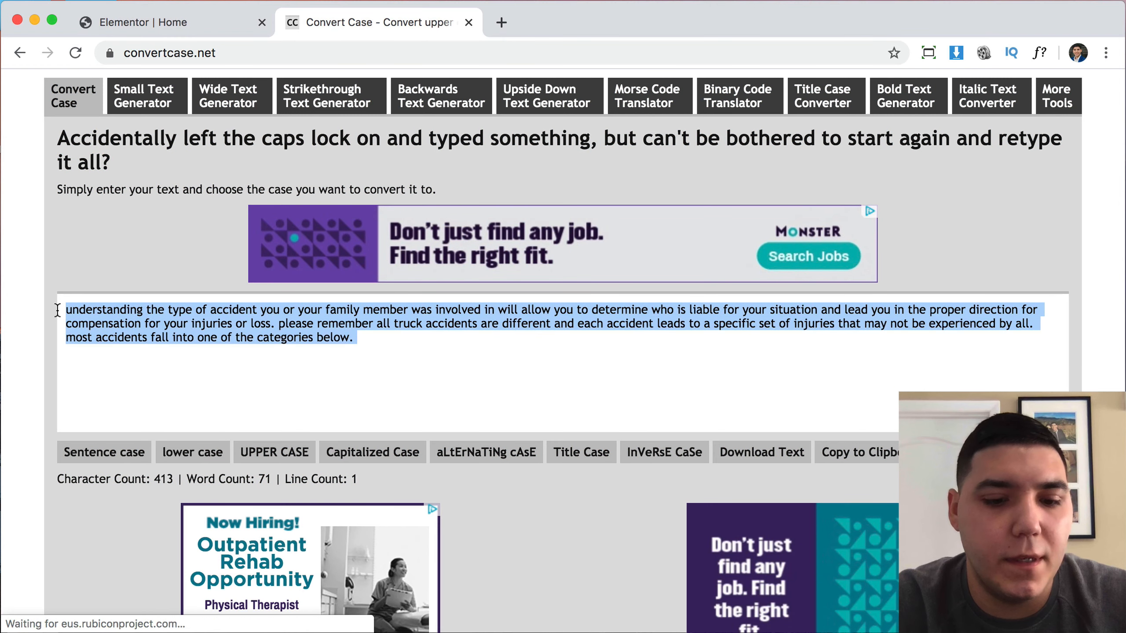
{"action": "left_click", "coordinate": [155, 23]}
Replace the hero lorem ipsum with the lowercase truck-accident text, capitalizing its opening 'U'.
{"action": "scroll", "coordinate": [670, 355], "scroll_direction": "down", "scroll_amount": 5}
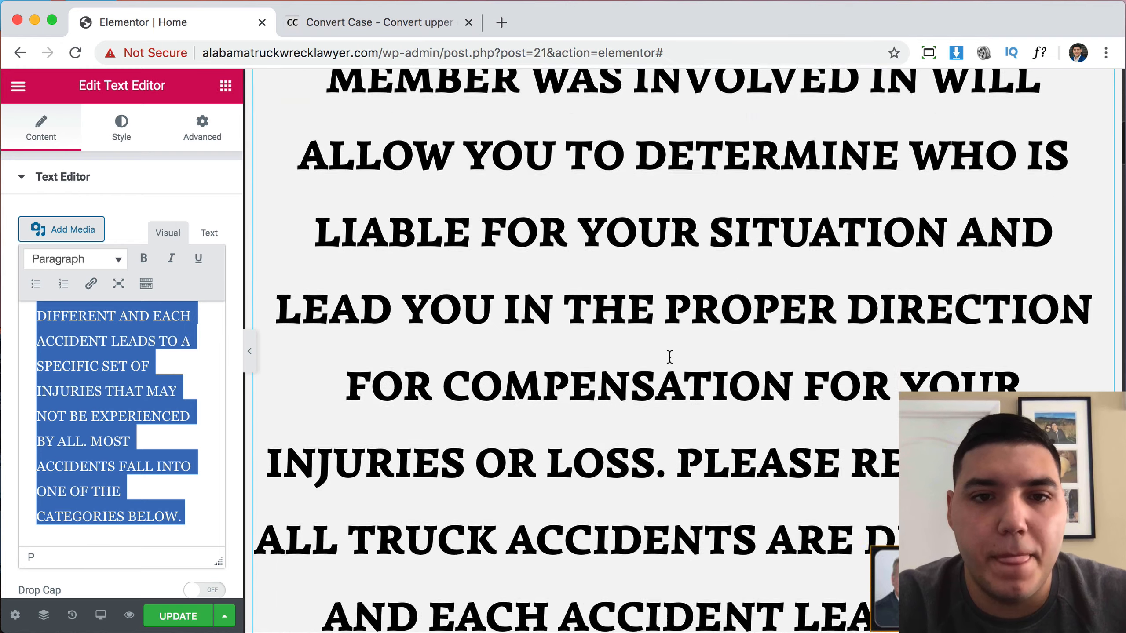
{"action": "scroll", "coordinate": [669, 357], "scroll_direction": "down", "scroll_amount": 20}
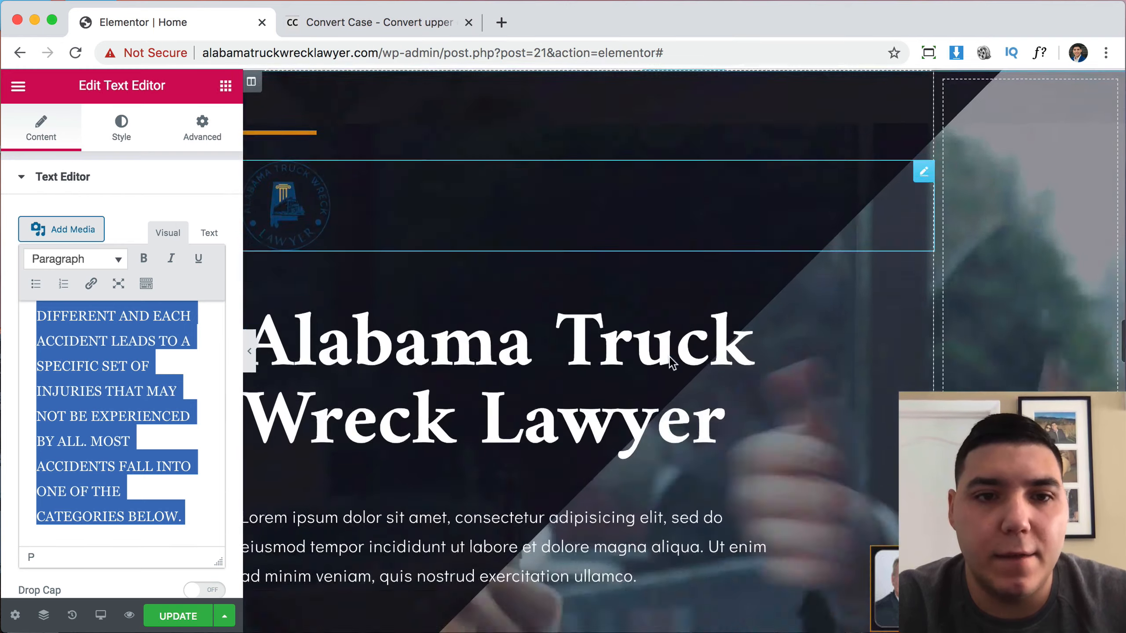
{"action": "scroll", "coordinate": [668, 357], "scroll_direction": "down", "scroll_amount": 3}
{"action": "left_click", "coordinate": [668, 359]}
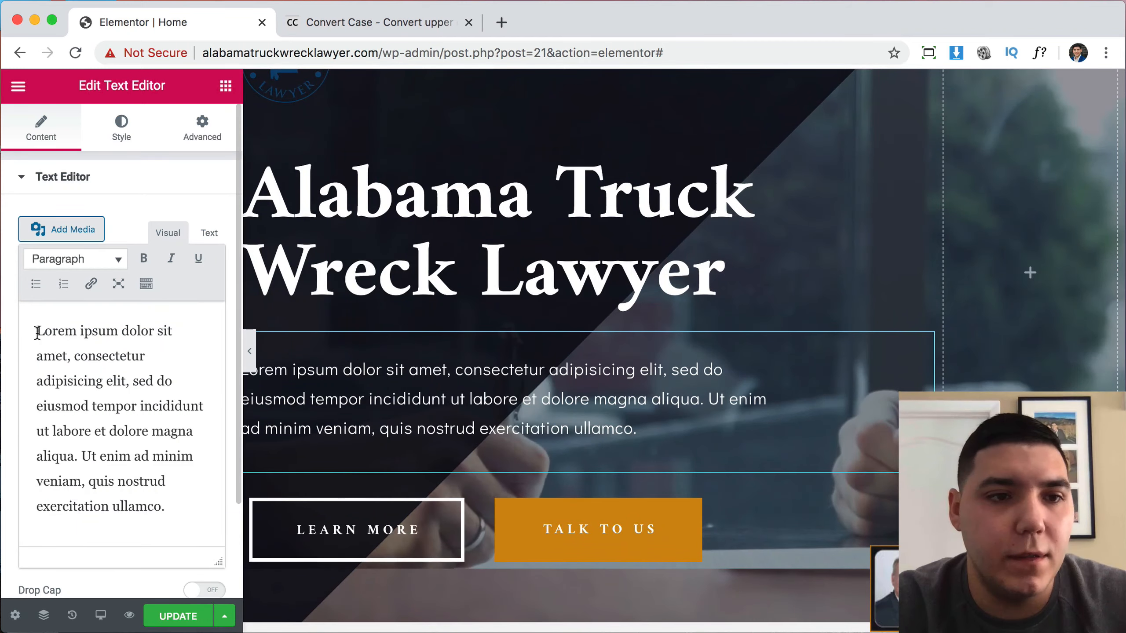
{"action": "left_click_drag", "start_coordinate": [35, 326], "coordinate": [158, 540]}
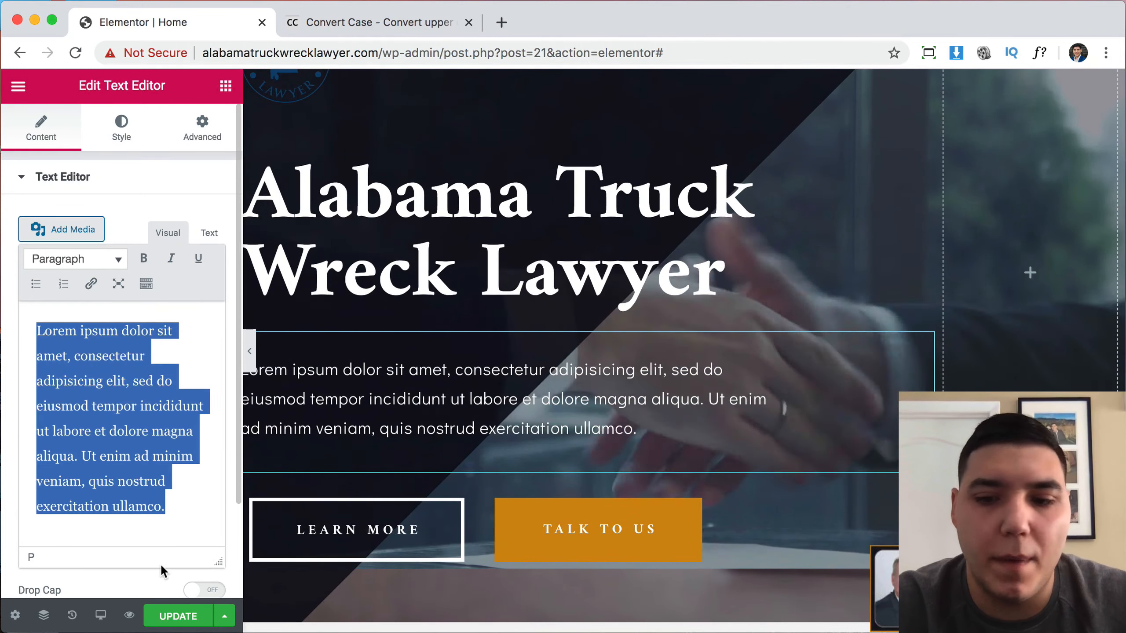
{"action": "key", "text": "BackSpace"}
{"action": "type", "text": "Understanding the type of accident you or your family member was involved in will allow you to determine who is liable for your situation and lead you in the proper direction for compensation for your injuries or loss. please remember all truck accidents are different and each accident leads to a specific set of injuries that may not be experienced by all. most accidents fall into one of the categories below."}
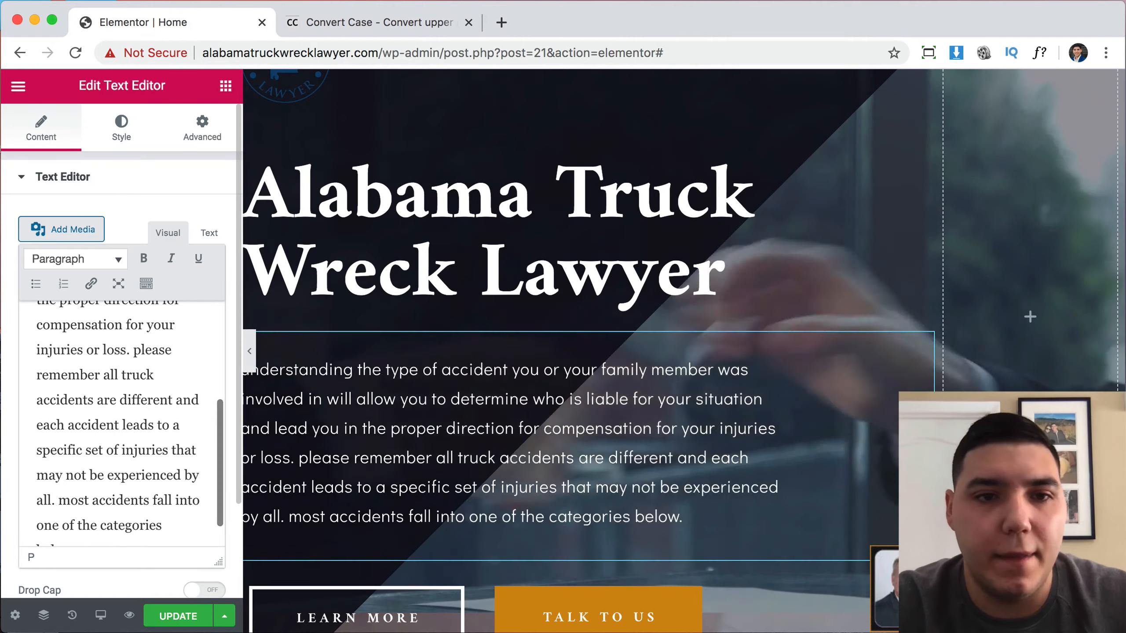
{"action": "scroll", "coordinate": [153, 400], "scroll_direction": "up", "scroll_amount": 5}
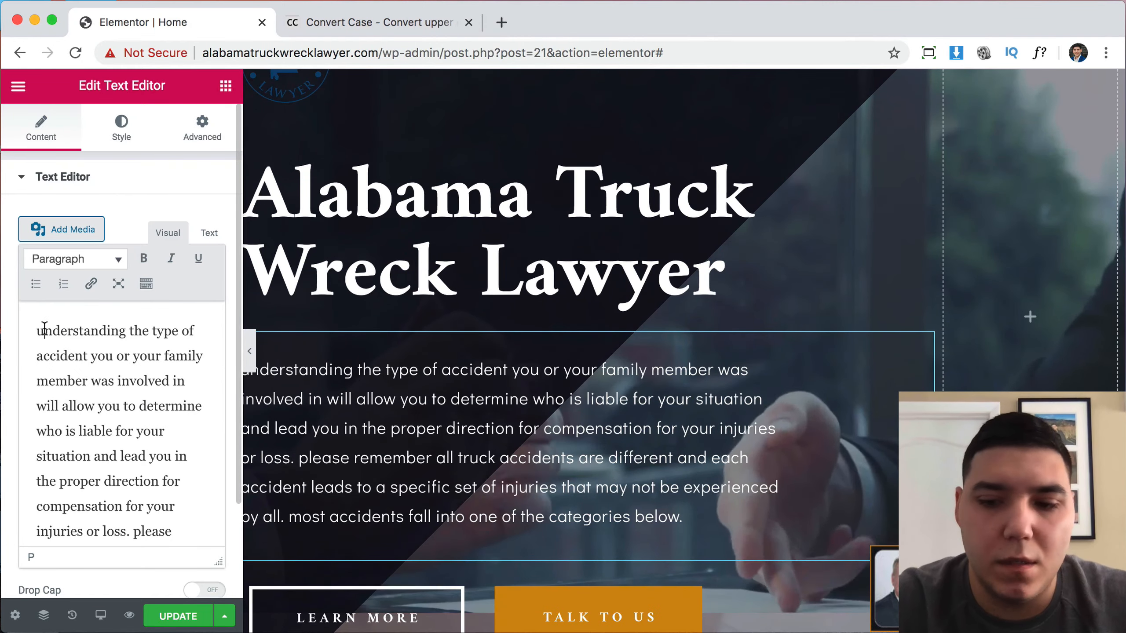
{"action": "type", "text": "U"}
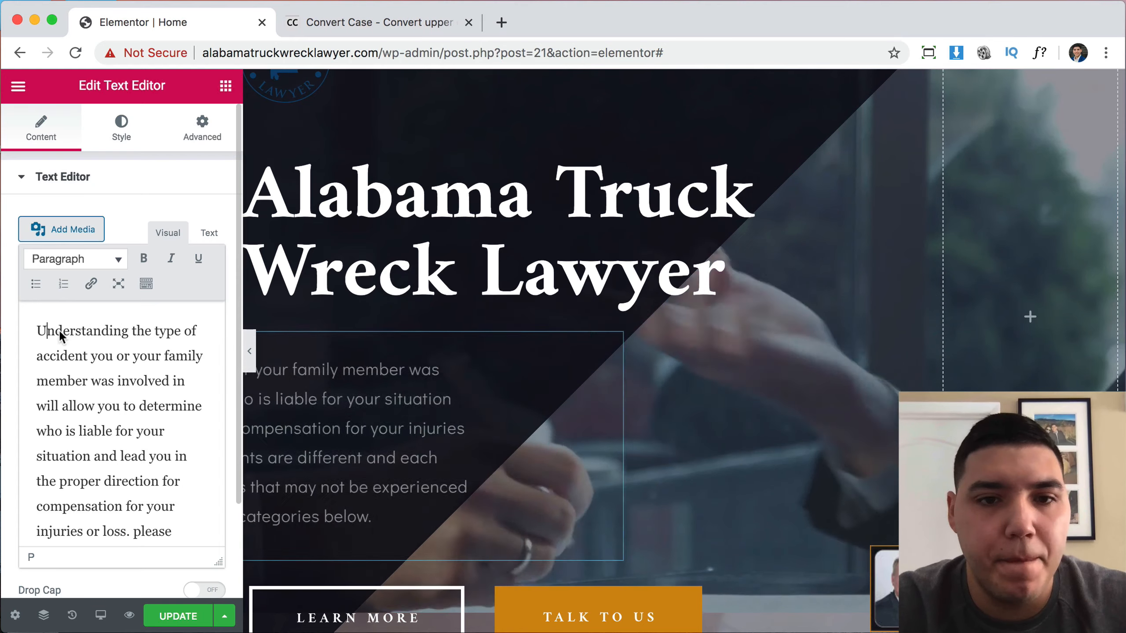
{"action": "scroll", "coordinate": [549, 448], "scroll_direction": "down", "scroll_amount": 3}
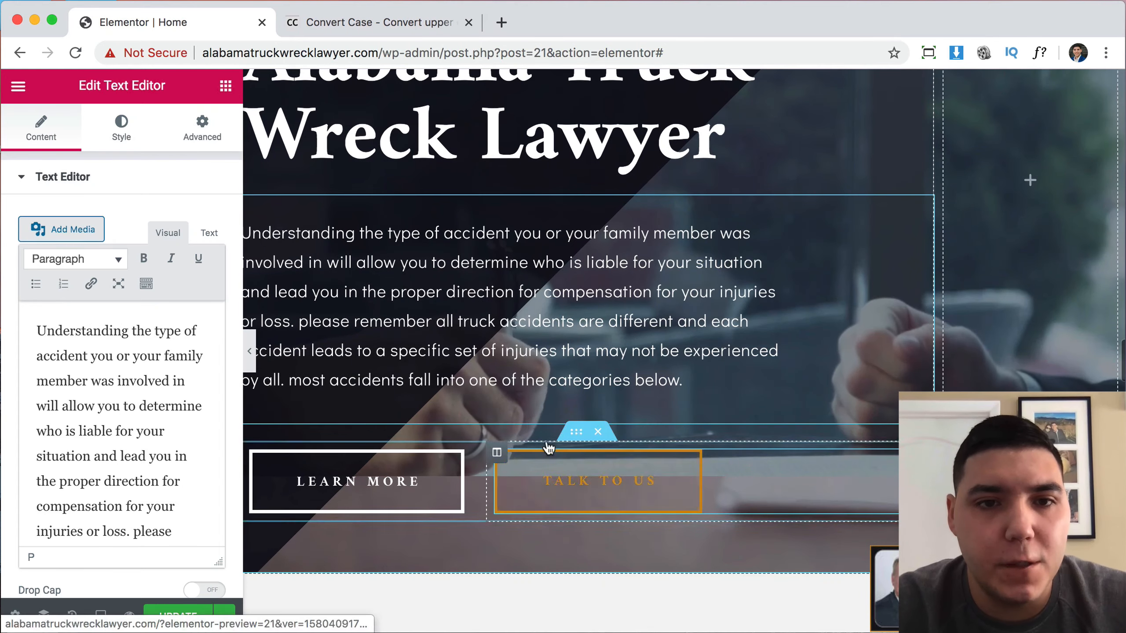
{"action": "left_click", "coordinate": [249, 351]}
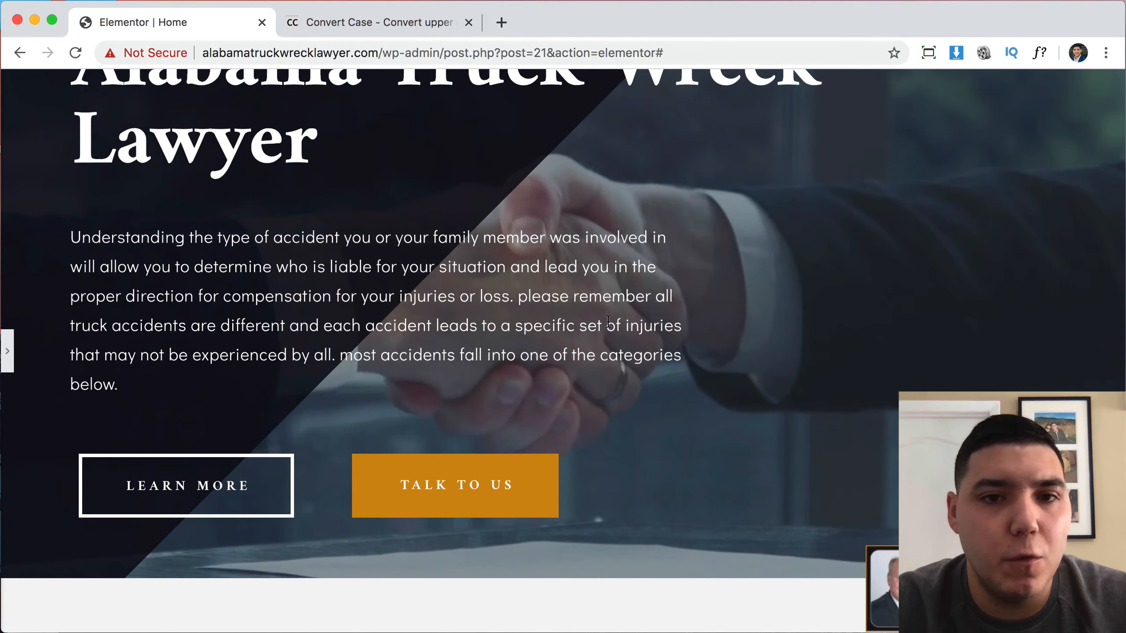
{"action": "scroll", "coordinate": [609, 321], "scroll_direction": "up", "scroll_amount": 4}
{"action": "scroll", "coordinate": [514, 430], "scroll_direction": "down", "scroll_amount": 2}
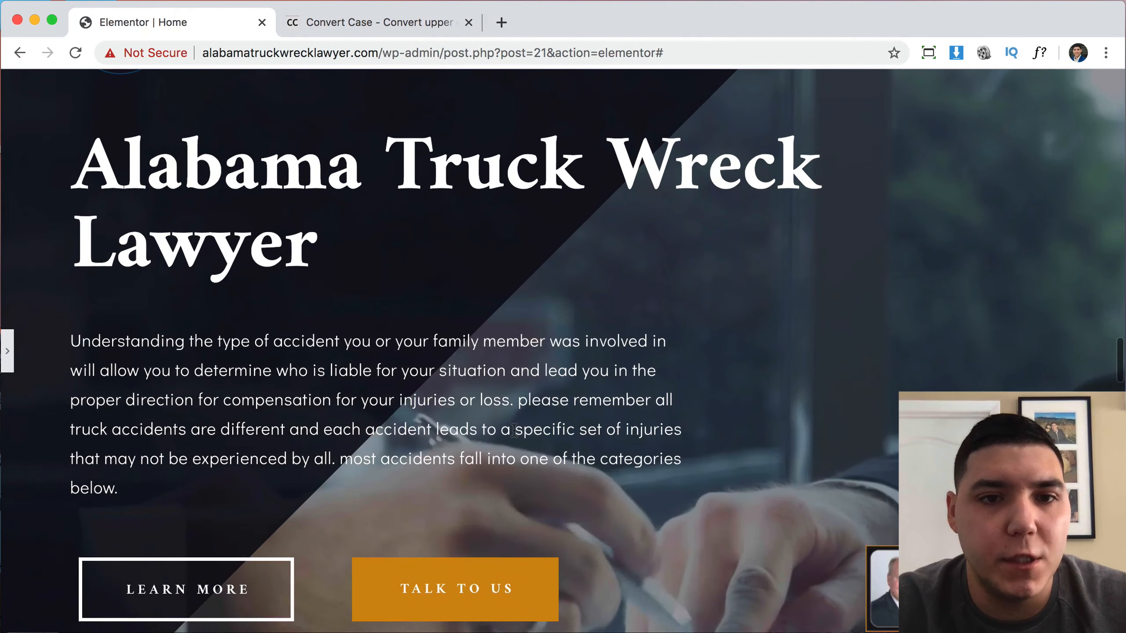
{"action": "scroll", "coordinate": [515, 433], "scroll_direction": "up", "scroll_amount": 3}
{"action": "scroll", "coordinate": [517, 435], "scroll_direction": "down", "scroll_amount": 4}
{"action": "scroll", "coordinate": [147, 337], "scroll_direction": "down", "scroll_amount": 1}
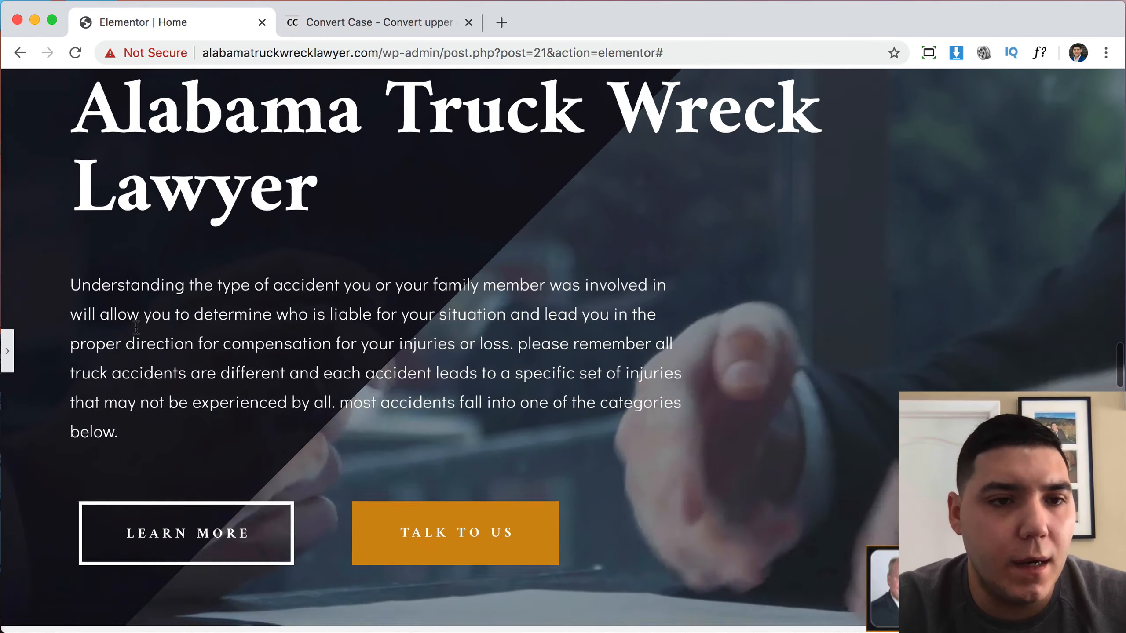
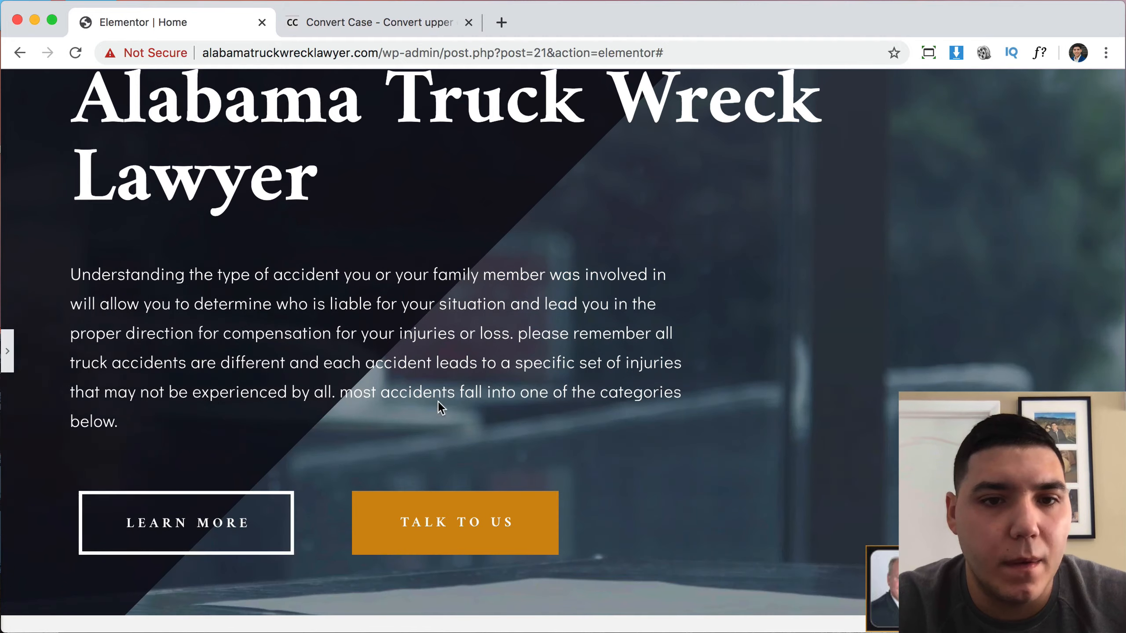
Open the hero paragraph starting 'Understanding the type of accident' in the Text Editor panel.
{"action": "left_click", "coordinate": [10, 351]}
{"action": "scroll", "coordinate": [174, 427], "scroll_direction": "down", "scroll_amount": 5}
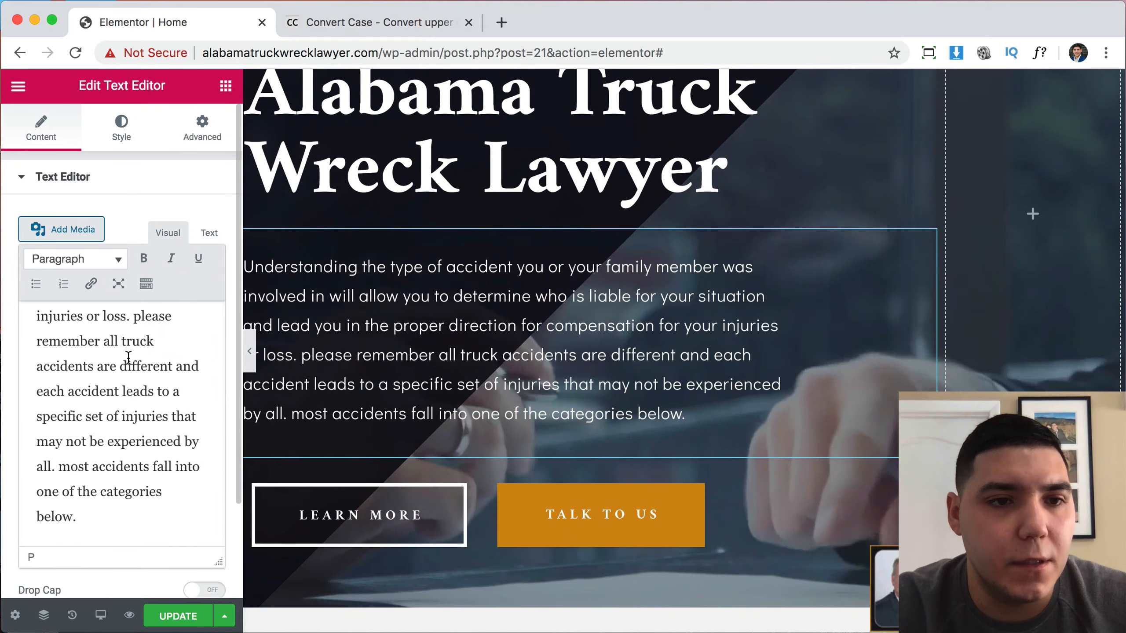
Capitalize 'please' and 'most' in the hero paragraph as 'Please' and 'Most'.
{"action": "scroll", "coordinate": [133, 350], "scroll_direction": "up", "scroll_amount": 1}
{"action": "left_click", "coordinate": [139, 338]}
{"action": "key", "text": "BackSpace"}
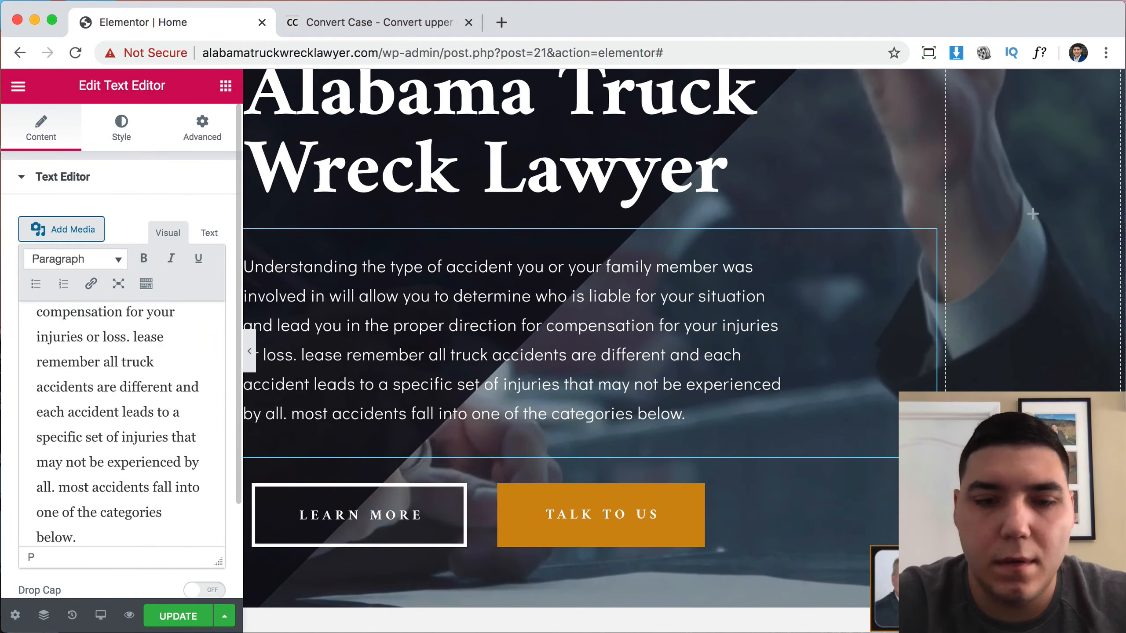
{"action": "type", "text": "P"}
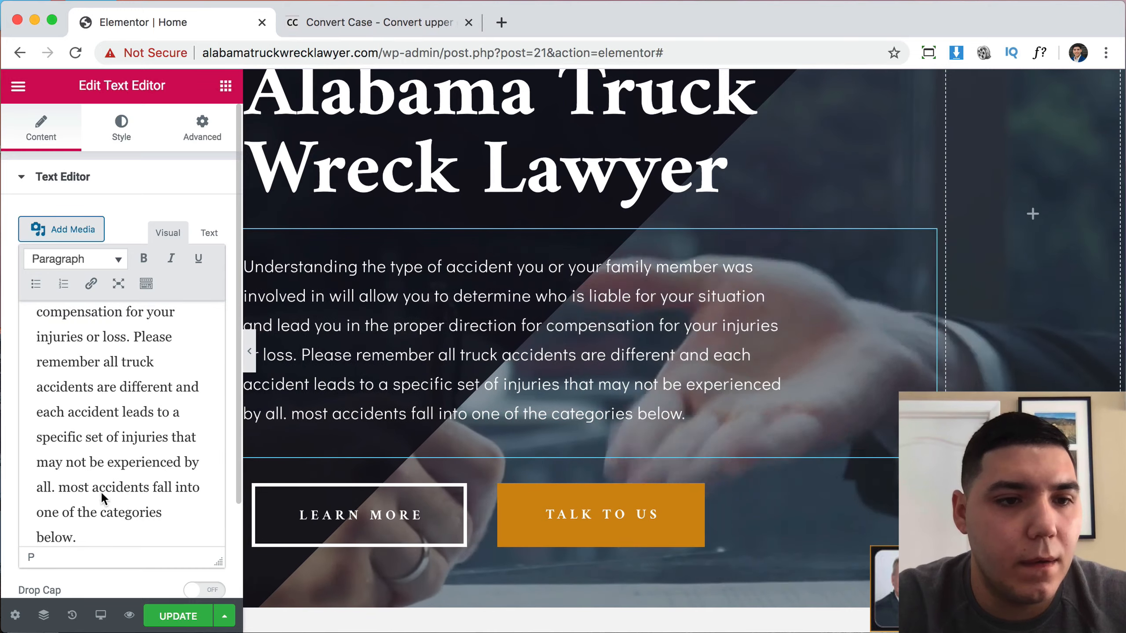
{"action": "key", "text": "BackSpace"}
{"action": "type", "text": "M"}
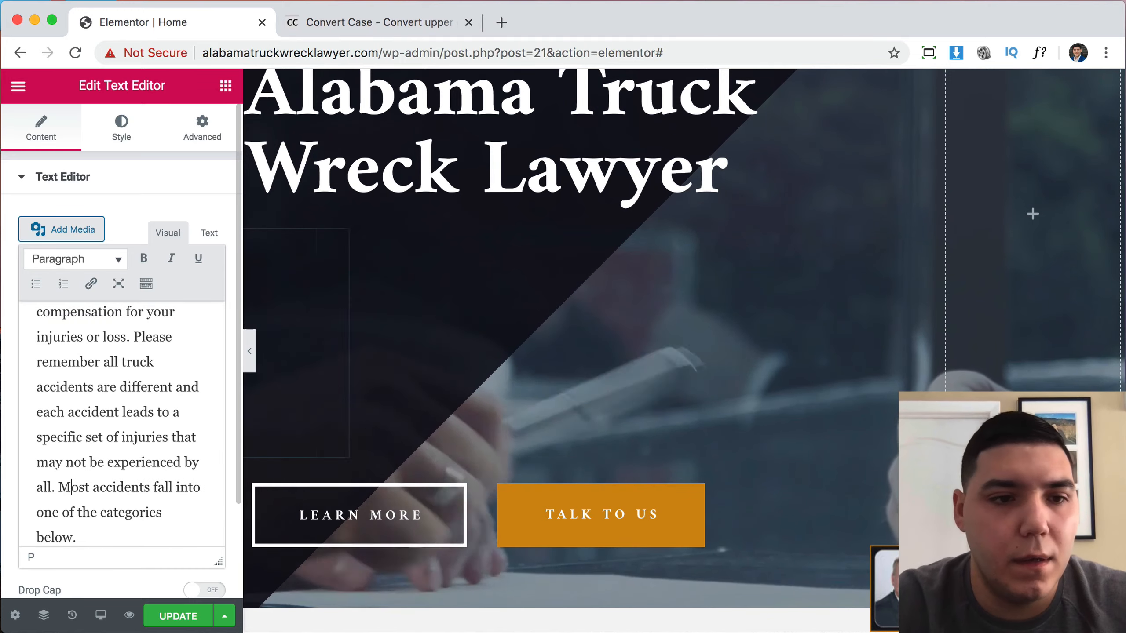
Select all the Common Damage Compensation paragraph text and clear the Convert Case text box.
{"action": "scroll", "coordinate": [739, 360], "scroll_direction": "up", "scroll_amount": 20}
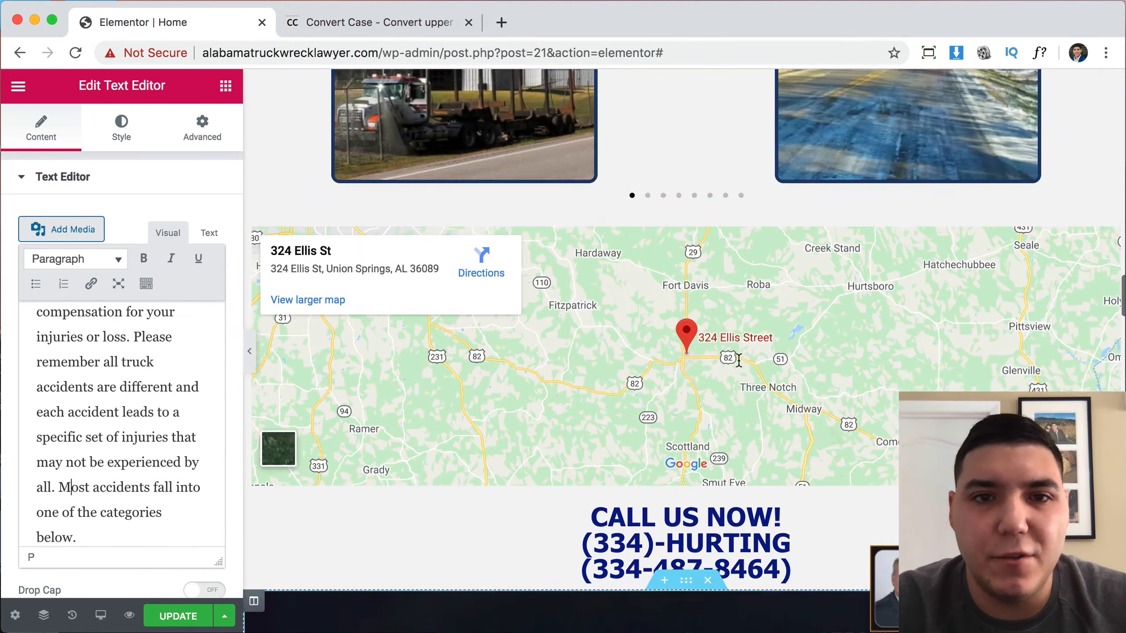
{"action": "scroll", "coordinate": [741, 366], "scroll_direction": "up", "scroll_amount": 1}
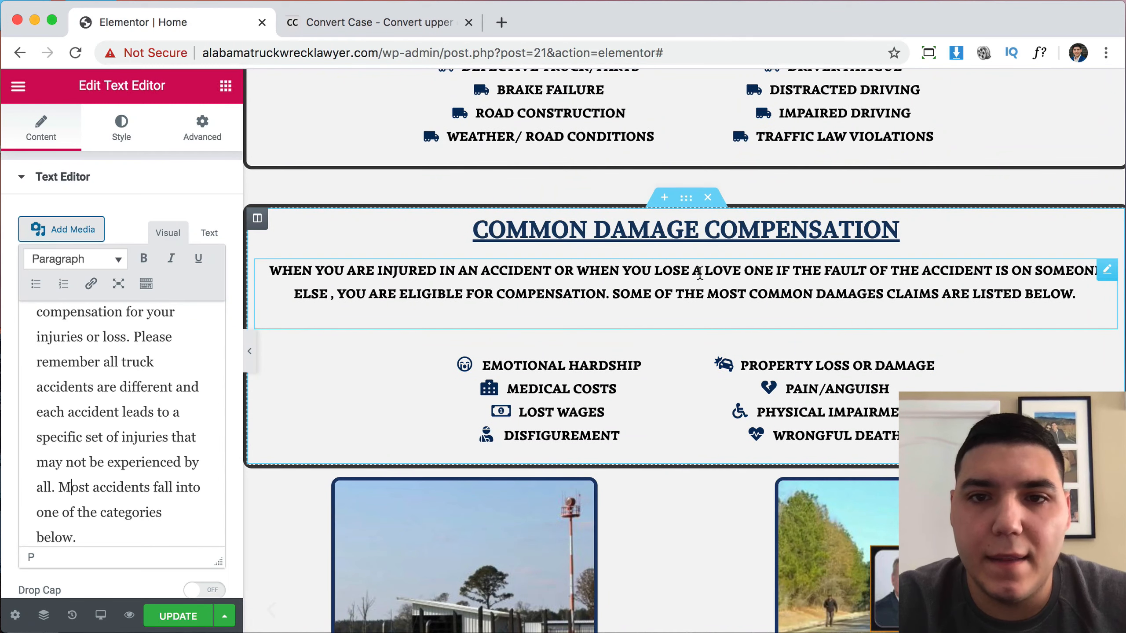
{"action": "left_click", "coordinate": [857, 296]}
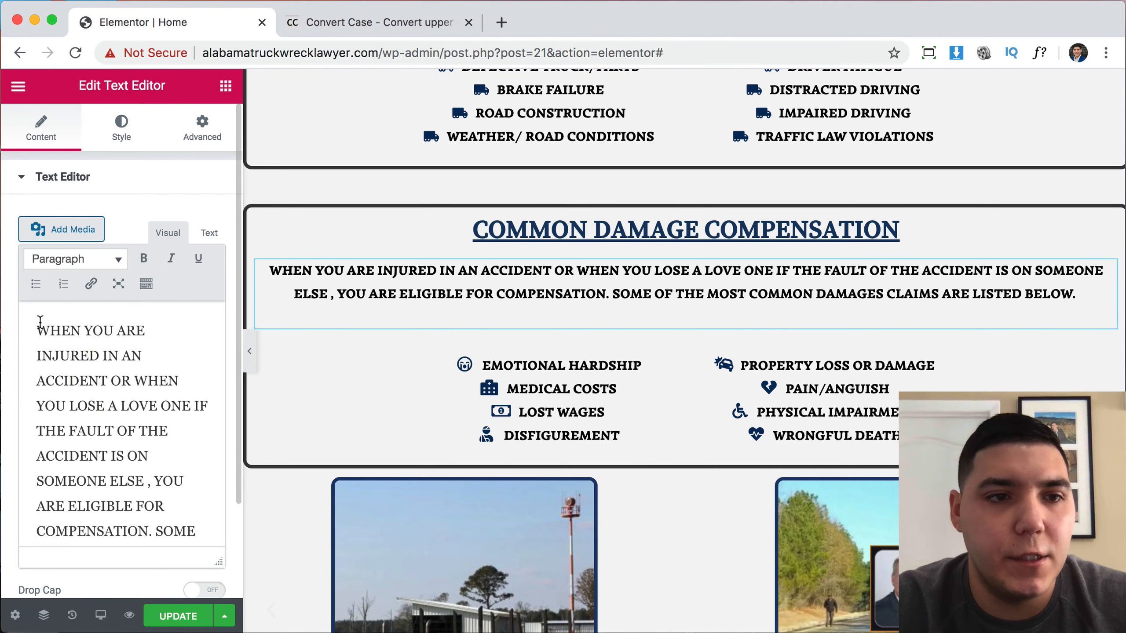
{"action": "key", "text": "super+a"}
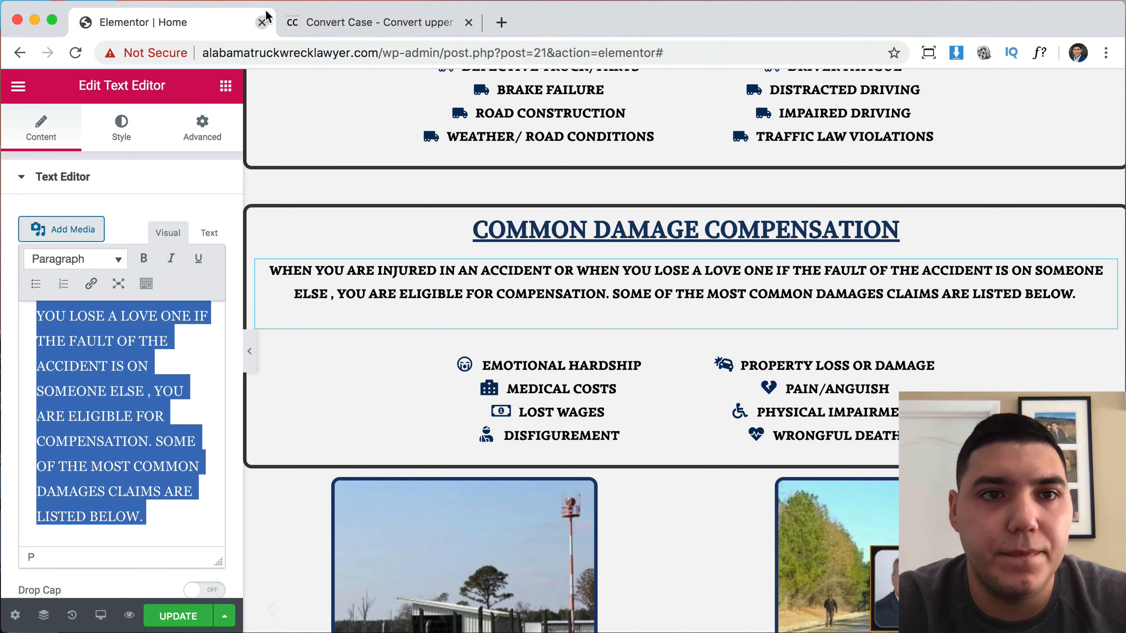
{"action": "left_click", "coordinate": [324, 24]}
{"action": "key", "text": "BackSpace"}
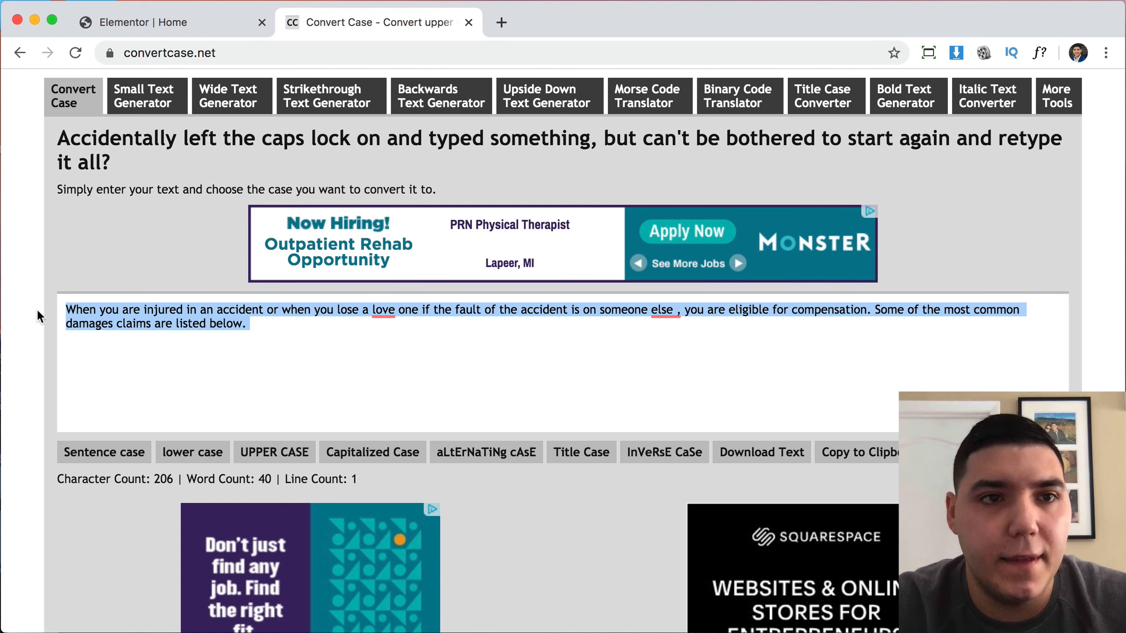
Return to the Elementor | Home page editor.
{"action": "left_click", "coordinate": [210, 32]}
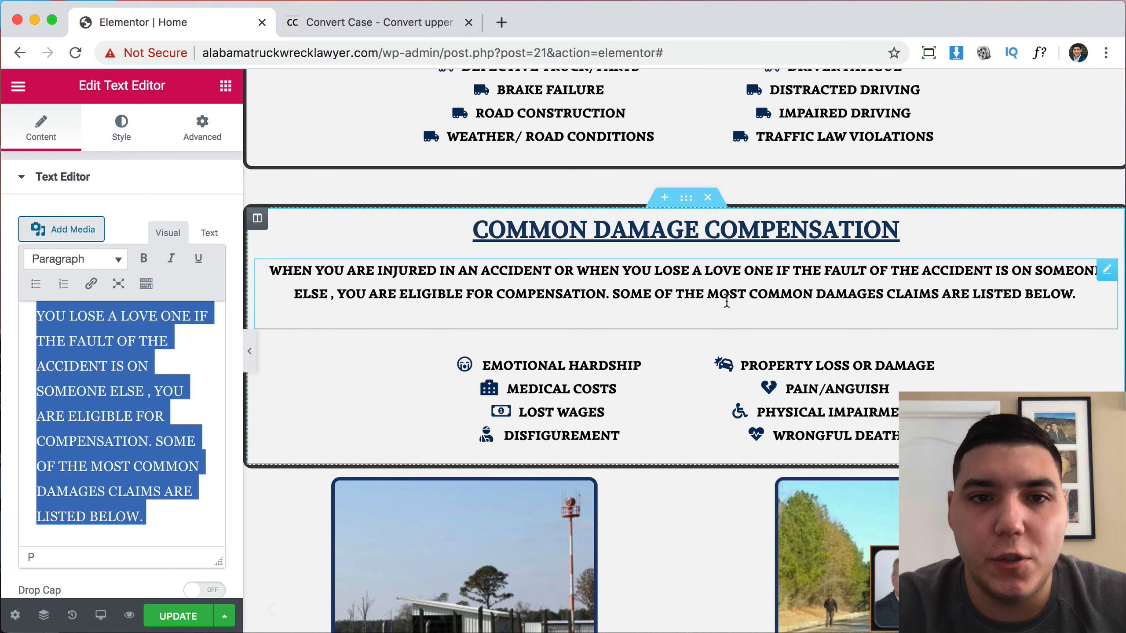
Paste the sentence-case compensation passage above the Understanding paragraph in the hero text widget.
{"action": "scroll", "coordinate": [823, 309], "scroll_direction": "up", "scroll_amount": 20}
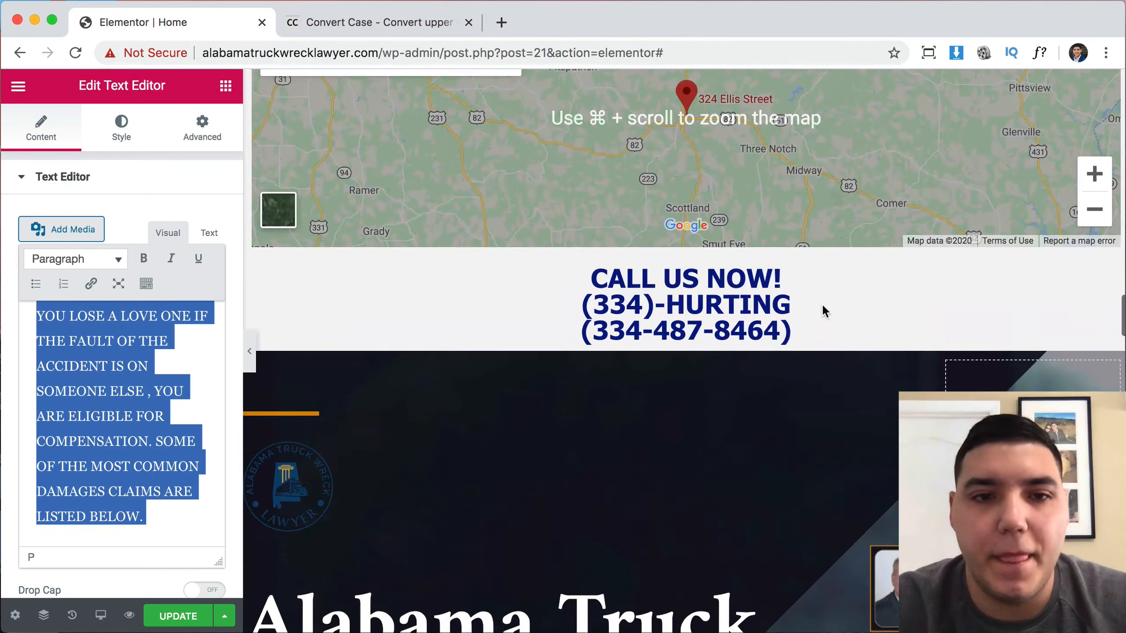
{"action": "scroll", "coordinate": [821, 305], "scroll_direction": "down", "scroll_amount": 4}
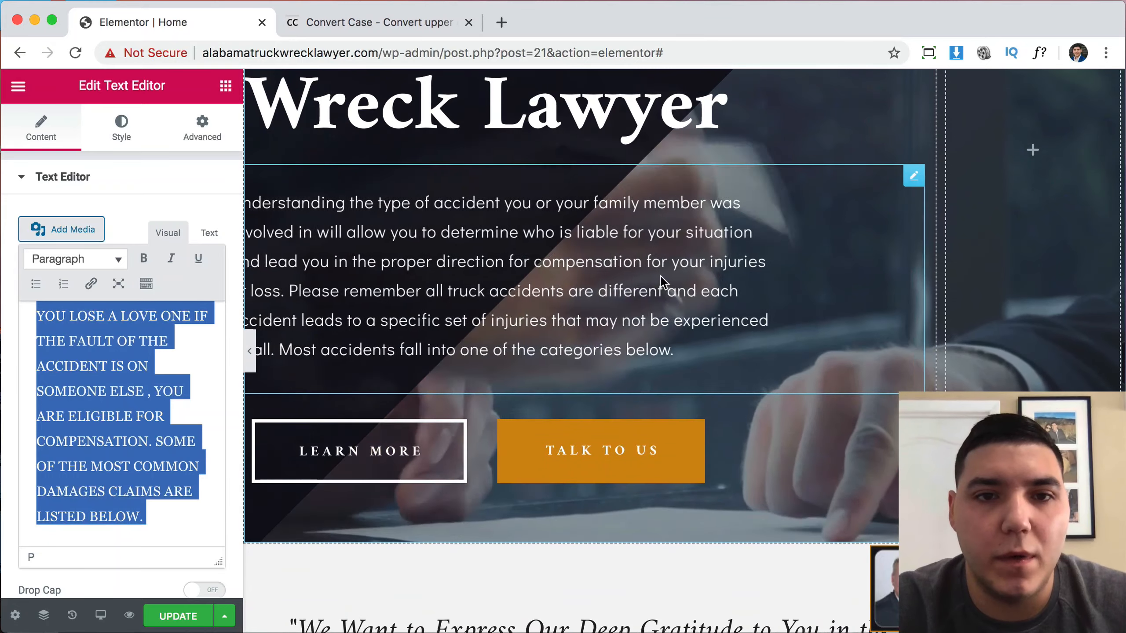
{"action": "left_click", "coordinate": [661, 276]}
{"action": "left_click", "coordinate": [36, 330]}
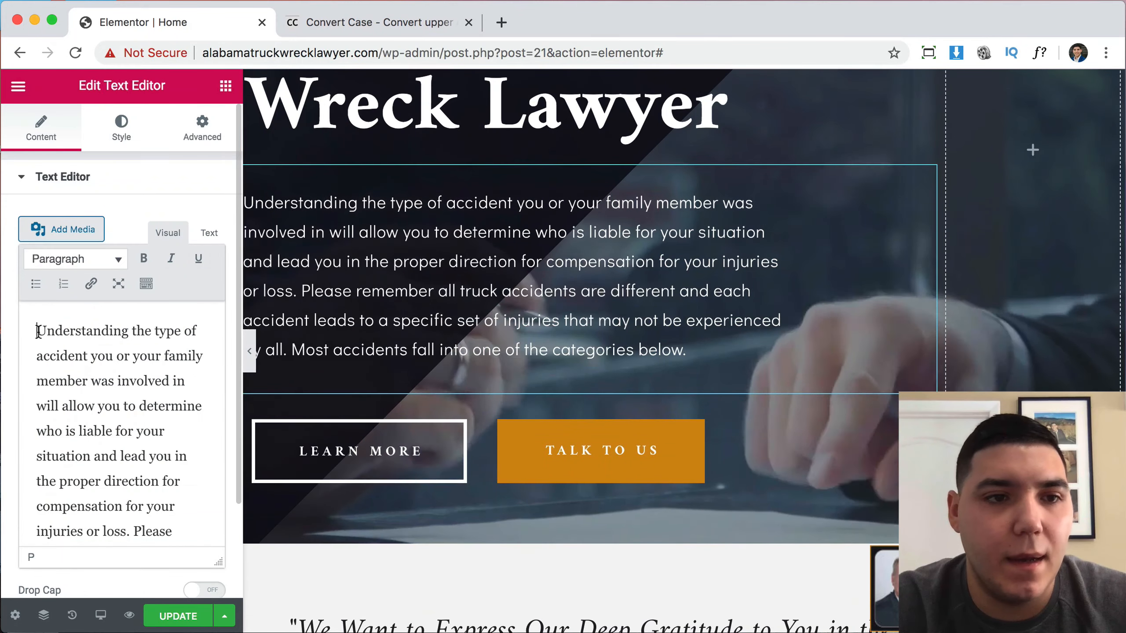
{"action": "key", "text": "Return"}
{"action": "key", "text": "Up"}
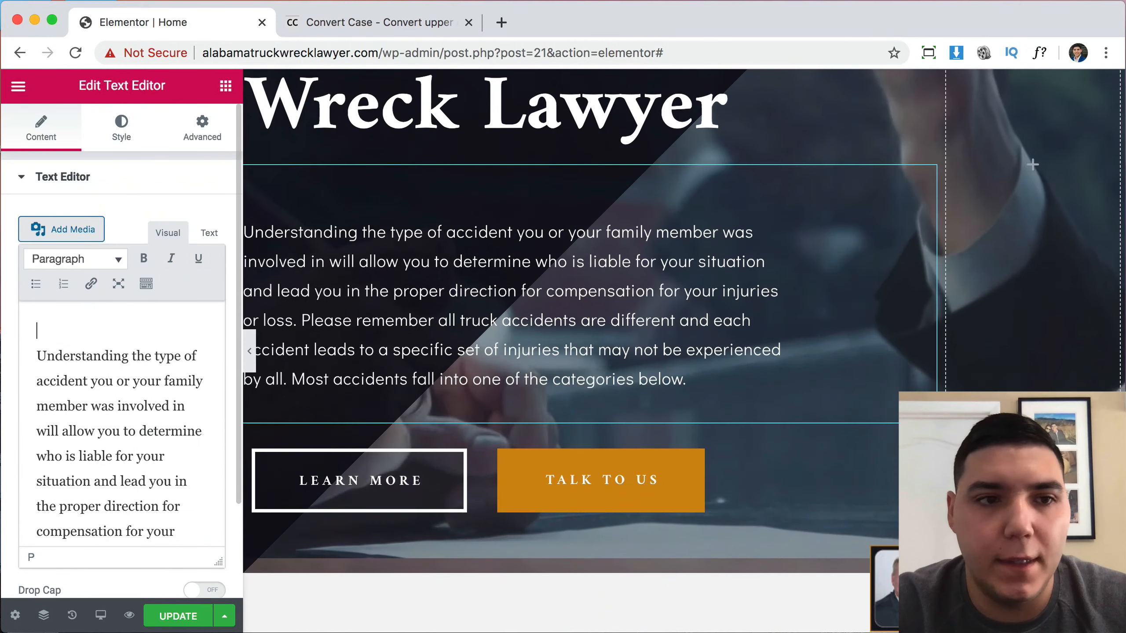
{"action": "type", "text": "When you are injured in an accident or when you lose a love one if the fault of the accident is on someone else , you are eligible for compensation. Some of the most common damages claims are listed below."}
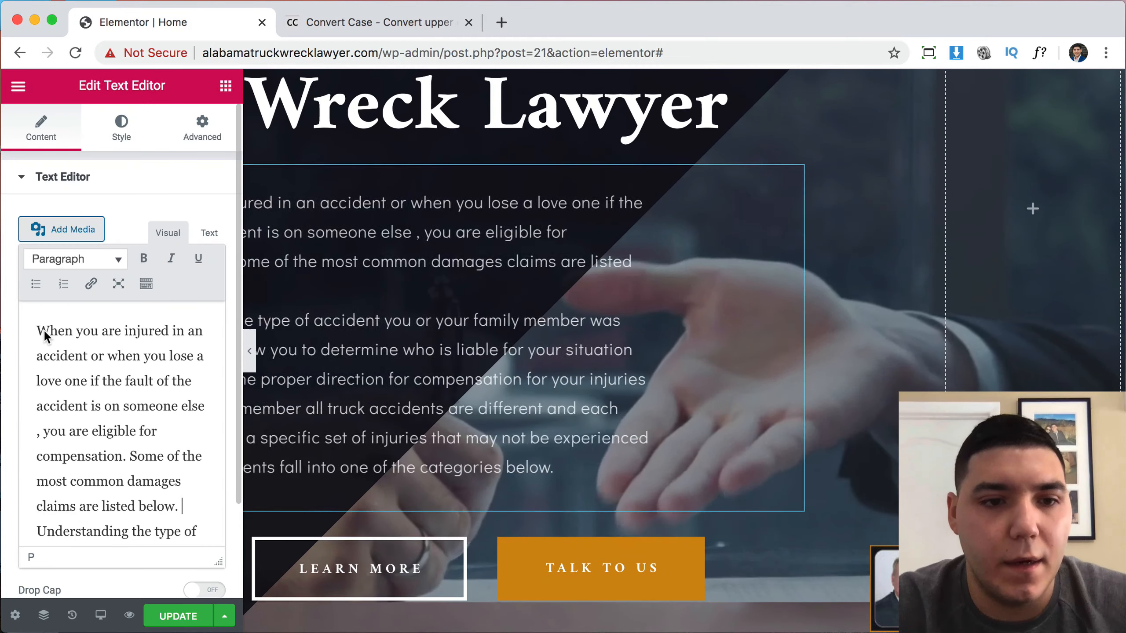
{"action": "key", "text": "Return"}
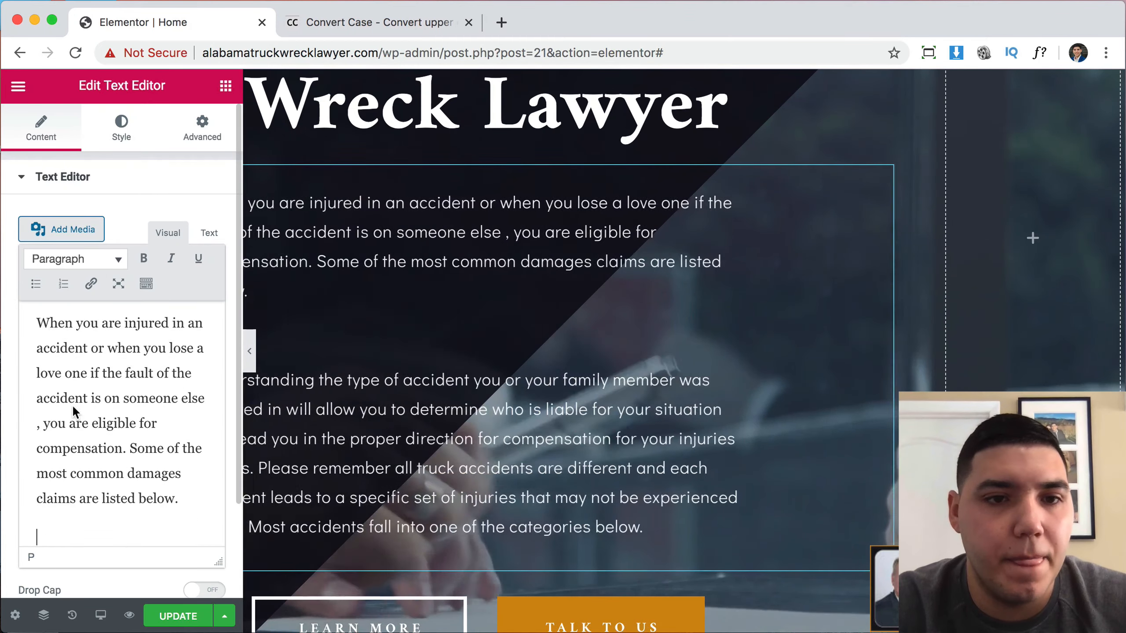
Delete the old 'Understanding the type of accident' paragraph and collapse the panel to preview.
{"action": "scroll", "coordinate": [73, 403], "scroll_direction": "down", "scroll_amount": 5}
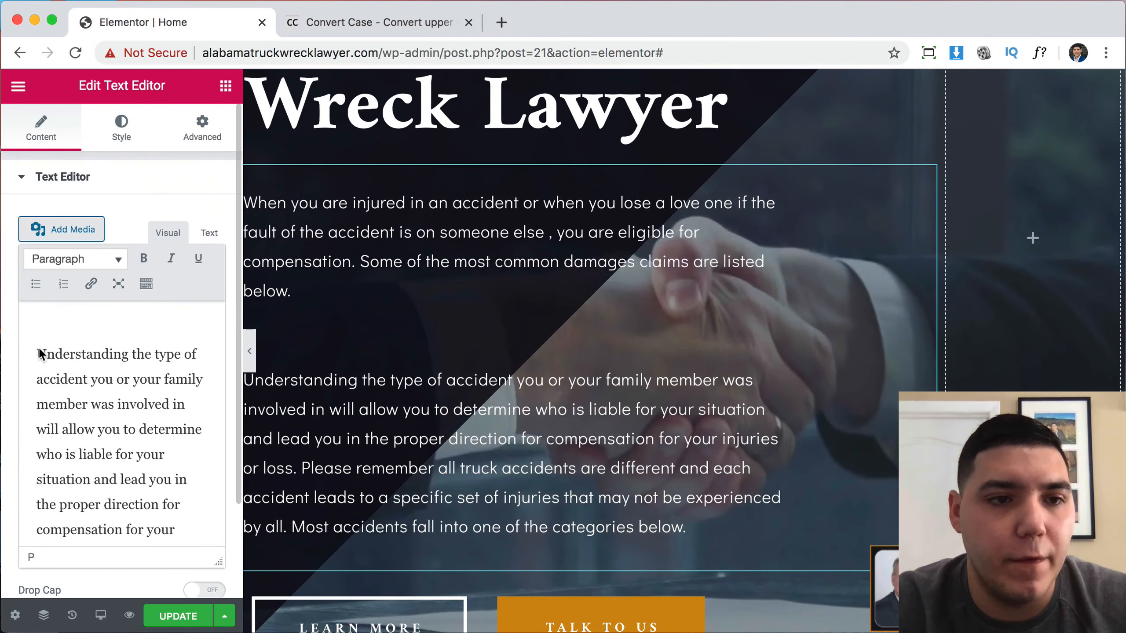
{"action": "left_click_drag", "start_coordinate": [37, 354], "coordinate": [202, 573]}
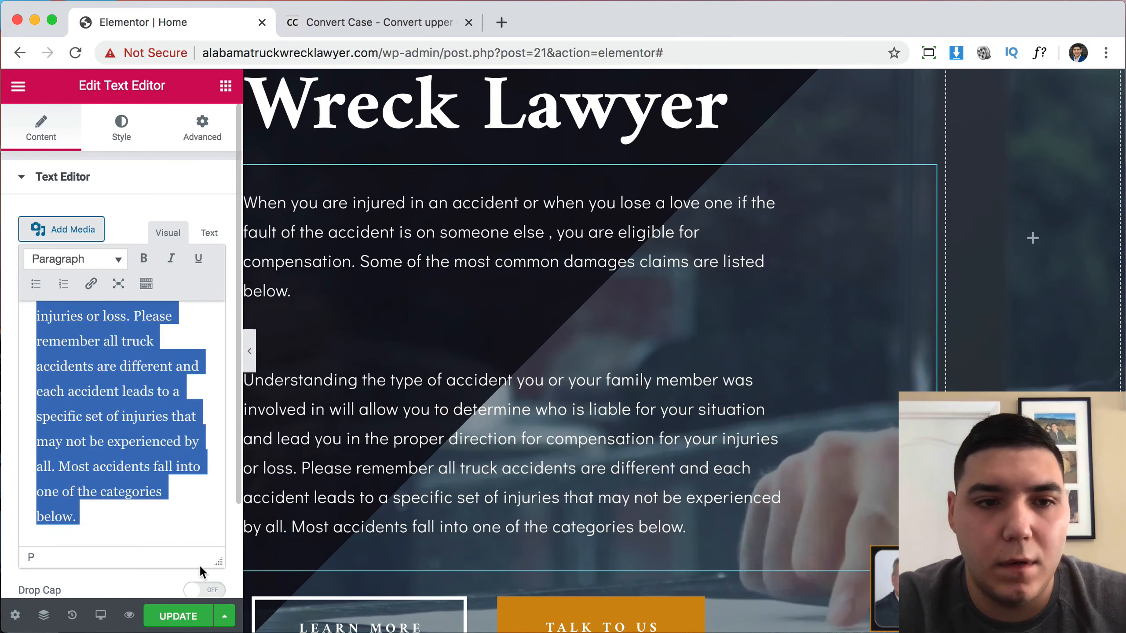
{"action": "key", "text": "BackSpace"}
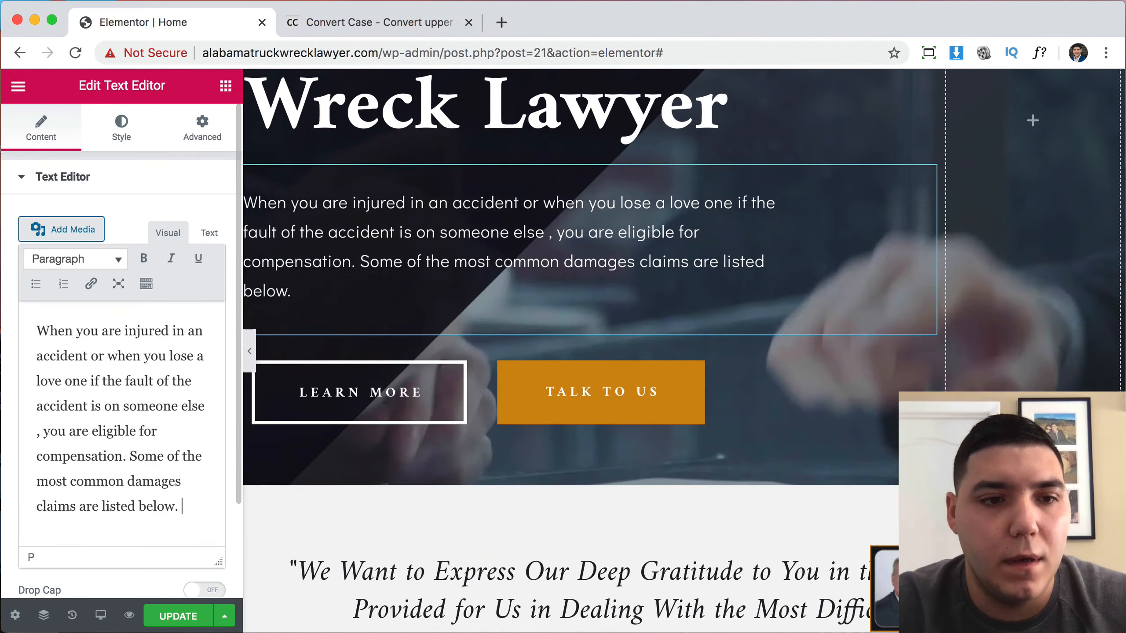
{"action": "scroll", "coordinate": [699, 360], "scroll_direction": "up", "scroll_amount": 2}
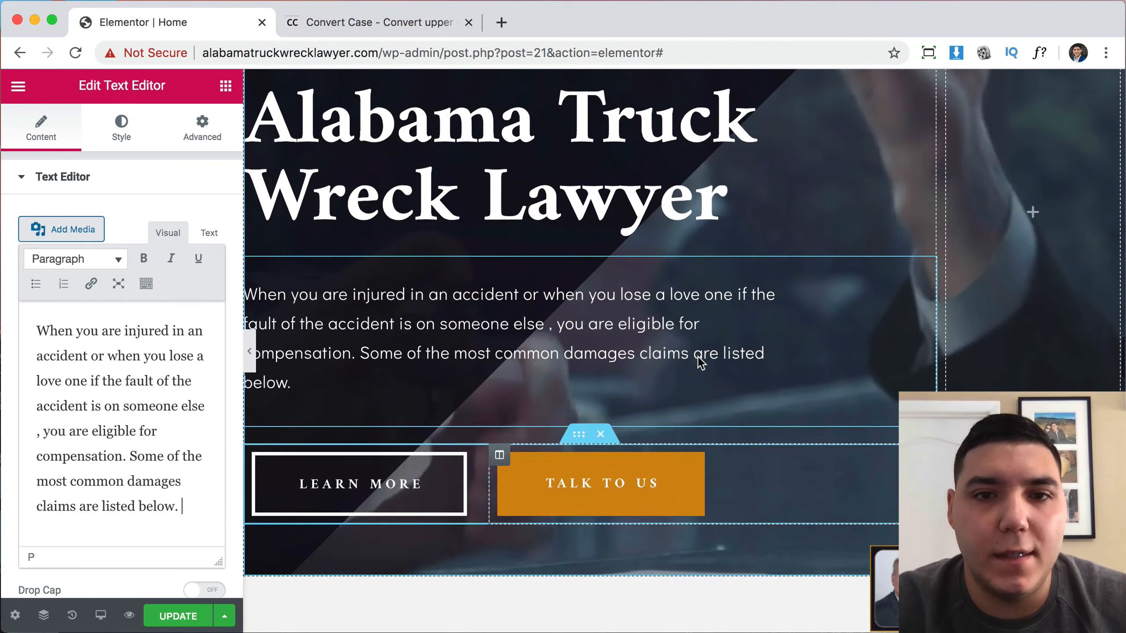
{"action": "left_click", "coordinate": [251, 357]}
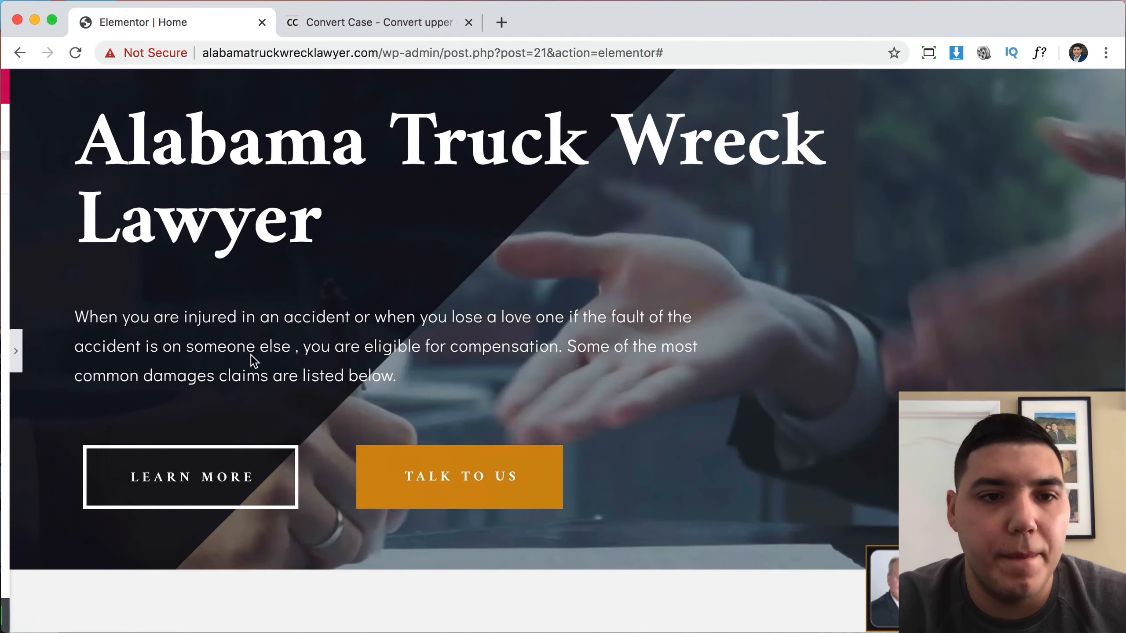
{"action": "left_click", "coordinate": [8, 355]}
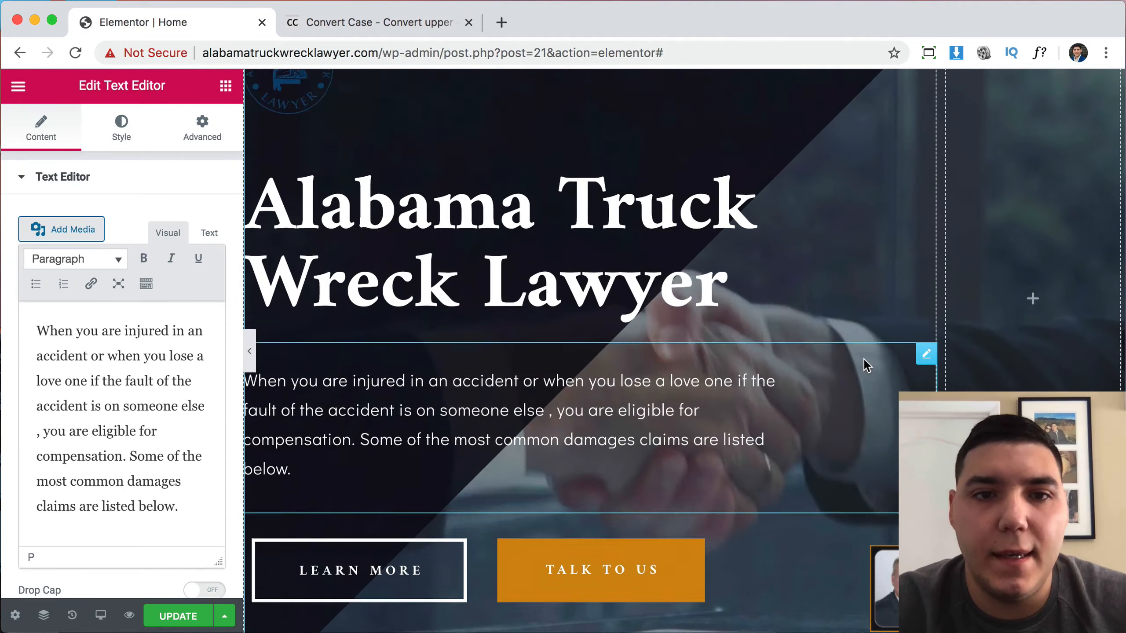
{"action": "scroll", "coordinate": [864, 359], "scroll_direction": "down", "scroll_amount": 20}
{"action": "scroll", "coordinate": [864, 358], "scroll_direction": "up", "scroll_amount": 5}
{"action": "scroll", "coordinate": [864, 360], "scroll_direction": "down", "scroll_amount": 3}
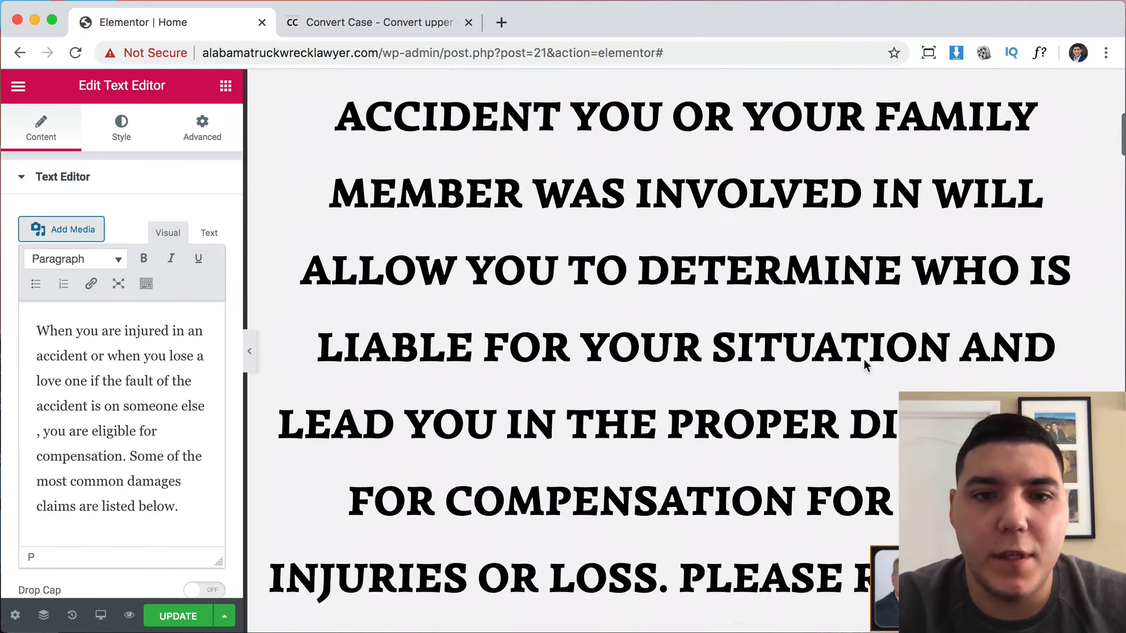
{"action": "scroll", "coordinate": [817, 285], "scroll_direction": "down", "scroll_amount": 1}
{"action": "scroll", "coordinate": [817, 284], "scroll_direction": "up", "scroll_amount": 5}
{"action": "scroll", "coordinate": [817, 285], "scroll_direction": "down", "scroll_amount": 12}
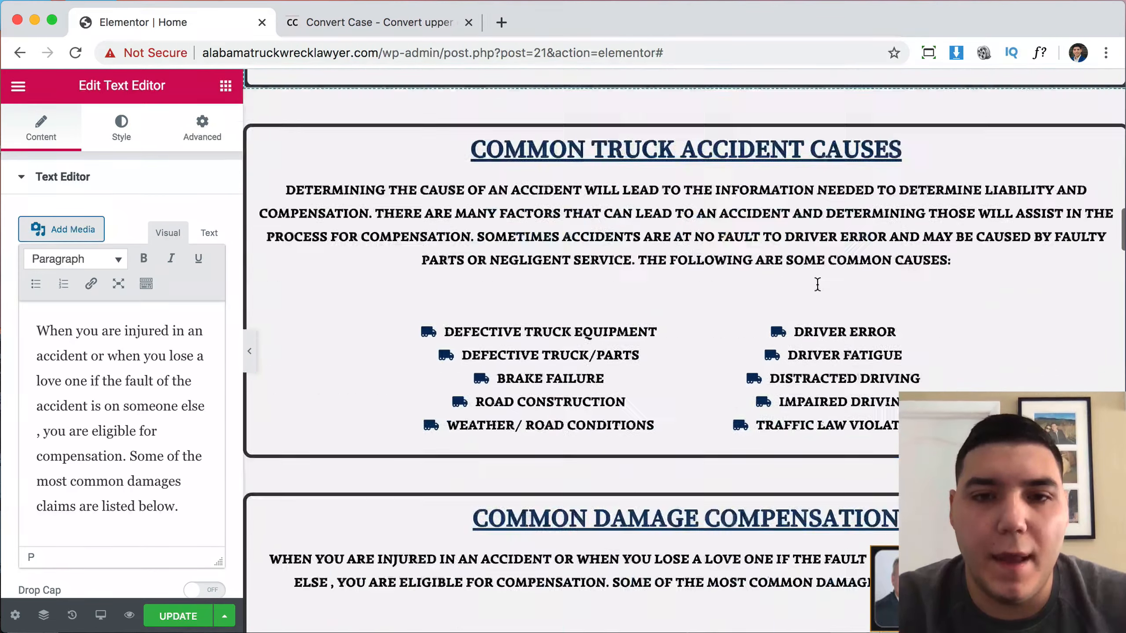
{"action": "scroll", "coordinate": [817, 284], "scroll_direction": "down", "scroll_amount": 10}
{"action": "scroll", "coordinate": [818, 284], "scroll_direction": "up", "scroll_amount": 20}
{"action": "scroll", "coordinate": [819, 288], "scroll_direction": "down", "scroll_amount": 3}
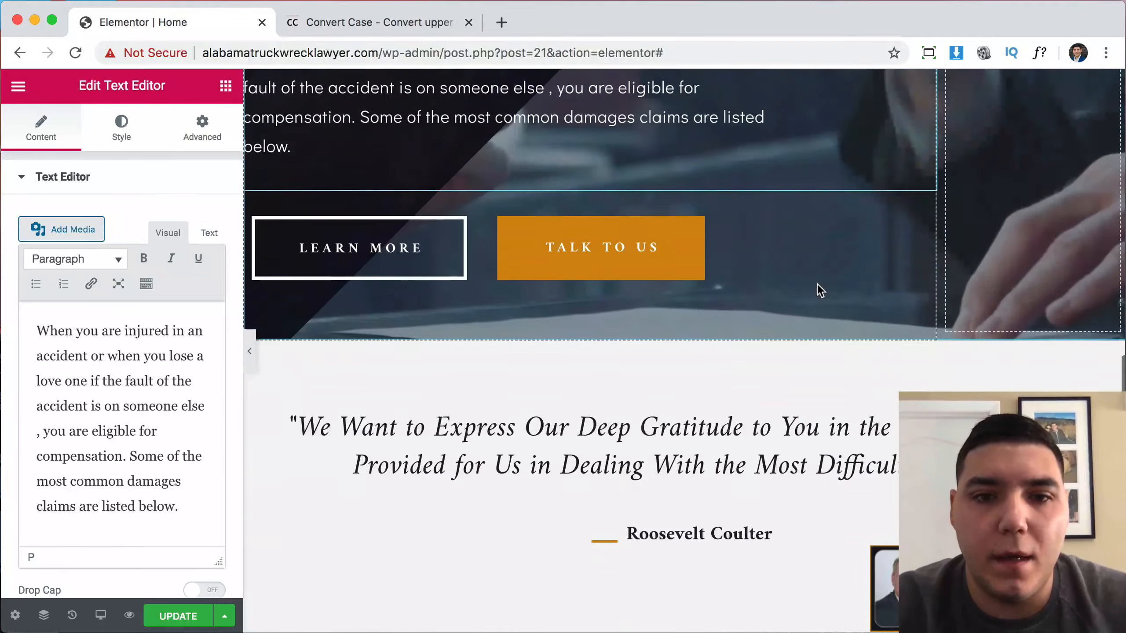
{"action": "scroll", "coordinate": [817, 284], "scroll_direction": "down", "scroll_amount": 15}
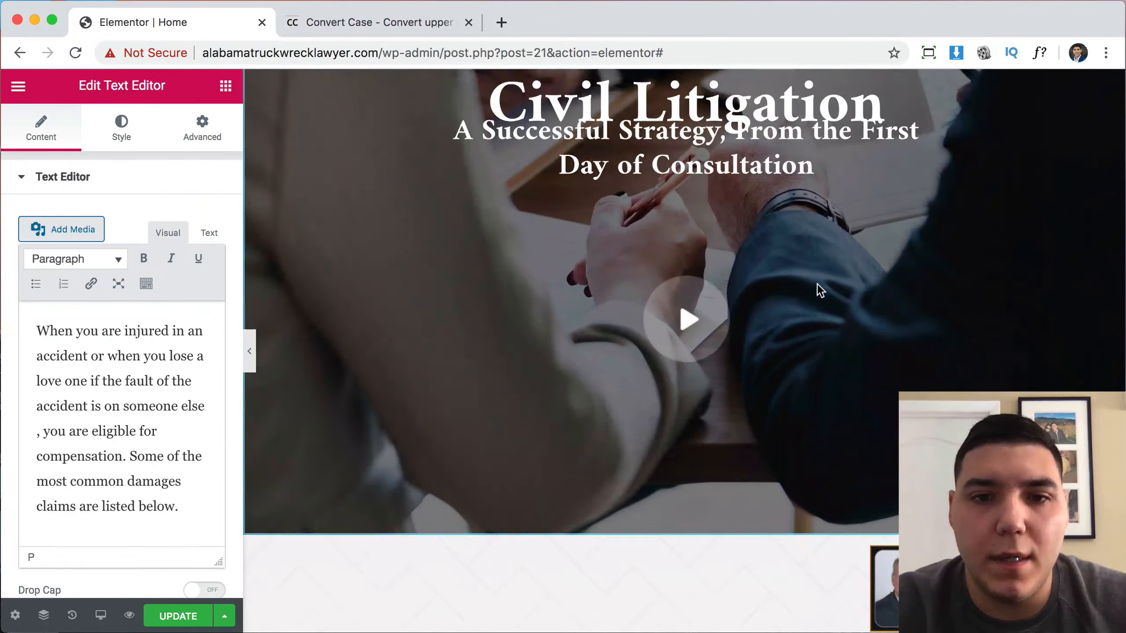
{"action": "scroll", "coordinate": [817, 283], "scroll_direction": "down", "scroll_amount": 10}
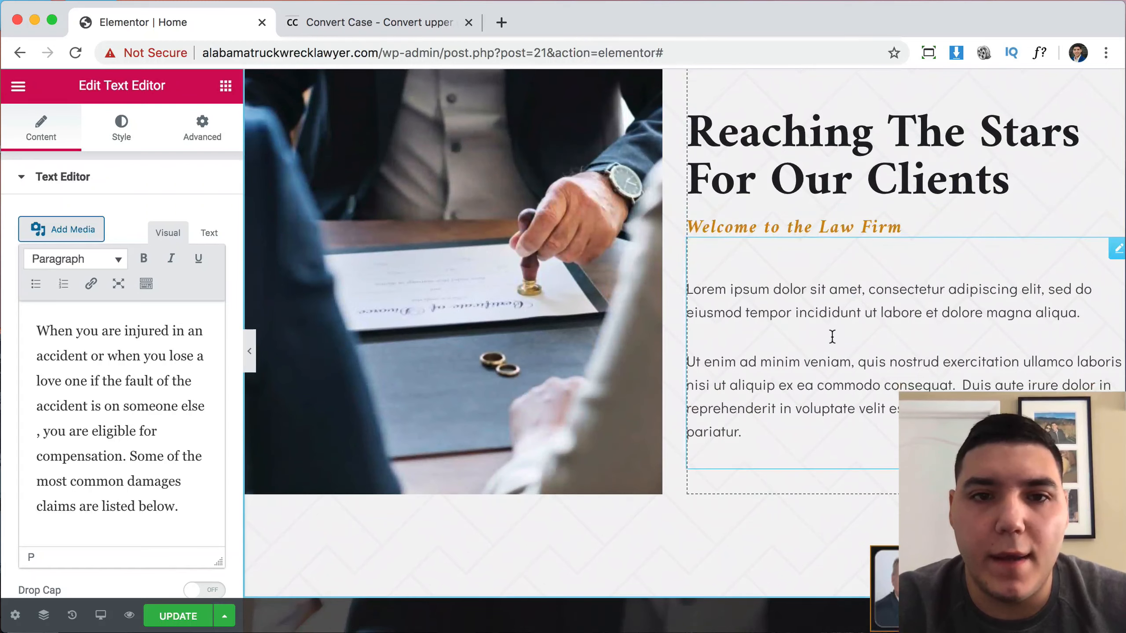
Delete the lorem ipsum placeholder text from the Welcome to the Law Firm text block.
{"action": "left_click", "coordinate": [839, 323]}
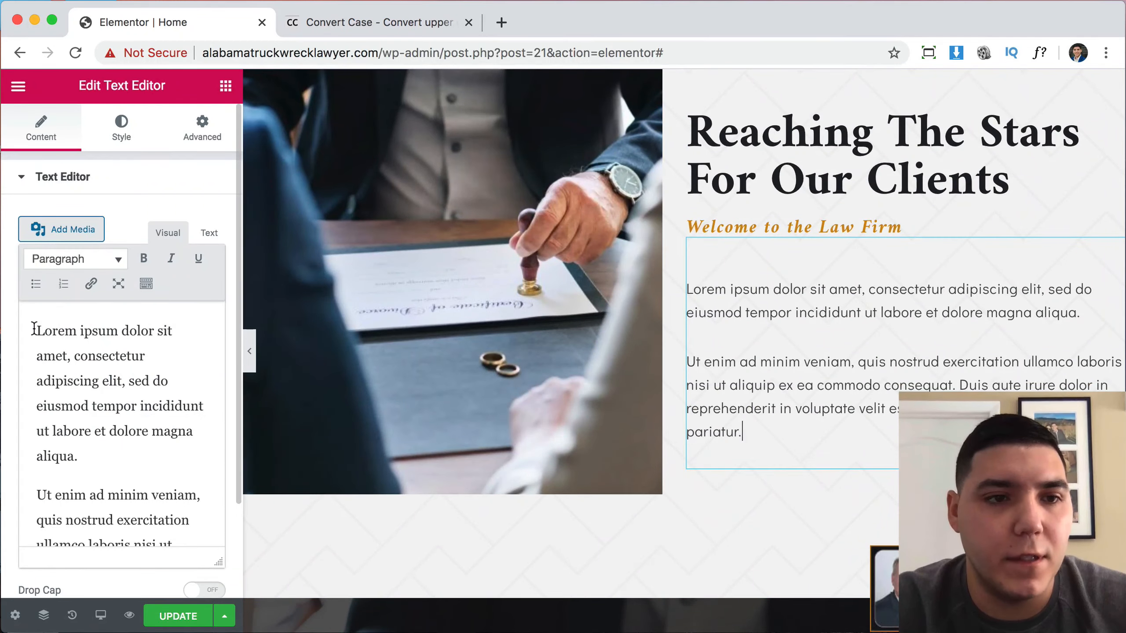
{"action": "left_click_drag", "start_coordinate": [38, 495], "coordinate": [205, 594]}
{"action": "key", "text": "BackSpace"}
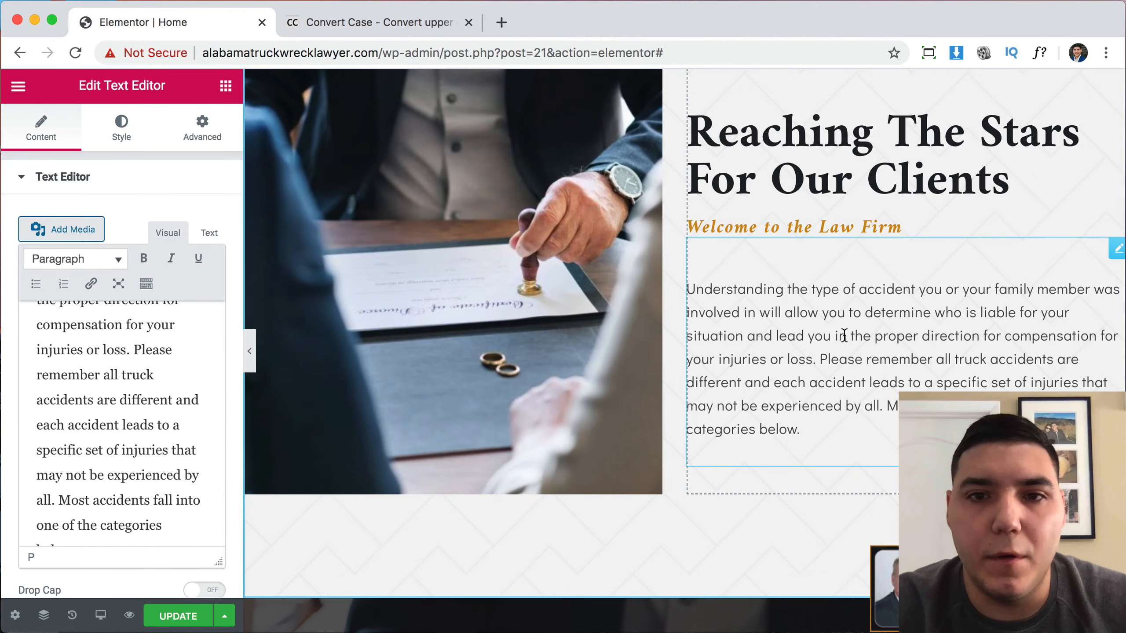
{"action": "scroll", "coordinate": [845, 335], "scroll_direction": "up", "scroll_amount": 15}
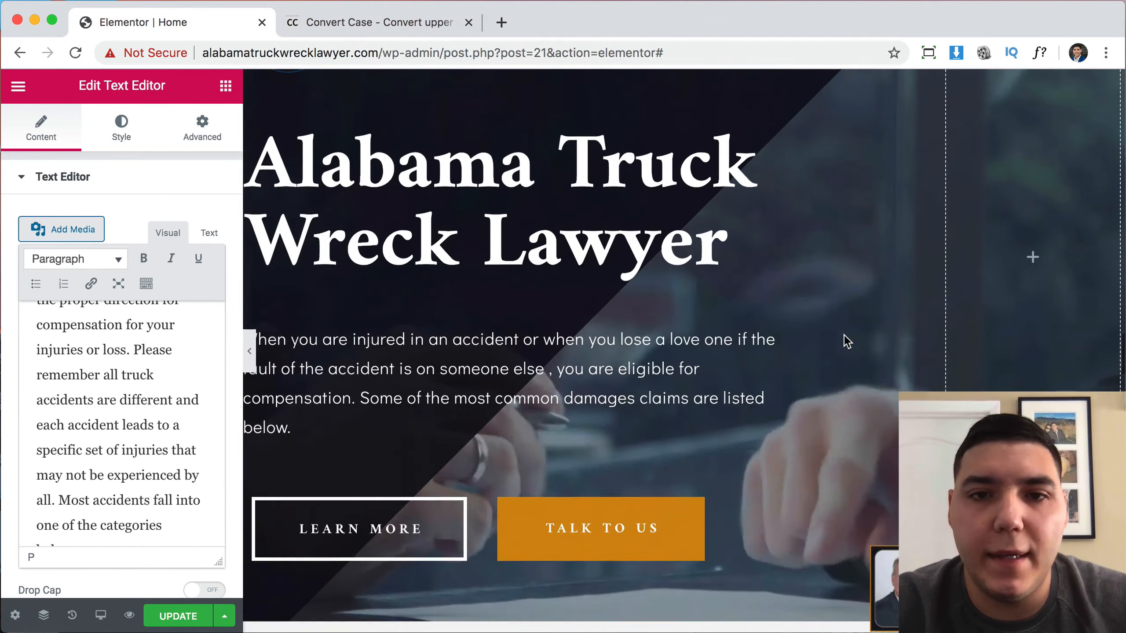
Copy the COMMON TRUCK ACCIDENT TYPES title into the Reaching The Stars For Our Clients heading.
{"action": "scroll", "coordinate": [845, 334], "scroll_direction": "up", "scroll_amount": 20}
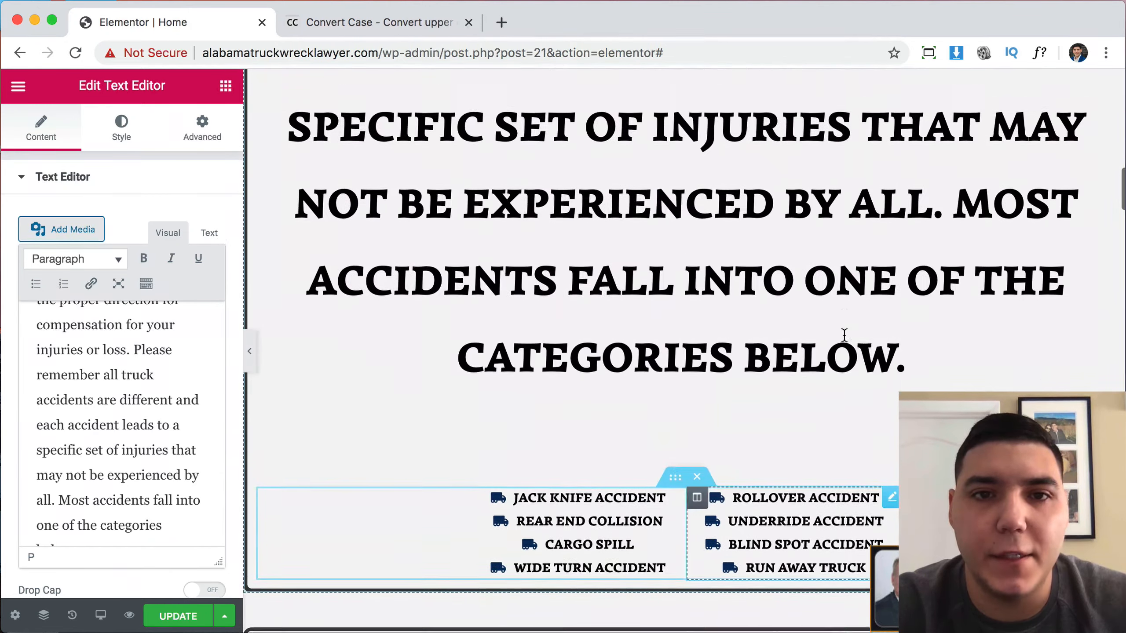
{"action": "scroll", "coordinate": [844, 336], "scroll_direction": "up", "scroll_amount": 10}
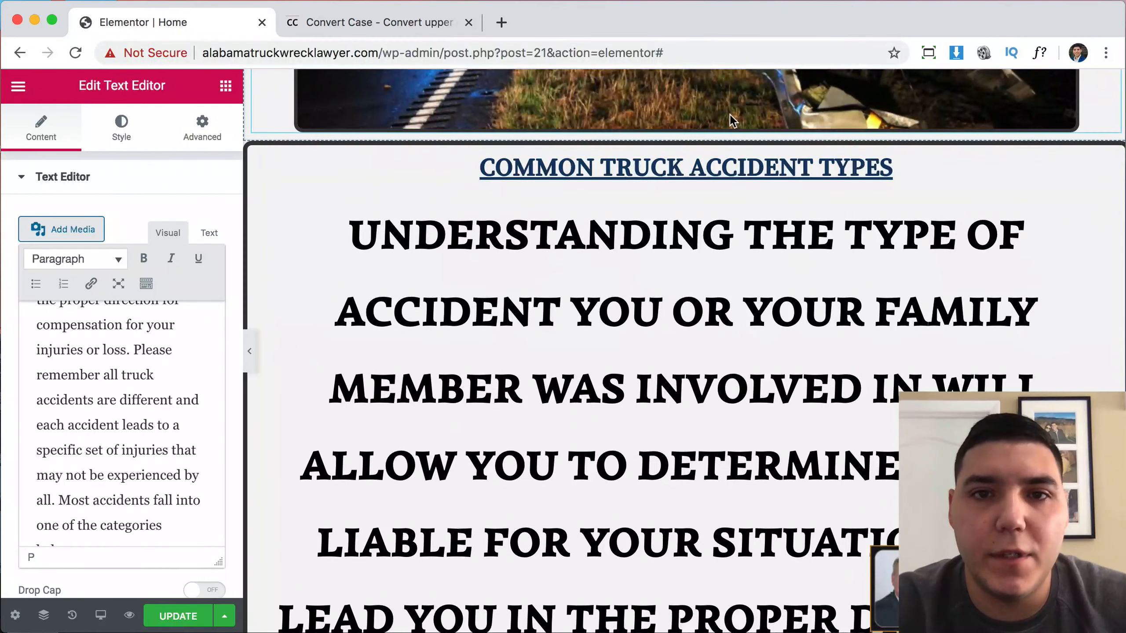
{"action": "left_click", "coordinate": [735, 172]}
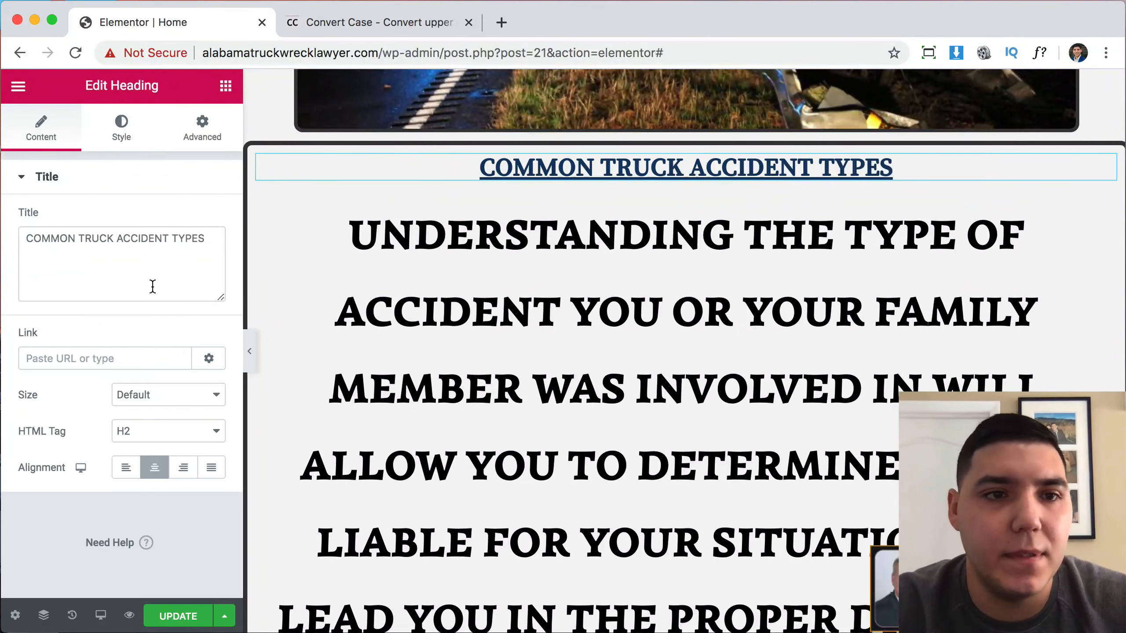
{"action": "double_click", "coordinate": [141, 238]}
{"action": "key", "text": "super+a"}
{"action": "key", "text": "super+c"}
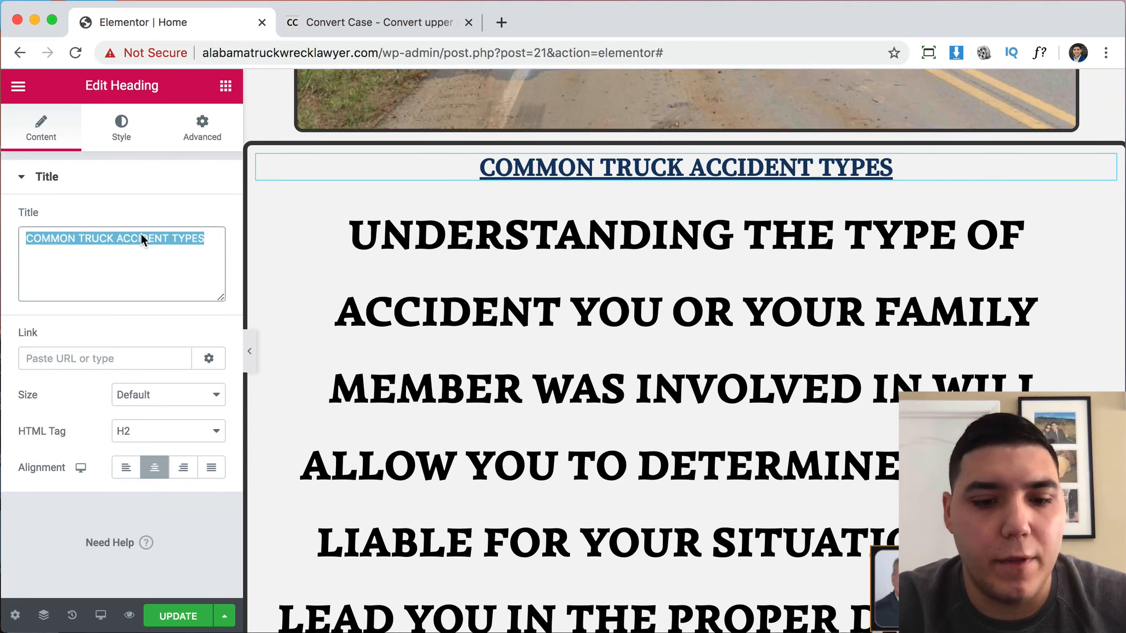
{"action": "scroll", "coordinate": [618, 436], "scroll_direction": "down", "scroll_amount": 20}
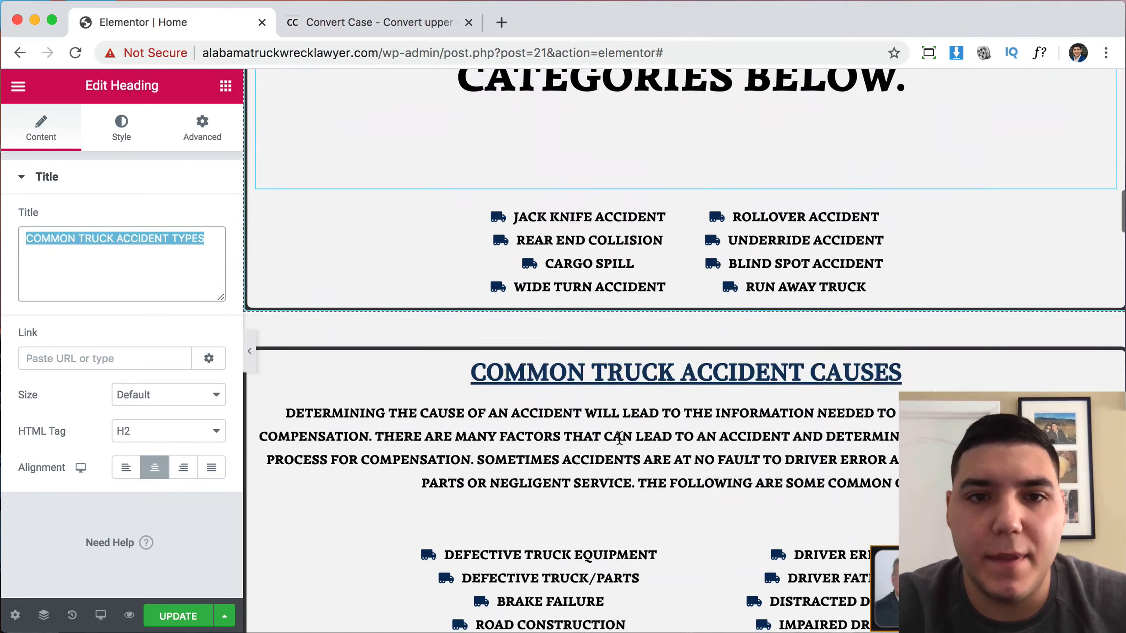
{"action": "scroll", "coordinate": [620, 438], "scroll_direction": "up", "scroll_amount": 20}
{"action": "scroll", "coordinate": [620, 438], "scroll_direction": "down", "scroll_amount": 15}
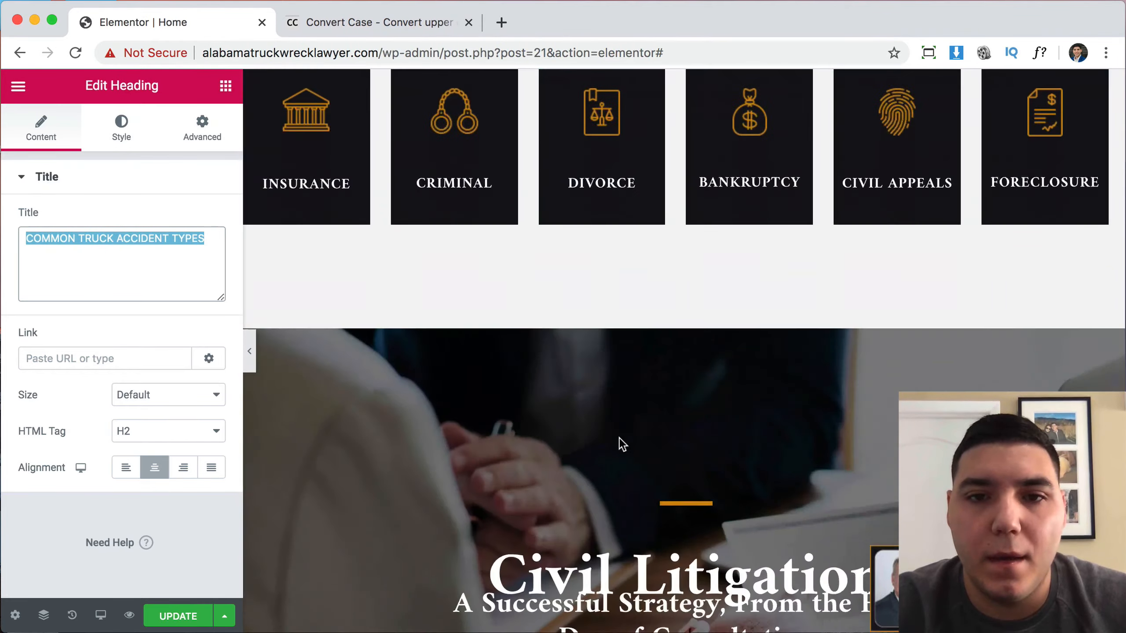
{"action": "scroll", "coordinate": [619, 438], "scroll_direction": "down", "scroll_amount": 10}
{"action": "scroll", "coordinate": [633, 402], "scroll_direction": "up", "scroll_amount": 3}
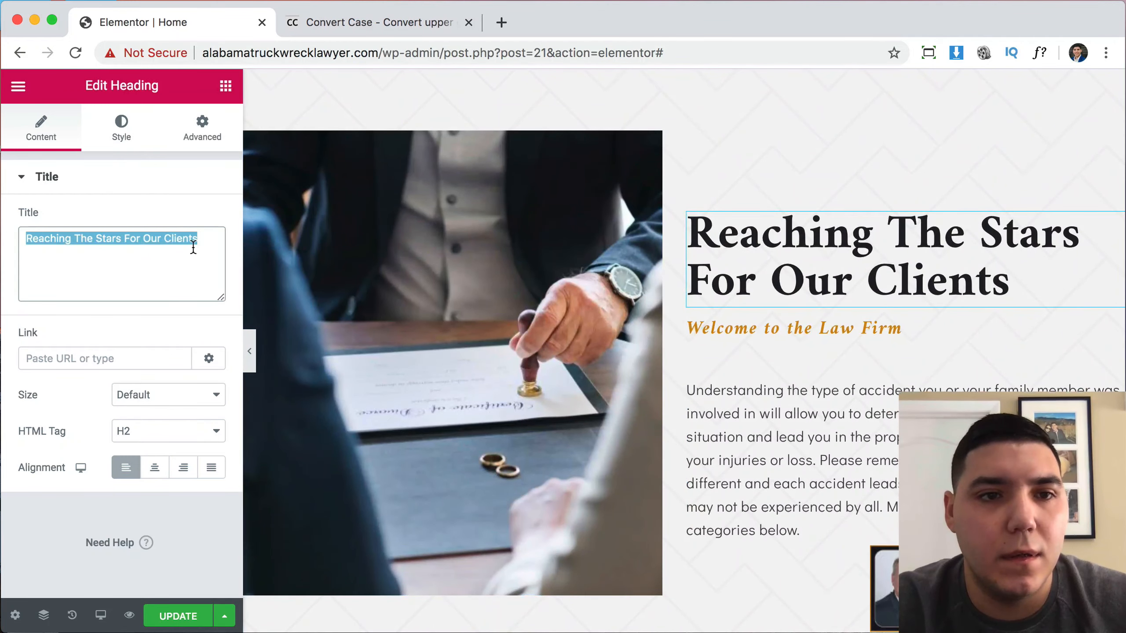
{"action": "key", "text": "super+v"}
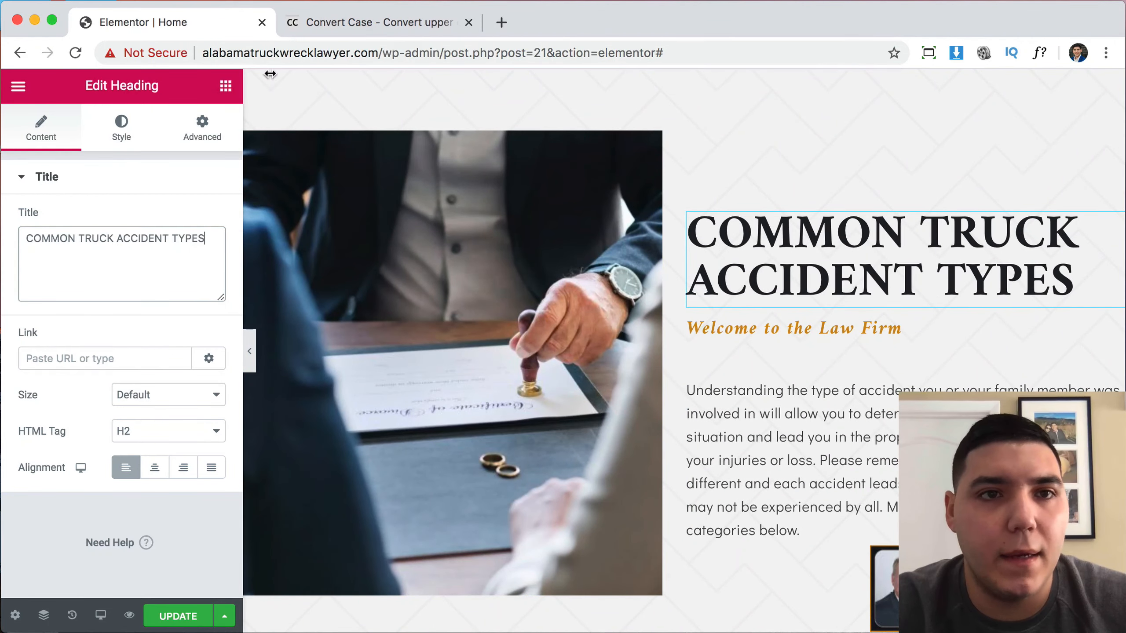
Convert the heading text to sentence case on convertcase.net and copy the result.
{"action": "left_click", "coordinate": [339, 21]}
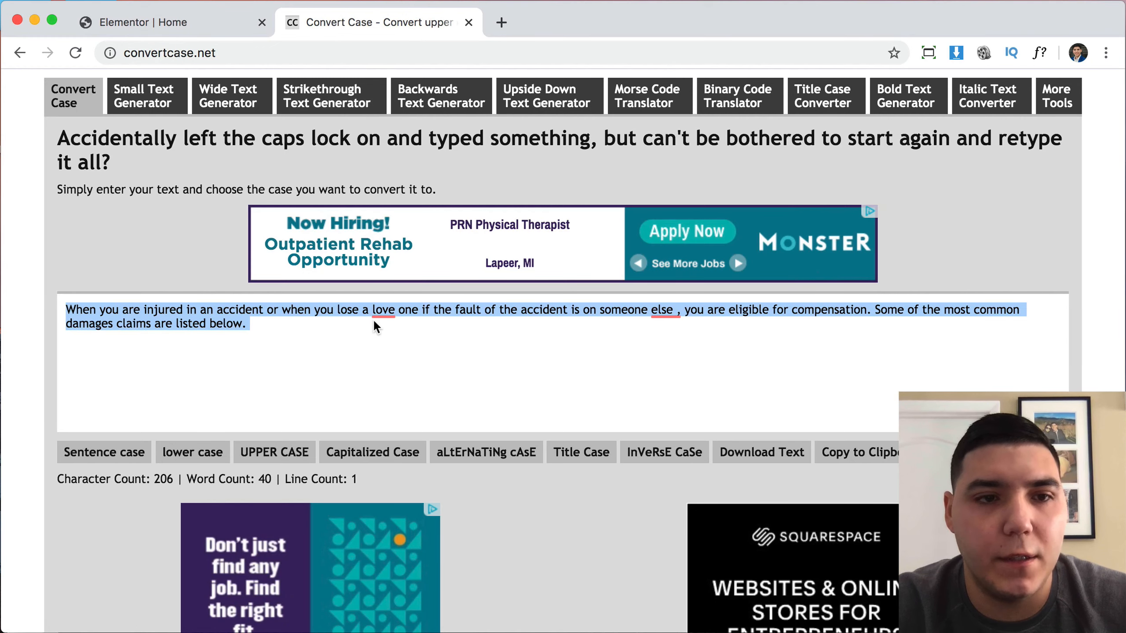
{"action": "key", "text": "super+v"}
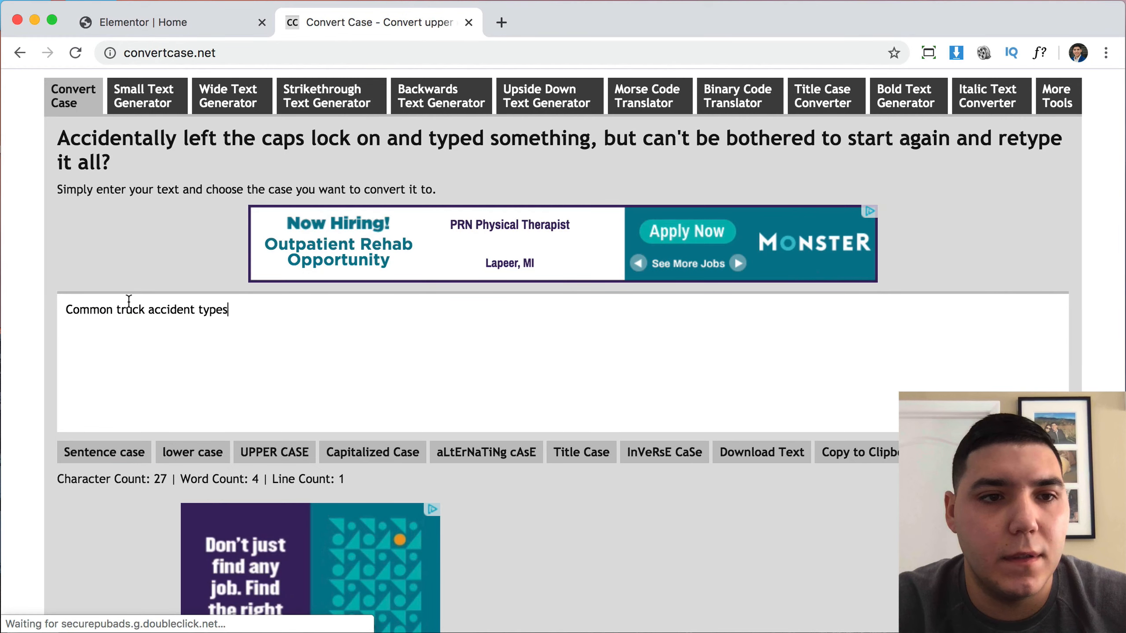
{"action": "key", "text": "super+a"}
{"action": "key", "text": "super+c"}
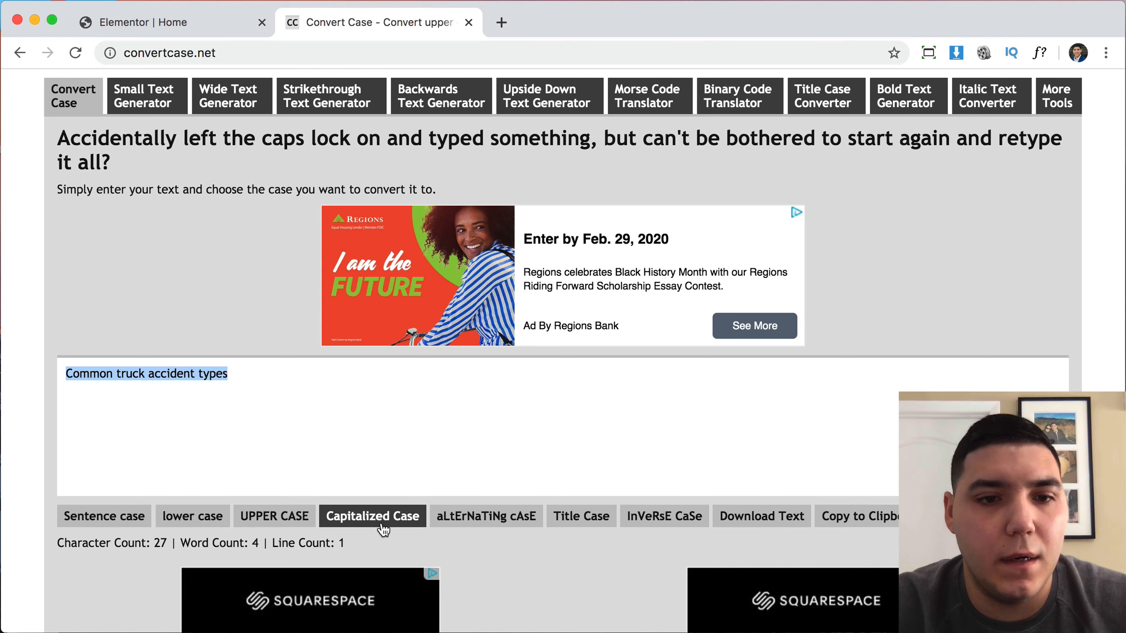
{"action": "left_click", "coordinate": [206, 24]}
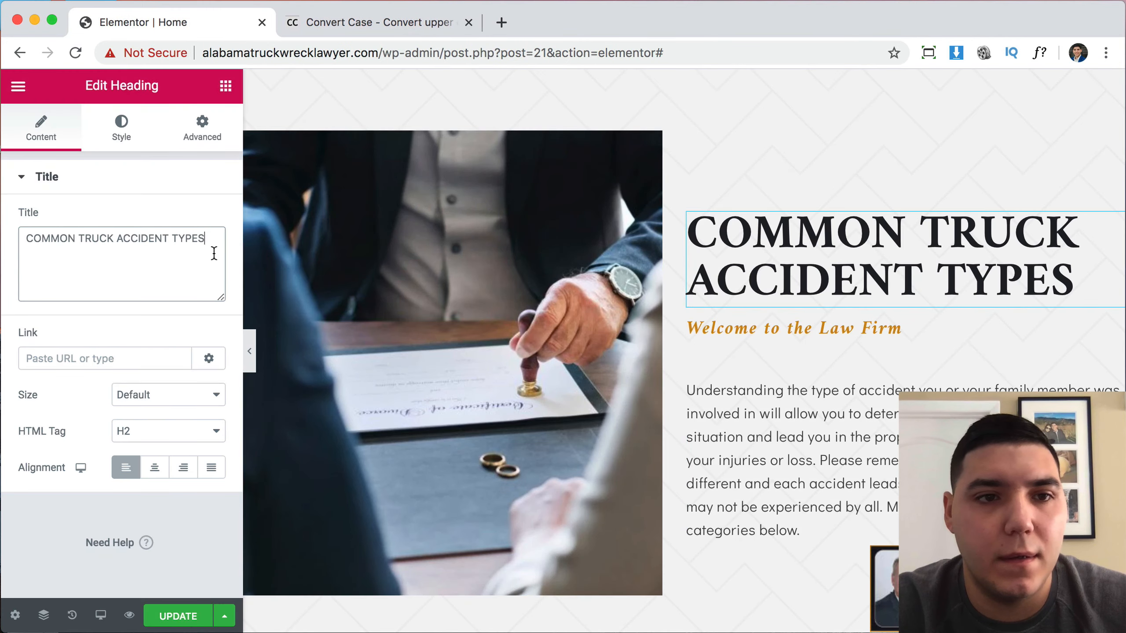
Make the heading title 'Common truck accident types' with Typography Transform set to Capitalize.
{"action": "key", "text": "super+v"}
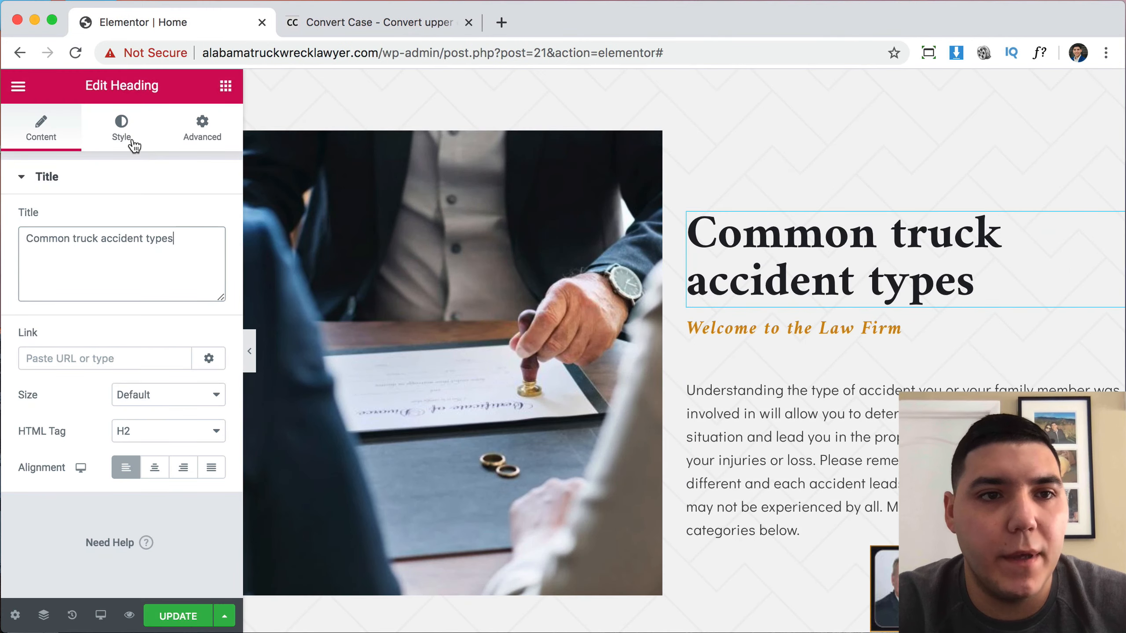
{"action": "left_click", "coordinate": [133, 142]}
{"action": "left_click", "coordinate": [204, 256]}
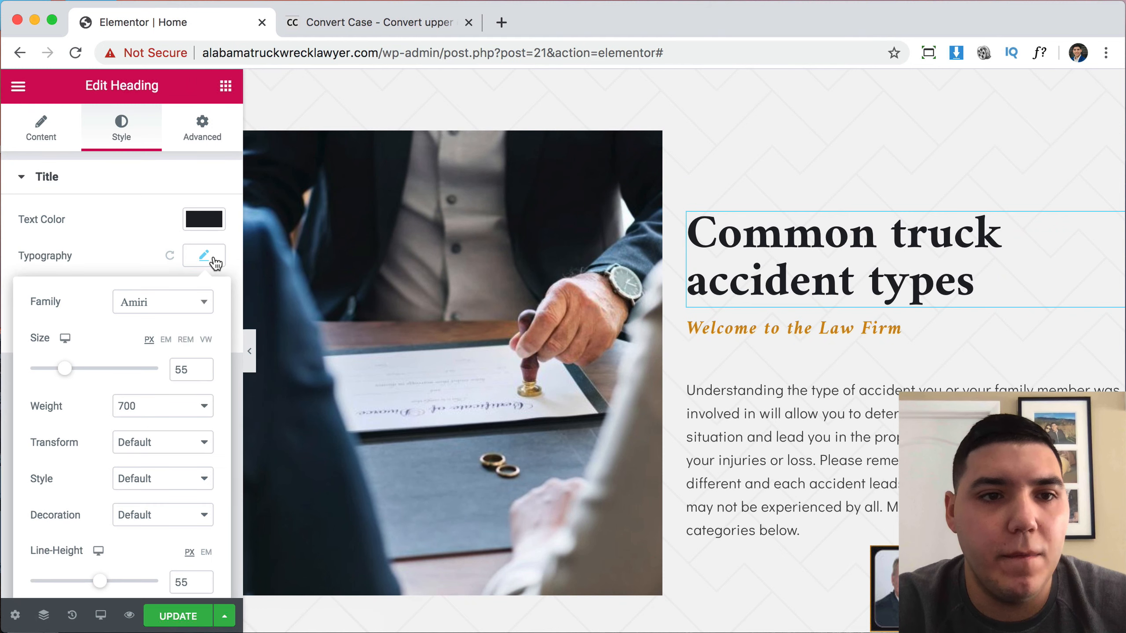
{"action": "left_click", "coordinate": [142, 449]}
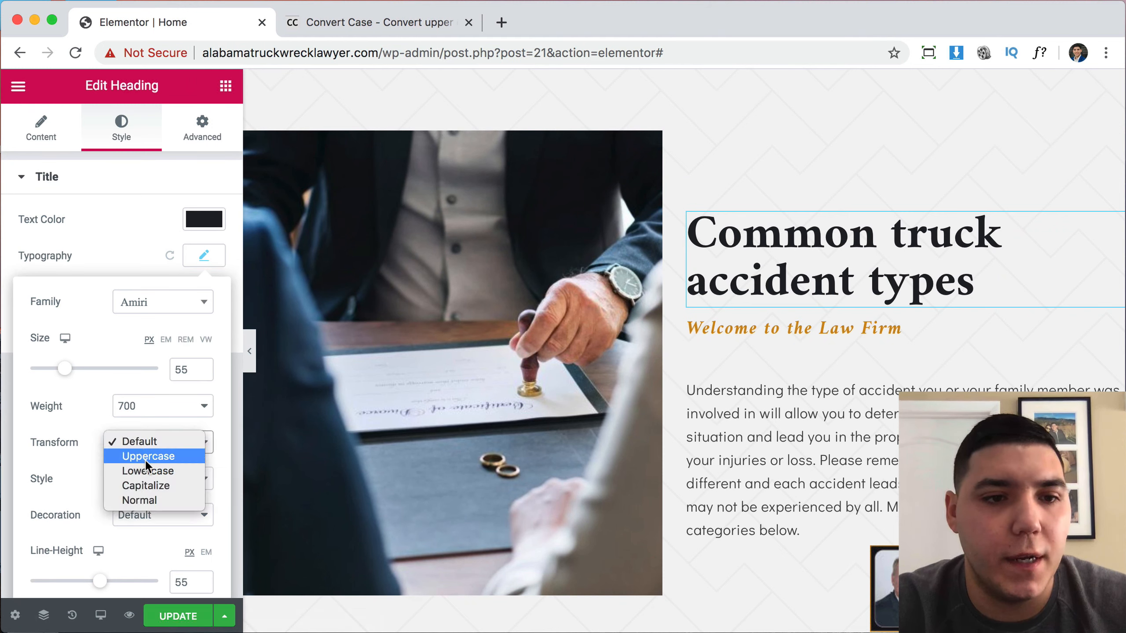
{"action": "left_click", "coordinate": [151, 486]}
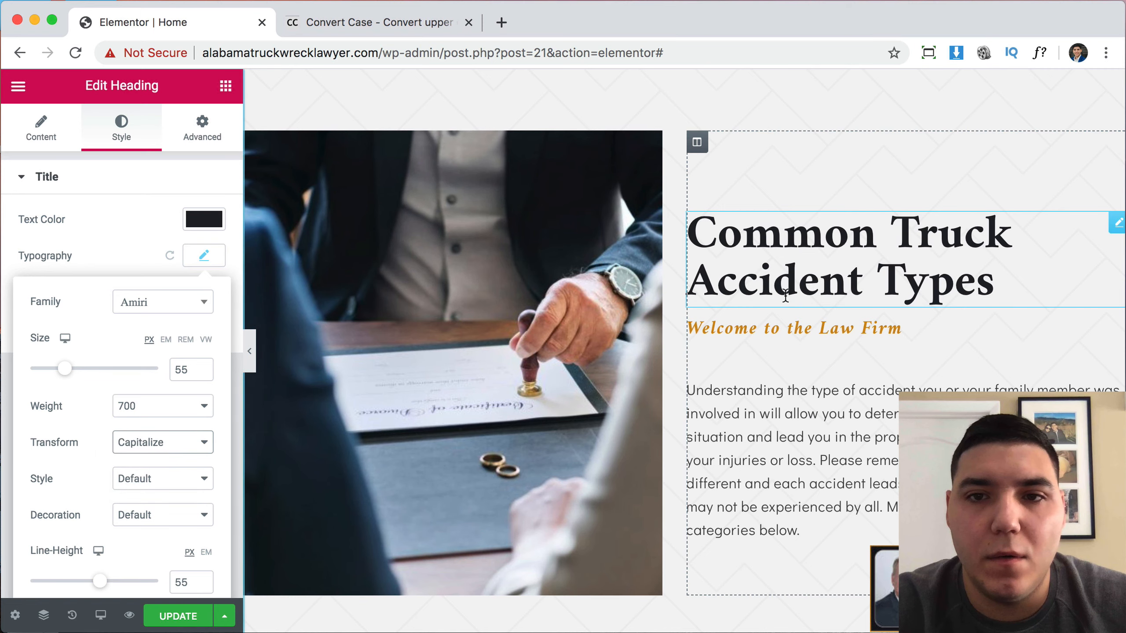
{"action": "left_click", "coordinate": [40, 124]}
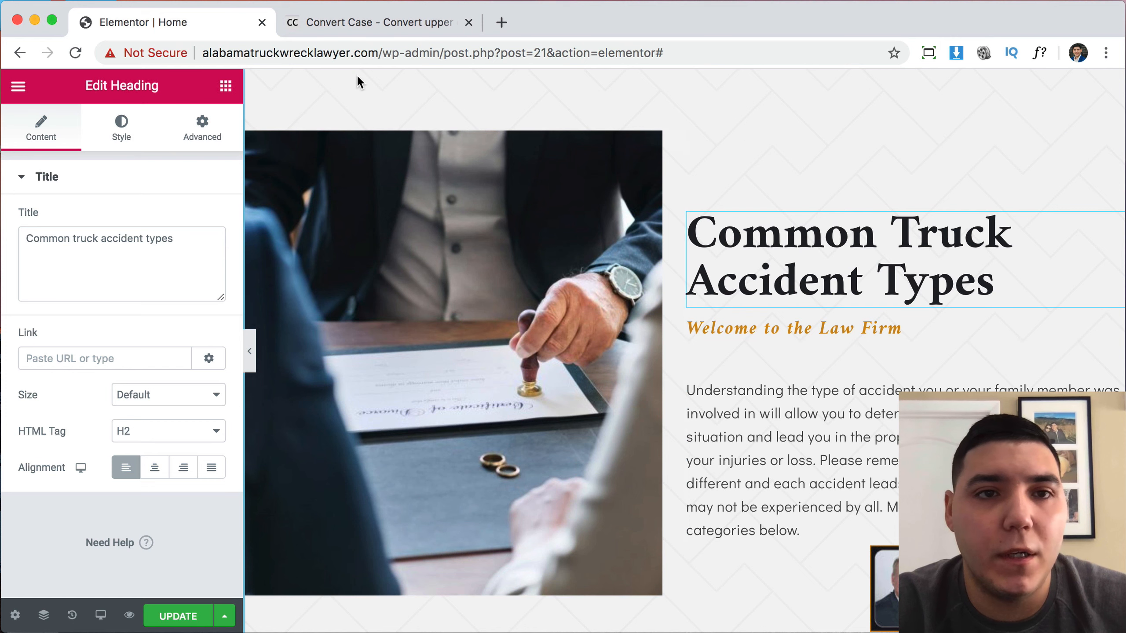
Replace the subheading title with the site domain, spaced as 'alabama truck wreck lawyer'.
{"action": "left_click", "coordinate": [377, 53]}
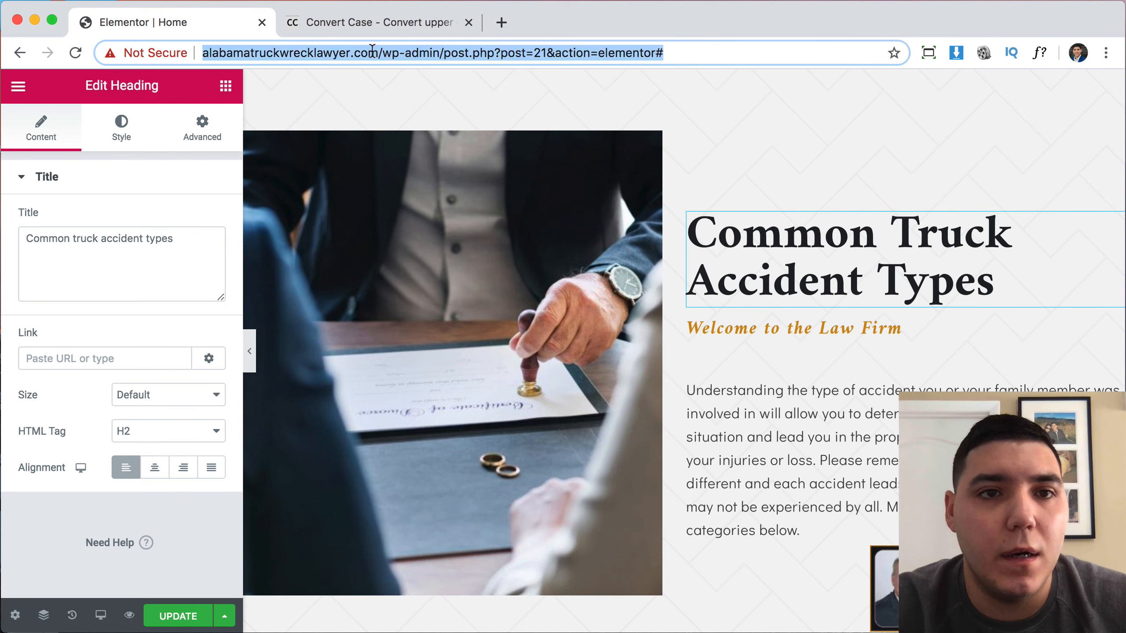
{"action": "left_click", "coordinate": [348, 53]}
{"action": "left_click", "coordinate": [201, 53], "text": "shift"}
{"action": "key", "text": "cmd+c"}
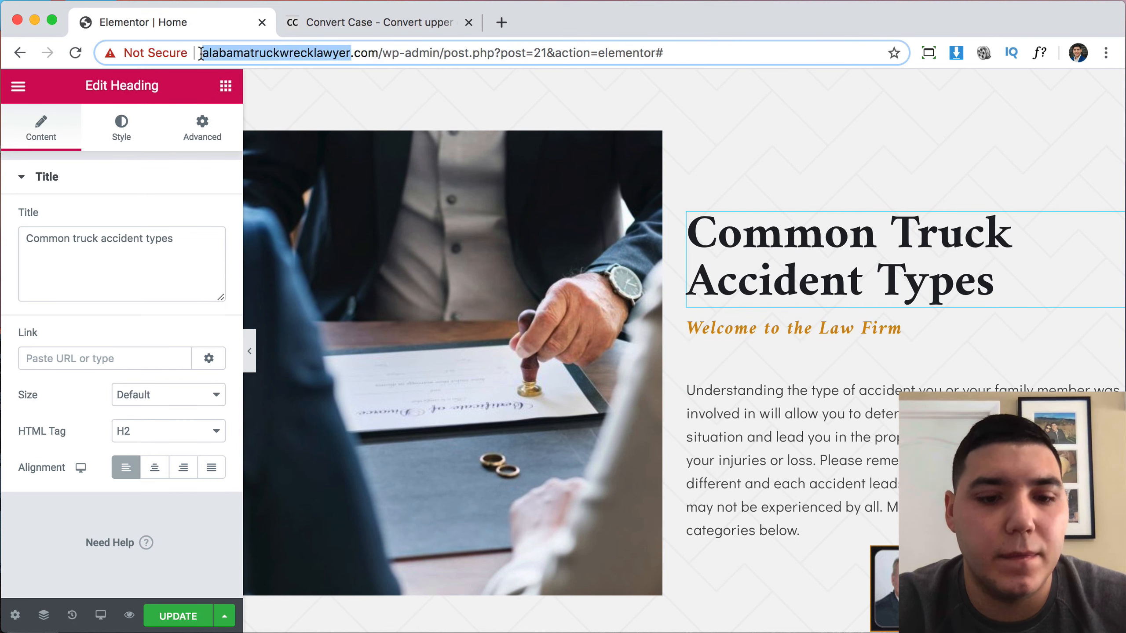
{"action": "left_click", "coordinate": [863, 326]}
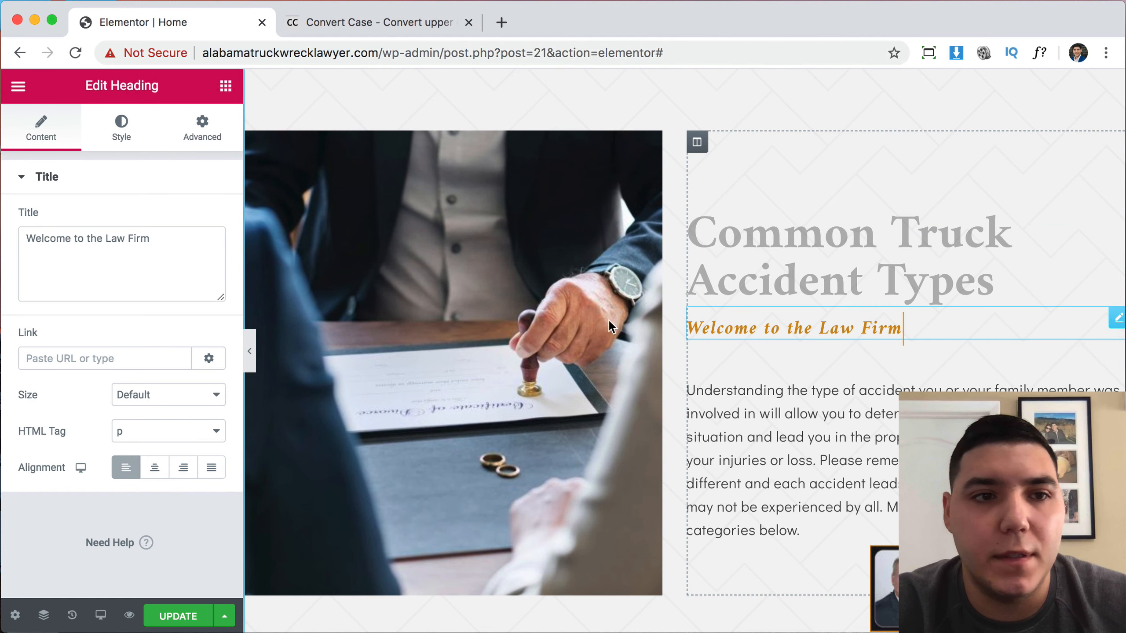
{"action": "triple_click", "coordinate": [151, 276]}
{"action": "key", "text": "cmd+v"}
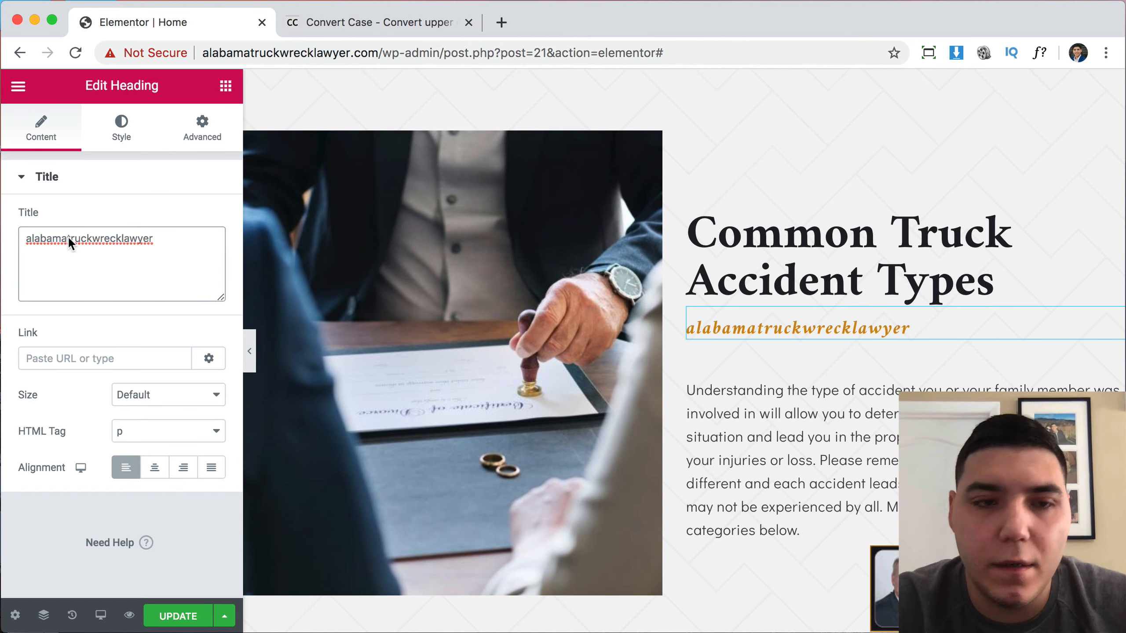
{"action": "left_click", "coordinate": [92, 239]}
{"action": "left_click", "coordinate": [126, 240]}
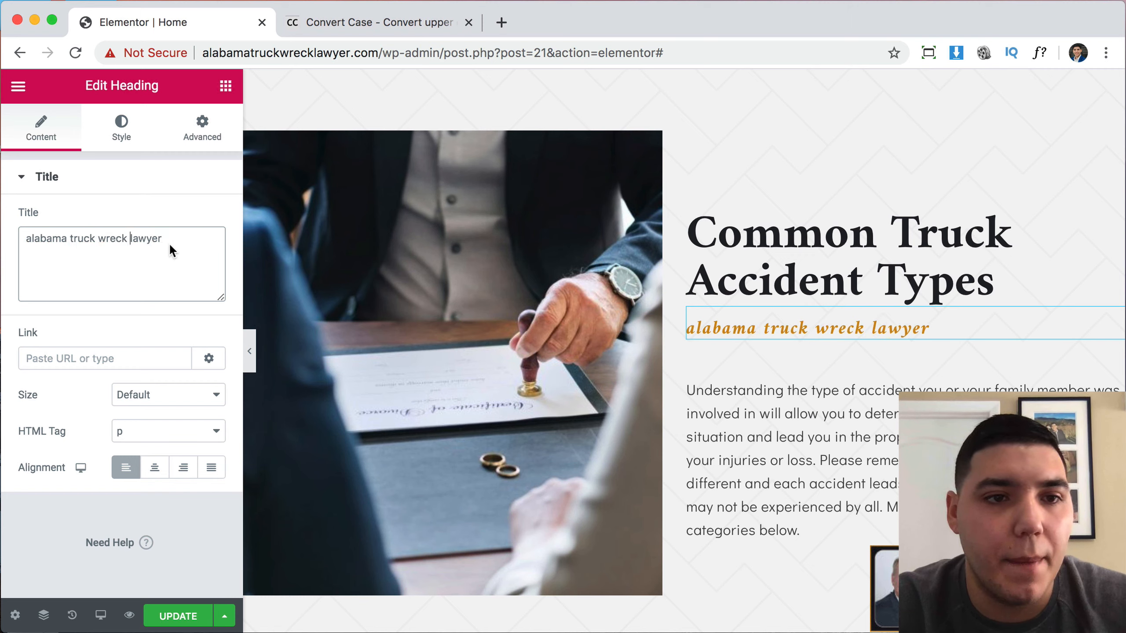
Set the subheading's Typography Transform to Capitalize so it shows 'Alabama Truck Wreck Lawyer'.
{"action": "left_click", "coordinate": [123, 133]}
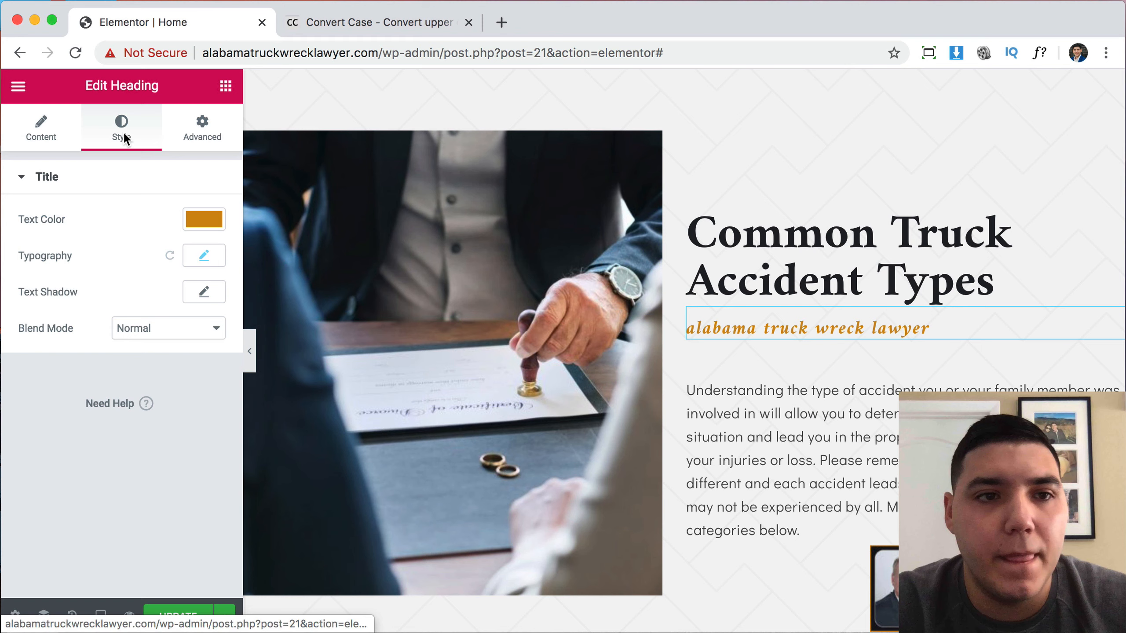
{"action": "left_click", "coordinate": [204, 256]}
{"action": "left_click", "coordinate": [158, 456]}
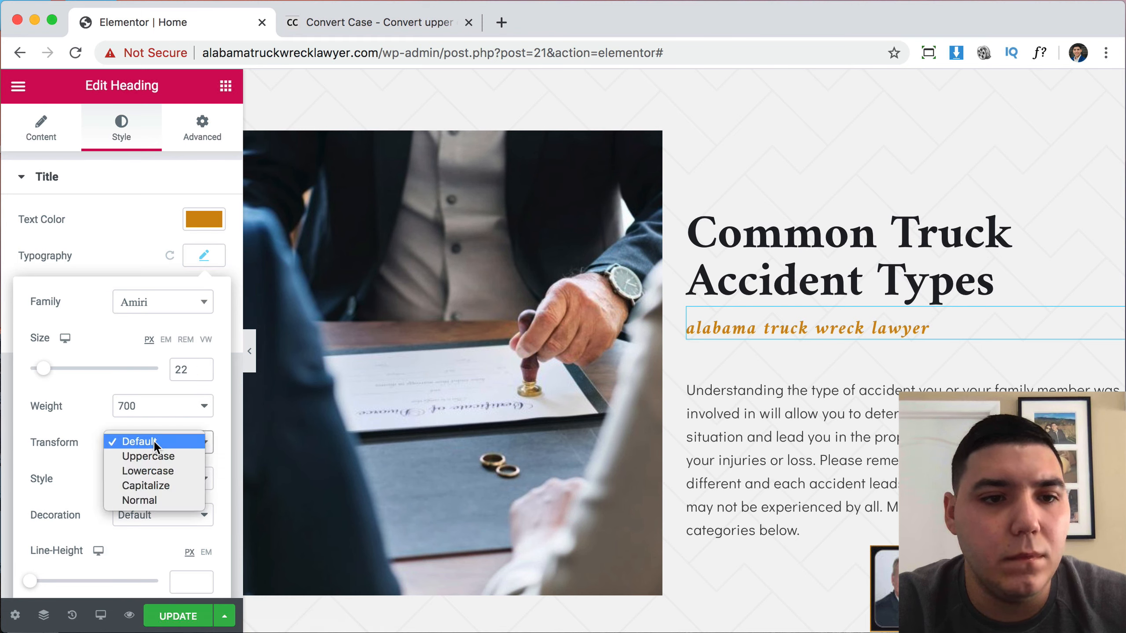
{"action": "left_click", "coordinate": [153, 484]}
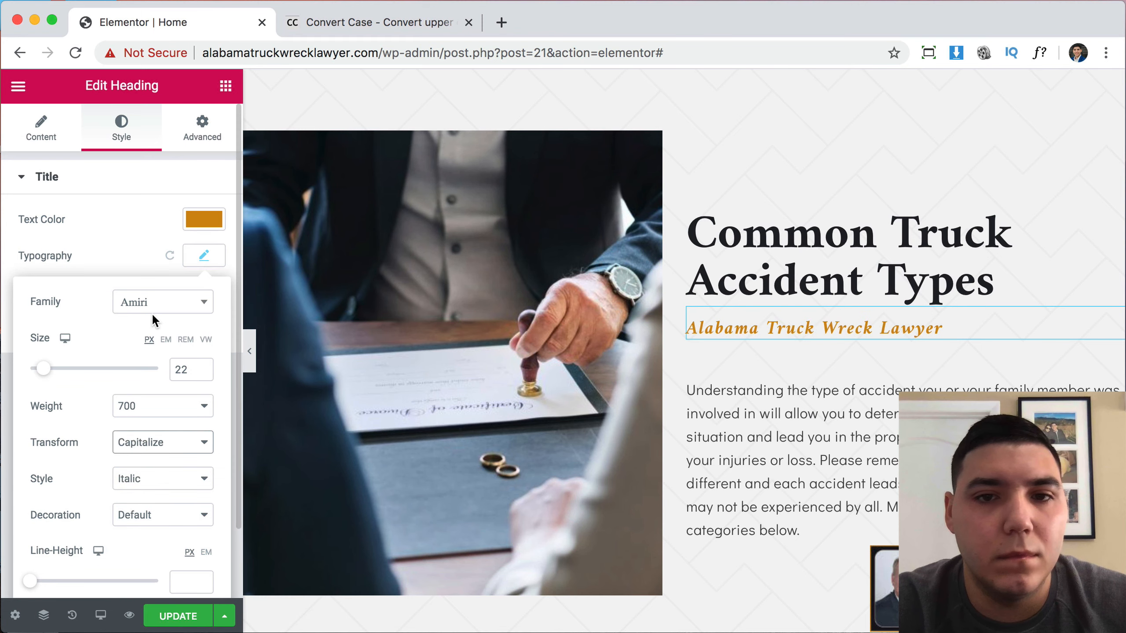
{"action": "left_click", "coordinate": [42, 141]}
{"action": "scroll", "coordinate": [769, 395], "scroll_direction": "down", "scroll_amount": 3}
{"action": "scroll", "coordinate": [765, 403], "scroll_direction": "up", "scroll_amount": 3}
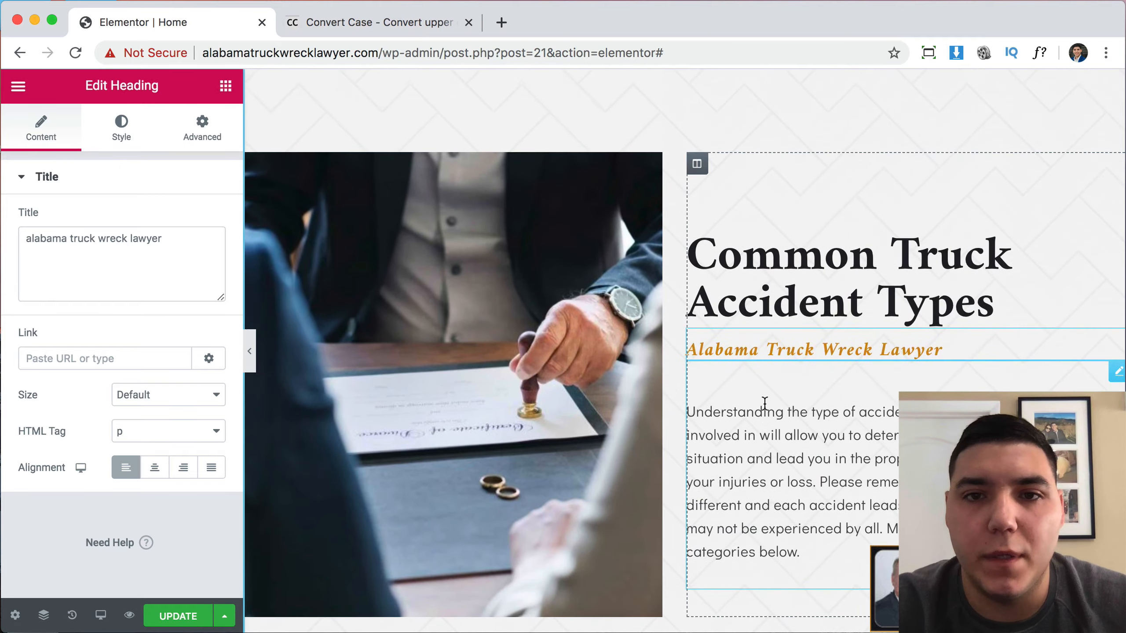
{"action": "scroll", "coordinate": [765, 403], "scroll_direction": "up", "scroll_amount": 5}
{"action": "scroll", "coordinate": [764, 403], "scroll_direction": "down", "scroll_amount": 15}
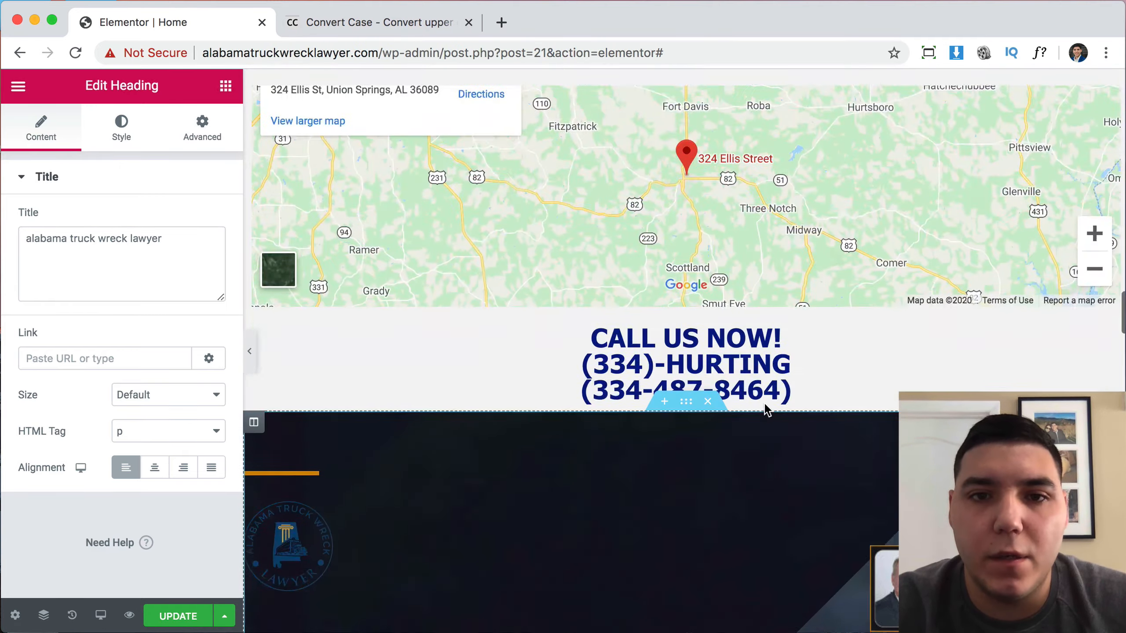
{"action": "scroll", "coordinate": [767, 410], "scroll_direction": "up", "scroll_amount": 15}
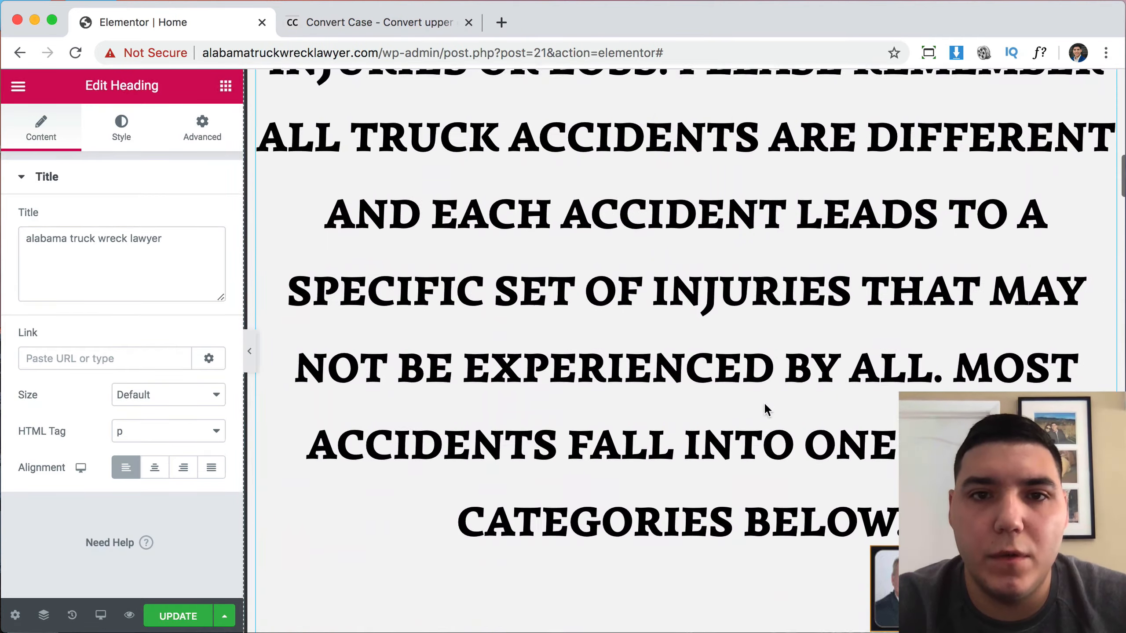
{"action": "scroll", "coordinate": [765, 406], "scroll_direction": "up", "scroll_amount": 10}
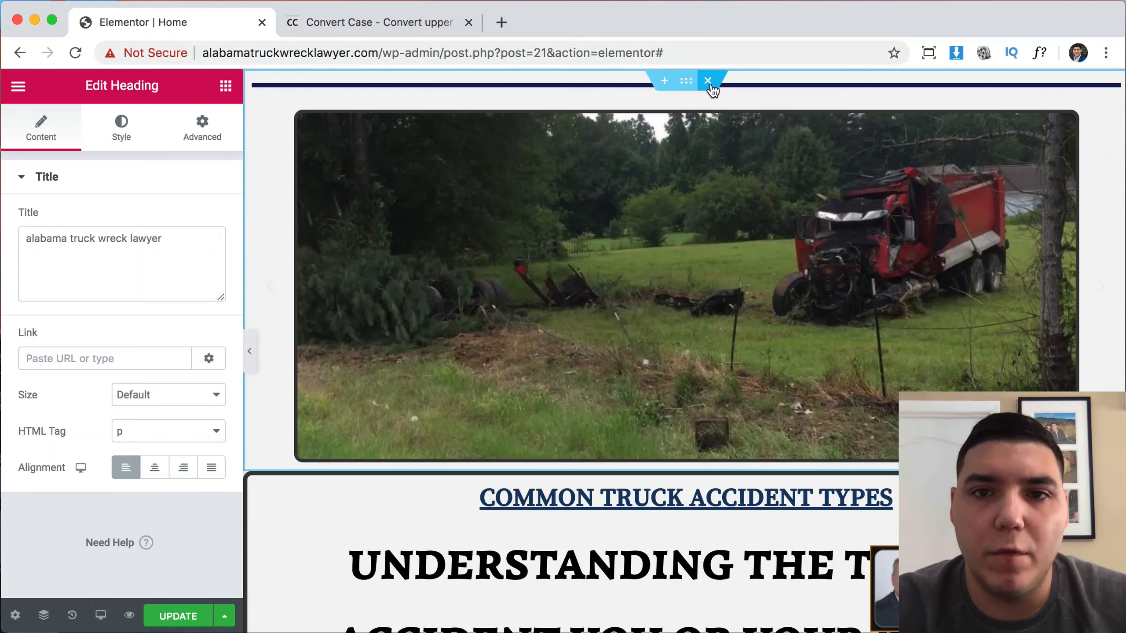
{"action": "scroll", "coordinate": [769, 281], "scroll_direction": "down", "scroll_amount": 5}
{"action": "scroll", "coordinate": [769, 281], "scroll_direction": "down", "scroll_amount": 15}
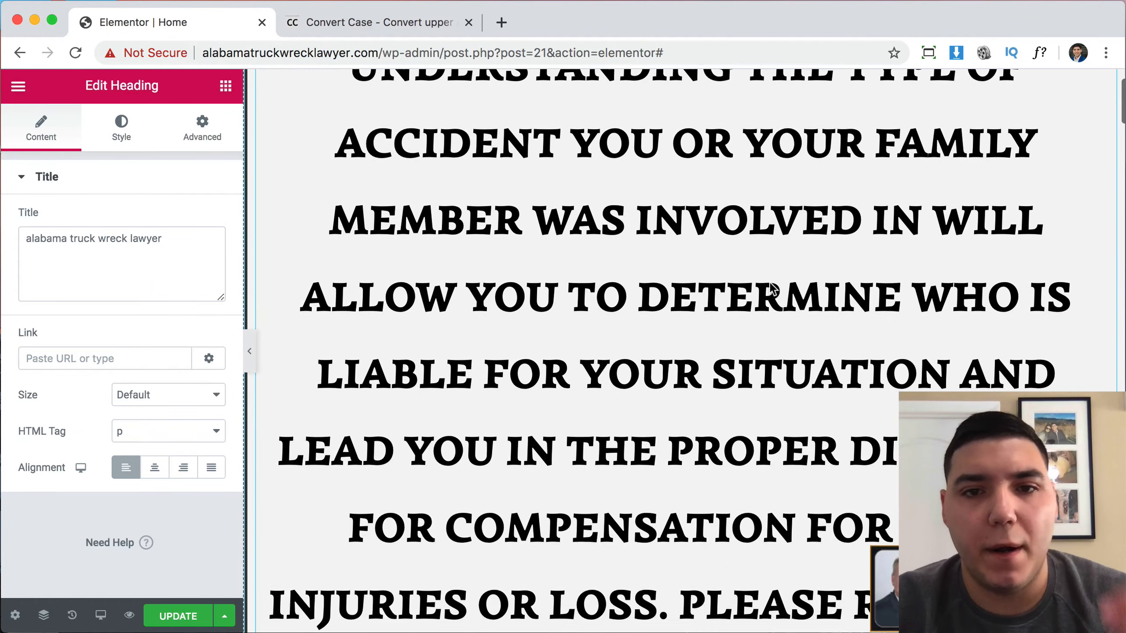
{"action": "scroll", "coordinate": [770, 282], "scroll_direction": "down", "scroll_amount": 8}
{"action": "scroll", "coordinate": [770, 281], "scroll_direction": "up", "scroll_amount": 9}
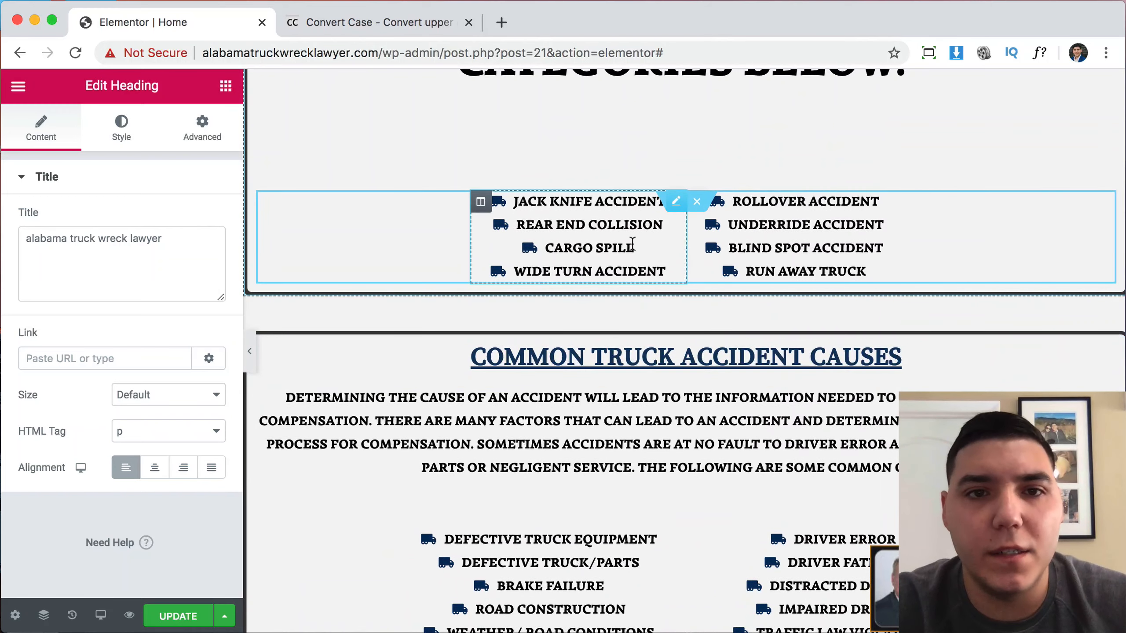
{"action": "scroll", "coordinate": [636, 247], "scroll_direction": "up", "scroll_amount": 1}
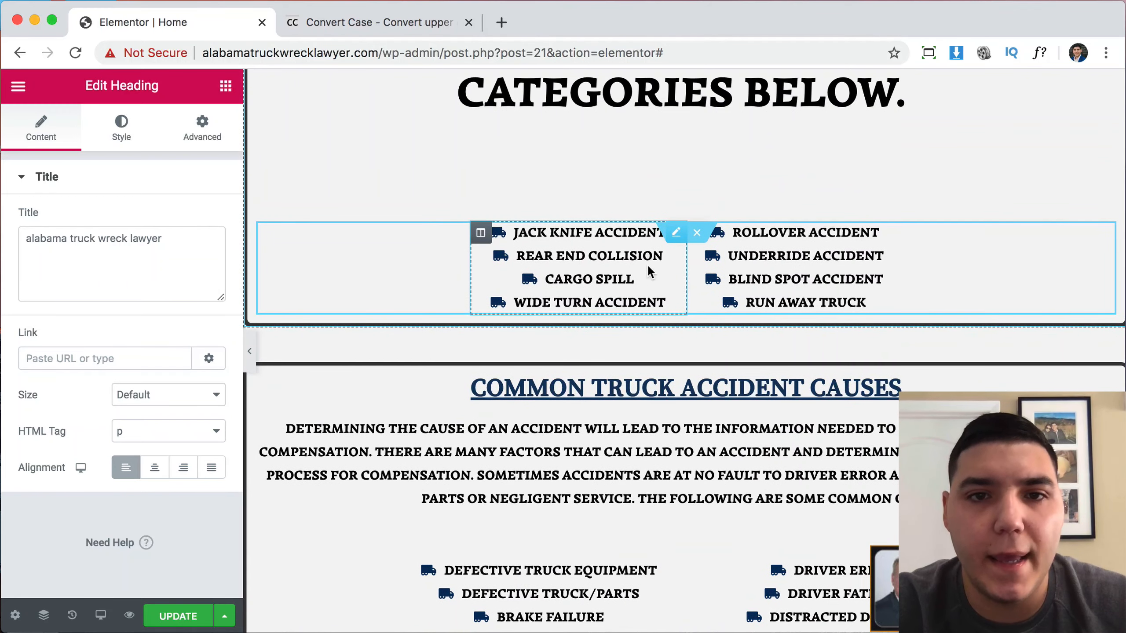
Inspect both accident-type icon lists, then save the home page with UPDATE and reload the editor.
{"action": "left_click", "coordinate": [675, 235]}
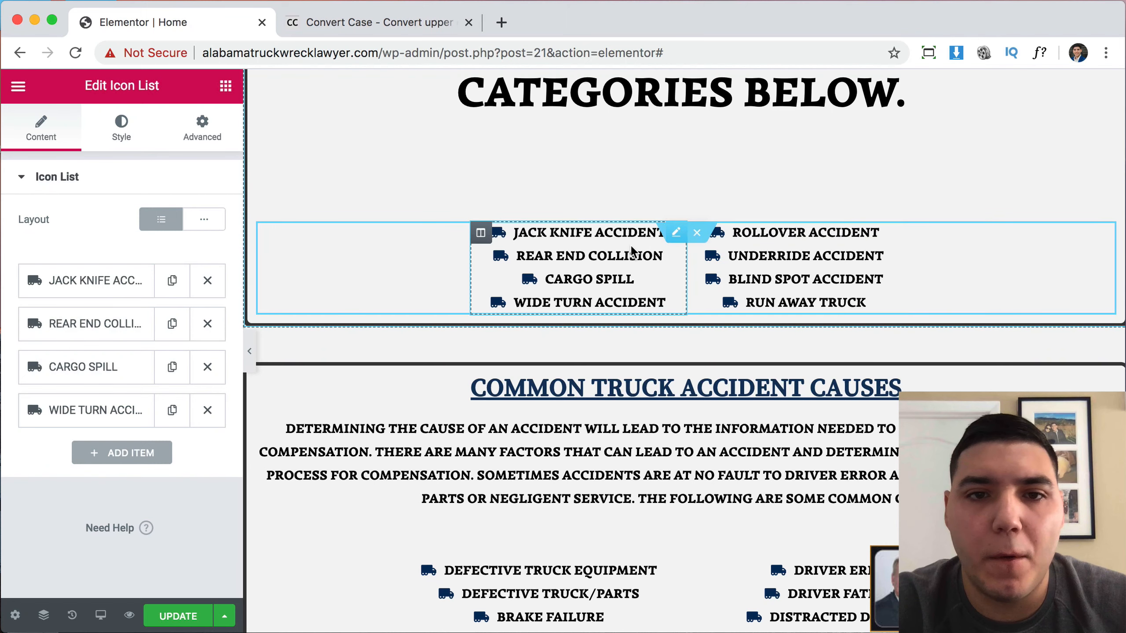
{"action": "left_click", "coordinate": [663, 256]}
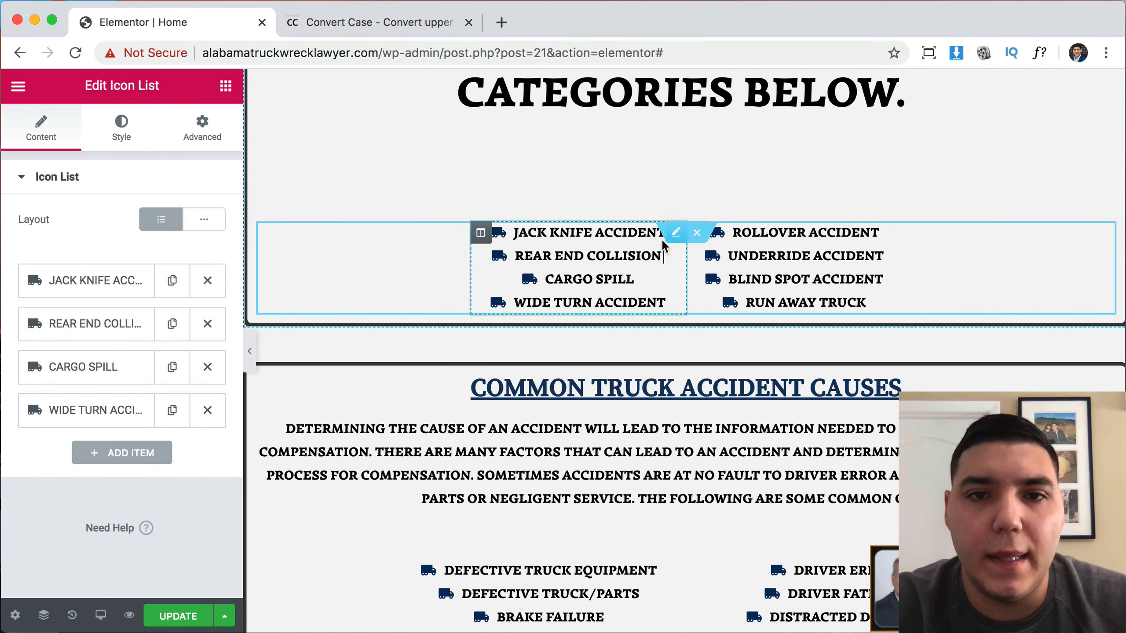
{"action": "left_click_drag", "start_coordinate": [645, 245], "coordinate": [643, 261]}
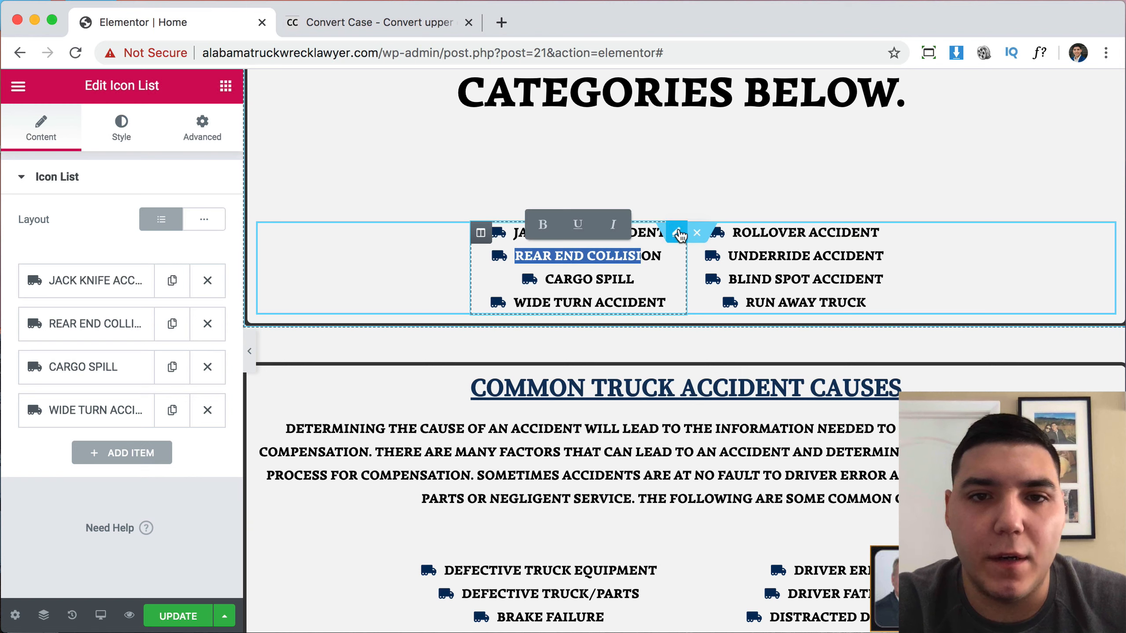
{"action": "left_click", "coordinate": [678, 232]}
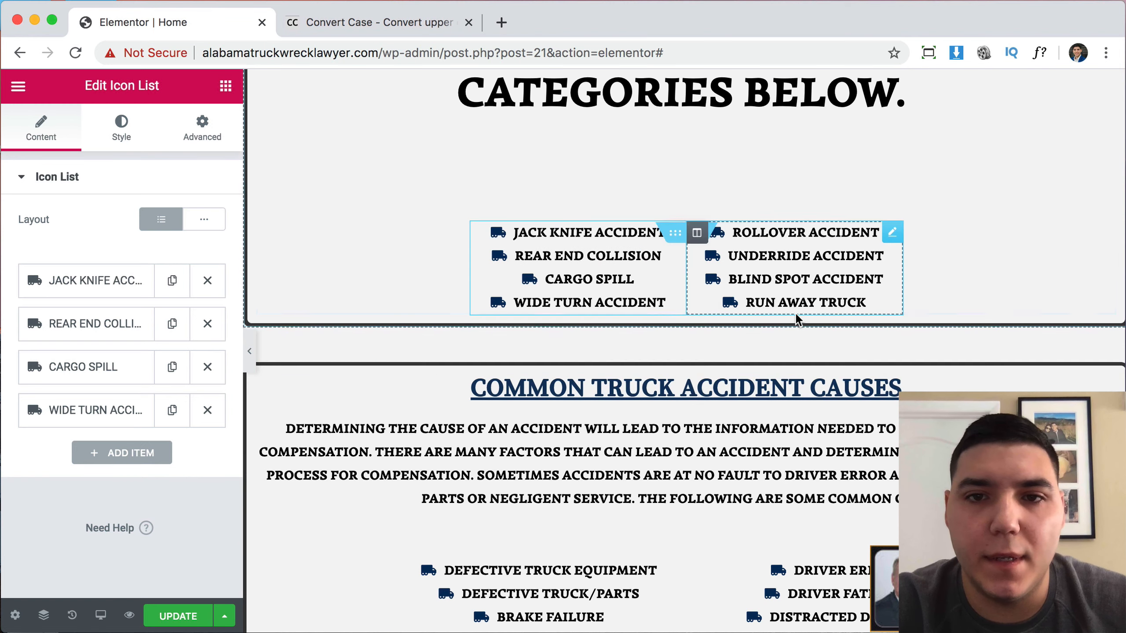
{"action": "left_click", "coordinate": [838, 296]}
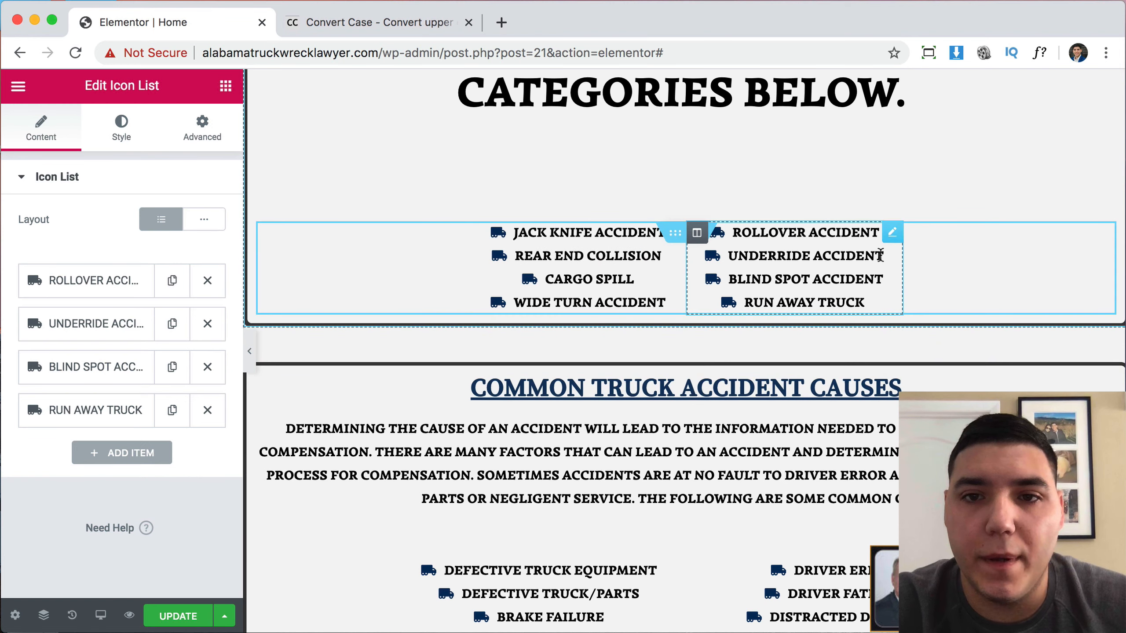
{"action": "left_click_drag", "start_coordinate": [893, 238], "coordinate": [881, 275]}
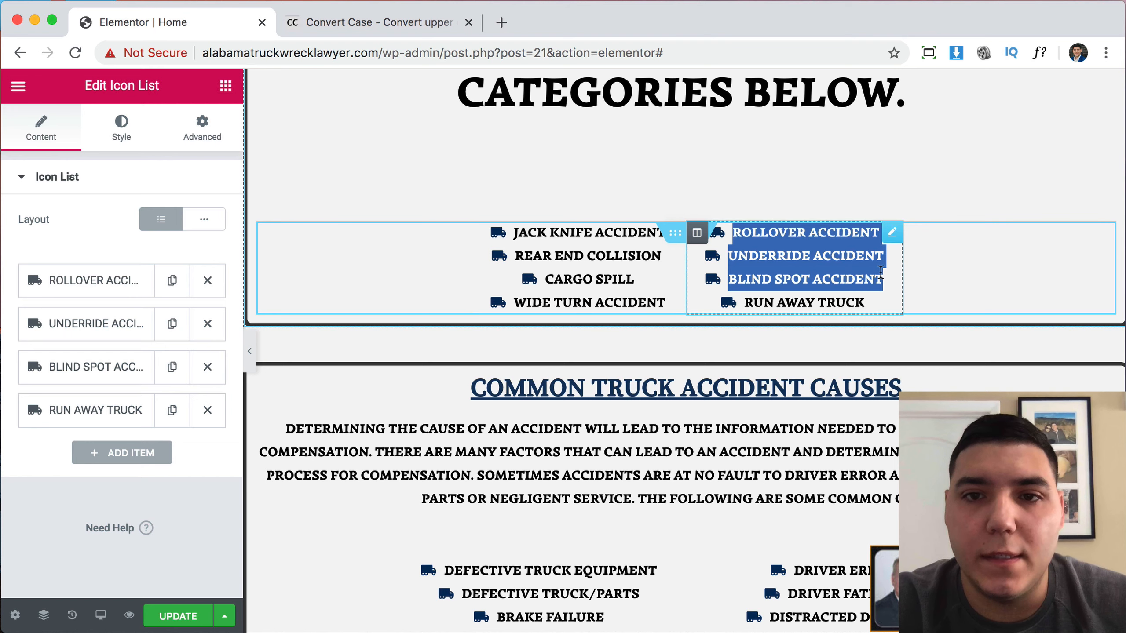
{"action": "left_click", "coordinate": [880, 273]}
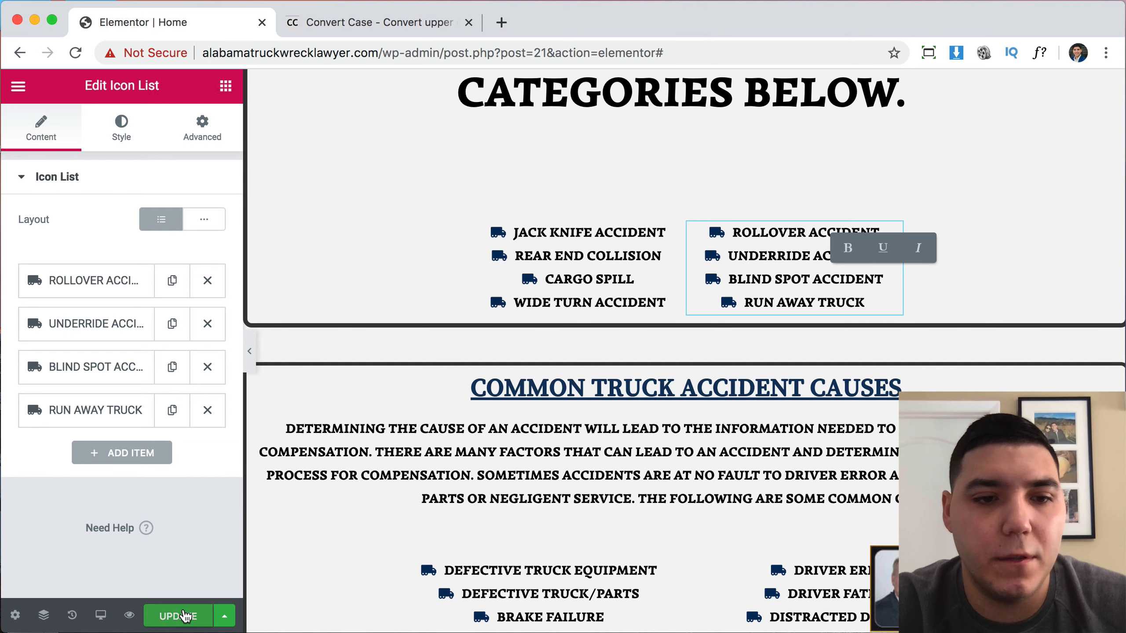
{"action": "left_click", "coordinate": [184, 617]}
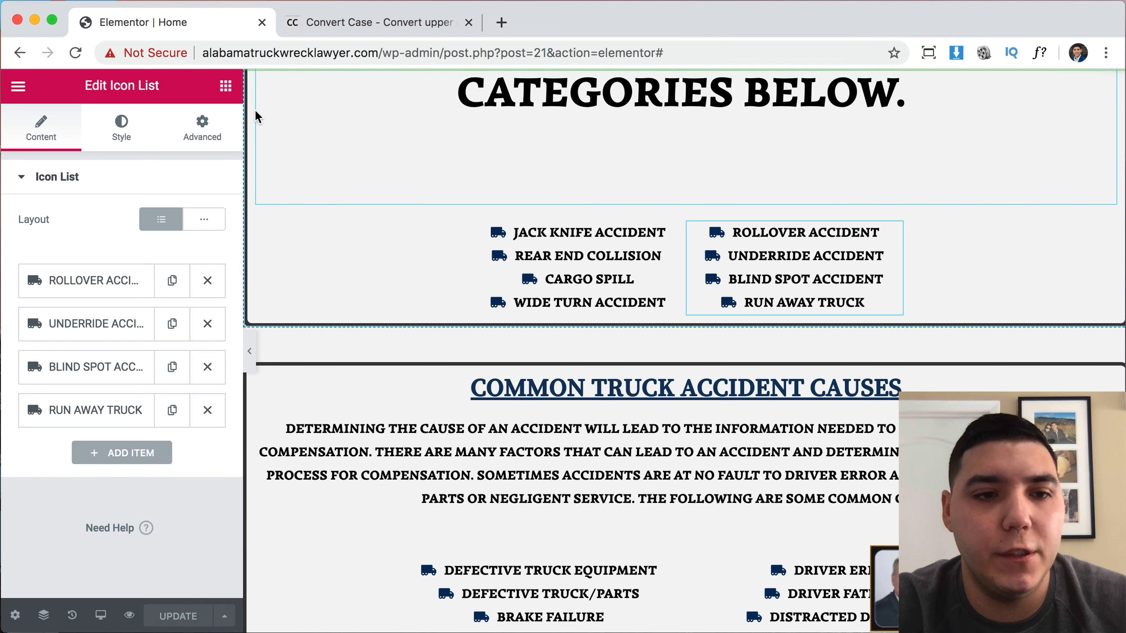
{"action": "left_click", "coordinate": [76, 54]}
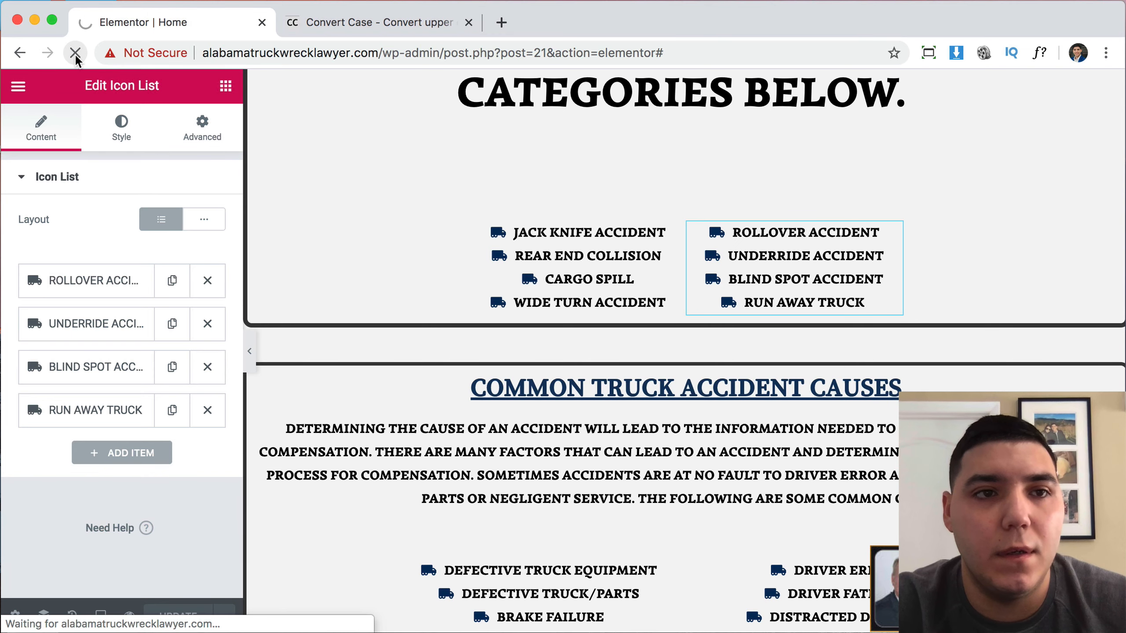
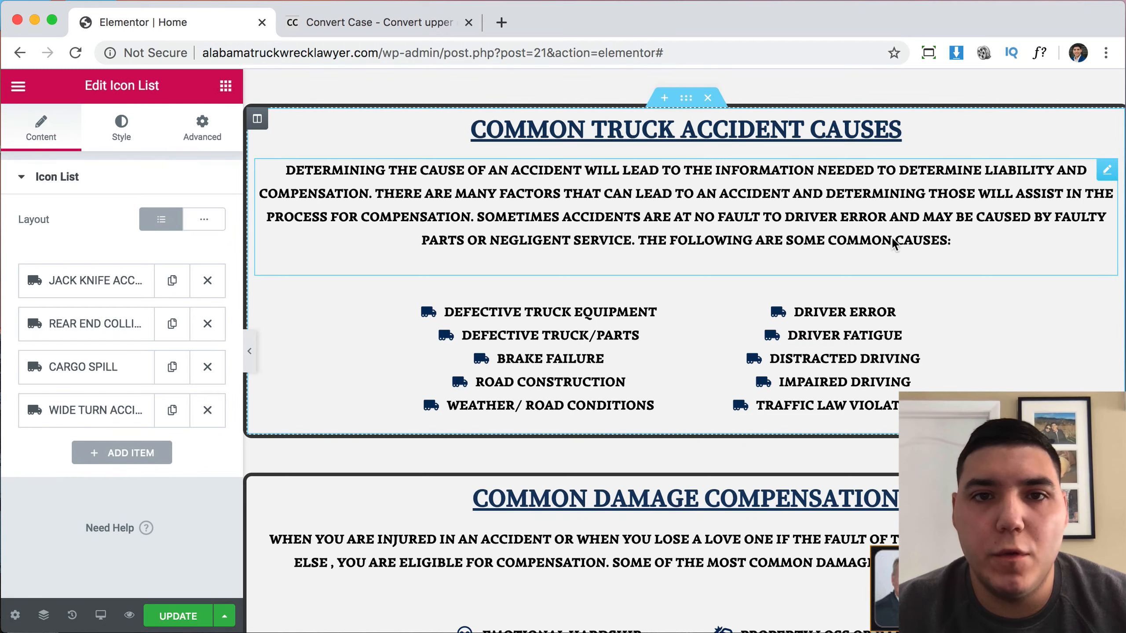
Convert the 'Common Truck Accident Causes' heading text to sentence case on convertcase.net and select it.
{"action": "scroll", "coordinate": [897, 234], "scroll_direction": "down", "scroll_amount": 20}
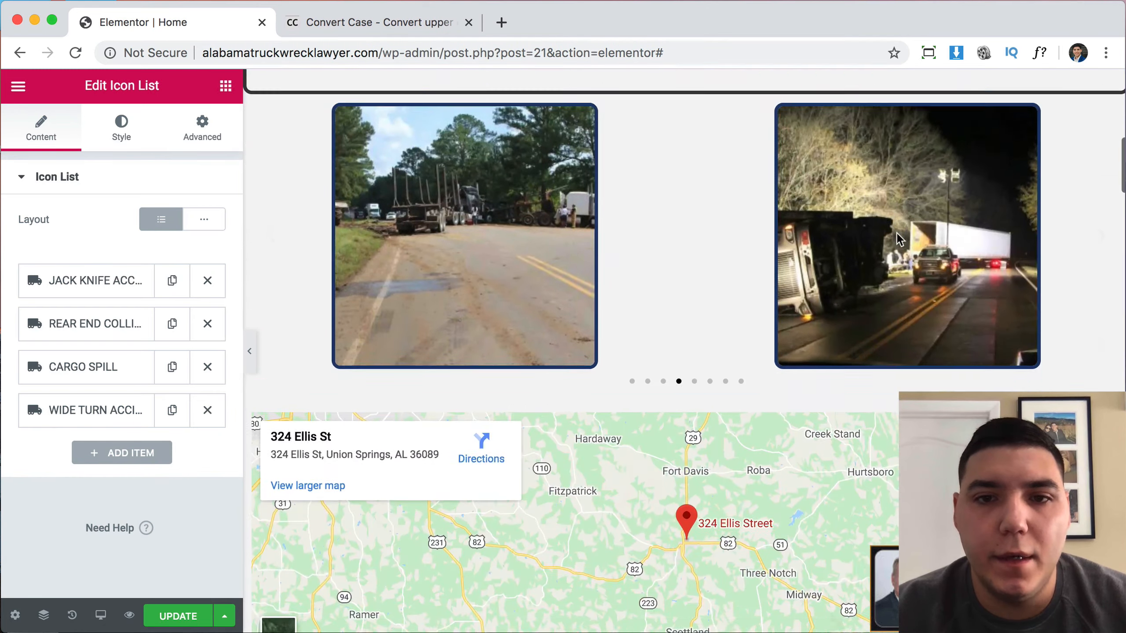
{"action": "scroll", "coordinate": [896, 232], "scroll_direction": "down", "scroll_amount": 20}
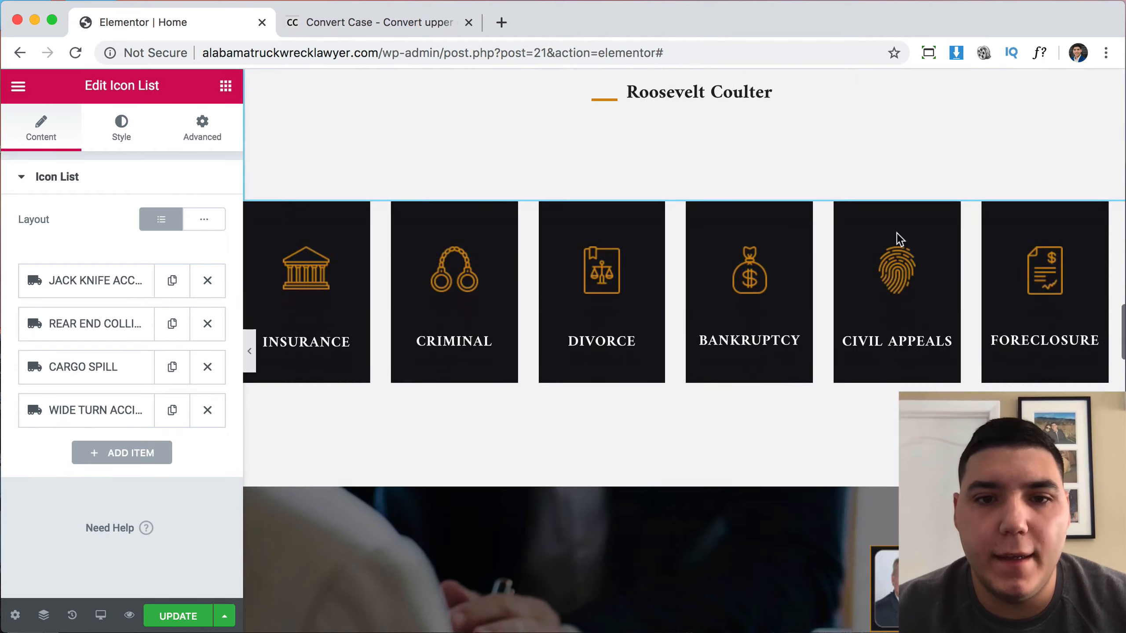
{"action": "scroll", "coordinate": [896, 232], "scroll_direction": "down", "scroll_amount": 20}
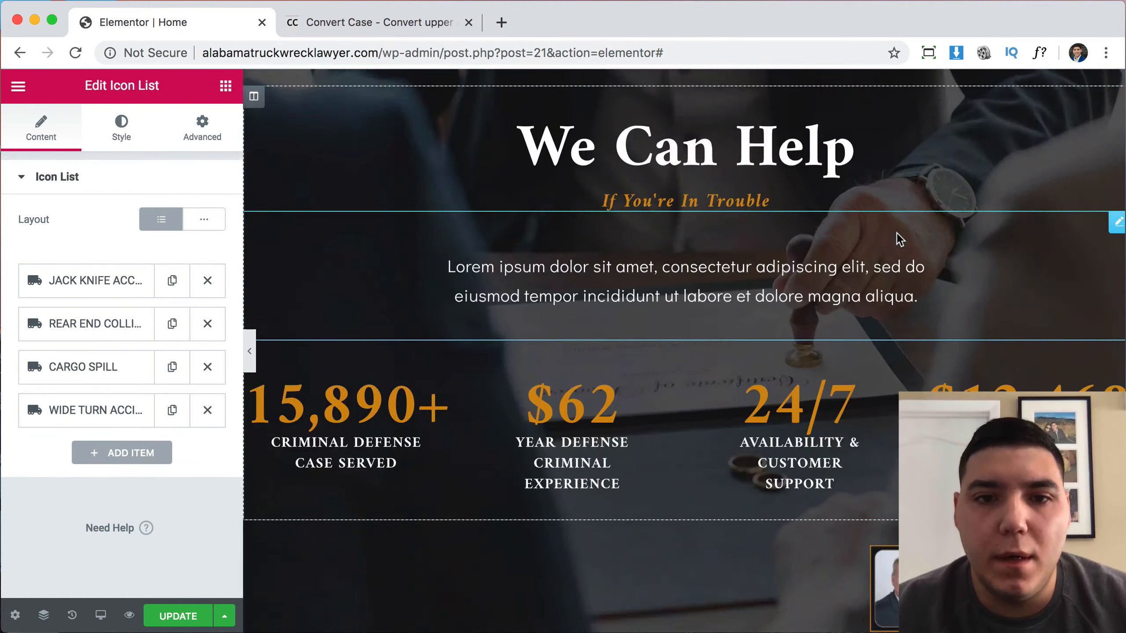
{"action": "scroll", "coordinate": [900, 240], "scroll_direction": "down", "scroll_amount": 6}
{"action": "scroll", "coordinate": [900, 240], "scroll_direction": "up", "scroll_amount": 12}
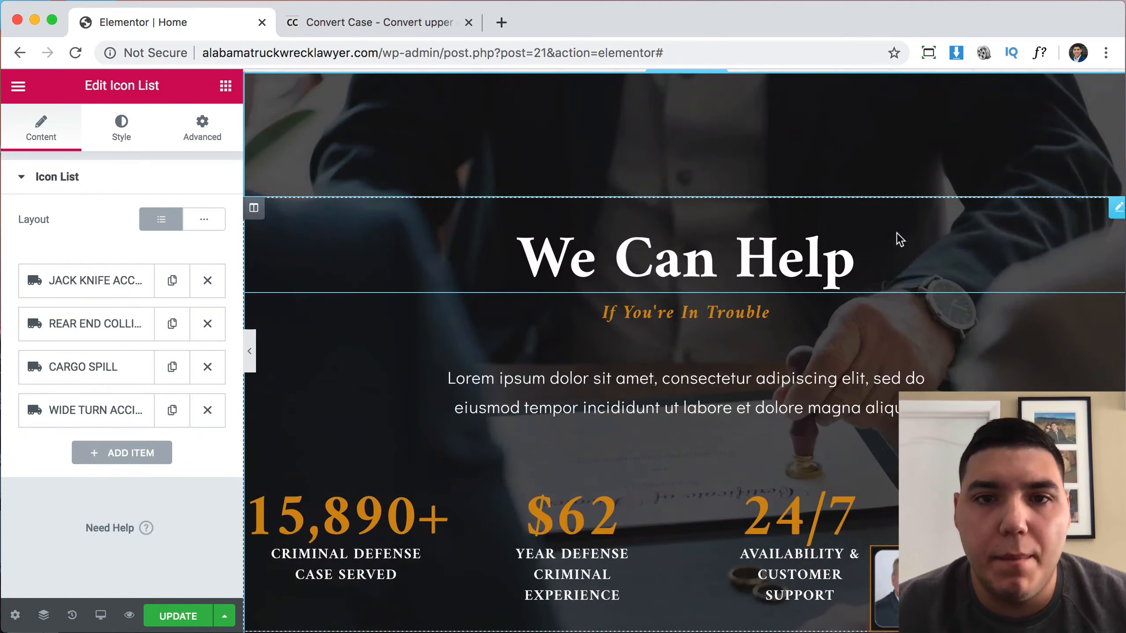
{"action": "scroll", "coordinate": [658, 395], "scroll_direction": "up", "scroll_amount": 20}
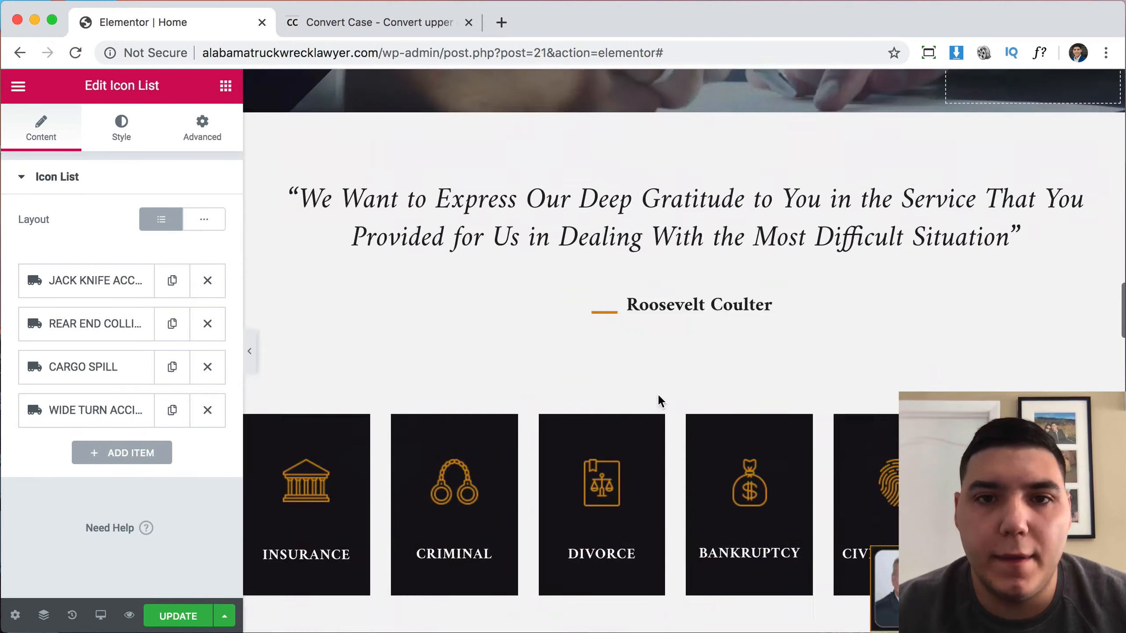
{"action": "scroll", "coordinate": [658, 395], "scroll_direction": "down", "scroll_amount": 20}
{"action": "scroll", "coordinate": [661, 401], "scroll_direction": "up", "scroll_amount": 10}
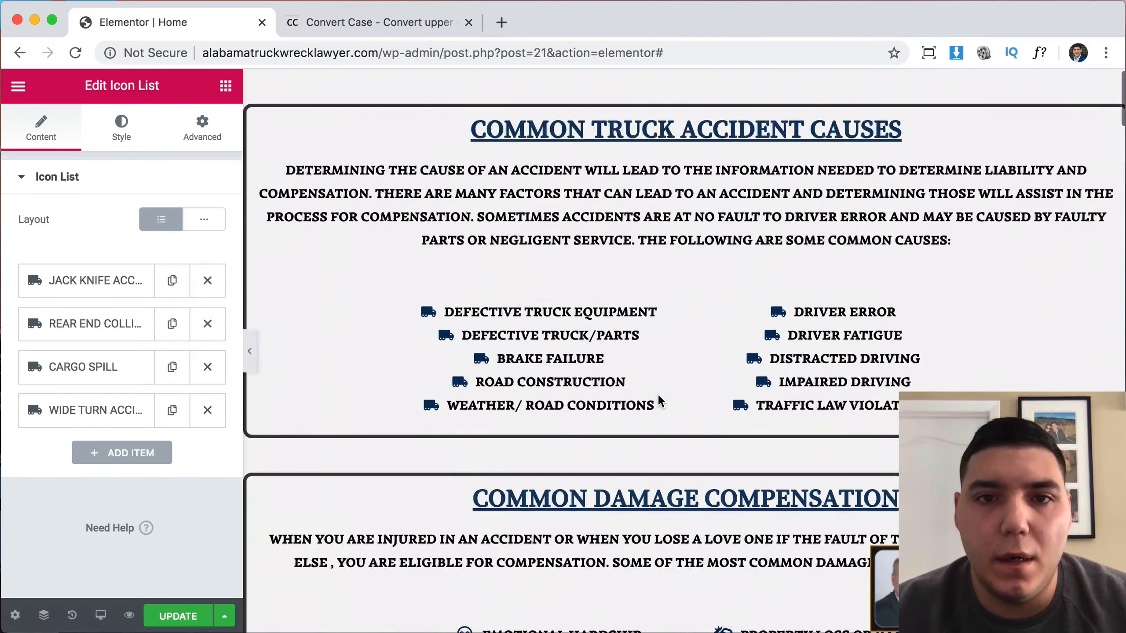
{"action": "left_click", "coordinate": [631, 131]}
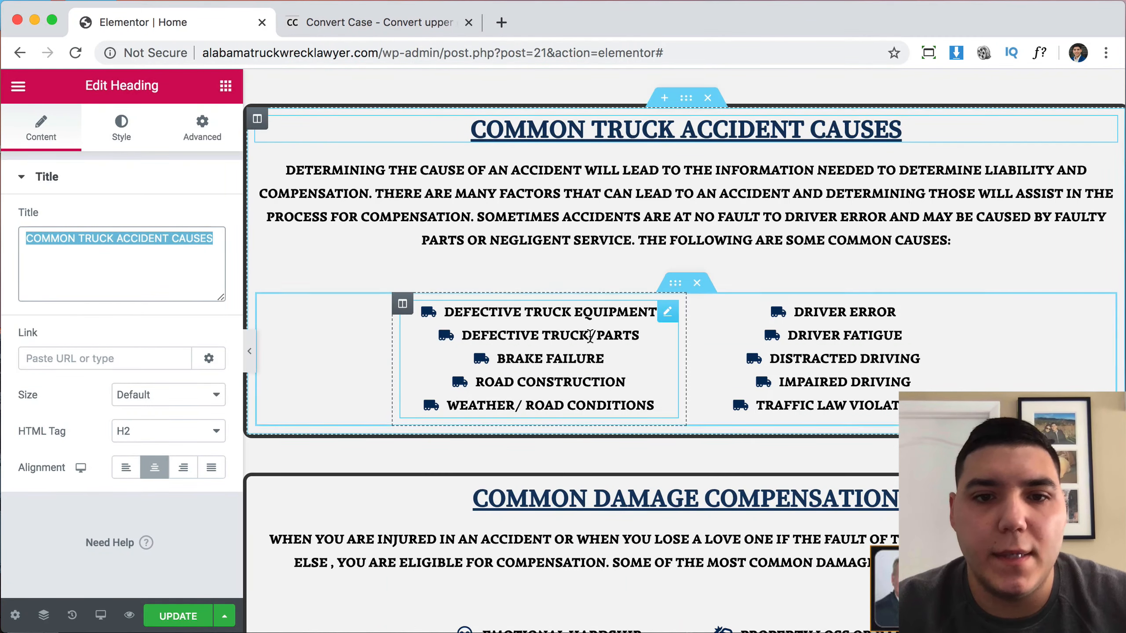
{"action": "scroll", "coordinate": [590, 336], "scroll_direction": "down", "scroll_amount": 12}
{"action": "scroll", "coordinate": [586, 182], "scroll_direction": "up", "scroll_amount": 6}
{"action": "scroll", "coordinate": [586, 176], "scroll_direction": "down", "scroll_amount": 15}
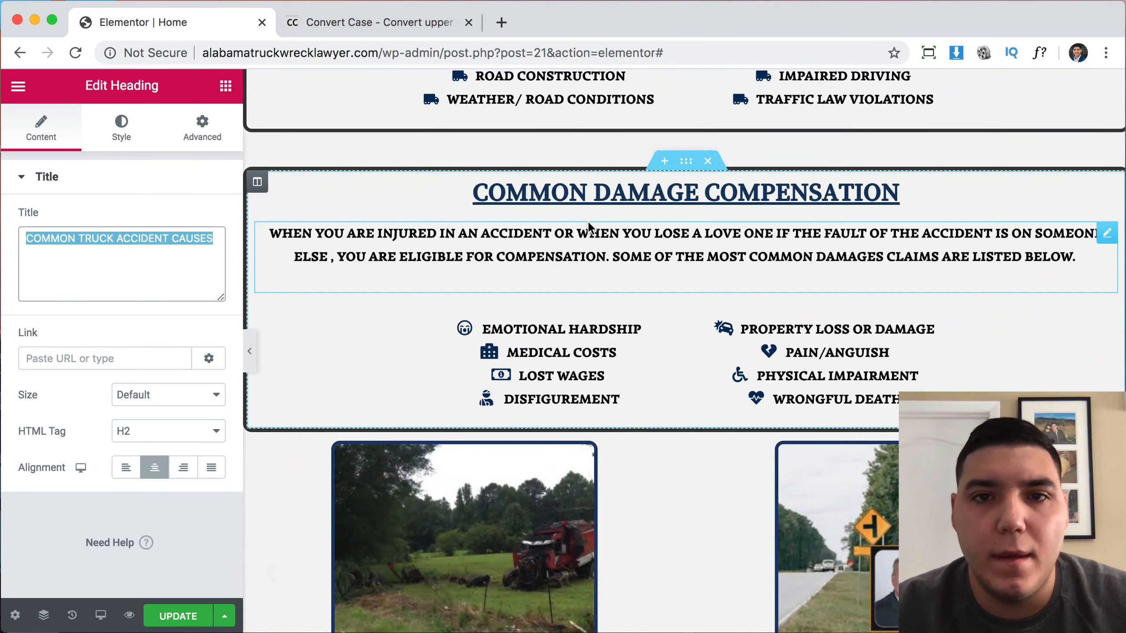
{"action": "scroll", "coordinate": [869, 402], "scroll_direction": "up", "scroll_amount": 20}
{"action": "scroll", "coordinate": [868, 401], "scroll_direction": "down", "scroll_amount": 4}
{"action": "scroll", "coordinate": [868, 401], "scroll_direction": "down", "scroll_amount": 10}
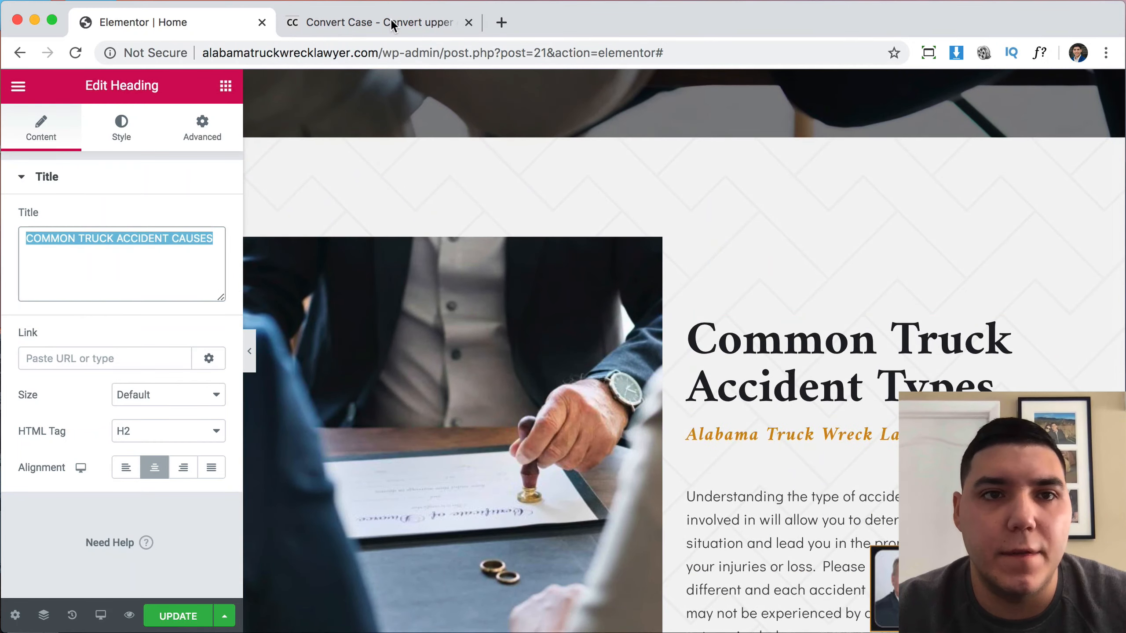
{"action": "left_click", "coordinate": [392, 20]}
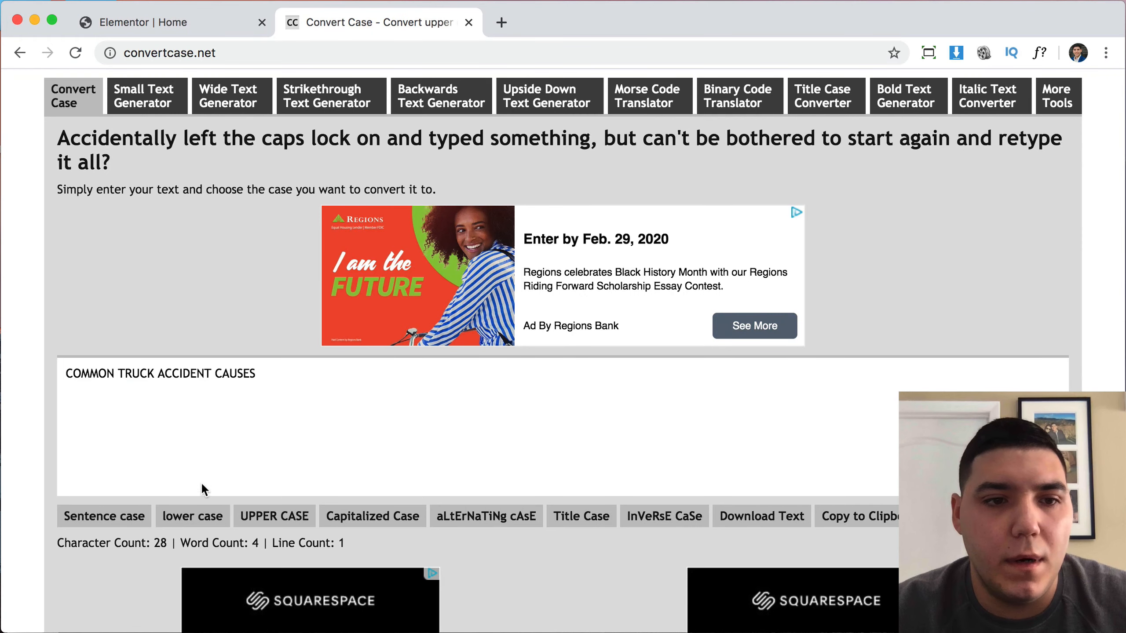
{"action": "left_click", "coordinate": [129, 517]}
{"action": "double_click", "coordinate": [182, 374]}
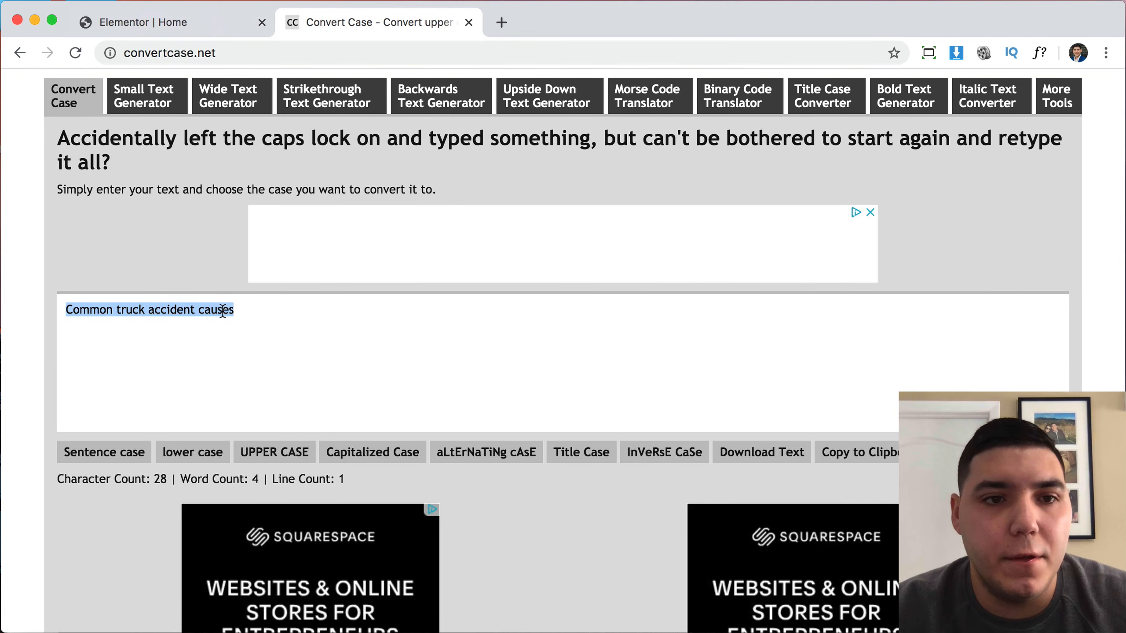
{"action": "double_click", "coordinate": [223, 310]}
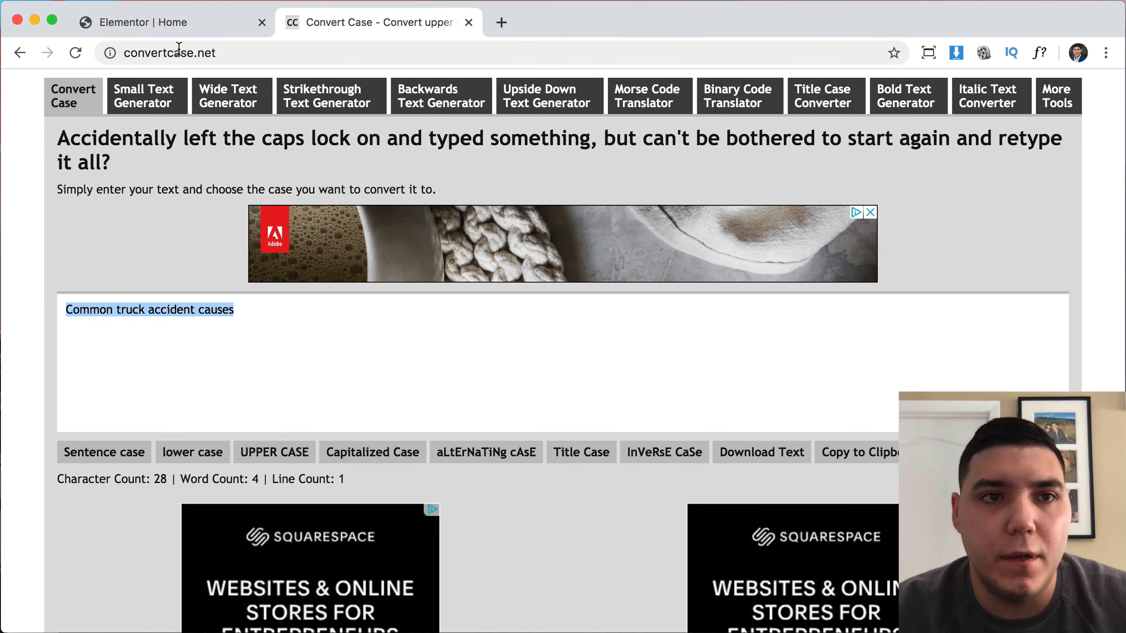
Paste the sentence-case text into the We Can Help heading's title.
{"action": "left_click", "coordinate": [176, 21]}
{"action": "scroll", "coordinate": [665, 377], "scroll_direction": "down", "scroll_amount": 10}
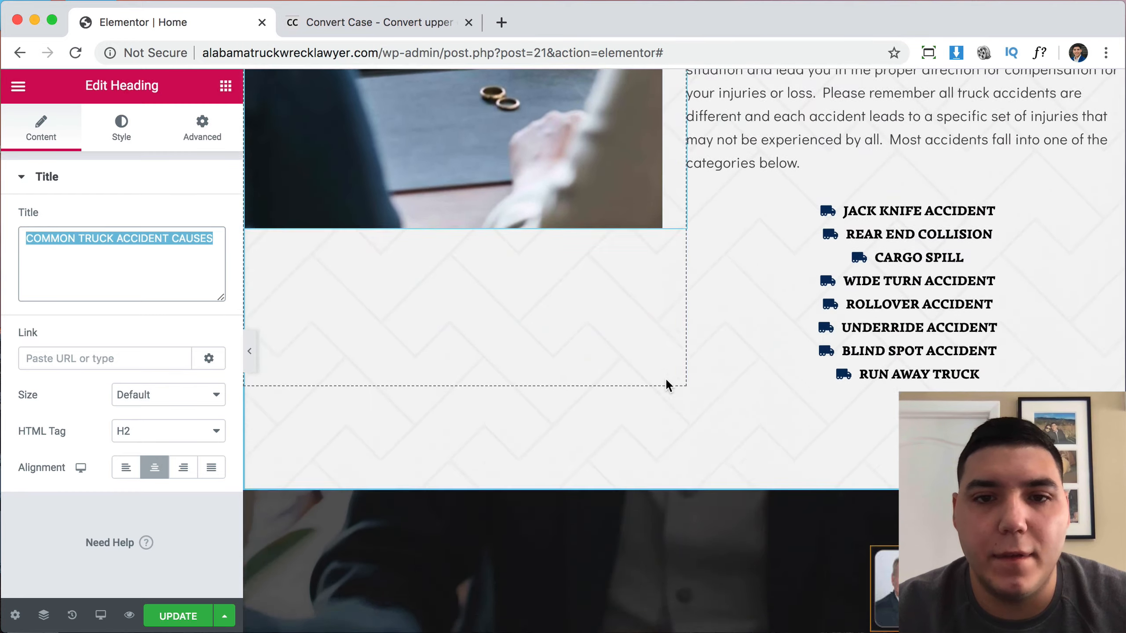
{"action": "scroll", "coordinate": [665, 377], "scroll_direction": "down", "scroll_amount": 10}
{"action": "scroll", "coordinate": [665, 378], "scroll_direction": "up", "scroll_amount": 3}
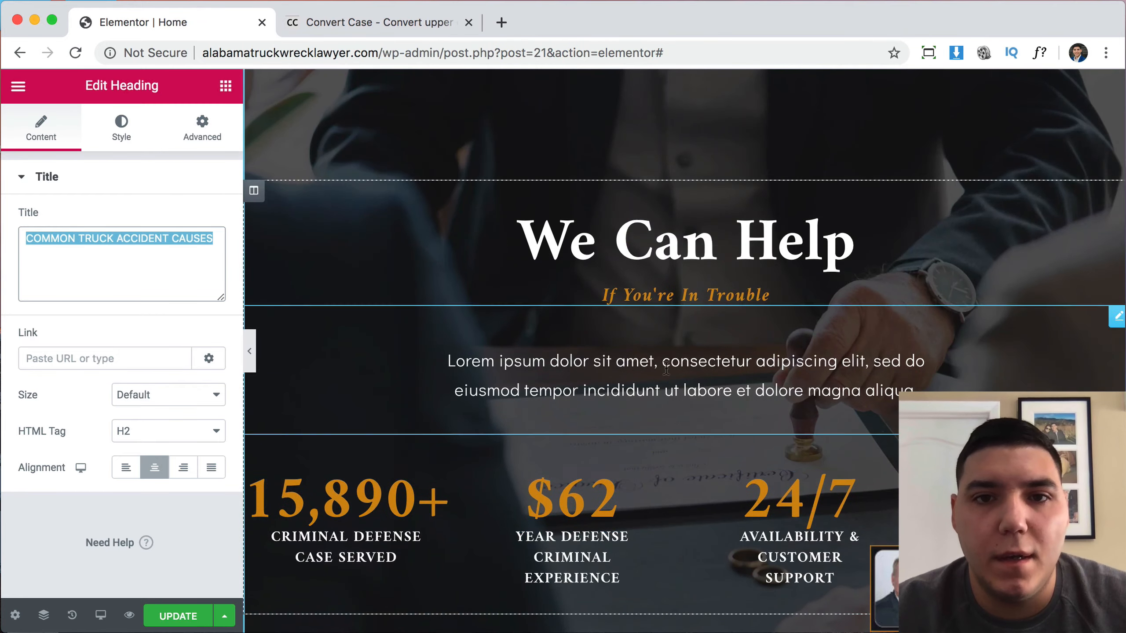
{"action": "left_click", "coordinate": [693, 240]}
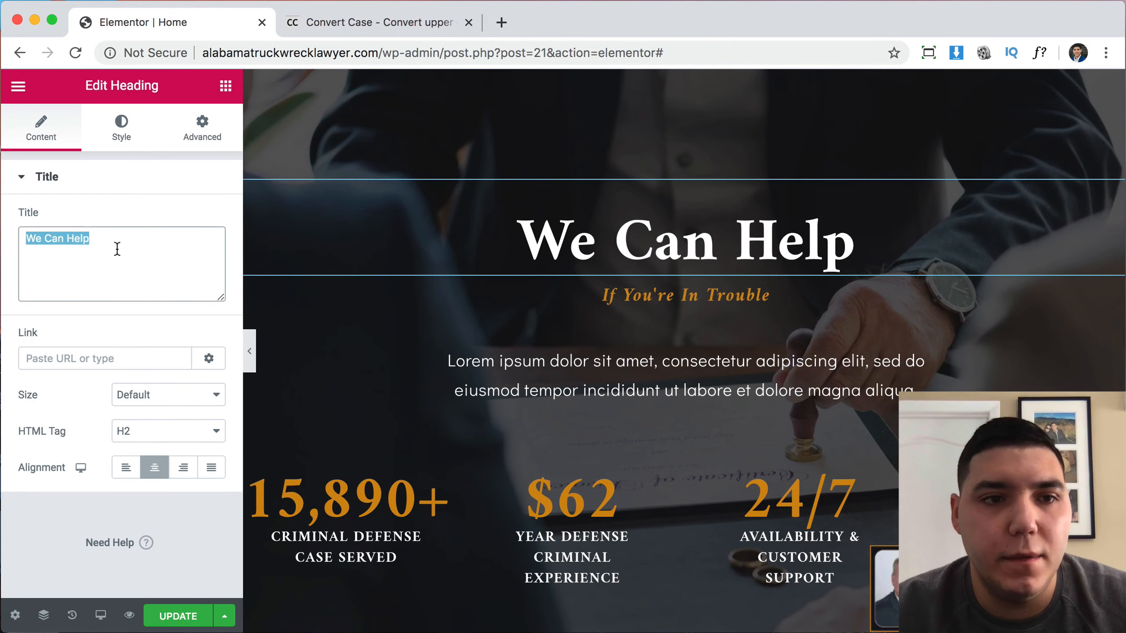
{"action": "type", "text": "Common truck accident causes"}
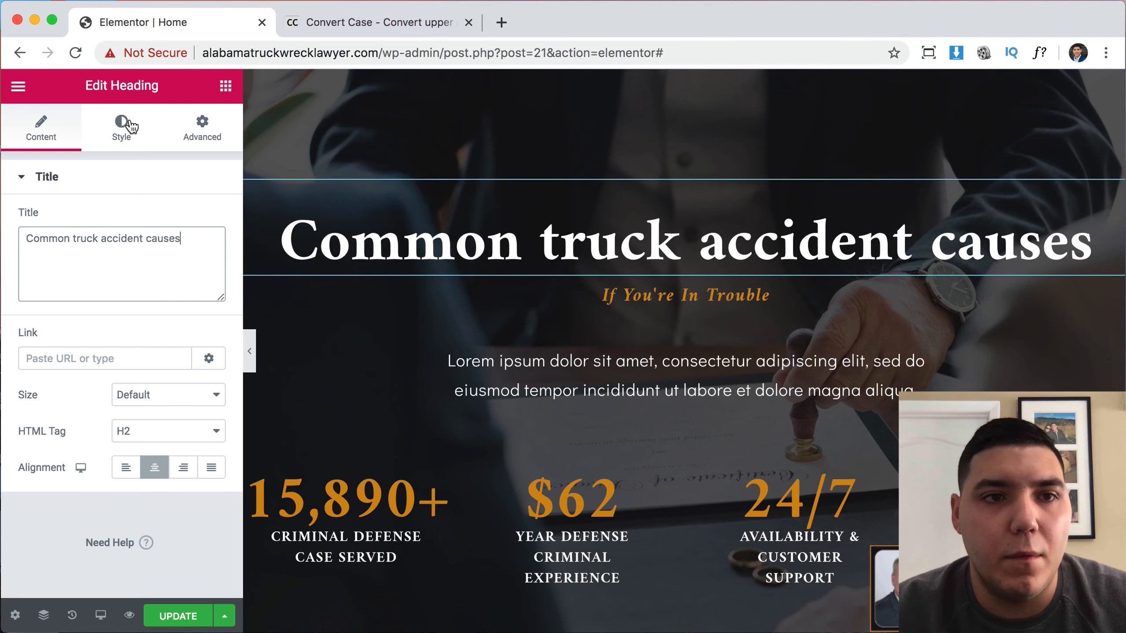
Set the heading's Typography Transform to Capitalize.
{"action": "left_click", "coordinate": [121, 129]}
{"action": "left_click", "coordinate": [204, 256]}
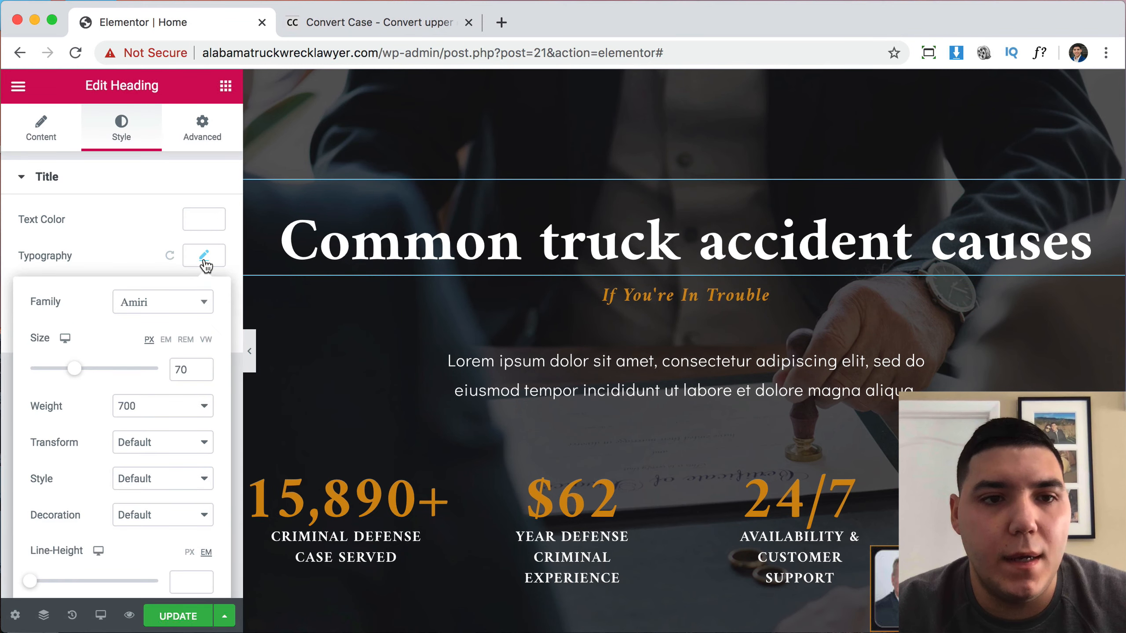
{"action": "left_click", "coordinate": [156, 453]}
{"action": "left_click", "coordinate": [153, 485]}
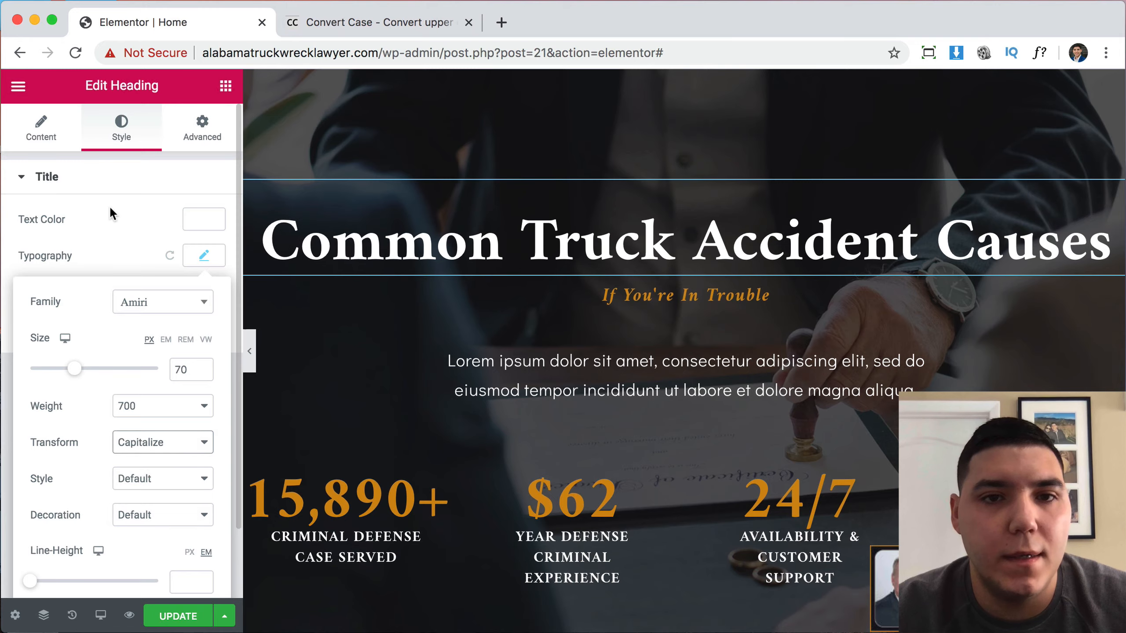
{"action": "left_click", "coordinate": [62, 146]}
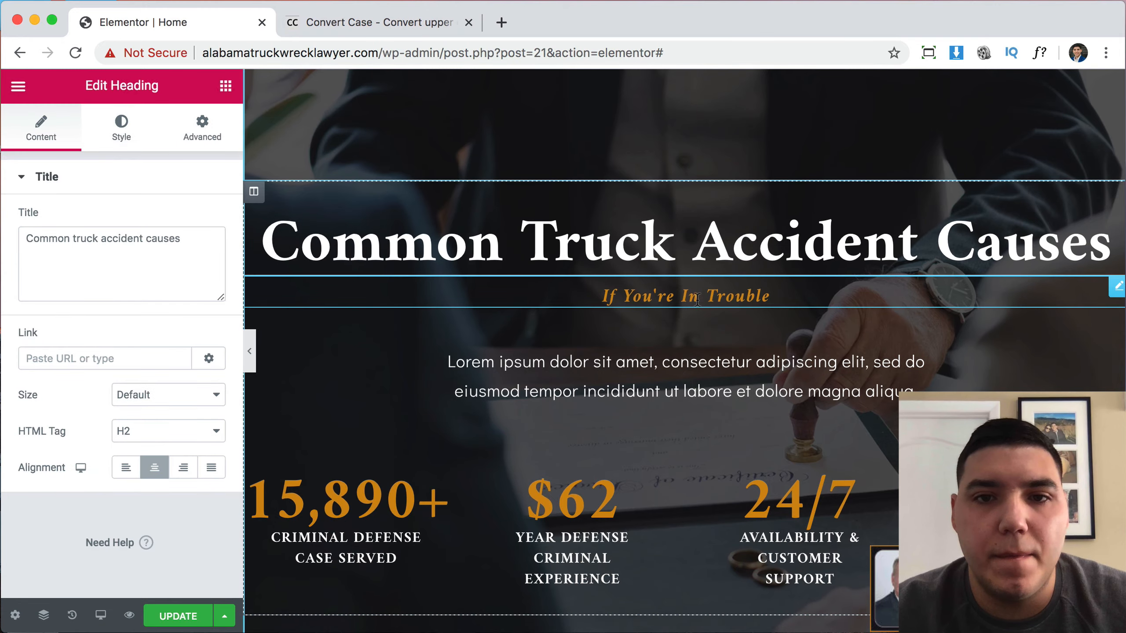
{"action": "scroll", "coordinate": [697, 299], "scroll_direction": "up", "scroll_amount": 10}
{"action": "scroll", "coordinate": [698, 301], "scroll_direction": "down", "scroll_amount": 15}
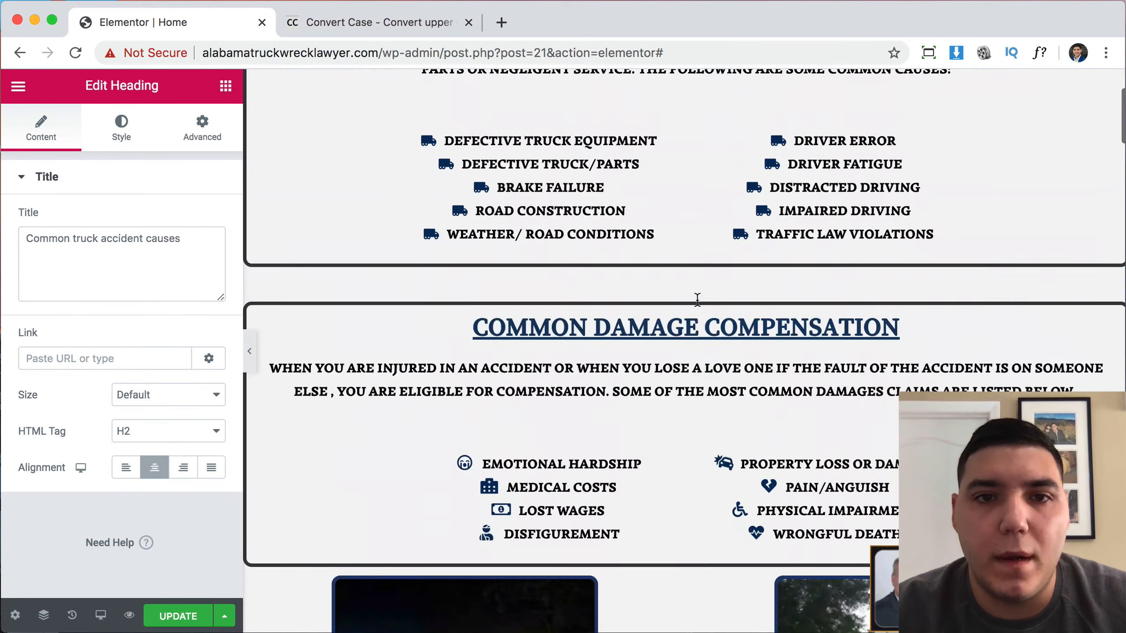
Convert the uppercase accident-causes description to sentence case on convertcase.net.
{"action": "left_click", "coordinate": [709, 242]}
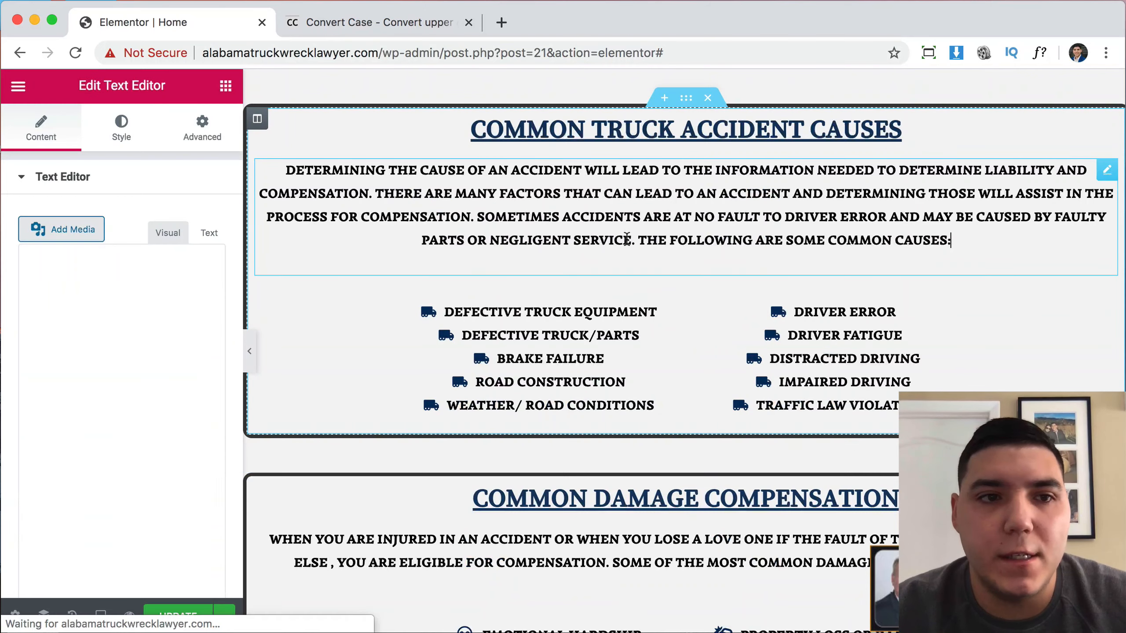
{"action": "left_click_drag", "start_coordinate": [37, 331], "coordinate": [183, 618]}
{"action": "key", "text": "super+c"}
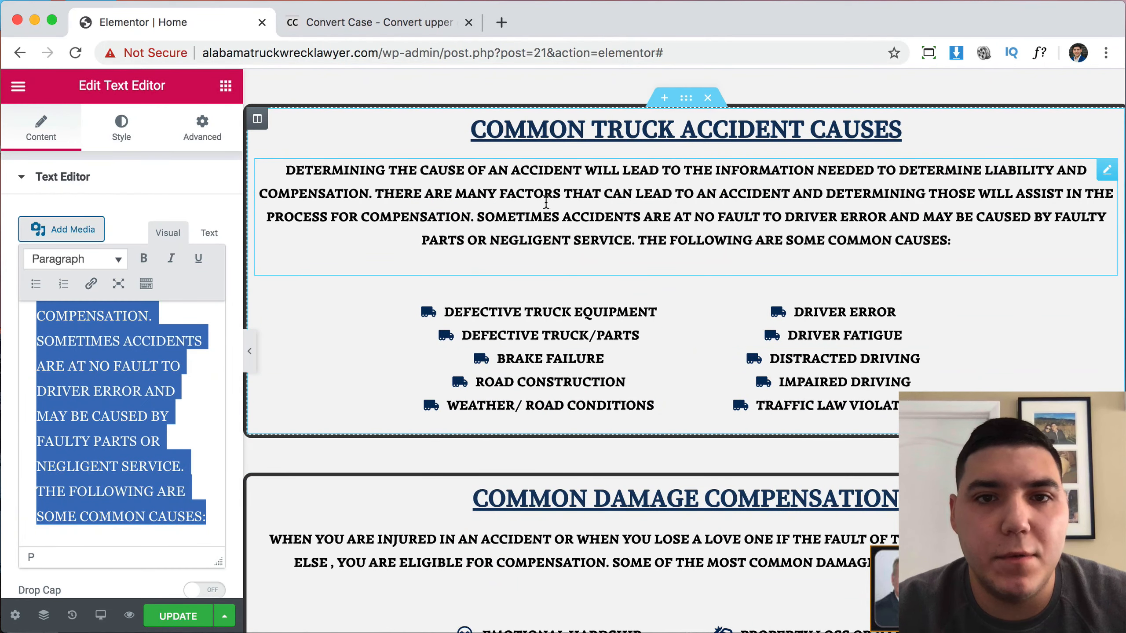
{"action": "left_click", "coordinate": [432, 20]}
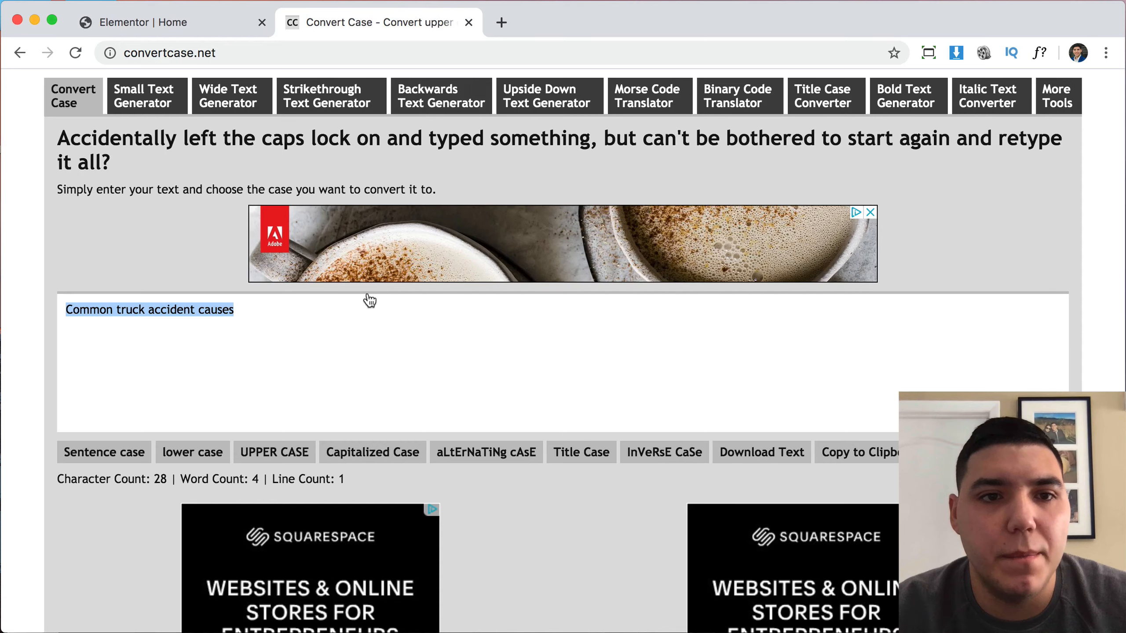
{"action": "left_click", "coordinate": [350, 347]}
{"action": "key", "text": "super+a"}
{"action": "key", "text": "super+v"}
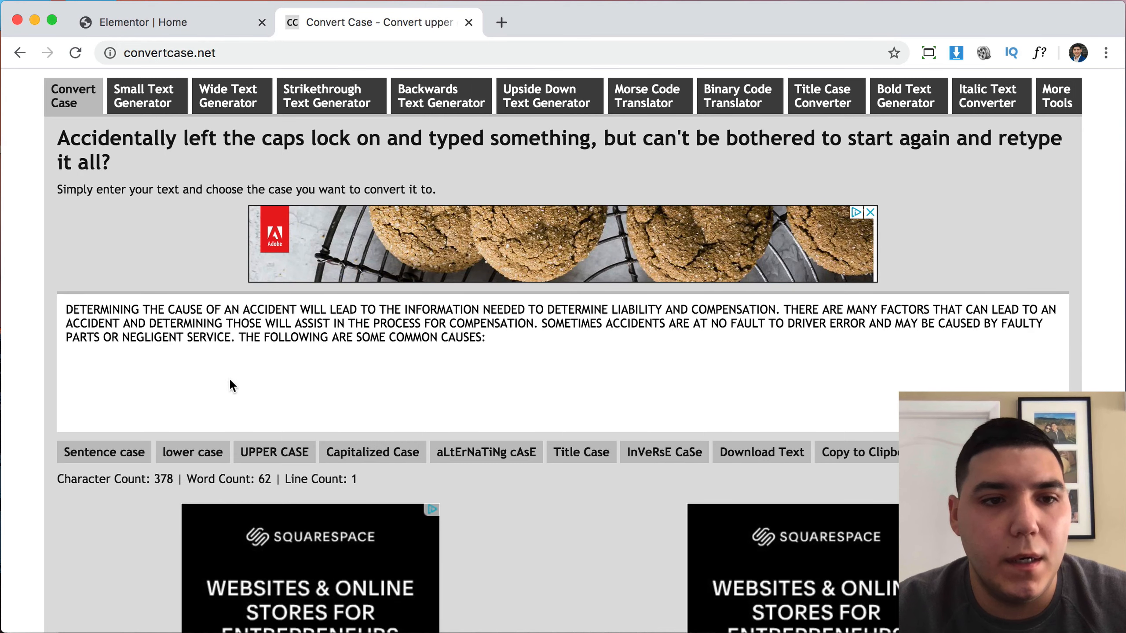
{"action": "left_click", "coordinate": [109, 464]}
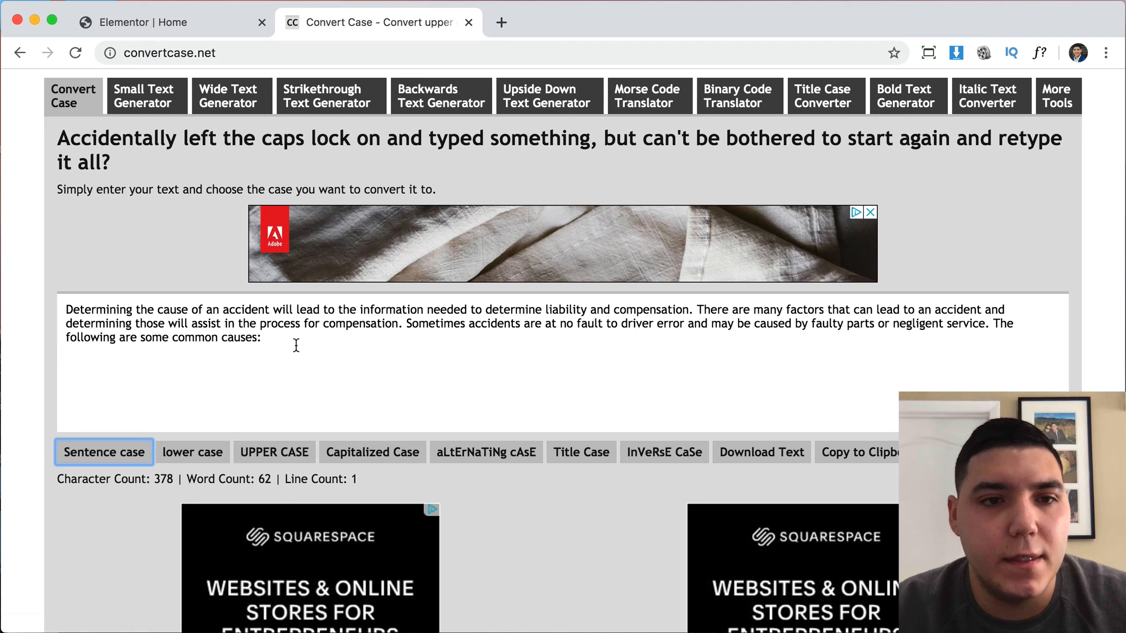
{"action": "left_click_drag", "start_coordinate": [296, 346], "coordinate": [24, 303]}
{"action": "key", "text": "super+c"}
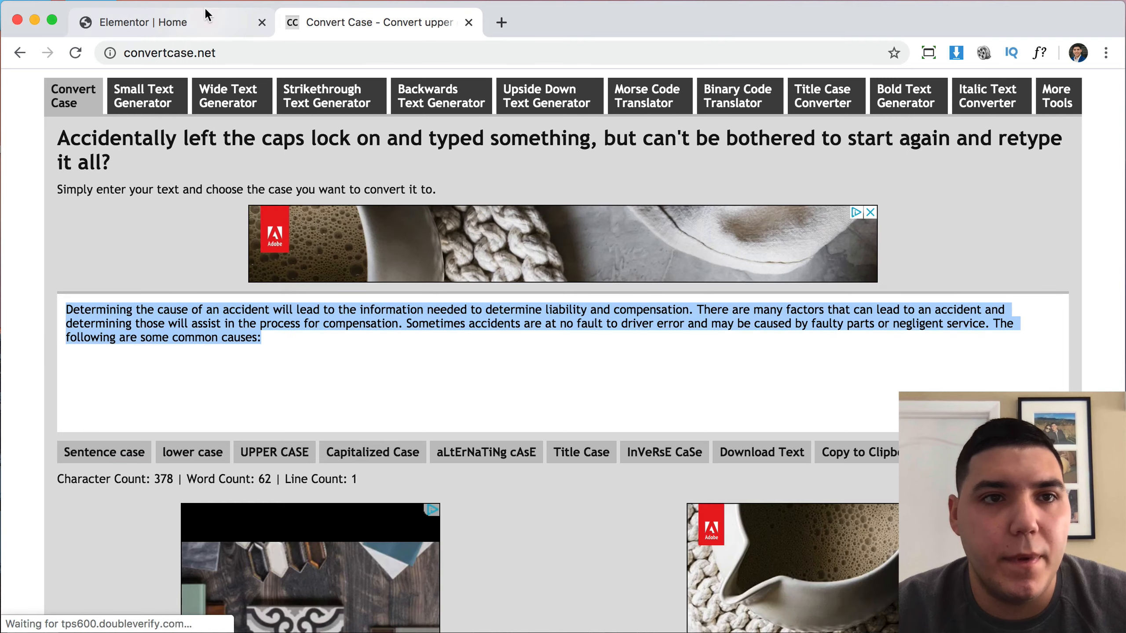
Replace the Lorem ipsum paragraph with the sentence-case accident-causes text.
{"action": "left_click", "coordinate": [207, 19]}
{"action": "scroll", "coordinate": [685, 317], "scroll_direction": "up", "scroll_amount": 15}
{"action": "scroll", "coordinate": [685, 317], "scroll_direction": "down", "scroll_amount": 15}
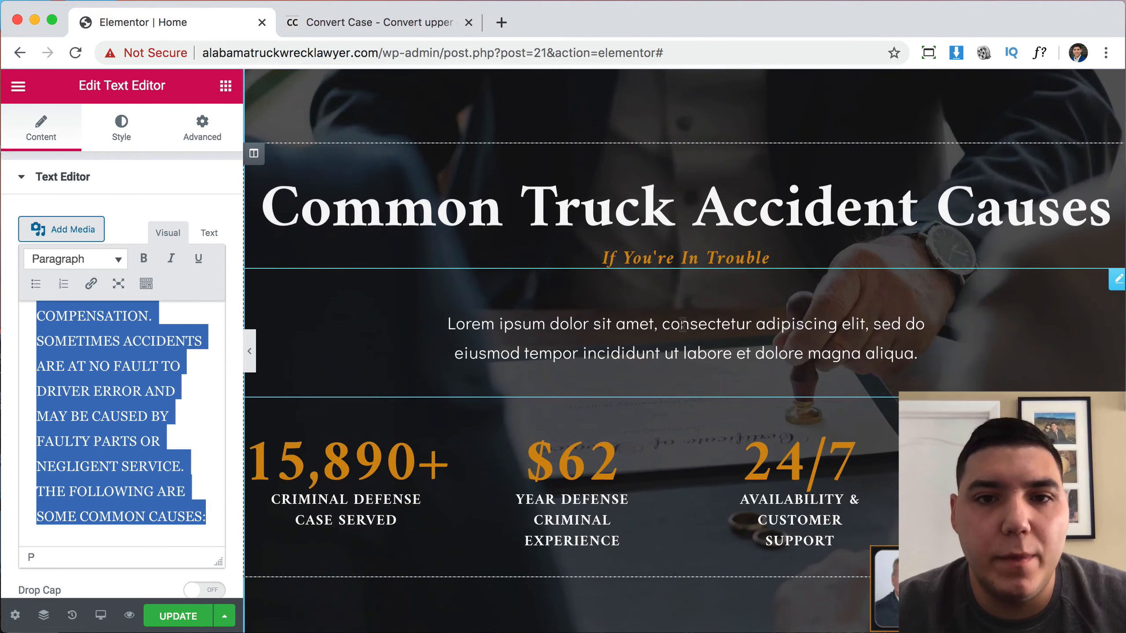
{"action": "left_click", "coordinate": [684, 315]}
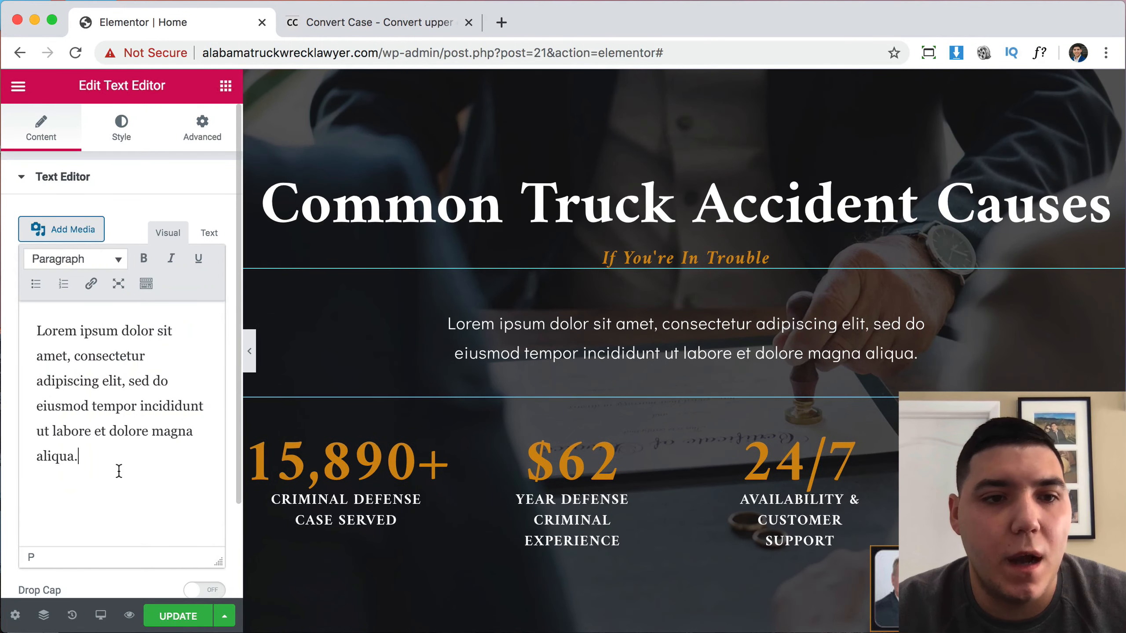
{"action": "left_click_drag", "start_coordinate": [119, 471], "coordinate": [36, 326]}
{"action": "key", "text": "super+v"}
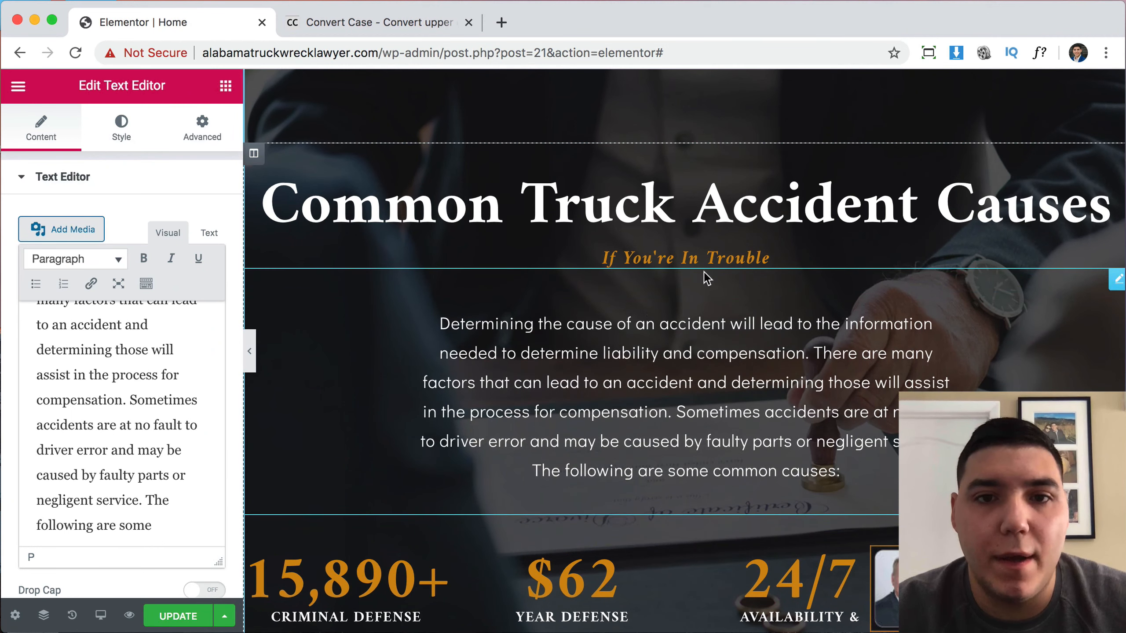
Overwrite the If You're In Trouble subheading with 'We are here to help'.
{"action": "left_click", "coordinate": [678, 257]}
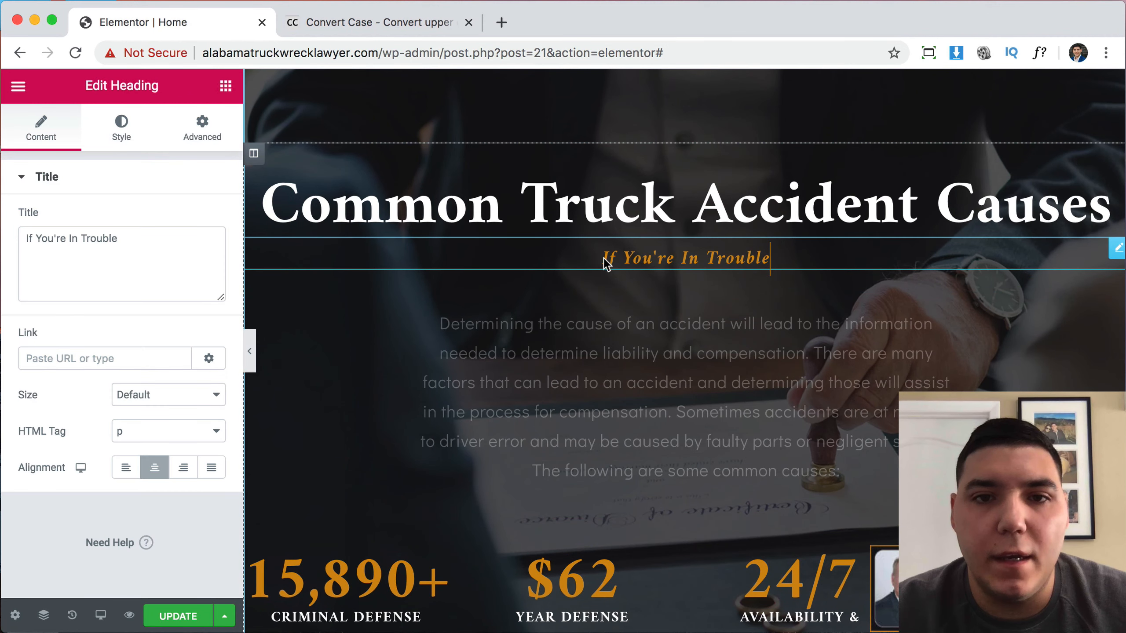
{"action": "triple_click", "coordinate": [164, 259]}
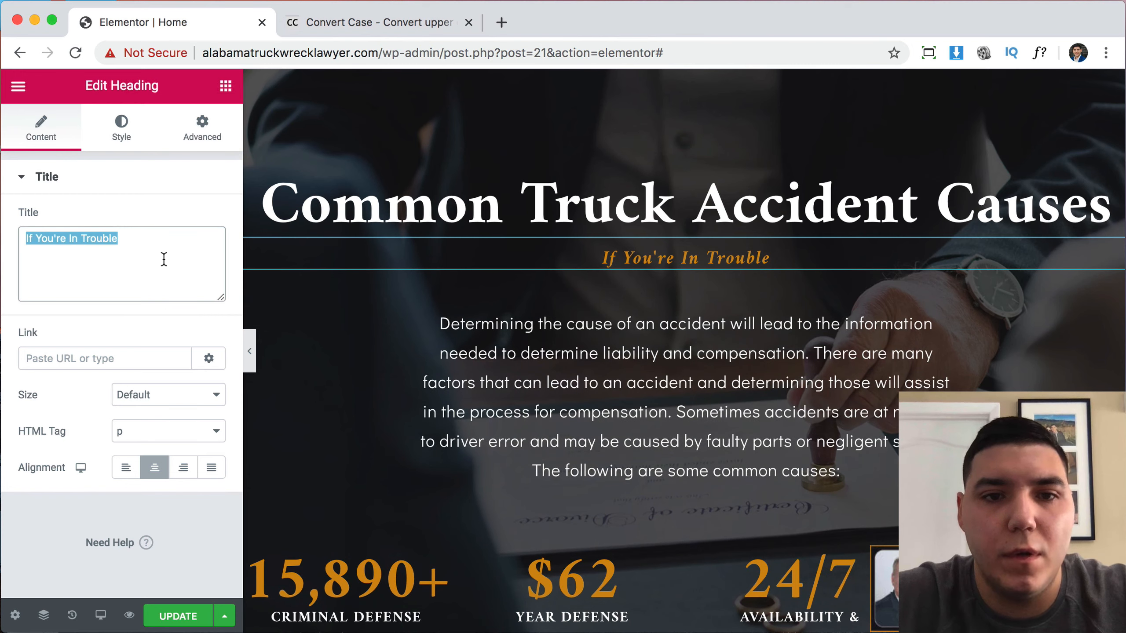
{"action": "type", "text": "We a"}
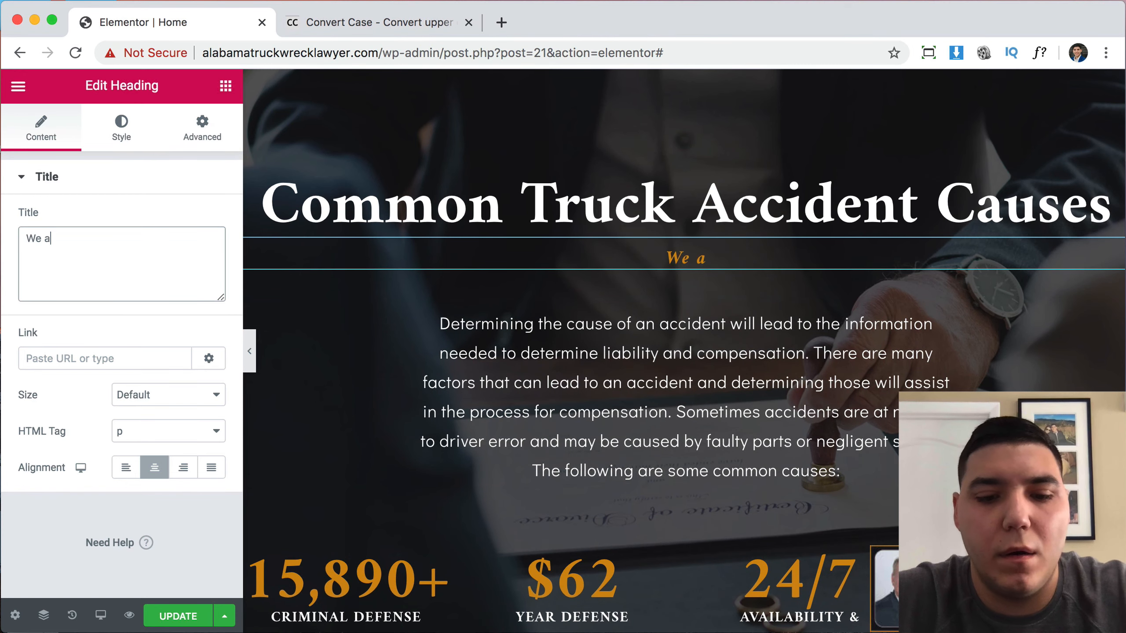
{"action": "type", "text": "re here to"}
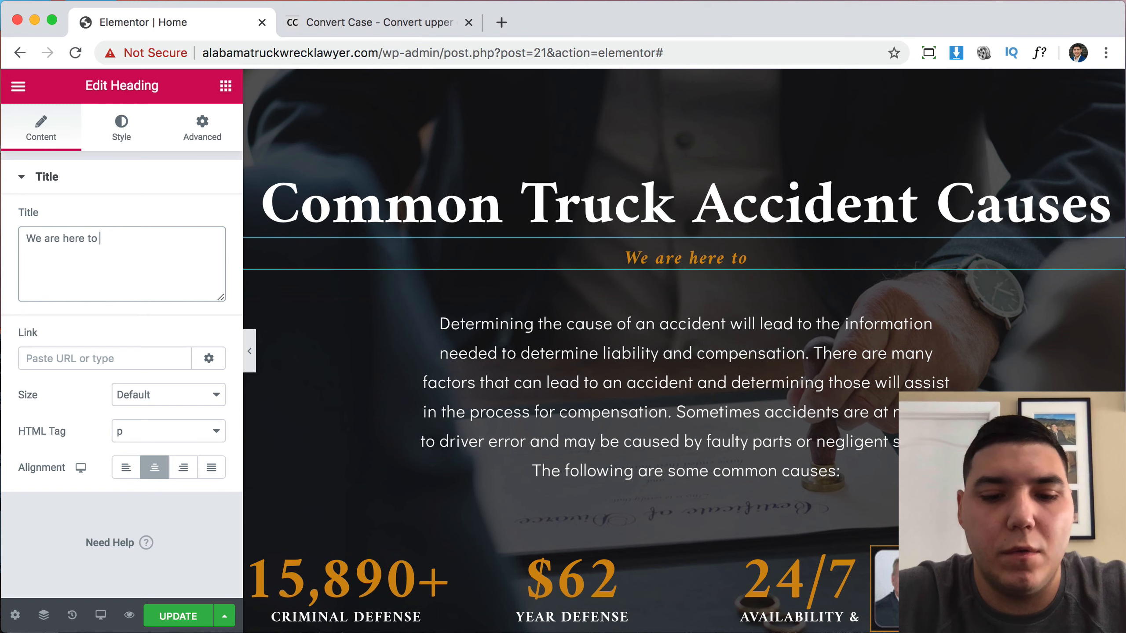
{"action": "type", "text": " help you"}
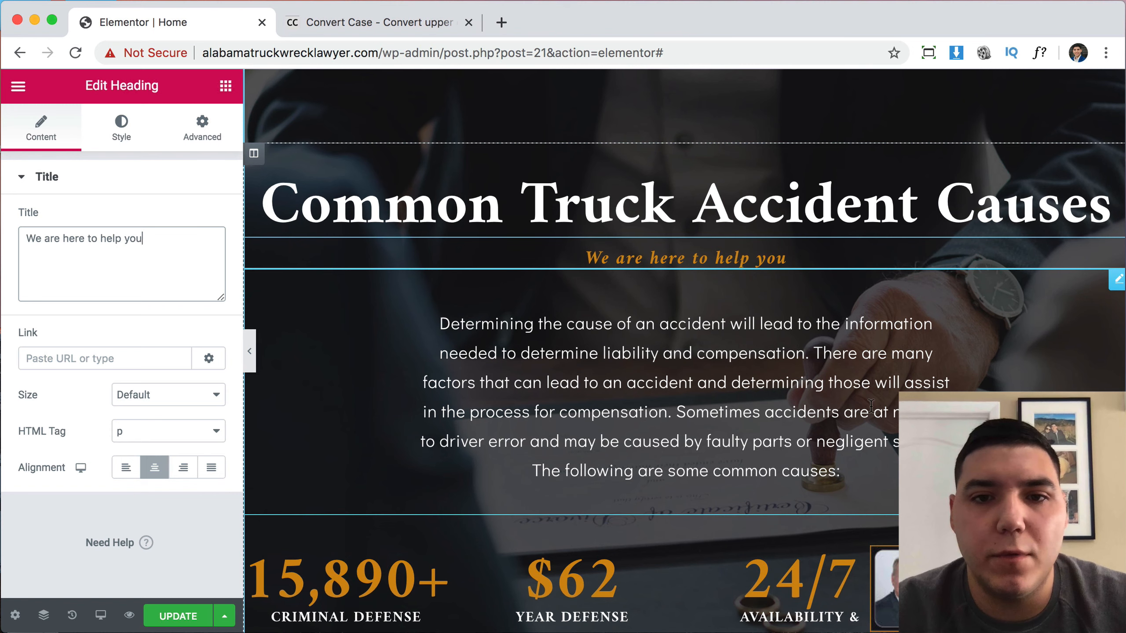
Move the first truck-accident cause list into the $62 stats column.
{"action": "scroll", "coordinate": [876, 303], "scroll_direction": "down", "scroll_amount": 3}
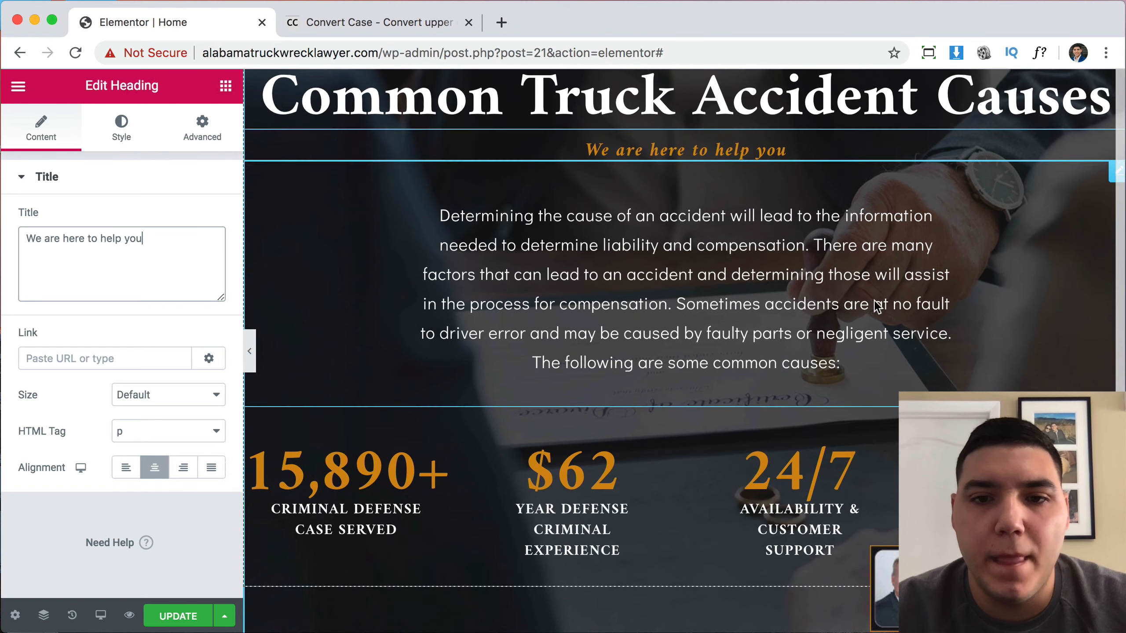
{"action": "scroll", "coordinate": [813, 278], "scroll_direction": "up", "scroll_amount": 15}
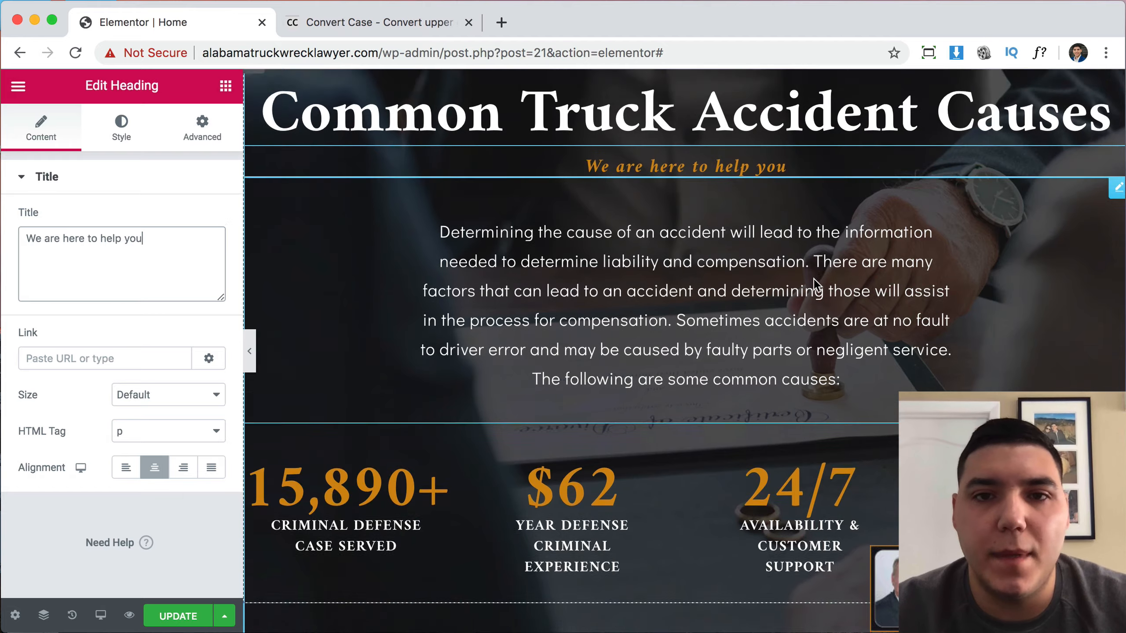
{"action": "scroll", "coordinate": [812, 277], "scroll_direction": "up", "scroll_amount": 20}
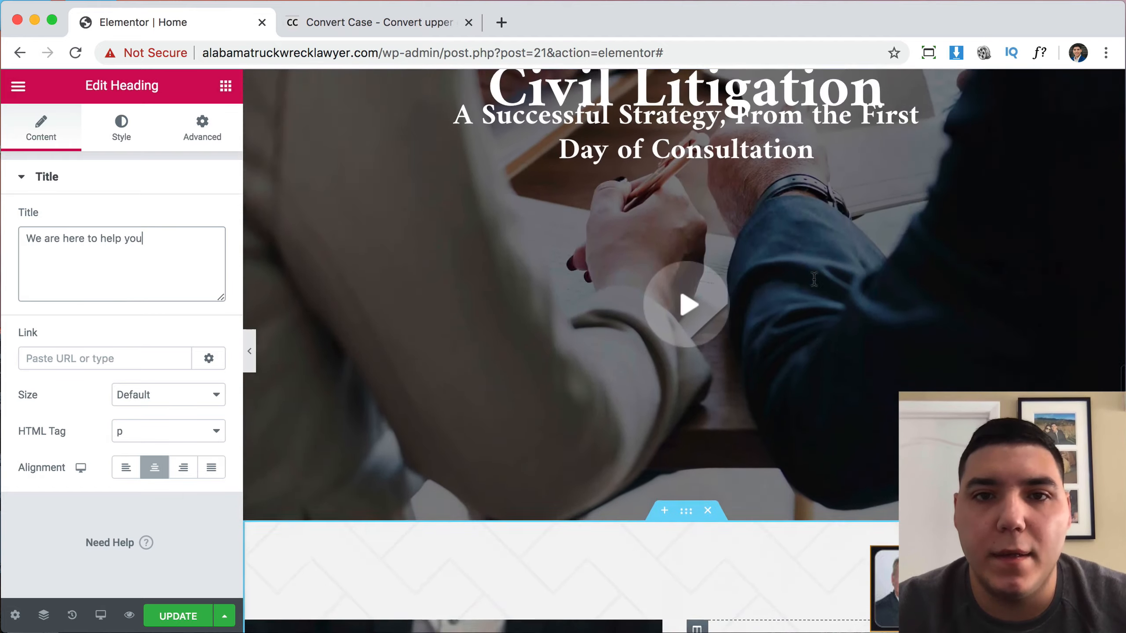
{"action": "scroll", "coordinate": [813, 277], "scroll_direction": "up", "scroll_amount": 20}
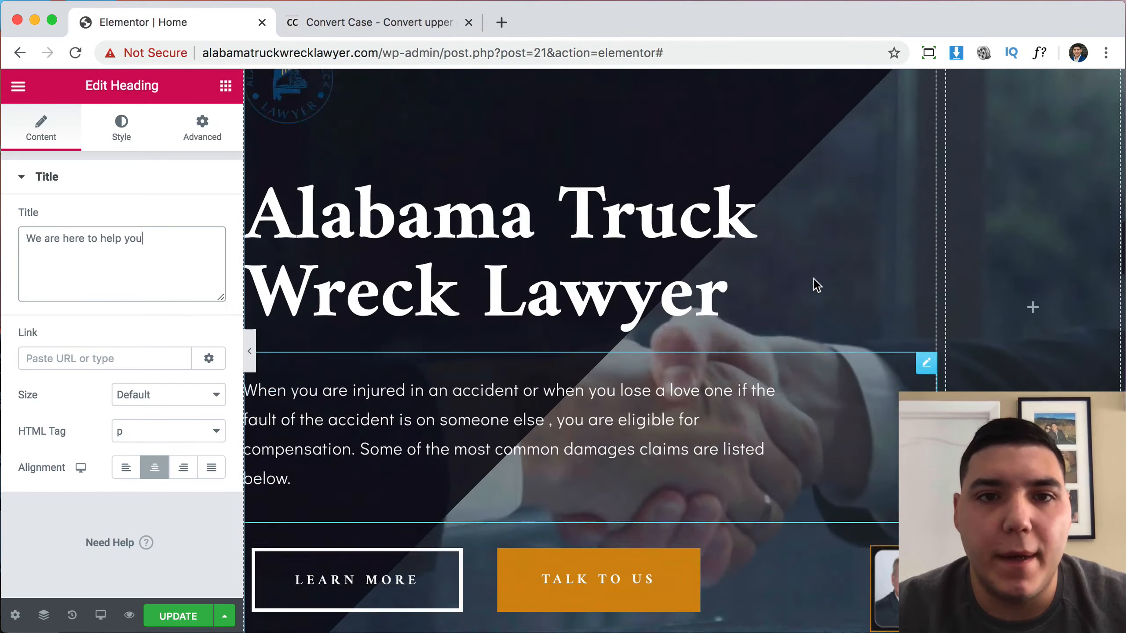
{"action": "scroll", "coordinate": [813, 277], "scroll_direction": "up", "scroll_amount": 10}
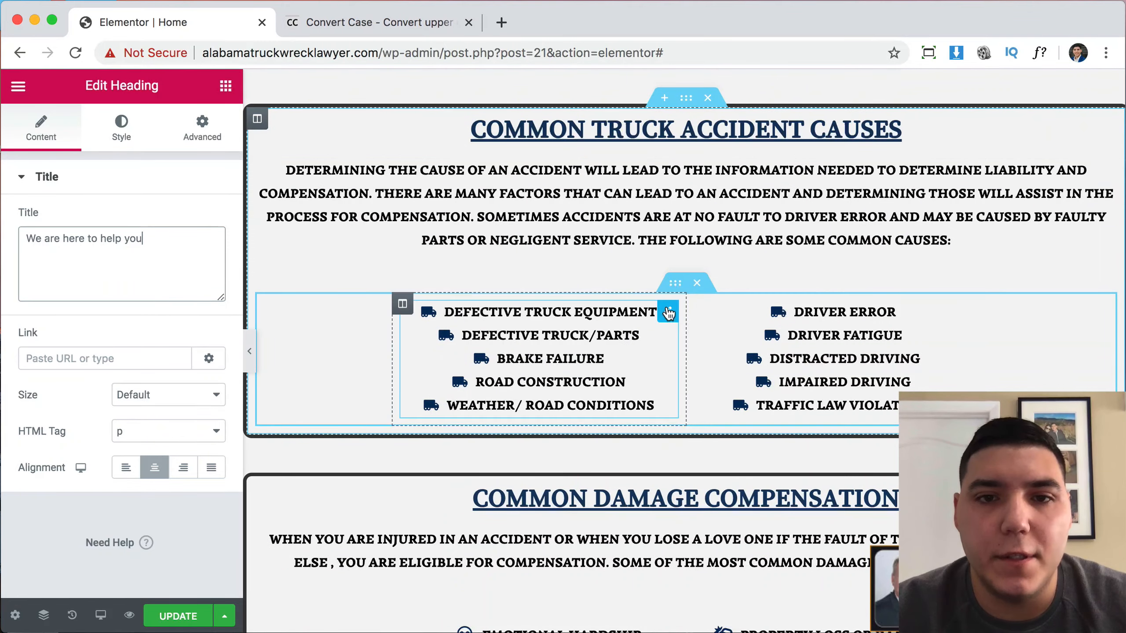
{"action": "left_click_drag", "start_coordinate": [671, 314], "coordinate": [647, 398]}
{"action": "scroll", "coordinate": [647, 398], "scroll_direction": "down", "scroll_amount": 15}
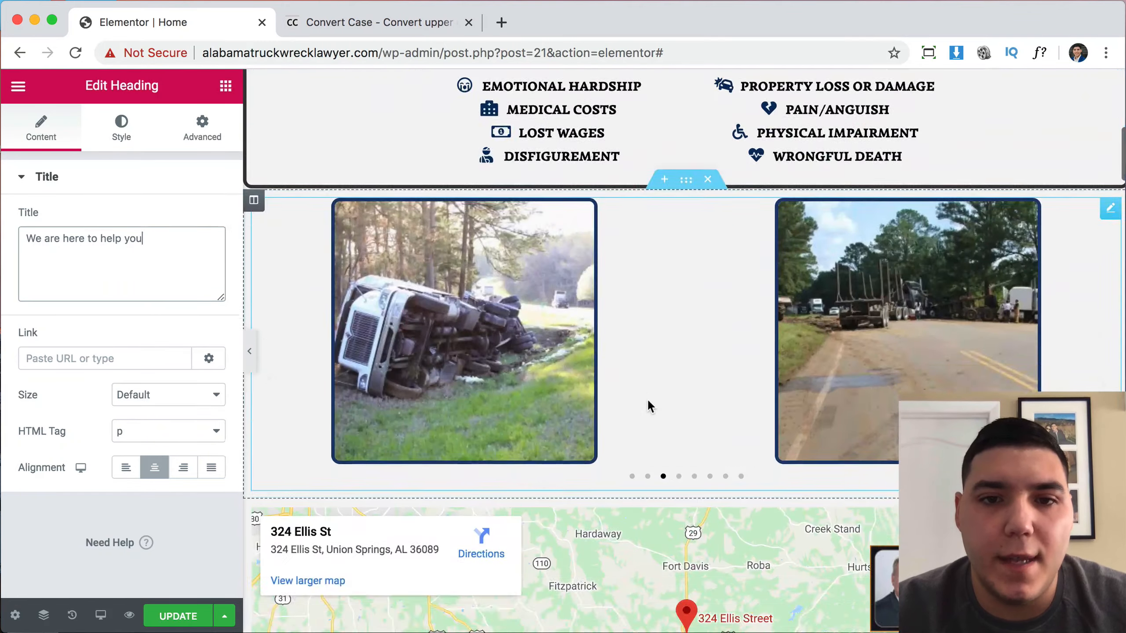
{"action": "scroll", "coordinate": [647, 400], "scroll_direction": "down", "scroll_amount": 20}
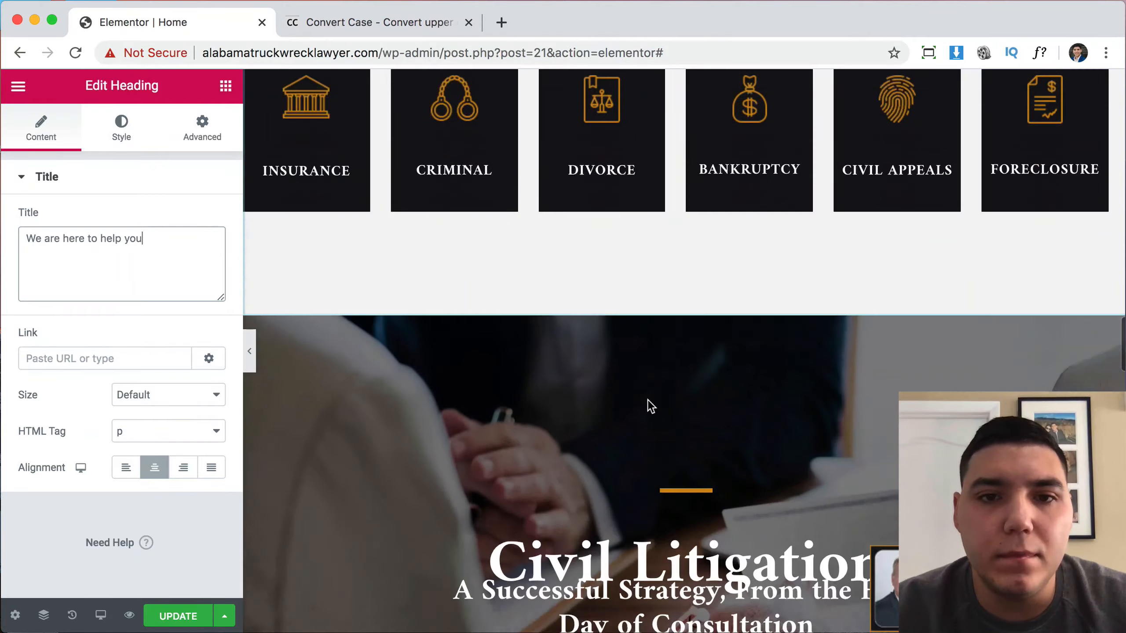
{"action": "scroll", "coordinate": [647, 400], "scroll_direction": "down", "scroll_amount": 20}
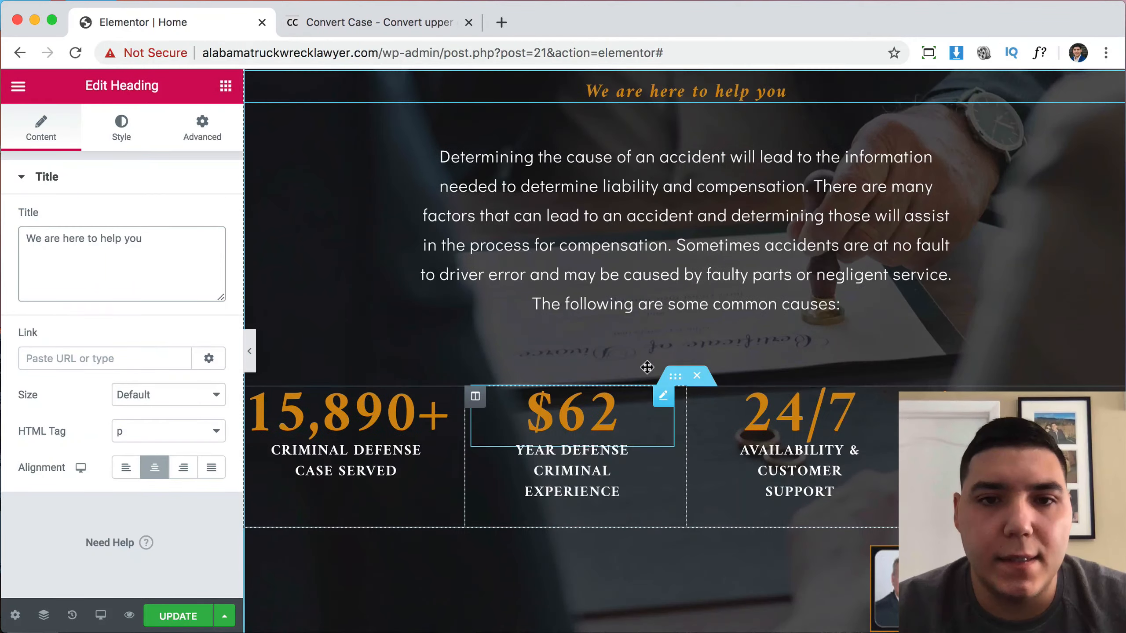
{"action": "left_click_drag", "start_coordinate": [646, 368], "coordinate": [578, 332]}
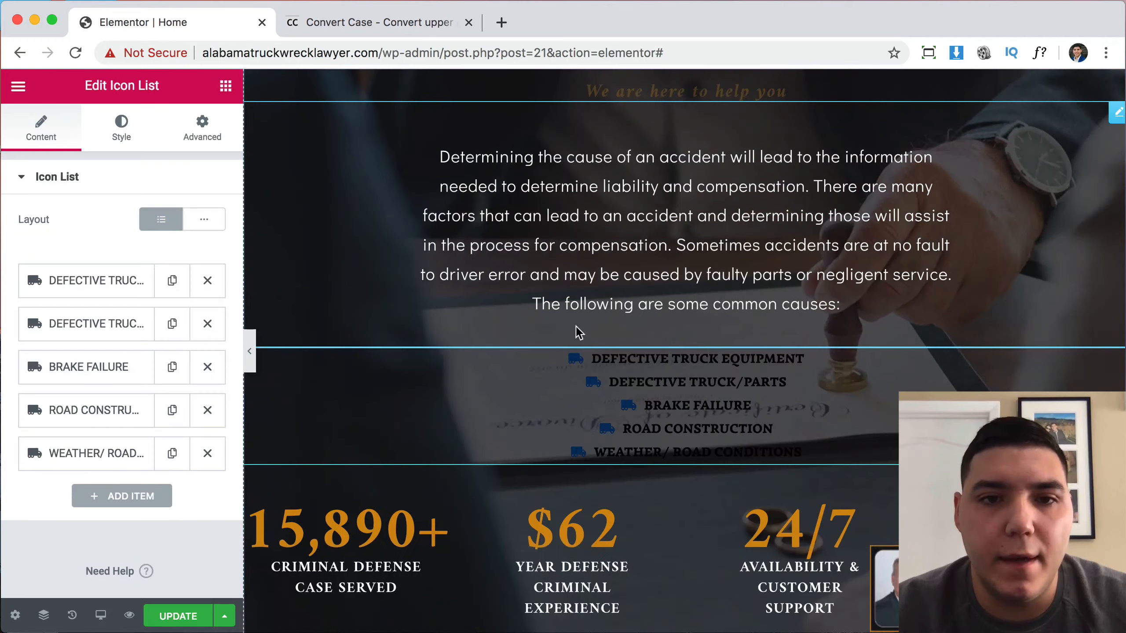
{"action": "scroll", "coordinate": [628, 469], "scroll_direction": "down", "scroll_amount": 5}
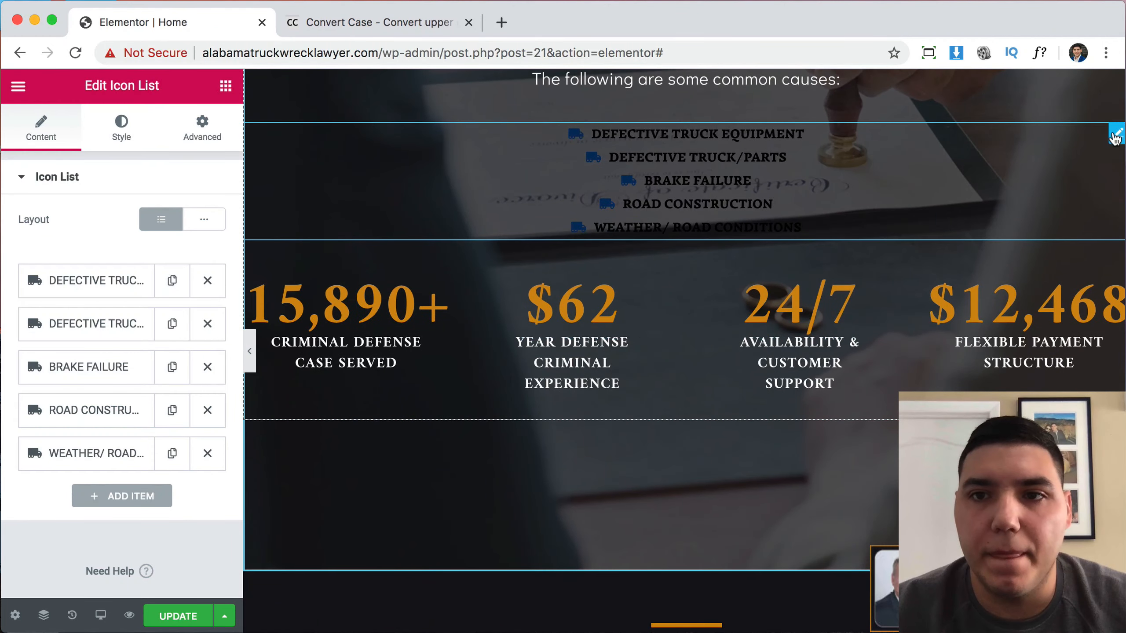
{"action": "left_click_drag", "start_coordinate": [1115, 137], "coordinate": [574, 178]}
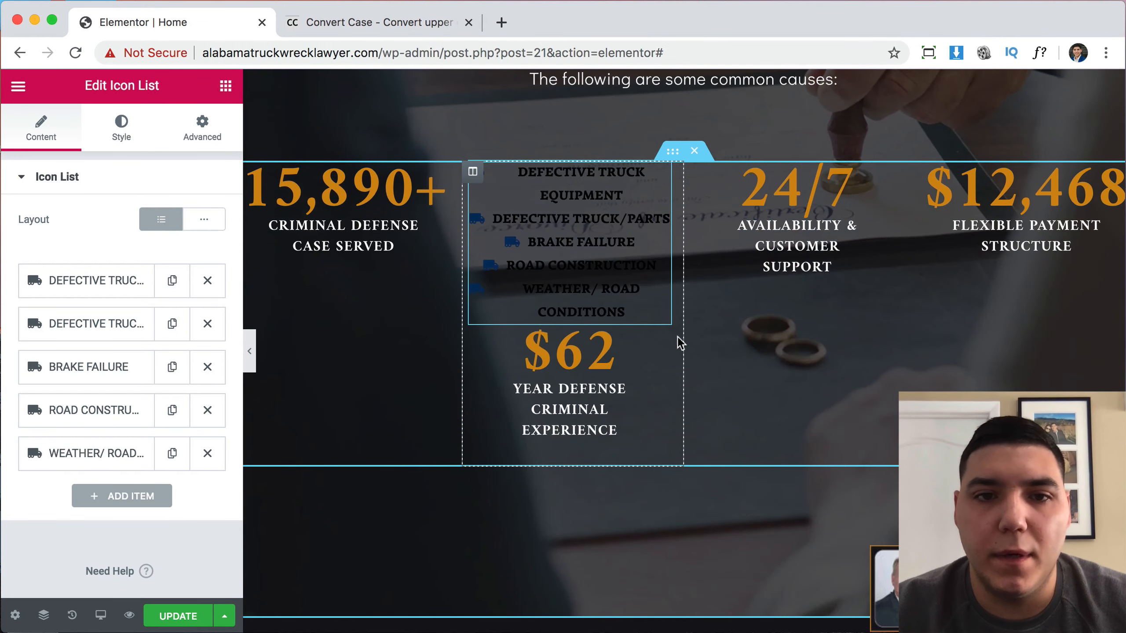
Delete the $62 counter and its Year Defense Criminal Experience label.
{"action": "right_click", "coordinate": [613, 363]}
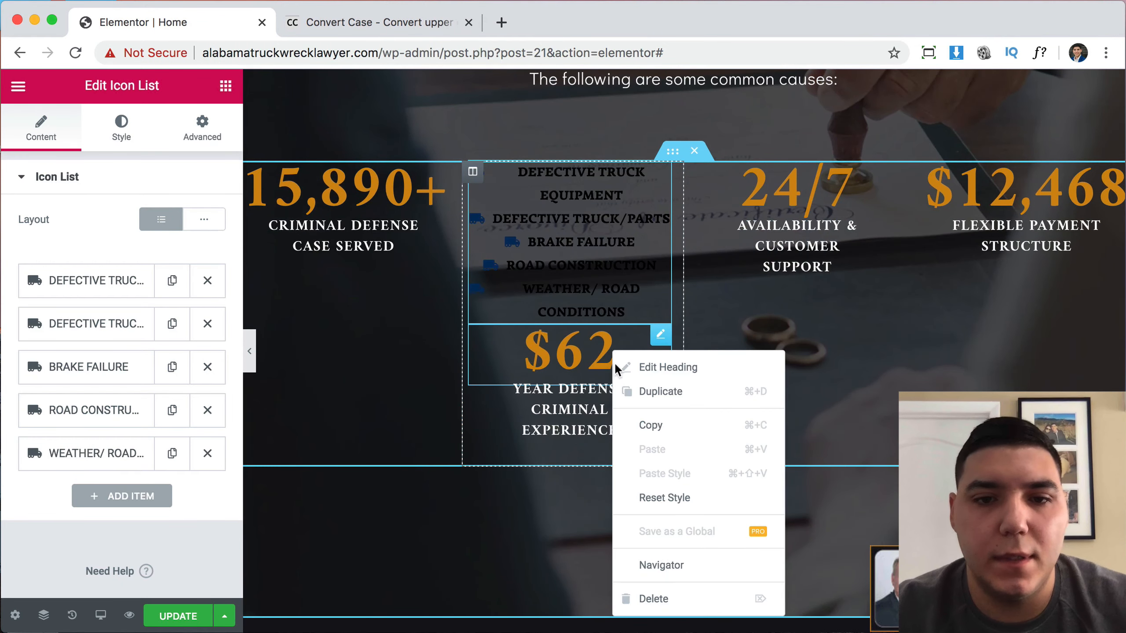
{"action": "left_click", "coordinate": [669, 598]}
{"action": "right_click", "coordinate": [574, 370]}
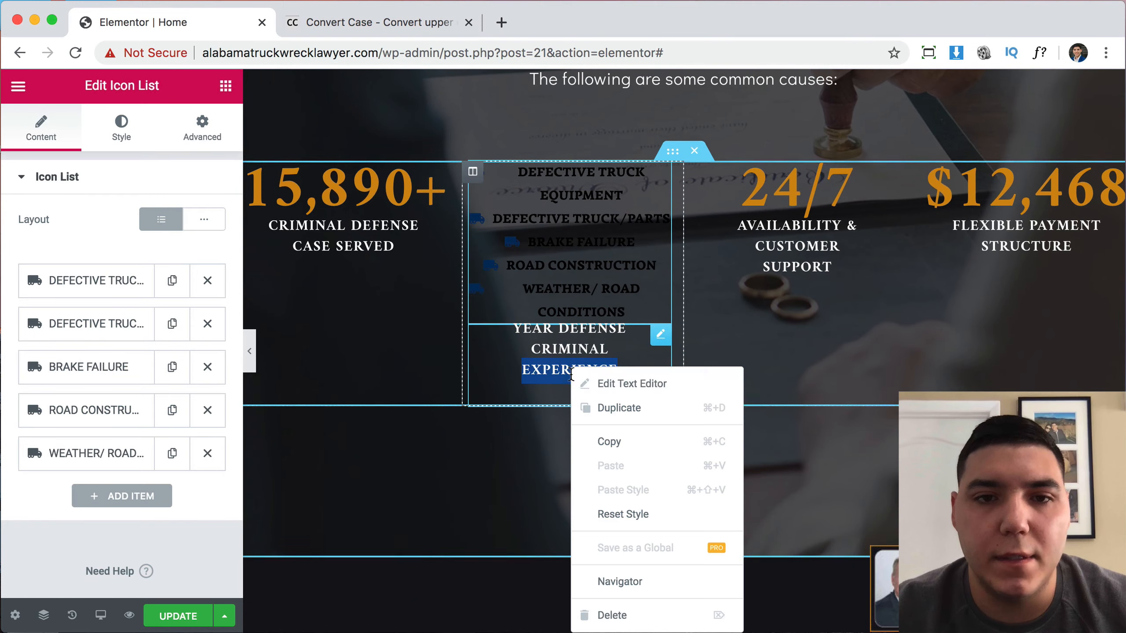
{"action": "left_click", "coordinate": [630, 618]}
Move the second cause list into the 24/7 stats column.
{"action": "scroll", "coordinate": [746, 353], "scroll_direction": "up", "scroll_amount": 15}
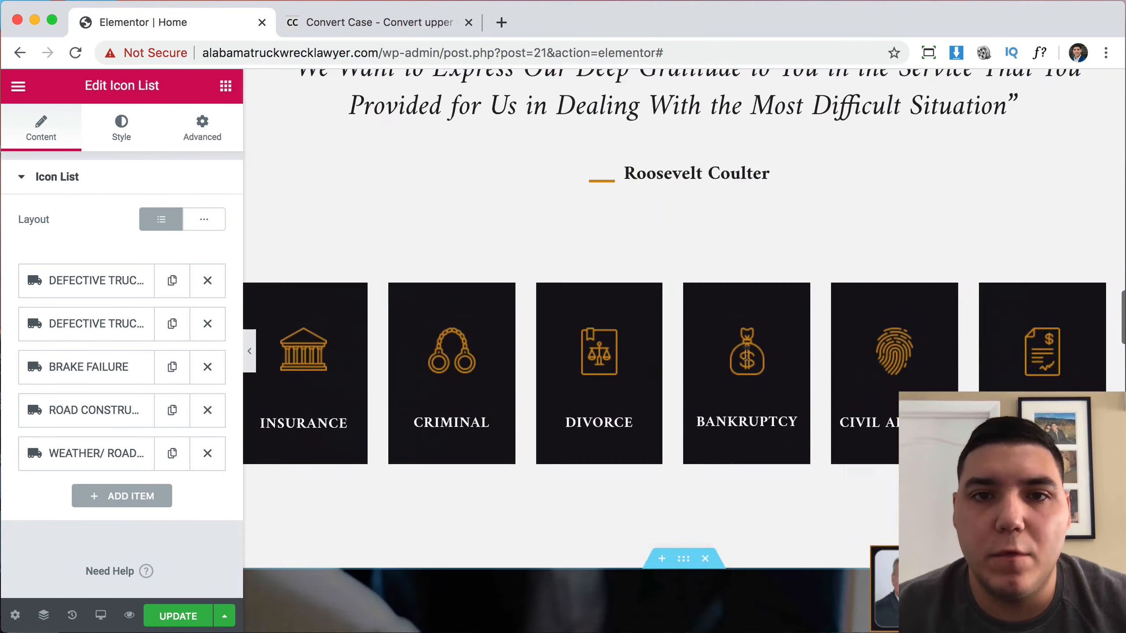
{"action": "scroll", "coordinate": [746, 354], "scroll_direction": "up", "scroll_amount": 20}
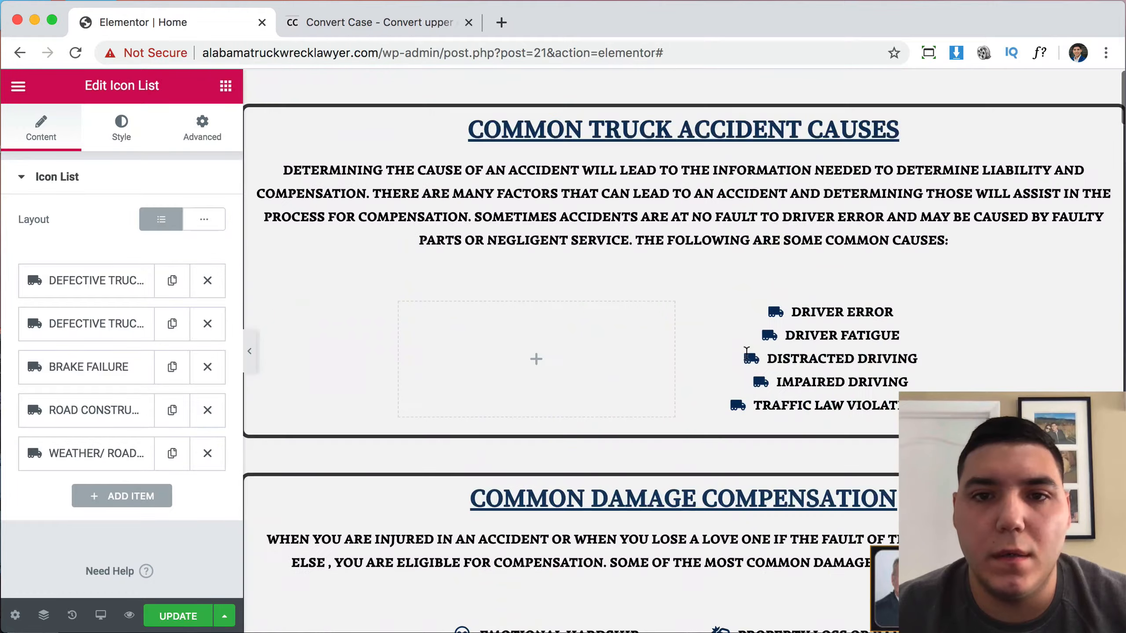
{"action": "left_click_drag", "start_coordinate": [939, 328], "coordinate": [798, 353]}
{"action": "scroll", "coordinate": [816, 453], "scroll_direction": "down", "scroll_amount": 15}
{"action": "scroll", "coordinate": [764, 464], "scroll_direction": "down", "scroll_amount": 15}
{"action": "scroll", "coordinate": [765, 466], "scroll_direction": "down", "scroll_amount": 12}
{"action": "scroll", "coordinate": [698, 450], "scroll_direction": "down", "scroll_amount": 12}
{"action": "scroll", "coordinate": [698, 455], "scroll_direction": "down", "scroll_amount": 12}
{"action": "scroll", "coordinate": [697, 449], "scroll_direction": "up", "scroll_amount": 10}
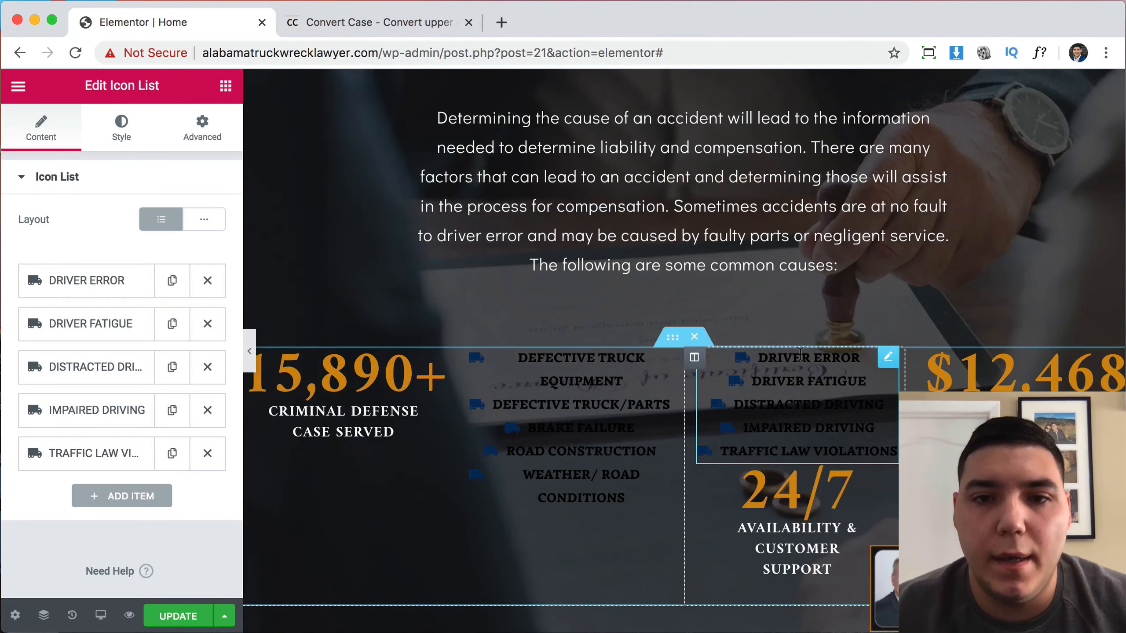
{"action": "scroll", "coordinate": [800, 354], "scroll_direction": "down", "scroll_amount": 3}
Delete the 24/7 counter and its Availability & Customer Support label.
{"action": "right_click", "coordinate": [789, 363]}
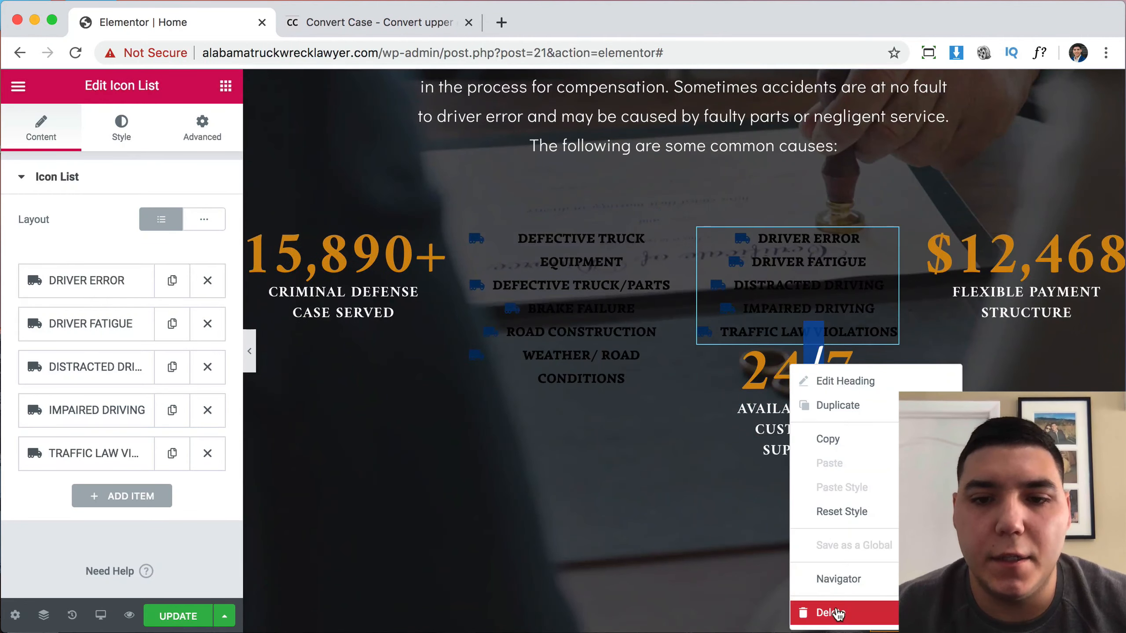
{"action": "left_click", "coordinate": [838, 614]}
{"action": "right_click", "coordinate": [799, 367]}
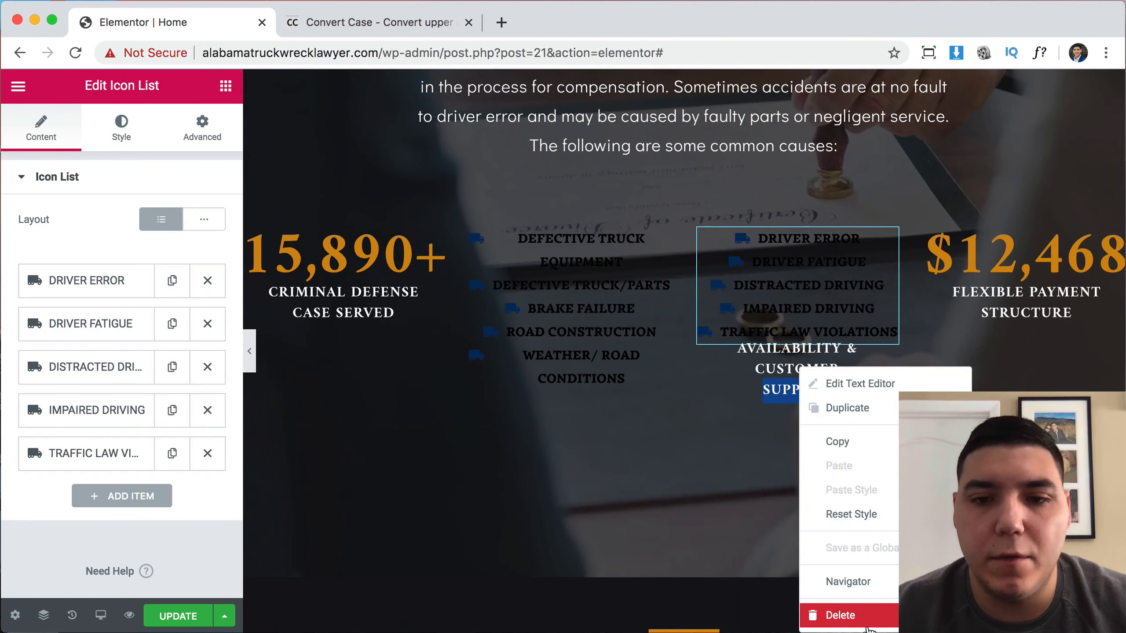
{"action": "left_click", "coordinate": [863, 621]}
{"action": "scroll", "coordinate": [890, 314], "scroll_direction": "up", "scroll_amount": 2}
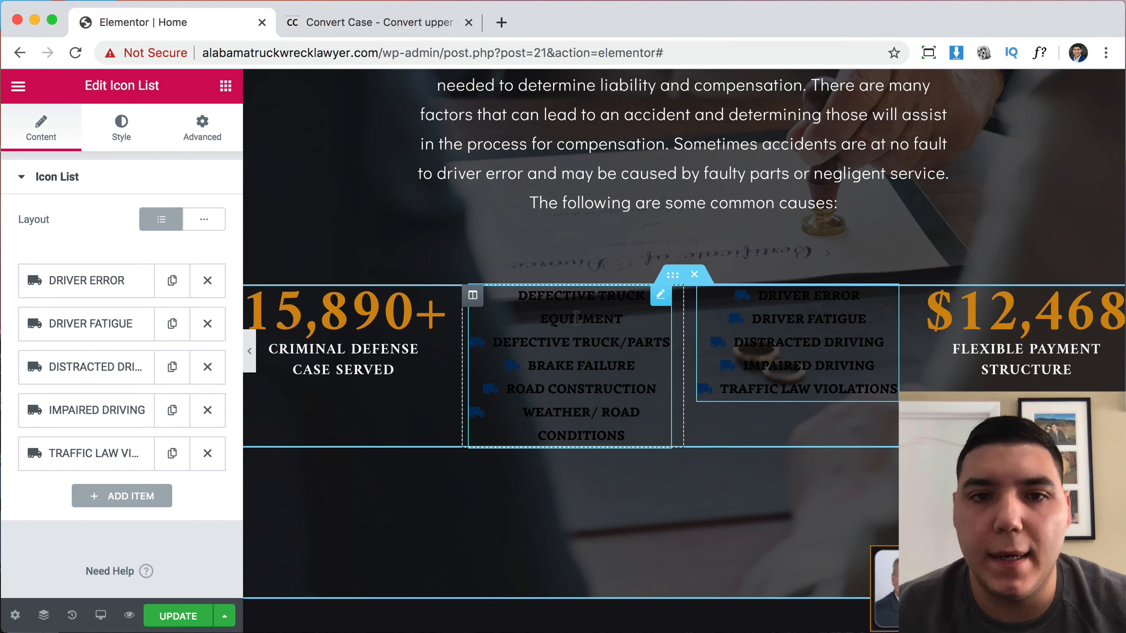
{"action": "scroll", "coordinate": [802, 351], "scroll_direction": "up", "scroll_amount": 10}
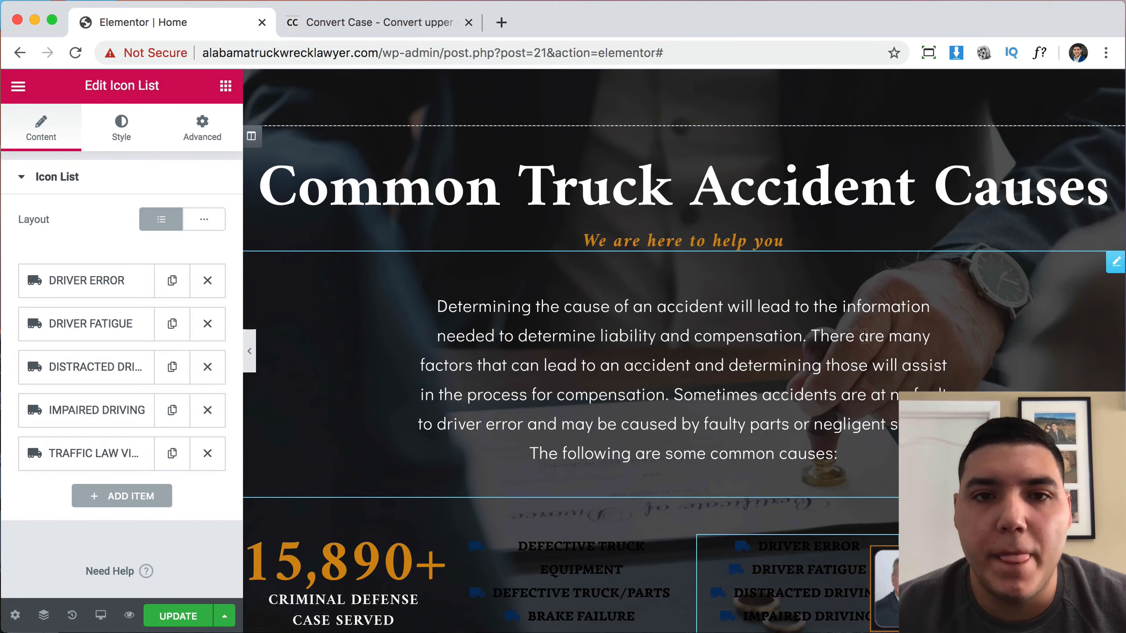
{"action": "scroll", "coordinate": [830, 299], "scroll_direction": "up", "scroll_amount": 15}
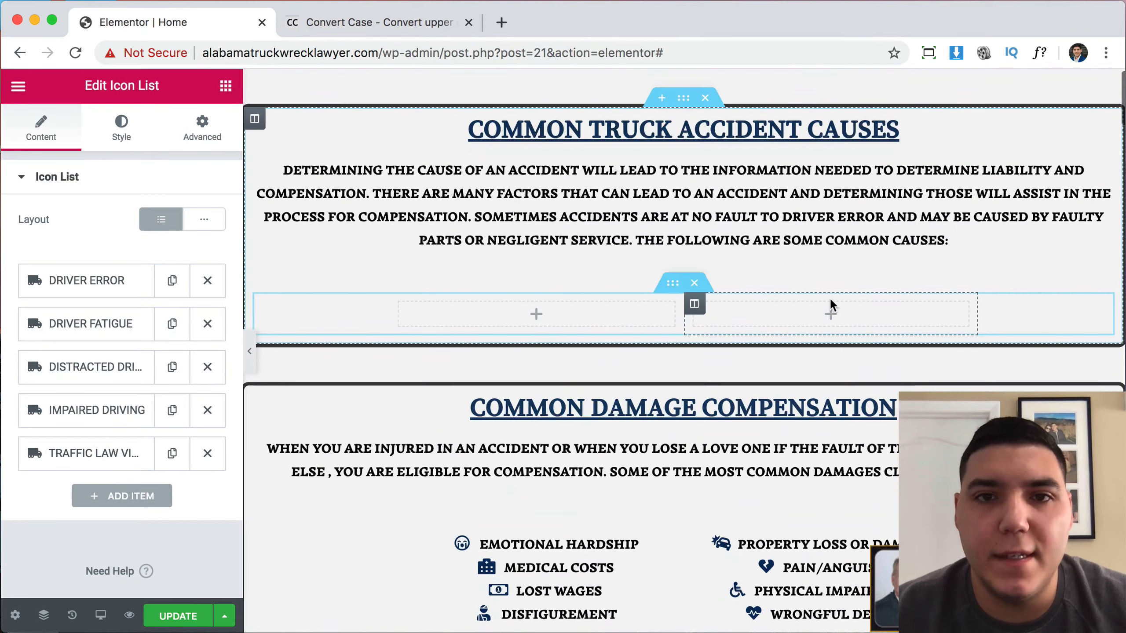
{"action": "left_click", "coordinate": [710, 94]}
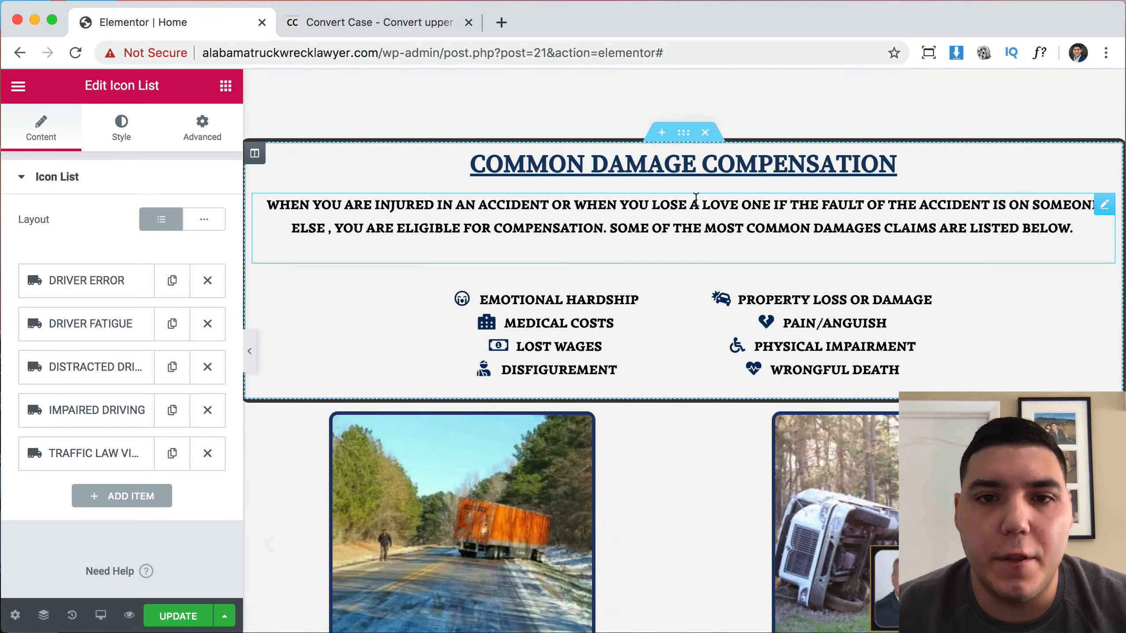
{"action": "scroll", "coordinate": [724, 345], "scroll_direction": "down", "scroll_amount": 20}
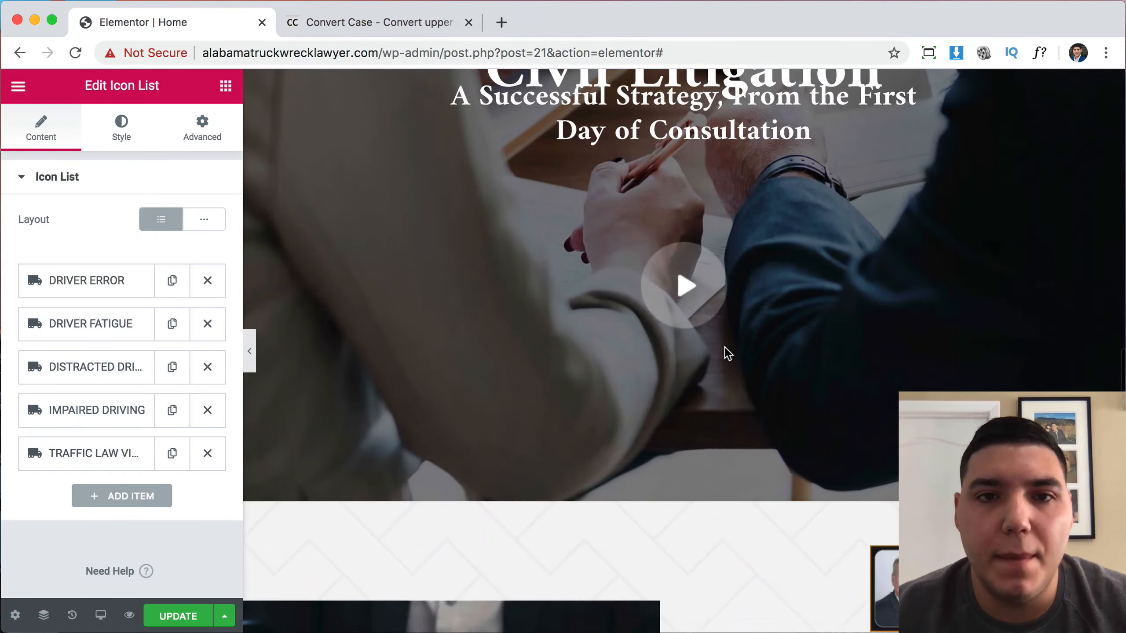
{"action": "scroll", "coordinate": [724, 347], "scroll_direction": "down", "scroll_amount": 20}
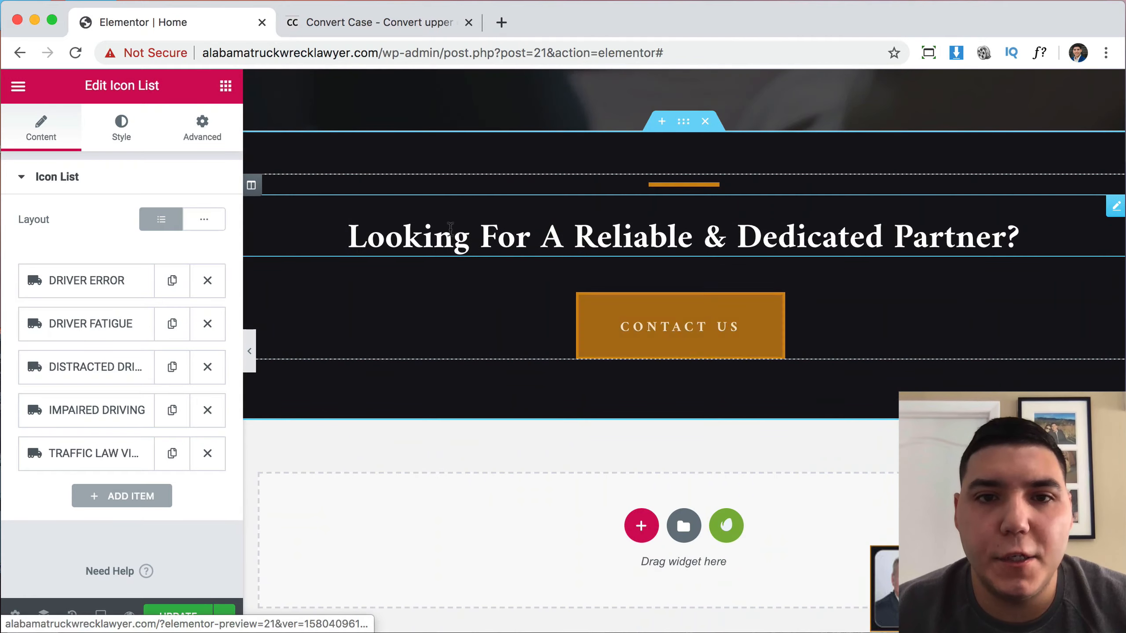
{"action": "scroll", "coordinate": [756, 269], "scroll_direction": "up", "scroll_amount": 10}
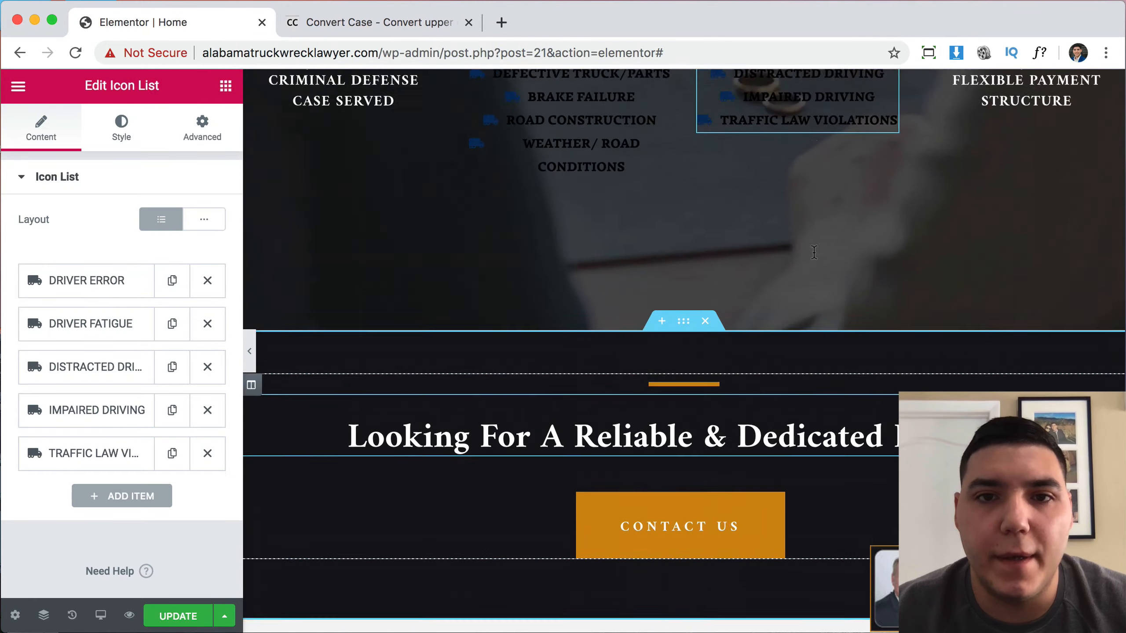
{"action": "scroll", "coordinate": [813, 252], "scroll_direction": "up", "scroll_amount": 5}
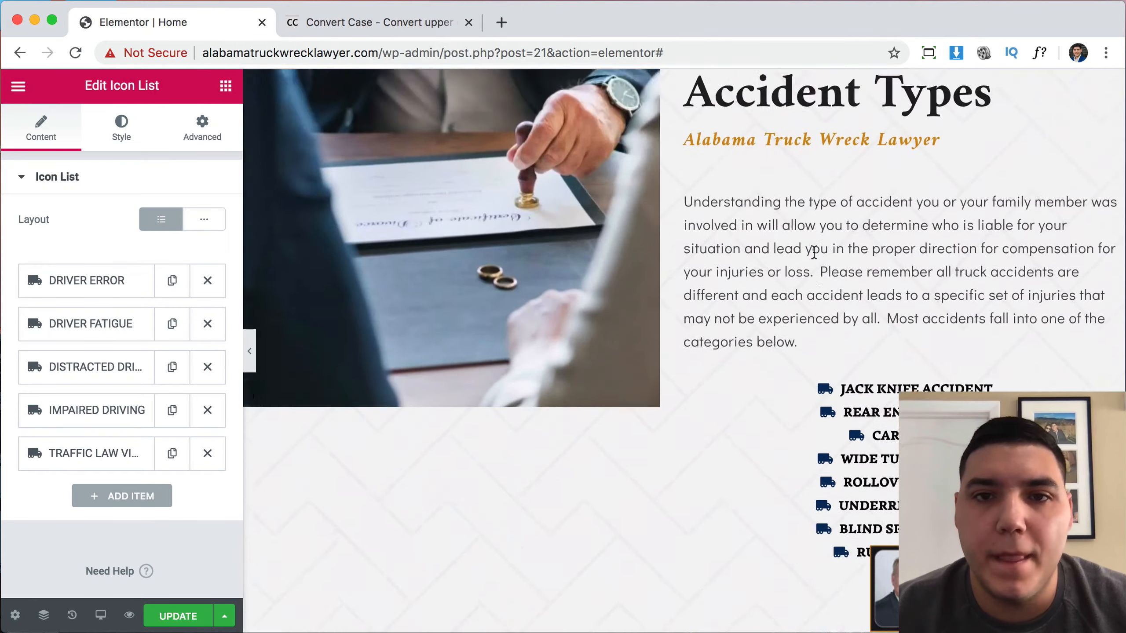
{"action": "scroll", "coordinate": [727, 162], "scroll_direction": "up", "scroll_amount": 5}
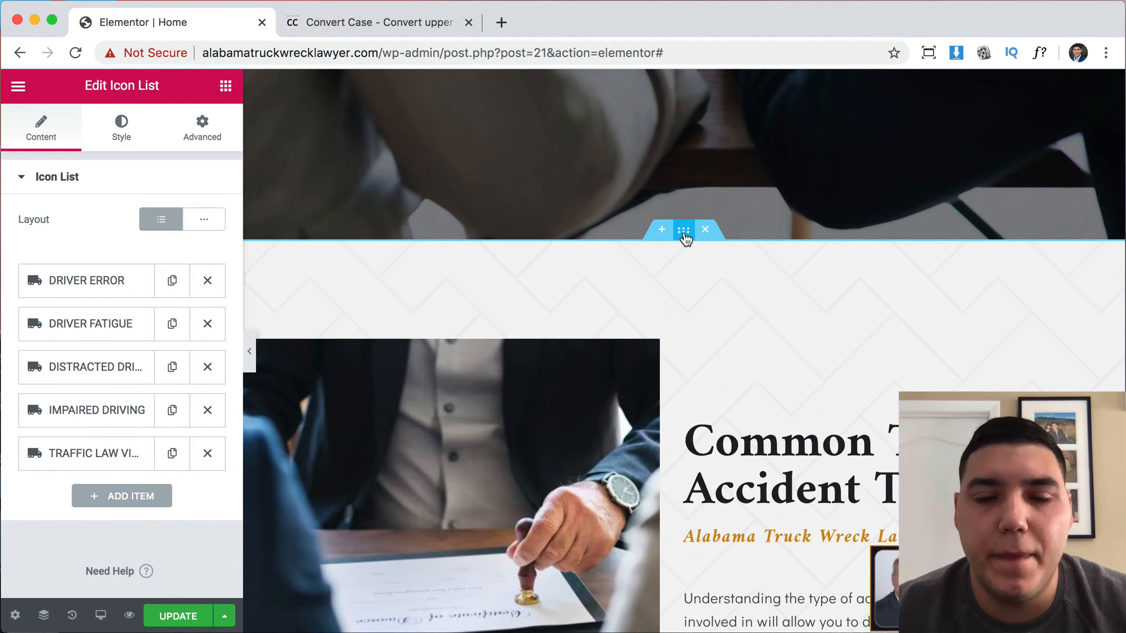
{"action": "scroll", "coordinate": [876, 278], "scroll_direction": "up", "scroll_amount": 12}
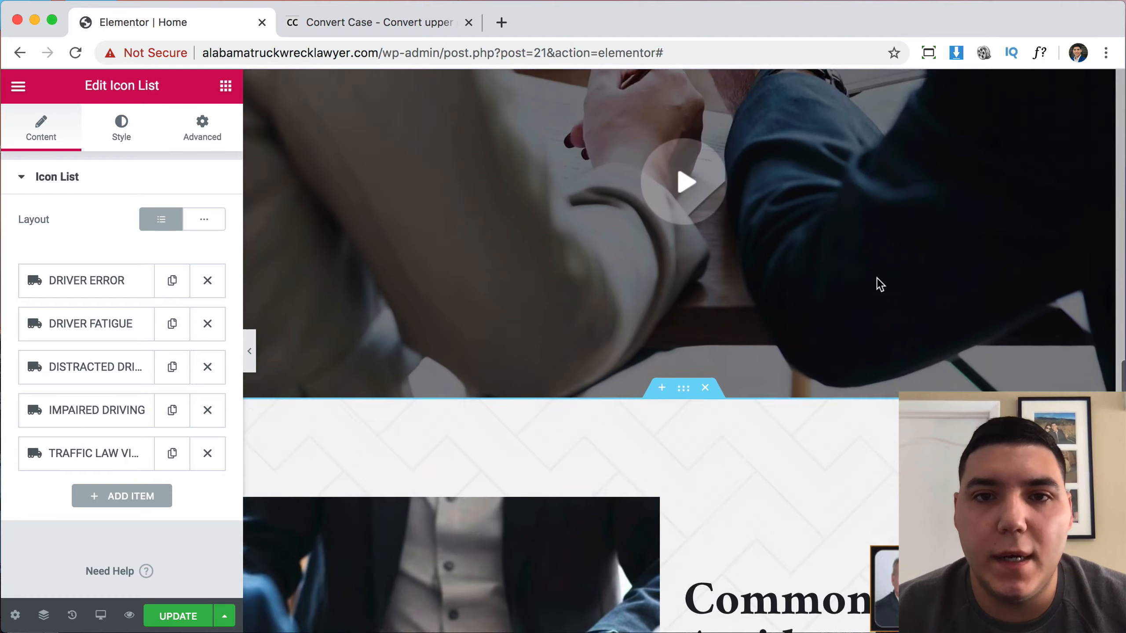
{"action": "scroll", "coordinate": [789, 222], "scroll_direction": "up", "scroll_amount": 3}
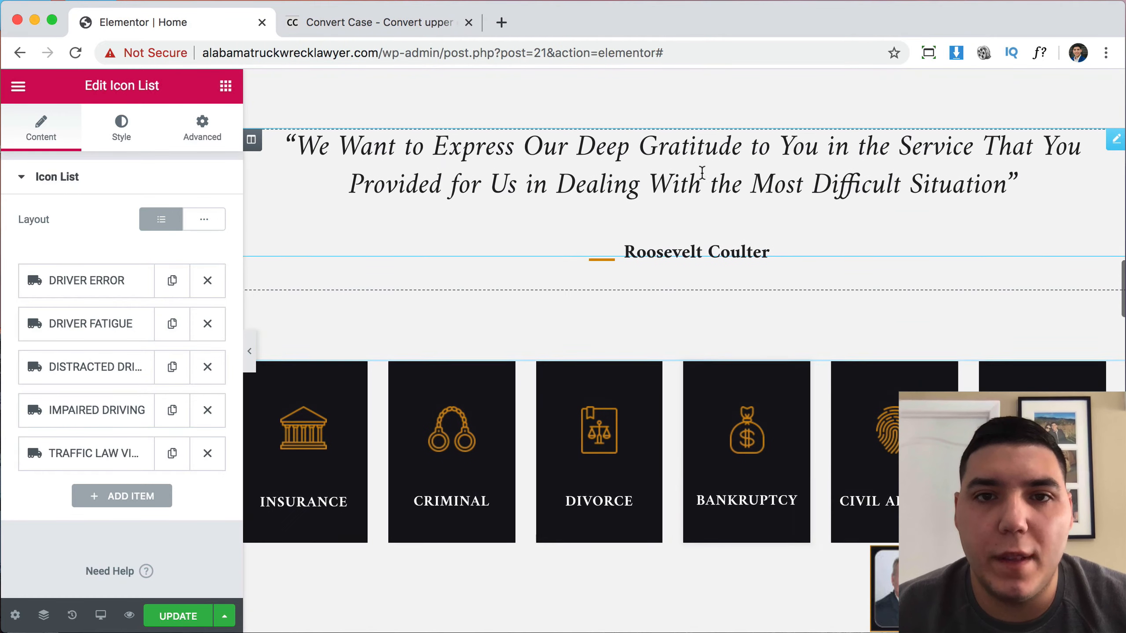
{"action": "scroll", "coordinate": [713, 336], "scroll_direction": "down", "scroll_amount": 9}
{"action": "scroll", "coordinate": [788, 288], "scroll_direction": "down", "scroll_amount": 10}
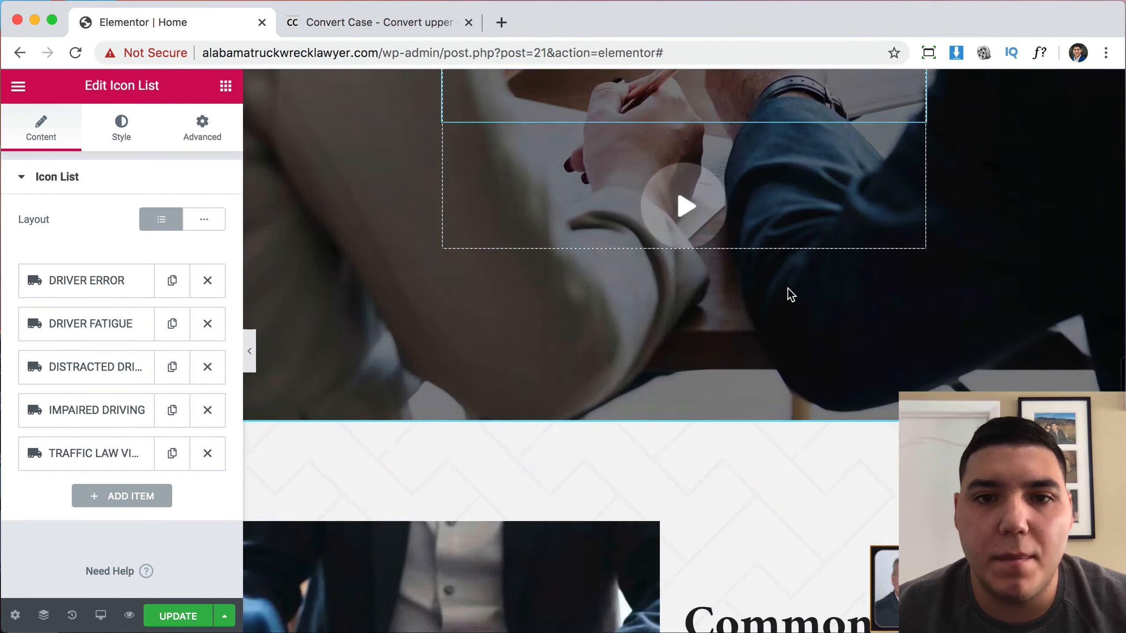
{"action": "scroll", "coordinate": [827, 345], "scroll_direction": "down", "scroll_amount": 15}
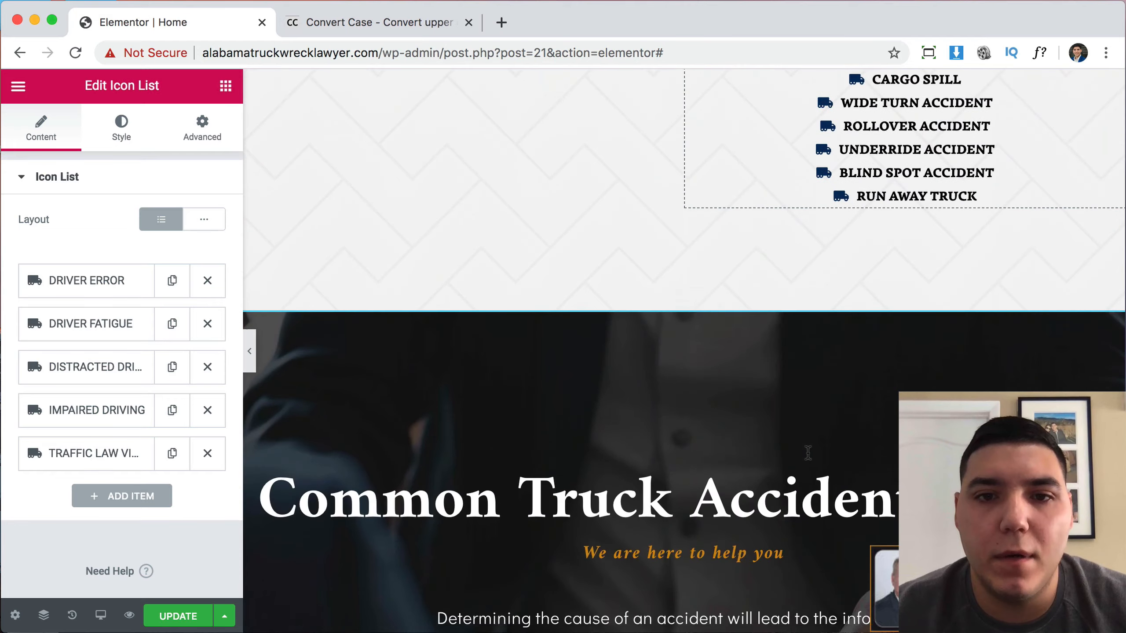
{"action": "scroll", "coordinate": [719, 439], "scroll_direction": "up", "scroll_amount": 10}
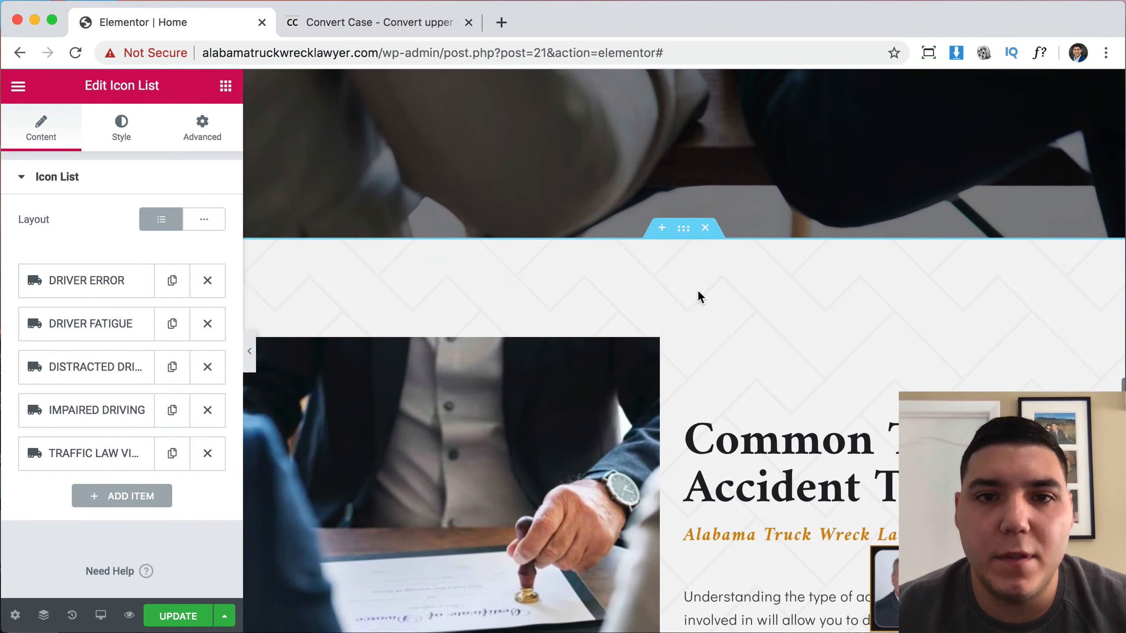
Duplicate the Common Truck Accident Types section.
{"action": "right_click", "coordinate": [684, 235]}
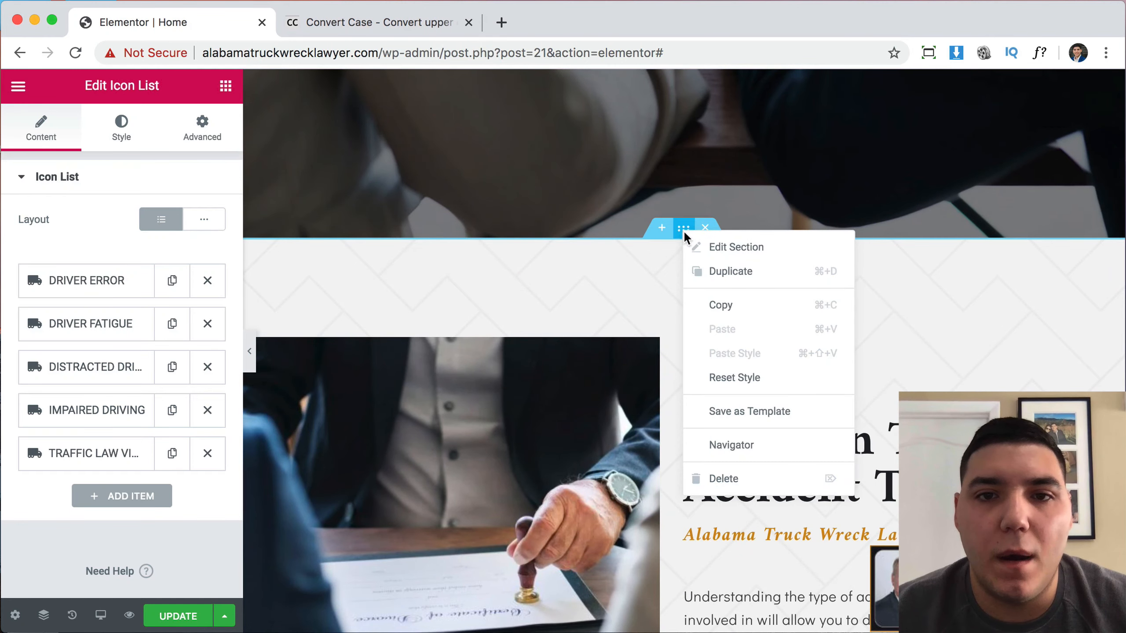
{"action": "left_click", "coordinate": [717, 269]}
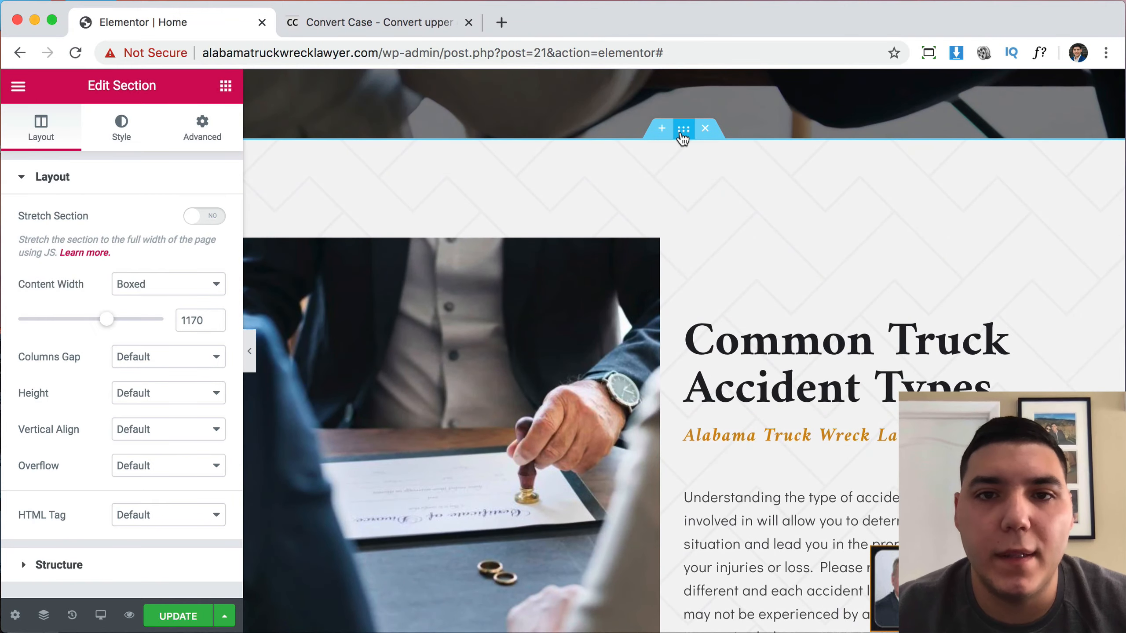
{"action": "right_click", "coordinate": [681, 134]}
{"action": "left_click", "coordinate": [594, 202]}
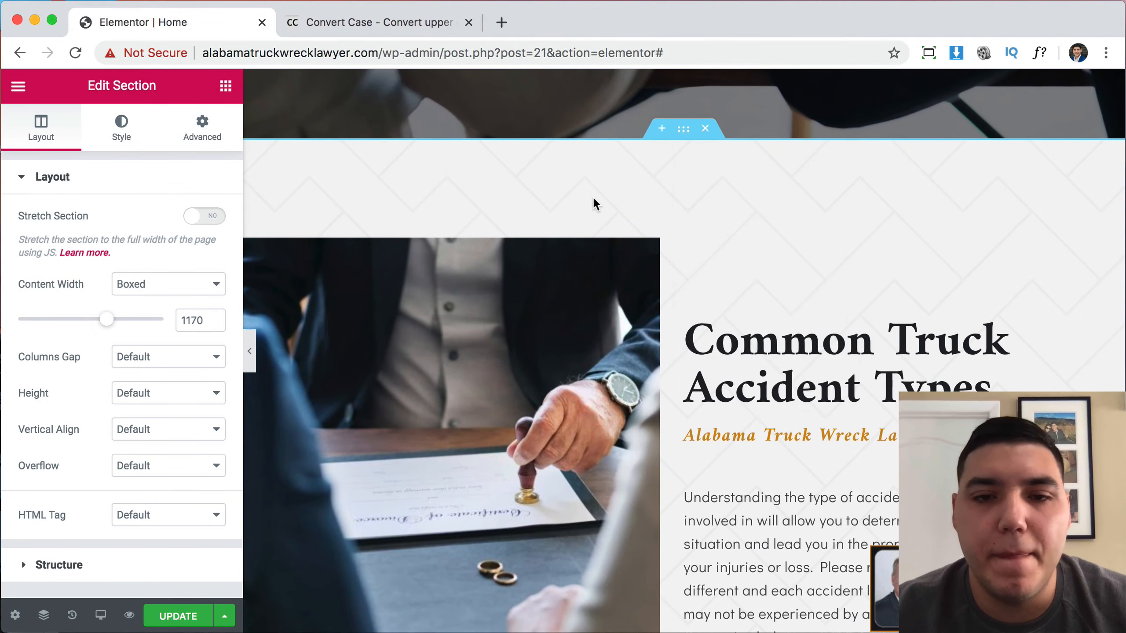
Drag the duplicated section further down the page.
{"action": "scroll", "coordinate": [593, 196], "scroll_direction": "up", "scroll_amount": 5}
{"action": "scroll", "coordinate": [779, 297], "scroll_direction": "down", "scroll_amount": 5}
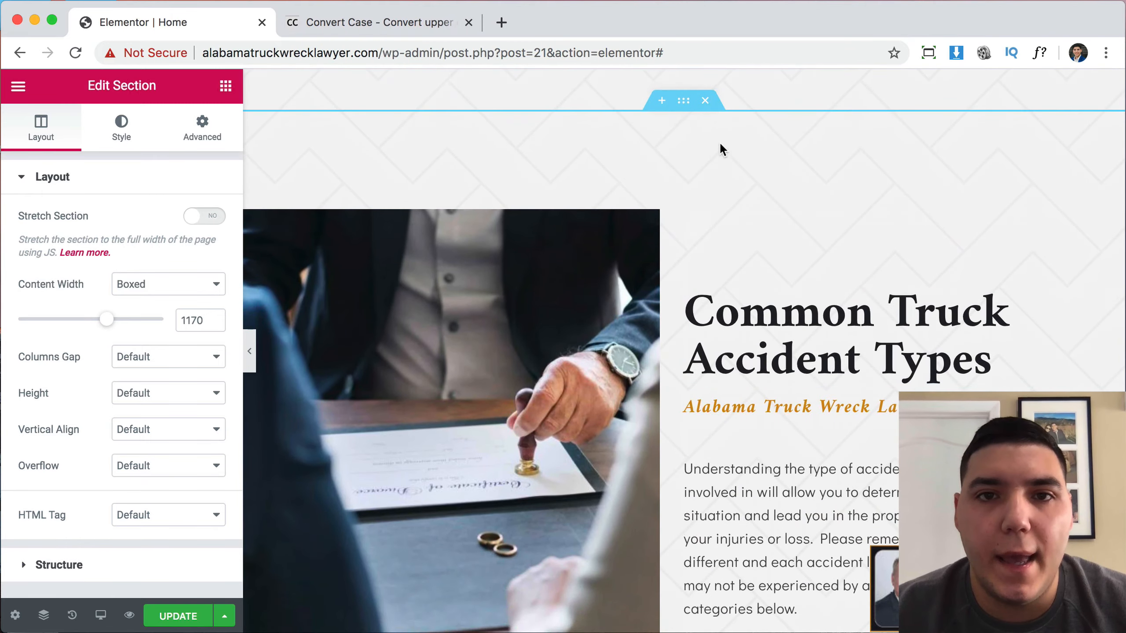
{"action": "left_click_drag", "start_coordinate": [687, 109], "coordinate": [689, 244]}
{"action": "scroll", "coordinate": [684, 372], "scroll_direction": "down", "scroll_amount": 10}
{"action": "left_click_drag", "start_coordinate": [684, 376], "coordinate": [680, 470]}
{"action": "scroll", "coordinate": [786, 426], "scroll_direction": "down", "scroll_amount": 8}
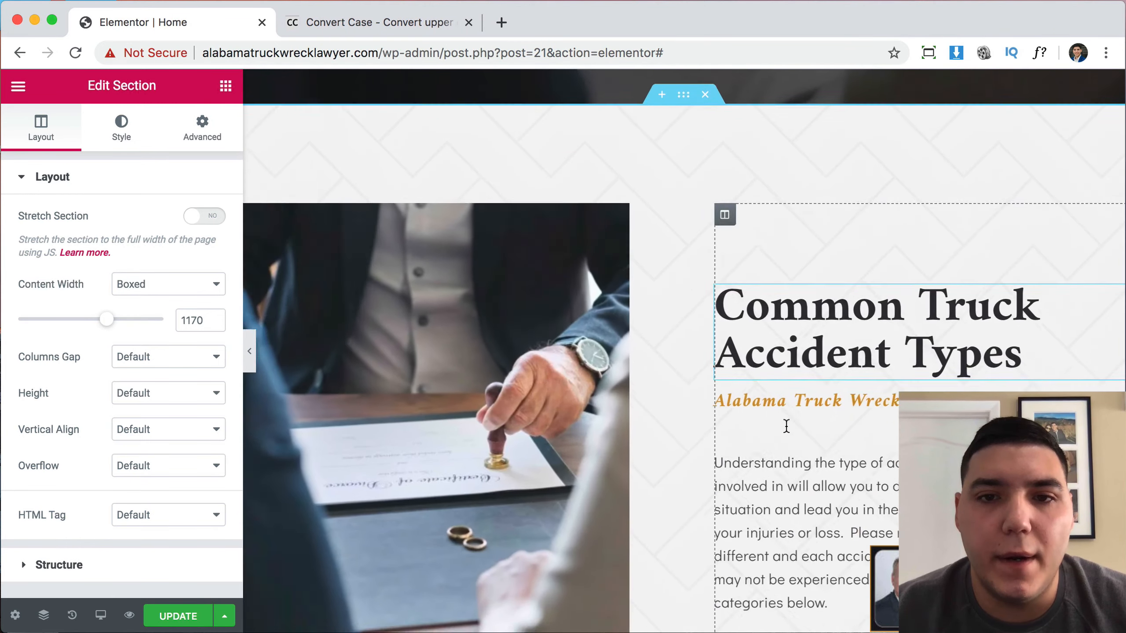
{"action": "scroll", "coordinate": [787, 426], "scroll_direction": "up", "scroll_amount": 14}
{"action": "scroll", "coordinate": [787, 425], "scroll_direction": "down", "scroll_amount": 18}
{"action": "scroll", "coordinate": [543, 335], "scroll_direction": "up", "scroll_amount": 3}
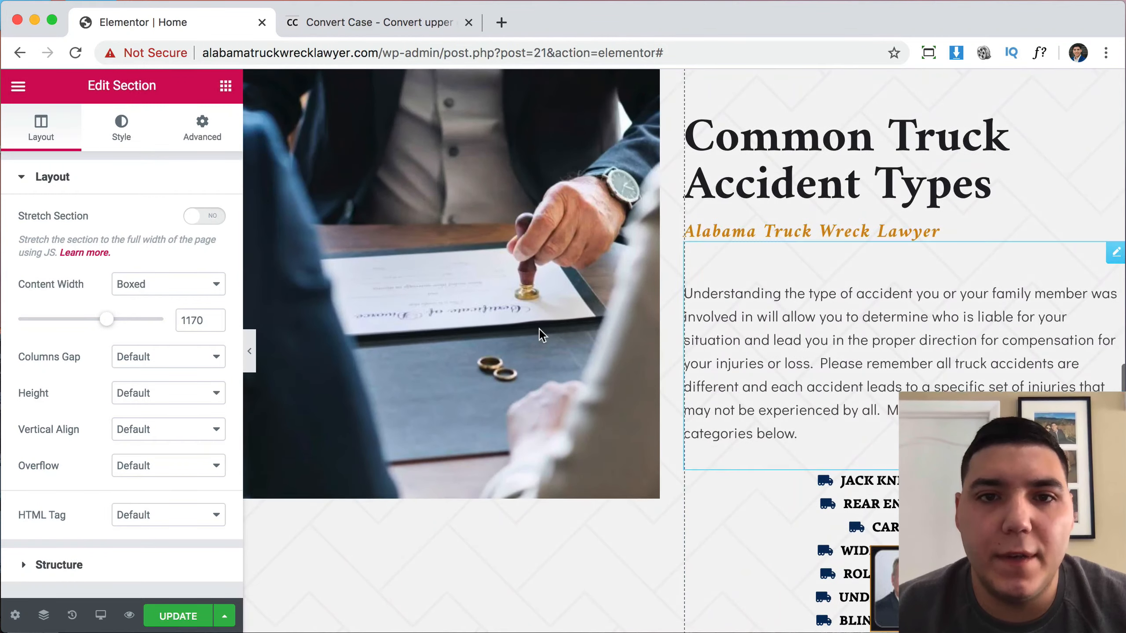
{"action": "scroll", "coordinate": [707, 352], "scroll_direction": "up", "scroll_amount": 18}
{"action": "scroll", "coordinate": [706, 351], "scroll_direction": "down", "scroll_amount": 17}
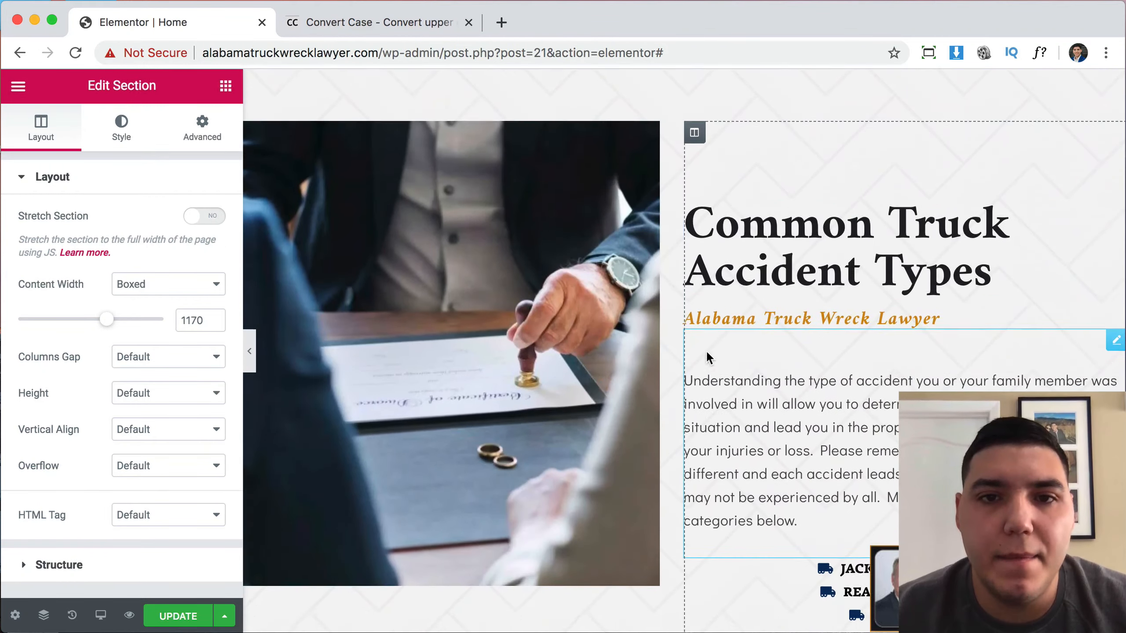
{"action": "scroll", "coordinate": [706, 350], "scroll_direction": "up", "scroll_amount": 3}
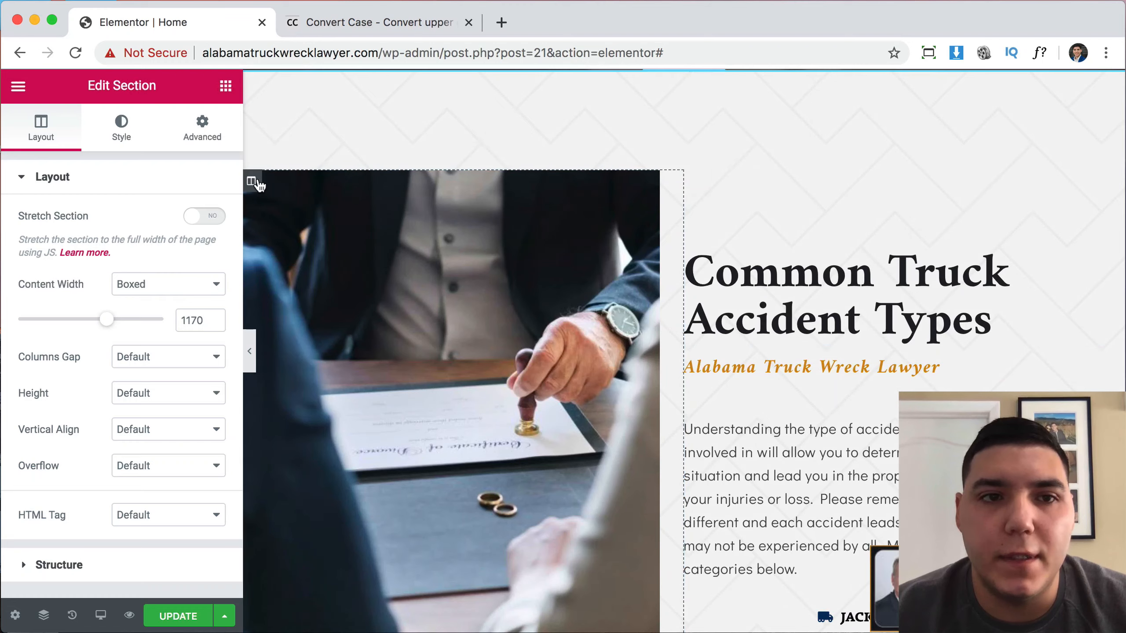
Move the image column to the right and give the text column 30 px right padding.
{"action": "left_click_drag", "start_coordinate": [354, 179], "coordinate": [887, 220]}
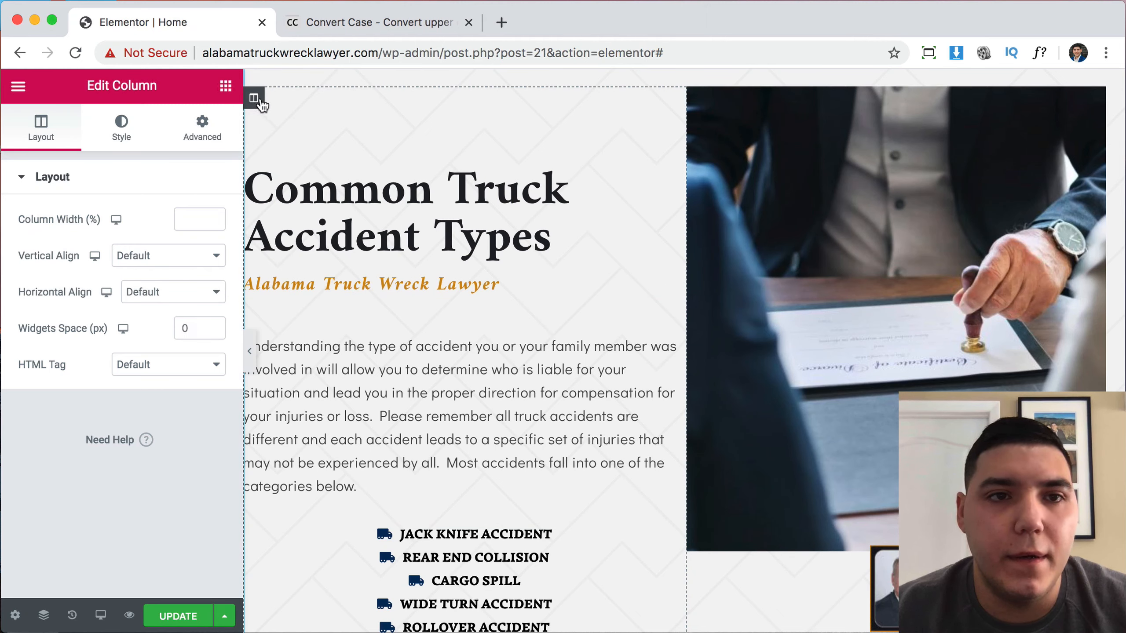
{"action": "left_click", "coordinate": [221, 134]}
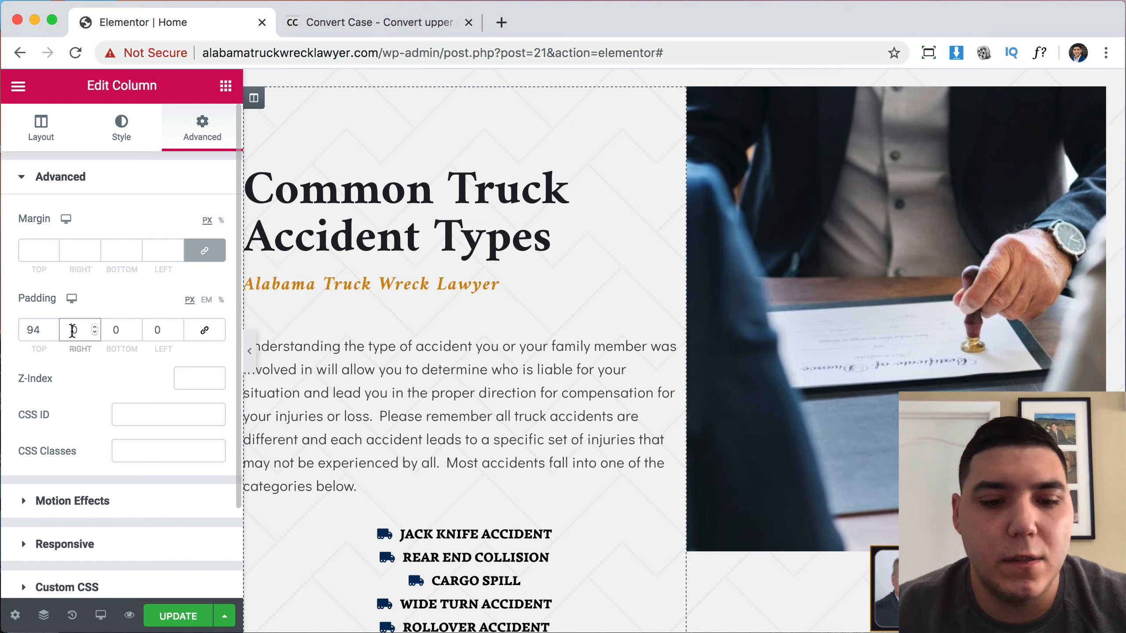
{"action": "type", "text": "3"}
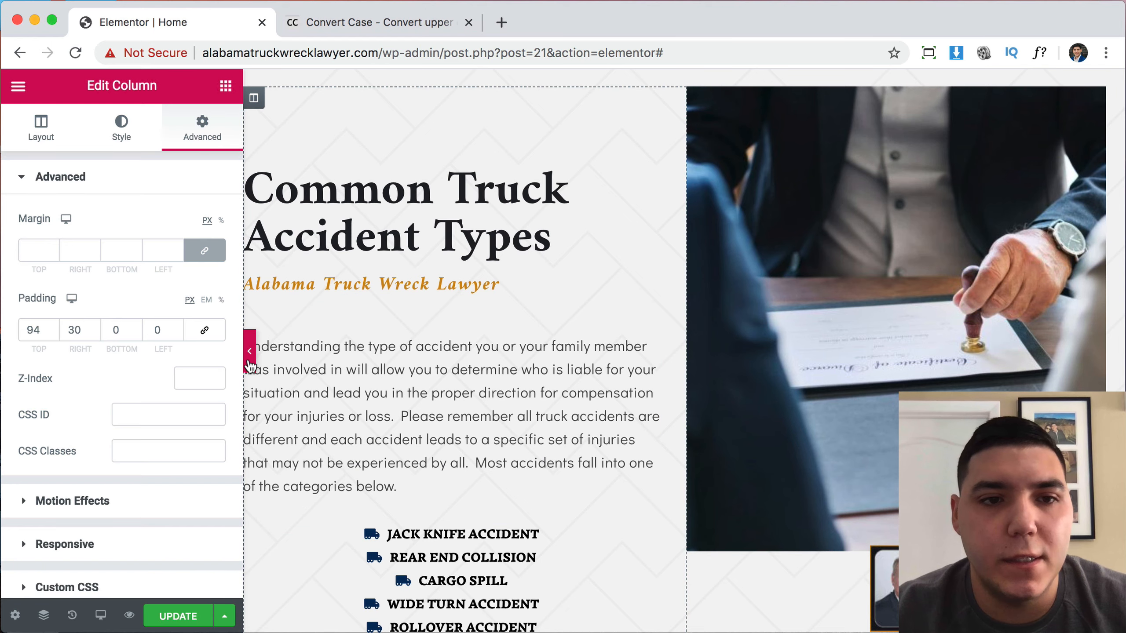
{"action": "left_click", "coordinate": [250, 355]}
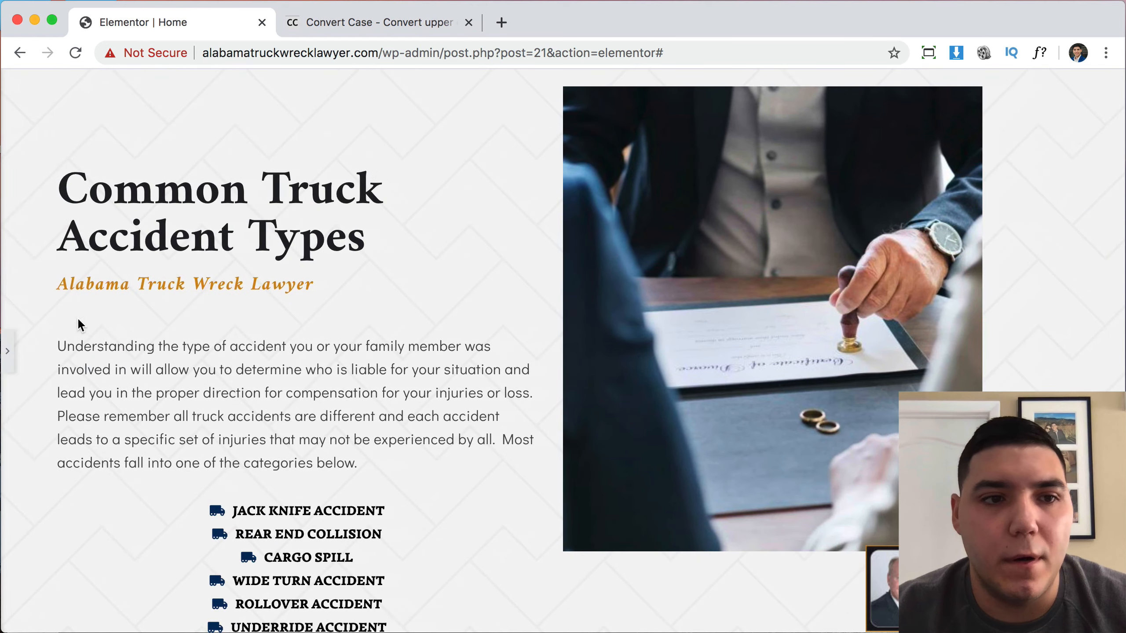
{"action": "left_click", "coordinate": [10, 355]}
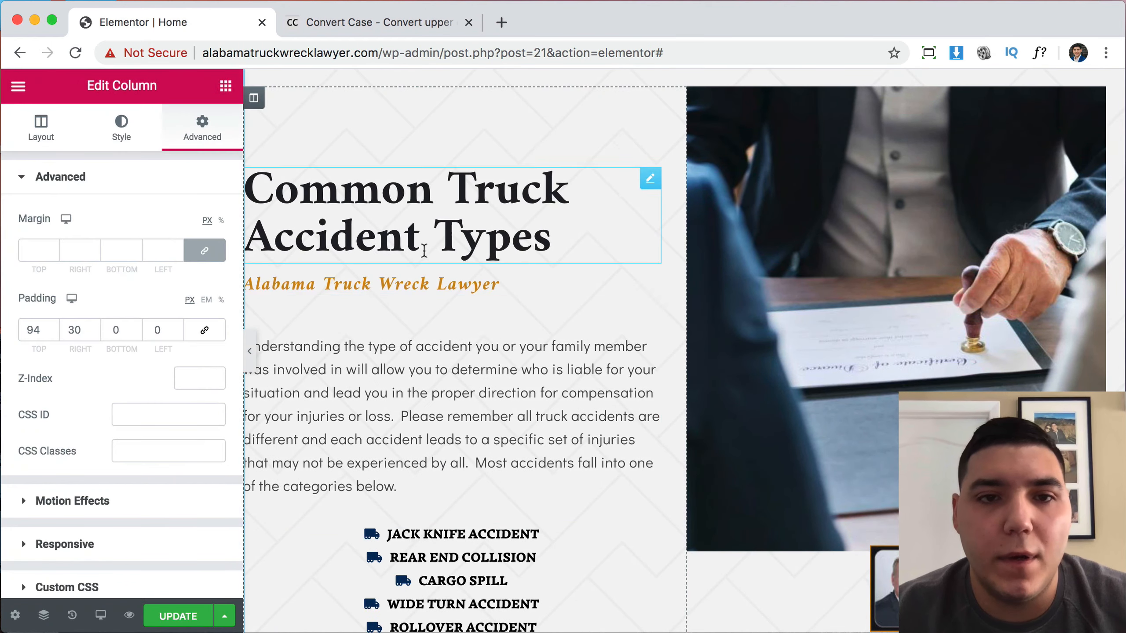
{"action": "scroll", "coordinate": [556, 300], "scroll_direction": "up", "scroll_amount": 20}
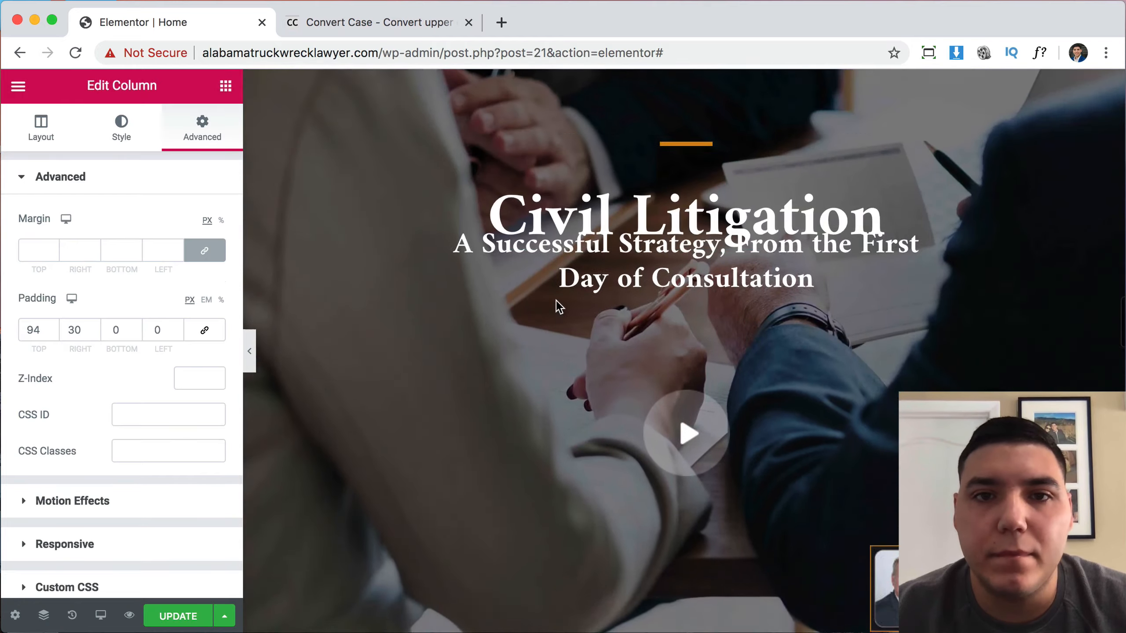
{"action": "scroll", "coordinate": [556, 300], "scroll_direction": "up", "scroll_amount": 20}
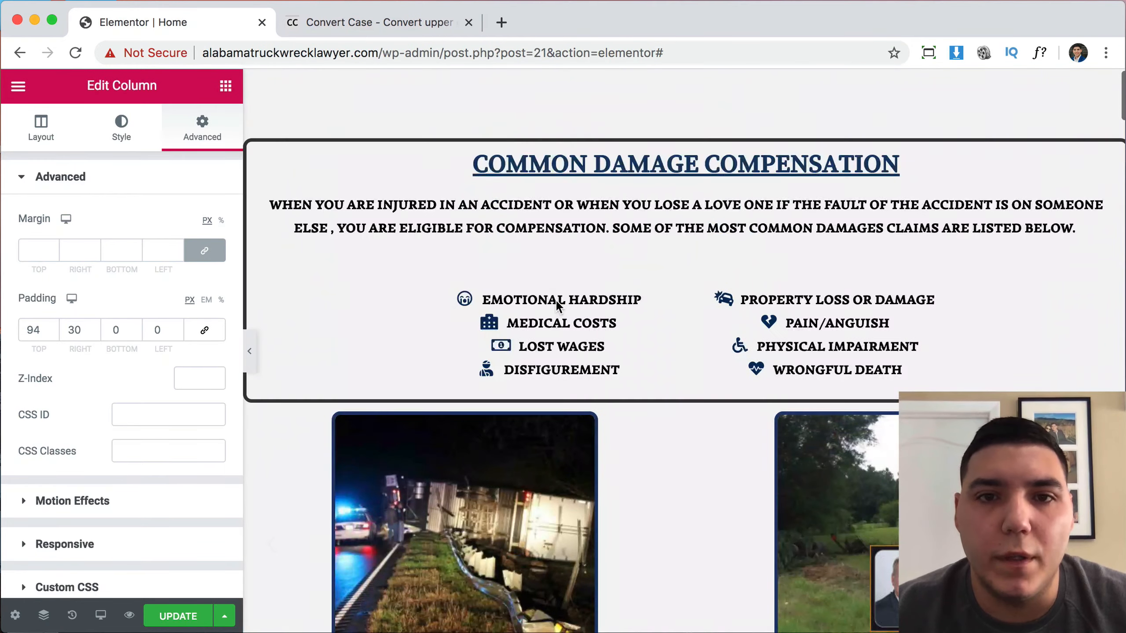
Convert 'Common Damage Compensation' to Capitalized Case on convertcase.net and select it.
{"action": "left_click", "coordinate": [296, 174]}
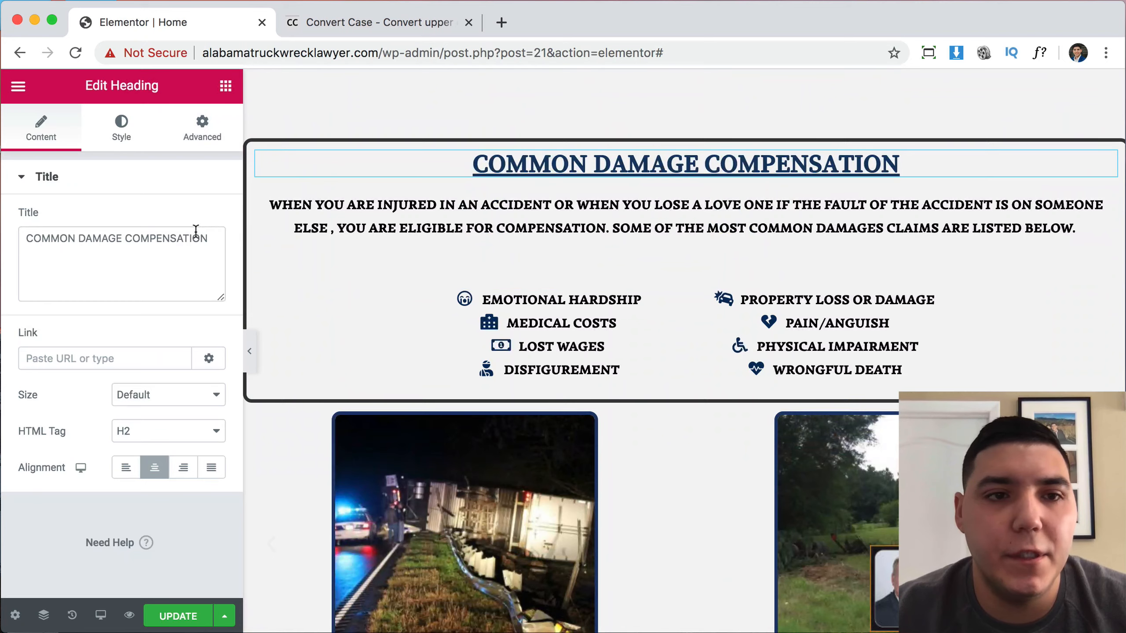
{"action": "left_click", "coordinate": [345, 20]}
{"action": "type", "text": "COMMON DAMAGE COMPENSATION"}
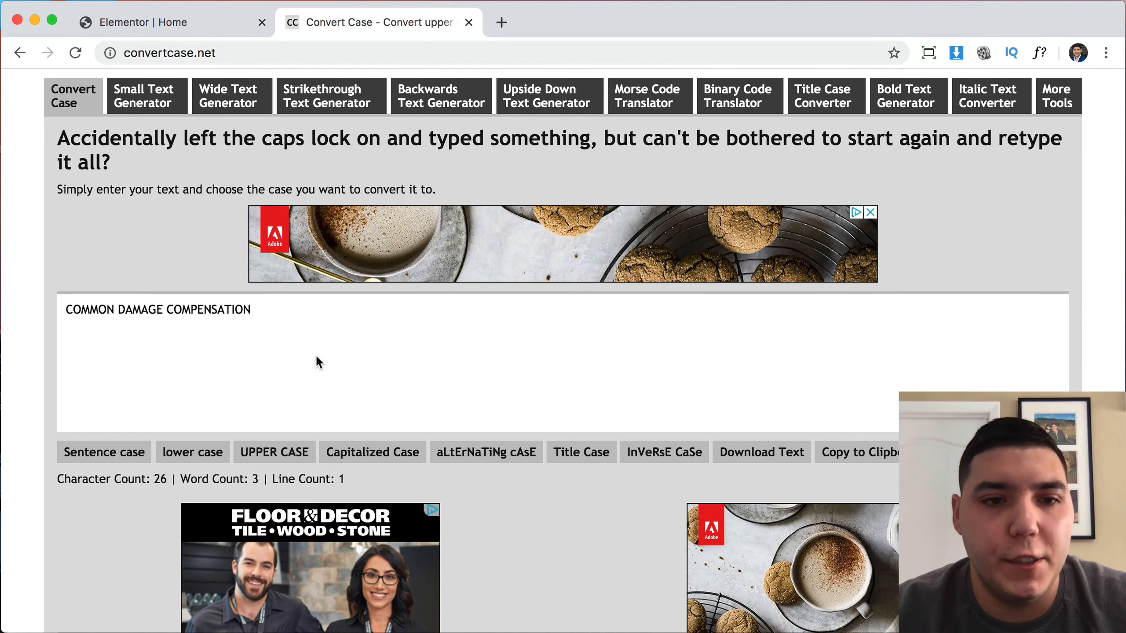
{"action": "left_click", "coordinate": [387, 452]}
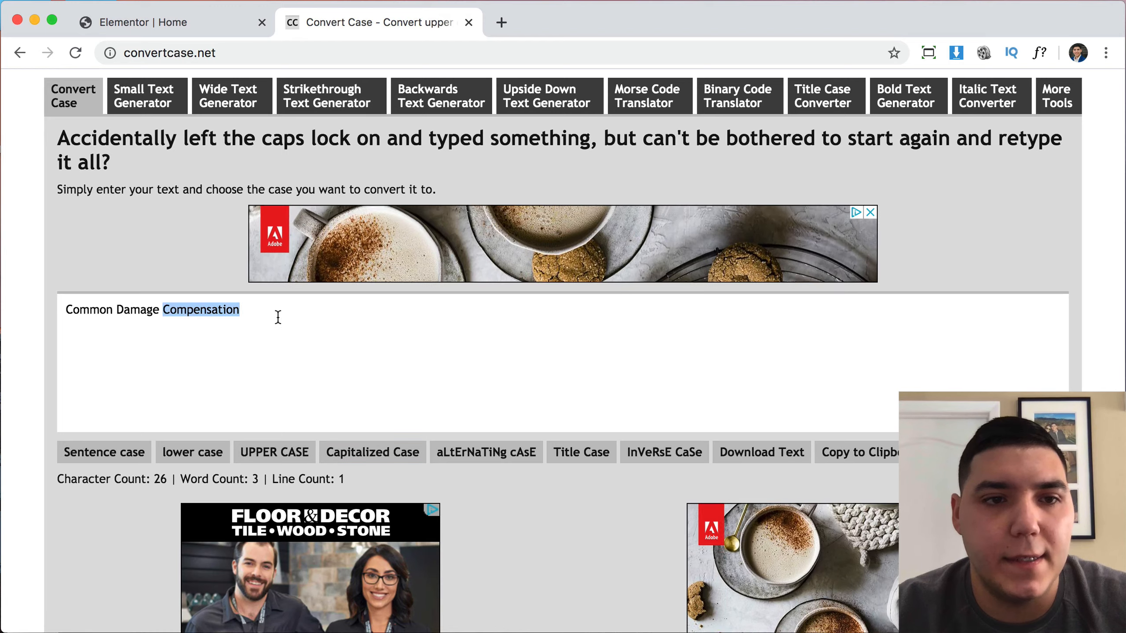
{"action": "triple_click", "coordinate": [277, 317]}
{"action": "key", "text": "super+c"}
Paste 'Common Damage Compensation' over the Common Truck Accident Types heading.
{"action": "left_click", "coordinate": [187, 22]}
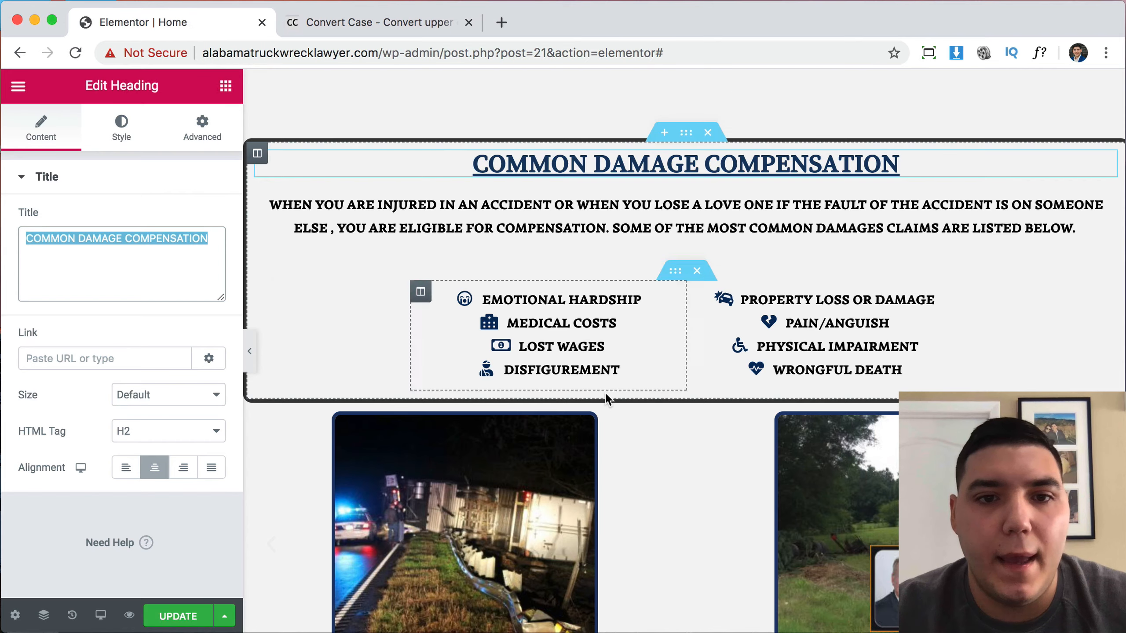
{"action": "scroll", "coordinate": [605, 392], "scroll_direction": "up", "scroll_amount": 15}
{"action": "scroll", "coordinate": [605, 392], "scroll_direction": "down", "scroll_amount": 5}
{"action": "scroll", "coordinate": [605, 392], "scroll_direction": "down", "scroll_amount": 20}
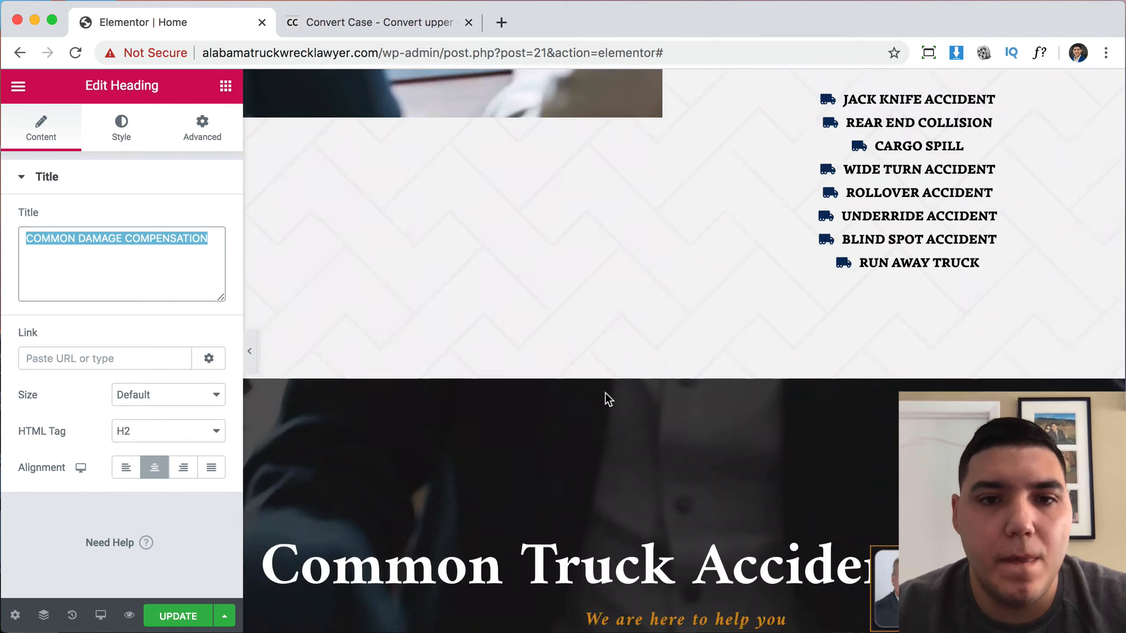
{"action": "scroll", "coordinate": [606, 392], "scroll_direction": "down", "scroll_amount": 10}
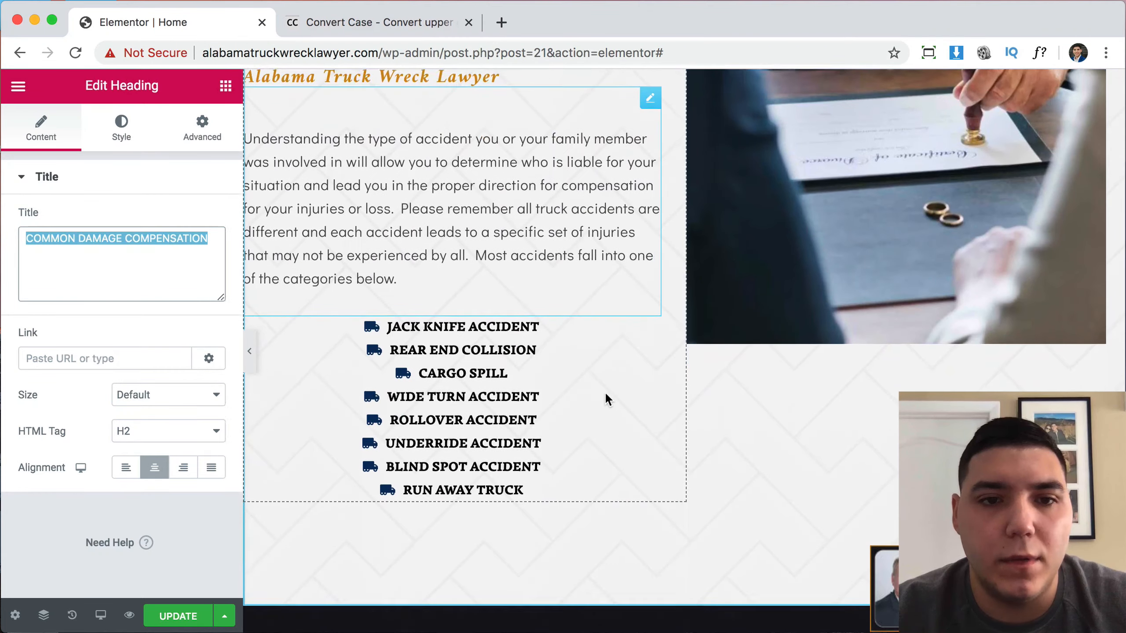
{"action": "scroll", "coordinate": [605, 391], "scroll_direction": "up", "scroll_amount": 5}
{"action": "left_click", "coordinate": [533, 262]}
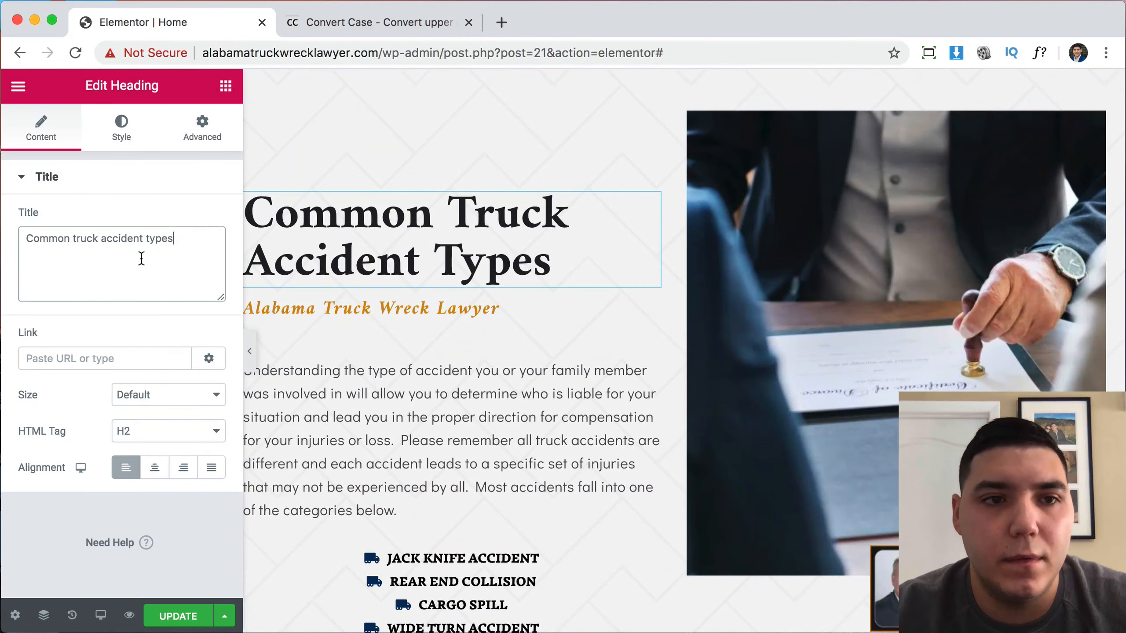
{"action": "key", "text": "super+v"}
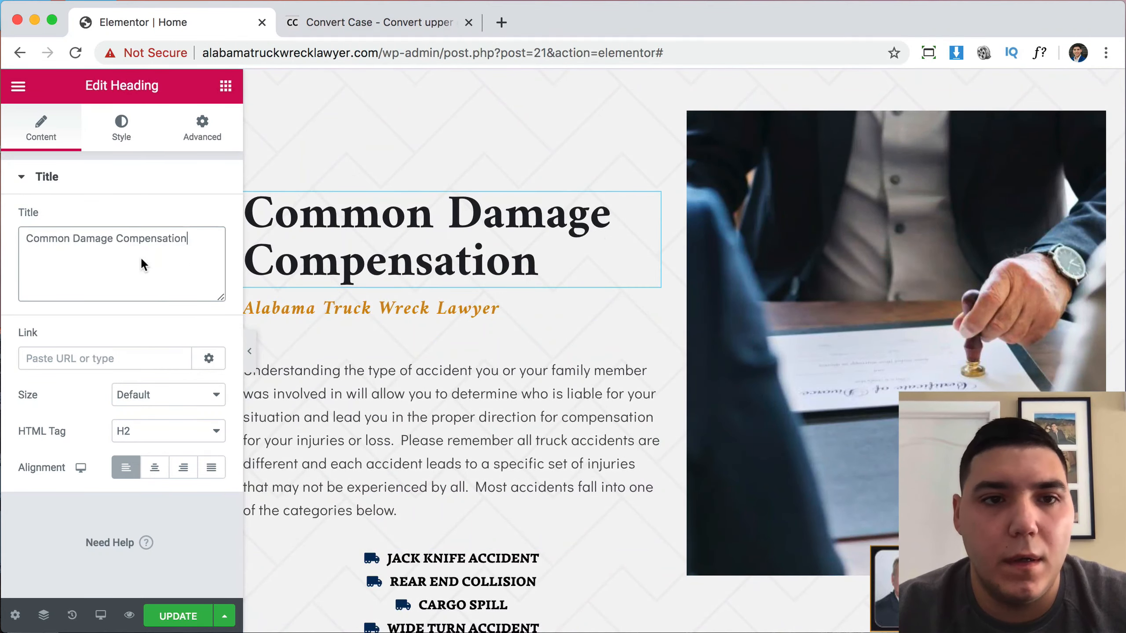
Select the full uppercase damages paragraph text in the Text Editor.
{"action": "left_click", "coordinate": [368, 22]}
{"action": "left_click", "coordinate": [201, 27]}
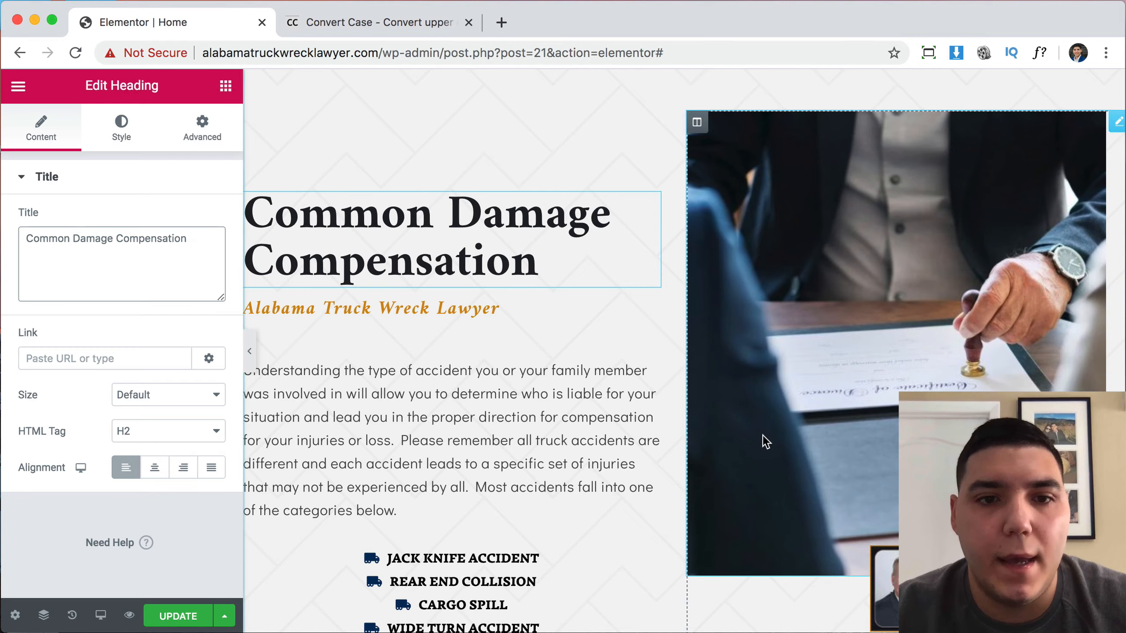
{"action": "scroll", "coordinate": [559, 413], "scroll_direction": "down", "scroll_amount": 20}
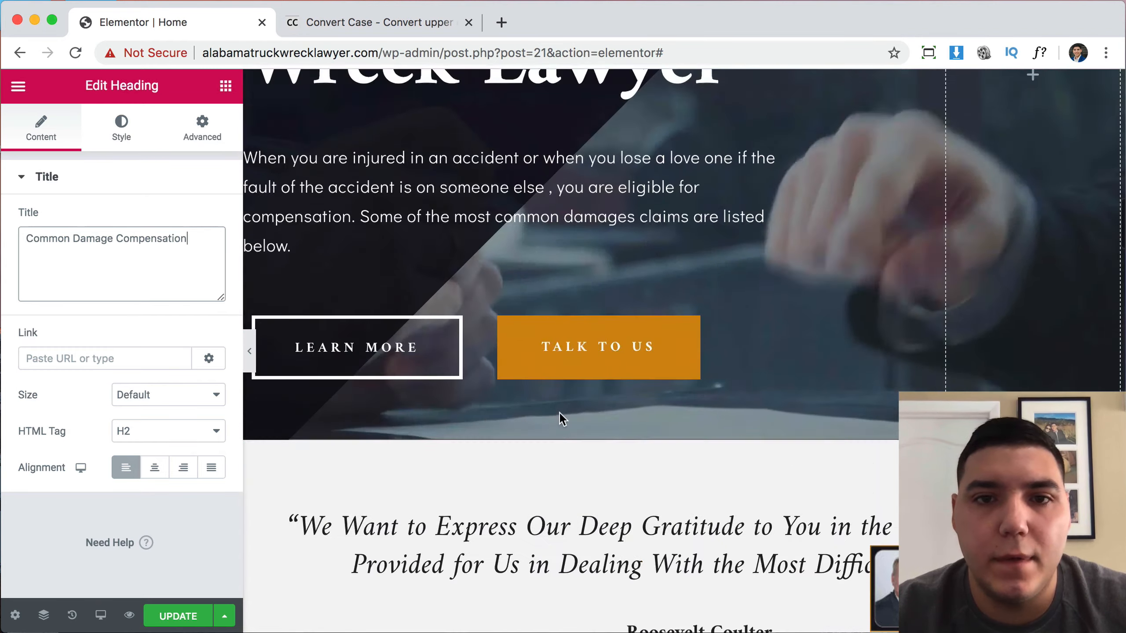
{"action": "scroll", "coordinate": [559, 419], "scroll_direction": "up", "scroll_amount": 7}
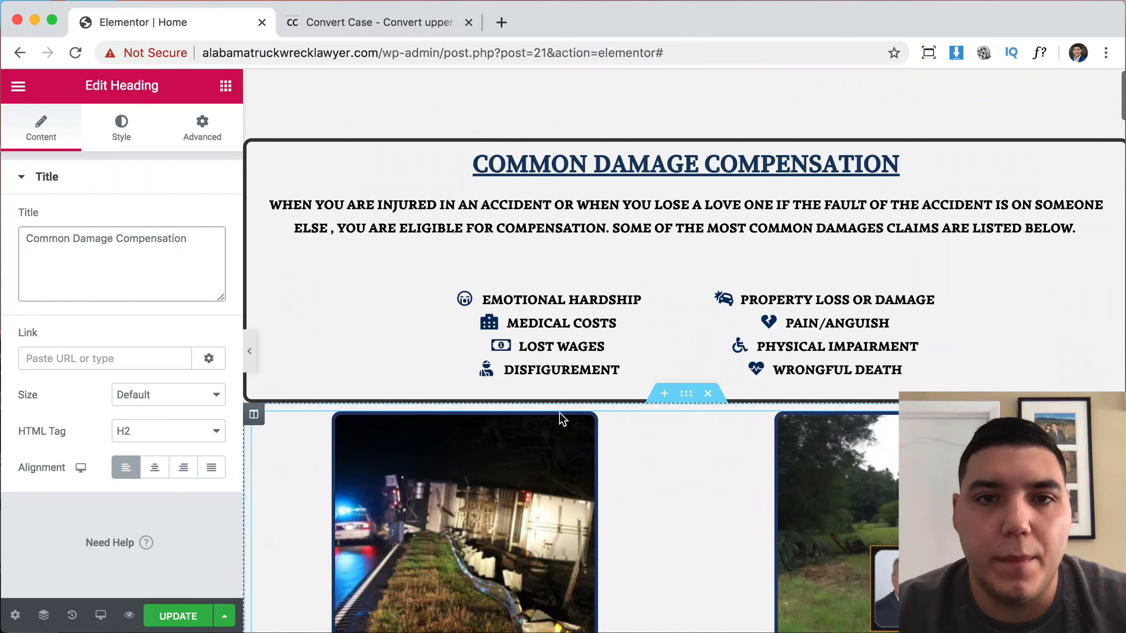
{"action": "left_click", "coordinate": [540, 221]}
{"action": "left_click_drag", "start_coordinate": [38, 333], "coordinate": [177, 549]}
{"action": "key", "text": "ctrl+c"}
{"action": "scroll", "coordinate": [660, 566], "scroll_direction": "down", "scroll_amount": 20}
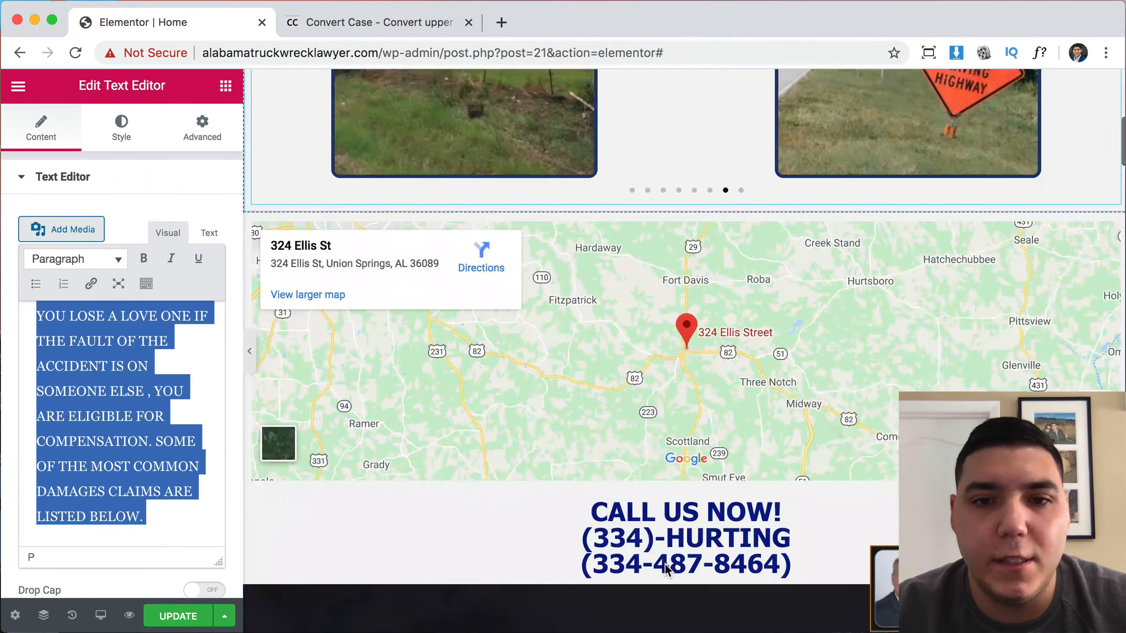
Replace the 'Understanding the type of accident' paragraph with the uppercase damages text.
{"action": "scroll", "coordinate": [664, 563], "scroll_direction": "down", "scroll_amount": 20}
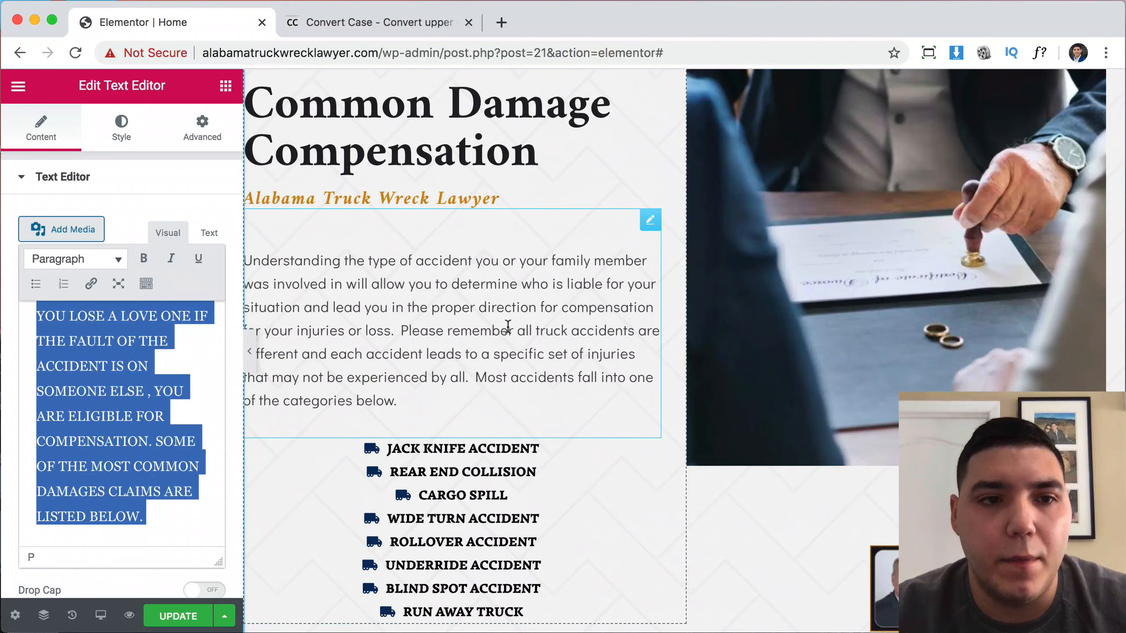
{"action": "left_click", "coordinate": [509, 326]}
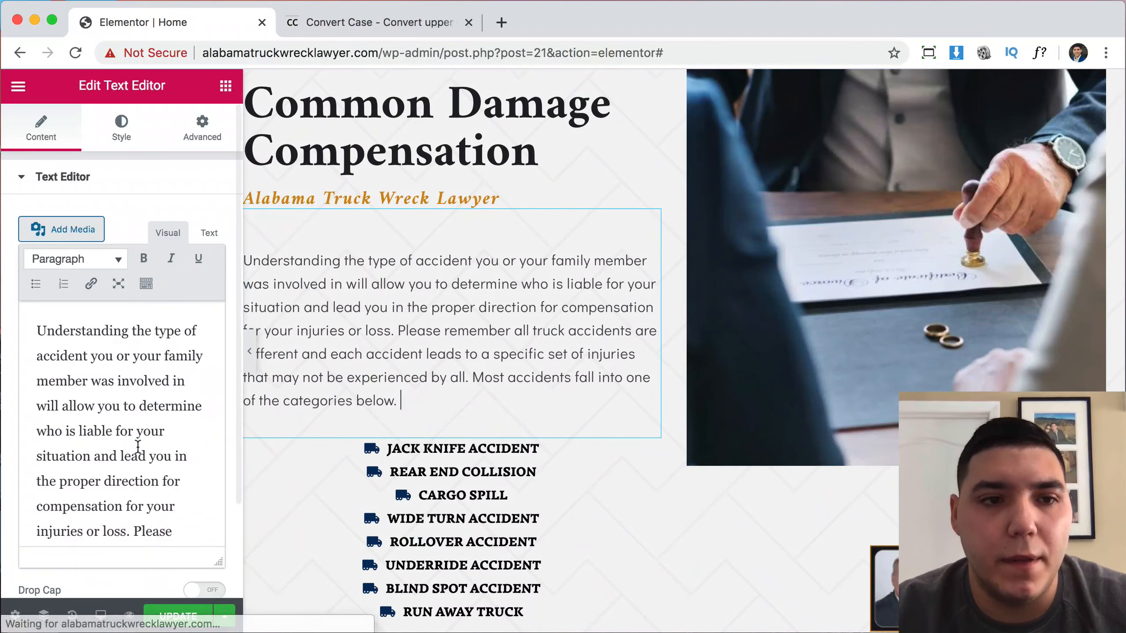
{"action": "left_click_drag", "start_coordinate": [38, 328], "coordinate": [212, 610]}
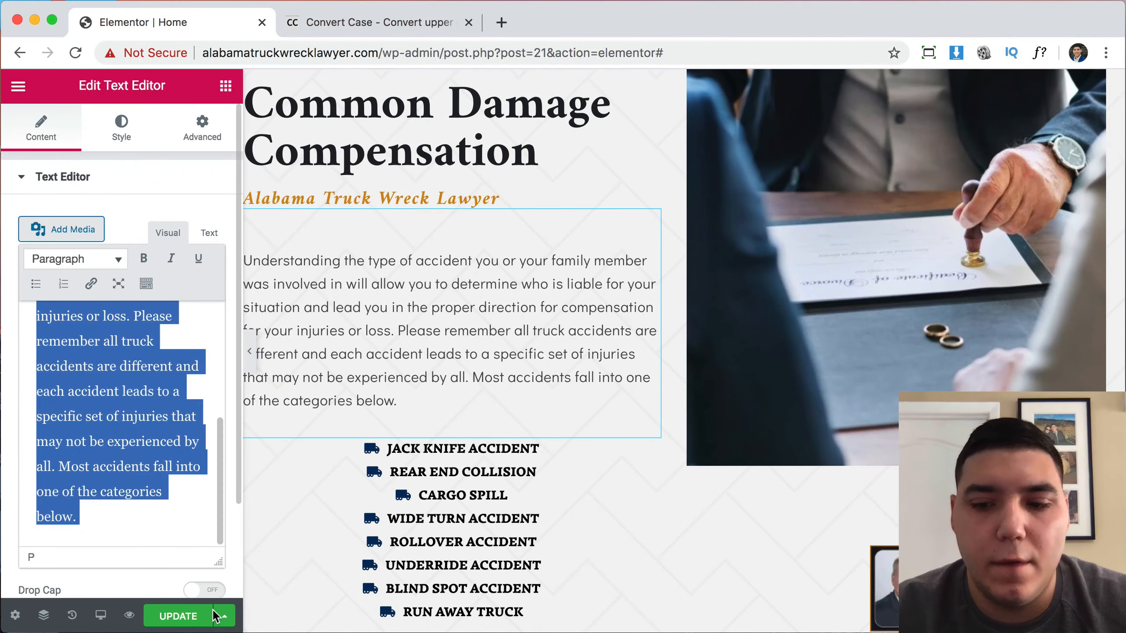
{"action": "key", "text": "BackSpace"}
{"action": "key", "text": "ctrl+v"}
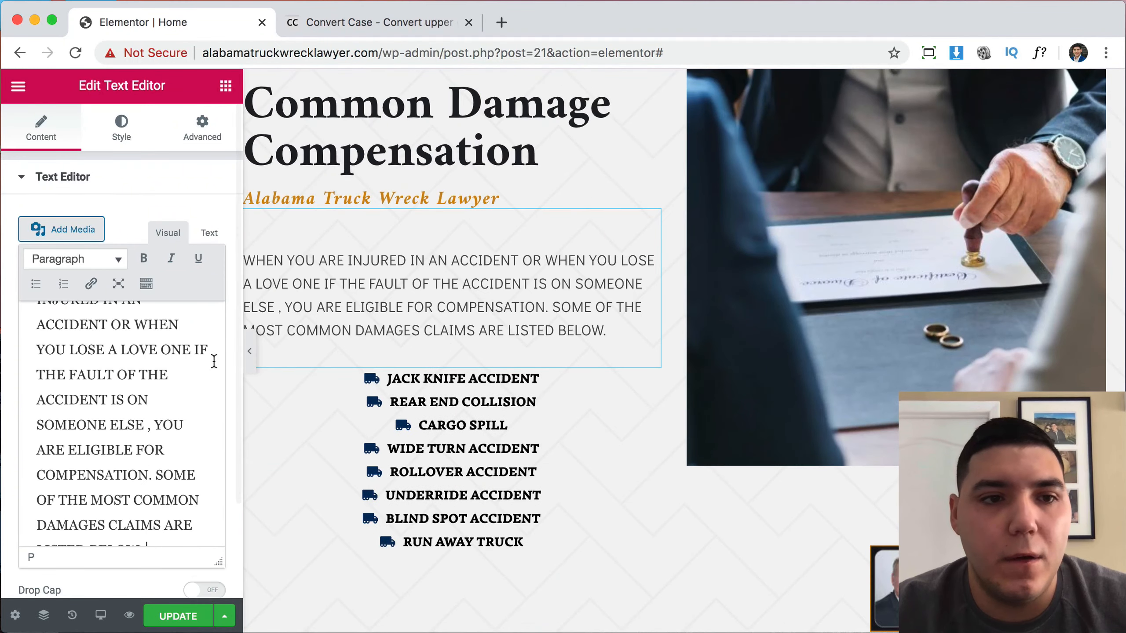
Convert the damages text to sentence case in Convert Case and select it.
{"action": "left_click", "coordinate": [450, 16]}
{"action": "key", "text": "ctrl+v"}
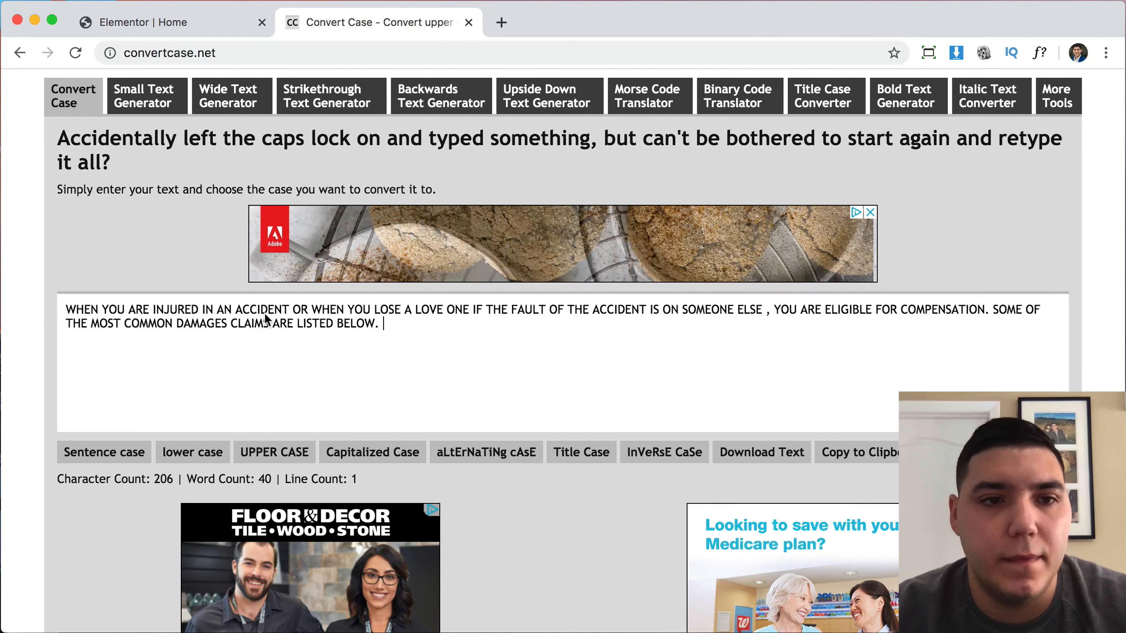
{"action": "left_click", "coordinate": [104, 452]}
{"action": "left_click_drag", "start_coordinate": [309, 329], "coordinate": [39, 312]}
{"action": "key", "text": "super+c"}
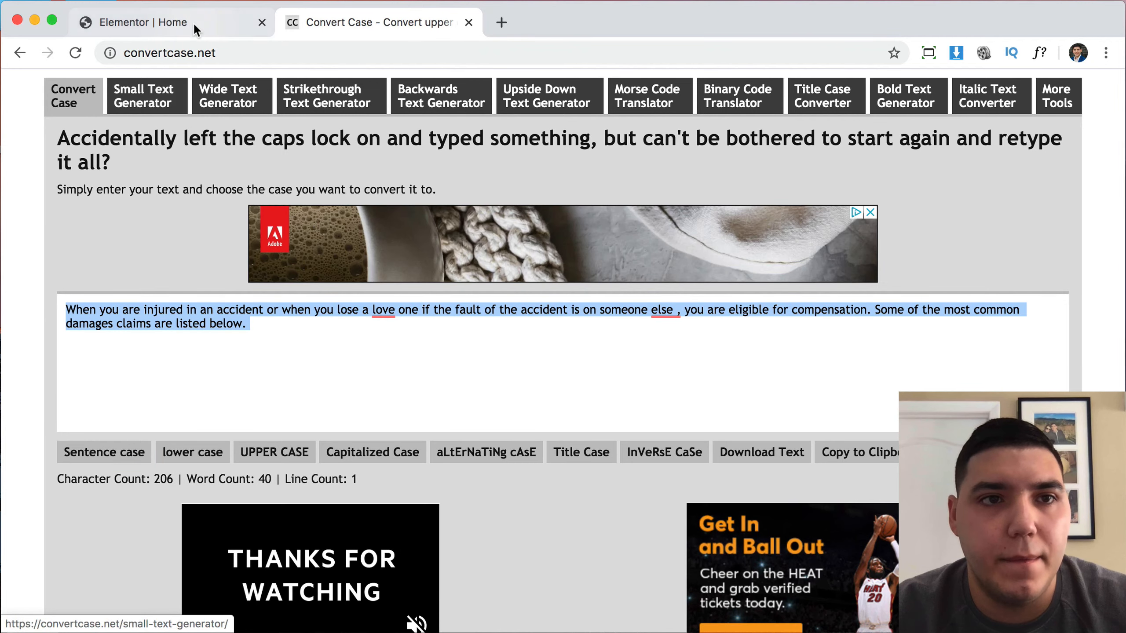
{"action": "left_click", "coordinate": [193, 22]}
Swap the all-caps damages paragraph for the sentence-case version.
{"action": "scroll", "coordinate": [64, 324], "scroll_direction": "up", "scroll_amount": 3}
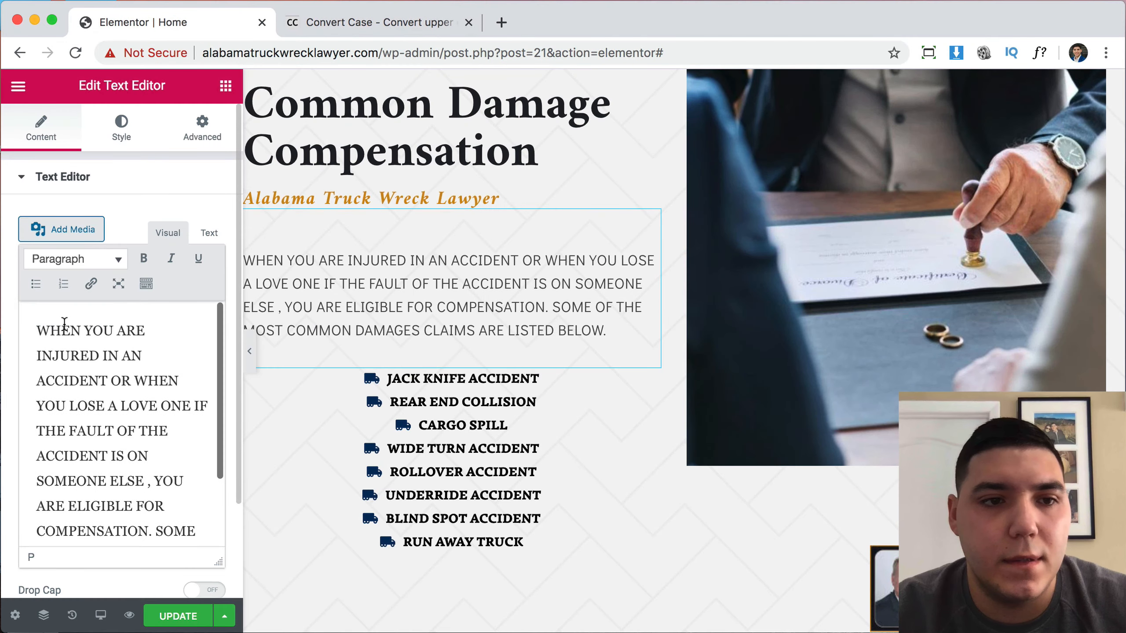
{"action": "key", "text": "super+a"}
{"action": "key", "text": "super+v"}
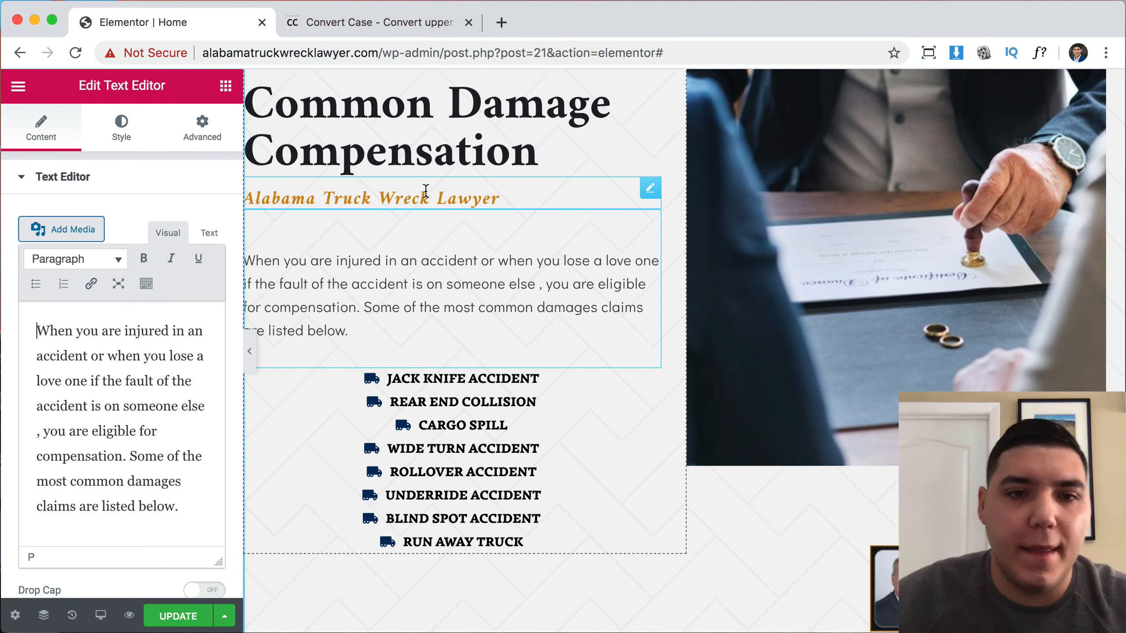
Delete both truck-accident icon lists under the damages paragraph.
{"action": "right_click", "coordinate": [526, 401]}
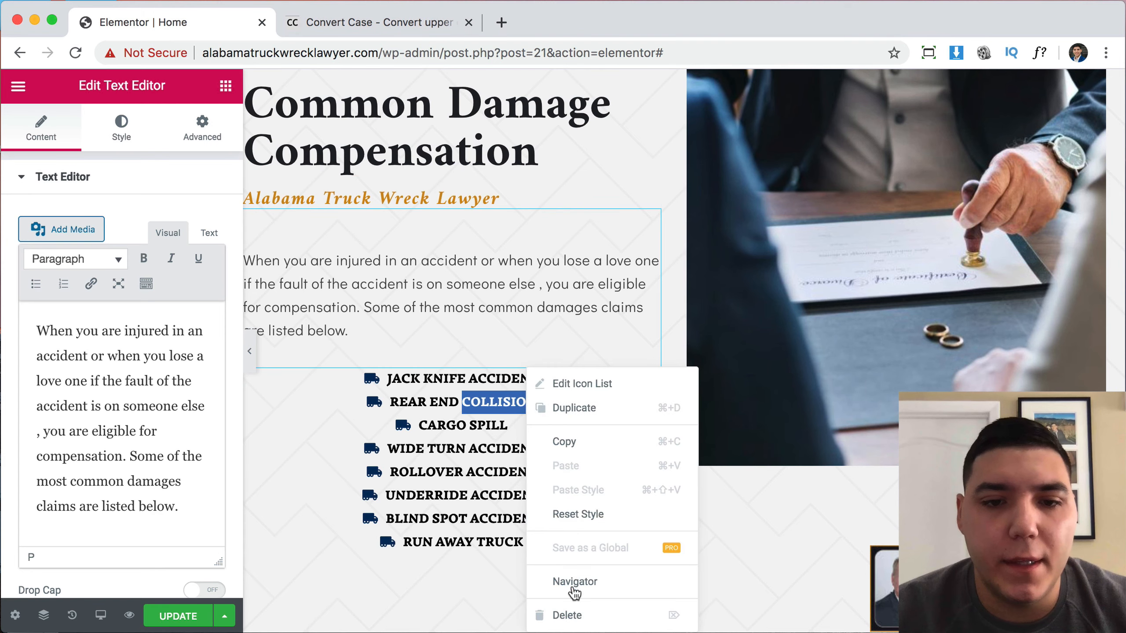
{"action": "left_click", "coordinate": [565, 615]}
{"action": "right_click", "coordinate": [512, 449]}
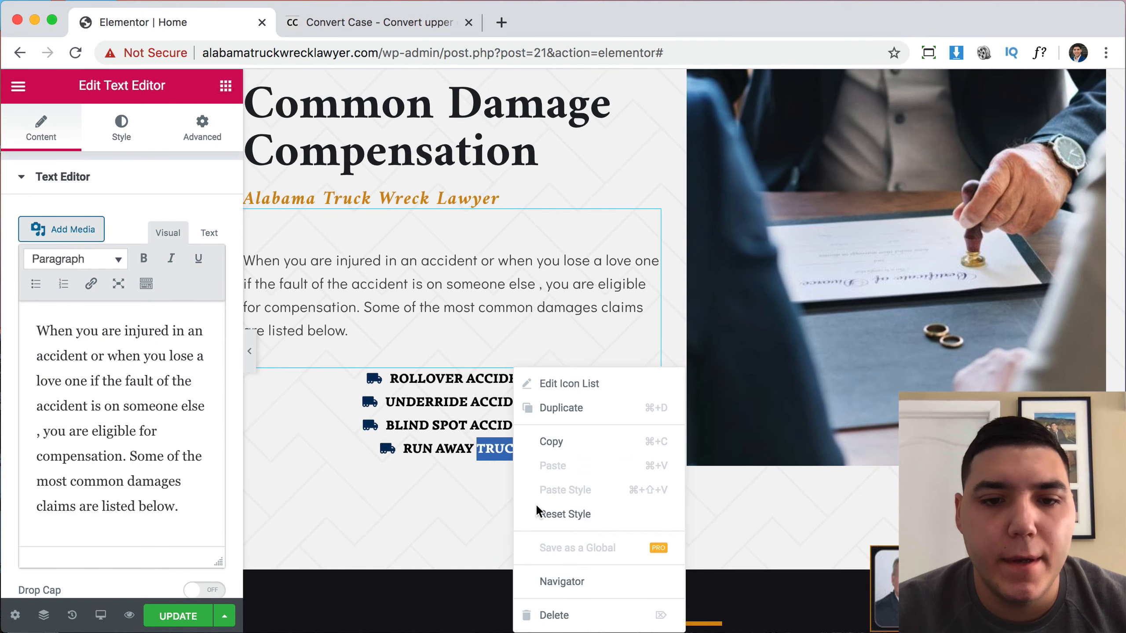
{"action": "left_click", "coordinate": [572, 614]}
Drag the first damages icon list up beneath the damages paragraph.
{"action": "scroll", "coordinate": [705, 325], "scroll_direction": "down", "scroll_amount": 5}
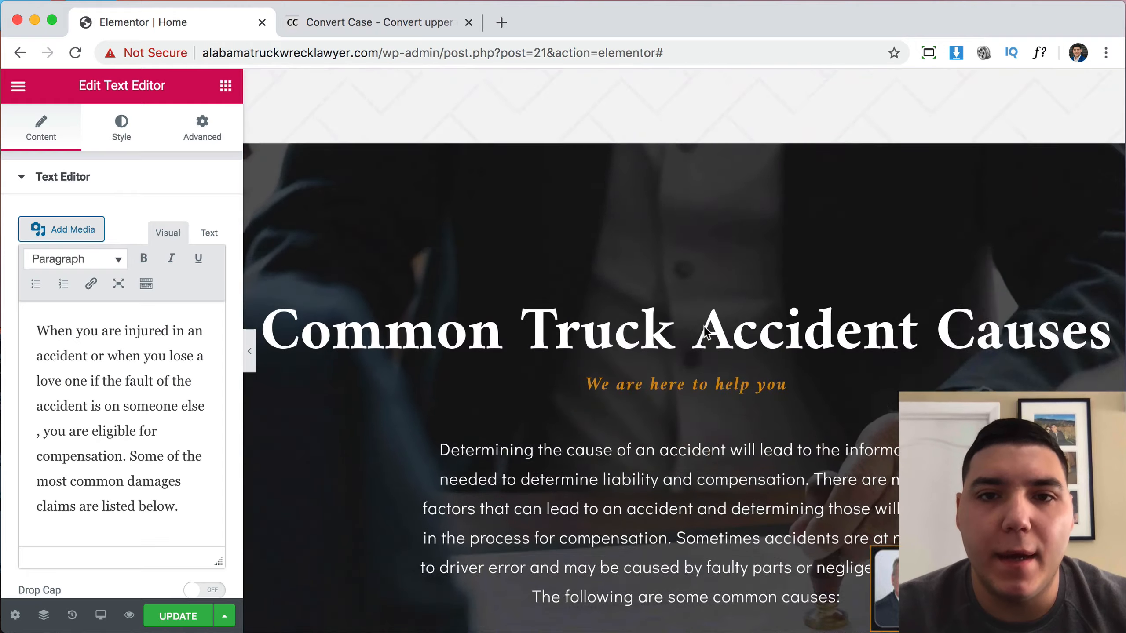
{"action": "scroll", "coordinate": [705, 332], "scroll_direction": "up", "scroll_amount": 15}
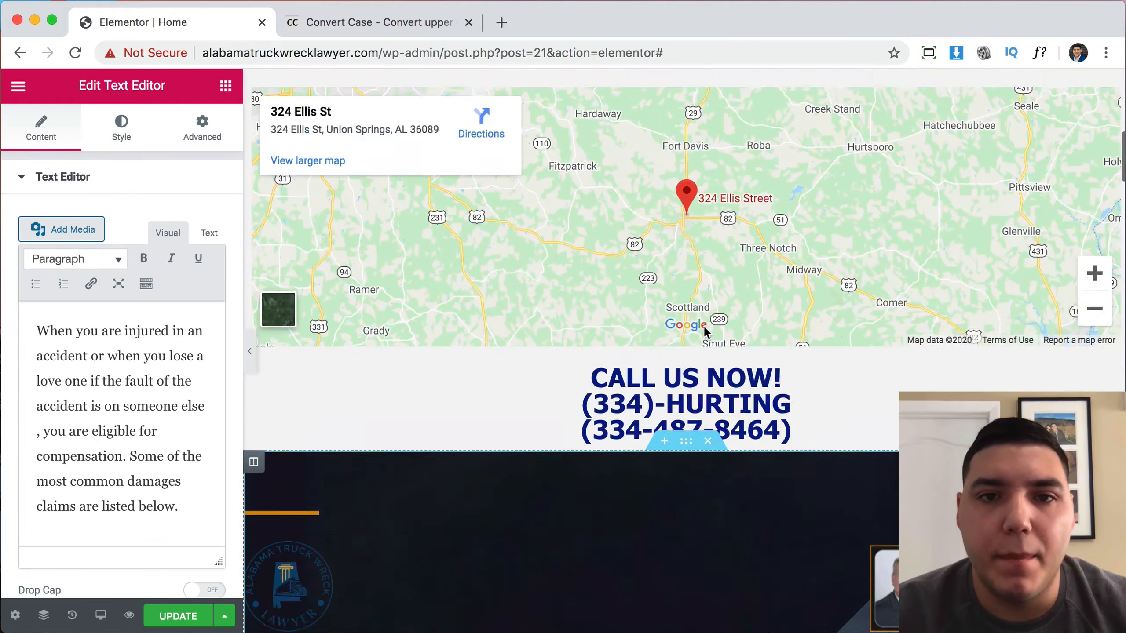
{"action": "scroll", "coordinate": [705, 331], "scroll_direction": "down", "scroll_amount": 10}
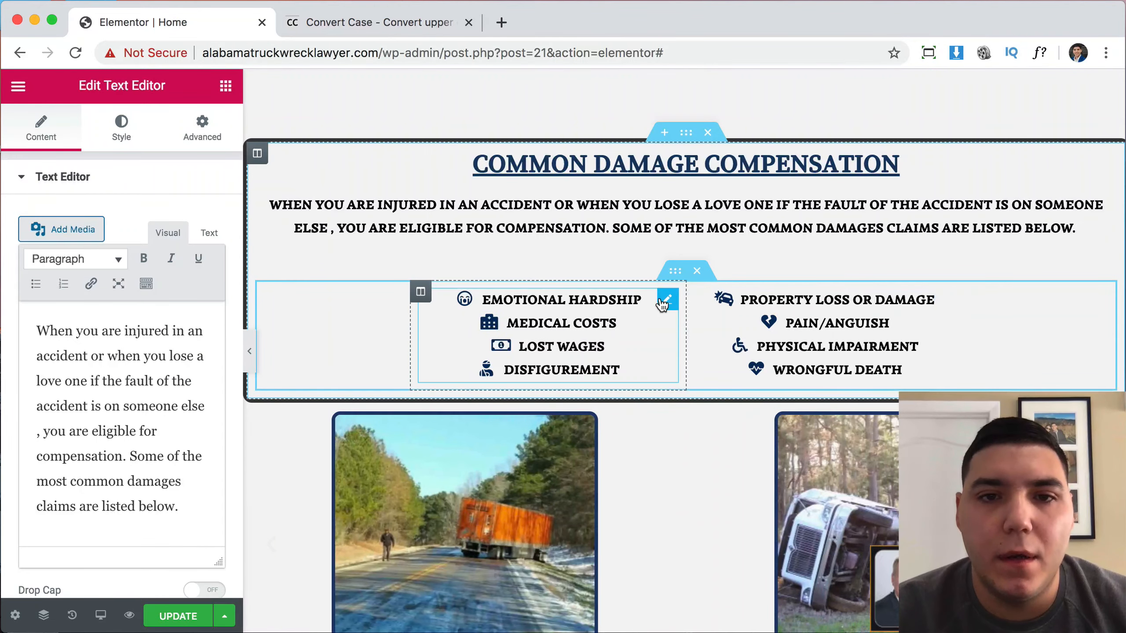
{"action": "left_click_drag", "start_coordinate": [664, 305], "coordinate": [582, 487]}
{"action": "scroll", "coordinate": [583, 486], "scroll_direction": "down", "scroll_amount": 20}
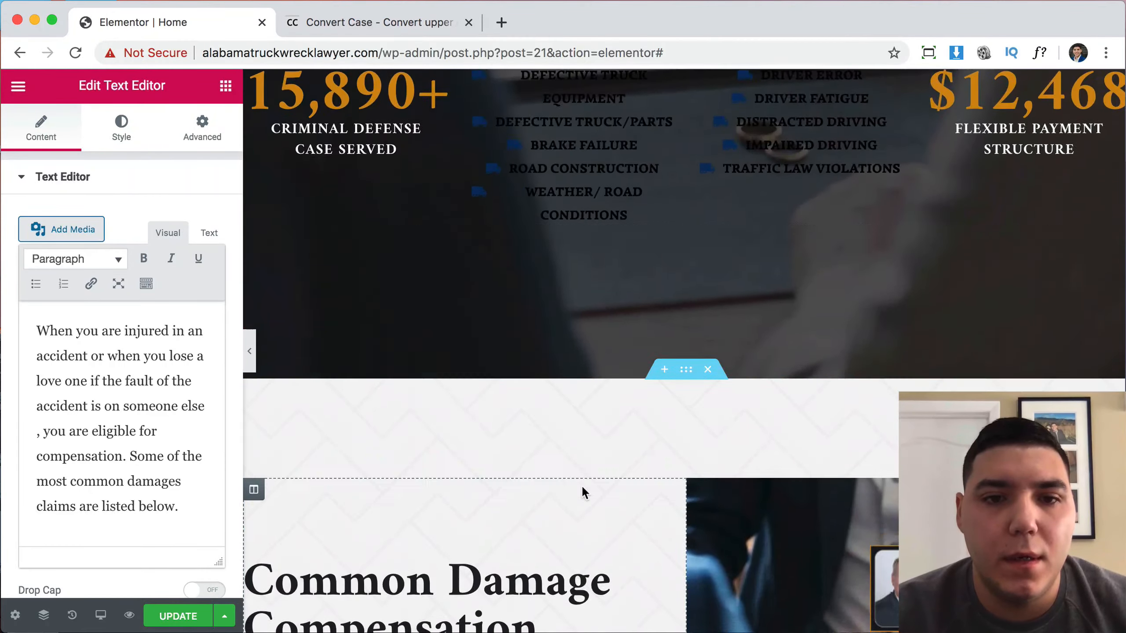
{"action": "scroll", "coordinate": [582, 484], "scroll_direction": "down", "scroll_amount": 13}
{"action": "left_click_drag", "start_coordinate": [582, 484], "coordinate": [388, 218]}
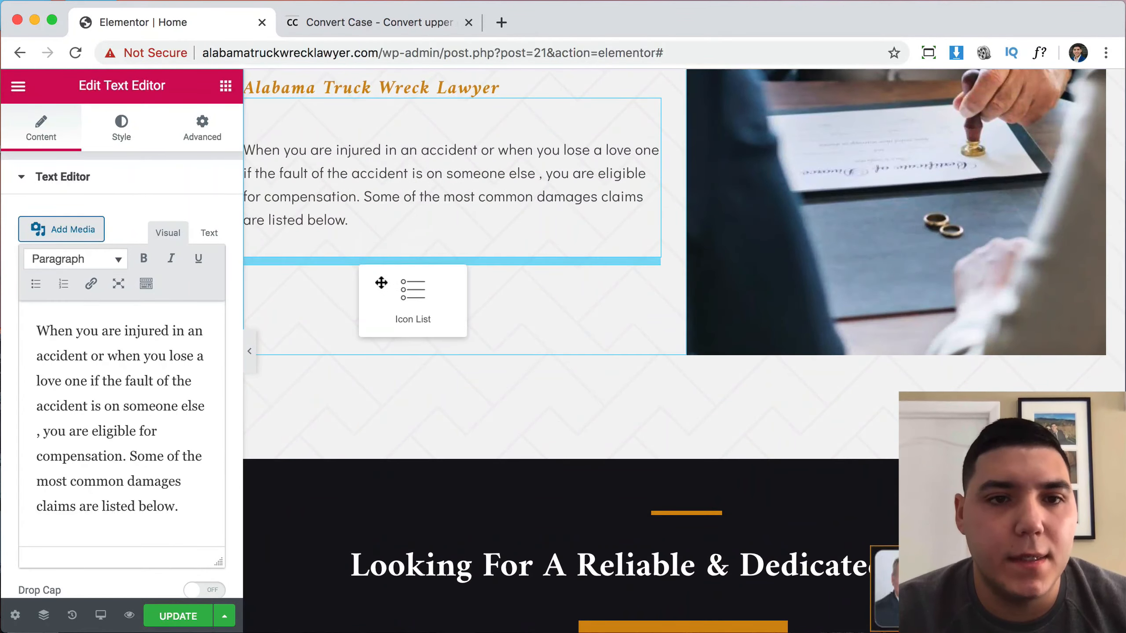
Drag the second damages icon list up beside it, leaving the lower columns empty.
{"action": "left_click_drag", "start_coordinate": [380, 283], "coordinate": [595, 270]}
{"action": "scroll", "coordinate": [596, 270], "scroll_direction": "down", "scroll_amount": 20}
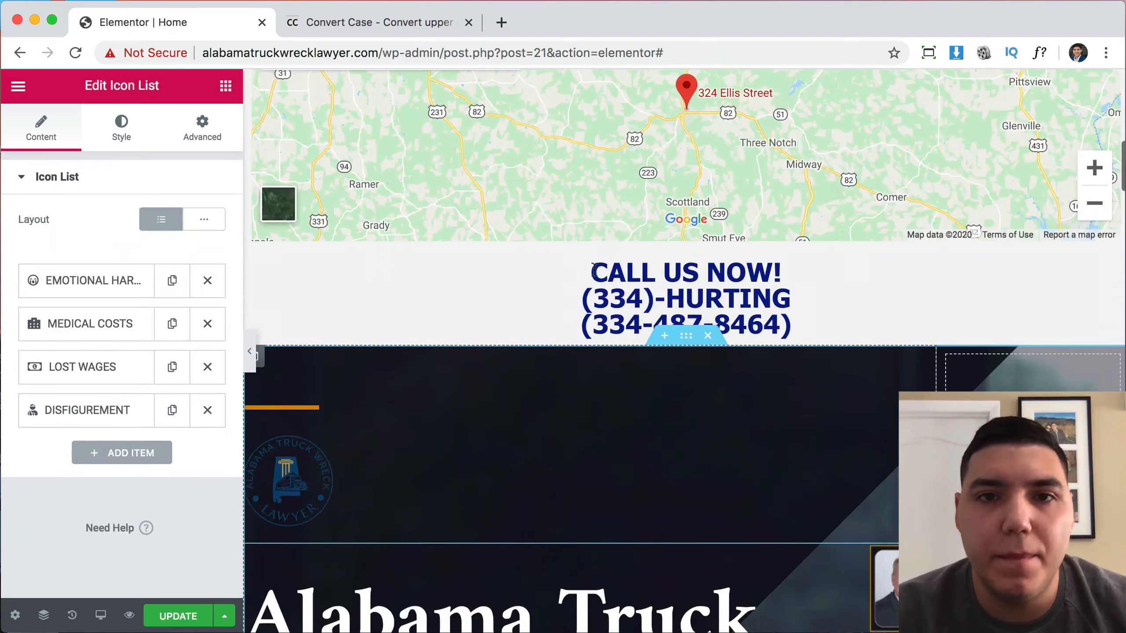
{"action": "scroll", "coordinate": [594, 270], "scroll_direction": "up", "scroll_amount": 20}
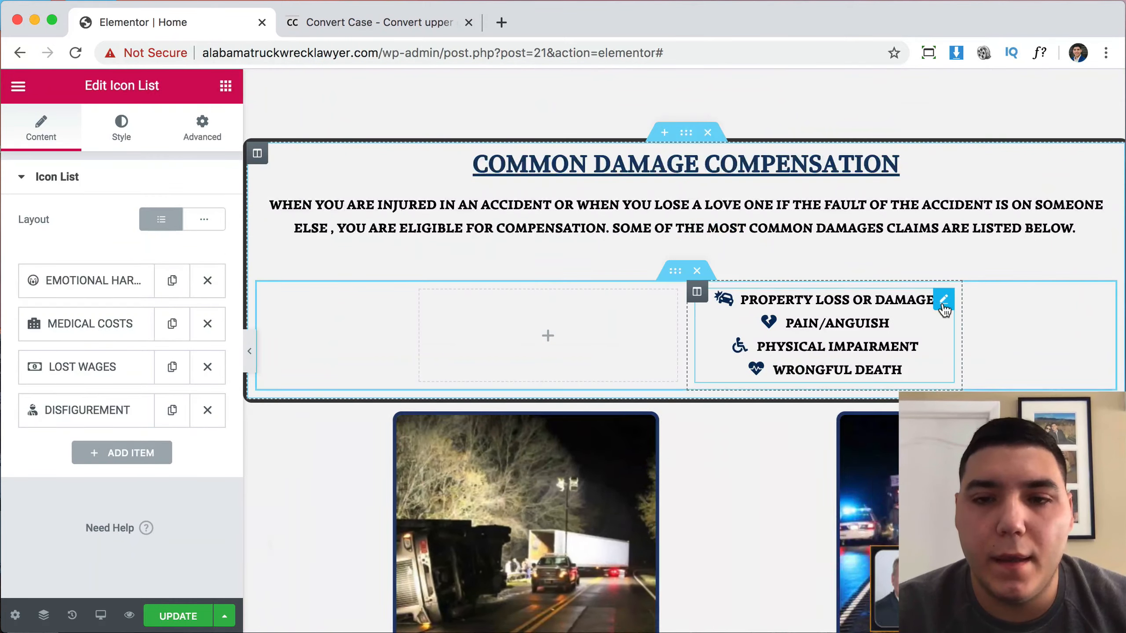
{"action": "mouse_move", "coordinate": [943, 306]}
{"action": "left_mouse_down"}
{"action": "mouse_move", "coordinate": [525, 510]}
{"action": "mouse_move", "coordinate": [462, 497]}
{"action": "mouse_move", "coordinate": [484, 264]}
{"action": "mouse_move", "coordinate": [468, 262]}
{"action": "mouse_move", "coordinate": [607, 262]}
{"action": "left_mouse_up"}
{"action": "scroll", "coordinate": [658, 437], "scroll_direction": "up", "scroll_amount": 20}
{"action": "scroll", "coordinate": [577, 479], "scroll_direction": "down", "scroll_amount": 20}
{"action": "scroll", "coordinate": [523, 510], "scroll_direction": "down", "scroll_amount": 20}
{"action": "scroll", "coordinate": [489, 503], "scroll_direction": "down", "scroll_amount": 8}
{"action": "scroll", "coordinate": [463, 497], "scroll_direction": "down", "scroll_amount": 8}
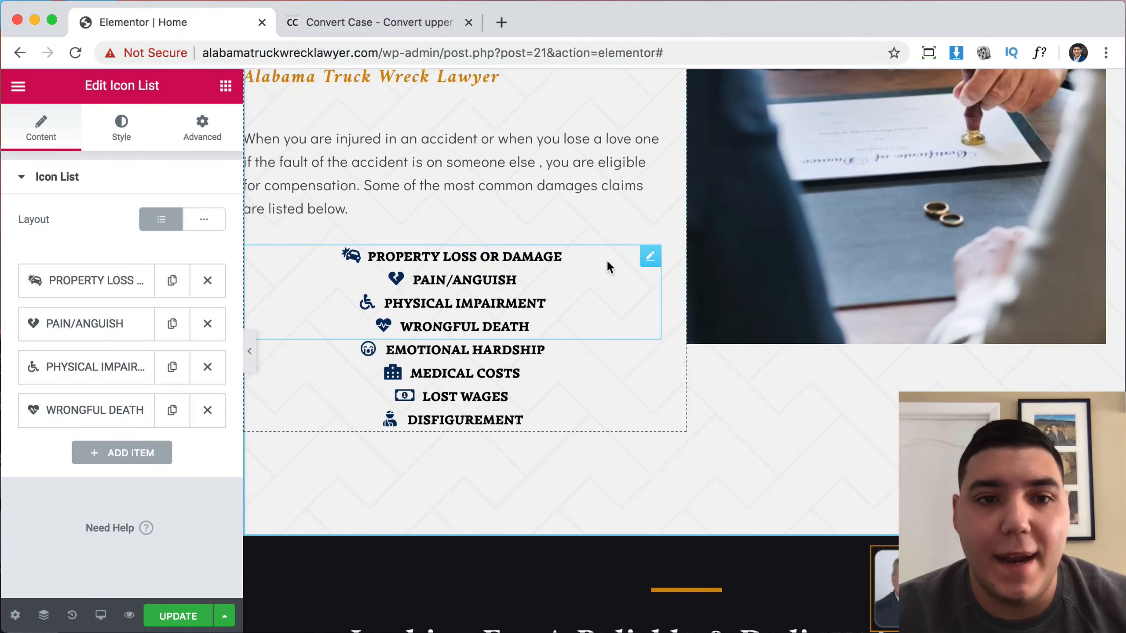
{"action": "scroll", "coordinate": [607, 260], "scroll_direction": "up", "scroll_amount": 15}
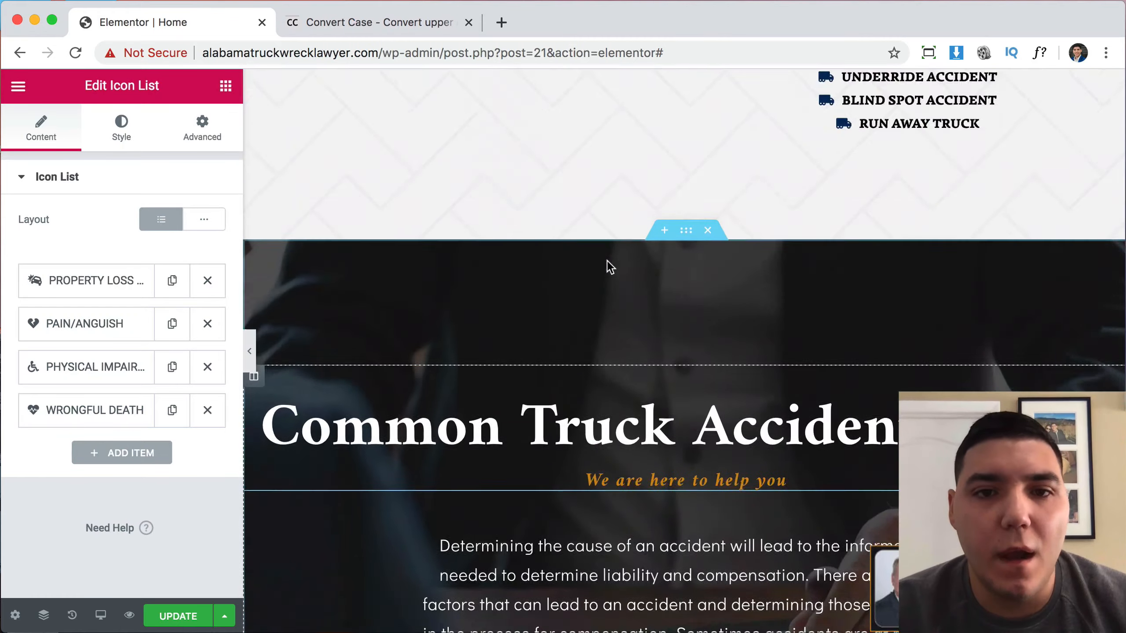
{"action": "scroll", "coordinate": [607, 262], "scroll_direction": "up", "scroll_amount": 20}
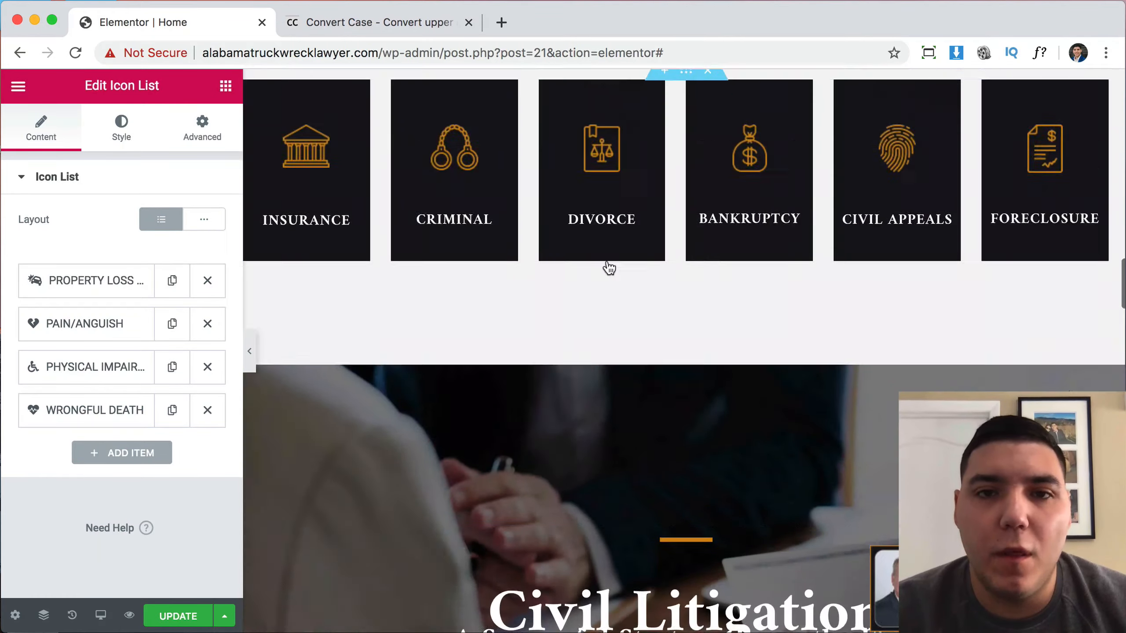
{"action": "scroll", "coordinate": [609, 267], "scroll_direction": "up", "scroll_amount": 1}
{"action": "scroll", "coordinate": [809, 288], "scroll_direction": "up", "scroll_amount": 15}
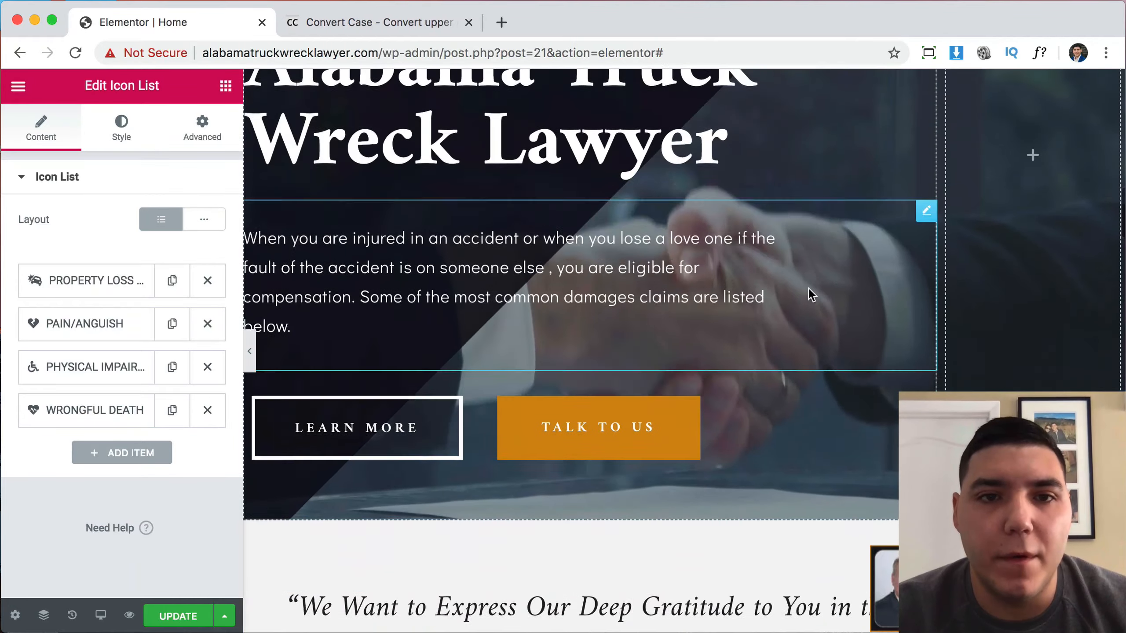
{"action": "scroll", "coordinate": [808, 290], "scroll_direction": "up", "scroll_amount": 20}
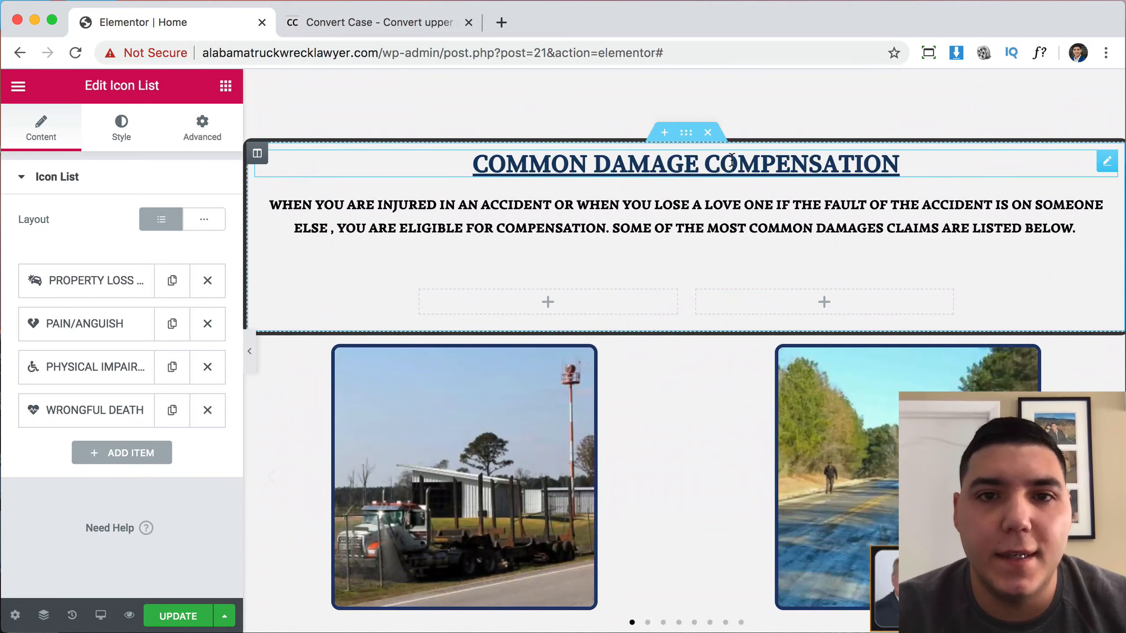
Delete the old uppercase Common Damage Compensation section.
{"action": "left_click", "coordinate": [677, 212]}
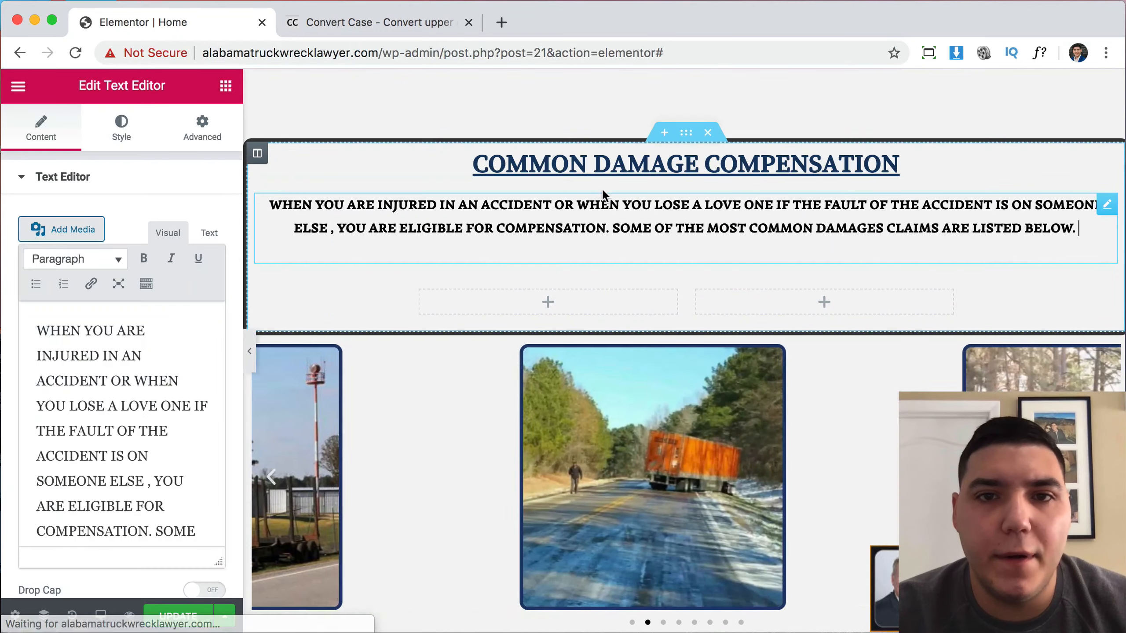
{"action": "scroll", "coordinate": [686, 220], "scroll_direction": "down", "scroll_amount": 20}
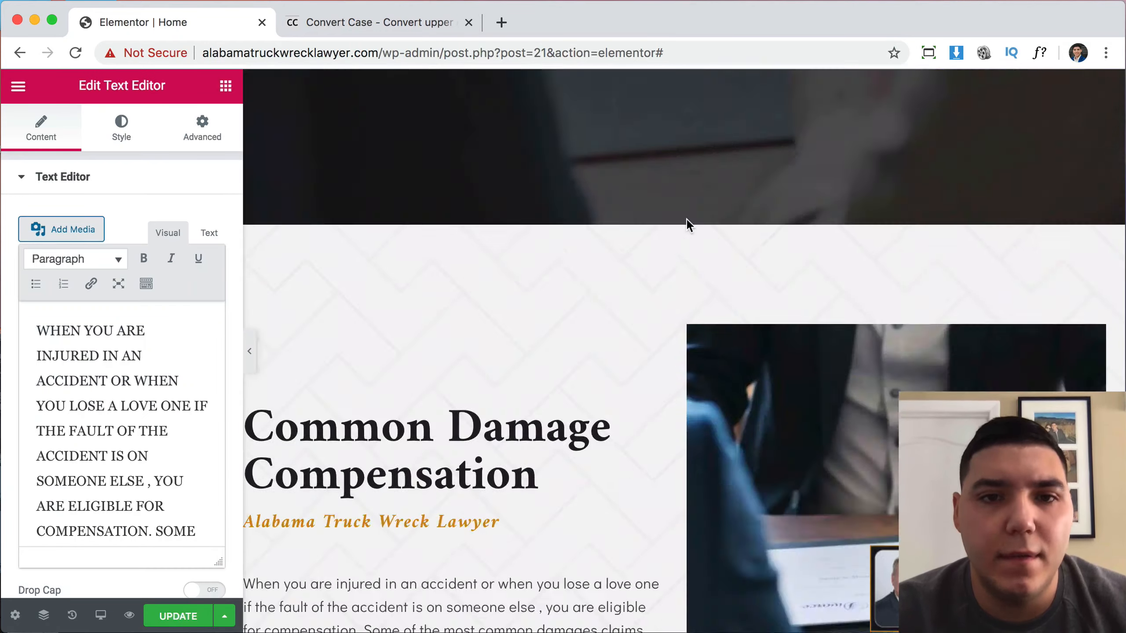
{"action": "scroll", "coordinate": [688, 225], "scroll_direction": "up", "scroll_amount": 15}
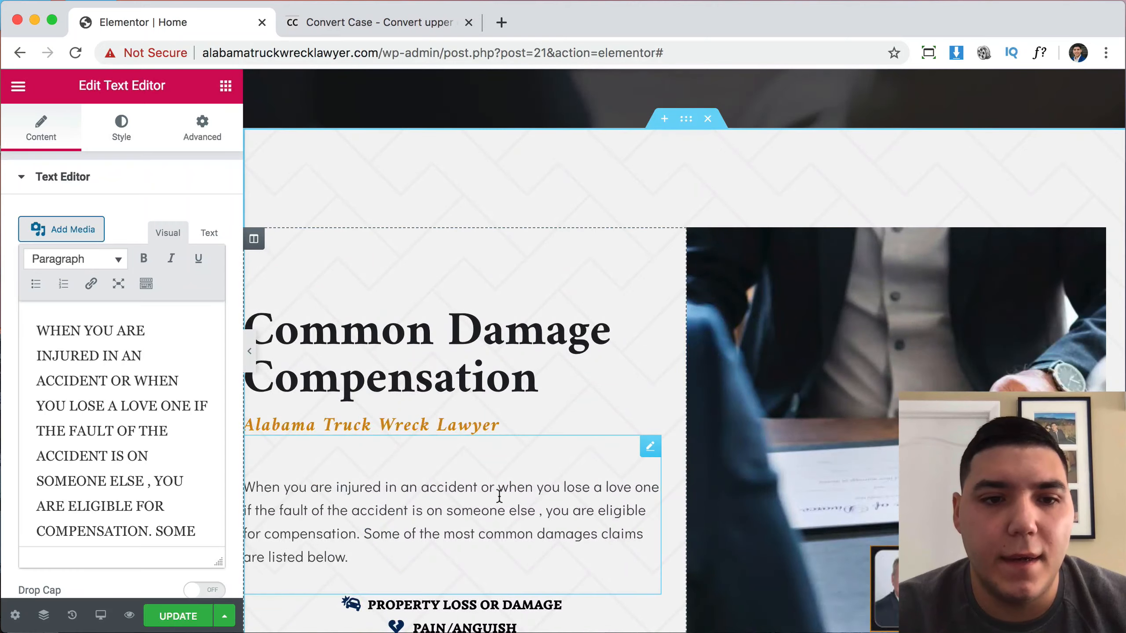
{"action": "scroll", "coordinate": [500, 496], "scroll_direction": "down", "scroll_amount": 20}
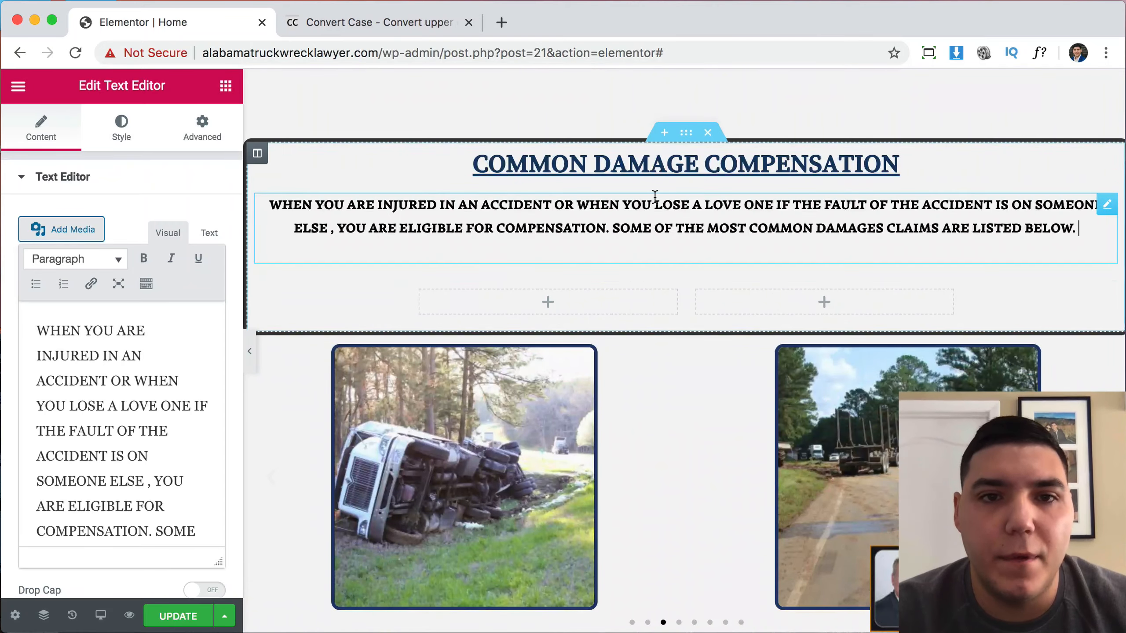
{"action": "left_click", "coordinate": [708, 133]}
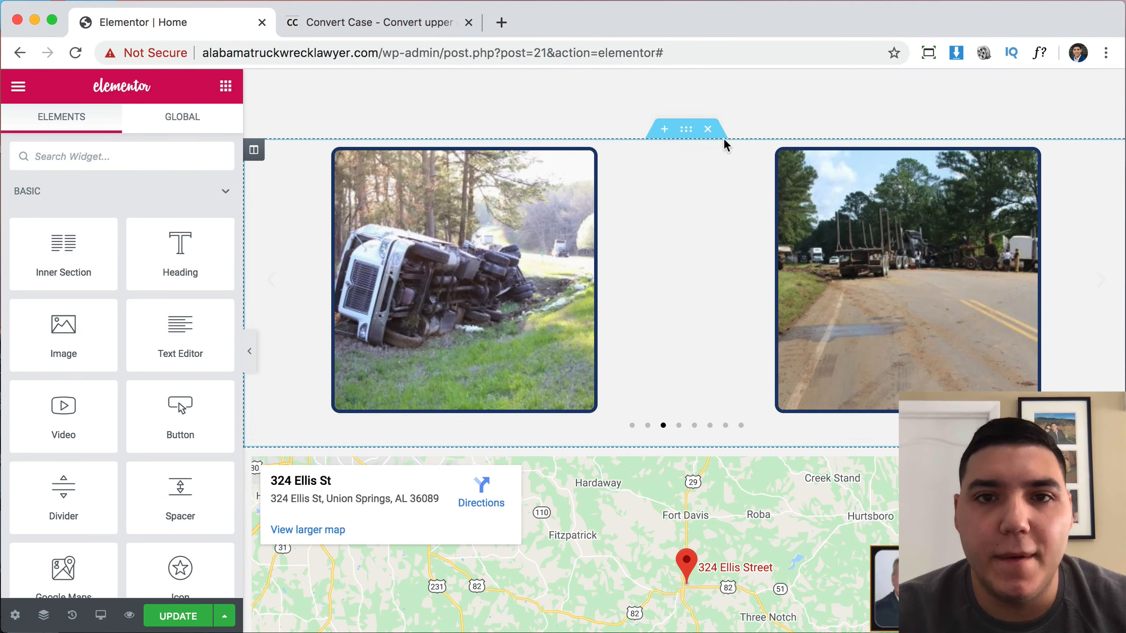
Delete the image carousel section and scroll down to the partner section.
{"action": "left_click", "coordinate": [709, 129]}
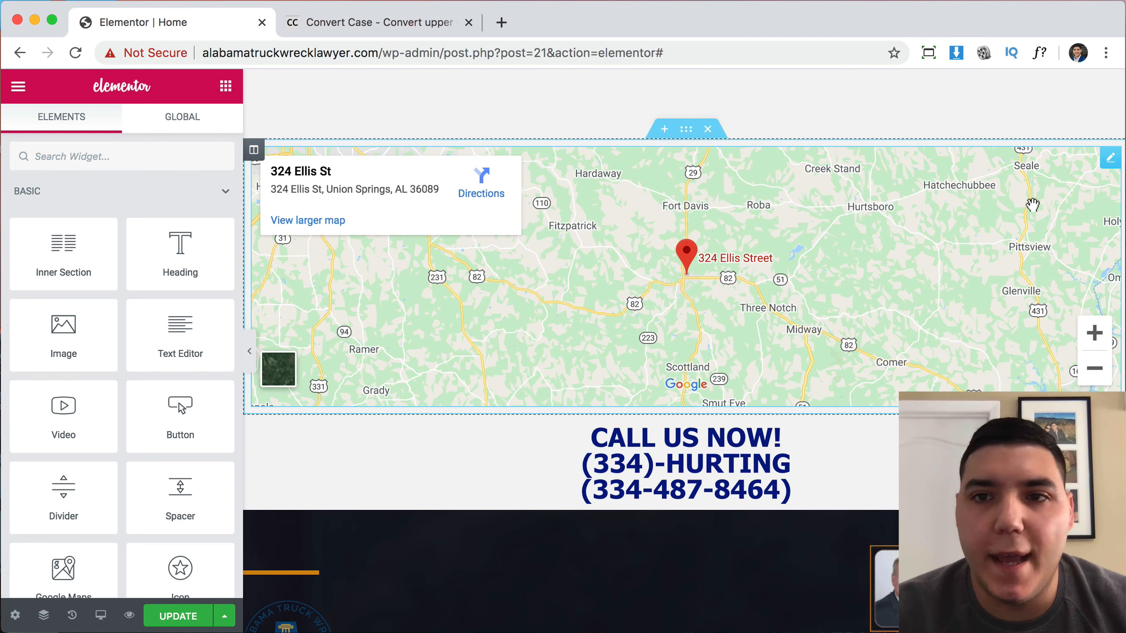
{"action": "left_click", "coordinate": [1108, 168]}
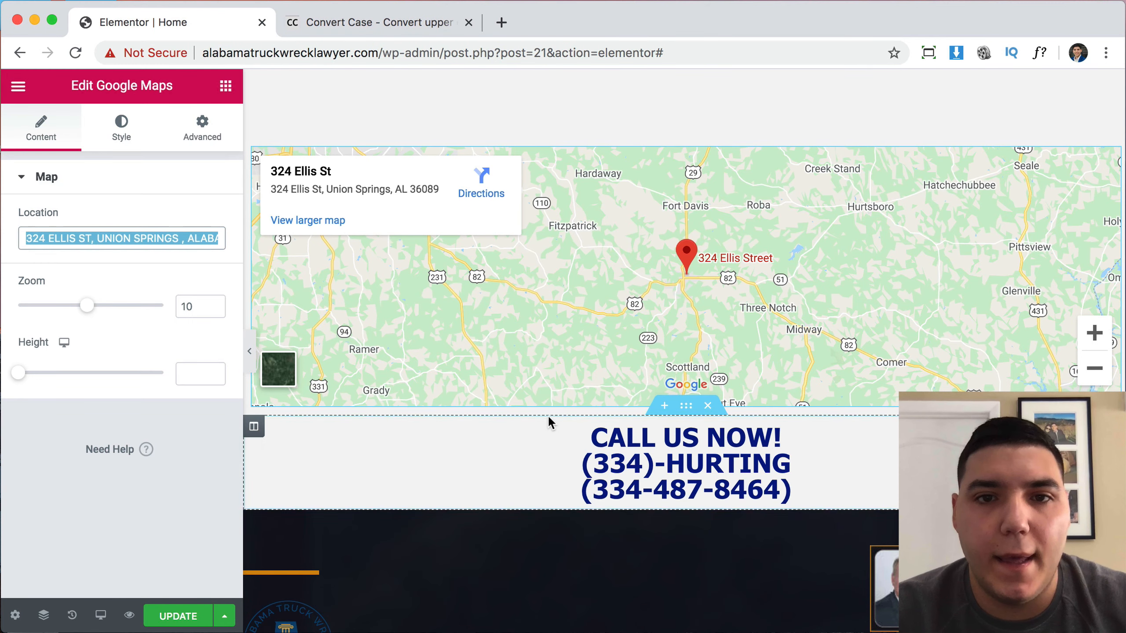
{"action": "scroll", "coordinate": [743, 320], "scroll_direction": "down", "scroll_amount": 20}
{"action": "scroll", "coordinate": [743, 319], "scroll_direction": "down", "scroll_amount": 15}
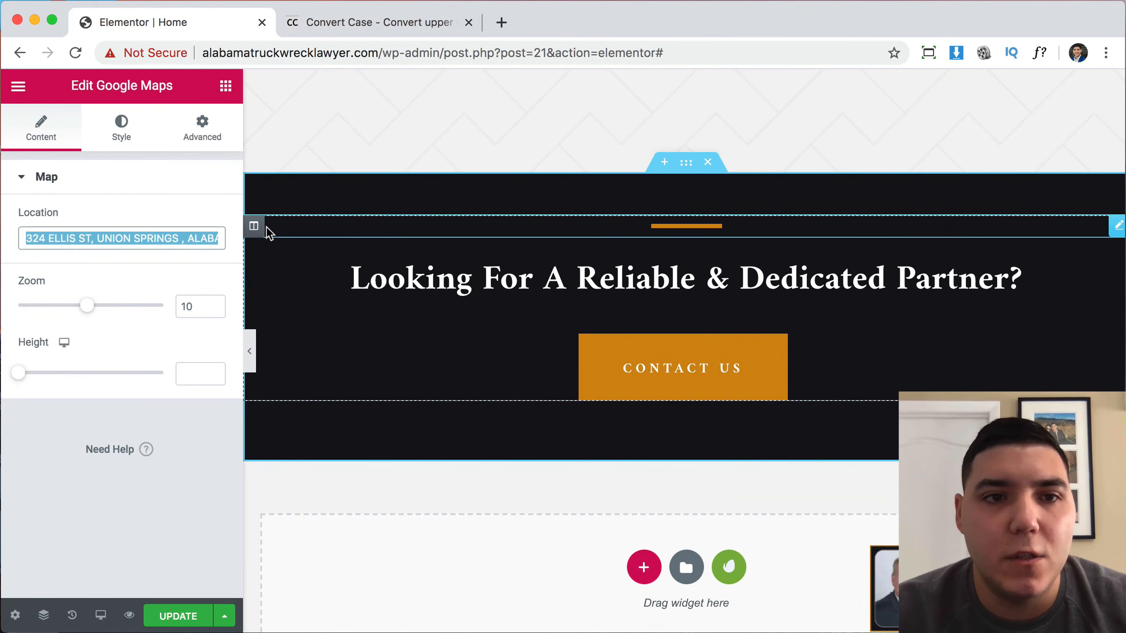
Add a new column beside the partner heading and place a Google Maps widget in it.
{"action": "right_click", "coordinate": [254, 227]}
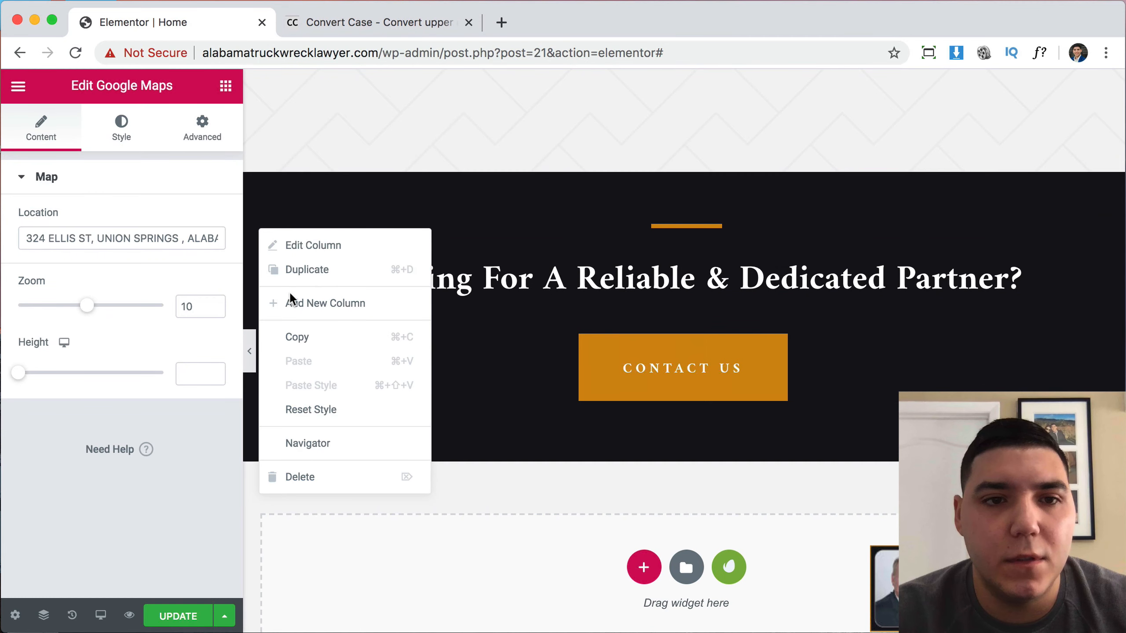
{"action": "left_click", "coordinate": [296, 306]}
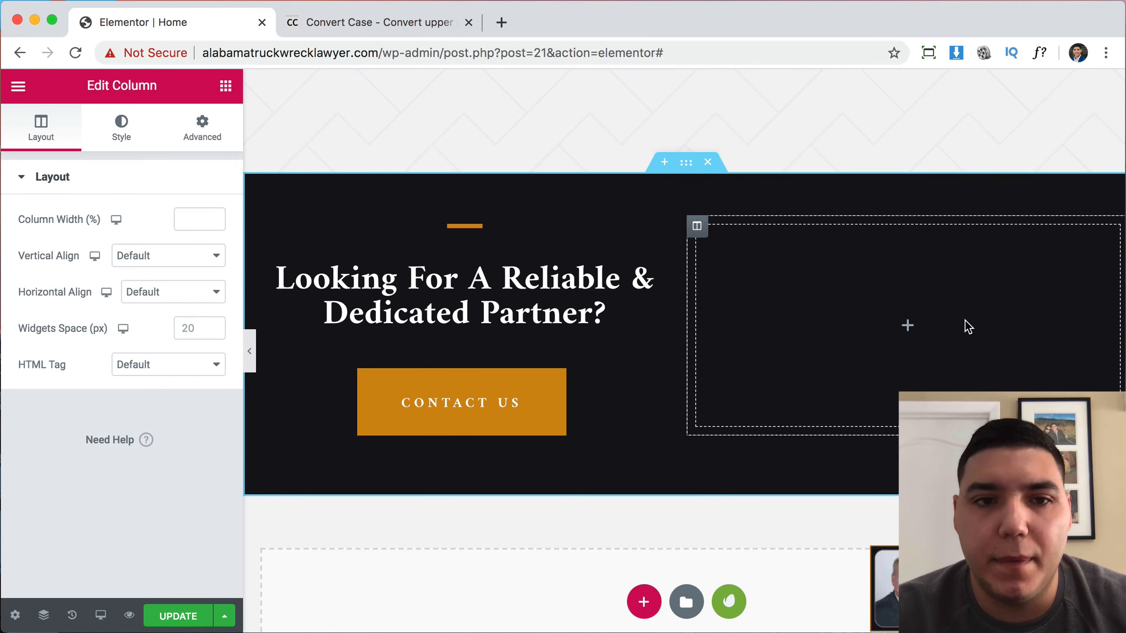
{"action": "left_click", "coordinate": [225, 87]}
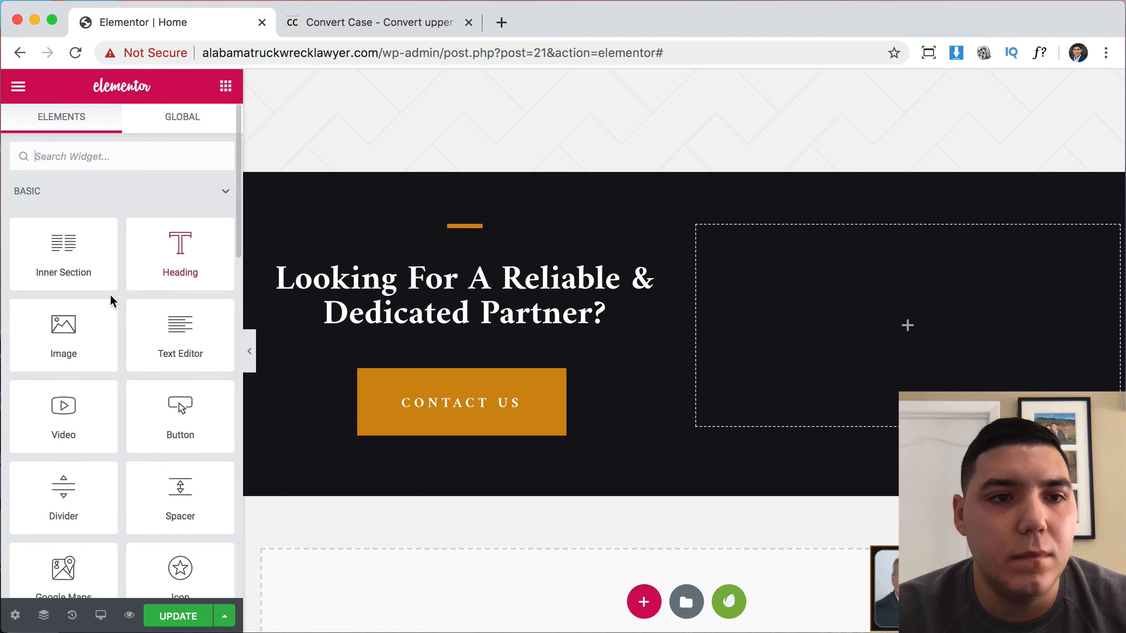
{"action": "type", "text": "map"}
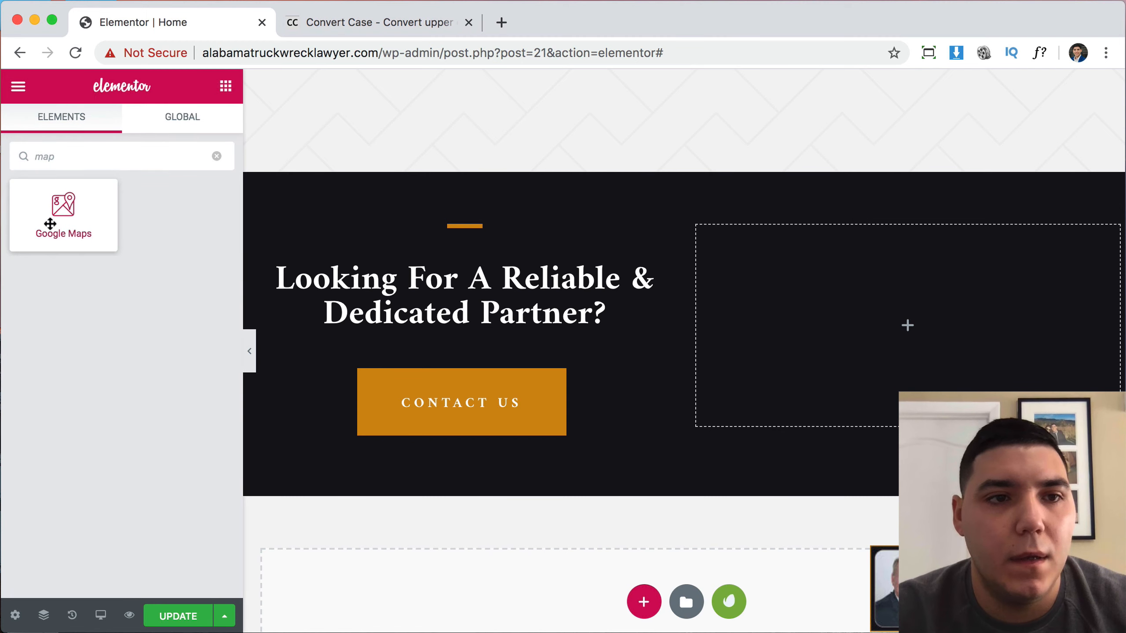
{"action": "left_click_drag", "start_coordinate": [50, 224], "coordinate": [769, 365]}
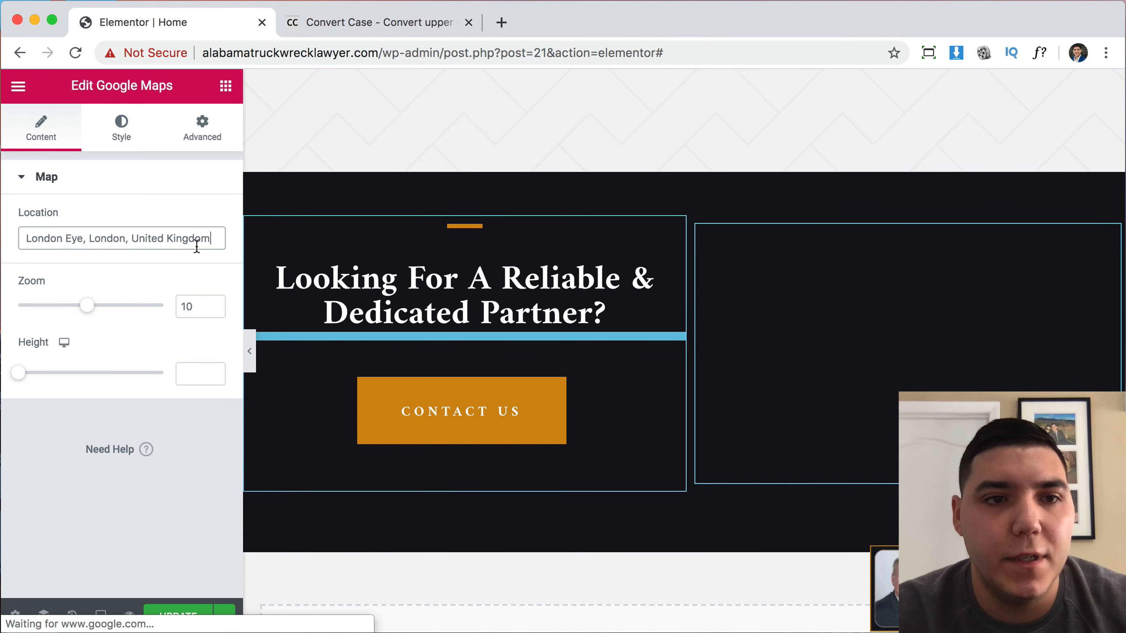
{"action": "key", "text": "super+a"}
{"action": "key", "text": "BackSpace"}
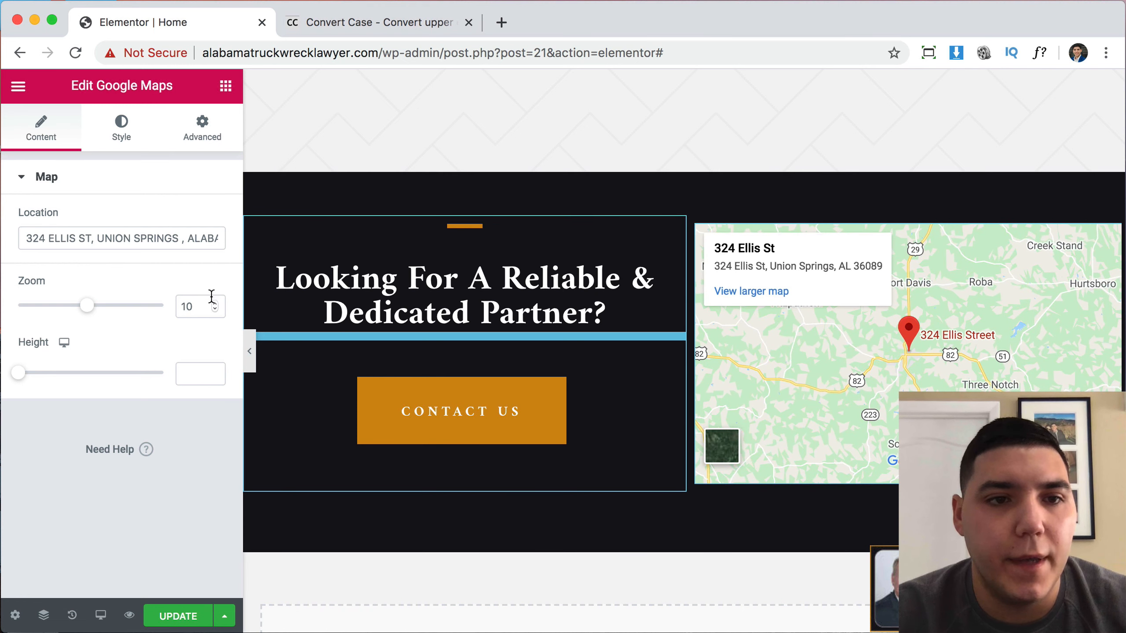
{"action": "left_click", "coordinate": [191, 305]}
{"action": "key", "text": "BackSpace"}
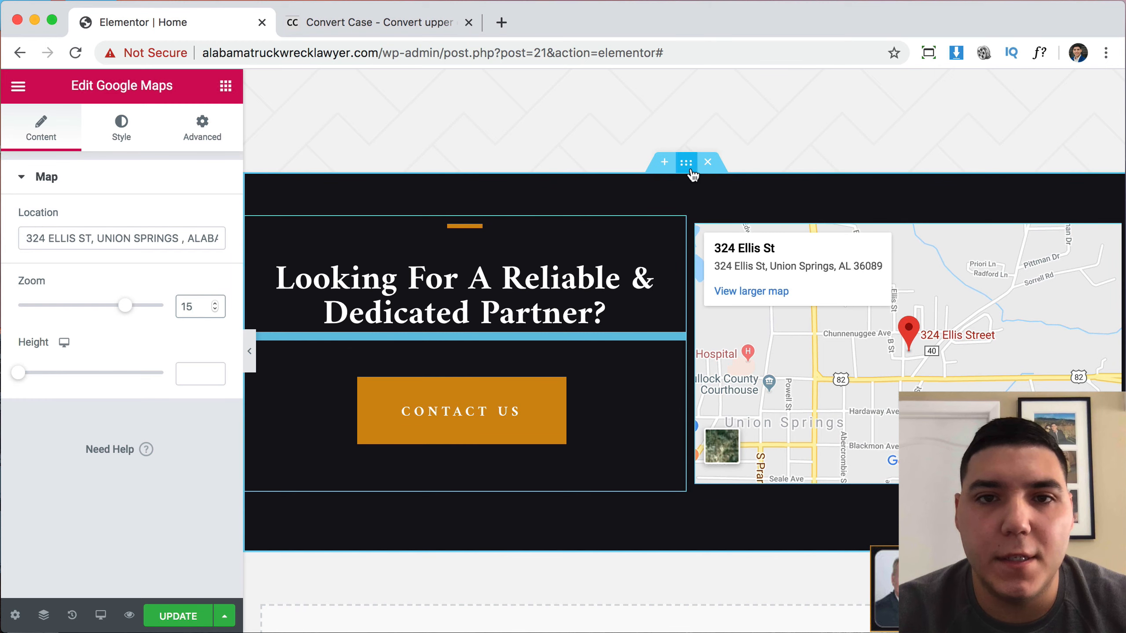
Set the partner section's top and bottom padding to 0.
{"action": "left_click", "coordinate": [686, 163]}
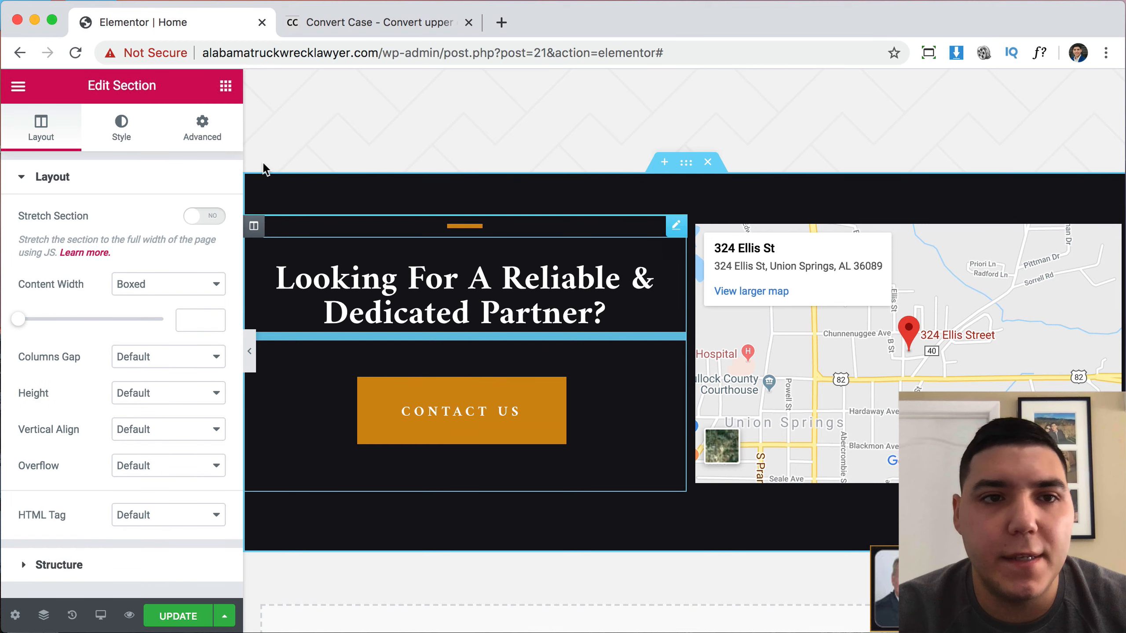
{"action": "left_click", "coordinate": [202, 130]}
{"action": "double_click", "coordinate": [34, 330]}
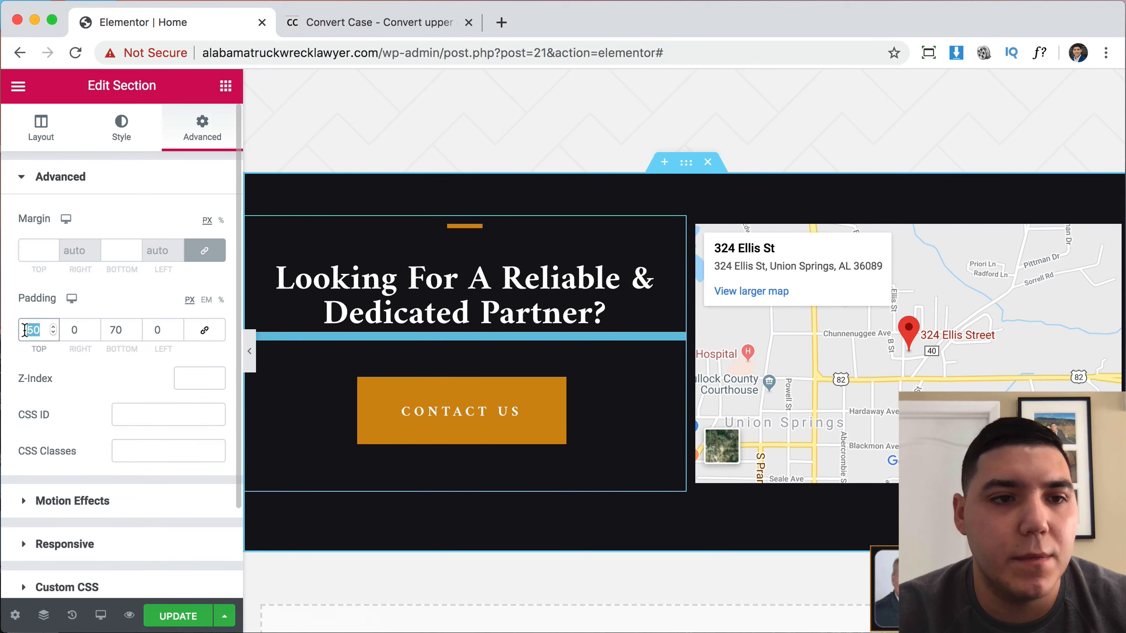
{"action": "type", "text": "0"}
{"action": "type", "text": "0"}
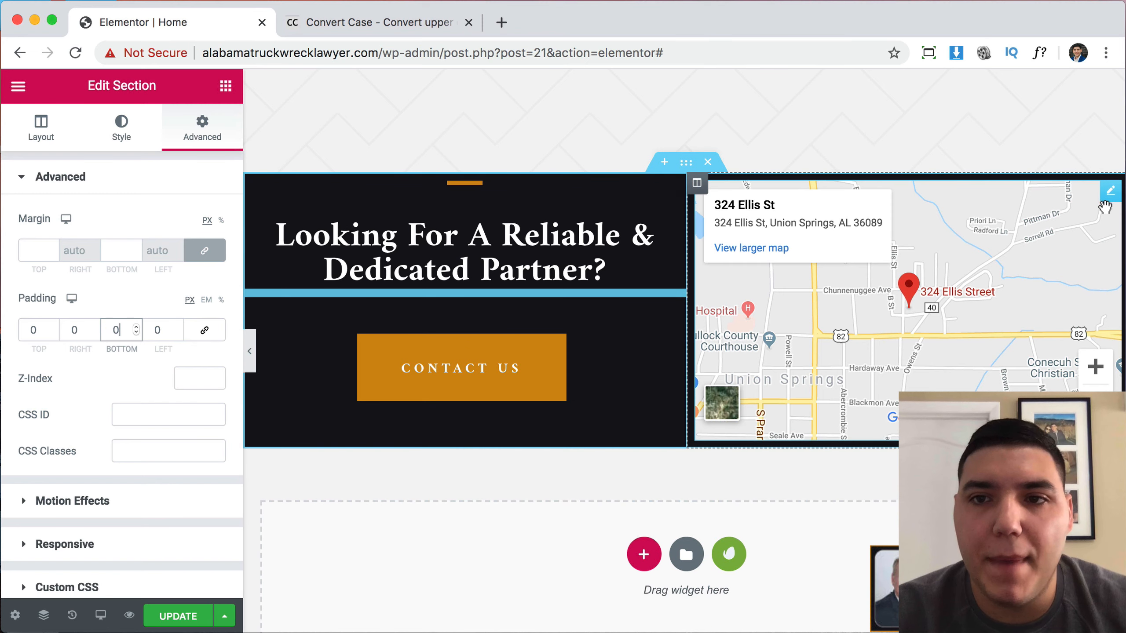
Make the Google map 350 px tall.
{"action": "left_click", "coordinate": [1110, 202]}
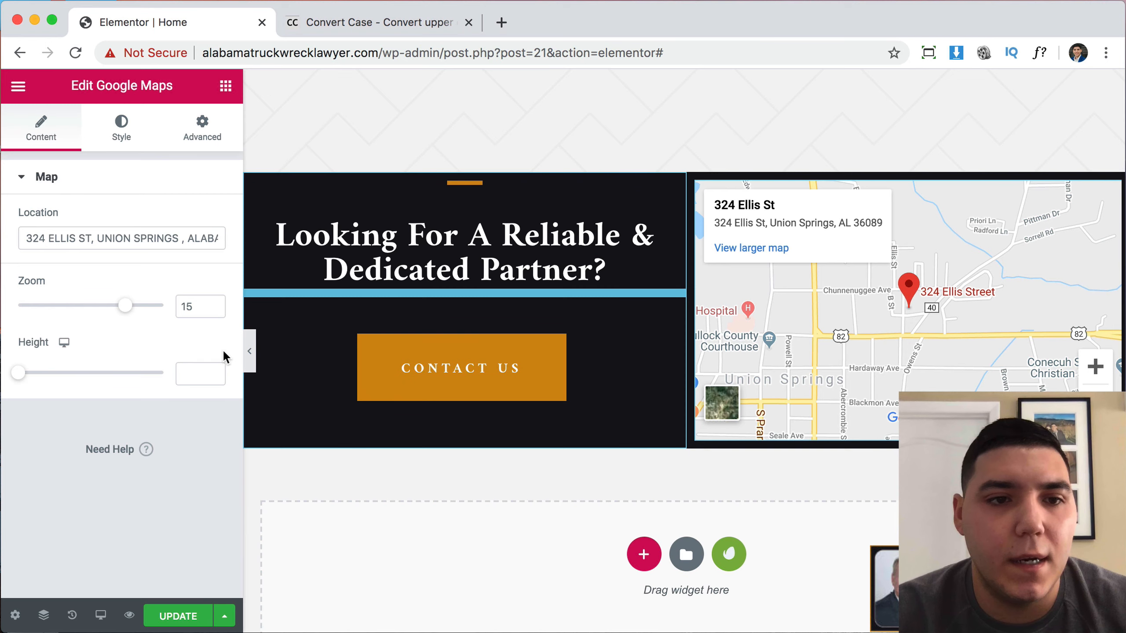
{"action": "left_click", "coordinate": [191, 375]}
{"action": "type", "text": "350"}
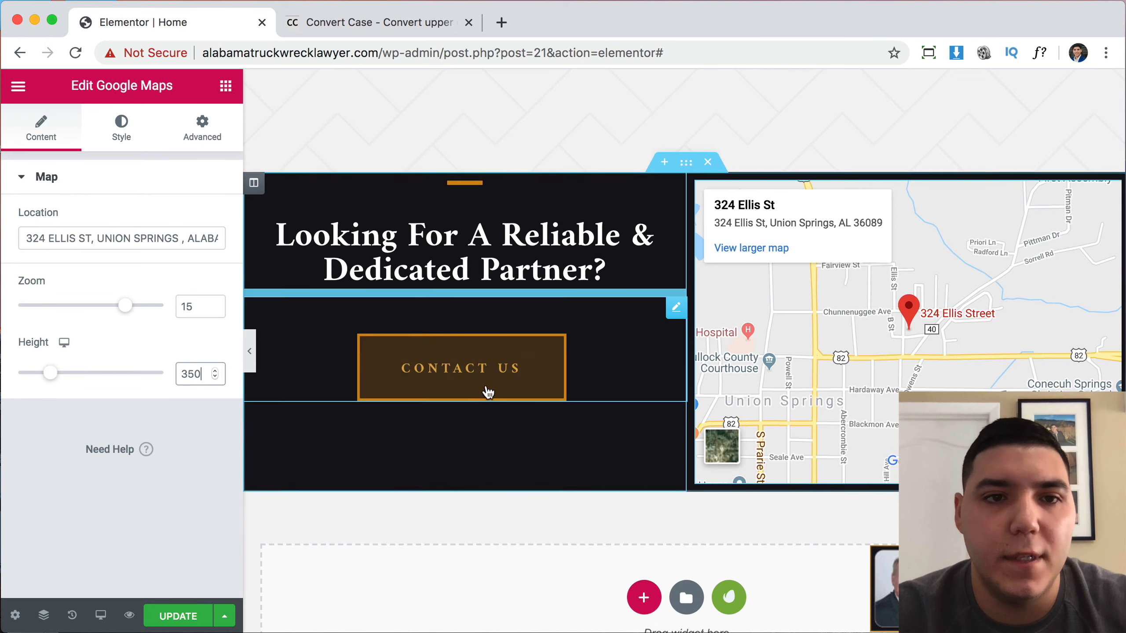
Set the heading column's vertical alignment to Middle.
{"action": "left_click", "coordinate": [255, 190]}
{"action": "left_click", "coordinate": [145, 254]}
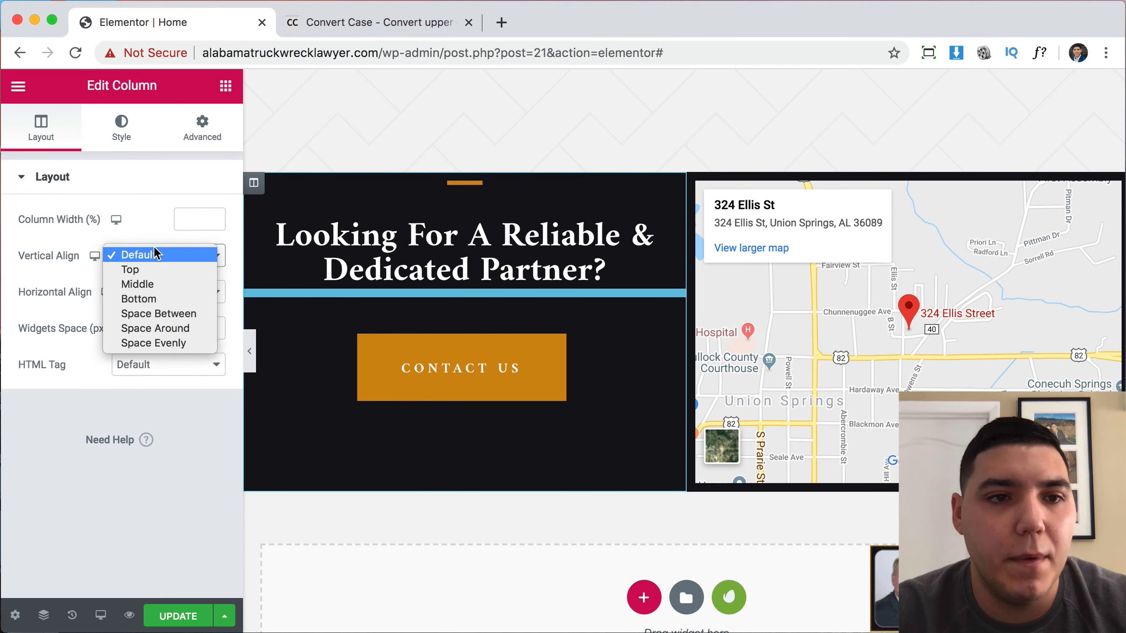
{"action": "left_click", "coordinate": [147, 284]}
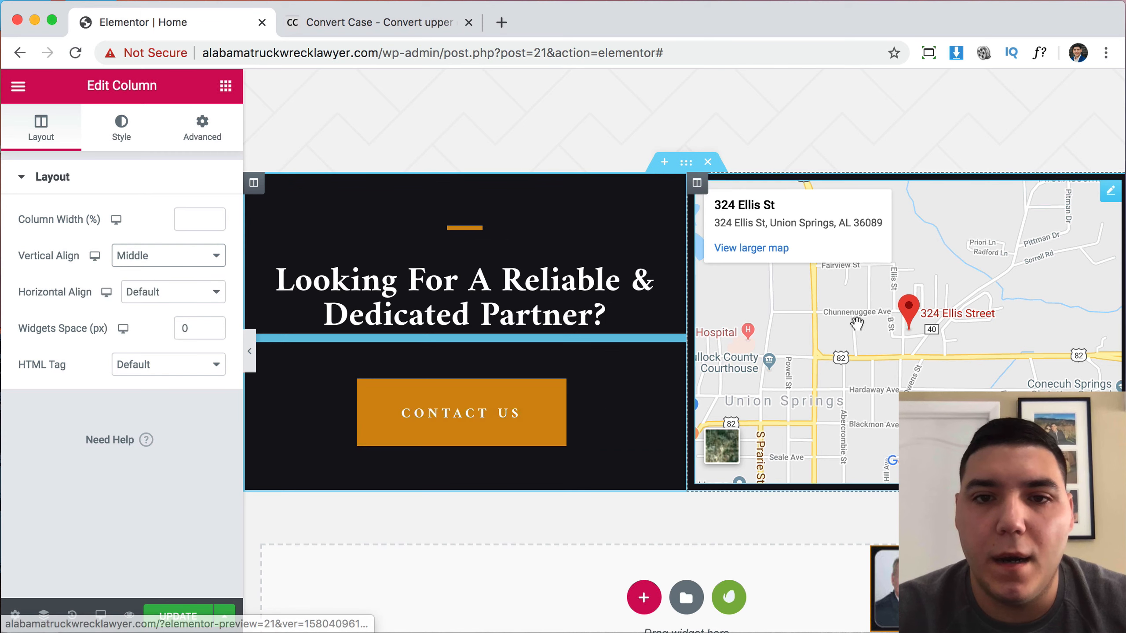
{"action": "scroll", "coordinate": [608, 255], "scroll_direction": "up", "scroll_amount": 7}
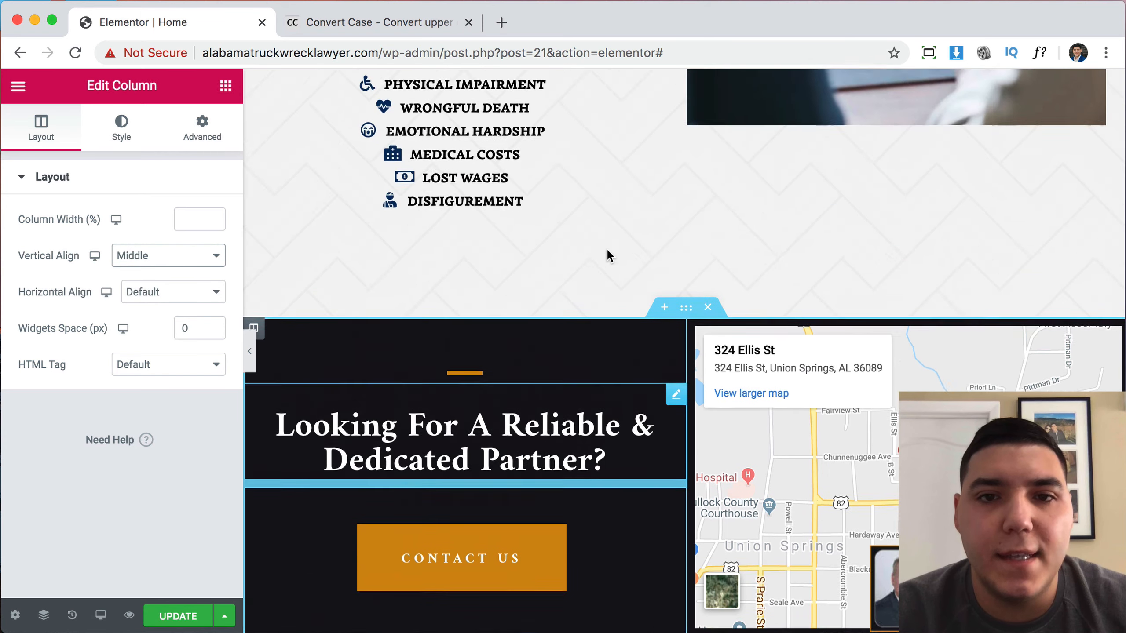
{"action": "scroll", "coordinate": [607, 255], "scroll_direction": "down", "scroll_amount": 5}
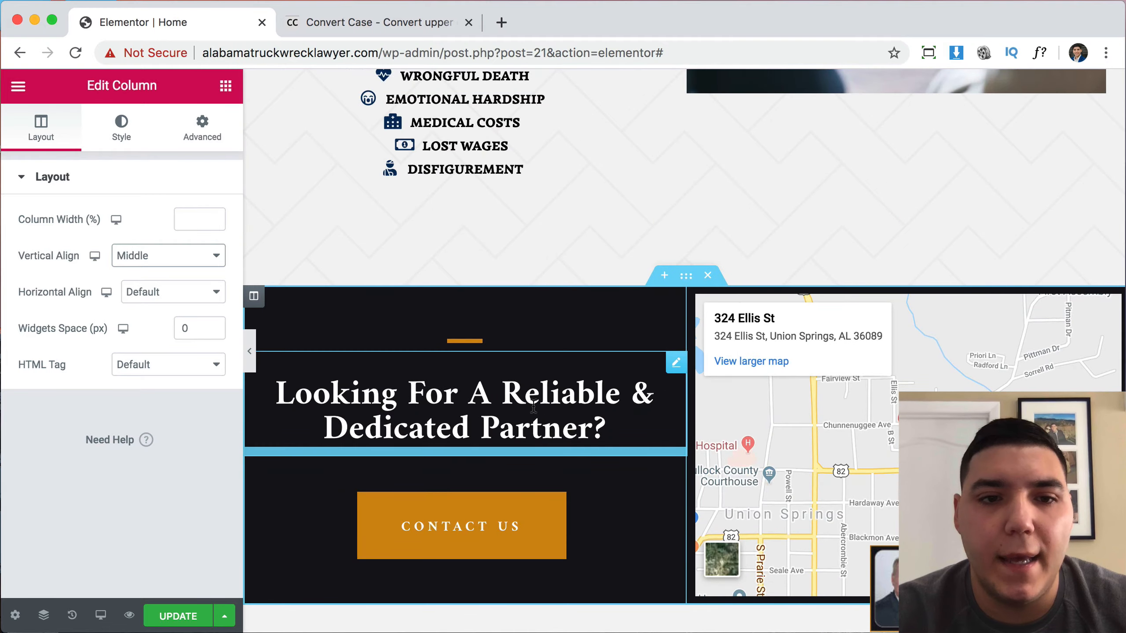
{"action": "scroll", "coordinate": [579, 402], "scroll_direction": "up", "scroll_amount": 20}
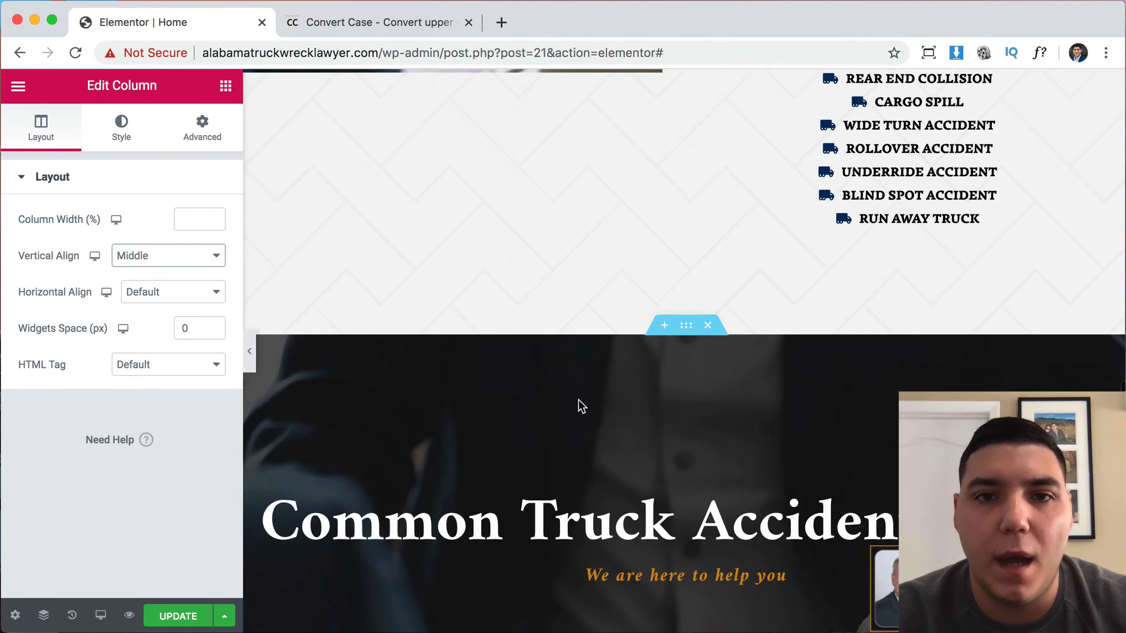
{"action": "scroll", "coordinate": [580, 406], "scroll_direction": "up", "scroll_amount": 20}
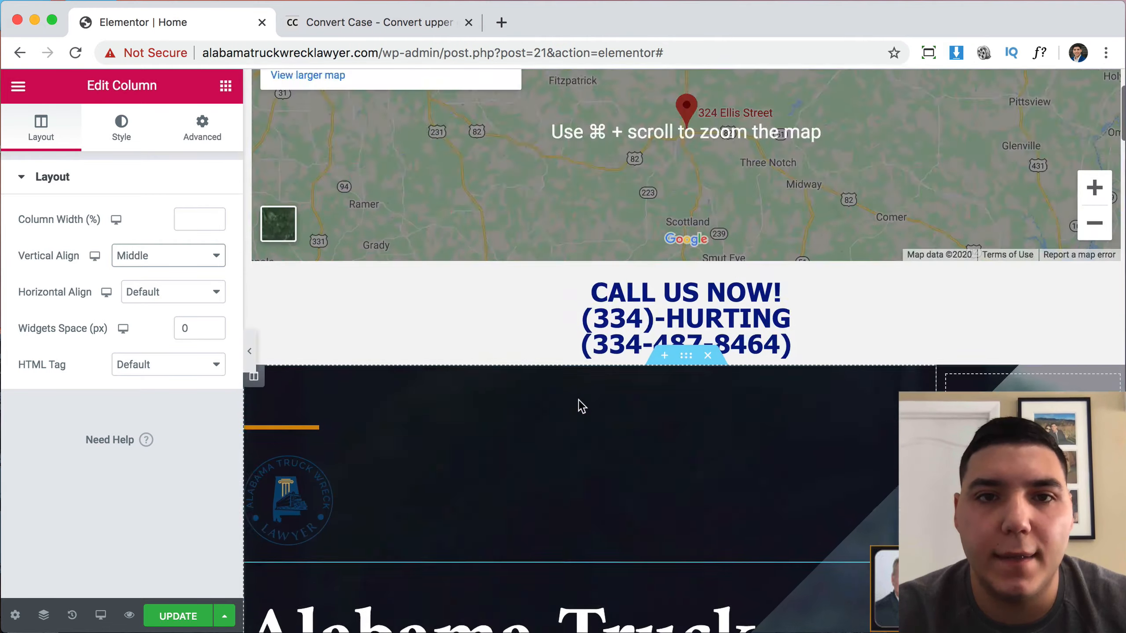
Copy the CALL US NOW heading's full title text and switch to the Convert Case page.
{"action": "scroll", "coordinate": [661, 240], "scroll_direction": "up", "scroll_amount": 3}
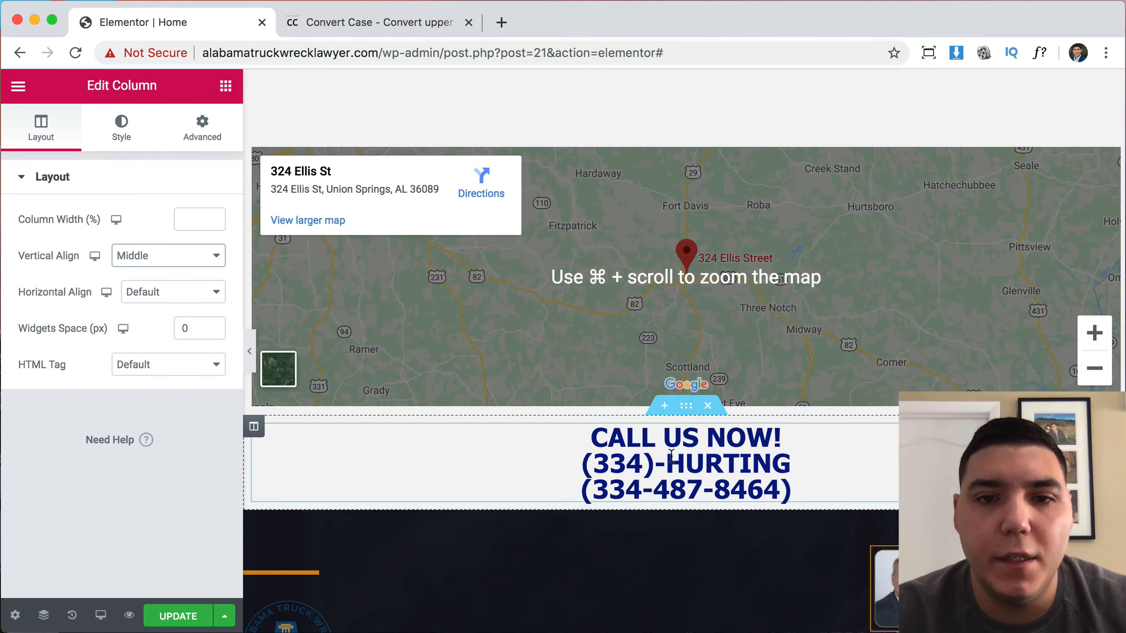
{"action": "scroll", "coordinate": [694, 452], "scroll_direction": "down", "scroll_amount": 20}
{"action": "scroll", "coordinate": [694, 452], "scroll_direction": "up", "scroll_amount": 17}
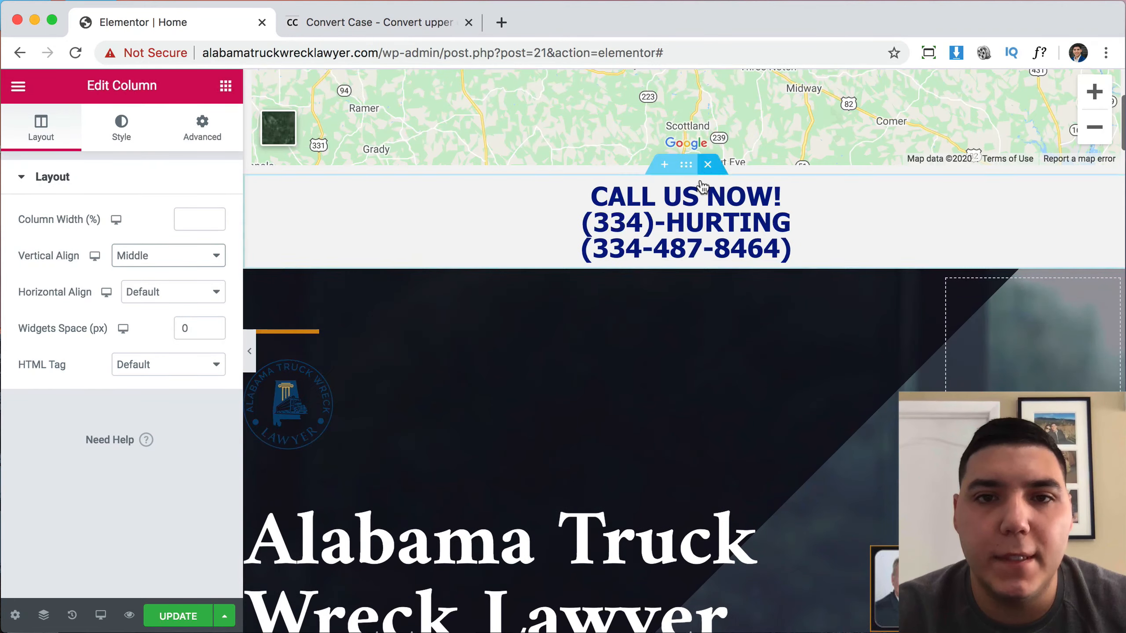
{"action": "left_click", "coordinate": [702, 187]}
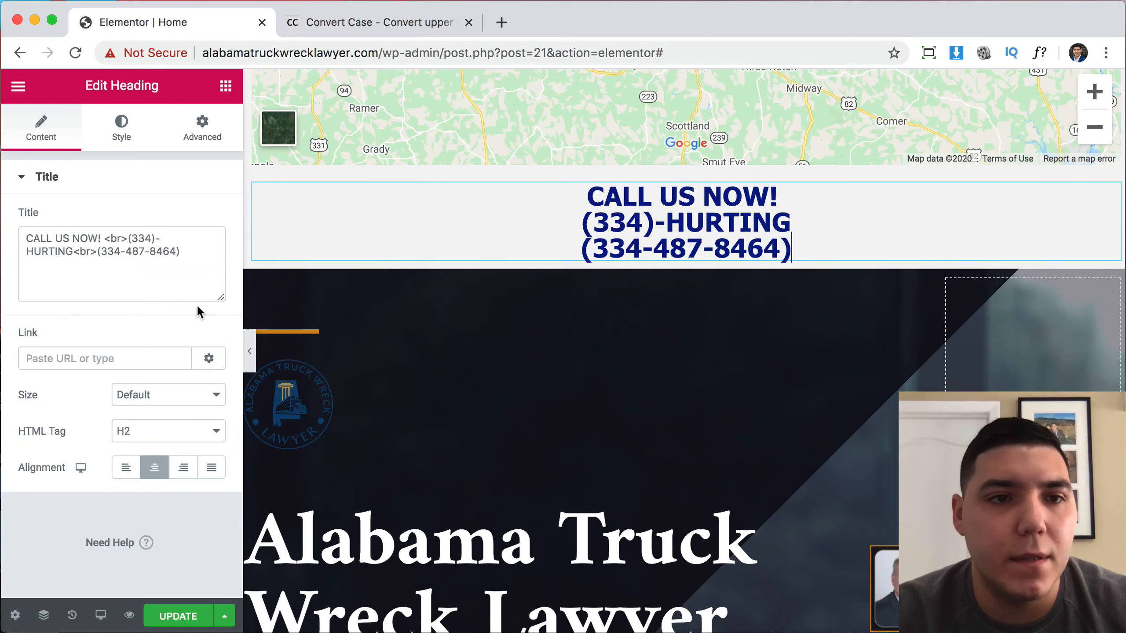
{"action": "left_click_drag", "start_coordinate": [188, 256], "coordinate": [20, 235]}
{"action": "key", "text": "super+c"}
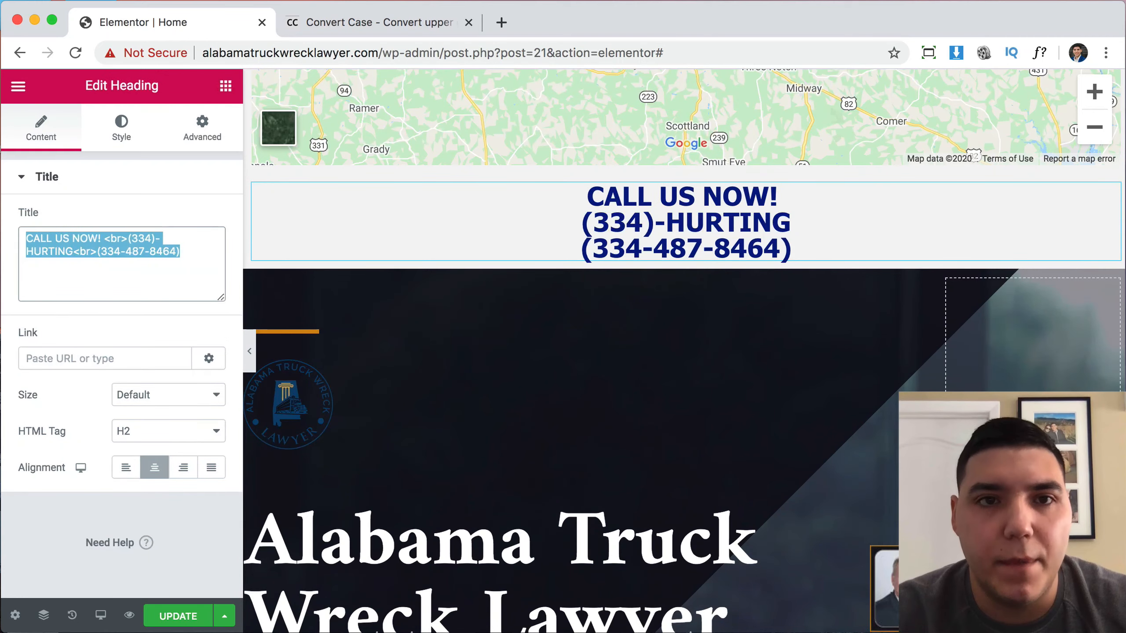
{"action": "left_click", "coordinate": [327, 21]}
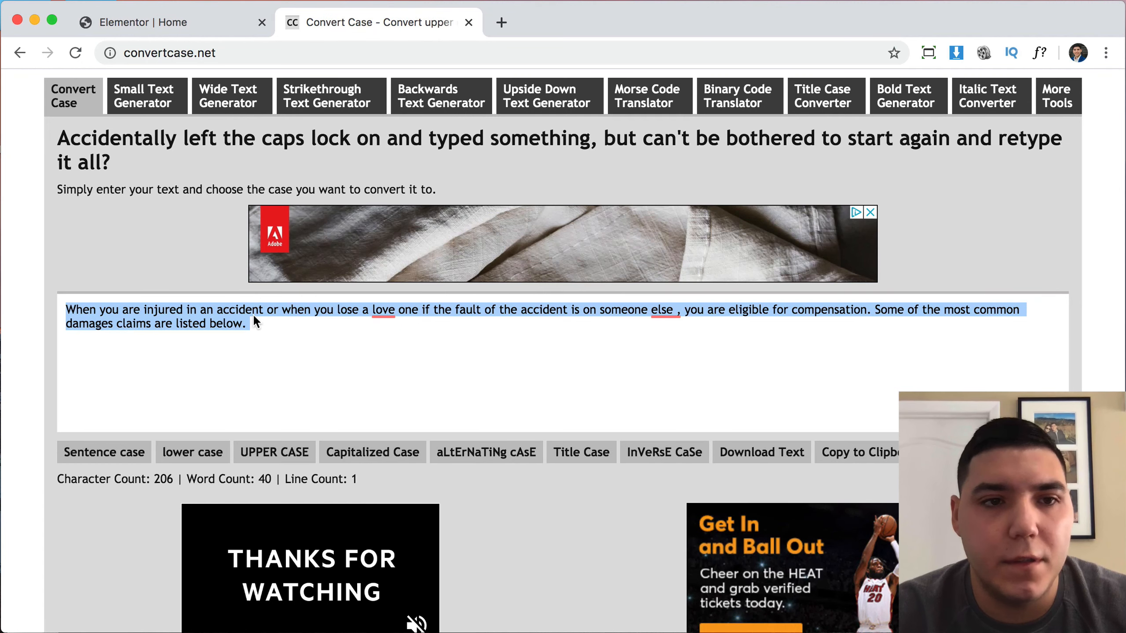
Paste the Call Us Now text, convert it to Capitalized Case, select it and return to Elementor.
{"action": "key", "text": "super+v"}
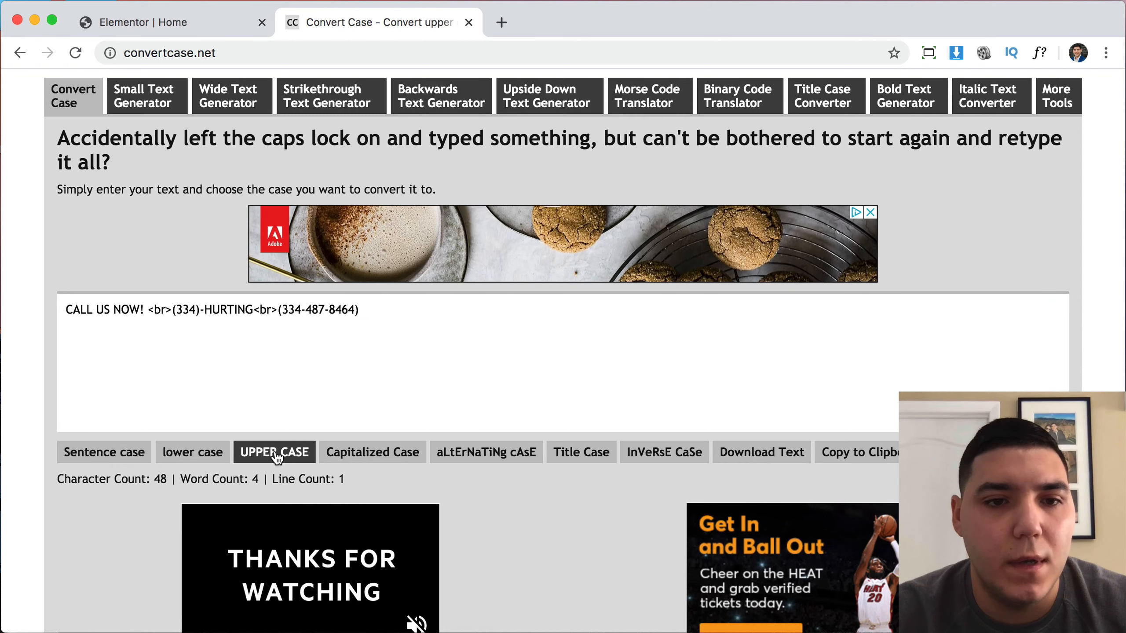
{"action": "left_click", "coordinate": [390, 453]}
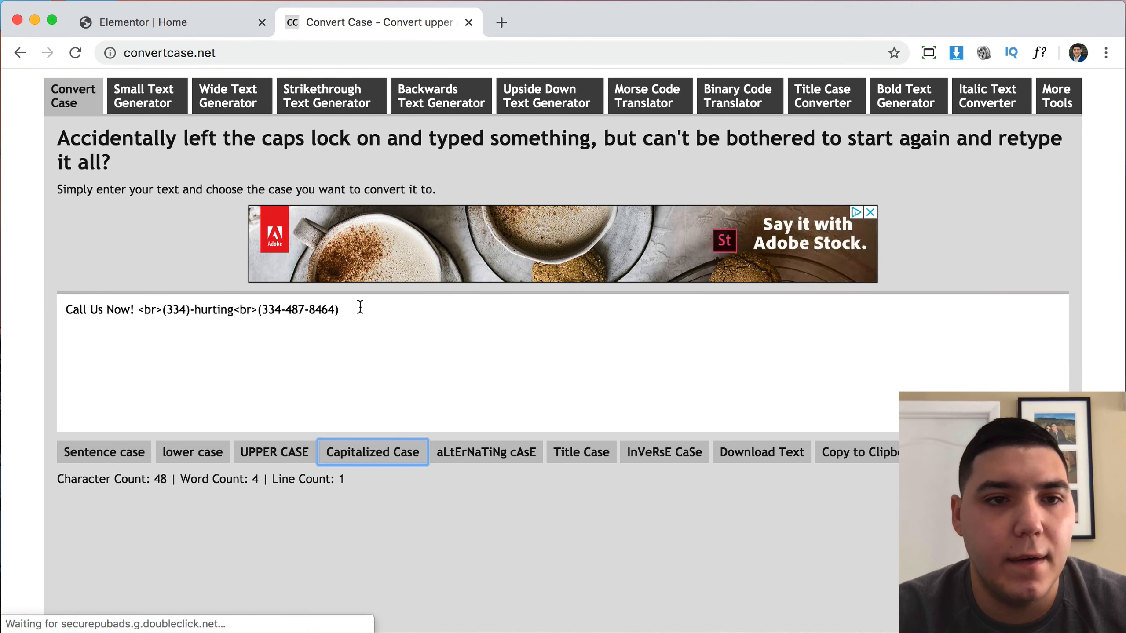
{"action": "left_click_drag", "start_coordinate": [360, 307], "coordinate": [28, 291]}
{"action": "key", "text": "super+c"}
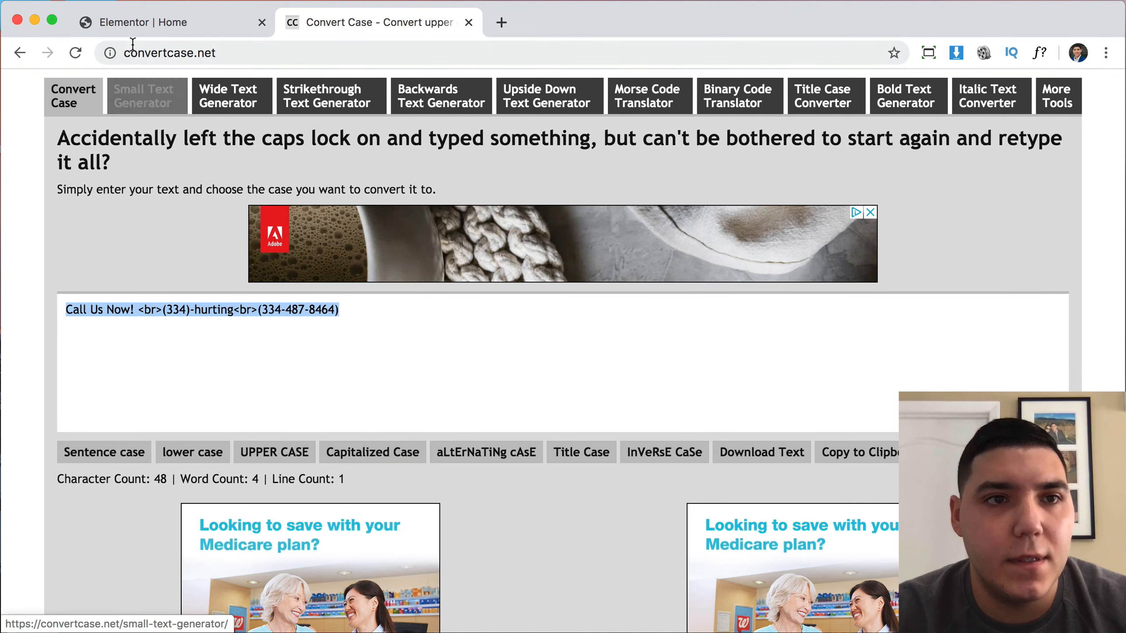
{"action": "left_click", "coordinate": [129, 23]}
{"action": "scroll", "coordinate": [445, 361], "scroll_direction": "down", "scroll_amount": 20}
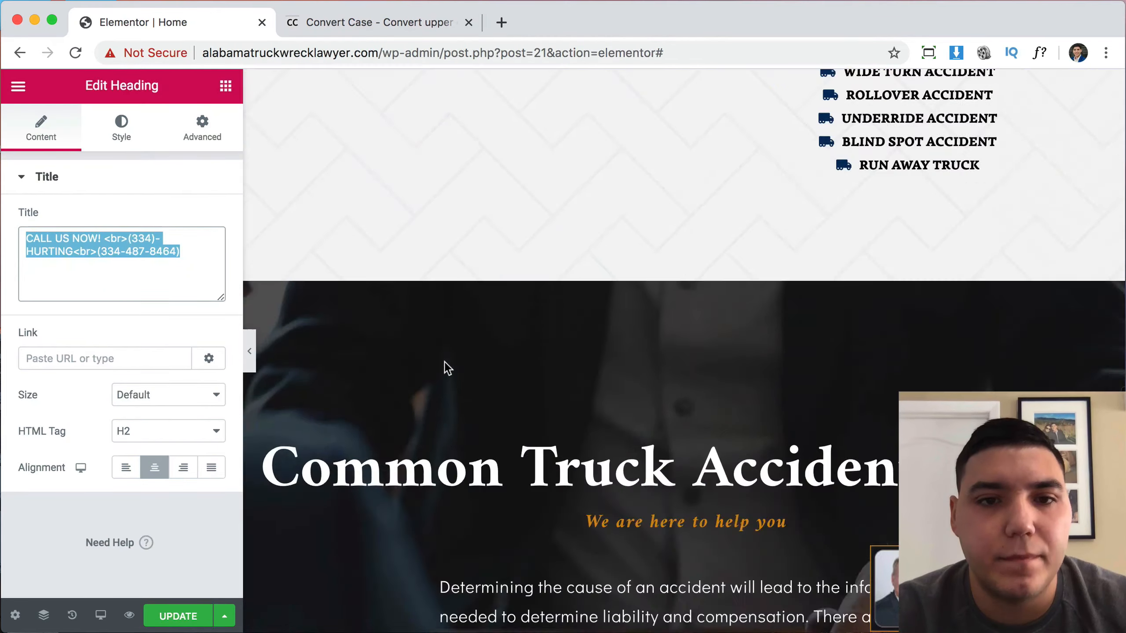
Replace the partner heading's title with the Call Us Now text and capitalize 'Hurting'.
{"action": "scroll", "coordinate": [445, 362], "scroll_direction": "up", "scroll_amount": 3}
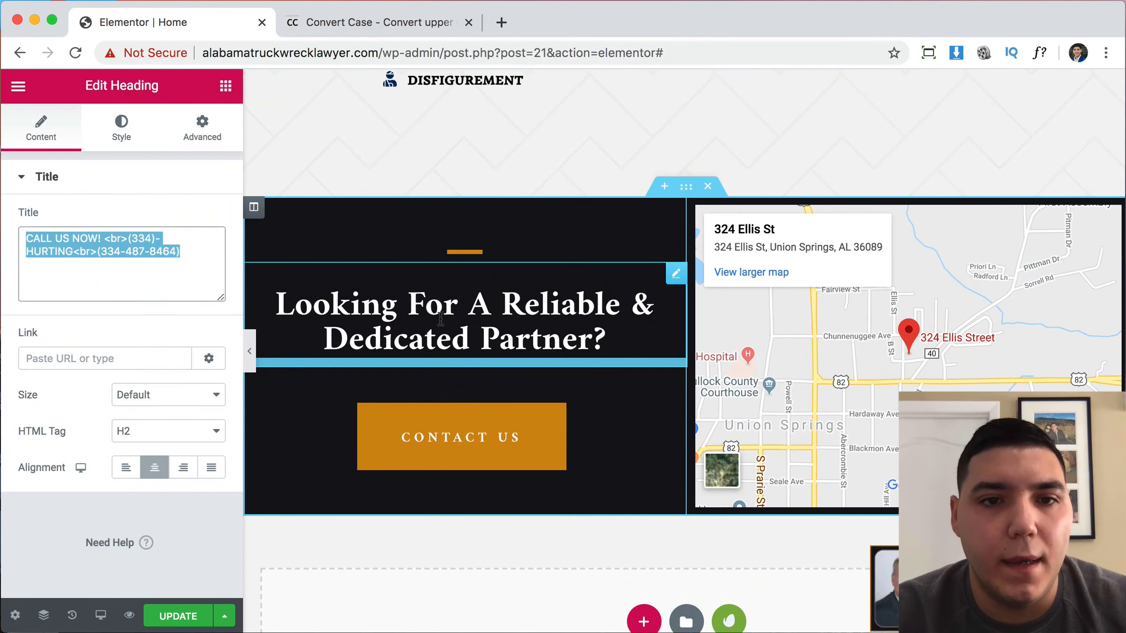
{"action": "left_click", "coordinate": [442, 322]}
{"action": "triple_click", "coordinate": [118, 261]}
{"action": "key", "text": "super+v"}
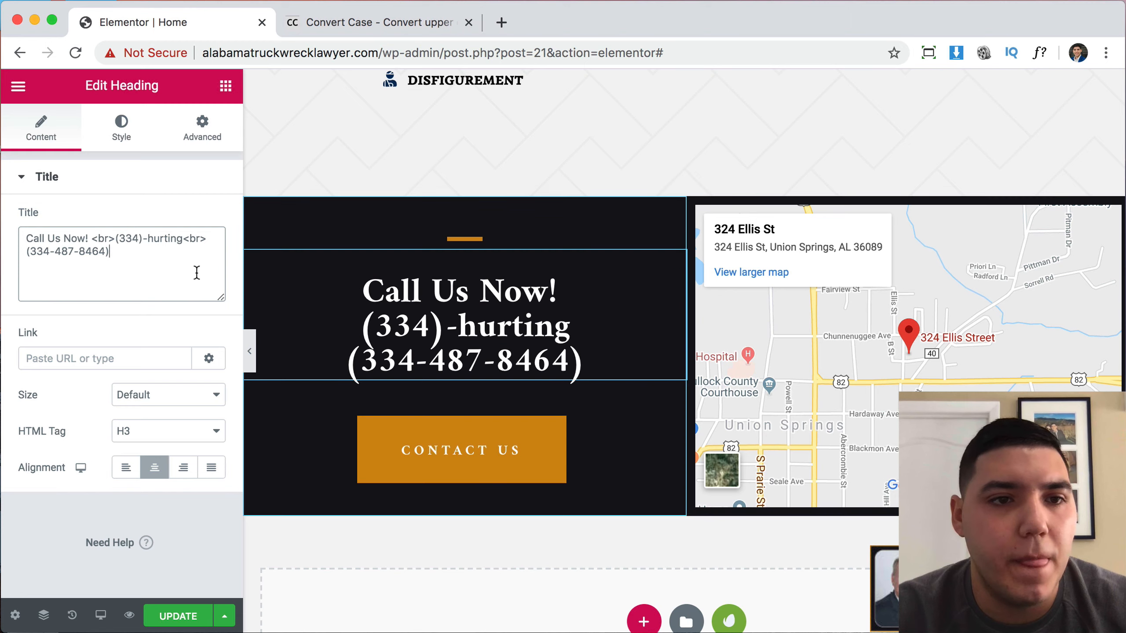
{"action": "left_click", "coordinate": [154, 239]}
{"action": "key", "text": "BackSpace"}
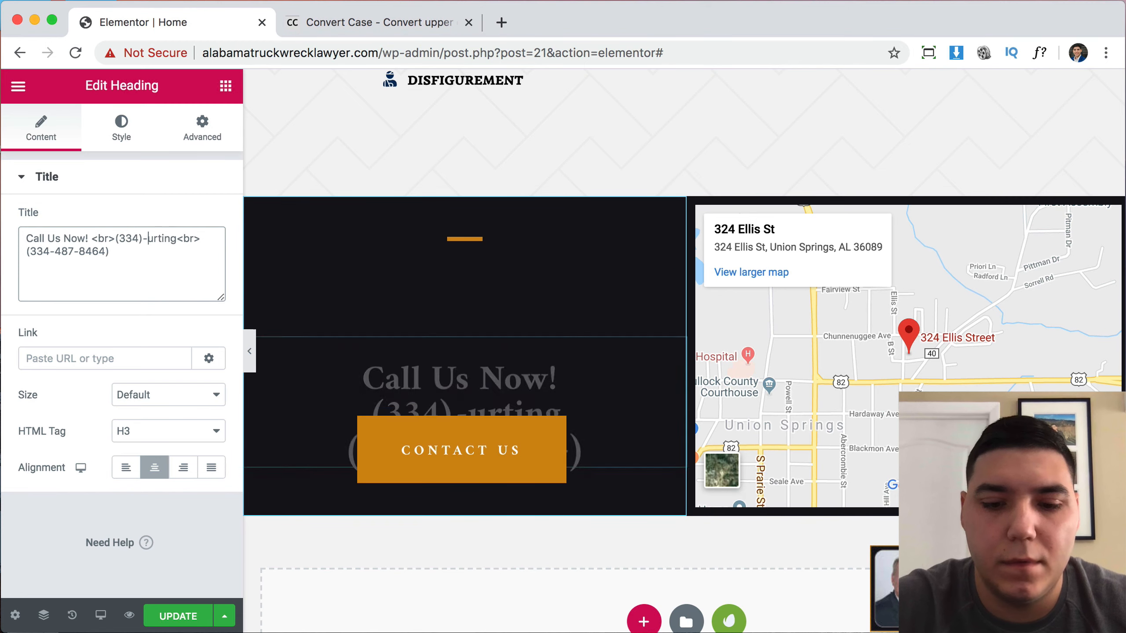
{"action": "type", "text": "H"}
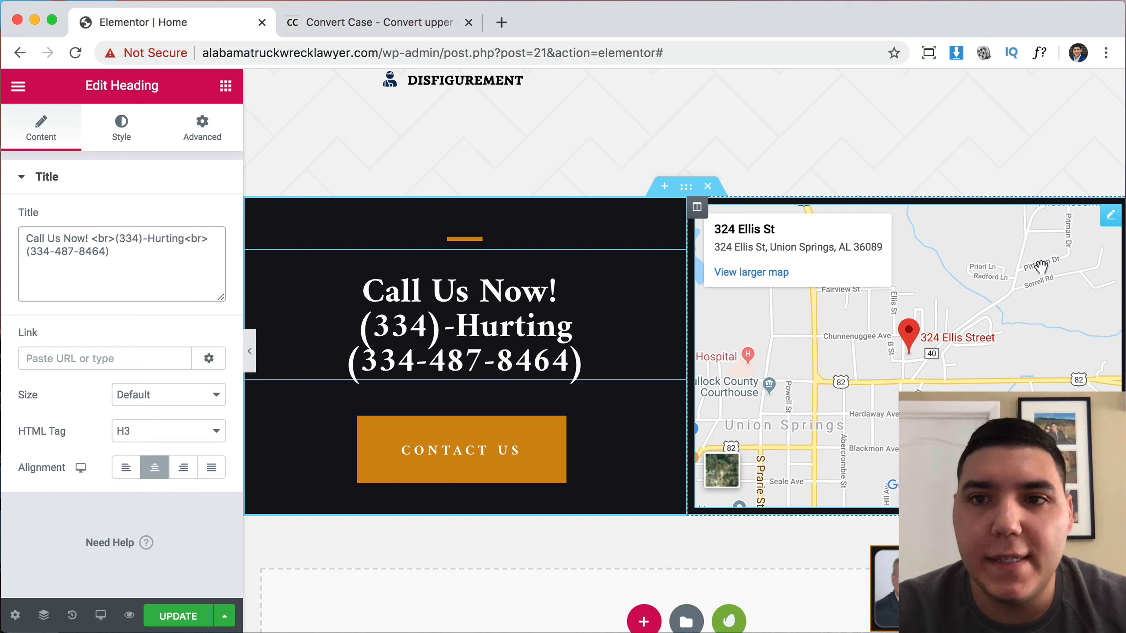
{"action": "left_click", "coordinate": [1112, 221]}
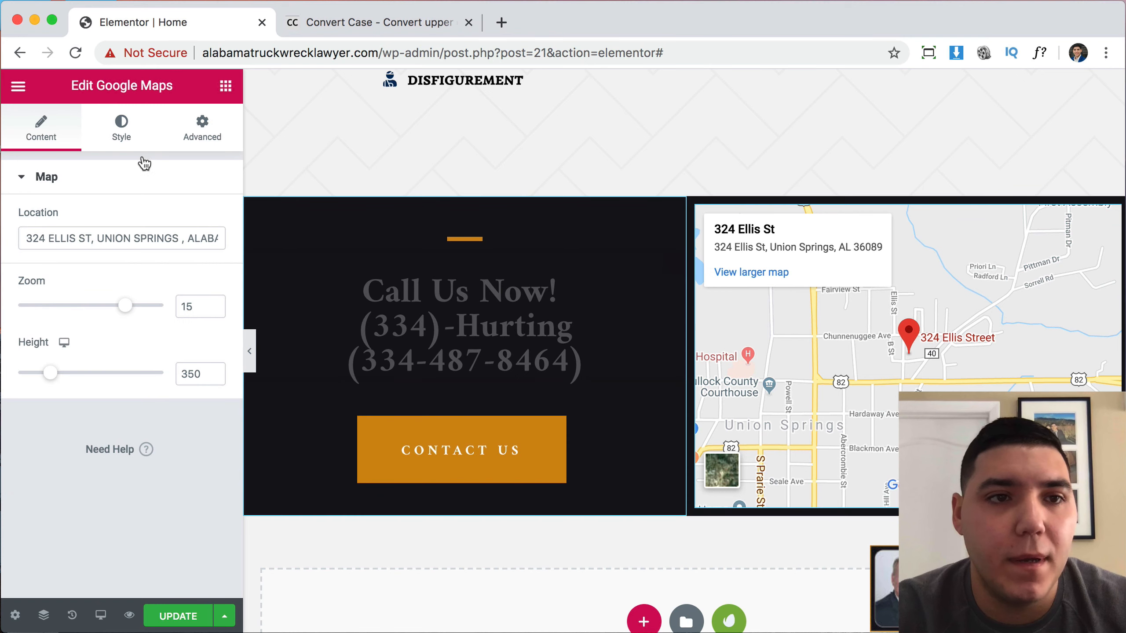
Set the map's CSS filter Saturation to 0 and its height to 400.
{"action": "left_click", "coordinate": [124, 142]}
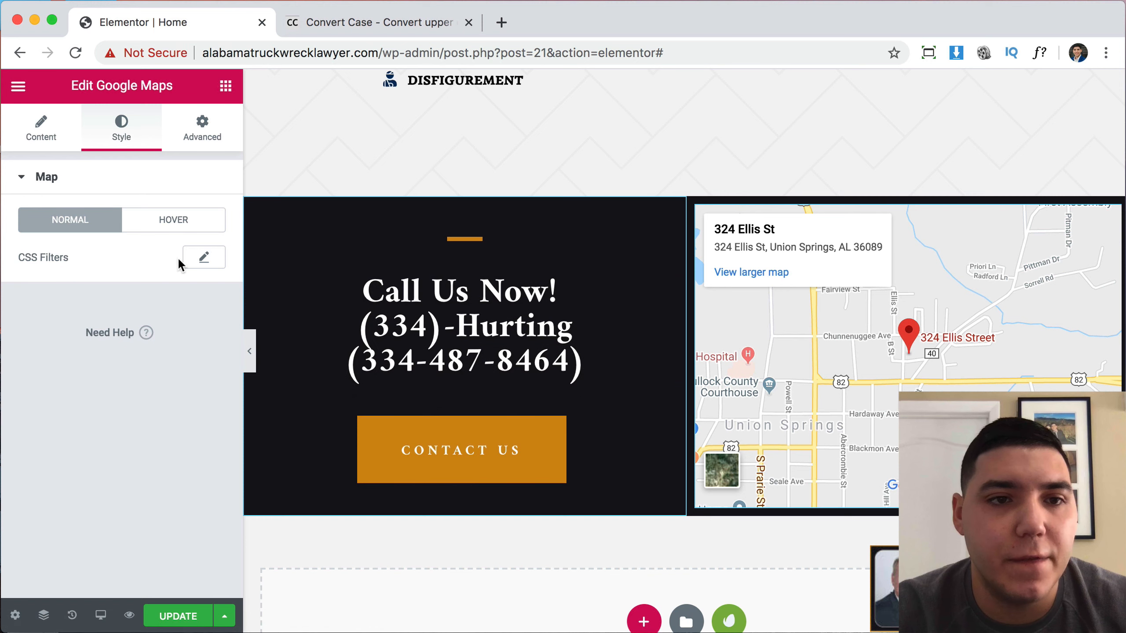
{"action": "left_click", "coordinate": [203, 258]}
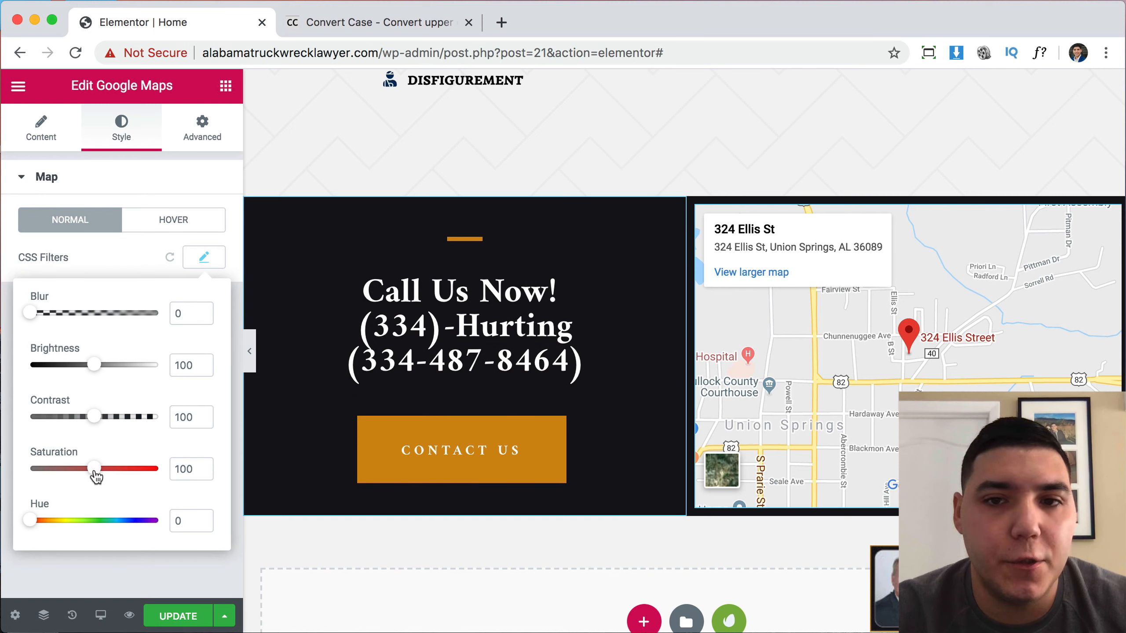
{"action": "left_click", "coordinate": [12, 475]}
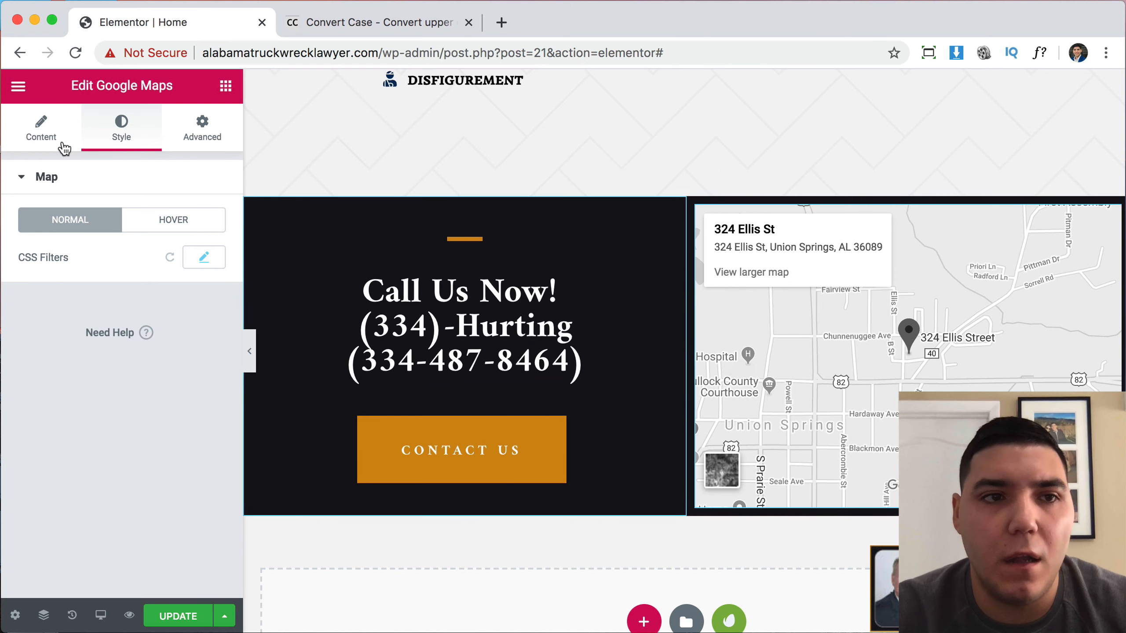
{"action": "left_click", "coordinate": [45, 131]}
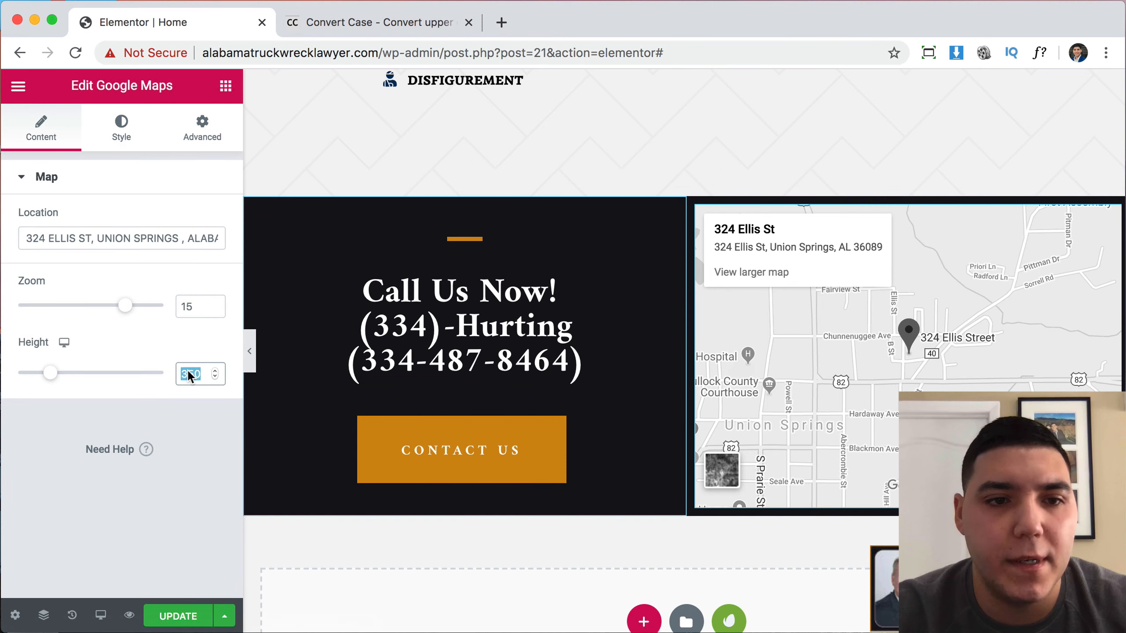
{"action": "type", "text": "400"}
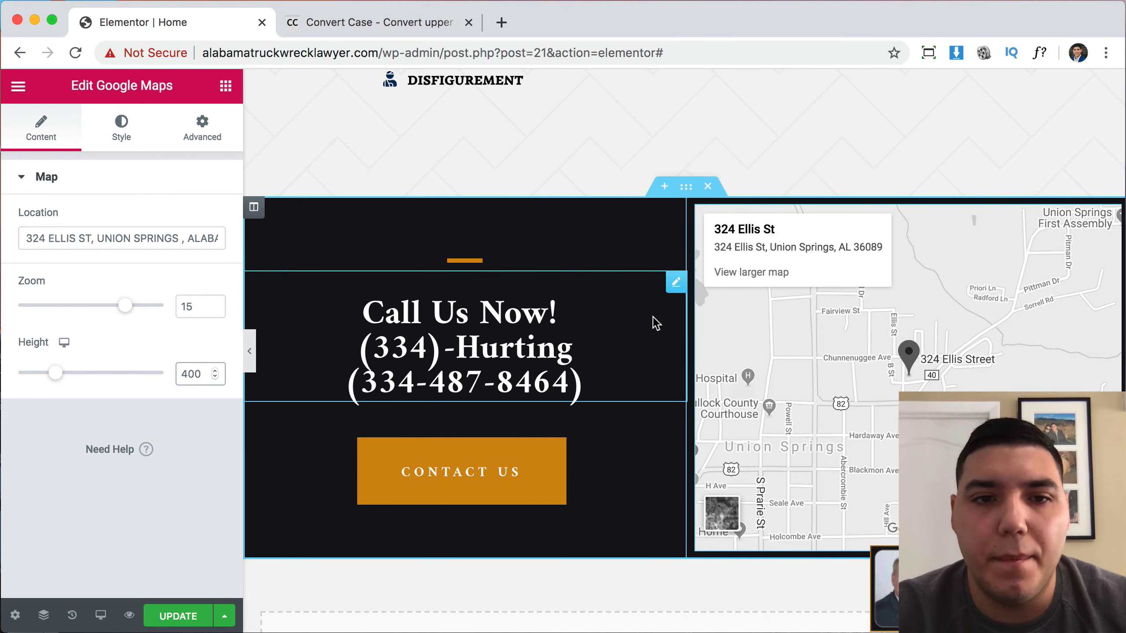
Delete the old Google Map, CALL US NOW banner and two empty sections above the hero.
{"action": "scroll", "coordinate": [627, 307], "scroll_direction": "up", "scroll_amount": 5}
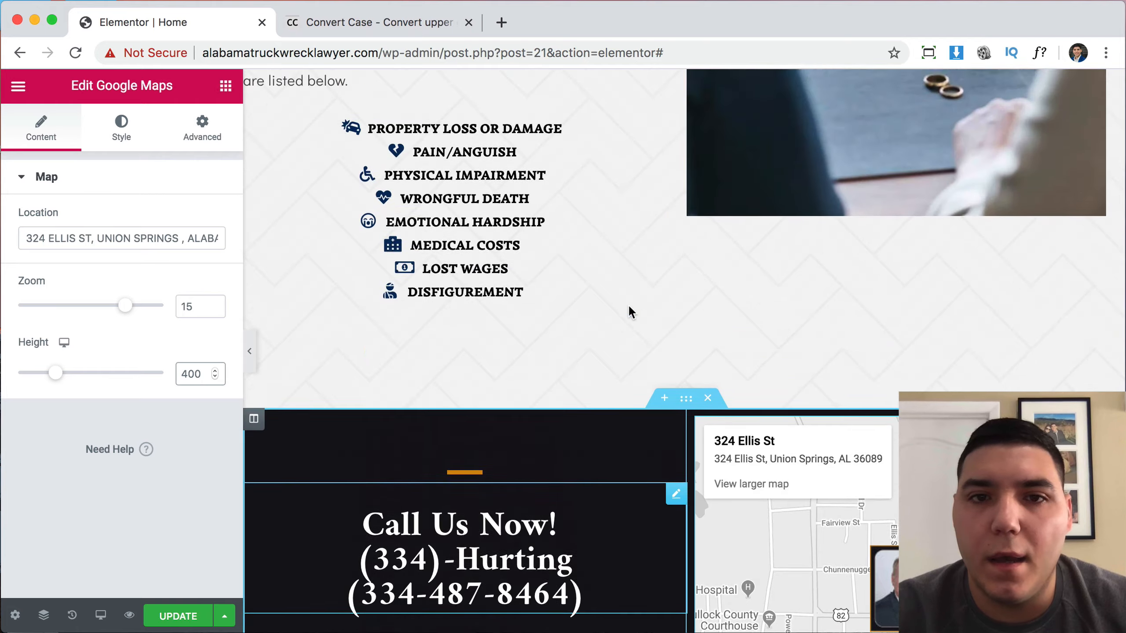
{"action": "scroll", "coordinate": [561, 369], "scroll_direction": "up", "scroll_amount": 7}
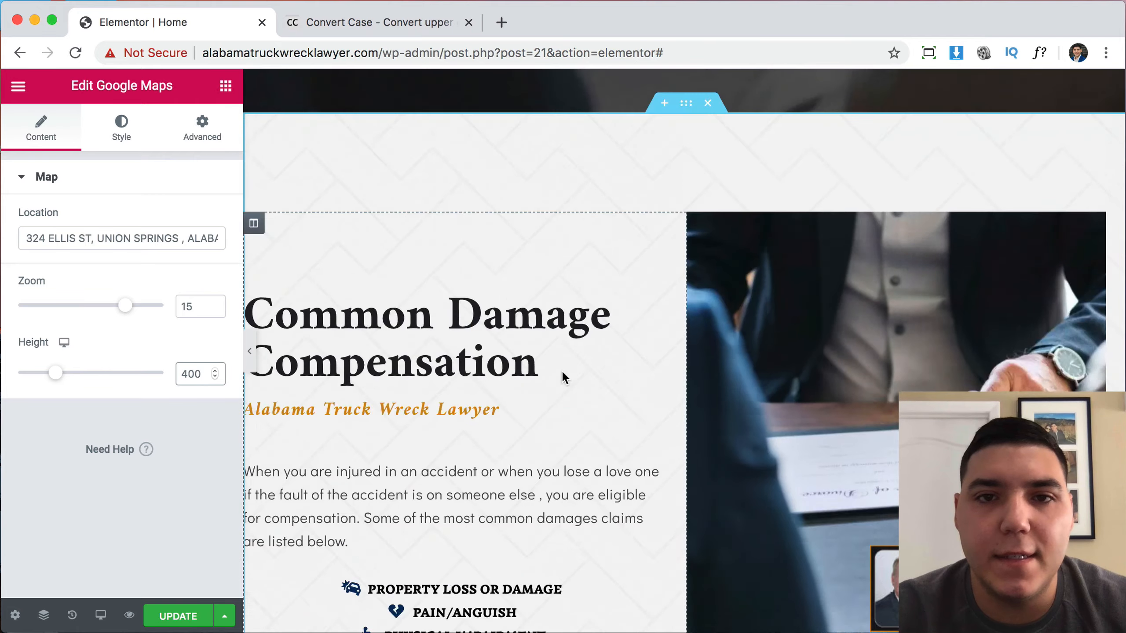
{"action": "scroll", "coordinate": [736, 346], "scroll_direction": "up", "scroll_amount": 7}
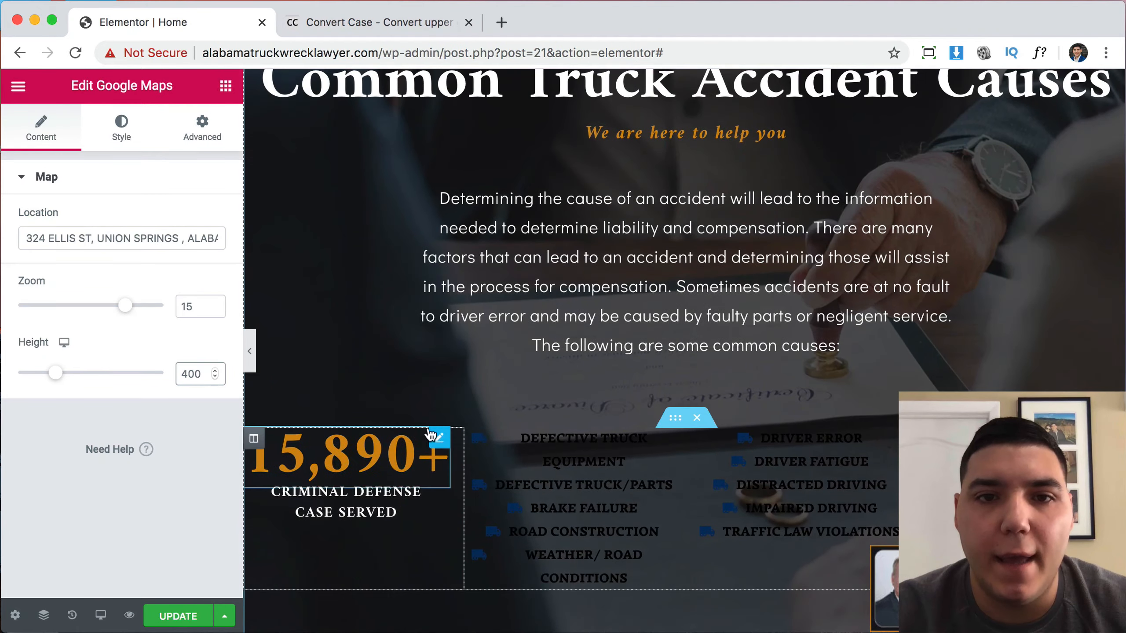
{"action": "scroll", "coordinate": [696, 340], "scroll_direction": "up", "scroll_amount": 20}
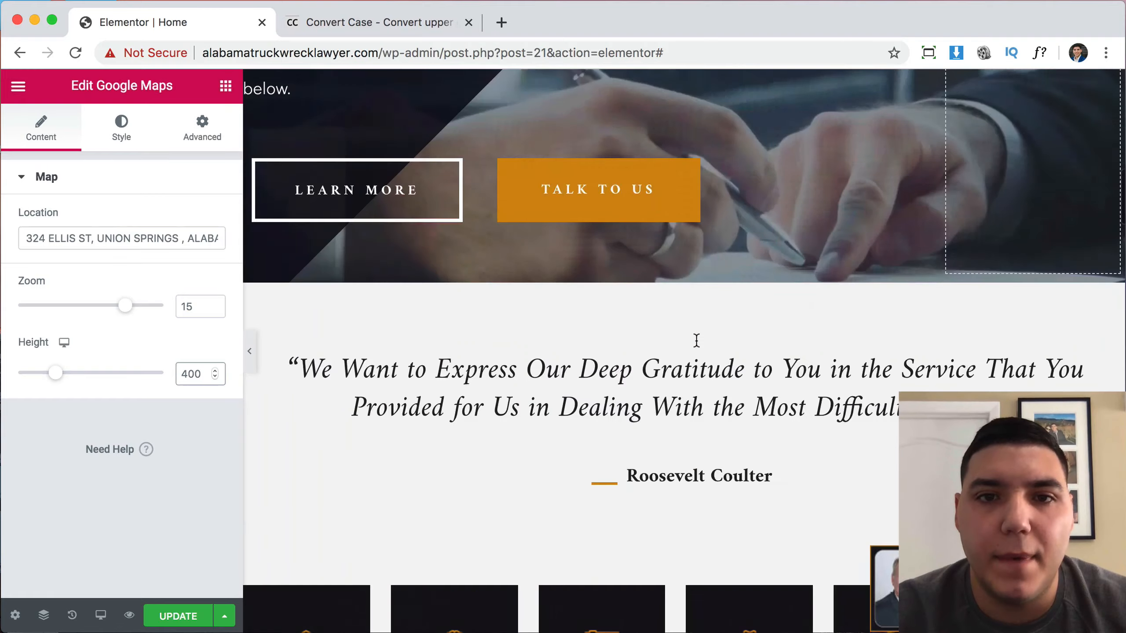
{"action": "scroll", "coordinate": [696, 340], "scroll_direction": "up", "scroll_amount": 7}
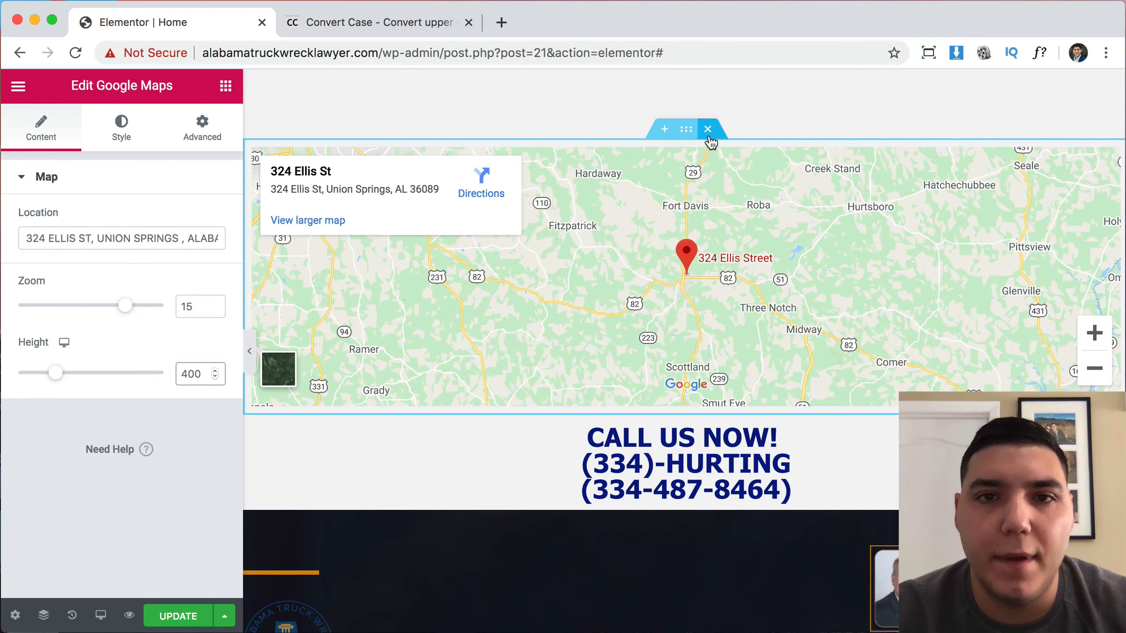
{"action": "left_click", "coordinate": [708, 129]}
{"action": "left_click", "coordinate": [708, 129]}
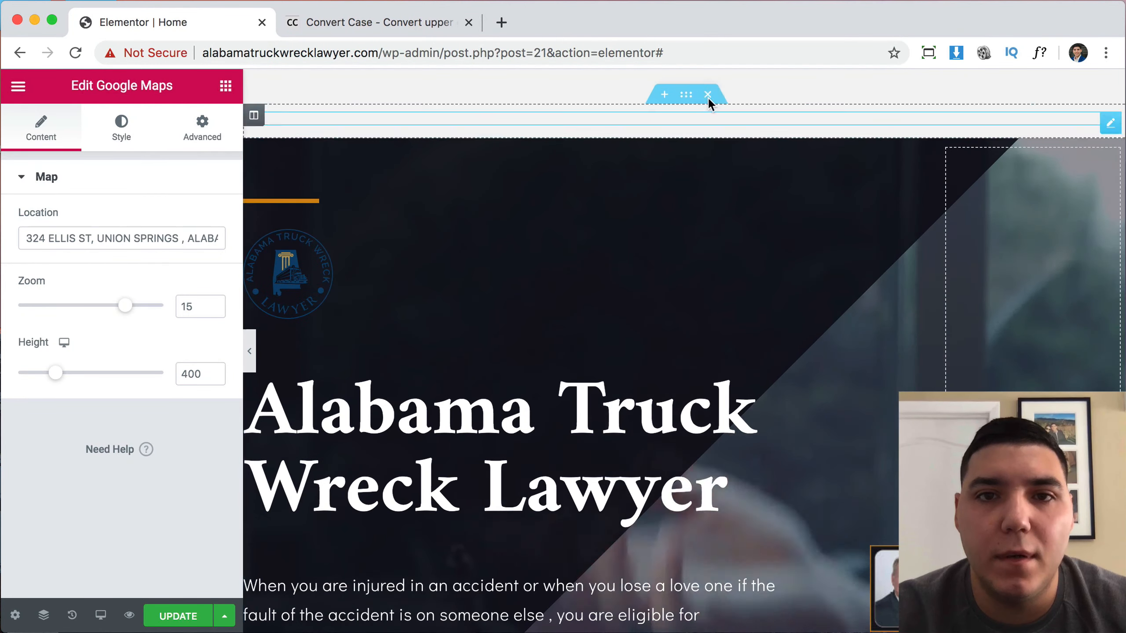
{"action": "left_click", "coordinate": [709, 95]}
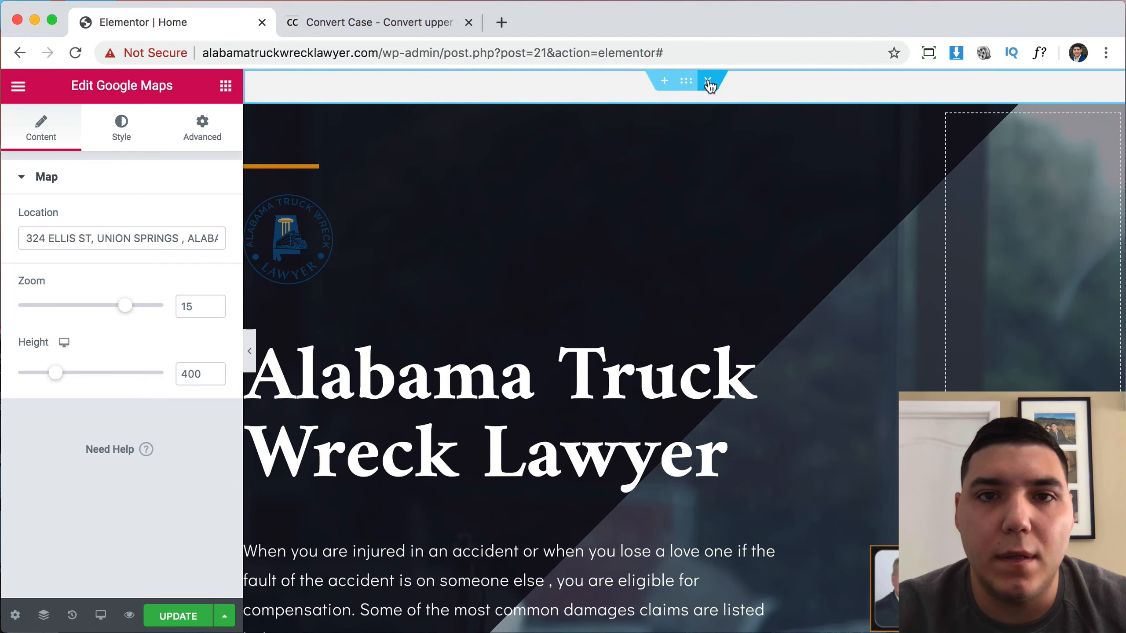
{"action": "left_click", "coordinate": [709, 84]}
{"action": "scroll", "coordinate": [958, 285], "scroll_direction": "down", "scroll_amount": 5}
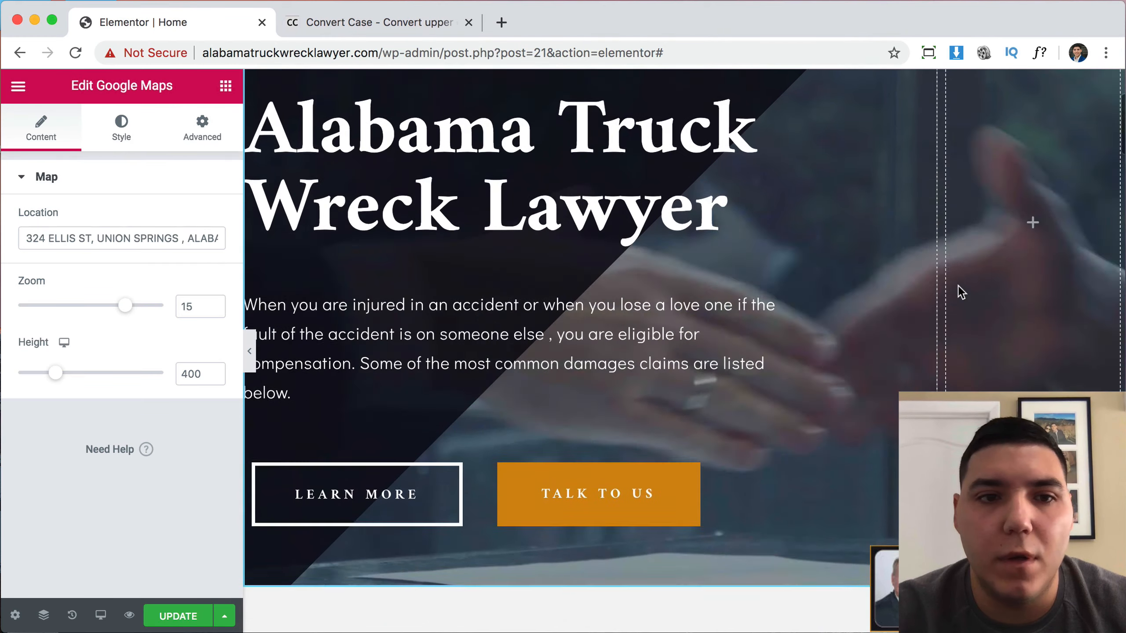
{"action": "scroll", "coordinate": [958, 285], "scroll_direction": "down", "scroll_amount": 5}
{"action": "scroll", "coordinate": [958, 285], "scroll_direction": "up", "scroll_amount": 4}
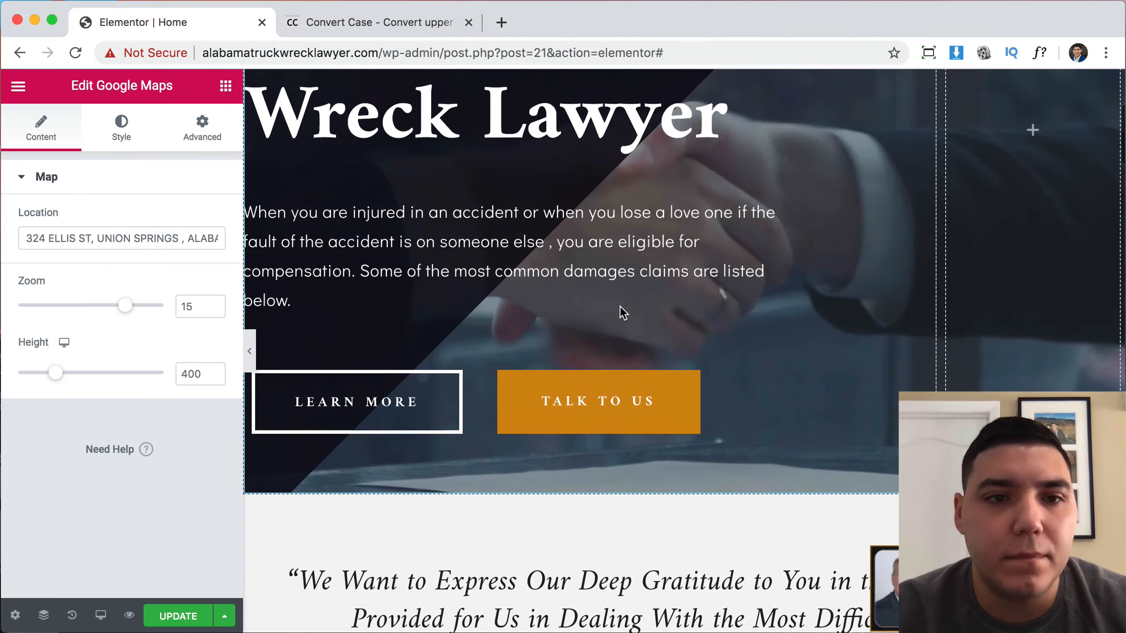
Leave the LEARN MORE button's Link field empty and save the page with Update.
{"action": "left_click", "coordinate": [469, 384]}
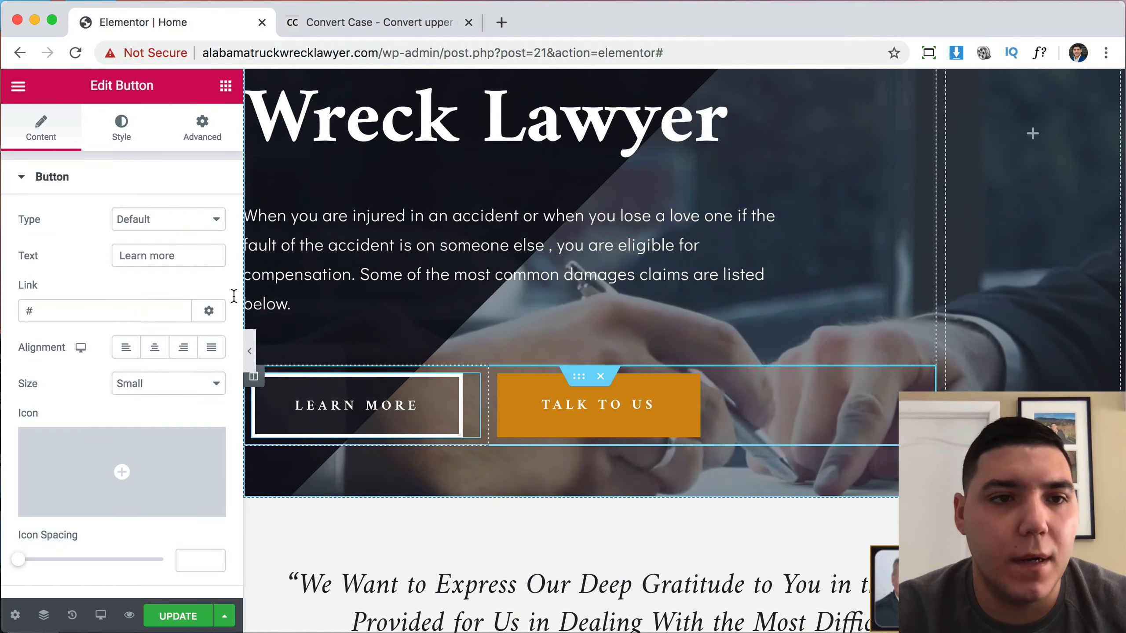
{"action": "double_click", "coordinate": [145, 311]}
{"action": "type", "text": "ABOUT"}
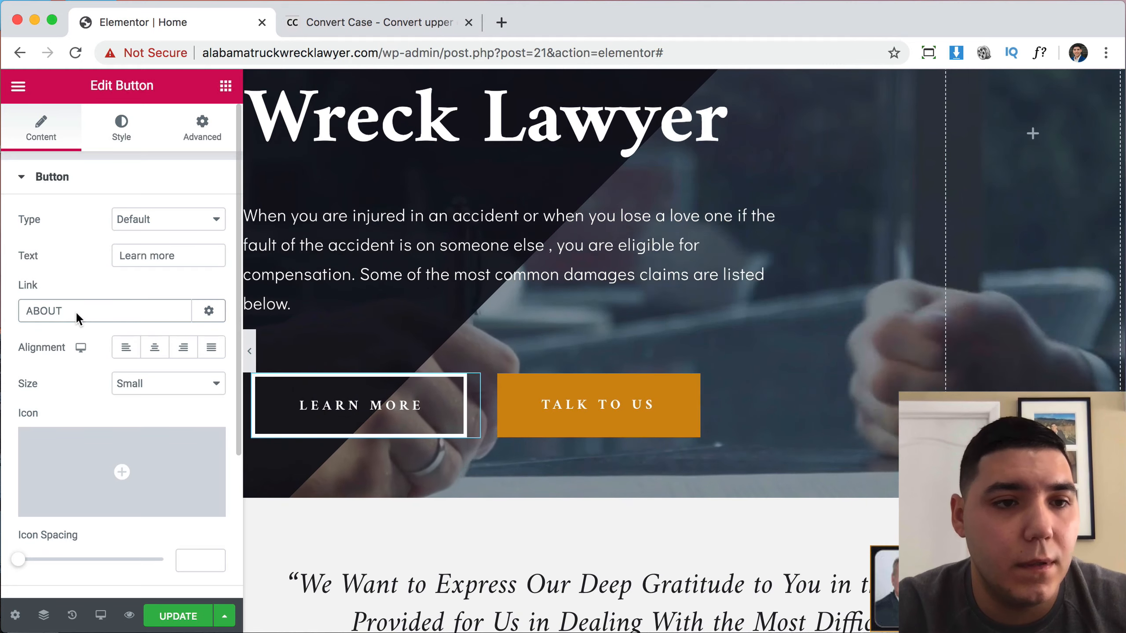
{"action": "double_click", "coordinate": [76, 311]}
{"action": "type", "text": "about"}
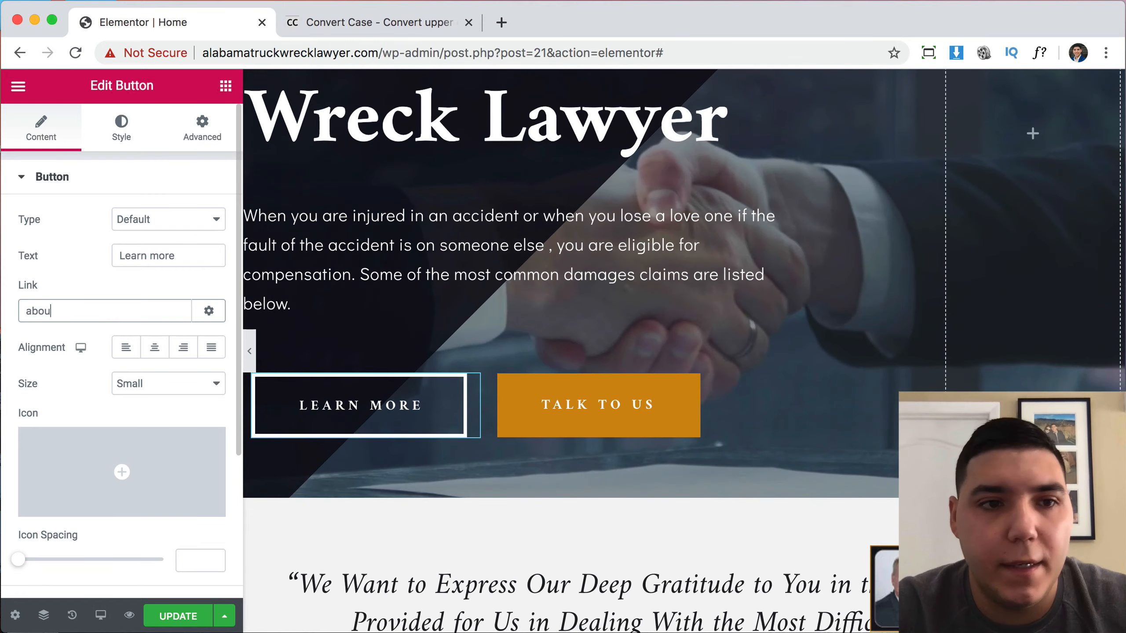
{"action": "key", "text": "BackSpace"}
{"action": "key", "text": "BackSpace"}
{"action": "key", "text": "BackSpace"}
{"action": "key", "text": "BackSpace"}
{"action": "key", "text": "BackSpace"}
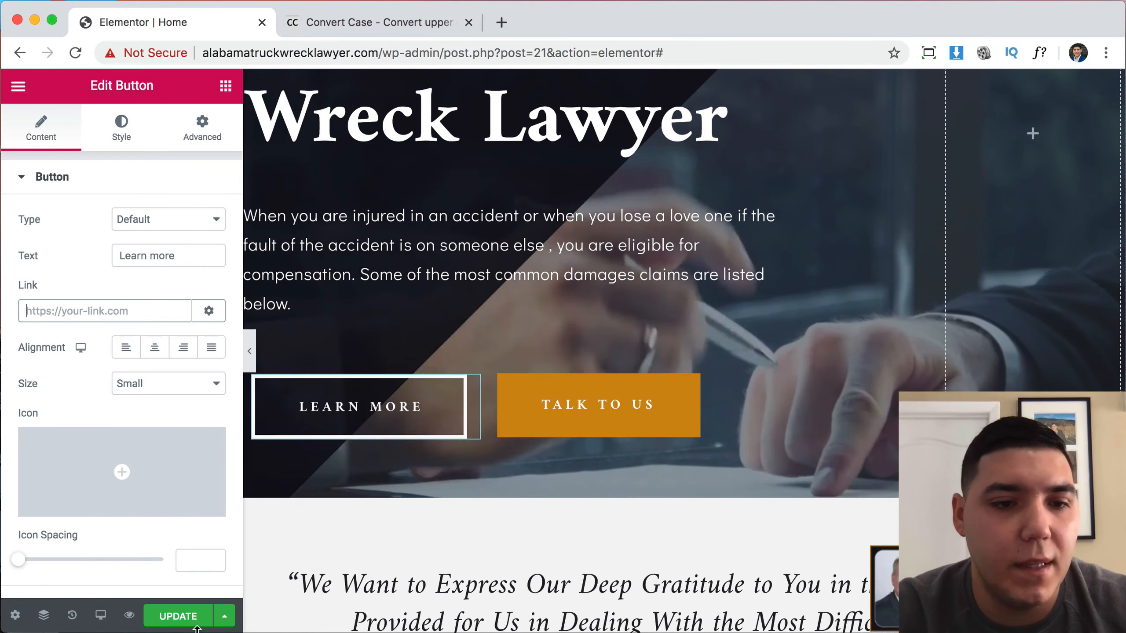
{"action": "left_click", "coordinate": [191, 619]}
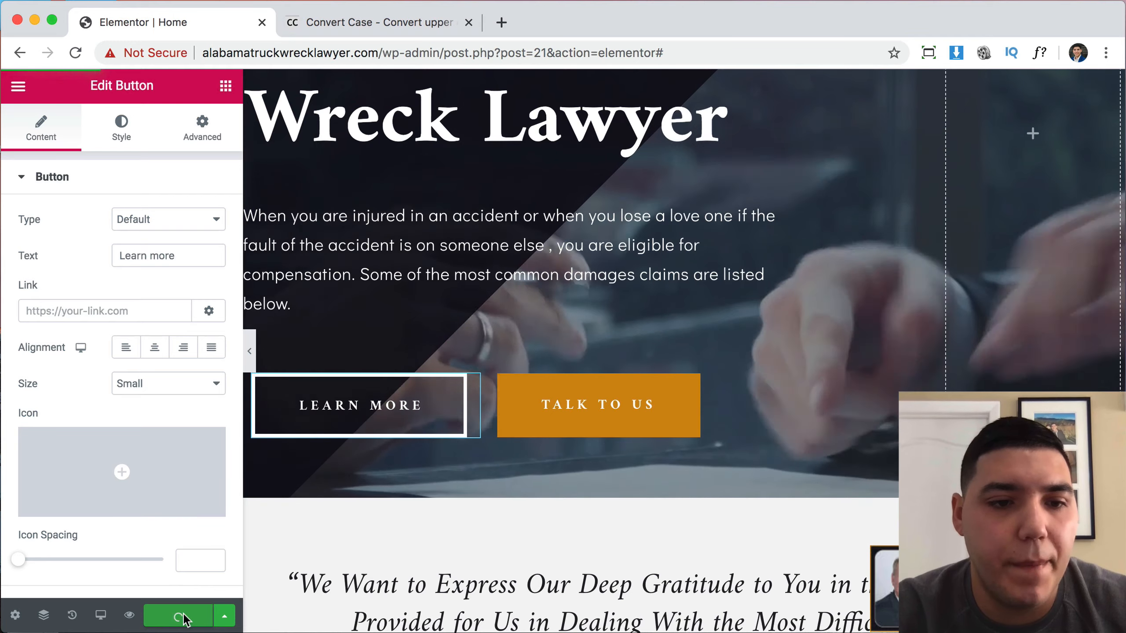
Preview the saved truck wreck lawyer home page, then go to the admin Dashboard.
{"action": "left_click", "coordinate": [132, 619]}
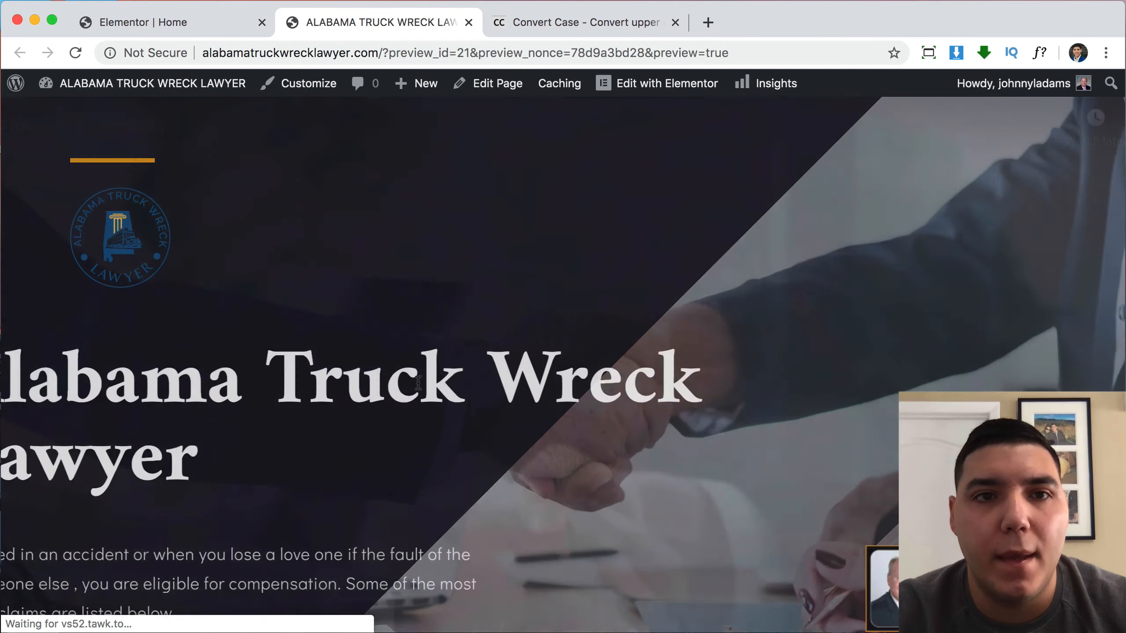
{"action": "scroll", "coordinate": [684, 296], "scroll_direction": "down", "scroll_amount": 15}
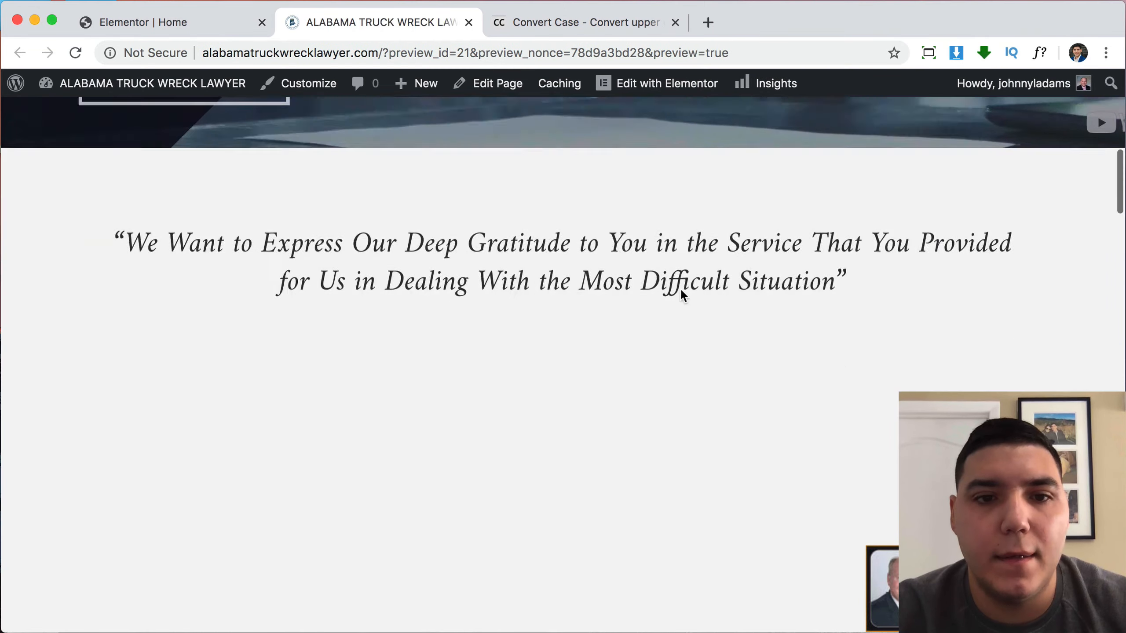
{"action": "scroll", "coordinate": [683, 295], "scroll_direction": "up", "scroll_amount": 15}
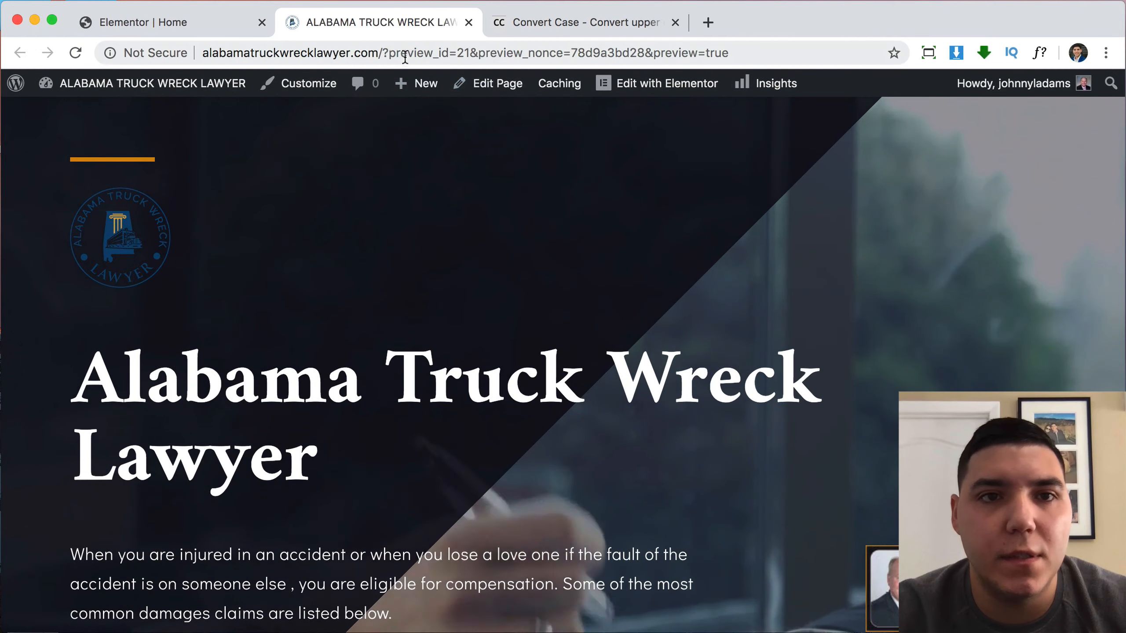
{"action": "left_click", "coordinate": [154, 85]}
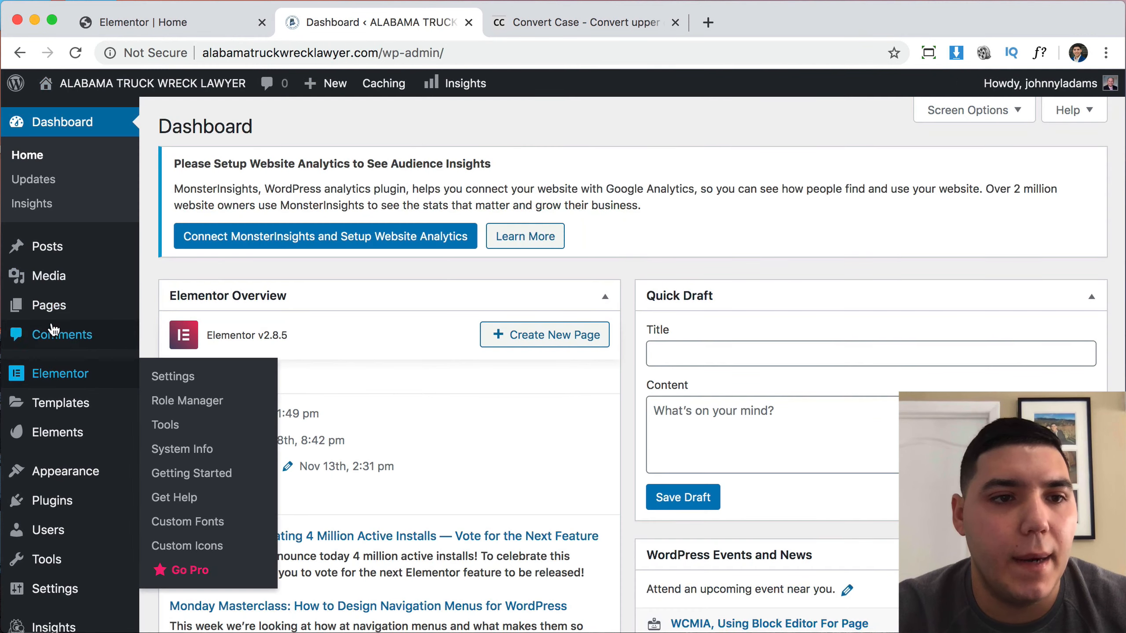
{"action": "left_click", "coordinate": [50, 310]}
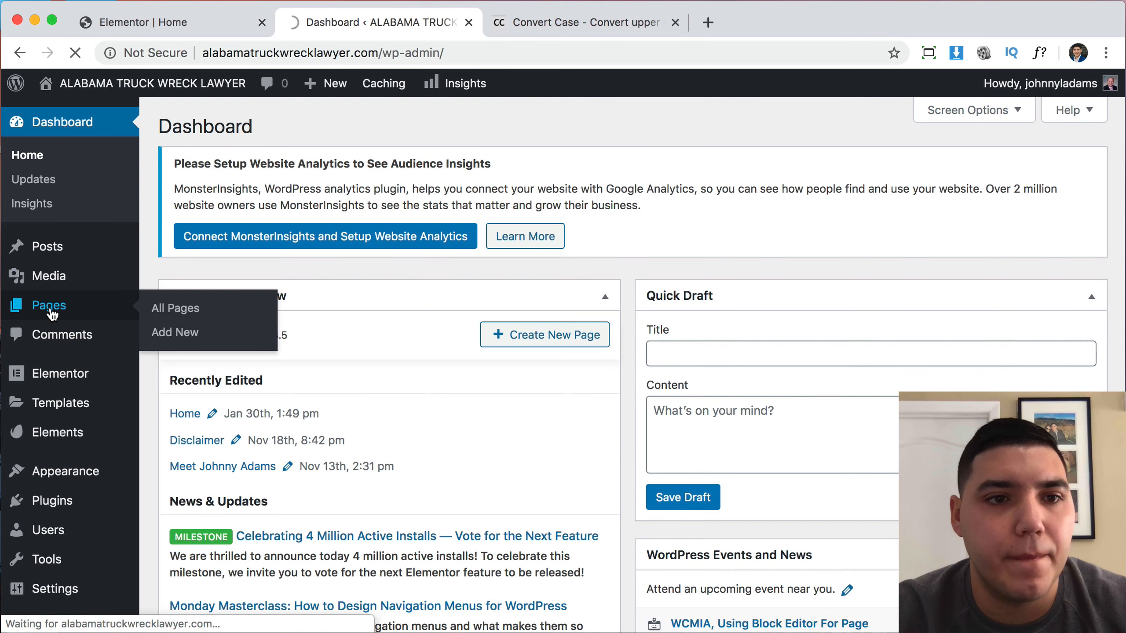
{"action": "scroll", "coordinate": [440, 420], "scroll_direction": "down", "scroll_amount": 5}
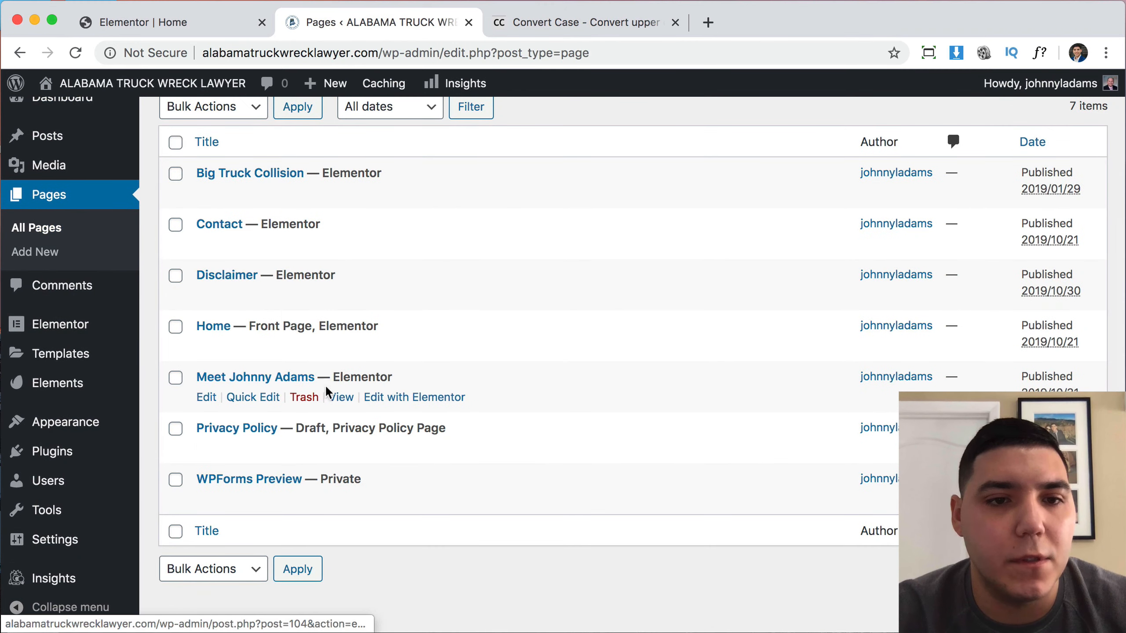
{"action": "left_click", "coordinate": [340, 397]}
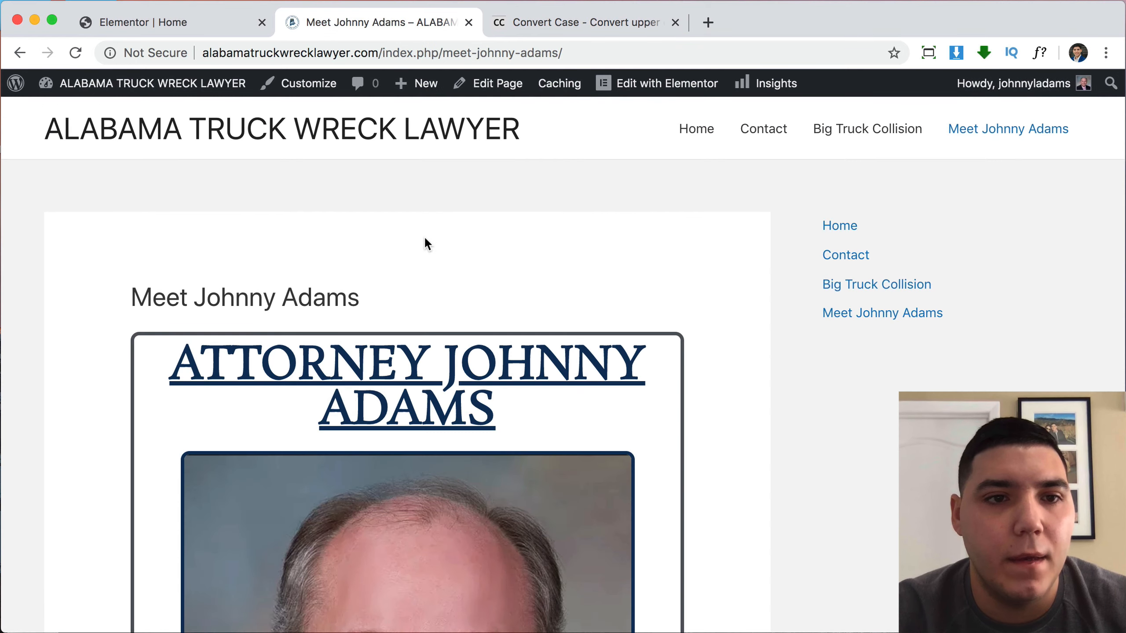
{"action": "scroll", "coordinate": [425, 239], "scroll_direction": "down", "scroll_amount": 8}
{"action": "scroll", "coordinate": [424, 238], "scroll_direction": "up", "scroll_amount": 8}
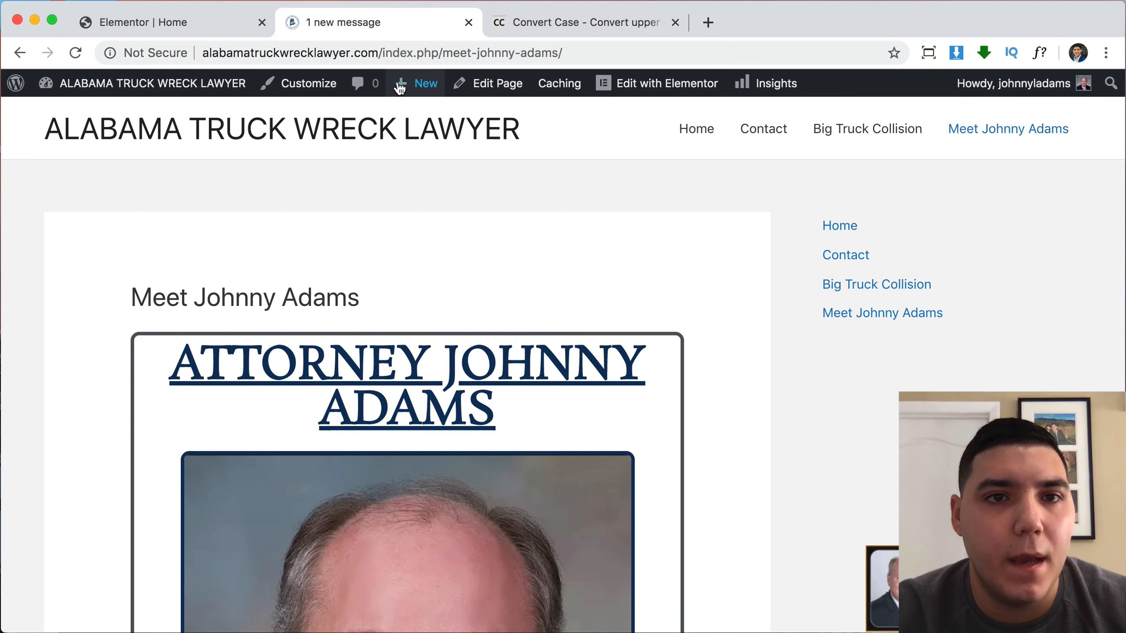
{"action": "left_click", "coordinate": [587, 53]}
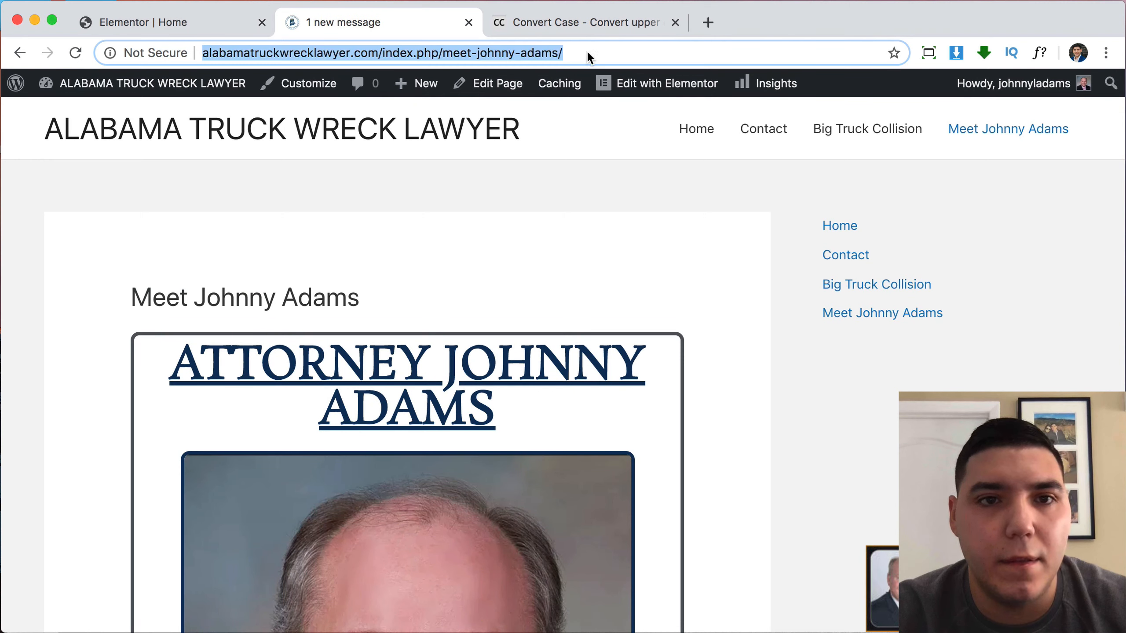
{"action": "left_click", "coordinate": [586, 51]}
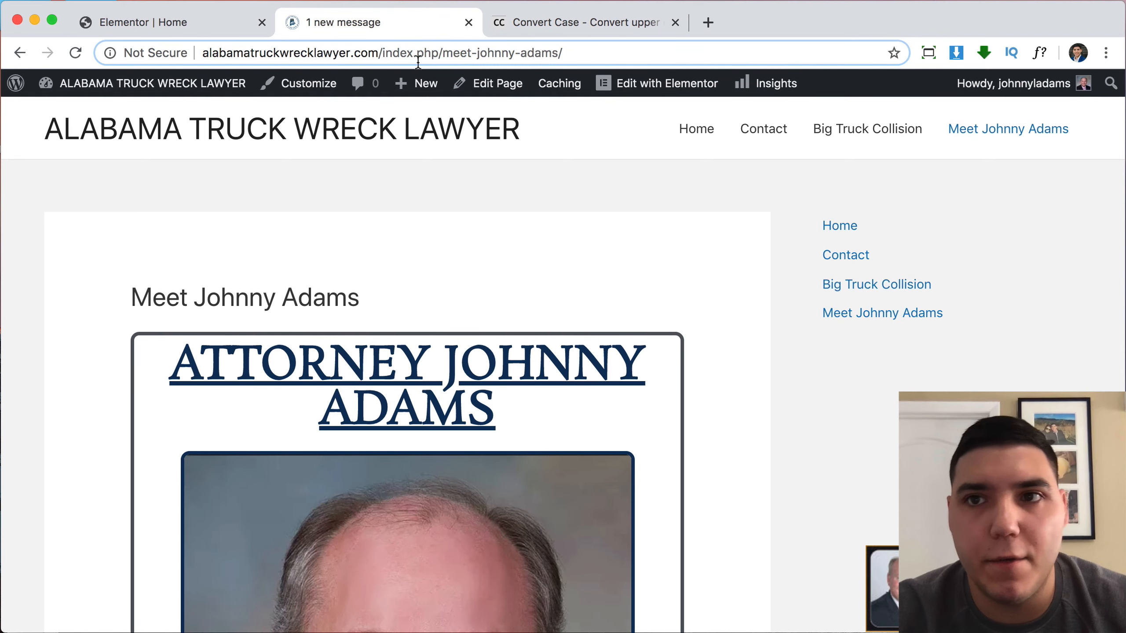
Return to the Dashboard and go to Settings > Permalinks.
{"action": "mouse_move", "coordinate": [202, 83]}
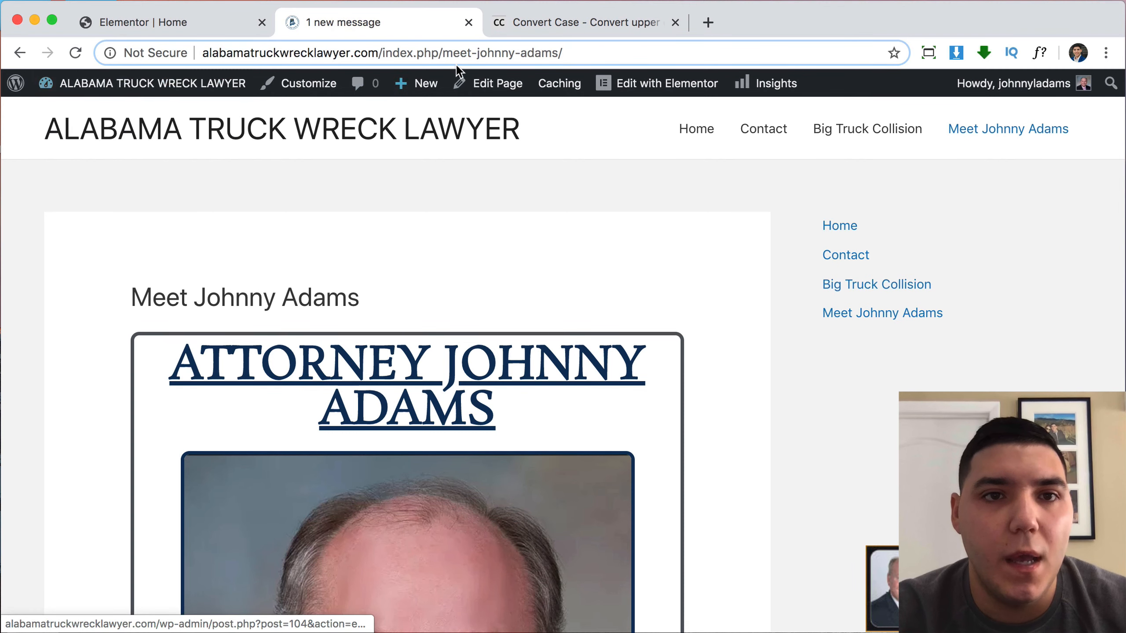
{"action": "left_click", "coordinate": [210, 83]}
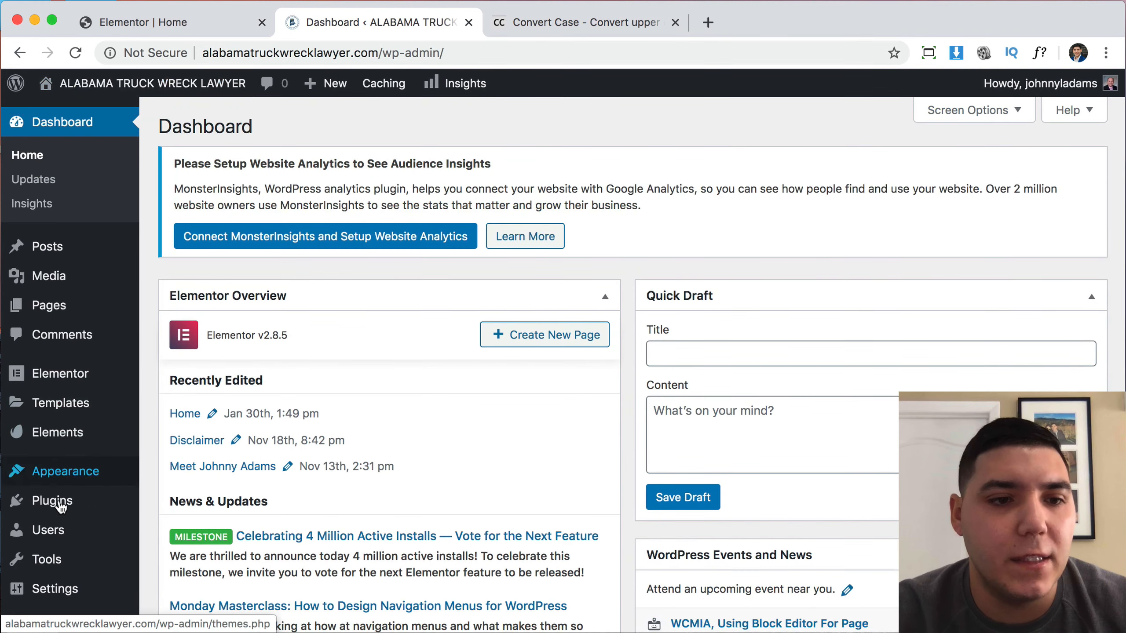
{"action": "mouse_move", "coordinate": [60, 531]}
{"action": "mouse_move", "coordinate": [60, 600]}
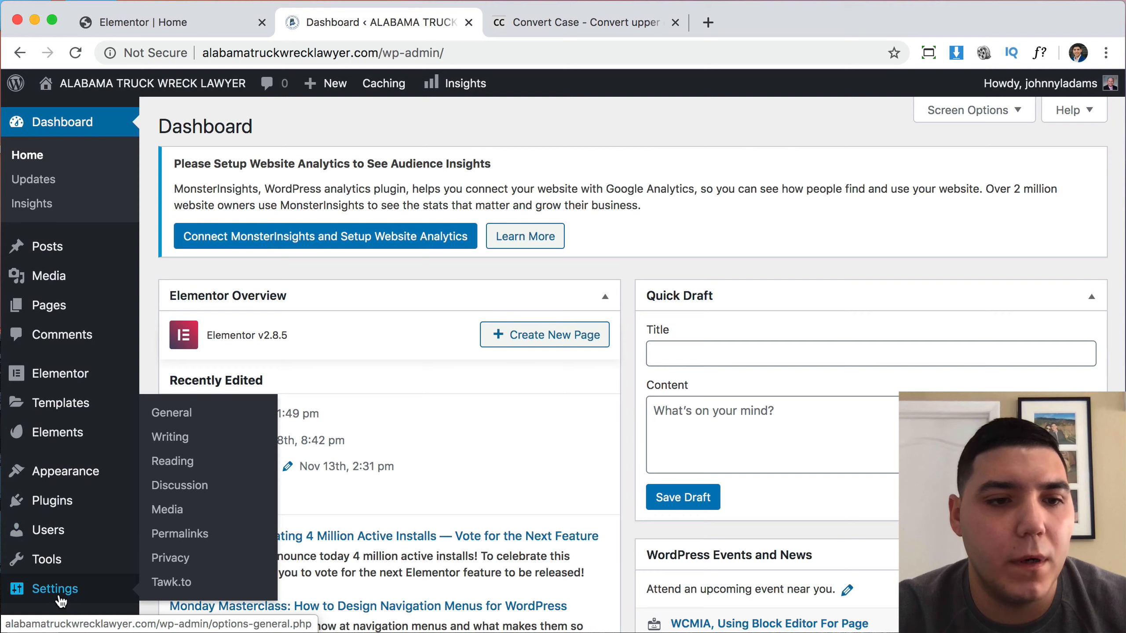
{"action": "left_click", "coordinate": [177, 535]}
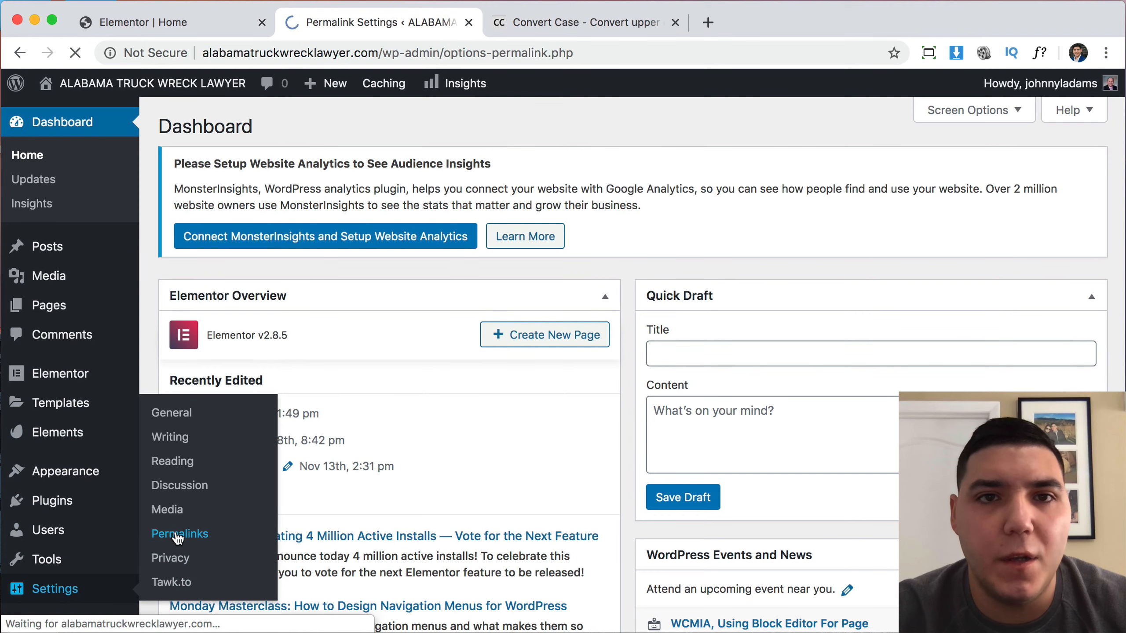
Switch the permalink structure to Post name and save, dropping index.php from page addresses.
{"action": "scroll", "coordinate": [576, 473], "scroll_direction": "down", "scroll_amount": 5}
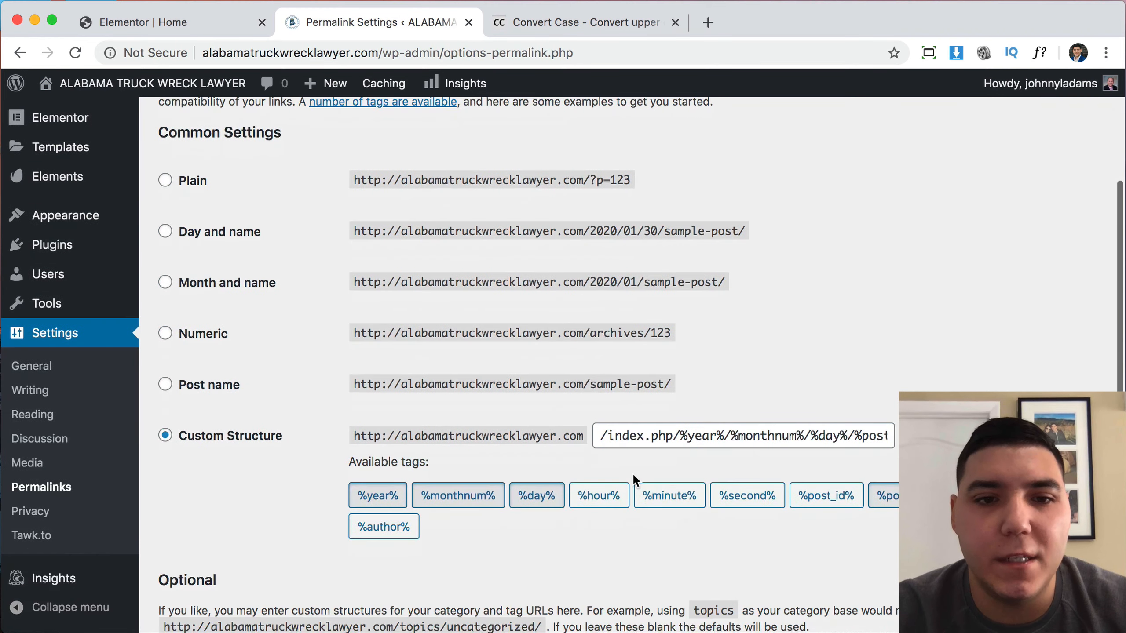
{"action": "left_click", "coordinate": [165, 384]}
{"action": "scroll", "coordinate": [547, 428], "scroll_direction": "down", "scroll_amount": 5}
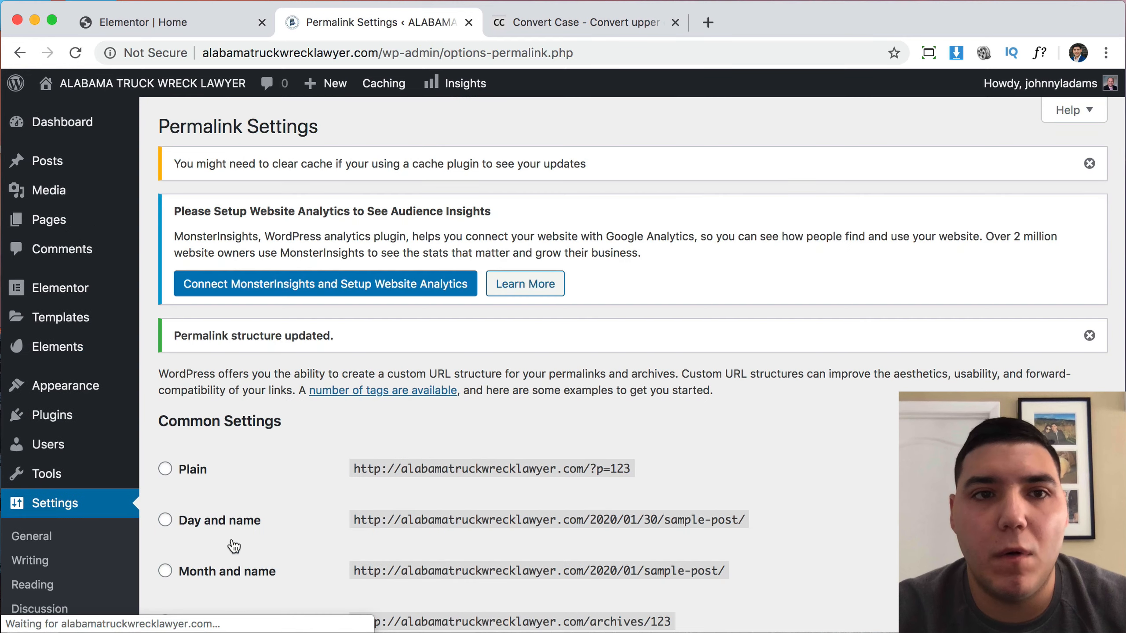
{"action": "mouse_move", "coordinate": [186, 88]}
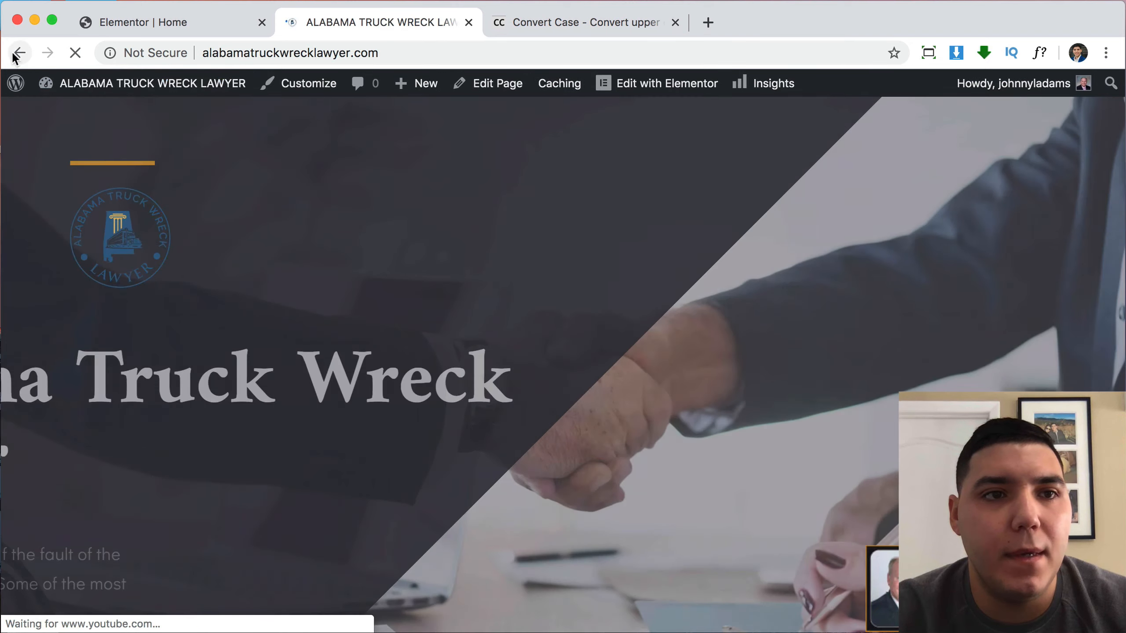
{"action": "left_click", "coordinate": [17, 53]}
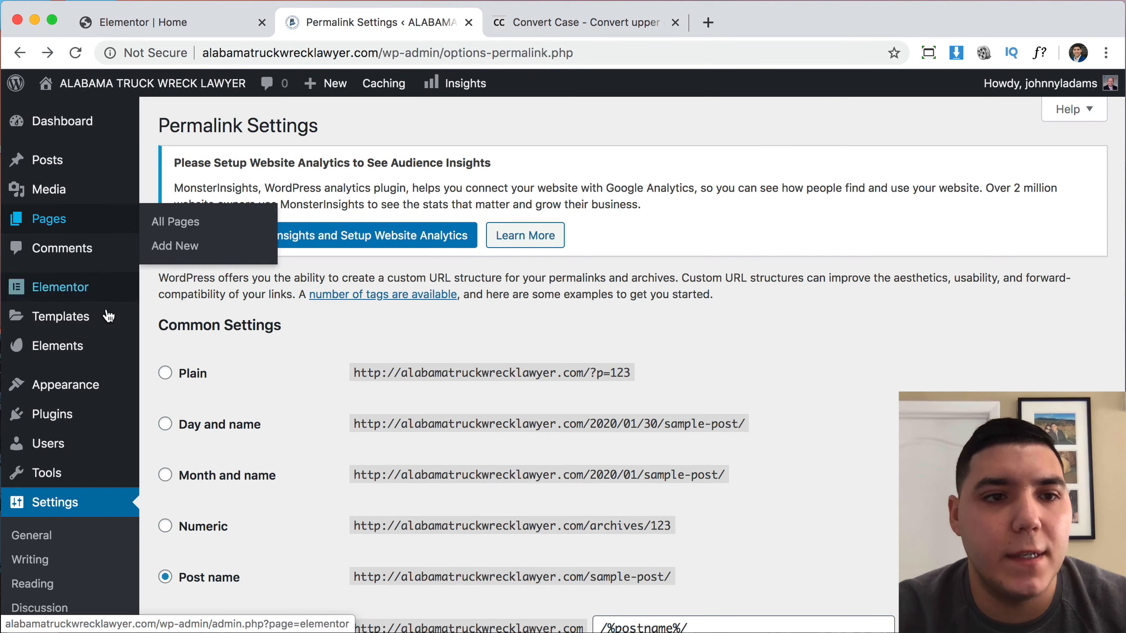
{"action": "mouse_move", "coordinate": [55, 233]}
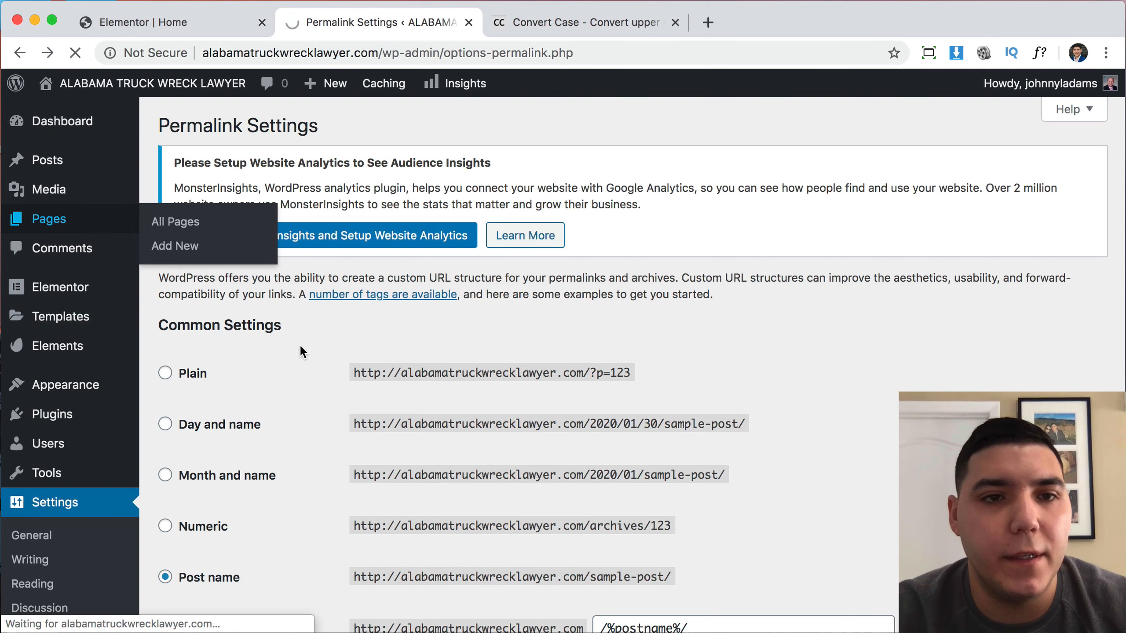
{"action": "scroll", "coordinate": [311, 399], "scroll_direction": "down", "scroll_amount": 5}
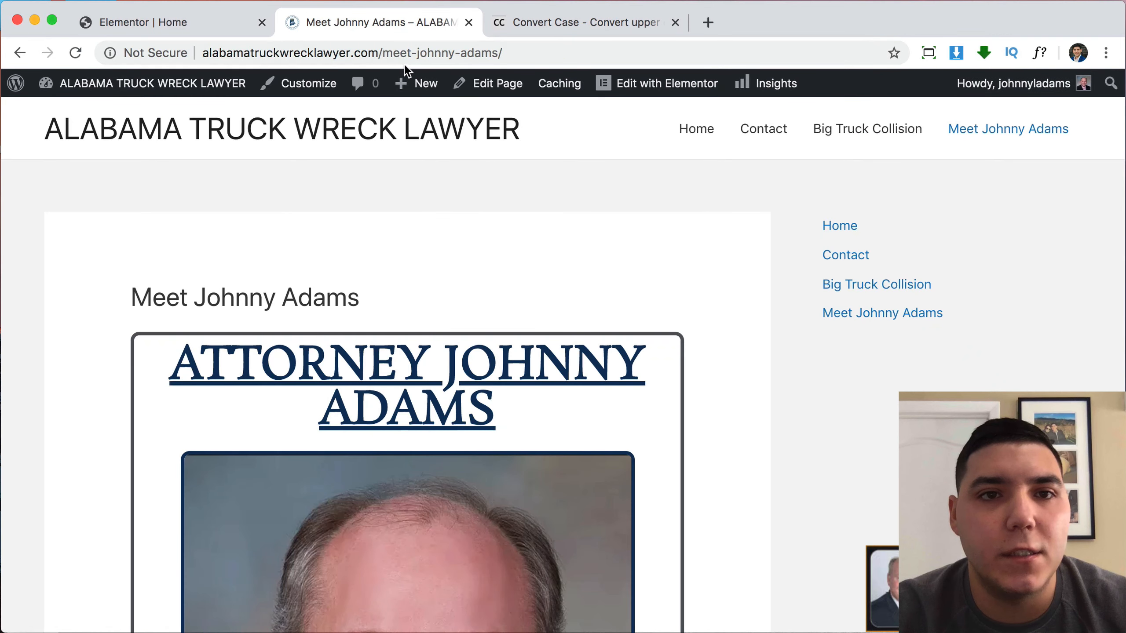
{"action": "left_click", "coordinate": [515, 52]}
{"action": "key", "text": "ctrl+c"}
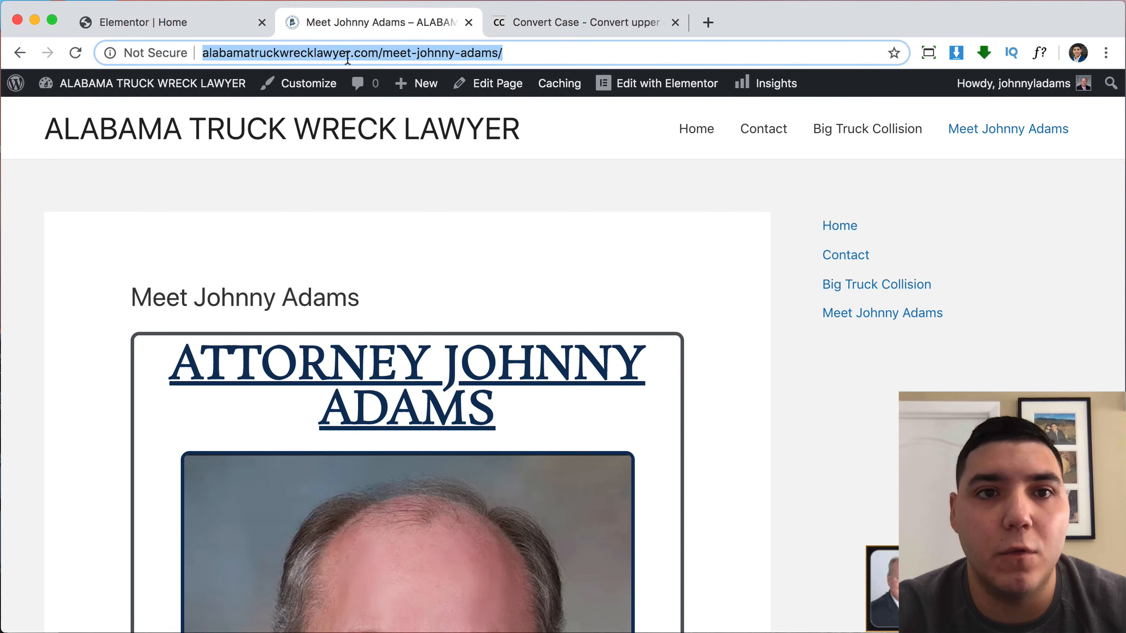
{"action": "left_click", "coordinate": [213, 30]}
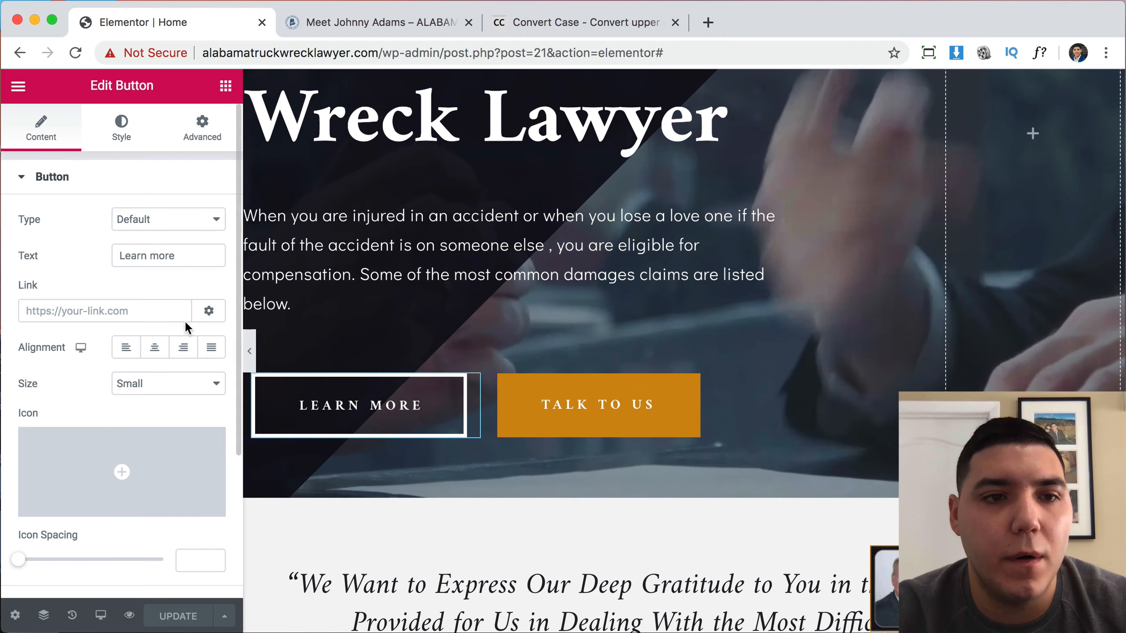
{"action": "left_click", "coordinate": [167, 317]}
{"action": "key", "text": "ctrl+v"}
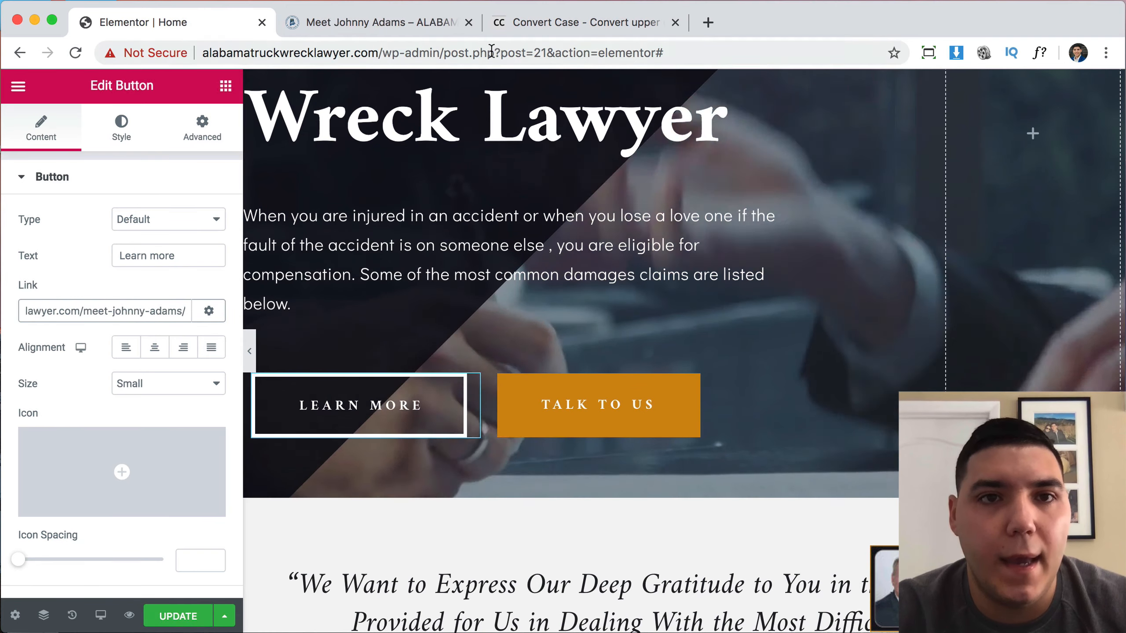
Copy the site's Contact page address for use in the home page buttons.
{"action": "left_click", "coordinate": [409, 18]}
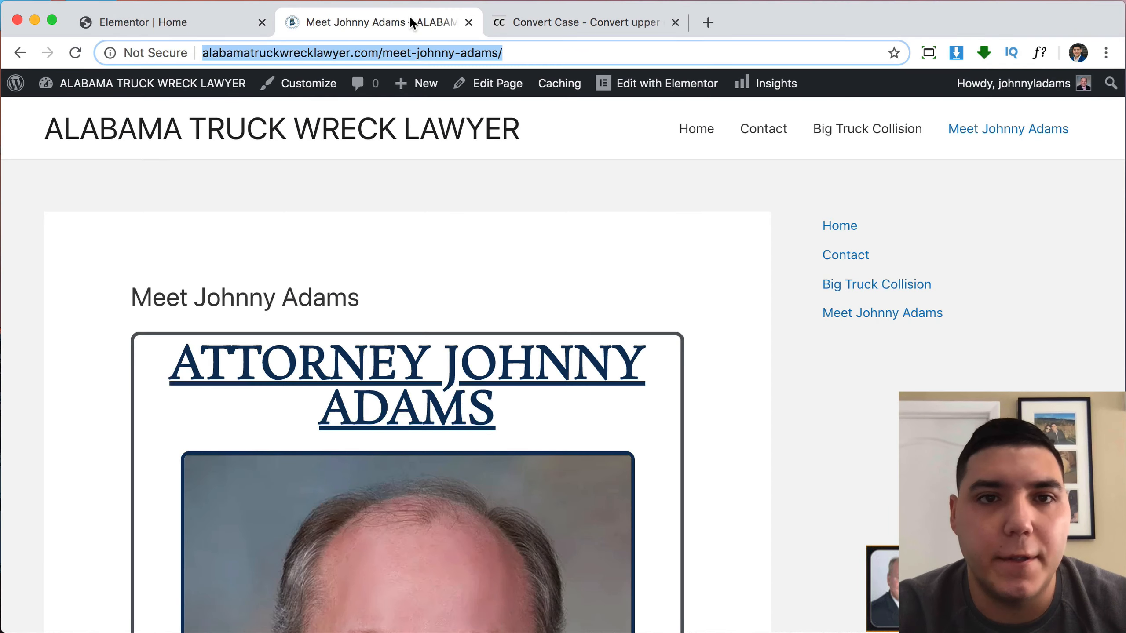
{"action": "left_click", "coordinate": [767, 133]}
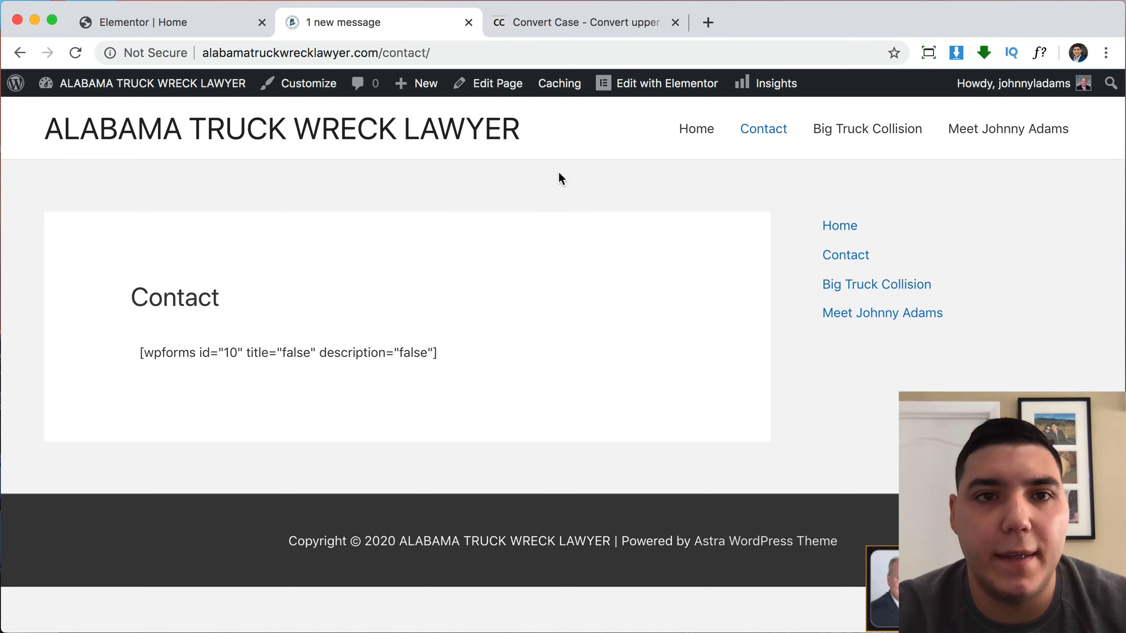
{"action": "left_click", "coordinate": [482, 54]}
{"action": "key", "text": "super+c"}
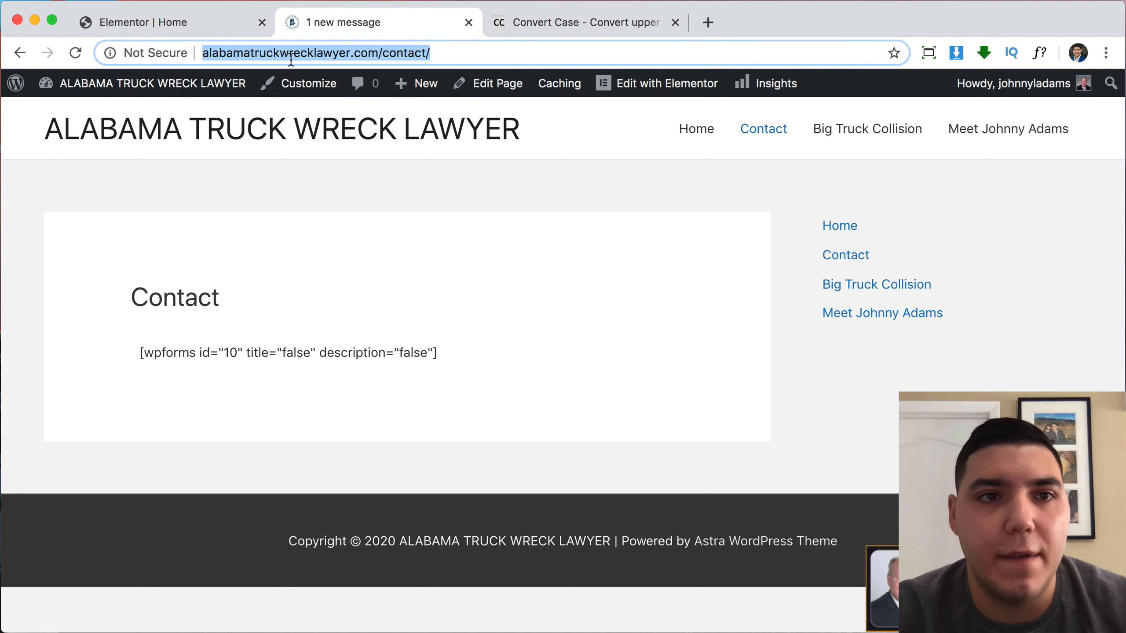
{"action": "left_click", "coordinate": [171, 22]}
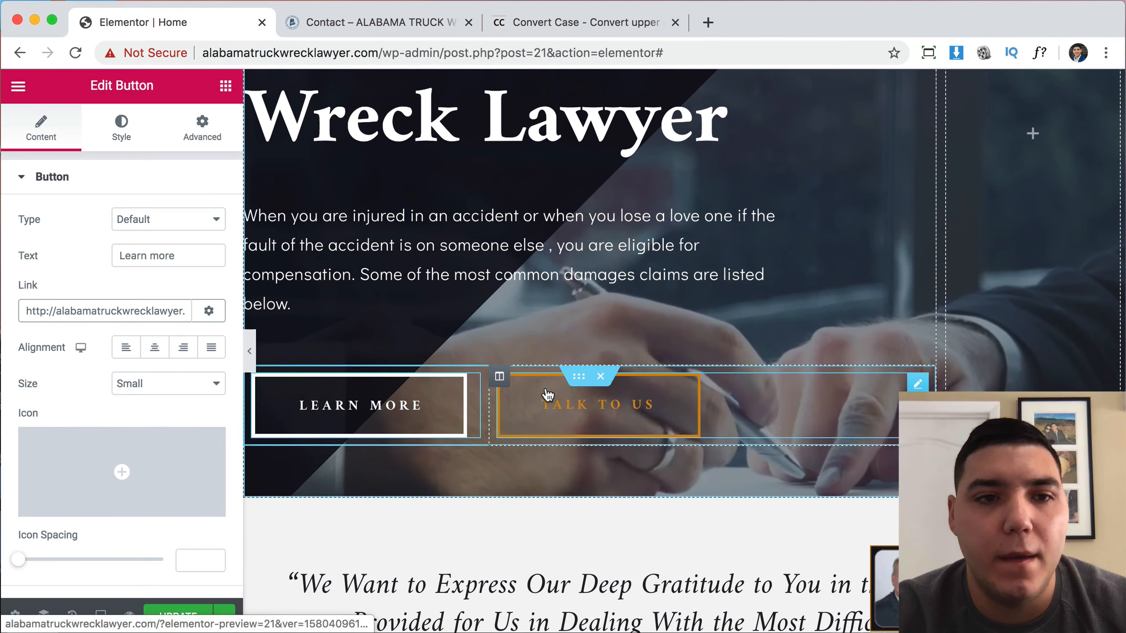
Replace the Talk To Us button's # link with the contact page address.
{"action": "left_click", "coordinate": [548, 397]}
{"action": "left_click", "coordinate": [168, 310]}
{"action": "key", "text": "BackSpace"}
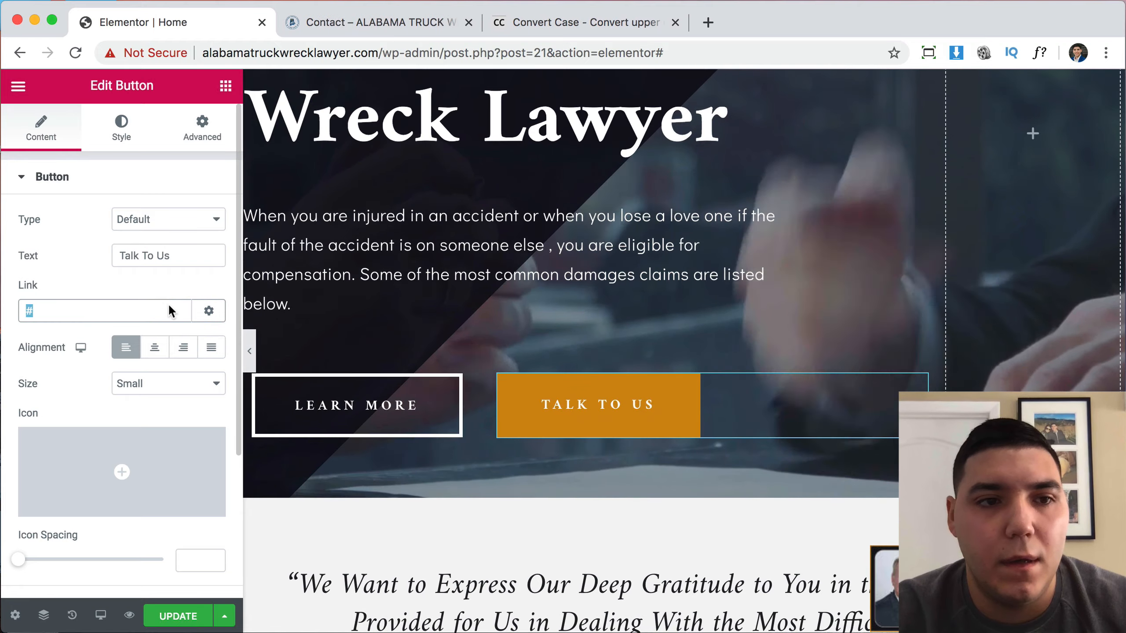
{"action": "key", "text": "super+v"}
{"action": "scroll", "coordinate": [696, 417], "scroll_direction": "down", "scroll_amount": 20}
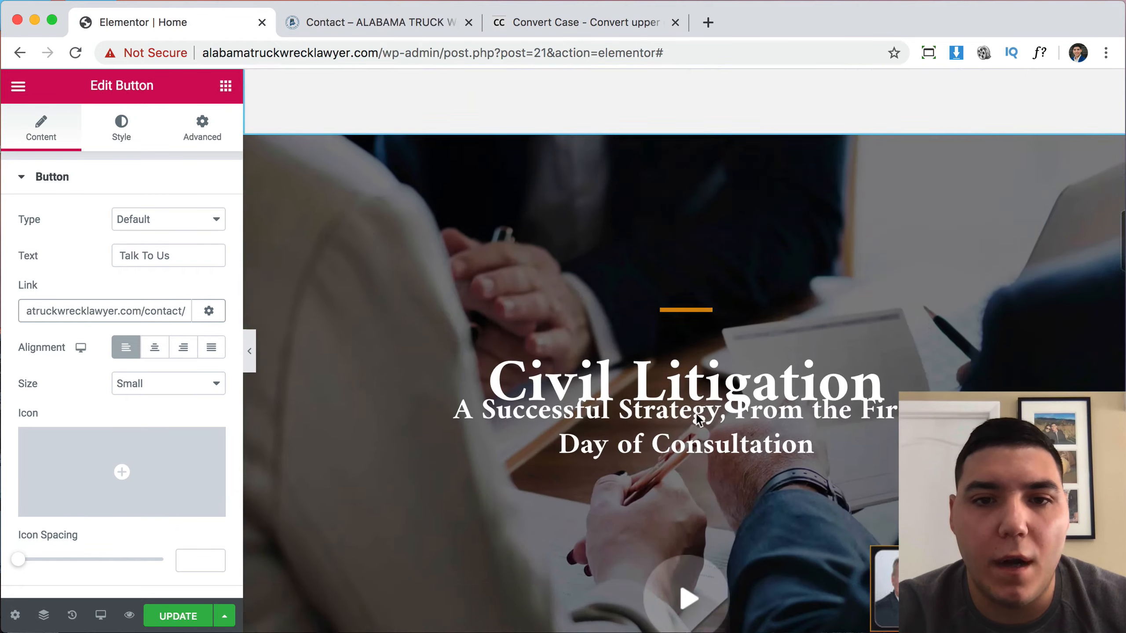
{"action": "scroll", "coordinate": [696, 419], "scroll_direction": "down", "scroll_amount": 20}
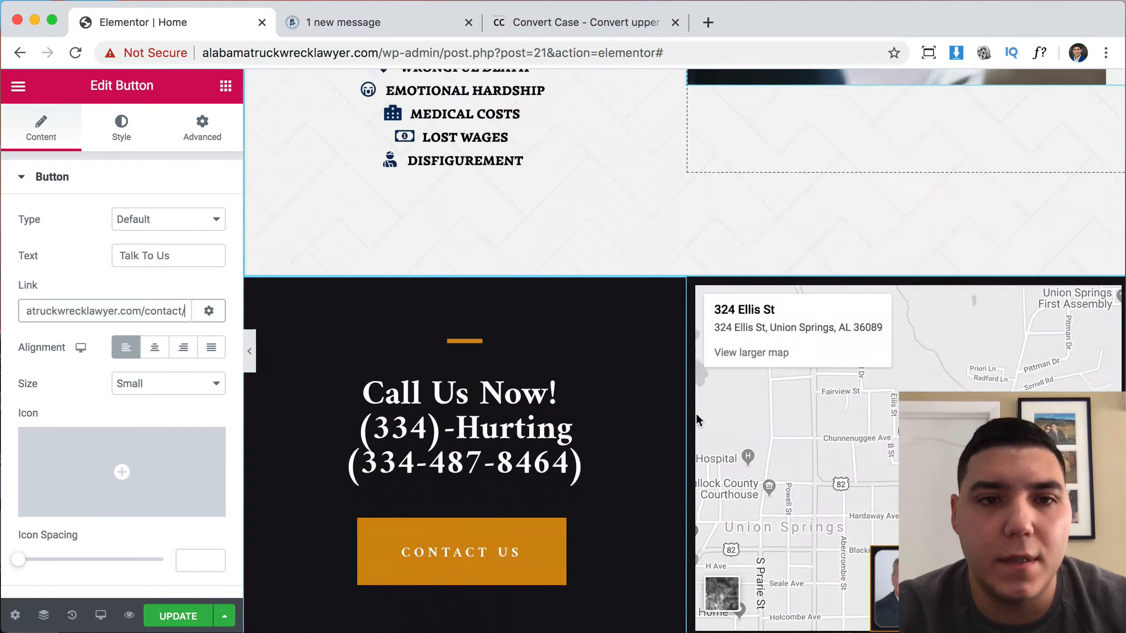
{"action": "scroll", "coordinate": [695, 413], "scroll_direction": "down", "scroll_amount": 3}
Select the CONTACT US button to link it to the same contact page.
{"action": "left_click", "coordinate": [510, 434]}
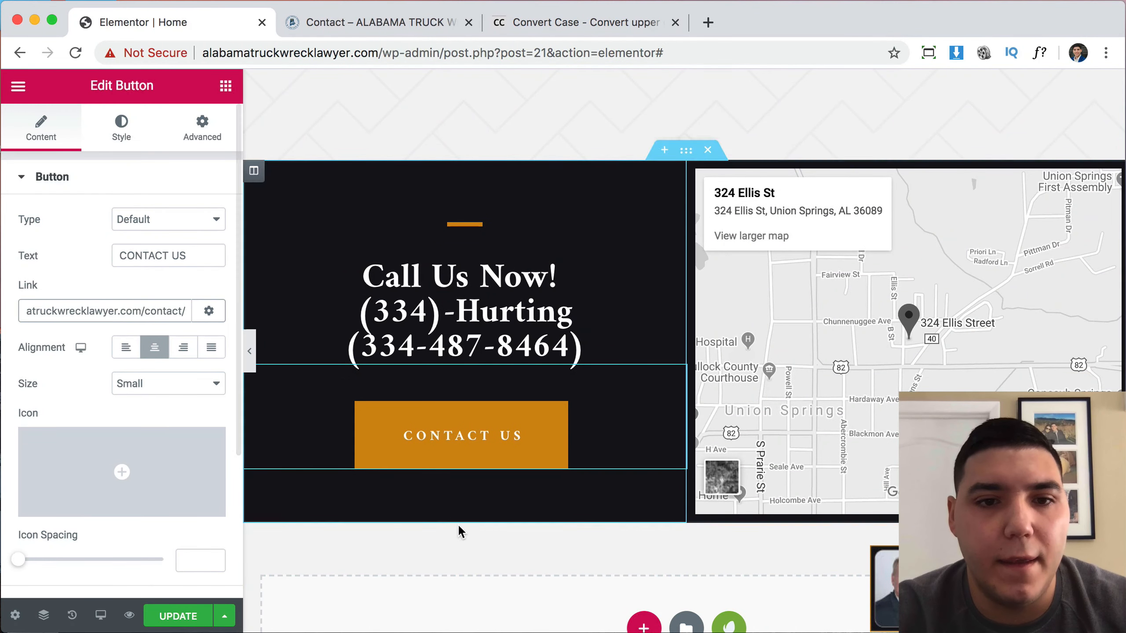
{"action": "scroll", "coordinate": [467, 539], "scroll_direction": "down", "scroll_amount": 3}
{"action": "scroll", "coordinate": [445, 535], "scroll_direction": "up", "scroll_amount": 3}
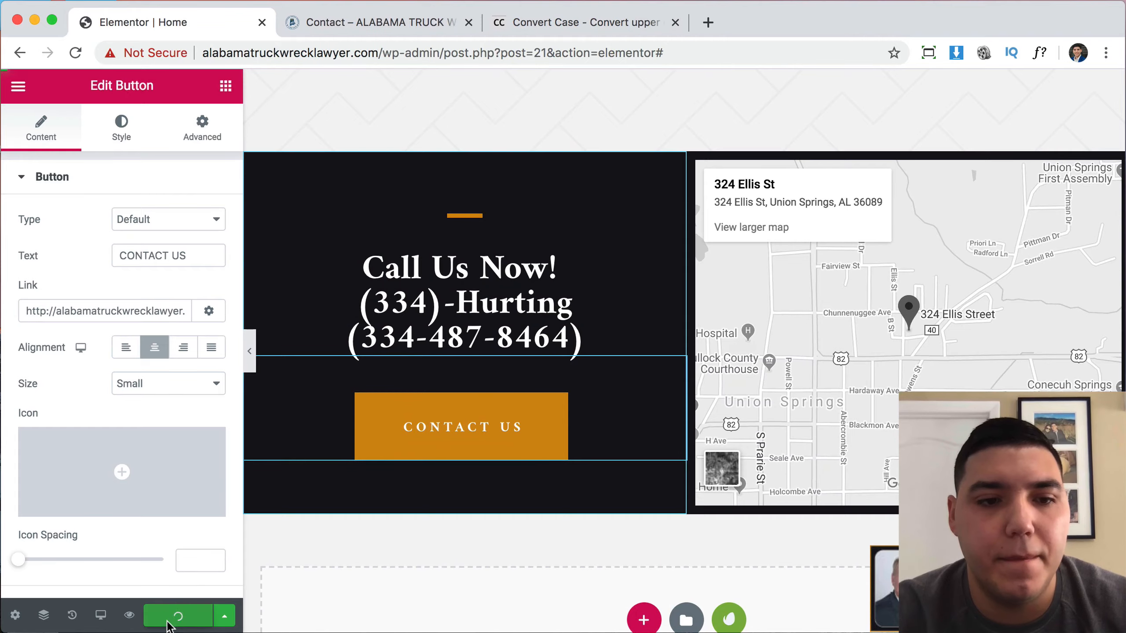
{"action": "scroll", "coordinate": [694, 373], "scroll_direction": "up", "scroll_amount": 20}
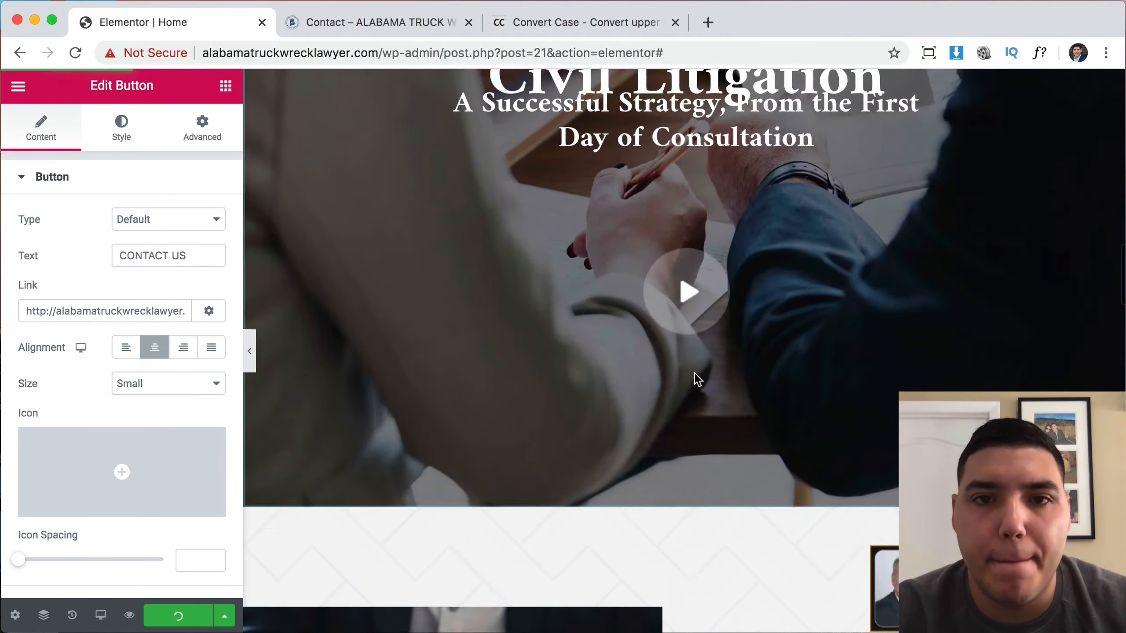
{"action": "scroll", "coordinate": [694, 373], "scroll_direction": "up", "scroll_amount": 15}
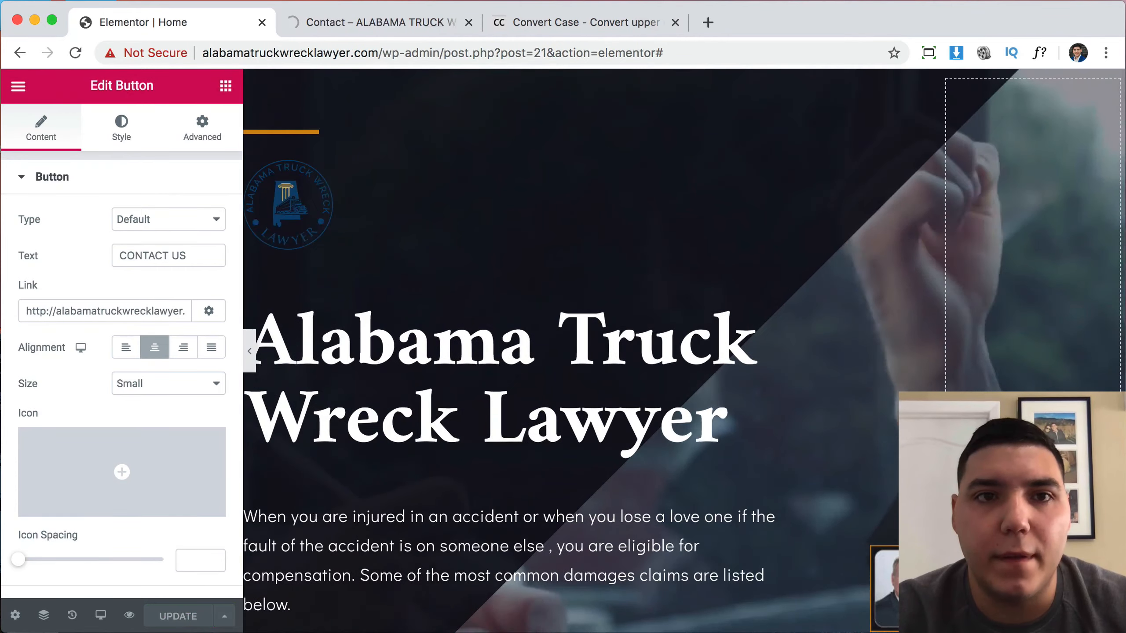
Close the preview tab and scroll the editor back to the Alabama Truck Wreck Lawyer hero.
{"action": "left_click", "coordinate": [392, 21]}
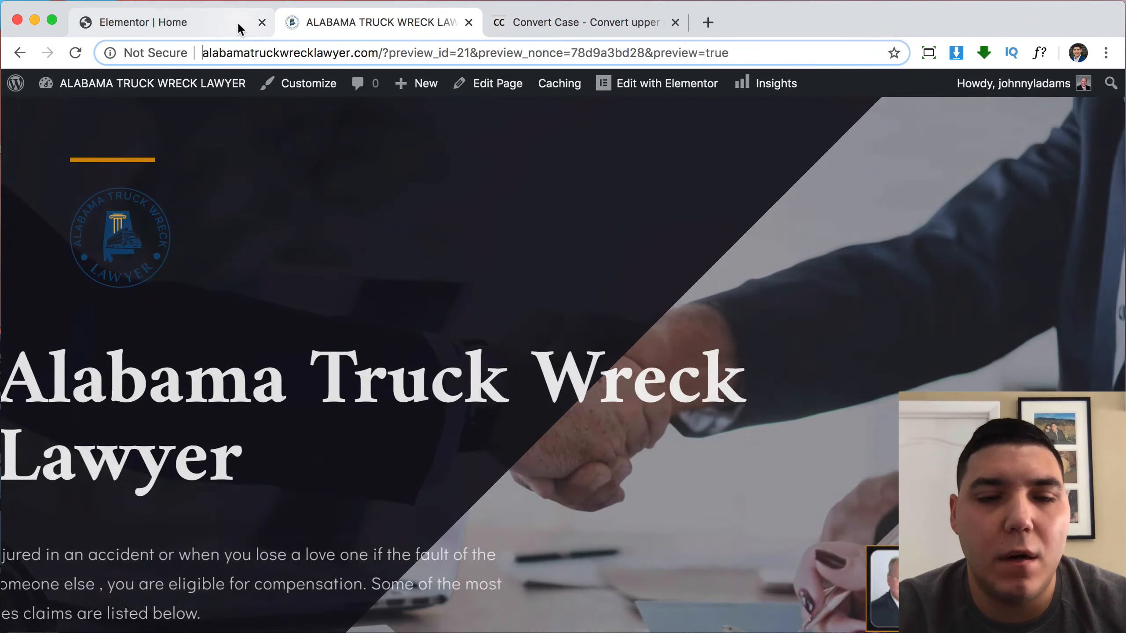
{"action": "left_click", "coordinate": [240, 29]}
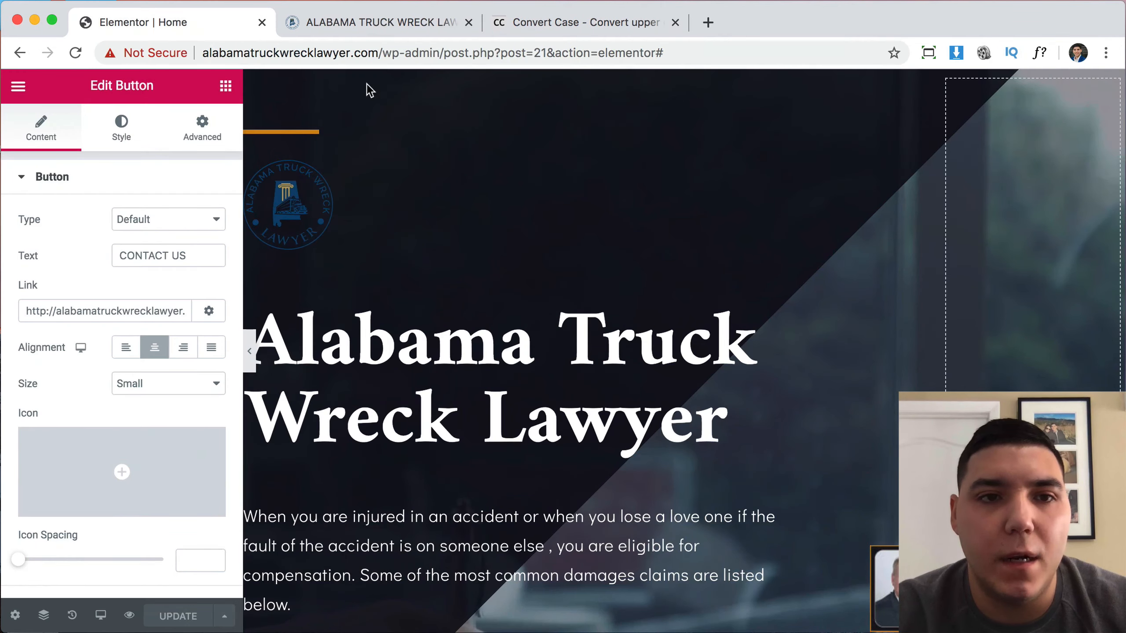
{"action": "left_click", "coordinate": [422, 19]}
{"action": "left_click", "coordinate": [469, 22]}
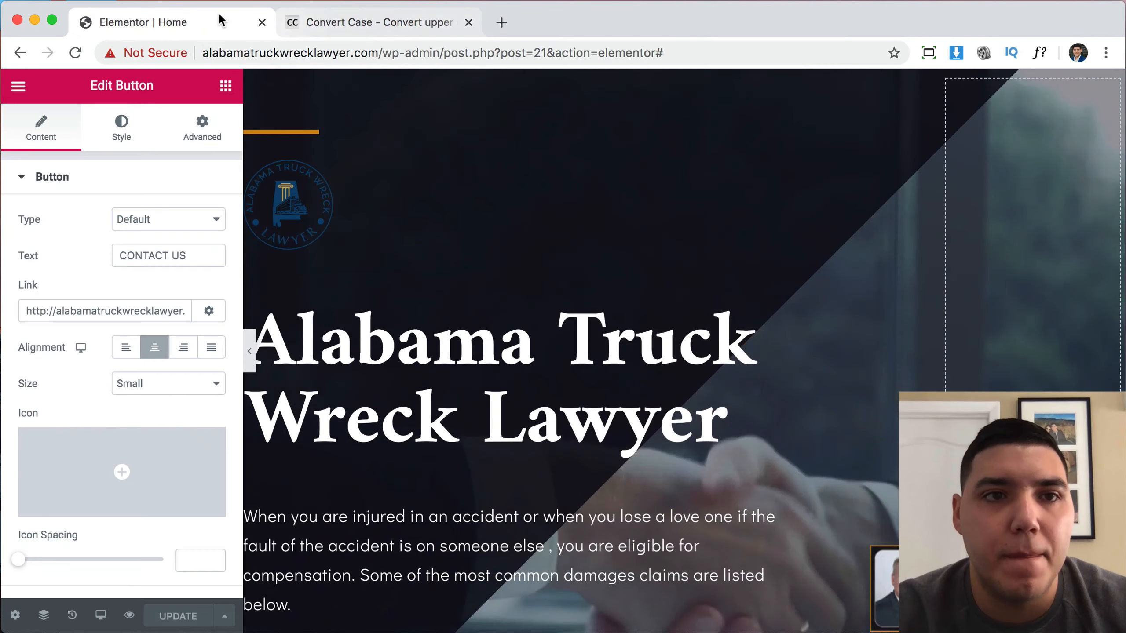
{"action": "scroll", "coordinate": [461, 216], "scroll_direction": "down", "scroll_amount": 1}
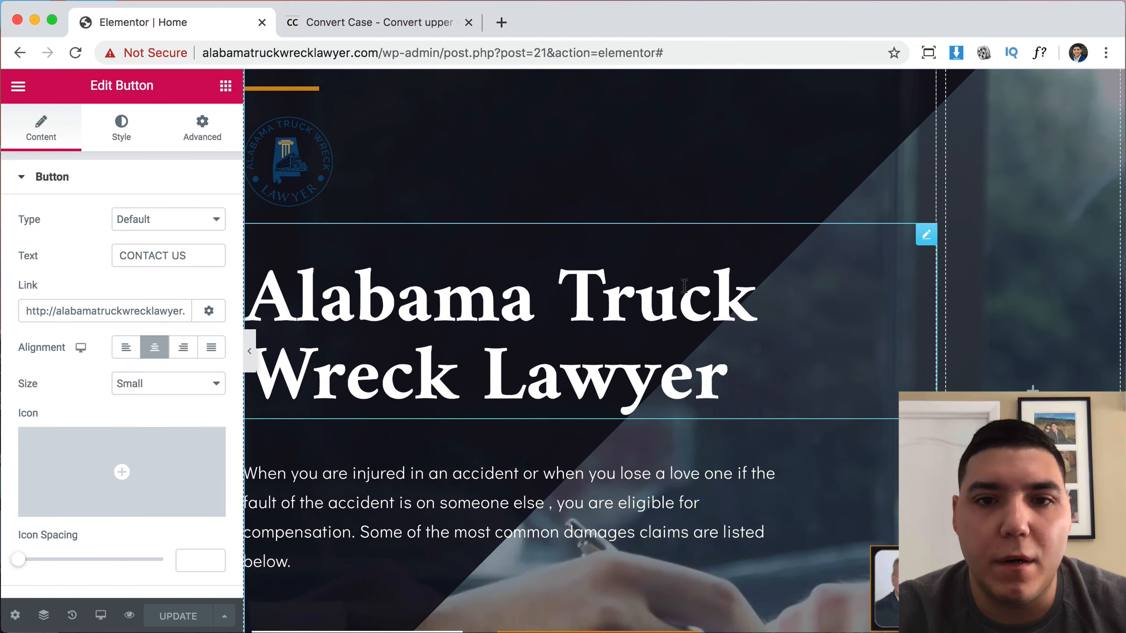
{"action": "scroll", "coordinate": [684, 286], "scroll_direction": "down", "scroll_amount": 5}
{"action": "scroll", "coordinate": [608, 394], "scroll_direction": "up", "scroll_amount": 5}
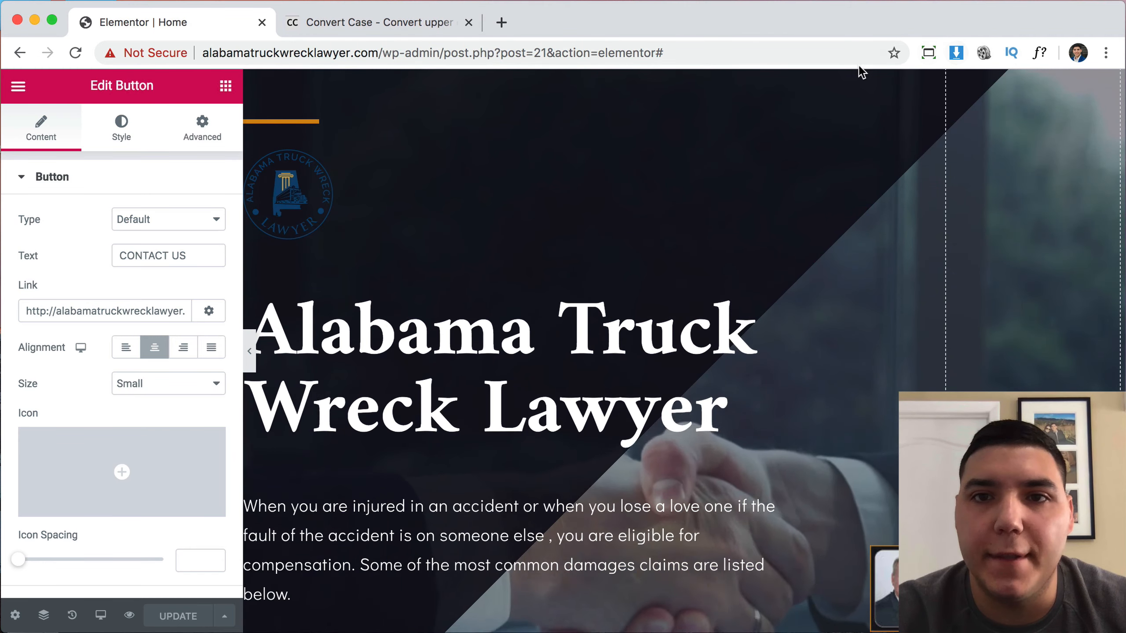
{"action": "scroll", "coordinate": [875, 118], "scroll_direction": "up", "scroll_amount": 1}
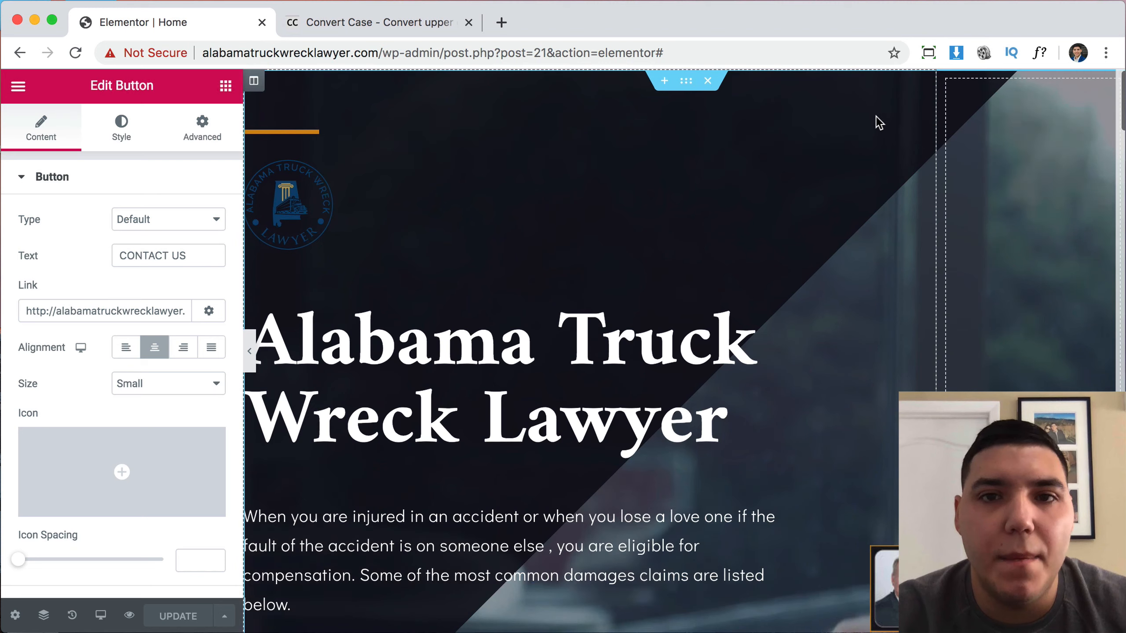
Check the hero divider line's current orange colour value.
{"action": "left_click", "coordinate": [299, 133]}
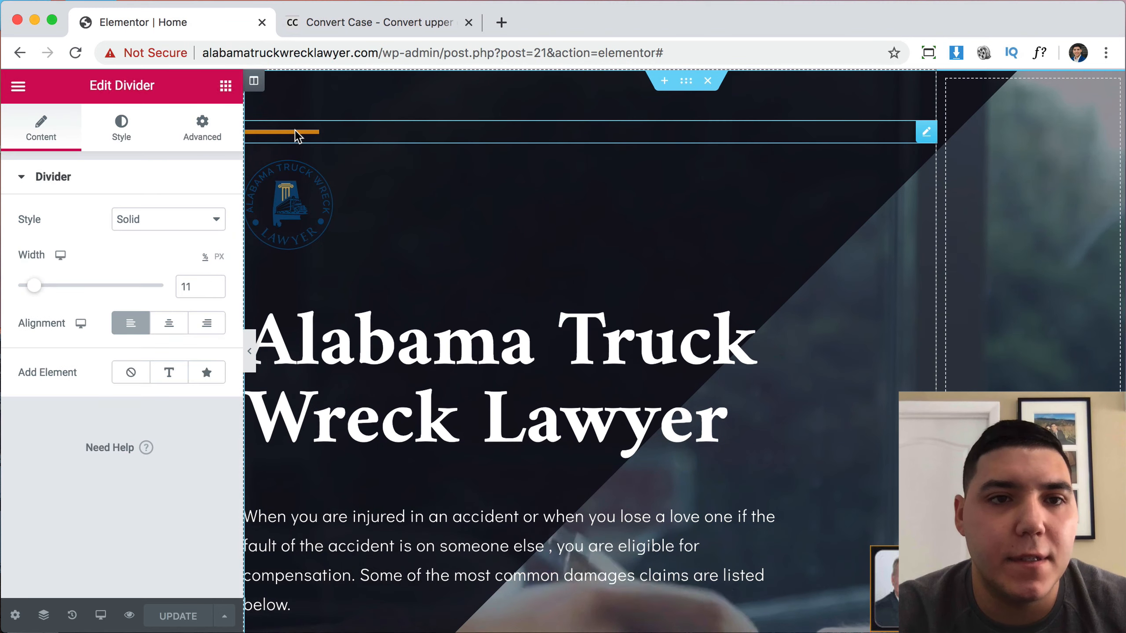
{"action": "left_click", "coordinate": [116, 131]}
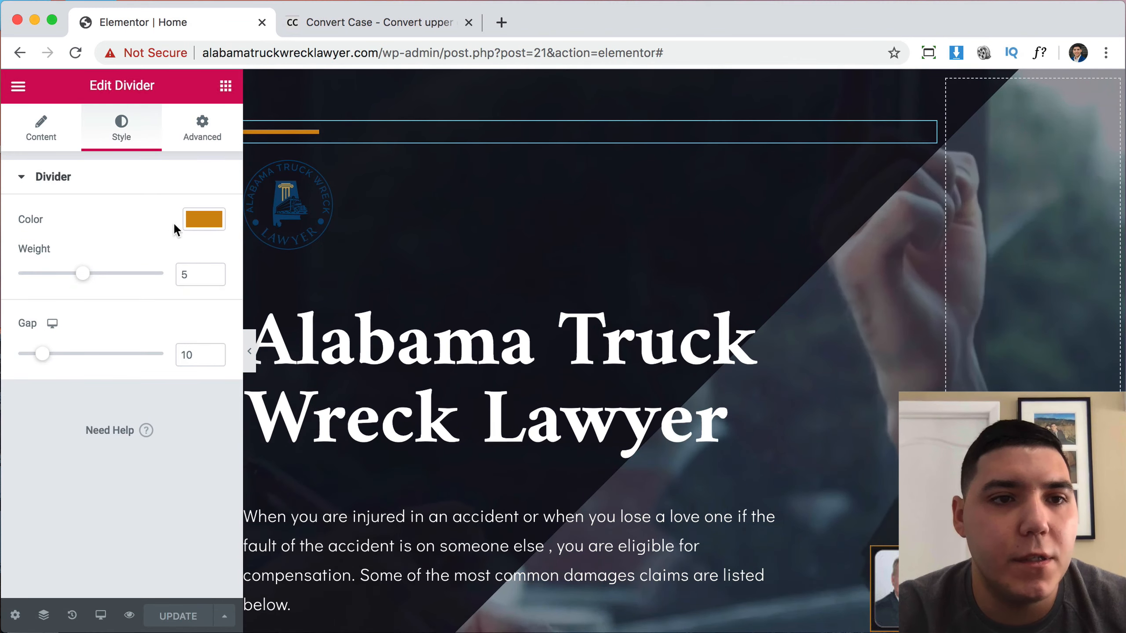
{"action": "left_click", "coordinate": [204, 219]}
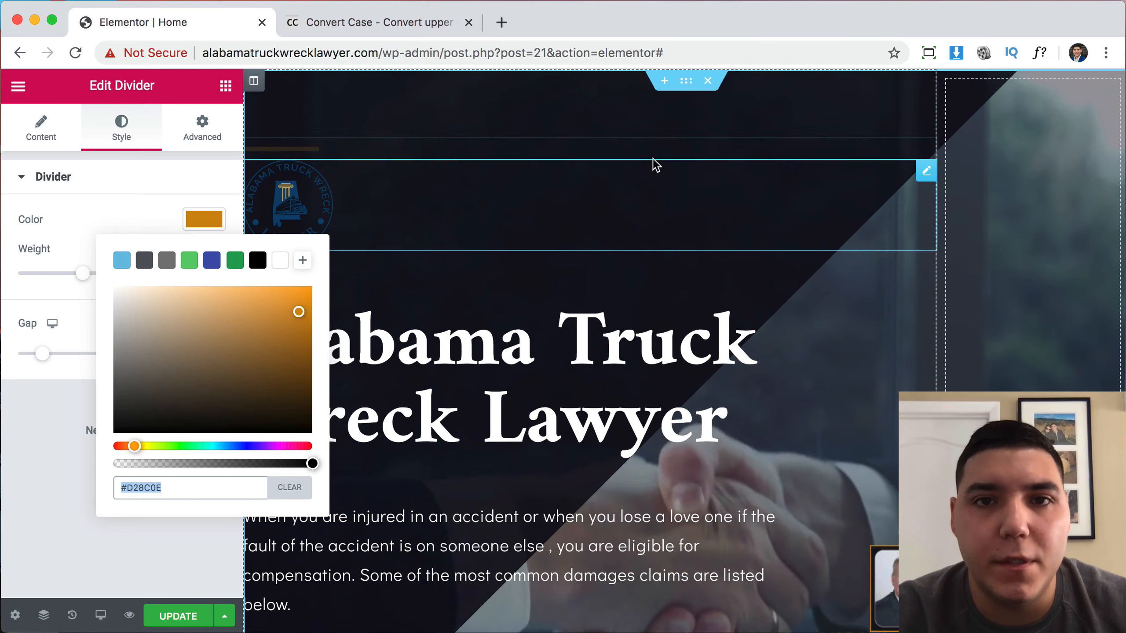
Set the hero section's background overlay first colour to orange #D28C0F.
{"action": "left_click", "coordinate": [686, 82]}
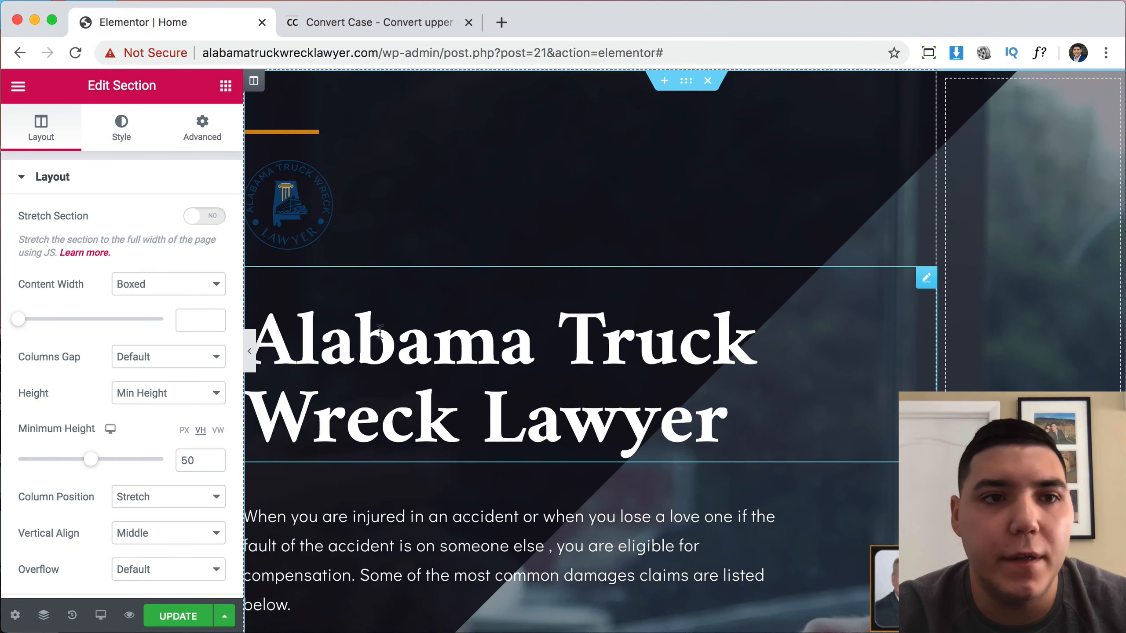
{"action": "left_click", "coordinate": [120, 135]}
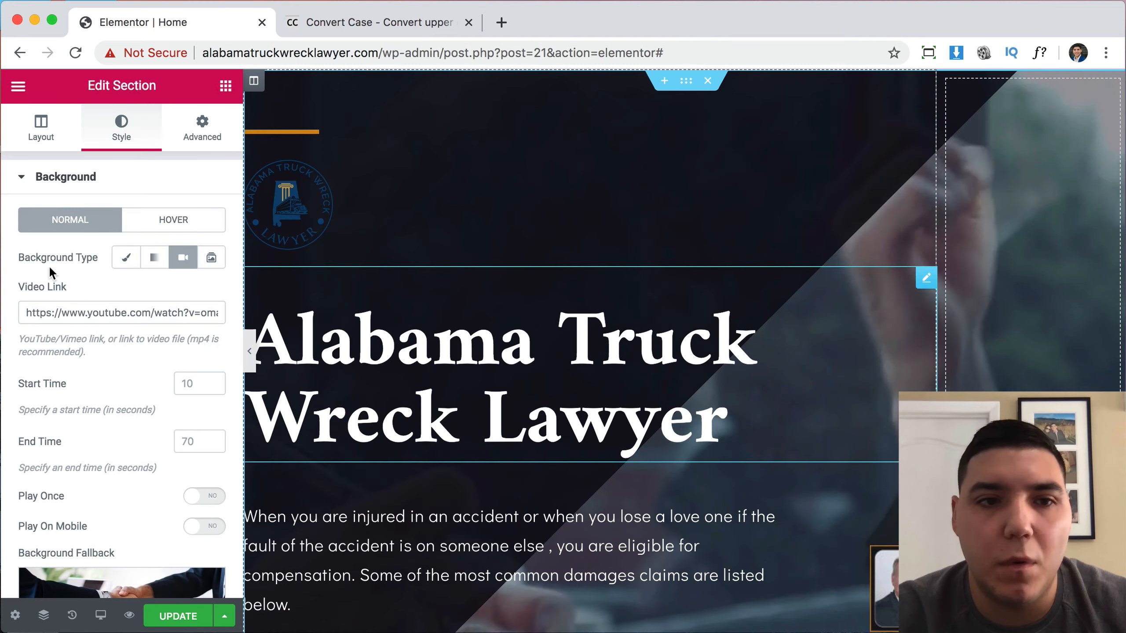
{"action": "scroll", "coordinate": [168, 409], "scroll_direction": "down", "scroll_amount": 5}
{"action": "scroll", "coordinate": [168, 408], "scroll_direction": "down", "scroll_amount": 4}
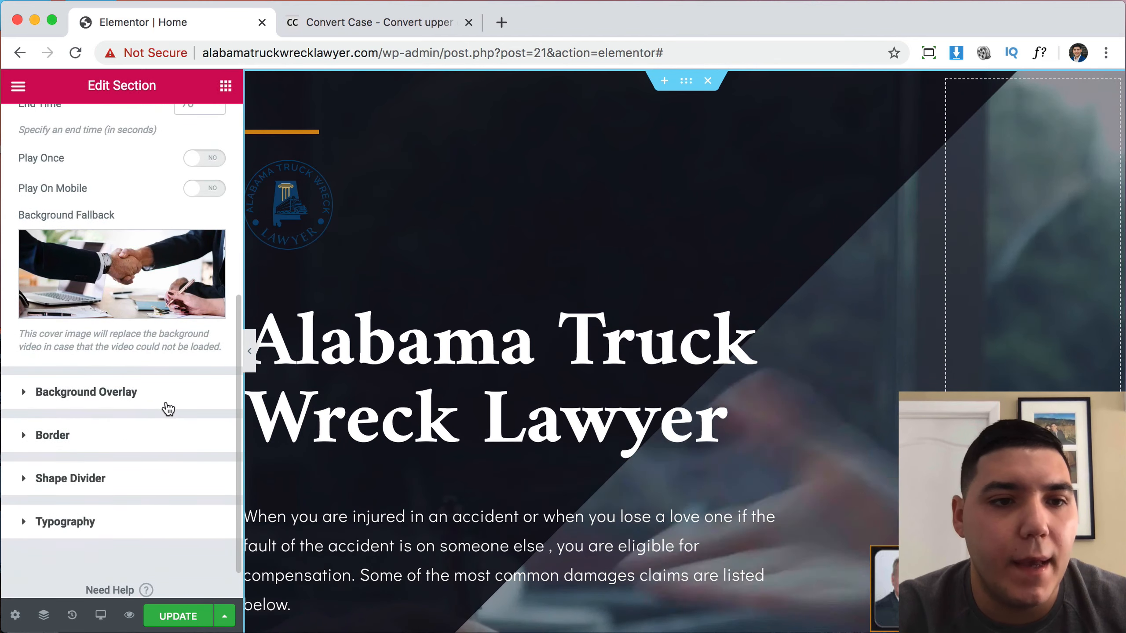
{"action": "left_click", "coordinate": [107, 392]}
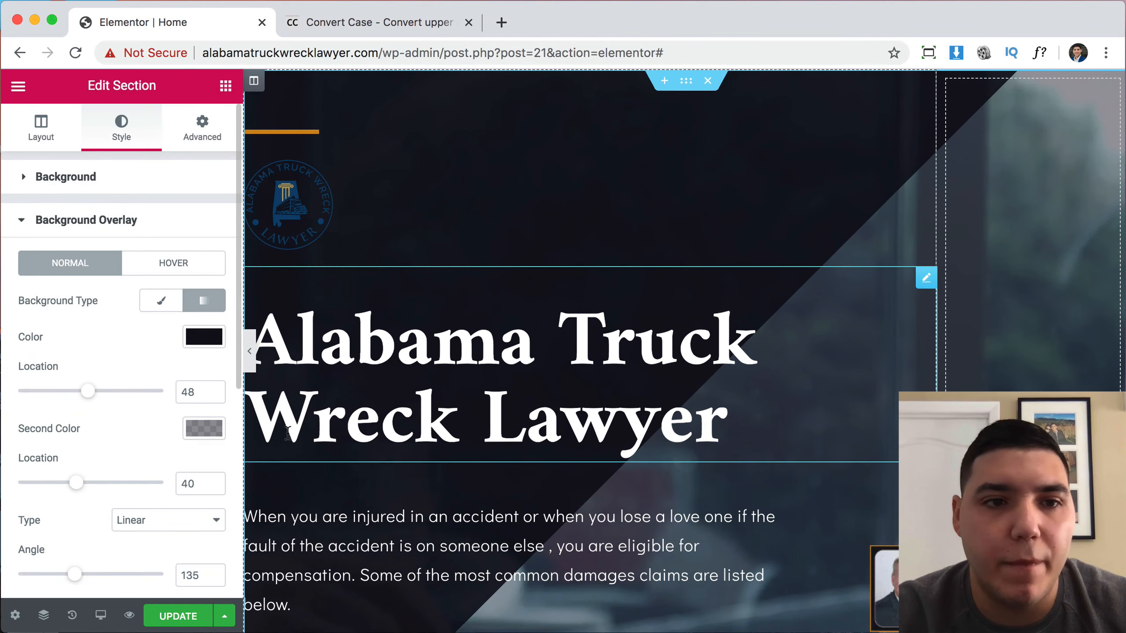
{"action": "left_click", "coordinate": [217, 341]}
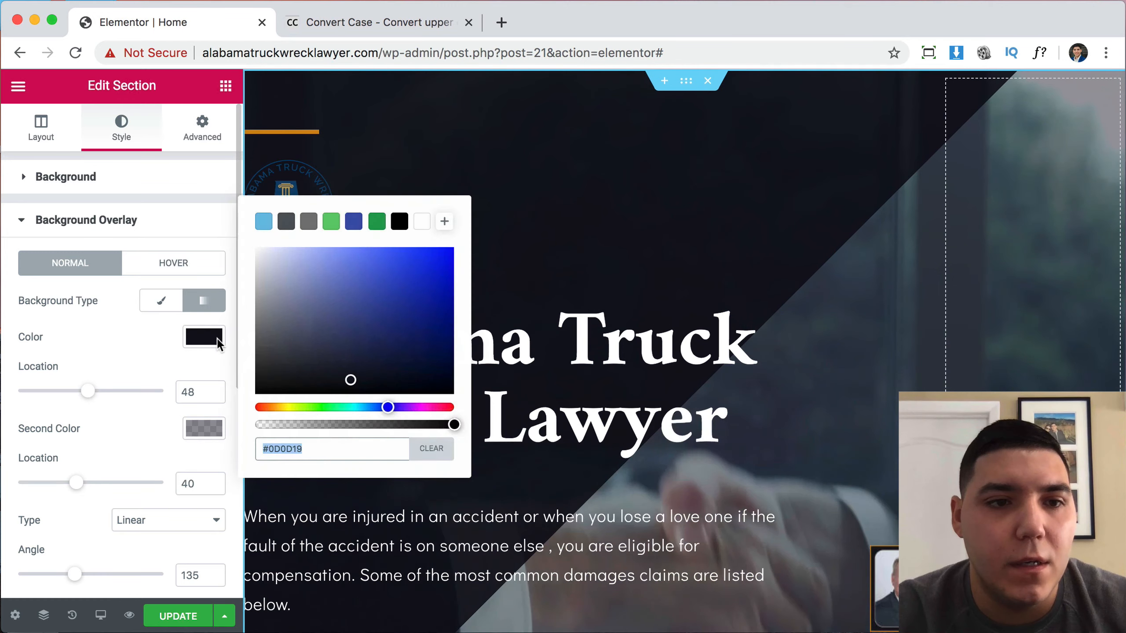
{"action": "type", "text": "#D28C0F"}
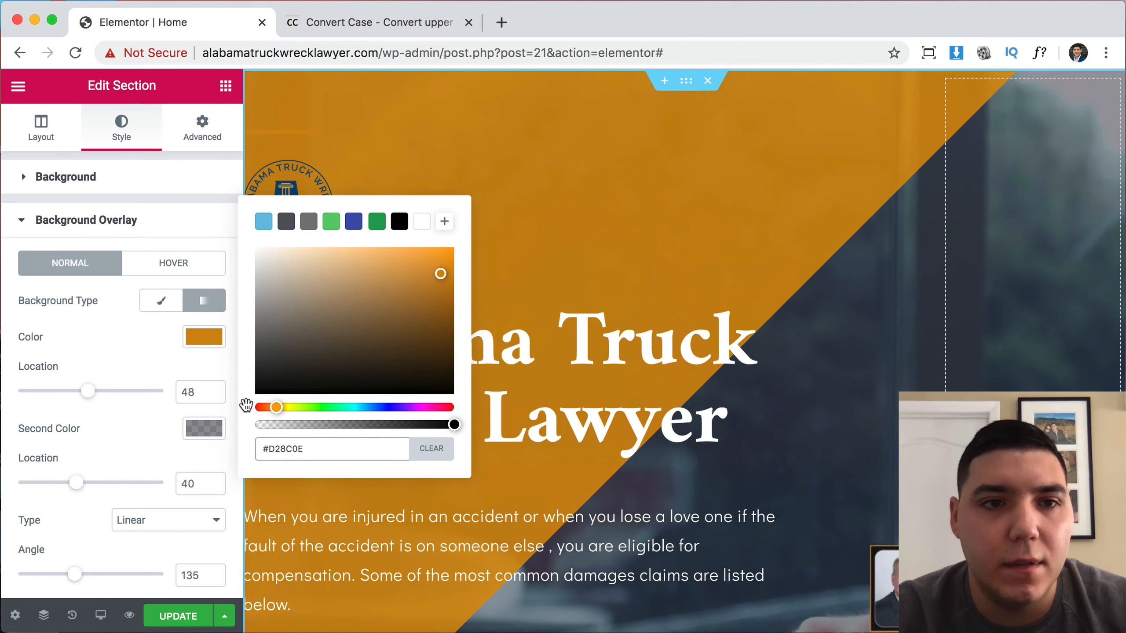
{"action": "left_click", "coordinate": [113, 363]}
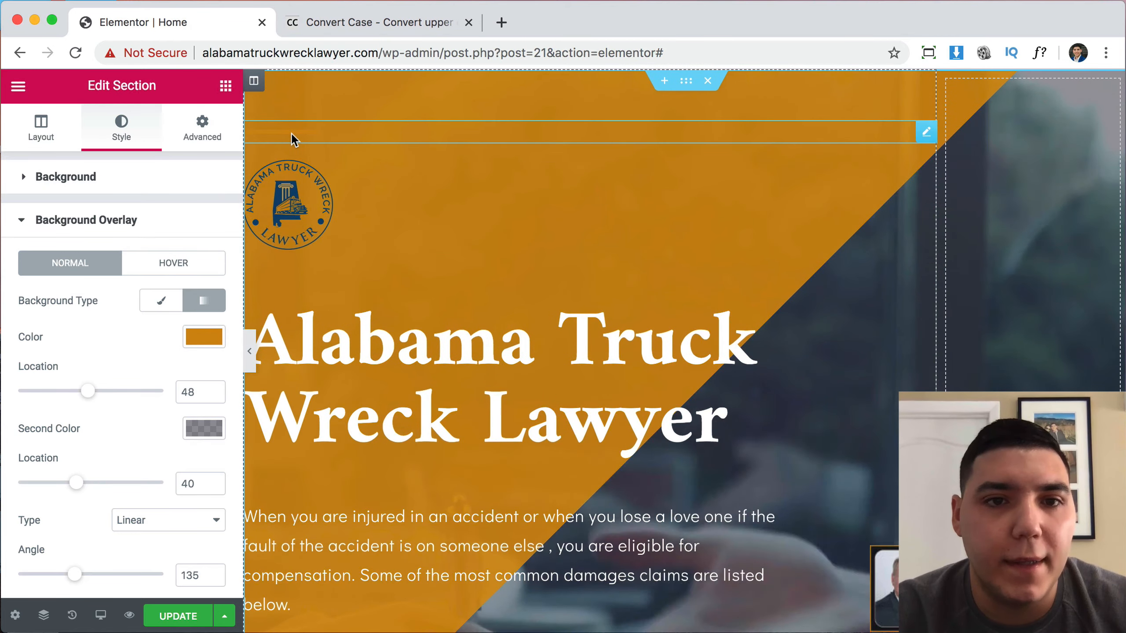
Copy the truck accident list icons' navy colour value #042D5E.
{"action": "scroll", "coordinate": [675, 295], "scroll_direction": "down", "scroll_amount": 20}
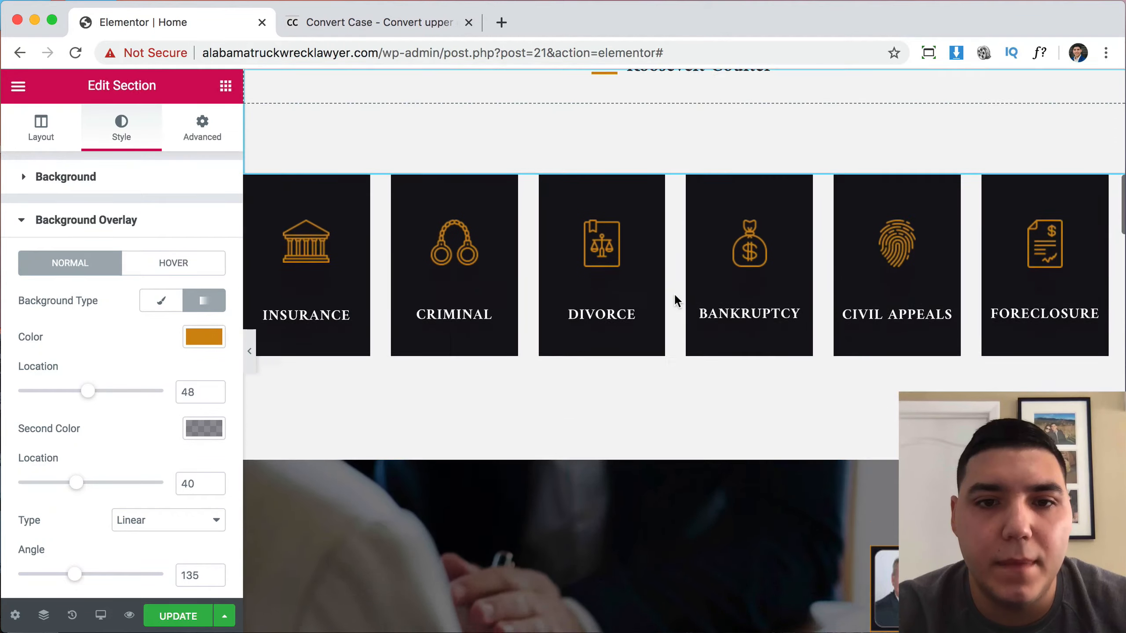
{"action": "scroll", "coordinate": [674, 294], "scroll_direction": "down", "scroll_amount": 20}
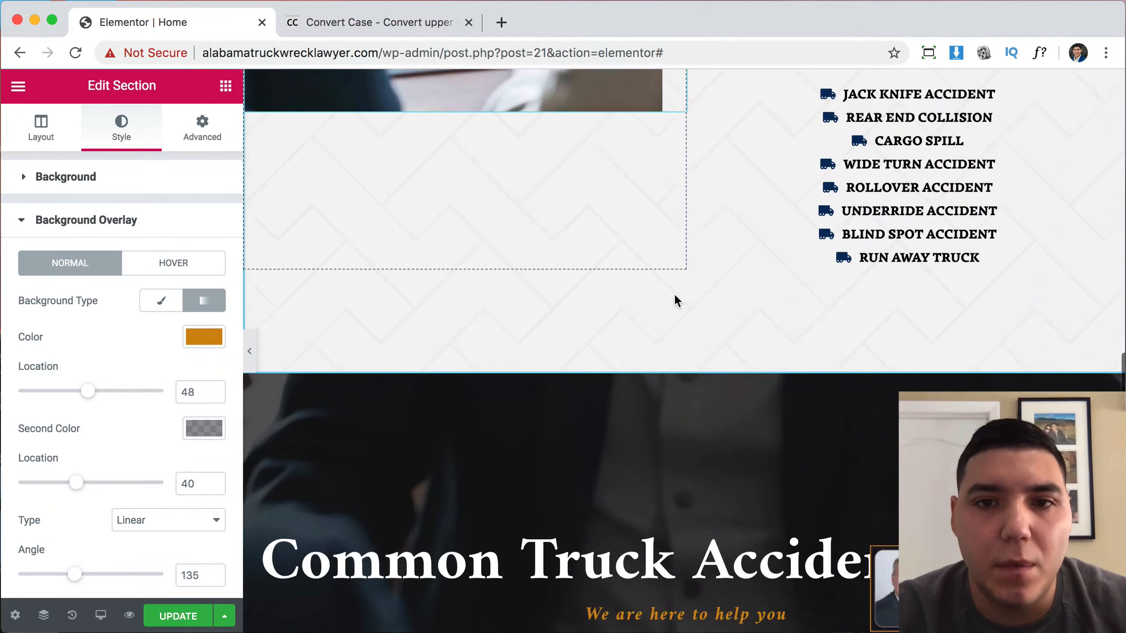
{"action": "scroll", "coordinate": [674, 295], "scroll_direction": "up", "scroll_amount": 4}
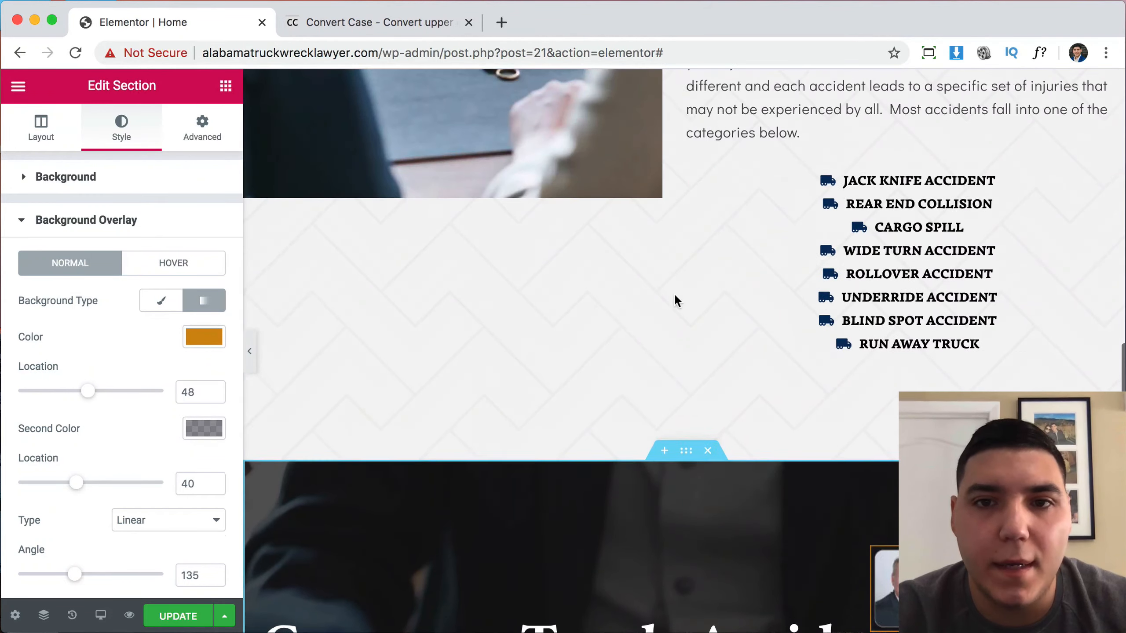
{"action": "left_click", "coordinate": [877, 186]}
{"action": "left_click", "coordinate": [114, 131]}
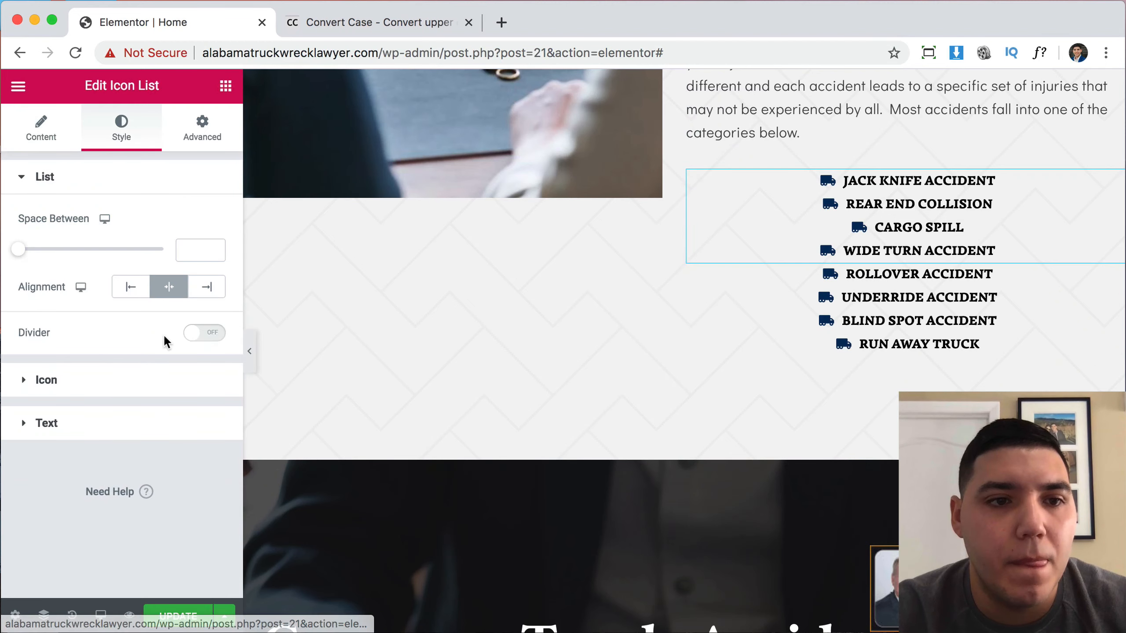
{"action": "left_click", "coordinate": [53, 381]}
{"action": "left_click", "coordinate": [204, 263]}
{"action": "key", "text": "super+c"}
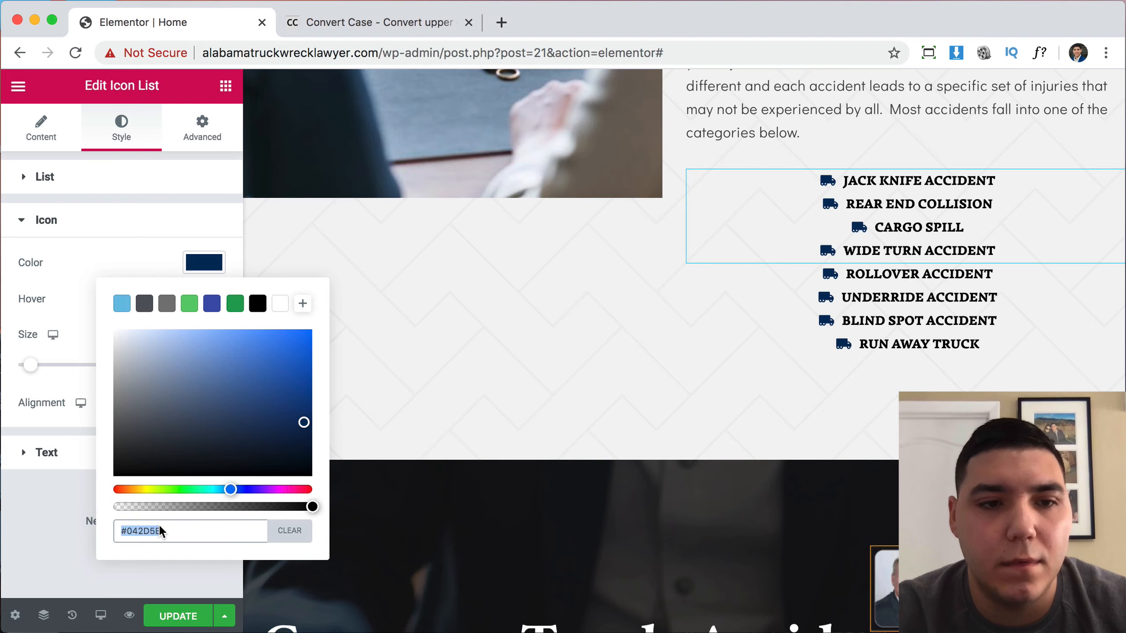
{"action": "left_click", "coordinate": [736, 359]}
Change the divider above the logo to navy #042D5E and save the page.
{"action": "scroll", "coordinate": [736, 359], "scroll_direction": "up", "scroll_amount": 20}
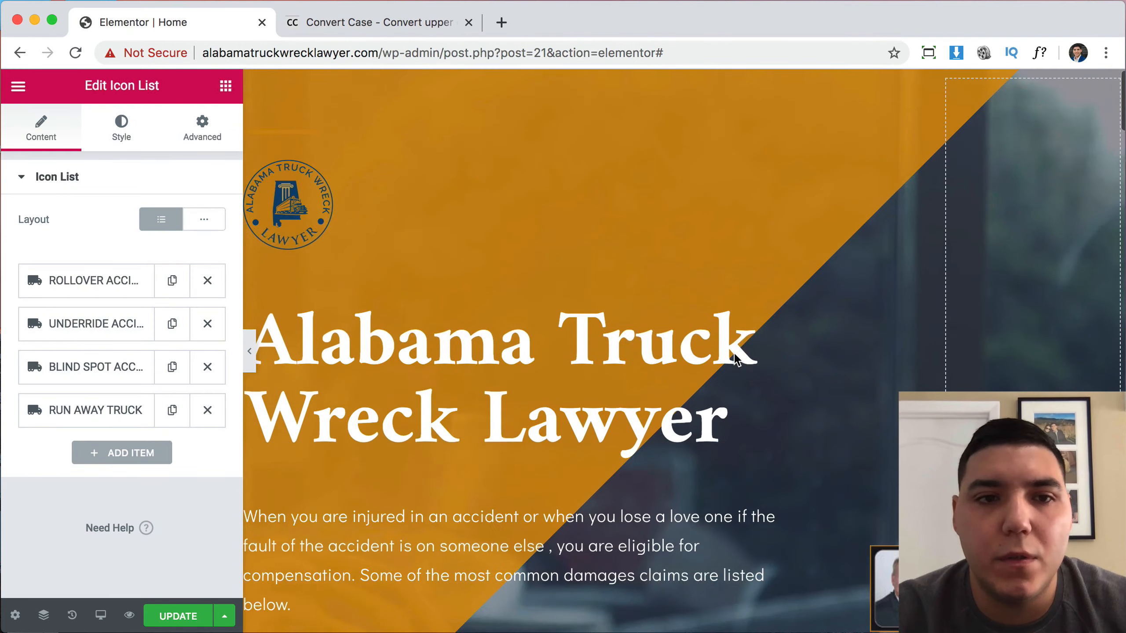
{"action": "left_click", "coordinate": [335, 138]}
{"action": "left_click", "coordinate": [135, 148]}
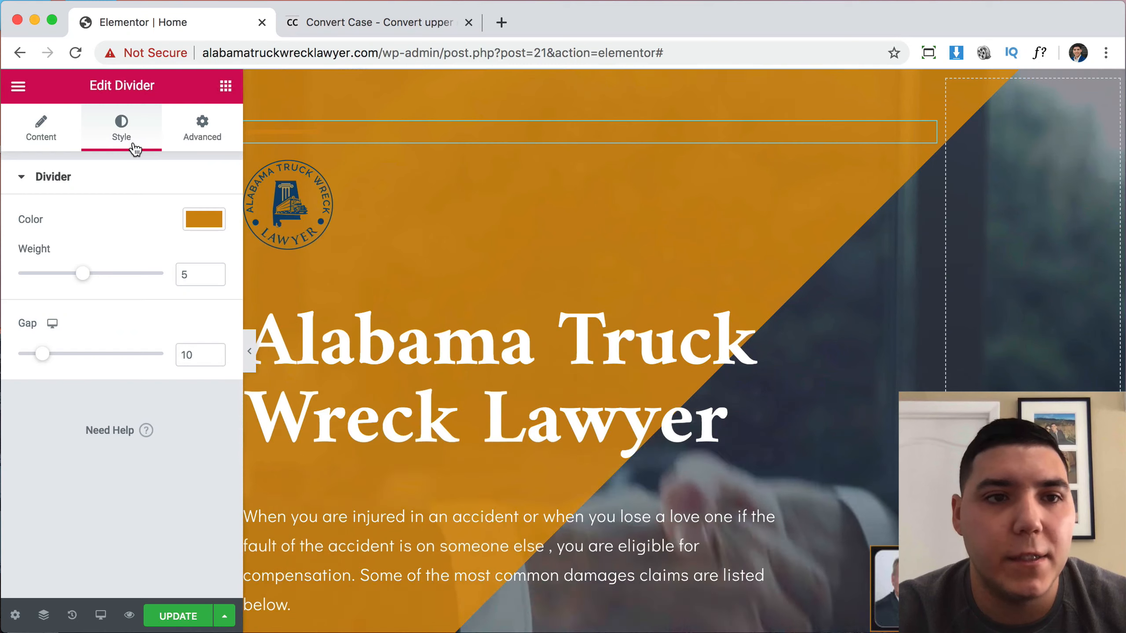
{"action": "left_click", "coordinate": [206, 221]}
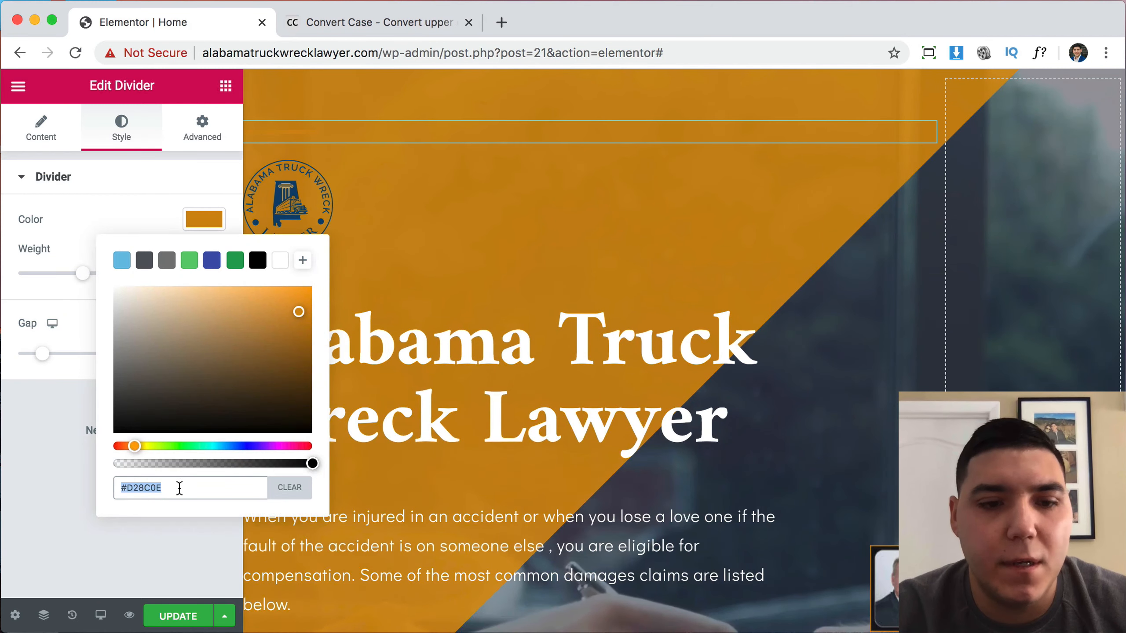
{"action": "key", "text": "super+v"}
{"action": "left_click", "coordinate": [62, 510]}
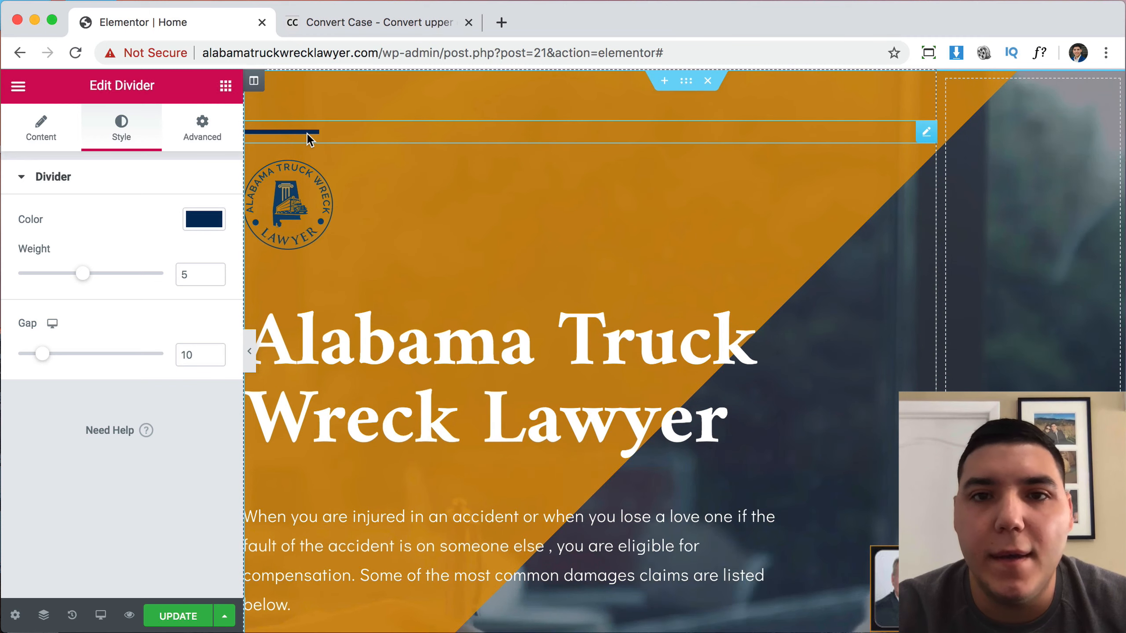
{"action": "left_click", "coordinate": [181, 618]}
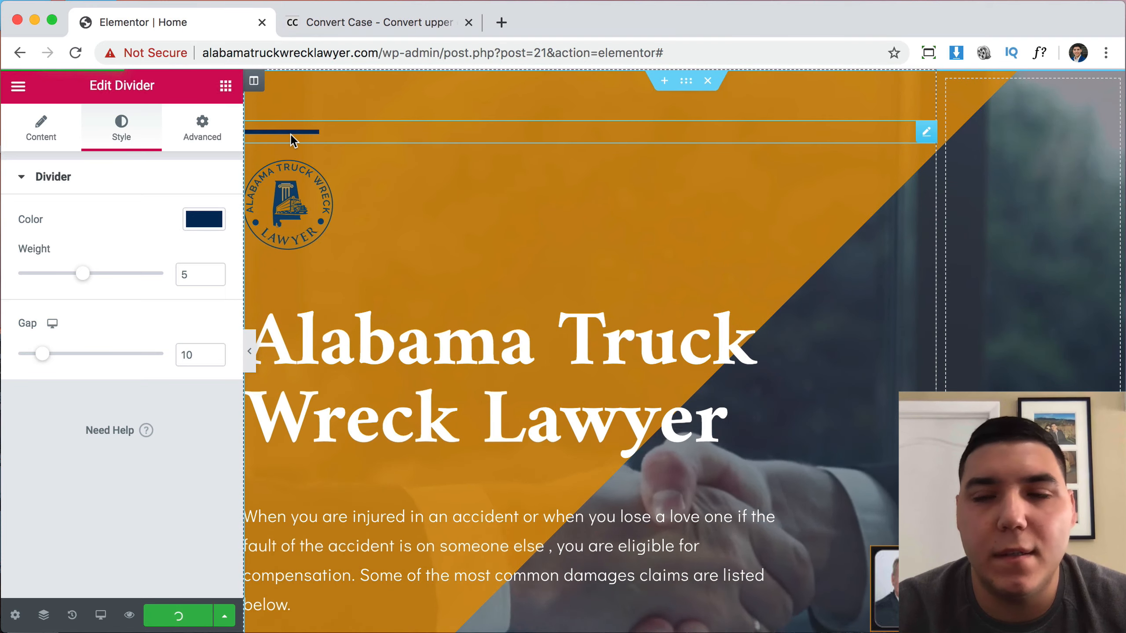
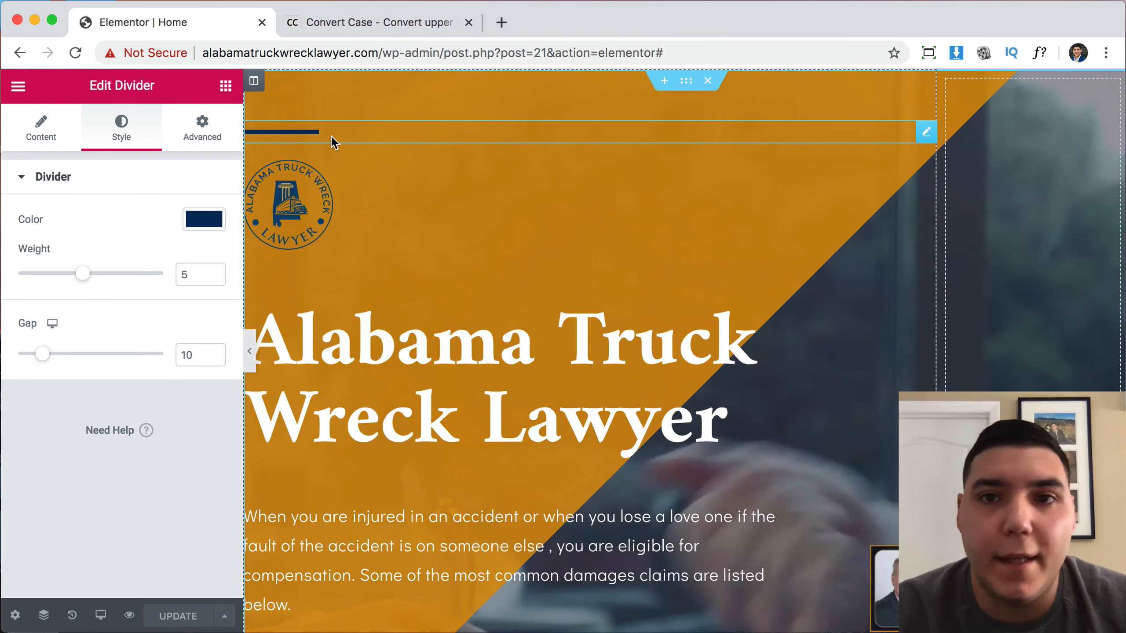
Scroll down until the hero's Learn More and Talk To Us buttons are visible.
{"action": "scroll", "coordinate": [648, 306], "scroll_direction": "down", "scroll_amount": 5}
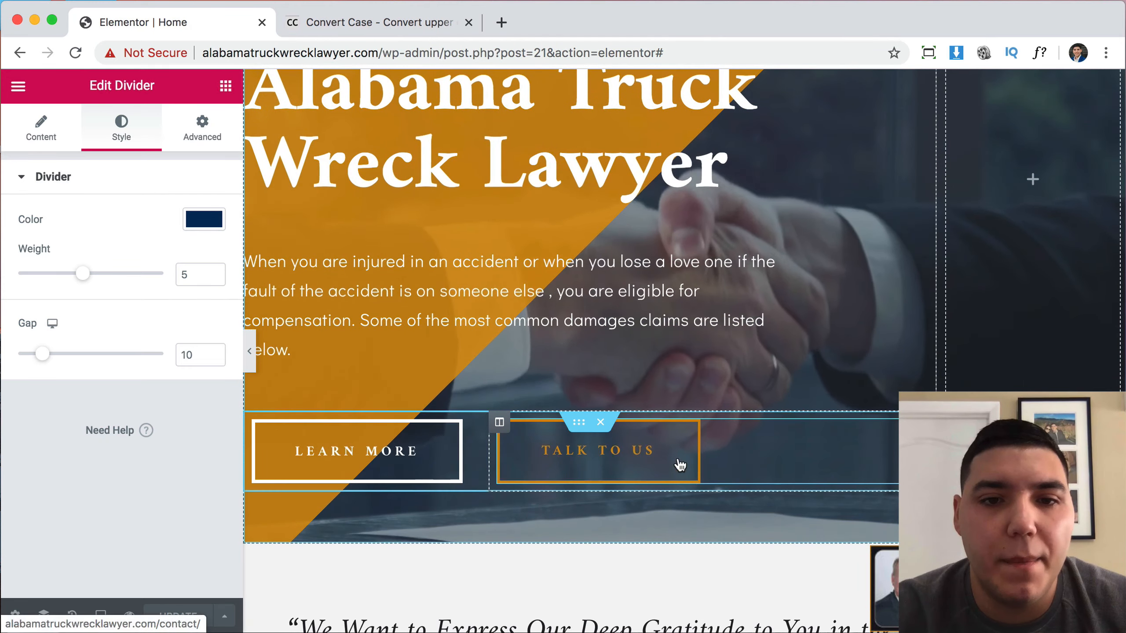
Set the Talk To Us button's background and border colour to navy #042D6E.
{"action": "left_click", "coordinate": [616, 461]}
{"action": "left_click", "coordinate": [123, 127]}
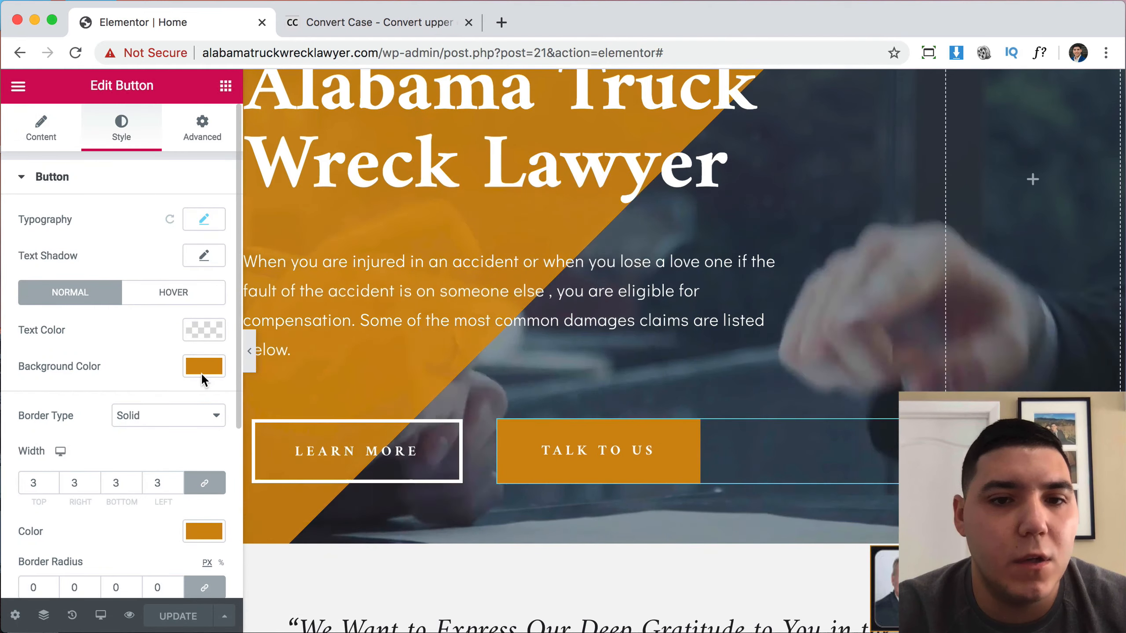
{"action": "left_click", "coordinate": [204, 366]}
{"action": "triple_click", "coordinate": [288, 337]}
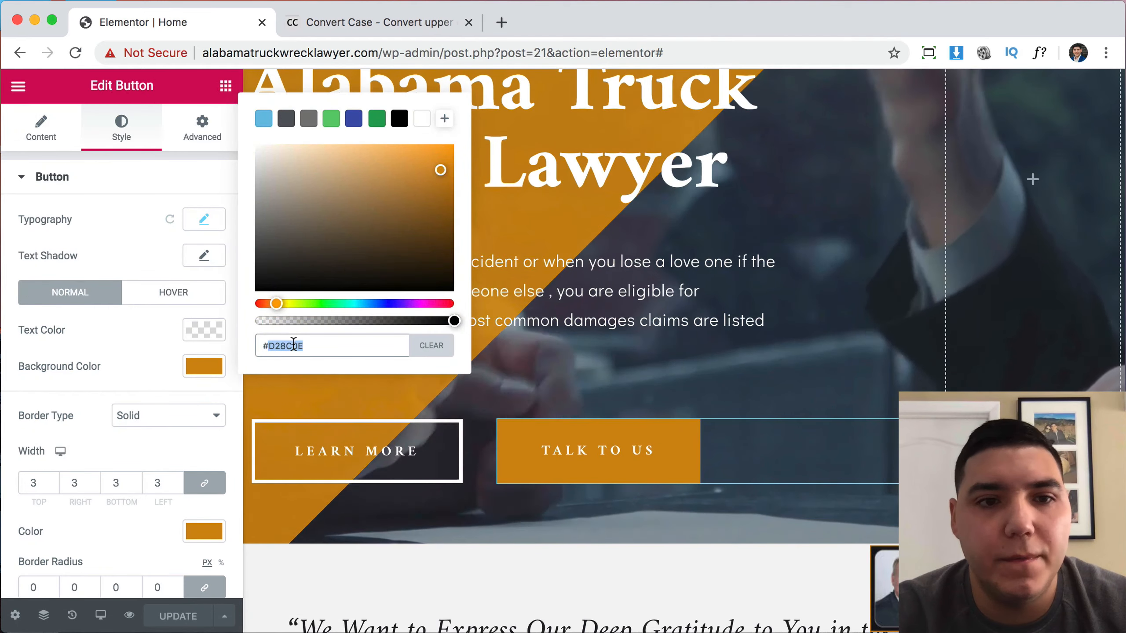
{"action": "type", "text": "#042D6E"}
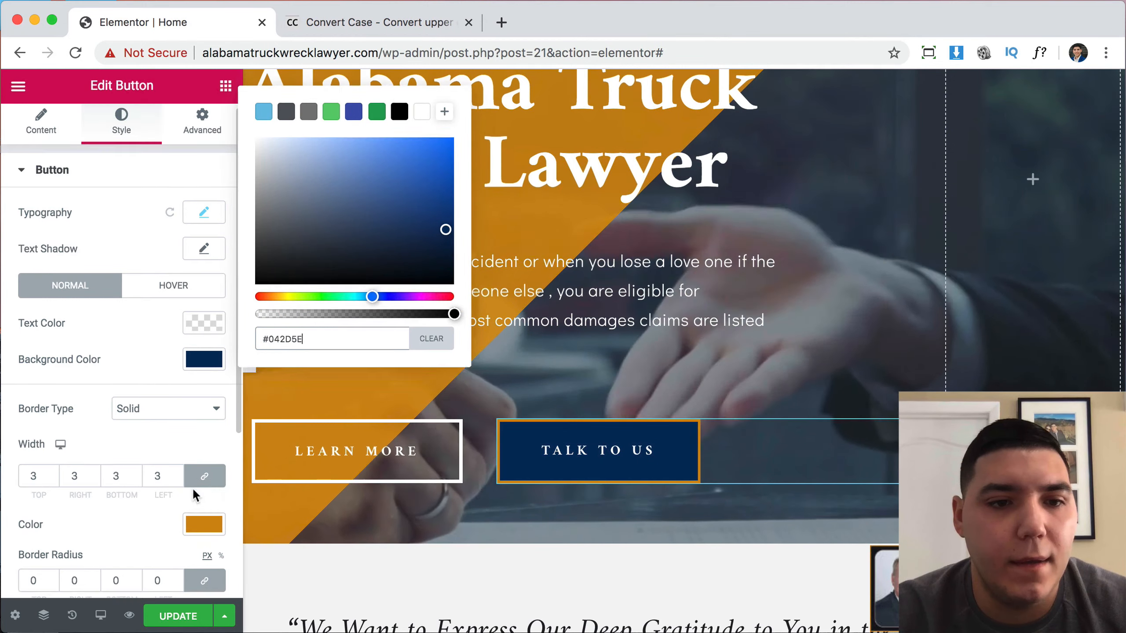
{"action": "scroll", "coordinate": [196, 492], "scroll_direction": "down", "scroll_amount": 1}
{"action": "left_click", "coordinate": [206, 506]}
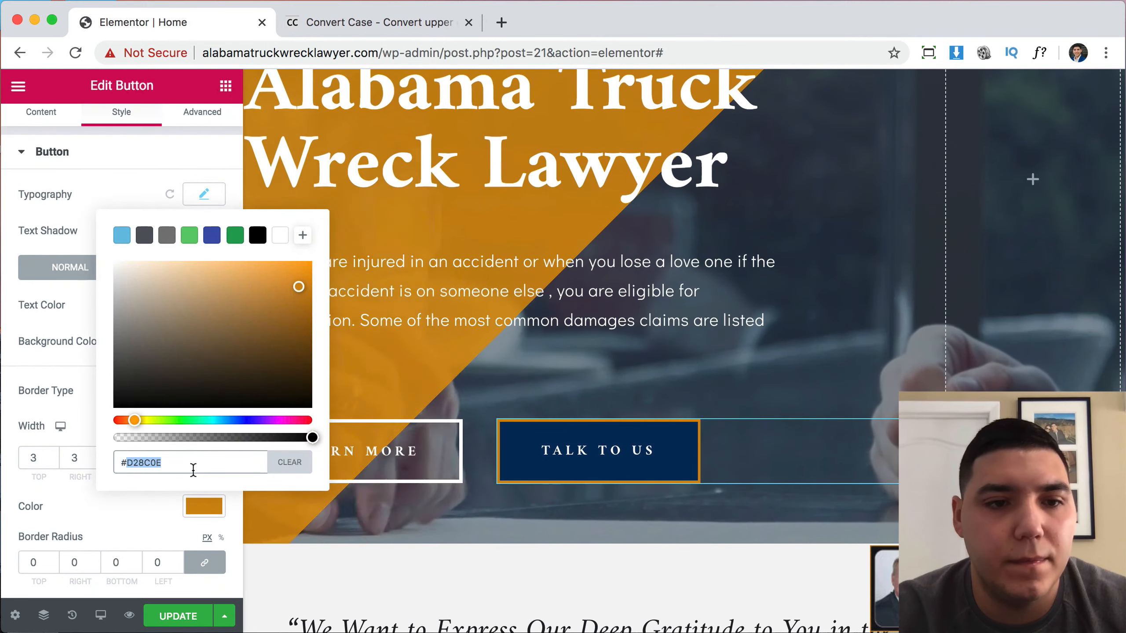
{"action": "type", "text": "042D6E"}
{"action": "left_click", "coordinate": [83, 350]}
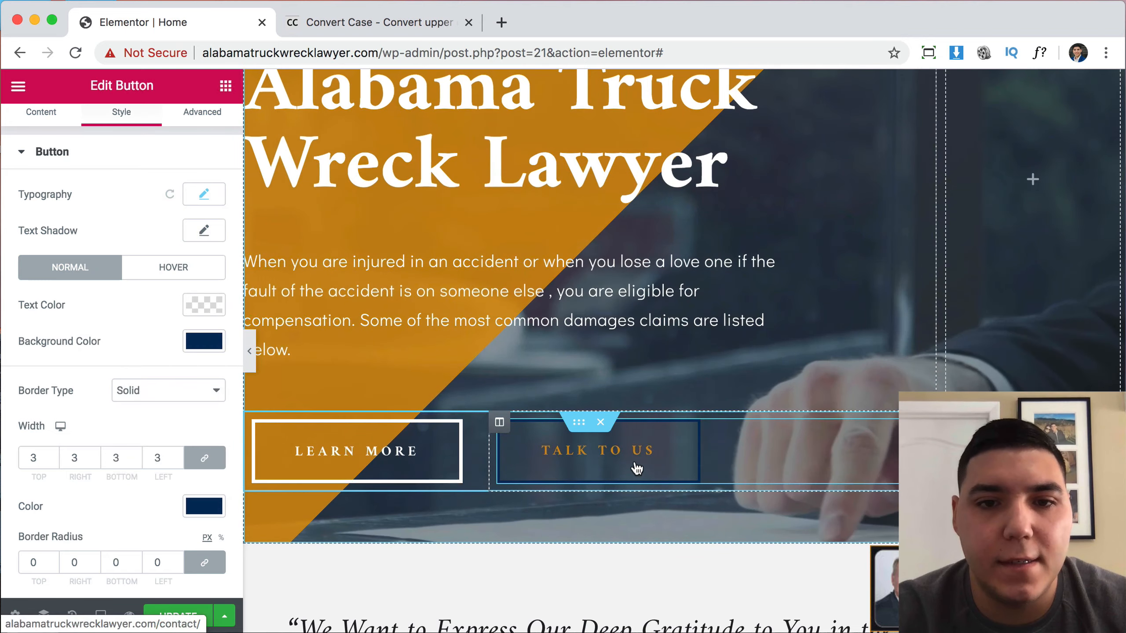
Give the button's hover state navy text and a solid white background.
{"action": "left_click", "coordinate": [180, 276]}
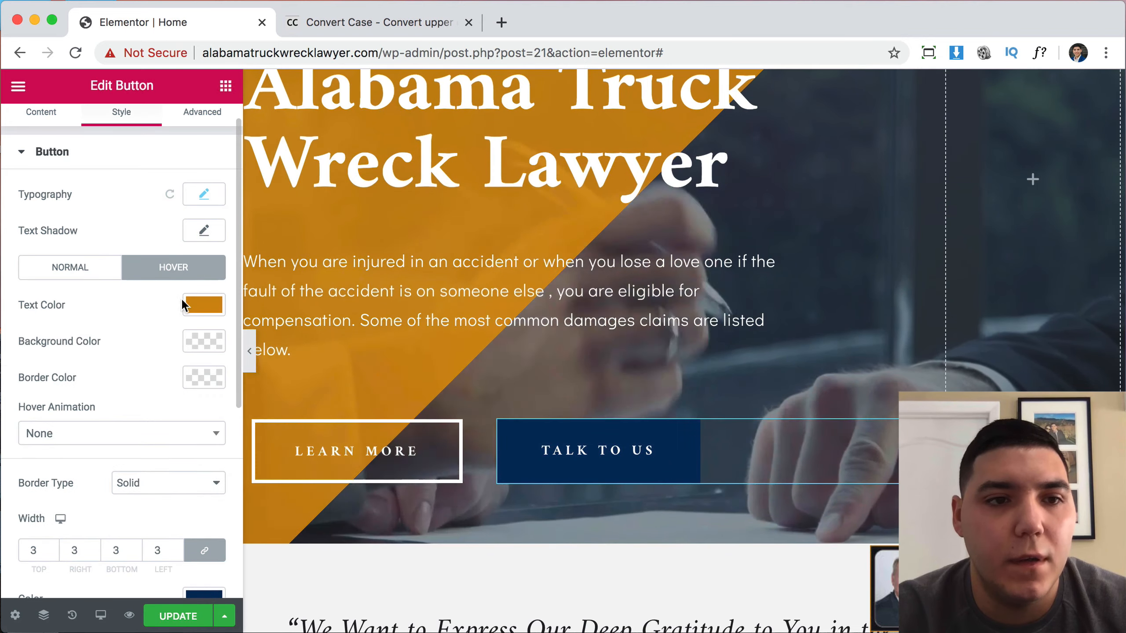
{"action": "left_click", "coordinate": [211, 311]}
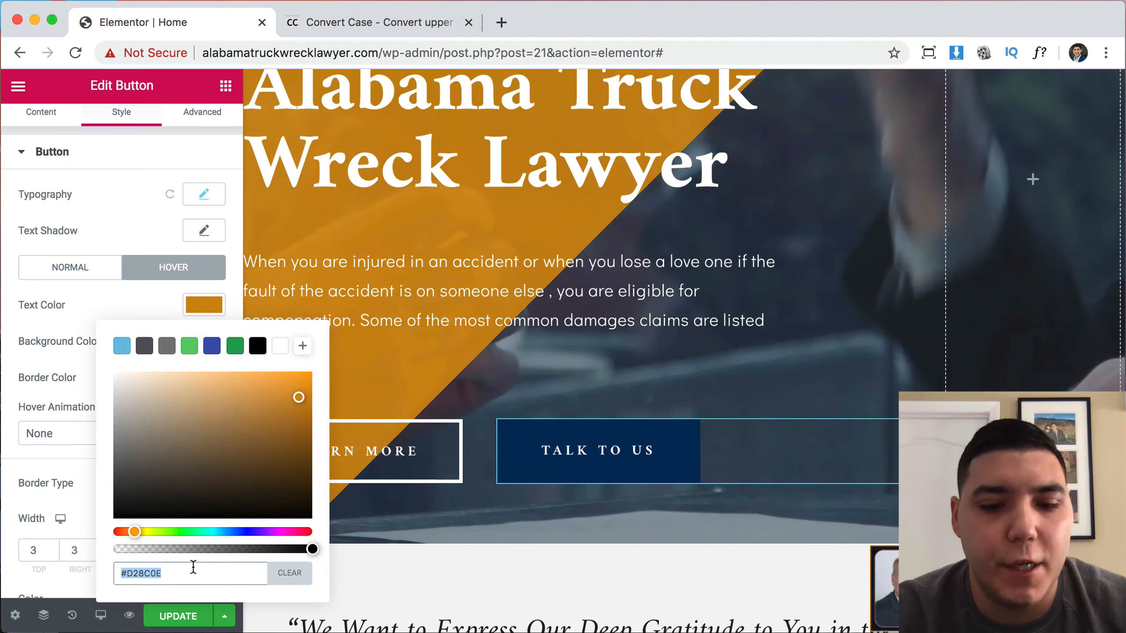
{"action": "key", "text": "super+v"}
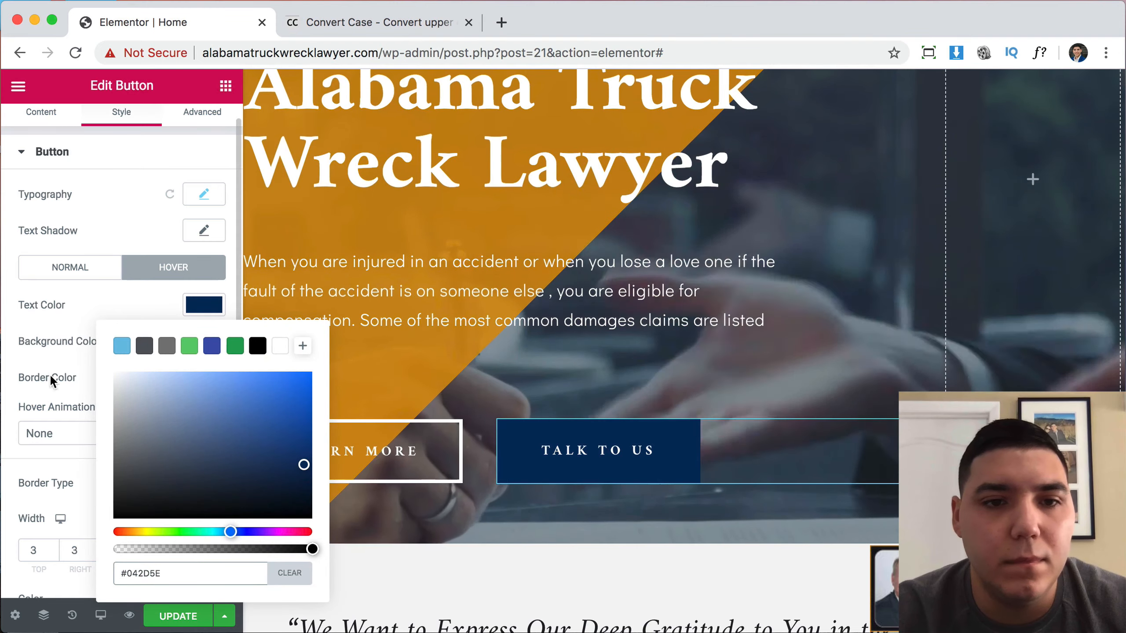
{"action": "left_click", "coordinate": [52, 379]}
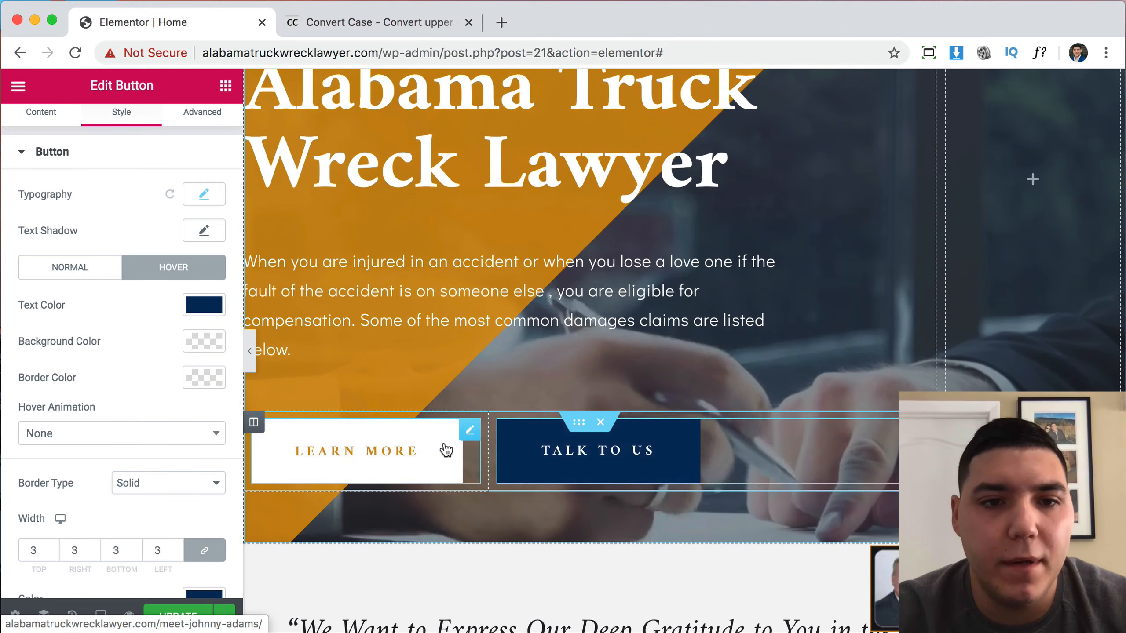
{"action": "left_click", "coordinate": [212, 347]}
{"action": "left_click_drag", "start_coordinate": [297, 360], "coordinate": [460, 412]}
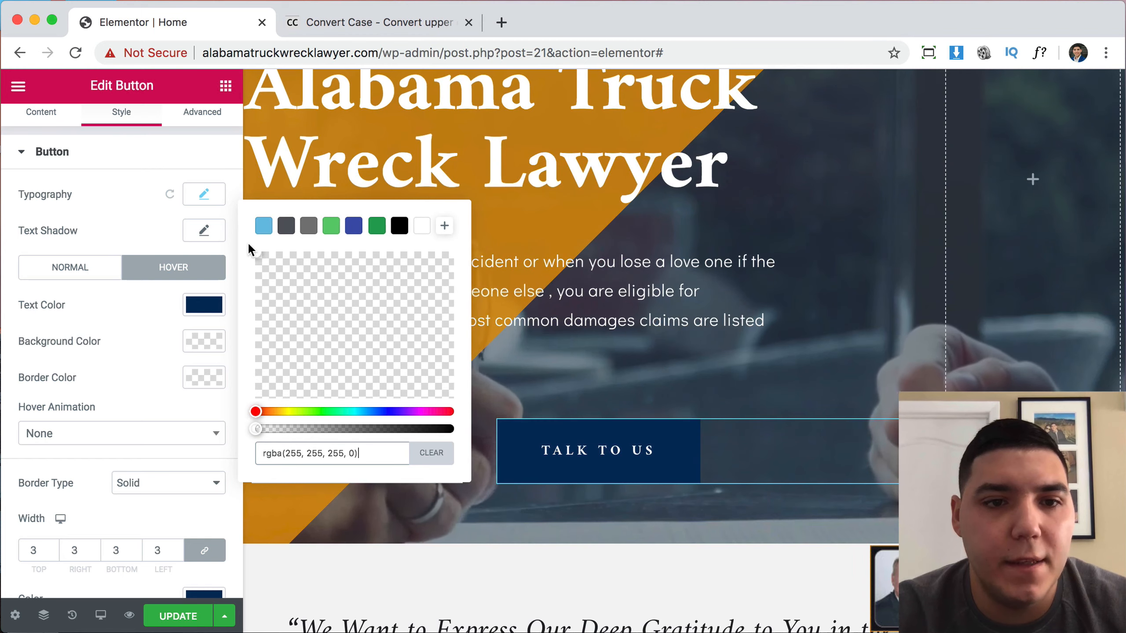
{"action": "left_click_drag", "start_coordinate": [256, 428], "coordinate": [459, 429]}
{"action": "left_click_drag", "start_coordinate": [361, 337], "coordinate": [216, 234]}
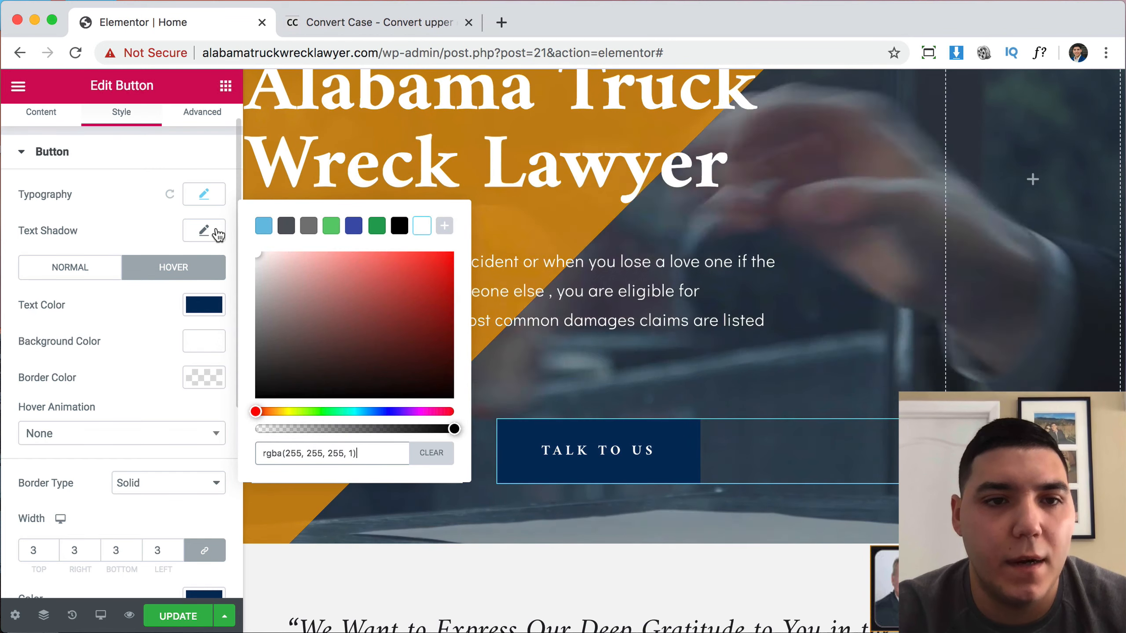
{"action": "left_click", "coordinate": [91, 330]}
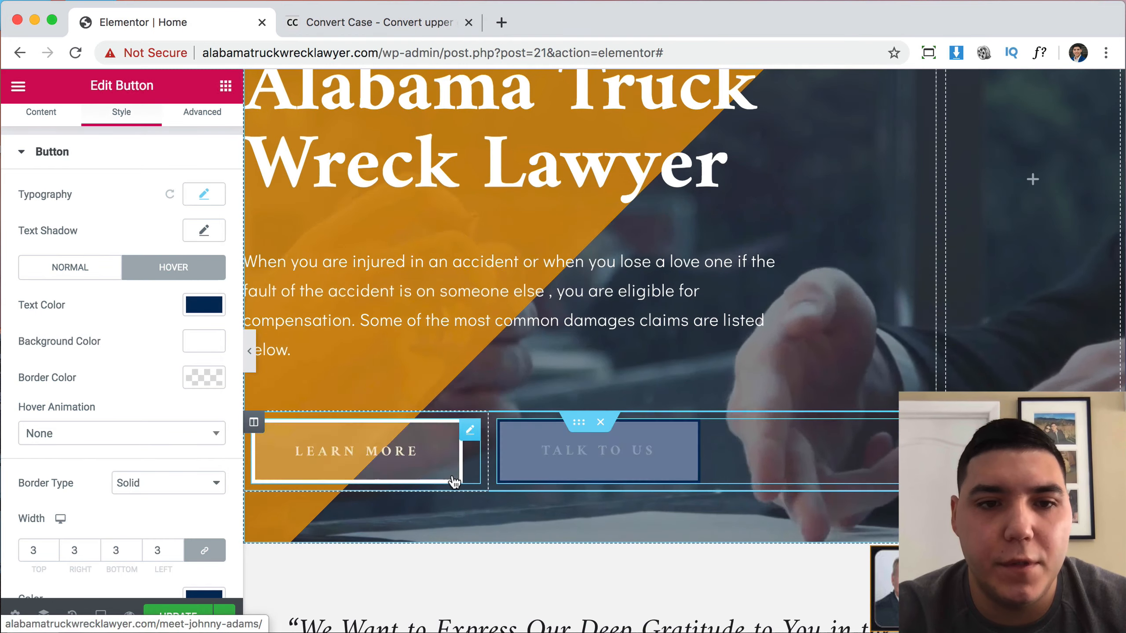
{"action": "scroll", "coordinate": [513, 570], "scroll_direction": "down", "scroll_amount": 1}
{"action": "scroll", "coordinate": [513, 570], "scroll_direction": "down", "scroll_amount": 20}
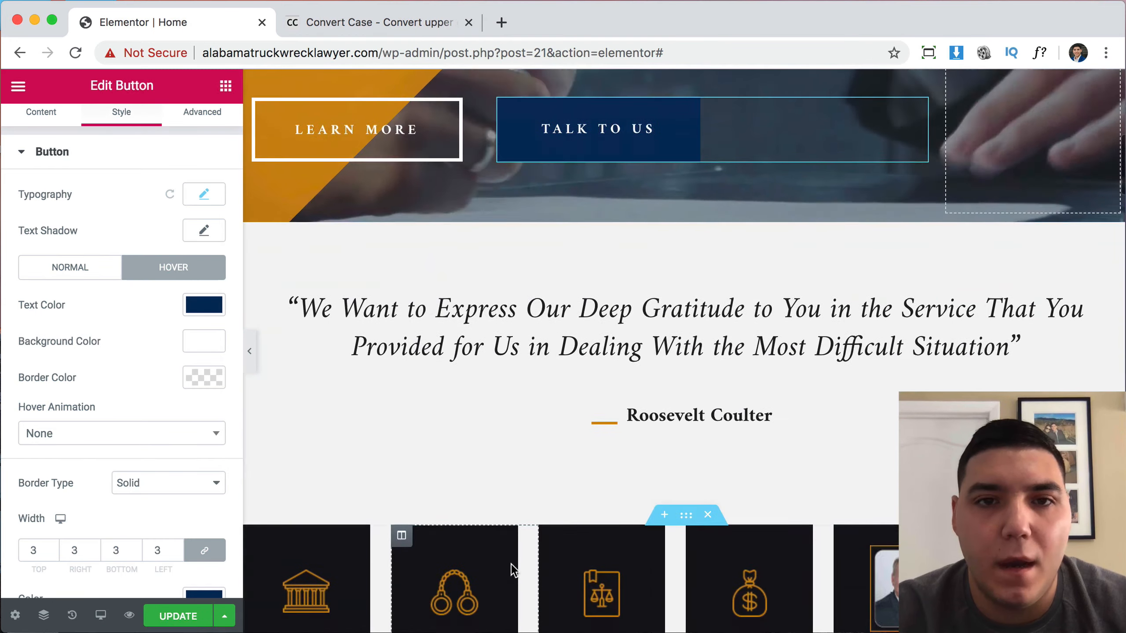
{"action": "scroll", "coordinate": [513, 570], "scroll_direction": "down", "scroll_amount": 20}
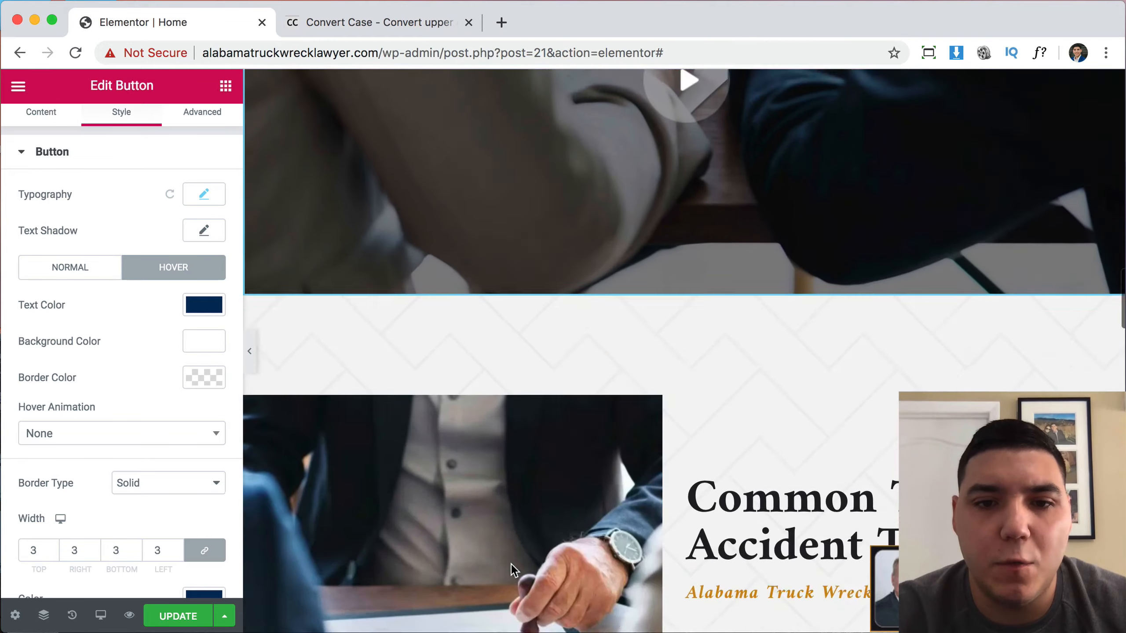
{"action": "scroll", "coordinate": [511, 564], "scroll_direction": "down", "scroll_amount": 20}
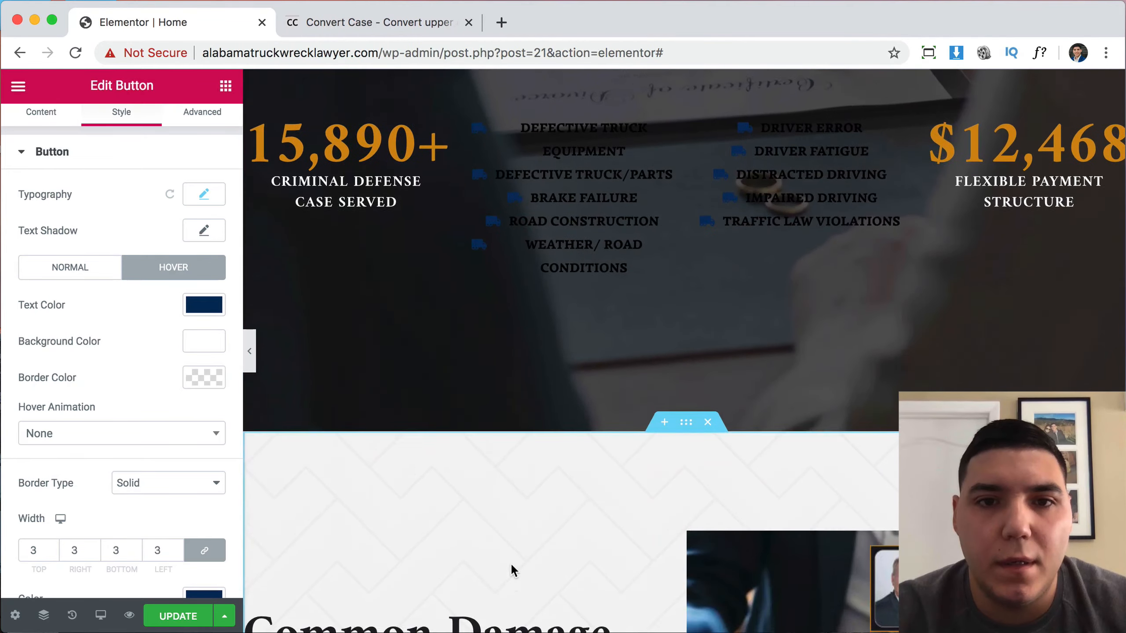
{"action": "scroll", "coordinate": [511, 565], "scroll_direction": "up", "scroll_amount": 20}
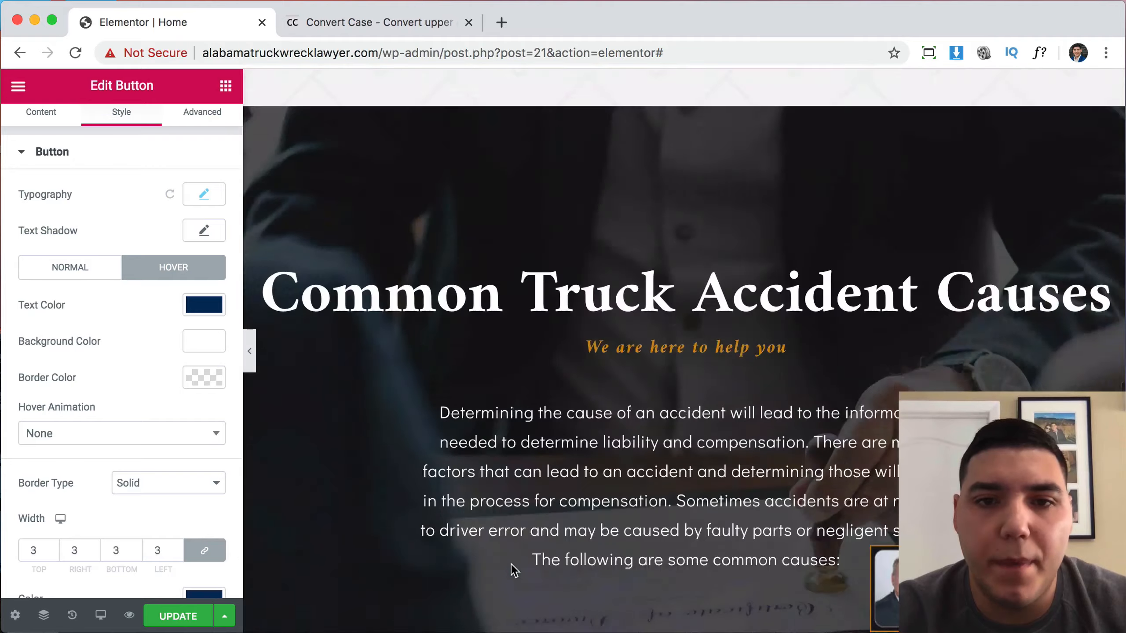
{"action": "scroll", "coordinate": [615, 266], "scroll_direction": "down", "scroll_amount": 3}
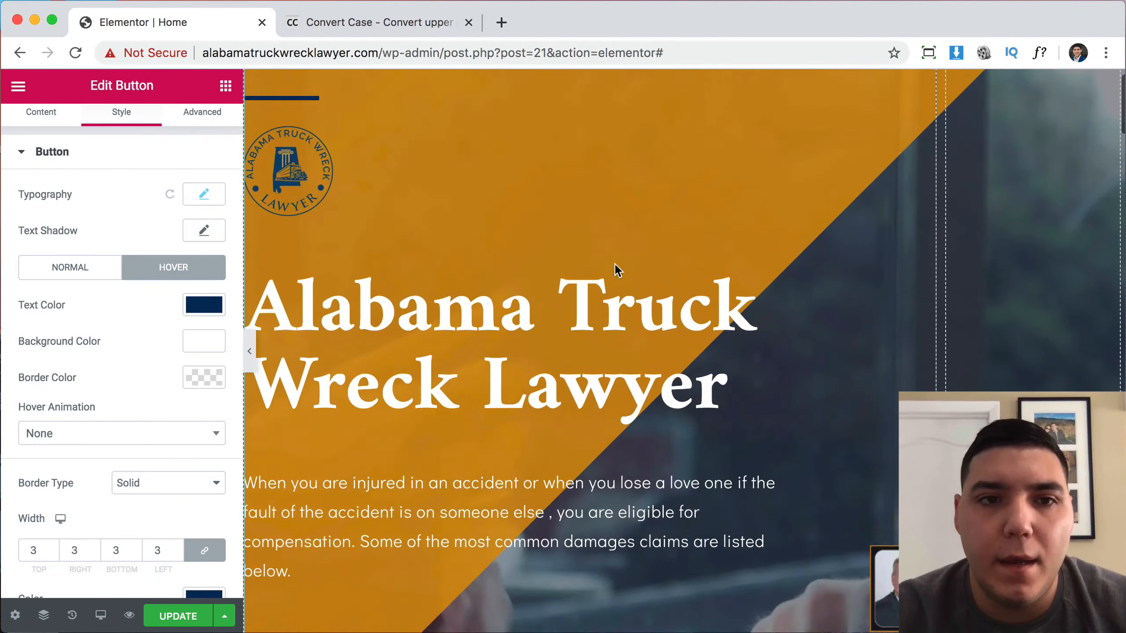
{"action": "scroll", "coordinate": [616, 264], "scroll_direction": "up", "scroll_amount": 3}
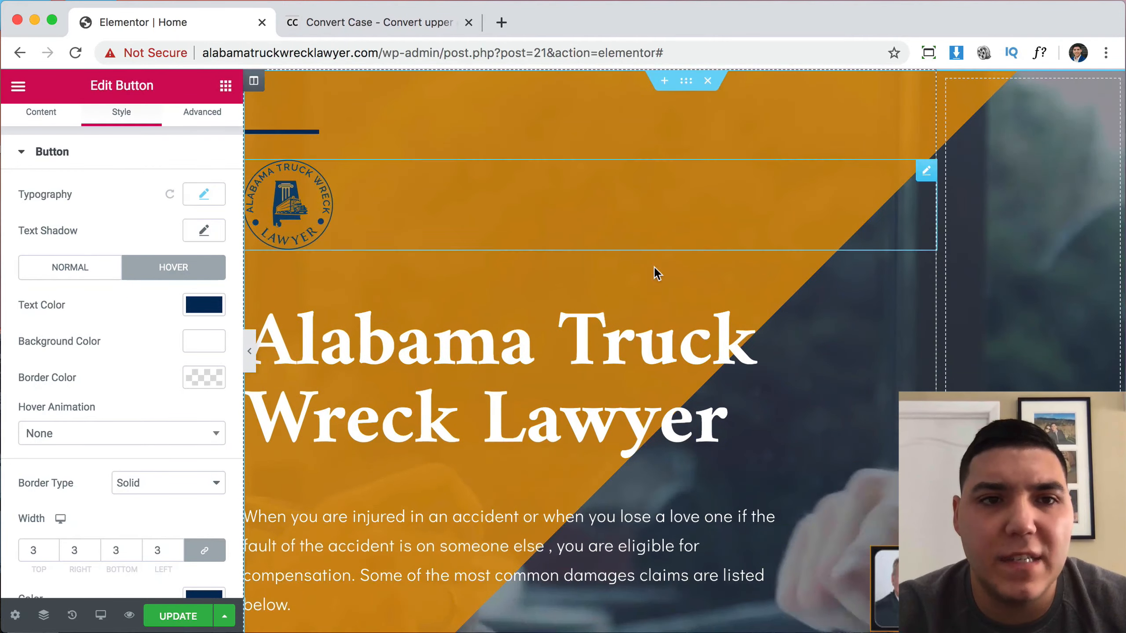
{"action": "scroll", "coordinate": [626, 305], "scroll_direction": "down", "scroll_amount": 2}
{"action": "scroll", "coordinate": [626, 304], "scroll_direction": "up", "scroll_amount": 2}
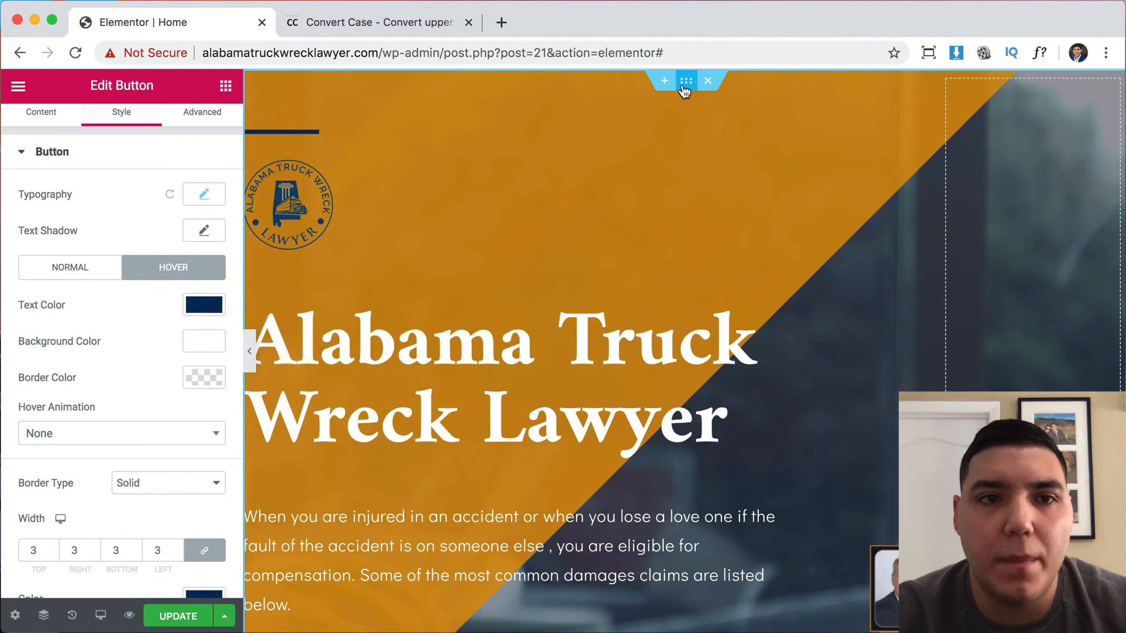
Lower the hero overlay's orange alpha to make it semi-transparent #D28C0ECF.
{"action": "left_click", "coordinate": [685, 83]}
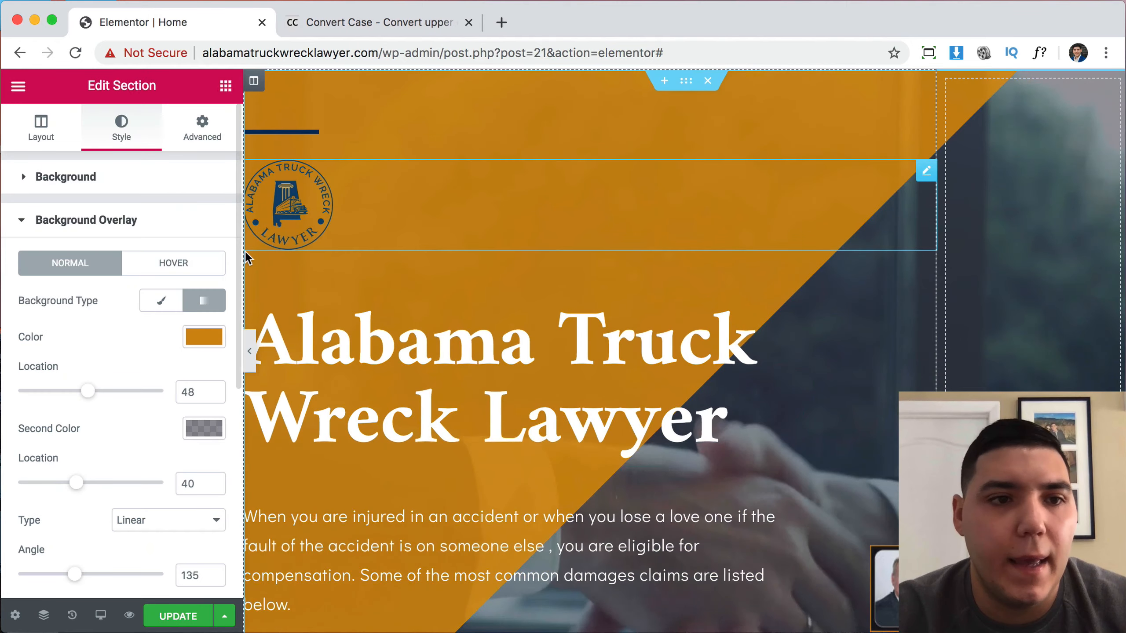
{"action": "left_click", "coordinate": [204, 336]}
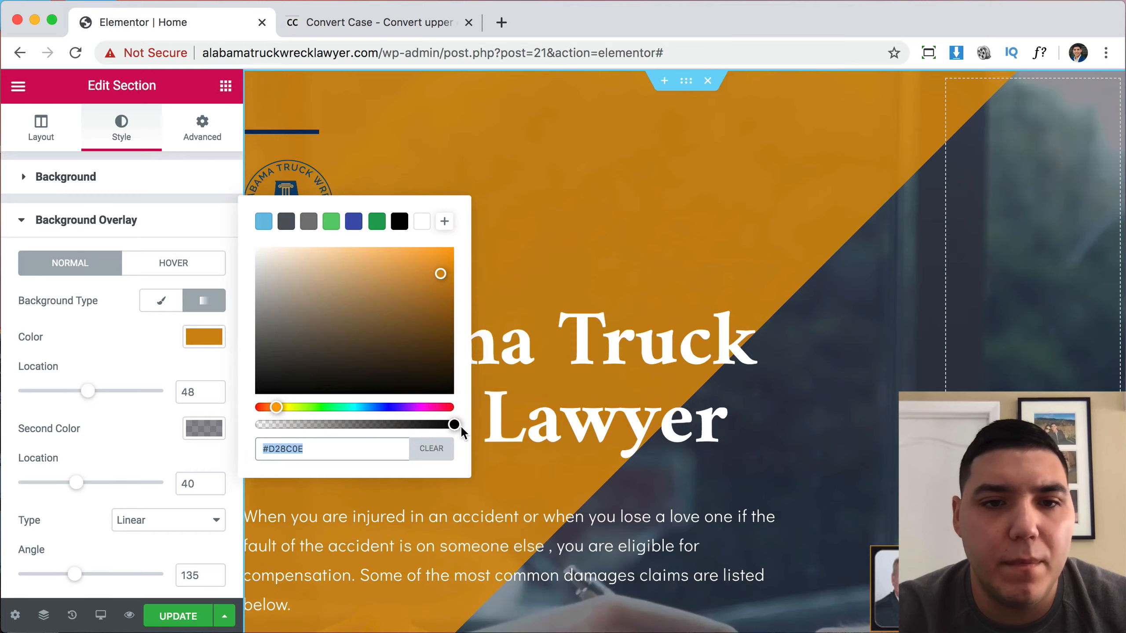
{"action": "left_click_drag", "start_coordinate": [454, 424], "coordinate": [417, 423]}
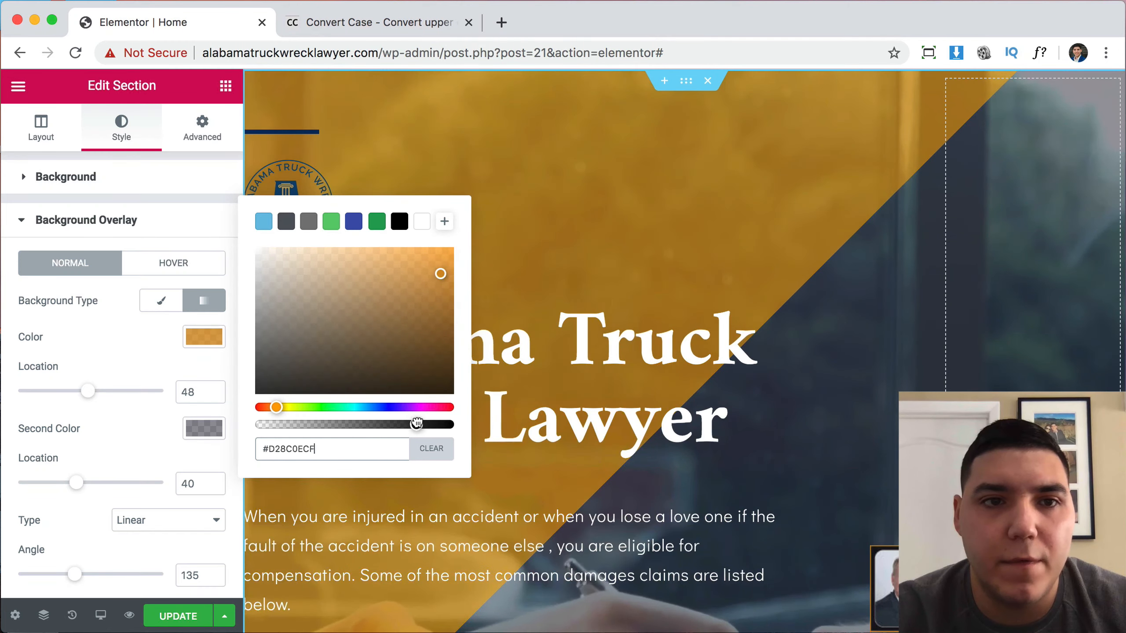
{"action": "left_click", "coordinate": [156, 220]}
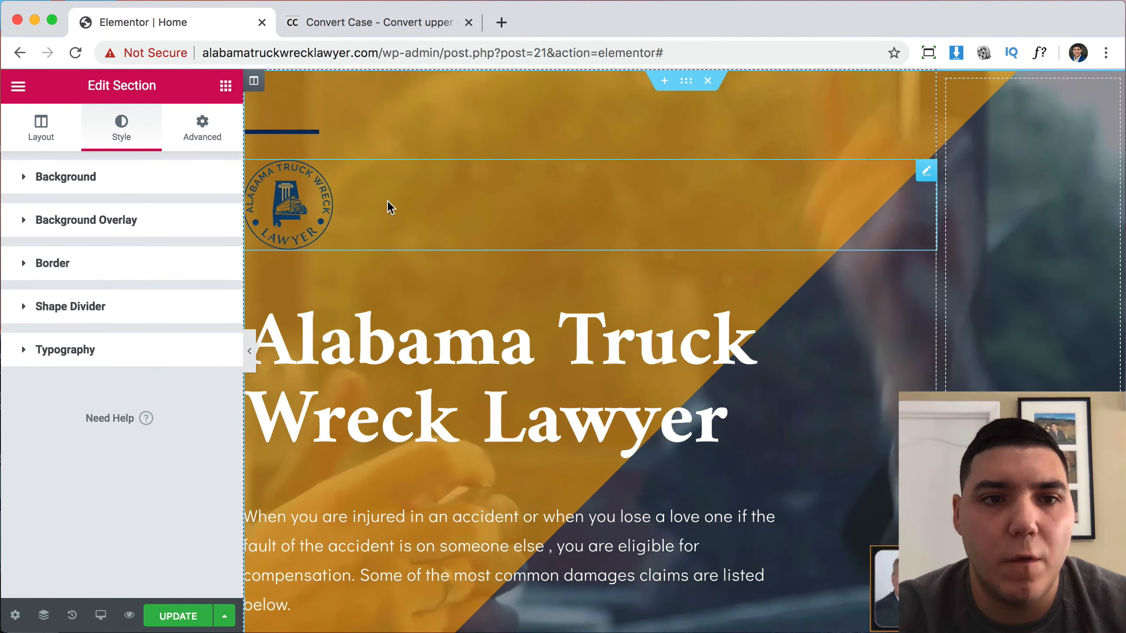
{"action": "left_click", "coordinate": [386, 208]}
Raise the logo's max width from 13 to 20%, then delete the logo from the hero.
{"action": "left_click", "coordinate": [120, 126]}
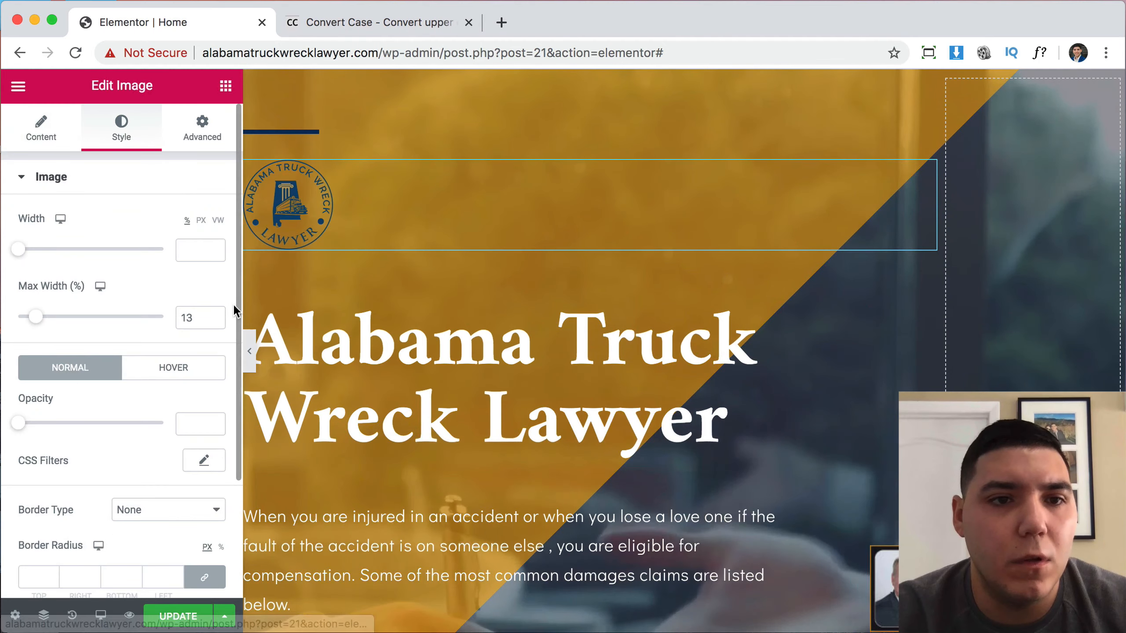
{"action": "left_click", "coordinate": [215, 314]}
{"action": "left_click", "coordinate": [214, 314]}
{"action": "left_click", "coordinate": [214, 314]}
{"action": "left_click", "coordinate": [214, 314]}
{"action": "left_click", "coordinate": [213, 314]}
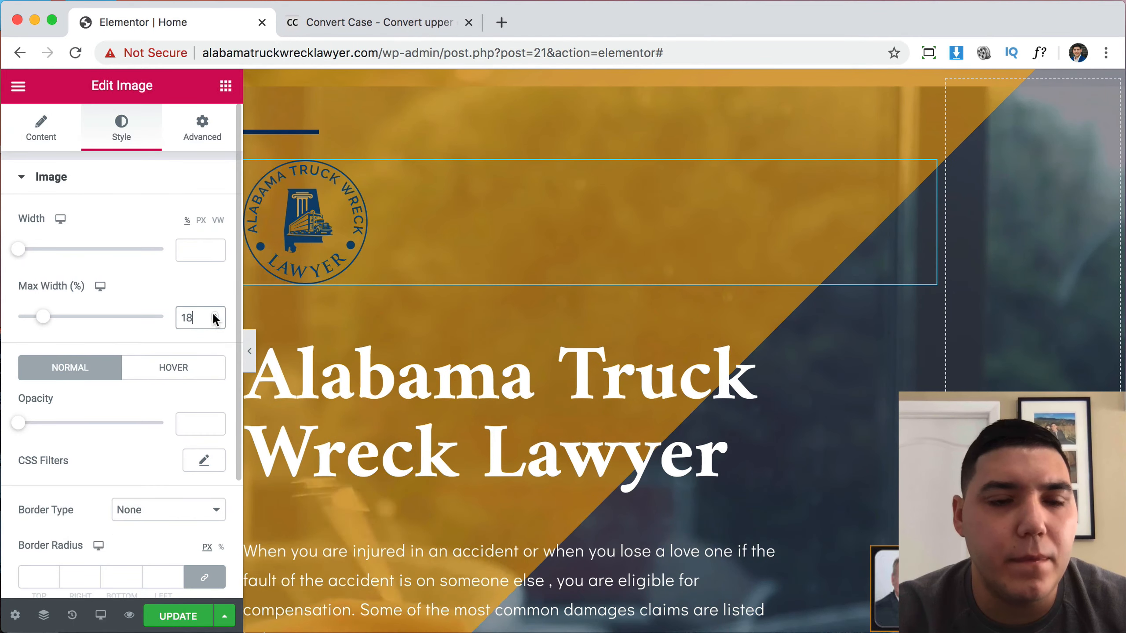
{"action": "left_click", "coordinate": [213, 315]}
{"action": "left_click", "coordinate": [214, 315]}
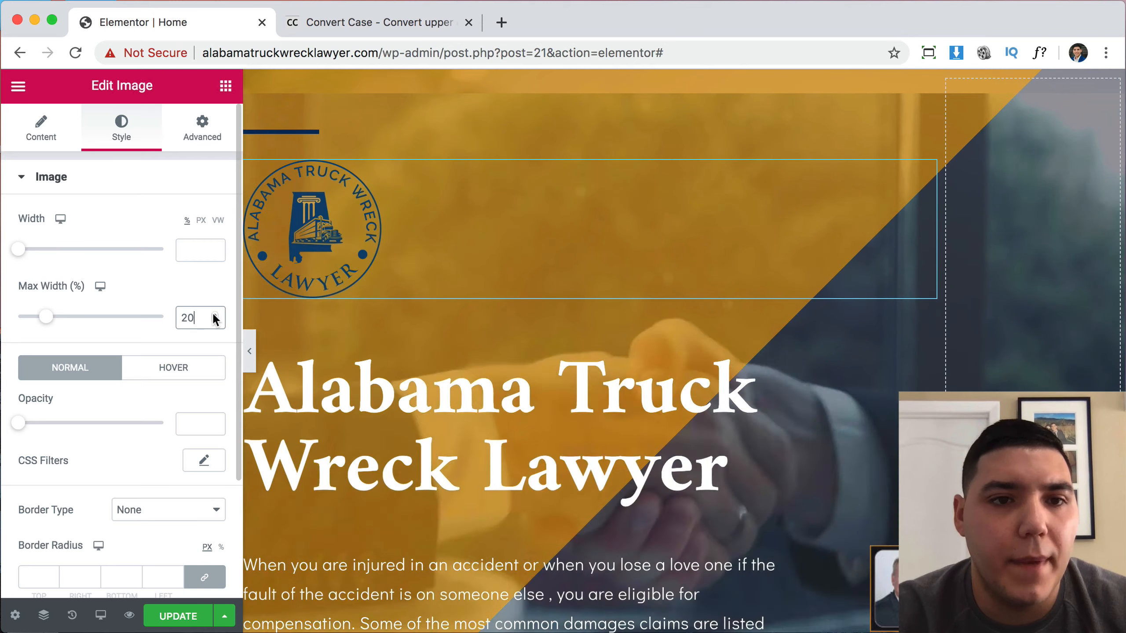
{"action": "right_click", "coordinate": [320, 239]}
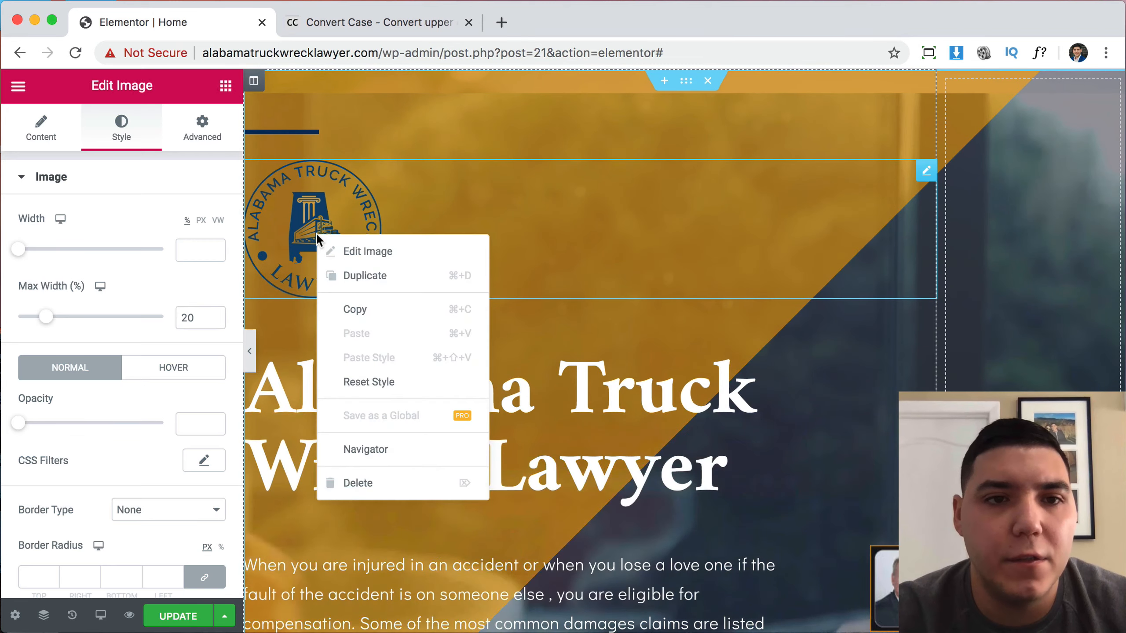
{"action": "left_click", "coordinate": [371, 484]}
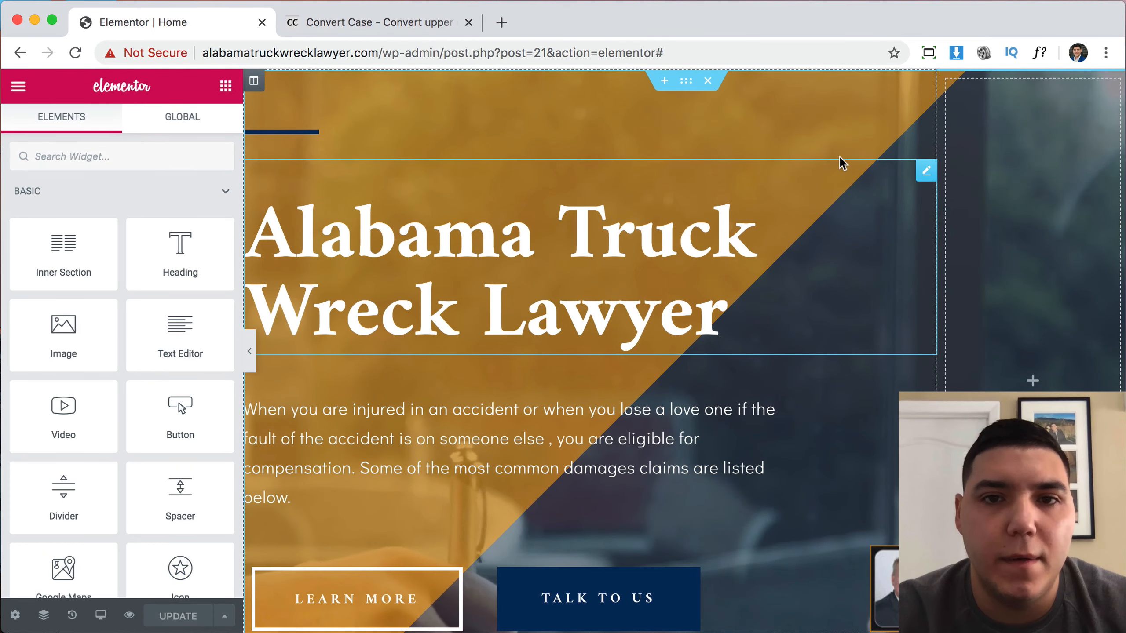
Delete the 'Civil Litigation' heading and the 'A Successful Strategy' subheading.
{"action": "scroll", "coordinate": [915, 266], "scroll_direction": "down", "scroll_amount": 5}
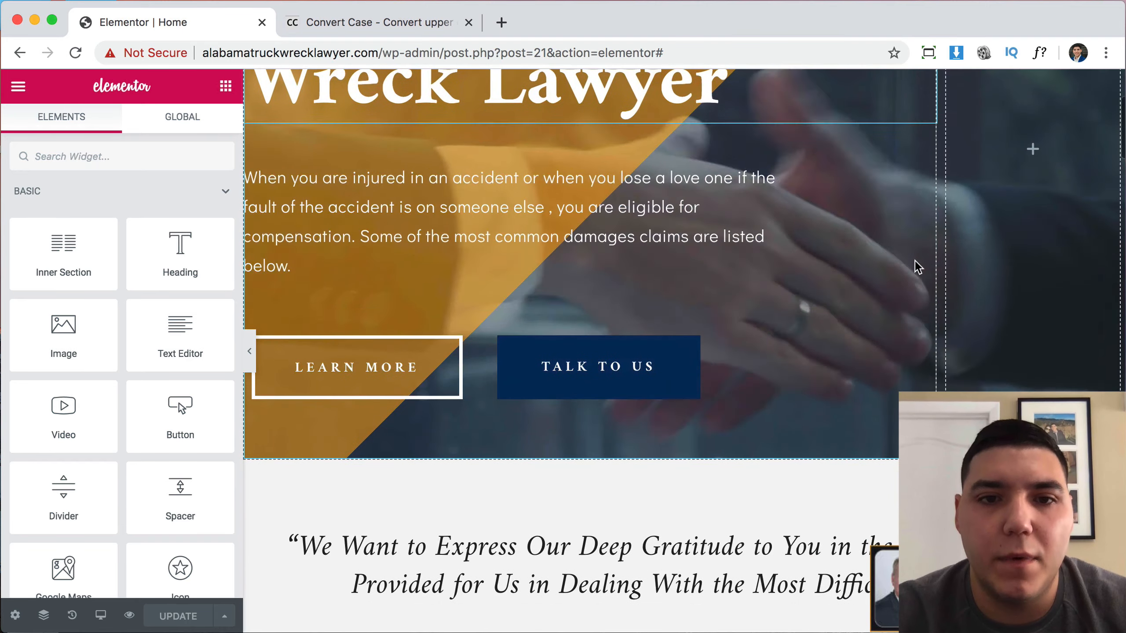
{"action": "scroll", "coordinate": [915, 266], "scroll_direction": "up", "scroll_amount": 5}
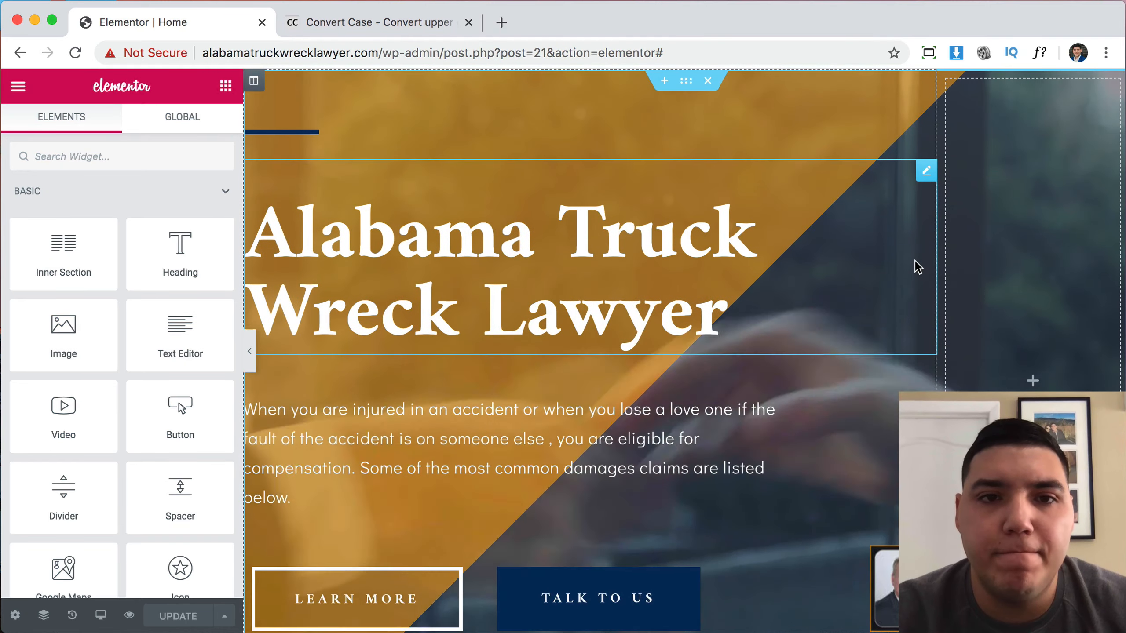
{"action": "scroll", "coordinate": [915, 260], "scroll_direction": "down", "scroll_amount": 5}
{"action": "scroll", "coordinate": [915, 260], "scroll_direction": "down", "scroll_amount": 10}
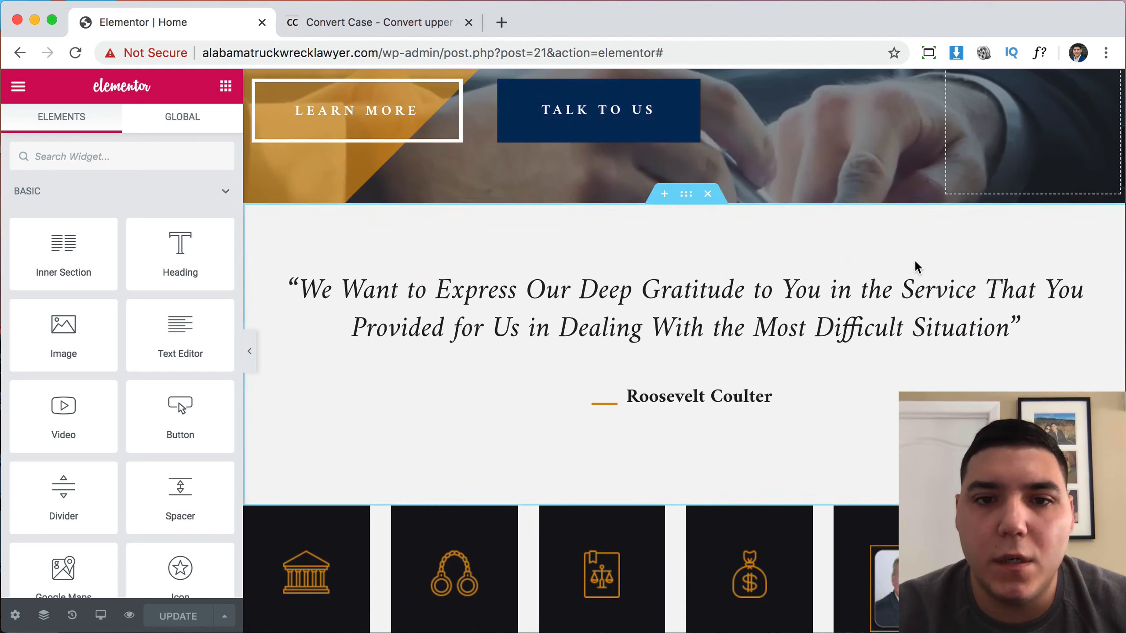
{"action": "scroll", "coordinate": [915, 260], "scroll_direction": "up", "scroll_amount": 4}
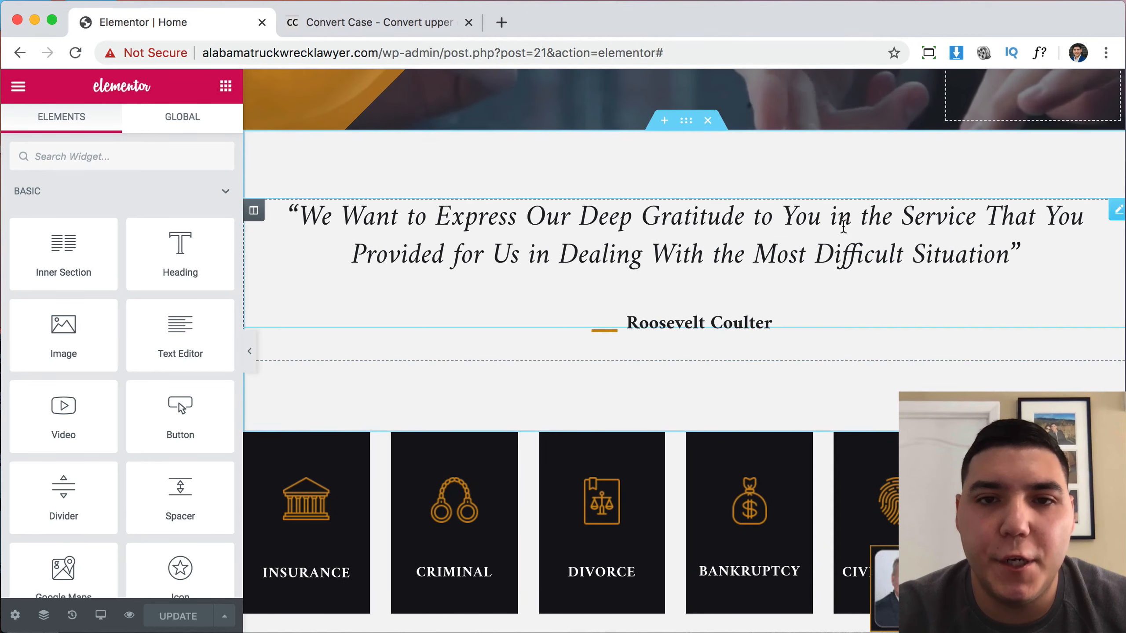
{"action": "scroll", "coordinate": [695, 320], "scroll_direction": "down", "scroll_amount": 1}
{"action": "scroll", "coordinate": [692, 319], "scroll_direction": "down", "scroll_amount": 12}
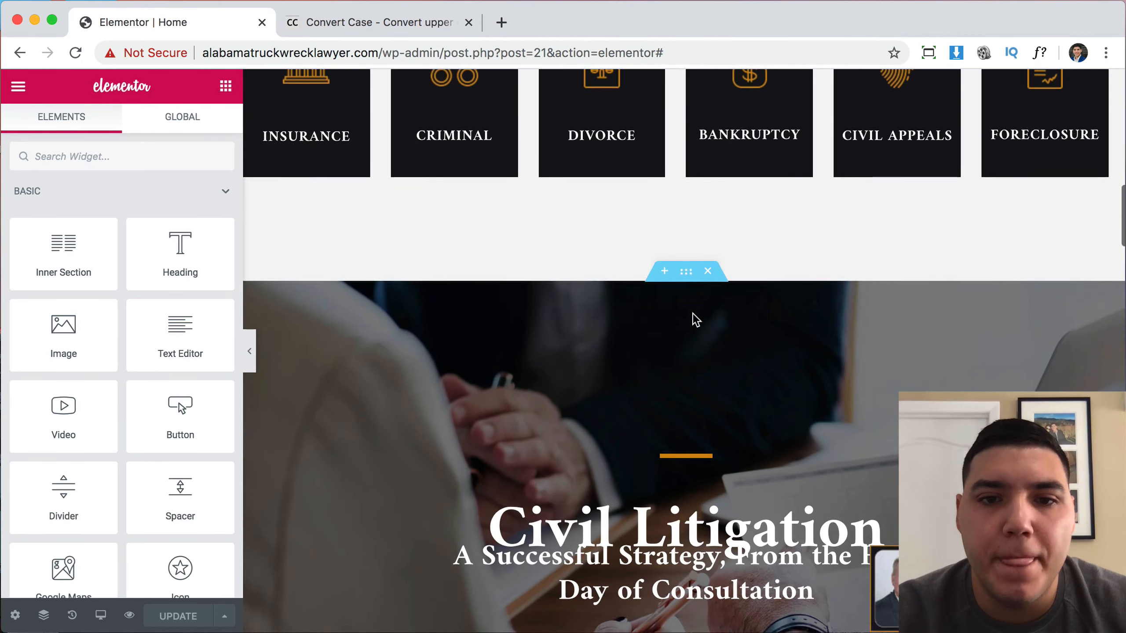
{"action": "scroll", "coordinate": [808, 439], "scroll_direction": "down", "scroll_amount": 8}
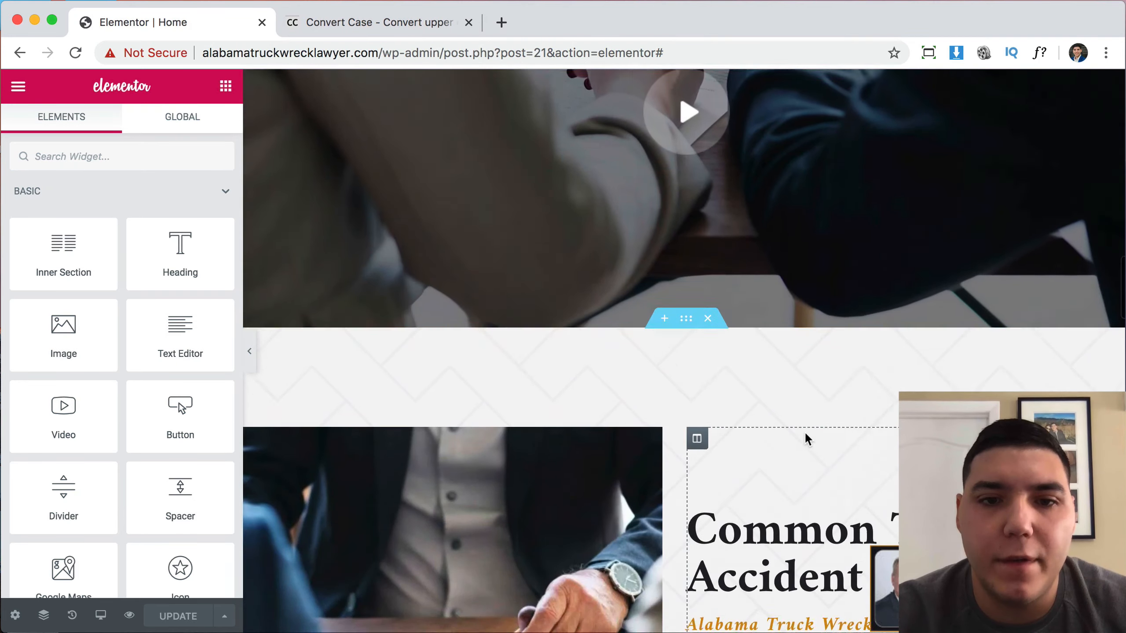
{"action": "scroll", "coordinate": [808, 439], "scroll_direction": "up", "scroll_amount": 12}
{"action": "scroll", "coordinate": [807, 439], "scroll_direction": "up", "scroll_amount": 4}
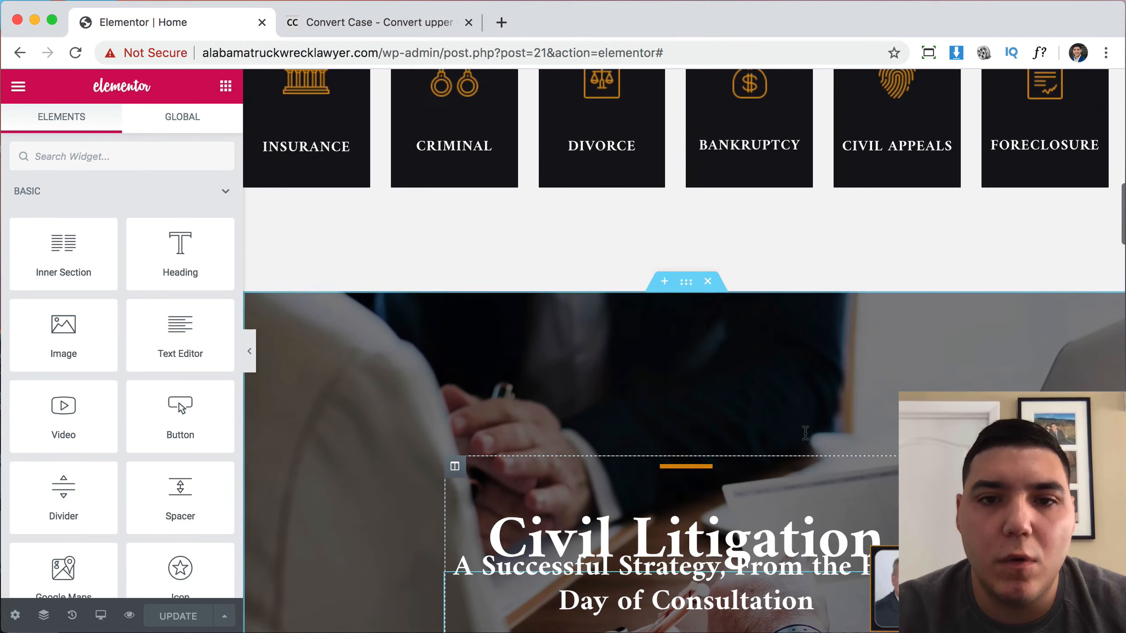
{"action": "scroll", "coordinate": [807, 439], "scroll_direction": "down", "scroll_amount": 5}
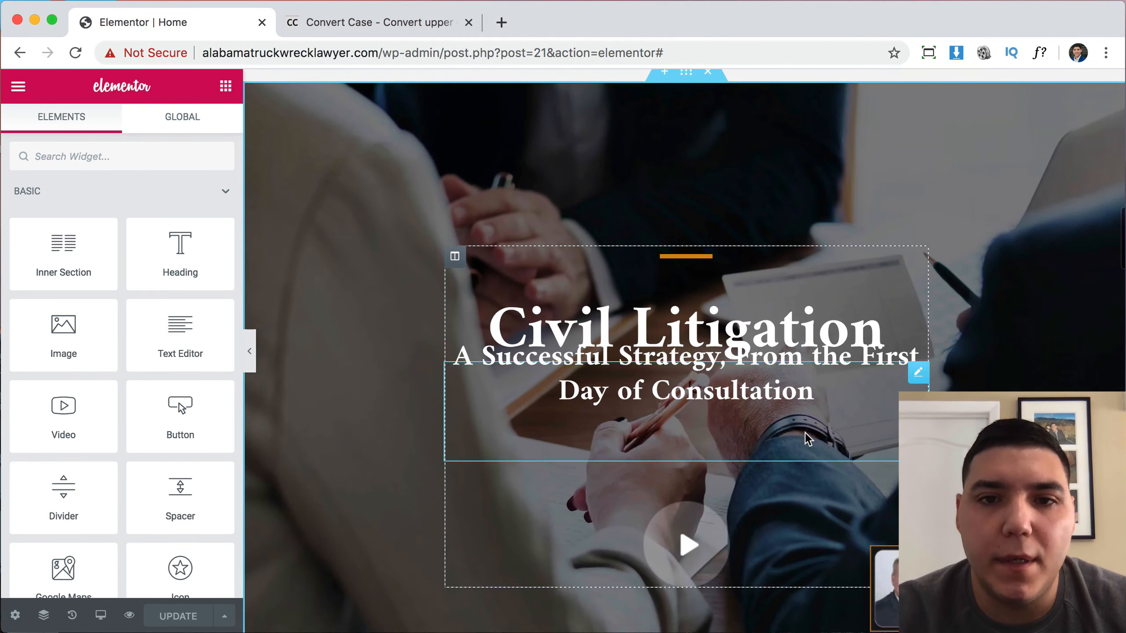
{"action": "right_click", "coordinate": [738, 326]}
{"action": "left_click", "coordinate": [793, 575]}
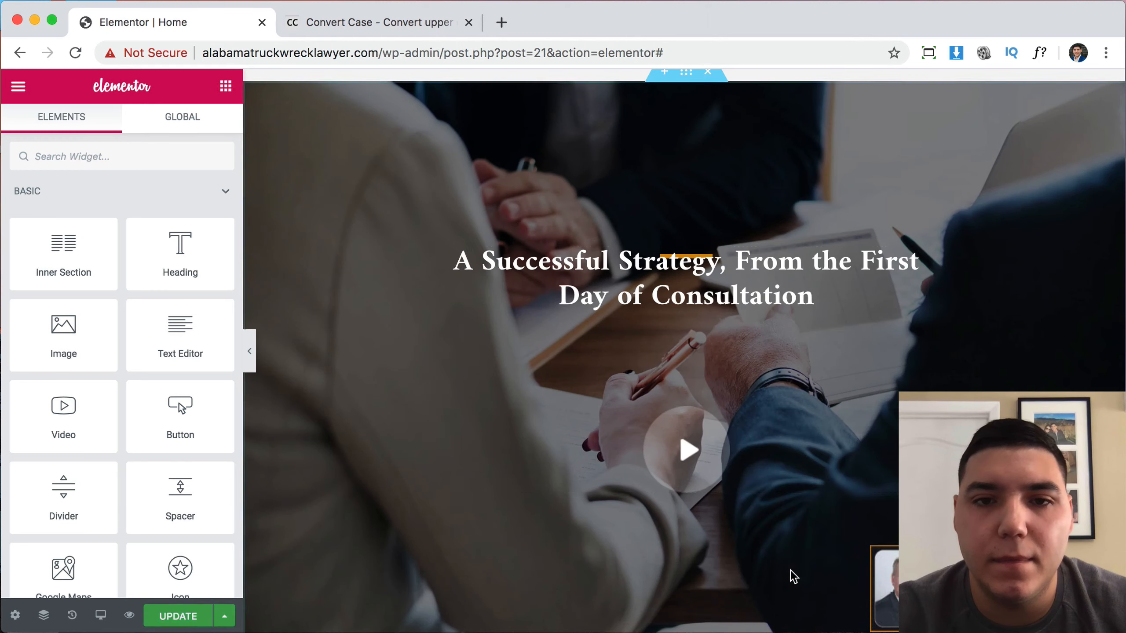
{"action": "right_click", "coordinate": [685, 289]}
{"action": "left_click", "coordinate": [729, 537]}
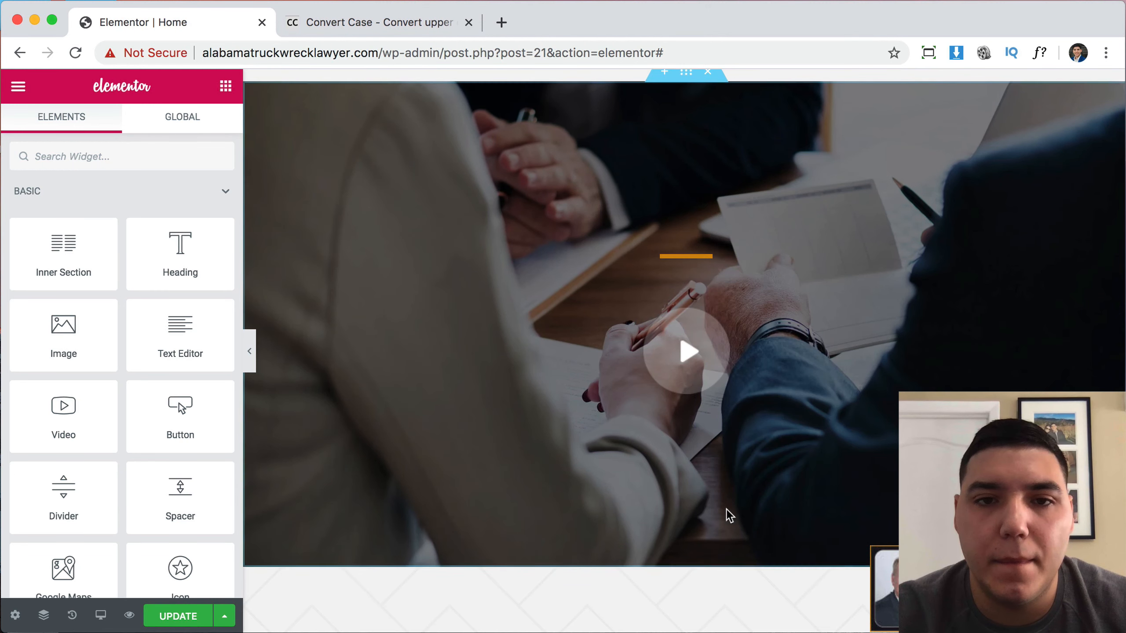
Delete the section's short orange divider and its video.
{"action": "right_click", "coordinate": [675, 256]}
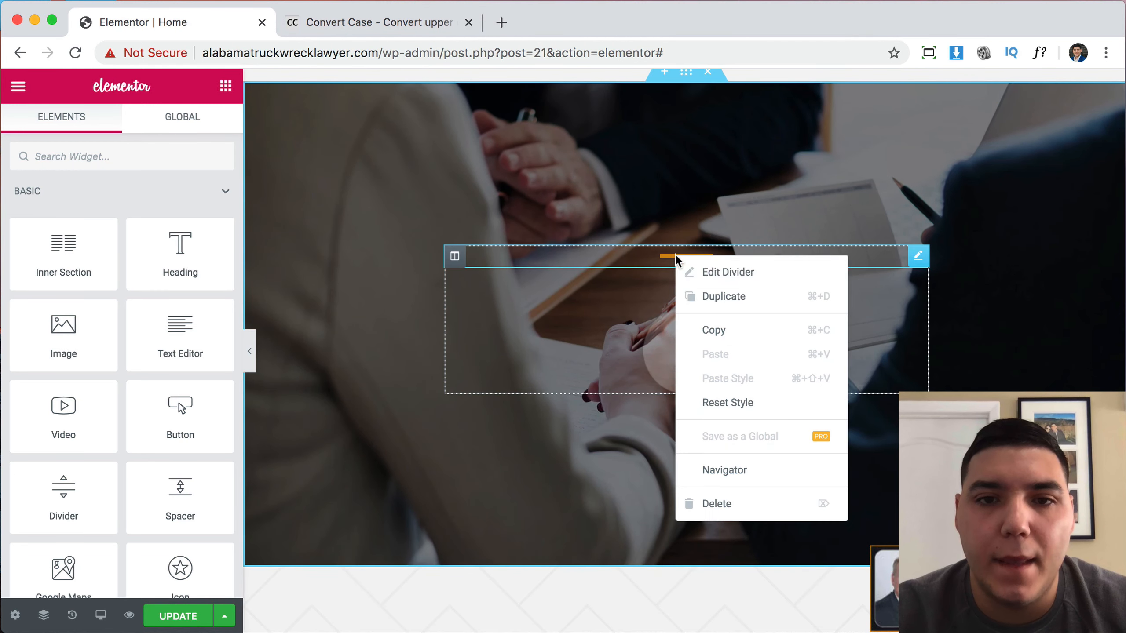
{"action": "left_click", "coordinate": [721, 506]}
{"action": "right_click", "coordinate": [691, 360]}
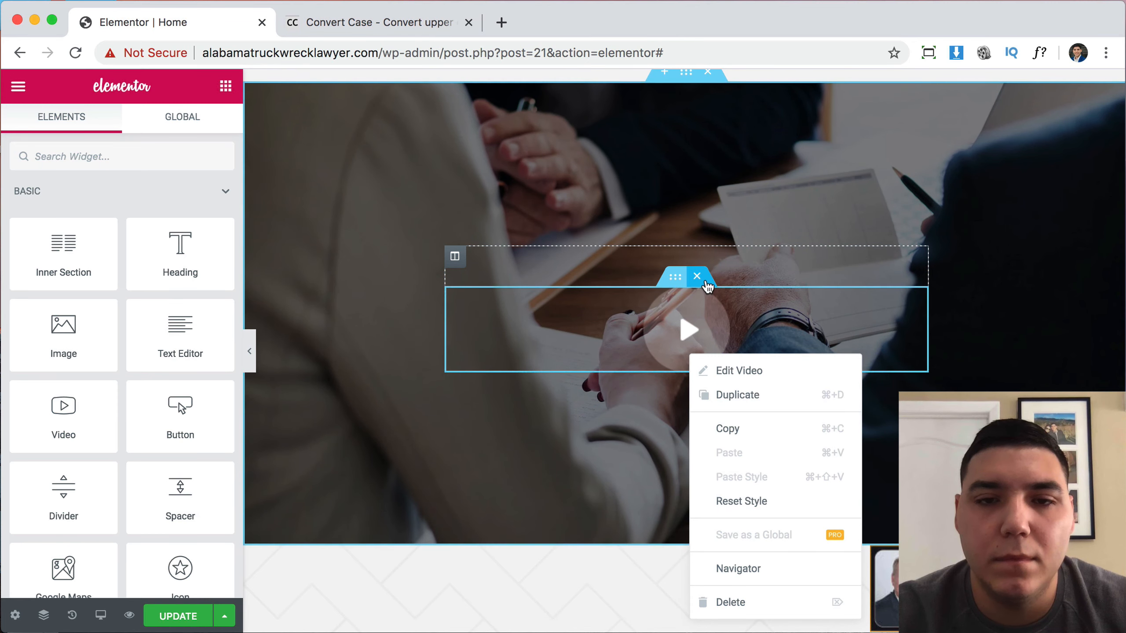
{"action": "left_click", "coordinate": [705, 280]}
{"action": "scroll", "coordinate": [593, 328], "scroll_direction": "up", "scroll_amount": 3}
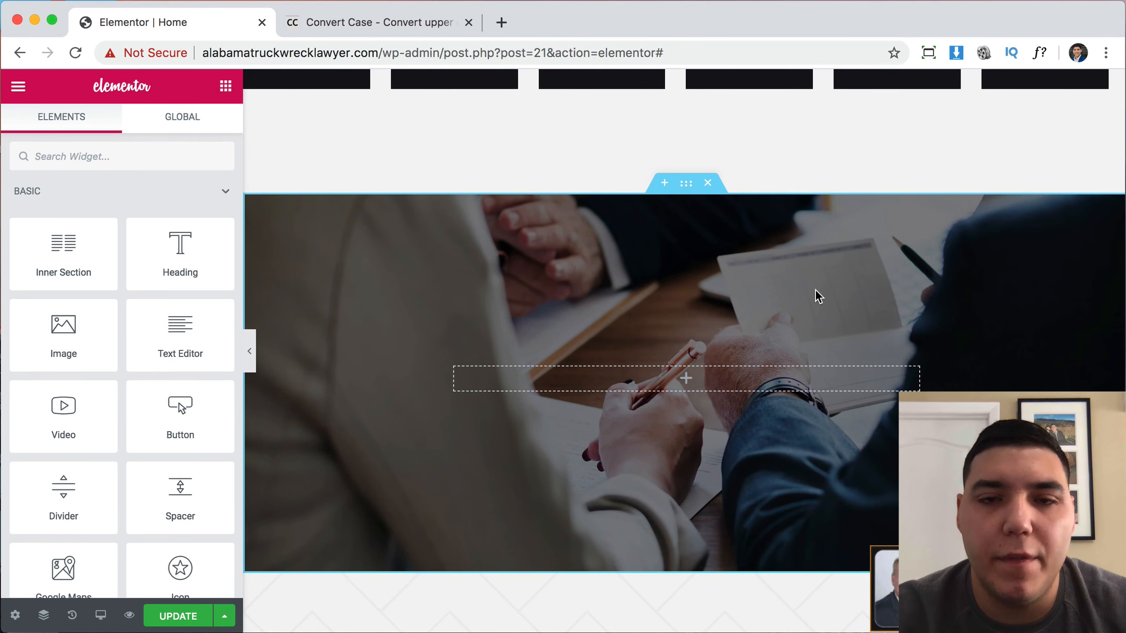
Delete the practice-area cards section and the emptied photo section below the intro.
{"action": "scroll", "coordinate": [817, 291], "scroll_direction": "up", "scroll_amount": 10}
{"action": "scroll", "coordinate": [815, 289], "scroll_direction": "down", "scroll_amount": 5}
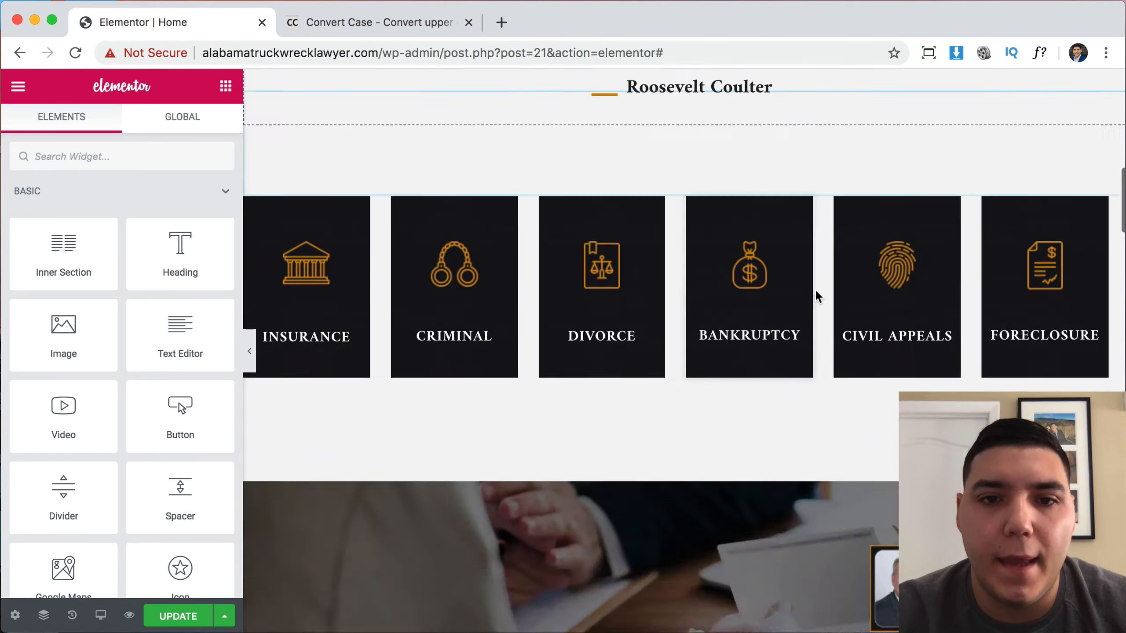
{"action": "scroll", "coordinate": [814, 293], "scroll_direction": "down", "scroll_amount": 5}
{"action": "scroll", "coordinate": [815, 293], "scroll_direction": "up", "scroll_amount": 10}
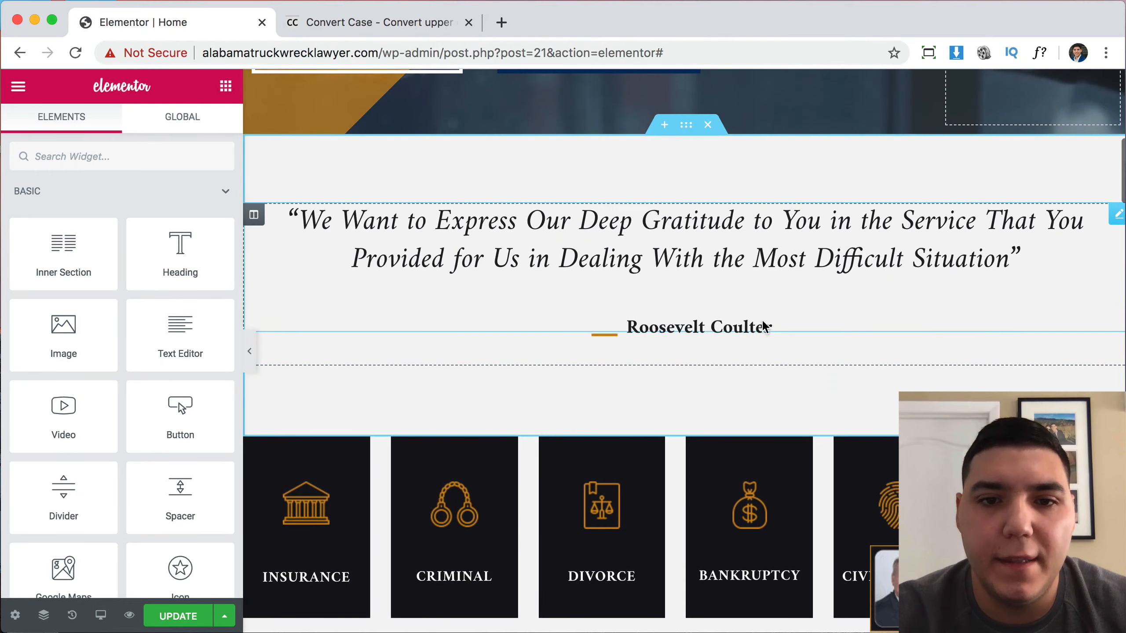
{"action": "scroll", "coordinate": [713, 307], "scroll_direction": "down", "scroll_amount": 8}
{"action": "scroll", "coordinate": [713, 307], "scroll_direction": "up", "scroll_amount": 3}
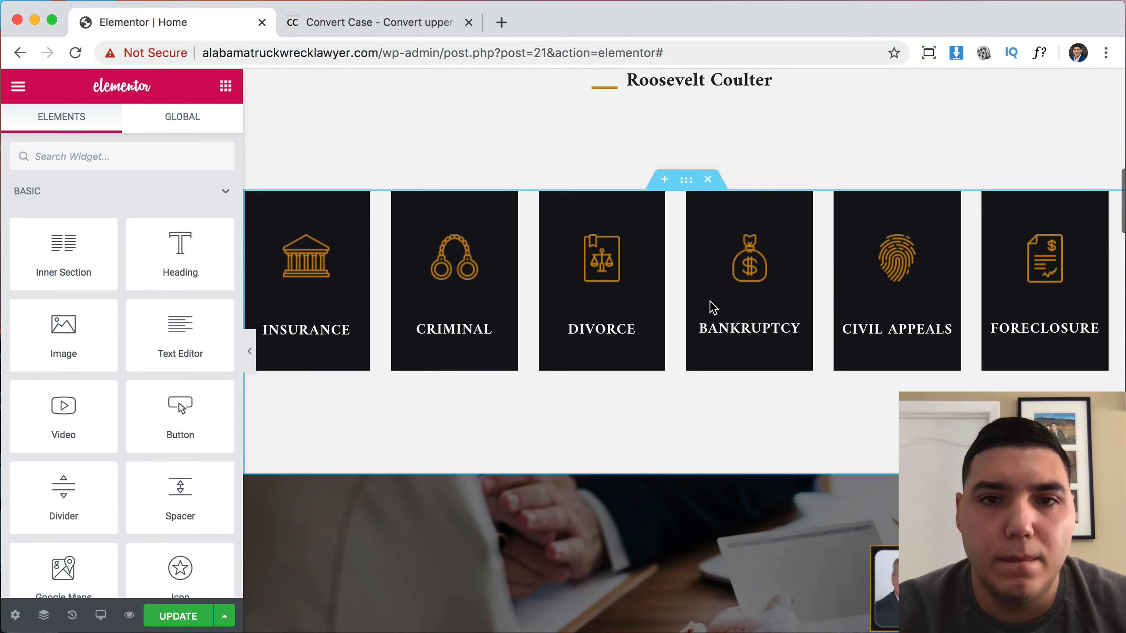
{"action": "scroll", "coordinate": [712, 307], "scroll_direction": "up", "scroll_amount": 5}
{"action": "scroll", "coordinate": [711, 151], "scroll_direction": "down", "scroll_amount": 6}
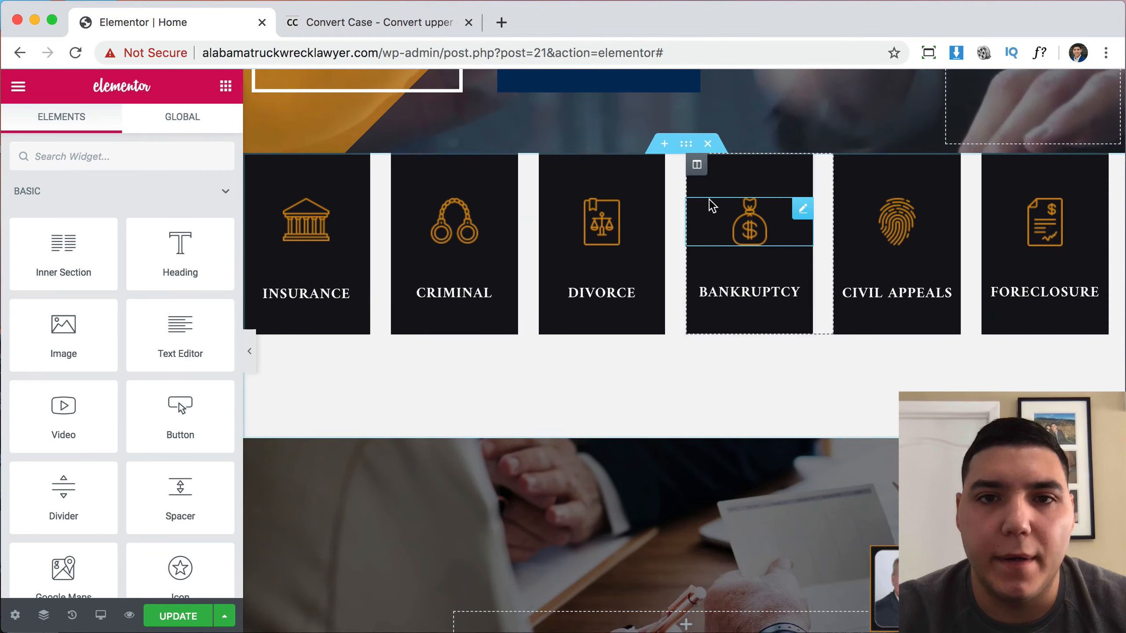
{"action": "left_click", "coordinate": [708, 144]}
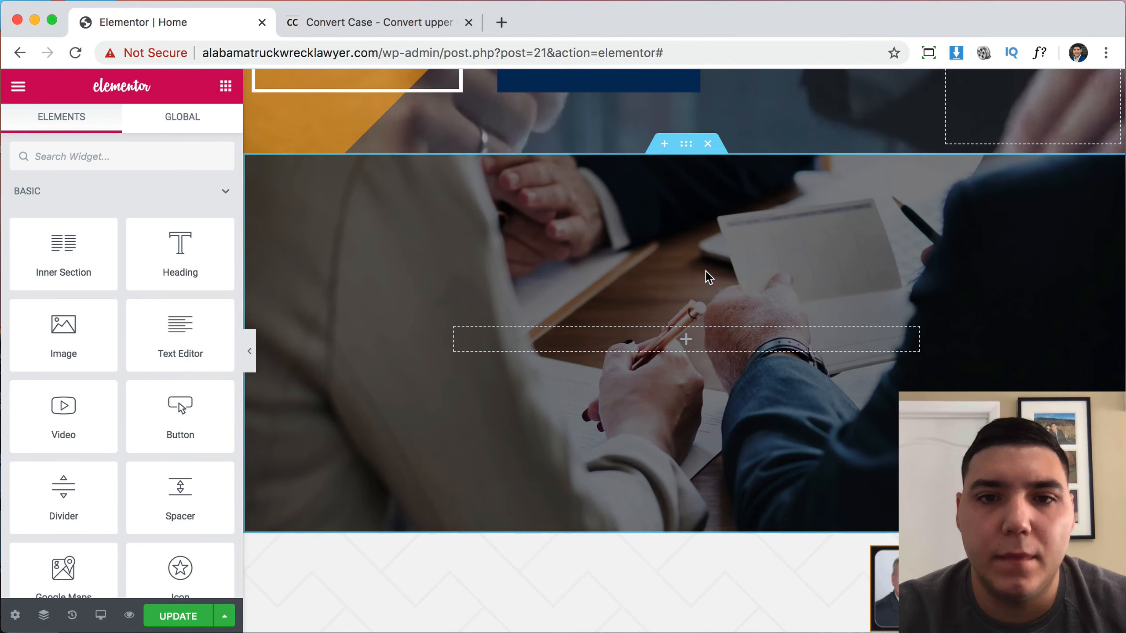
{"action": "scroll", "coordinate": [707, 271], "scroll_direction": "up", "scroll_amount": 5}
{"action": "scroll", "coordinate": [707, 271], "scroll_direction": "down", "scroll_amount": 12}
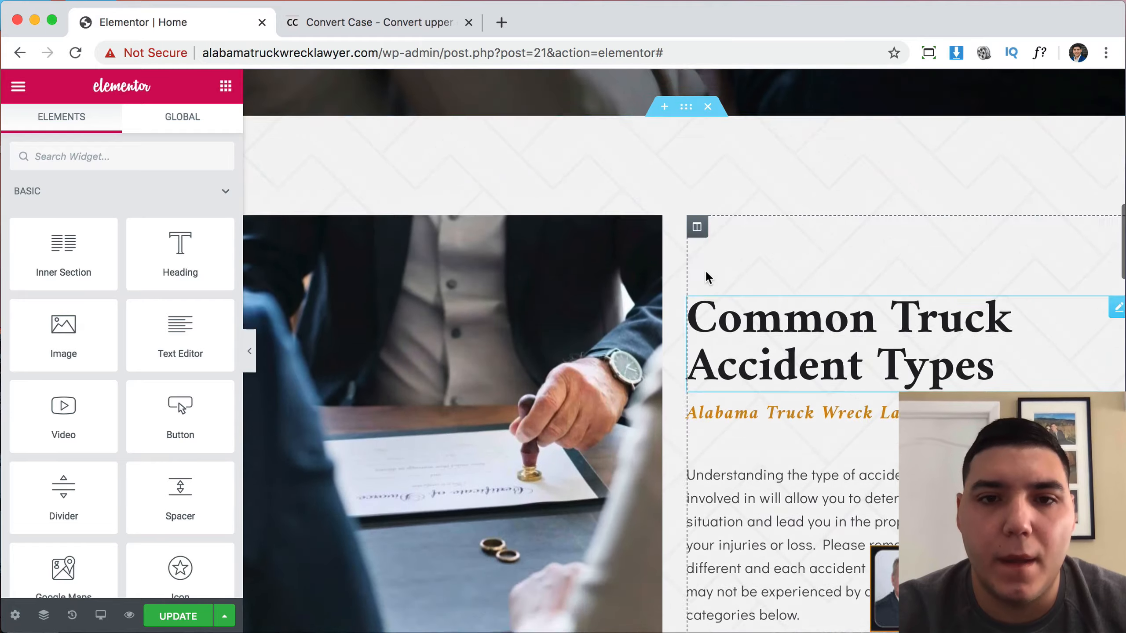
{"action": "scroll", "coordinate": [706, 270], "scroll_direction": "up", "scroll_amount": 8}
{"action": "left_click", "coordinate": [708, 179]}
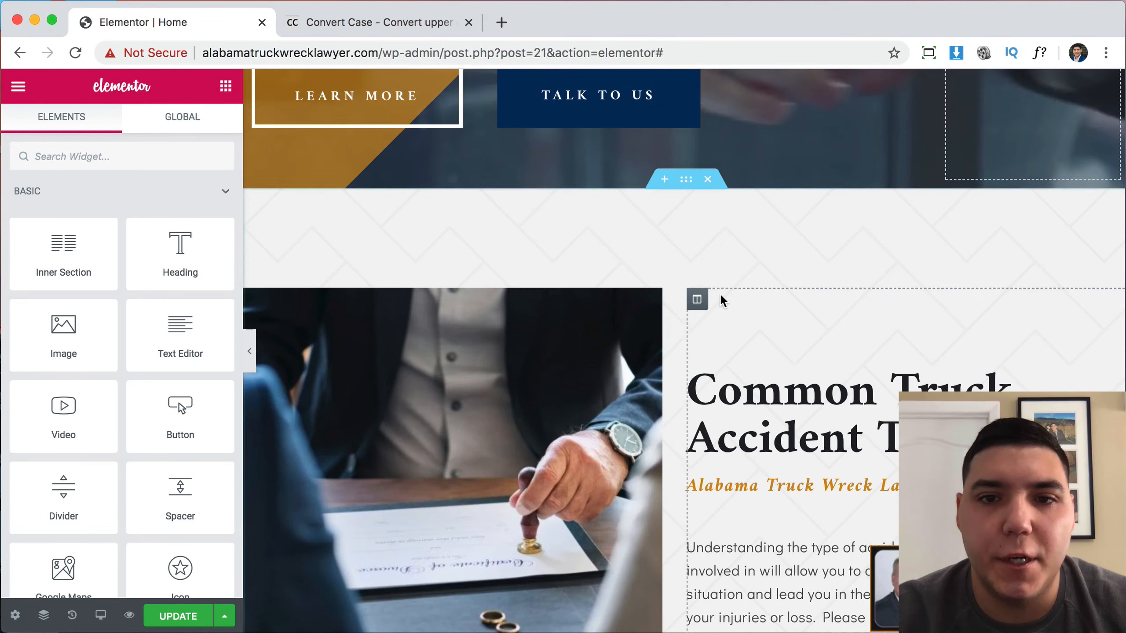
Open the settings of the photo beside the Common Truck Accident Types heading.
{"action": "scroll", "coordinate": [722, 298], "scroll_direction": "up", "scroll_amount": 8}
{"action": "scroll", "coordinate": [722, 298], "scroll_direction": "down", "scroll_amount": 13}
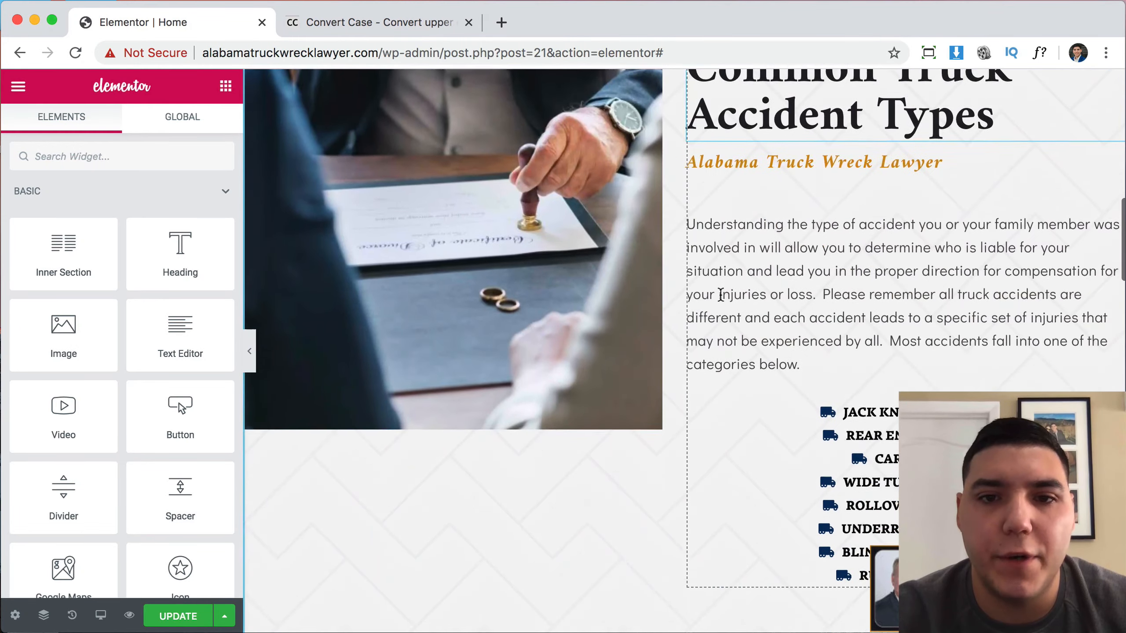
{"action": "scroll", "coordinate": [721, 294], "scroll_direction": "down", "scroll_amount": 5}
{"action": "scroll", "coordinate": [721, 300], "scroll_direction": "up", "scroll_amount": 7}
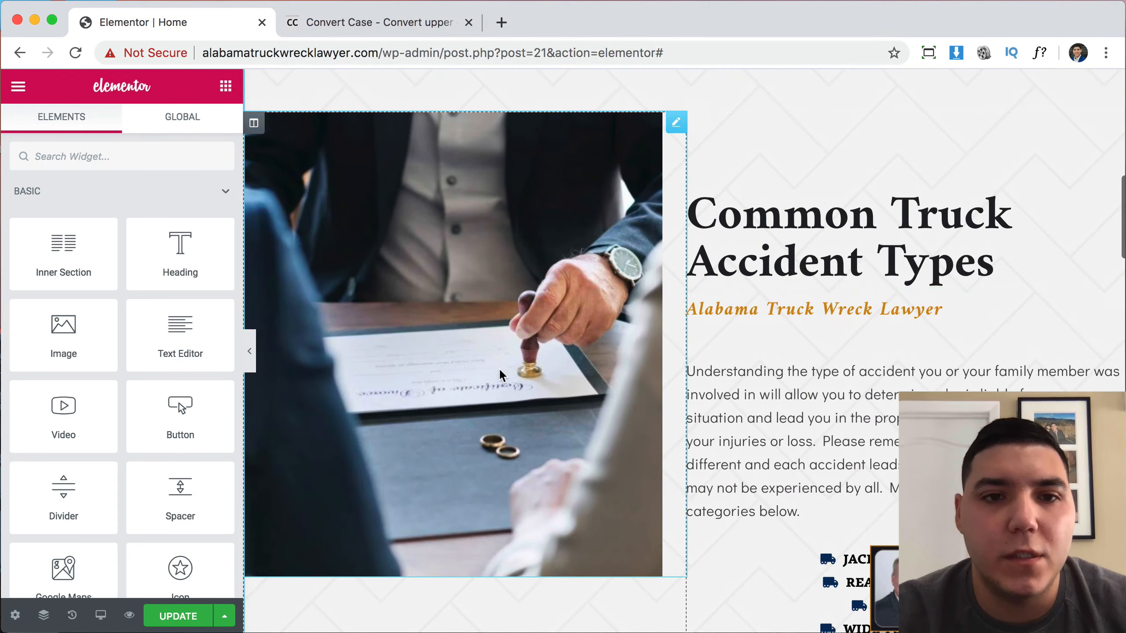
{"action": "left_click", "coordinate": [438, 309]}
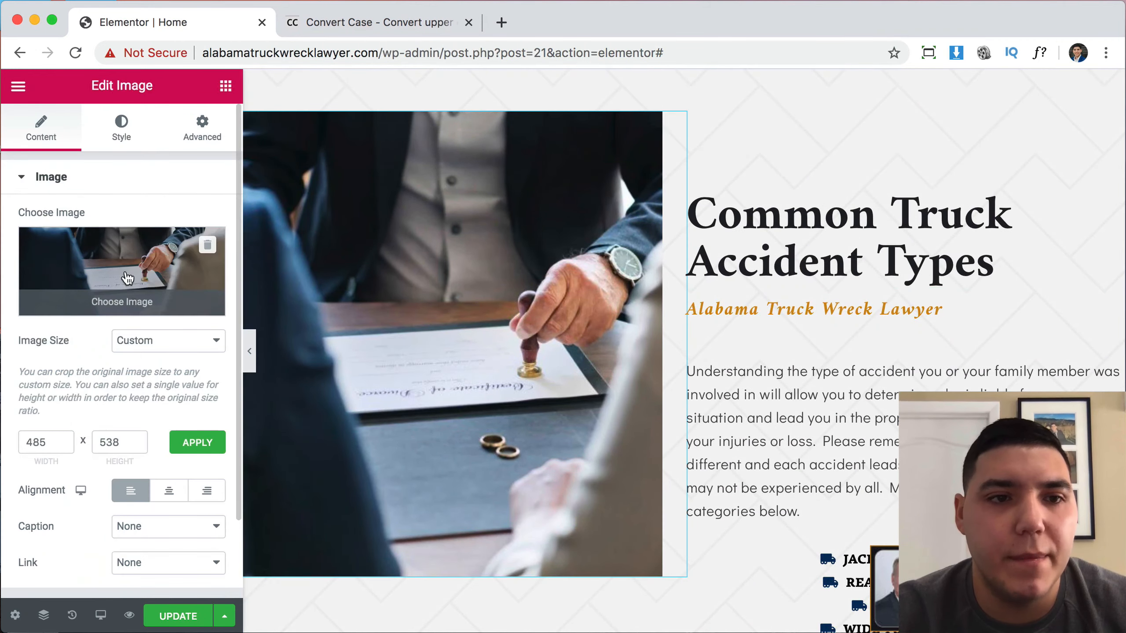
Insert the overturned truck photo, try centring it, then align it back left.
{"action": "left_click", "coordinate": [125, 269]}
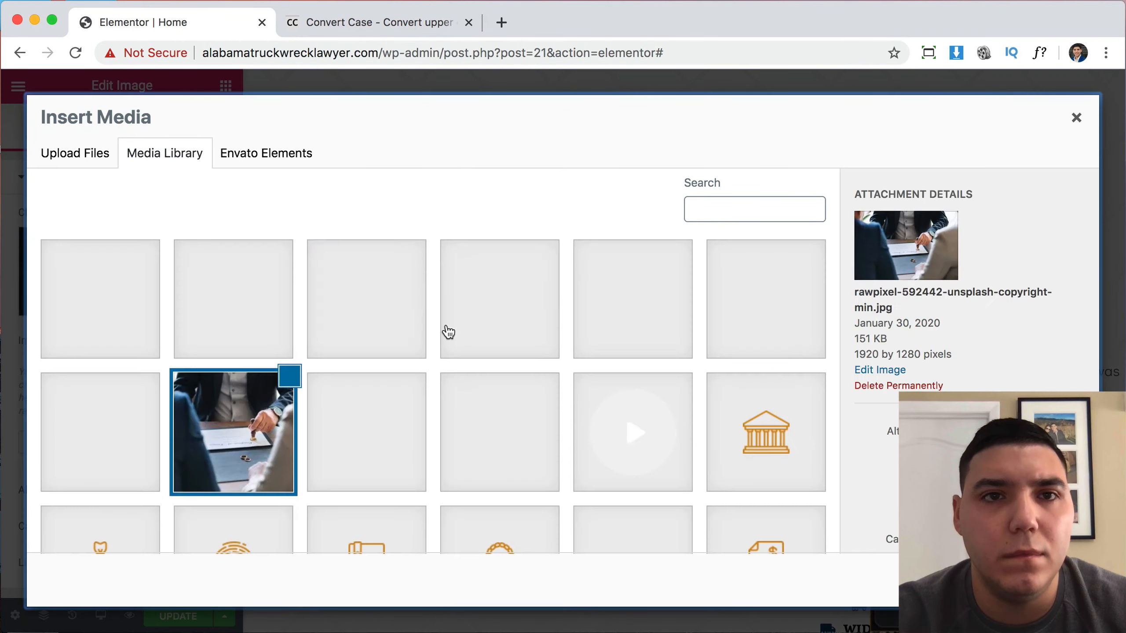
{"action": "scroll", "coordinate": [690, 417], "scroll_direction": "down", "scroll_amount": 10}
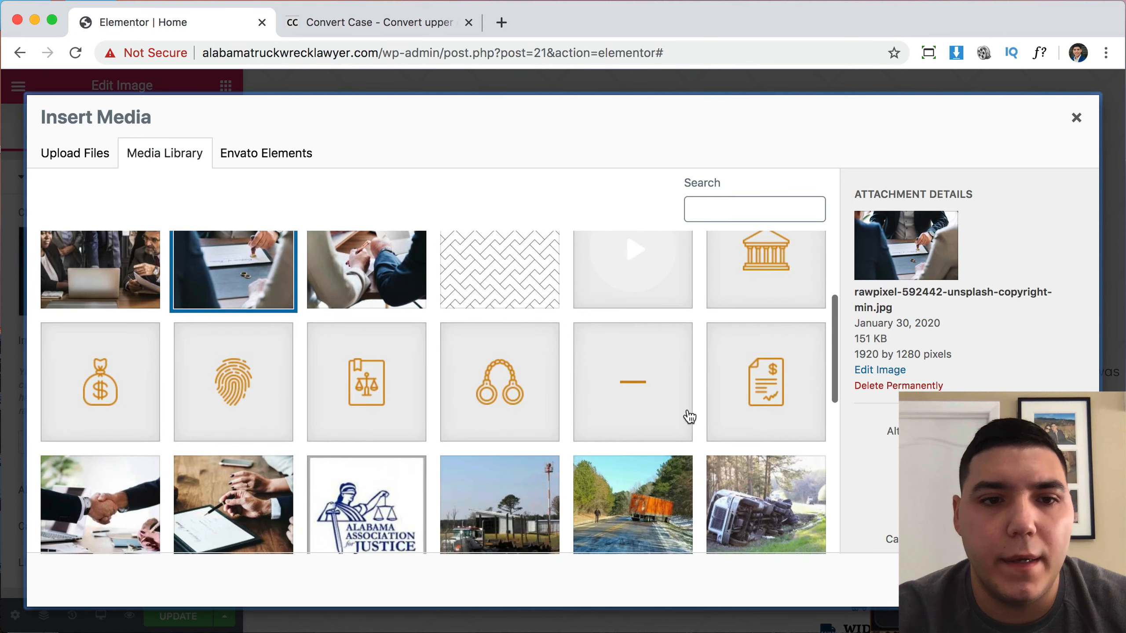
{"action": "scroll", "coordinate": [689, 417], "scroll_direction": "down", "scroll_amount": 2}
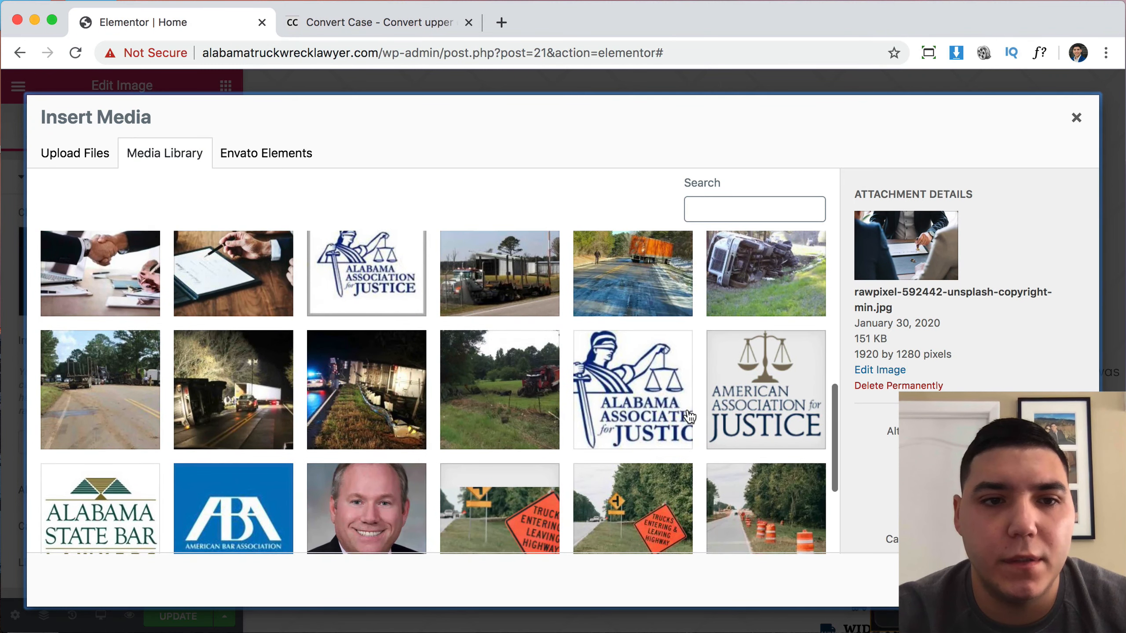
{"action": "left_click", "coordinate": [752, 268]}
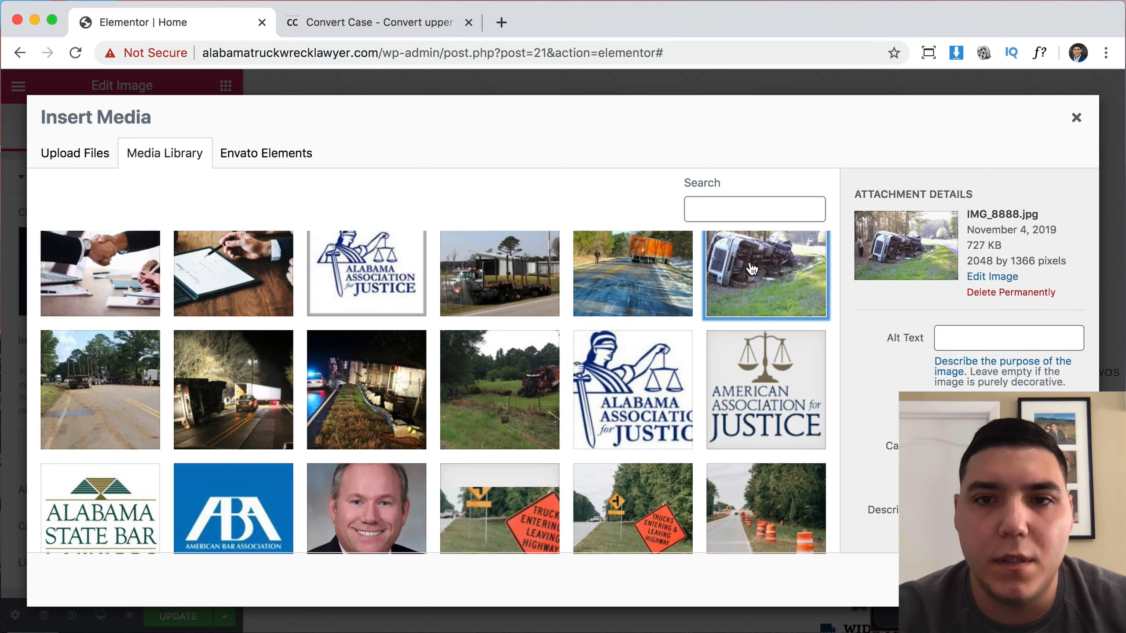
{"action": "left_click", "coordinate": [1050, 580]}
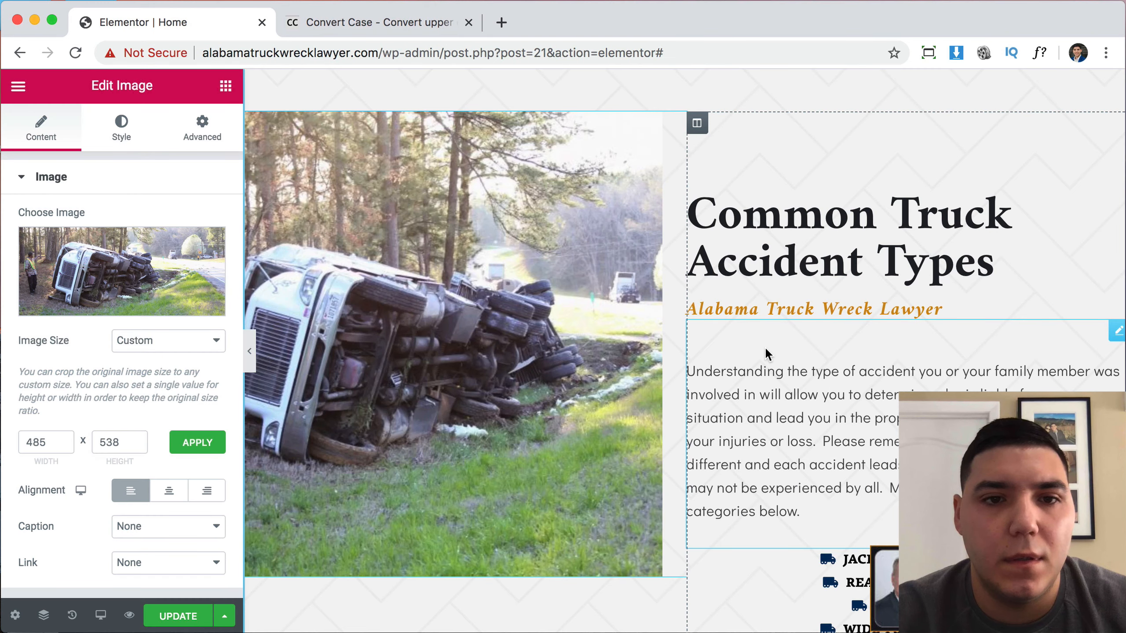
{"action": "scroll", "coordinate": [765, 347], "scroll_direction": "down", "scroll_amount": 2}
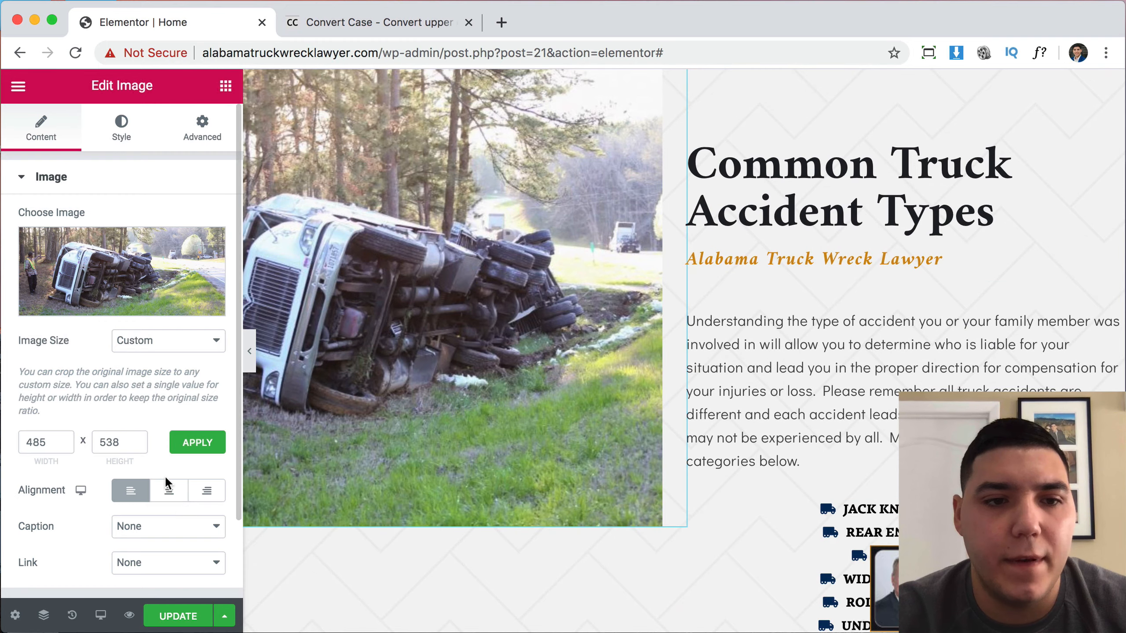
{"action": "left_click", "coordinate": [171, 493]}
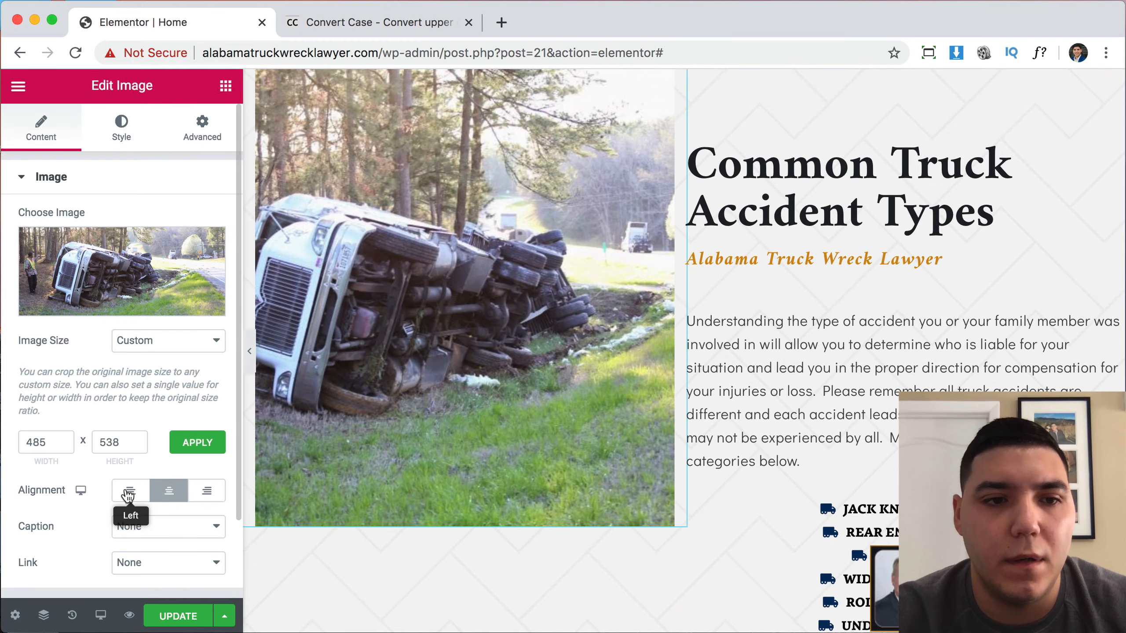
{"action": "left_click", "coordinate": [129, 491]}
Swap the image for the night truck-wreck photo.
{"action": "left_click", "coordinate": [167, 270]}
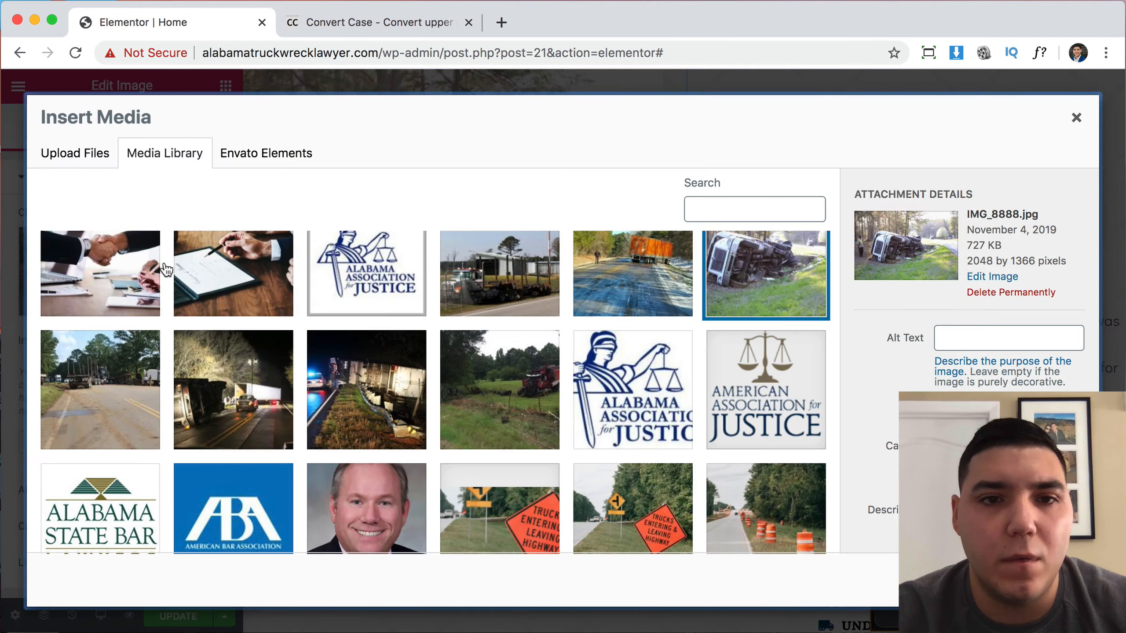
{"action": "scroll", "coordinate": [432, 445], "scroll_direction": "down", "scroll_amount": 4}
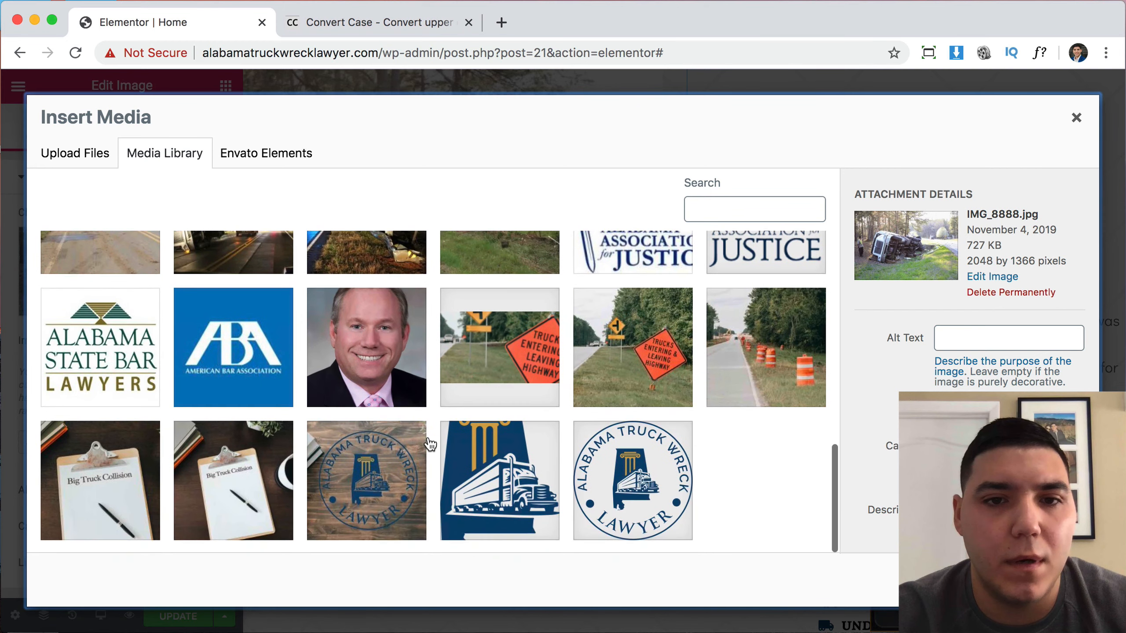
{"action": "scroll", "coordinate": [433, 444], "scroll_direction": "up", "scroll_amount": 4}
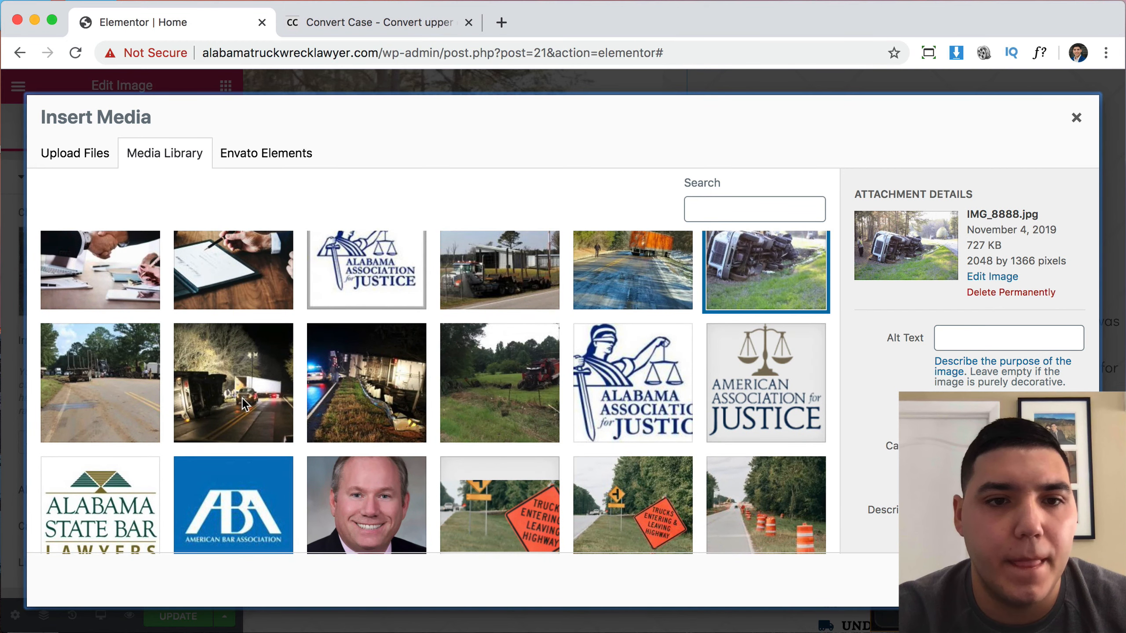
{"action": "left_click", "coordinate": [258, 400]}
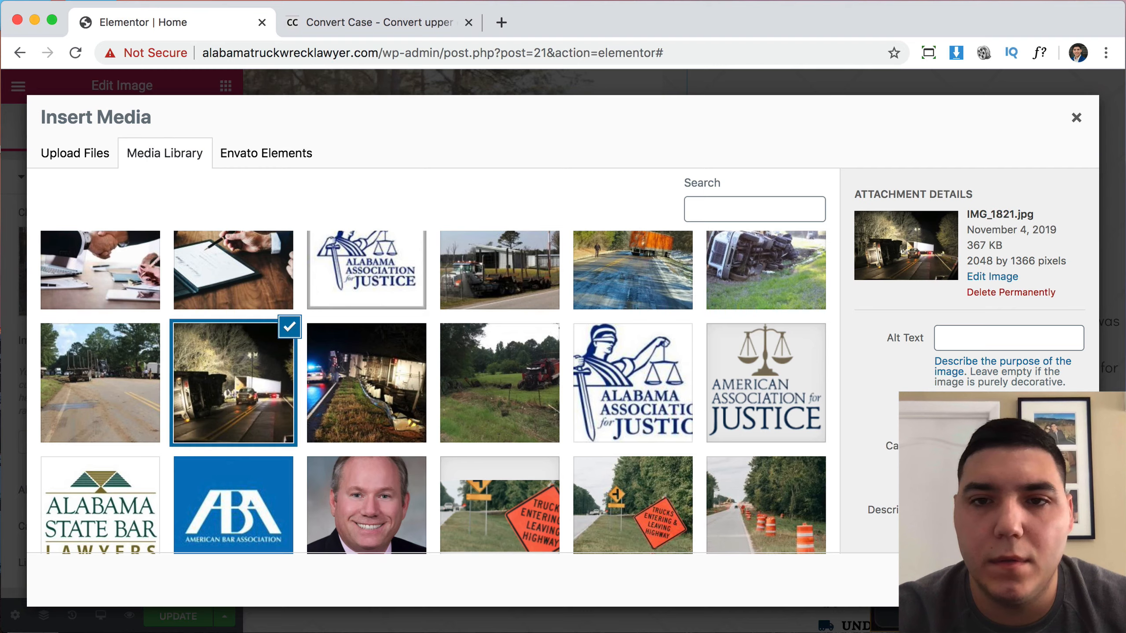
{"action": "left_click", "coordinate": [1048, 580]}
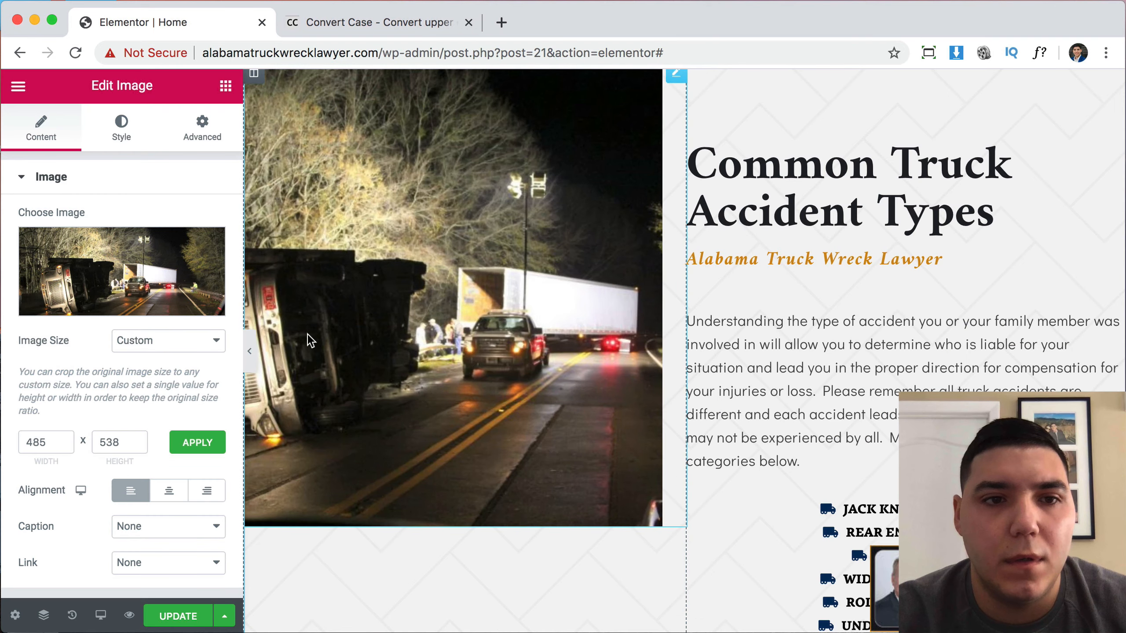
Replace it with the orange truck on icy road photo.
{"action": "left_click", "coordinate": [200, 299]}
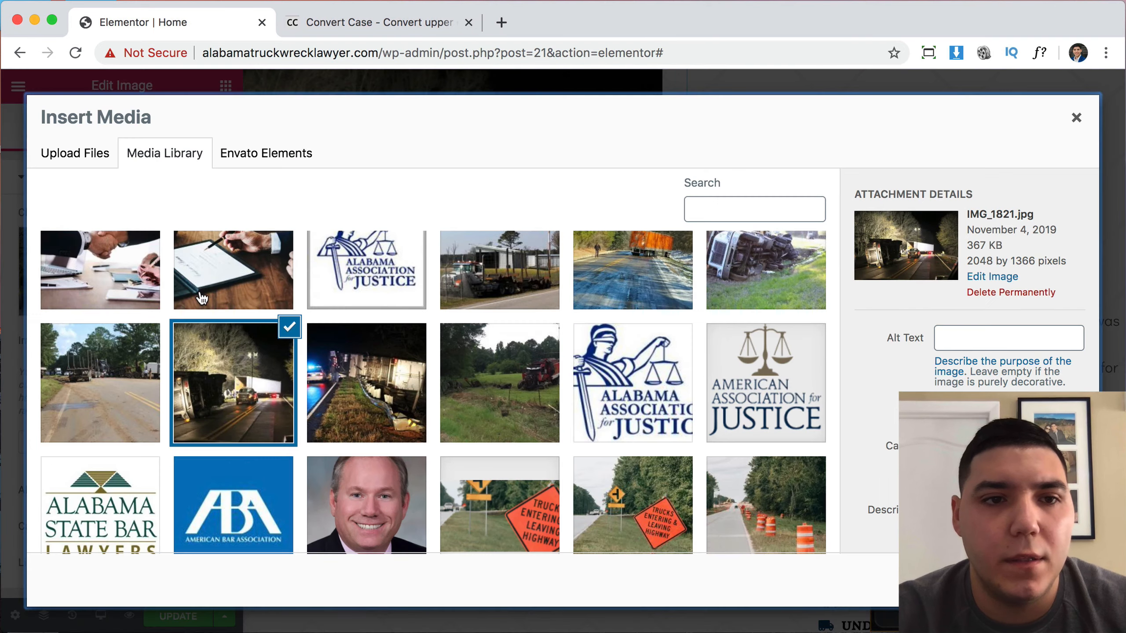
{"action": "left_click", "coordinate": [635, 274]}
{"action": "left_click", "coordinate": [1052, 580]}
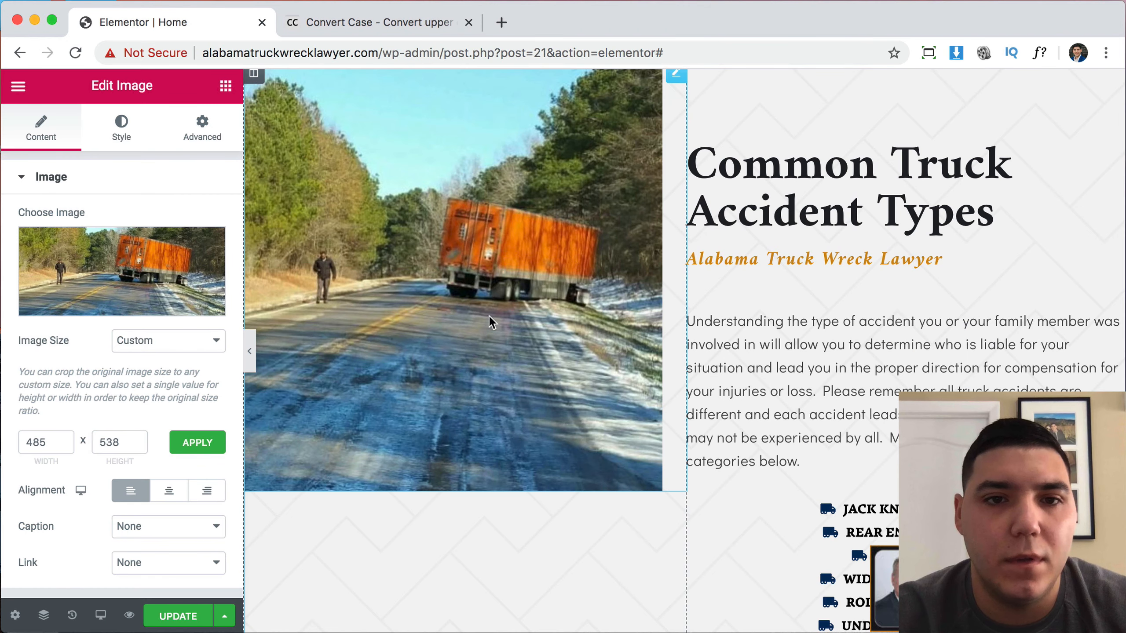
{"action": "scroll", "coordinate": [502, 376], "scroll_direction": "up", "scroll_amount": 3}
{"action": "scroll", "coordinate": [548, 383], "scroll_direction": "down", "scroll_amount": 6}
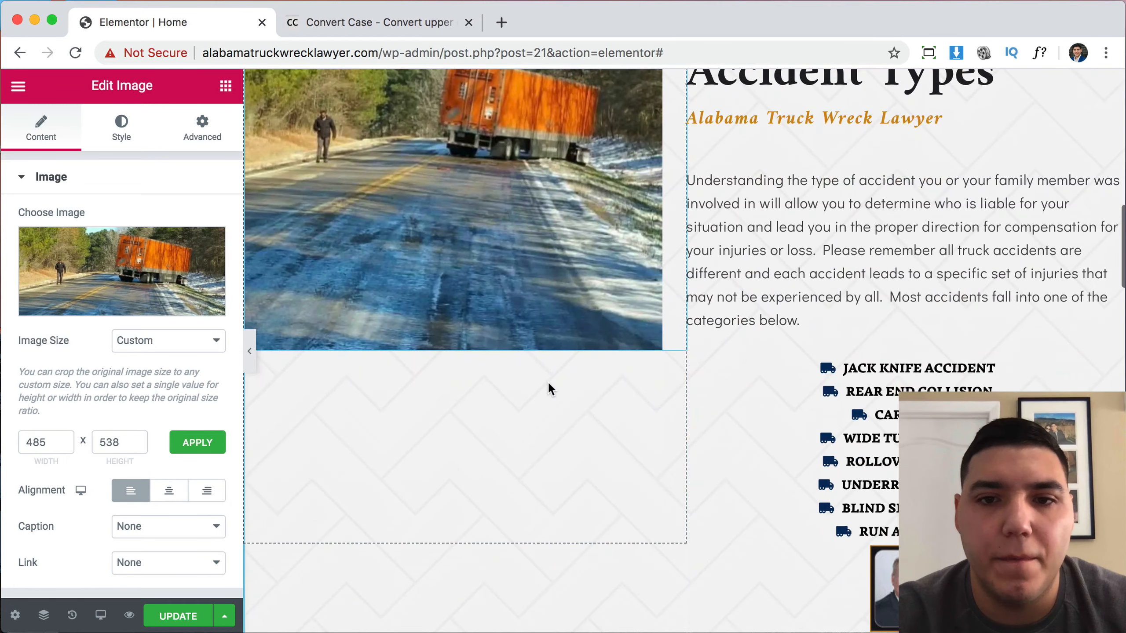
{"action": "scroll", "coordinate": [549, 384], "scroll_direction": "up", "scroll_amount": 5}
{"action": "scroll", "coordinate": [549, 384], "scroll_direction": "down", "scroll_amount": 8}
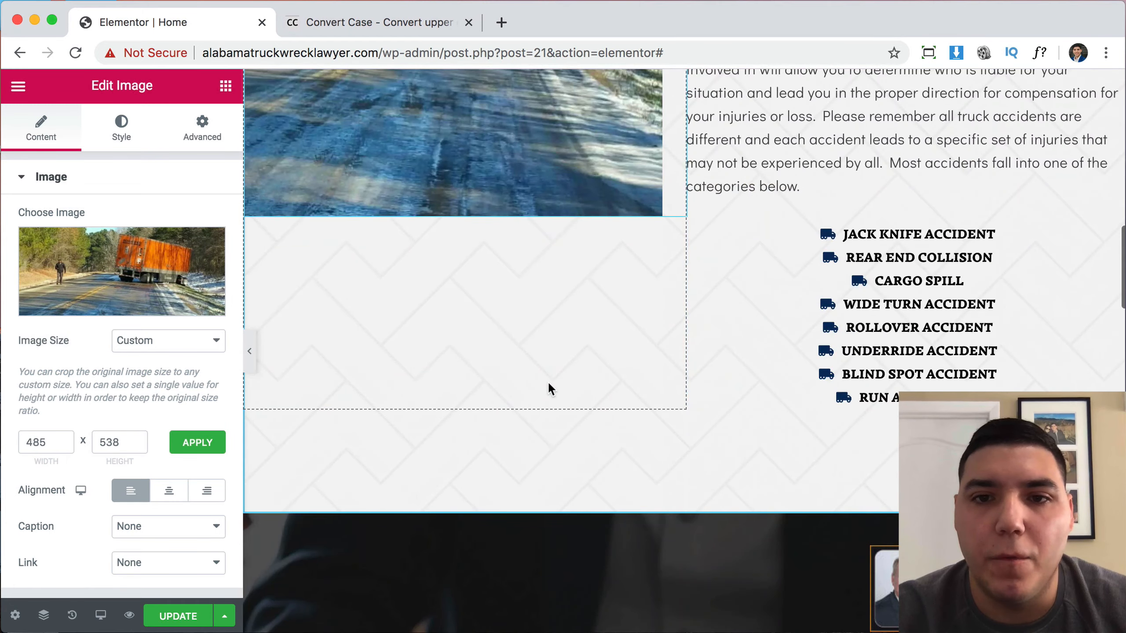
{"action": "scroll", "coordinate": [847, 336], "scroll_direction": "up", "scroll_amount": 6}
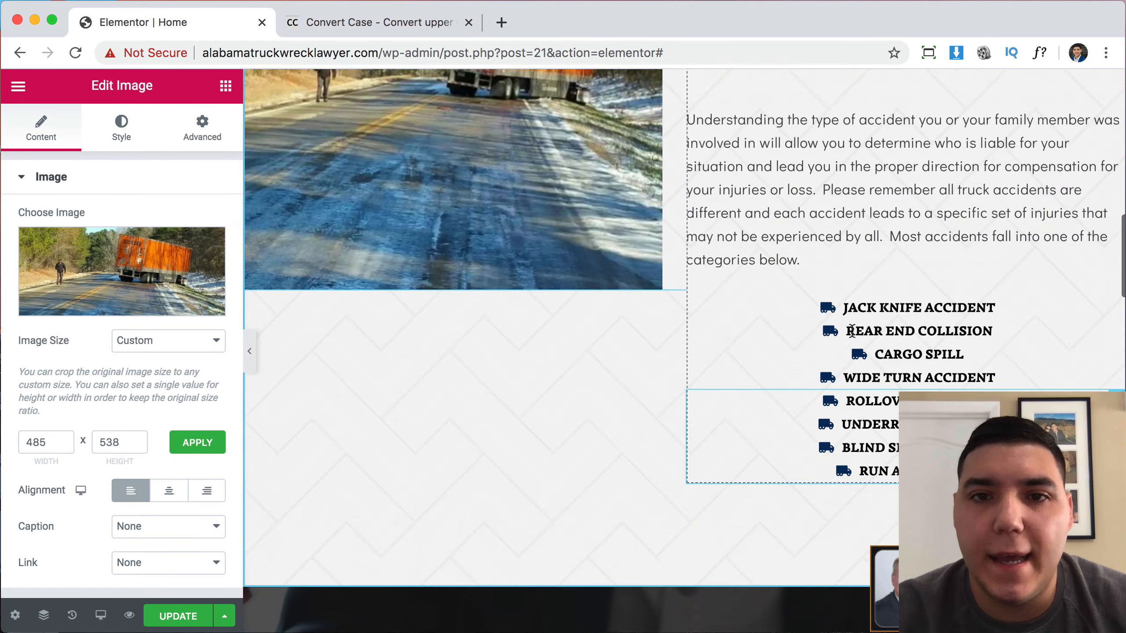
{"action": "scroll", "coordinate": [557, 384], "scroll_direction": "up", "scroll_amount": 2}
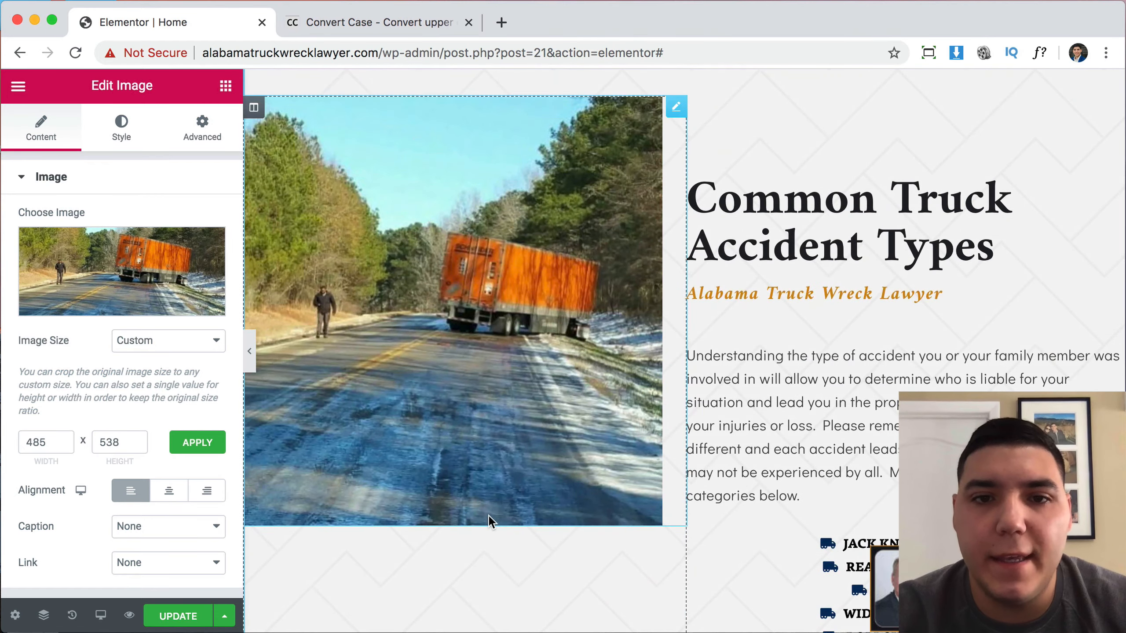
{"action": "scroll", "coordinate": [605, 510], "scroll_direction": "down", "scroll_amount": 5}
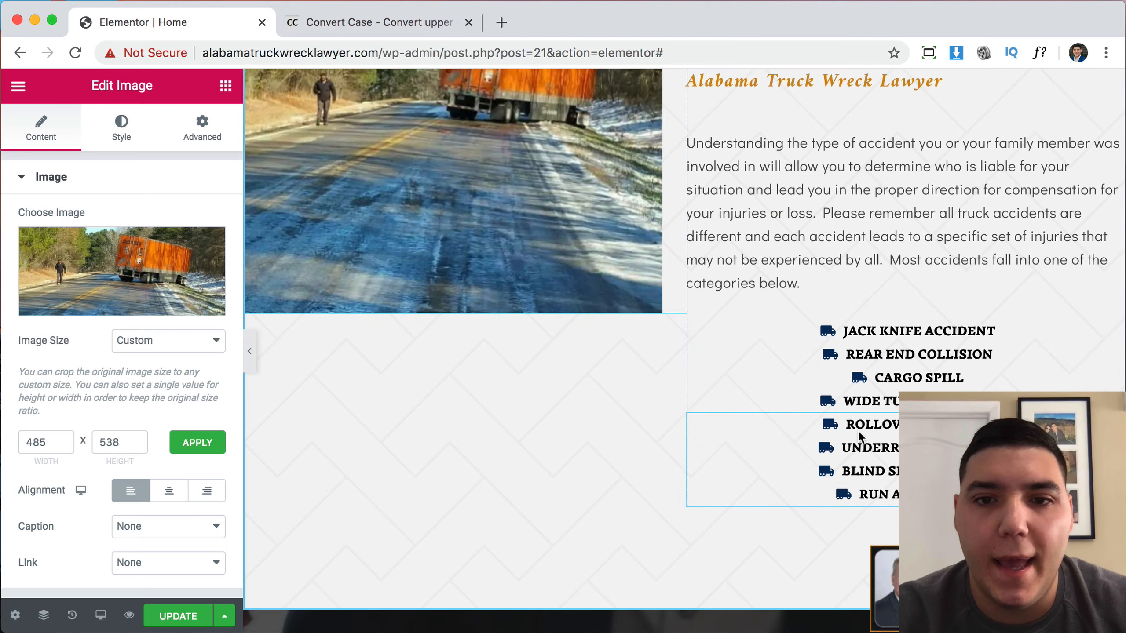
{"action": "scroll", "coordinate": [864, 406], "scroll_direction": "up", "scroll_amount": 10}
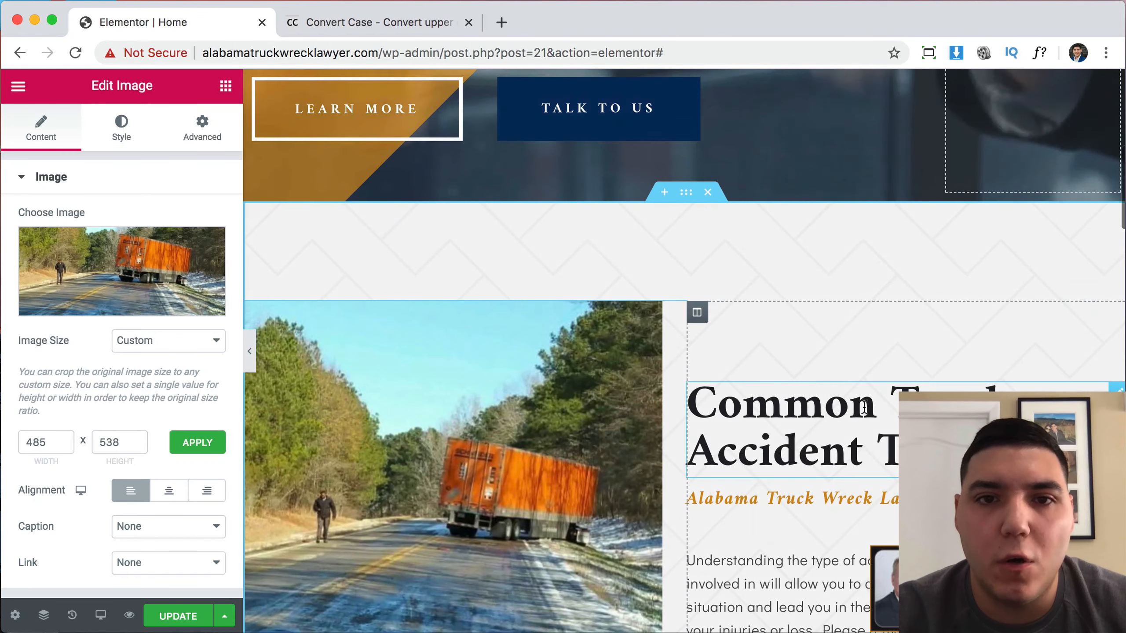
Duplicate the Common Truck Accident Types section.
{"action": "right_click", "coordinate": [684, 199]}
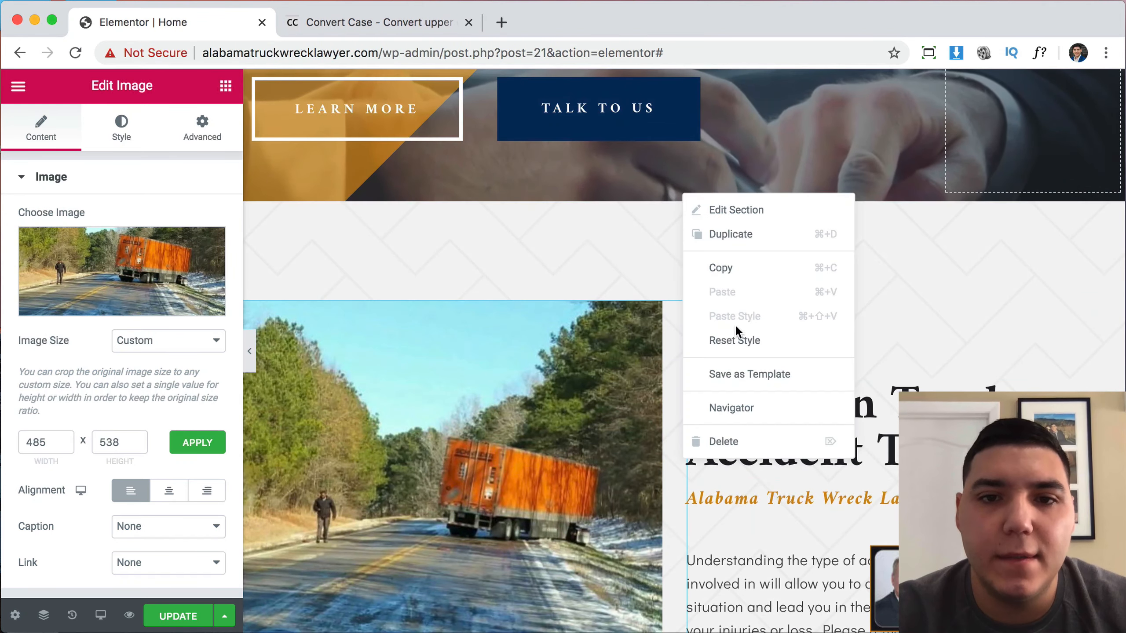
{"action": "left_click", "coordinate": [740, 234]}
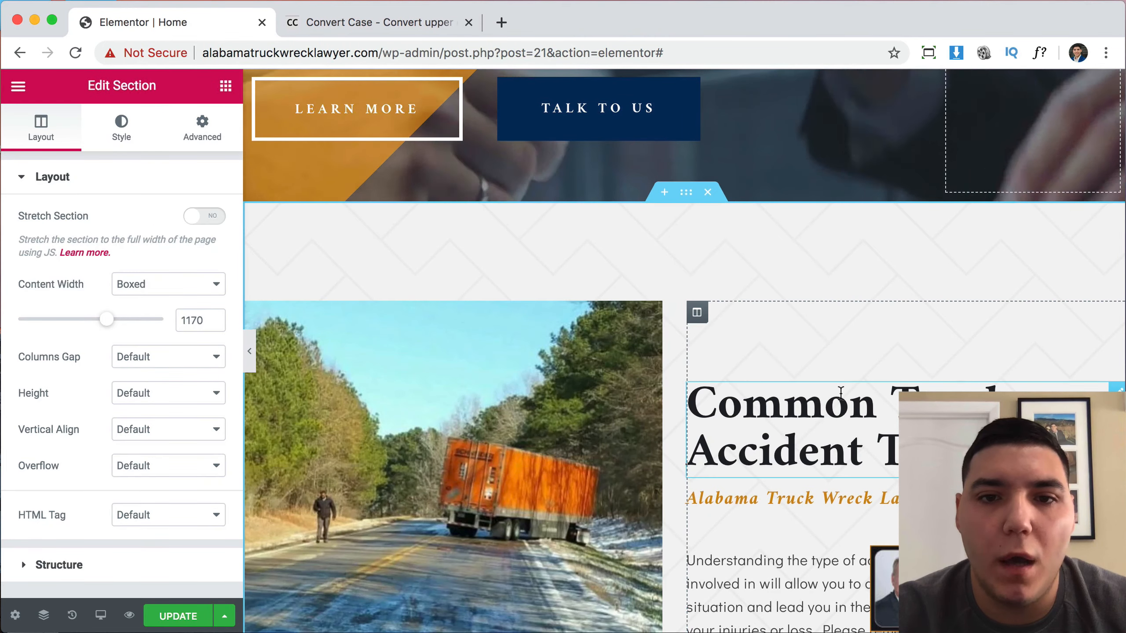
{"action": "scroll", "coordinate": [746, 421], "scroll_direction": "down", "scroll_amount": 1}
{"action": "scroll", "coordinate": [746, 421], "scroll_direction": "down", "scroll_amount": 7}
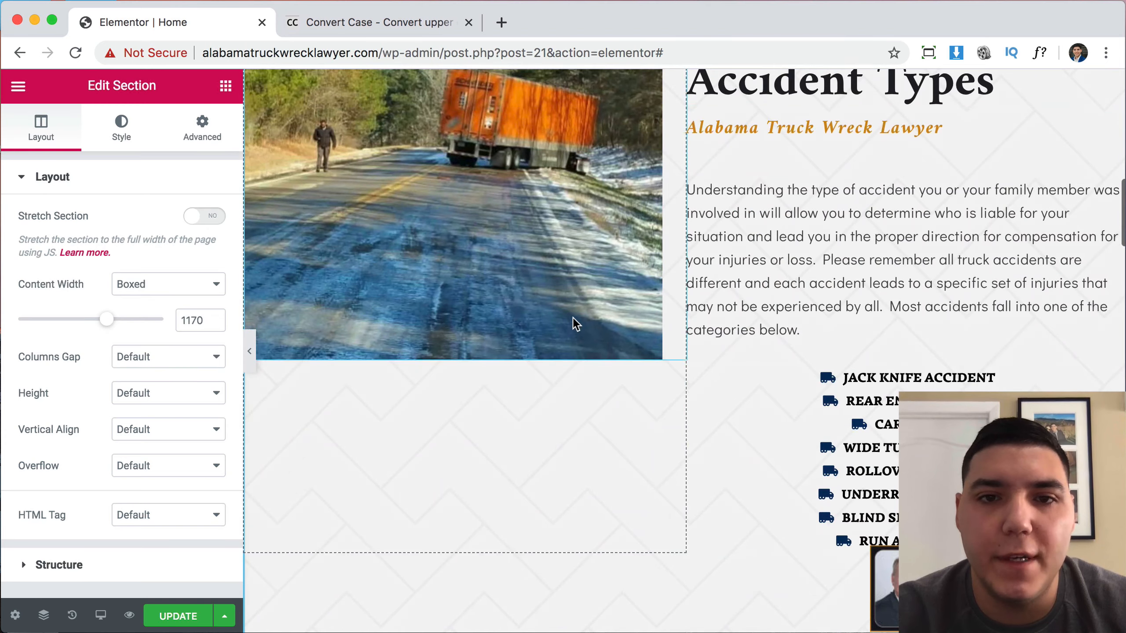
{"action": "scroll", "coordinate": [868, 426], "scroll_direction": "down", "scroll_amount": 13}
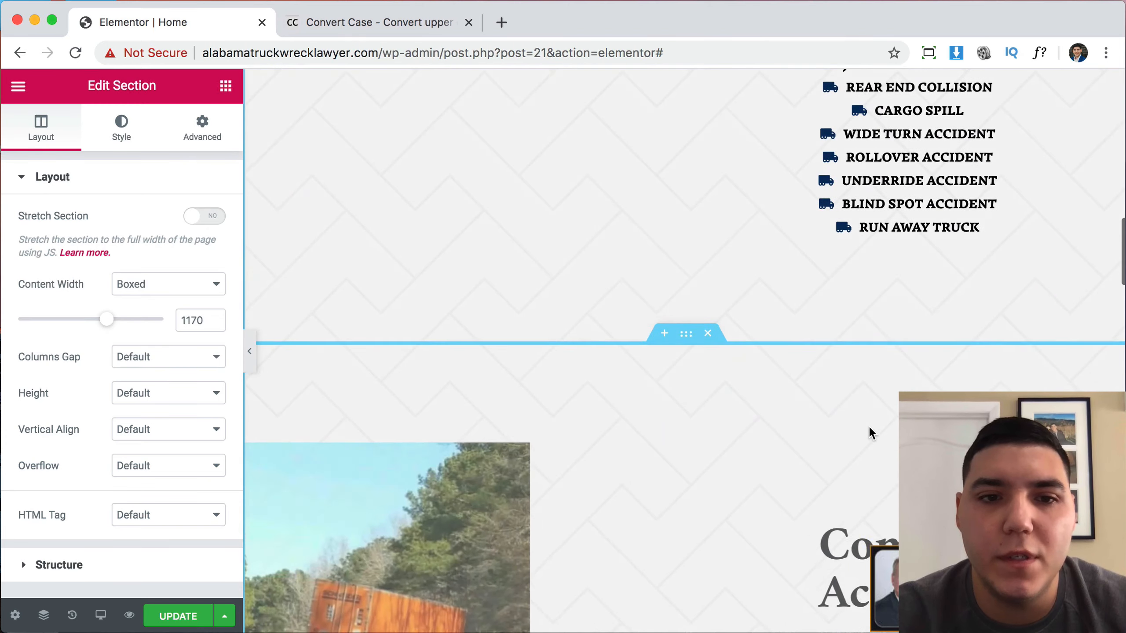
{"action": "scroll", "coordinate": [555, 315], "scroll_direction": "down", "scroll_amount": 10}
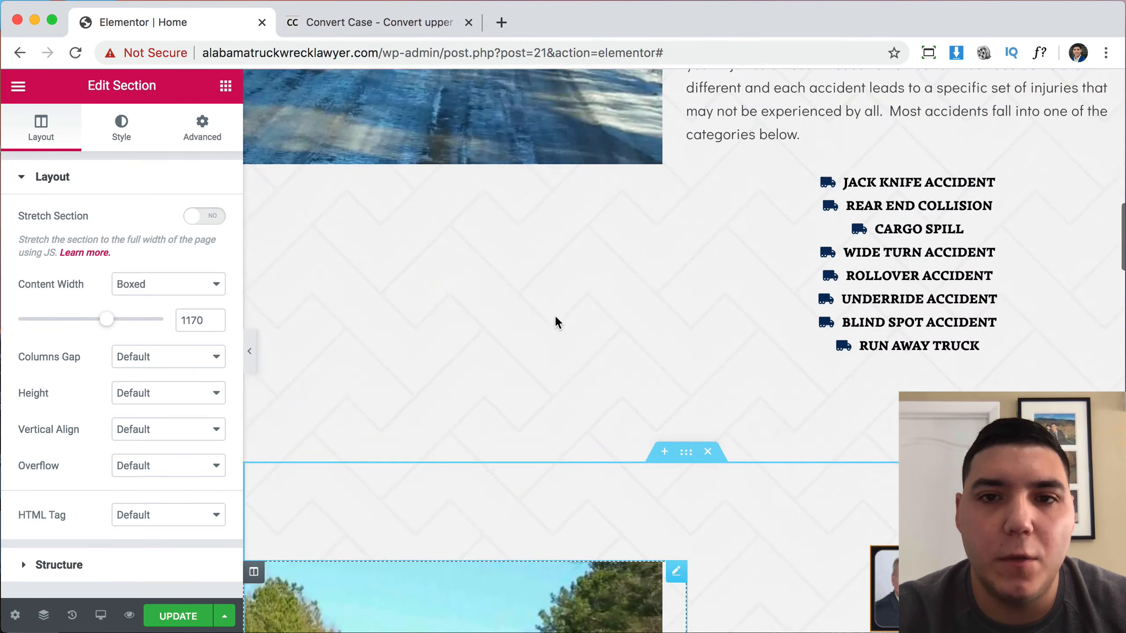
{"action": "scroll", "coordinate": [555, 316], "scroll_direction": "up", "scroll_amount": 11}
In the copy, delete the photo, both headings and the paragraph, and move one four-item list into the left column.
{"action": "right_click", "coordinate": [555, 316]}
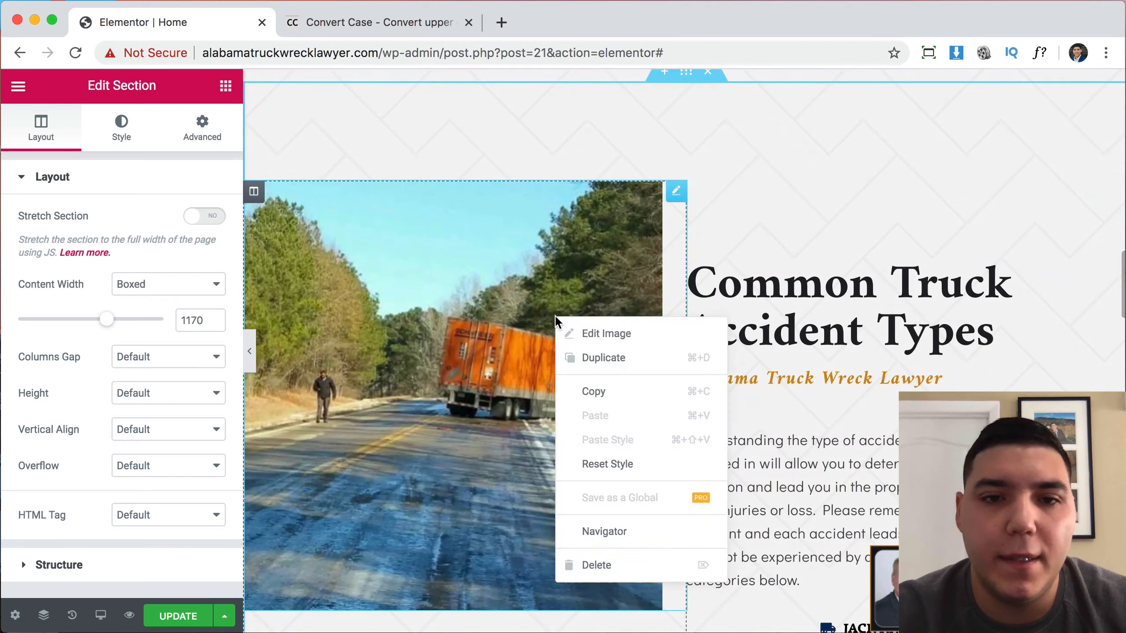
{"action": "left_click", "coordinate": [610, 572]}
{"action": "right_click", "coordinate": [768, 319]}
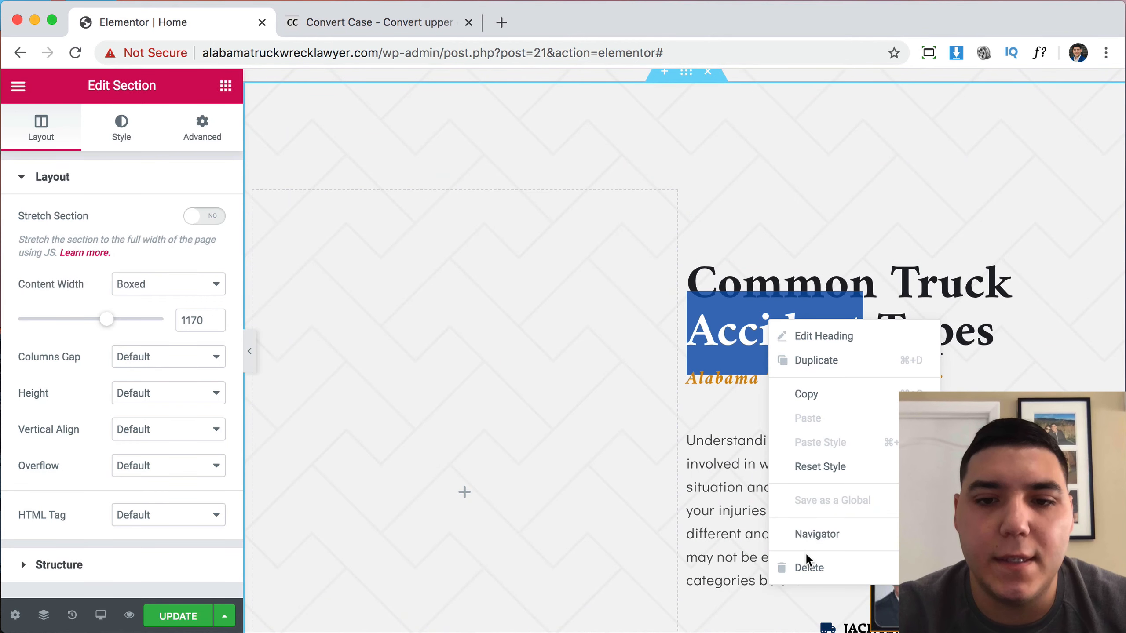
{"action": "left_click", "coordinate": [807, 571]}
{"action": "right_click", "coordinate": [762, 276]}
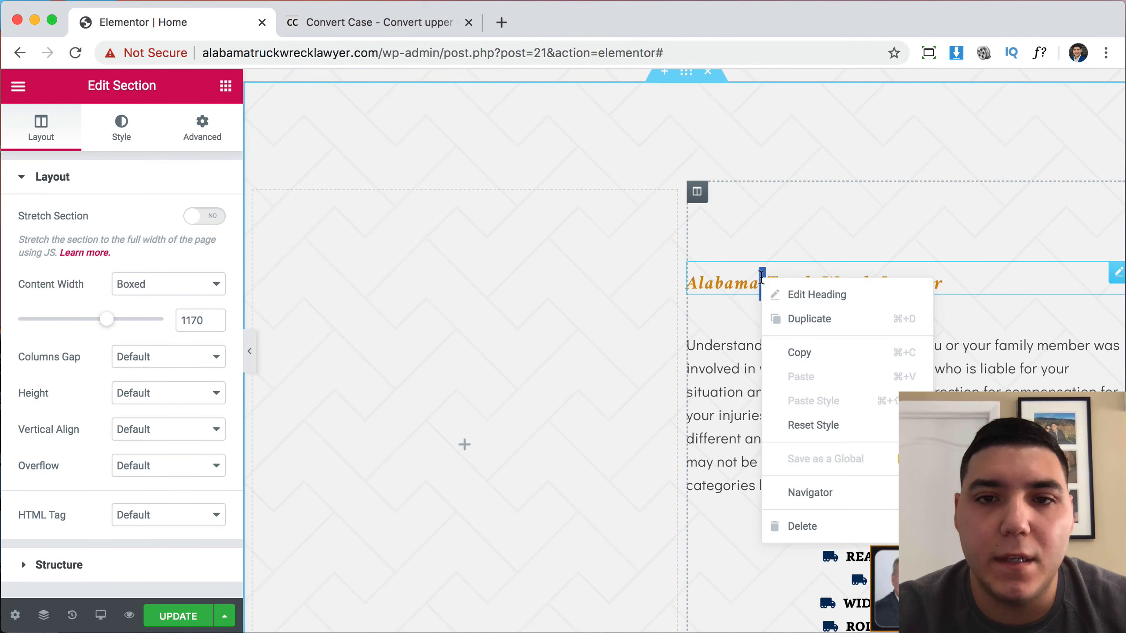
{"action": "left_click", "coordinate": [824, 528]}
{"action": "right_click", "coordinate": [784, 352]}
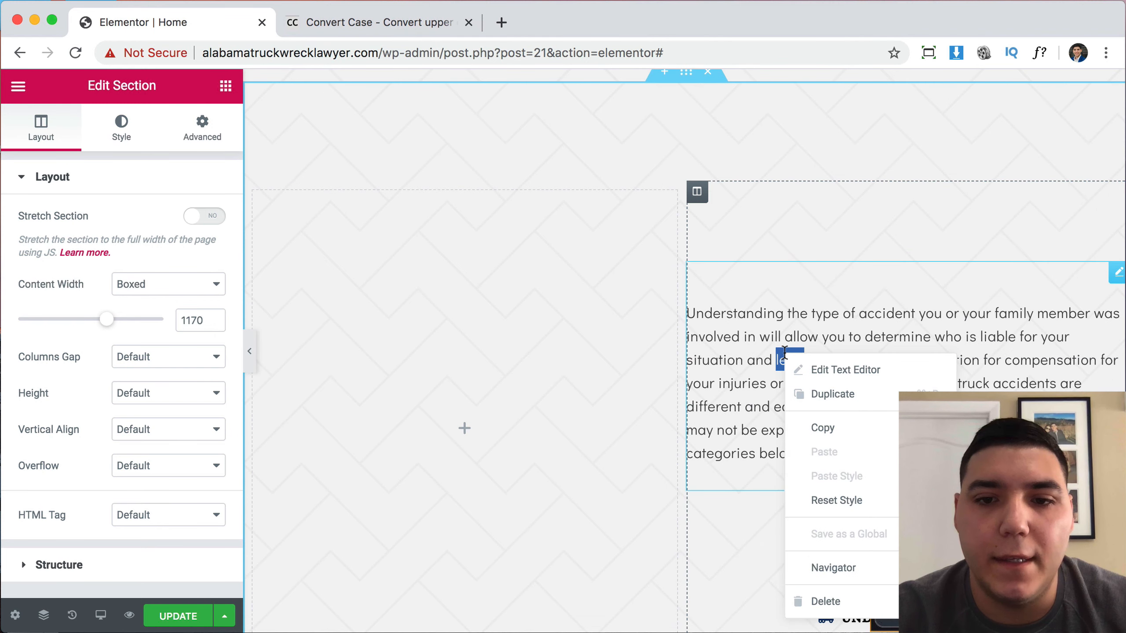
{"action": "left_click", "coordinate": [826, 602]}
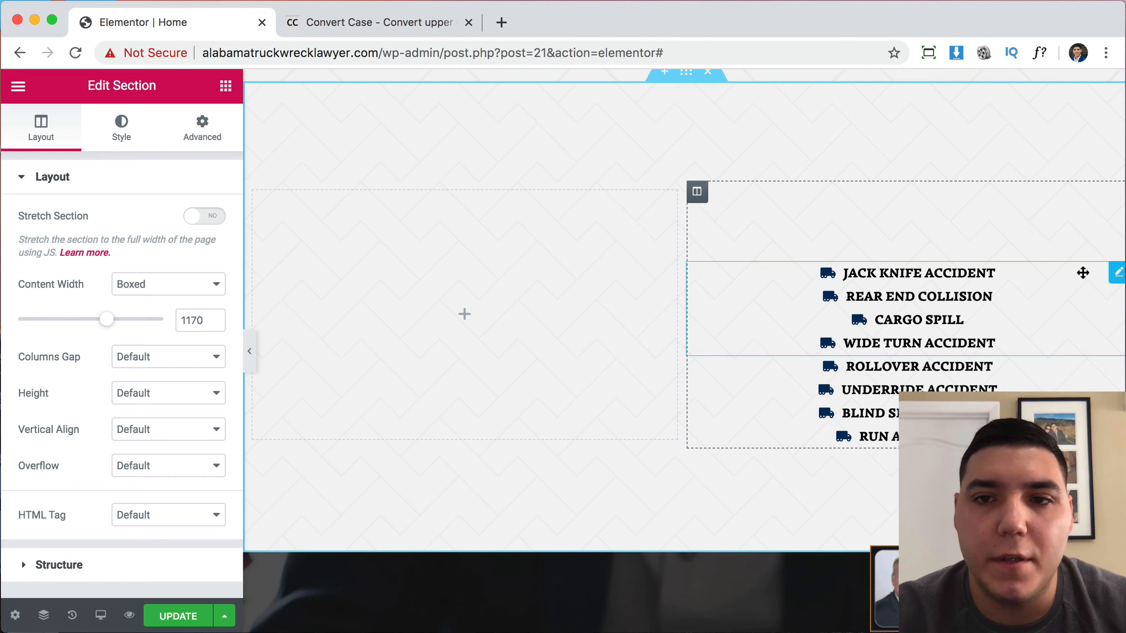
{"action": "left_click_drag", "start_coordinate": [1083, 273], "coordinate": [587, 296]}
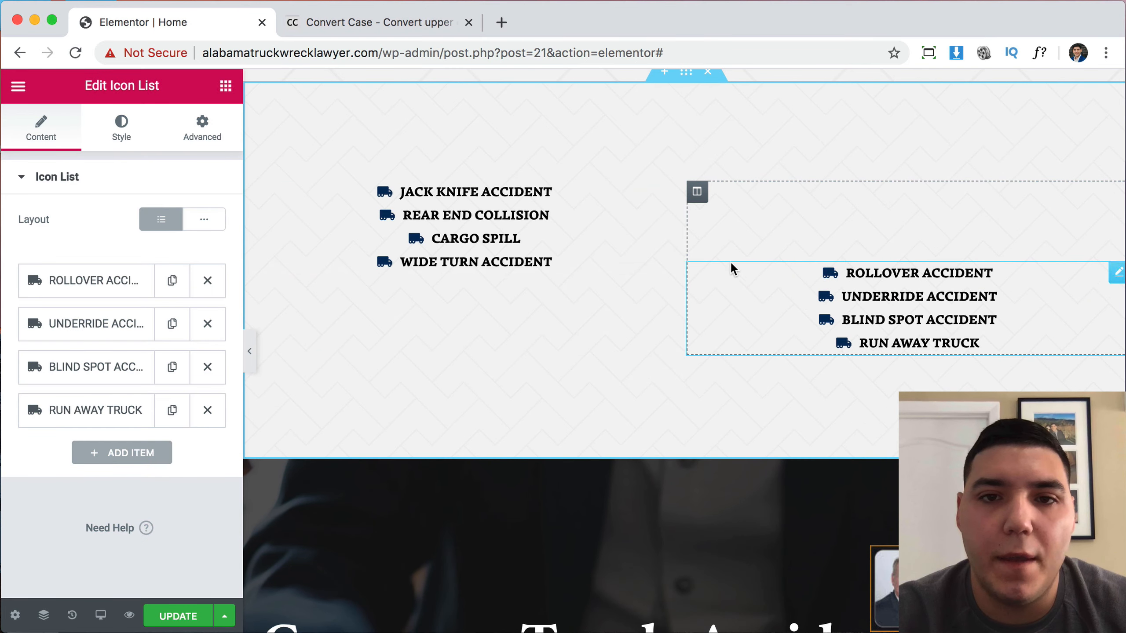
{"action": "left_click", "coordinate": [203, 133]}
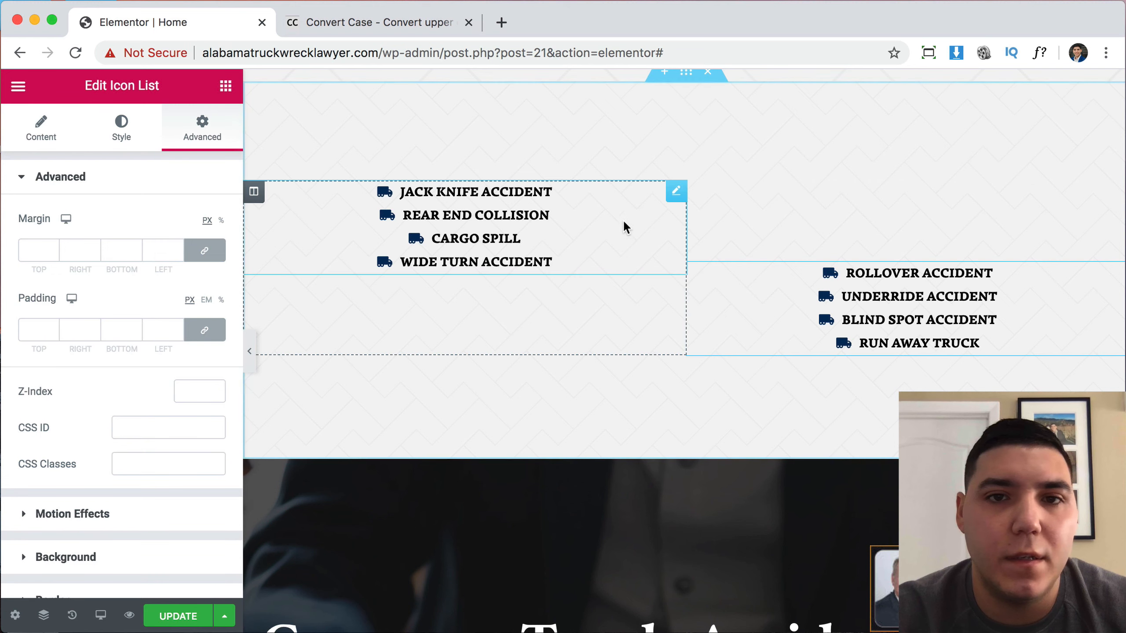
Set the left column's top padding to 0 and the section's padding to 0 top, 60 bottom.
{"action": "left_click", "coordinate": [697, 193]}
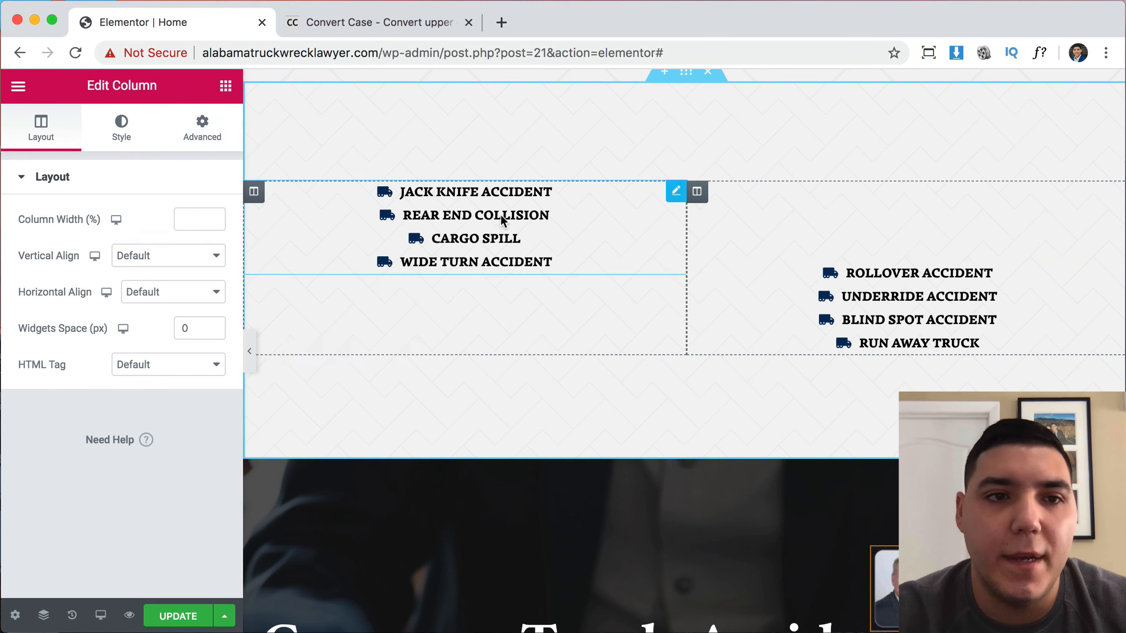
{"action": "left_click", "coordinate": [204, 133]}
{"action": "left_click", "coordinate": [34, 332]}
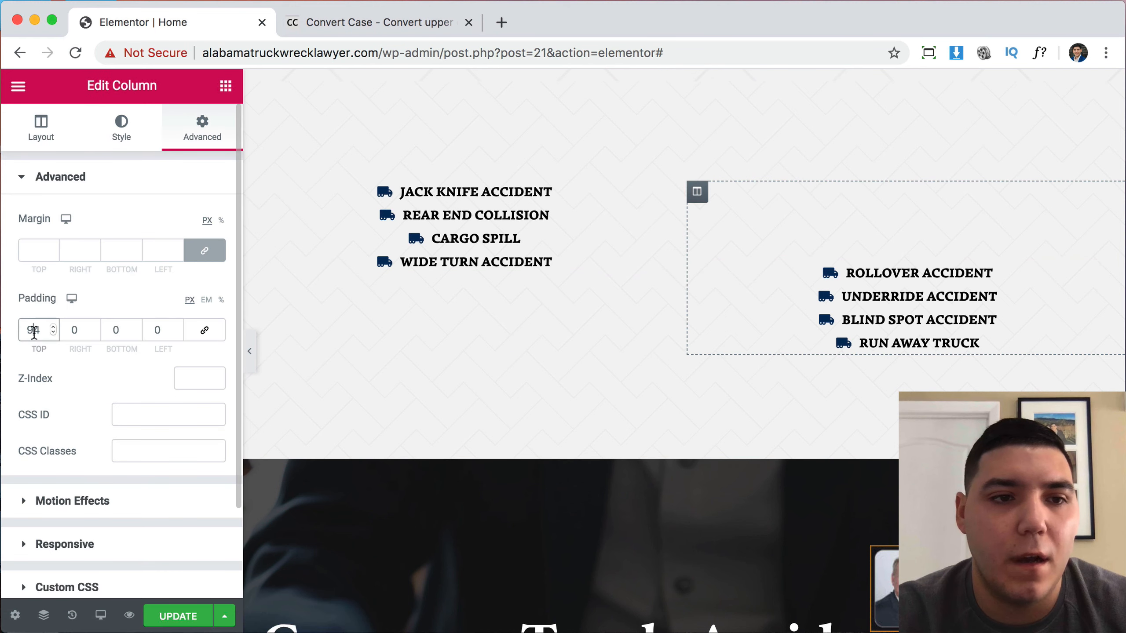
{"action": "type", "text": "0"}
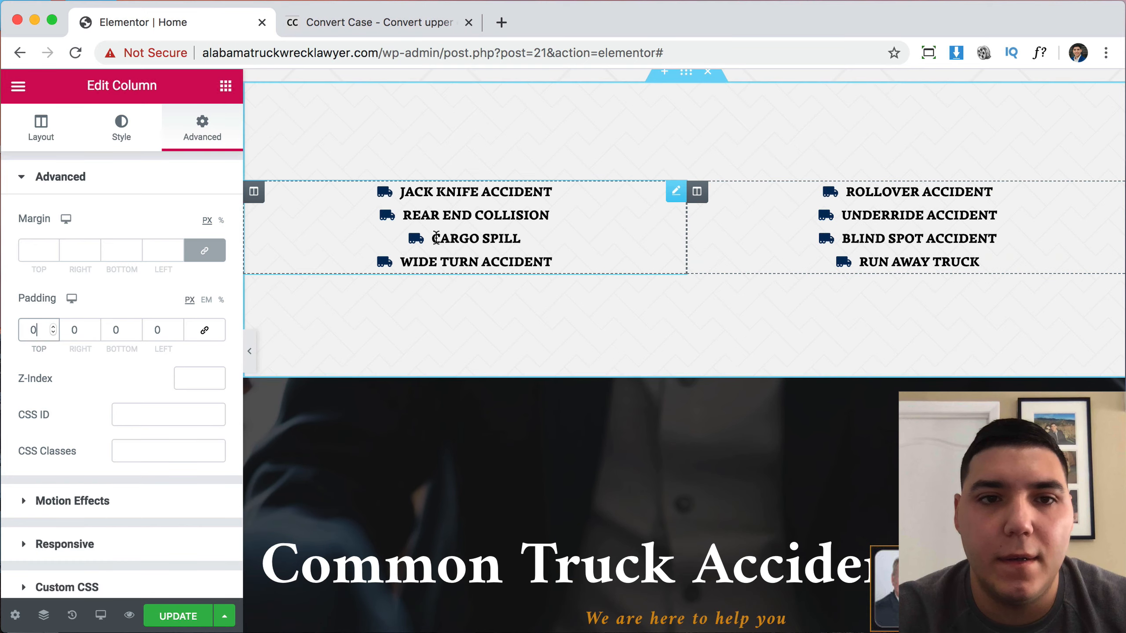
{"action": "scroll", "coordinate": [677, 263], "scroll_direction": "up", "scroll_amount": 5}
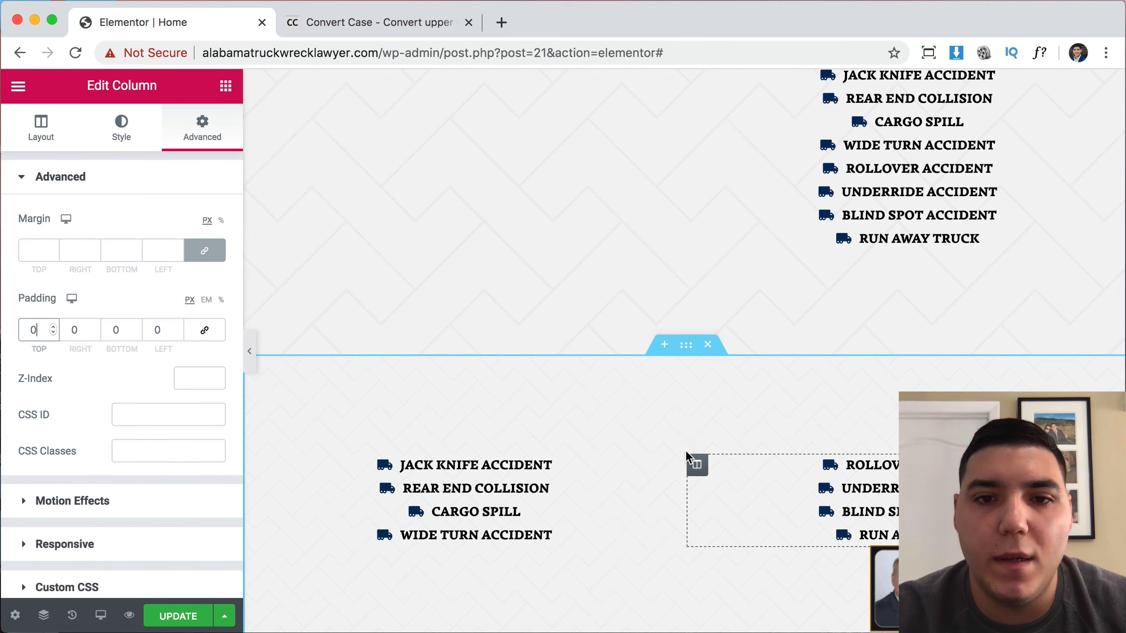
{"action": "scroll", "coordinate": [684, 449], "scroll_direction": "up", "scroll_amount": 5}
{"action": "scroll", "coordinate": [685, 453], "scroll_direction": "down", "scroll_amount": 5}
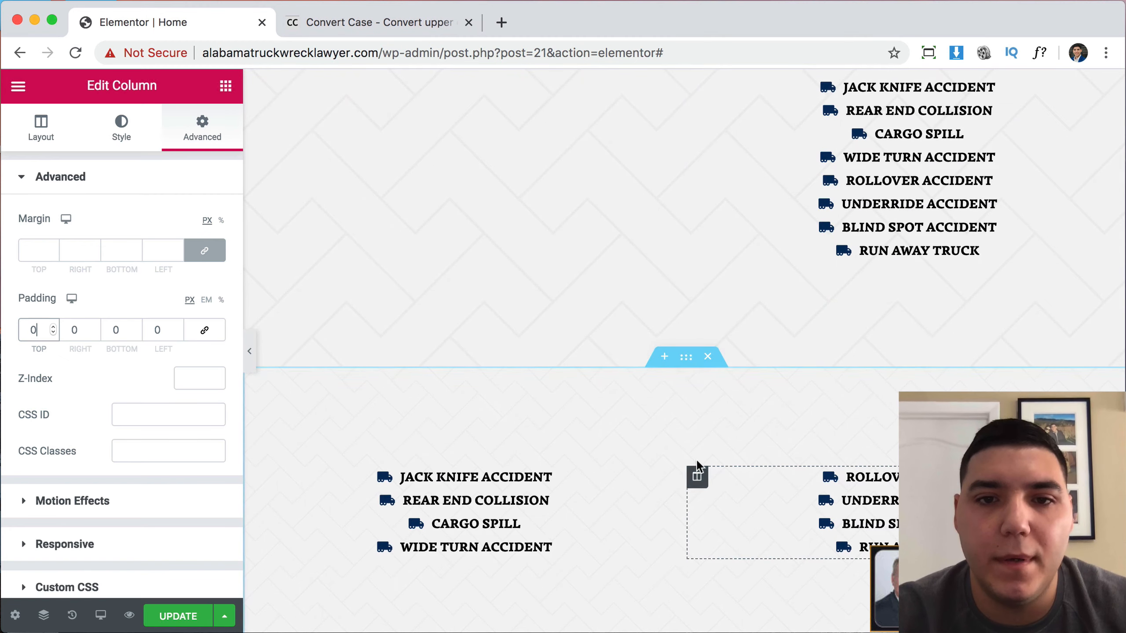
{"action": "left_click", "coordinate": [686, 358]}
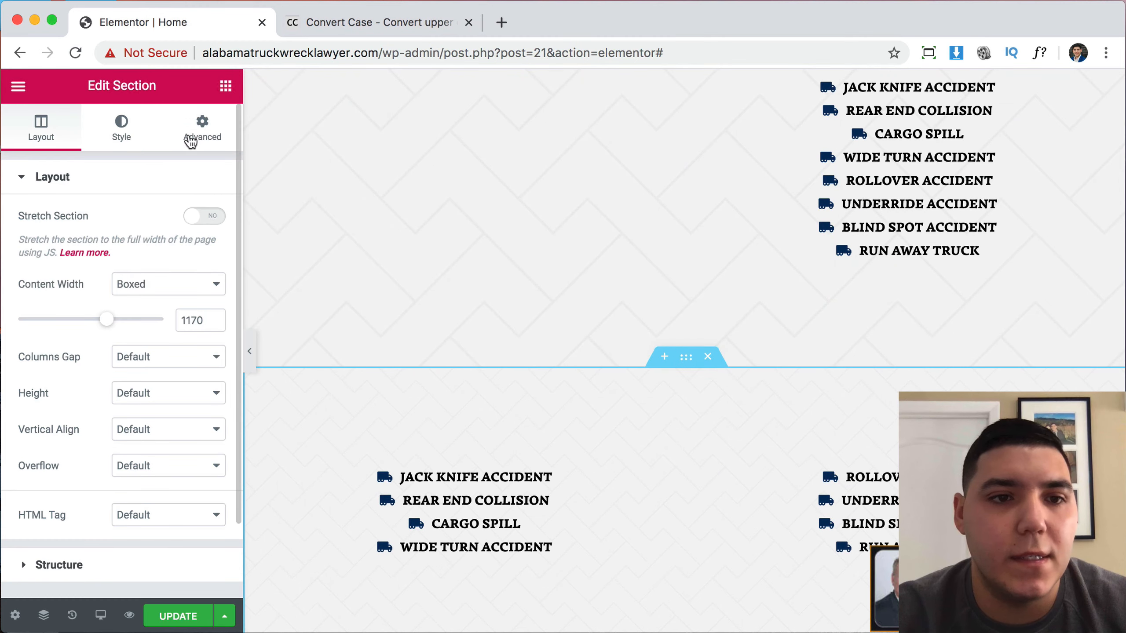
{"action": "left_click", "coordinate": [190, 141]}
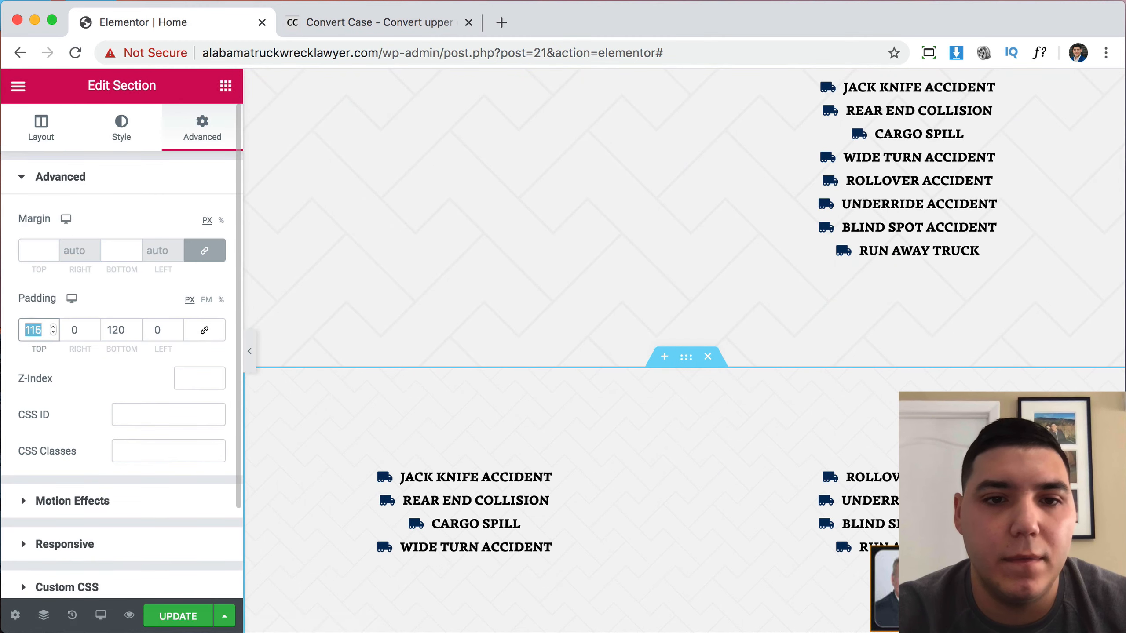
{"action": "type", "text": "0"}
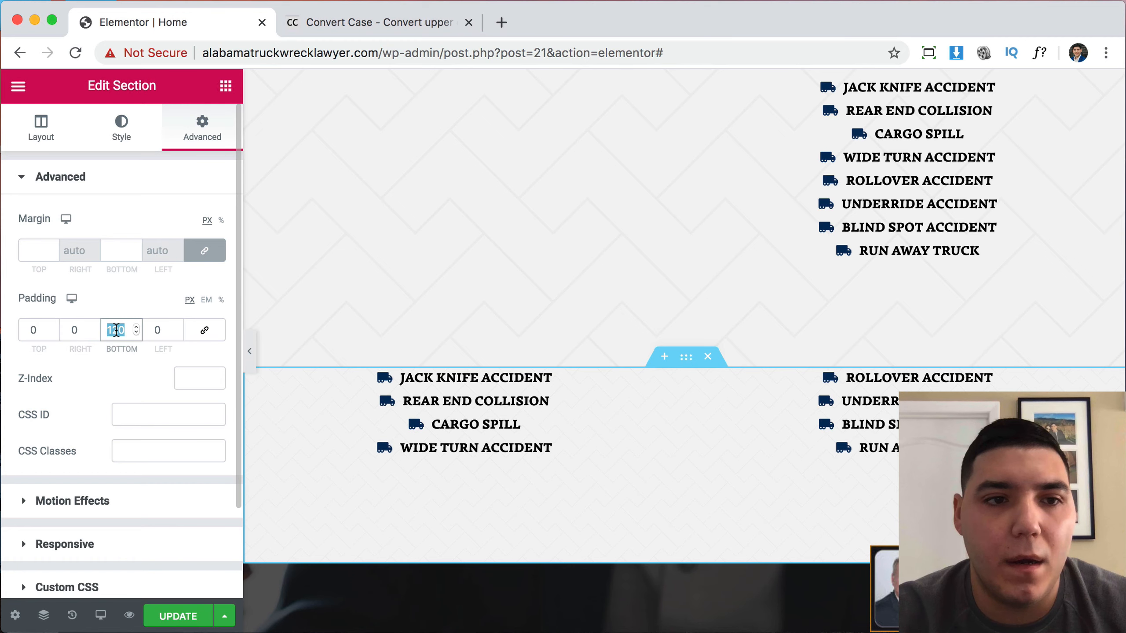
{"action": "type", "text": "60"}
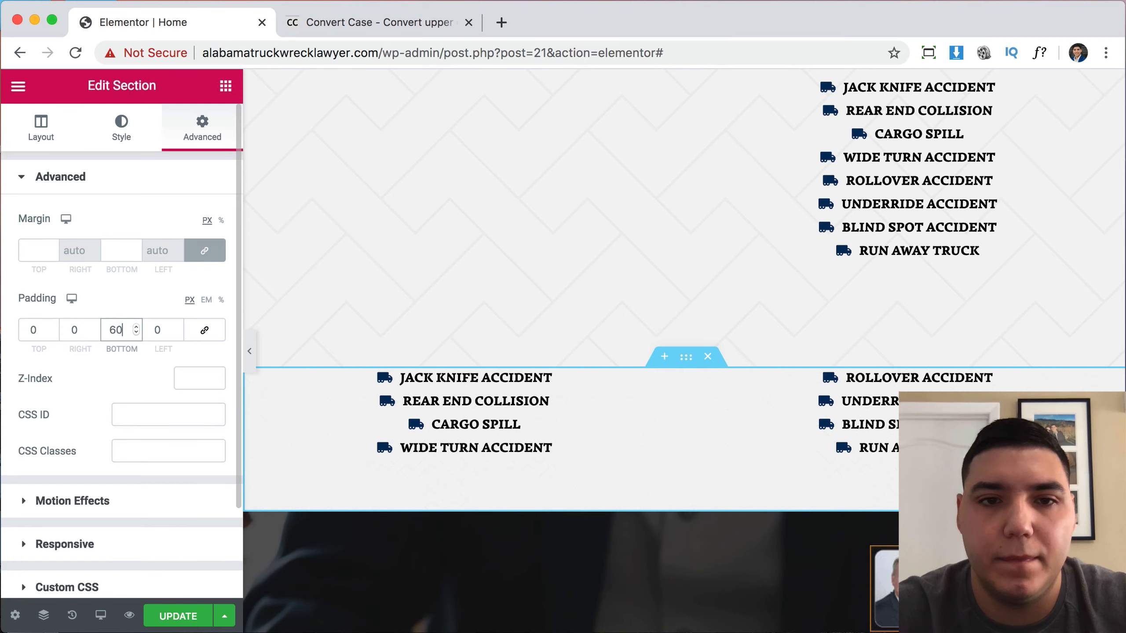
Delete both old icon lists from the intro column beside the truck photo.
{"action": "scroll", "coordinate": [847, 355], "scroll_direction": "up", "scroll_amount": 5}
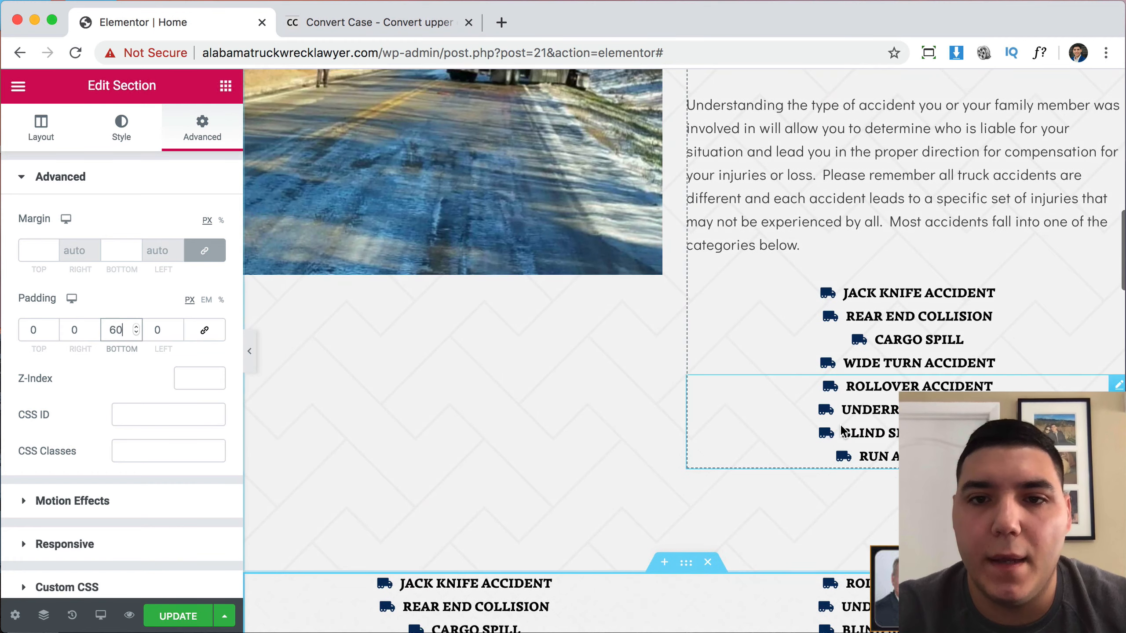
{"action": "right_click", "coordinate": [847, 355]}
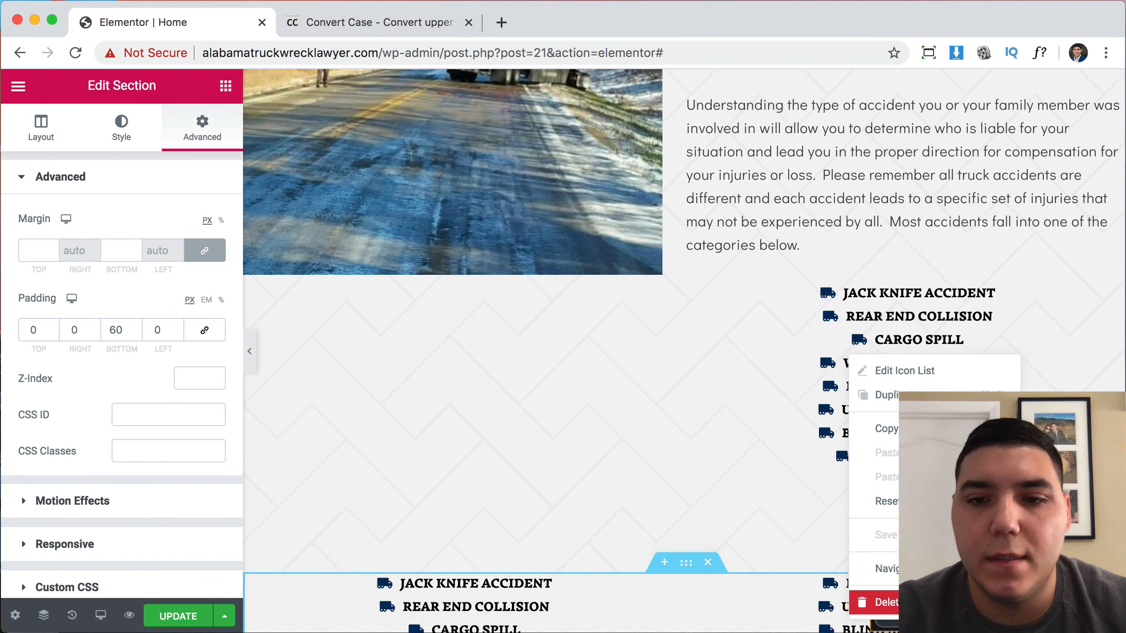
{"action": "left_click", "coordinate": [862, 603]}
{"action": "right_click", "coordinate": [895, 319]}
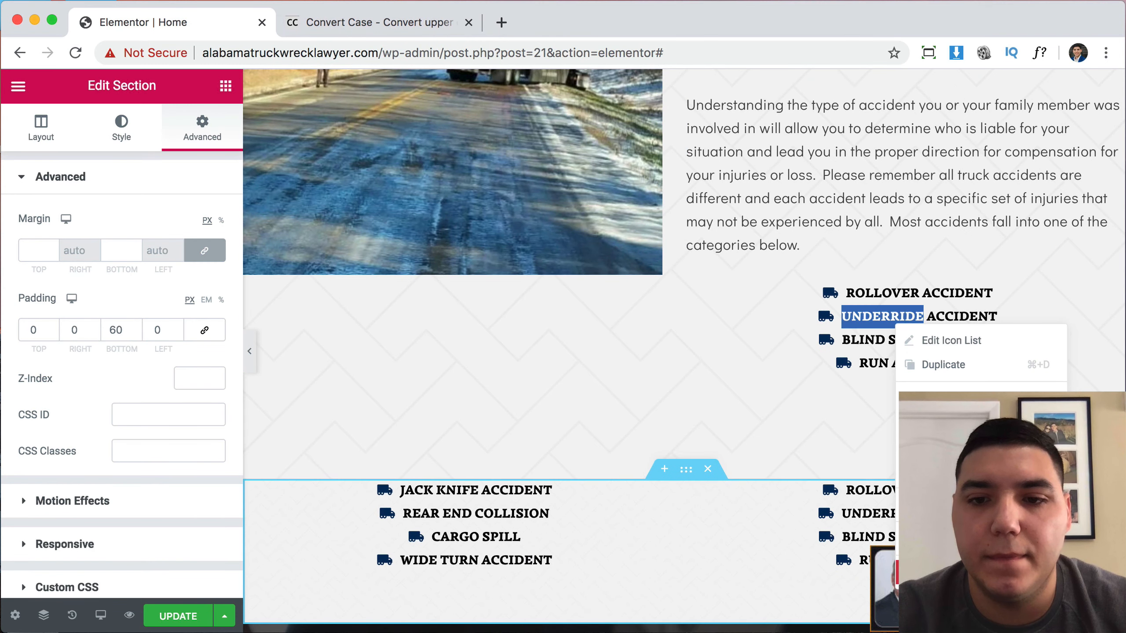
{"action": "key", "text": "Delete"}
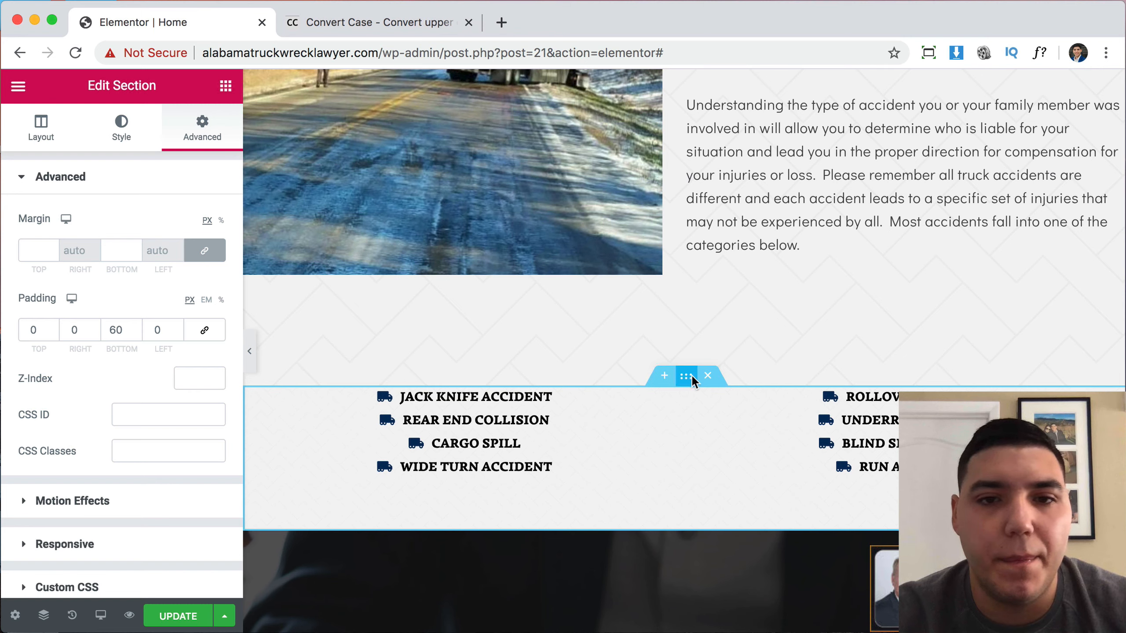
Change the section's background overlay size from Contain to Custom at 72% width.
{"action": "left_click", "coordinate": [121, 128]}
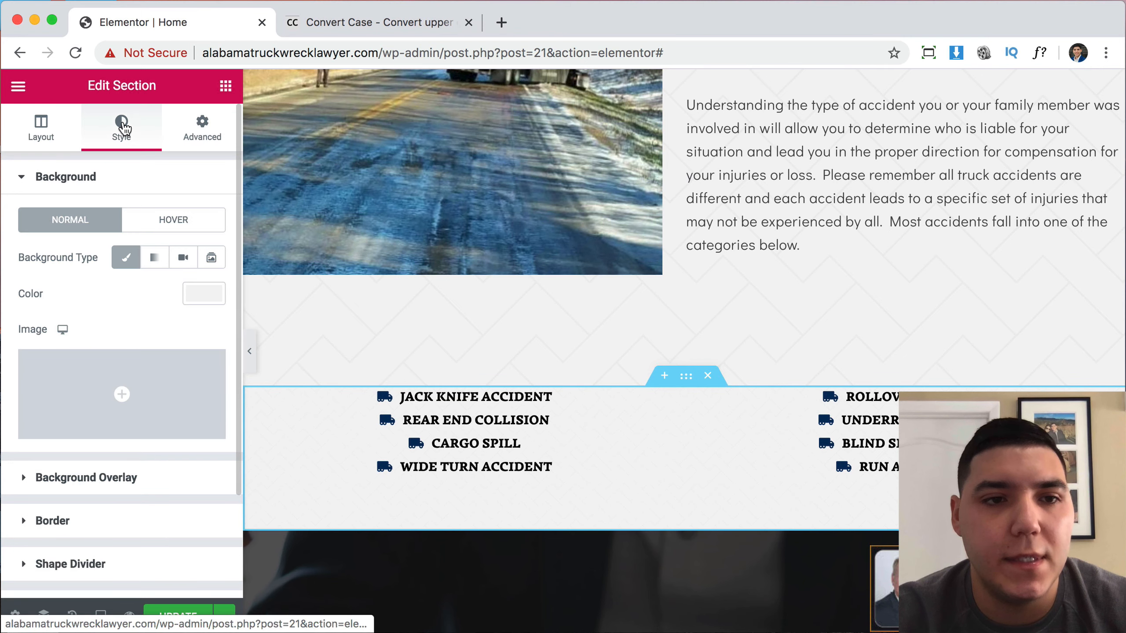
{"action": "left_click", "coordinate": [121, 476]}
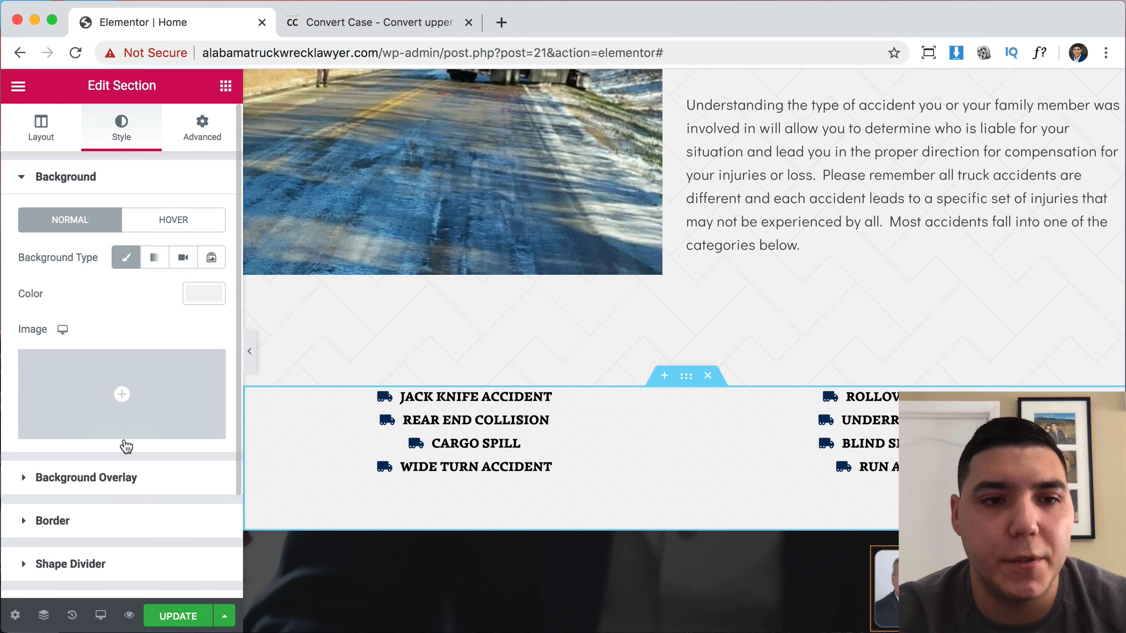
{"action": "scroll", "coordinate": [139, 385], "scroll_direction": "down", "scroll_amount": 5}
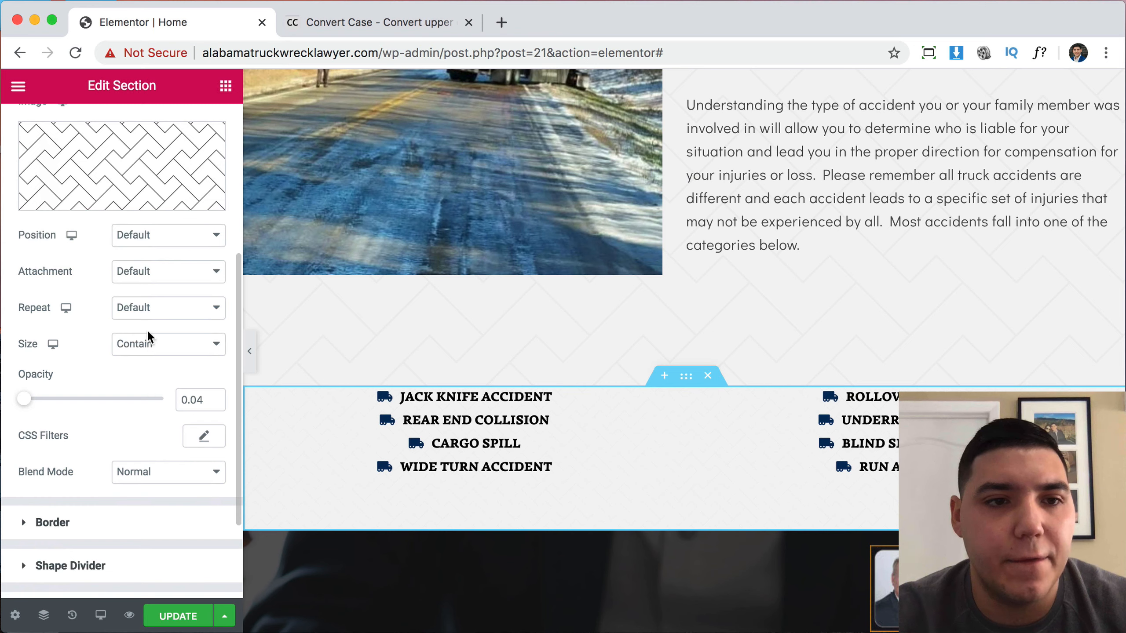
{"action": "left_click", "coordinate": [148, 351]}
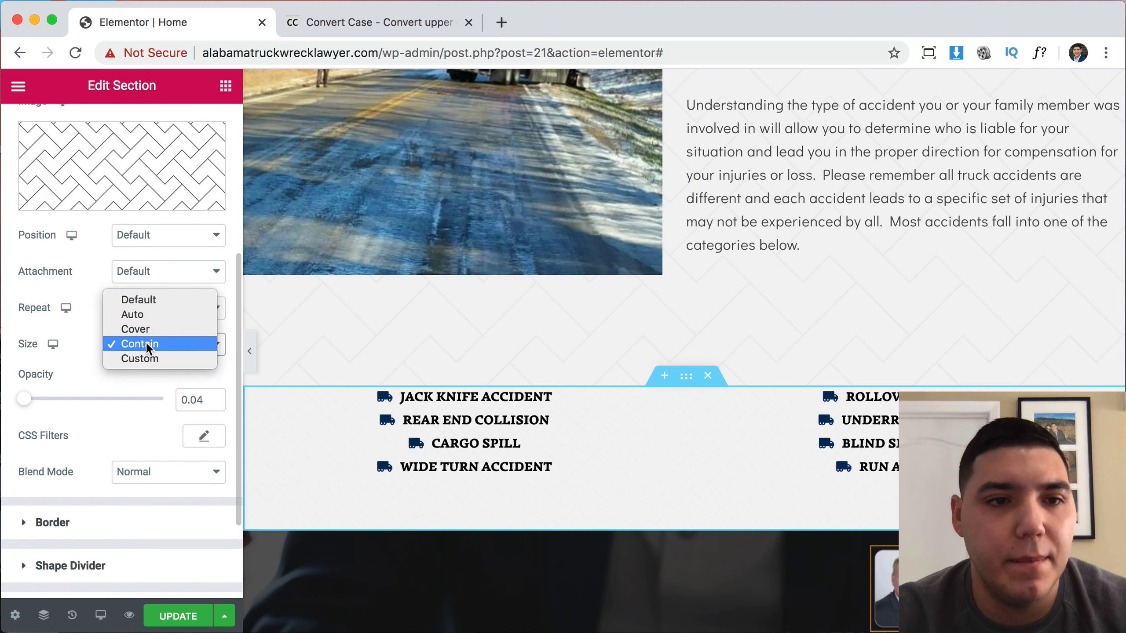
{"action": "left_click", "coordinate": [146, 329]}
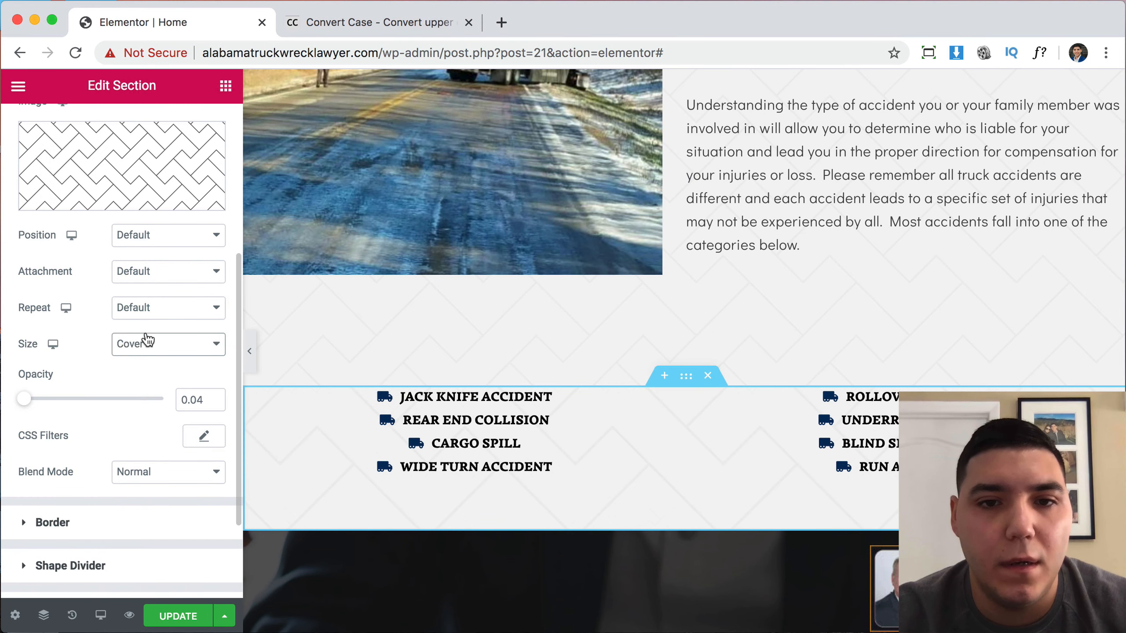
{"action": "left_click", "coordinate": [150, 353]}
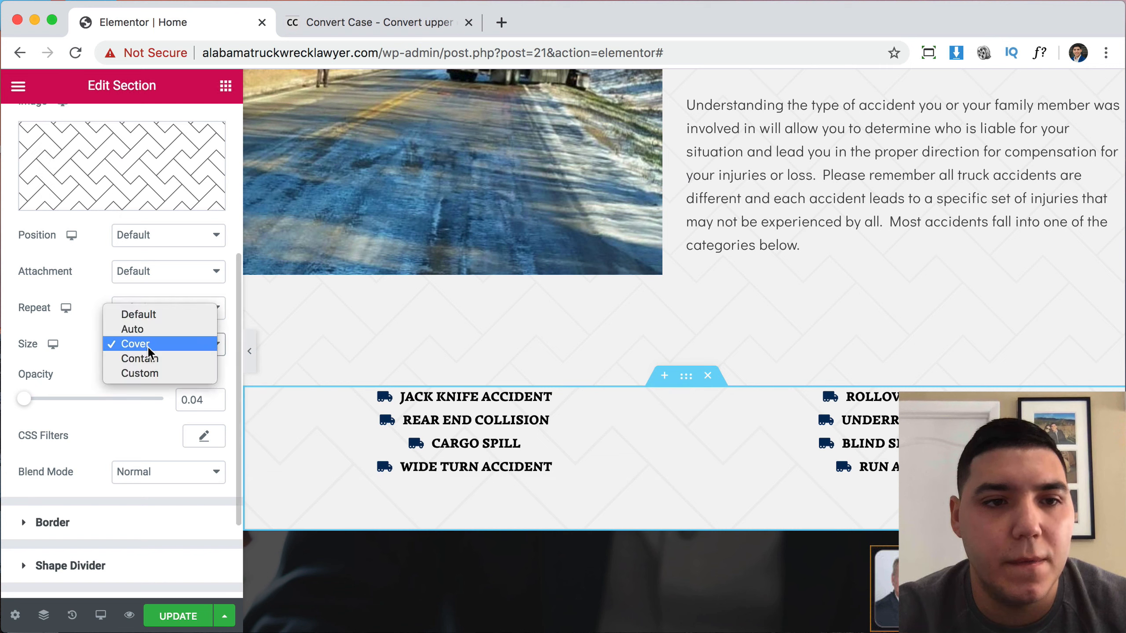
{"action": "left_click", "coordinate": [151, 374]}
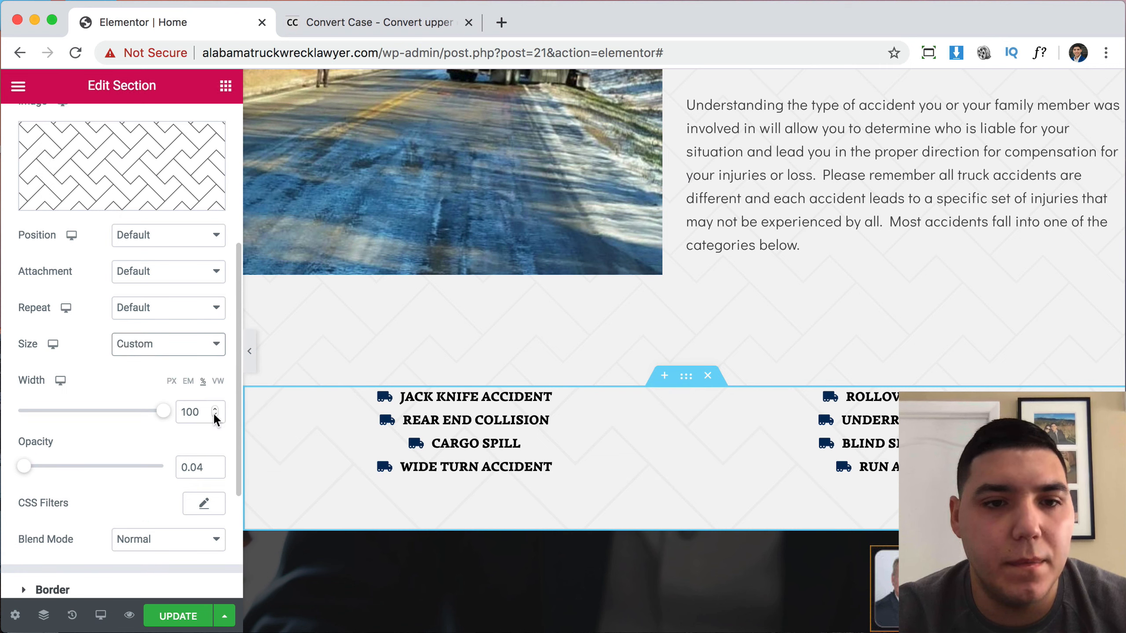
{"action": "left_click_drag", "start_coordinate": [216, 415], "coordinate": [216, 416]}
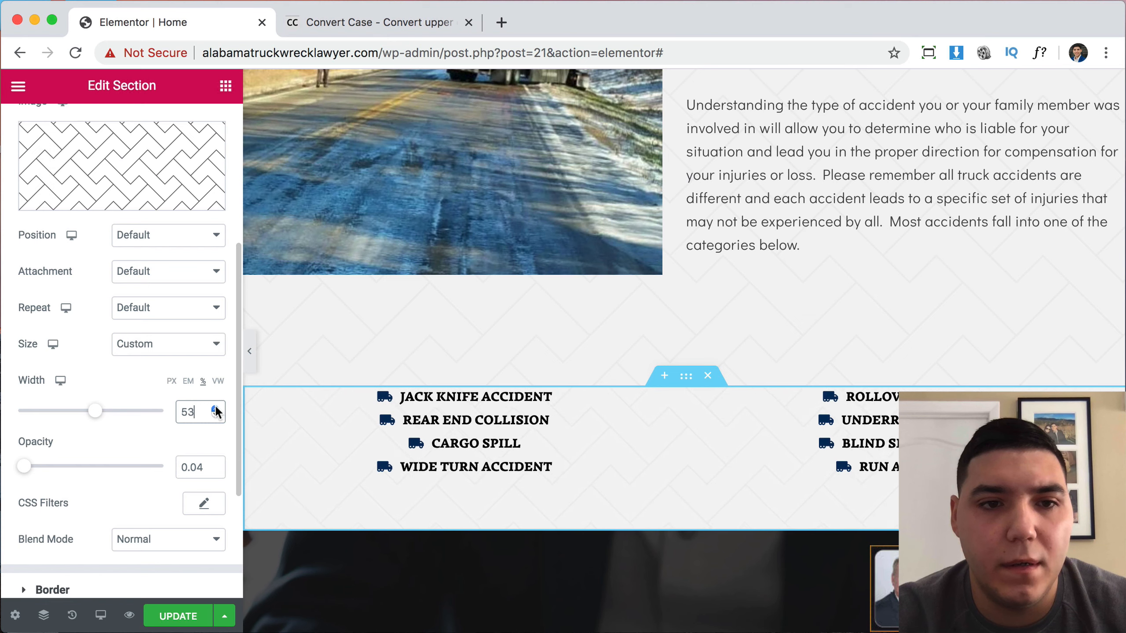
{"action": "left_click", "coordinate": [216, 408]}
{"action": "left_click", "coordinate": [216, 407]}
{"action": "left_click", "coordinate": [216, 408]}
{"action": "left_click", "coordinate": [216, 408]}
{"action": "left_click", "coordinate": [216, 407]}
{"action": "left_click", "coordinate": [216, 407]}
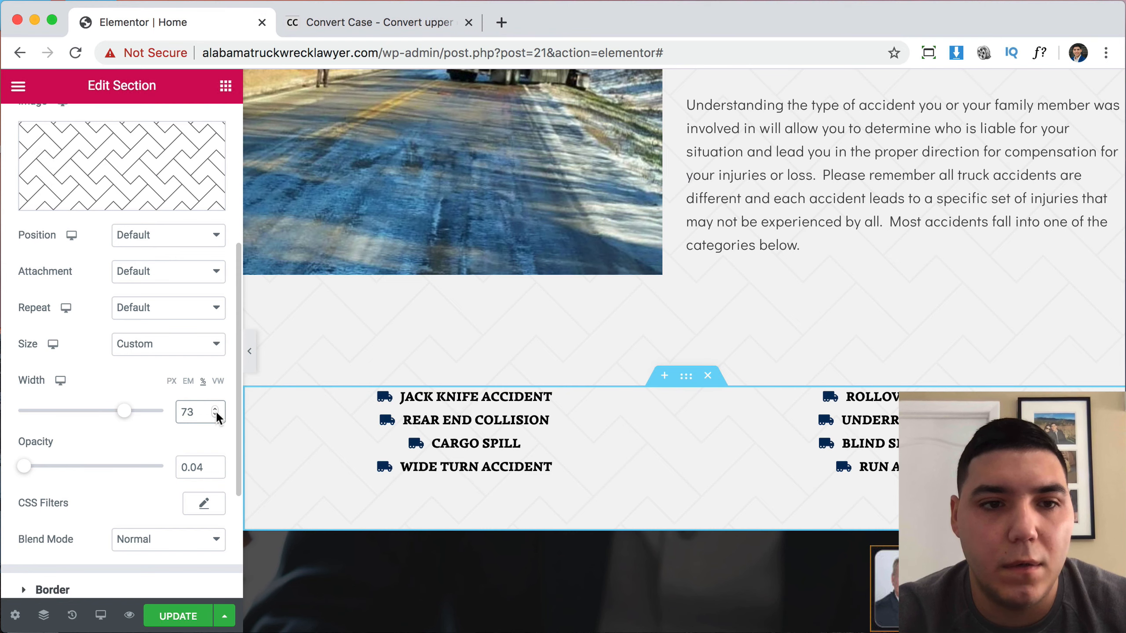
{"action": "left_click", "coordinate": [216, 415]}
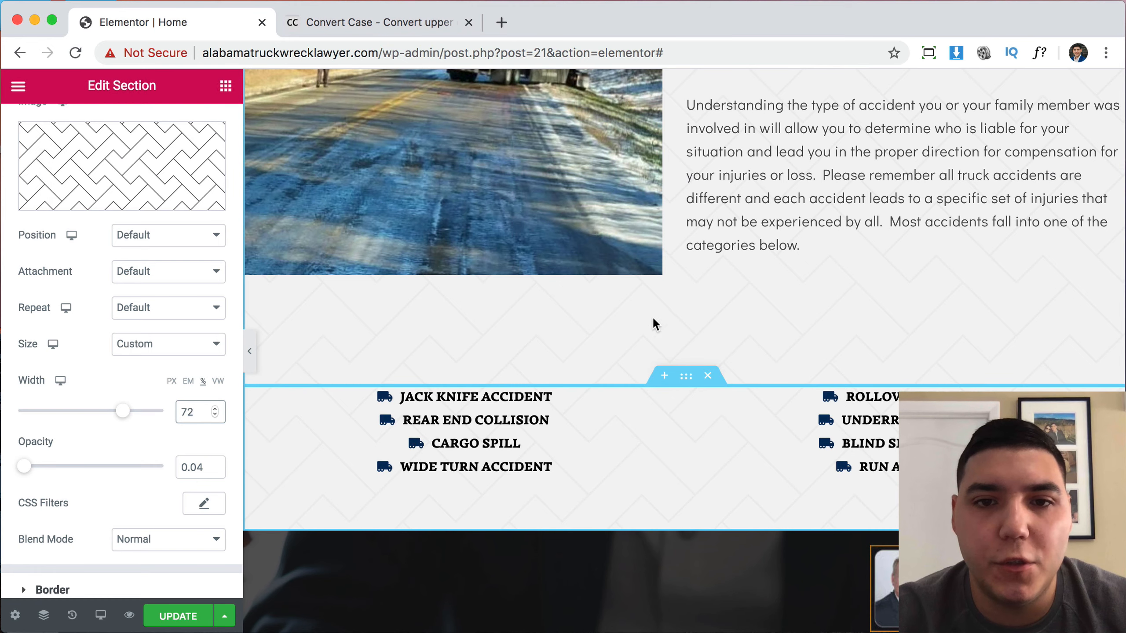
Reduce the intro section's bottom padding to 60.
{"action": "scroll", "coordinate": [709, 322], "scroll_direction": "up", "scroll_amount": 8}
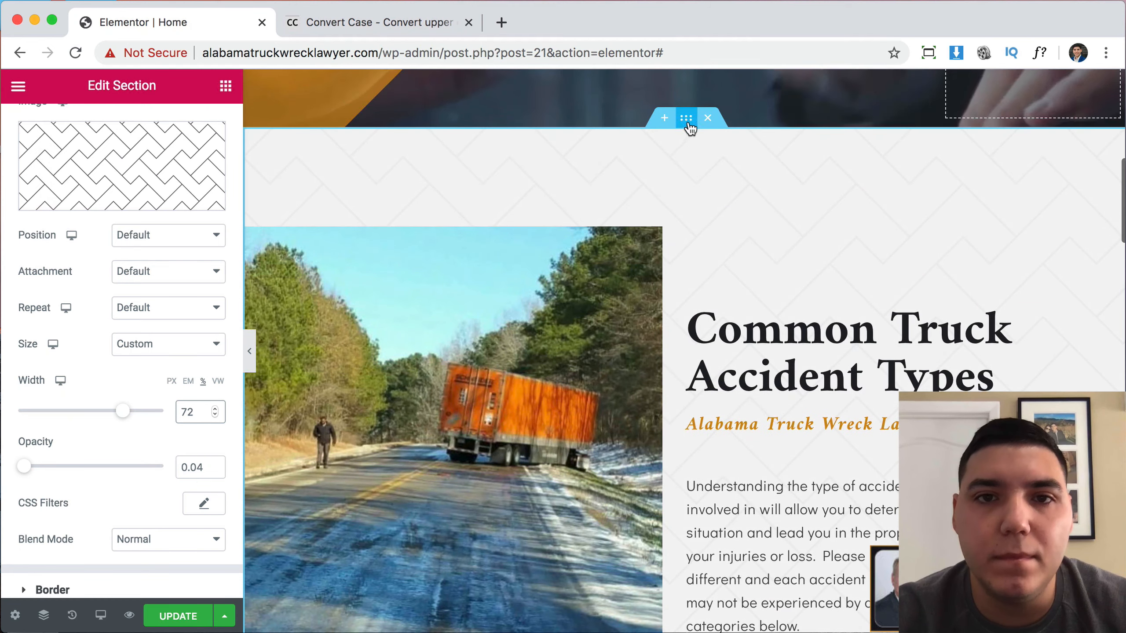
{"action": "left_click", "coordinate": [687, 118]}
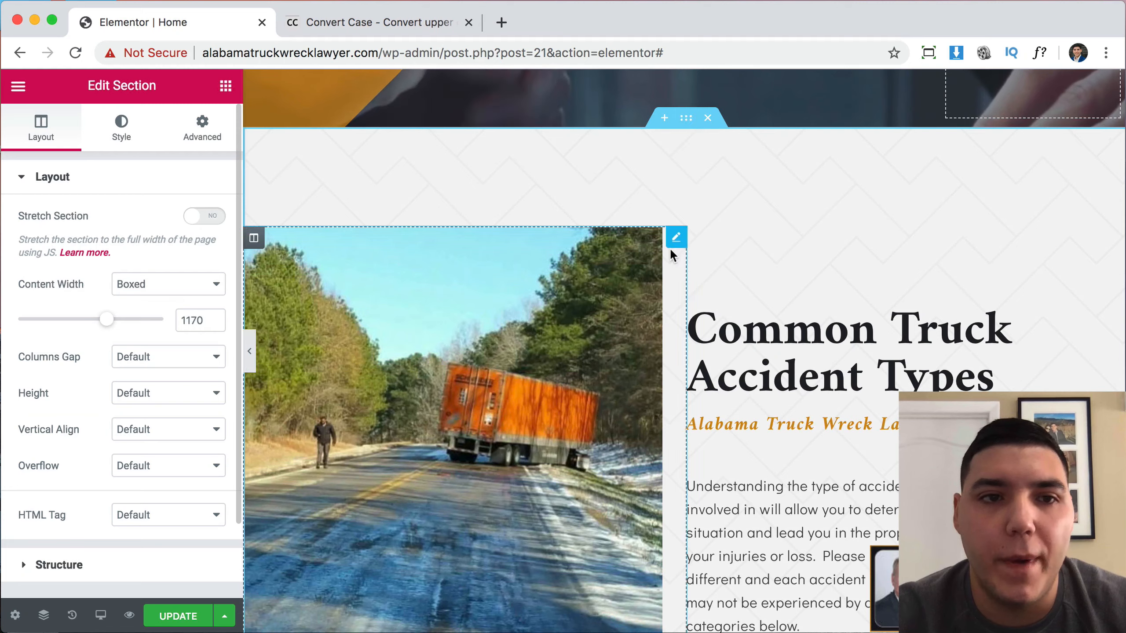
{"action": "left_click", "coordinate": [202, 129]}
{"action": "scroll", "coordinate": [754, 394], "scroll_direction": "down", "scroll_amount": 8}
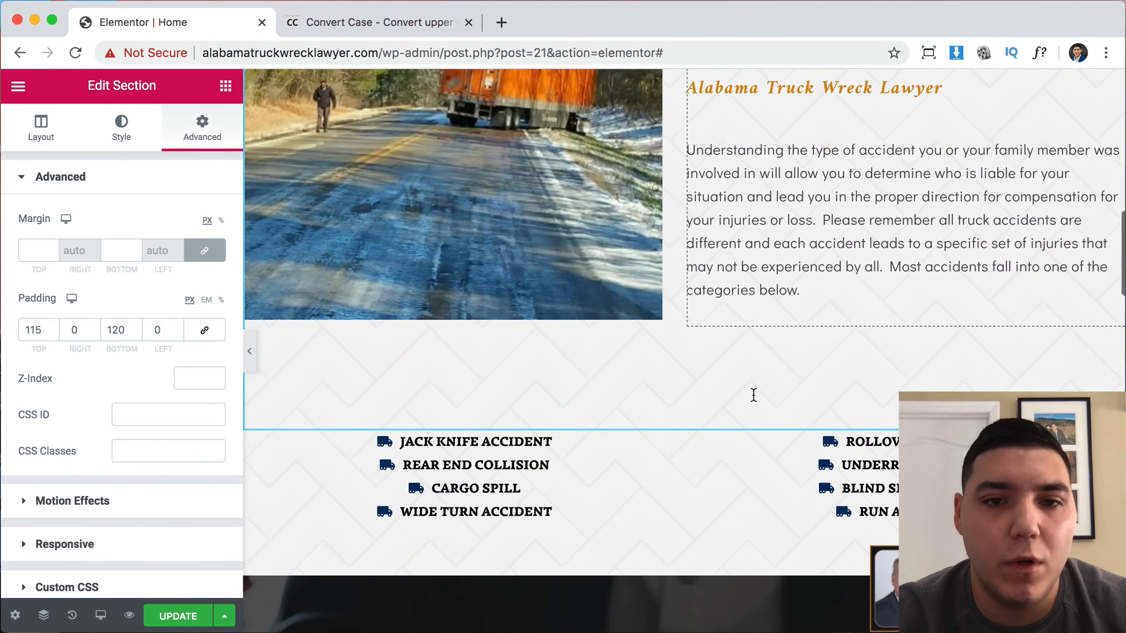
{"action": "double_click", "coordinate": [115, 329]}
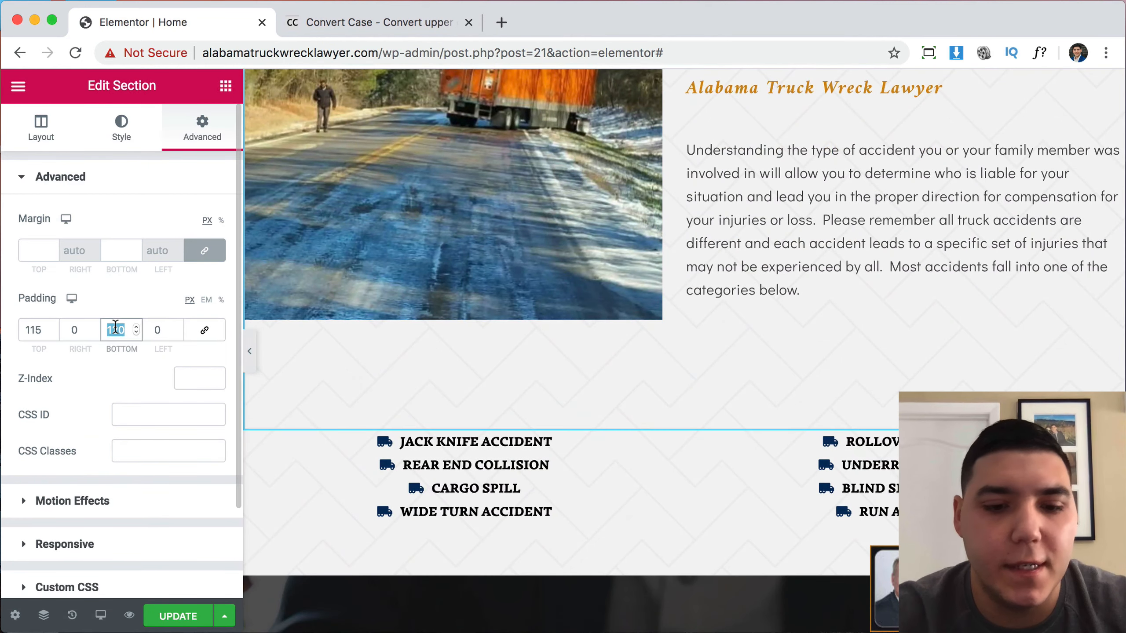
{"action": "type", "text": "60"}
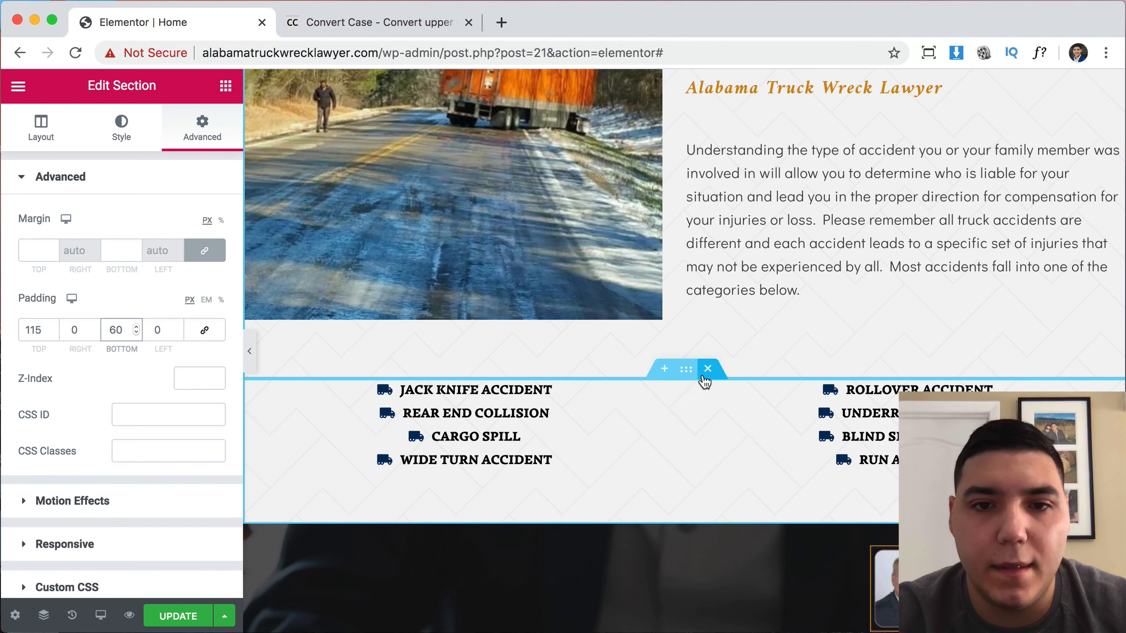
Give the accident-list section 10 top and 120 bottom padding, then preview the page.
{"action": "left_click", "coordinate": [687, 370]}
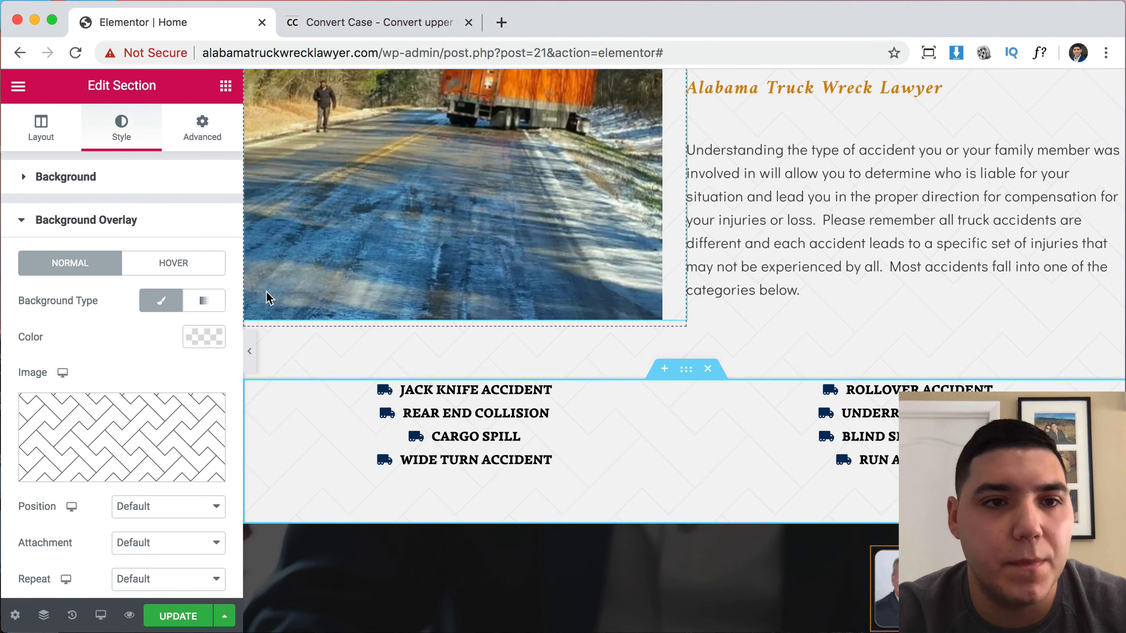
{"action": "left_click", "coordinate": [202, 133]}
{"action": "left_click", "coordinate": [34, 329]}
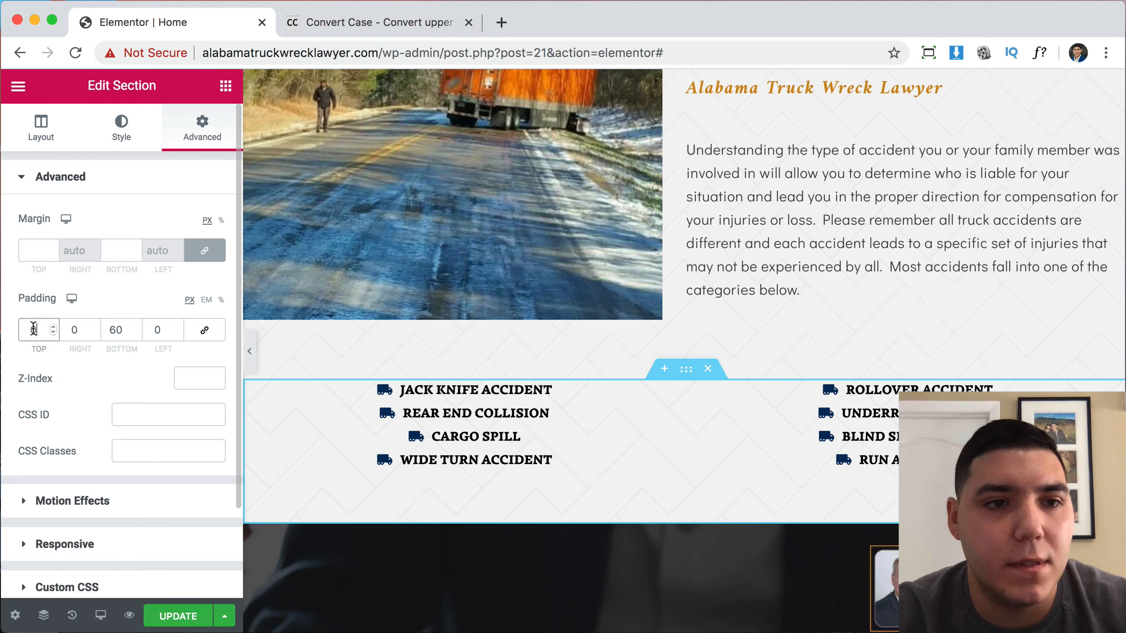
{"action": "type", "text": "10"}
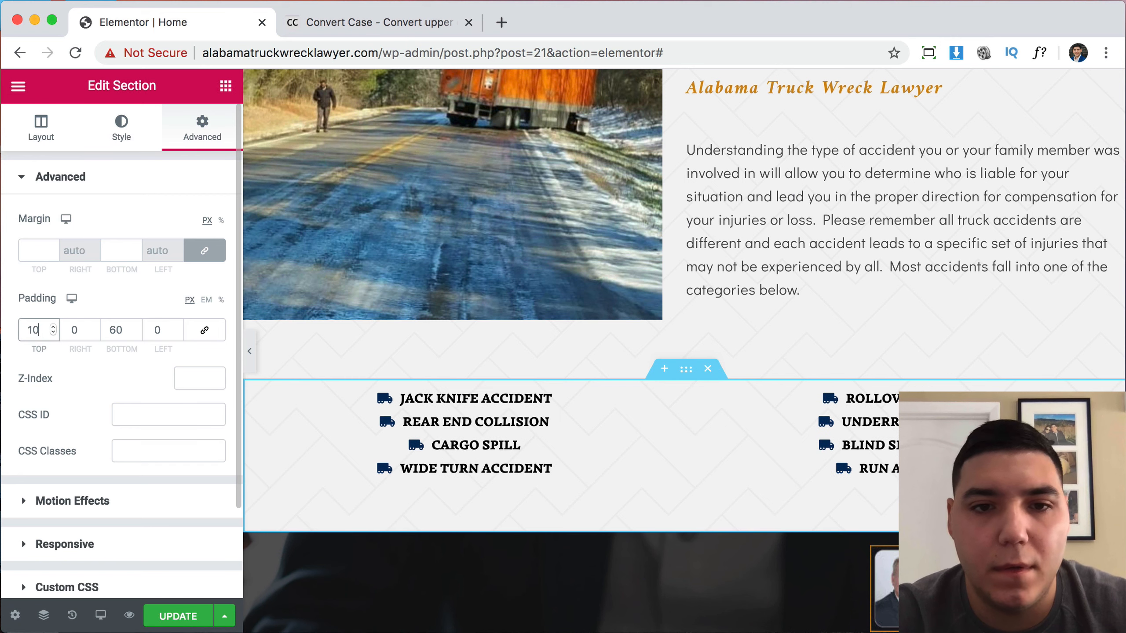
{"action": "double_click", "coordinate": [111, 329]}
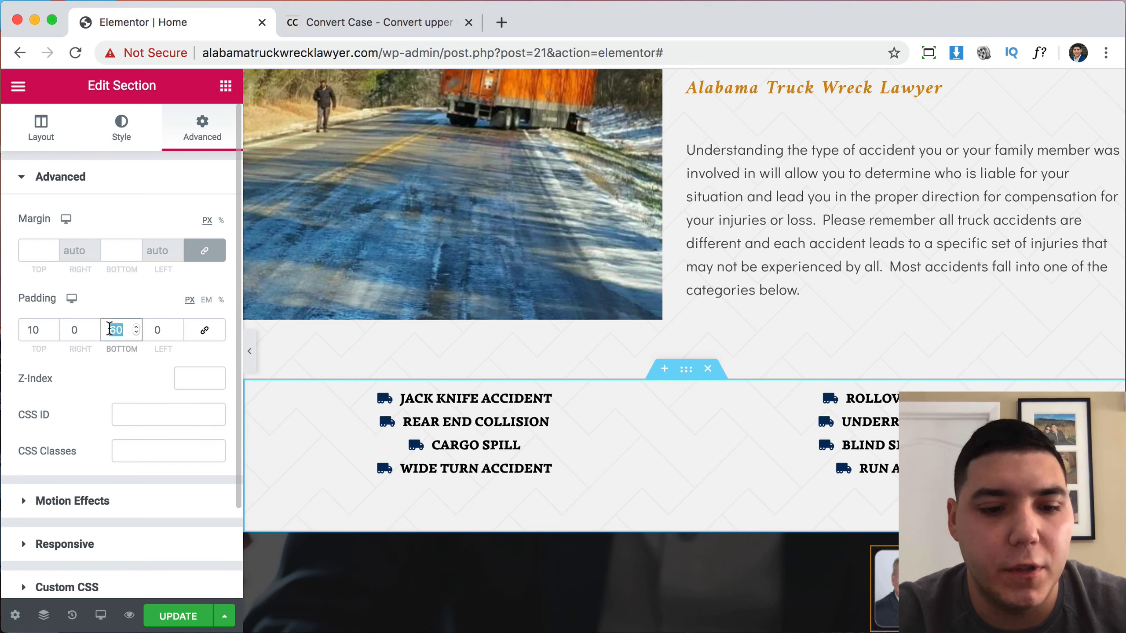
{"action": "type", "text": "120"}
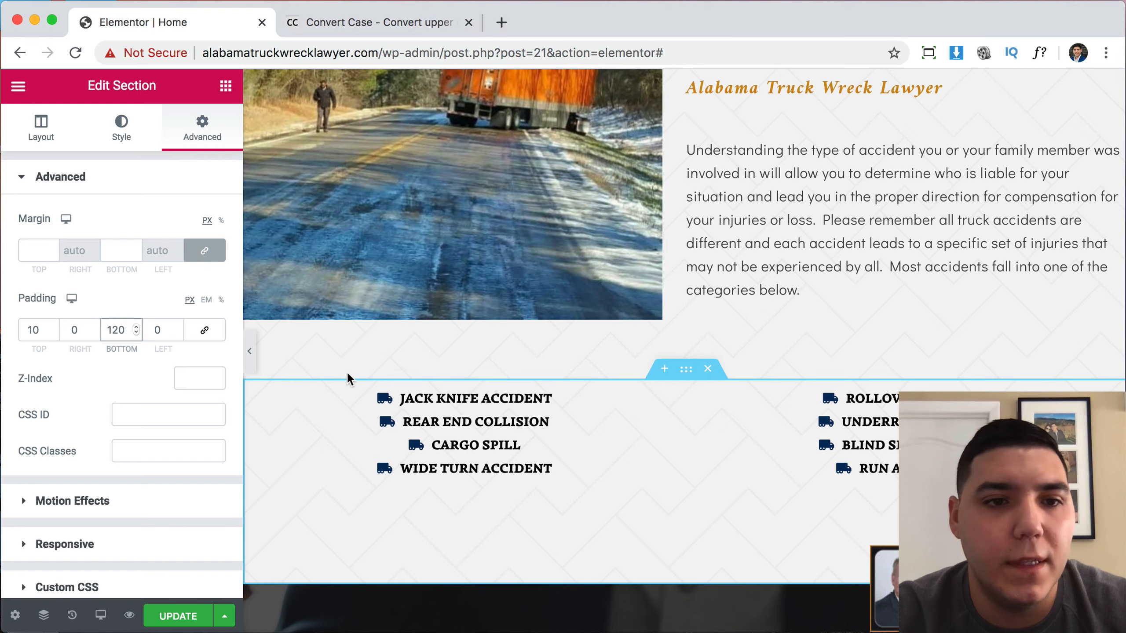
{"action": "left_click", "coordinate": [249, 352]}
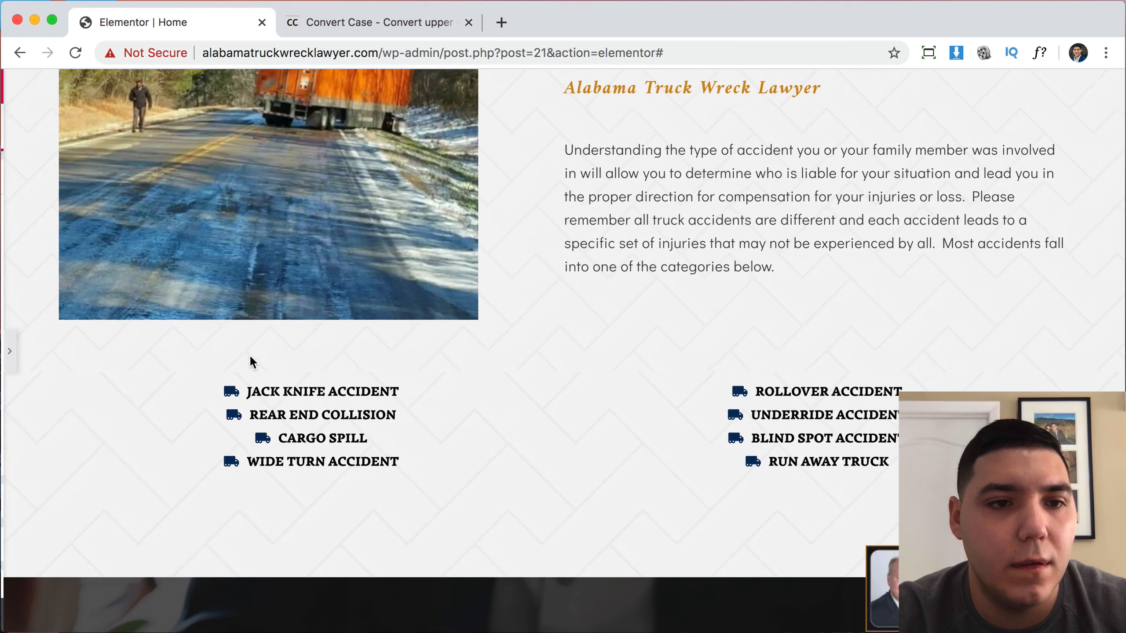
{"action": "left_click", "coordinate": [8, 352]}
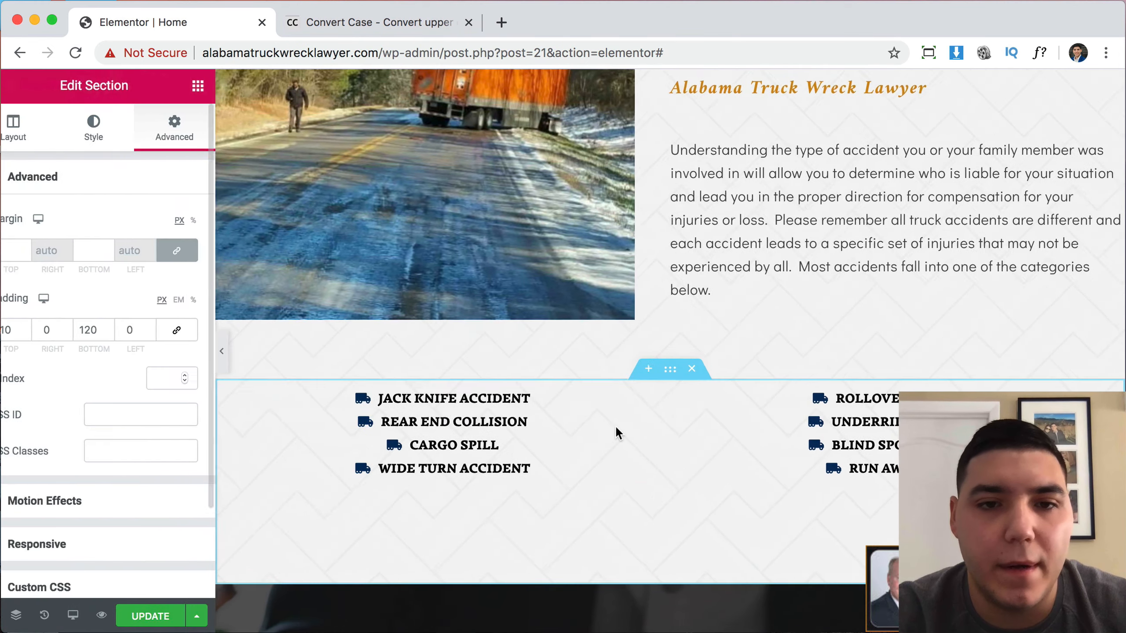
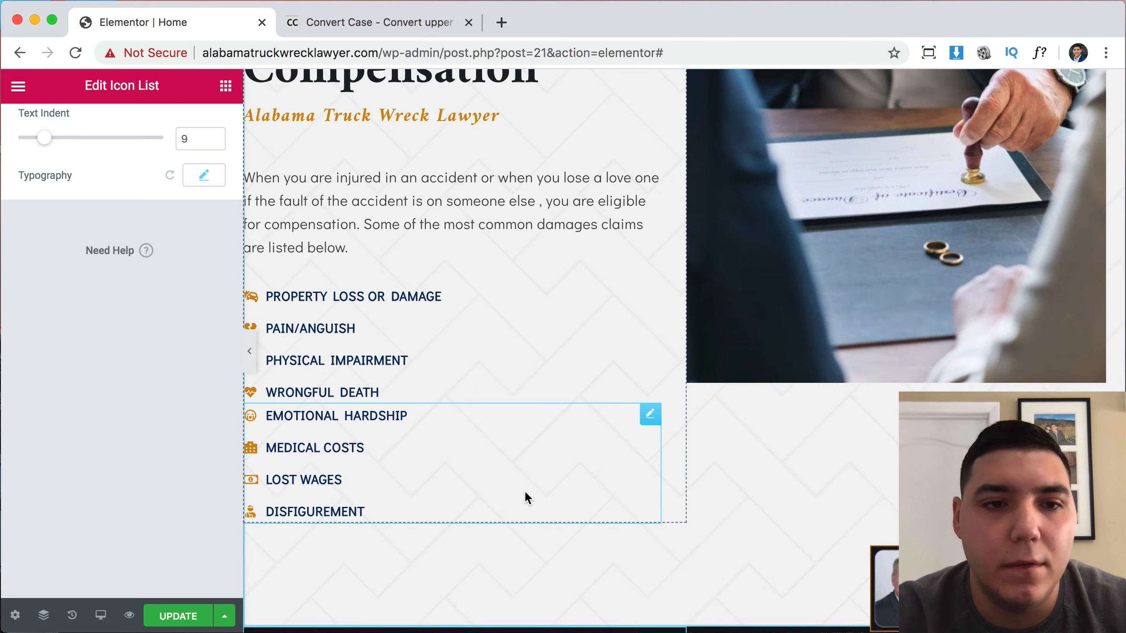
Move the Jack Knife and Rollover lists into a new two-column inner section and delete the empty old one.
{"action": "scroll", "coordinate": [619, 342], "scroll_direction": "up", "scroll_amount": 20}
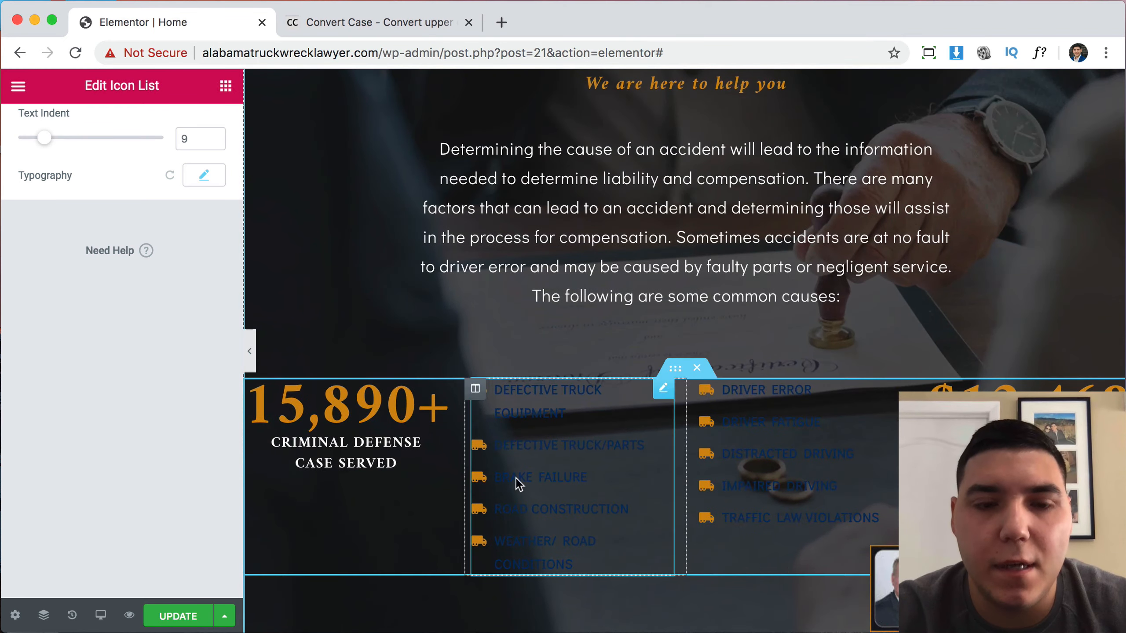
{"action": "scroll", "coordinate": [620, 399], "scroll_direction": "up", "scroll_amount": 10}
{"action": "scroll", "coordinate": [747, 413], "scroll_direction": "up", "scroll_amount": 15}
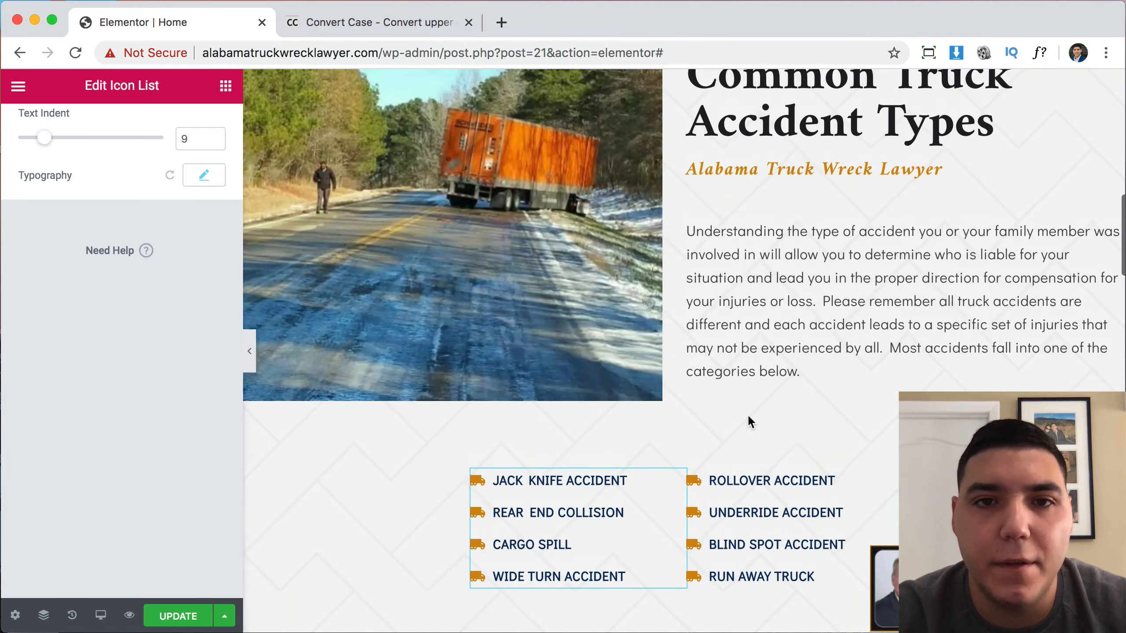
{"action": "scroll", "coordinate": [841, 380], "scroll_direction": "up", "scroll_amount": 14}
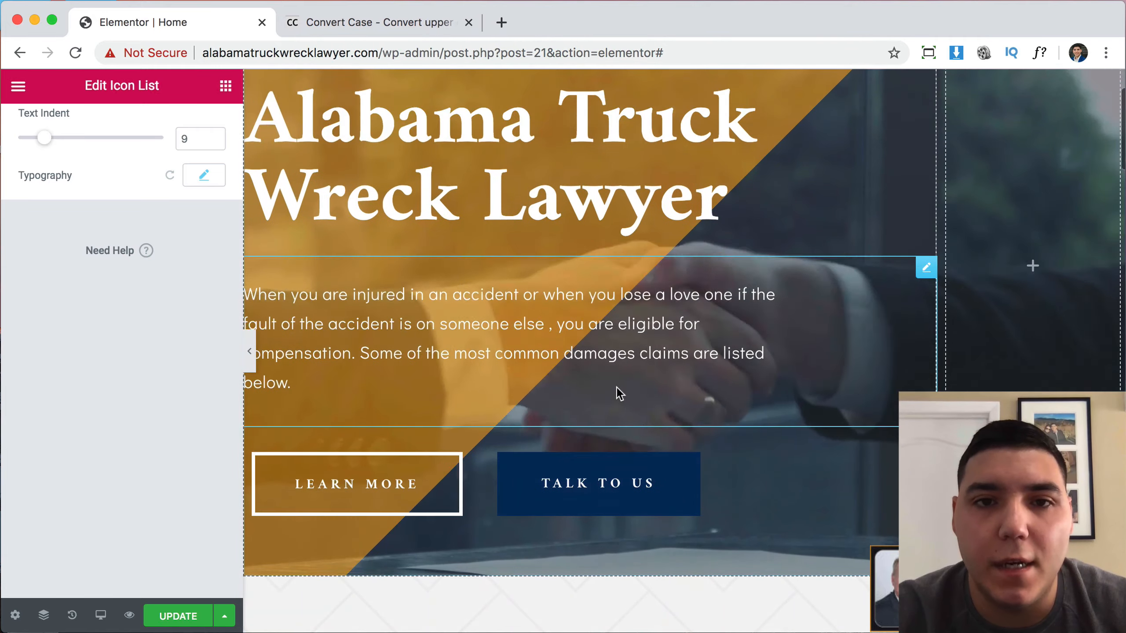
{"action": "scroll", "coordinate": [880, 345], "scroll_direction": "down", "scroll_amount": 8}
{"action": "scroll", "coordinate": [879, 344], "scroll_direction": "down", "scroll_amount": 10}
{"action": "scroll", "coordinate": [842, 328], "scroll_direction": "up", "scroll_amount": 2}
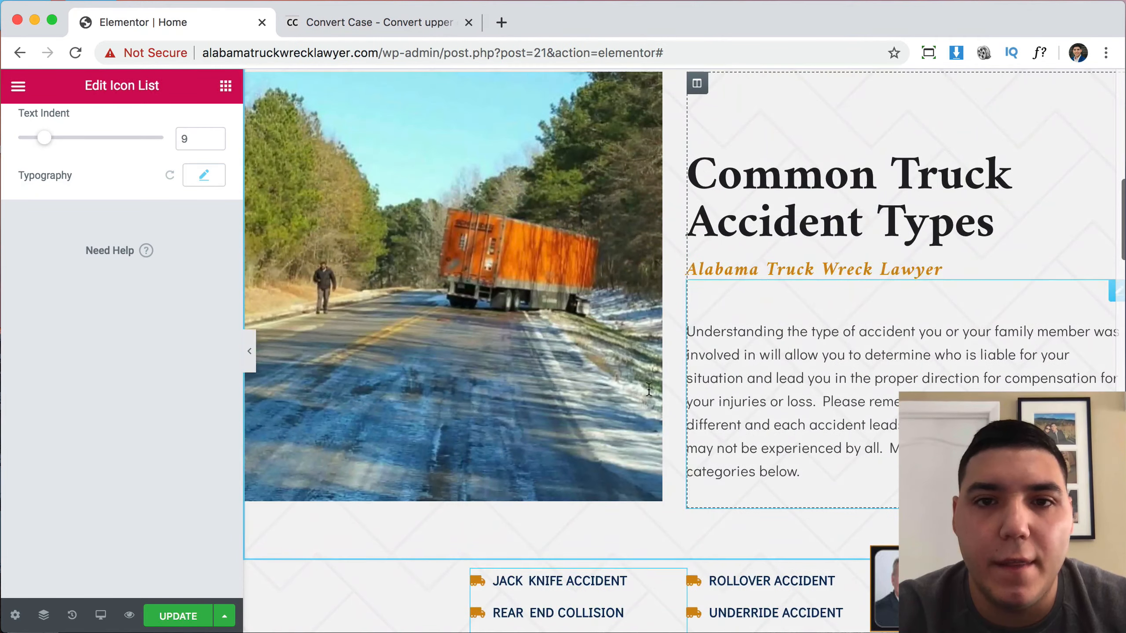
{"action": "scroll", "coordinate": [805, 308], "scroll_direction": "down", "scroll_amount": 5}
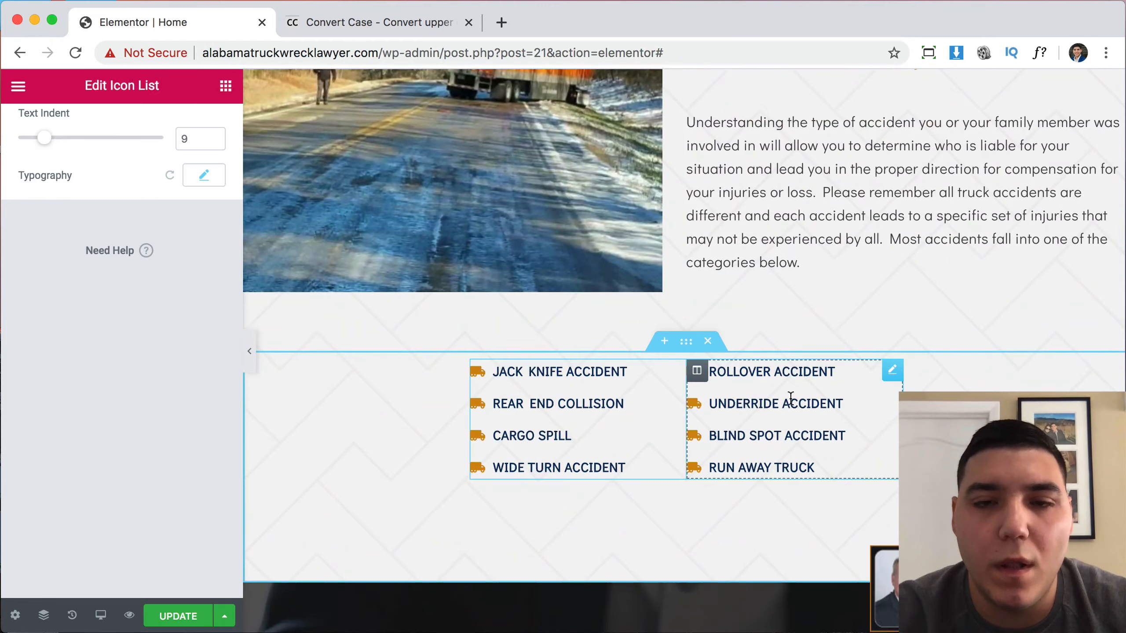
{"action": "scroll", "coordinate": [790, 396], "scroll_direction": "up", "scroll_amount": 9}
{"action": "scroll", "coordinate": [790, 396], "scroll_direction": "down", "scroll_amount": 7}
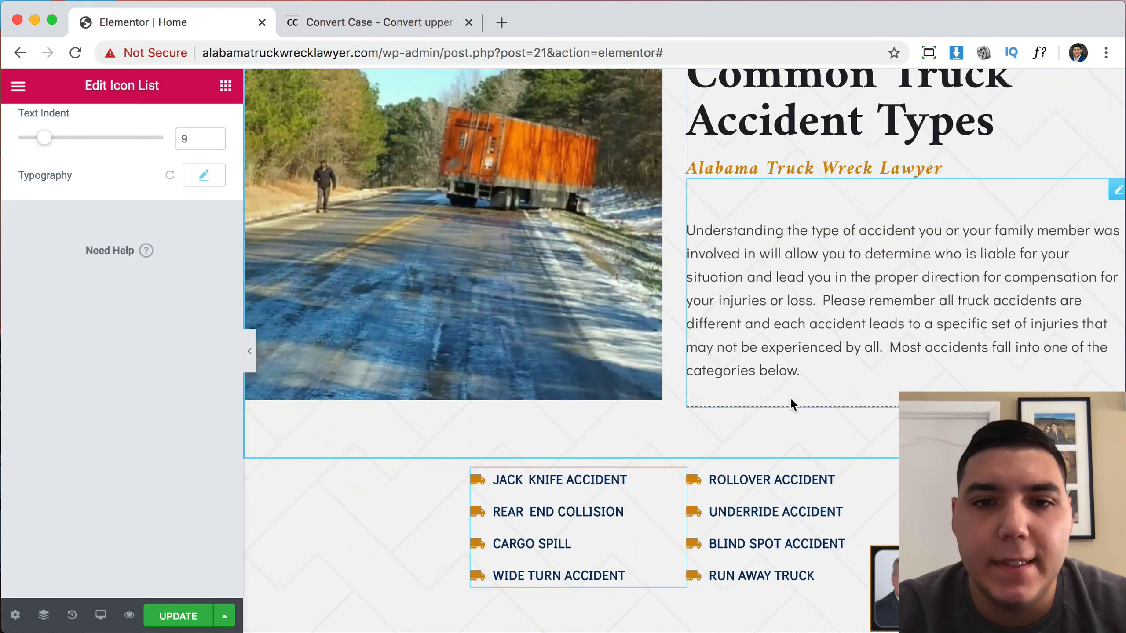
{"action": "scroll", "coordinate": [792, 404], "scroll_direction": "down", "scroll_amount": 3}
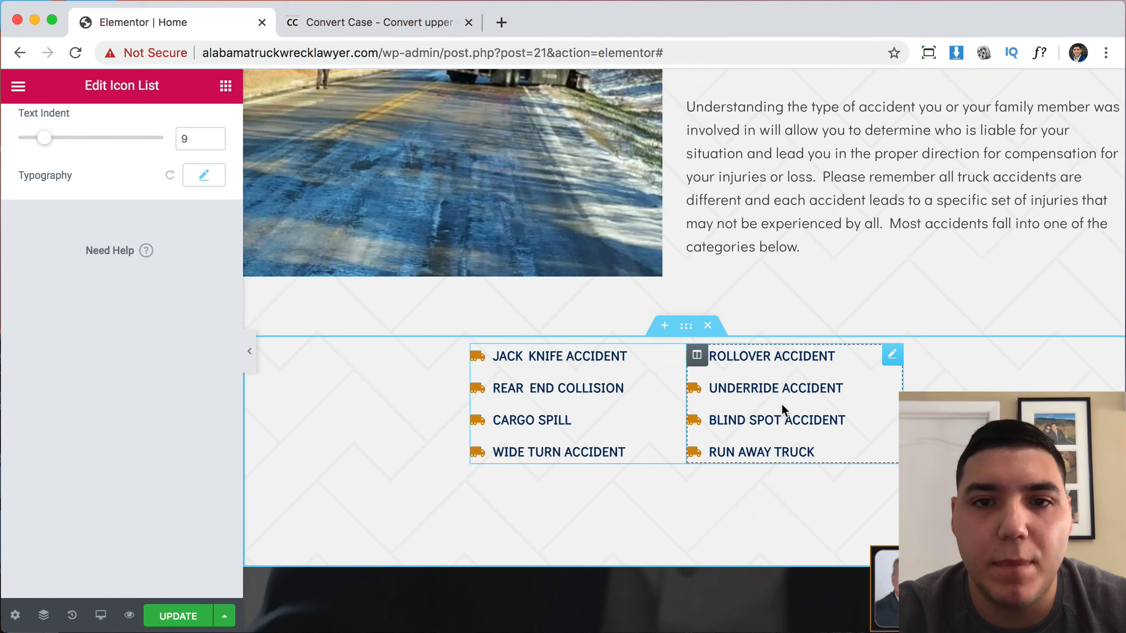
{"action": "scroll", "coordinate": [781, 404], "scroll_direction": "up", "scroll_amount": 3}
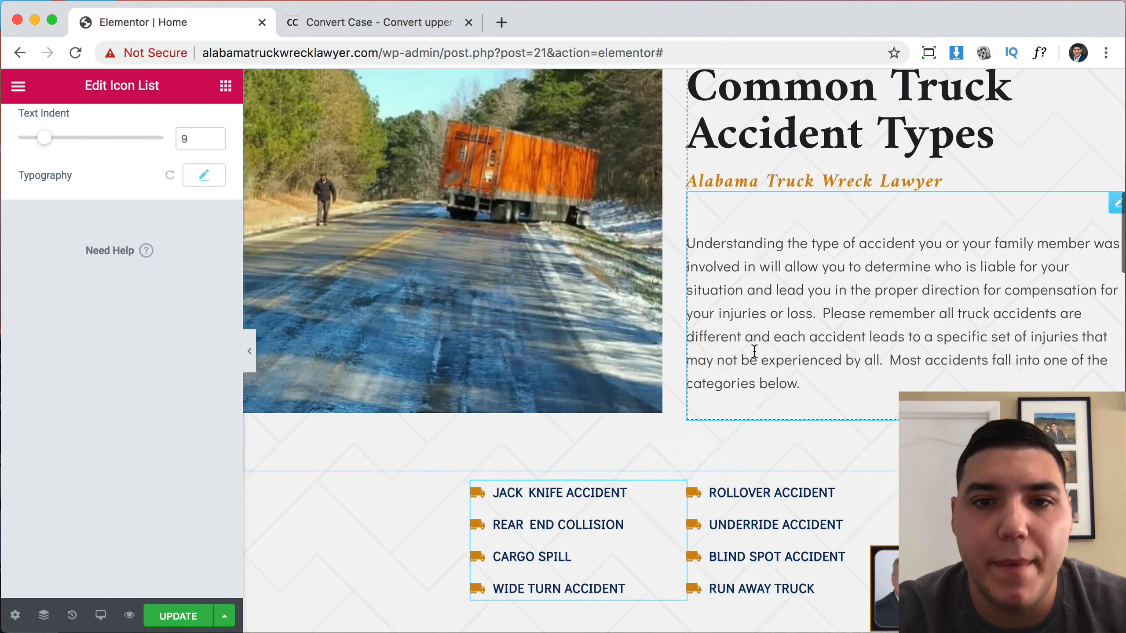
{"action": "left_click", "coordinate": [226, 86]}
{"action": "left_click_drag", "start_coordinate": [64, 262], "coordinate": [838, 382]}
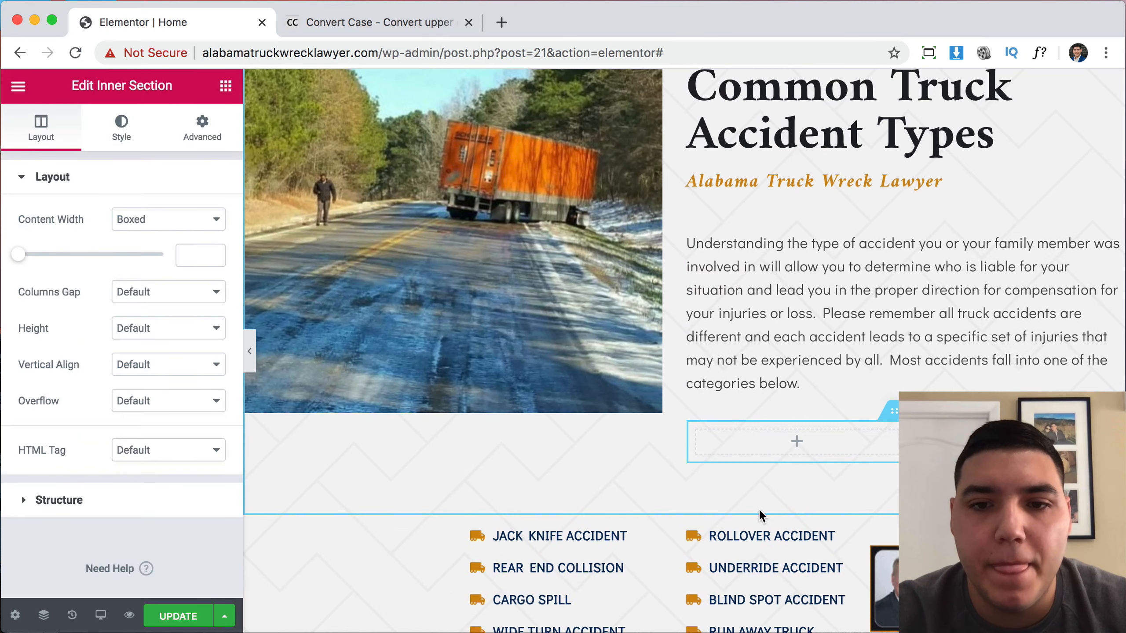
{"action": "scroll", "coordinate": [758, 509], "scroll_direction": "down", "scroll_amount": 3}
{"action": "left_click_drag", "start_coordinate": [675, 401], "coordinate": [780, 306]}
{"action": "left_click_drag", "start_coordinate": [892, 495], "coordinate": [983, 351]}
{"action": "left_click", "coordinate": [708, 463]}
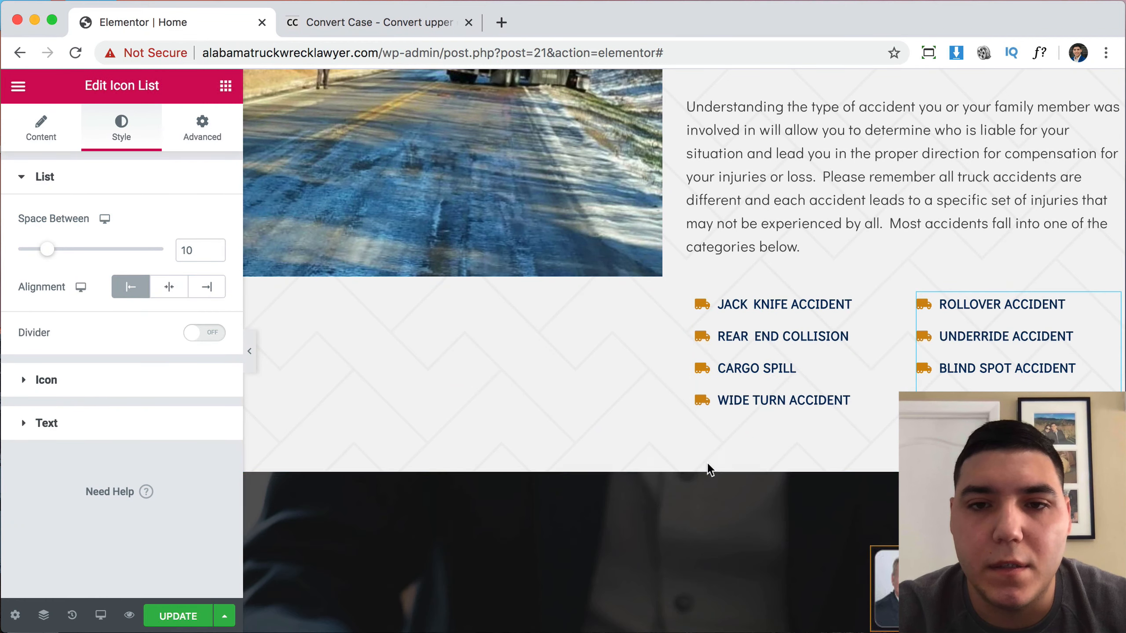
Set the truck photo column's Vertical Align to Middle.
{"action": "scroll", "coordinate": [855, 372], "scroll_direction": "up", "scroll_amount": 6}
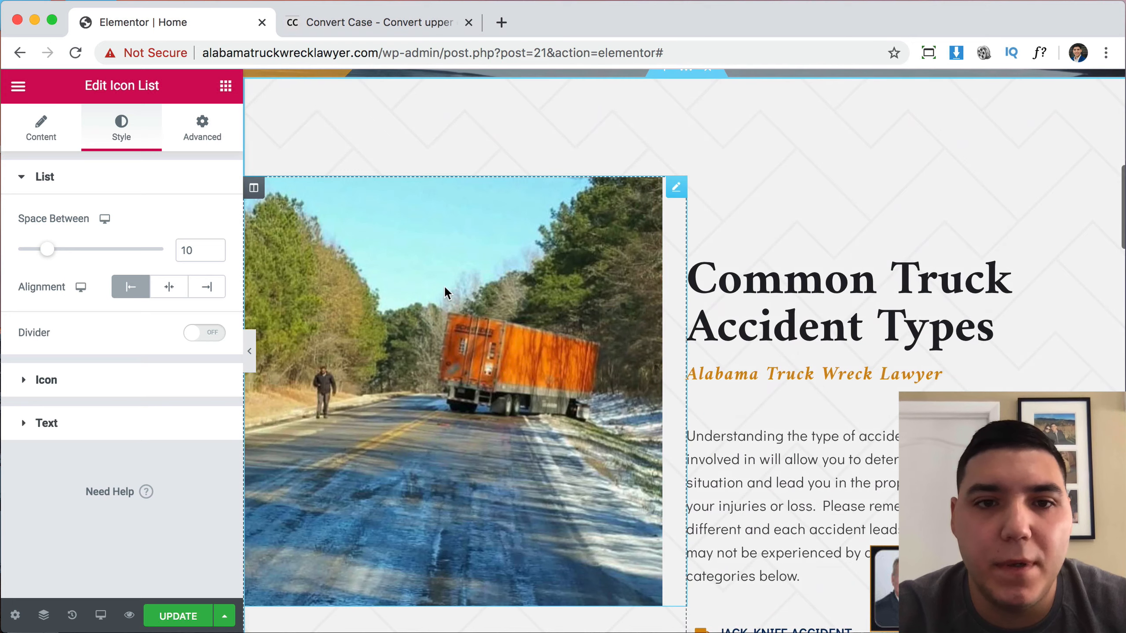
{"action": "scroll", "coordinate": [450, 297], "scroll_direction": "down", "scroll_amount": 2}
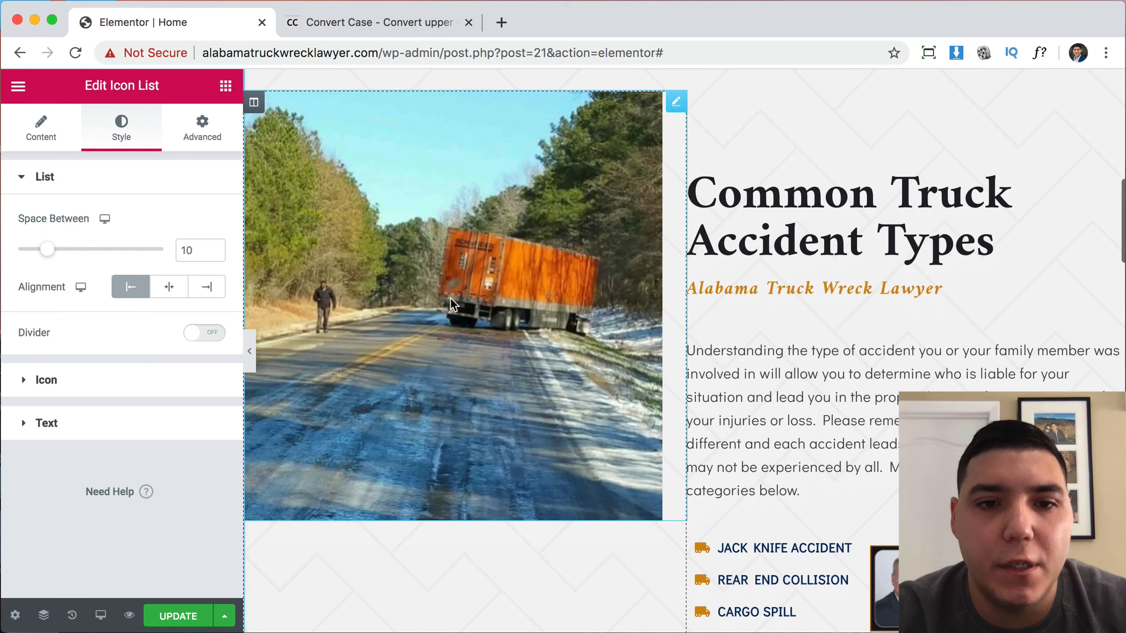
{"action": "left_click", "coordinate": [447, 443]}
{"action": "scroll", "coordinate": [392, 365], "scroll_direction": "down", "scroll_amount": 1}
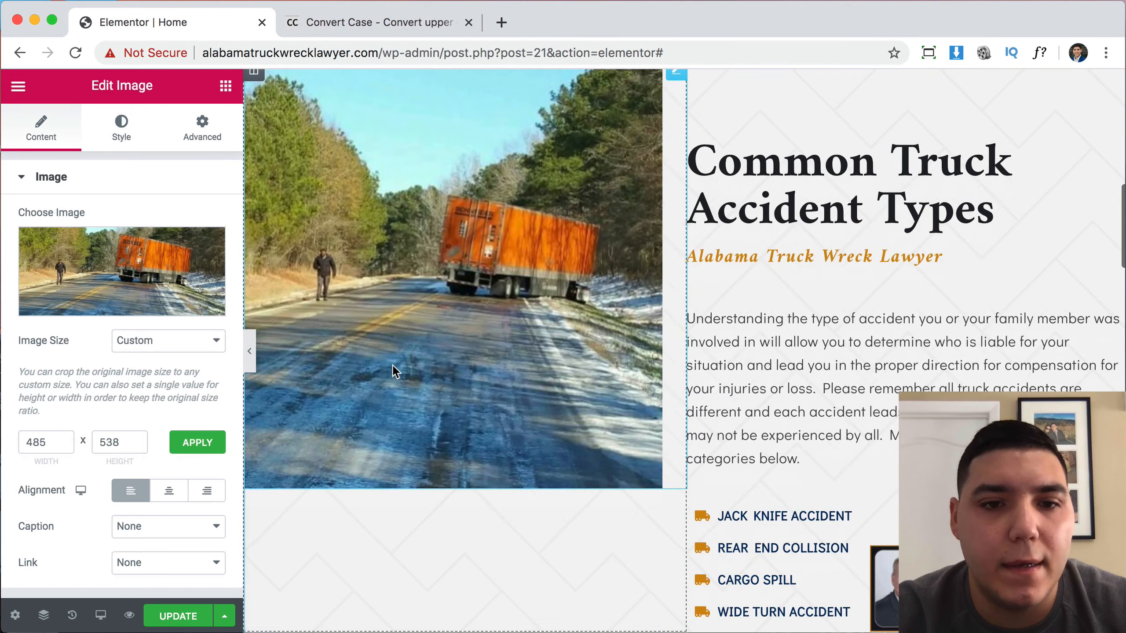
{"action": "scroll", "coordinate": [386, 350], "scroll_direction": "up", "scroll_amount": 3}
{"action": "left_click", "coordinate": [255, 179]}
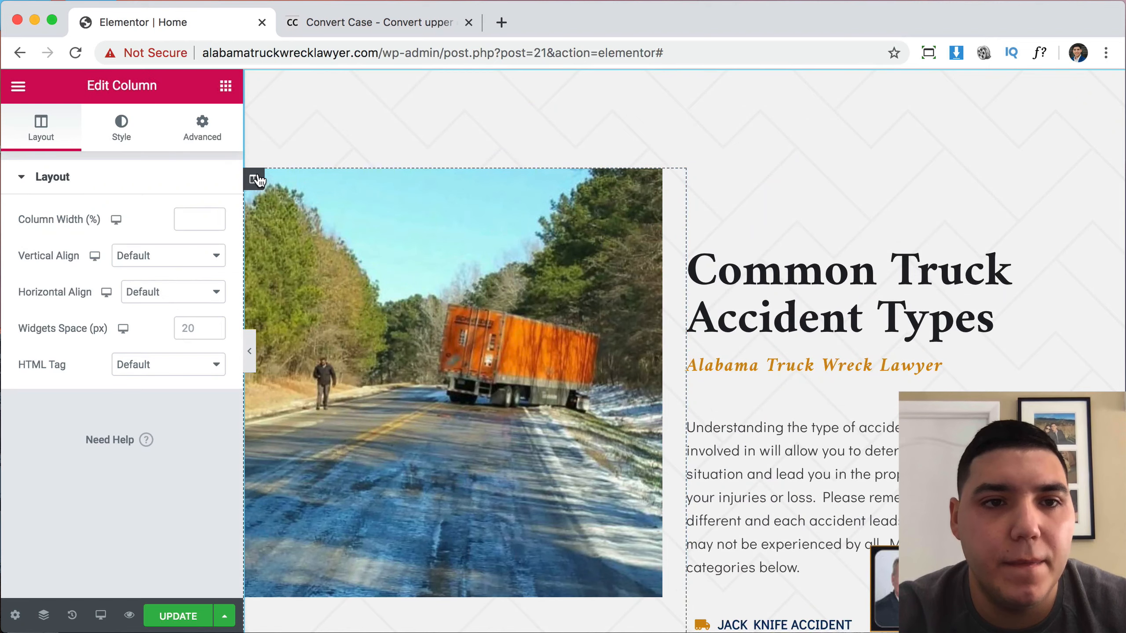
{"action": "left_click", "coordinate": [146, 261]}
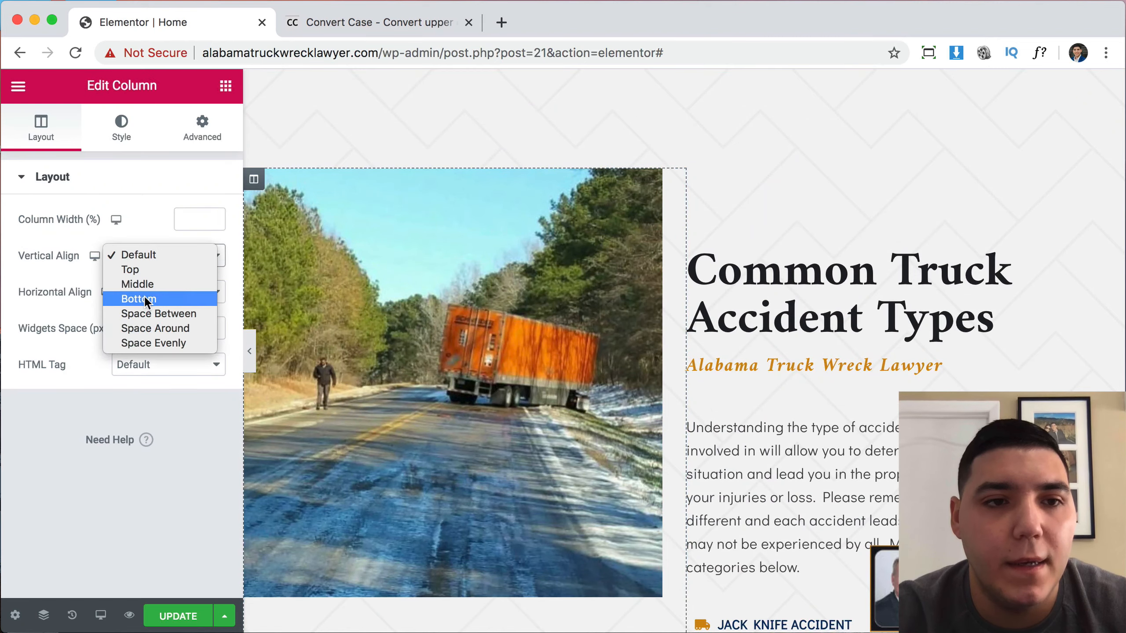
{"action": "left_click", "coordinate": [145, 286]}
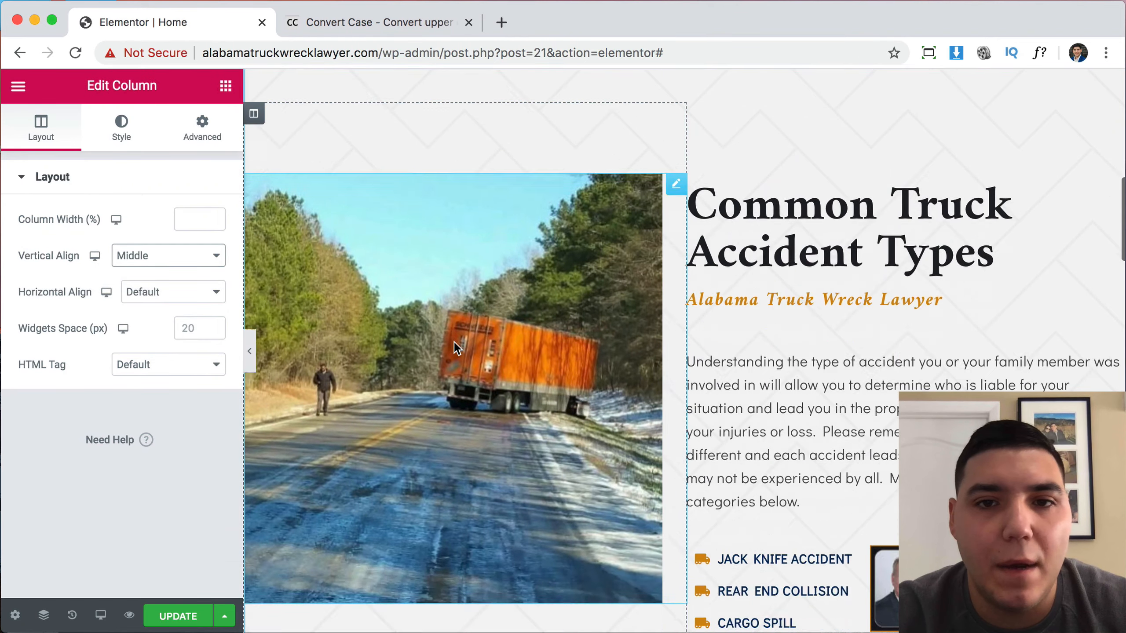
{"action": "scroll", "coordinate": [488, 372], "scroll_direction": "down", "scroll_amount": 5}
{"action": "scroll", "coordinate": [728, 183], "scroll_direction": "up", "scroll_amount": 5}
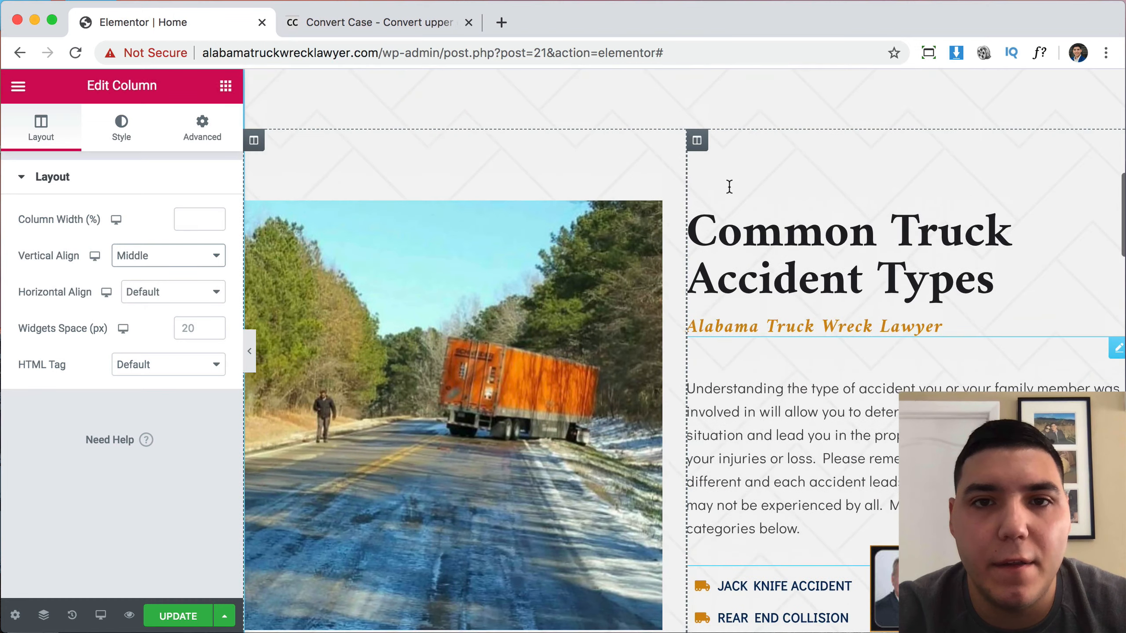
{"action": "scroll", "coordinate": [728, 185], "scroll_direction": "down", "scroll_amount": 5}
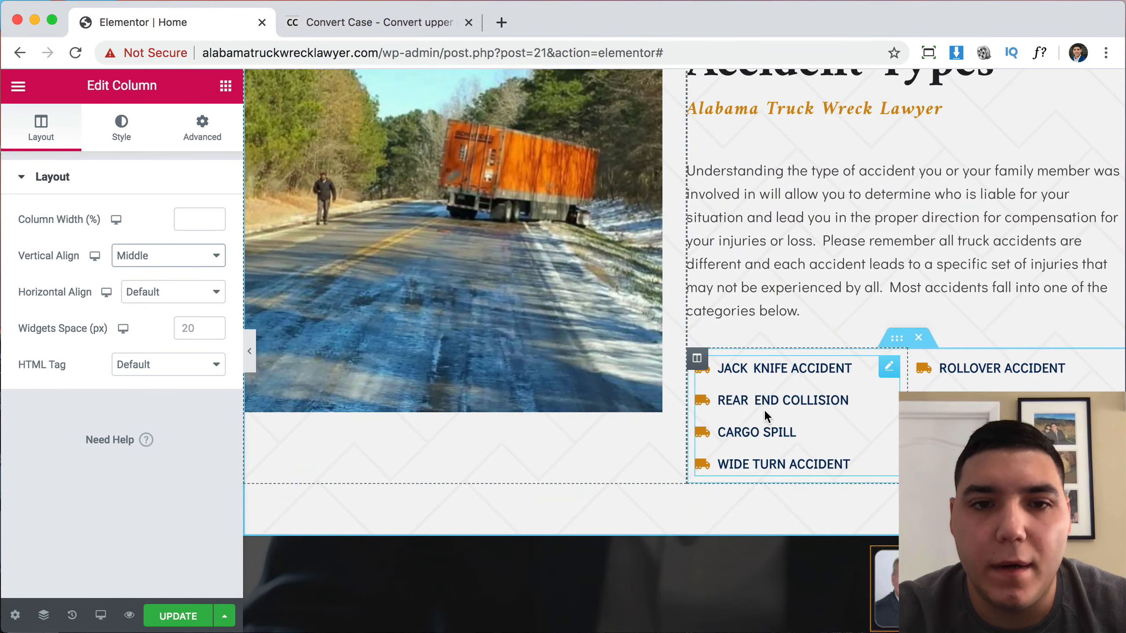
{"action": "scroll", "coordinate": [764, 410], "scroll_direction": "down", "scroll_amount": 5}
{"action": "scroll", "coordinate": [765, 411], "scroll_direction": "down", "scroll_amount": 8}
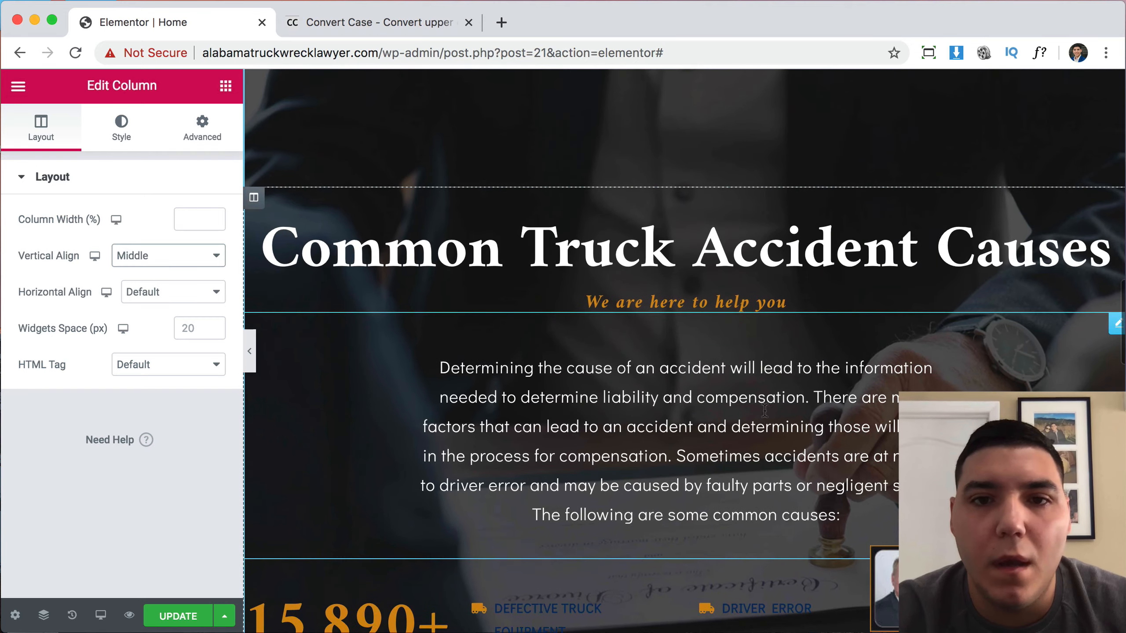
Delete the 15,890+ counter and its Criminal Defense Case Served caption.
{"action": "scroll", "coordinate": [764, 410], "scroll_direction": "down", "scroll_amount": 1}
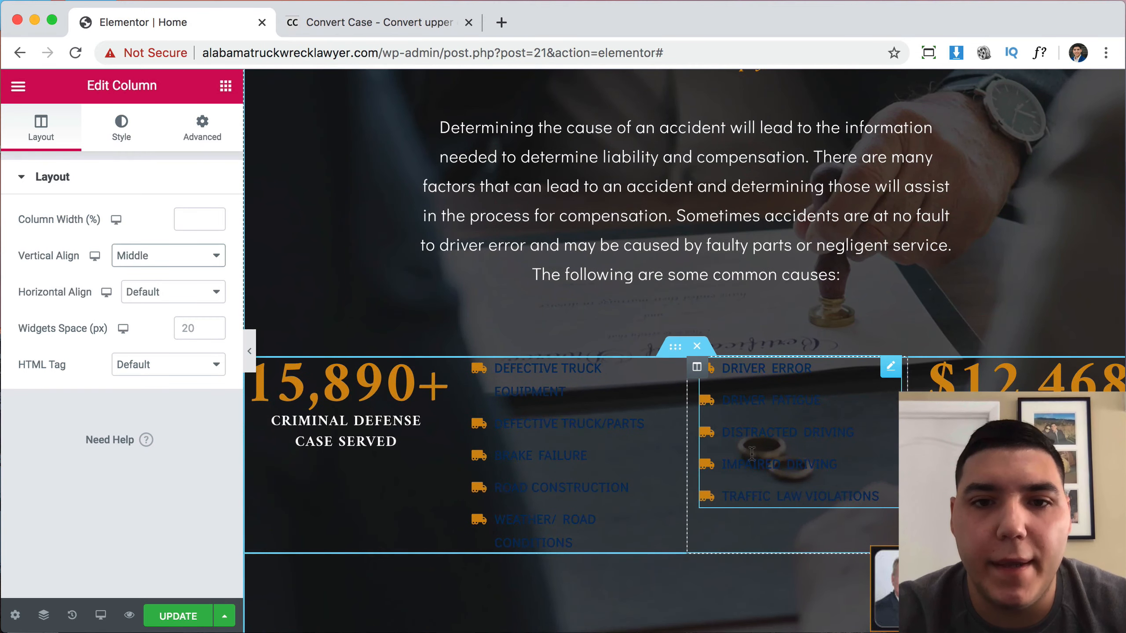
{"action": "right_click", "coordinate": [371, 389]}
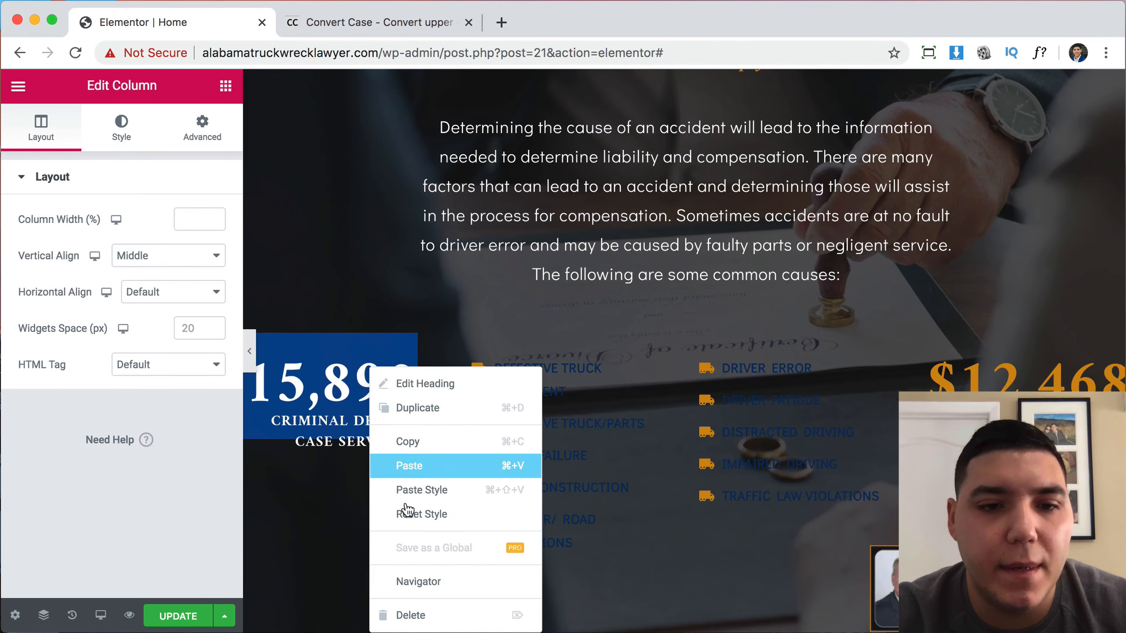
{"action": "left_click", "coordinate": [419, 612]}
{"action": "right_click", "coordinate": [348, 408]}
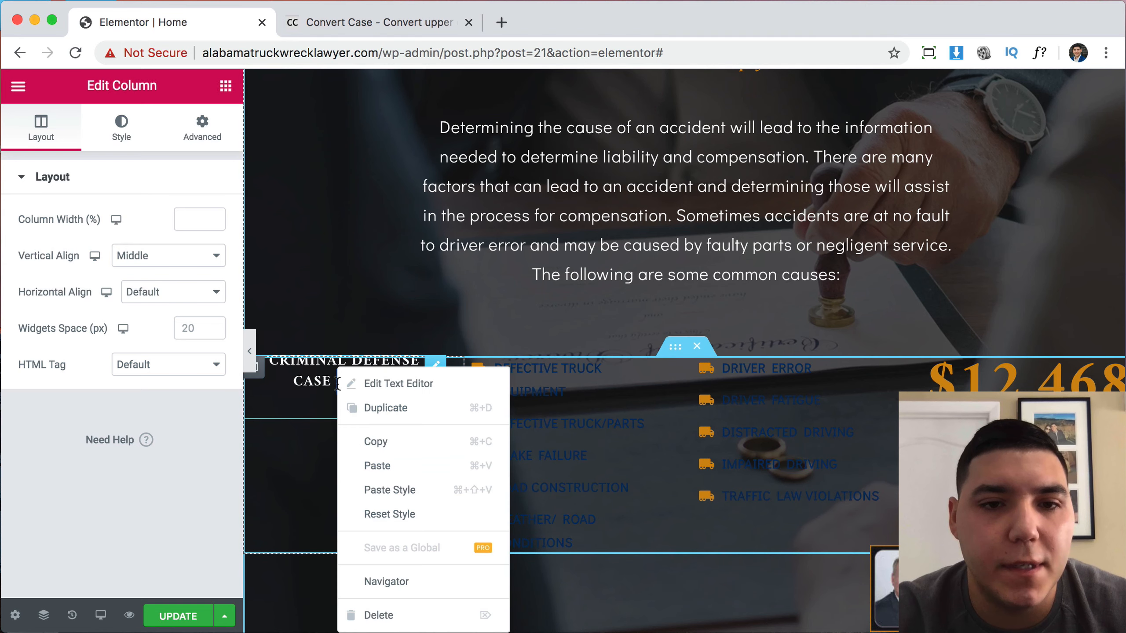
{"action": "left_click", "coordinate": [406, 619]}
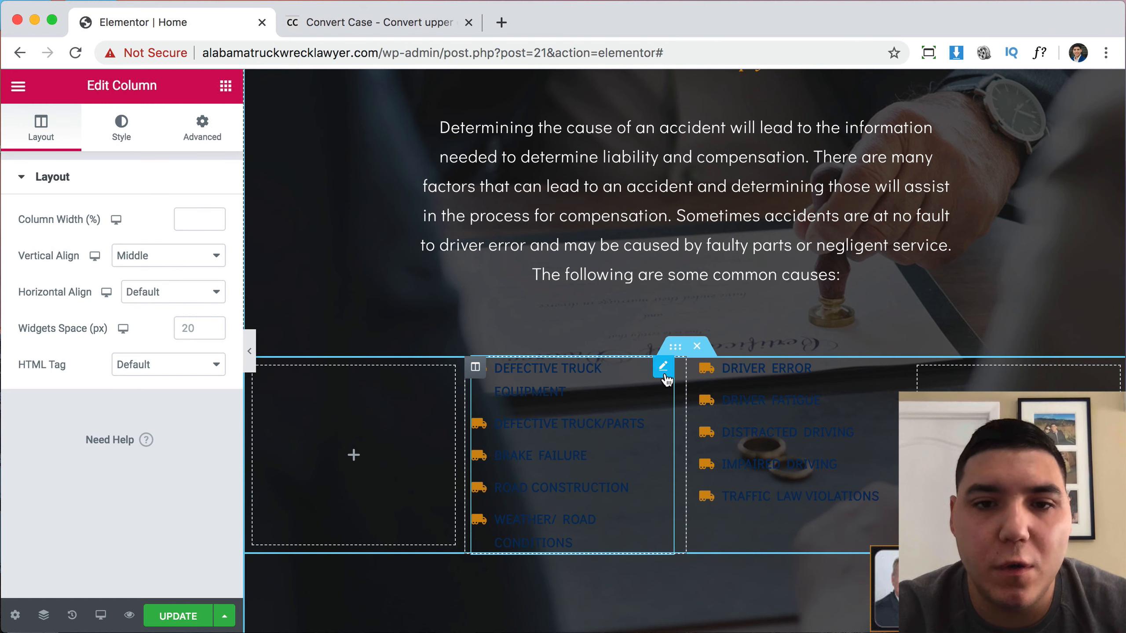
Set the left cause list's text colour to white (#FFFFFF).
{"action": "left_click", "coordinate": [665, 372]}
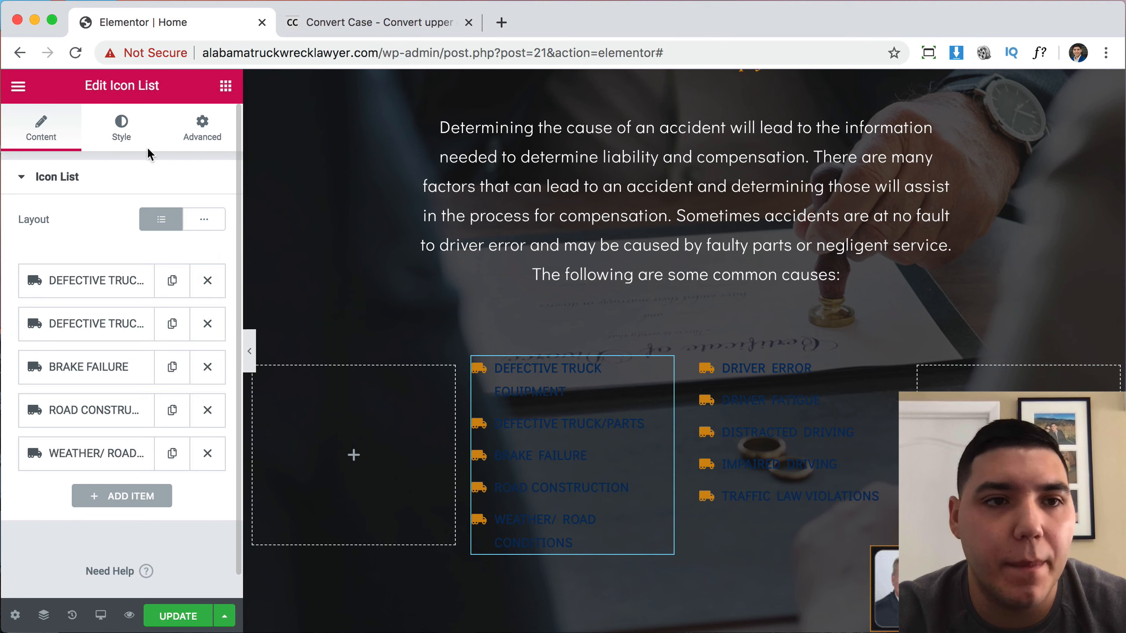
{"action": "left_click", "coordinate": [123, 133]}
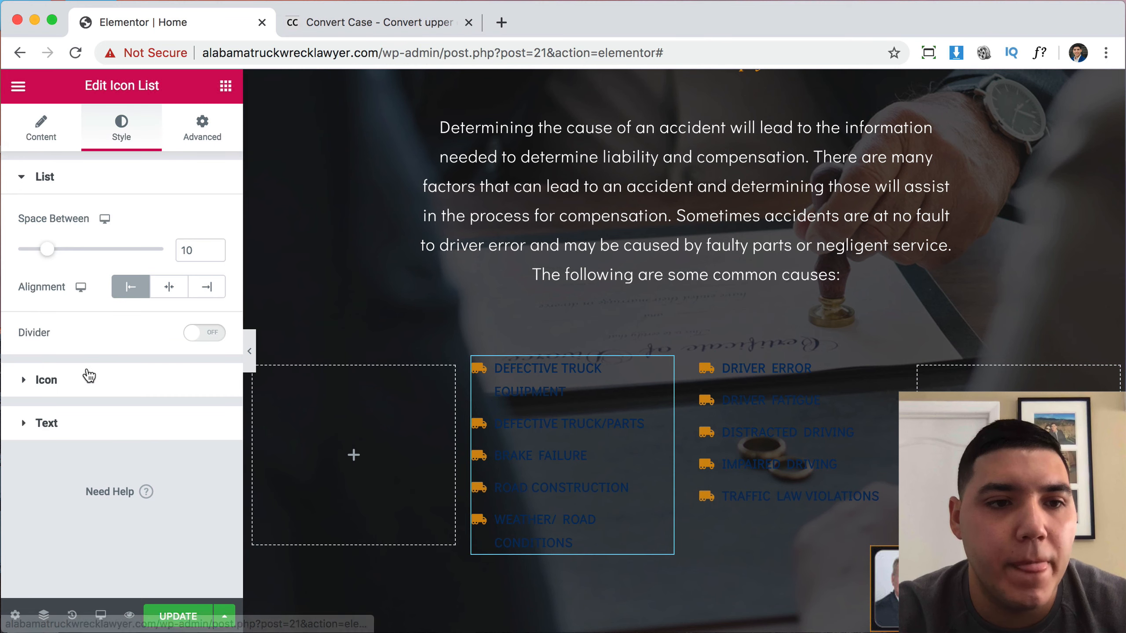
{"action": "left_click", "coordinate": [82, 427]}
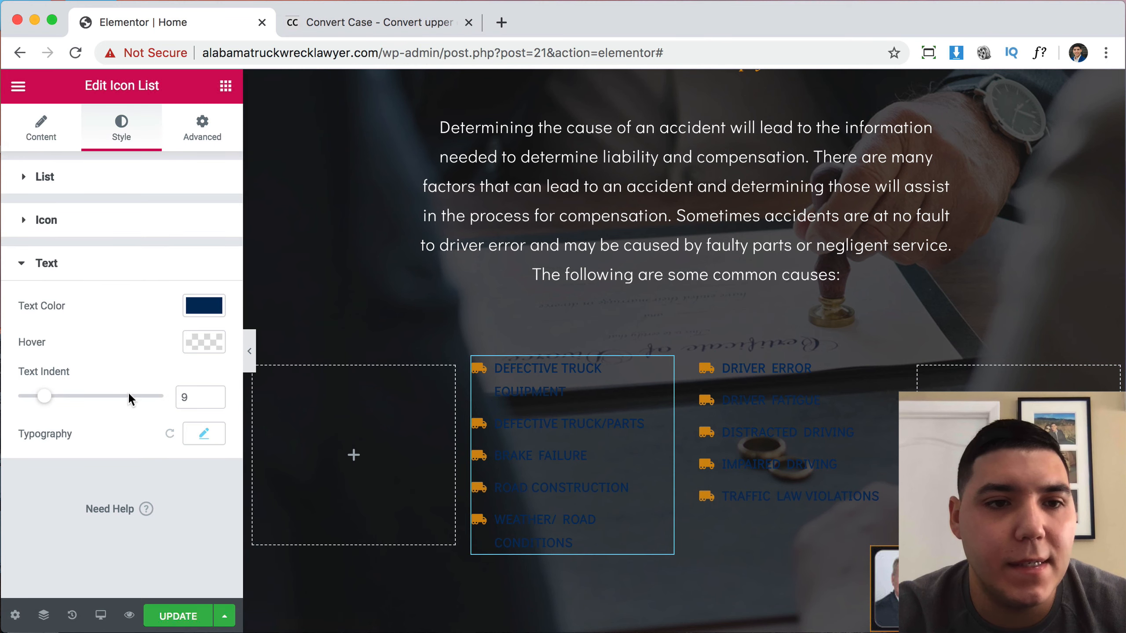
{"action": "left_click", "coordinate": [196, 309]}
{"action": "left_click_drag", "start_coordinate": [178, 411], "coordinate": [73, 329]}
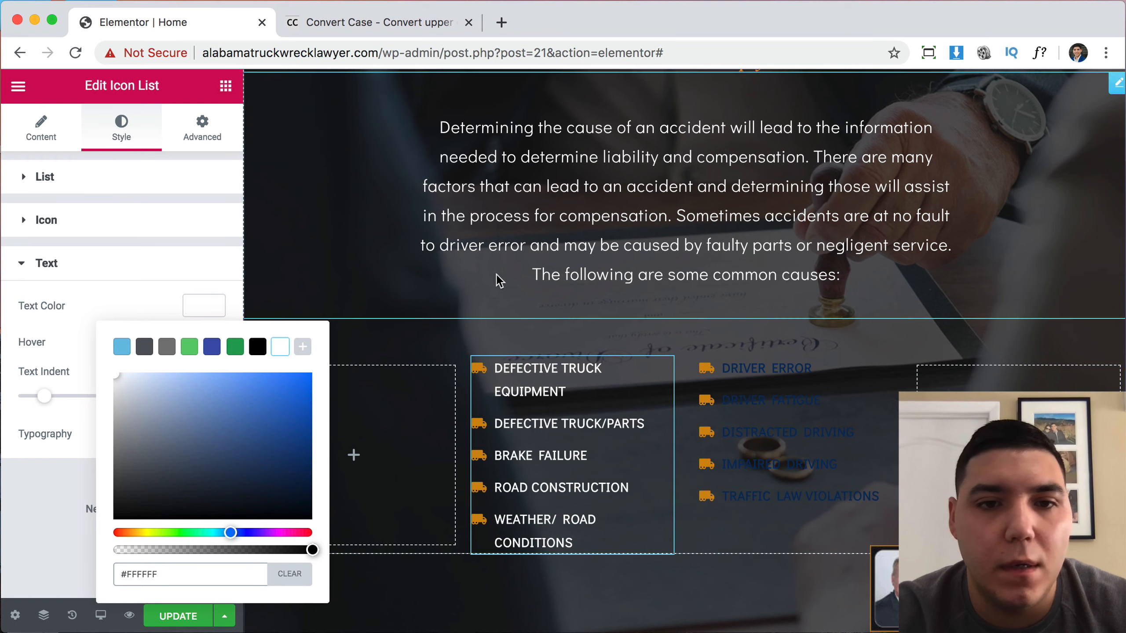
Copy the white list's style and paste it onto the Driver Error list.
{"action": "left_click", "coordinate": [744, 397]}
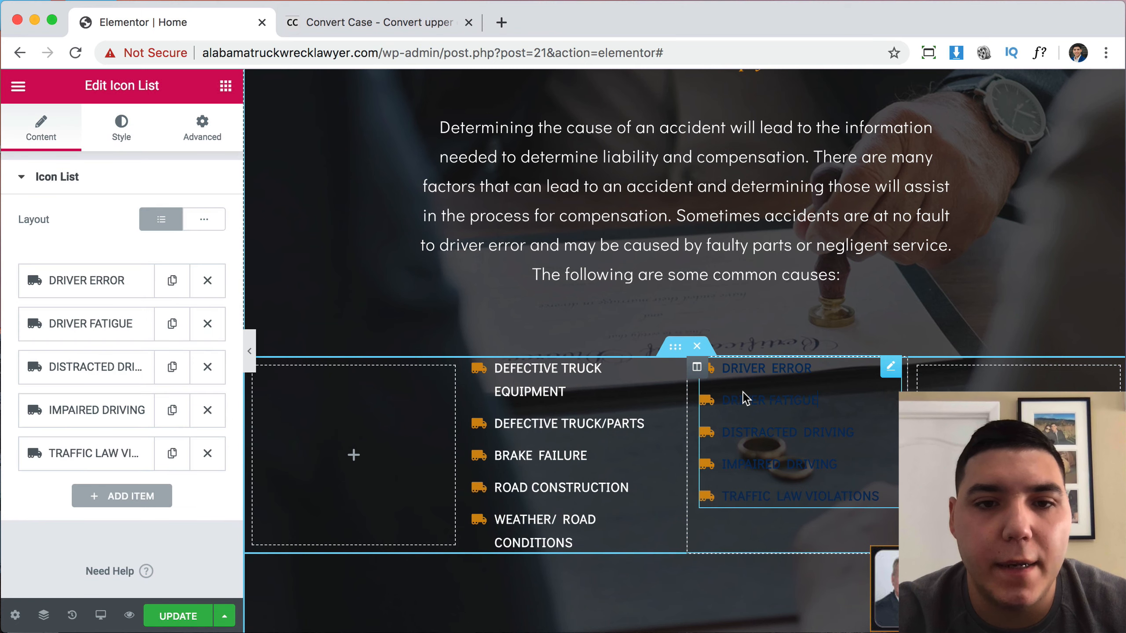
{"action": "right_click", "coordinate": [577, 417]}
{"action": "left_click", "coordinate": [619, 440]}
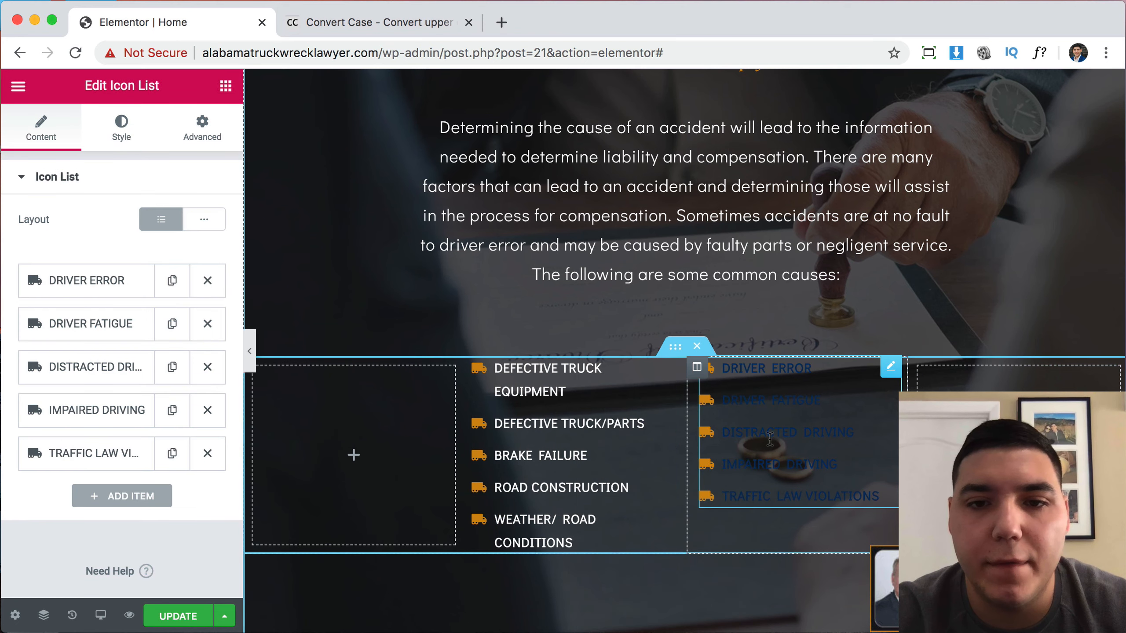
{"action": "right_click", "coordinate": [771, 439]}
{"action": "left_click", "coordinate": [829, 499]}
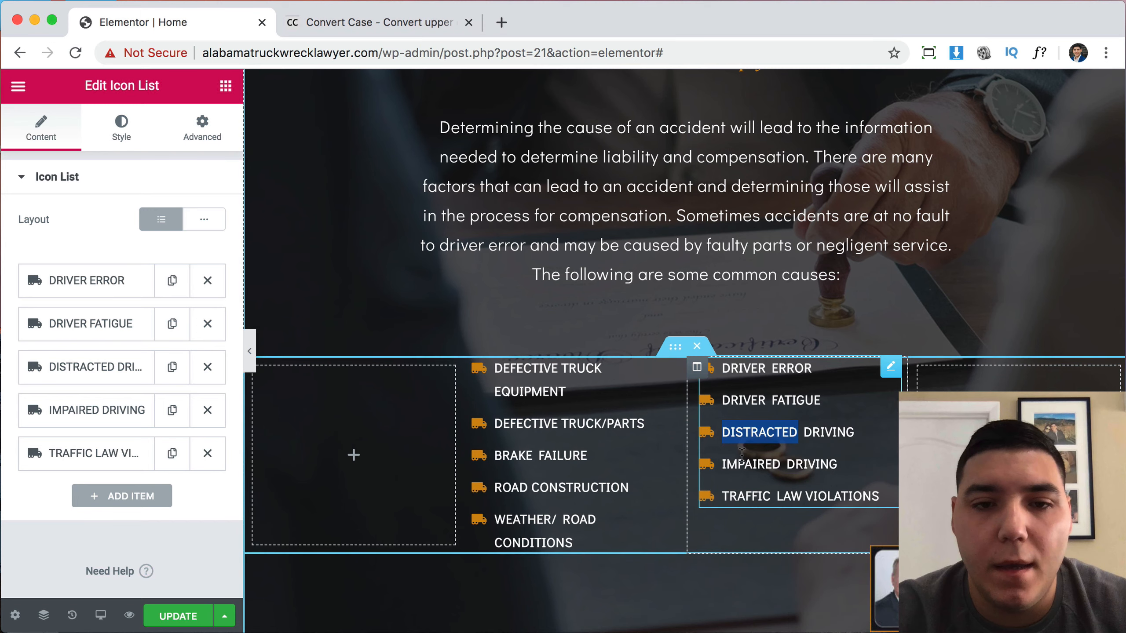
{"action": "scroll", "coordinate": [684, 442], "scroll_direction": "down", "scroll_amount": 3}
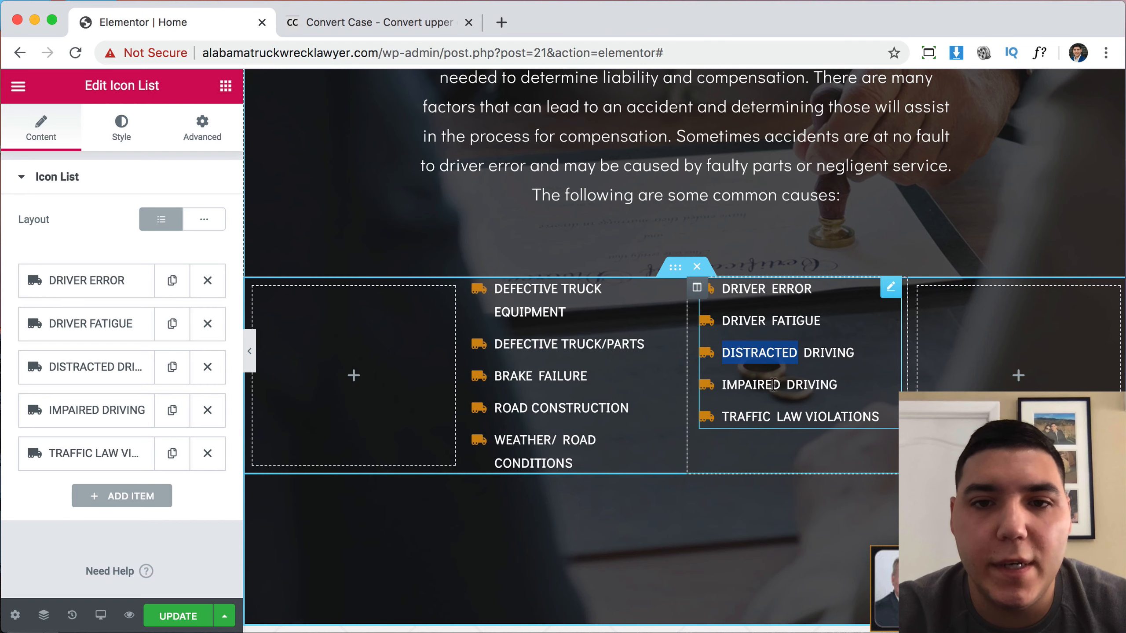
Delete the empty left and right columns and set the section's content width to 650.
{"action": "left_click", "coordinate": [675, 275]}
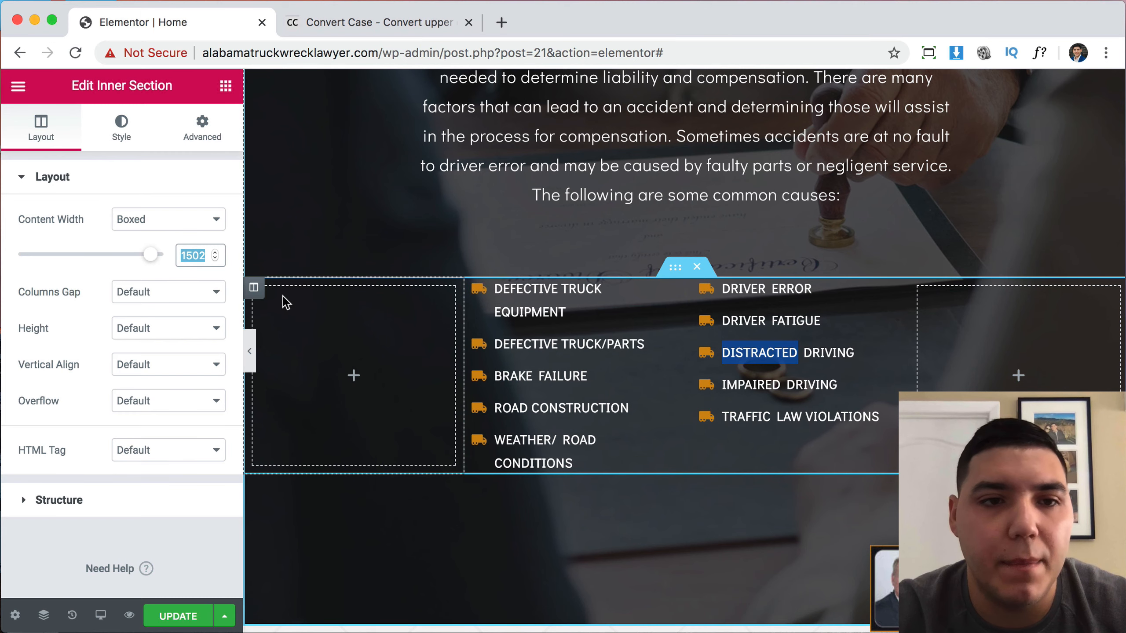
{"action": "right_click", "coordinate": [257, 294]}
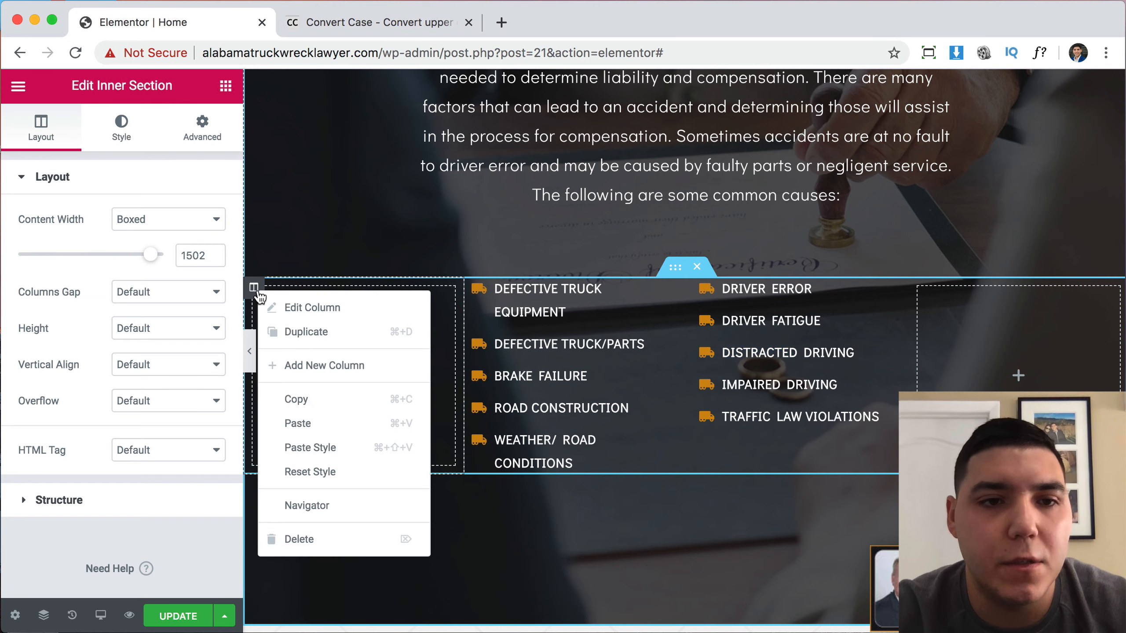
{"action": "left_click", "coordinate": [306, 539]}
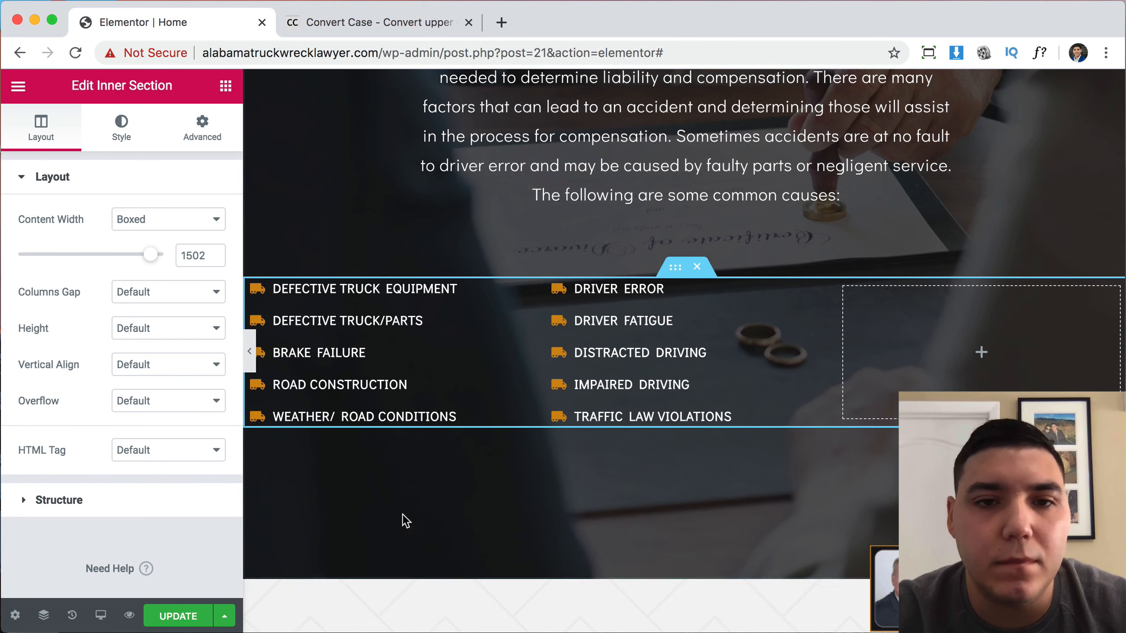
{"action": "right_click", "coordinate": [846, 293]}
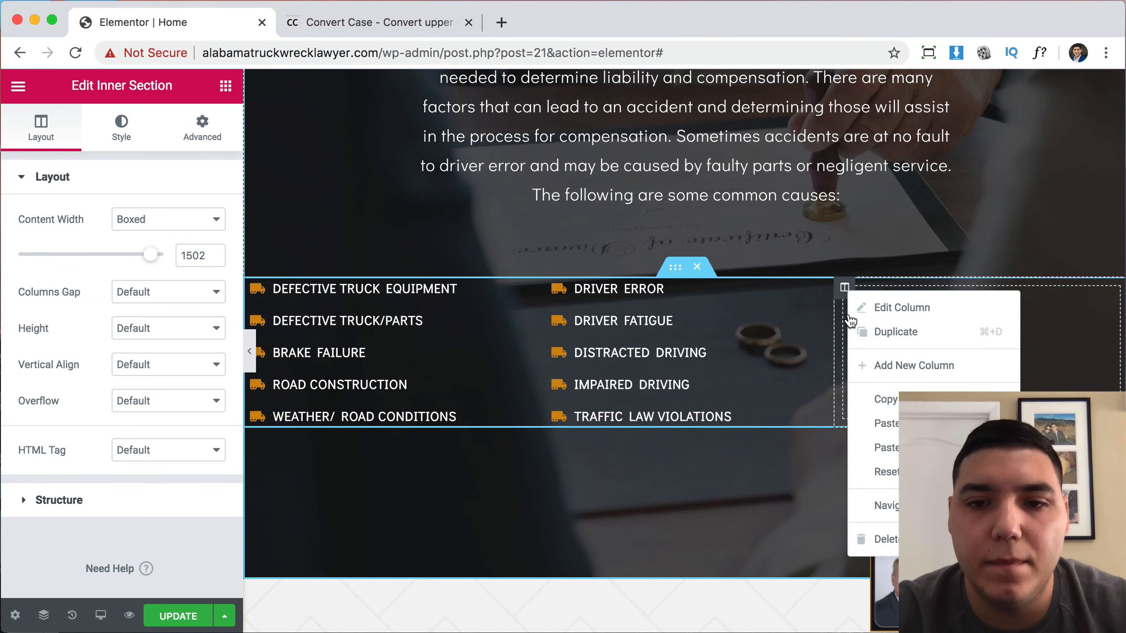
{"action": "left_click", "coordinate": [892, 538]}
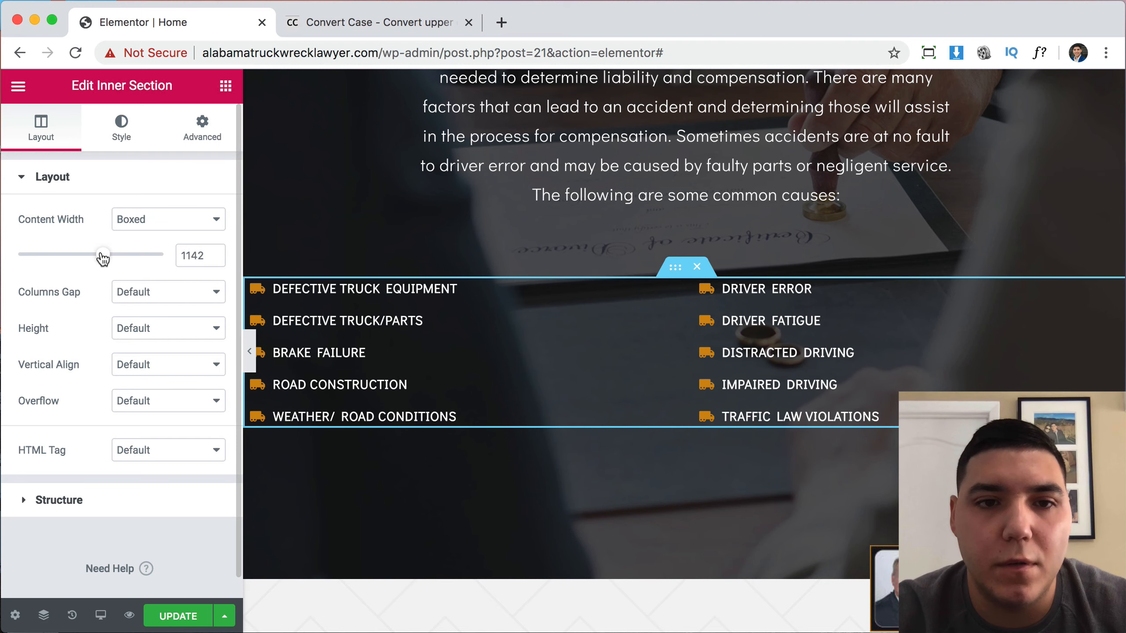
{"action": "left_click_drag", "start_coordinate": [103, 258], "coordinate": [36, 255]}
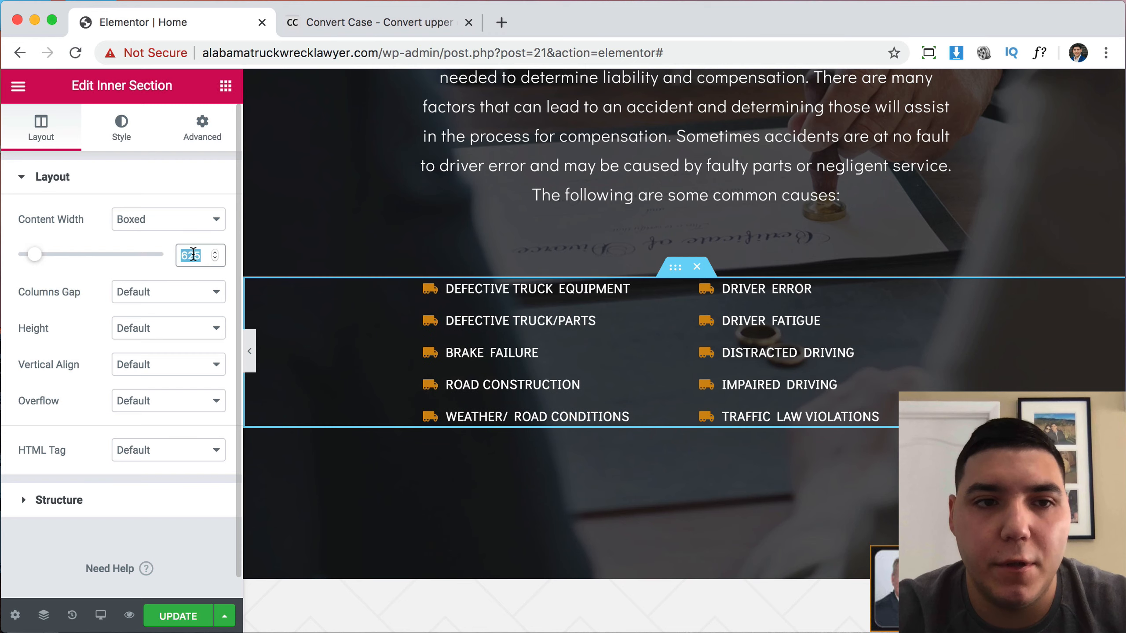
{"action": "type", "text": "650"}
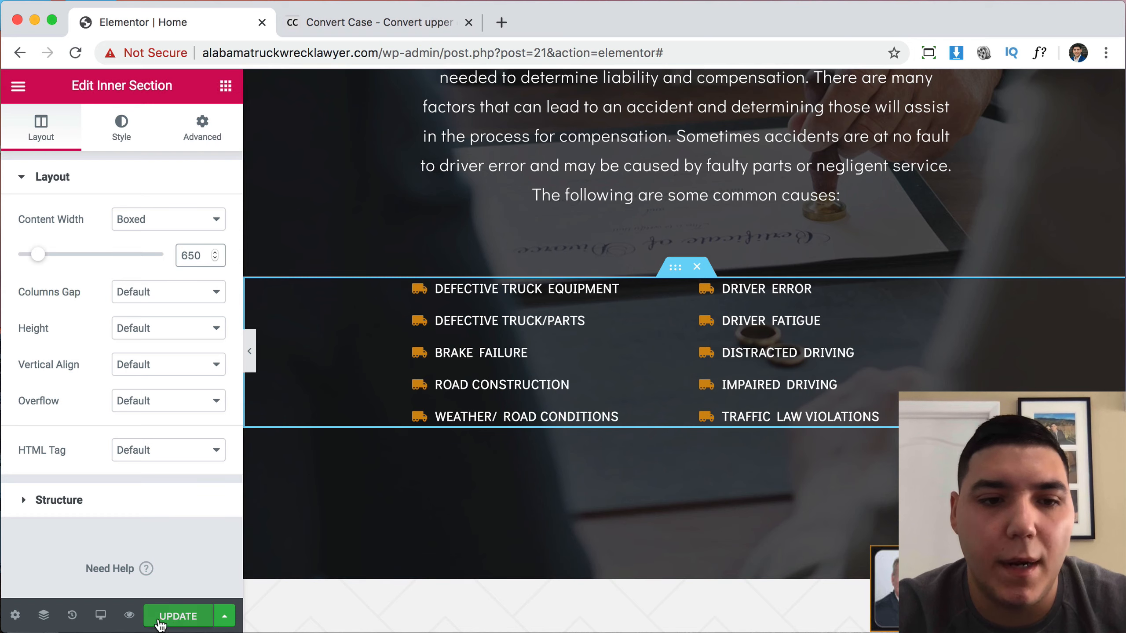
Replace the photo beside Common Damage Compensation with the overturned-truck picture.
{"action": "scroll", "coordinate": [757, 458], "scroll_direction": "up", "scroll_amount": 10}
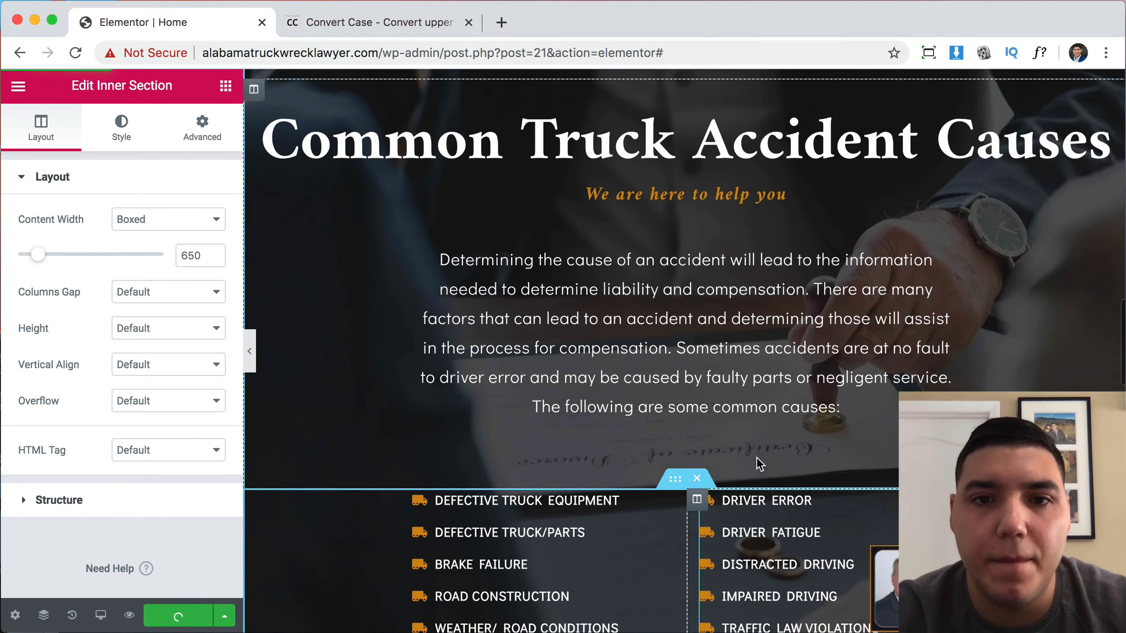
{"action": "scroll", "coordinate": [757, 456], "scroll_direction": "down", "scroll_amount": 15}
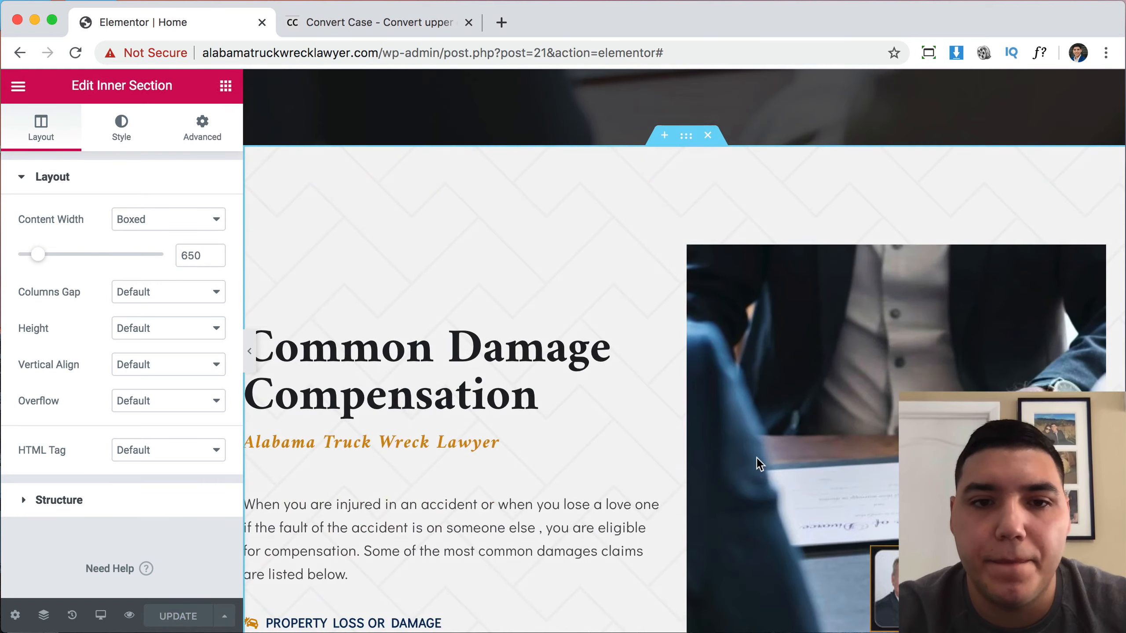
{"action": "scroll", "coordinate": [757, 457], "scroll_direction": "down", "scroll_amount": 1}
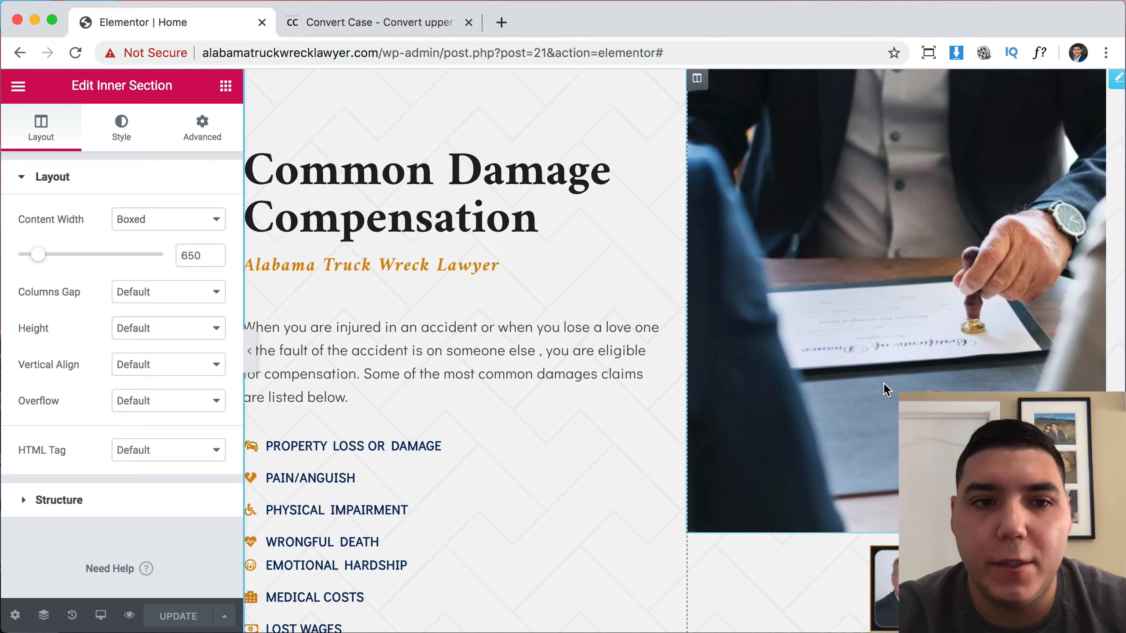
{"action": "left_click", "coordinate": [855, 307]}
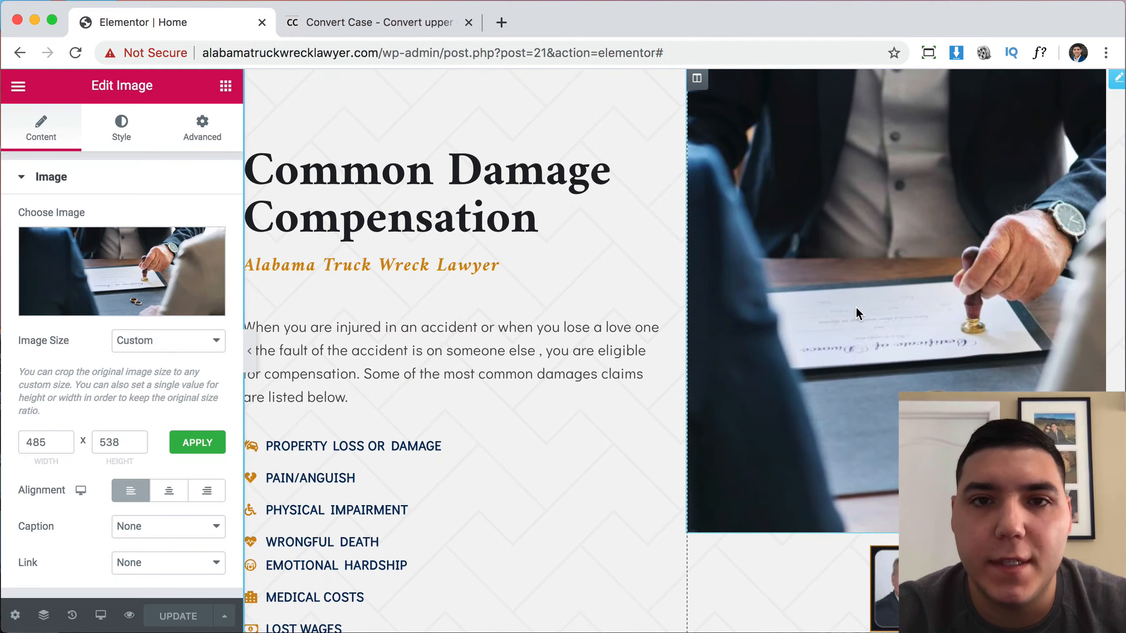
{"action": "left_click", "coordinate": [190, 277]}
{"action": "scroll", "coordinate": [530, 336], "scroll_direction": "down", "scroll_amount": 10}
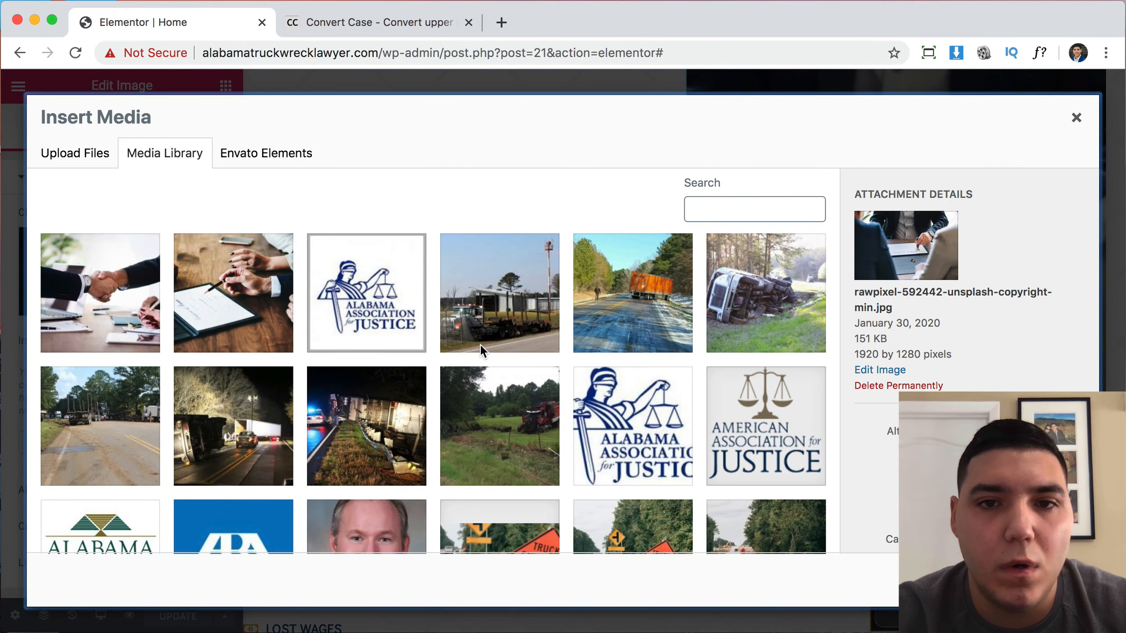
{"action": "left_click", "coordinate": [760, 283]}
{"action": "left_click", "coordinate": [1049, 580]}
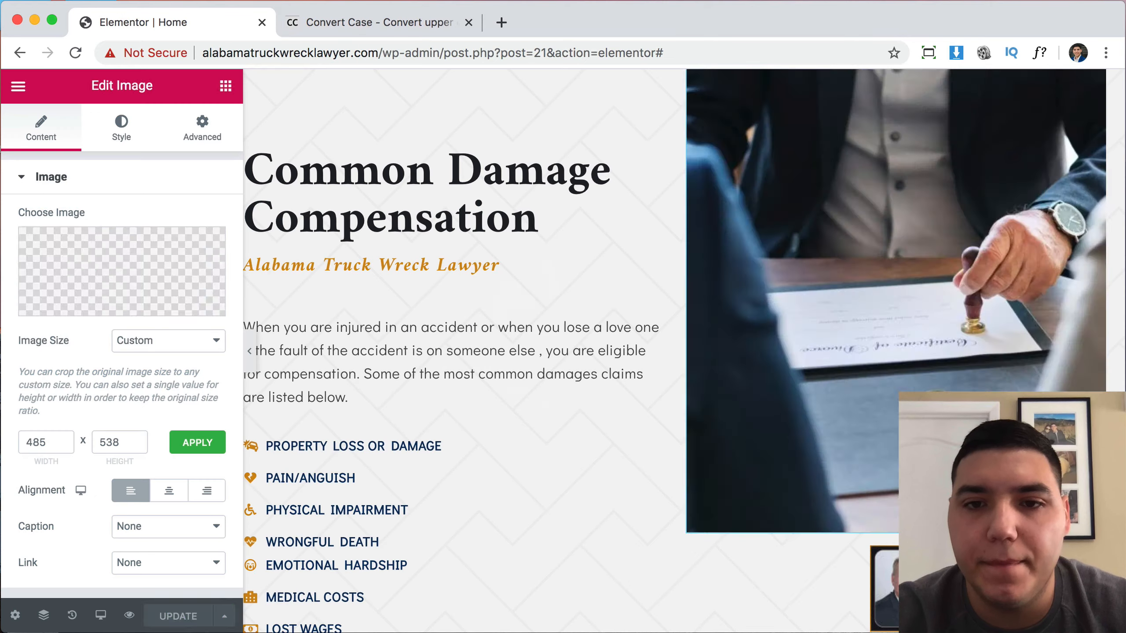
Add a two-column inner section above the damages list.
{"action": "scroll", "coordinate": [414, 370], "scroll_direction": "down", "scroll_amount": 5}
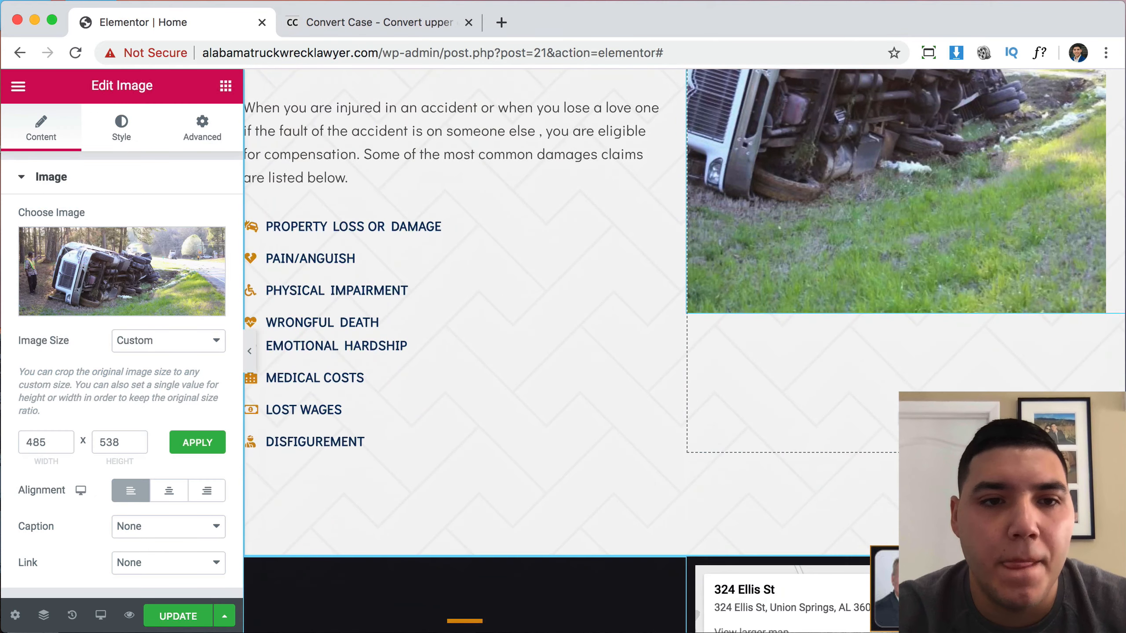
{"action": "scroll", "coordinate": [420, 226], "scroll_direction": "up", "scroll_amount": 2}
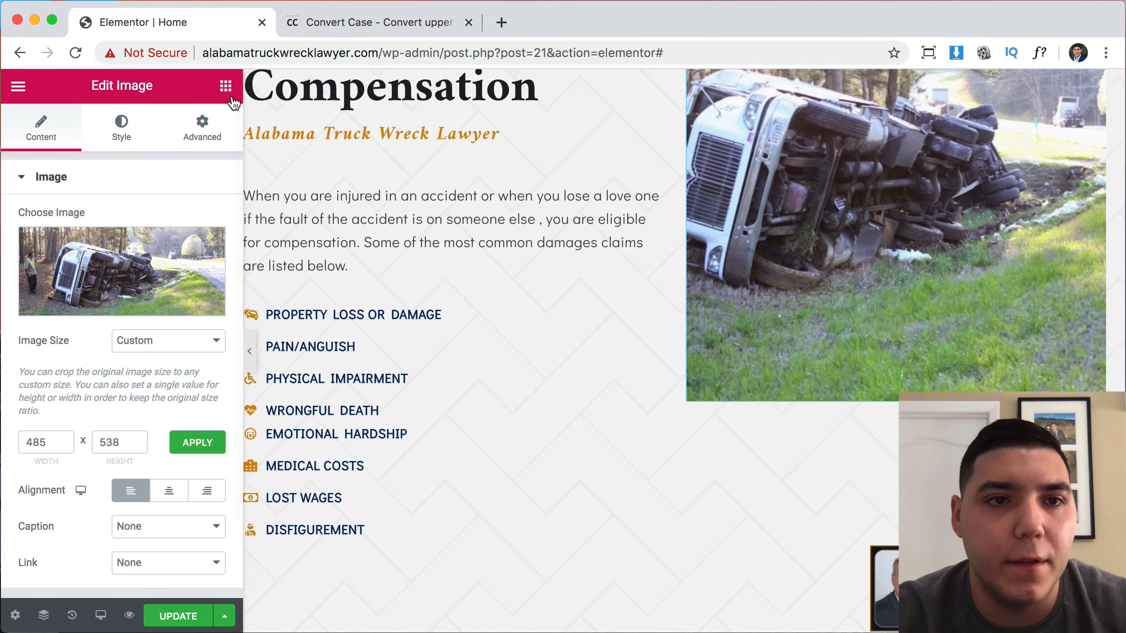
{"action": "left_click", "coordinate": [226, 86]}
{"action": "left_click_drag", "start_coordinate": [63, 250], "coordinate": [391, 282]}
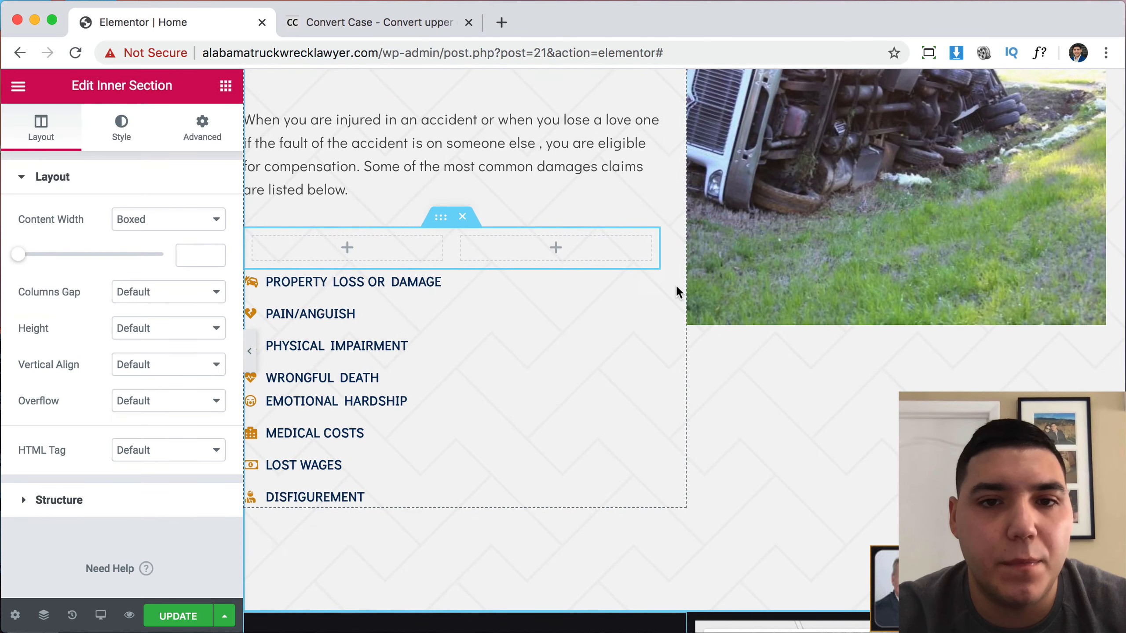
Move the two damages lists into the left and right columns, four damage types each.
{"action": "left_click_drag", "start_coordinate": [650, 280], "coordinate": [377, 248]}
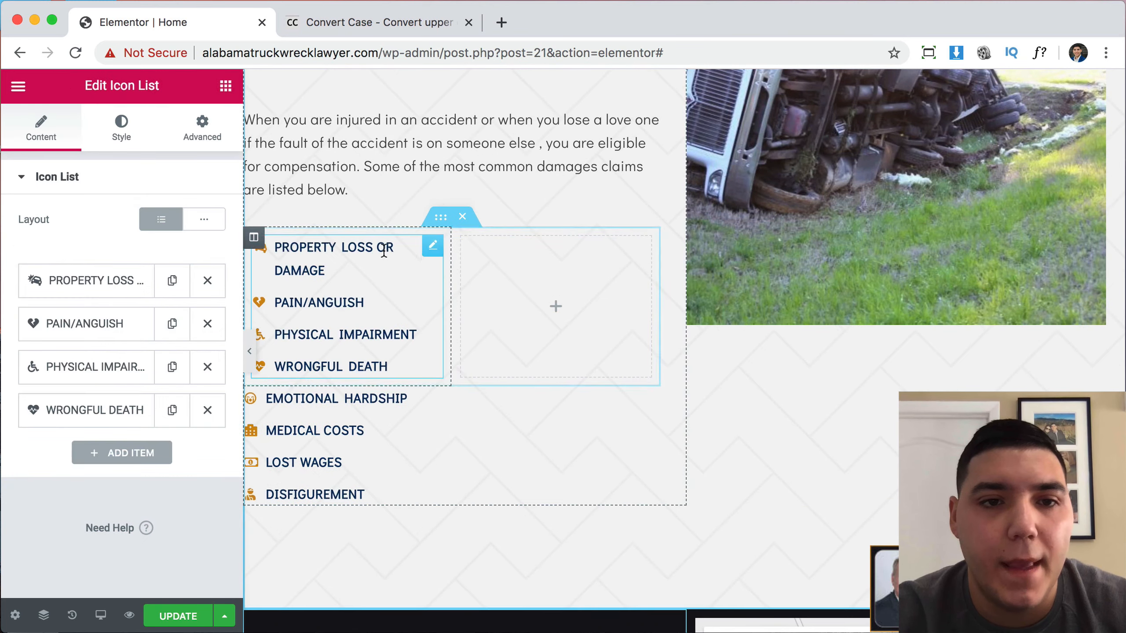
{"action": "left_click_drag", "start_coordinate": [644, 399], "coordinate": [556, 306]}
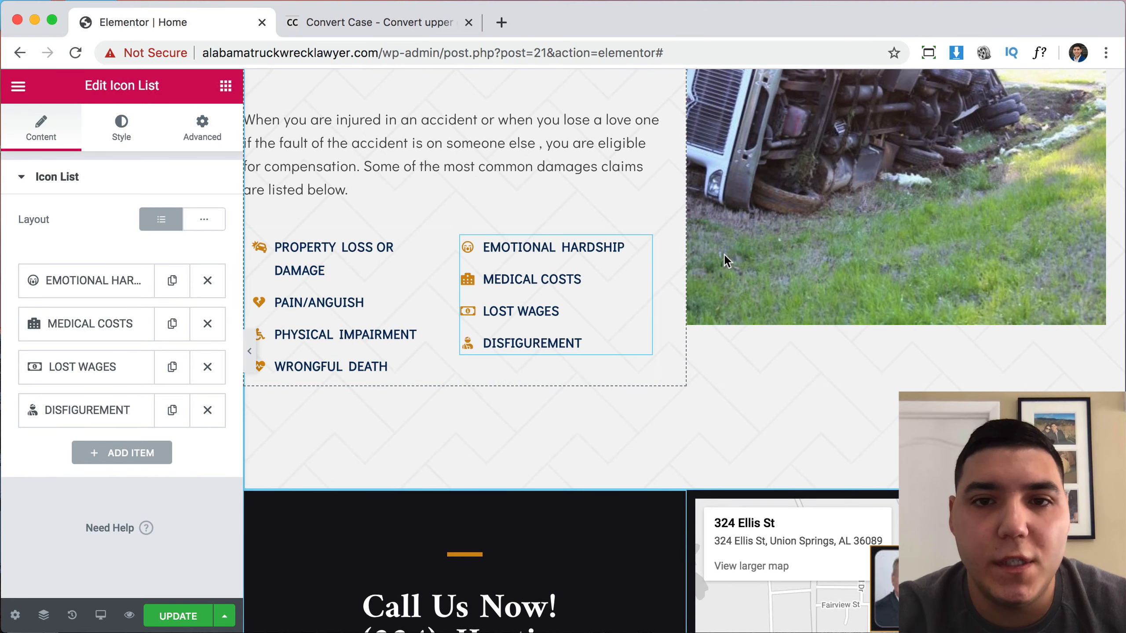
{"action": "scroll", "coordinate": [727, 262], "scroll_direction": "up", "scroll_amount": 5}
{"action": "scroll", "coordinate": [829, 239], "scroll_direction": "down", "scroll_amount": 3}
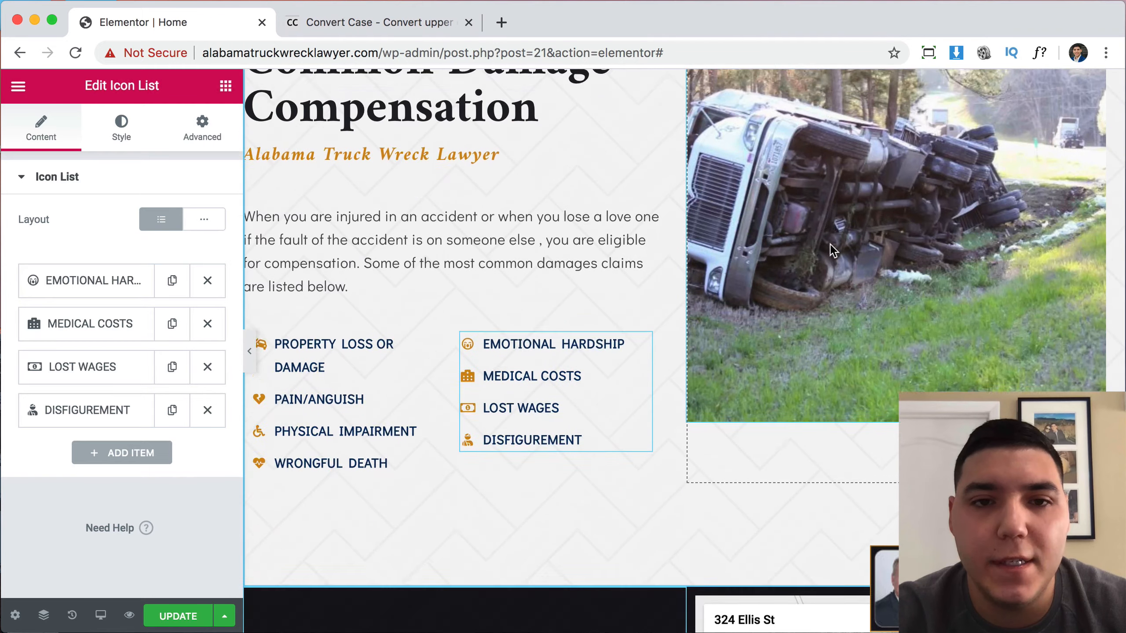
{"action": "scroll", "coordinate": [830, 245], "scroll_direction": "down", "scroll_amount": 1}
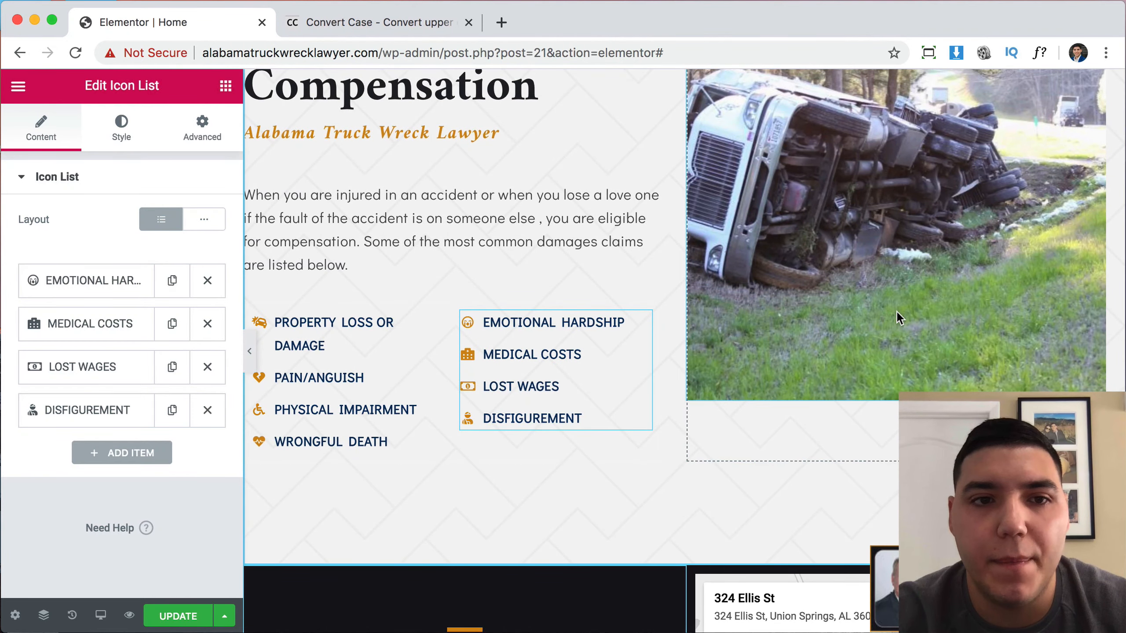
{"action": "scroll", "coordinate": [896, 311], "scroll_direction": "down", "scroll_amount": 4}
{"action": "scroll", "coordinate": [897, 312], "scroll_direction": "up", "scroll_amount": 8}
{"action": "scroll", "coordinate": [896, 311], "scroll_direction": "down", "scroll_amount": 10}
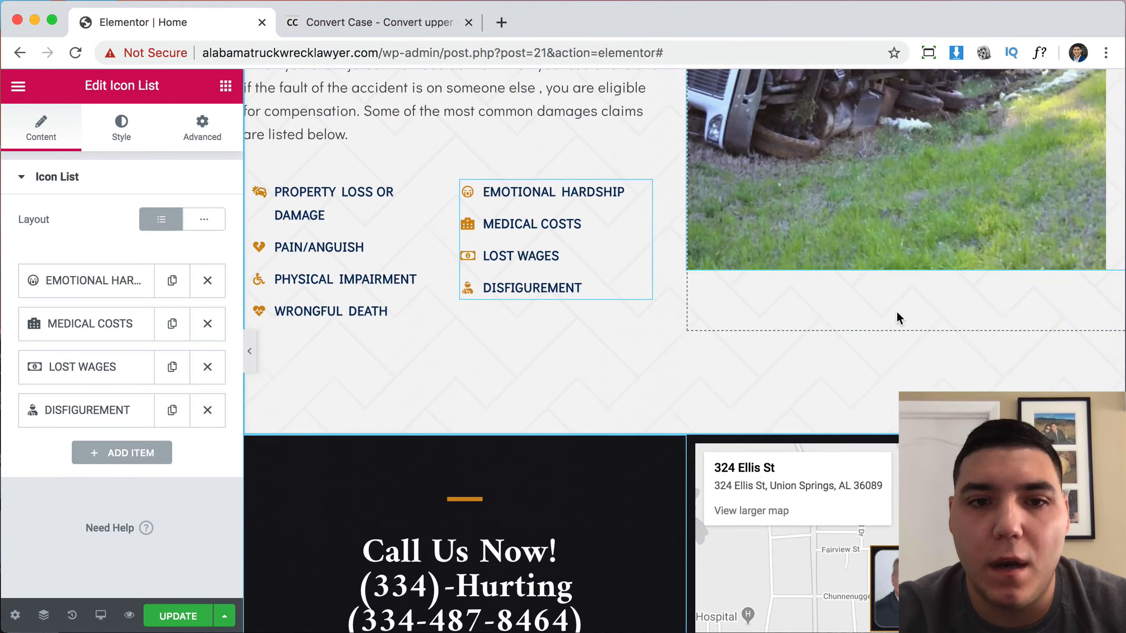
{"action": "scroll", "coordinate": [896, 311], "scroll_direction": "up", "scroll_amount": 10}
{"action": "scroll", "coordinate": [897, 311], "scroll_direction": "up", "scroll_amount": 15}
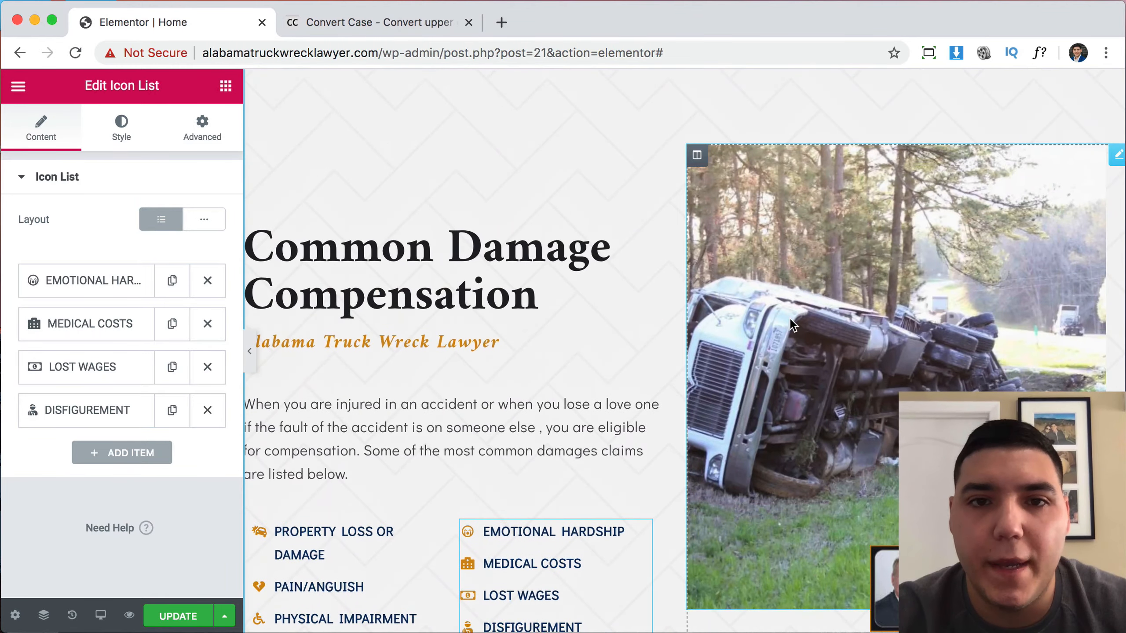
{"action": "scroll", "coordinate": [804, 312], "scroll_direction": "up", "scroll_amount": 3}
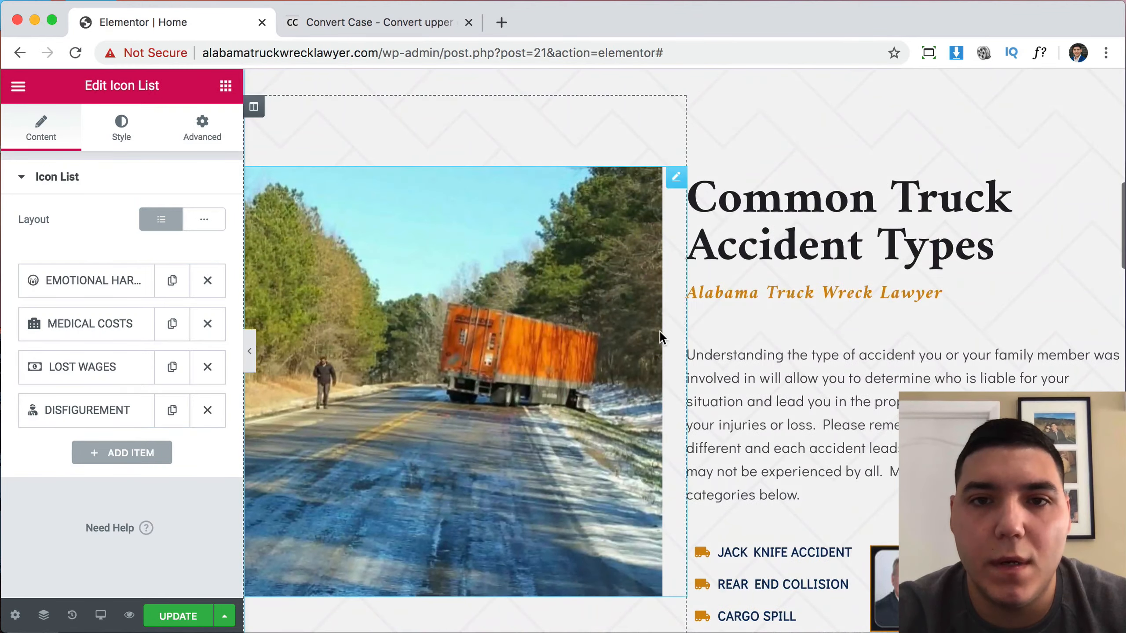
{"action": "scroll", "coordinate": [781, 305], "scroll_direction": "up", "scroll_amount": 10}
{"action": "scroll", "coordinate": [781, 306], "scroll_direction": "down", "scroll_amount": 15}
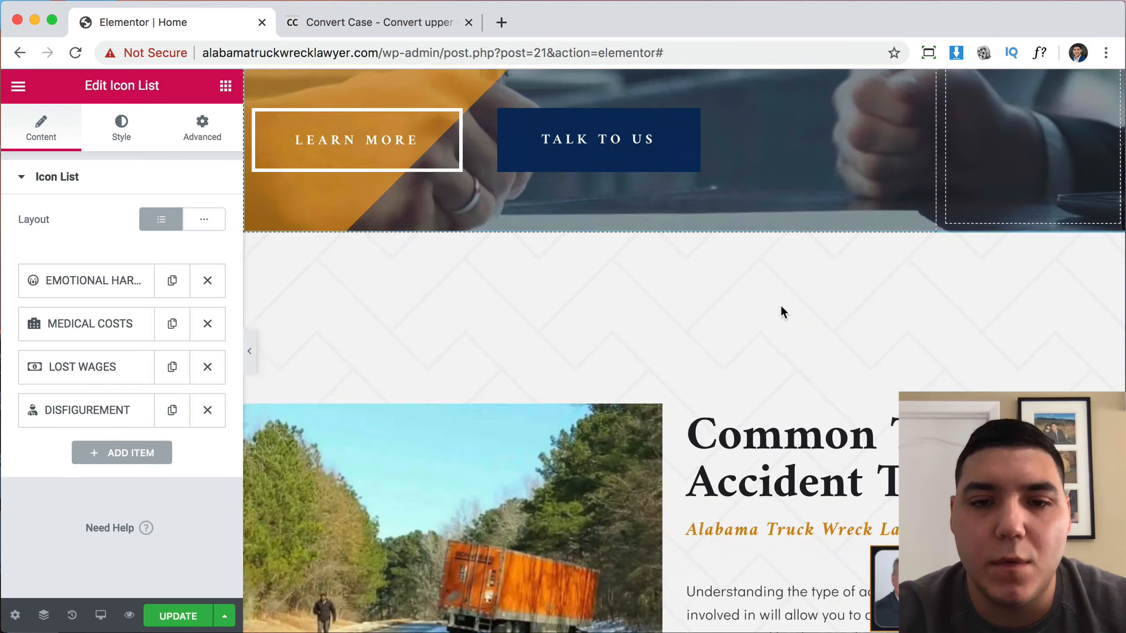
{"action": "scroll", "coordinate": [781, 306], "scroll_direction": "up", "scroll_amount": 5}
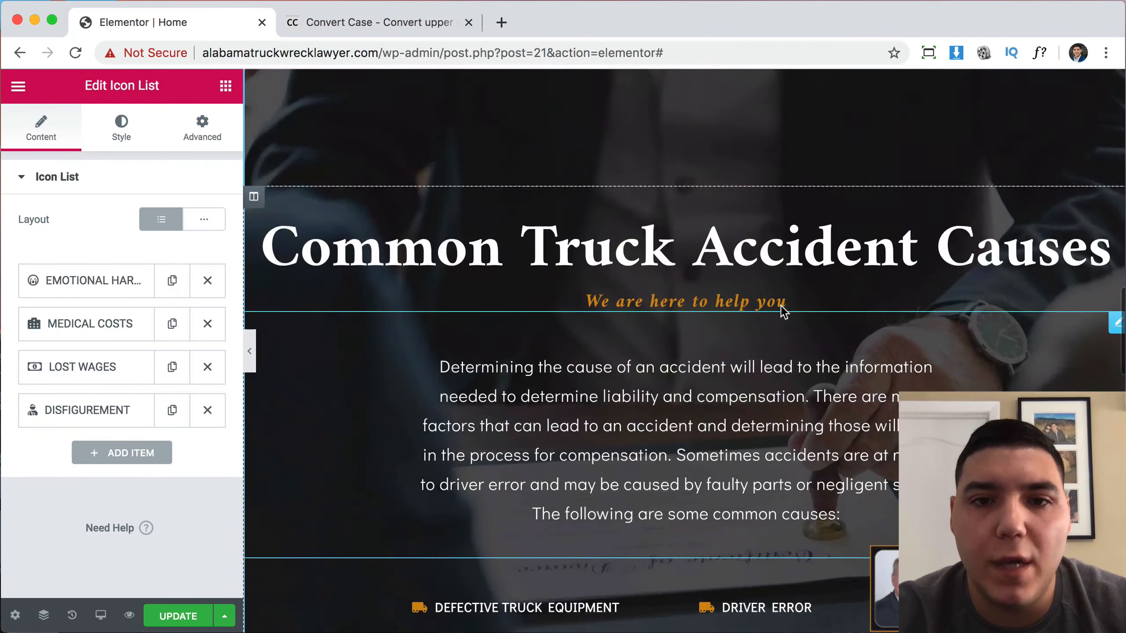
{"action": "scroll", "coordinate": [904, 170], "scroll_direction": "down", "scroll_amount": 4}
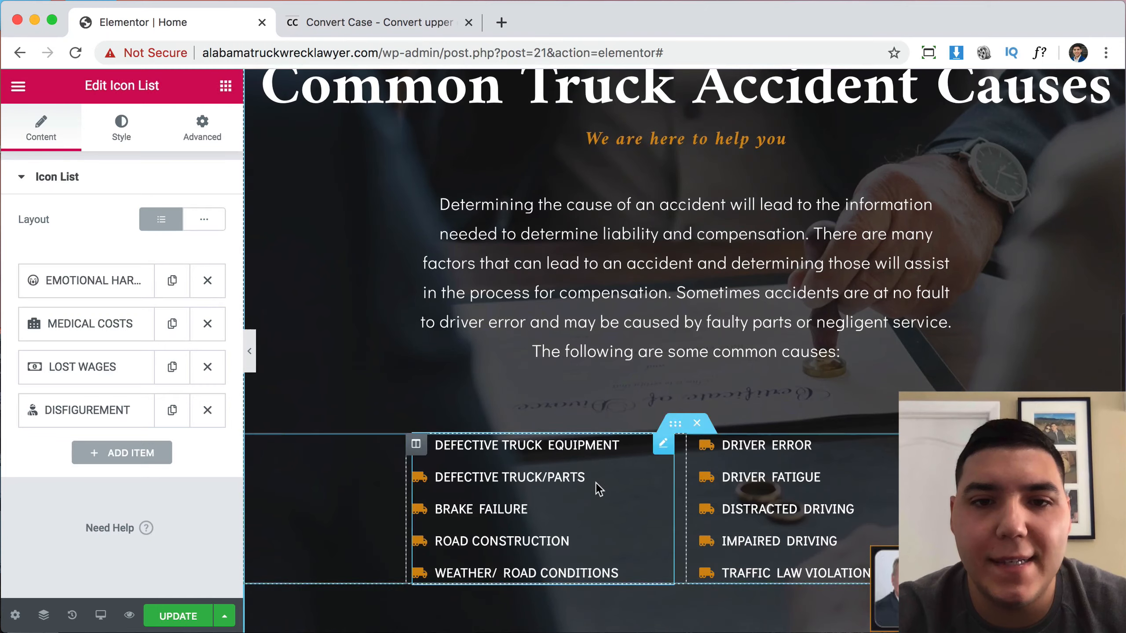
{"action": "scroll", "coordinate": [834, 394], "scroll_direction": "down", "scroll_amount": 4}
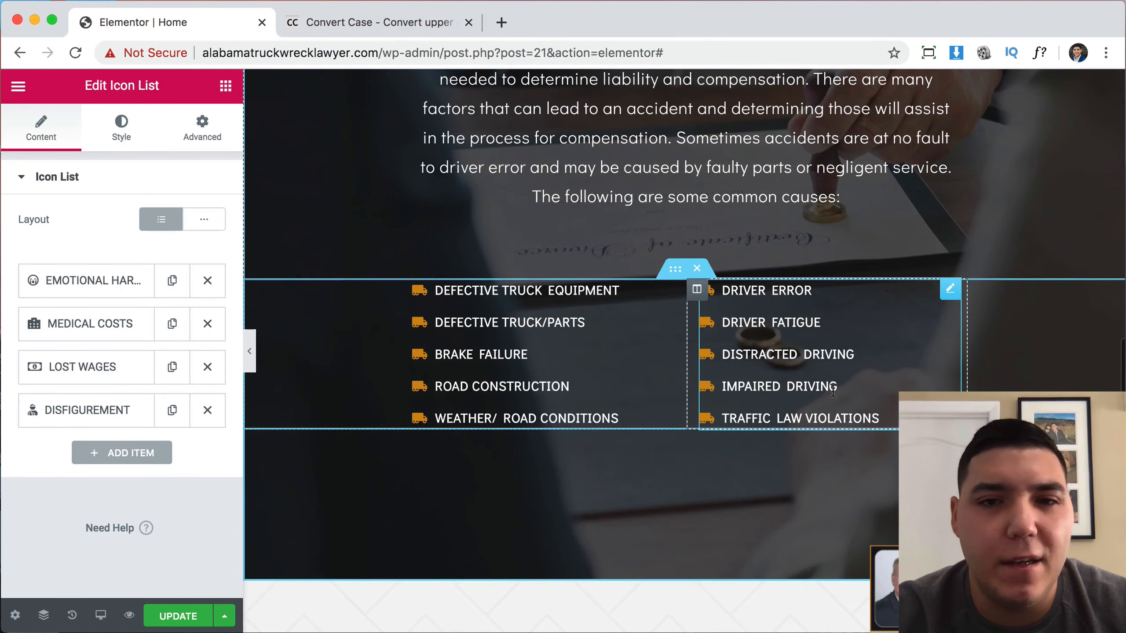
{"action": "scroll", "coordinate": [846, 254], "scroll_direction": "up", "scroll_amount": 4}
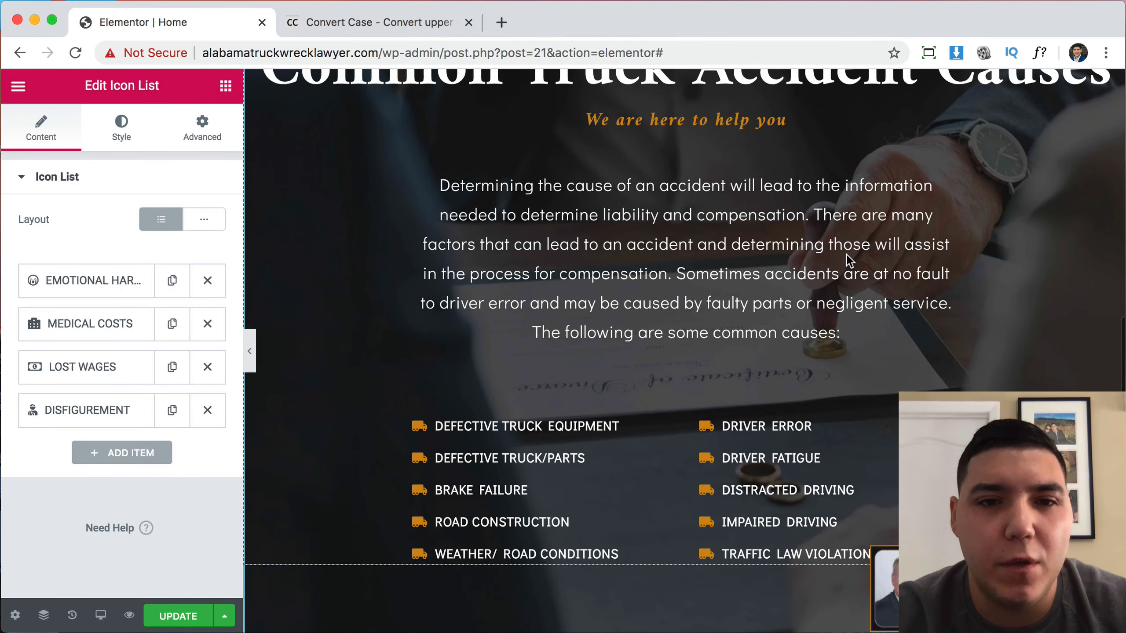
{"action": "scroll", "coordinate": [755, 258], "scroll_direction": "up", "scroll_amount": 2}
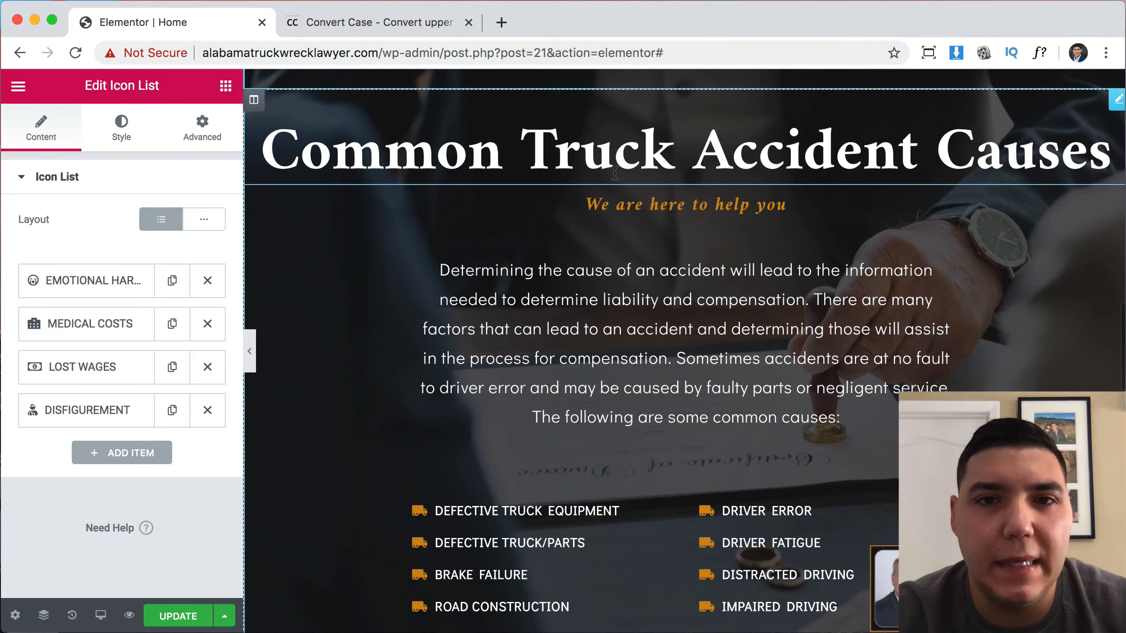
{"action": "scroll", "coordinate": [798, 266], "scroll_direction": "down", "scroll_amount": 3}
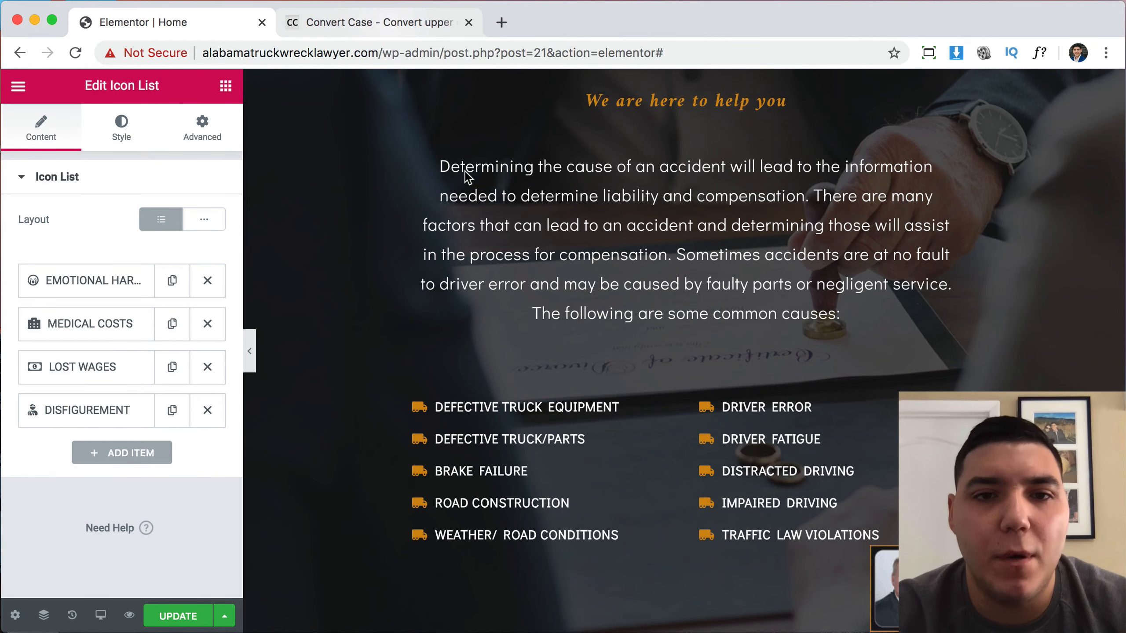
Go to Pixabay and search its free images for 'truck'.
{"action": "left_click", "coordinate": [426, 25]}
{"action": "left_click", "coordinate": [431, 50]}
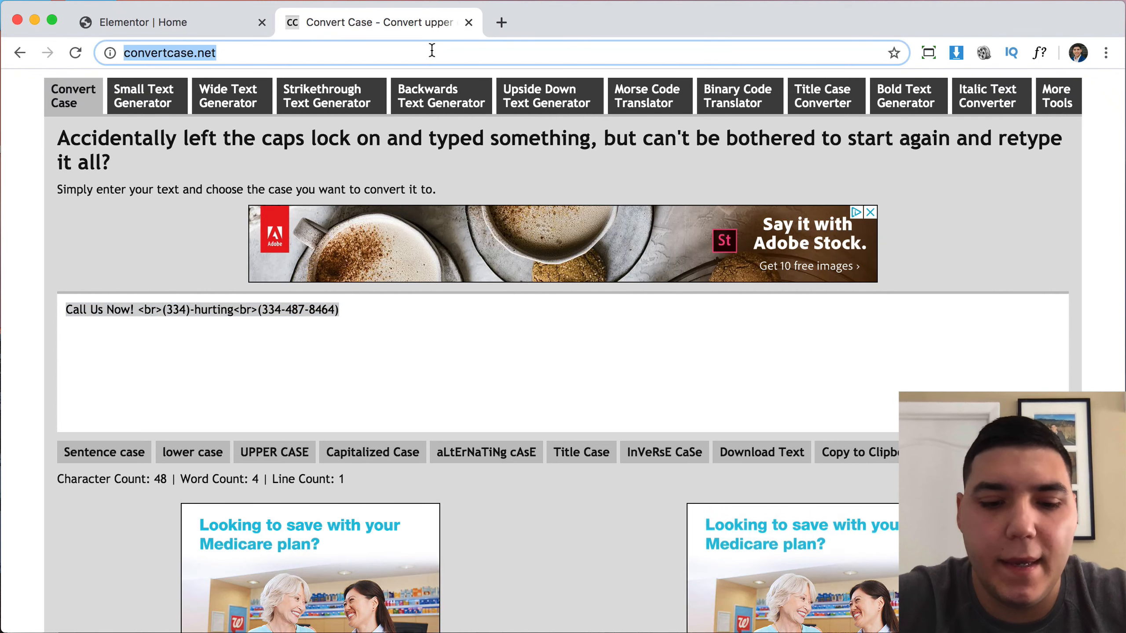
{"action": "type", "text": "pixabay.com"}
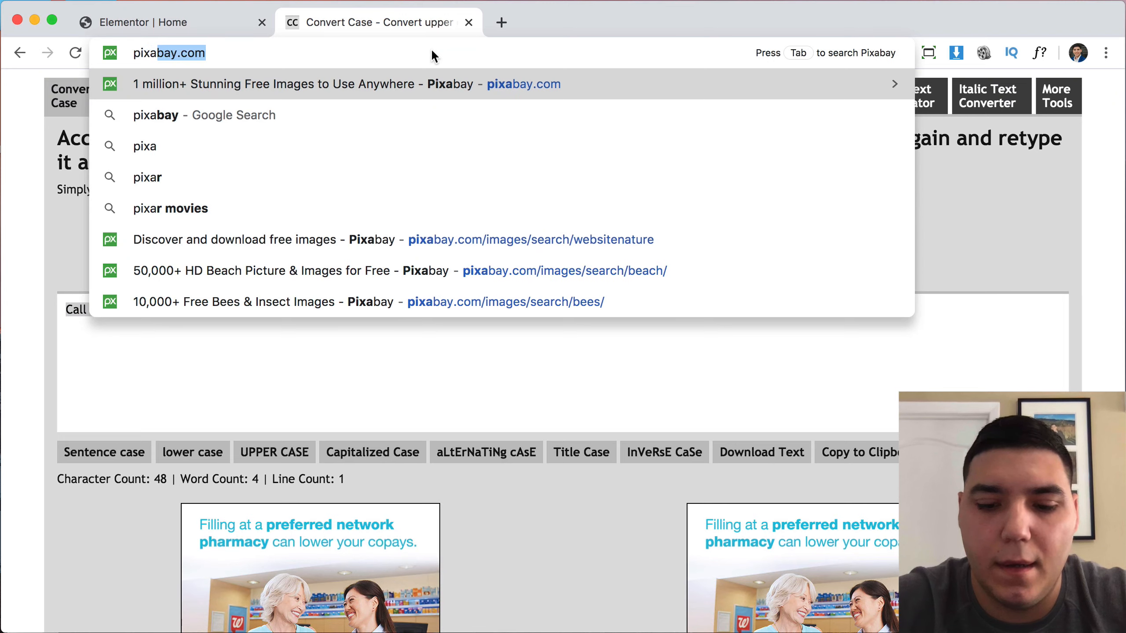
{"action": "key", "text": "Return"}
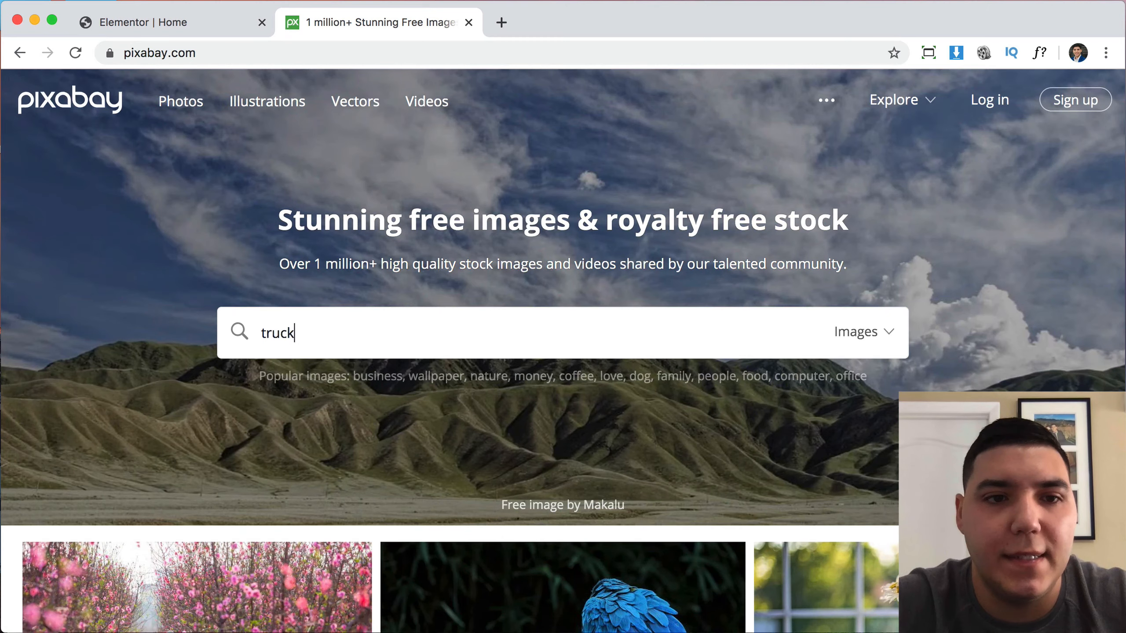
{"action": "key", "text": "Return"}
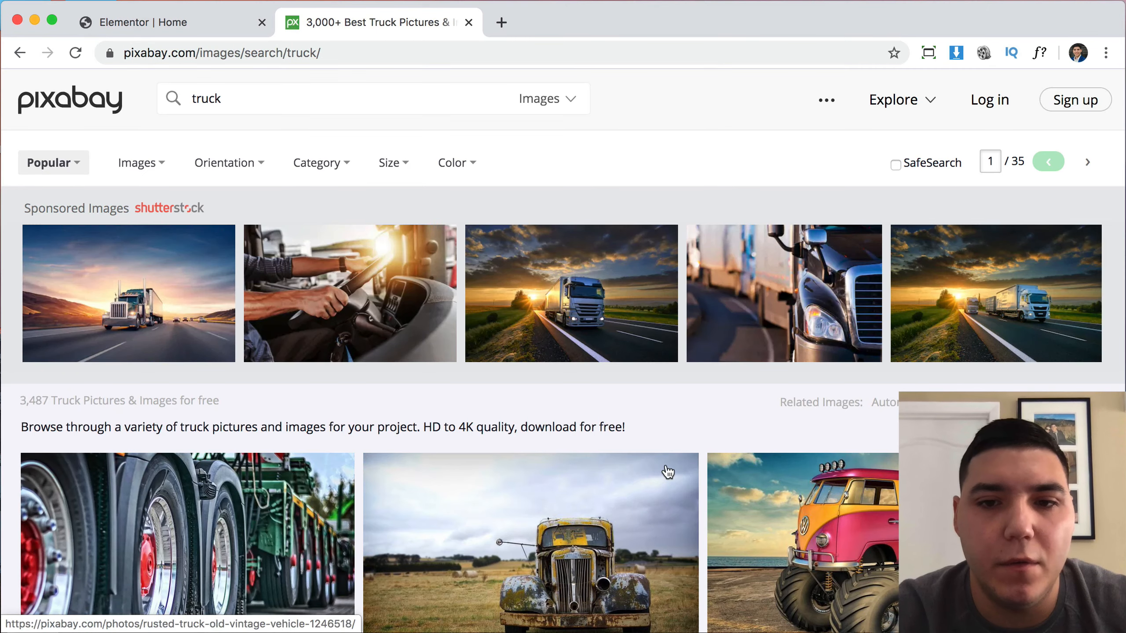
{"action": "scroll", "coordinate": [667, 472], "scroll_direction": "down", "scroll_amount": 5}
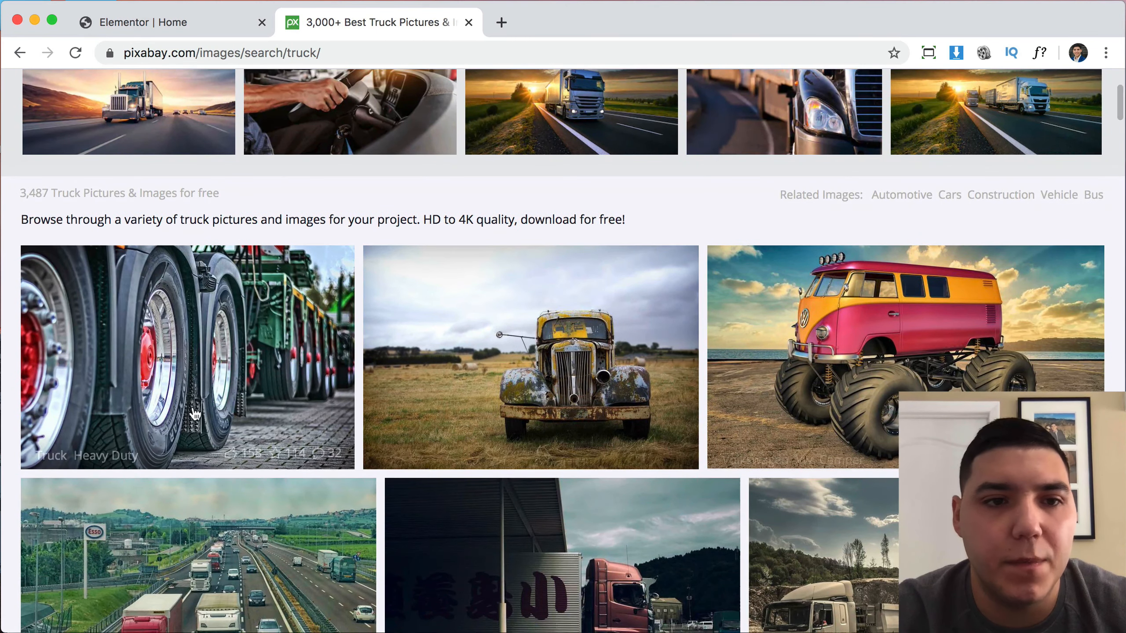
{"action": "scroll", "coordinate": [662, 394], "scroll_direction": "down", "scroll_amount": 6}
{"action": "scroll", "coordinate": [662, 394], "scroll_direction": "up", "scroll_amount": 10}
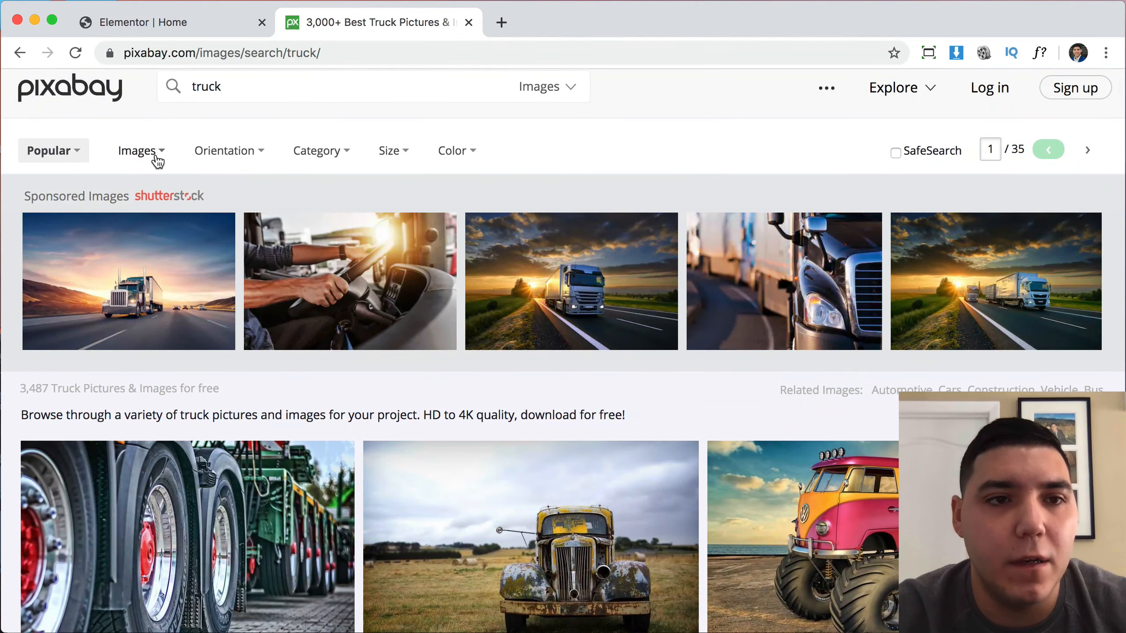
Filter the truck search to Videos and open the 4K 'Traffic, Cars, Highway' clip.
{"action": "left_click", "coordinate": [160, 154]}
{"action": "left_click", "coordinate": [165, 282]}
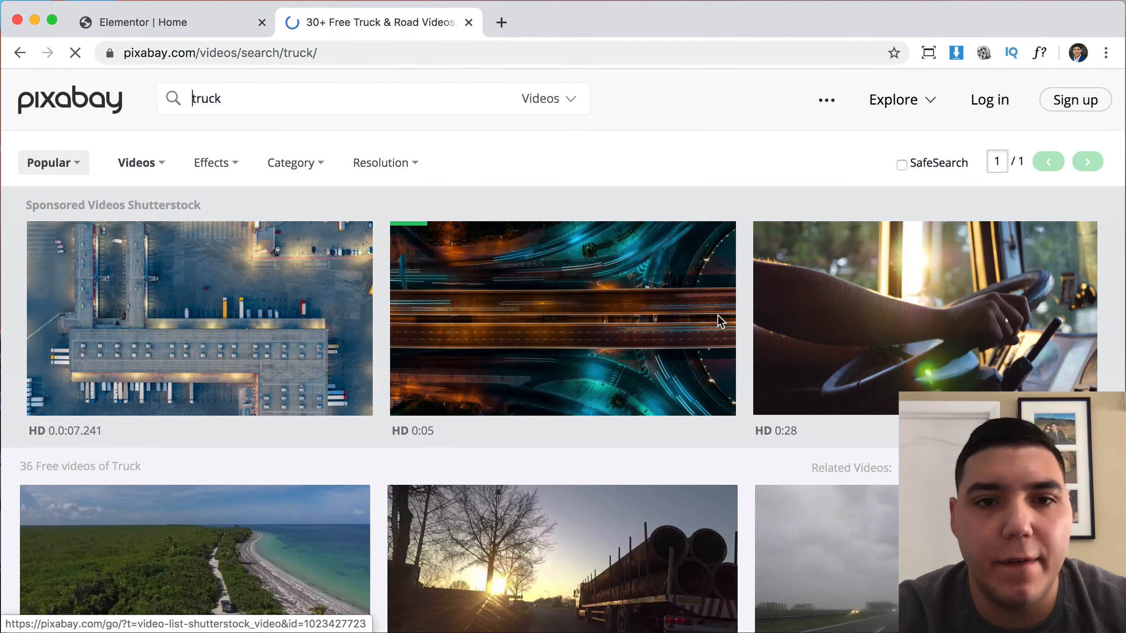
{"action": "scroll", "coordinate": [322, 305], "scroll_direction": "down", "scroll_amount": 3}
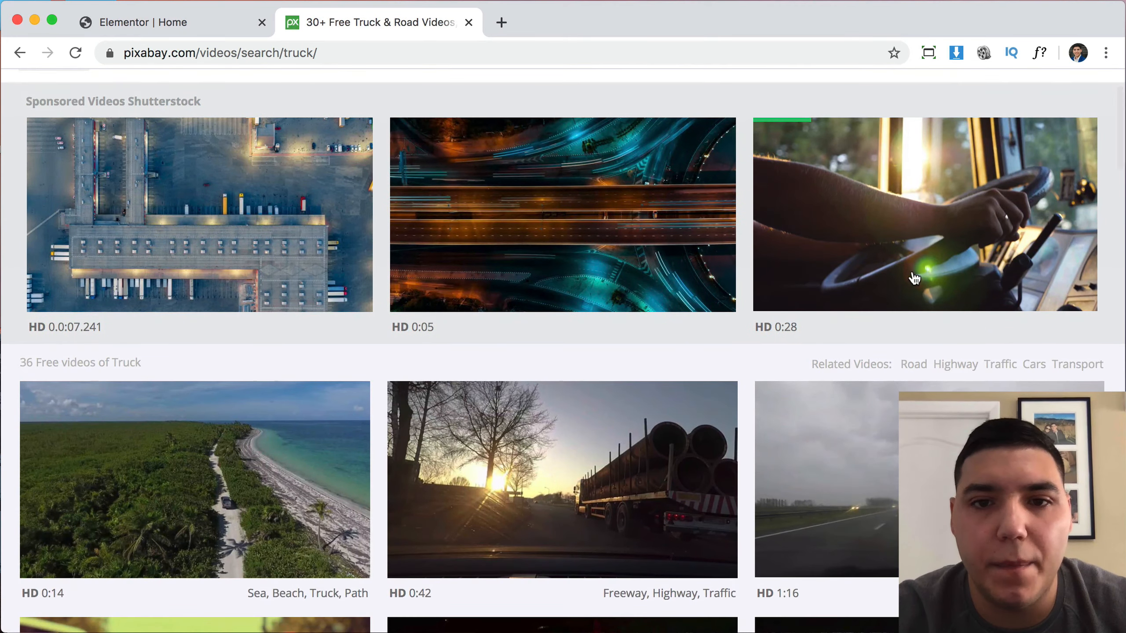
{"action": "scroll", "coordinate": [915, 278], "scroll_direction": "down", "scroll_amount": 6}
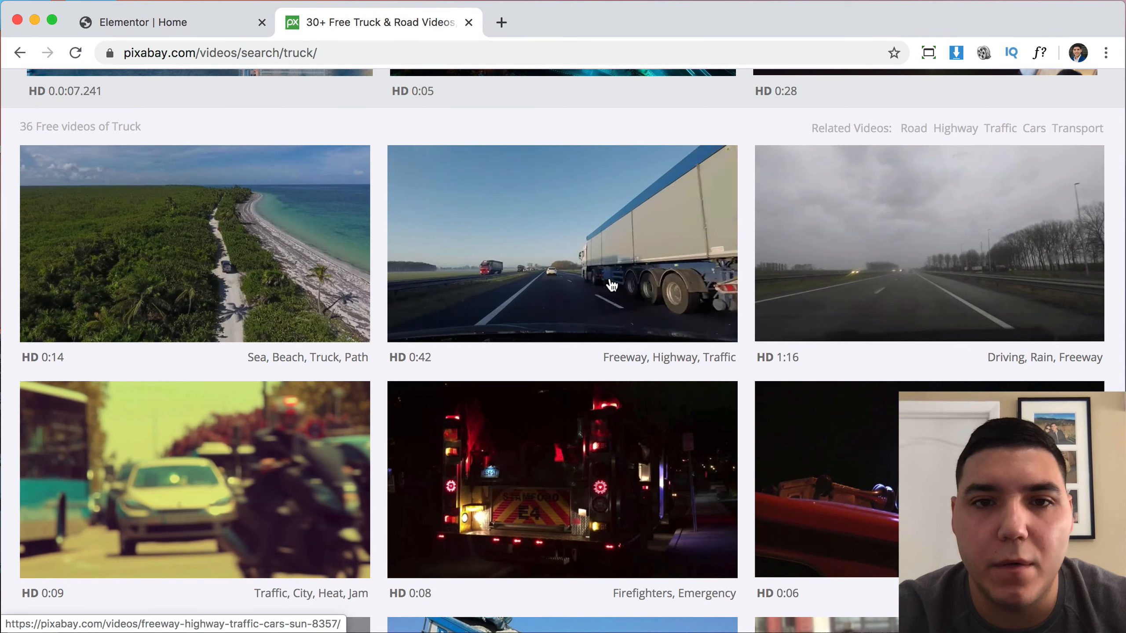
{"action": "scroll", "coordinate": [947, 293], "scroll_direction": "down", "scroll_amount": 6}
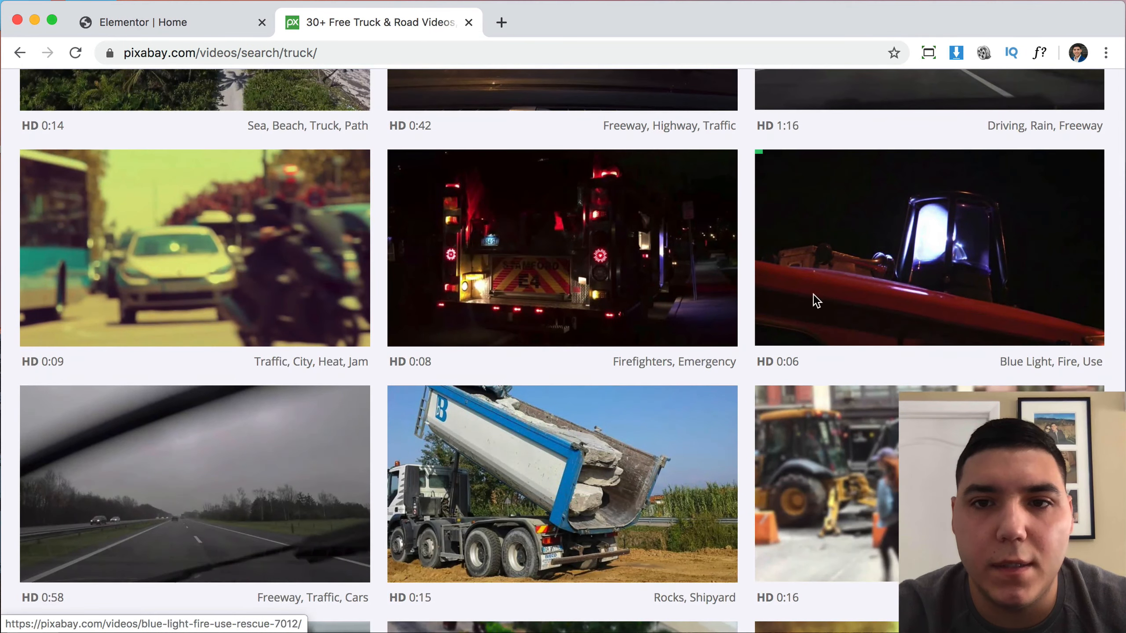
{"action": "scroll", "coordinate": [655, 490], "scroll_direction": "down", "scroll_amount": 7}
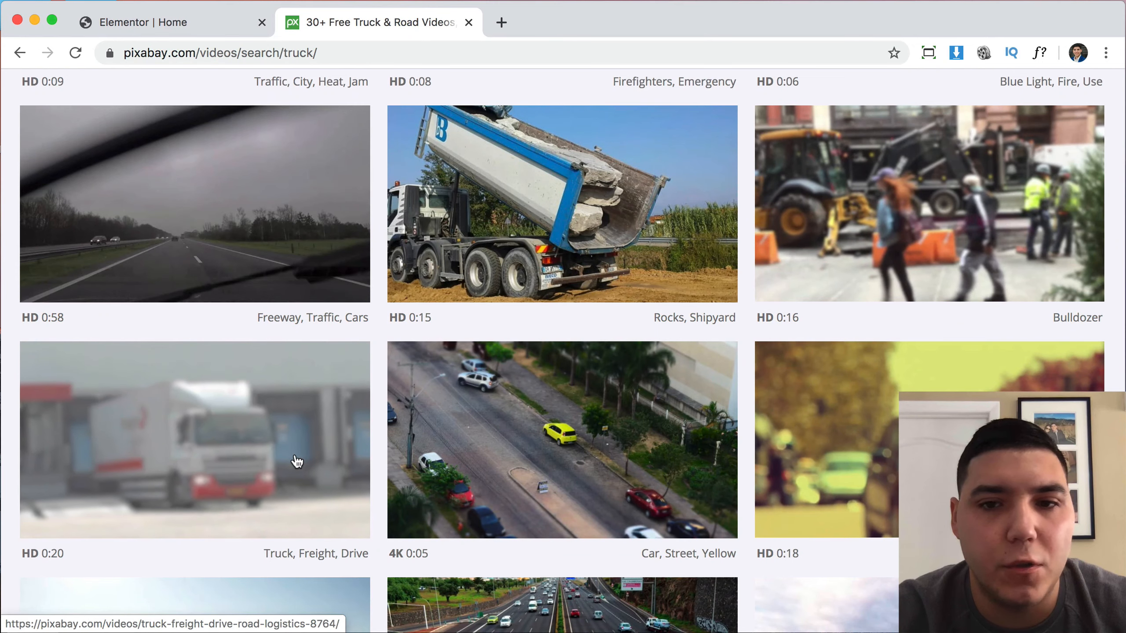
{"action": "scroll", "coordinate": [559, 443], "scroll_direction": "down", "scroll_amount": 9}
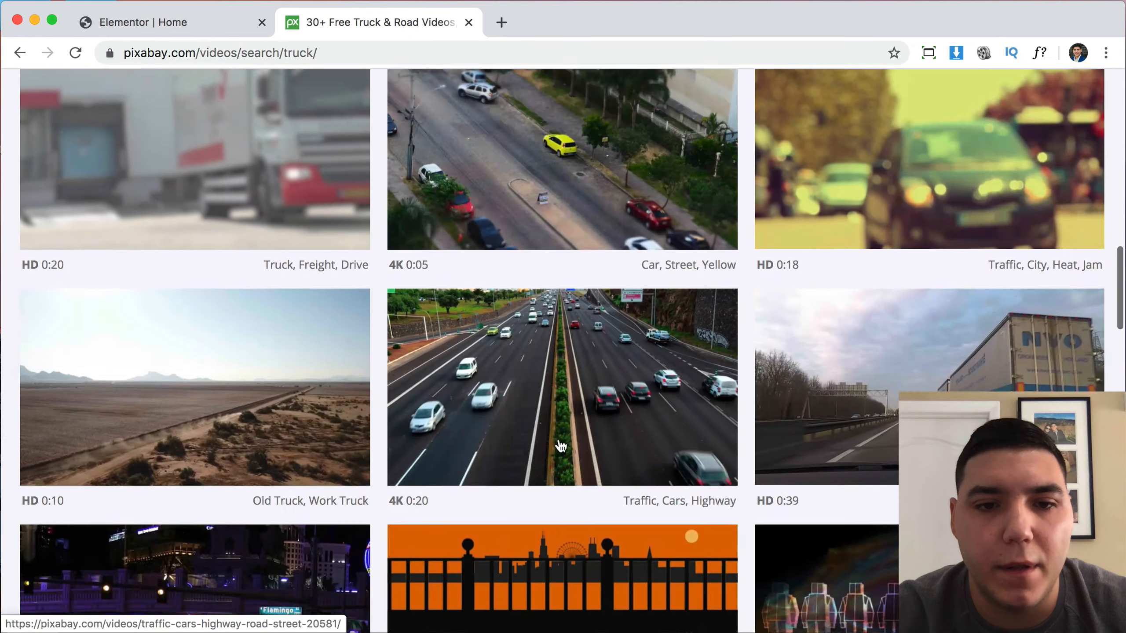
{"action": "scroll", "coordinate": [557, 436], "scroll_direction": "down", "scroll_amount": 2}
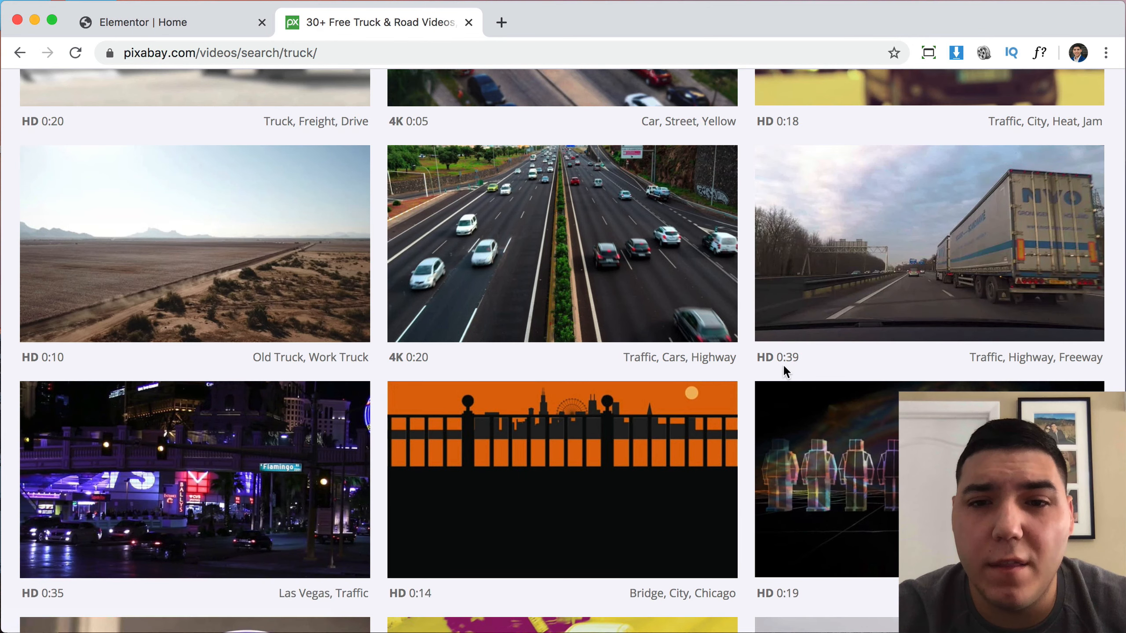
{"action": "scroll", "coordinate": [822, 363], "scroll_direction": "down", "scroll_amount": 10}
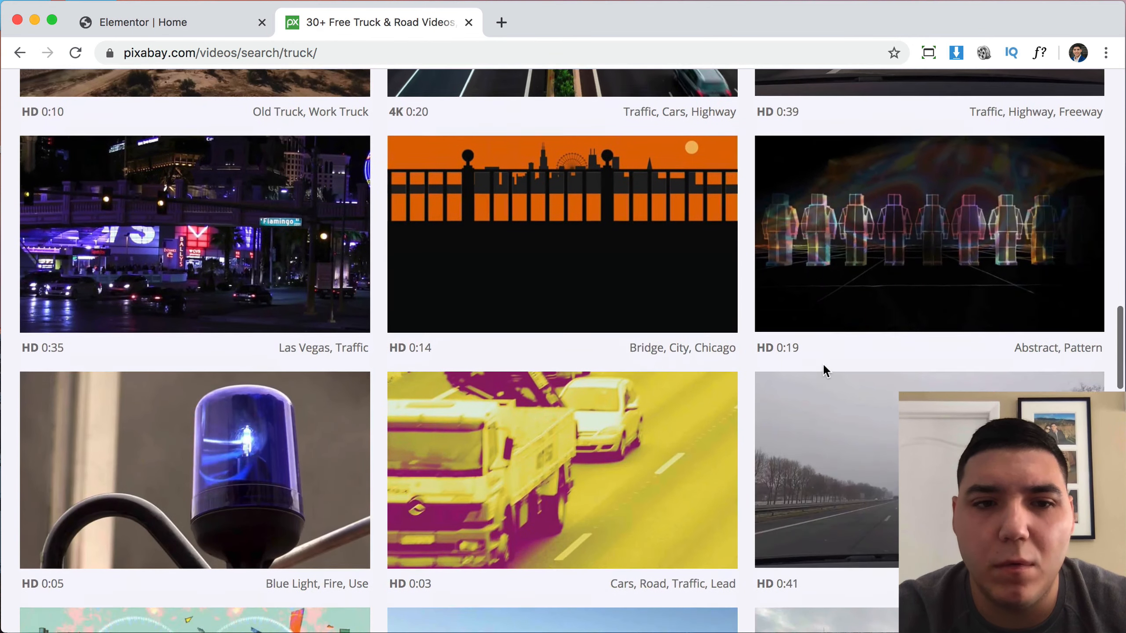
{"action": "scroll", "coordinate": [824, 370], "scroll_direction": "down", "scroll_amount": 10}
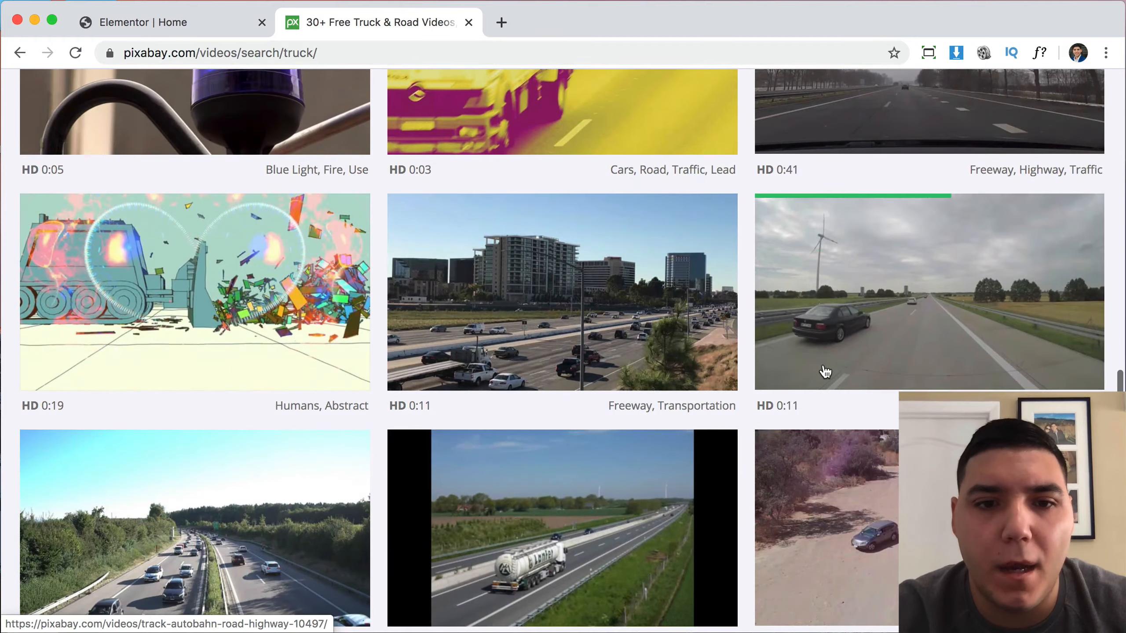
{"action": "scroll", "coordinate": [789, 442], "scroll_direction": "down", "scroll_amount": 10}
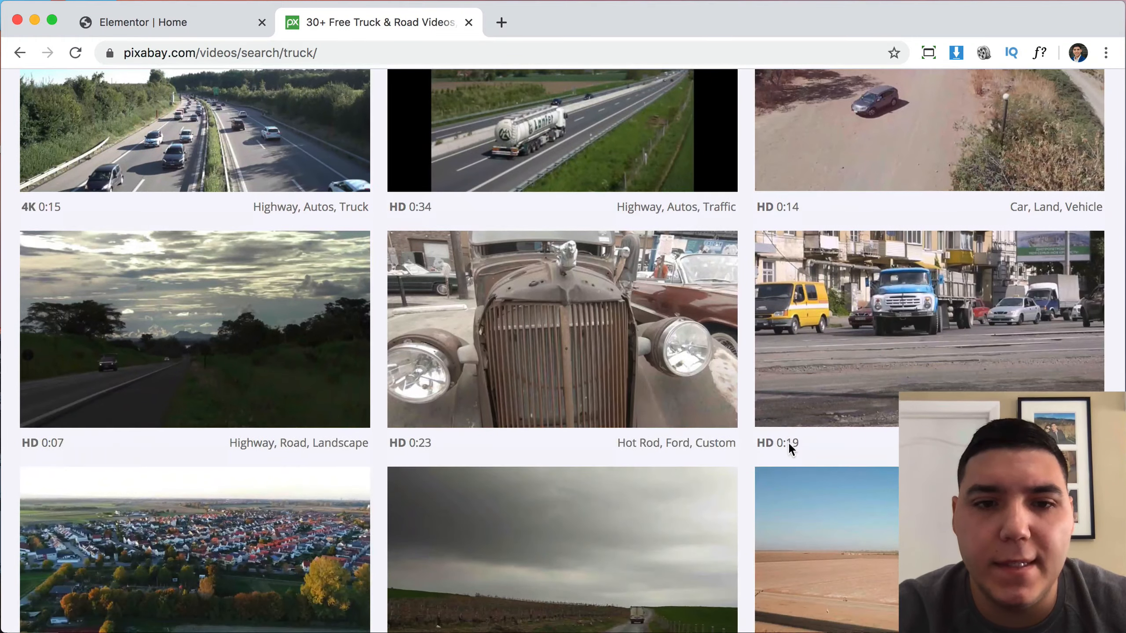
{"action": "scroll", "coordinate": [790, 451], "scroll_direction": "down", "scroll_amount": 5}
{"action": "scroll", "coordinate": [790, 451], "scroll_direction": "up", "scroll_amount": 20}
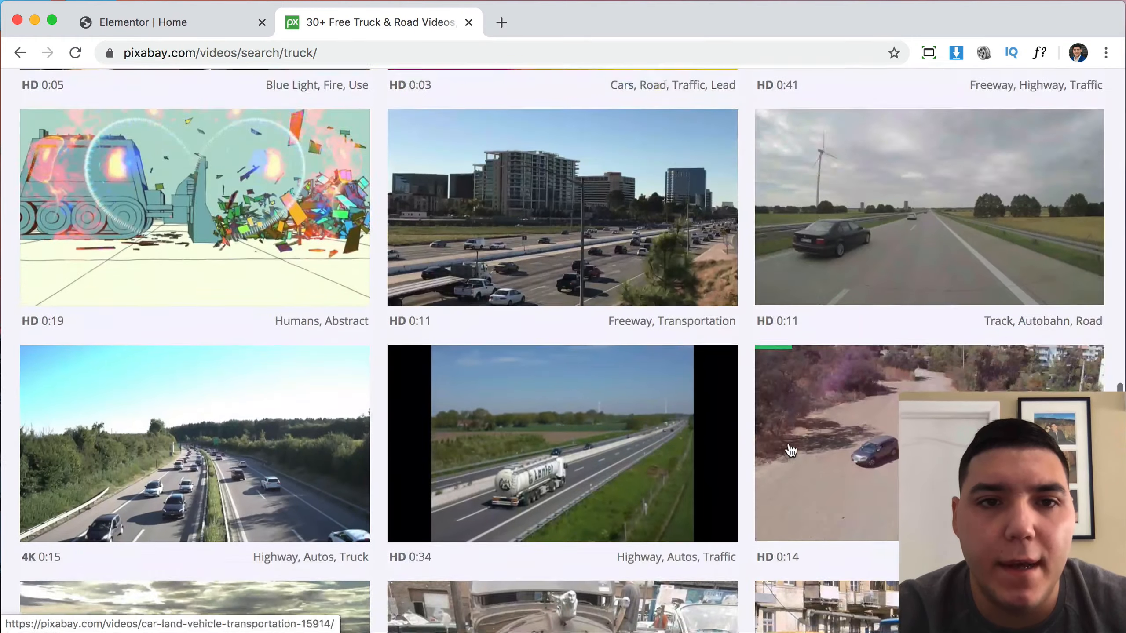
{"action": "scroll", "coordinate": [790, 450], "scroll_direction": "up", "scroll_amount": 3}
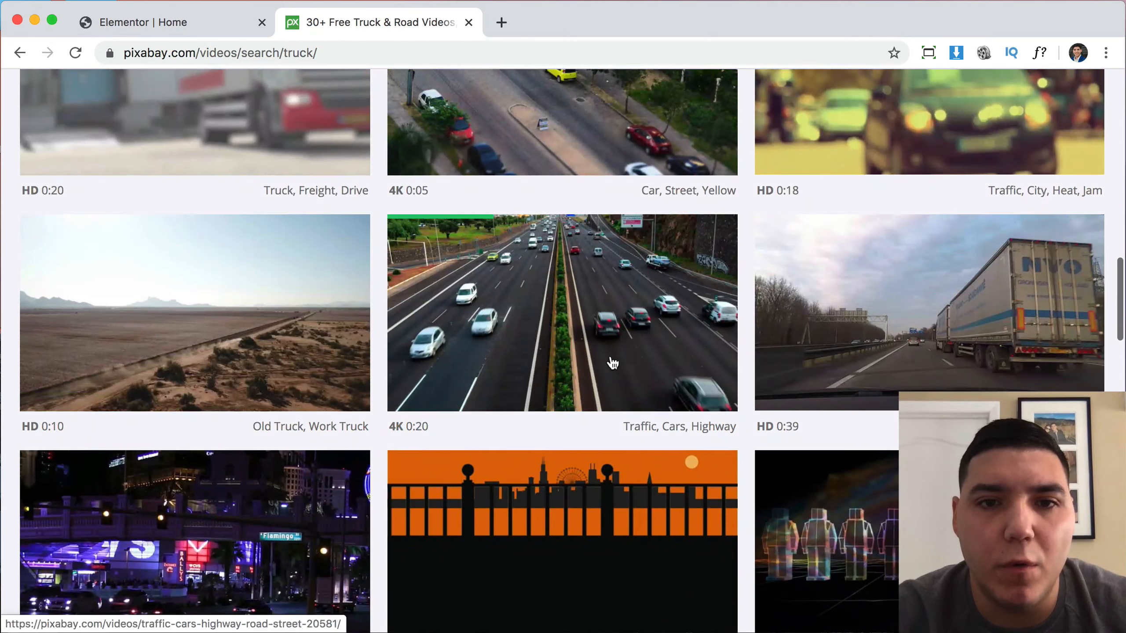
{"action": "scroll", "coordinate": [611, 355], "scroll_direction": "up", "scroll_amount": 1}
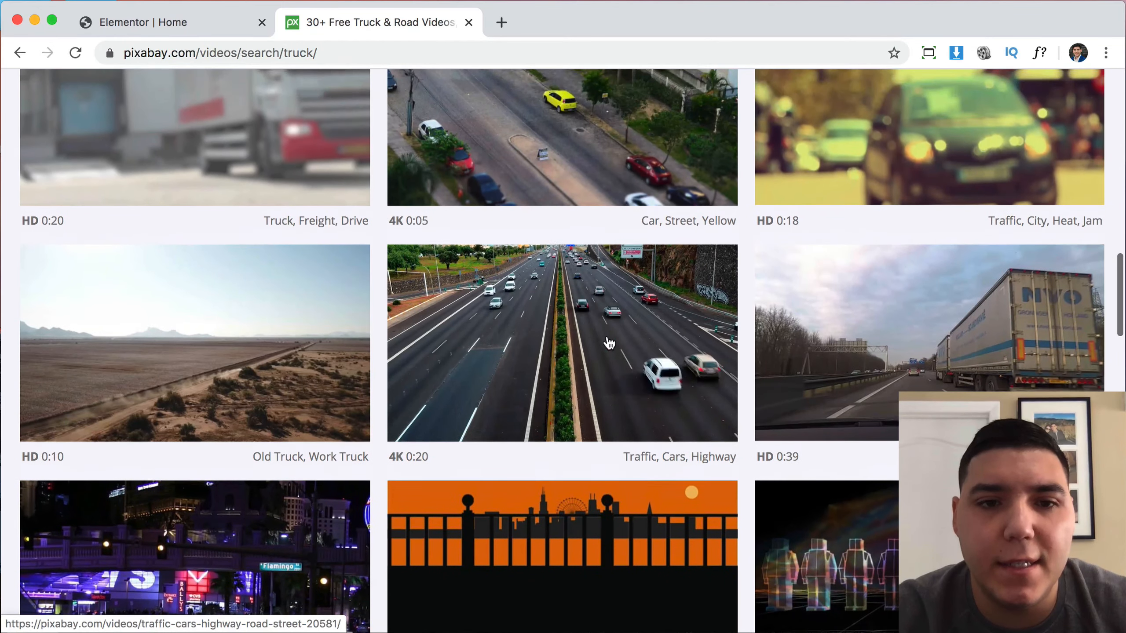
{"action": "left_click", "coordinate": [578, 361]}
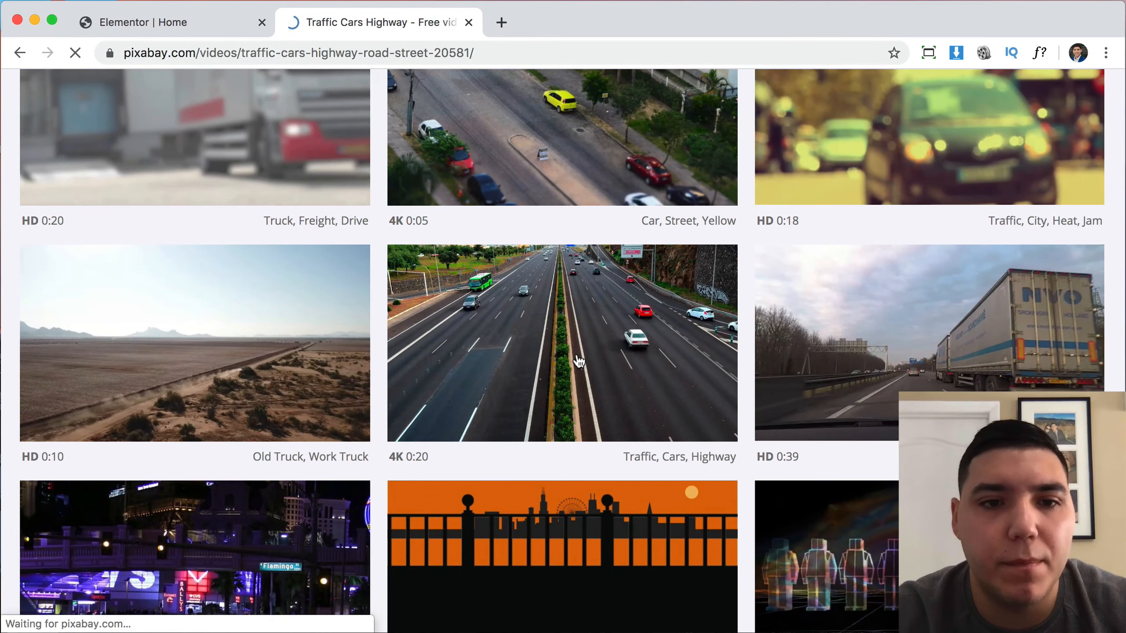
Download the Traffic Cars Highway video at 1280 resolution as Traffic - 20581.mp4.
{"action": "scroll", "coordinate": [579, 362], "scroll_direction": "down", "scroll_amount": 1}
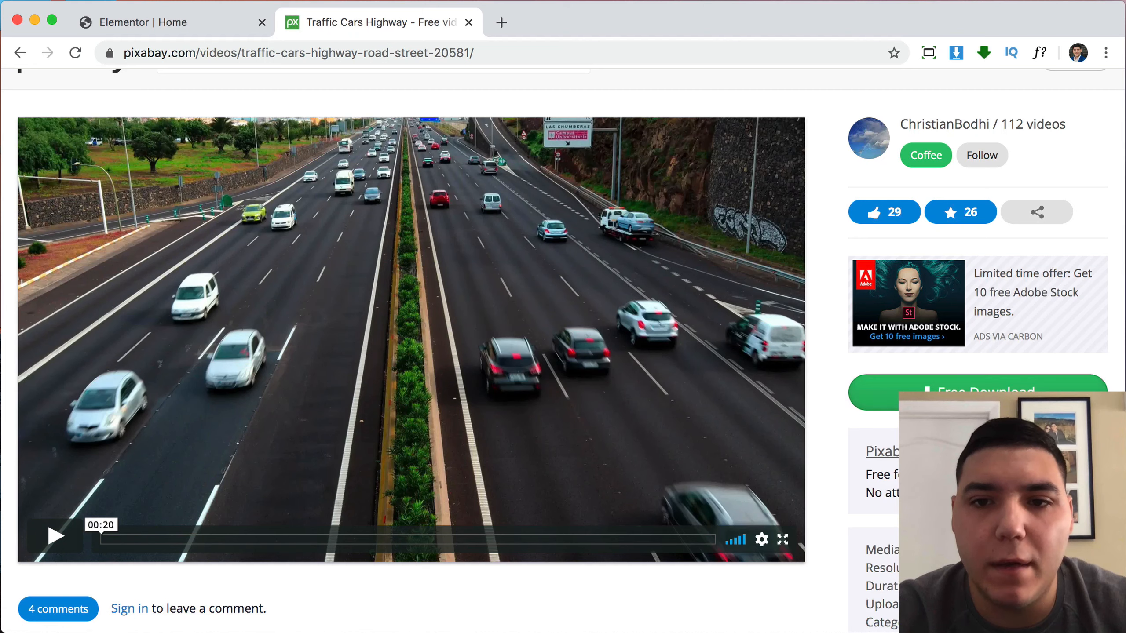
{"action": "left_click", "coordinate": [975, 393]}
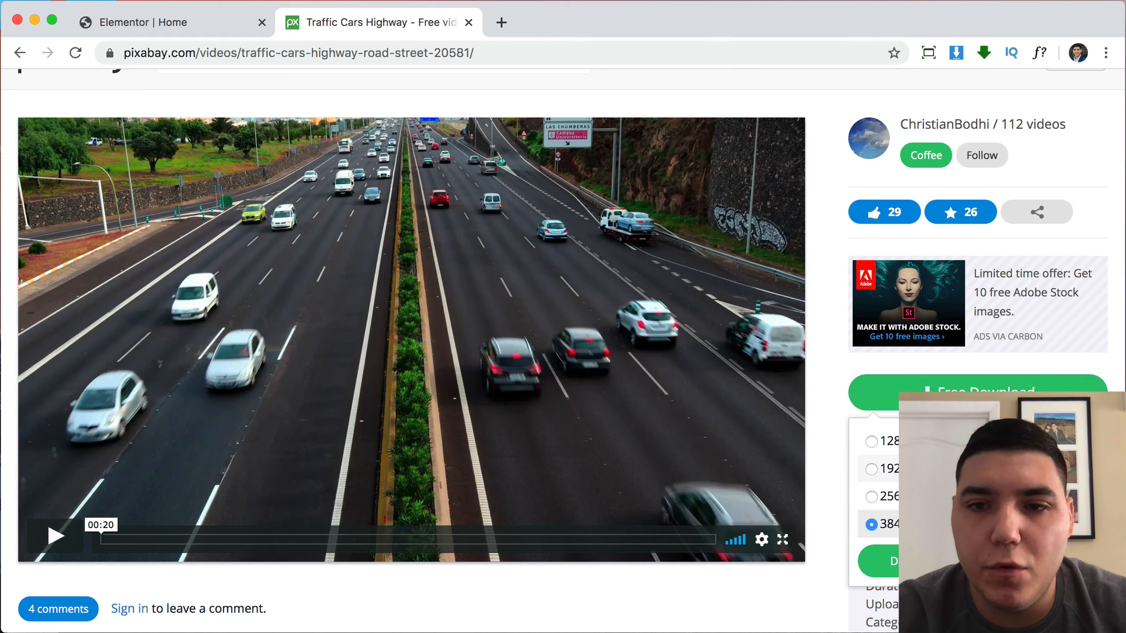
{"action": "left_click", "coordinate": [872, 441]}
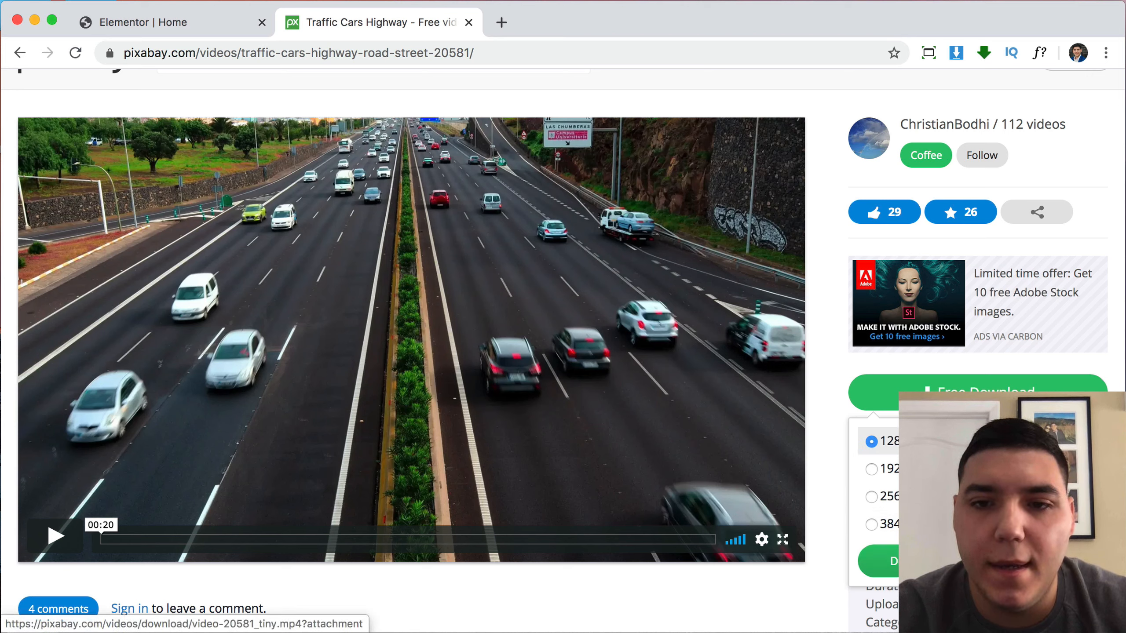
{"action": "left_click", "coordinate": [880, 561]}
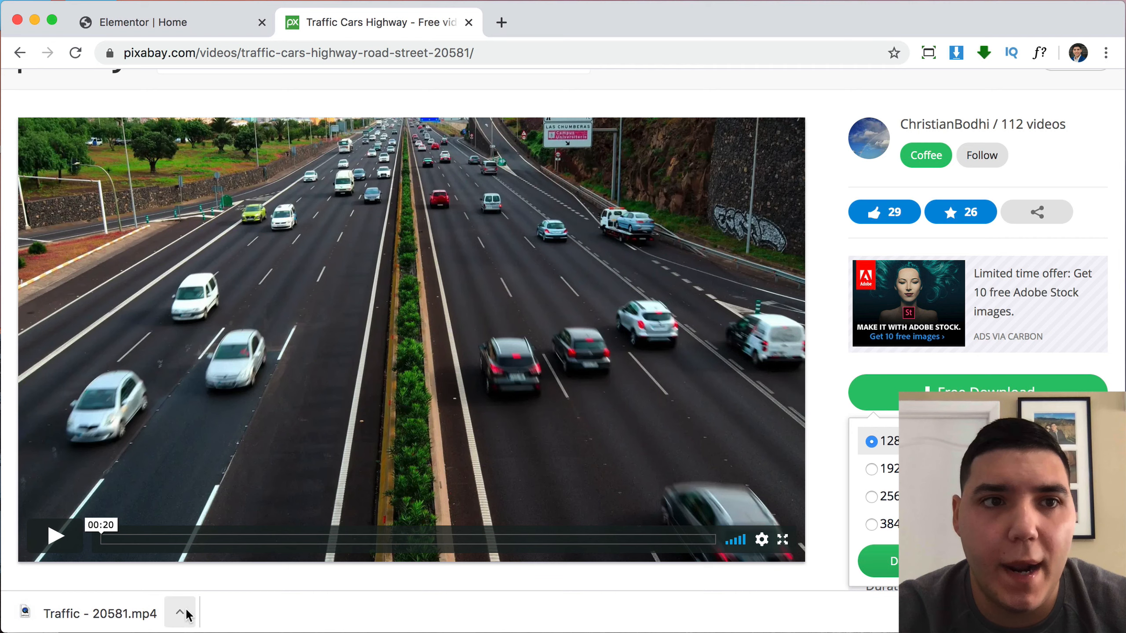
{"action": "left_click", "coordinate": [195, 25]}
Set the Common Truck Accident Causes section's Background Type to Video.
{"action": "scroll", "coordinate": [669, 276], "scroll_direction": "up", "scroll_amount": 3}
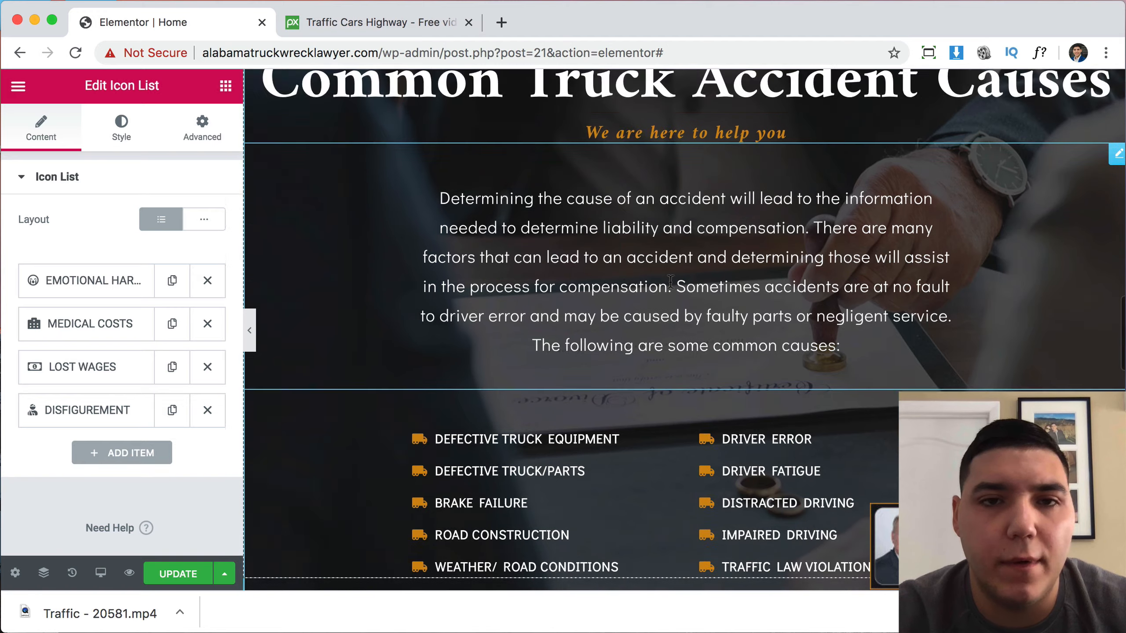
{"action": "scroll", "coordinate": [669, 275], "scroll_direction": "up", "scroll_amount": 3}
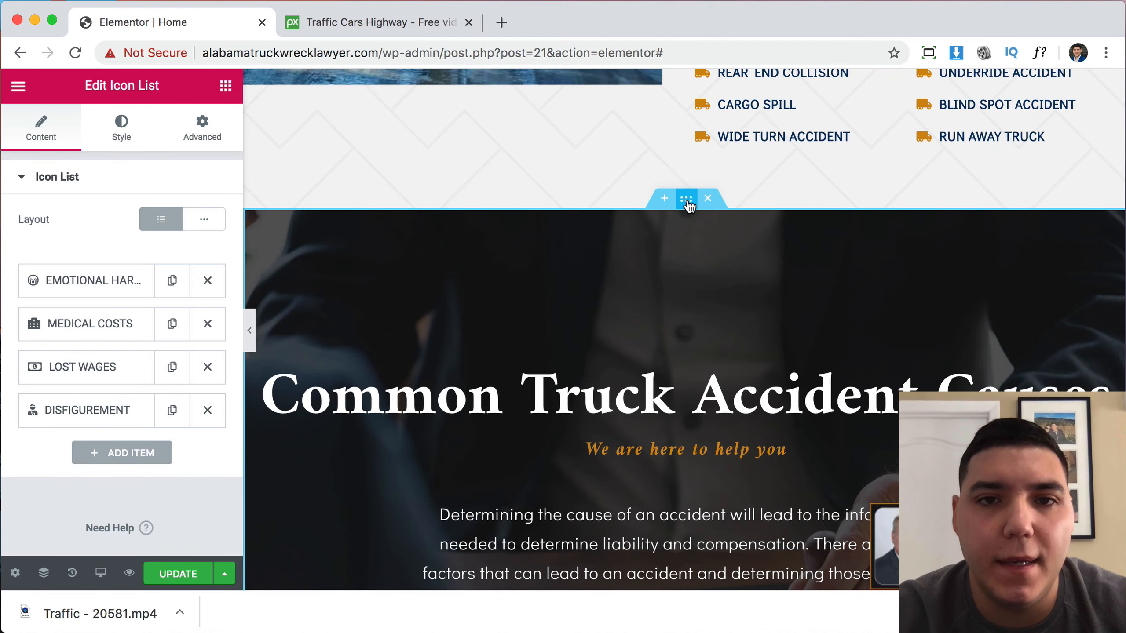
{"action": "left_click", "coordinate": [686, 200]}
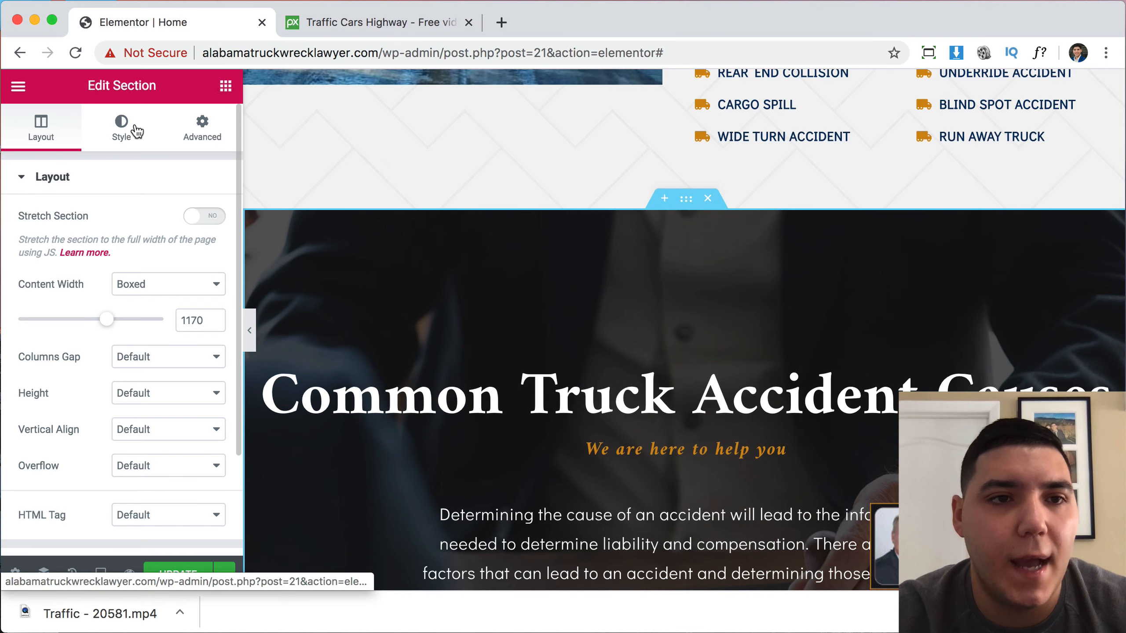
{"action": "left_click", "coordinate": [135, 130]}
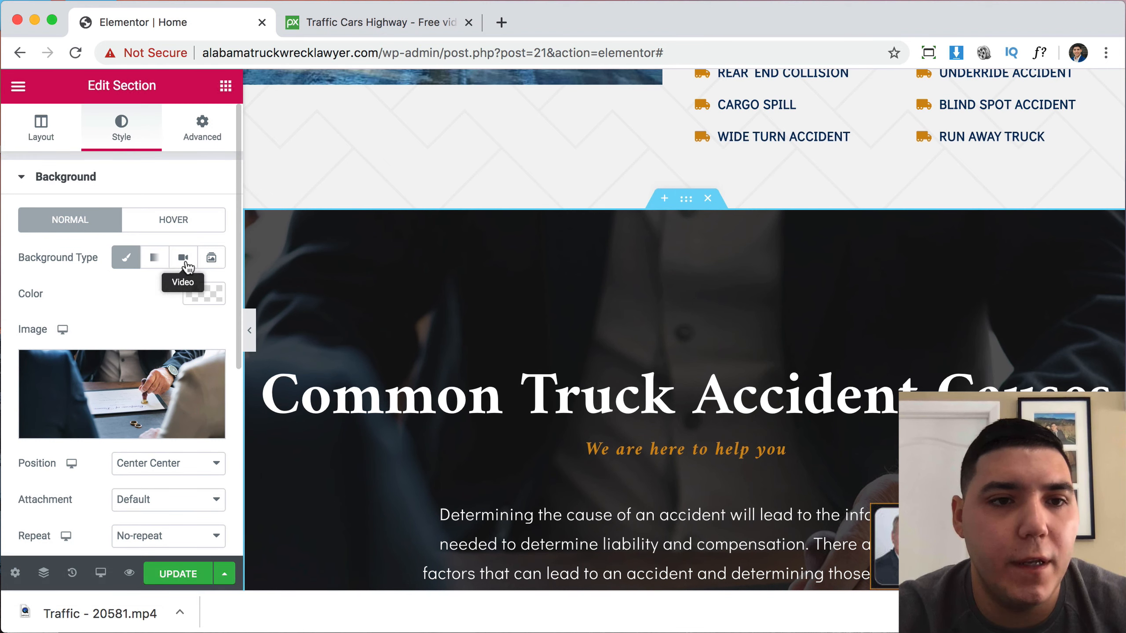
{"action": "left_click", "coordinate": [186, 261]}
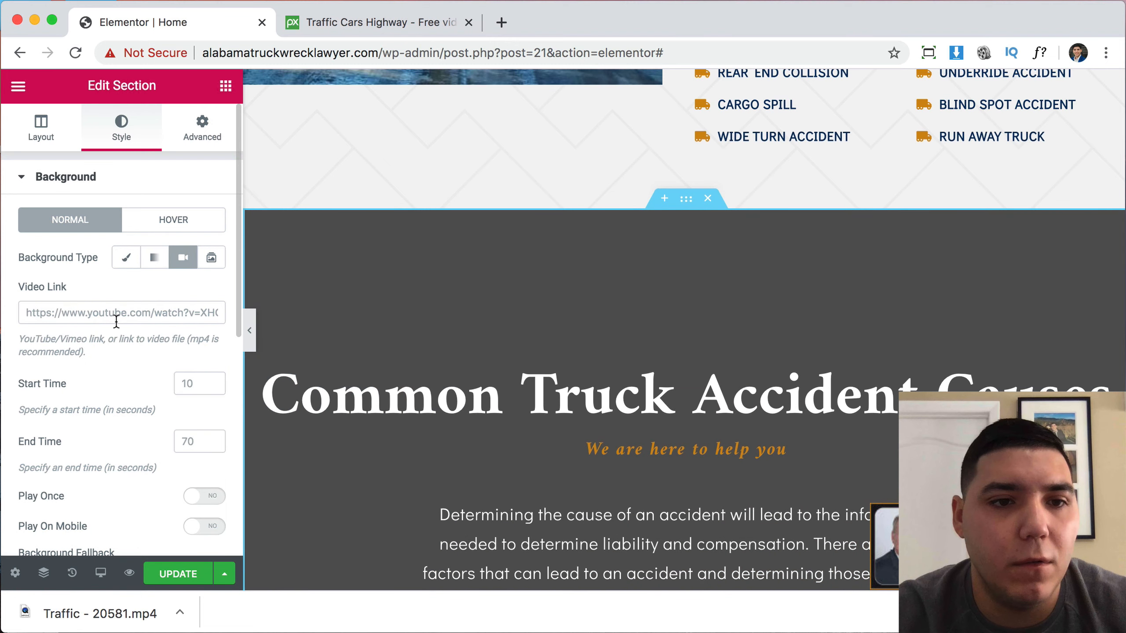
{"action": "scroll", "coordinate": [116, 321], "scroll_direction": "down", "scroll_amount": 3}
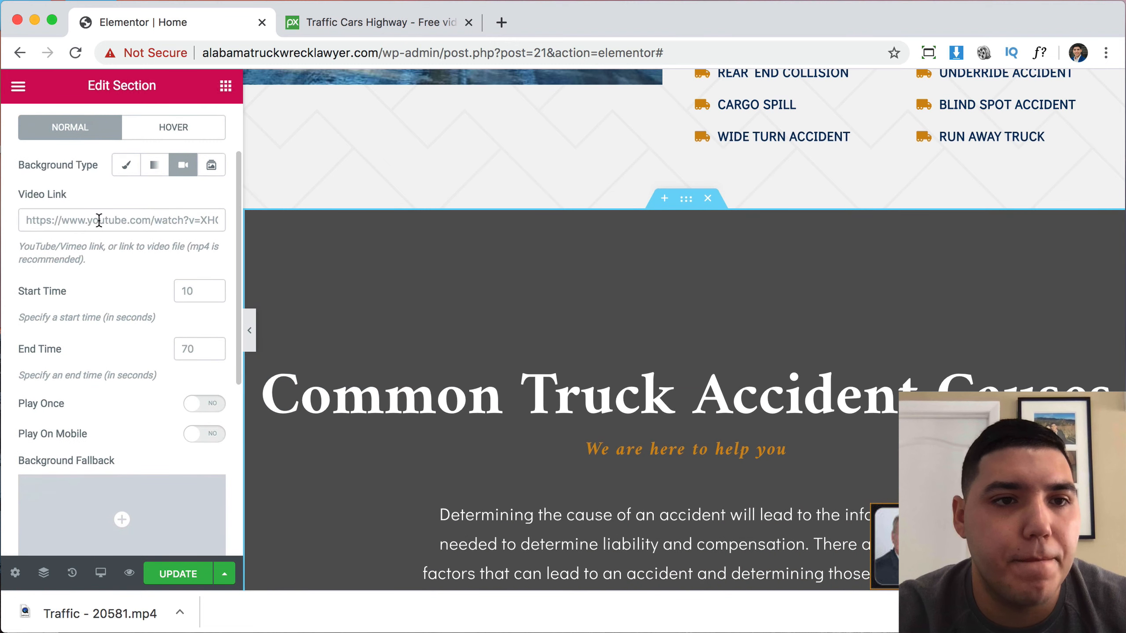
{"action": "scroll", "coordinate": [113, 302], "scroll_direction": "down", "scroll_amount": 5}
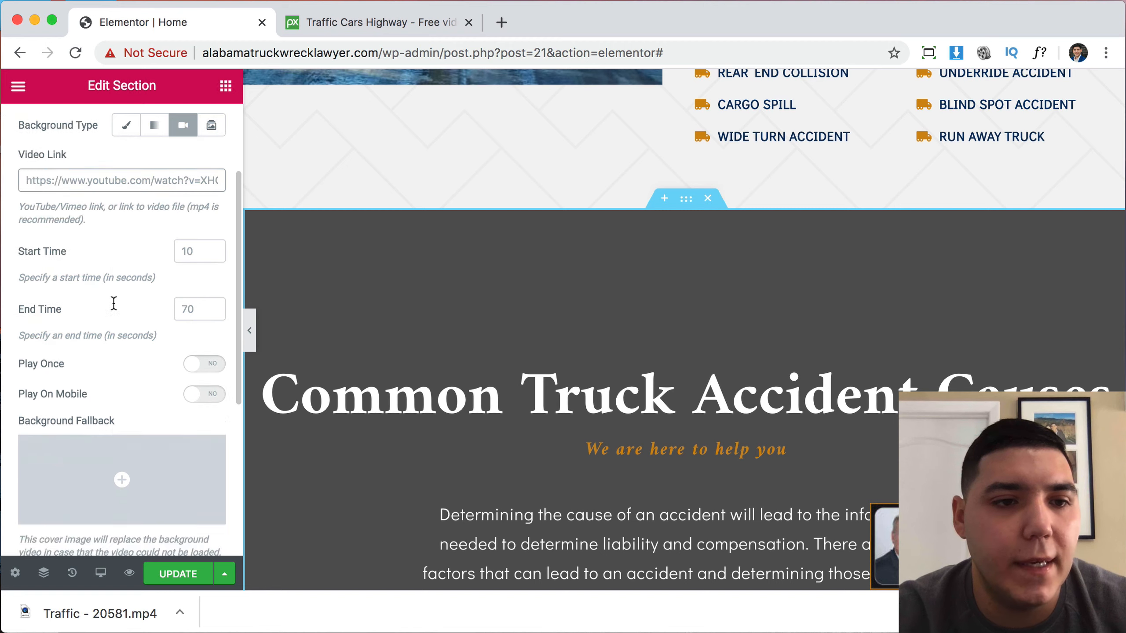
{"action": "scroll", "coordinate": [137, 340], "scroll_direction": "up", "scroll_amount": 6}
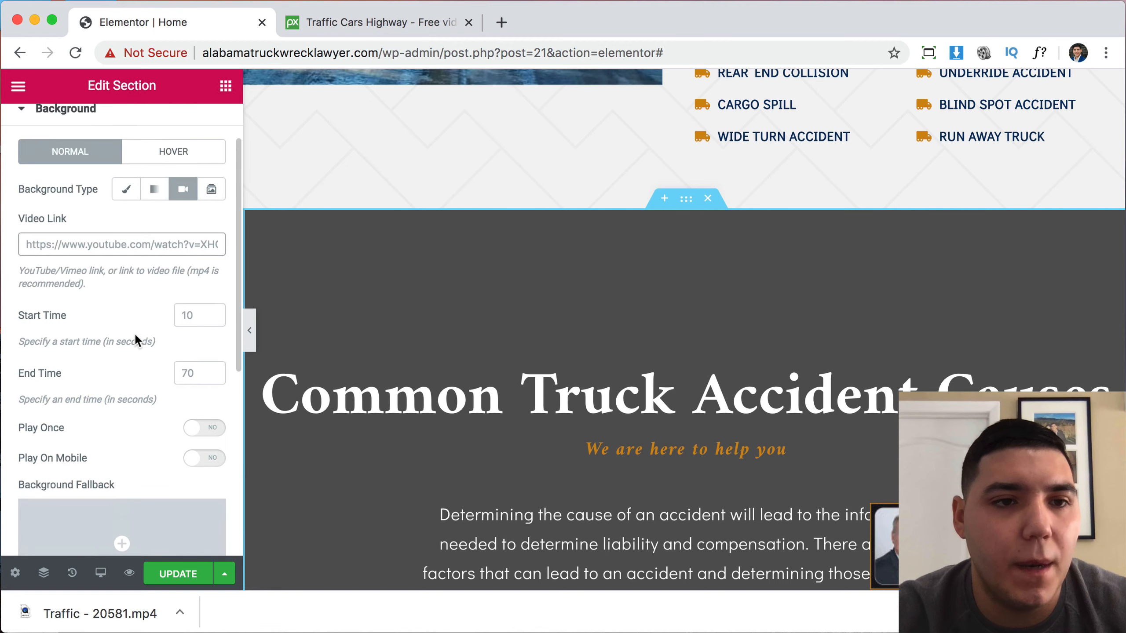
{"action": "scroll", "coordinate": [60, 243], "scroll_direction": "up", "scroll_amount": 1}
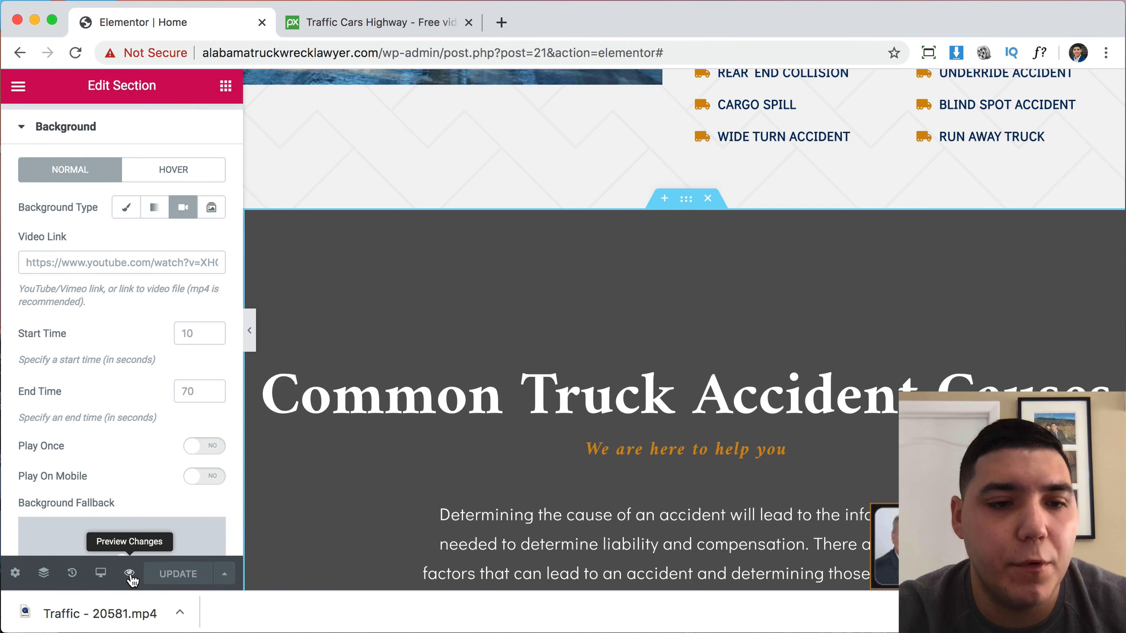
Preview the page, go to the live site, and open the Media Library.
{"action": "left_click", "coordinate": [130, 574]}
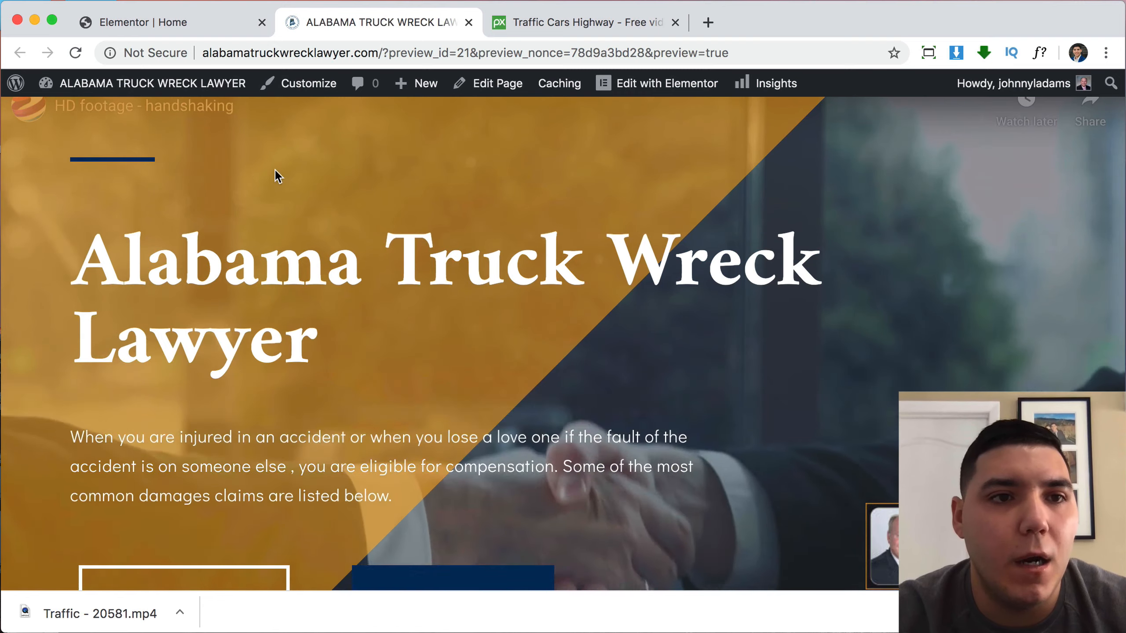
{"action": "left_click", "coordinate": [133, 85]}
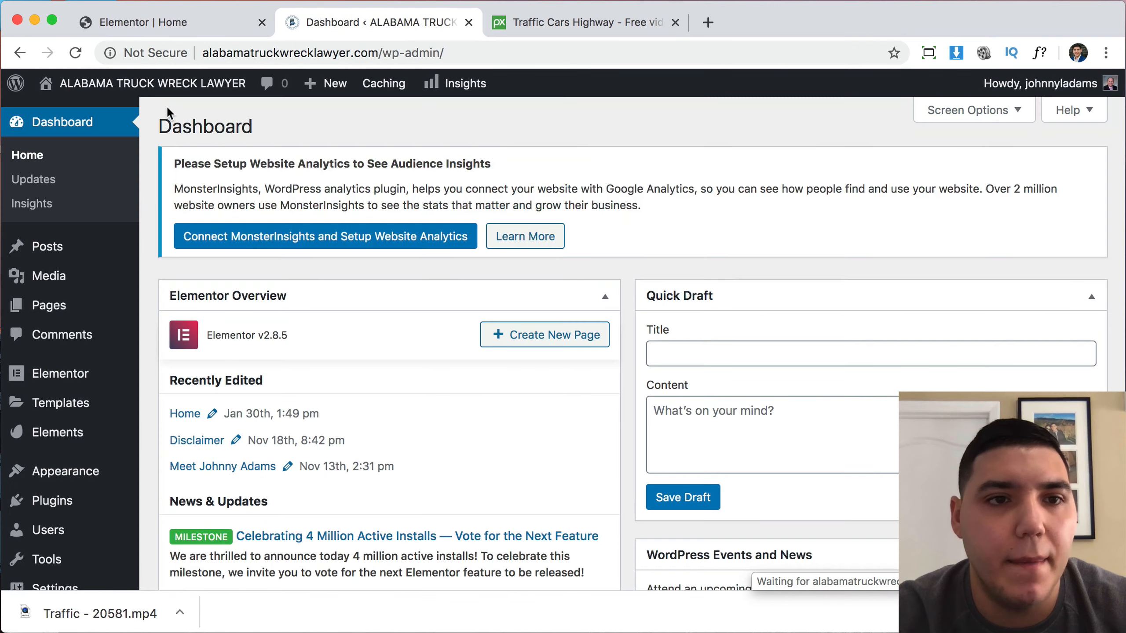
{"action": "left_click", "coordinate": [52, 280]}
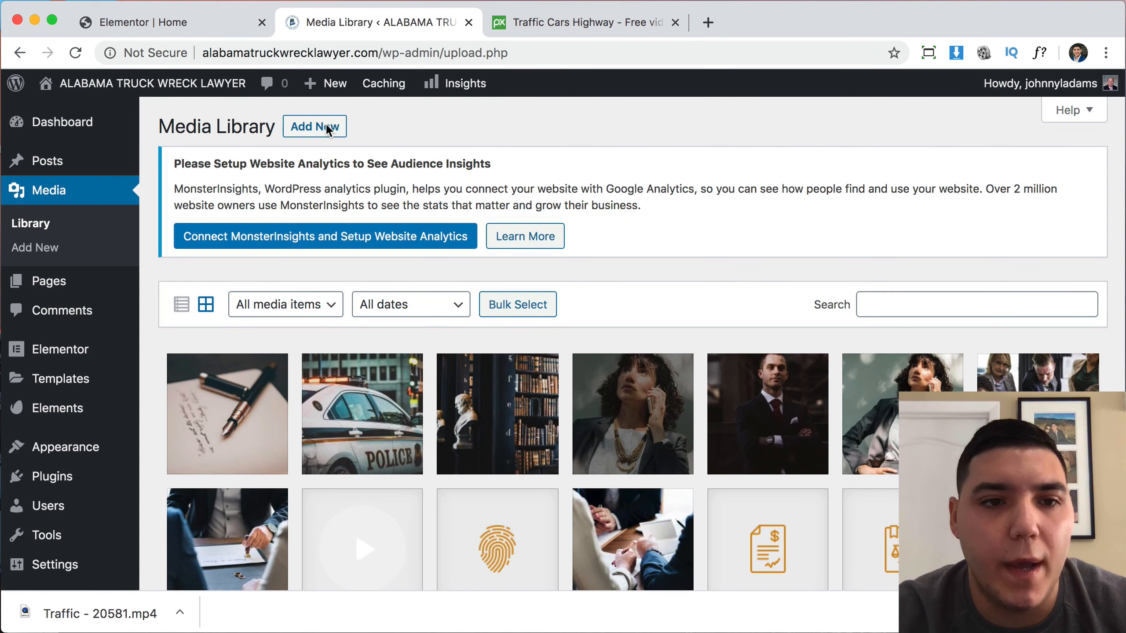
Upload Traffic - 20581.mp4 from the Downloads folder to the Media Library.
{"action": "left_click", "coordinate": [325, 125]}
{"action": "left_click", "coordinate": [635, 373]}
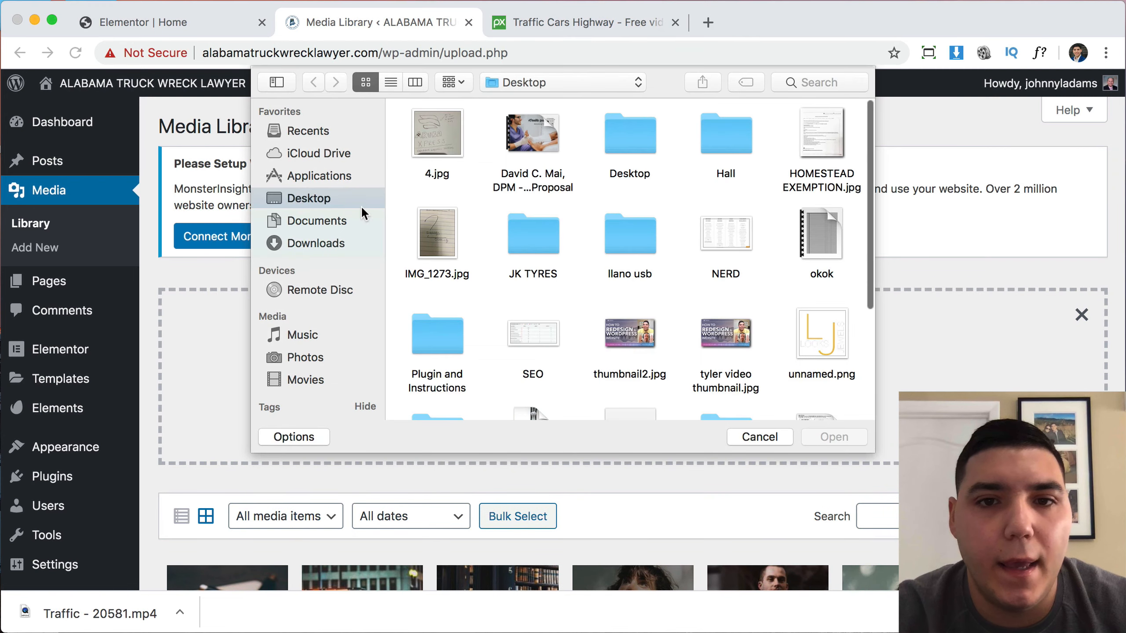
{"action": "left_click", "coordinate": [322, 242]}
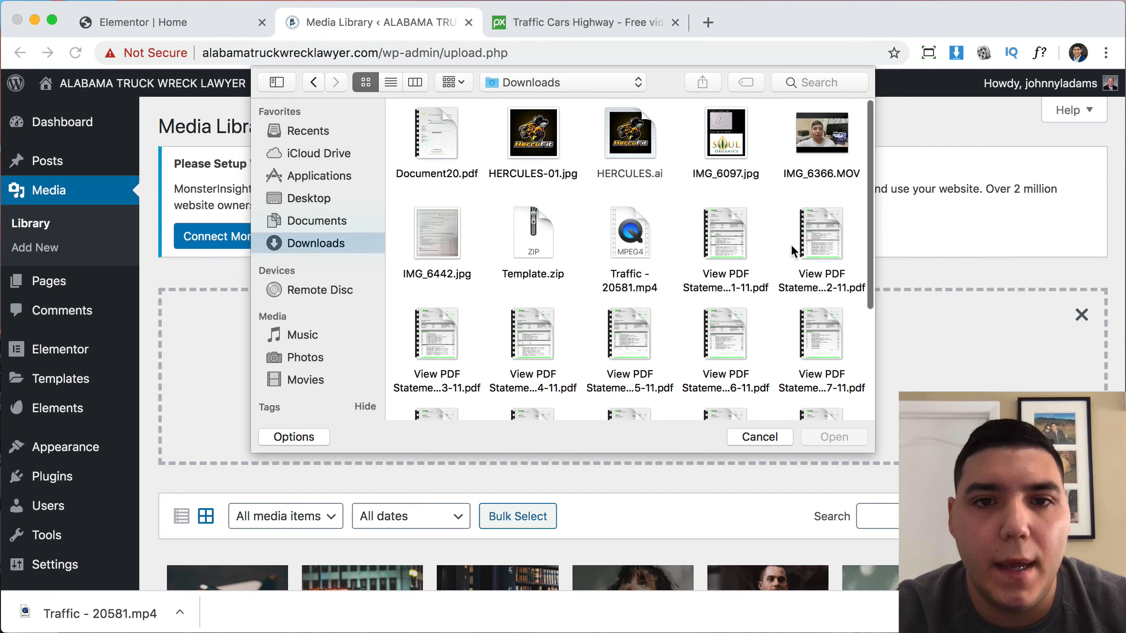
{"action": "left_click", "coordinate": [633, 226]}
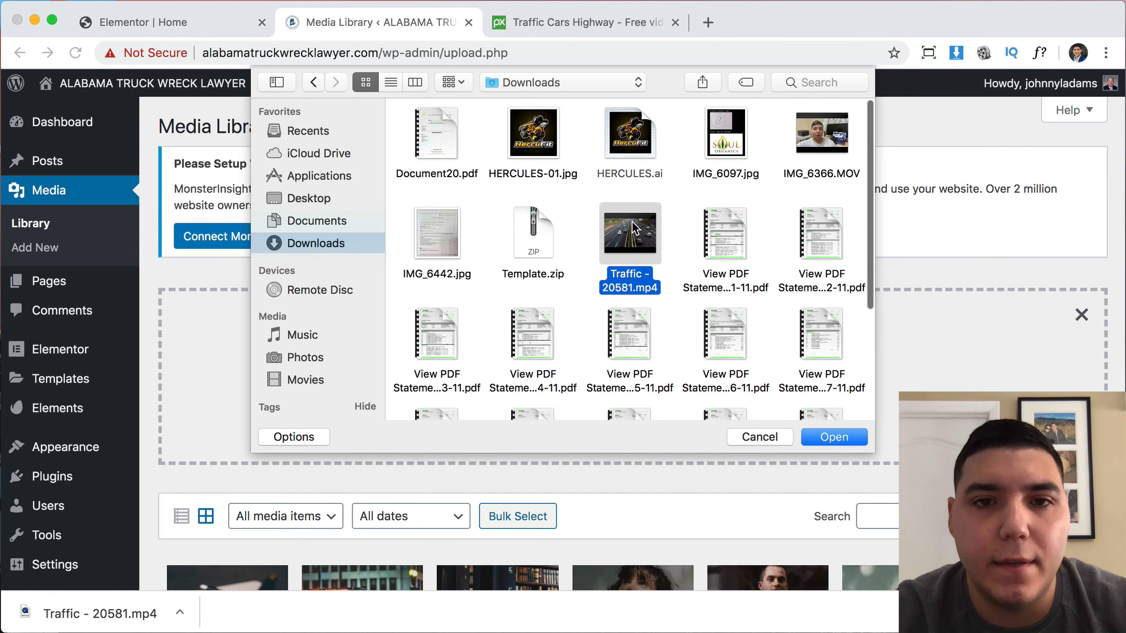
{"action": "left_click", "coordinate": [835, 438]}
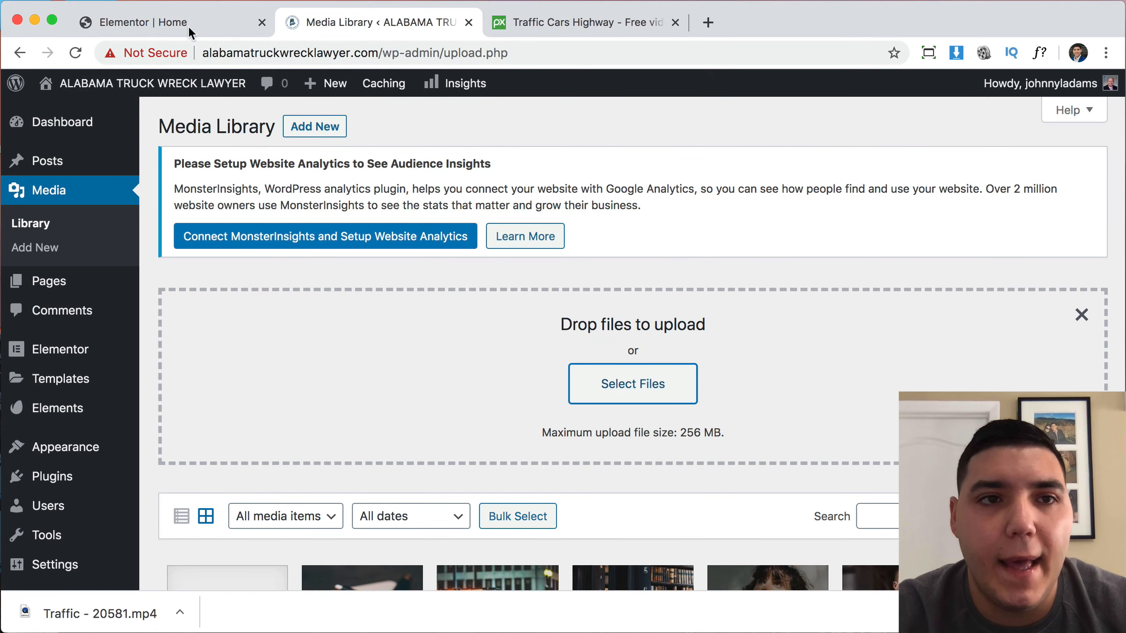
Check the video's upload progress in the Media Library and dismiss the browser's download bar.
{"action": "left_click", "coordinate": [188, 22]}
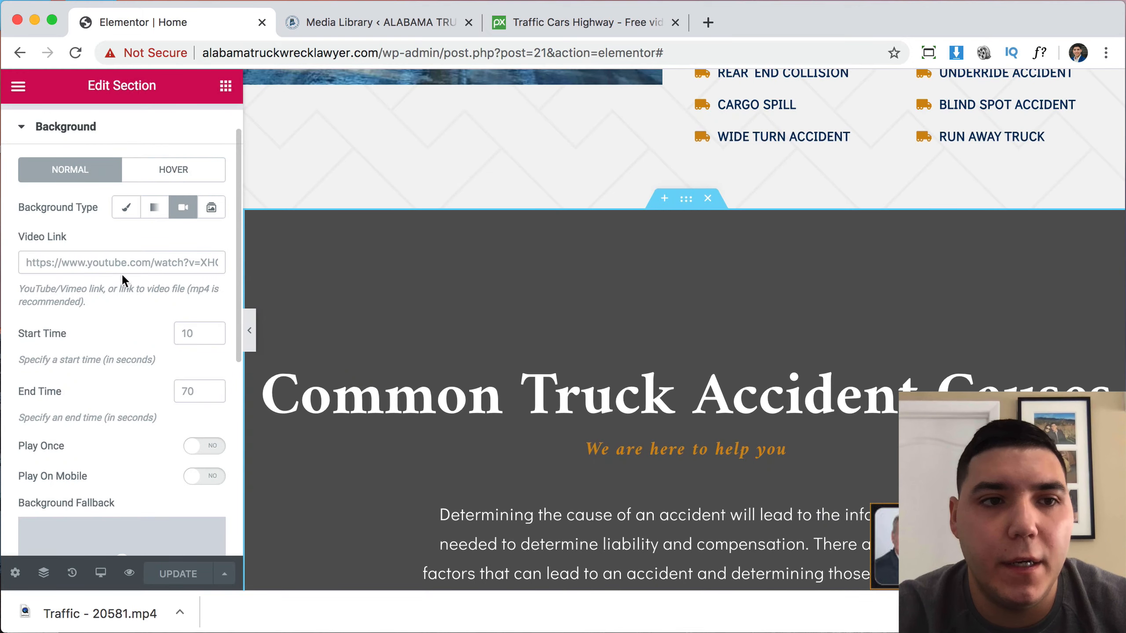
{"action": "left_click", "coordinate": [378, 24]}
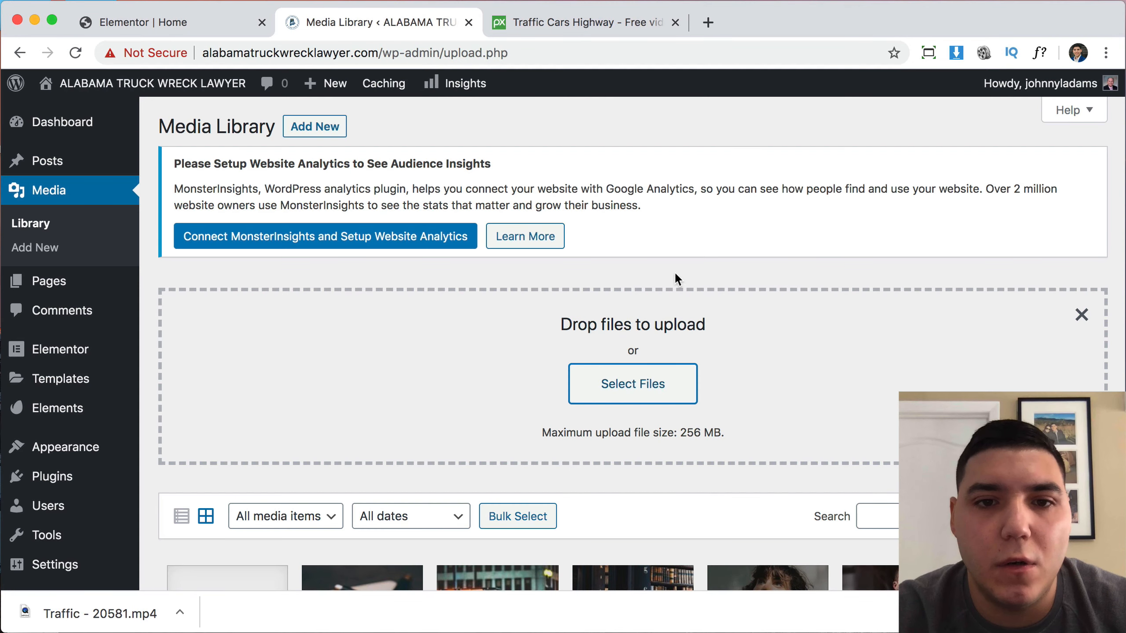
{"action": "scroll", "coordinate": [712, 375], "scroll_direction": "down", "scroll_amount": 5}
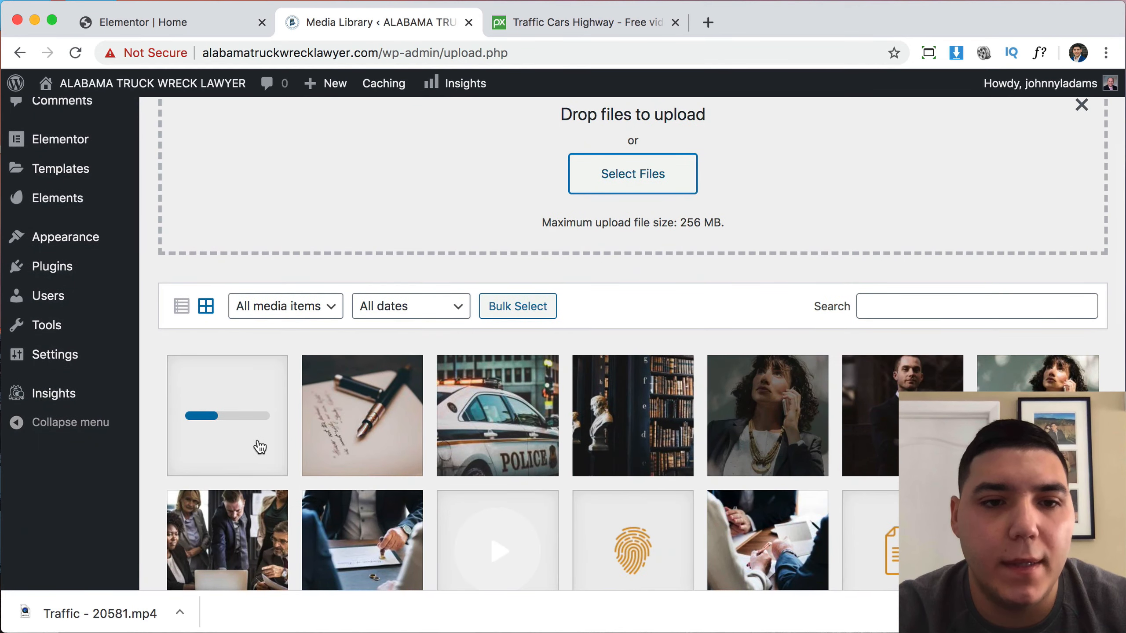
{"action": "scroll", "coordinate": [277, 447], "scroll_direction": "down", "scroll_amount": 1}
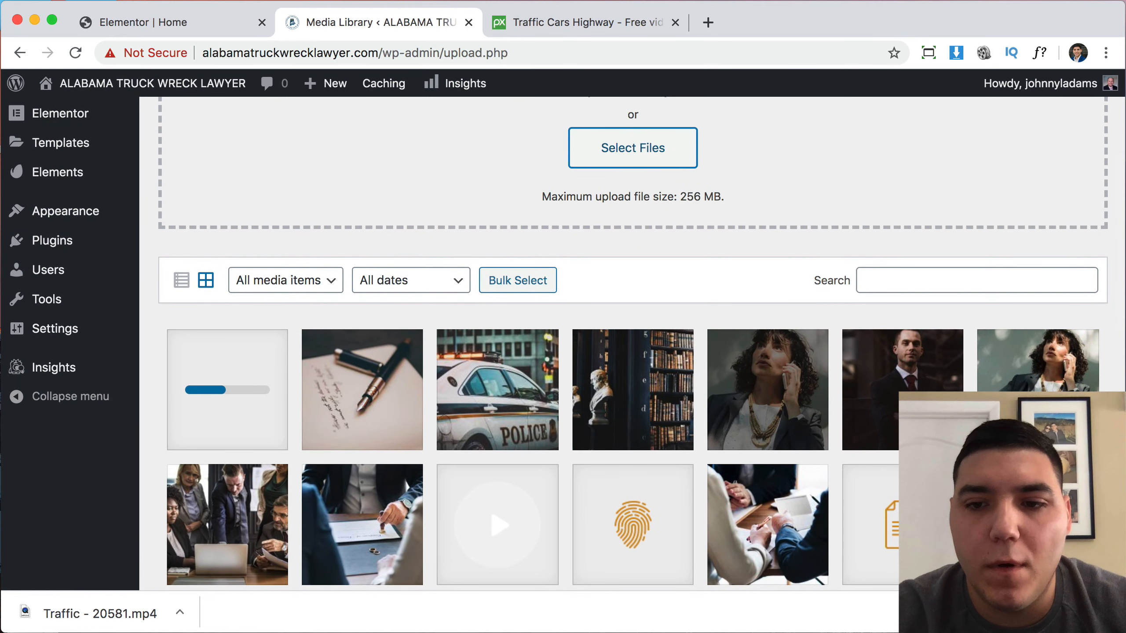
{"action": "left_click", "coordinate": [1112, 614]}
{"action": "scroll", "coordinate": [248, 437], "scroll_direction": "up", "scroll_amount": 1}
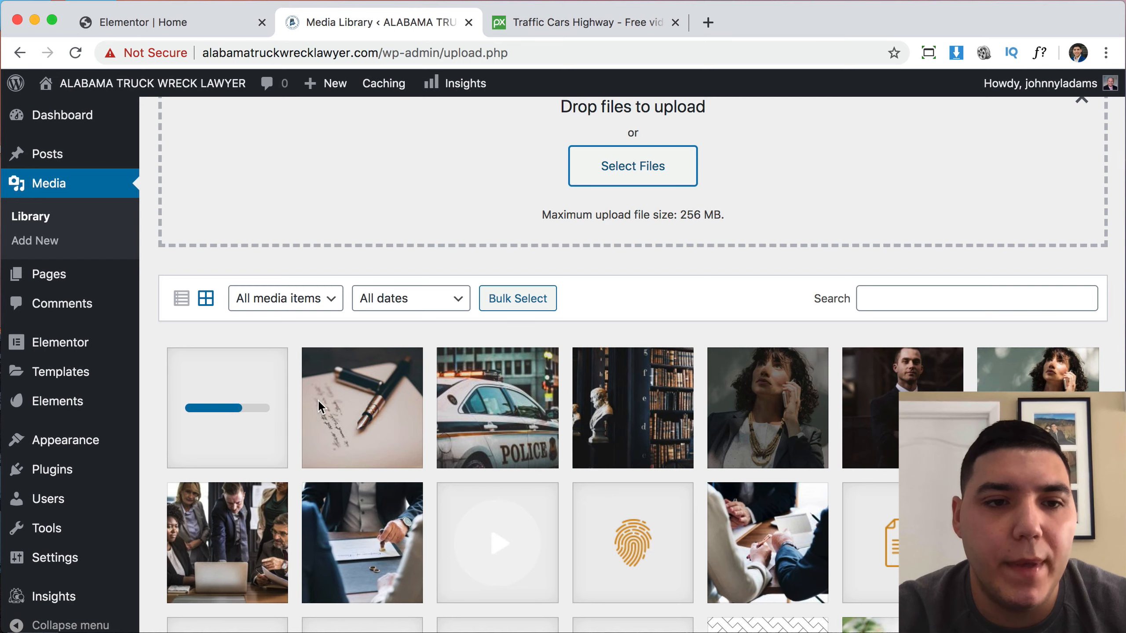
Look over the Elementor Home page while the traffic video finishes uploading.
{"action": "left_click", "coordinate": [192, 22]}
{"action": "scroll", "coordinate": [587, 359], "scroll_direction": "down", "scroll_amount": 15}
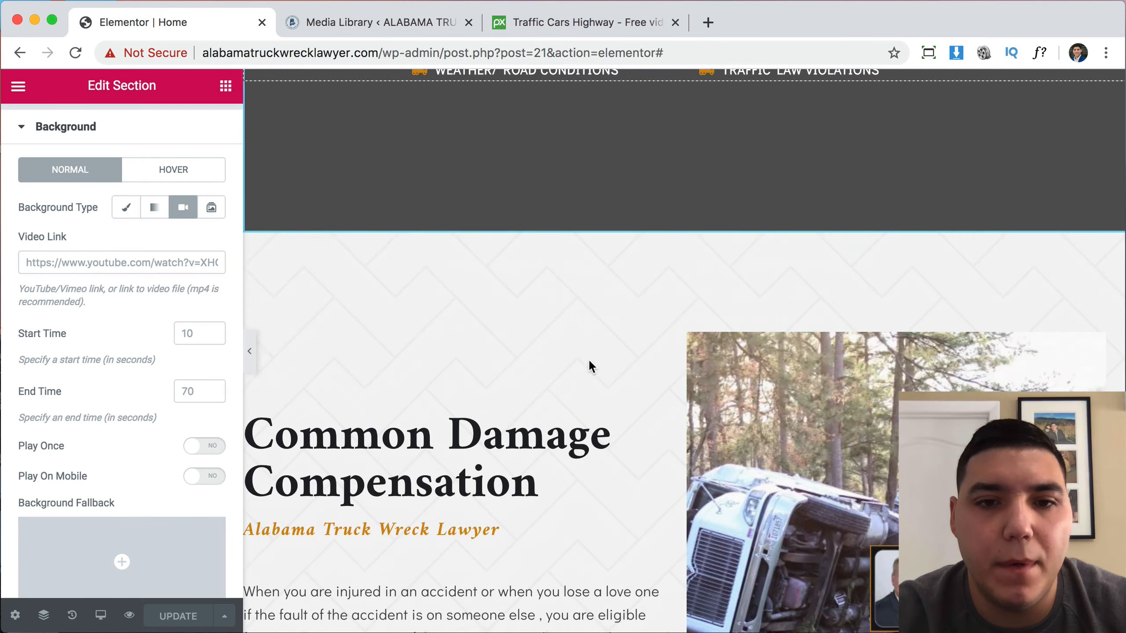
{"action": "scroll", "coordinate": [588, 359], "scroll_direction": "down", "scroll_amount": 20}
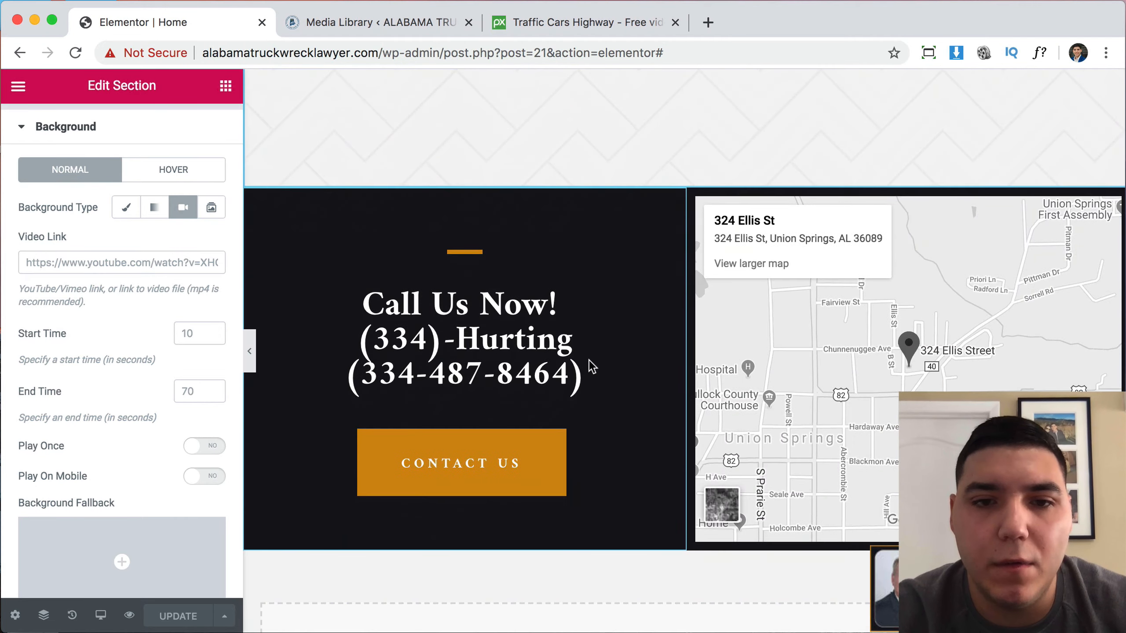
{"action": "scroll", "coordinate": [589, 360], "scroll_direction": "down", "scroll_amount": 4}
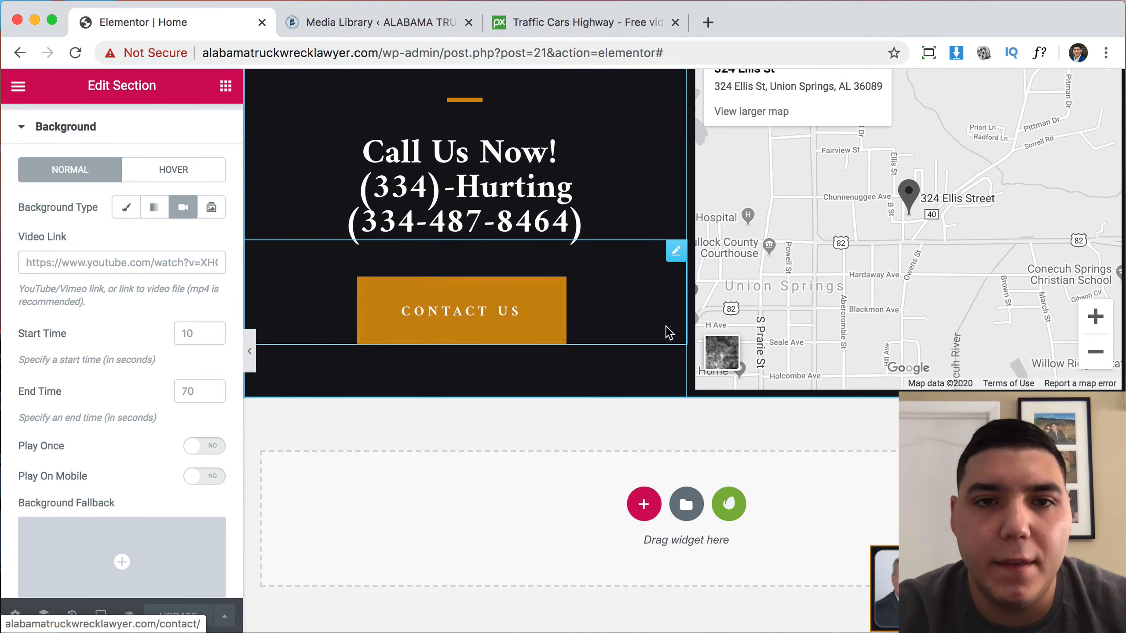
{"action": "scroll", "coordinate": [668, 332], "scroll_direction": "up", "scroll_amount": 20}
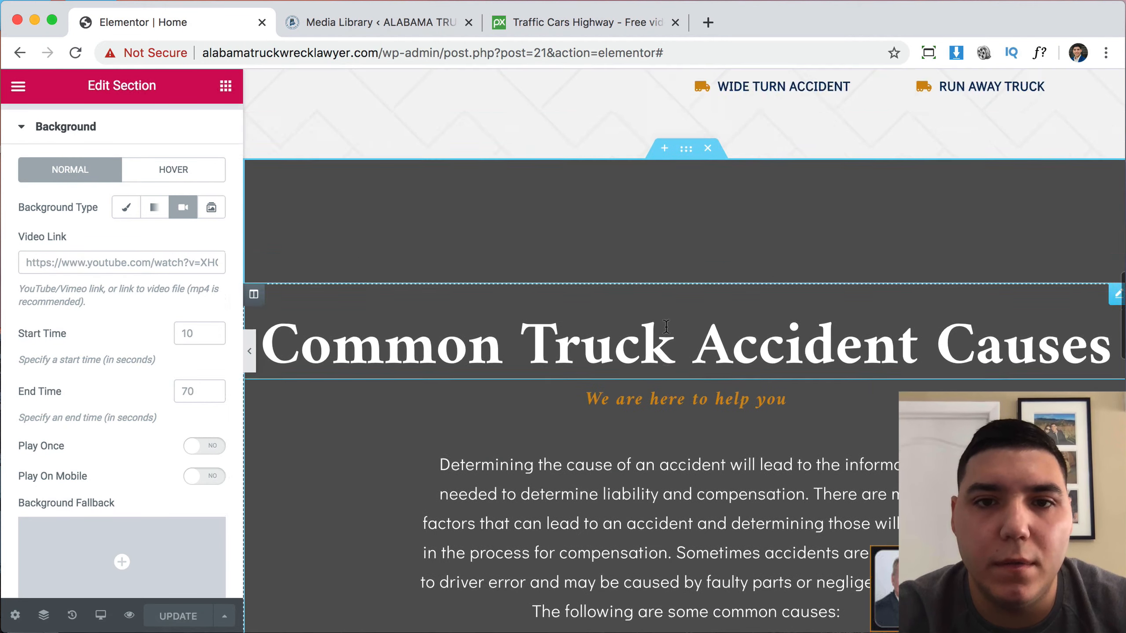
{"action": "scroll", "coordinate": [666, 327], "scroll_direction": "up", "scroll_amount": 20}
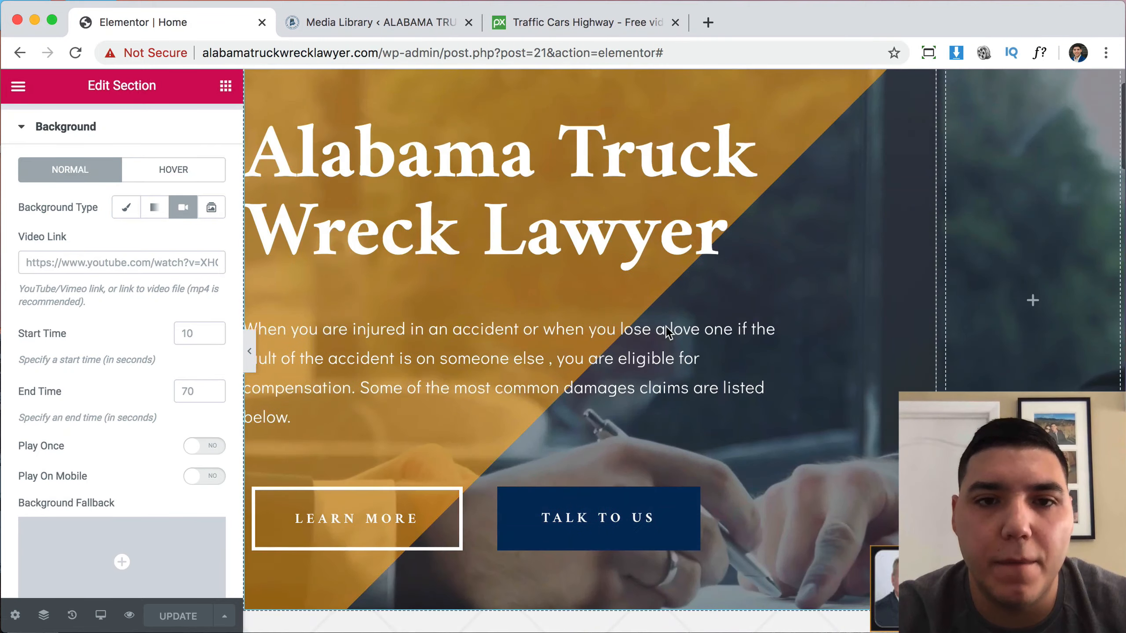
{"action": "scroll", "coordinate": [666, 328], "scroll_direction": "down", "scroll_amount": 15}
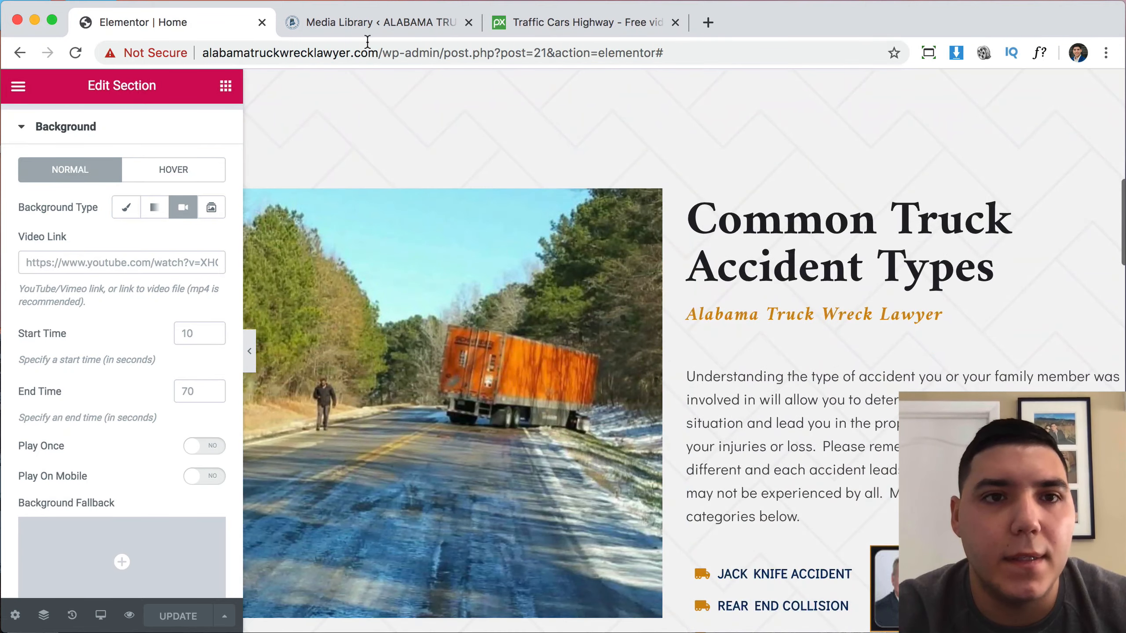
Open the uploaded Traffic-20581.mp4 details, copy its link, and return to the Elementor Home editor.
{"action": "left_click", "coordinate": [367, 25]}
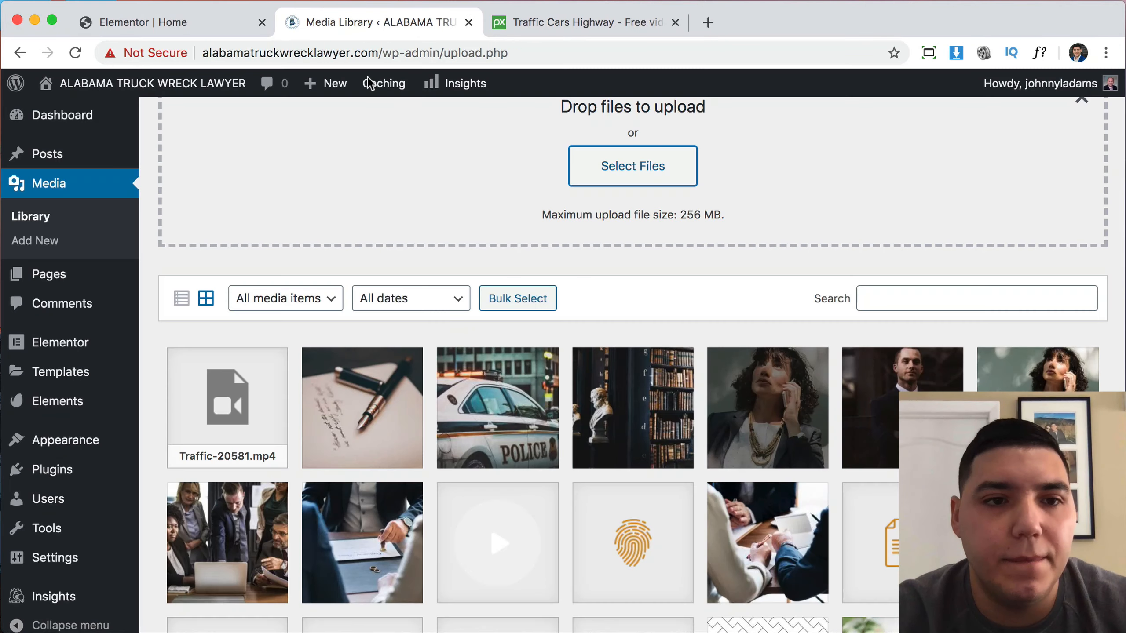
{"action": "left_click", "coordinate": [234, 401]}
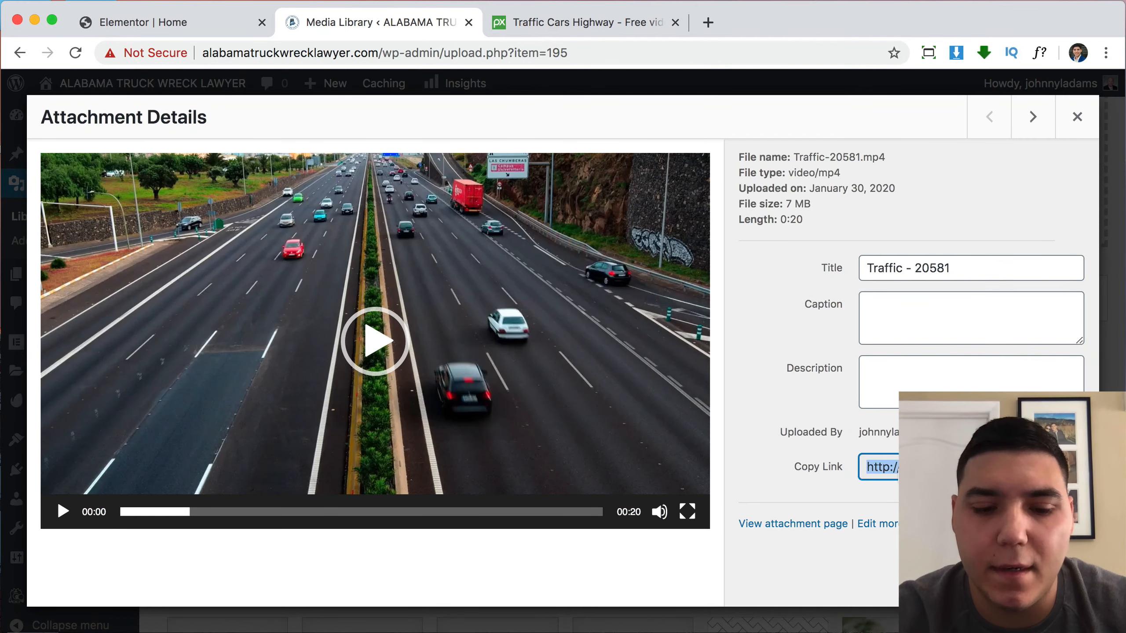
{"action": "left_click", "coordinate": [189, 30]}
{"action": "scroll", "coordinate": [603, 311], "scroll_direction": "up", "scroll_amount": 10}
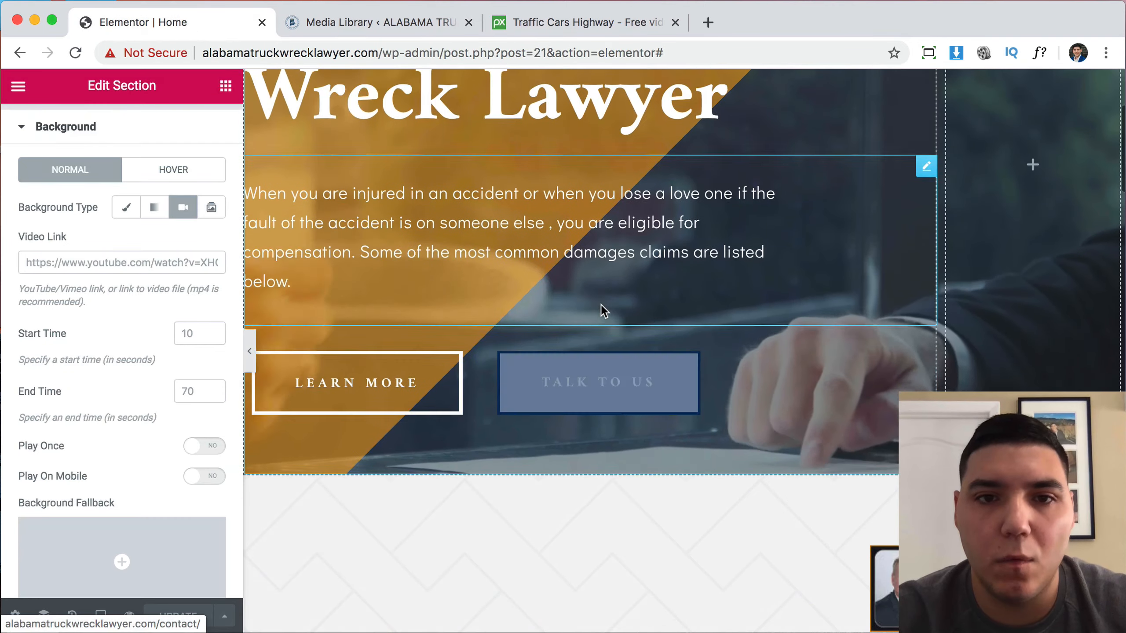
{"action": "scroll", "coordinate": [603, 310], "scroll_direction": "down", "scroll_amount": 20}
{"action": "scroll", "coordinate": [603, 311], "scroll_direction": "down", "scroll_amount": 4}
{"action": "scroll", "coordinate": [675, 177], "scroll_direction": "up", "scroll_amount": 2}
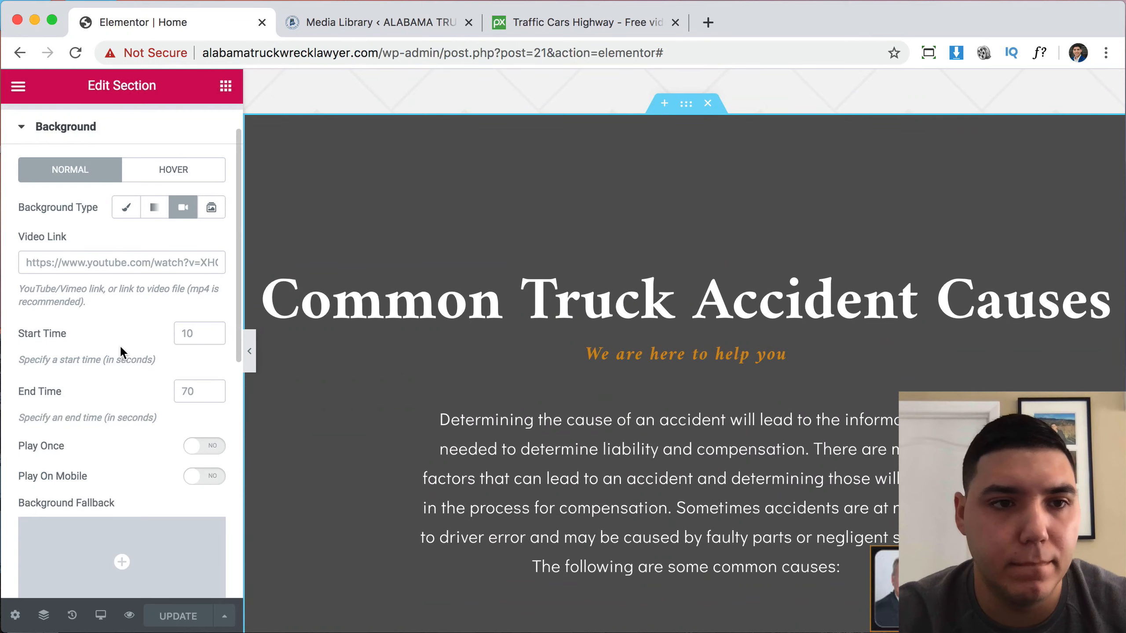
Paste the Traffic-20581.mp4 link into the Common Truck Accident Causes section's background Video Link.
{"action": "left_click", "coordinate": [103, 265]}
{"action": "type", "text": "http://alabamatruckwrecklawyer.com/wp-content/uploads/2020/01/Traffic-20581.mp4"}
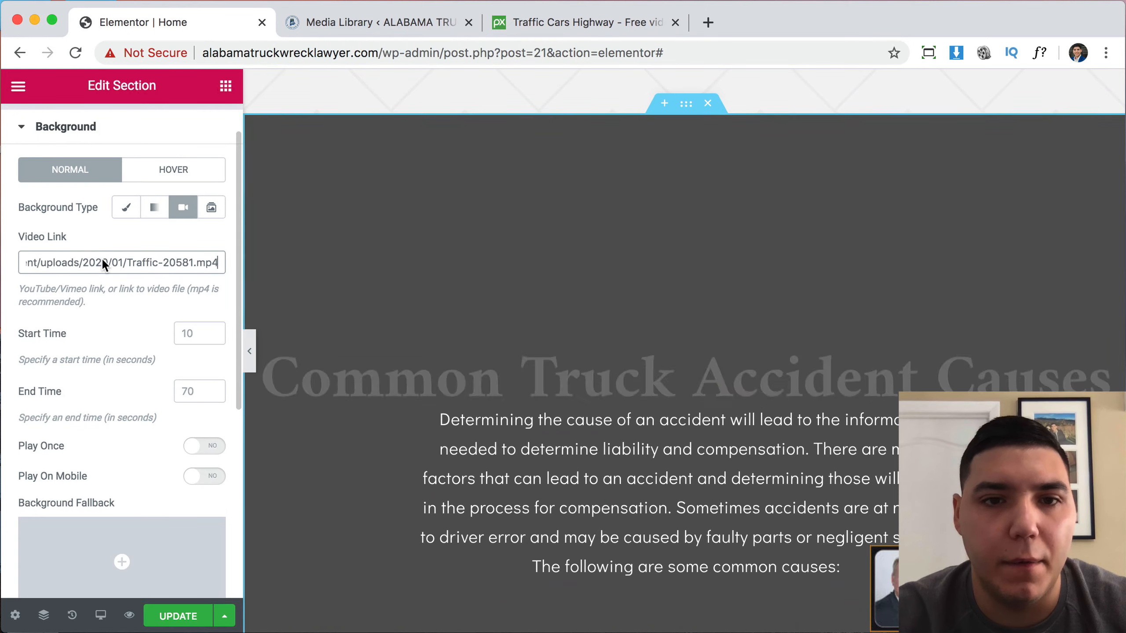
{"action": "scroll", "coordinate": [809, 387], "scroll_direction": "down", "scroll_amount": 5}
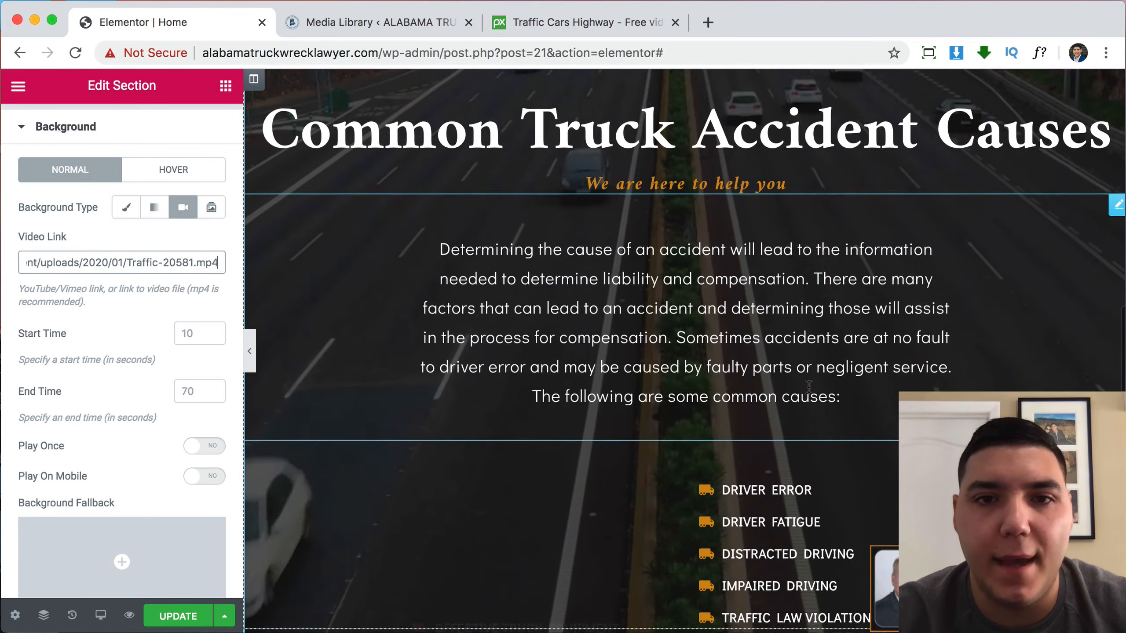
{"action": "scroll", "coordinate": [809, 387], "scroll_direction": "up", "scroll_amount": 8}
{"action": "scroll", "coordinate": [809, 387], "scroll_direction": "down", "scroll_amount": 5}
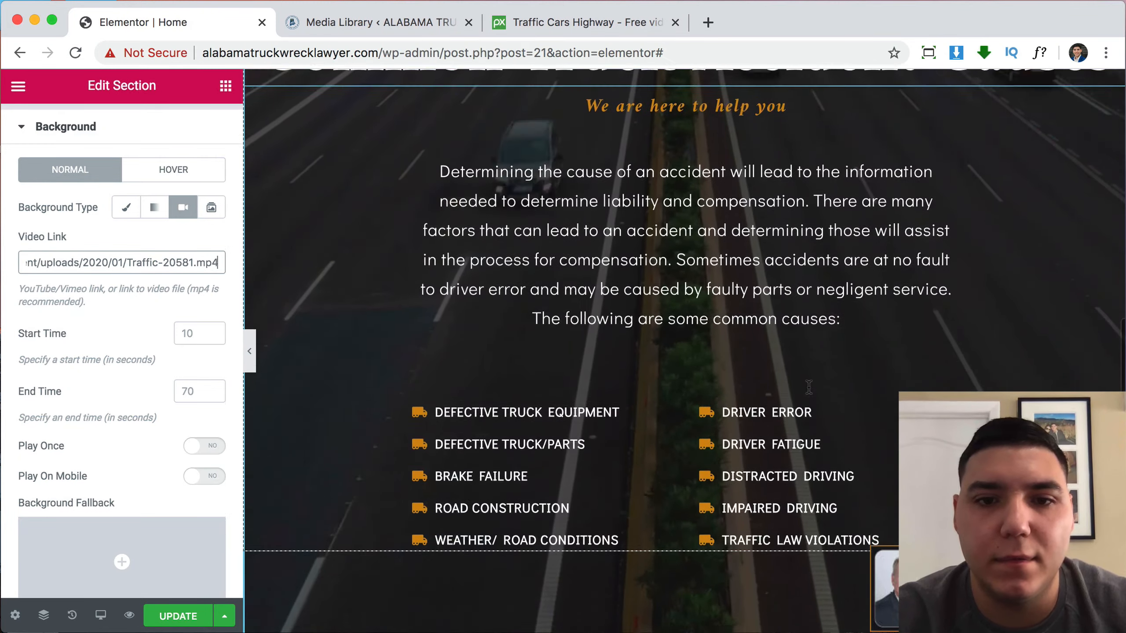
{"action": "scroll", "coordinate": [809, 387], "scroll_direction": "up", "scroll_amount": 10}
{"action": "scroll", "coordinate": [809, 387], "scroll_direction": "up", "scroll_amount": 10}
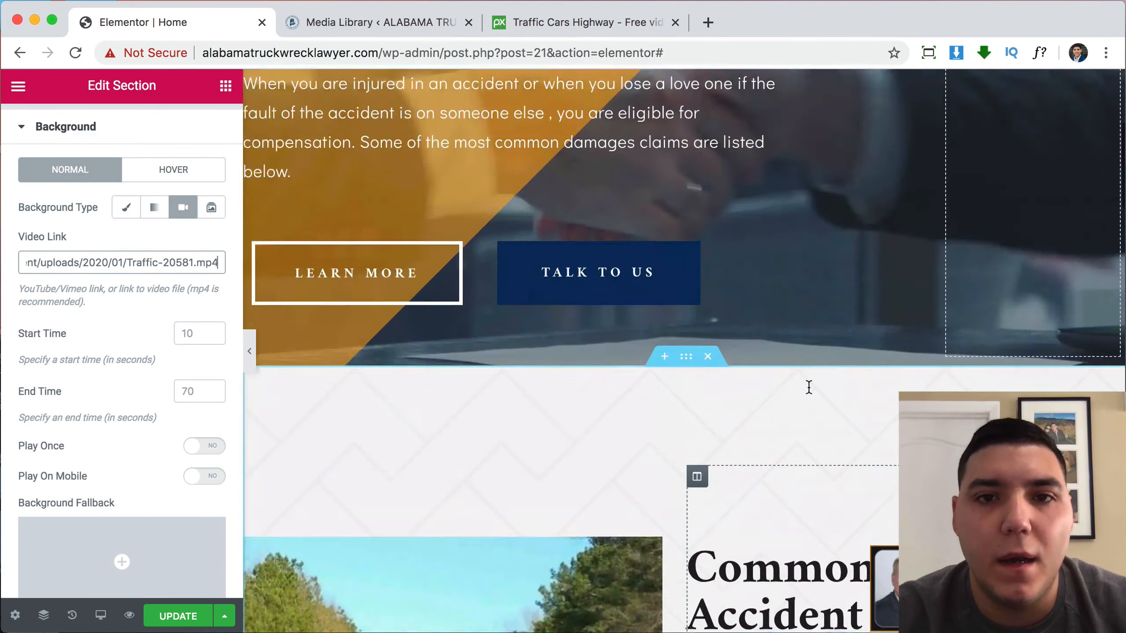
{"action": "scroll", "coordinate": [737, 340], "scroll_direction": "up", "scroll_amount": 2}
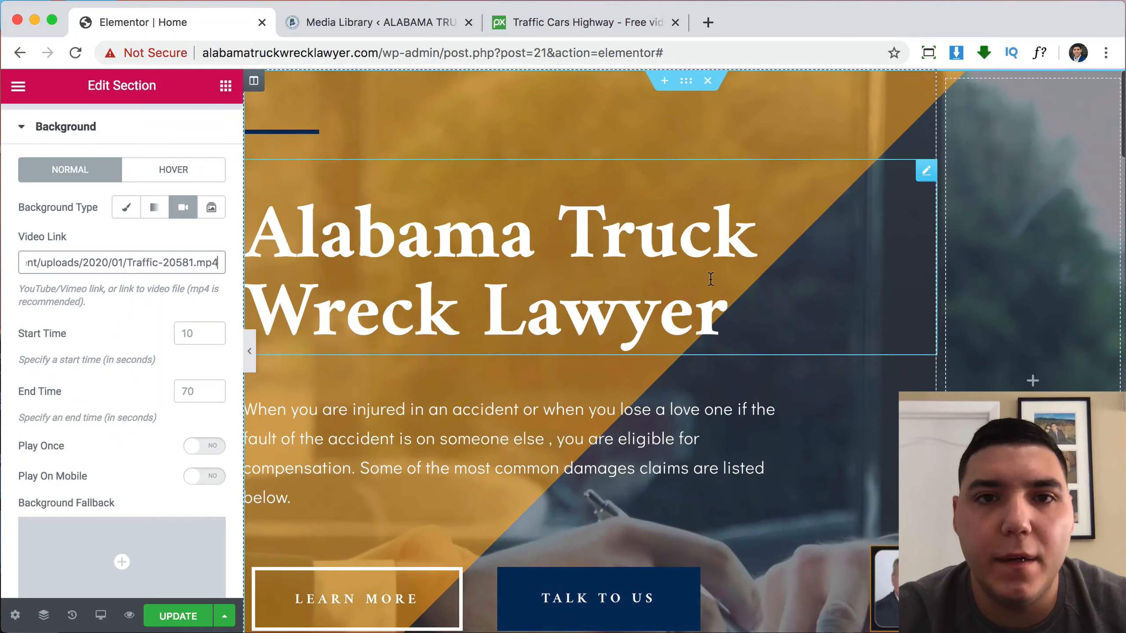
{"action": "scroll", "coordinate": [630, 338], "scroll_direction": "down", "scroll_amount": 8}
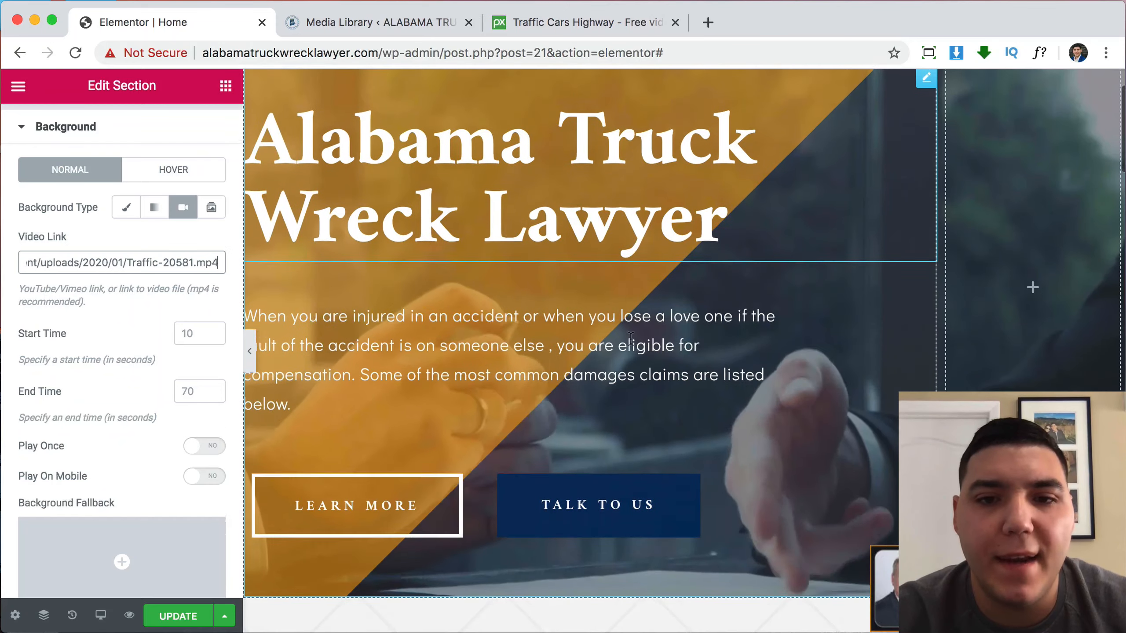
{"action": "scroll", "coordinate": [803, 292], "scroll_direction": "up", "scroll_amount": 6}
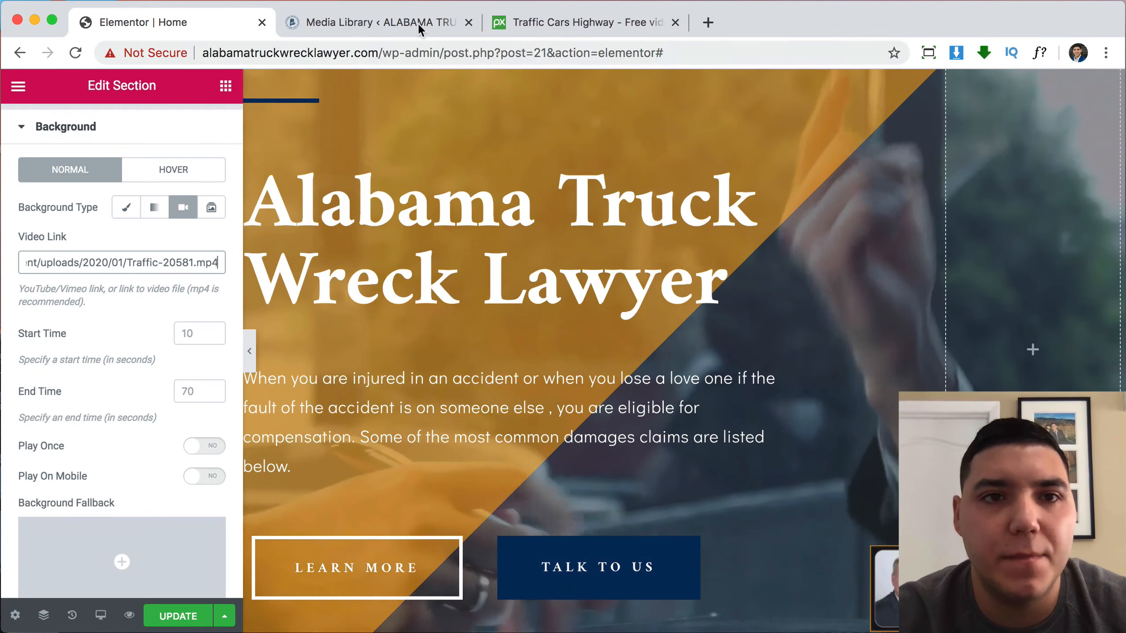
{"action": "left_click", "coordinate": [556, 21]}
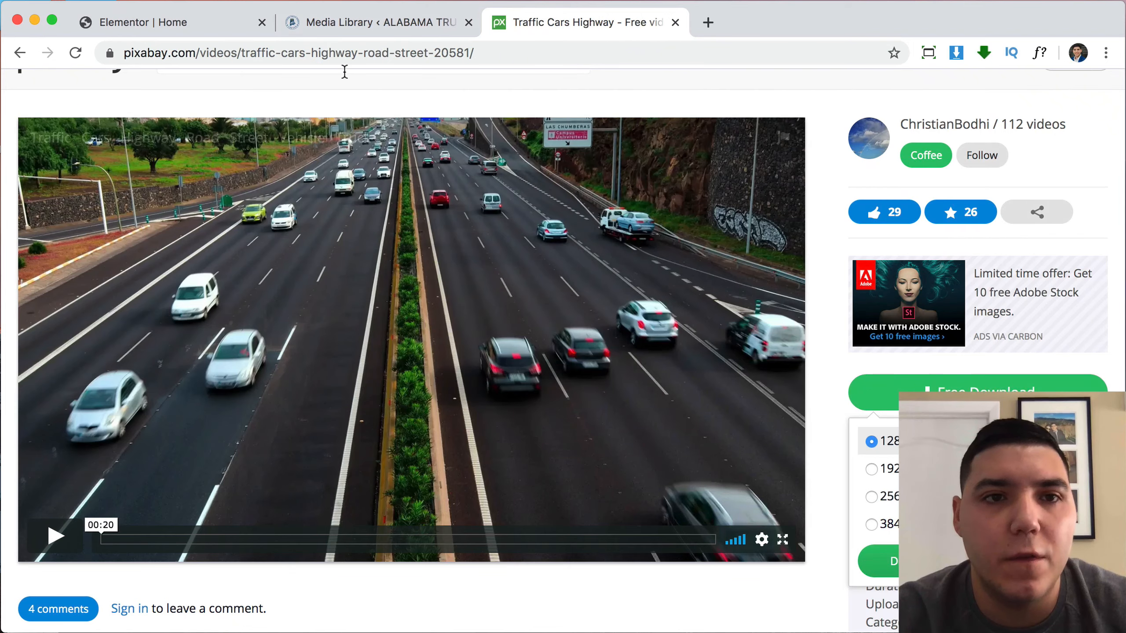
Switch the Pixabay truck search from videos to images and browse the results.
{"action": "scroll", "coordinate": [345, 70], "scroll_direction": "up", "scroll_amount": 2}
{"action": "left_click", "coordinate": [325, 96]}
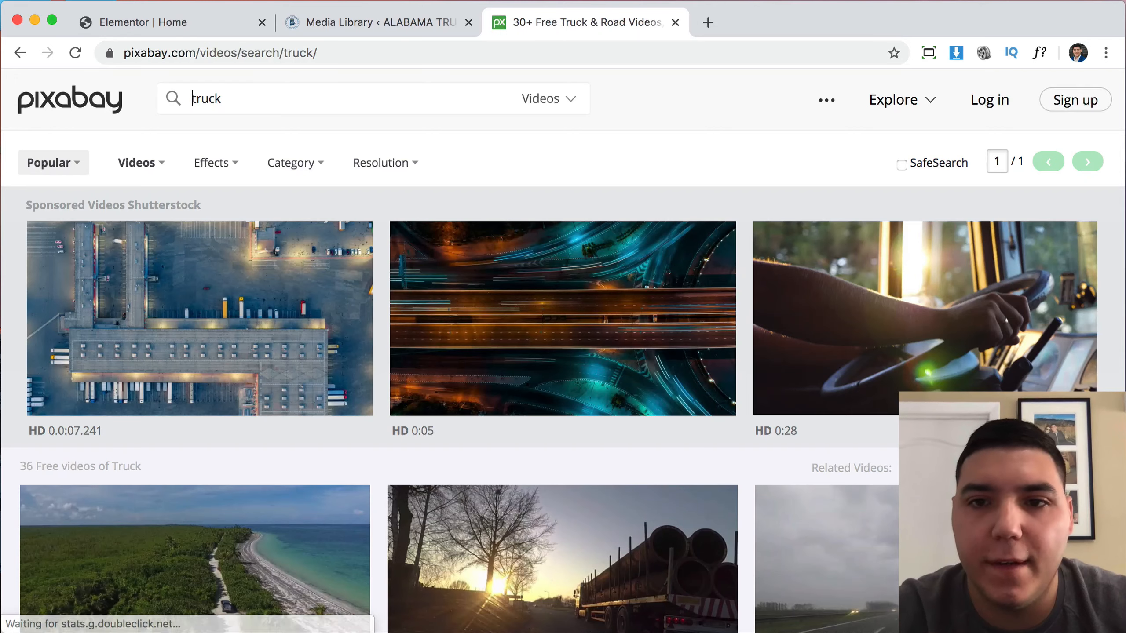
{"action": "scroll", "coordinate": [507, 251], "scroll_direction": "down", "scroll_amount": 15}
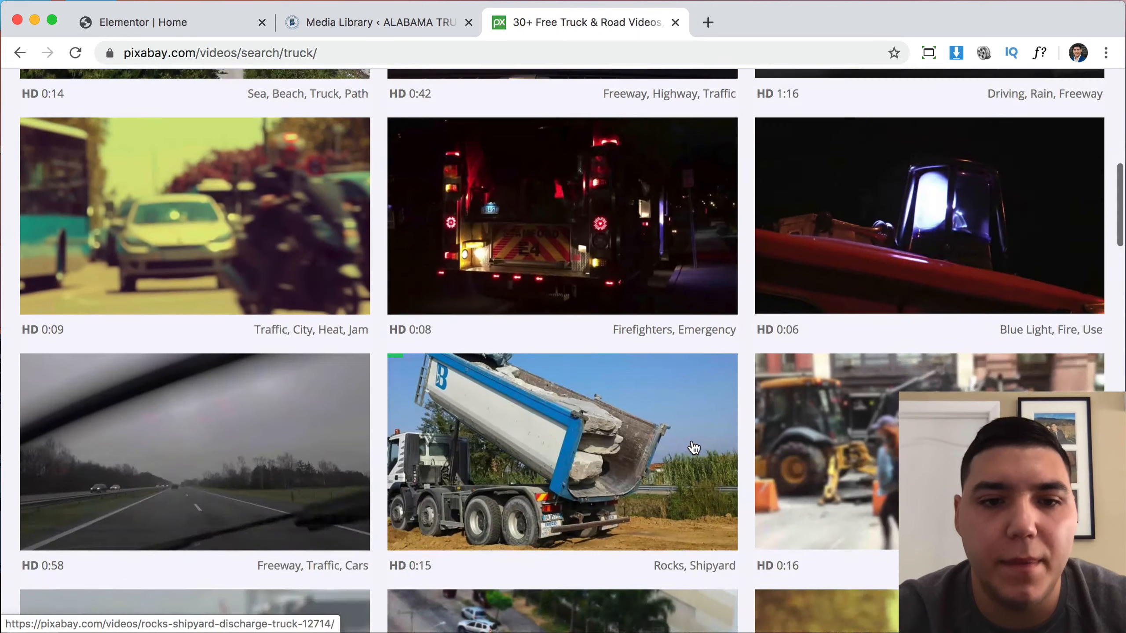
{"action": "scroll", "coordinate": [691, 439], "scroll_direction": "down", "scroll_amount": 8}
{"action": "scroll", "coordinate": [687, 439], "scroll_direction": "up", "scroll_amount": 20}
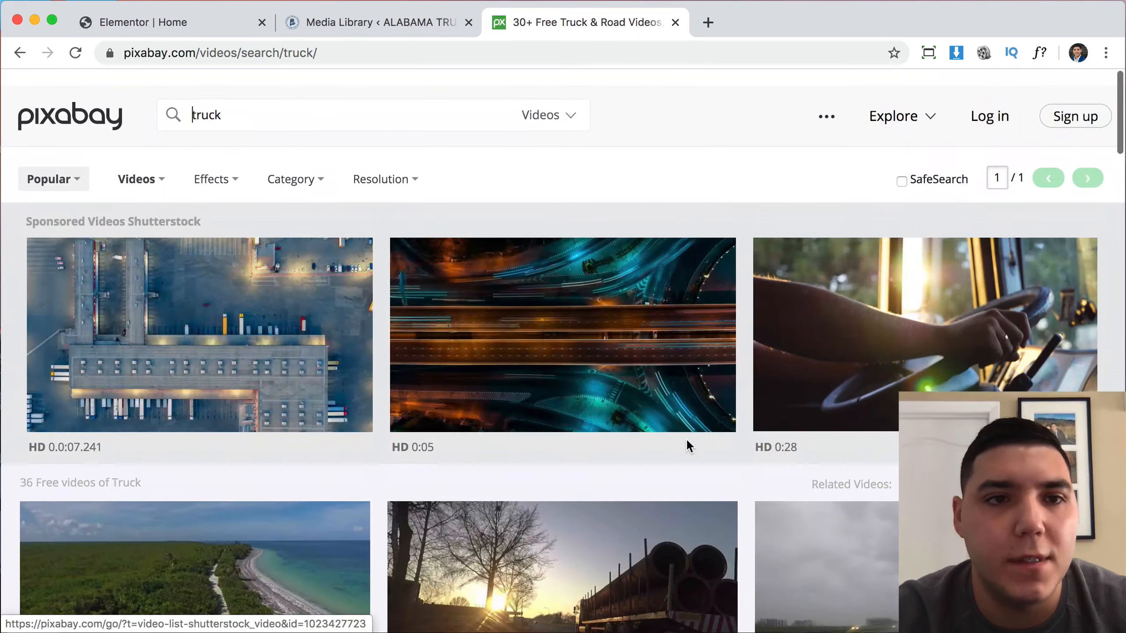
{"action": "left_click", "coordinate": [150, 165]}
{"action": "left_click", "coordinate": [151, 191]}
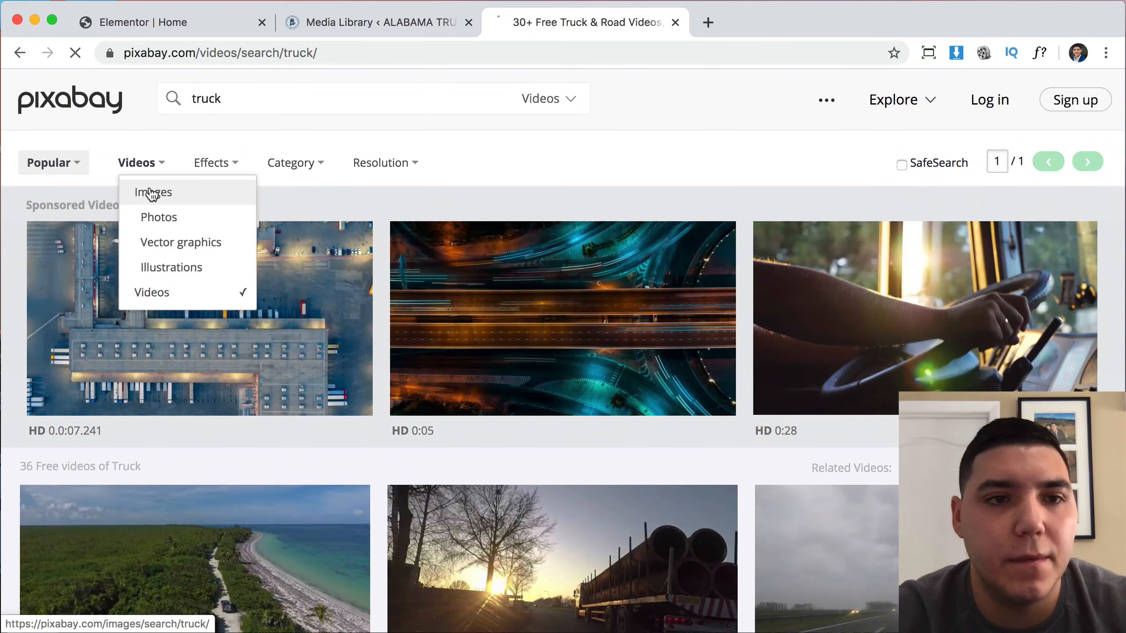
{"action": "scroll", "coordinate": [573, 289], "scroll_direction": "down", "scroll_amount": 15}
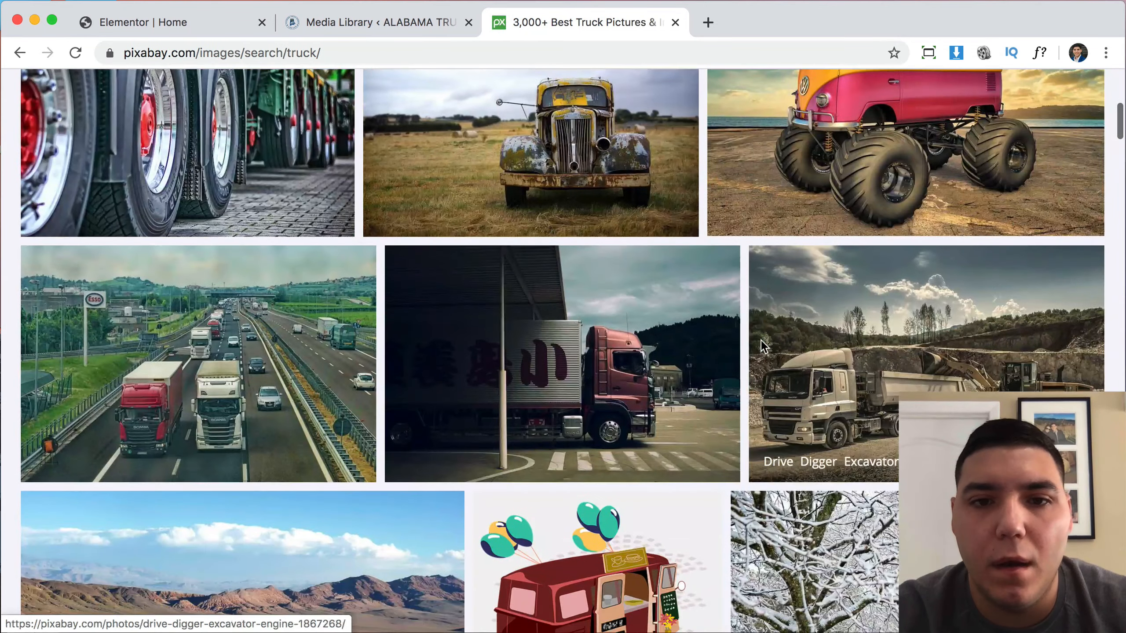
{"action": "scroll", "coordinate": [761, 339], "scroll_direction": "down", "scroll_amount": 10}
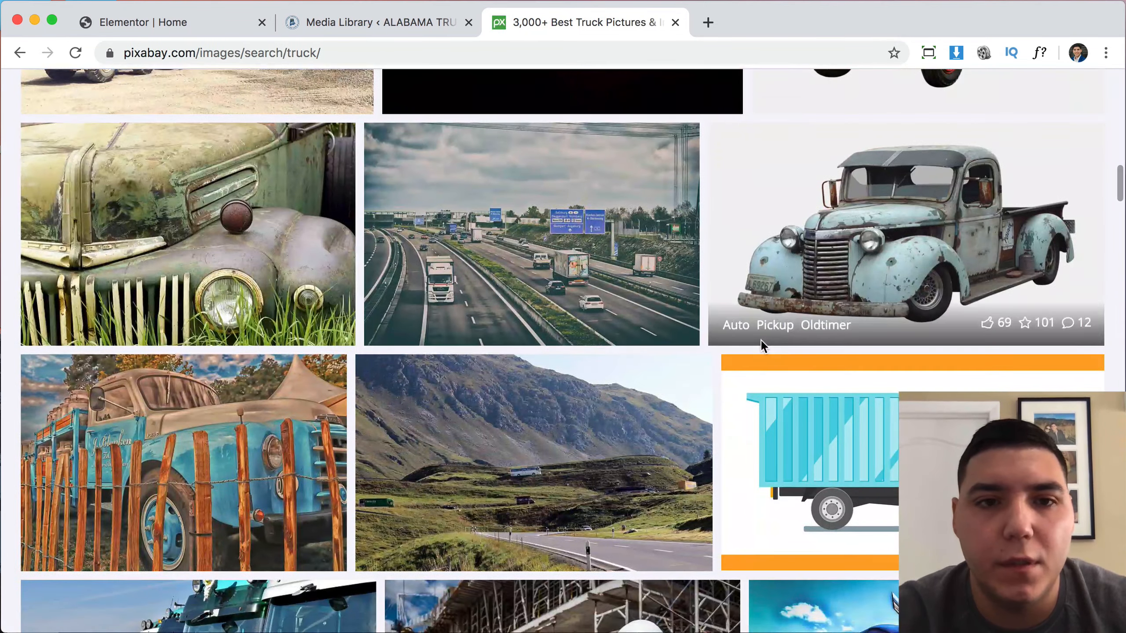
{"action": "scroll", "coordinate": [759, 339], "scroll_direction": "down", "scroll_amount": 5}
{"action": "scroll", "coordinate": [762, 347], "scroll_direction": "down", "scroll_amount": 3}
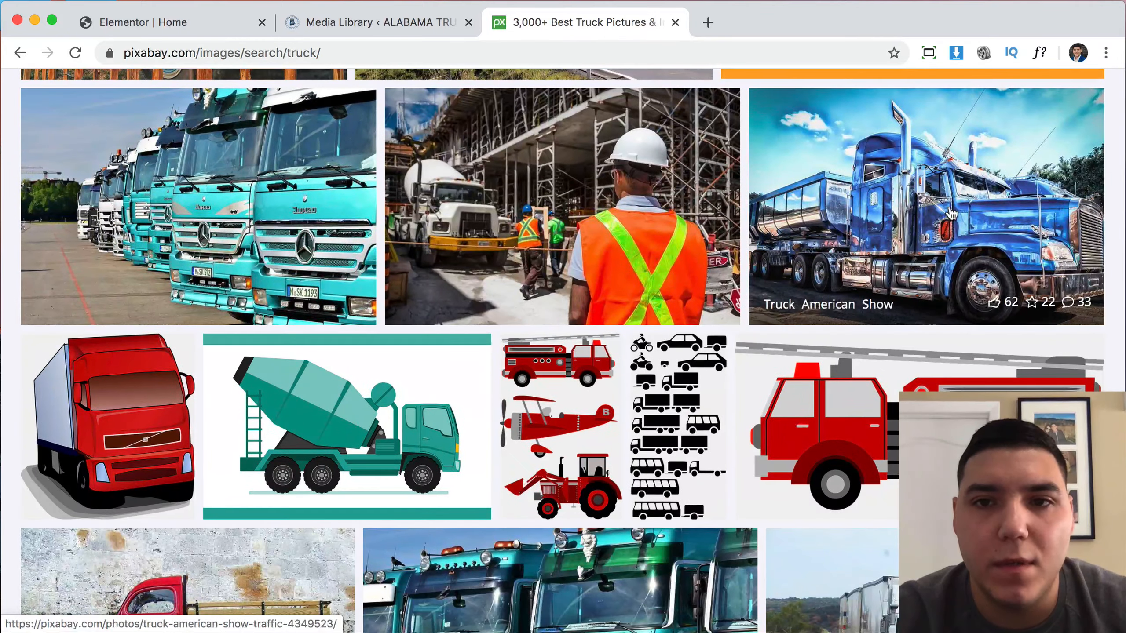
{"action": "scroll", "coordinate": [951, 214], "scroll_direction": "down", "scroll_amount": 1}
{"action": "scroll", "coordinate": [950, 214], "scroll_direction": "down", "scroll_amount": 9}
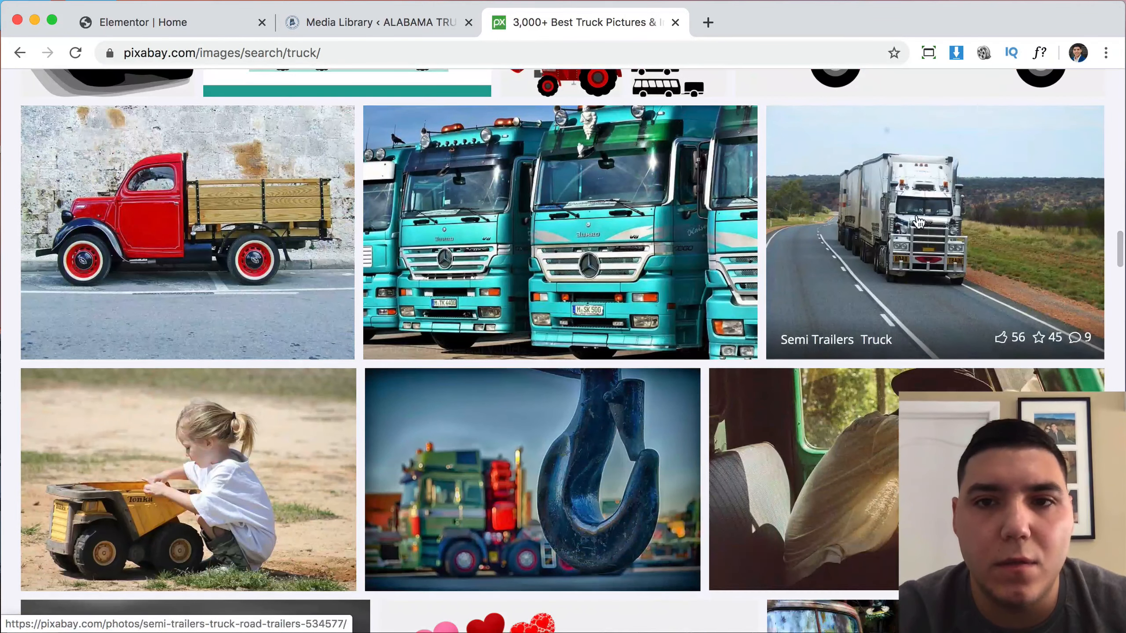
Download the Semi Trailers truck photo at 1920 size, passing the captcha.
{"action": "left_click", "coordinate": [925, 233]}
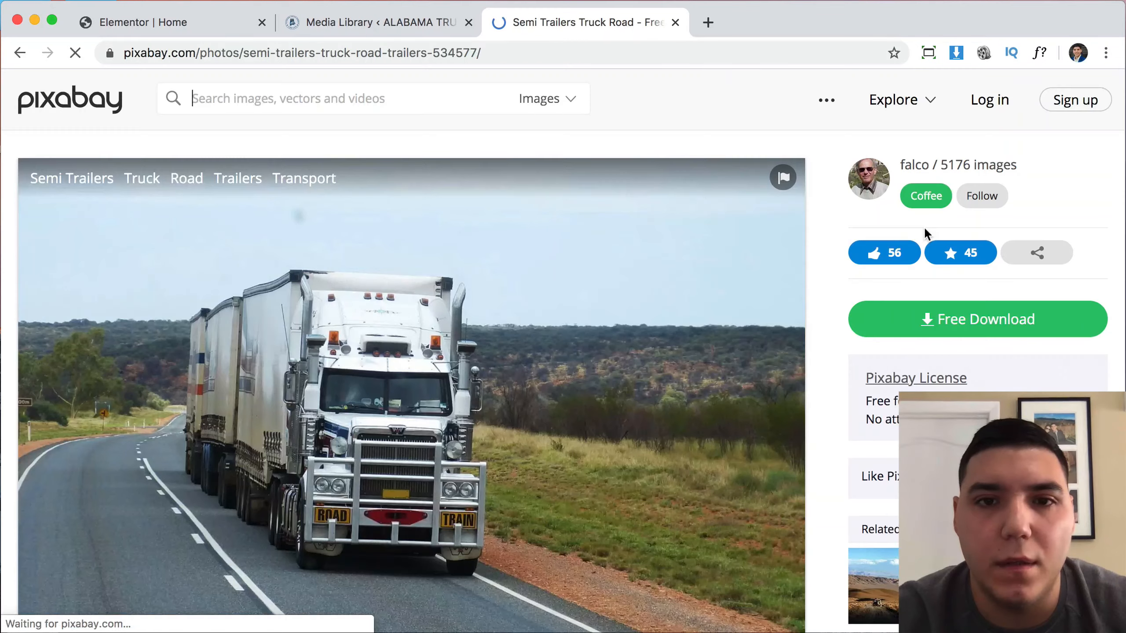
{"action": "scroll", "coordinate": [515, 364], "scroll_direction": "down", "scroll_amount": 3}
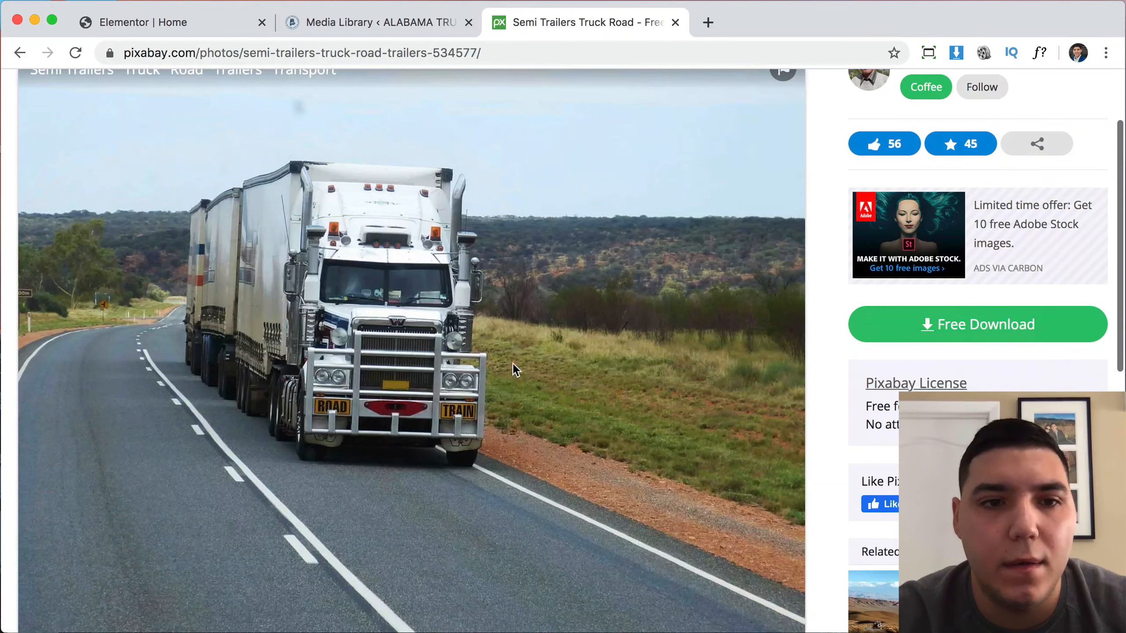
{"action": "left_click", "coordinate": [924, 330]}
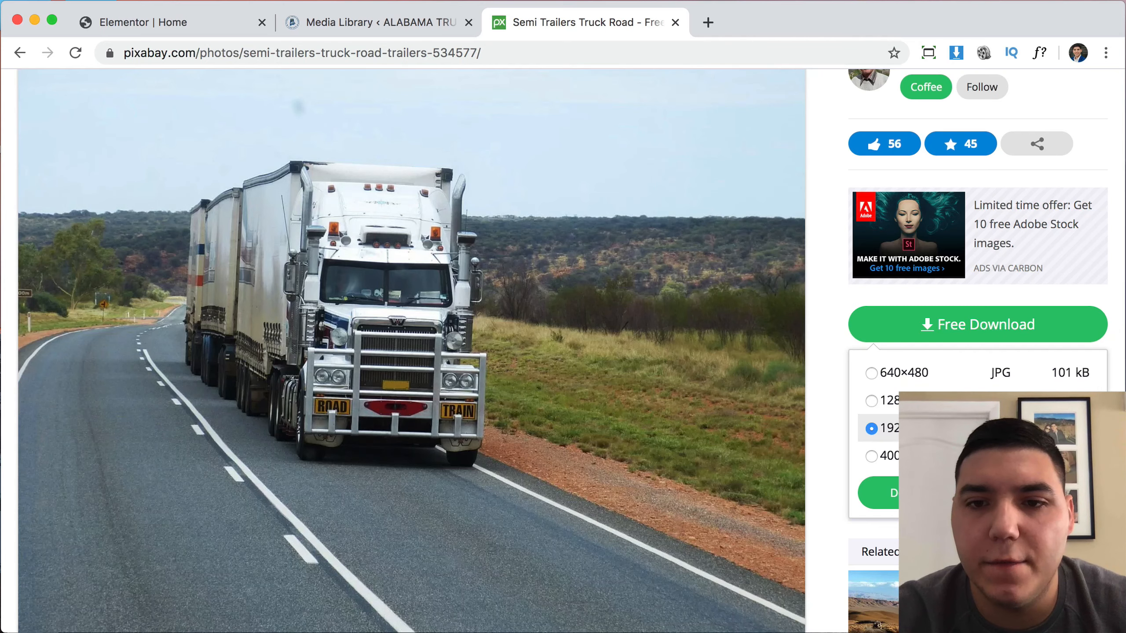
{"action": "left_click", "coordinate": [880, 492]}
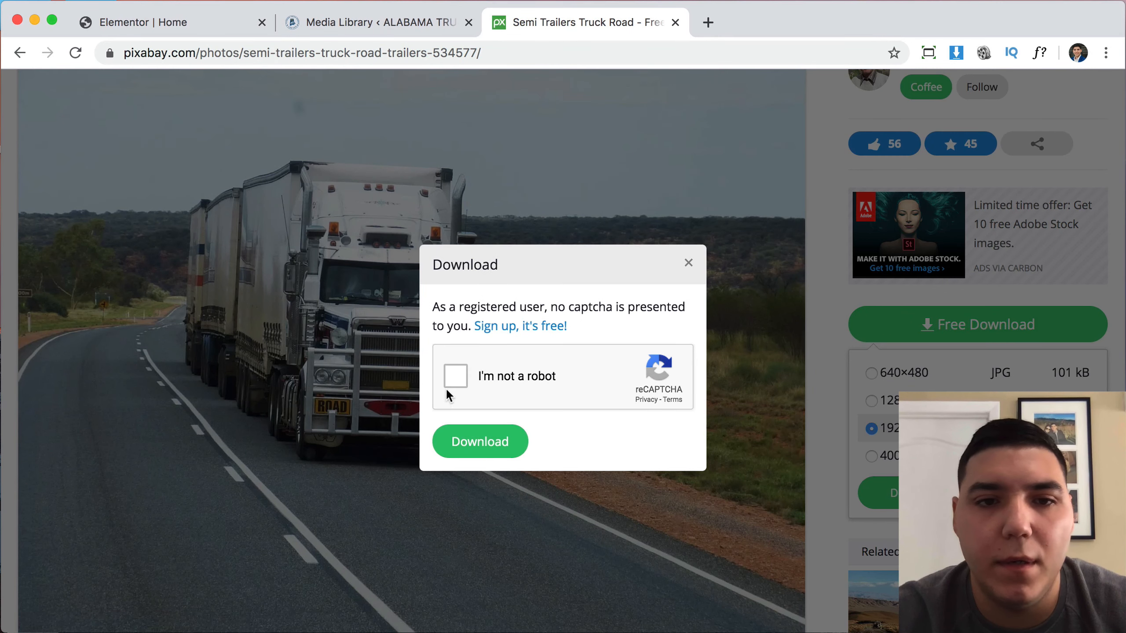
{"action": "left_click", "coordinate": [448, 376]}
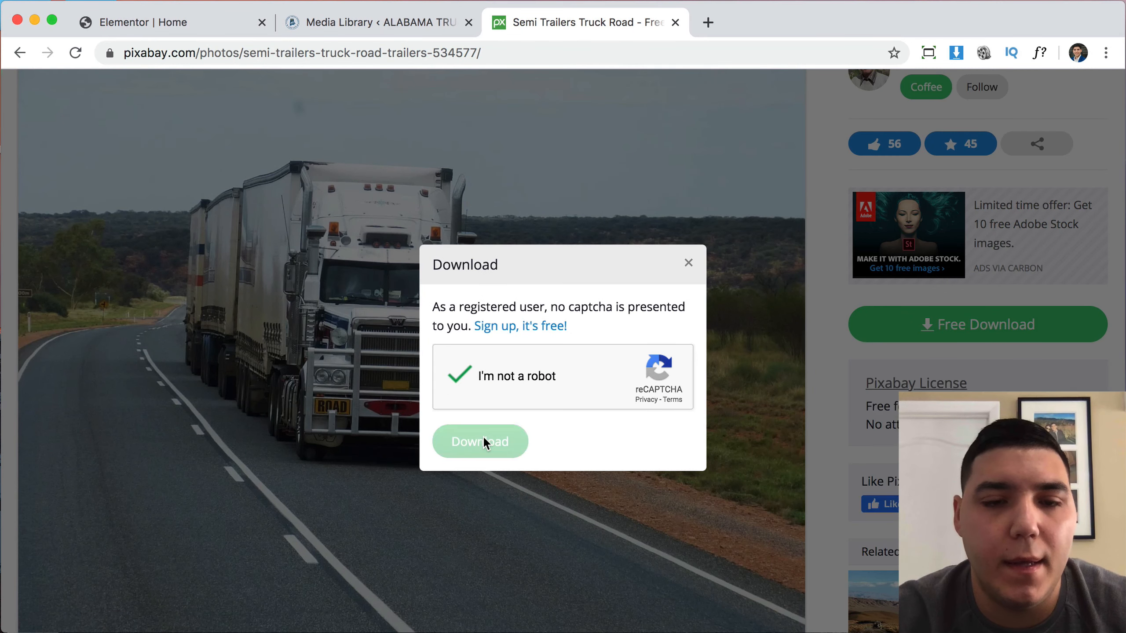
{"action": "left_click", "coordinate": [483, 439]}
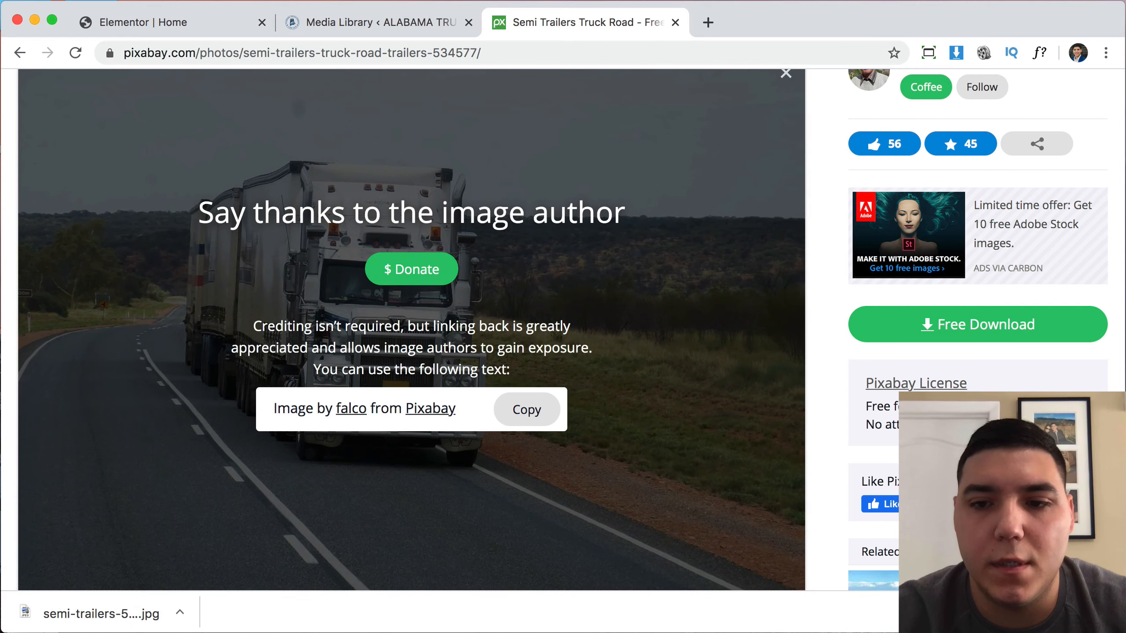
{"action": "left_click", "coordinate": [1110, 613]}
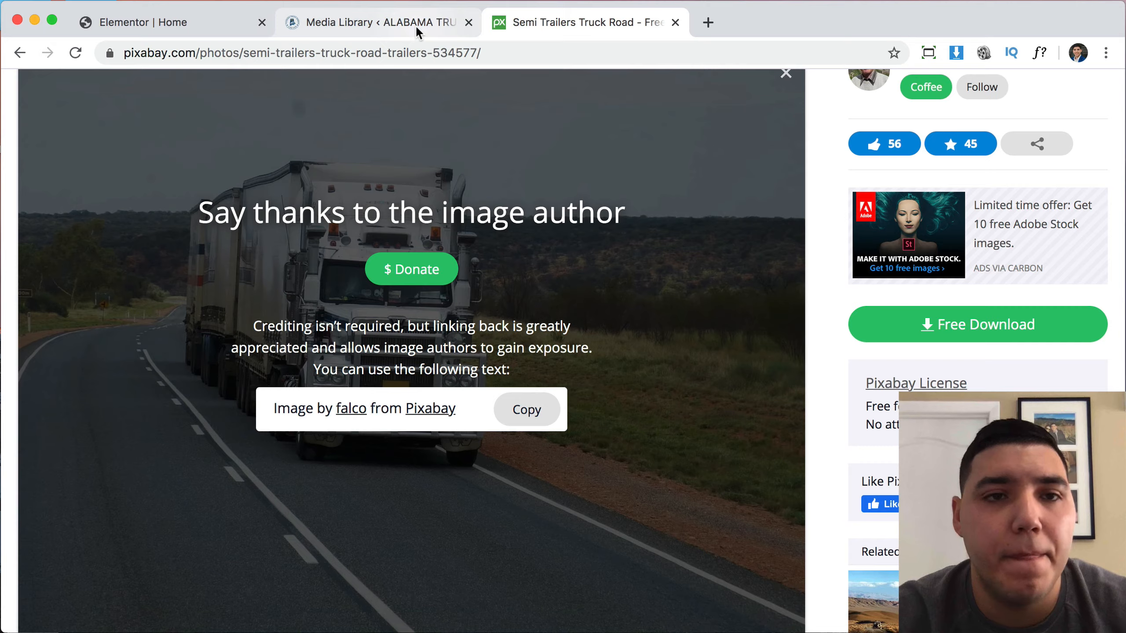
Close the WordPress Media Library tab and return to the Elementor editor.
{"action": "left_click", "coordinate": [386, 20]}
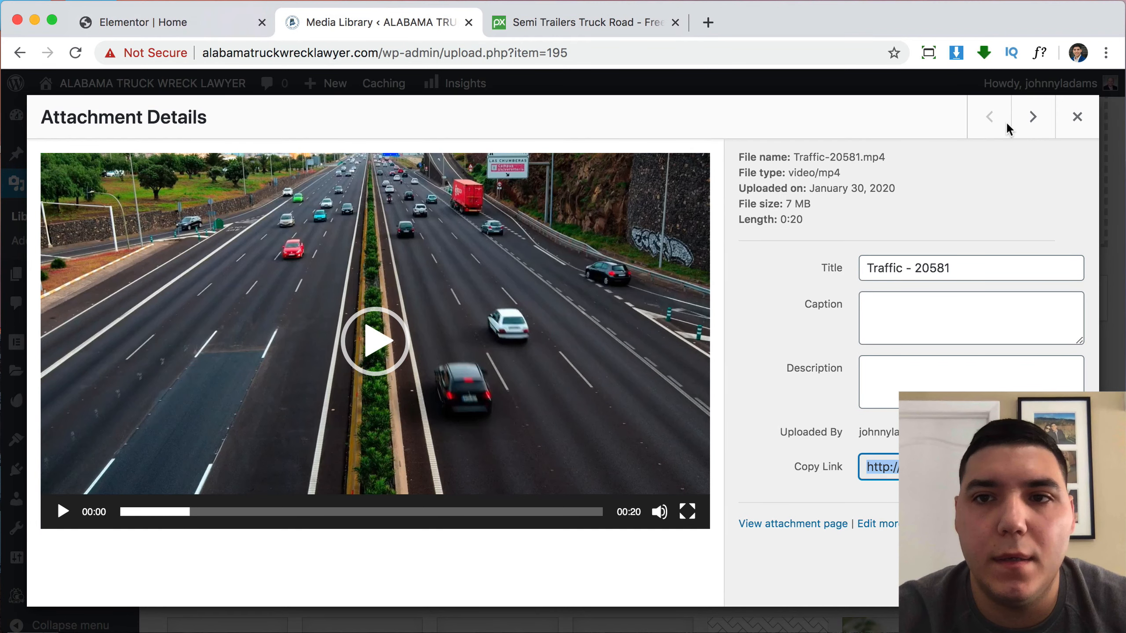
{"action": "left_click", "coordinate": [468, 22]}
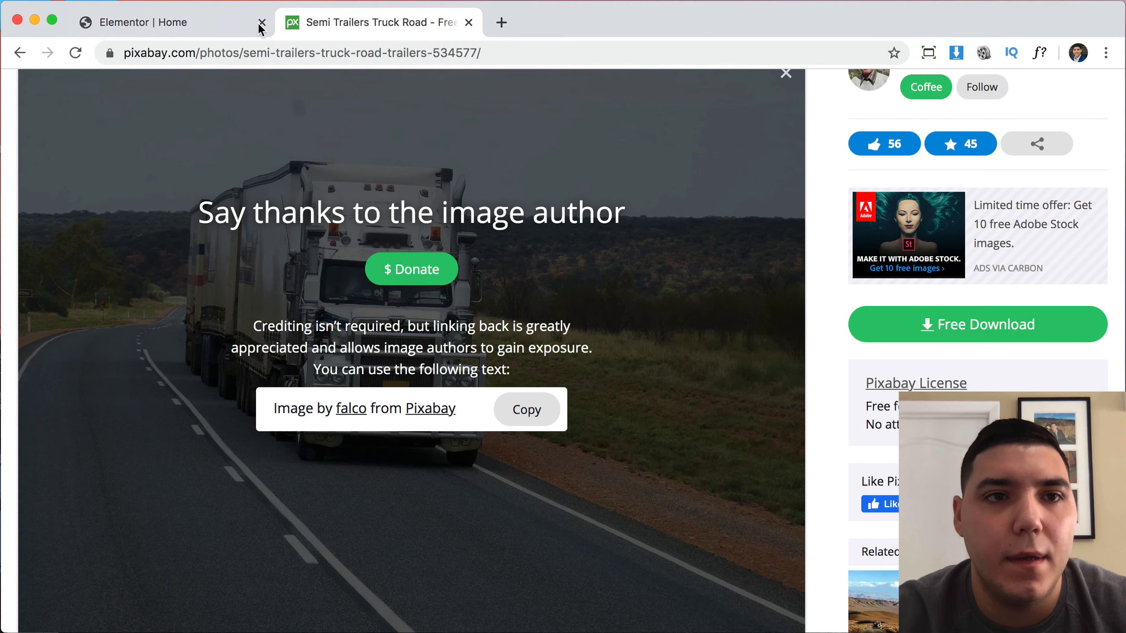
{"action": "left_click", "coordinate": [218, 32]}
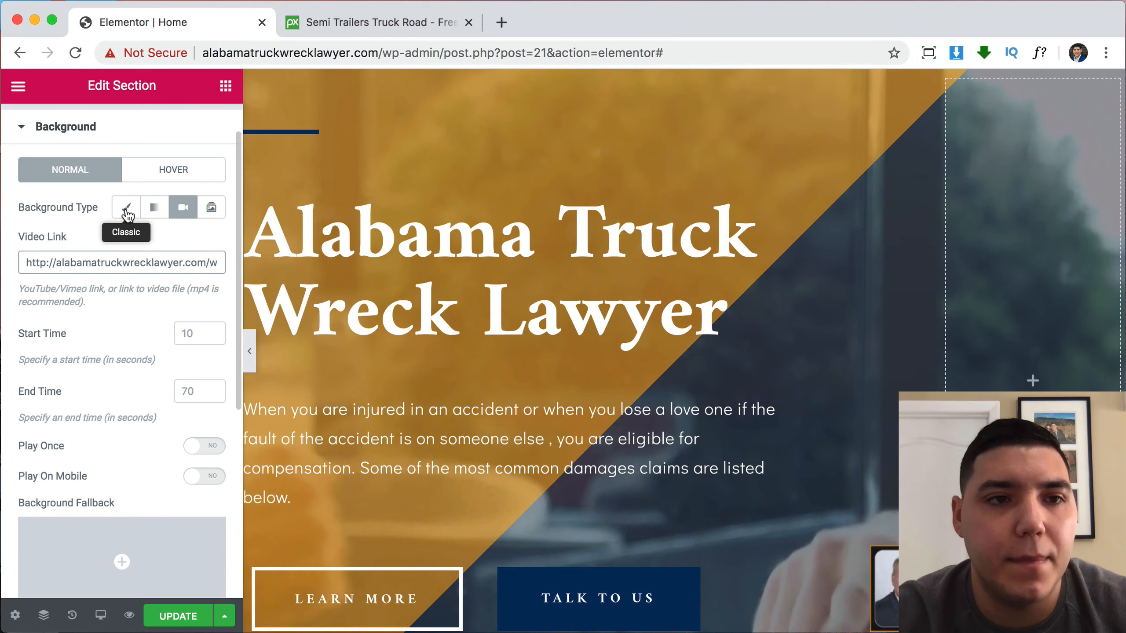
Switch the hero background to Classic and upload and insert the semi-trailers truck jpg.
{"action": "left_click", "coordinate": [129, 208]}
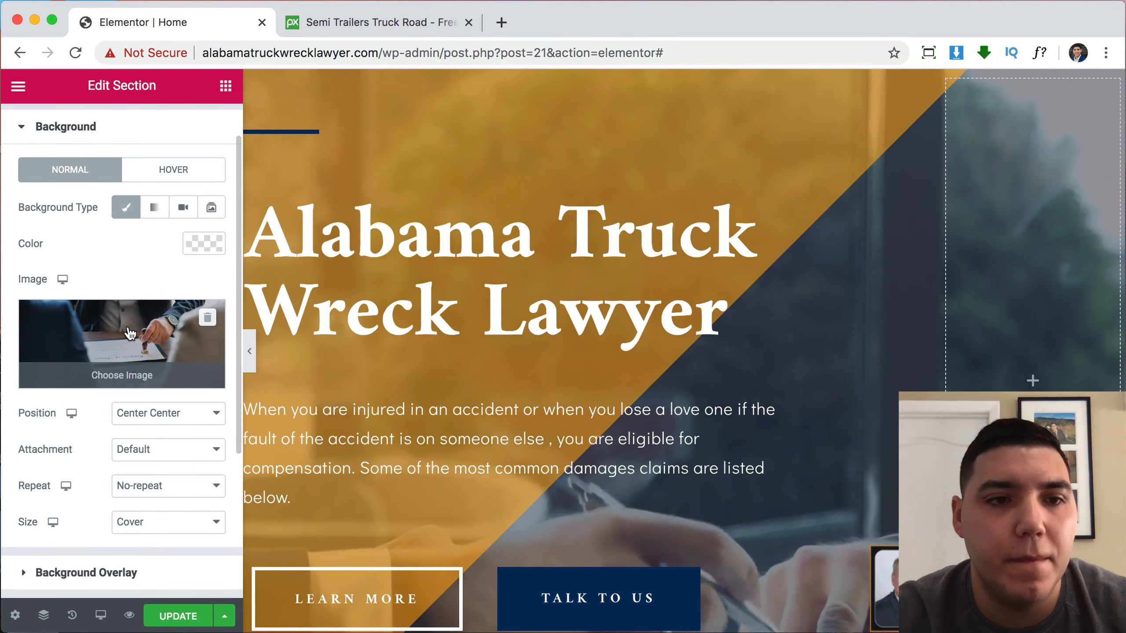
{"action": "left_click", "coordinate": [129, 334]}
{"action": "left_click", "coordinate": [81, 158]}
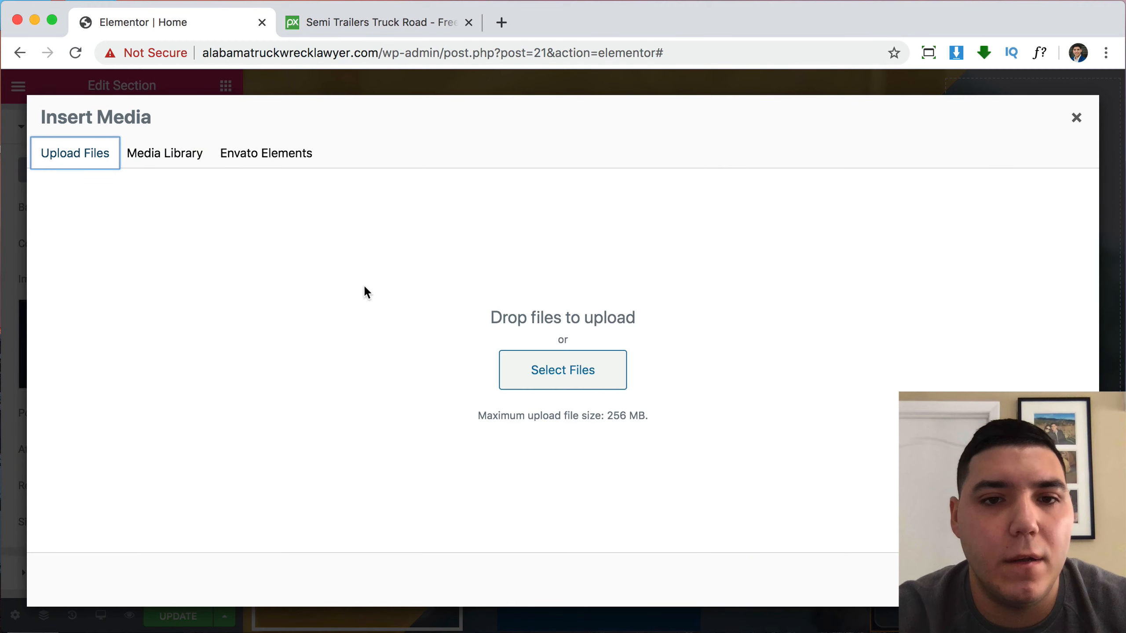
{"action": "left_click", "coordinate": [568, 381]}
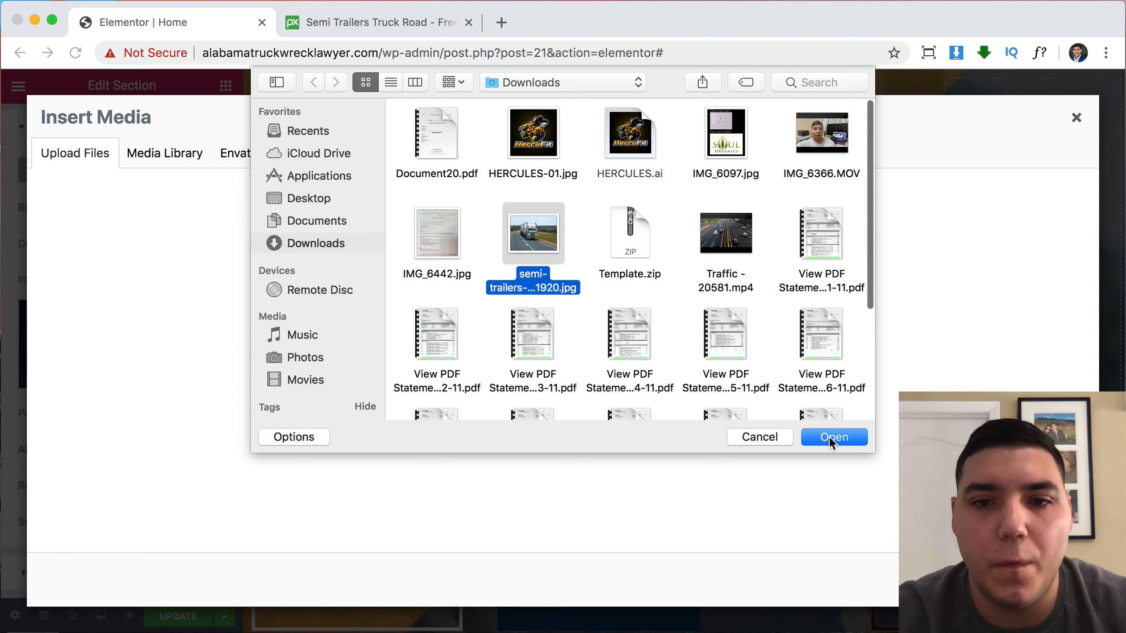
{"action": "left_click", "coordinate": [829, 437]}
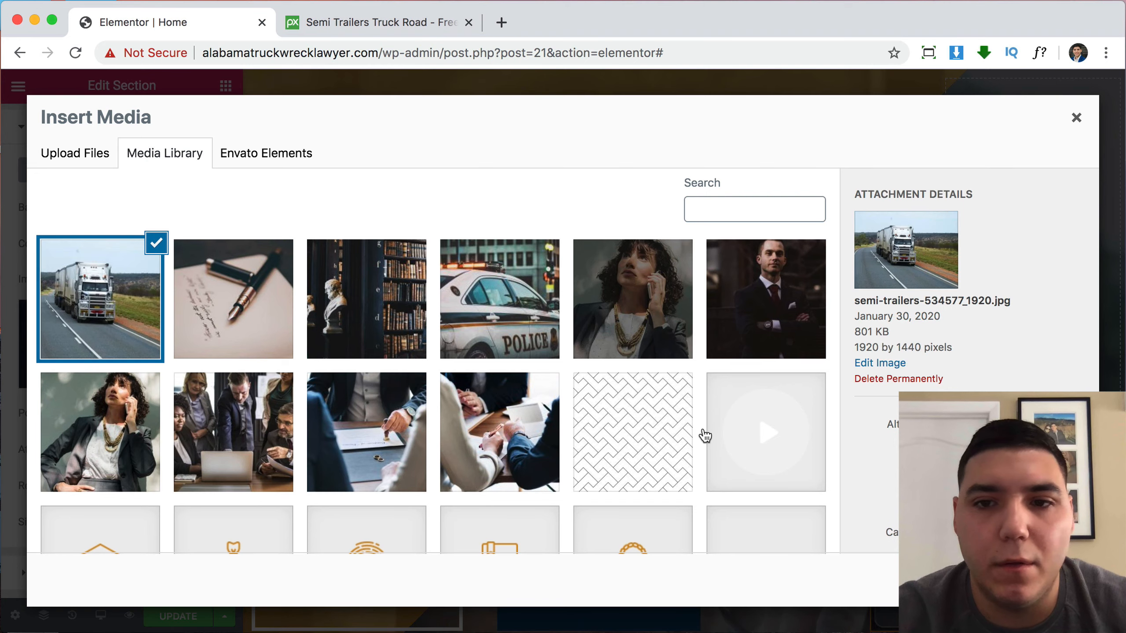
{"action": "left_click", "coordinate": [1050, 580]}
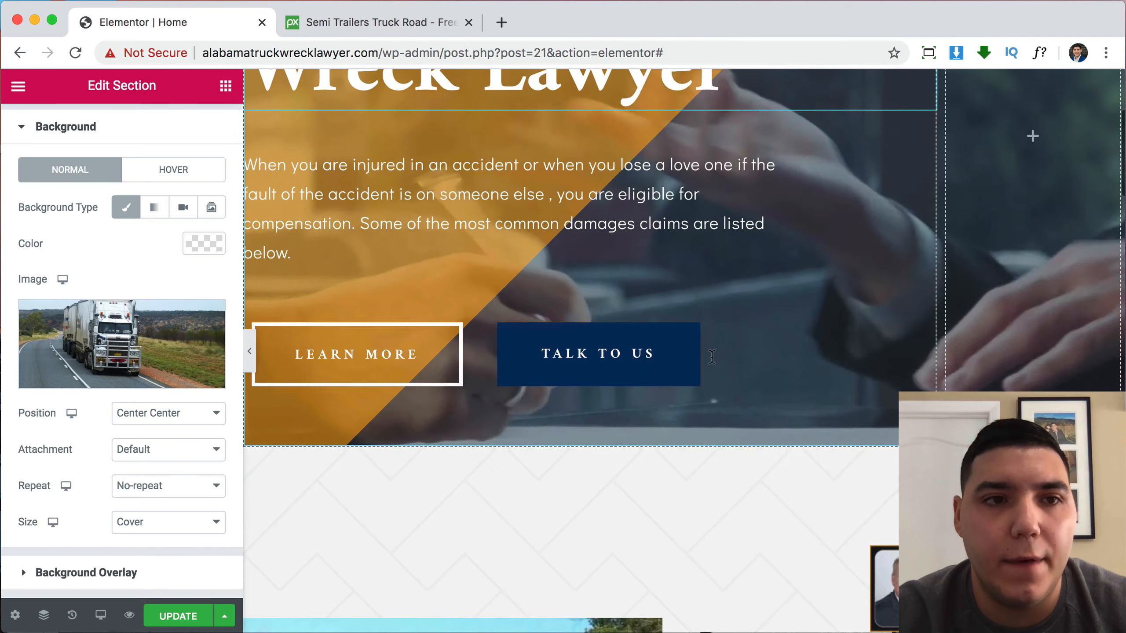
Review the section's overlay and advanced settings, then save the page with Update.
{"action": "scroll", "coordinate": [116, 238], "scroll_direction": "up", "scroll_amount": 2}
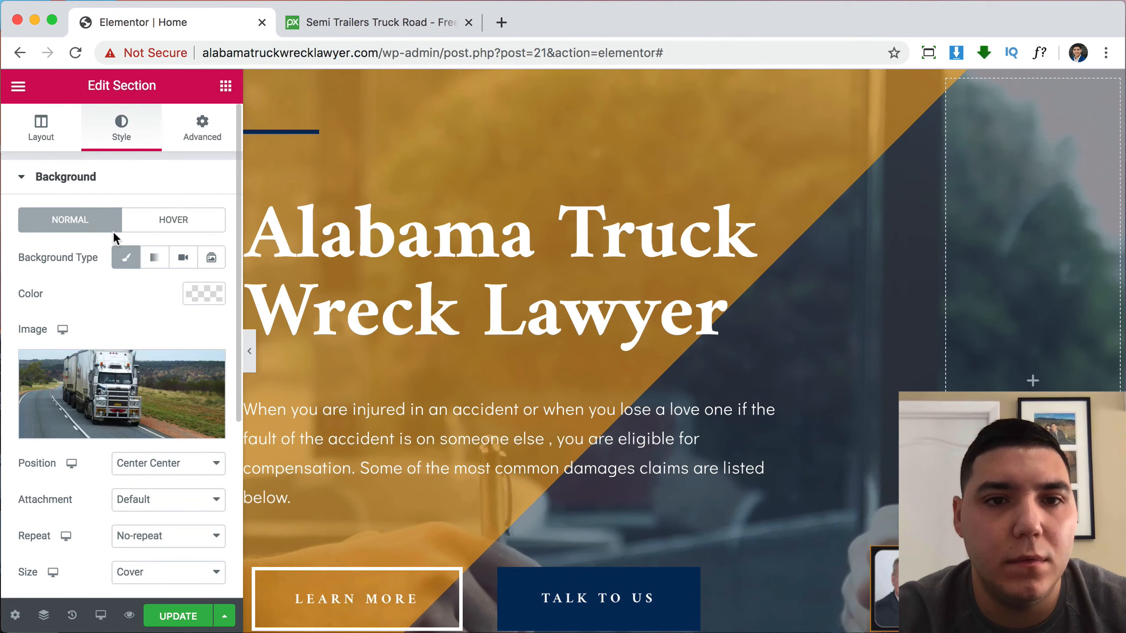
{"action": "scroll", "coordinate": [120, 353], "scroll_direction": "down", "scroll_amount": 5}
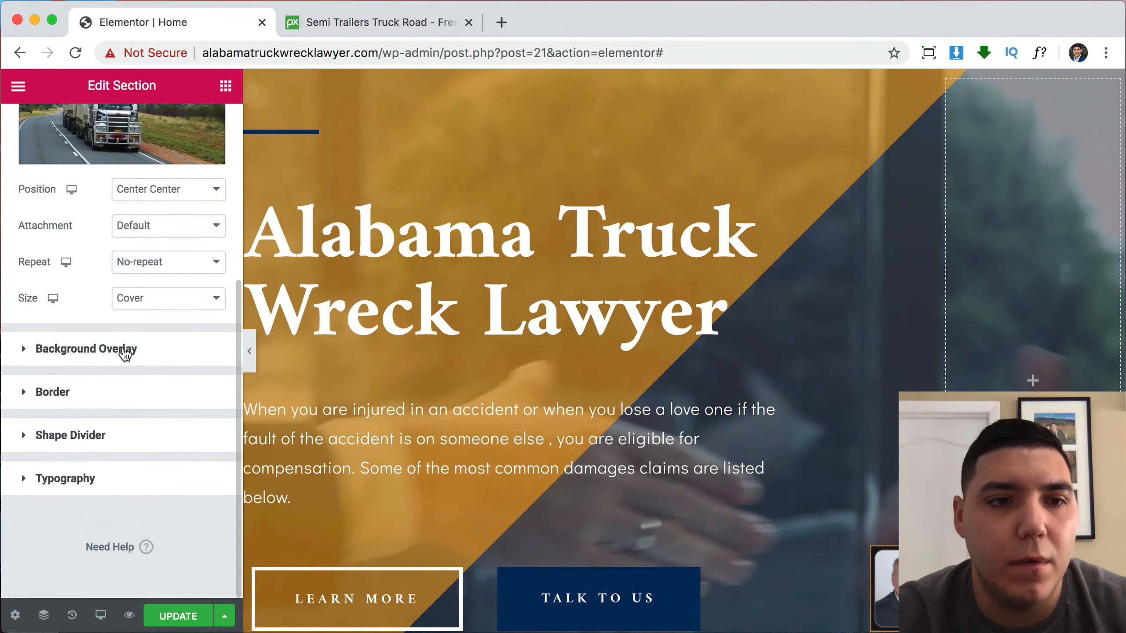
{"action": "left_click", "coordinate": [125, 351]}
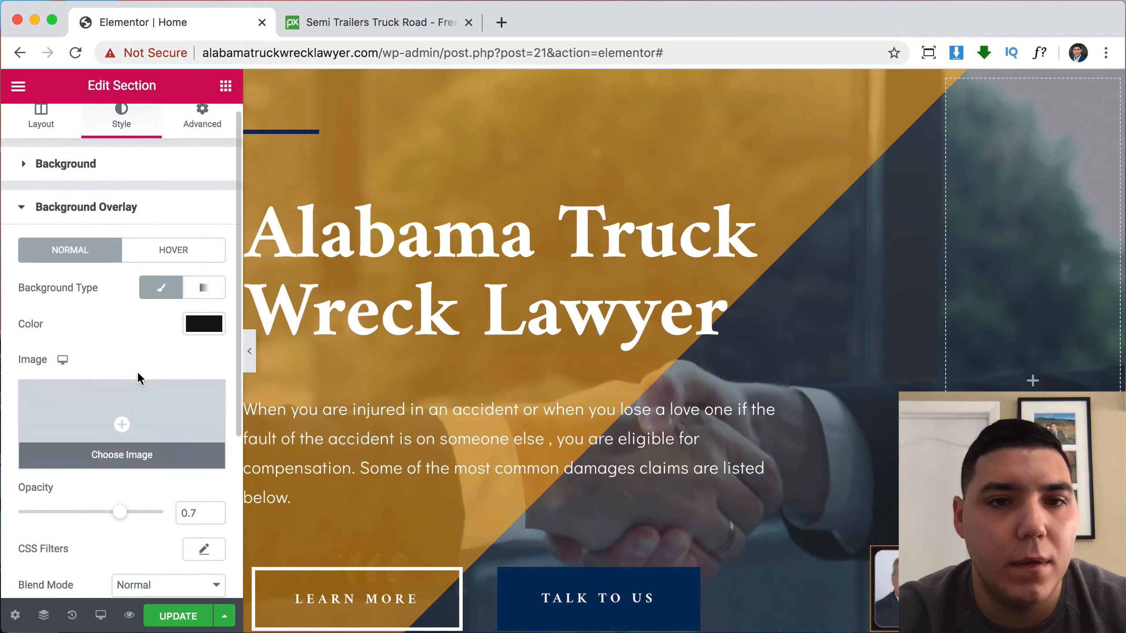
{"action": "left_click", "coordinate": [105, 177]}
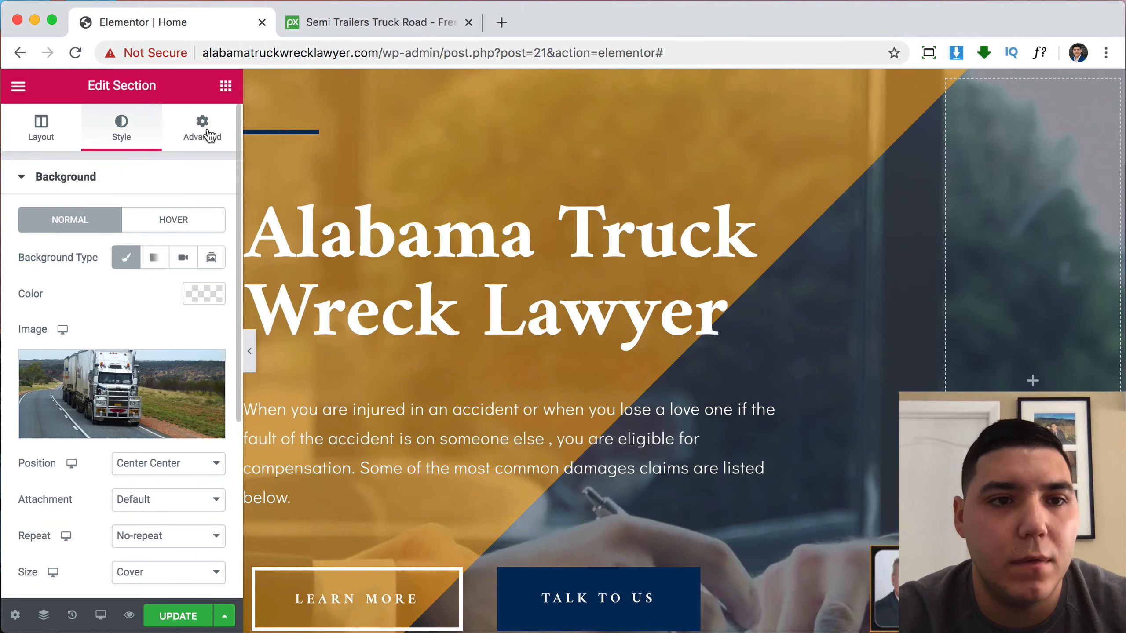
{"action": "left_click", "coordinate": [205, 133]}
{"action": "left_click", "coordinate": [153, 180]}
{"action": "left_click", "coordinate": [123, 126]}
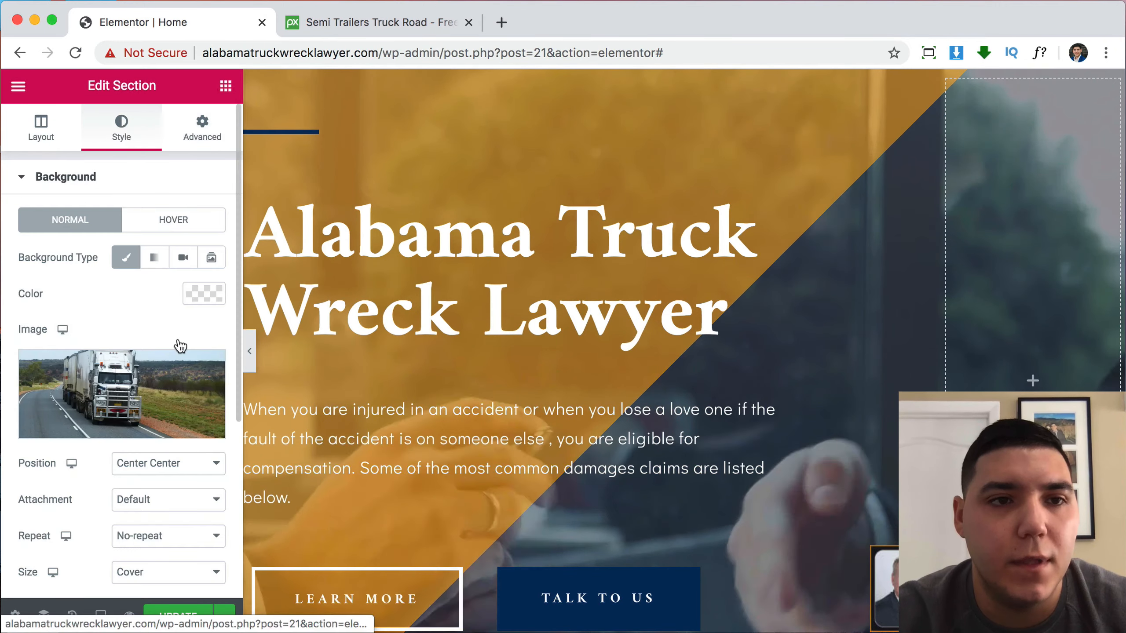
{"action": "left_click", "coordinate": [183, 614]}
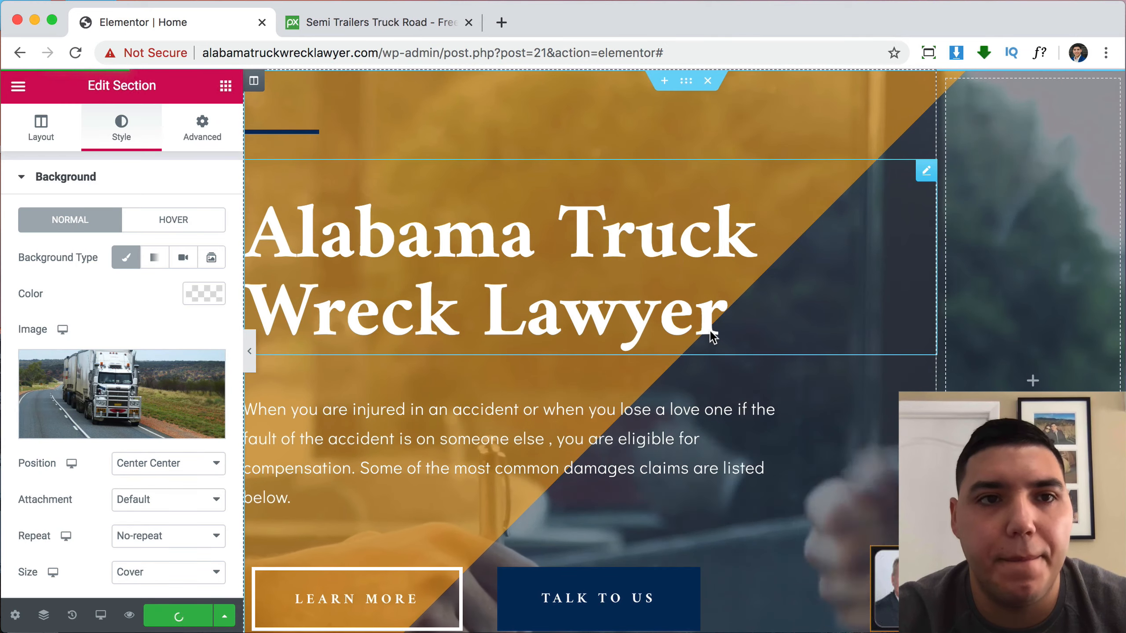
Reload the editor, paste a new video link into the hero background, and remove its fallback image.
{"action": "left_click", "coordinate": [75, 53]}
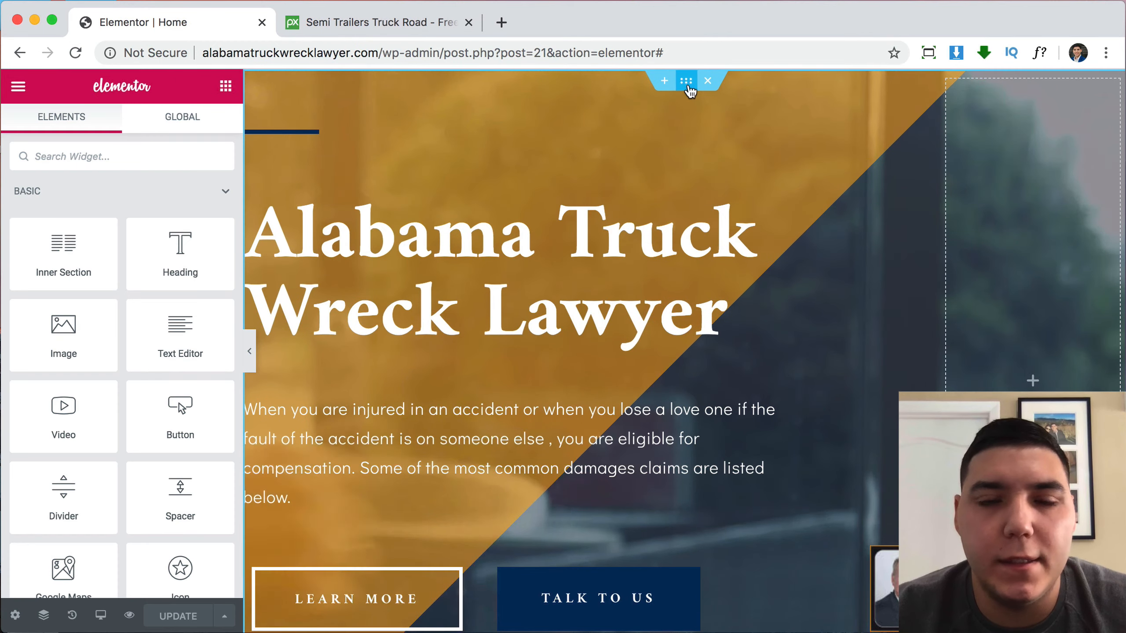
{"action": "left_click", "coordinate": [686, 81]}
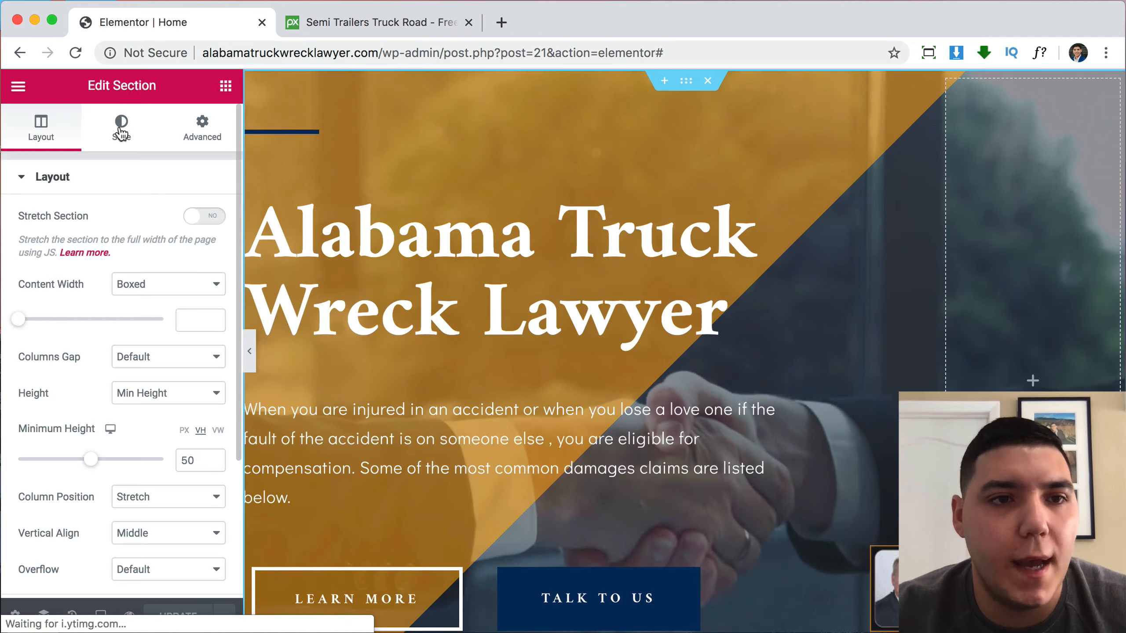
{"action": "left_click", "coordinate": [121, 129]}
{"action": "scroll", "coordinate": [132, 279], "scroll_direction": "down", "scroll_amount": 2}
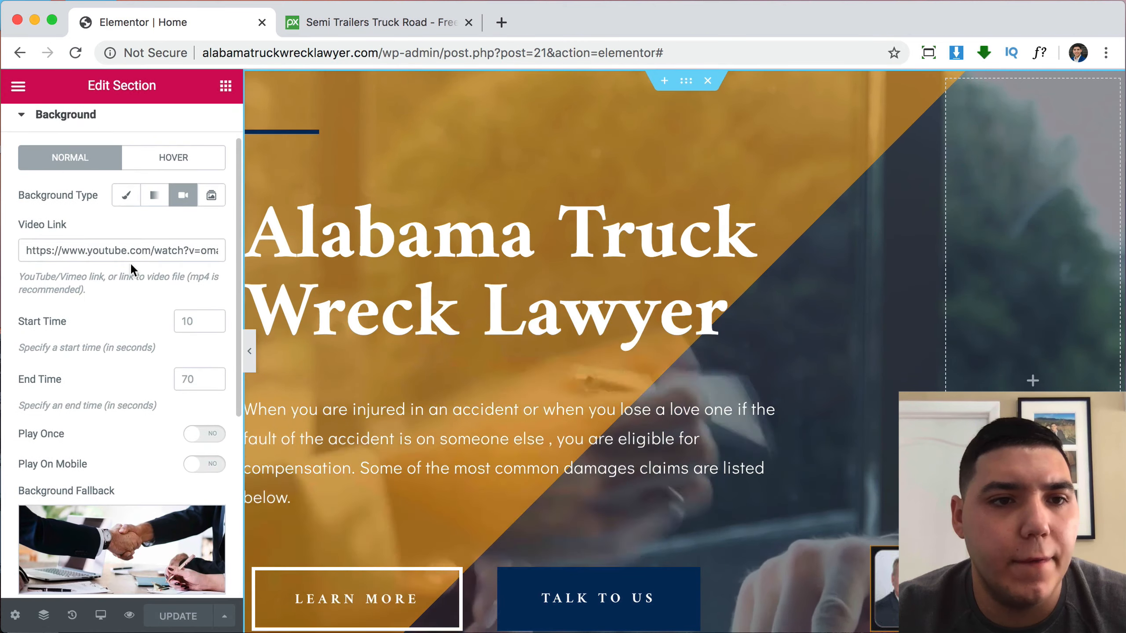
{"action": "triple_click", "coordinate": [127, 250]}
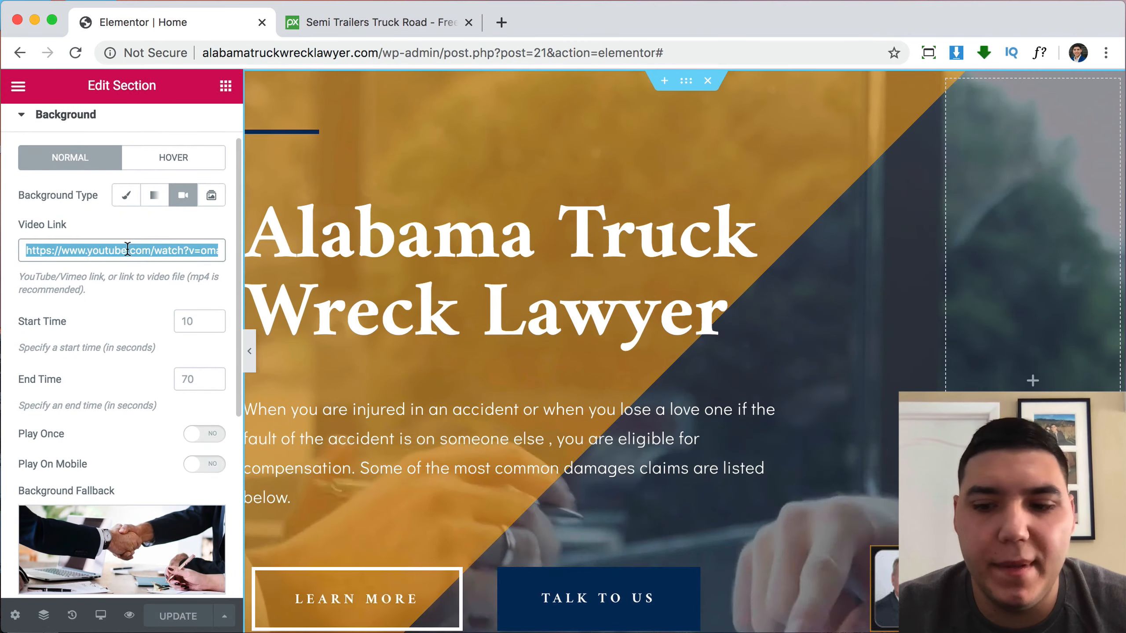
{"action": "key", "text": "super+v"}
{"action": "scroll", "coordinate": [153, 327], "scroll_direction": "down", "scroll_amount": 2}
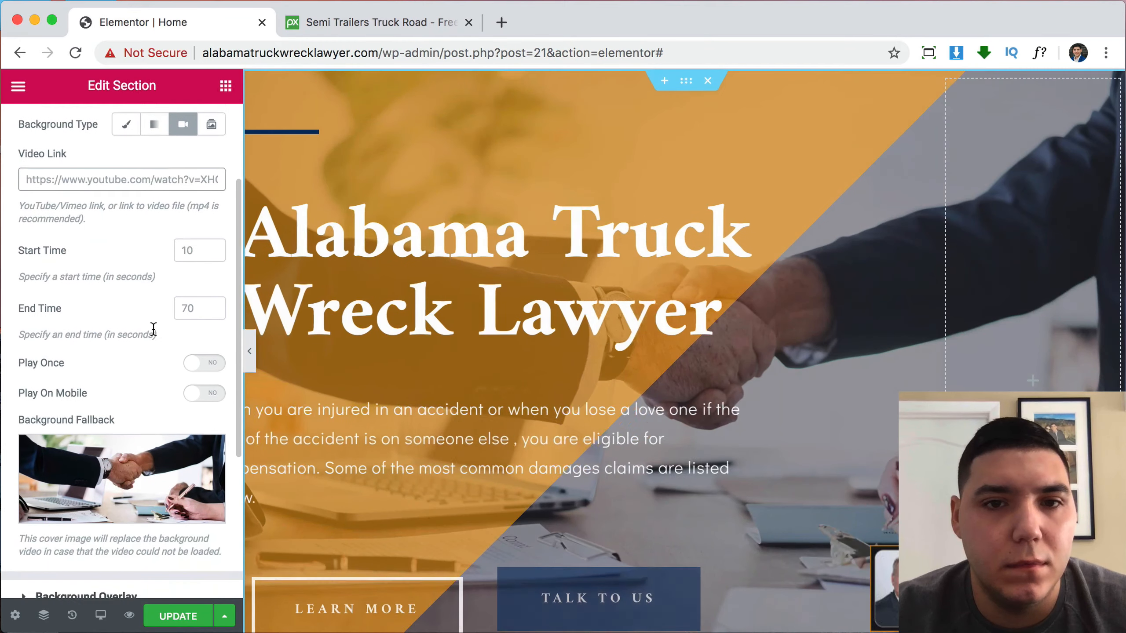
{"action": "left_click", "coordinate": [208, 449]}
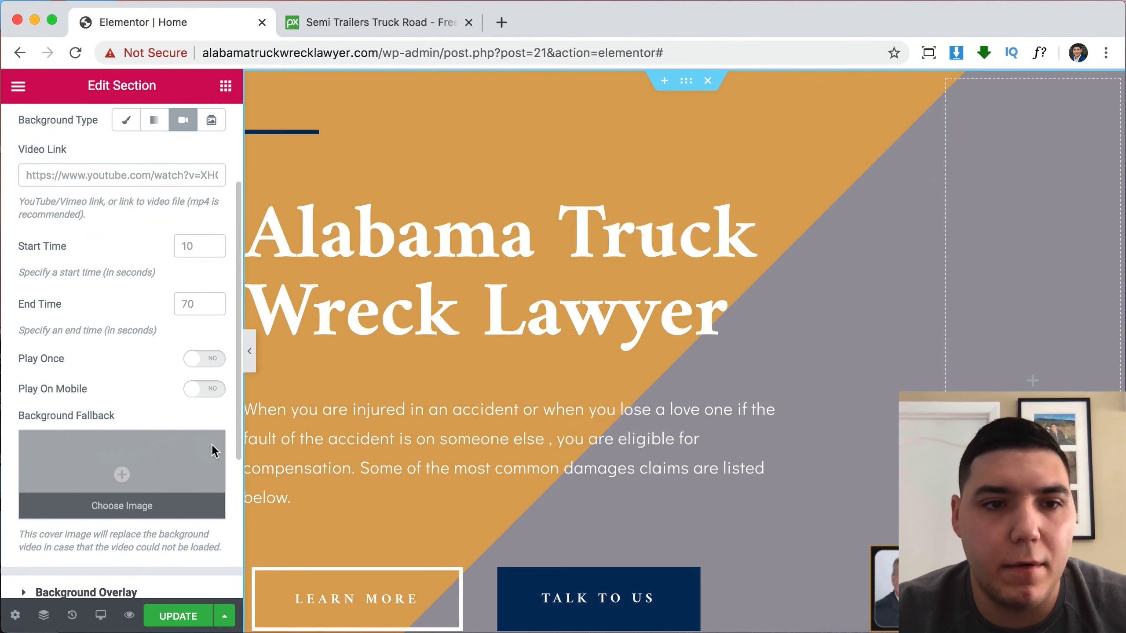
{"action": "scroll", "coordinate": [175, 386], "scroll_direction": "up", "scroll_amount": 3}
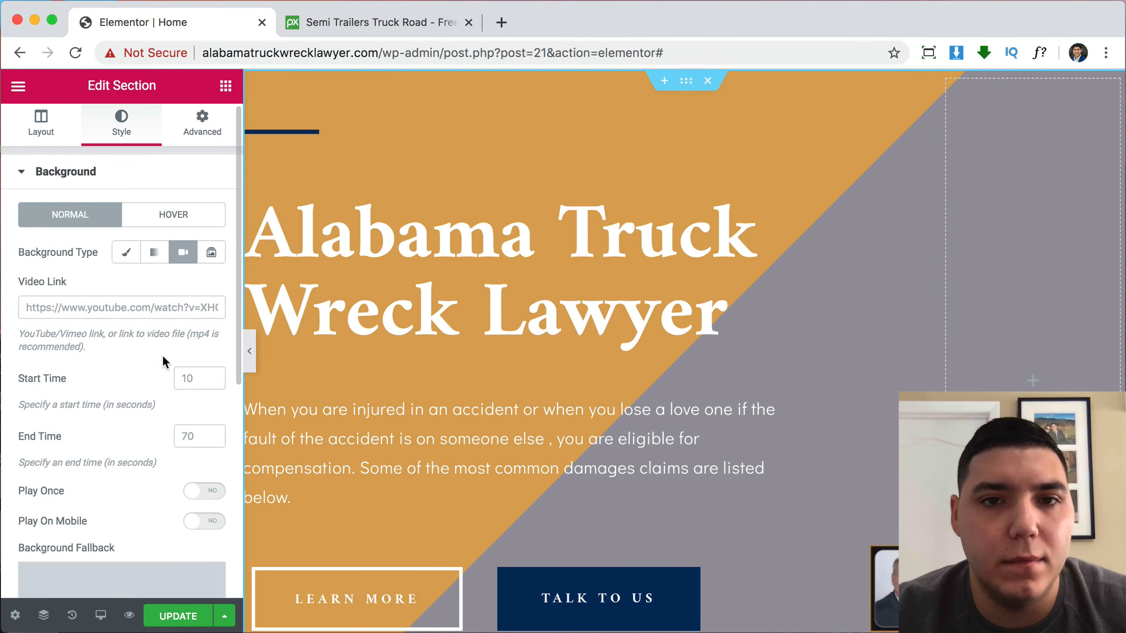
Switch the hero background to Classic and insert the semi-trailers truck photo from the Media Library.
{"action": "left_click", "coordinate": [127, 254]}
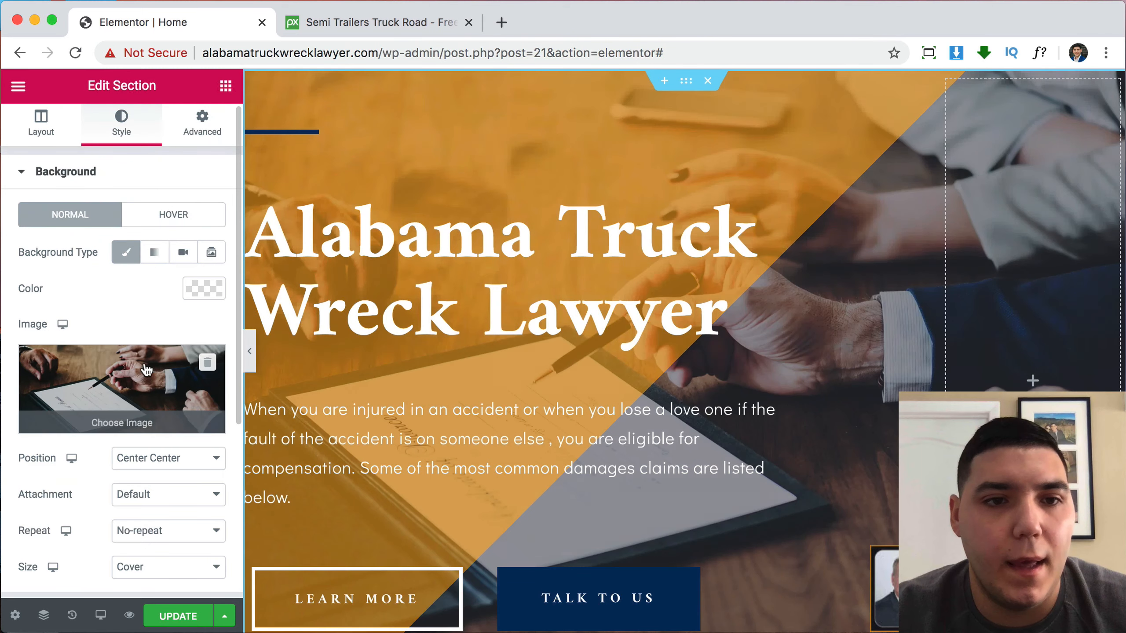
{"action": "left_click", "coordinate": [149, 394]}
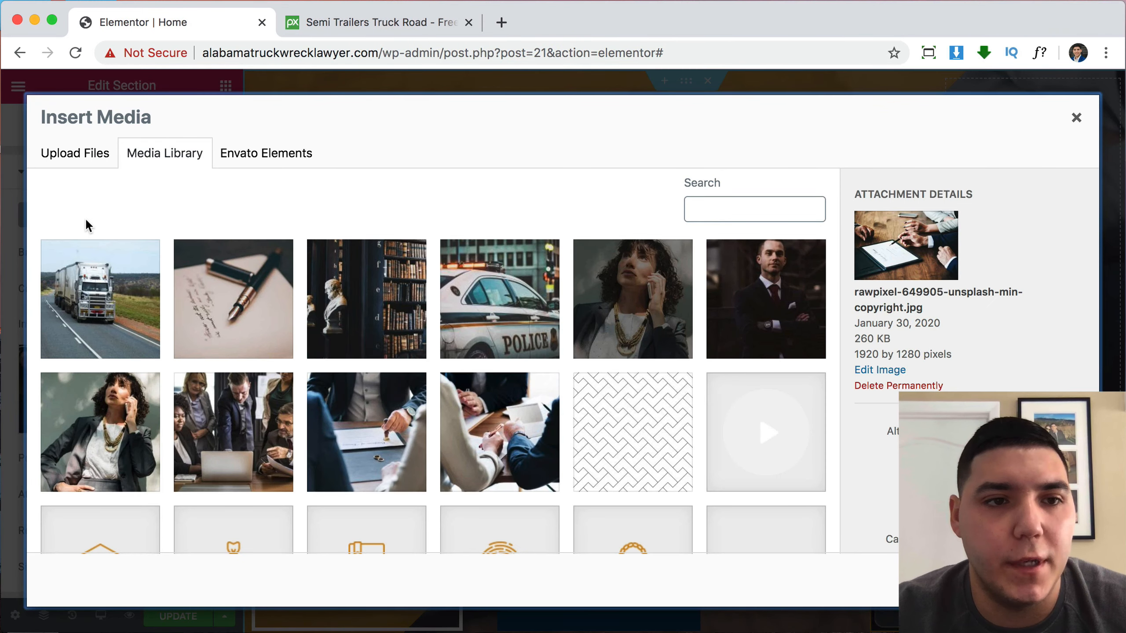
{"action": "left_click", "coordinate": [96, 276]}
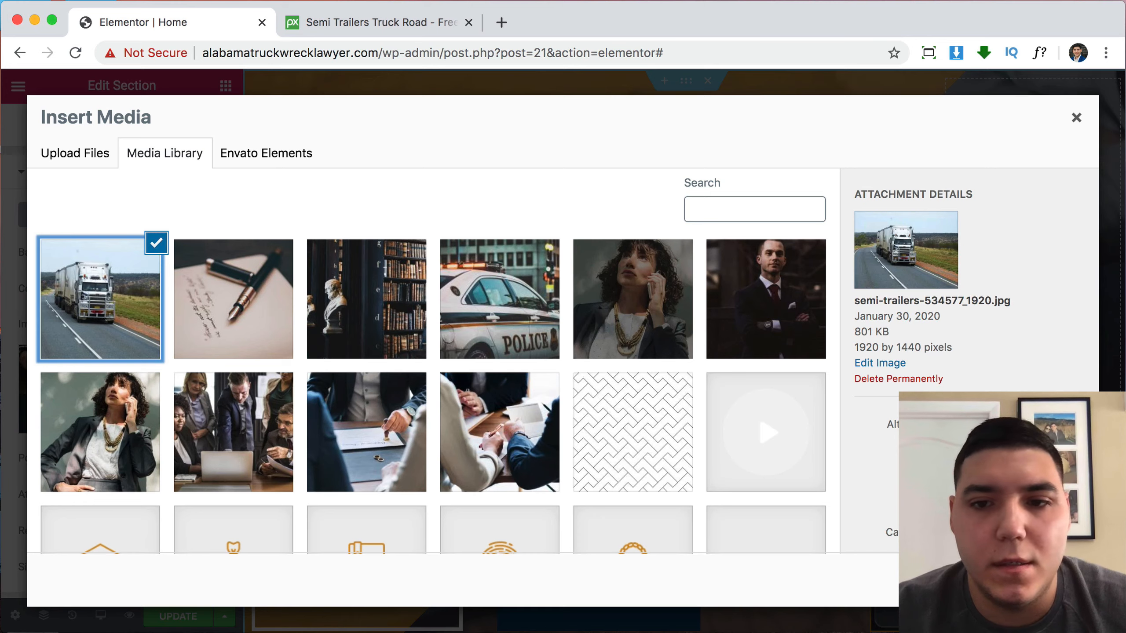
{"action": "left_click", "coordinate": [1052, 580]}
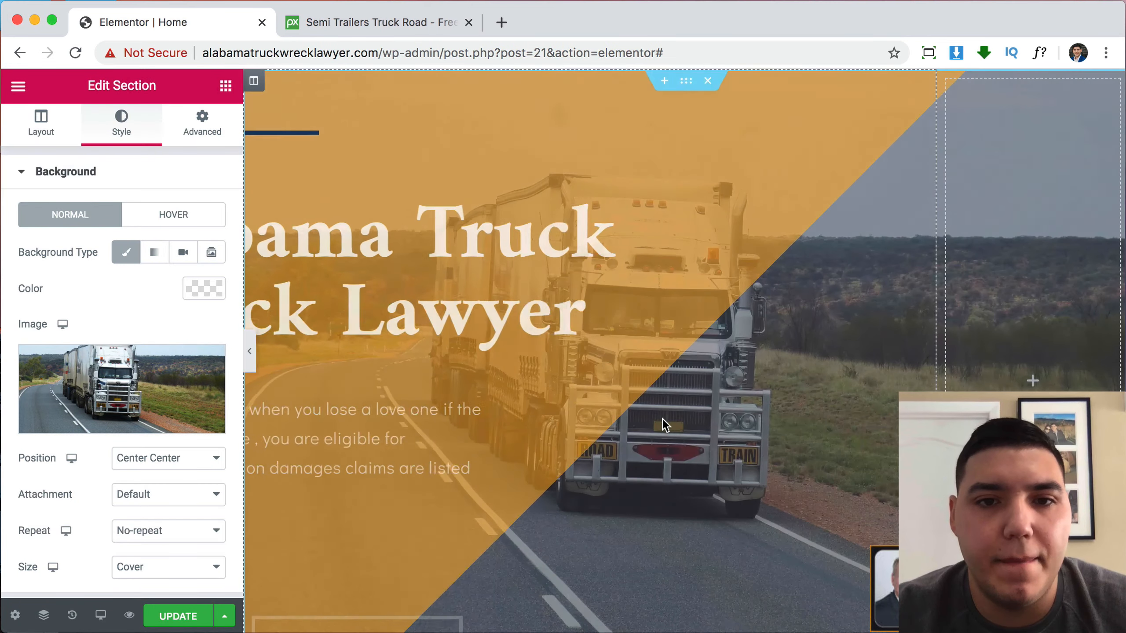
{"action": "scroll", "coordinate": [665, 423], "scroll_direction": "down", "scroll_amount": 4}
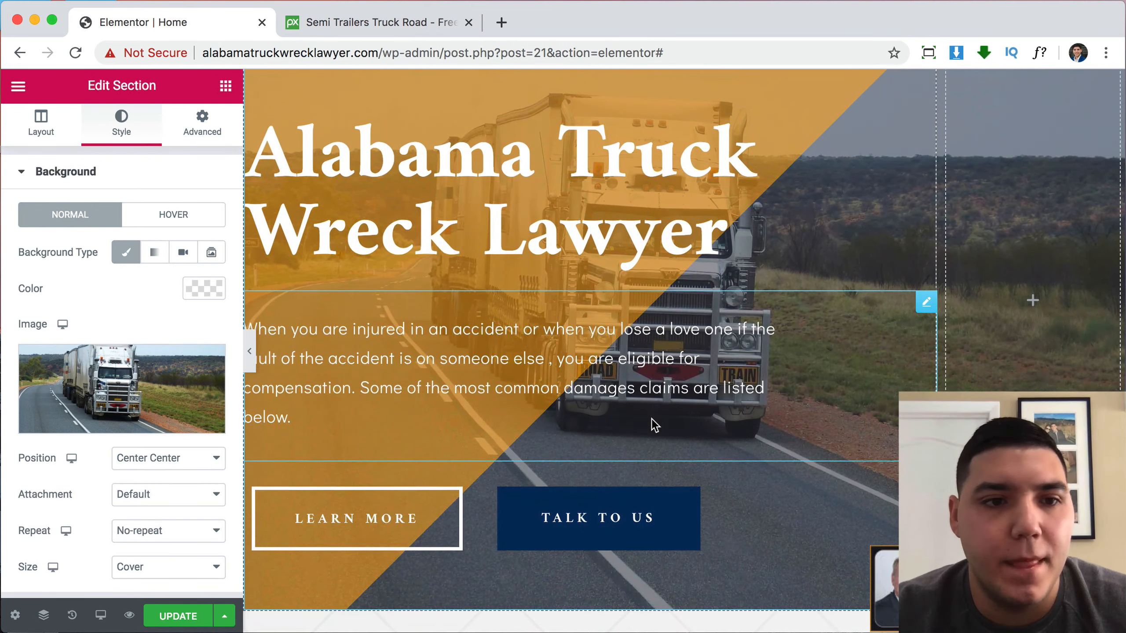
{"action": "scroll", "coordinate": [158, 397], "scroll_direction": "down", "scroll_amount": 3}
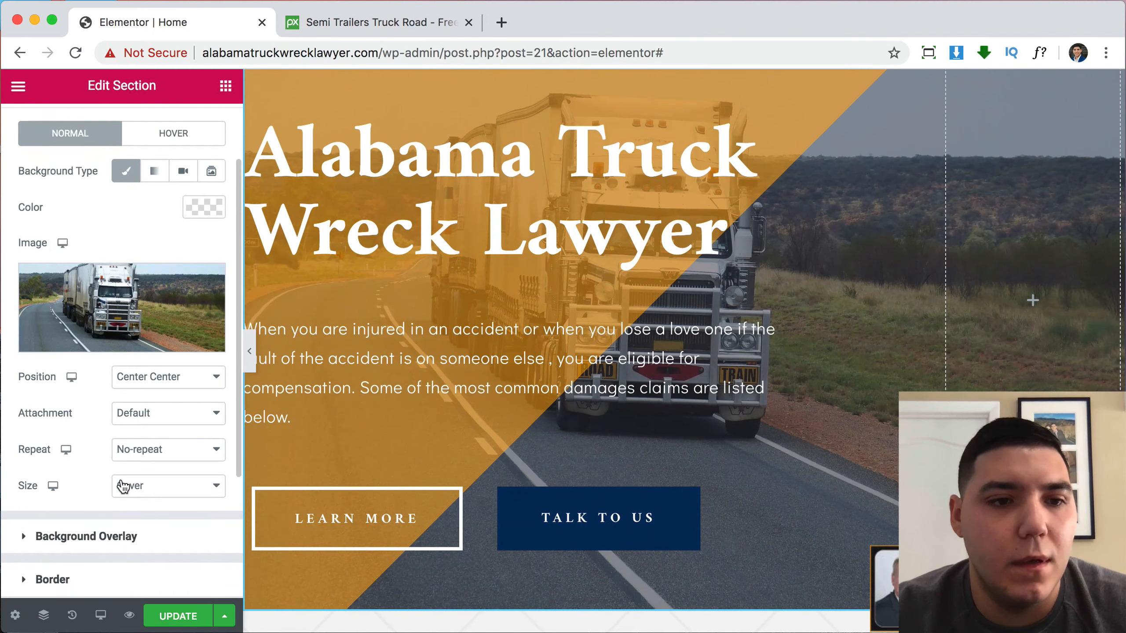
Lower the background overlay's dark Second Color opacity to 0.47.
{"action": "left_click", "coordinate": [115, 538]}
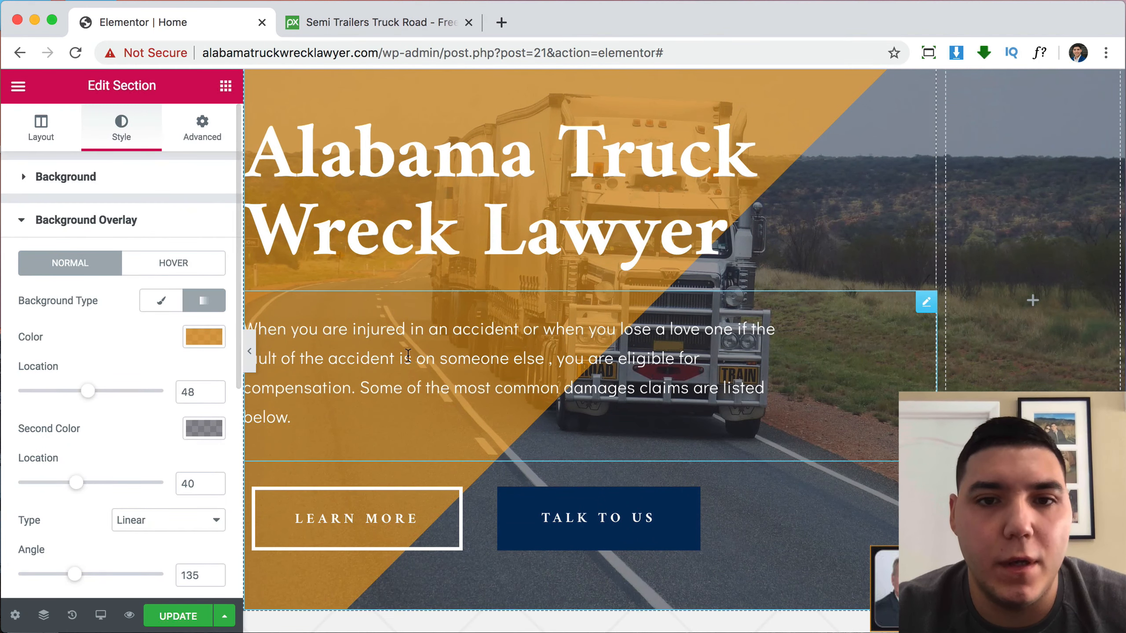
{"action": "scroll", "coordinate": [426, 353], "scroll_direction": "up", "scroll_amount": 3}
{"action": "scroll", "coordinate": [921, 254], "scroll_direction": "down", "scroll_amount": 4}
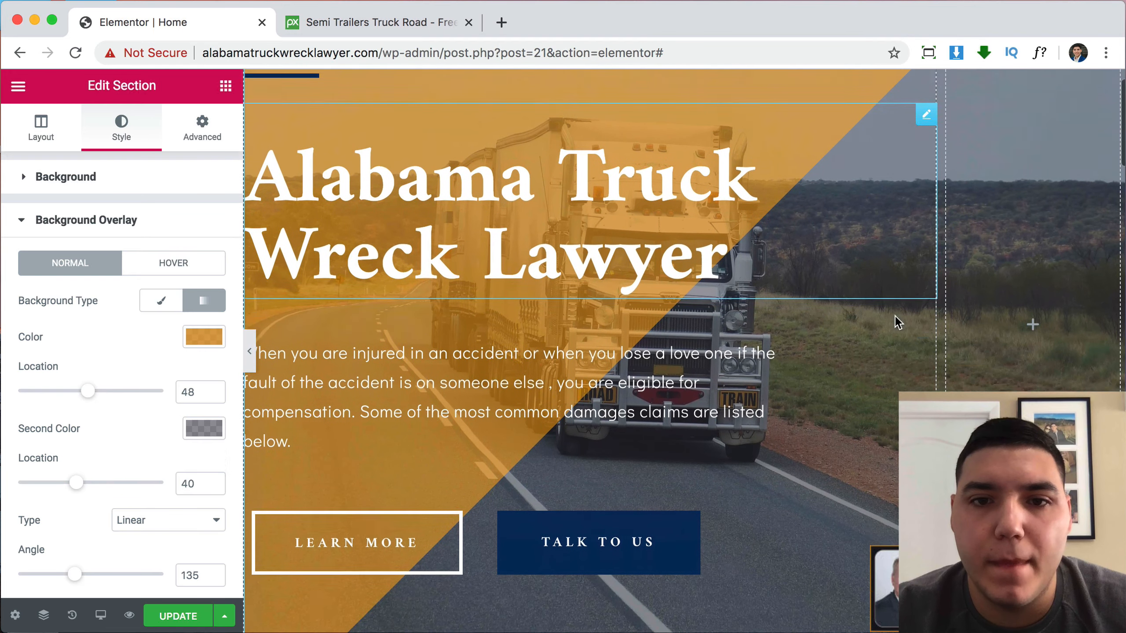
{"action": "left_click", "coordinate": [203, 430]}
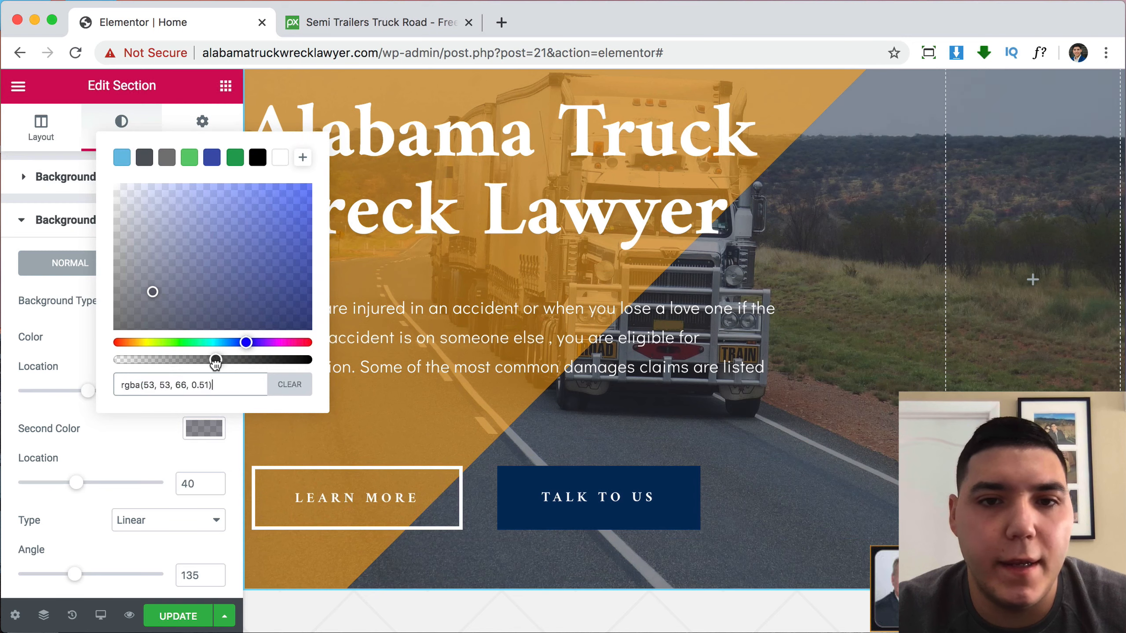
{"action": "mouse_move", "coordinate": [216, 362]}
{"action": "left_mouse_down"}
{"action": "mouse_move", "coordinate": [102, 365]}
{"action": "mouse_move", "coordinate": [204, 360]}
{"action": "left_mouse_up"}
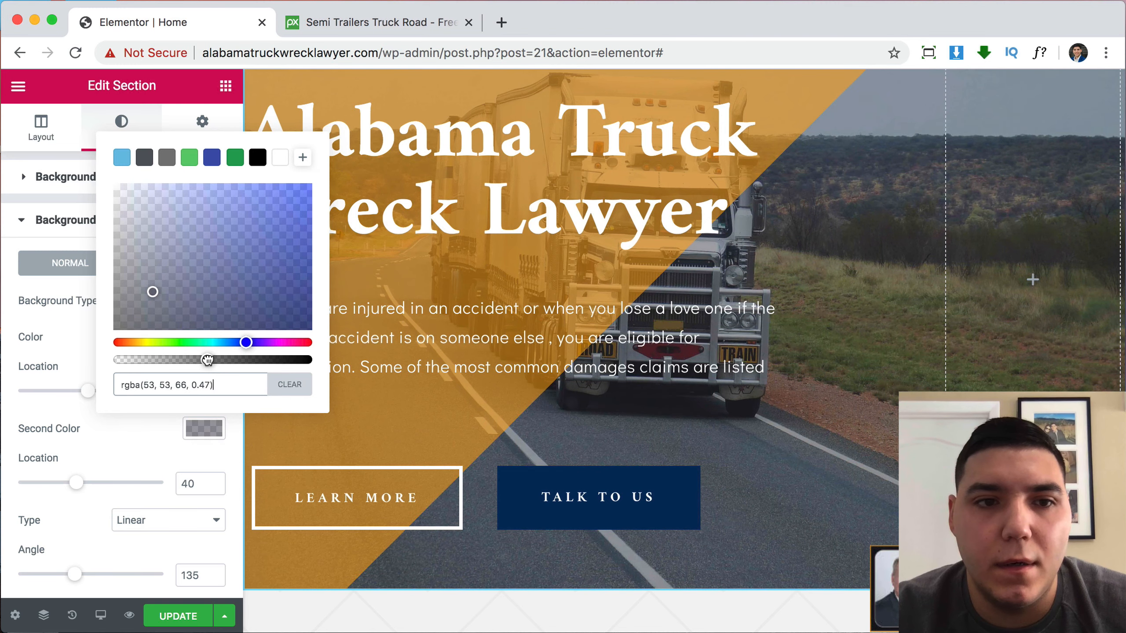
{"action": "left_click", "coordinate": [69, 366]}
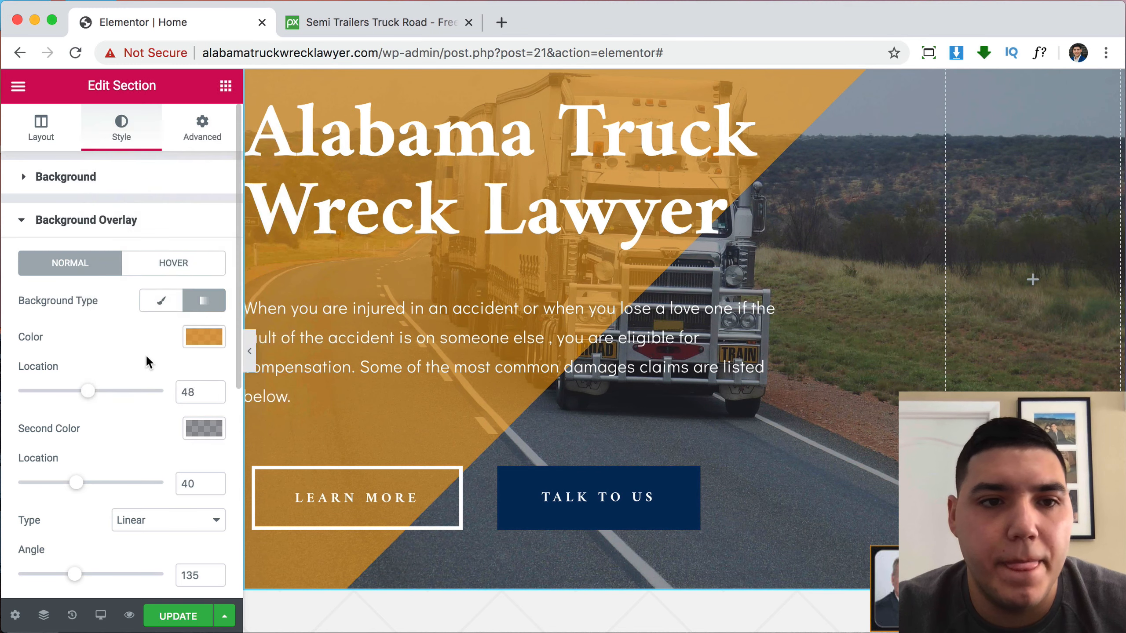
Lower the overlay's orange Color opacity to 0.71.
{"action": "scroll", "coordinate": [336, 327], "scroll_direction": "up", "scroll_amount": 3}
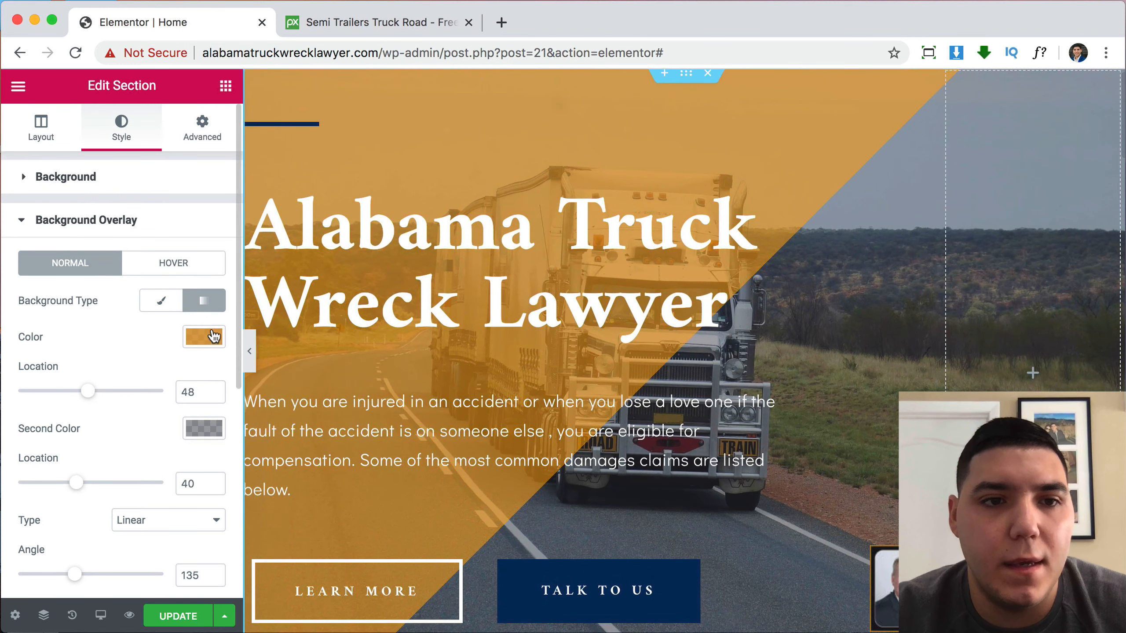
{"action": "left_click", "coordinate": [215, 337]}
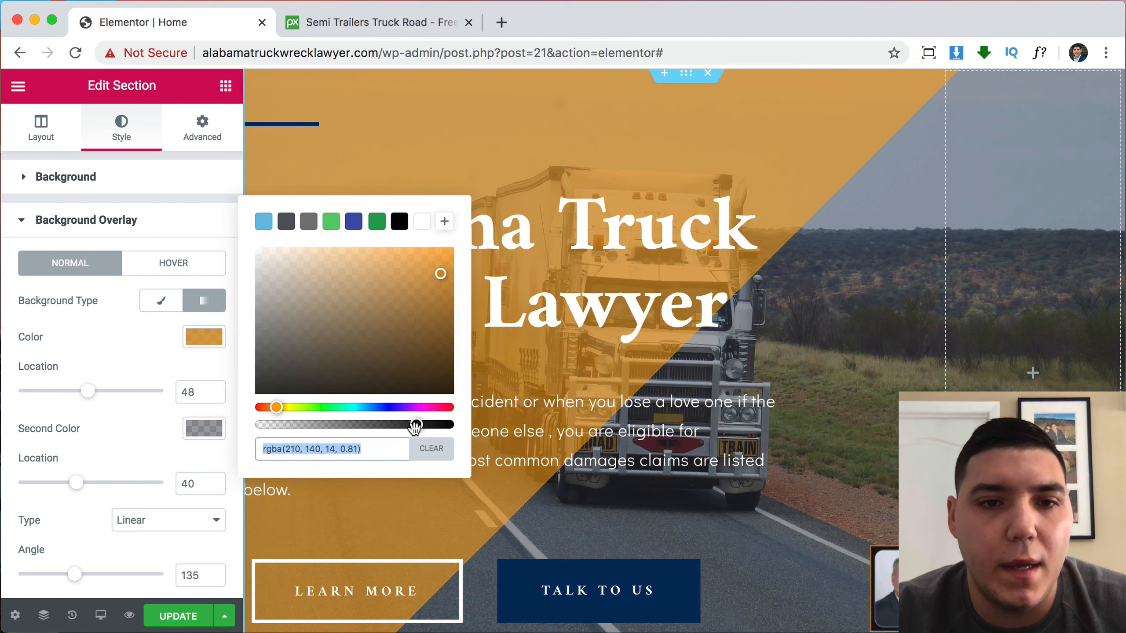
{"action": "left_click_drag", "start_coordinate": [395, 427], "coordinate": [382, 427]}
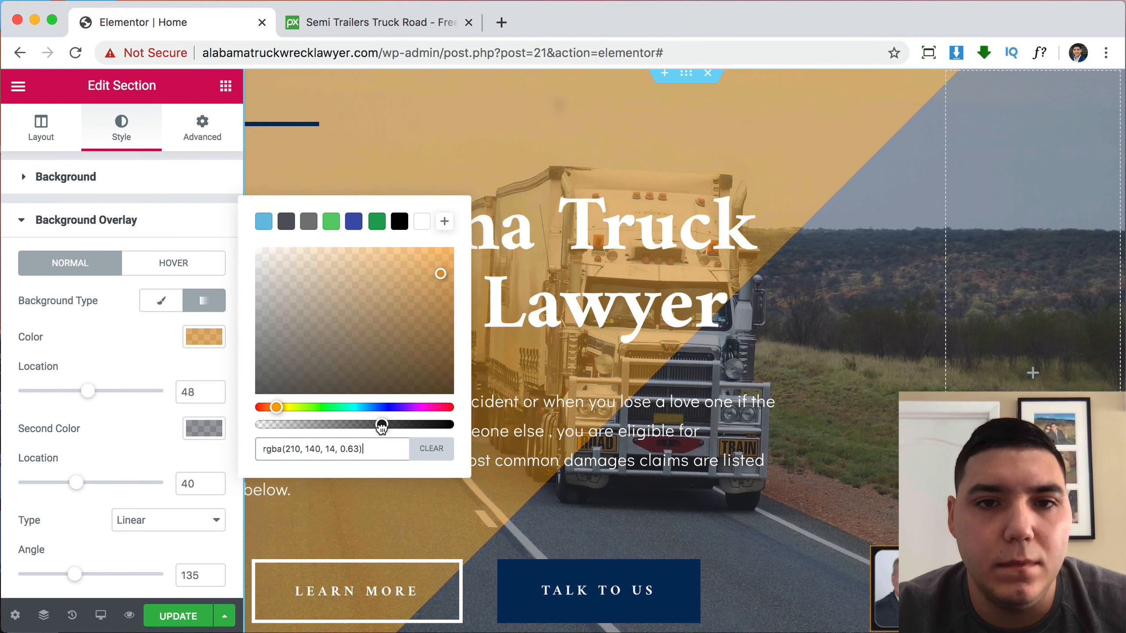
{"action": "left_click", "coordinate": [119, 341]}
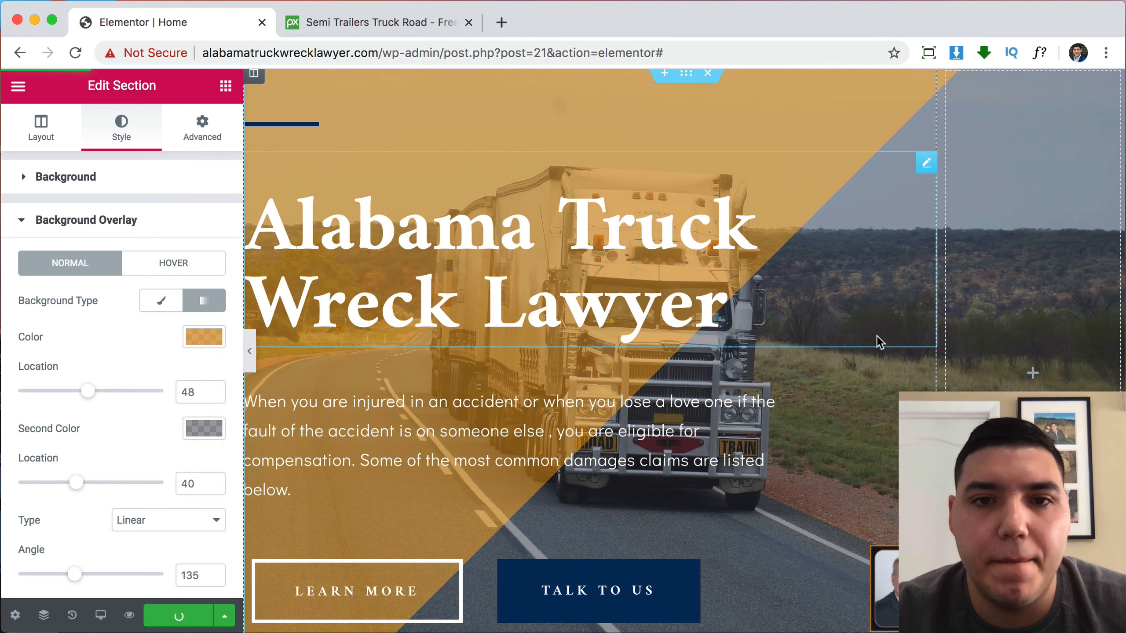
{"action": "scroll", "coordinate": [880, 342], "scroll_direction": "up", "scroll_amount": 1}
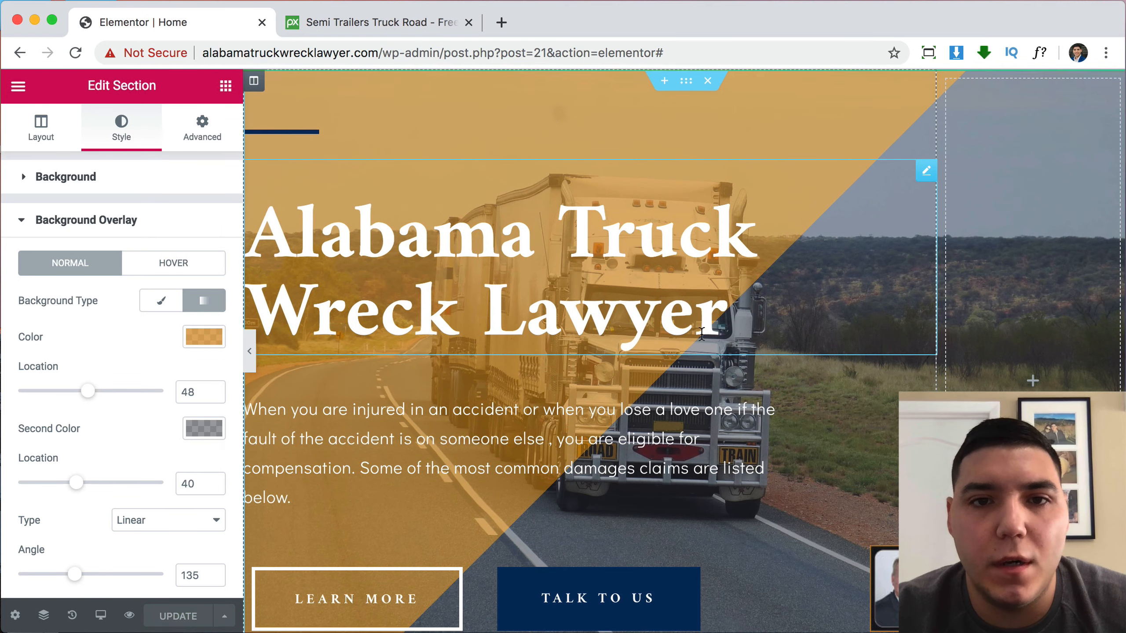
Select the Common Truck Accident Causes section and open its Style settings.
{"action": "scroll", "coordinate": [727, 339], "scroll_direction": "down", "scroll_amount": 10}
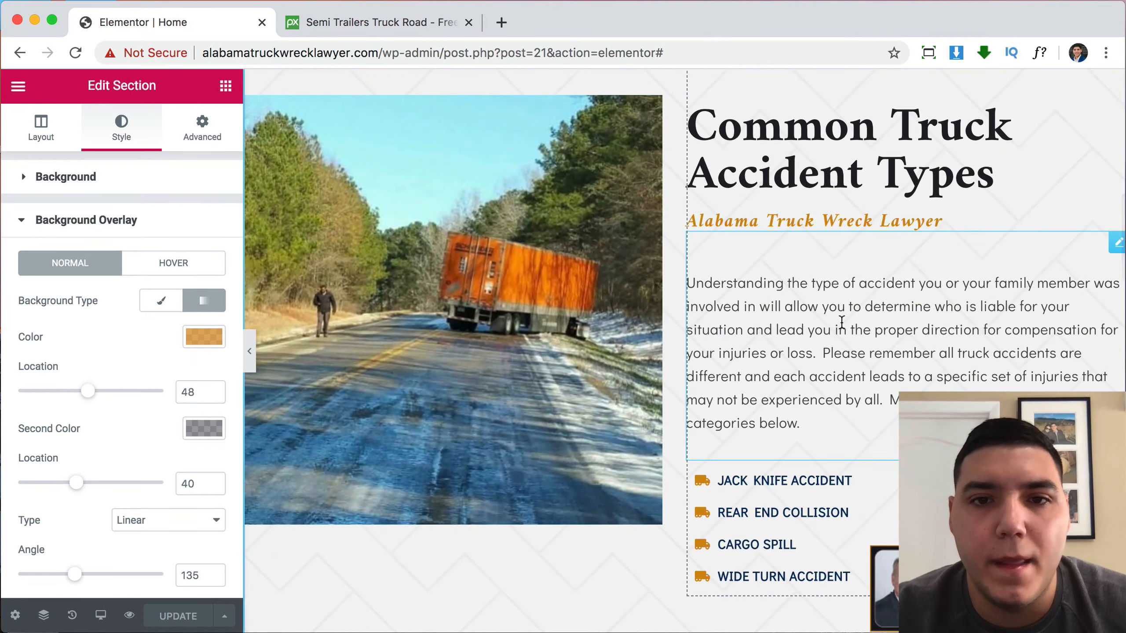
{"action": "scroll", "coordinate": [841, 321], "scroll_direction": "down", "scroll_amount": 15}
{"action": "scroll", "coordinate": [841, 322], "scroll_direction": "up", "scroll_amount": 5}
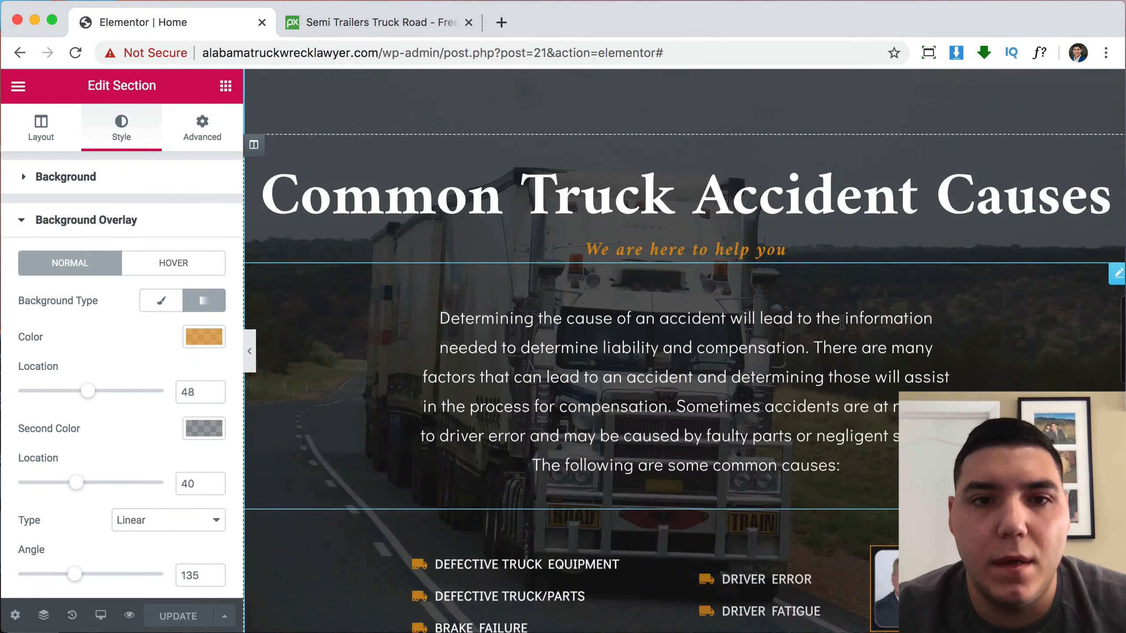
{"action": "scroll", "coordinate": [841, 322], "scroll_direction": "down", "scroll_amount": 8}
{"action": "scroll", "coordinate": [840, 322], "scroll_direction": "up", "scroll_amount": 12}
{"action": "scroll", "coordinate": [622, 379], "scroll_direction": "down", "scroll_amount": 15}
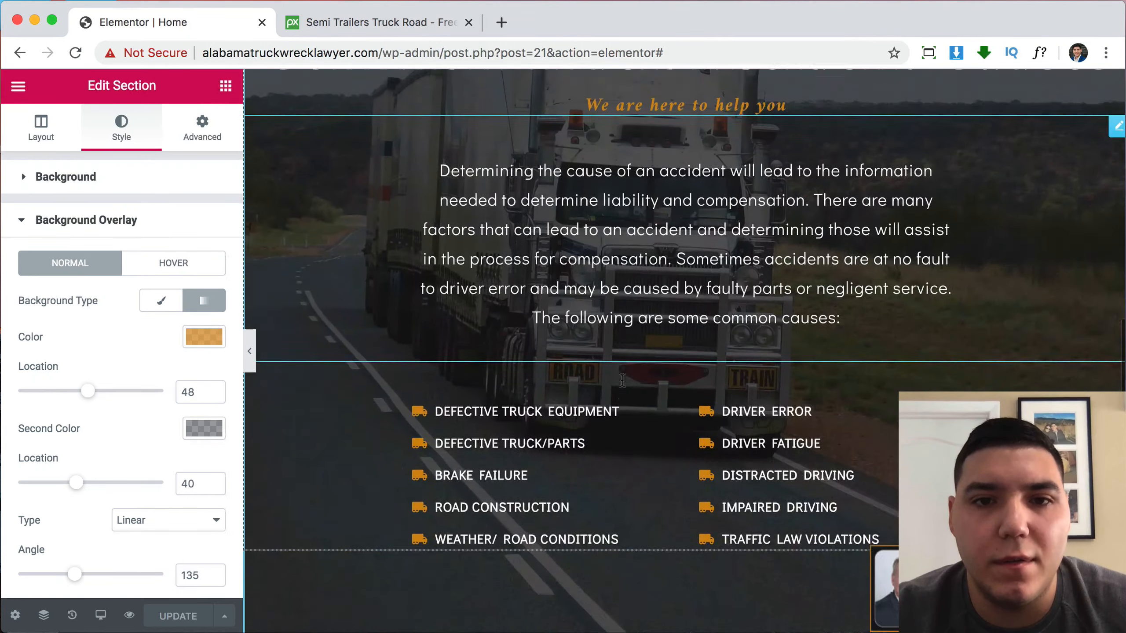
{"action": "scroll", "coordinate": [628, 306], "scroll_direction": "up", "scroll_amount": 3}
{"action": "scroll", "coordinate": [629, 307], "scroll_direction": "up", "scroll_amount": 10}
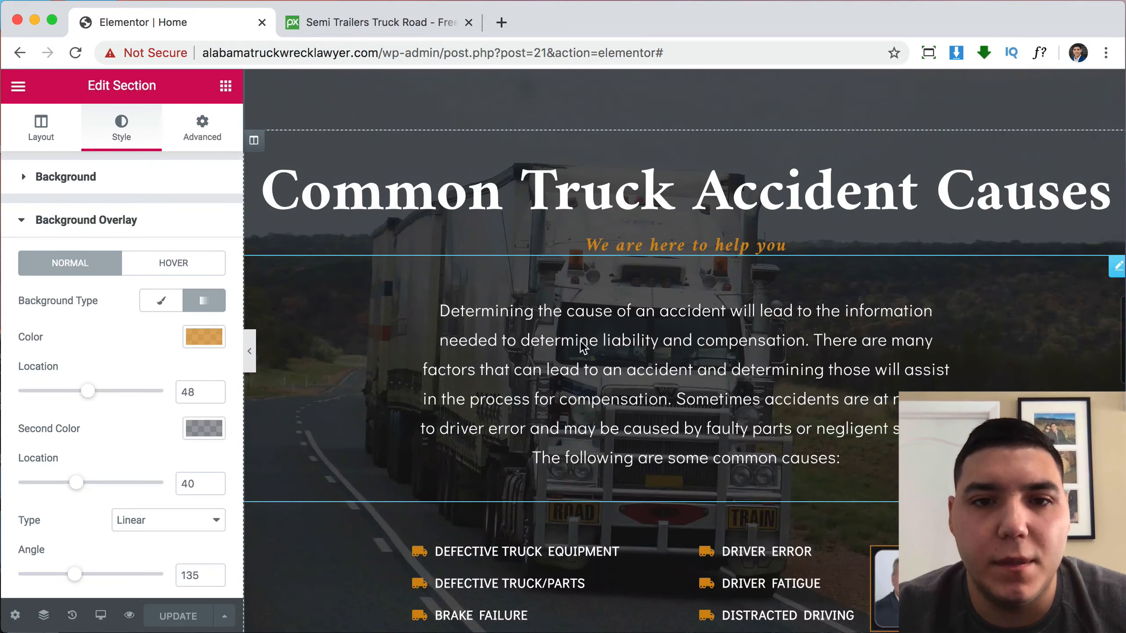
{"action": "scroll", "coordinate": [649, 274], "scroll_direction": "up", "scroll_amount": 5}
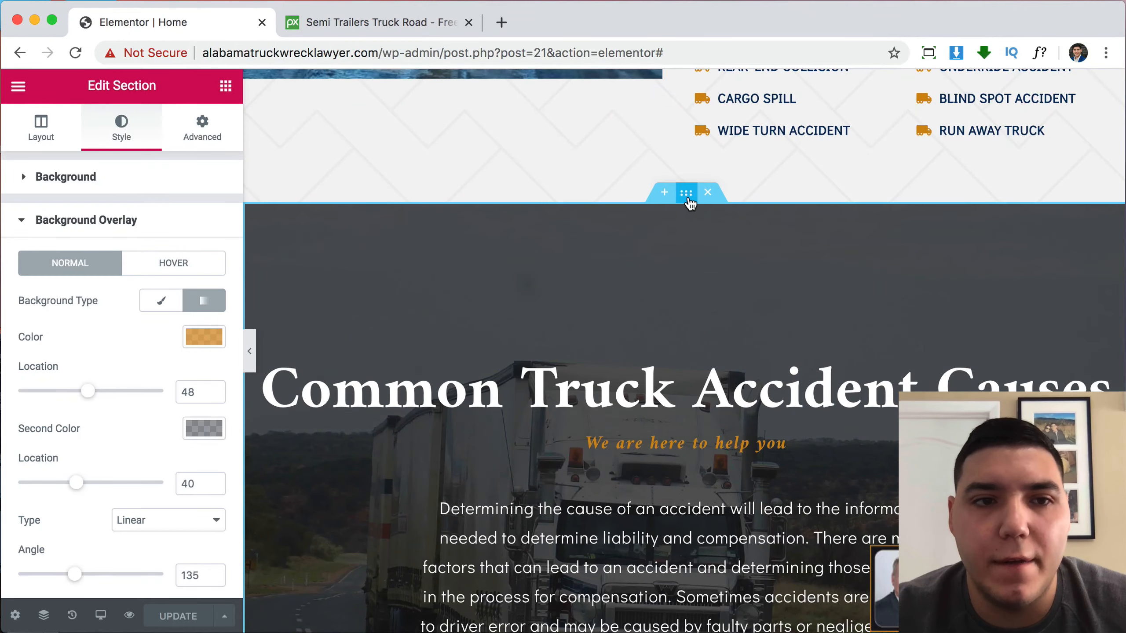
{"action": "left_click", "coordinate": [689, 201]}
{"action": "left_click", "coordinate": [141, 130]}
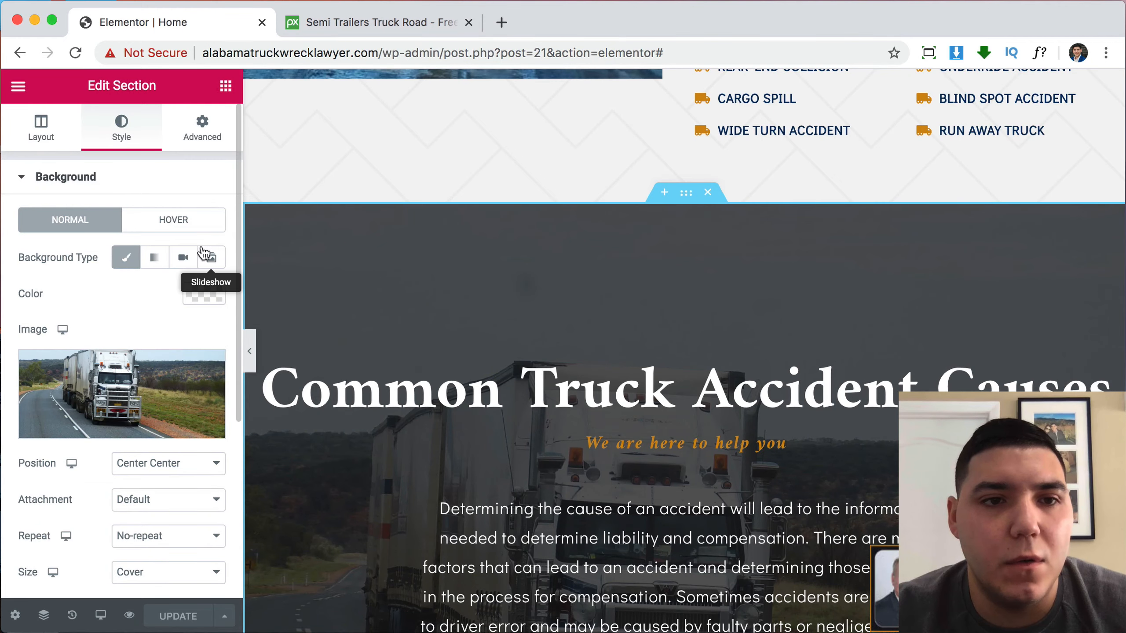
Set the section's Background Type to video so the highway traffic video is used.
{"action": "scroll", "coordinate": [411, 394], "scroll_direction": "down", "scroll_amount": 5}
{"action": "scroll", "coordinate": [488, 377], "scroll_direction": "up", "scroll_amount": 5}
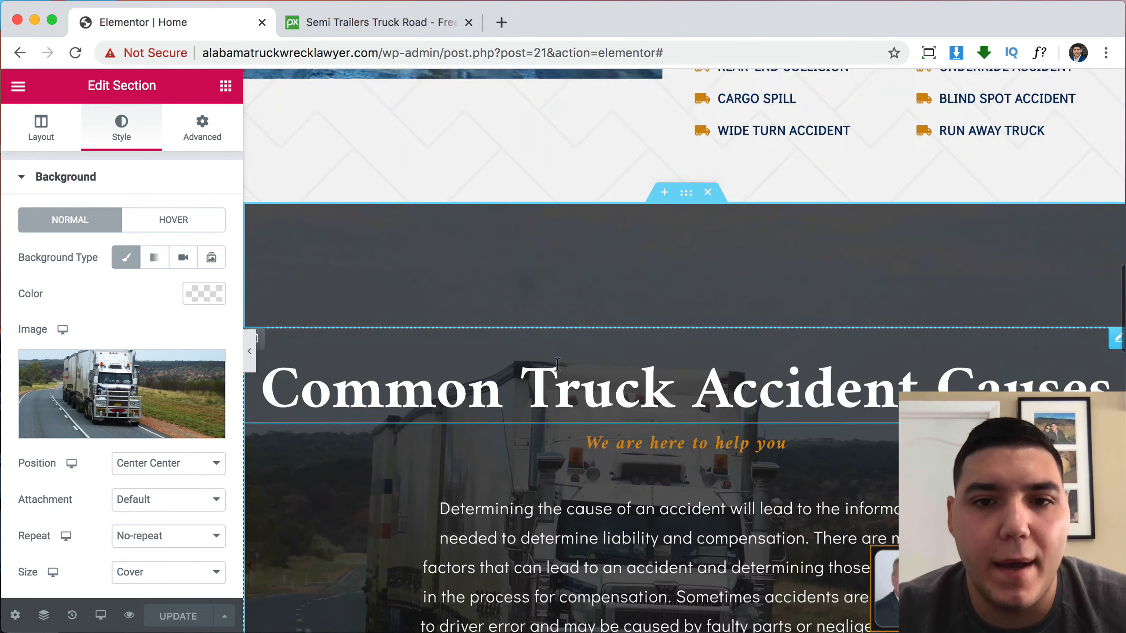
{"action": "scroll", "coordinate": [556, 365], "scroll_direction": "down", "scroll_amount": 5}
{"action": "scroll", "coordinate": [557, 365], "scroll_direction": "up", "scroll_amount": 4}
{"action": "scroll", "coordinate": [556, 365], "scroll_direction": "down", "scroll_amount": 6}
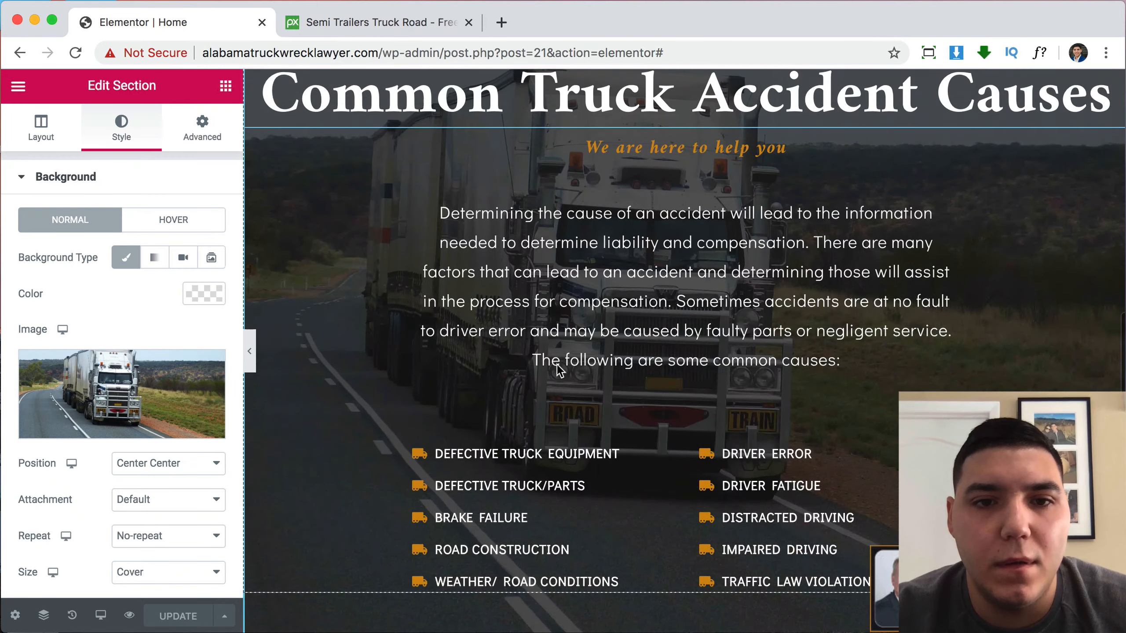
{"action": "scroll", "coordinate": [557, 365], "scroll_direction": "up", "scroll_amount": 3}
{"action": "scroll", "coordinate": [557, 365], "scroll_direction": "up", "scroll_amount": 1}
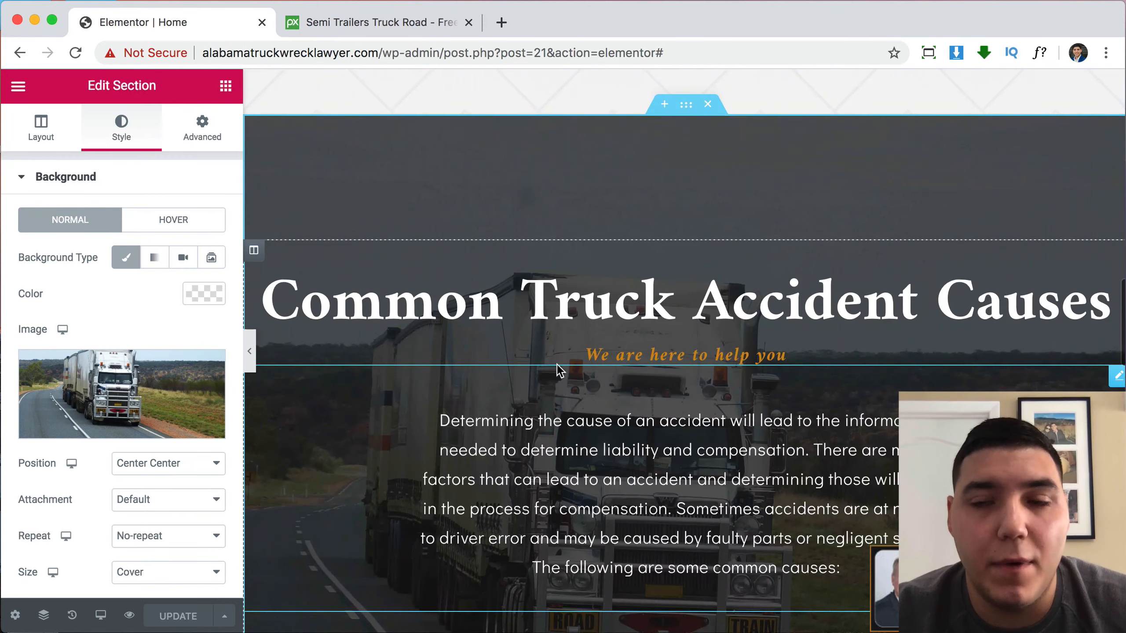
{"action": "scroll", "coordinate": [486, 366], "scroll_direction": "down", "scroll_amount": 1}
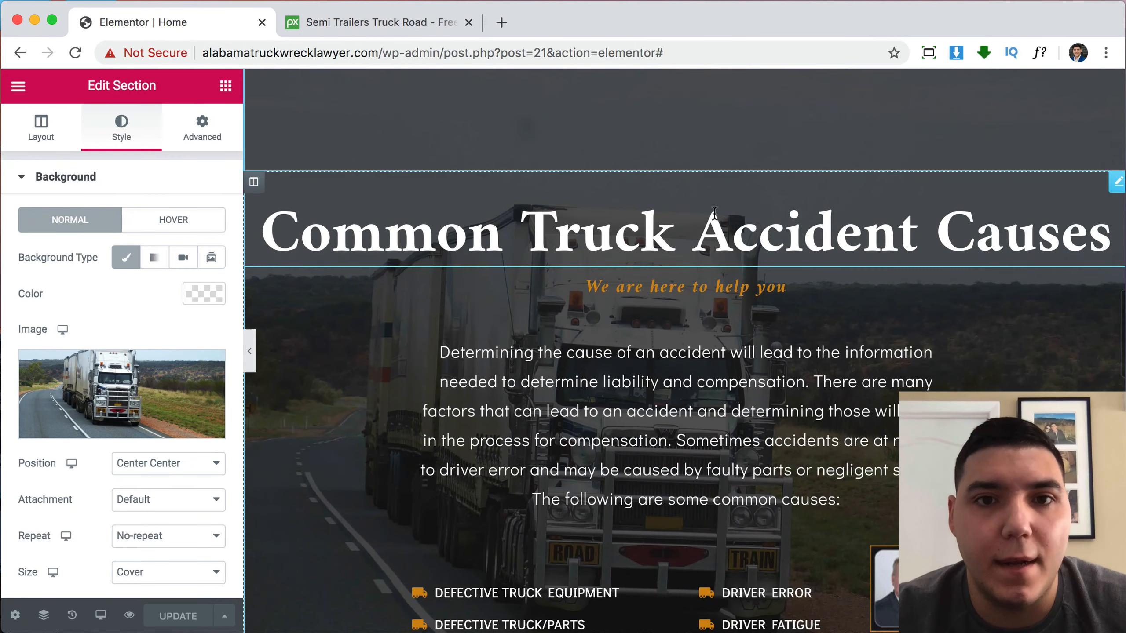
{"action": "scroll", "coordinate": [647, 223], "scroll_direction": "up", "scroll_amount": 1}
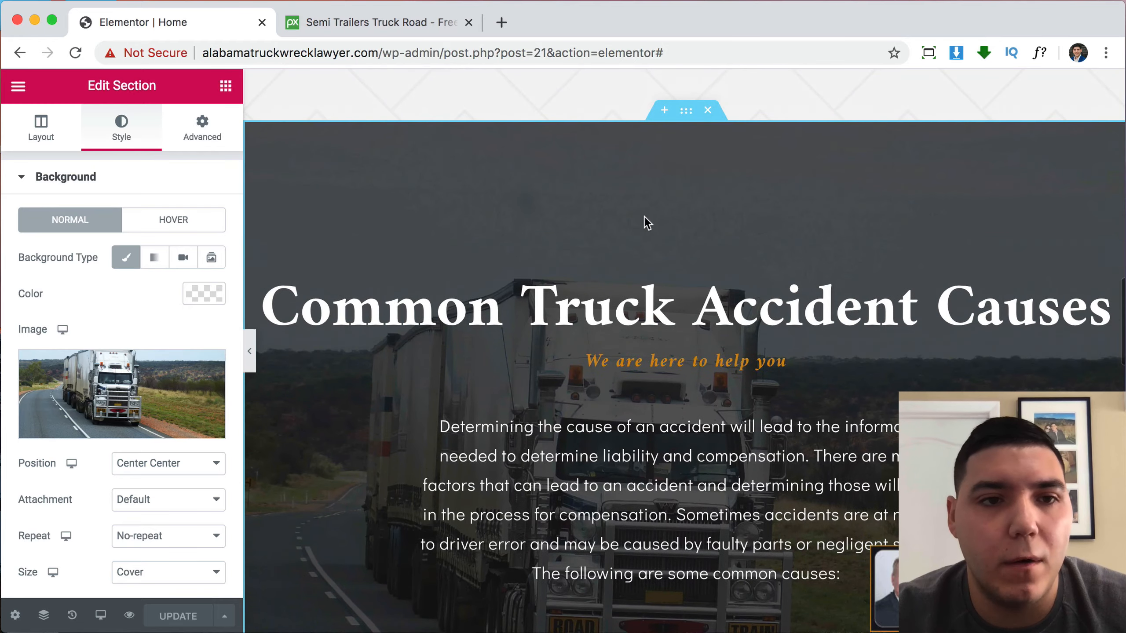
{"action": "left_click", "coordinate": [185, 261]}
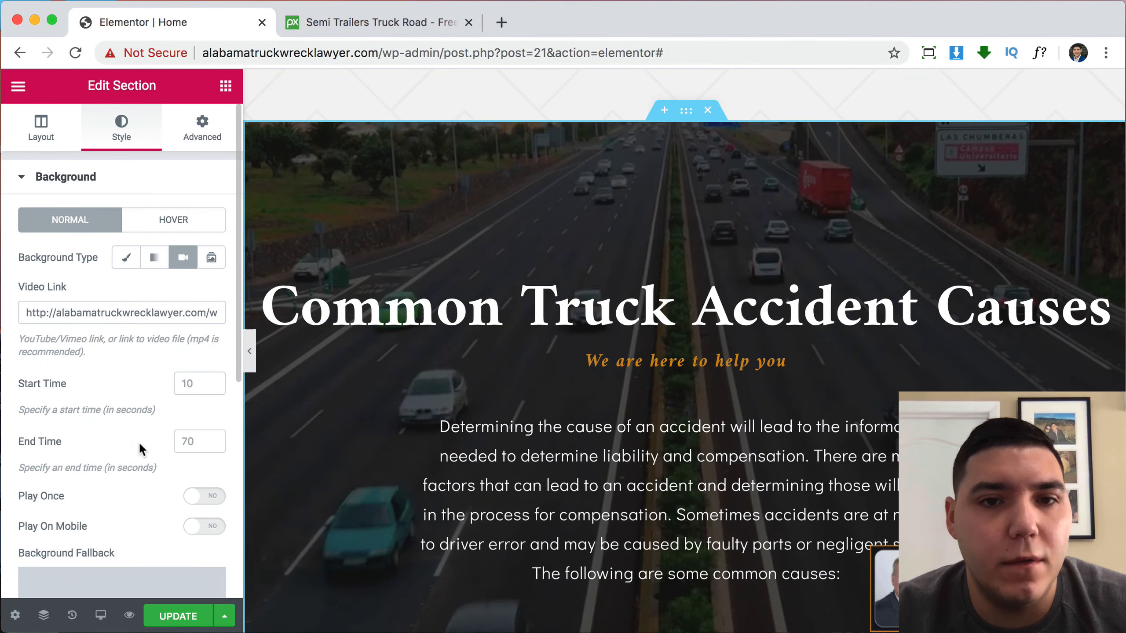
Choose the handshake photo from the Media Library as the Background Fallback image.
{"action": "scroll", "coordinate": [188, 472], "scroll_direction": "down", "scroll_amount": 3}
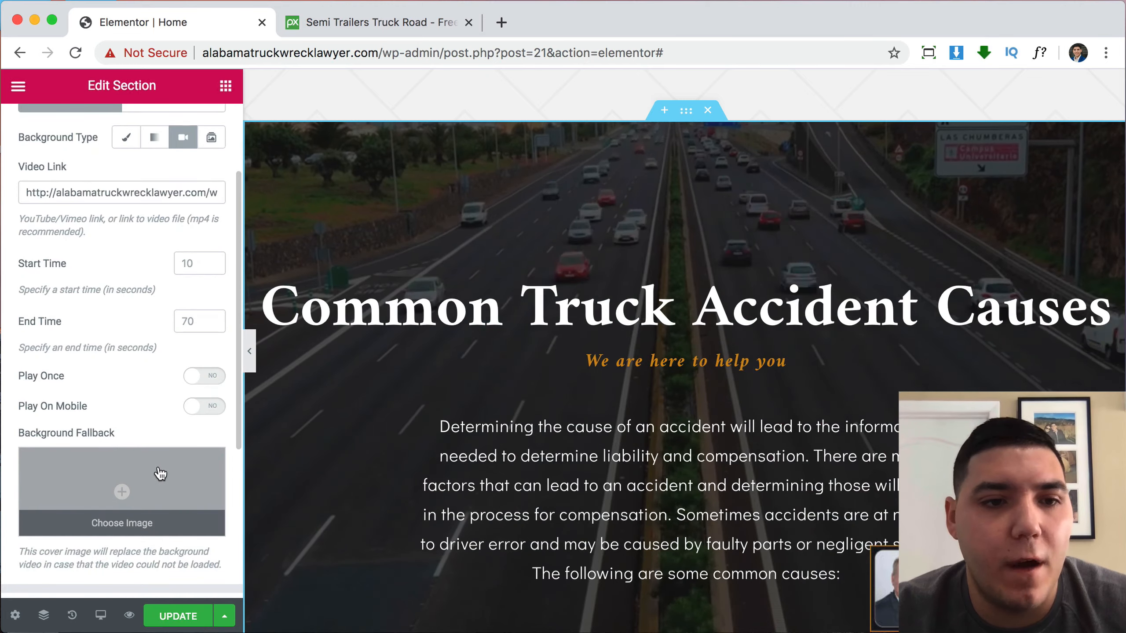
{"action": "left_click", "coordinate": [158, 470]}
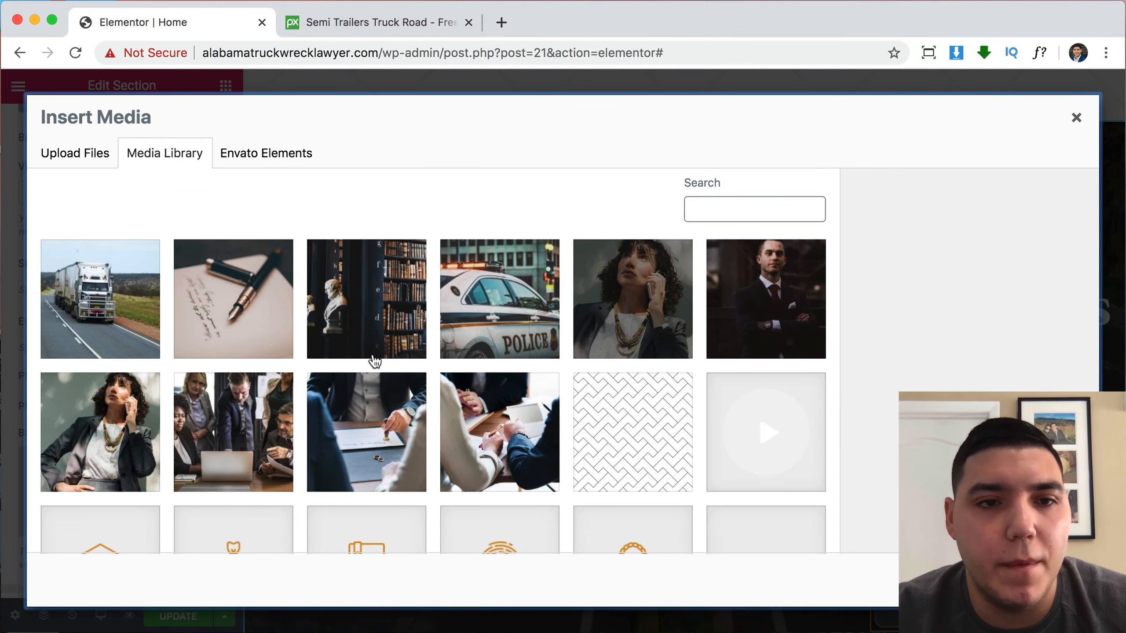
{"action": "scroll", "coordinate": [538, 347], "scroll_direction": "down", "scroll_amount": 5}
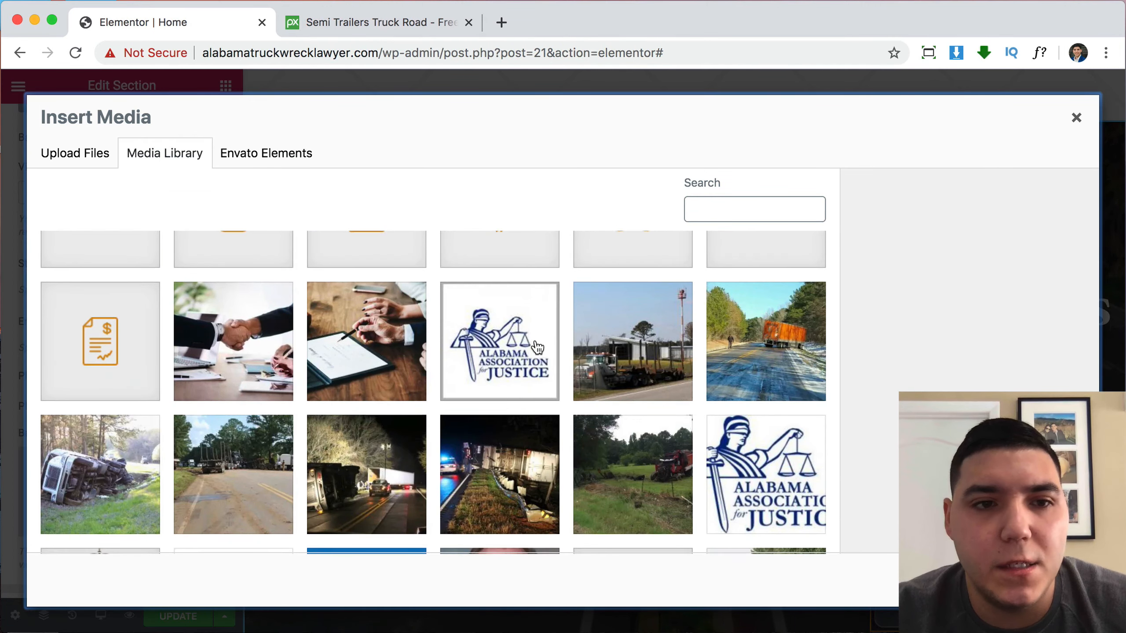
{"action": "scroll", "coordinate": [538, 347], "scroll_direction": "down", "scroll_amount": 4}
{"action": "scroll", "coordinate": [538, 348], "scroll_direction": "up", "scroll_amount": 4}
{"action": "left_click", "coordinate": [244, 326]}
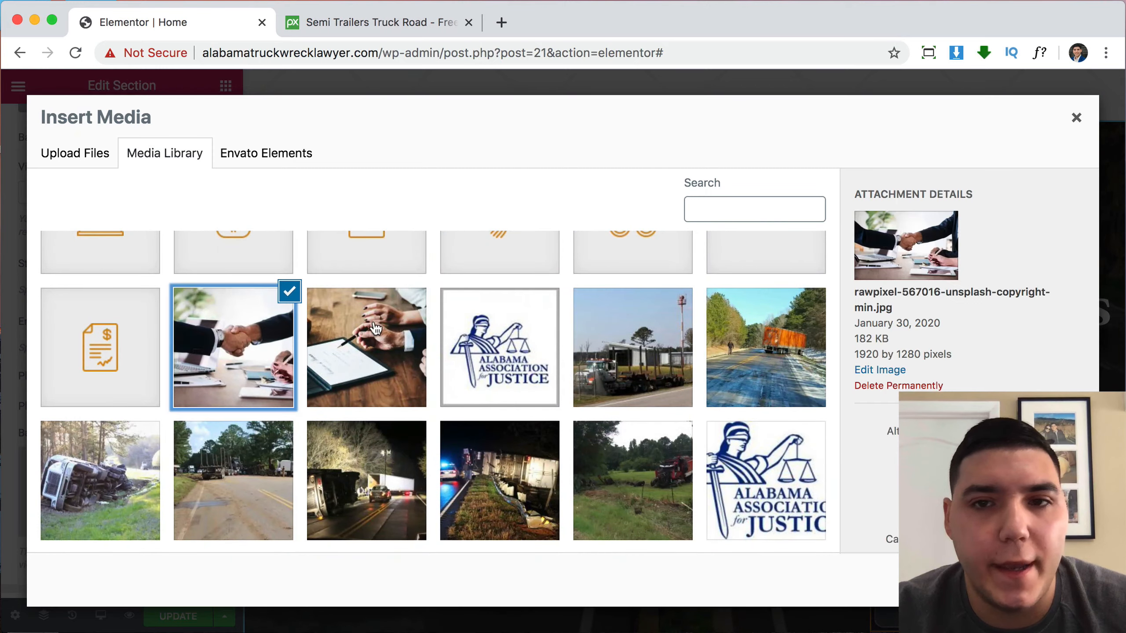
{"action": "left_click", "coordinate": [1054, 580]}
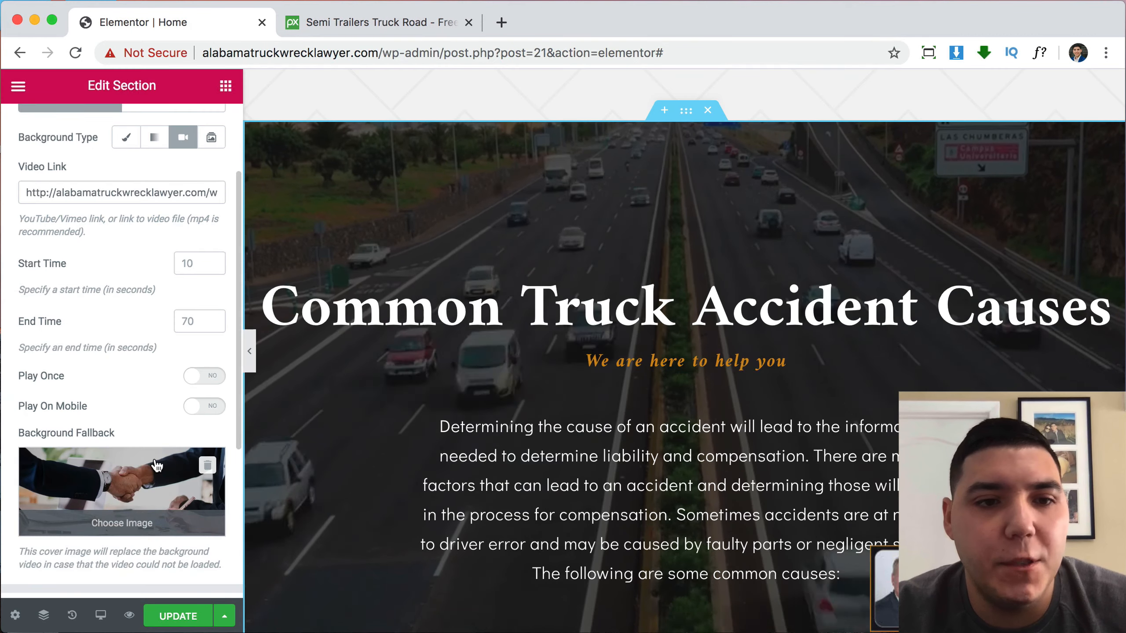
{"action": "scroll", "coordinate": [92, 352], "scroll_direction": "up", "scroll_amount": 5}
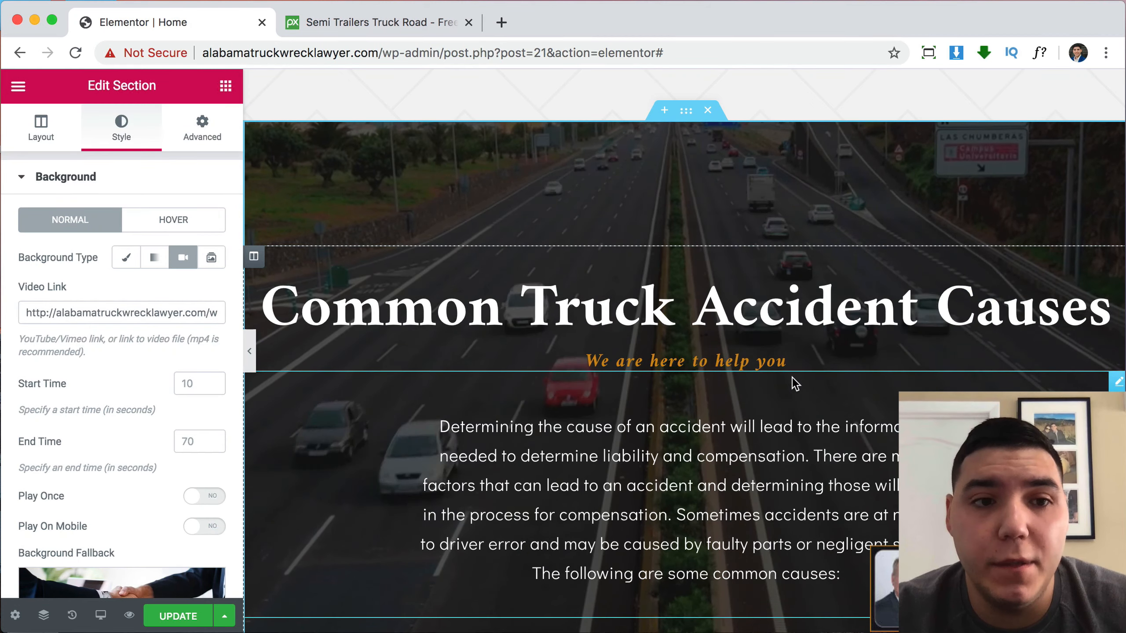
{"action": "scroll", "coordinate": [160, 413], "scroll_direction": "down", "scroll_amount": 3}
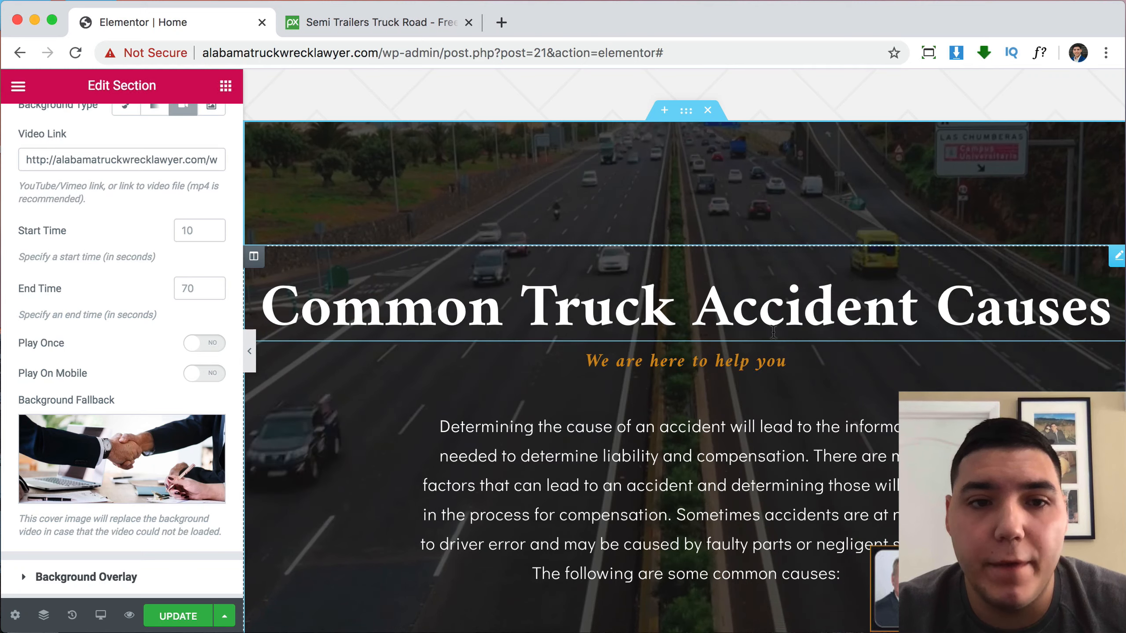
{"action": "scroll", "coordinate": [130, 344], "scroll_direction": "down", "scroll_amount": 3}
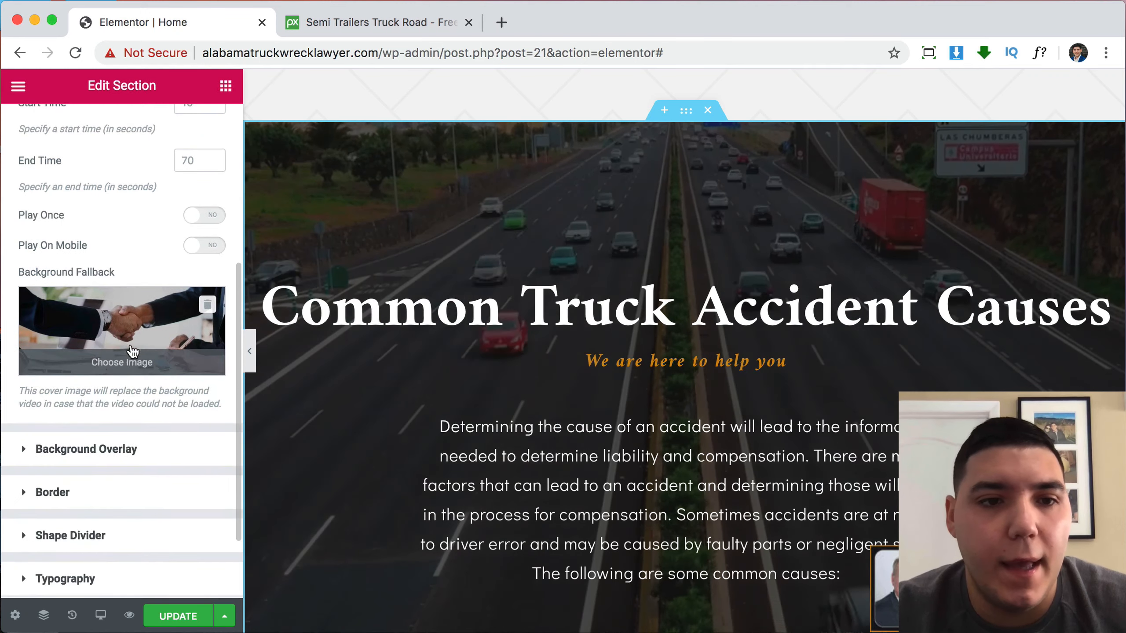
Raise the Common Truck Accident Causes background overlay opacity from 0.7 to 0.85.
{"action": "left_click", "coordinate": [107, 453]}
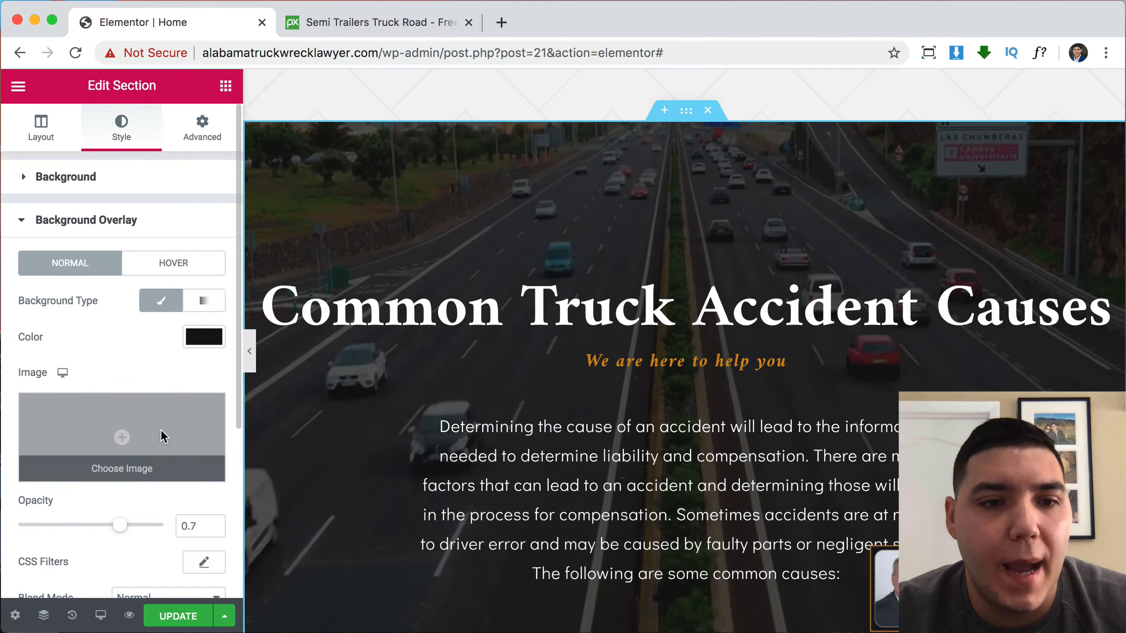
{"action": "scroll", "coordinate": [177, 426], "scroll_direction": "down", "scroll_amount": 3}
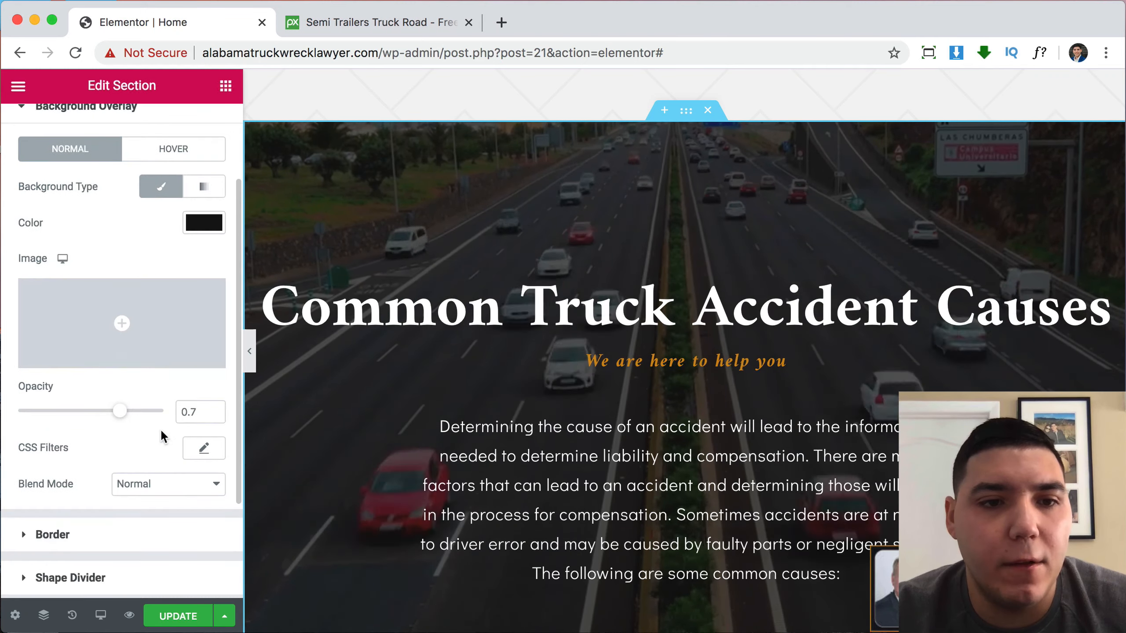
{"action": "left_click", "coordinate": [215, 410]}
{"action": "left_click", "coordinate": [215, 410]}
{"action": "left_click", "coordinate": [215, 410]}
{"action": "left_click", "coordinate": [215, 410]}
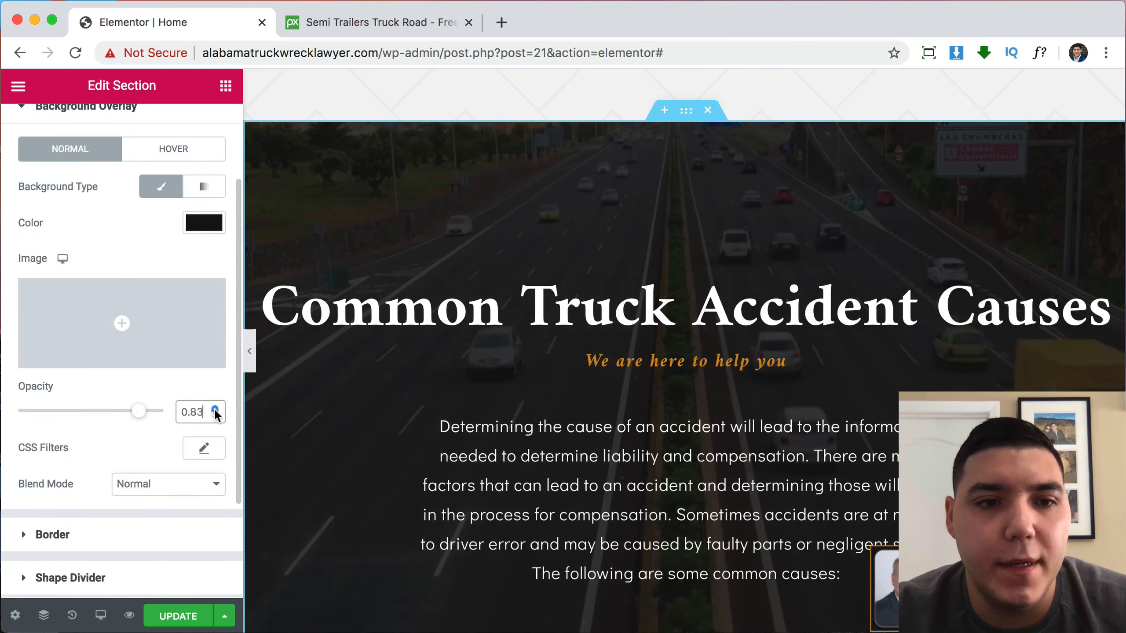
{"action": "left_click", "coordinate": [215, 409]}
Save the page with the darker 0.85 overlay using UPDATE.
{"action": "scroll", "coordinate": [742, 318], "scroll_direction": "up", "scroll_amount": 2}
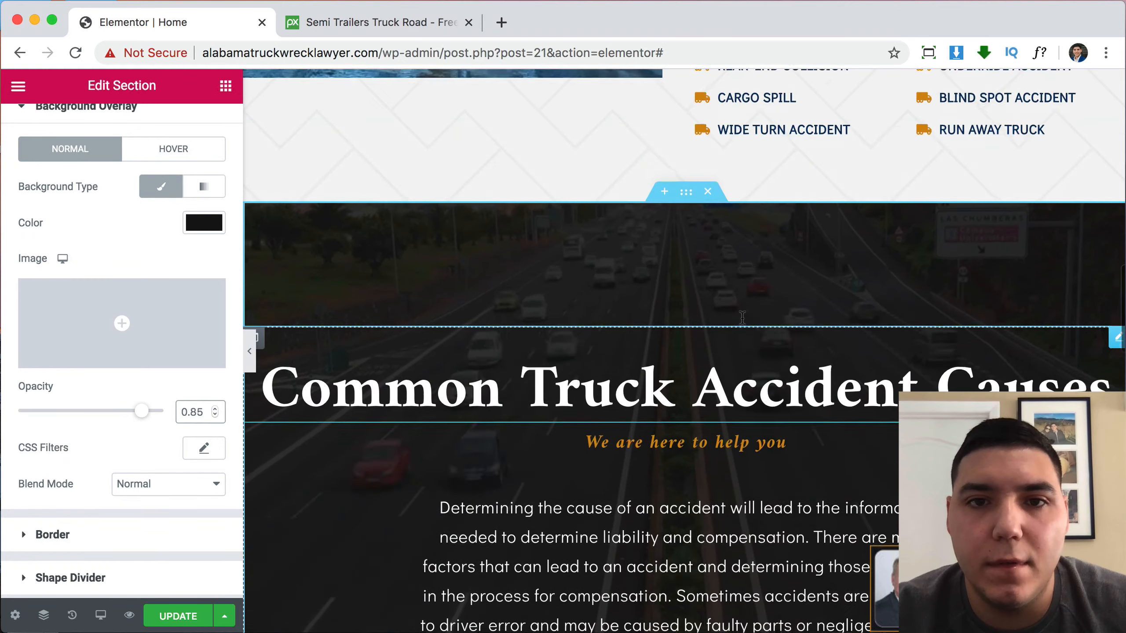
{"action": "scroll", "coordinate": [742, 317], "scroll_direction": "down", "scroll_amount": 8}
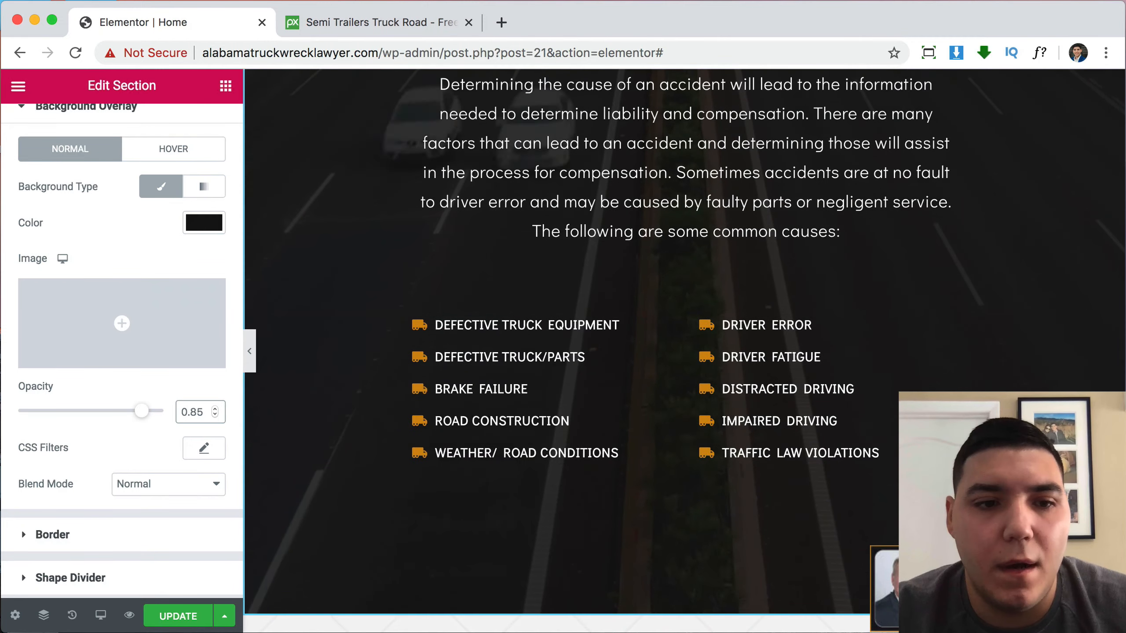
{"action": "left_click", "coordinate": [178, 616]}
{"action": "scroll", "coordinate": [703, 478], "scroll_direction": "up", "scroll_amount": 5}
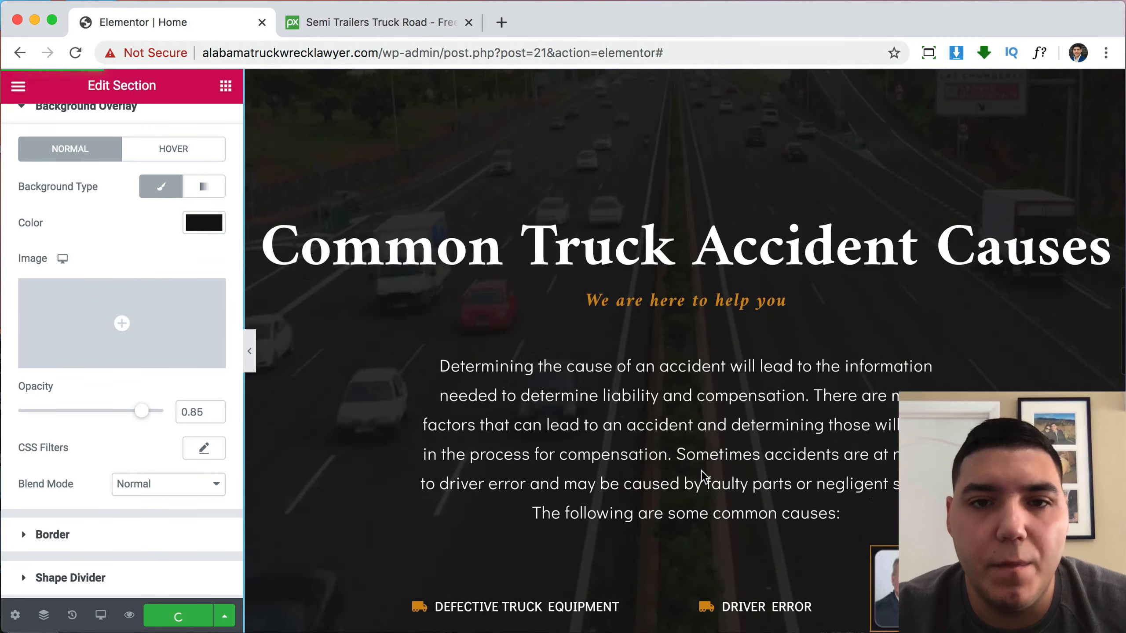
{"action": "scroll", "coordinate": [703, 478], "scroll_direction": "down", "scroll_amount": 7}
{"action": "scroll", "coordinate": [705, 477], "scroll_direction": "up", "scroll_amount": 2}
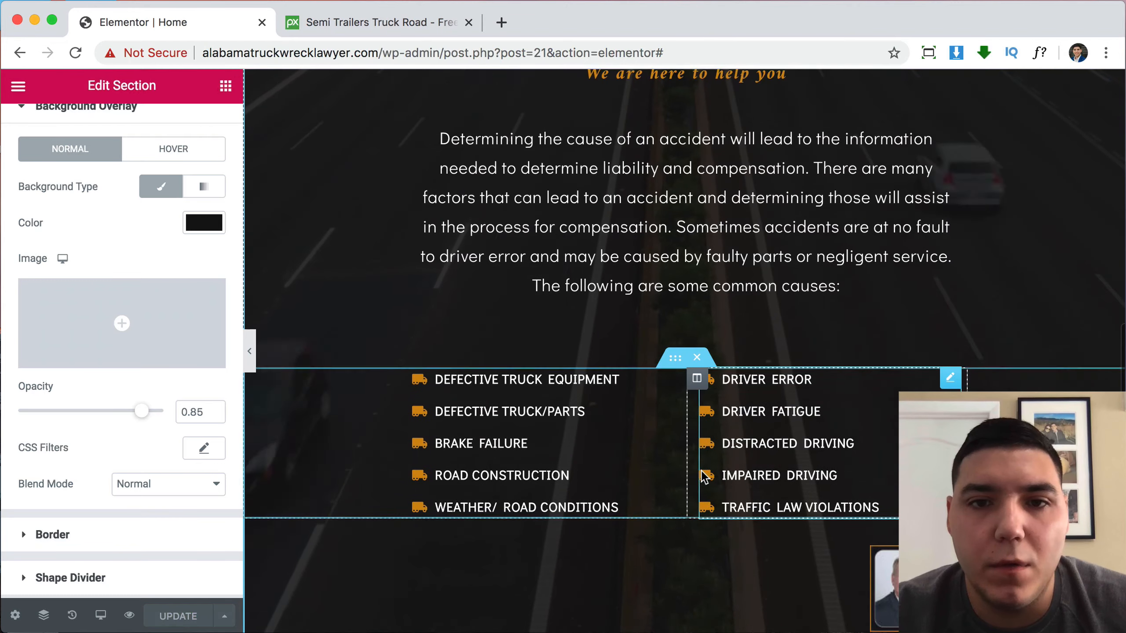
{"action": "scroll", "coordinate": [705, 477], "scroll_direction": "up", "scroll_amount": 1}
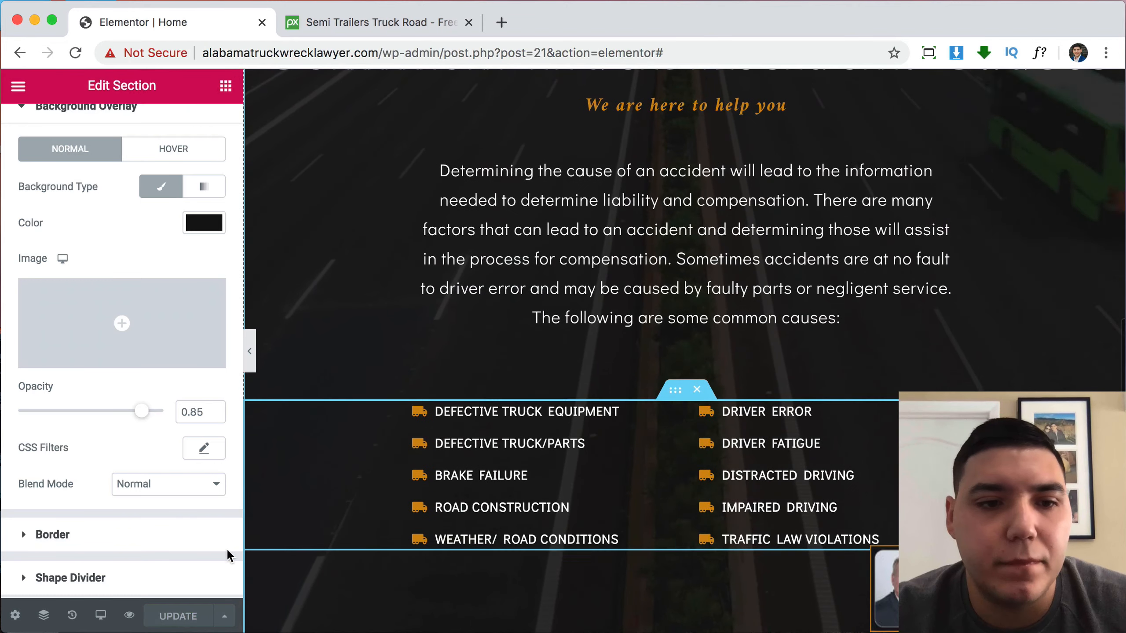
Preview the saved home page, scroll through every section, then return to the Elementor | Home editor.
{"action": "left_click", "coordinate": [131, 616]}
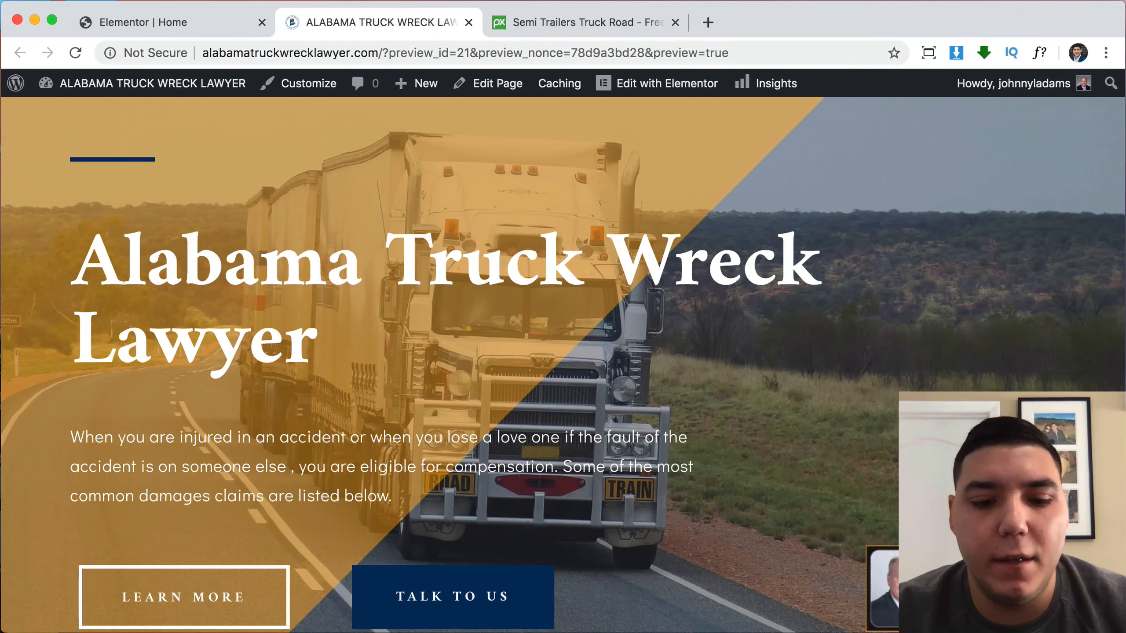
{"action": "scroll", "coordinate": [563, 355], "scroll_direction": "down", "scroll_amount": 4}
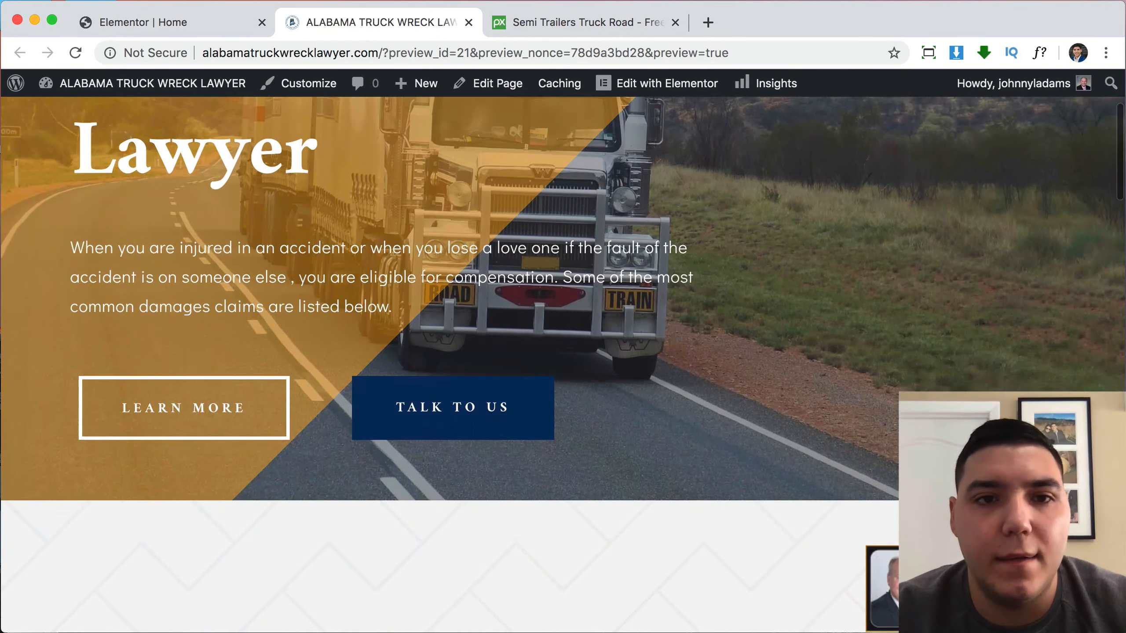
{"action": "scroll", "coordinate": [563, 355], "scroll_direction": "up", "scroll_amount": 4}
{"action": "scroll", "coordinate": [563, 355], "scroll_direction": "down", "scroll_amount": 9}
{"action": "scroll", "coordinate": [563, 355], "scroll_direction": "down", "scroll_amount": 10}
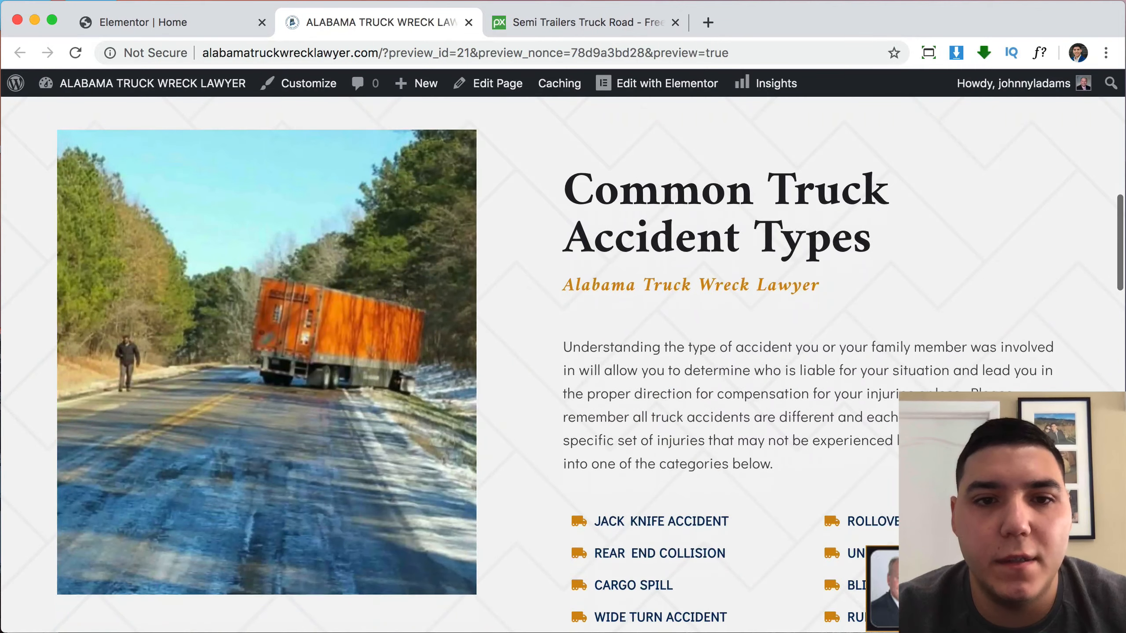
{"action": "scroll", "coordinate": [563, 355], "scroll_direction": "down", "scroll_amount": 9}
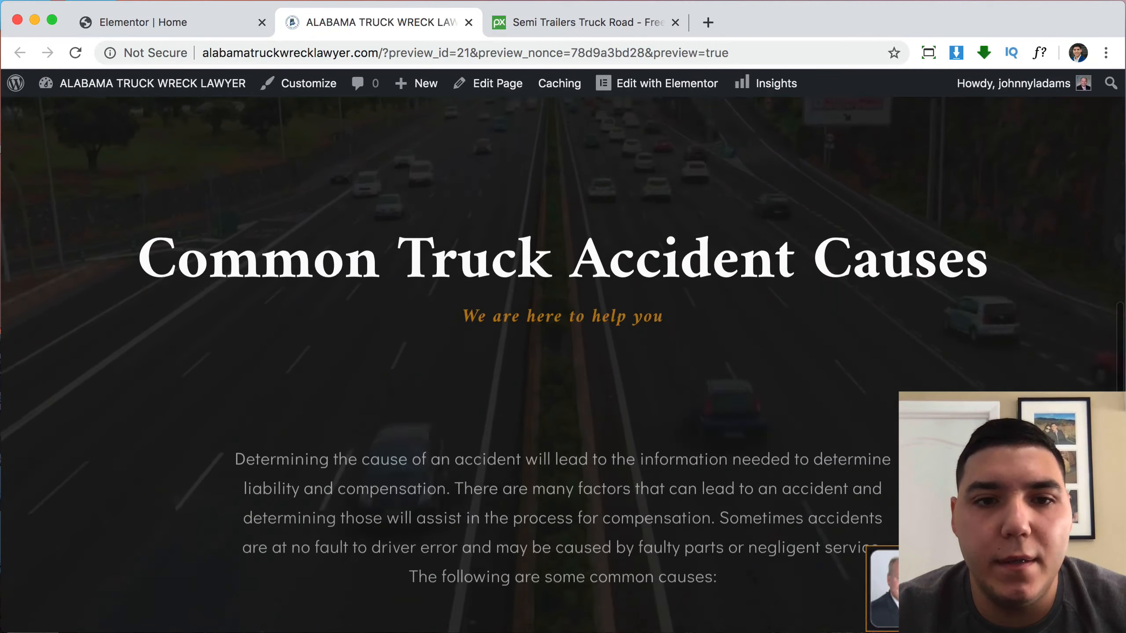
{"action": "scroll", "coordinate": [563, 355], "scroll_direction": "down", "scroll_amount": 10}
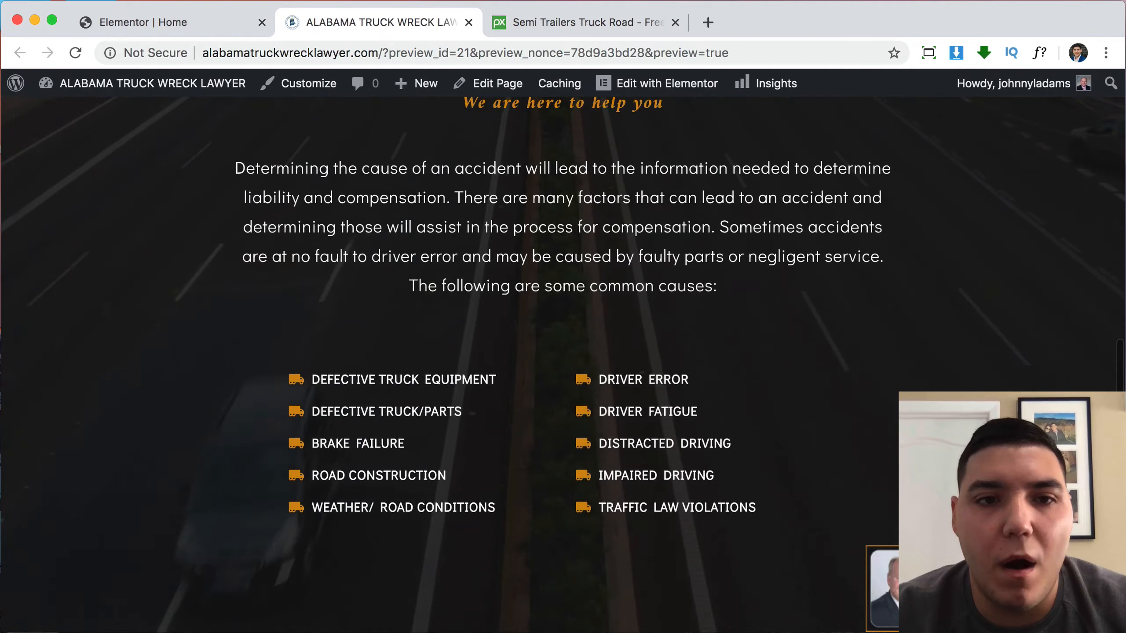
{"action": "scroll", "coordinate": [563, 355], "scroll_direction": "down", "scroll_amount": 10}
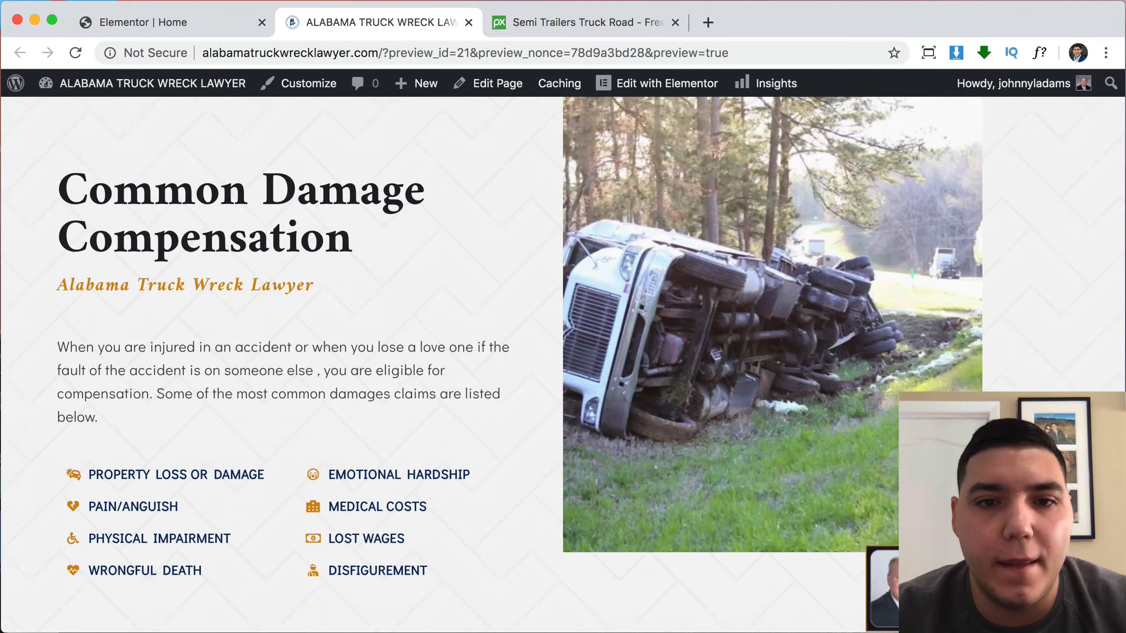
{"action": "scroll", "coordinate": [584, 363], "scroll_direction": "down", "scroll_amount": 3}
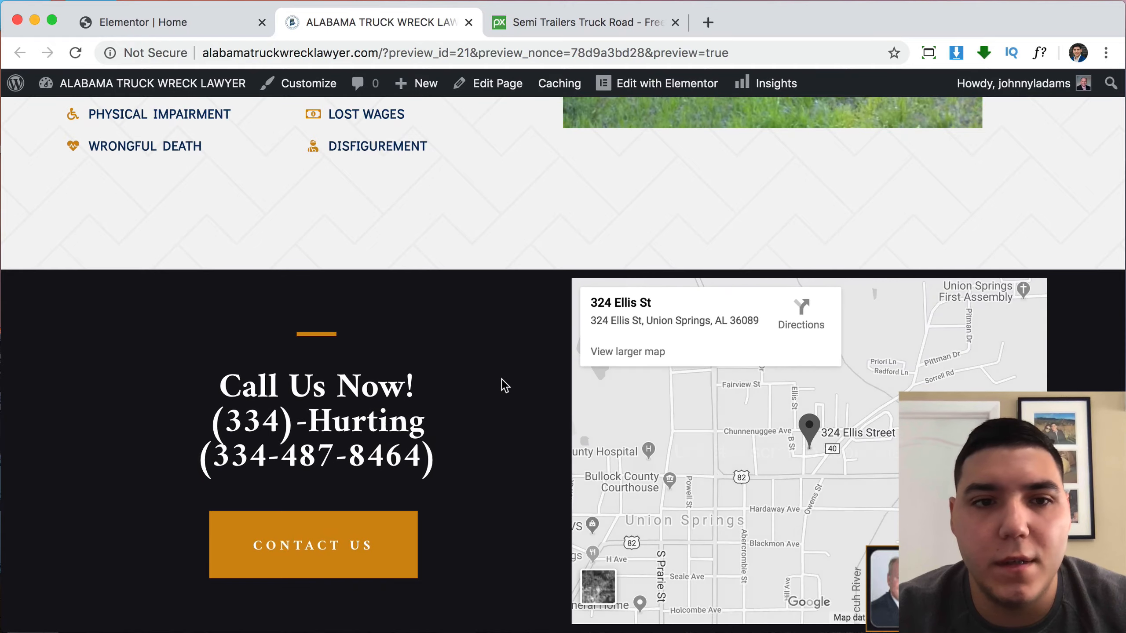
{"action": "scroll", "coordinate": [502, 379], "scroll_direction": "up", "scroll_amount": 20}
{"action": "scroll", "coordinate": [502, 379], "scroll_direction": "up", "scroll_amount": 10}
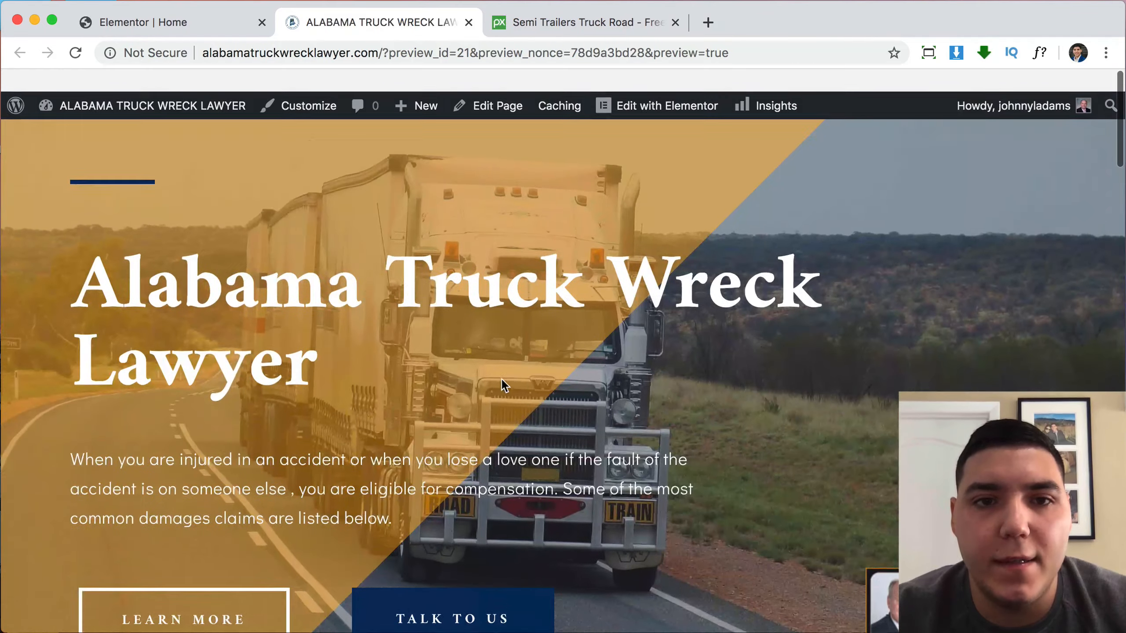
{"action": "left_click", "coordinate": [202, 34]}
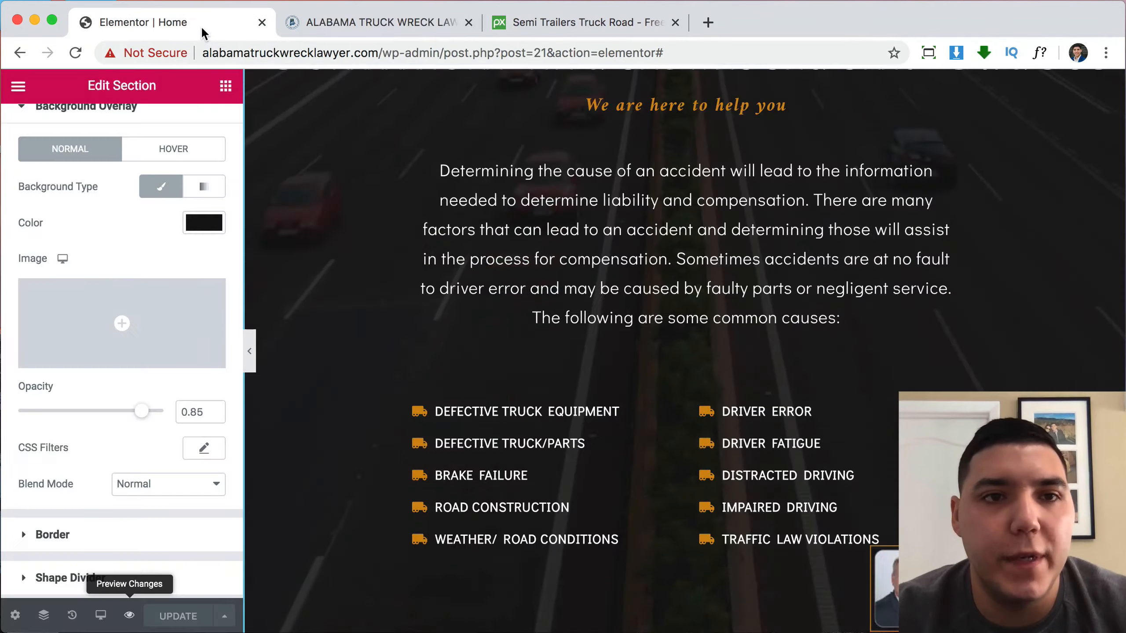
Save the entire page as a library template named 'My home page', then close the Library.
{"action": "scroll", "coordinate": [638, 361], "scroll_direction": "down", "scroll_amount": 10}
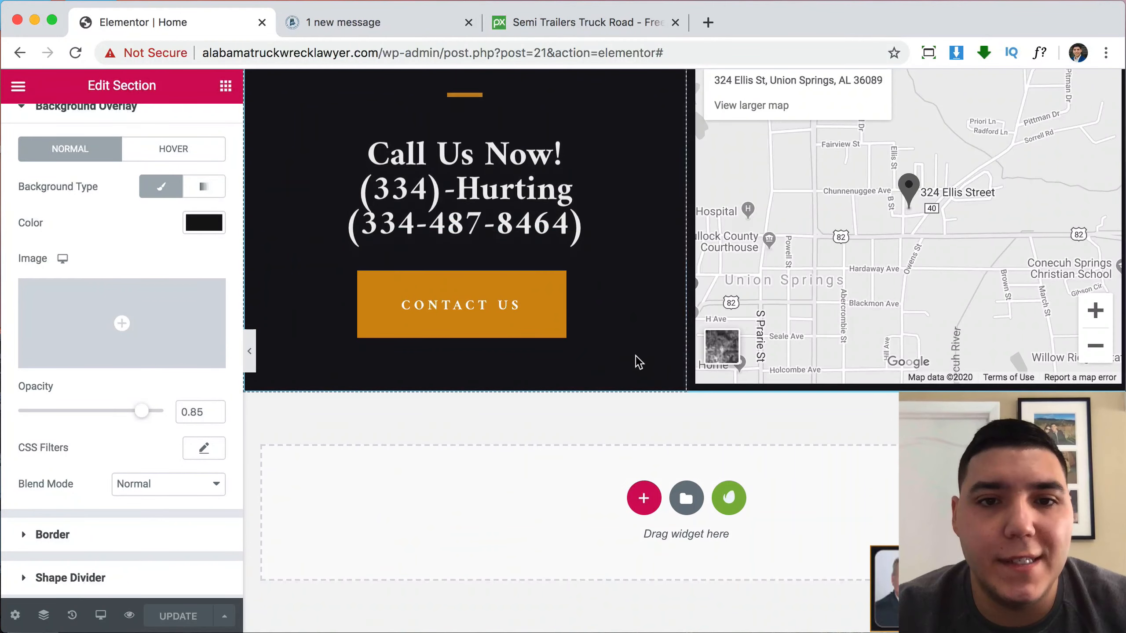
{"action": "left_click", "coordinate": [227, 616]}
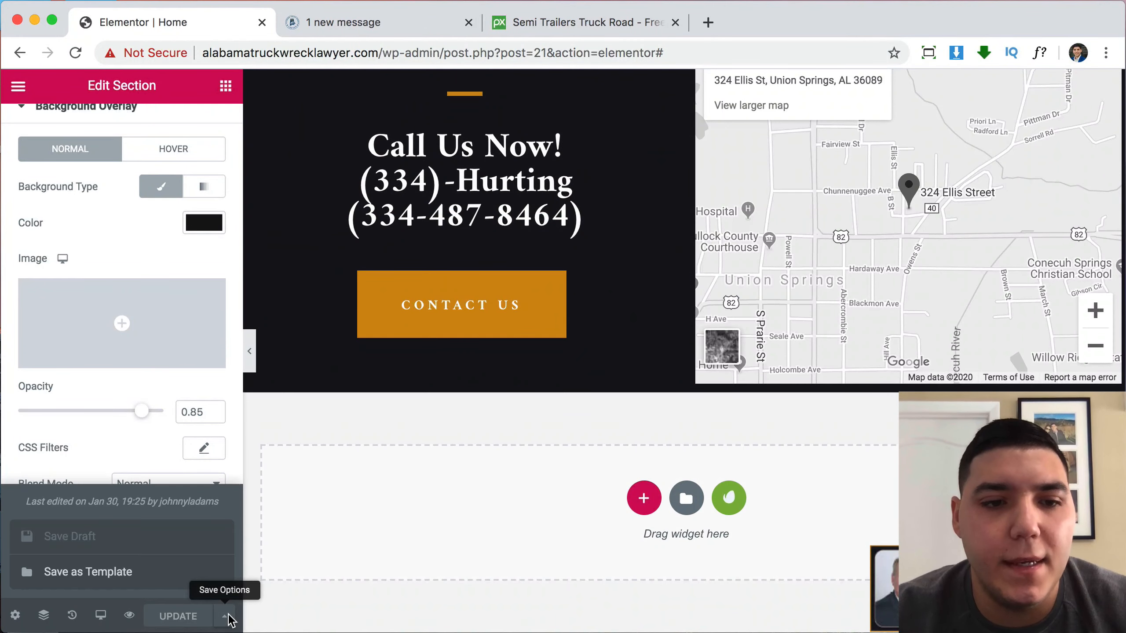
{"action": "left_click", "coordinate": [109, 573]}
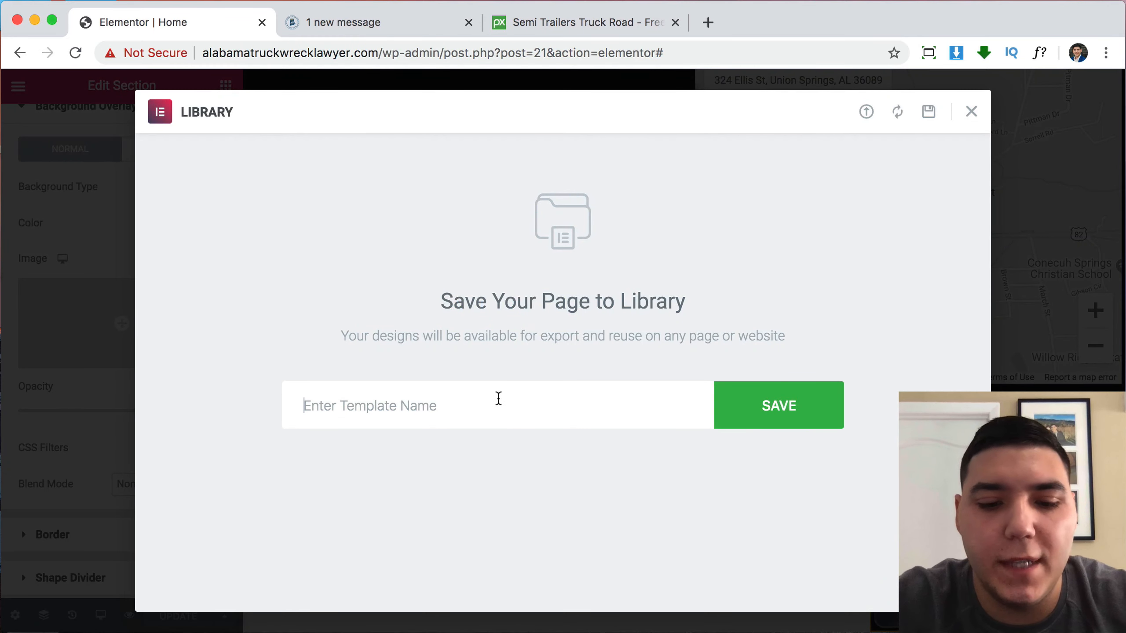
{"action": "type", "text": "My "}
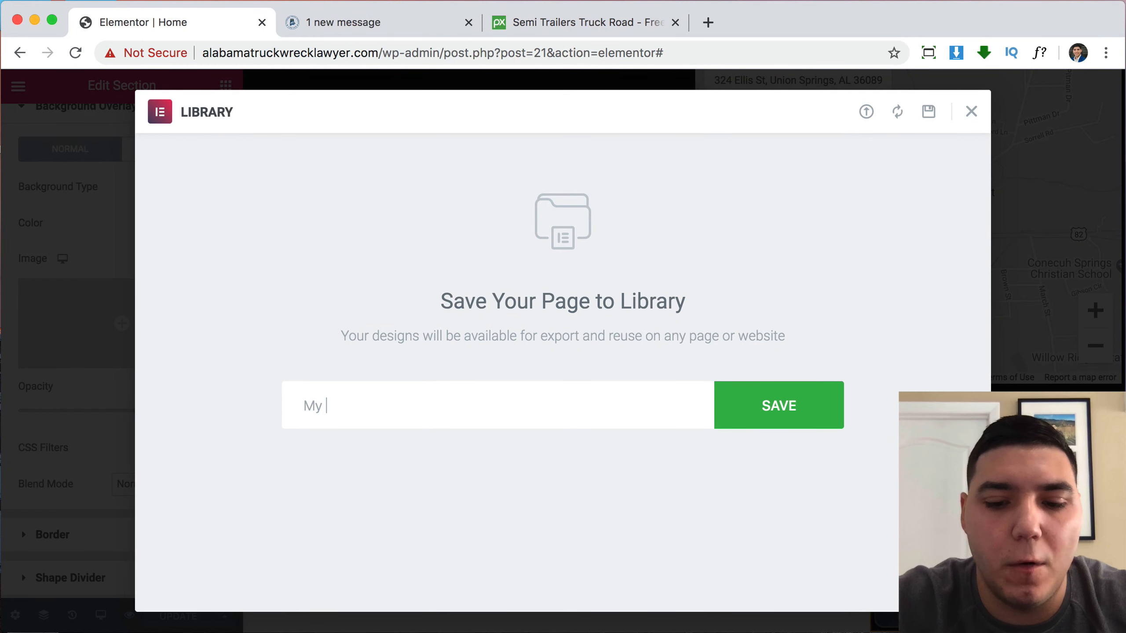
{"action": "type", "text": "home pag"}
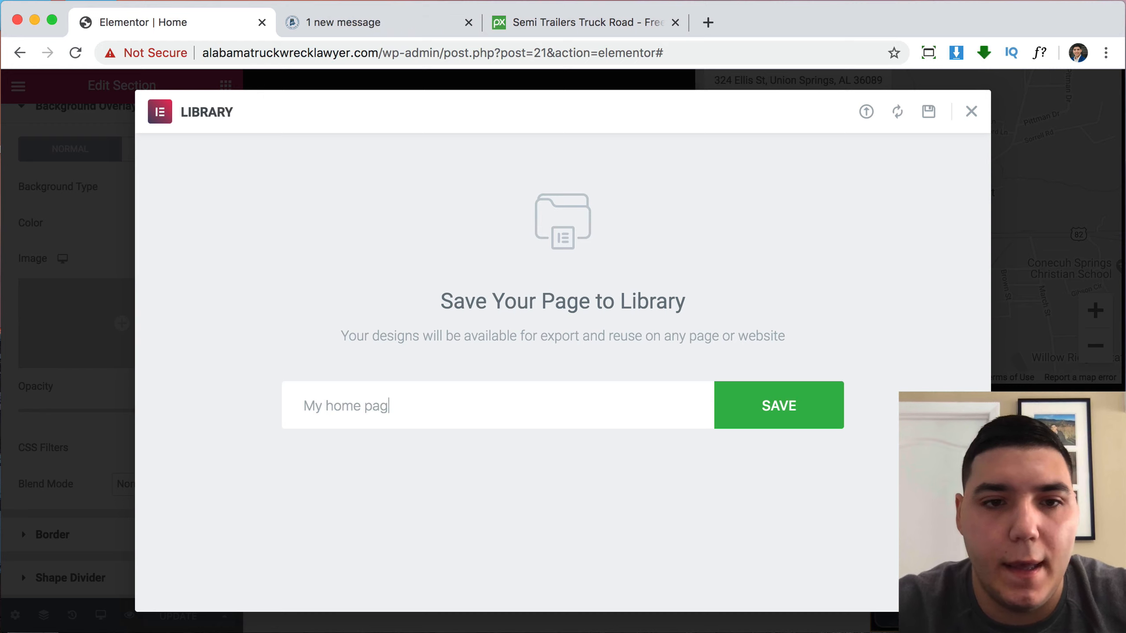
{"action": "type", "text": "e"}
{"action": "left_click", "coordinate": [811, 421]}
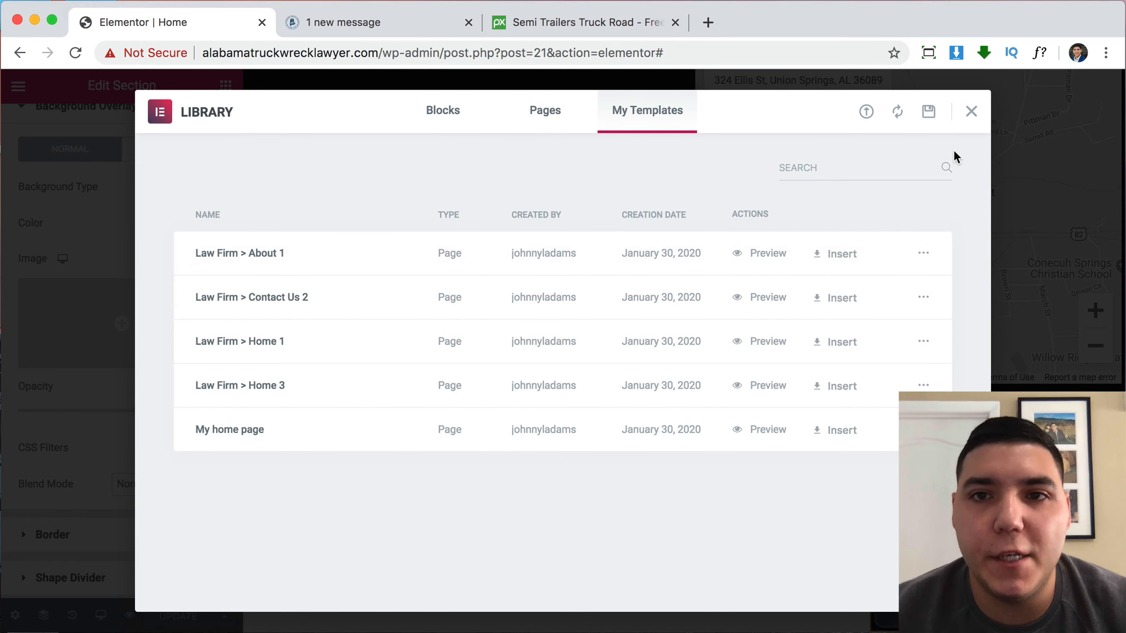
{"action": "left_click", "coordinate": [970, 114]}
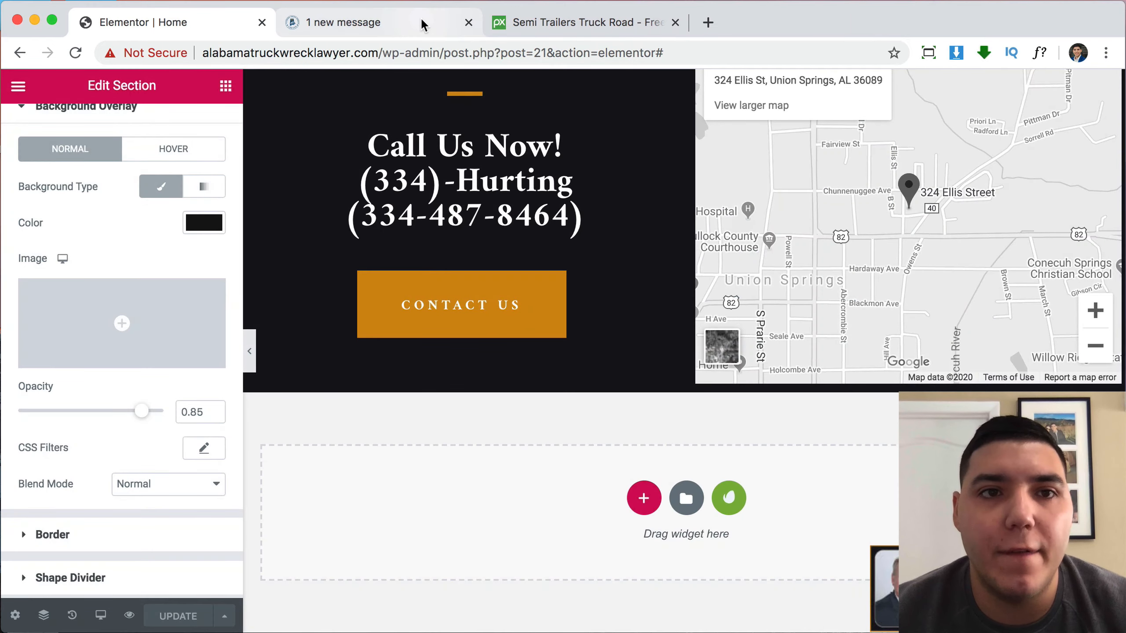
Glance at the live site preview tab, then come back to the Elementor editor.
{"action": "left_click", "coordinate": [421, 20]}
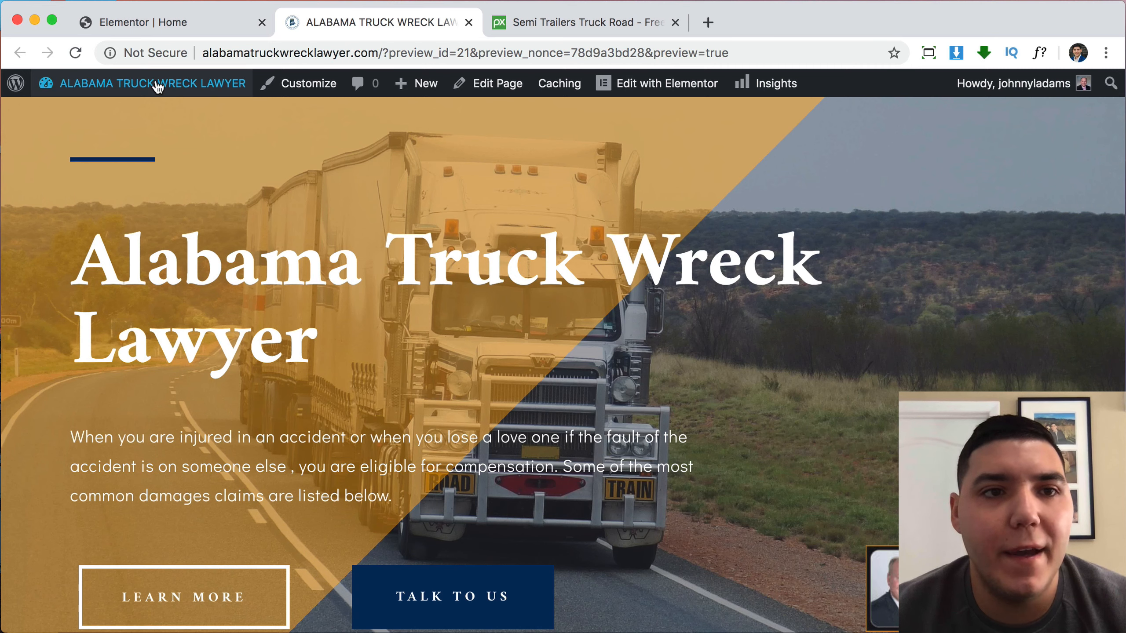
{"action": "mouse_move", "coordinate": [157, 85]}
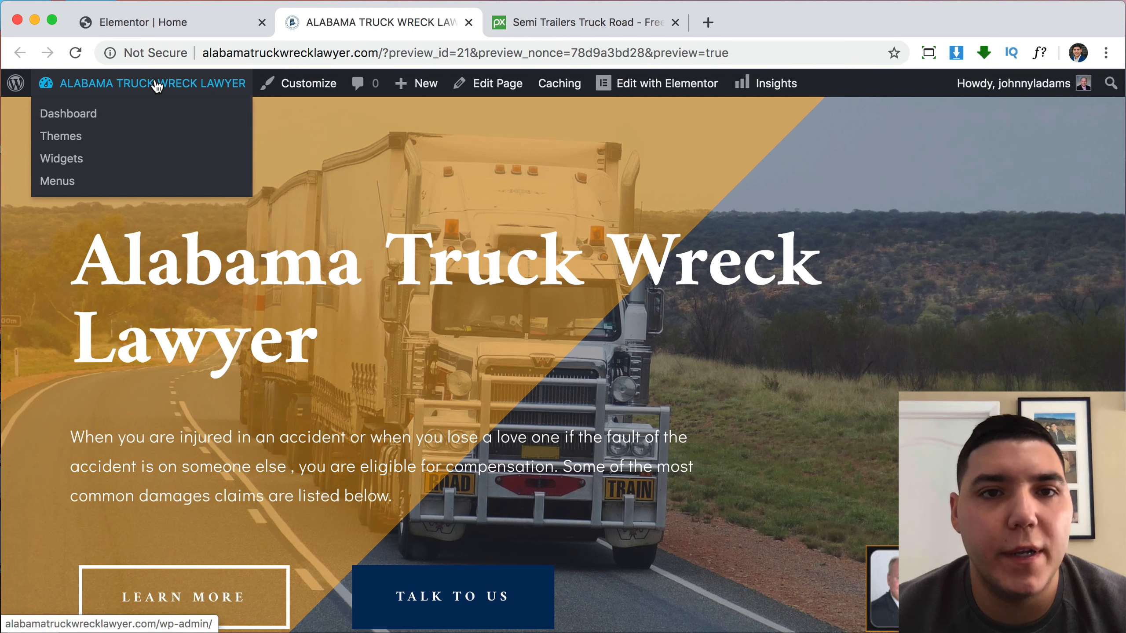
{"action": "left_click", "coordinate": [226, 25]}
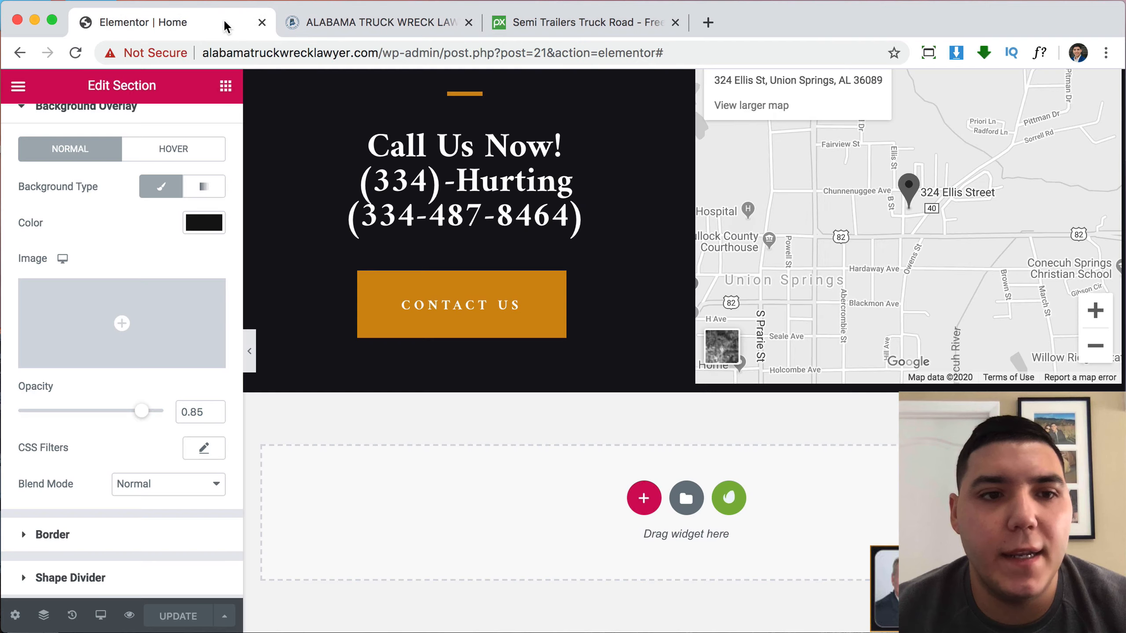
Set Page Layout to Elementor Full Width, save with UPDATE, and view the preview.
{"action": "left_click", "coordinate": [15, 617]}
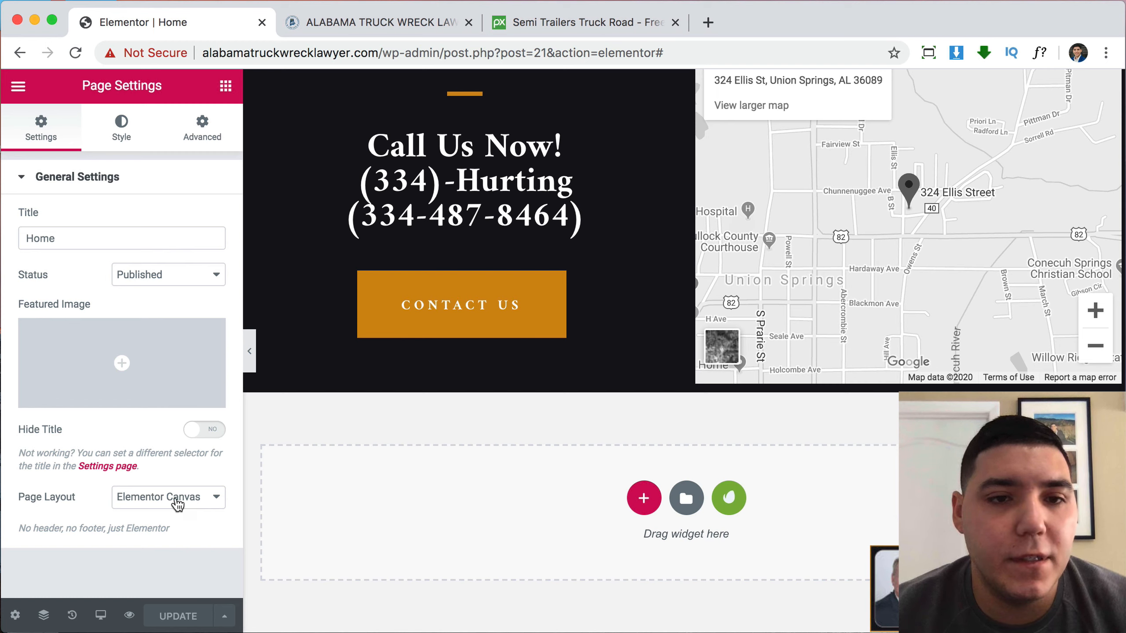
{"action": "left_click", "coordinate": [157, 504]}
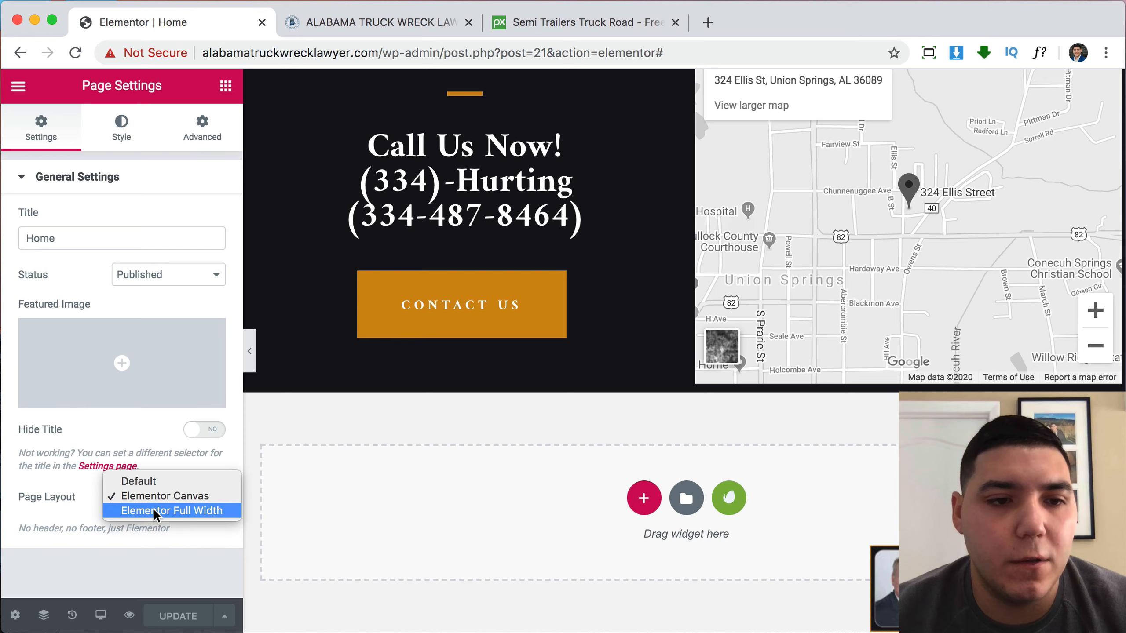
{"action": "left_click", "coordinate": [153, 510]}
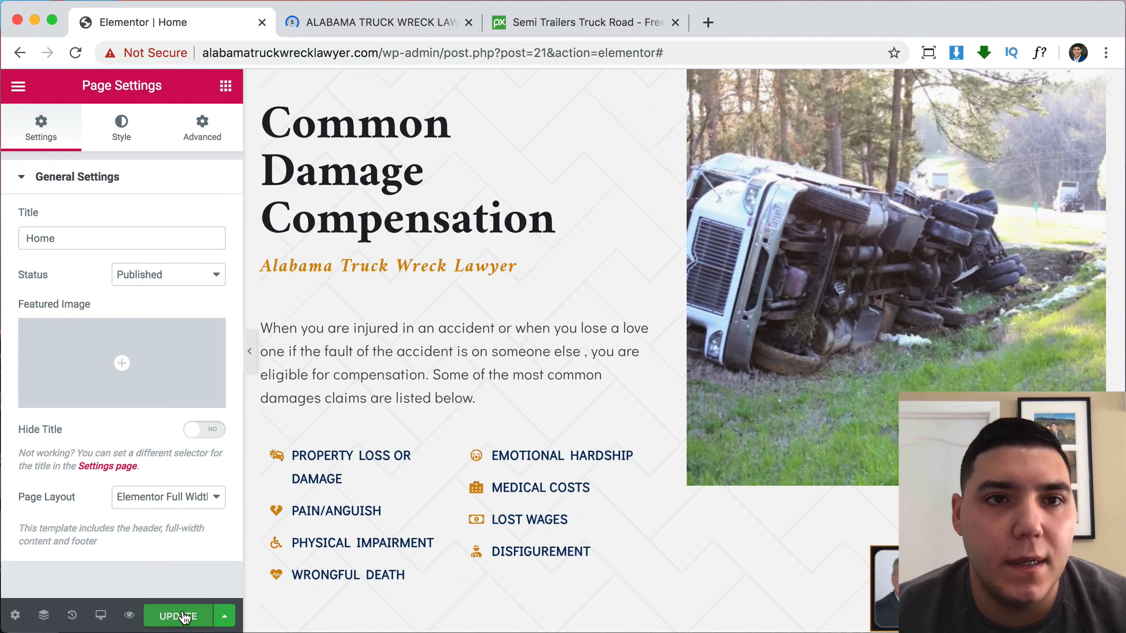
{"action": "left_click", "coordinate": [178, 616]}
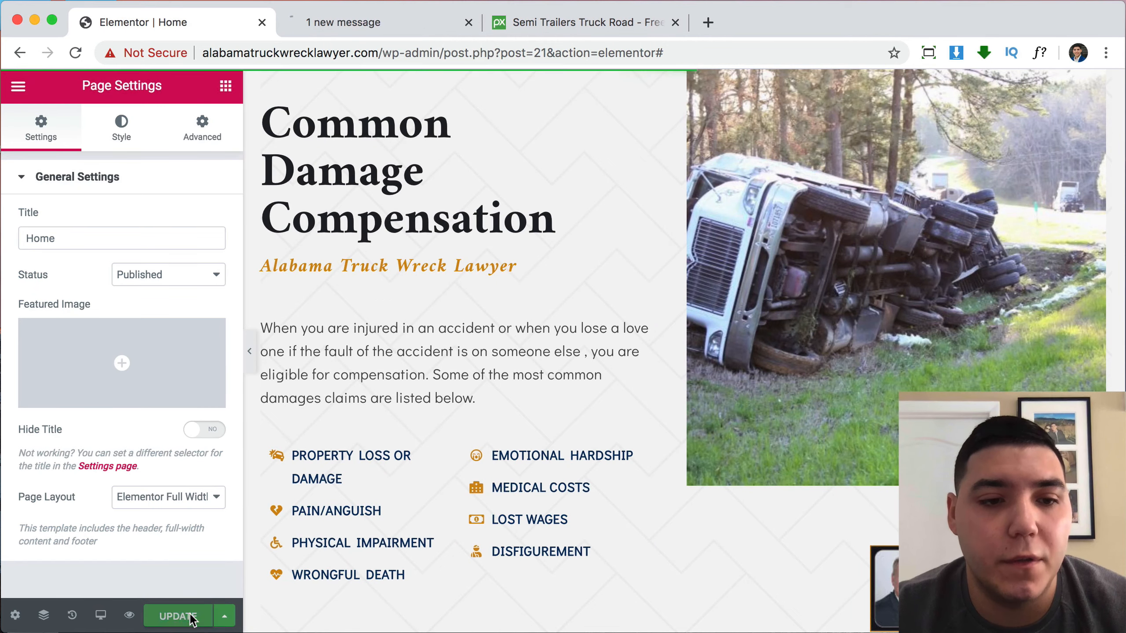
{"action": "left_click", "coordinate": [375, 19]}
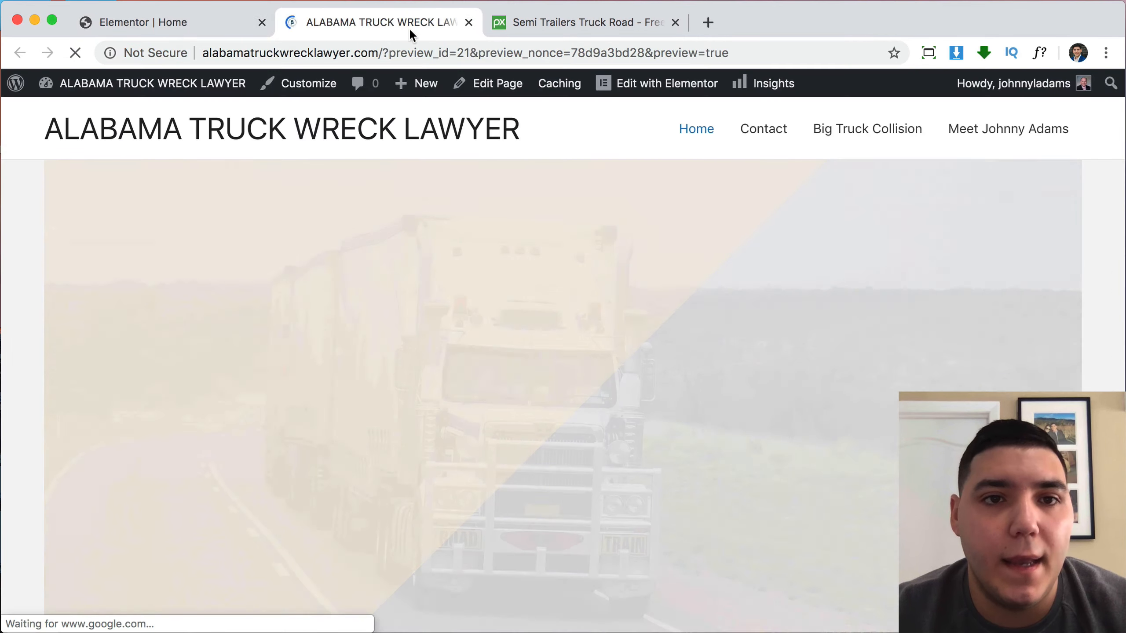
Scroll through the Home preview with its new header and menu, then go to the Dashboard.
{"action": "scroll", "coordinate": [808, 266], "scroll_direction": "down", "scroll_amount": 5}
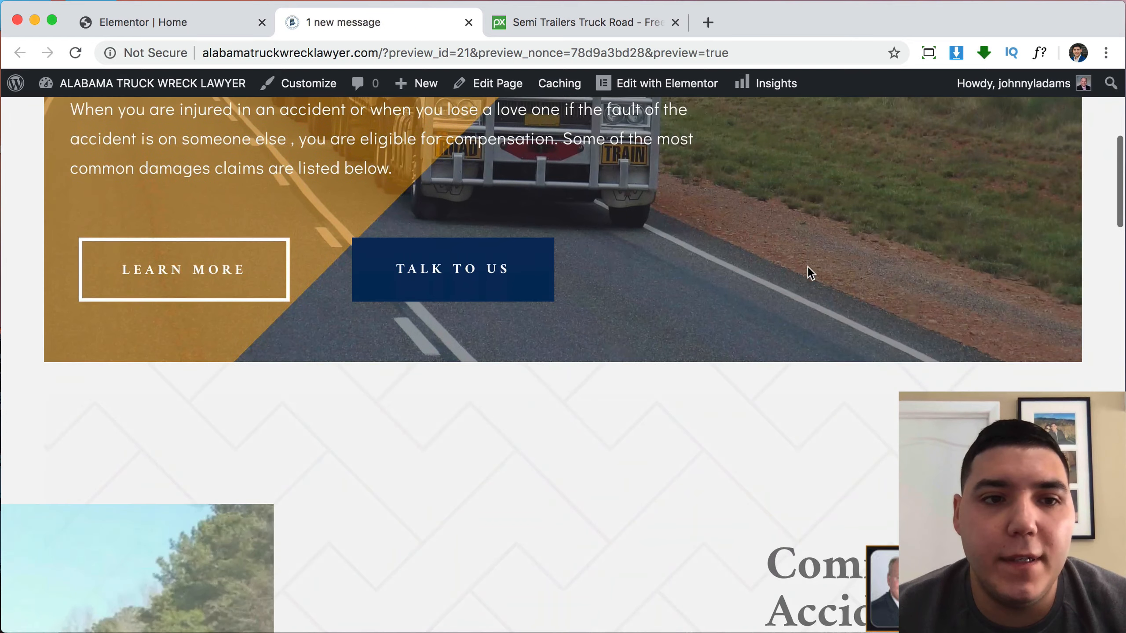
{"action": "scroll", "coordinate": [807, 267], "scroll_direction": "up", "scroll_amount": 10}
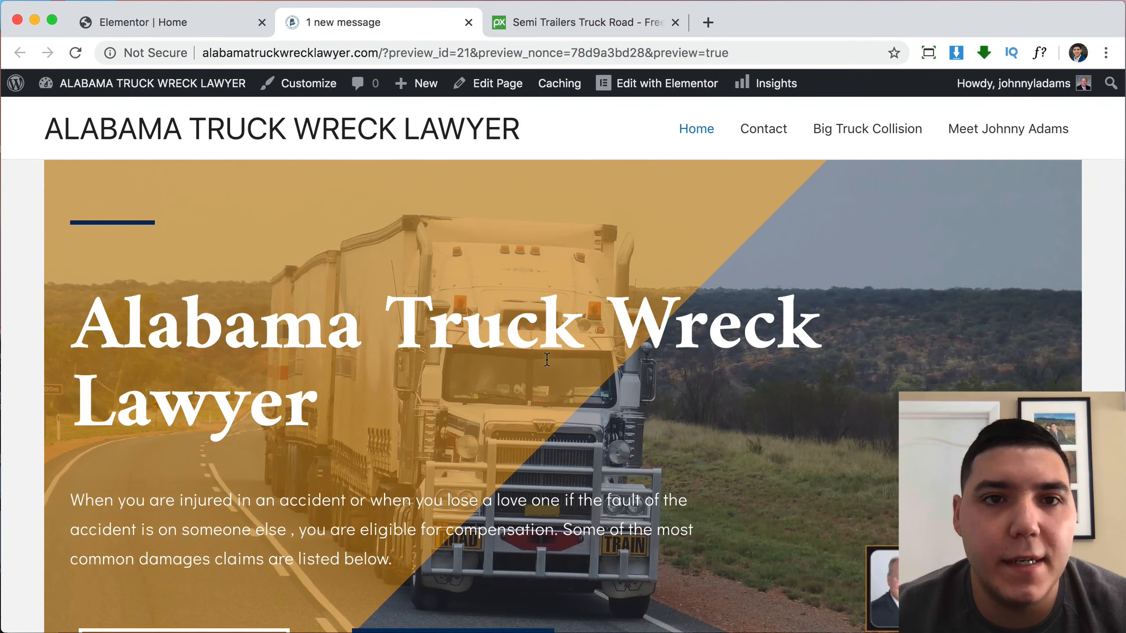
{"action": "scroll", "coordinate": [547, 359], "scroll_direction": "down", "scroll_amount": 20}
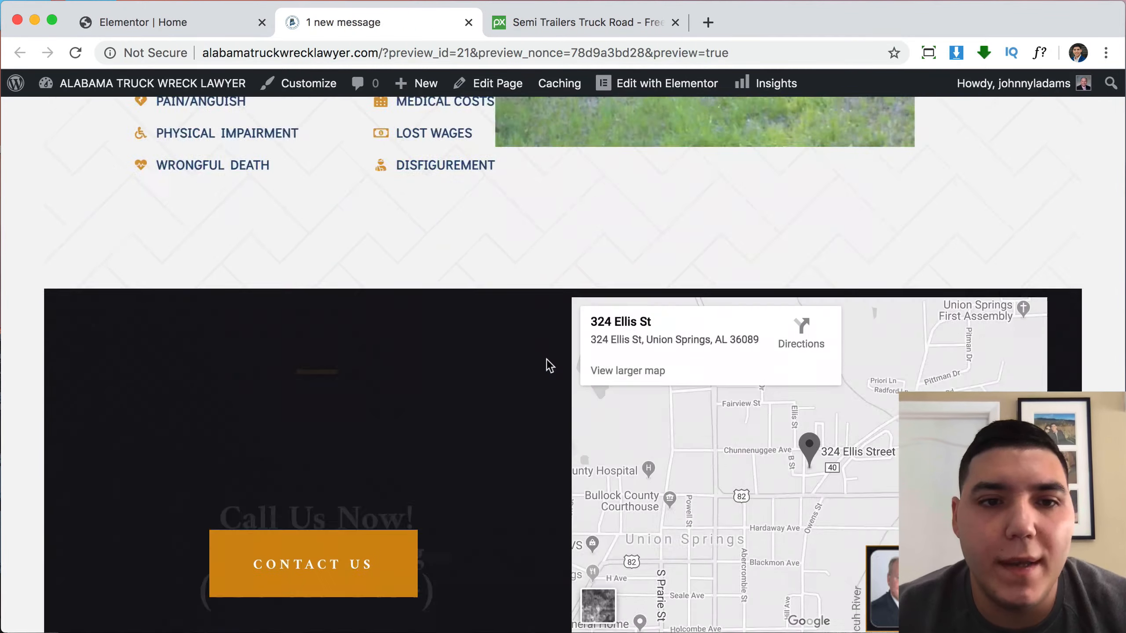
{"action": "scroll", "coordinate": [547, 359], "scroll_direction": "up", "scroll_amount": 20}
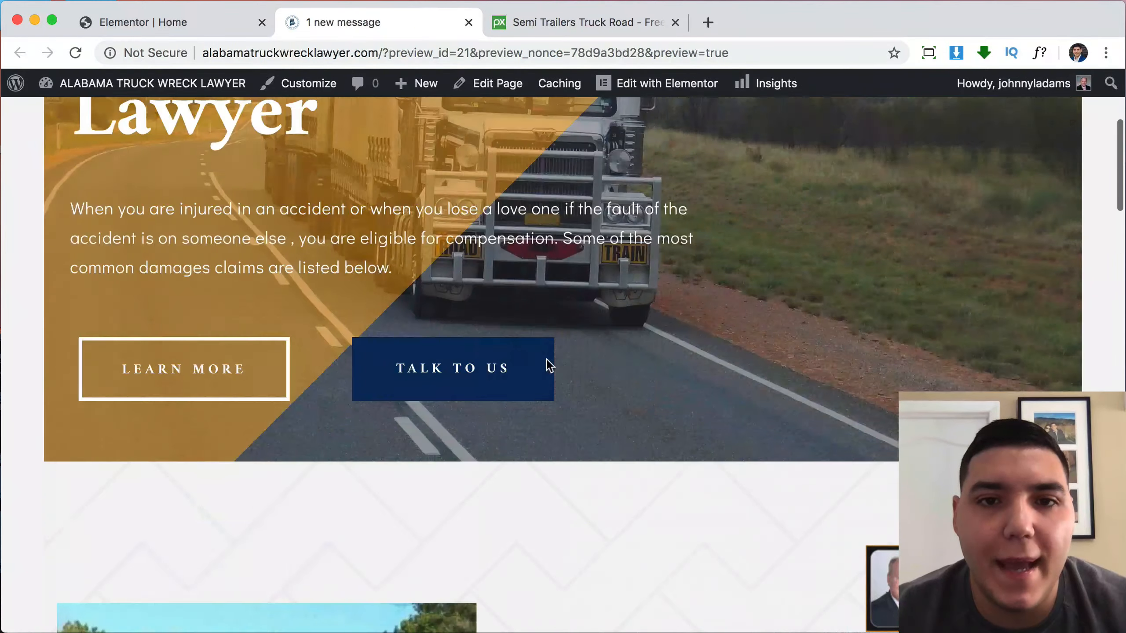
{"action": "scroll", "coordinate": [550, 366], "scroll_direction": "up", "scroll_amount": 6}
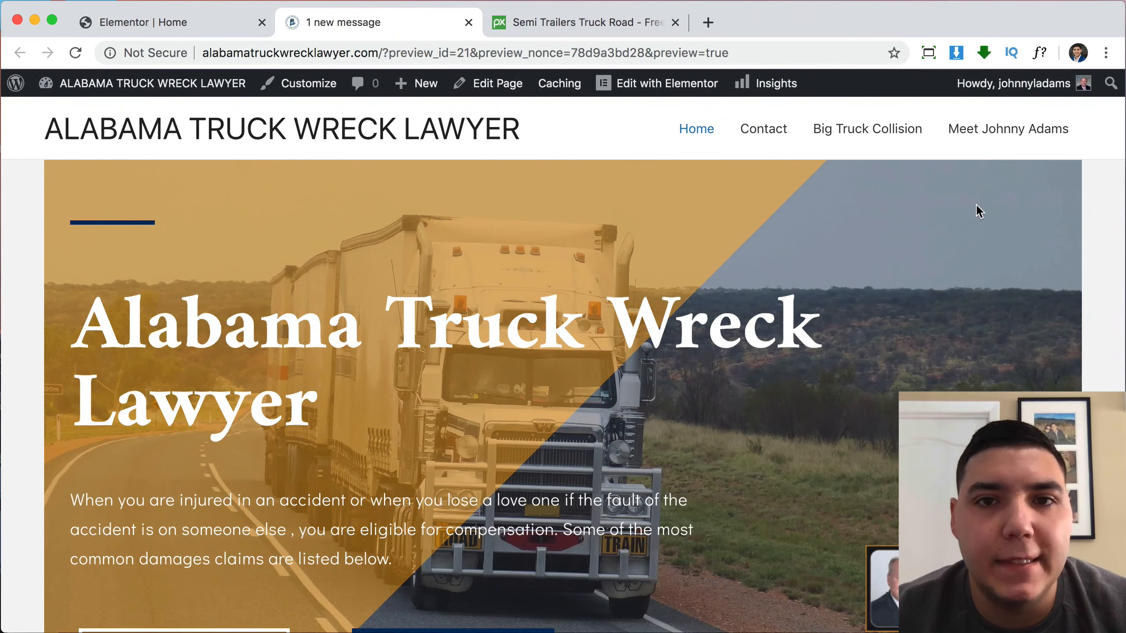
{"action": "scroll", "coordinate": [987, 252], "scroll_direction": "down", "scroll_amount": 5}
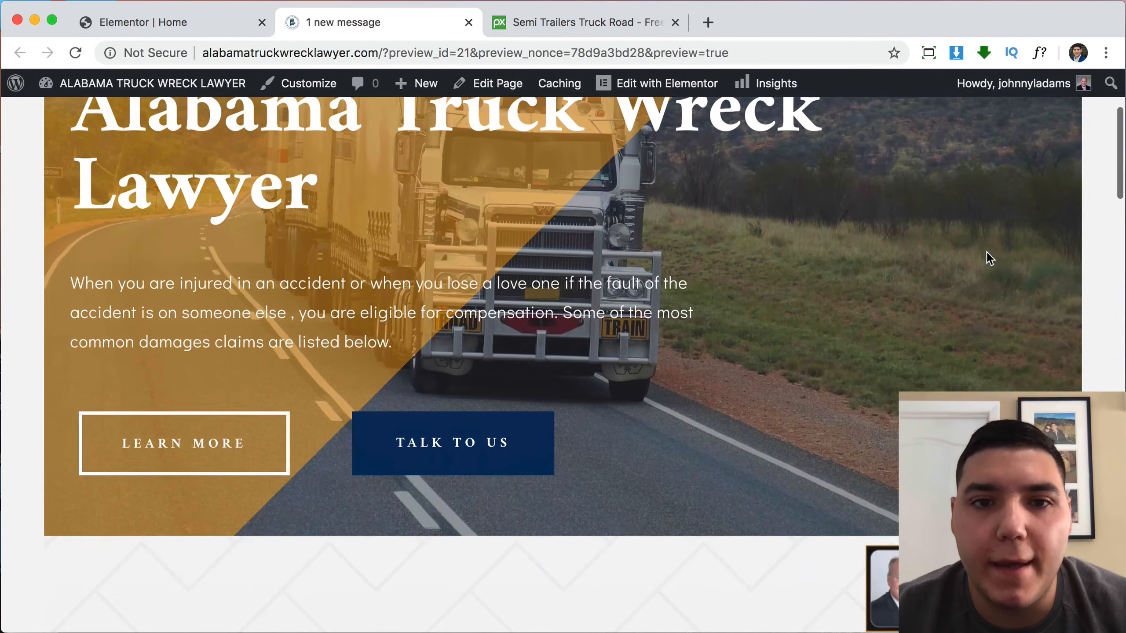
{"action": "scroll", "coordinate": [987, 252], "scroll_direction": "up", "scroll_amount": 5}
{"action": "scroll", "coordinate": [987, 254], "scroll_direction": "down", "scroll_amount": 3}
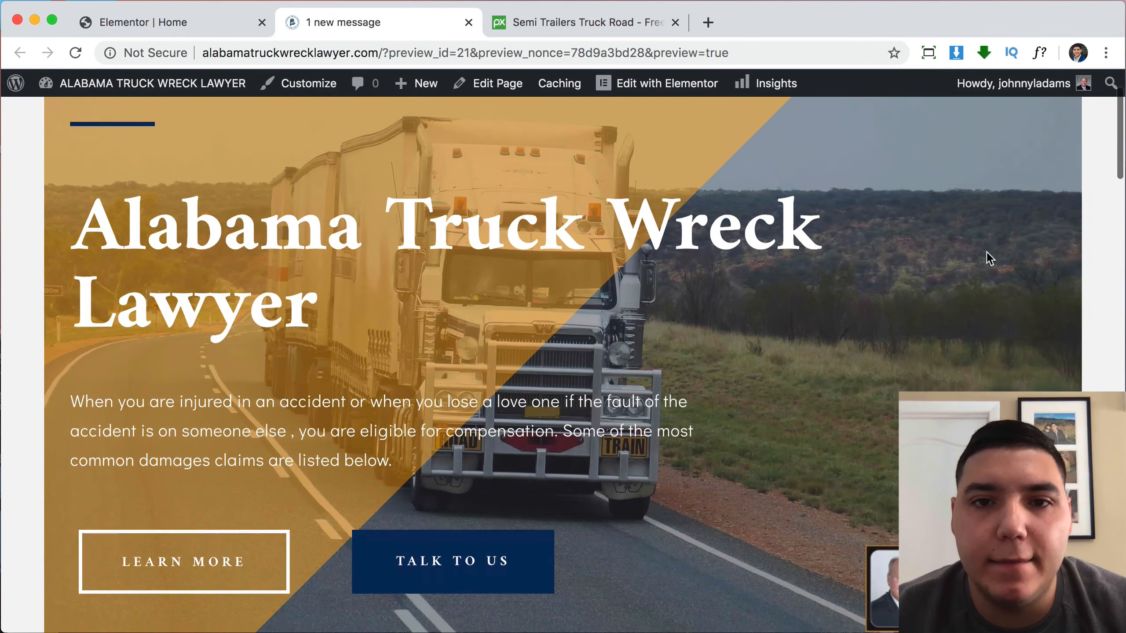
{"action": "scroll", "coordinate": [987, 254], "scroll_direction": "up", "scroll_amount": 3}
{"action": "mouse_move", "coordinate": [207, 87]}
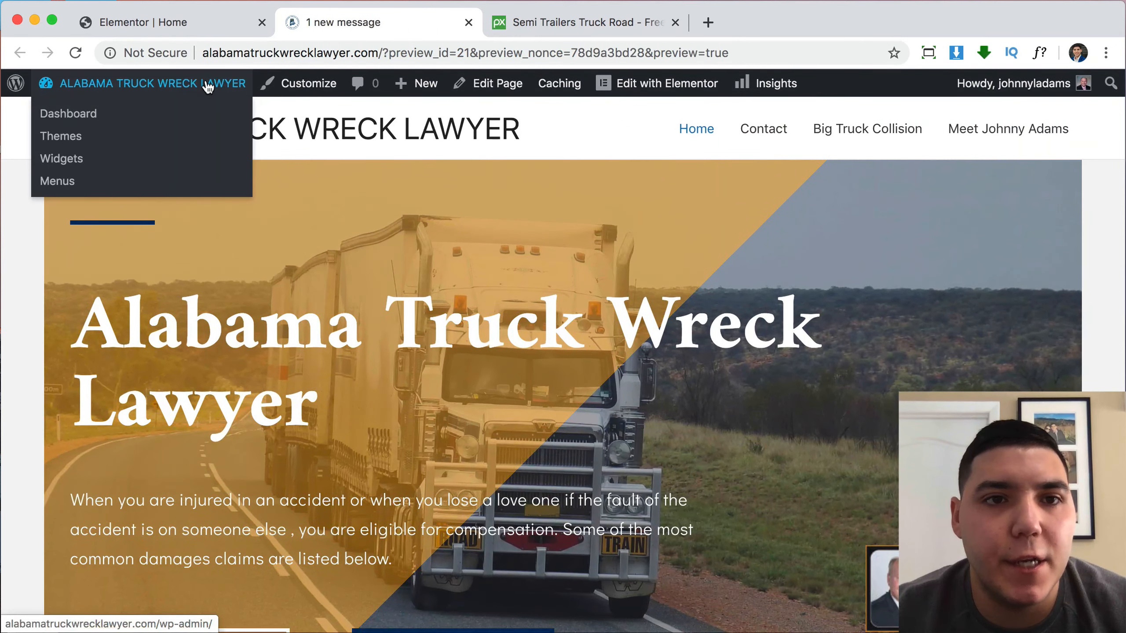
{"action": "scroll", "coordinate": [789, 317], "scroll_direction": "down", "scroll_amount": 5}
{"action": "scroll", "coordinate": [789, 318], "scroll_direction": "up", "scroll_amount": 3}
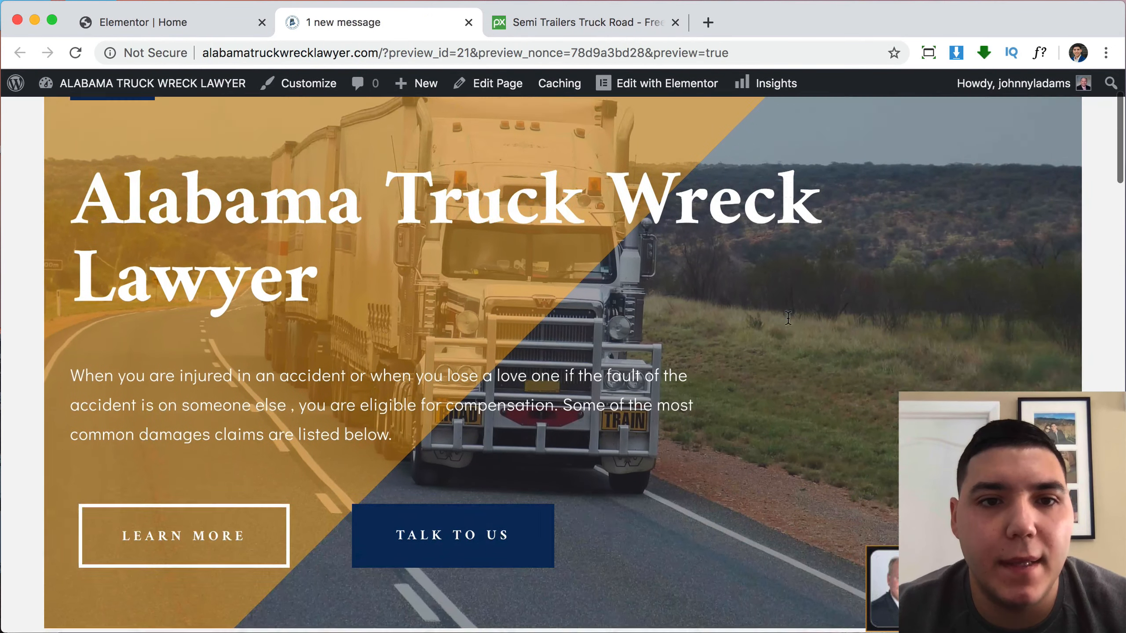
{"action": "scroll", "coordinate": [788, 317], "scroll_direction": "up", "scroll_amount": 2}
{"action": "scroll", "coordinate": [788, 317], "scroll_direction": "down", "scroll_amount": 5}
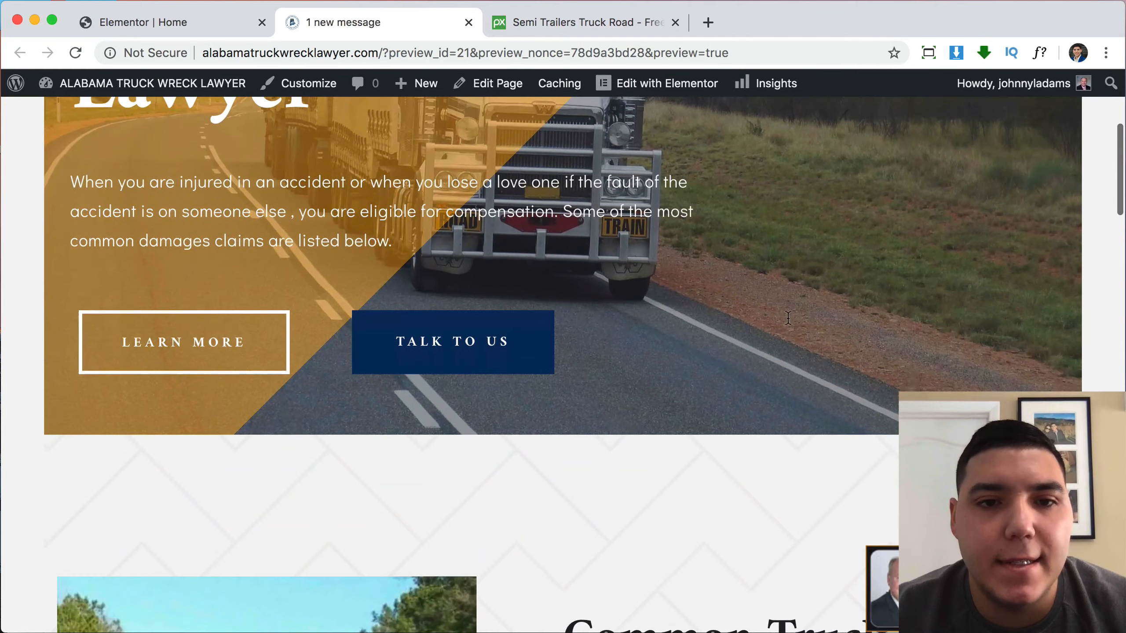
{"action": "scroll", "coordinate": [788, 317], "scroll_direction": "down", "scroll_amount": 8}
{"action": "scroll", "coordinate": [788, 317], "scroll_direction": "up", "scroll_amount": 2}
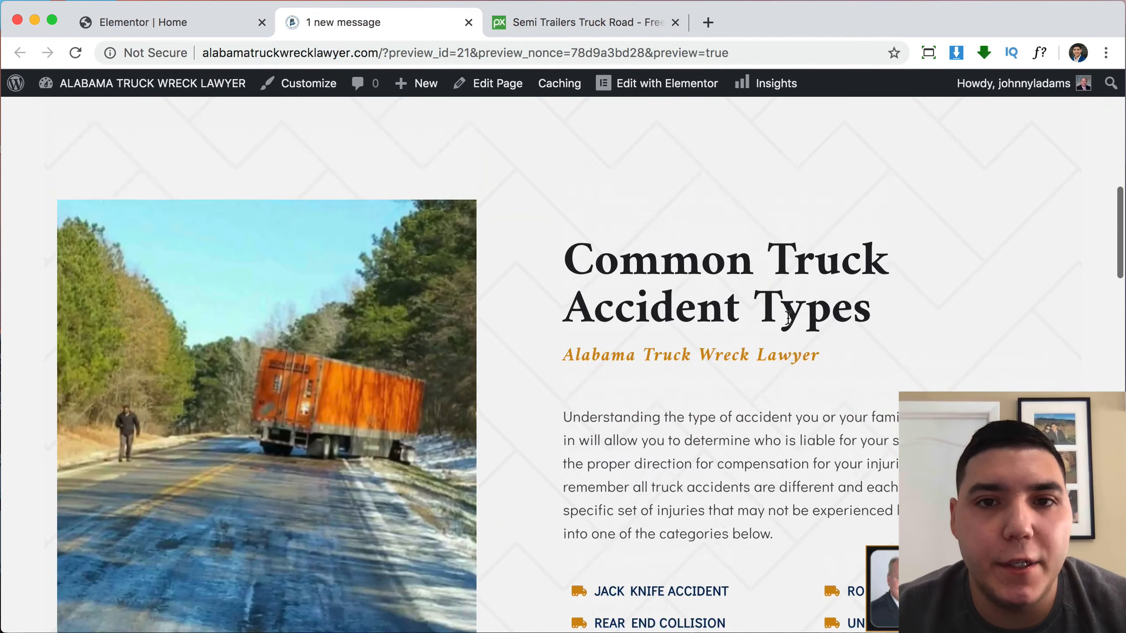
{"action": "scroll", "coordinate": [789, 317], "scroll_direction": "up", "scroll_amount": 10}
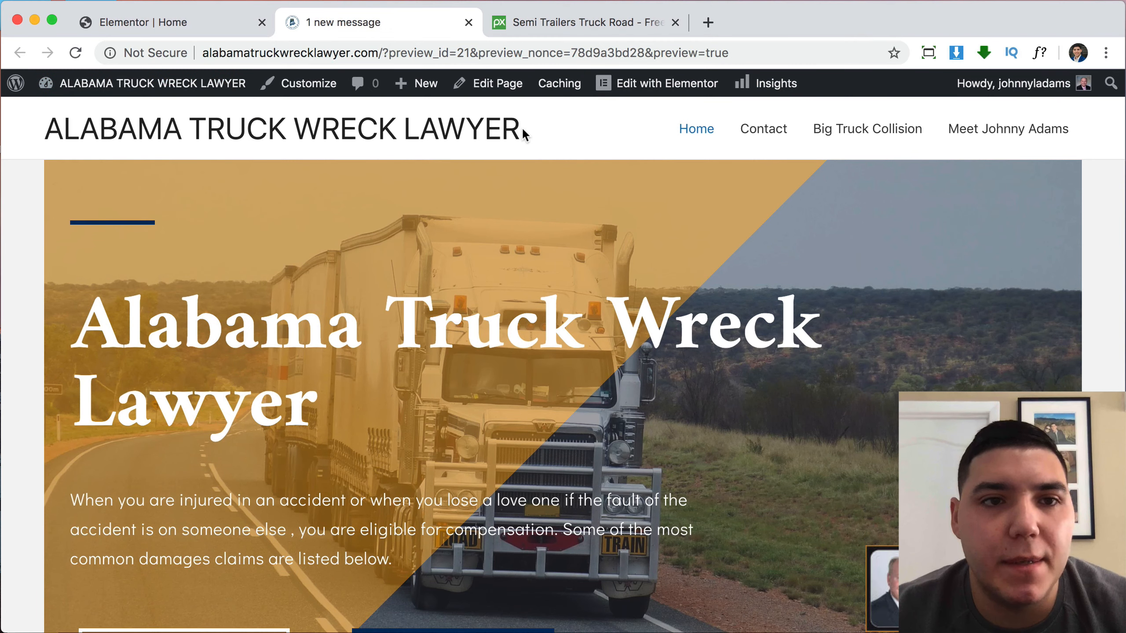
{"action": "left_click", "coordinate": [188, 87]}
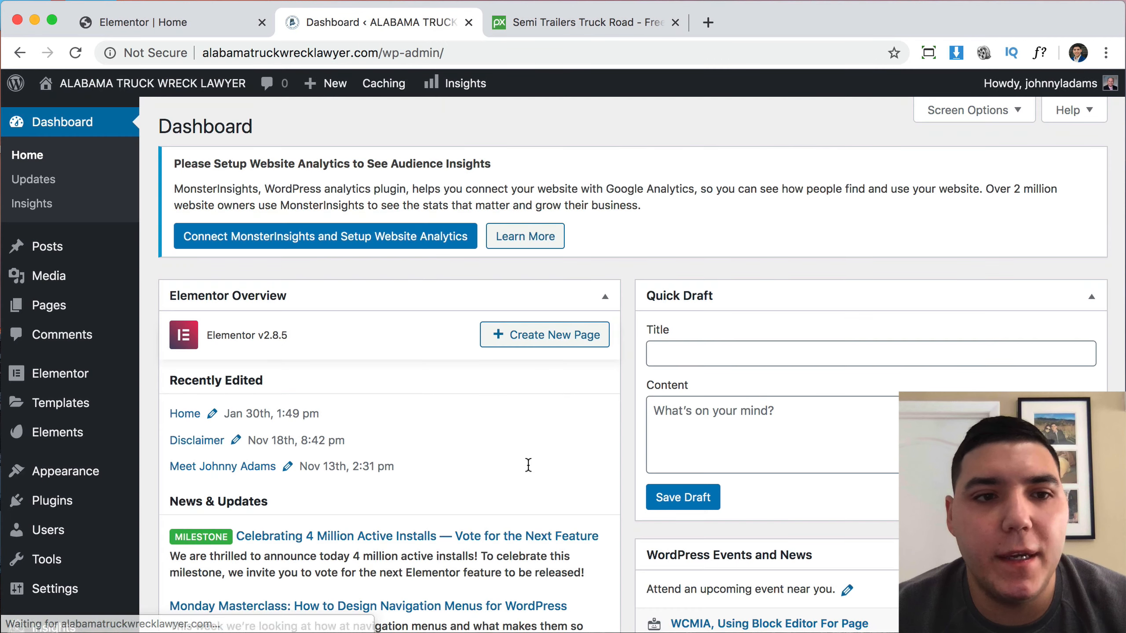
Open Appearance > Themes and search the installed themes for 'oc'.
{"action": "mouse_move", "coordinate": [57, 298]}
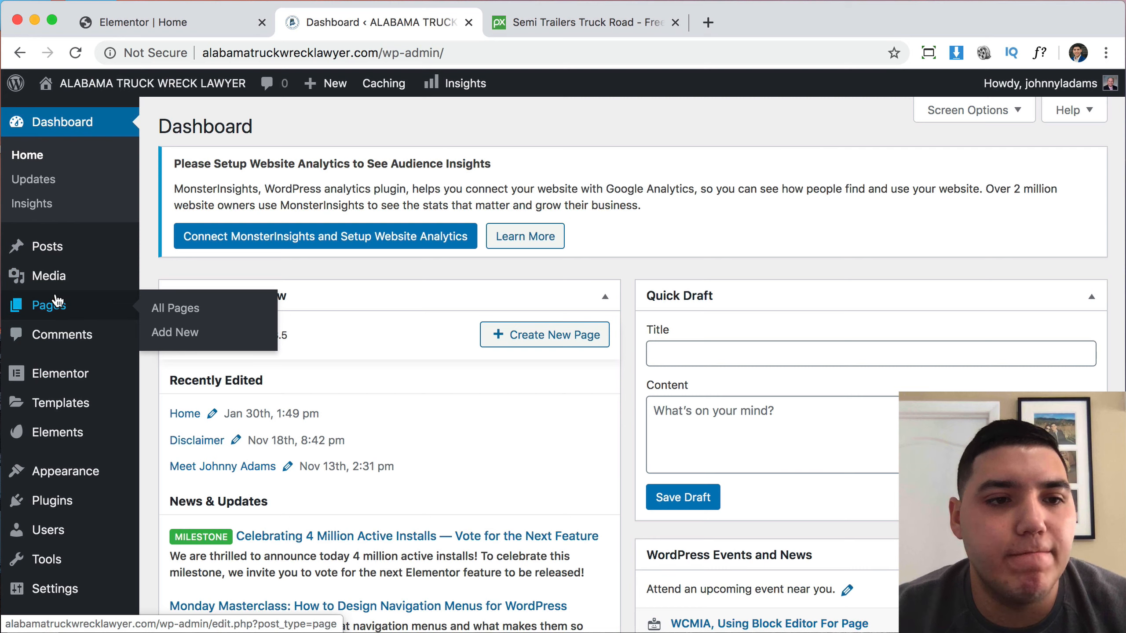
{"action": "mouse_move", "coordinate": [65, 475]}
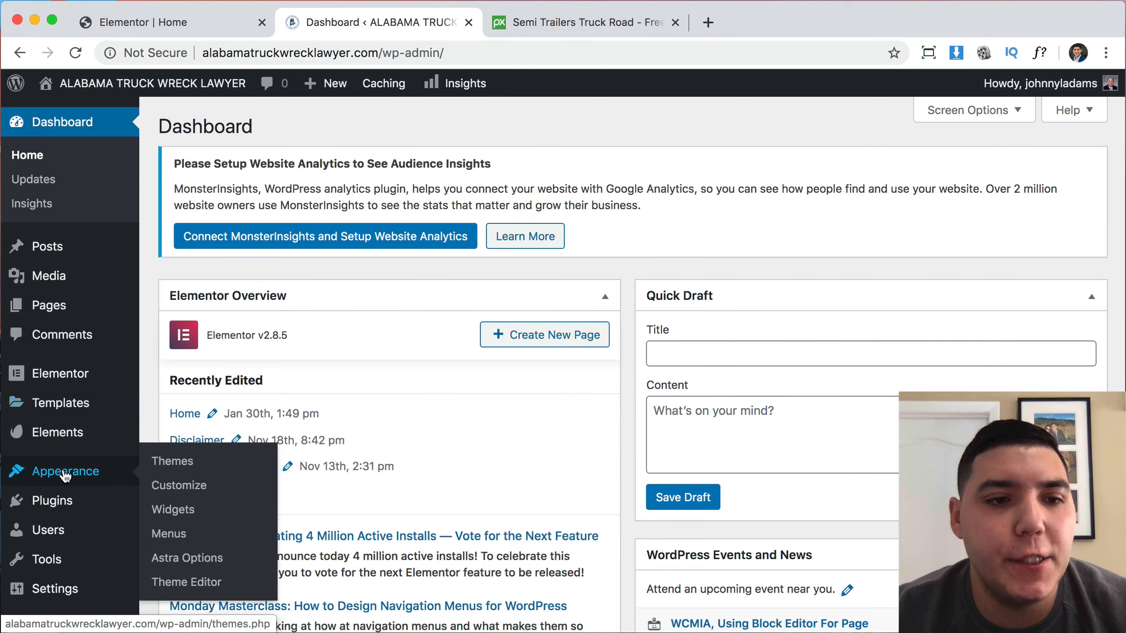
{"action": "left_click", "coordinate": [165, 464]}
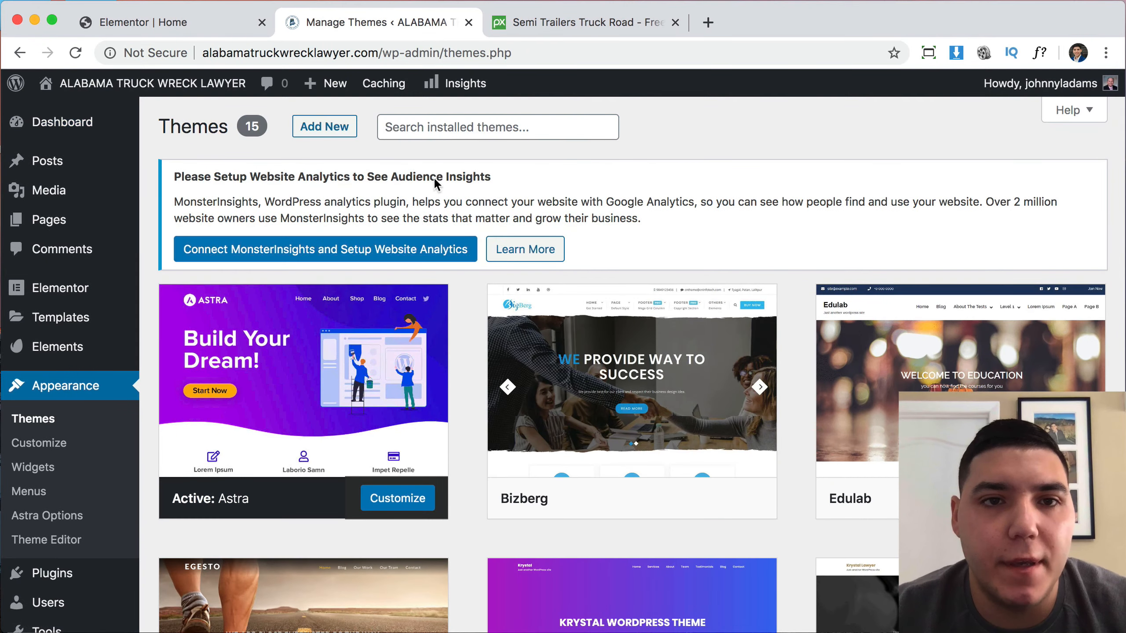
{"action": "left_click", "coordinate": [447, 124]}
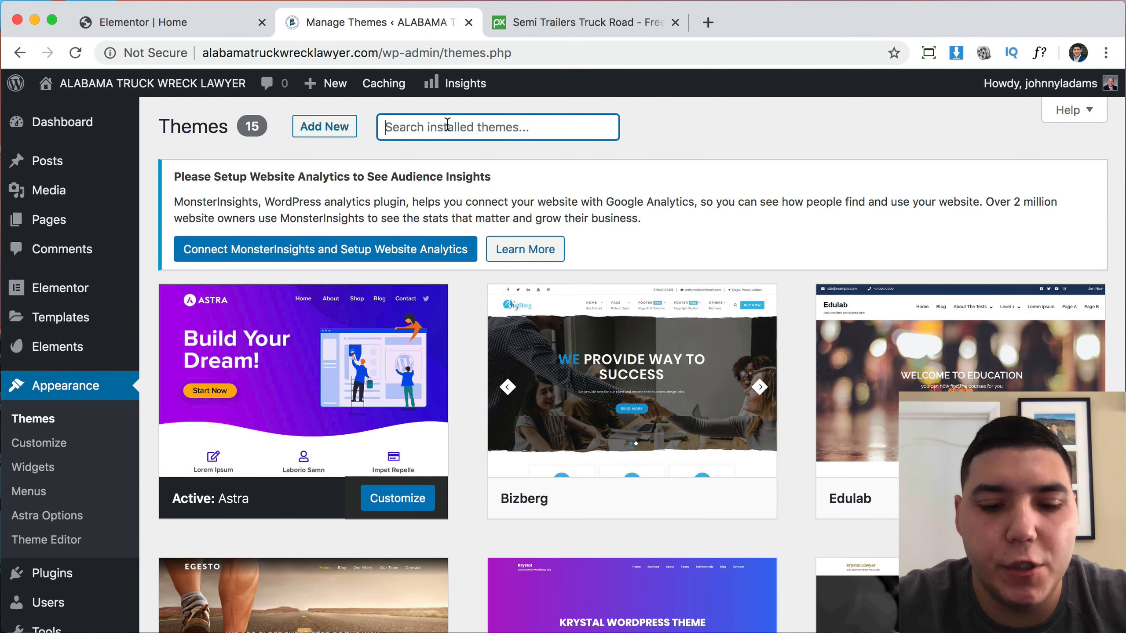
{"action": "type", "text": "ocean wp"}
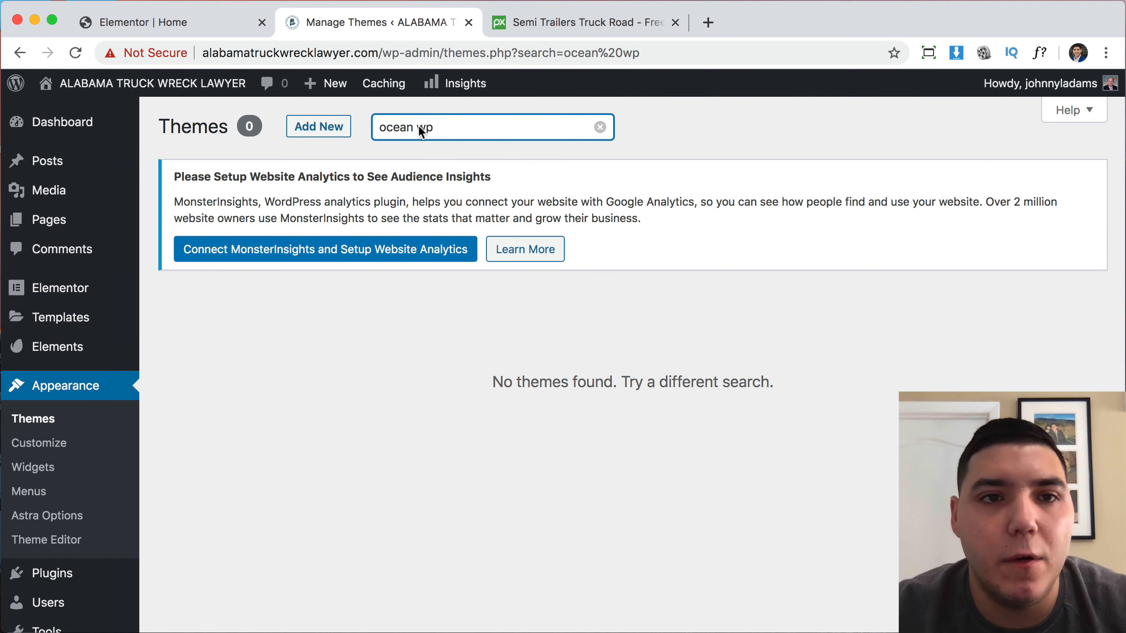
Find OceanWP via Add New, install it, and activate it.
{"action": "left_click", "coordinate": [308, 127]}
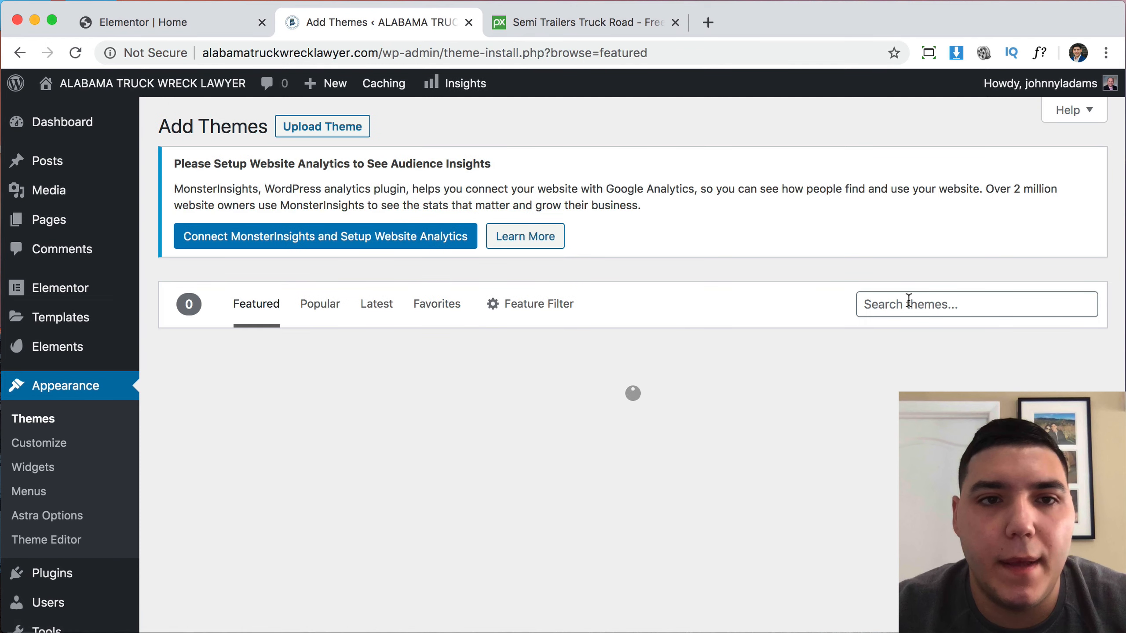
{"action": "left_click", "coordinate": [909, 304]}
{"action": "type", "text": "oceanwp"}
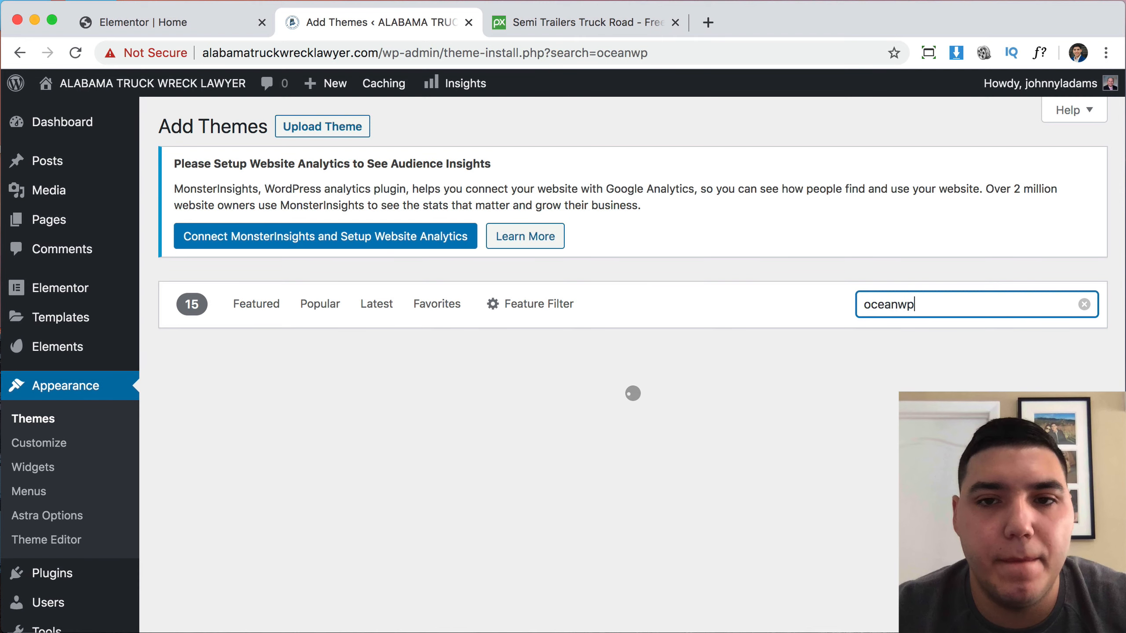
{"action": "scroll", "coordinate": [741, 380], "scroll_direction": "down", "scroll_amount": 2}
{"action": "mouse_move", "coordinate": [372, 473]}
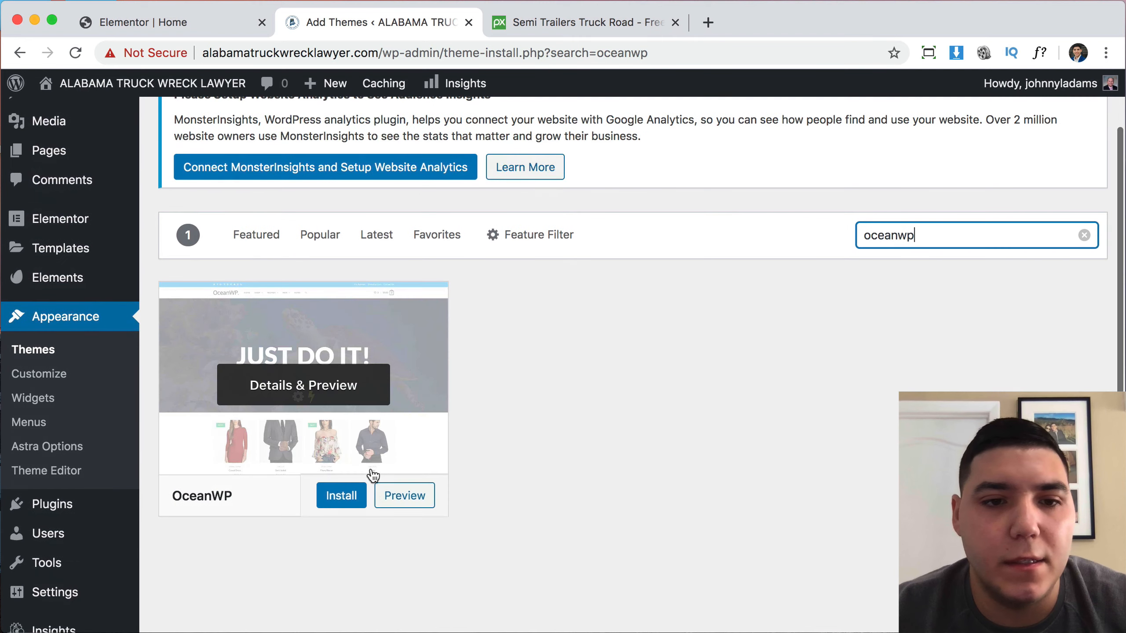
{"action": "left_click", "coordinate": [342, 496]}
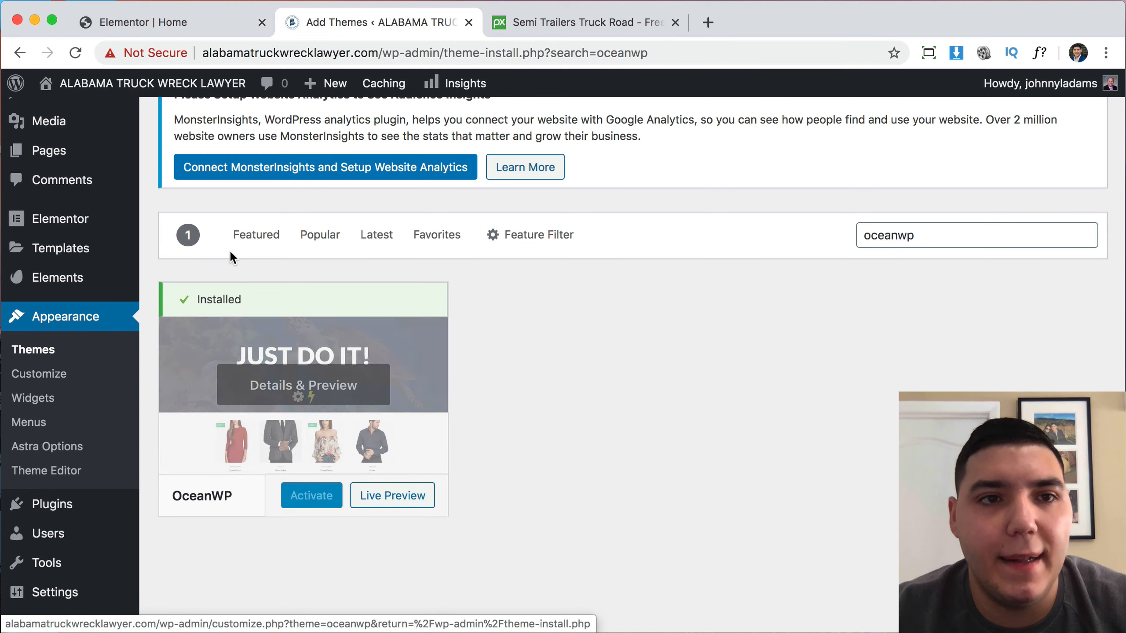
{"action": "left_click", "coordinate": [320, 507]}
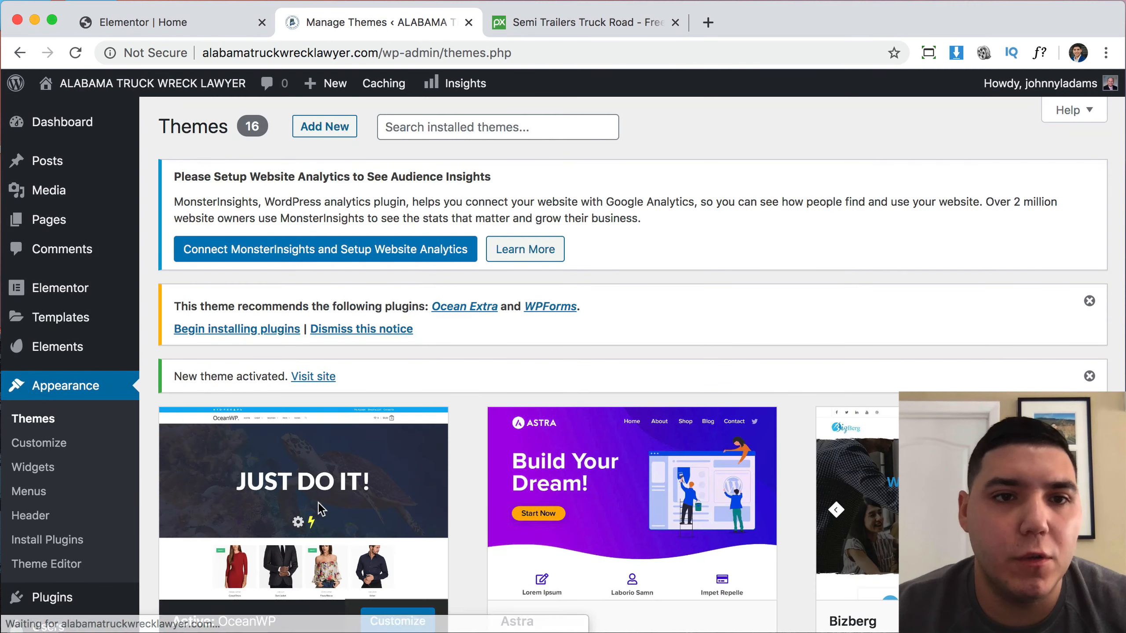
Visit the live site, scroll past the OceanWP header and Home title bar, then return to the editor.
{"action": "left_click", "coordinate": [173, 88]}
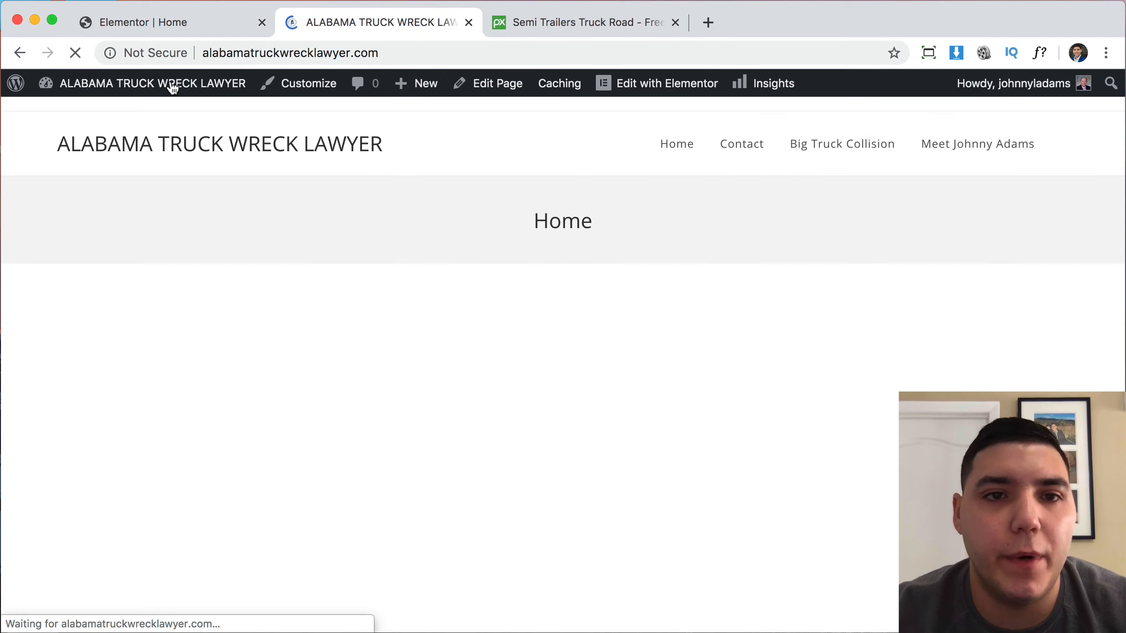
{"action": "scroll", "coordinate": [611, 421], "scroll_direction": "down", "scroll_amount": 5}
{"action": "scroll", "coordinate": [612, 421], "scroll_direction": "down", "scroll_amount": 15}
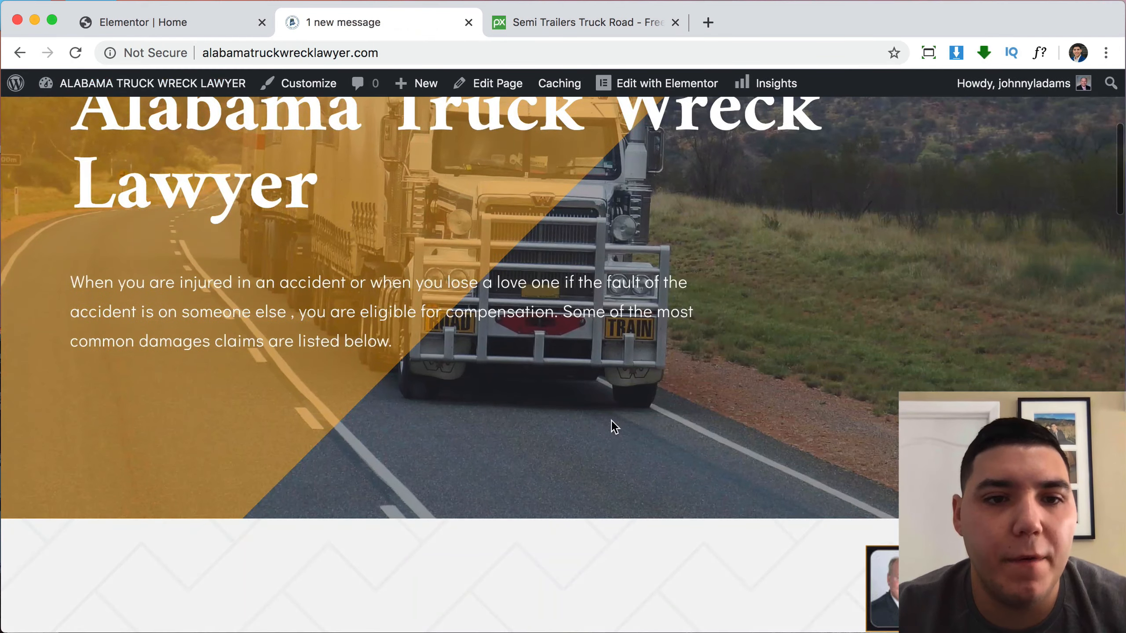
{"action": "scroll", "coordinate": [611, 421], "scroll_direction": "down", "scroll_amount": 15}
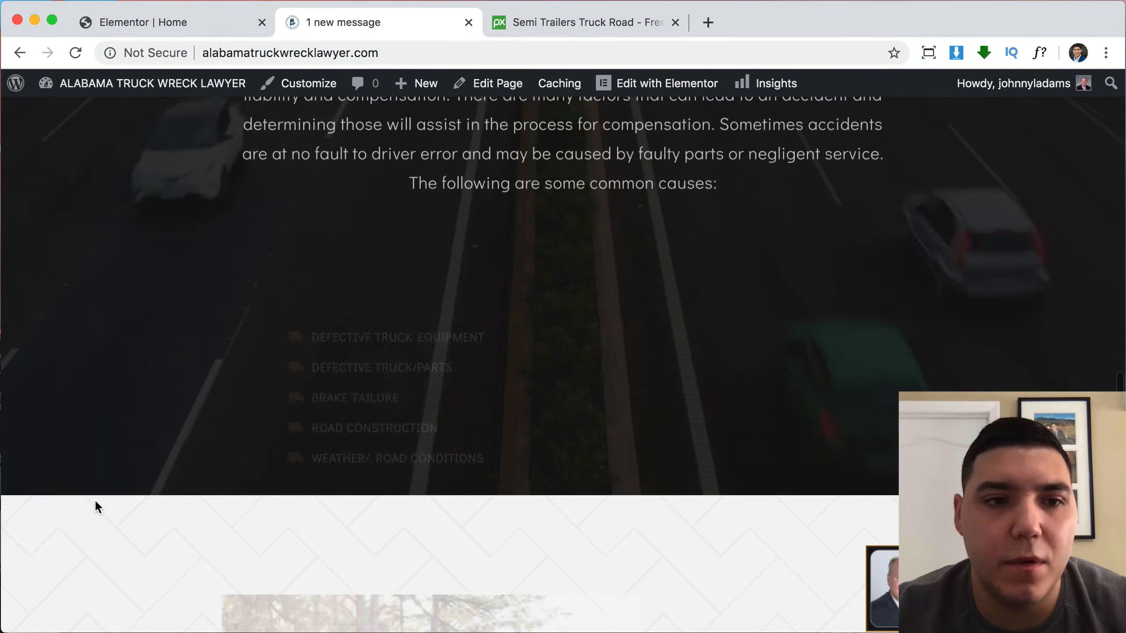
{"action": "scroll", "coordinate": [883, 355], "scroll_direction": "up", "scroll_amount": 20}
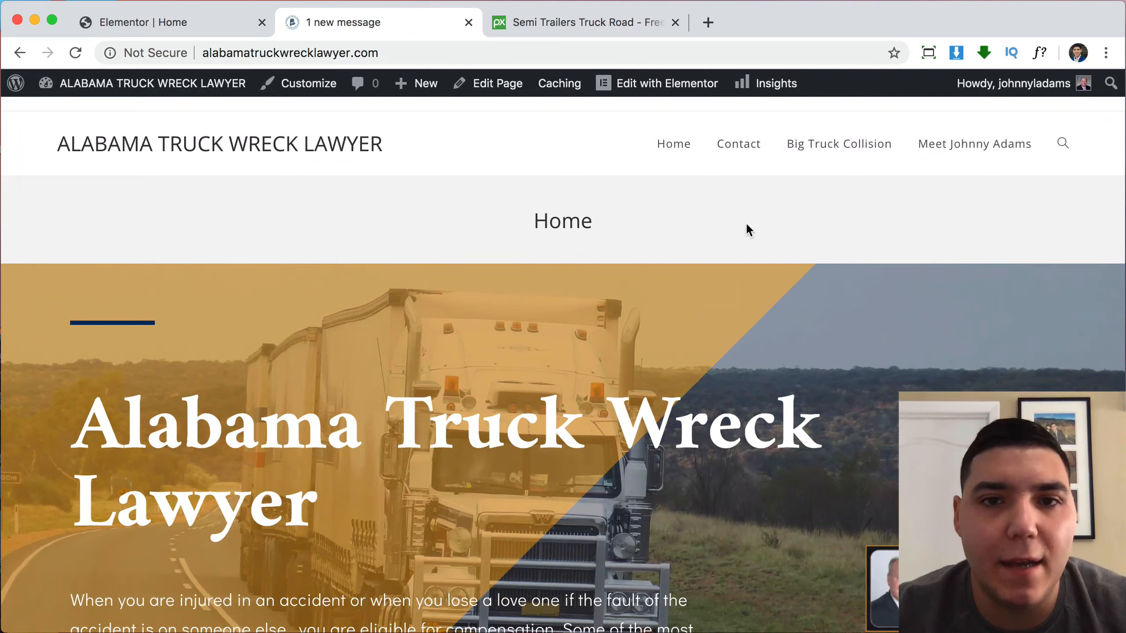
{"action": "left_click", "coordinate": [168, 22]}
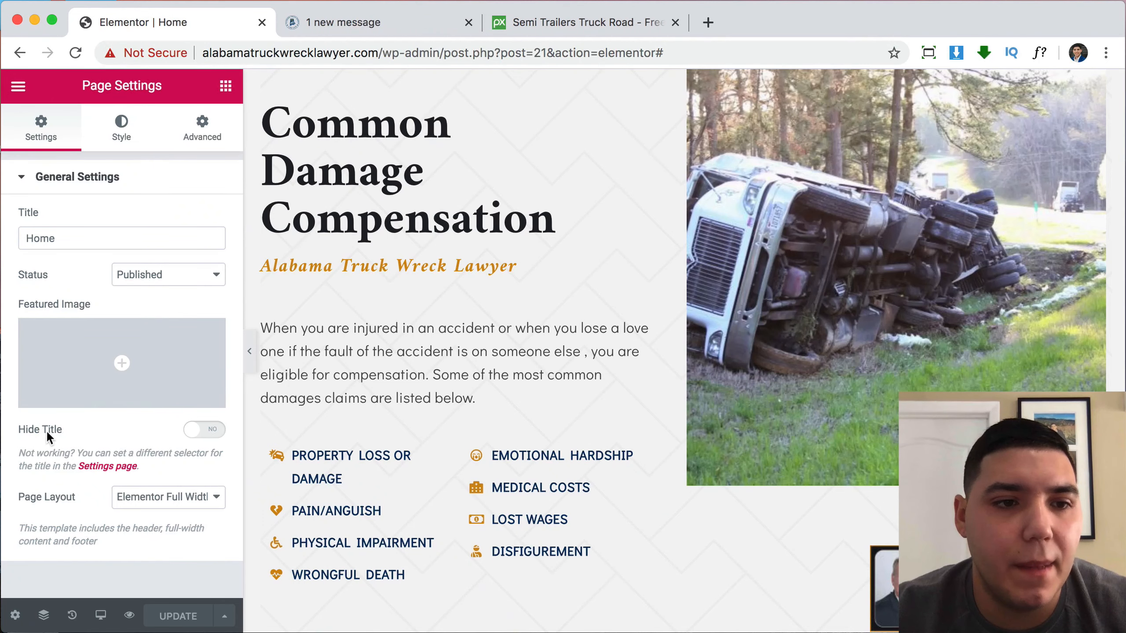
Switch Hide Title to YES, save the Home page, check the preview, then go to the admin dashboard.
{"action": "left_click", "coordinate": [215, 431]}
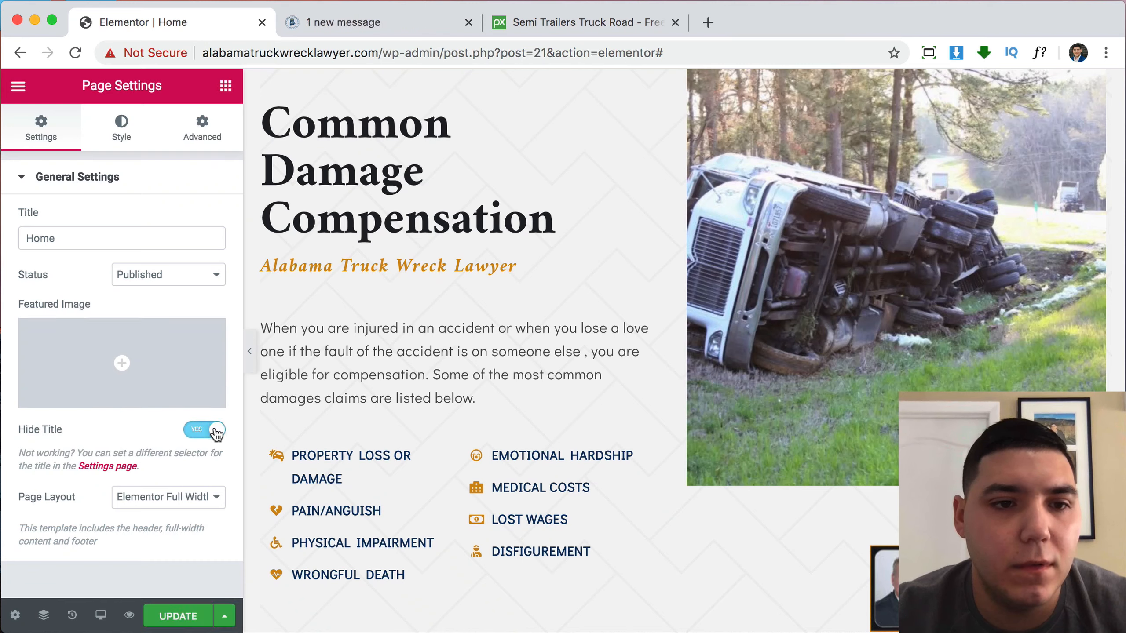
{"action": "left_click", "coordinate": [177, 617]}
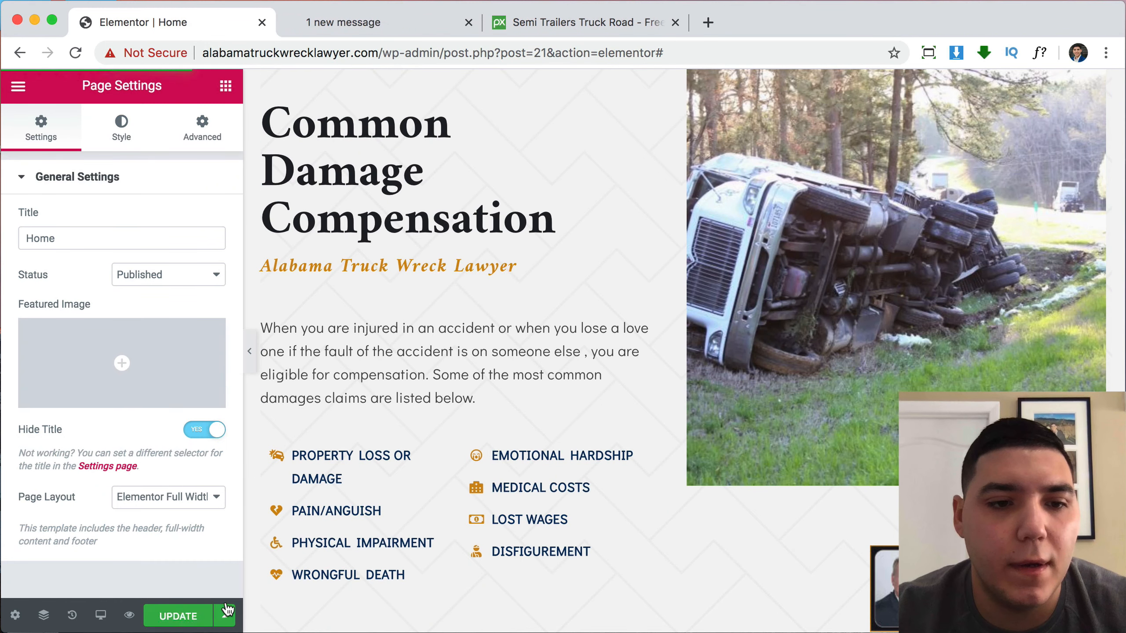
{"action": "left_click", "coordinate": [380, 23]}
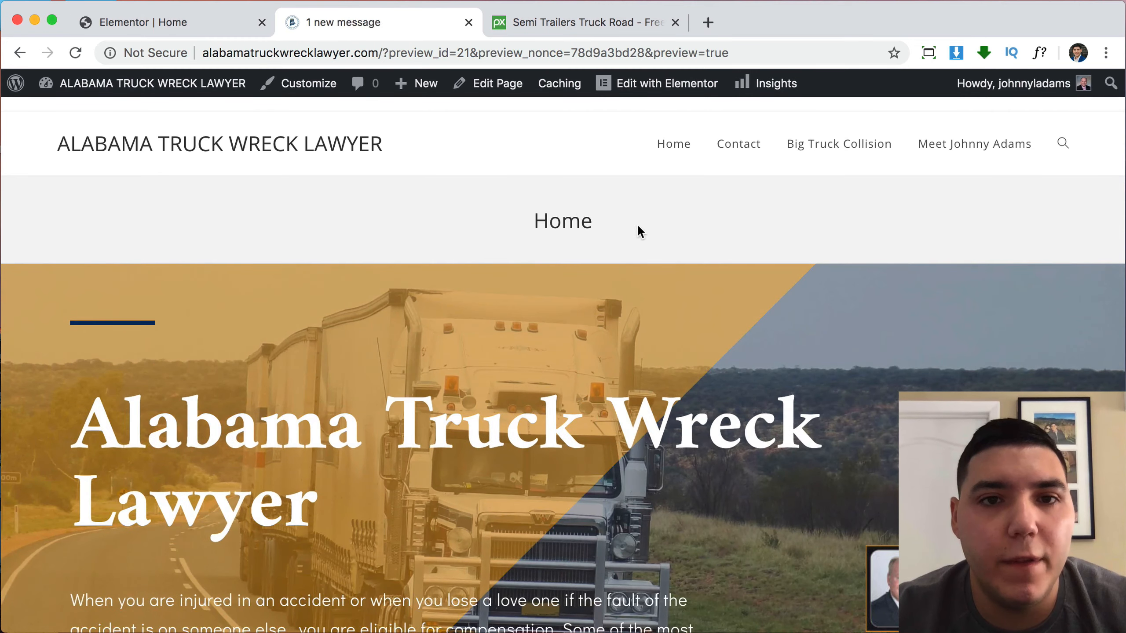
{"action": "left_click", "coordinate": [98, 83]}
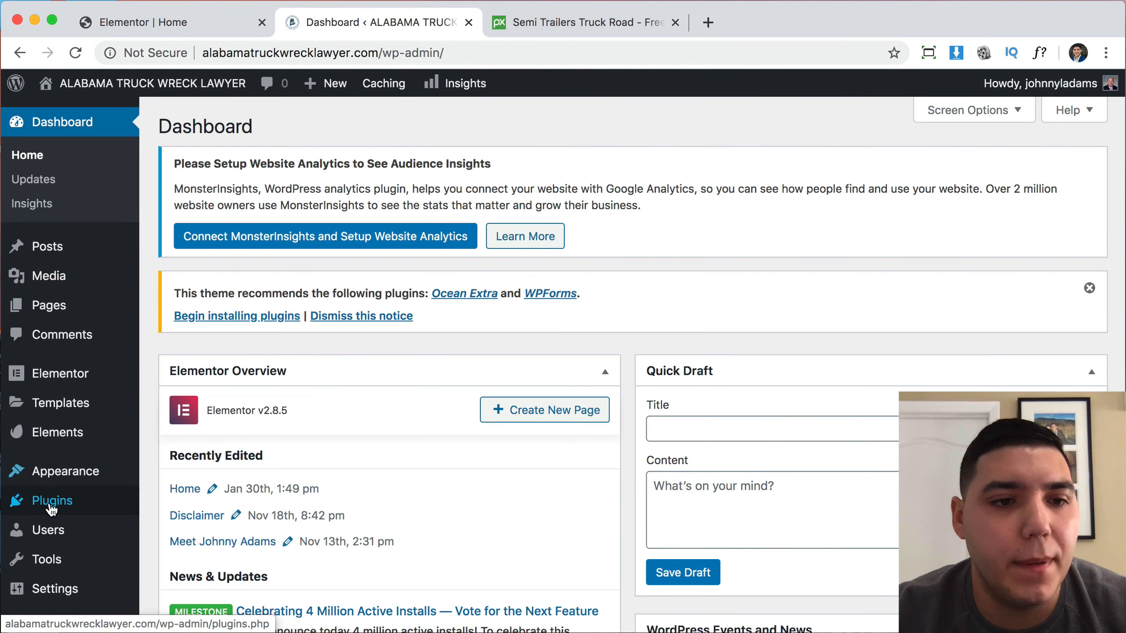
Search Plugins > Add New for Ocean Extra, install it, and activate it.
{"action": "left_click", "coordinate": [52, 509]}
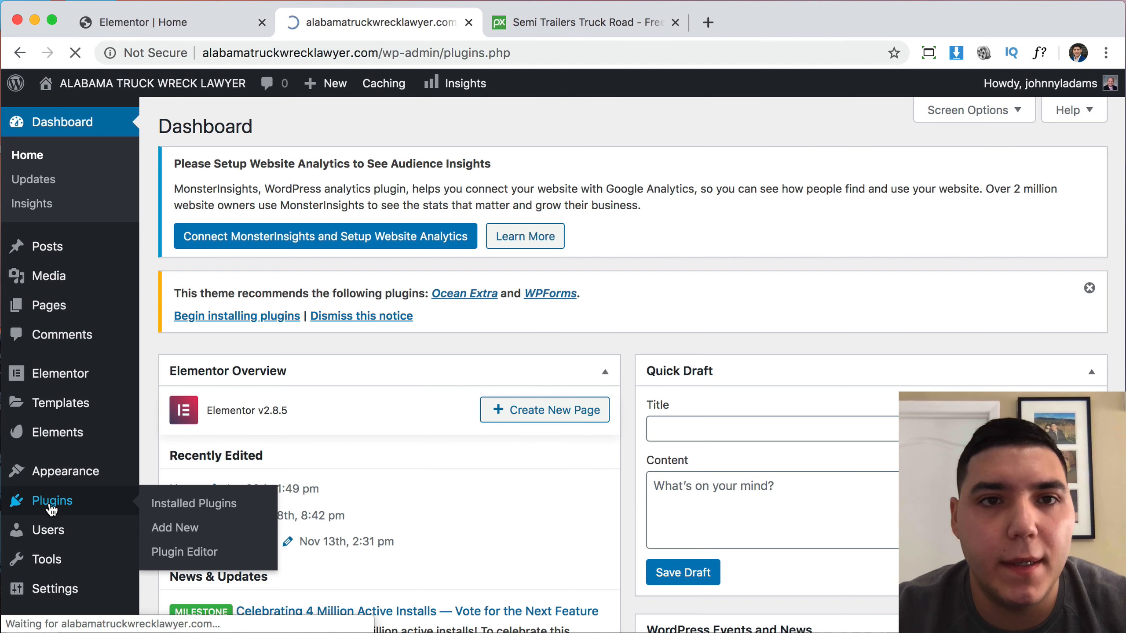
{"action": "left_click", "coordinate": [262, 127]}
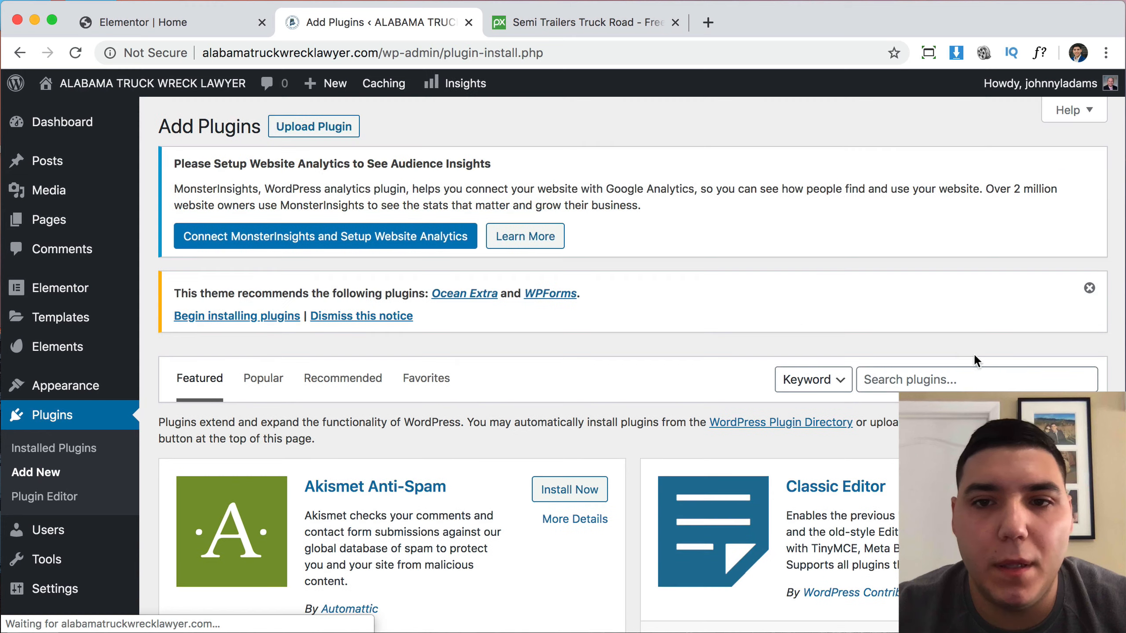
{"action": "left_click", "coordinate": [962, 377]}
{"action": "type", "text": "ocean extra"}
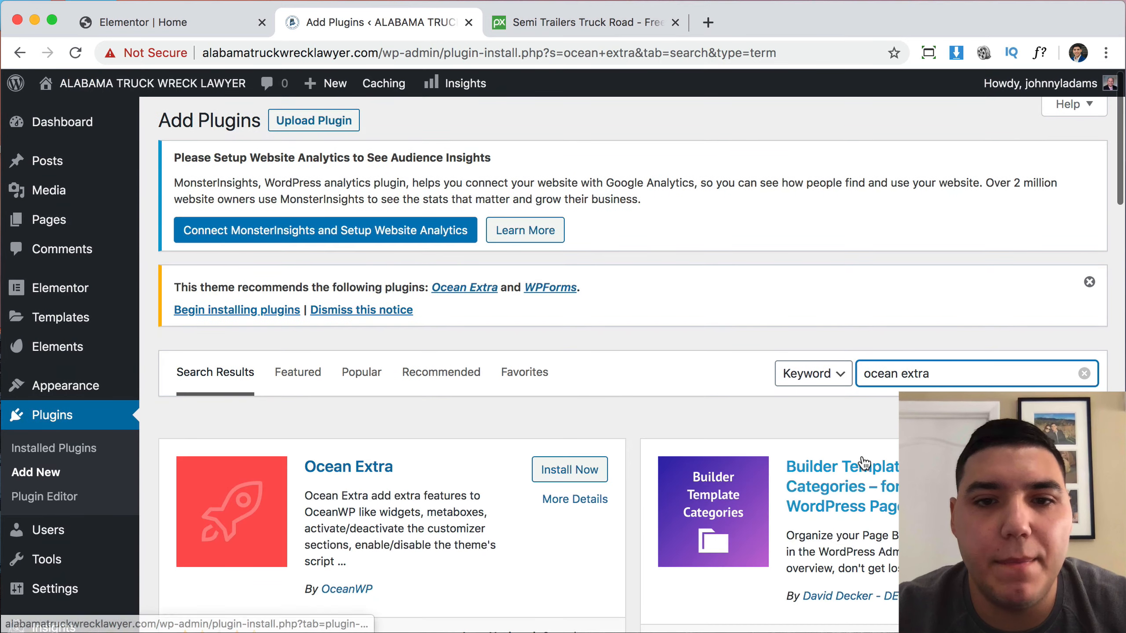
{"action": "scroll", "coordinate": [634, 376], "scroll_direction": "down", "scroll_amount": 3}
{"action": "left_click", "coordinate": [576, 329]}
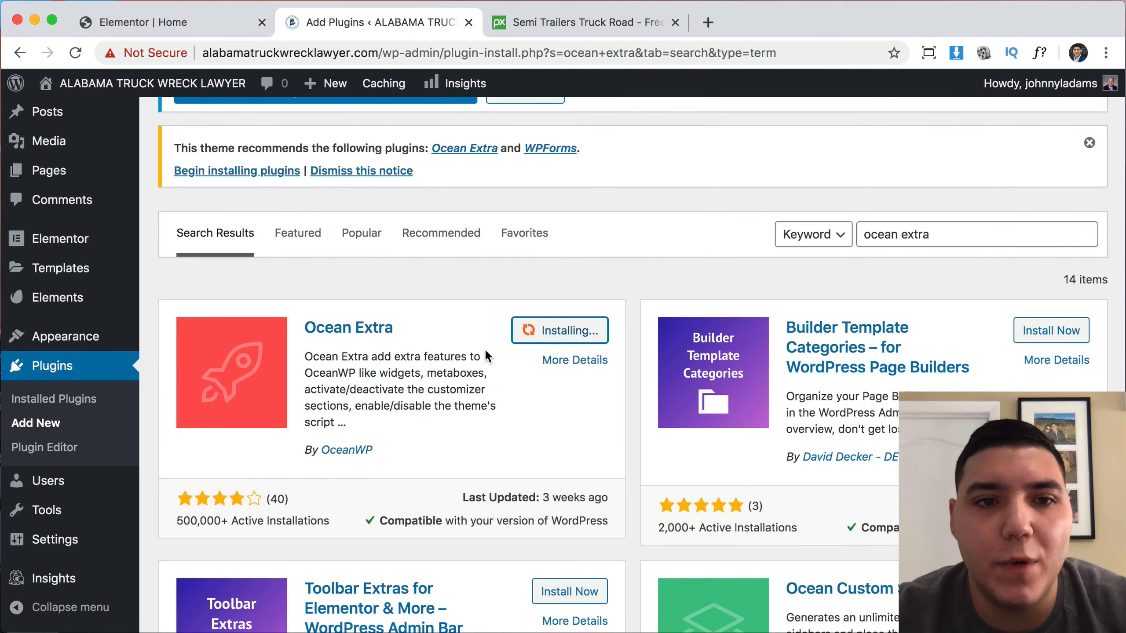
{"action": "left_click", "coordinate": [555, 339]}
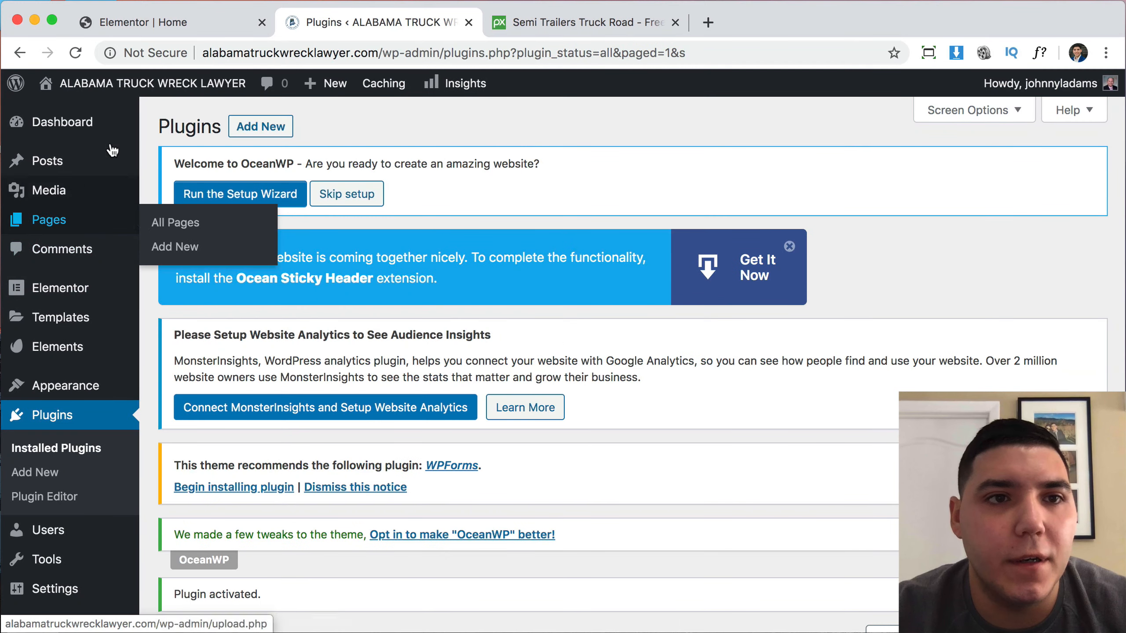
Open the Home page for editing from the Pages list.
{"action": "mouse_move", "coordinate": [105, 99]}
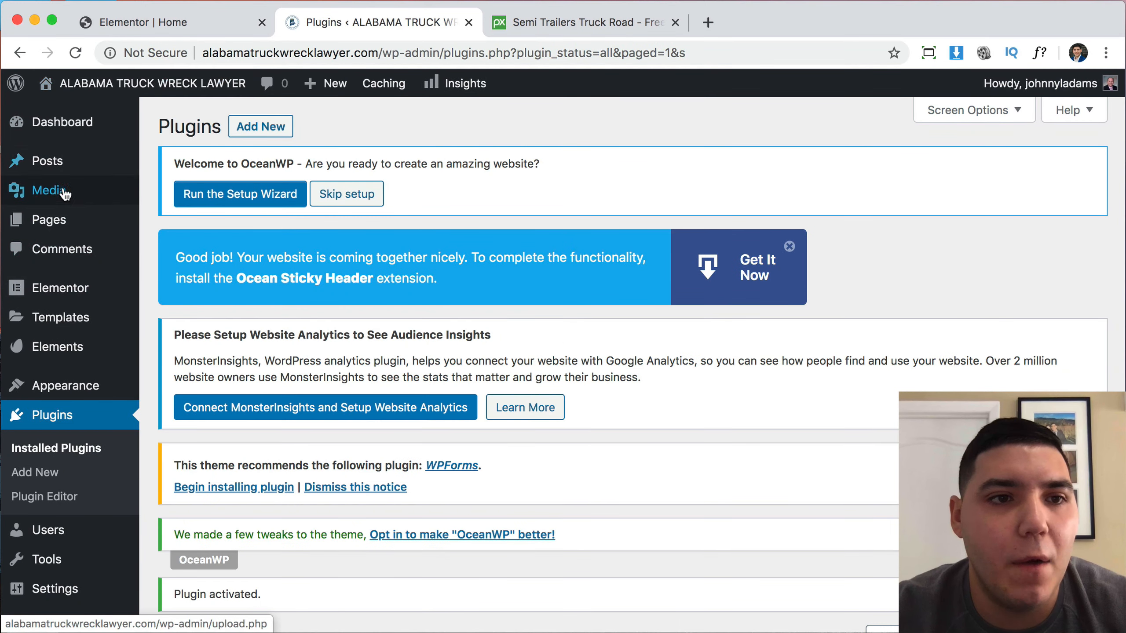
{"action": "left_click", "coordinate": [62, 221]}
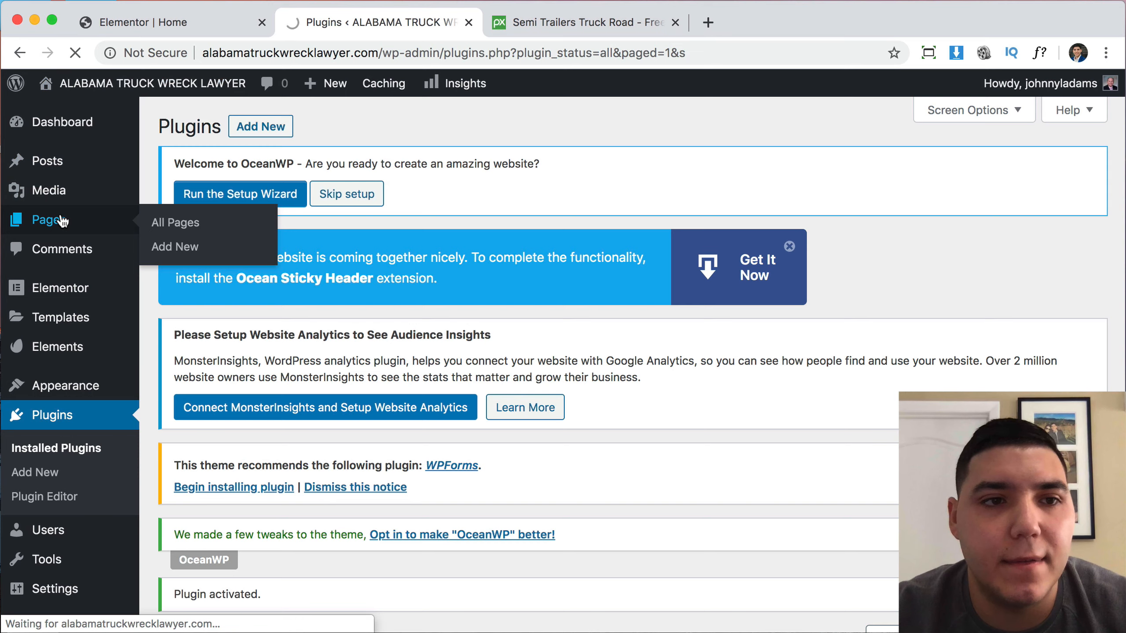
{"action": "scroll", "coordinate": [566, 388], "scroll_direction": "down", "scroll_amount": 5}
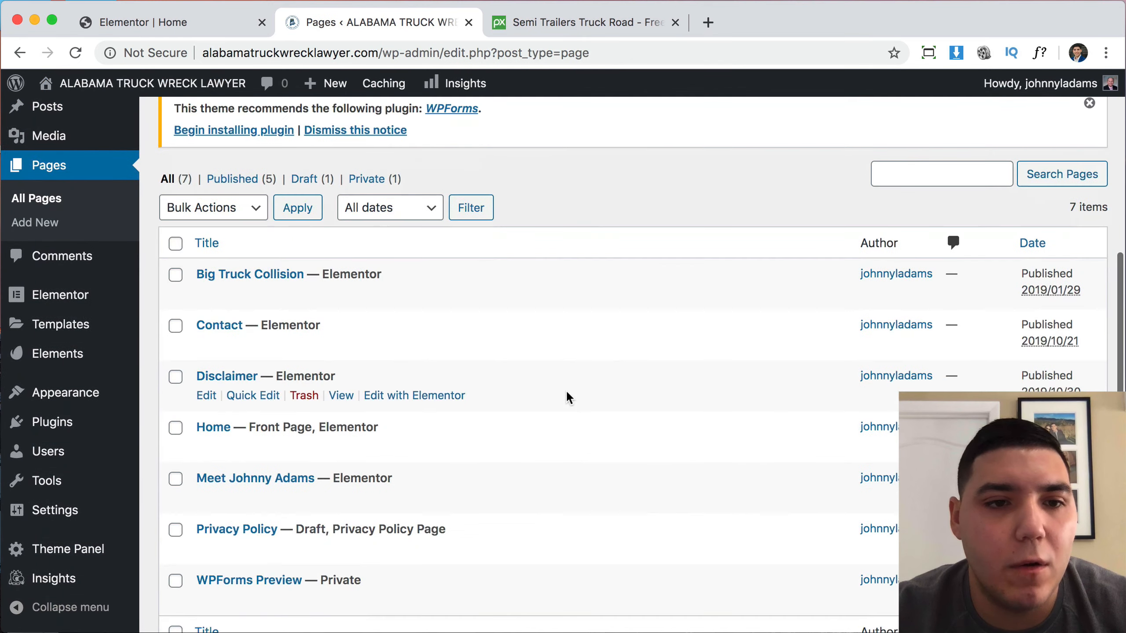
{"action": "scroll", "coordinate": [565, 388], "scroll_direction": "down", "scroll_amount": 2}
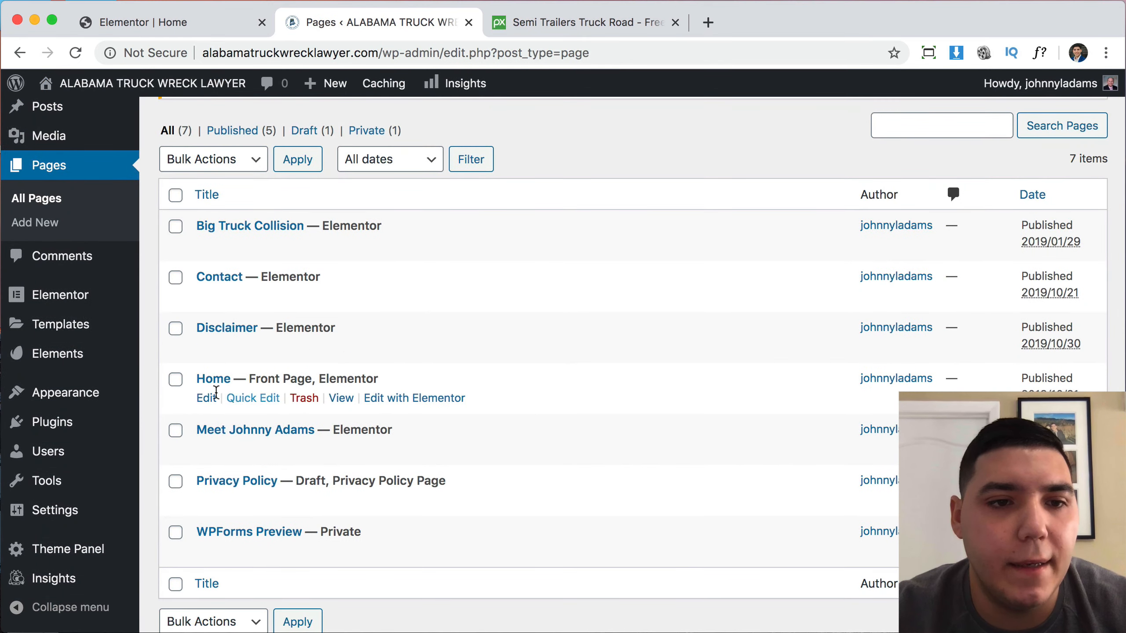
{"action": "left_click", "coordinate": [209, 398]}
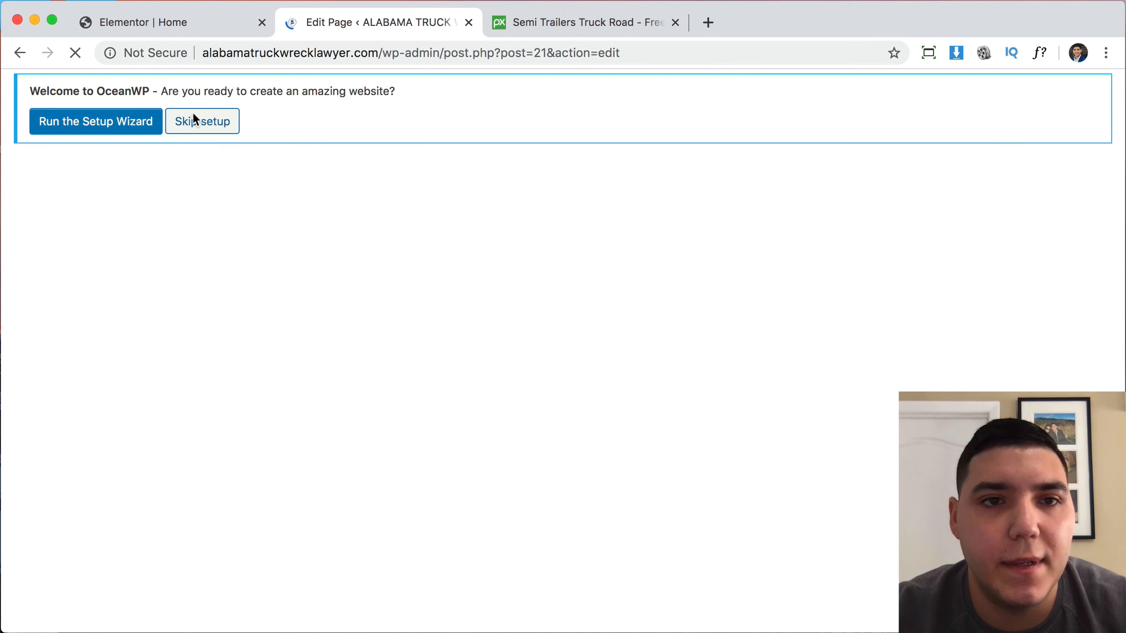
Set OceanWP Title > Display Page Title to Disable, update the page, and visit the site.
{"action": "scroll", "coordinate": [727, 269], "scroll_direction": "down", "scroll_amount": 5}
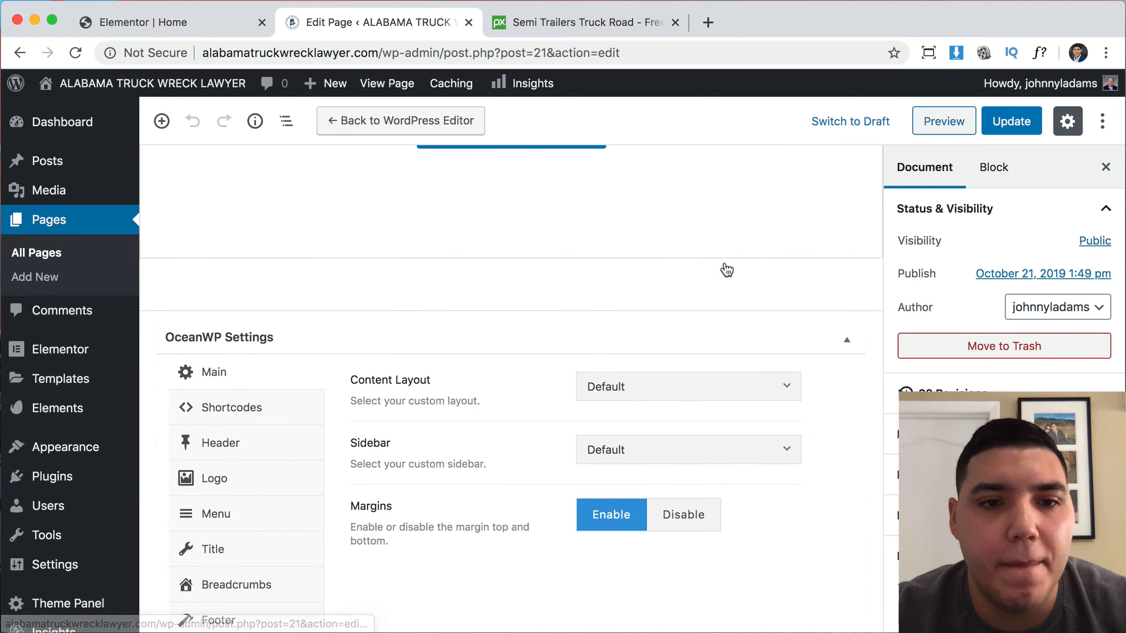
{"action": "scroll", "coordinate": [722, 269], "scroll_direction": "down", "scroll_amount": 1}
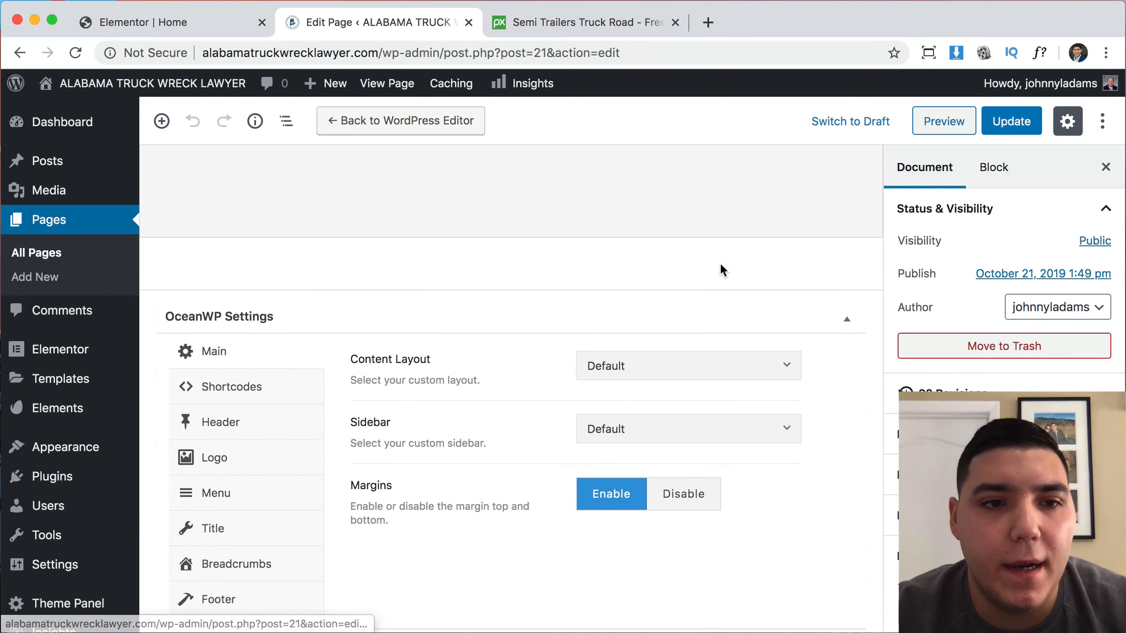
{"action": "left_click", "coordinate": [235, 530]}
{"action": "scroll", "coordinate": [612, 421], "scroll_direction": "down", "scroll_amount": 1}
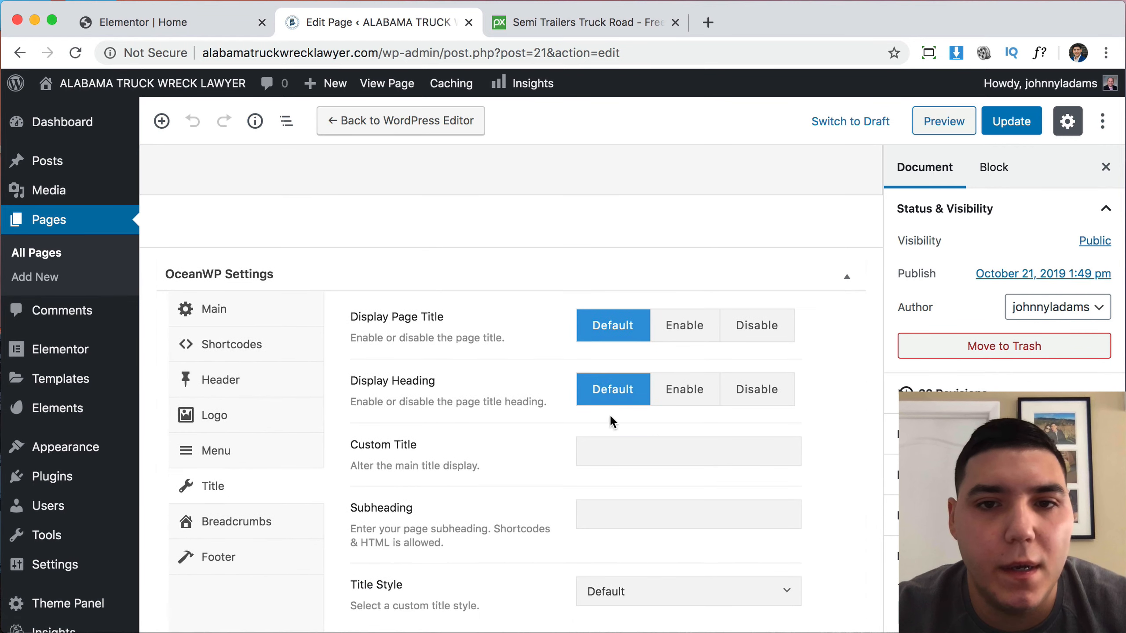
{"action": "left_click", "coordinate": [774, 335]}
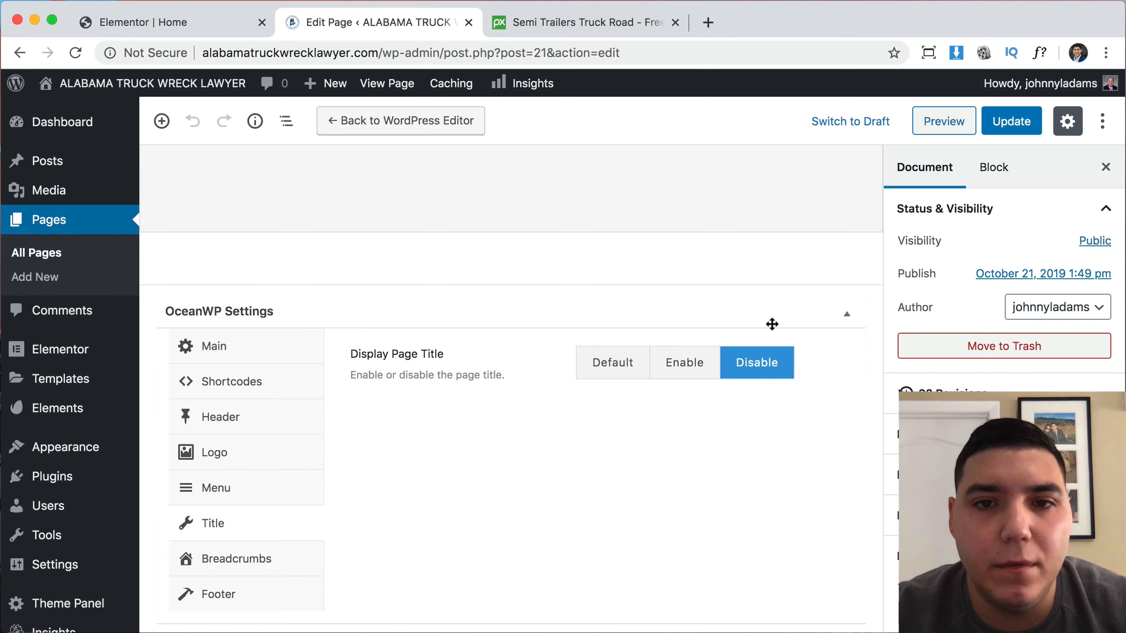
{"action": "left_click", "coordinate": [1027, 122]}
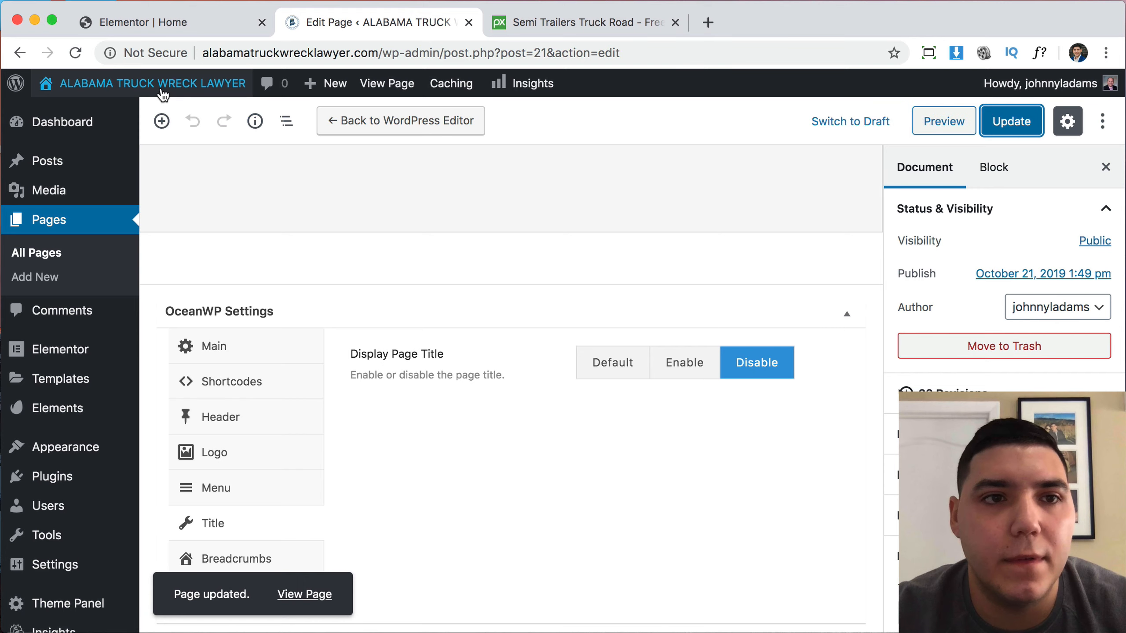
{"action": "left_click", "coordinate": [161, 87]}
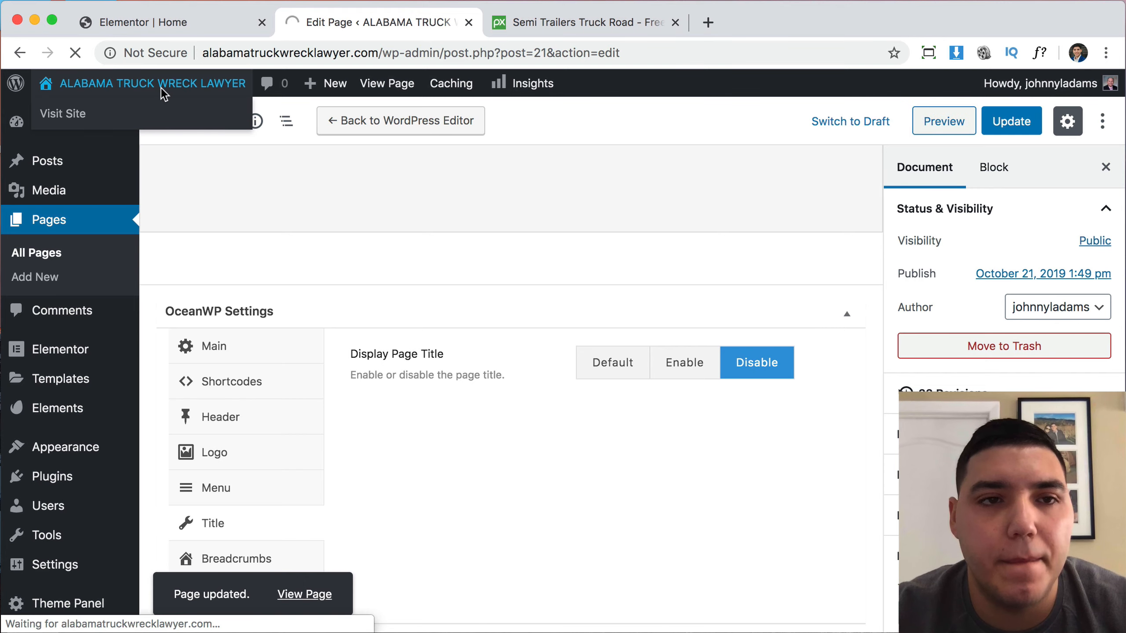
Check the live home page shows the hero under the OceanWP header, close Elementor's Home tab, and launch the Customizer.
{"action": "scroll", "coordinate": [632, 438], "scroll_direction": "down", "scroll_amount": 5}
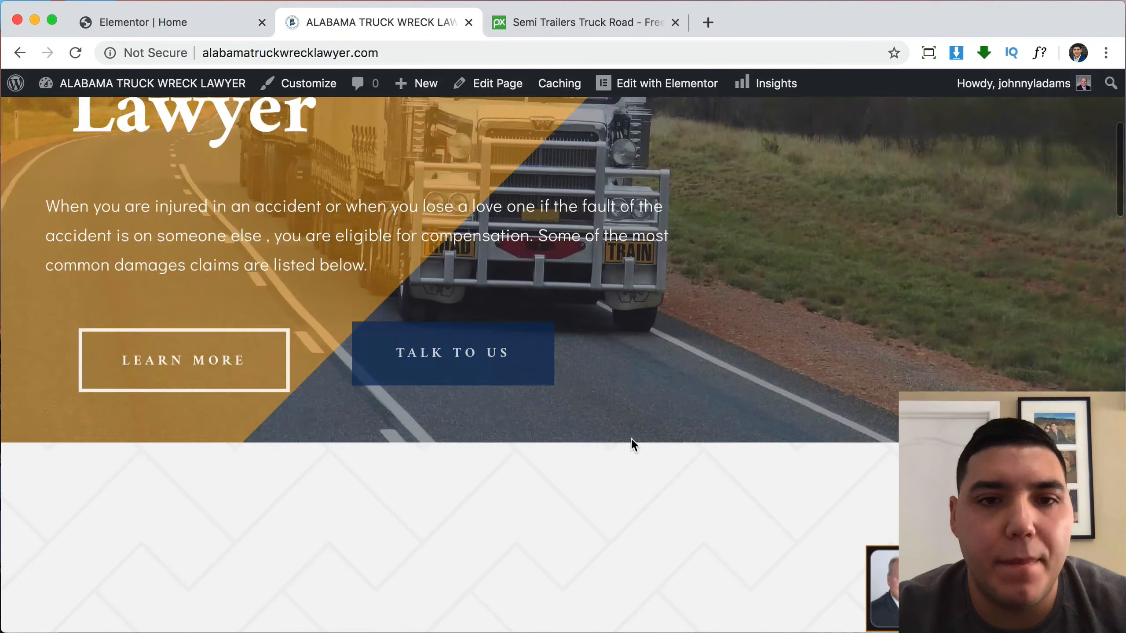
{"action": "scroll", "coordinate": [630, 439], "scroll_direction": "down", "scroll_amount": 10}
{"action": "scroll", "coordinate": [632, 438], "scroll_direction": "up", "scroll_amount": 15}
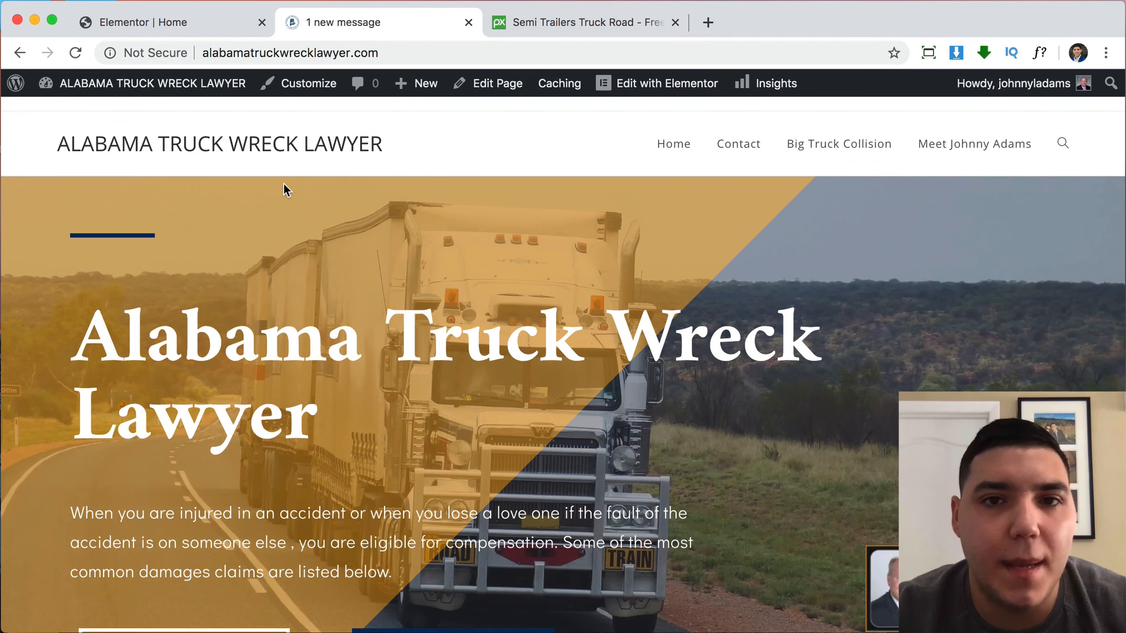
{"action": "left_click", "coordinate": [262, 22]}
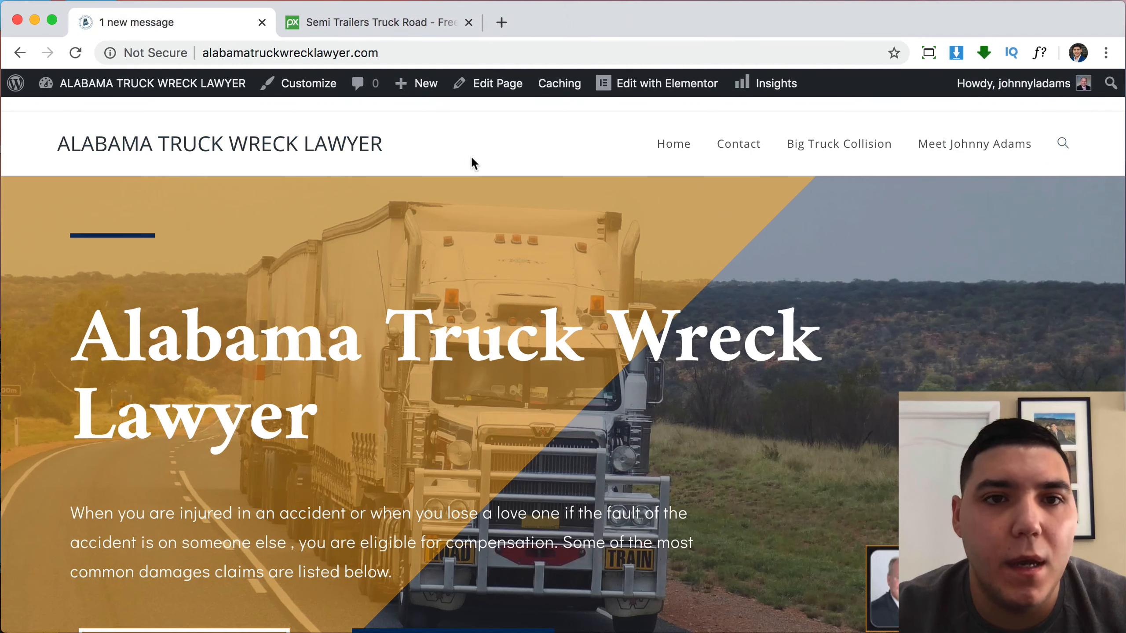
{"action": "left_click", "coordinate": [294, 91]}
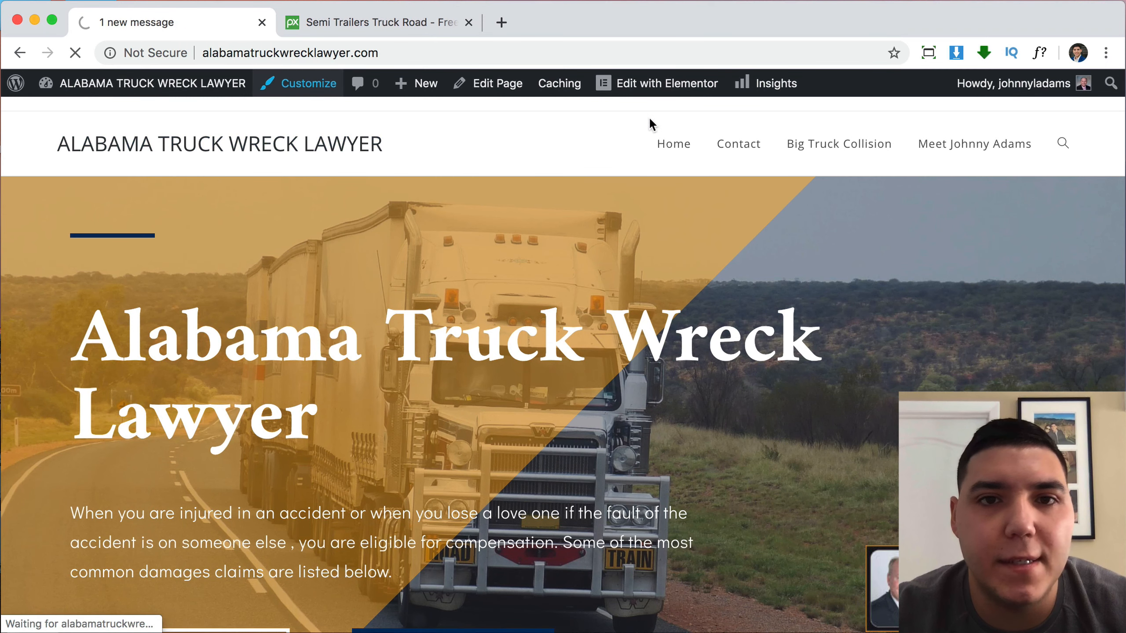
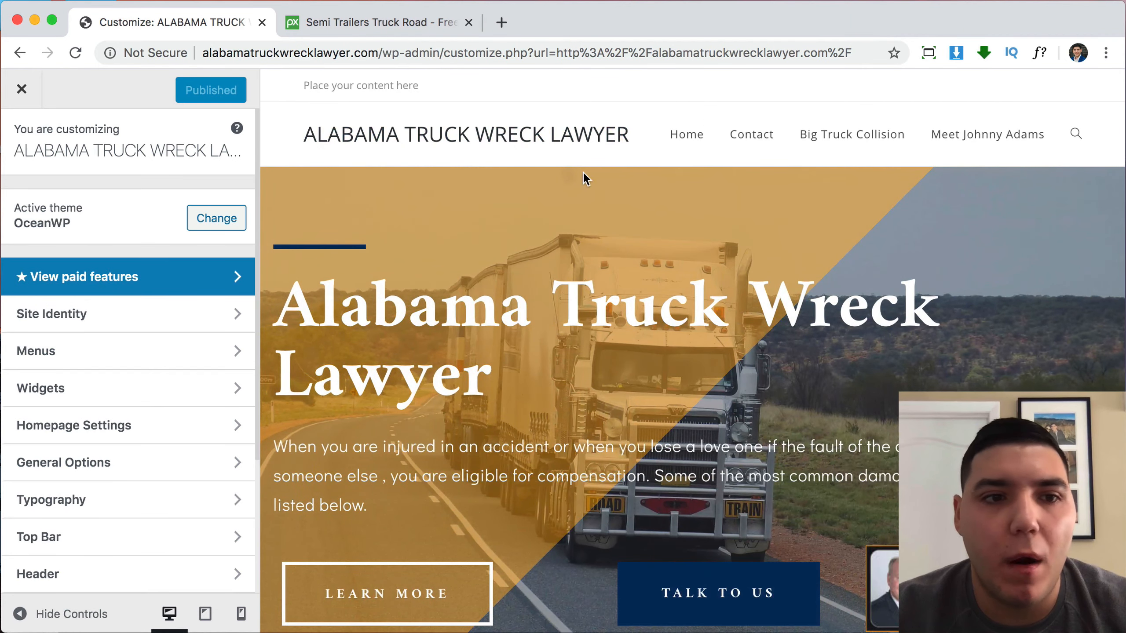
Uncheck Enable Top Bar under Top Bar > General, then return to the main Customizer menu.
{"action": "left_click", "coordinate": [66, 545]}
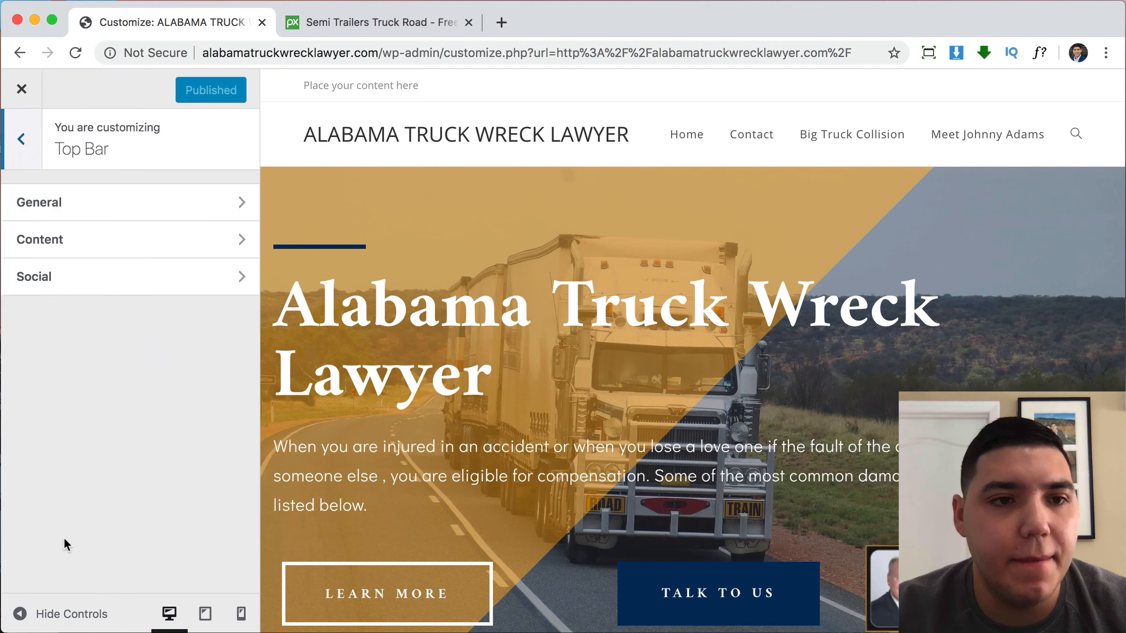
{"action": "left_click", "coordinate": [88, 205]}
{"action": "left_click", "coordinate": [30, 203]}
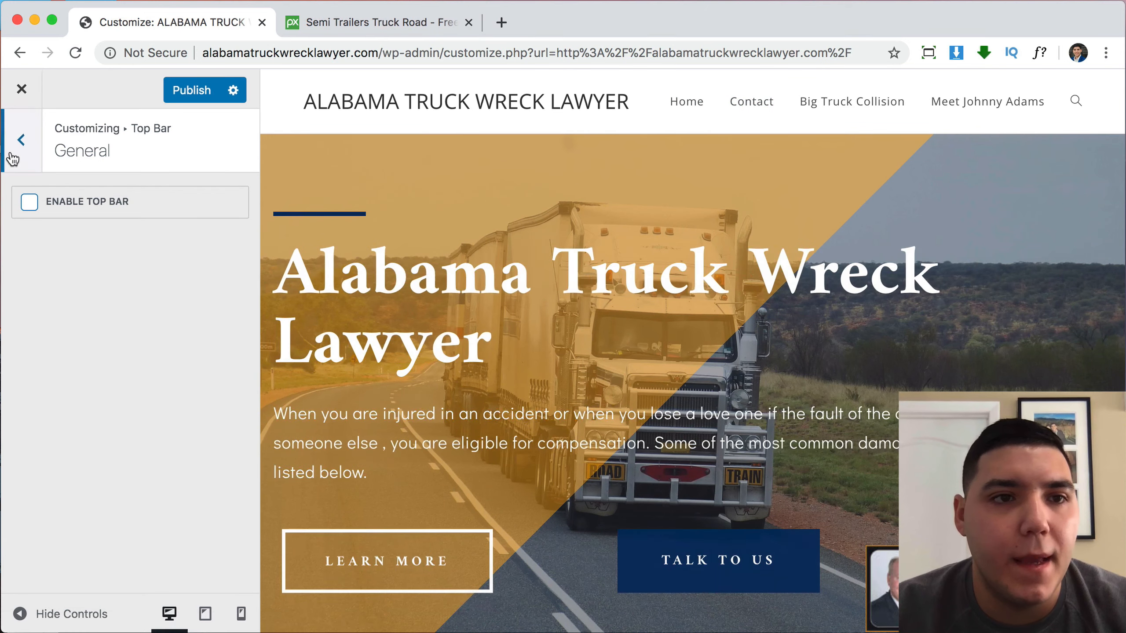
{"action": "left_click", "coordinate": [17, 141]}
{"action": "left_click", "coordinate": [17, 145]}
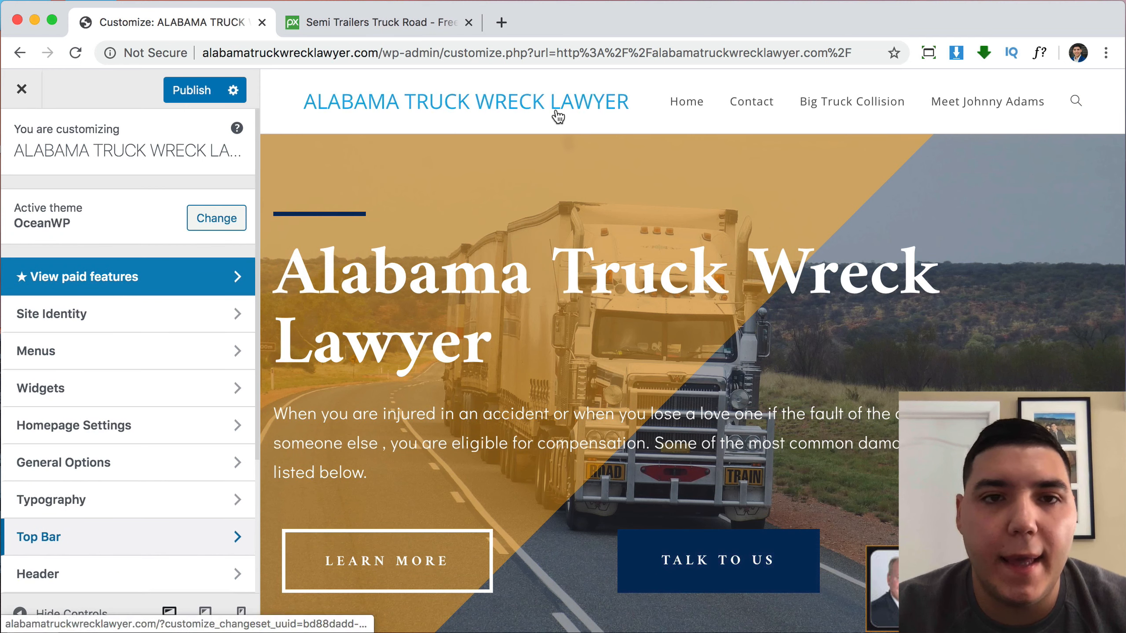
Glance at Site Identity, then open the Header > Logo settings instead.
{"action": "left_click", "coordinate": [53, 325]}
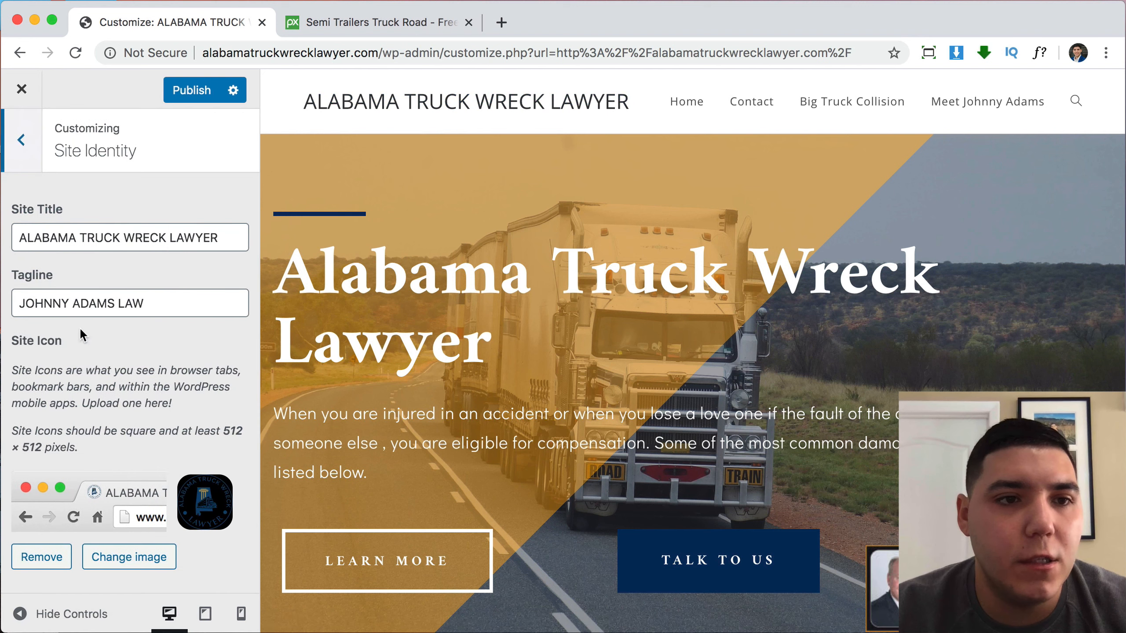
{"action": "left_click", "coordinate": [21, 146]}
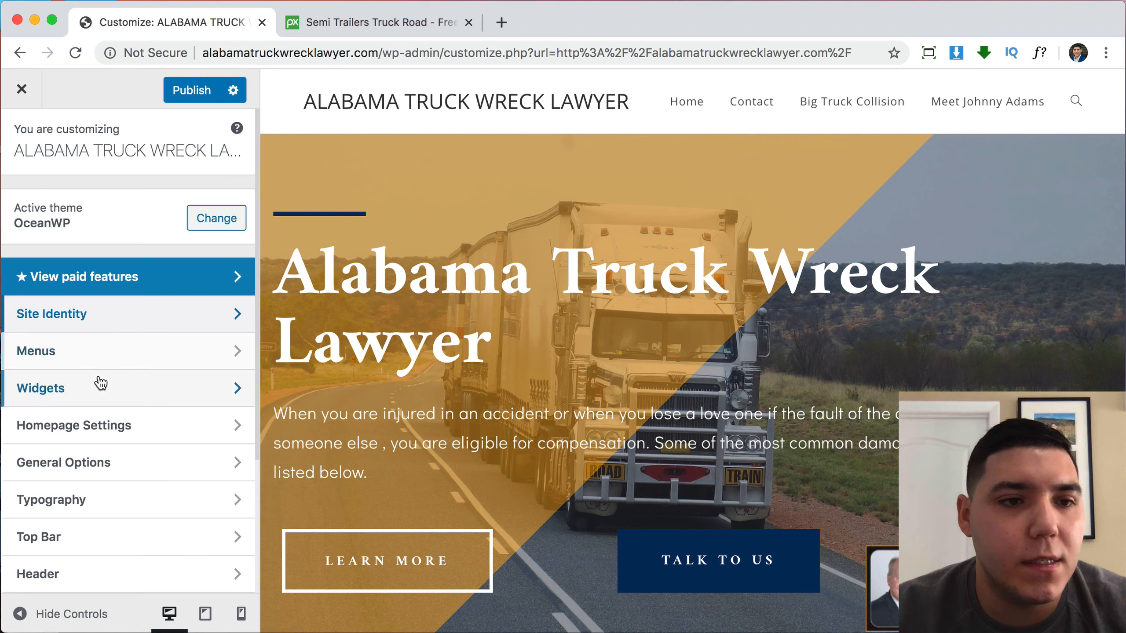
{"action": "scroll", "coordinate": [95, 371], "scroll_direction": "down", "scroll_amount": 3}
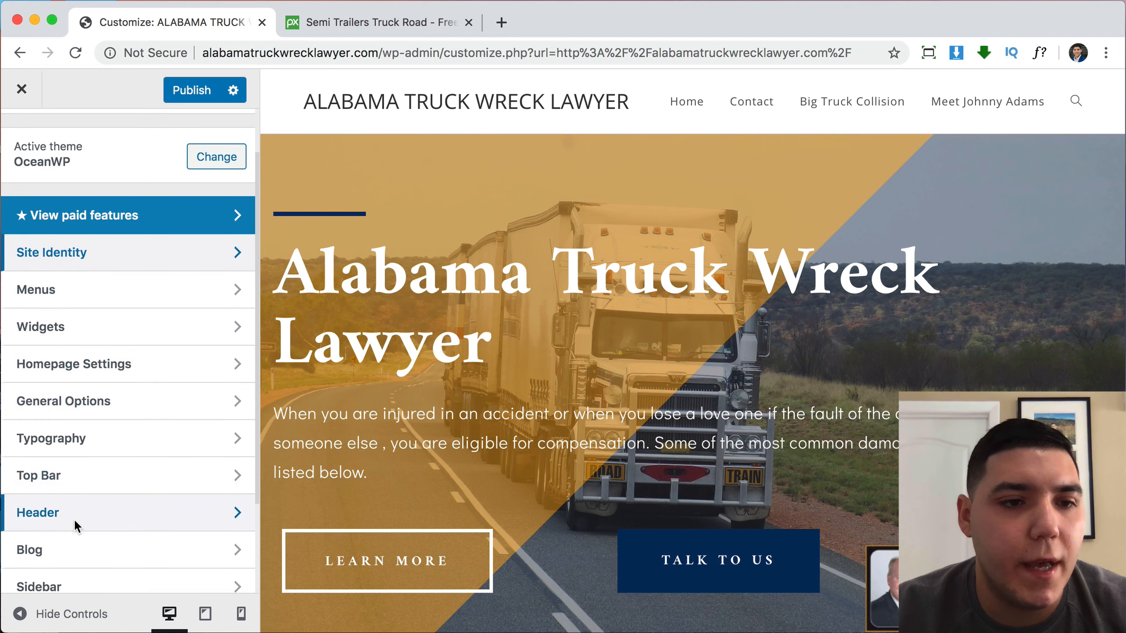
{"action": "scroll", "coordinate": [74, 519], "scroll_direction": "down", "scroll_amount": 1}
{"action": "left_click", "coordinate": [42, 499]}
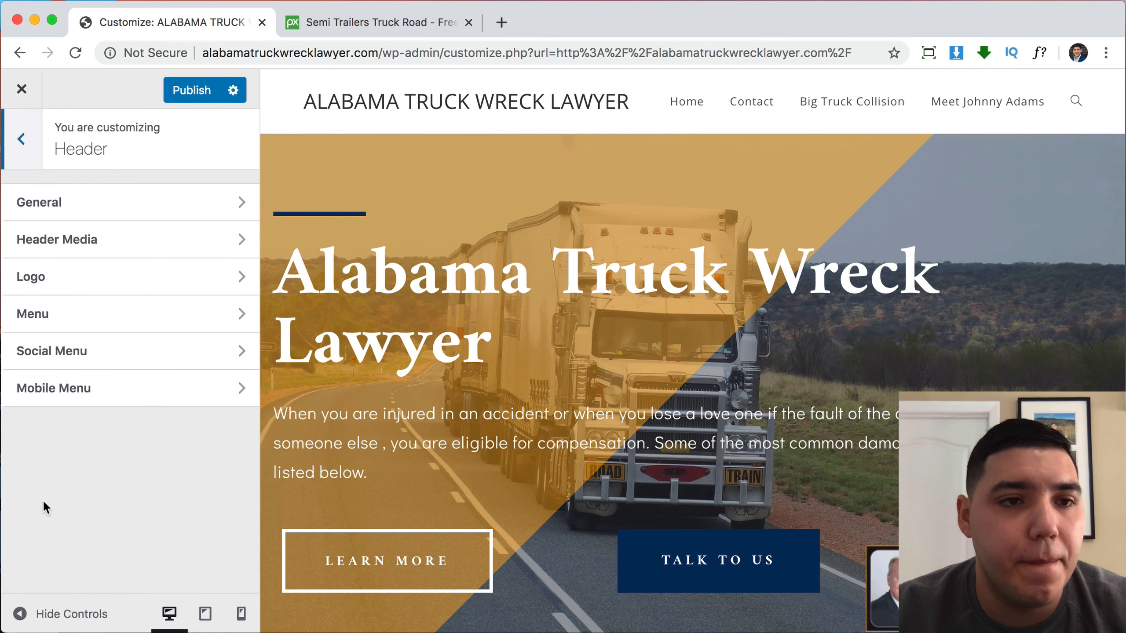
{"action": "left_click", "coordinate": [88, 288]}
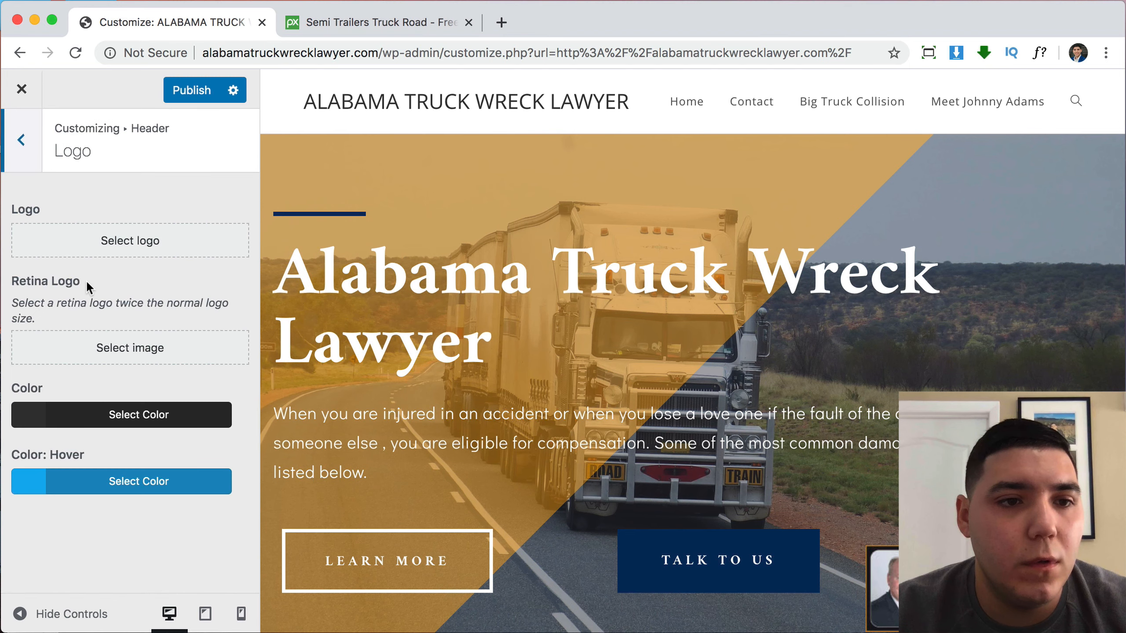
Select the truck icon Icon.png as the logo, after comparing it with Elipse.png.
{"action": "left_click", "coordinate": [119, 250]}
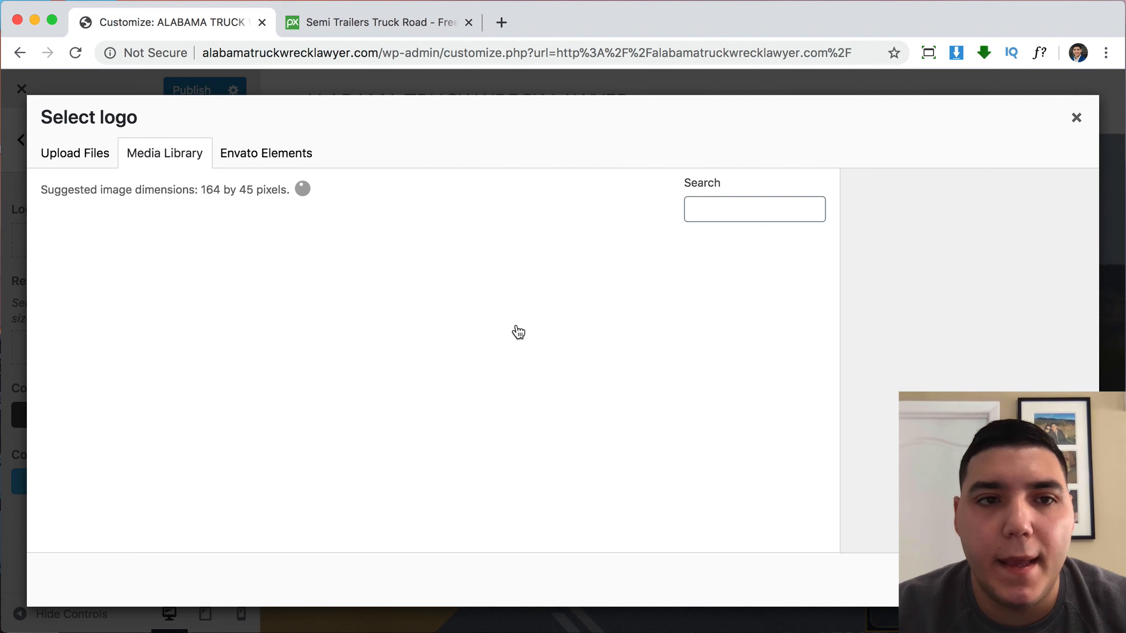
{"action": "scroll", "coordinate": [636, 406], "scroll_direction": "down", "scroll_amount": 20}
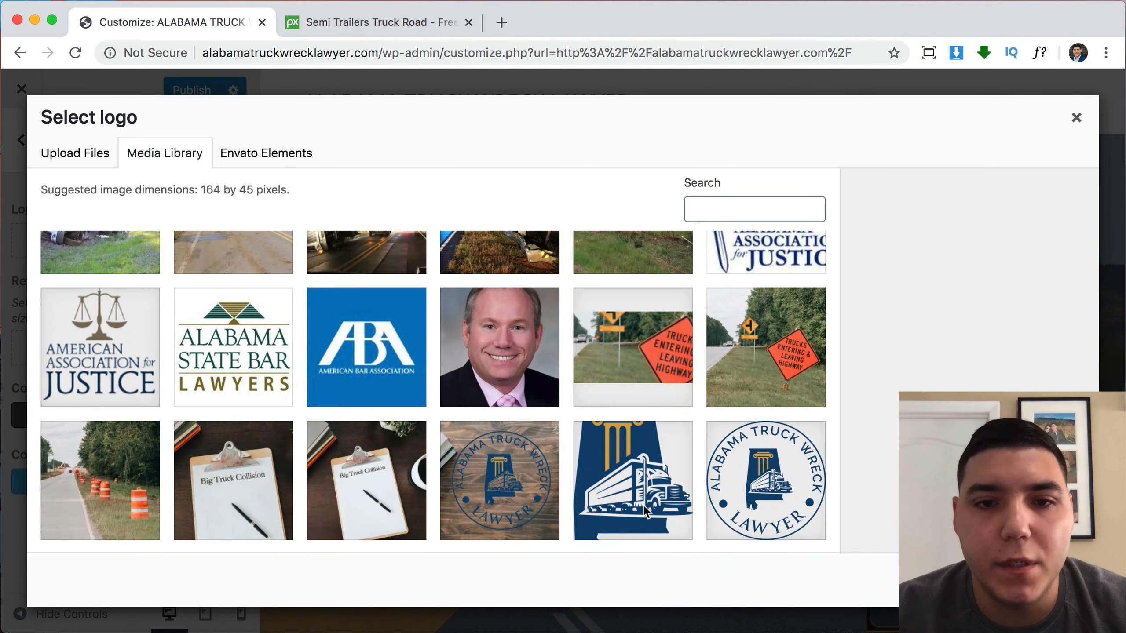
{"action": "left_click", "coordinate": [645, 511]}
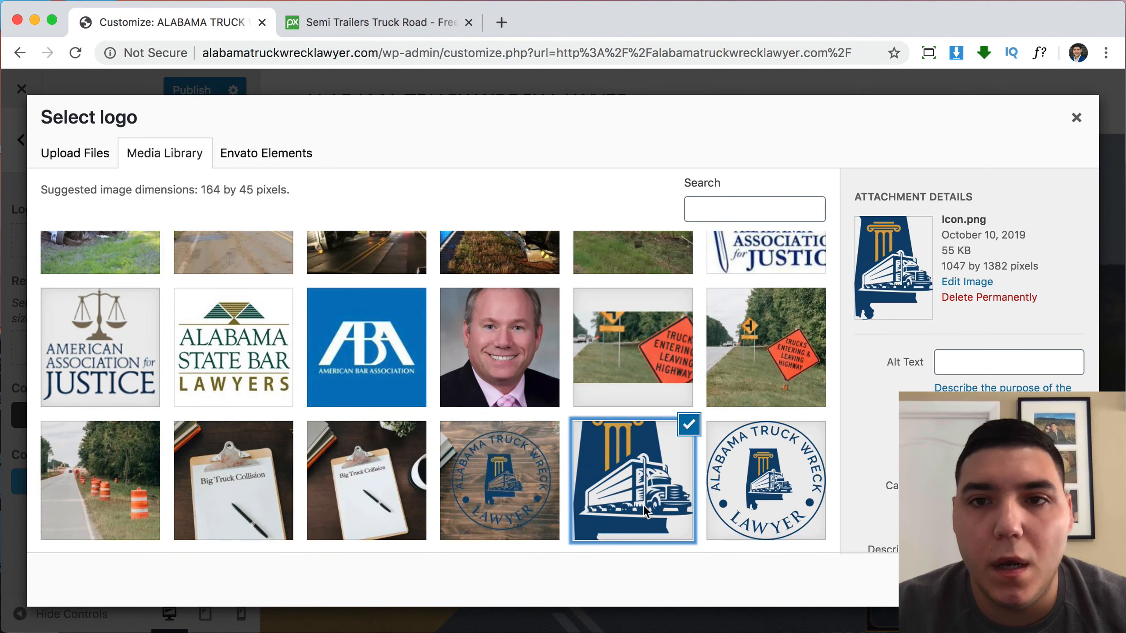
{"action": "left_click", "coordinate": [767, 506]}
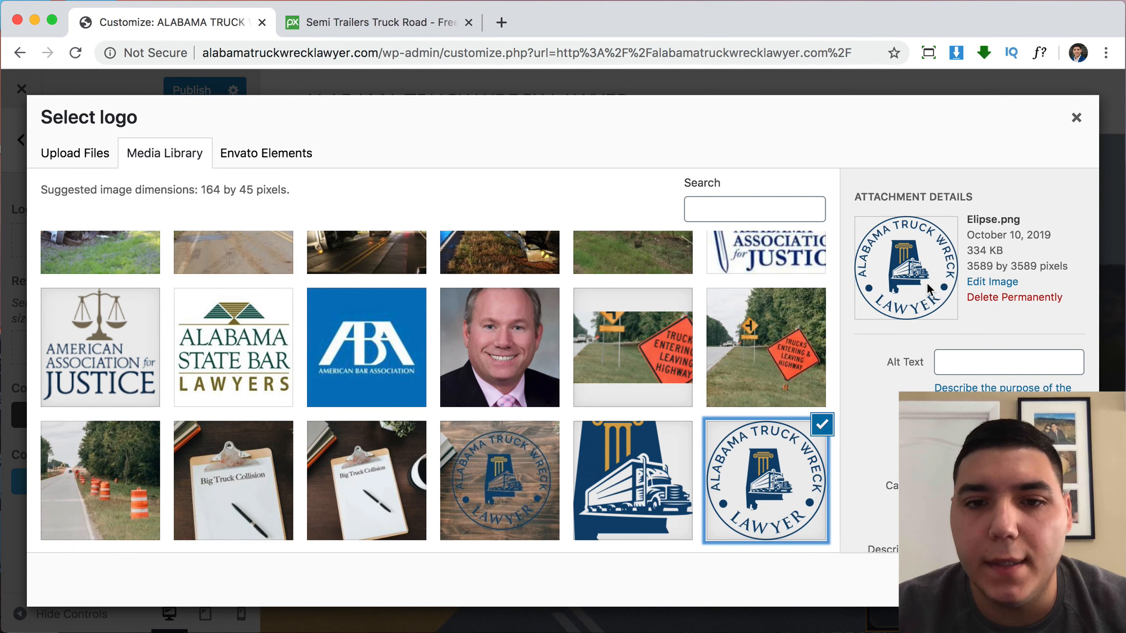
{"action": "left_click", "coordinate": [641, 488]}
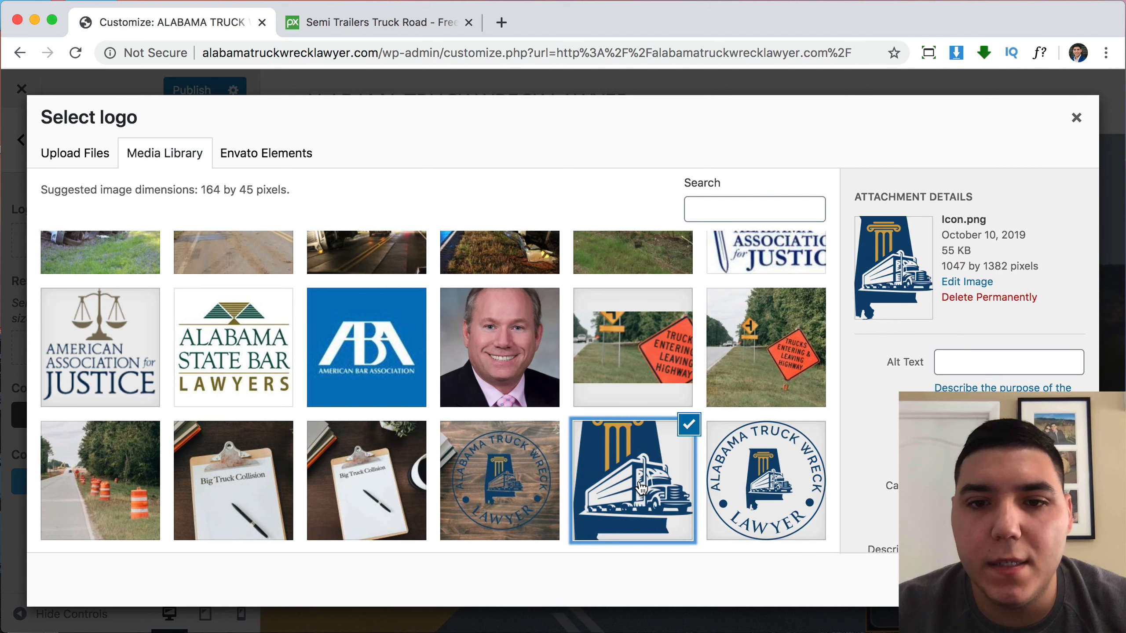
{"action": "left_click", "coordinate": [763, 464]}
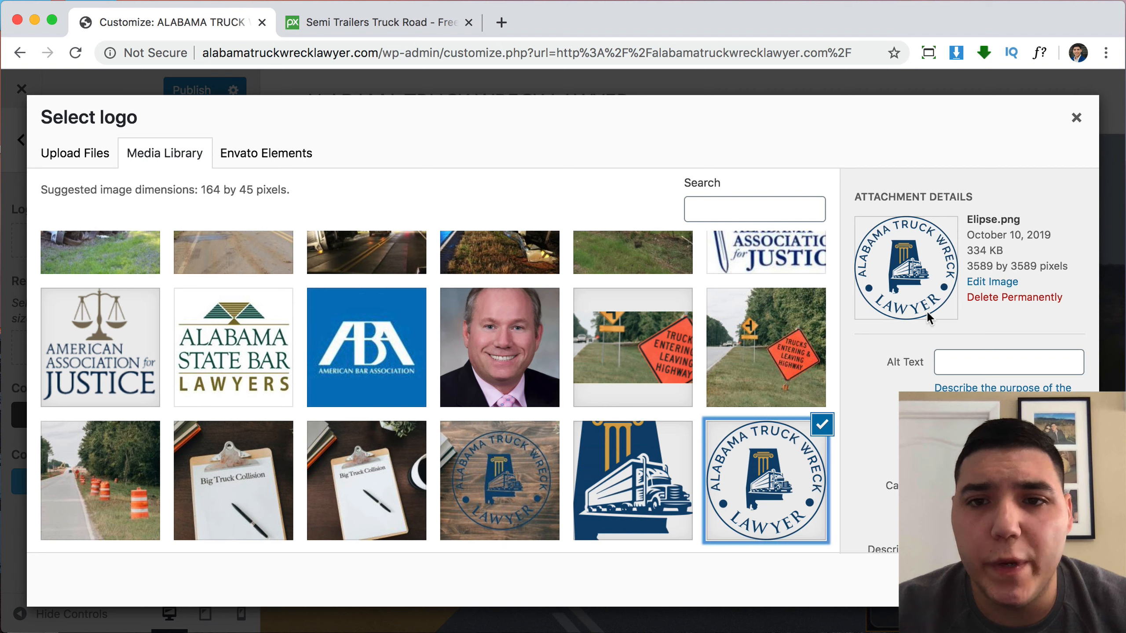
{"action": "left_click", "coordinate": [635, 462]}
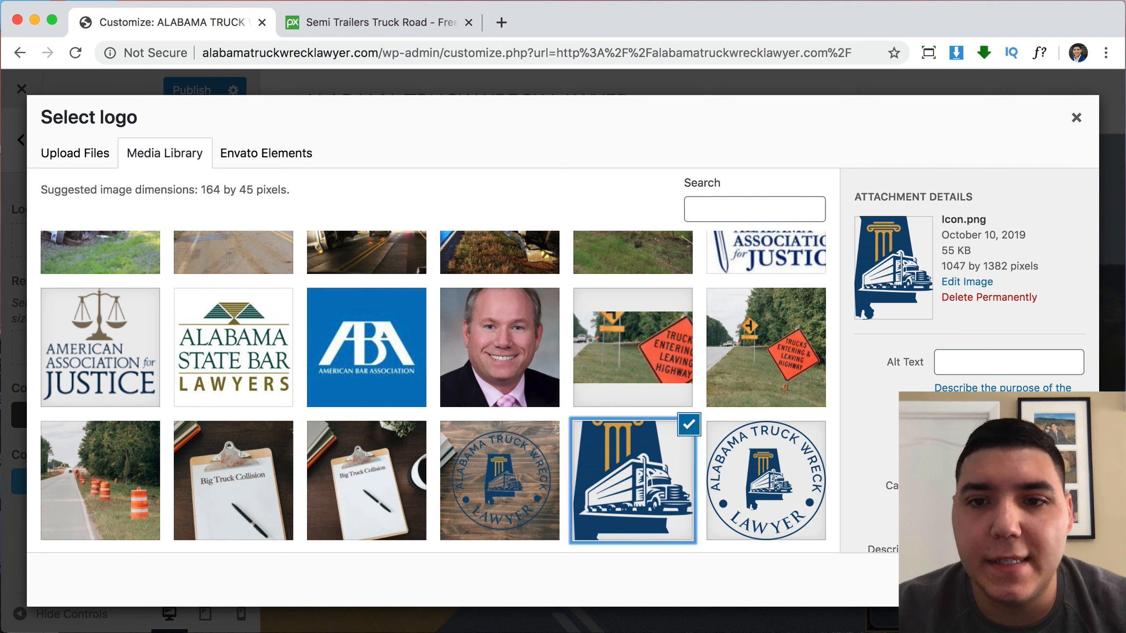
{"action": "left_click", "coordinate": [1060, 580]}
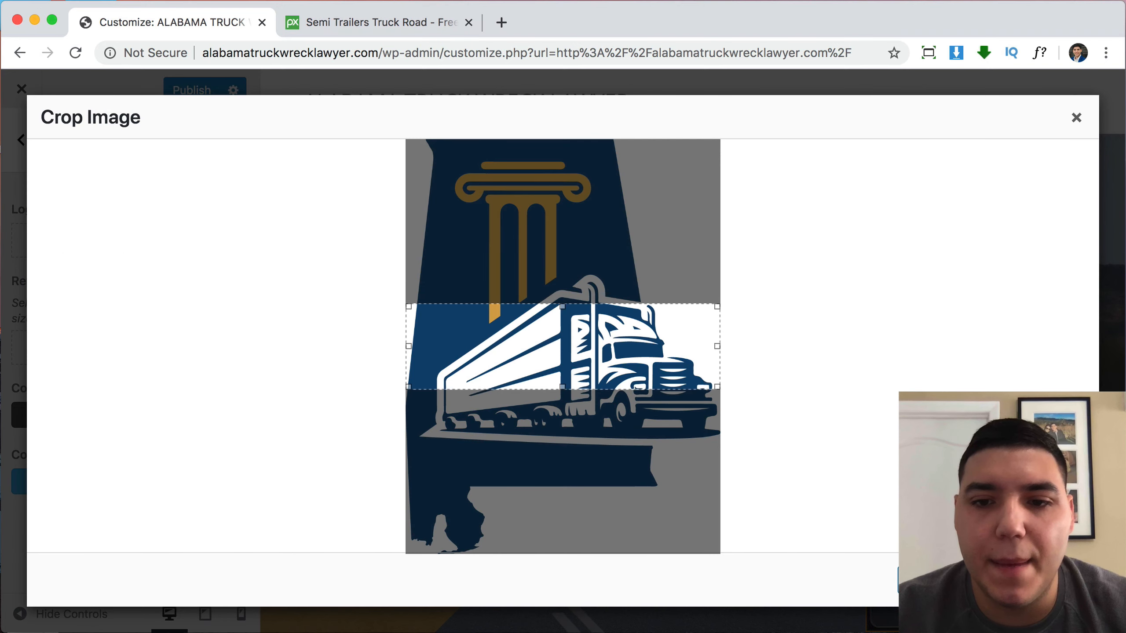
Use Icon.png uncropped as the logo and drag its Max Width (px) slider to shrink it.
{"action": "left_click", "coordinate": [945, 580]}
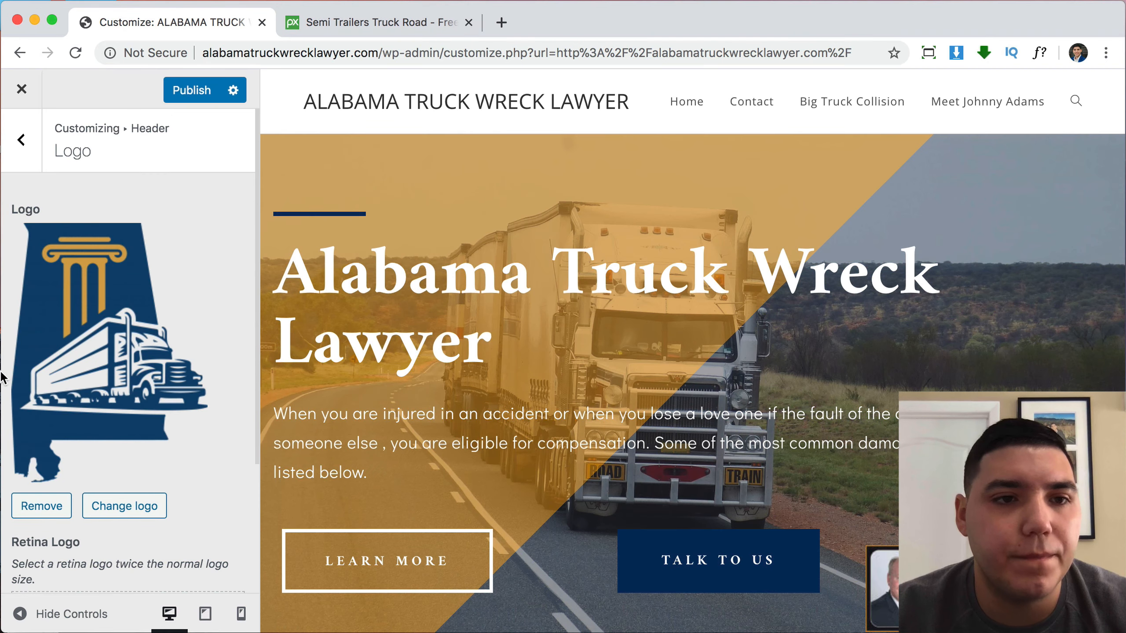
{"action": "scroll", "coordinate": [159, 317], "scroll_direction": "down", "scroll_amount": 4}
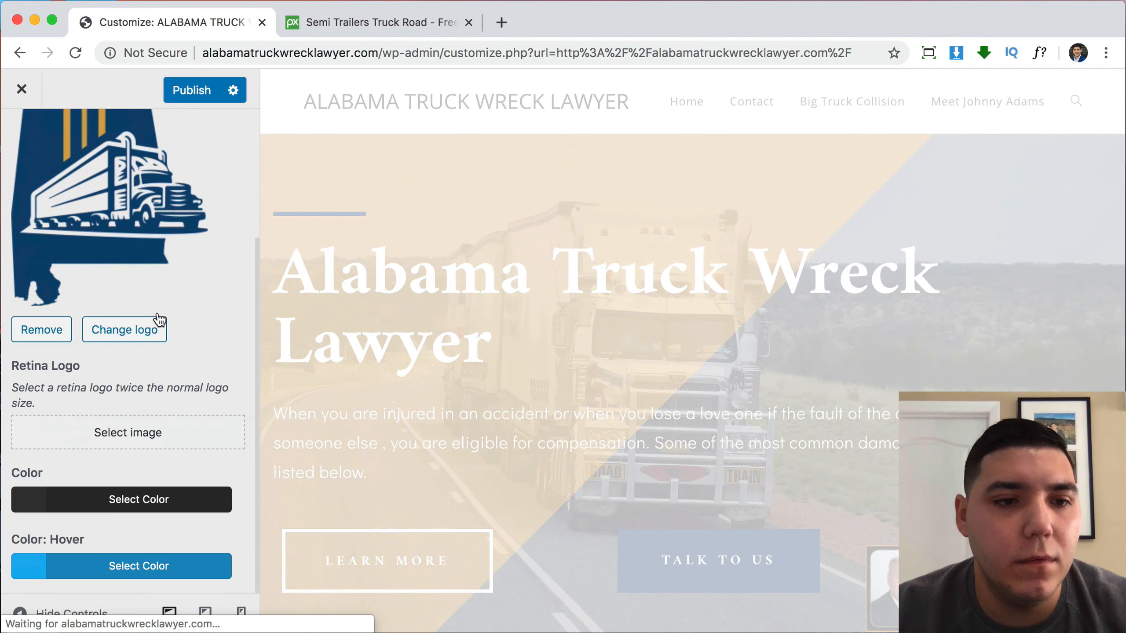
{"action": "scroll", "coordinate": [157, 313], "scroll_direction": "up", "scroll_amount": 4}
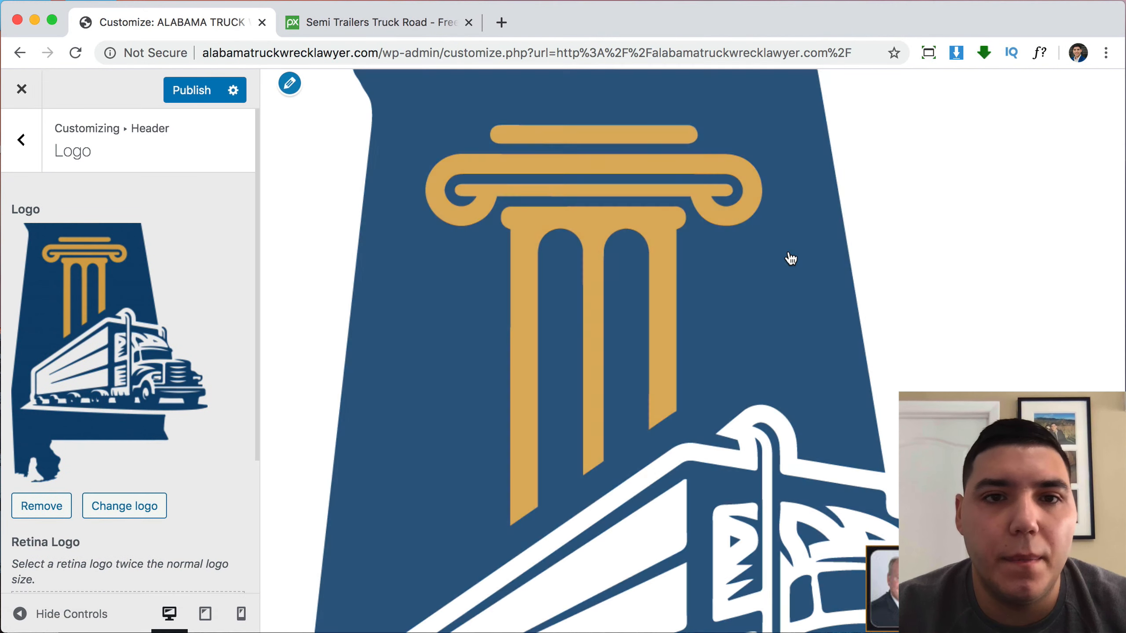
{"action": "scroll", "coordinate": [160, 383], "scroll_direction": "down", "scroll_amount": 4}
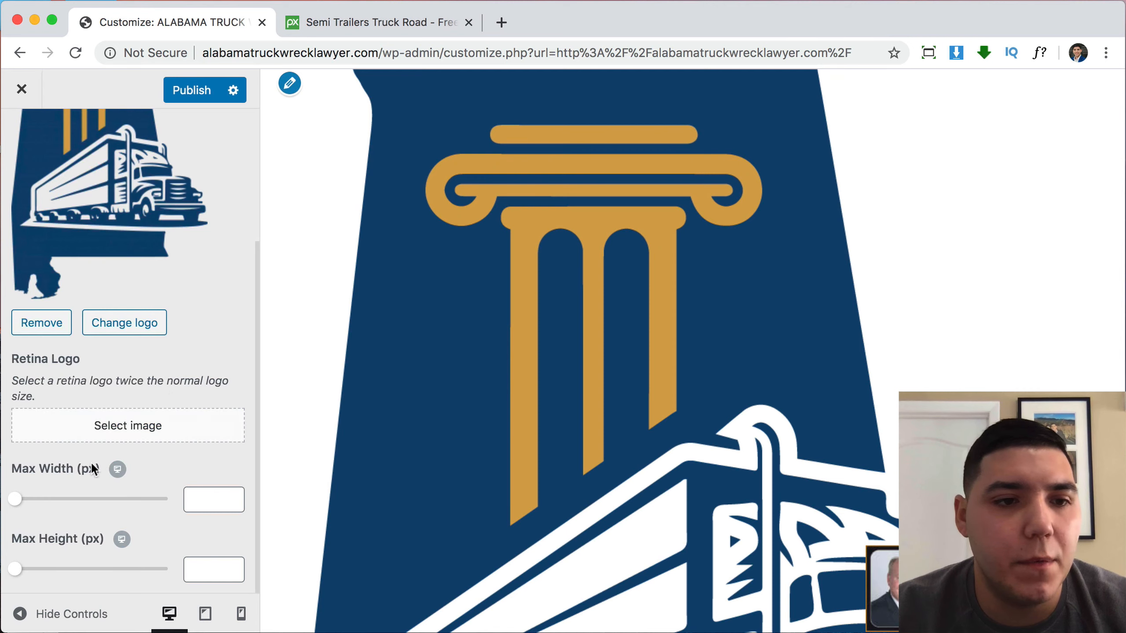
{"action": "mouse_move", "coordinate": [16, 498]}
{"action": "left_mouse_down"}
{"action": "mouse_move", "coordinate": [91, 498]}
{"action": "mouse_move", "coordinate": [36, 497]}
{"action": "left_mouse_up"}
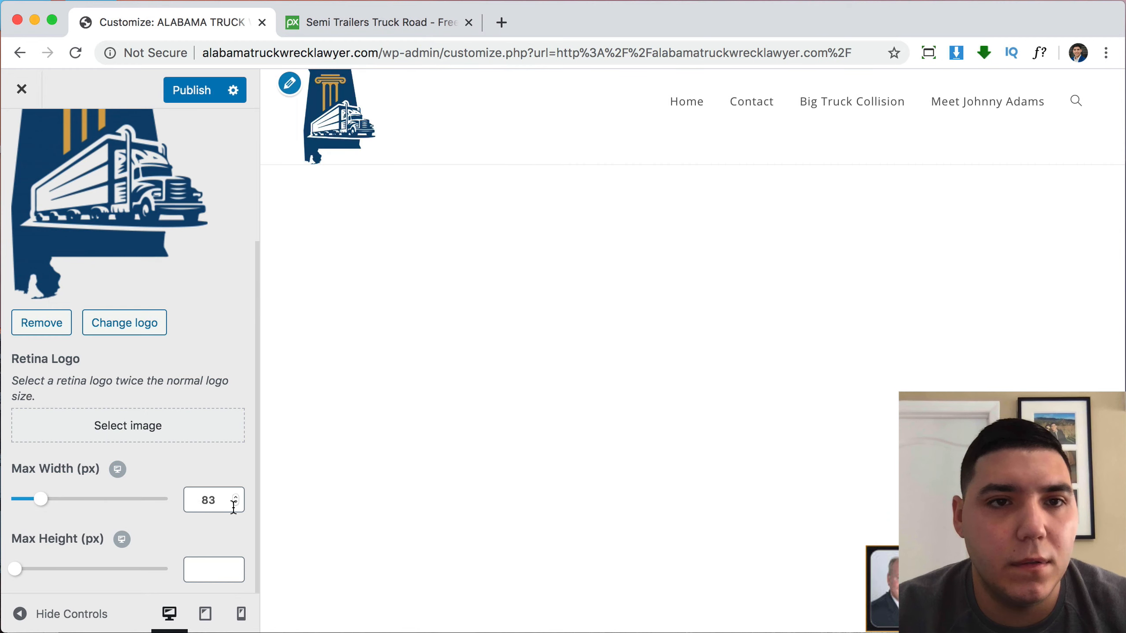
Step the logo's Max Width down to 53 px.
{"action": "left_click", "coordinate": [235, 505]}
{"action": "left_click", "coordinate": [235, 504]}
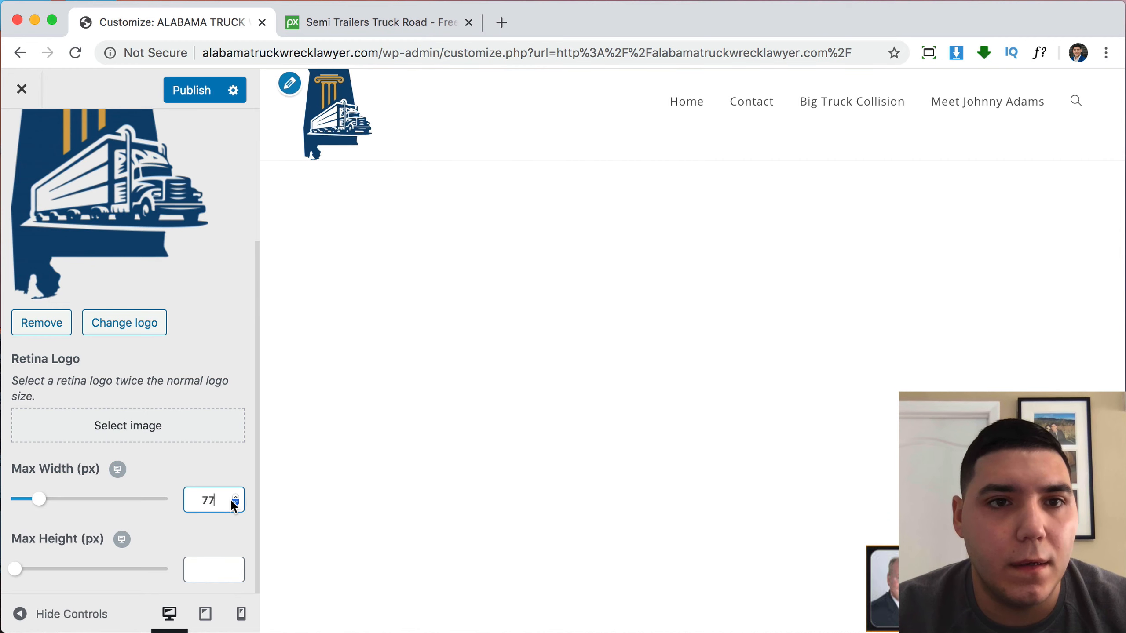
{"action": "left_click", "coordinate": [235, 505]}
{"action": "left_click", "coordinate": [235, 504]}
{"action": "left_click", "coordinate": [234, 505]}
{"action": "left_click", "coordinate": [234, 504]}
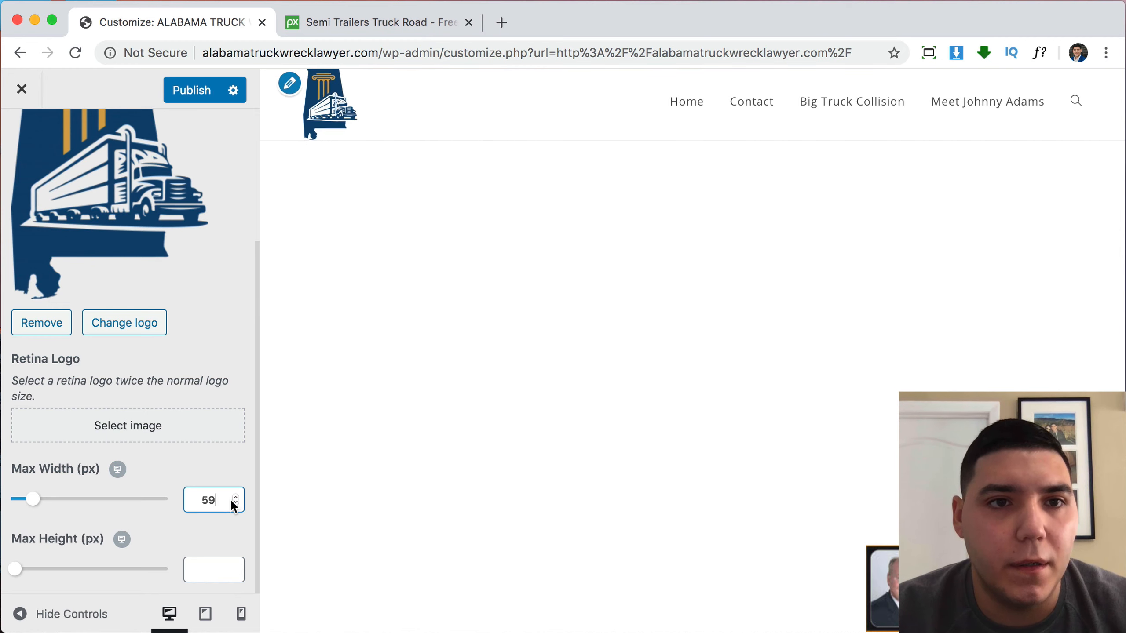
{"action": "left_click", "coordinate": [235, 504]}
{"action": "left_click", "coordinate": [235, 505]}
{"action": "left_click", "coordinate": [235, 504]}
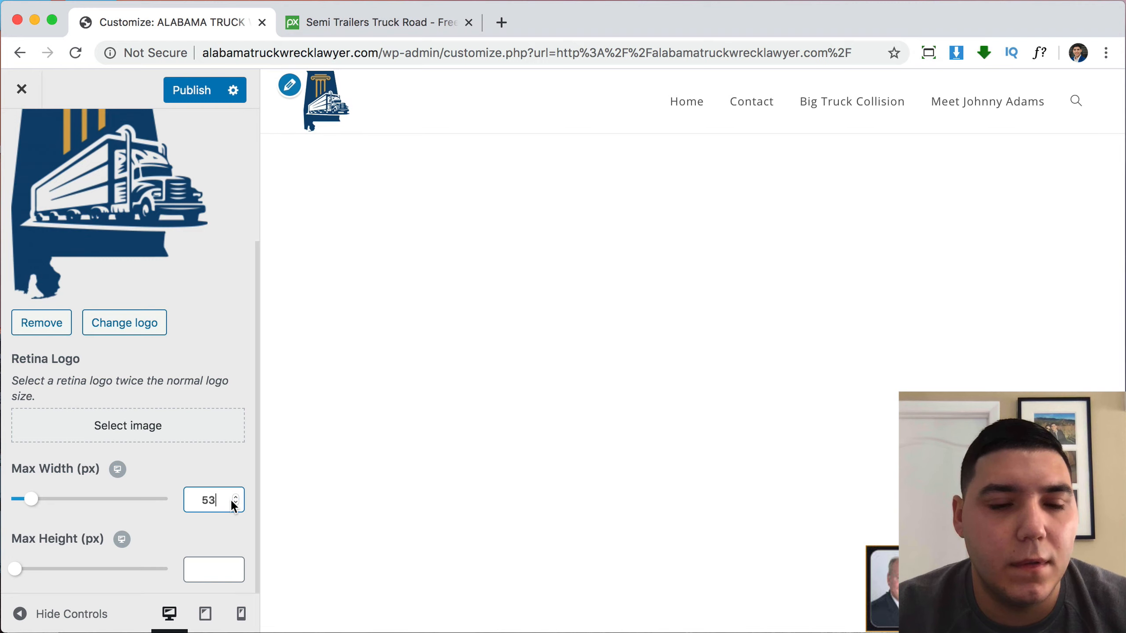
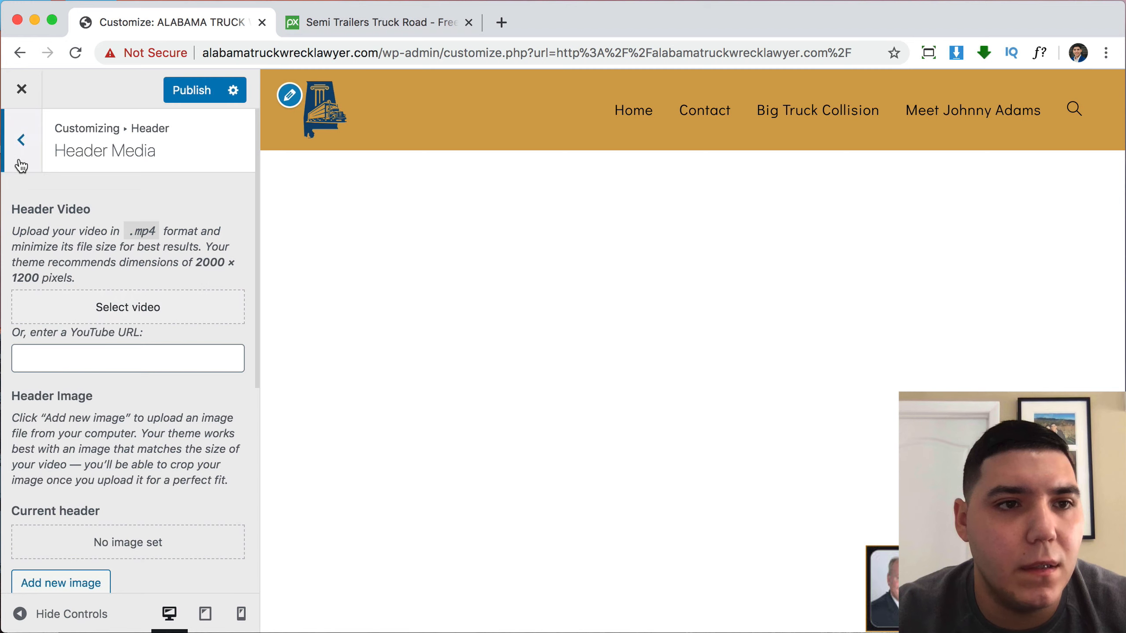
Leave Header Media and return to the Header section list.
{"action": "left_click", "coordinate": [20, 162]}
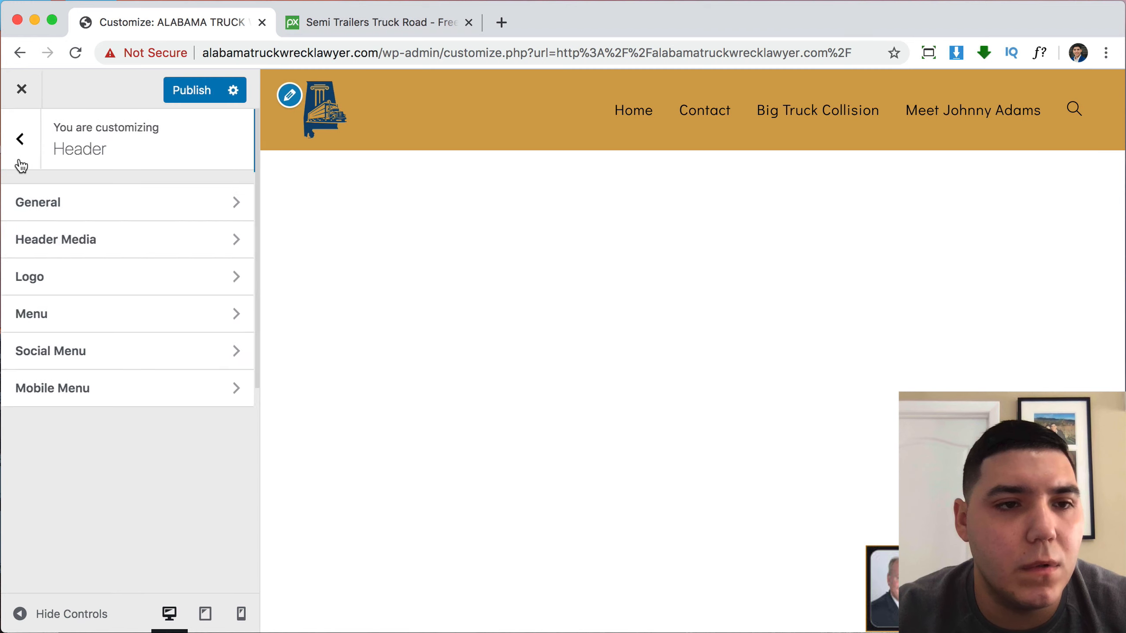
Set the header Menu's Search Icon Style to Disabled.
{"action": "left_click", "coordinate": [35, 314]}
{"action": "scroll", "coordinate": [82, 332], "scroll_direction": "down", "scroll_amount": 10}
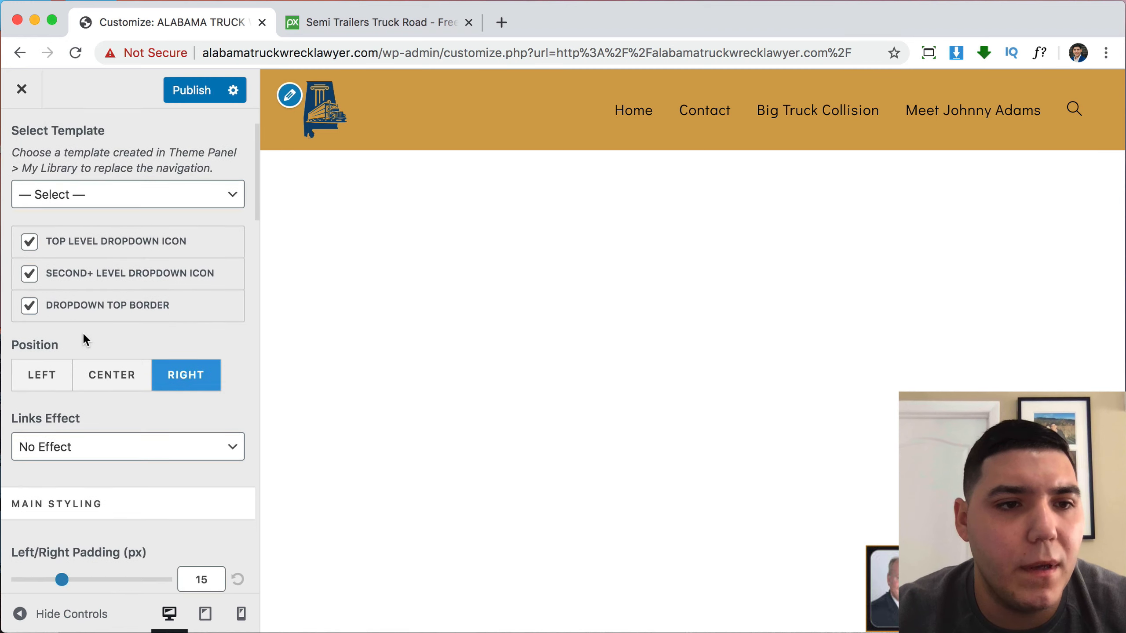
{"action": "scroll", "coordinate": [84, 341], "scroll_direction": "down", "scroll_amount": 10}
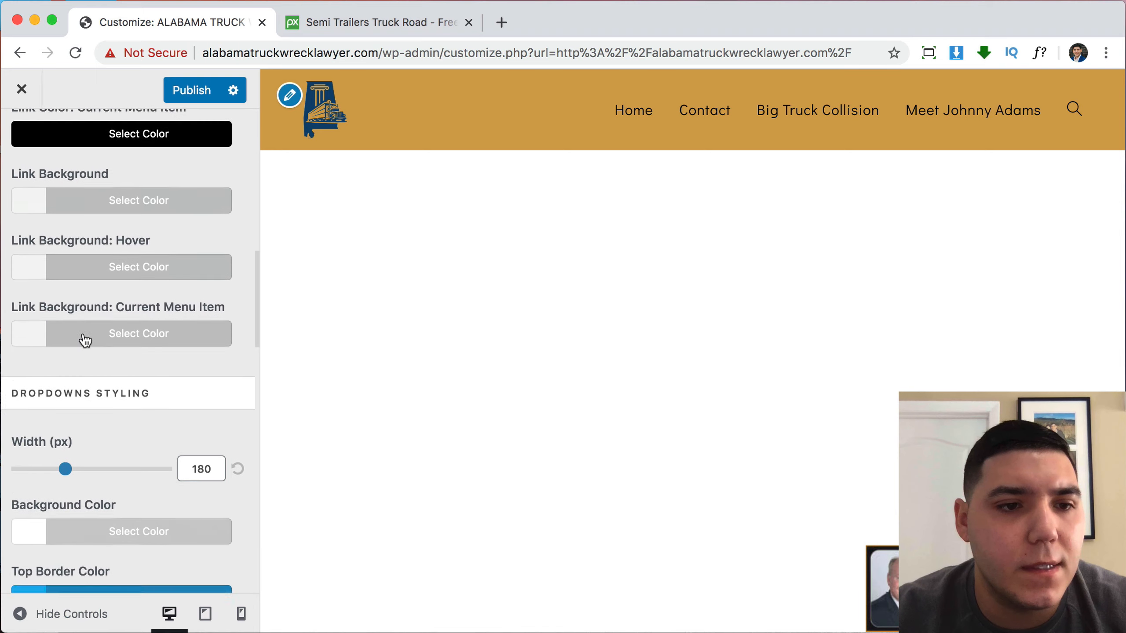
{"action": "scroll", "coordinate": [92, 313], "scroll_direction": "down", "scroll_amount": 15}
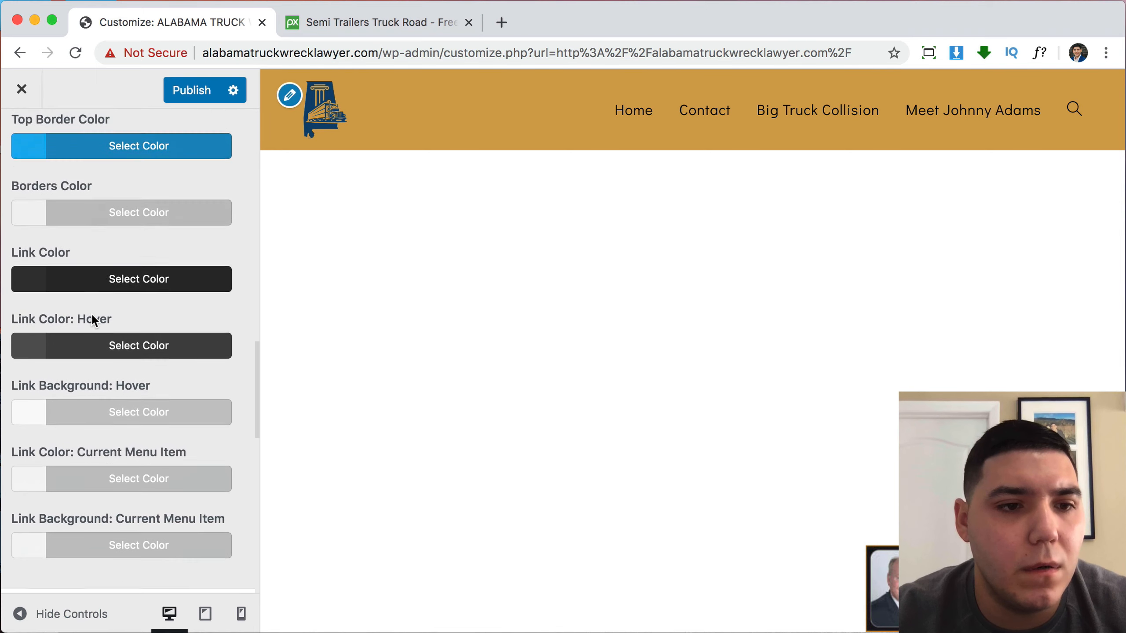
{"action": "scroll", "coordinate": [112, 359], "scroll_direction": "down", "scroll_amount": 3}
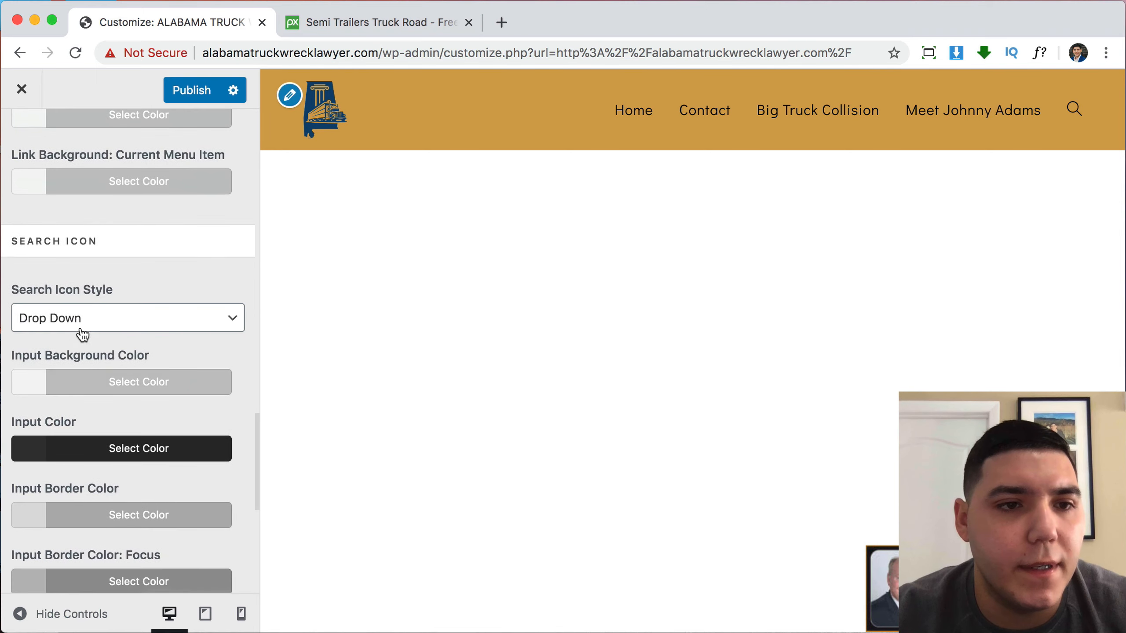
{"action": "left_click", "coordinate": [78, 319]}
{"action": "left_click", "coordinate": [75, 301]}
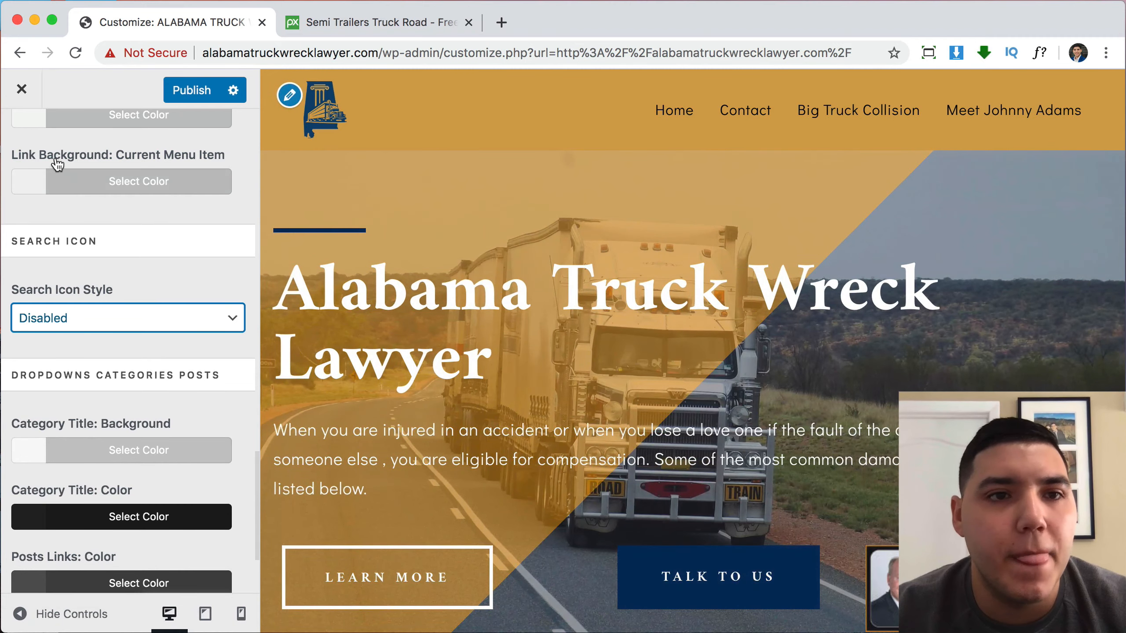
Recheck the header Menu settings, then return to the top-level Customizer panel.
{"action": "scroll", "coordinate": [55, 159], "scroll_direction": "up", "scroll_amount": 10}
{"action": "left_click", "coordinate": [21, 139]}
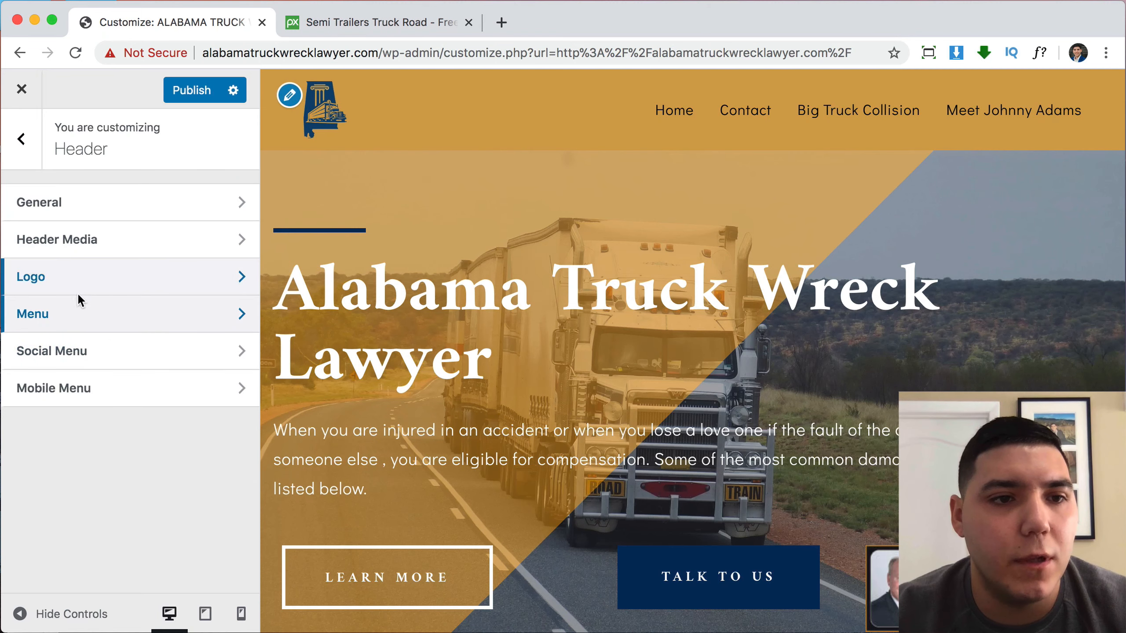
{"action": "left_click", "coordinate": [76, 324]}
{"action": "scroll", "coordinate": [88, 277], "scroll_direction": "down", "scroll_amount": 2}
{"action": "scroll", "coordinate": [41, 178], "scroll_direction": "up", "scroll_amount": 2}
{"action": "left_click", "coordinate": [22, 143]}
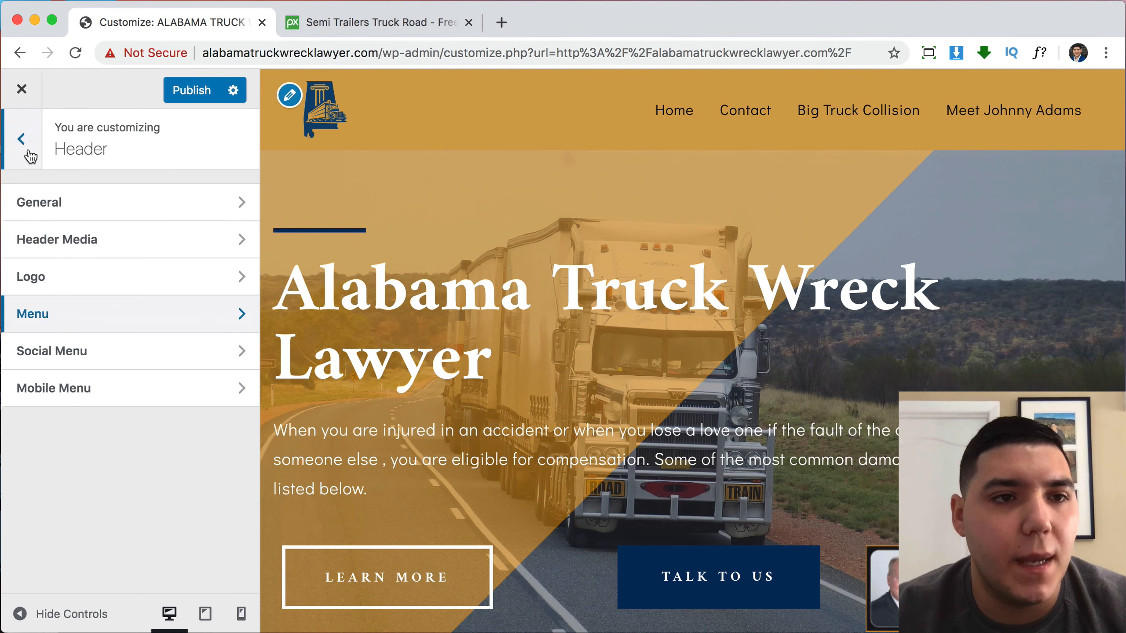
{"action": "left_click", "coordinate": [26, 150]}
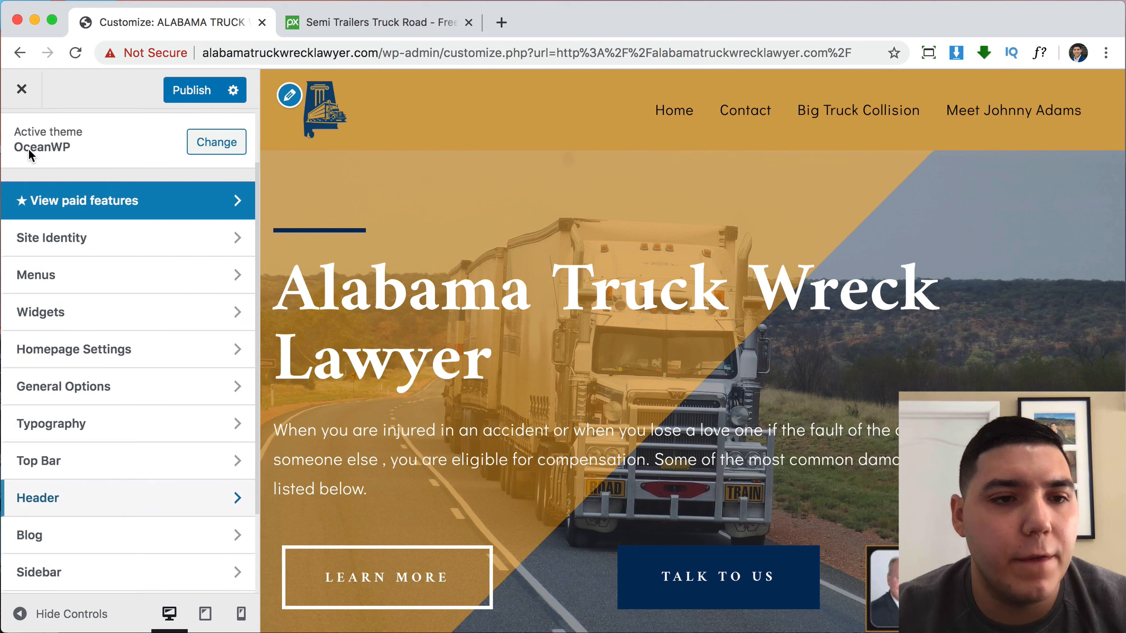
Set the Main Menu typography Text Transform to Uppercase, keeping the default font style.
{"action": "left_click", "coordinate": [79, 437]}
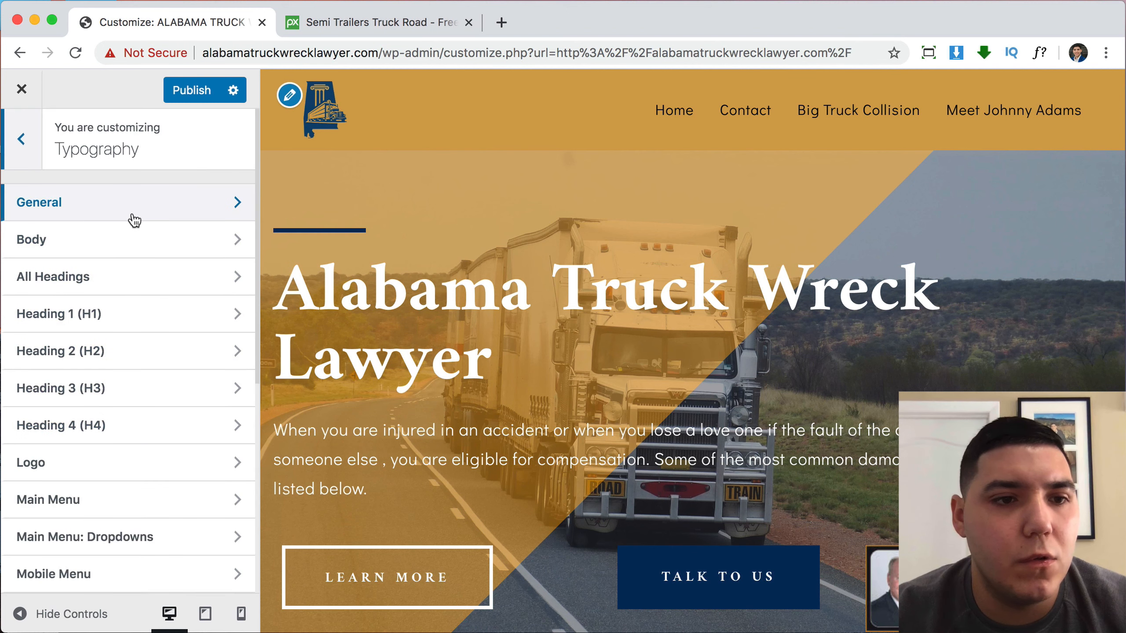
{"action": "left_click", "coordinate": [90, 503]}
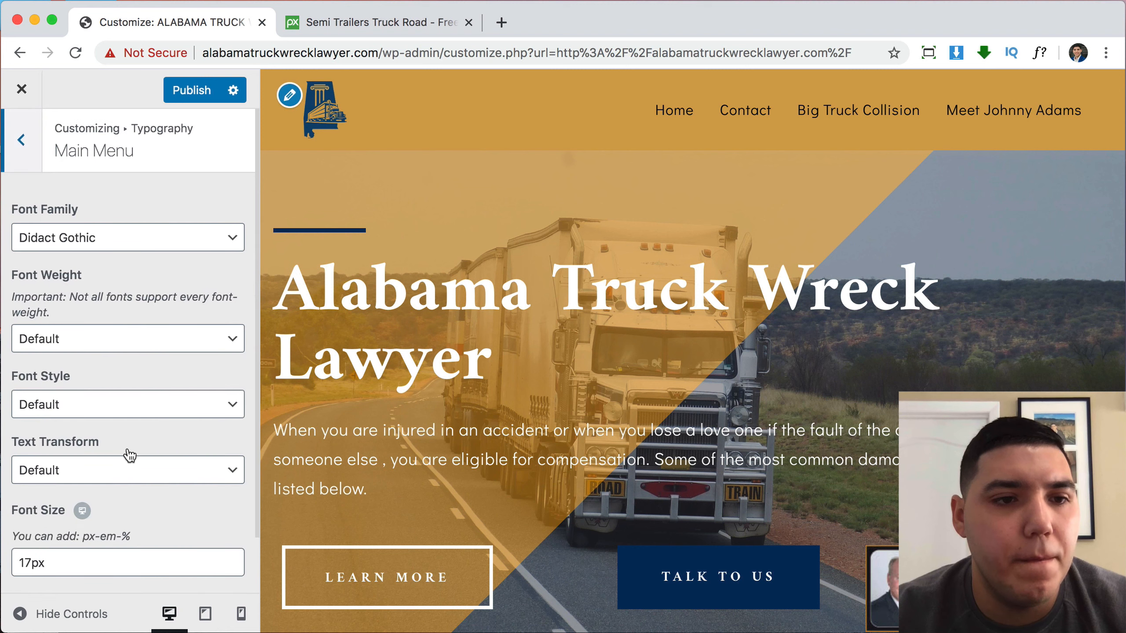
{"action": "left_click", "coordinate": [89, 465]}
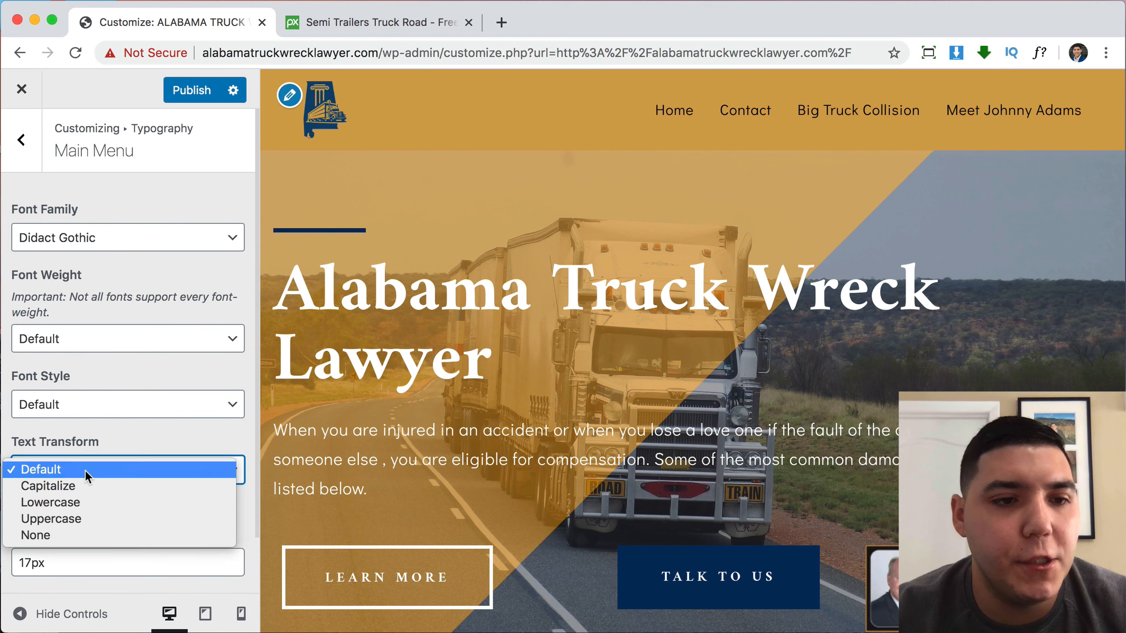
{"action": "left_click", "coordinate": [75, 515]}
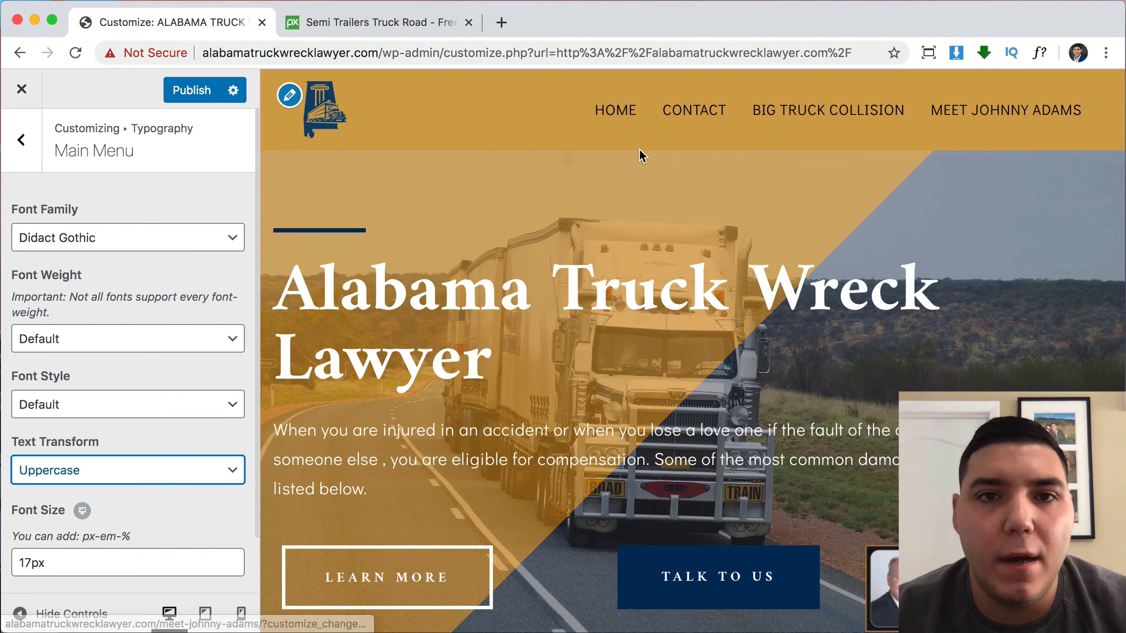
{"action": "left_click", "coordinate": [103, 410]}
{"action": "left_click", "coordinate": [102, 403]}
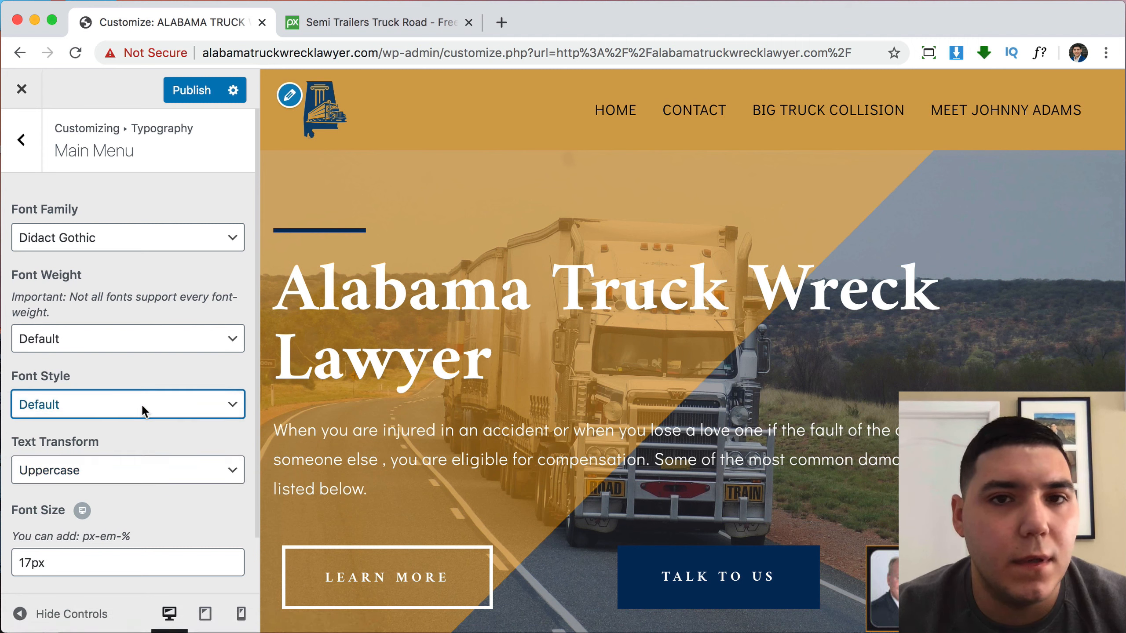
Change the main menu font size from 17px to 15px and publish.
{"action": "left_click", "coordinate": [30, 561]}
{"action": "key", "text": "BackSpace"}
{"action": "type", "text": "5"}
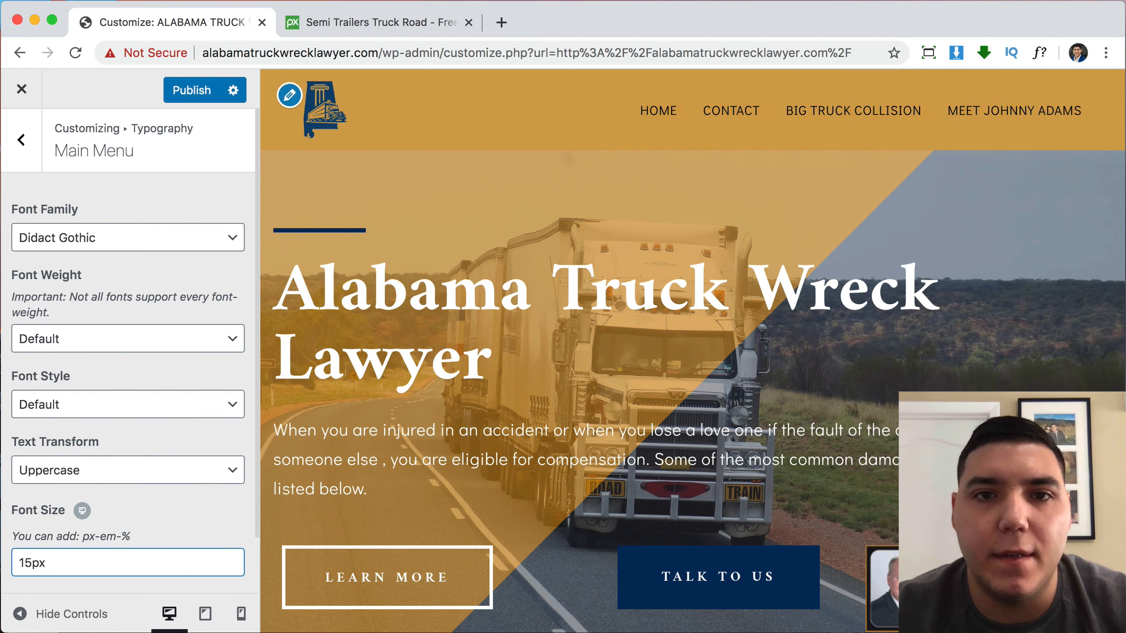
{"action": "left_click", "coordinate": [188, 102]}
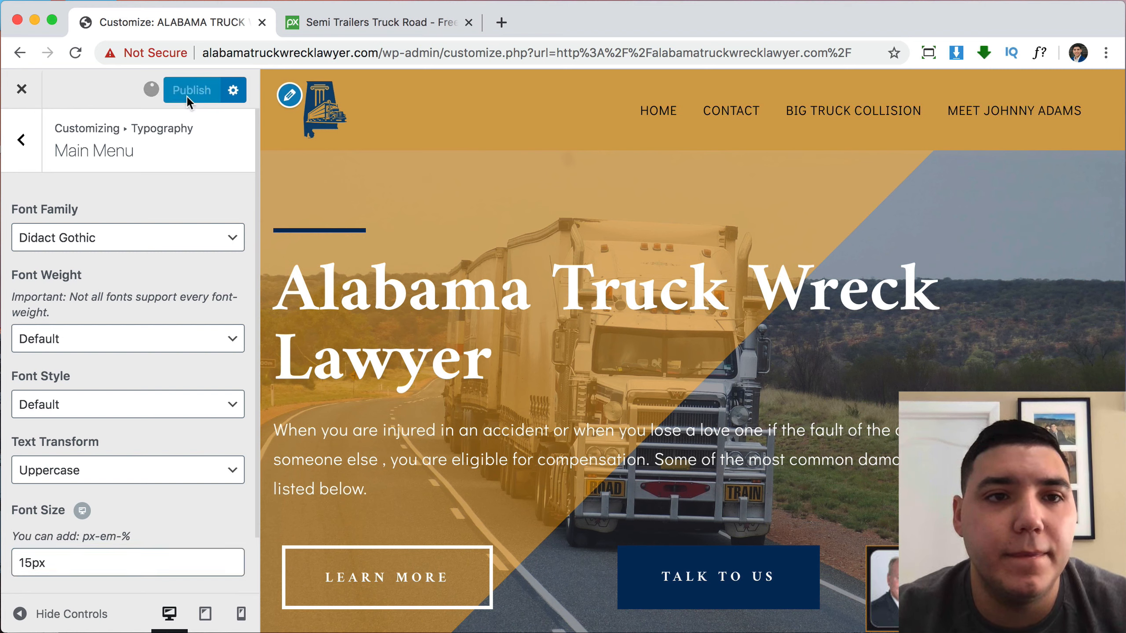
Close the Customizer and go to the Appearance > Menus page.
{"action": "left_click", "coordinate": [22, 90]}
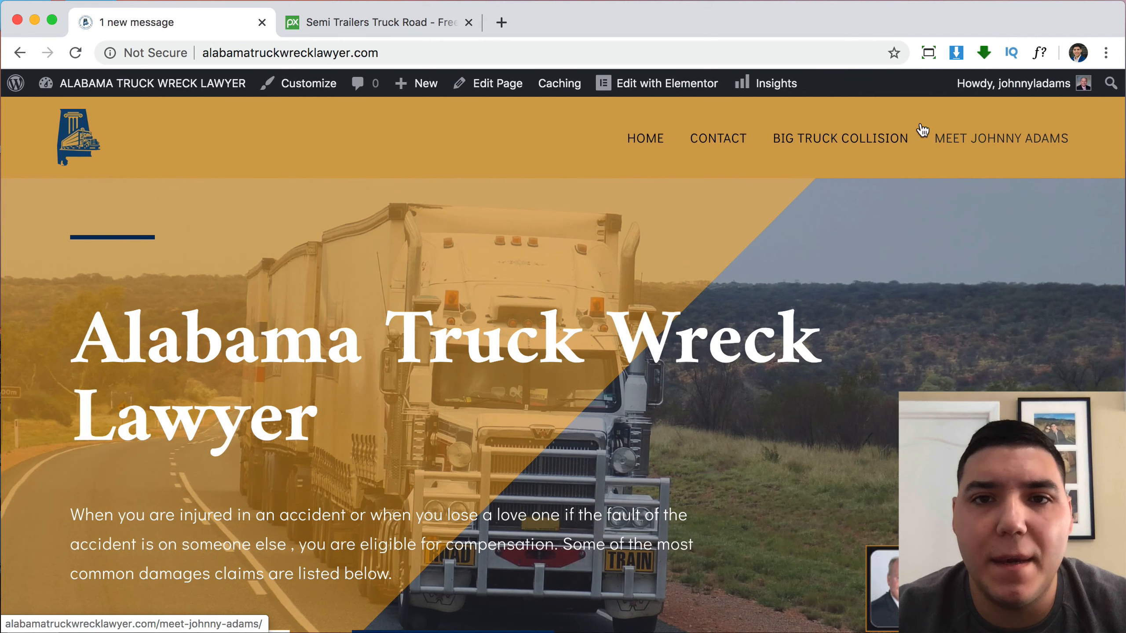
{"action": "mouse_move", "coordinate": [104, 85]}
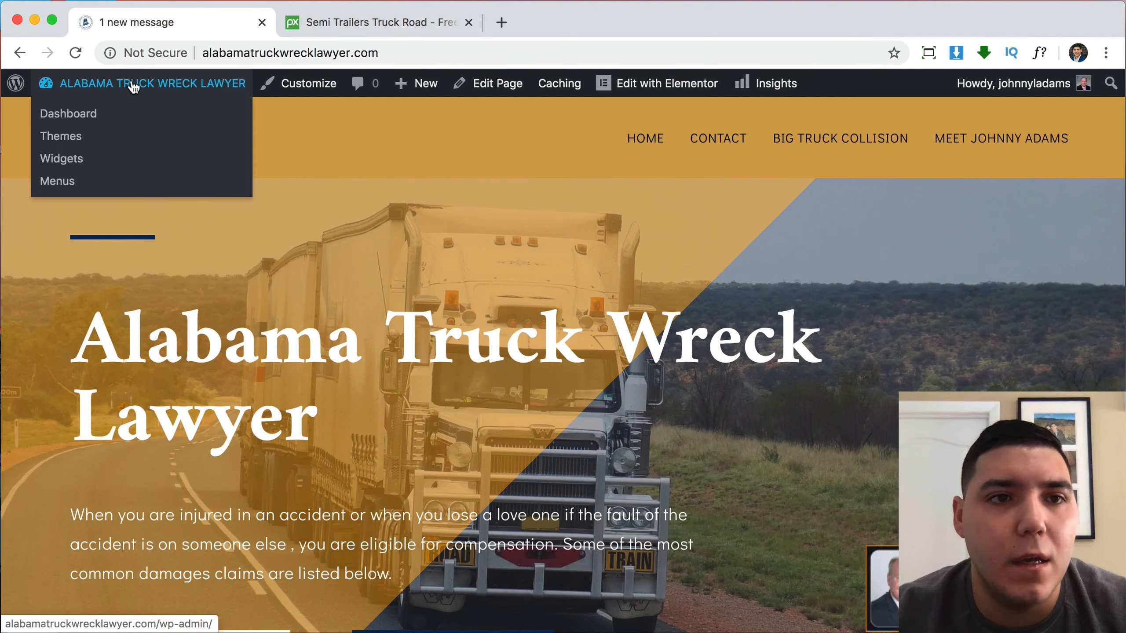
{"action": "left_click", "coordinate": [61, 182]}
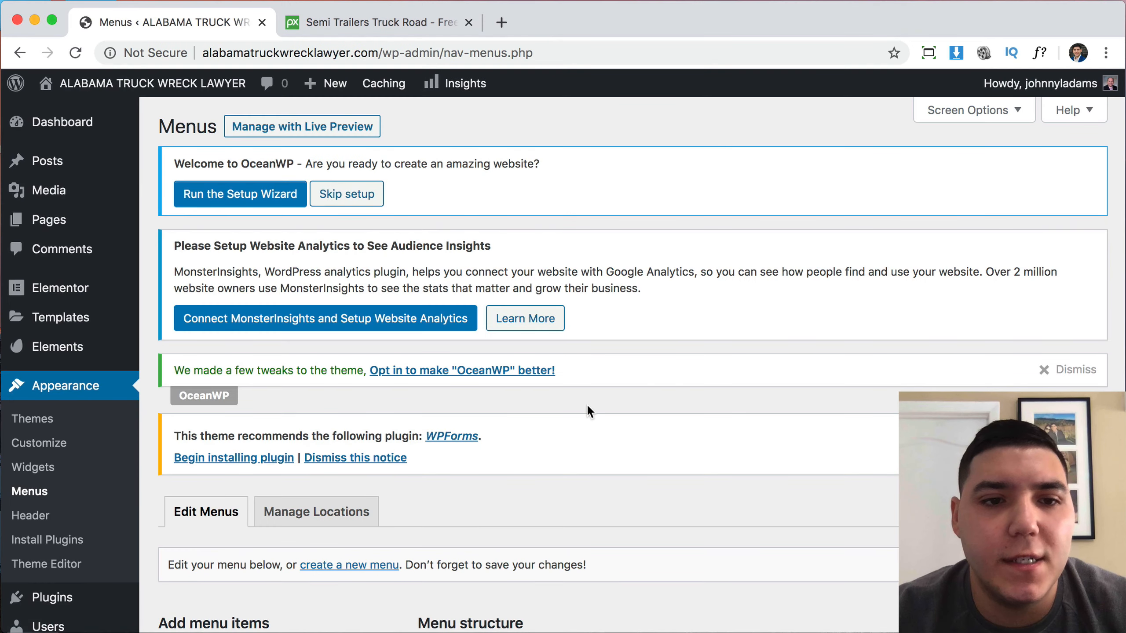
{"action": "scroll", "coordinate": [586, 411], "scroll_direction": "down", "scroll_amount": 10}
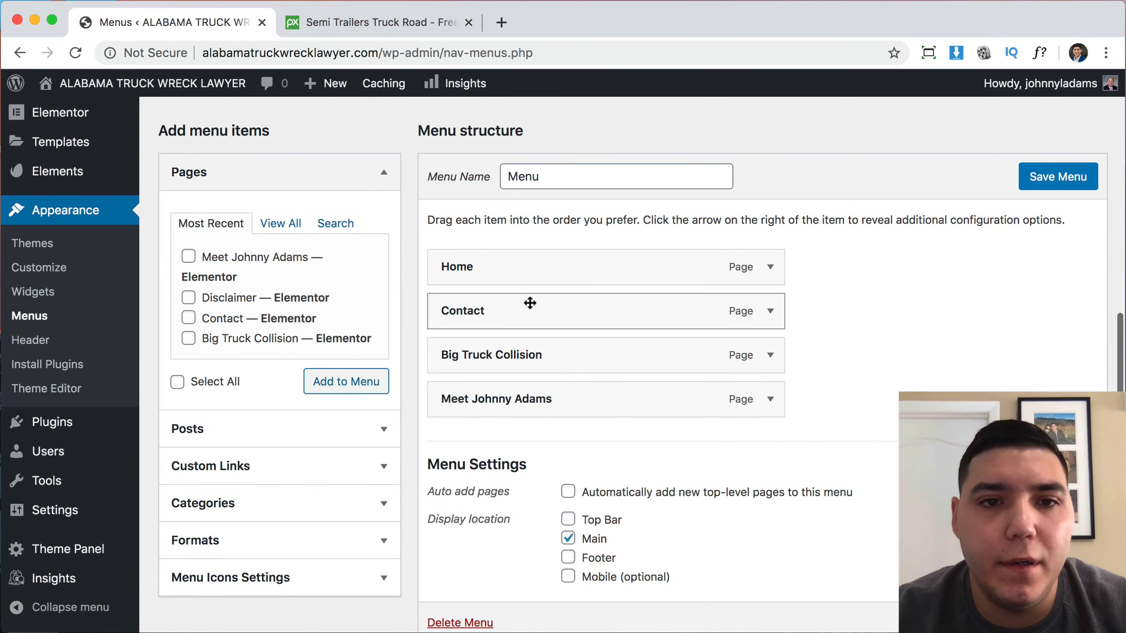
{"action": "left_click_drag", "start_coordinate": [527, 397], "coordinate": [516, 300]}
{"action": "left_click_drag", "start_coordinate": [508, 360], "coordinate": [511, 402]}
{"action": "left_click", "coordinate": [1063, 187]}
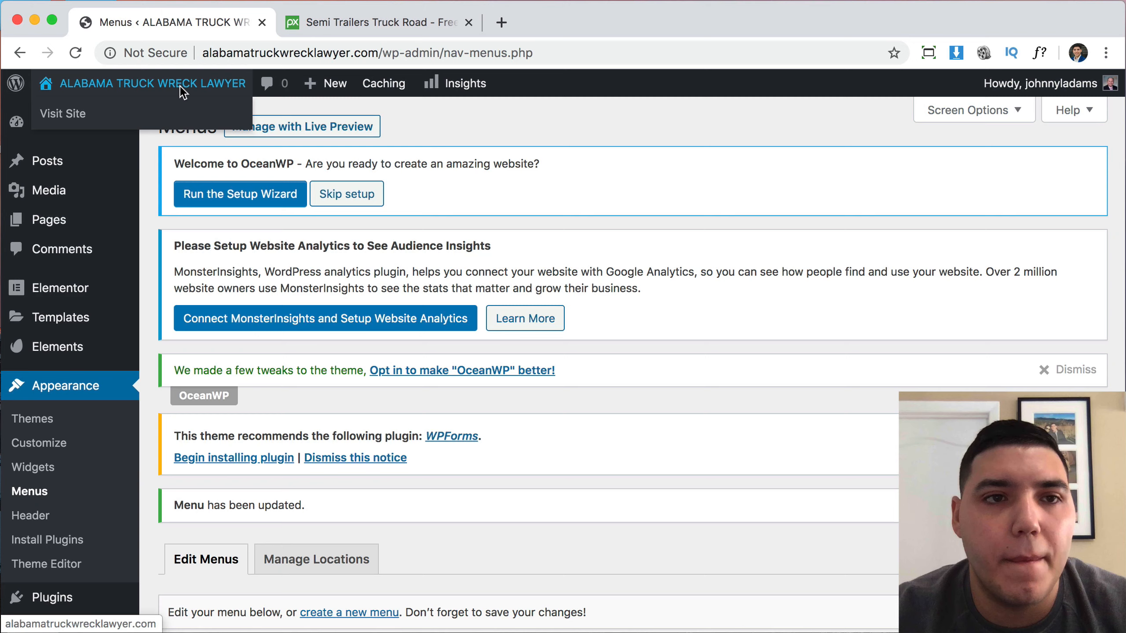
{"action": "left_click", "coordinate": [179, 87]}
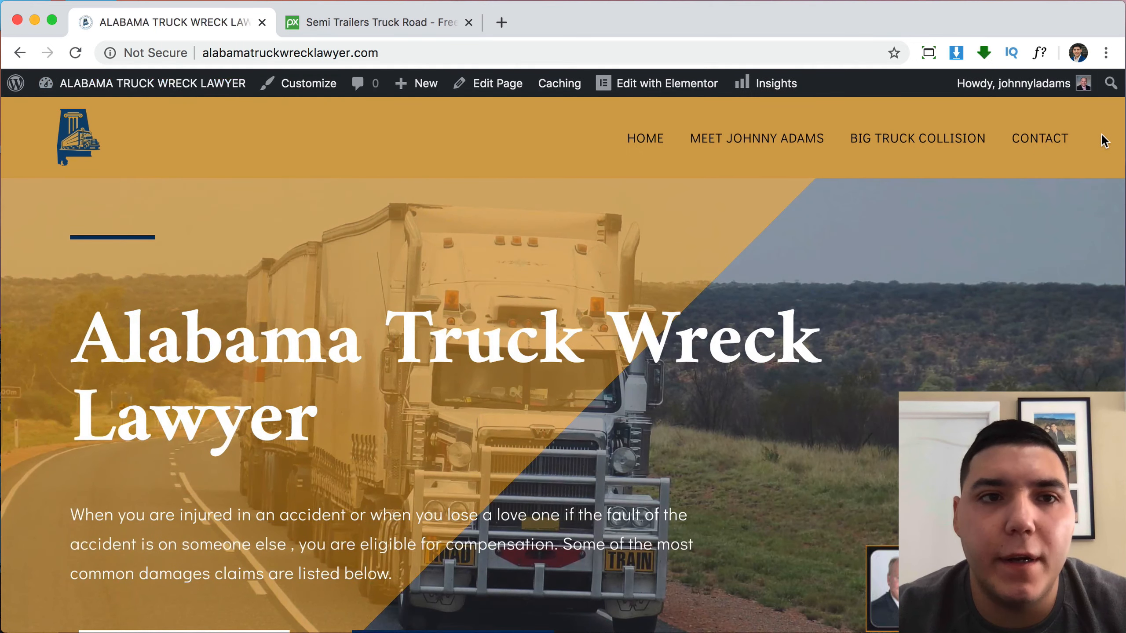
{"action": "left_click", "coordinate": [311, 85]}
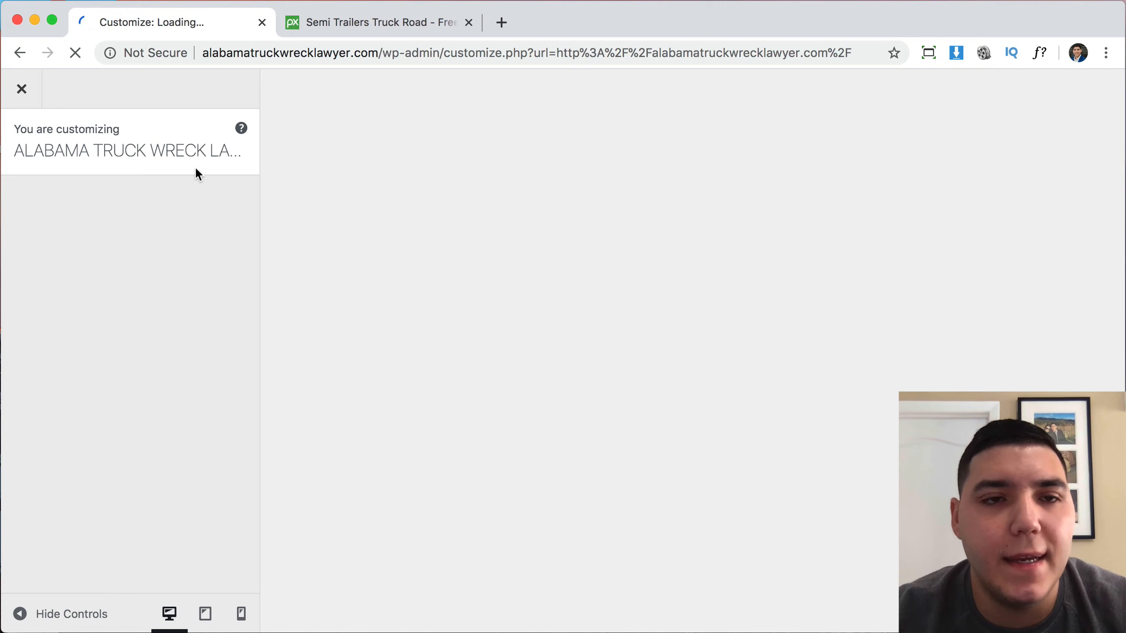
Type 'CALL' into the General header's Content After Header field.
{"action": "scroll", "coordinate": [172, 292], "scroll_direction": "down", "scroll_amount": 3}
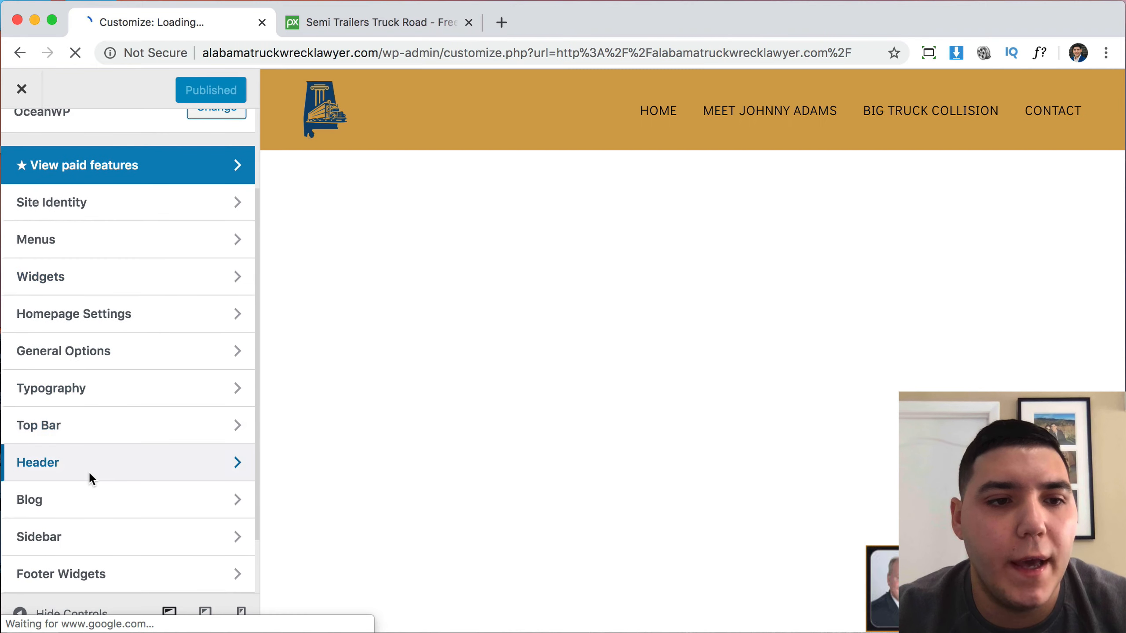
{"action": "left_click", "coordinate": [88, 471]}
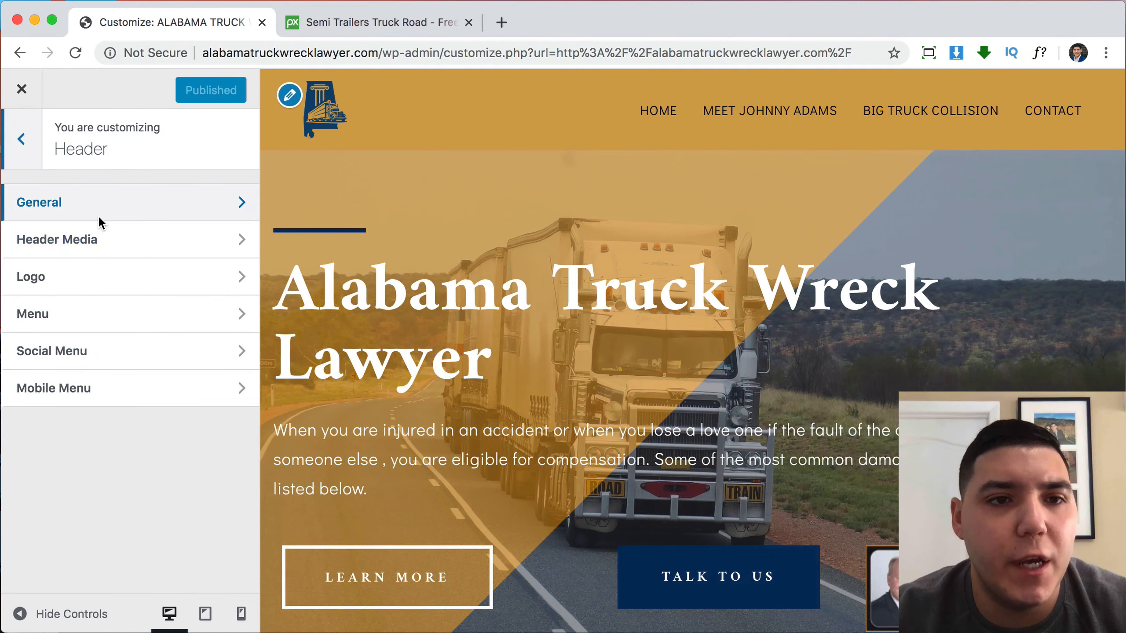
{"action": "left_click", "coordinate": [98, 215]}
{"action": "scroll", "coordinate": [131, 399], "scroll_direction": "down", "scroll_amount": 3}
{"action": "scroll", "coordinate": [132, 402], "scroll_direction": "down", "scroll_amount": 2}
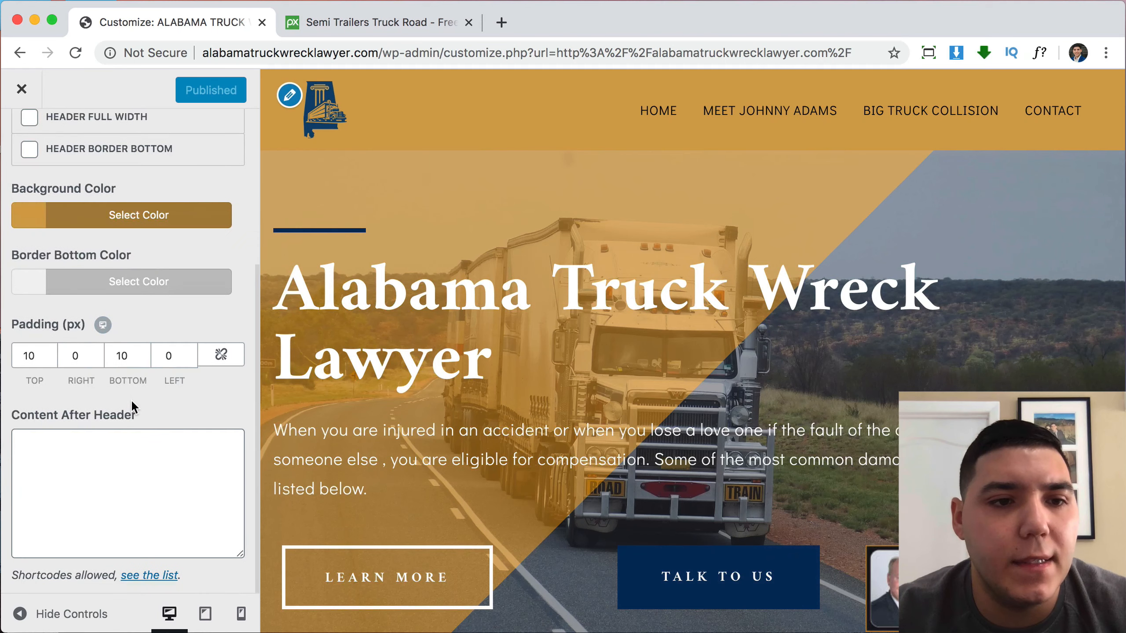
{"action": "left_click", "coordinate": [62, 461]}
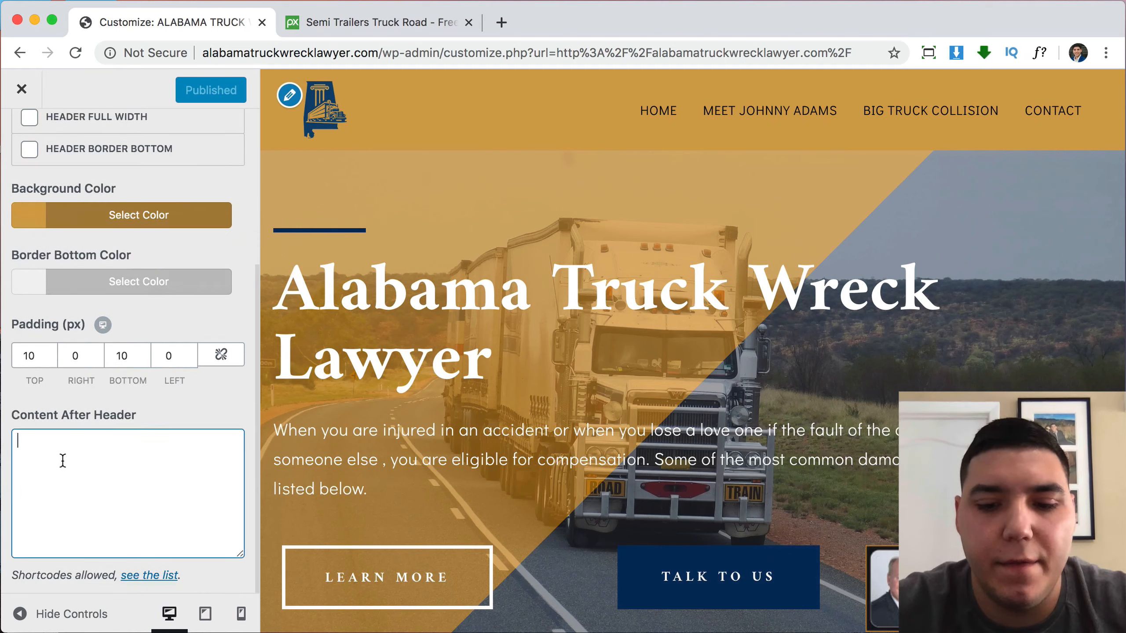
{"action": "type", "text": "ok"}
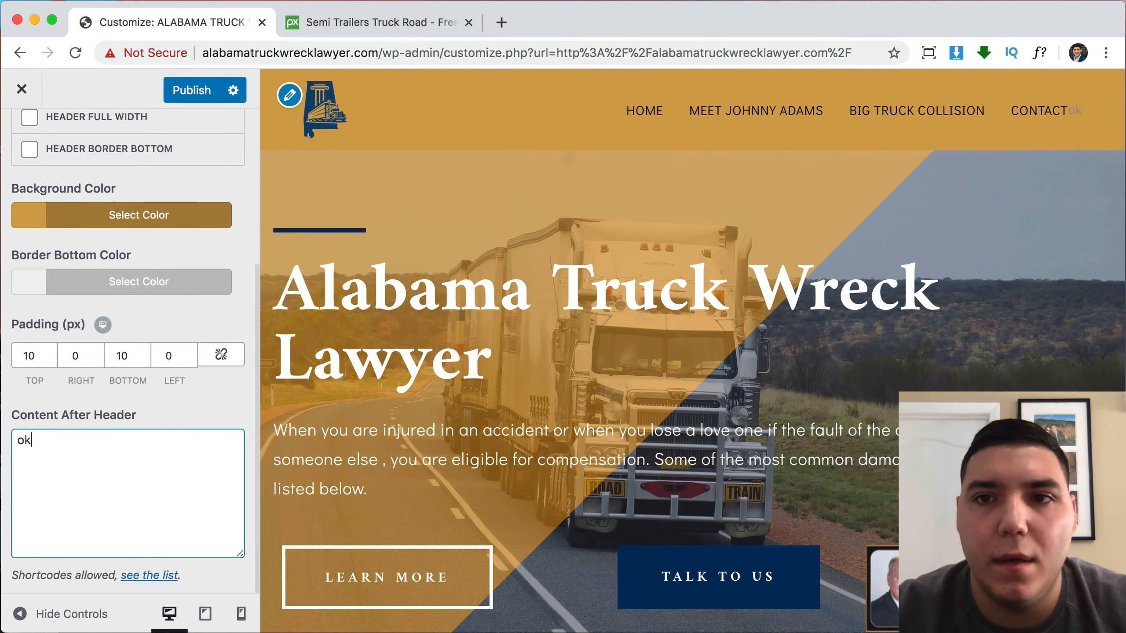
{"action": "key", "text": "BackSpace"}
{"action": "key", "text": "BackSpace"}
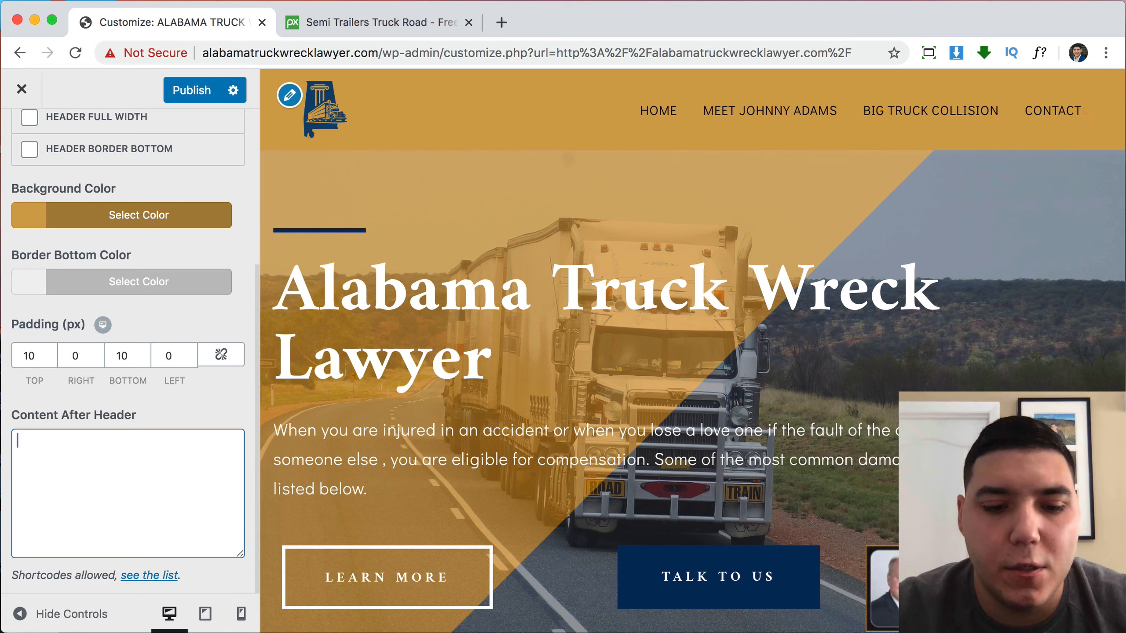
{"action": "type", "text": "CA"}
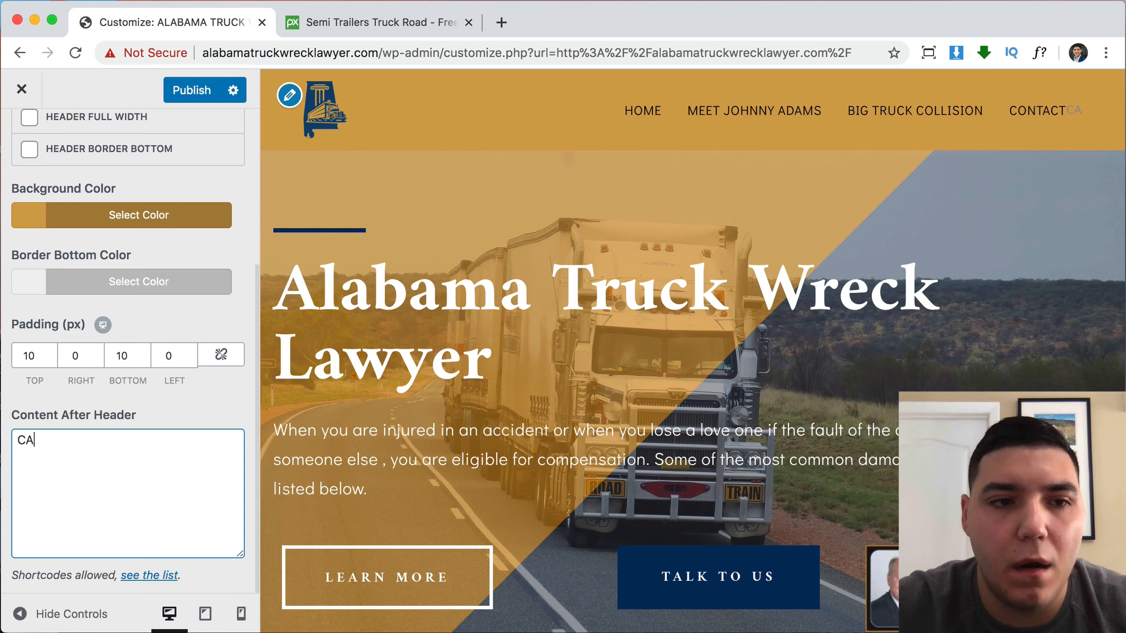
{"action": "type", "text": "LL"}
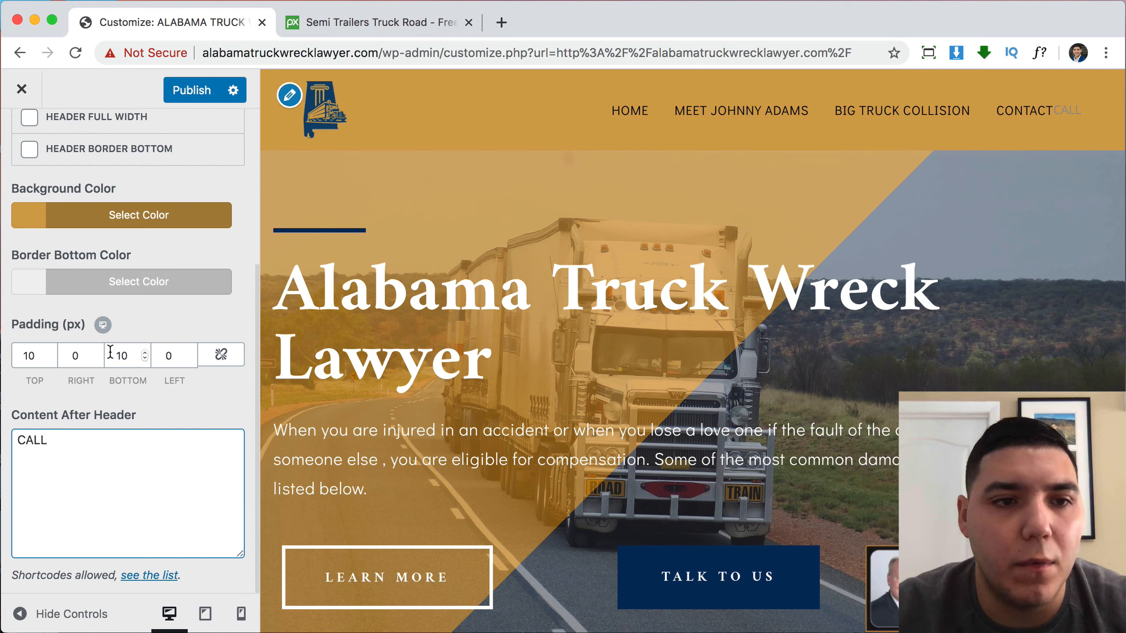
Try a header right padding of 1, revert it to 0, and delete the CALL text.
{"action": "left_click", "coordinate": [72, 355]}
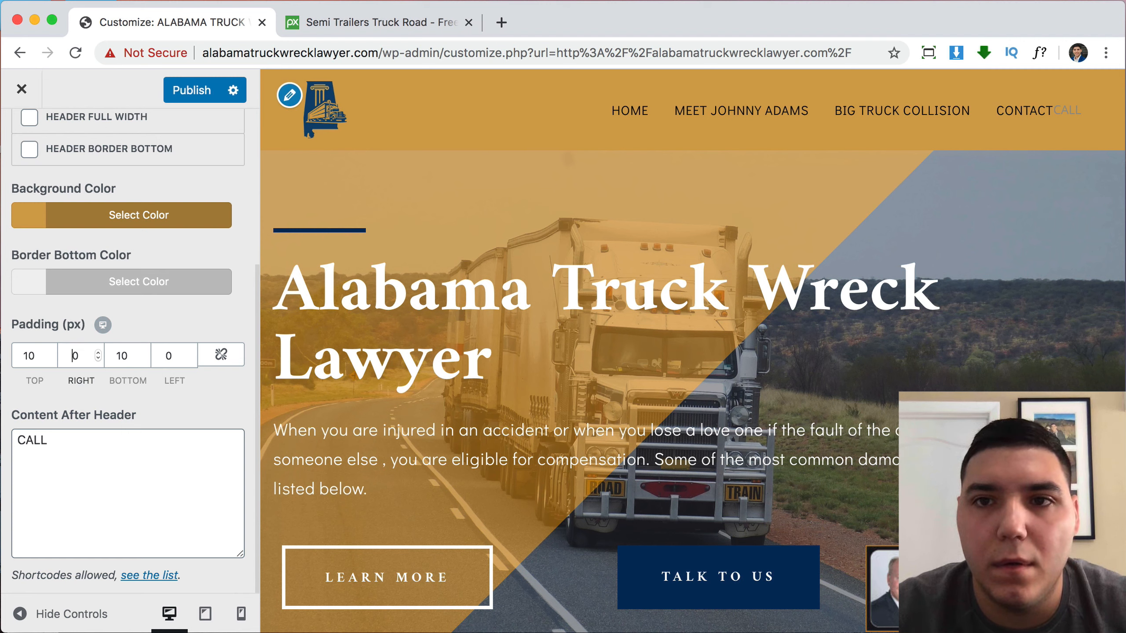
{"action": "type", "text": "1"}
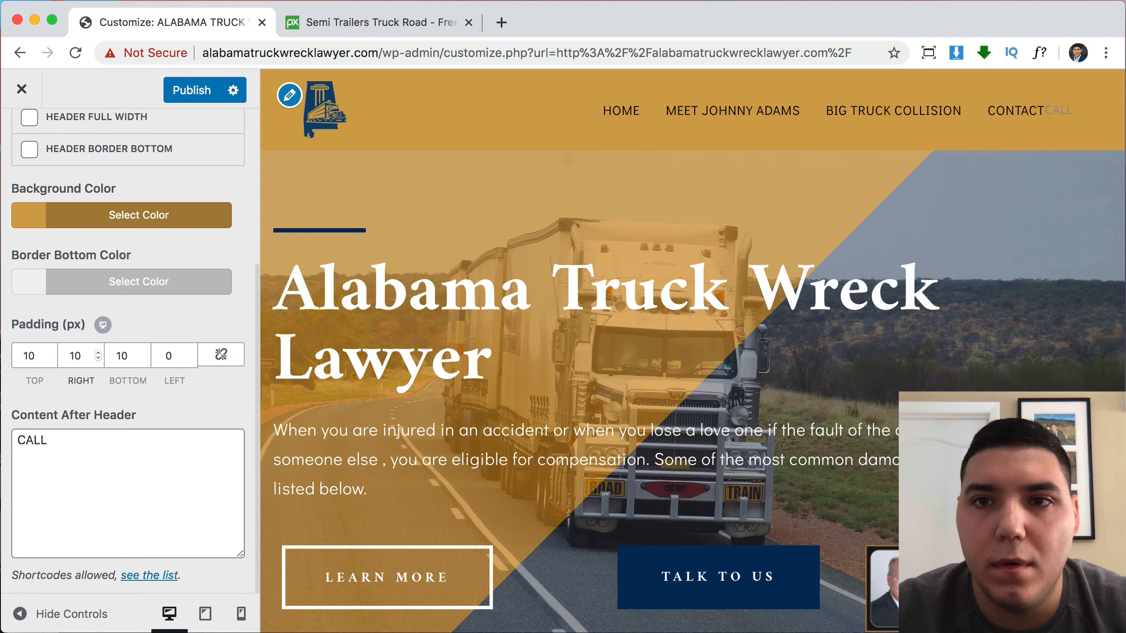
{"action": "key", "text": "BackSpace"}
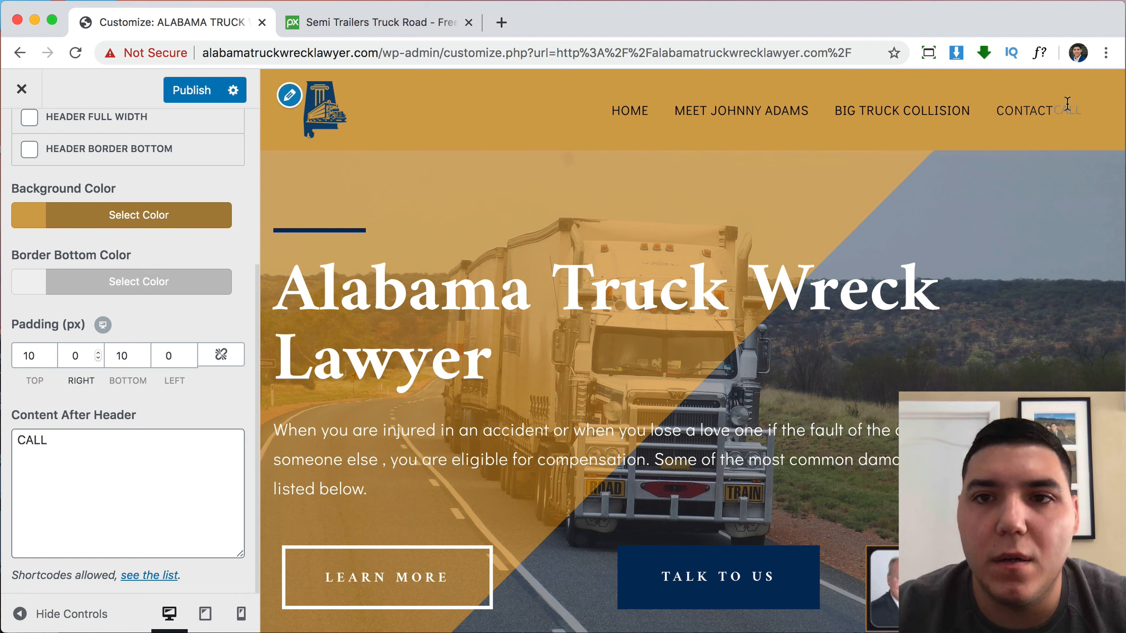
{"action": "left_click", "coordinate": [19, 439]}
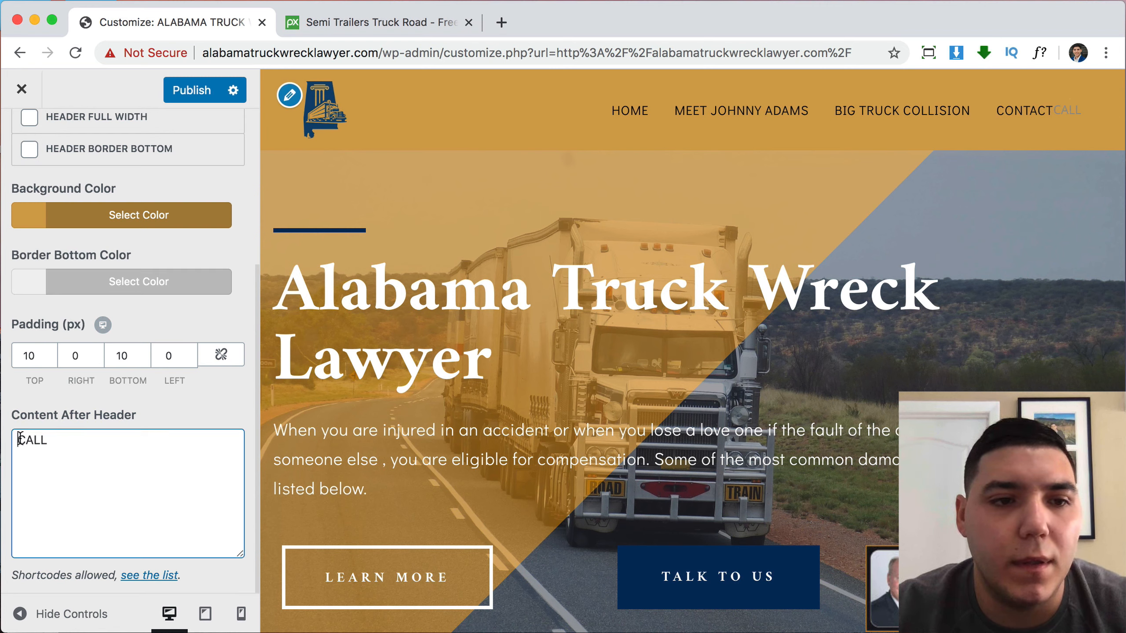
{"action": "double_click", "coordinate": [56, 441]}
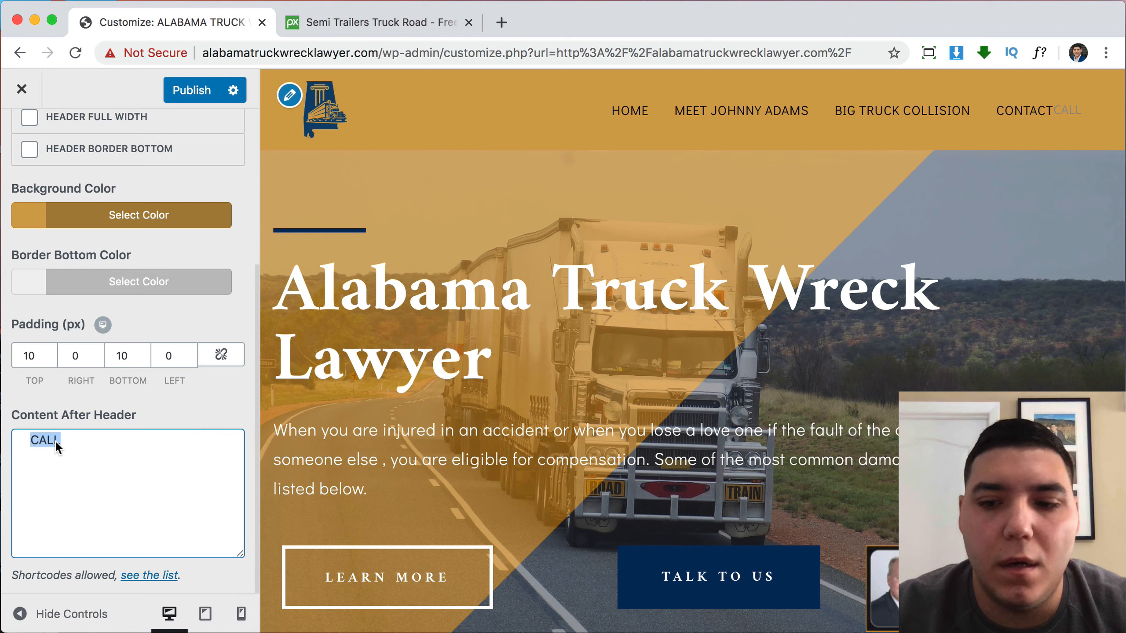
{"action": "key", "text": "BackSpace"}
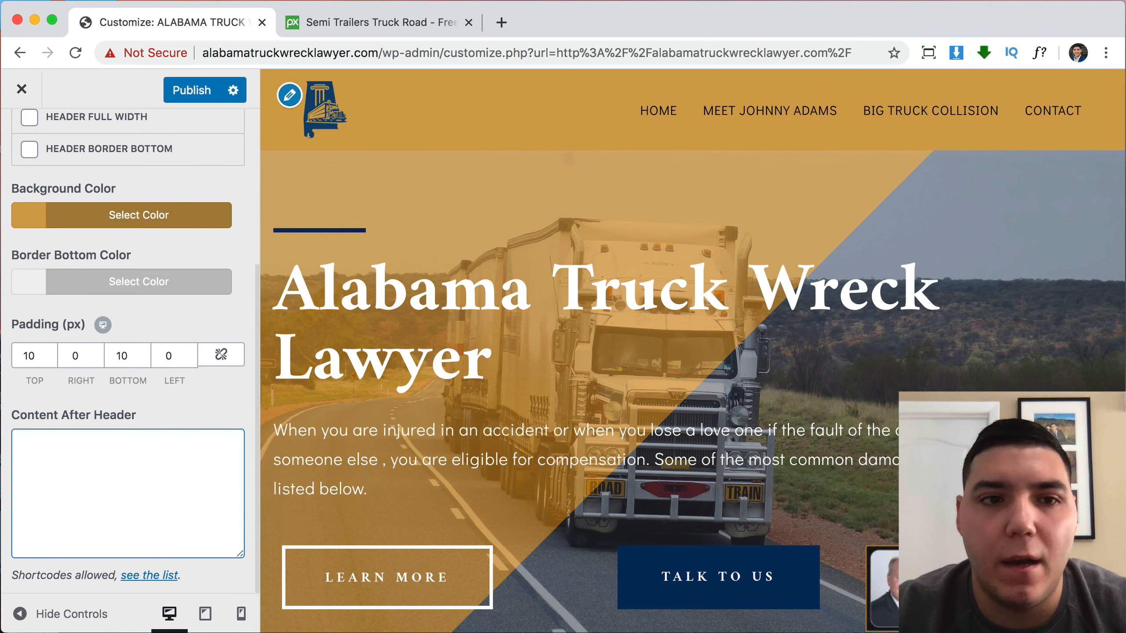
Publish the header changes and scroll through the live site.
{"action": "left_click", "coordinate": [191, 89]}
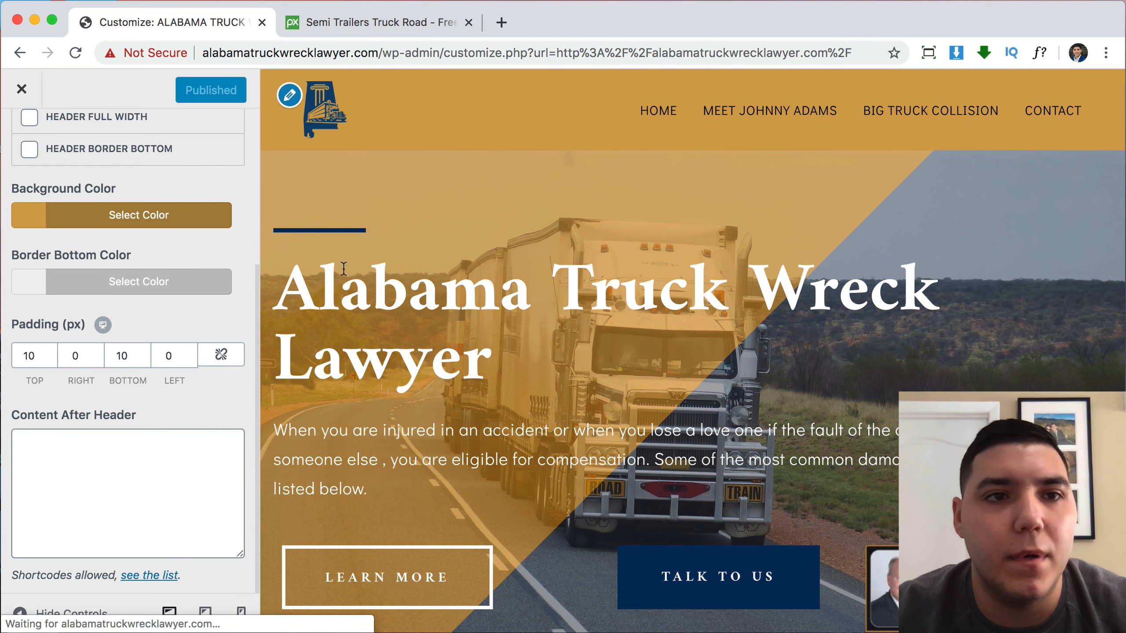
{"action": "left_click", "coordinate": [22, 90]}
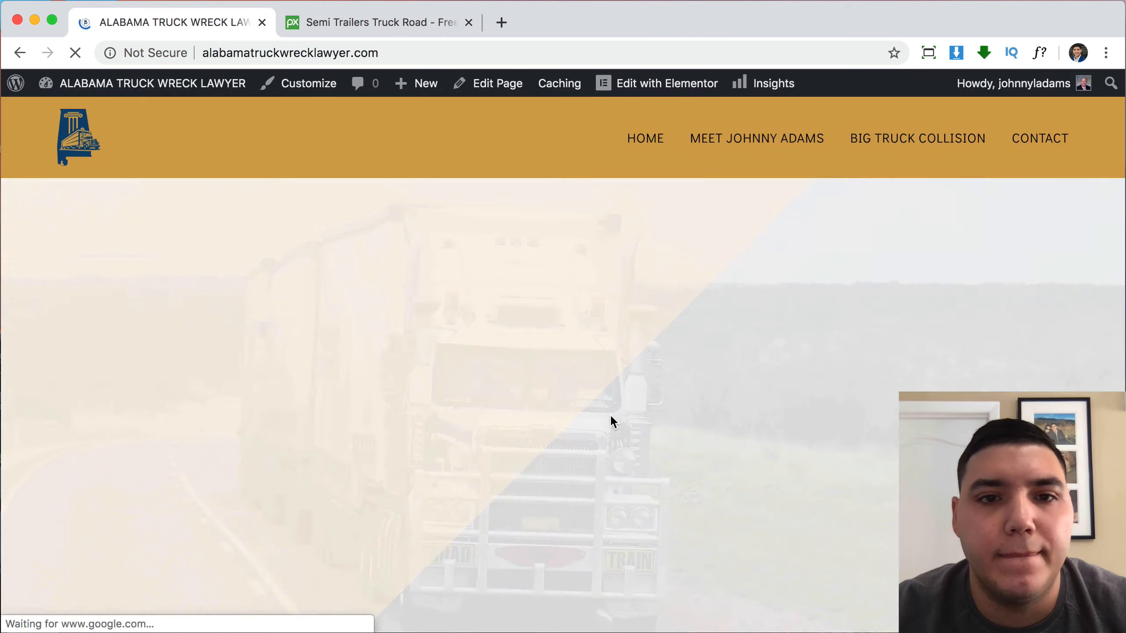
{"action": "scroll", "coordinate": [611, 416], "scroll_direction": "down", "scroll_amount": 5}
{"action": "scroll", "coordinate": [611, 415], "scroll_direction": "down", "scroll_amount": 15}
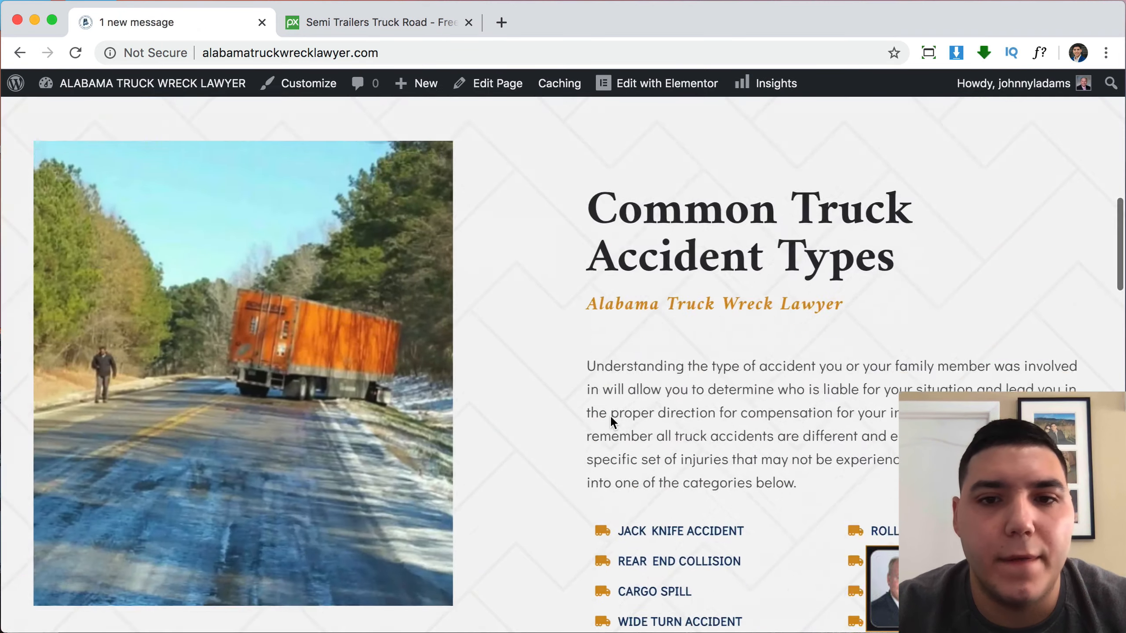
{"action": "scroll", "coordinate": [613, 421], "scroll_direction": "down", "scroll_amount": 10}
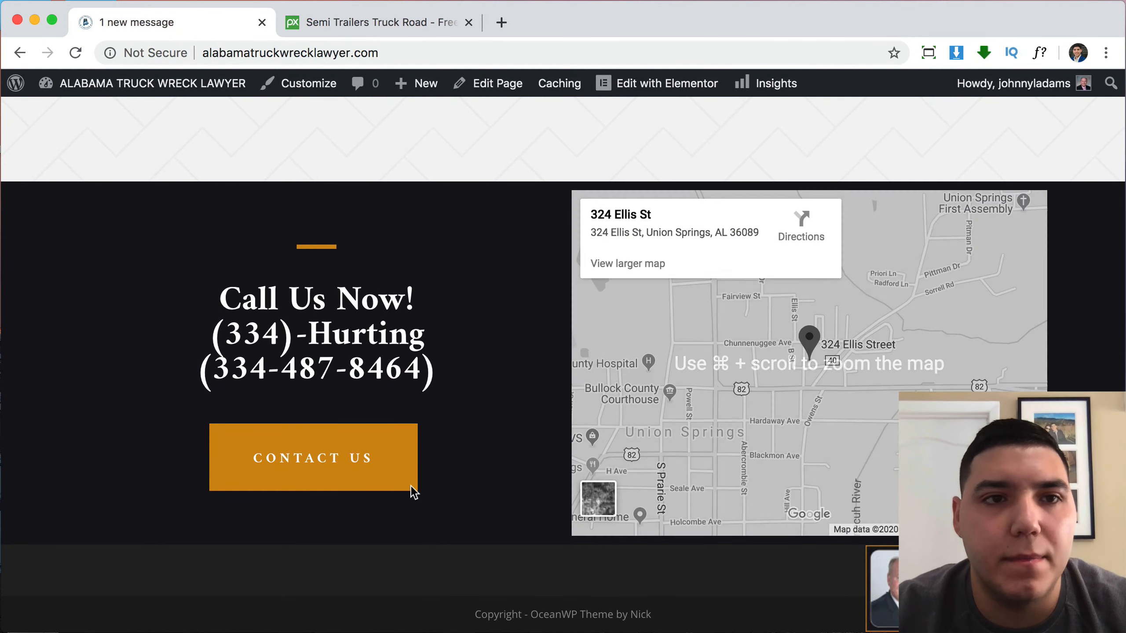
Reopen the Customizer and uncheck Enable Footer Widgets.
{"action": "left_click", "coordinate": [301, 91]}
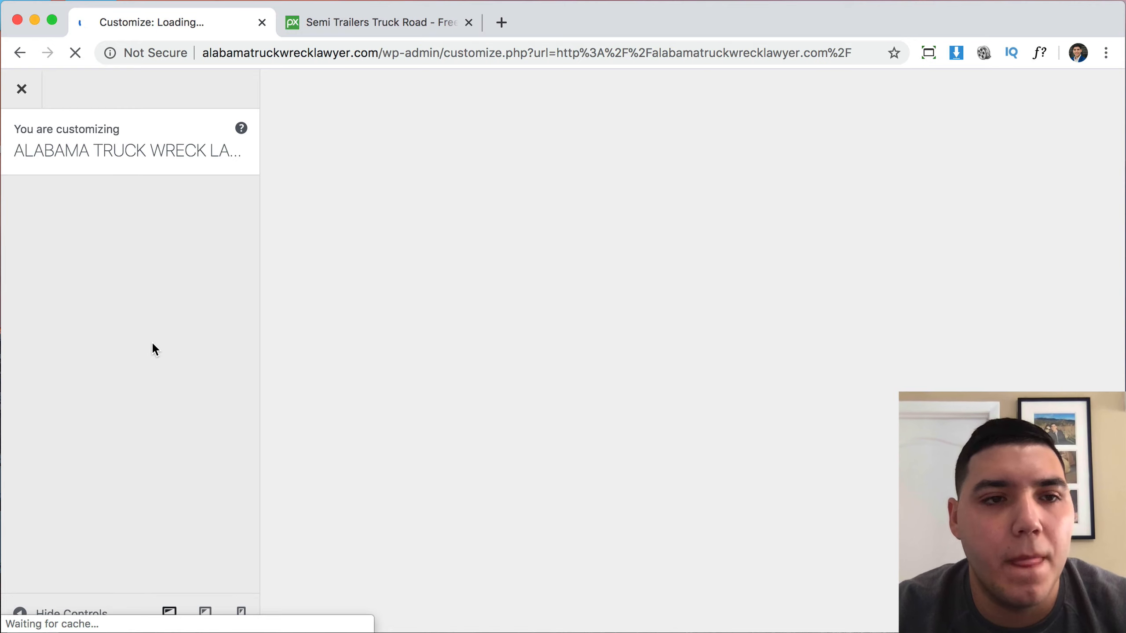
{"action": "scroll", "coordinate": [139, 400], "scroll_direction": "down", "scroll_amount": 5}
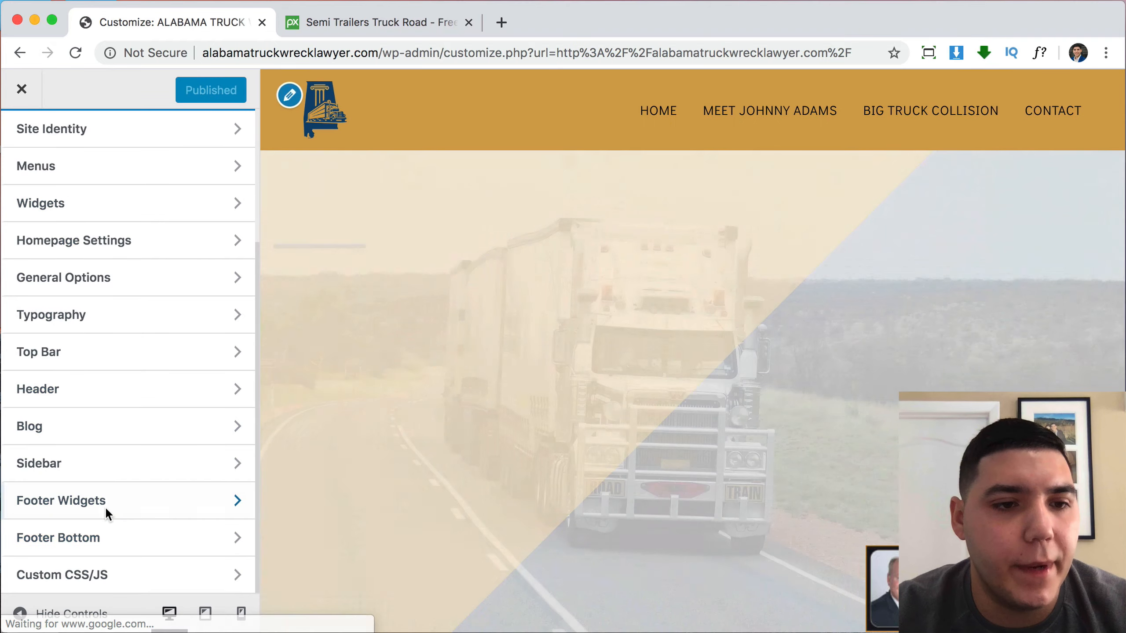
{"action": "left_click", "coordinate": [105, 507]}
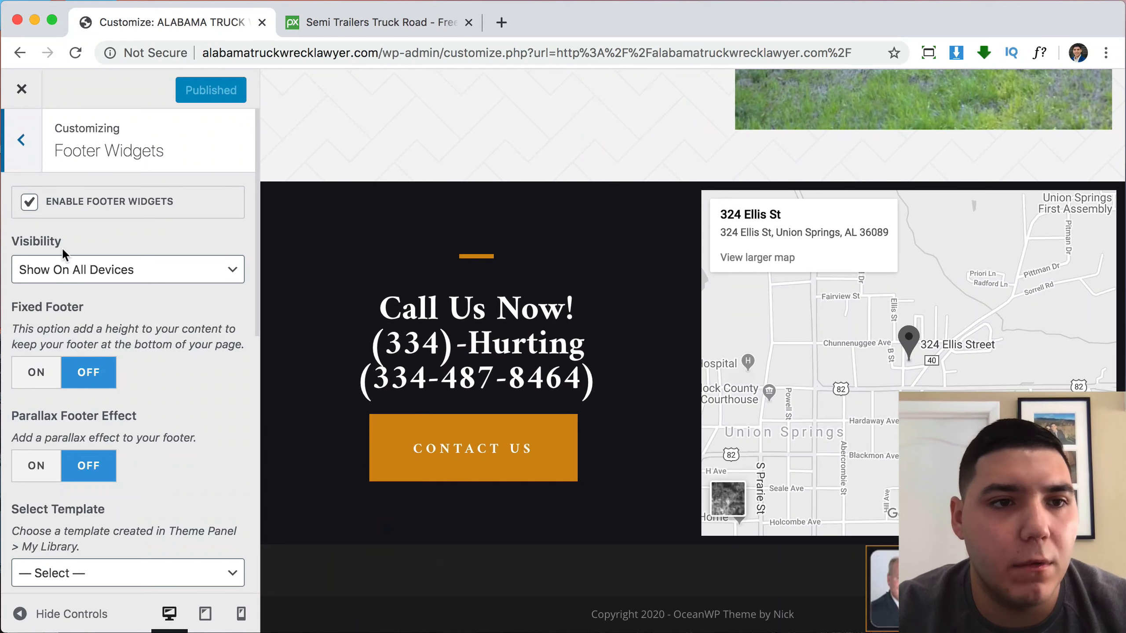
{"action": "left_click", "coordinate": [30, 203]}
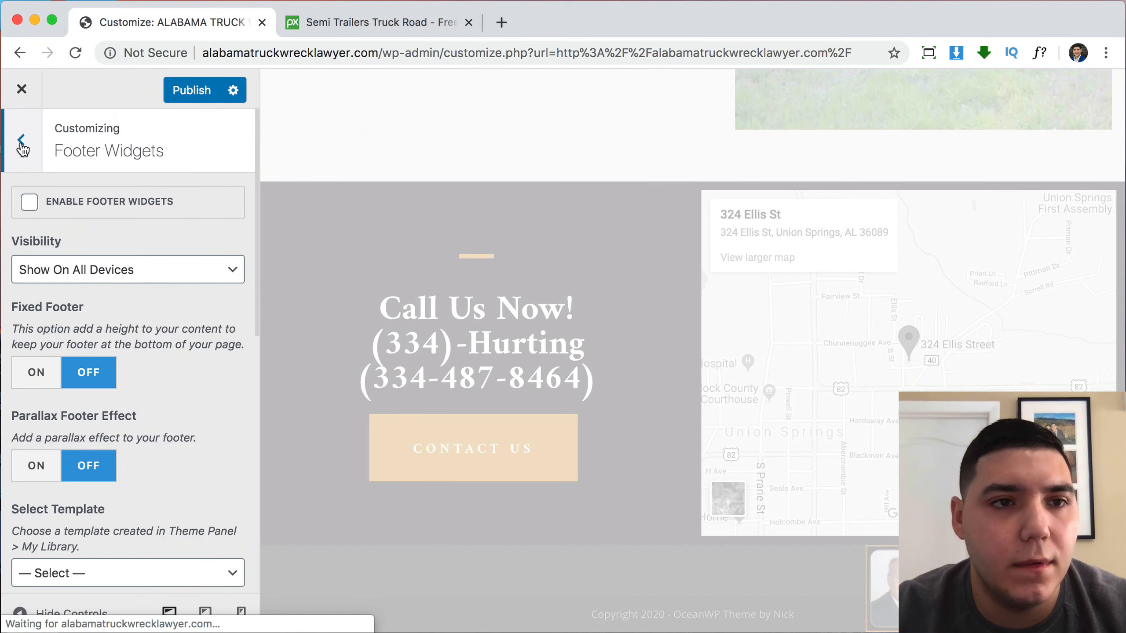
Open the Footer Bottom settings and select the site's domain in the address bar.
{"action": "left_click", "coordinate": [21, 146]}
{"action": "left_click", "coordinate": [86, 538]}
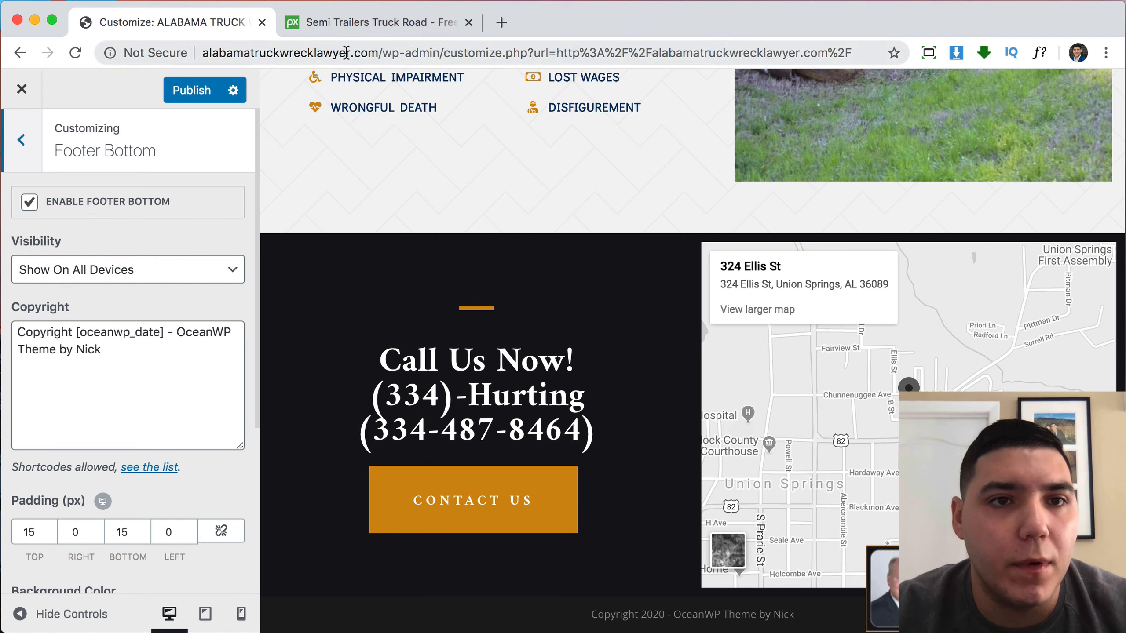
{"action": "left_click_drag", "start_coordinate": [349, 53], "coordinate": [211, 50]}
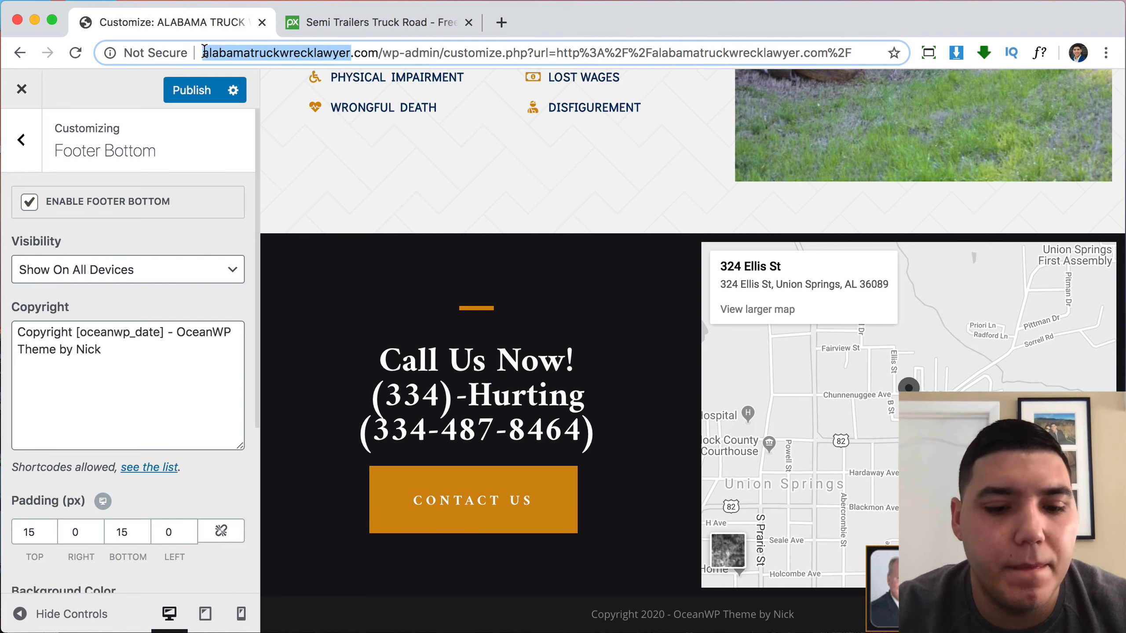
Search for 'CASE CON' and open the Convert Case site.
{"action": "left_click", "coordinate": [345, 24]}
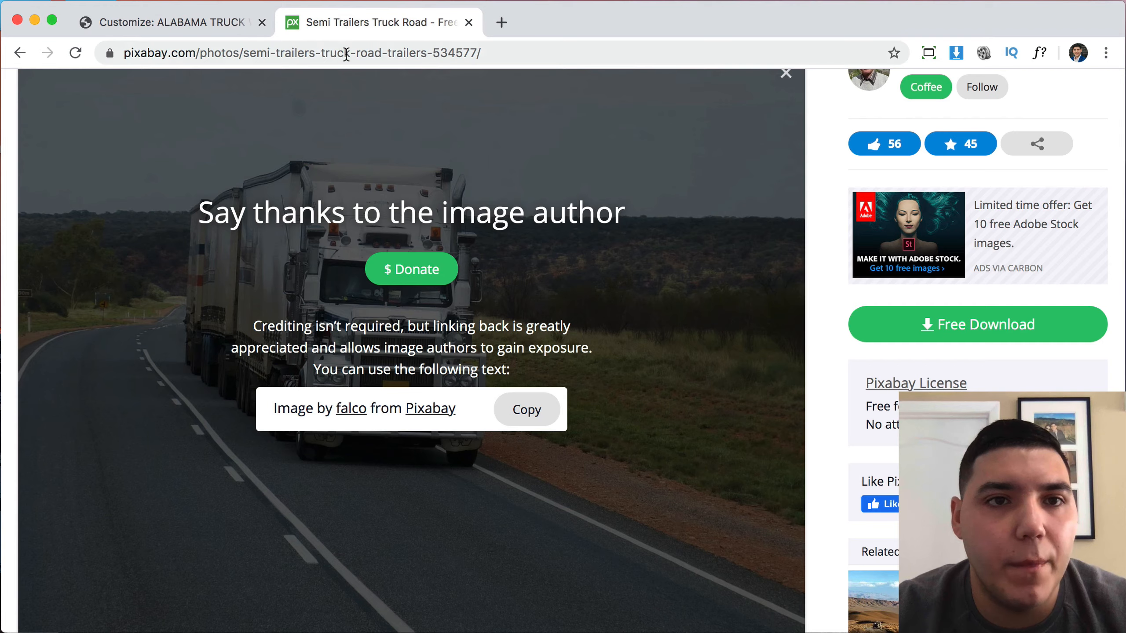
{"action": "left_click", "coordinate": [348, 56]}
{"action": "type", "text": "CASE CON"}
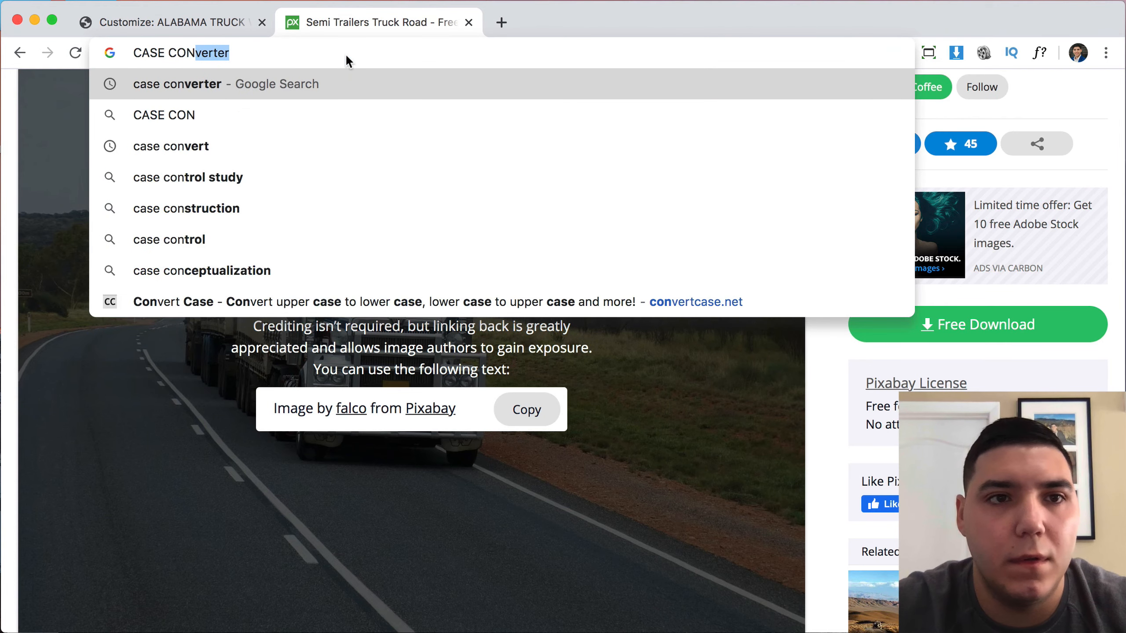
{"action": "key", "text": "Return"}
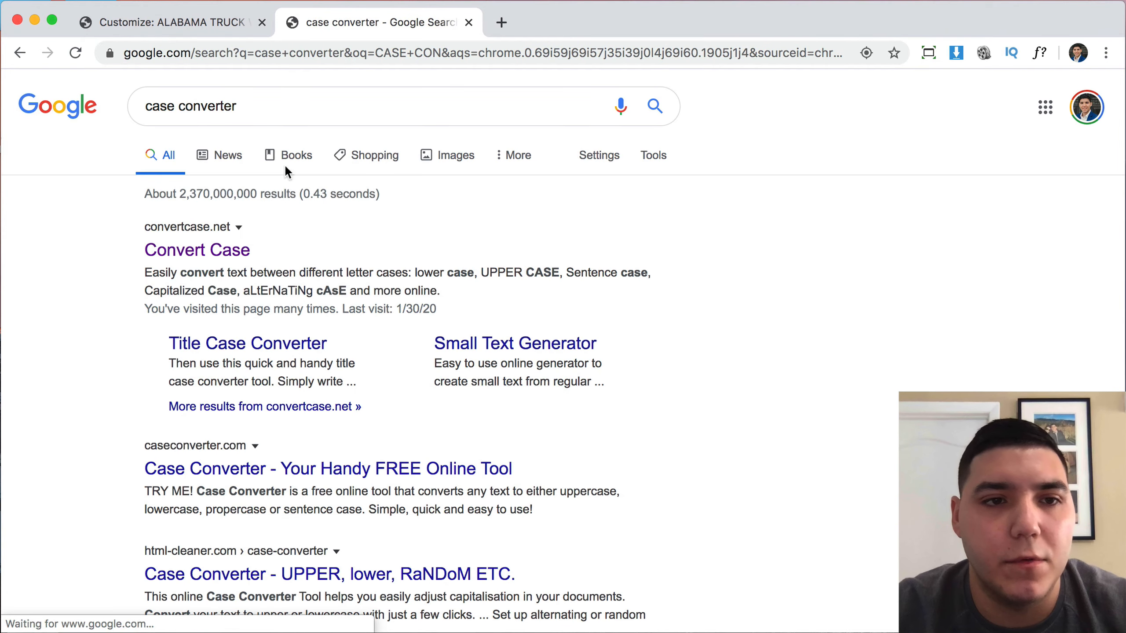
{"action": "left_click", "coordinate": [221, 253]}
Paste the domain, space it into words, and convert it to 'Alabama Truck Wreck Lawyer'.
{"action": "left_click", "coordinate": [287, 274]}
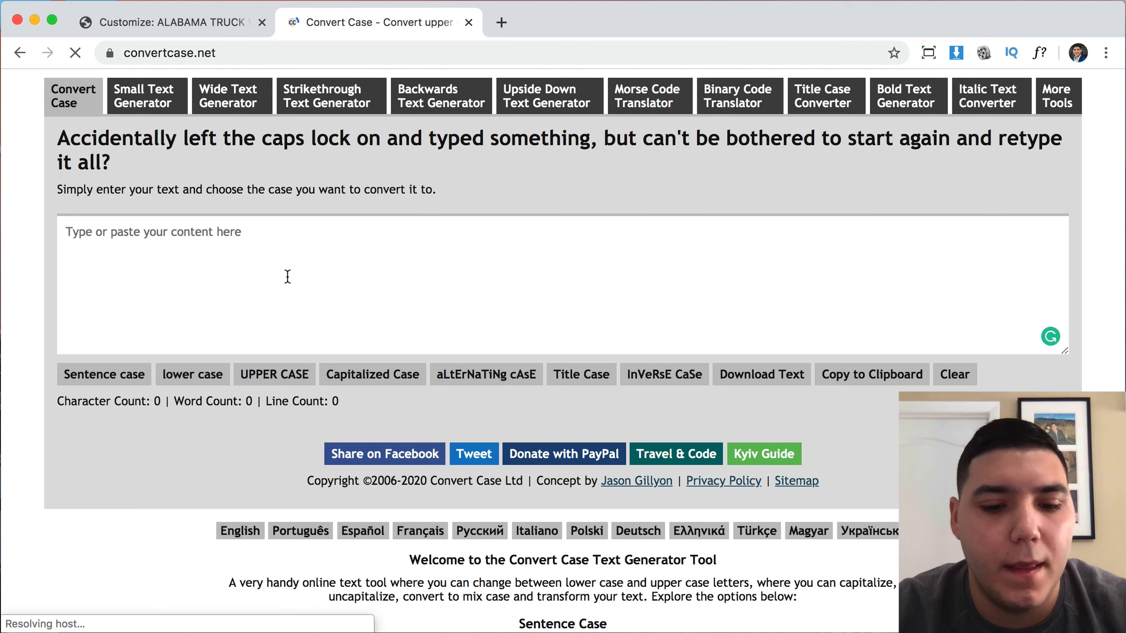
{"action": "type", "text": "alabamatruckwrecklawyer"}
{"action": "left_click", "coordinate": [372, 374]}
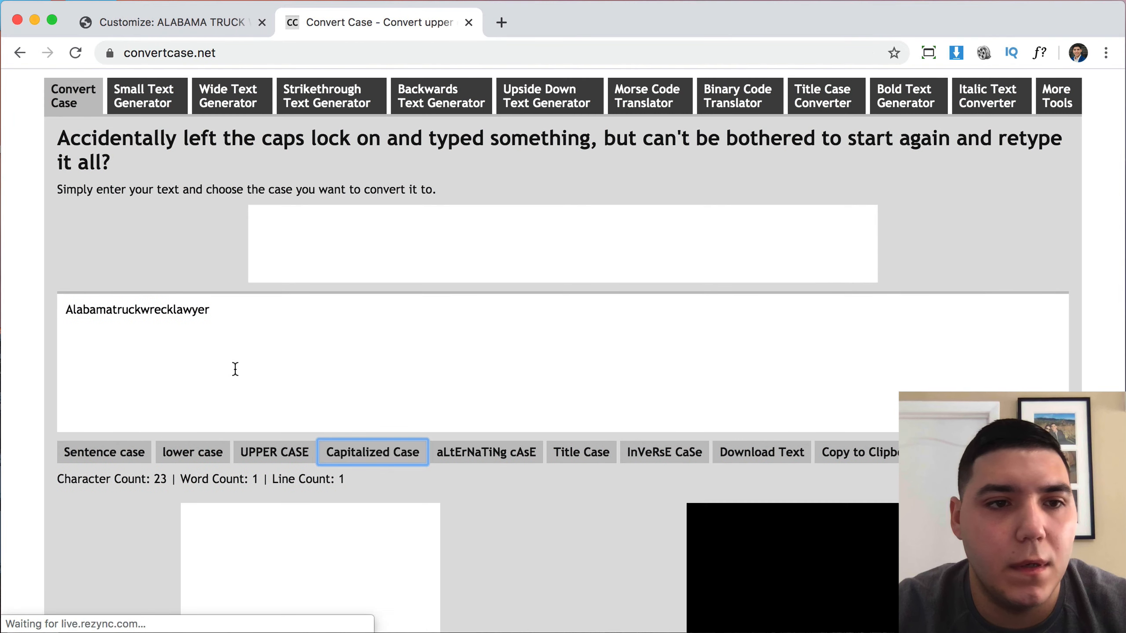
{"action": "left_click", "coordinate": [113, 311]}
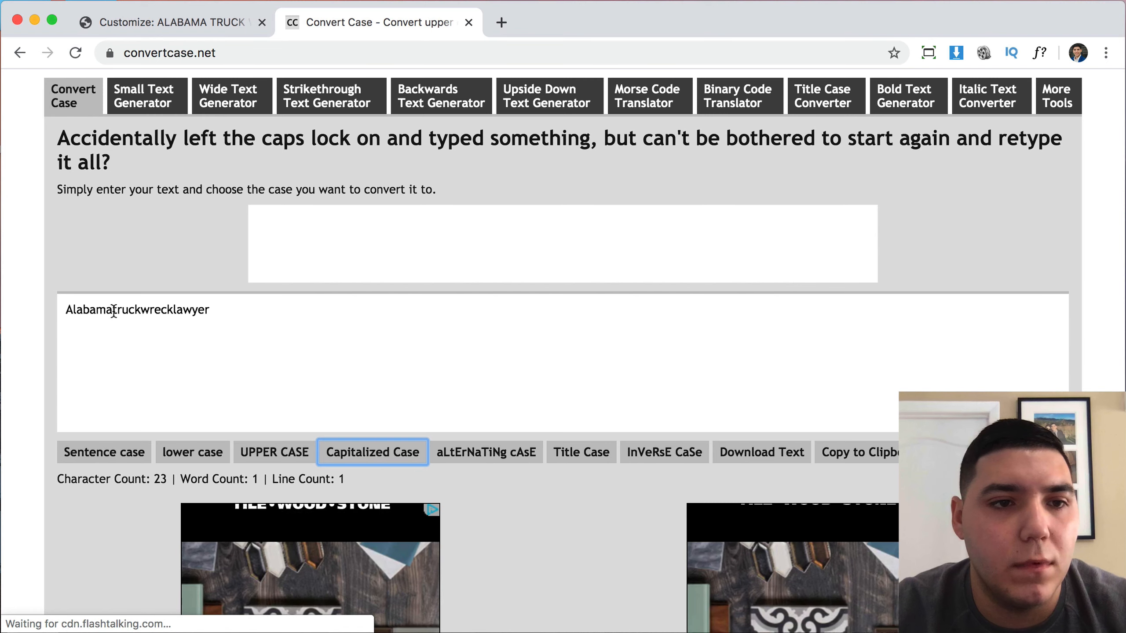
{"action": "left_click", "coordinate": [145, 310]}
{"action": "left_click", "coordinate": [180, 310]}
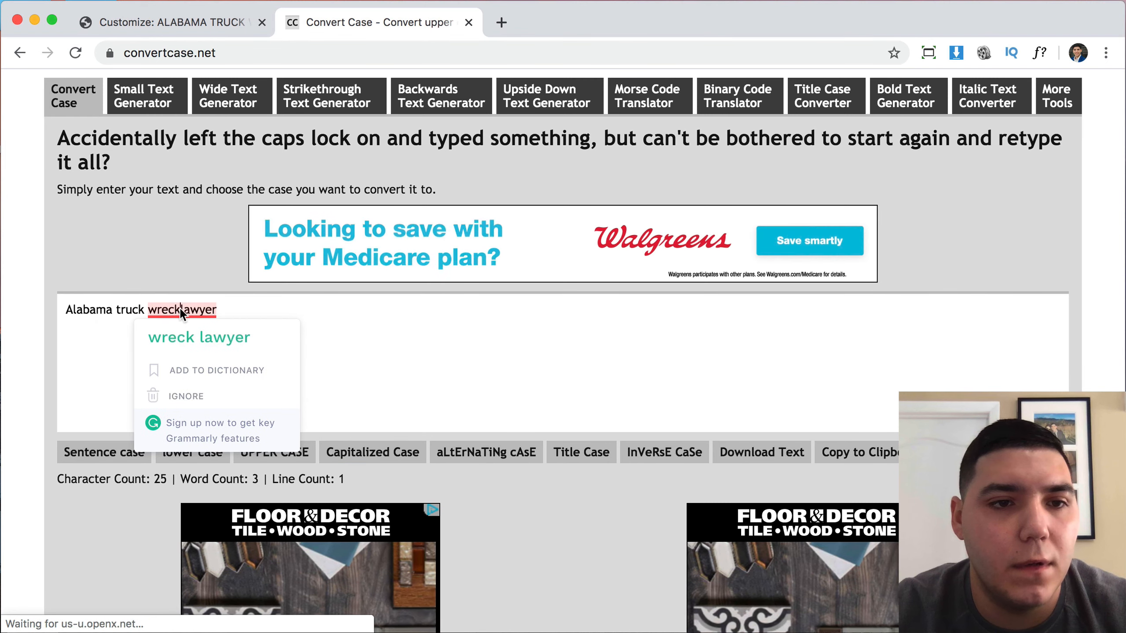
{"action": "left_click", "coordinate": [359, 456]}
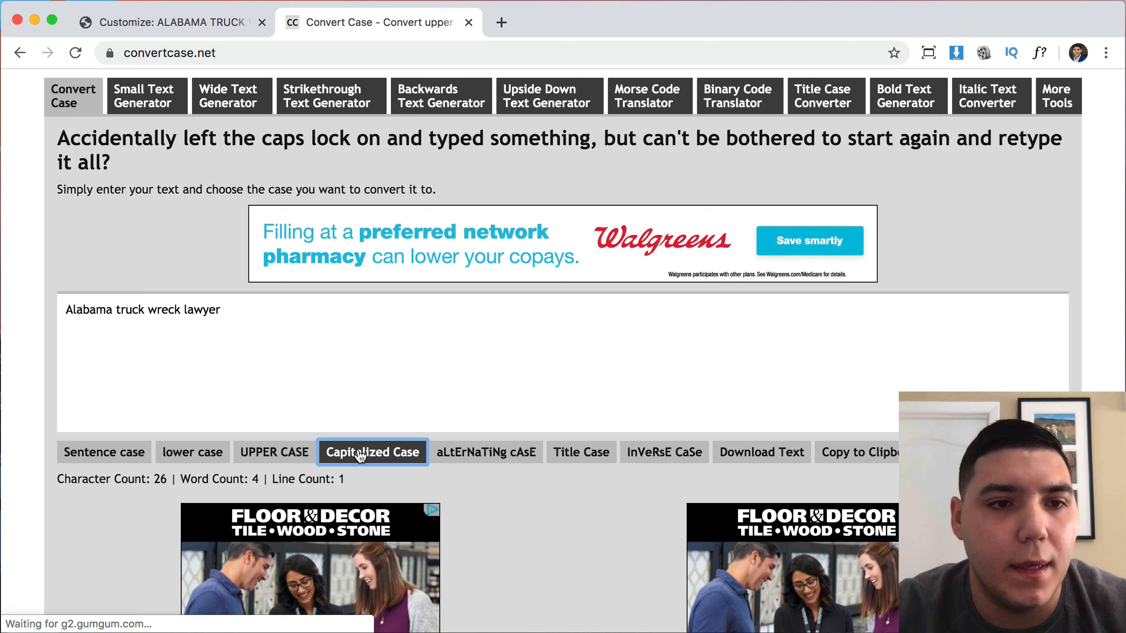
{"action": "double_click", "coordinate": [276, 325]}
{"action": "key", "text": "super+a"}
{"action": "key", "text": "super+c"}
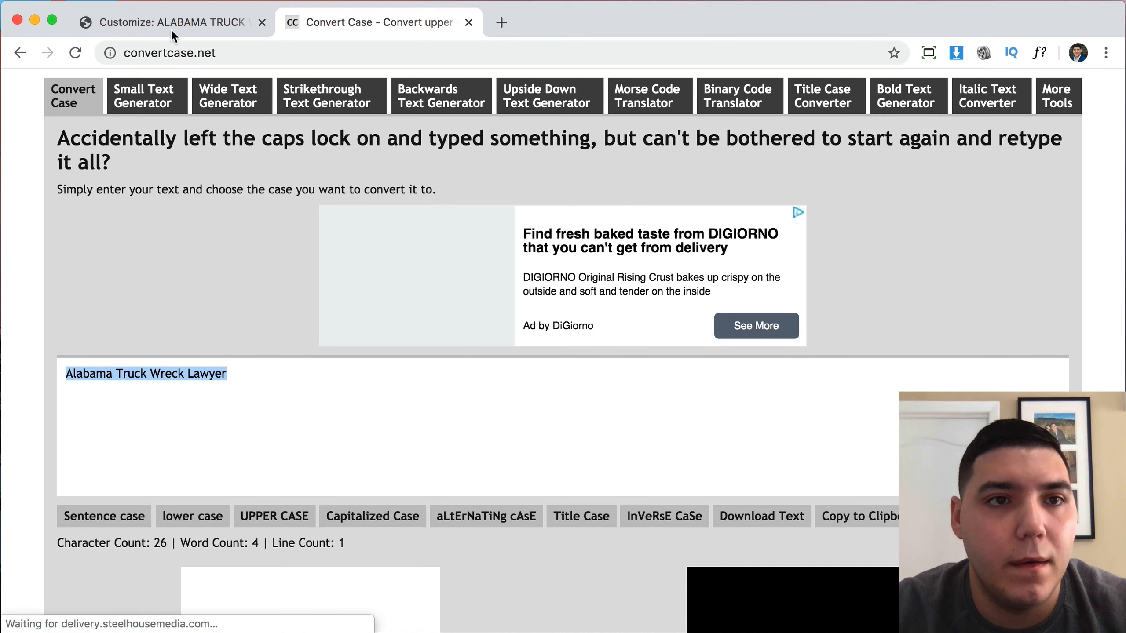
{"action": "left_click", "coordinate": [167, 19]}
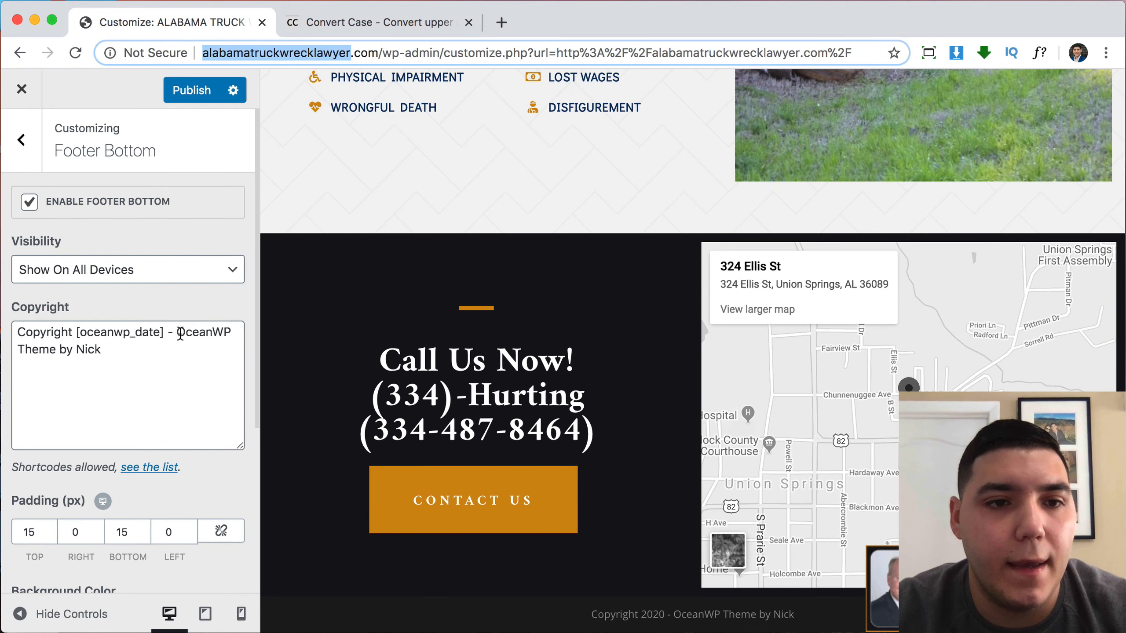
Replace the OceanWP credit in the copyright with 'Alabama Truck Wreck Lawyer LLC' and publish.
{"action": "left_click_drag", "start_coordinate": [180, 333], "coordinate": [176, 355]}
{"action": "key", "text": "super+v"}
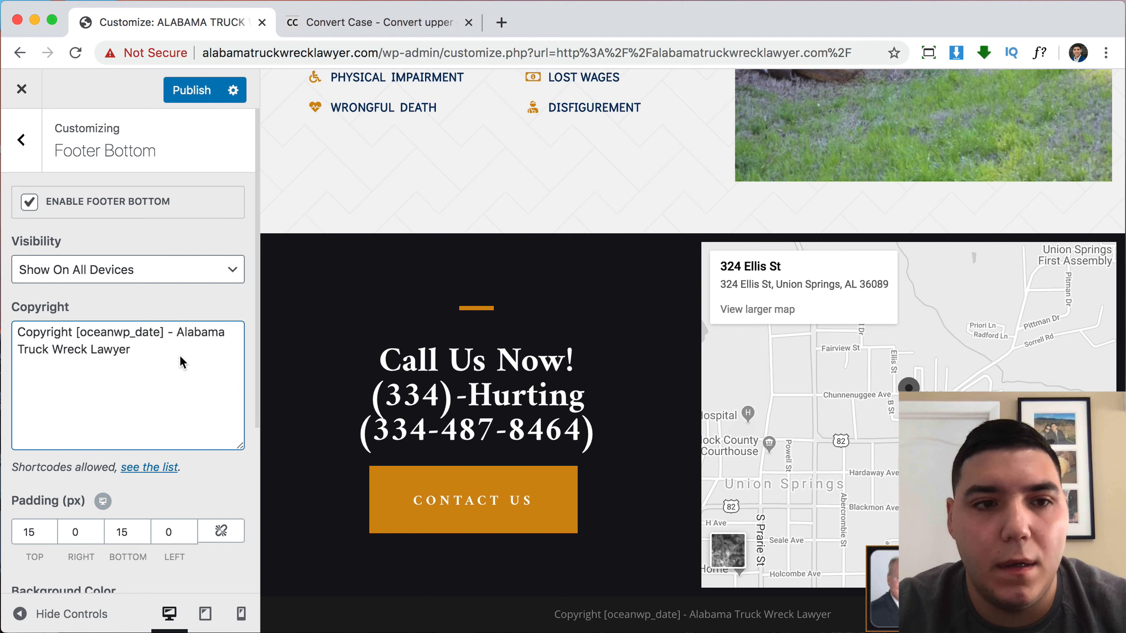
{"action": "type", "text": "LLC"}
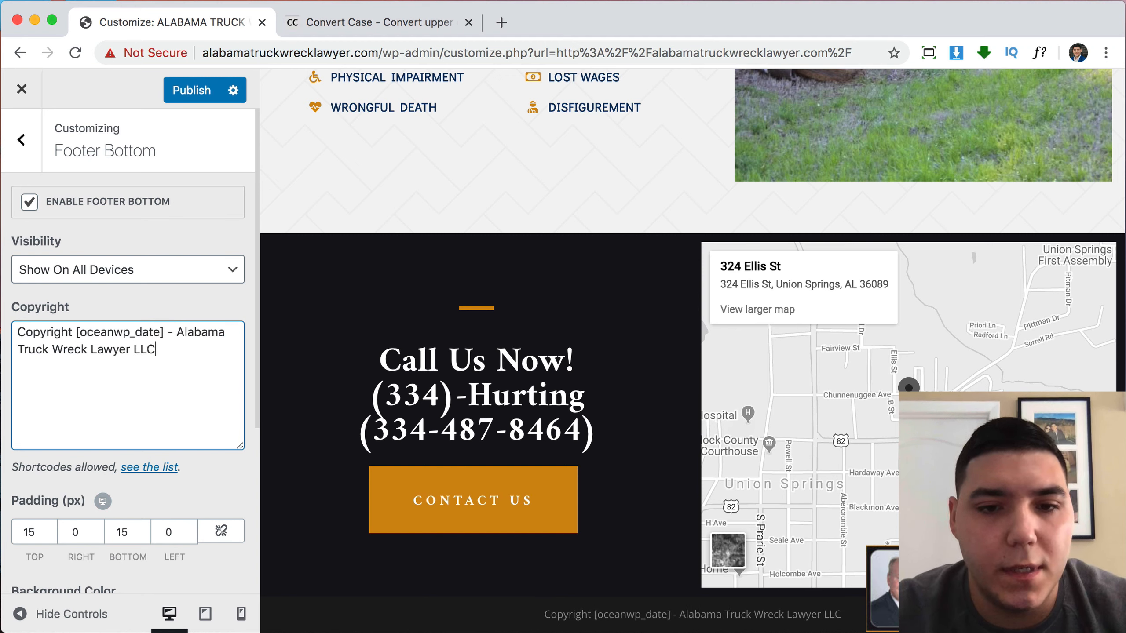
{"action": "left_click", "coordinate": [182, 97]}
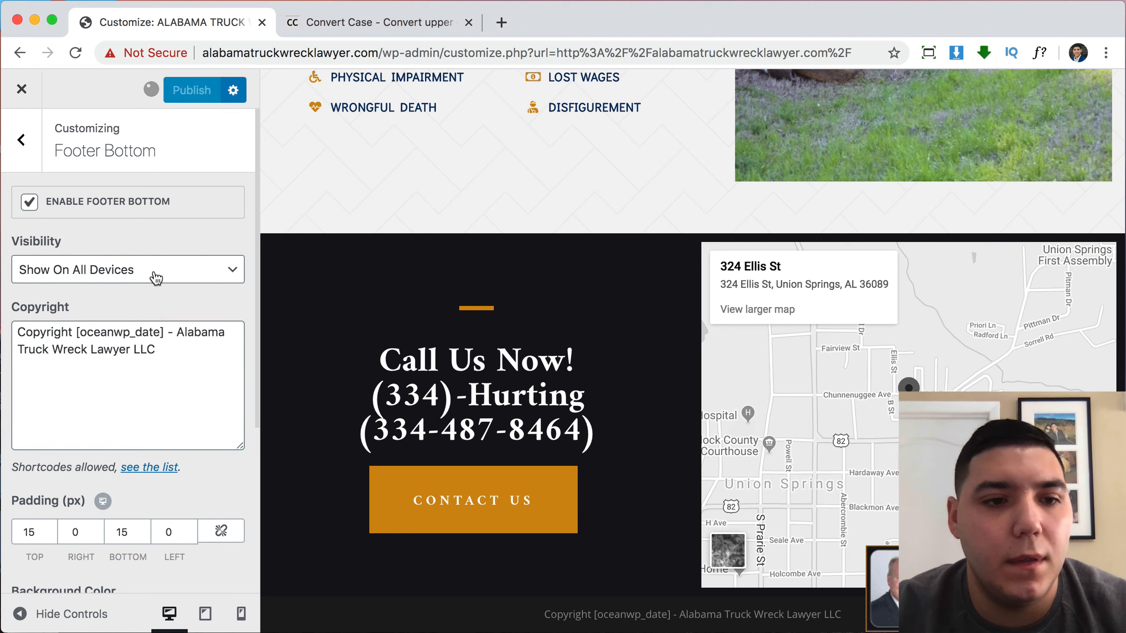
Set the Footer Bottom background colour to near-black and publish.
{"action": "scroll", "coordinate": [157, 279], "scroll_direction": "down", "scroll_amount": 5}
{"action": "scroll", "coordinate": [139, 393], "scroll_direction": "down", "scroll_amount": 1}
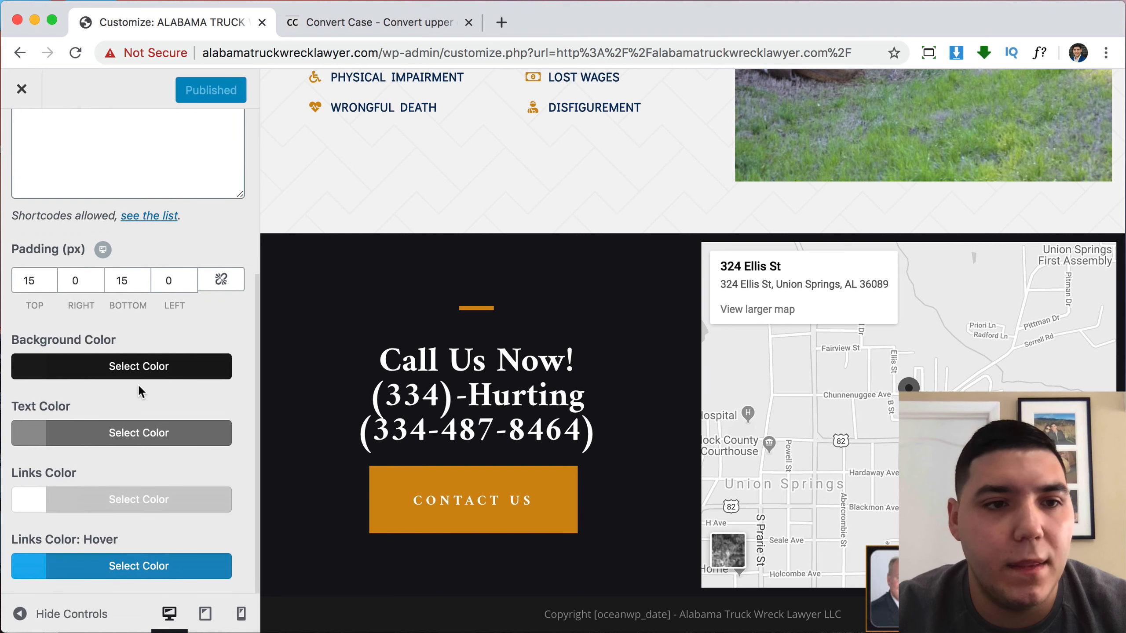
{"action": "left_click", "coordinate": [46, 371]}
{"action": "scroll", "coordinate": [137, 532], "scroll_direction": "down", "scroll_amount": 3}
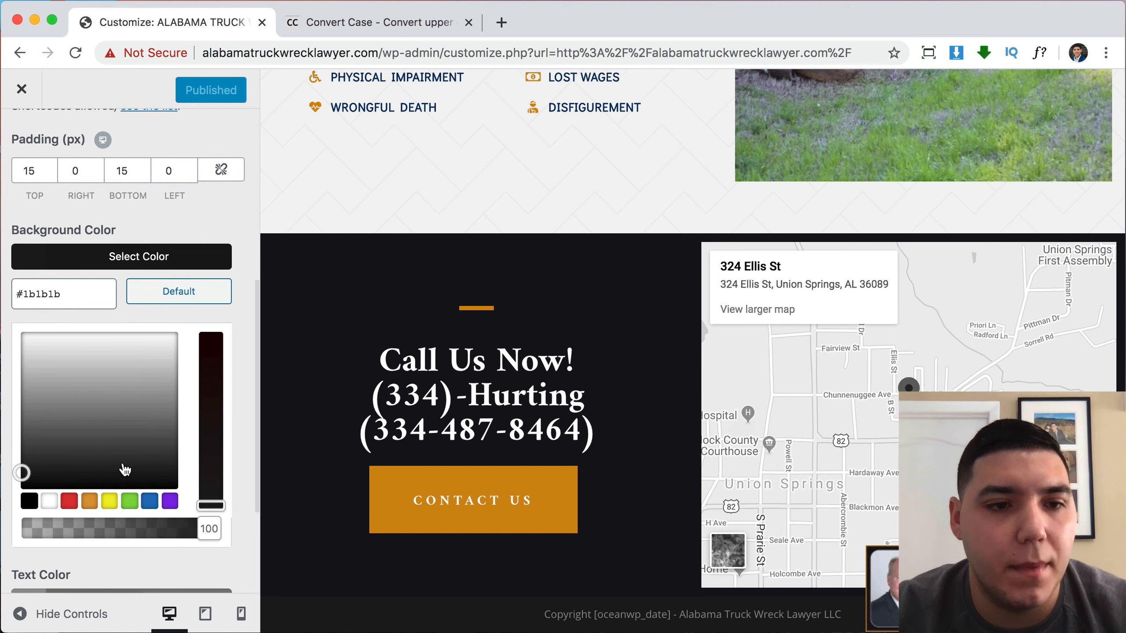
{"action": "left_click", "coordinate": [124, 448]}
{"action": "left_click_drag", "start_coordinate": [133, 456], "coordinate": [172, 483]}
{"action": "left_click", "coordinate": [200, 517]}
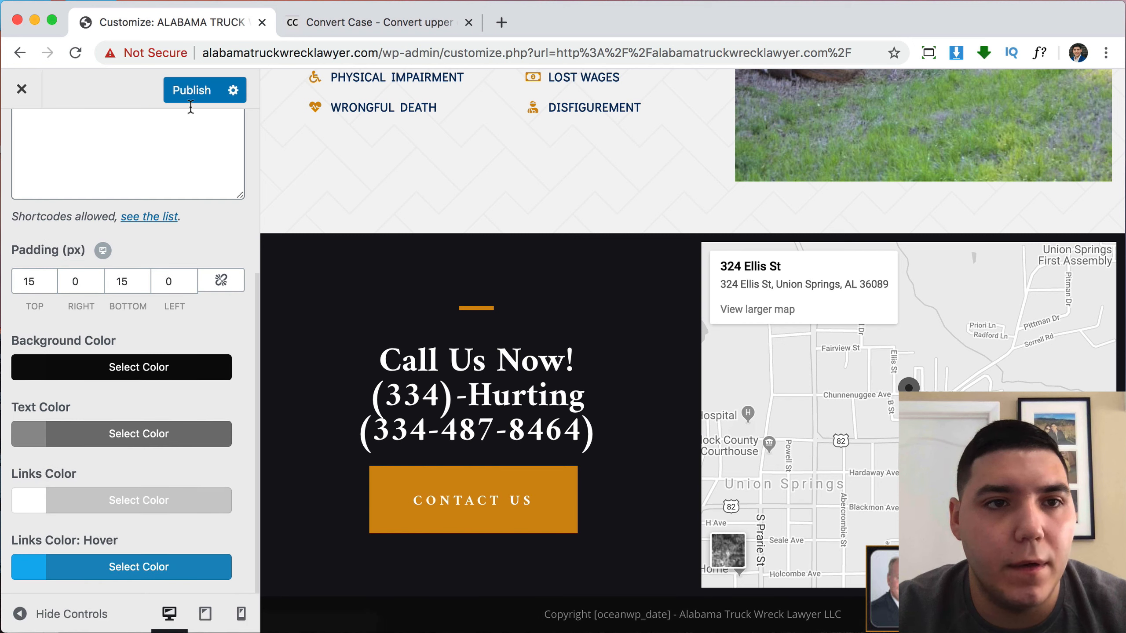
{"action": "left_click", "coordinate": [191, 91]}
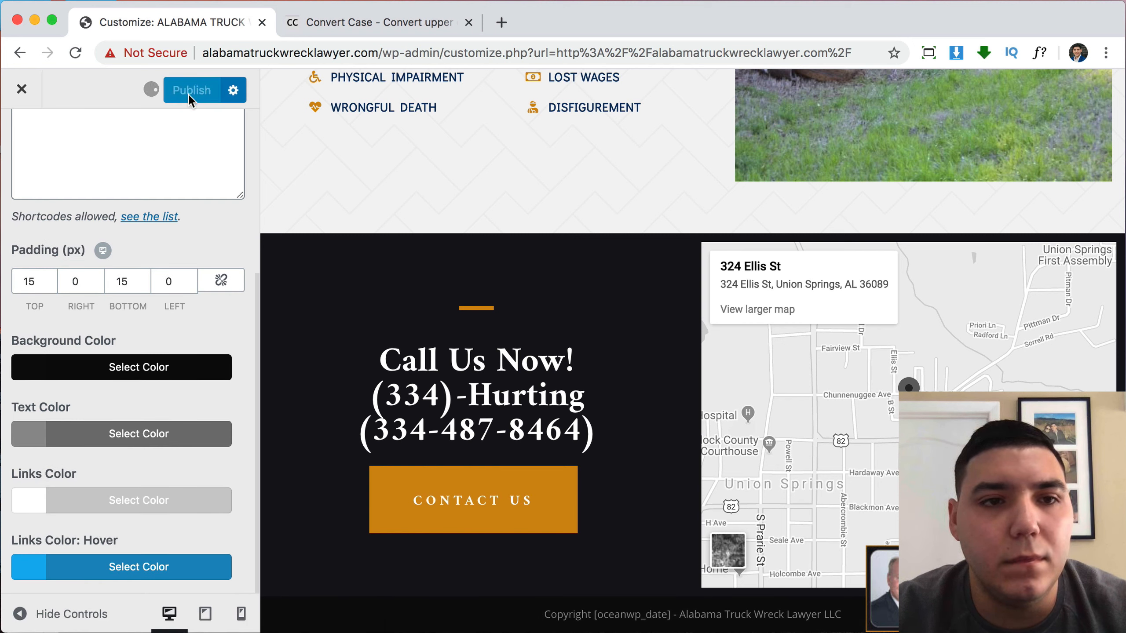
Close the Customizer and scroll the live site down to the footer.
{"action": "left_click", "coordinate": [22, 89]}
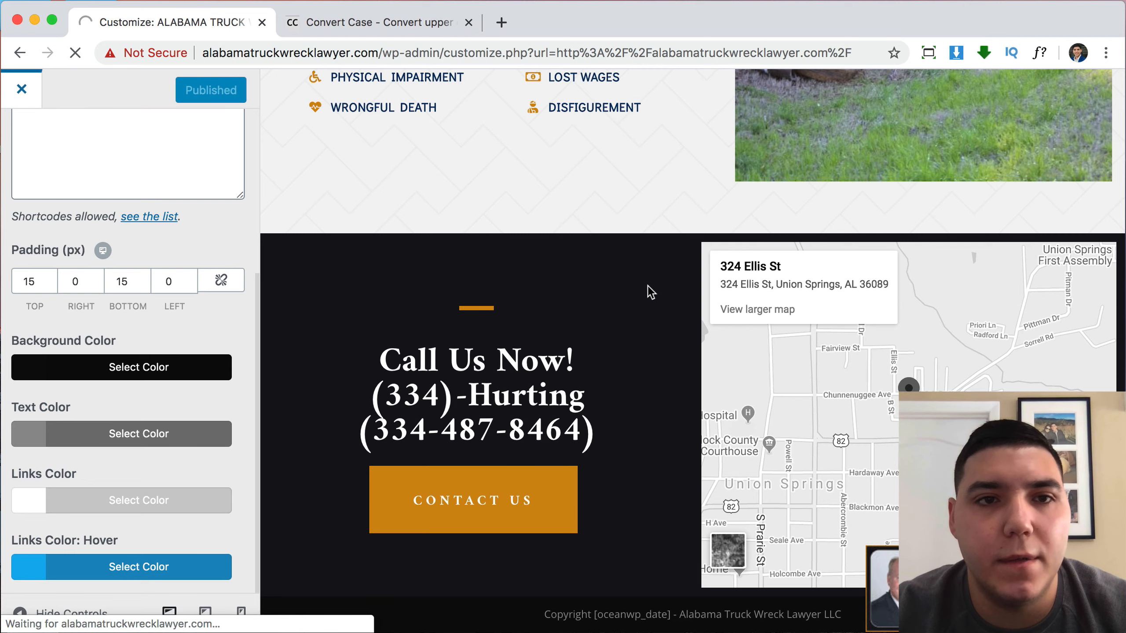
{"action": "scroll", "coordinate": [647, 285], "scroll_direction": "down", "scroll_amount": 10}
{"action": "scroll", "coordinate": [647, 284], "scroll_direction": "down", "scroll_amount": 15}
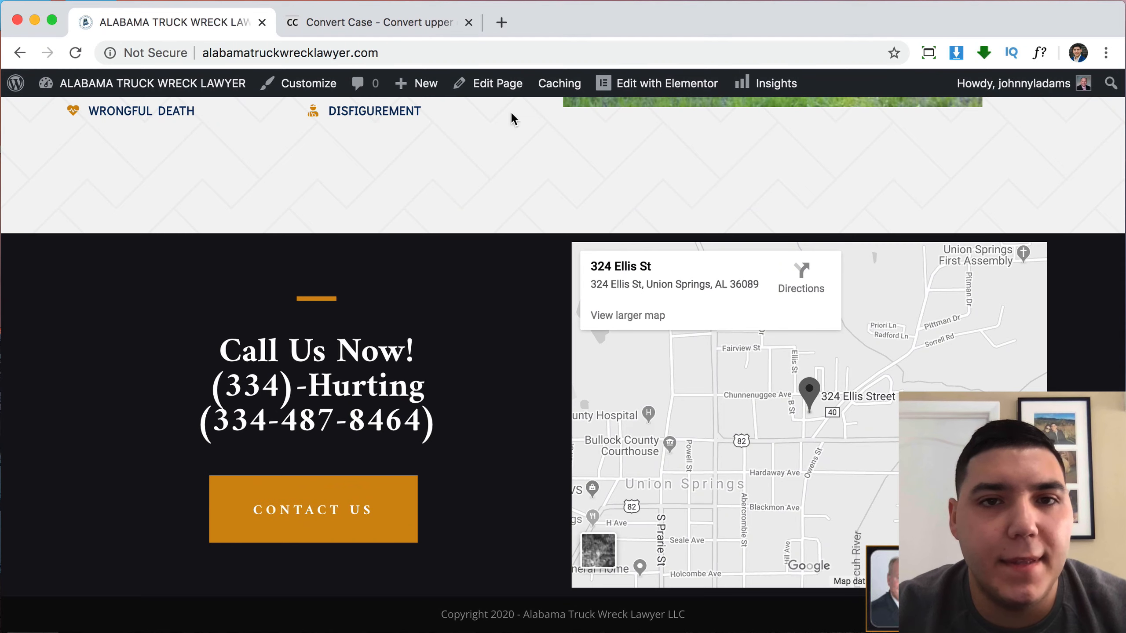
Open the homepage in Elementor and add a single-column section below the hero.
{"action": "left_click", "coordinate": [636, 87]}
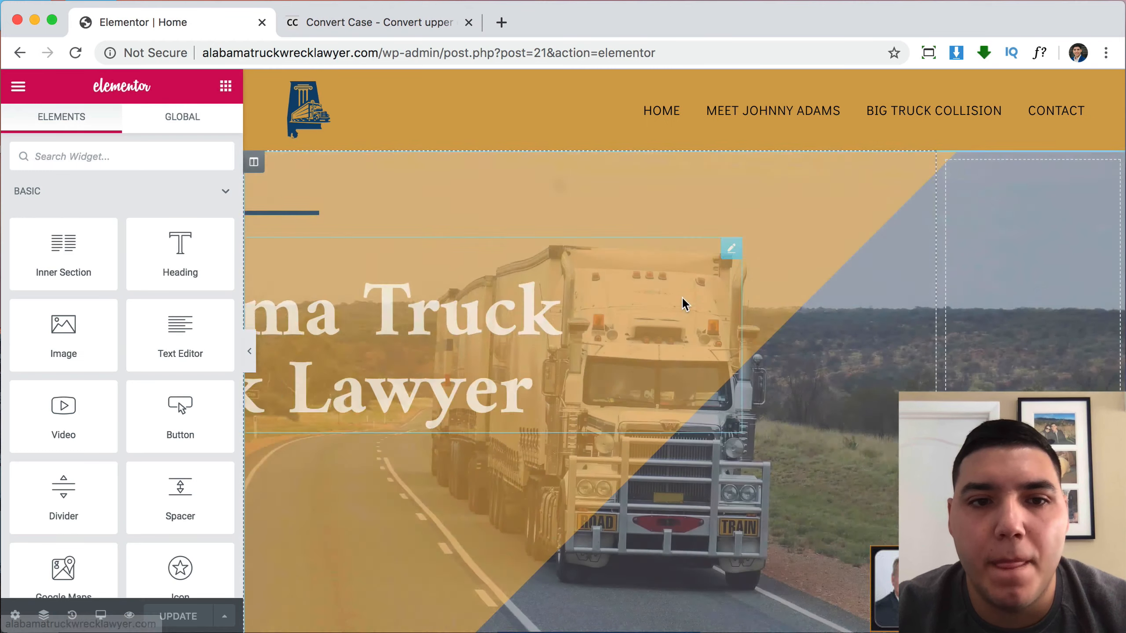
{"action": "scroll", "coordinate": [682, 304], "scroll_direction": "down", "scroll_amount": 10}
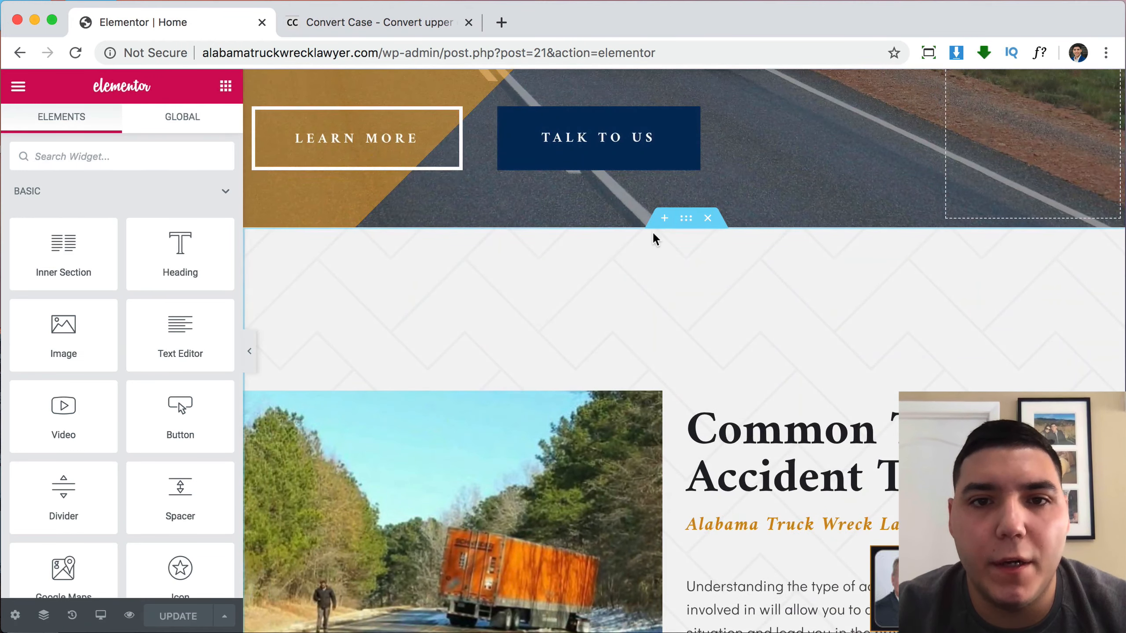
{"action": "left_click", "coordinate": [664, 218]}
{"action": "left_click", "coordinate": [645, 297]}
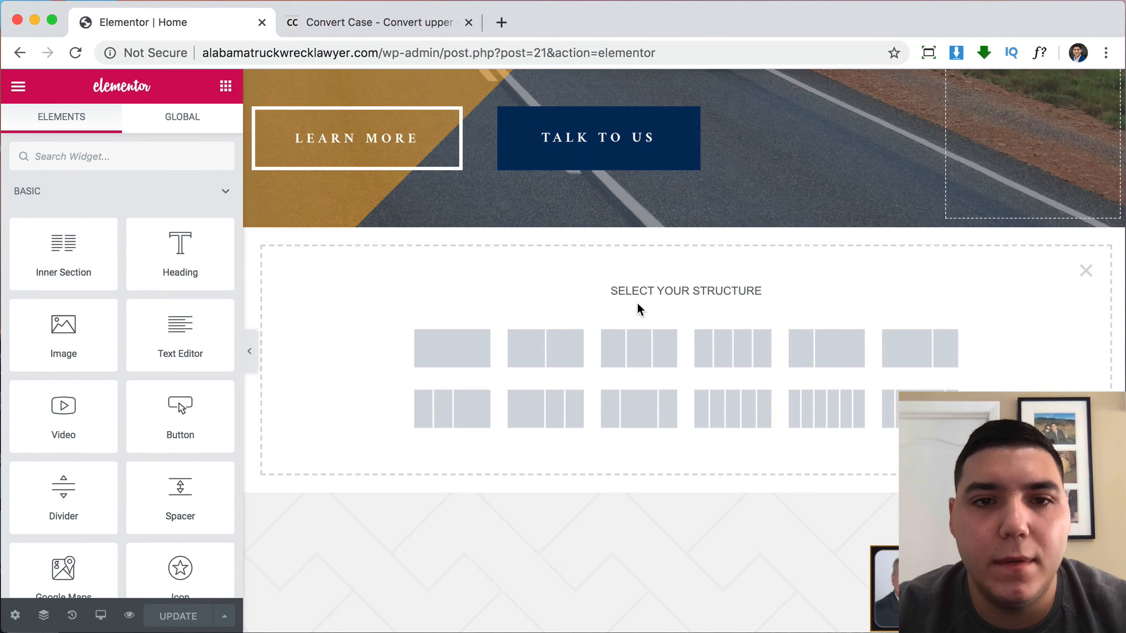
{"action": "left_click", "coordinate": [465, 349]}
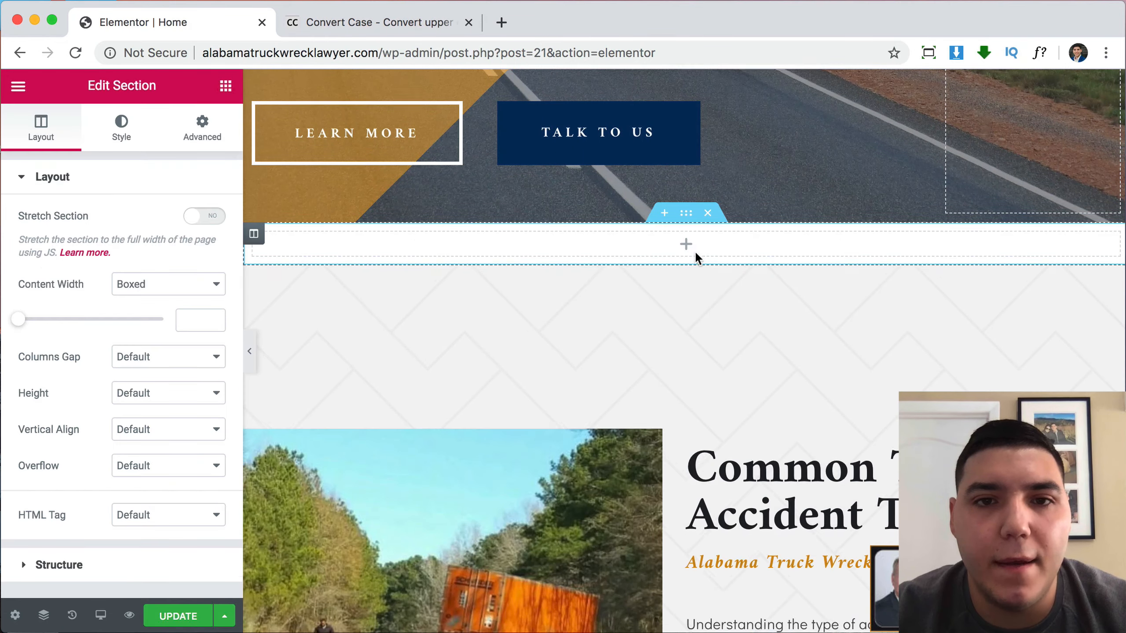
Open the Call Us Now! heading, select its title text, and return to the widget list.
{"action": "scroll", "coordinate": [694, 250], "scroll_direction": "down", "scroll_amount": 20}
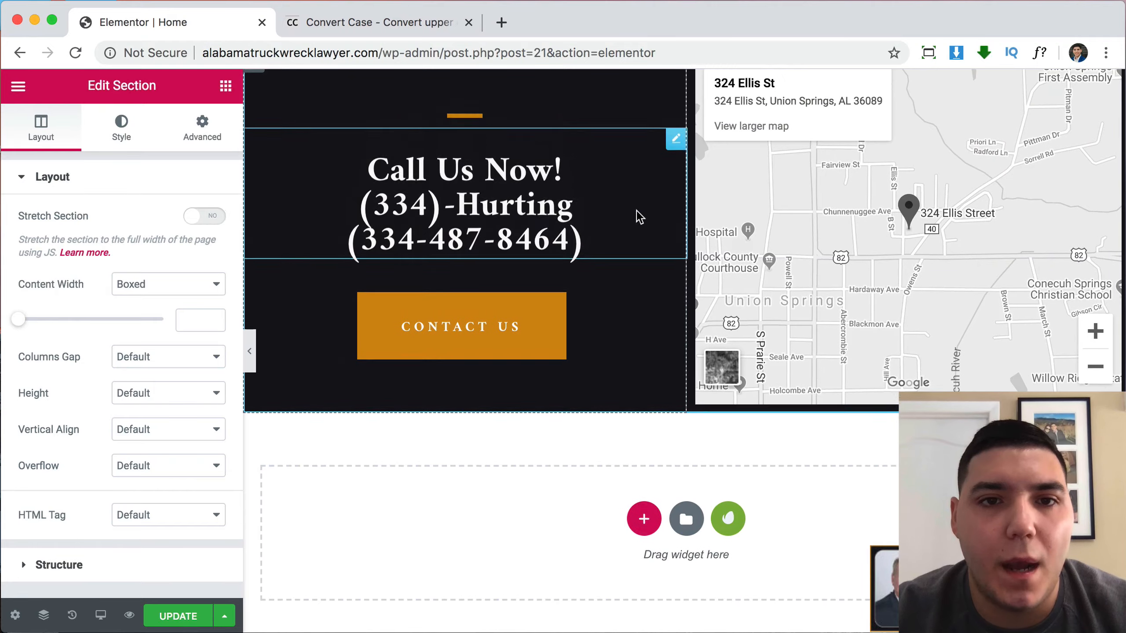
{"action": "left_click", "coordinate": [562, 229]}
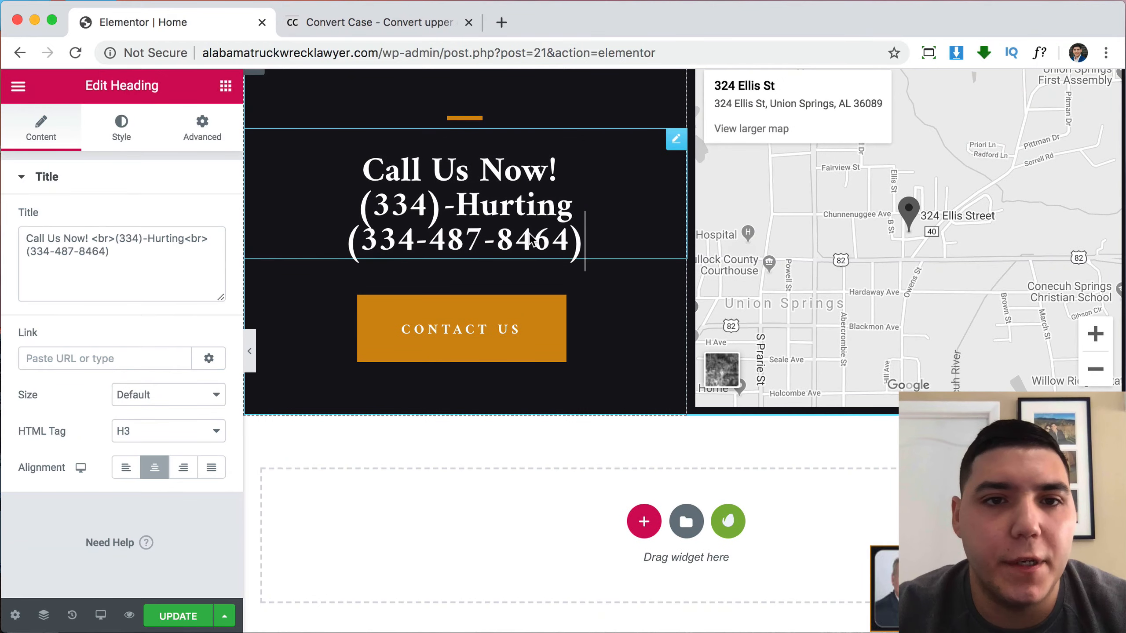
{"action": "left_click", "coordinate": [126, 254]}
{"action": "key", "text": "super+a"}
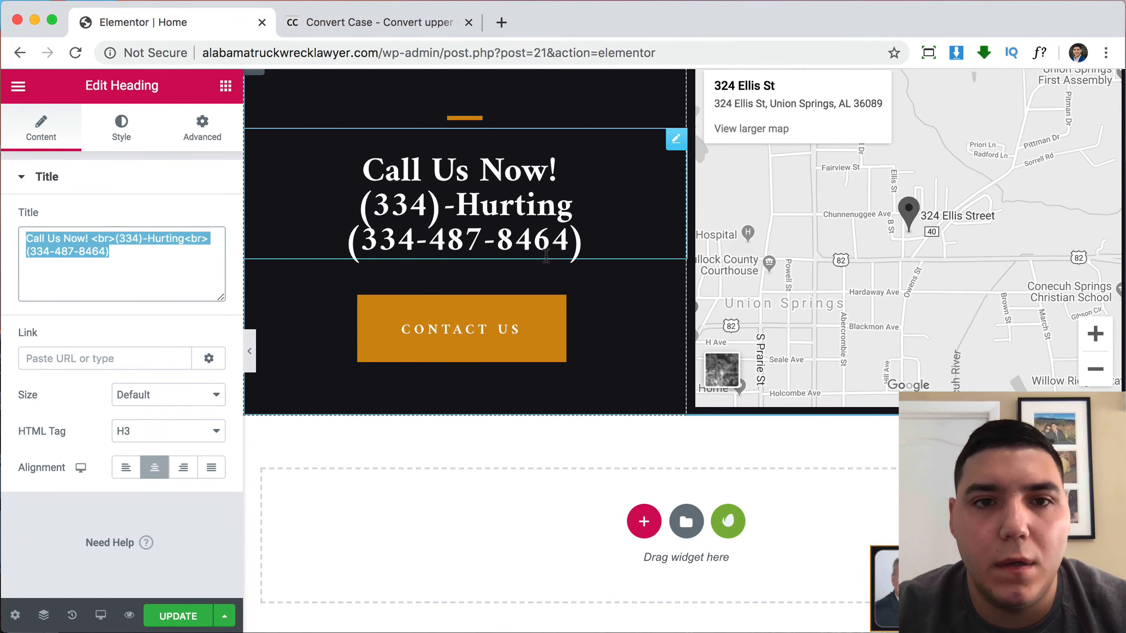
{"action": "scroll", "coordinate": [545, 255], "scroll_direction": "up", "scroll_amount": 15}
{"action": "scroll", "coordinate": [546, 257], "scroll_direction": "up", "scroll_amount": 5}
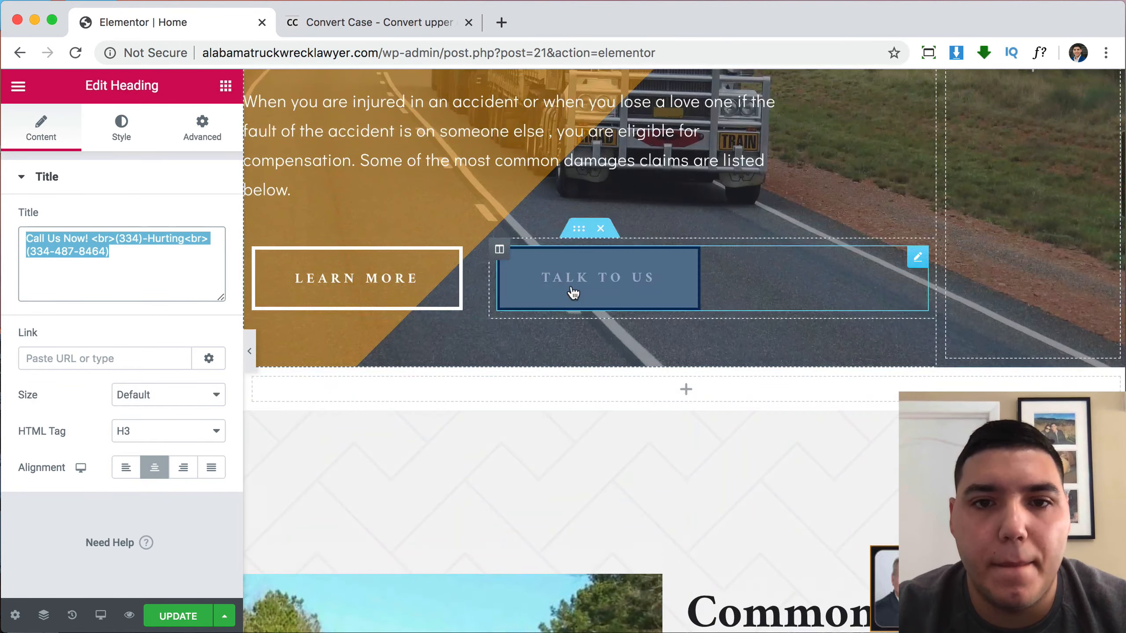
{"action": "left_click", "coordinate": [226, 86]}
{"action": "scroll", "coordinate": [566, 420], "scroll_direction": "down", "scroll_amount": 8}
{"action": "scroll", "coordinate": [568, 422], "scroll_direction": "down", "scroll_amount": 10}
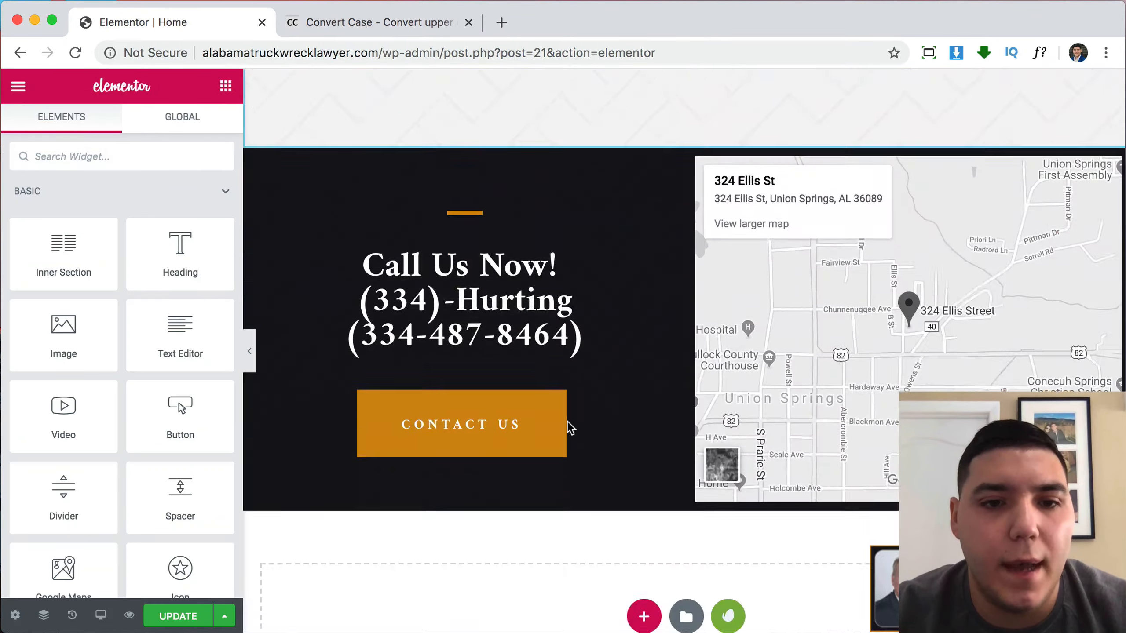
Duplicate the Call Us Now! heading and drag the copy into the new section under the hero.
{"action": "right_click", "coordinate": [473, 251]}
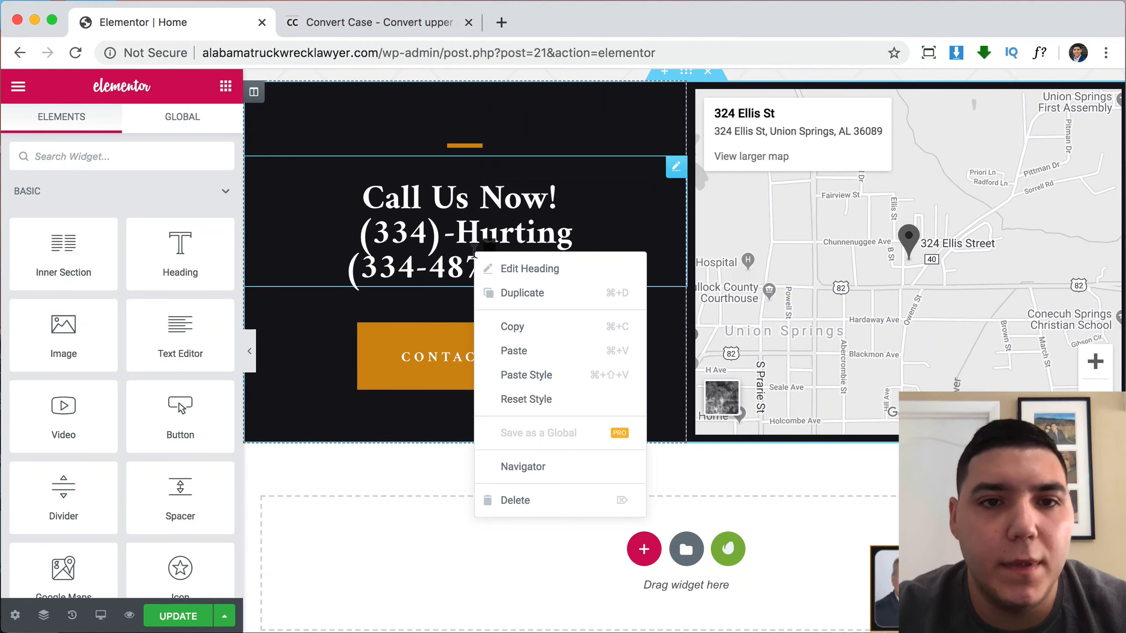
{"action": "left_click", "coordinate": [521, 292]}
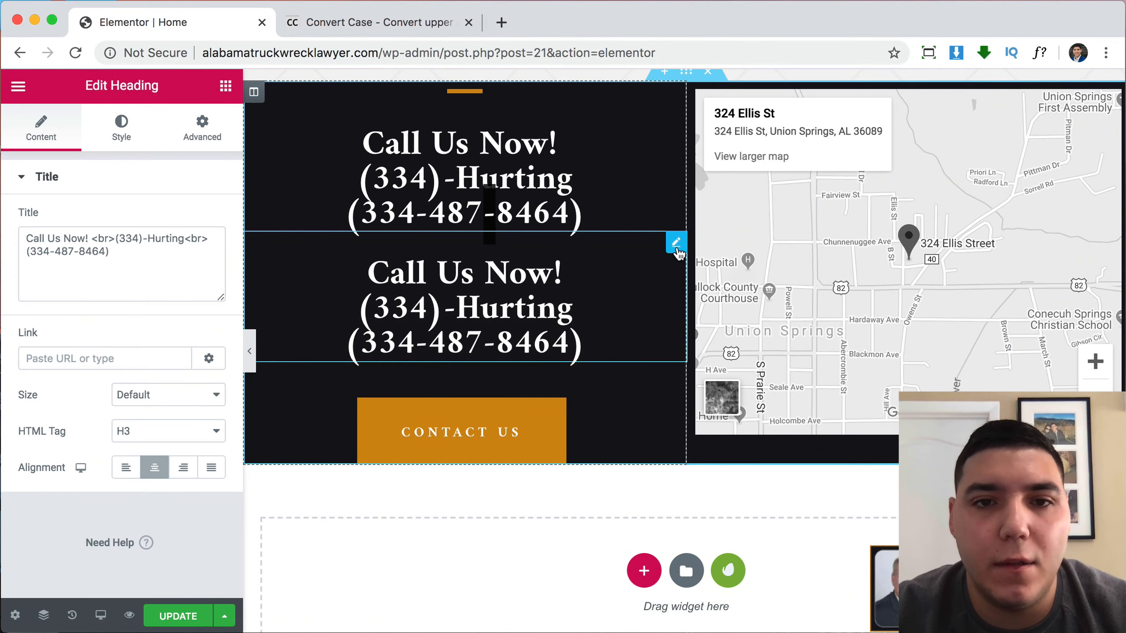
{"action": "left_click_drag", "start_coordinate": [676, 244], "coordinate": [621, 336]}
Give the new section a Classic background colour of black (#000000).
{"action": "scroll", "coordinate": [621, 285], "scroll_direction": "up", "scroll_amount": 15}
{"action": "scroll", "coordinate": [606, 266], "scroll_direction": "up", "scroll_amount": 10}
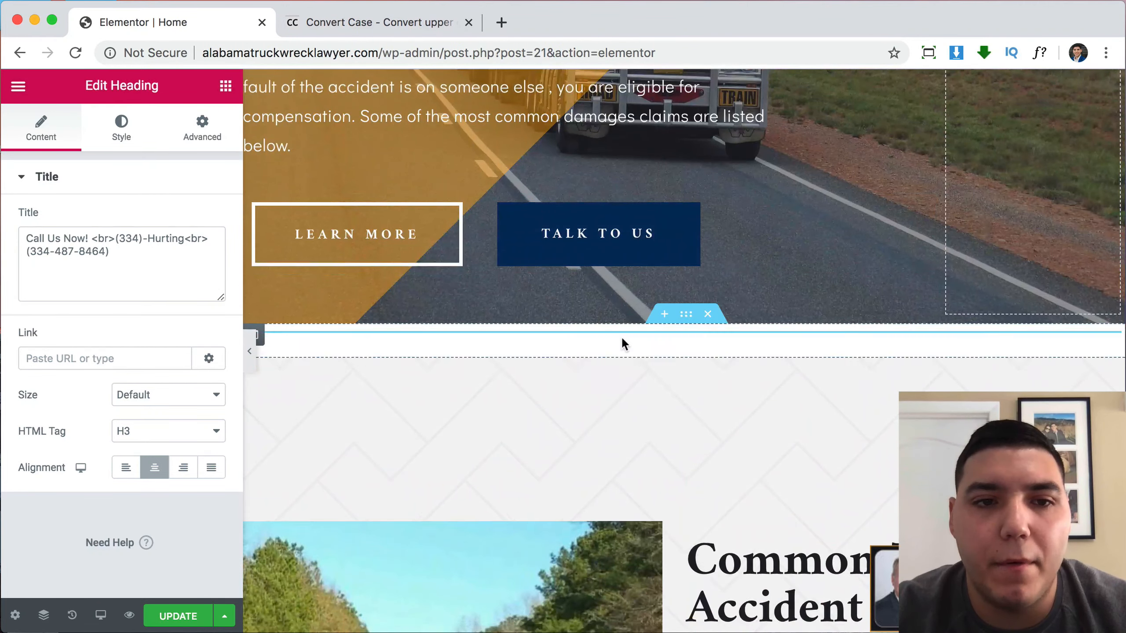
{"action": "left_click", "coordinate": [688, 325]}
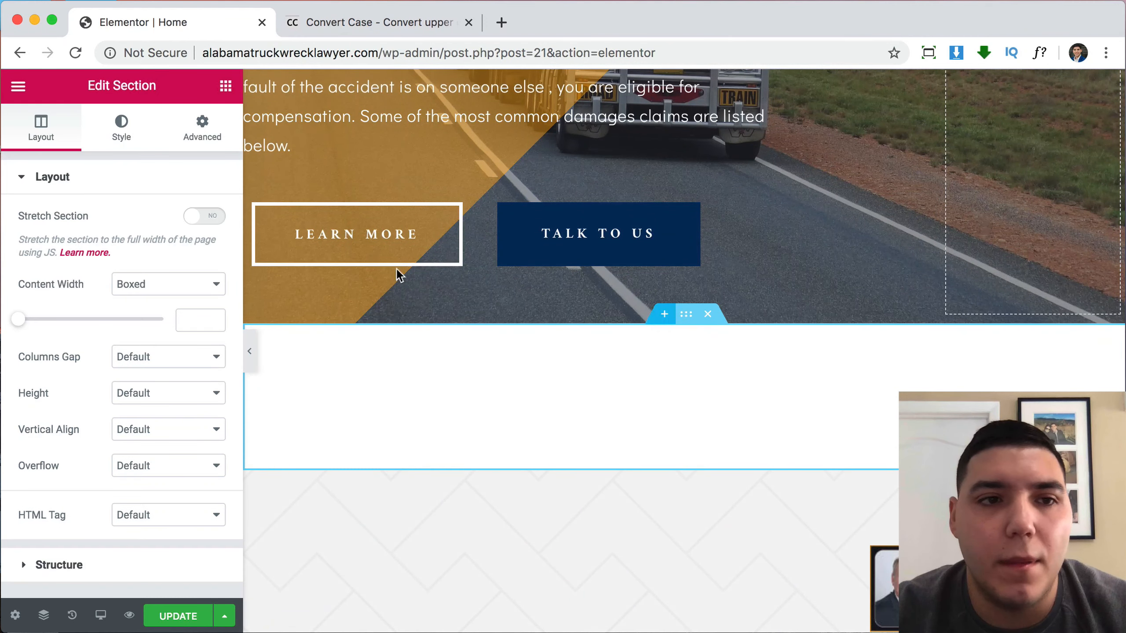
{"action": "left_click", "coordinate": [131, 143]}
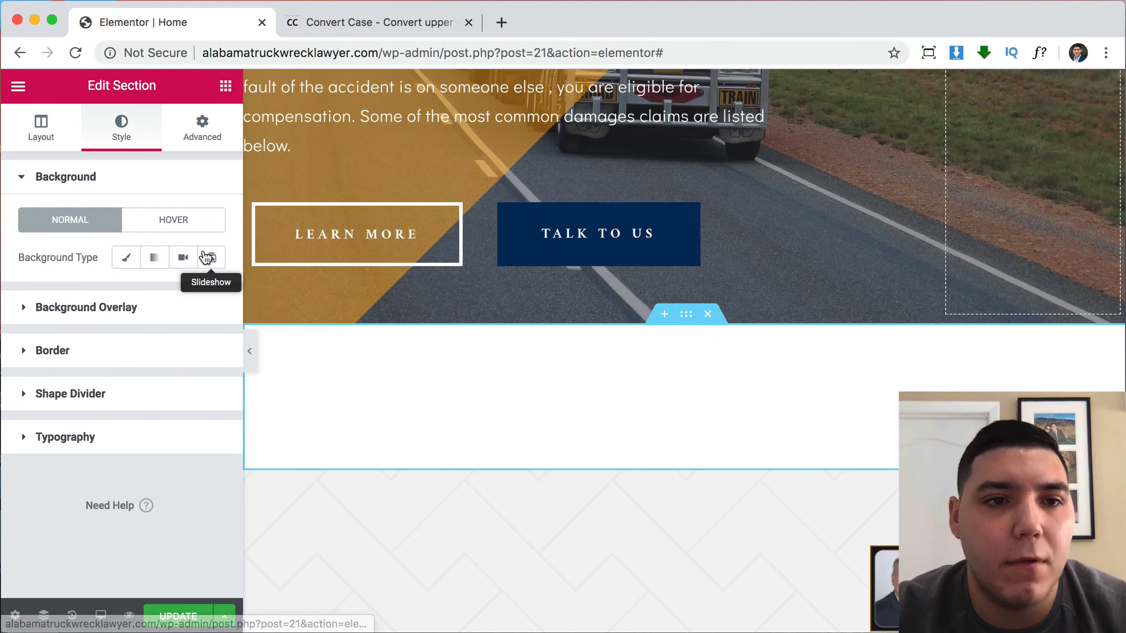
{"action": "left_click", "coordinate": [126, 257]}
{"action": "left_click", "coordinate": [201, 295]}
{"action": "left_click_drag", "start_coordinate": [186, 372], "coordinate": [319, 505]}
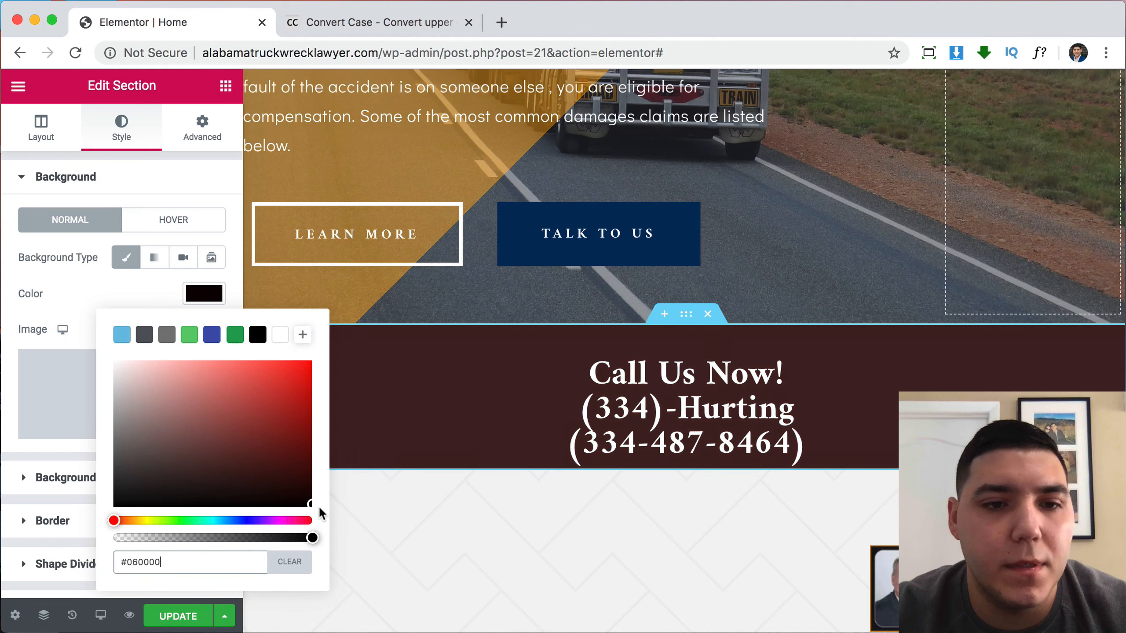
{"action": "left_click", "coordinate": [712, 424]}
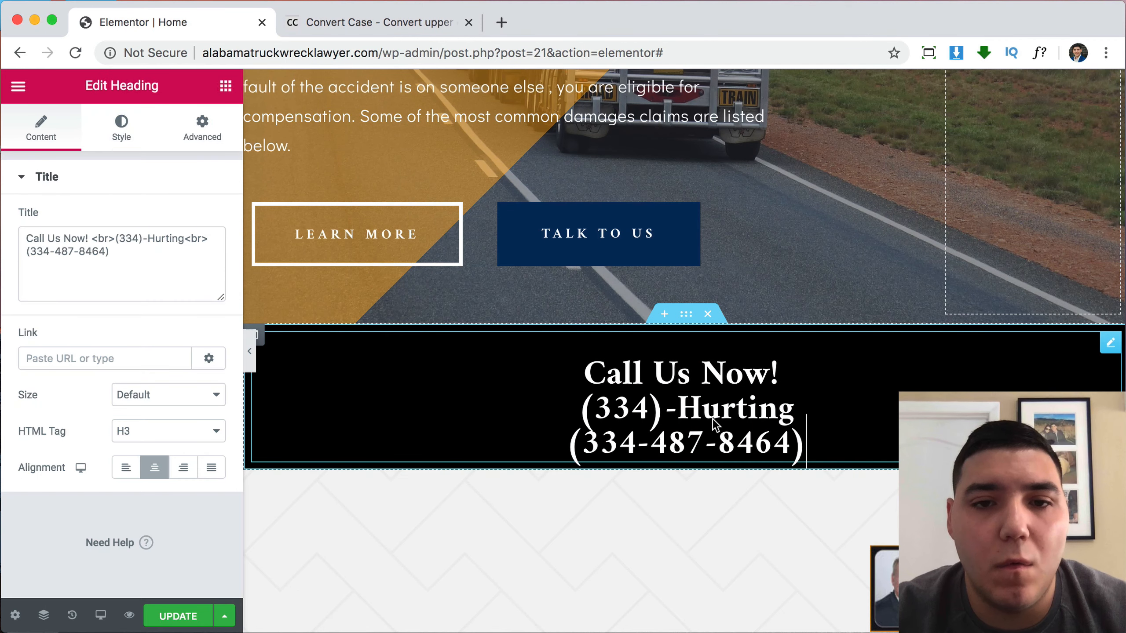
Trim the heading to a single line containing only the phone number.
{"action": "left_click", "coordinate": [114, 241]}
{"action": "key", "text": "BackSpace"}
{"action": "key", "text": "BackSpace"}
{"action": "key", "text": "BackSpace"}
{"action": "key", "text": "BackSpace"}
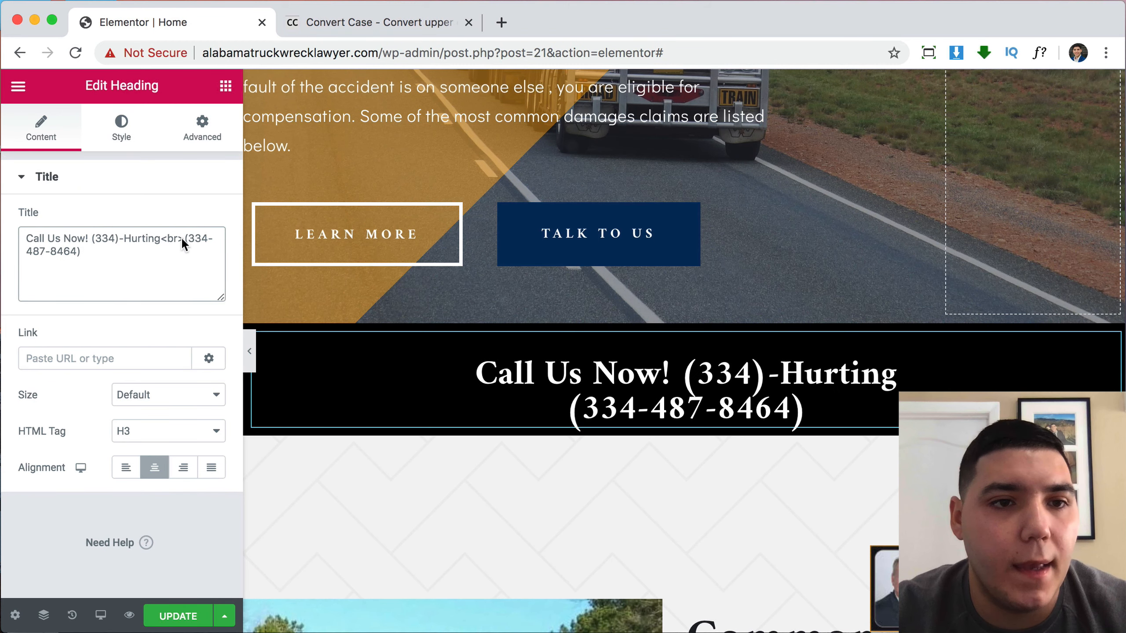
{"action": "key", "text": "BackSpace"}
{"action": "key", "text": "BackSpace"}
{"action": "key", "text": "BackSpace"}
{"action": "key", "text": "BackSpace"}
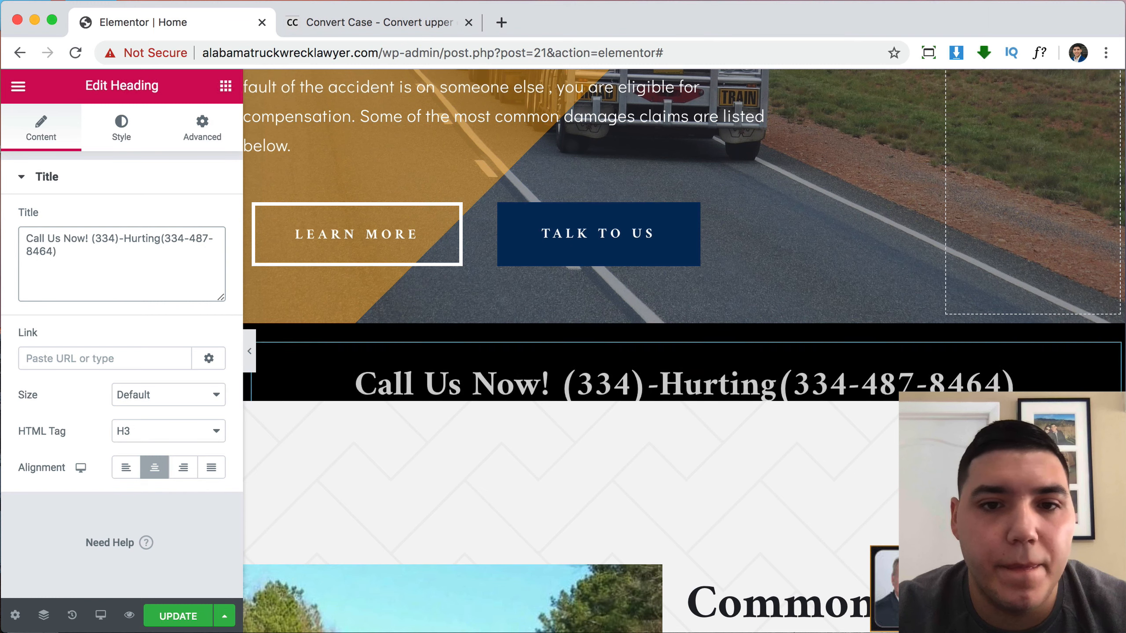
{"action": "key", "text": "BackSpace"}
{"action": "key", "text": "BackSpace"}
{"action": "key", "text": "BackSpace"}
{"action": "key", "text": "BackSpace"}
{"action": "key", "text": "BackSpace"}
{"action": "key", "text": "BackSpace"}
{"action": "key", "text": "BackSpace"}
{"action": "key", "text": "BackSpace"}
{"action": "key", "text": "BackSpace"}
{"action": "key", "text": "BackSpace"}
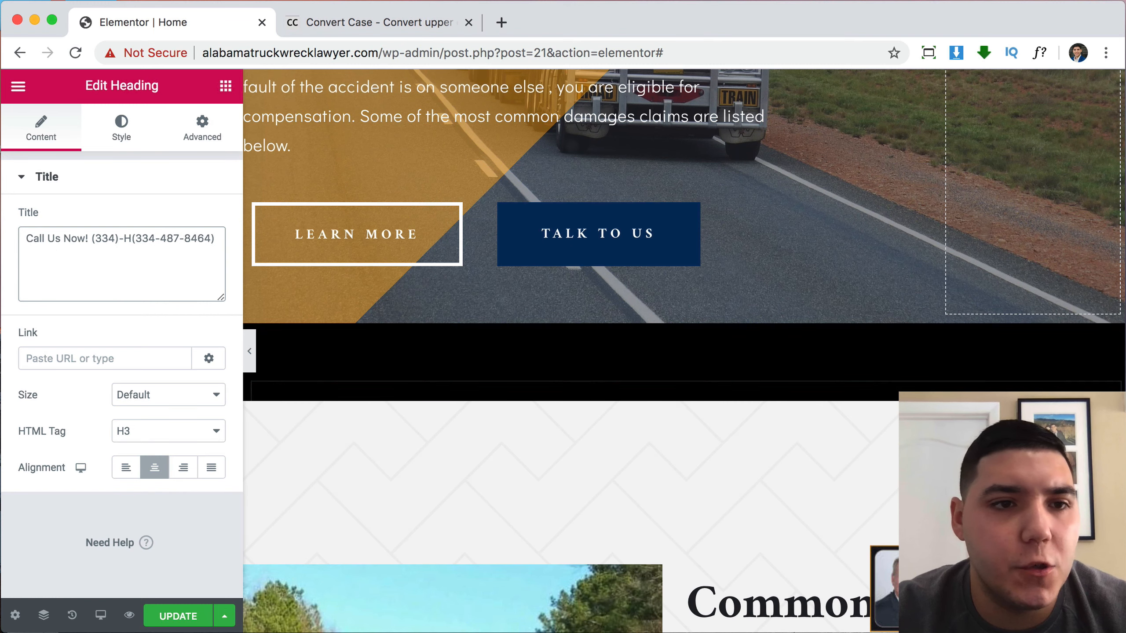
{"action": "key", "text": "BackSpace"}
{"action": "key", "text": "BackSpace"}
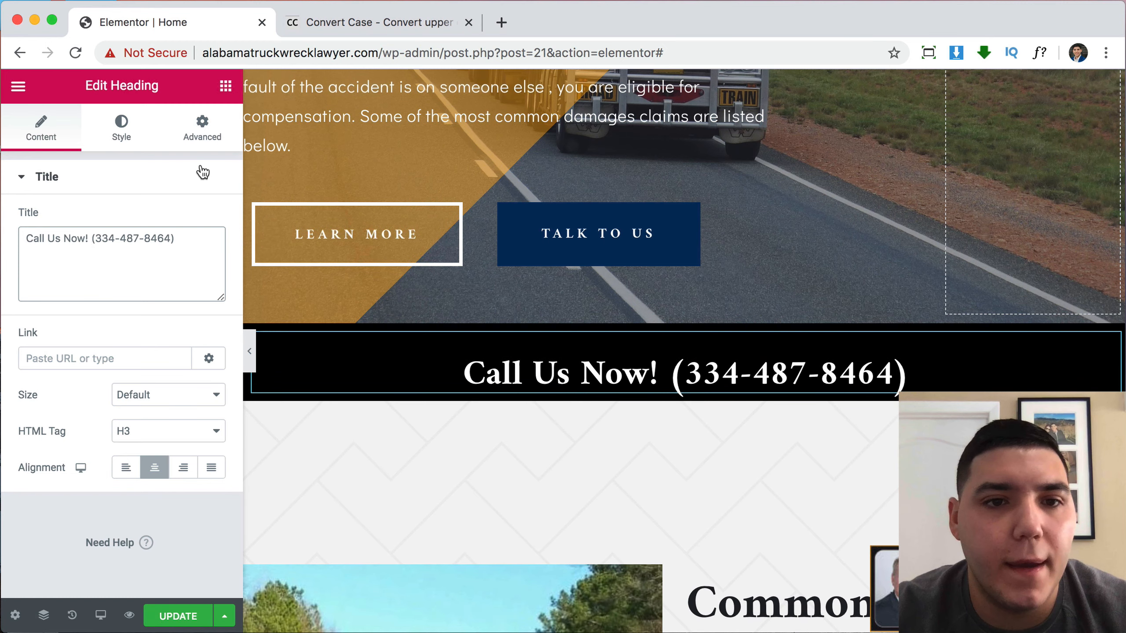
Set the heading's top margin to 0 and padding to 10 px, with 0 on the right.
{"action": "left_click", "coordinate": [202, 133]}
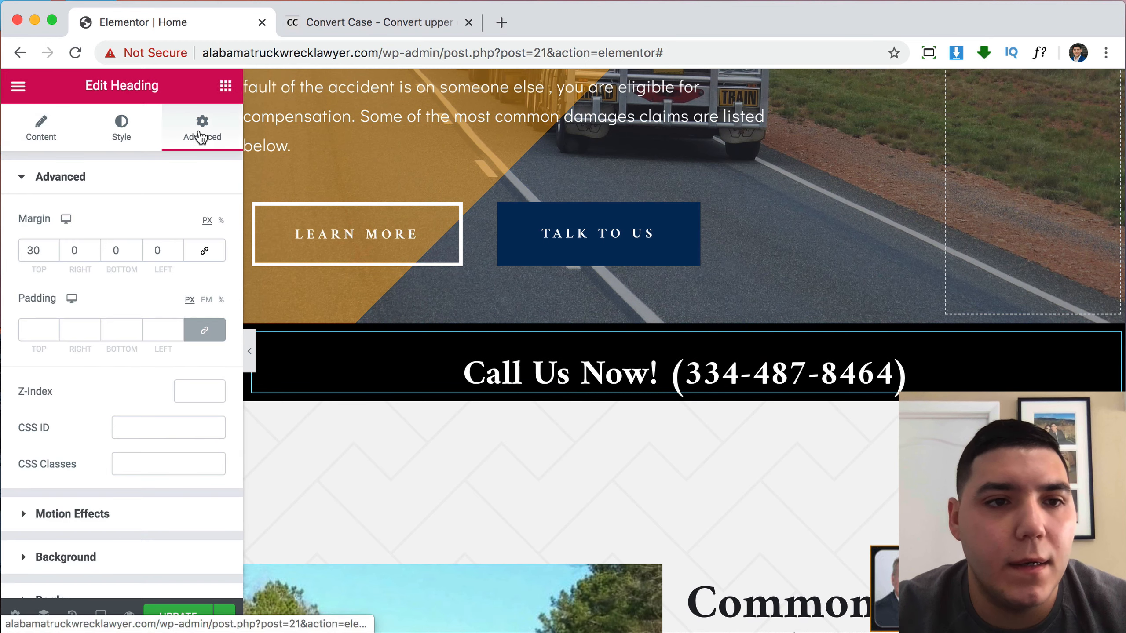
{"action": "double_click", "coordinate": [27, 251]}
{"action": "type", "text": "0"}
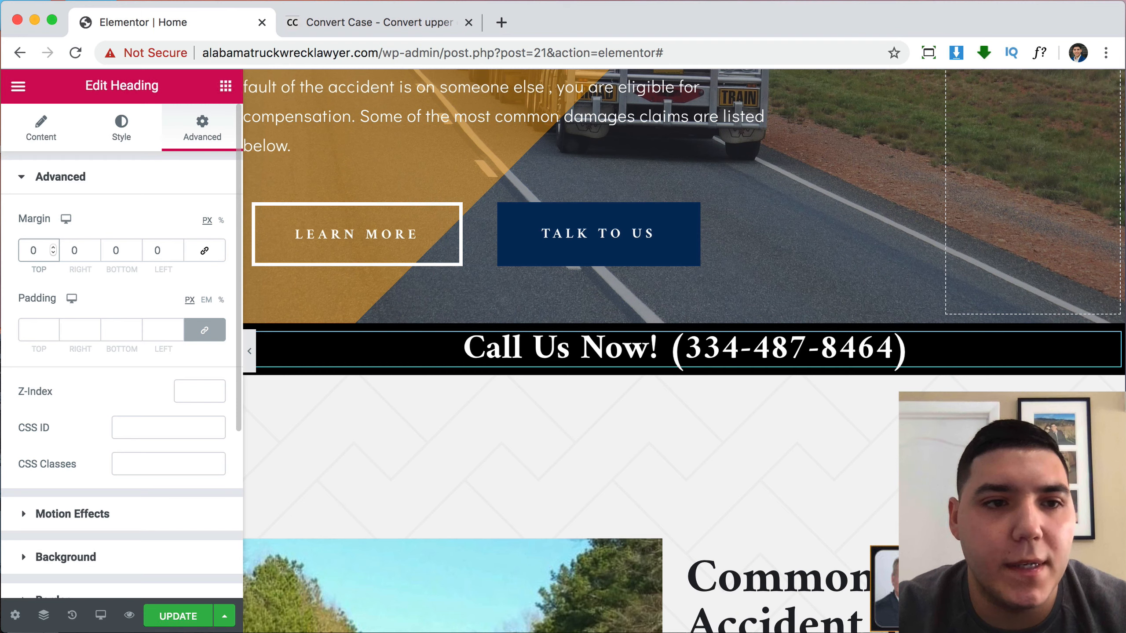
{"action": "type", "text": "10"}
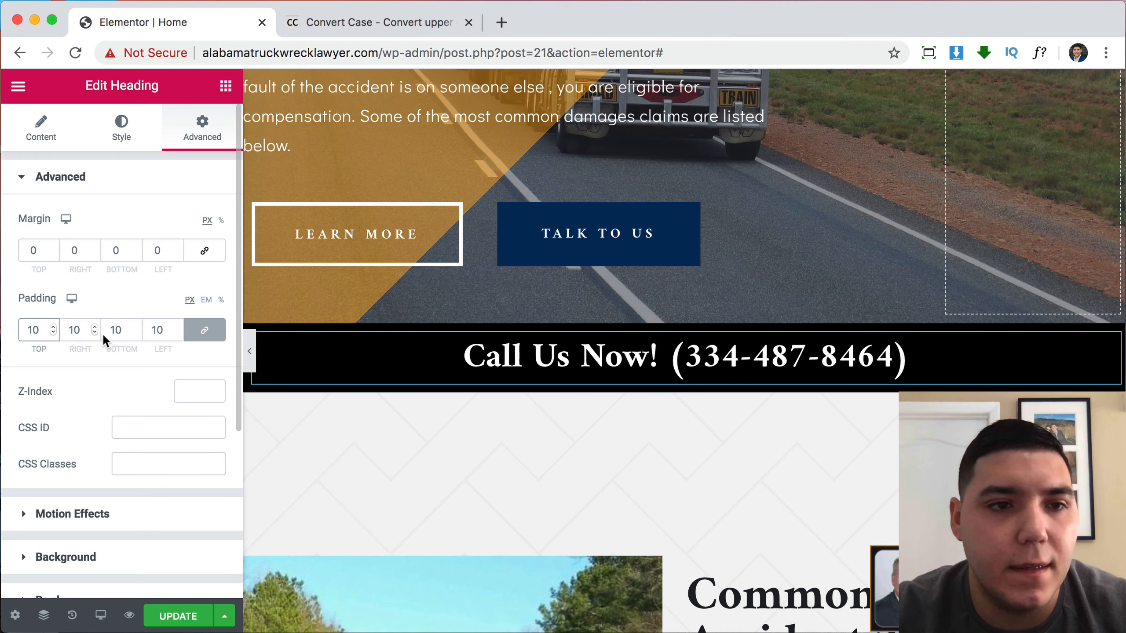
{"action": "left_click", "coordinate": [205, 330]}
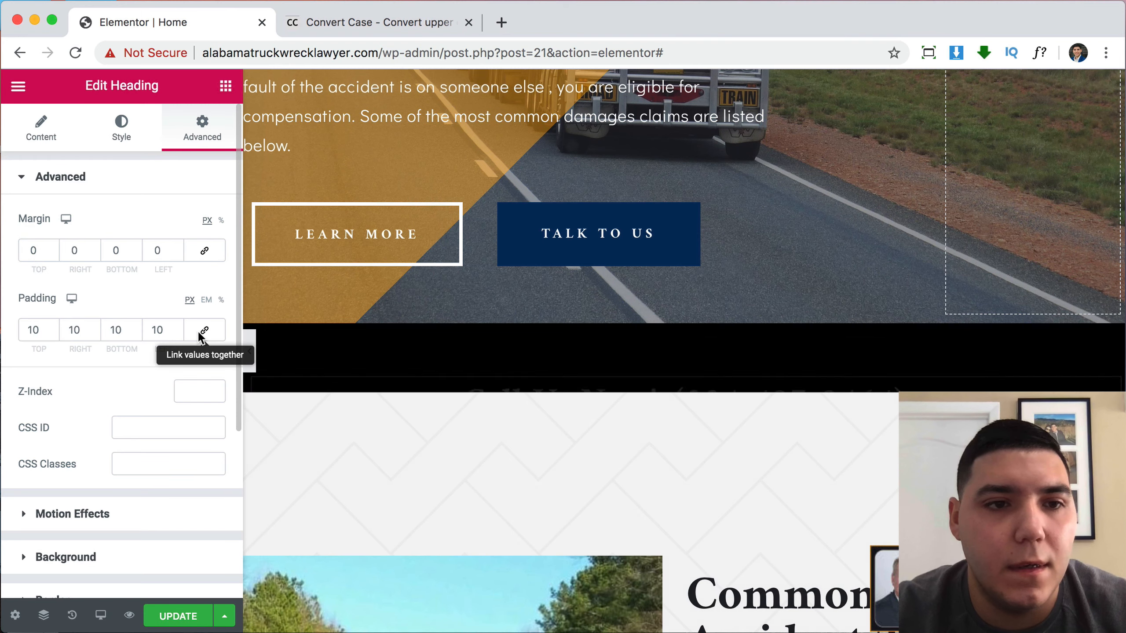
{"action": "left_click", "coordinate": [77, 330]}
{"action": "double_click", "coordinate": [78, 330]}
{"action": "type", "text": "0"}
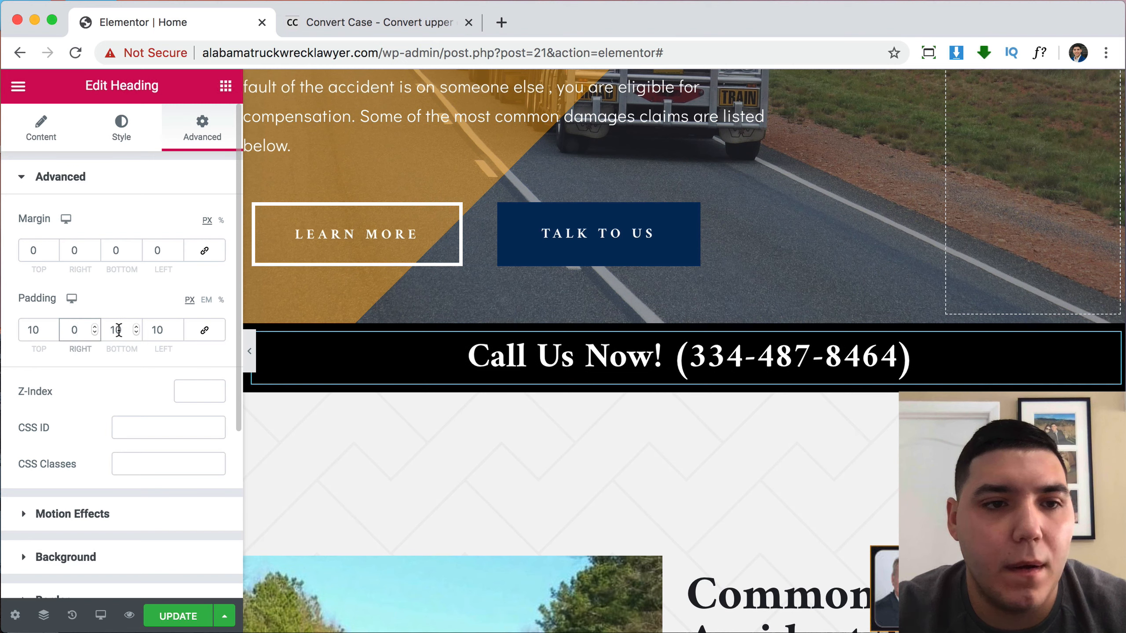
{"action": "type", "text": "0"}
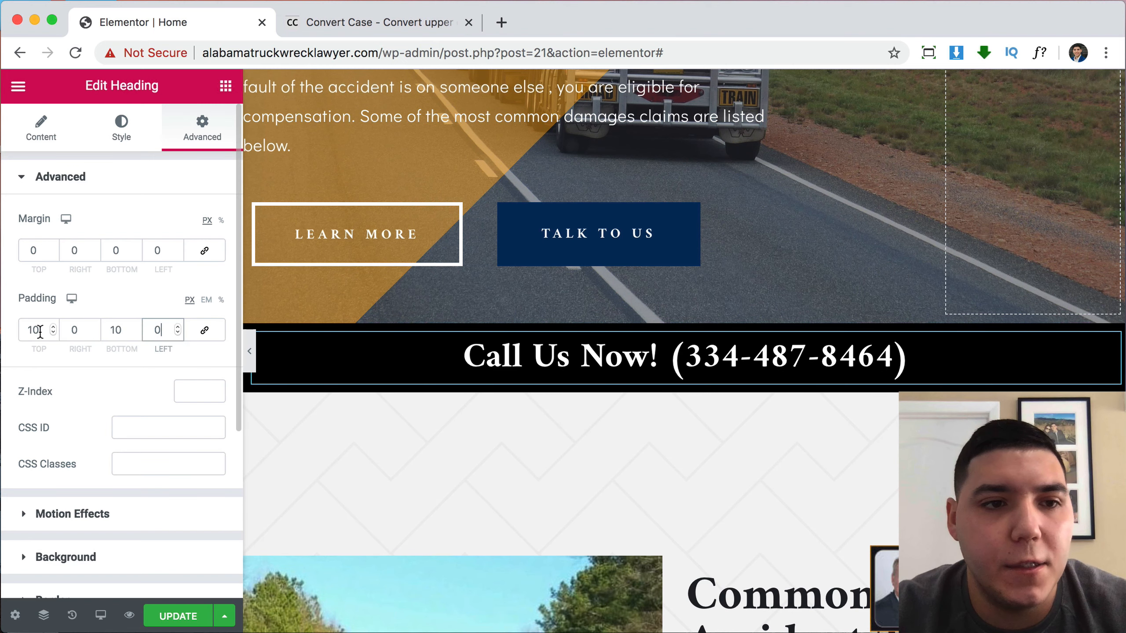
{"action": "type", "text": "5"}
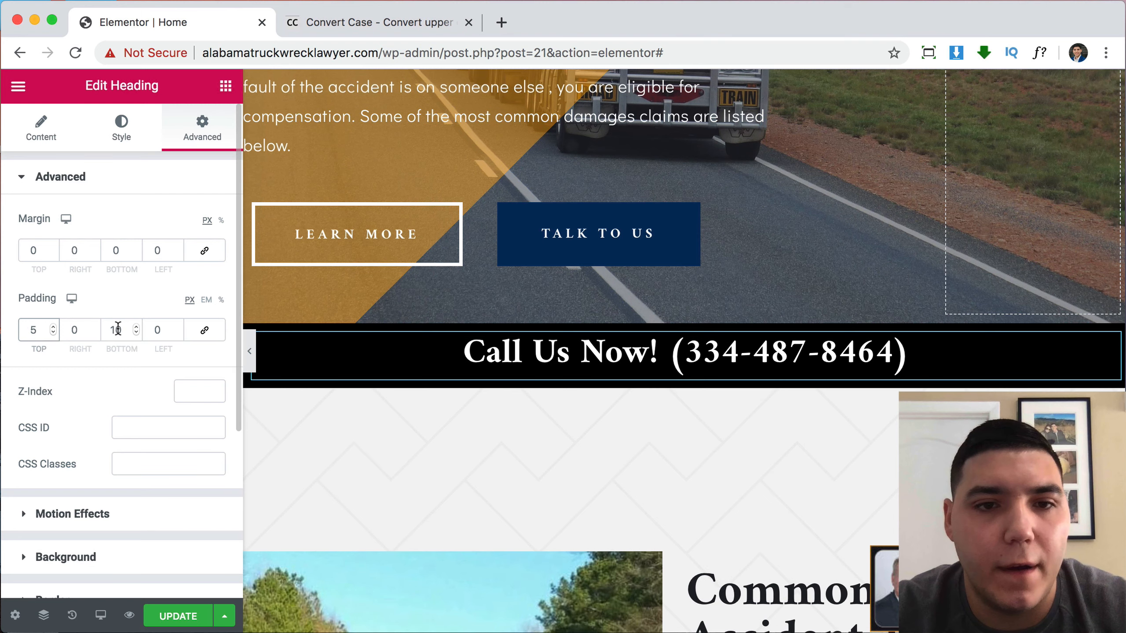
{"action": "type", "text": "5"}
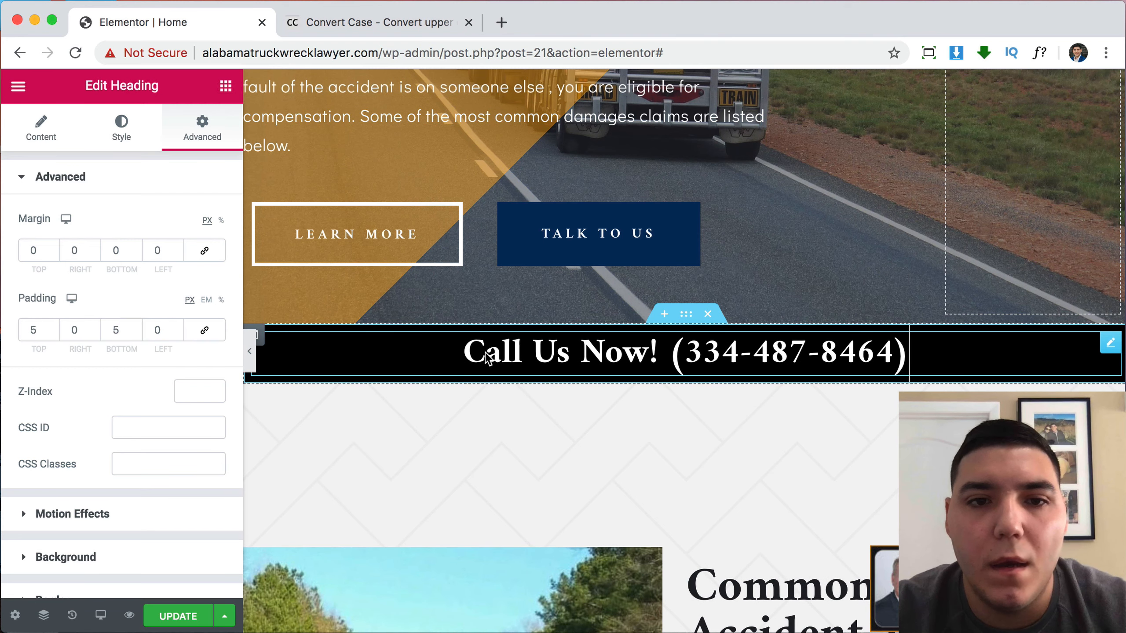
Lower the Call Us Now heading's typography size from 40 to 30 px.
{"action": "left_click", "coordinate": [121, 126]}
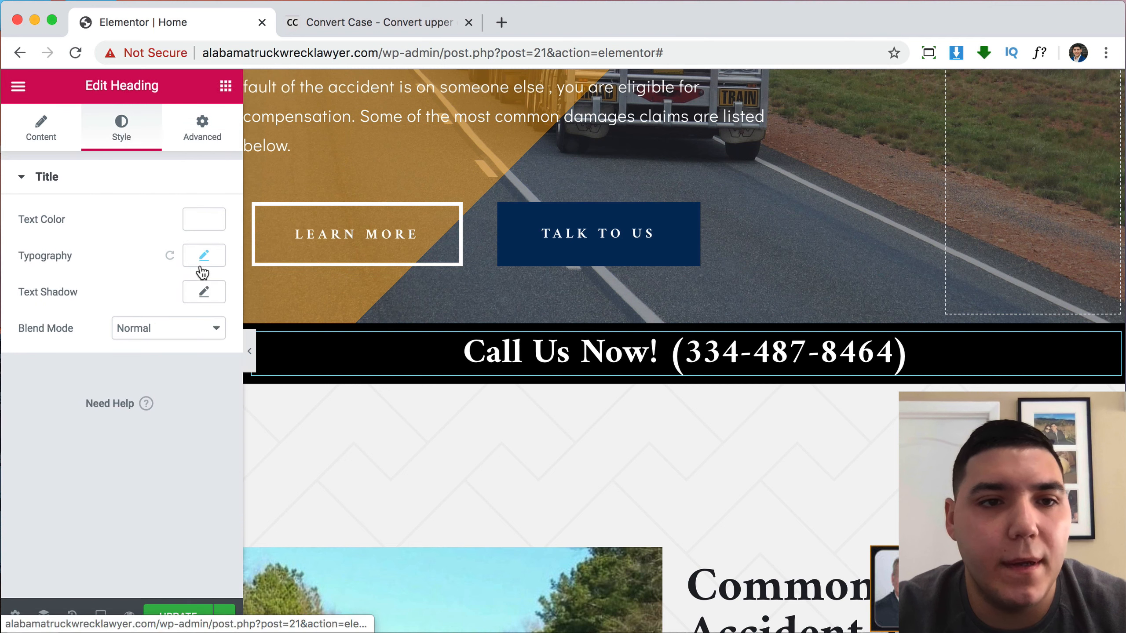
{"action": "left_click", "coordinate": [205, 257]}
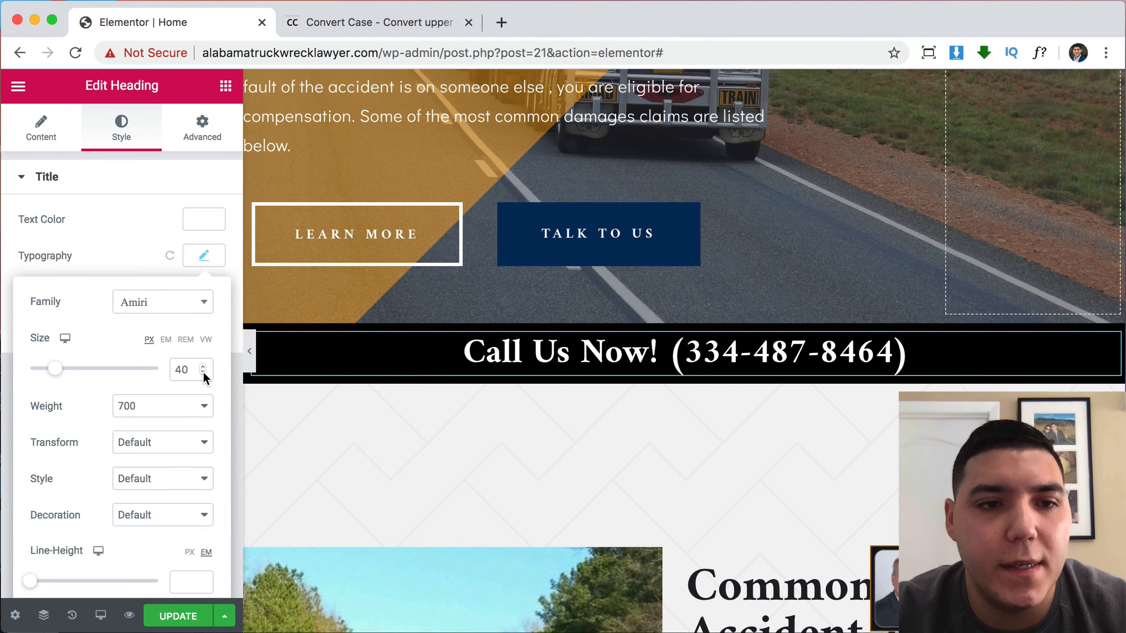
{"action": "left_click", "coordinate": [202, 373]}
{"action": "left_click", "coordinate": [203, 373]}
{"action": "left_click", "coordinate": [203, 373]}
{"action": "left_click", "coordinate": [203, 373]}
{"action": "left_click", "coordinate": [203, 373]}
{"action": "left_click", "coordinate": [203, 374]}
{"action": "left_click", "coordinate": [203, 374]}
{"action": "left_click", "coordinate": [203, 373]}
{"action": "left_click", "coordinate": [203, 374]}
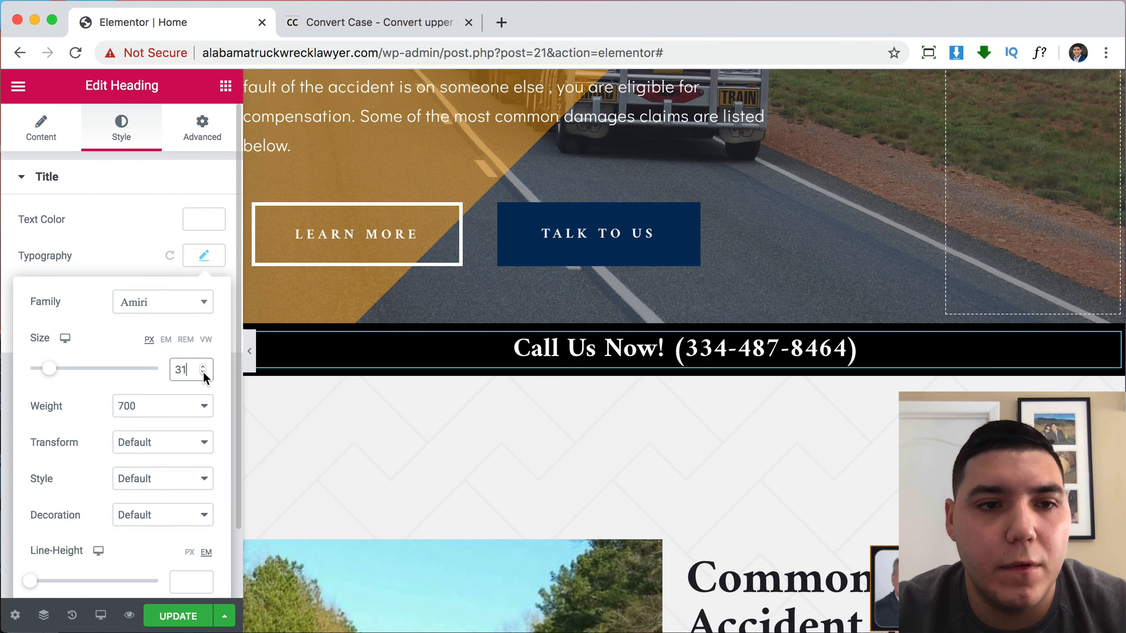
{"action": "left_click", "coordinate": [203, 374]}
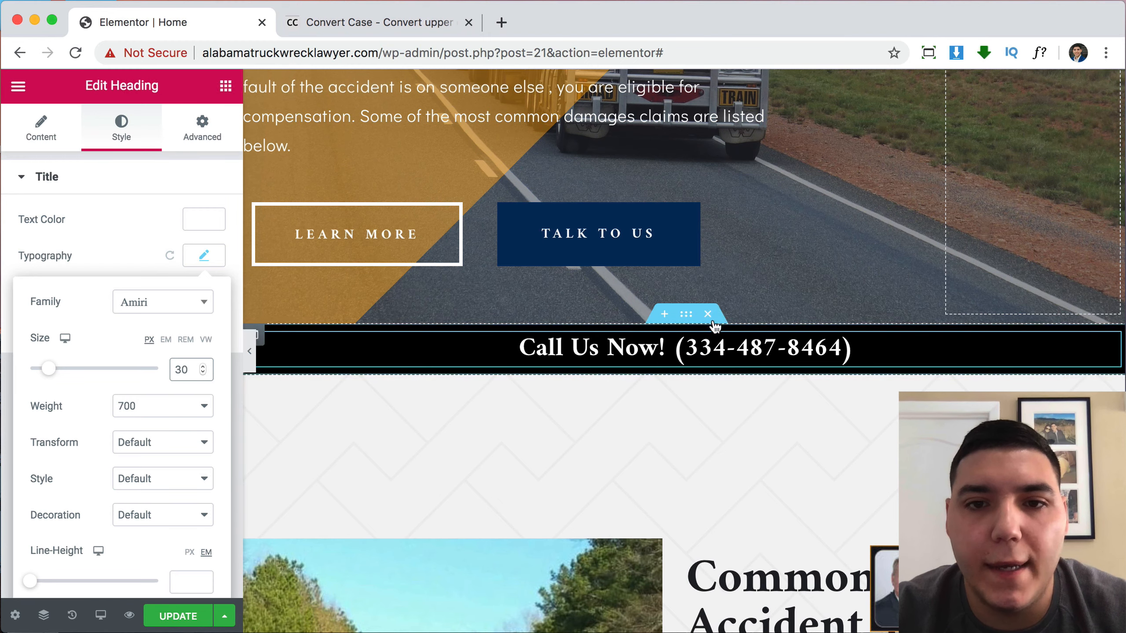
Check the subtitle's orange text colour hex, then select the black call bar section.
{"action": "scroll", "coordinate": [692, 437], "scroll_direction": "down", "scroll_amount": 5}
{"action": "scroll", "coordinate": [692, 432], "scroll_direction": "down", "scroll_amount": 3}
{"action": "scroll", "coordinate": [692, 432], "scroll_direction": "up", "scroll_amount": 3}
{"action": "left_click", "coordinate": [745, 307]}
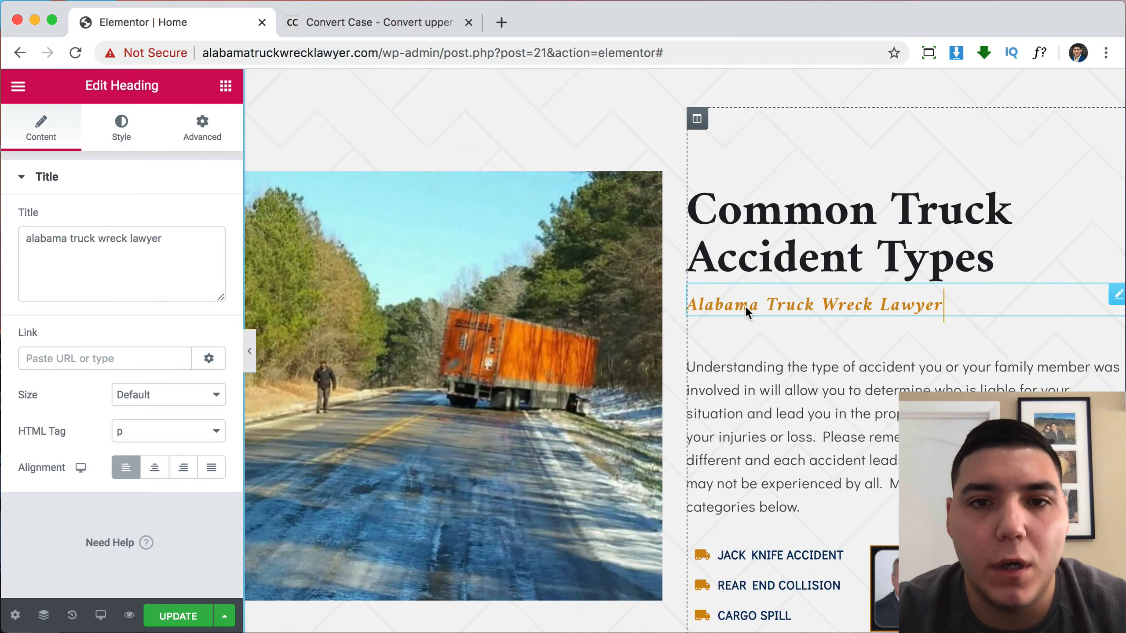
{"action": "left_click", "coordinate": [118, 133]}
{"action": "left_click", "coordinate": [204, 227]}
{"action": "key", "text": "super+c"}
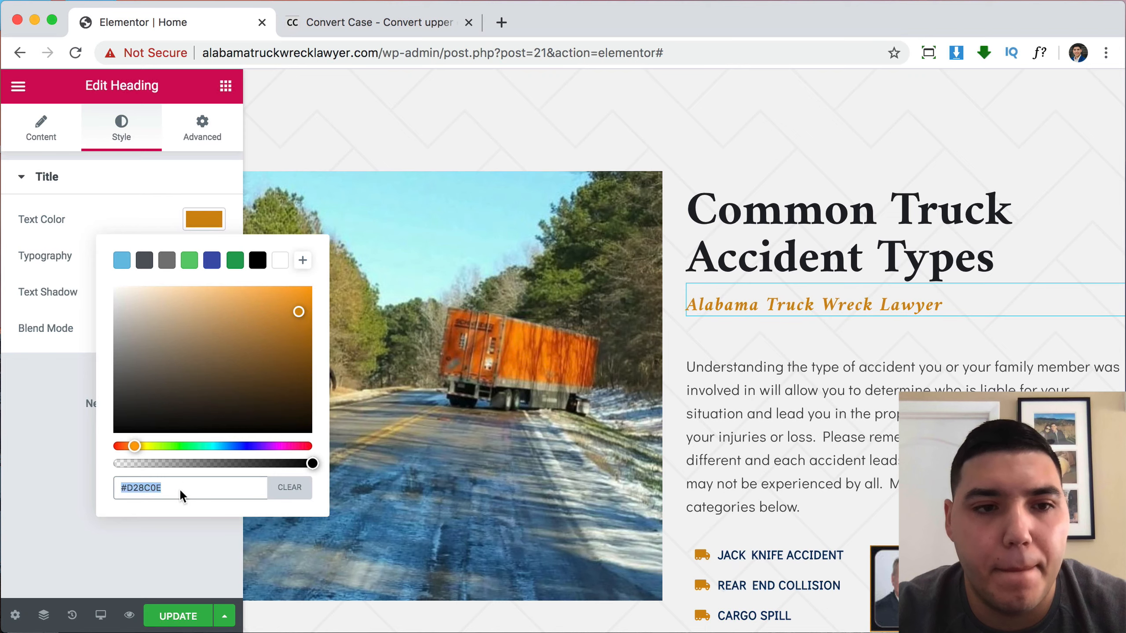
{"action": "scroll", "coordinate": [580, 441], "scroll_direction": "up", "scroll_amount": 10}
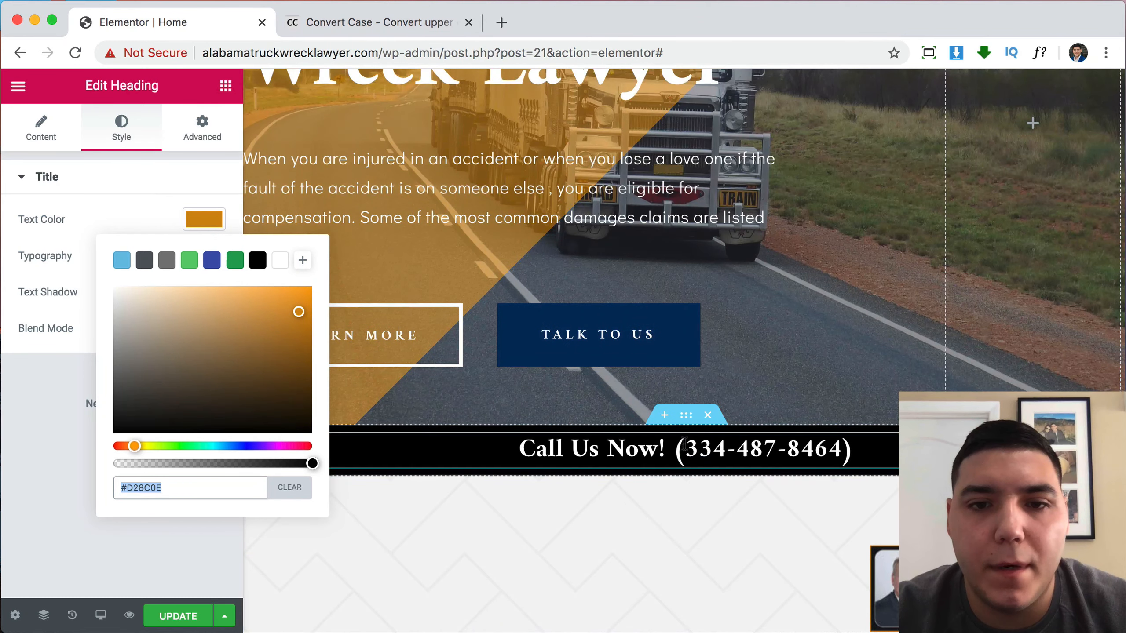
{"action": "left_click", "coordinate": [685, 417]}
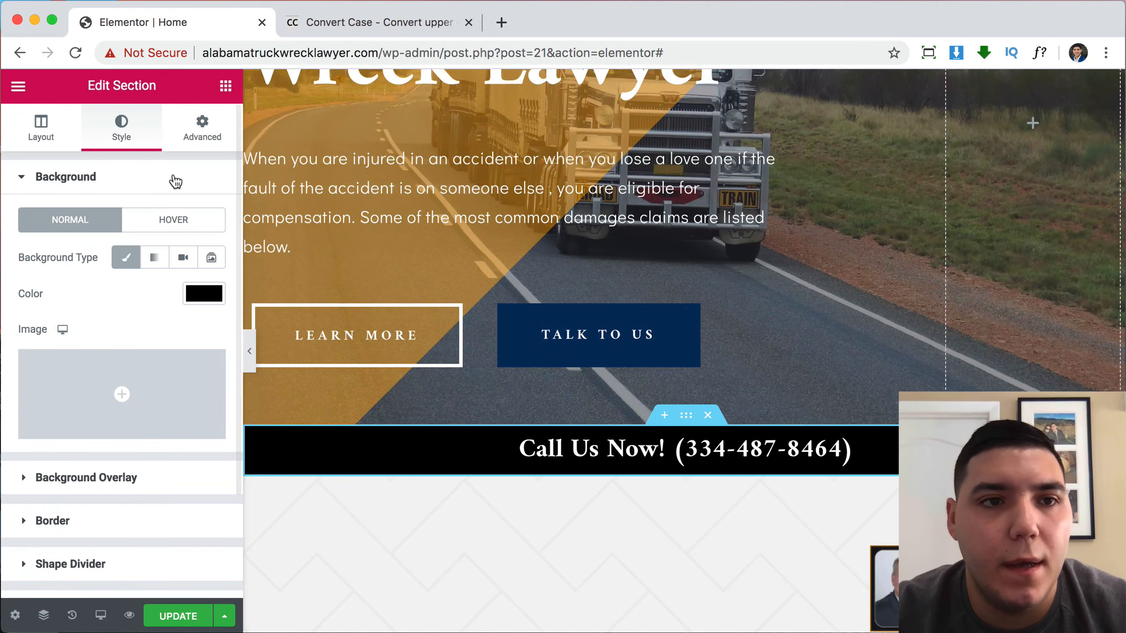
Give the call bar section a solid border in orange #D28C0E.
{"action": "scroll", "coordinate": [150, 359], "scroll_direction": "down", "scroll_amount": 3}
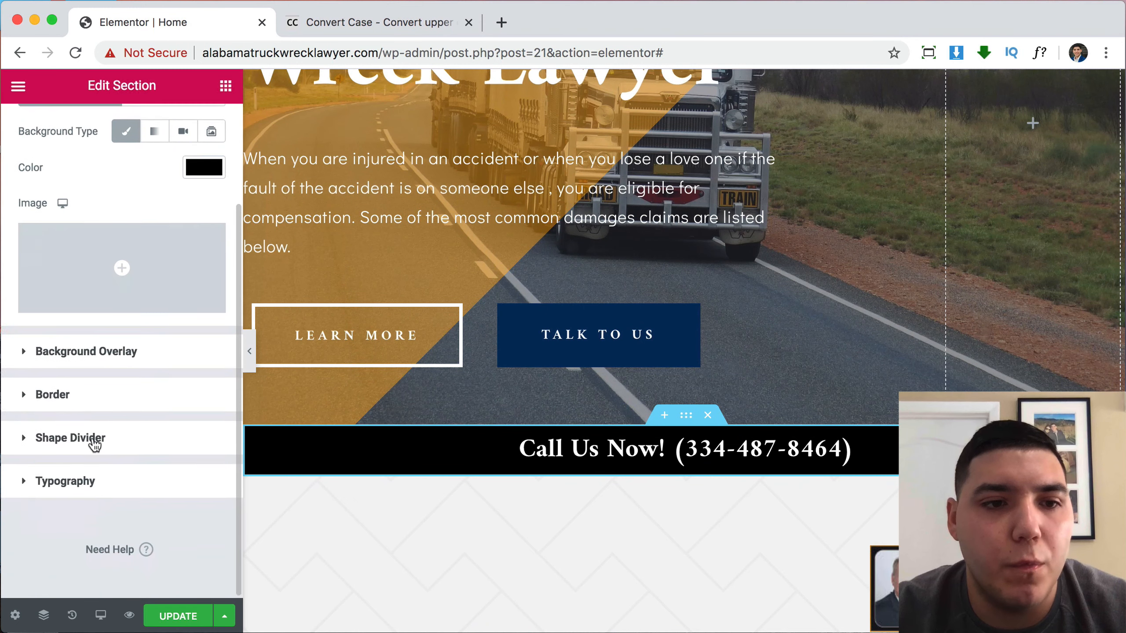
{"action": "left_click", "coordinate": [82, 397]}
{"action": "left_click", "coordinate": [142, 351]}
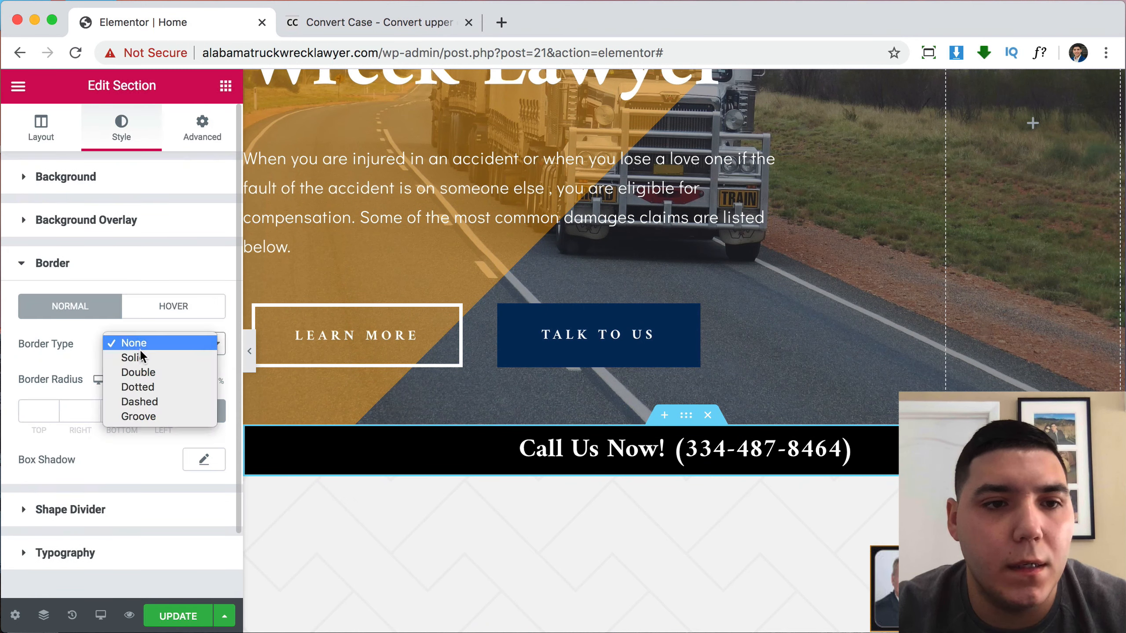
{"action": "left_click", "coordinate": [139, 354]}
{"action": "left_click", "coordinate": [203, 461]}
{"action": "left_click", "coordinate": [203, 460]}
{"action": "left_click", "coordinate": [197, 462]}
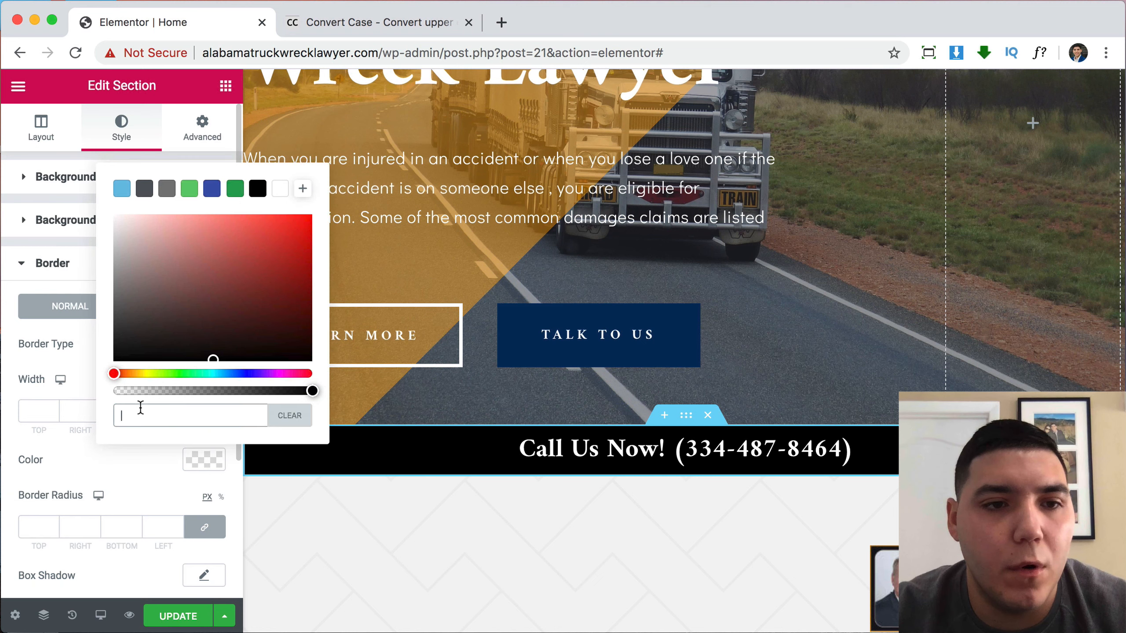
{"action": "key", "text": "super+v"}
{"action": "left_click", "coordinate": [136, 466]}
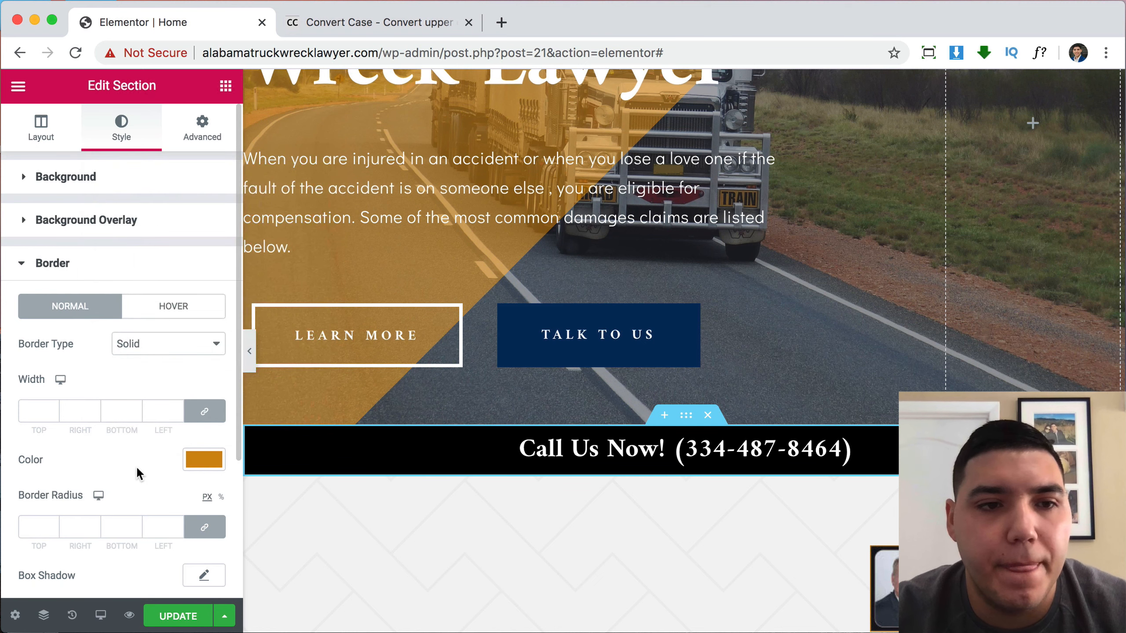
Make the top and bottom border widths 3 px and preview the changes.
{"action": "left_click", "coordinate": [53, 409]}
{"action": "left_click", "coordinate": [52, 410]}
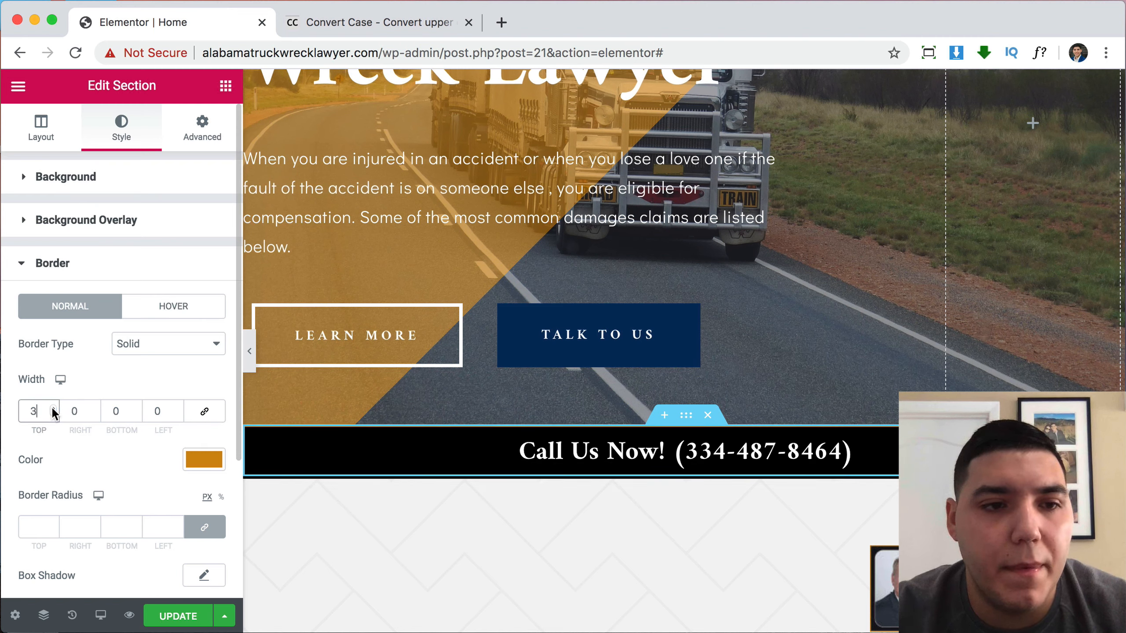
{"action": "left_click", "coordinate": [52, 409]}
{"action": "left_click", "coordinate": [54, 415]}
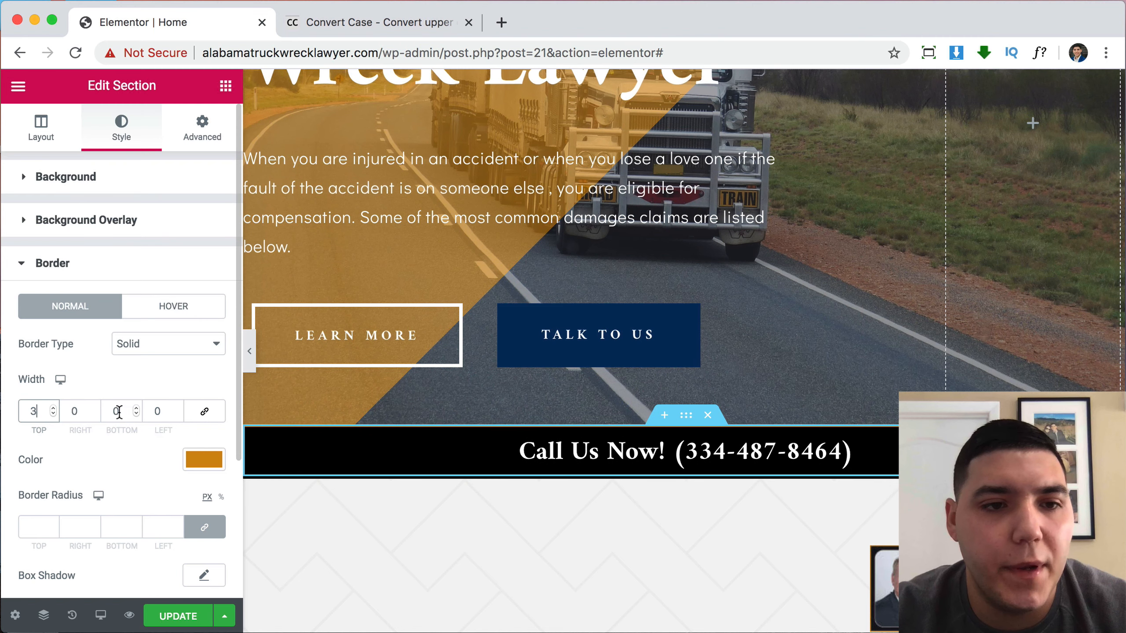
{"action": "left_click", "coordinate": [136, 409]}
{"action": "left_click", "coordinate": [136, 409]}
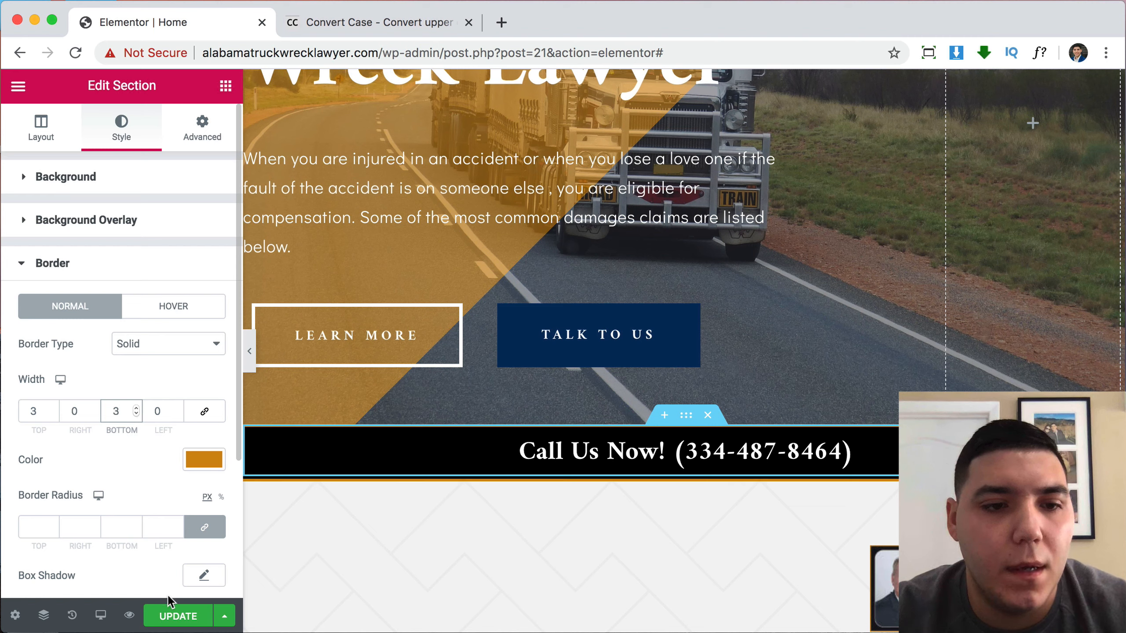
{"action": "left_click", "coordinate": [129, 616]}
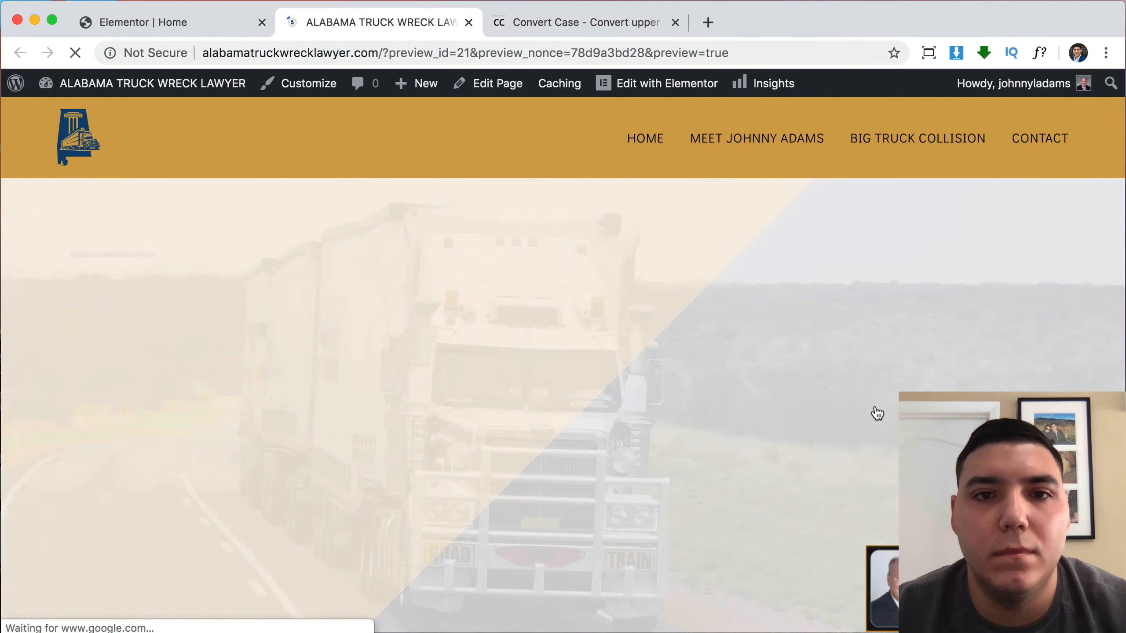
Scroll the preview to check the black call bar with its orange borders.
{"action": "scroll", "coordinate": [878, 414], "scroll_direction": "down", "scroll_amount": 2}
{"action": "scroll", "coordinate": [875, 411], "scroll_direction": "down", "scroll_amount": 10}
{"action": "scroll", "coordinate": [876, 411], "scroll_direction": "up", "scroll_amount": 2}
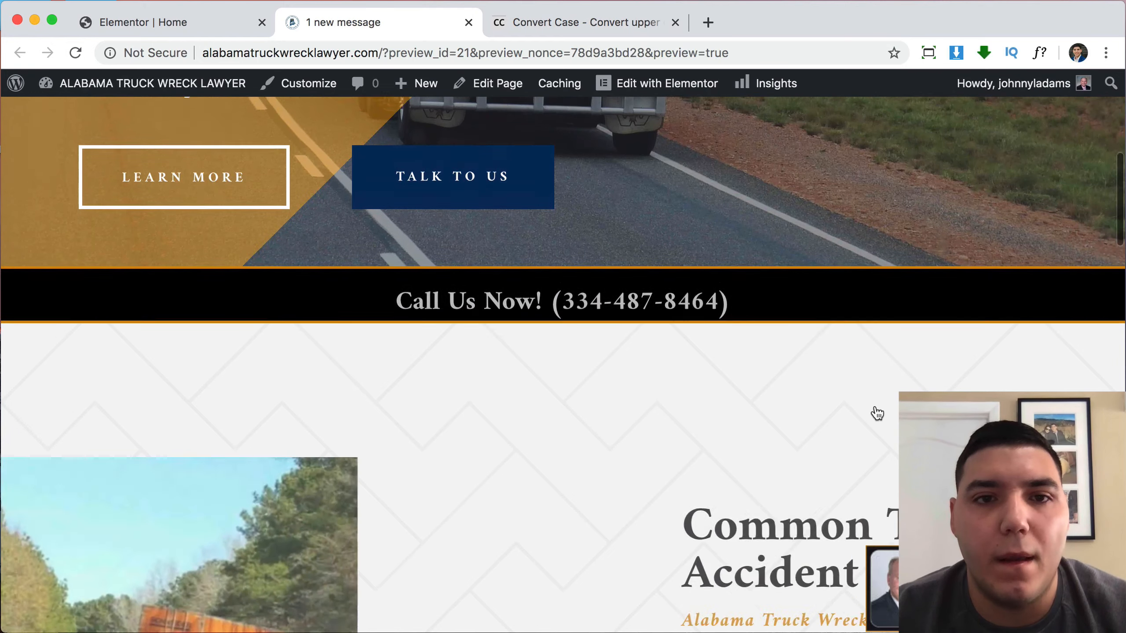
{"action": "scroll", "coordinate": [821, 425], "scroll_direction": "up", "scroll_amount": 8}
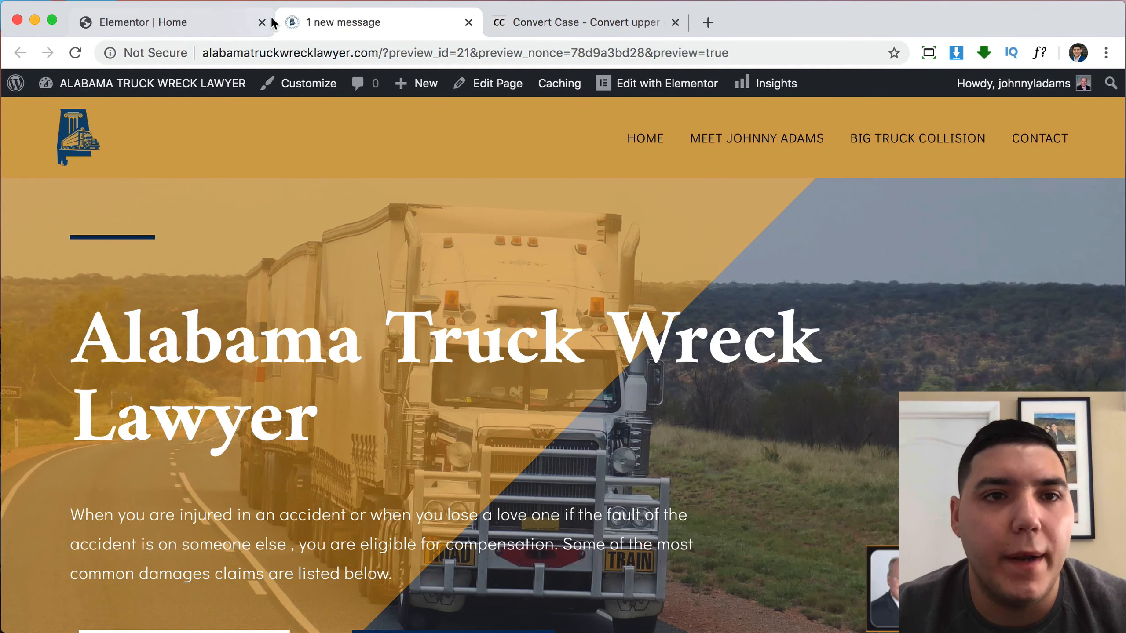
Close the Elementor editor tab and scroll through the attorney's about page.
{"action": "left_click", "coordinate": [262, 22]}
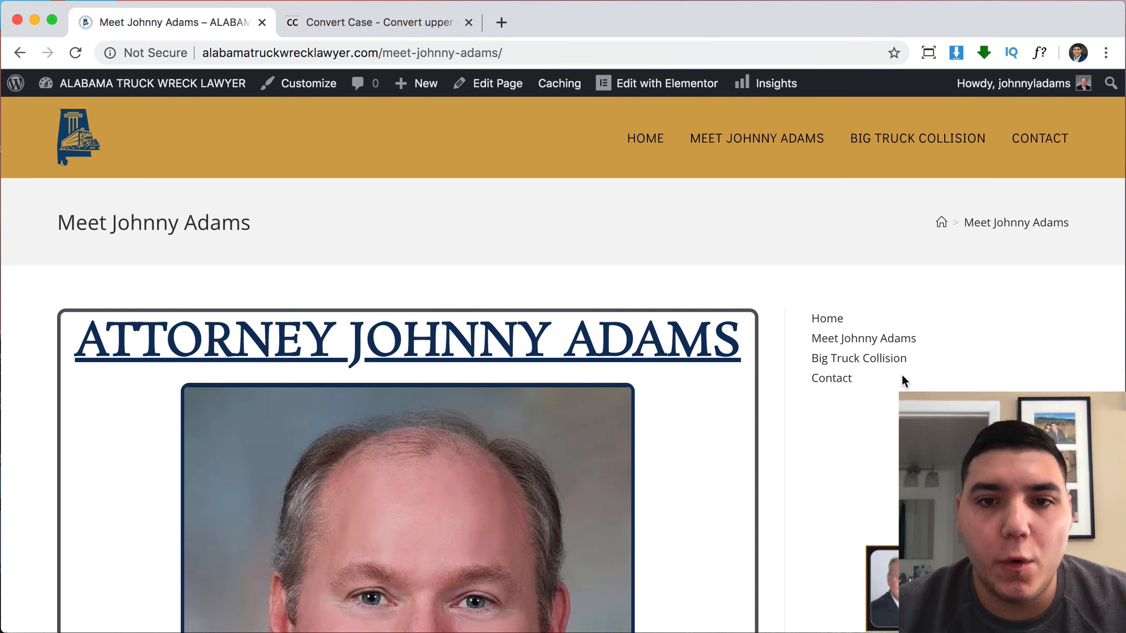
{"action": "scroll", "coordinate": [901, 371], "scroll_direction": "down", "scroll_amount": 10}
{"action": "scroll", "coordinate": [901, 378], "scroll_direction": "down", "scroll_amount": 10}
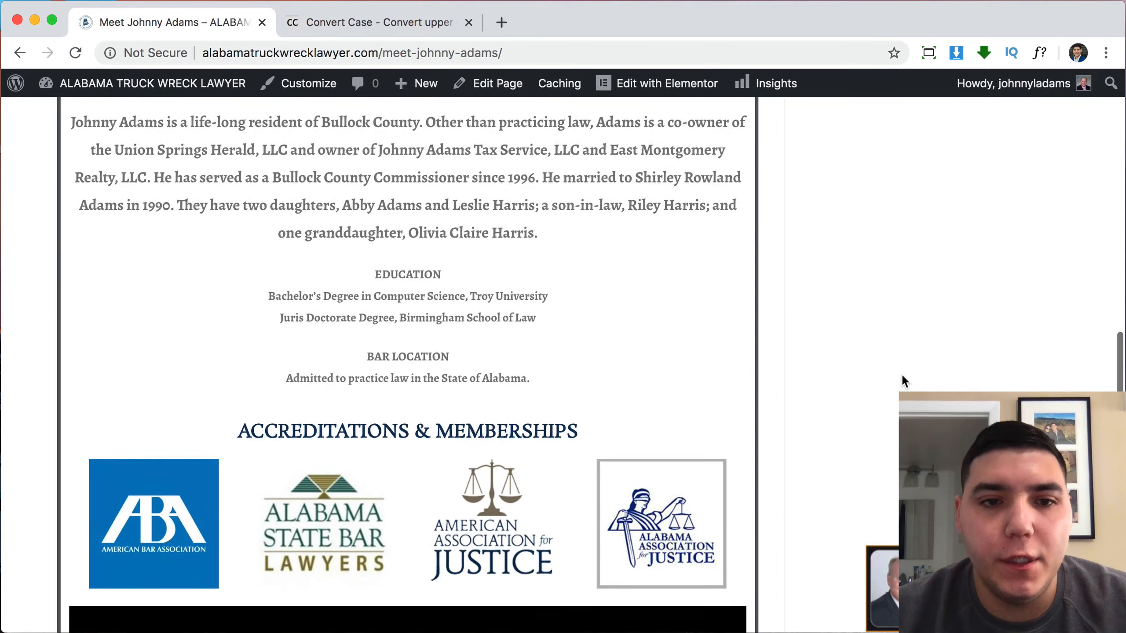
{"action": "scroll", "coordinate": [901, 372], "scroll_direction": "up", "scroll_amount": 20}
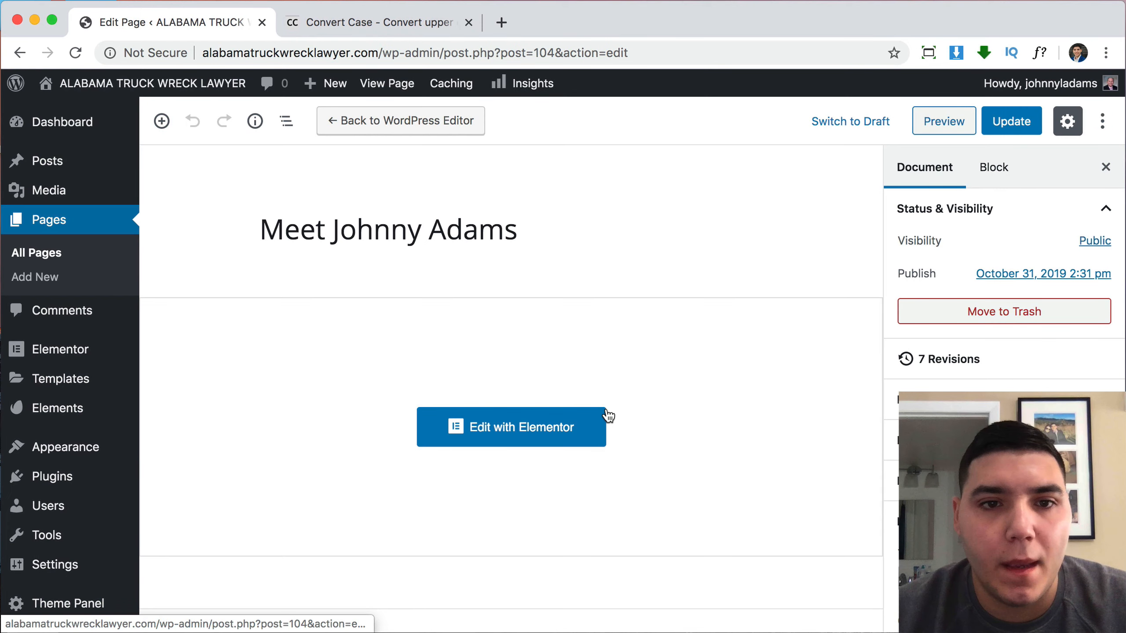
Set the about page's OceanWP Display Page Title to Disable and update the page.
{"action": "scroll", "coordinate": [606, 415], "scroll_direction": "down", "scroll_amount": 7}
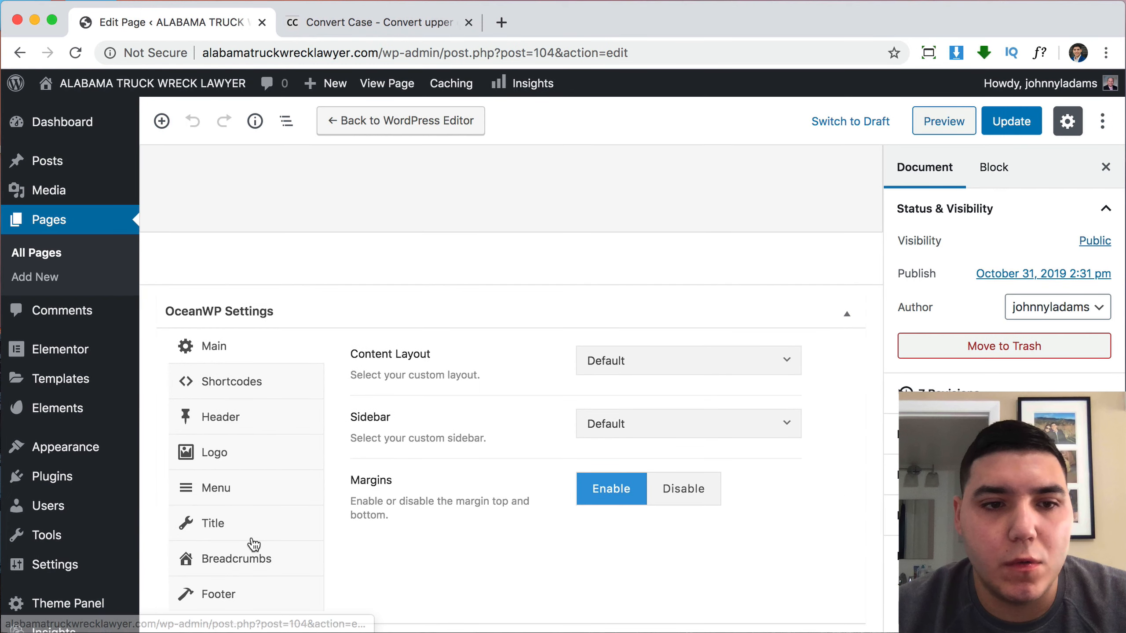
{"action": "left_click", "coordinate": [256, 522]}
{"action": "left_click", "coordinate": [749, 371]}
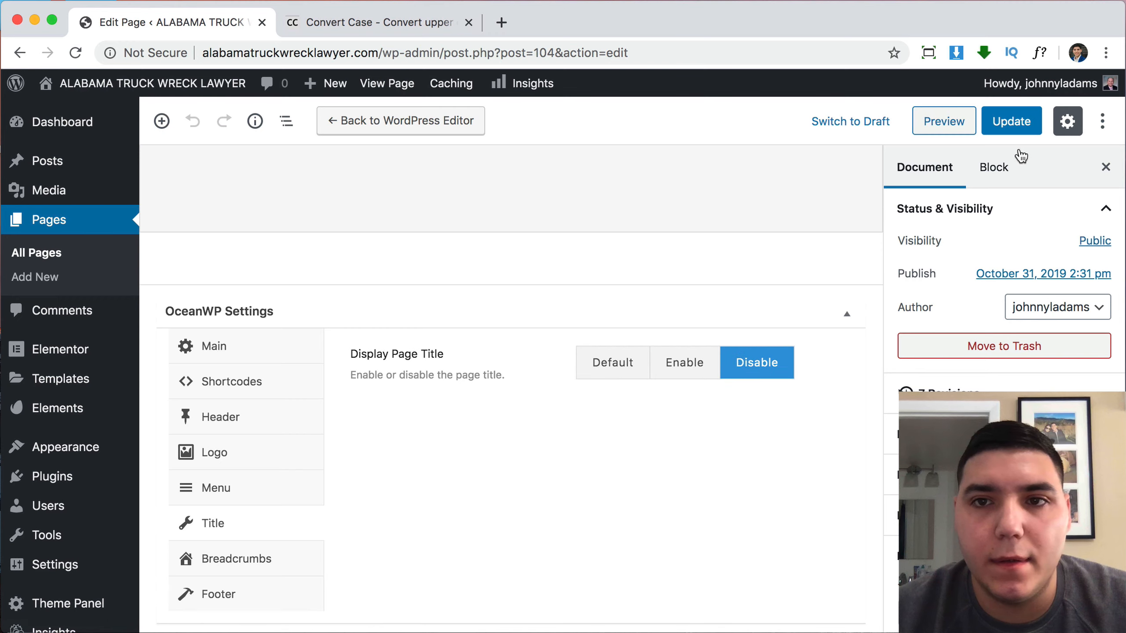
{"action": "left_click", "coordinate": [1027, 121]}
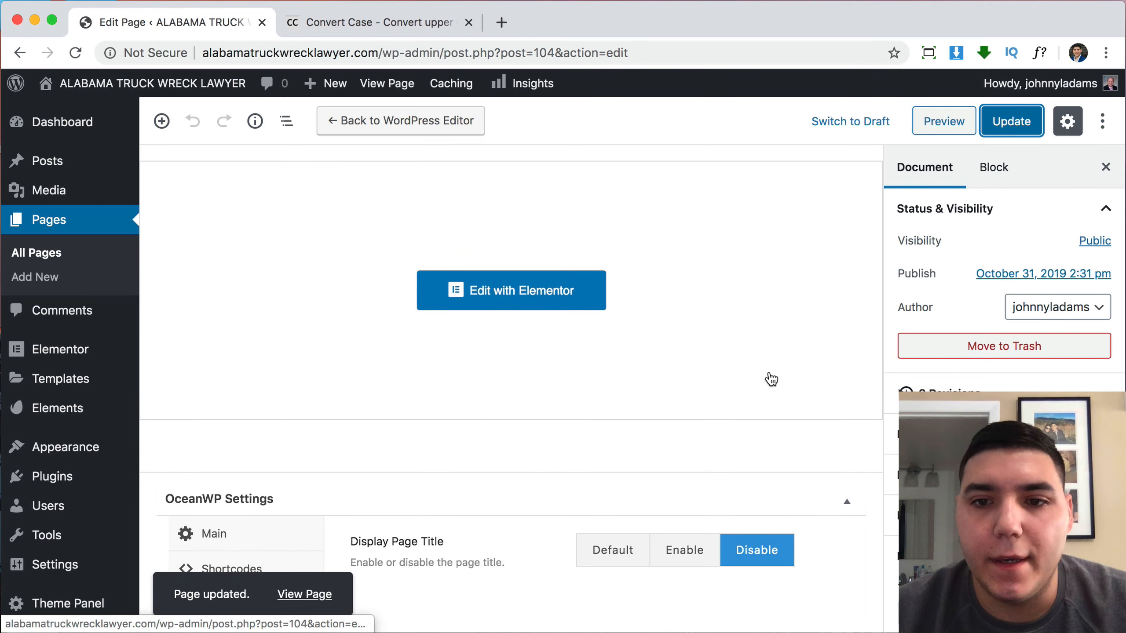
{"action": "scroll", "coordinate": [1004, 288], "scroll_direction": "down", "scroll_amount": 3}
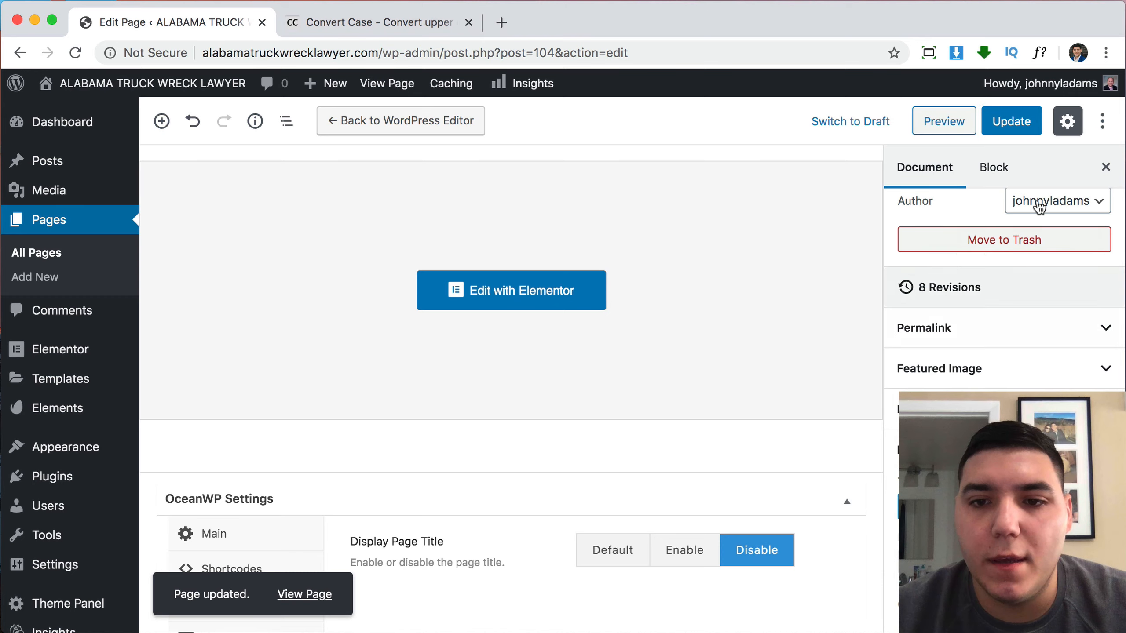
{"action": "left_click", "coordinate": [1021, 127]}
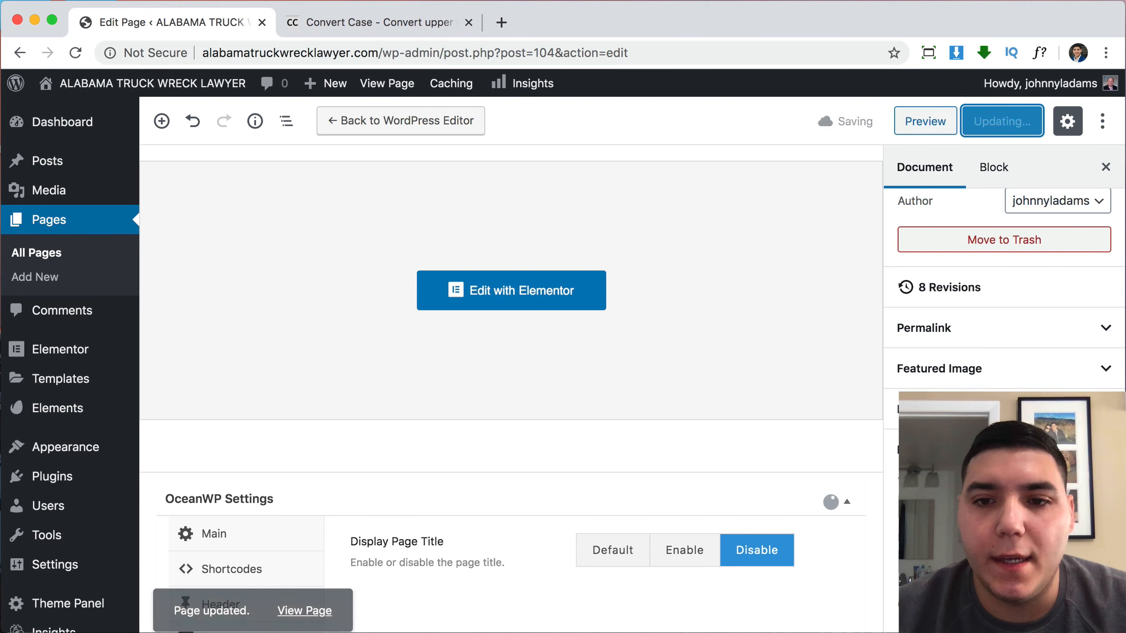
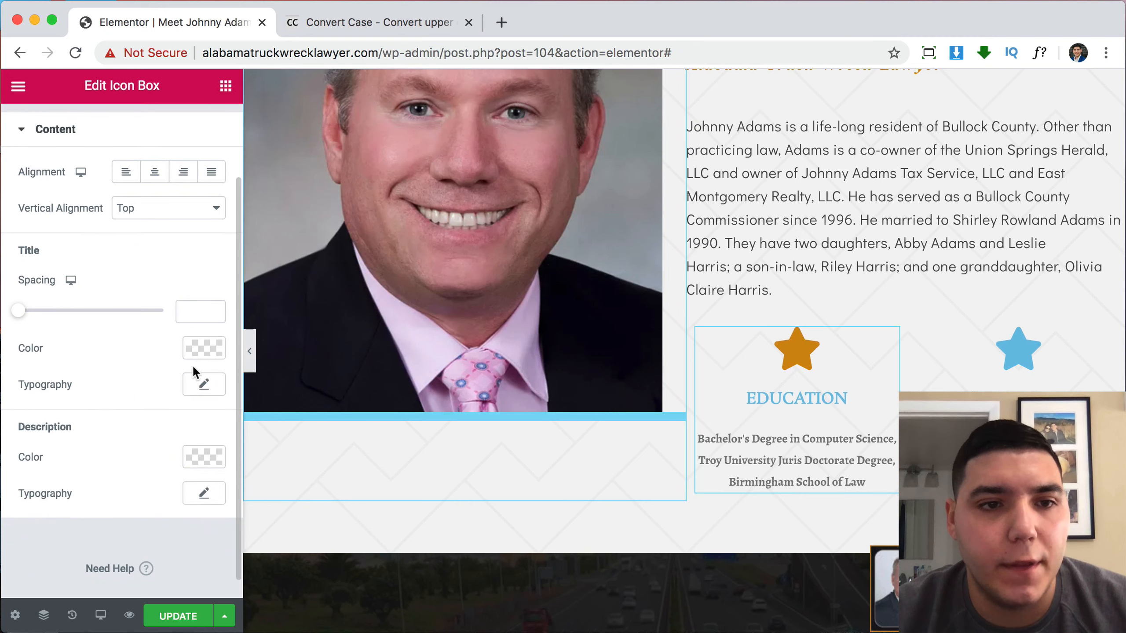
Make the EDUCATION title orange #D28C0E and set its font to Didact Gothic.
{"action": "left_click", "coordinate": [204, 349]}
{"action": "type", "text": "#D28C0E"}
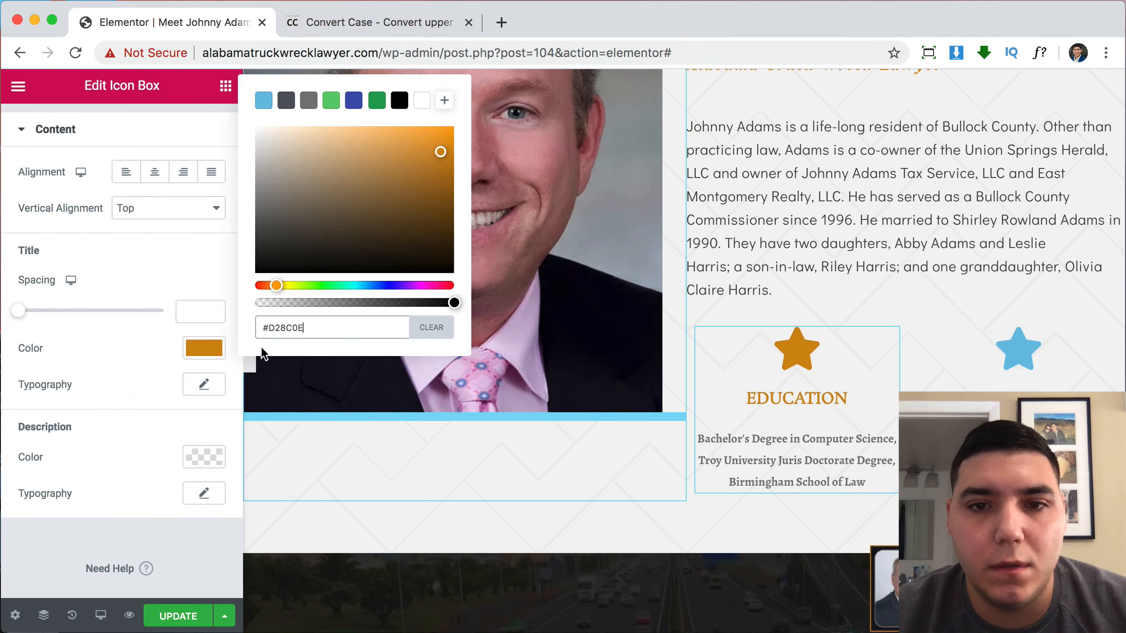
{"action": "left_click", "coordinate": [96, 550]}
{"action": "left_click", "coordinate": [203, 385]}
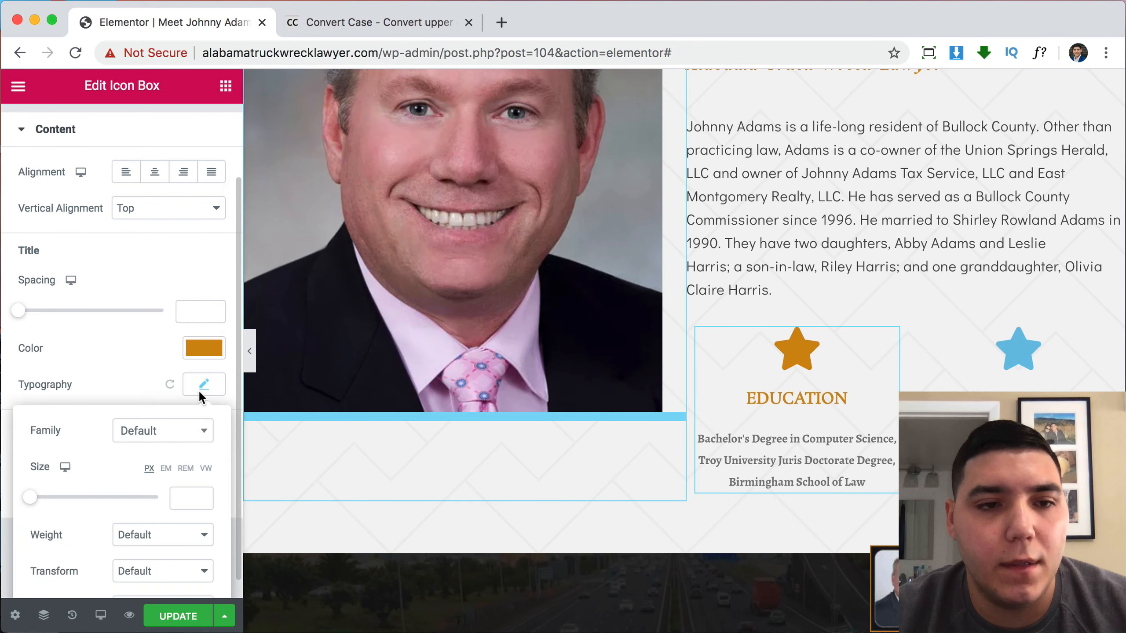
{"action": "left_click", "coordinate": [173, 435]}
{"action": "type", "text": "di"}
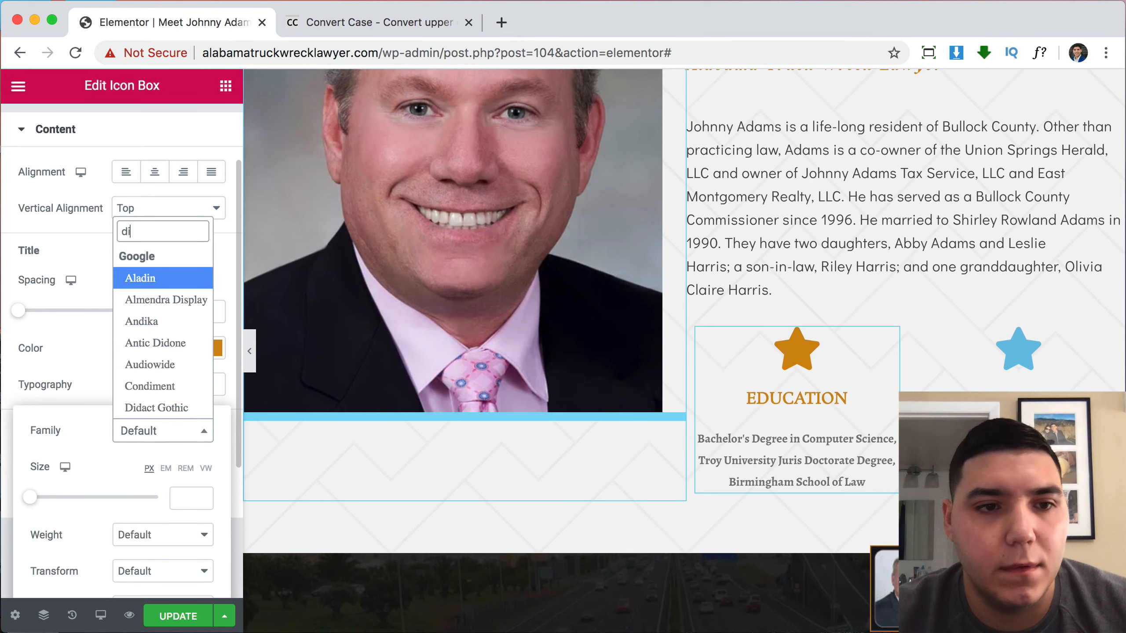
{"action": "type", "text": "d"}
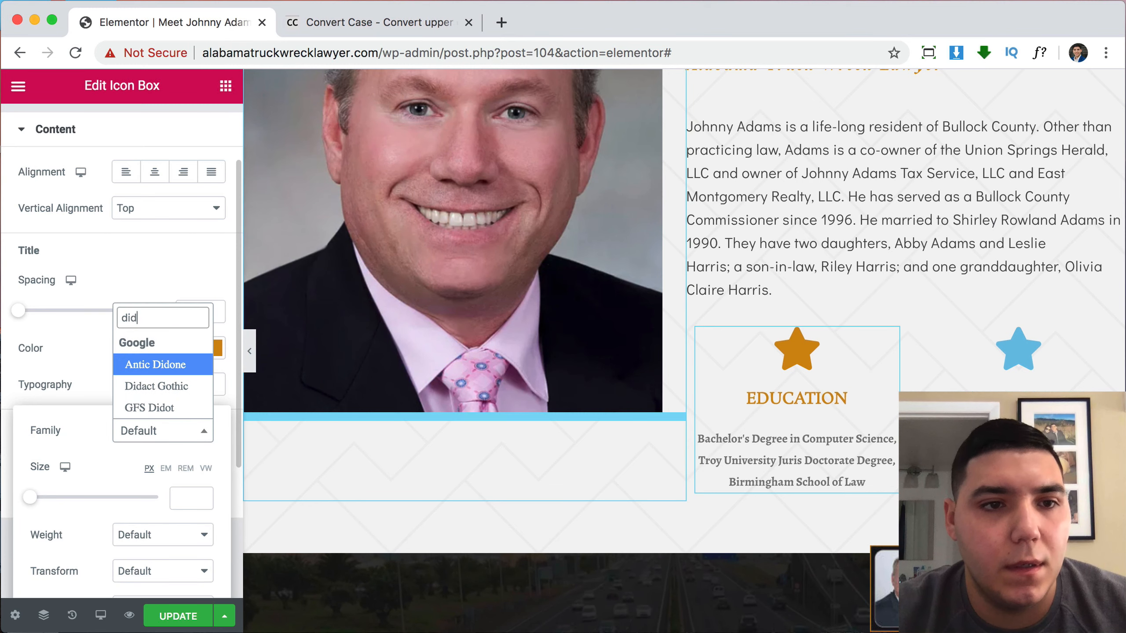
{"action": "left_click", "coordinate": [167, 387]}
{"action": "scroll", "coordinate": [791, 400], "scroll_direction": "down", "scroll_amount": 2}
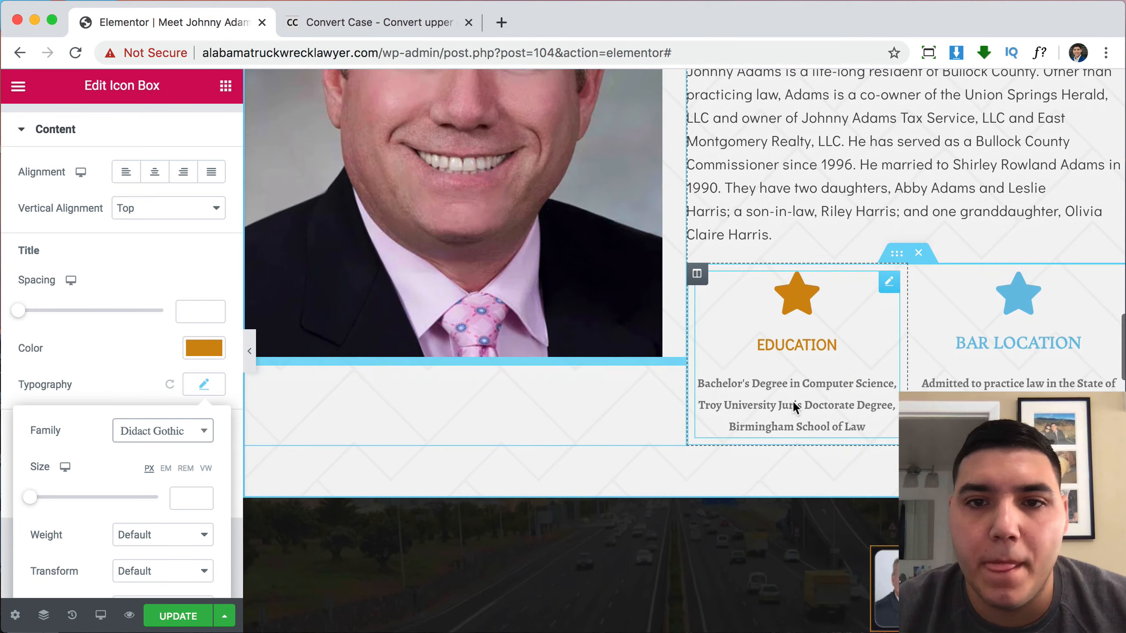
{"action": "left_click", "coordinate": [85, 360]}
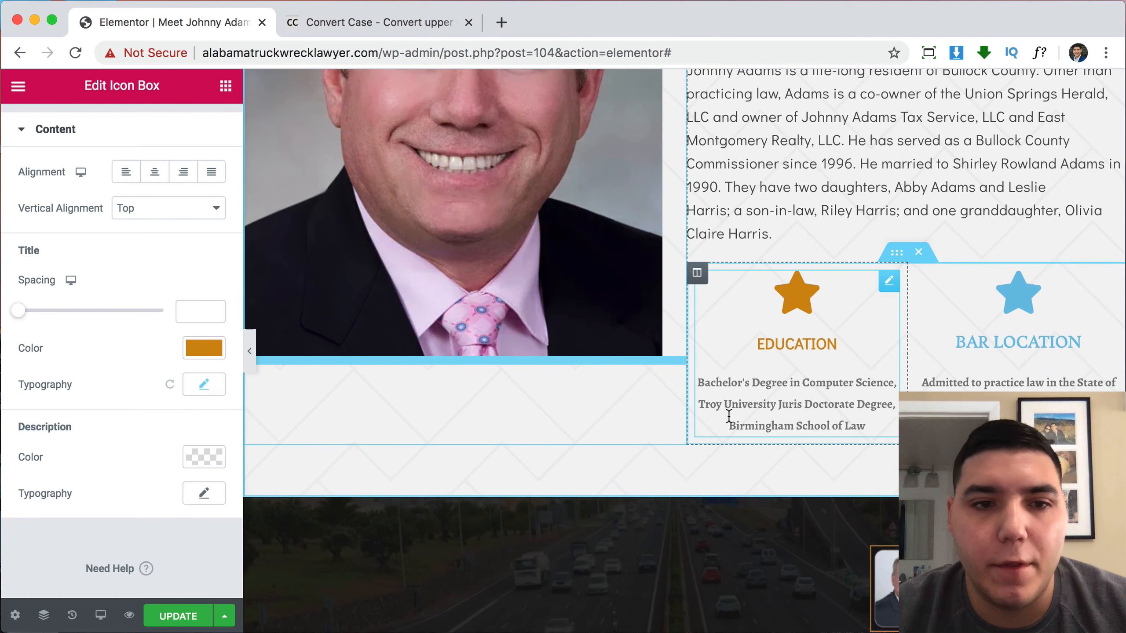
Turn the EDUCATION description text black.
{"action": "left_click", "coordinate": [205, 457]}
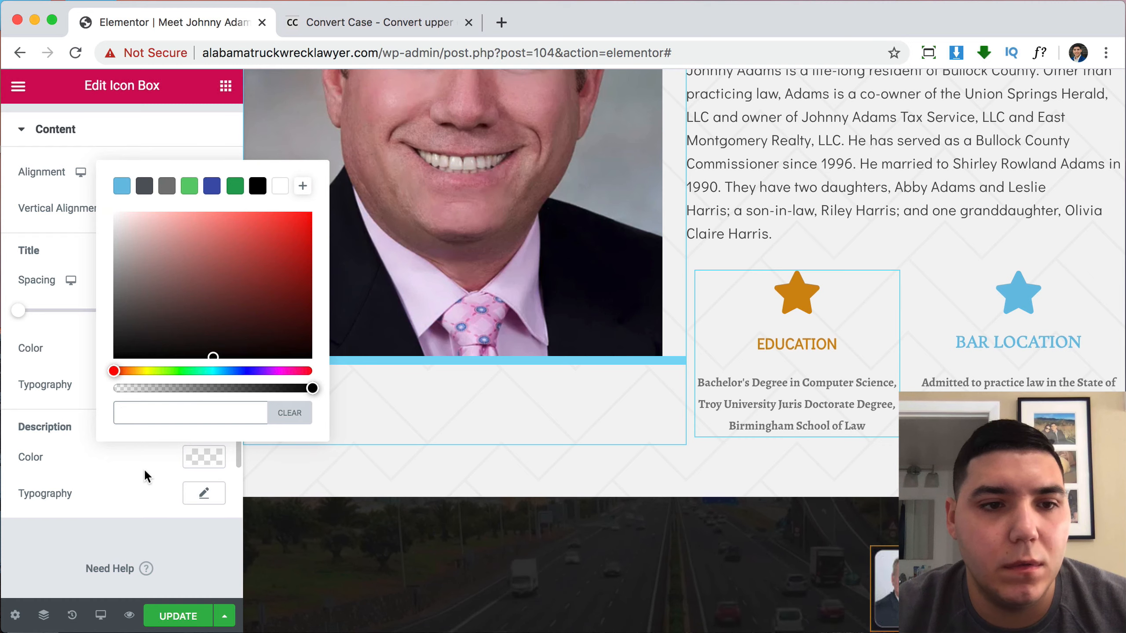
{"action": "left_click", "coordinate": [135, 485]}
{"action": "left_click", "coordinate": [201, 460]}
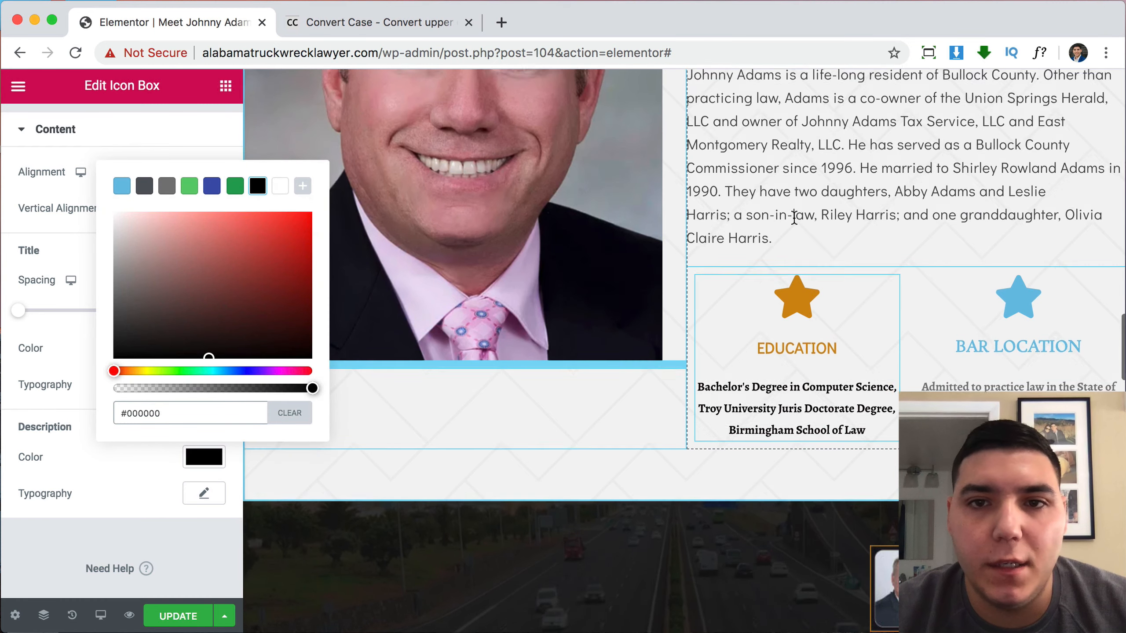
{"action": "scroll", "coordinate": [796, 271], "scroll_direction": "up", "scroll_amount": 3}
Copy the biography paragraph's grey text colour value.
{"action": "left_click", "coordinate": [796, 271]}
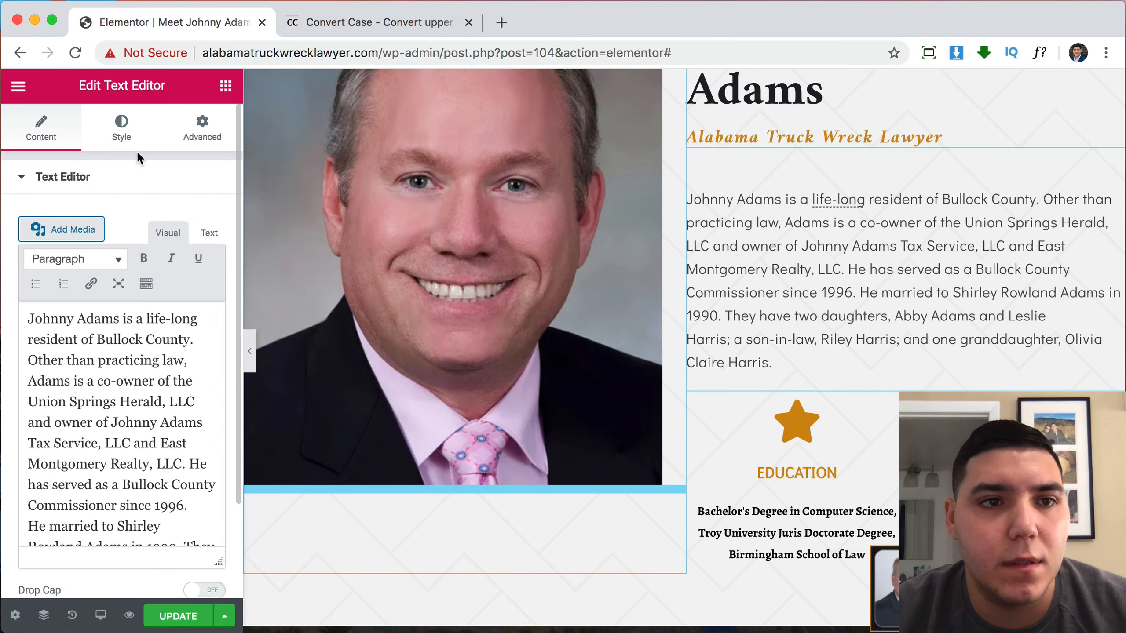
{"action": "left_click", "coordinate": [121, 127]}
{"action": "left_click", "coordinate": [205, 256]}
{"action": "key", "text": "super+c"}
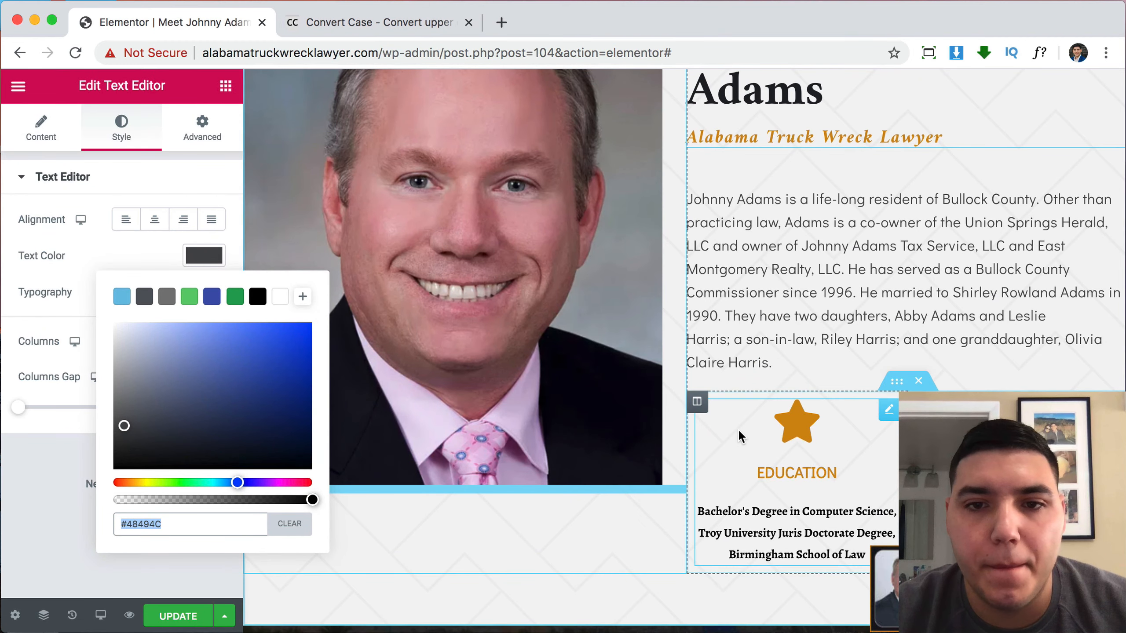
{"action": "scroll", "coordinate": [738, 429], "scroll_direction": "down", "scroll_amount": 6}
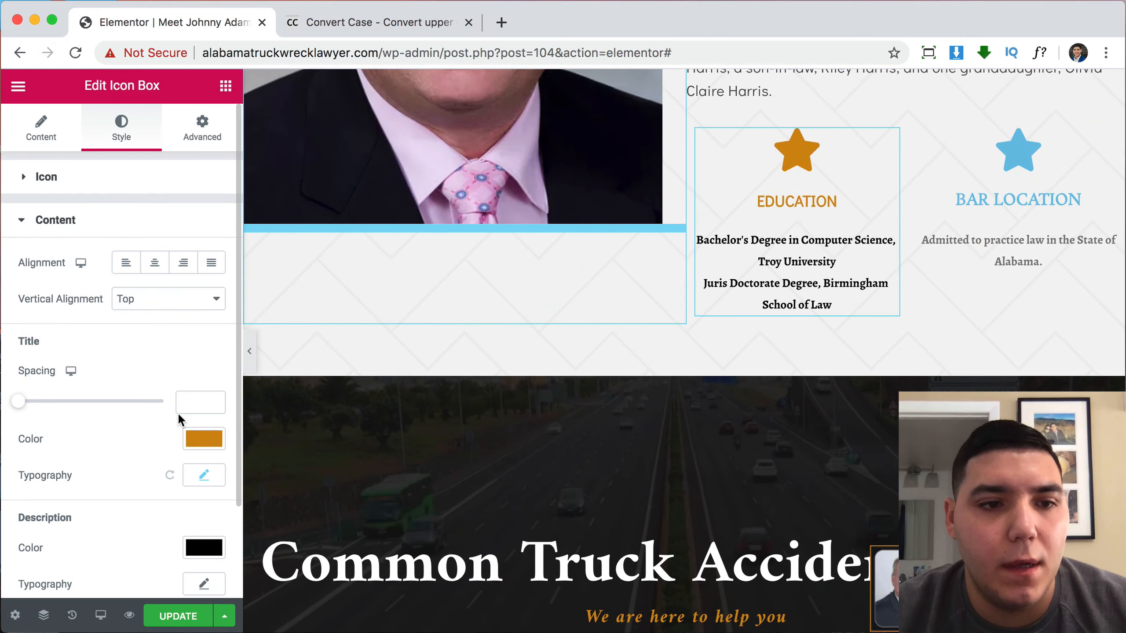
{"action": "scroll", "coordinate": [177, 412], "scroll_direction": "down", "scroll_amount": 3}
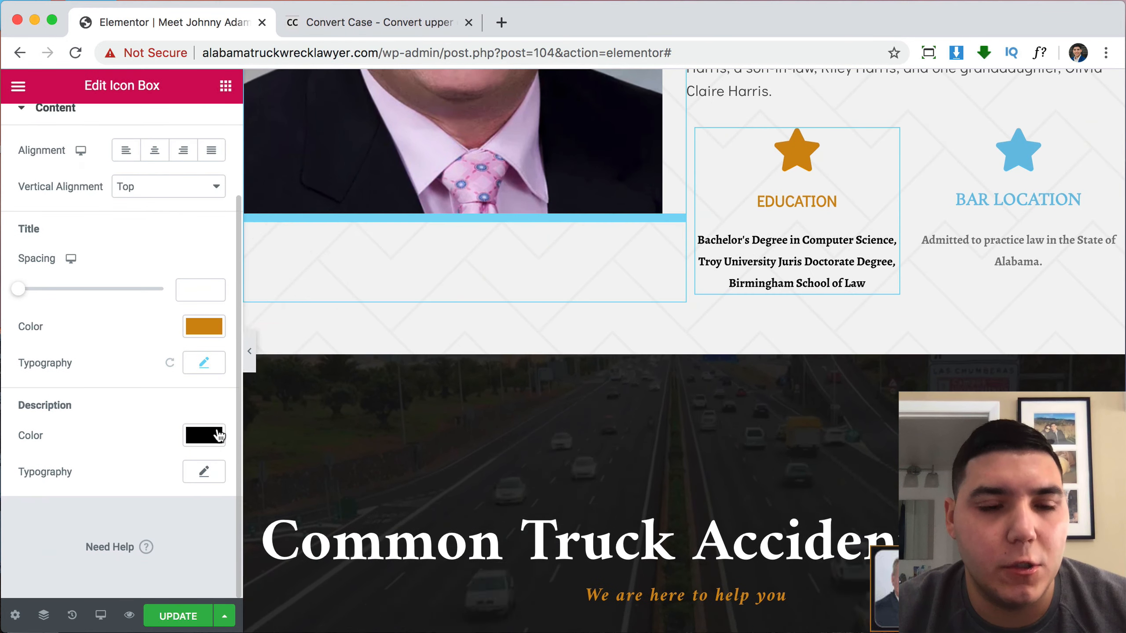
Give the EDUCATION description the grey colour #48494C and the Didact Gothic font.
{"action": "left_click", "coordinate": [218, 436]}
{"action": "key", "text": "super+v"}
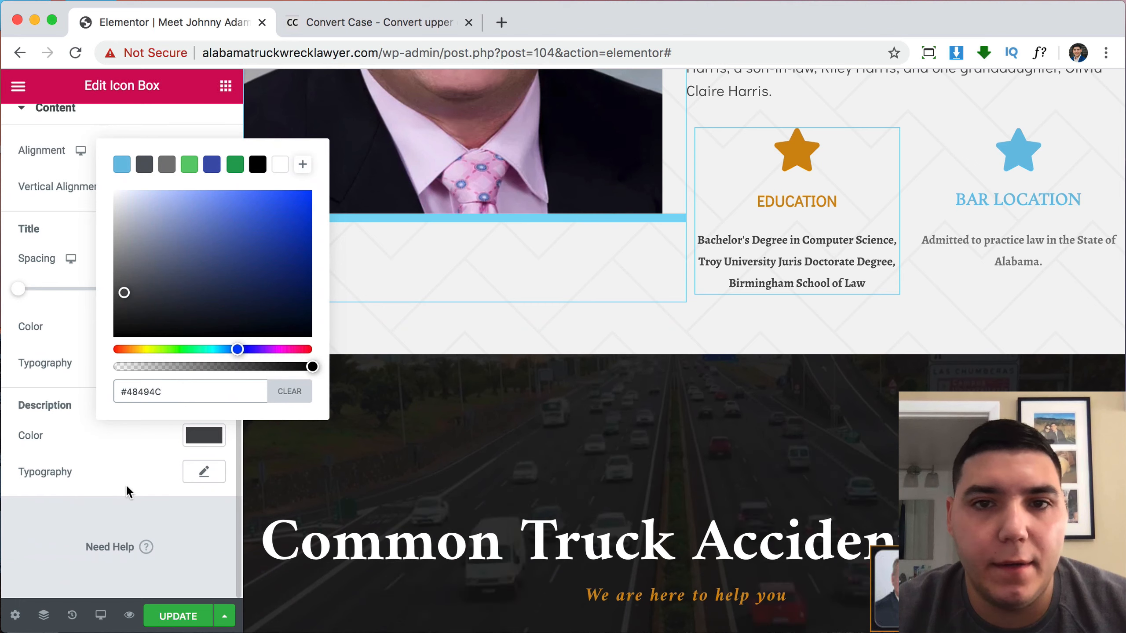
{"action": "left_click", "coordinate": [130, 497]}
{"action": "left_click", "coordinate": [204, 471]}
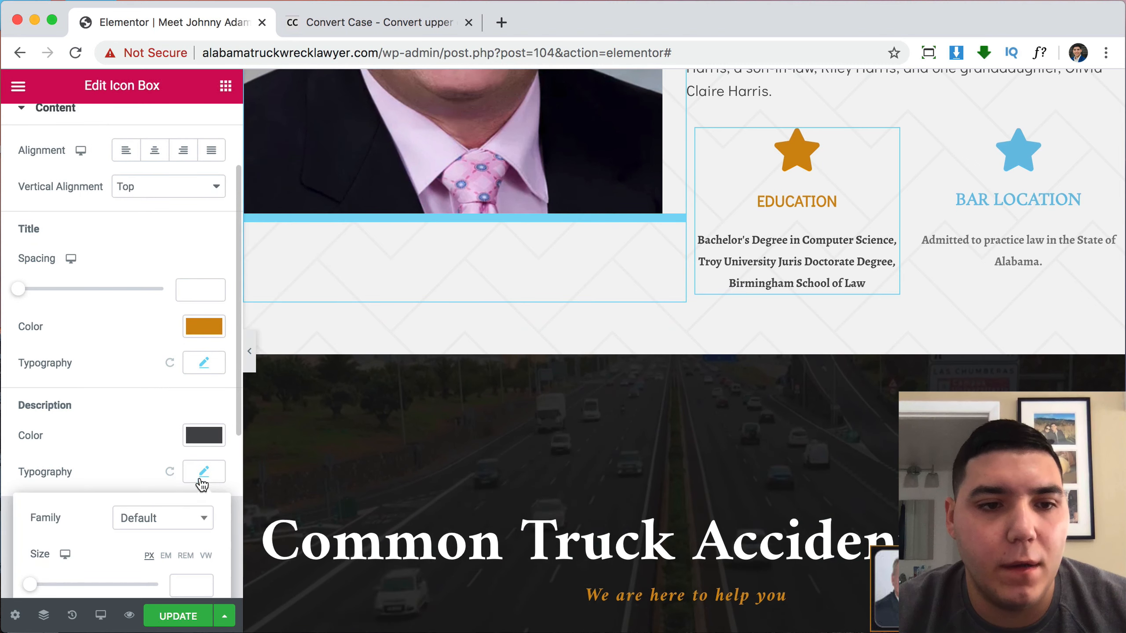
{"action": "left_click", "coordinate": [166, 519]}
{"action": "type", "text": "did"}
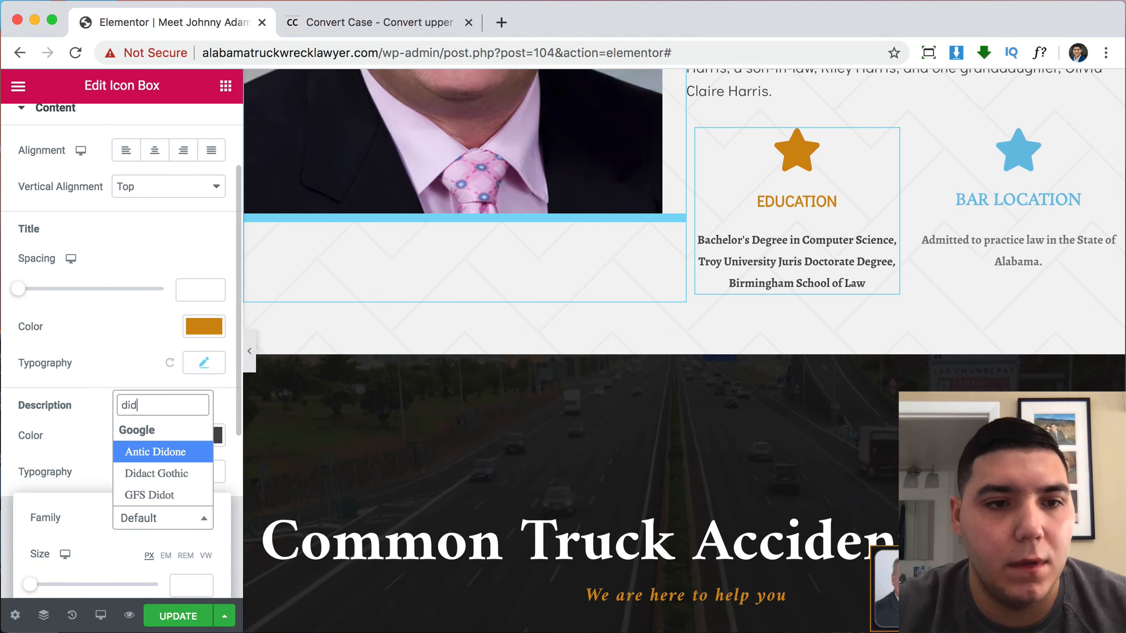
{"action": "left_click", "coordinate": [146, 474]}
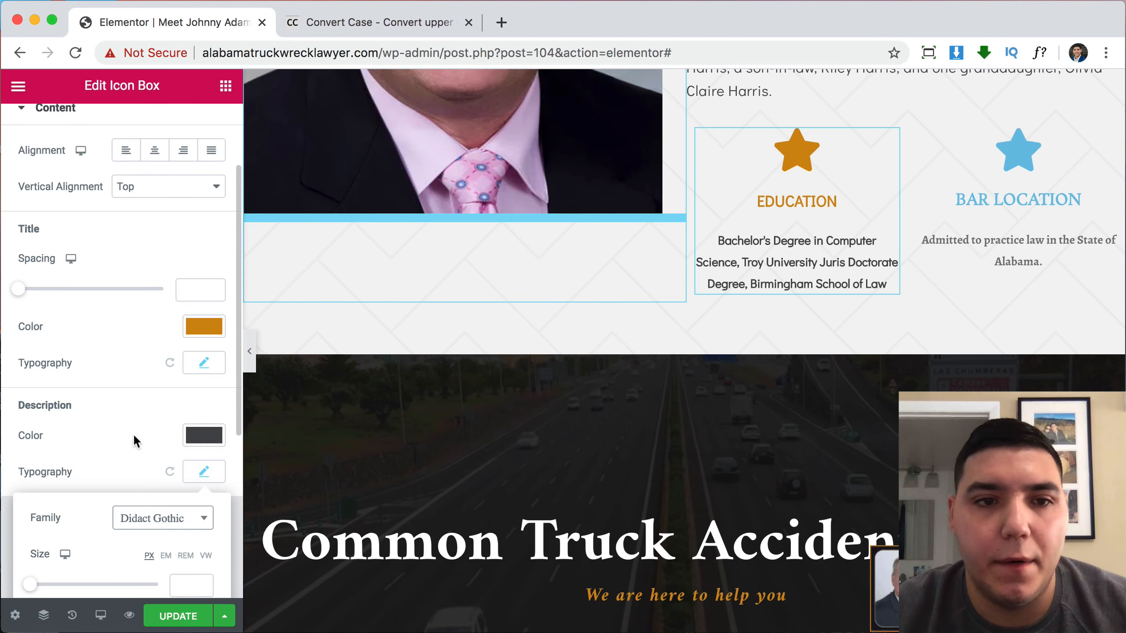
{"action": "left_click", "coordinate": [130, 416]}
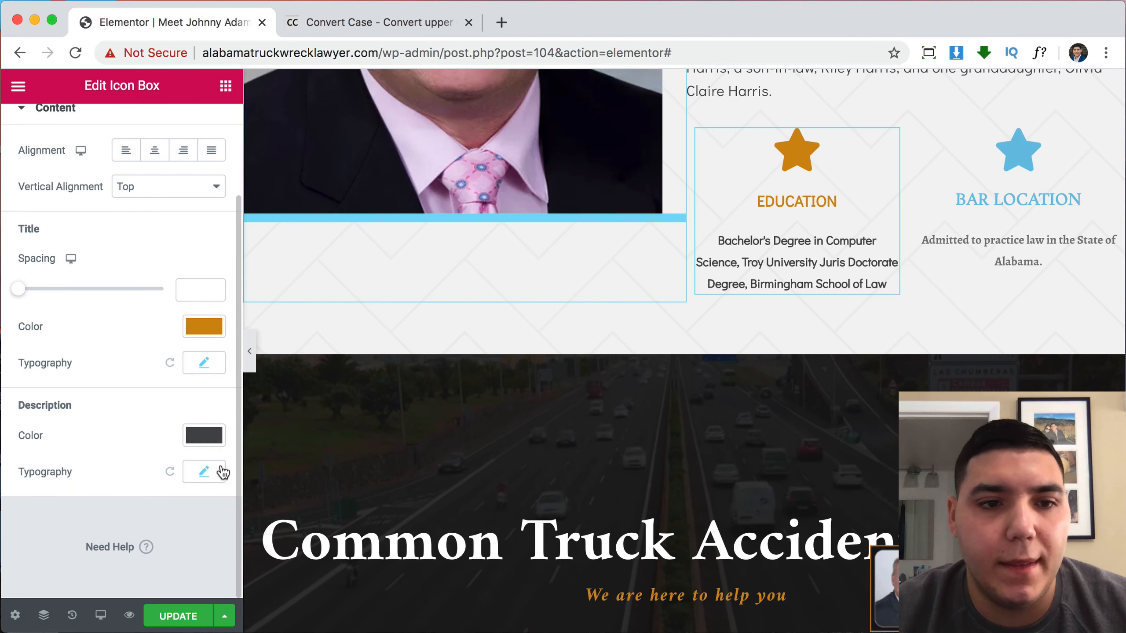
Set the description text size to 14 px.
{"action": "left_click", "coordinate": [205, 472]}
{"action": "scroll", "coordinate": [136, 494], "scroll_direction": "down", "scroll_amount": 3}
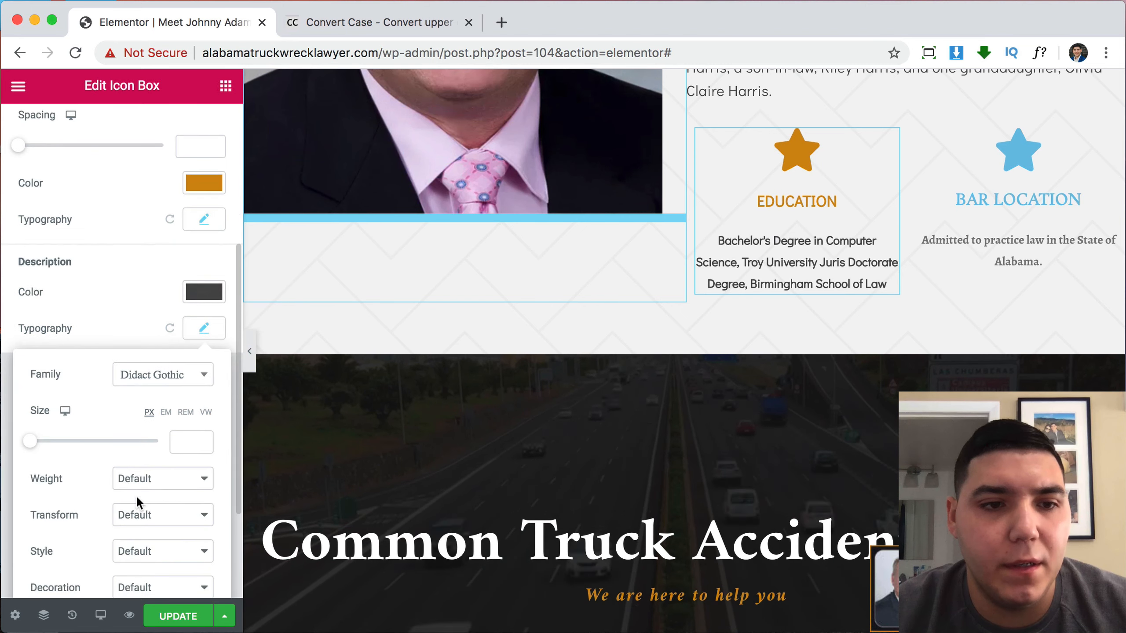
{"action": "left_click", "coordinate": [204, 442]}
{"action": "type", "text": "3"}
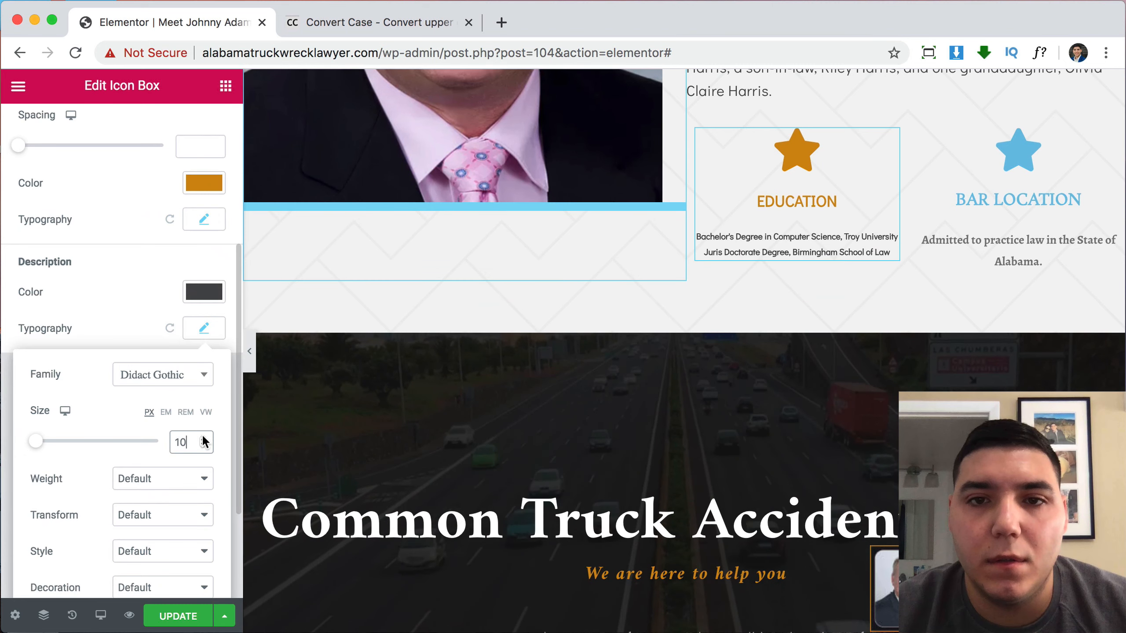
{"action": "left_click", "coordinate": [203, 436]}
{"action": "left_click", "coordinate": [203, 437]}
{"action": "left_click", "coordinate": [203, 437]}
{"action": "left_click", "coordinate": [203, 436]}
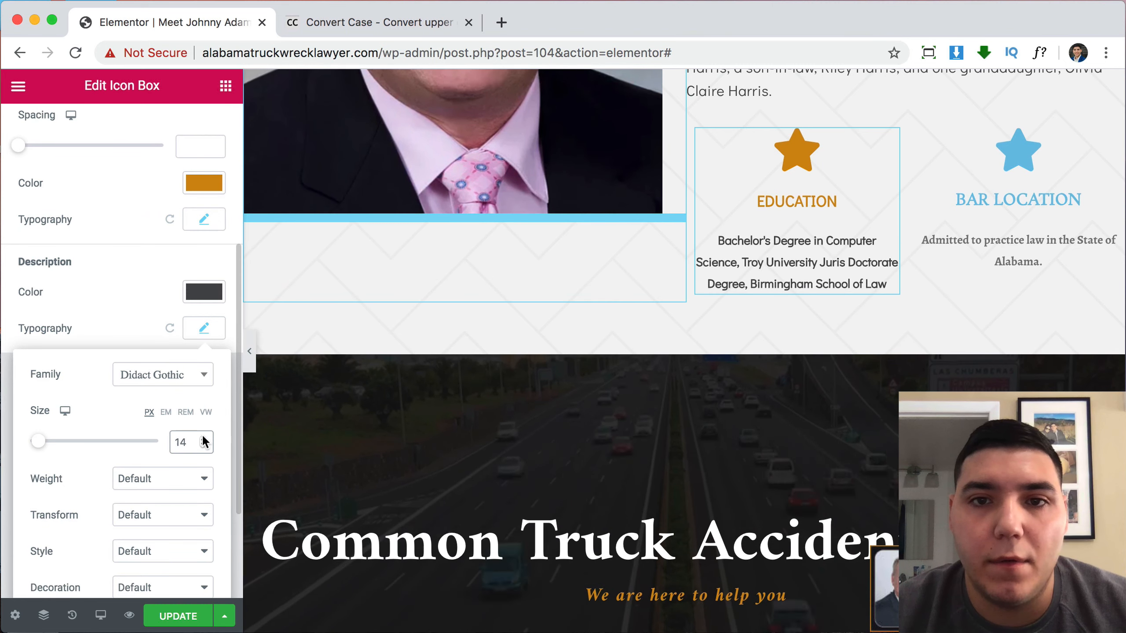
Set the description font weight to 500 after trying 400 and 600.
{"action": "left_click", "coordinate": [186, 479]}
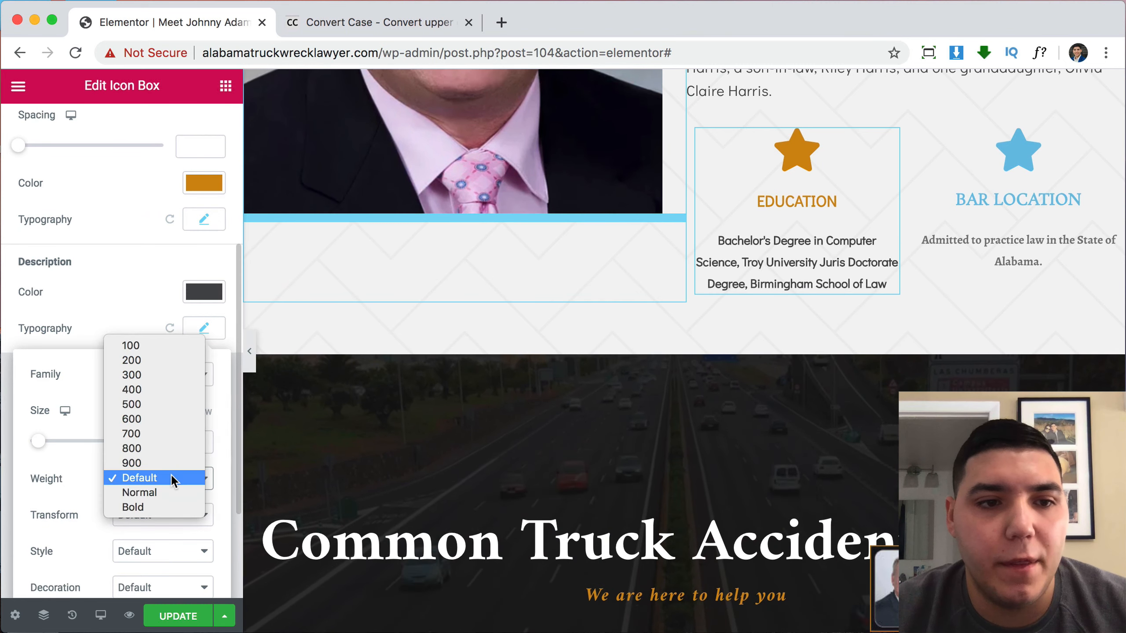
{"action": "left_click", "coordinate": [146, 390]}
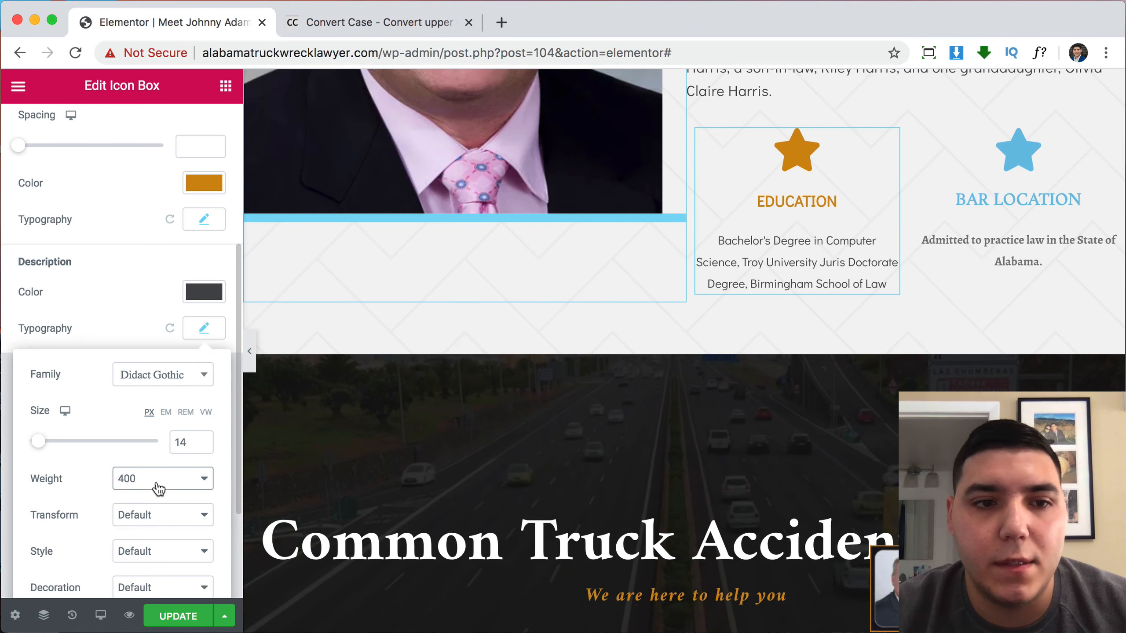
{"action": "left_click", "coordinate": [158, 485]}
{"action": "left_click", "coordinate": [153, 492]}
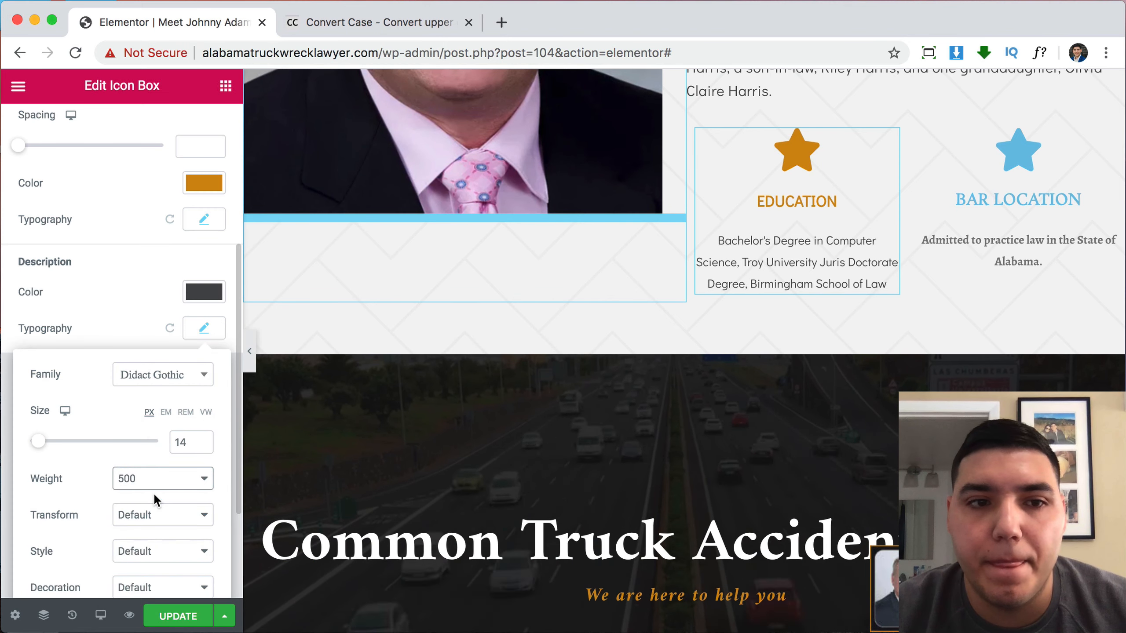
{"action": "left_click", "coordinate": [153, 479]}
{"action": "left_click", "coordinate": [151, 494]}
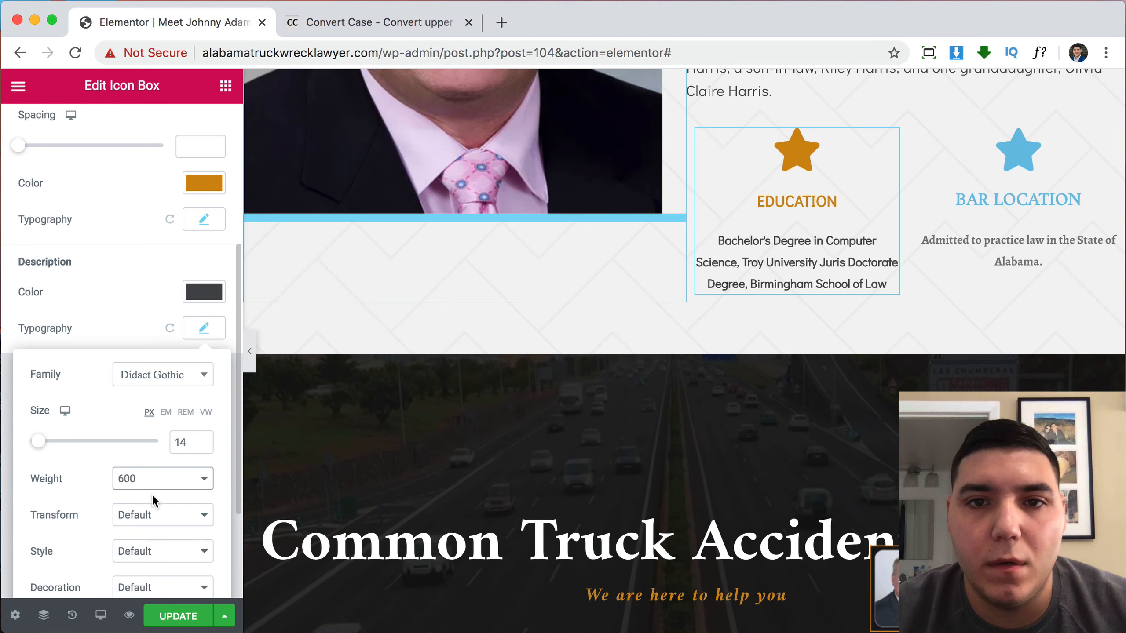
{"action": "left_click", "coordinate": [151, 484]}
{"action": "left_click", "coordinate": [152, 464]}
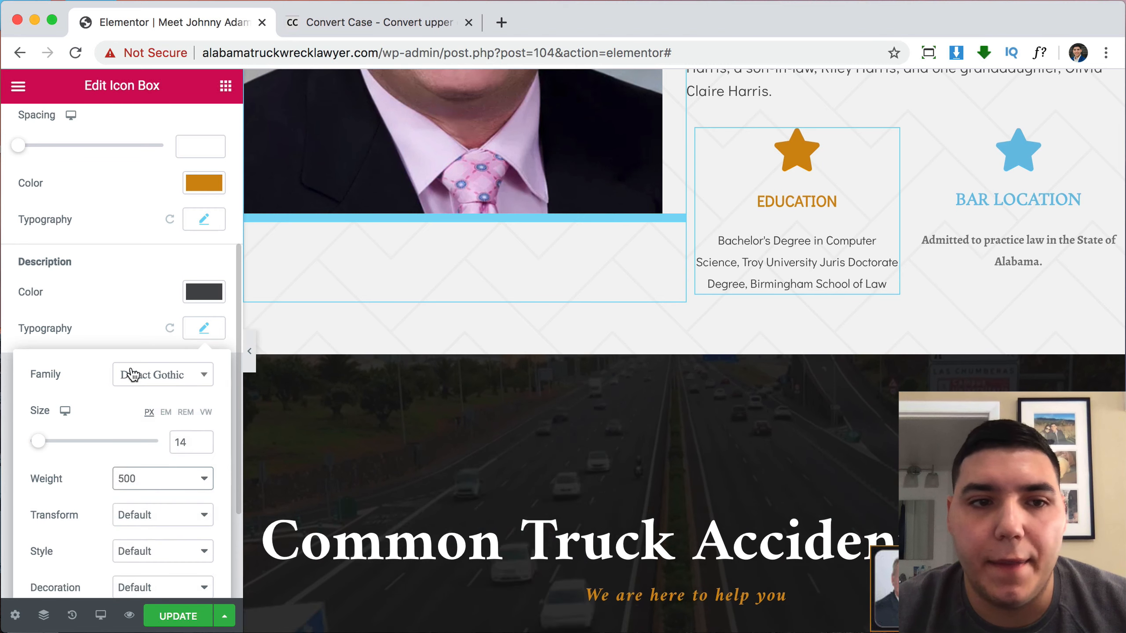
{"action": "left_click", "coordinate": [107, 306]}
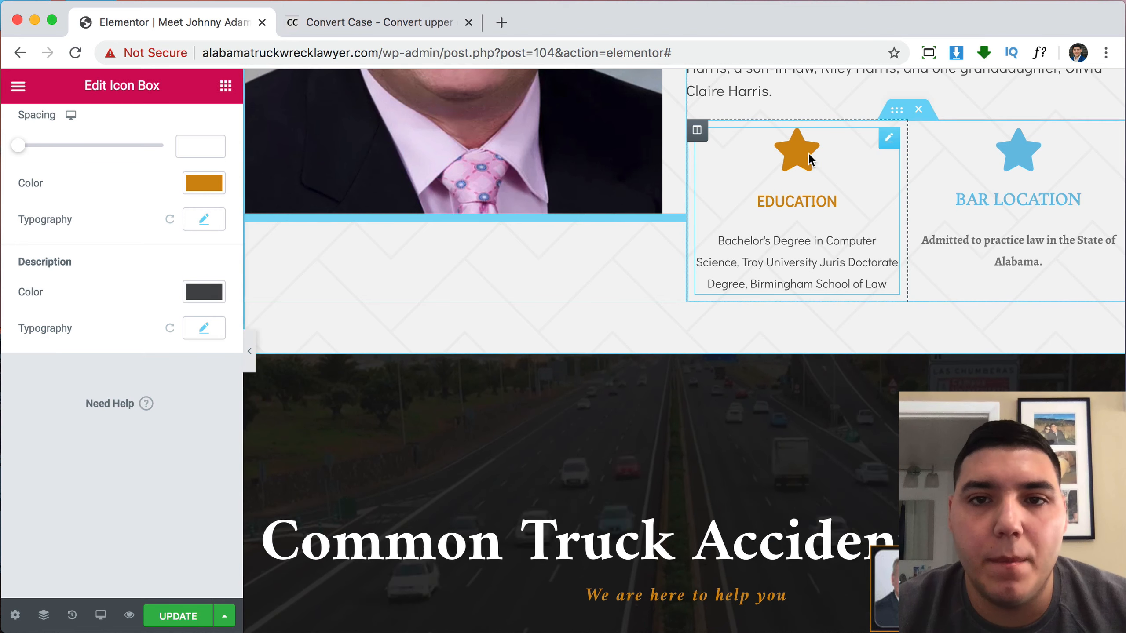
{"action": "scroll", "coordinate": [123, 252], "scroll_direction": "up", "scroll_amount": 6}
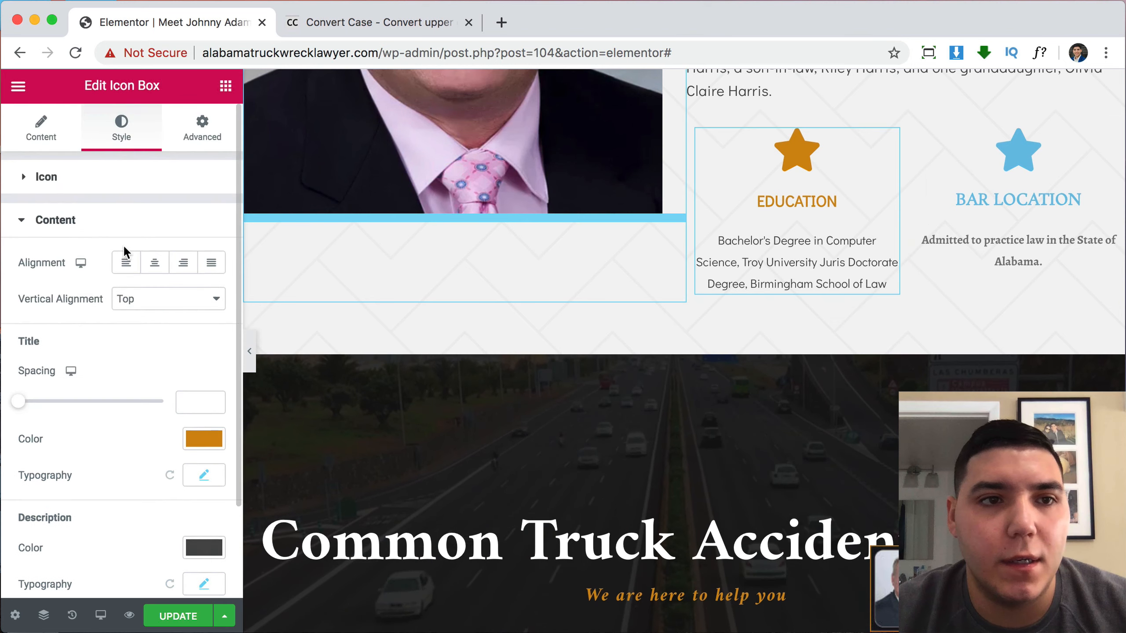
Search the icon library (edu, sch, cla, stu, boo, gra) and pick the Graduation Cap icon.
{"action": "left_click", "coordinate": [42, 142]}
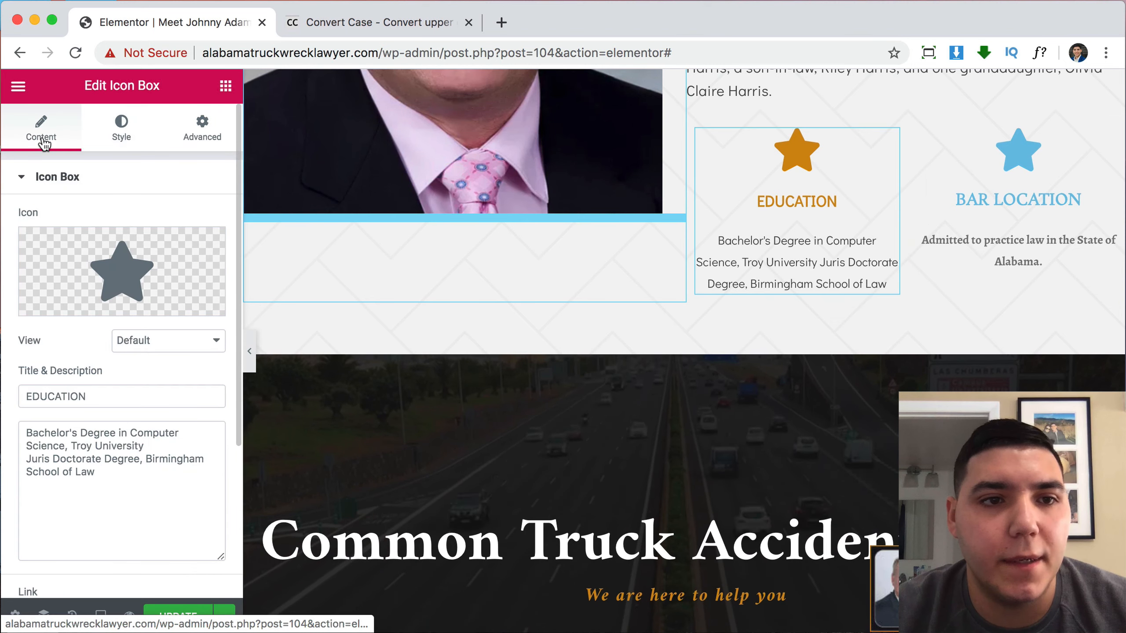
{"action": "left_click", "coordinate": [109, 275]}
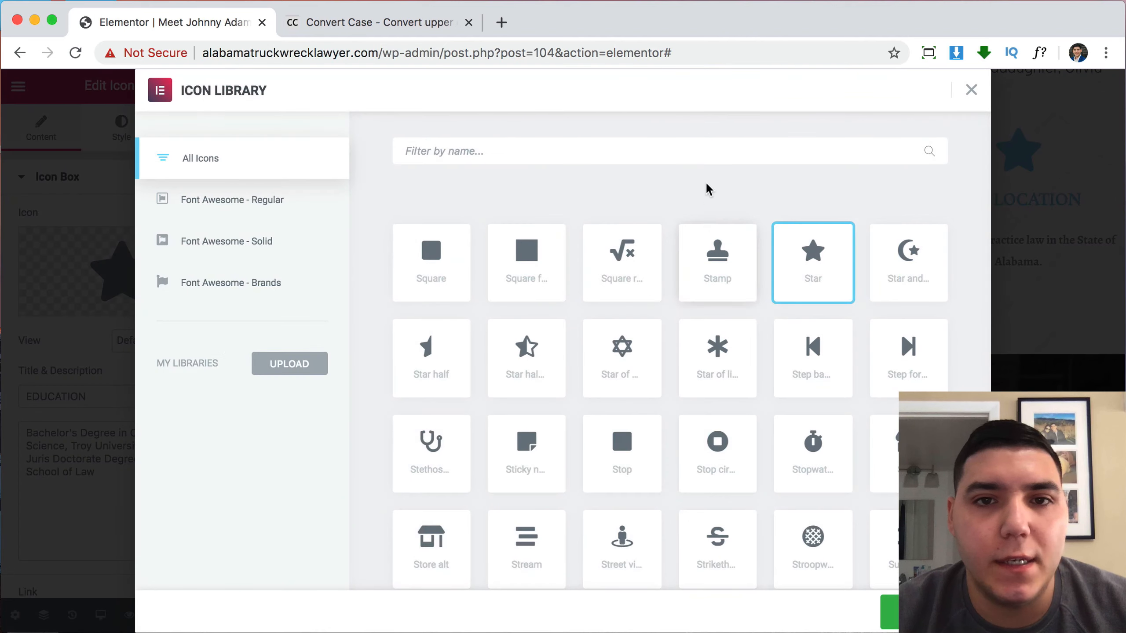
{"action": "left_click", "coordinate": [684, 154]}
{"action": "type", "text": "edu"}
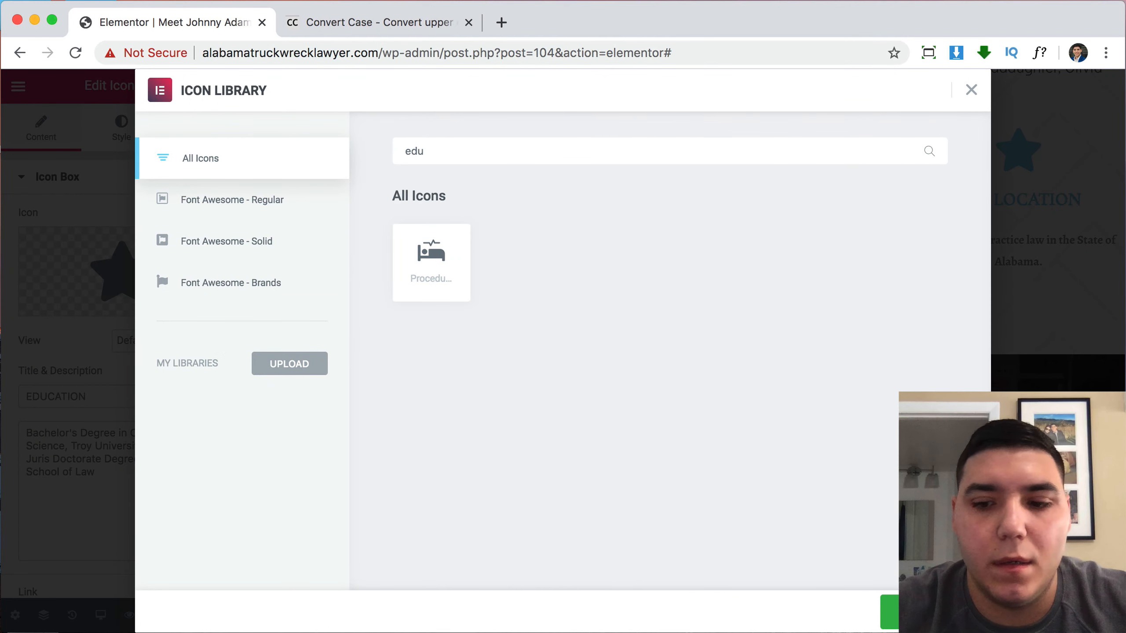
{"action": "key", "text": "BackSpace"}
{"action": "key", "text": "BackSpace"}
{"action": "key", "text": "BackSpace"}
{"action": "type", "text": "sch"}
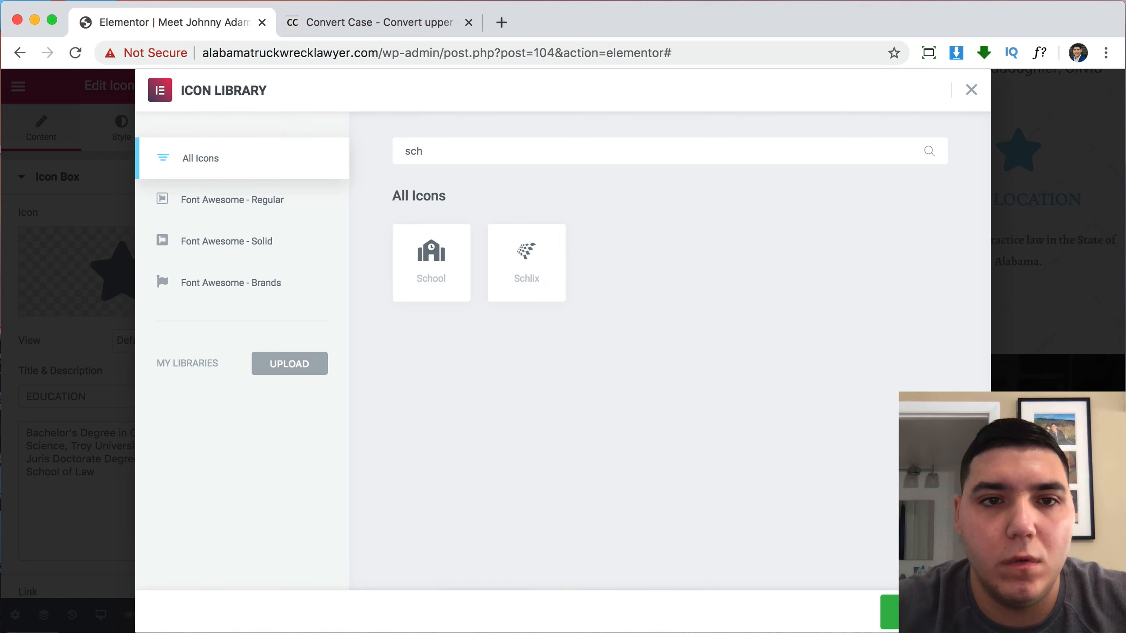
{"action": "key", "text": "BackSpace"}
{"action": "key", "text": "BackSpace"}
{"action": "key", "text": "BackSpace"}
{"action": "type", "text": "cla"}
{"action": "key", "text": "BackSpace"}
{"action": "key", "text": "BackSpace"}
{"action": "key", "text": "BackSpace"}
{"action": "type", "text": "stu"}
{"action": "key", "text": "BackSpace"}
{"action": "key", "text": "BackSpace"}
{"action": "key", "text": "BackSpace"}
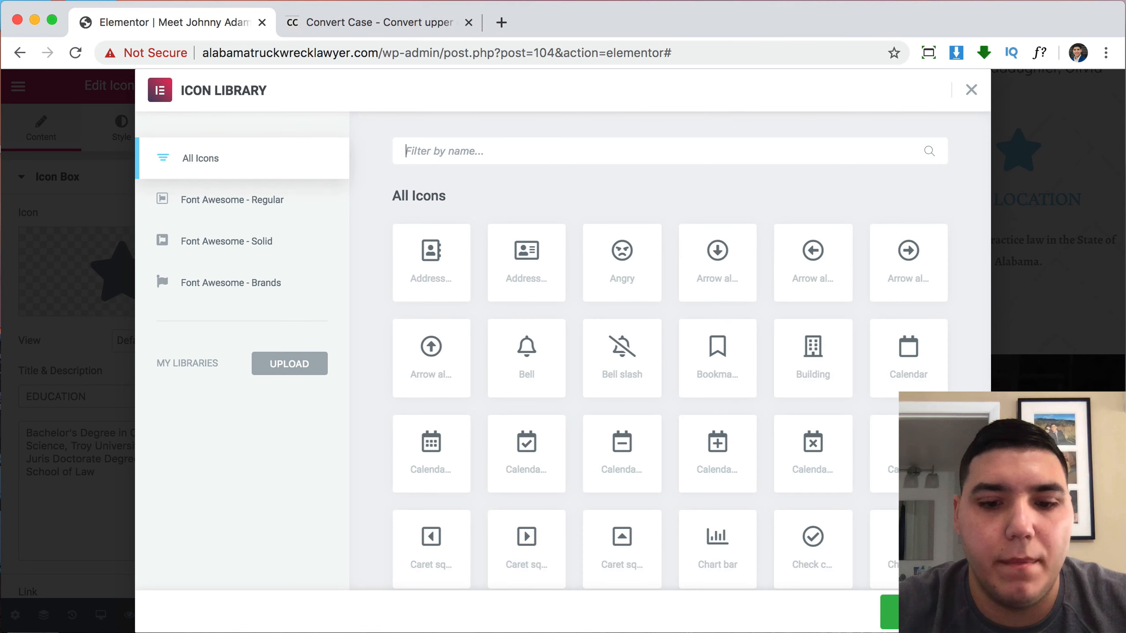
{"action": "type", "text": "boo"}
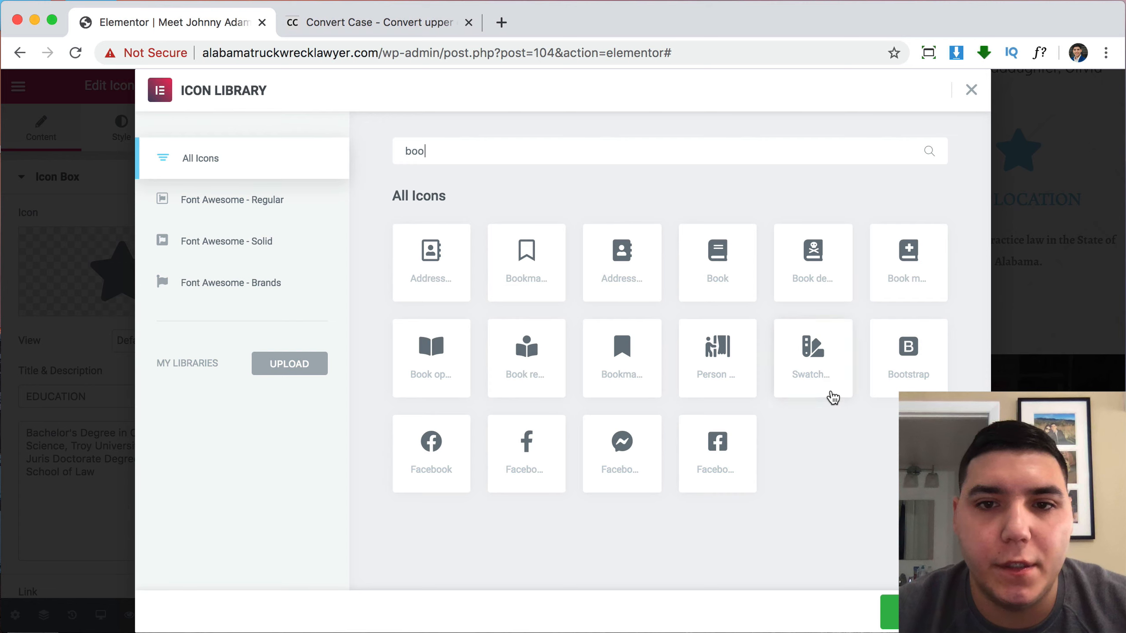
{"action": "key", "text": "BackSpace"}
{"action": "key", "text": "BackSpace"}
{"action": "key", "text": "BackSpace"}
{"action": "type", "text": "g"}
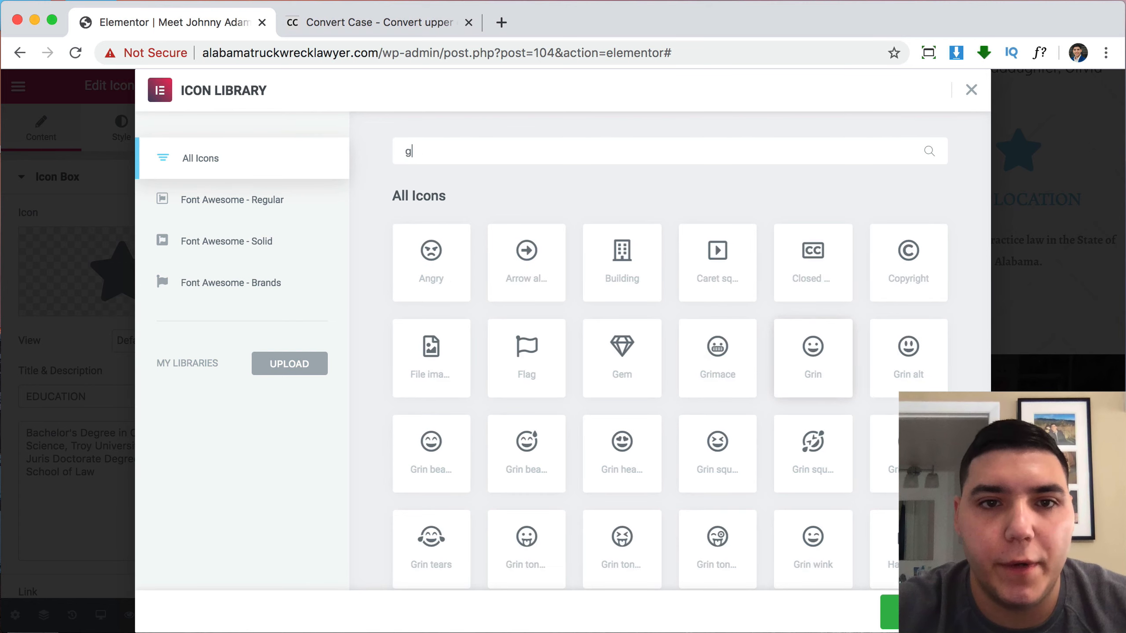
{"action": "type", "text": "ra"}
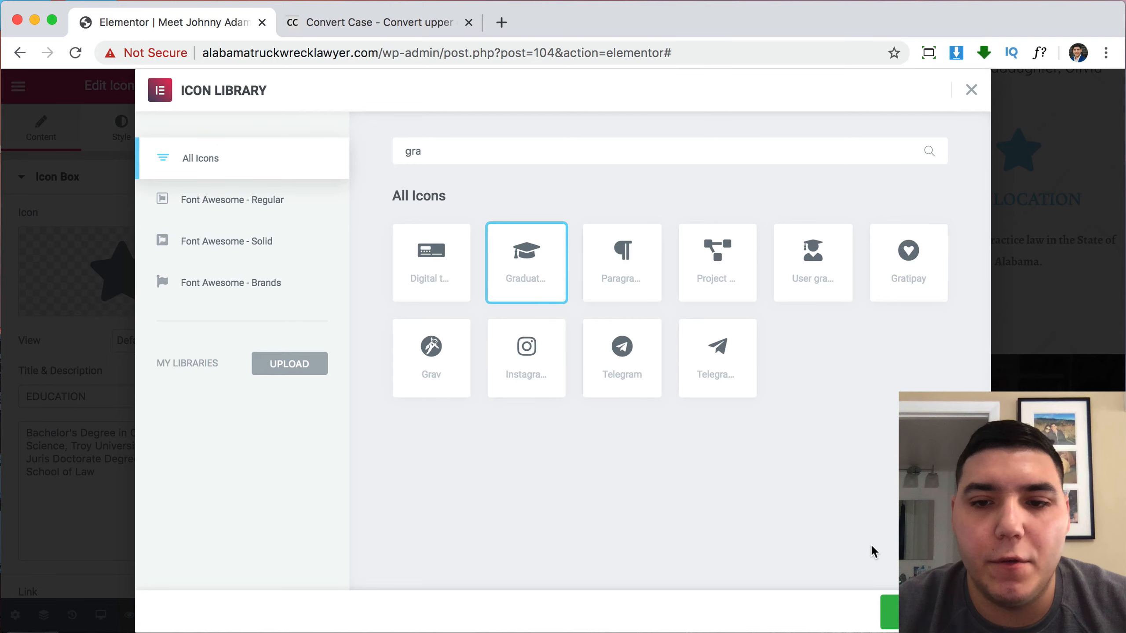
{"action": "left_click", "coordinate": [927, 612]}
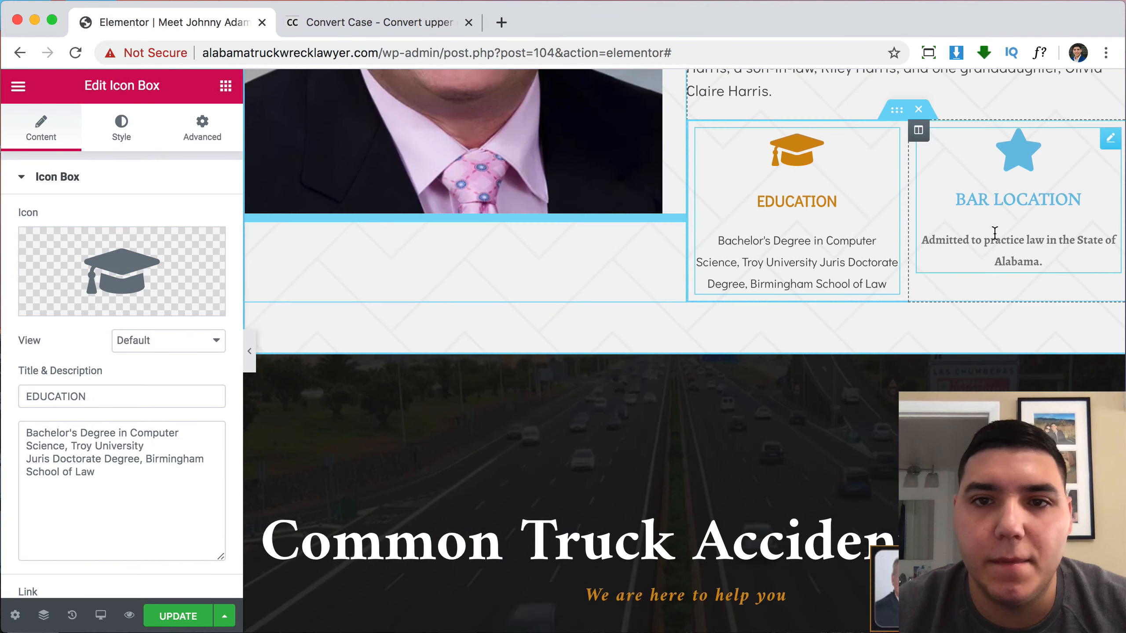
{"action": "scroll", "coordinate": [994, 233], "scroll_direction": "up", "scroll_amount": 1}
Copy the EDUCATION icon box and paste its style onto BAR LOCATION.
{"action": "right_click", "coordinate": [828, 282]}
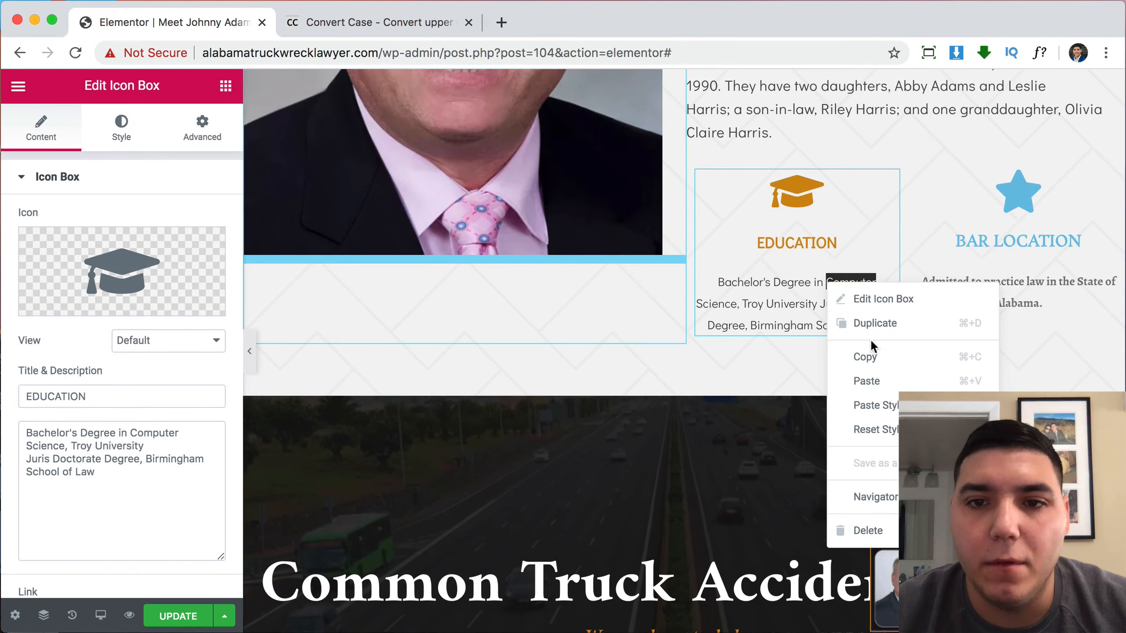
{"action": "left_click", "coordinate": [872, 355]}
{"action": "right_click", "coordinate": [1033, 244]}
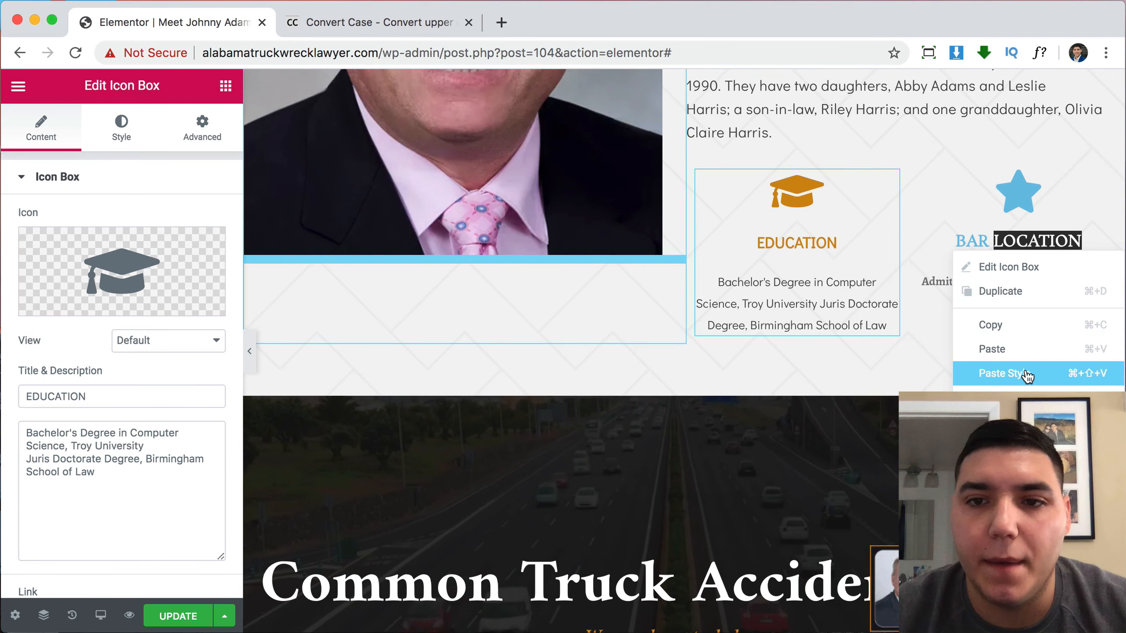
{"action": "left_click", "coordinate": [1026, 374]}
Replace the BAR LOCATION star with the map-marker icon found by searching 'map'.
{"action": "left_click", "coordinate": [1011, 203]}
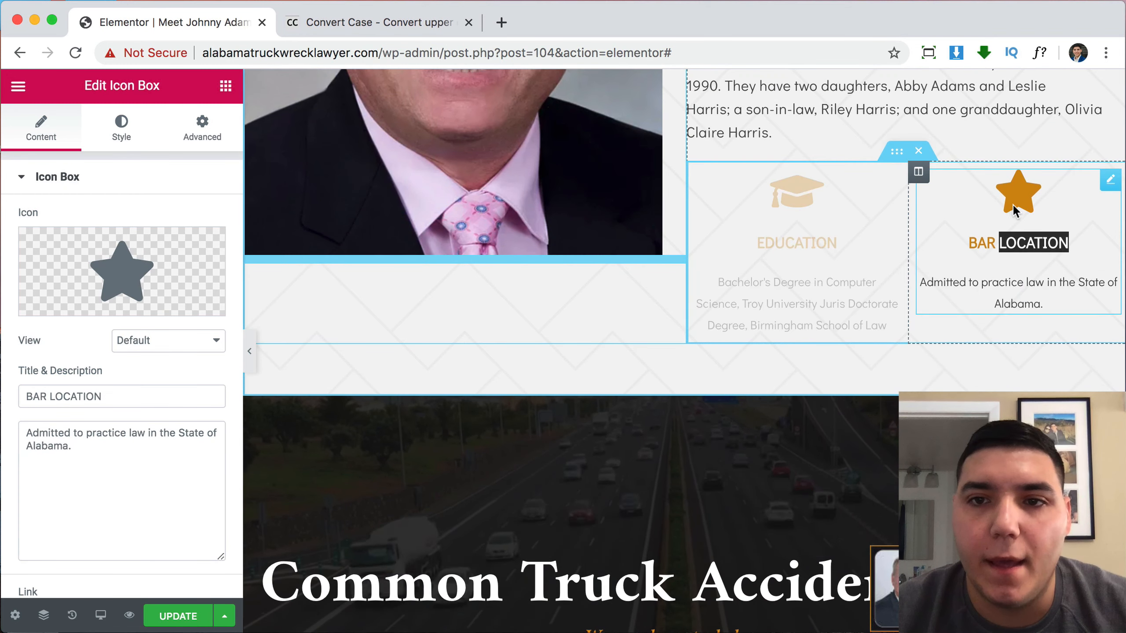
{"action": "left_click", "coordinate": [70, 300]}
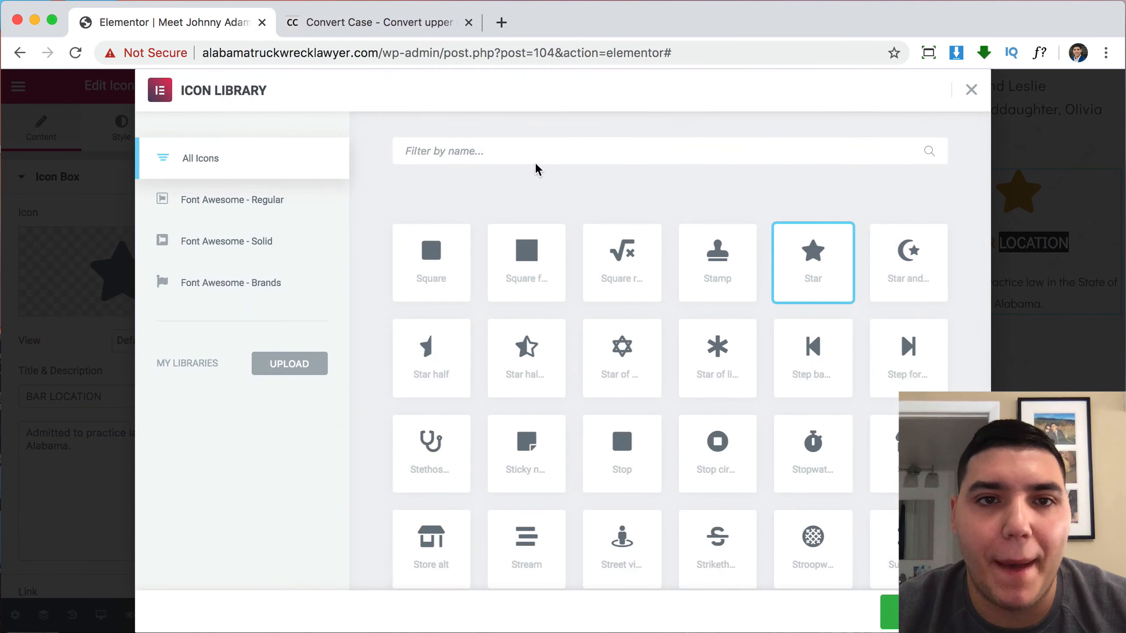
{"action": "type", "text": "map"}
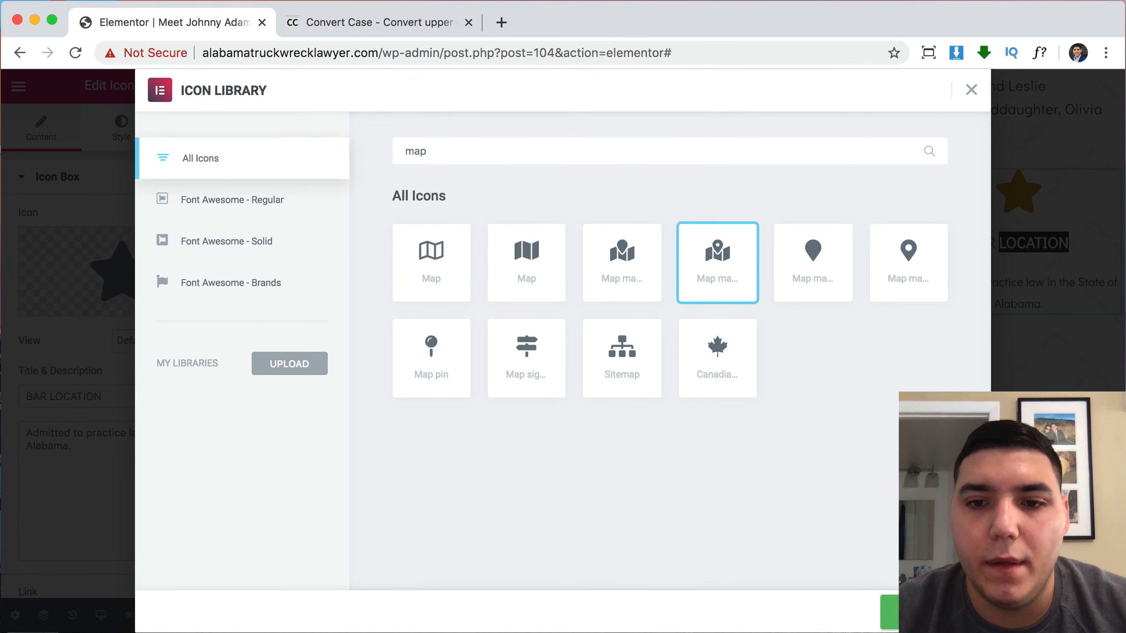
{"action": "left_click", "coordinate": [889, 615]}
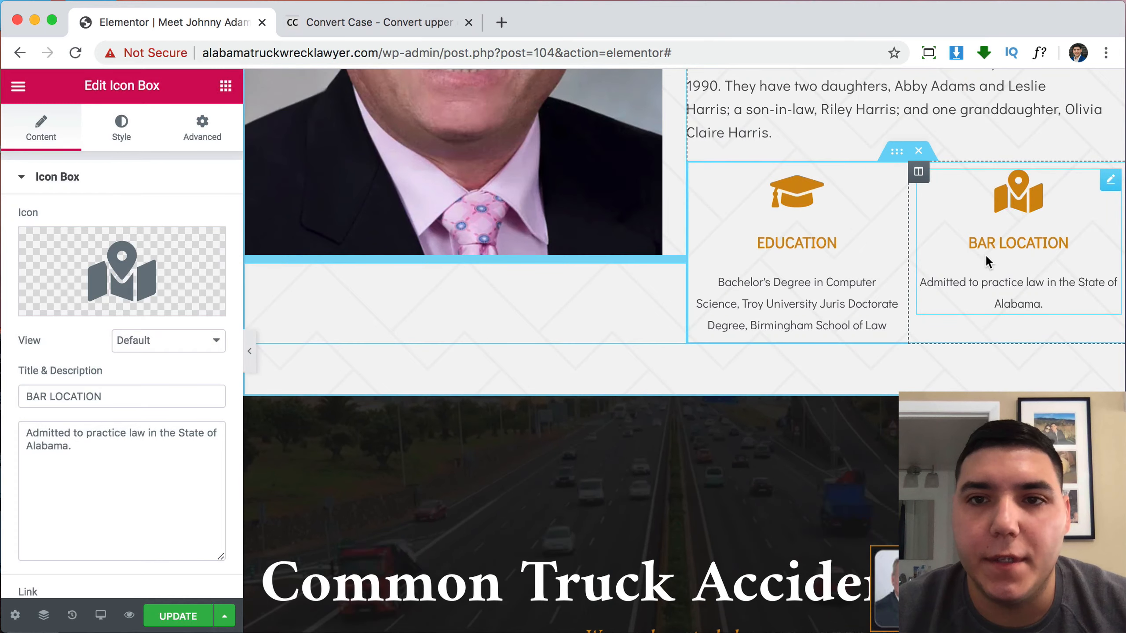
{"action": "scroll", "coordinate": [984, 254], "scroll_direction": "up", "scroll_amount": 10}
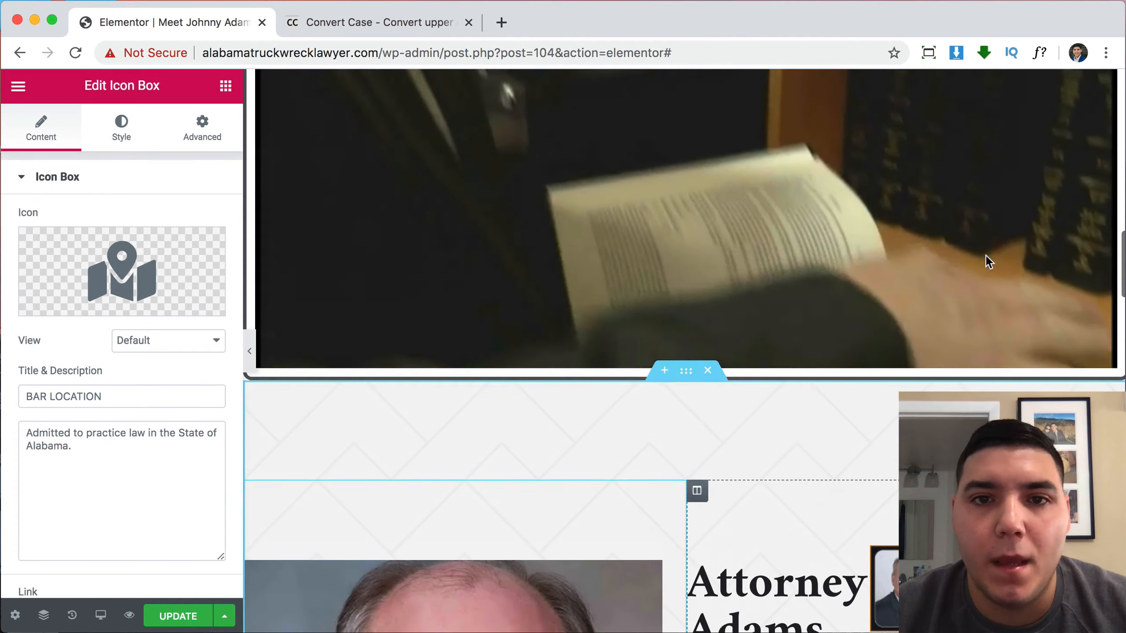
{"action": "scroll", "coordinate": [985, 255], "scroll_direction": "up", "scroll_amount": 3}
{"action": "scroll", "coordinate": [985, 255], "scroll_direction": "down", "scroll_amount": 15}
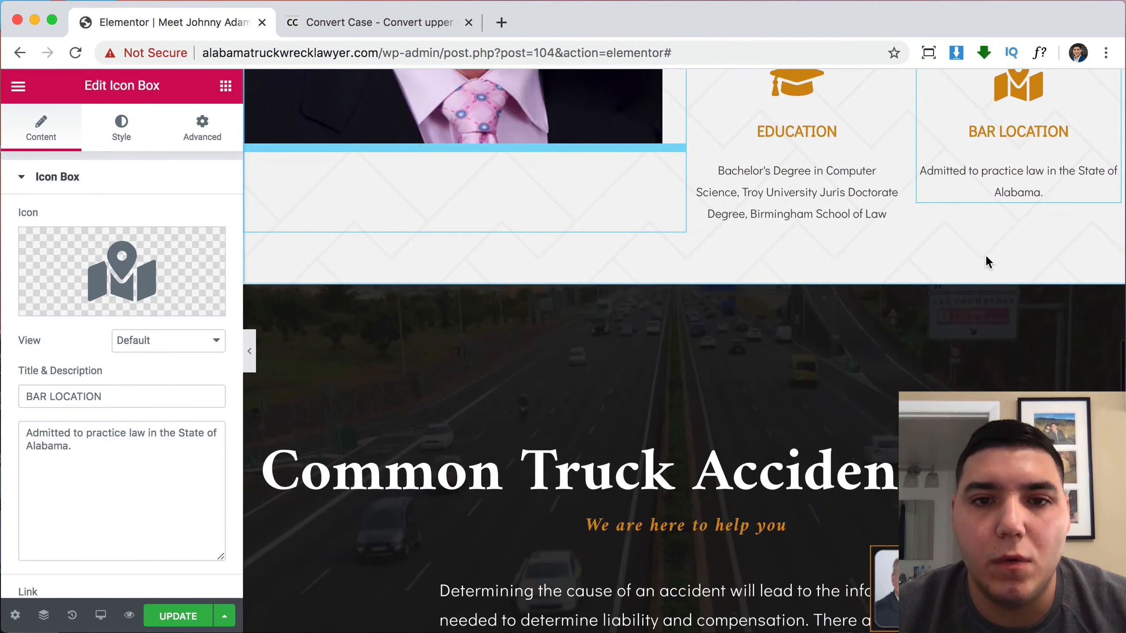
{"action": "scroll", "coordinate": [984, 262], "scroll_direction": "down", "scroll_amount": 5}
{"action": "scroll", "coordinate": [985, 262], "scroll_direction": "up", "scroll_amount": 10}
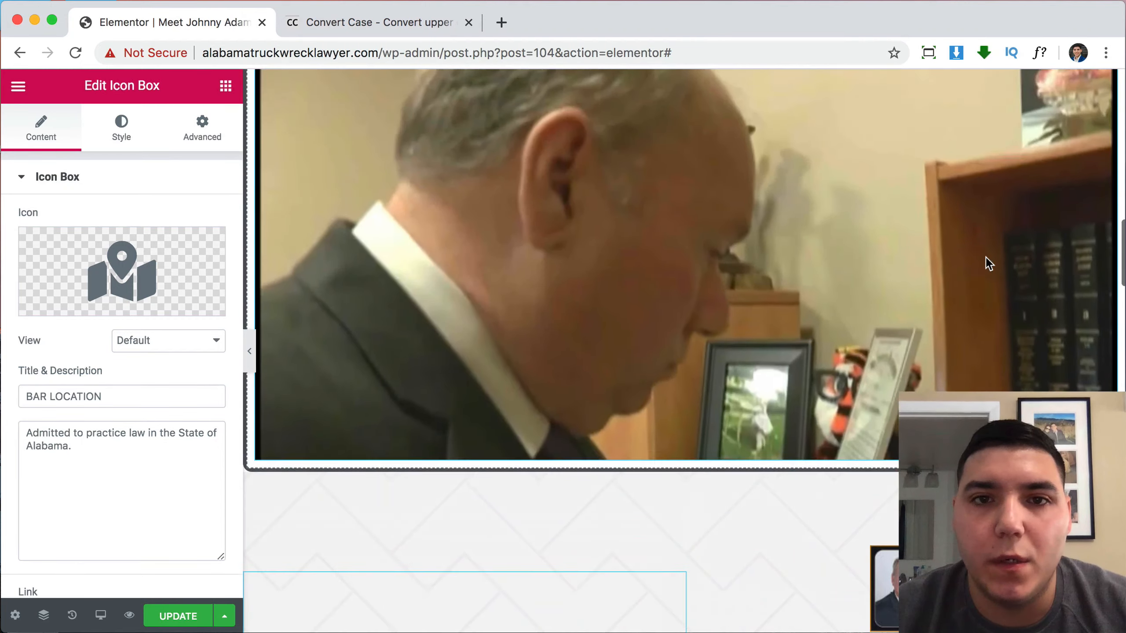
{"action": "scroll", "coordinate": [985, 256], "scroll_direction": "up", "scroll_amount": 10}
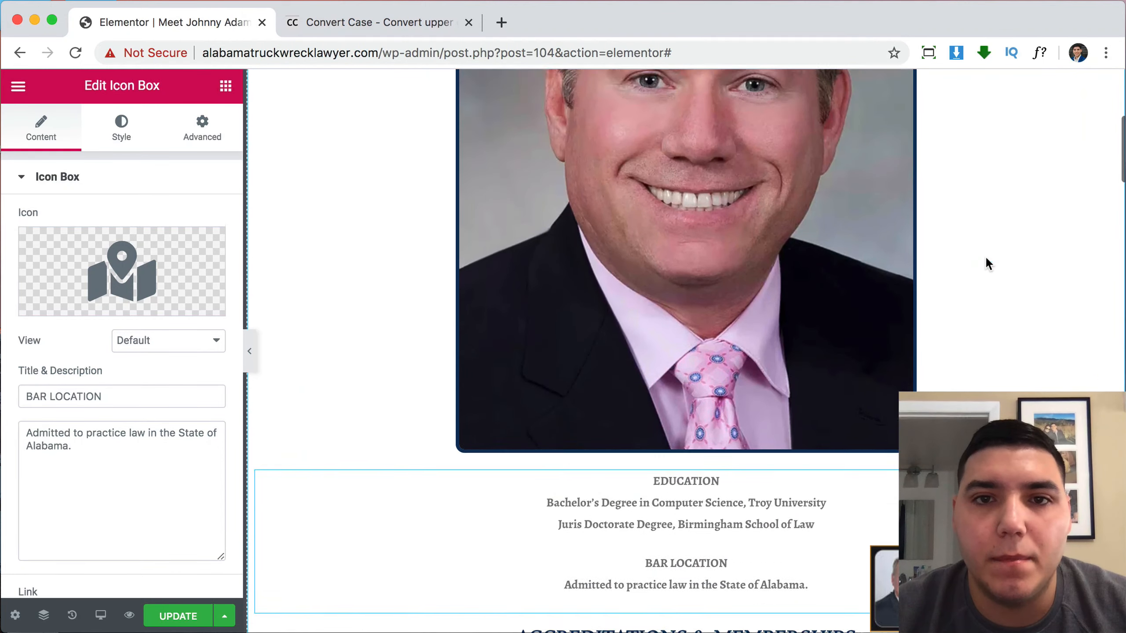
{"action": "scroll", "coordinate": [987, 263], "scroll_direction": "up", "scroll_amount": 5}
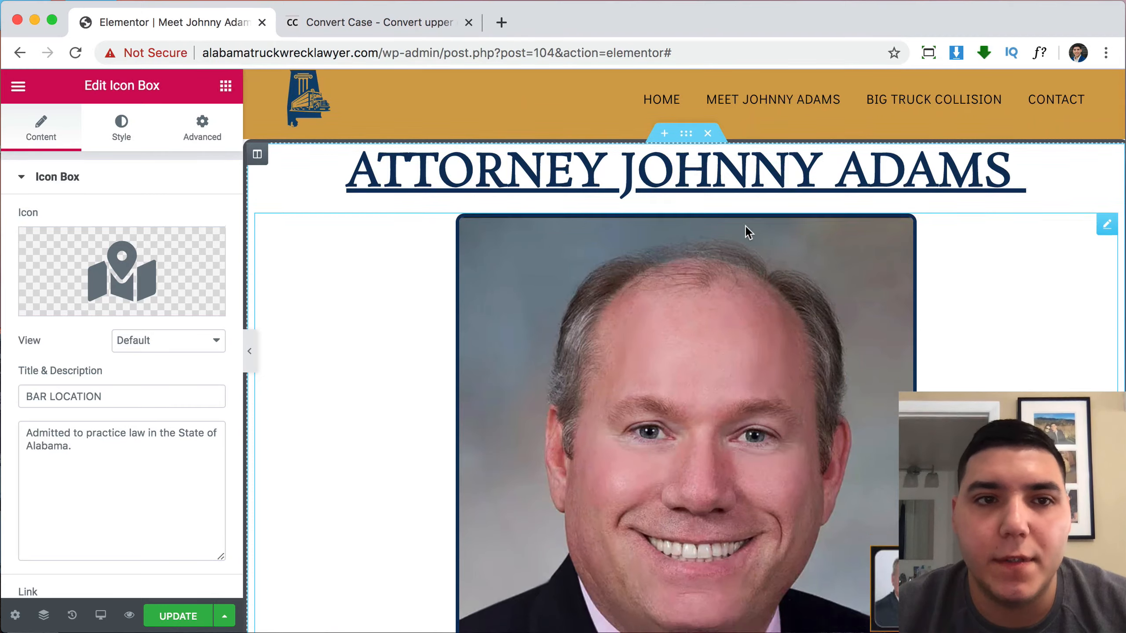
{"action": "scroll", "coordinate": [745, 226], "scroll_direction": "down", "scroll_amount": 5}
{"action": "scroll", "coordinate": [699, 303], "scroll_direction": "down", "scroll_amount": 2}
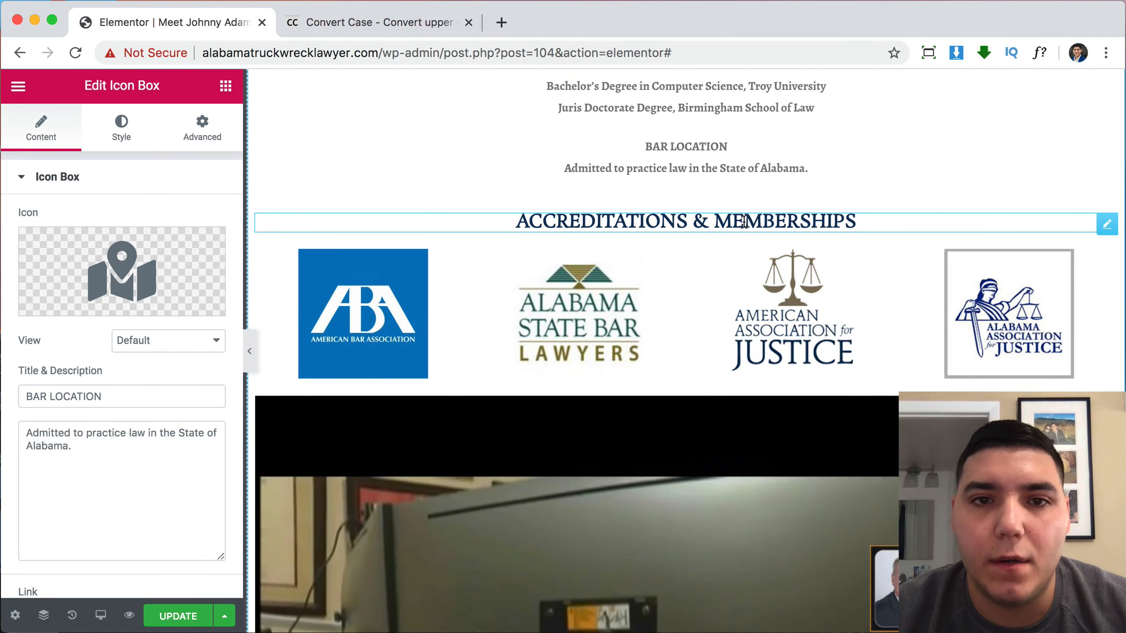
{"action": "scroll", "coordinate": [833, 304], "scroll_direction": "up", "scroll_amount": 10}
{"action": "scroll", "coordinate": [847, 307], "scroll_direction": "down", "scroll_amount": 3}
{"action": "scroll", "coordinate": [846, 308], "scroll_direction": "down", "scroll_amount": 15}
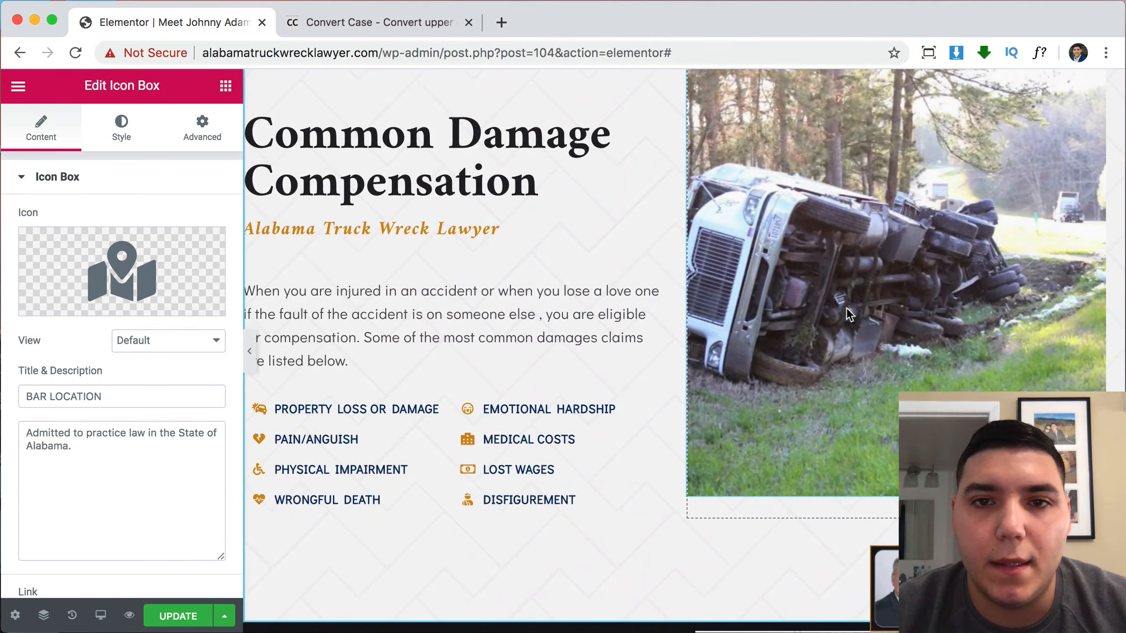
{"action": "scroll", "coordinate": [846, 308], "scroll_direction": "up", "scroll_amount": 12}
{"action": "scroll", "coordinate": [846, 309], "scroll_direction": "up", "scroll_amount": 5}
{"action": "scroll", "coordinate": [846, 308], "scroll_direction": "down", "scroll_amount": 9}
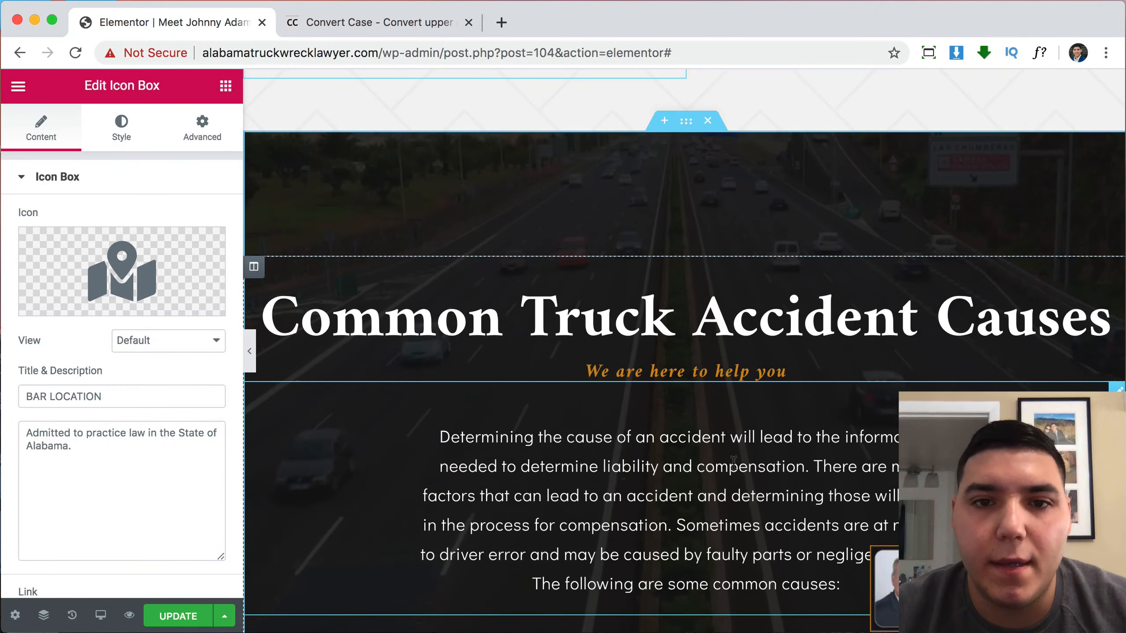
{"action": "scroll", "coordinate": [846, 308], "scroll_direction": "up", "scroll_amount": 15}
{"action": "scroll", "coordinate": [733, 463], "scroll_direction": "down", "scroll_amount": 10}
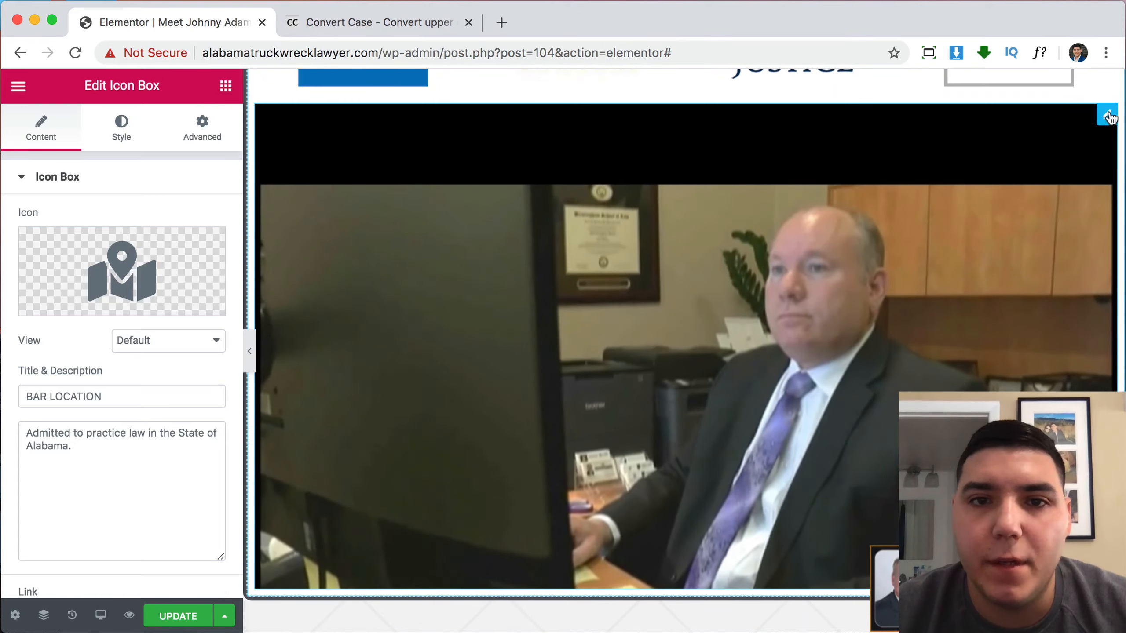
Delete the intro paragraph from the truck accident causes section.
{"action": "left_click", "coordinate": [746, 325]}
{"action": "scroll", "coordinate": [814, 334], "scroll_direction": "up", "scroll_amount": 8}
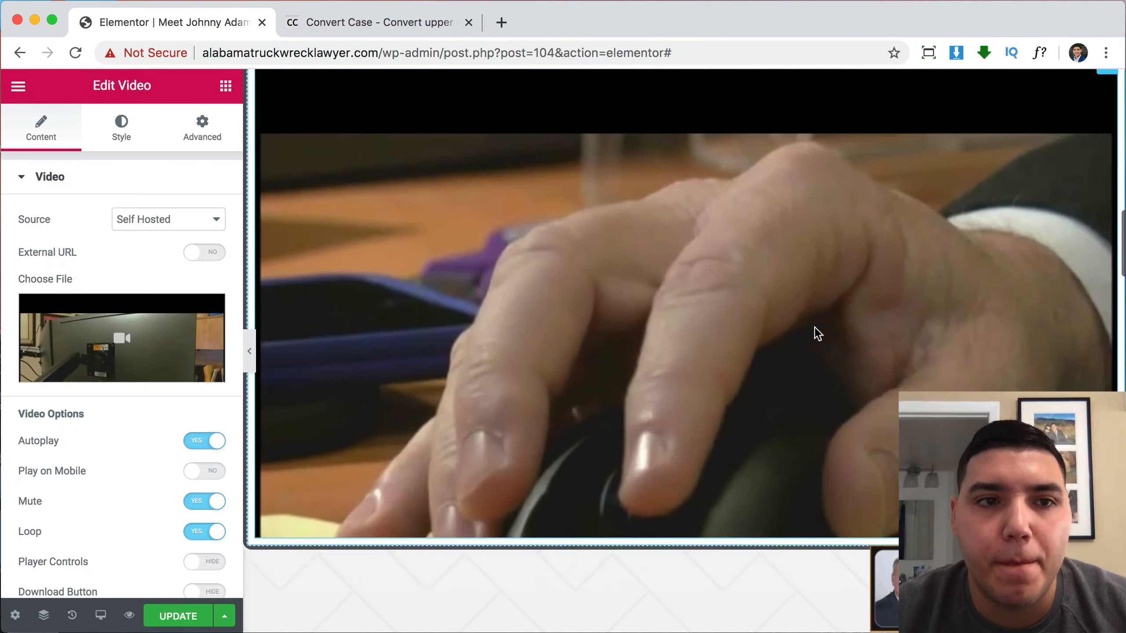
{"action": "scroll", "coordinate": [816, 333], "scroll_direction": "down", "scroll_amount": 10}
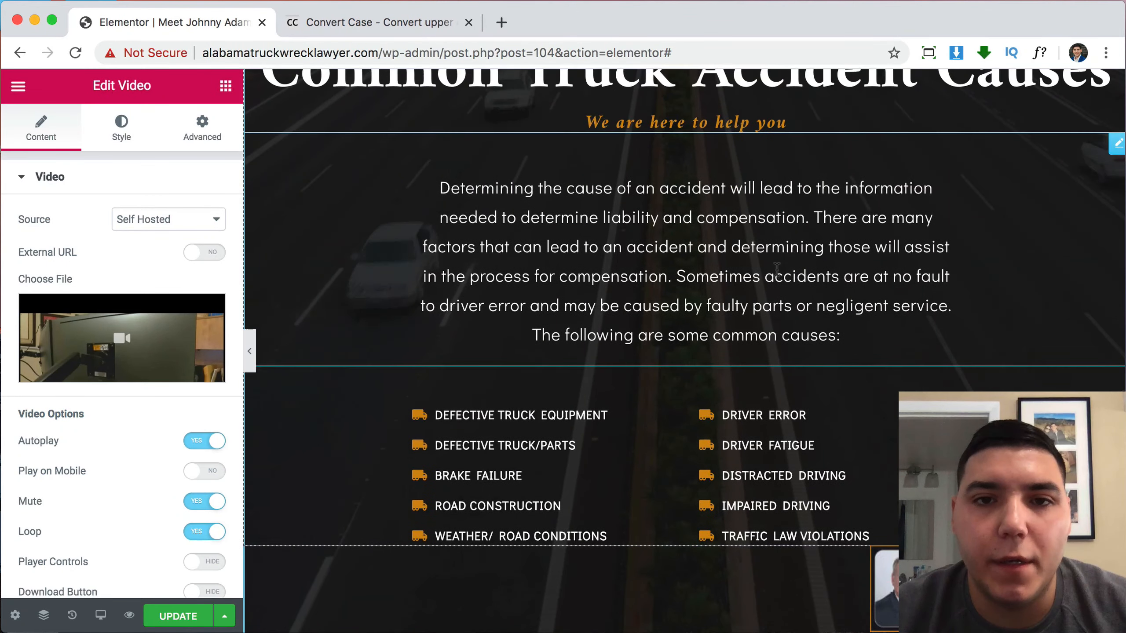
{"action": "right_click", "coordinate": [777, 268]}
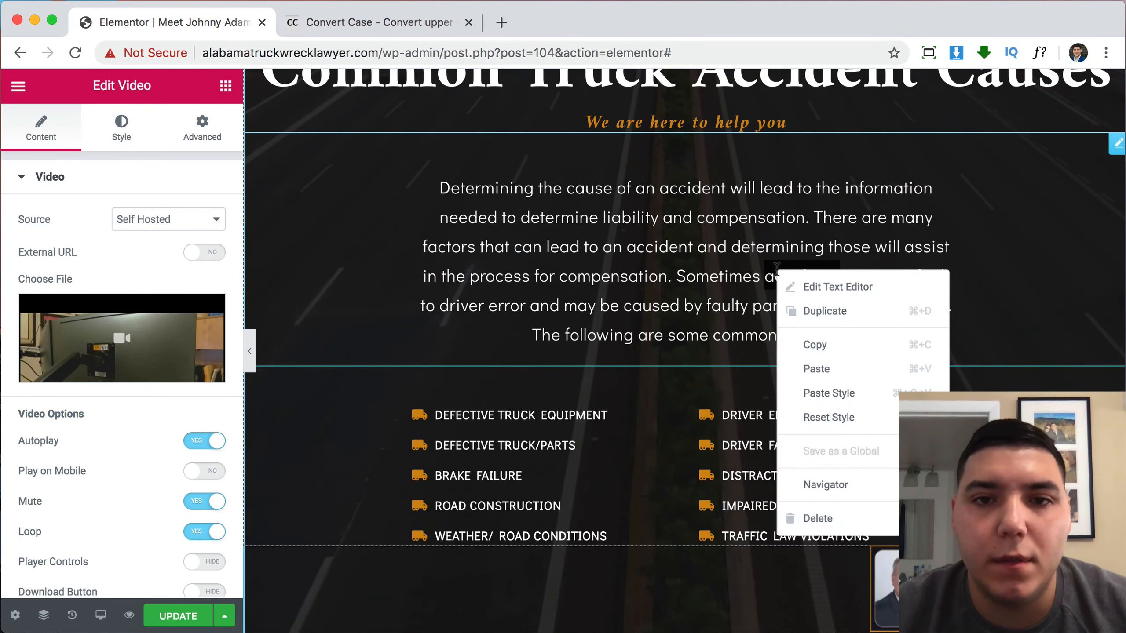
{"action": "left_click", "coordinate": [813, 518]}
Delete the 'Common Truck Accident Causes' heading and the 'We are here to help you' tagline.
{"action": "right_click", "coordinate": [547, 289]}
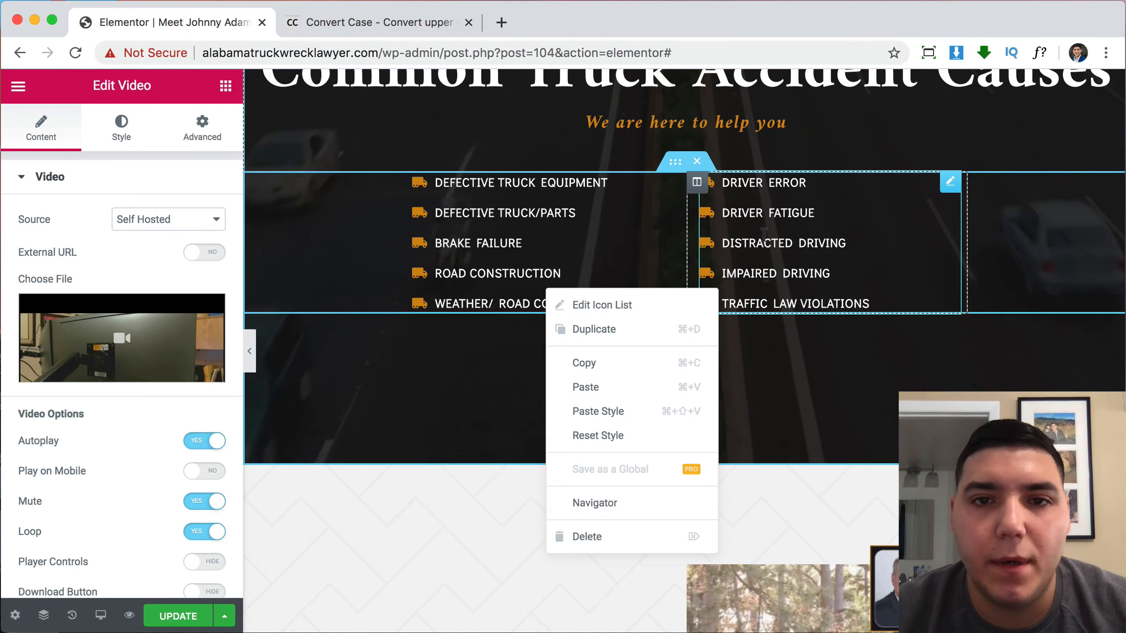
{"action": "left_click", "coordinate": [783, 245]}
{"action": "scroll", "coordinate": [594, 233], "scroll_direction": "up", "scroll_amount": 4}
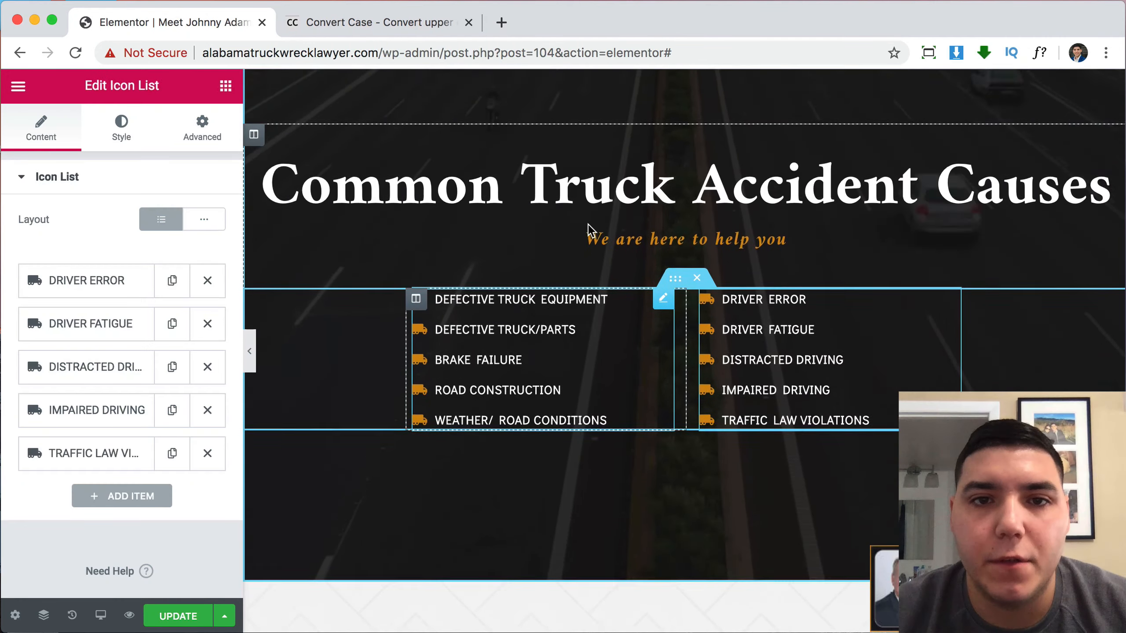
{"action": "right_click", "coordinate": [611, 241]}
{"action": "left_click", "coordinate": [649, 488]}
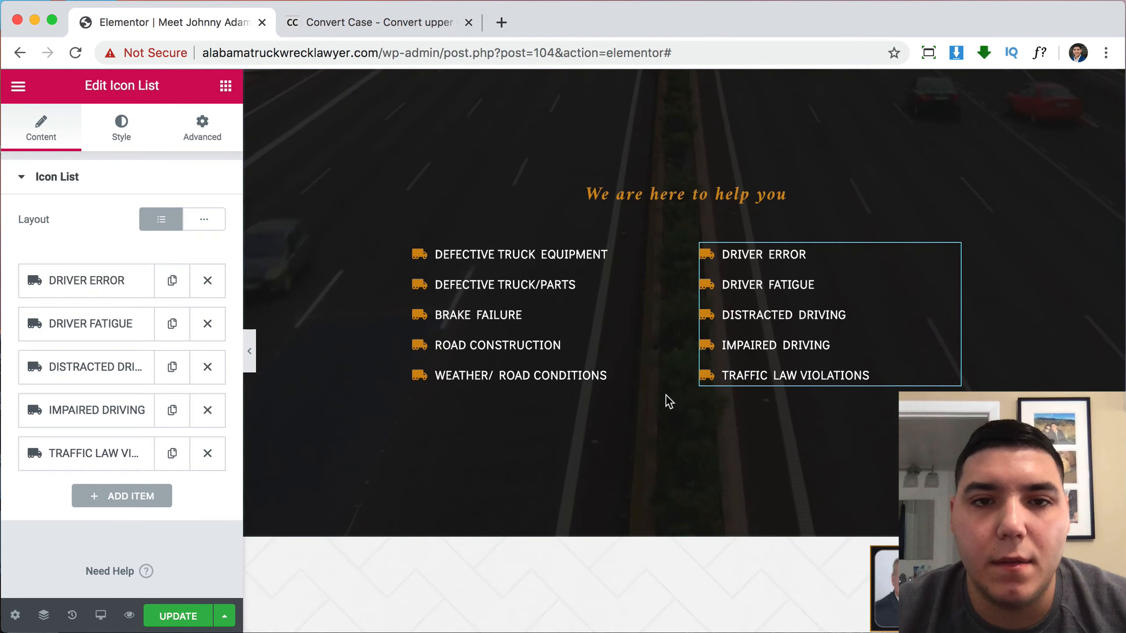
{"action": "right_click", "coordinate": [648, 196]}
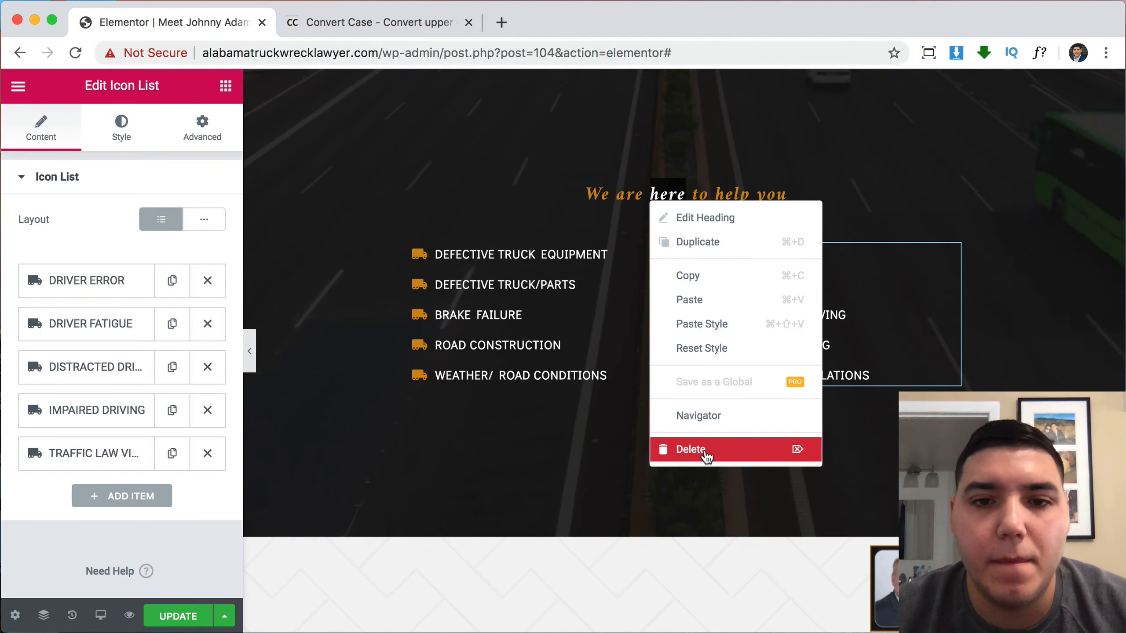
{"action": "left_click", "coordinate": [708, 451]}
{"action": "scroll", "coordinate": [708, 455], "scroll_direction": "up", "scroll_amount": 7}
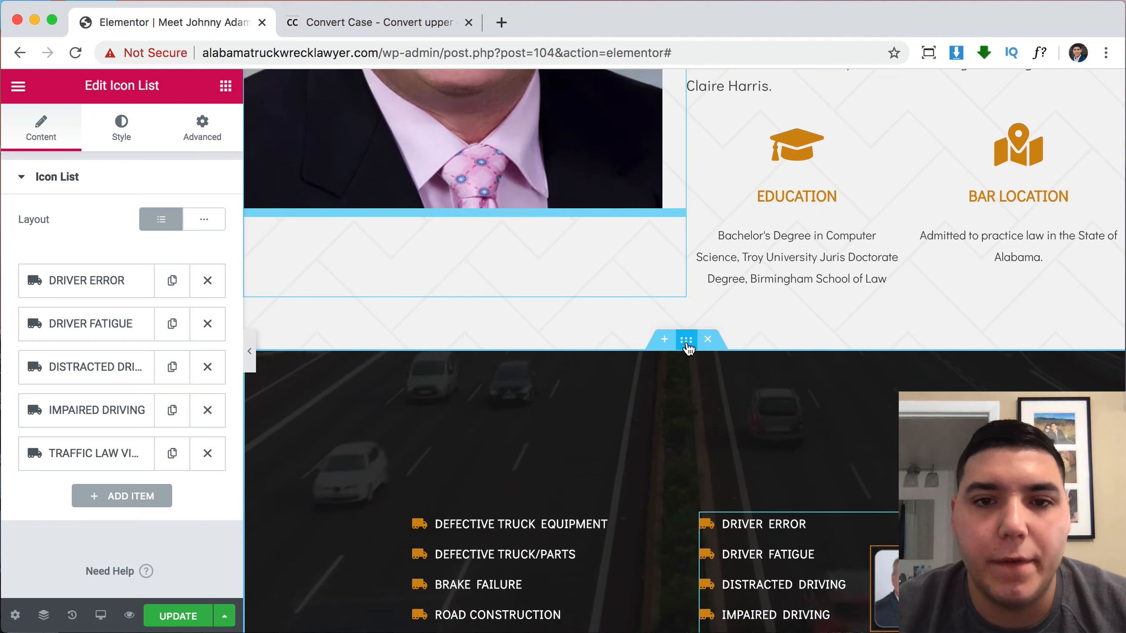
Check the section's background video, then insert a different video file into the office video widget.
{"action": "left_click", "coordinate": [685, 342]}
{"action": "left_click", "coordinate": [122, 136]}
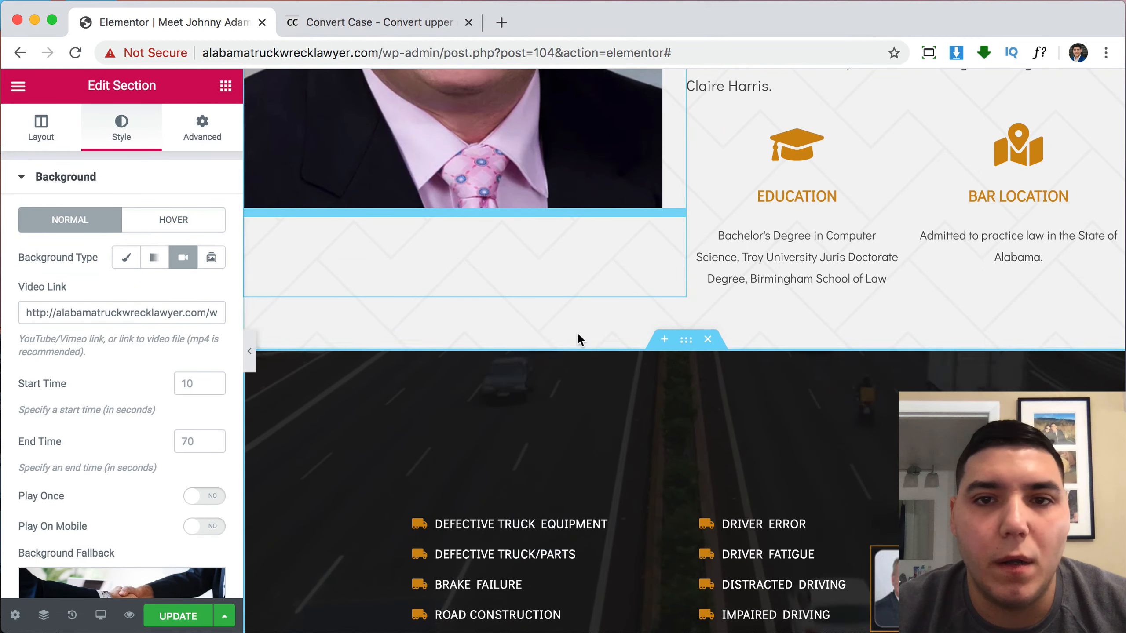
{"action": "scroll", "coordinate": [578, 334], "scroll_direction": "up", "scroll_amount": 9}
{"action": "scroll", "coordinate": [664, 312], "scroll_direction": "up", "scroll_amount": 12}
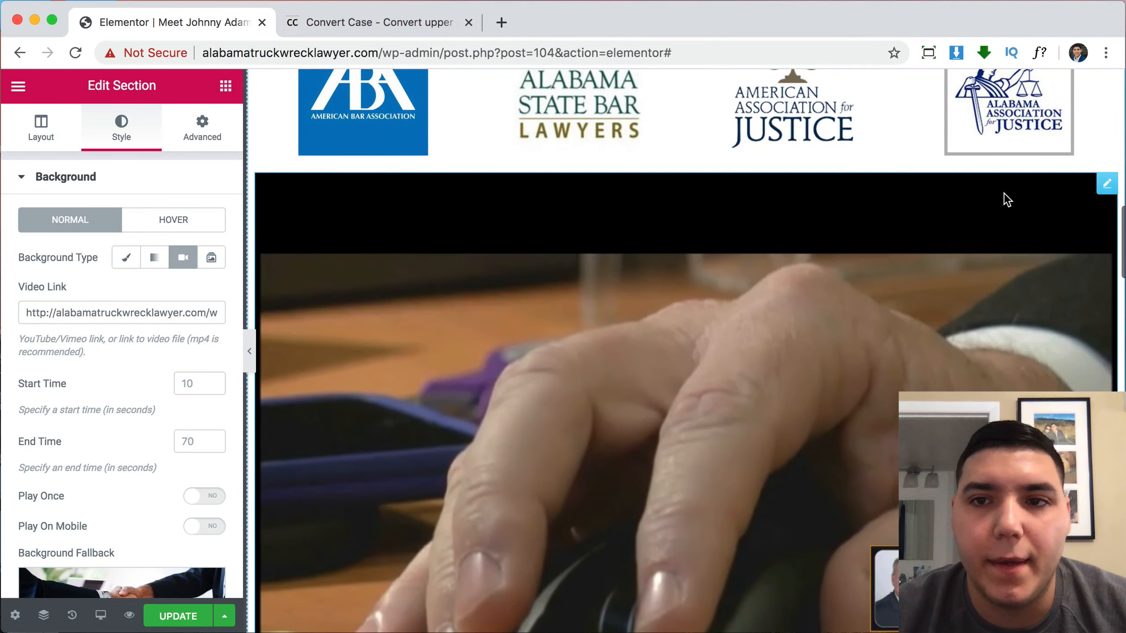
{"action": "left_click", "coordinate": [1111, 188]}
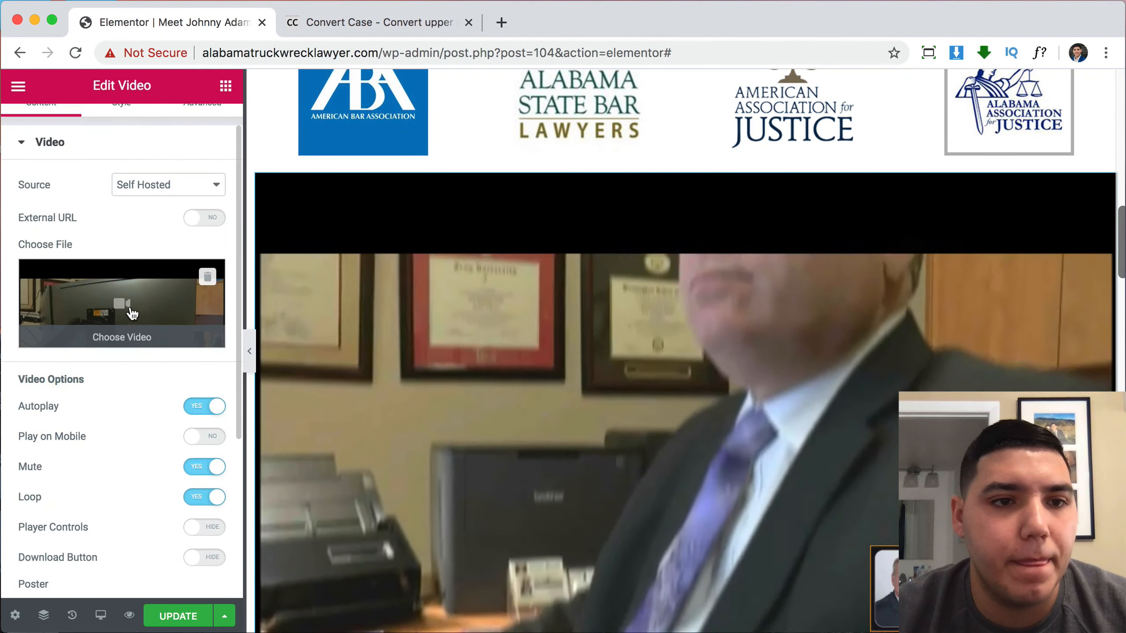
{"action": "left_click", "coordinate": [130, 306]}
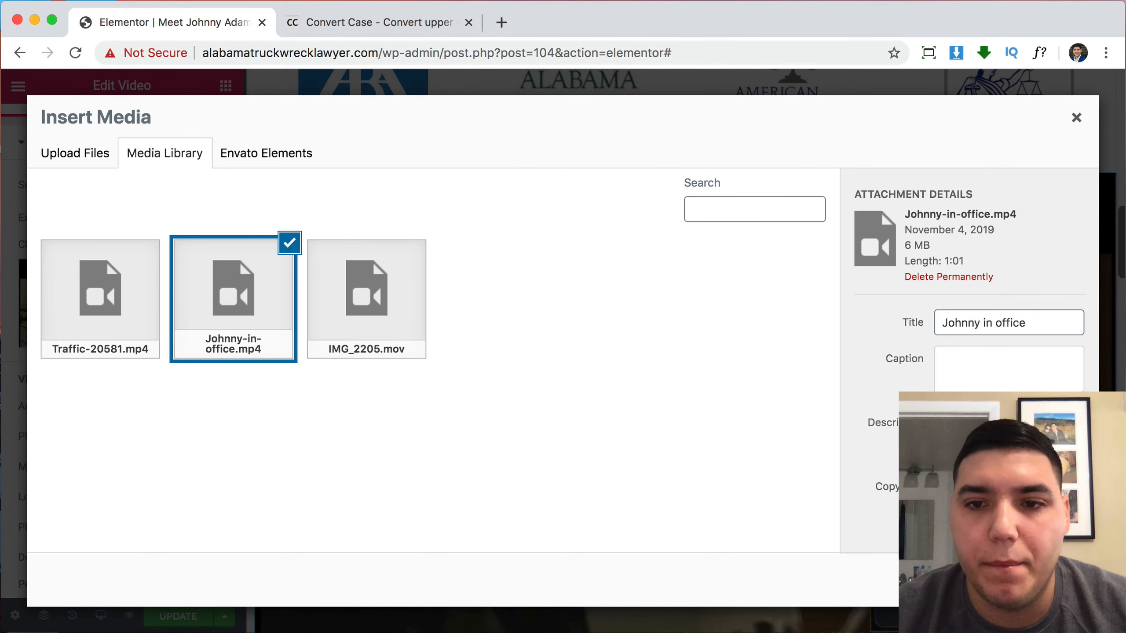
{"action": "left_click", "coordinate": [1076, 119]}
{"action": "scroll", "coordinate": [799, 369], "scroll_direction": "down", "scroll_amount": 10}
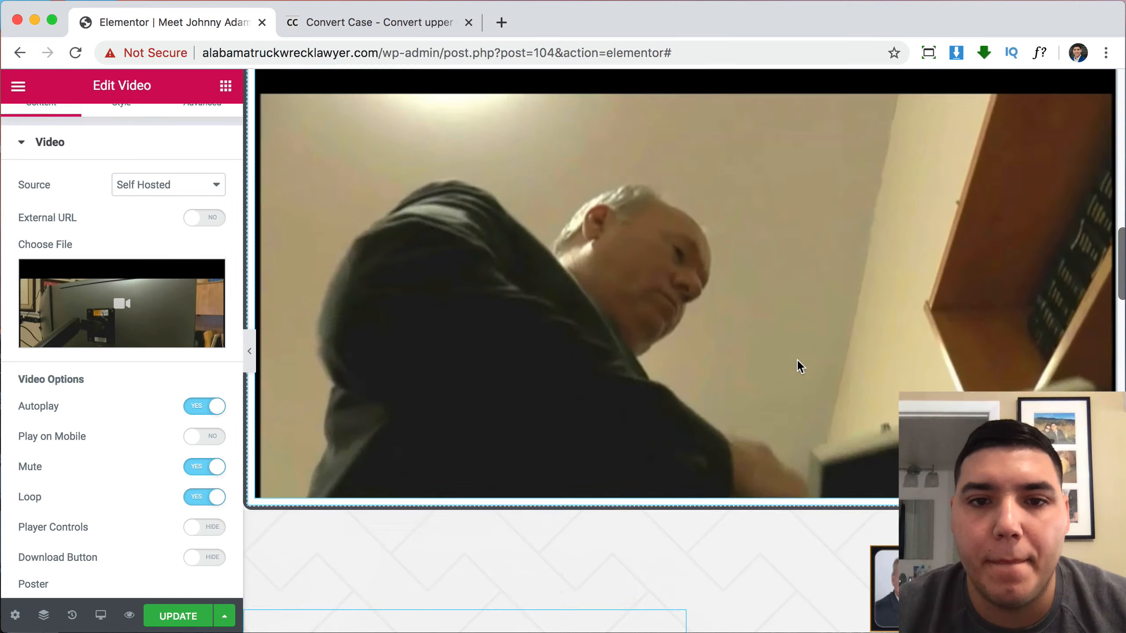
{"action": "scroll", "coordinate": [799, 369], "scroll_direction": "up", "scroll_amount": 10}
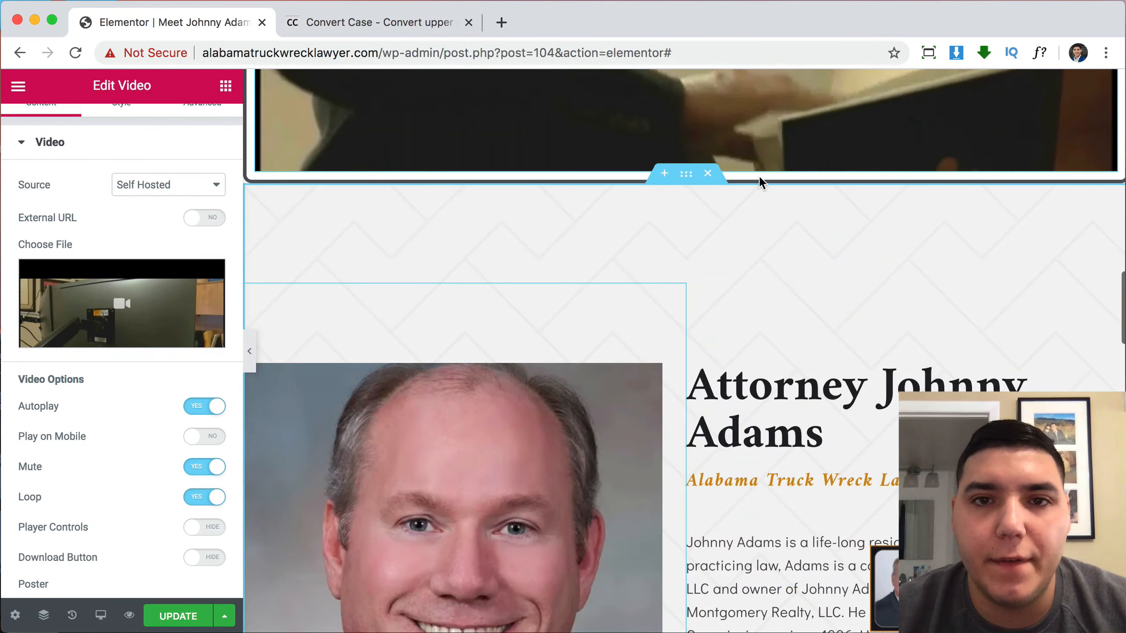
{"action": "scroll", "coordinate": [759, 171], "scroll_direction": "down", "scroll_amount": 14}
{"action": "scroll", "coordinate": [758, 170], "scroll_direction": "down", "scroll_amount": 3}
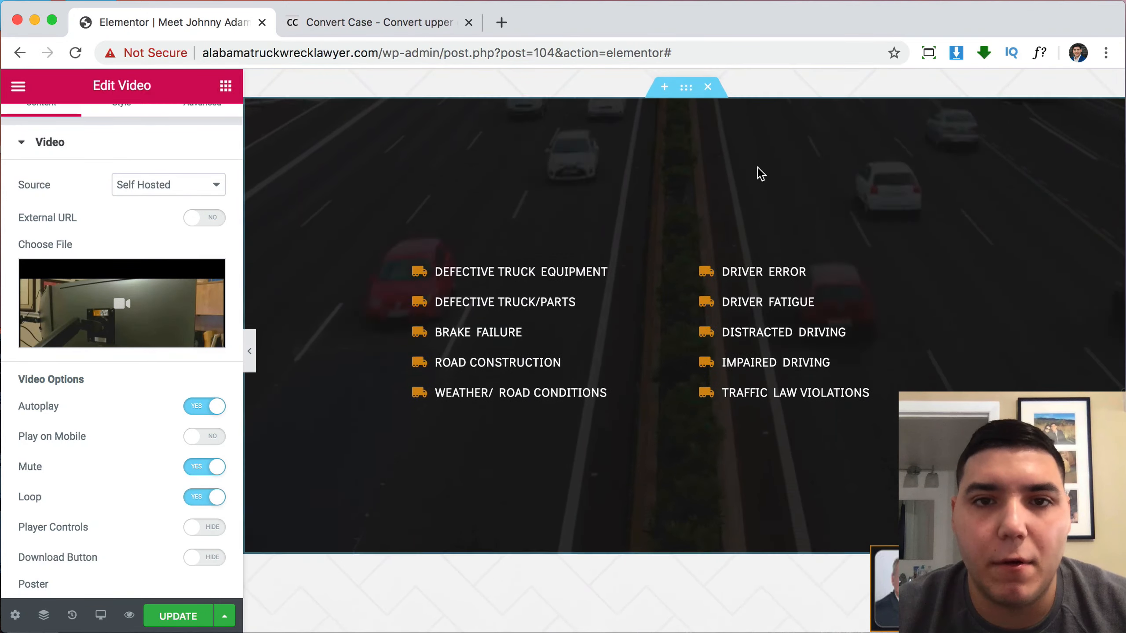
Replace the section's background video link with the Johnny-in-office.mp4 URL.
{"action": "left_click", "coordinate": [680, 103]}
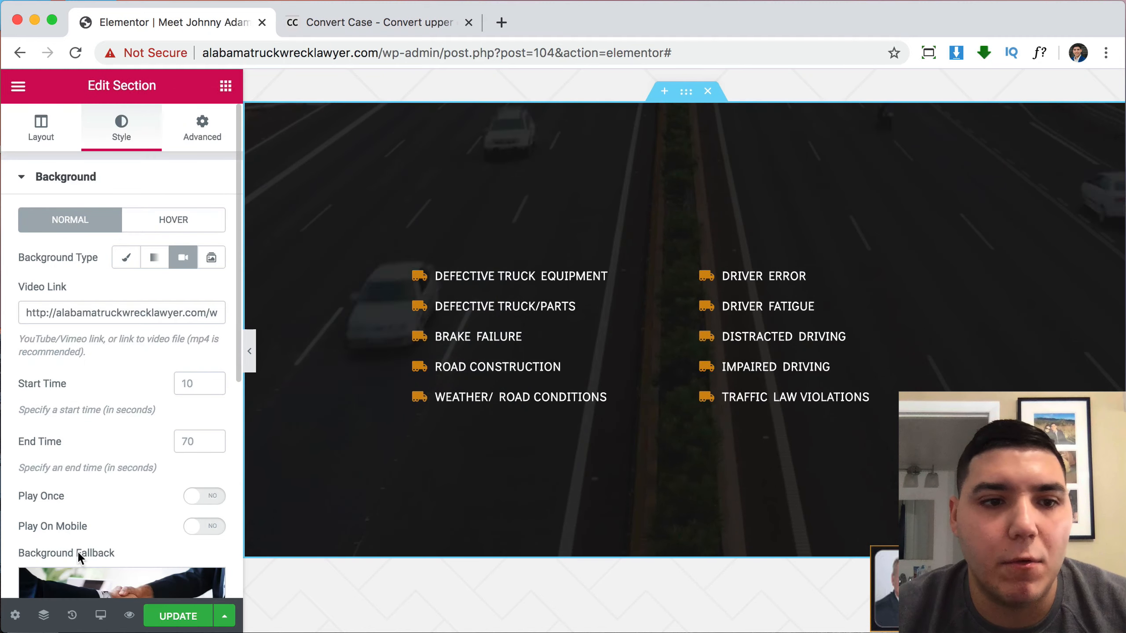
{"action": "triple_click", "coordinate": [97, 318]}
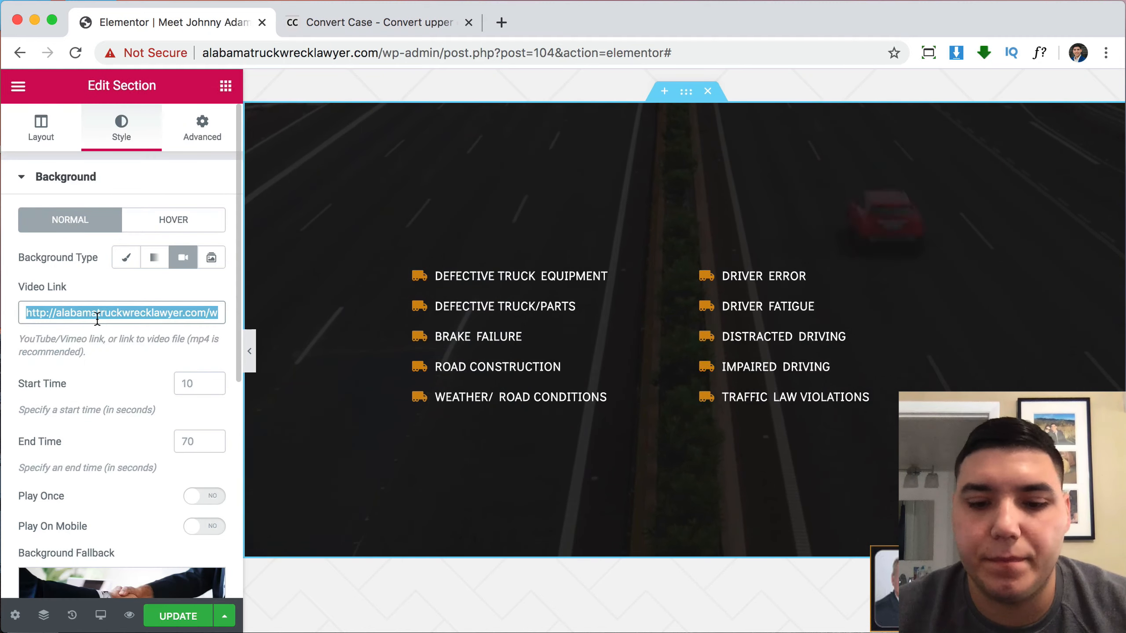
{"action": "key", "text": "BackSpace"}
{"action": "key", "text": "super+v"}
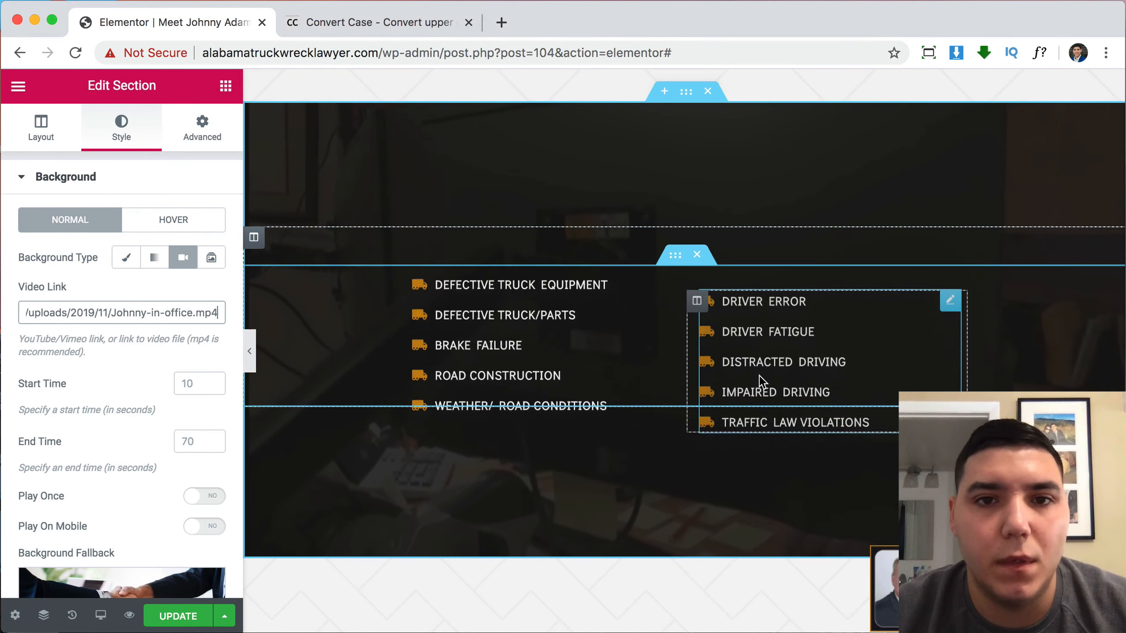
{"action": "scroll", "coordinate": [761, 275], "scroll_direction": "up", "scroll_amount": 2}
Set the section's top and bottom padding to 0 and the inner section's top margin to 0.
{"action": "scroll", "coordinate": [745, 249], "scroll_direction": "down", "scroll_amount": 2}
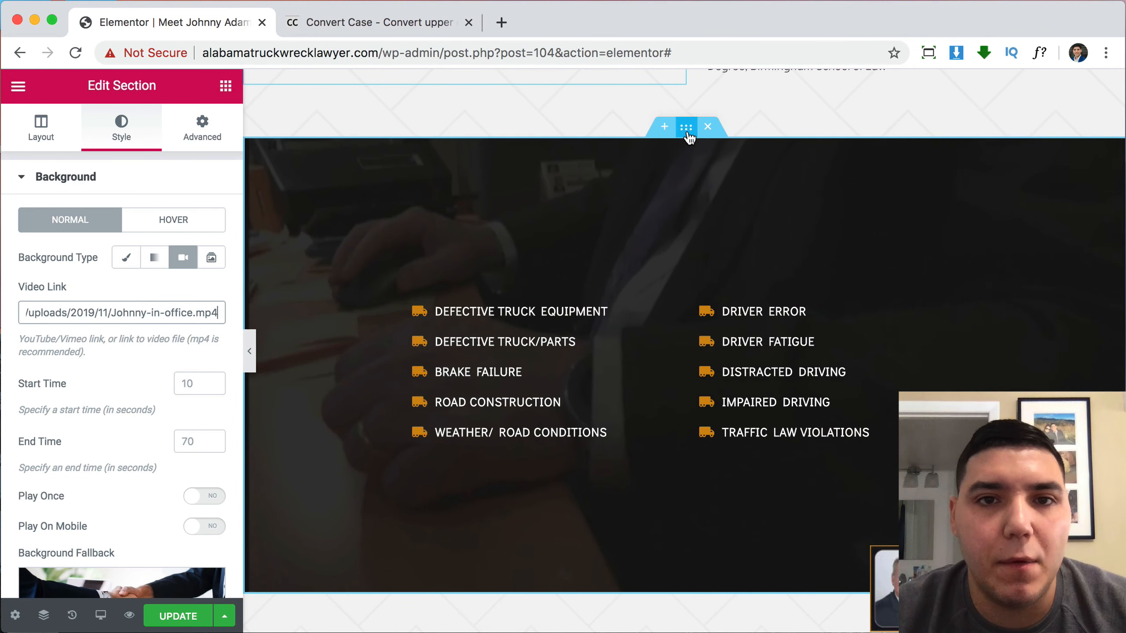
{"action": "left_click", "coordinate": [203, 129]}
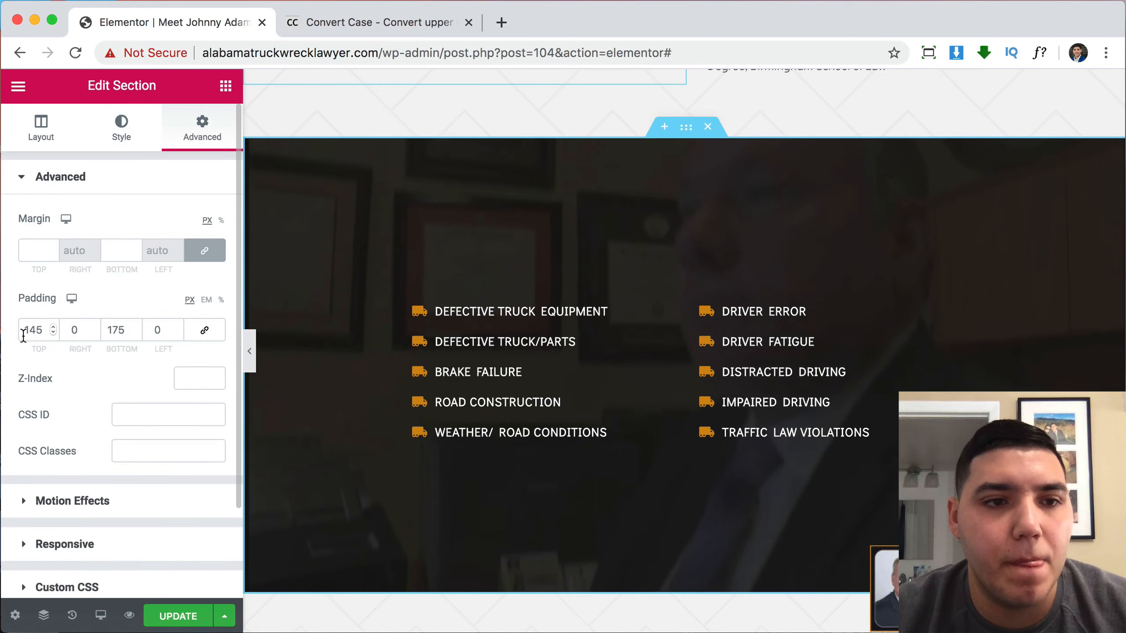
{"action": "type", "text": "0"}
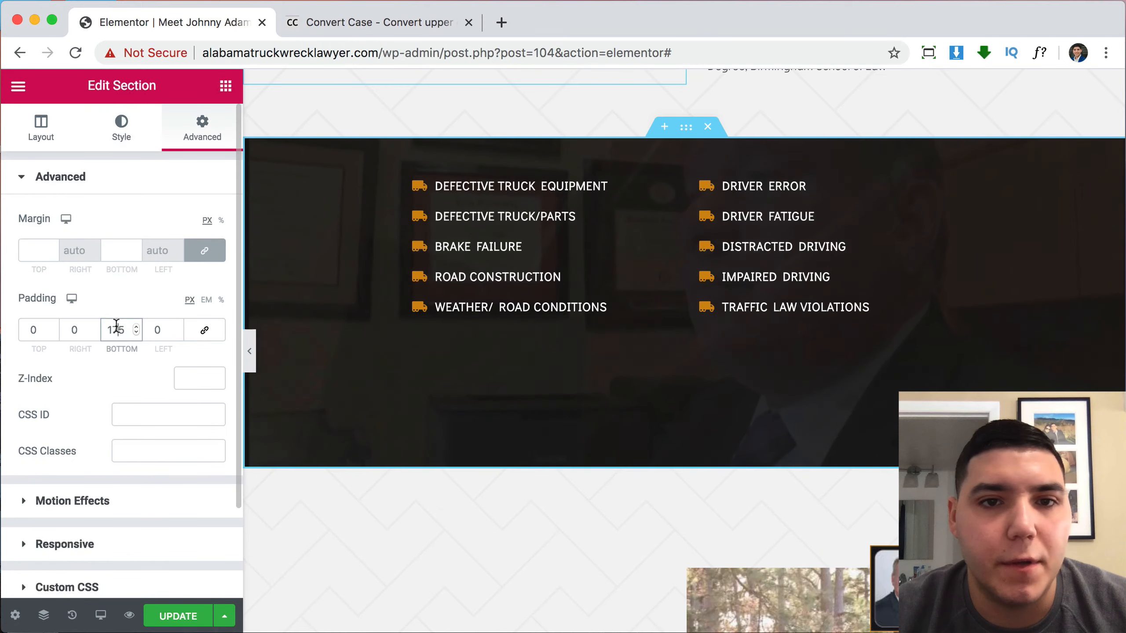
{"action": "type", "text": "0"}
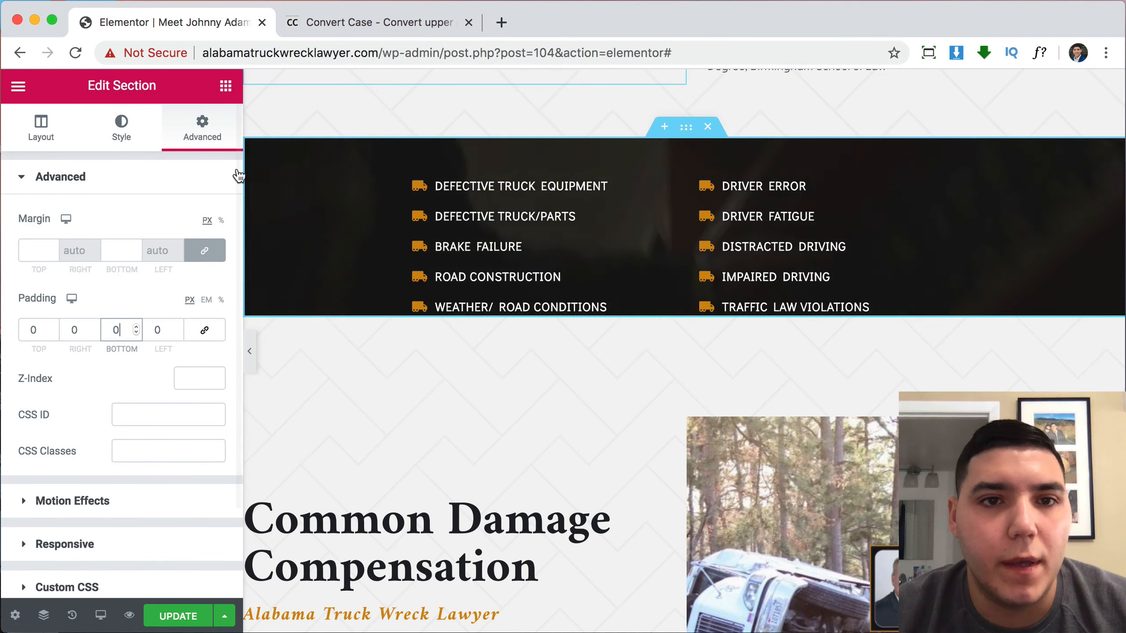
{"action": "left_click", "coordinate": [254, 147]}
{"action": "left_click", "coordinate": [202, 128]}
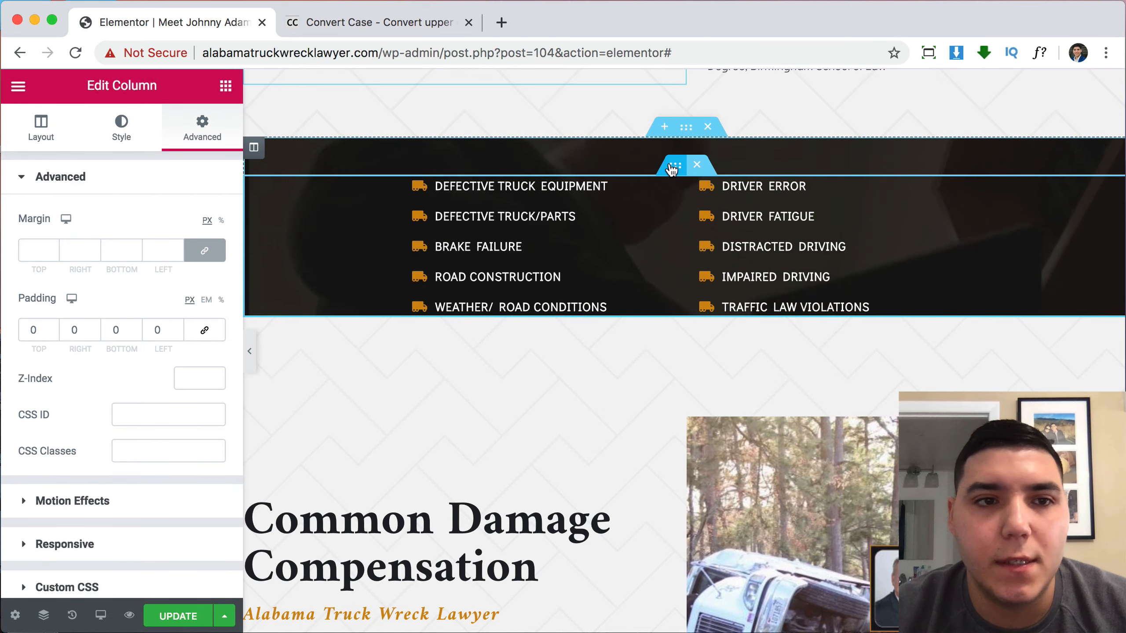
{"action": "left_click", "coordinate": [675, 165]}
{"action": "left_click", "coordinate": [202, 129]}
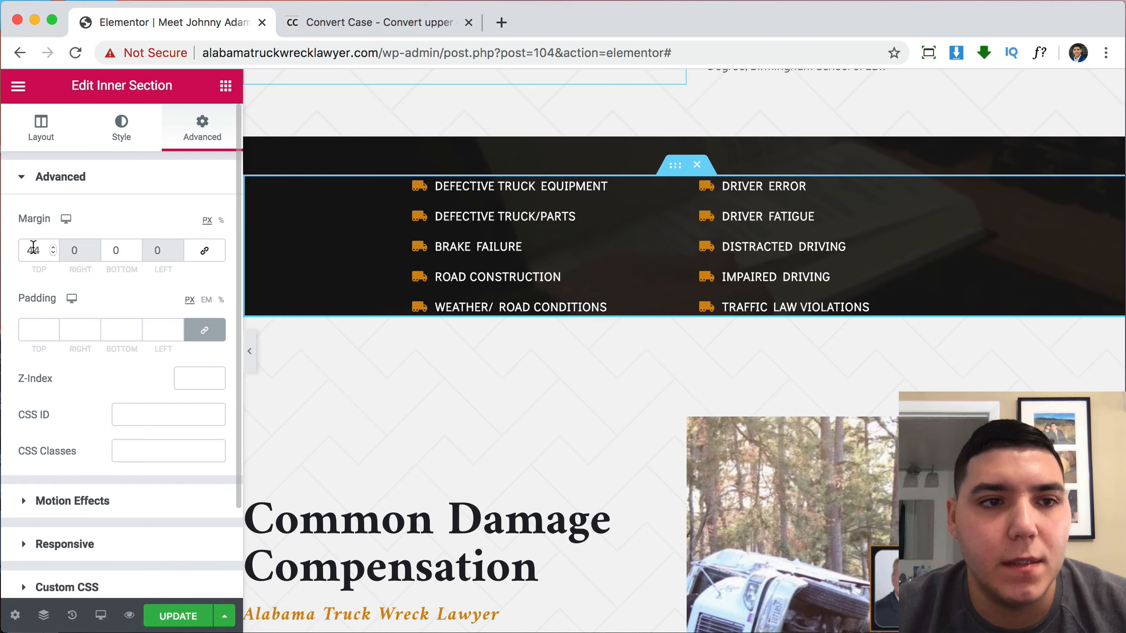
{"action": "type", "text": "0"}
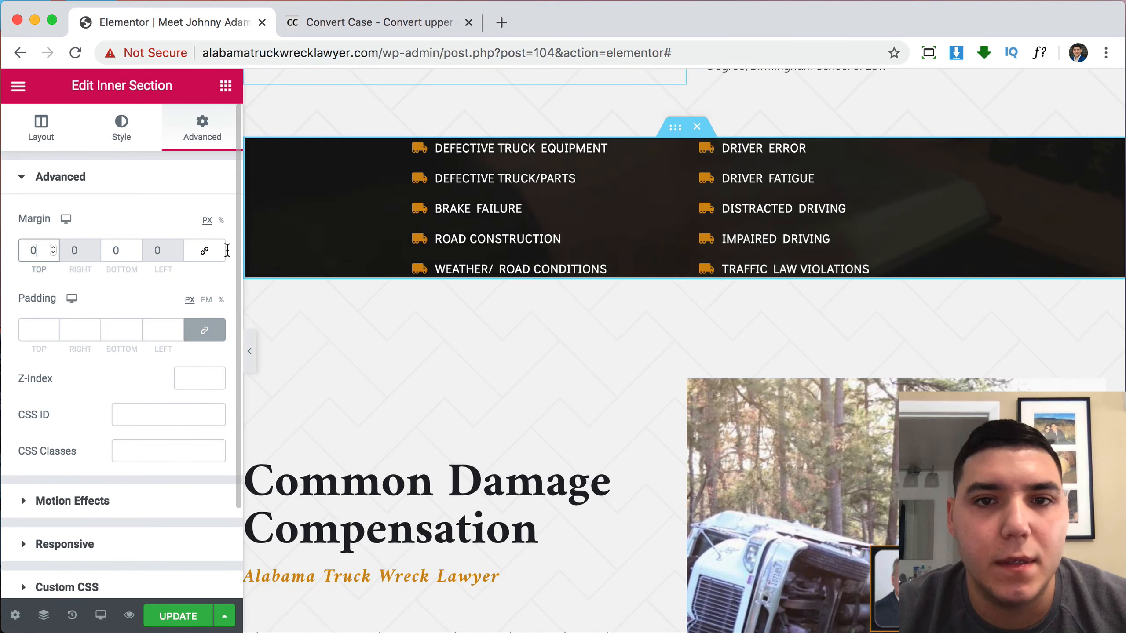
Select the parent section through the Navigator structure tree.
{"action": "right_click", "coordinate": [670, 131]}
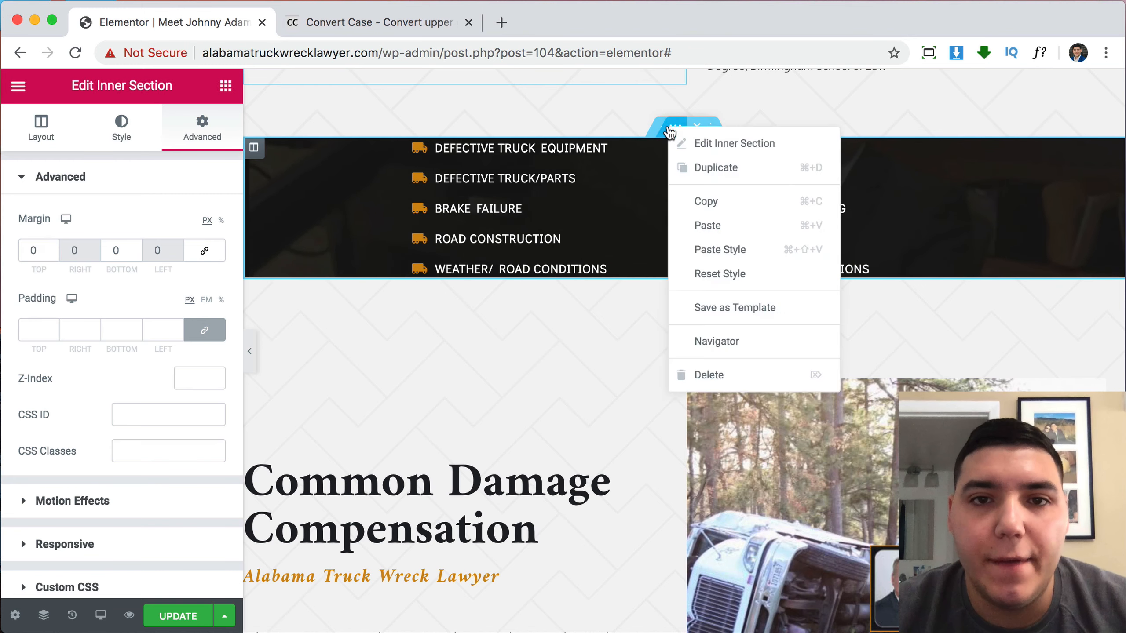
{"action": "left_click", "coordinate": [739, 342]}
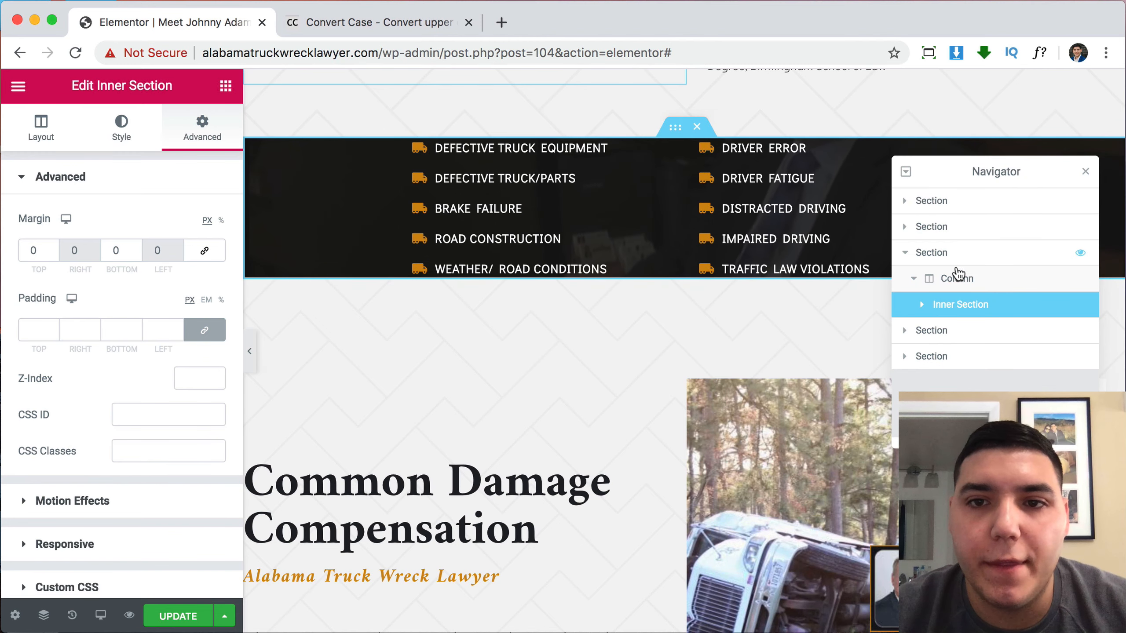
{"action": "left_click", "coordinate": [959, 254]}
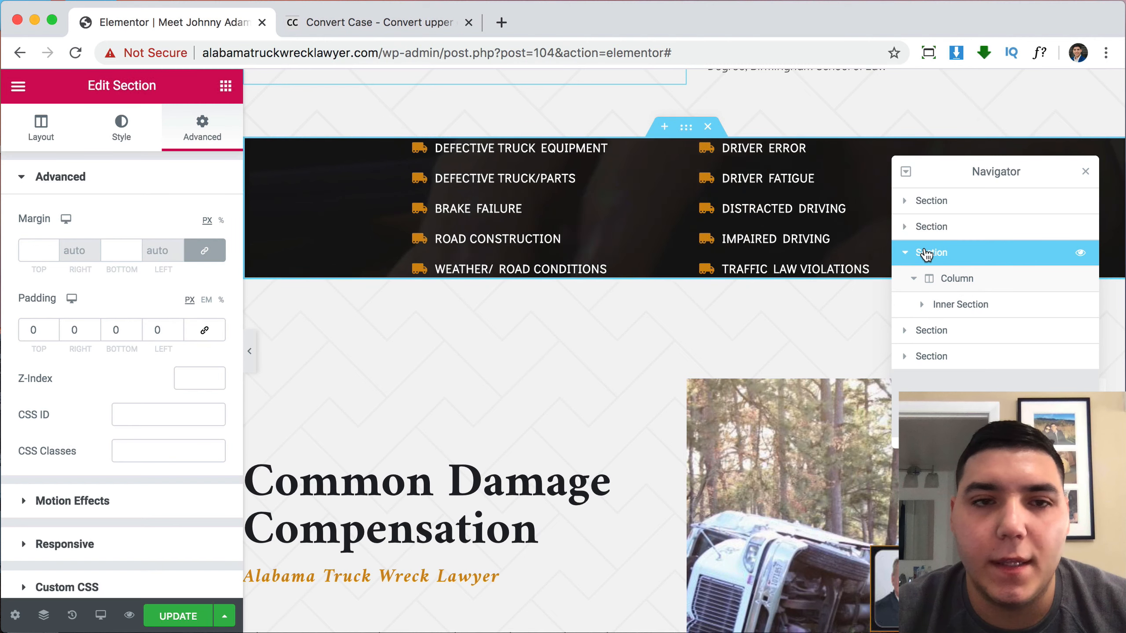
Set the section's padding to 350 px top and 50 px bottom.
{"action": "double_click", "coordinate": [28, 329]}
{"action": "type", "text": "100"}
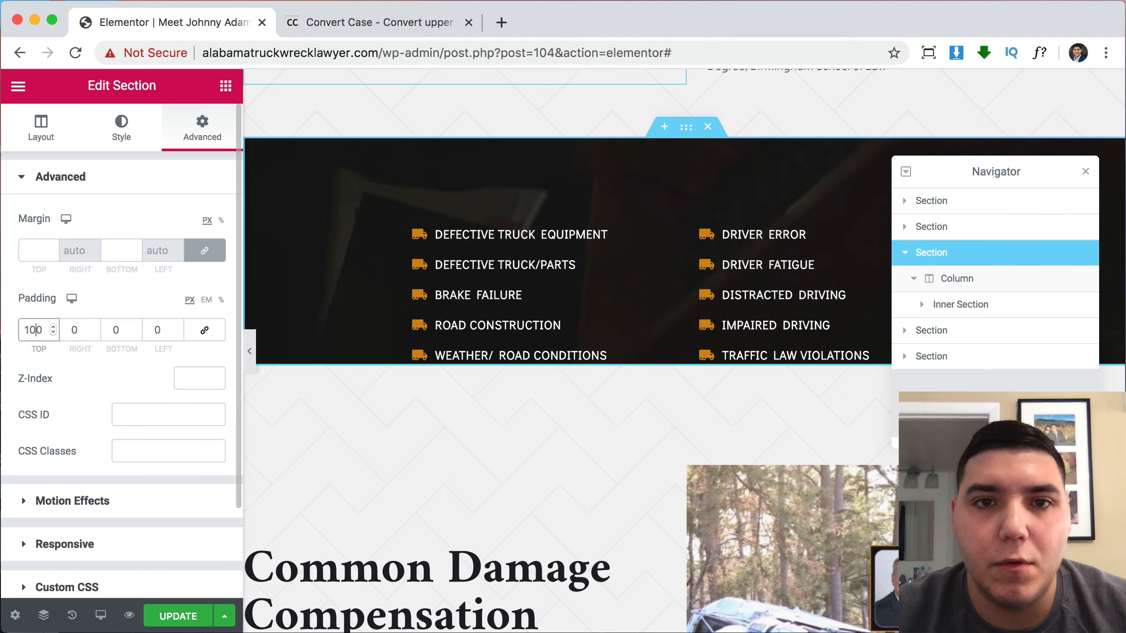
{"action": "key", "text": "BackSpace"}
{"action": "key", "text": "BackSpace"}
{"action": "type", "text": "250"}
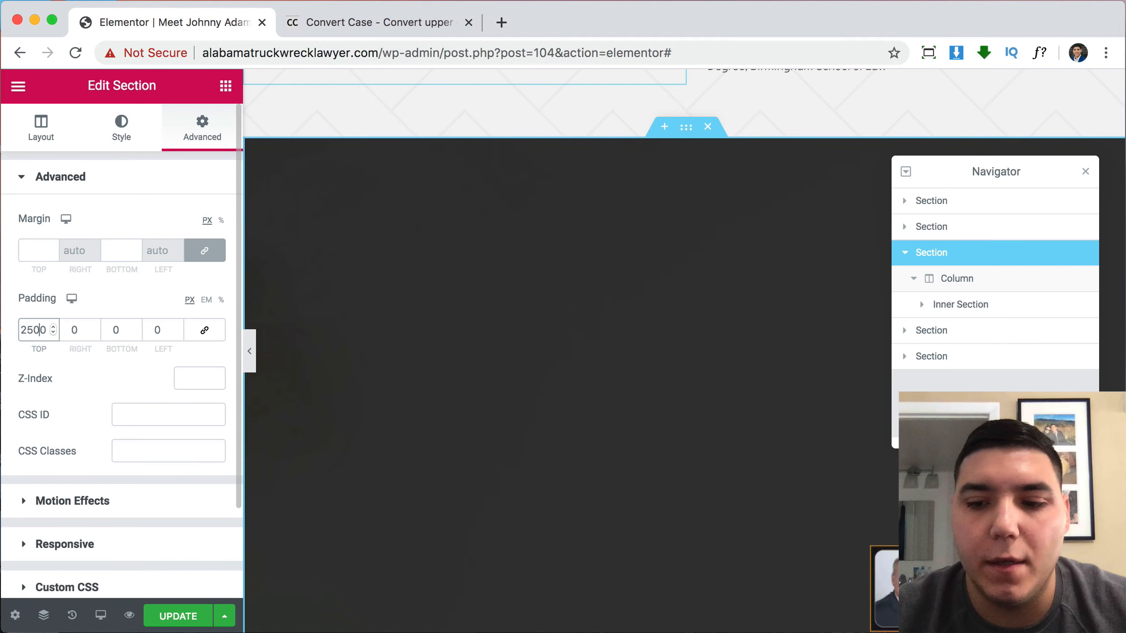
{"action": "key", "text": "BackSpace"}
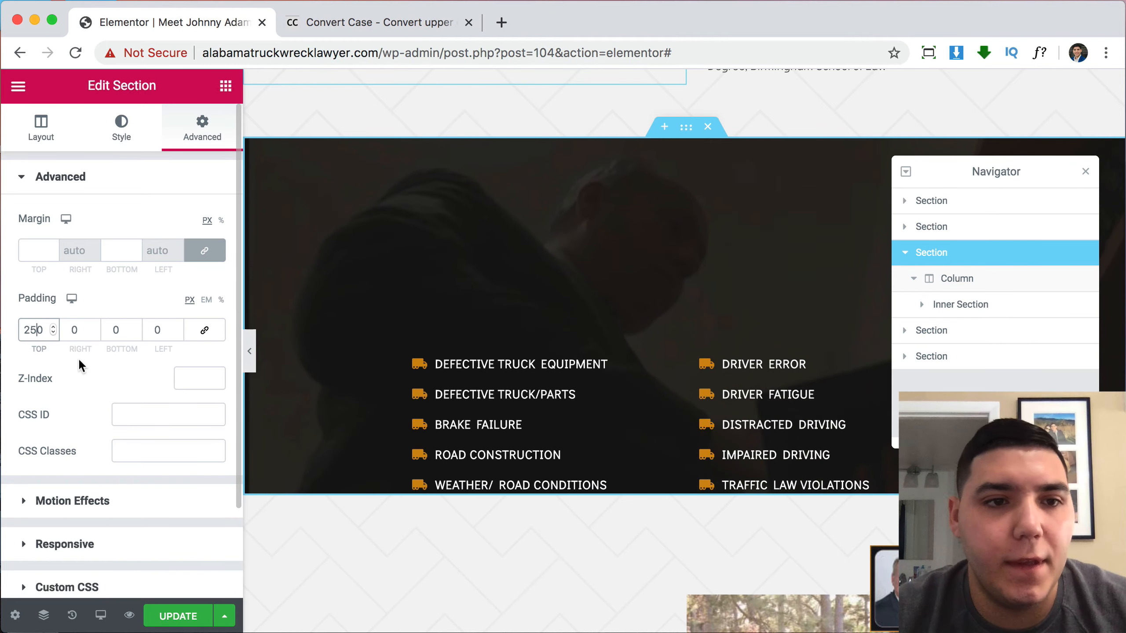
{"action": "left_click", "coordinate": [110, 331]}
{"action": "type", "text": "3"}
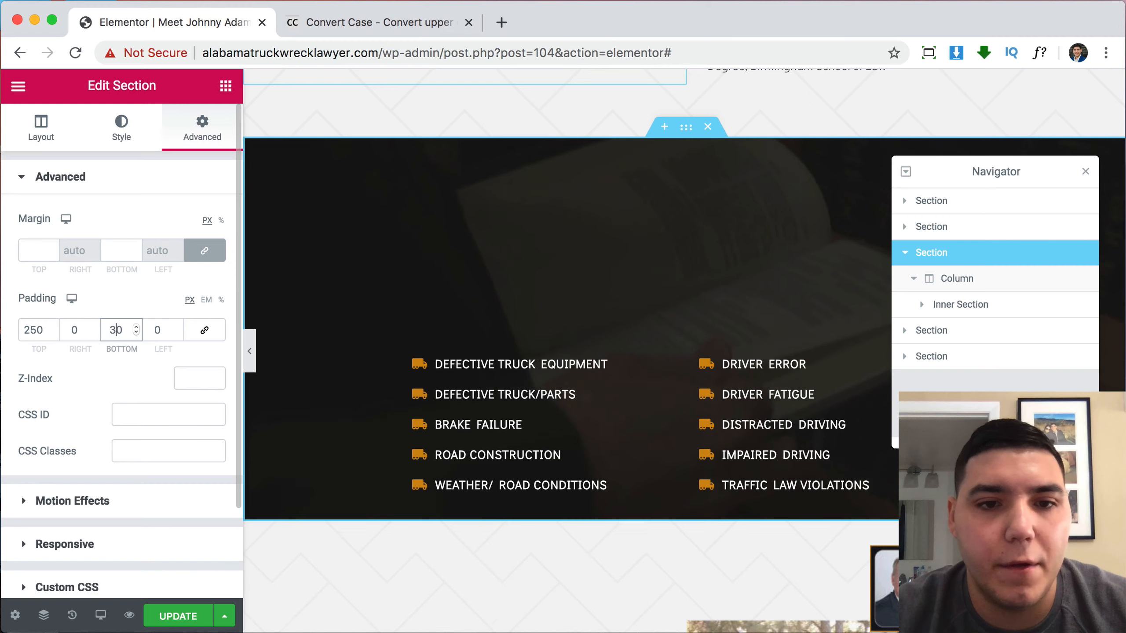
{"action": "double_click", "coordinate": [37, 329]}
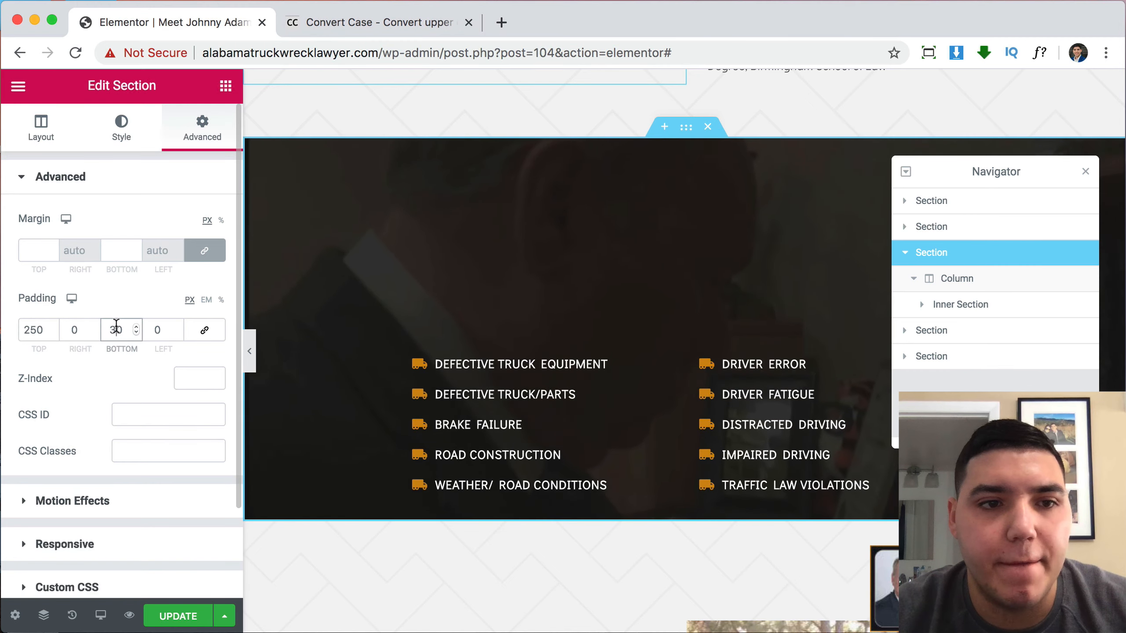
{"action": "type", "text": "50"}
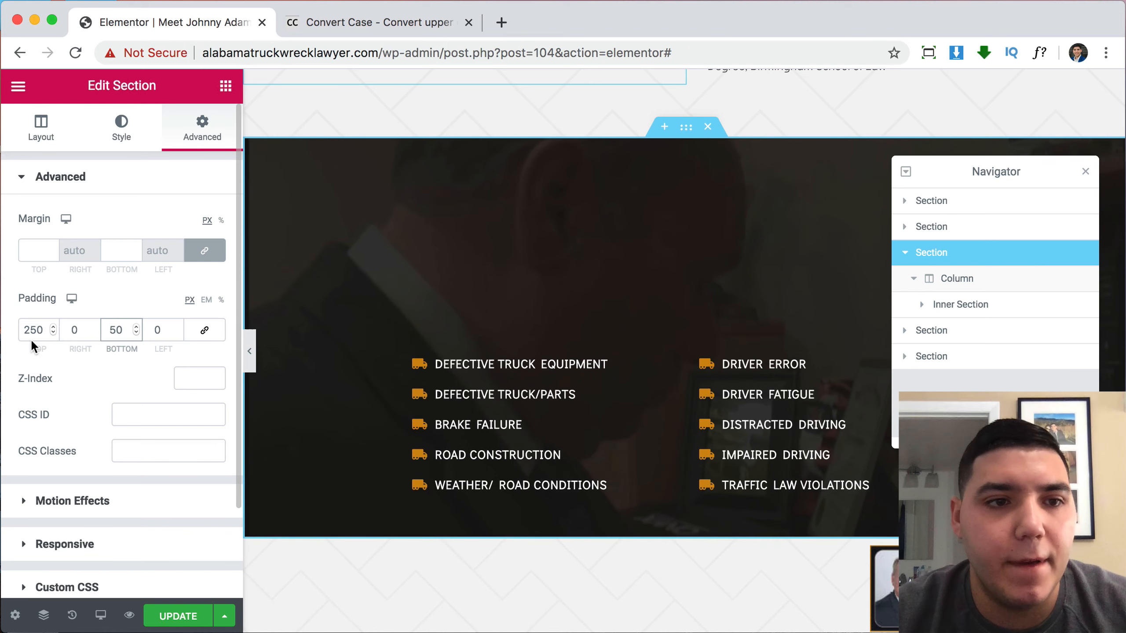
{"action": "type", "text": "300"}
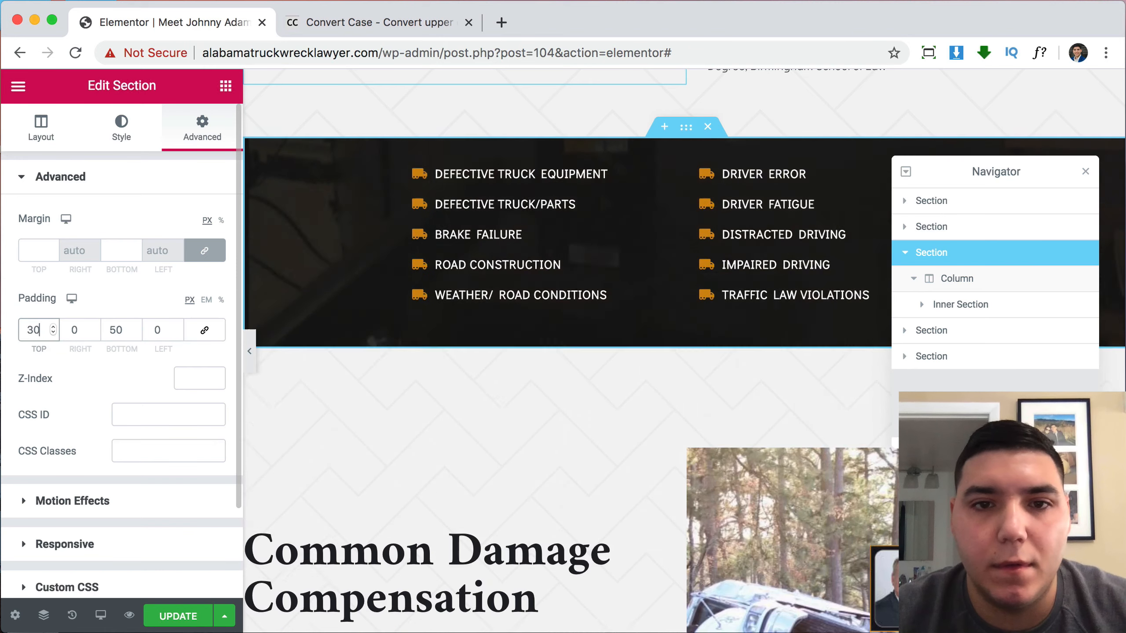
{"action": "key", "text": "BackSpace"}
{"action": "key", "text": "BackSpace"}
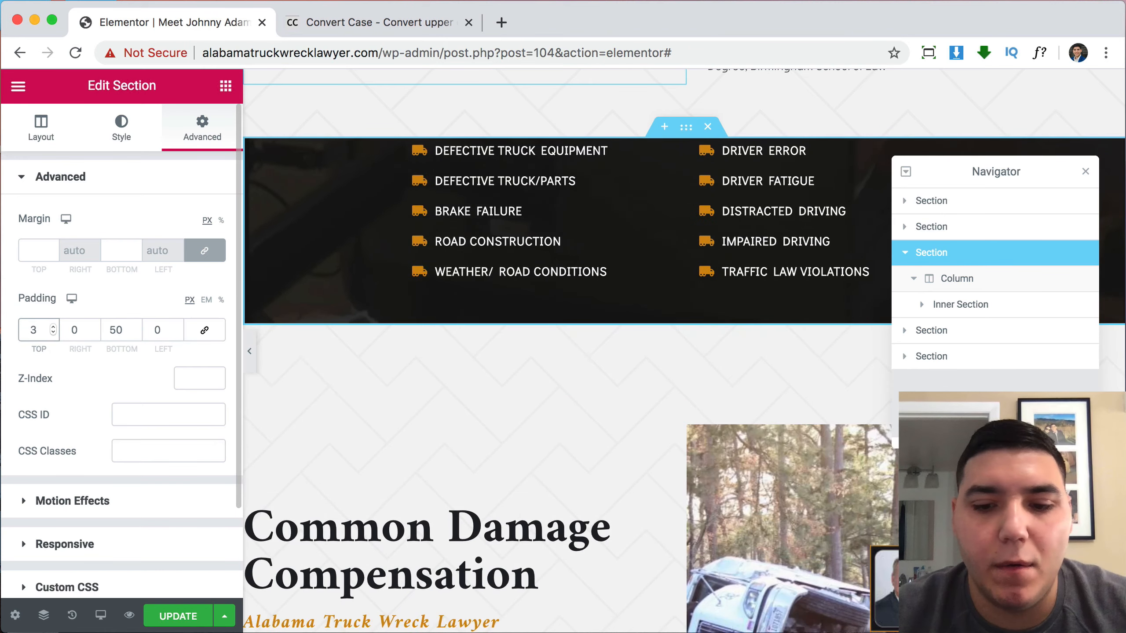
{"action": "type", "text": "50"}
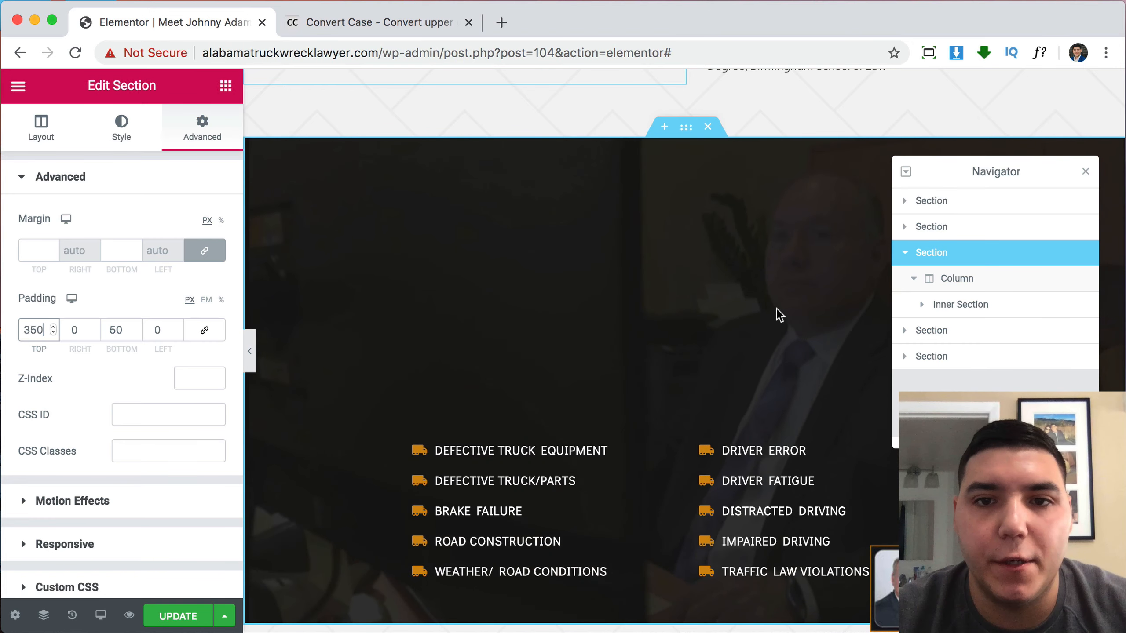
{"action": "left_click", "coordinate": [1084, 173]}
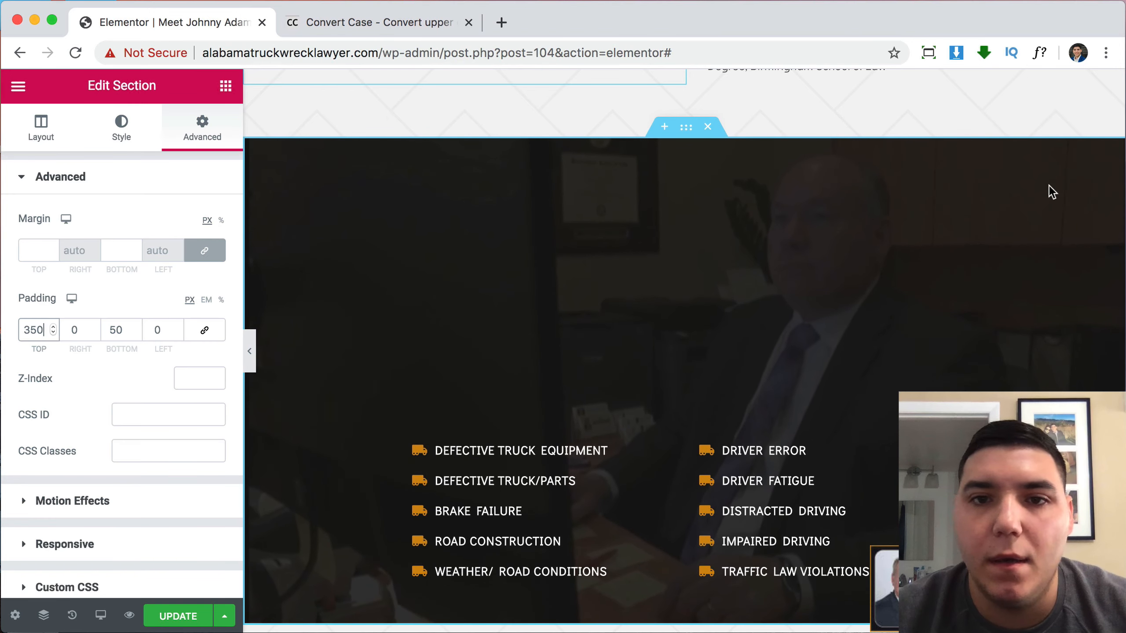
{"action": "right_click", "coordinate": [548, 487]}
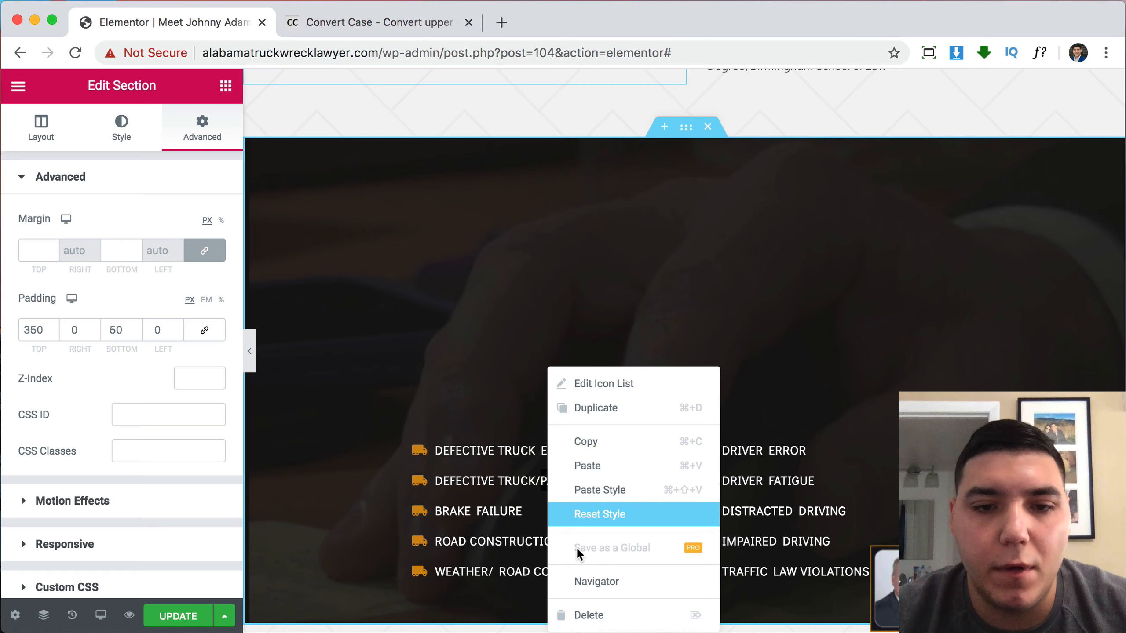
{"action": "left_click", "coordinate": [599, 612]}
{"action": "right_click", "coordinate": [753, 499]}
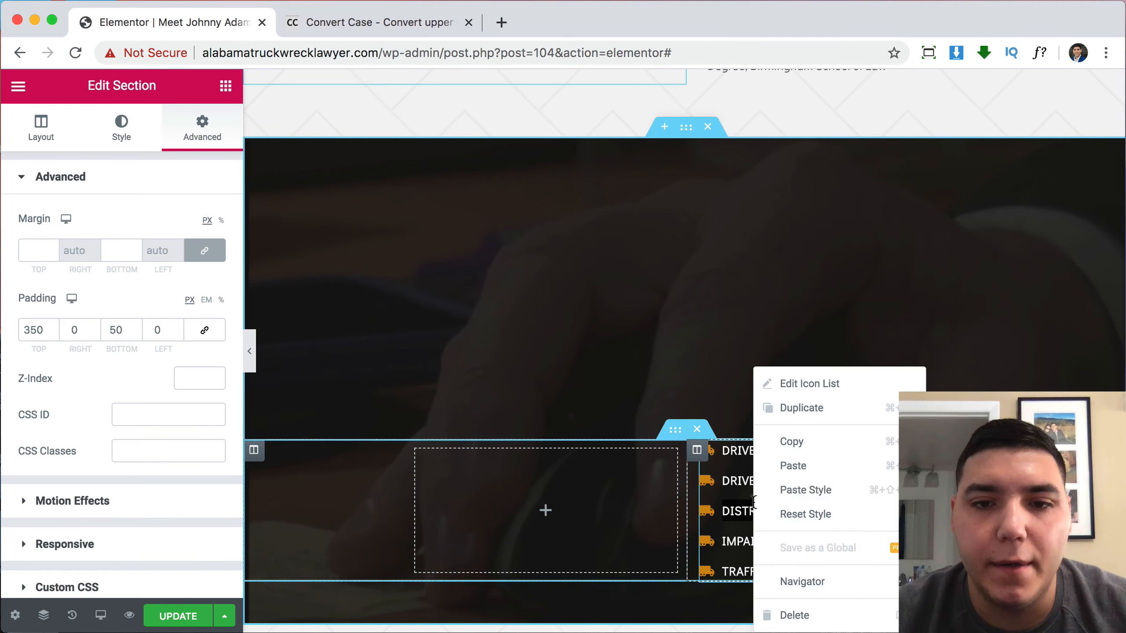
{"action": "left_click", "coordinate": [794, 616]}
{"action": "scroll", "coordinate": [868, 398], "scroll_direction": "up", "scroll_amount": 7}
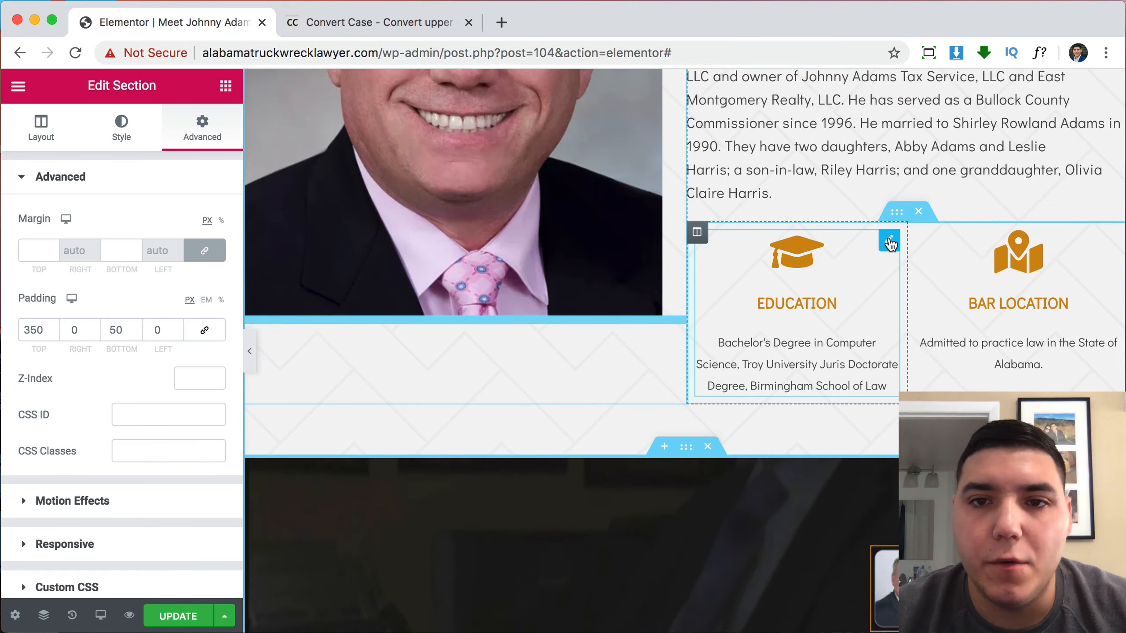
{"action": "left_click_drag", "start_coordinate": [889, 242], "coordinate": [594, 464]}
{"action": "scroll", "coordinate": [892, 359], "scroll_direction": "up", "scroll_amount": 5}
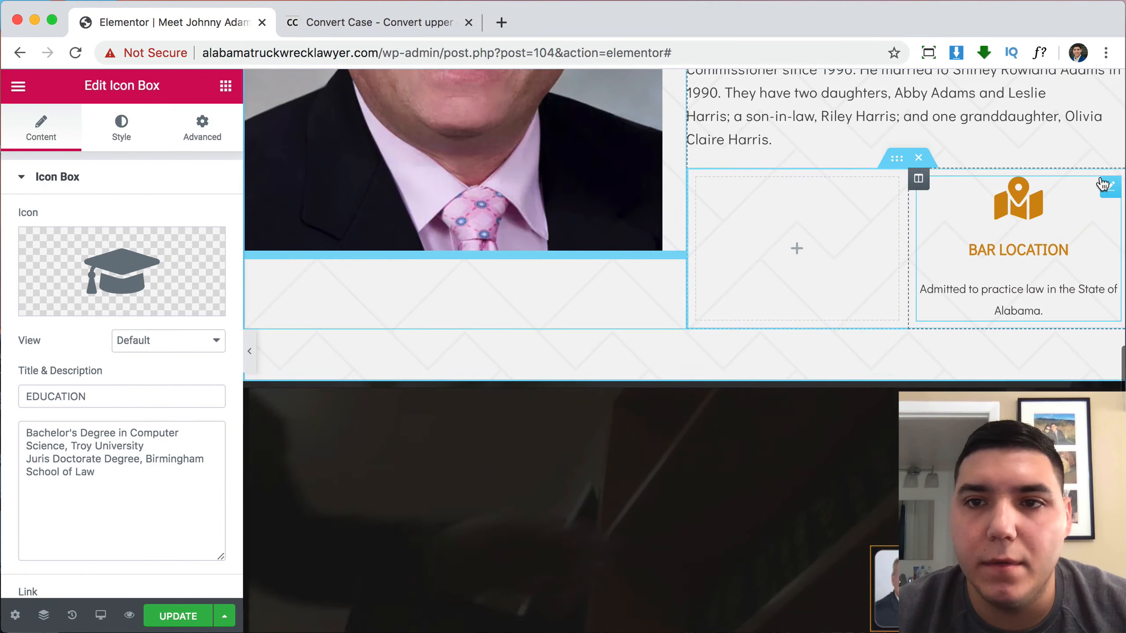
{"action": "left_click_drag", "start_coordinate": [1111, 187], "coordinate": [750, 496]}
{"action": "scroll", "coordinate": [751, 496], "scroll_direction": "up", "scroll_amount": 3}
{"action": "scroll", "coordinate": [750, 496], "scroll_direction": "down", "scroll_amount": 4}
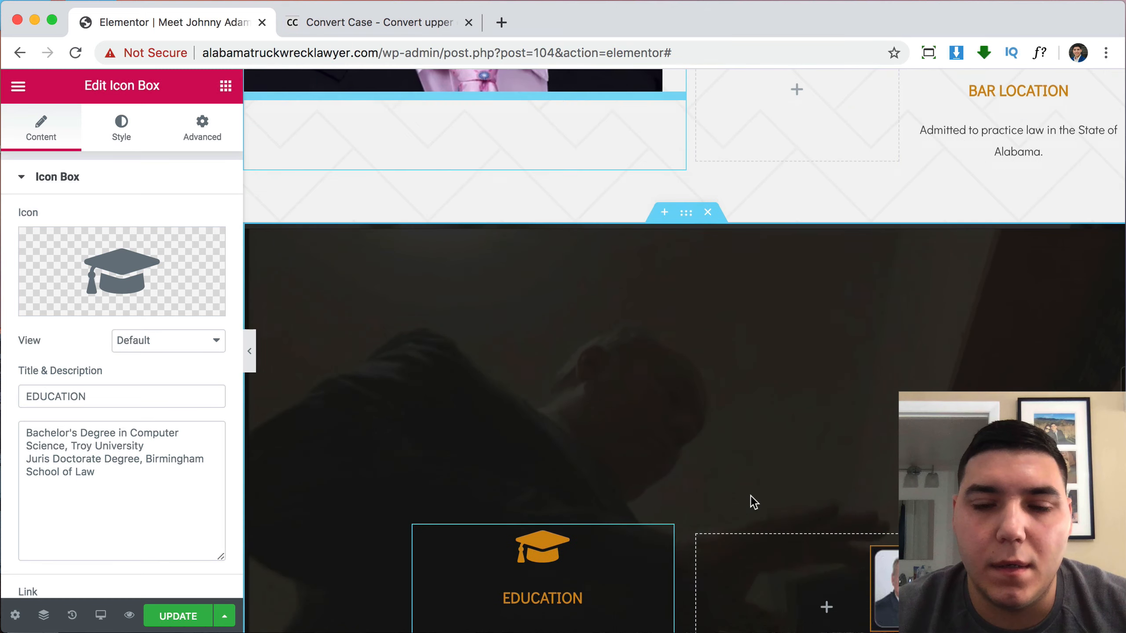
{"action": "left_click", "coordinate": [826, 458]}
{"action": "scroll", "coordinate": [882, 426], "scroll_direction": "up", "scroll_amount": 5}
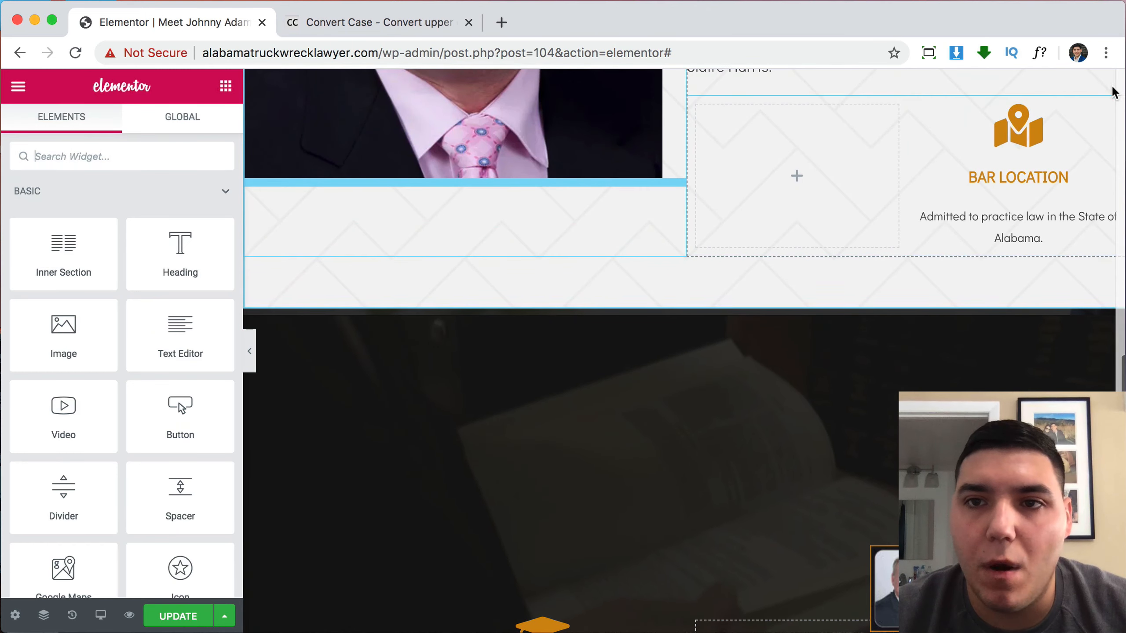
{"action": "left_click_drag", "start_coordinate": [1110, 120], "coordinate": [771, 545]}
{"action": "scroll", "coordinate": [835, 414], "scroll_direction": "down", "scroll_amount": 4}
{"action": "scroll", "coordinate": [835, 414], "scroll_direction": "up", "scroll_amount": 7}
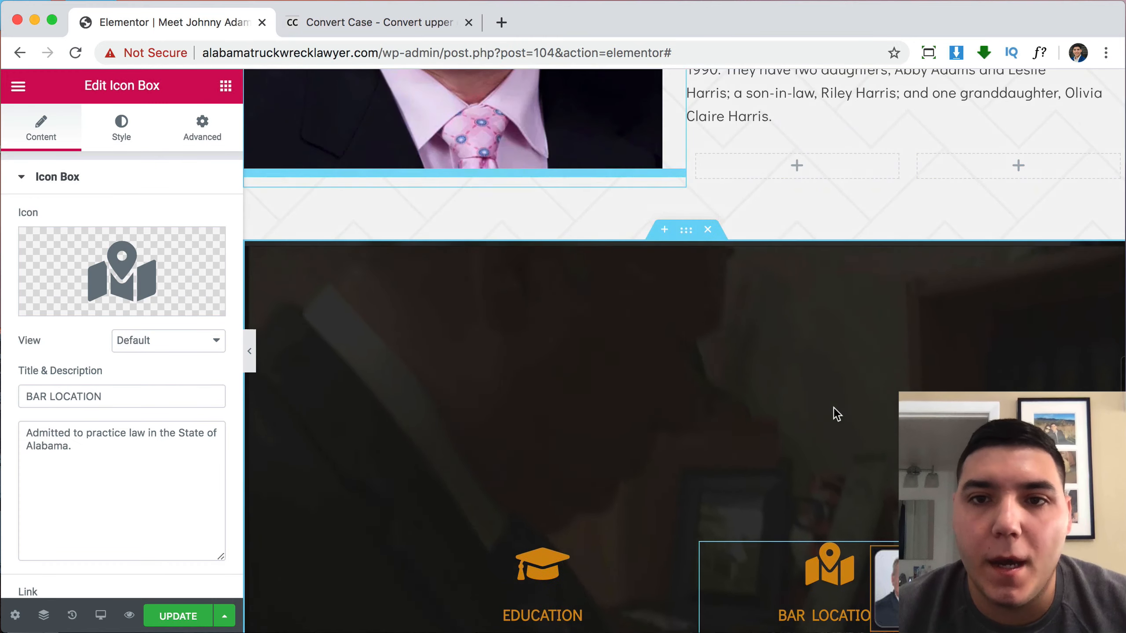
{"action": "scroll", "coordinate": [814, 398], "scroll_direction": "down", "scroll_amount": 6}
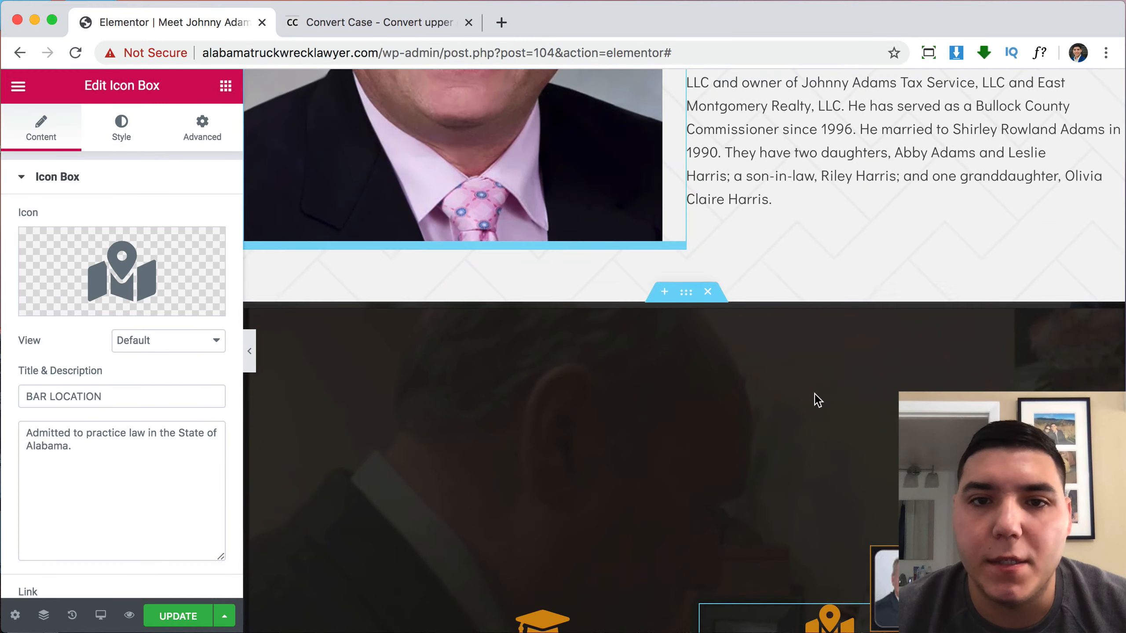
{"action": "scroll", "coordinate": [806, 367], "scroll_direction": "up", "scroll_amount": 2}
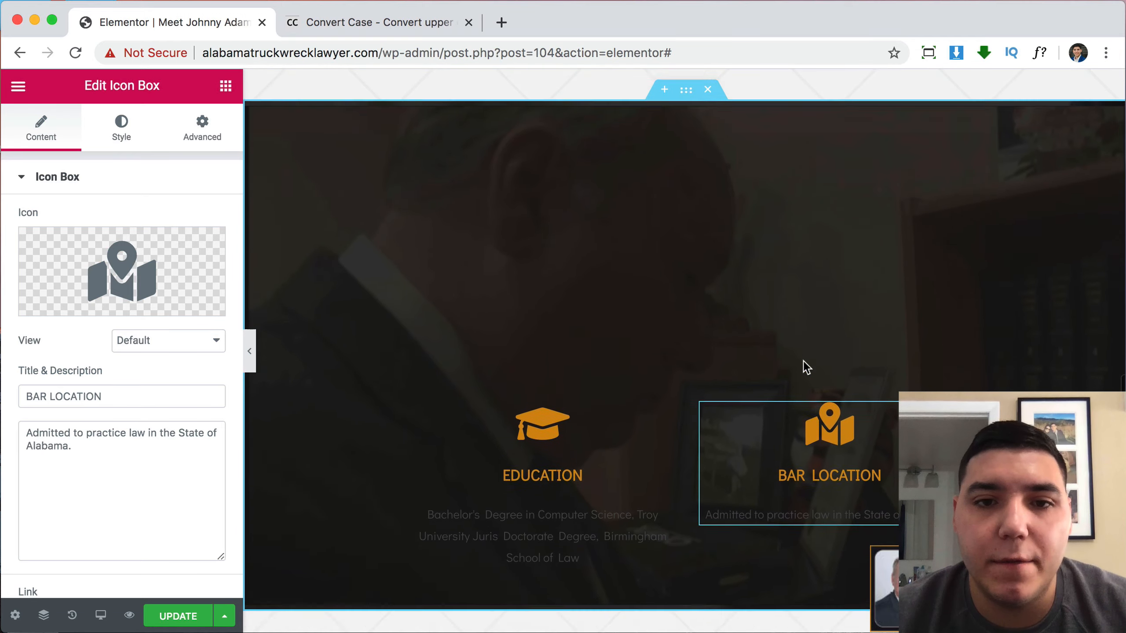
Lower the icon-box section's background overlay opacity from 0.85 to 0.2.
{"action": "left_click", "coordinate": [686, 89]}
{"action": "left_click", "coordinate": [126, 128]}
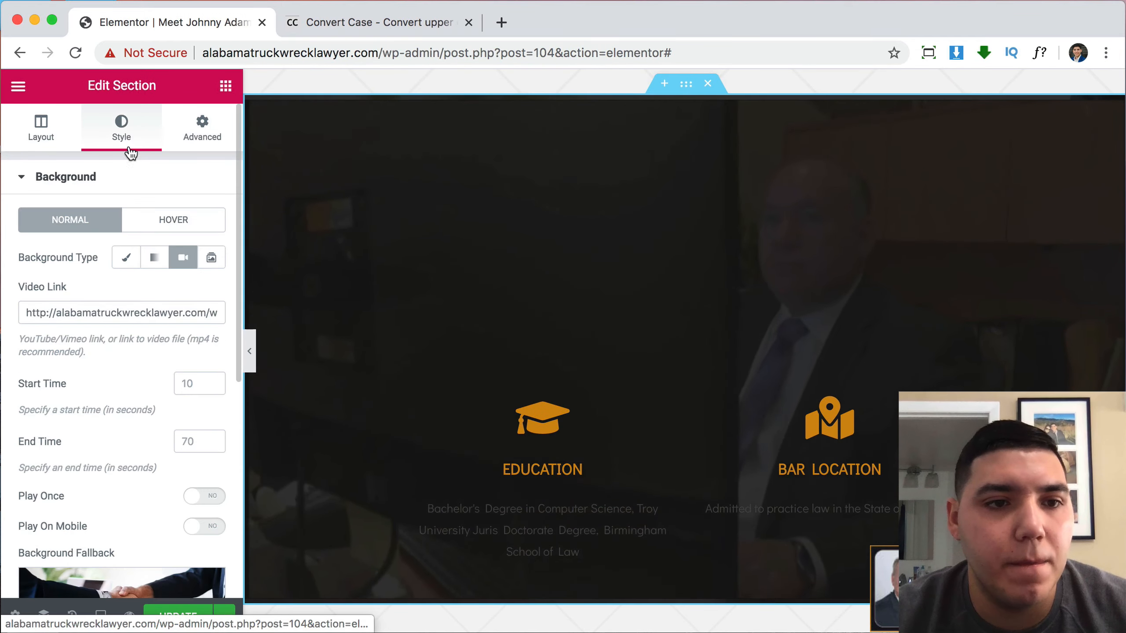
{"action": "scroll", "coordinate": [126, 385], "scroll_direction": "down", "scroll_amount": 6}
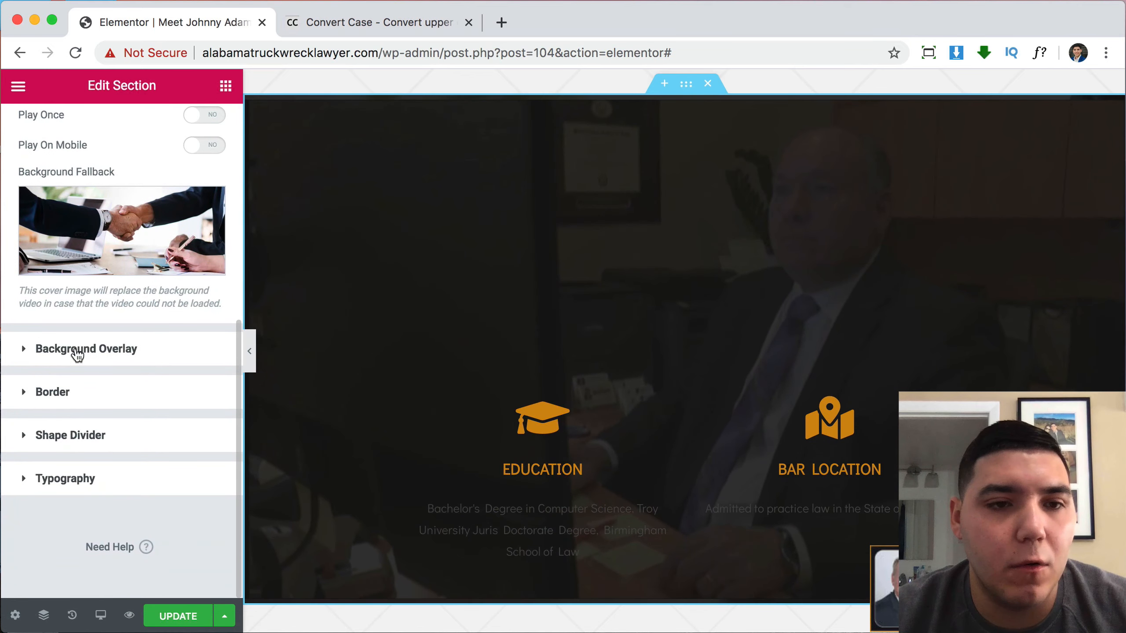
{"action": "left_click", "coordinate": [76, 348]}
{"action": "scroll", "coordinate": [204, 406], "scroll_direction": "down", "scroll_amount": 2}
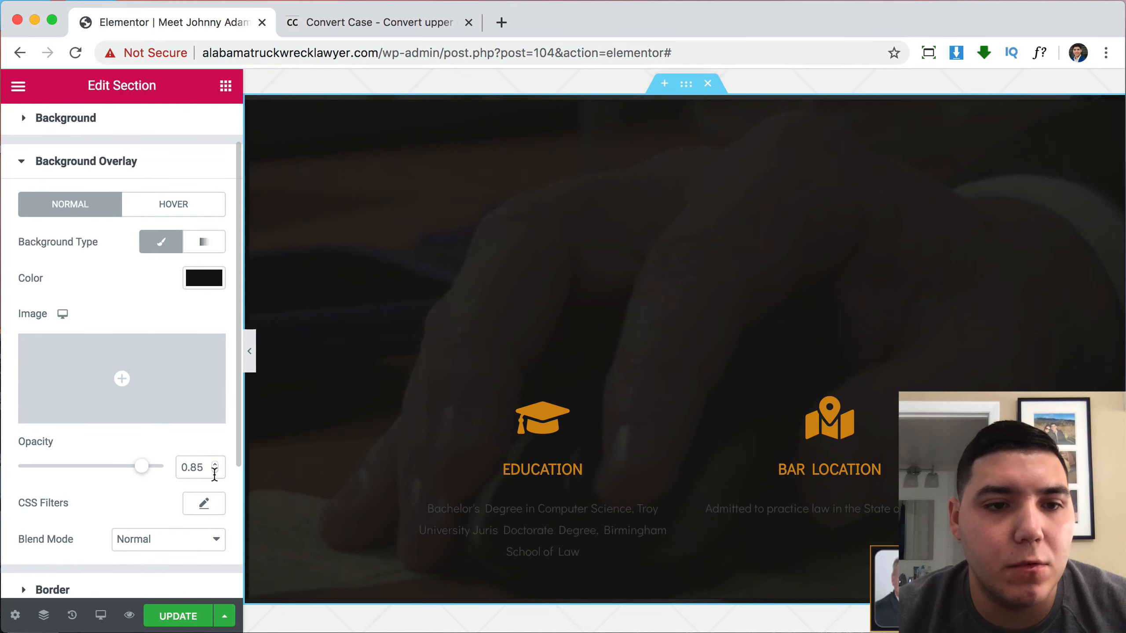
{"action": "left_click", "coordinate": [216, 470]}
{"action": "left_click_drag", "start_coordinate": [215, 470], "coordinate": [215, 471]}
{"action": "left_click", "coordinate": [216, 465]}
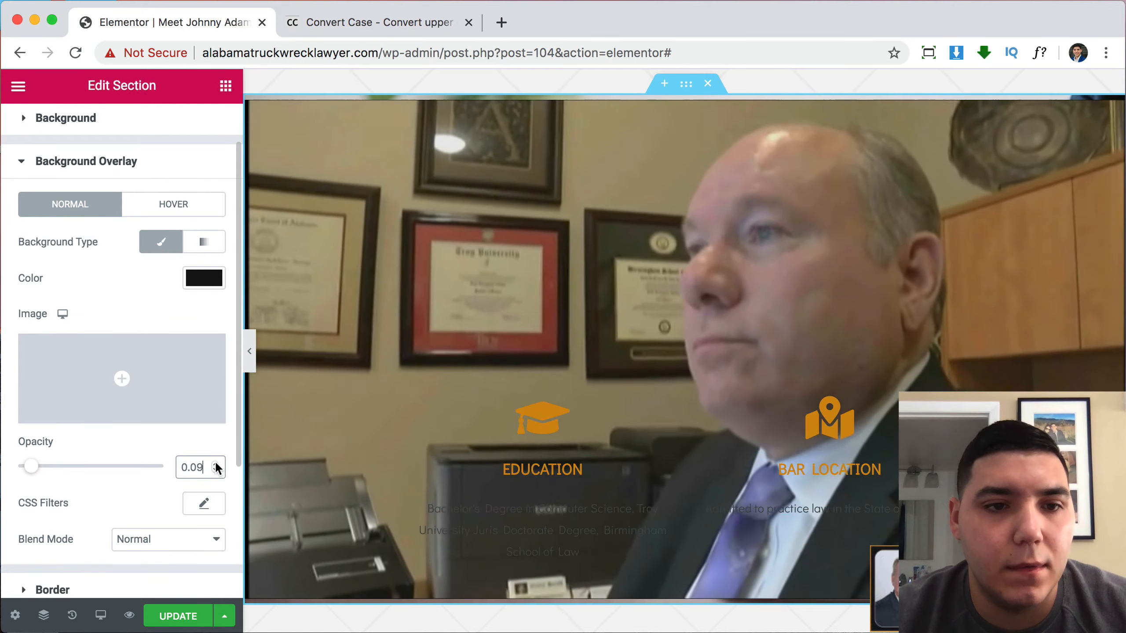
{"action": "left_click", "coordinate": [216, 466]}
{"action": "left_click", "coordinate": [216, 465]}
{"action": "left_click", "coordinate": [216, 466]}
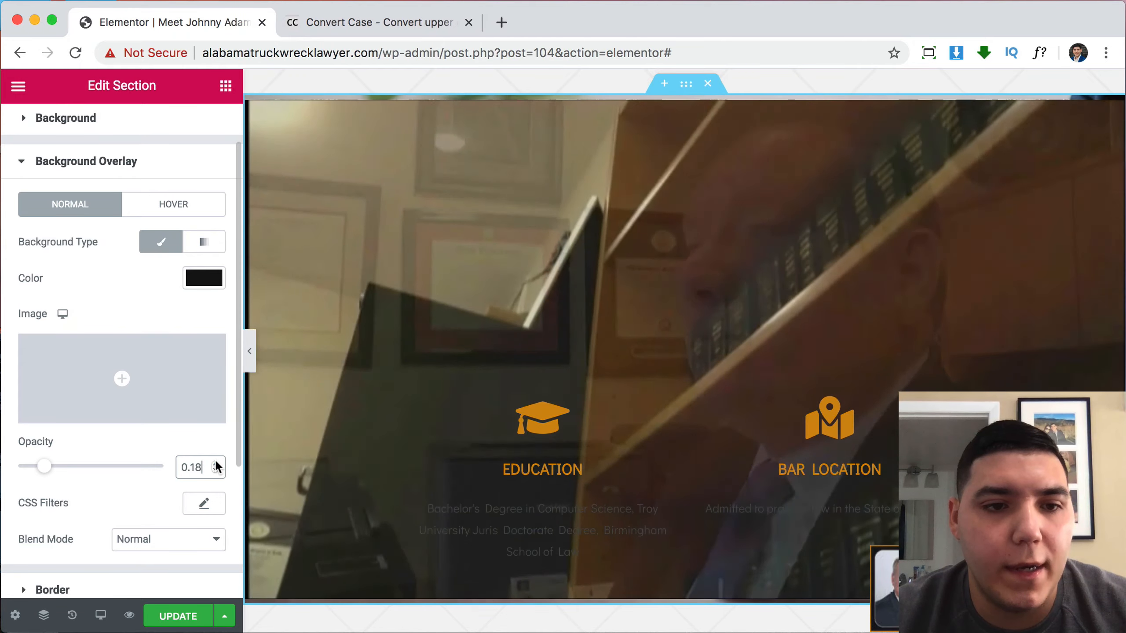
{"action": "left_click", "coordinate": [216, 465]}
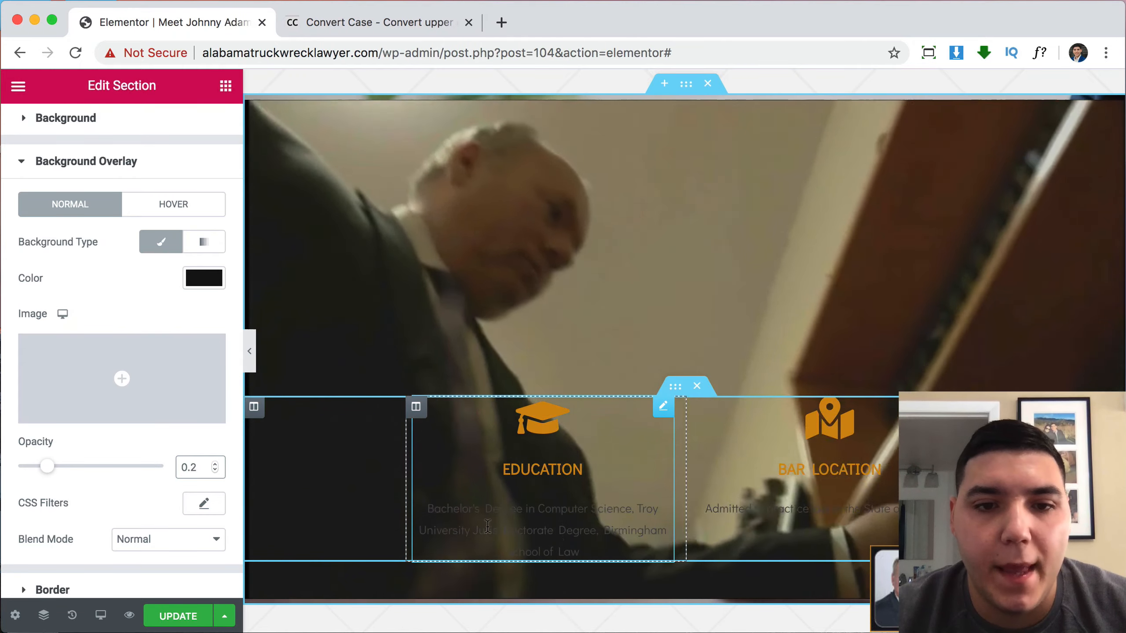
{"action": "left_click", "coordinate": [619, 517]}
Make the Bar Location icon box's description text white.
{"action": "left_click", "coordinate": [128, 133]}
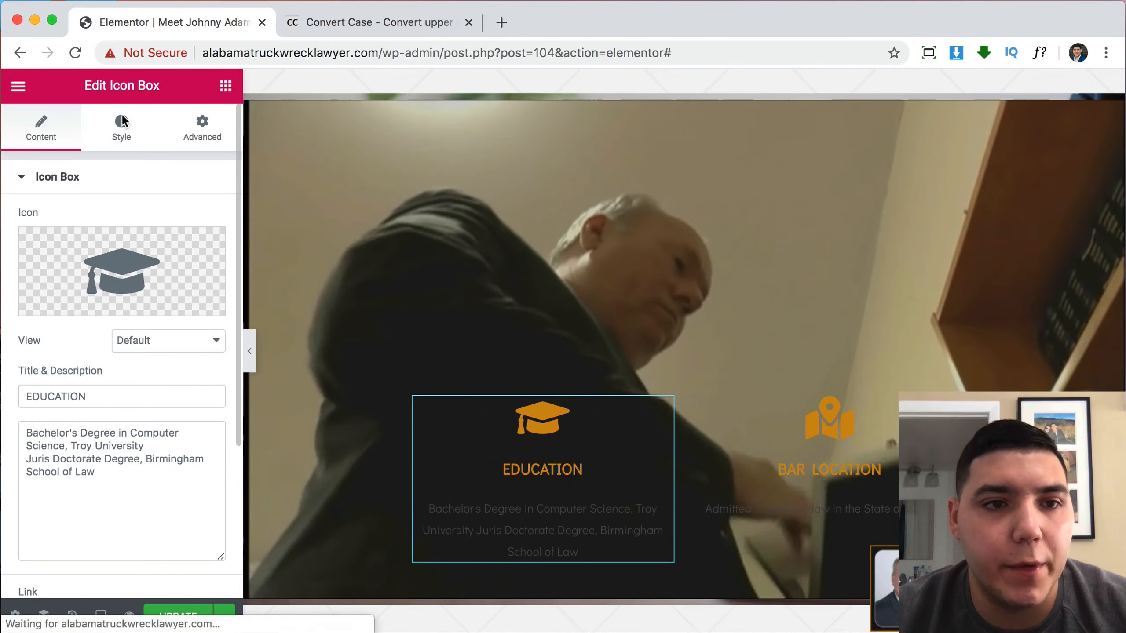
{"action": "left_click", "coordinate": [202, 262]}
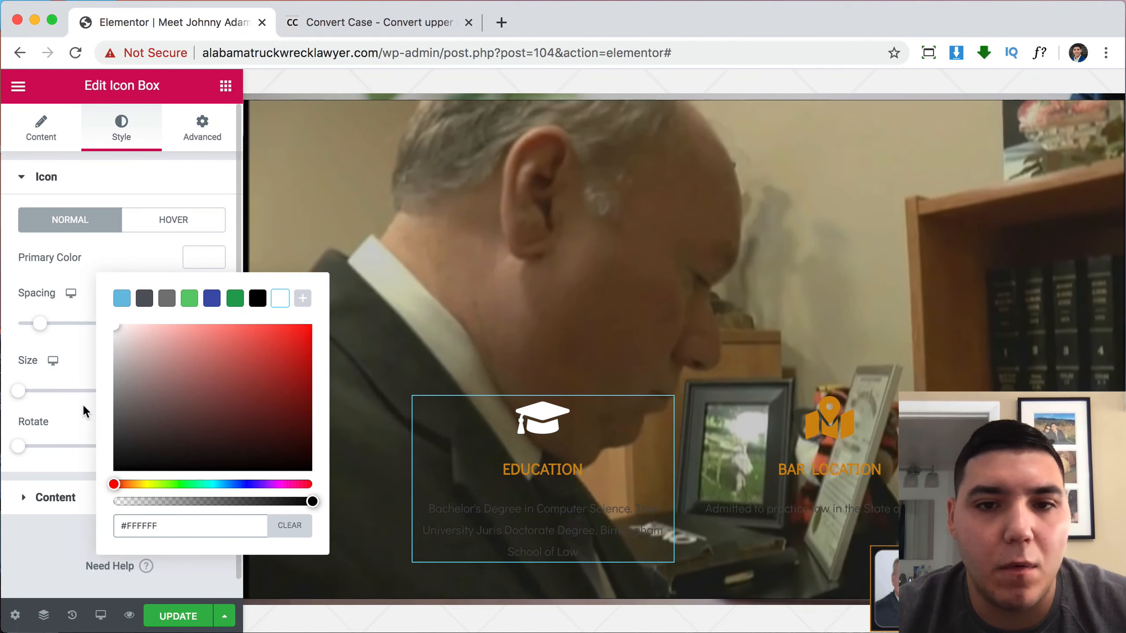
{"action": "left_click", "coordinate": [83, 403]}
{"action": "left_click", "coordinate": [779, 453]}
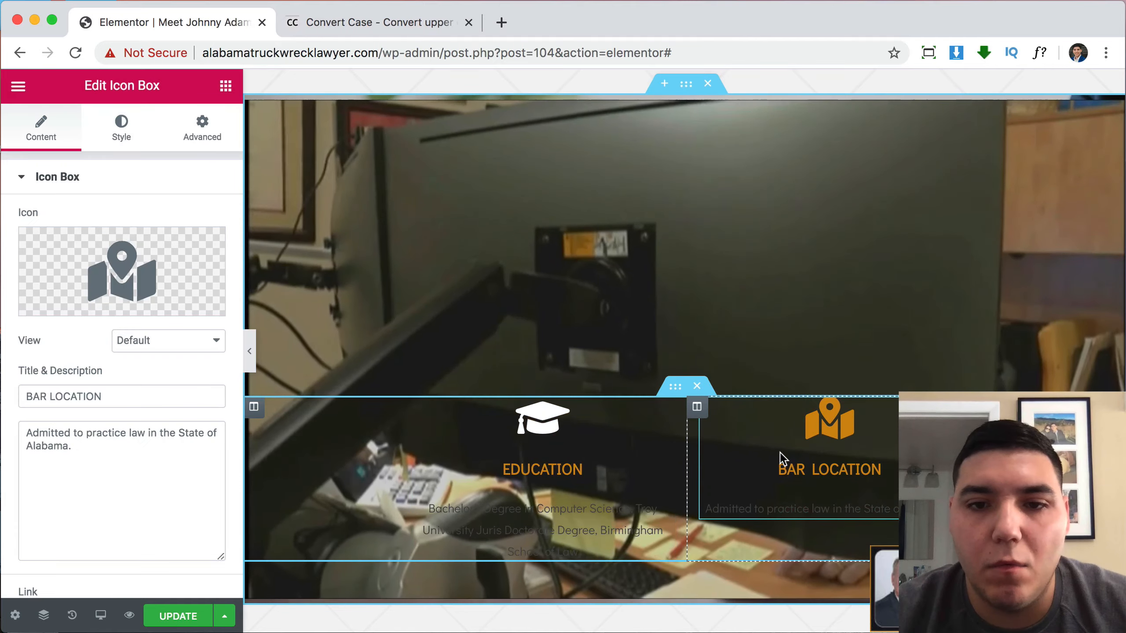
{"action": "left_click", "coordinate": [120, 130]}
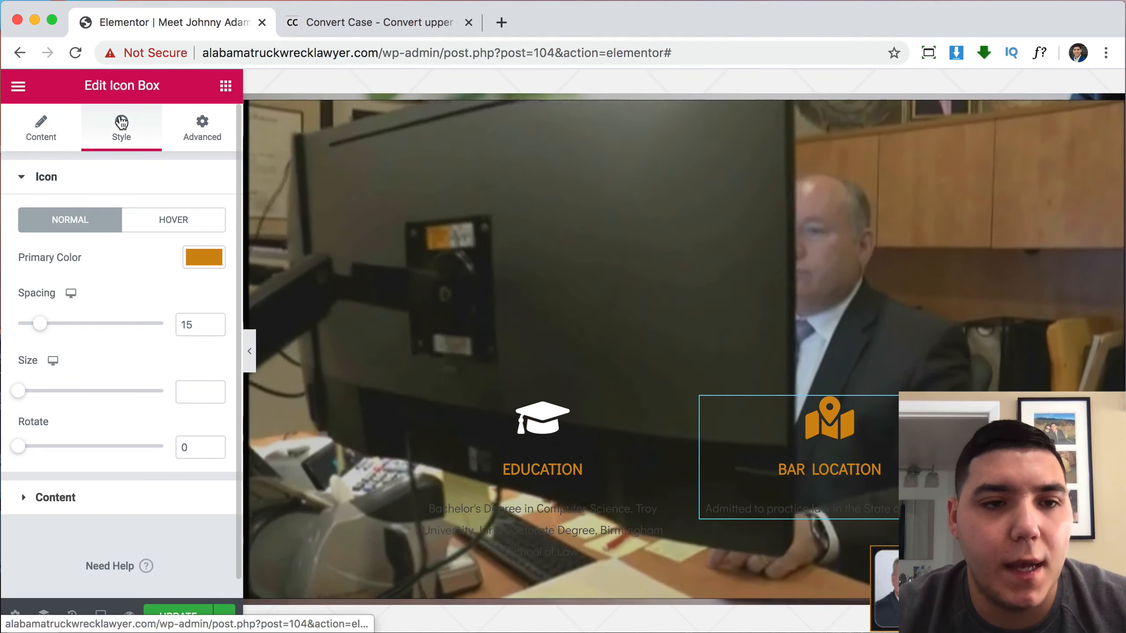
{"action": "left_click", "coordinate": [121, 497]}
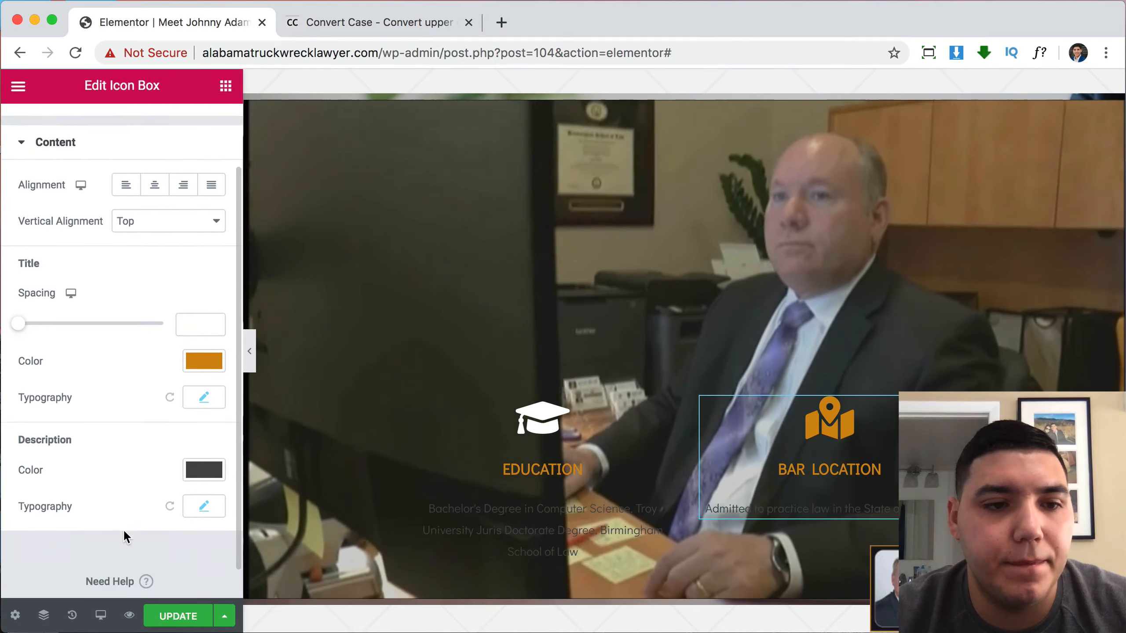
{"action": "left_click", "coordinate": [204, 446]}
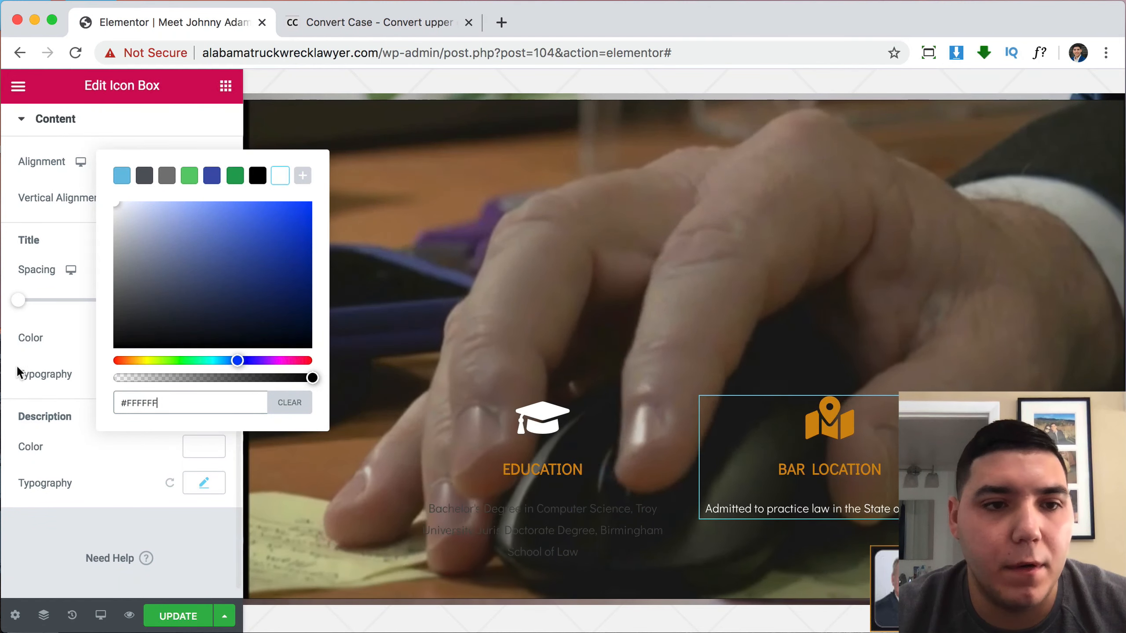
{"action": "left_click", "coordinate": [25, 381]}
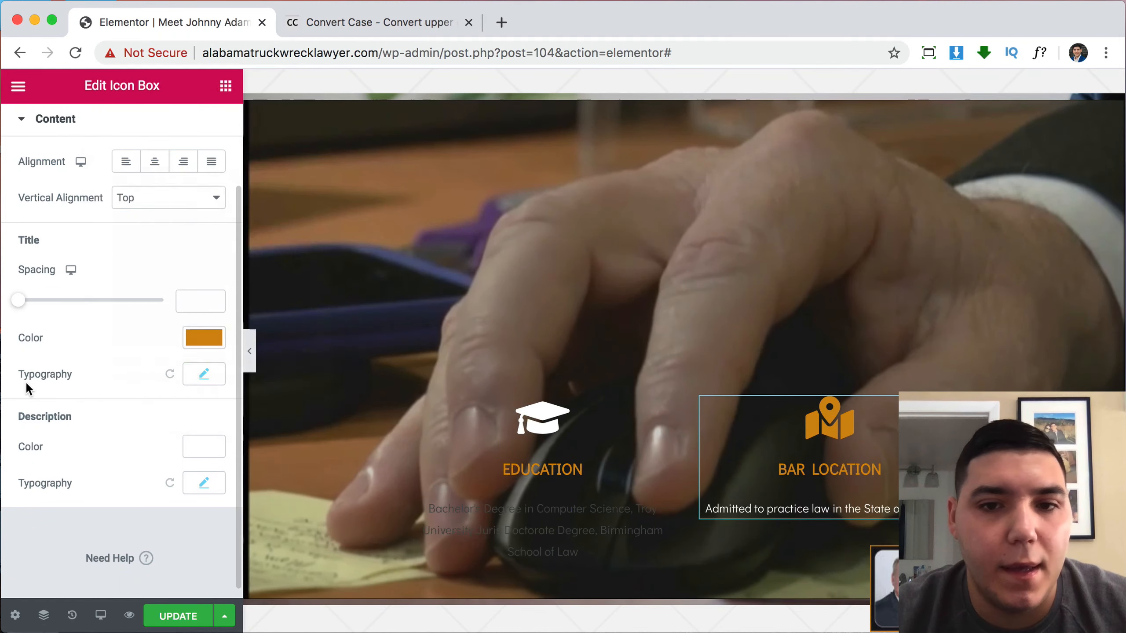
Enlarge the Bar Location description font size to 20.
{"action": "left_click", "coordinate": [197, 490]}
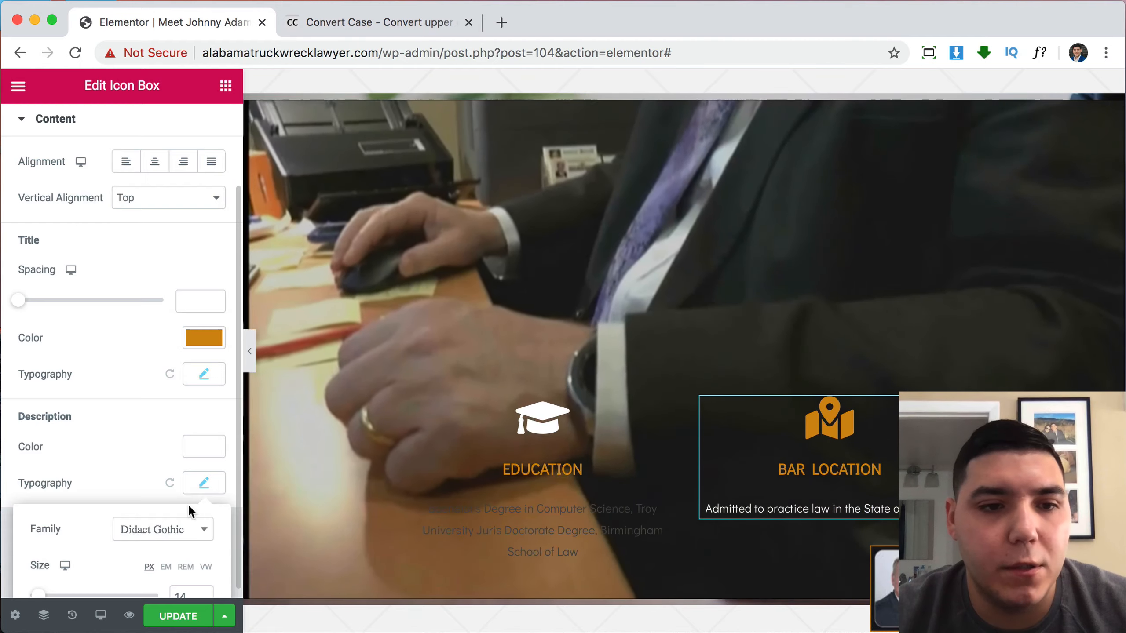
{"action": "scroll", "coordinate": [193, 508], "scroll_direction": "down", "scroll_amount": 2}
{"action": "left_click", "coordinate": [204, 518]}
{"action": "left_click", "coordinate": [204, 518]}
{"action": "left_click", "coordinate": [203, 518]}
{"action": "left_click", "coordinate": [204, 518]}
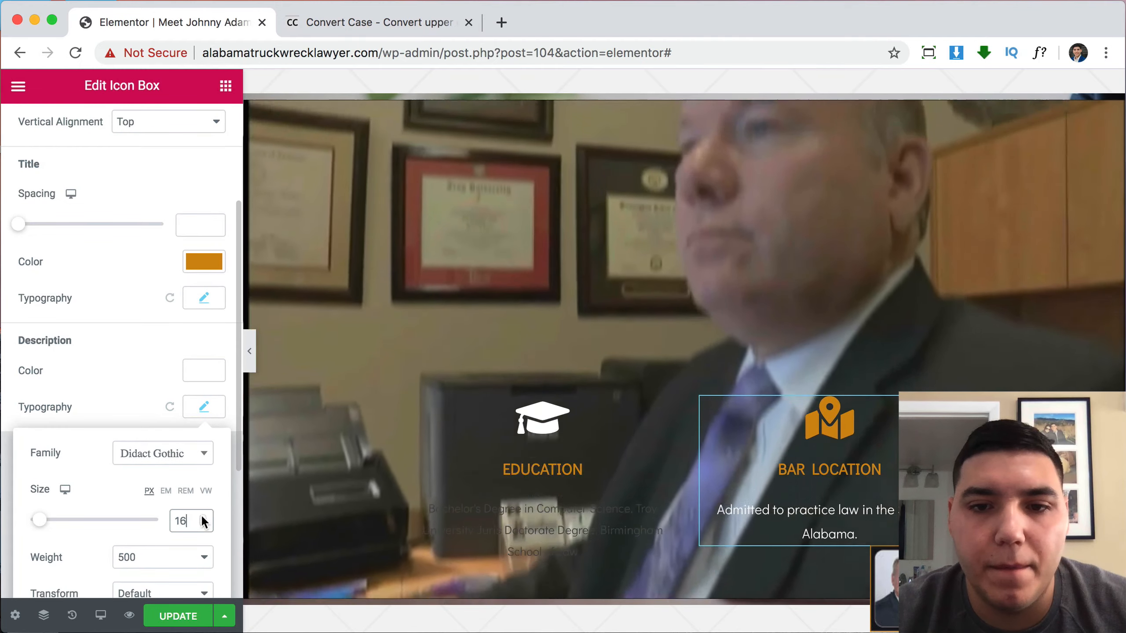
{"action": "left_click", "coordinate": [203, 518]}
{"action": "scroll", "coordinate": [201, 514], "scroll_direction": "down", "scroll_amount": 3}
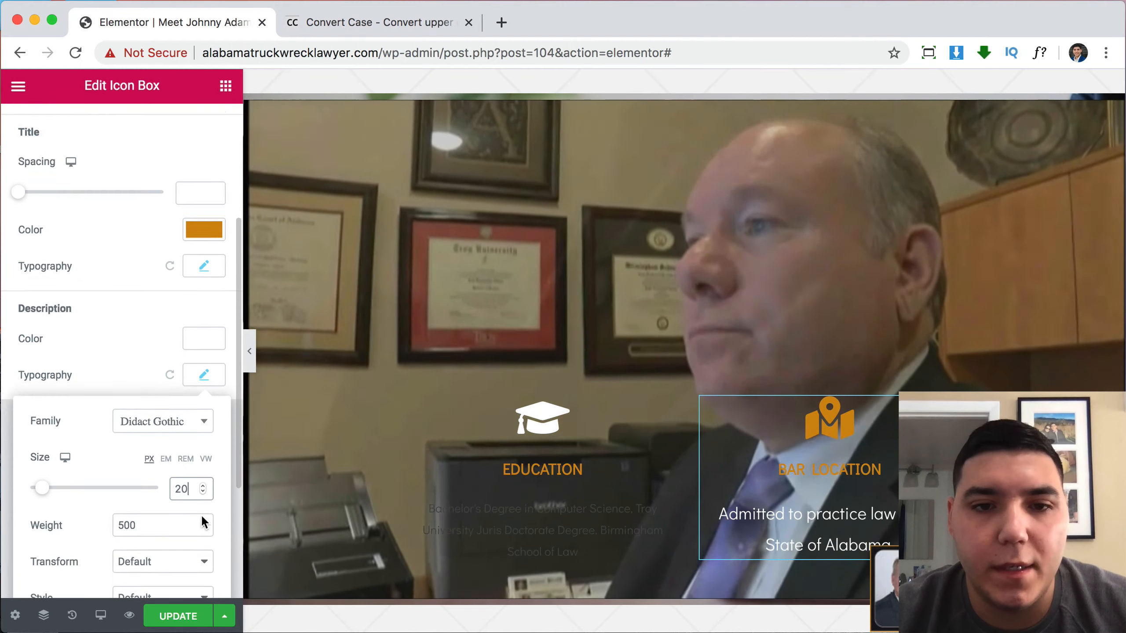
{"action": "scroll", "coordinate": [571, 456], "scroll_direction": "down", "scroll_amount": 2}
Copy the Bar Location box and paste its style onto the Education box.
{"action": "right_click", "coordinate": [726, 387]}
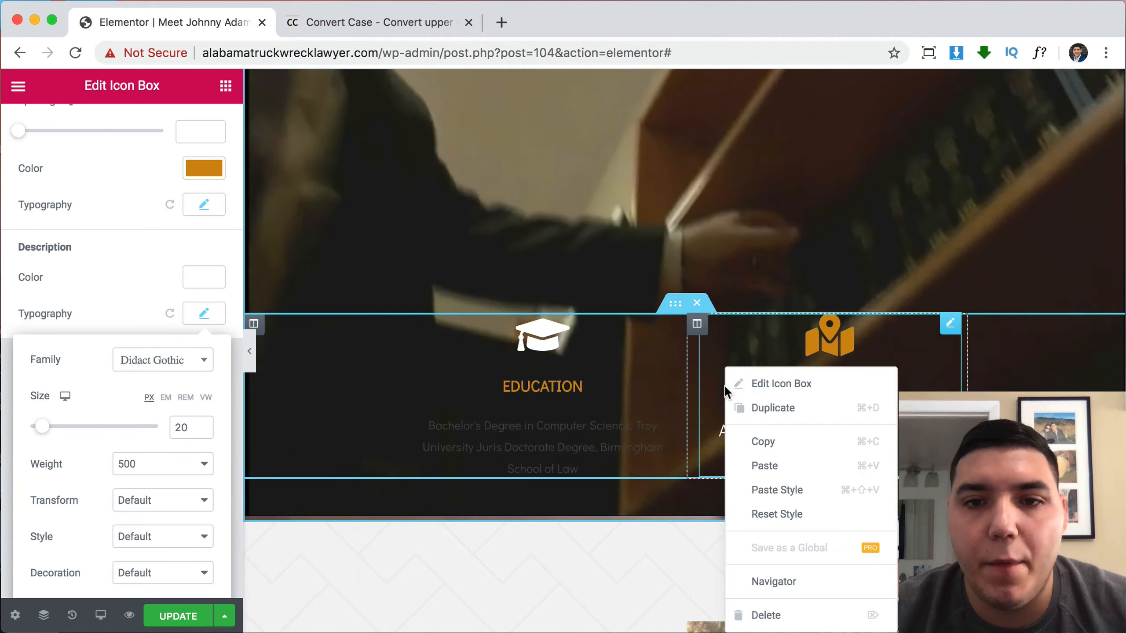
{"action": "left_click", "coordinate": [778, 444]}
{"action": "right_click", "coordinate": [562, 386]}
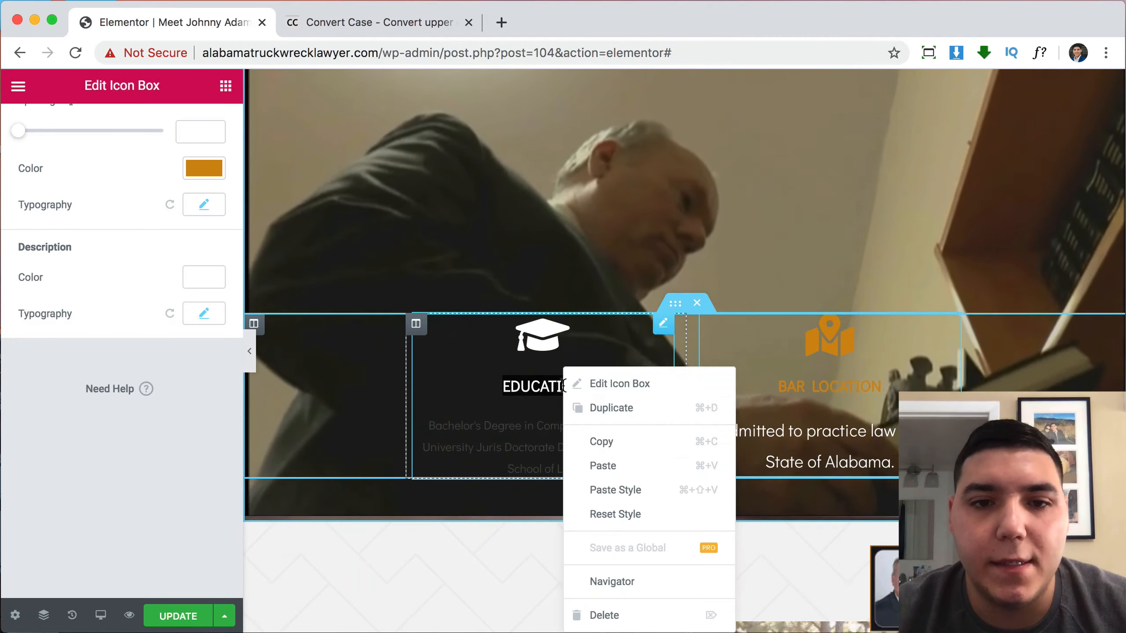
{"action": "left_click", "coordinate": [634, 482]}
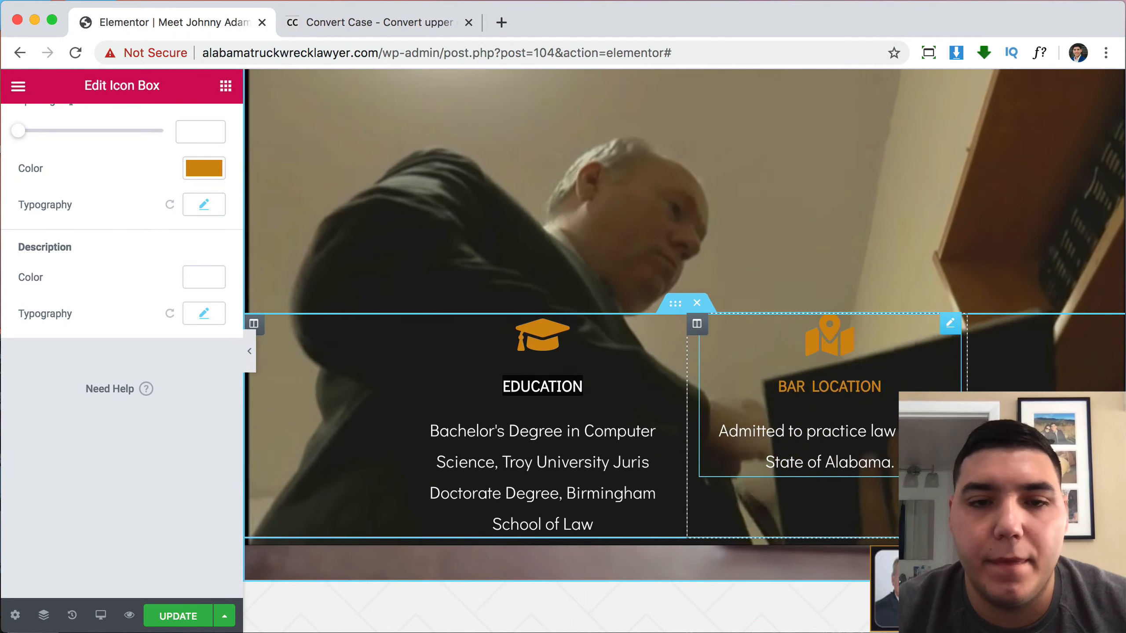
{"action": "scroll", "coordinate": [684, 350], "scroll_direction": "down", "scroll_amount": 3}
{"action": "scroll", "coordinate": [685, 350], "scroll_direction": "up", "scroll_amount": 2}
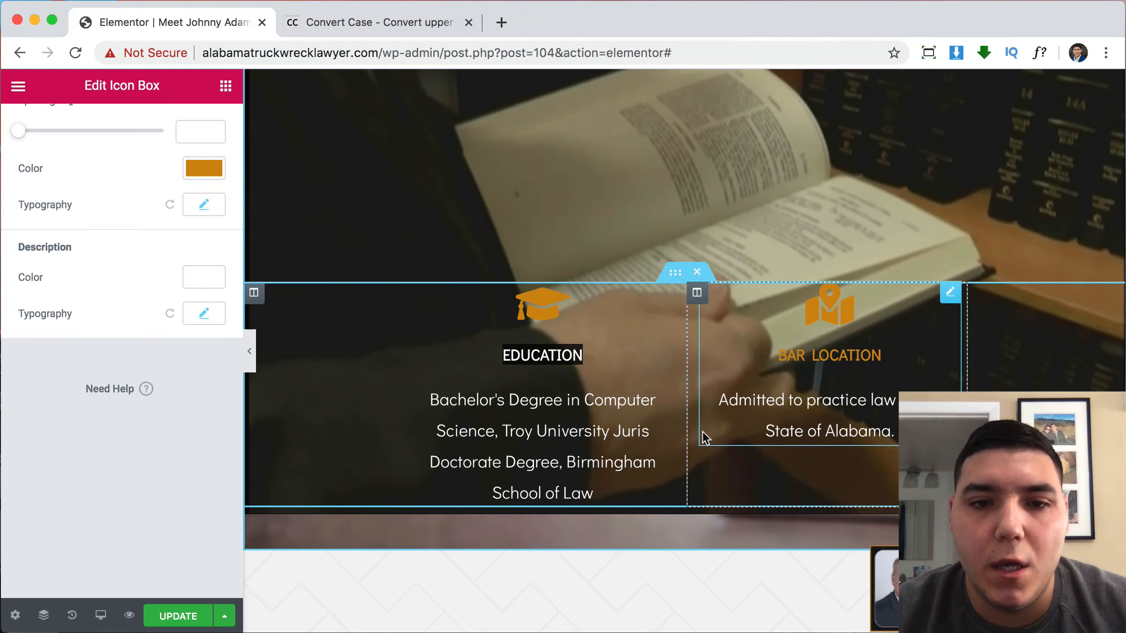
{"action": "scroll", "coordinate": [672, 448], "scroll_direction": "up", "scroll_amount": 5}
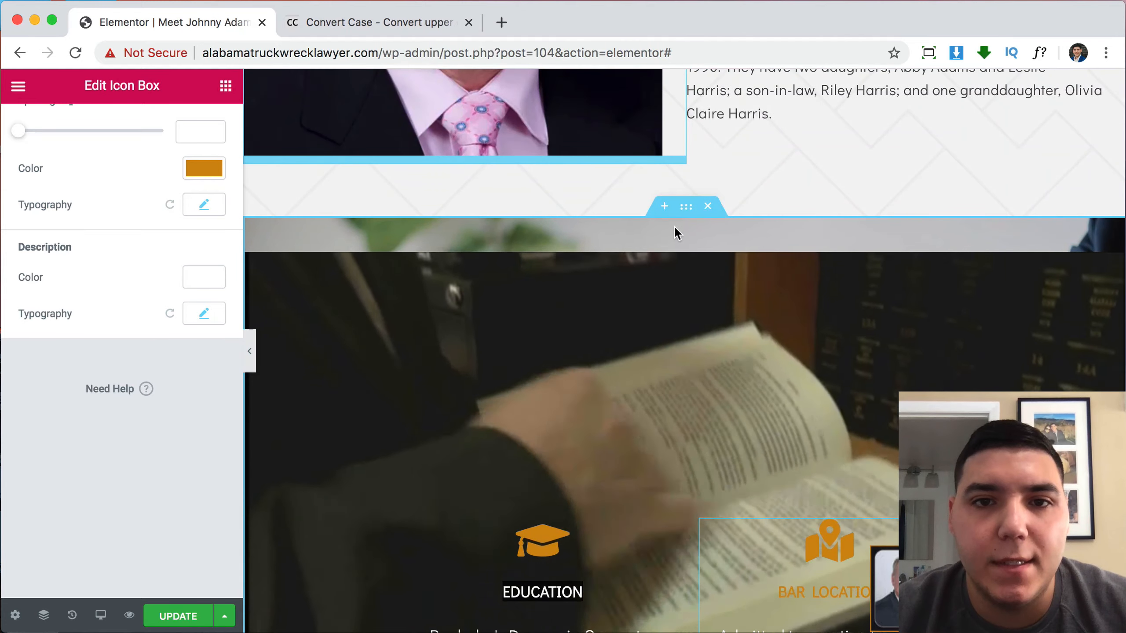
{"action": "scroll", "coordinate": [697, 296], "scroll_direction": "down", "scroll_amount": 4}
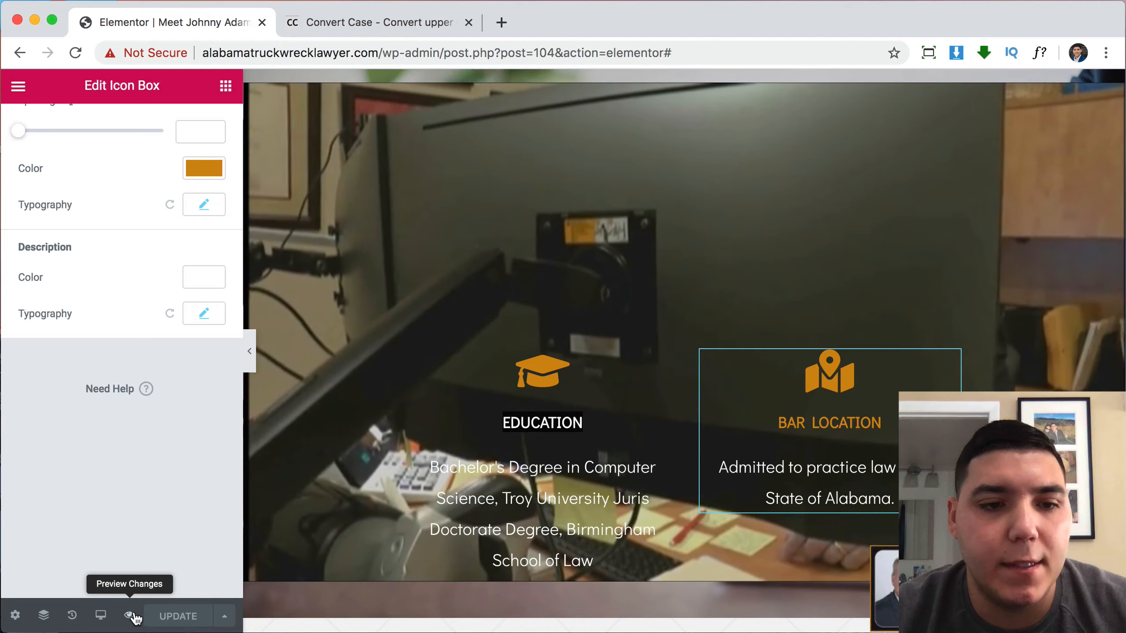
Preview the page in a new tab and scroll to the Education and Bar Location boxes.
{"action": "left_click", "coordinate": [130, 616]}
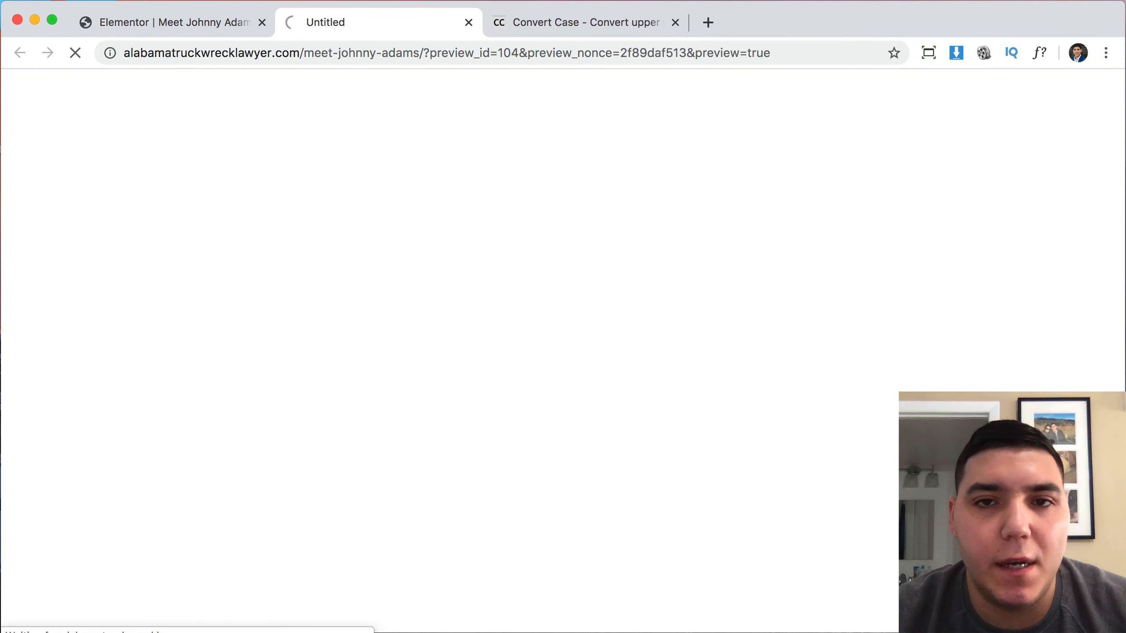
{"action": "scroll", "coordinate": [897, 330], "scroll_direction": "down", "scroll_amount": 10}
{"action": "scroll", "coordinate": [861, 328], "scroll_direction": "down", "scroll_amount": 15}
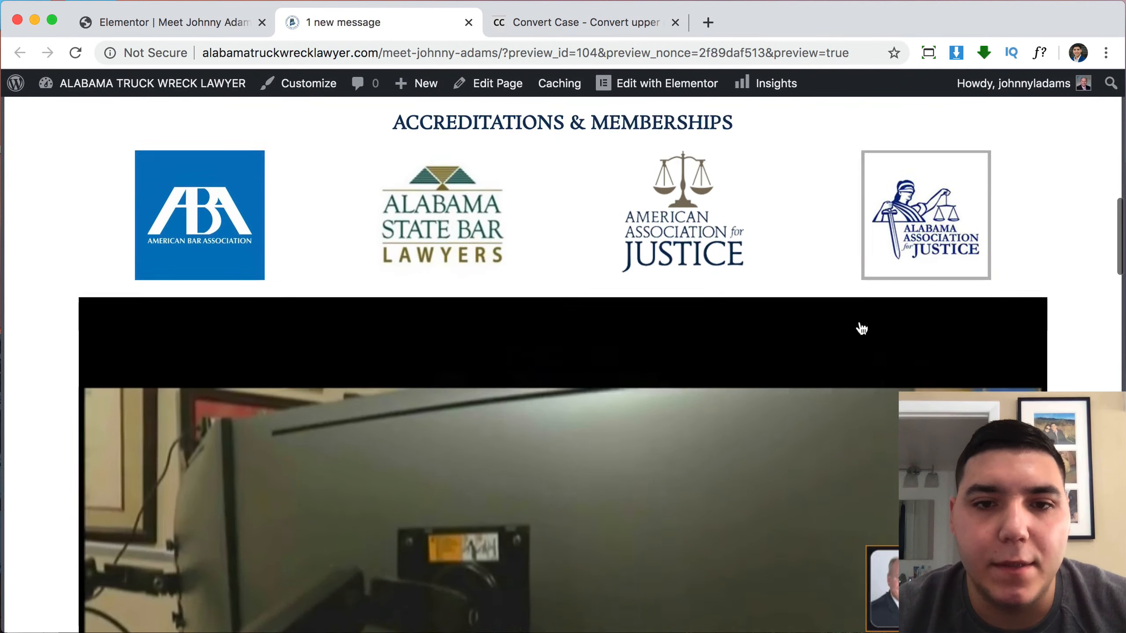
{"action": "scroll", "coordinate": [859, 319], "scroll_direction": "down", "scroll_amount": 7}
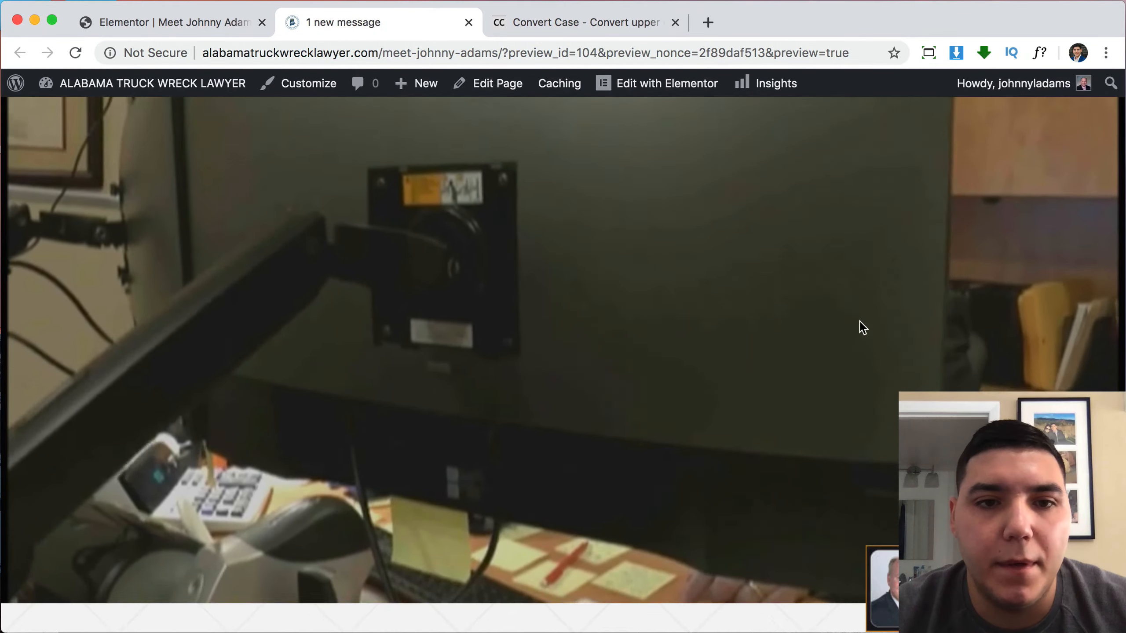
{"action": "scroll", "coordinate": [859, 321], "scroll_direction": "up", "scroll_amount": 1}
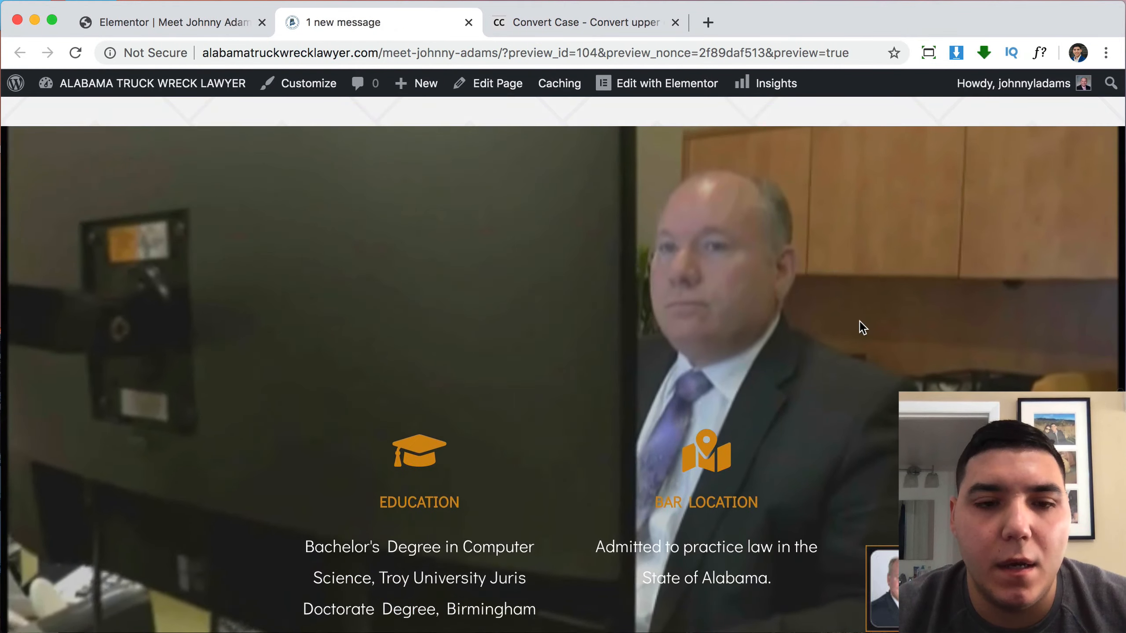
{"action": "scroll", "coordinate": [859, 322], "scroll_direction": "down", "scroll_amount": 2}
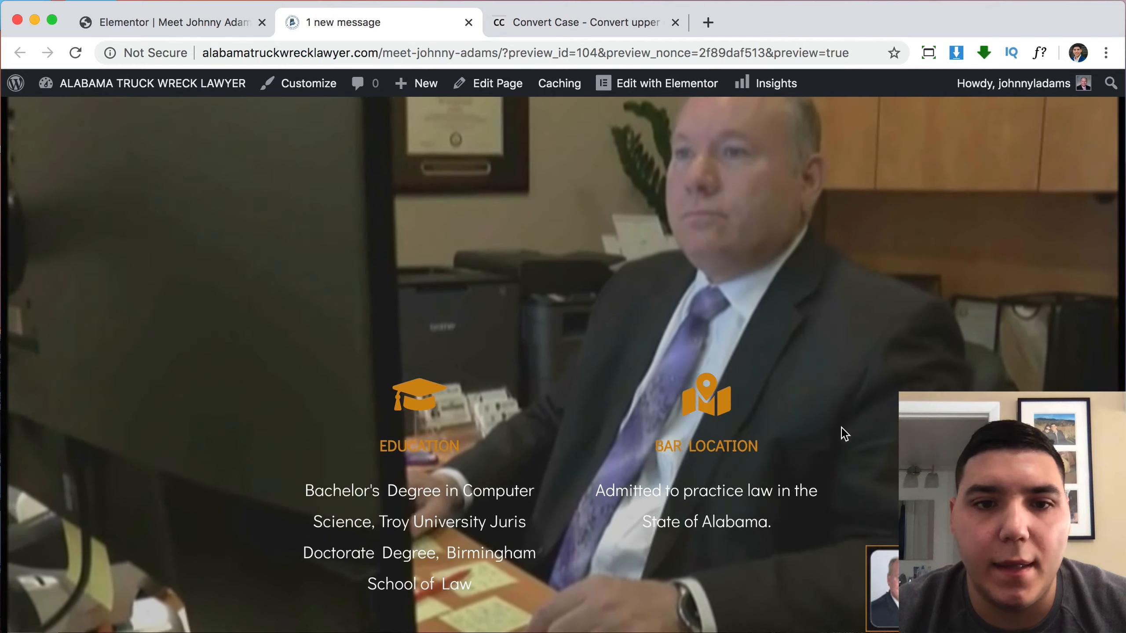
Back in the editor, make the Education icon white.
{"action": "left_click", "coordinate": [204, 20]}
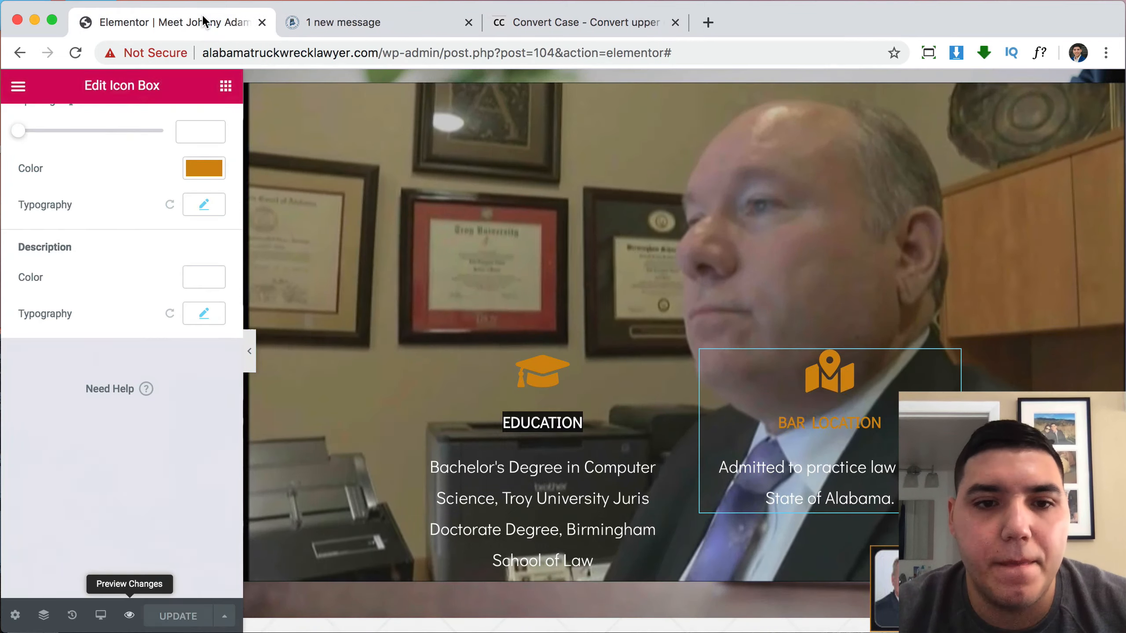
{"action": "scroll", "coordinate": [591, 426], "scroll_direction": "down", "scroll_amount": 1}
{"action": "left_click", "coordinate": [591, 426]}
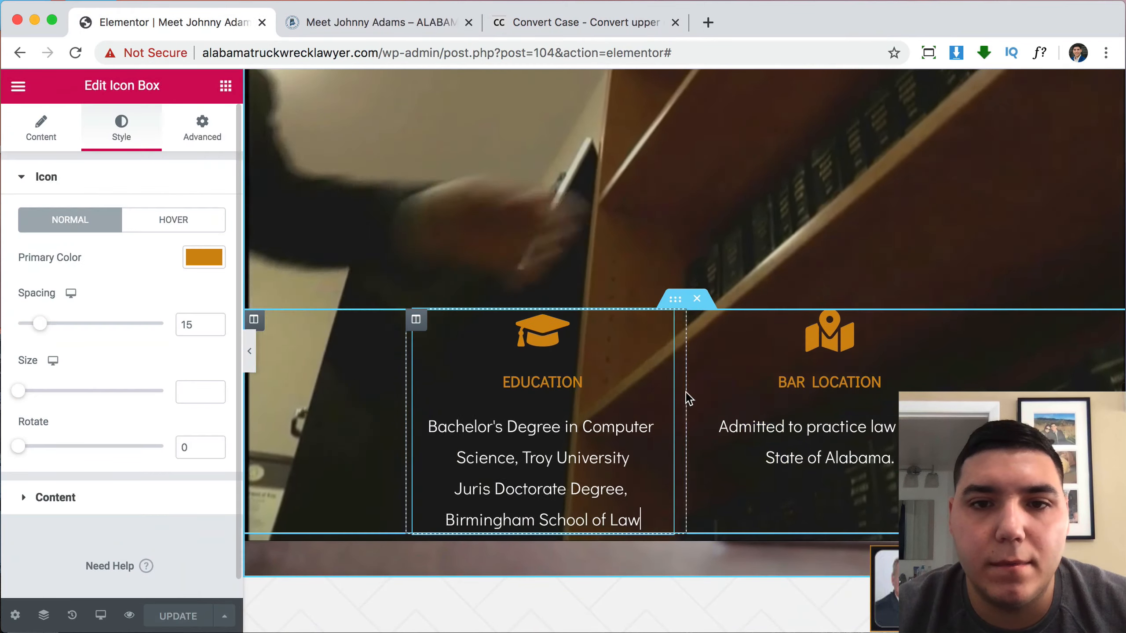
{"action": "scroll", "coordinate": [686, 392], "scroll_direction": "down", "scroll_amount": 2}
{"action": "scroll", "coordinate": [616, 346], "scroll_direction": "up", "scroll_amount": 1}
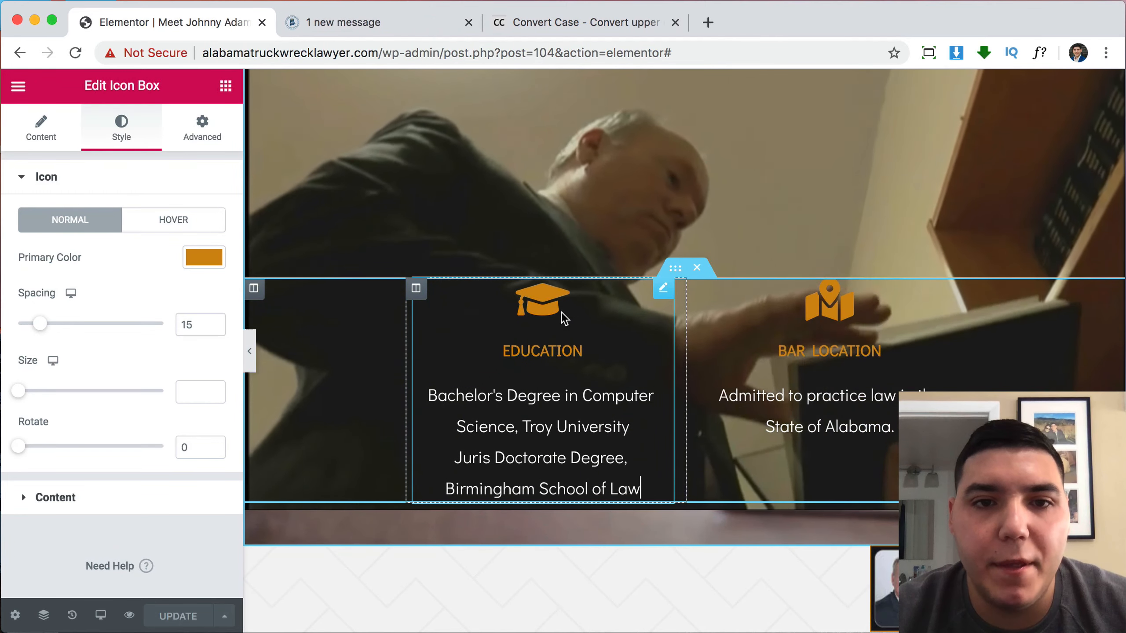
{"action": "left_click", "coordinate": [668, 292]}
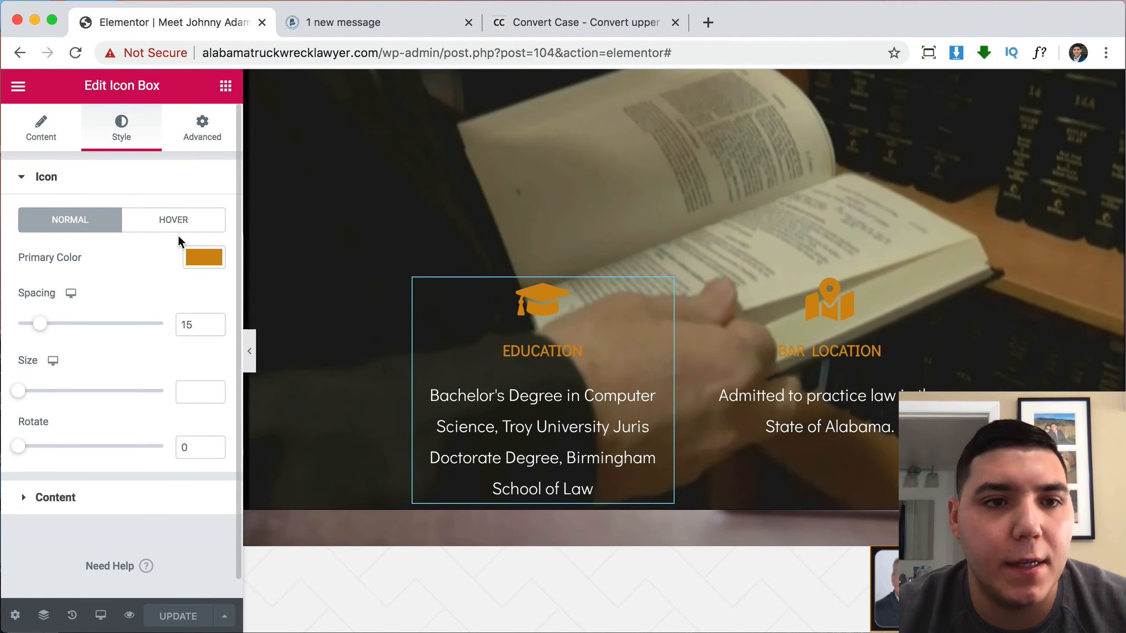
{"action": "left_click", "coordinate": [201, 264]}
{"action": "left_click", "coordinate": [280, 298]}
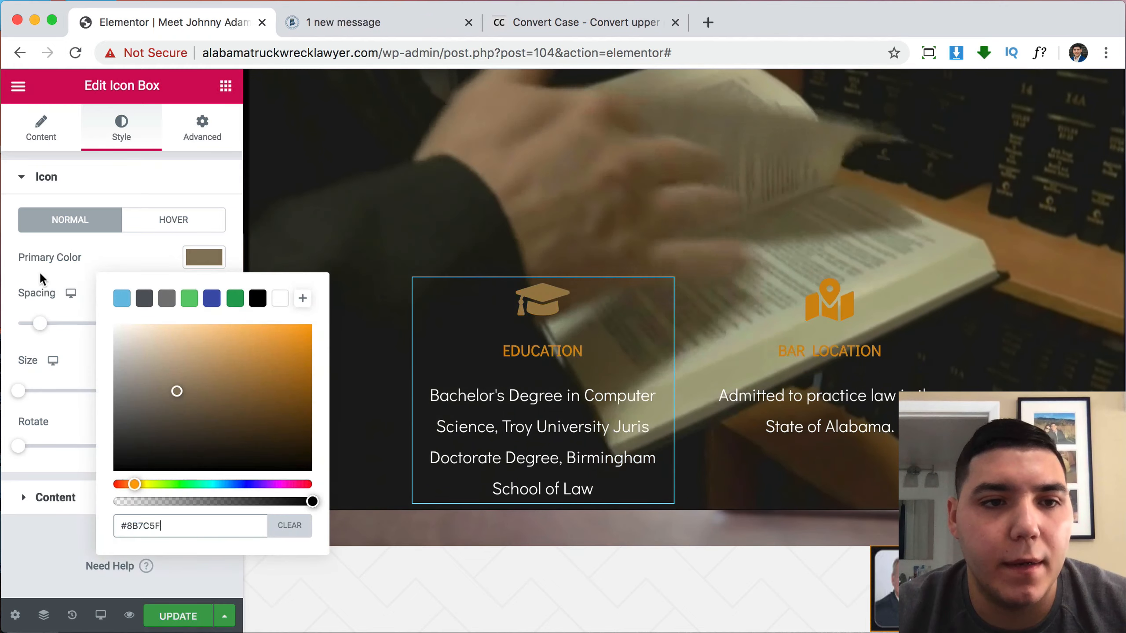
{"action": "left_click", "coordinate": [17, 267]}
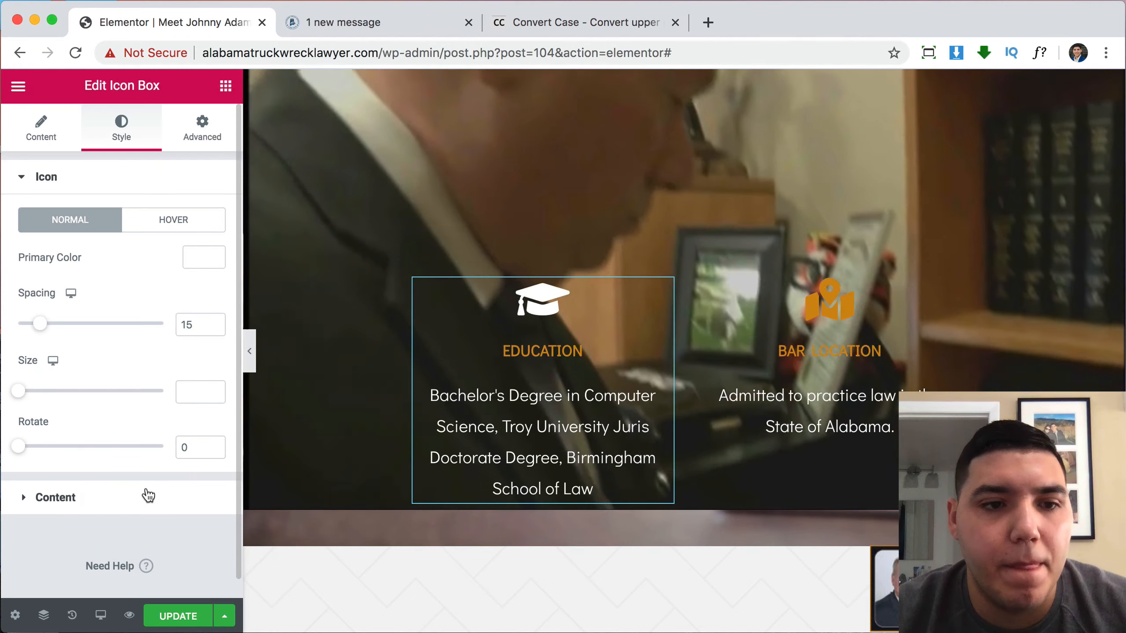
Make the Education heading white (#FFFFFF) and set its font size to 25.
{"action": "left_click", "coordinate": [146, 497]}
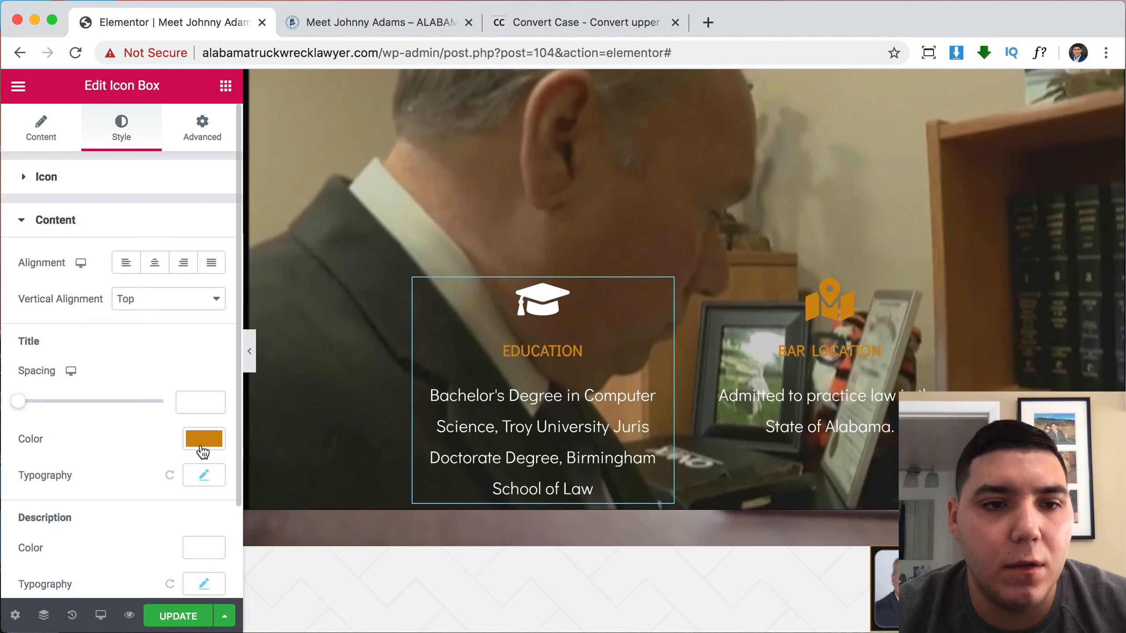
{"action": "left_click", "coordinate": [202, 441]}
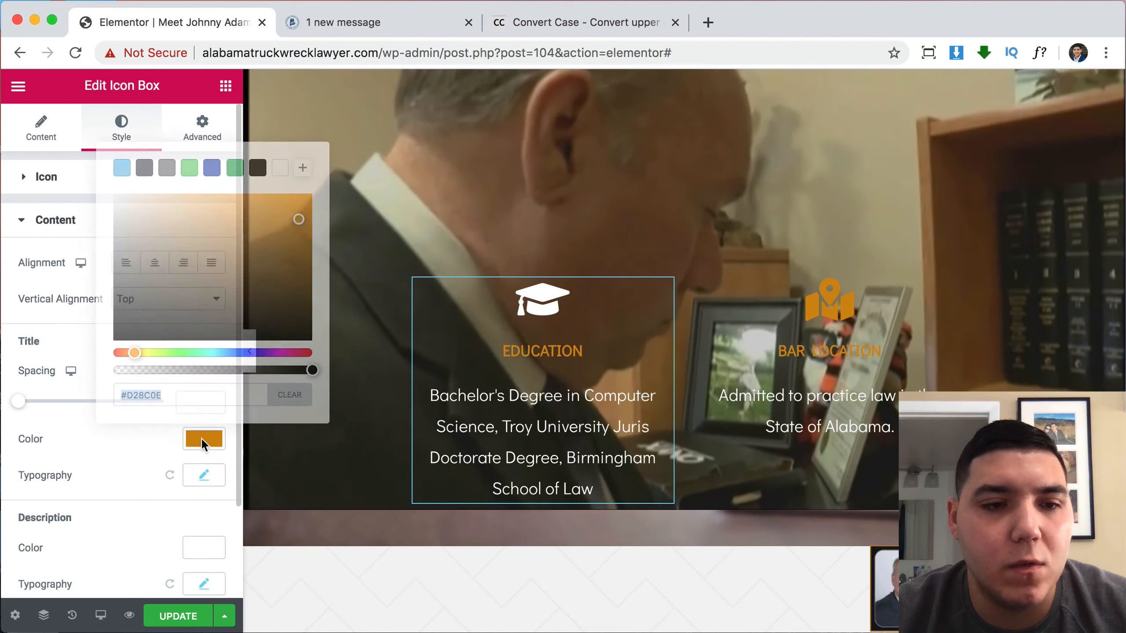
{"action": "left_click", "coordinate": [20, 465]}
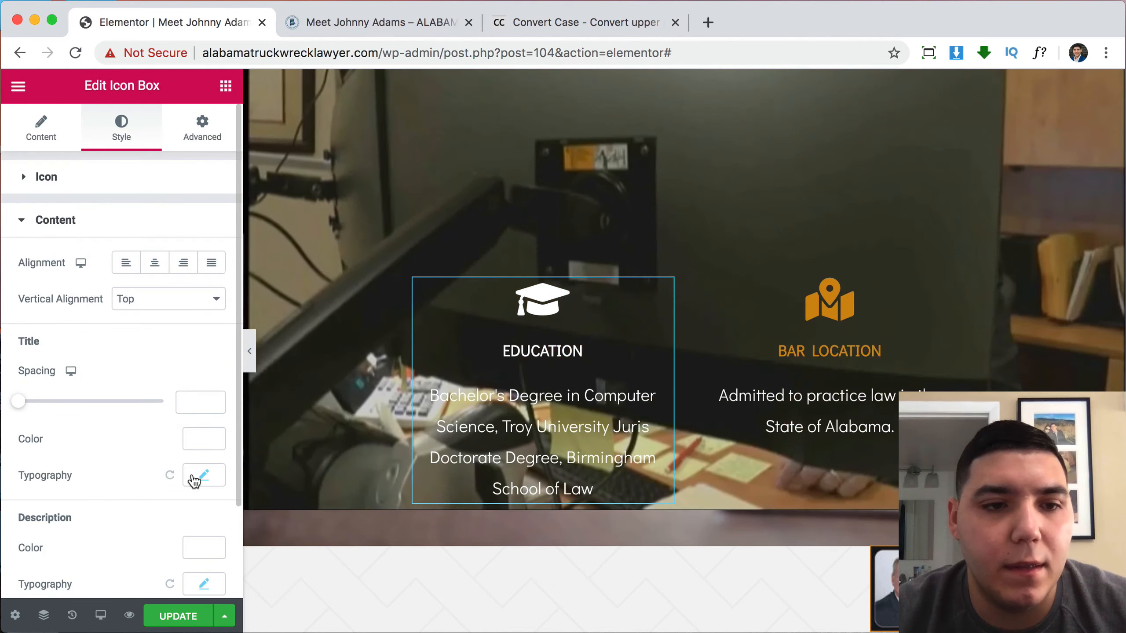
{"action": "left_click", "coordinate": [193, 475]}
{"action": "scroll", "coordinate": [118, 444], "scroll_direction": "down", "scroll_amount": 3}
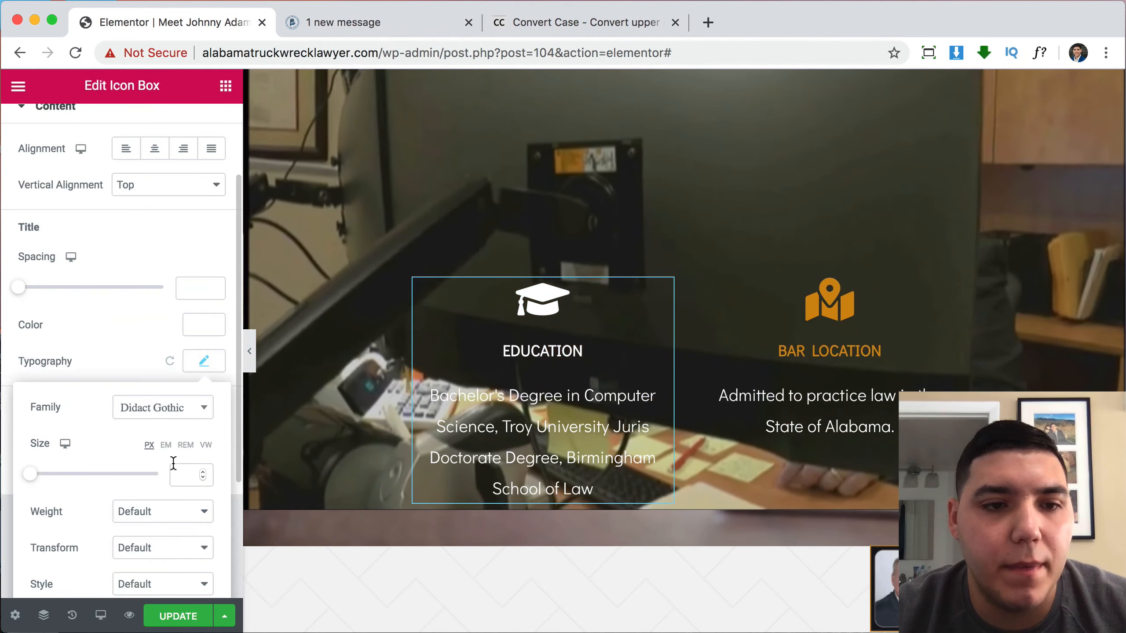
{"action": "type", "text": "25"}
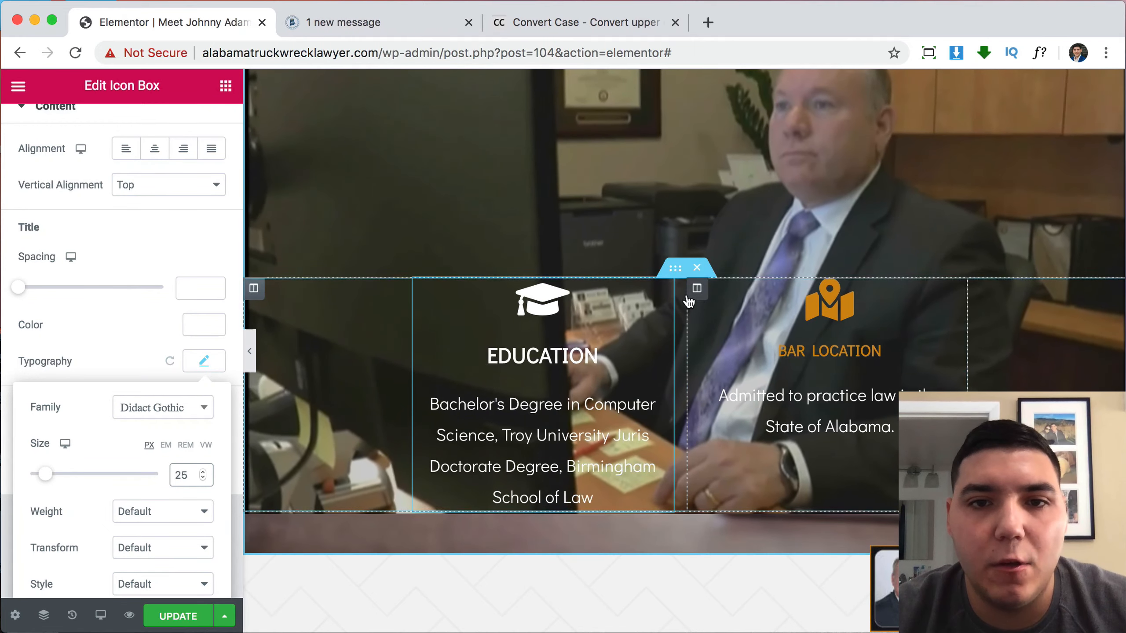
{"action": "left_click", "coordinate": [676, 274]}
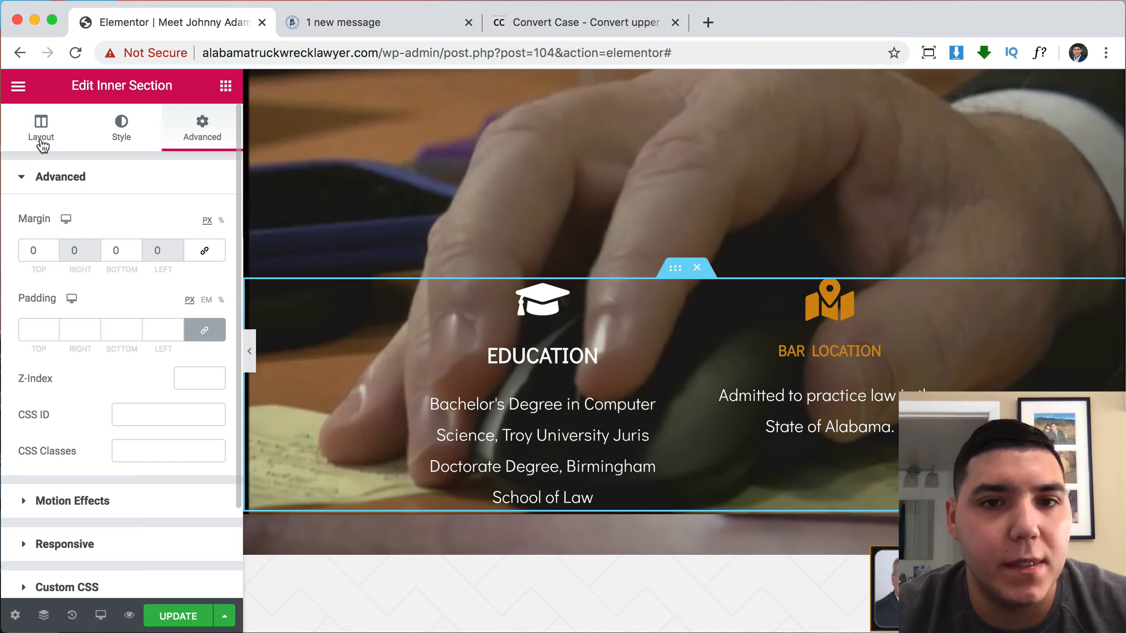
Set the inner section's layout width to 750.
{"action": "left_click", "coordinate": [46, 142]}
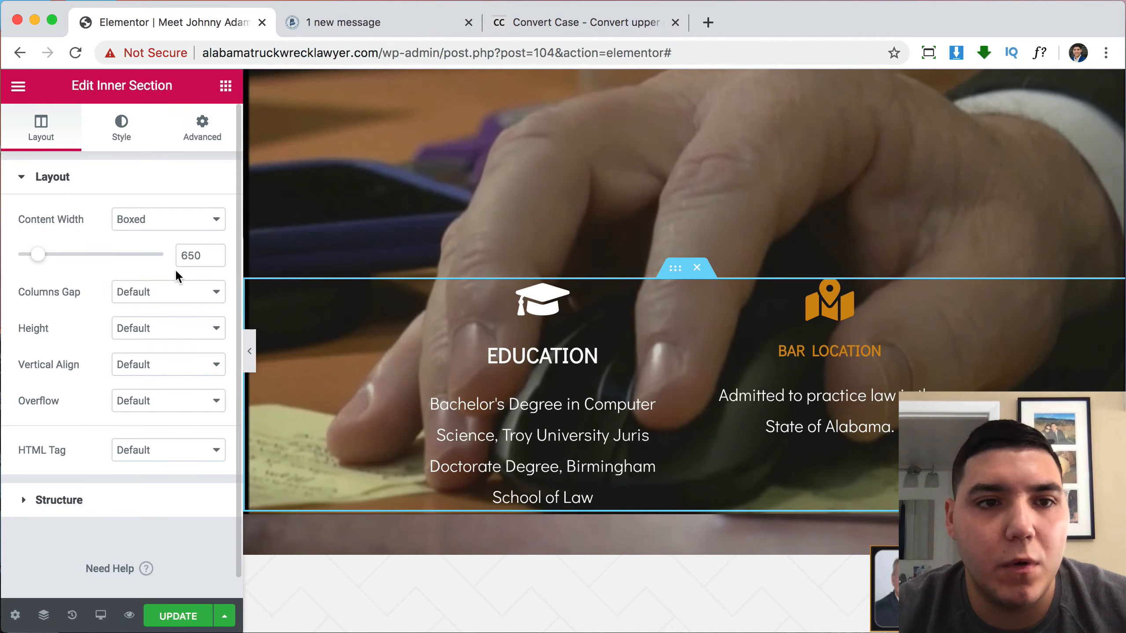
{"action": "double_click", "coordinate": [190, 256]}
{"action": "type", "text": "7"}
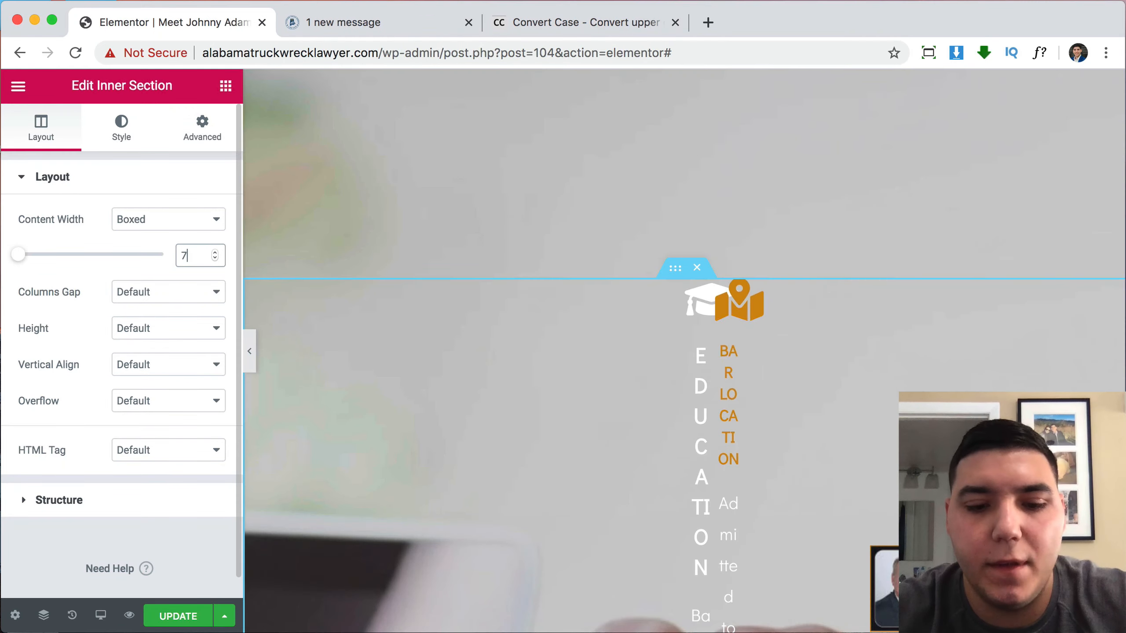
{"action": "type", "text": "50"}
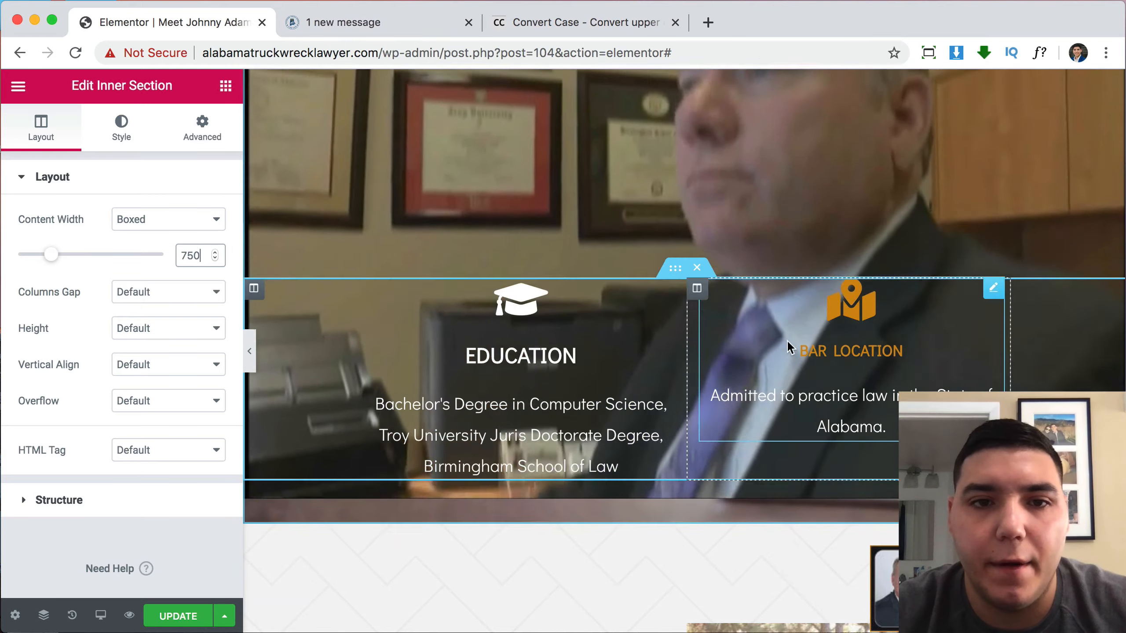
Copy the Education box and paste its style onto Bar Location.
{"action": "right_click", "coordinate": [559, 369]}
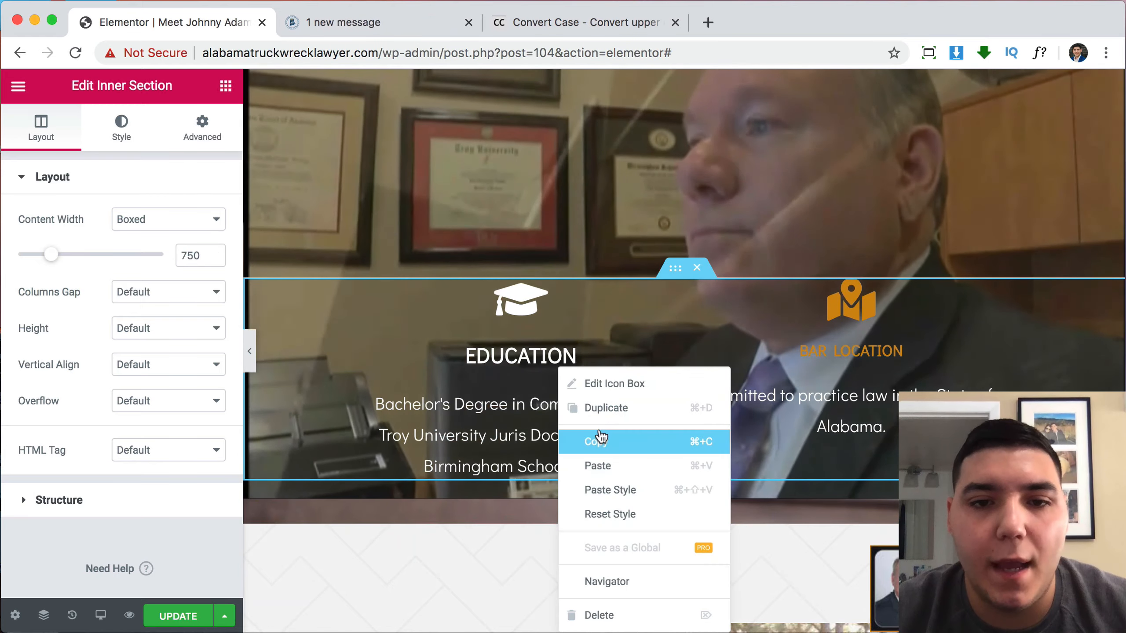
{"action": "left_click", "coordinate": [601, 436]}
{"action": "right_click", "coordinate": [781, 372]}
{"action": "left_click", "coordinate": [853, 490]}
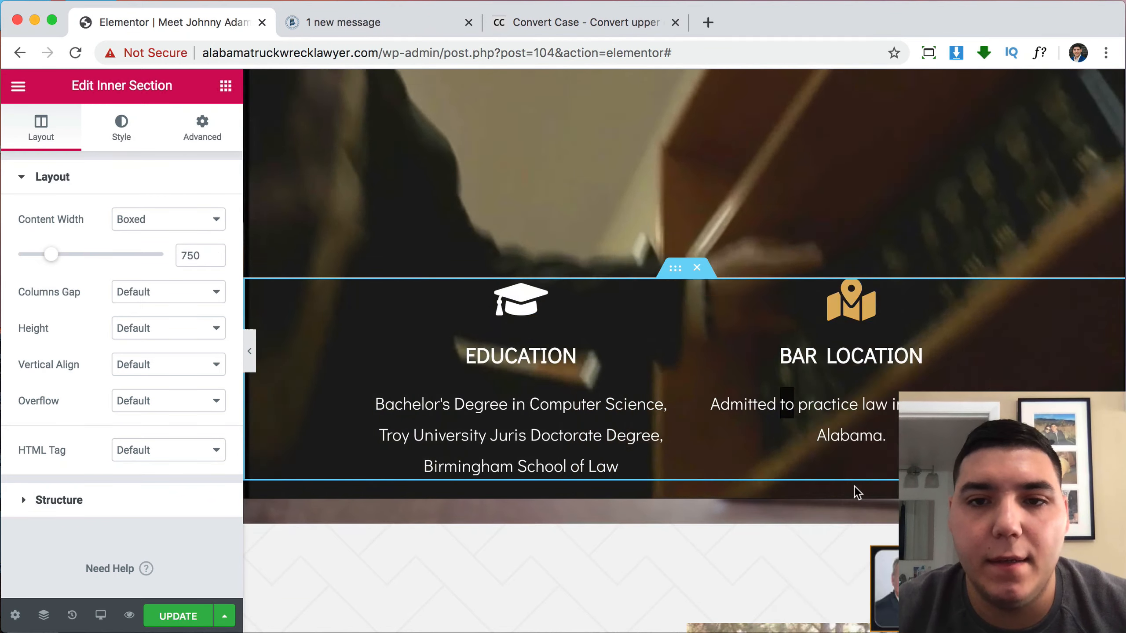
Update the page and check the white Education and Bar Location boxes in the live preview.
{"action": "left_click", "coordinate": [189, 617]}
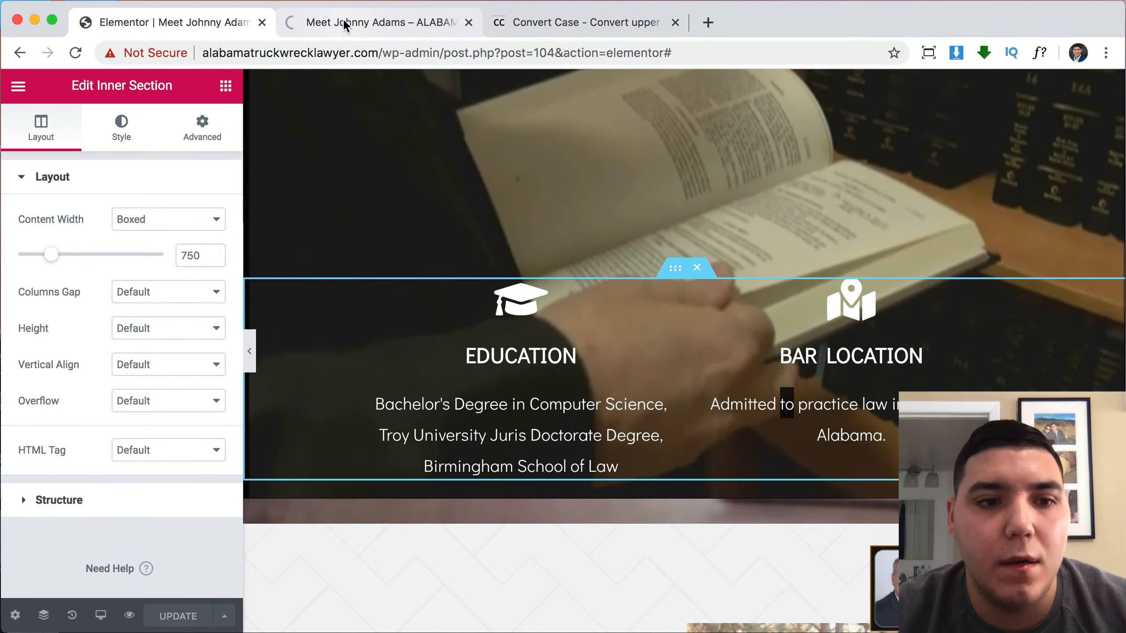
{"action": "left_click", "coordinate": [344, 20]}
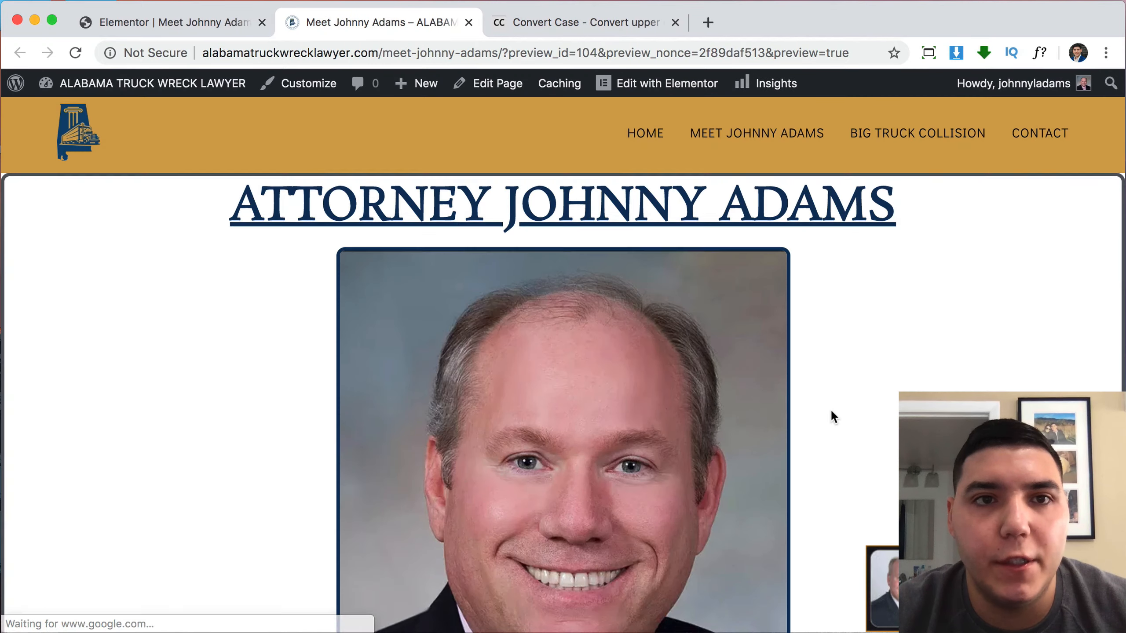
{"action": "scroll", "coordinate": [830, 408], "scroll_direction": "down", "scroll_amount": 20}
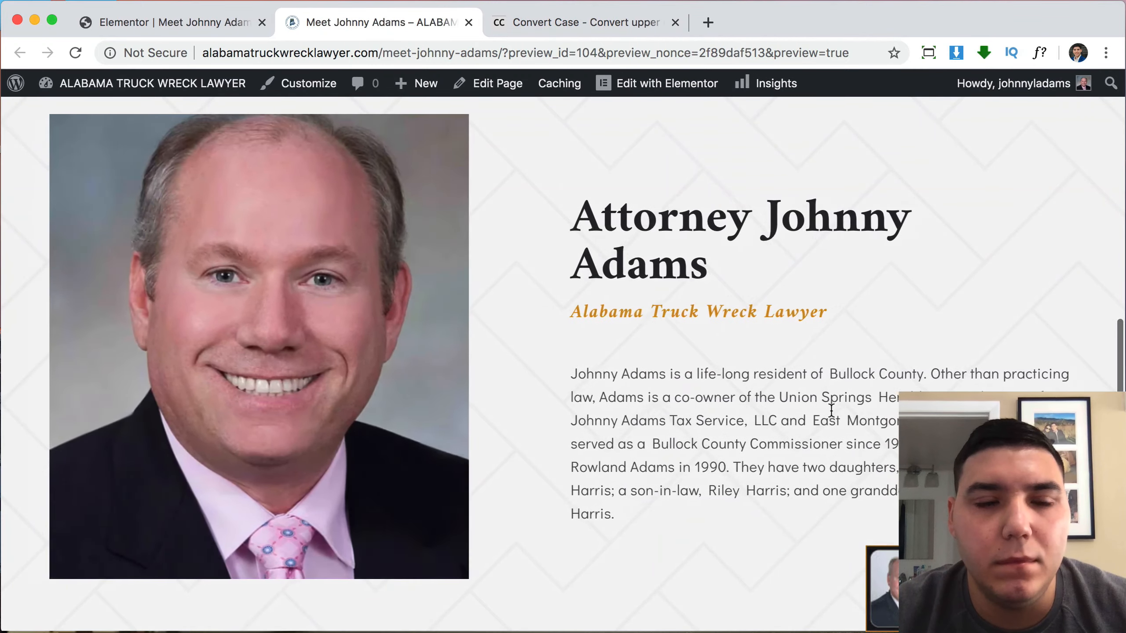
{"action": "scroll", "coordinate": [831, 410], "scroll_direction": "down", "scroll_amount": 15}
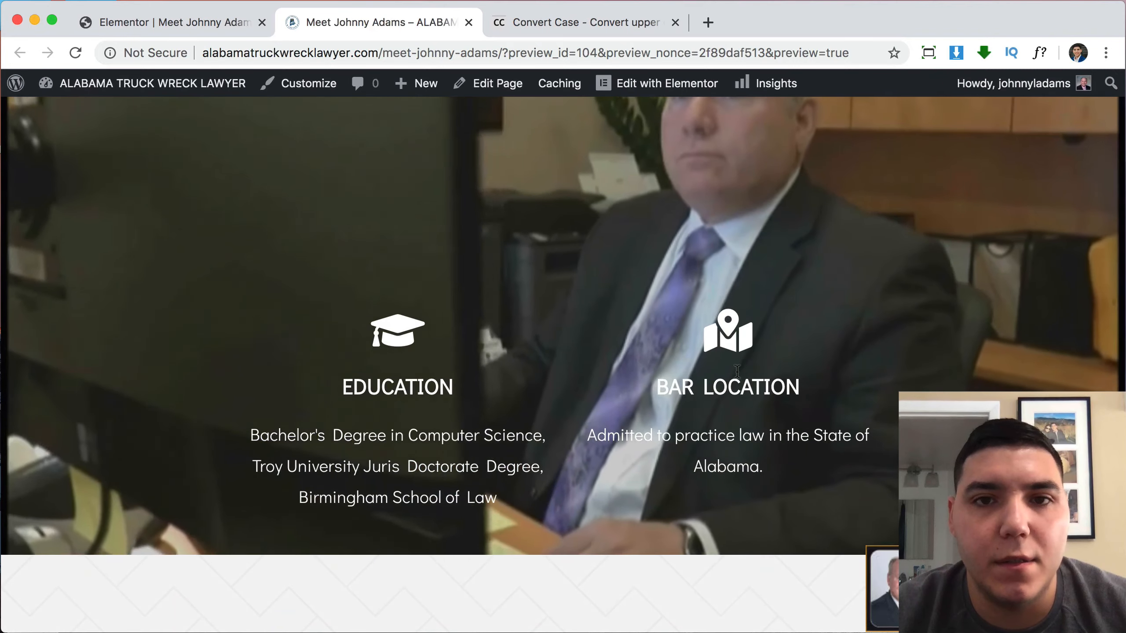
{"action": "scroll", "coordinate": [736, 372], "scroll_direction": "up", "scroll_amount": 1}
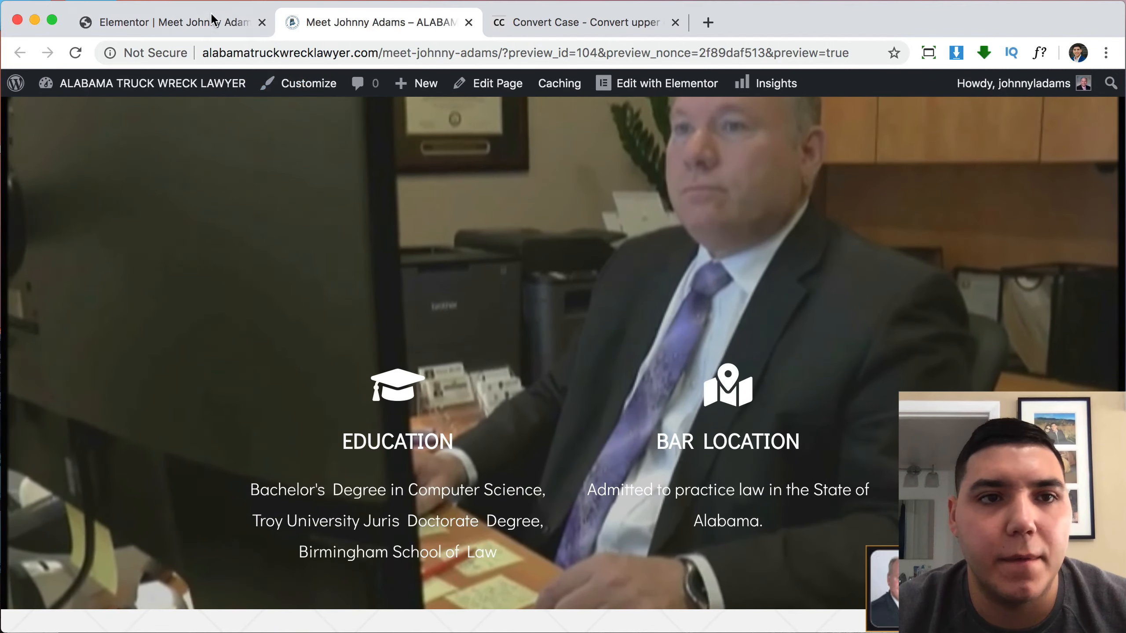
{"action": "left_click", "coordinate": [213, 20]}
{"action": "scroll", "coordinate": [672, 190], "scroll_direction": "up", "scroll_amount": 10}
{"action": "scroll", "coordinate": [672, 190], "scroll_direction": "up", "scroll_amount": 10}
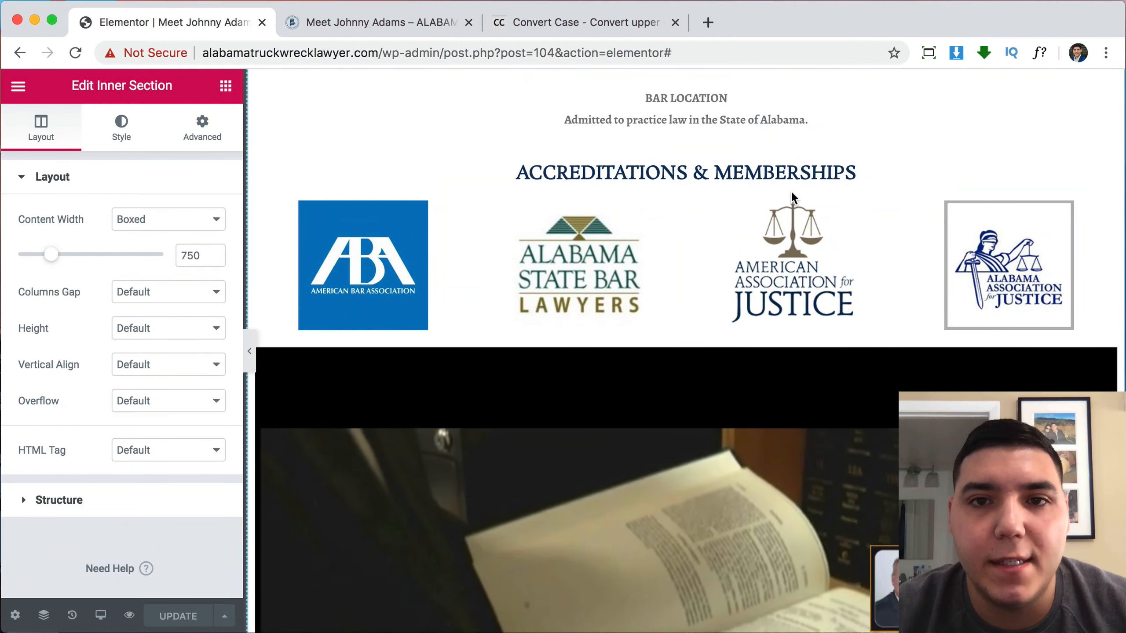
Add a single-column section below the Education and Bar Location section.
{"action": "scroll", "coordinate": [736, 252], "scroll_direction": "down", "scroll_amount": 10}
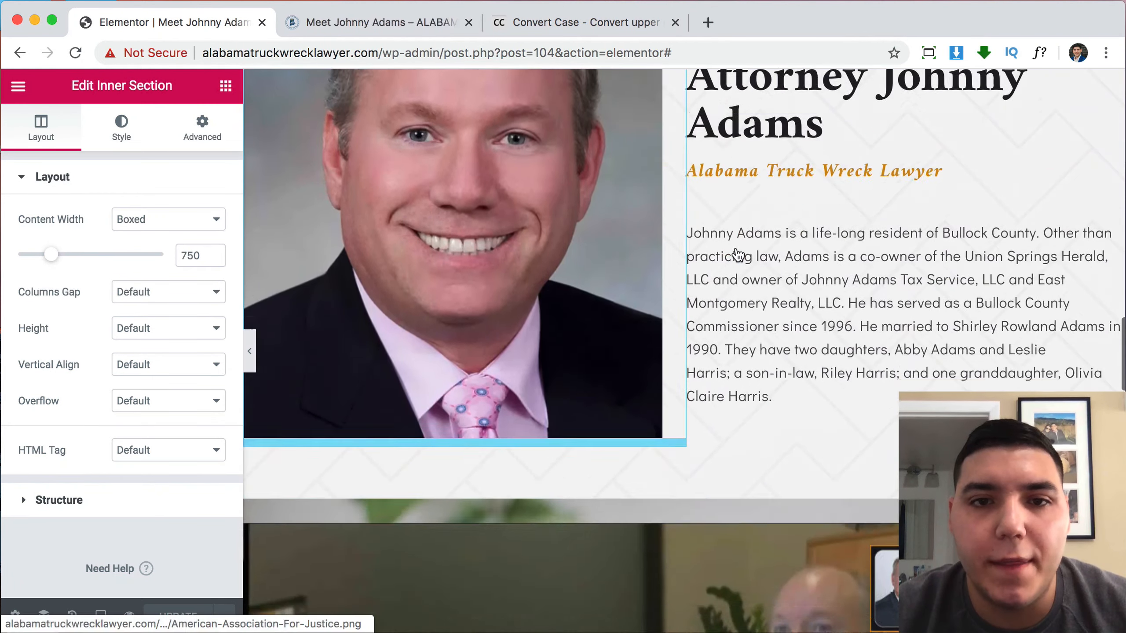
{"action": "scroll", "coordinate": [587, 256], "scroll_direction": "down", "scroll_amount": 2}
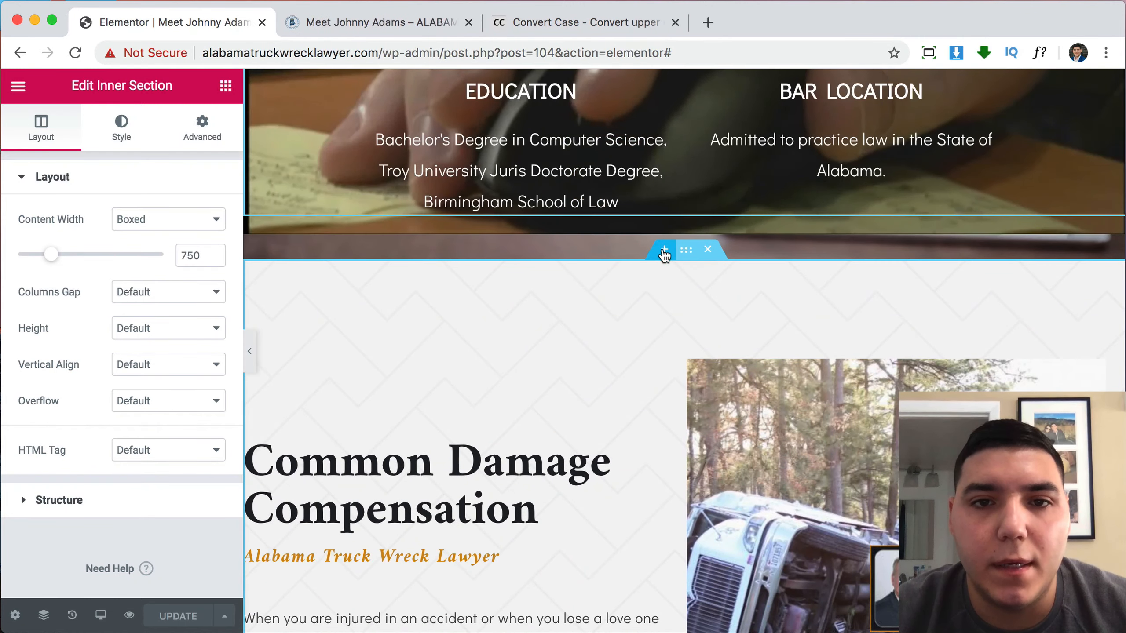
{"action": "left_click", "coordinate": [664, 250]}
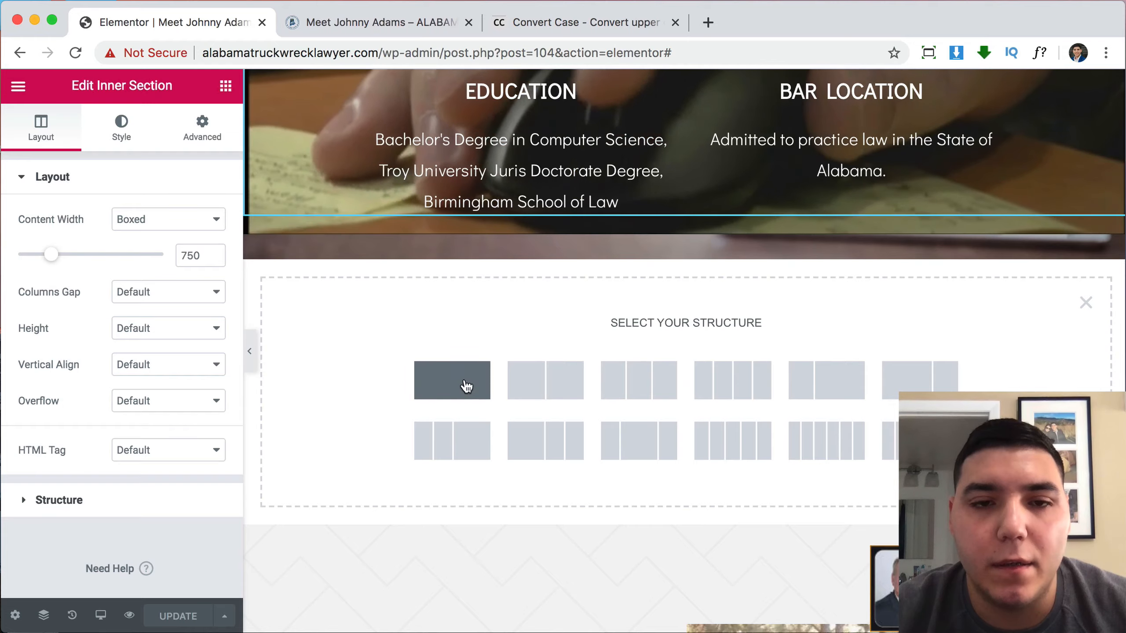
{"action": "left_click", "coordinate": [452, 380]}
Duplicate the Alabama Truck Wreck Lawyer subheading into the new section and centre it.
{"action": "scroll", "coordinate": [728, 276], "scroll_direction": "up", "scroll_amount": 4}
{"action": "scroll", "coordinate": [728, 276], "scroll_direction": "up", "scroll_amount": 20}
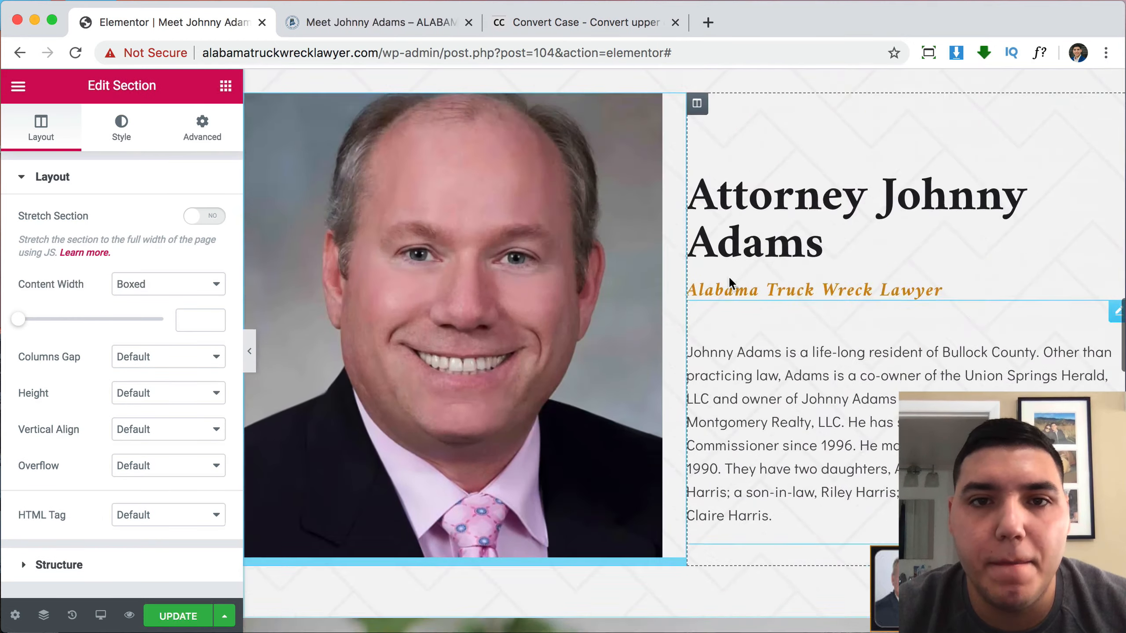
{"action": "scroll", "coordinate": [731, 270], "scroll_direction": "up", "scroll_amount": 10}
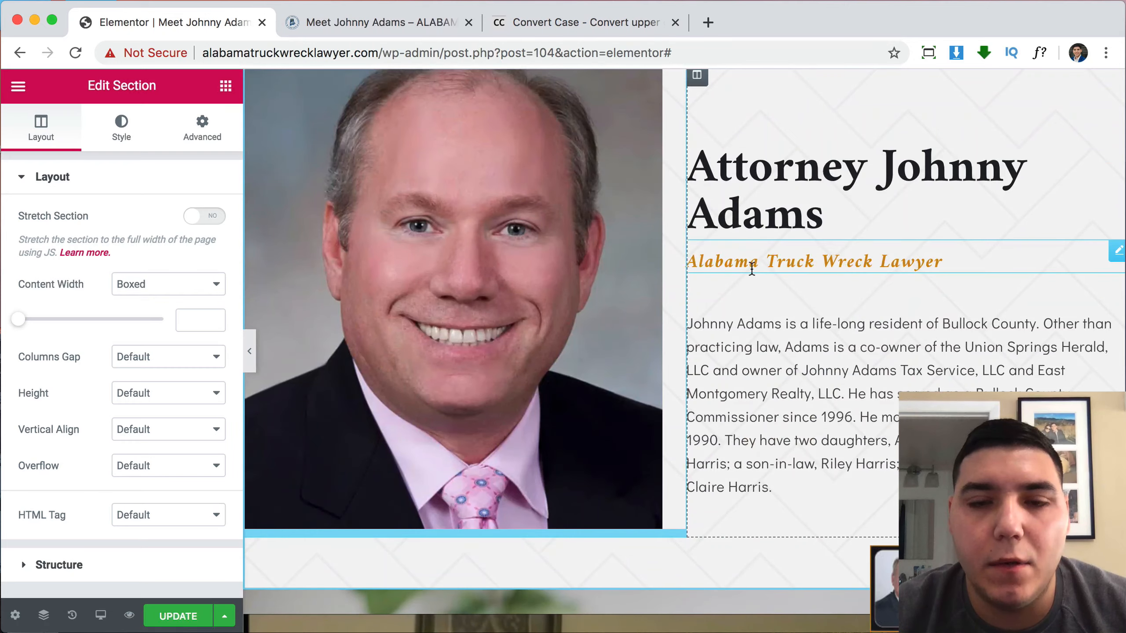
{"action": "right_click", "coordinate": [754, 264]}
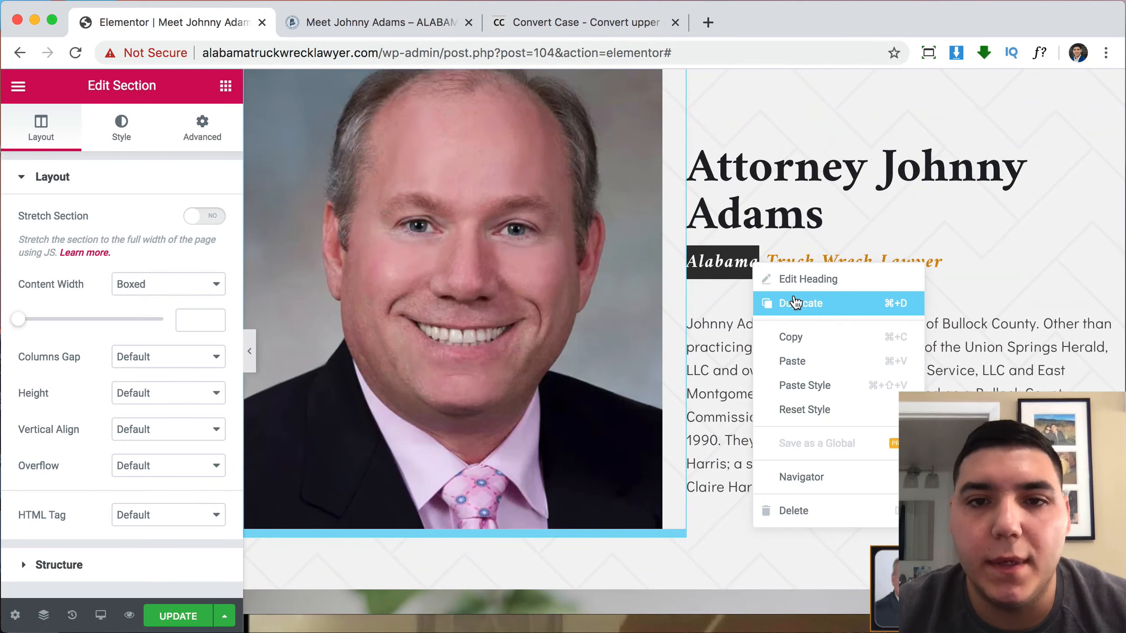
{"action": "left_click", "coordinate": [795, 304]}
{"action": "left_click_drag", "start_coordinate": [1042, 310], "coordinate": [686, 408]}
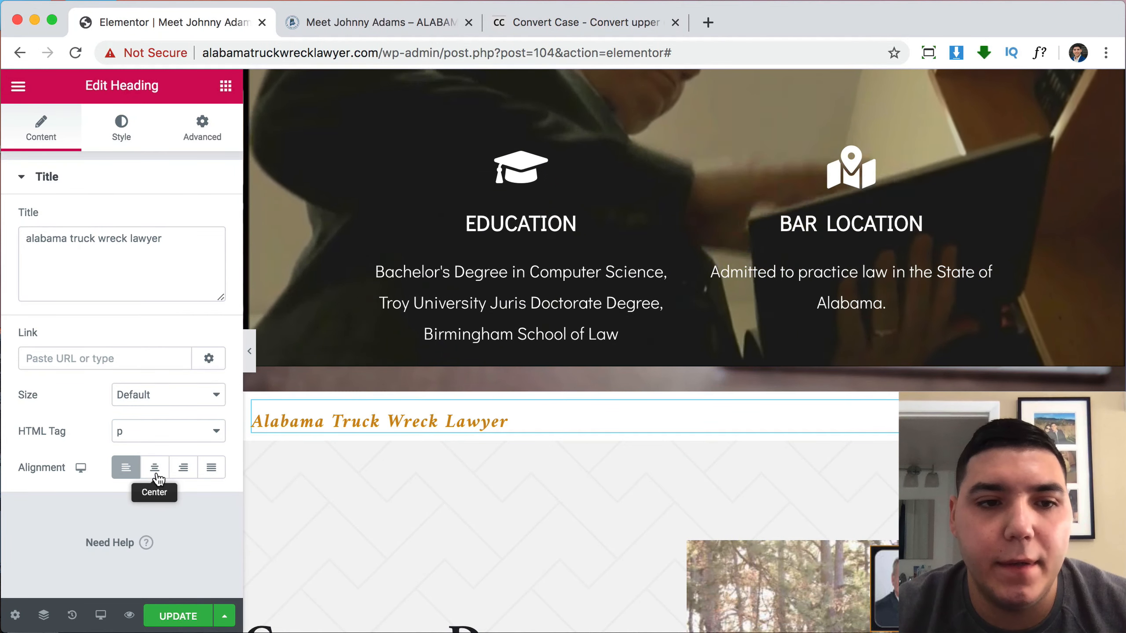
{"action": "left_click", "coordinate": [155, 468]}
Move the four-logo accreditations gallery into the new section beneath the tagline.
{"action": "scroll", "coordinate": [723, 331], "scroll_direction": "down", "scroll_amount": 10}
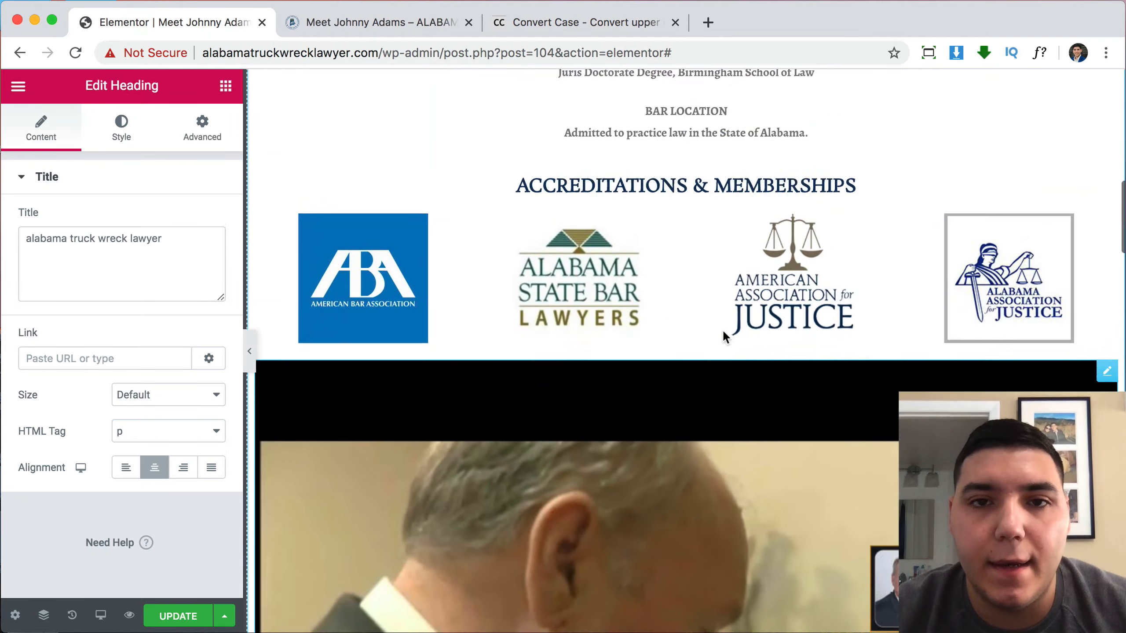
{"action": "scroll", "coordinate": [722, 329], "scroll_direction": "up", "scroll_amount": 3}
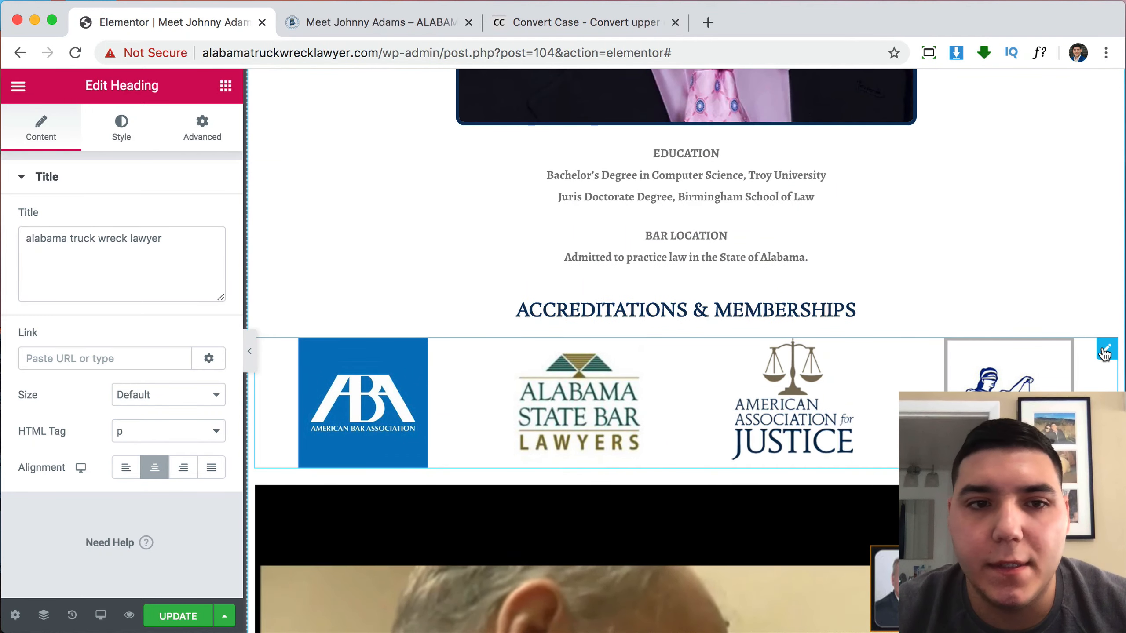
{"action": "left_click_drag", "start_coordinate": [1105, 354], "coordinate": [744, 434]}
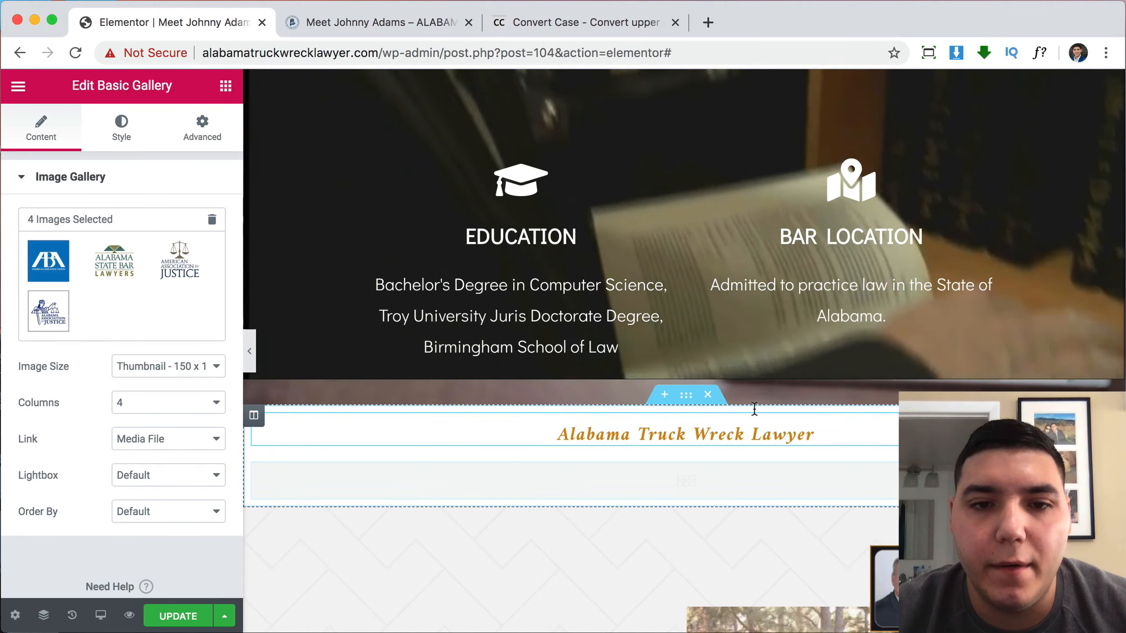
Select the Accreditations & Memberships heading to access its title text.
{"action": "scroll", "coordinate": [774, 368], "scroll_direction": "up", "scroll_amount": 20}
{"action": "scroll", "coordinate": [774, 367], "scroll_direction": "up", "scroll_amount": 4}
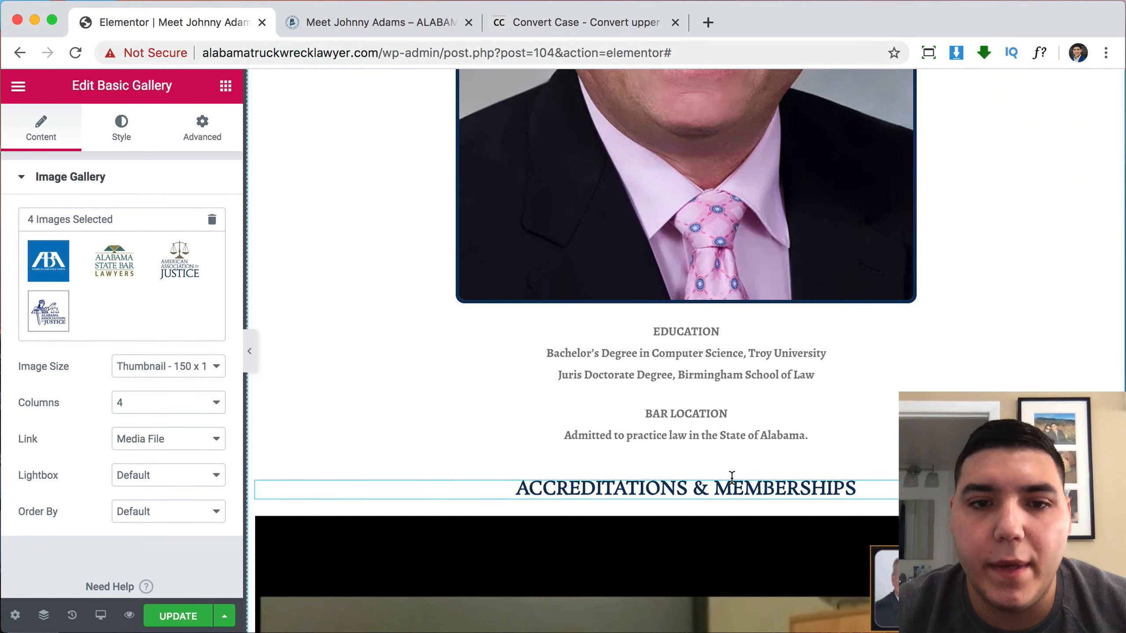
{"action": "left_click", "coordinate": [732, 483]}
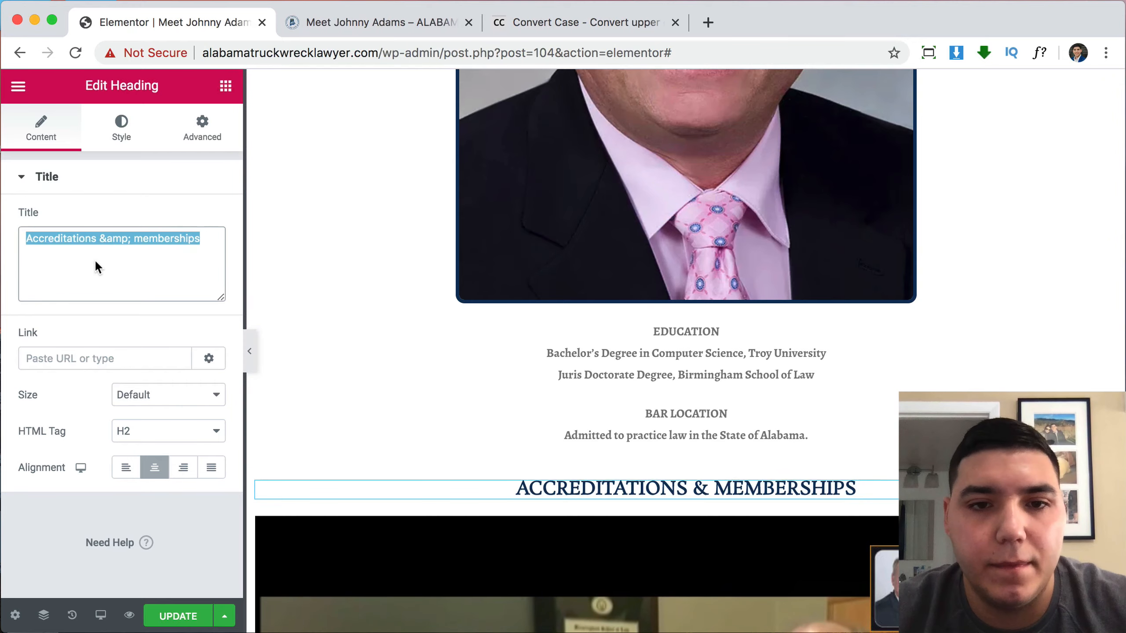
{"action": "scroll", "coordinate": [739, 247], "scroll_direction": "down", "scroll_amount": 20}
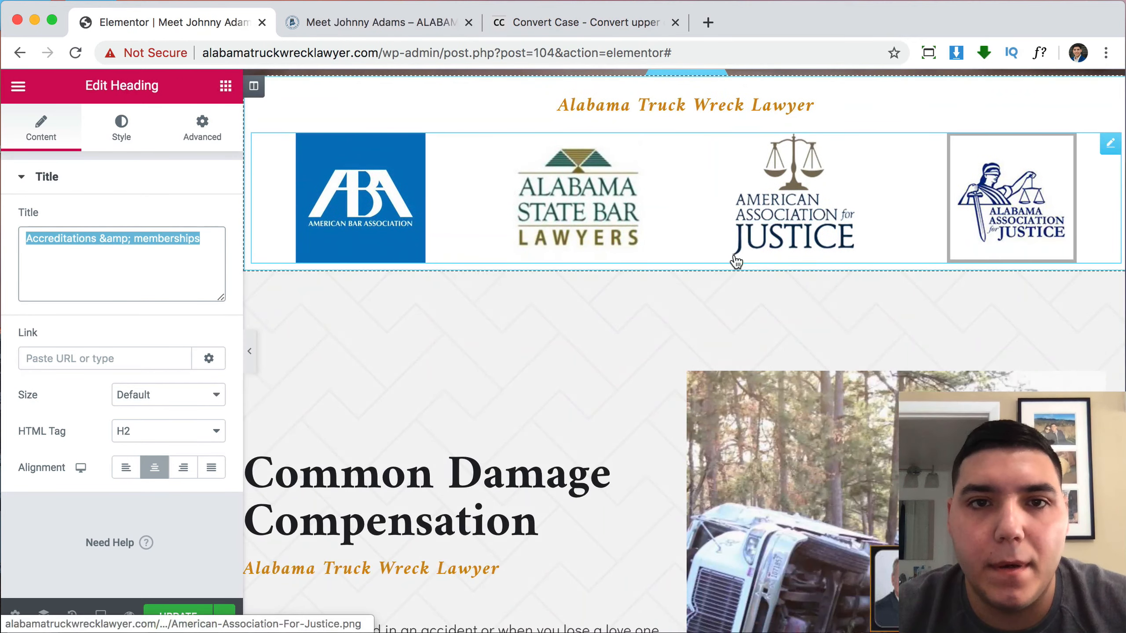
{"action": "scroll", "coordinate": [702, 158], "scroll_direction": "up", "scroll_amount": 1}
Paste 'Accreditations & Memberships' as the title of the gold heading above the logos.
{"action": "left_click", "coordinate": [698, 145]}
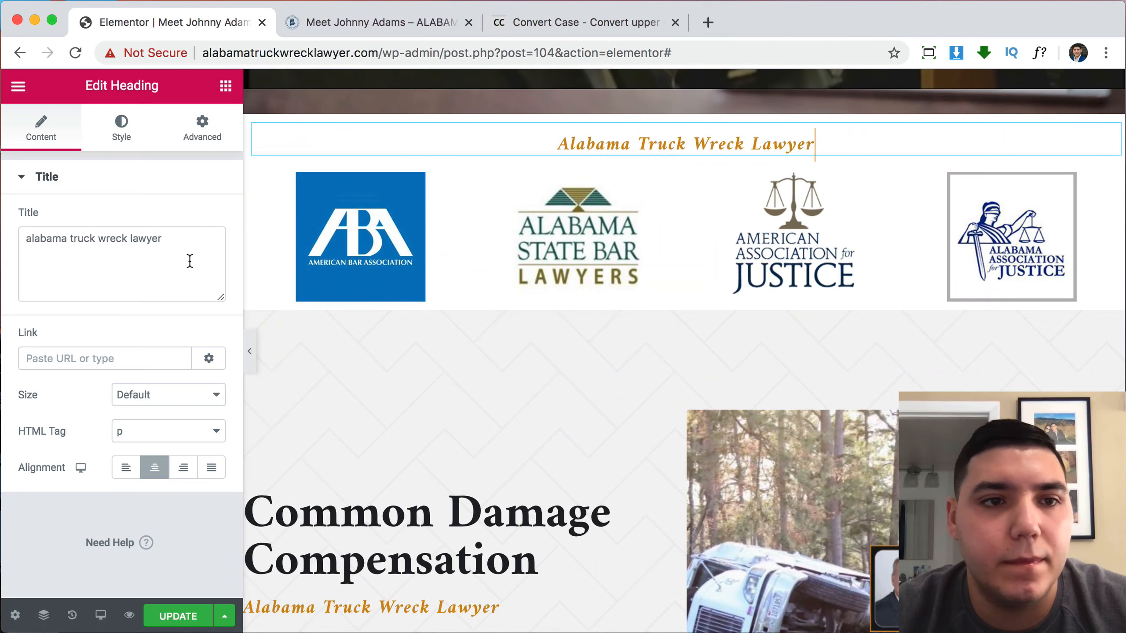
{"action": "type", "text": "Accreditations &amp; memberships"}
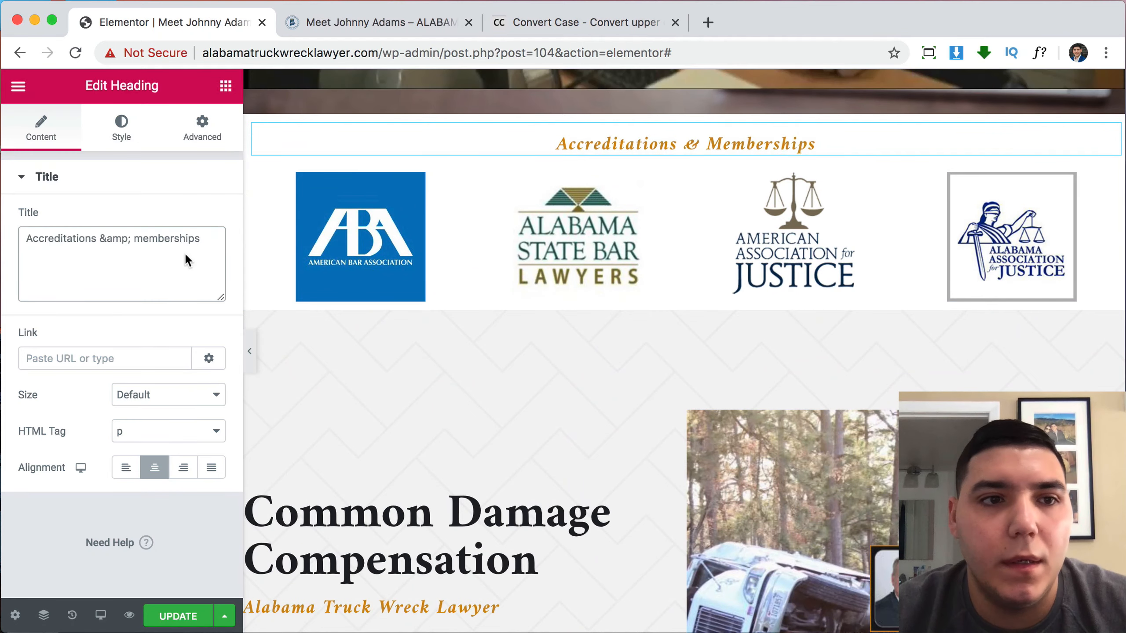
{"action": "scroll", "coordinate": [847, 167], "scroll_direction": "up", "scroll_amount": 20}
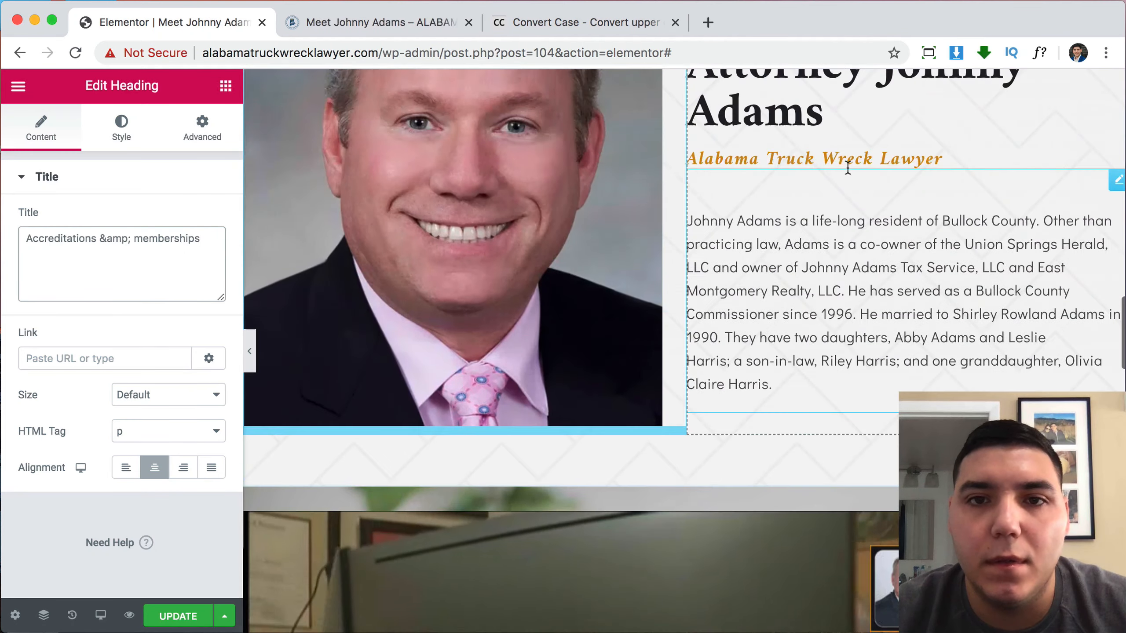
{"action": "scroll", "coordinate": [847, 167], "scroll_direction": "up", "scroll_amount": 15}
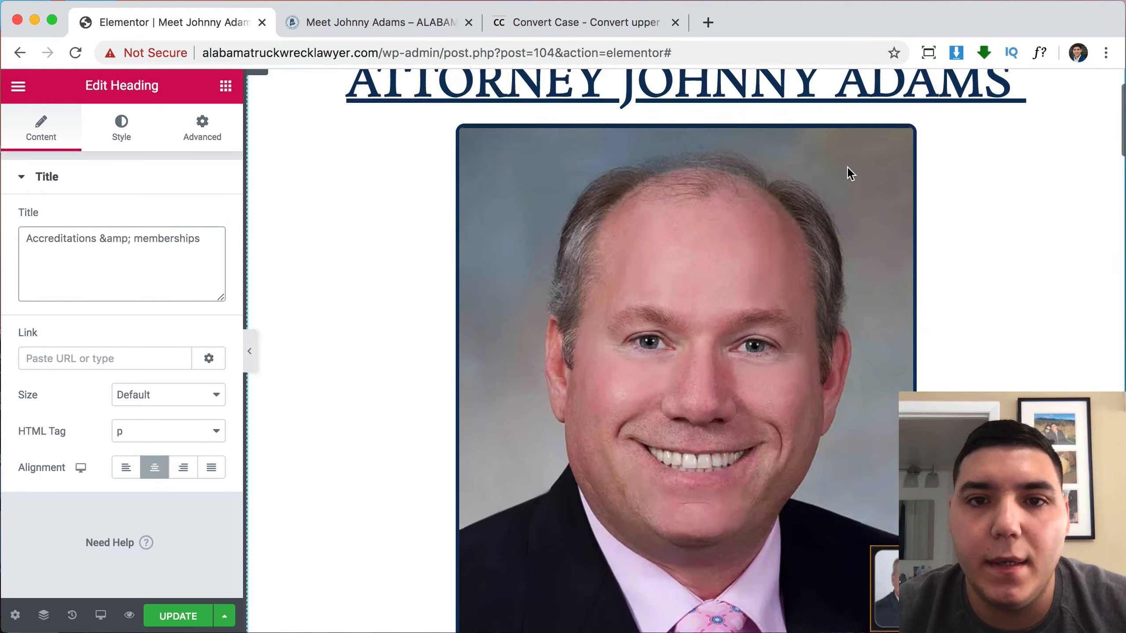
{"action": "scroll", "coordinate": [847, 168], "scroll_direction": "up", "scroll_amount": 15}
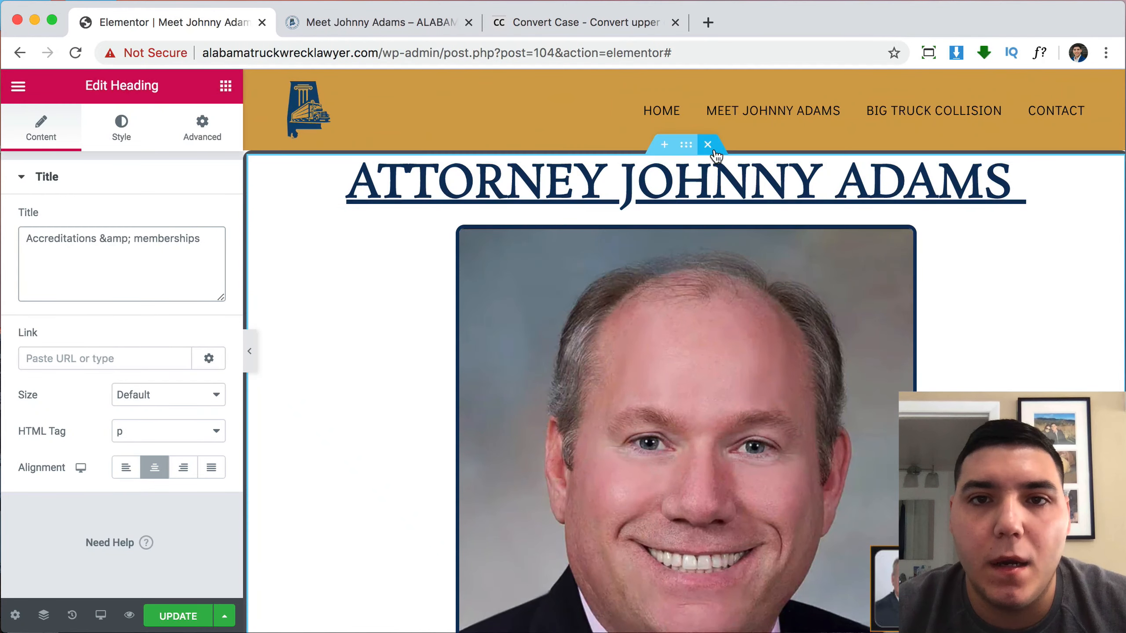
{"action": "scroll", "coordinate": [754, 229], "scroll_direction": "down", "scroll_amount": 15}
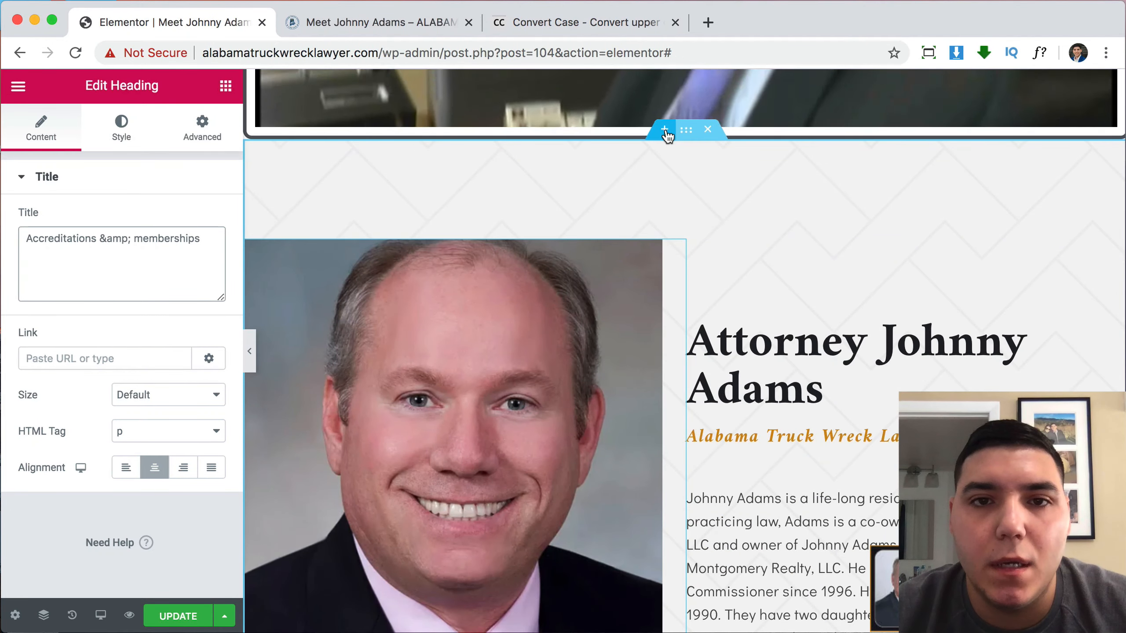
{"action": "left_click", "coordinate": [667, 135]}
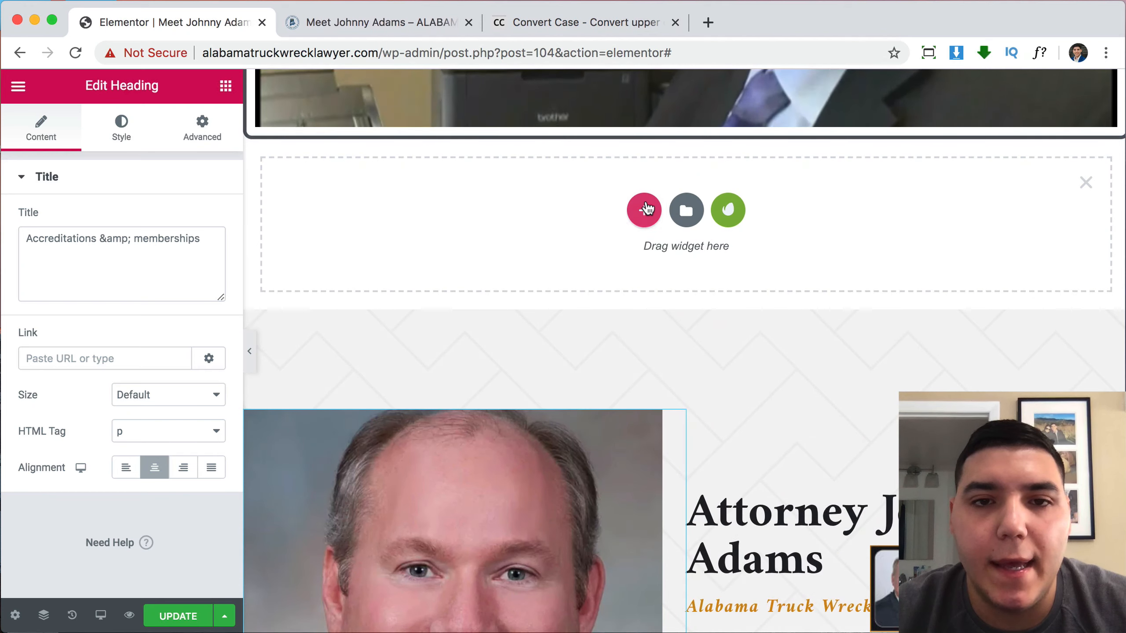
{"action": "left_click", "coordinate": [643, 207]}
{"action": "left_click", "coordinate": [470, 276]}
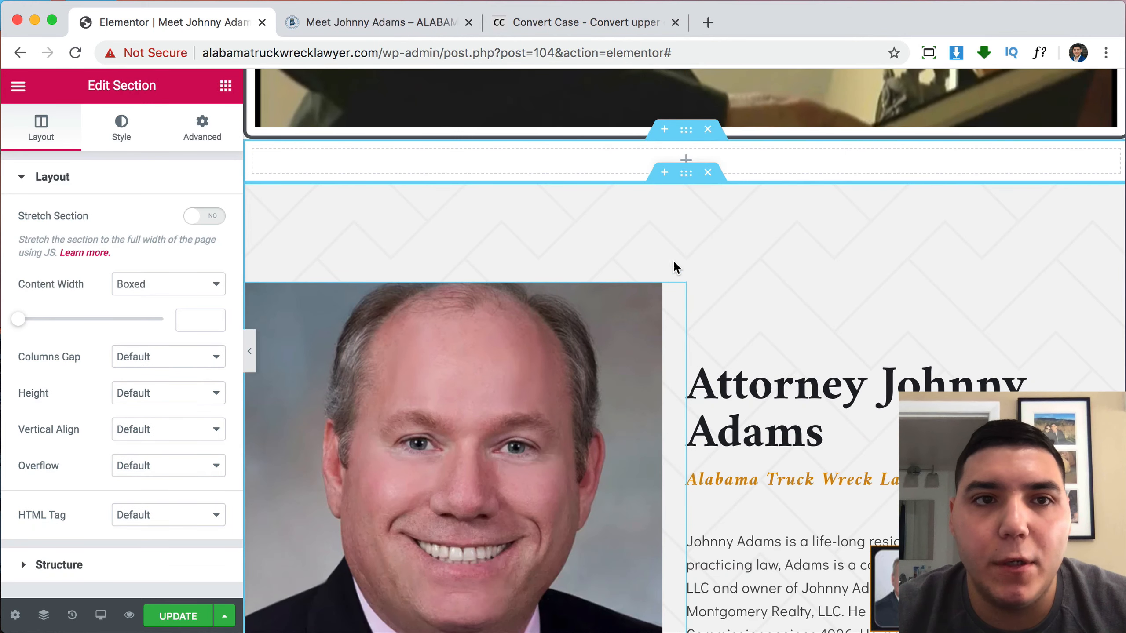
{"action": "left_click", "coordinate": [370, 22]}
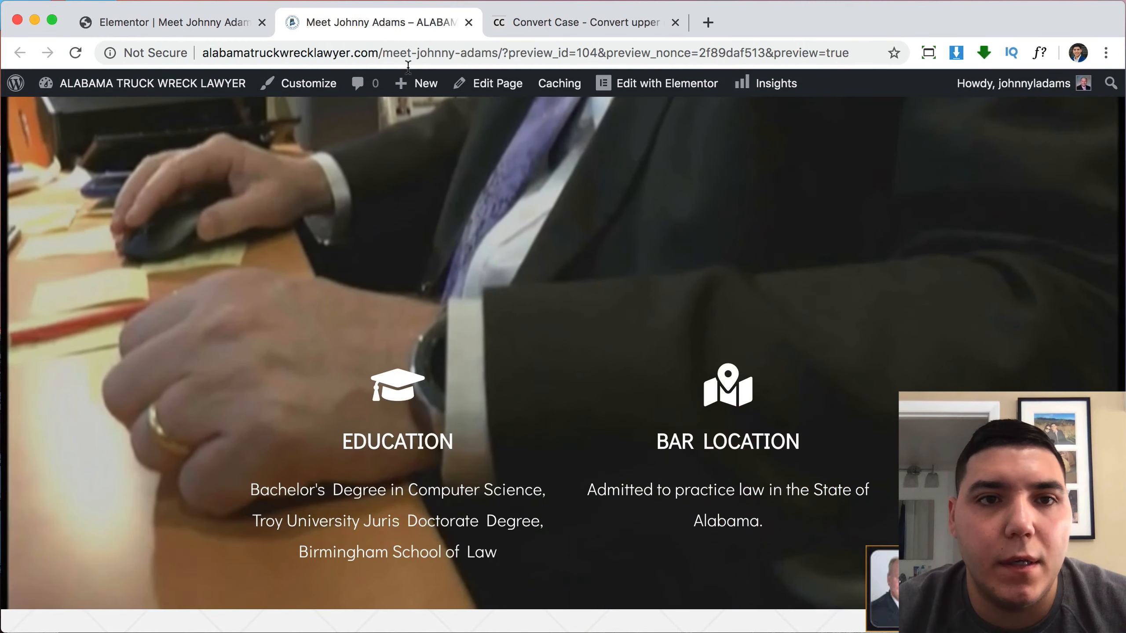
{"action": "scroll", "coordinate": [531, 175], "scroll_direction": "down", "scroll_amount": 5}
{"action": "scroll", "coordinate": [457, 174], "scroll_direction": "up", "scroll_amount": 3}
{"action": "scroll", "coordinate": [637, 130], "scroll_direction": "up", "scroll_amount": 10}
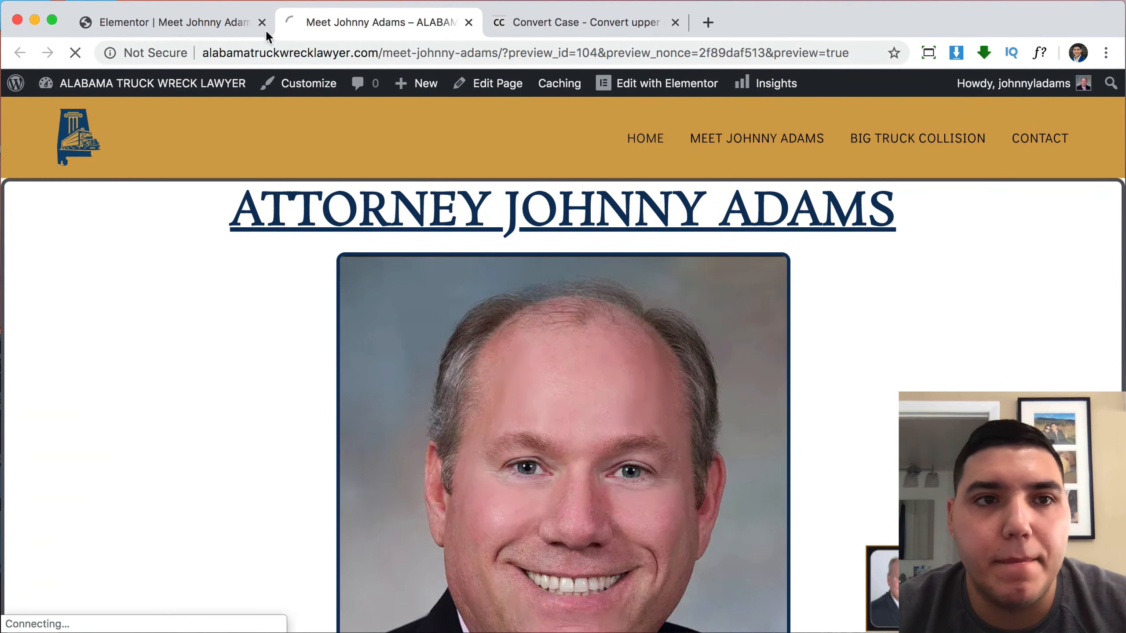
Return to the editor, then go to the site's Home page to edit it.
{"action": "left_click", "coordinate": [229, 20]}
{"action": "scroll", "coordinate": [707, 373], "scroll_direction": "down", "scroll_amount": 10}
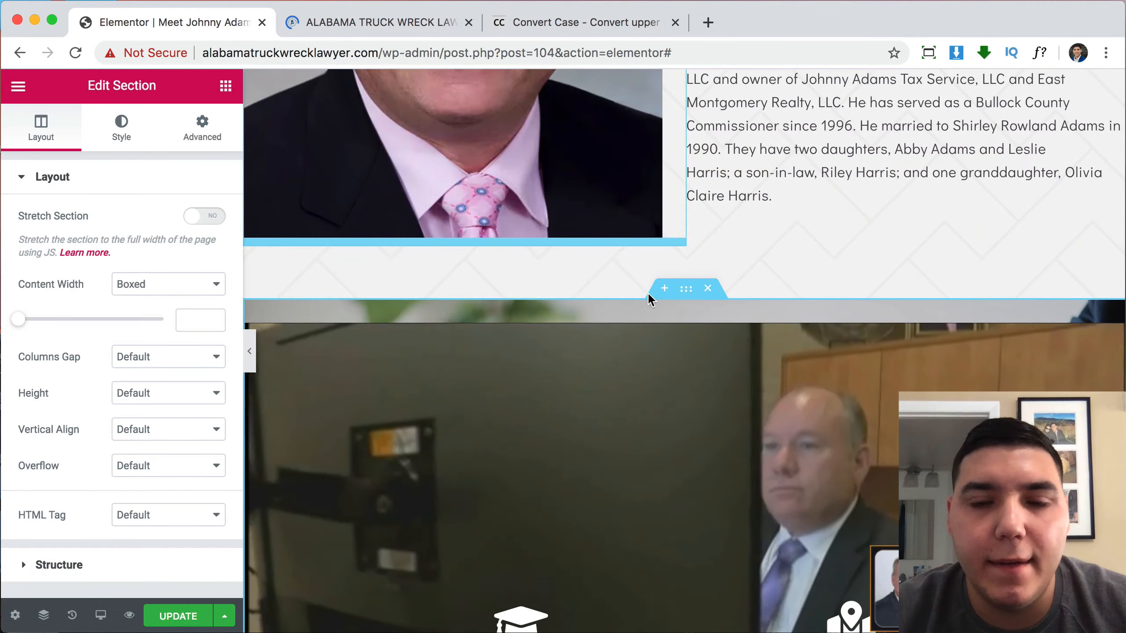
{"action": "left_click", "coordinate": [380, 18]}
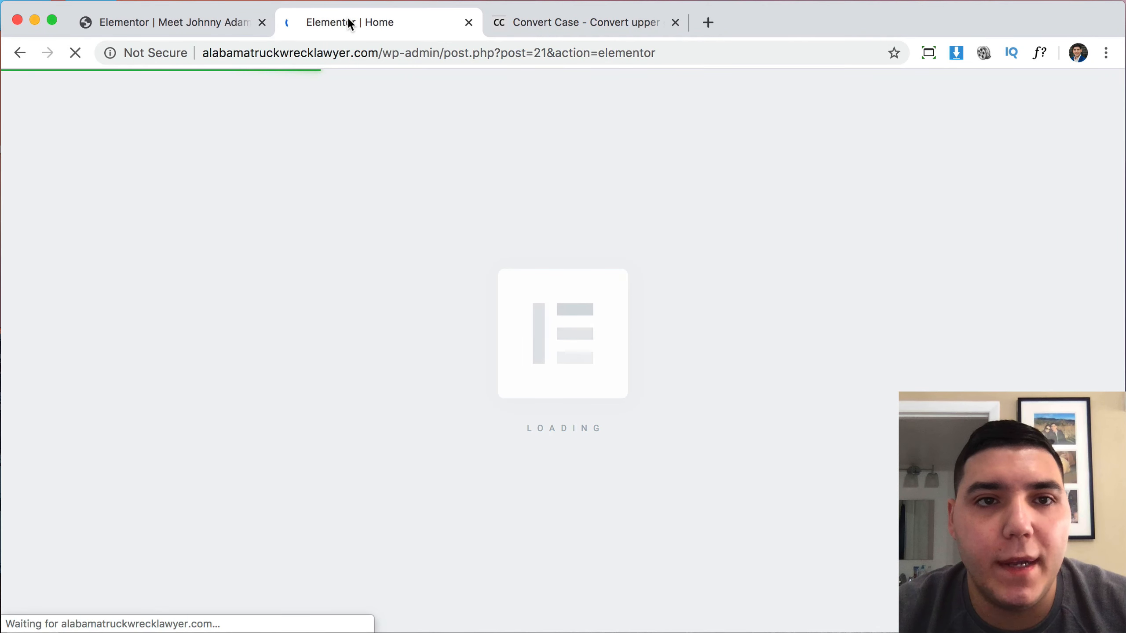
Copy the black Call Us Now! section from the Home page editor.
{"action": "left_click", "coordinate": [207, 22]}
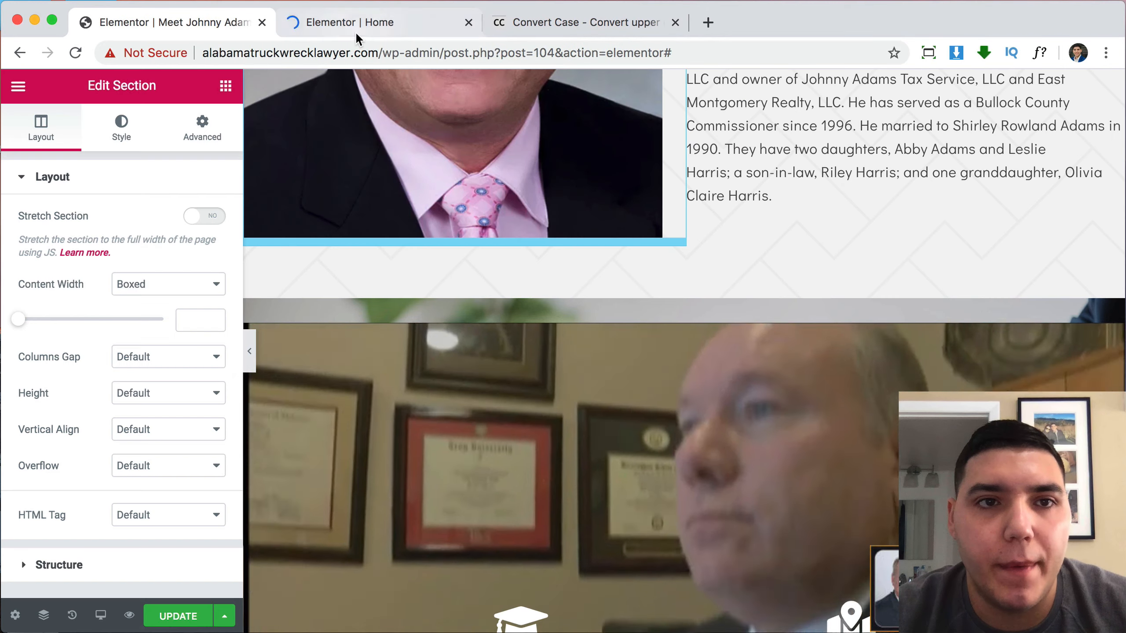
{"action": "left_click", "coordinate": [360, 27]}
{"action": "scroll", "coordinate": [640, 311], "scroll_direction": "down", "scroll_amount": 10}
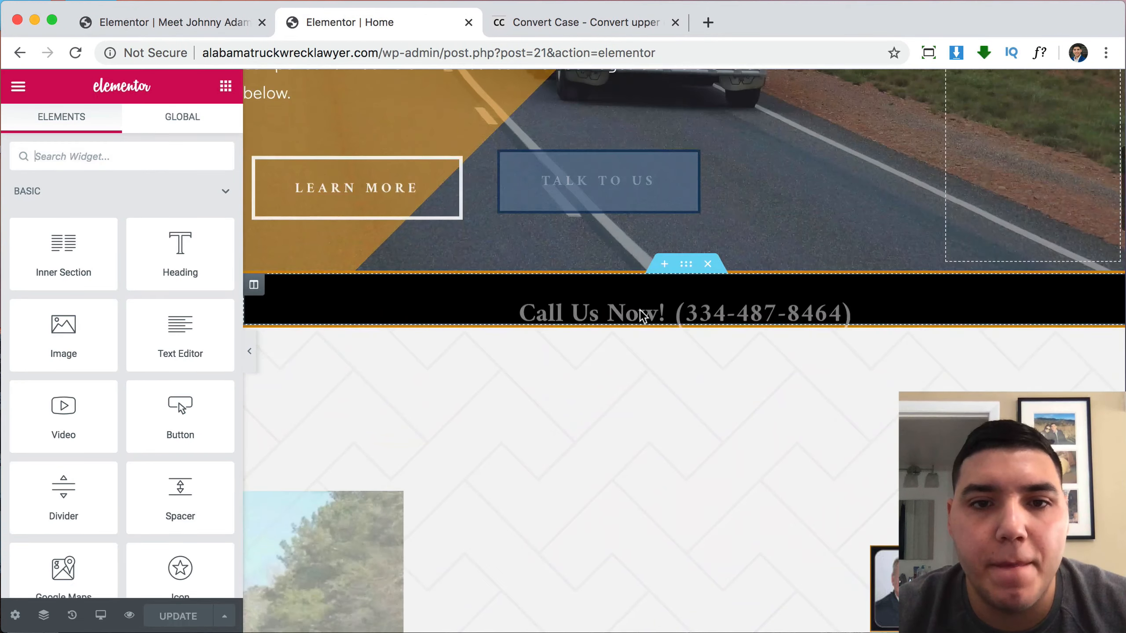
{"action": "right_click", "coordinate": [690, 255]}
{"action": "left_click", "coordinate": [730, 327]}
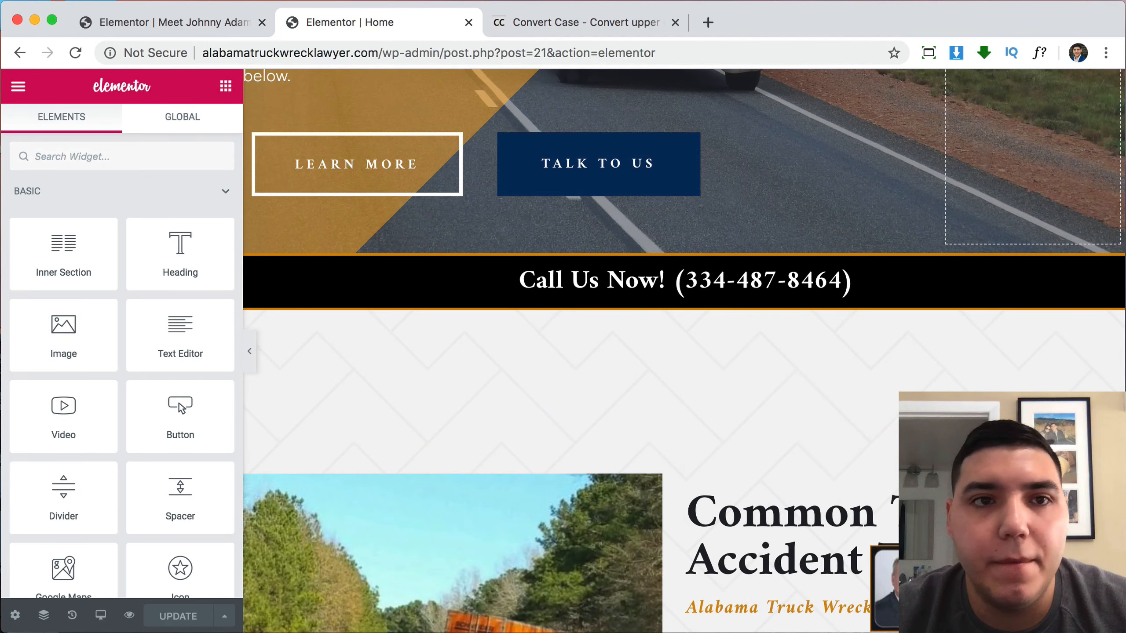
{"action": "left_click", "coordinate": [168, 20]}
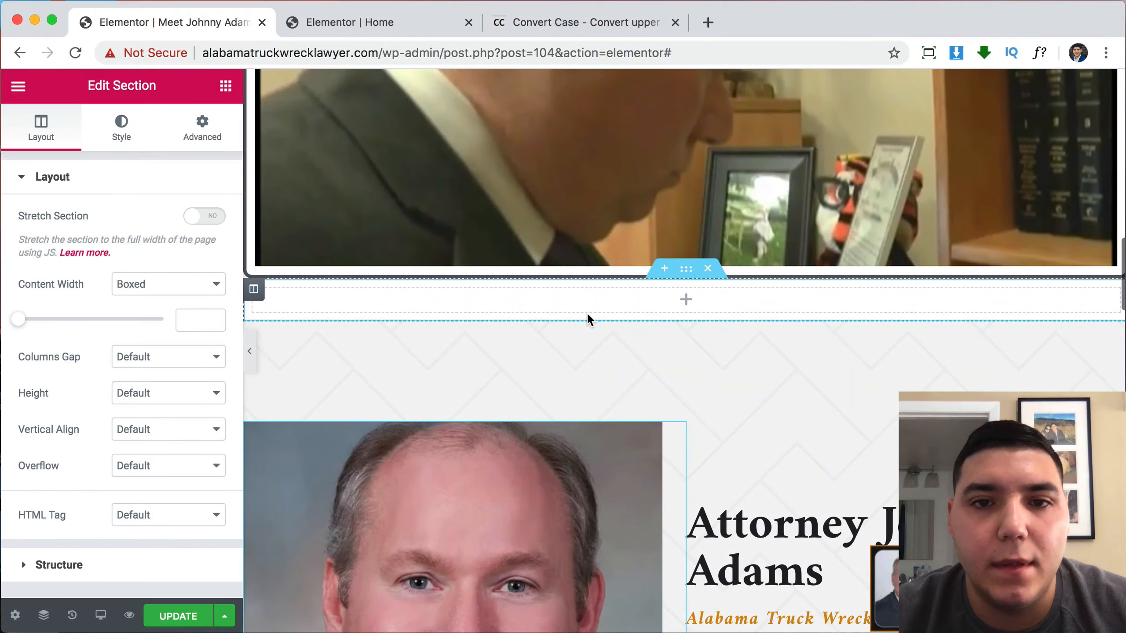
{"action": "right_click", "coordinate": [588, 302]}
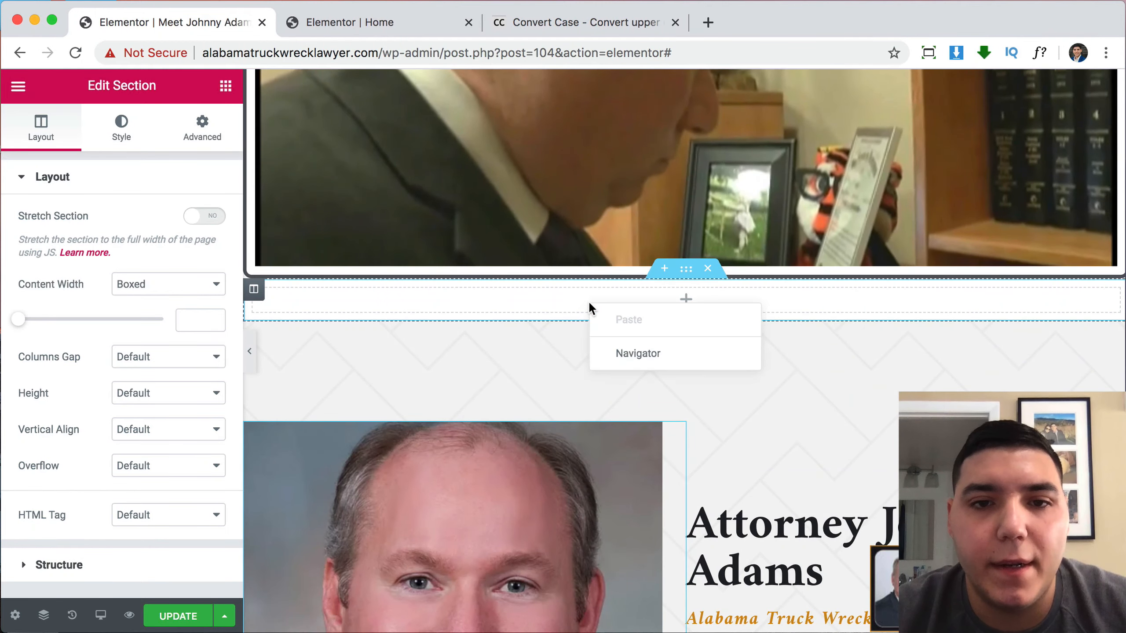
{"action": "right_click", "coordinate": [569, 232]}
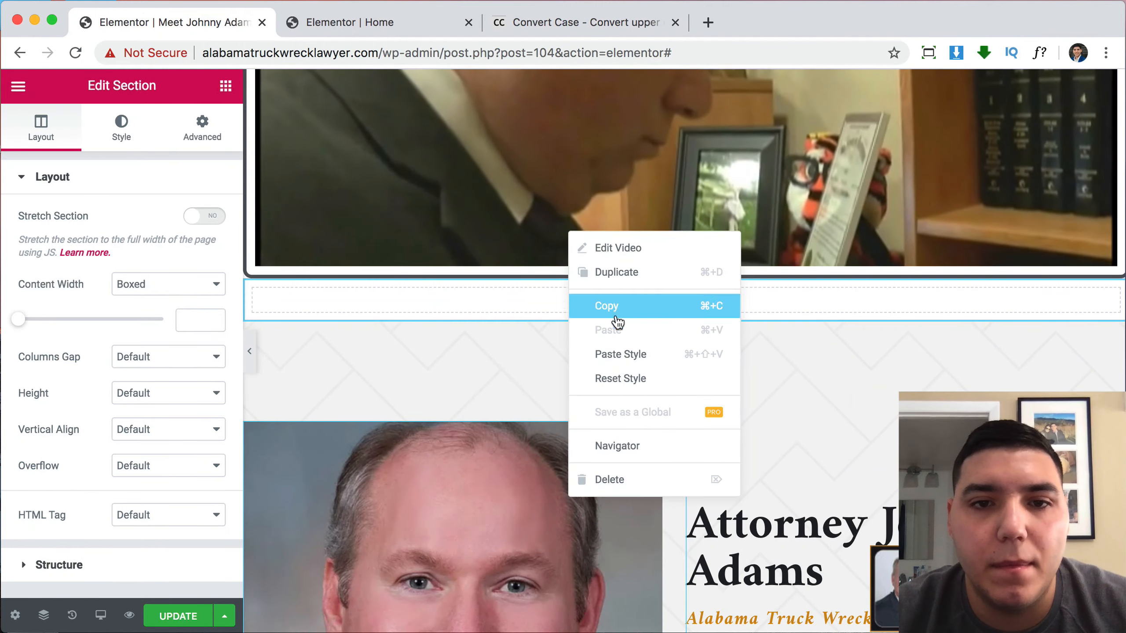
{"action": "scroll", "coordinate": [540, 347], "scroll_direction": "down", "scroll_amount": 20}
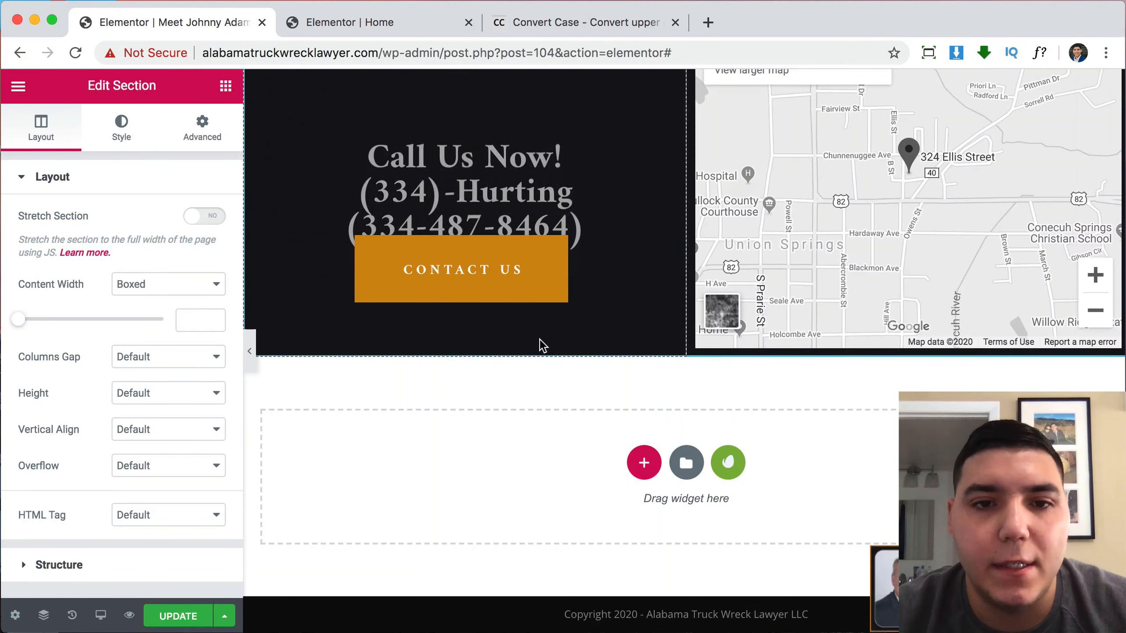
{"action": "right_click", "coordinate": [511, 465]}
{"action": "left_click", "coordinate": [532, 476]}
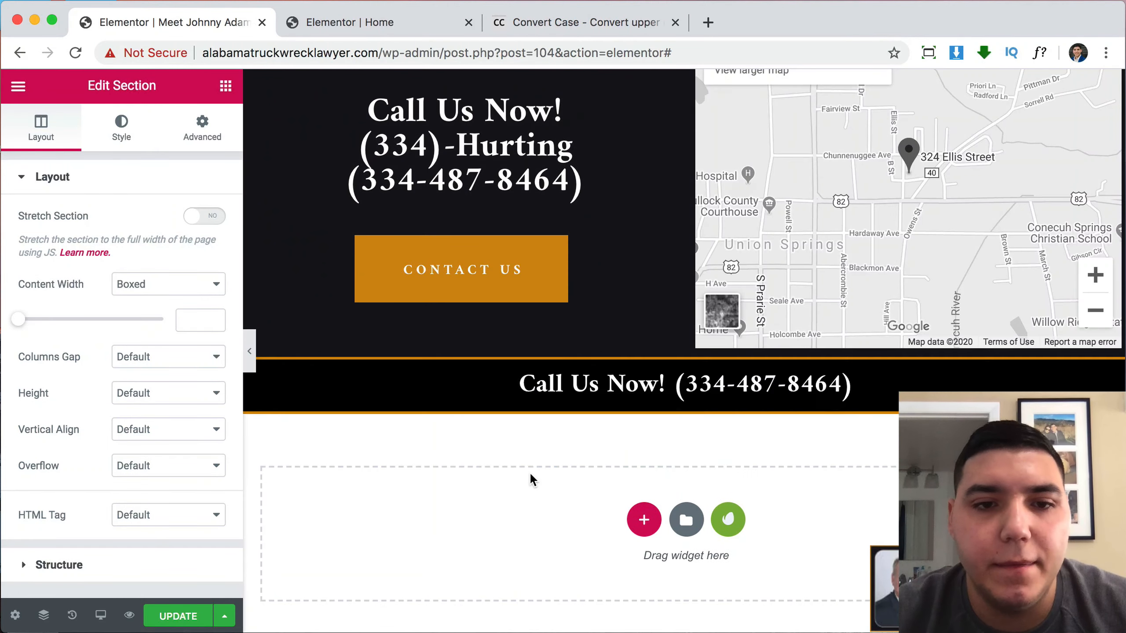
{"action": "left_click_drag", "start_coordinate": [685, 350], "coordinate": [662, 437]}
{"action": "scroll", "coordinate": [664, 438], "scroll_direction": "down", "scroll_amount": 3}
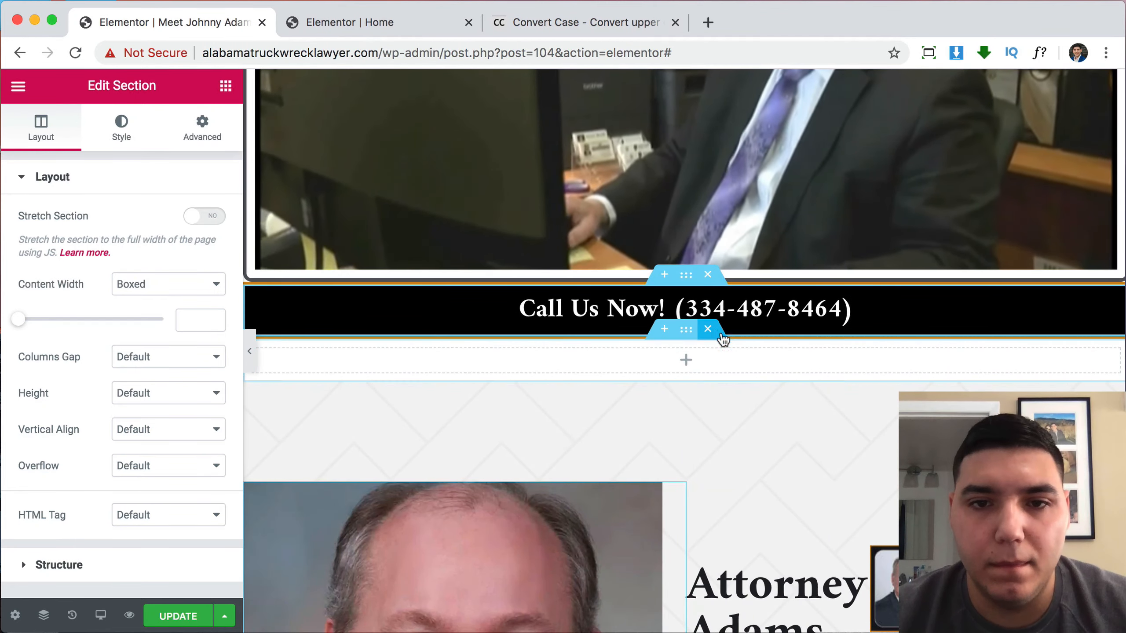
Delete the leftover empty section from the page.
{"action": "left_click", "coordinate": [707, 329]}
{"action": "scroll", "coordinate": [821, 469], "scroll_direction": "down", "scroll_amount": 5}
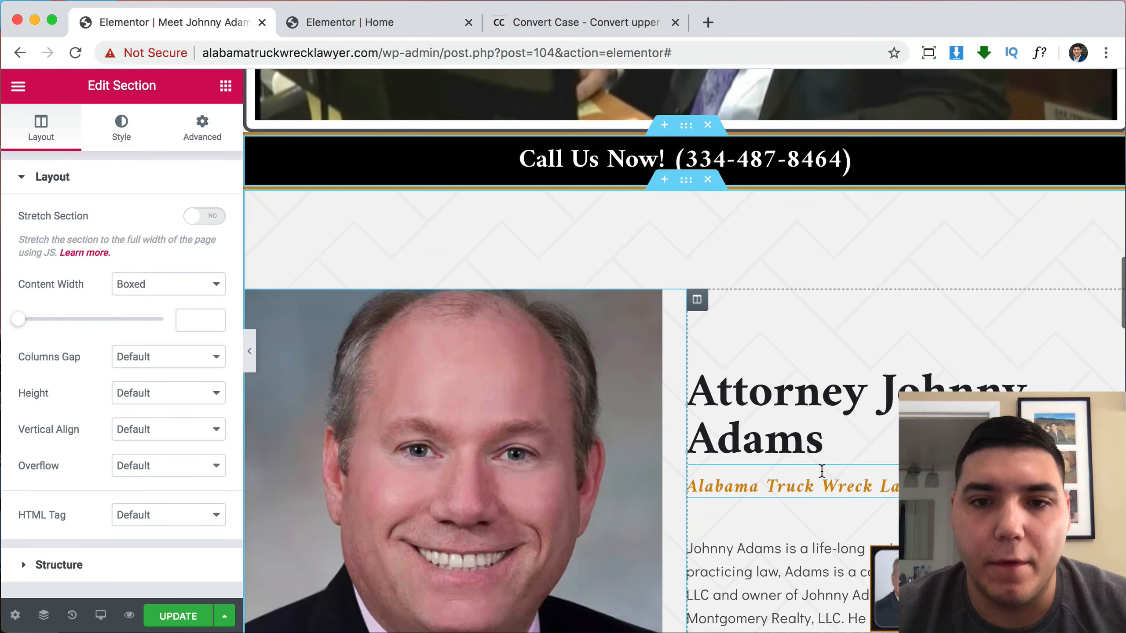
{"action": "scroll", "coordinate": [822, 470], "scroll_direction": "up", "scroll_amount": 4}
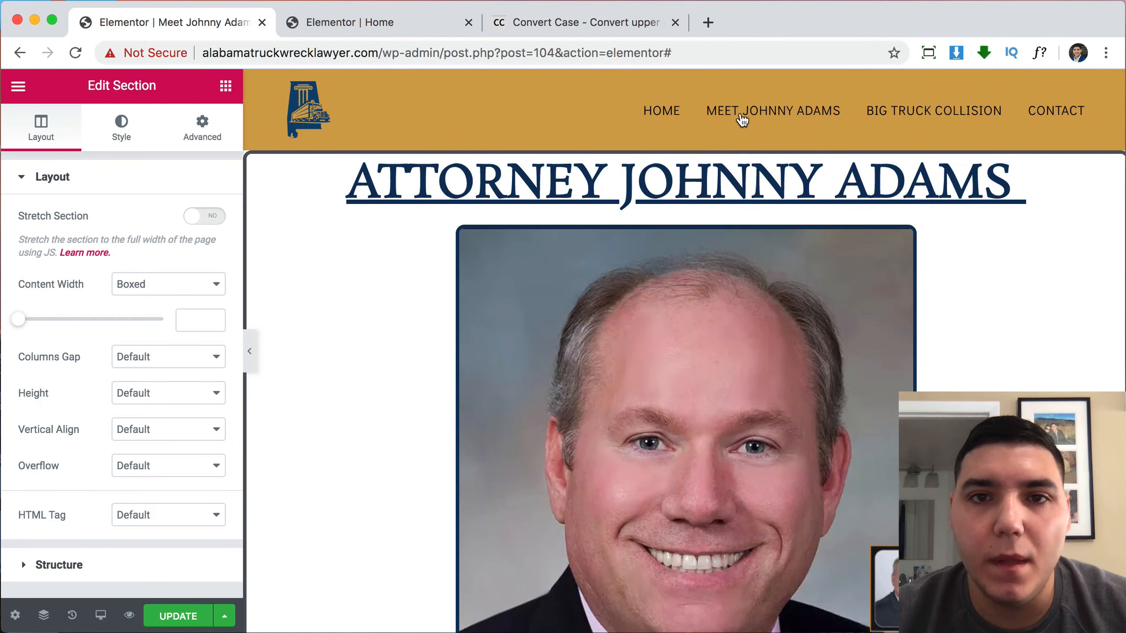
{"action": "scroll", "coordinate": [739, 292], "scroll_direction": "down", "scroll_amount": 20}
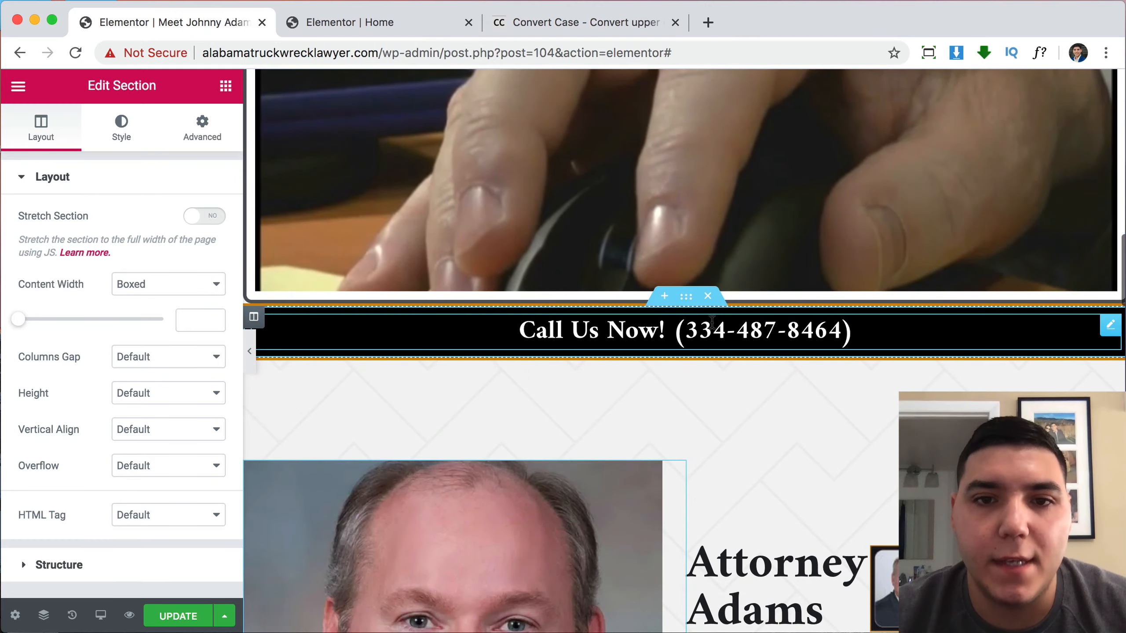
{"action": "left_click", "coordinate": [712, 320]}
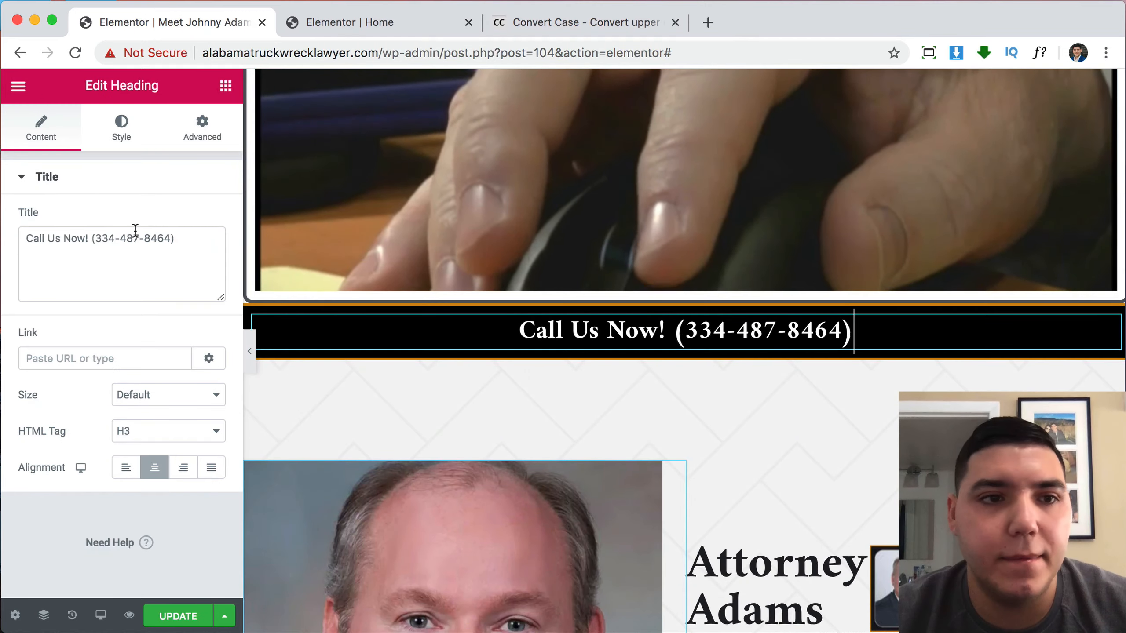
{"action": "triple_click", "coordinate": [135, 239]}
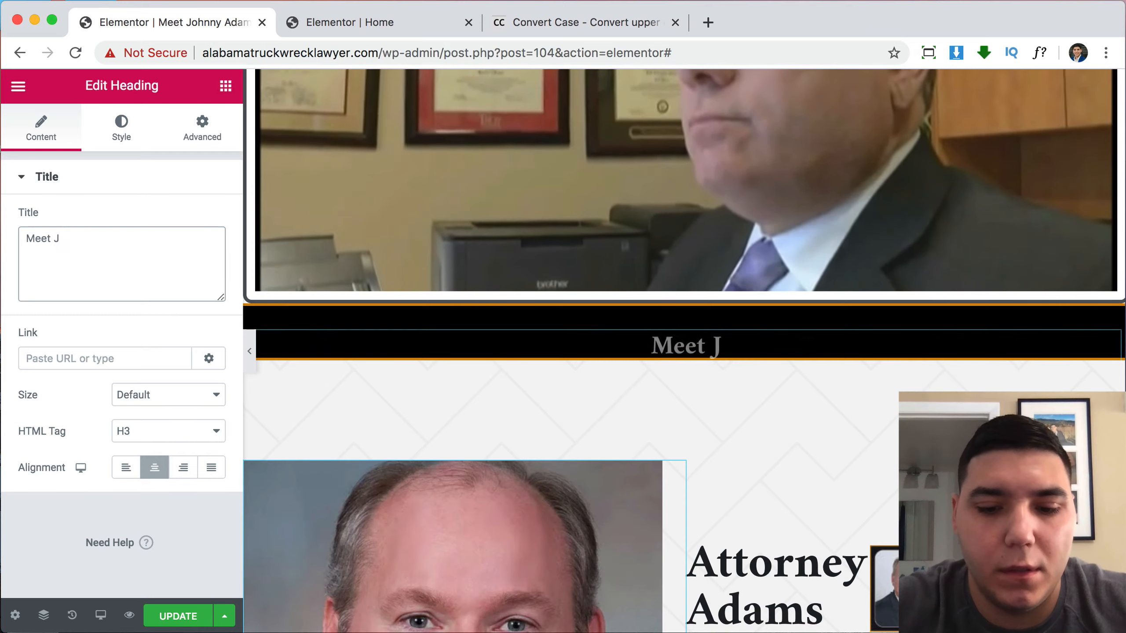
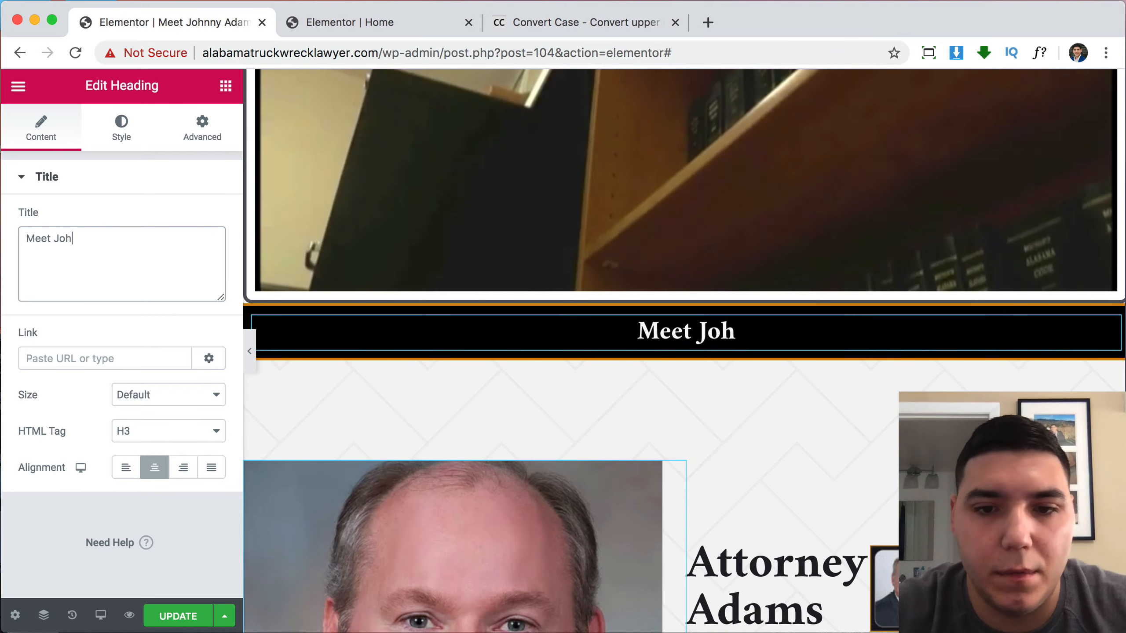
{"action": "scroll", "coordinate": [436, 315], "scroll_direction": "down", "scroll_amount": 5}
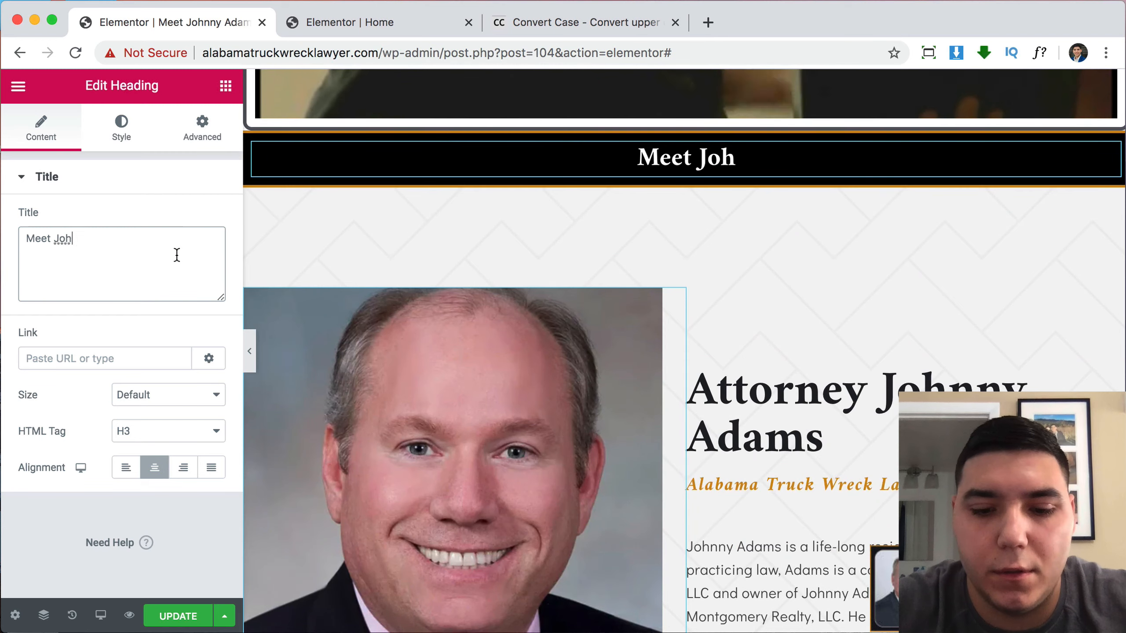
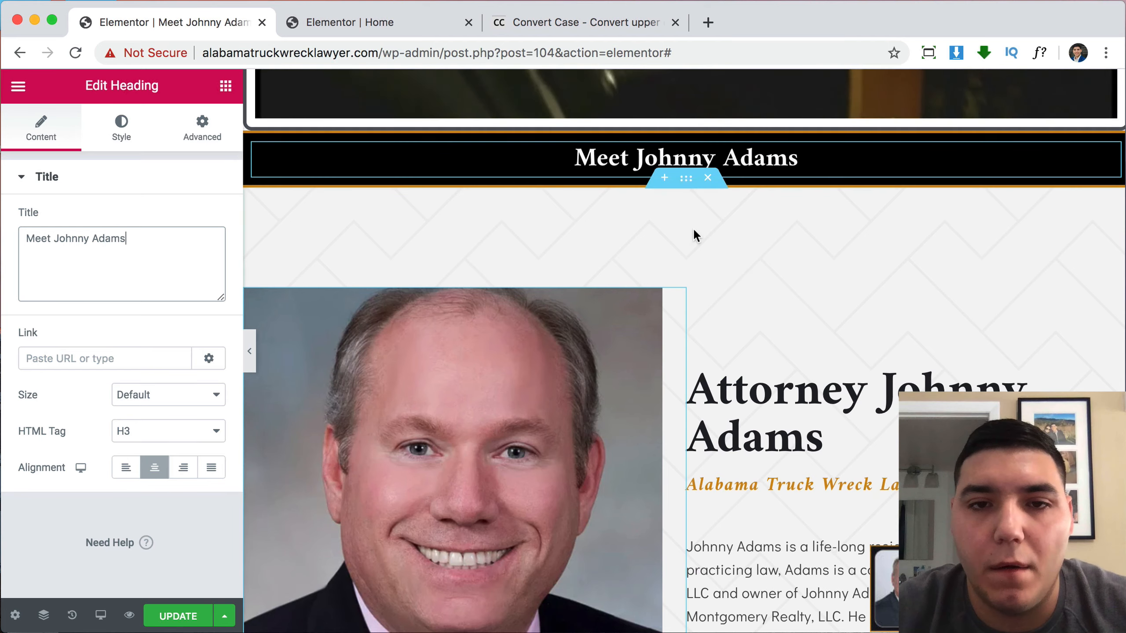
{"action": "scroll", "coordinate": [809, 254], "scroll_direction": "up", "scroll_amount": 10}
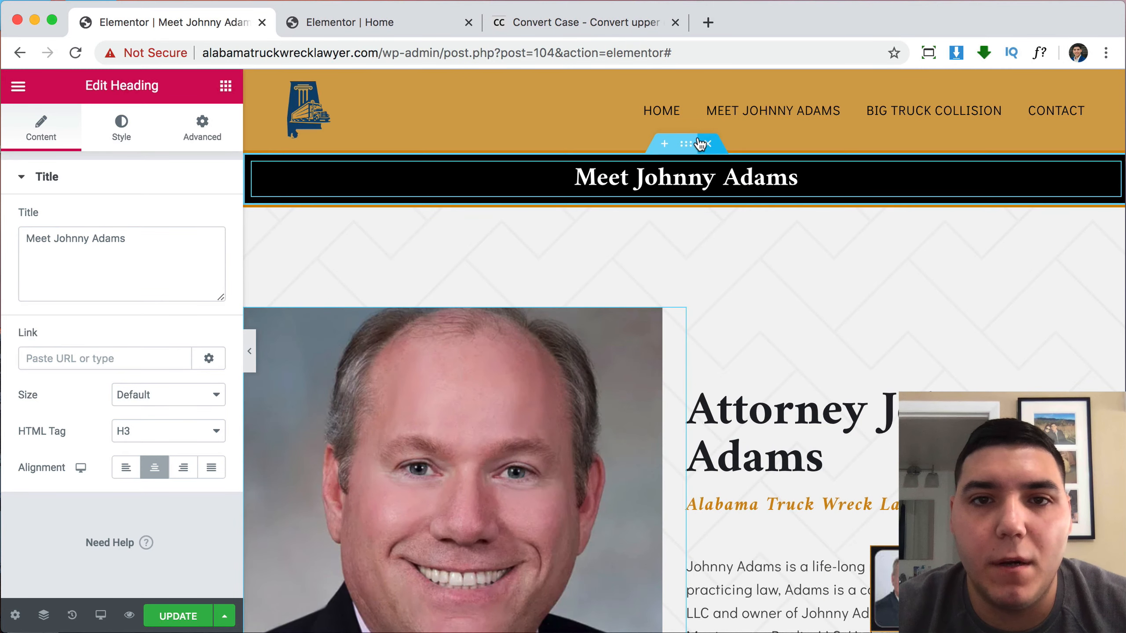
Set the title banner section's border type to None.
{"action": "left_click", "coordinate": [689, 146]}
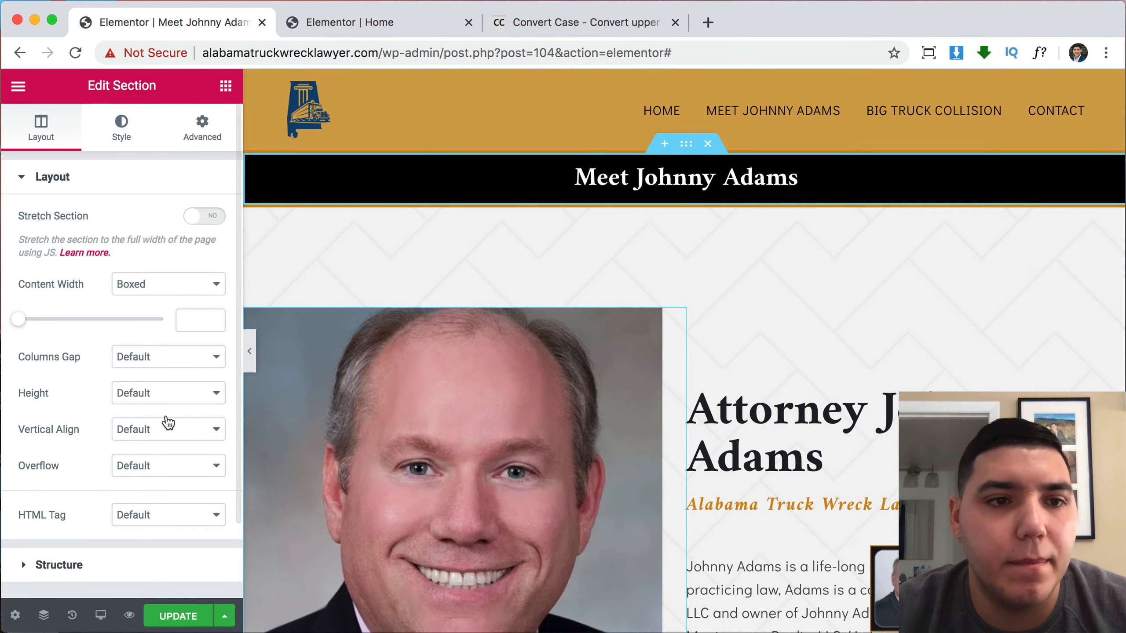
{"action": "left_click", "coordinate": [121, 129]}
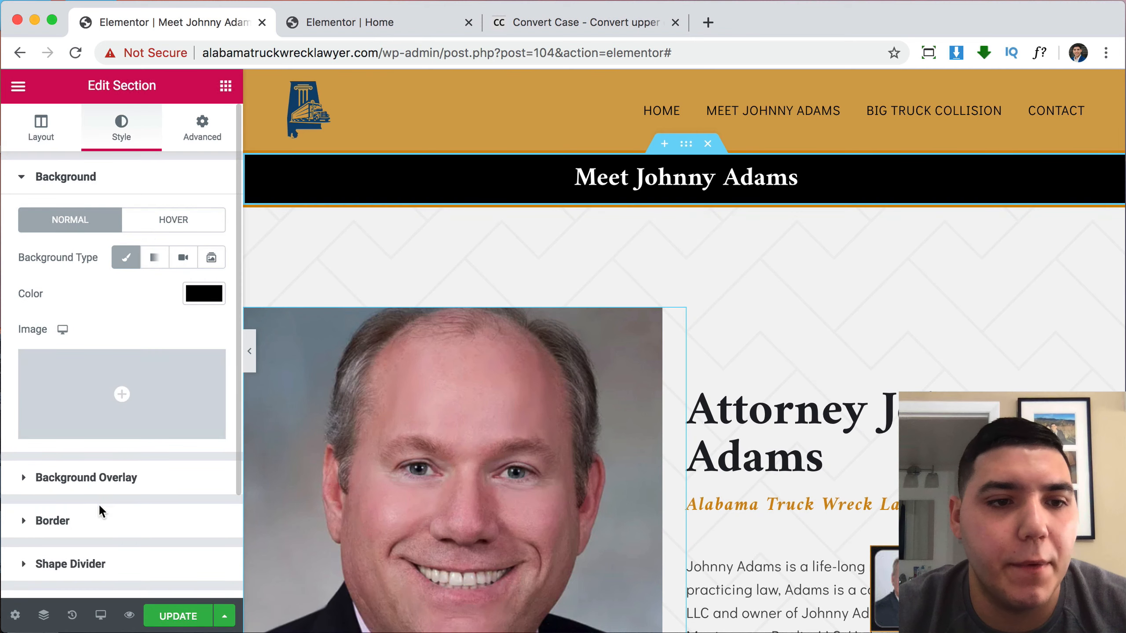
{"action": "left_click", "coordinate": [52, 521]}
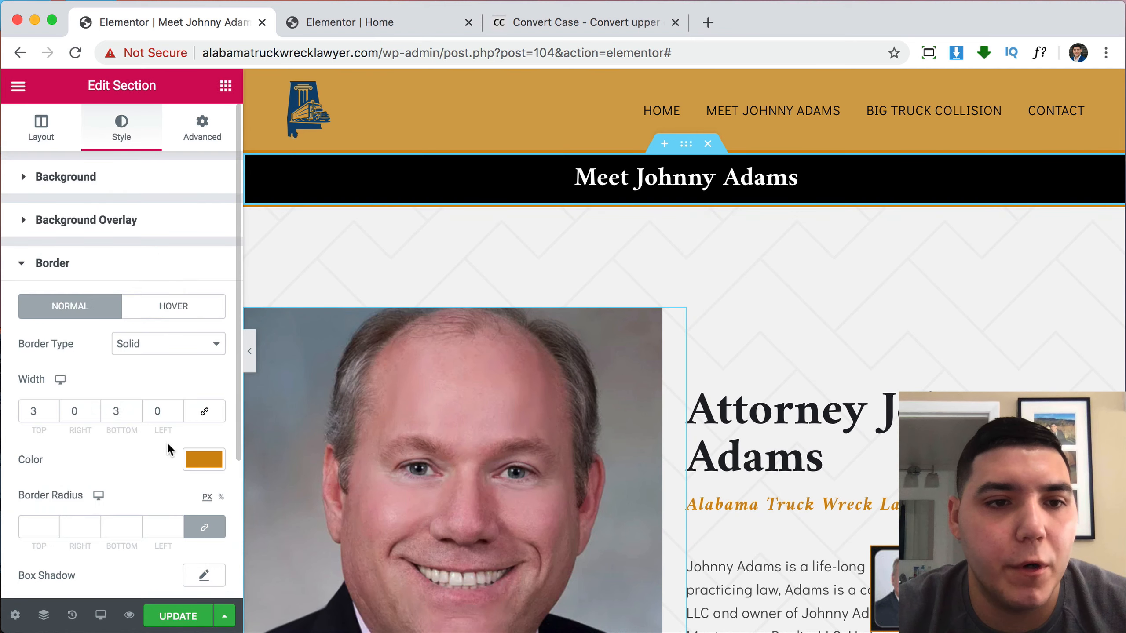
{"action": "left_click", "coordinate": [156, 347]}
{"action": "left_click", "coordinate": [134, 329]}
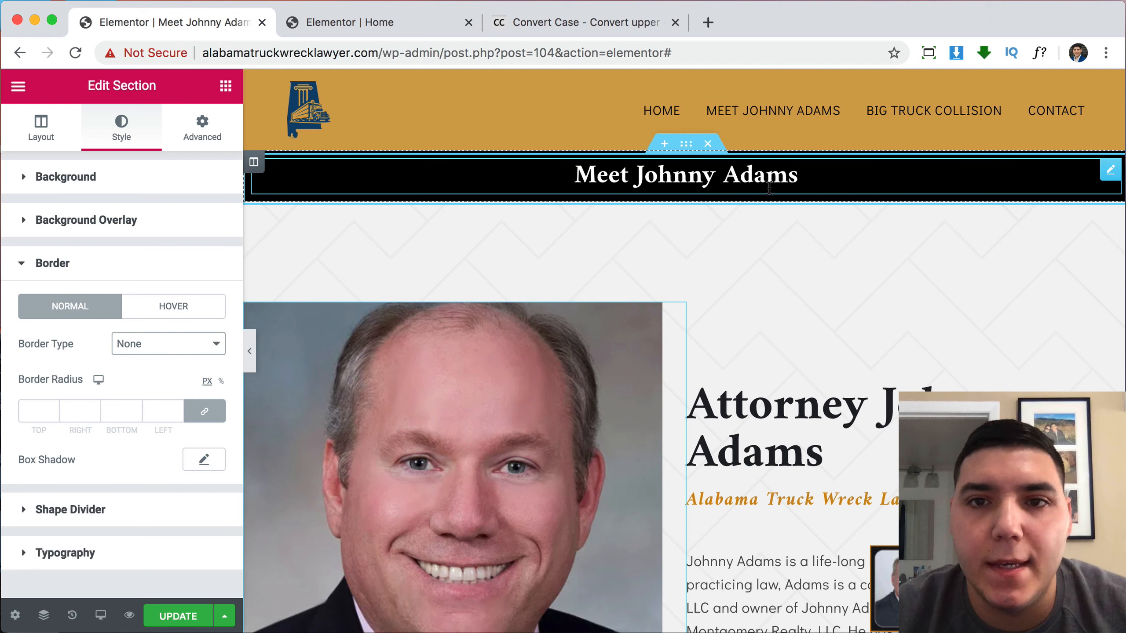
Give the title banner section 50 px top and bottom padding.
{"action": "left_click", "coordinate": [832, 188]}
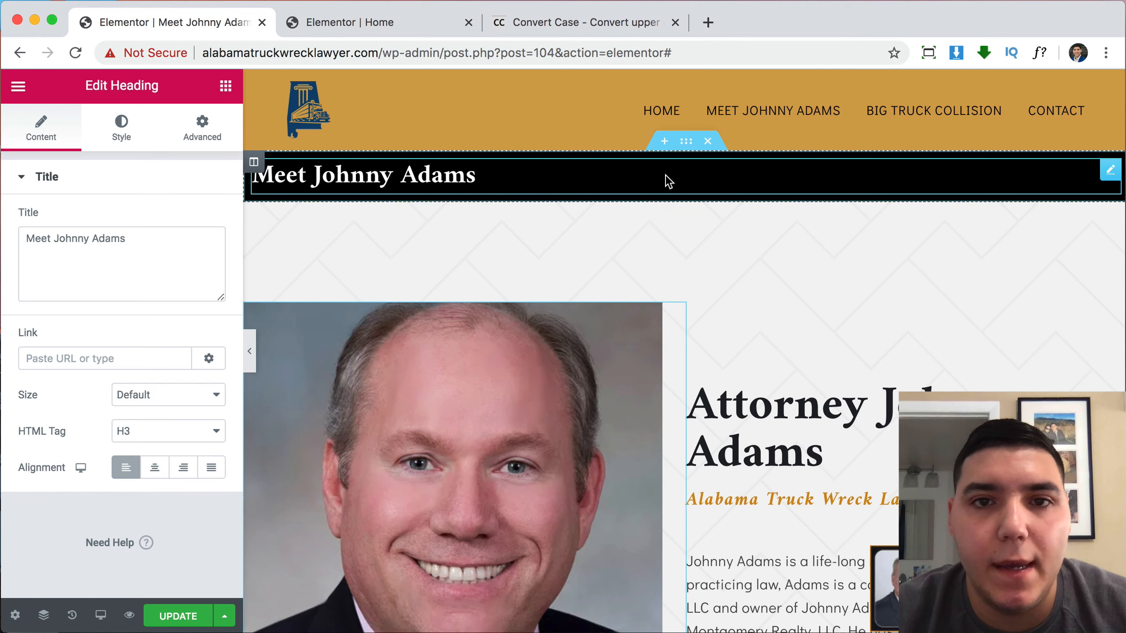
{"action": "left_click", "coordinate": [689, 143]}
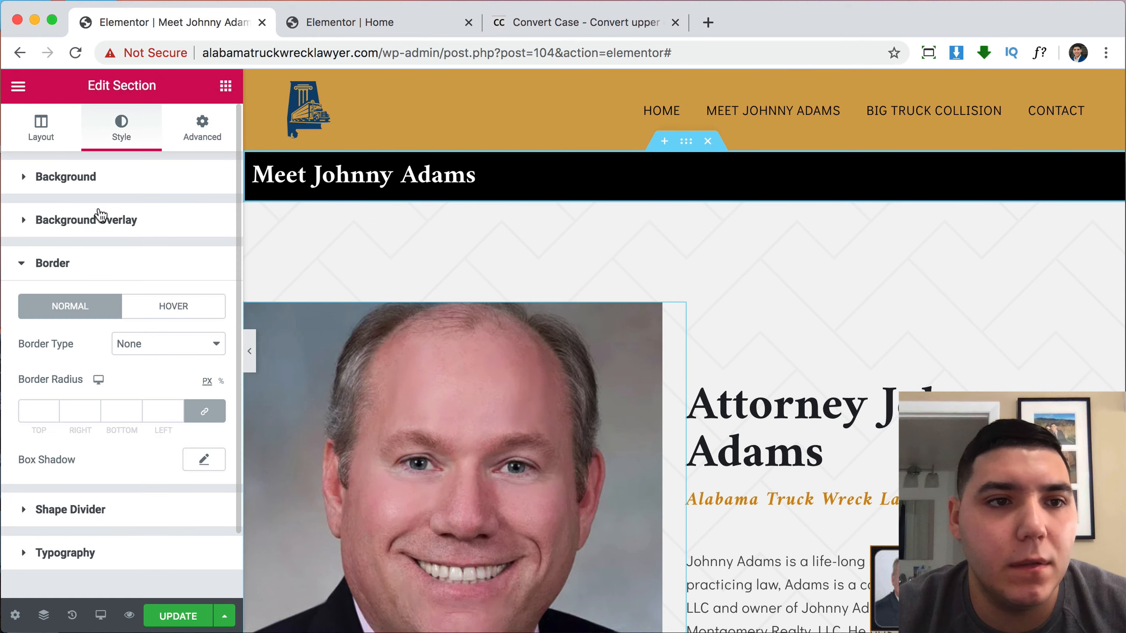
{"action": "left_click", "coordinate": [200, 131]}
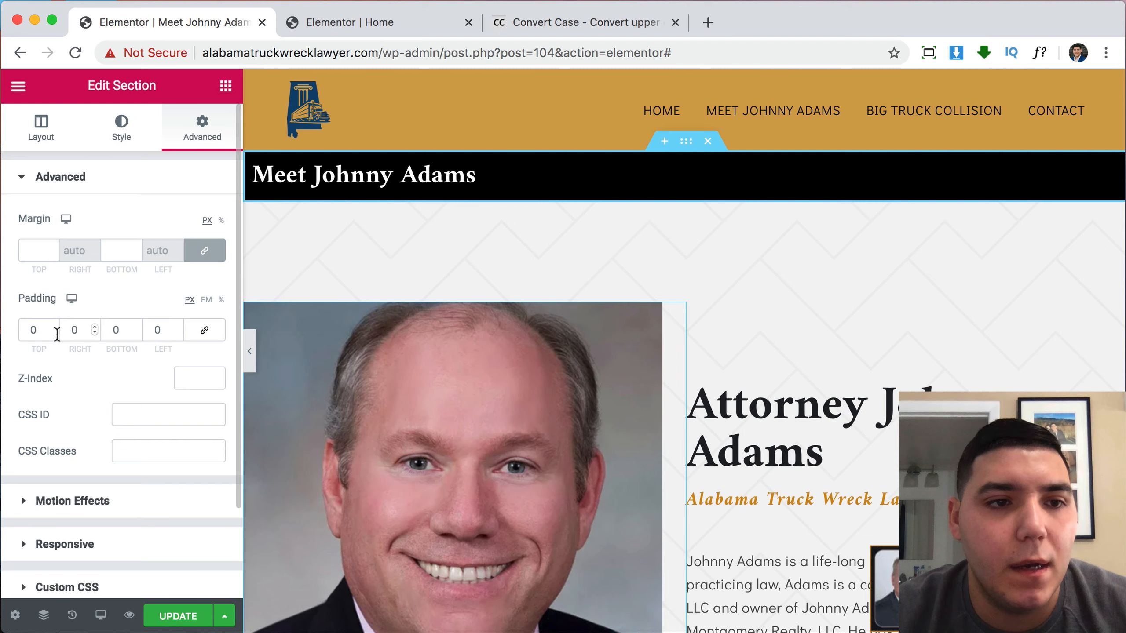
{"action": "left_click", "coordinate": [30, 329]}
{"action": "type", "text": "5"}
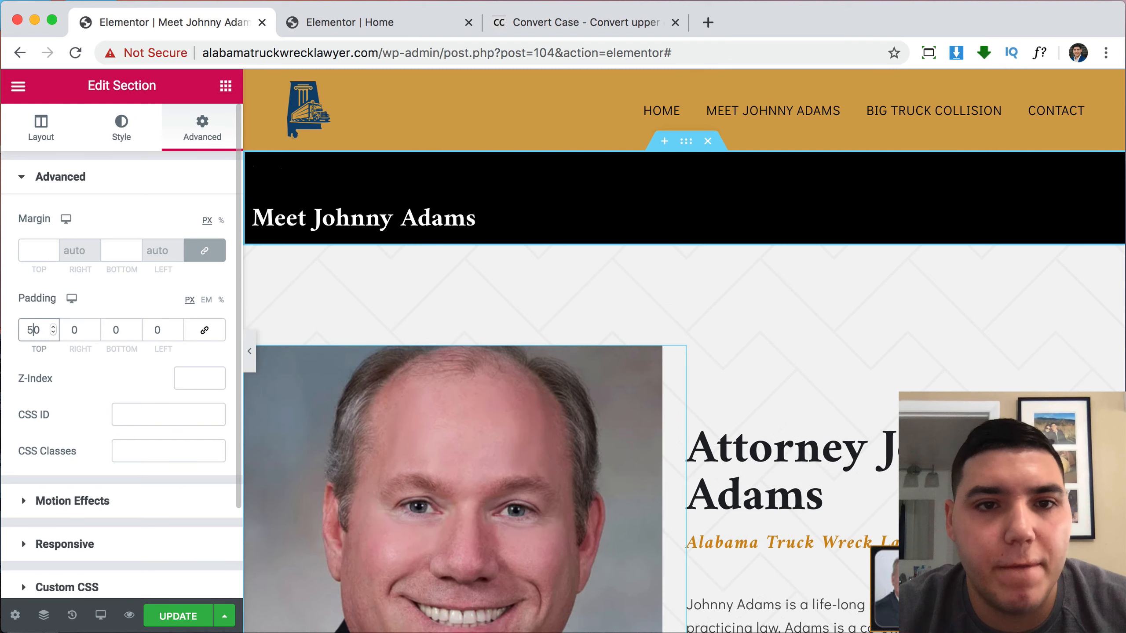
{"action": "left_click", "coordinate": [110, 333]}
{"action": "type", "text": "5"}
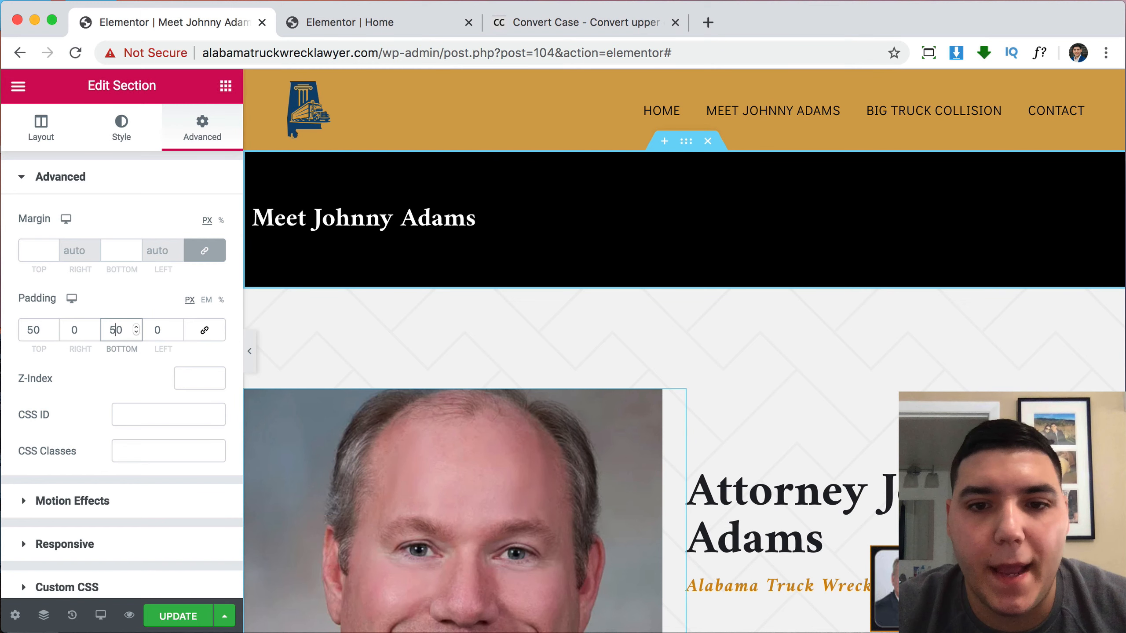
{"action": "right_click", "coordinate": [751, 480]}
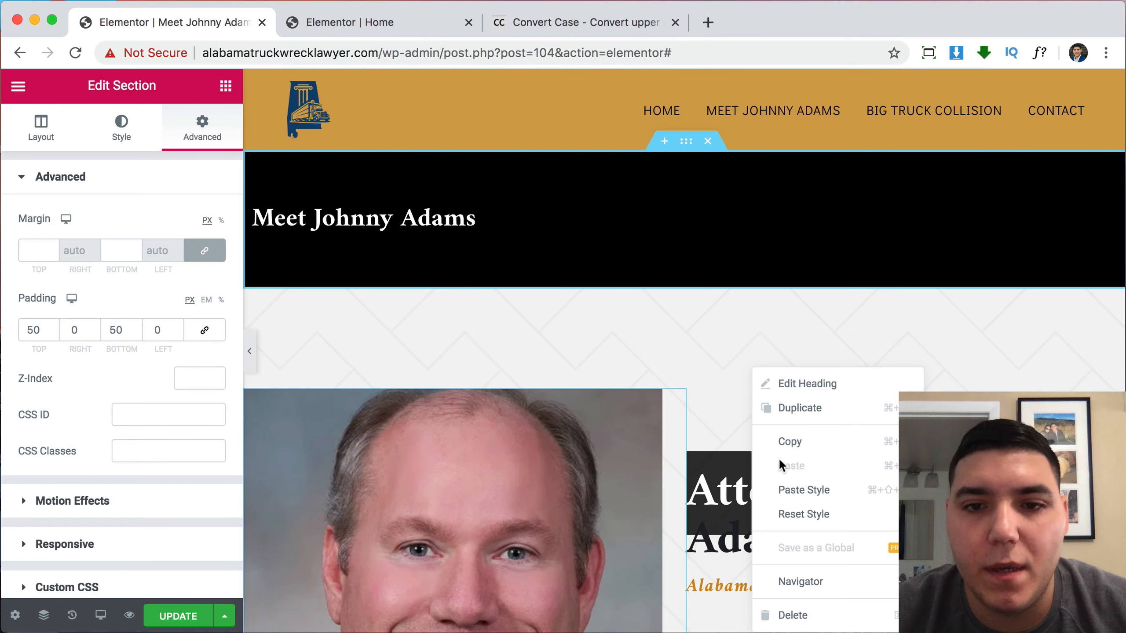
{"action": "left_click", "coordinate": [790, 443]}
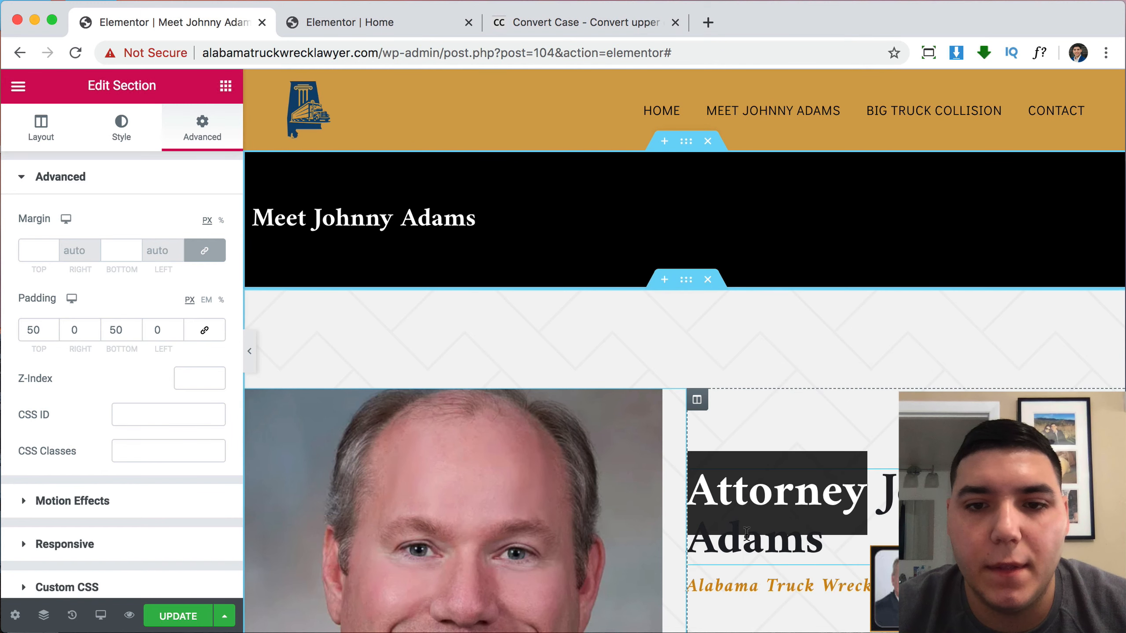
{"action": "right_click", "coordinate": [300, 209]}
{"action": "left_click", "coordinate": [369, 340]}
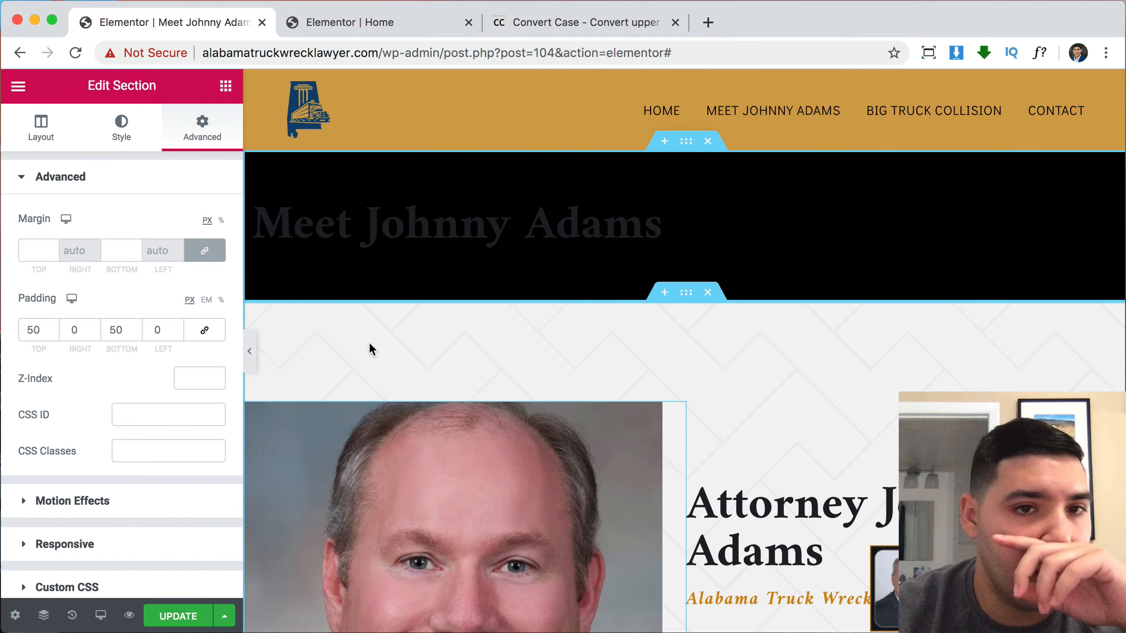
{"action": "left_click", "coordinate": [128, 143]}
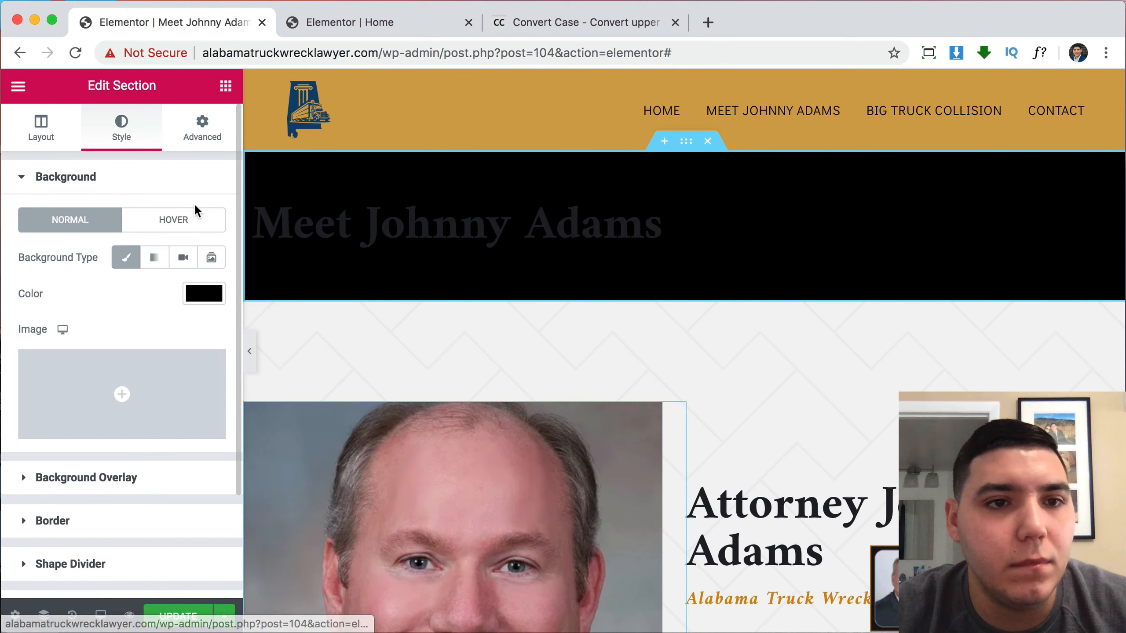
{"action": "left_click", "coordinate": [205, 293]}
{"action": "left_click", "coordinate": [177, 389]}
{"action": "left_click_drag", "start_coordinate": [177, 388], "coordinate": [67, 349]}
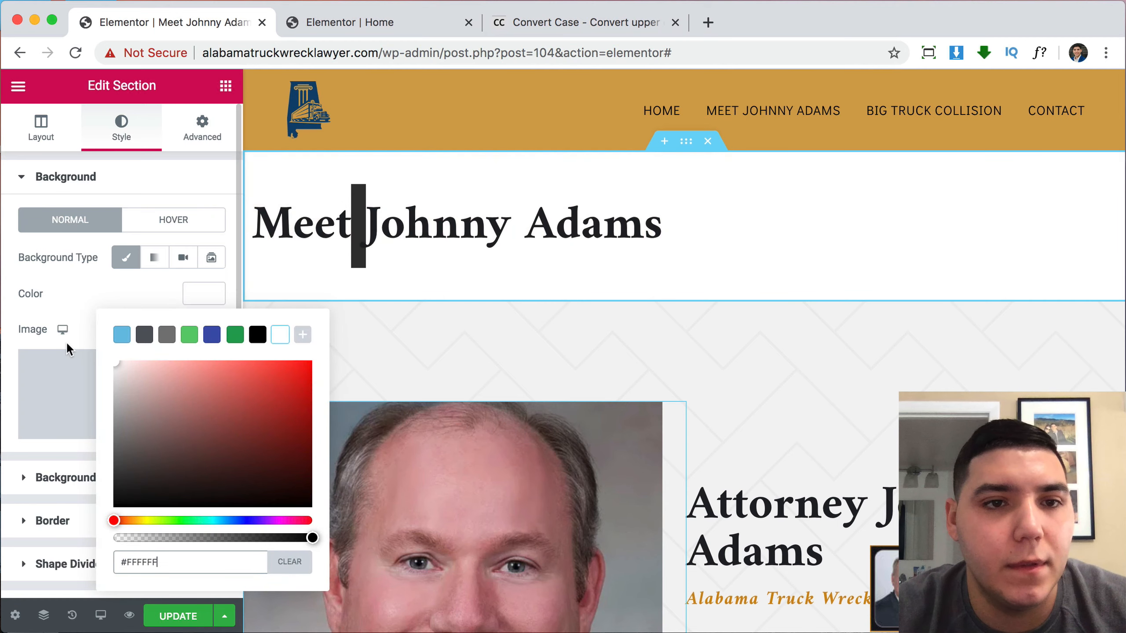
{"action": "left_click", "coordinate": [66, 345]}
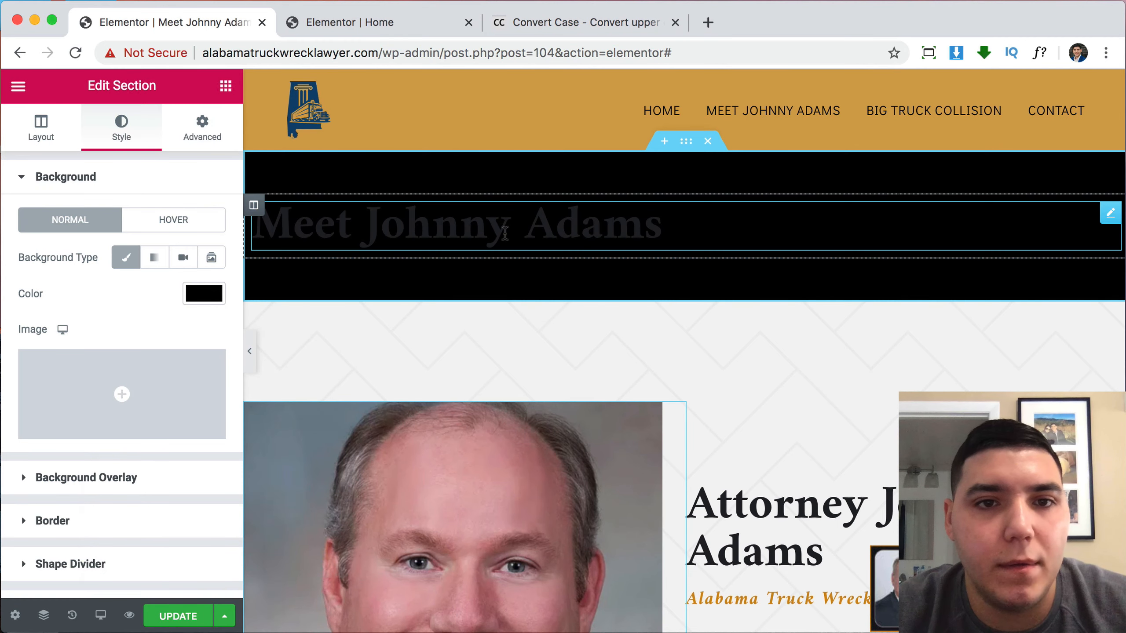
{"action": "left_click", "coordinate": [507, 231]}
{"action": "left_click", "coordinate": [121, 127]}
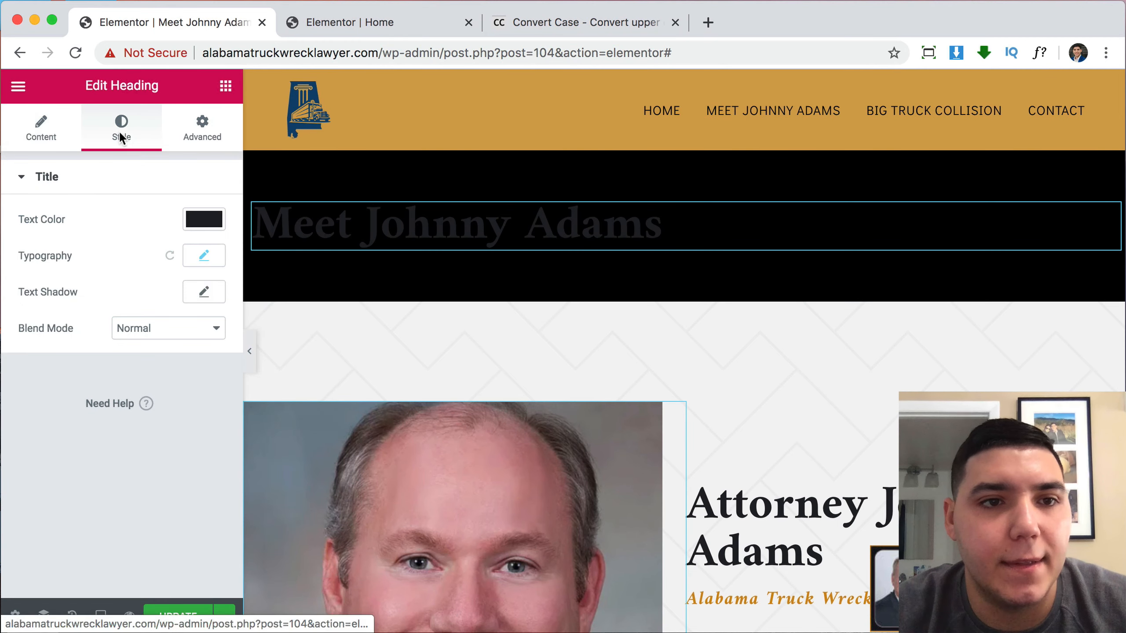
{"action": "left_click", "coordinate": [194, 229]}
{"action": "left_click_drag", "start_coordinate": [146, 390], "coordinate": [66, 287]}
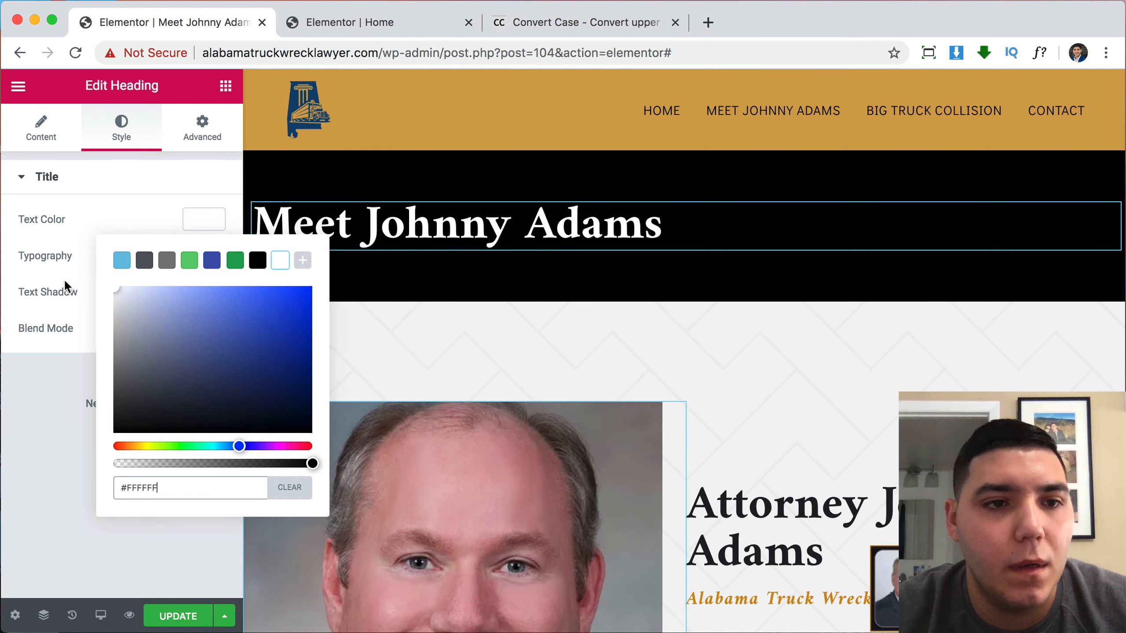
{"action": "left_click", "coordinate": [8, 414]}
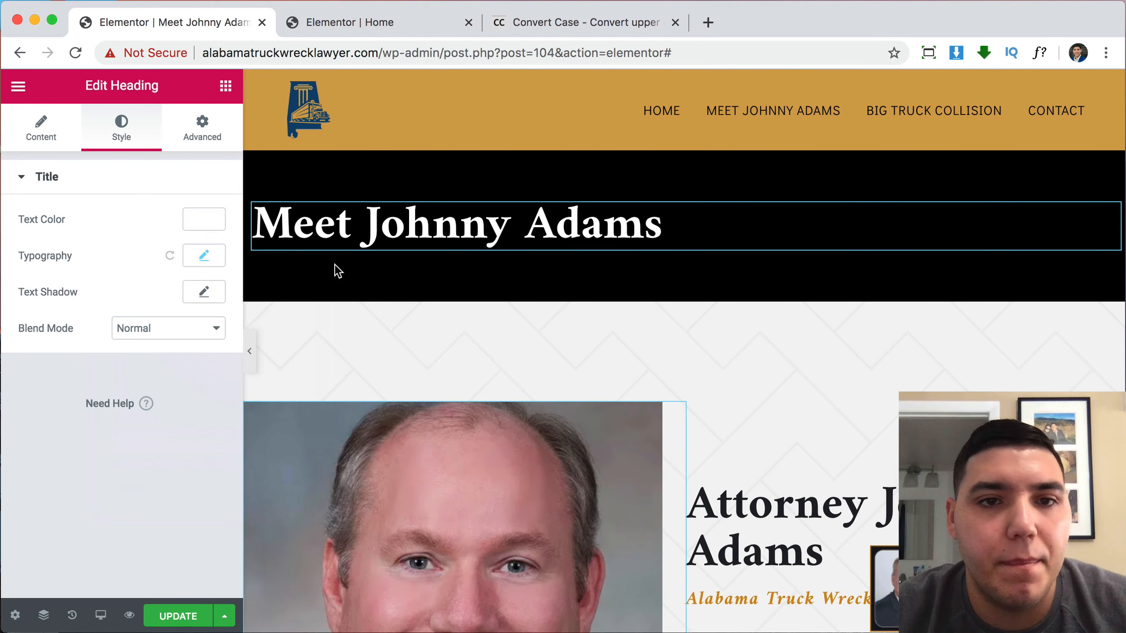
{"action": "left_click", "coordinate": [249, 352]}
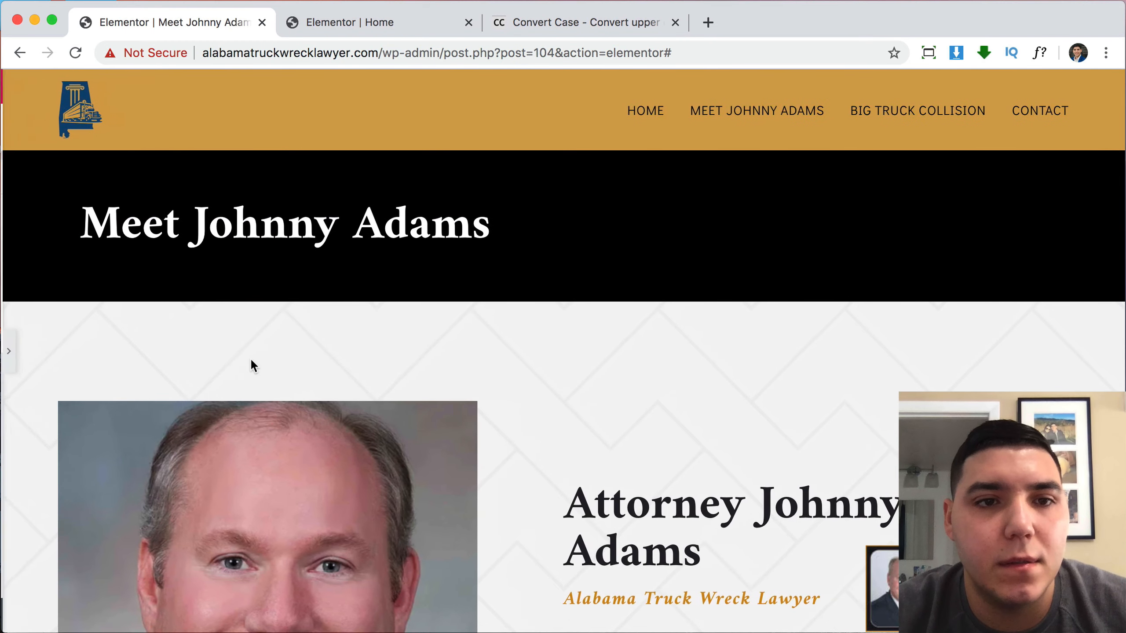
Set the semi-trailer truck photo as the banner background, sized Cover at Center Center.
{"action": "left_click", "coordinate": [8, 367]}
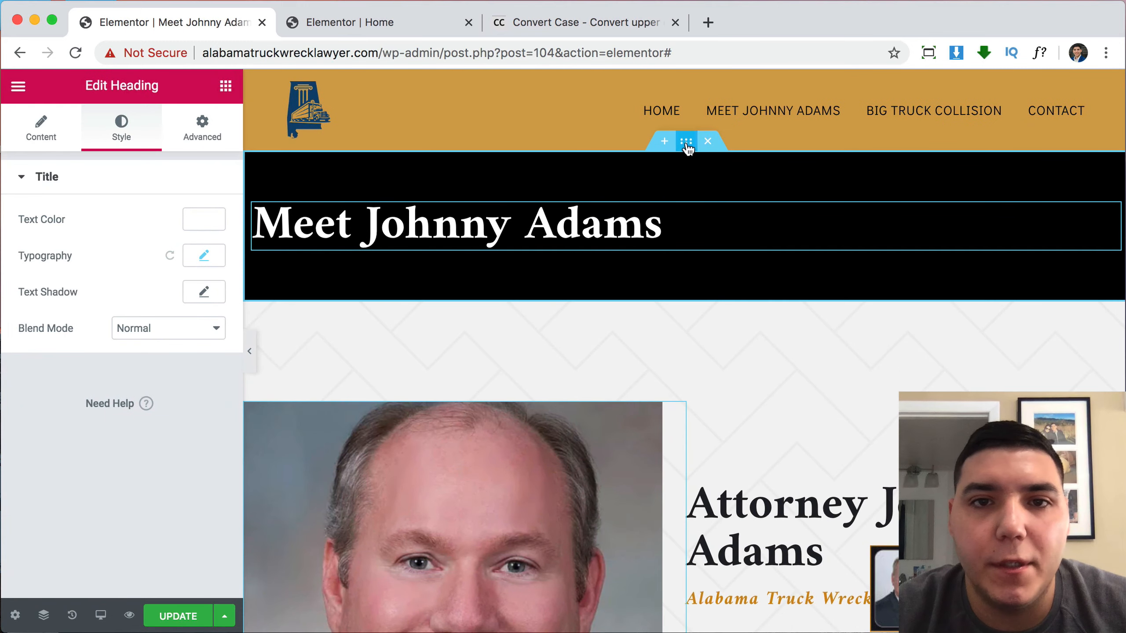
{"action": "left_click", "coordinate": [745, 192]}
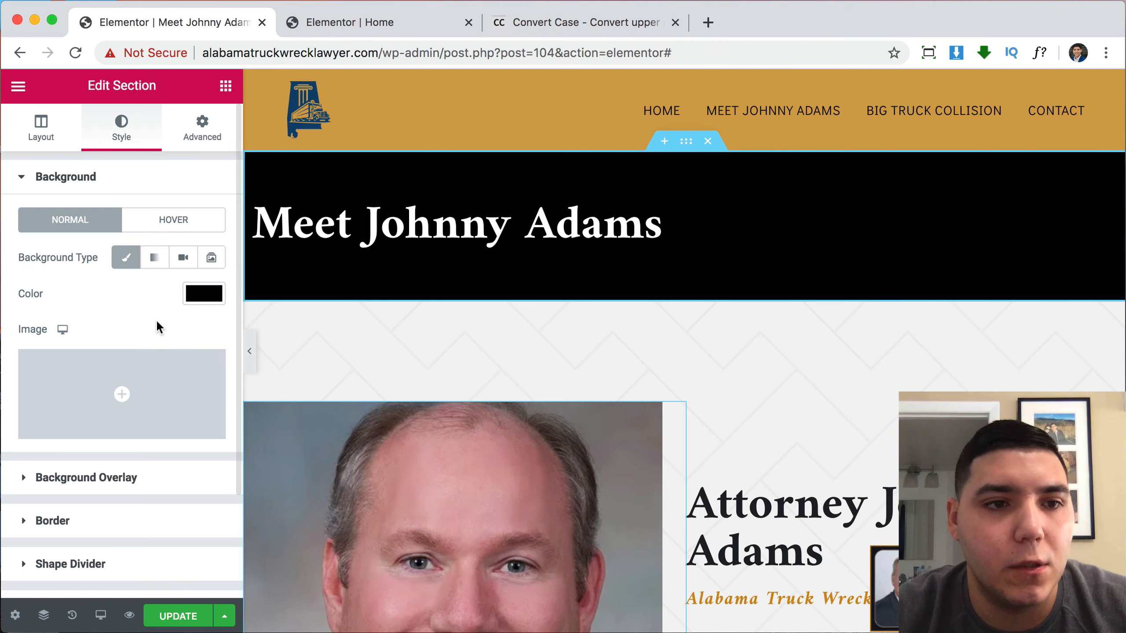
{"action": "left_click", "coordinate": [117, 392]}
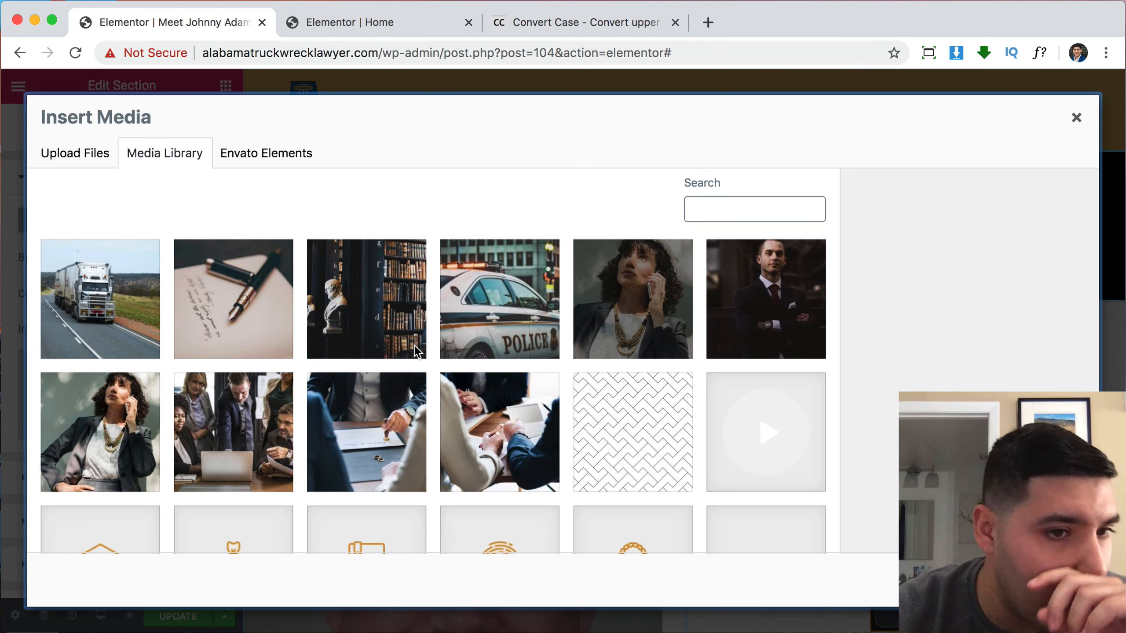
{"action": "left_click", "coordinate": [115, 318]}
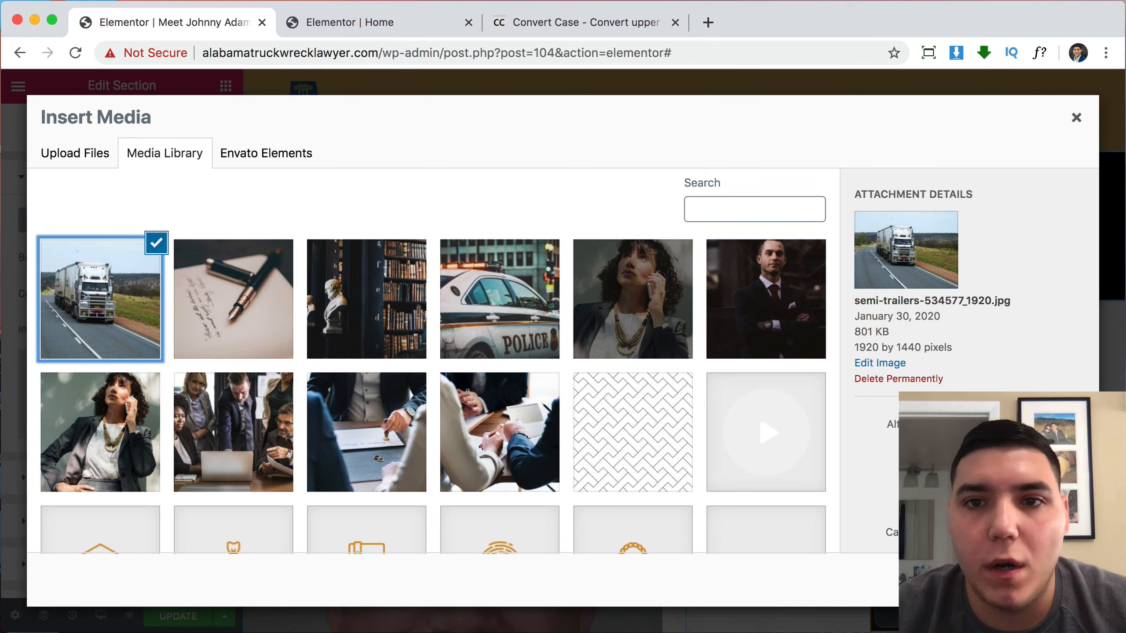
{"action": "left_click", "coordinate": [1053, 580]}
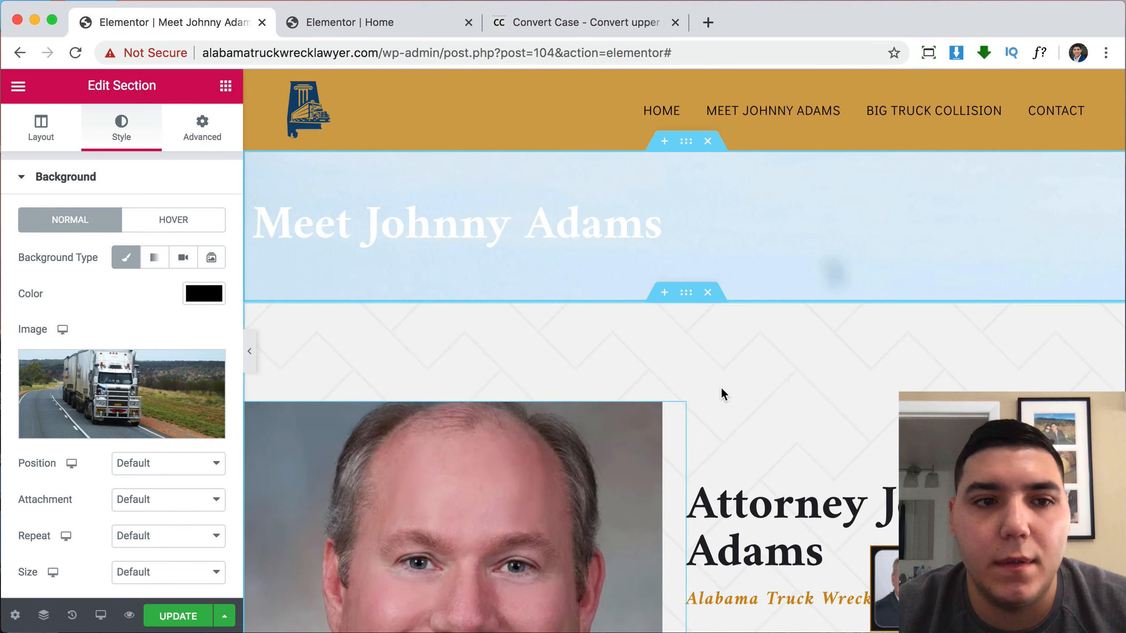
{"action": "scroll", "coordinate": [163, 519], "scroll_direction": "down", "scroll_amount": 3}
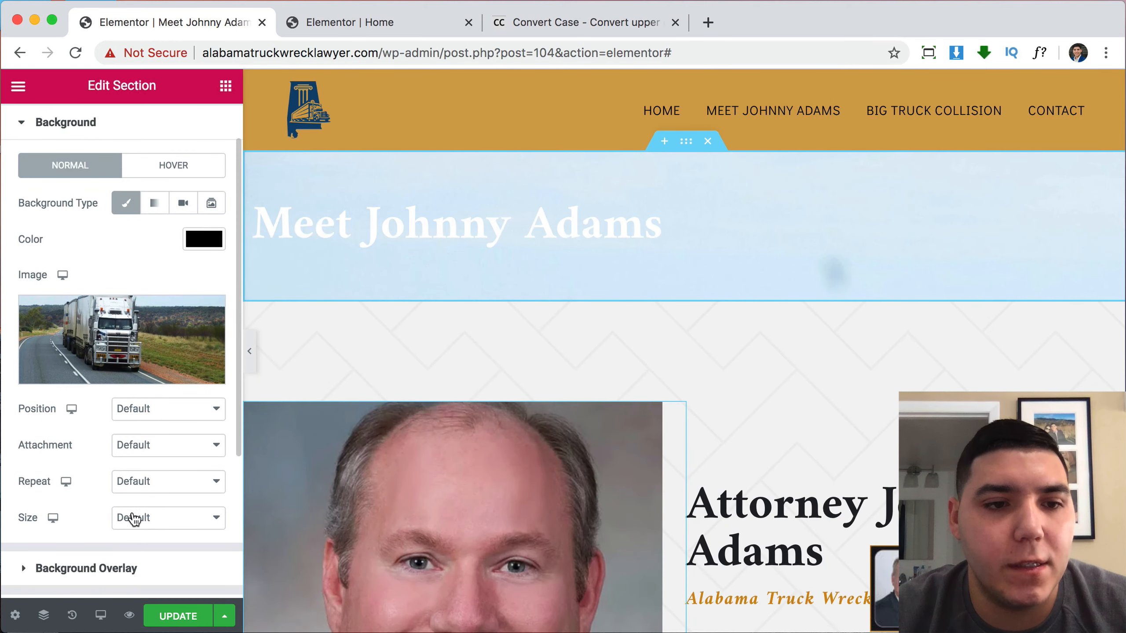
{"action": "left_click", "coordinate": [134, 519]}
{"action": "left_click", "coordinate": [144, 548]}
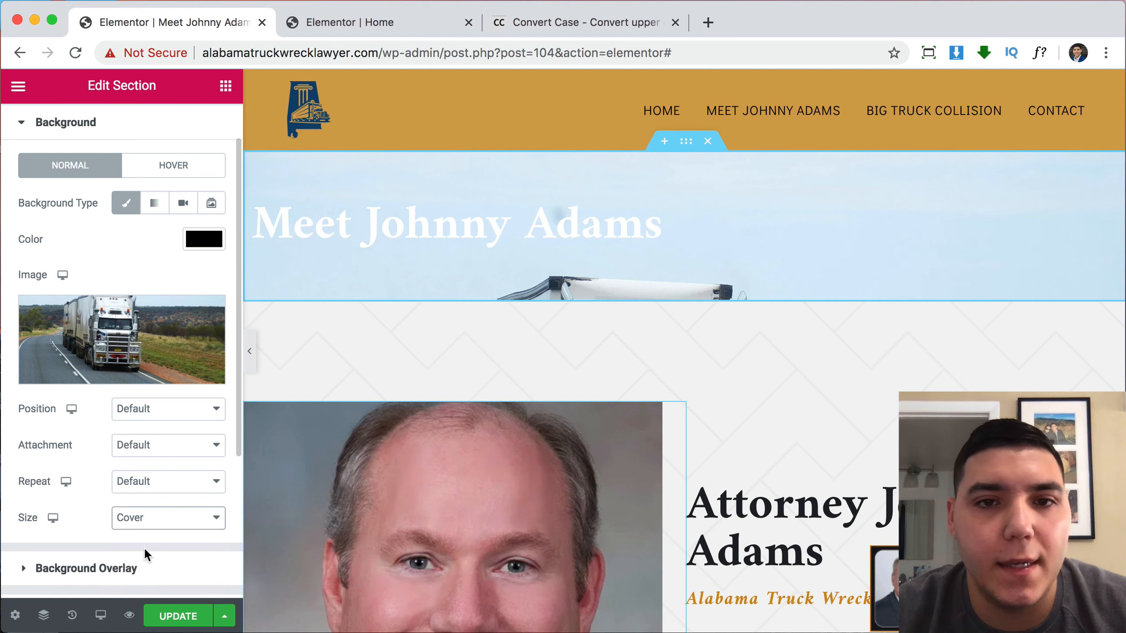
{"action": "left_click", "coordinate": [146, 409]}
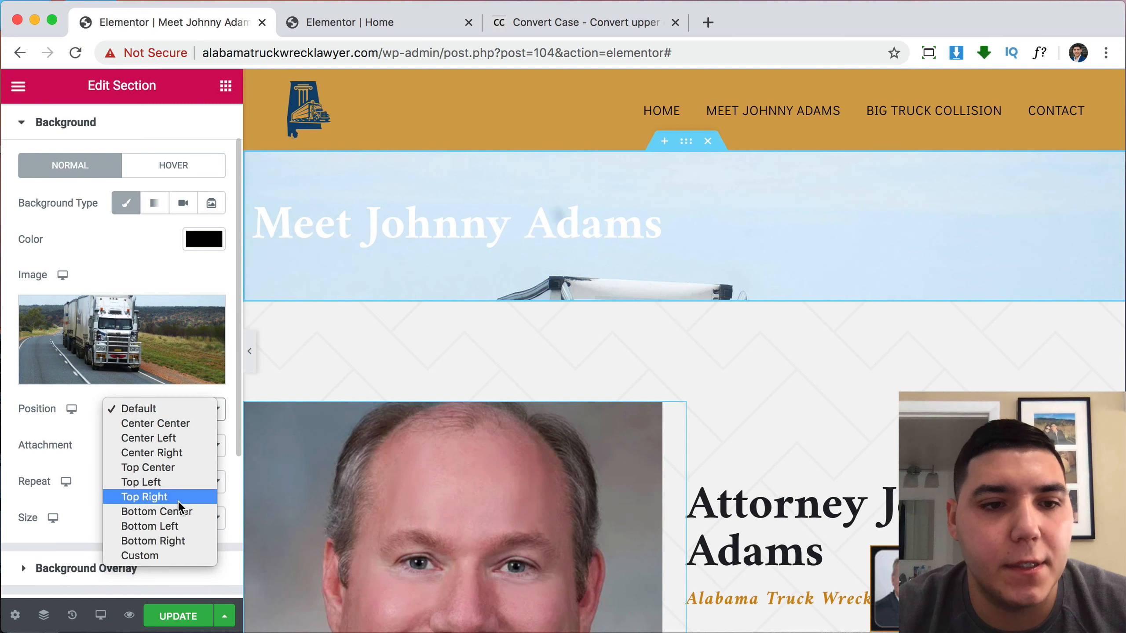
{"action": "left_click", "coordinate": [170, 424]}
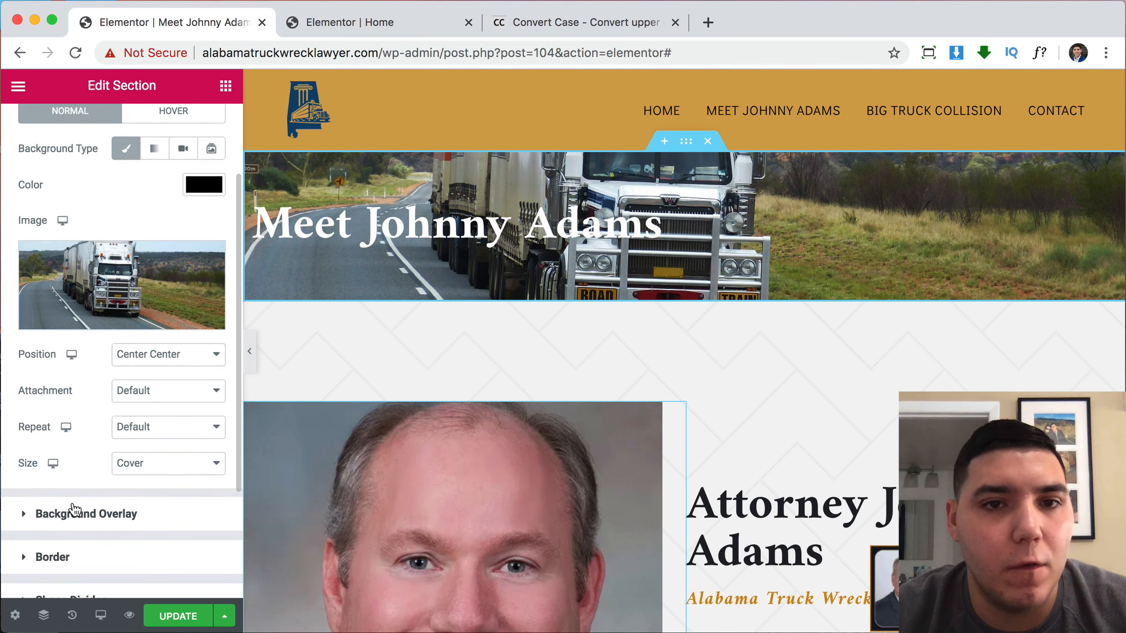
{"action": "left_click", "coordinate": [74, 511]}
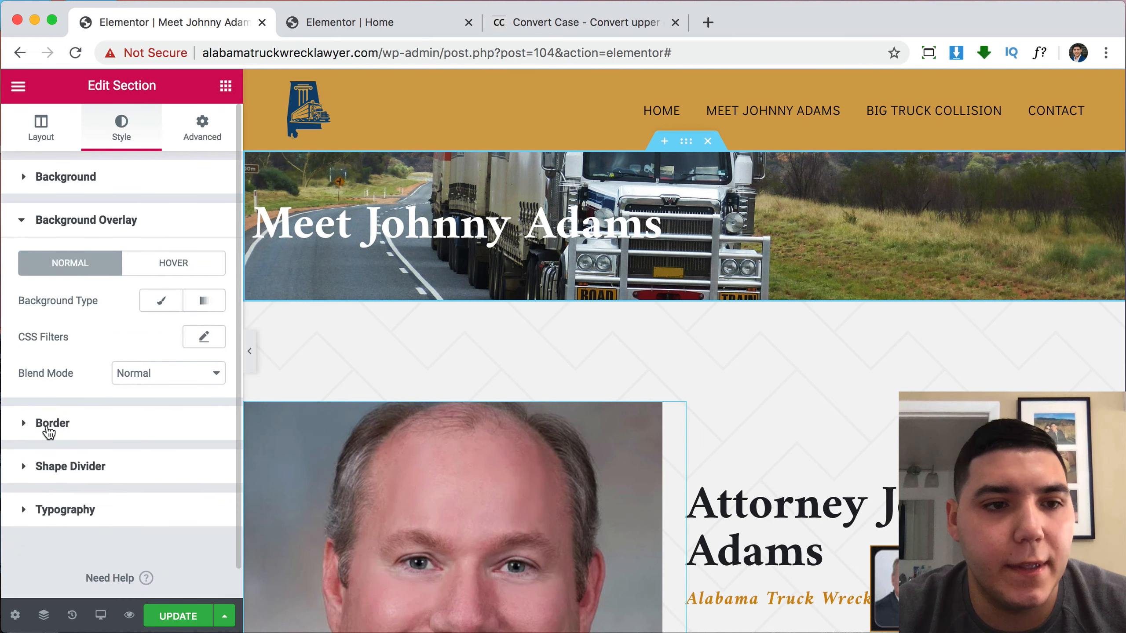
Apply a solid black background overlay at 0.8 opacity to the title banner.
{"action": "left_click", "coordinate": [162, 302]}
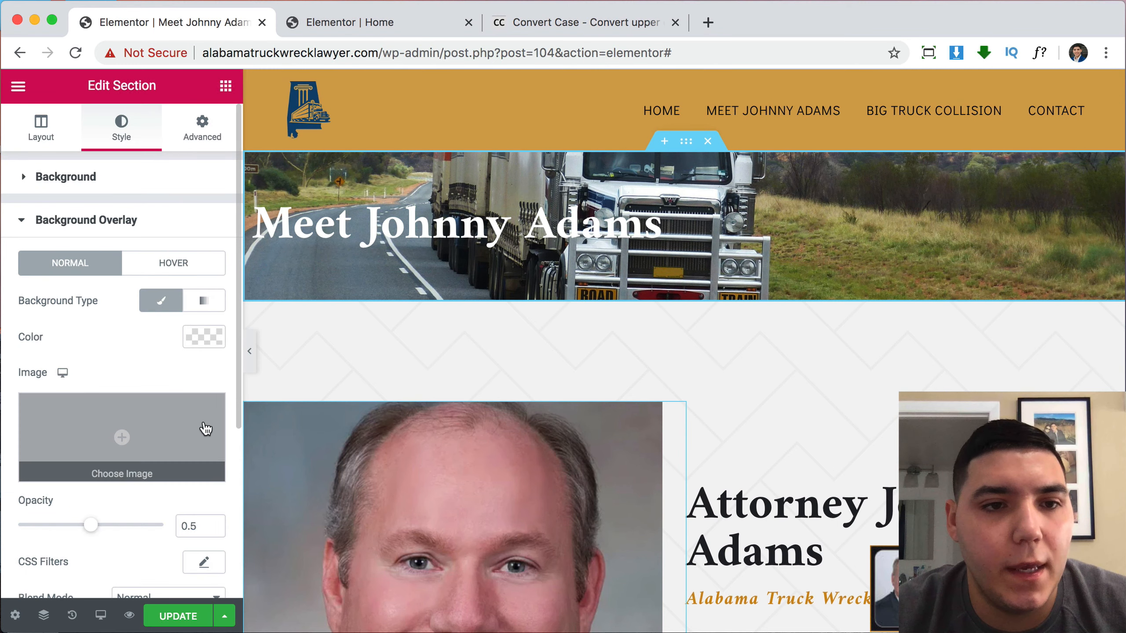
{"action": "left_click", "coordinate": [201, 336]}
{"action": "left_click_drag", "start_coordinate": [367, 357], "coordinate": [473, 406]}
{"action": "left_click", "coordinate": [547, 375]}
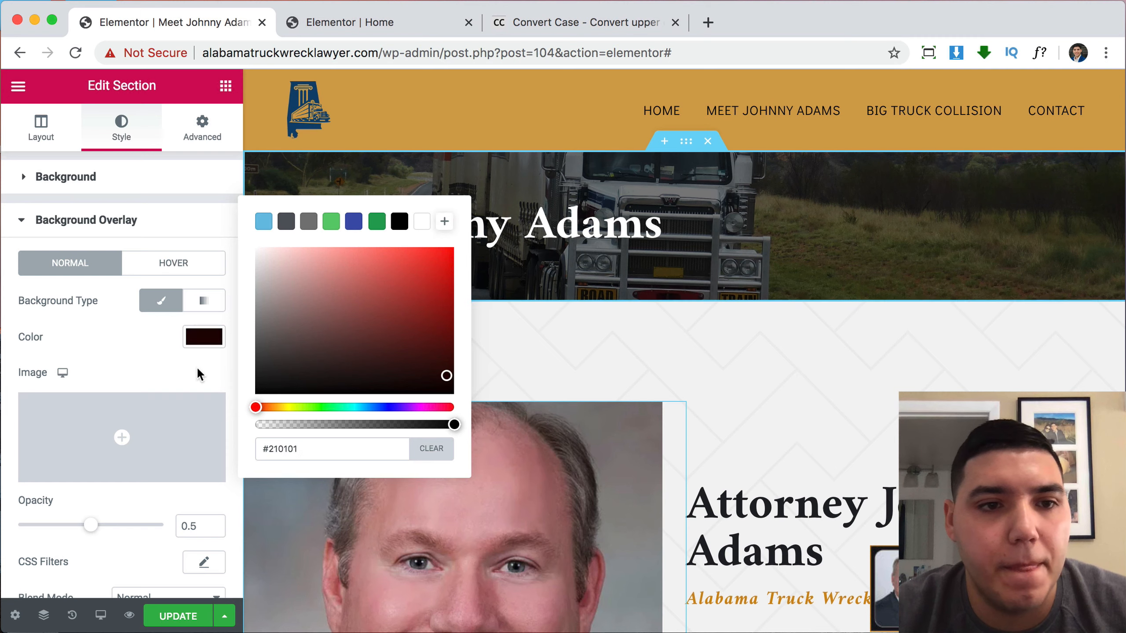
{"action": "left_click", "coordinate": [175, 363]}
{"action": "left_click", "coordinate": [201, 335]}
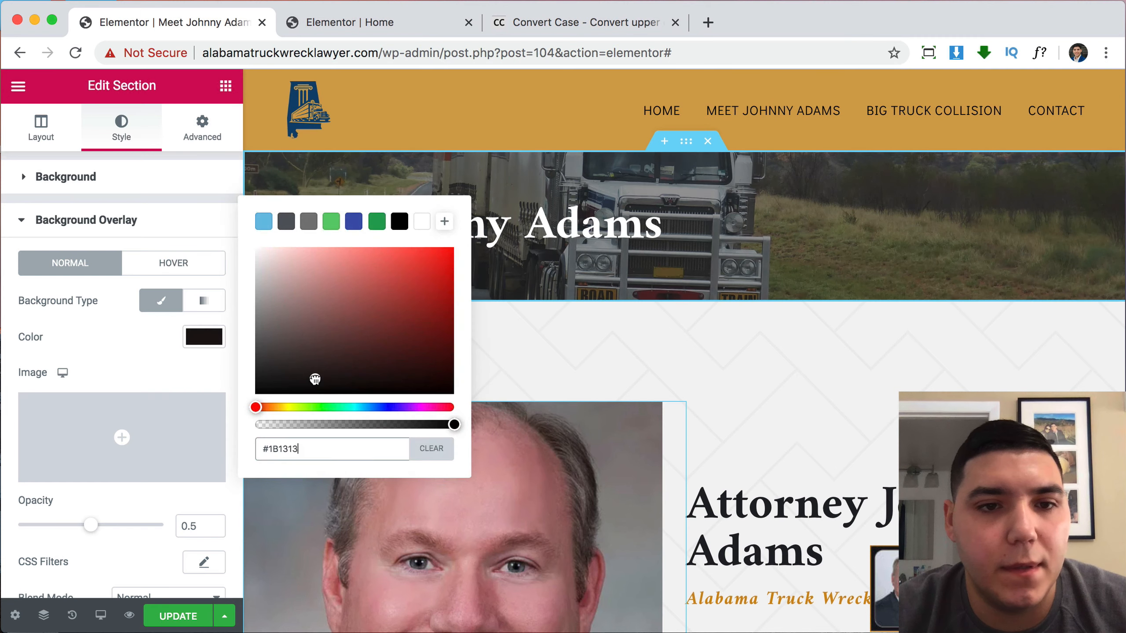
{"action": "left_click_drag", "start_coordinate": [318, 379], "coordinate": [473, 410]}
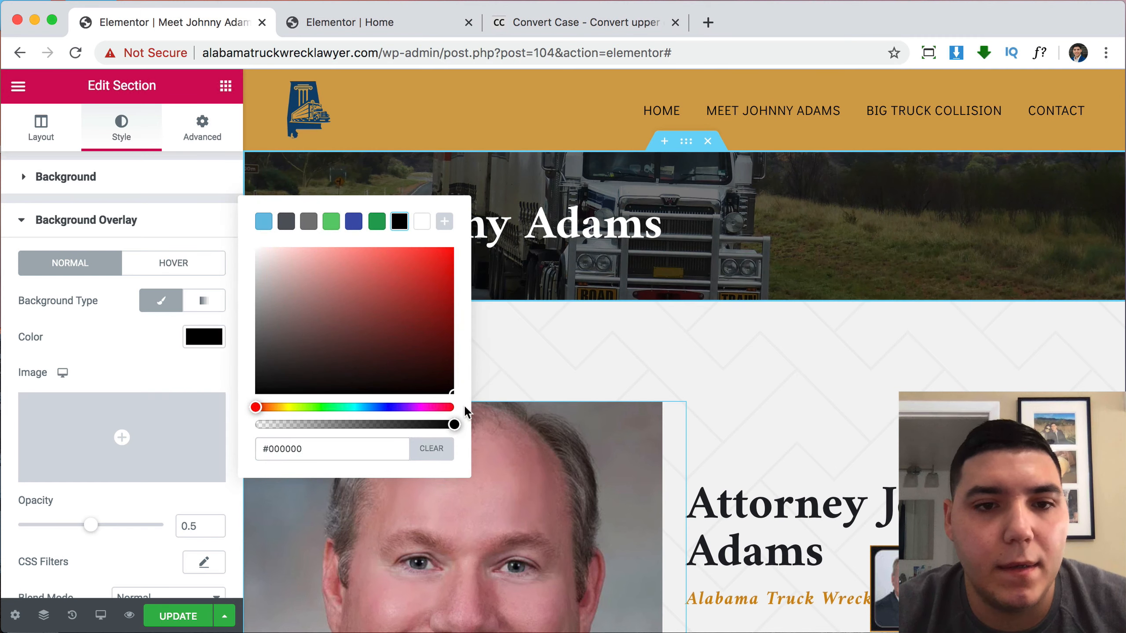
{"action": "left_click", "coordinate": [101, 359]}
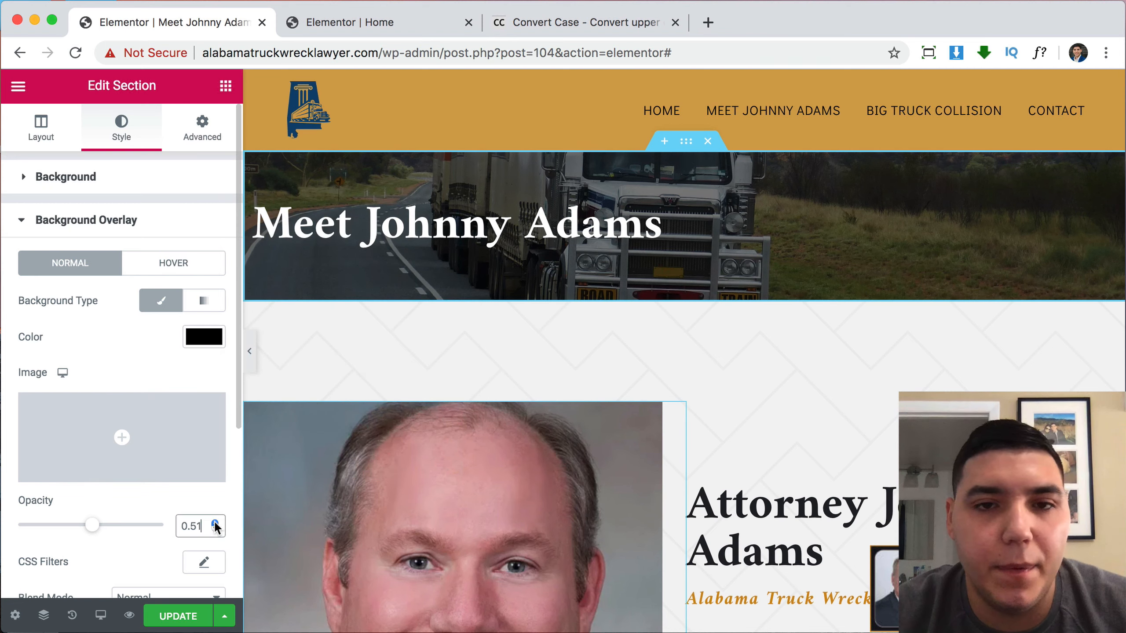
{"action": "left_click_drag", "start_coordinate": [216, 526], "coordinate": [215, 527]}
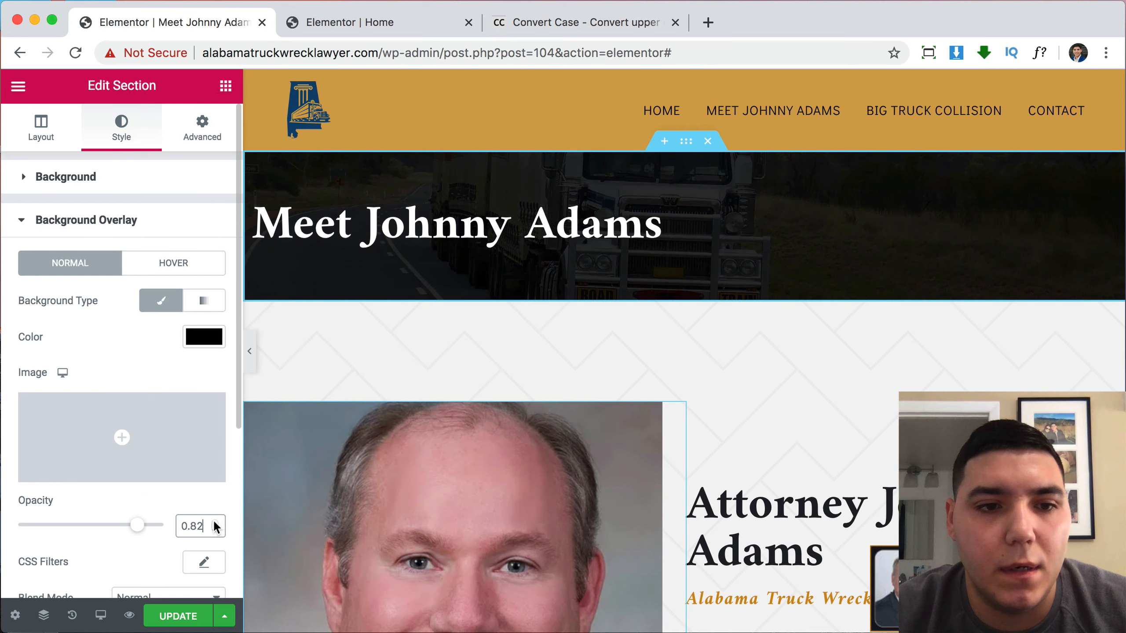
{"action": "left_click", "coordinate": [213, 530]}
{"action": "left_click", "coordinate": [214, 530]}
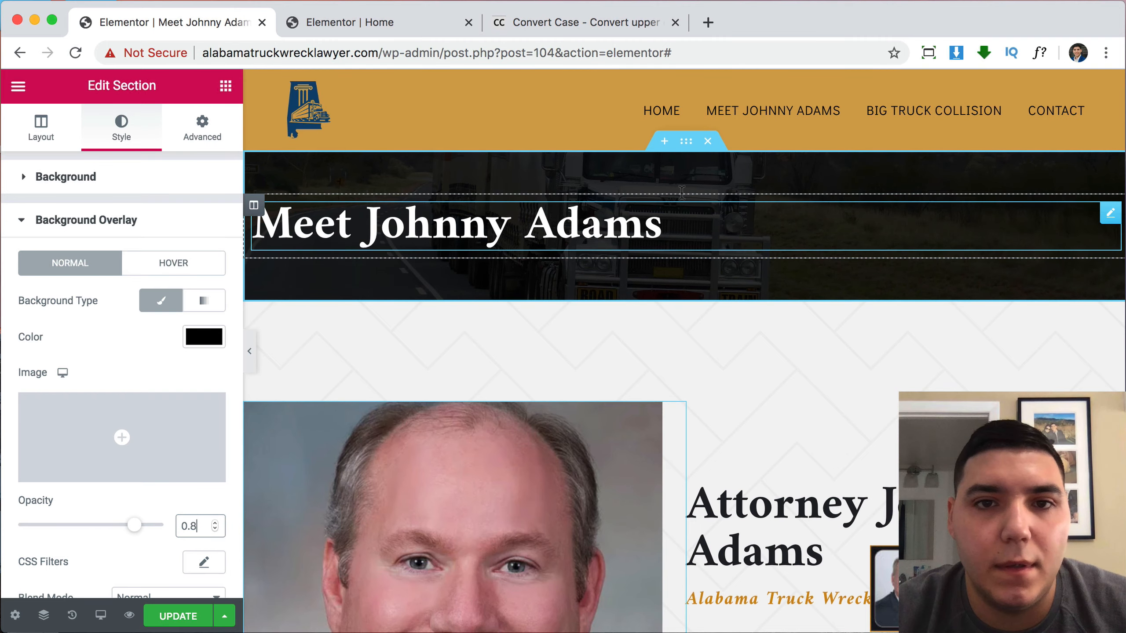
Delete the Common Damage Compensation section.
{"action": "scroll", "coordinate": [552, 429], "scroll_direction": "down", "scroll_amount": 20}
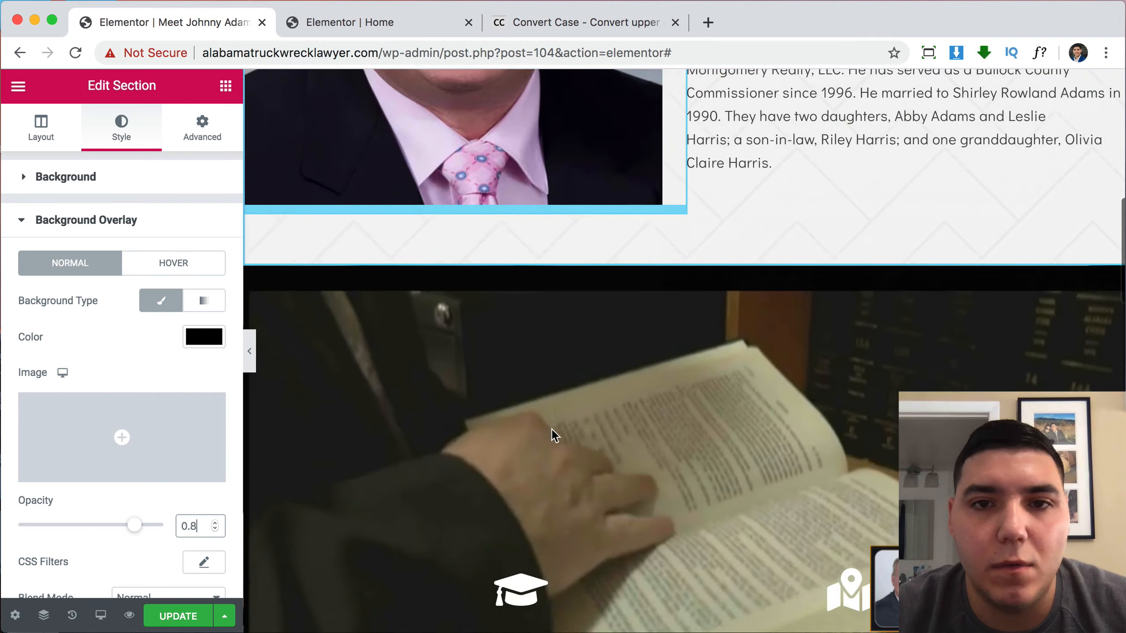
{"action": "scroll", "coordinate": [688, 328], "scroll_direction": "down", "scroll_amount": 10}
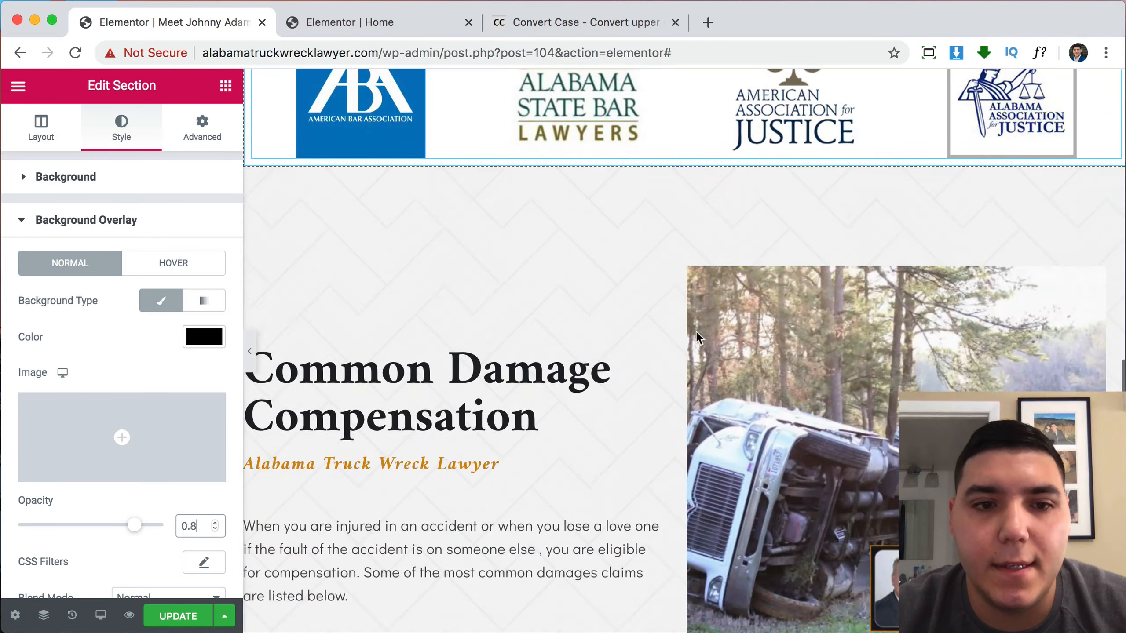
{"action": "scroll", "coordinate": [689, 392], "scroll_direction": "down", "scroll_amount": 5}
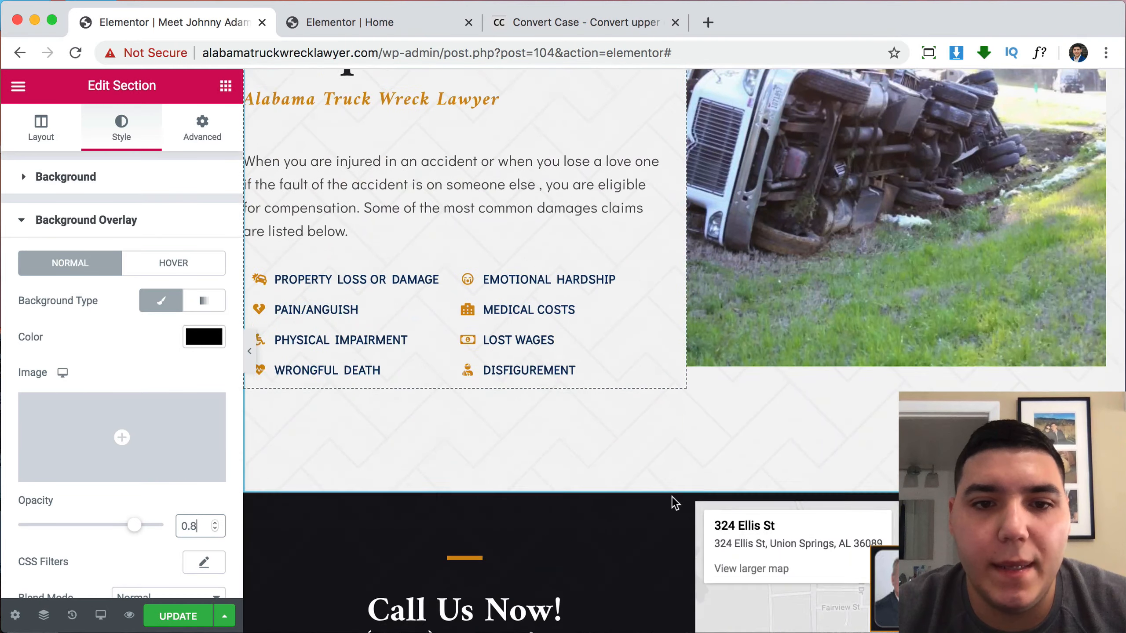
{"action": "scroll", "coordinate": [700, 310], "scroll_direction": "up", "scroll_amount": 8}
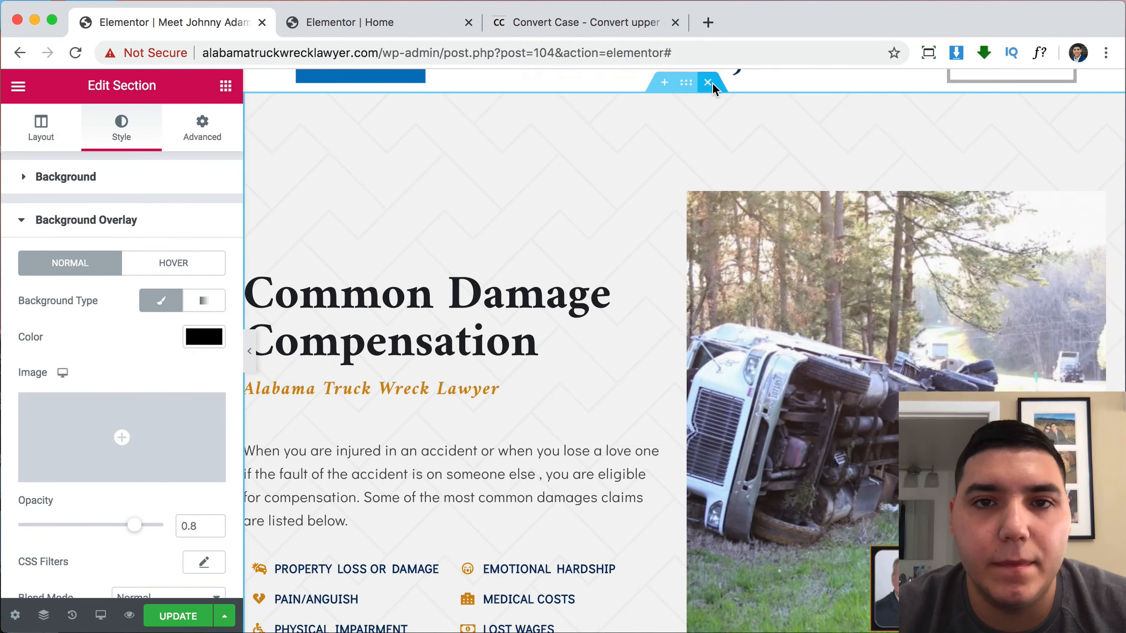
{"action": "left_click", "coordinate": [709, 84]}
{"action": "scroll", "coordinate": [589, 510], "scroll_direction": "up", "scroll_amount": 5}
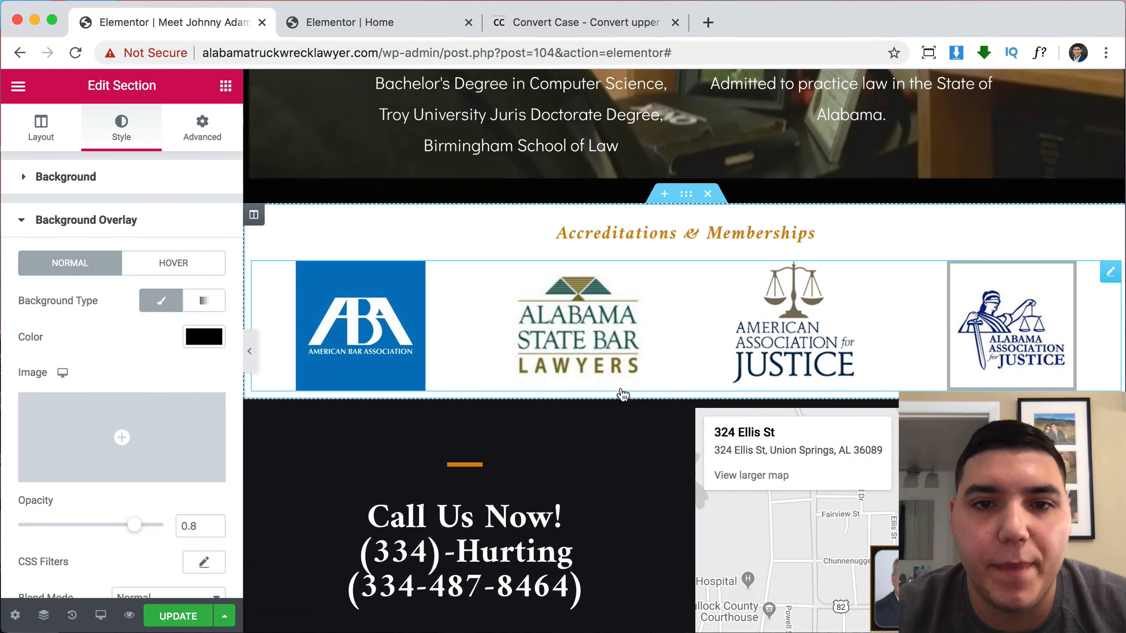
Give the Accreditations & Memberships section 50 px top and bottom padding.
{"action": "left_click", "coordinate": [686, 194]}
{"action": "left_click", "coordinate": [202, 128]}
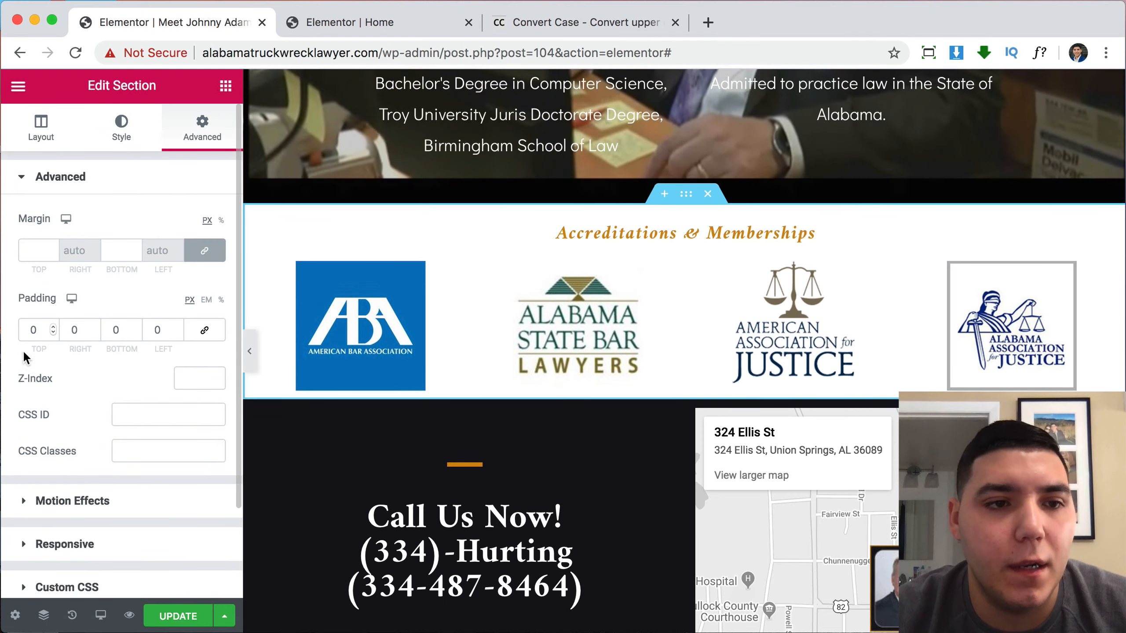
{"action": "left_click", "coordinate": [28, 328]}
{"action": "type", "text": "5"}
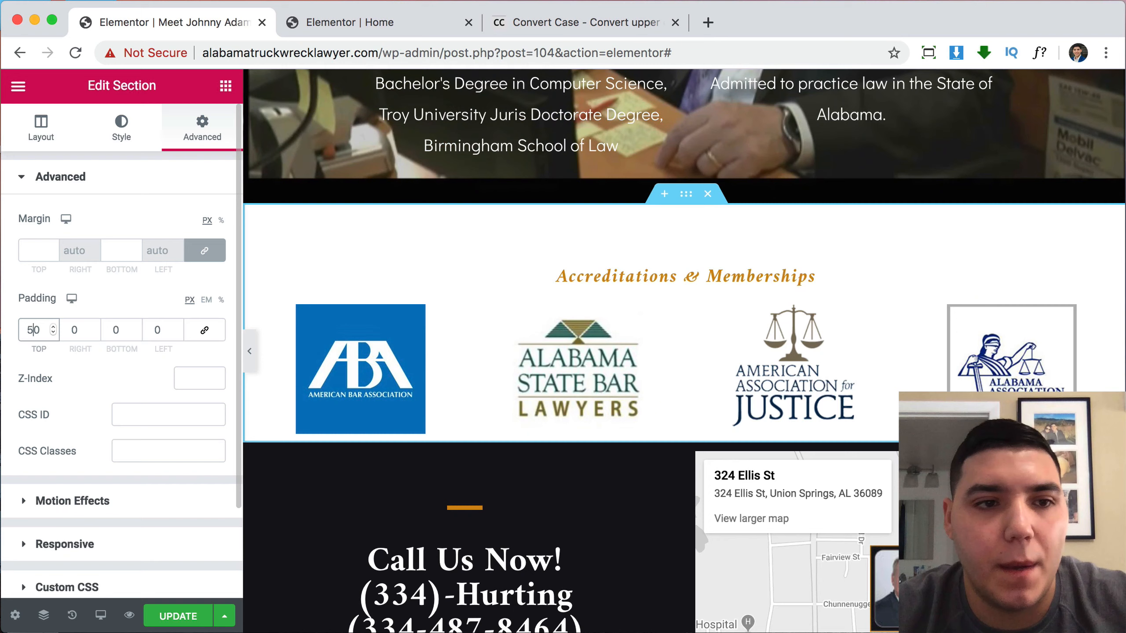
{"action": "left_click", "coordinate": [114, 330]}
{"action": "type", "text": "5"}
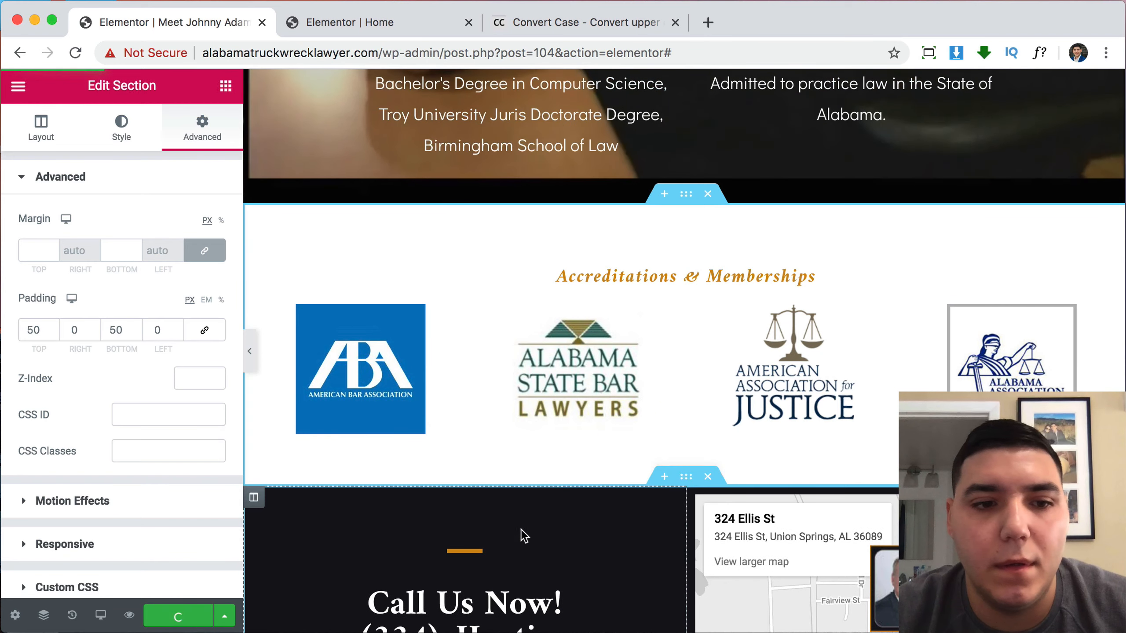
{"action": "scroll", "coordinate": [511, 533], "scroll_direction": "down", "scroll_amount": 3}
{"action": "scroll", "coordinate": [512, 536], "scroll_direction": "down", "scroll_amount": 3}
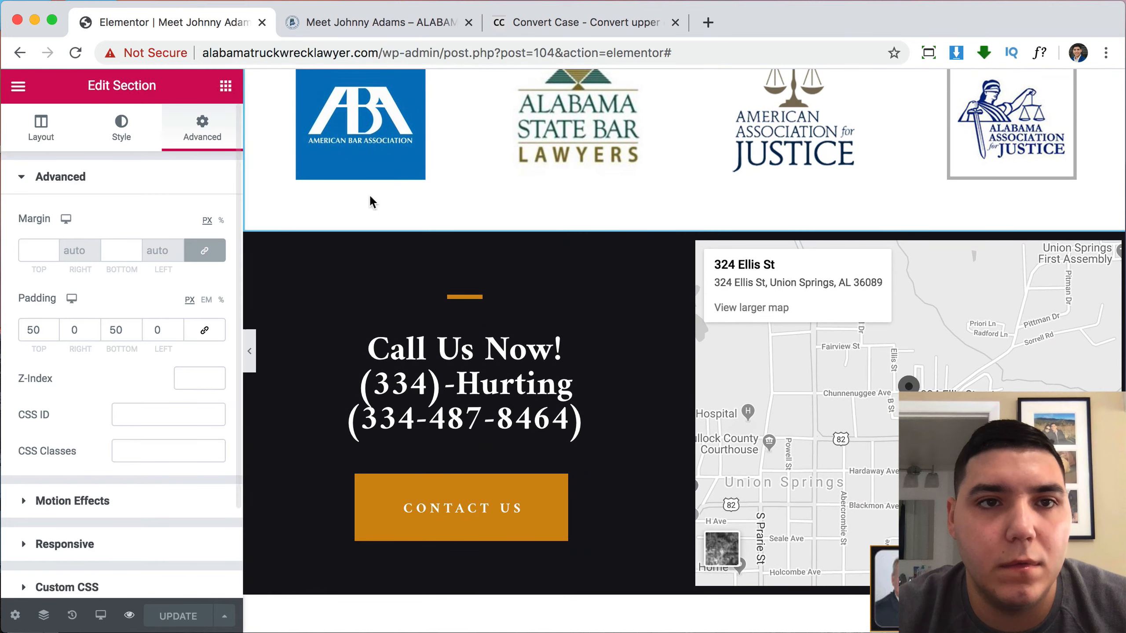
{"action": "left_click", "coordinate": [389, 34]}
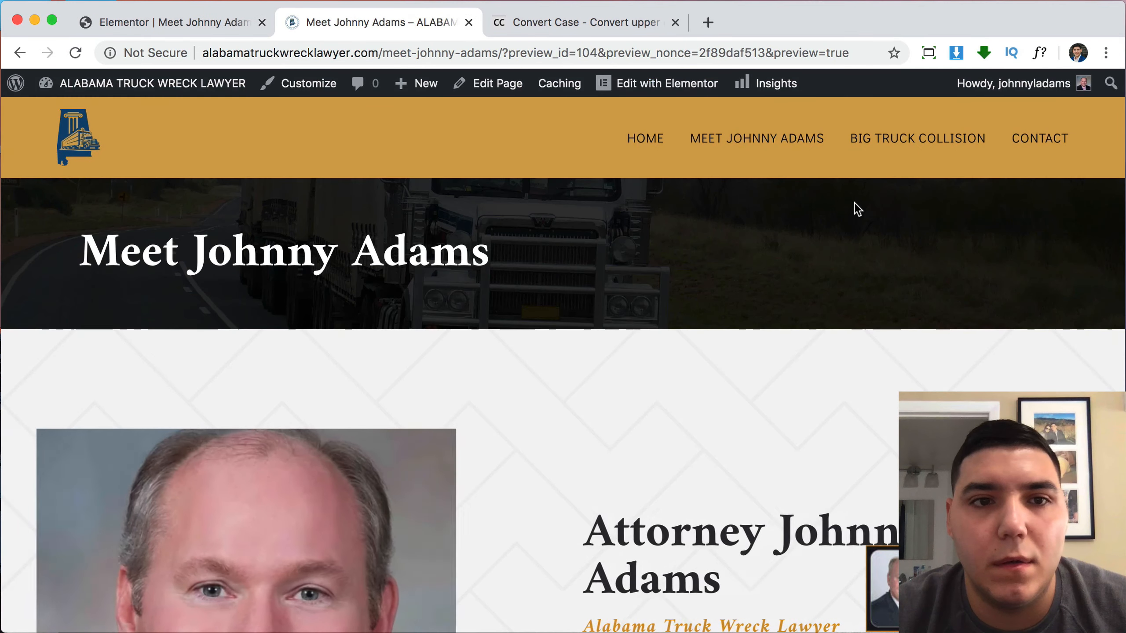
{"action": "scroll", "coordinate": [943, 338], "scroll_direction": "down", "scroll_amount": 8}
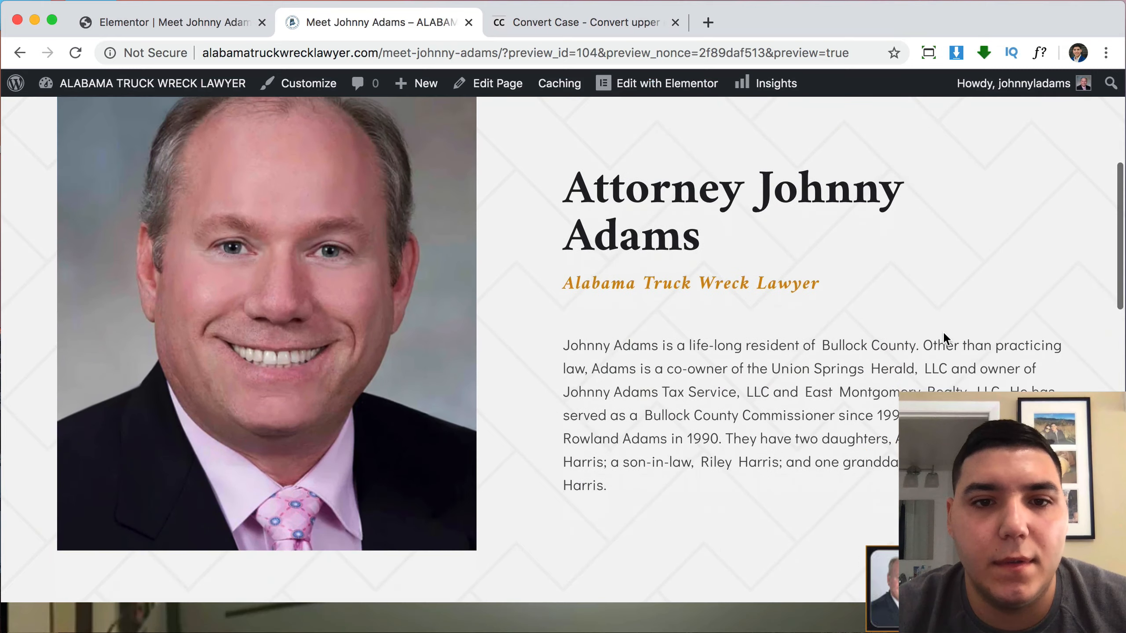
{"action": "scroll", "coordinate": [943, 332], "scroll_direction": "down", "scroll_amount": 7}
{"action": "scroll", "coordinate": [944, 332], "scroll_direction": "up", "scroll_amount": 8}
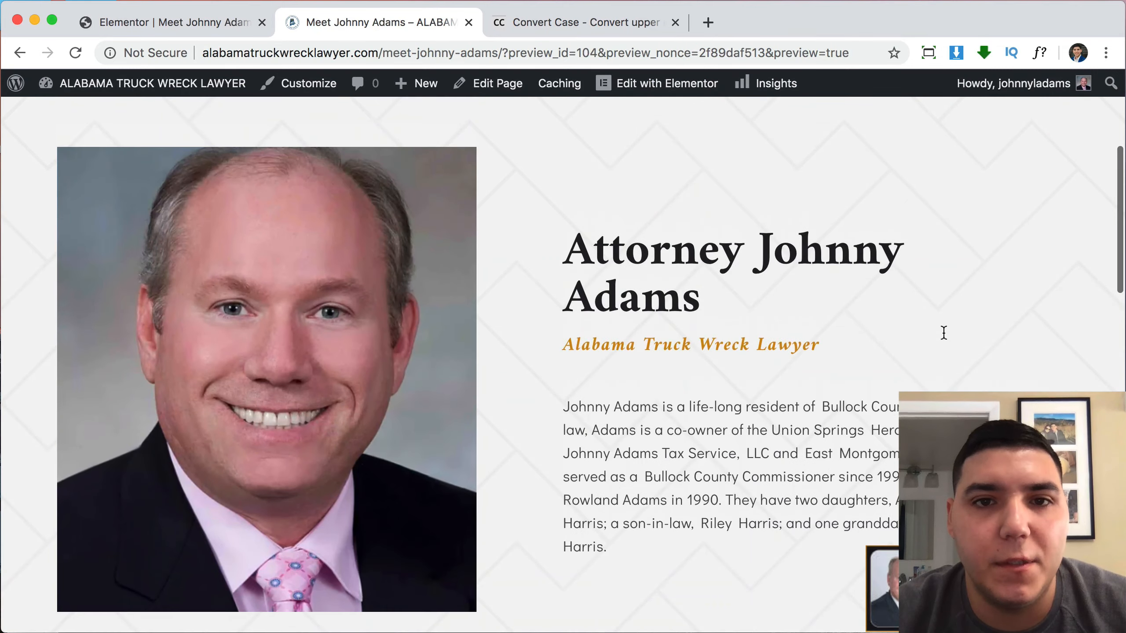
{"action": "scroll", "coordinate": [944, 332], "scroll_direction": "down", "scroll_amount": 9}
{"action": "scroll", "coordinate": [943, 332], "scroll_direction": "down", "scroll_amount": 7}
{"action": "scroll", "coordinate": [943, 333], "scroll_direction": "up", "scroll_amount": 4}
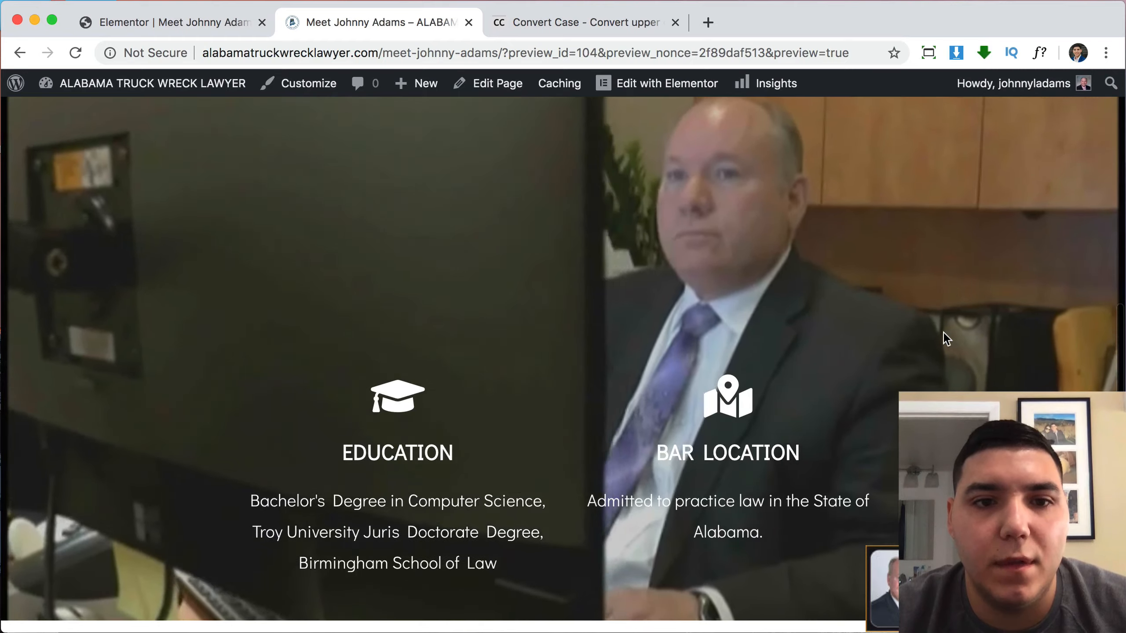
{"action": "scroll", "coordinate": [943, 332], "scroll_direction": "down", "scroll_amount": 5}
{"action": "scroll", "coordinate": [943, 332], "scroll_direction": "down", "scroll_amount": 9}
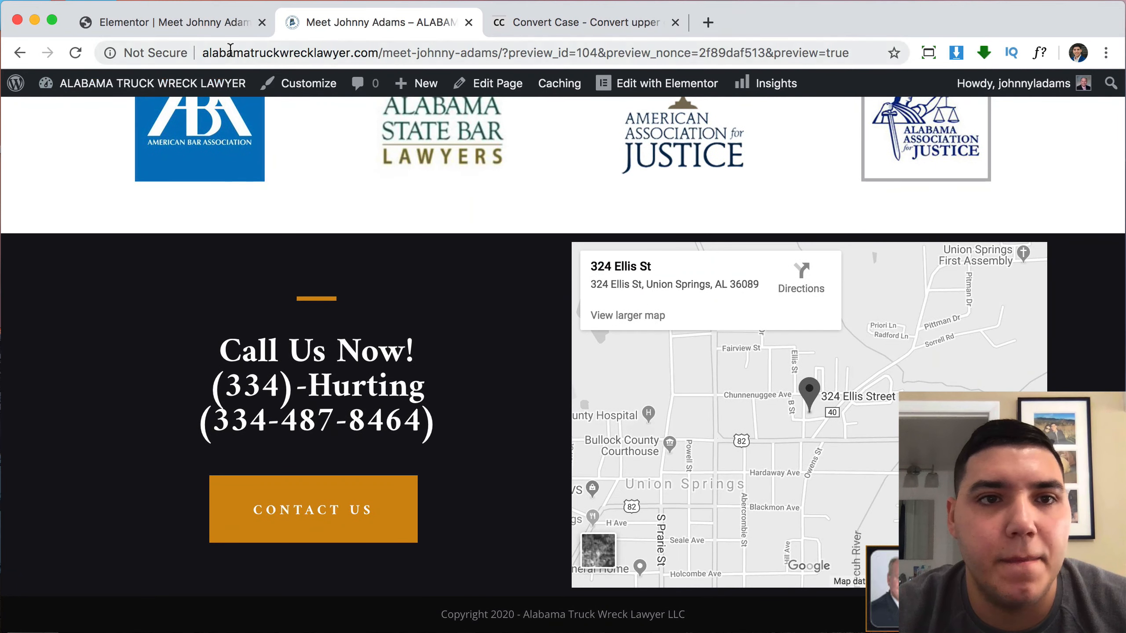
{"action": "scroll", "coordinate": [684, 337], "scroll_direction": "up", "scroll_amount": 20}
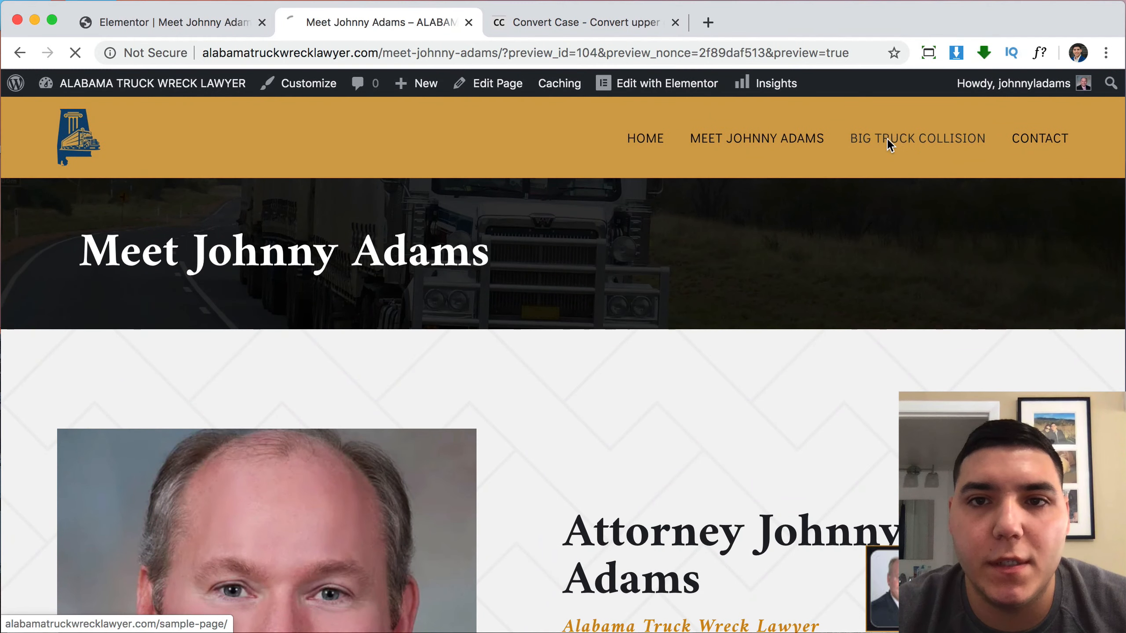
Open the Big Truck Collision page, review its live version, and open it for editing.
{"action": "left_click", "coordinate": [902, 138]}
{"action": "left_click", "coordinate": [195, 28]}
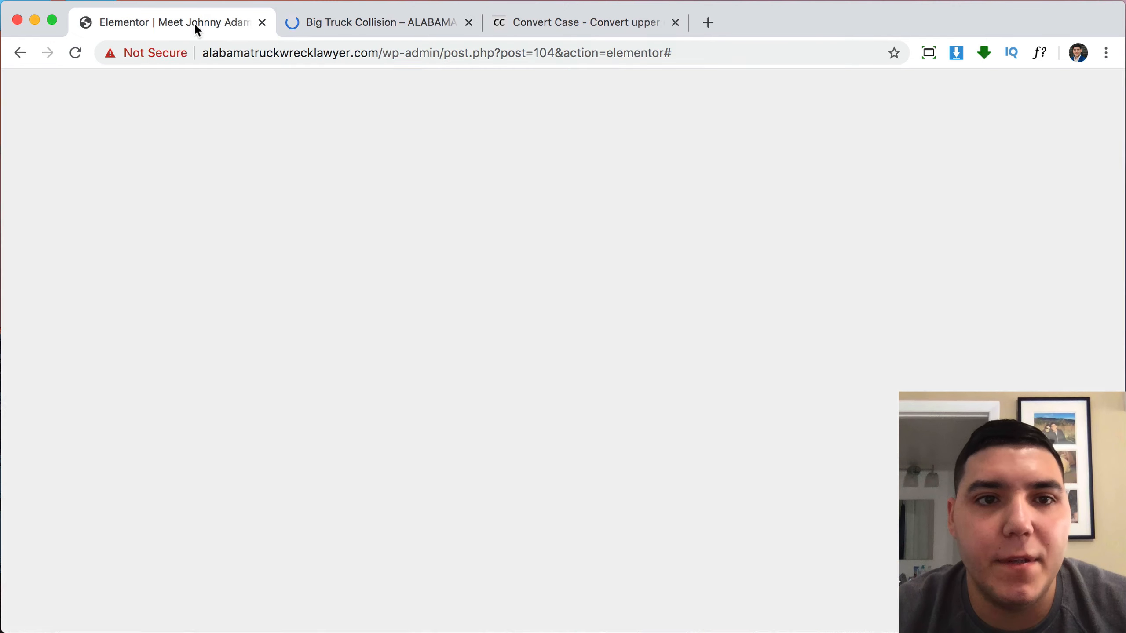
{"action": "scroll", "coordinate": [679, 213], "scroll_direction": "up", "scroll_amount": 20}
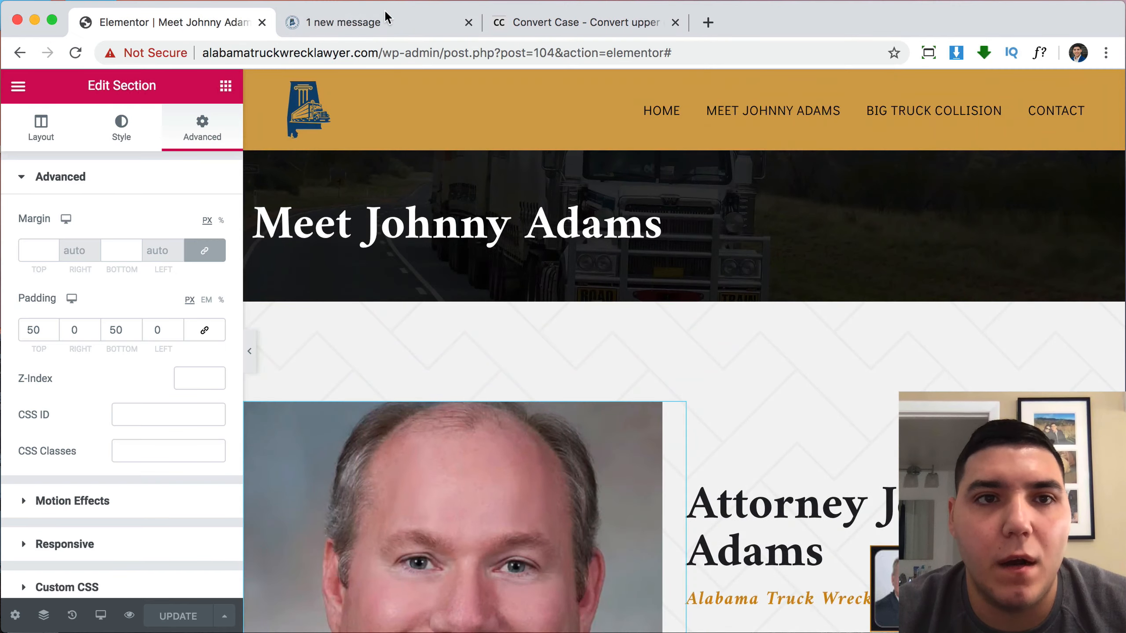
{"action": "left_click", "coordinate": [387, 20]}
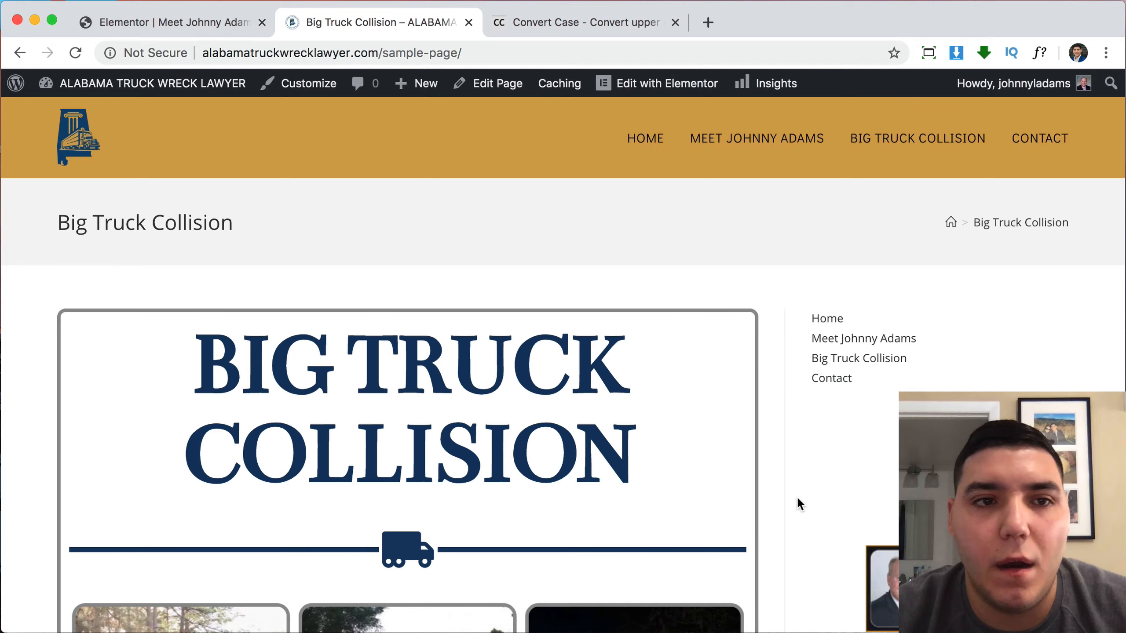
{"action": "scroll", "coordinate": [701, 438], "scroll_direction": "down", "scroll_amount": 15}
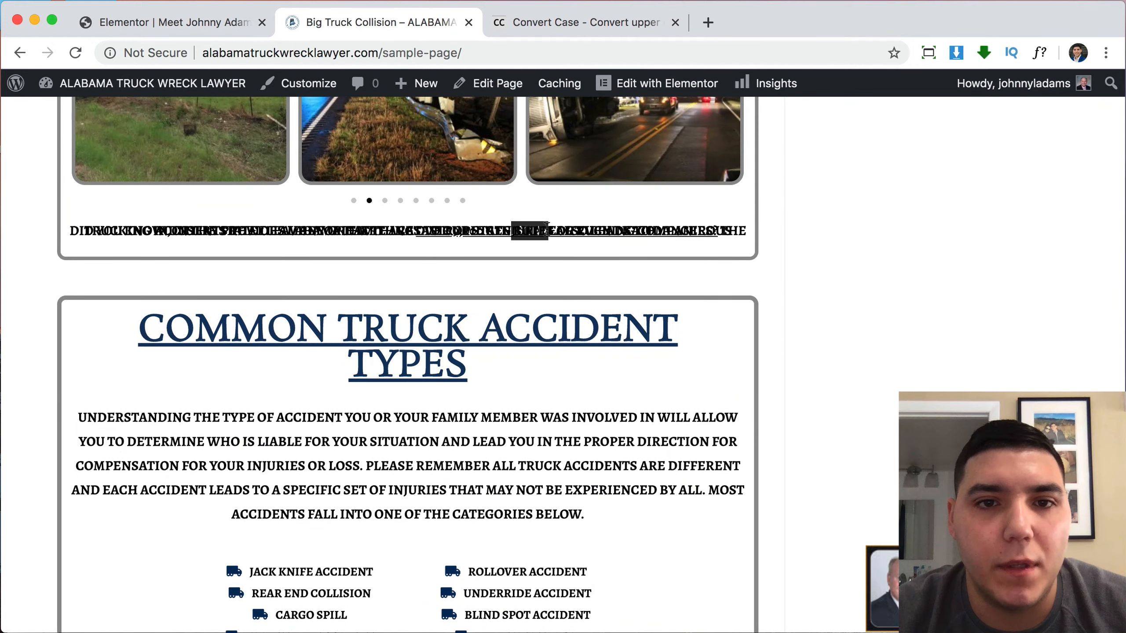
{"action": "scroll", "coordinate": [665, 369], "scroll_direction": "down", "scroll_amount": 15}
{"action": "scroll", "coordinate": [666, 369], "scroll_direction": "down", "scroll_amount": 5}
{"action": "scroll", "coordinate": [663, 371], "scroll_direction": "up", "scroll_amount": 20}
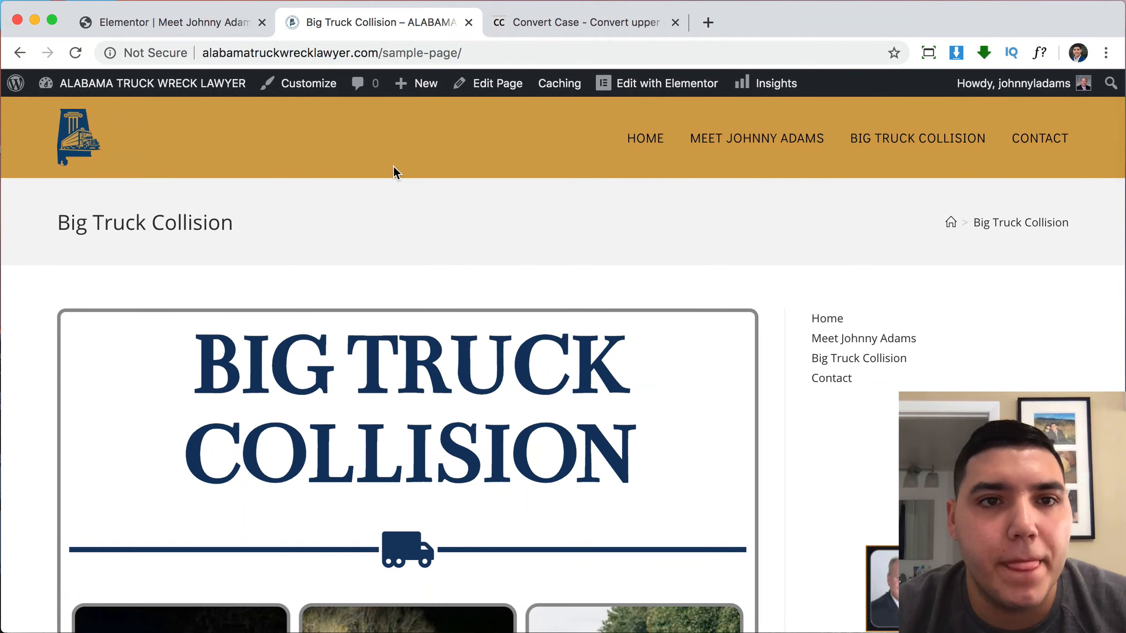
{"action": "left_click", "coordinate": [477, 89]}
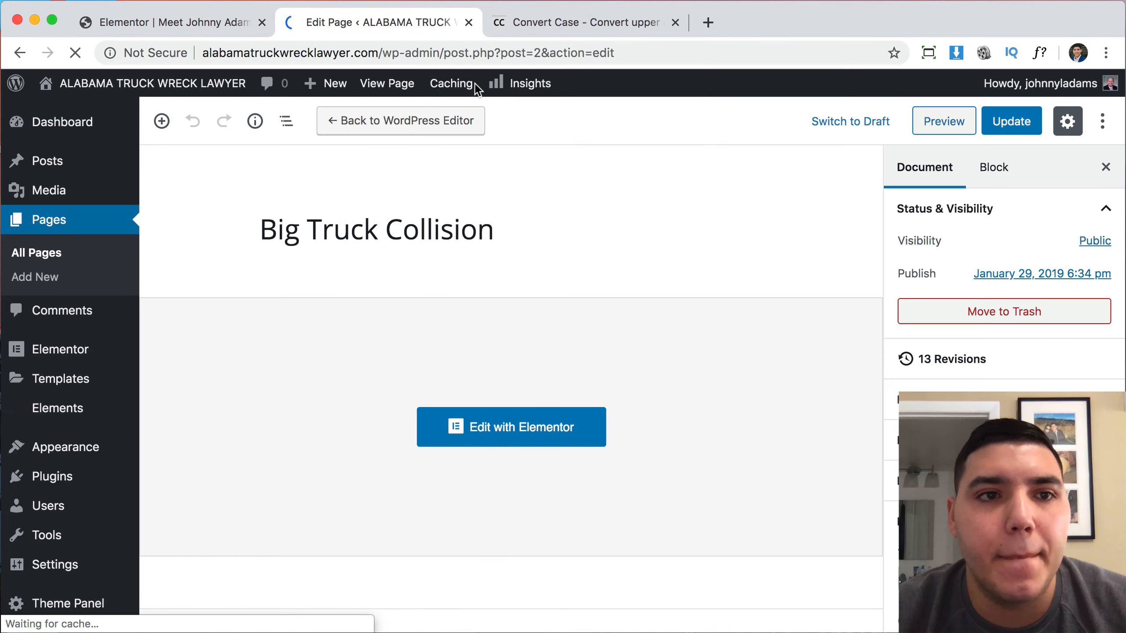
Set Big Truck Collision's OceanWP Display Page Title to Disable and update the page.
{"action": "scroll", "coordinate": [623, 391], "scroll_direction": "down", "scroll_amount": 6}
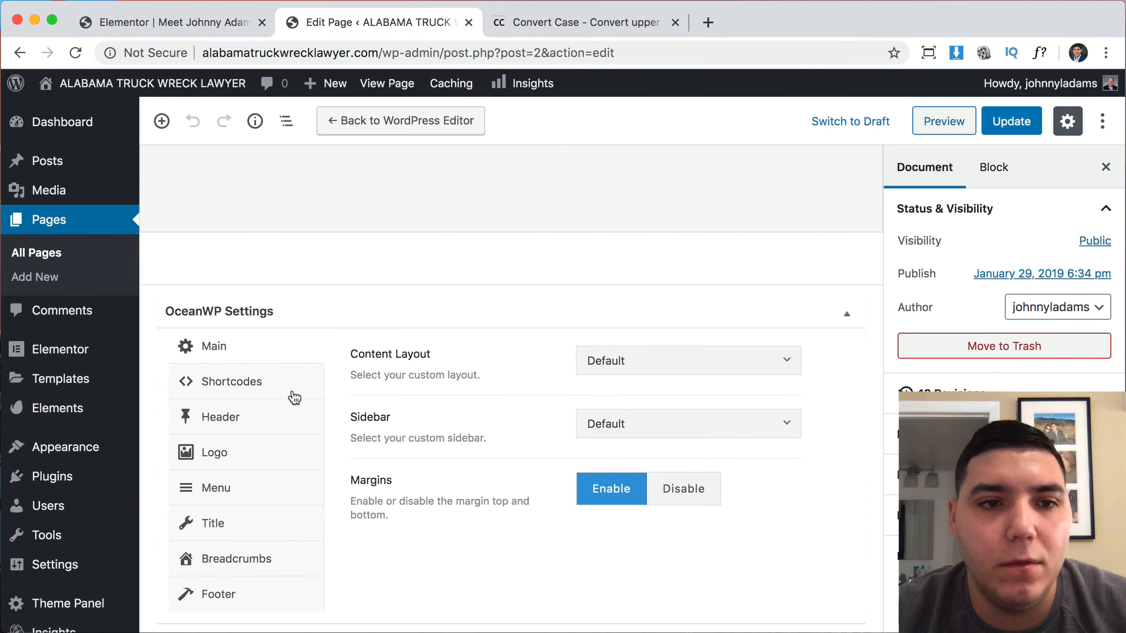
{"action": "left_click", "coordinate": [262, 526]}
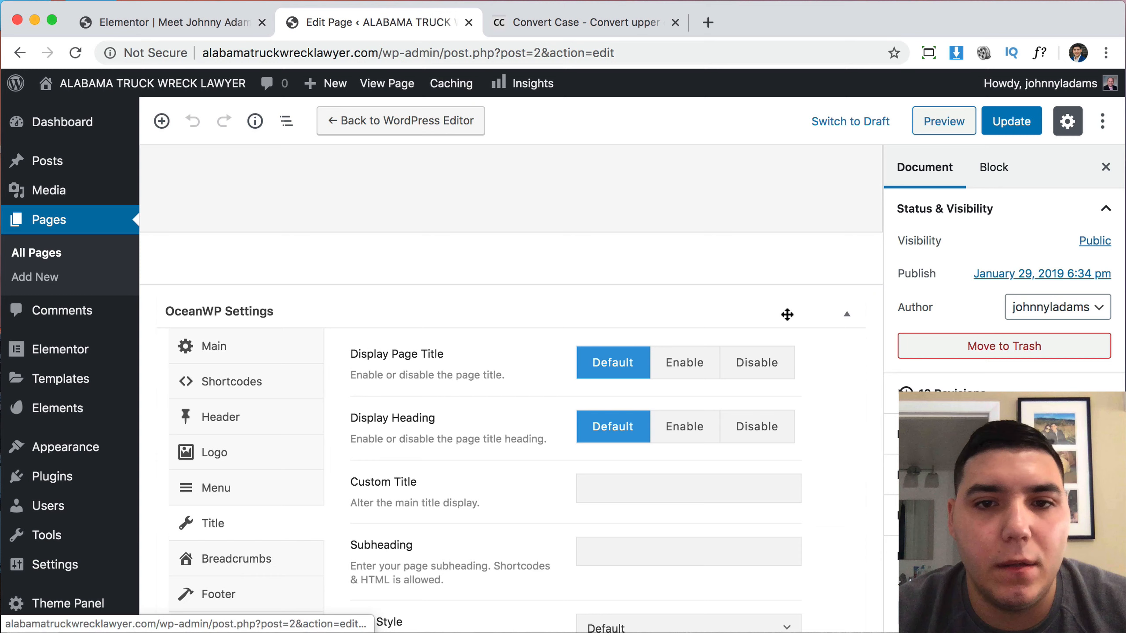
{"action": "left_click", "coordinate": [767, 371]}
{"action": "left_click", "coordinate": [1011, 122]}
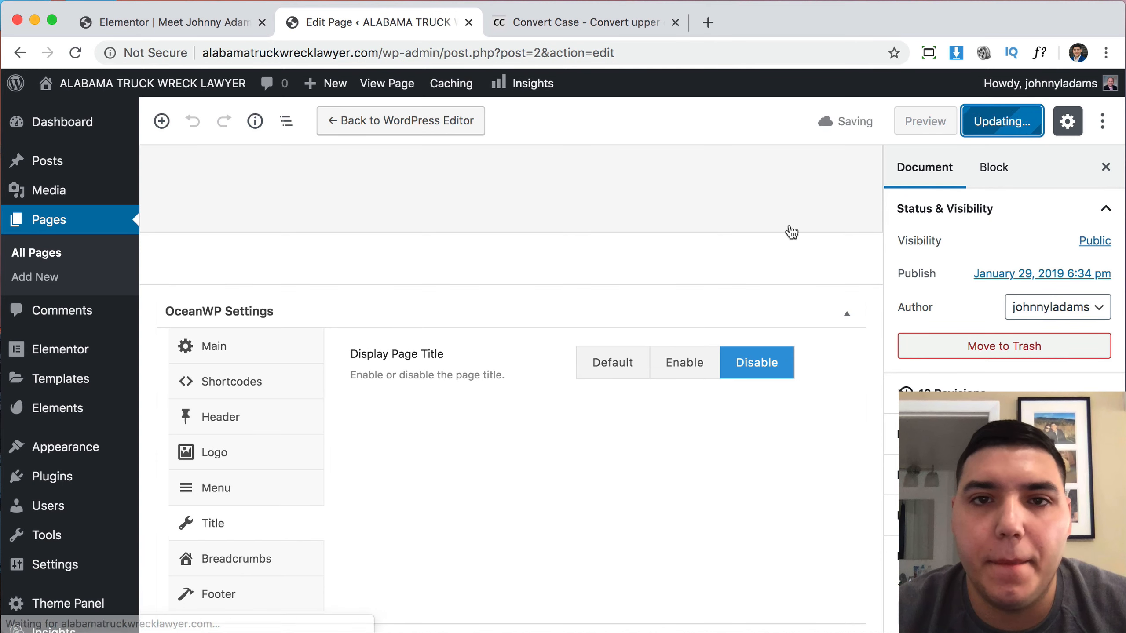
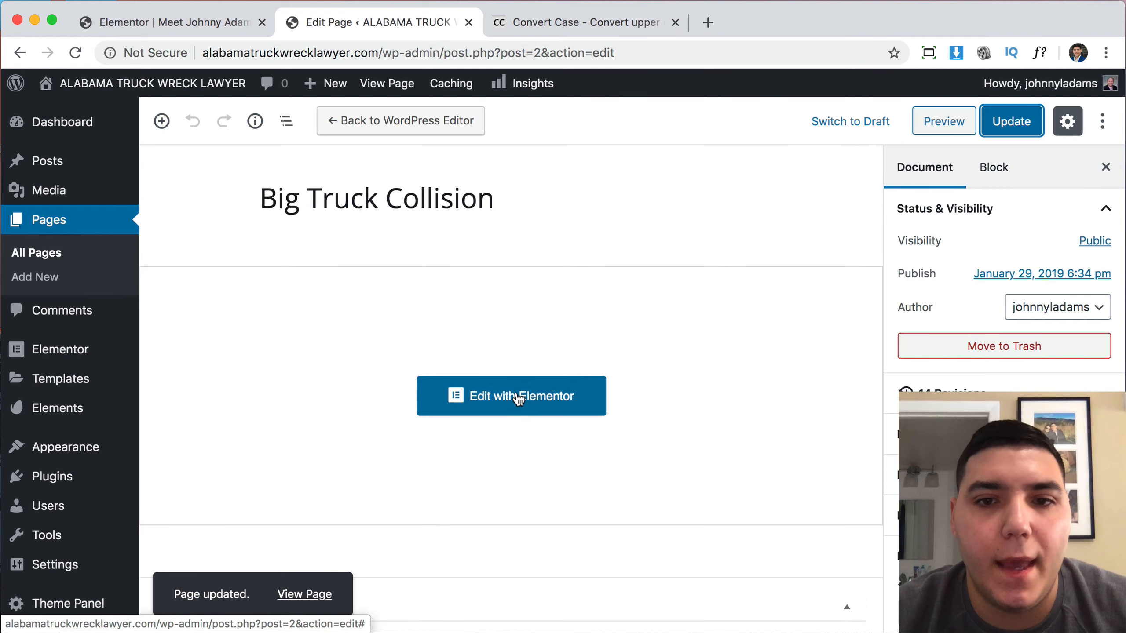
{"action": "left_click", "coordinate": [518, 398]}
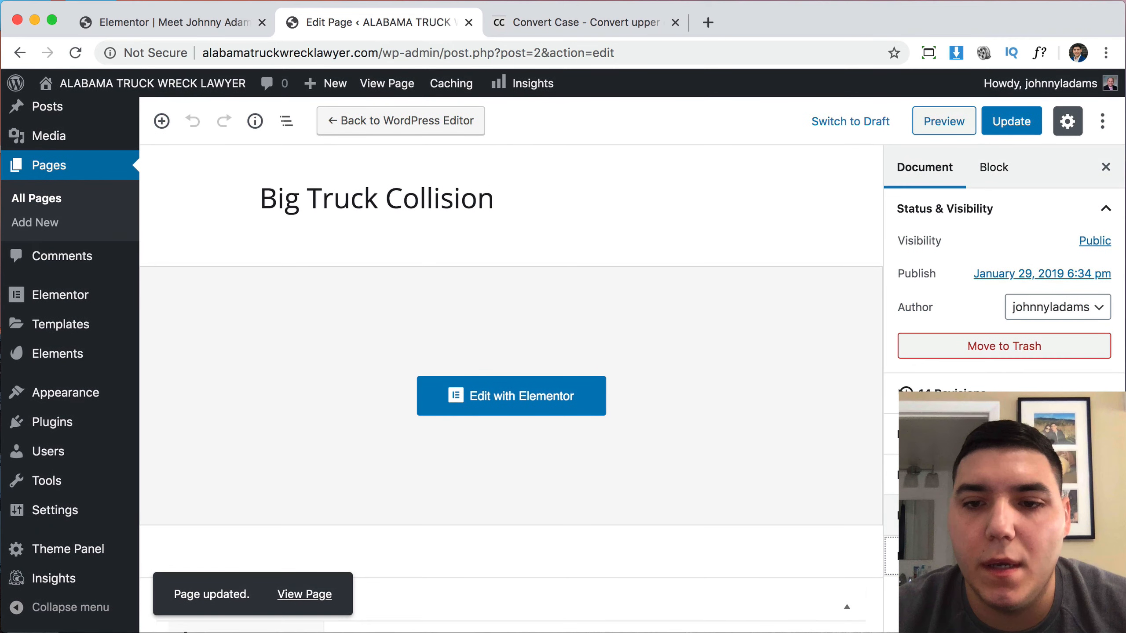
{"action": "scroll", "coordinate": [1001, 302], "scroll_direction": "down", "scroll_amount": 3}
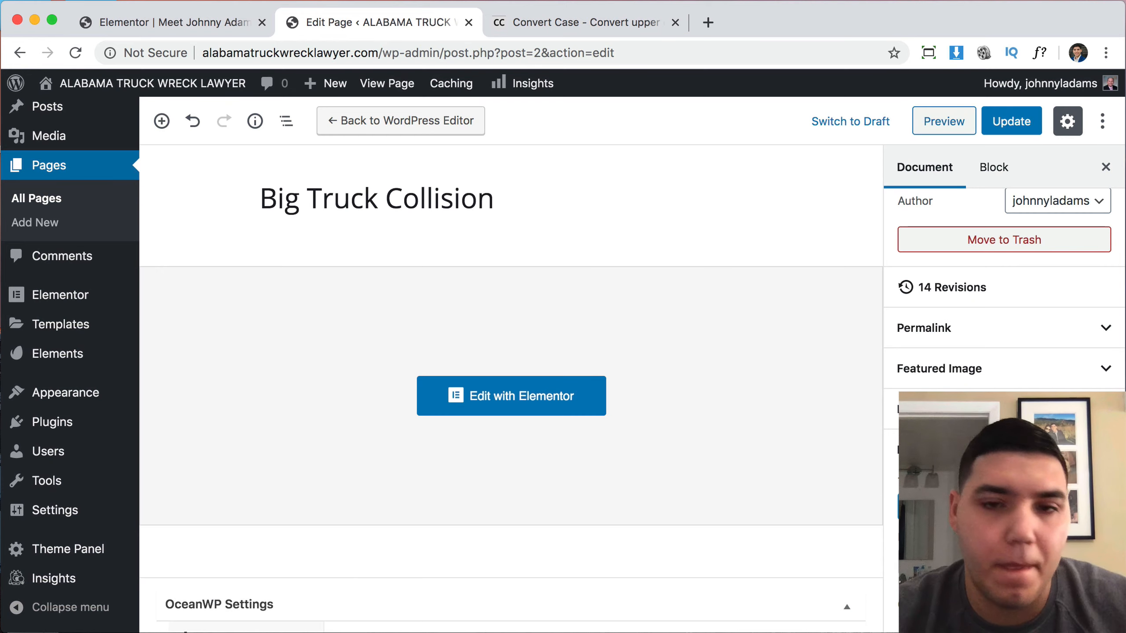
{"action": "left_click", "coordinate": [1002, 126]}
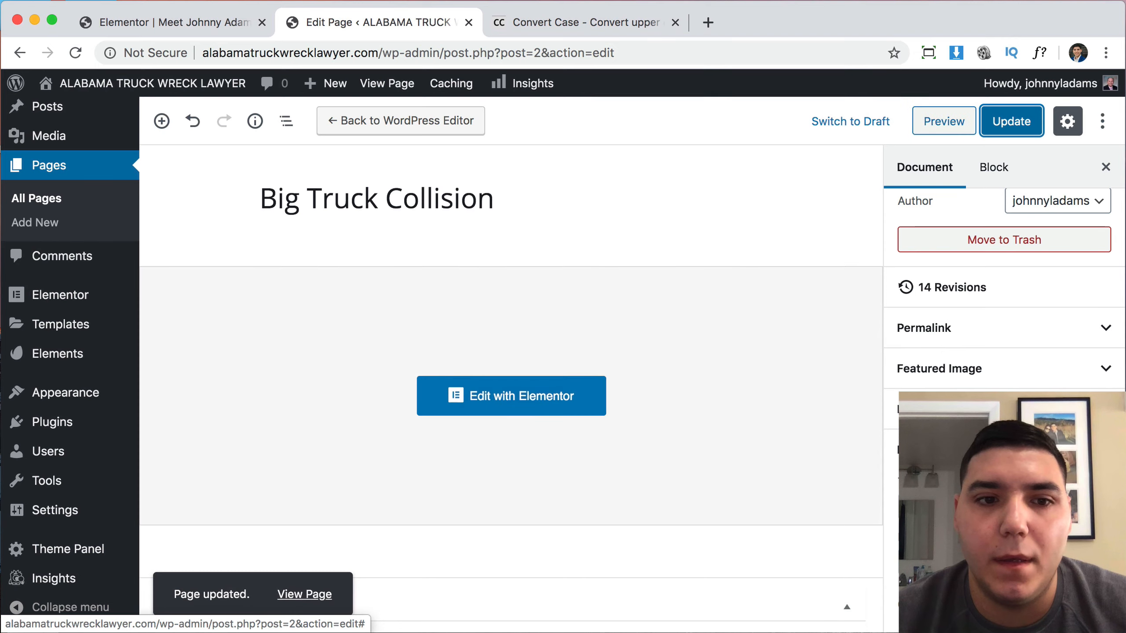
{"action": "left_click", "coordinate": [546, 404]}
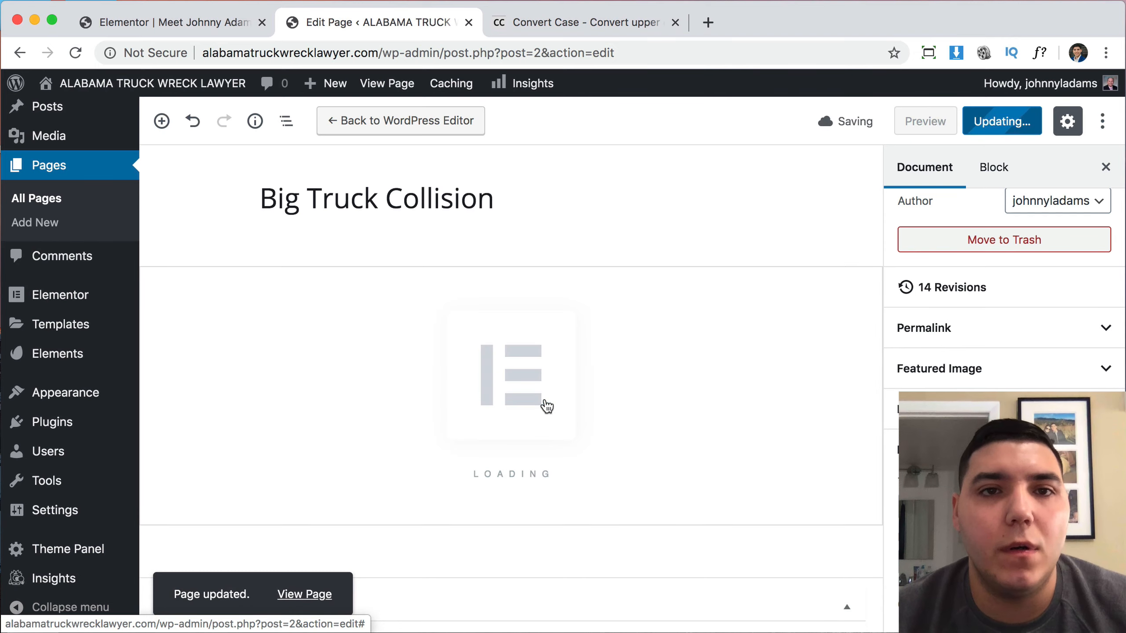
{"action": "left_click", "coordinate": [178, 22]}
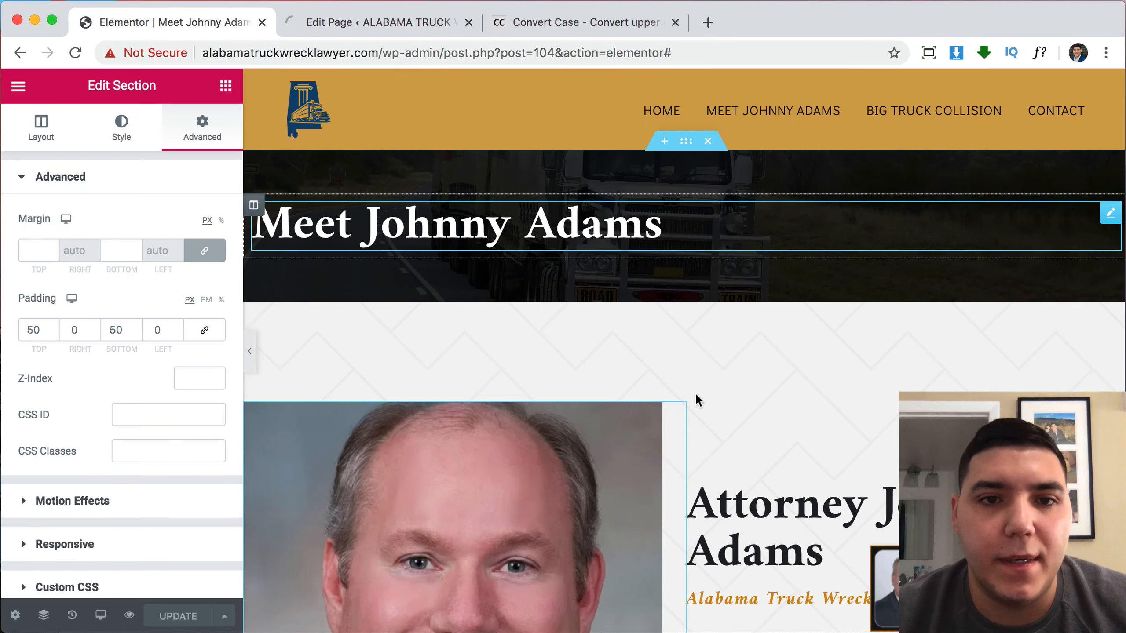
{"action": "left_click", "coordinate": [388, 20]}
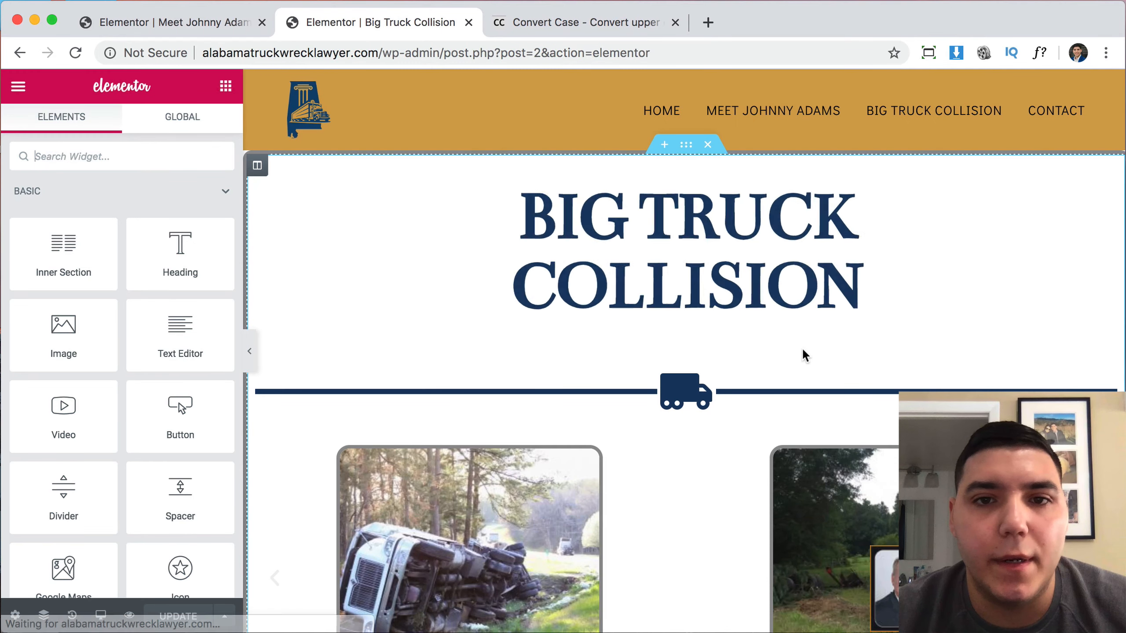
{"action": "left_click", "coordinate": [166, 20]}
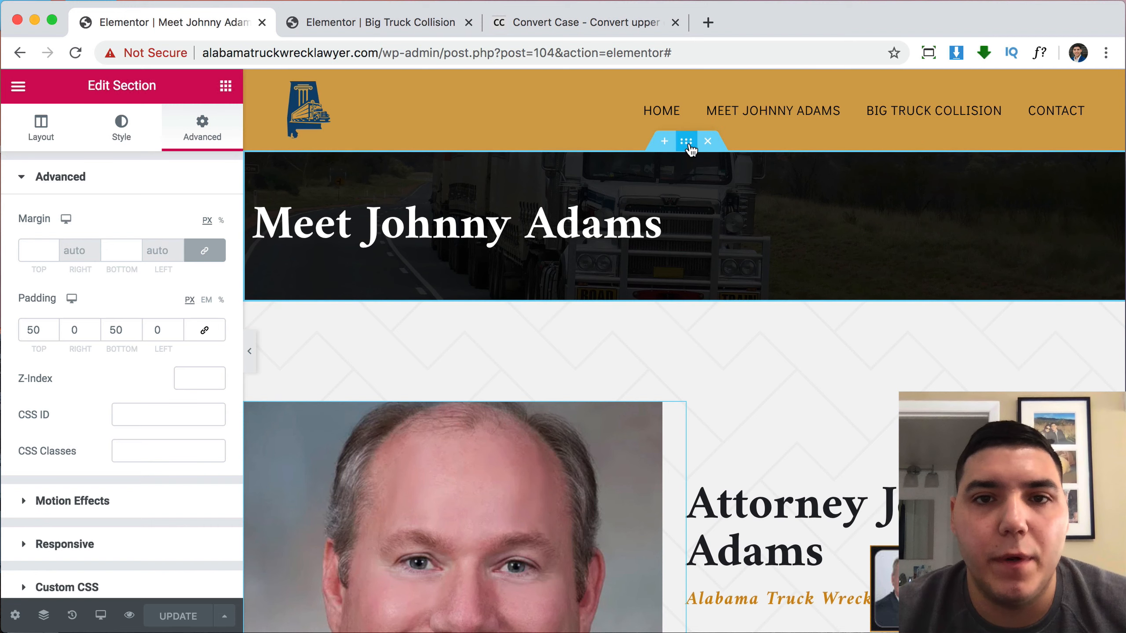
{"action": "right_click", "coordinate": [689, 146]}
{"action": "left_click", "coordinate": [739, 219]}
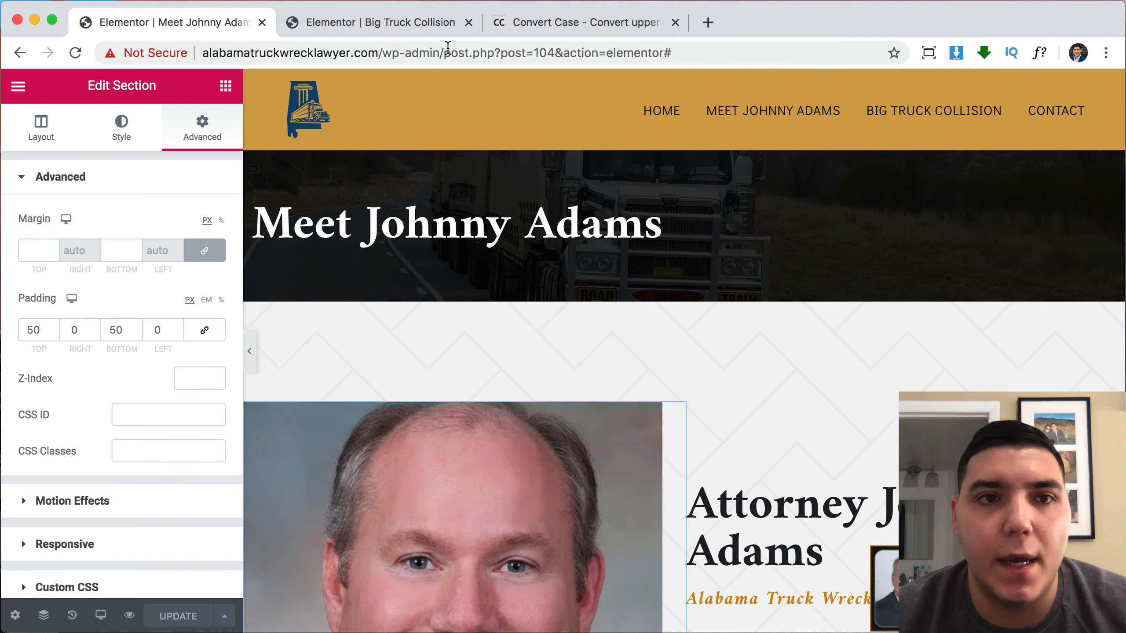
{"action": "left_click", "coordinate": [387, 20]}
Paste the hero section into the Big Truck Collision page and drag it to the top.
{"action": "right_click", "coordinate": [401, 209]}
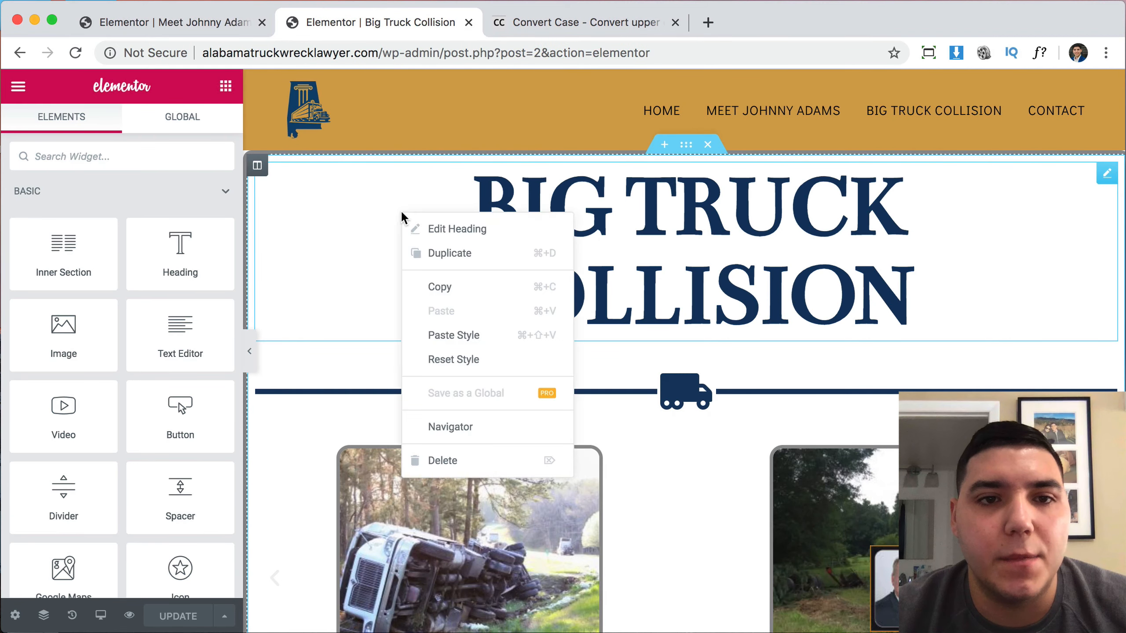
{"action": "left_click", "coordinate": [365, 347]}
{"action": "scroll", "coordinate": [365, 354], "scroll_direction": "down", "scroll_amount": 20}
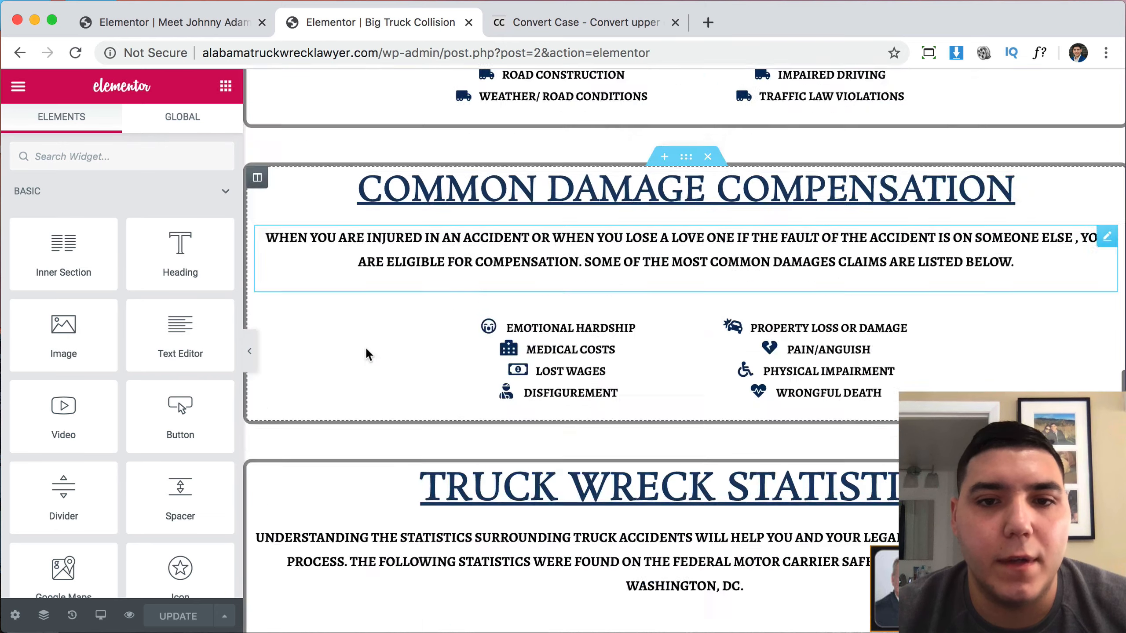
{"action": "right_click", "coordinate": [382, 458]}
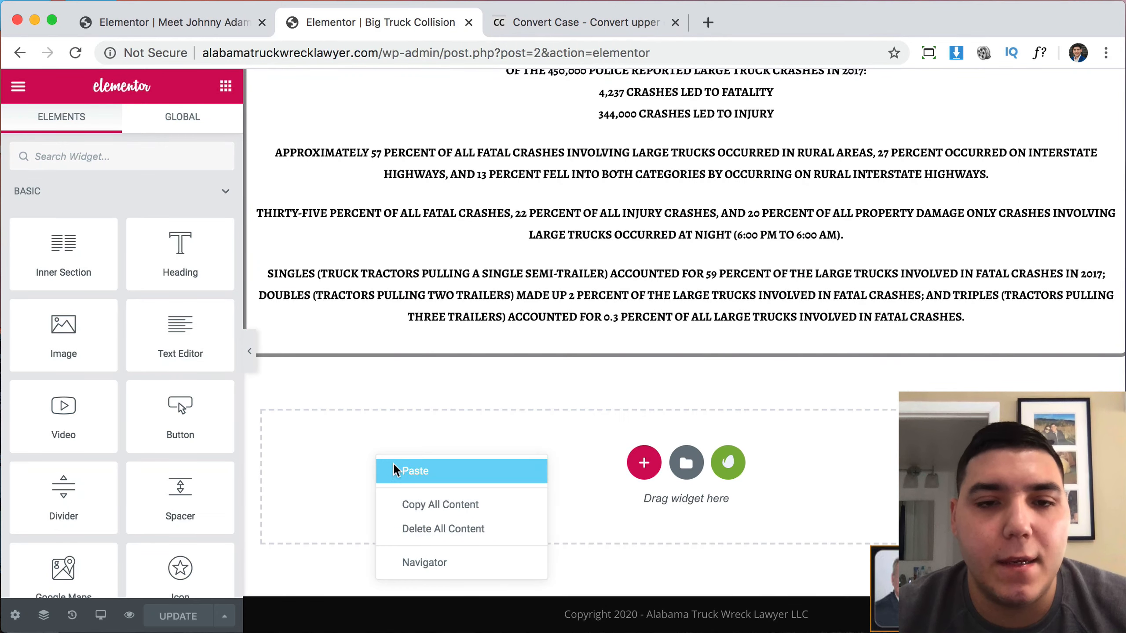
{"action": "left_click", "coordinate": [393, 468]}
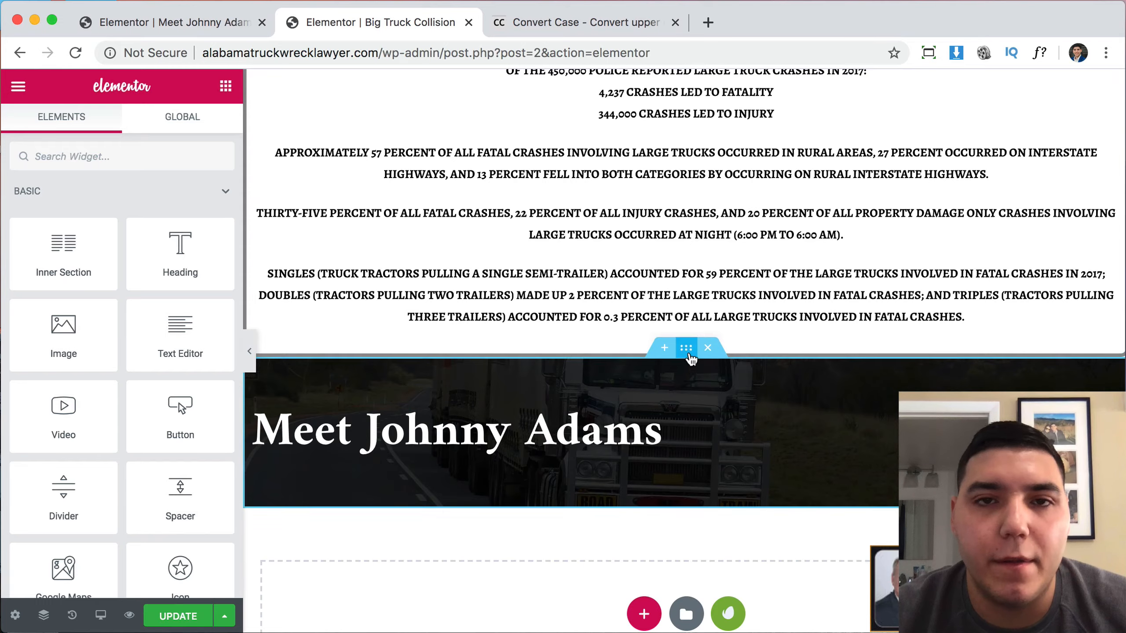
{"action": "left_click_drag", "start_coordinate": [690, 354], "coordinate": [689, 81]}
Convert the BIG TRUCK COLLISION heading text to Capitalized Case in Convert Case.
{"action": "left_click", "coordinate": [697, 367]}
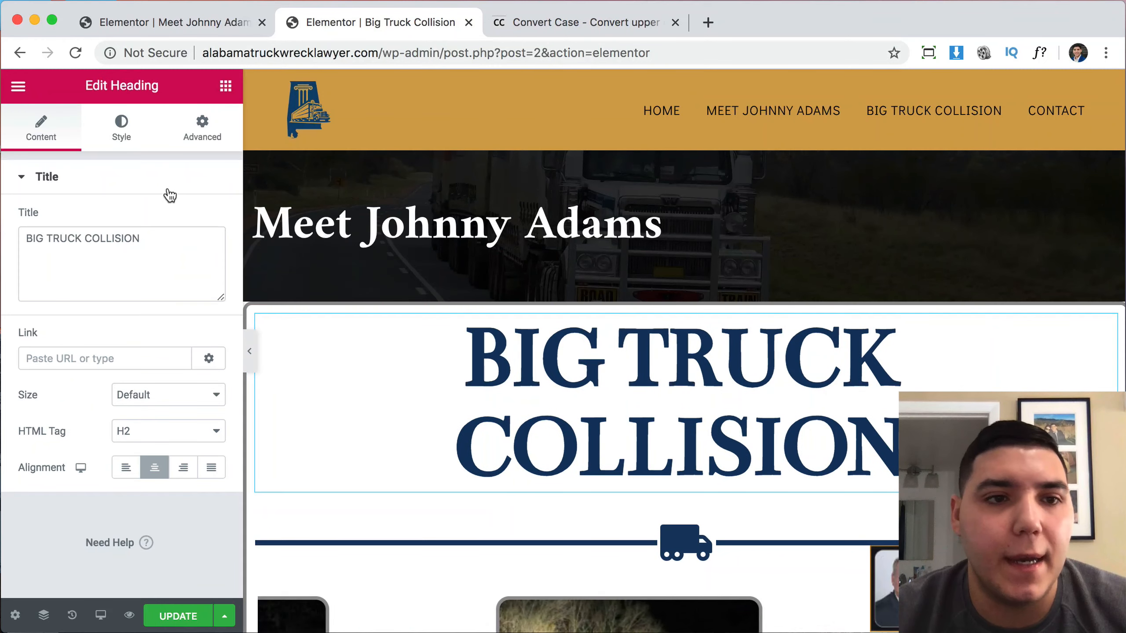
{"action": "triple_click", "coordinate": [166, 245]}
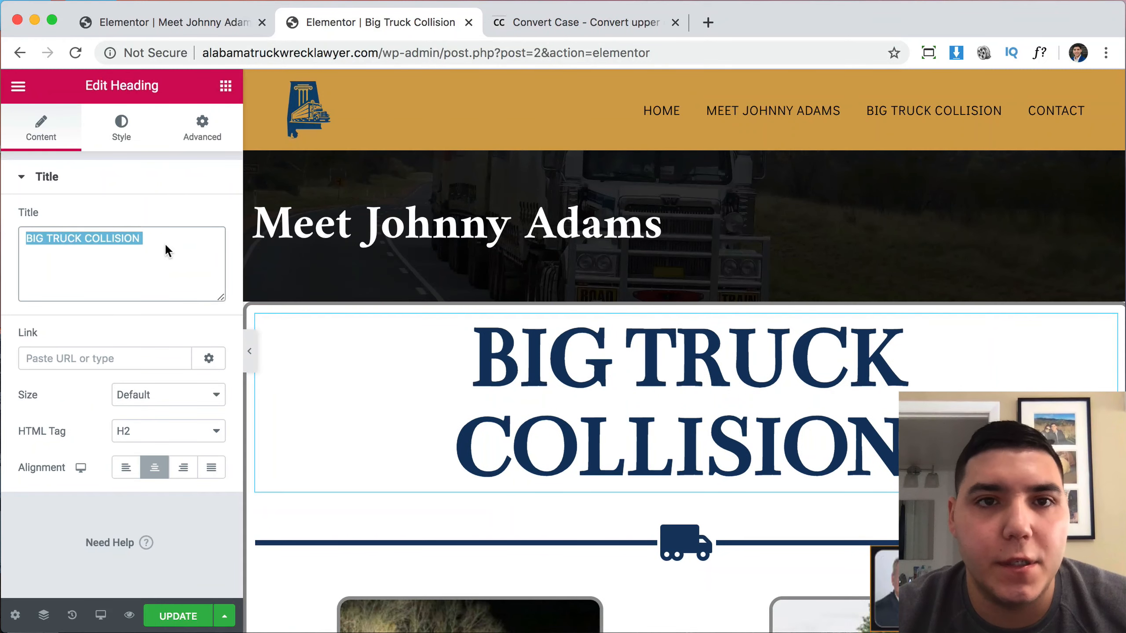
{"action": "left_click", "coordinate": [544, 24]}
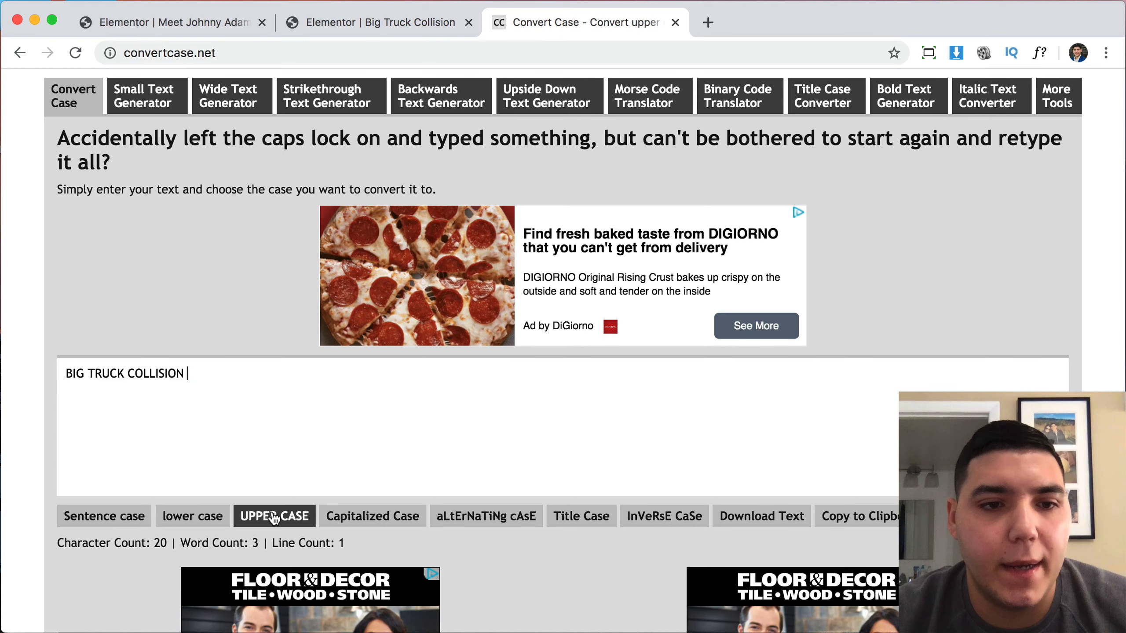
{"action": "left_click", "coordinate": [368, 517]}
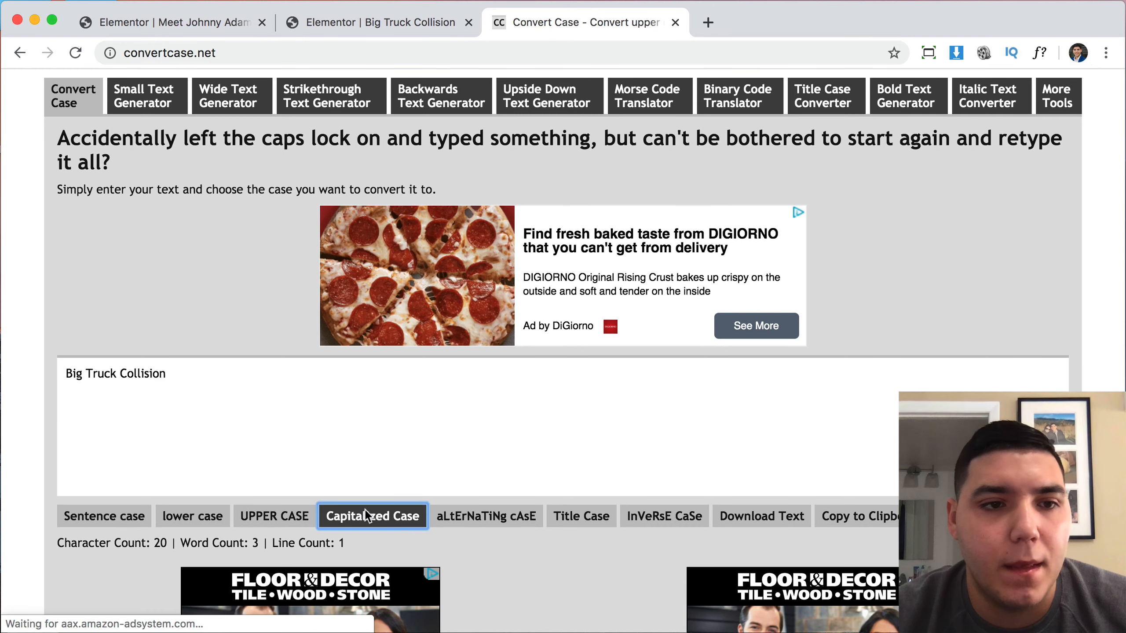
{"action": "triple_click", "coordinate": [253, 385]}
{"action": "key", "text": "super+c"}
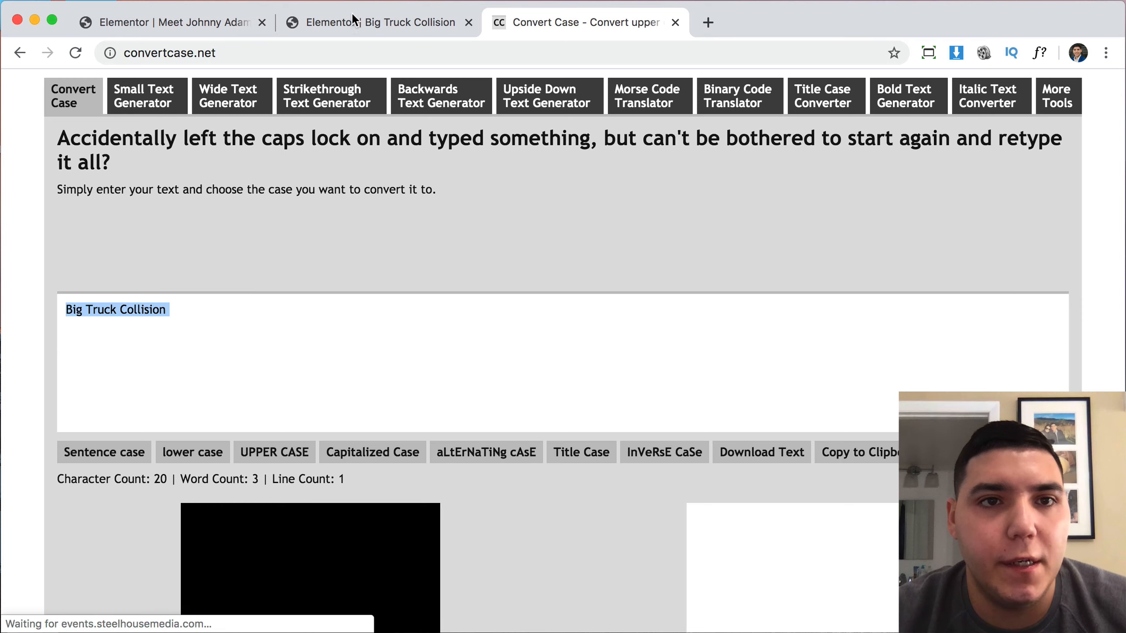
{"action": "left_click", "coordinate": [354, 18]}
{"action": "left_click", "coordinate": [256, 246]}
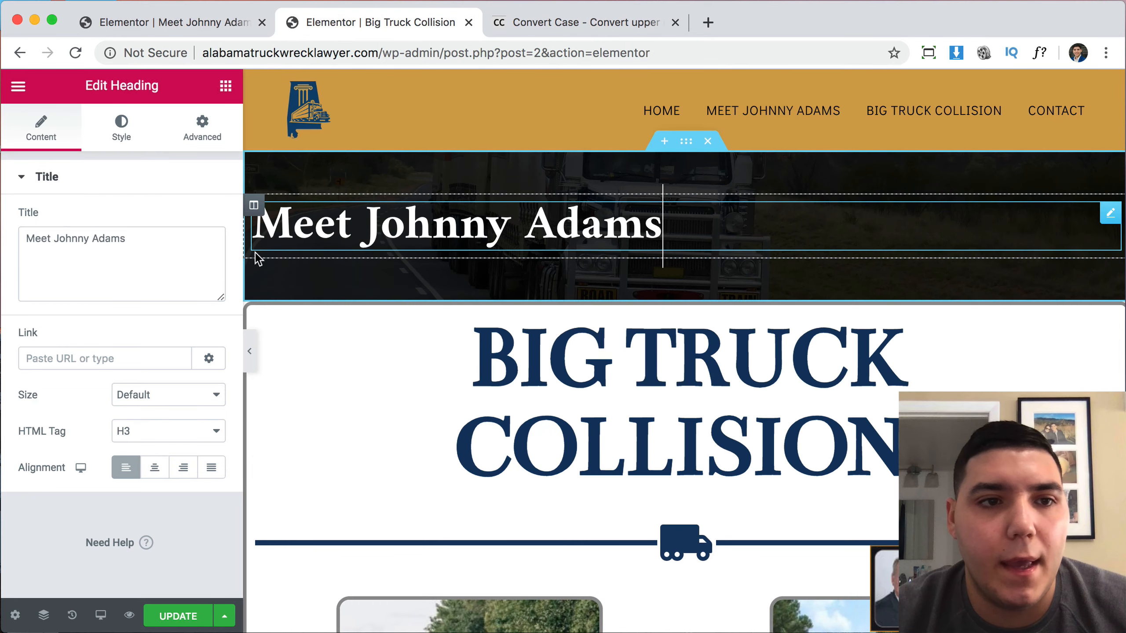
{"action": "left_click", "coordinate": [183, 258]}
{"action": "key", "text": "super+v"}
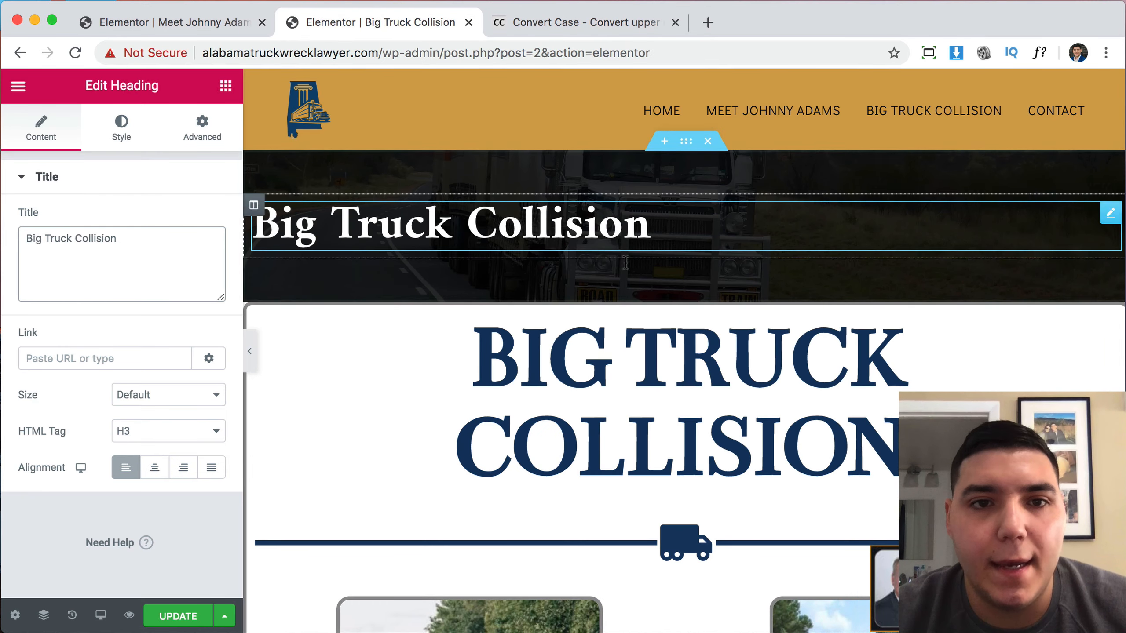
{"action": "scroll", "coordinate": [718, 389], "scroll_direction": "down", "scroll_amount": 2}
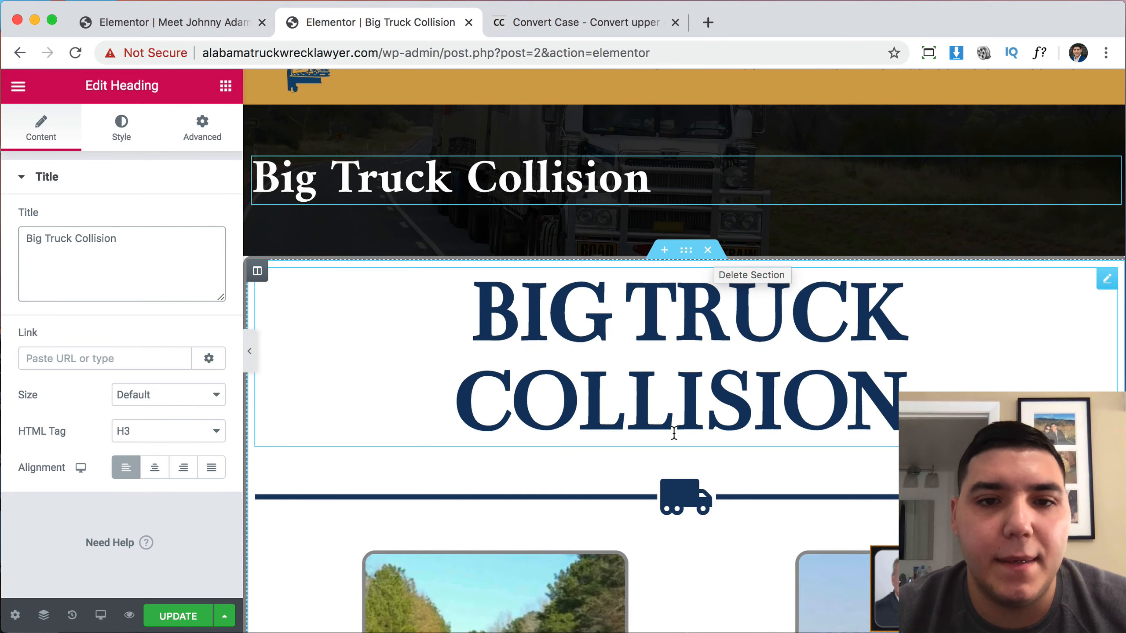
Review the Image Carousel settings (8 images, 300 x 300, 3 slides) and the sections below.
{"action": "left_click", "coordinate": [711, 252]}
{"action": "scroll", "coordinate": [673, 431], "scroll_direction": "down", "scroll_amount": 5}
{"action": "scroll", "coordinate": [672, 431], "scroll_direction": "down", "scroll_amount": 5}
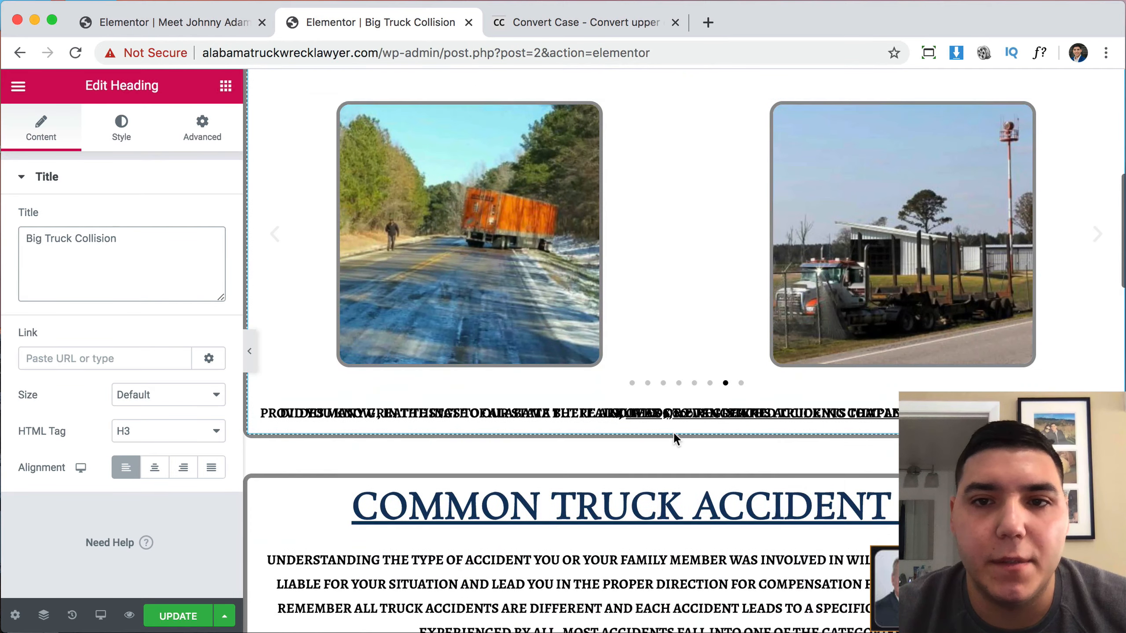
{"action": "left_click", "coordinate": [1107, 111]}
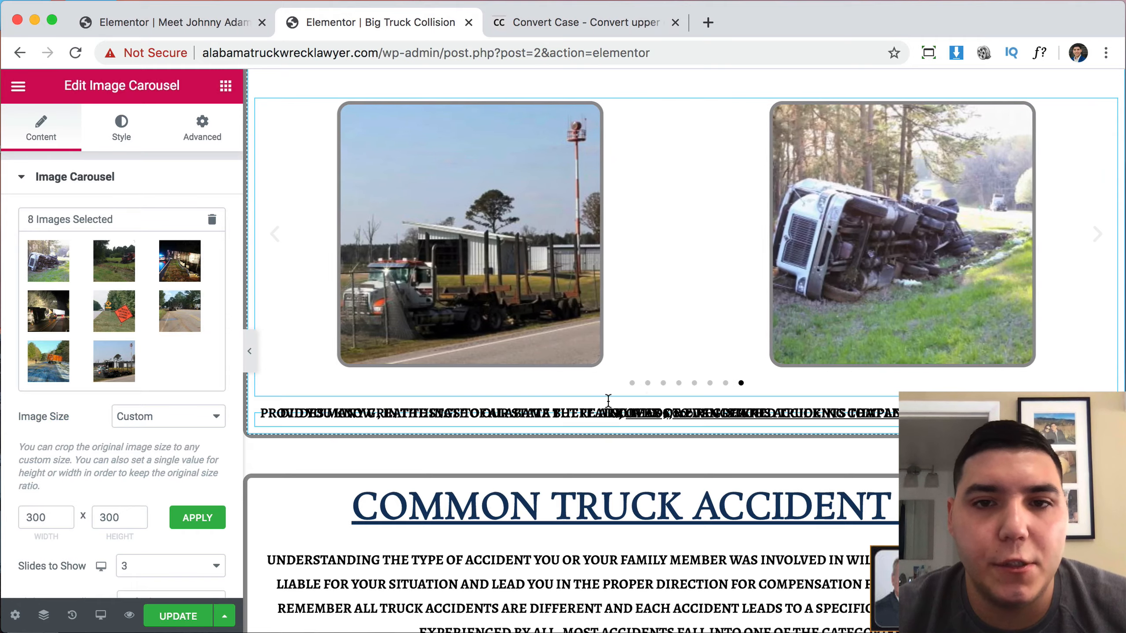
{"action": "scroll", "coordinate": [759, 394], "scroll_direction": "down", "scroll_amount": 2}
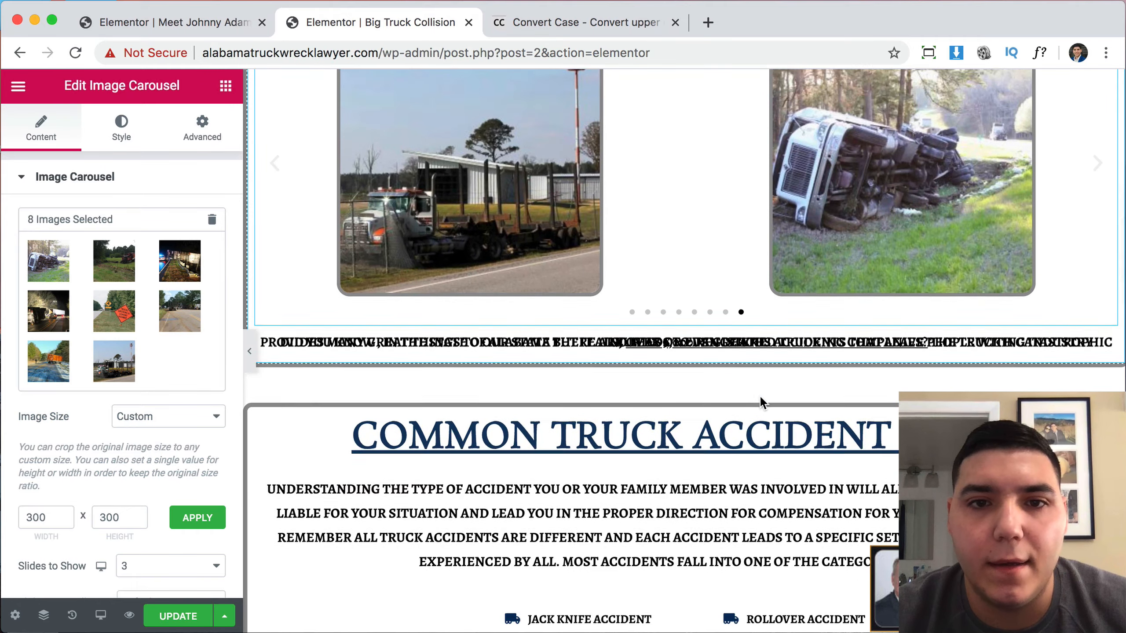
{"action": "scroll", "coordinate": [761, 396], "scroll_direction": "up", "scroll_amount": 10}
{"action": "scroll", "coordinate": [760, 396], "scroll_direction": "down", "scroll_amount": 12}
{"action": "scroll", "coordinate": [761, 401], "scroll_direction": "down", "scroll_amount": 3}
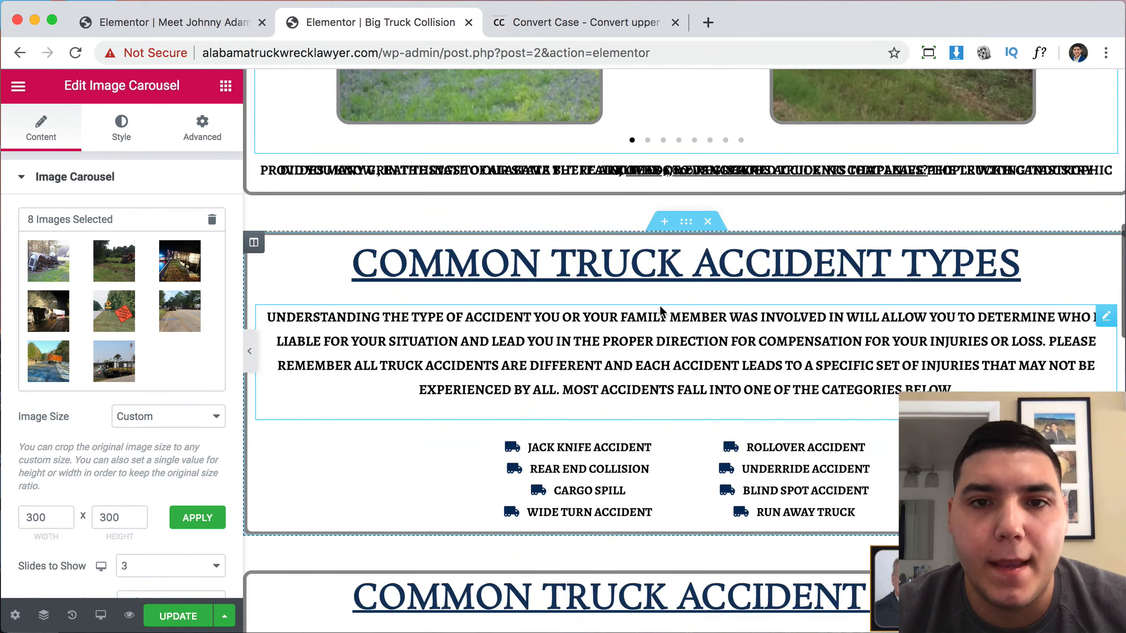
{"action": "scroll", "coordinate": [673, 292], "scroll_direction": "up", "scroll_amount": 10}
{"action": "scroll", "coordinate": [688, 280], "scroll_direction": "down", "scroll_amount": 12}
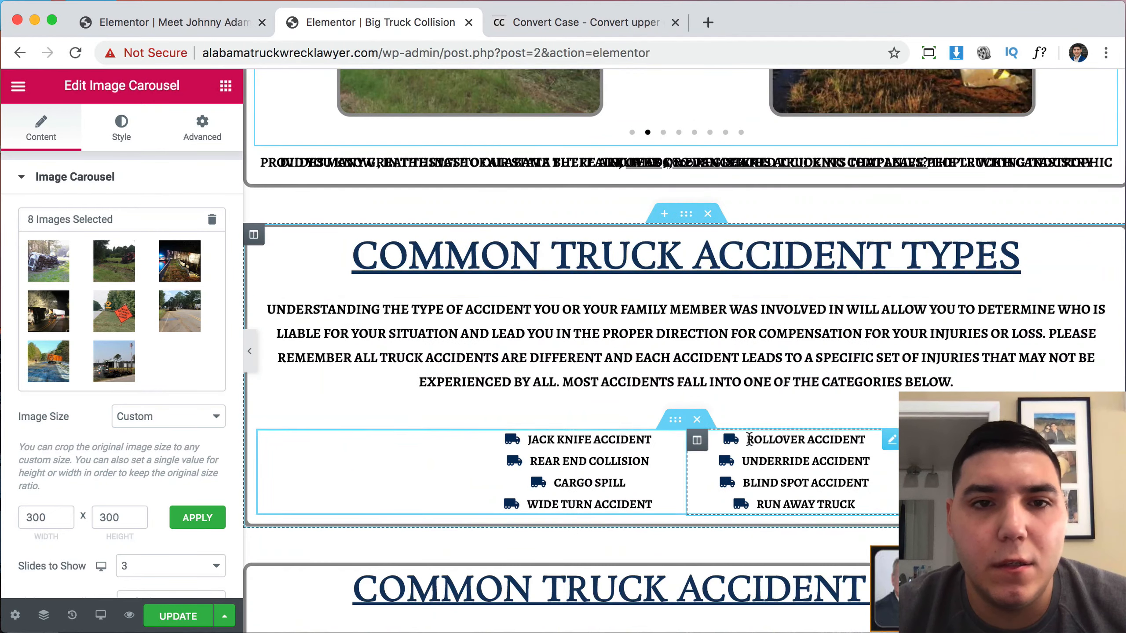
{"action": "scroll", "coordinate": [673, 439], "scroll_direction": "down", "scroll_amount": 6}
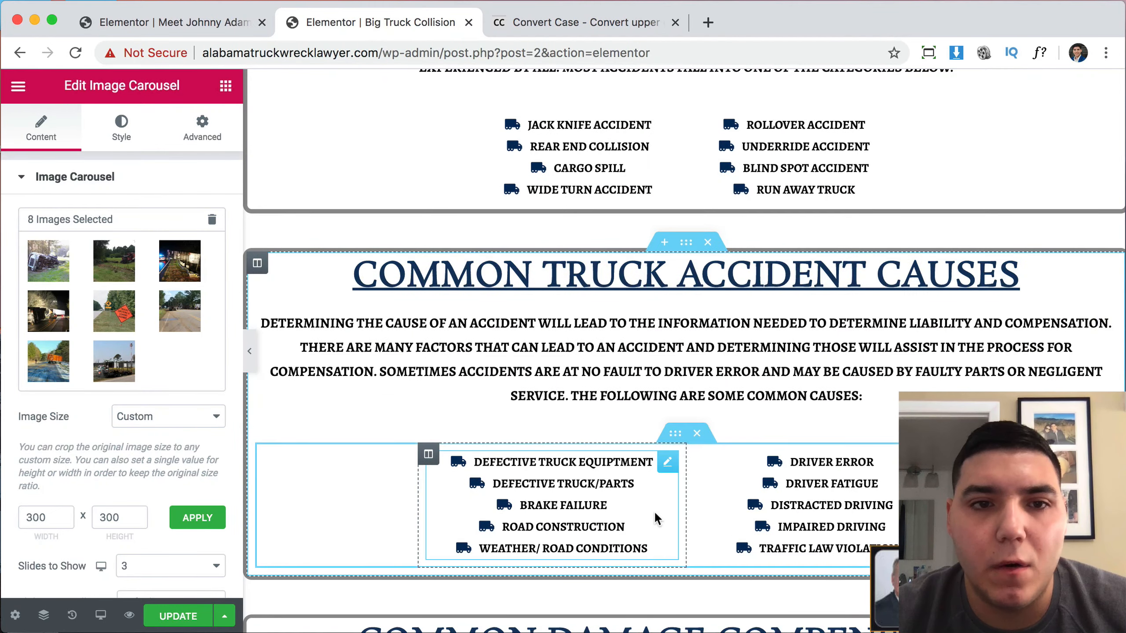
{"action": "scroll", "coordinate": [656, 512], "scroll_direction": "down", "scroll_amount": 15}
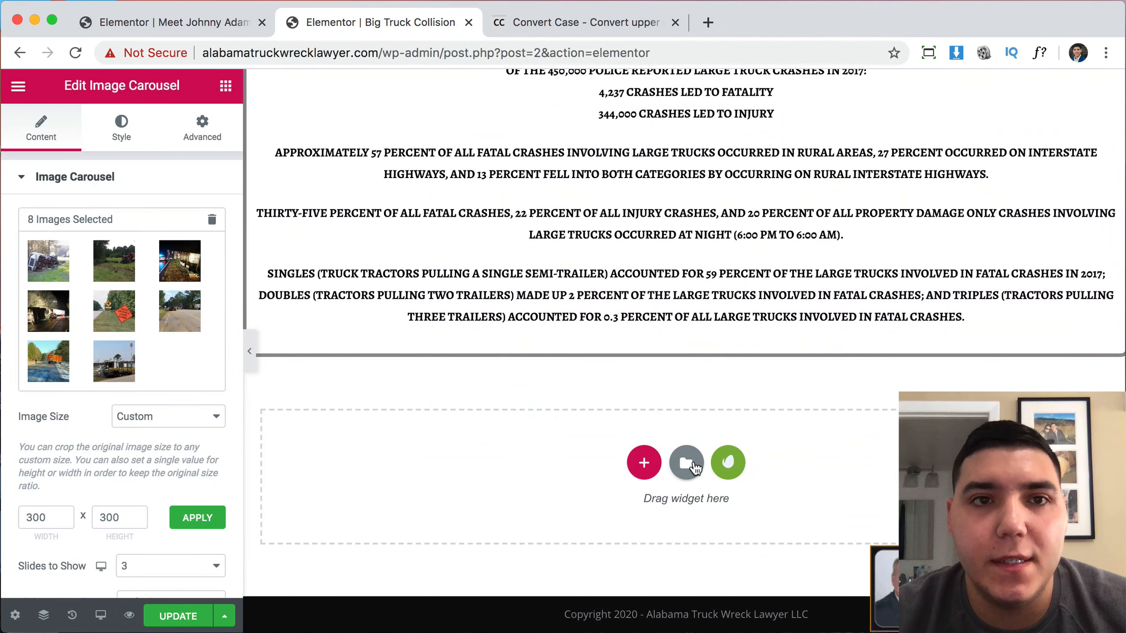
Insert the saved 'My home page' template without importing its document settings.
{"action": "left_click", "coordinate": [686, 462]}
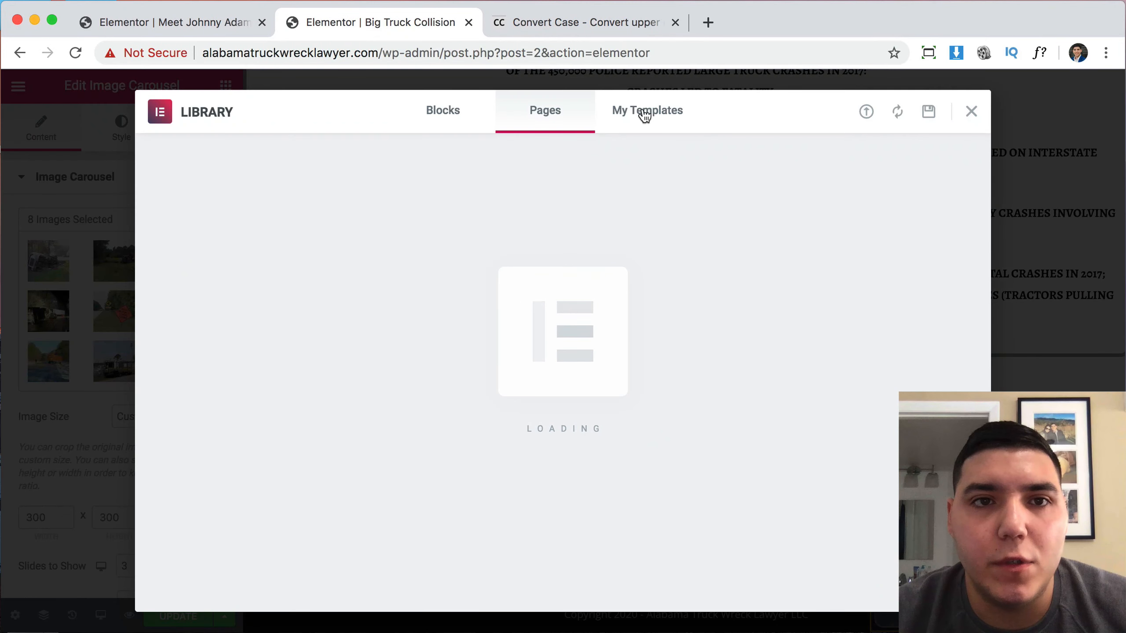
{"action": "left_click", "coordinate": [645, 113]}
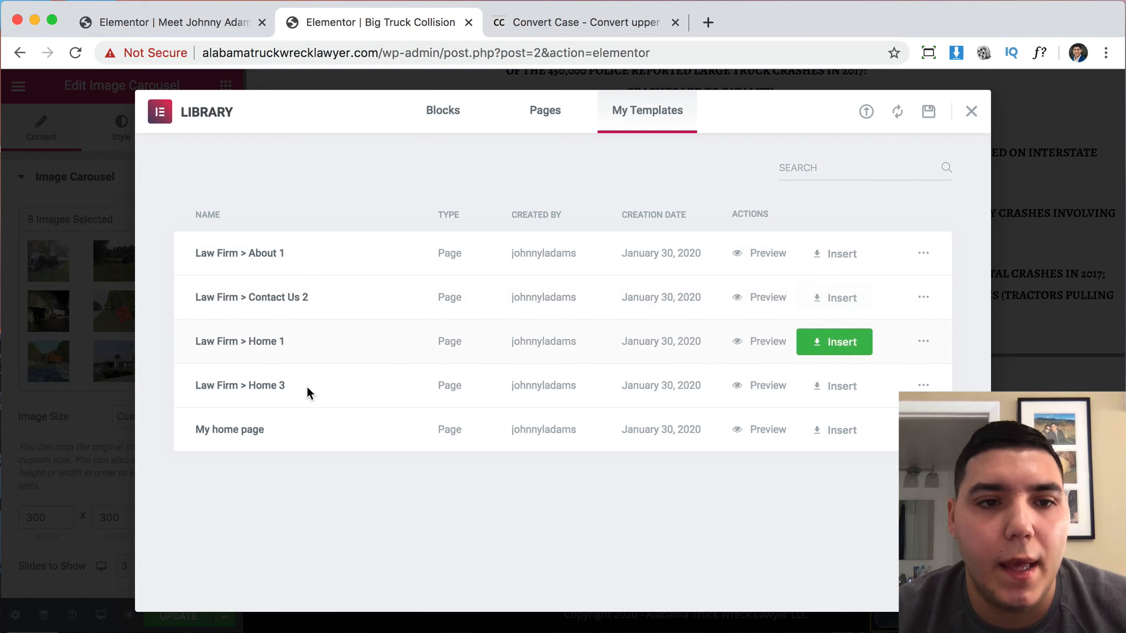
{"action": "left_click", "coordinate": [853, 434]}
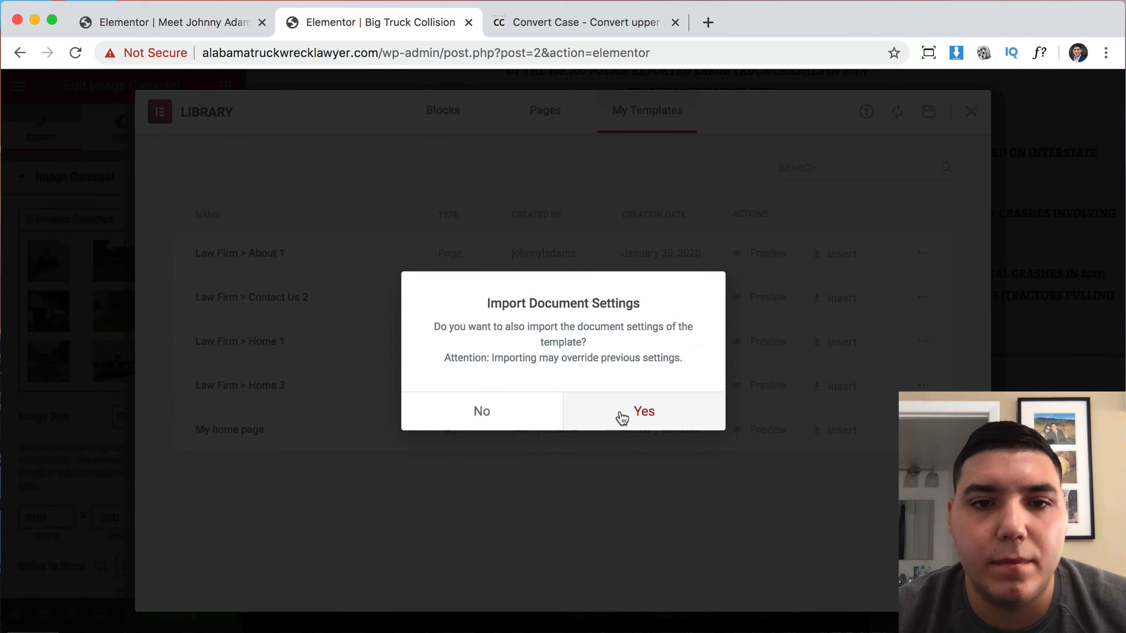
{"action": "left_click", "coordinate": [525, 418]}
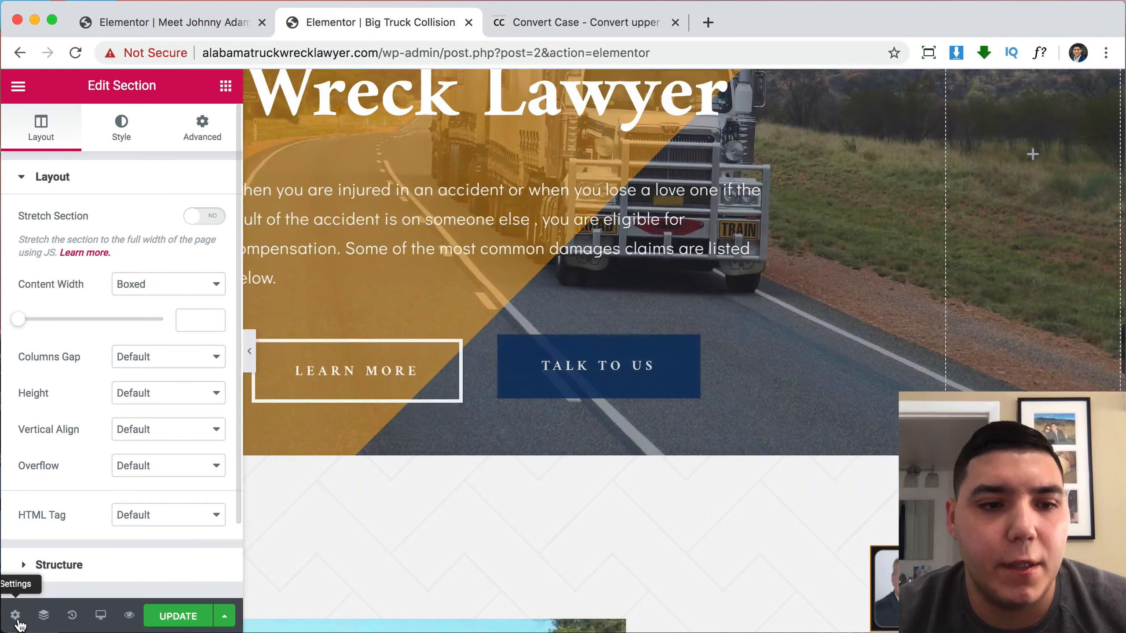
Open Page Settings and delete the extra Alabama Truck Wreck Lawyer hero section.
{"action": "left_click", "coordinate": [15, 616]}
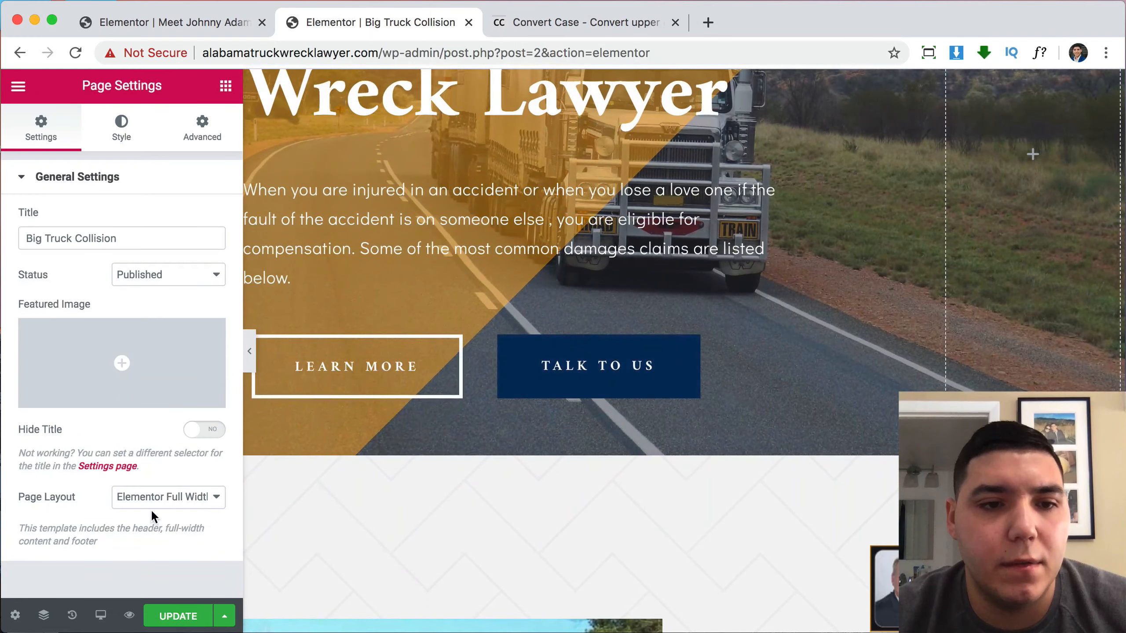
{"action": "scroll", "coordinate": [573, 467], "scroll_direction": "up", "scroll_amount": 5}
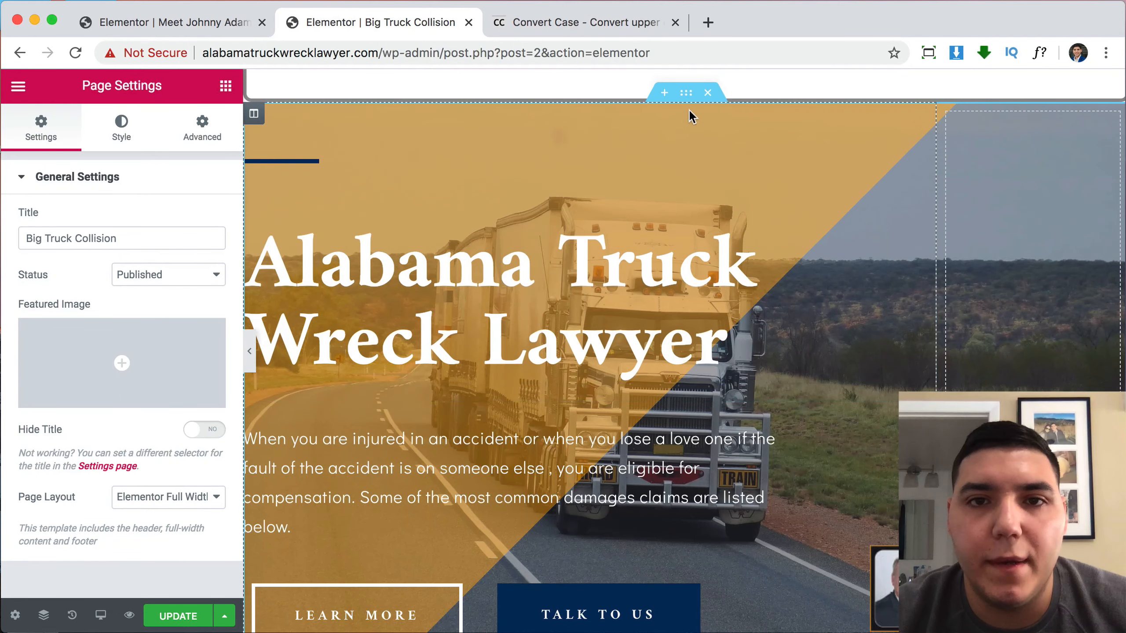
{"action": "left_click", "coordinate": [708, 94]}
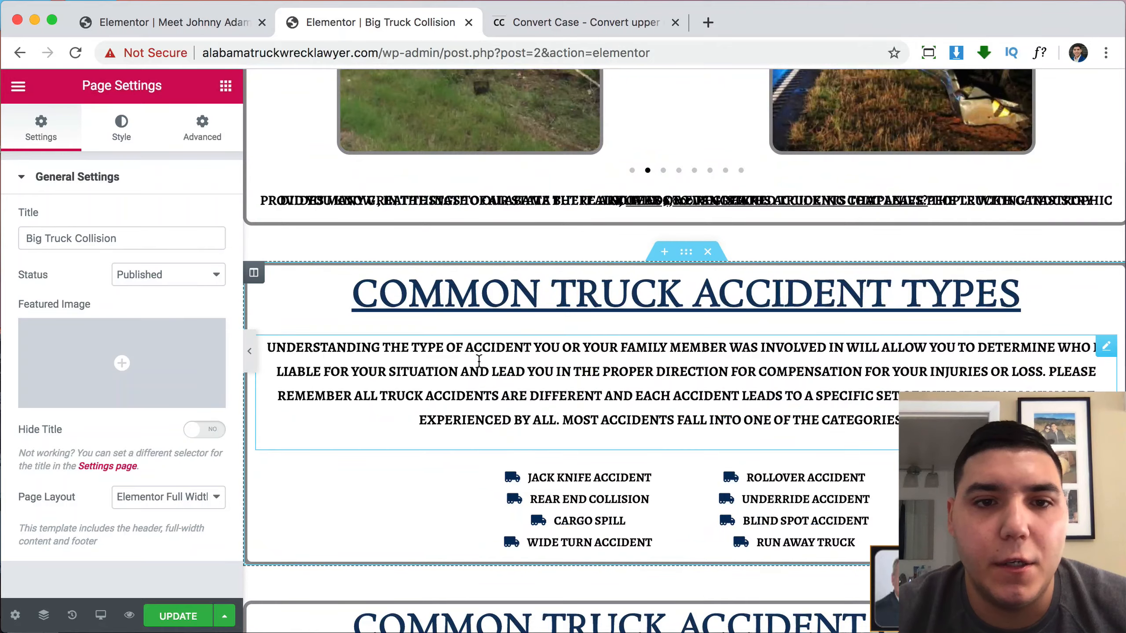
{"action": "scroll", "coordinate": [616, 363], "scroll_direction": "down", "scroll_amount": 5}
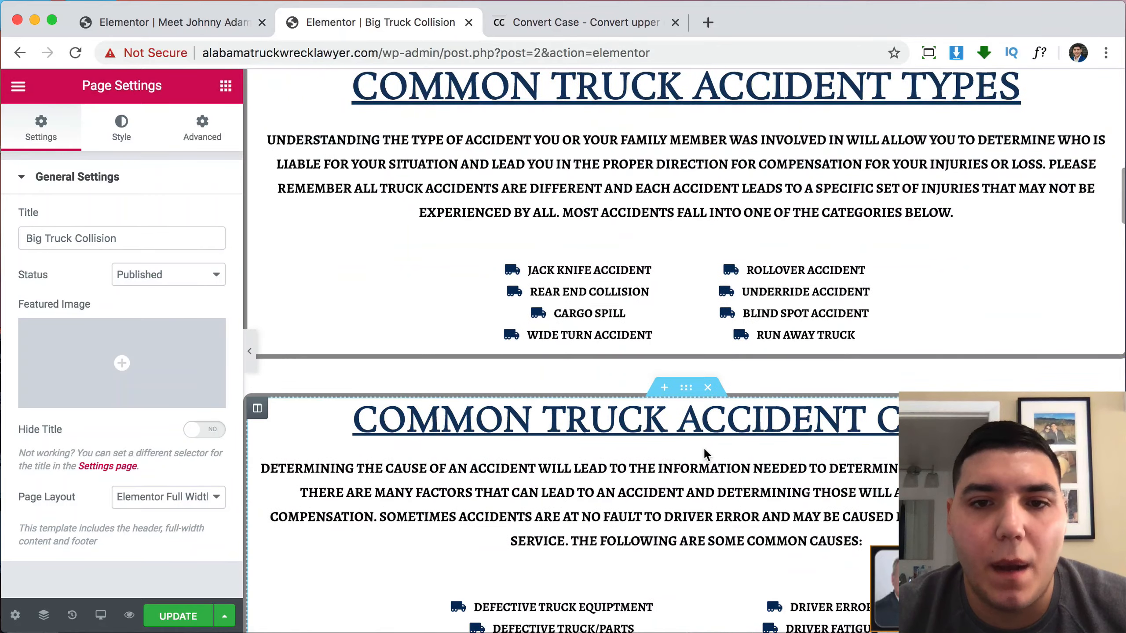
{"action": "scroll", "coordinate": [704, 448], "scroll_direction": "up", "scroll_amount": 10}
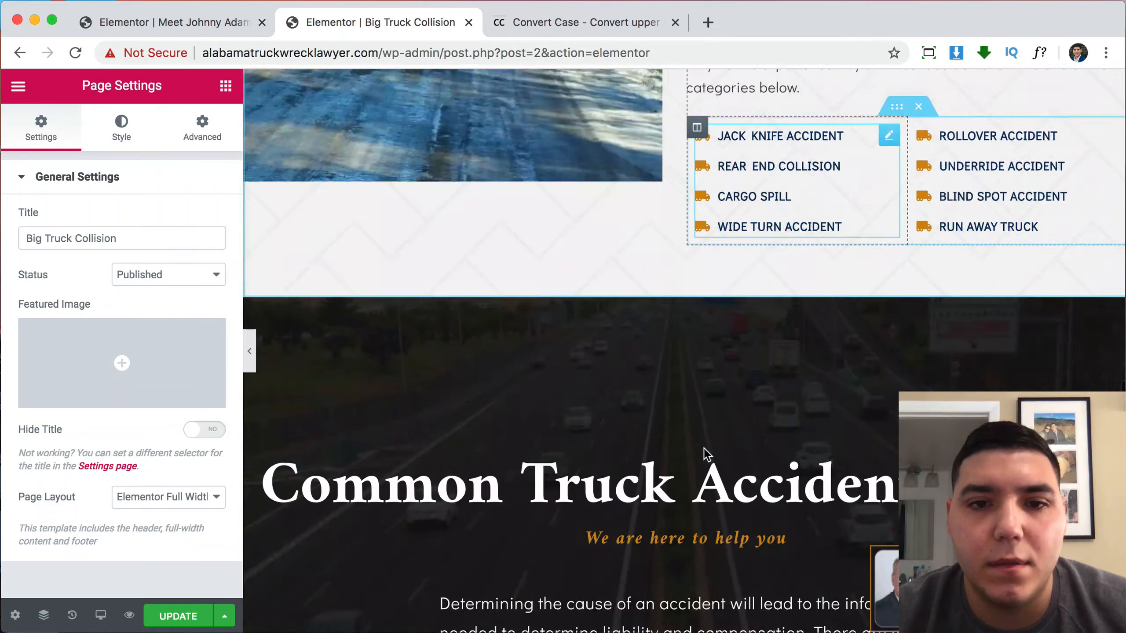
{"action": "scroll", "coordinate": [719, 275], "scroll_direction": "down", "scroll_amount": 5}
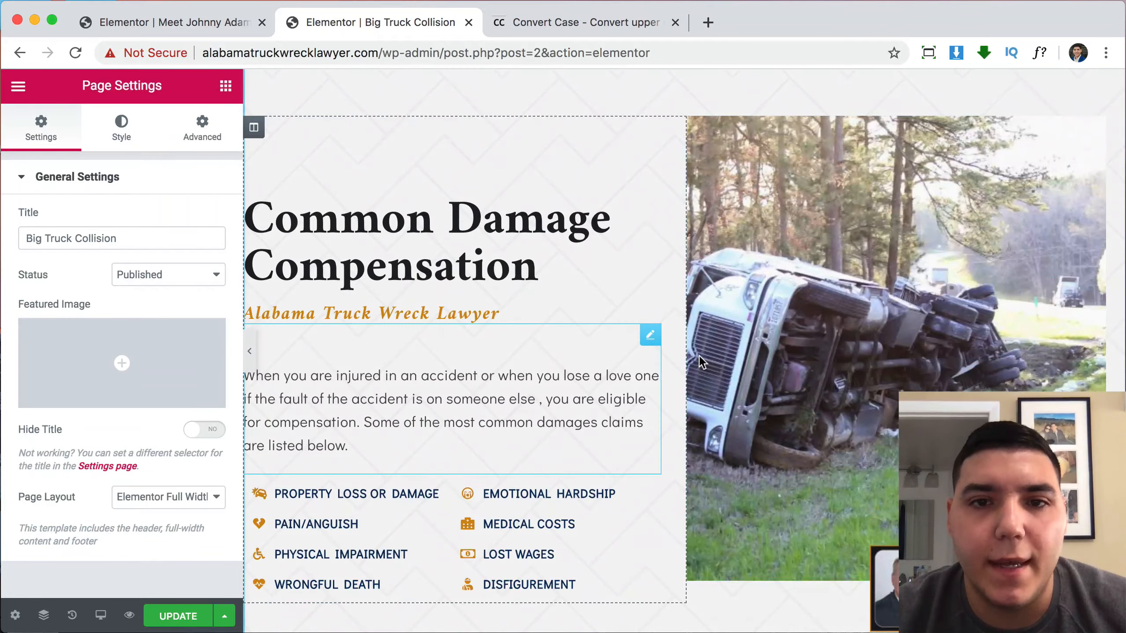
{"action": "scroll", "coordinate": [735, 358], "scroll_direction": "up", "scroll_amount": 10}
{"action": "scroll", "coordinate": [734, 359], "scroll_direction": "down", "scroll_amount": 10}
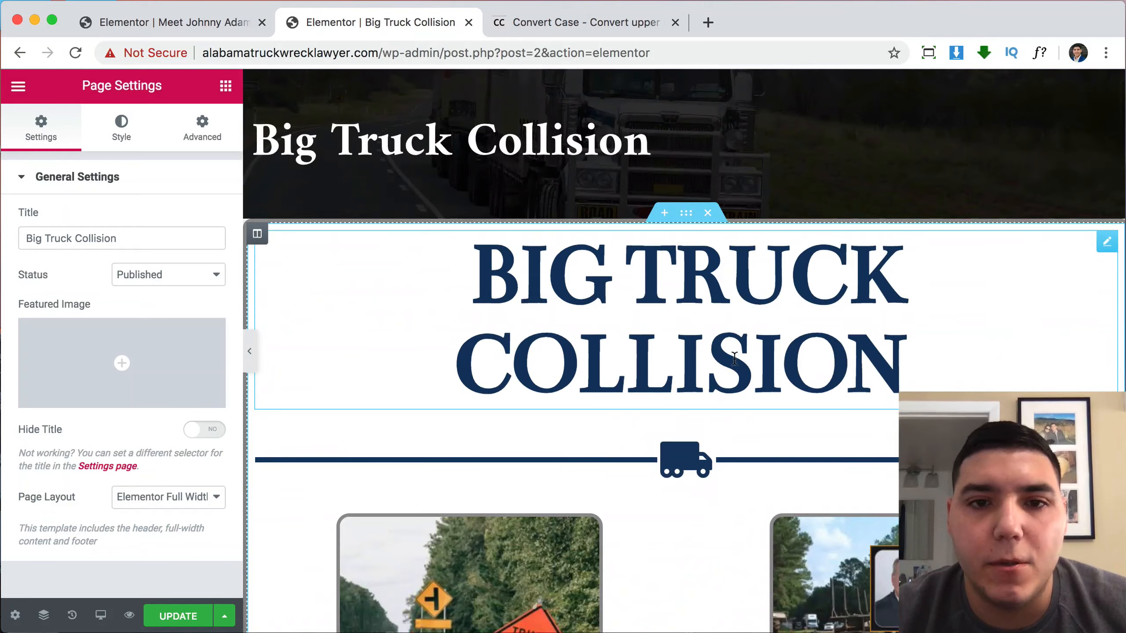
{"action": "scroll", "coordinate": [734, 359], "scroll_direction": "down", "scroll_amount": 3}
{"action": "scroll", "coordinate": [735, 419], "scroll_direction": "up", "scroll_amount": 6}
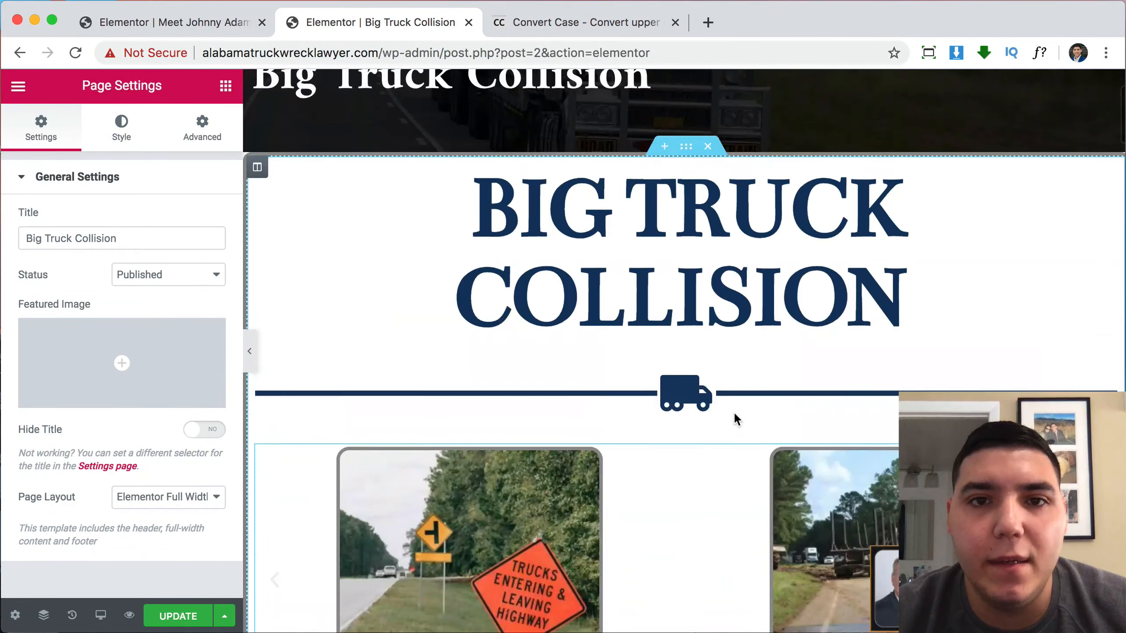
{"action": "scroll", "coordinate": [771, 243], "scroll_direction": "down", "scroll_amount": 10}
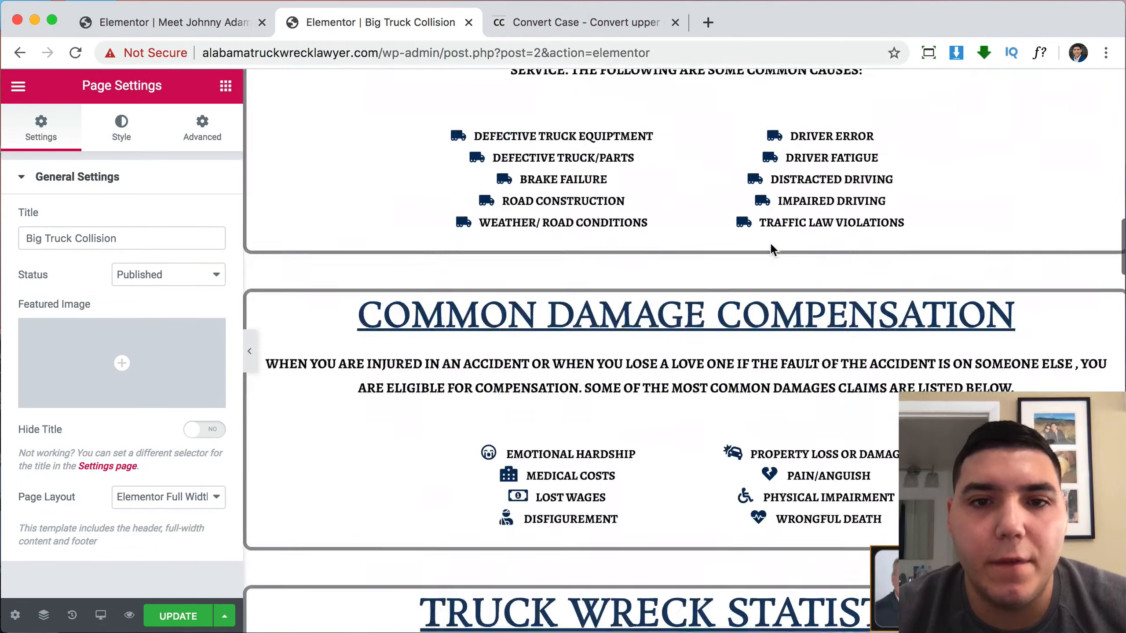
{"action": "scroll", "coordinate": [772, 249], "scroll_direction": "down", "scroll_amount": 9}
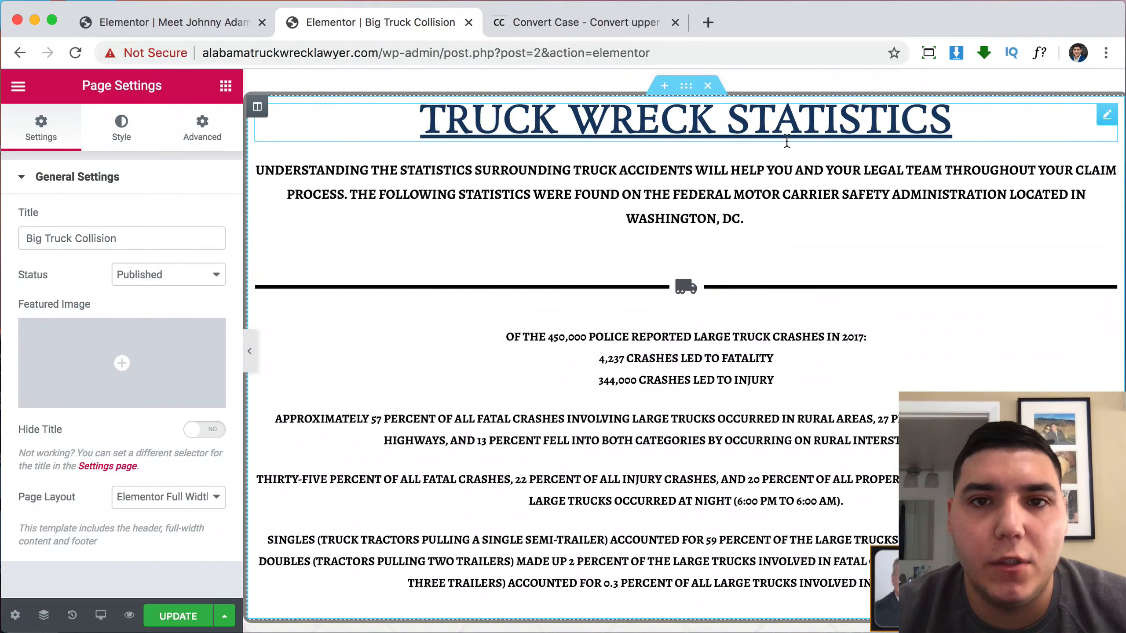
{"action": "scroll", "coordinate": [800, 193], "scroll_direction": "up", "scroll_amount": 10}
{"action": "scroll", "coordinate": [801, 199], "scroll_direction": "down", "scroll_amount": 8}
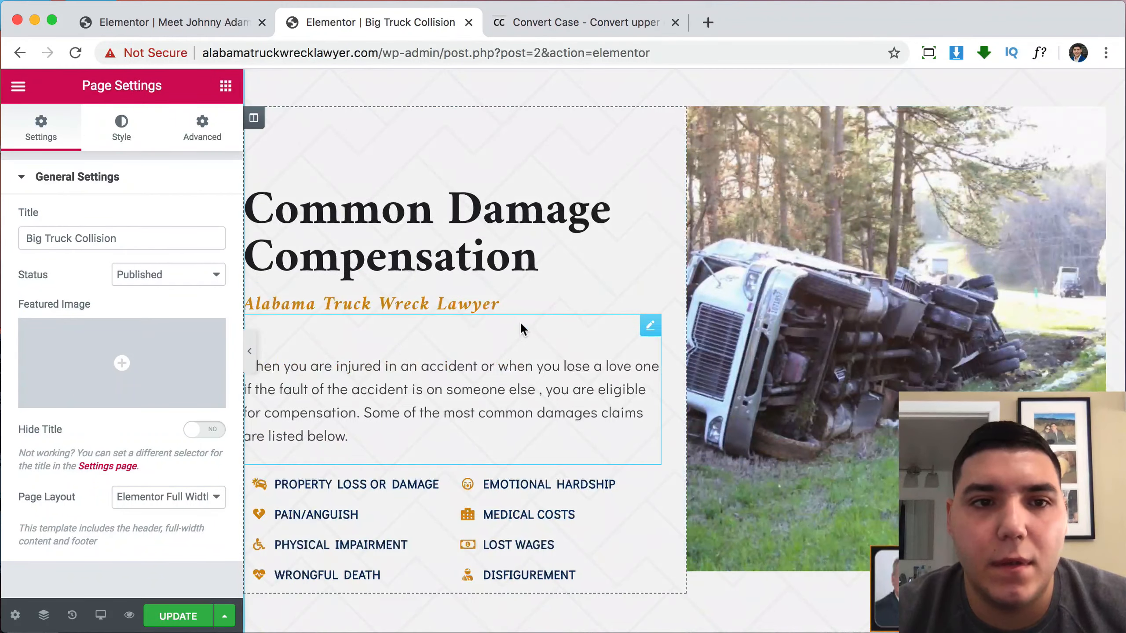
{"action": "scroll", "coordinate": [520, 330], "scroll_direction": "down", "scroll_amount": 9}
{"action": "scroll", "coordinate": [645, 311], "scroll_direction": "up", "scroll_amount": 8}
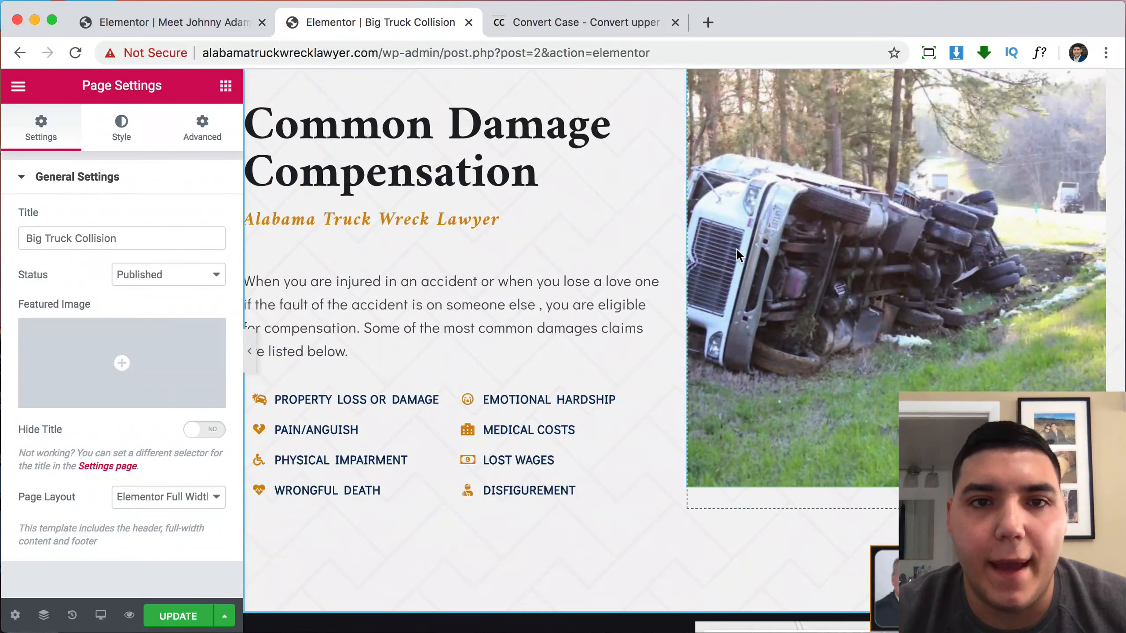
{"action": "scroll", "coordinate": [733, 249], "scroll_direction": "up", "scroll_amount": 10}
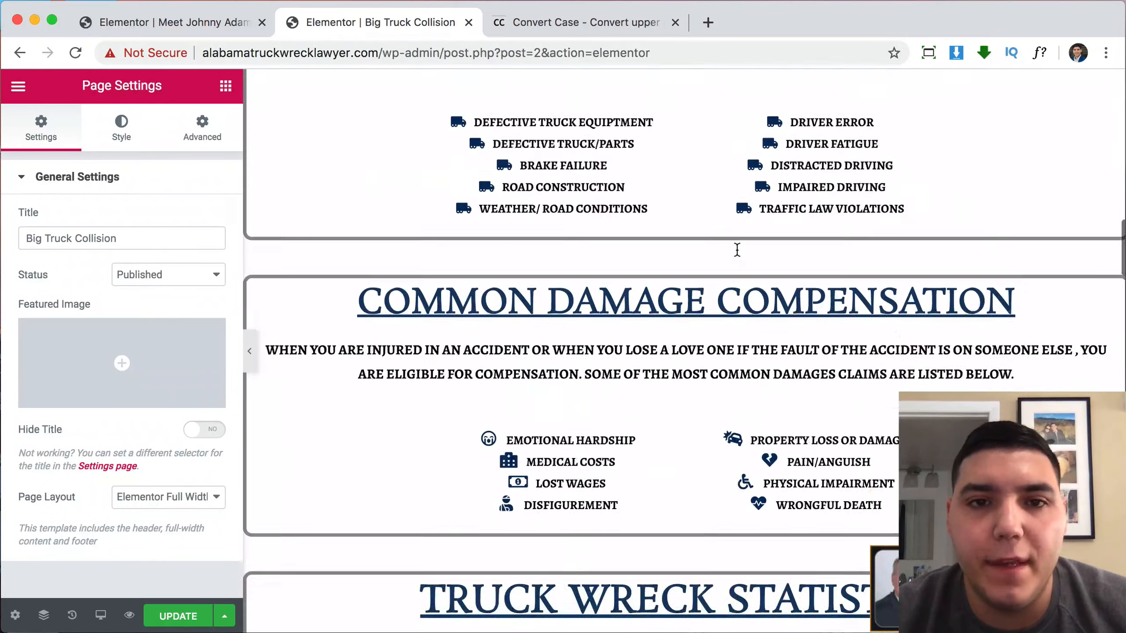
{"action": "scroll", "coordinate": [737, 250], "scroll_direction": "up", "scroll_amount": 6}
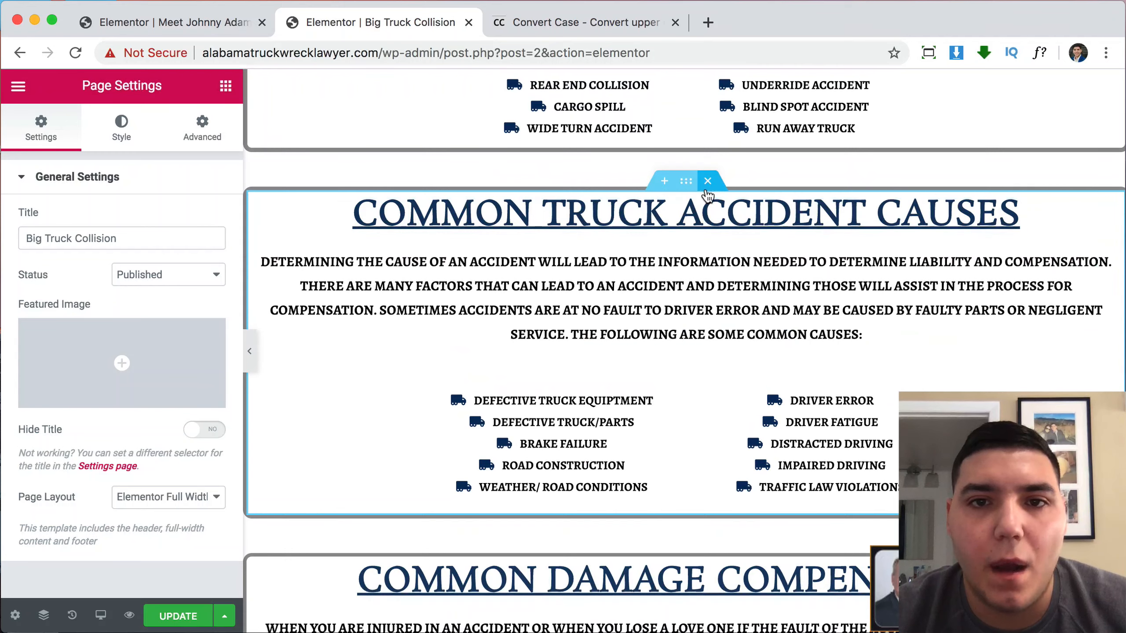
Delete the old truck accident causes, damage compensation and accident types sections.
{"action": "left_click", "coordinate": [707, 180]}
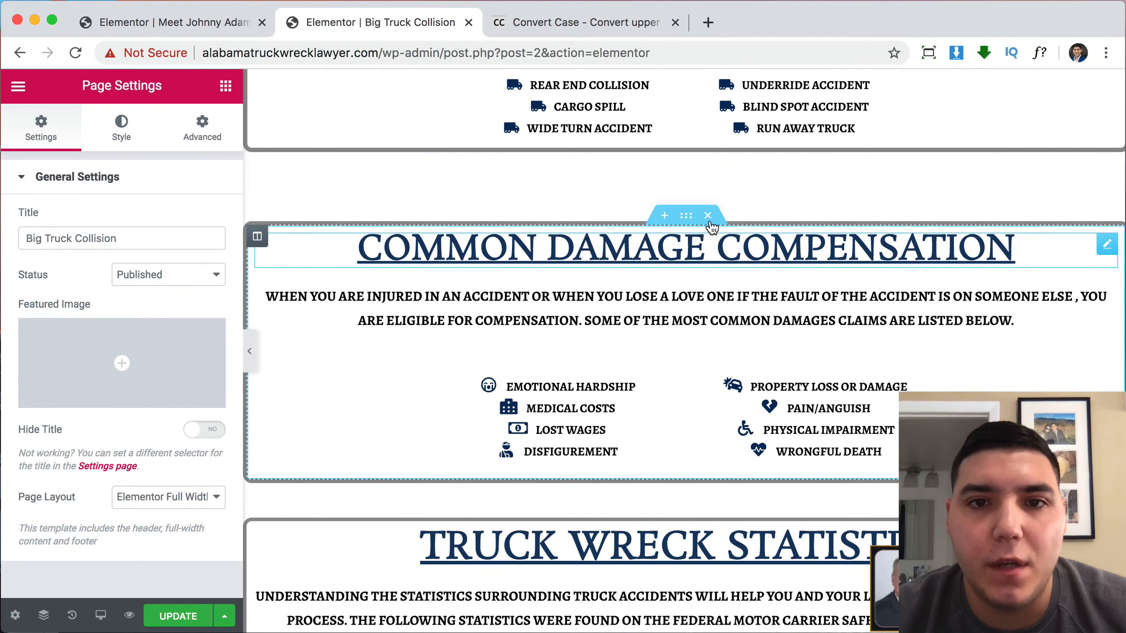
{"action": "left_click", "coordinate": [708, 216]}
{"action": "scroll", "coordinate": [709, 212], "scroll_direction": "up", "scroll_amount": 5}
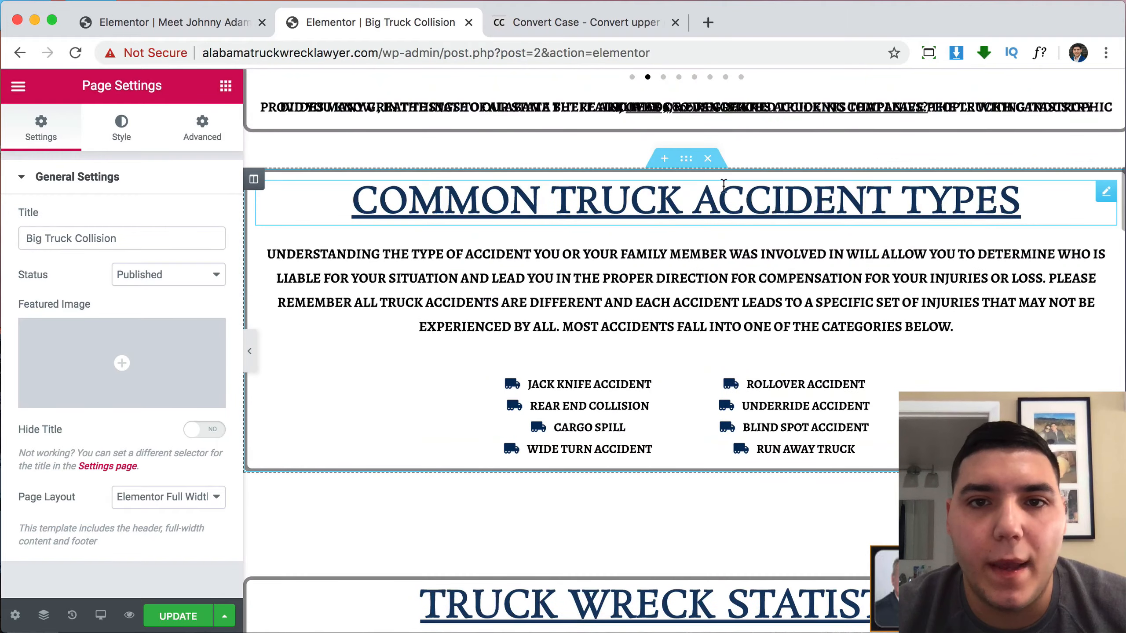
{"action": "left_click", "coordinate": [708, 159]}
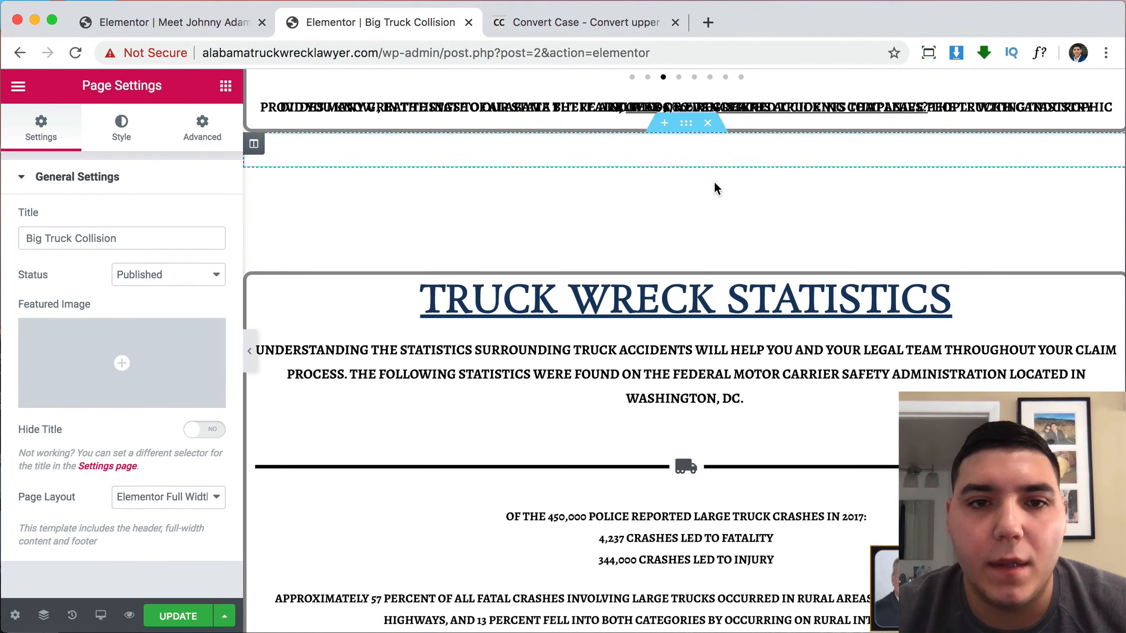
{"action": "scroll", "coordinate": [682, 488], "scroll_direction": "down", "scroll_amount": 5}
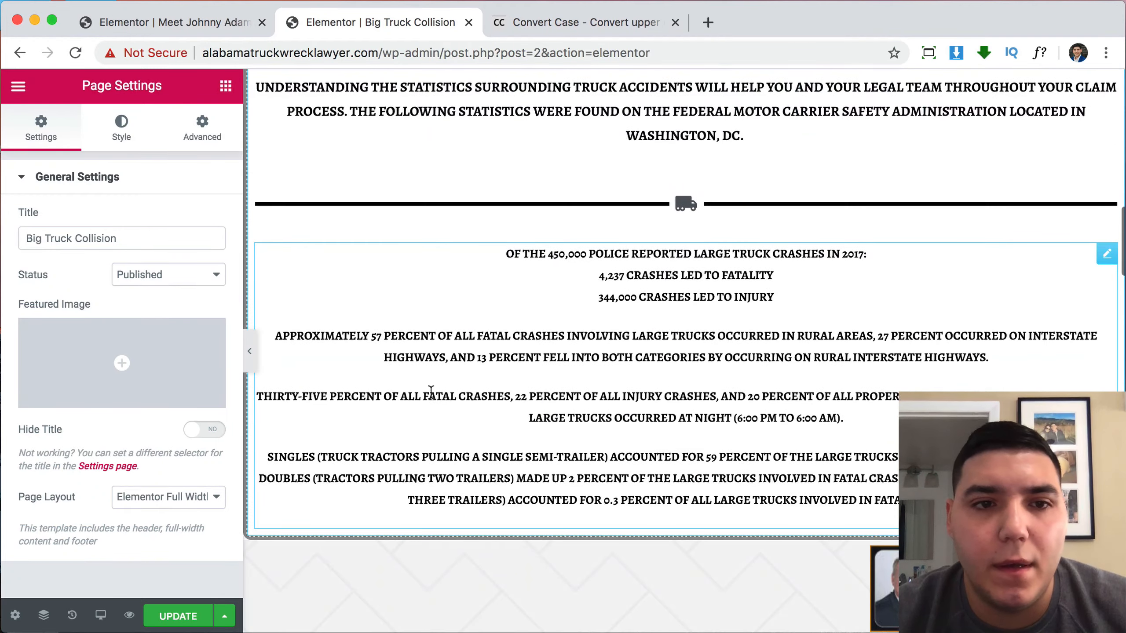
{"action": "scroll", "coordinate": [658, 366], "scroll_direction": "down", "scroll_amount": 6}
{"action": "scroll", "coordinate": [658, 366], "scroll_direction": "up", "scroll_amount": 5}
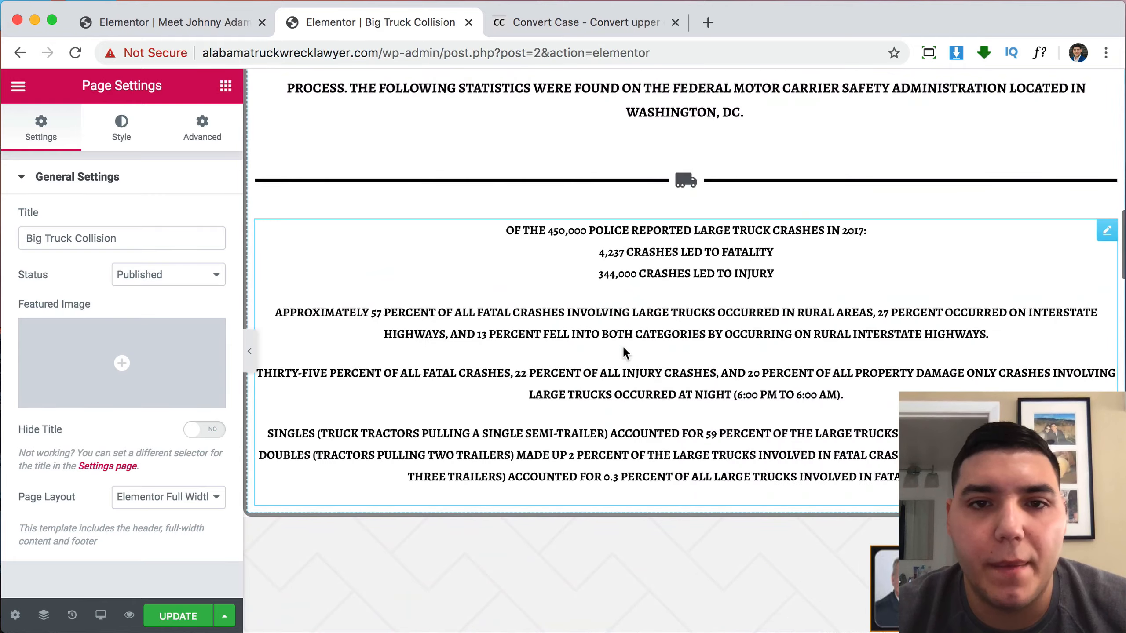
{"action": "scroll", "coordinate": [763, 307], "scroll_direction": "up", "scroll_amount": 10}
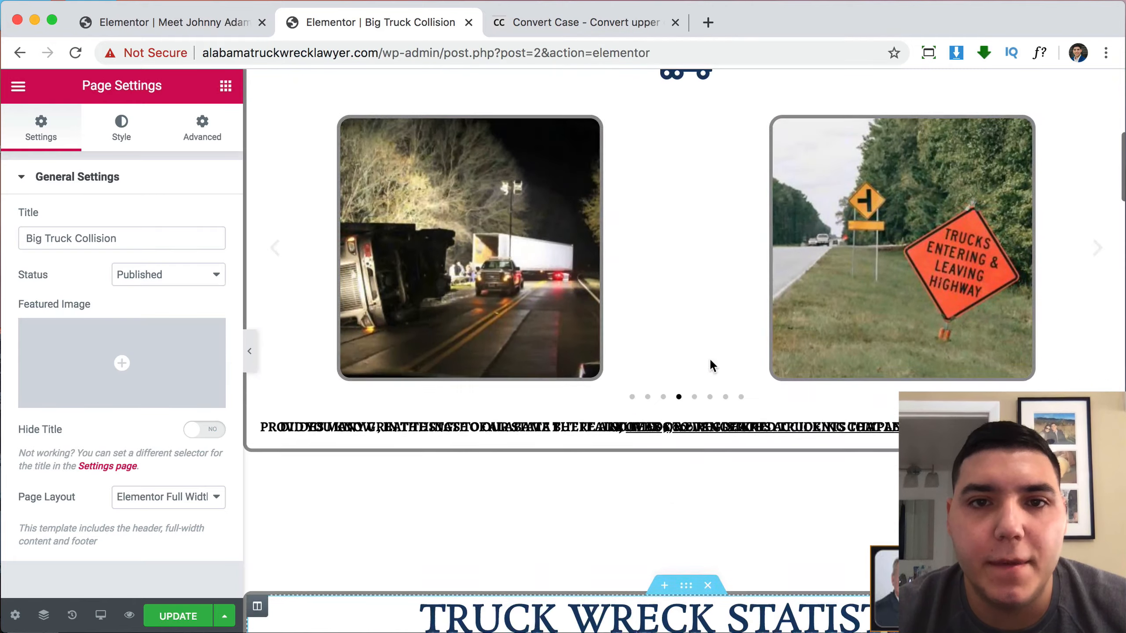
{"action": "scroll", "coordinate": [600, 276], "scroll_direction": "up", "scroll_amount": 10}
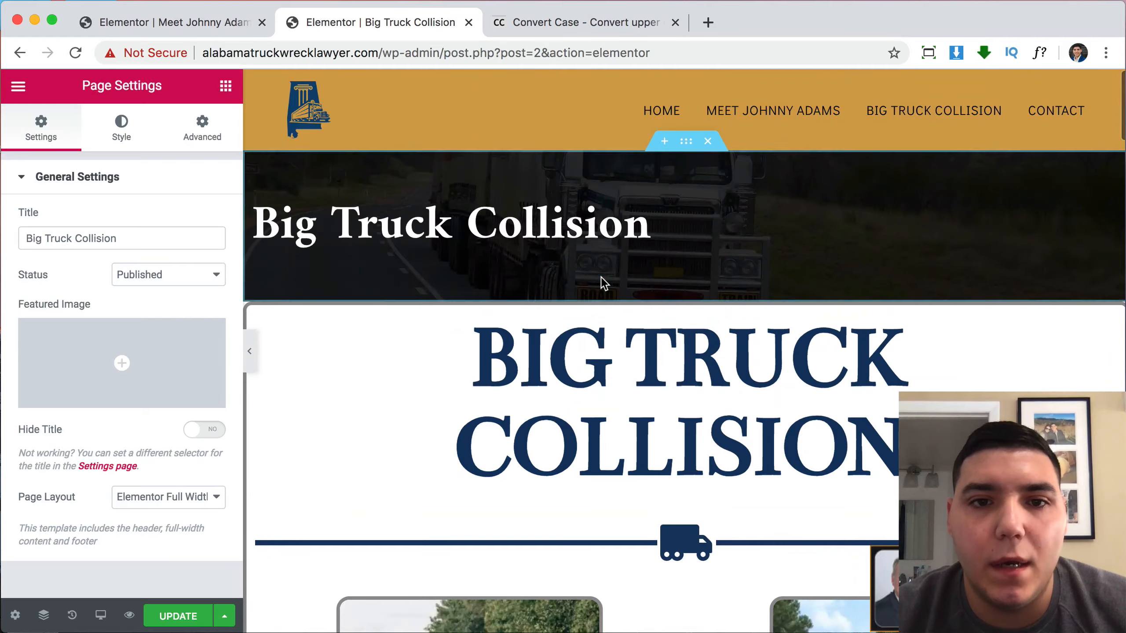
{"action": "scroll", "coordinate": [637, 453], "scroll_direction": "down", "scroll_amount": 8}
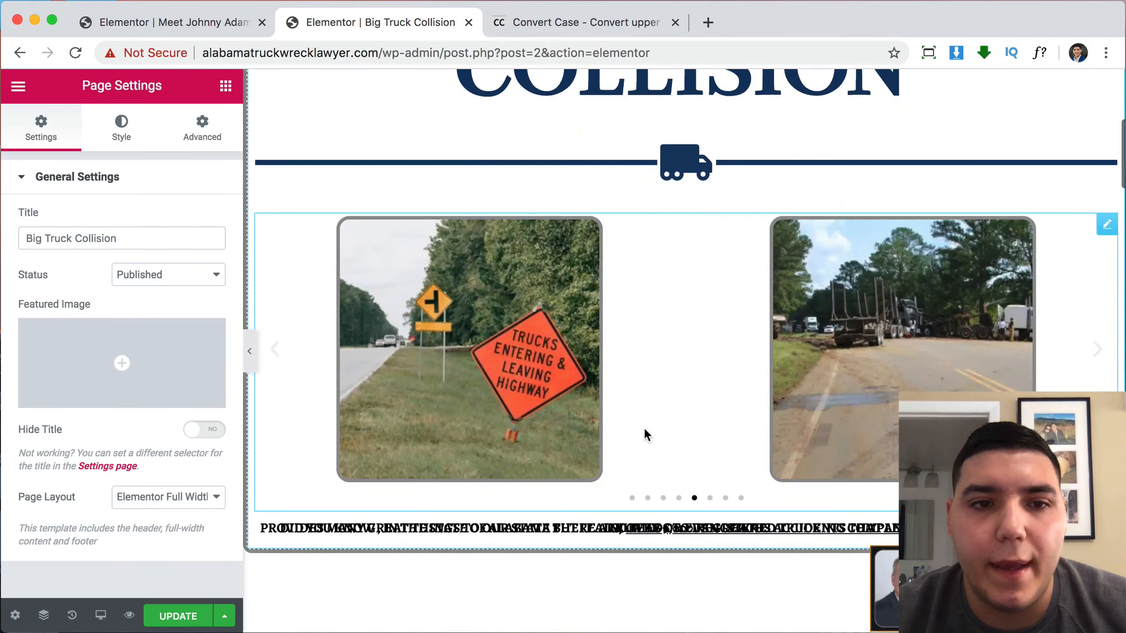
{"action": "scroll", "coordinate": [644, 434], "scroll_direction": "down", "scroll_amount": 15}
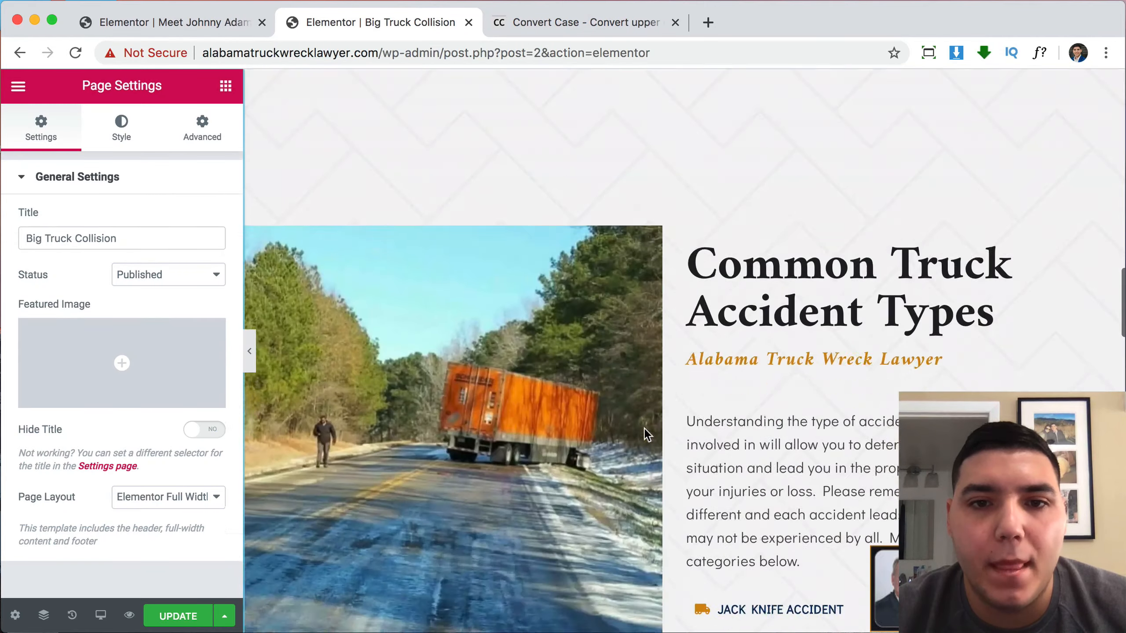
{"action": "scroll", "coordinate": [644, 427], "scroll_direction": "down", "scroll_amount": 15}
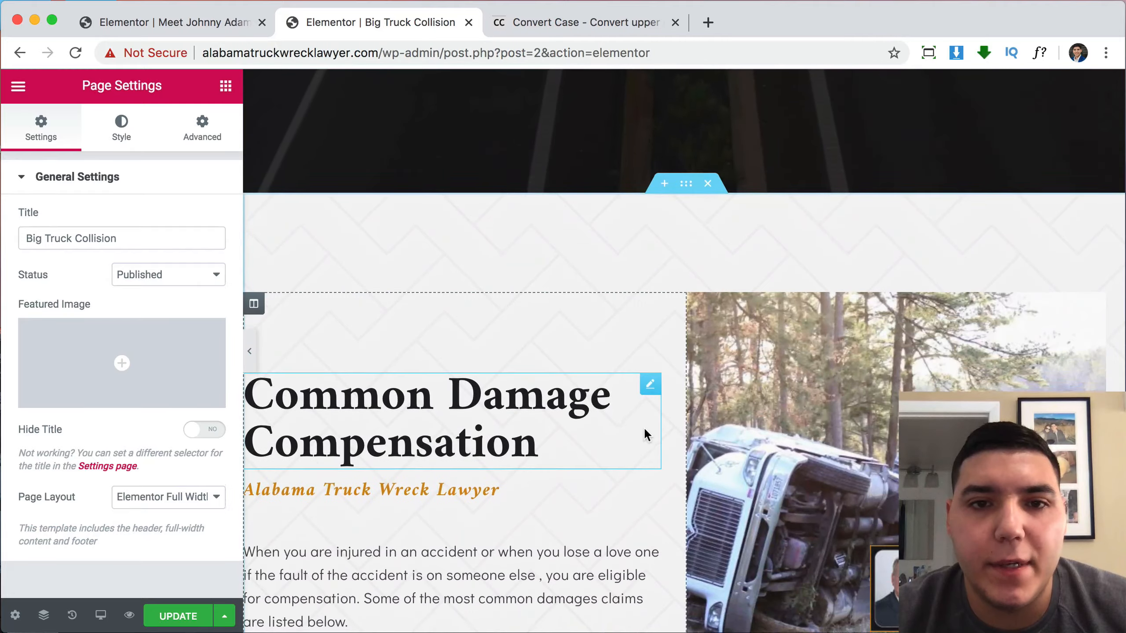
{"action": "scroll", "coordinate": [644, 427], "scroll_direction": "up", "scroll_amount": 7}
{"action": "scroll", "coordinate": [644, 432], "scroll_direction": "up", "scroll_amount": 12}
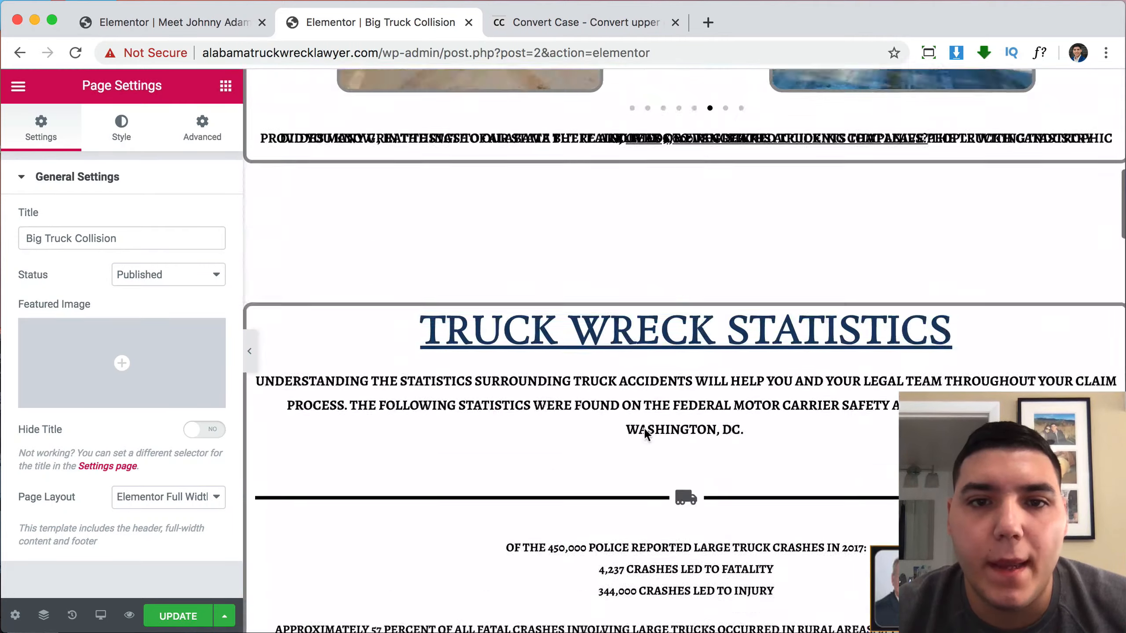
{"action": "scroll", "coordinate": [644, 427], "scroll_direction": "down", "scroll_amount": 20}
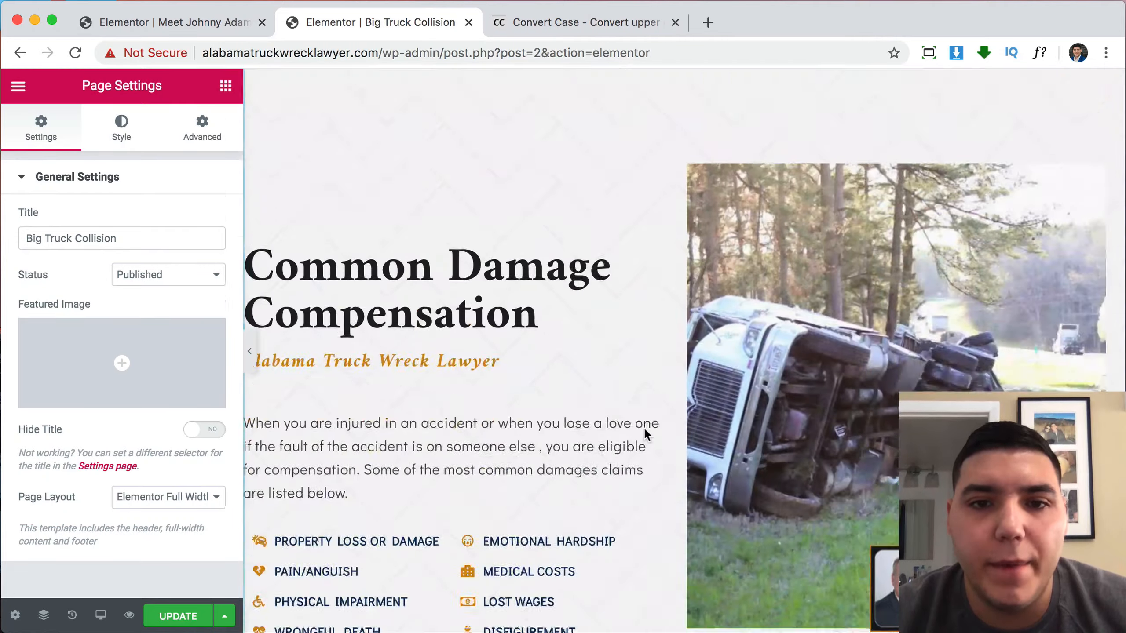
{"action": "scroll", "coordinate": [644, 427], "scroll_direction": "up", "scroll_amount": 1}
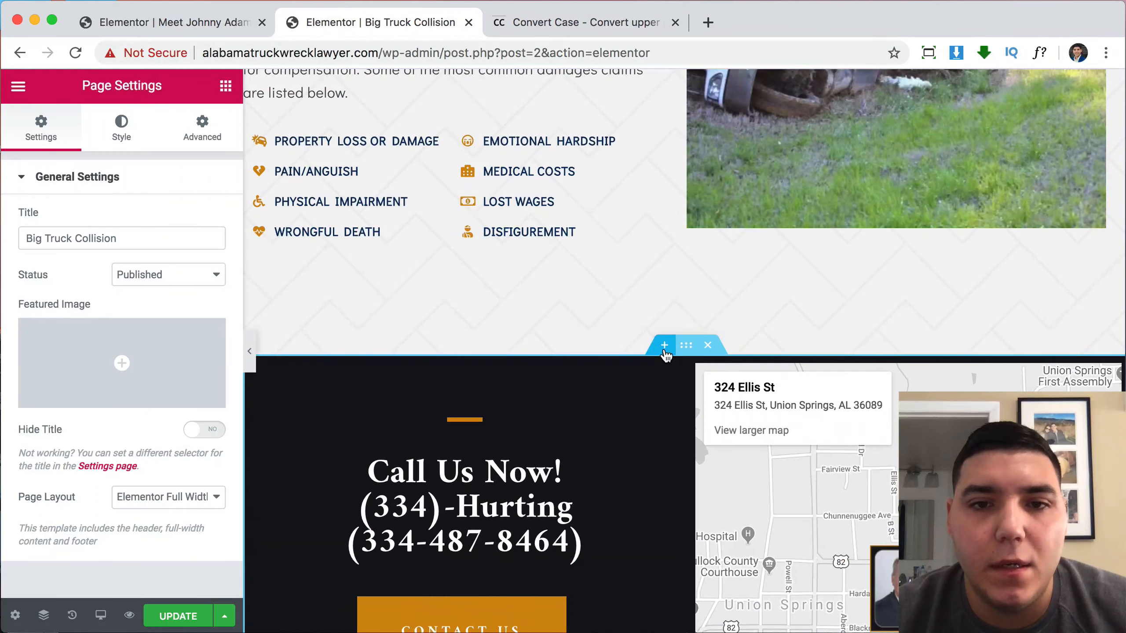
Add a new single-column section above the Call Us Now section.
{"action": "left_click", "coordinate": [665, 345]}
{"action": "left_click", "coordinate": [644, 425]}
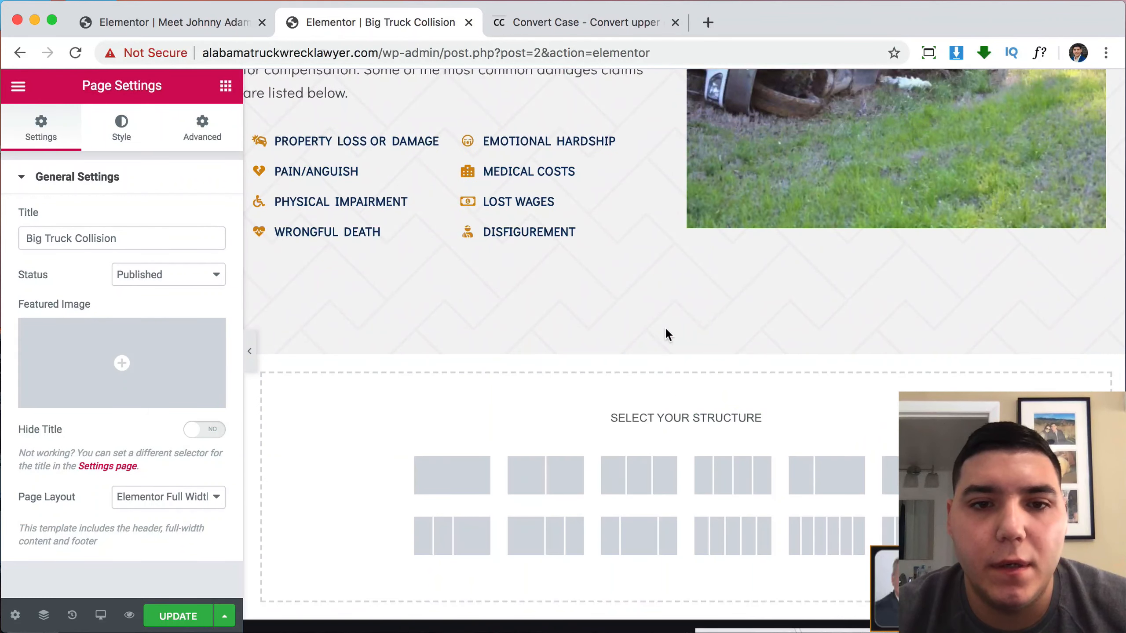
{"action": "left_click", "coordinate": [448, 482]}
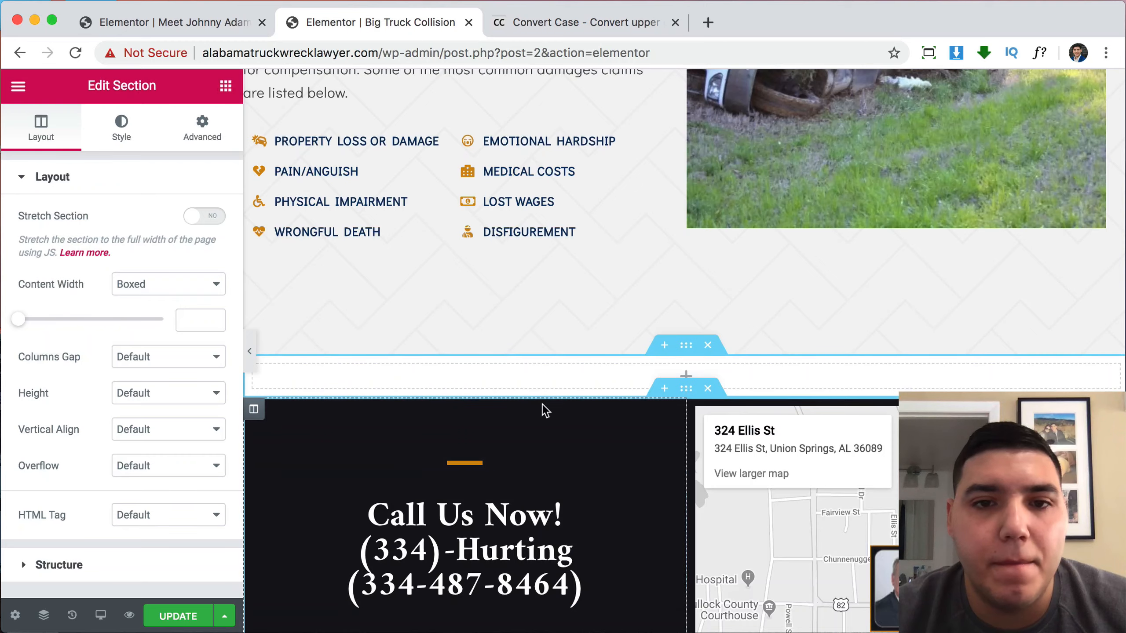
{"action": "scroll", "coordinate": [542, 404], "scroll_direction": "down", "scroll_amount": 2}
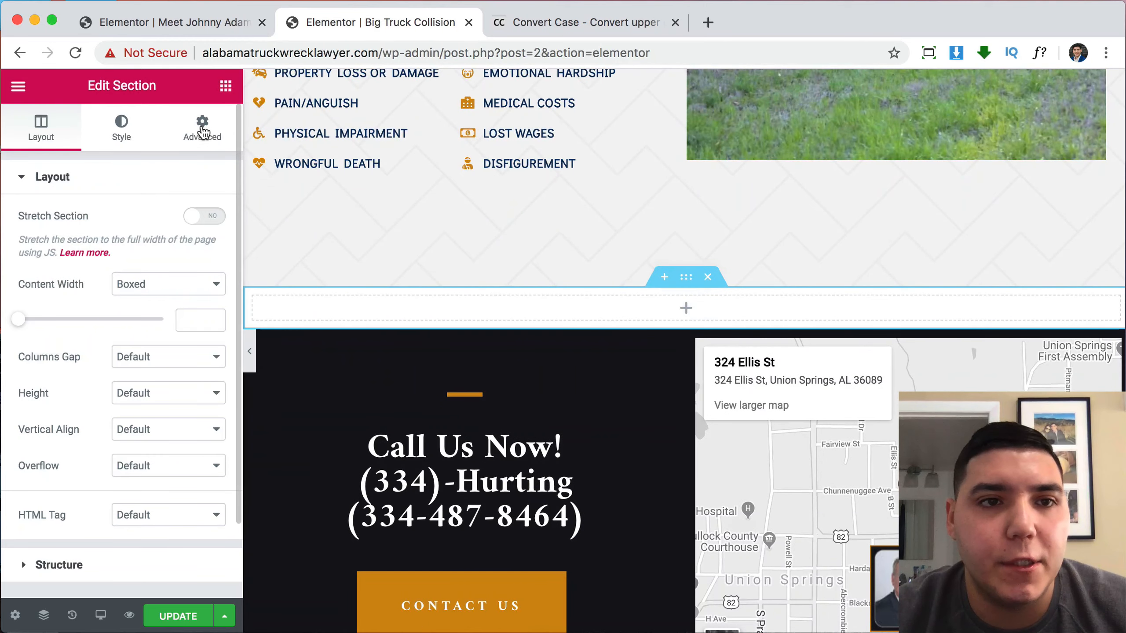
Search widgets for 'gal', drop a Basic Gallery into the new section, and open its image picker.
{"action": "left_click", "coordinate": [225, 86]}
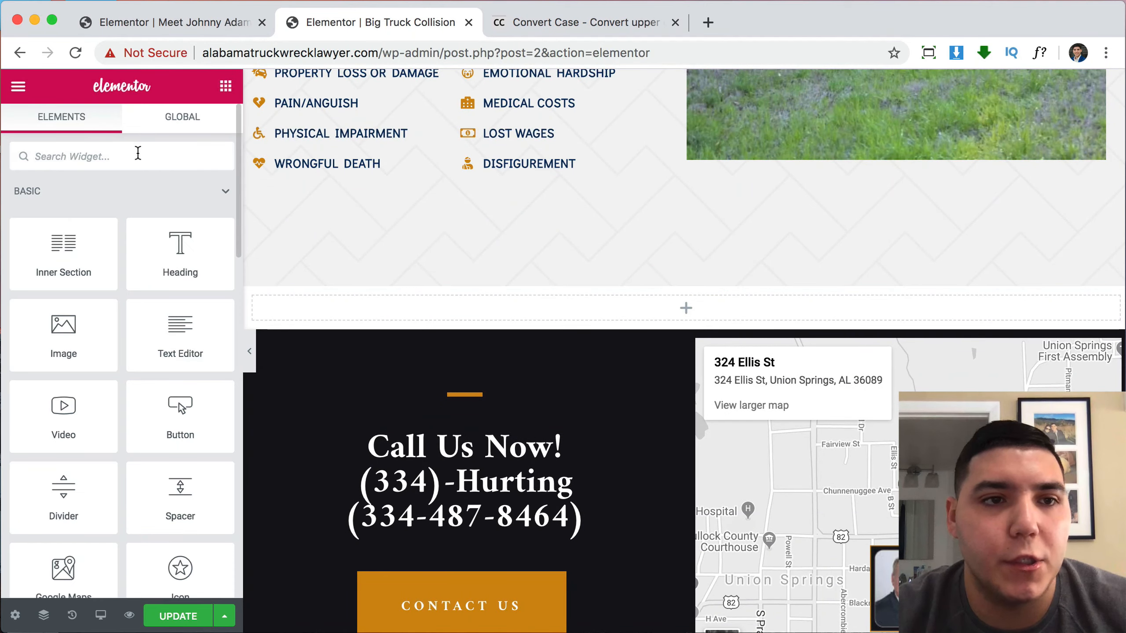
{"action": "type", "text": "gal"}
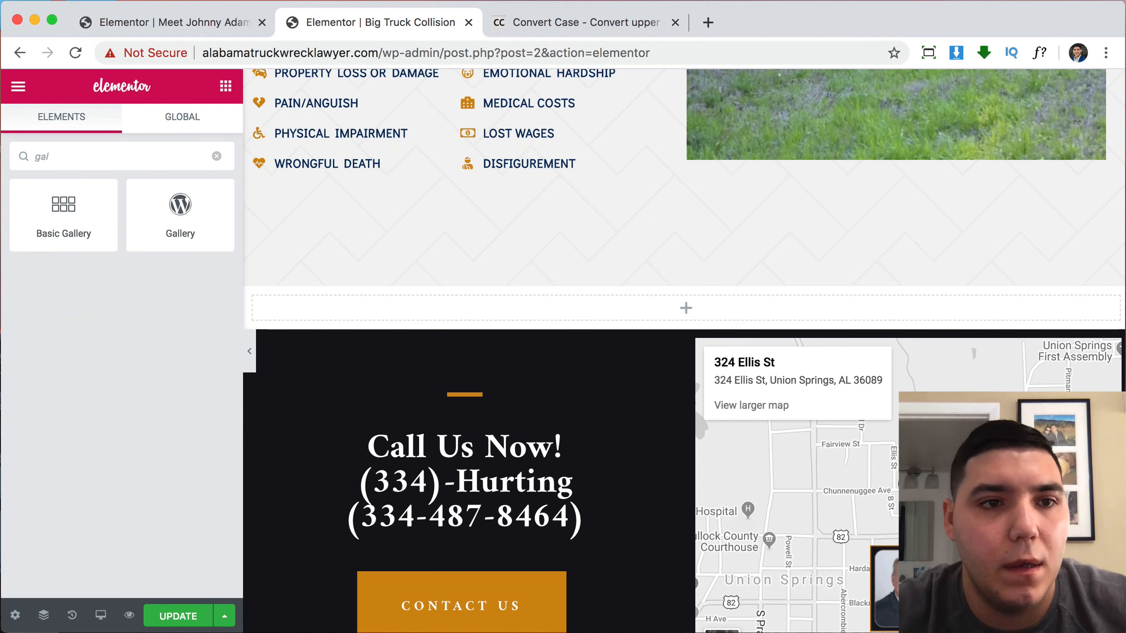
{"action": "left_click_drag", "start_coordinate": [83, 214], "coordinate": [512, 298]}
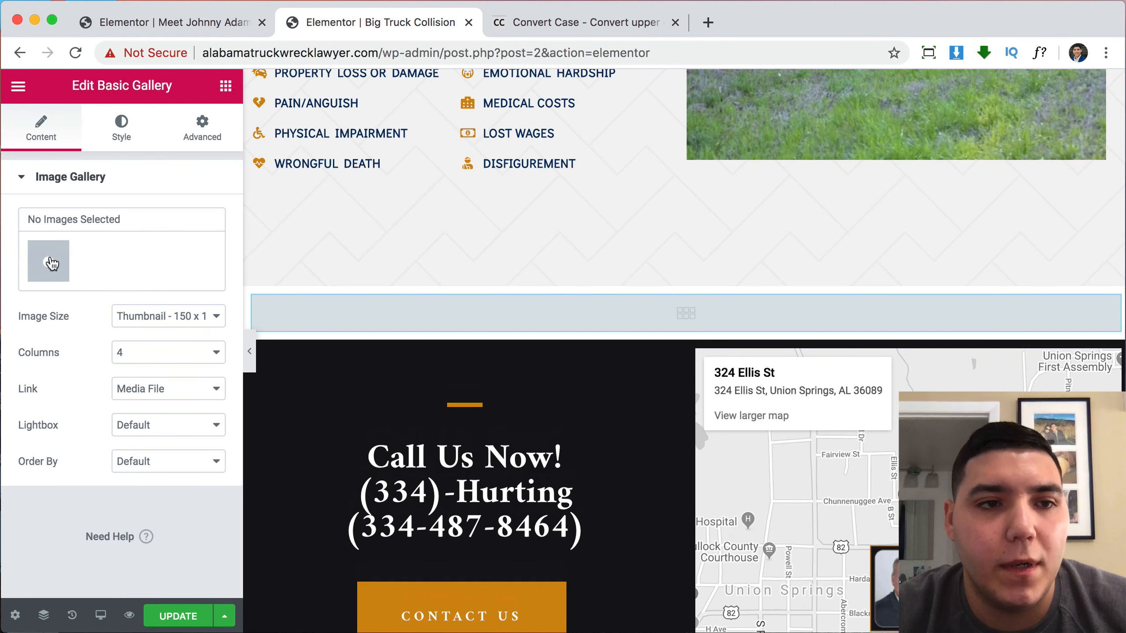
{"action": "left_click", "coordinate": [49, 262]}
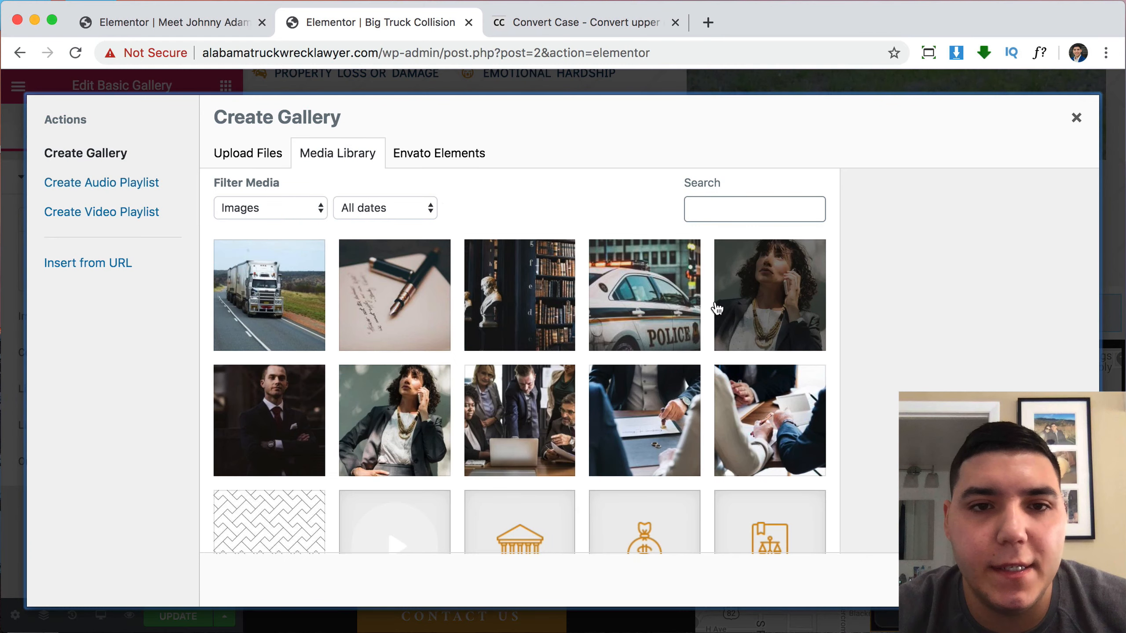
Select seven truck-crash photos in the Media Library, from the parked truck to the muddy road.
{"action": "scroll", "coordinate": [673, 366], "scroll_direction": "down", "scroll_amount": 10}
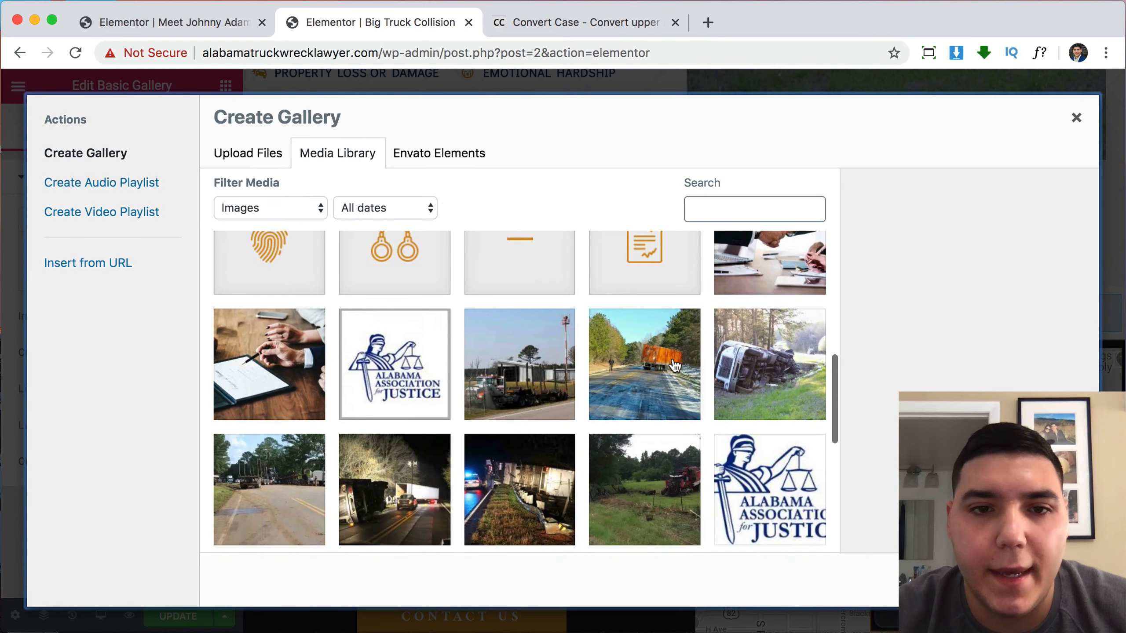
{"action": "left_click", "coordinate": [538, 386]}
{"action": "left_click", "coordinate": [652, 385]}
{"action": "left_click", "coordinate": [753, 386]}
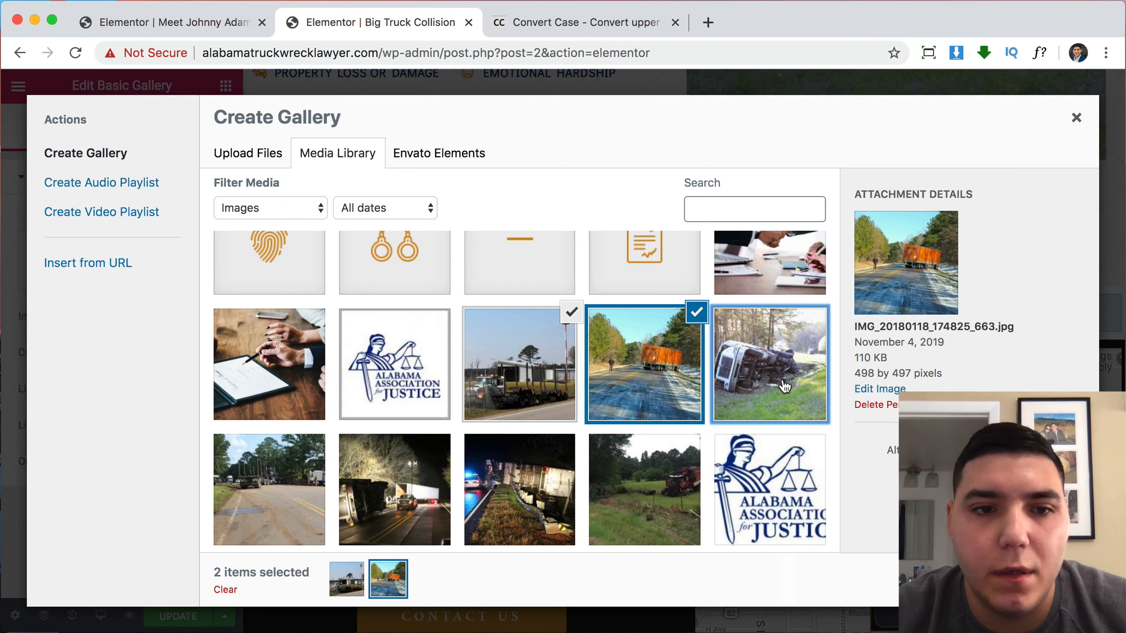
{"action": "scroll", "coordinate": [629, 405], "scroll_direction": "down", "scroll_amount": 3}
{"action": "left_click", "coordinate": [630, 399]}
{"action": "left_click", "coordinate": [520, 391]}
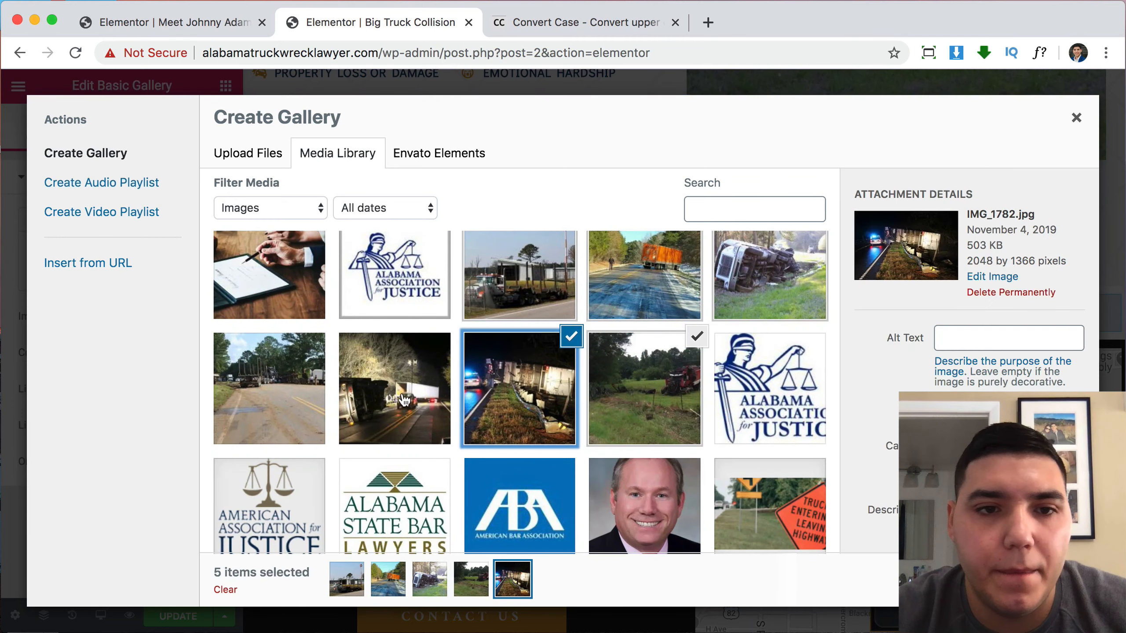
{"action": "left_click", "coordinate": [395, 390]}
{"action": "left_click", "coordinate": [268, 395]}
{"action": "scroll", "coordinate": [554, 406], "scroll_direction": "down", "scroll_amount": 5}
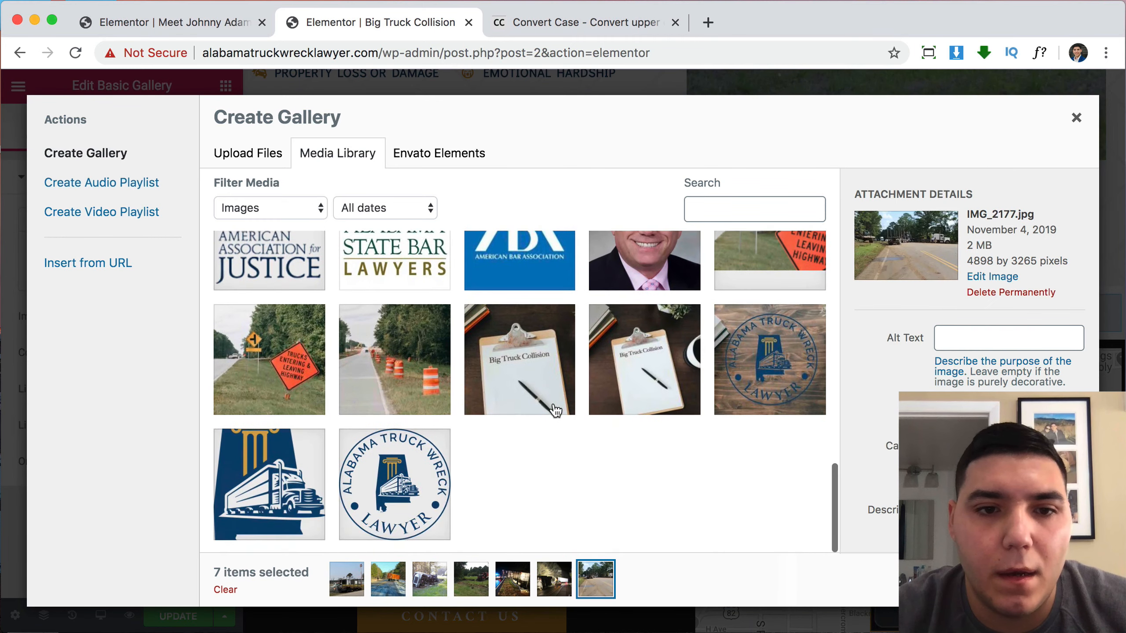
{"action": "scroll", "coordinate": [555, 410], "scroll_direction": "up", "scroll_amount": 2}
Create a gallery from the seven photos and insert it into the page.
{"action": "left_click", "coordinate": [1030, 580]}
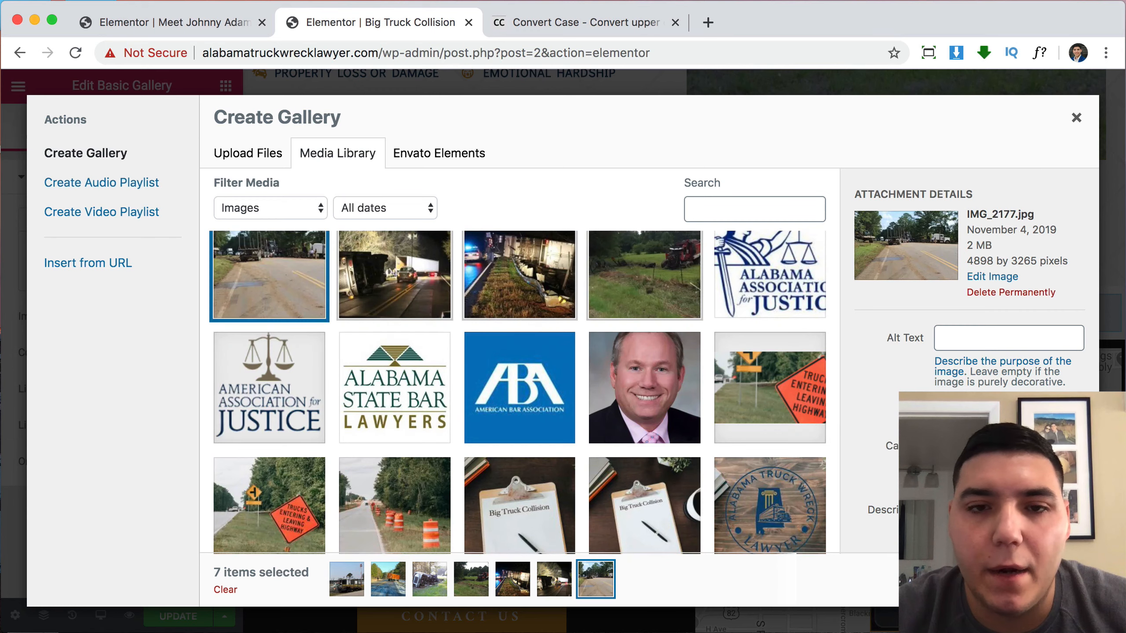
{"action": "left_click", "coordinate": [1030, 580]}
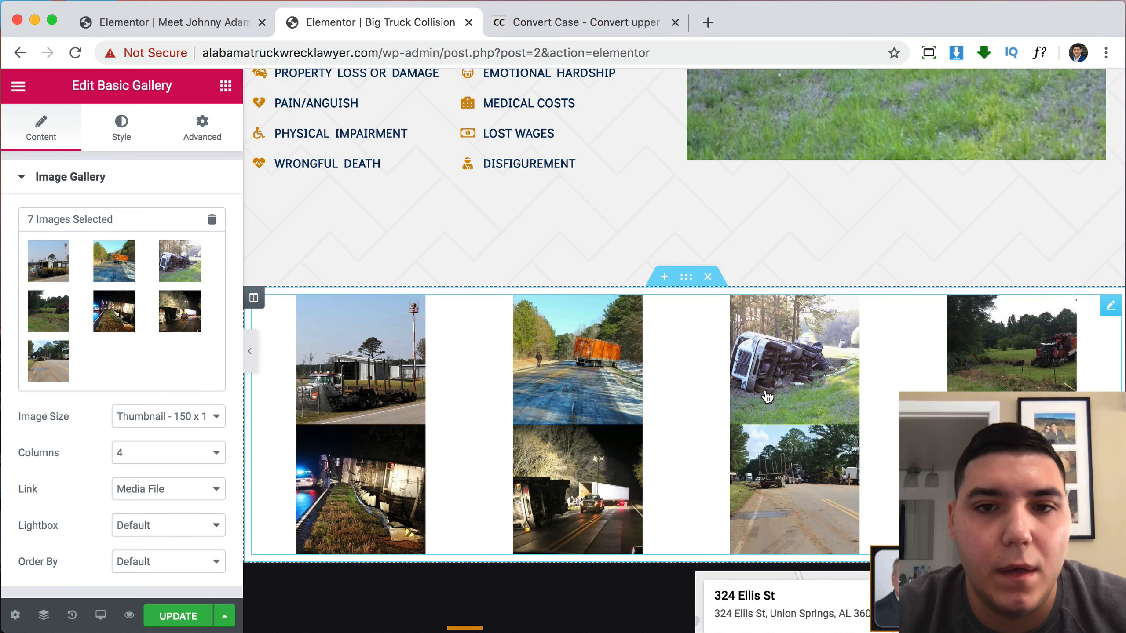
{"action": "scroll", "coordinate": [767, 396], "scroll_direction": "up", "scroll_amount": 10}
{"action": "scroll", "coordinate": [767, 396], "scroll_direction": "up", "scroll_amount": 15}
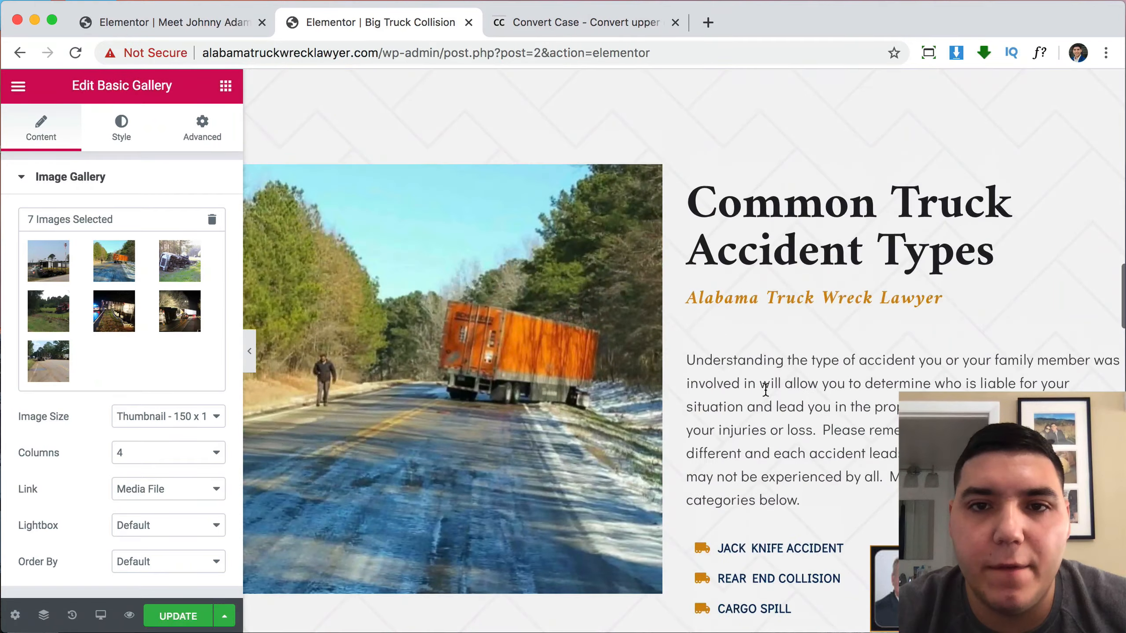
{"action": "scroll", "coordinate": [798, 287], "scroll_direction": "up", "scroll_amount": 5}
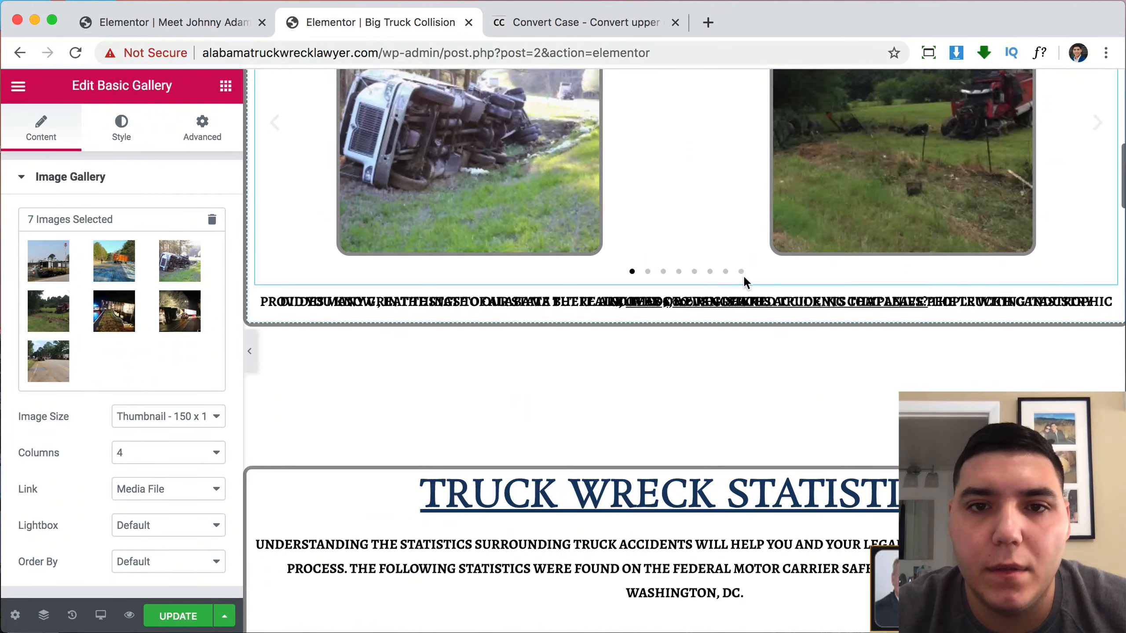
Copy the uppercase Alabama trucking intro paragraph from the text widget into Convert Case.
{"action": "left_click", "coordinate": [694, 302]}
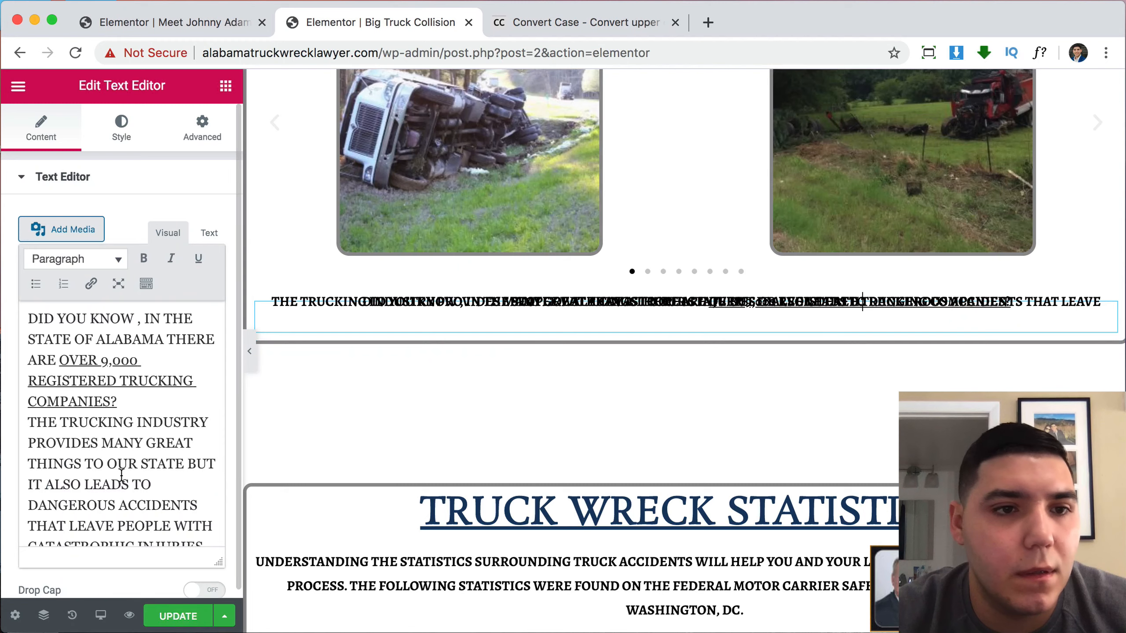
{"action": "scroll", "coordinate": [122, 475], "scroll_direction": "down", "scroll_amount": 2}
{"action": "scroll", "coordinate": [121, 475], "scroll_direction": "up", "scroll_amount": 2}
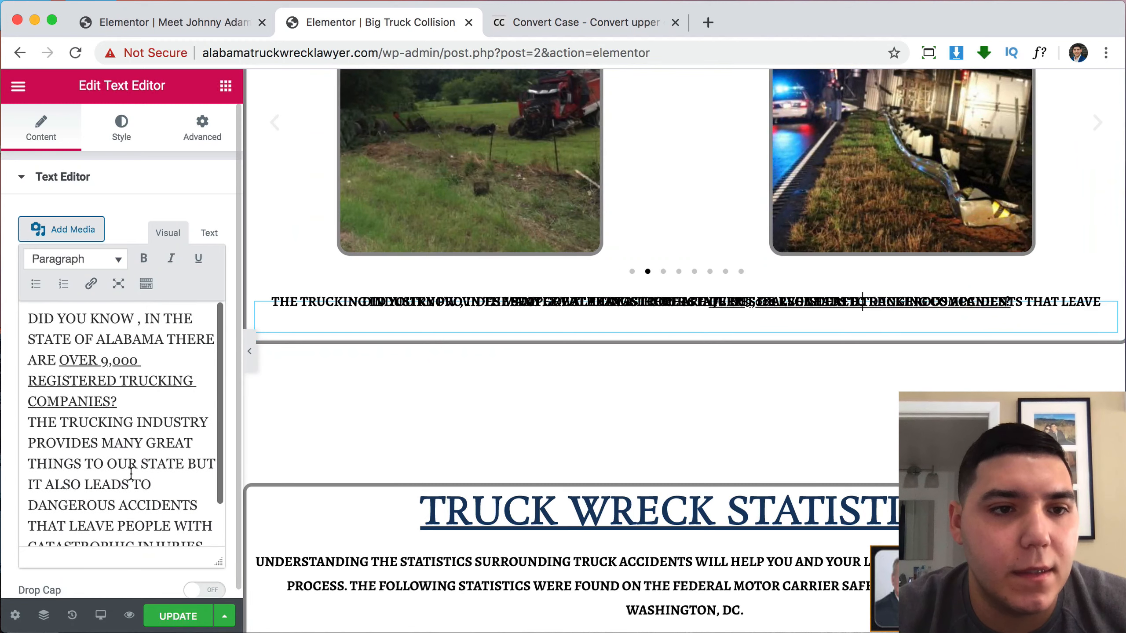
{"action": "scroll", "coordinate": [551, 314], "scroll_direction": "up", "scroll_amount": 5}
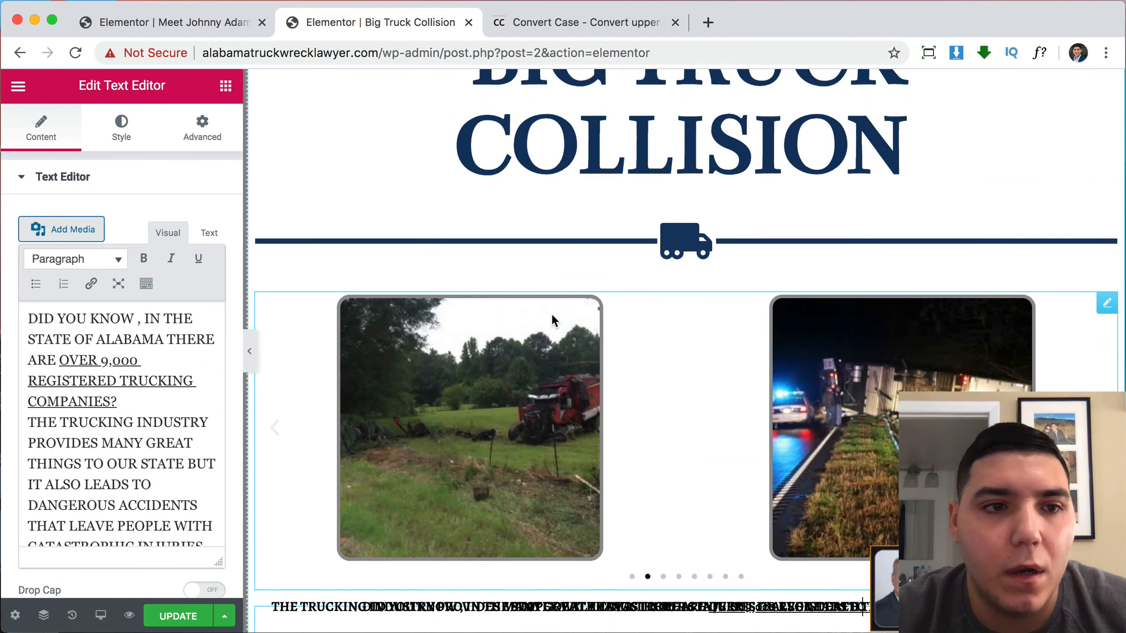
{"action": "left_click", "coordinate": [210, 234]}
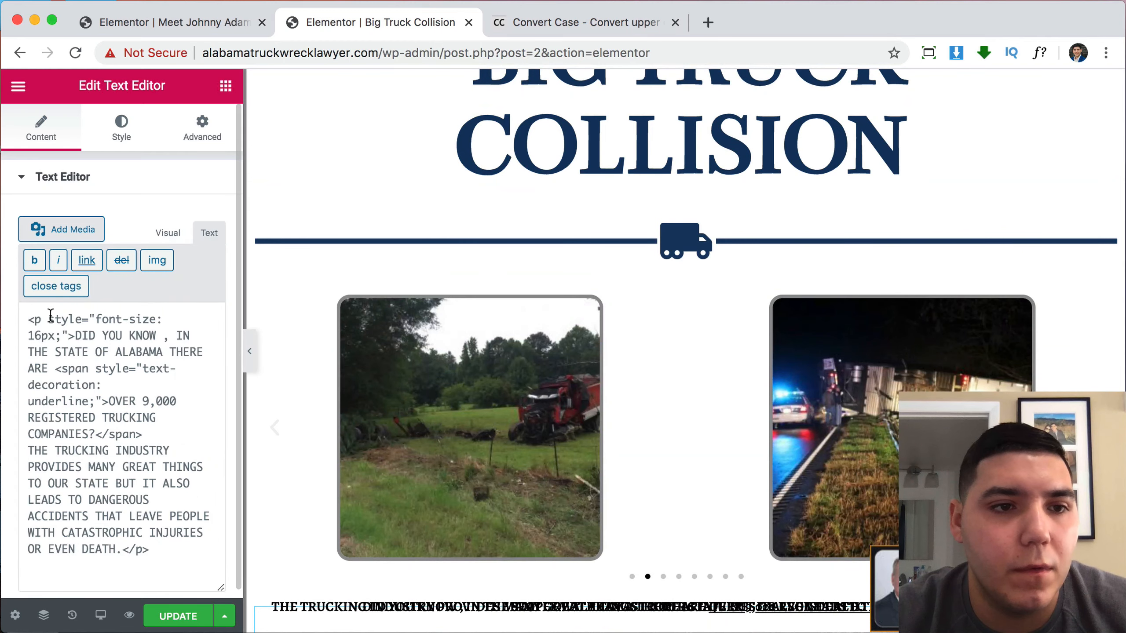
{"action": "left_click", "coordinate": [166, 230]}
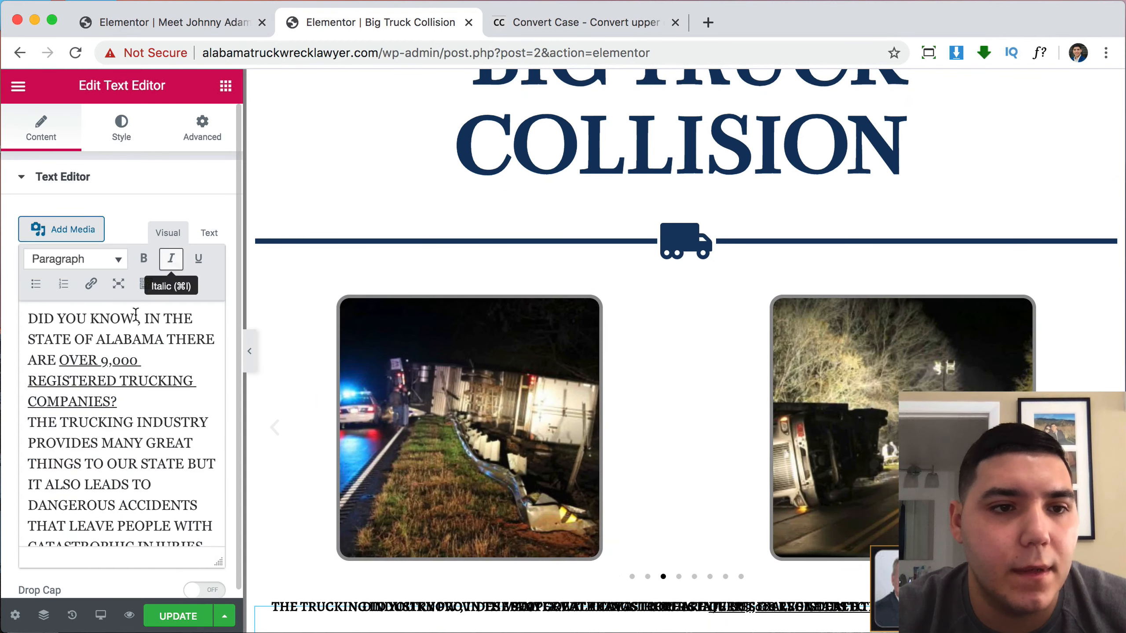
{"action": "left_click_drag", "start_coordinate": [28, 318], "coordinate": [194, 539]}
{"action": "key", "text": "super+c"}
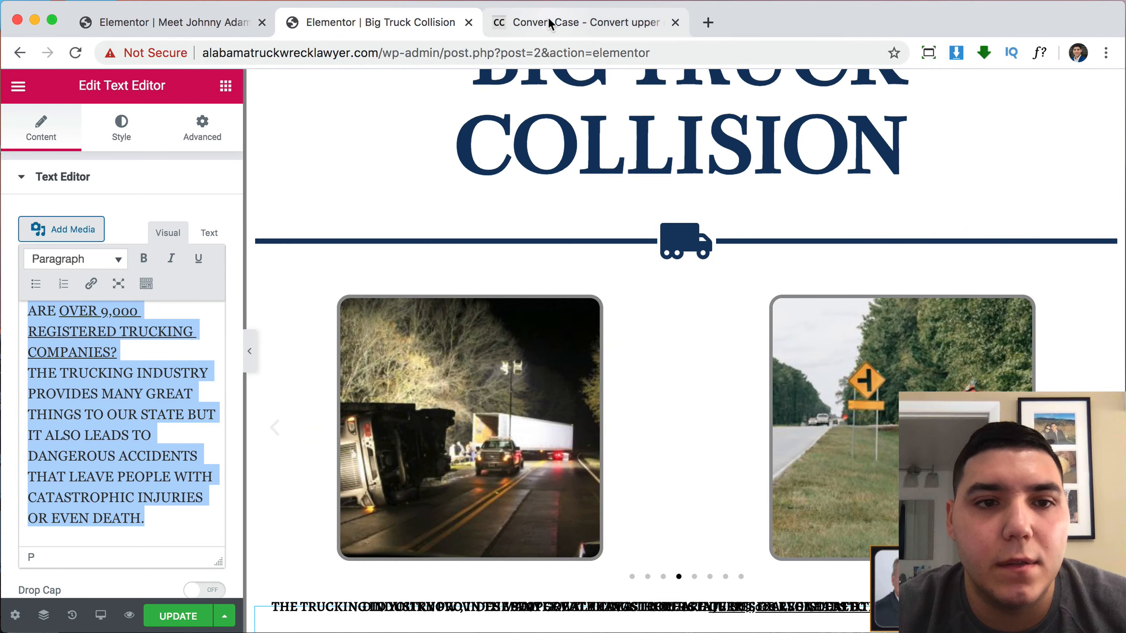
{"action": "left_click", "coordinate": [547, 18]}
{"action": "key", "text": "super+v"}
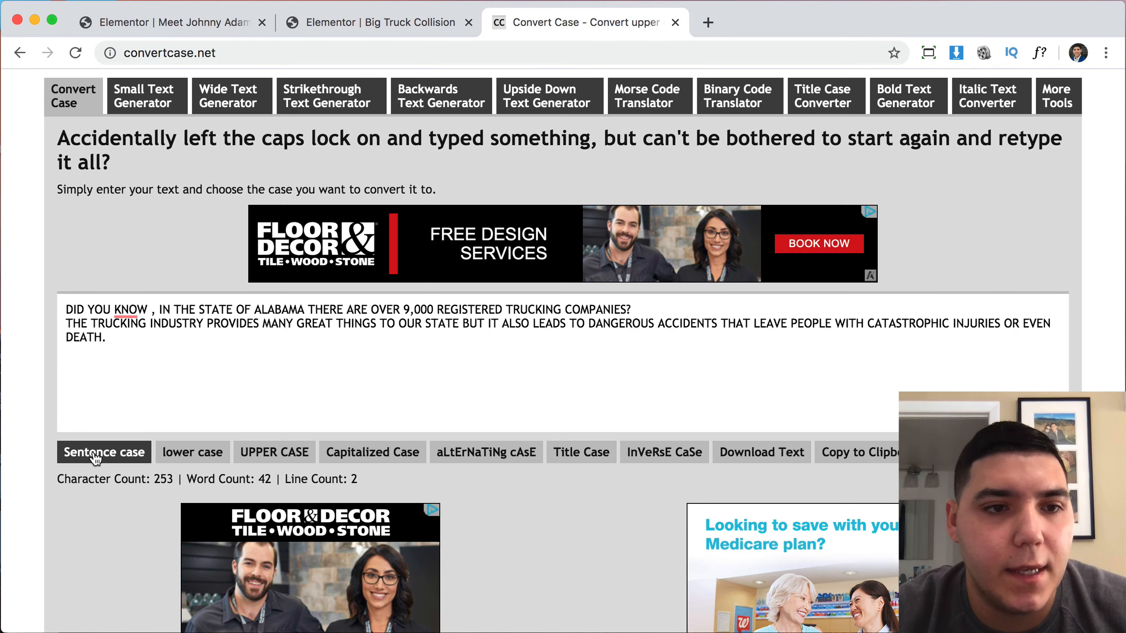
Convert the intro to sentence case, capitalising Alabama and removing the space before the comma.
{"action": "left_click", "coordinate": [95, 459]}
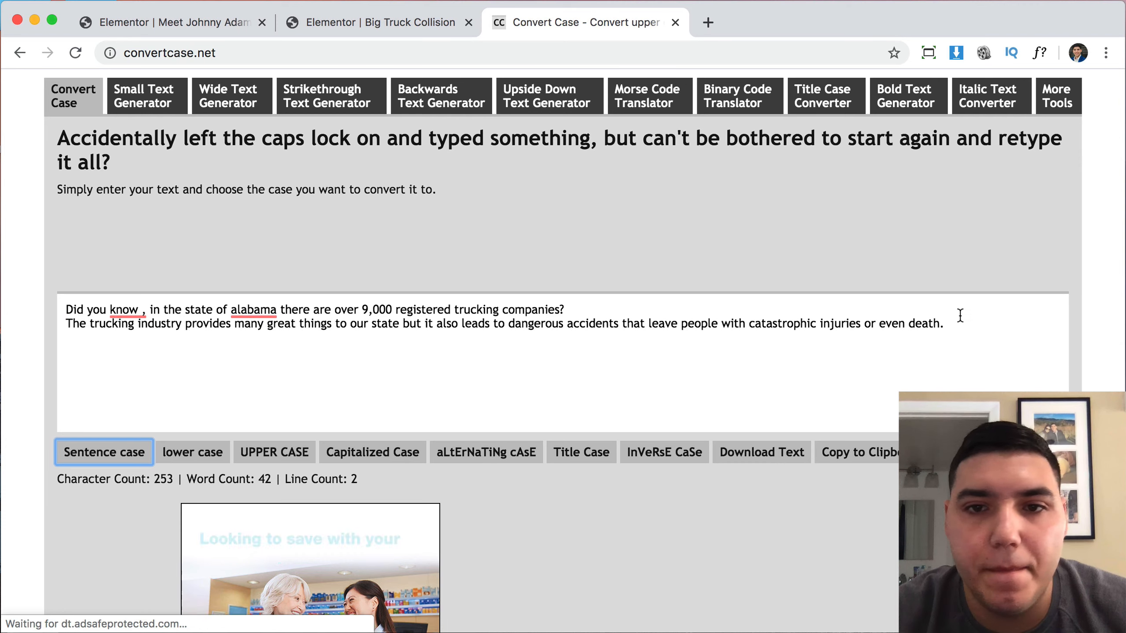
{"action": "mouse_move", "coordinate": [259, 306]}
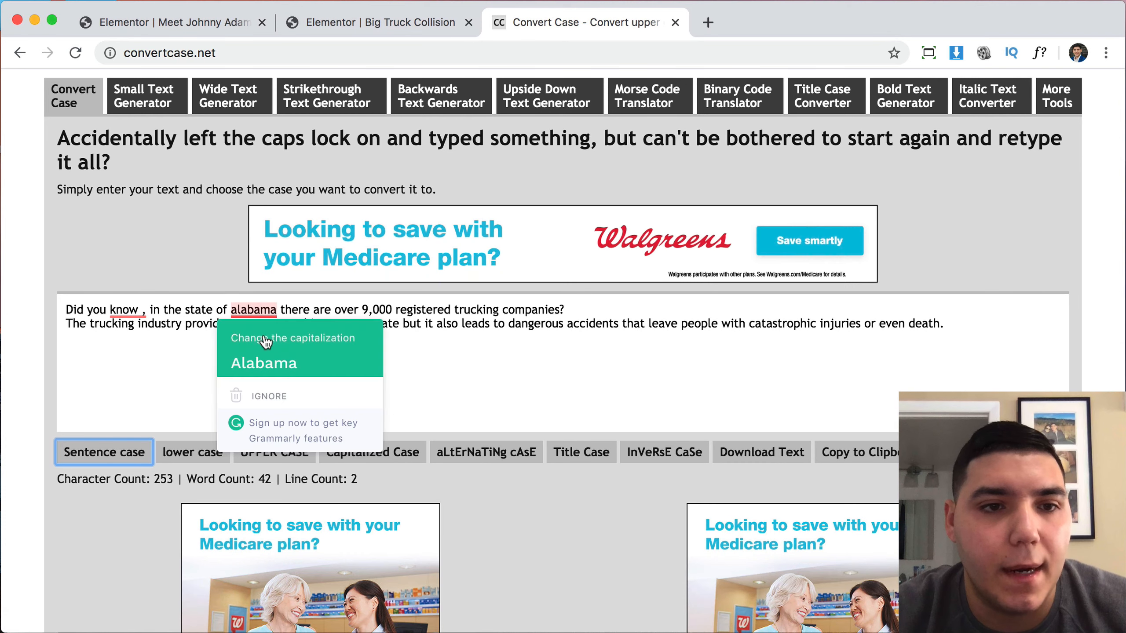
{"action": "left_click", "coordinate": [248, 360]}
{"action": "mouse_move", "coordinate": [129, 310]}
{"action": "left_click", "coordinate": [135, 361]}
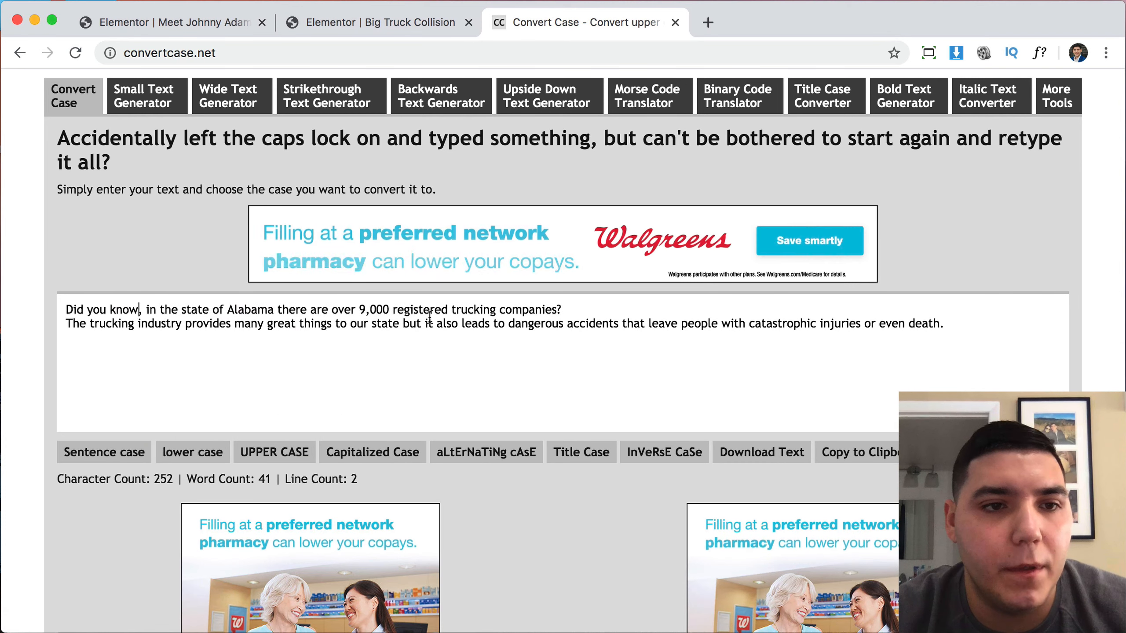
{"action": "left_click_drag", "start_coordinate": [956, 317], "coordinate": [60, 316]}
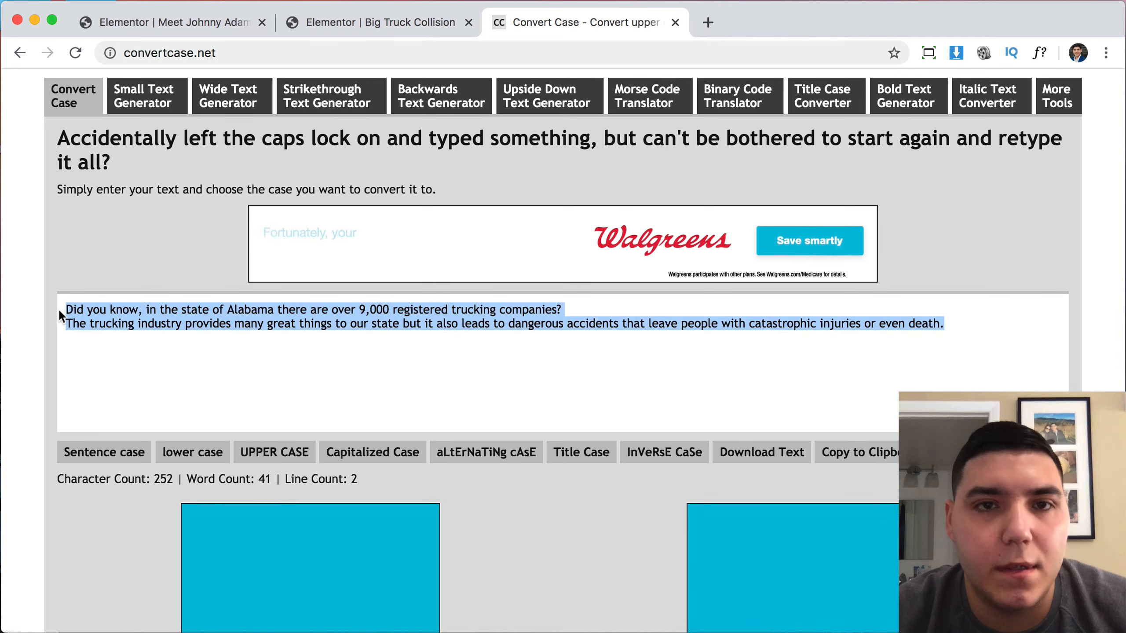
Return to the Big Truck Collision editor and open the photo gallery's settings.
{"action": "left_click", "coordinate": [155, 22]}
{"action": "scroll", "coordinate": [663, 325], "scroll_direction": "down", "scroll_amount": 20}
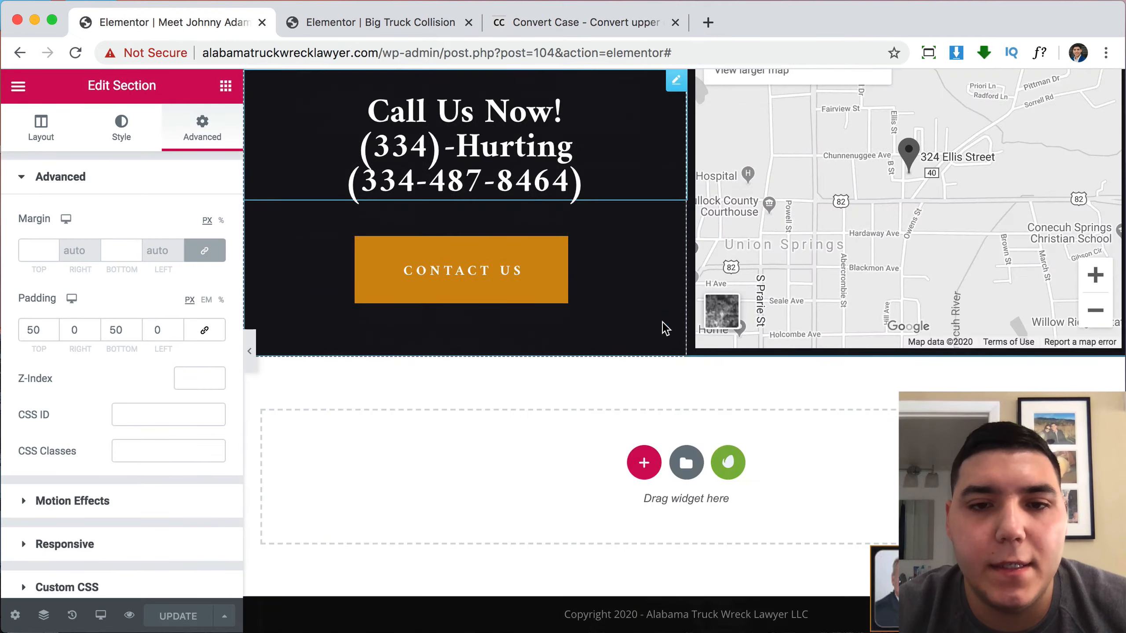
{"action": "scroll", "coordinate": [663, 324], "scroll_direction": "up", "scroll_amount": 6}
{"action": "scroll", "coordinate": [663, 324], "scroll_direction": "up", "scroll_amount": 2}
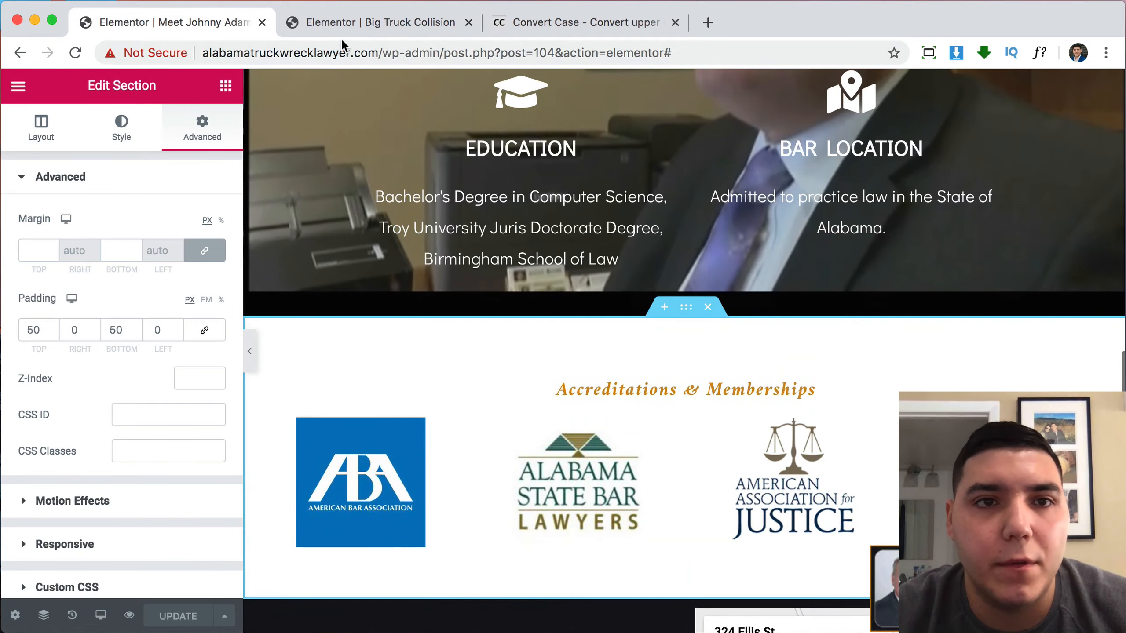
{"action": "left_click", "coordinate": [337, 20]}
{"action": "scroll", "coordinate": [758, 393], "scroll_direction": "down", "scroll_amount": 20}
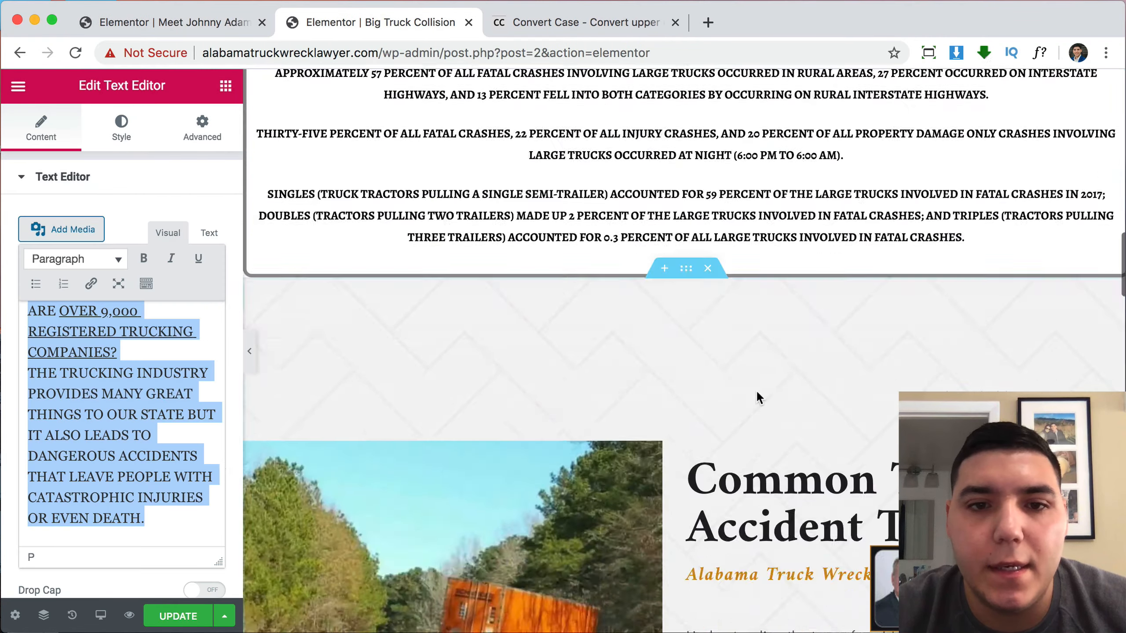
{"action": "scroll", "coordinate": [757, 394], "scroll_direction": "down", "scroll_amount": 15}
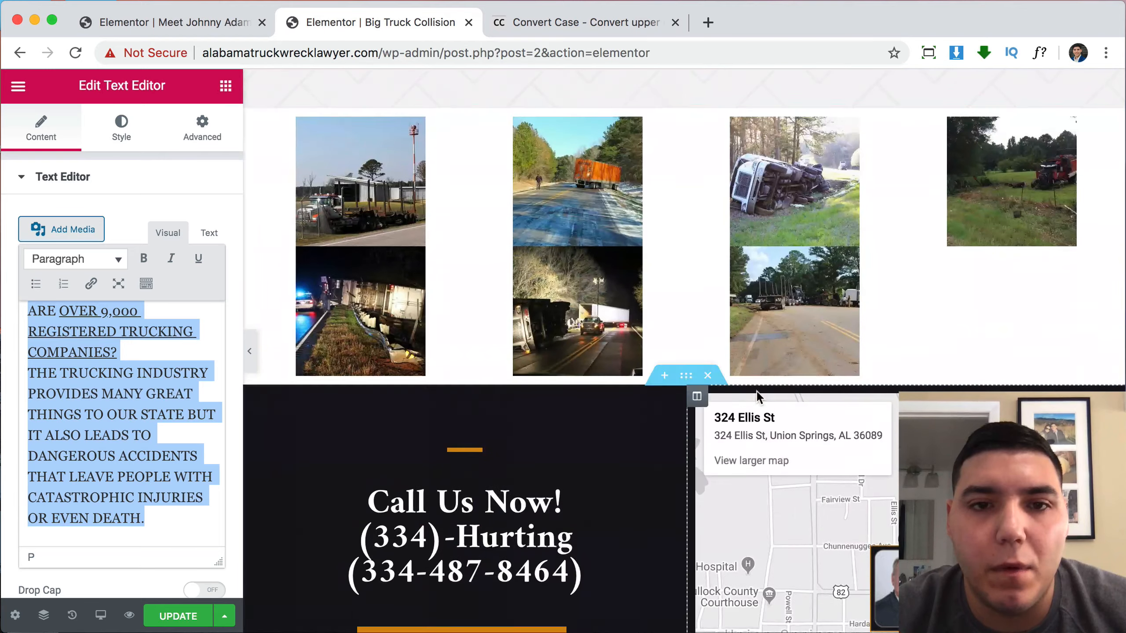
{"action": "scroll", "coordinate": [756, 391], "scroll_direction": "up", "scroll_amount": 3}
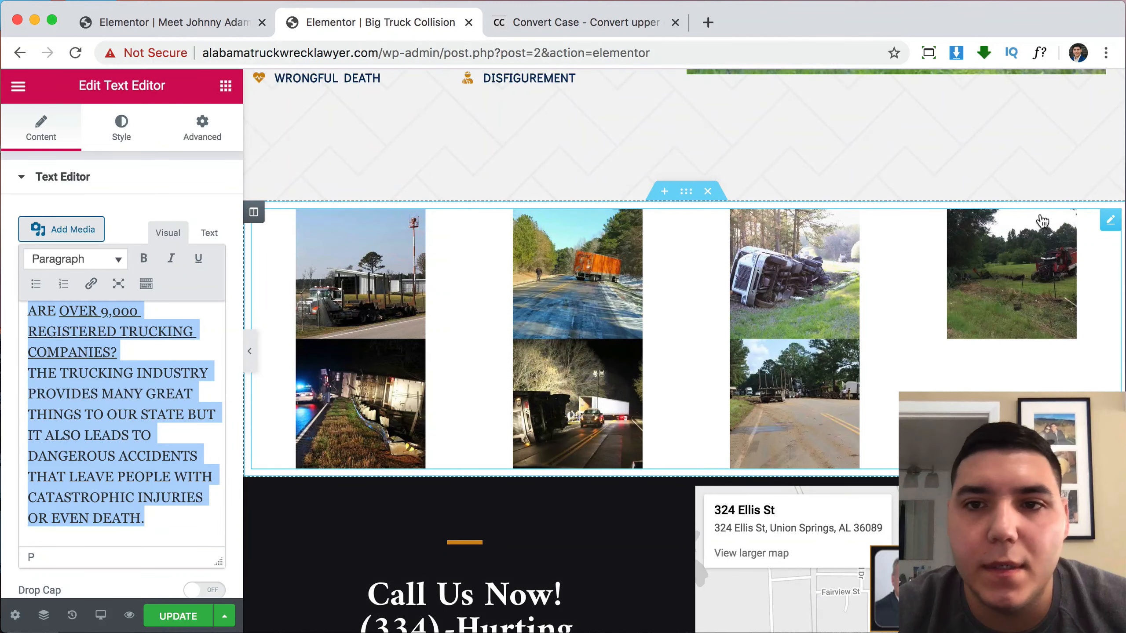
{"action": "left_click", "coordinate": [1111, 220]}
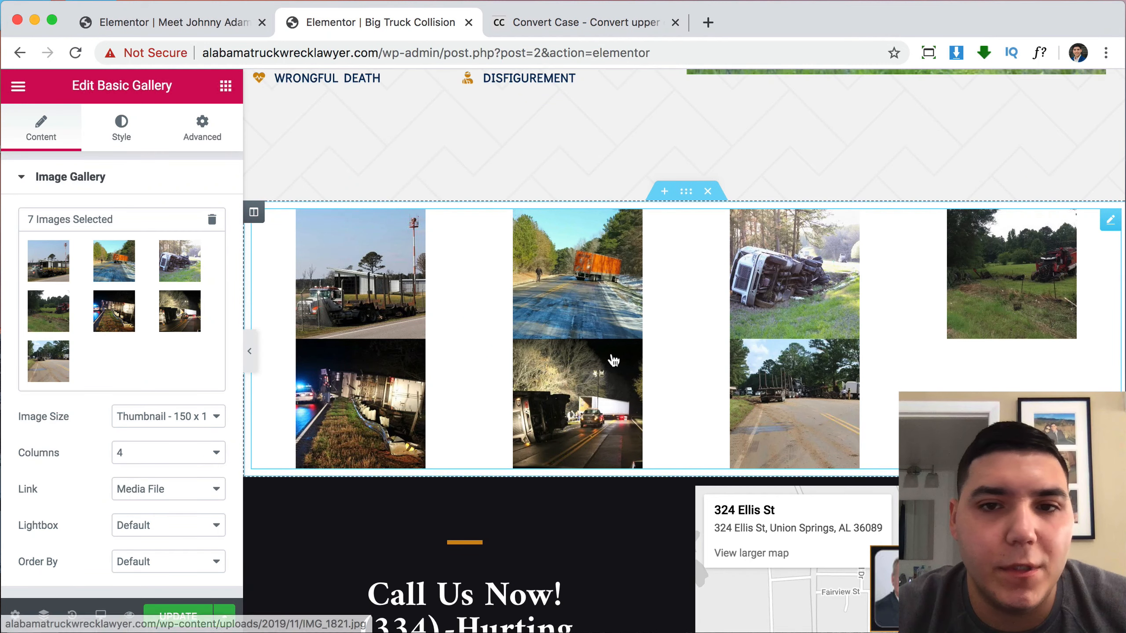
Remove the orange truck photo and insert the remaining six photos into the gallery.
{"action": "scroll", "coordinate": [612, 359], "scroll_direction": "down", "scroll_amount": 2}
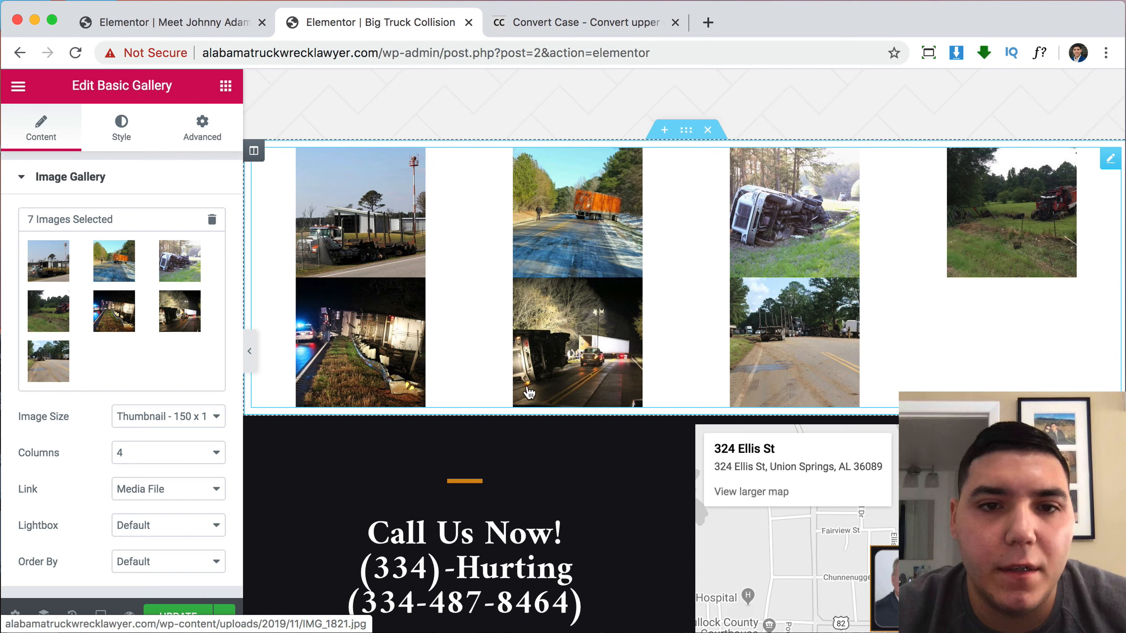
{"action": "left_click", "coordinate": [174, 286]}
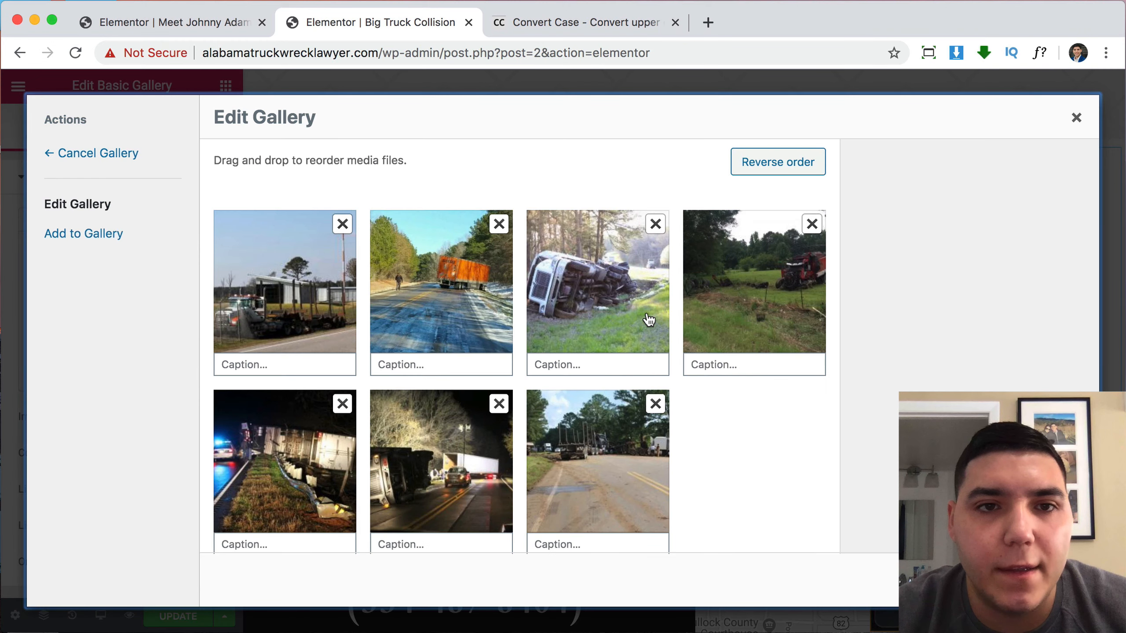
{"action": "scroll", "coordinate": [675, 382], "scroll_direction": "down", "scroll_amount": 1}
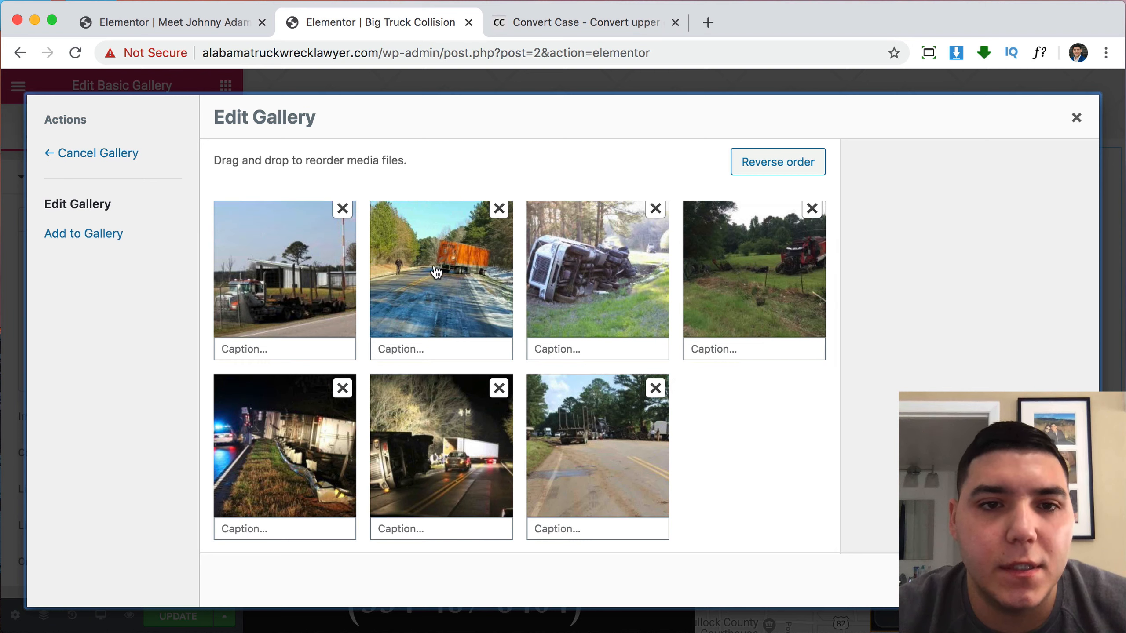
{"action": "left_click", "coordinate": [499, 209]}
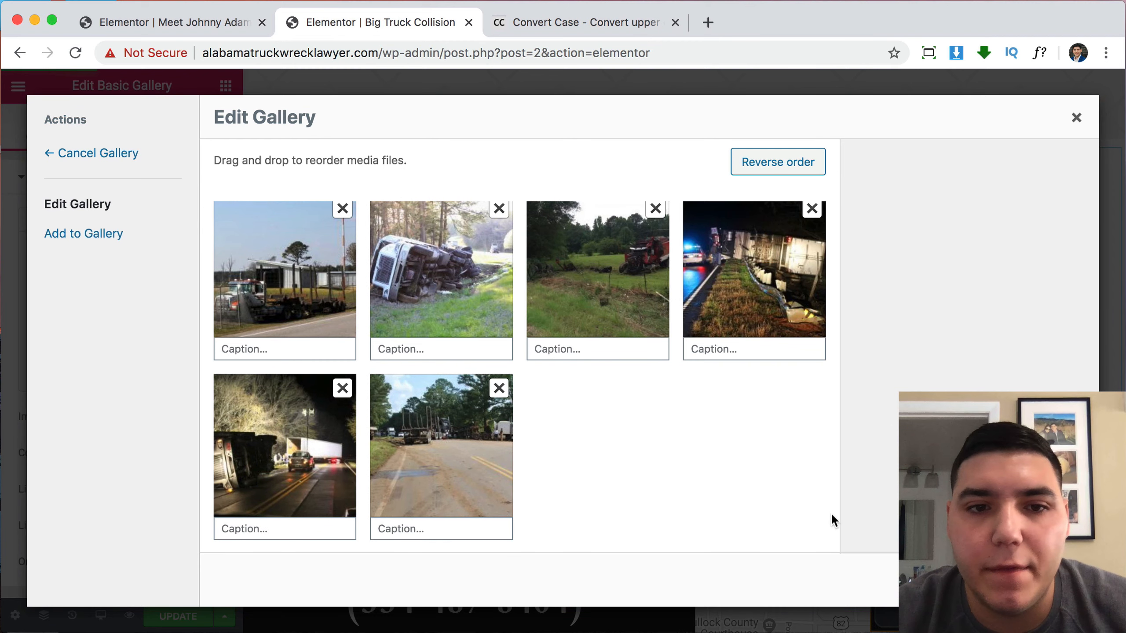
{"action": "left_click", "coordinate": [1042, 580]}
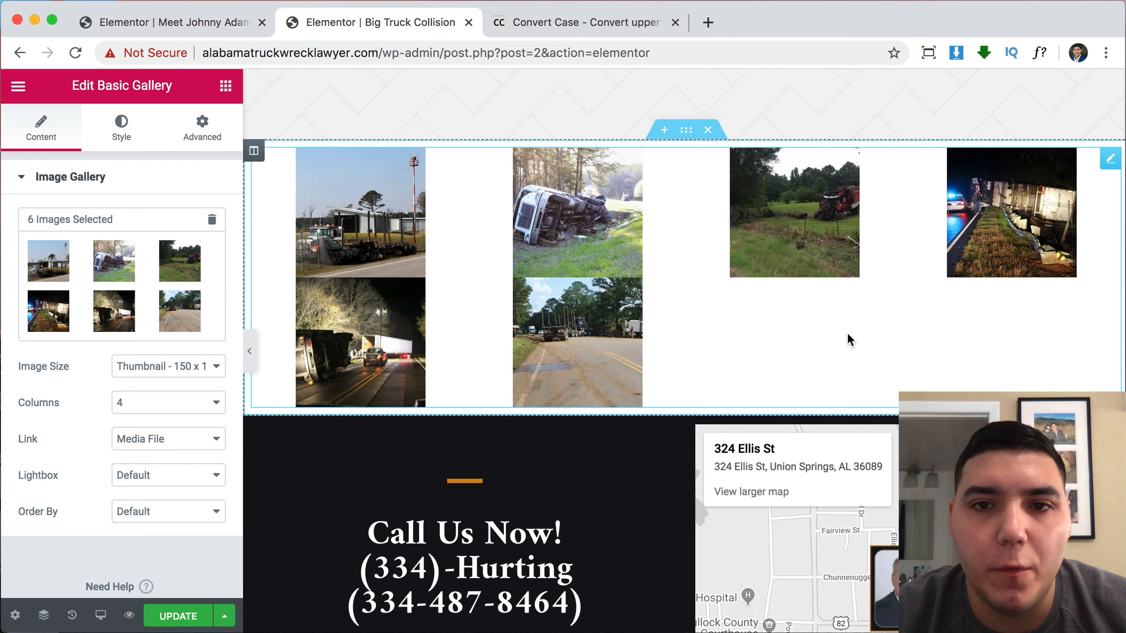
{"action": "scroll", "coordinate": [887, 314], "scroll_direction": "up", "scroll_amount": 2}
Set the gallery to 3 columns with custom 5 px spacing between the photos.
{"action": "left_click", "coordinate": [167, 417]}
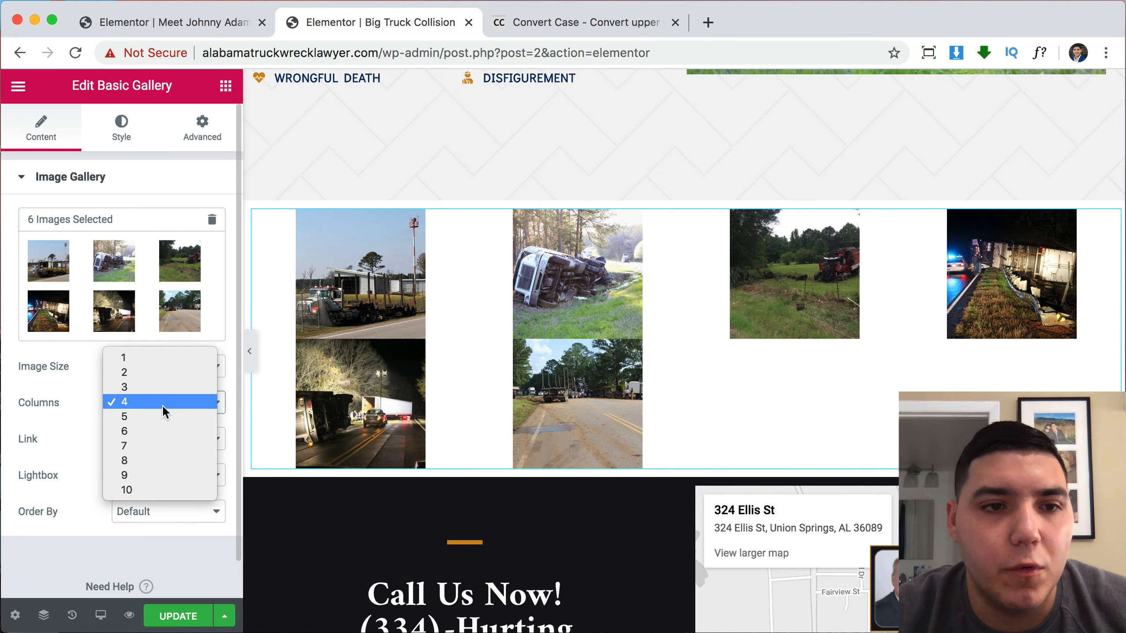
{"action": "left_click", "coordinate": [153, 385]}
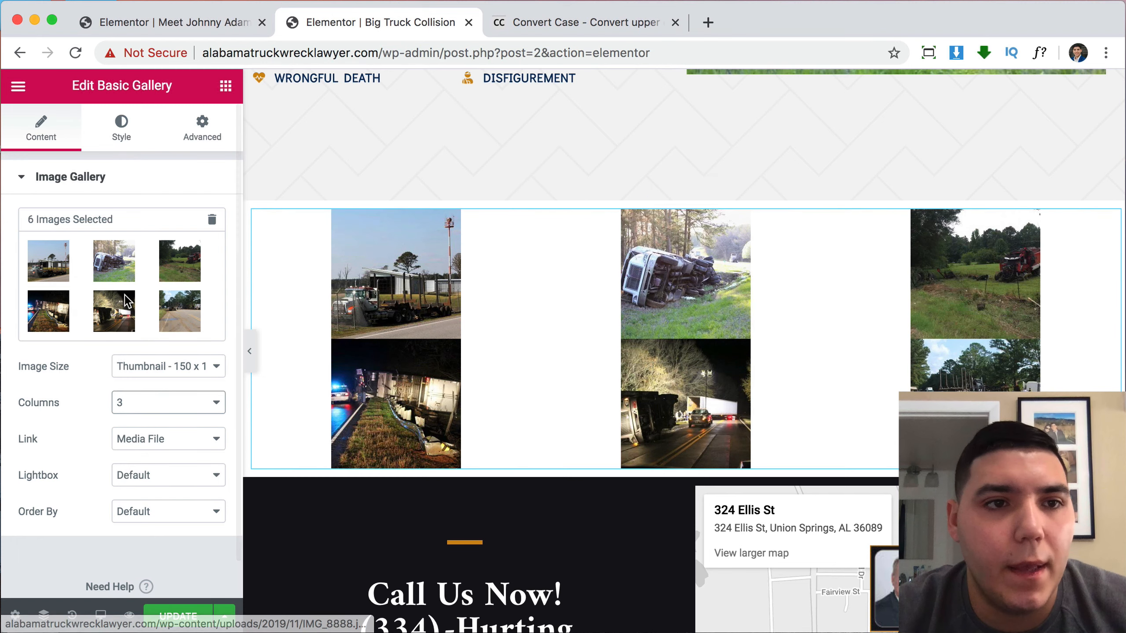
{"action": "left_click", "coordinate": [121, 135]}
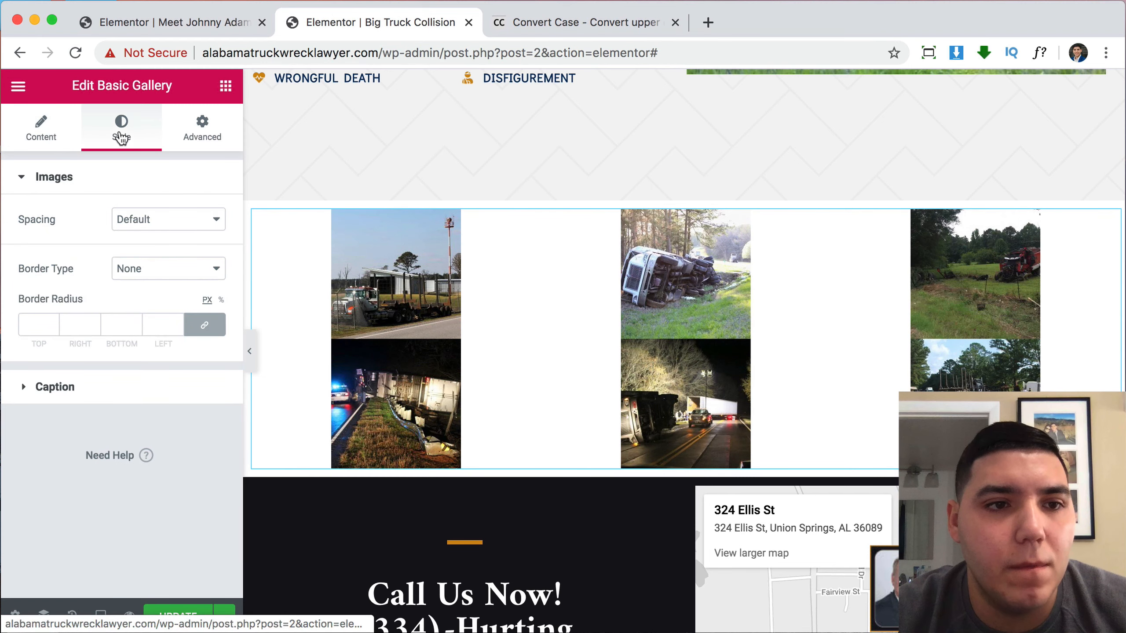
{"action": "left_click", "coordinate": [133, 223]}
{"action": "left_click", "coordinate": [138, 234]}
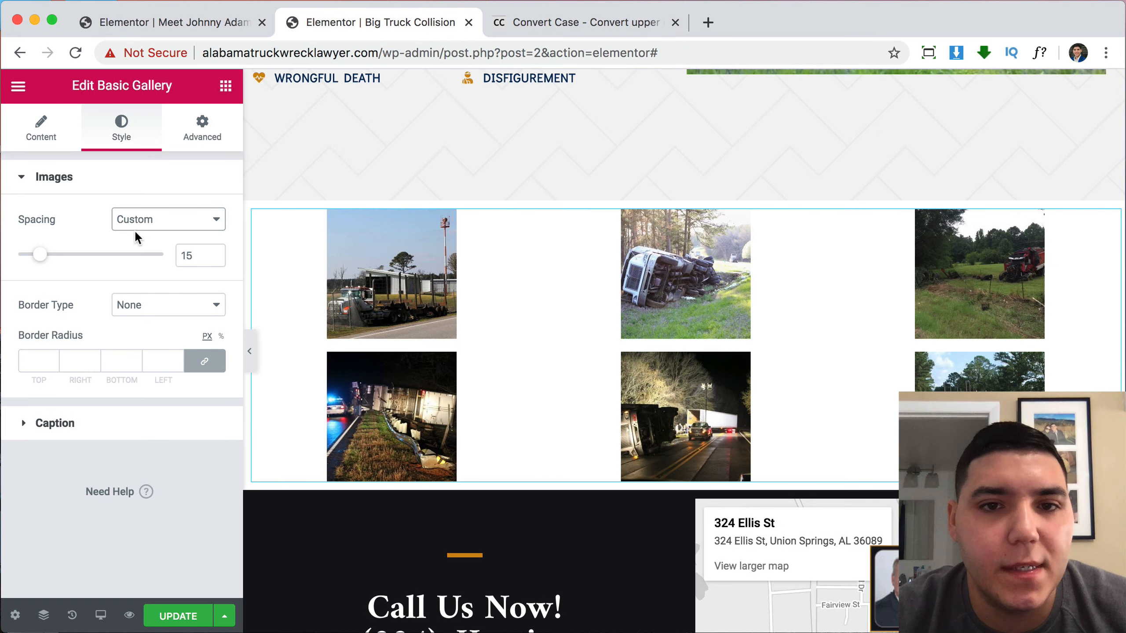
{"action": "mouse_move", "coordinate": [35, 257]}
{"action": "left_mouse_down"}
{"action": "mouse_move", "coordinate": [13, 255]}
{"action": "mouse_move", "coordinate": [46, 257]}
{"action": "left_mouse_up"}
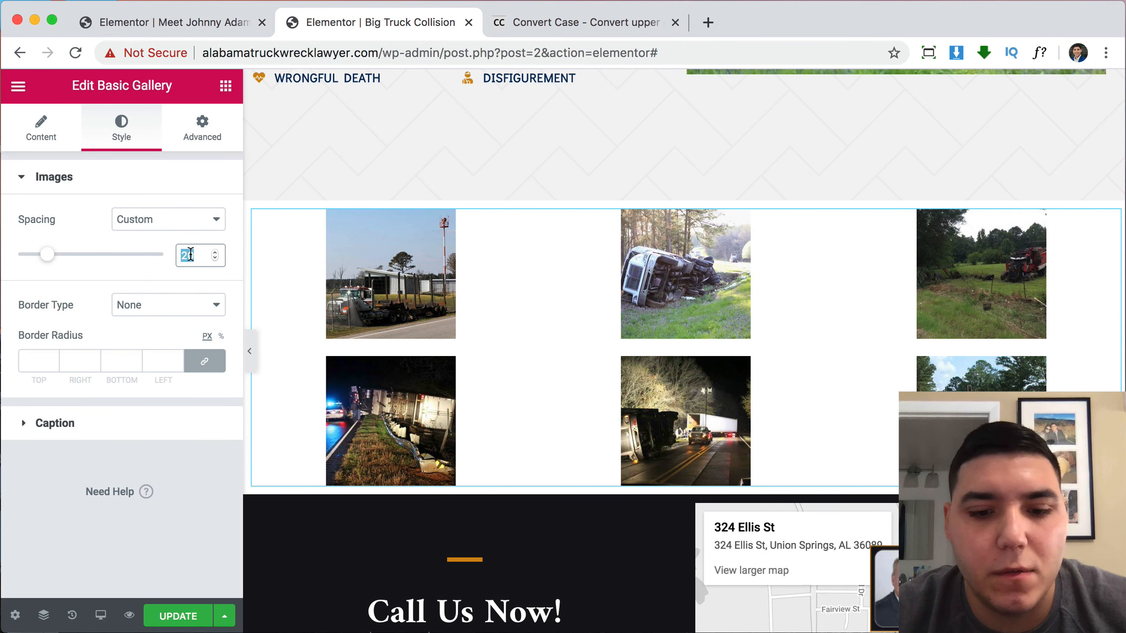
{"action": "type", "text": "5"}
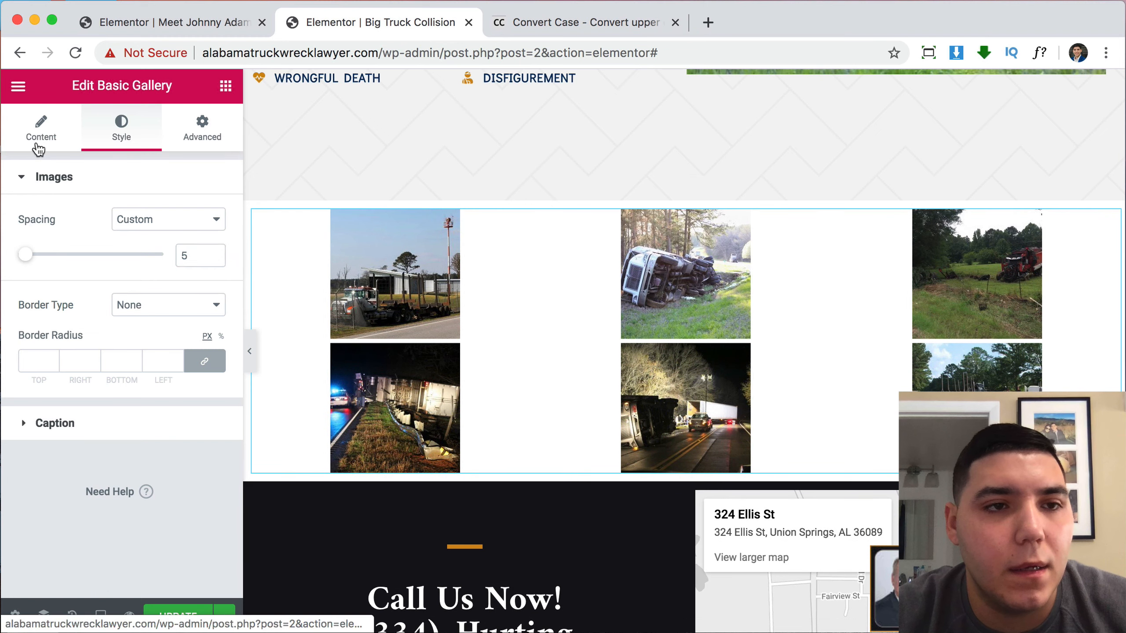
Preview the gallery photos at Full image size.
{"action": "left_click", "coordinate": [37, 147]}
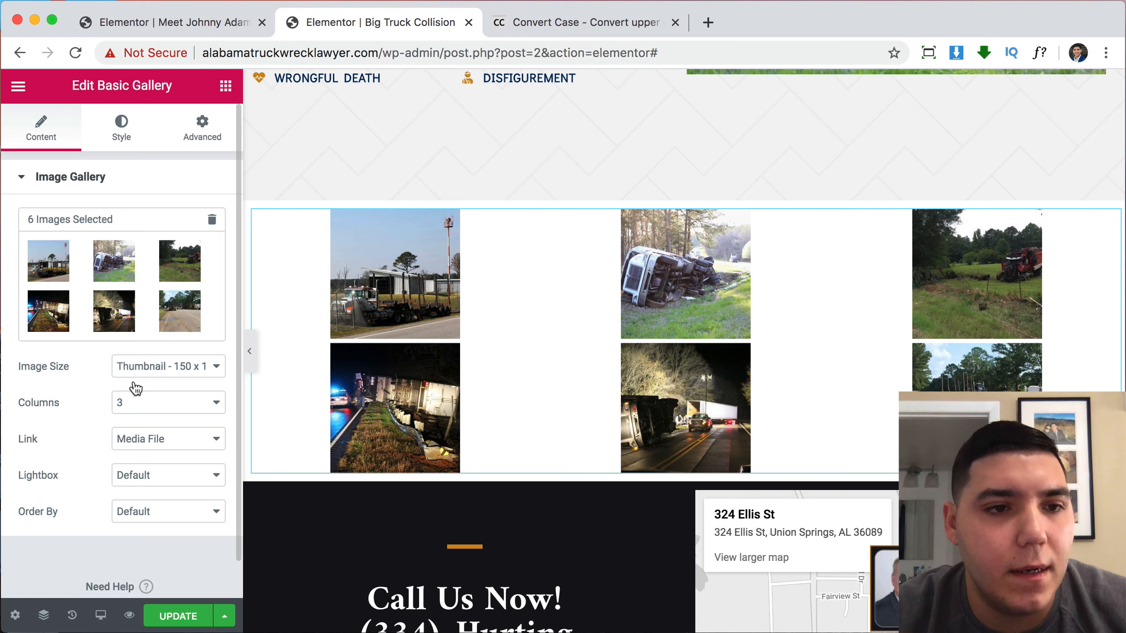
{"action": "left_click", "coordinate": [158, 367]}
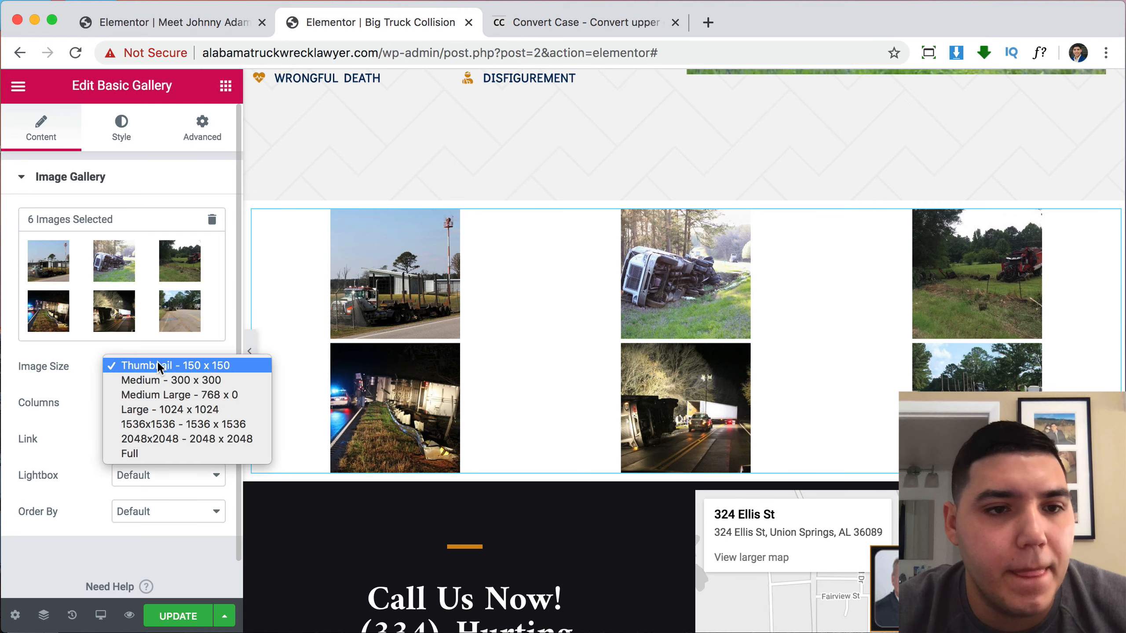
{"action": "left_click", "coordinate": [159, 455]}
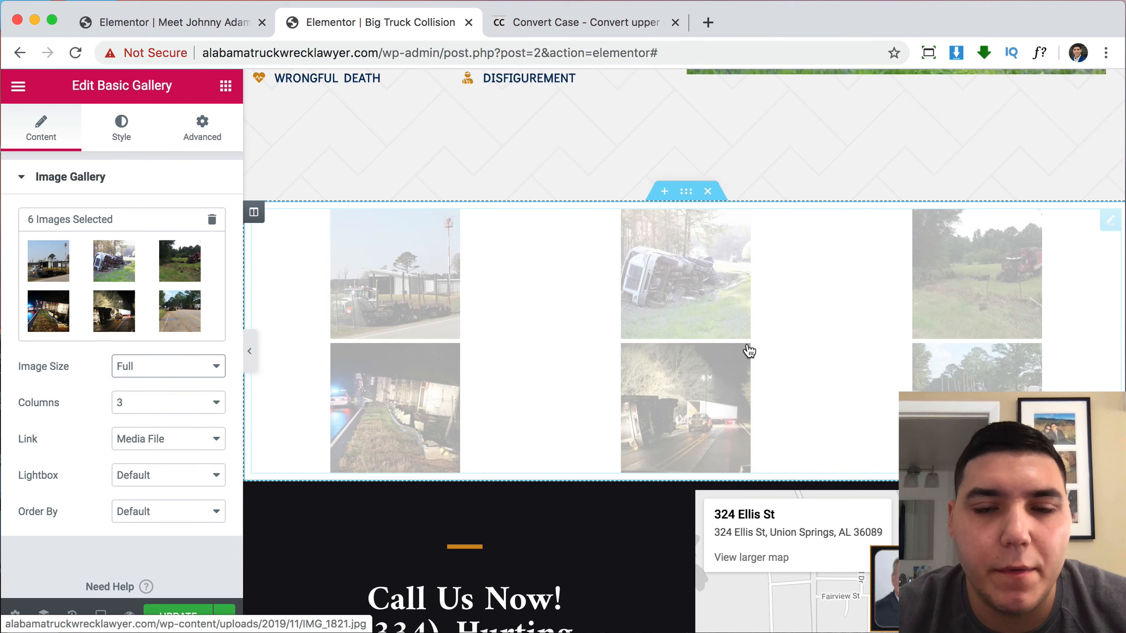
{"action": "scroll", "coordinate": [765, 443], "scroll_direction": "down", "scroll_amount": 4}
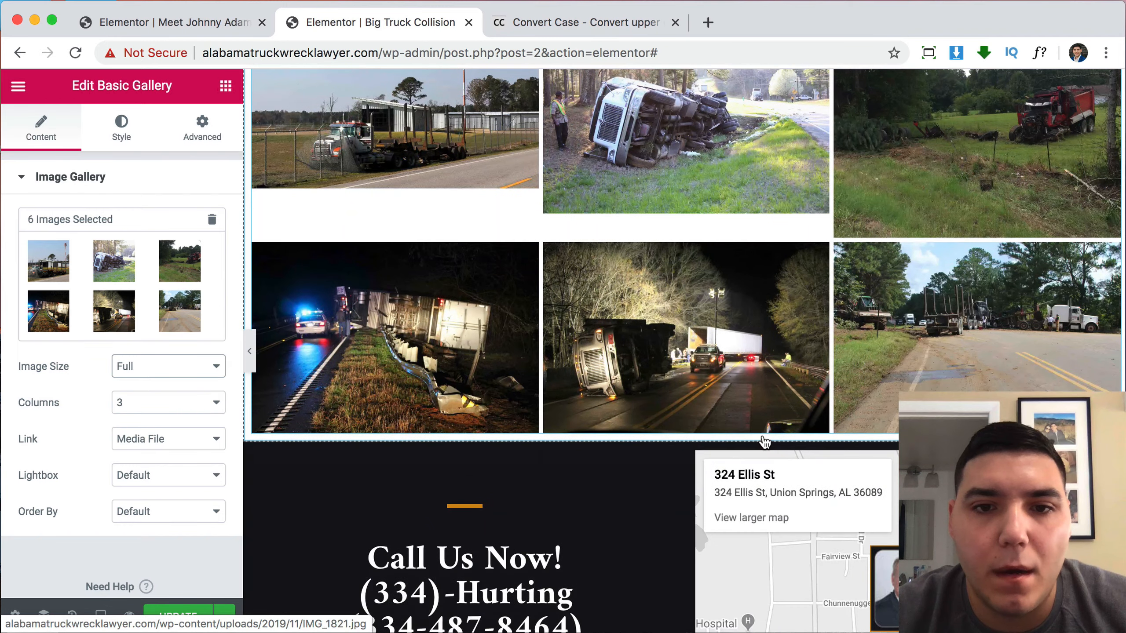
{"action": "scroll", "coordinate": [766, 443], "scroll_direction": "up", "scroll_amount": 3}
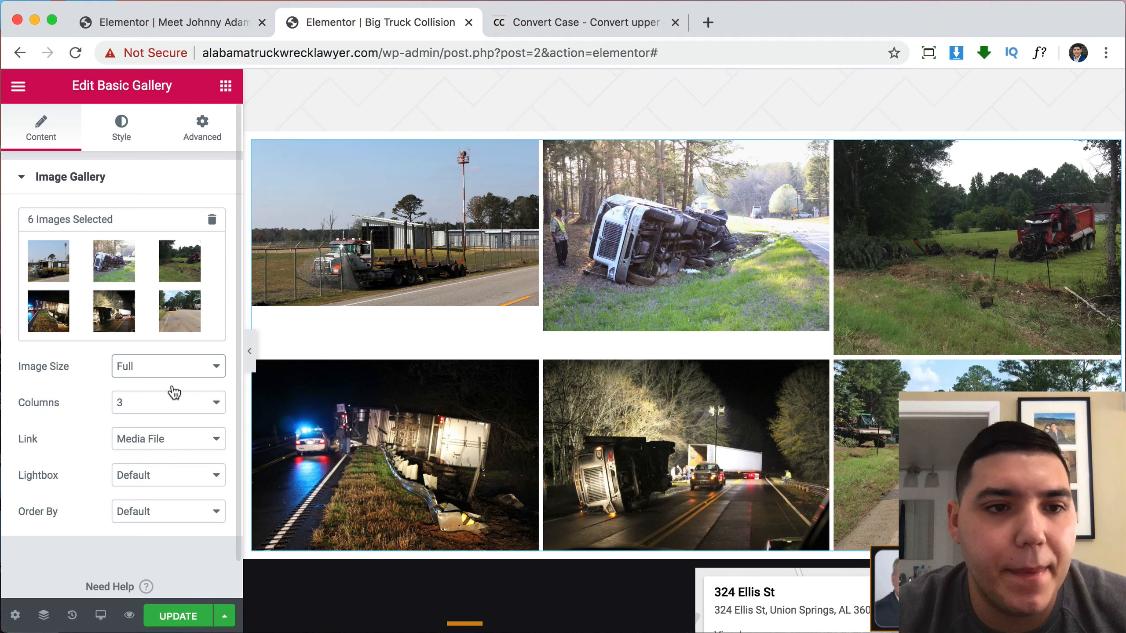
Try the Medium 300 x 300, Medium Large and 1536x1536 sizes, then revert to Thumbnail.
{"action": "left_click", "coordinate": [157, 368]}
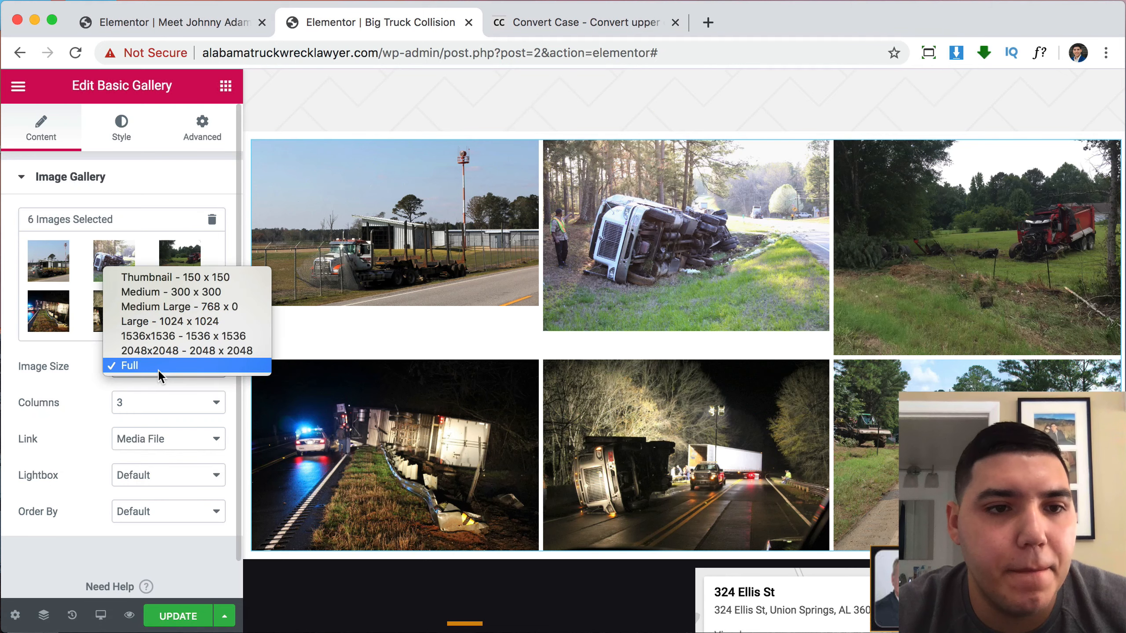
{"action": "left_click", "coordinate": [173, 293]}
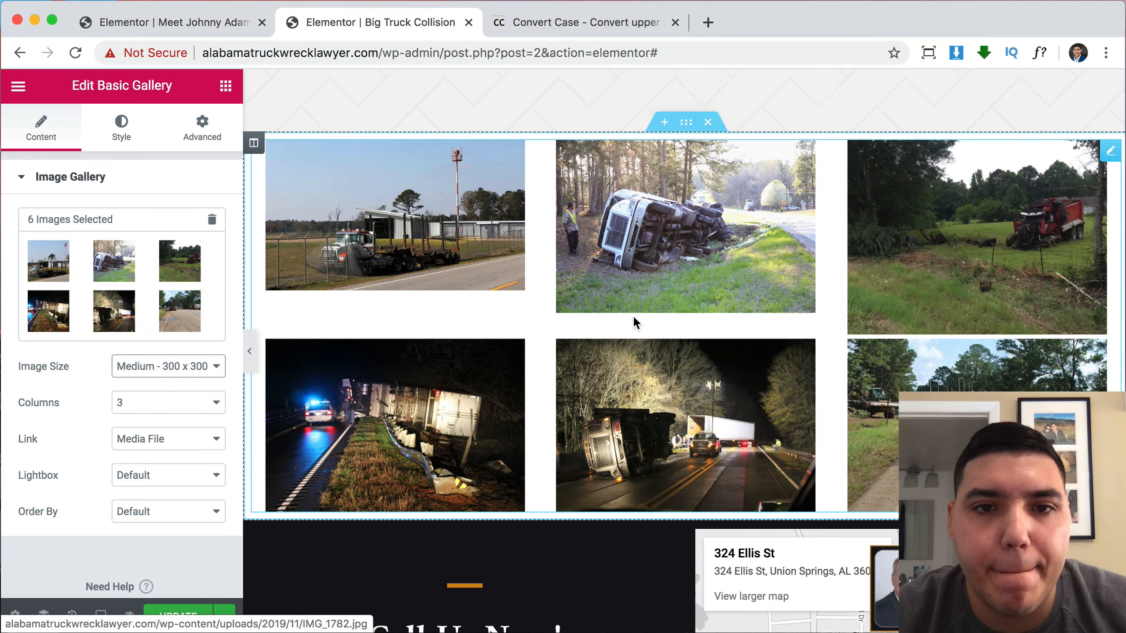
{"action": "left_click", "coordinate": [176, 366]}
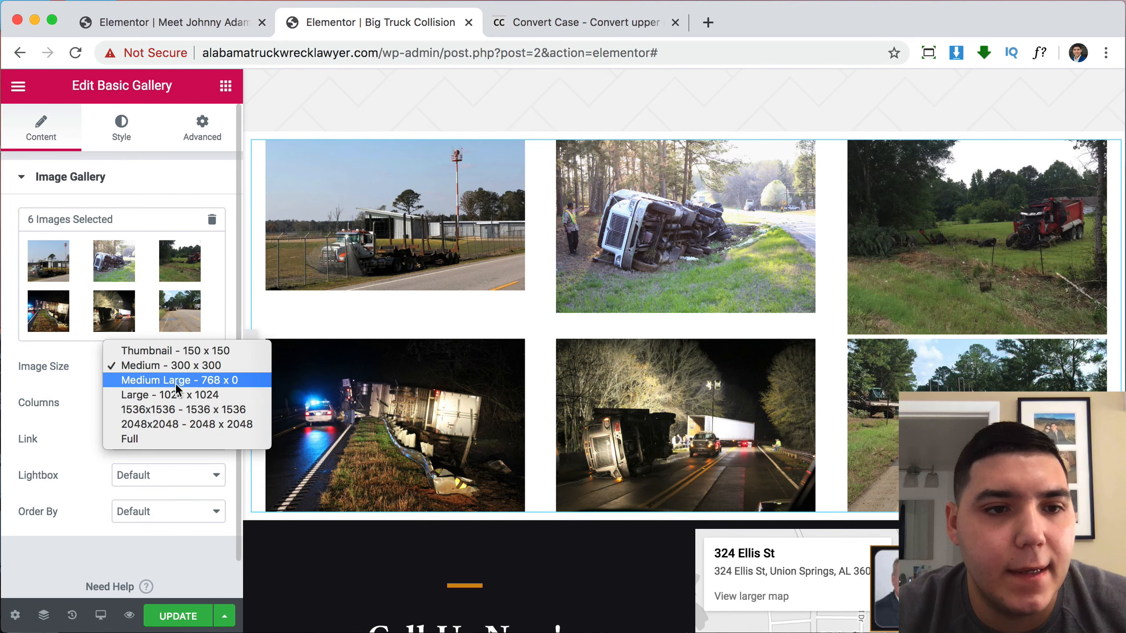
{"action": "left_click", "coordinate": [177, 380]}
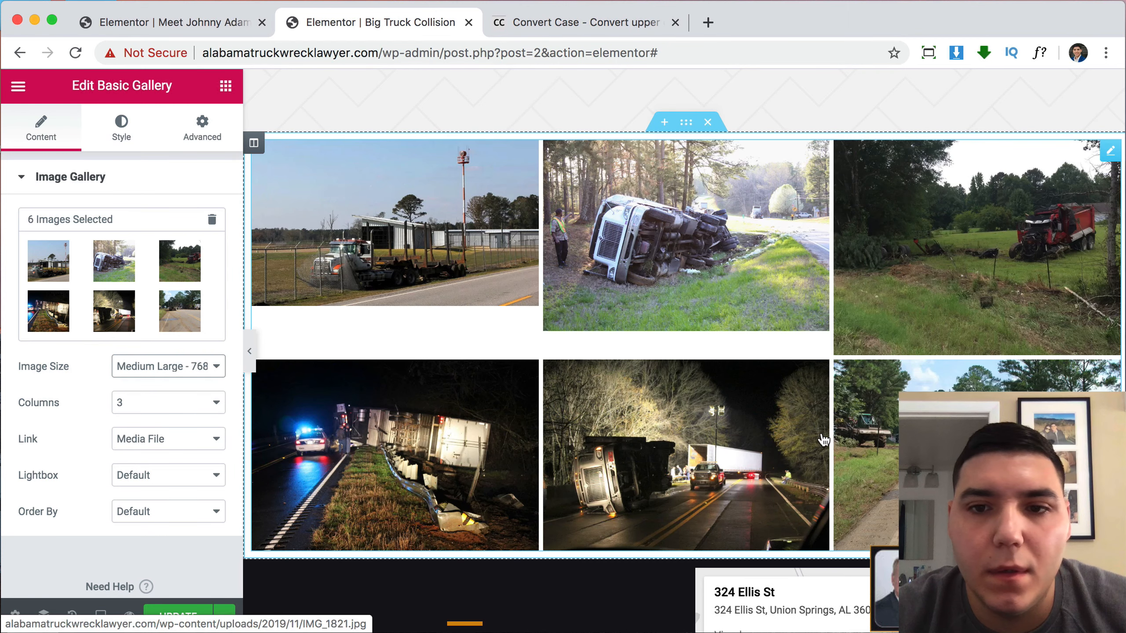
{"action": "scroll", "coordinate": [822, 439], "scroll_direction": "down", "scroll_amount": 2}
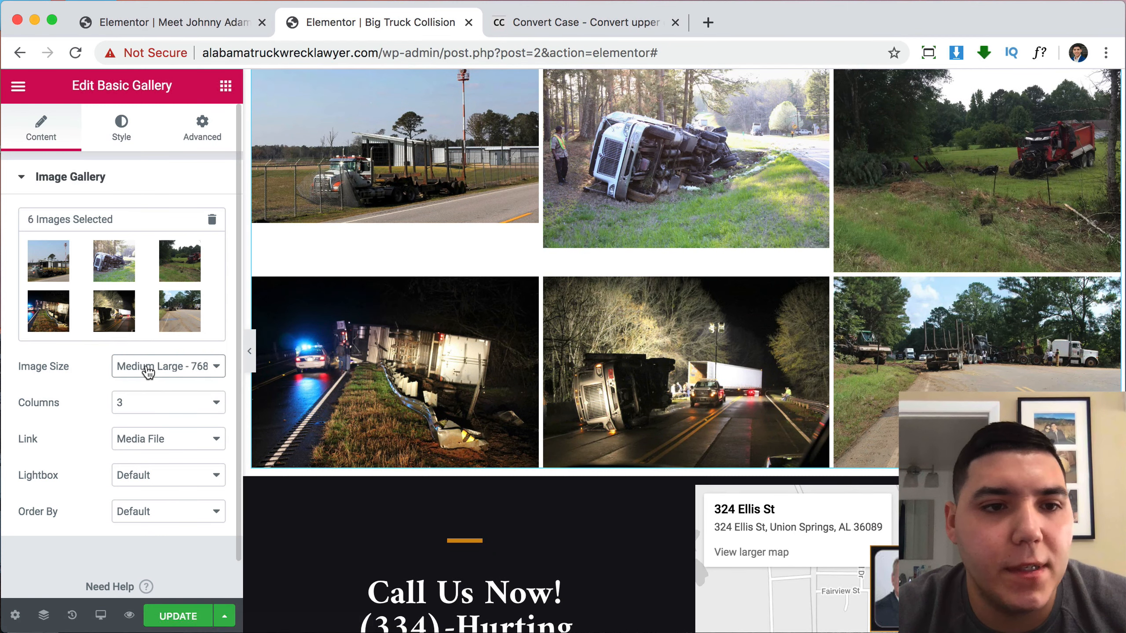
{"action": "left_click", "coordinate": [149, 371]}
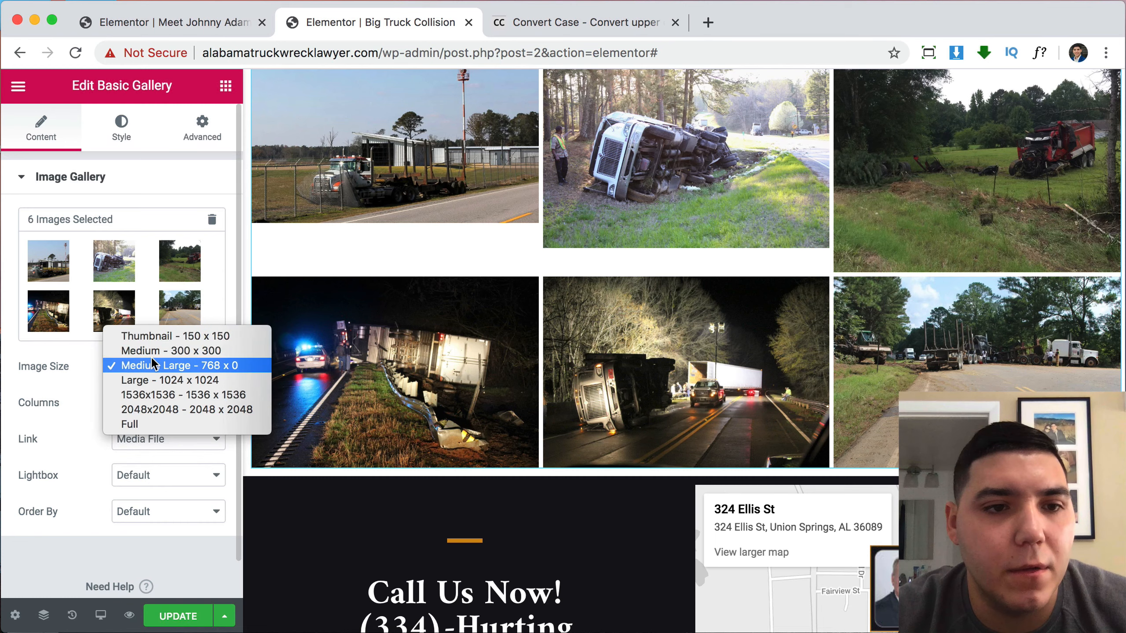
{"action": "left_click", "coordinate": [151, 395]}
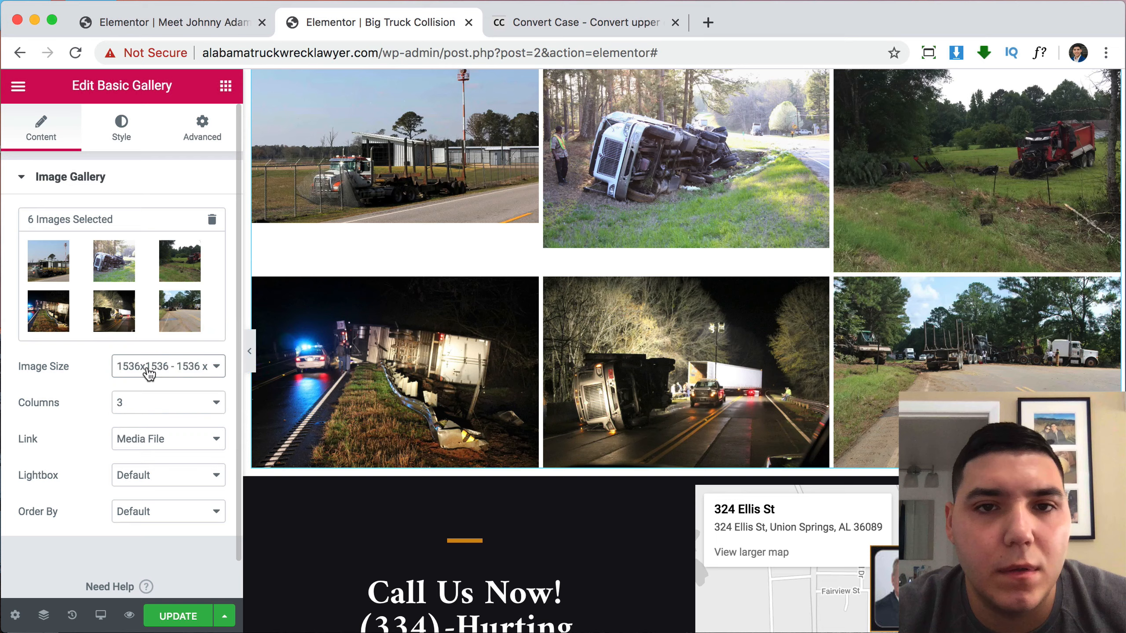
{"action": "left_click", "coordinate": [149, 374]}
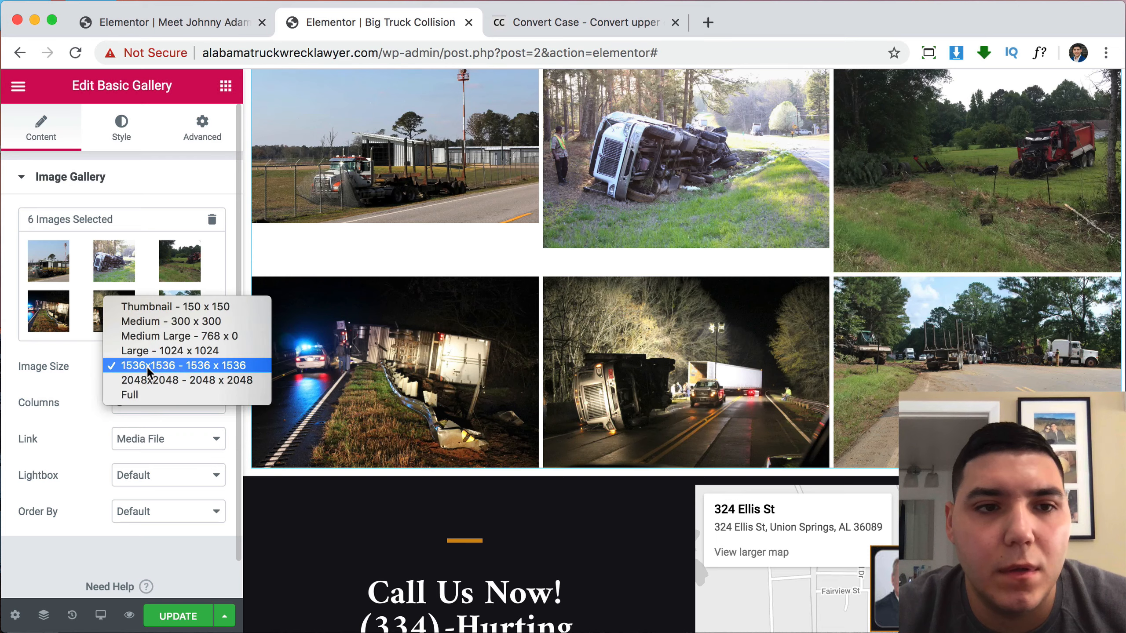
{"action": "left_click", "coordinate": [149, 308]}
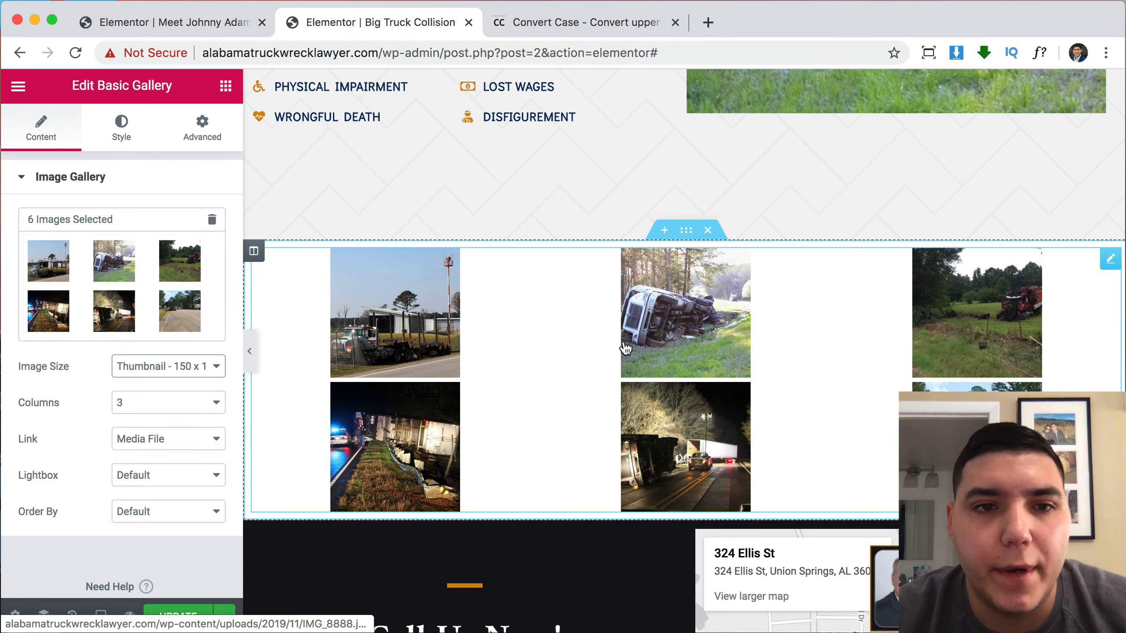
Add a new three-column section above the gallery.
{"action": "left_click", "coordinate": [664, 230]}
{"action": "left_click", "coordinate": [643, 309]}
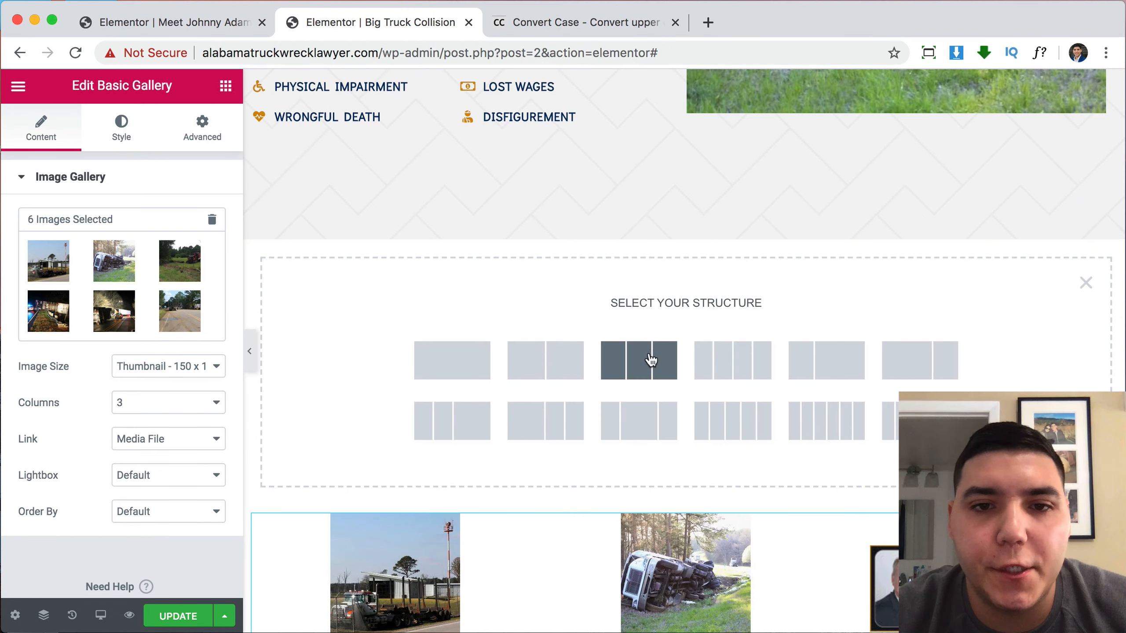
{"action": "left_click", "coordinate": [649, 360]}
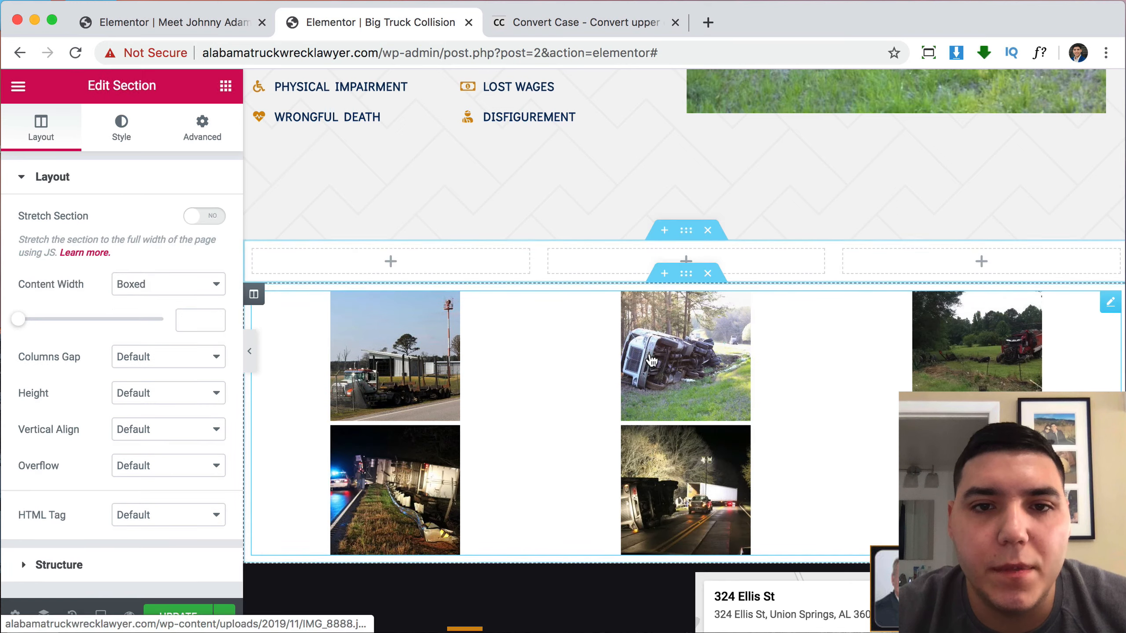
Put a Spacer widget in the first column with its space set to 300.
{"action": "left_click", "coordinate": [226, 86]}
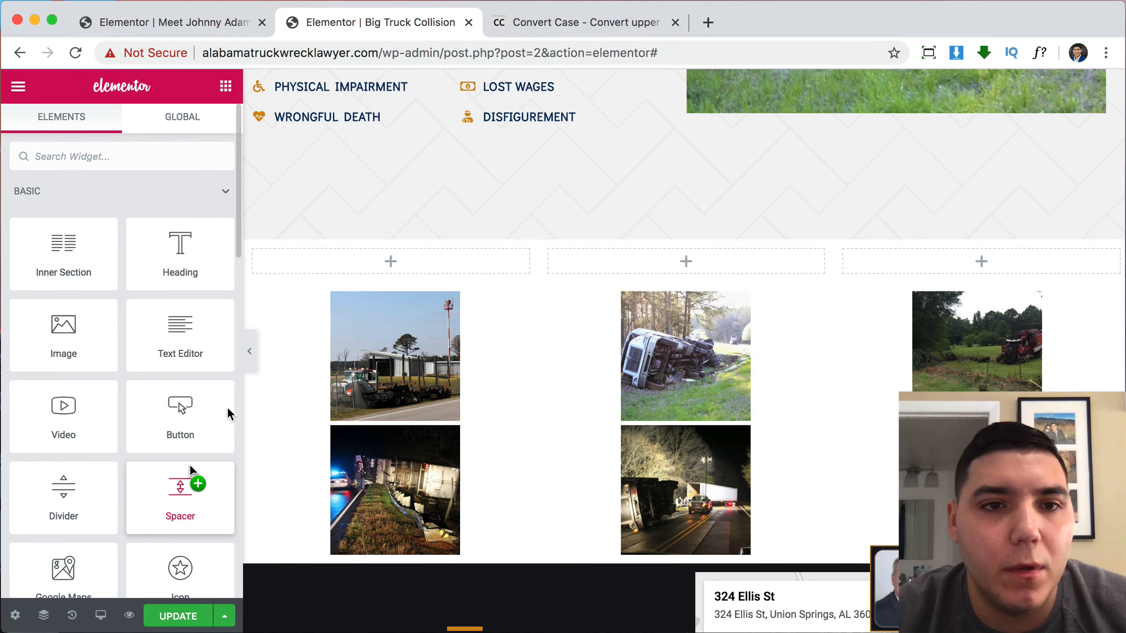
{"action": "left_click_drag", "start_coordinate": [191, 470], "coordinate": [370, 240]}
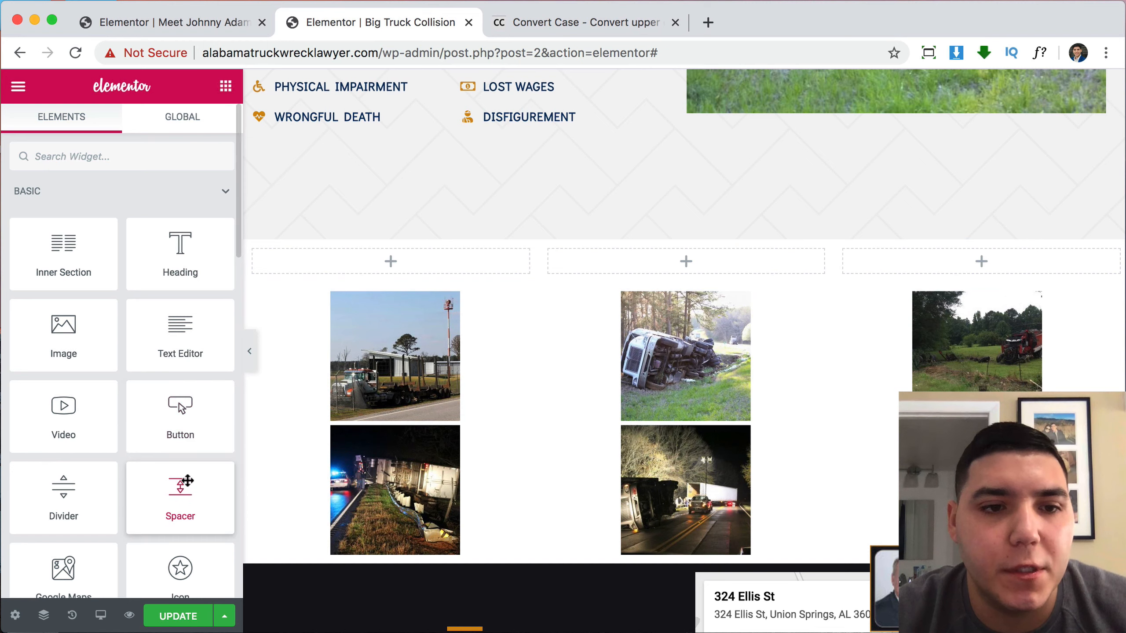
{"action": "left_click_drag", "start_coordinate": [188, 481], "coordinate": [333, 252]}
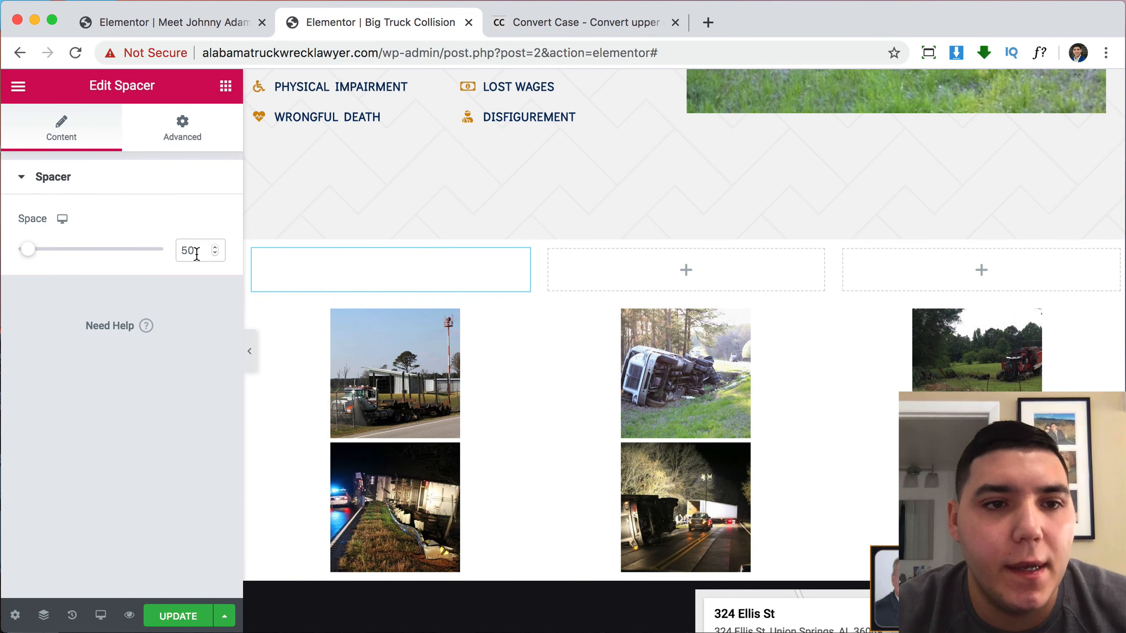
{"action": "type", "text": "300"}
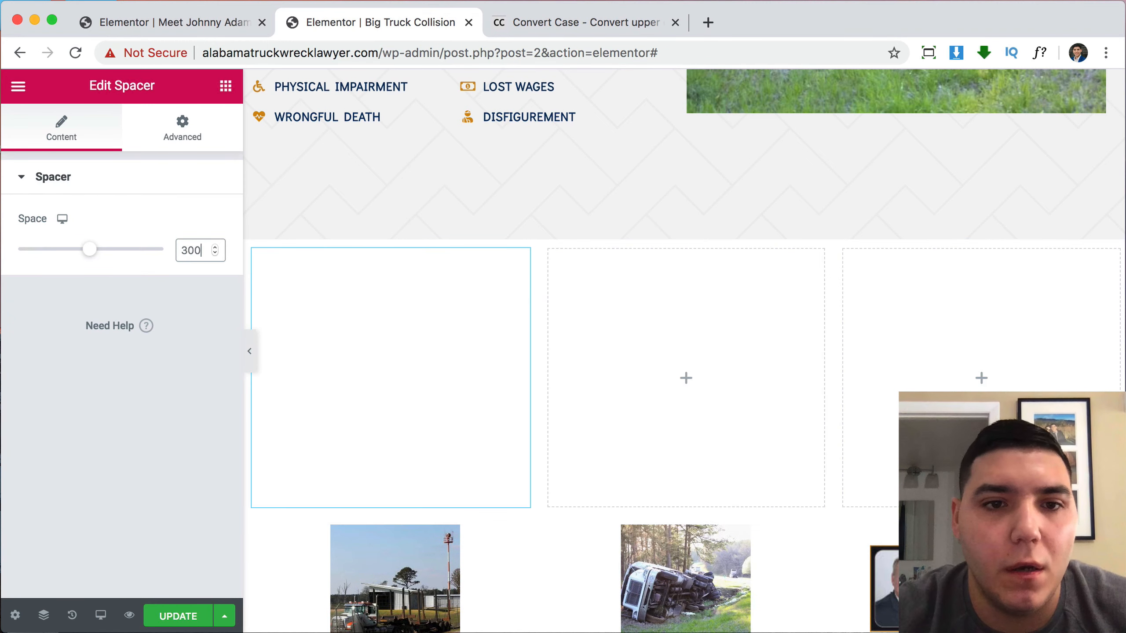
Duplicate the spacer into the second and third columns.
{"action": "right_click", "coordinate": [485, 357]}
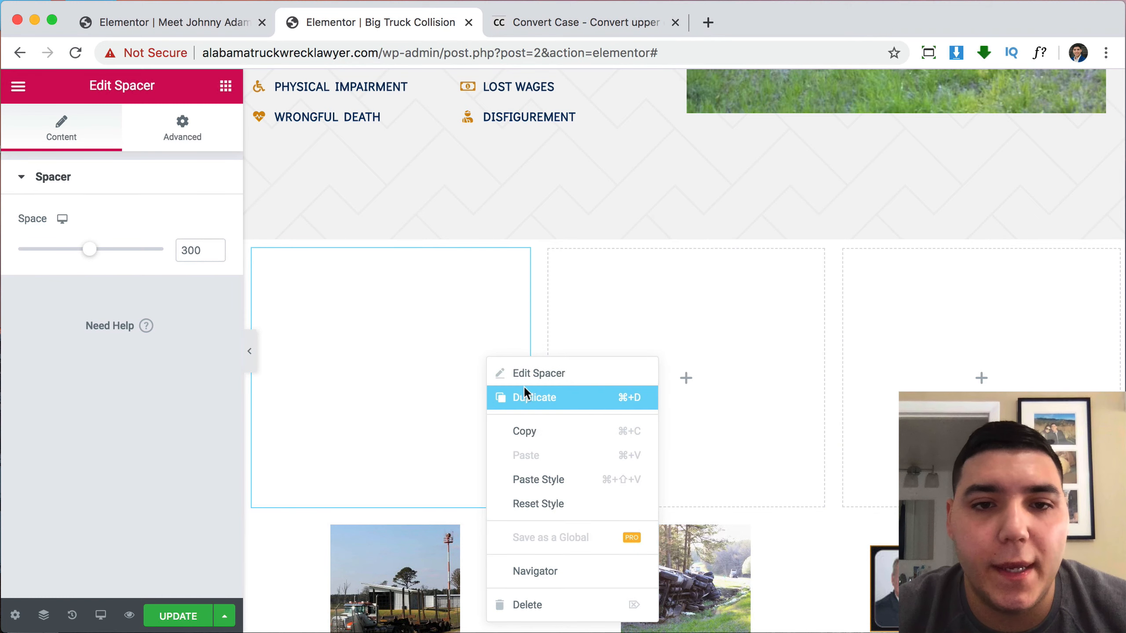
{"action": "left_click", "coordinate": [519, 392]}
{"action": "left_click_drag", "start_coordinate": [480, 317], "coordinate": [609, 310]}
{"action": "right_click", "coordinate": [610, 312]}
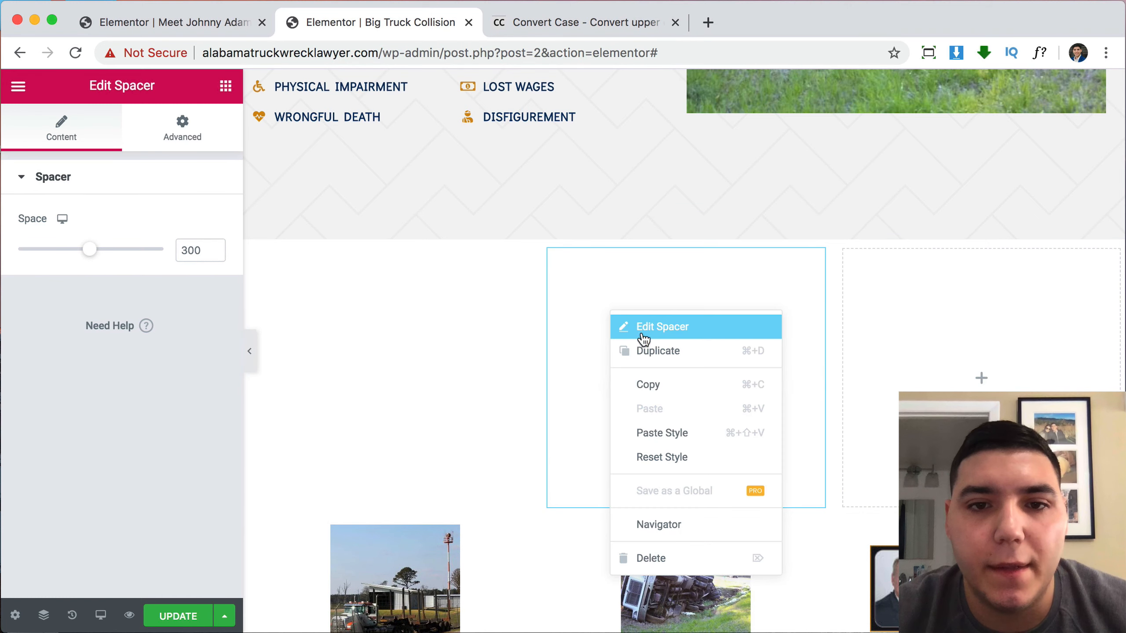
{"action": "left_click", "coordinate": [652, 349]}
{"action": "left_click_drag", "start_coordinate": [650, 349], "coordinate": [892, 316]}
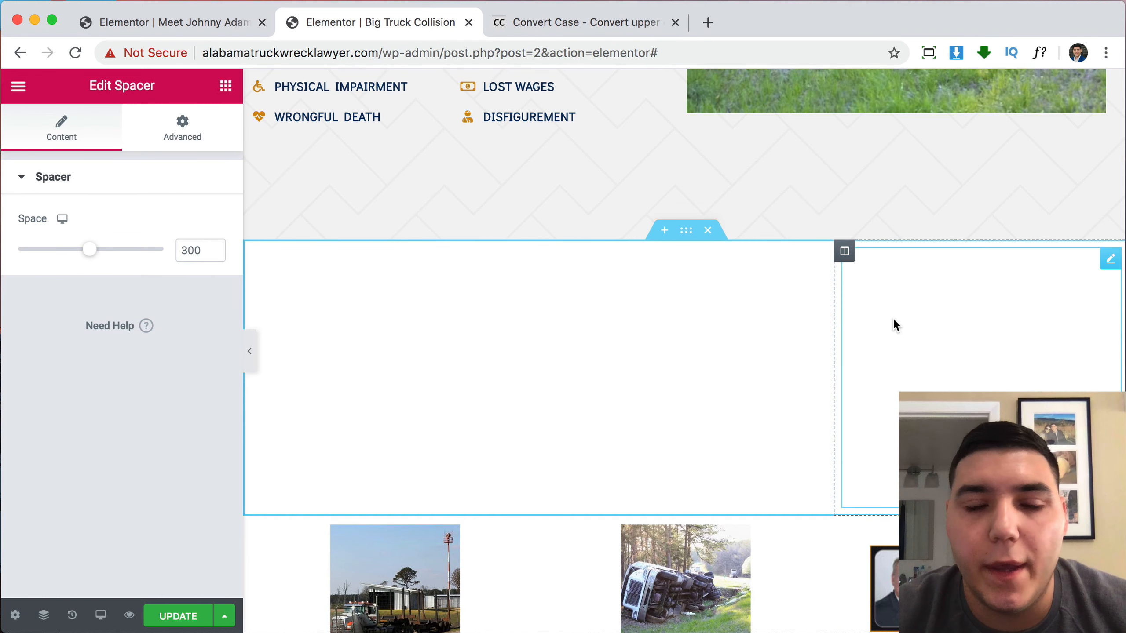
Give the first column a classic background image of truck-wreck.jpg.
{"action": "scroll", "coordinate": [555, 398], "scroll_direction": "down", "scroll_amount": 4}
{"action": "scroll", "coordinate": [555, 398], "scroll_direction": "down", "scroll_amount": 2}
{"action": "scroll", "coordinate": [383, 247], "scroll_direction": "up", "scroll_amount": 5}
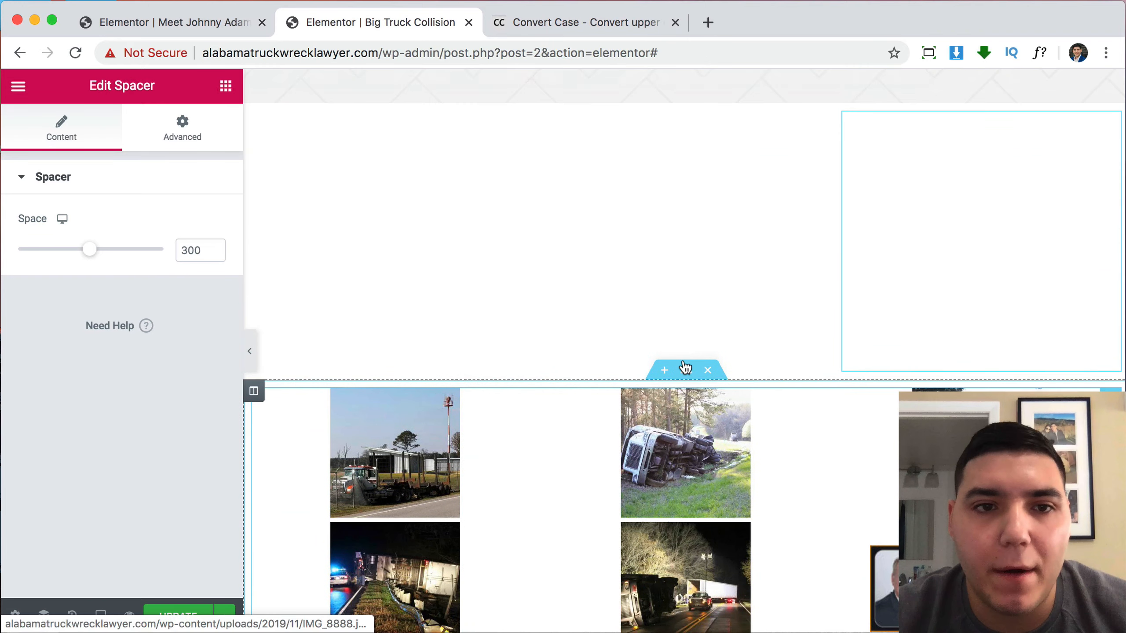
{"action": "left_click", "coordinate": [261, 165]}
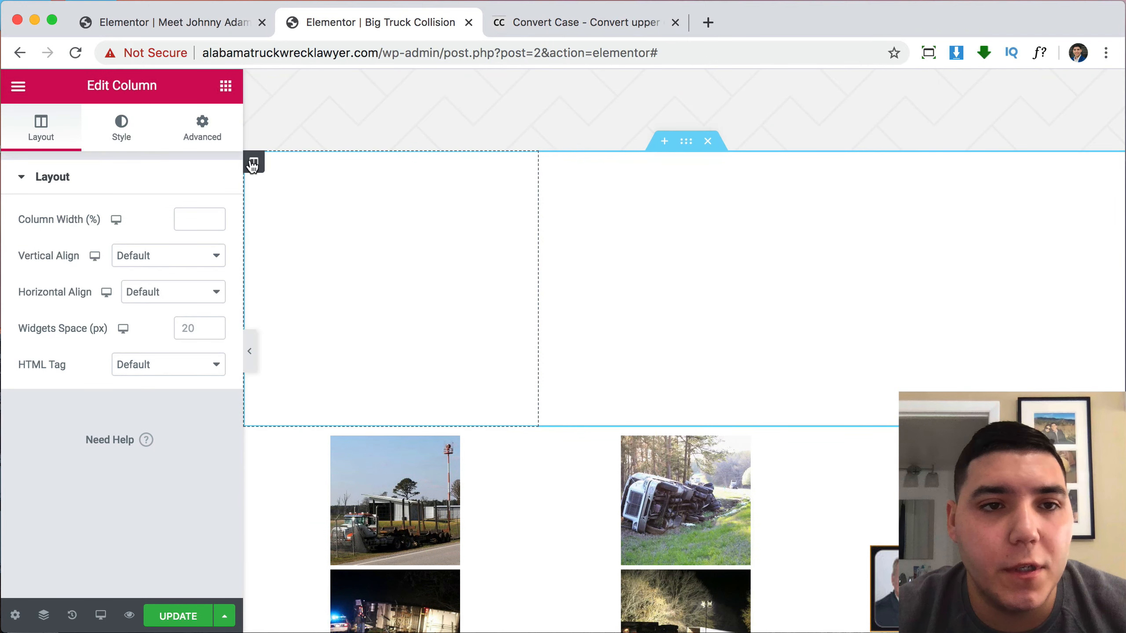
{"action": "left_click", "coordinate": [121, 129]}
{"action": "left_click", "coordinate": [132, 258]}
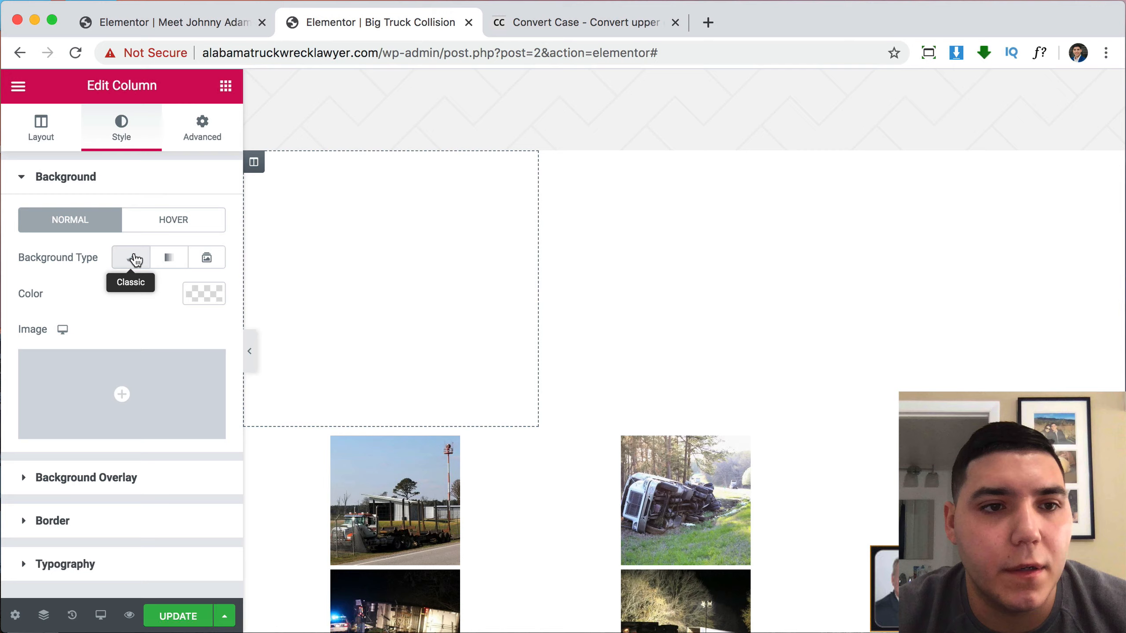
{"action": "left_click", "coordinate": [150, 372]}
{"action": "scroll", "coordinate": [399, 355], "scroll_direction": "down", "scroll_amount": 7}
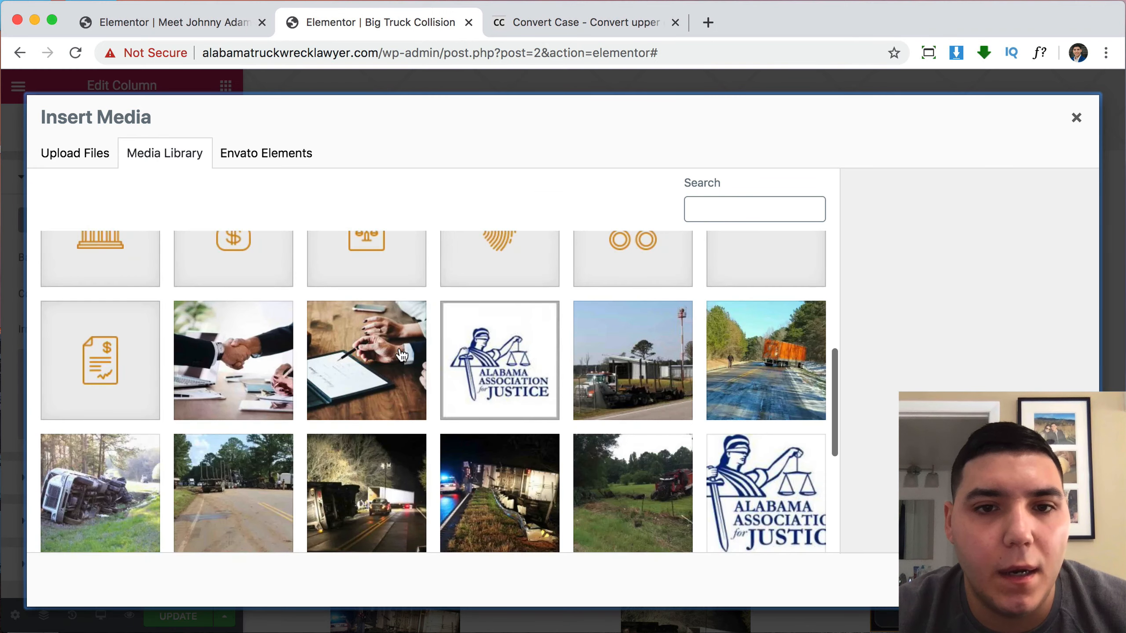
{"action": "left_click", "coordinate": [629, 354]}
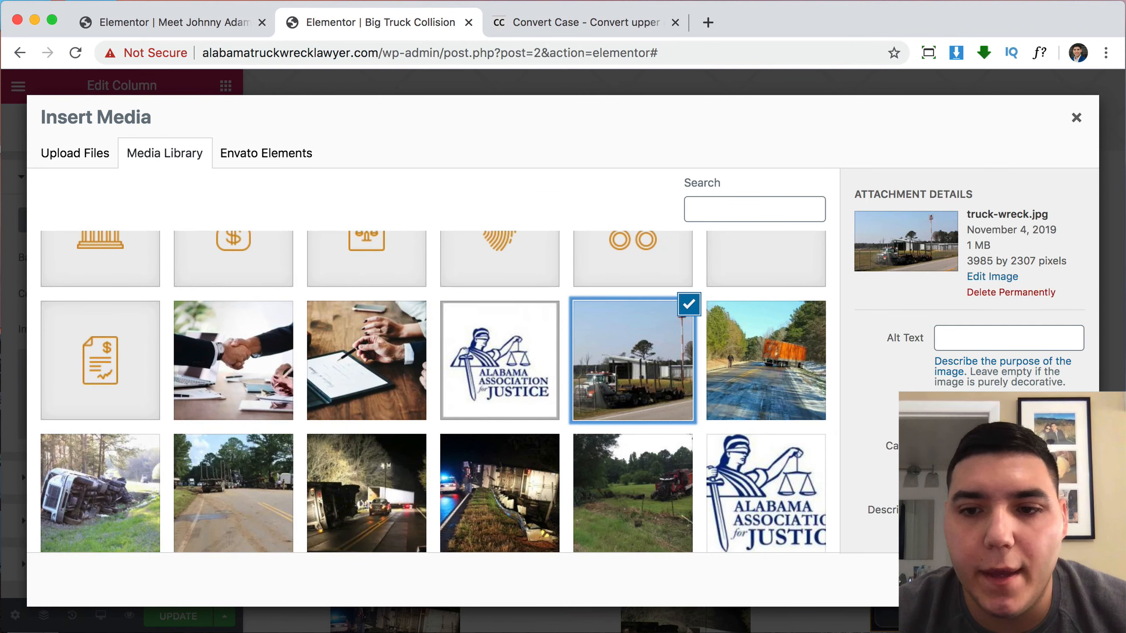
{"action": "left_click", "coordinate": [1051, 580]}
Size the truck-wreck background to Cover and position it Center Center.
{"action": "left_click", "coordinate": [170, 572]}
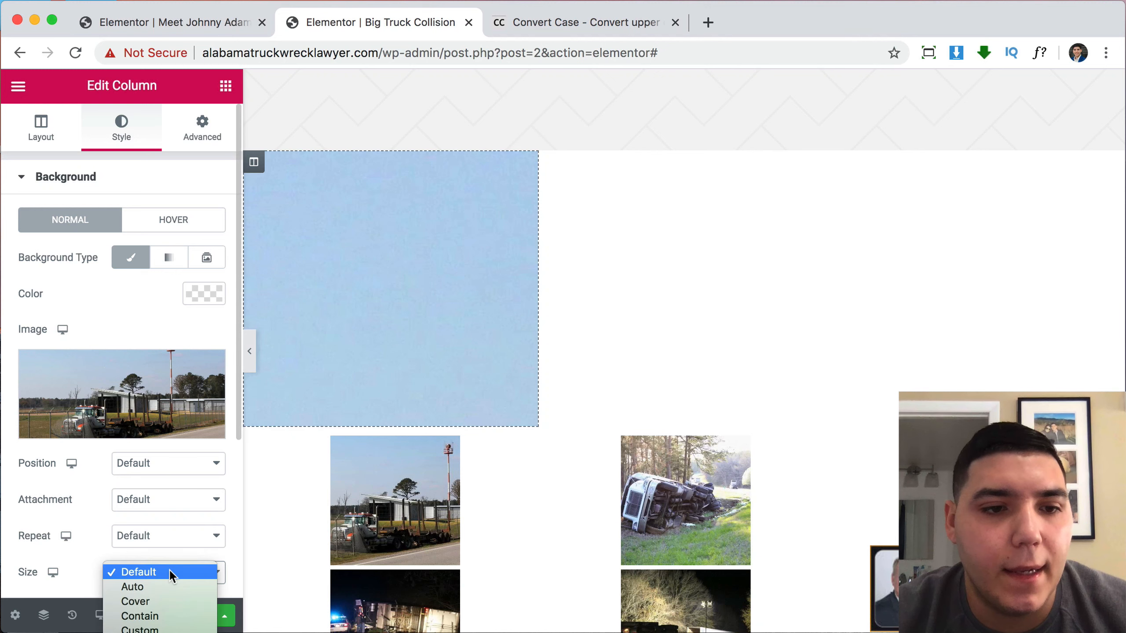
{"action": "left_click", "coordinate": [158, 603]}
{"action": "left_click", "coordinate": [152, 466]}
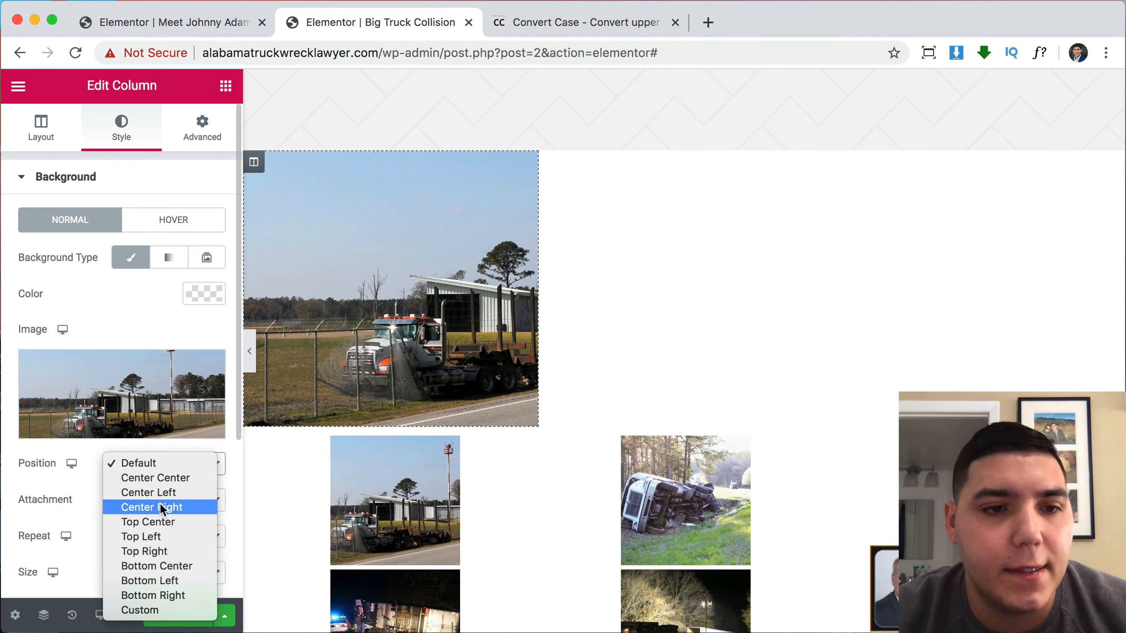
{"action": "left_click", "coordinate": [169, 478]}
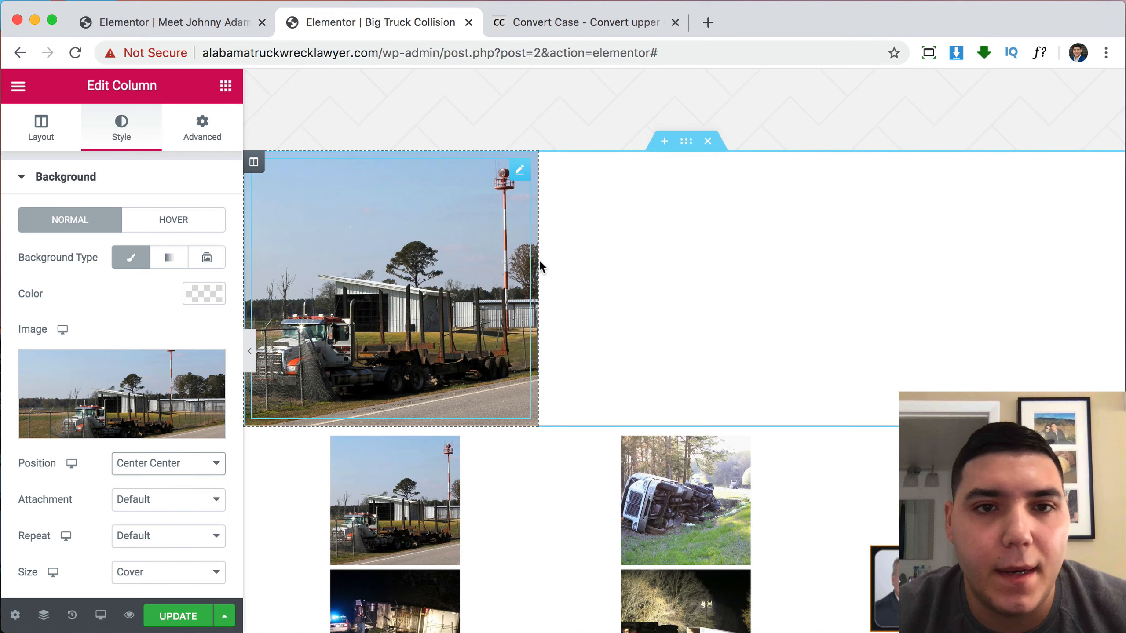
{"action": "left_click", "coordinate": [550, 164]}
Set IMG_8888.jpg as the middle column's classic background image.
{"action": "left_click", "coordinate": [155, 149]}
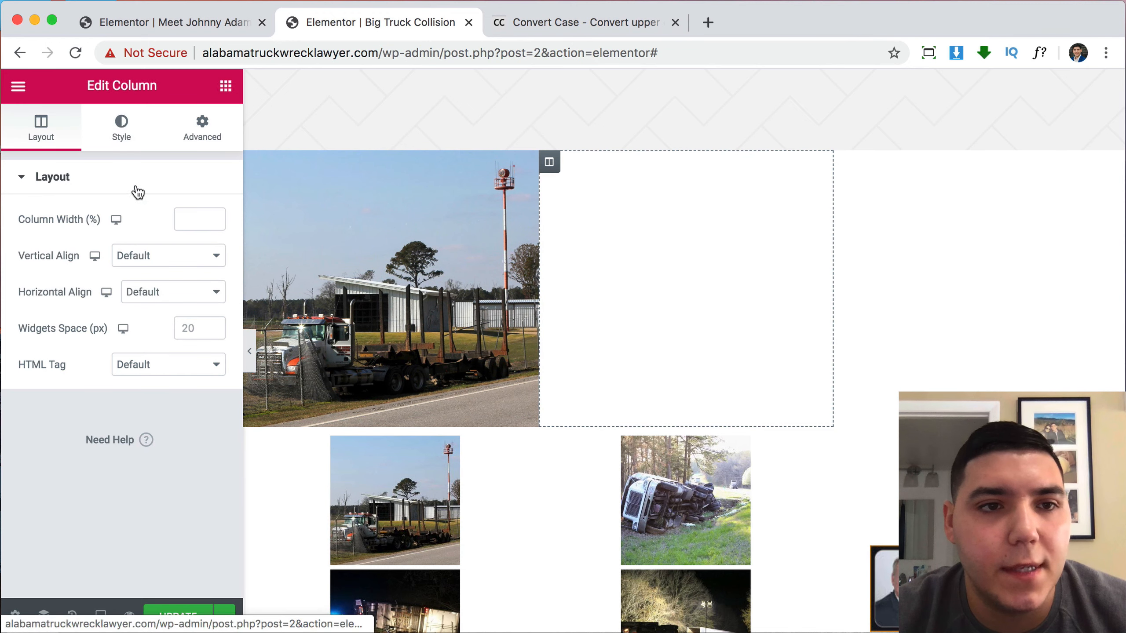
{"action": "left_click", "coordinate": [130, 262]}
{"action": "left_click", "coordinate": [153, 378]}
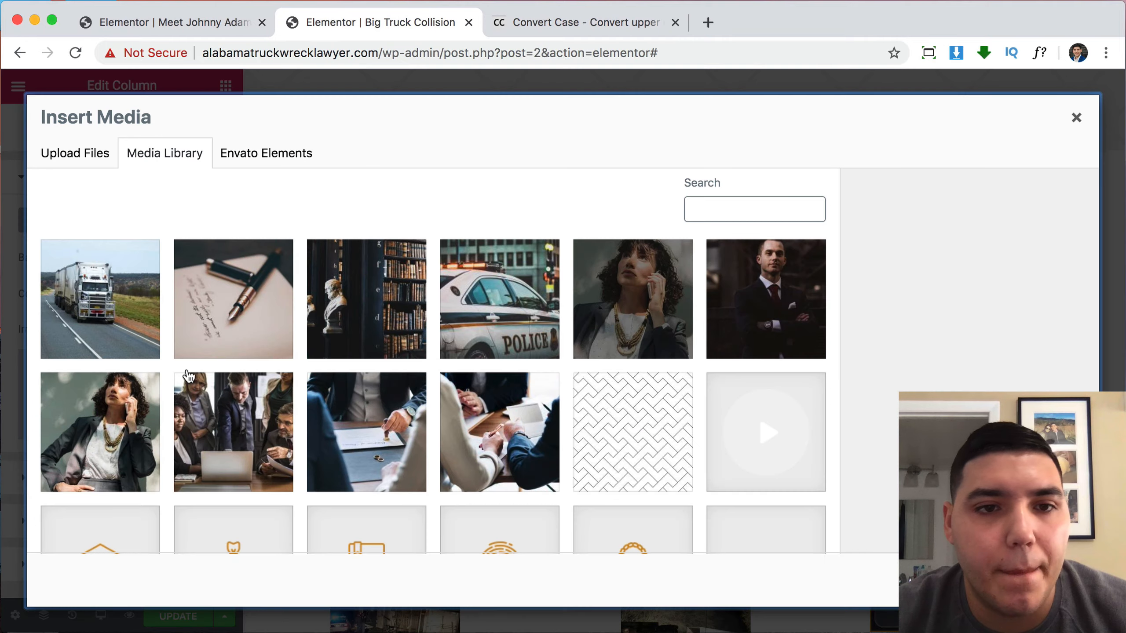
{"action": "scroll", "coordinate": [384, 347], "scroll_direction": "down", "scroll_amount": 10}
{"action": "scroll", "coordinate": [652, 276], "scroll_direction": "up", "scroll_amount": 2}
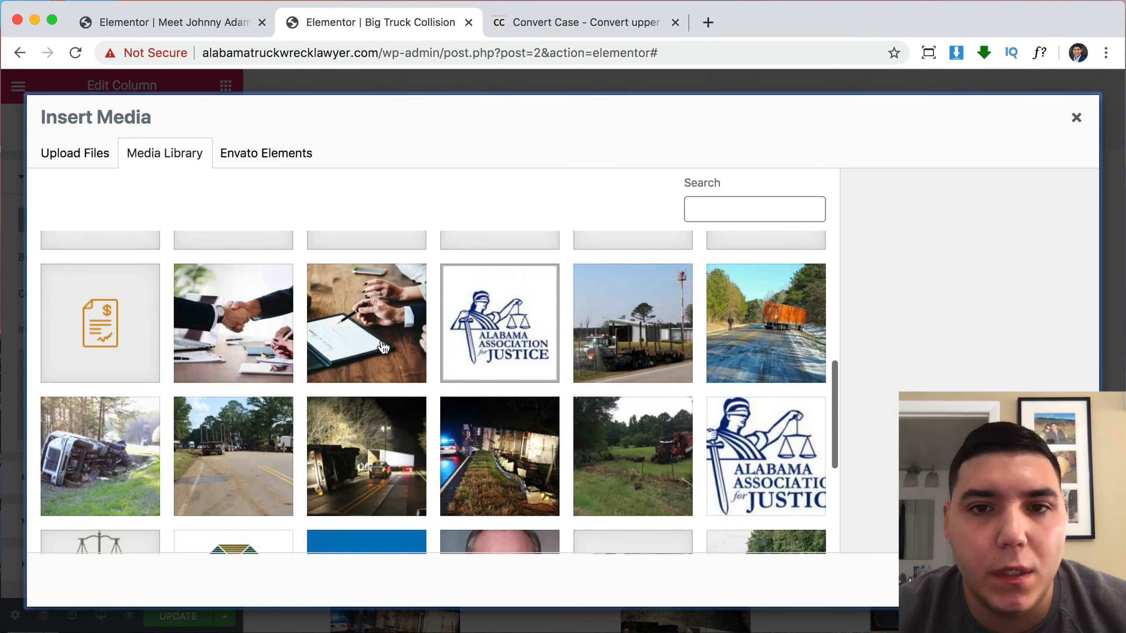
{"action": "left_click", "coordinate": [131, 429]}
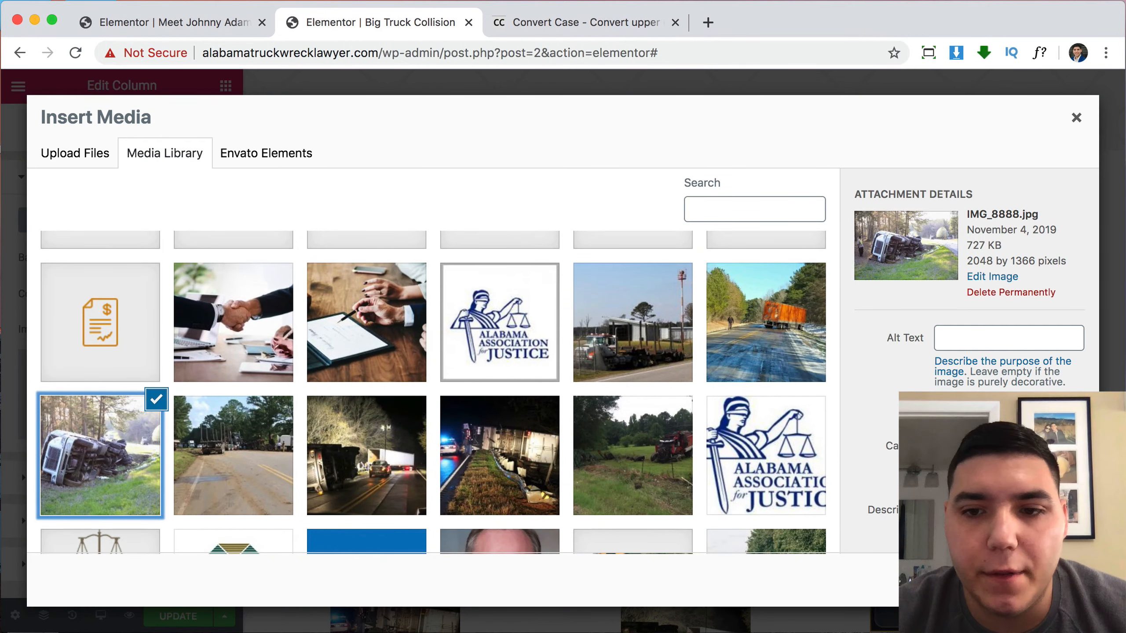
{"action": "left_click", "coordinate": [1051, 580]}
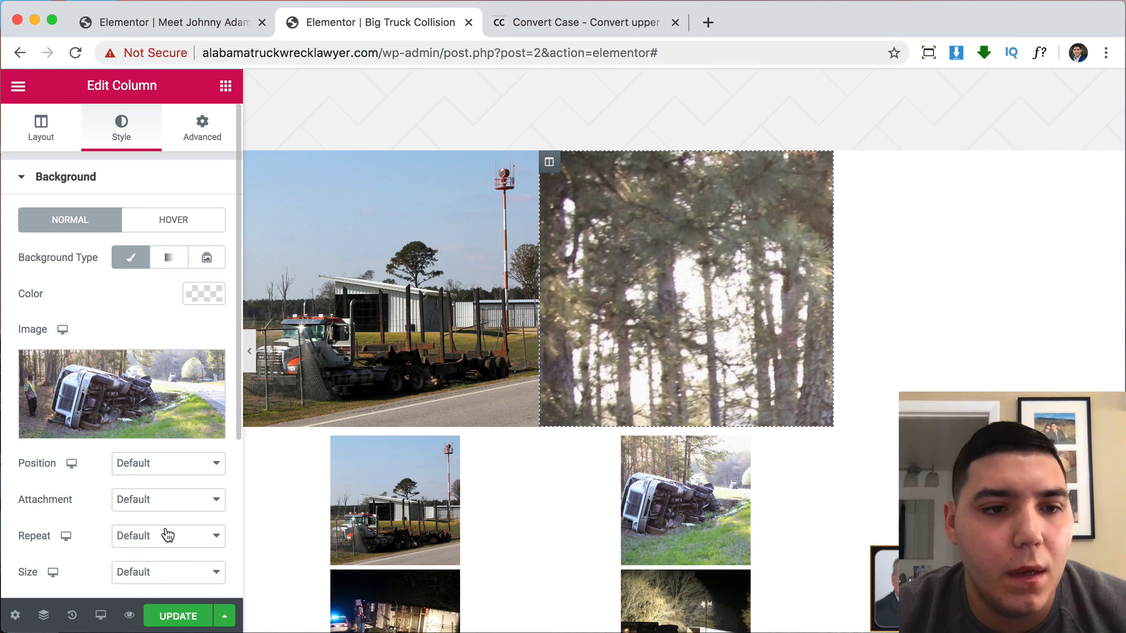
Size the middle column's background to Cover and position it Center Center.
{"action": "left_click", "coordinate": [163, 574]}
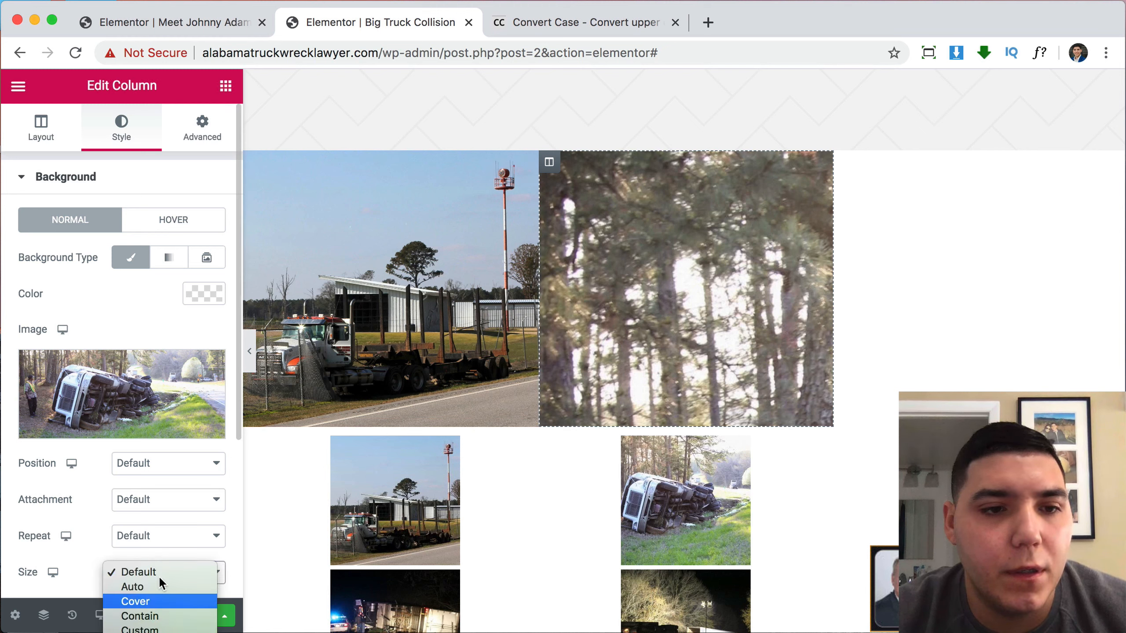
{"action": "left_click", "coordinate": [159, 603]}
{"action": "left_click", "coordinate": [153, 464]}
{"action": "left_click", "coordinate": [155, 478]}
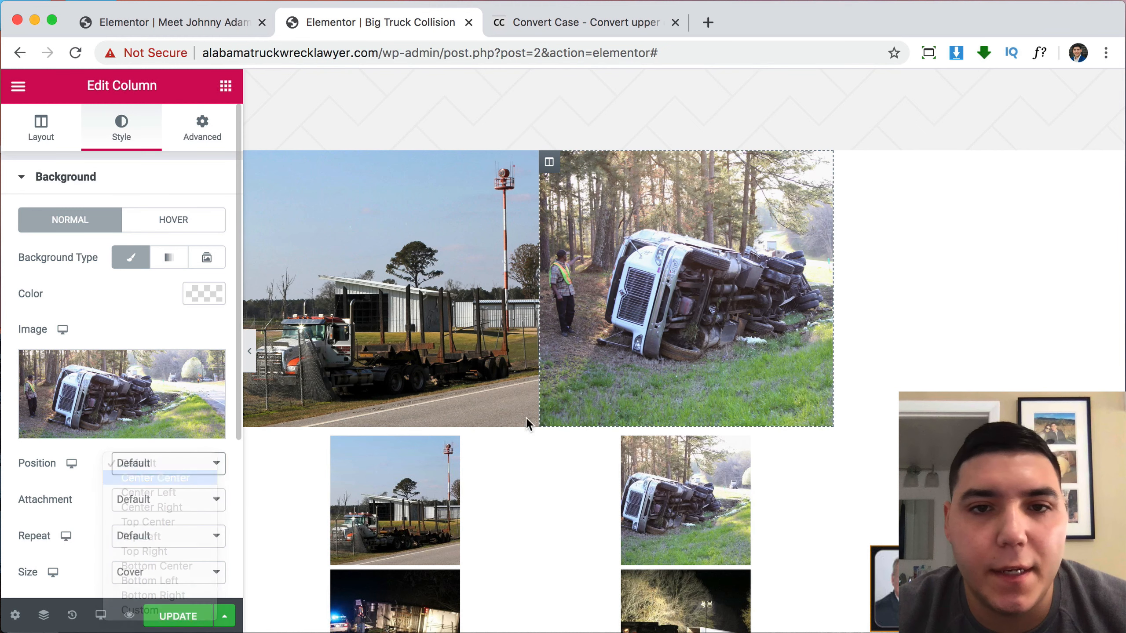
{"action": "left_click", "coordinate": [844, 163]}
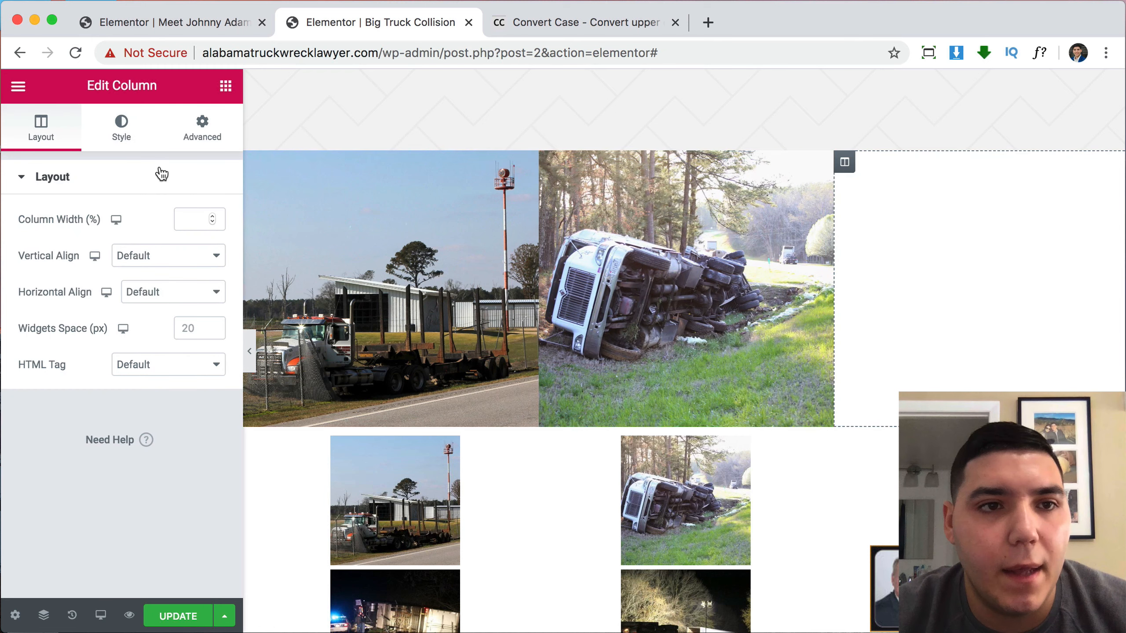
Set IMG_2177.jpg as the third column's classic background image.
{"action": "left_click", "coordinate": [121, 128]}
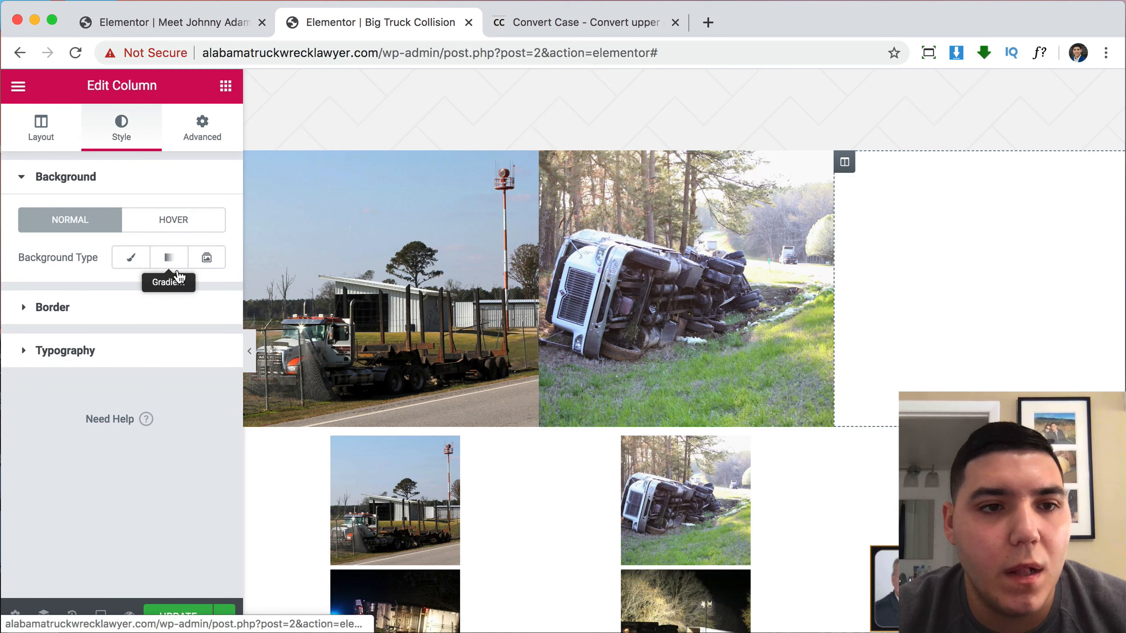
{"action": "left_click", "coordinate": [130, 265]}
{"action": "left_click", "coordinate": [161, 384]}
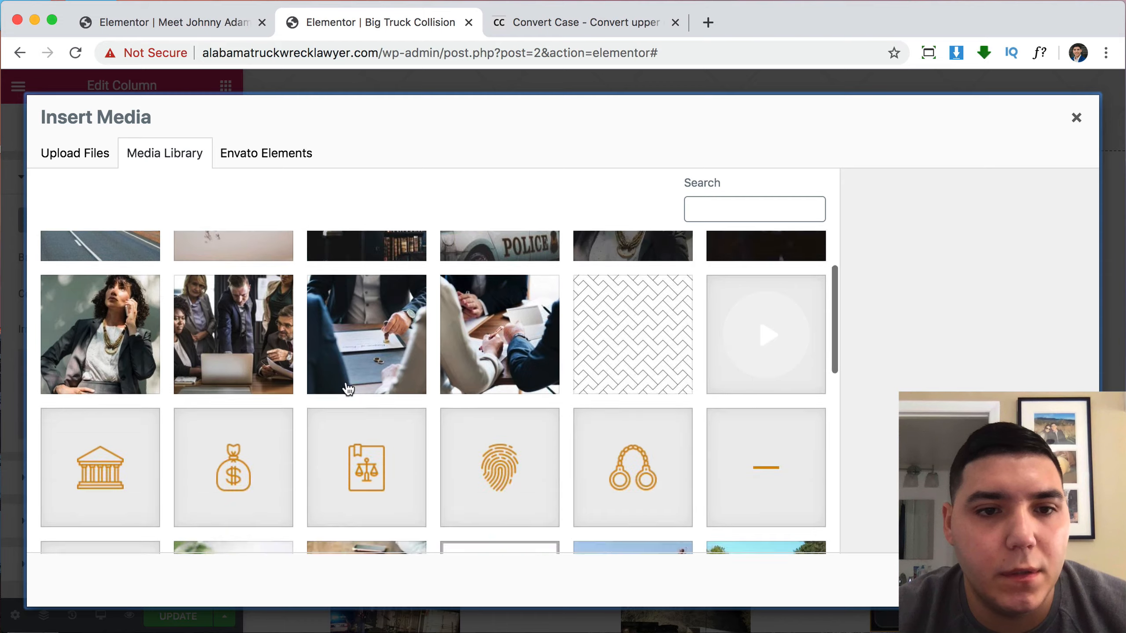
{"action": "scroll", "coordinate": [348, 388], "scroll_direction": "down", "scroll_amount": 10}
{"action": "left_click", "coordinate": [229, 412]}
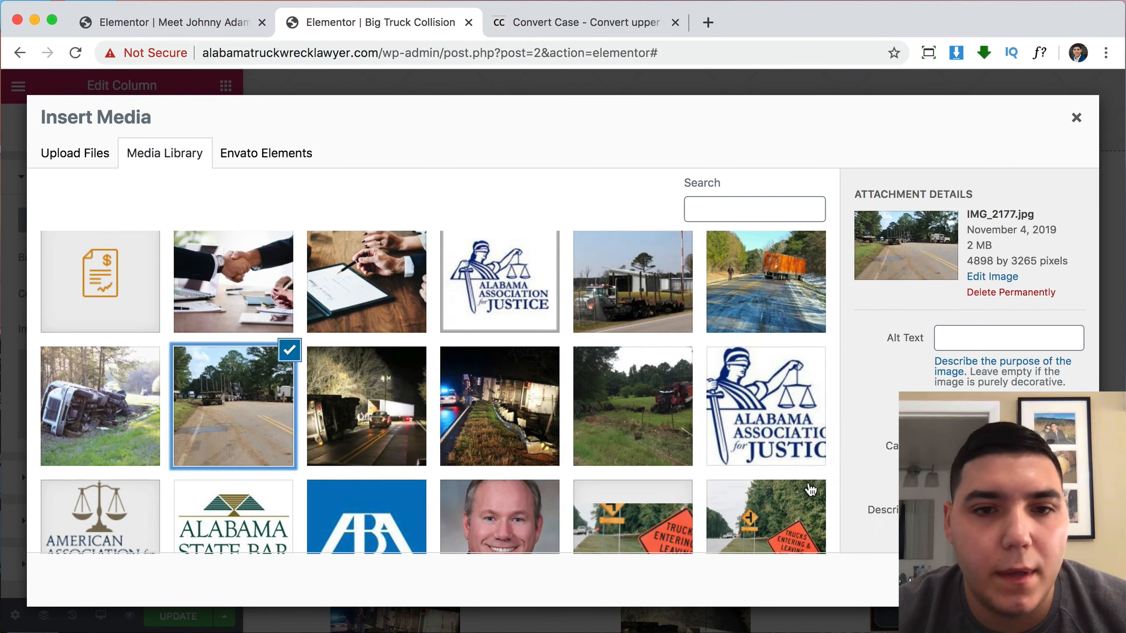
{"action": "left_click", "coordinate": [1049, 580]}
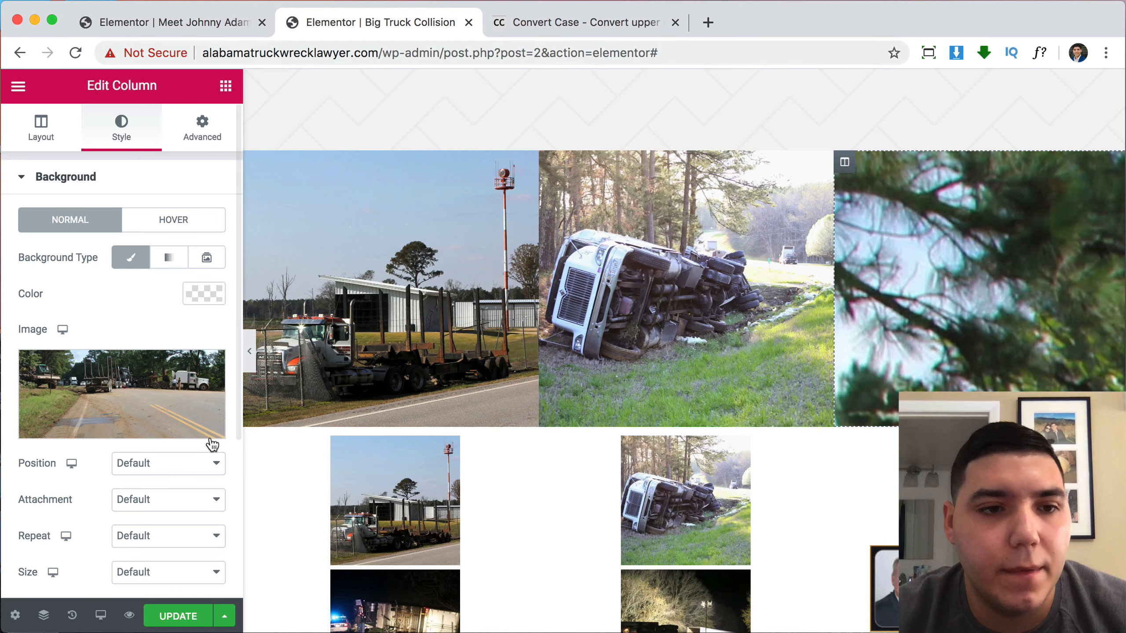
Position the third background Center Center, size it Cover, and delete the old gallery section.
{"action": "left_click", "coordinate": [141, 474]}
{"action": "left_click", "coordinate": [149, 476]}
{"action": "left_click", "coordinate": [153, 572]}
{"action": "left_click", "coordinate": [154, 600]}
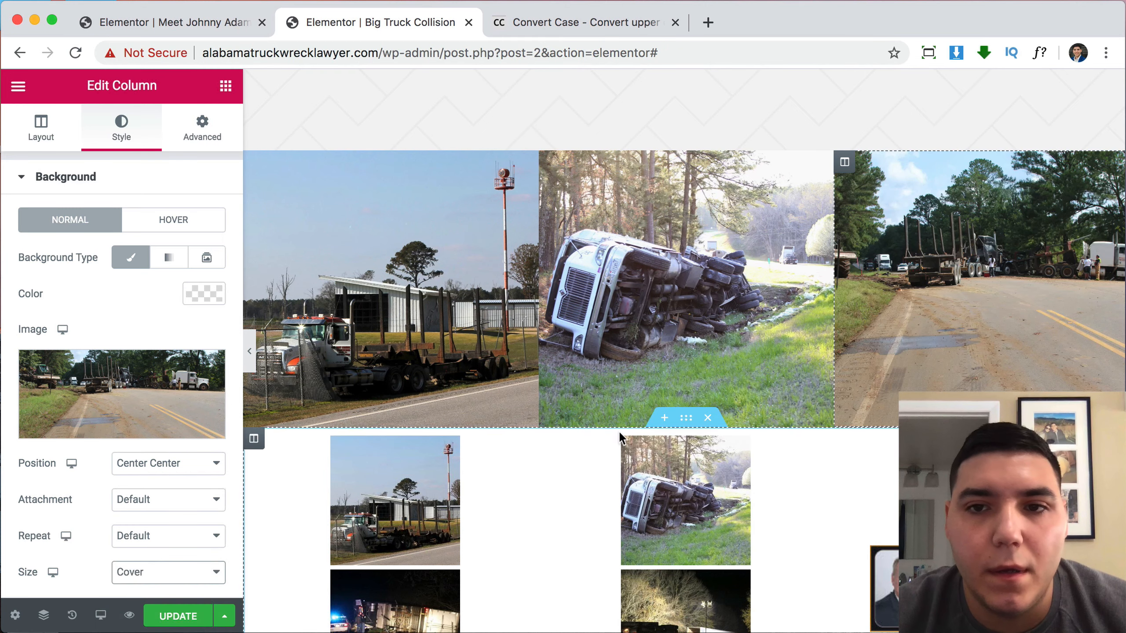
{"action": "scroll", "coordinate": [619, 431], "scroll_direction": "down", "scroll_amount": 3}
{"action": "scroll", "coordinate": [620, 431], "scroll_direction": "up", "scroll_amount": 2}
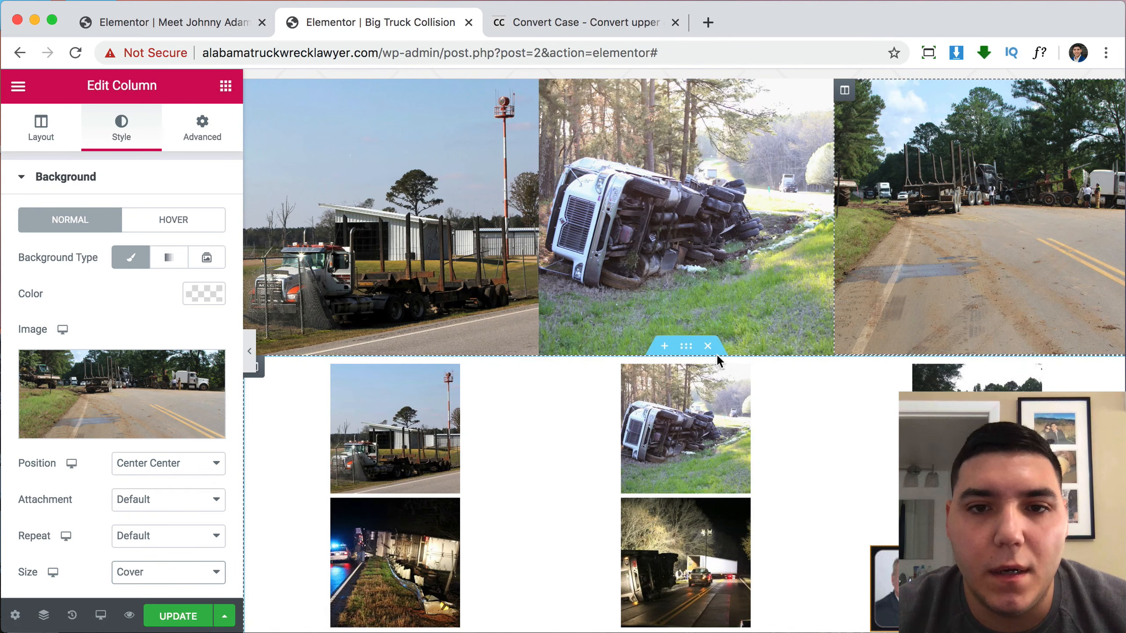
{"action": "left_click", "coordinate": [716, 354]}
{"action": "scroll", "coordinate": [716, 293], "scroll_direction": "up", "scroll_amount": 2}
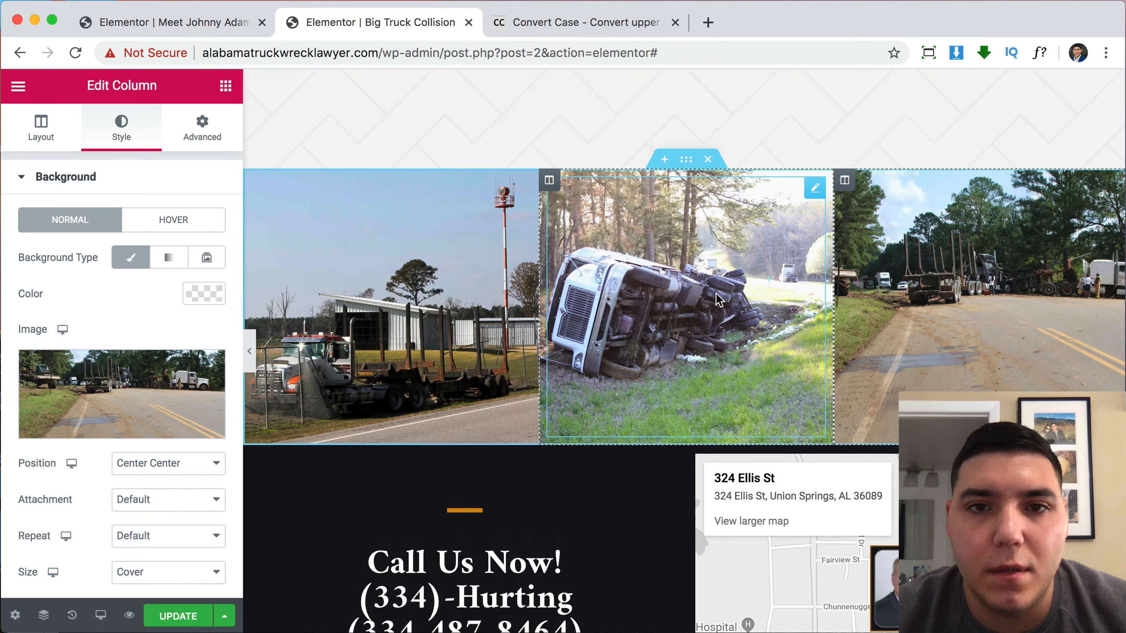
Duplicate the three-photo row and change its first column's background to IMG_1821.jpg.
{"action": "right_click", "coordinate": [688, 167]}
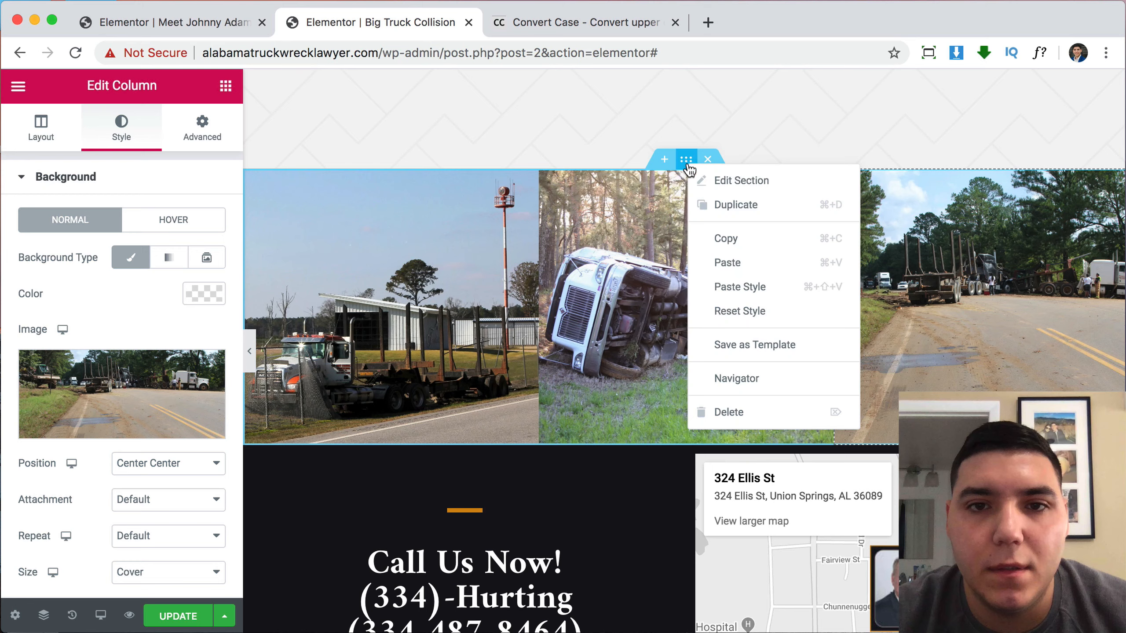
{"action": "left_click", "coordinate": [720, 205]}
{"action": "scroll", "coordinate": [707, 313], "scroll_direction": "down", "scroll_amount": 2}
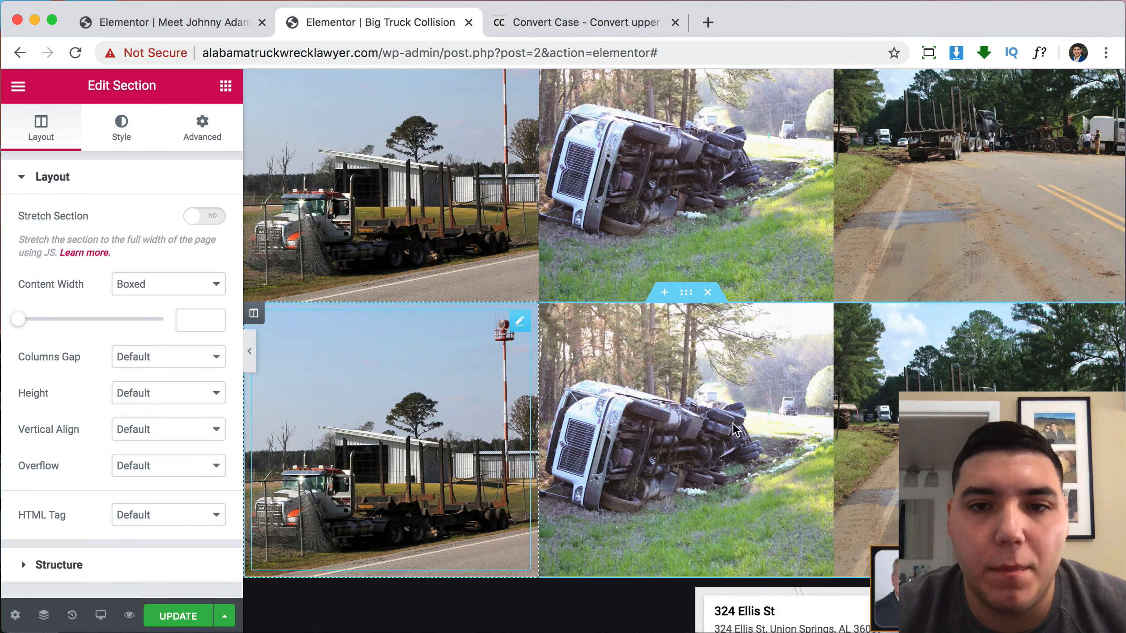
{"action": "left_click", "coordinate": [254, 316]}
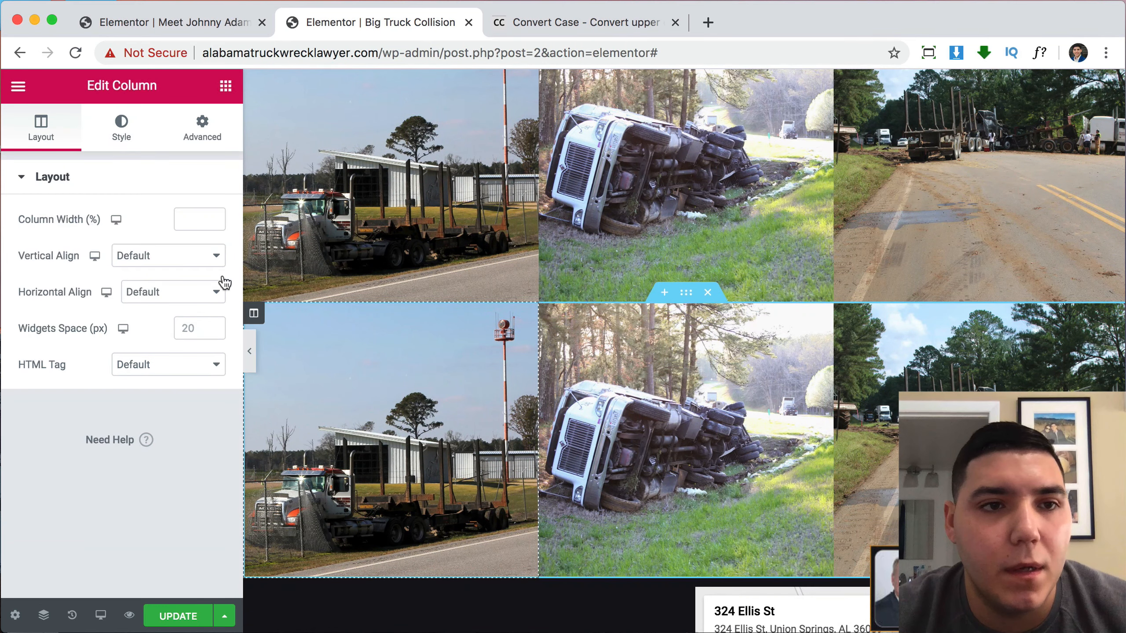
{"action": "left_click", "coordinate": [119, 142]}
{"action": "left_click", "coordinate": [137, 382]}
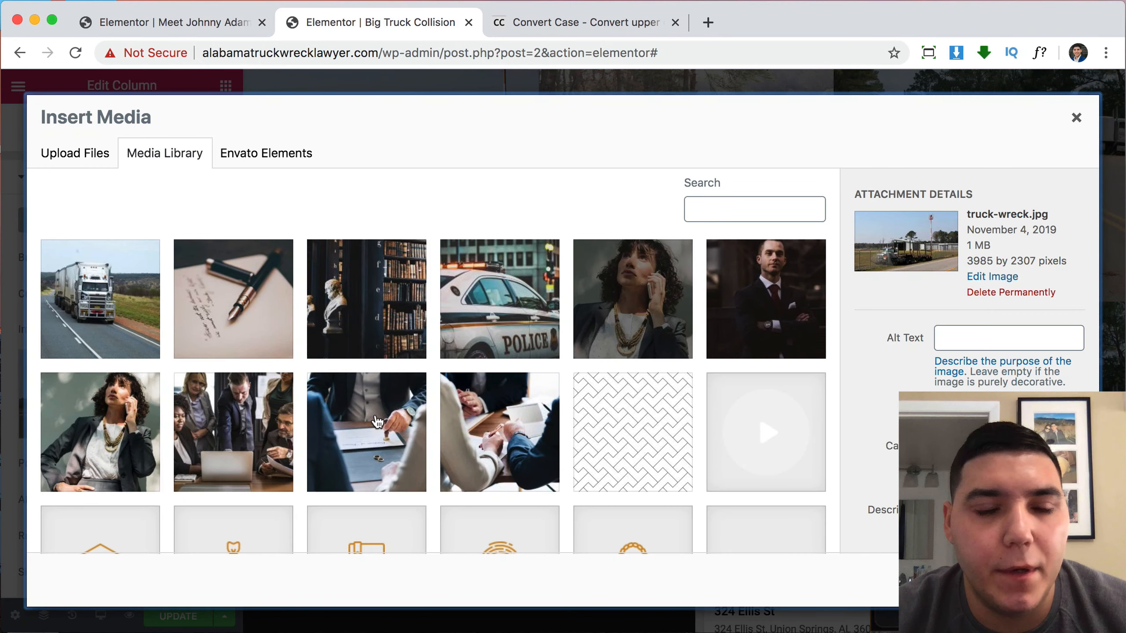
{"action": "scroll", "coordinate": [378, 421], "scroll_direction": "down", "scroll_amount": 10}
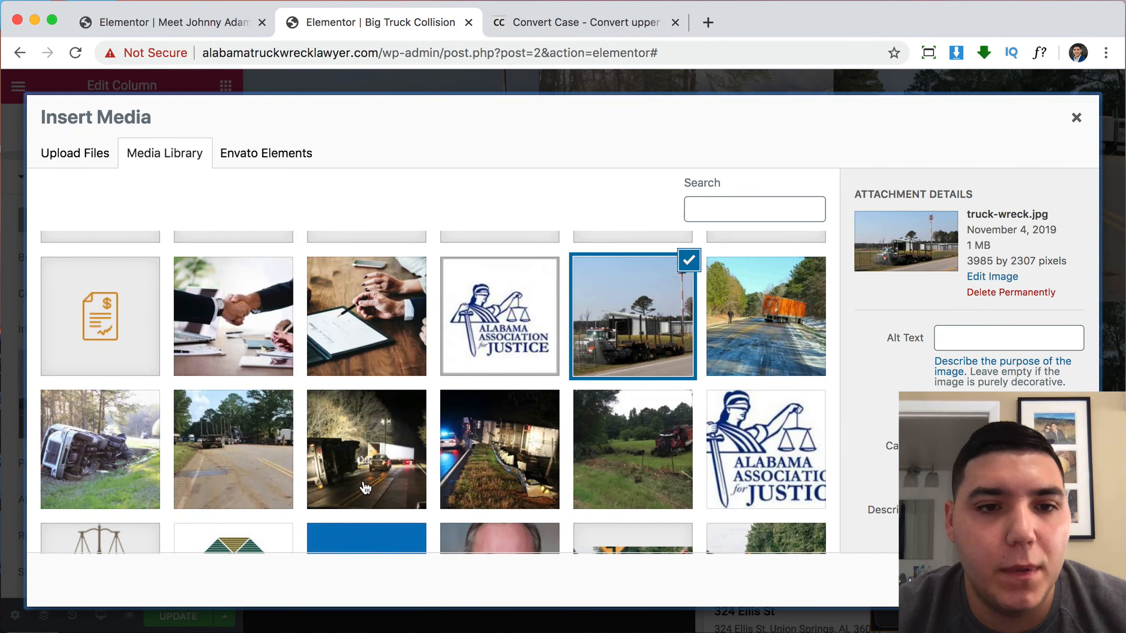
{"action": "left_click", "coordinate": [339, 453]}
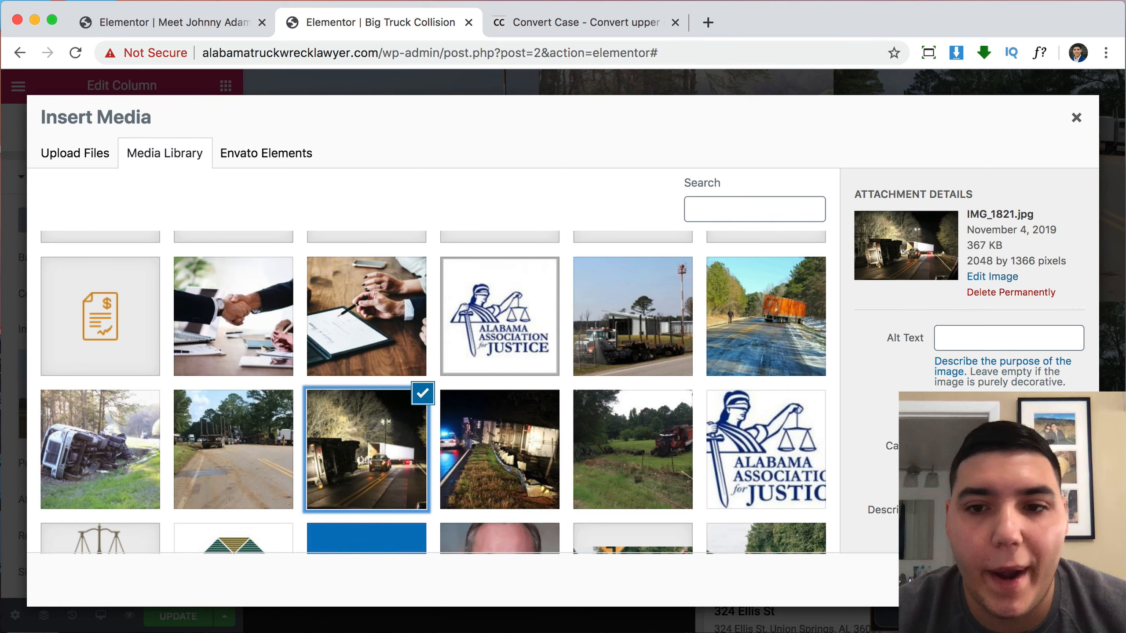
{"action": "left_click", "coordinate": [1049, 580]}
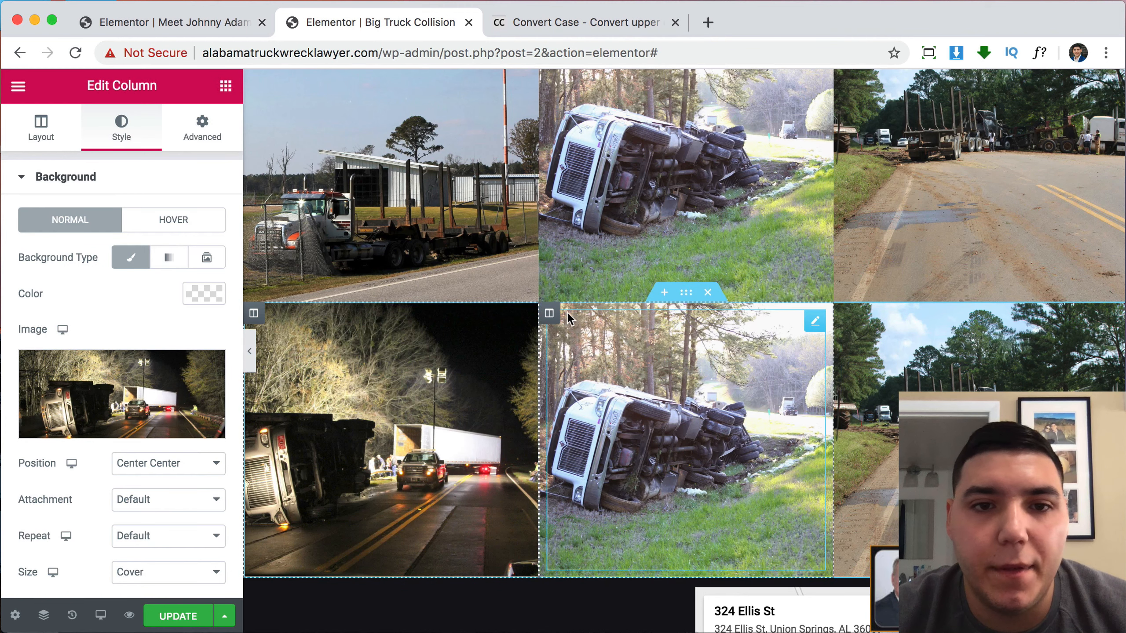
Change the lower middle column's background to the night police-scene photo IMG_1782.
{"action": "left_click", "coordinate": [554, 315]}
{"action": "left_click", "coordinate": [116, 134]}
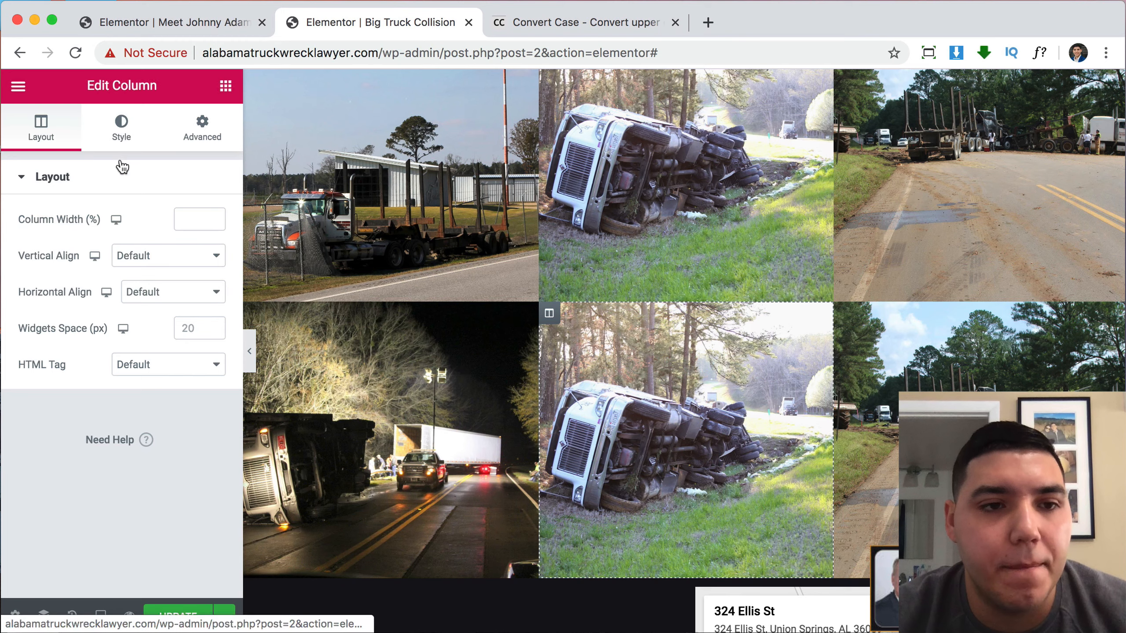
{"action": "left_click", "coordinate": [170, 390]}
{"action": "scroll", "coordinate": [521, 456], "scroll_direction": "down", "scroll_amount": 15}
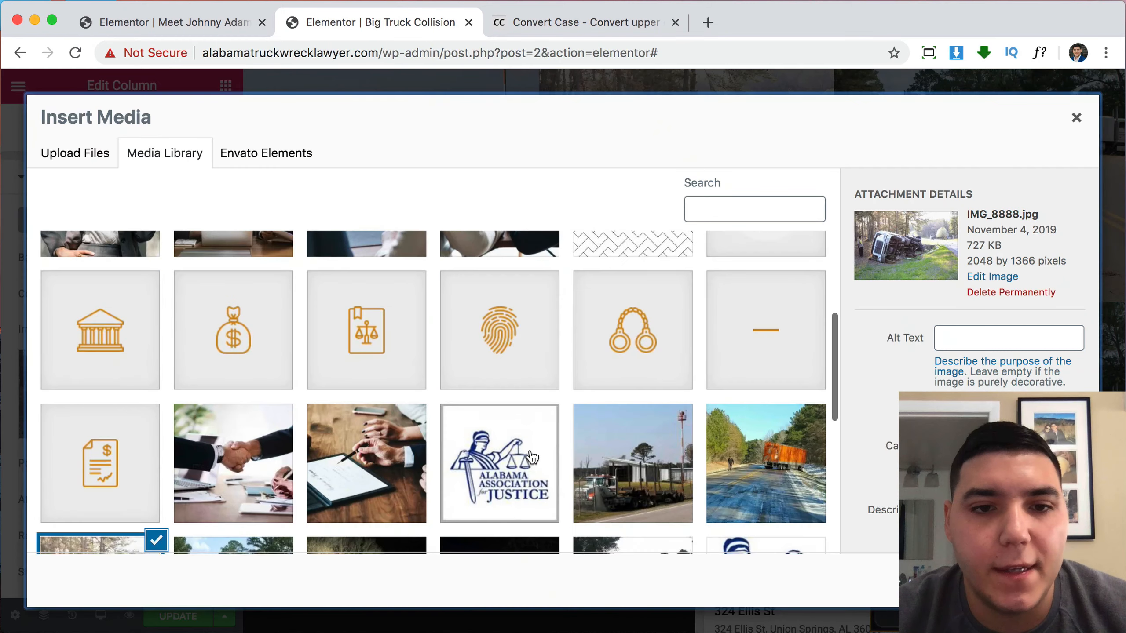
{"action": "left_click", "coordinate": [502, 397]}
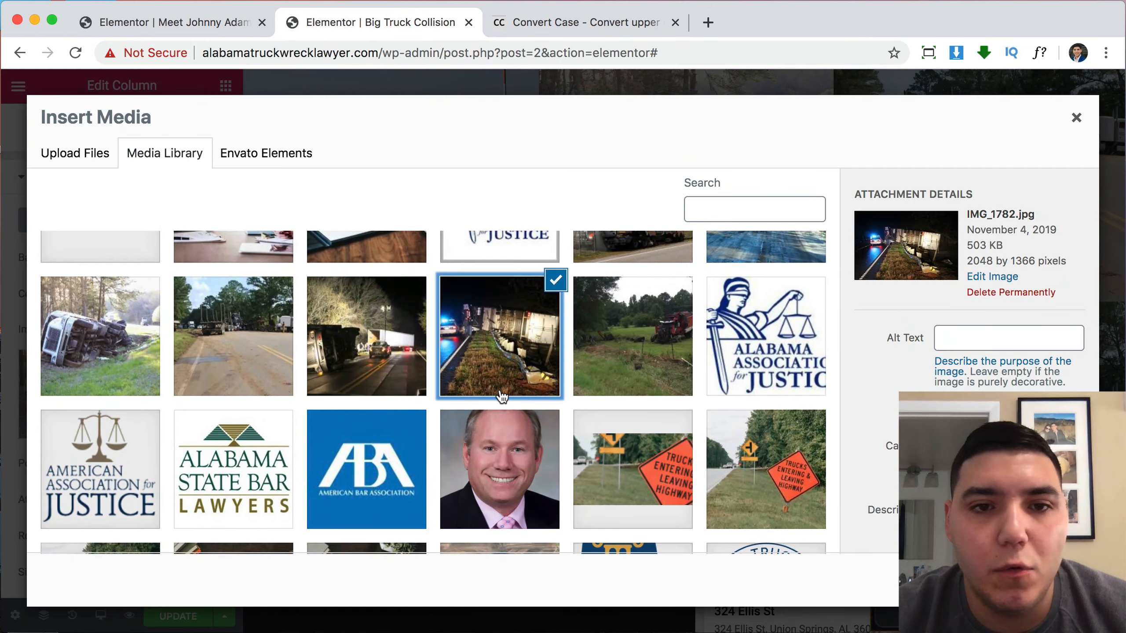
{"action": "left_click", "coordinate": [1055, 581]}
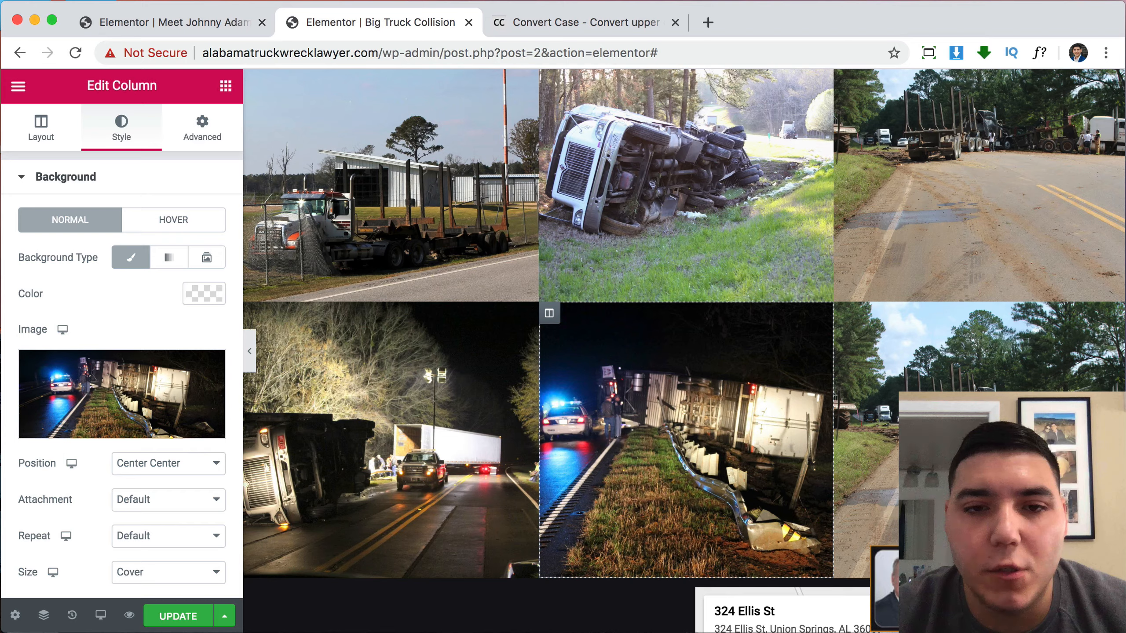
Change the lower-right column's background to the red truck in a field photo IMG_1729.
{"action": "left_click", "coordinate": [850, 325]}
{"action": "left_click", "coordinate": [120, 134]}
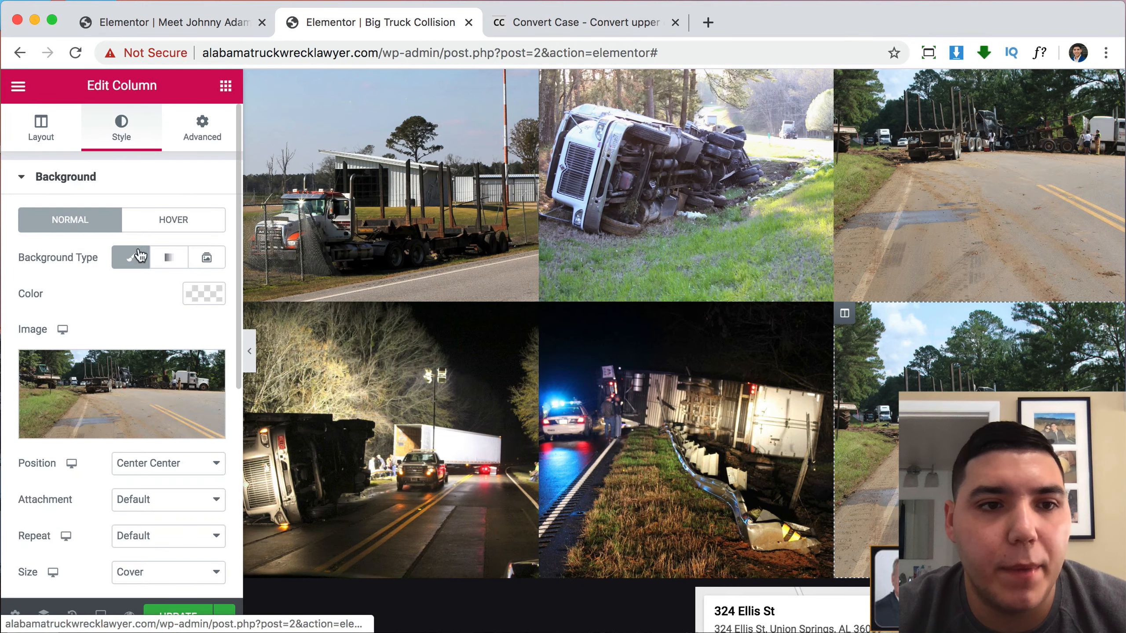
{"action": "left_click", "coordinate": [152, 381]}
{"action": "scroll", "coordinate": [609, 423], "scroll_direction": "down", "scroll_amount": 10}
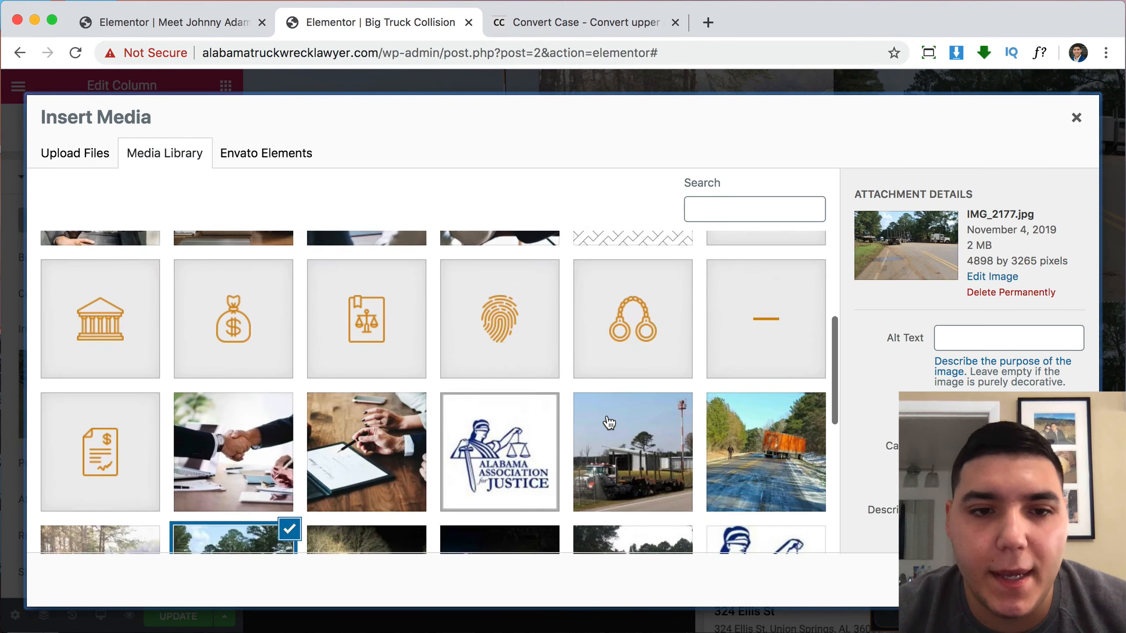
{"action": "left_click", "coordinate": [636, 372]}
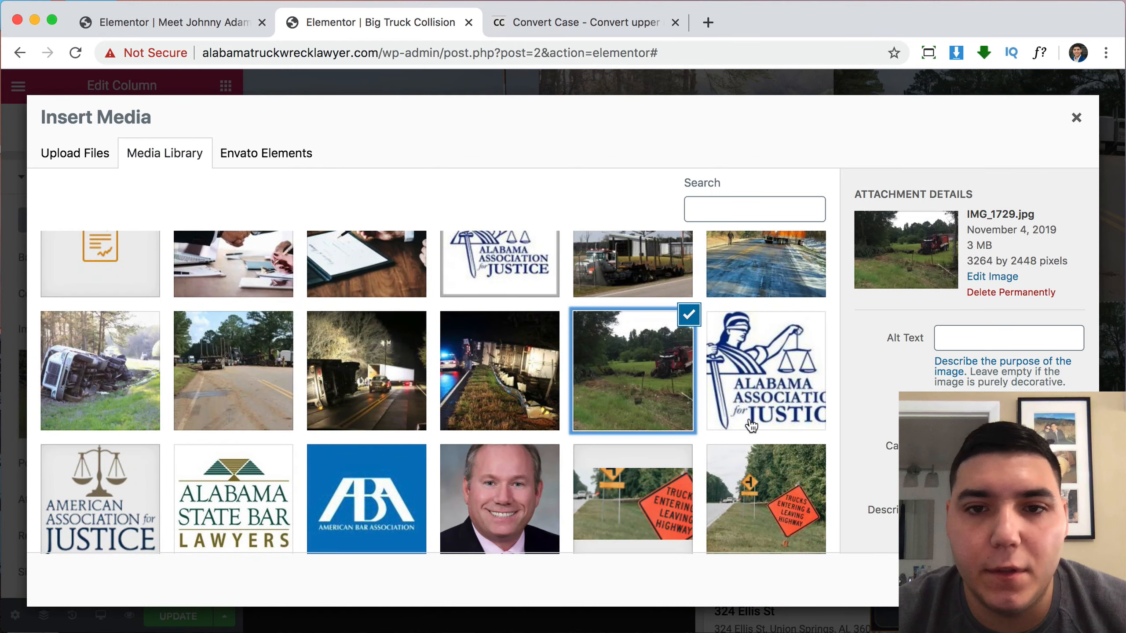
{"action": "left_click", "coordinate": [1059, 580]}
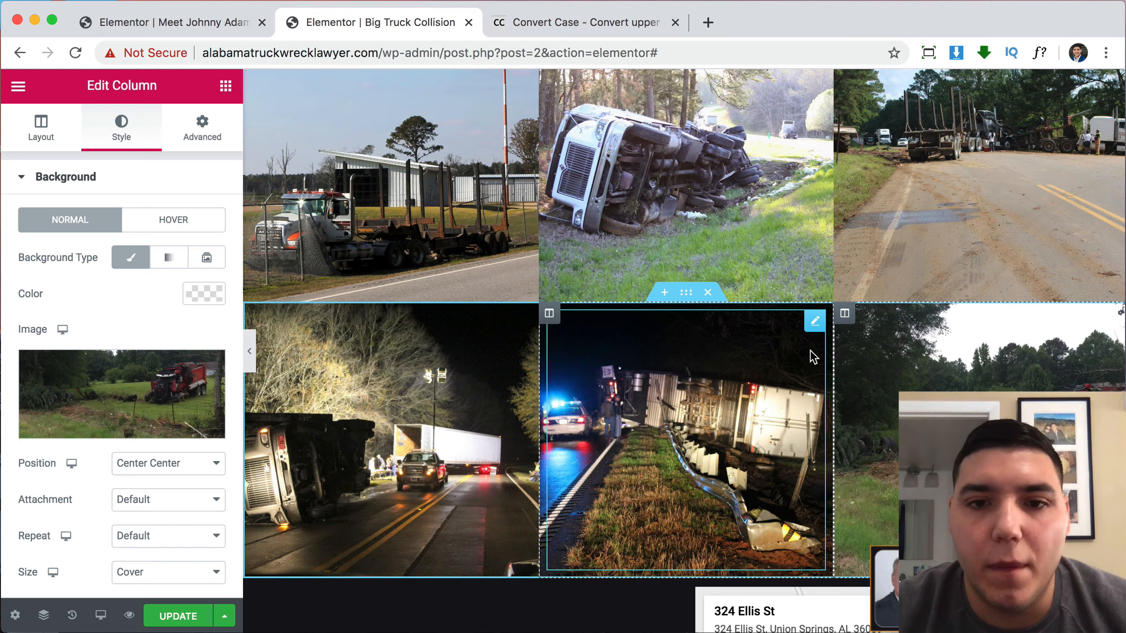
{"action": "scroll", "coordinate": [810, 350], "scroll_direction": "up", "scroll_amount": 4}
{"action": "scroll", "coordinate": [809, 349], "scroll_direction": "down", "scroll_amount": 3}
{"action": "scroll", "coordinate": [813, 356], "scroll_direction": "down", "scroll_amount": 3}
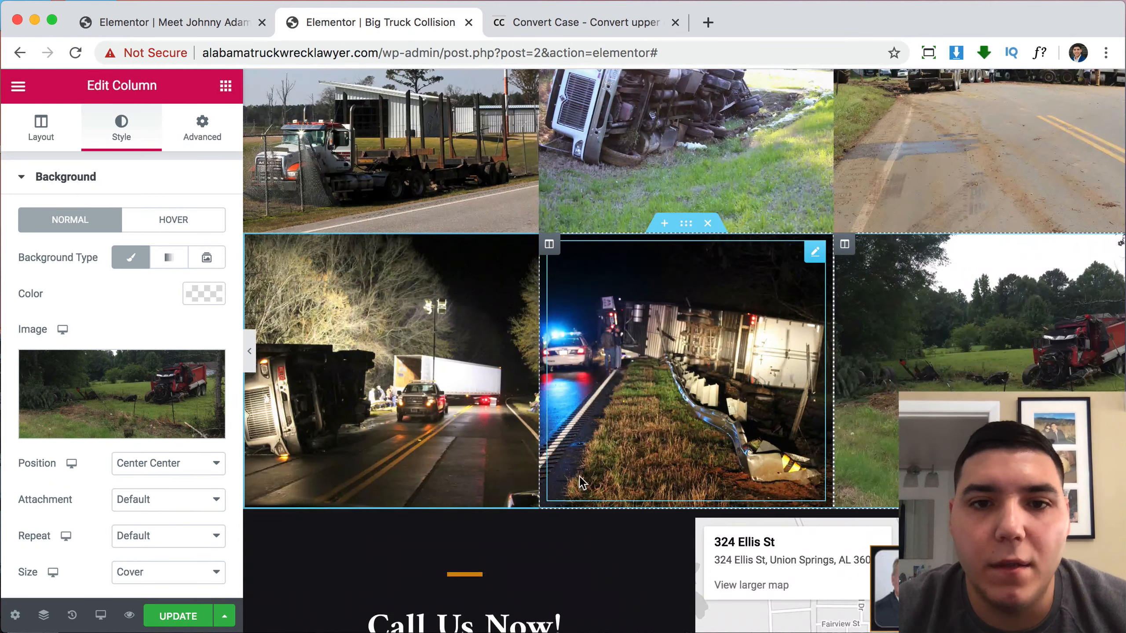
{"action": "scroll", "coordinate": [889, 213], "scroll_direction": "up", "scroll_amount": 10}
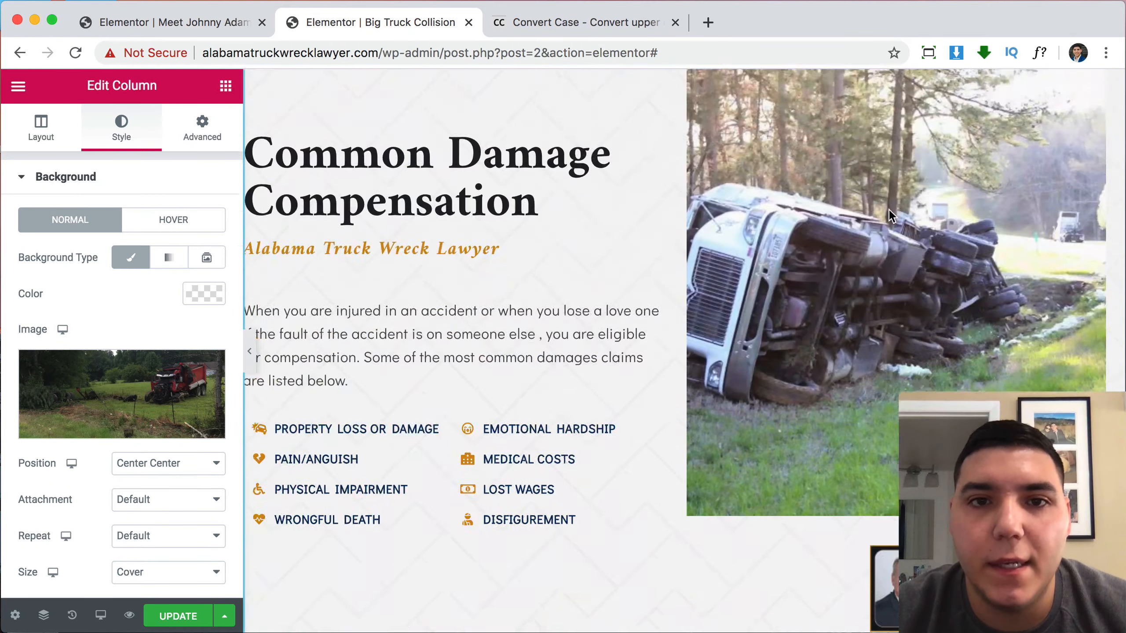
{"action": "scroll", "coordinate": [892, 215], "scroll_direction": "up", "scroll_amount": 15}
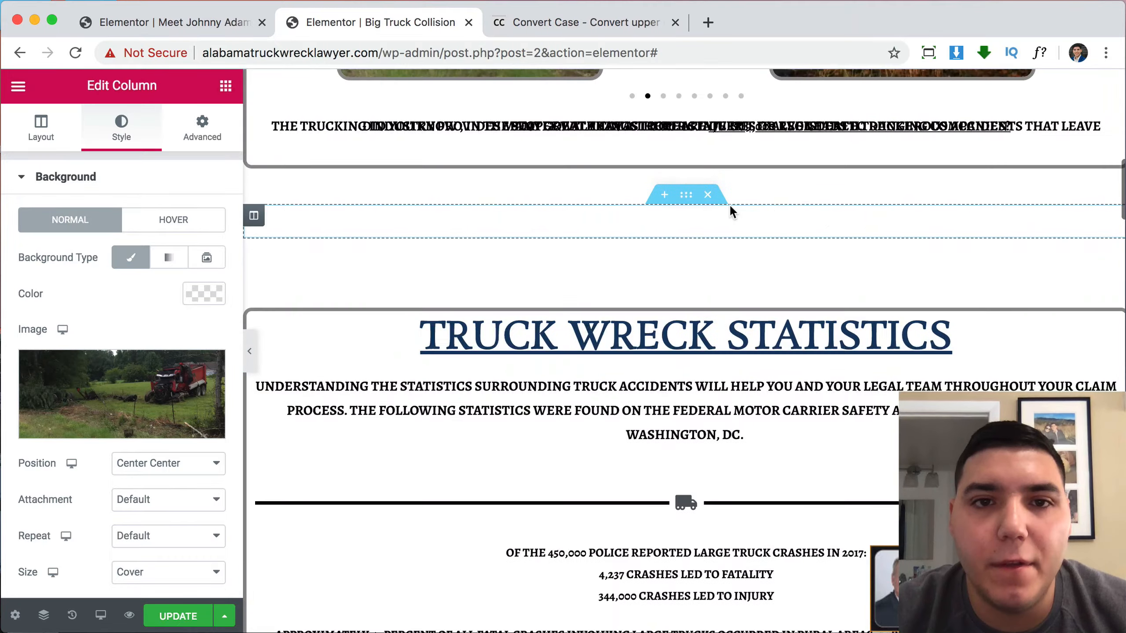
{"action": "scroll", "coordinate": [762, 276], "scroll_direction": "down", "scroll_amount": 12}
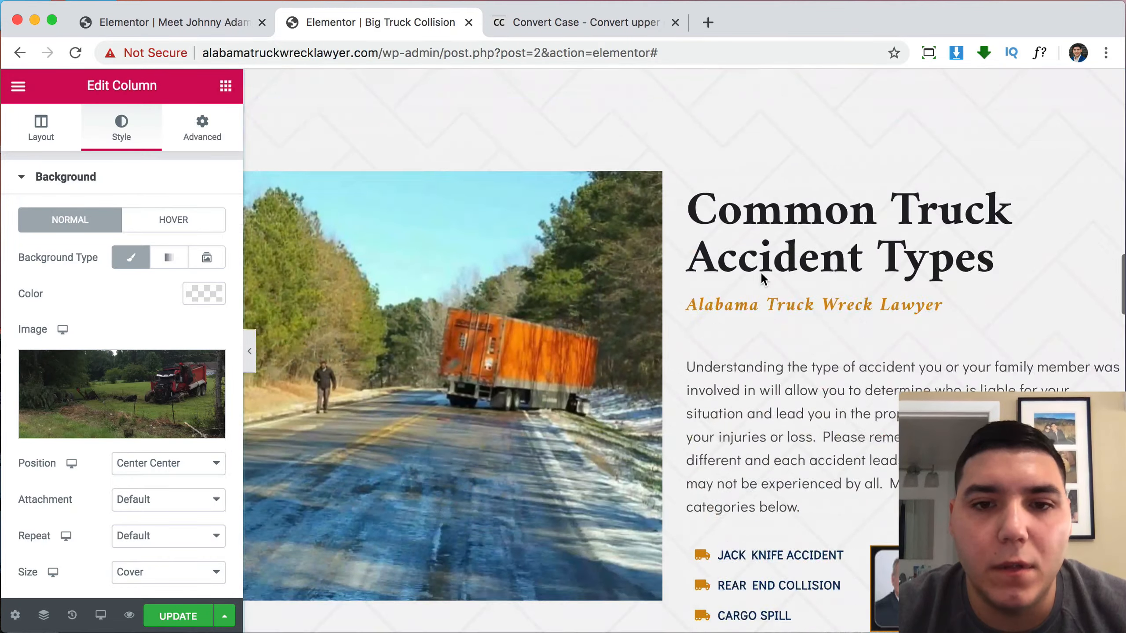
{"action": "scroll", "coordinate": [764, 278], "scroll_direction": "down", "scroll_amount": 10}
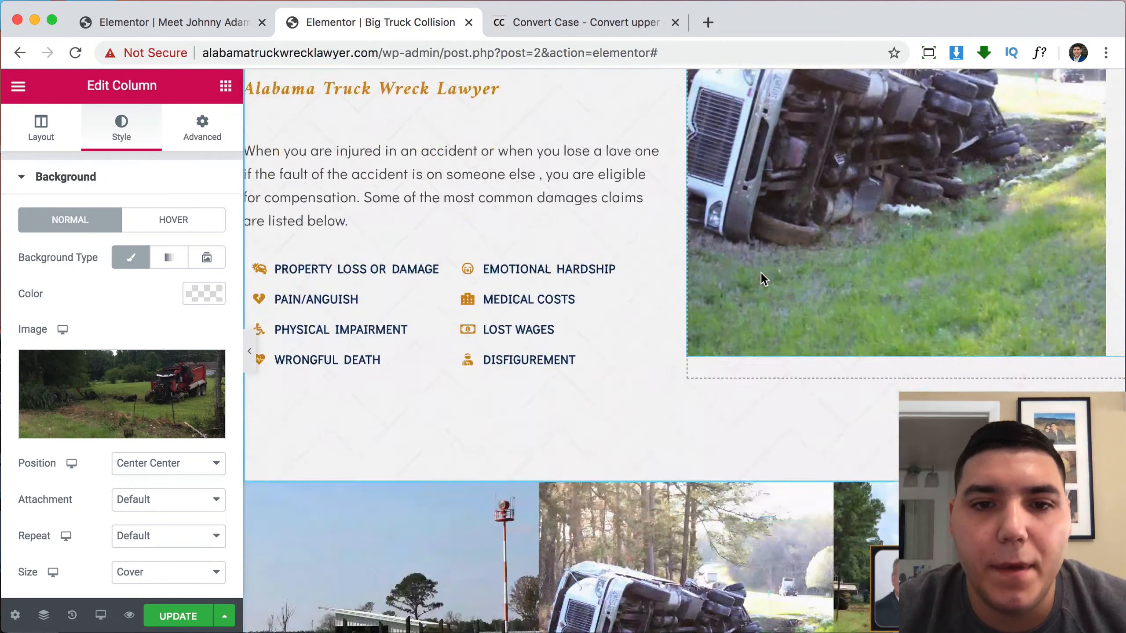
{"action": "scroll", "coordinate": [763, 279], "scroll_direction": "up", "scroll_amount": 5}
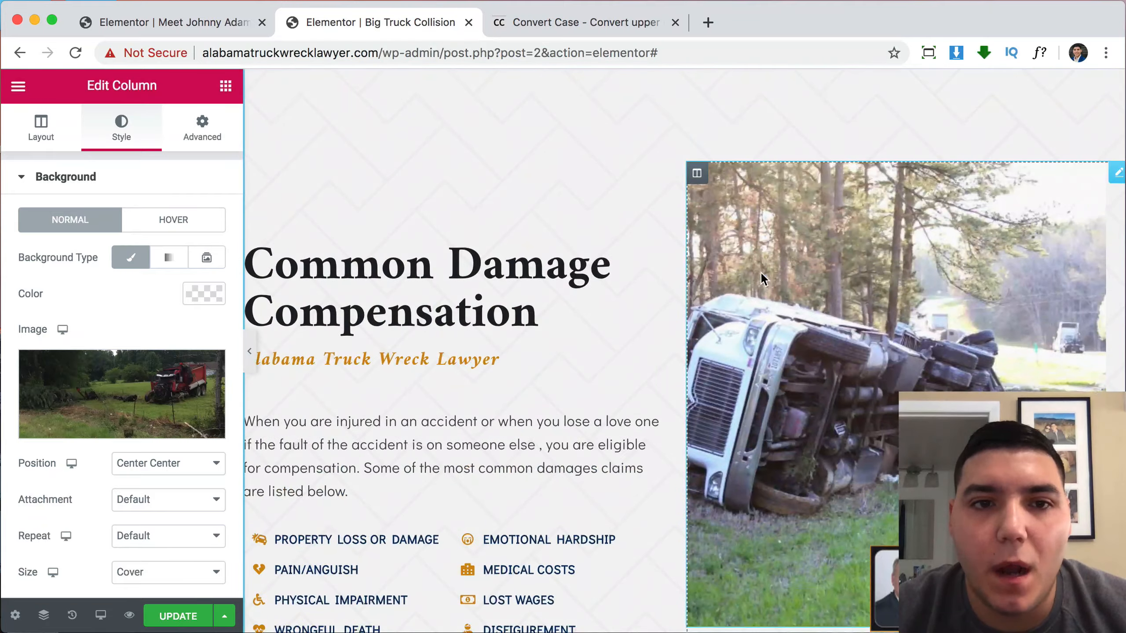
{"action": "scroll", "coordinate": [762, 277], "scroll_direction": "down", "scroll_amount": 5}
{"action": "scroll", "coordinate": [762, 277], "scroll_direction": "up", "scroll_amount": 15}
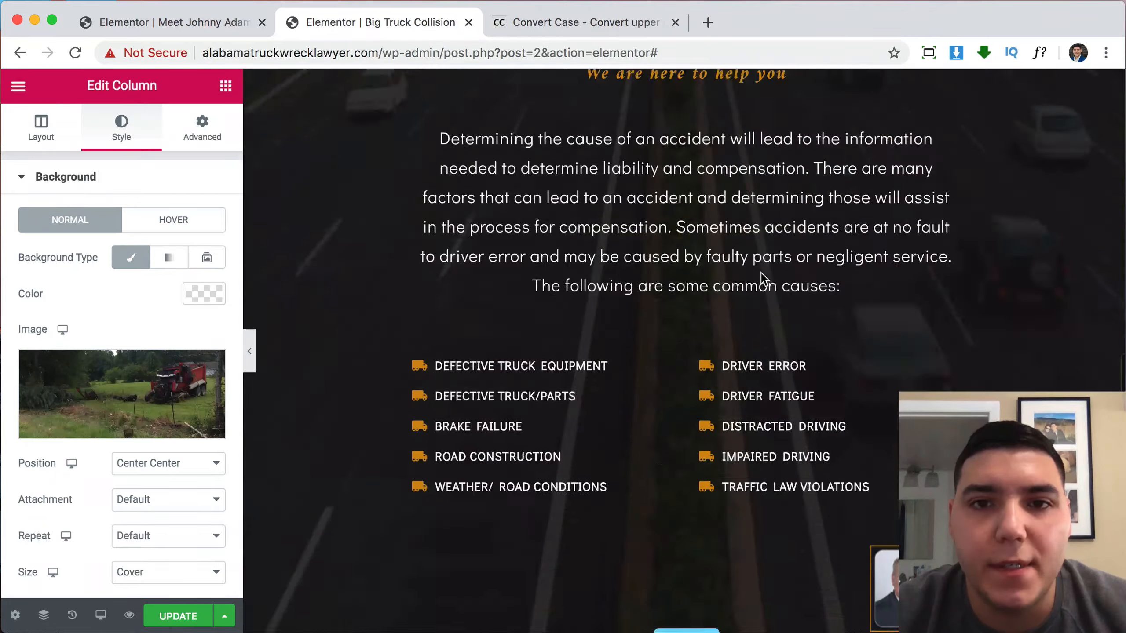
{"action": "scroll", "coordinate": [759, 271], "scroll_direction": "up", "scroll_amount": 10}
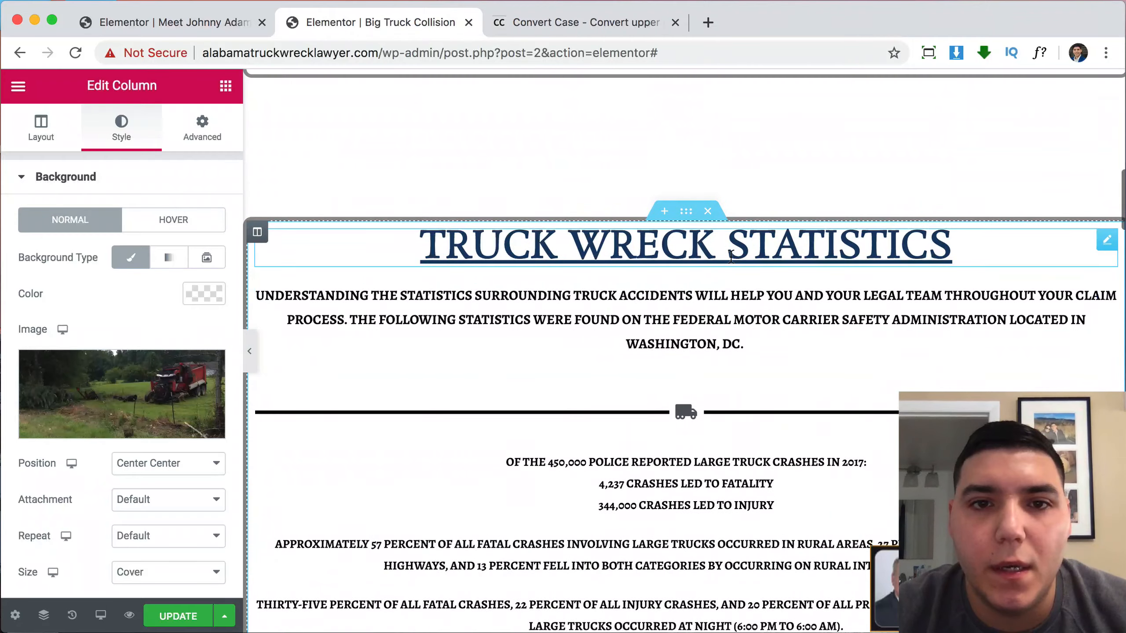
{"action": "scroll", "coordinate": [731, 257], "scroll_direction": "up", "scroll_amount": 8}
{"action": "scroll", "coordinate": [799, 275], "scroll_direction": "up", "scroll_amount": 3}
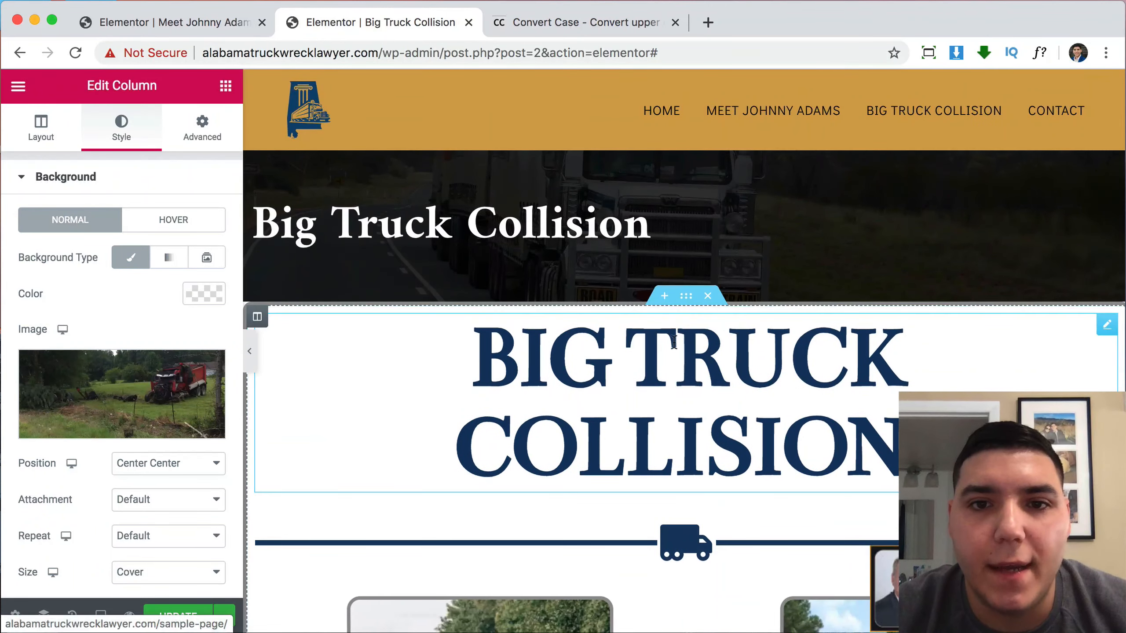
{"action": "scroll", "coordinate": [680, 380], "scroll_direction": "down", "scroll_amount": 15}
{"action": "scroll", "coordinate": [680, 380], "scroll_direction": "down", "scroll_amount": 10}
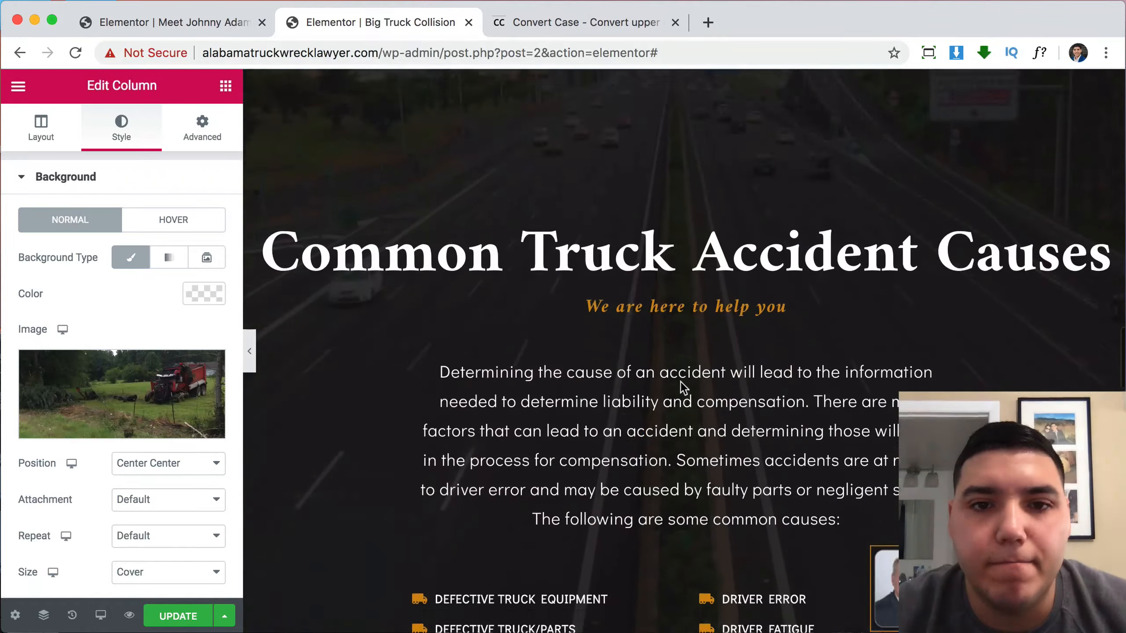
{"action": "scroll", "coordinate": [680, 381], "scroll_direction": "down", "scroll_amount": 6}
{"action": "scroll", "coordinate": [680, 380], "scroll_direction": "down", "scroll_amount": 15}
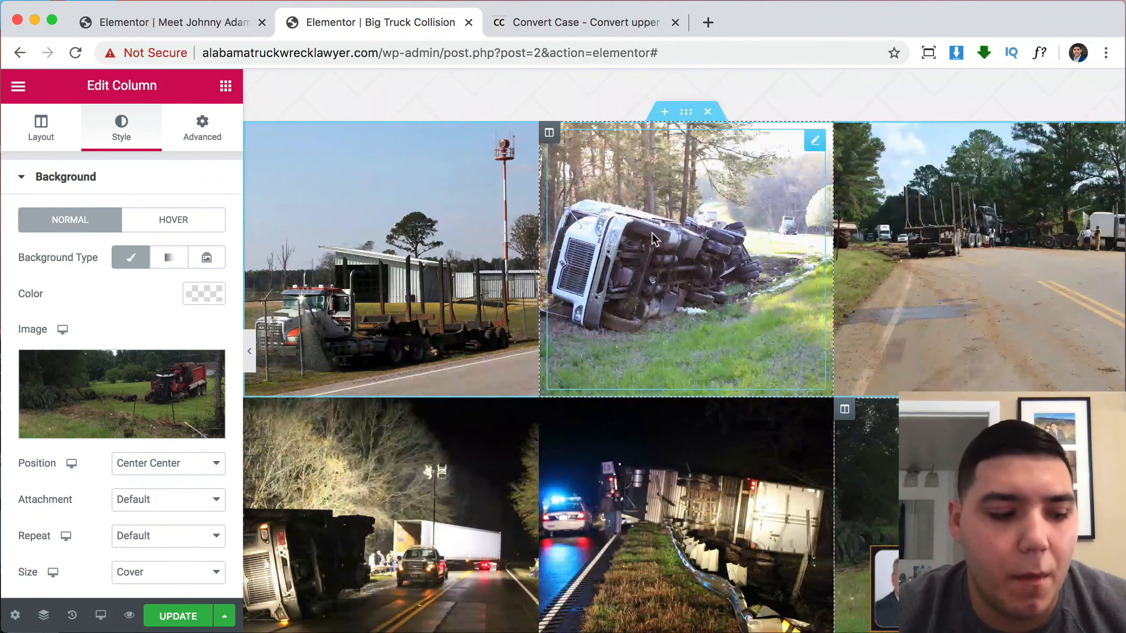
{"action": "scroll", "coordinate": [746, 394], "scroll_direction": "up", "scroll_amount": 3}
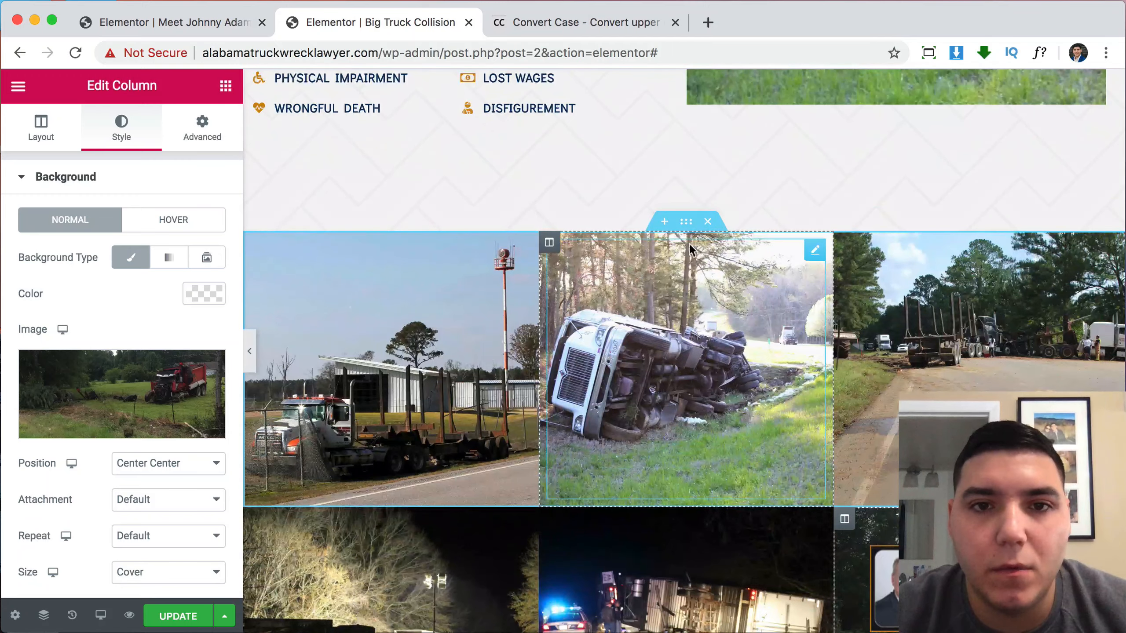
{"action": "scroll", "coordinate": [669, 226], "scroll_direction": "up", "scroll_amount": 3}
{"action": "scroll", "coordinate": [668, 225], "scroll_direction": "up", "scroll_amount": 6}
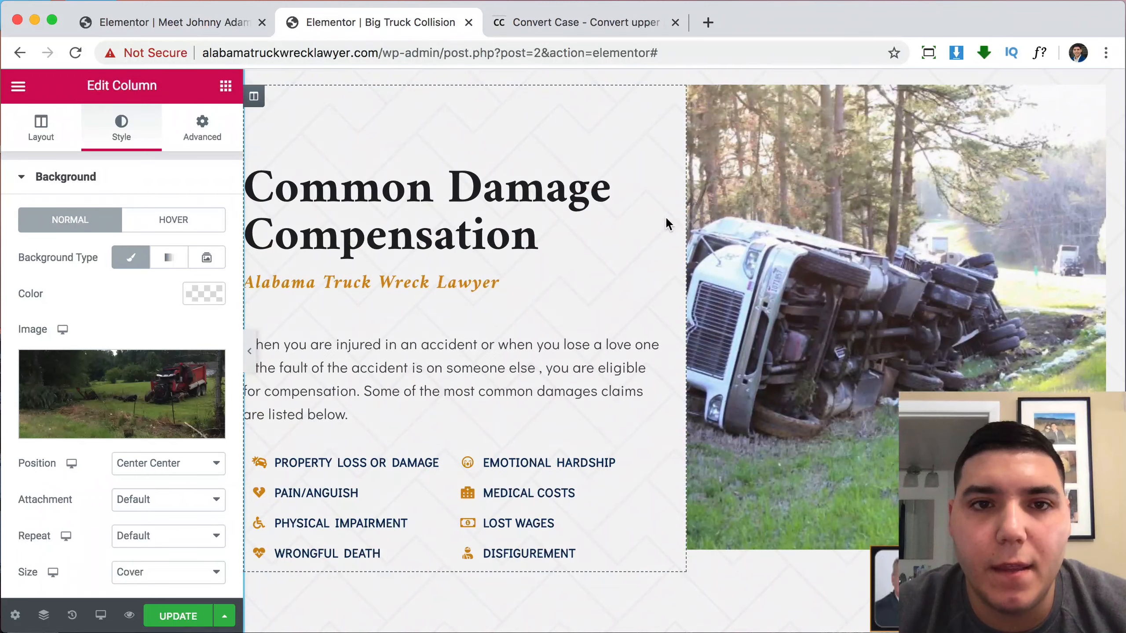
{"action": "scroll", "coordinate": [711, 218], "scroll_direction": "up", "scroll_amount": 2}
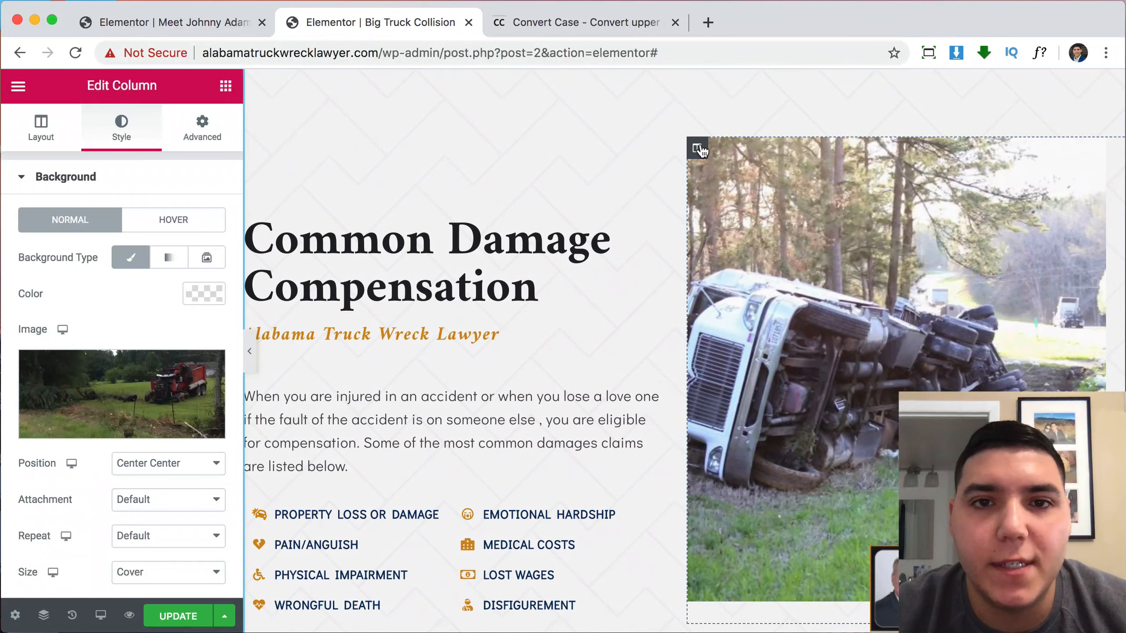
Delete the truck image column beside the damages text, keeping the intro paragraph.
{"action": "right_click", "coordinate": [698, 150]}
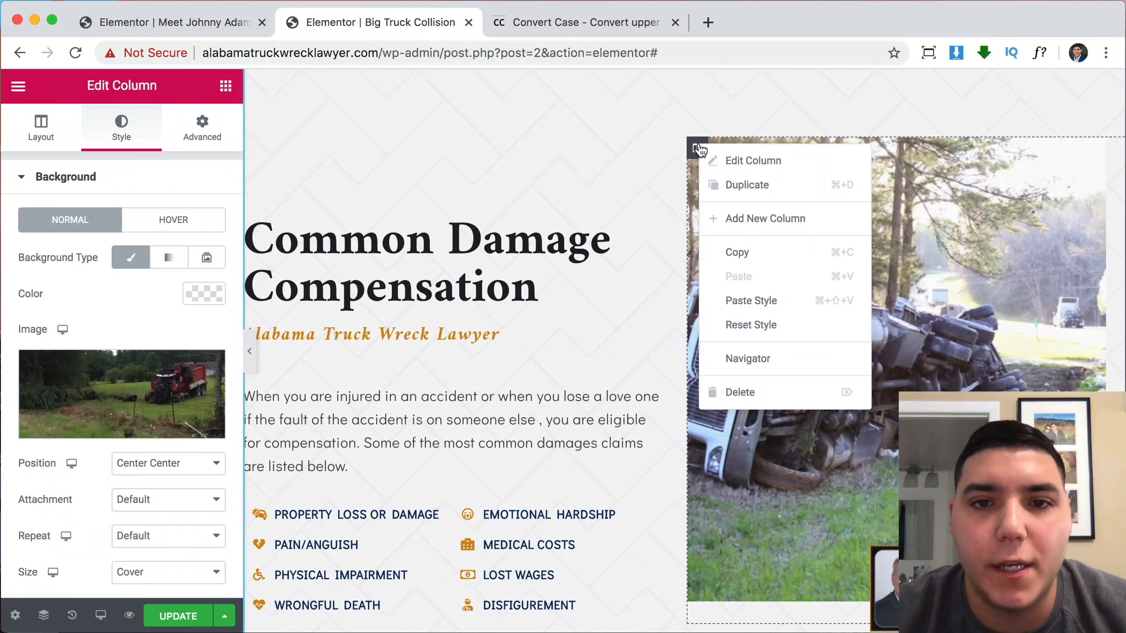
{"action": "left_click", "coordinate": [761, 392]}
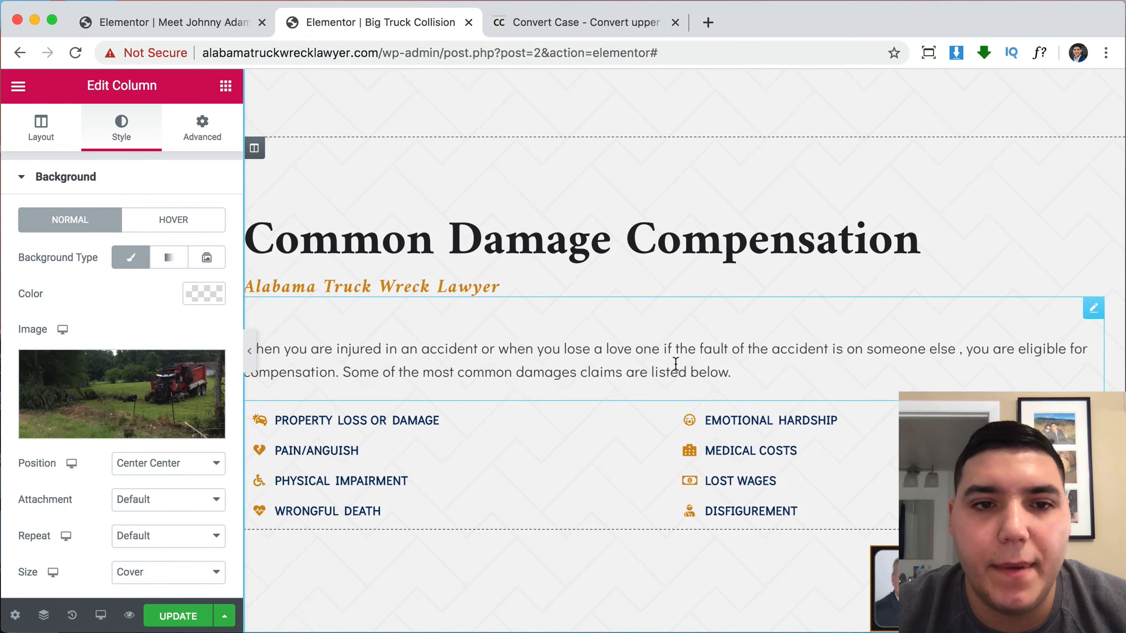
{"action": "right_click", "coordinate": [675, 360]}
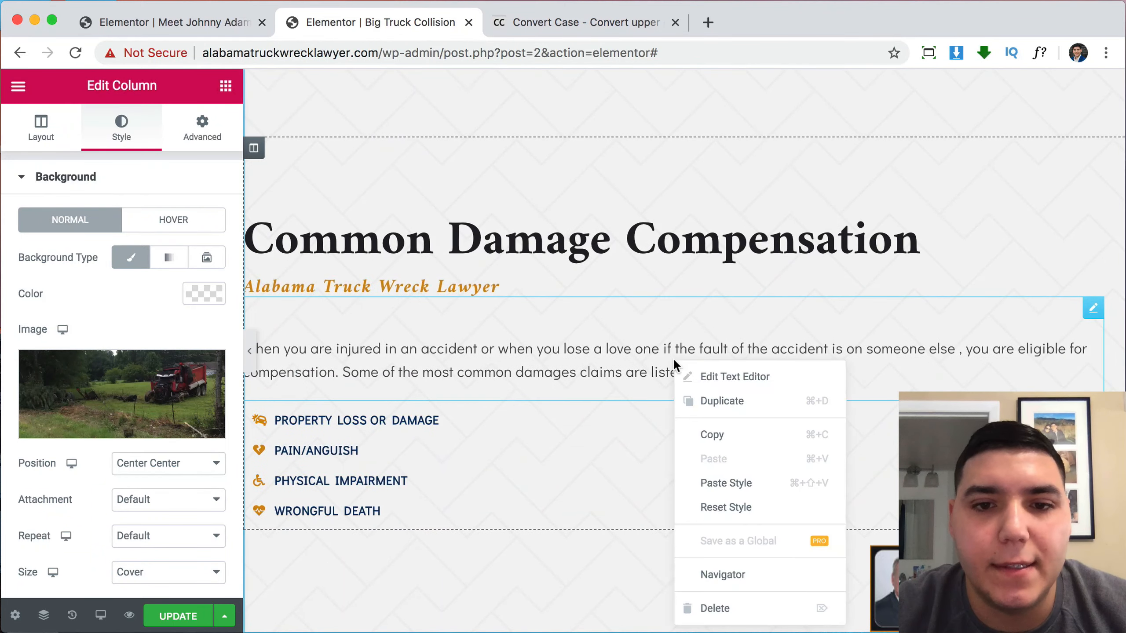
{"action": "left_click", "coordinate": [724, 606]}
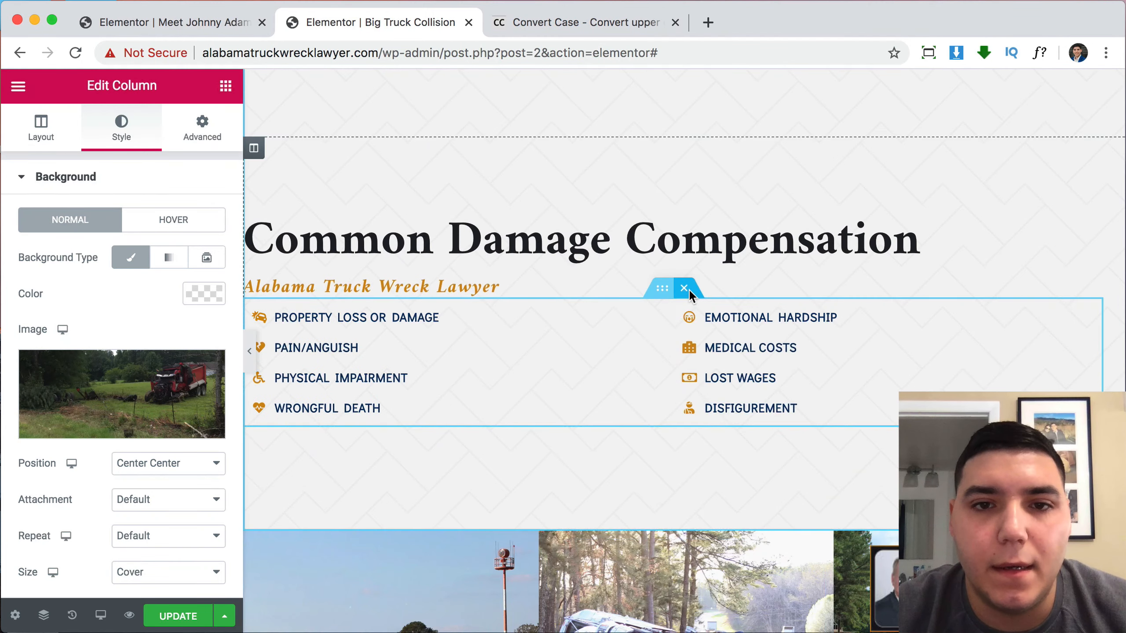
{"action": "key", "text": "super+z"}
Delete the damages list section.
{"action": "scroll", "coordinate": [636, 411], "scroll_direction": "down", "scroll_amount": 10}
{"action": "scroll", "coordinate": [707, 192], "scroll_direction": "up", "scroll_amount": 3}
{"action": "scroll", "coordinate": [705, 179], "scroll_direction": "up", "scroll_amount": 2}
{"action": "left_click", "coordinate": [685, 137]}
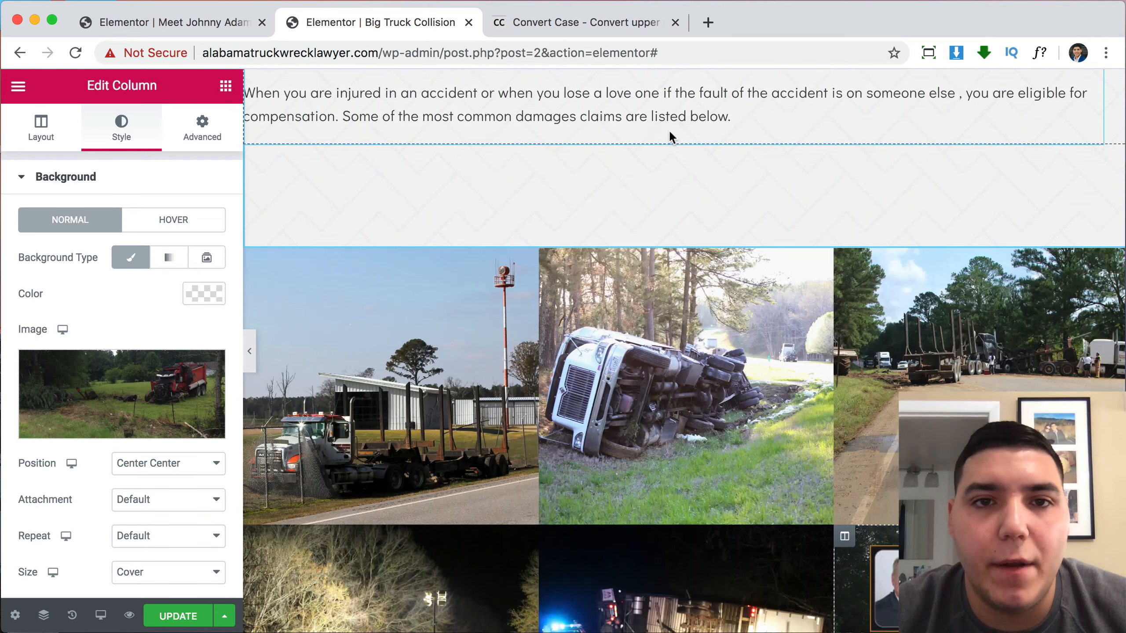
{"action": "scroll", "coordinate": [596, 133], "scroll_direction": "up", "scroll_amount": 2}
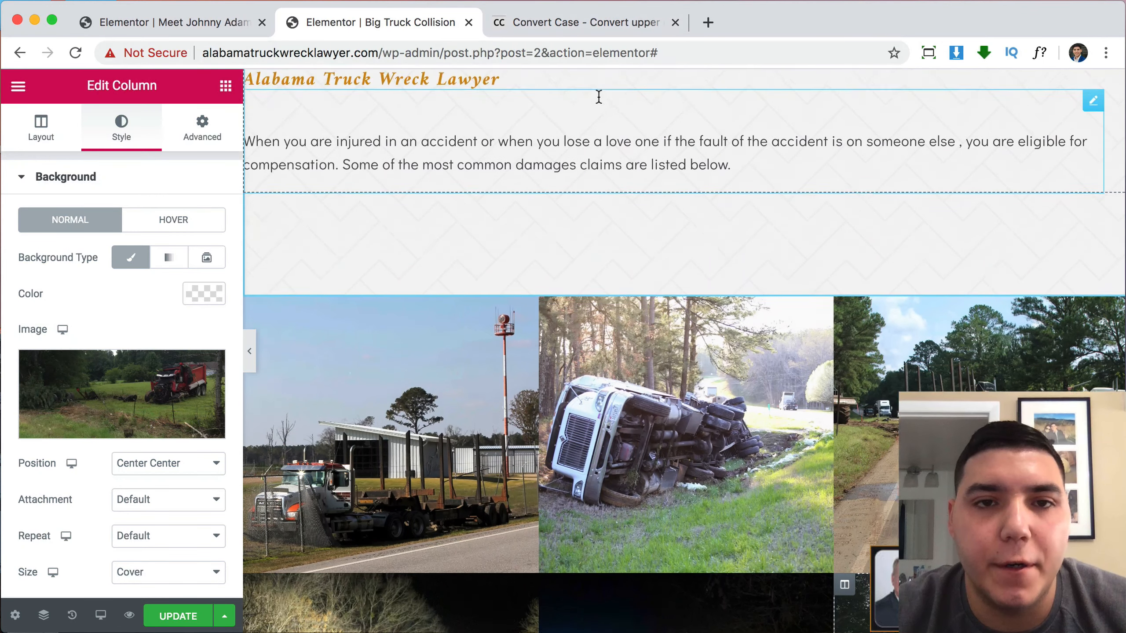
Replace the paragraph's text with the pasted trucking-industry intro.
{"action": "left_click", "coordinate": [598, 175]}
{"action": "left_click_drag", "start_coordinate": [158, 465], "coordinate": [8, 322]}
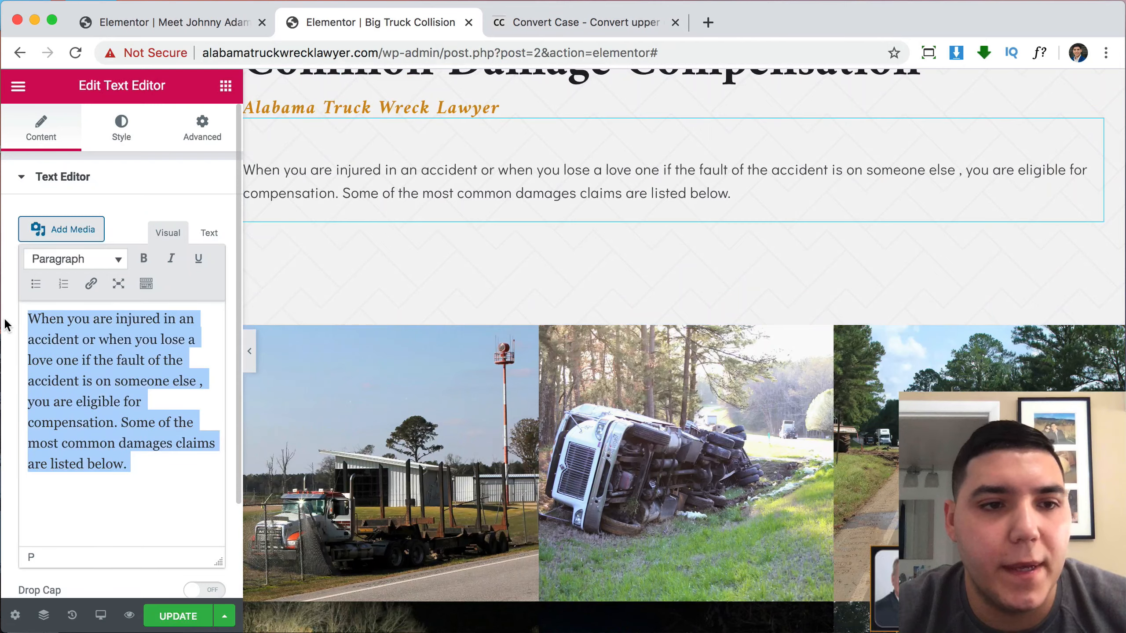
{"action": "type", "text": "Did you know, in the state of Alabama there are over 9,000 registered trucking companies? The trucking industry provides many great things to our state but it also leads to dangerous accidents that leave people with catastrophic injuries or even death."}
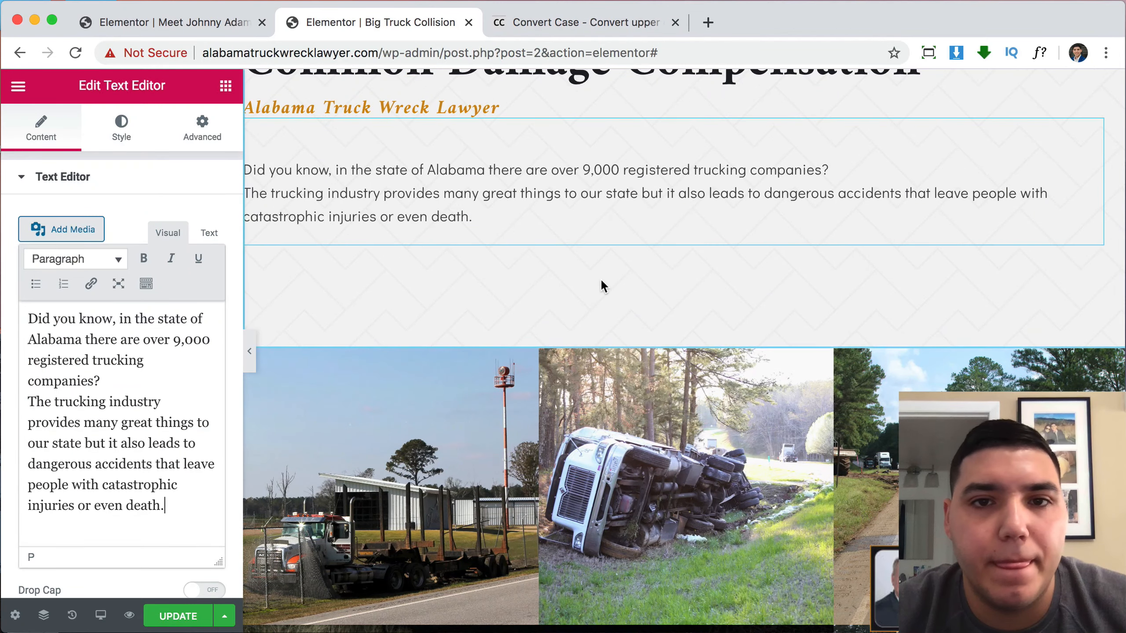
{"action": "scroll", "coordinate": [600, 278], "scroll_direction": "up", "scroll_amount": 3}
{"action": "scroll", "coordinate": [665, 298], "scroll_direction": "down", "scroll_amount": 15}
{"action": "scroll", "coordinate": [670, 299], "scroll_direction": "down", "scroll_amount": 10}
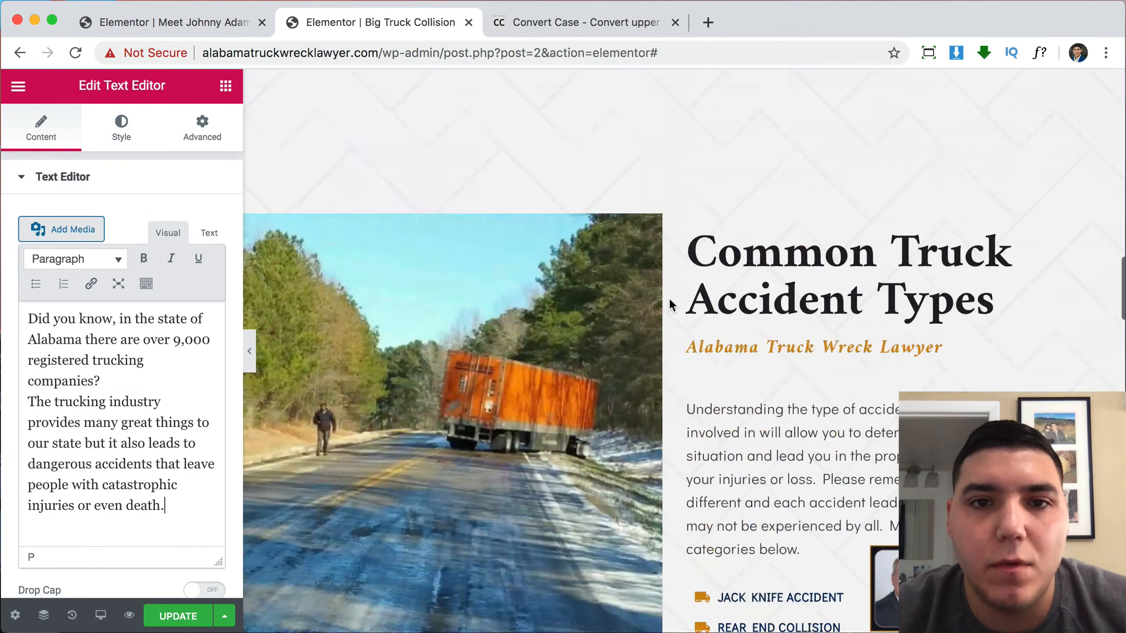
{"action": "scroll", "coordinate": [633, 435], "scroll_direction": "up", "scroll_amount": 3}
{"action": "scroll", "coordinate": [573, 320], "scroll_direction": "down", "scroll_amount": 12}
{"action": "scroll", "coordinate": [575, 319], "scroll_direction": "up", "scroll_amount": 15}
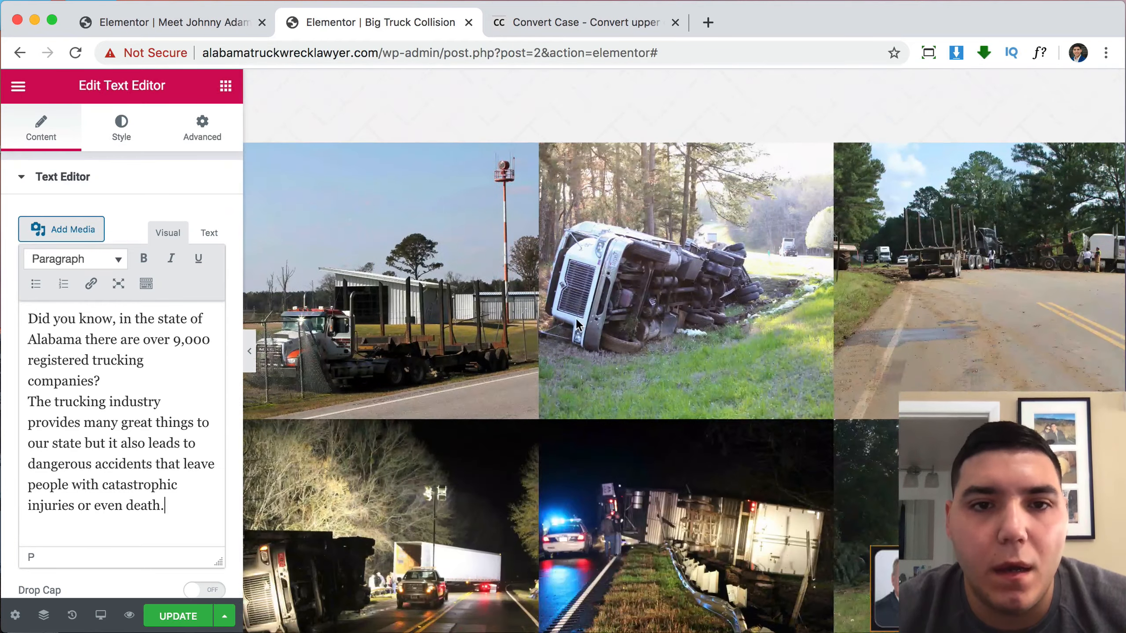
Centre-align the intro paragraph.
{"action": "left_click", "coordinate": [553, 330]}
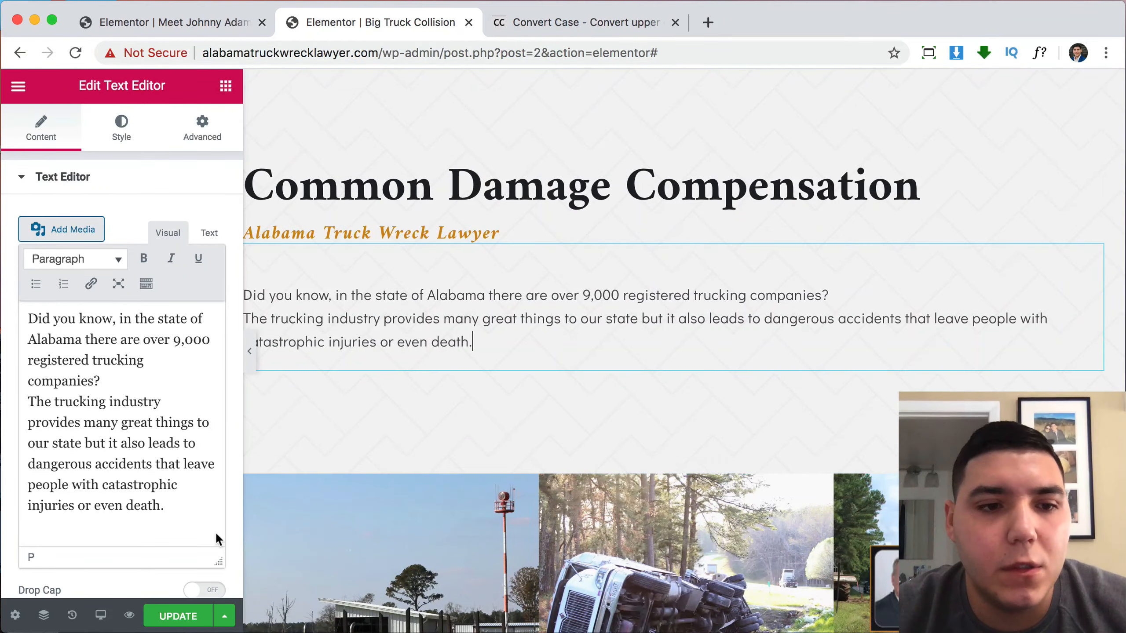
{"action": "scroll", "coordinate": [456, 296], "scroll_direction": "up", "scroll_amount": 1}
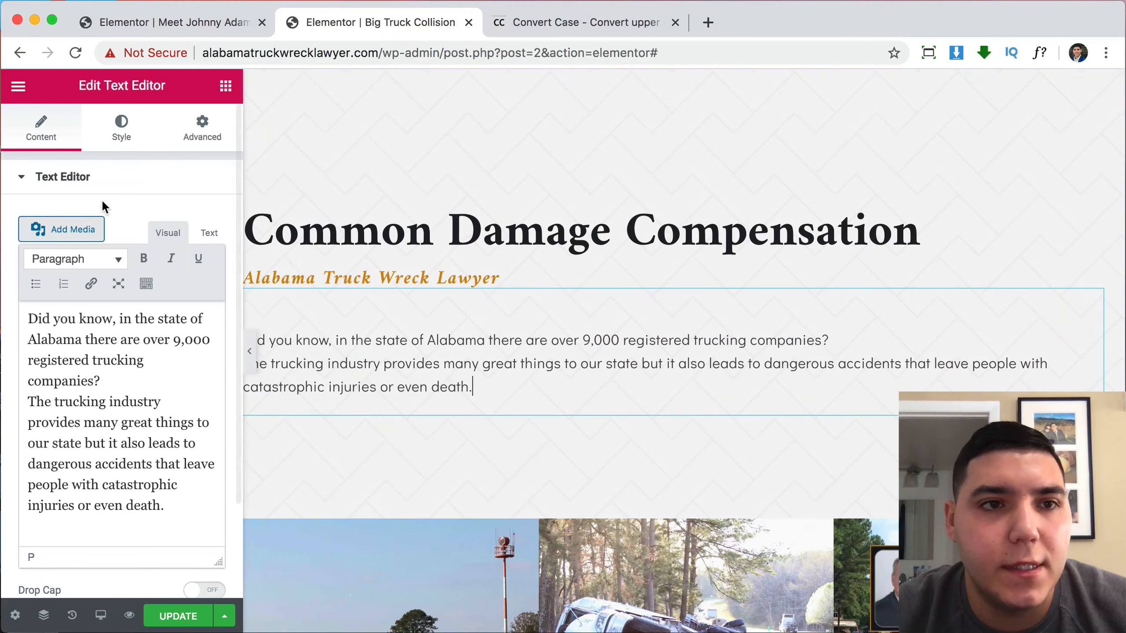
{"action": "left_click", "coordinate": [117, 134]}
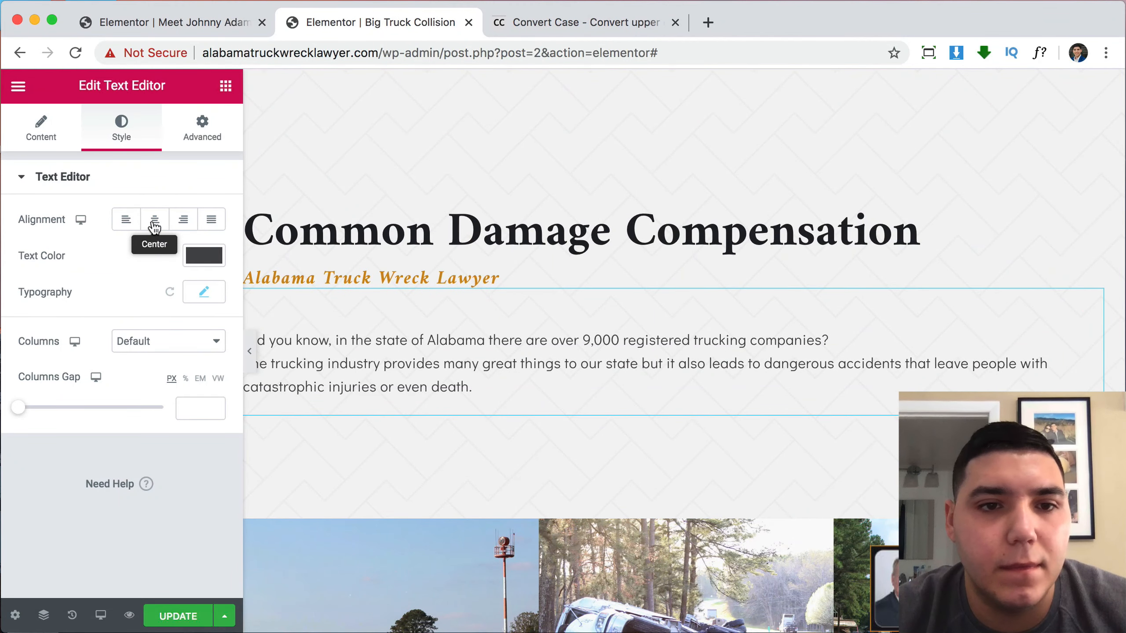
{"action": "left_click", "coordinate": [155, 220]}
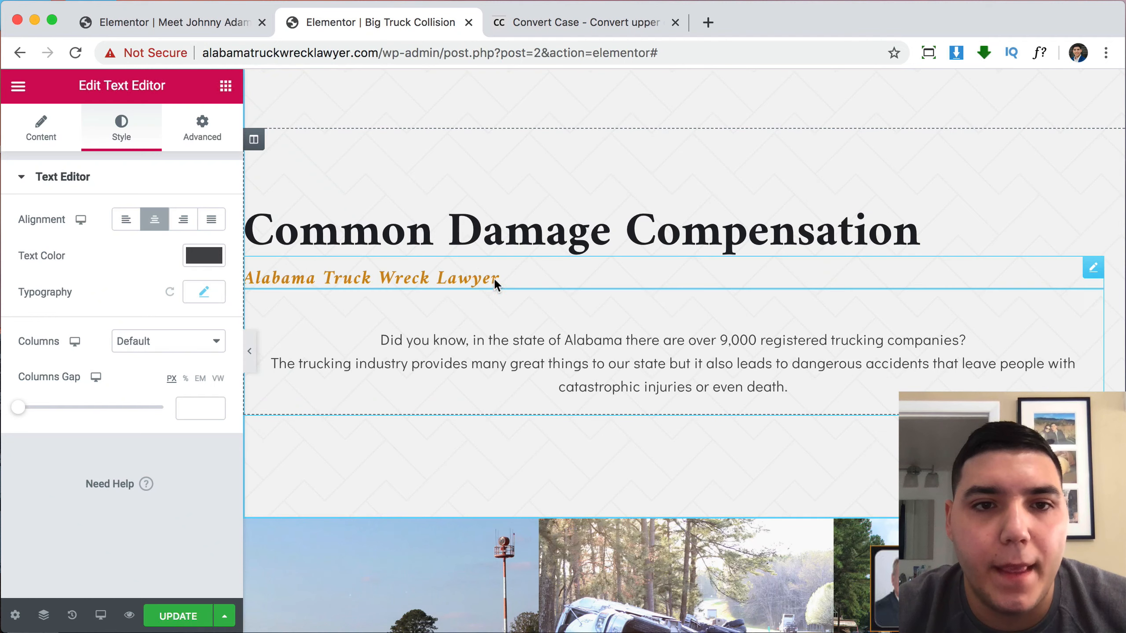
Delete the Alabama Truck Wreck Lawyer subheading and the Common Damage Compensation heading.
{"action": "right_click", "coordinate": [481, 275]}
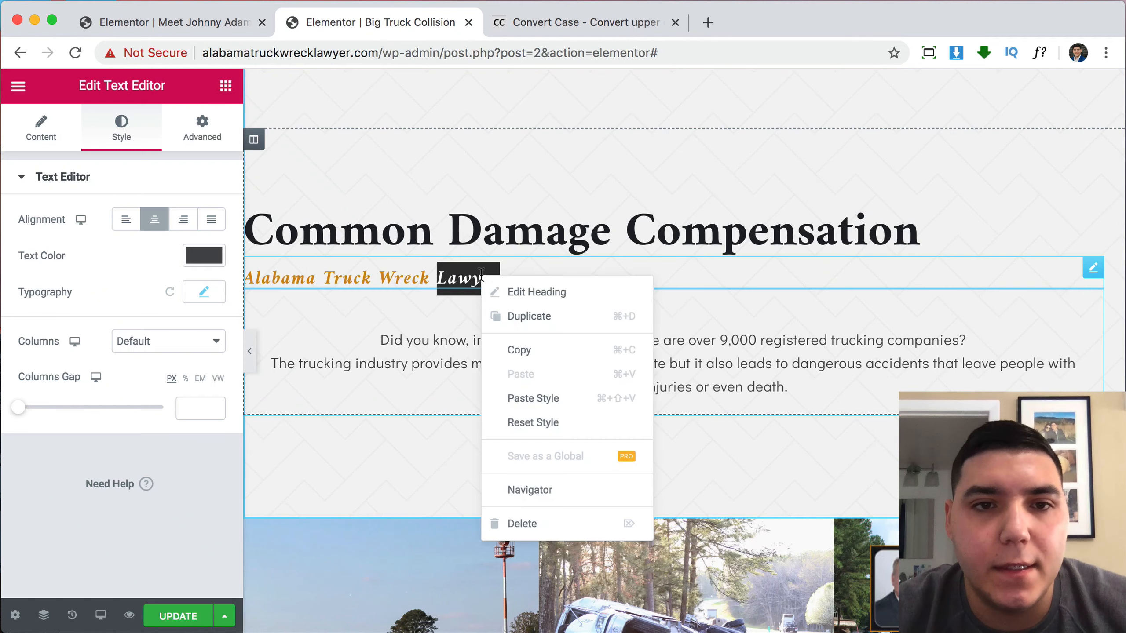
{"action": "left_click", "coordinate": [536, 523]}
{"action": "right_click", "coordinate": [573, 235]}
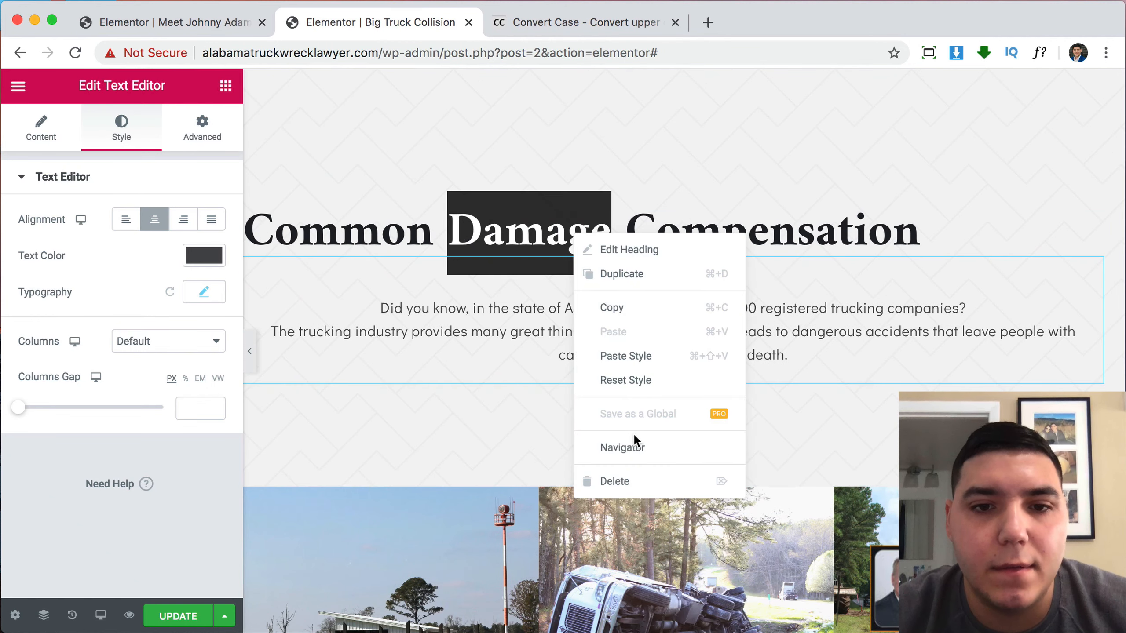
{"action": "left_click", "coordinate": [642, 481]}
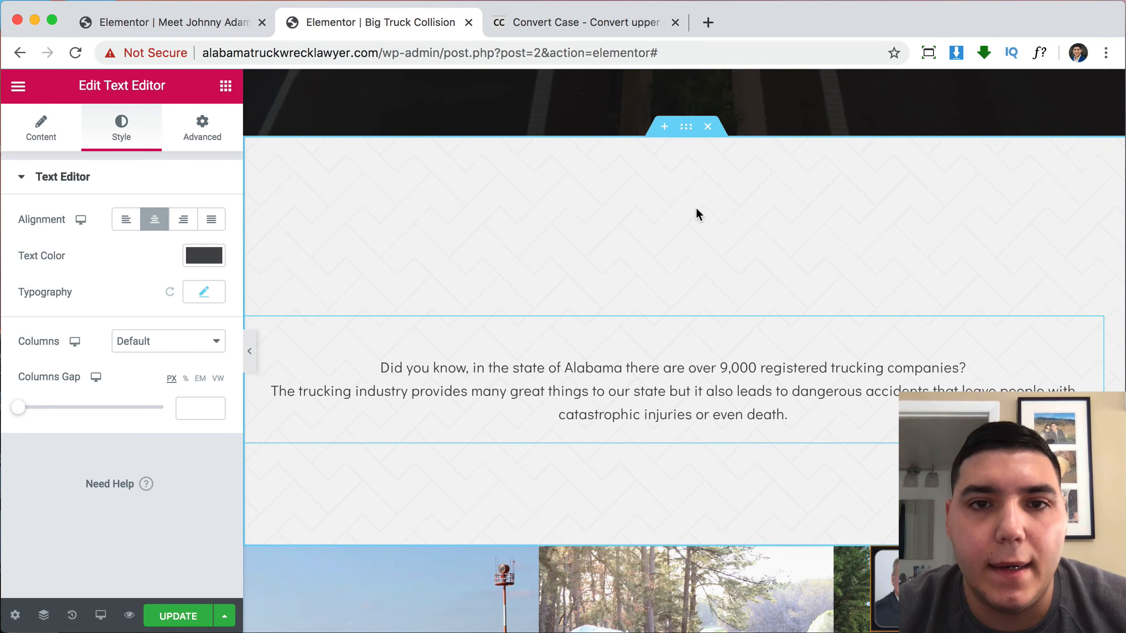
Set the intro text section's top and bottom padding to 0.
{"action": "left_click", "coordinate": [685, 128]}
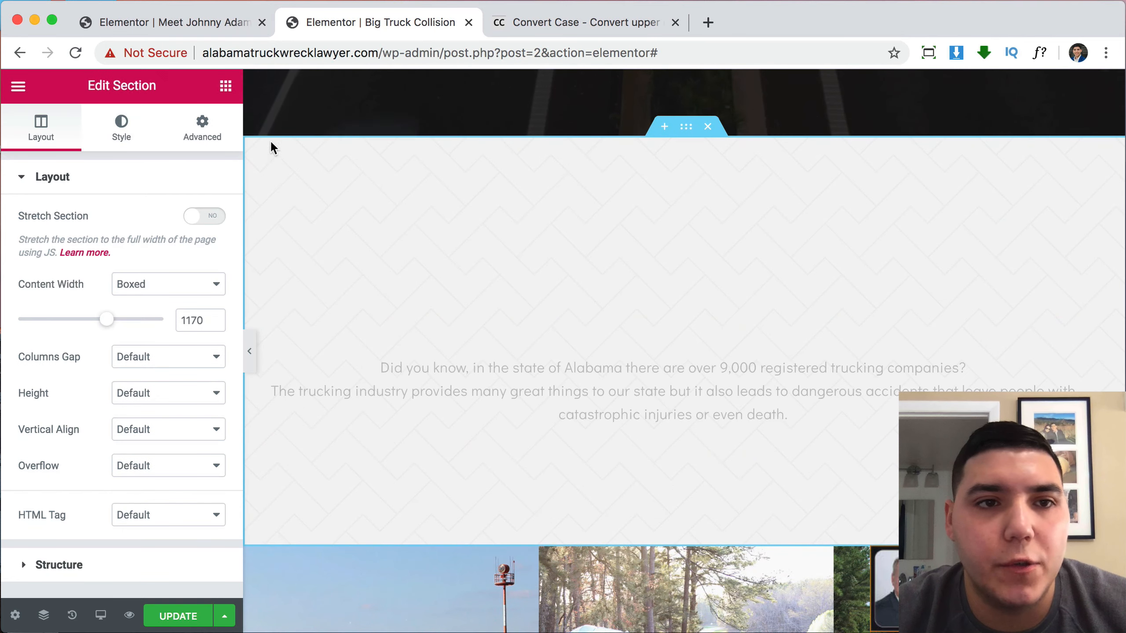
{"action": "left_click", "coordinate": [202, 128]}
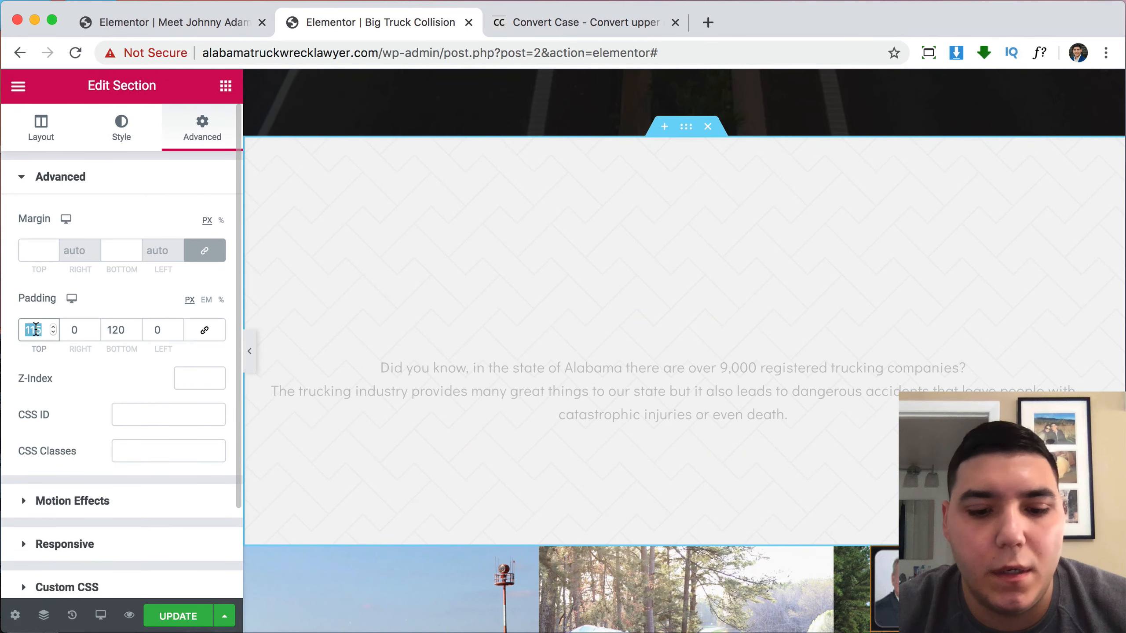
{"action": "type", "text": "0"}
{"action": "double_click", "coordinate": [111, 331]}
{"action": "type", "text": "0"}
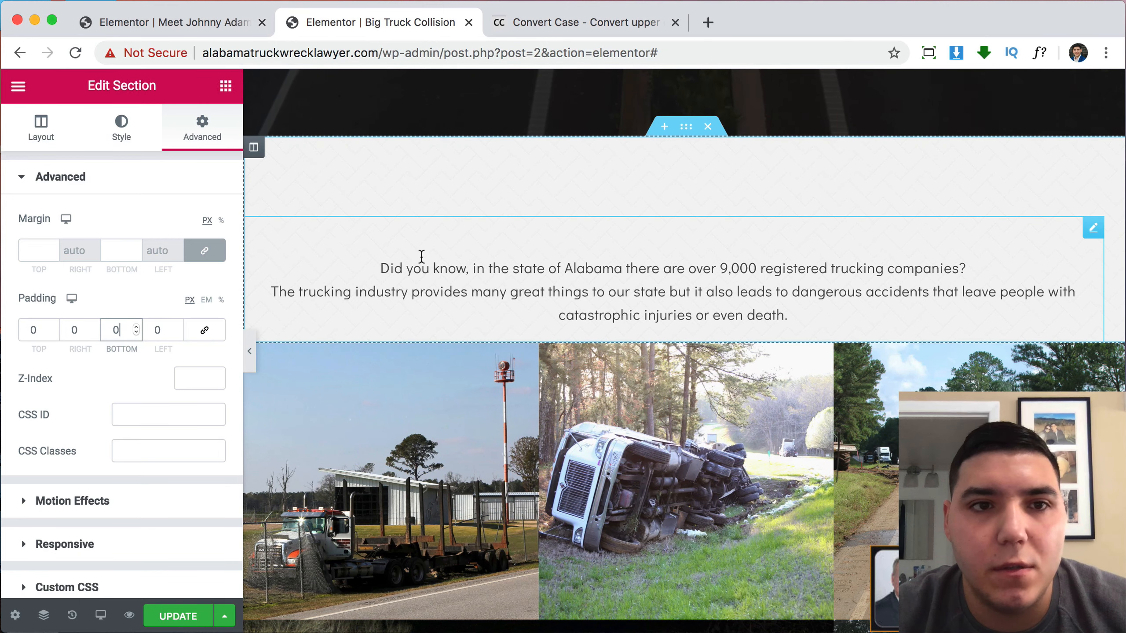
Zero the intro column's top padding and the paragraph's top margin.
{"action": "left_click", "coordinate": [255, 151]}
{"action": "left_click", "coordinate": [209, 131]}
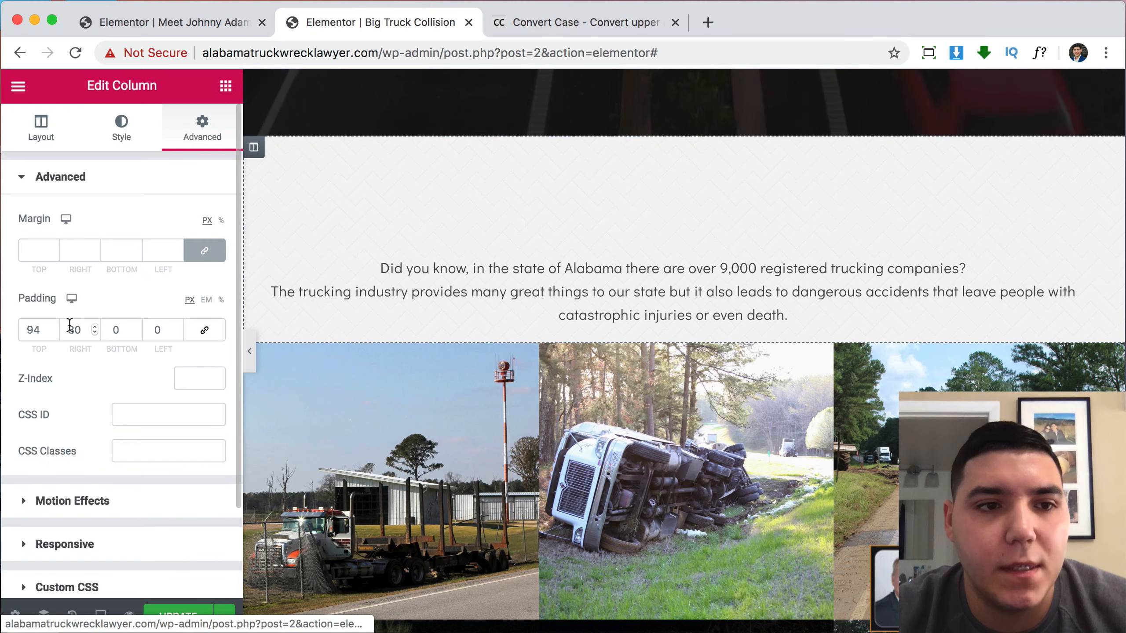
{"action": "double_click", "coordinate": [39, 330]}
{"action": "type", "text": "0"}
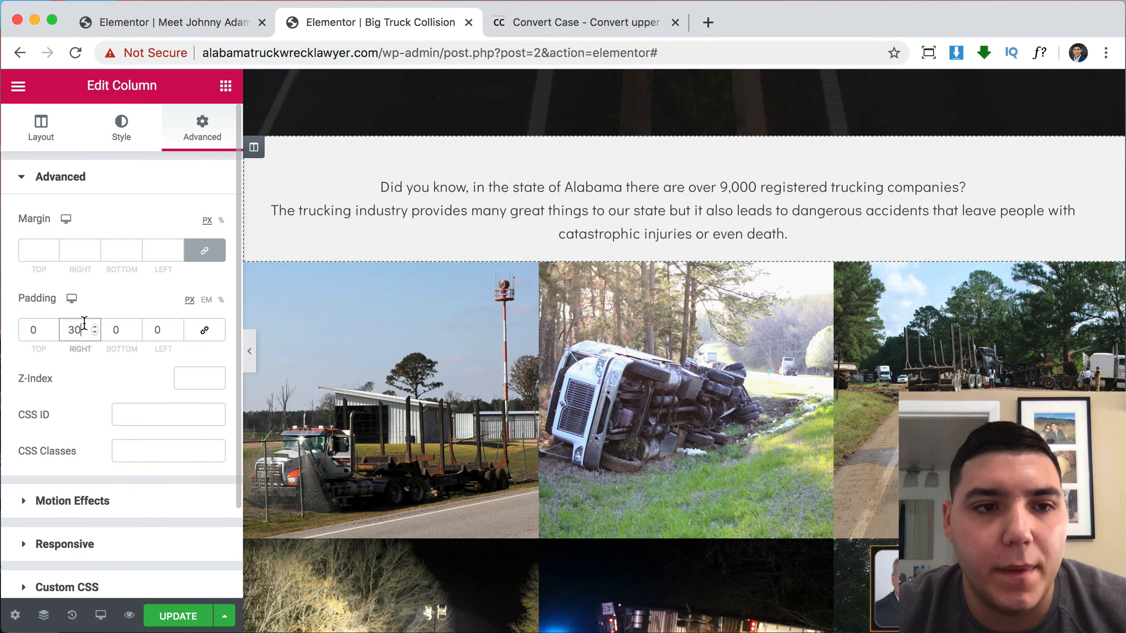
{"action": "type", "text": "0"}
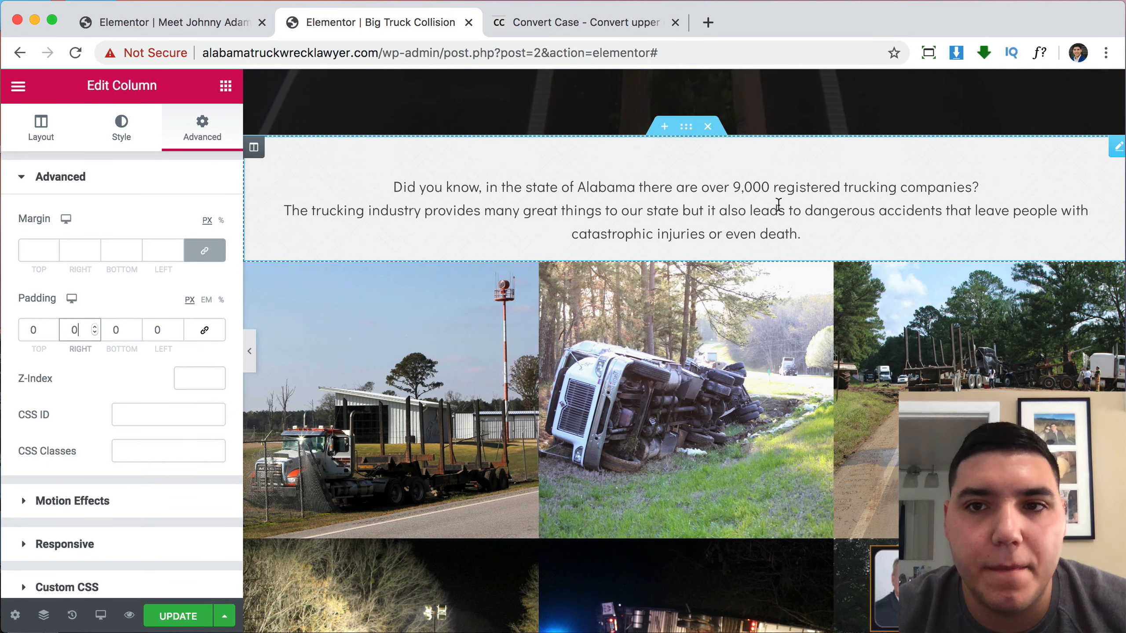
{"action": "left_click", "coordinate": [684, 211]}
{"action": "left_click", "coordinate": [222, 129]}
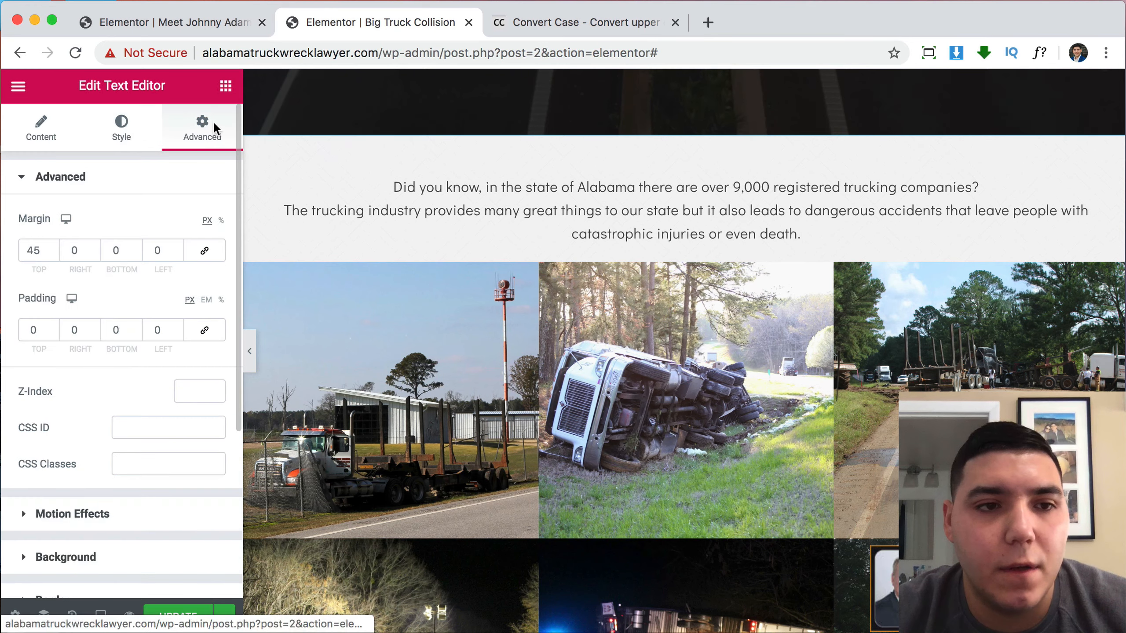
{"action": "double_click", "coordinate": [36, 250]}
{"action": "type", "text": "0"}
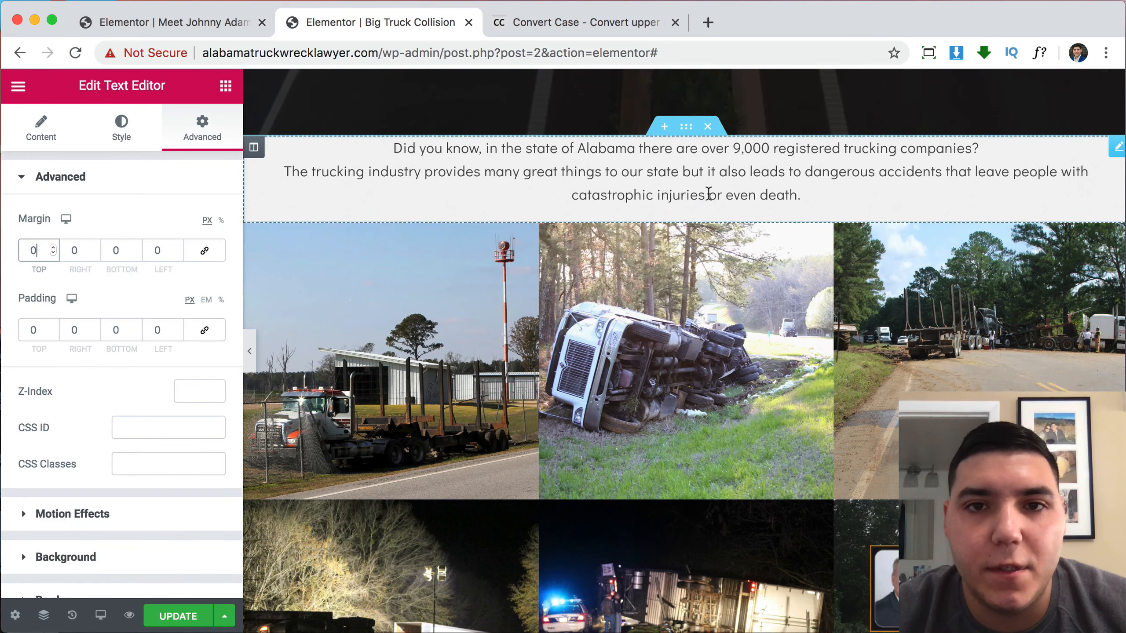
Give the intro section 50 px top/bottom and 20 px left/right padding, then preview.
{"action": "scroll", "coordinate": [793, 211], "scroll_direction": "up", "scroll_amount": 1}
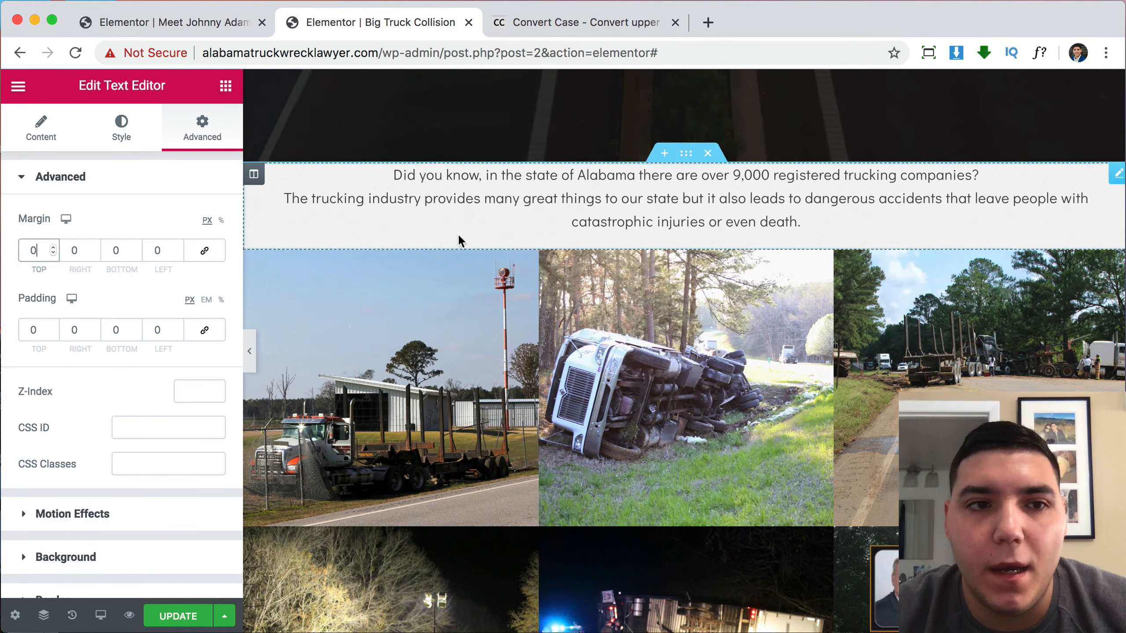
{"action": "left_click", "coordinate": [687, 156]}
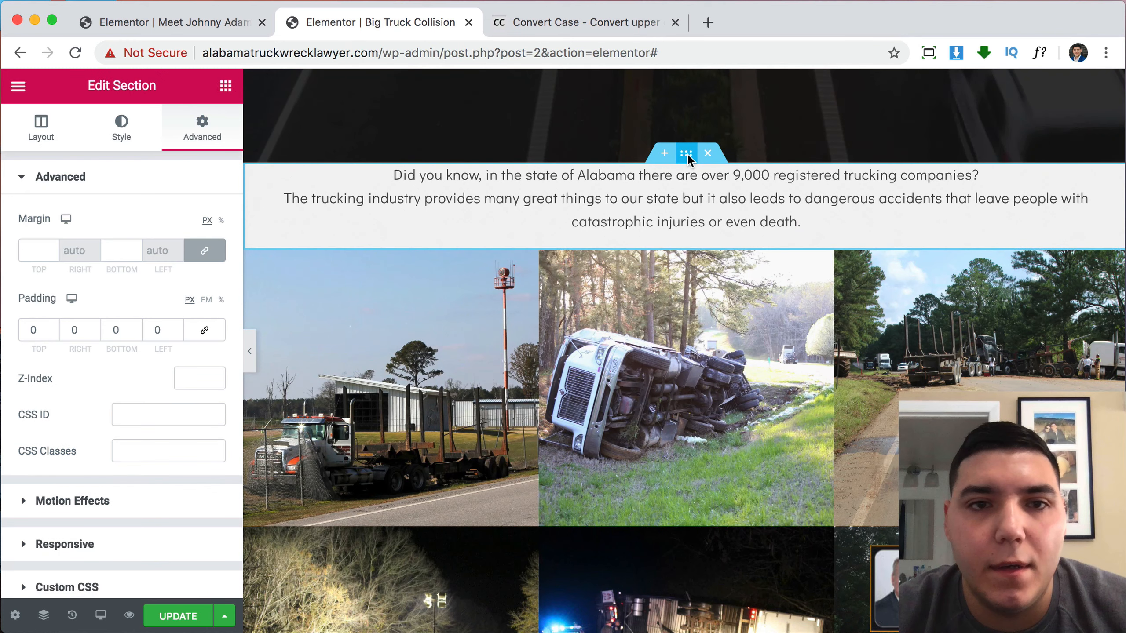
{"action": "left_click", "coordinate": [29, 331]}
{"action": "type", "text": "5"}
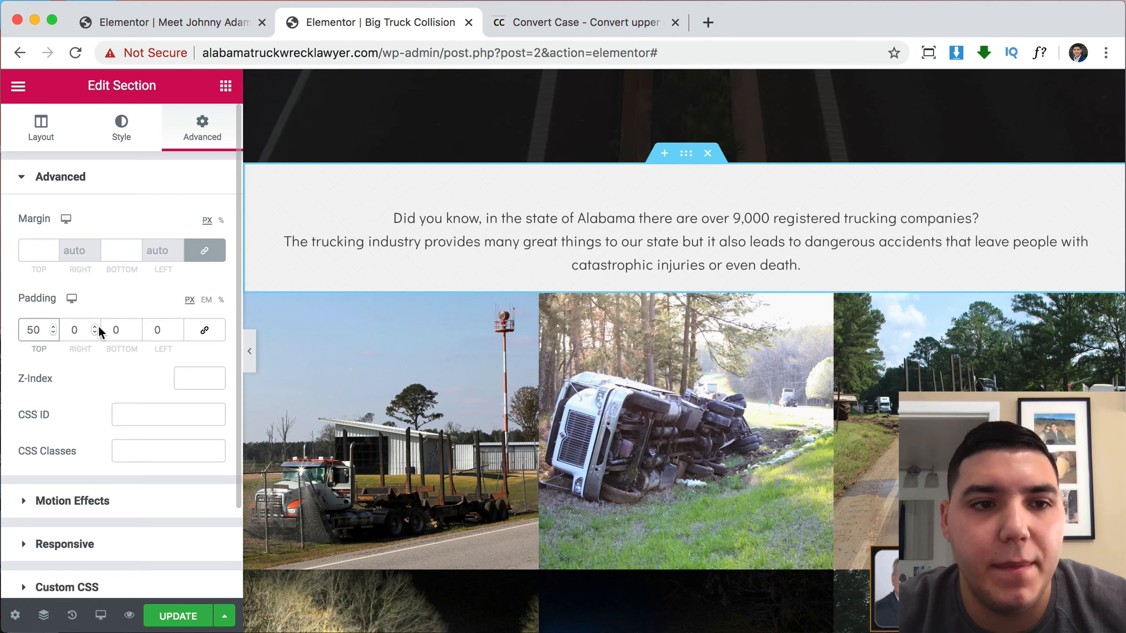
{"action": "type", "text": "5"}
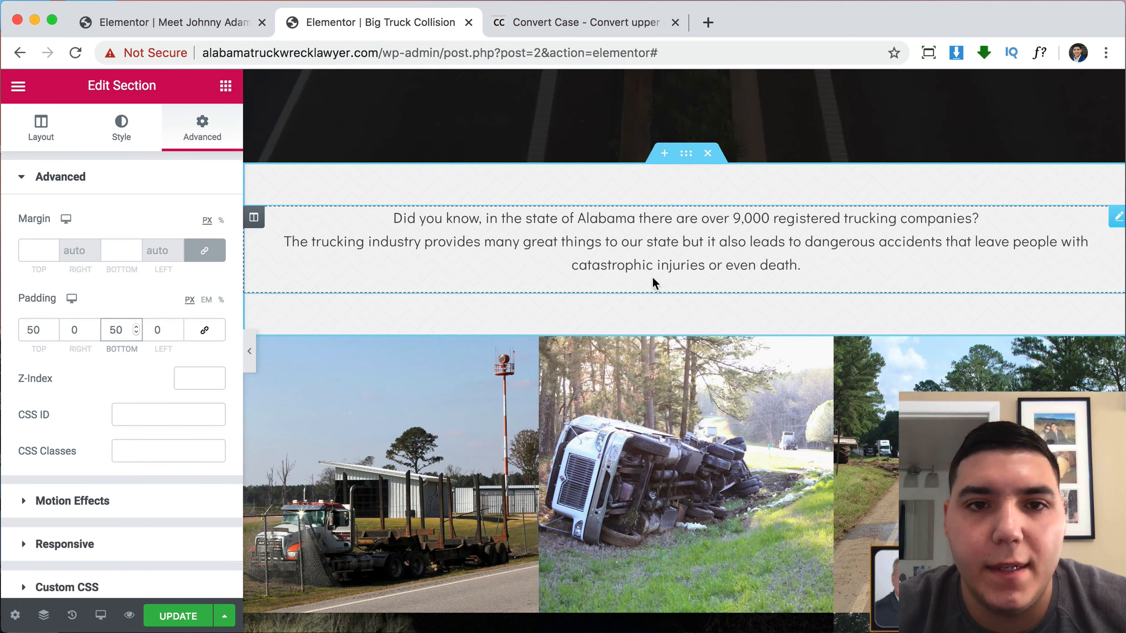
{"action": "scroll", "coordinate": [708, 265], "scroll_direction": "up", "scroll_amount": 2}
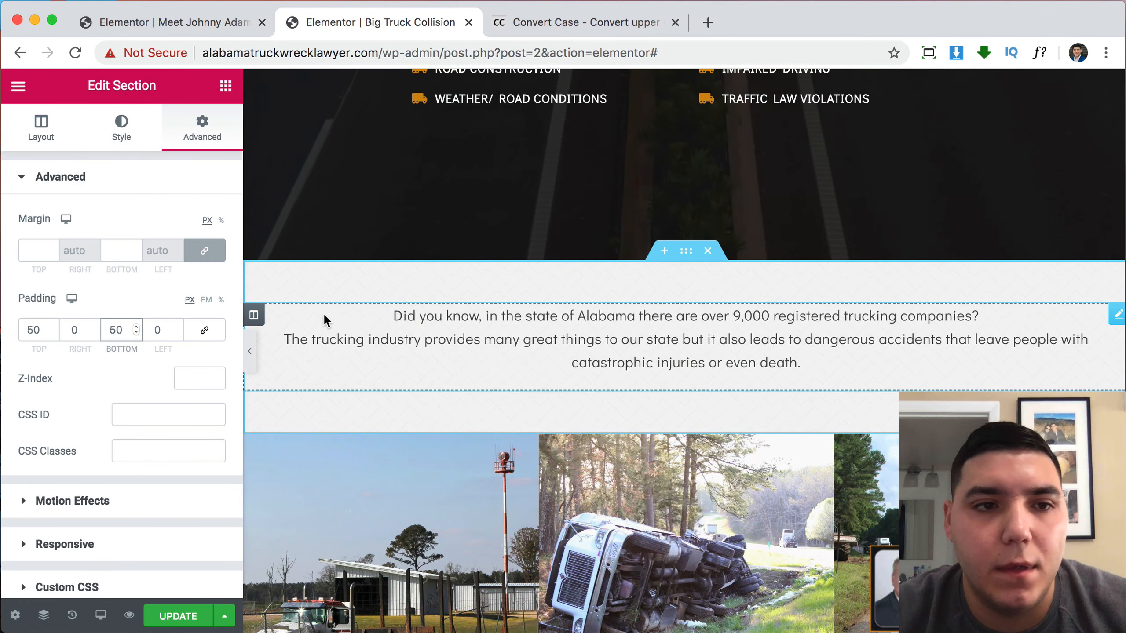
{"action": "type", "text": "2"}
{"action": "left_click", "coordinate": [153, 330]}
{"action": "type", "text": "2"}
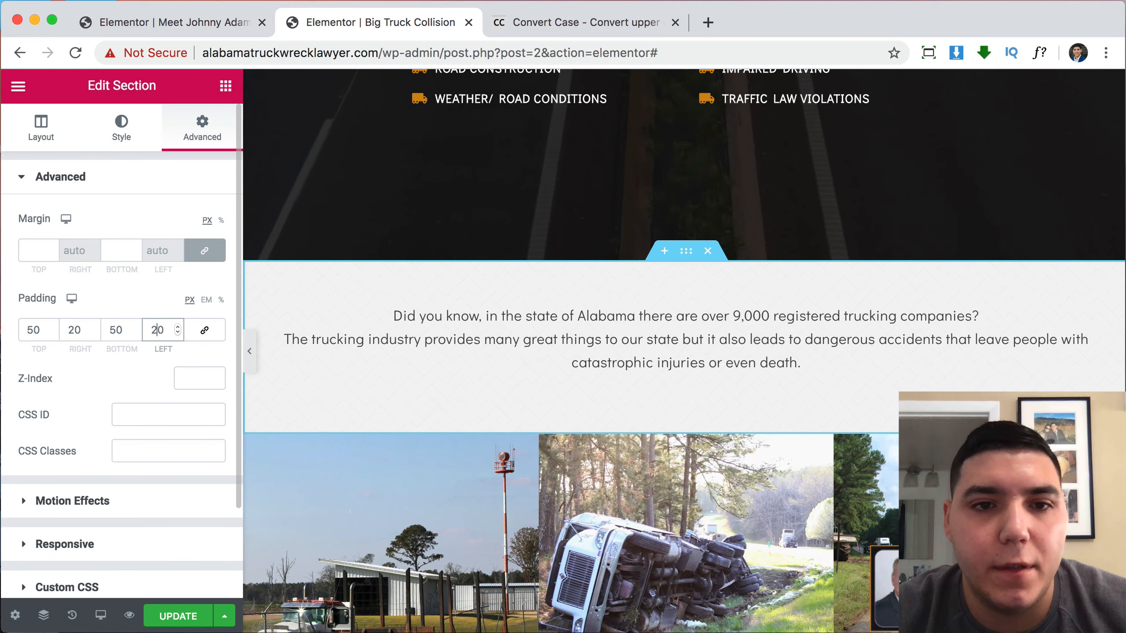
{"action": "left_click", "coordinate": [248, 361]}
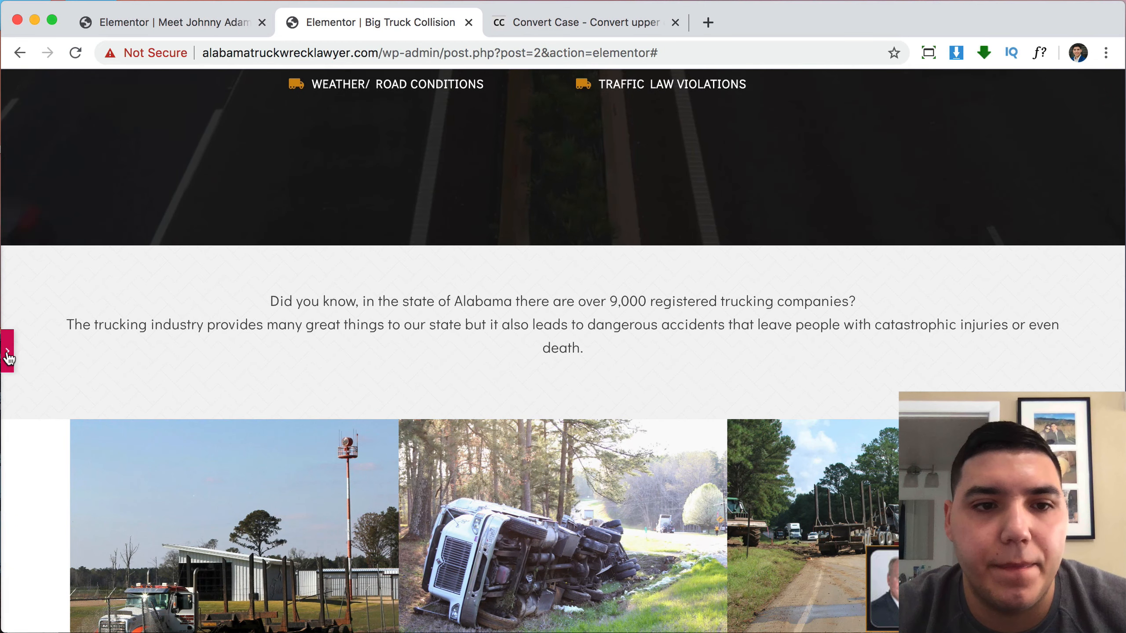
{"action": "left_click", "coordinate": [8, 354]}
{"action": "scroll", "coordinate": [443, 428], "scroll_direction": "down", "scroll_amount": 5}
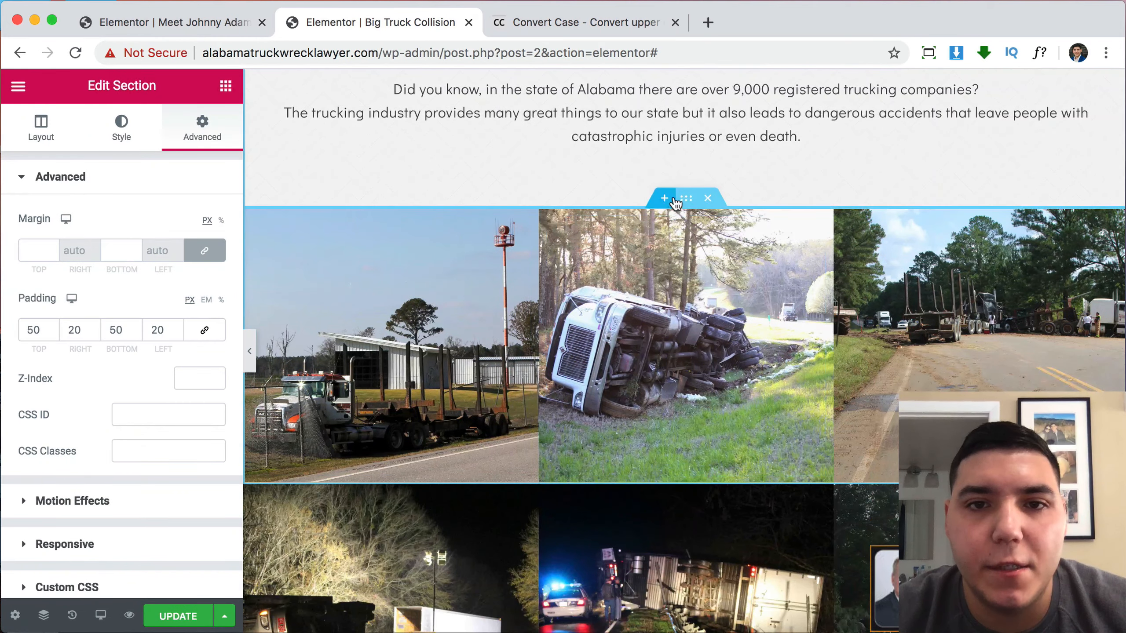
Make the top photo row's content width full width and preview it.
{"action": "left_click", "coordinate": [687, 198]}
{"action": "left_click", "coordinate": [194, 291]}
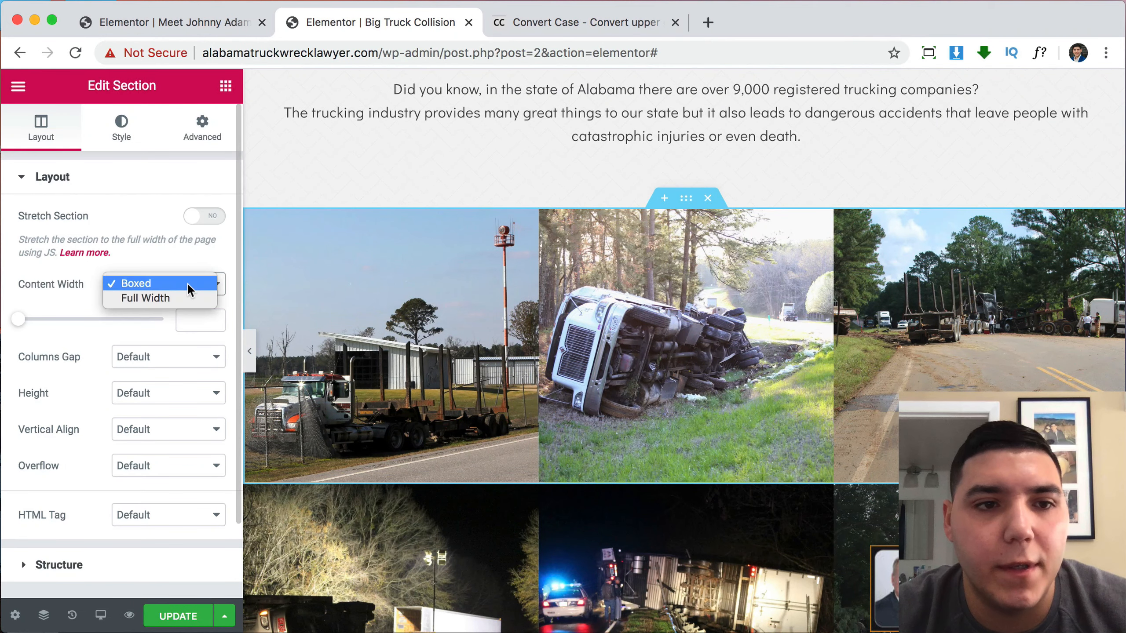
{"action": "left_click", "coordinate": [175, 298]}
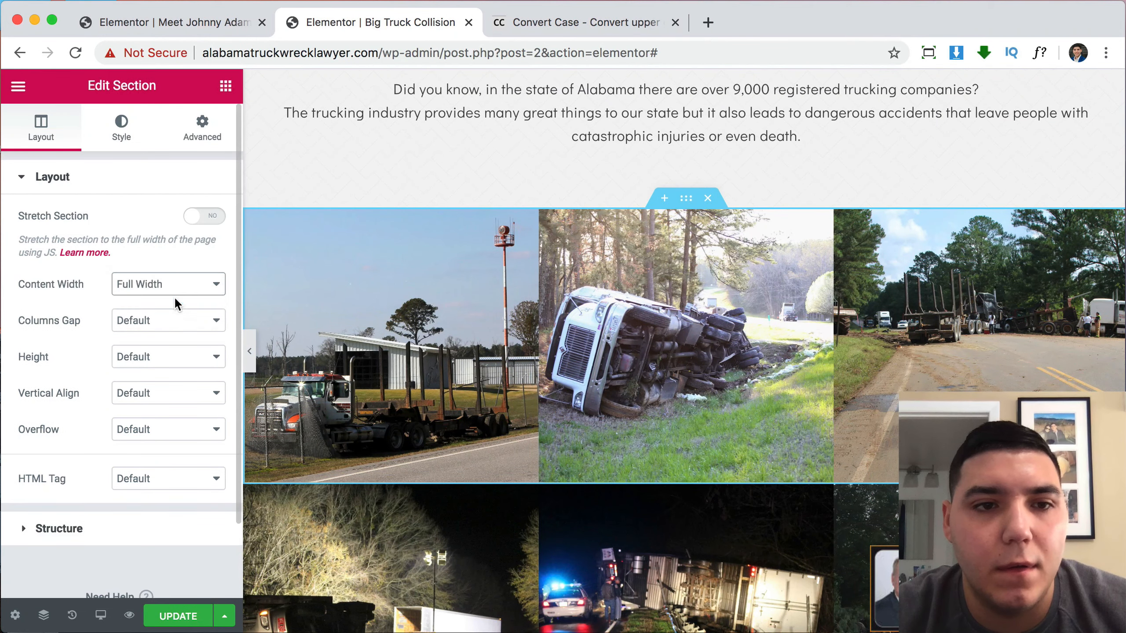
{"action": "left_click", "coordinate": [249, 342]}
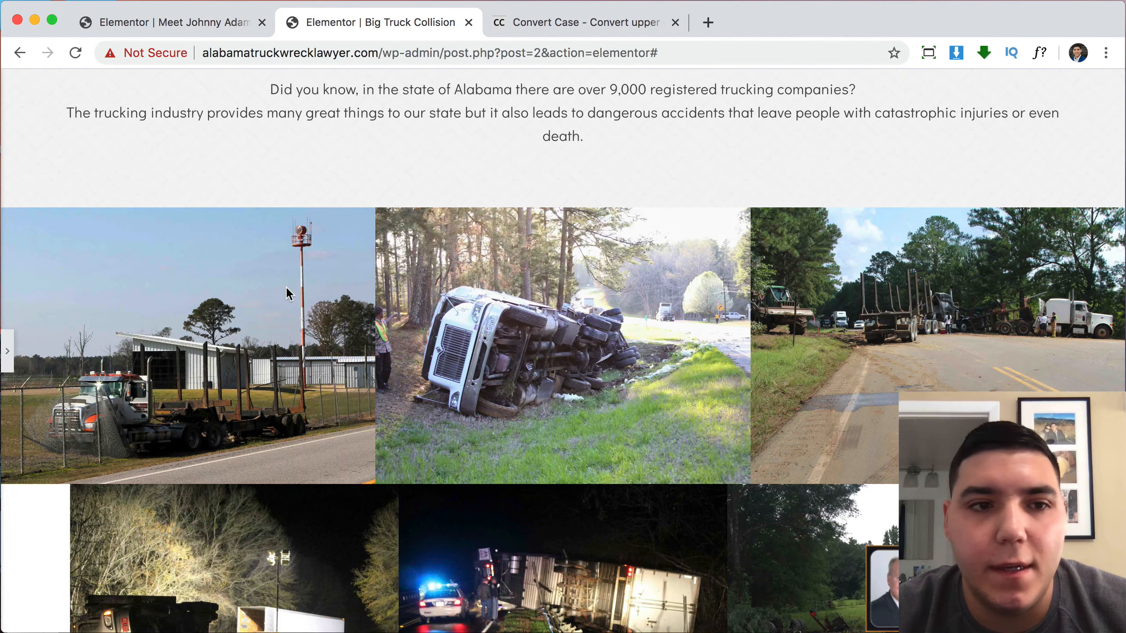
{"action": "left_click", "coordinate": [8, 354]}
{"action": "scroll", "coordinate": [524, 422], "scroll_direction": "down", "scroll_amount": 5}
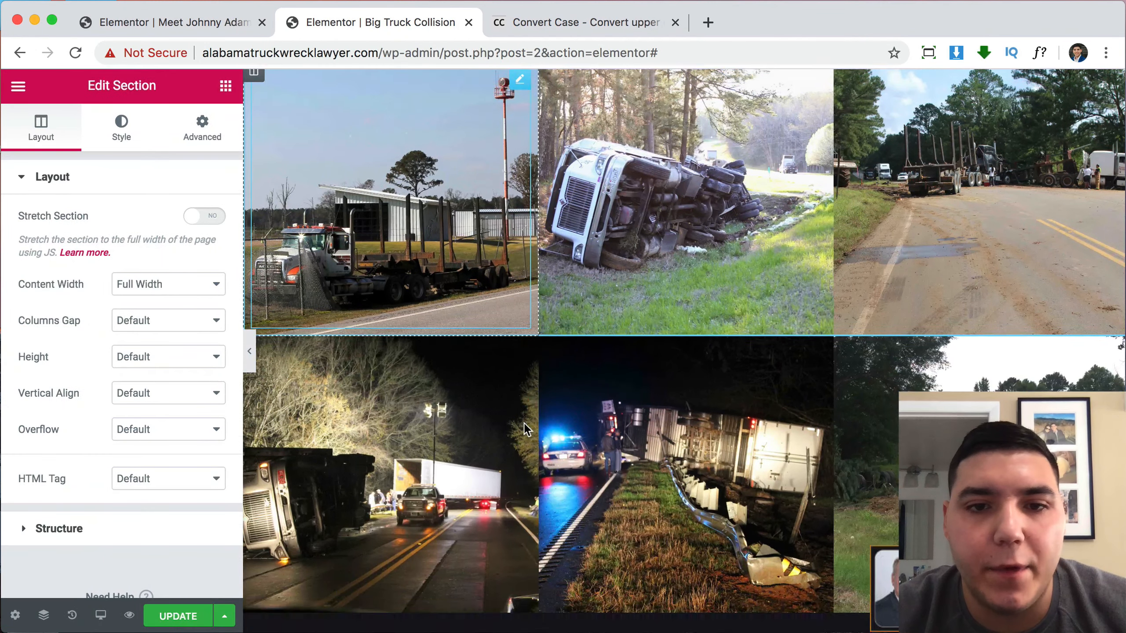
Make the second photo row full width as well and check the preview.
{"action": "left_click", "coordinate": [685, 313]}
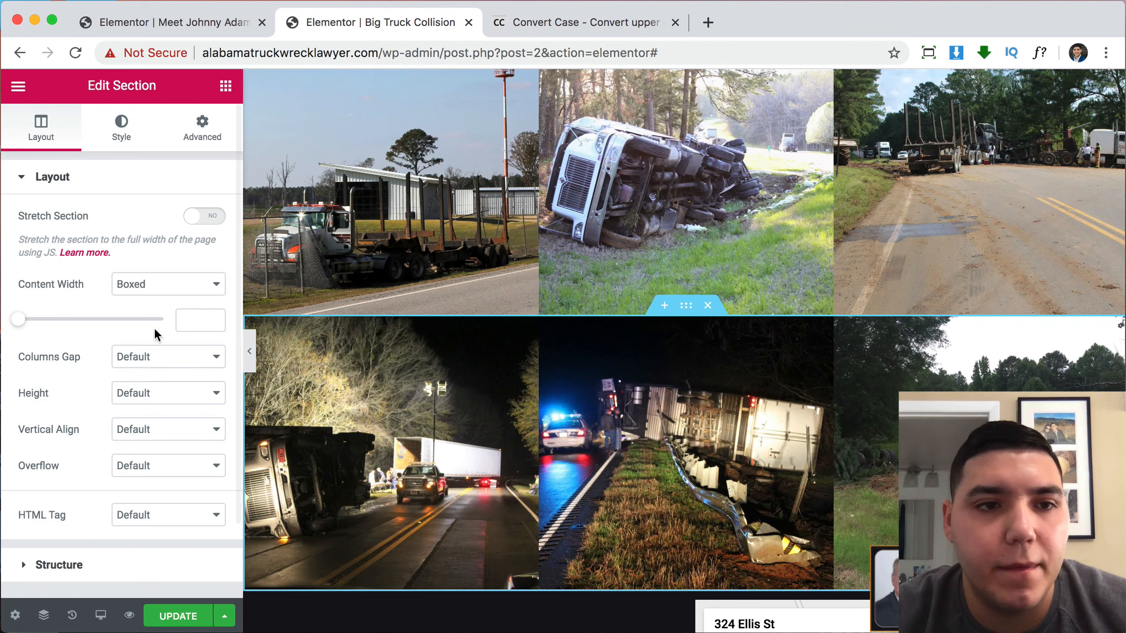
{"action": "left_click", "coordinate": [132, 298]}
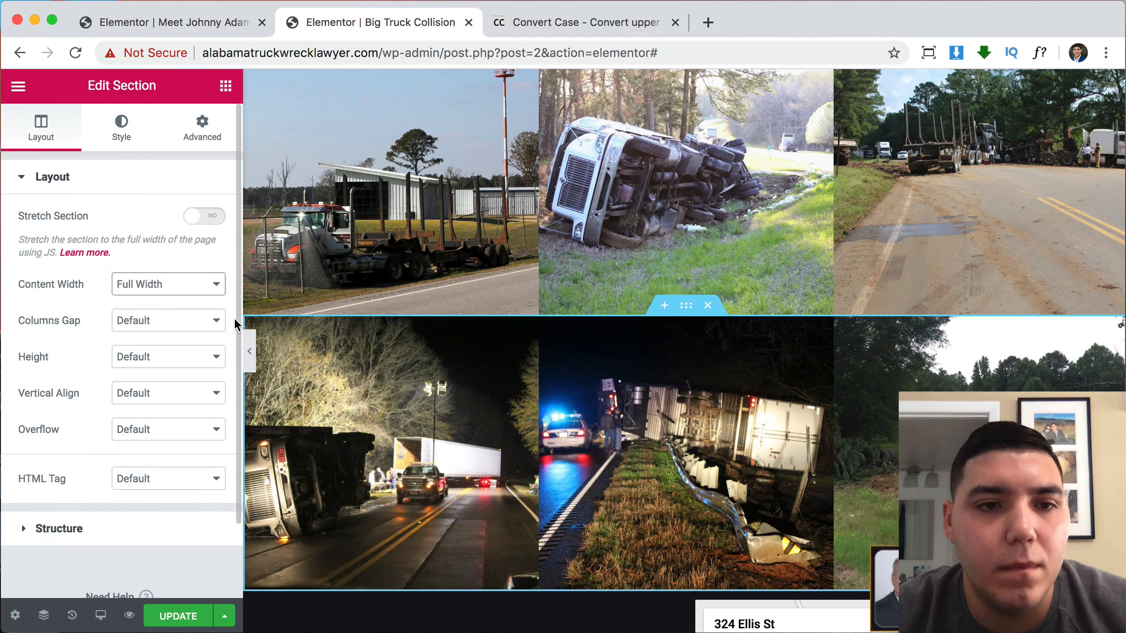
{"action": "left_click", "coordinate": [249, 350]}
{"action": "scroll", "coordinate": [243, 353], "scroll_direction": "up", "scroll_amount": 3}
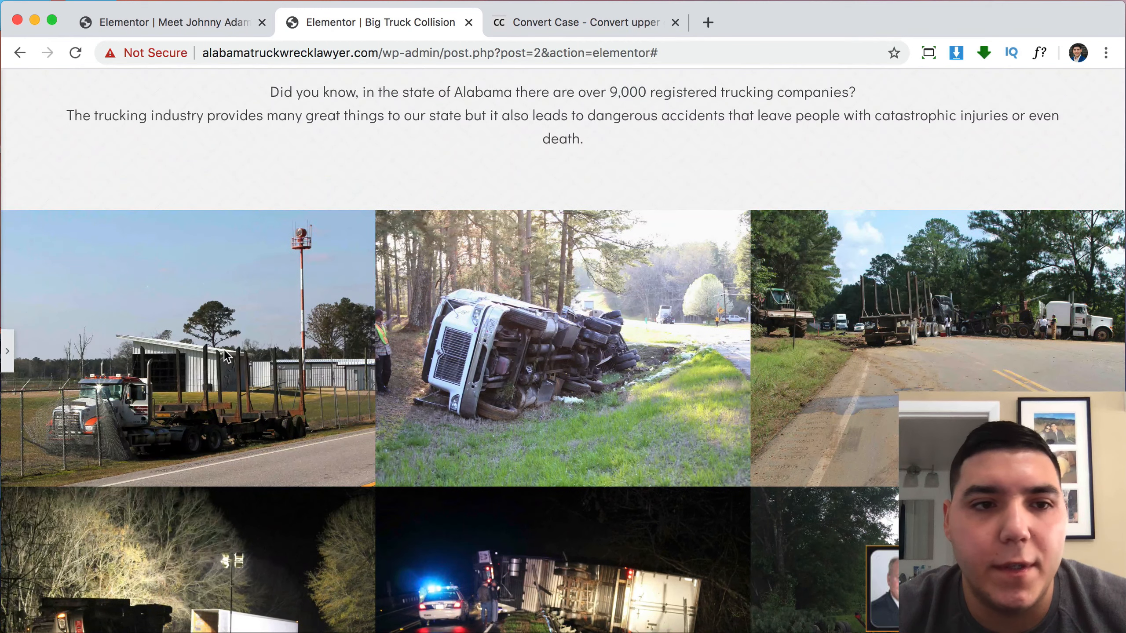
{"action": "scroll", "coordinate": [631, 315], "scroll_direction": "up", "scroll_amount": 15}
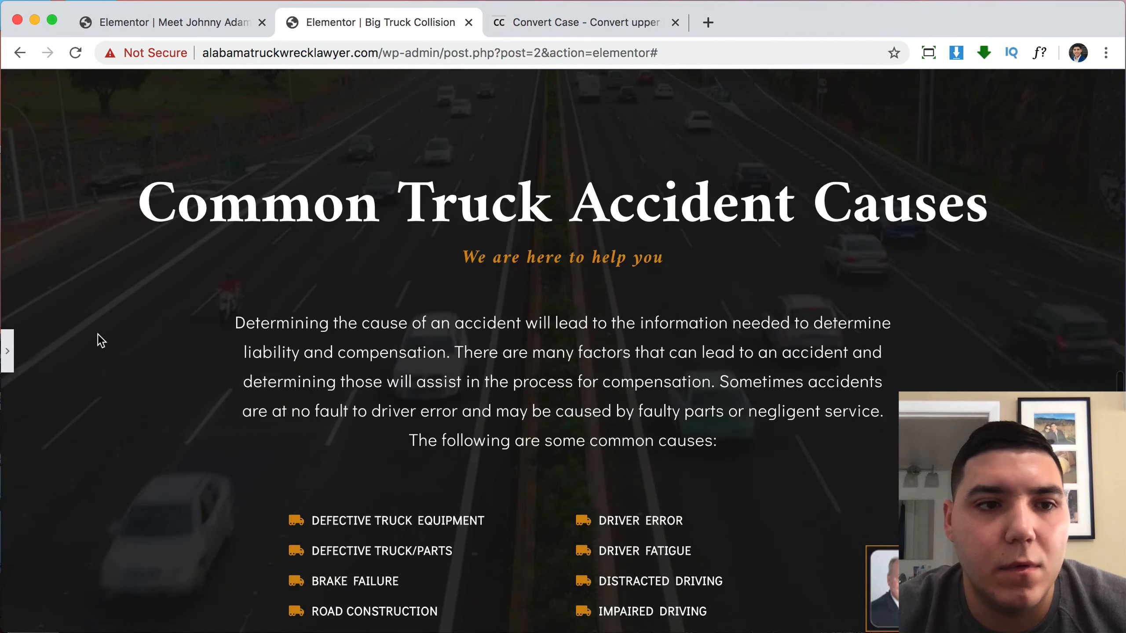
{"action": "left_click", "coordinate": [7, 351]}
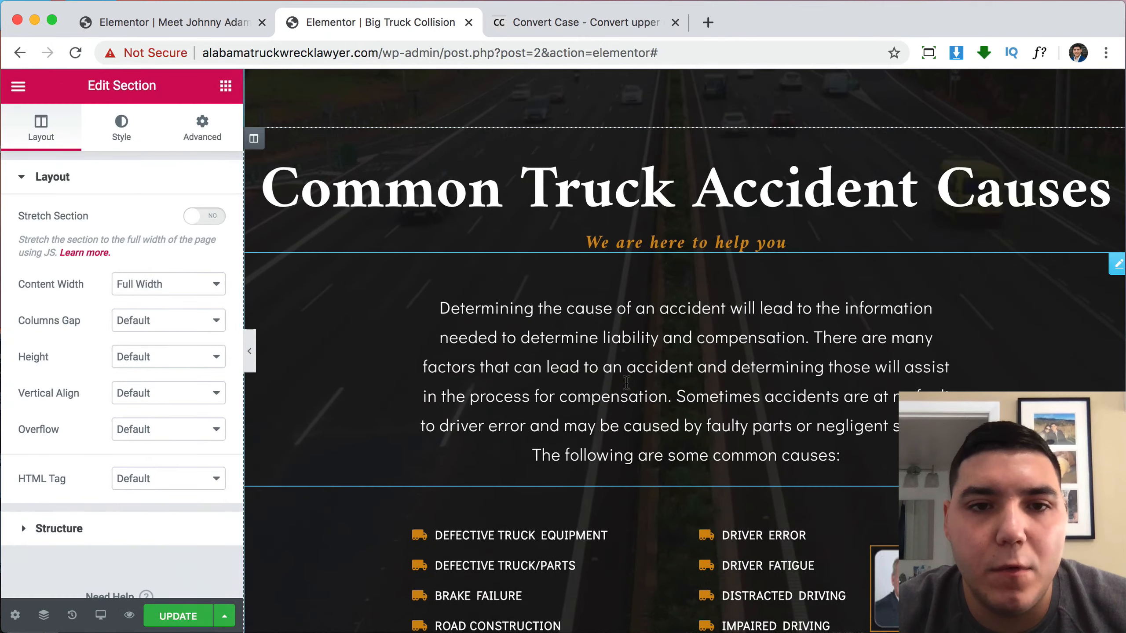
{"action": "scroll", "coordinate": [626, 382], "scroll_direction": "down", "scroll_amount": 6}
{"action": "scroll", "coordinate": [626, 382], "scroll_direction": "down", "scroll_amount": 3}
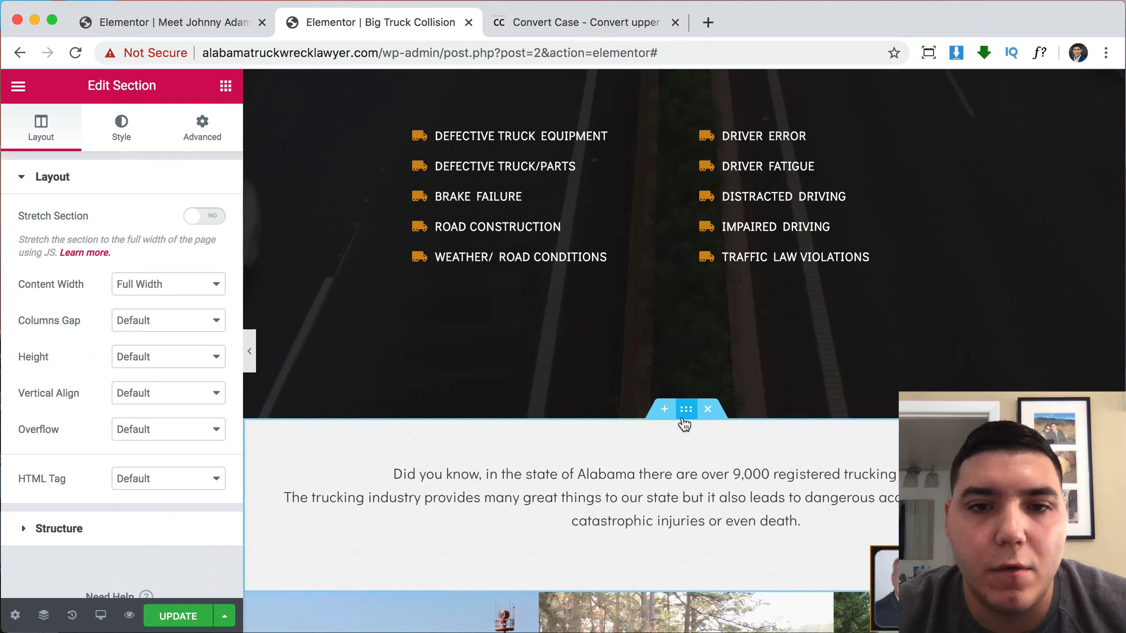
Drag the intro text section up to just below the page banner.
{"action": "left_click_drag", "start_coordinate": [686, 409], "coordinate": [699, 316]}
{"action": "scroll", "coordinate": [699, 316], "scroll_direction": "down", "scroll_amount": 20}
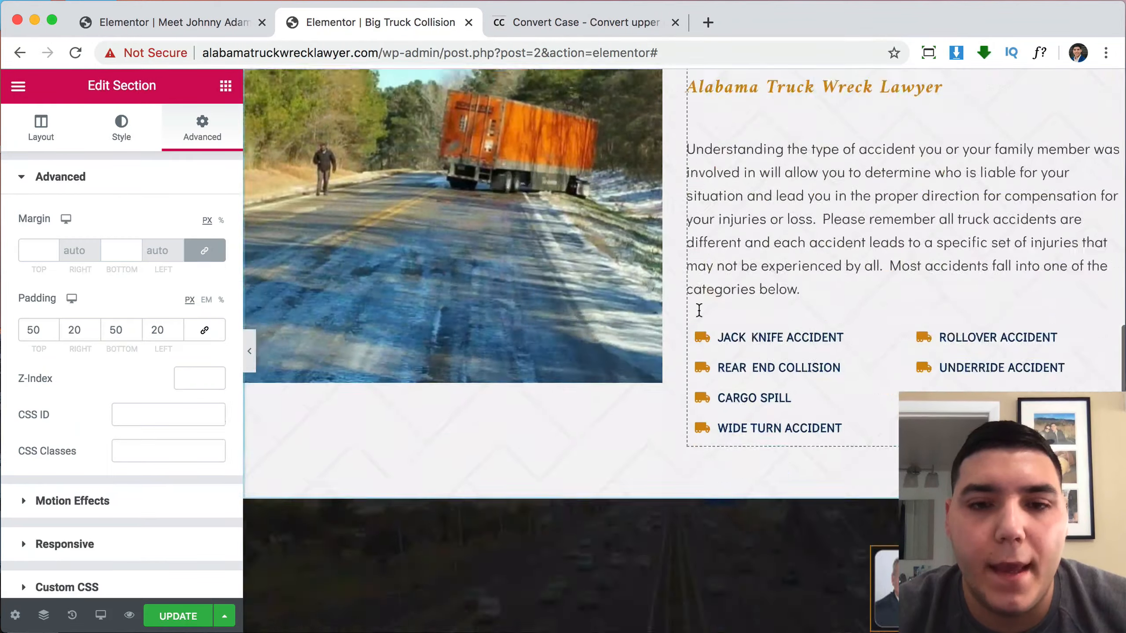
{"action": "scroll", "coordinate": [698, 310], "scroll_direction": "down", "scroll_amount": 20}
{"action": "scroll", "coordinate": [698, 310], "scroll_direction": "up", "scroll_amount": 10}
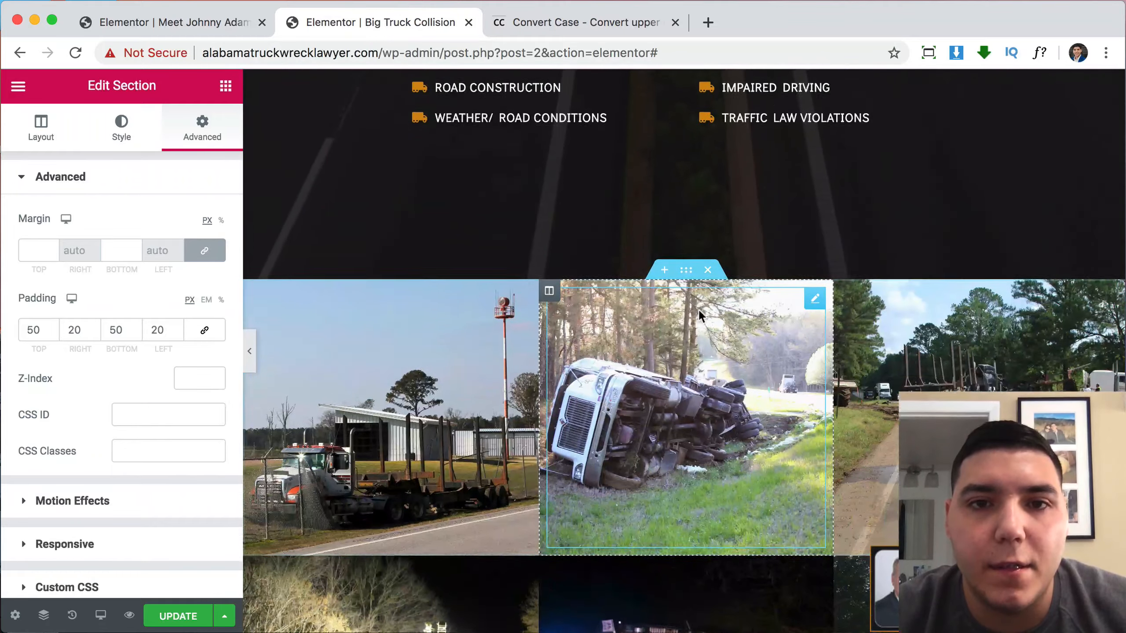
Move both truck photo rows up beneath the intro text to complete the six-photo grid.
{"action": "left_click_drag", "start_coordinate": [686, 284], "coordinate": [637, 417]}
{"action": "scroll", "coordinate": [747, 421], "scroll_direction": "down", "scroll_amount": 20}
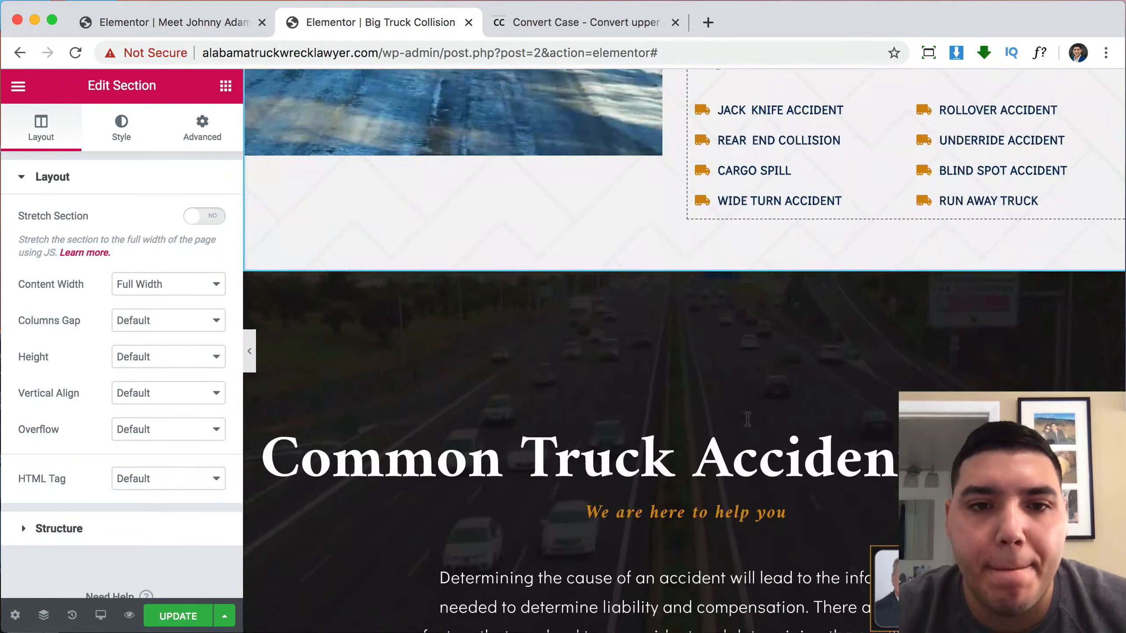
{"action": "scroll", "coordinate": [747, 420], "scroll_direction": "down", "scroll_amount": 15}
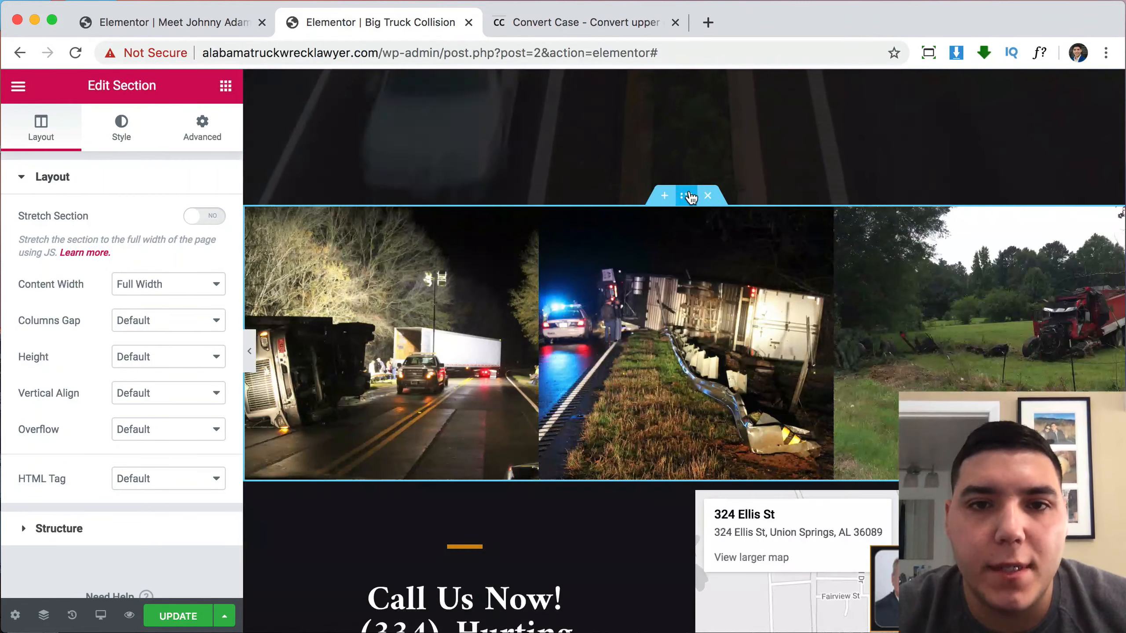
{"action": "left_click_drag", "start_coordinate": [692, 197], "coordinate": [672, 243]}
{"action": "scroll", "coordinate": [824, 299], "scroll_direction": "up", "scroll_amount": 10}
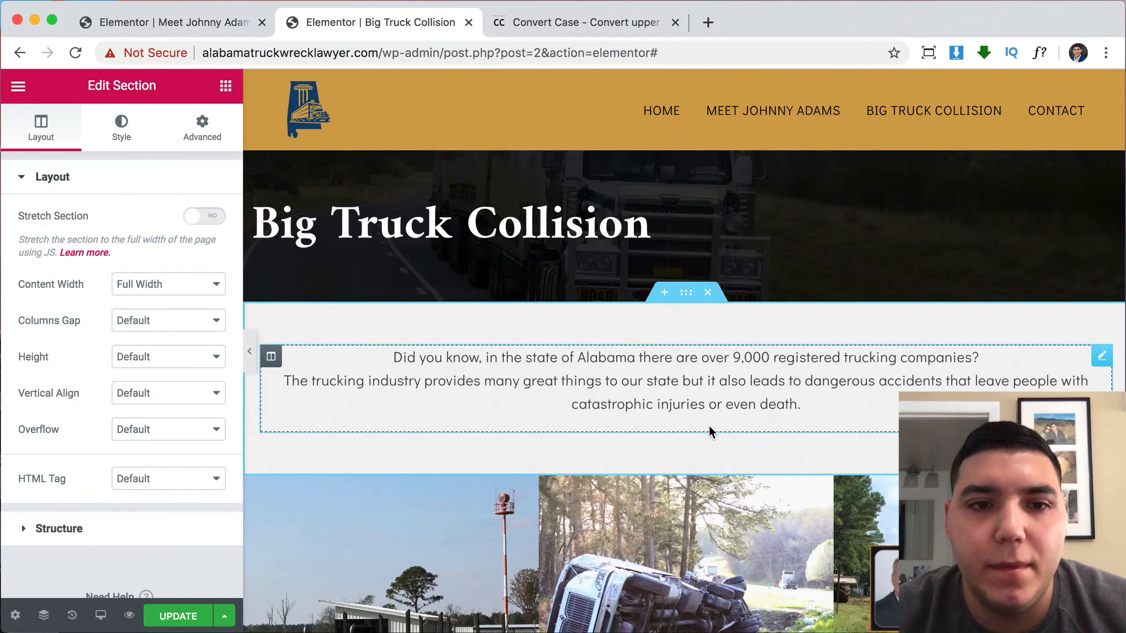
{"action": "scroll", "coordinate": [709, 424], "scroll_direction": "down", "scroll_amount": 5}
{"action": "scroll", "coordinate": [628, 440], "scroll_direction": "down", "scroll_amount": 6}
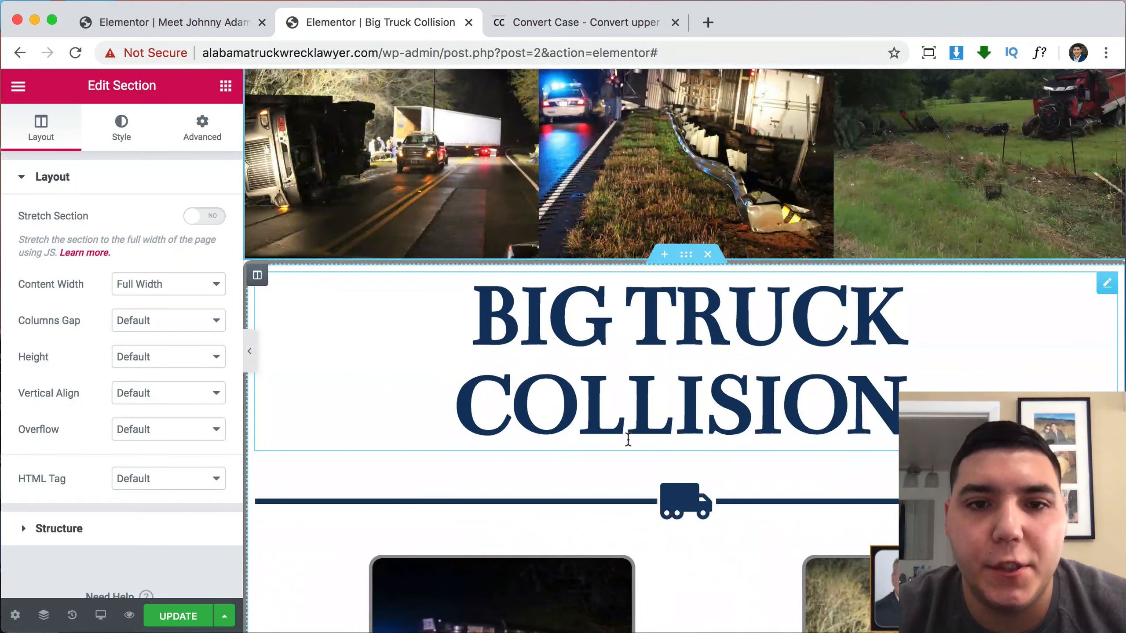
{"action": "scroll", "coordinate": [629, 440], "scroll_direction": "down", "scroll_amount": 10}
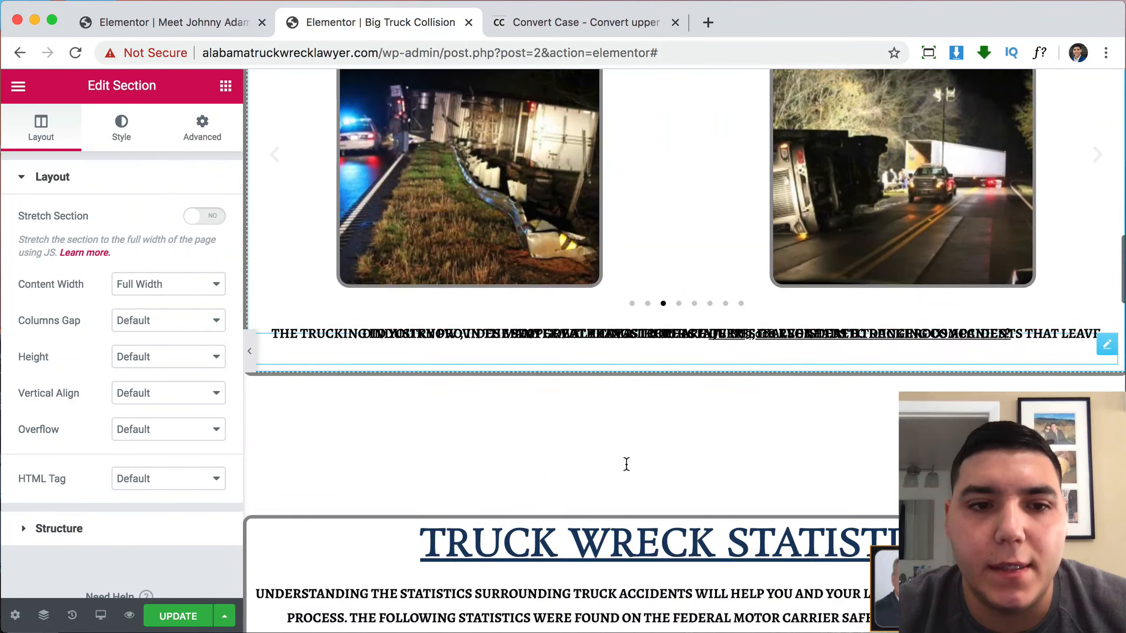
{"action": "scroll", "coordinate": [626, 466], "scroll_direction": "up", "scroll_amount": 8}
{"action": "scroll", "coordinate": [626, 464], "scroll_direction": "up", "scroll_amount": 2}
Delete the old BIG TRUCK COLLISION heading section and the four leftover empty sections.
{"action": "left_click", "coordinate": [709, 224]}
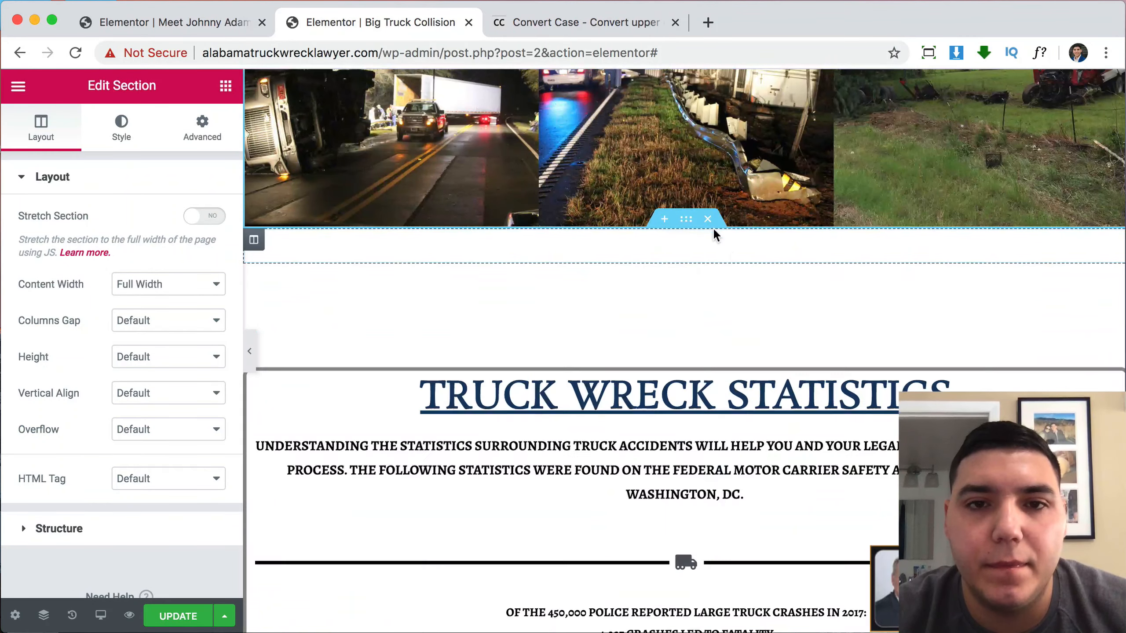
{"action": "left_click", "coordinate": [709, 222]}
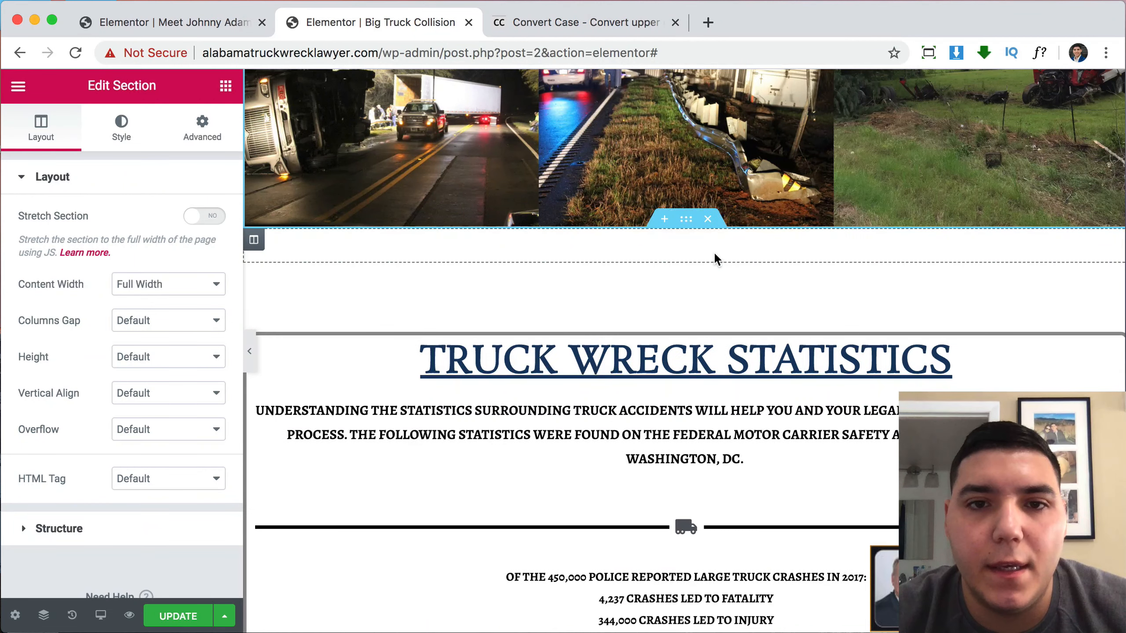
{"action": "left_click", "coordinate": [708, 220]}
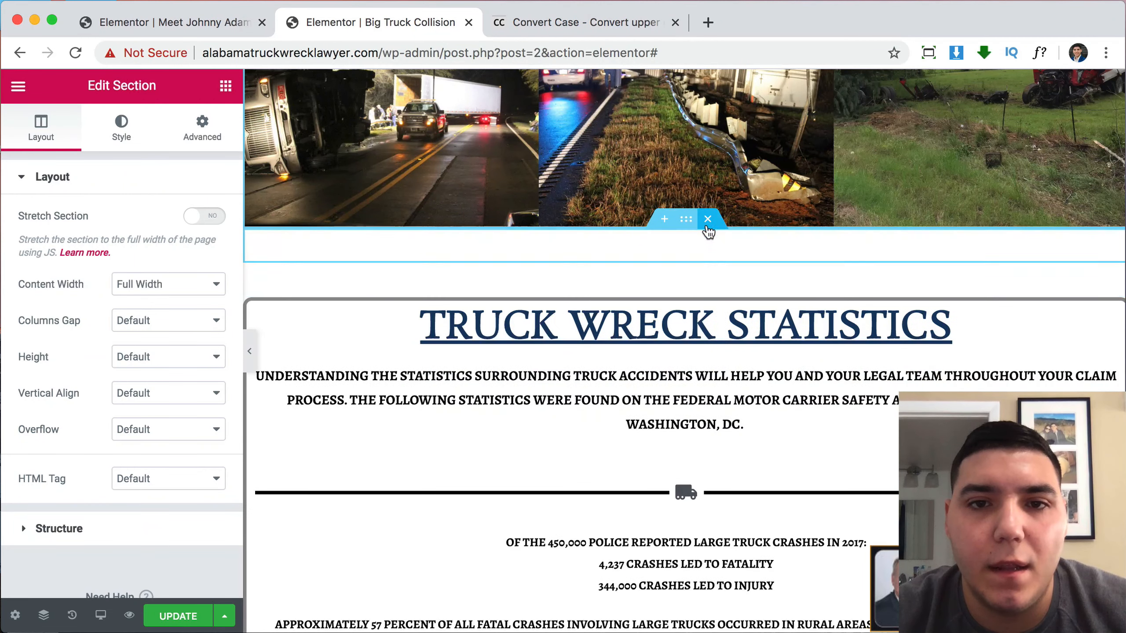
{"action": "left_click", "coordinate": [708, 220]}
{"action": "left_click", "coordinate": [708, 219]}
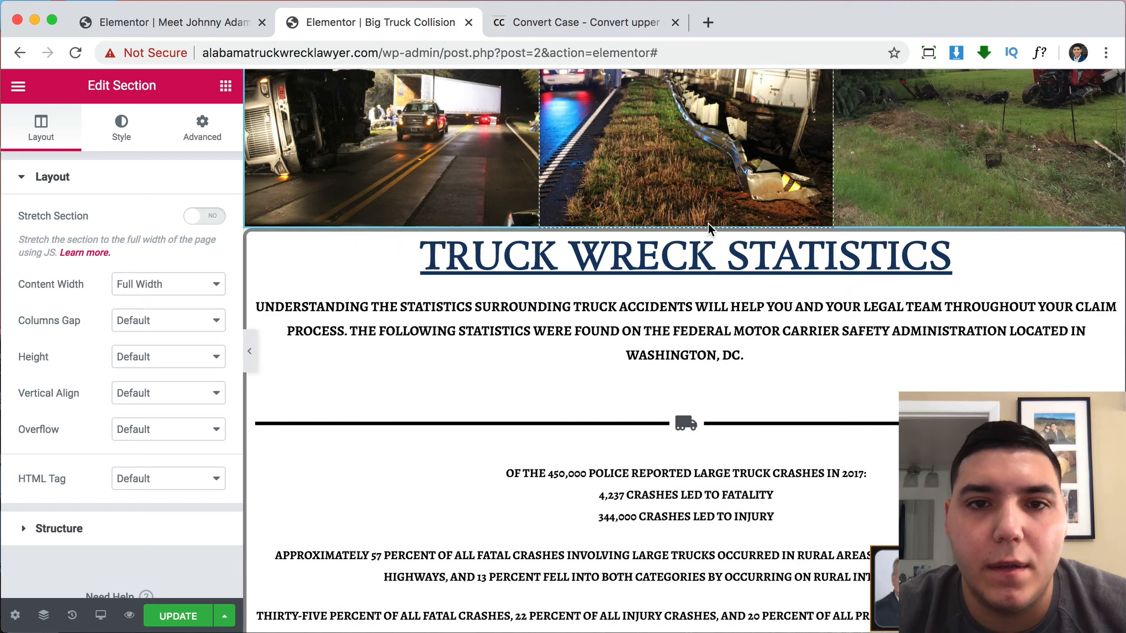
{"action": "scroll", "coordinate": [639, 490], "scroll_direction": "down", "scroll_amount": 8}
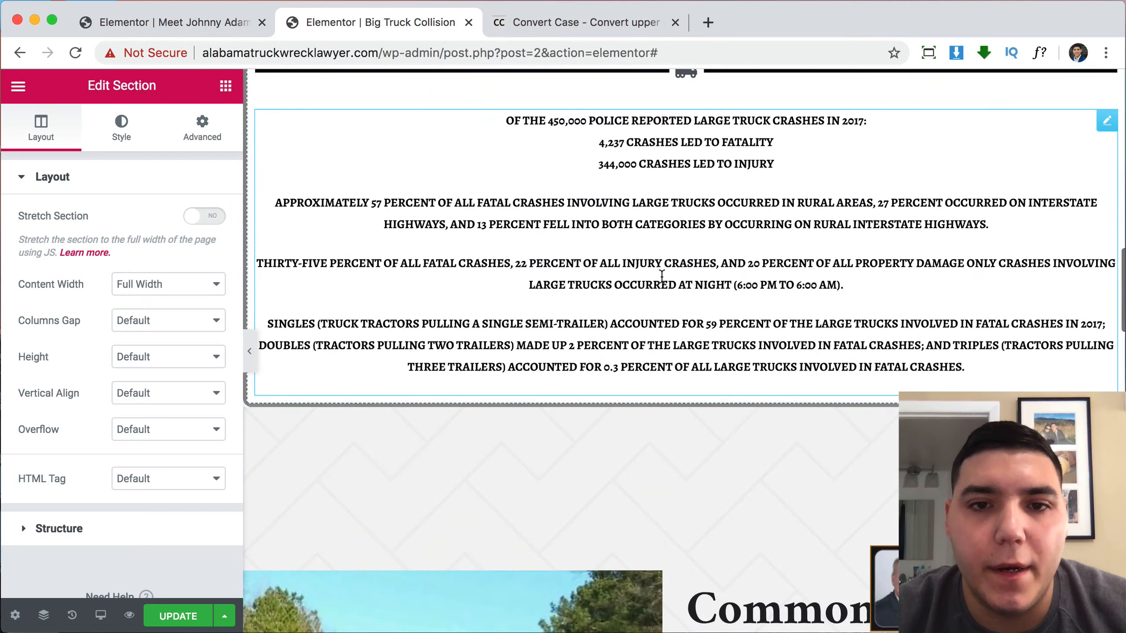
{"action": "scroll", "coordinate": [718, 320], "scroll_direction": "up", "scroll_amount": 10}
Drag TRUCK WRECK STATISTICS down to sit directly above the Call Us Now section.
{"action": "left_click_drag", "start_coordinate": [687, 306], "coordinate": [654, 585]}
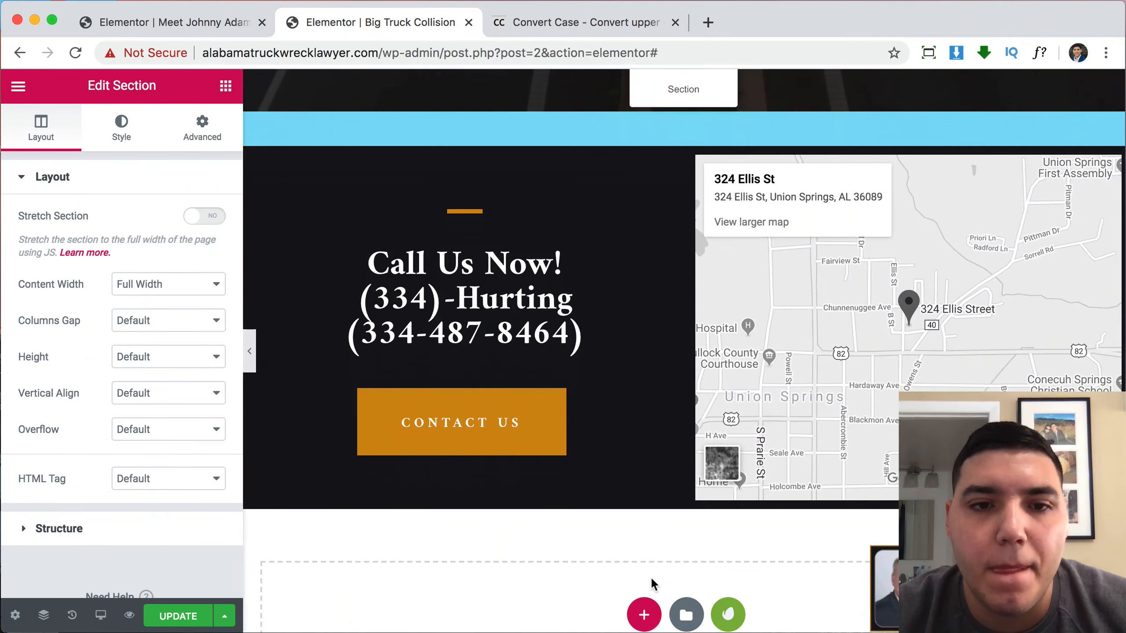
{"action": "left_click_drag", "start_coordinate": [738, 168], "coordinate": [754, 173]}
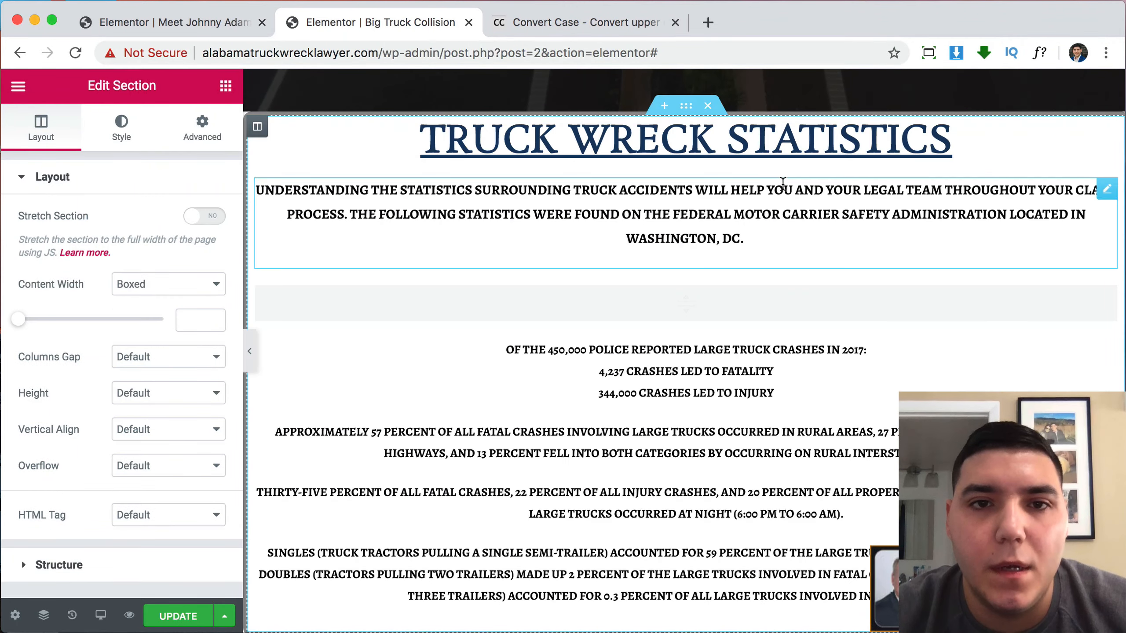
{"action": "scroll", "coordinate": [782, 182], "scroll_direction": "up", "scroll_amount": 15}
{"action": "scroll", "coordinate": [783, 188], "scroll_direction": "up", "scroll_amount": 15}
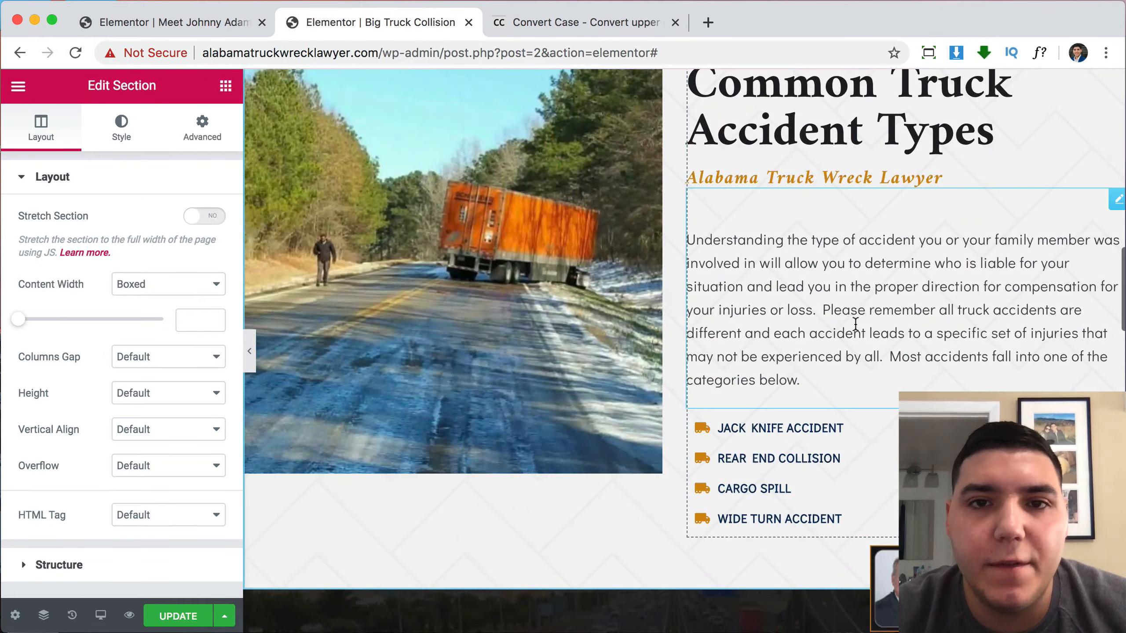
{"action": "scroll", "coordinate": [855, 323], "scroll_direction": "up", "scroll_amount": 5}
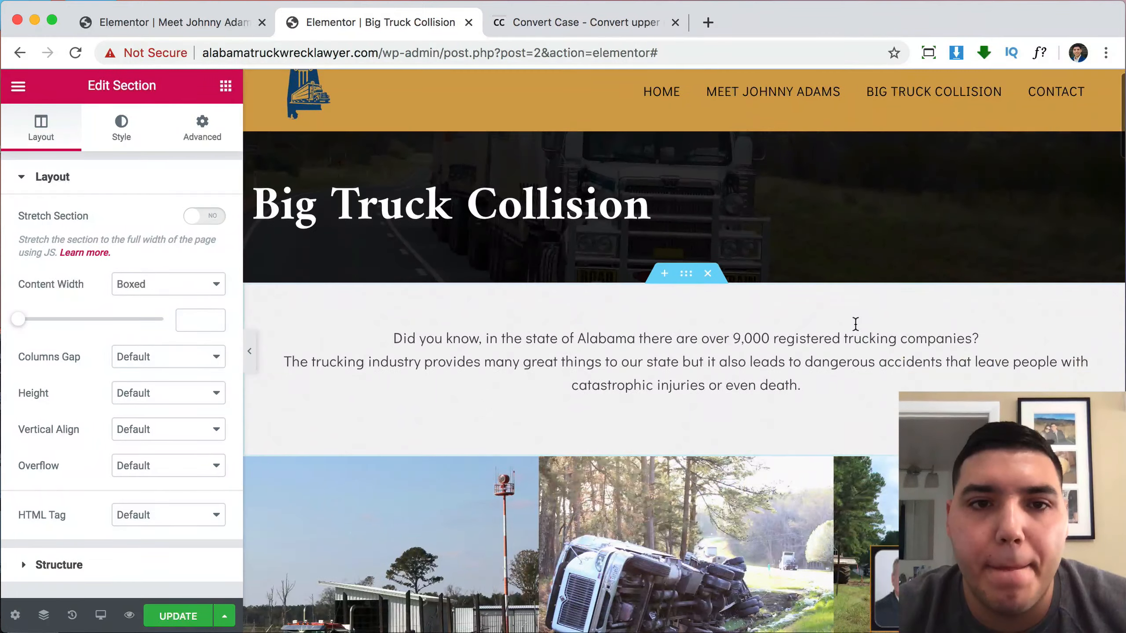
{"action": "scroll", "coordinate": [855, 323], "scroll_direction": "down", "scroll_amount": 20}
{"action": "scroll", "coordinate": [855, 329], "scroll_direction": "down", "scroll_amount": 15}
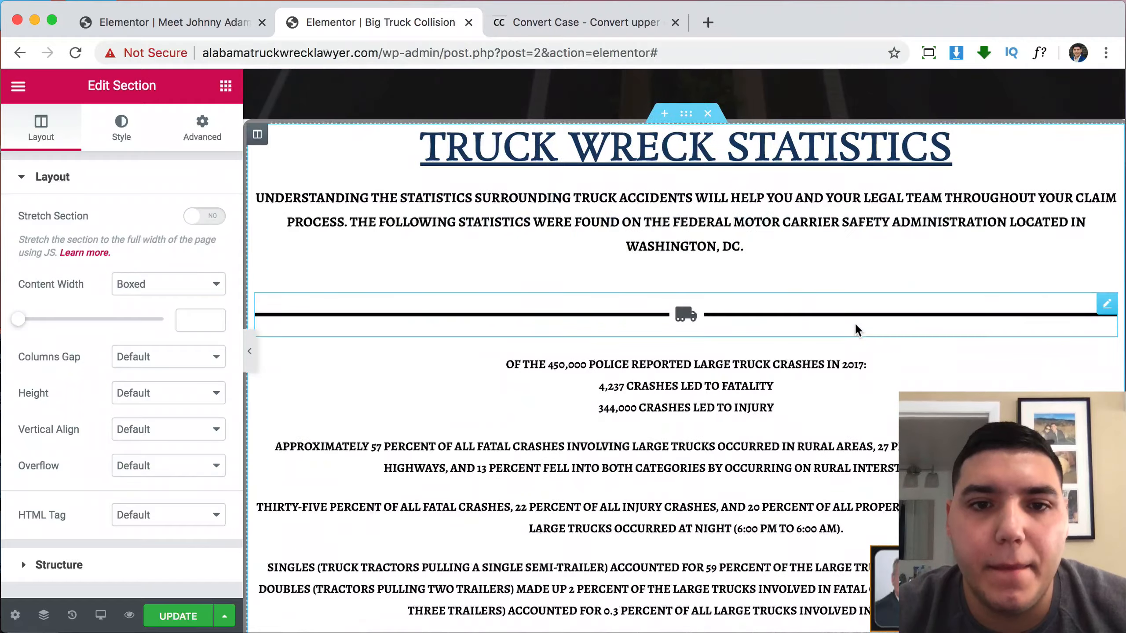
{"action": "scroll", "coordinate": [855, 329], "scroll_direction": "up", "scroll_amount": 5}
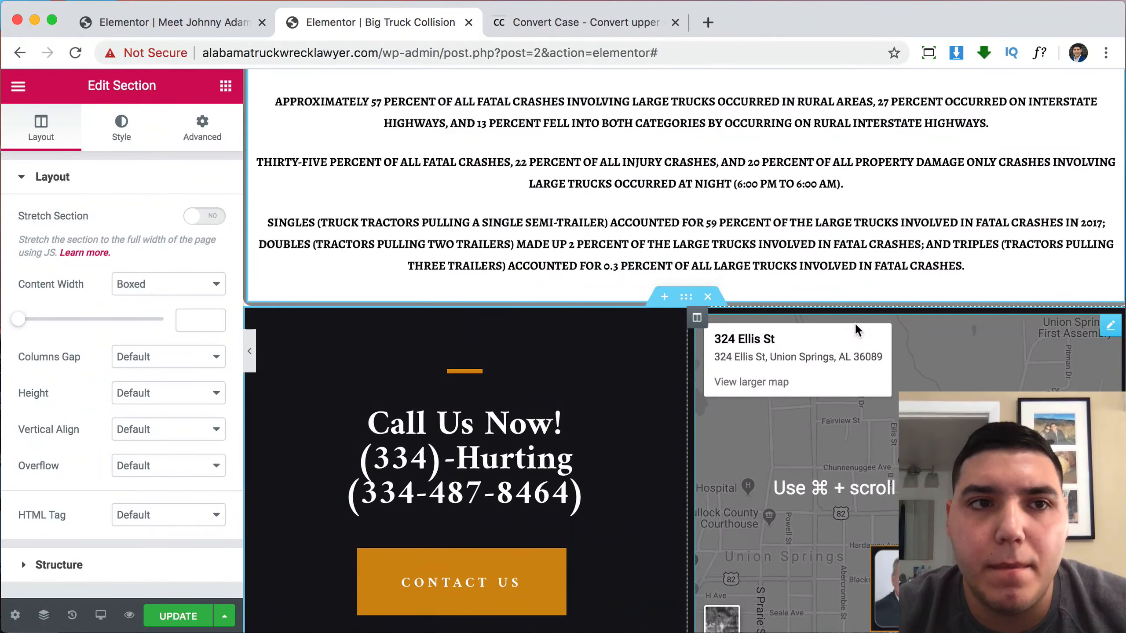
{"action": "scroll", "coordinate": [856, 328], "scroll_direction": "up", "scroll_amount": 10}
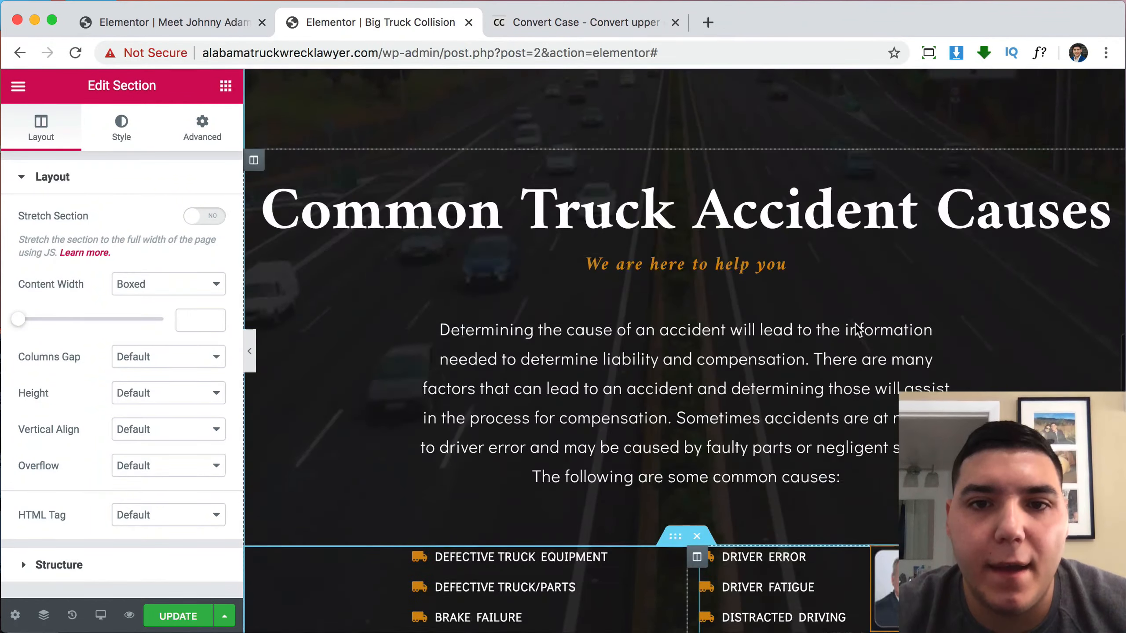
{"action": "scroll", "coordinate": [857, 328], "scroll_direction": "down", "scroll_amount": 15}
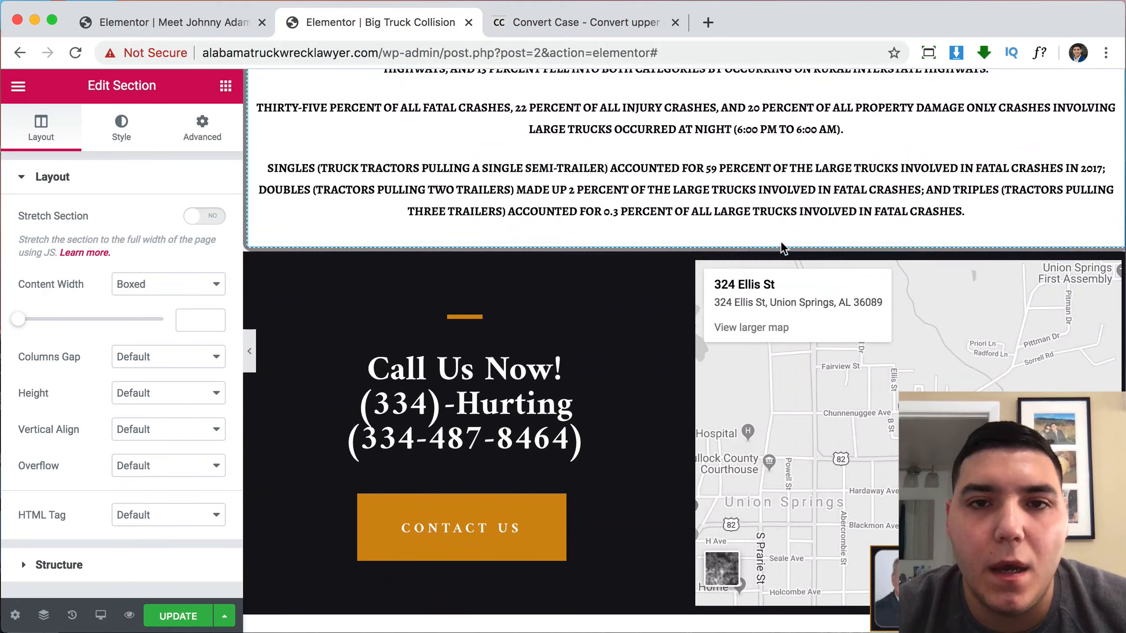
{"action": "scroll", "coordinate": [780, 242], "scroll_direction": "up", "scroll_amount": 8}
{"action": "scroll", "coordinate": [777, 281], "scroll_direction": "down", "scroll_amount": 7}
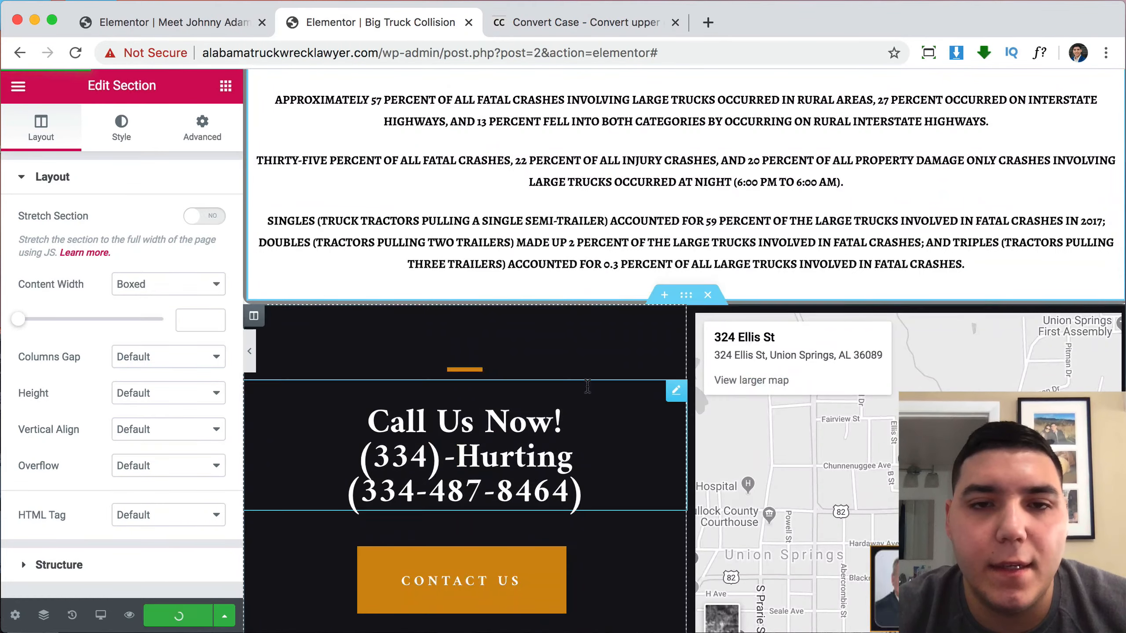
{"action": "scroll", "coordinate": [587, 386], "scroll_direction": "up", "scroll_amount": 8}
{"action": "scroll", "coordinate": [587, 390], "scroll_direction": "down", "scroll_amount": 5}
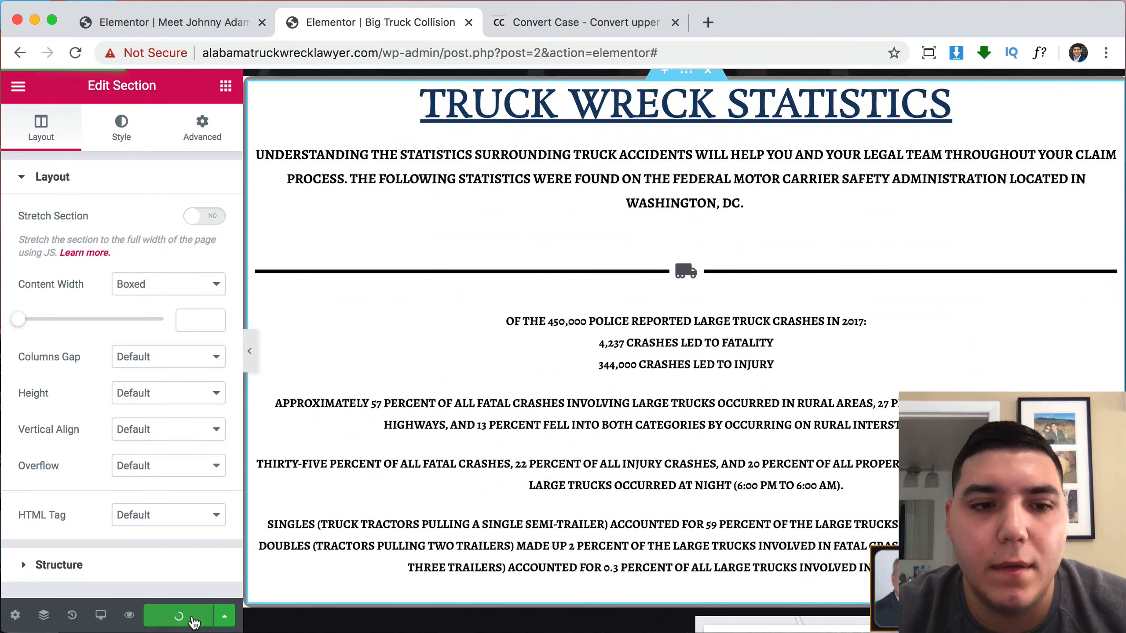
{"action": "left_click", "coordinate": [130, 617]}
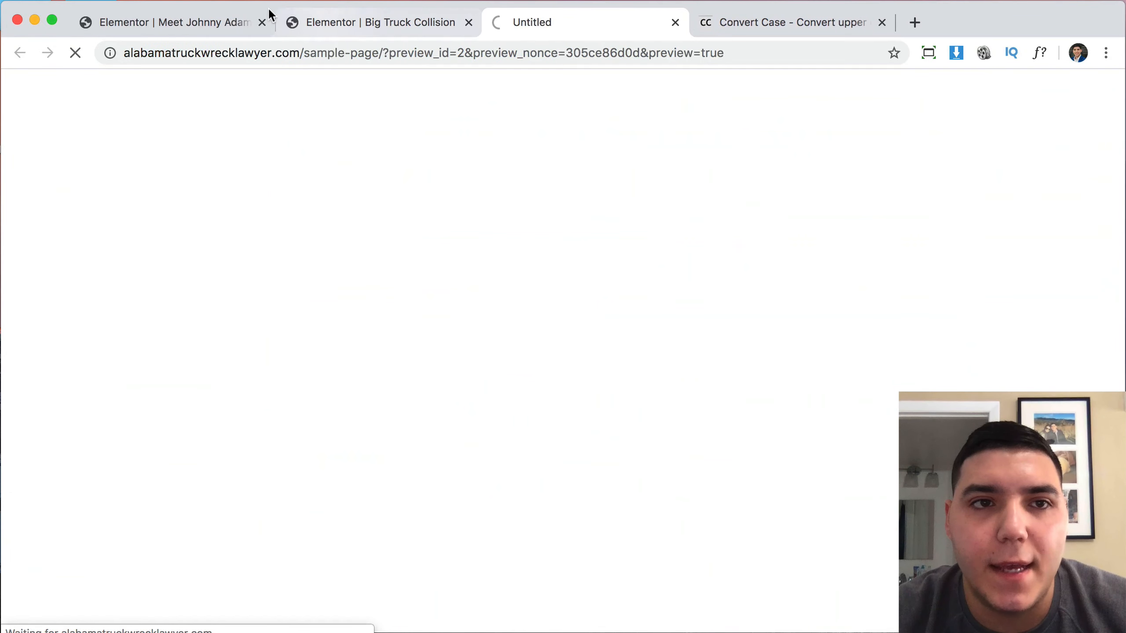
{"action": "left_click", "coordinate": [262, 22]}
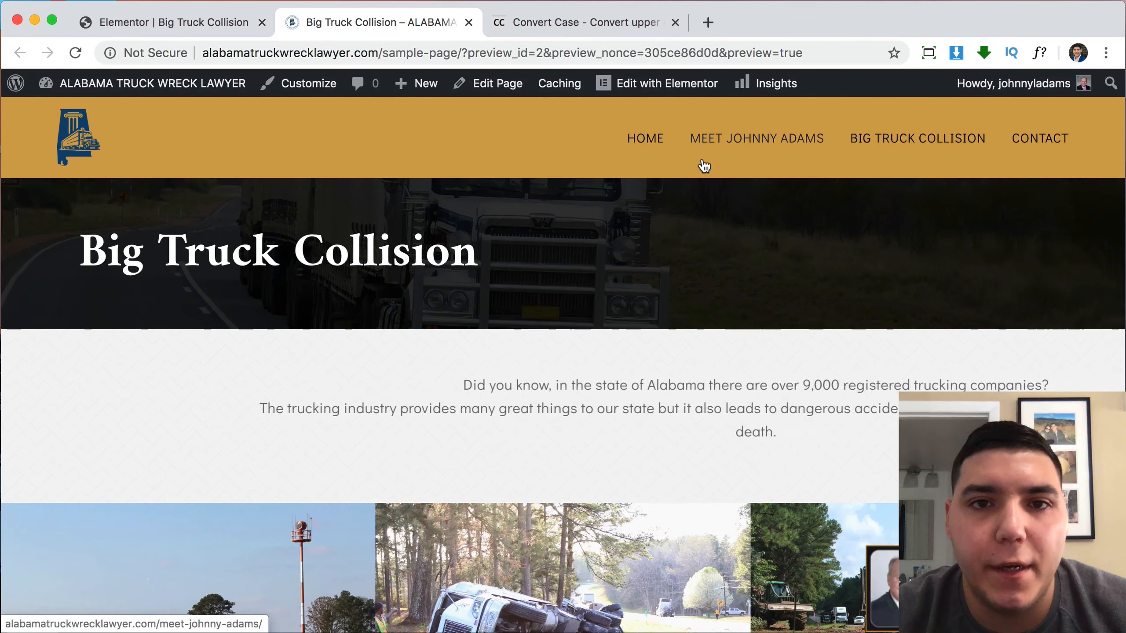
{"action": "left_click", "coordinate": [640, 141]}
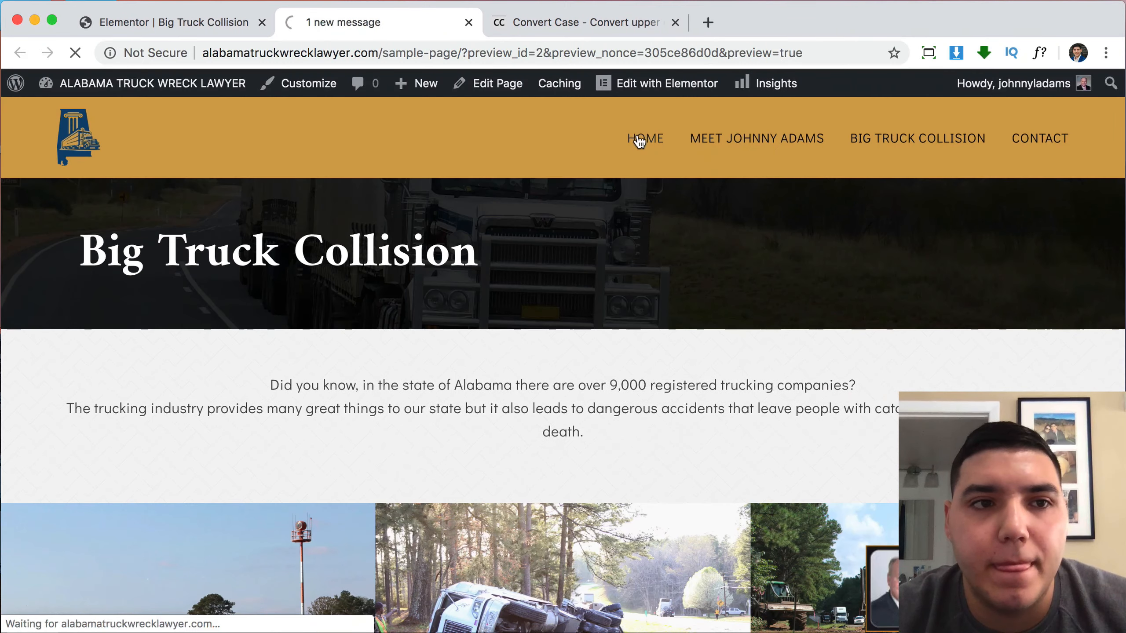
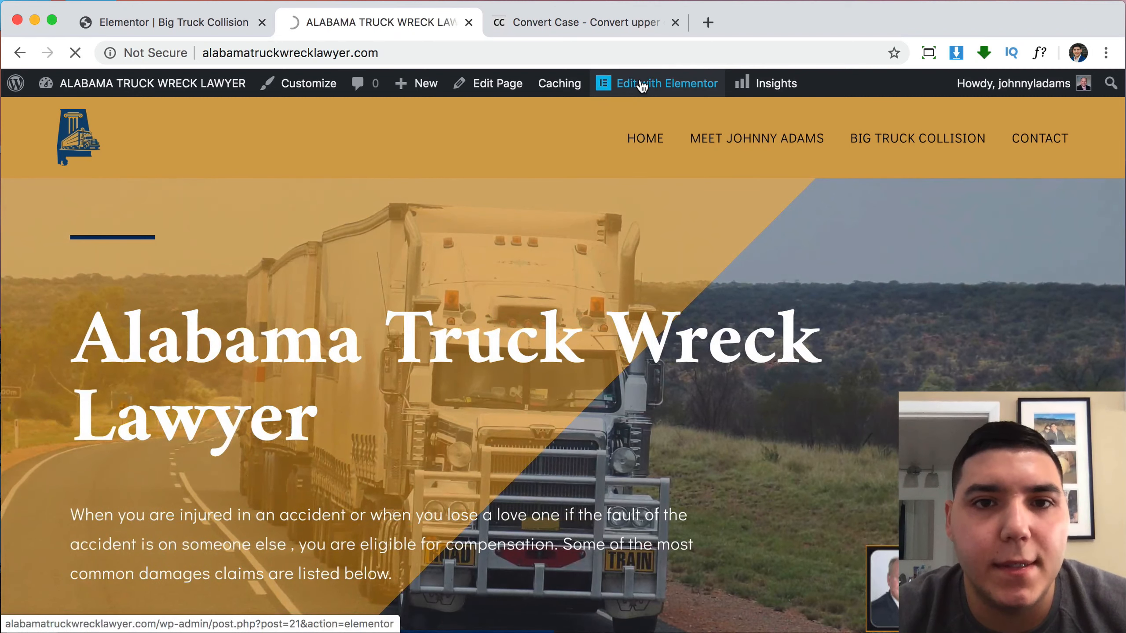
Copy the Common Damage Compensation section in the Home page editor, then return to the Big Truck Collision editor.
{"action": "left_click", "coordinate": [641, 84]}
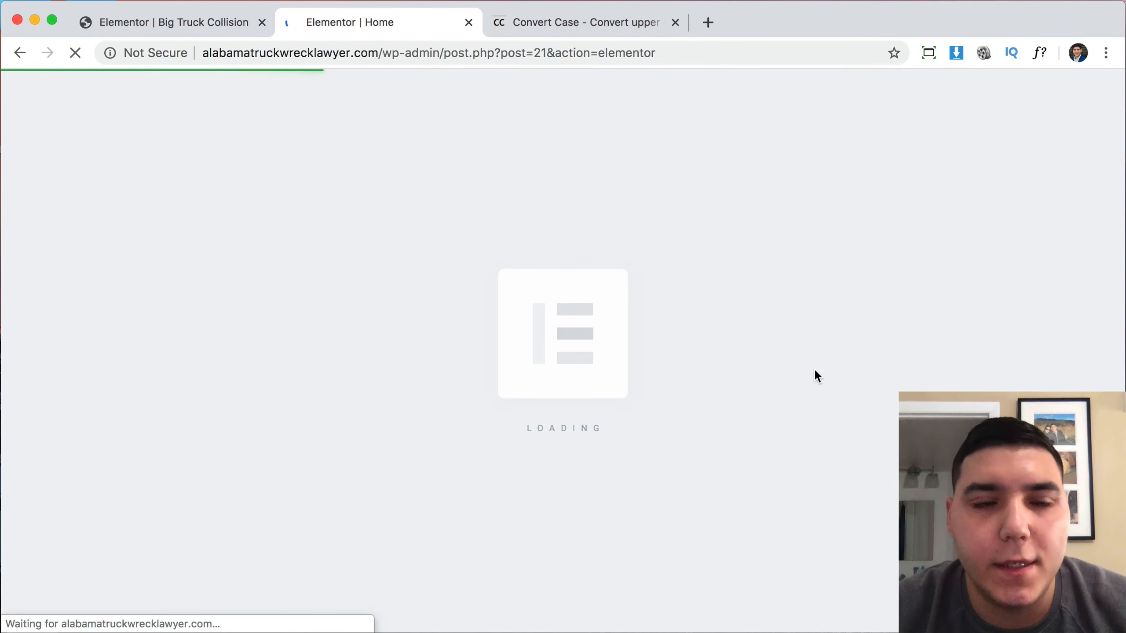
{"action": "scroll", "coordinate": [848, 372], "scroll_direction": "down", "scroll_amount": 10}
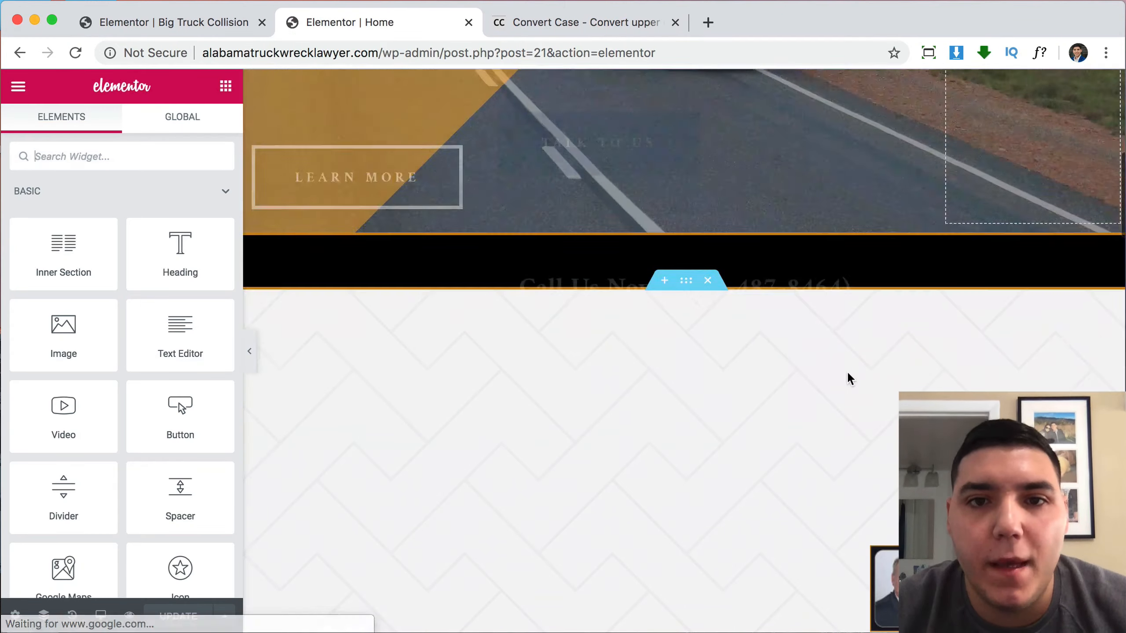
{"action": "scroll", "coordinate": [849, 374], "scroll_direction": "down", "scroll_amount": 20}
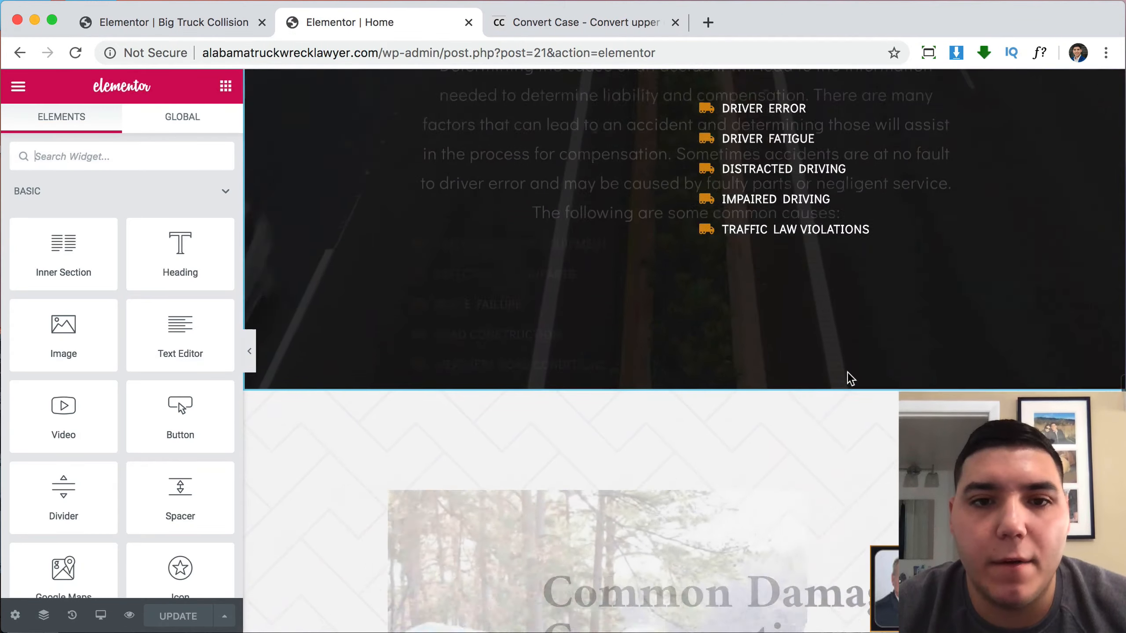
{"action": "scroll", "coordinate": [847, 375], "scroll_direction": "down", "scroll_amount": 10}
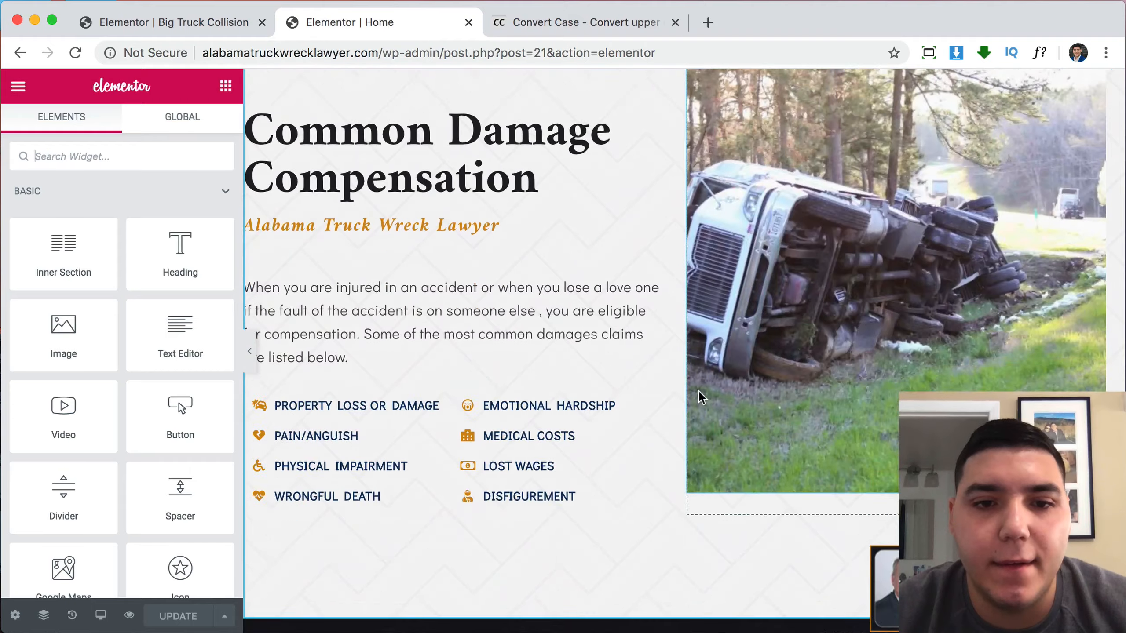
{"action": "scroll", "coordinate": [699, 397], "scroll_direction": "down", "scroll_amount": 5}
{"action": "scroll", "coordinate": [699, 397], "scroll_direction": "up", "scroll_amount": 9}
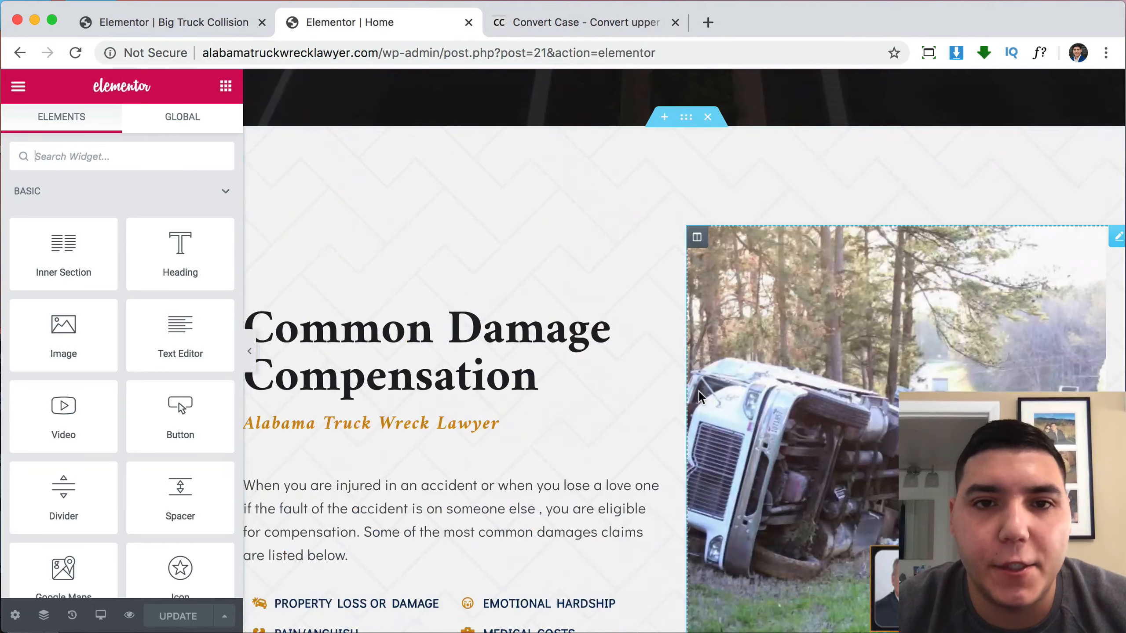
{"action": "right_click", "coordinate": [686, 122]}
{"action": "left_click", "coordinate": [726, 189]}
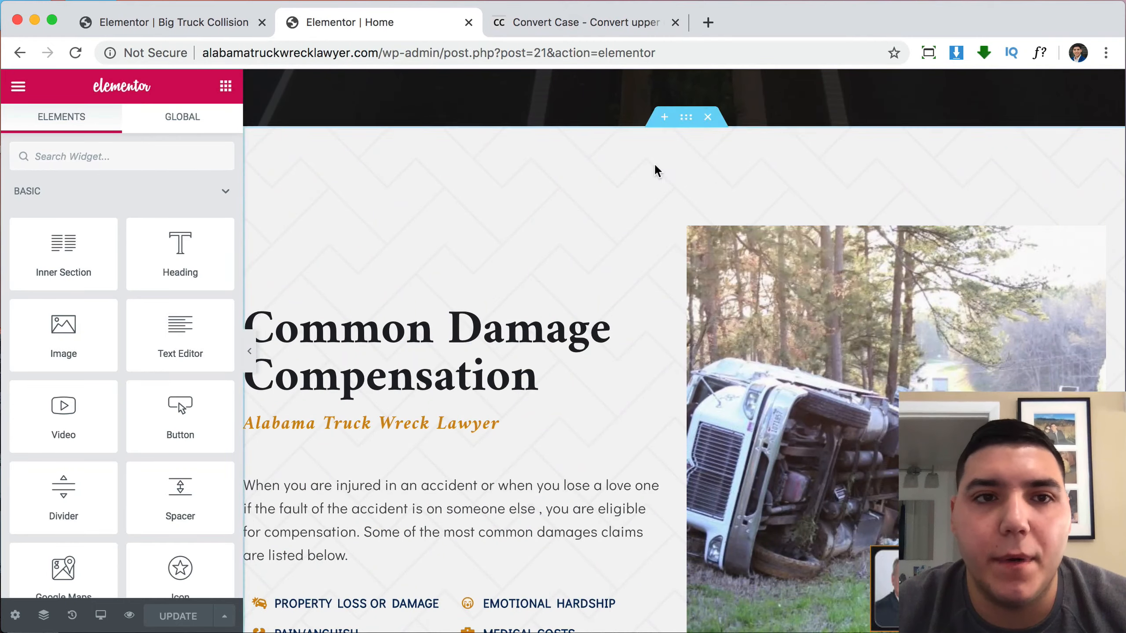
{"action": "left_click", "coordinate": [212, 22]}
{"action": "scroll", "coordinate": [550, 288], "scroll_direction": "down", "scroll_amount": 5}
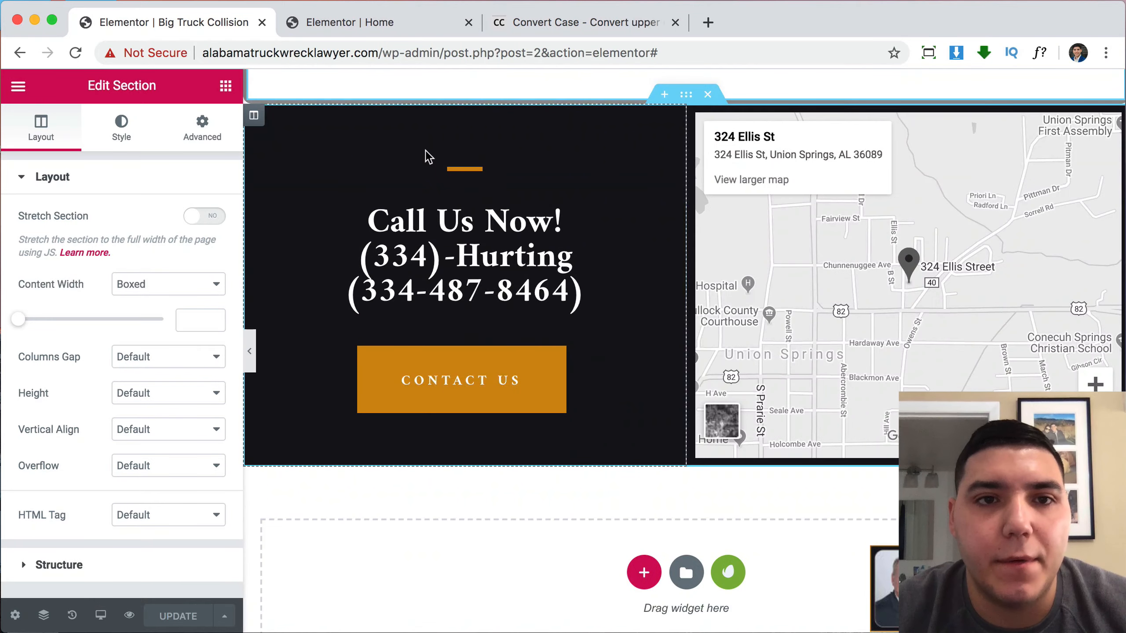
Paste the copied Common Damage Compensation section into the empty section and drag it up.
{"action": "right_click", "coordinate": [425, 139]}
{"action": "right_click", "coordinate": [510, 525]}
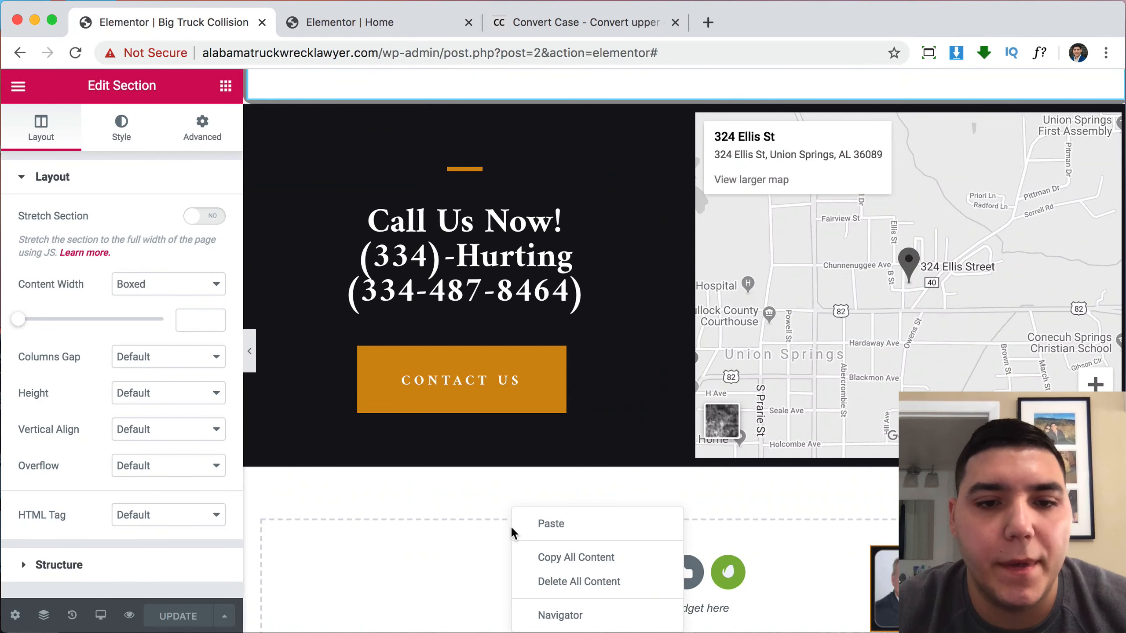
{"action": "left_click", "coordinate": [531, 527]}
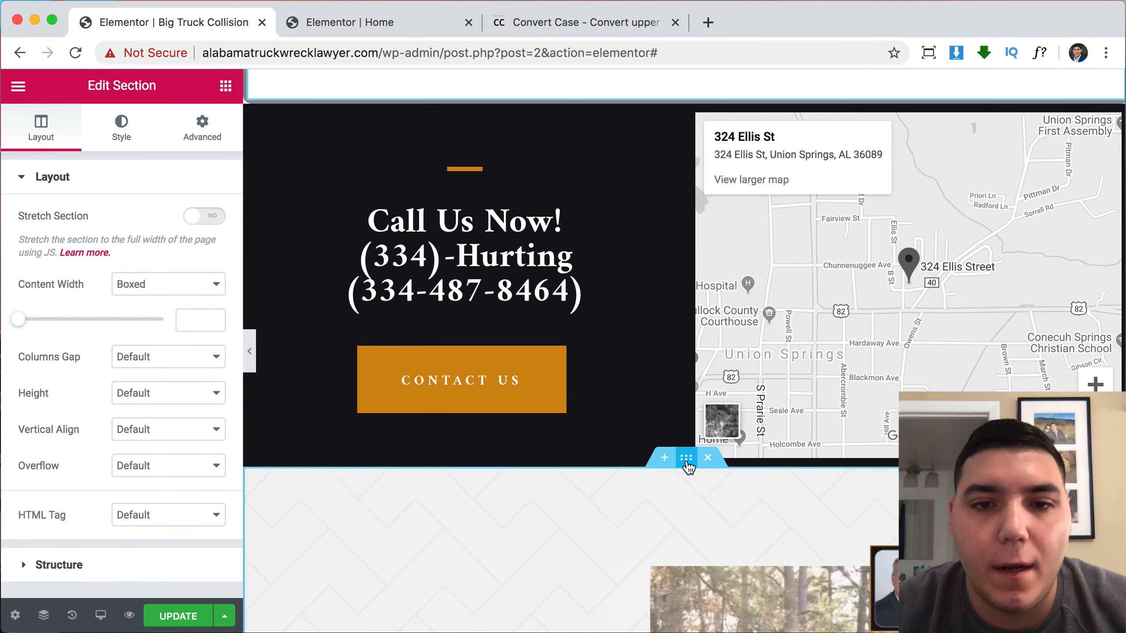
{"action": "left_click_drag", "start_coordinate": [702, 131], "coordinate": [827, 286]}
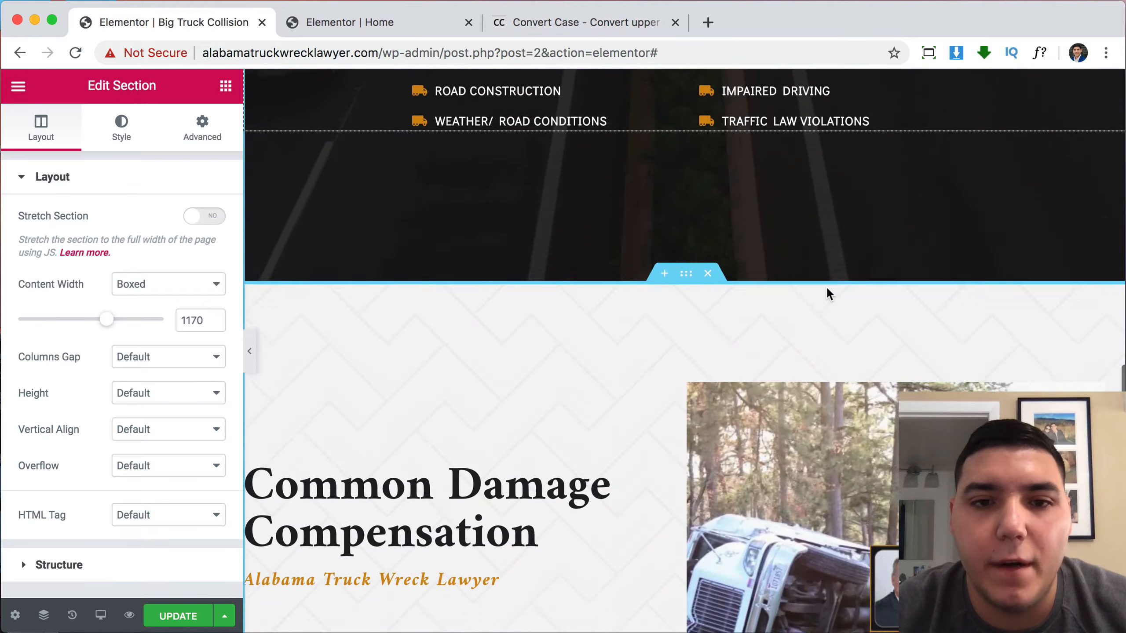
{"action": "scroll", "coordinate": [826, 286], "scroll_direction": "down", "scroll_amount": 10}
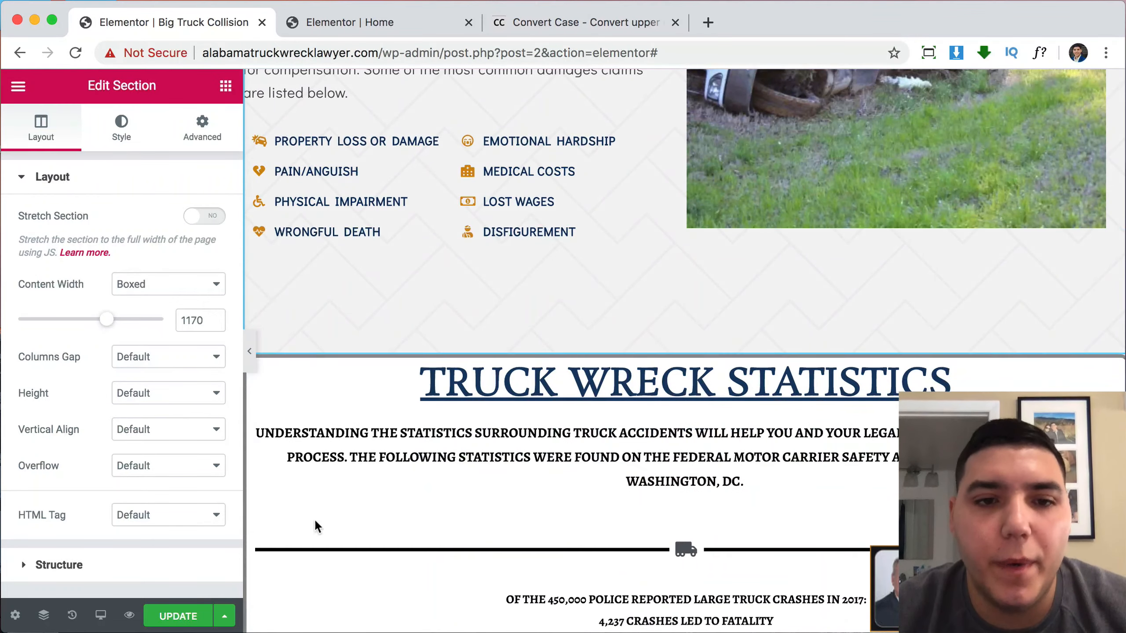
{"action": "scroll", "coordinate": [651, 461], "scroll_direction": "up", "scroll_amount": 15}
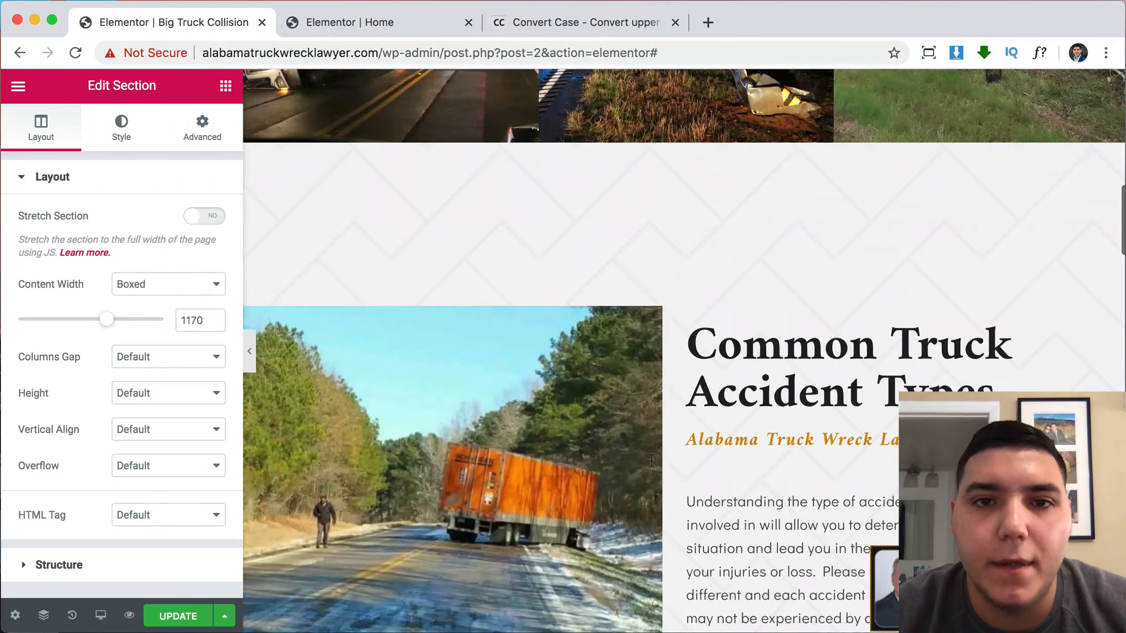
Move the Common Truck Accident Causes section below the damages list.
{"action": "scroll", "coordinate": [651, 461], "scroll_direction": "up", "scroll_amount": 5}
{"action": "scroll", "coordinate": [746, 333], "scroll_direction": "down", "scroll_amount": 12}
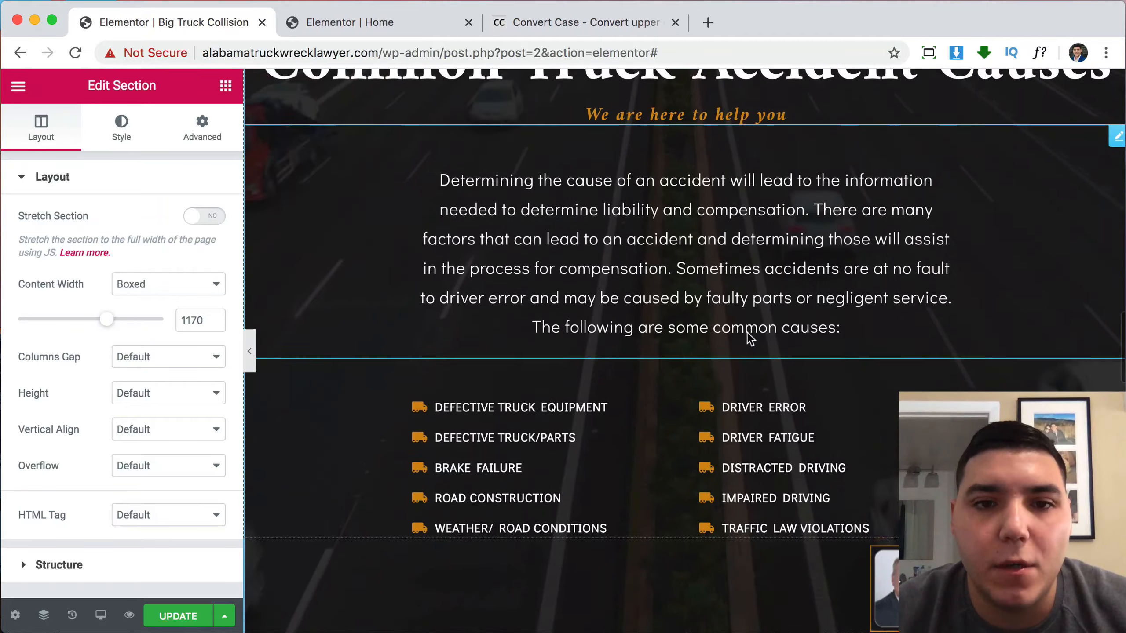
{"action": "scroll", "coordinate": [747, 333], "scroll_direction": "down", "scroll_amount": 10}
{"action": "scroll", "coordinate": [763, 370], "scroll_direction": "down", "scroll_amount": 4}
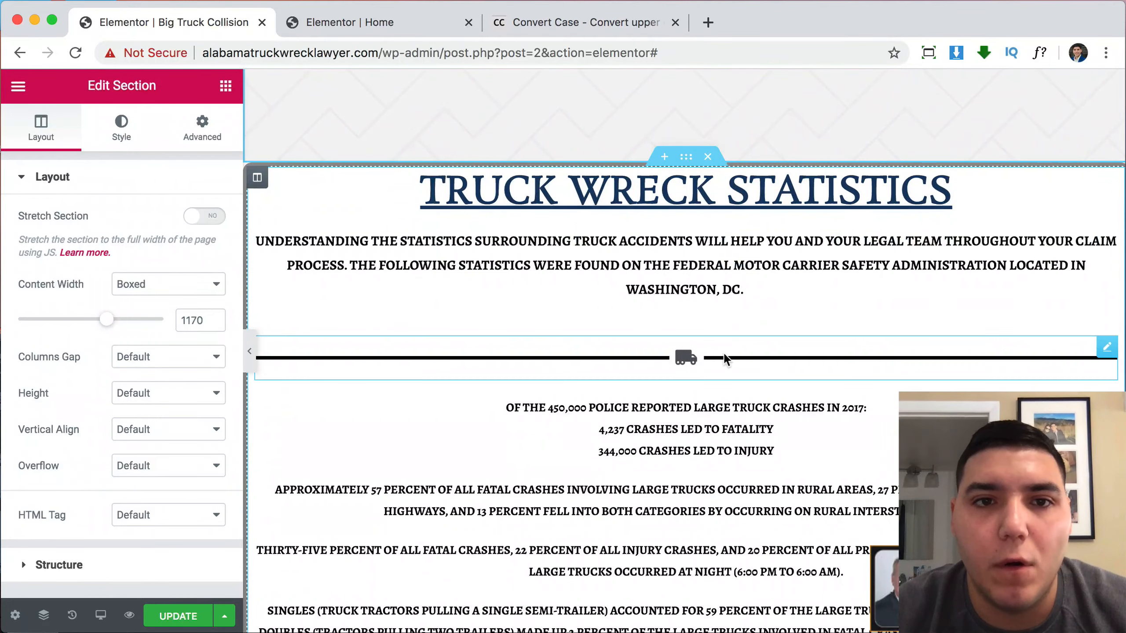
{"action": "scroll", "coordinate": [724, 358], "scroll_direction": "up", "scroll_amount": 10}
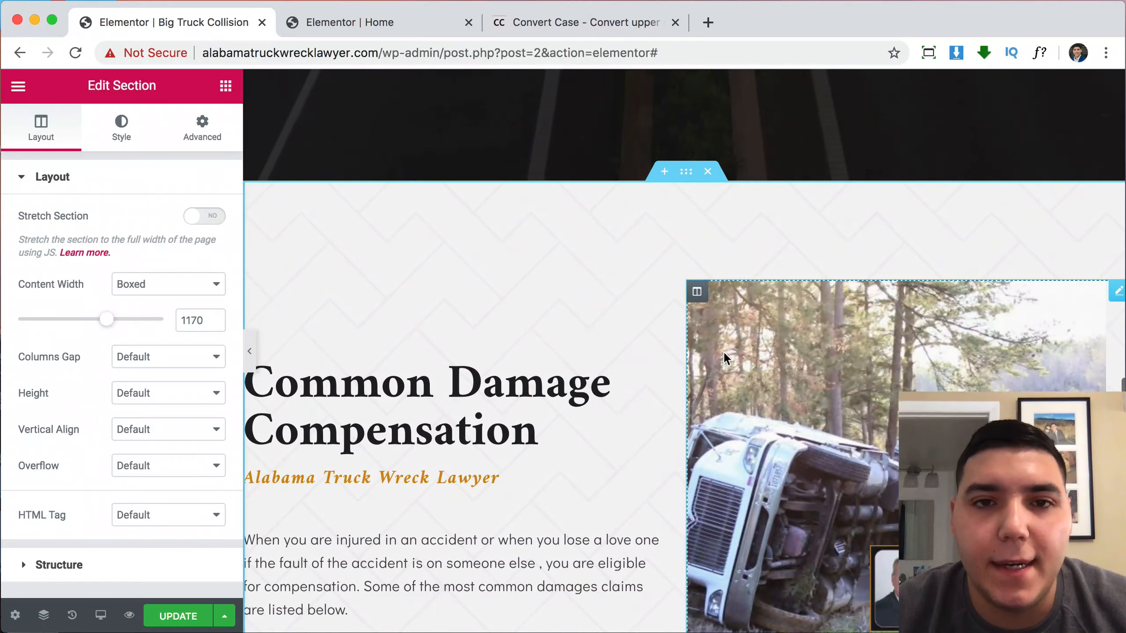
{"action": "scroll", "coordinate": [601, 379], "scroll_direction": "down", "scroll_amount": 10}
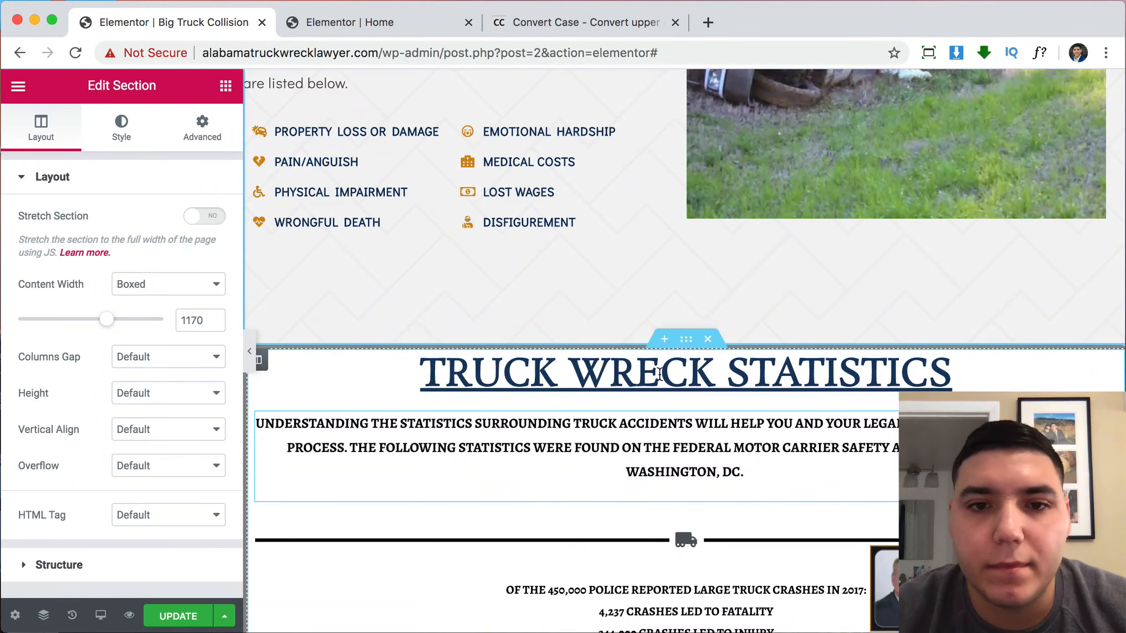
{"action": "scroll", "coordinate": [747, 404], "scroll_direction": "up", "scroll_amount": 10}
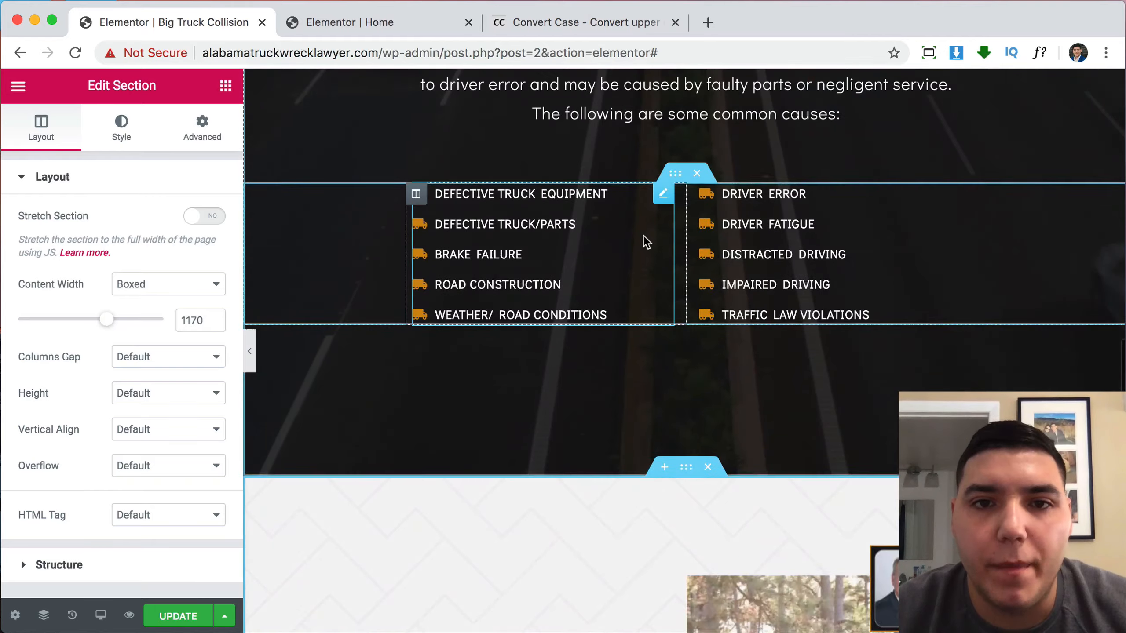
{"action": "scroll", "coordinate": [688, 161], "scroll_direction": "up", "scroll_amount": 5}
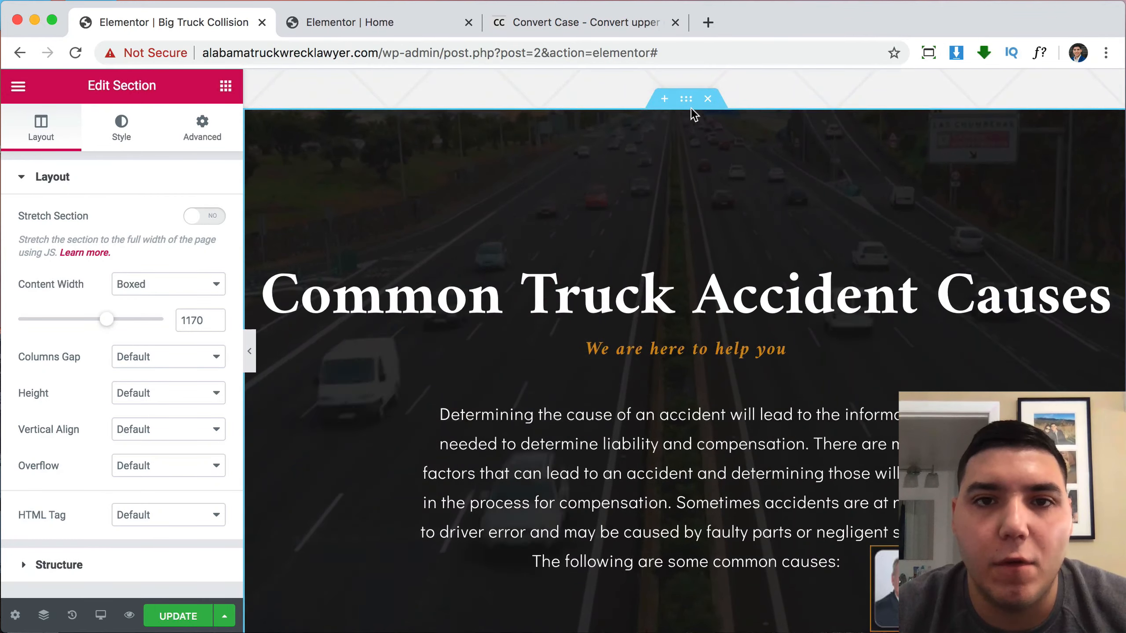
{"action": "right_click", "coordinate": [681, 100]}
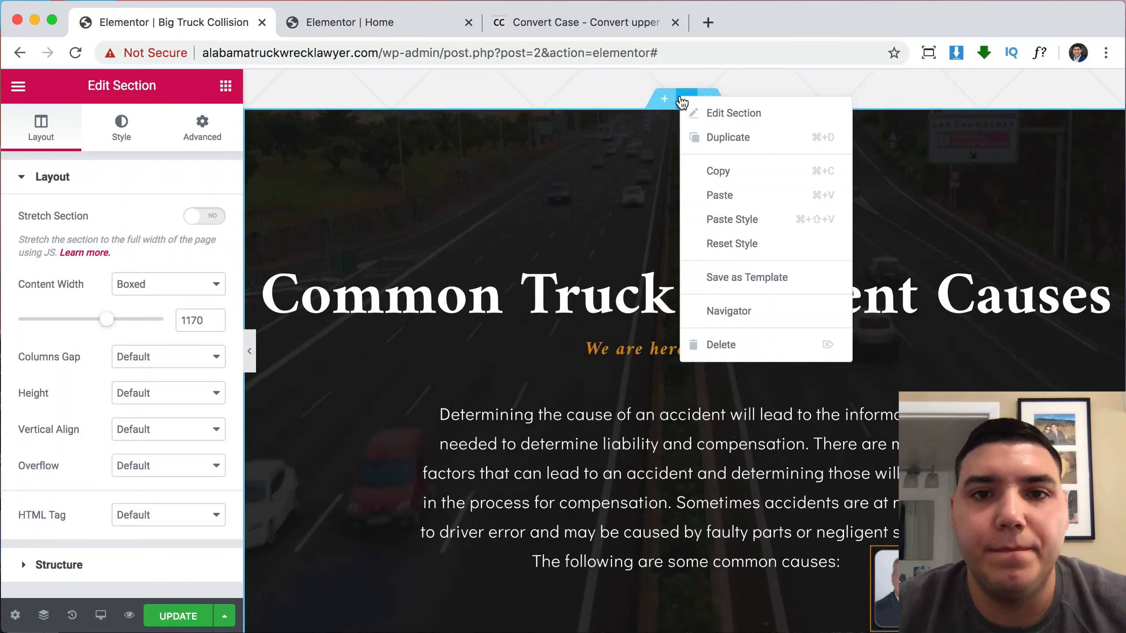
{"action": "scroll", "coordinate": [739, 261], "scroll_direction": "up", "scroll_amount": 2}
{"action": "scroll", "coordinate": [739, 264], "scroll_direction": "down", "scroll_amount": 1}
{"action": "left_click_drag", "start_coordinate": [688, 110], "coordinate": [648, 538]}
{"action": "scroll", "coordinate": [671, 392], "scroll_direction": "down", "scroll_amount": 7}
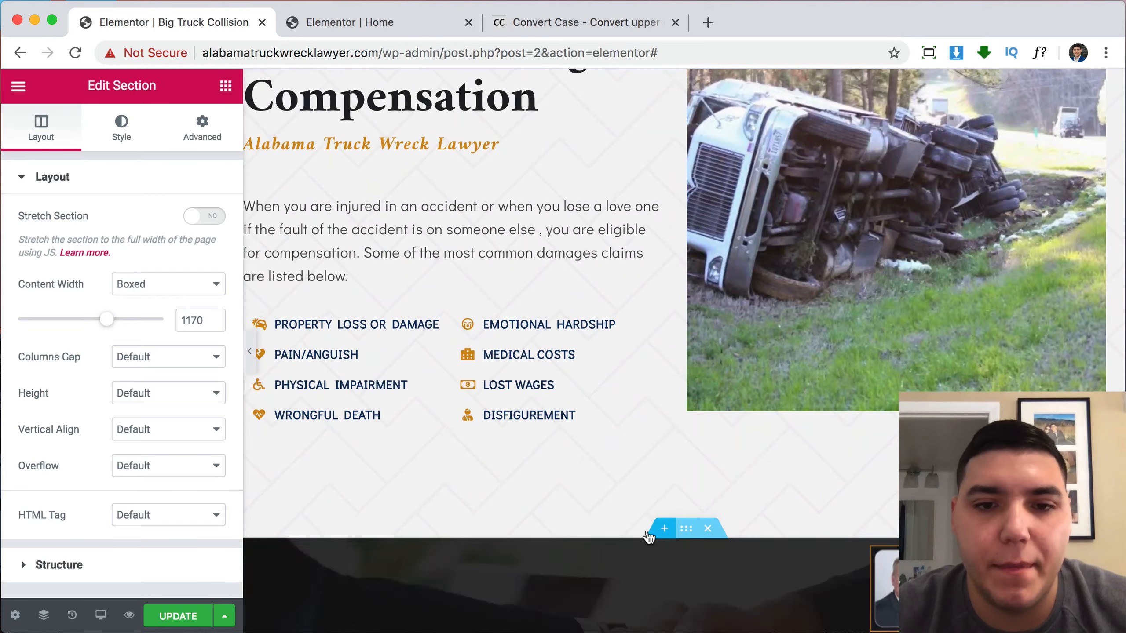
{"action": "scroll", "coordinate": [722, 399], "scroll_direction": "down", "scroll_amount": 15}
Retitle the TRUCK WRECK STATISTICS heading as 'Truck Wreck Statistics' using Convert Case's Capitalized Case.
{"action": "left_click", "coordinate": [722, 399]}
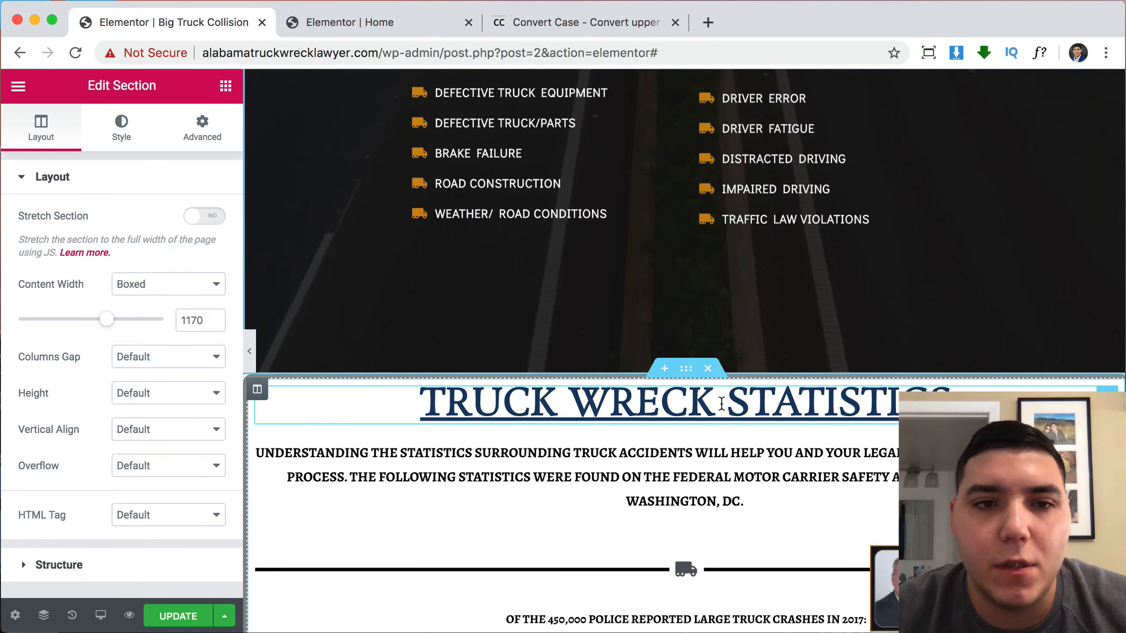
{"action": "left_click", "coordinate": [172, 245]}
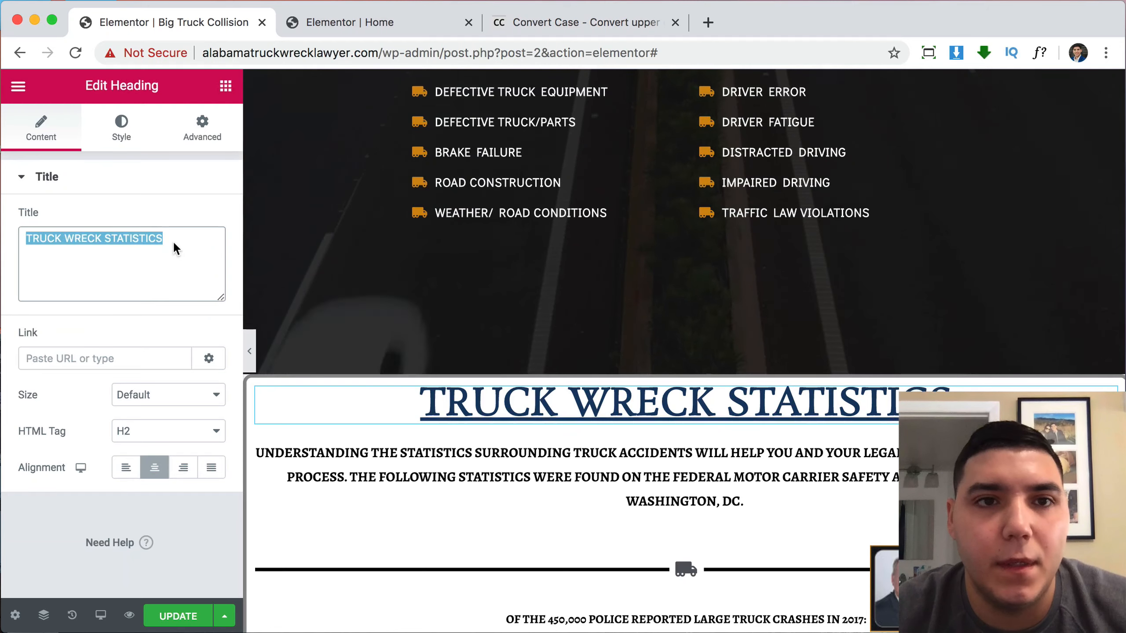
{"action": "left_click", "coordinate": [584, 14]}
{"action": "type", "text": "TRUCK WRECK STATISTICS"}
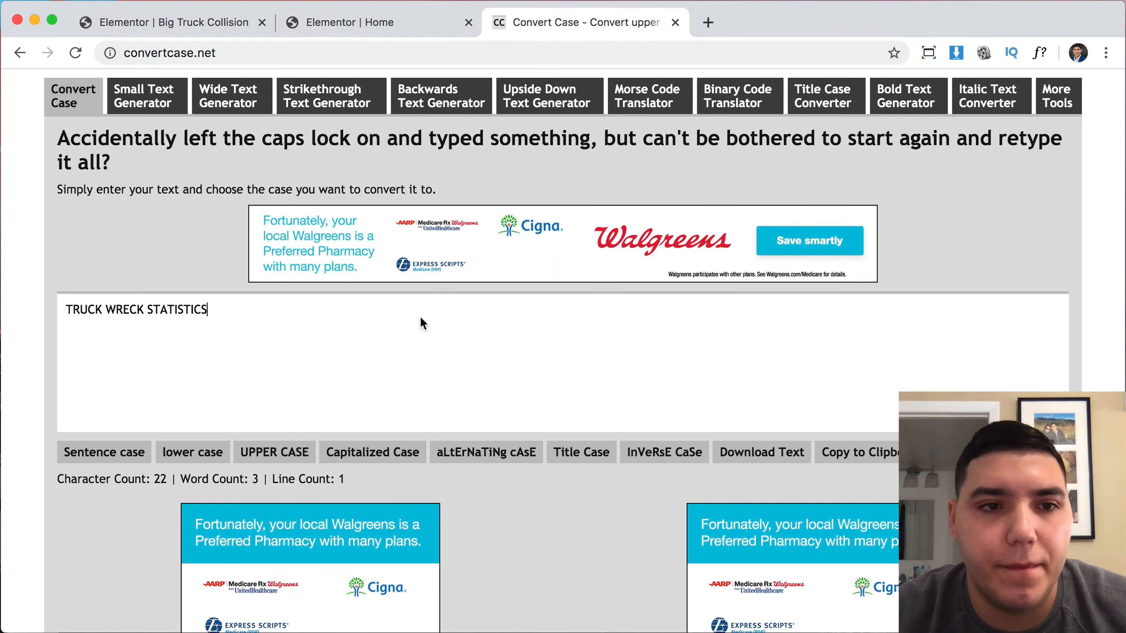
{"action": "left_click", "coordinate": [384, 462]}
{"action": "left_click", "coordinate": [291, 325]}
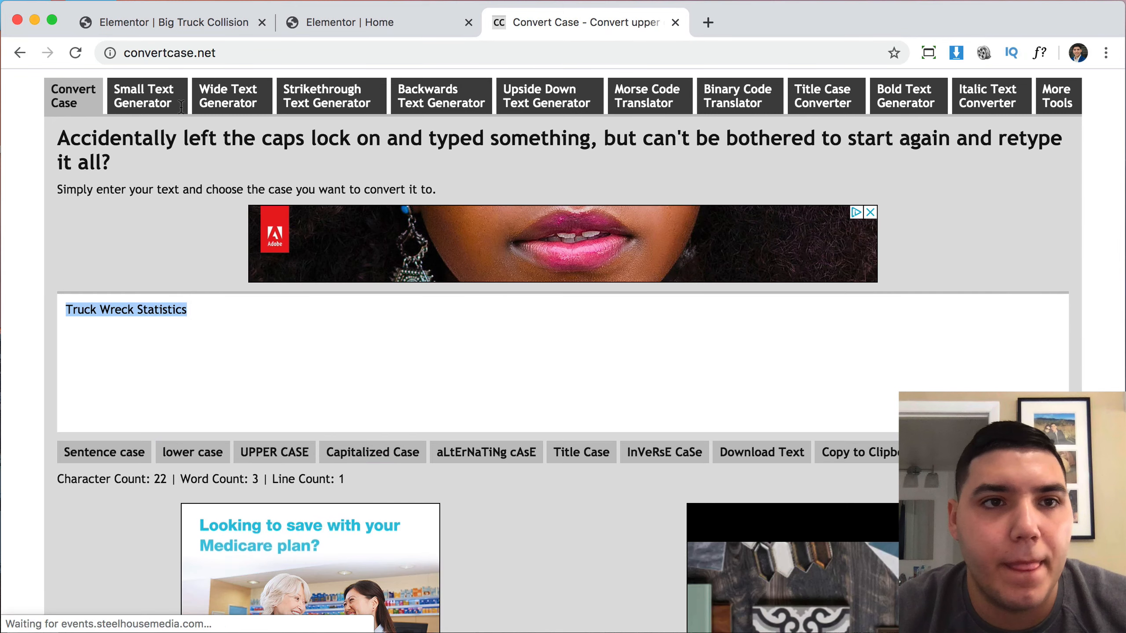
{"action": "left_click", "coordinate": [307, 28]}
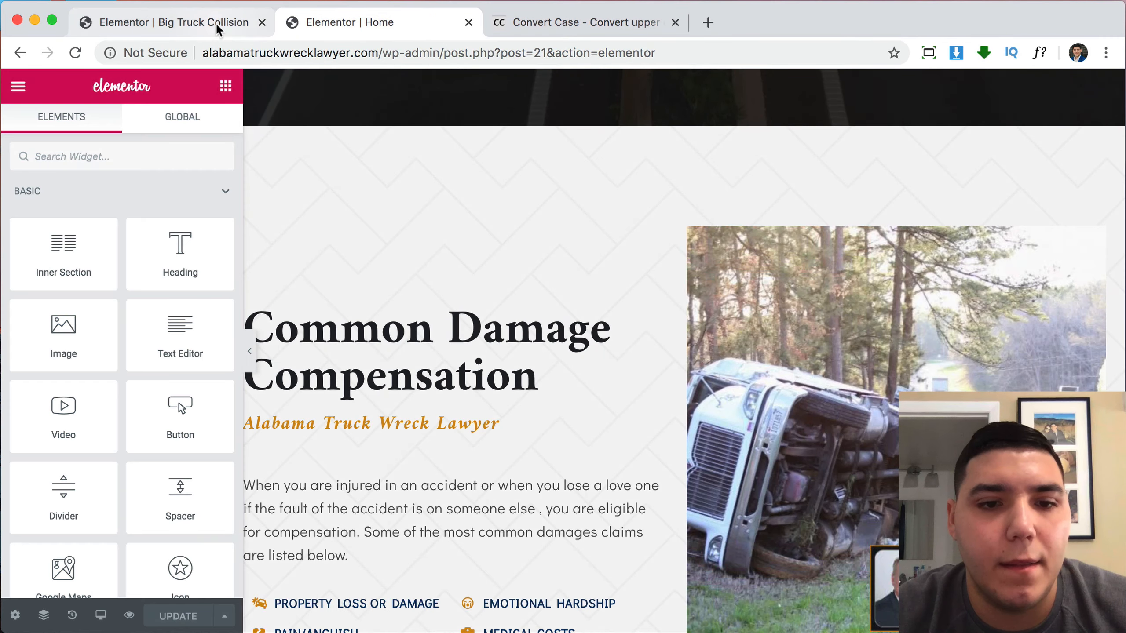
{"action": "left_click", "coordinate": [218, 23]}
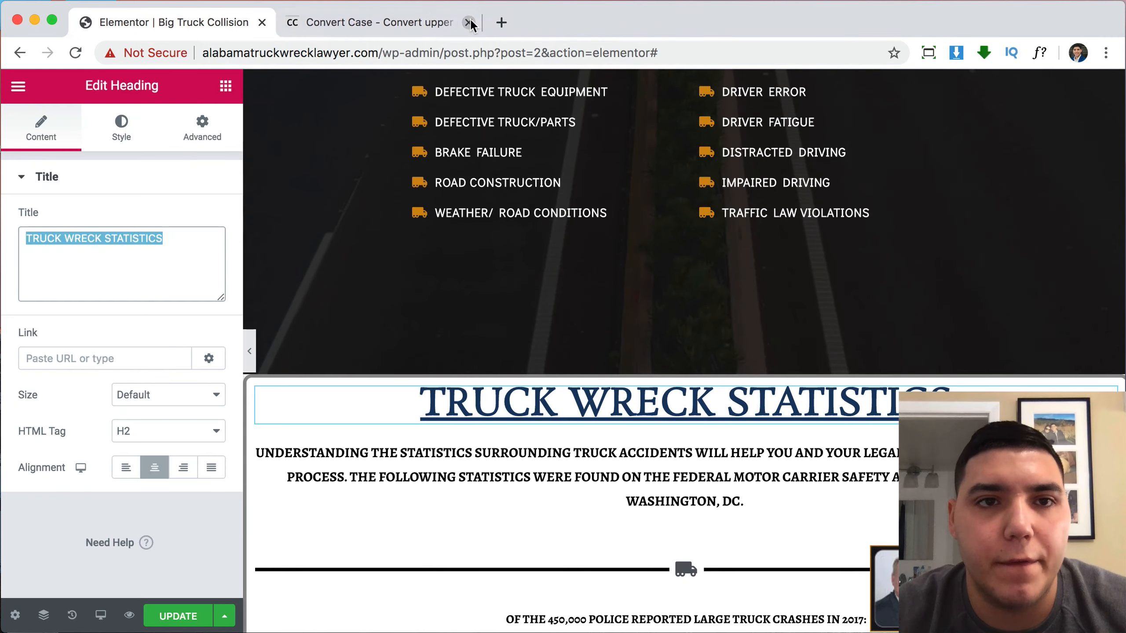
{"action": "scroll", "coordinate": [714, 402], "scroll_direction": "up", "scroll_amount": 12}
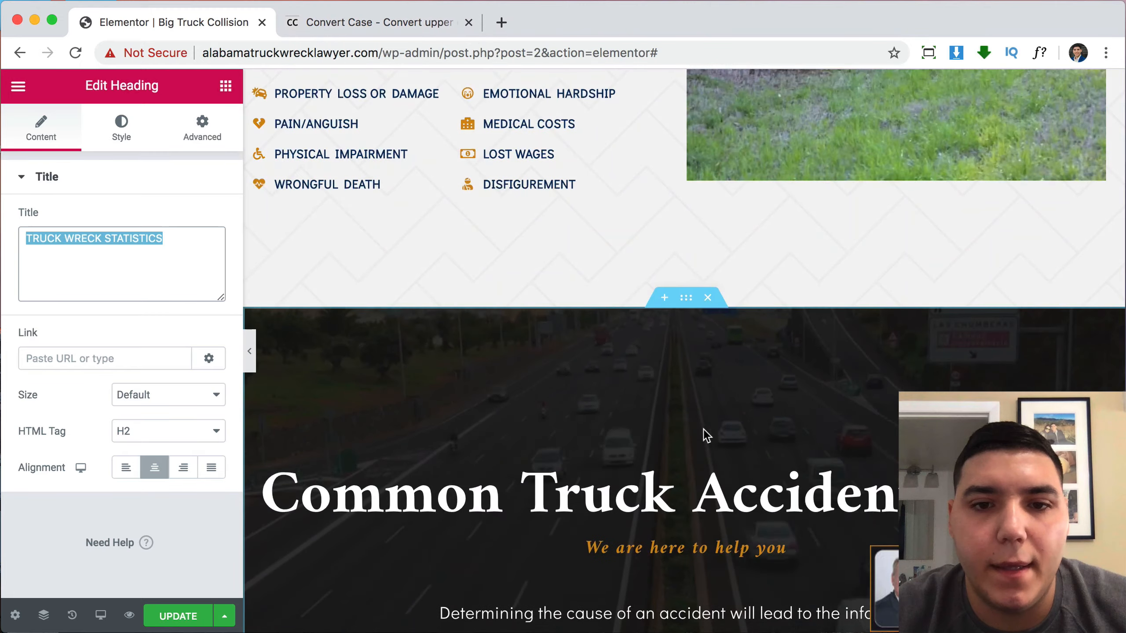
{"action": "left_click", "coordinate": [701, 485]}
{"action": "type", "text": "Truck Wreck Statistics"}
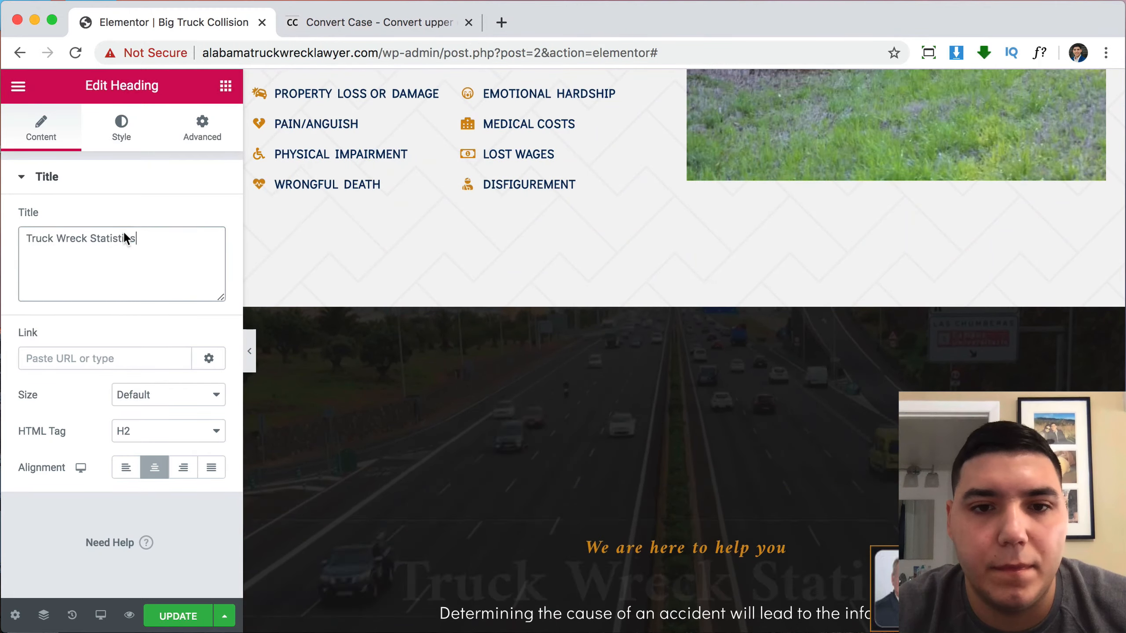
Select and copy the all-caps statistics introduction paragraph for conversion.
{"action": "scroll", "coordinate": [669, 422], "scroll_direction": "down", "scroll_amount": 10}
{"action": "scroll", "coordinate": [669, 424], "scroll_direction": "down", "scroll_amount": 6}
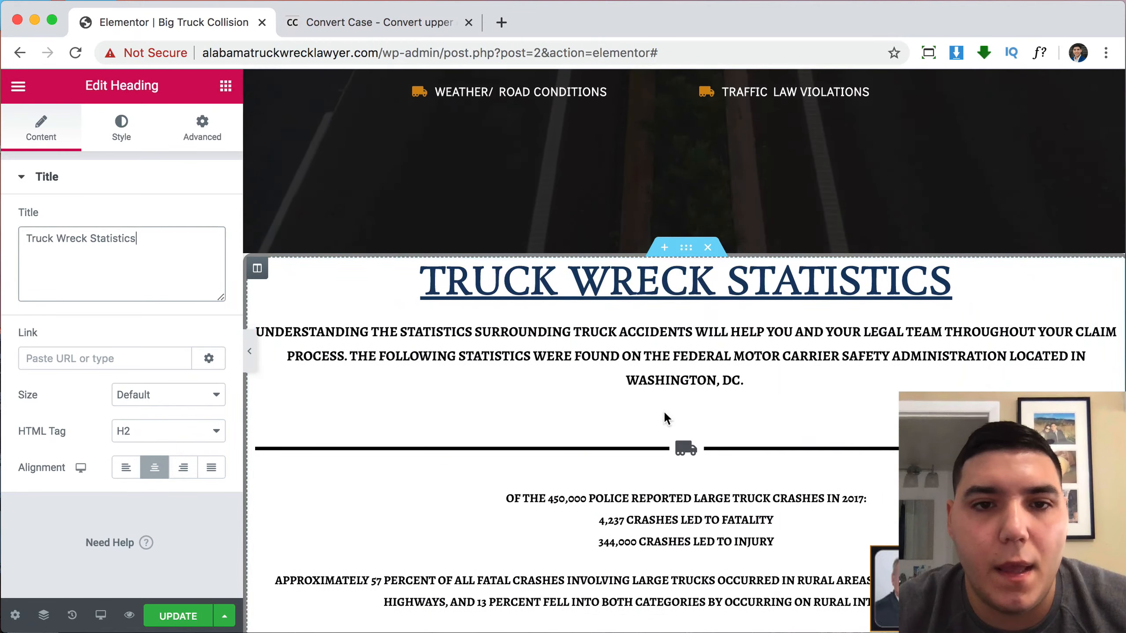
{"action": "left_click", "coordinate": [636, 354]}
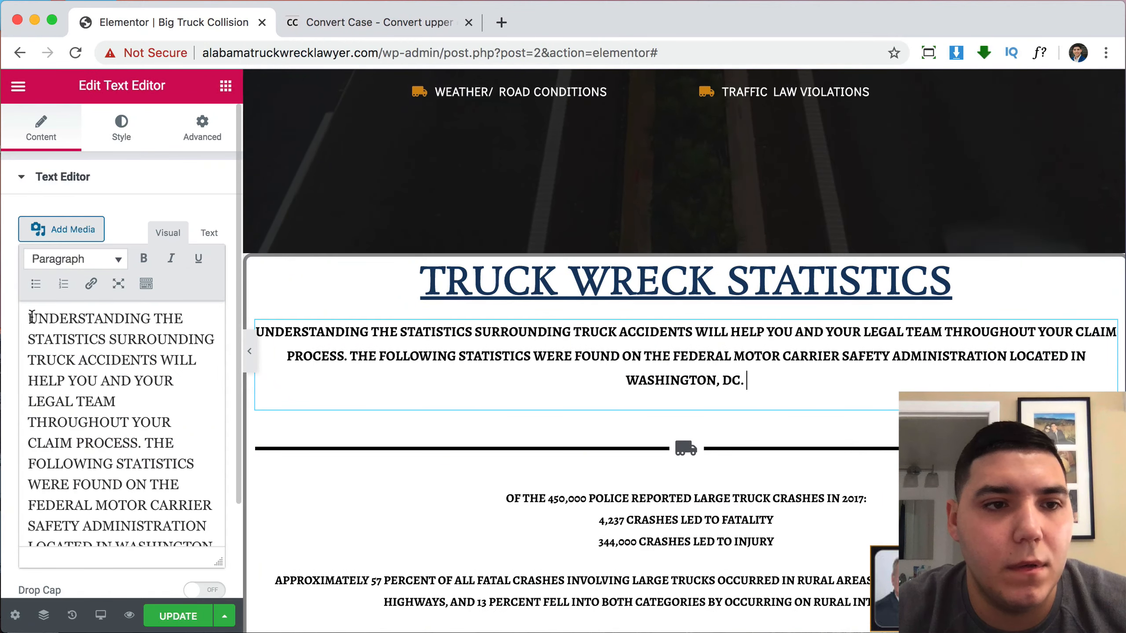
{"action": "left_click_drag", "start_coordinate": [29, 319], "coordinate": [200, 602]}
{"action": "key", "text": "super+c"}
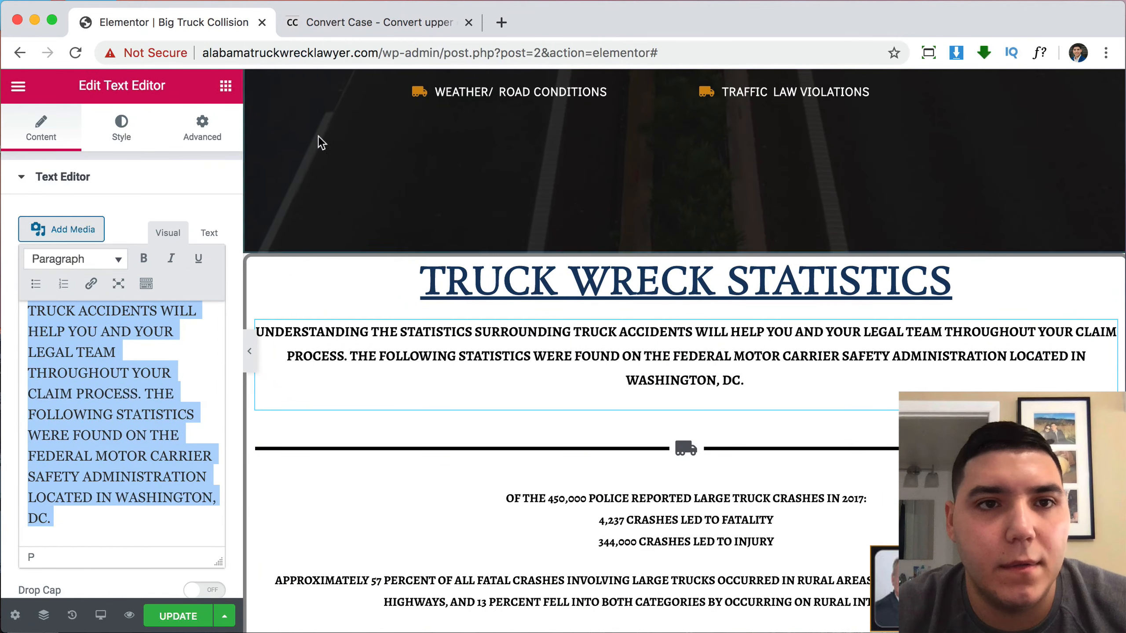
{"action": "left_click", "coordinate": [376, 22]}
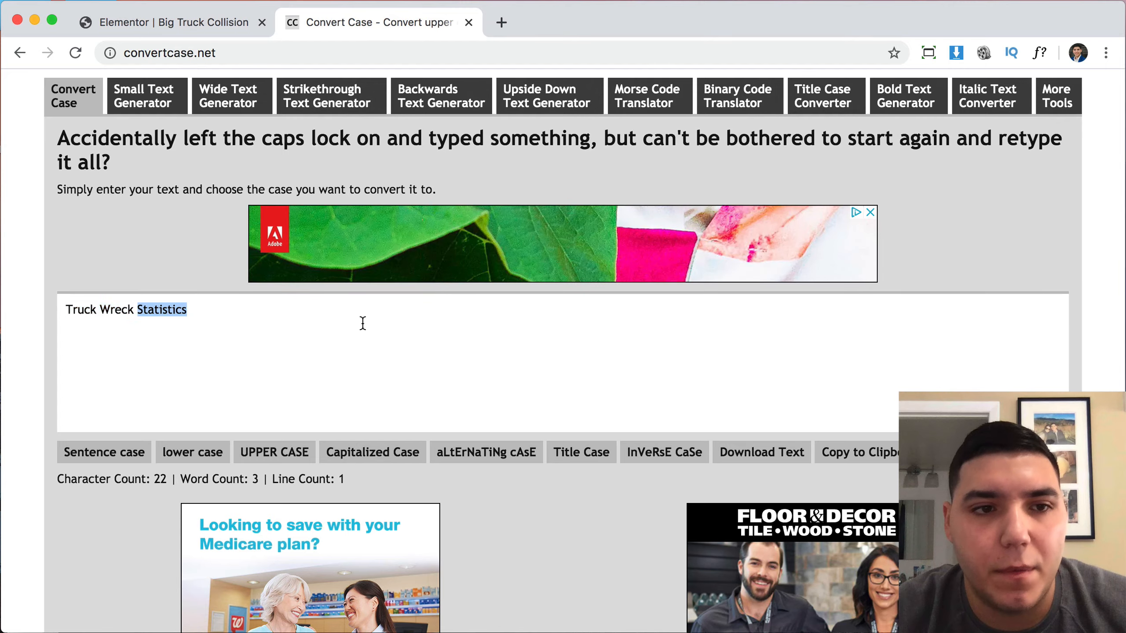
Convert the pasted paragraph to sentence case, recapitalize 'Washington' and 'DC', and select the result.
{"action": "key", "text": "super+v"}
{"action": "left_click", "coordinate": [105, 452]}
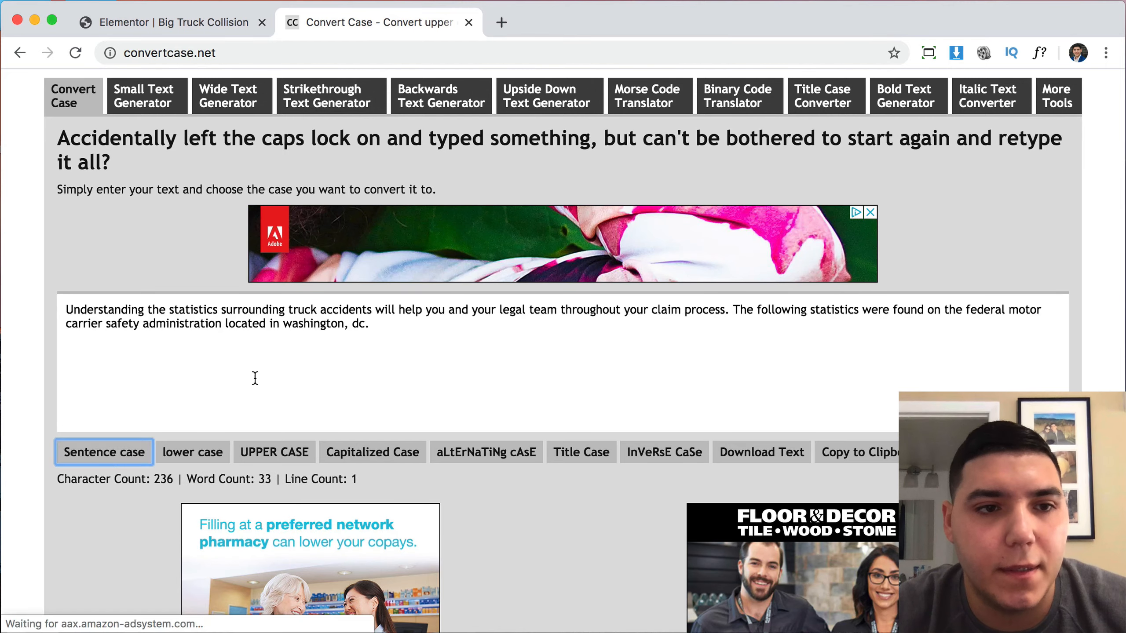
{"action": "left_click", "coordinate": [444, 327]}
{"action": "mouse_move", "coordinate": [323, 327]}
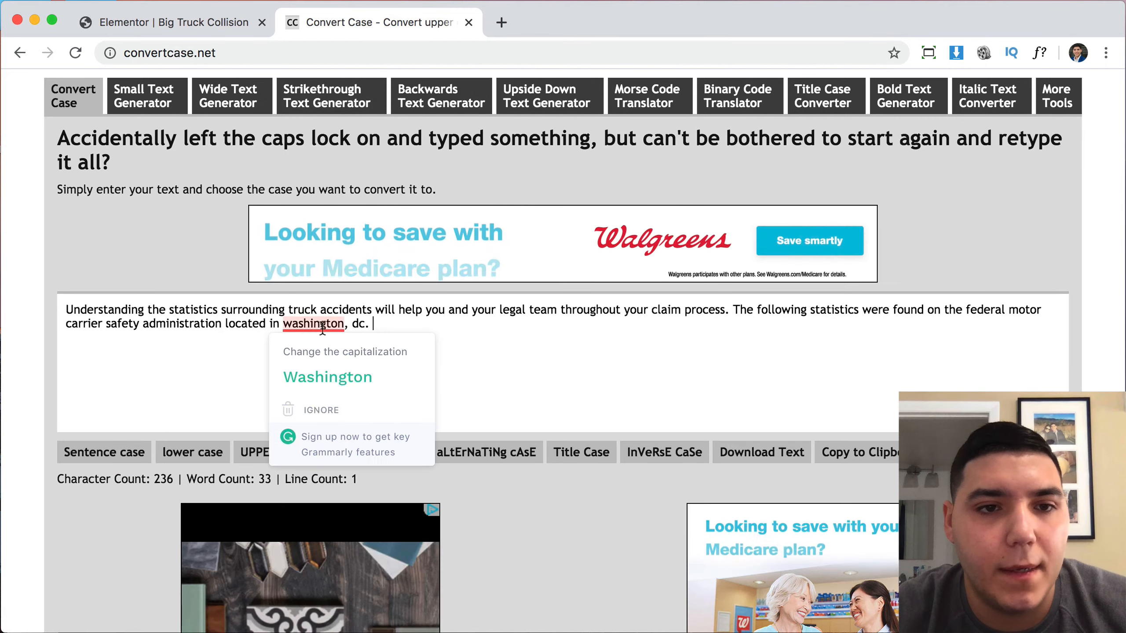
{"action": "left_click", "coordinate": [318, 352]}
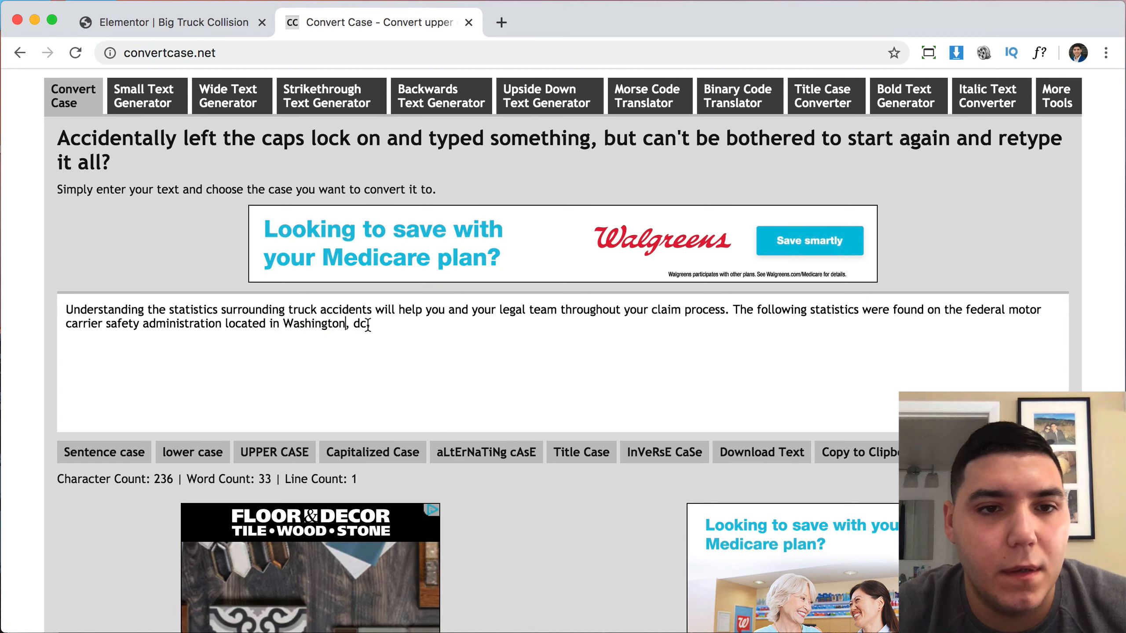
{"action": "key", "text": "BackSpace"}
{"action": "key", "text": "BackSpace"}
{"action": "type", "text": "DC."}
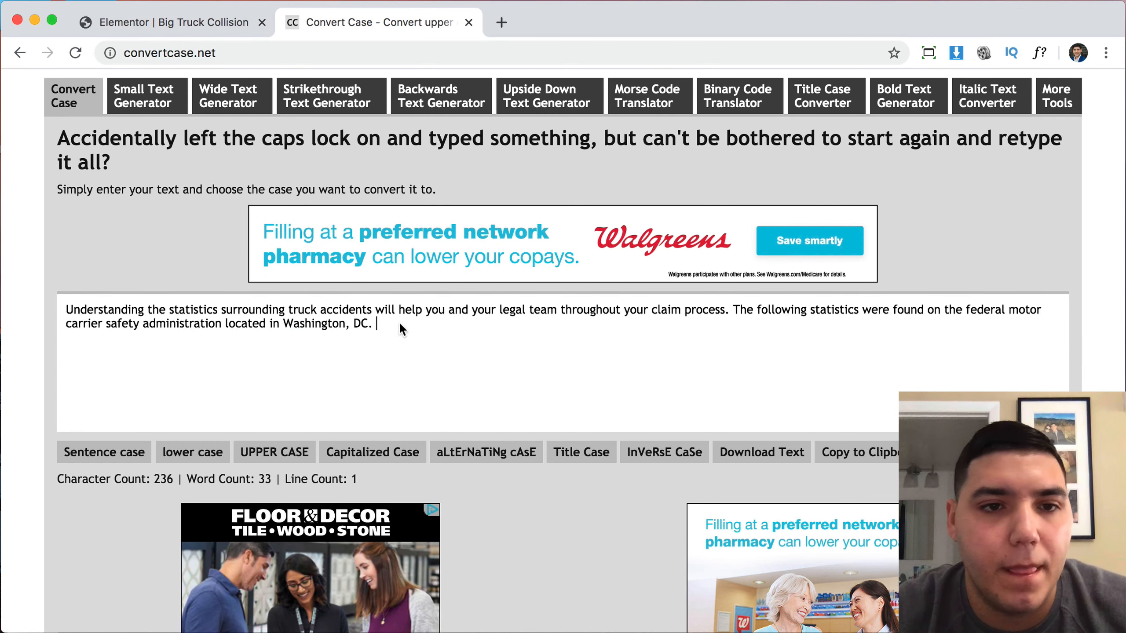
{"action": "left_click_drag", "start_coordinate": [401, 330], "coordinate": [66, 310]}
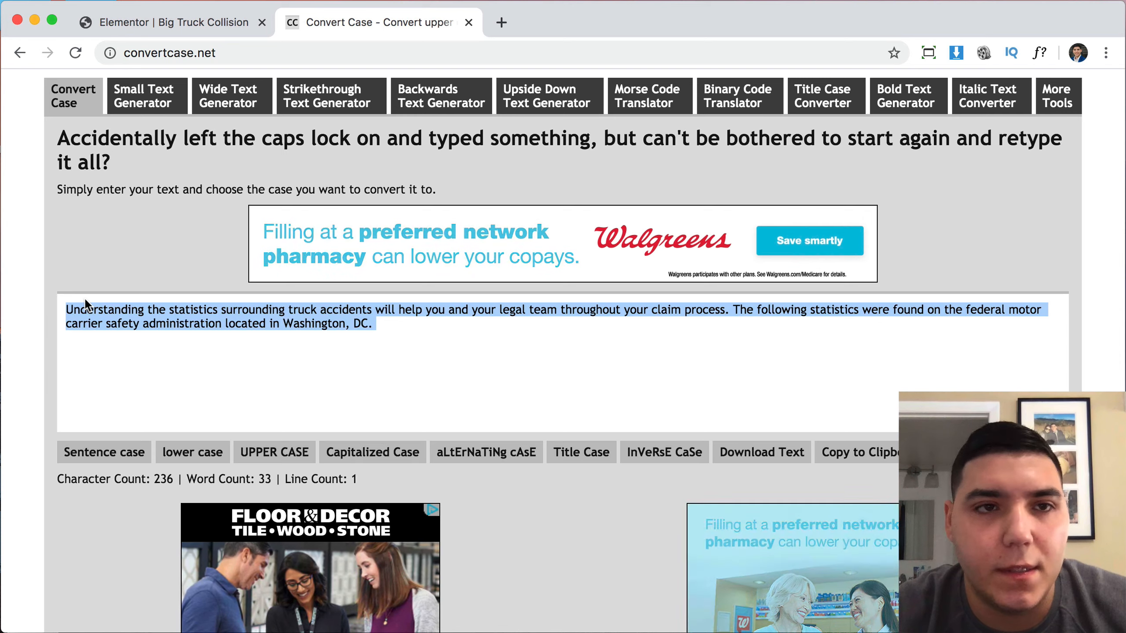
{"action": "left_click", "coordinate": [166, 23]}
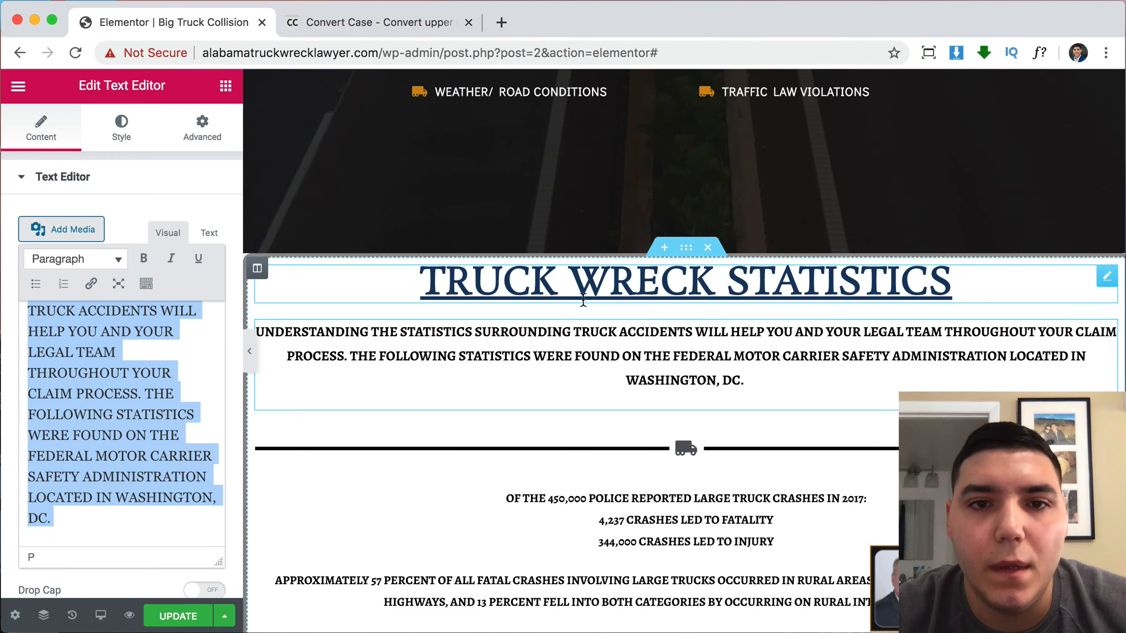
Try pasting the paragraph into the 'We are here to help you' subheading, then undo it.
{"action": "scroll", "coordinate": [583, 300], "scroll_direction": "up", "scroll_amount": 10}
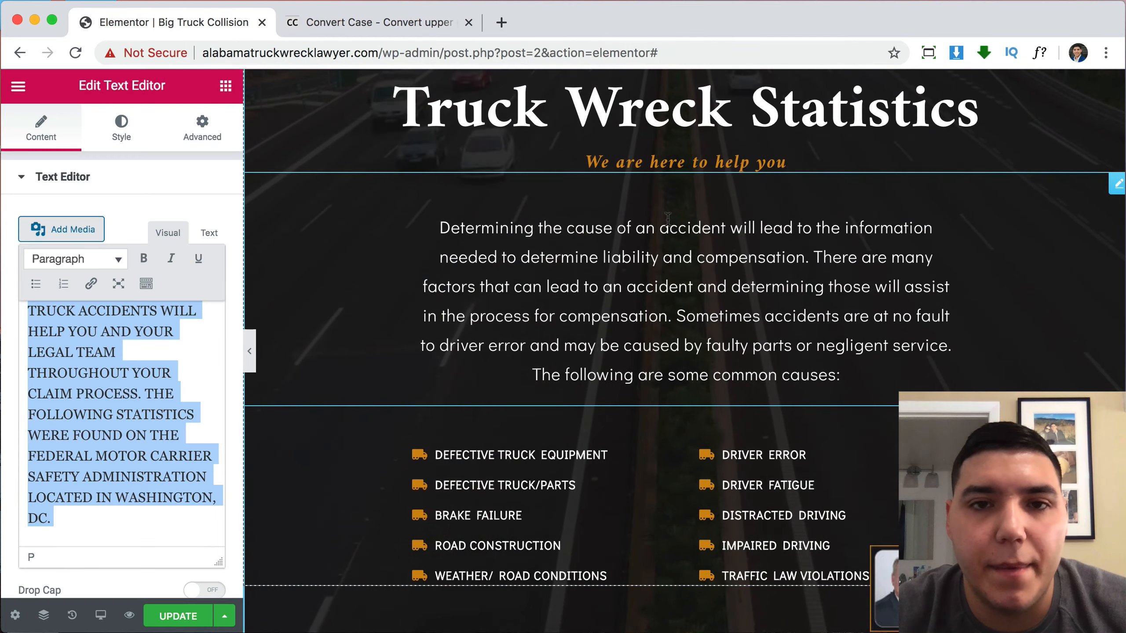
{"action": "scroll", "coordinate": [667, 257], "scroll_direction": "down", "scroll_amount": 15}
{"action": "scroll", "coordinate": [668, 258], "scroll_direction": "up", "scroll_amount": 16}
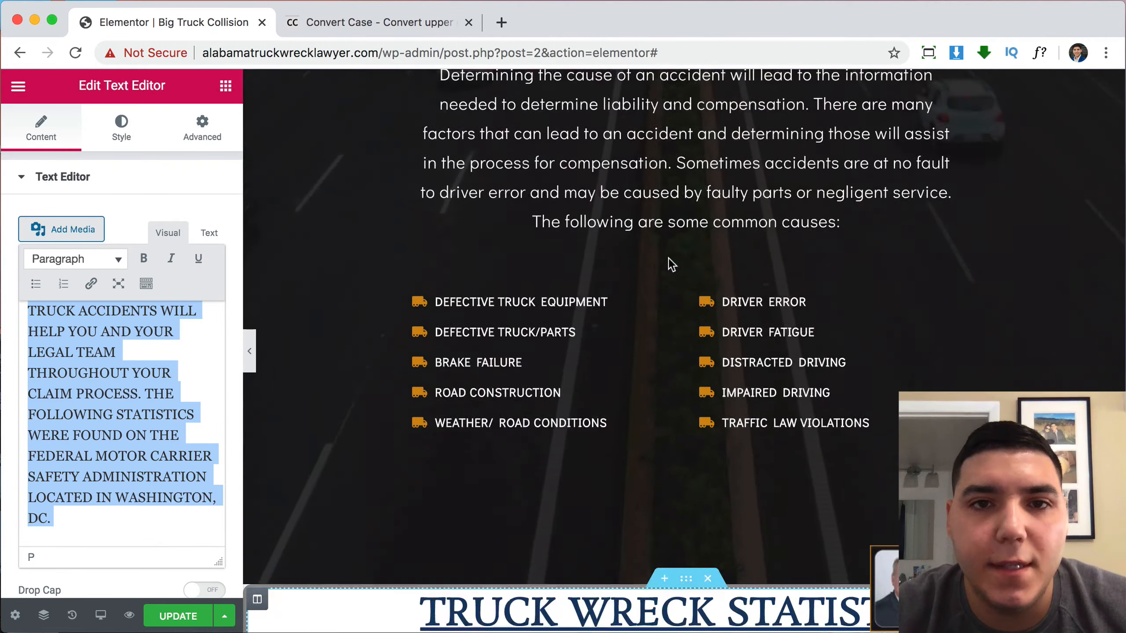
{"action": "left_click", "coordinate": [784, 205]}
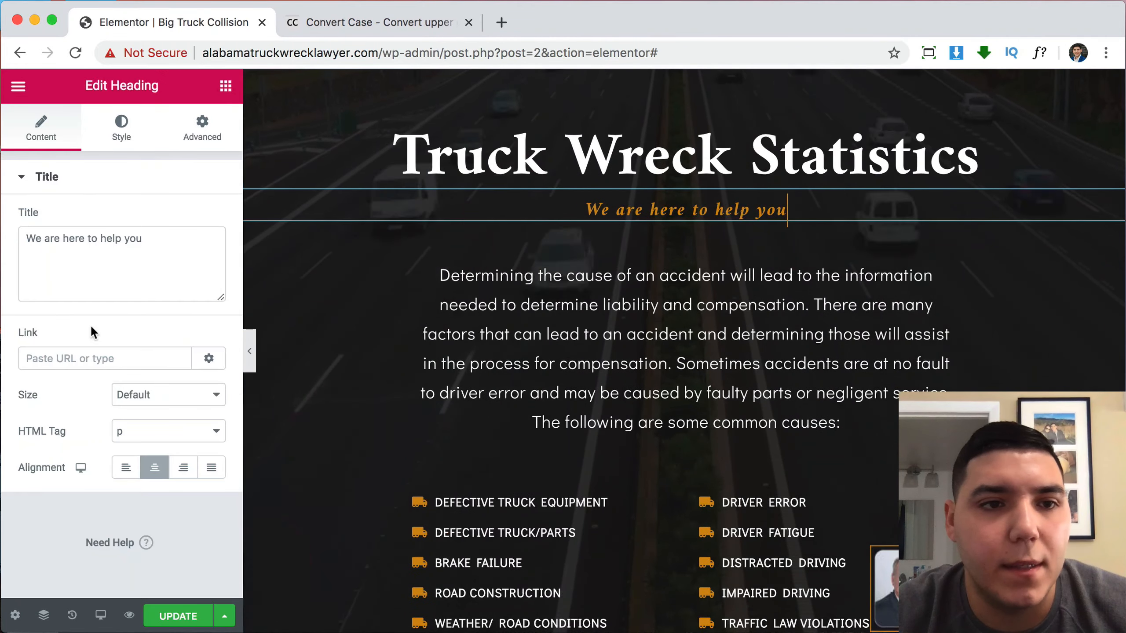
{"action": "type", "text": "Understanding the statistics surrounding truck accidents will help you and your legal team throughout your claim process. The following statistics were found on the federal motor carrier safety administration located in Washington, DC."}
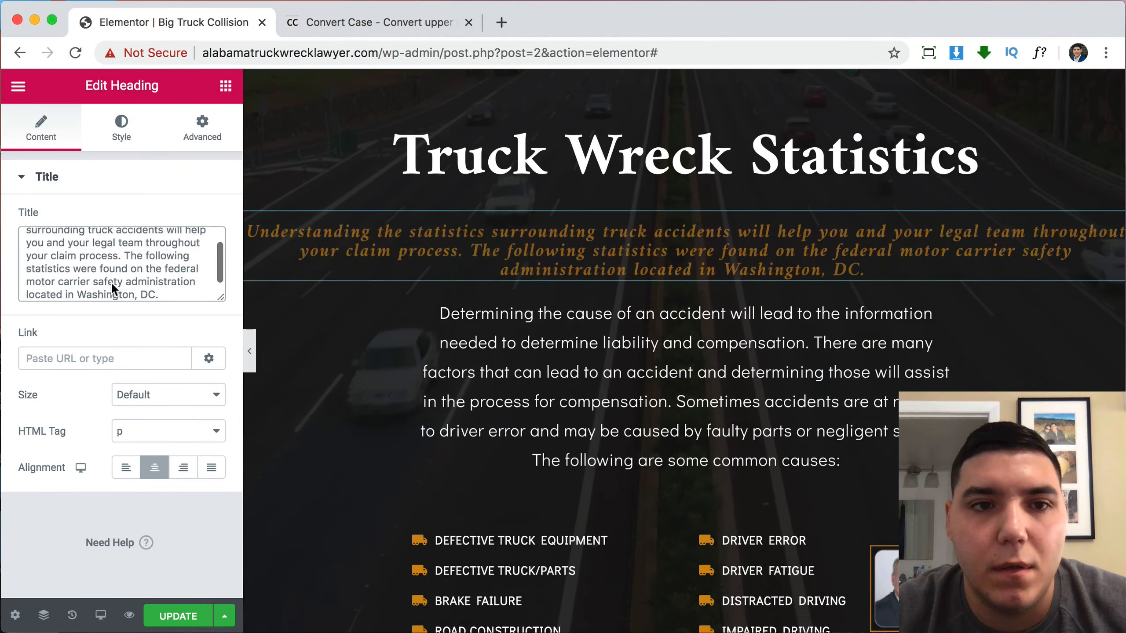
{"action": "key", "text": "super+z"}
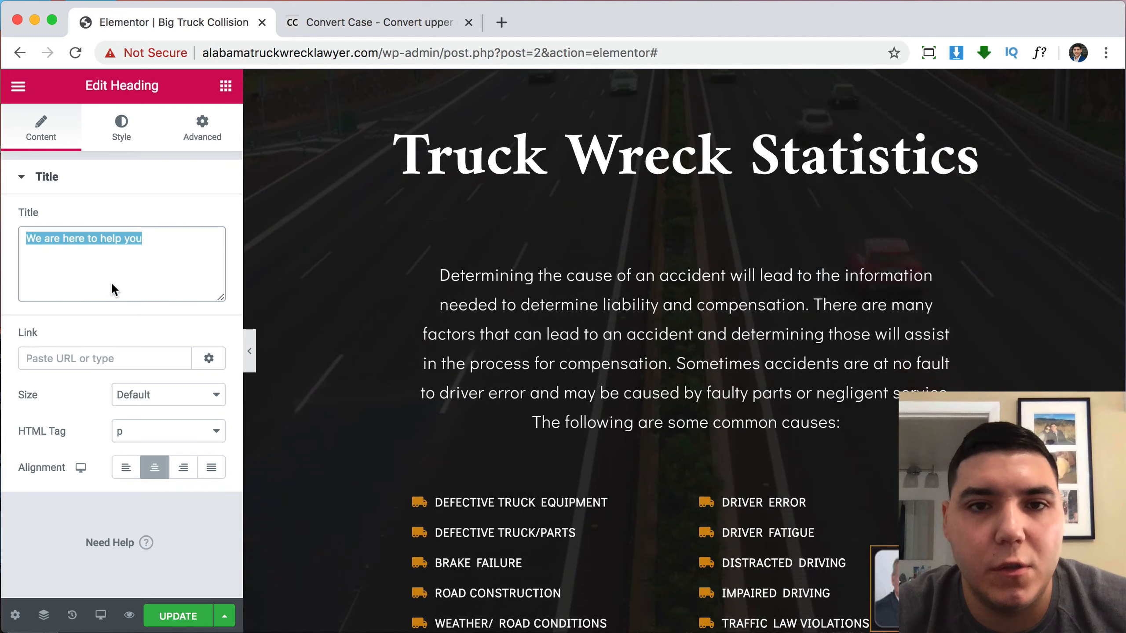
Replace the old hero body paragraph with the sentence-case statistics introduction.
{"action": "left_click", "coordinate": [573, 314]}
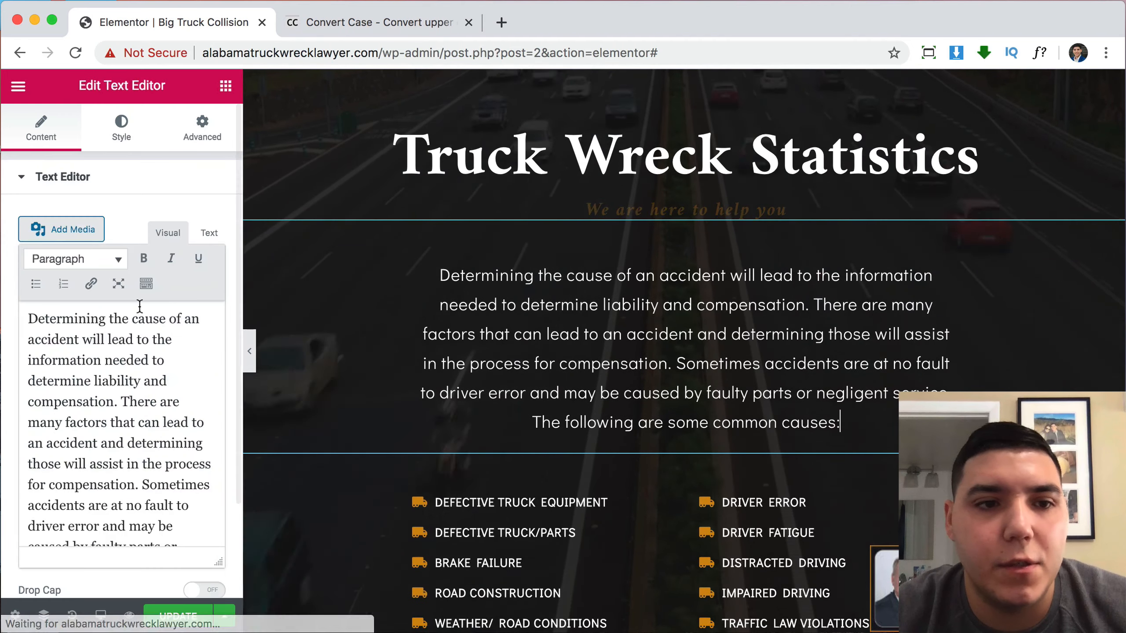
{"action": "key", "text": "super+a"}
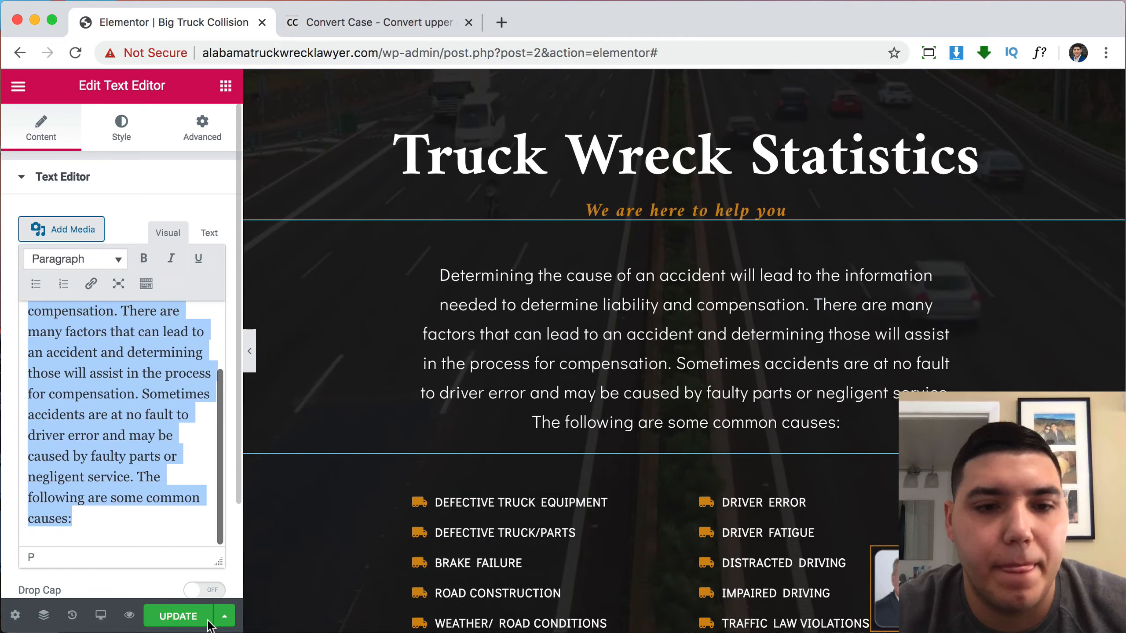
{"action": "key", "text": "BackSpace"}
{"action": "type", "text": "Understanding the statistics surrounding truck accidents will help you and your legal team throughout your claim process. The following statistics were found on the federal motor carrier safety administration located in Washington, DC."}
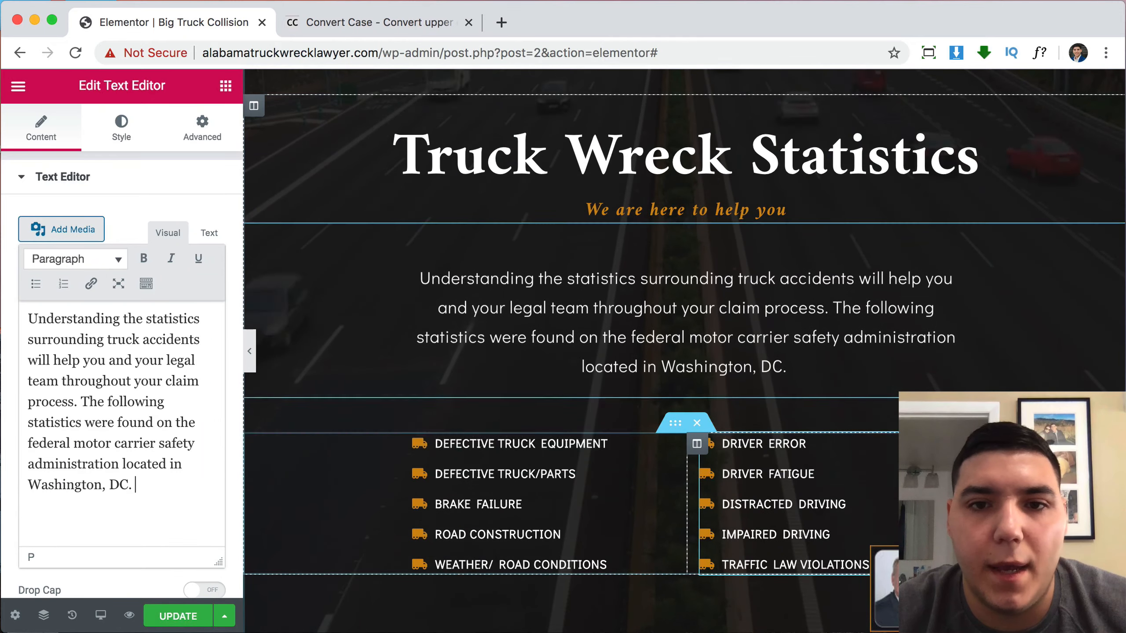
{"action": "scroll", "coordinate": [810, 358], "scroll_direction": "down", "scroll_amount": 10}
{"action": "scroll", "coordinate": [810, 360], "scroll_direction": "down", "scroll_amount": 4}
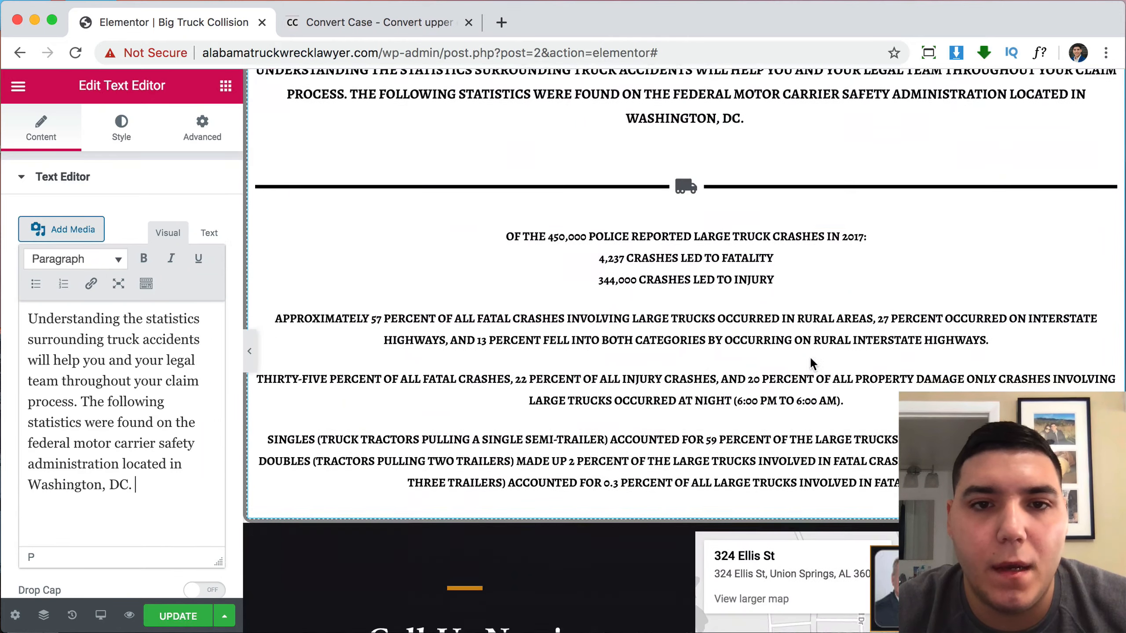
{"action": "scroll", "coordinate": [678, 445], "scroll_direction": "up", "scroll_amount": 12}
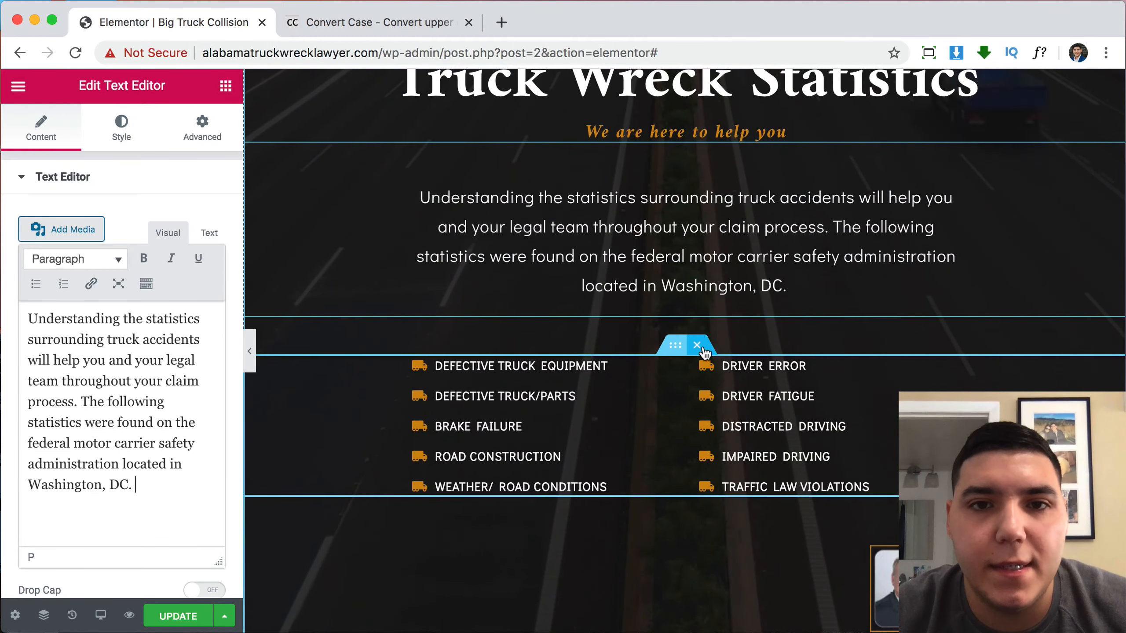
{"action": "scroll", "coordinate": [705, 353], "scroll_direction": "up", "scroll_amount": 3}
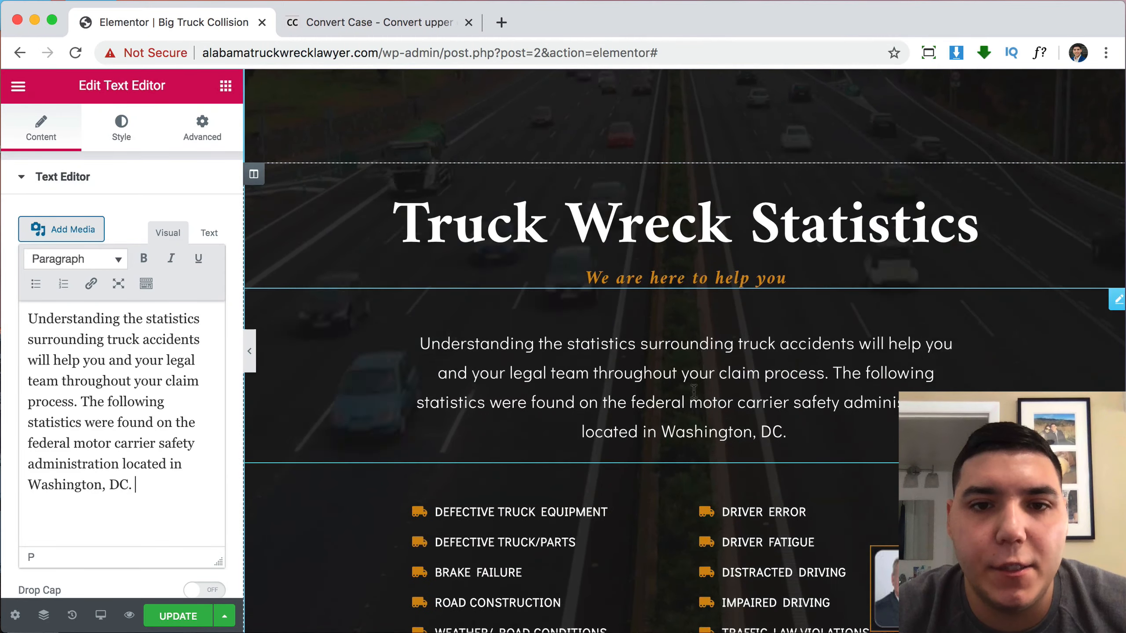
Paste the statistics introduction into the subheading and give it a left padding of 30.
{"action": "left_click", "coordinate": [604, 283]}
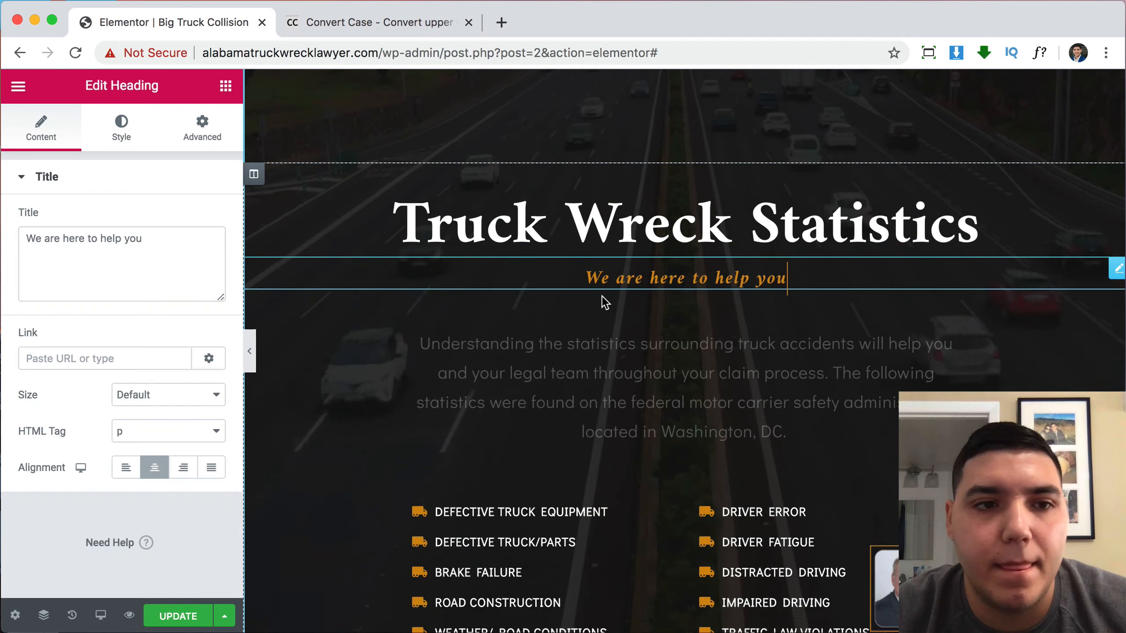
{"action": "key", "text": "super+a"}
{"action": "type", "text": "Understanding the statistics surrounding truck accidents will help you and your legal team throughout your claim process. The following statistics were found on the federal motor carrier safety administration located in Washington, DC."}
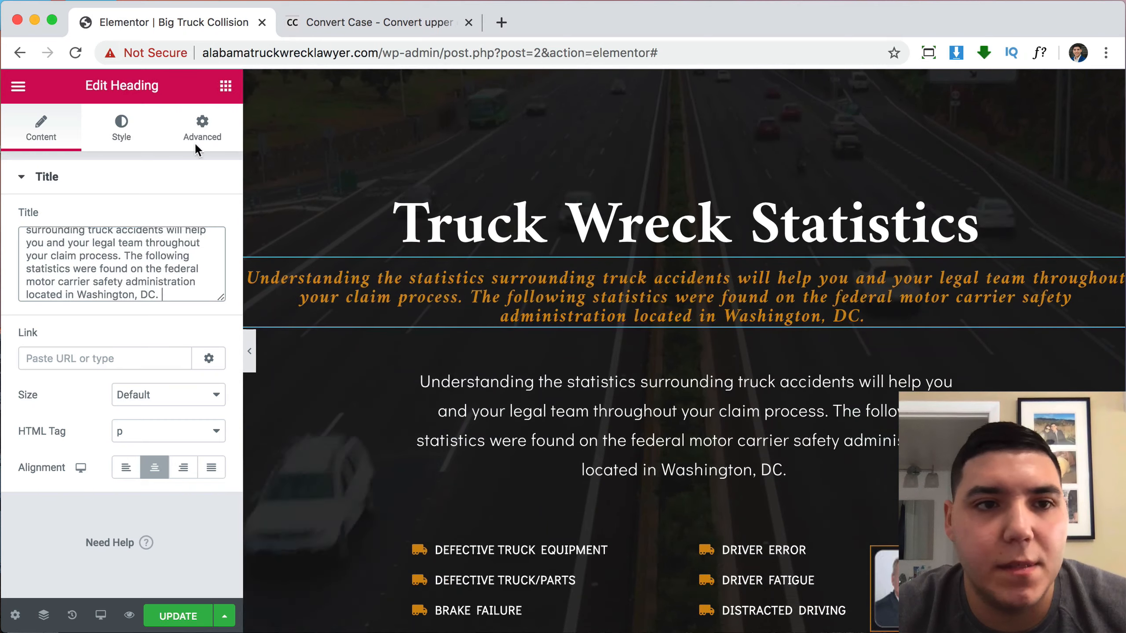
{"action": "left_click", "coordinate": [203, 128]}
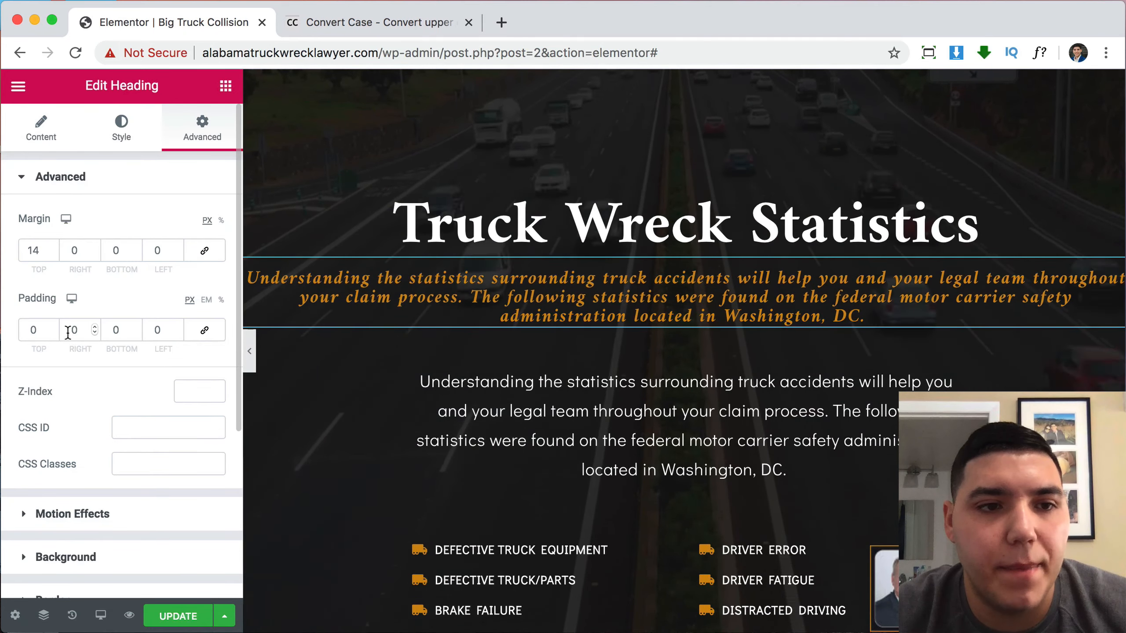
{"action": "type", "text": "3"}
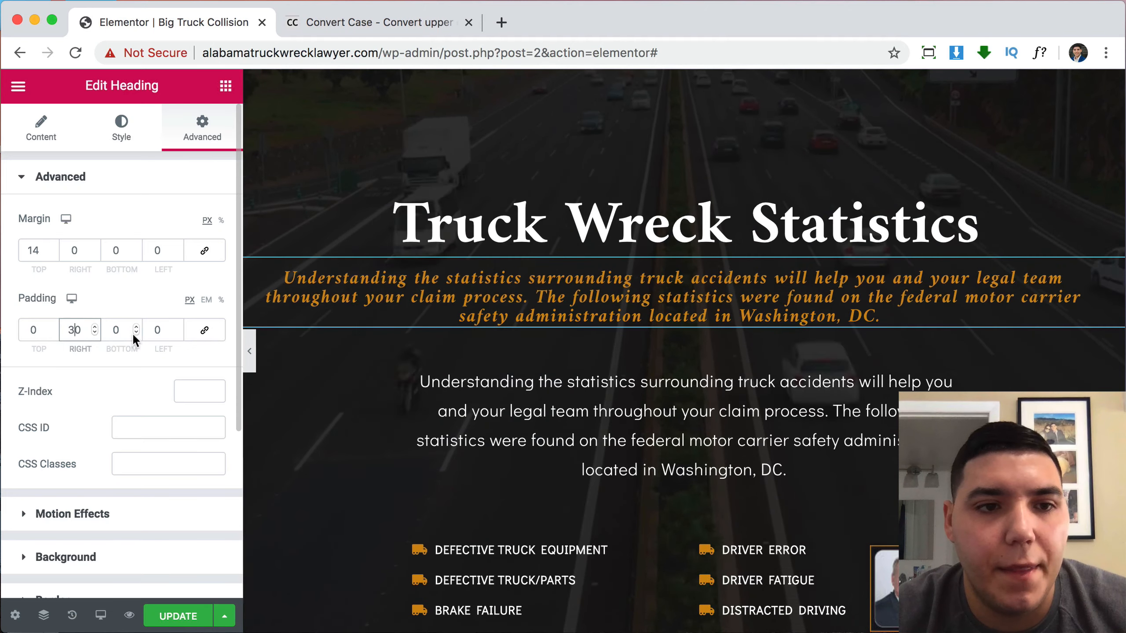
{"action": "left_click", "coordinate": [149, 329]}
{"action": "type", "text": "30"}
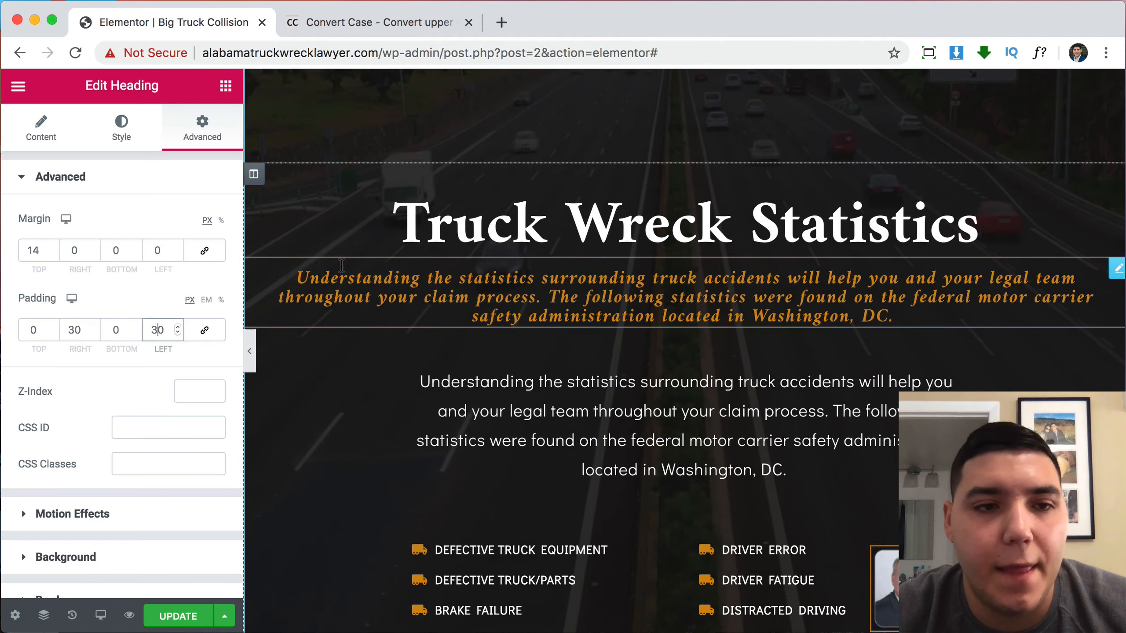
Set the subheading's typography line height to 30 px.
{"action": "left_click", "coordinate": [117, 137]}
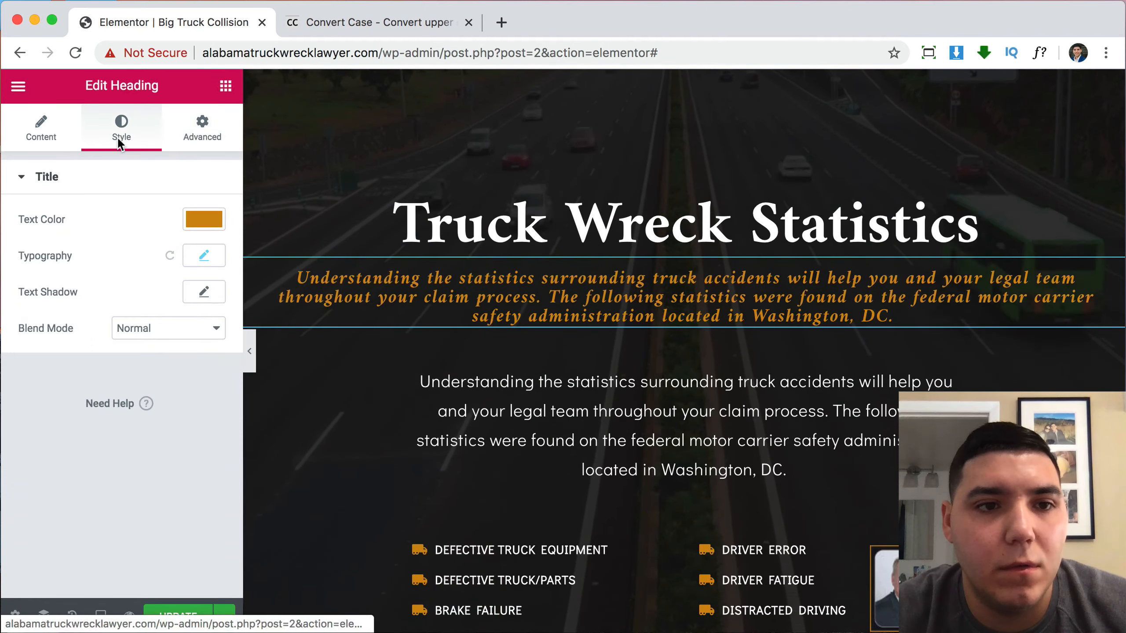
{"action": "left_click", "coordinate": [204, 257]}
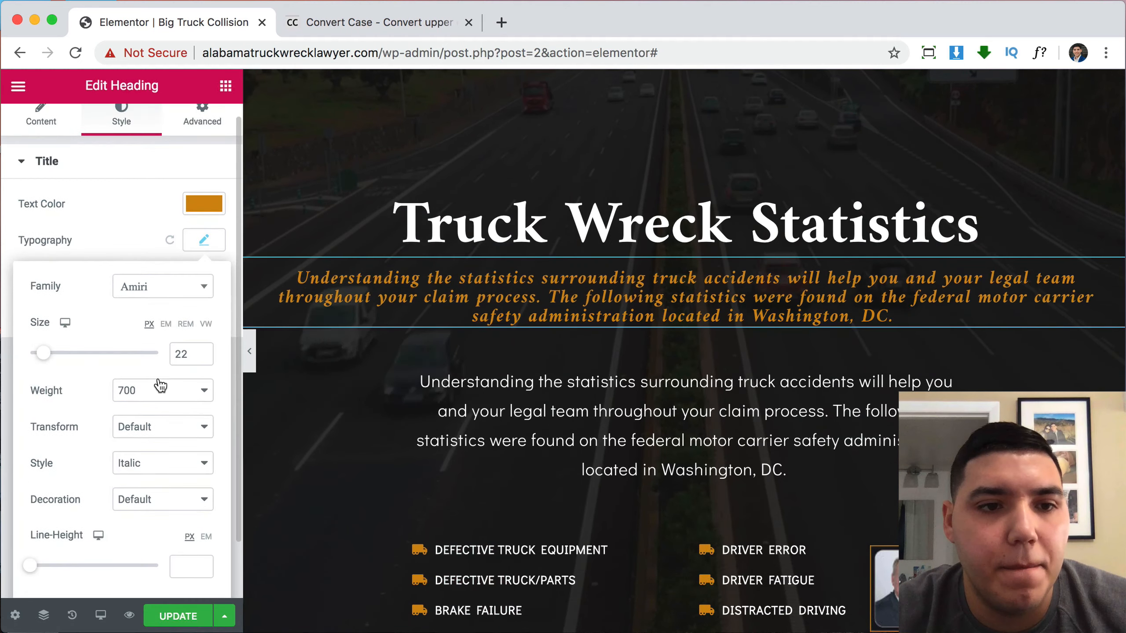
{"action": "scroll", "coordinate": [162, 399], "scroll_direction": "down", "scroll_amount": 3}
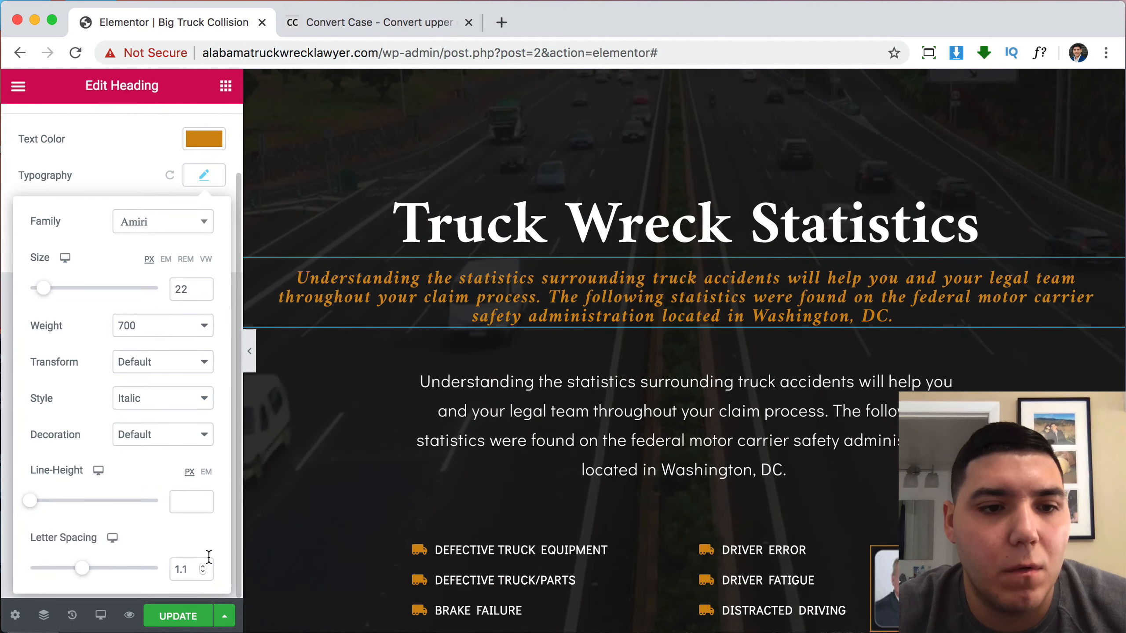
{"action": "left_click", "coordinate": [203, 498]}
{"action": "left_click", "coordinate": [203, 499]}
{"action": "left_click", "coordinate": [202, 498]}
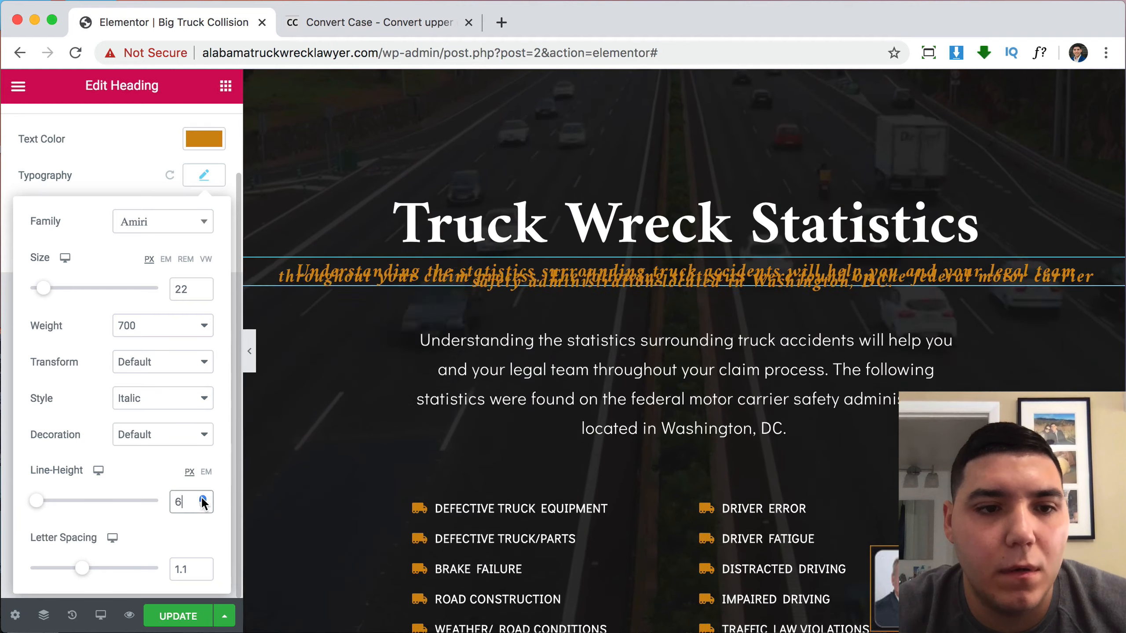
{"action": "left_click", "coordinate": [202, 499]}
{"action": "left_click", "coordinate": [202, 498]}
{"action": "left_click", "coordinate": [203, 498]}
{"action": "left_click", "coordinate": [203, 498]}
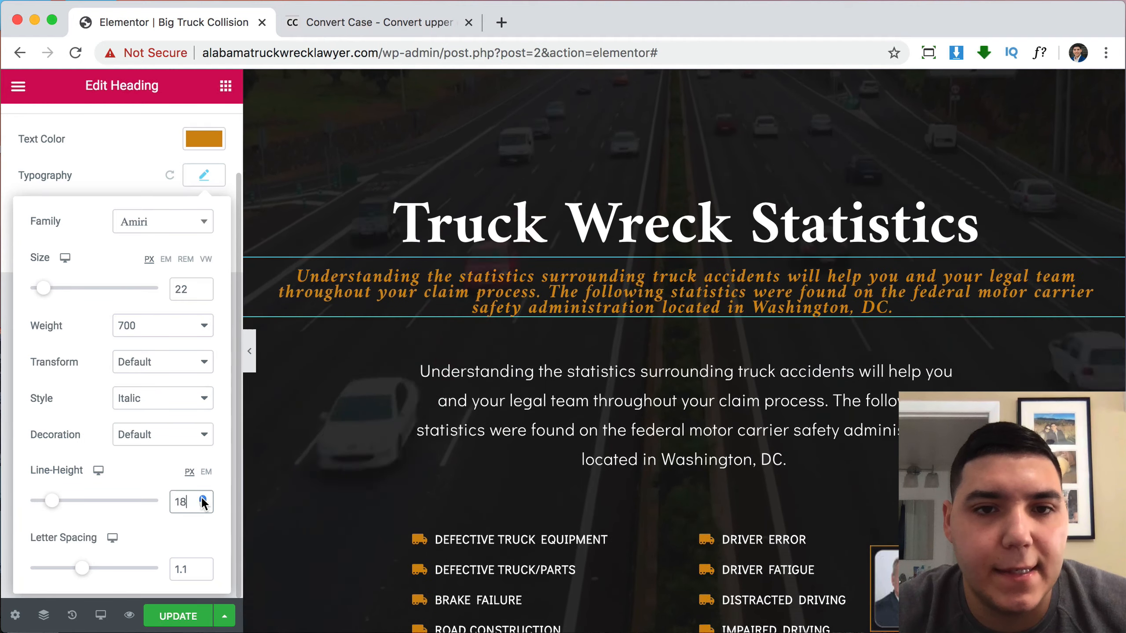
{"action": "left_click", "coordinate": [203, 498]}
{"action": "left_click", "coordinate": [203, 498]}
{"action": "left_click", "coordinate": [203, 498]}
{"action": "left_click", "coordinate": [203, 498]}
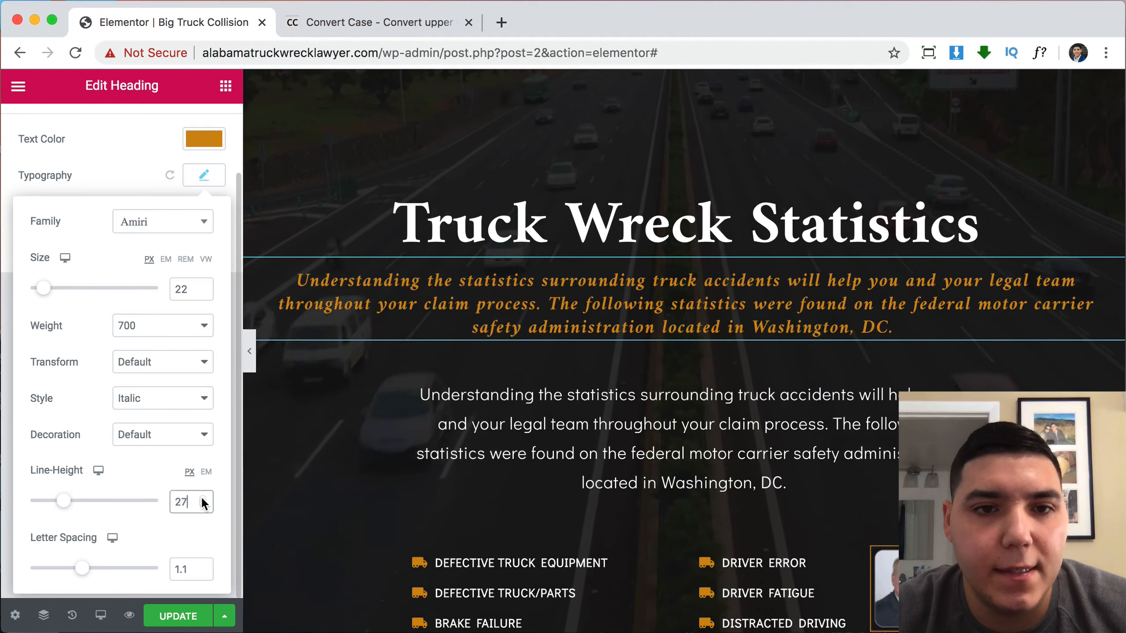
{"action": "left_click", "coordinate": [203, 498]}
{"action": "left_click", "coordinate": [203, 498]}
{"action": "left_click", "coordinate": [203, 498]}
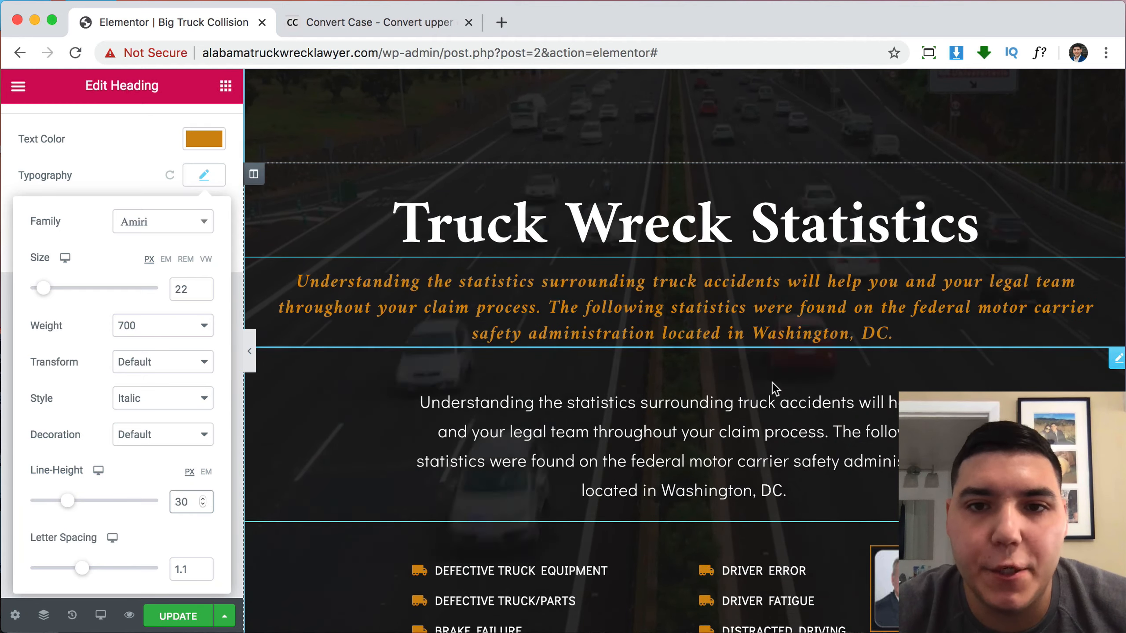
Open the truck crash statistics text block to copy its opening uppercase lines.
{"action": "scroll", "coordinate": [802, 372], "scroll_direction": "down", "scroll_amount": 3}
{"action": "scroll", "coordinate": [805, 346], "scroll_direction": "up", "scroll_amount": 2}
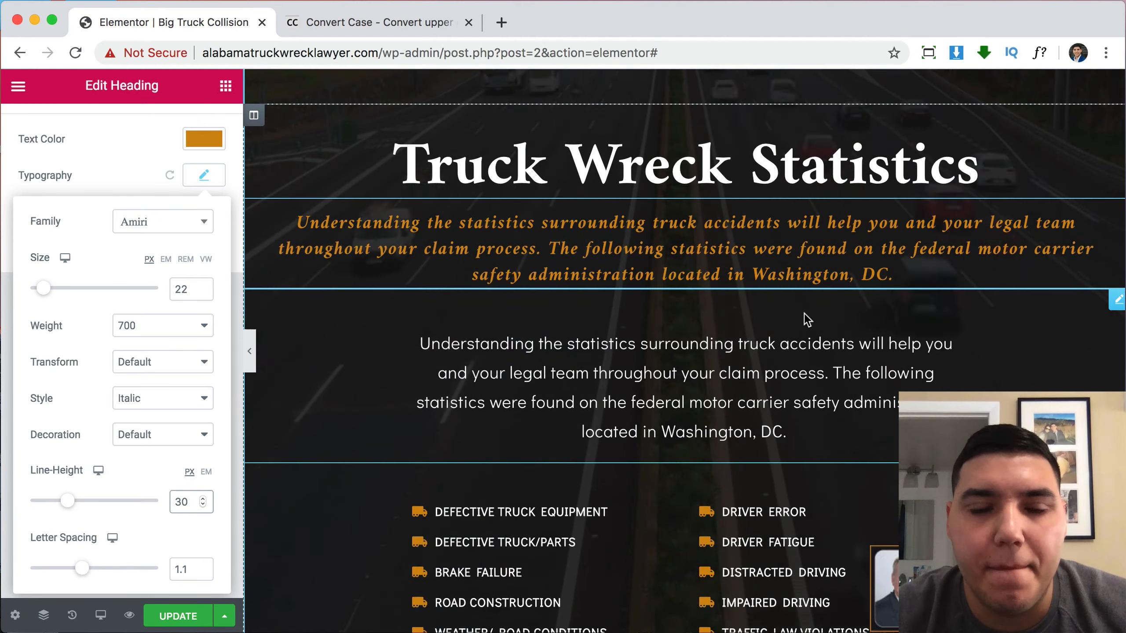
{"action": "scroll", "coordinate": [803, 312], "scroll_direction": "down", "scroll_amount": 8}
{"action": "scroll", "coordinate": [700, 230], "scroll_direction": "up", "scroll_amount": 3}
{"action": "left_click", "coordinate": [698, 226]}
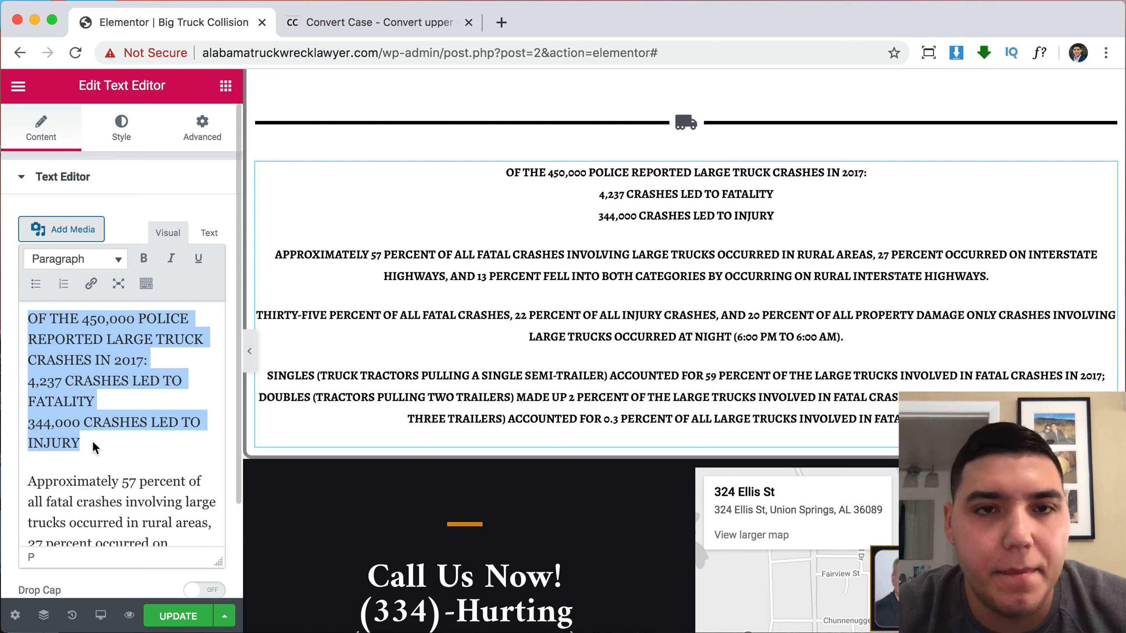
Paste the uppercase crash statistics lines into Convert Case, convert them to Capitalized Case, and select them.
{"action": "left_click", "coordinate": [348, 23]}
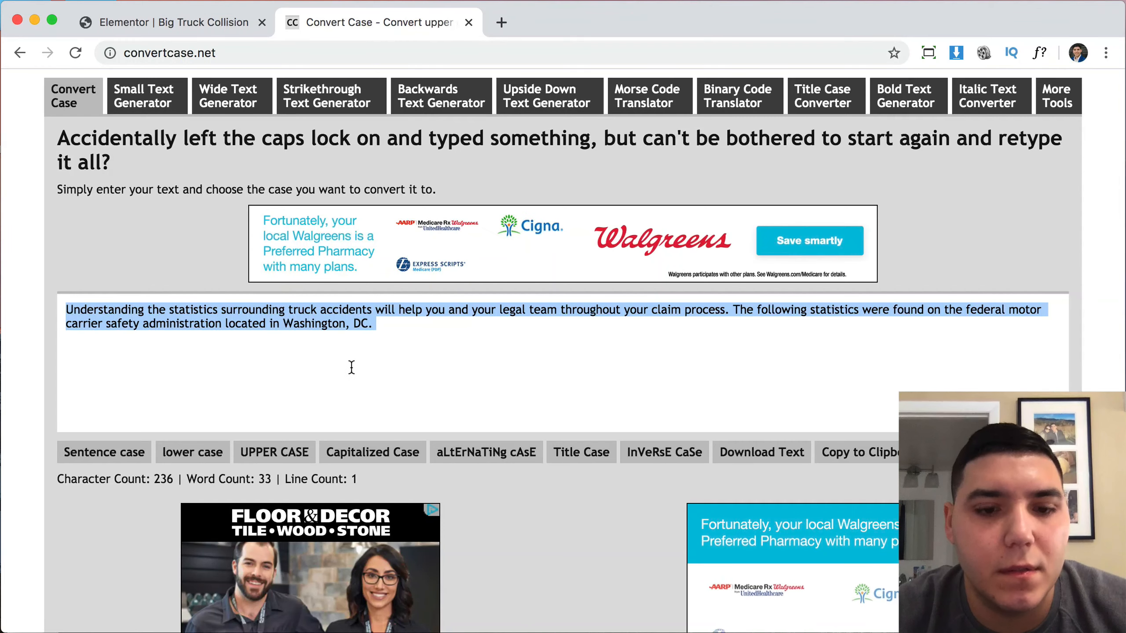
{"action": "type", "text": "OF THE 450,000 POLICE REPORTED LARGE TRUCK CRASHES IN 2017: 4,237 CRASHES LED TO FATALITY 344,000 CRASHES LED TO INJURY"}
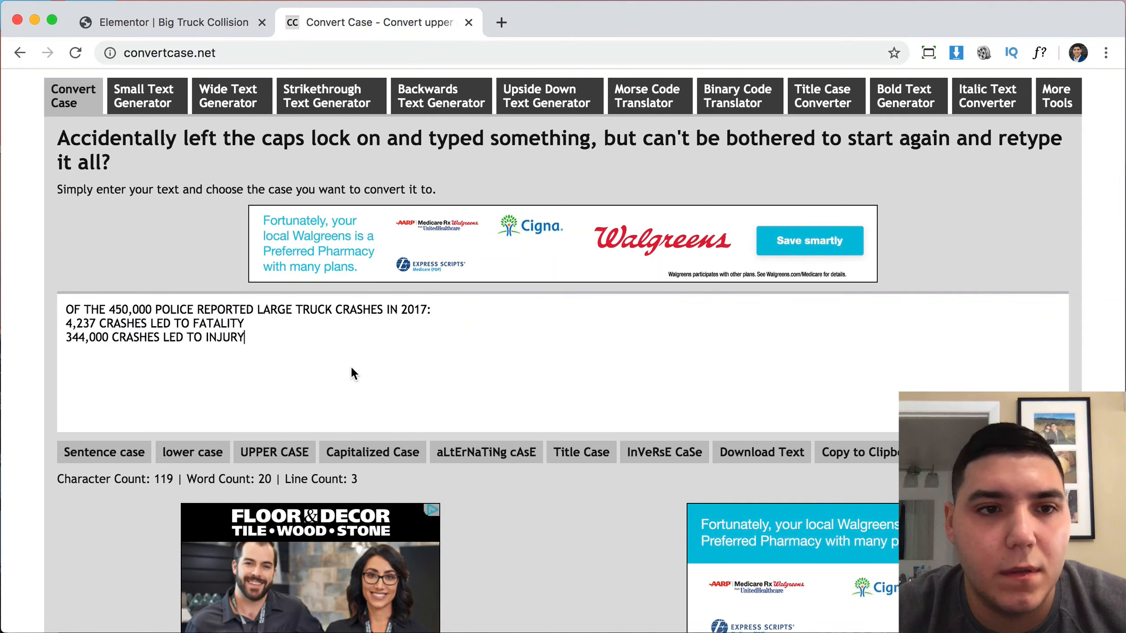
{"action": "left_click", "coordinate": [87, 460]}
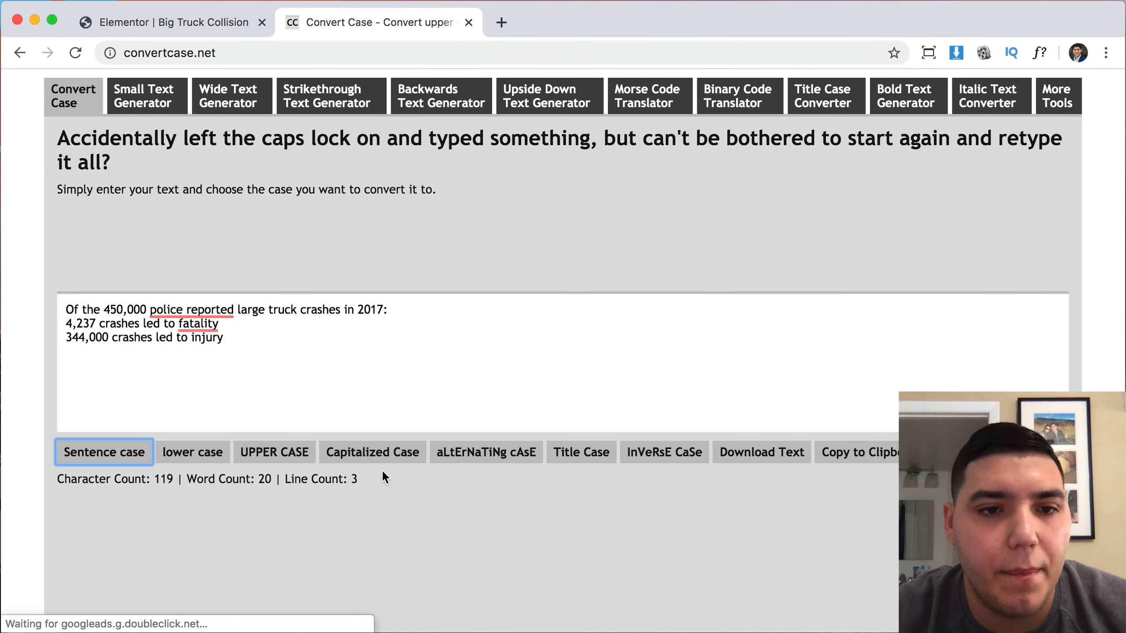
{"action": "left_click", "coordinate": [375, 456]}
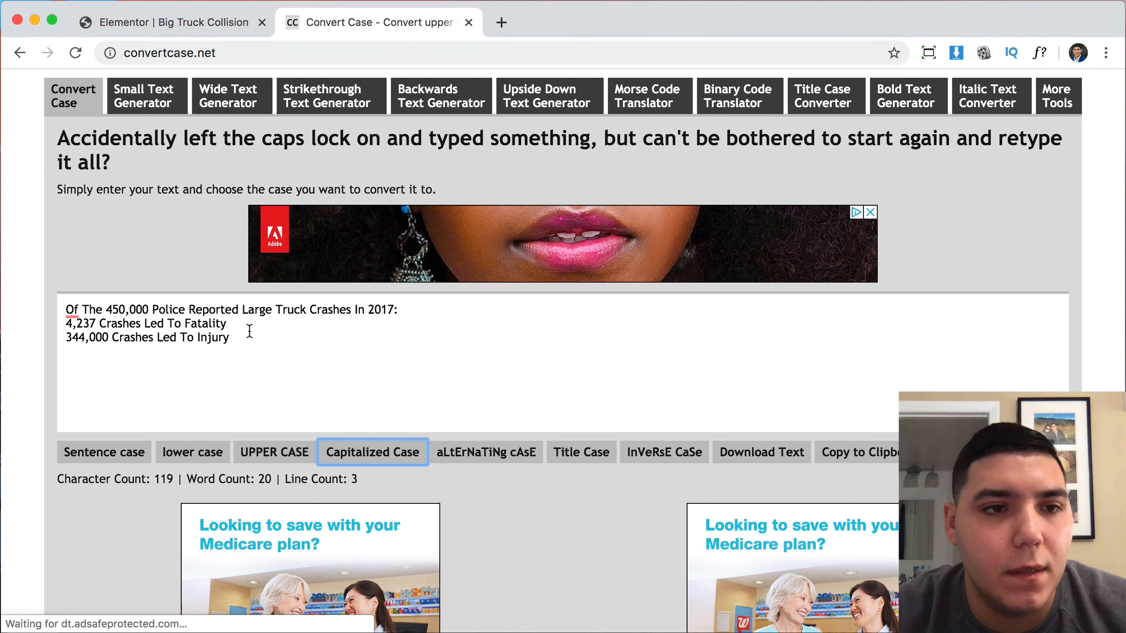
{"action": "left_click_drag", "start_coordinate": [252, 341], "coordinate": [26, 272]}
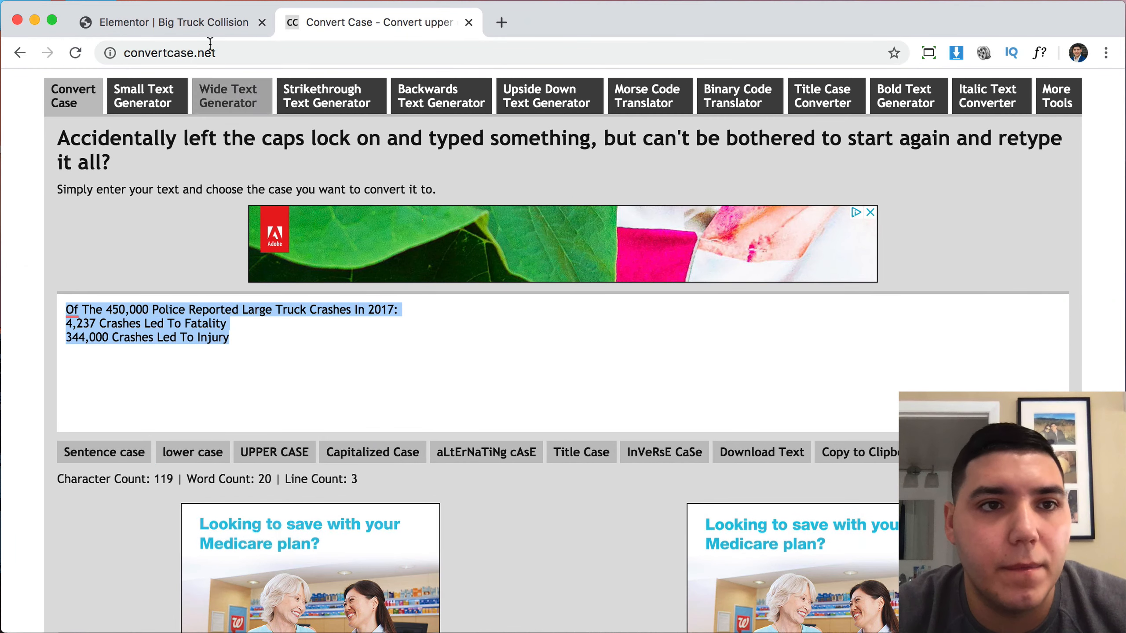
Delete the left and right truck-cause icon lists.
{"action": "left_click", "coordinate": [188, 18]}
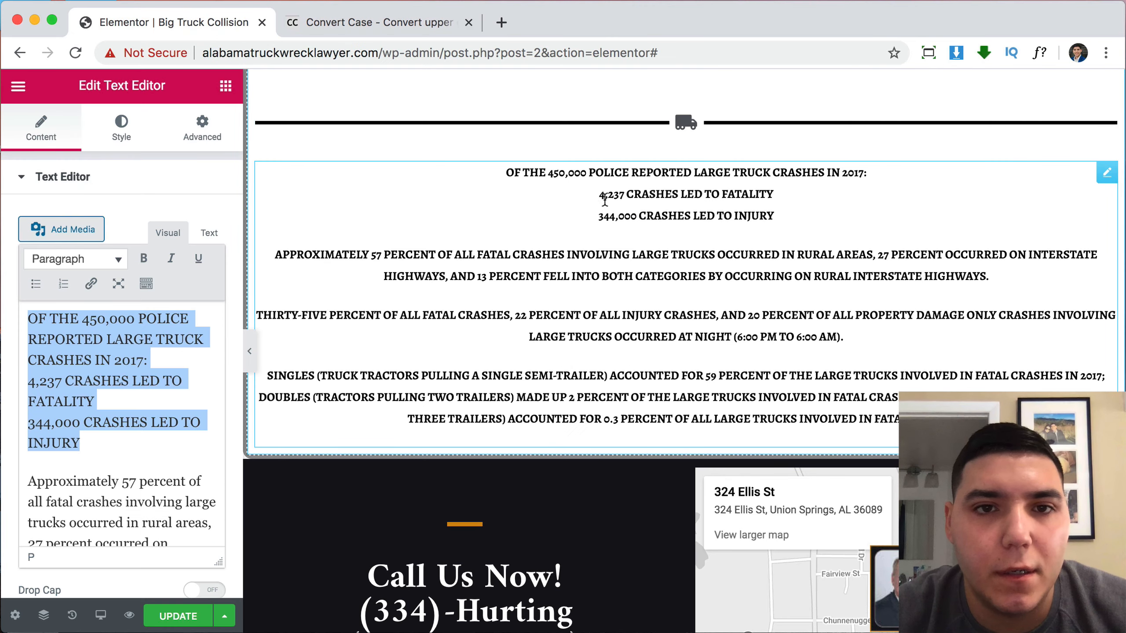
{"action": "scroll", "coordinate": [681, 212], "scroll_direction": "up", "scroll_amount": 15}
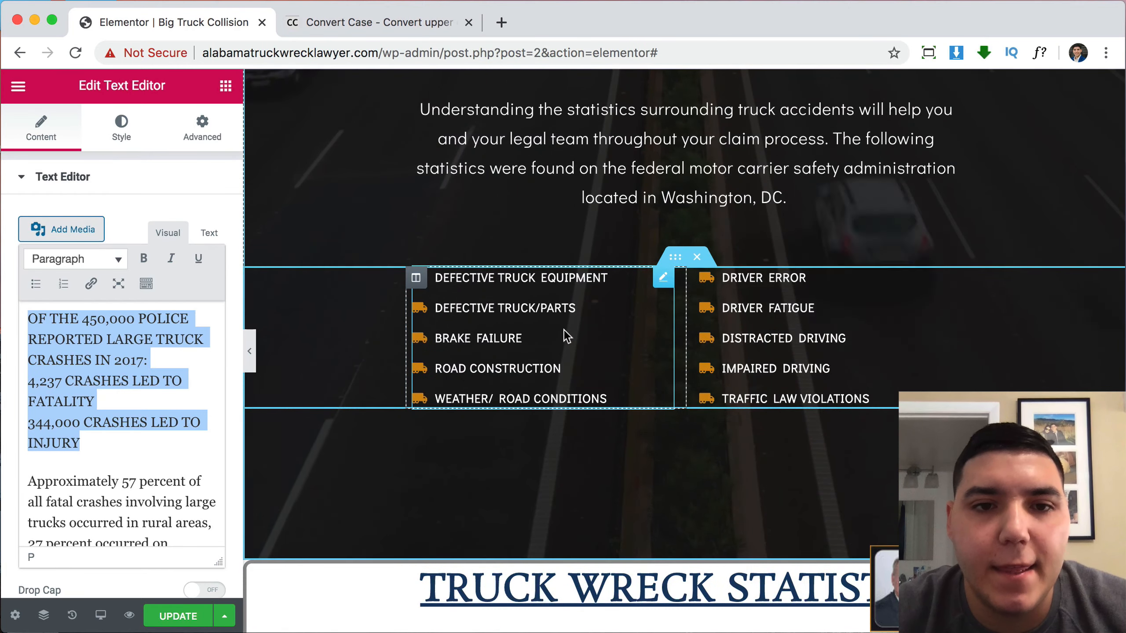
{"action": "right_click", "coordinate": [565, 331]}
{"action": "left_click", "coordinate": [595, 579]}
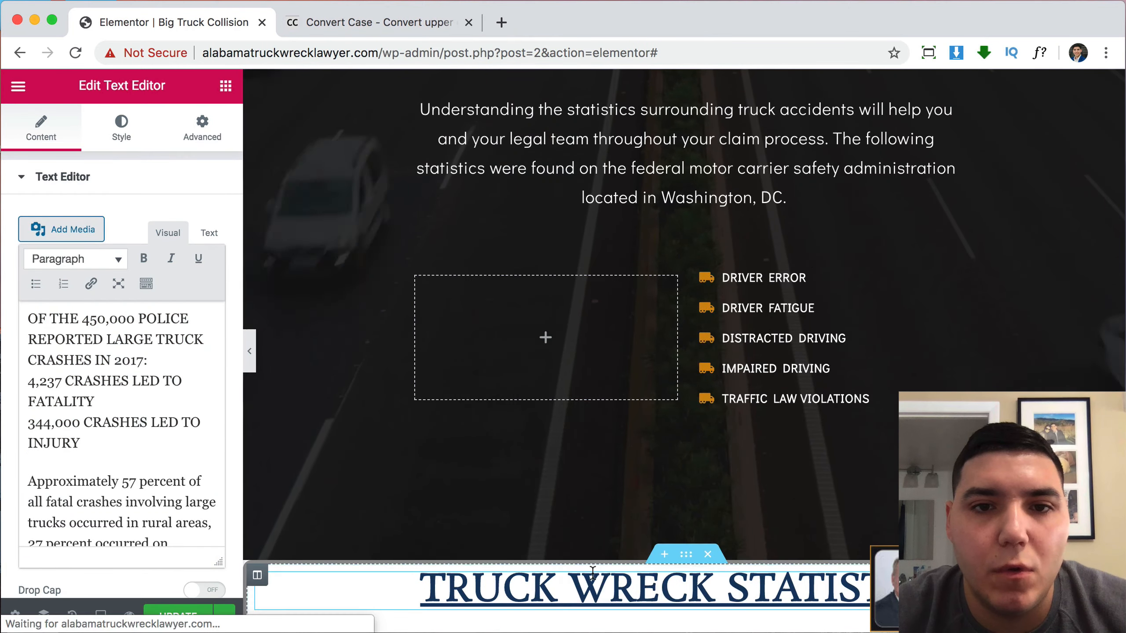
{"action": "right_click", "coordinate": [736, 352]}
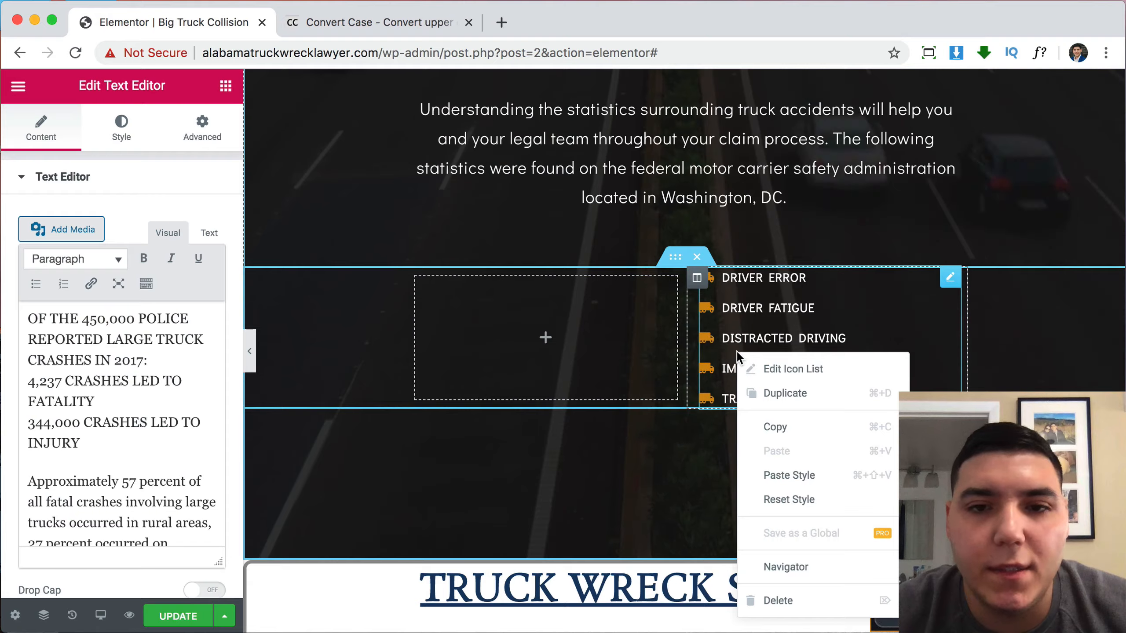
{"action": "left_click", "coordinate": [791, 590]}
Duplicate the empty columns to make four and clear the inner section's 650 width.
{"action": "scroll", "coordinate": [765, 430], "scroll_direction": "down", "scroll_amount": 8}
{"action": "scroll", "coordinate": [765, 430], "scroll_direction": "down", "scroll_amount": 10}
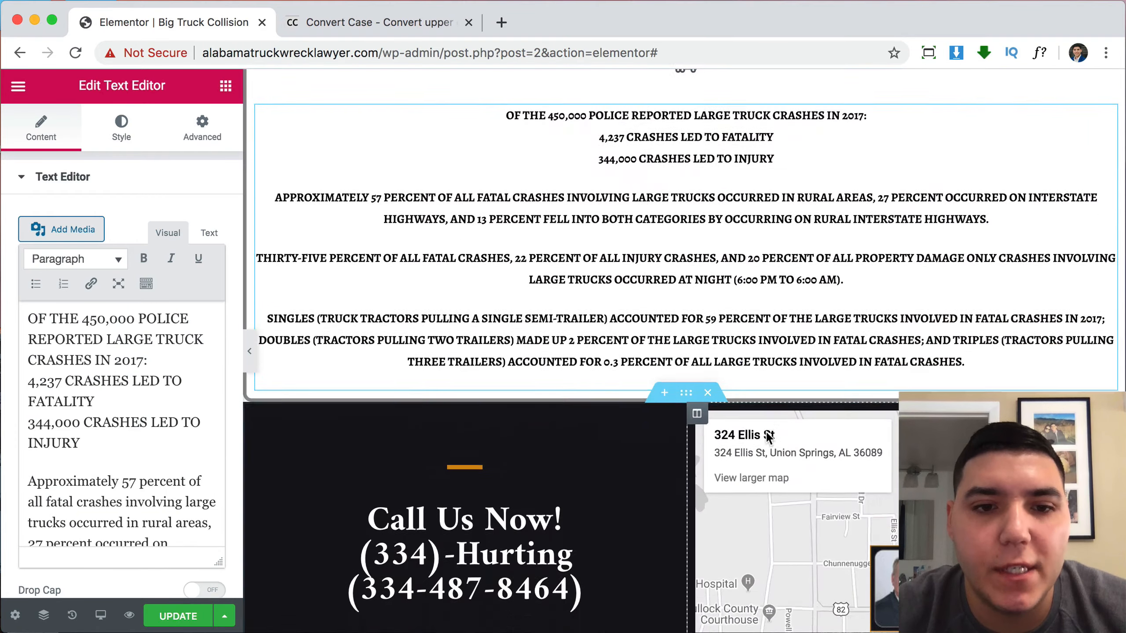
{"action": "scroll", "coordinate": [765, 430], "scroll_direction": "up", "scroll_amount": 10}
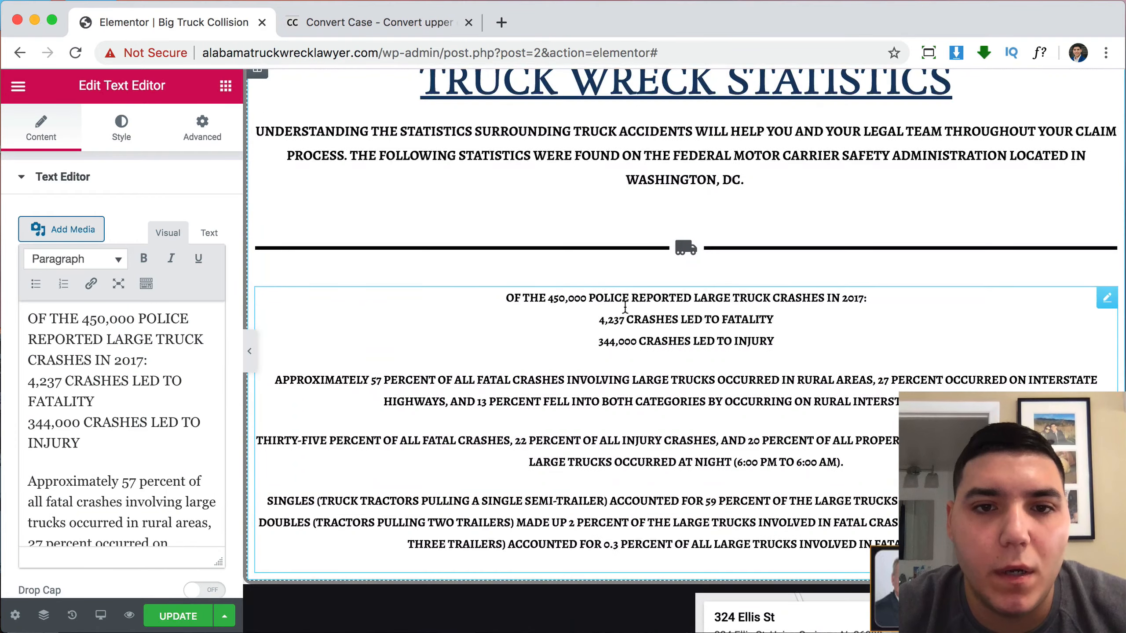
{"action": "scroll", "coordinate": [753, 250], "scroll_direction": "up", "scroll_amount": 10}
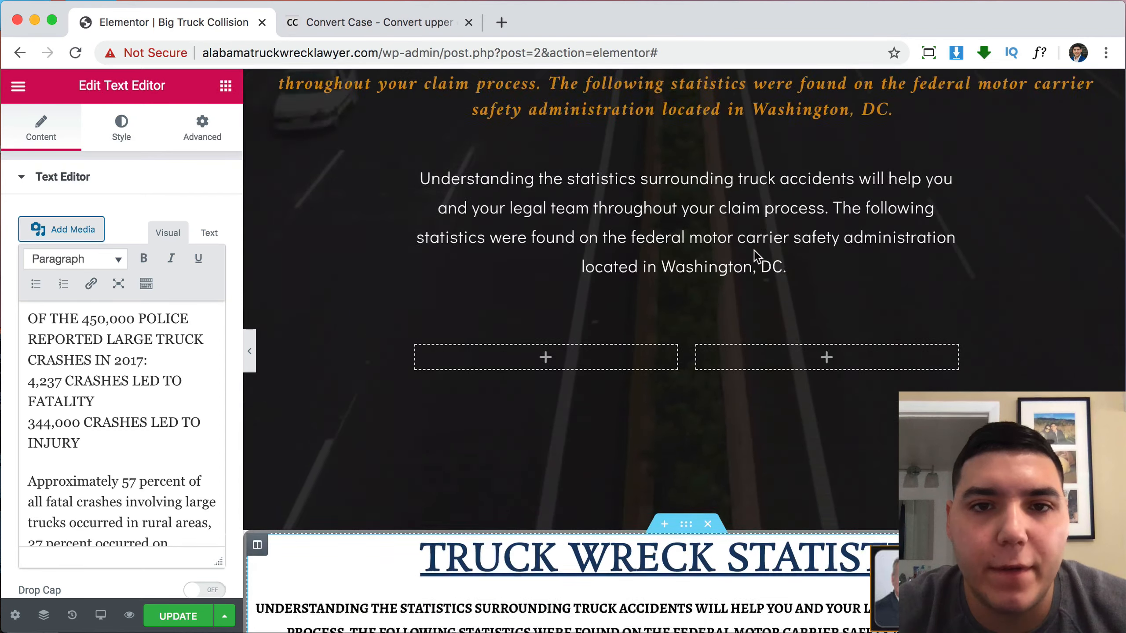
{"action": "scroll", "coordinate": [720, 378], "scroll_direction": "down", "scroll_amount": 3}
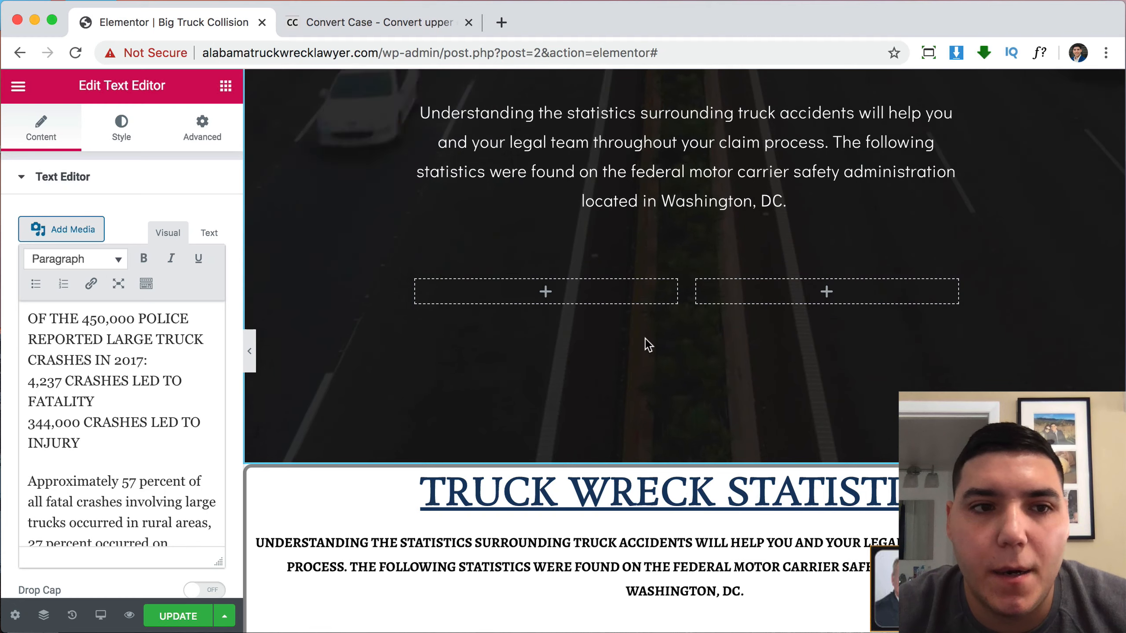
{"action": "scroll", "coordinate": [96, 466], "scroll_direction": "down", "scroll_amount": 5}
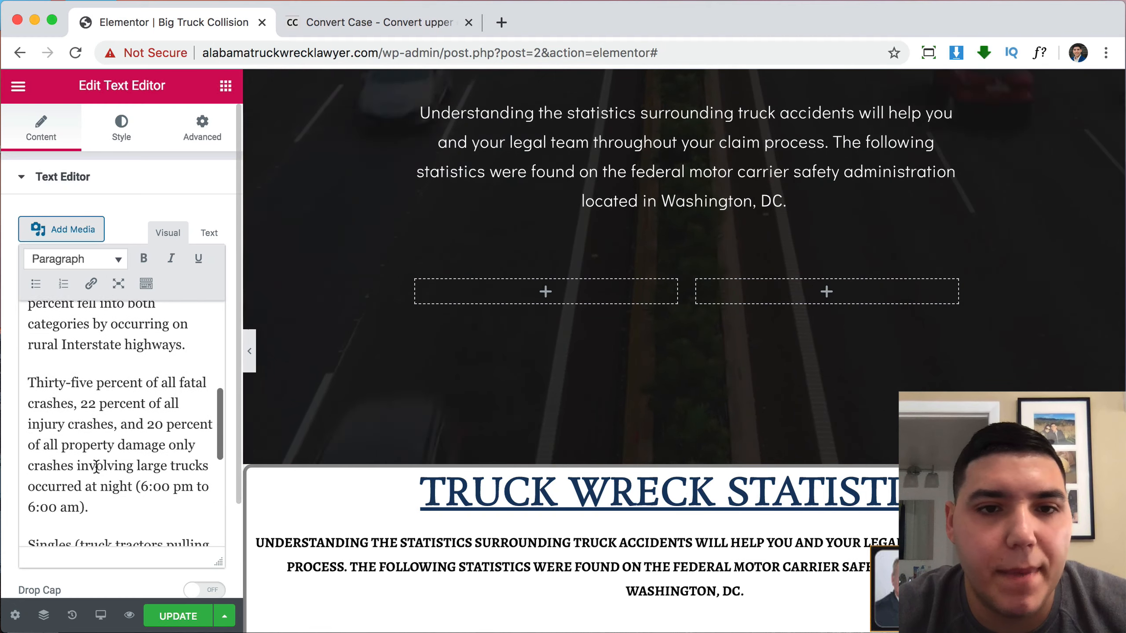
{"action": "scroll", "coordinate": [97, 466], "scroll_direction": "up", "scroll_amount": 4}
{"action": "scroll", "coordinate": [567, 312], "scroll_direction": "up", "scroll_amount": 3}
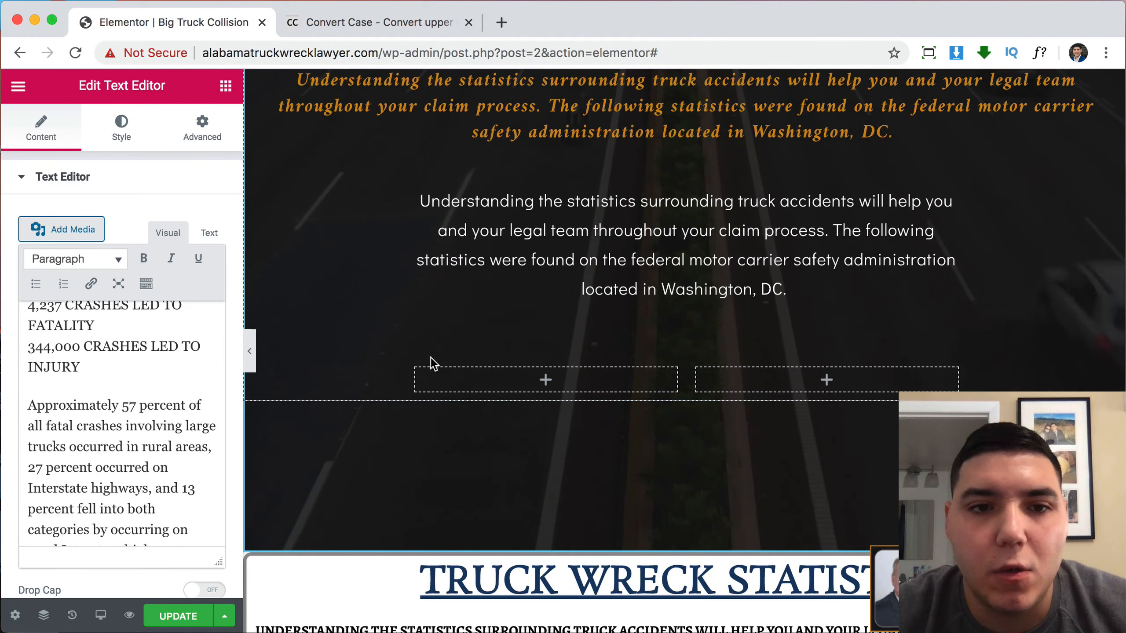
{"action": "right_click", "coordinate": [416, 370]}
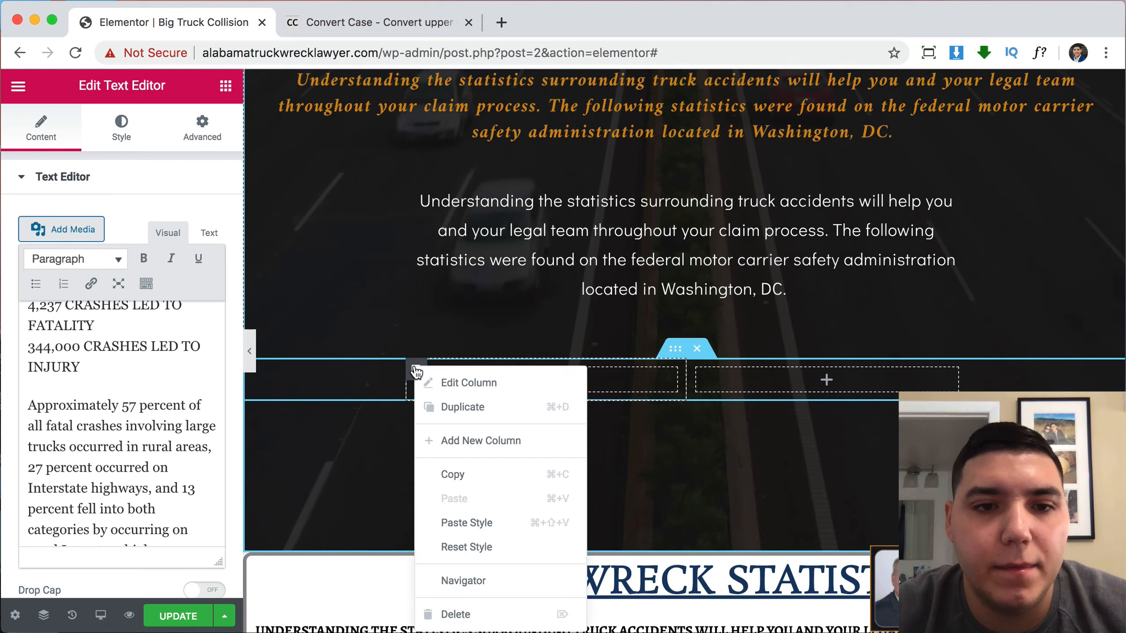
{"action": "left_click", "coordinate": [462, 411]}
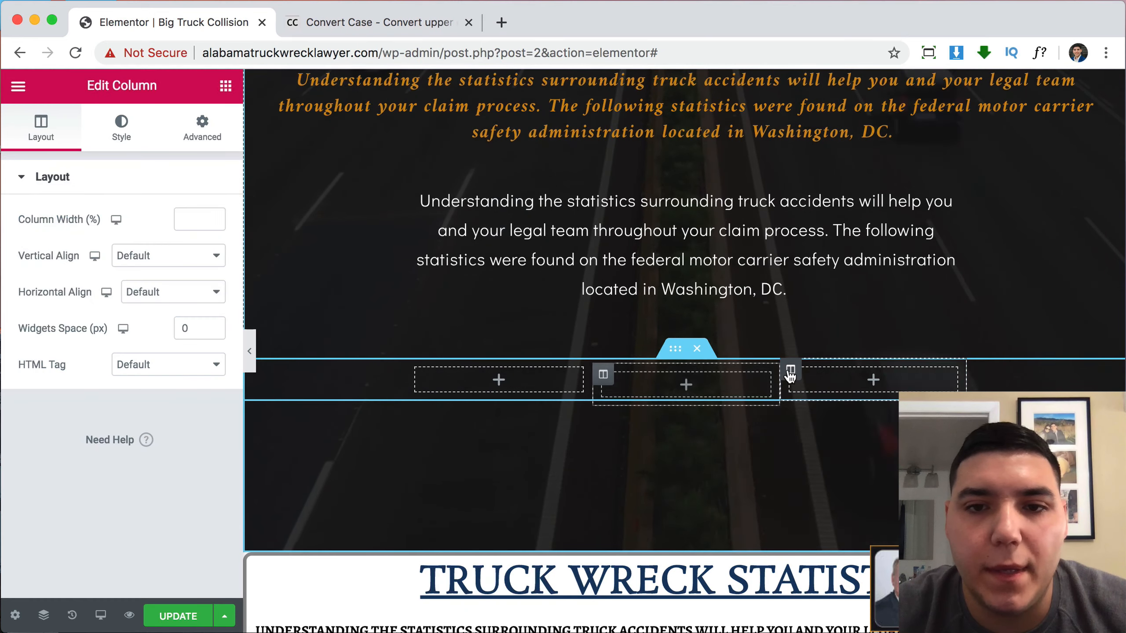
{"action": "right_click", "coordinate": [790, 371]}
{"action": "left_click", "coordinate": [822, 420]}
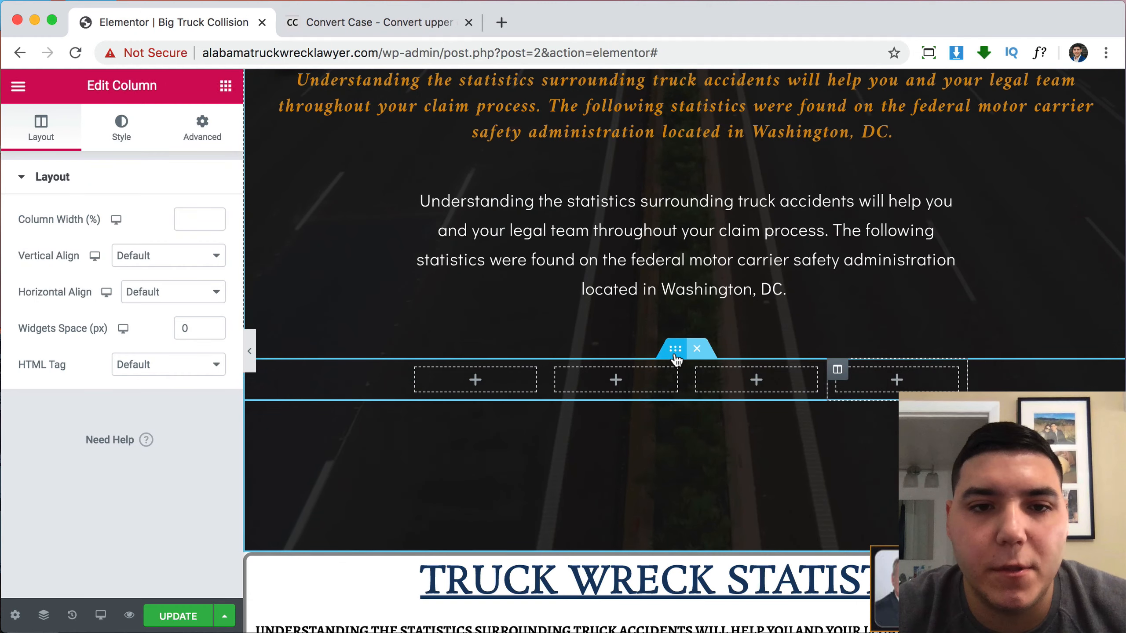
{"action": "left_click", "coordinate": [669, 357]}
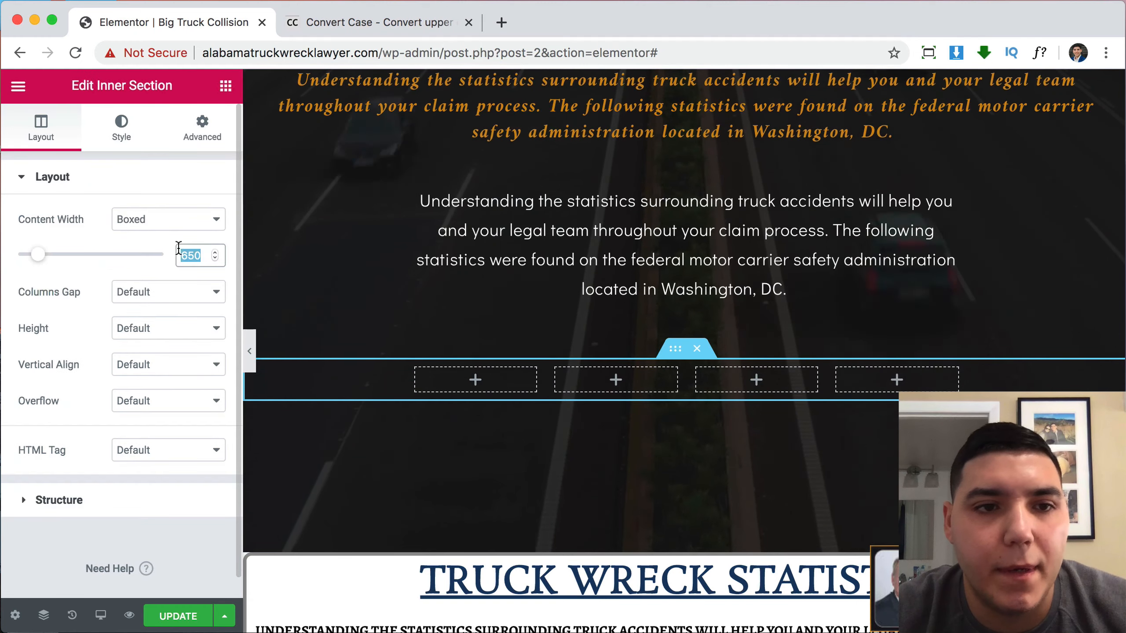
{"action": "key", "text": "BackSpace"}
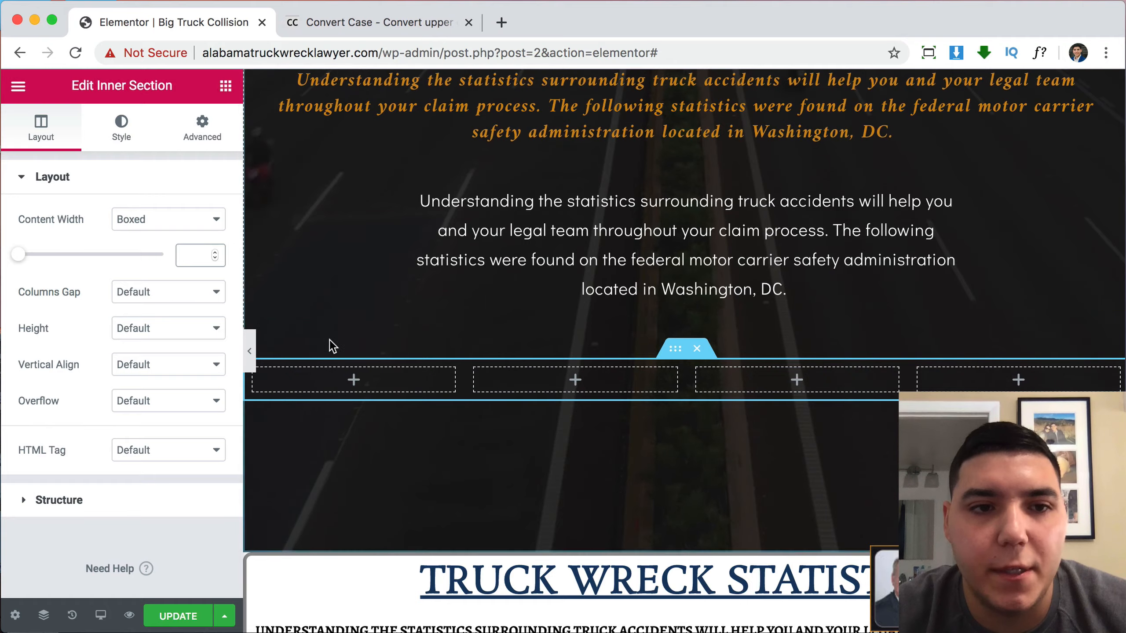
{"action": "left_click", "coordinate": [255, 352]}
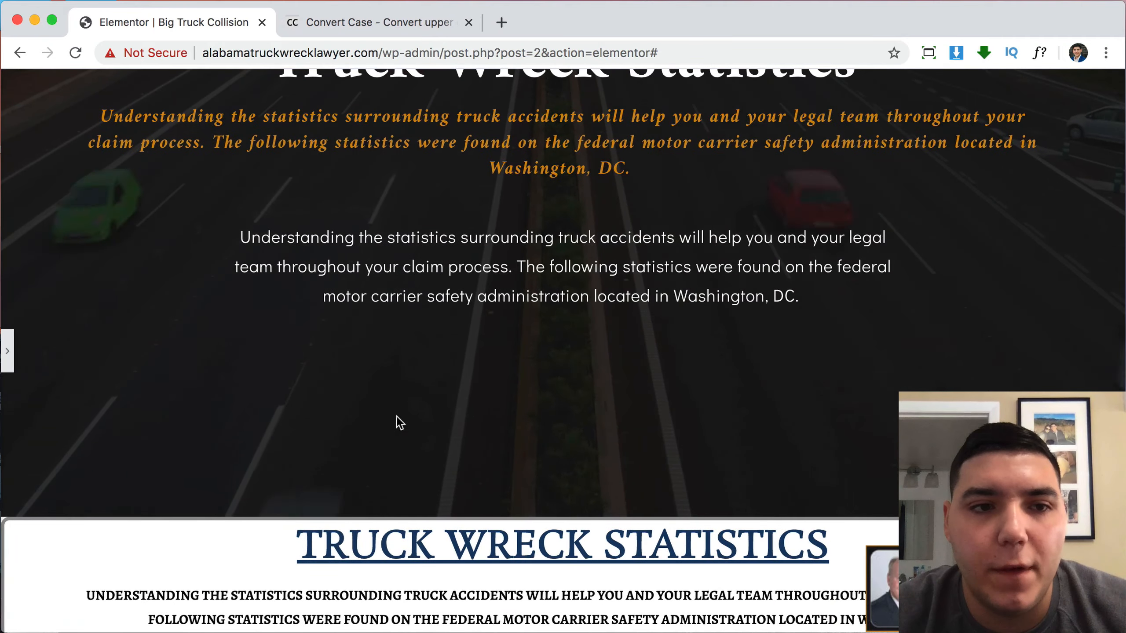
{"action": "left_click", "coordinate": [11, 352]}
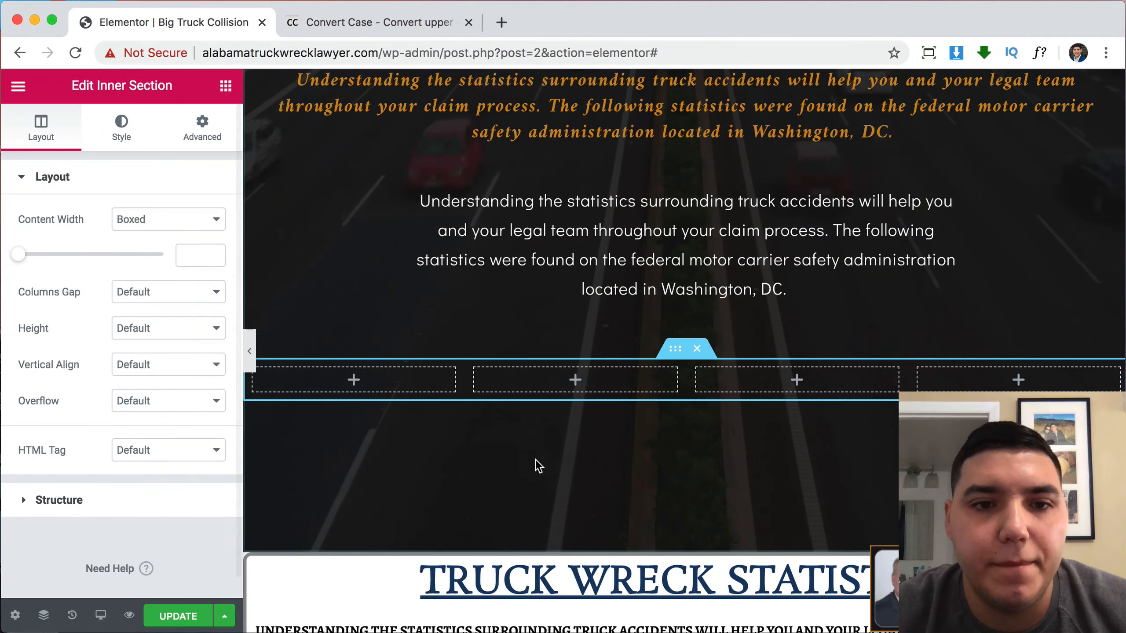
Duplicate the intro paragraph into the first column and reduce its right padding to 0.
{"action": "scroll", "coordinate": [535, 460], "scroll_direction": "down", "scroll_amount": 15}
{"action": "scroll", "coordinate": [536, 462], "scroll_direction": "up", "scroll_amount": 7}
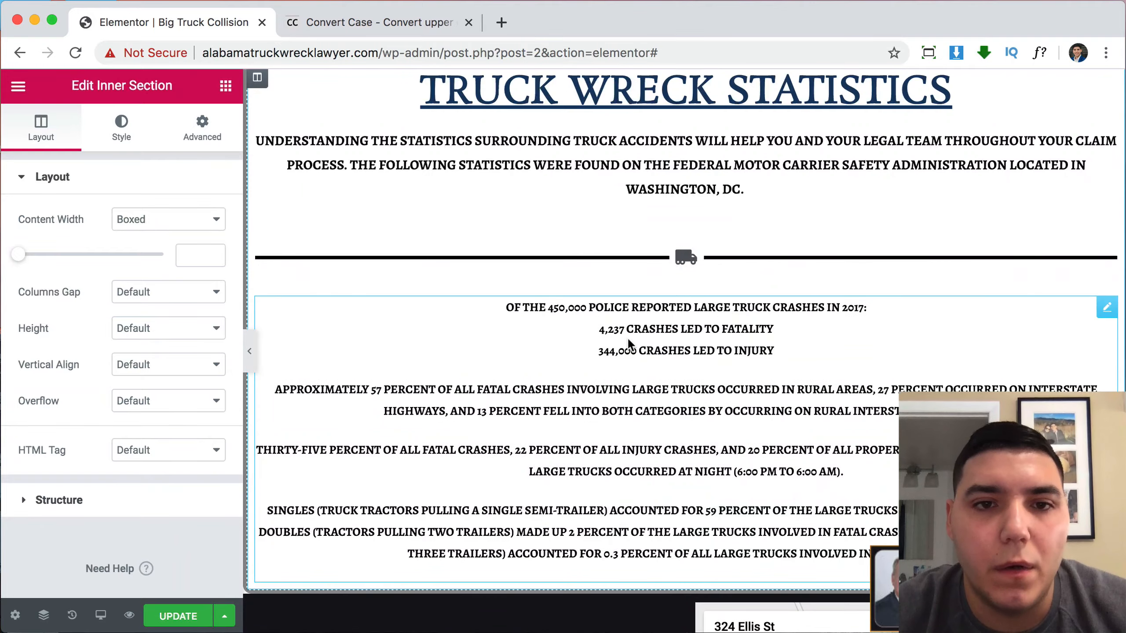
{"action": "scroll", "coordinate": [628, 338], "scroll_direction": "up", "scroll_amount": 6}
{"action": "scroll", "coordinate": [397, 244], "scroll_direction": "up", "scroll_amount": 3}
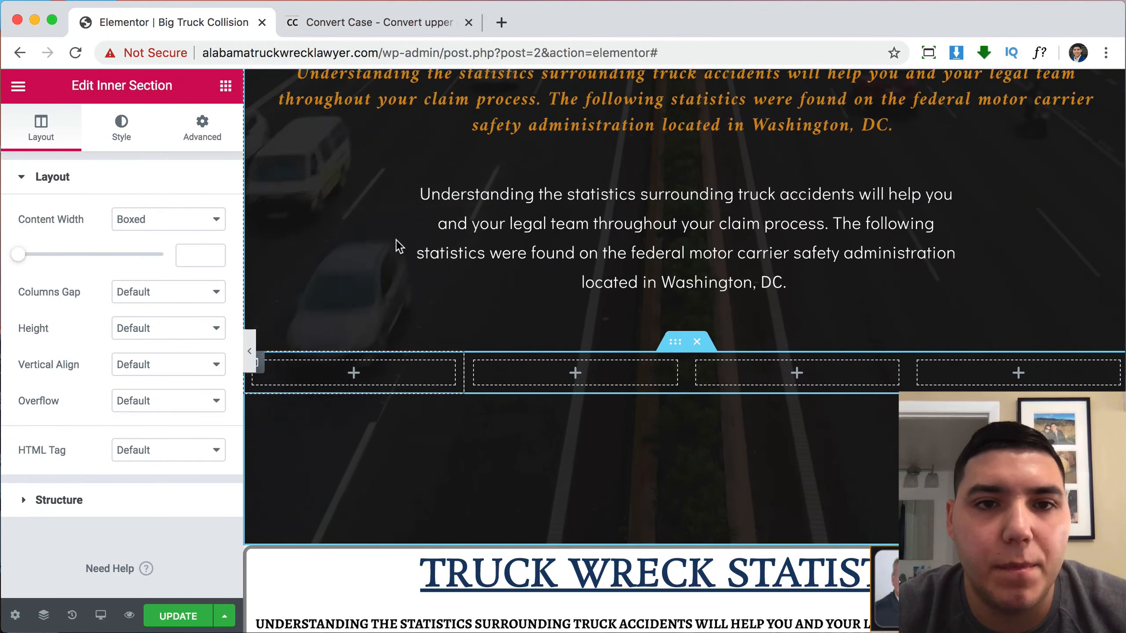
{"action": "right_click", "coordinate": [557, 241]}
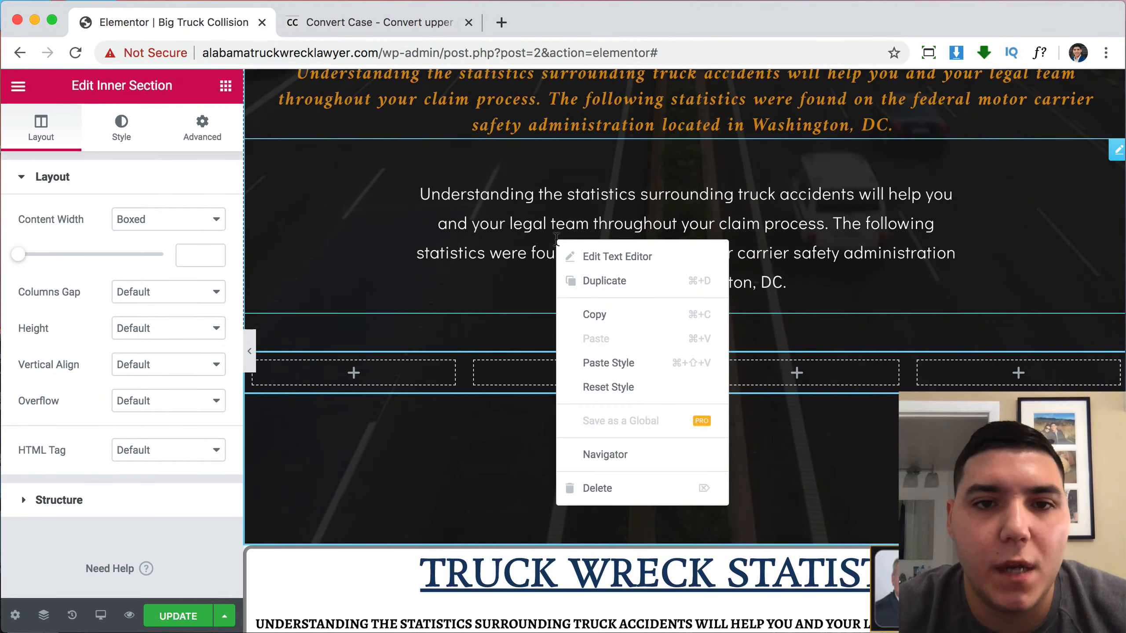
{"action": "left_click", "coordinate": [589, 281]}
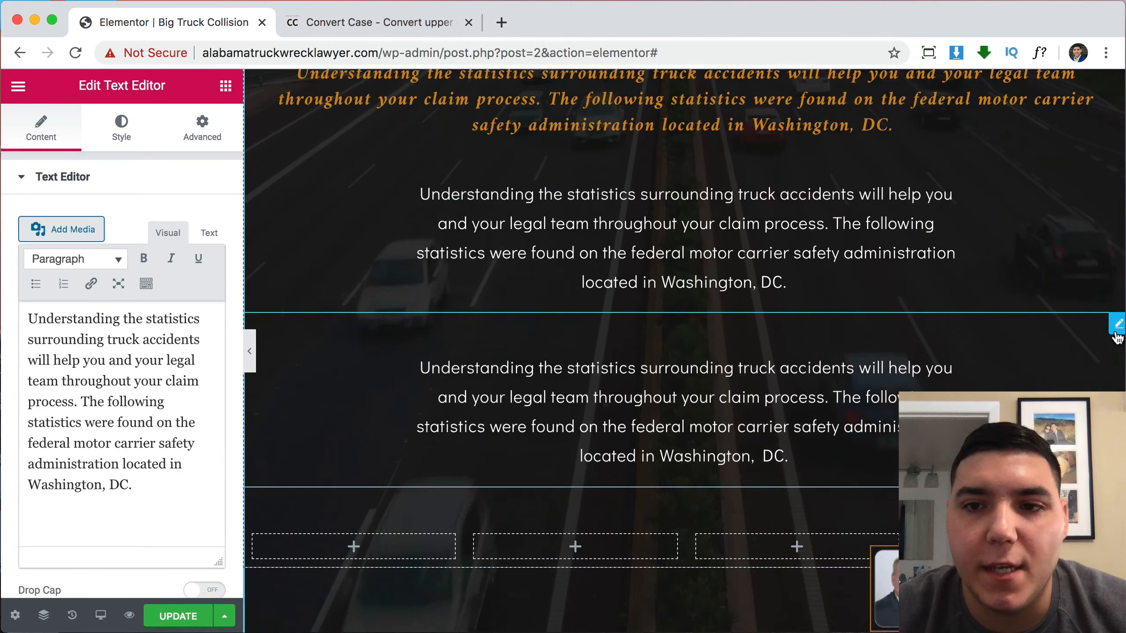
{"action": "left_click_drag", "start_coordinate": [1115, 334], "coordinate": [397, 364]}
{"action": "scroll", "coordinate": [469, 488], "scroll_direction": "down", "scroll_amount": 3}
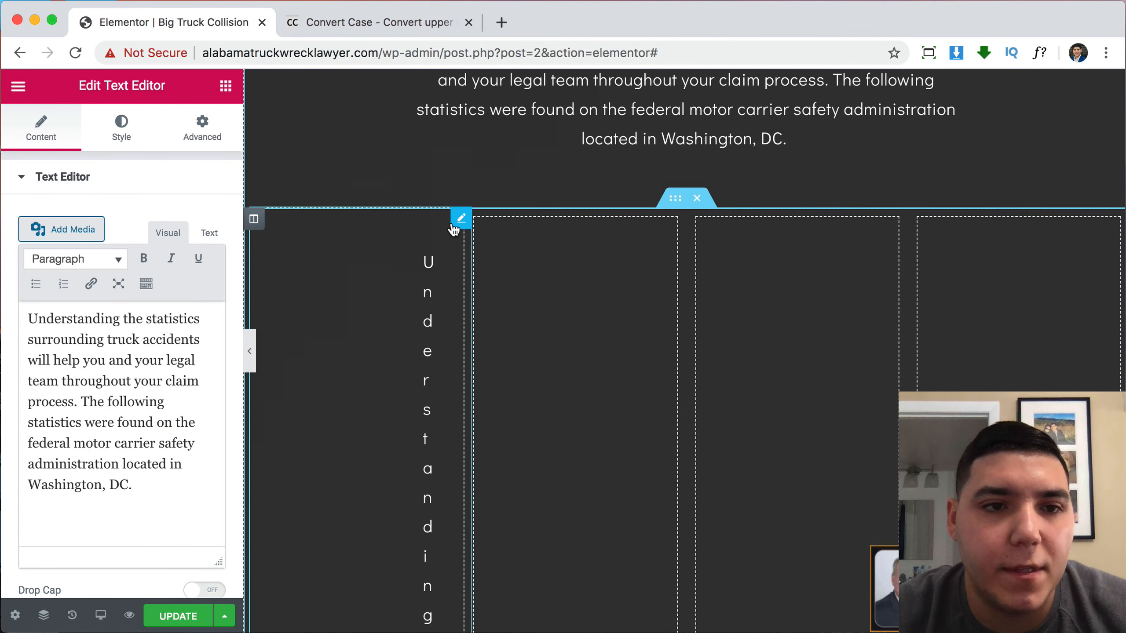
{"action": "left_click", "coordinate": [197, 140]}
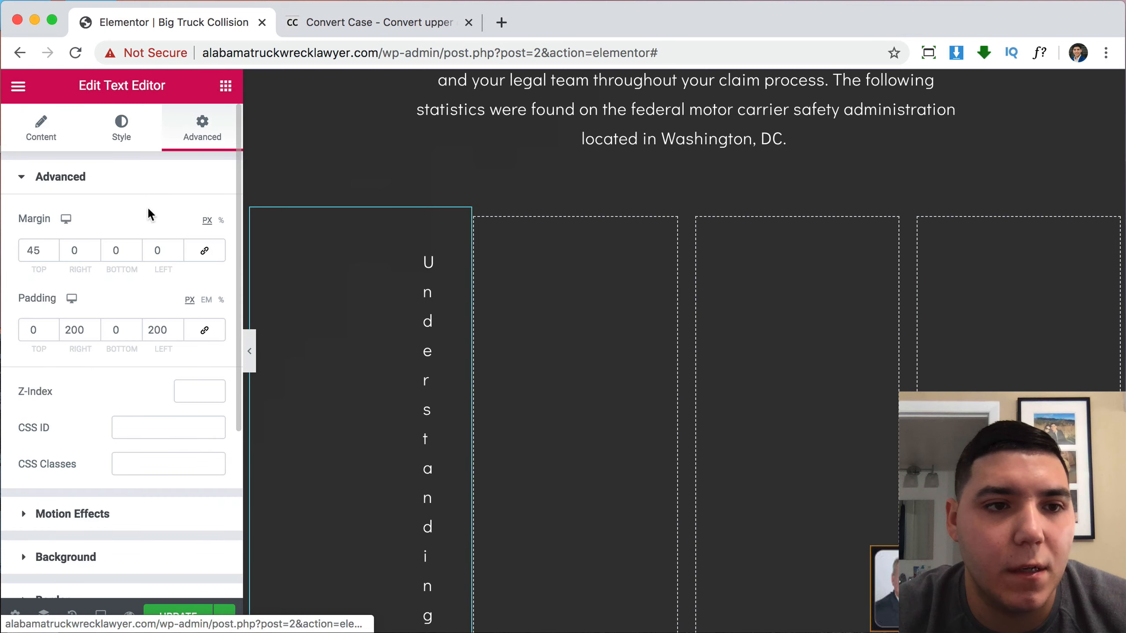
Zero the left padding and paste the truck crash statistics over the first column's paragraph.
{"action": "type", "text": "0"}
{"action": "double_click", "coordinate": [158, 330]}
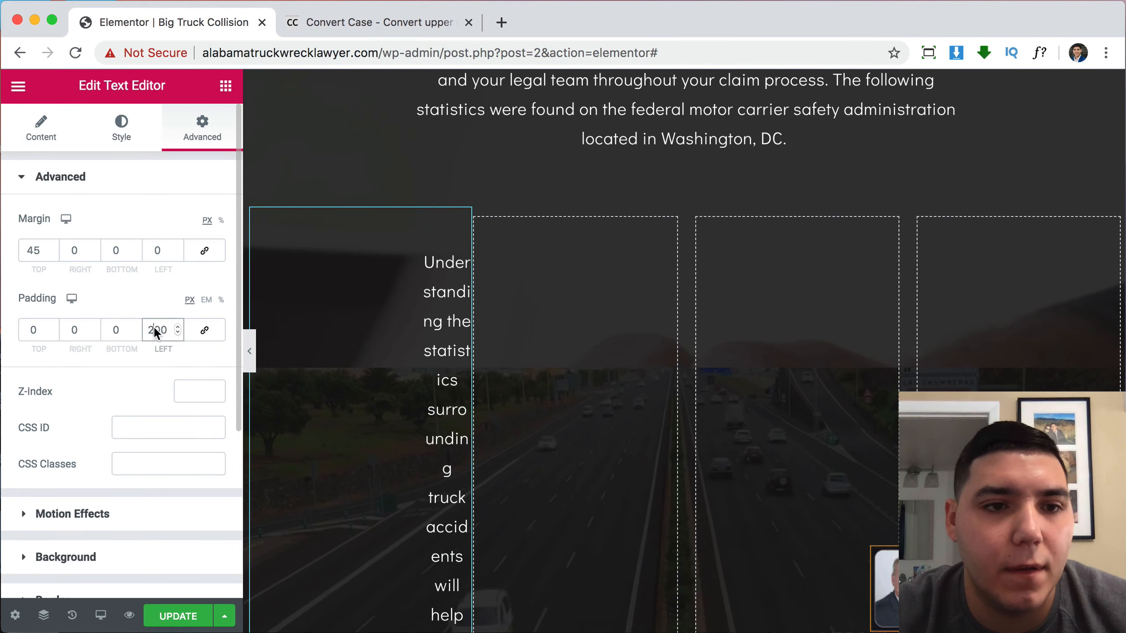
{"action": "type", "text": "0"}
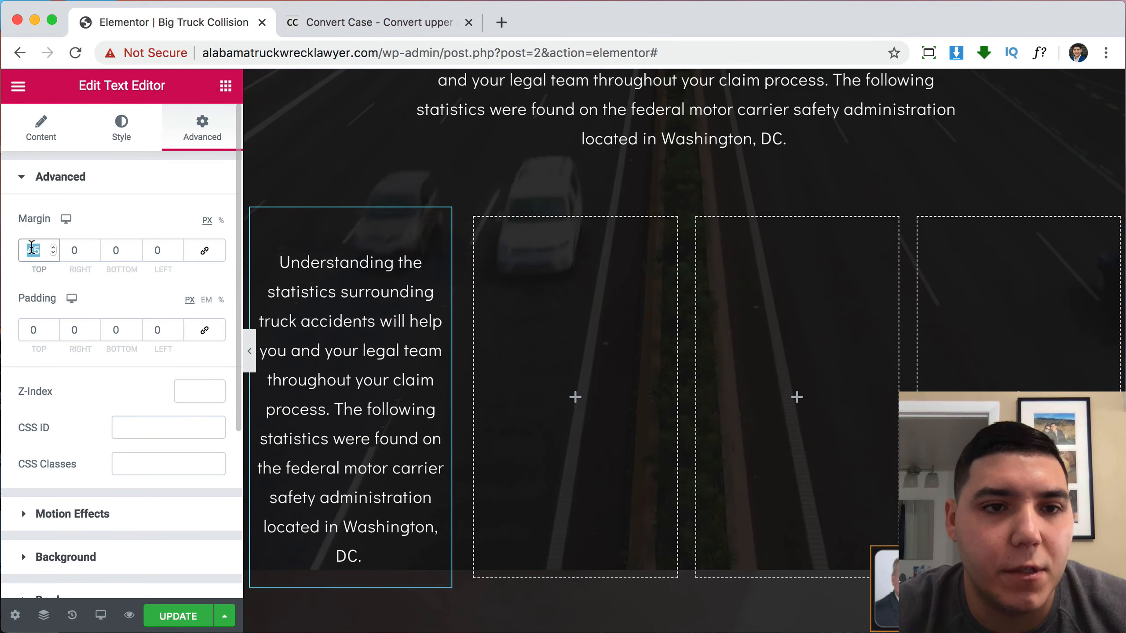
{"action": "type", "text": "0"}
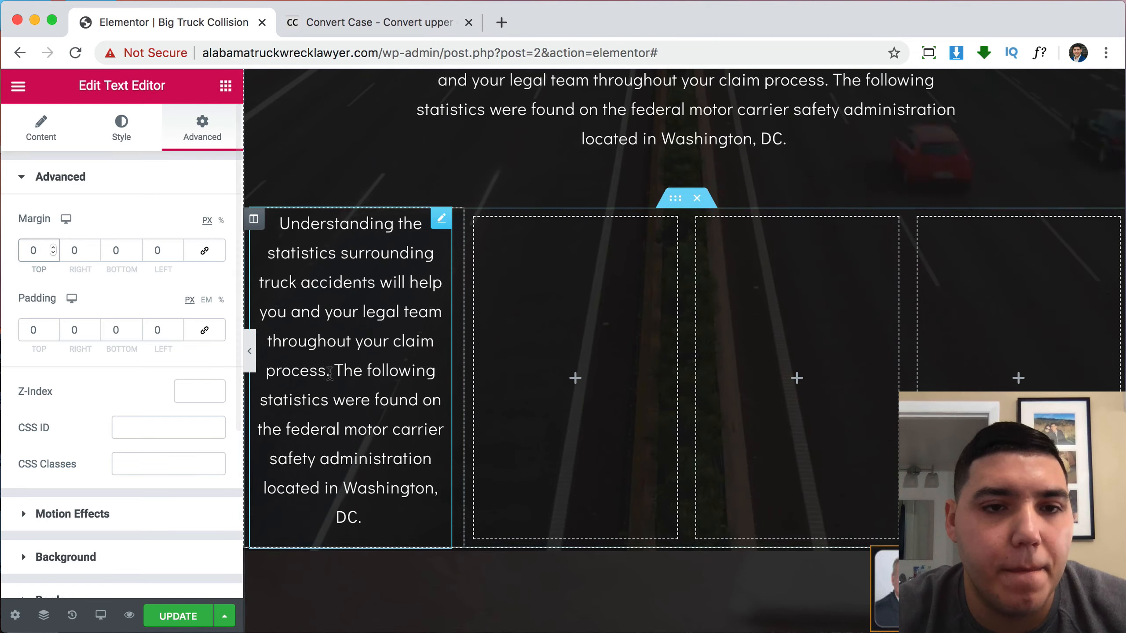
{"action": "left_click", "coordinate": [32, 143]}
{"action": "left_click_drag", "start_coordinate": [151, 483], "coordinate": [27, 315]}
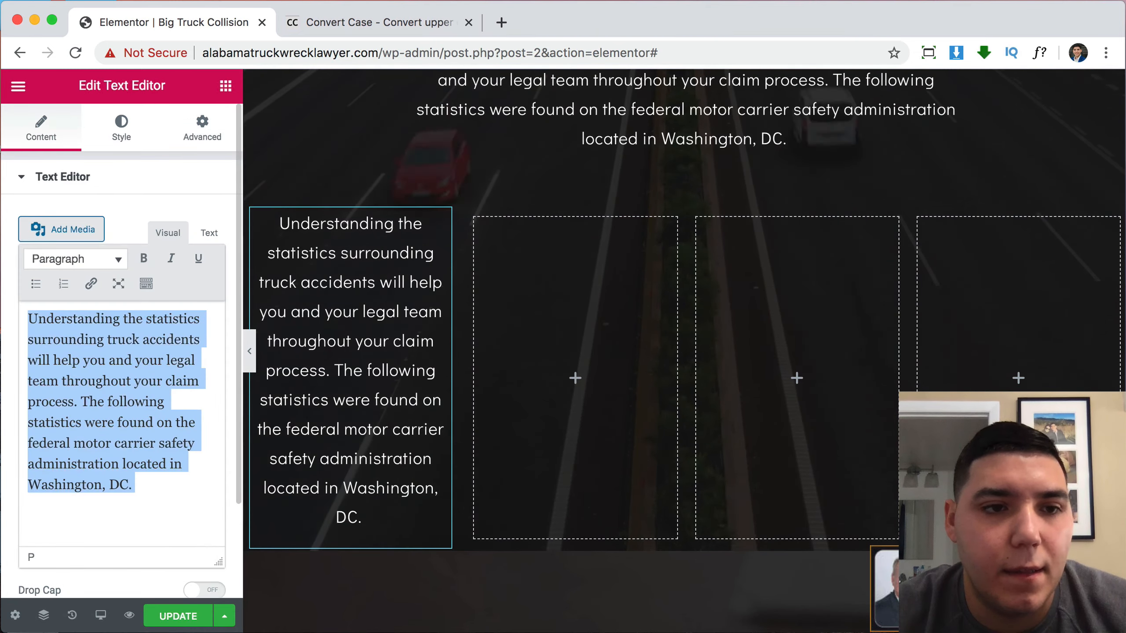
{"action": "type", "text": "Of The 450,000 Police Reported Large Truck Crashes In 2017: 4,237 Crashes Led To Fatality 344,000 Crashes Led To Injury"}
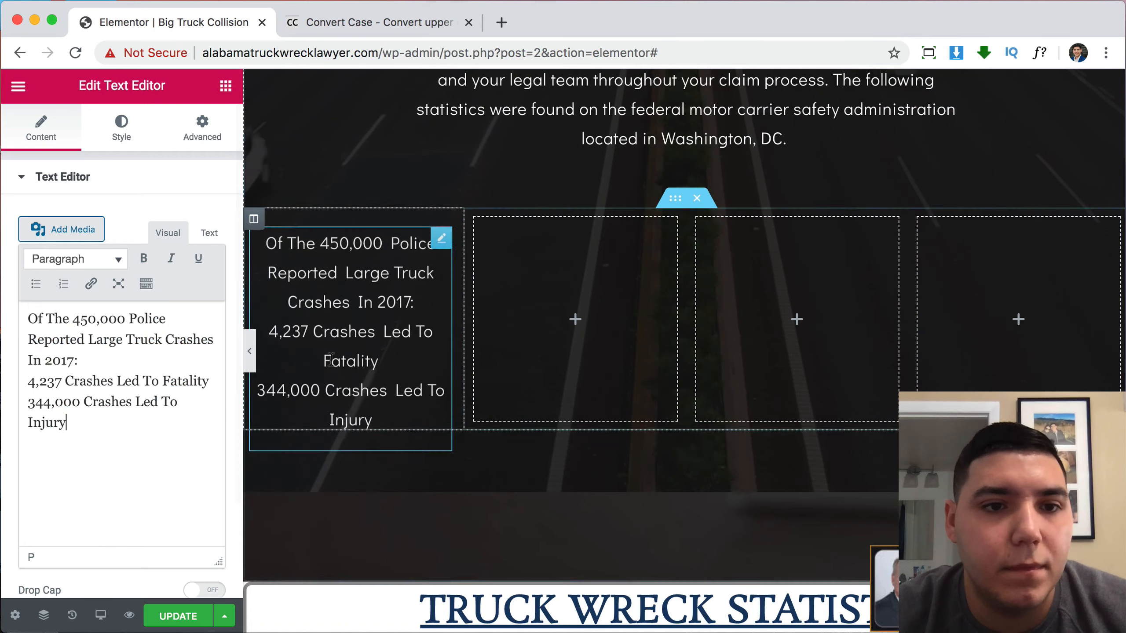
Reduce the statistics text's typography size from 20 to 16.
{"action": "left_click", "coordinate": [117, 136]}
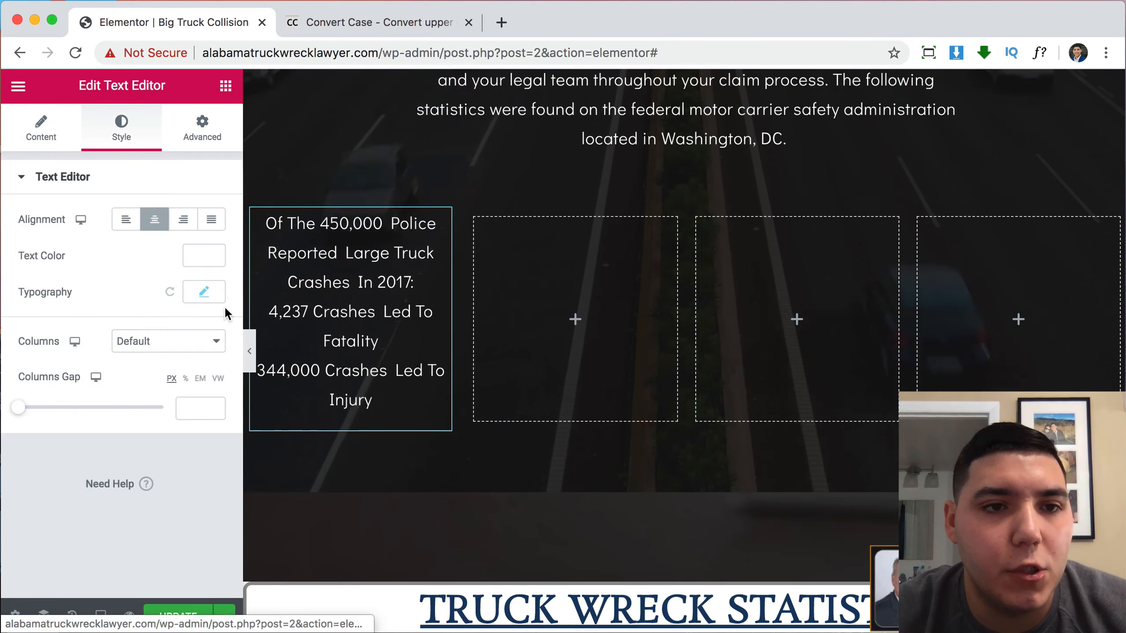
{"action": "left_click", "coordinate": [207, 301]}
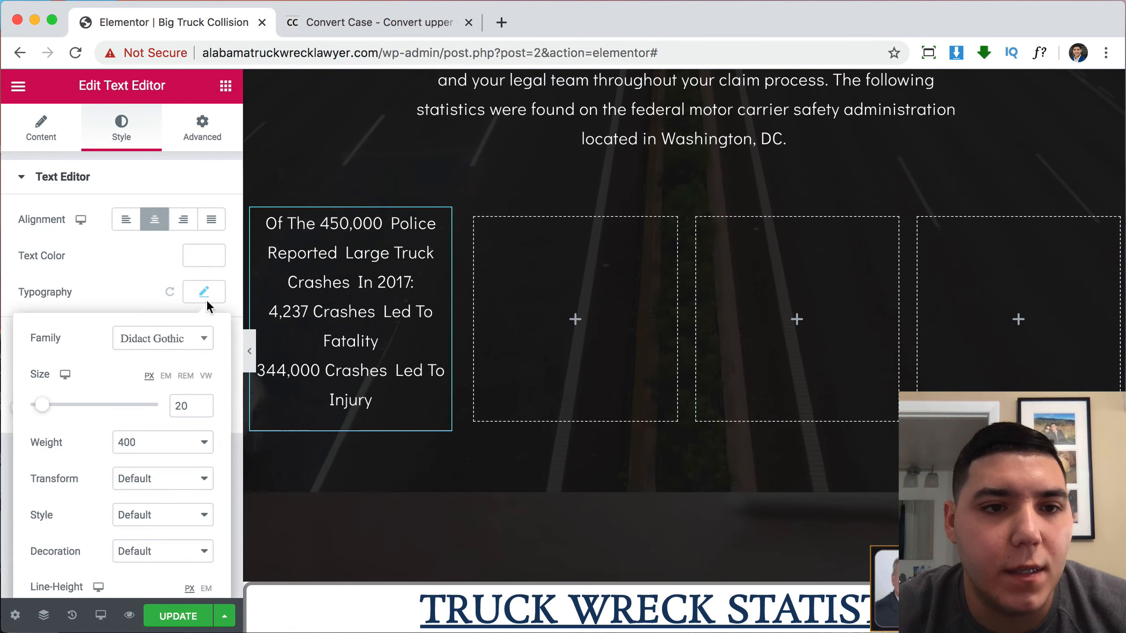
{"action": "left_click", "coordinate": [202, 410]}
{"action": "left_click", "coordinate": [203, 410]}
{"action": "left_click", "coordinate": [203, 410]}
{"action": "left_click", "coordinate": [202, 410]}
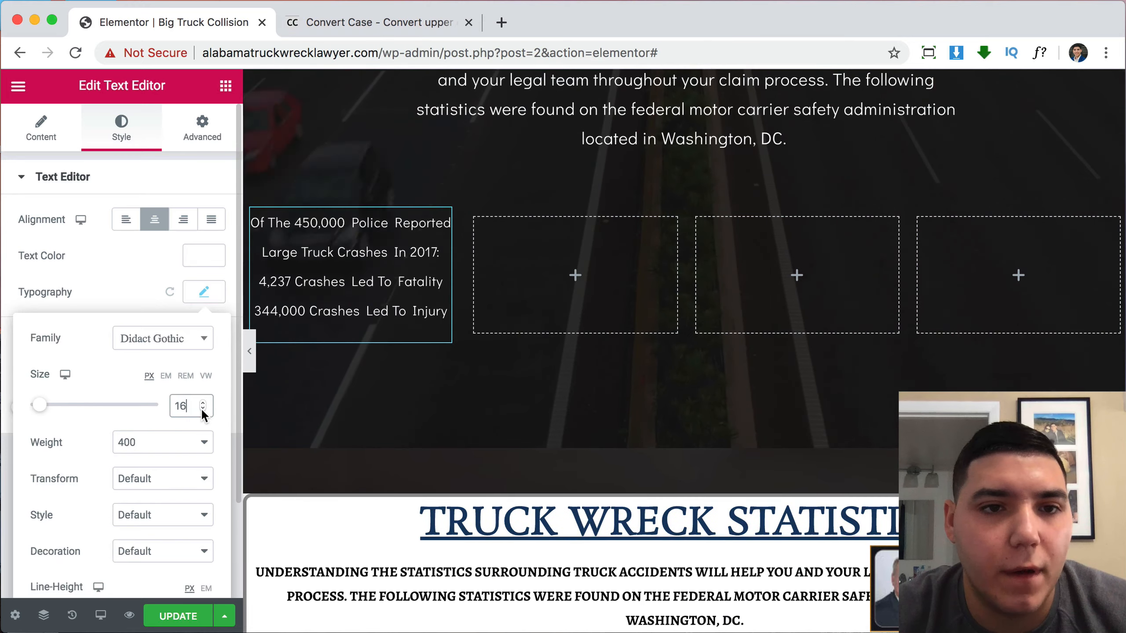
{"action": "left_click", "coordinate": [41, 126]}
{"action": "scroll", "coordinate": [829, 610], "scroll_direction": "down", "scroll_amount": 10}
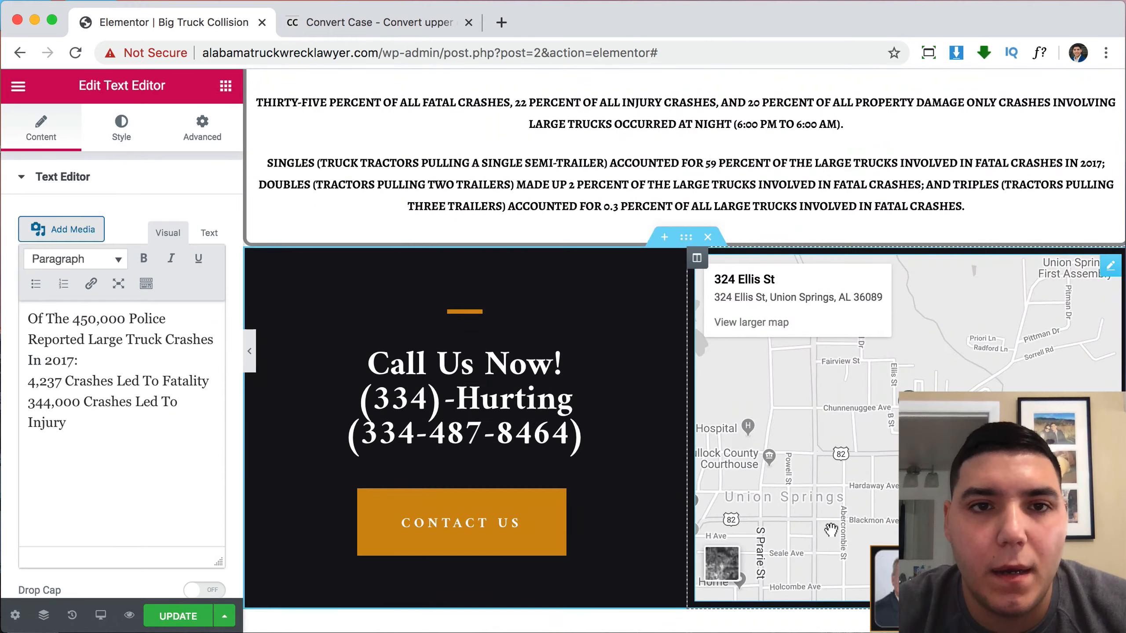
Duplicate the first column's statistics text and move the copy into the second column.
{"action": "scroll", "coordinate": [811, 497], "scroll_direction": "up", "scroll_amount": 5}
{"action": "left_click", "coordinate": [332, 381]}
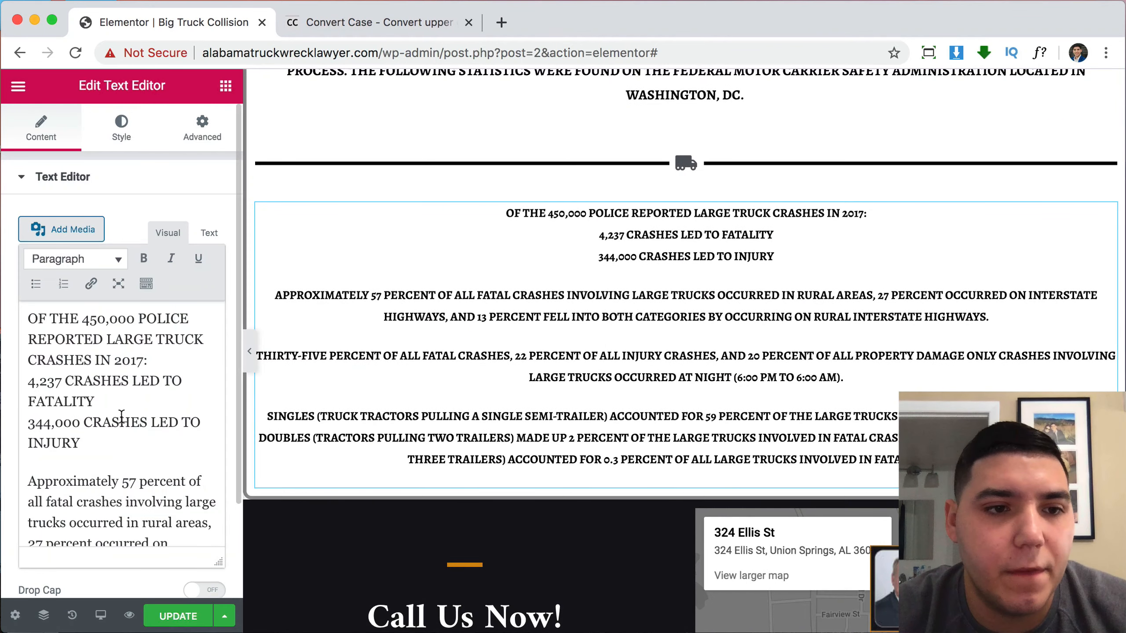
{"action": "scroll", "coordinate": [57, 454], "scroll_direction": "down", "scroll_amount": 5}
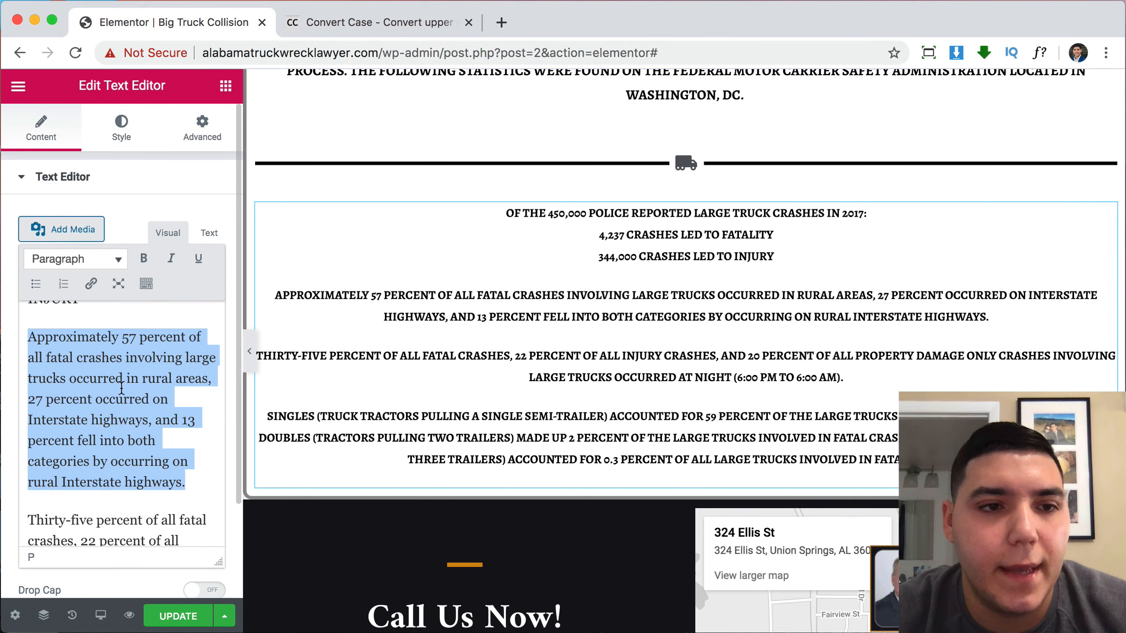
{"action": "scroll", "coordinate": [489, 398], "scroll_direction": "up", "scroll_amount": 10}
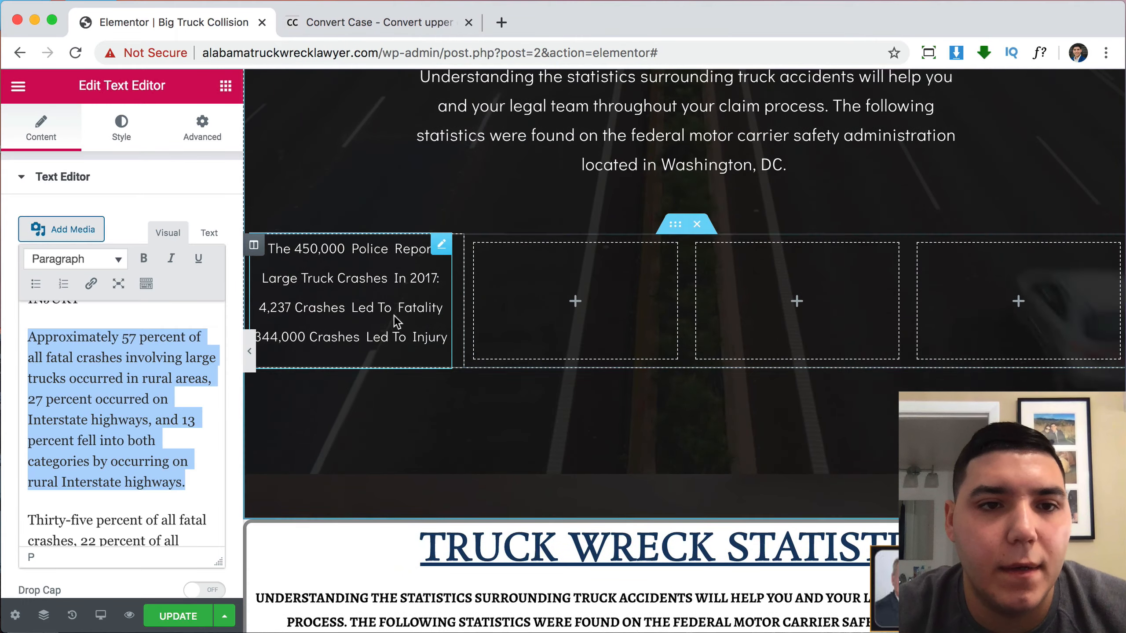
{"action": "left_click", "coordinate": [389, 309]}
{"action": "right_click", "coordinate": [387, 307]}
{"action": "left_click", "coordinate": [438, 349]}
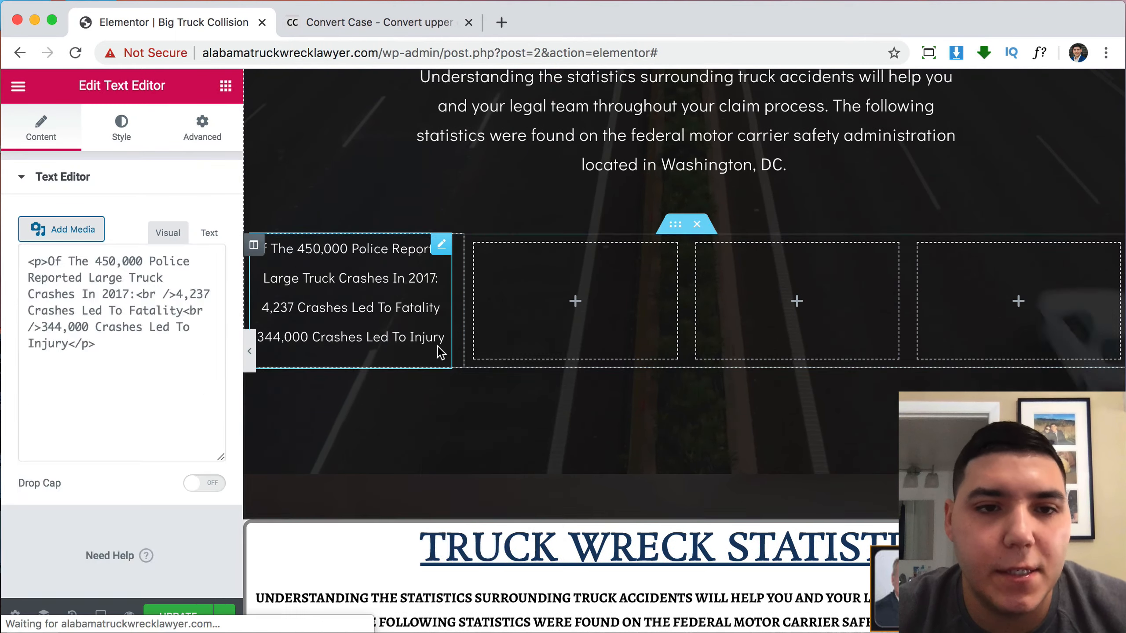
{"action": "left_click_drag", "start_coordinate": [440, 249], "coordinate": [533, 271]}
Duplicate the statistics text twice more into the third and fourth columns.
{"action": "right_click", "coordinate": [533, 272]}
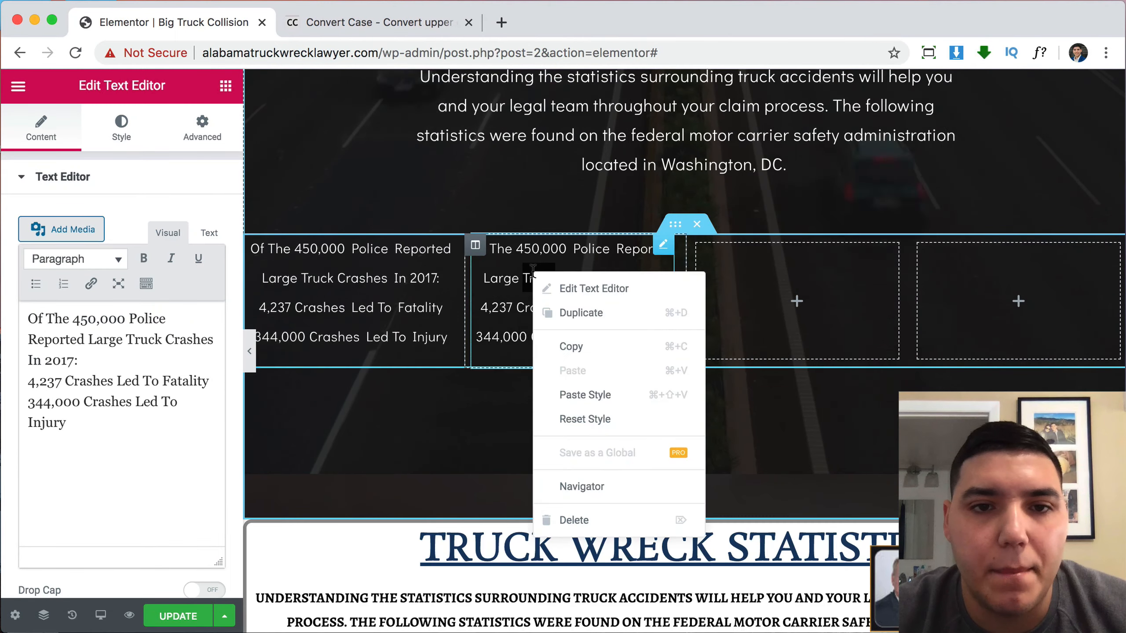
{"action": "left_click", "coordinate": [570, 313]}
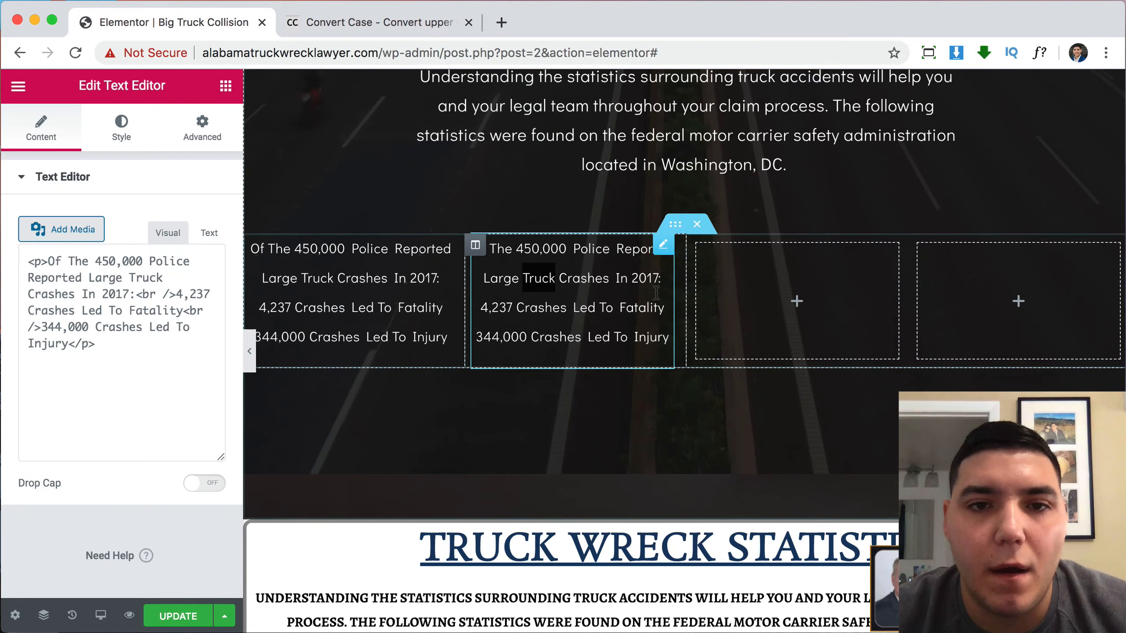
{"action": "left_click_drag", "start_coordinate": [663, 260], "coordinate": [780, 311]}
{"action": "right_click", "coordinate": [776, 313]}
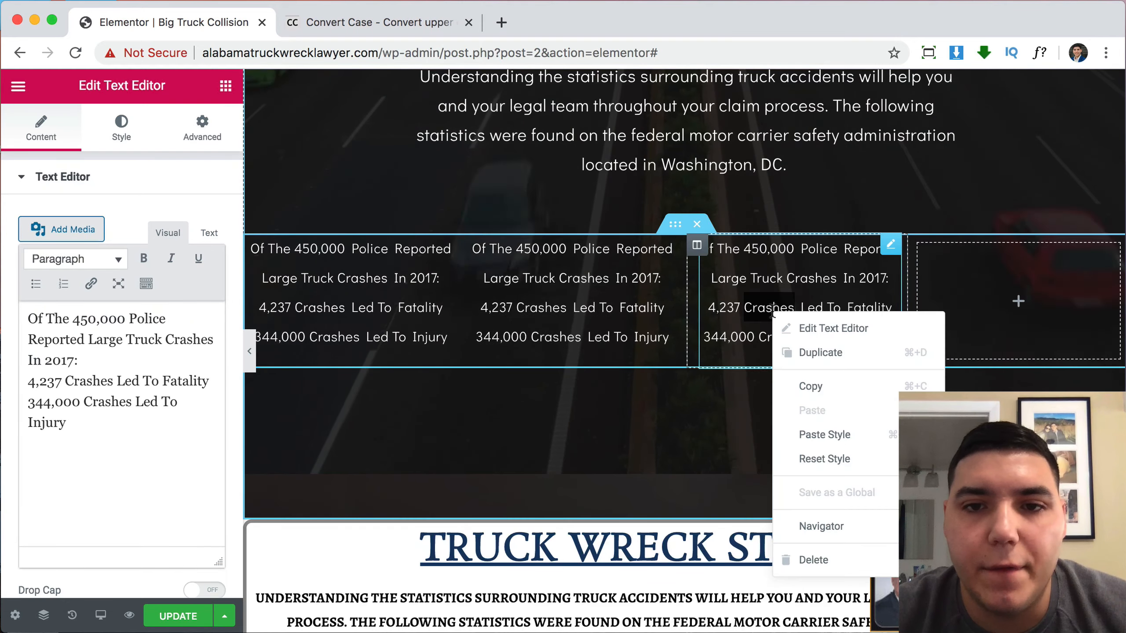
{"action": "left_click", "coordinate": [823, 351]}
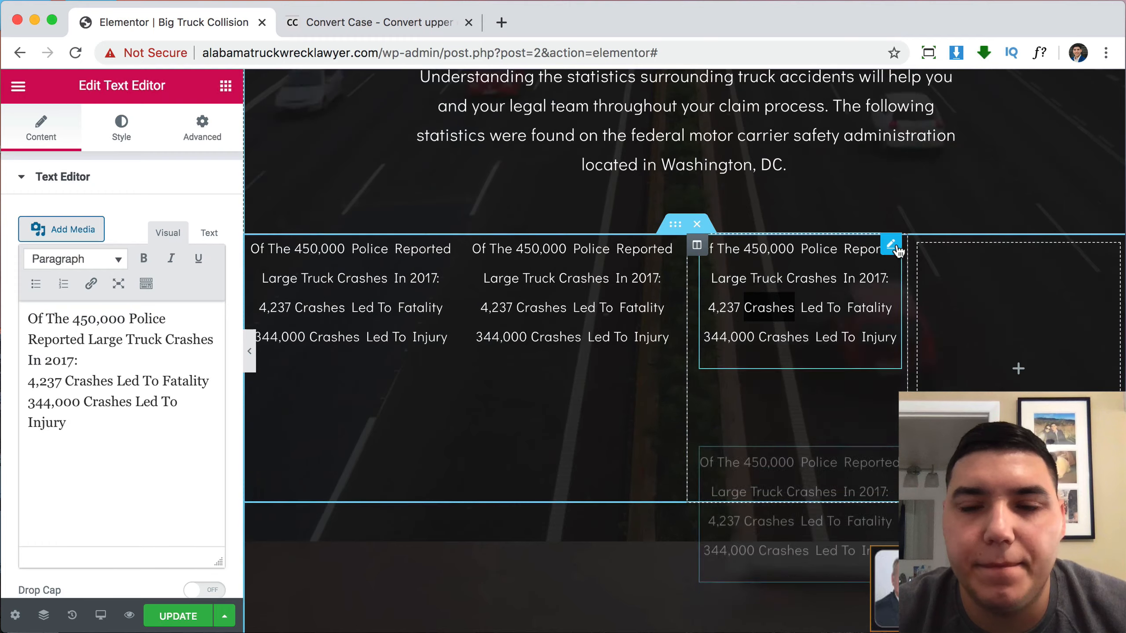
{"action": "left_click_drag", "start_coordinate": [898, 251], "coordinate": [1010, 302]}
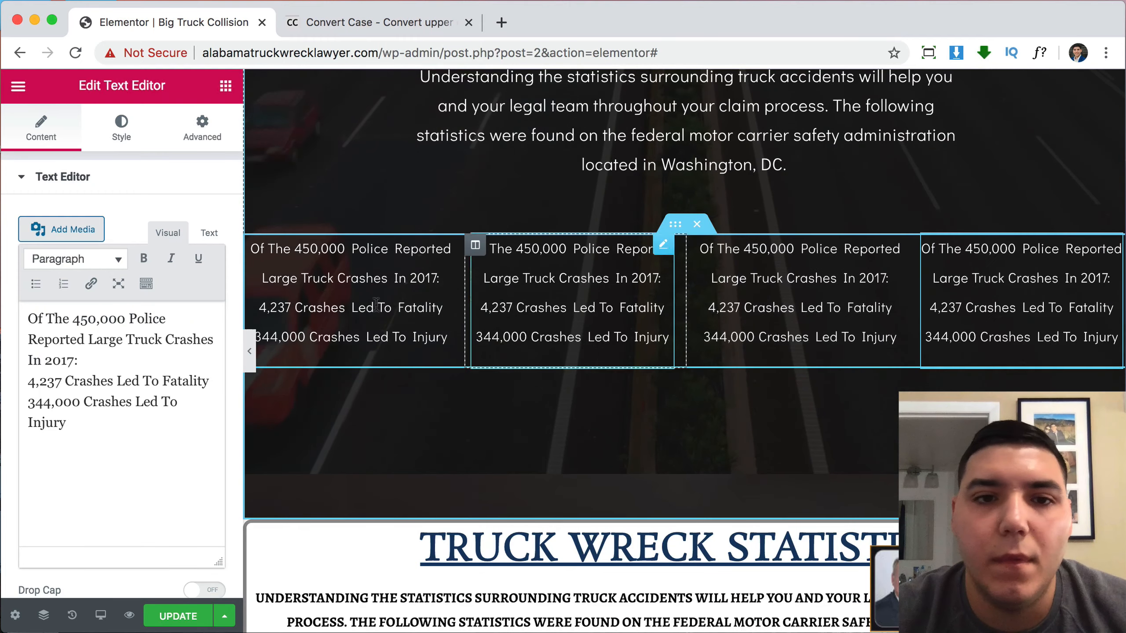
{"action": "left_click", "coordinate": [543, 315]}
Replace the second column's text with the 'Approximately 57 percent' rural-area paragraph.
{"action": "left_click", "coordinate": [120, 411]}
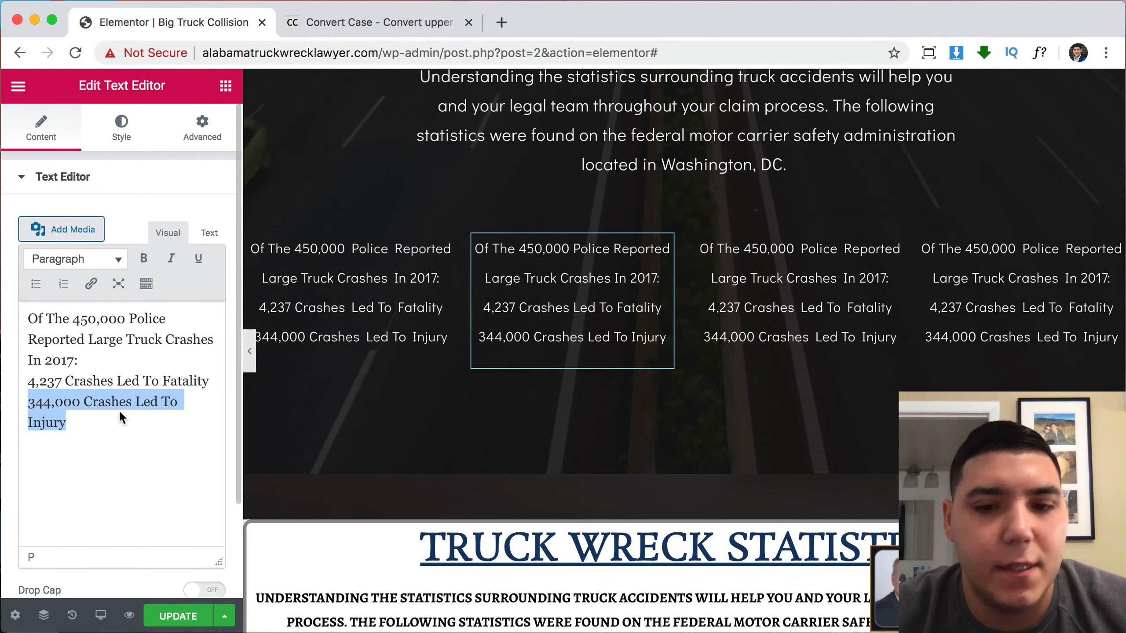
{"action": "left_click", "coordinate": [118, 410]}
{"action": "key", "text": "super+a"}
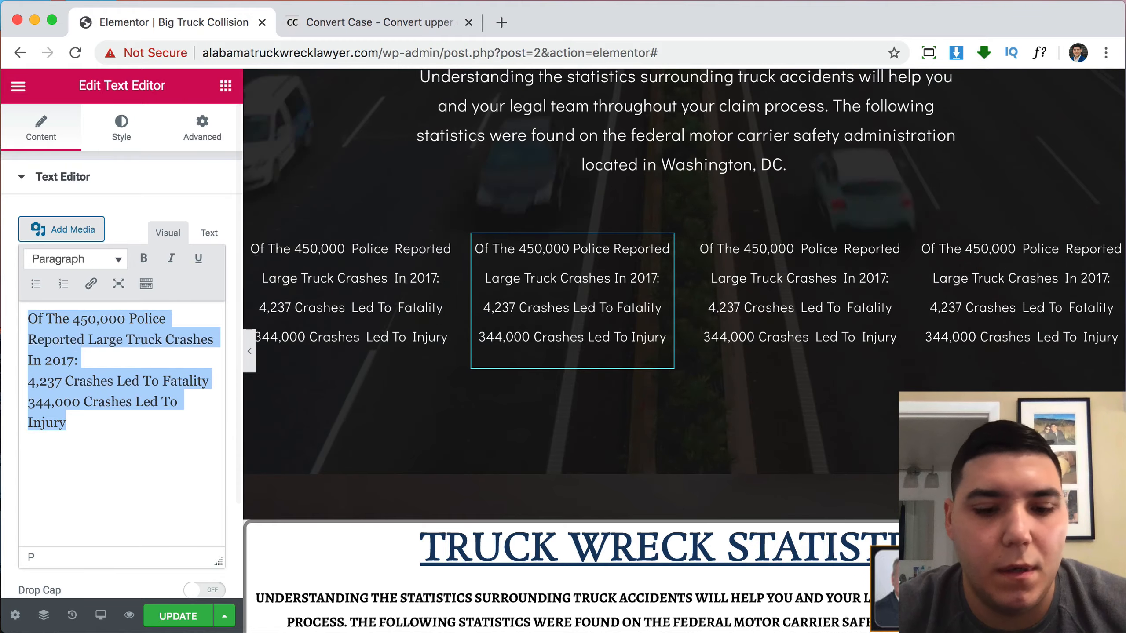
{"action": "type", "text": "Approximately 57 percent of all fatal crashes involving large trucks occurred in rural areas, 27 percent occurred on Interstate highways, and 13 percent fell into both categories by occurring on rural Interstate highways."}
{"action": "scroll", "coordinate": [735, 441], "scroll_direction": "down", "scroll_amount": 8}
{"action": "scroll", "coordinate": [734, 441], "scroll_direction": "down", "scroll_amount": 10}
{"action": "scroll", "coordinate": [734, 440], "scroll_direction": "up", "scroll_amount": 6}
Copy the 'Thirty-five percent' night-time paragraph into the third column.
{"action": "left_click", "coordinate": [733, 440]}
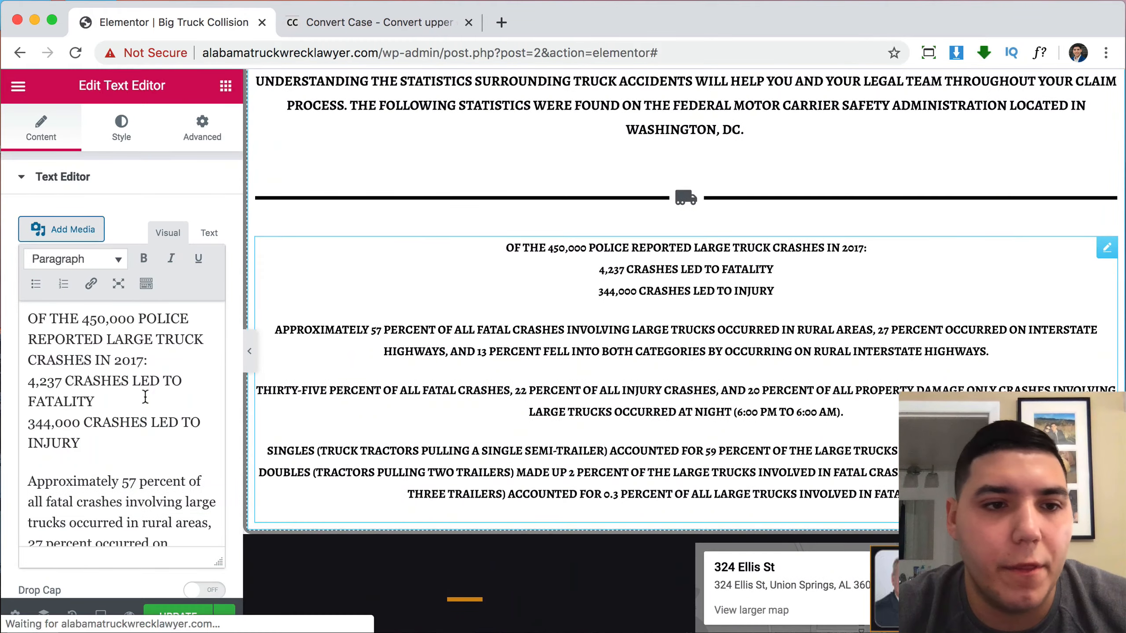
{"action": "scroll", "coordinate": [75, 390], "scroll_direction": "down", "scroll_amount": 10}
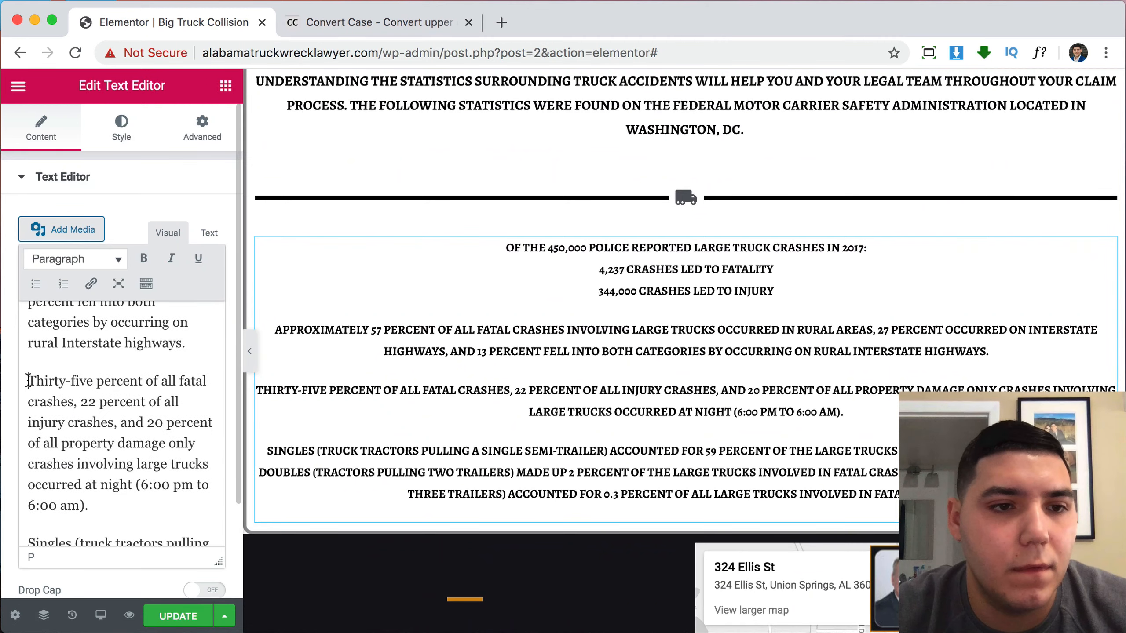
{"action": "left_click_drag", "start_coordinate": [28, 381], "coordinate": [110, 497]}
{"action": "key", "text": "super+c"}
{"action": "scroll", "coordinate": [746, 276], "scroll_direction": "up", "scroll_amount": 10}
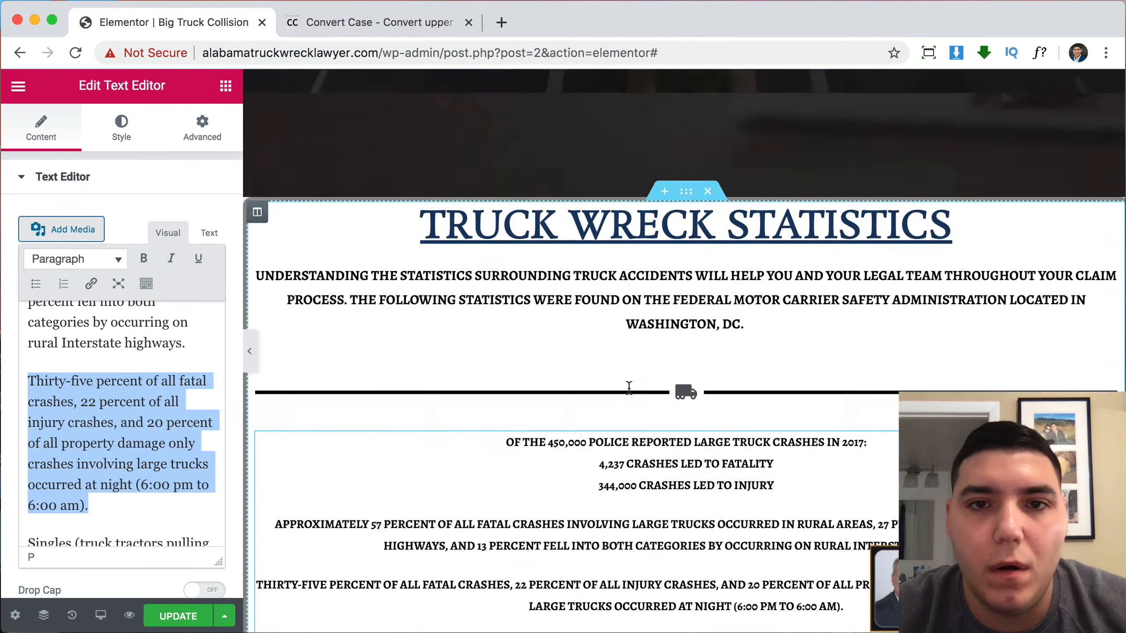
{"action": "left_click", "coordinate": [746, 276]}
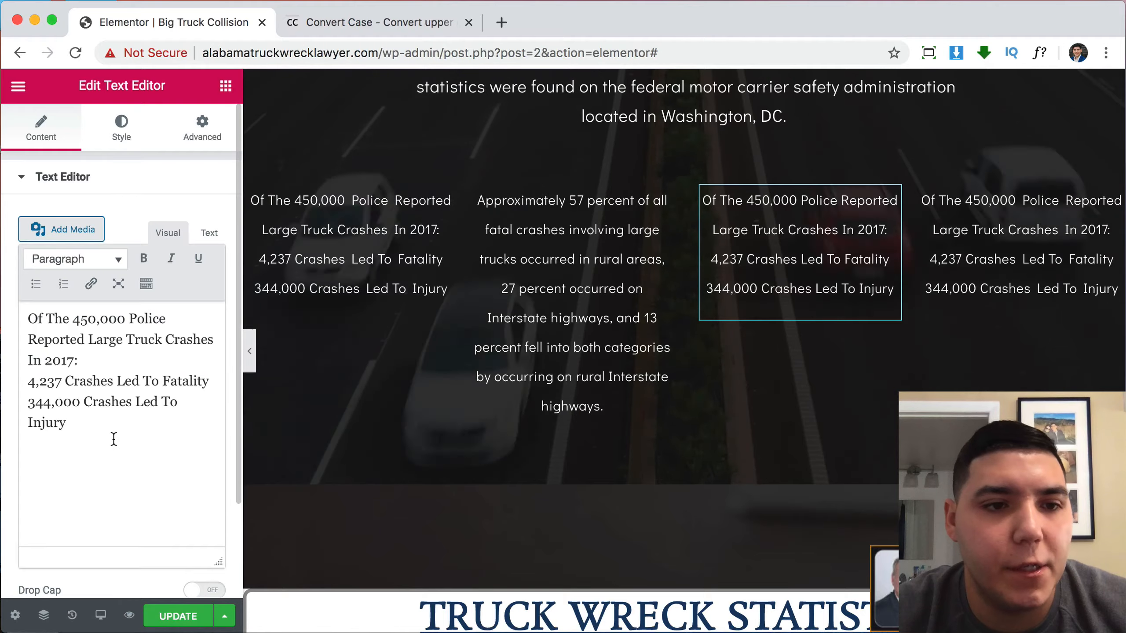
{"action": "key", "text": "super+a"}
{"action": "key", "text": "super+v"}
{"action": "scroll", "coordinate": [614, 301], "scroll_direction": "down", "scroll_amount": 15}
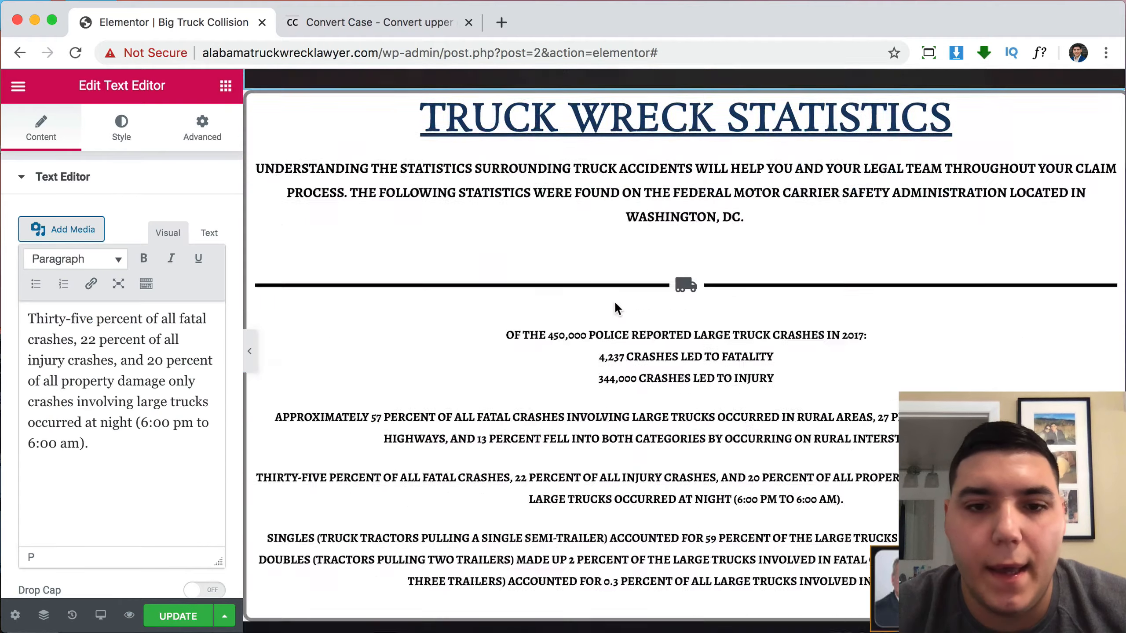
{"action": "scroll", "coordinate": [614, 301], "scroll_direction": "up", "scroll_amount": 4}
Paste the singles, doubles and triples trailer paragraph into the fourth column.
{"action": "left_click", "coordinate": [614, 306]}
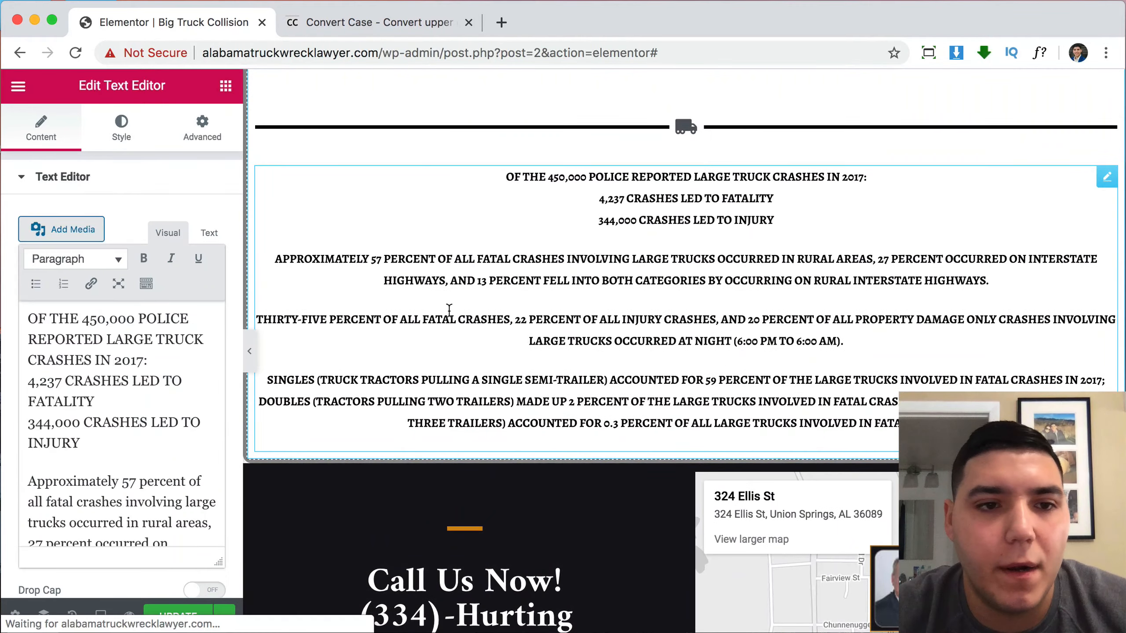
{"action": "scroll", "coordinate": [95, 479], "scroll_direction": "down", "scroll_amount": 10}
{"action": "left_click_drag", "start_coordinate": [114, 519], "coordinate": [39, 357]}
{"action": "key", "text": "super+c"}
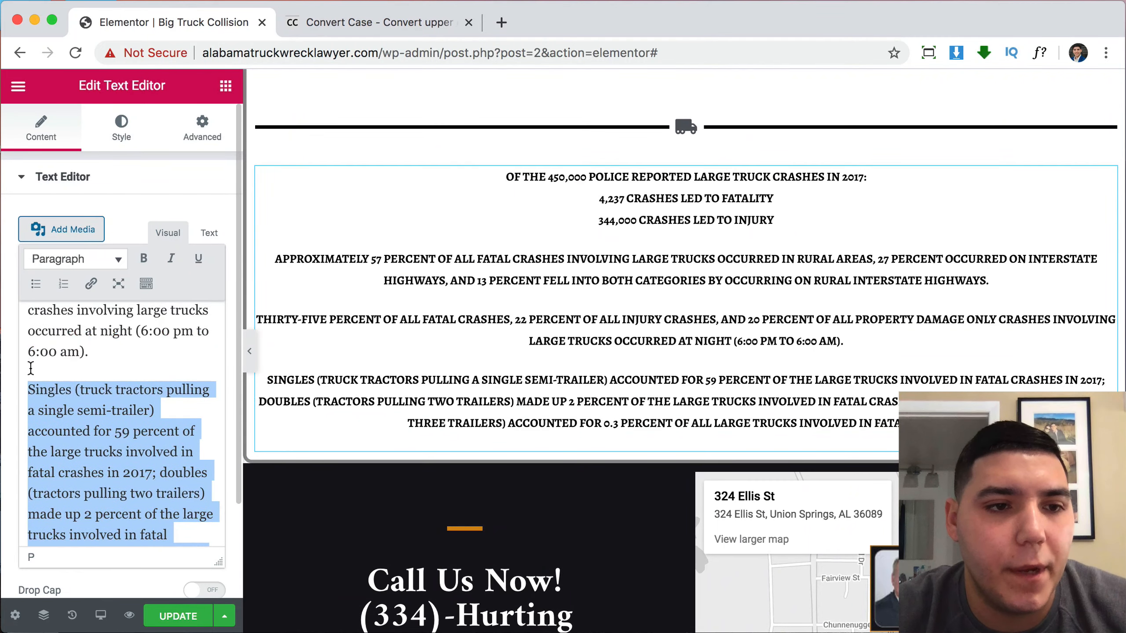
{"action": "scroll", "coordinate": [383, 350], "scroll_direction": "up", "scroll_amount": 10}
{"action": "scroll", "coordinate": [843, 360], "scroll_direction": "down", "scroll_amount": 3}
{"action": "left_click", "coordinate": [1000, 355]}
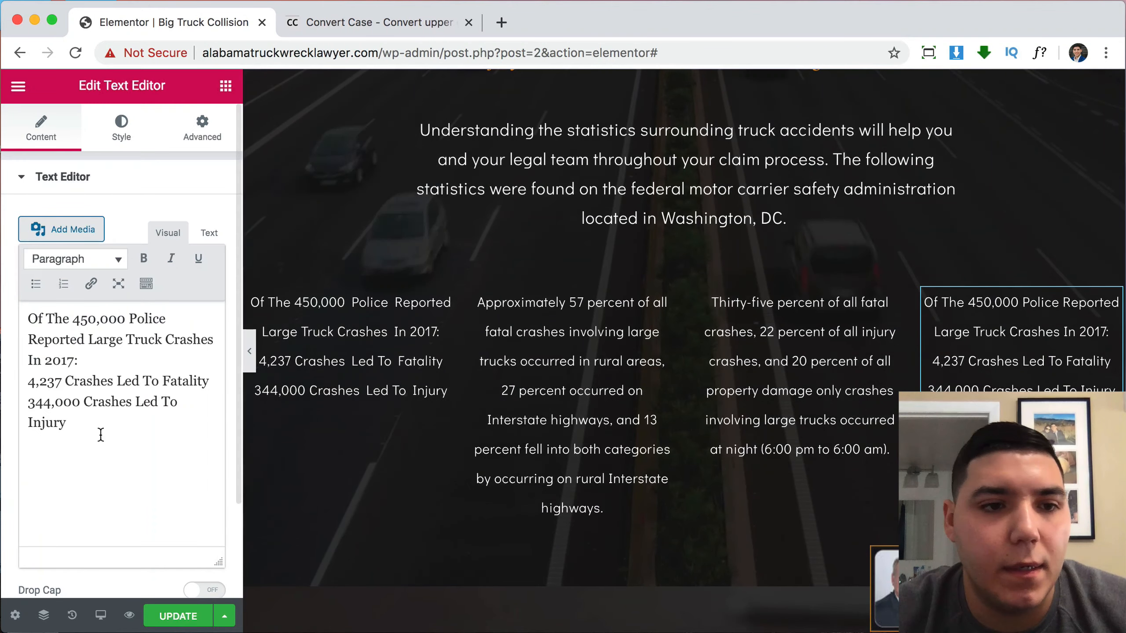
{"action": "left_click_drag", "start_coordinate": [66, 424], "coordinate": [27, 317]}
{"action": "key", "text": "super+v"}
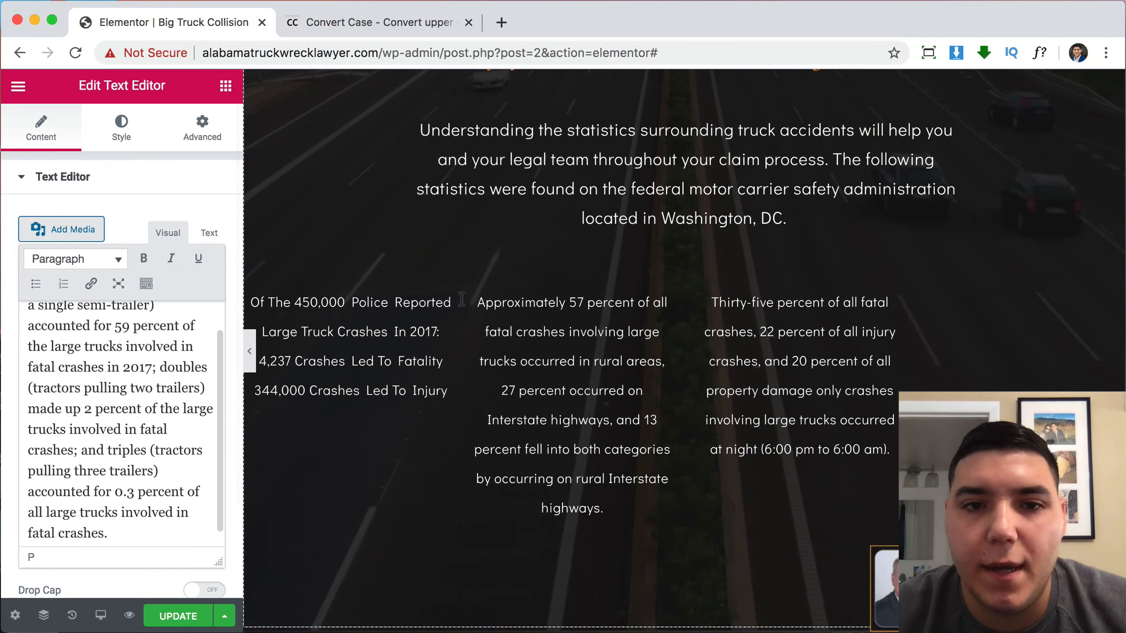
{"action": "scroll", "coordinate": [536, 318], "scroll_direction": "down", "scroll_amount": 3}
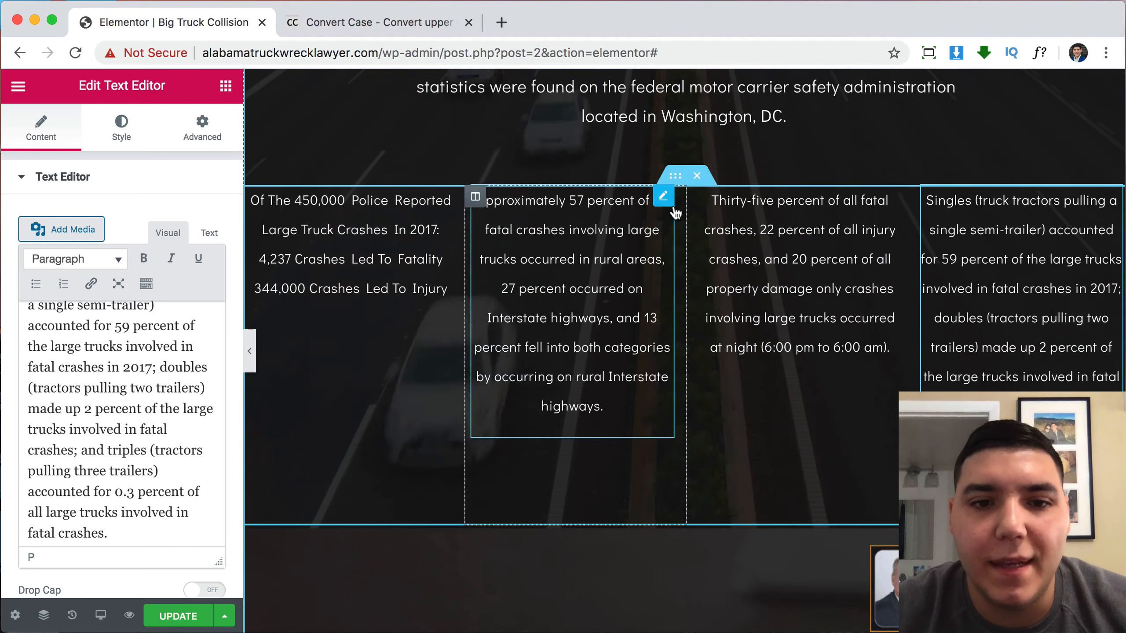
Duplicate the statistics row and delete two surplus columns from the upper row.
{"action": "right_click", "coordinate": [673, 180]}
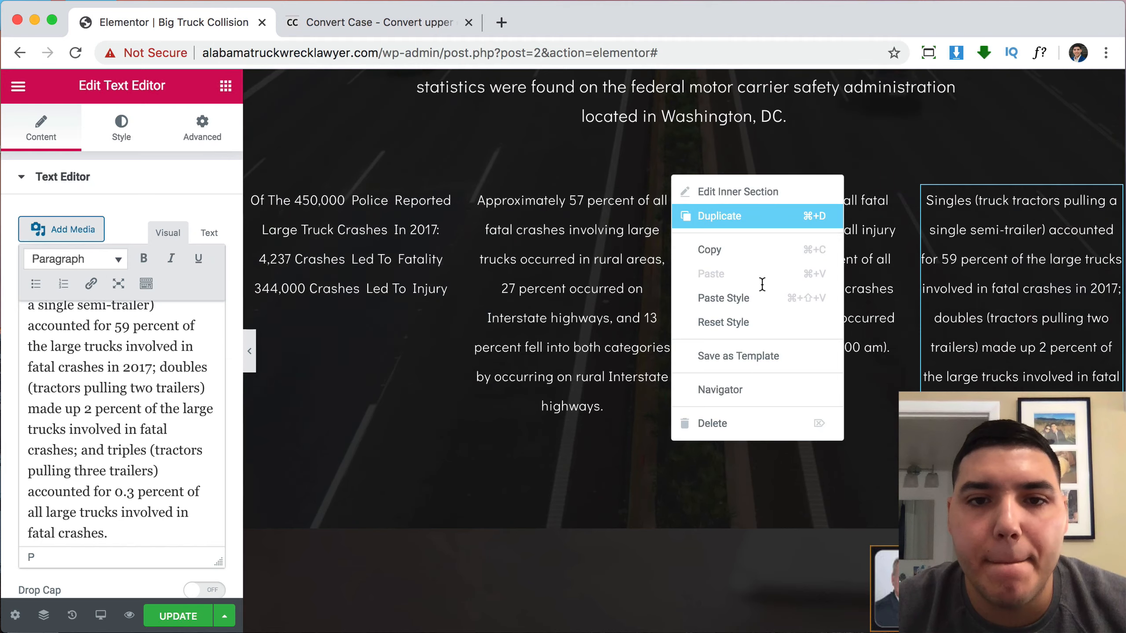
{"action": "left_click", "coordinate": [720, 216]}
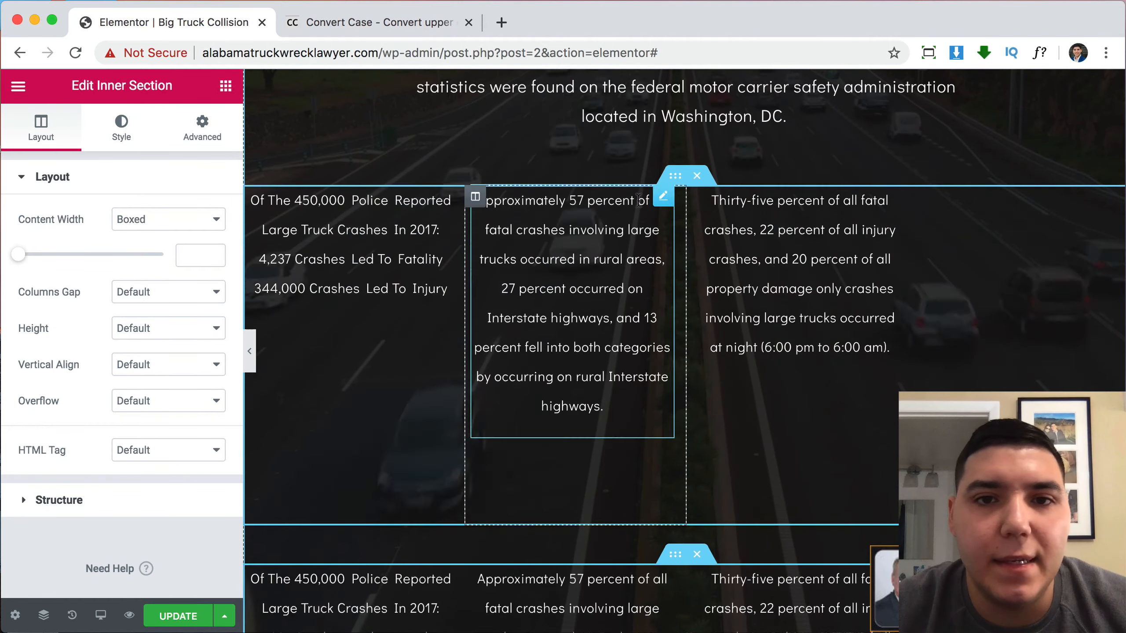
{"action": "right_click", "coordinate": [693, 200]}
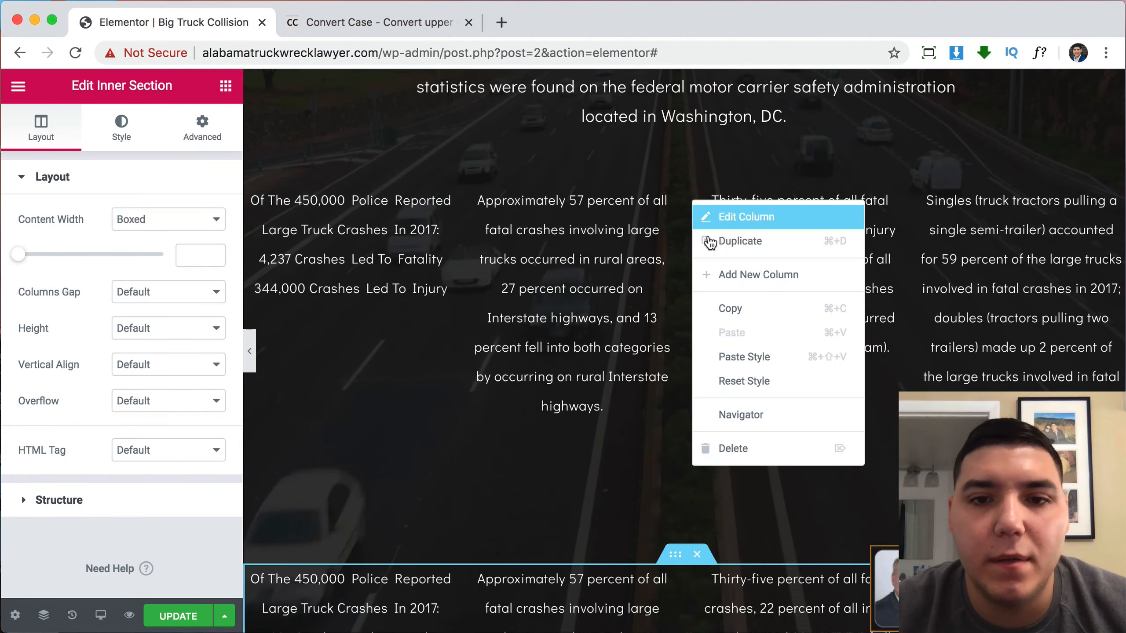
{"action": "left_click", "coordinate": [762, 448]}
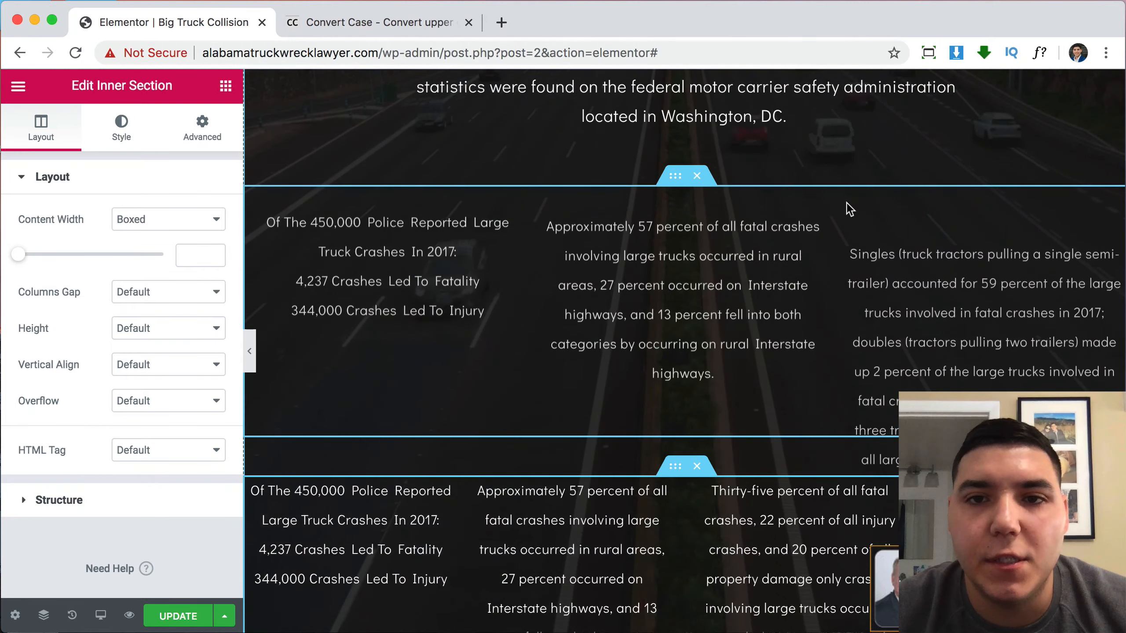
{"action": "right_click", "coordinate": [848, 200]}
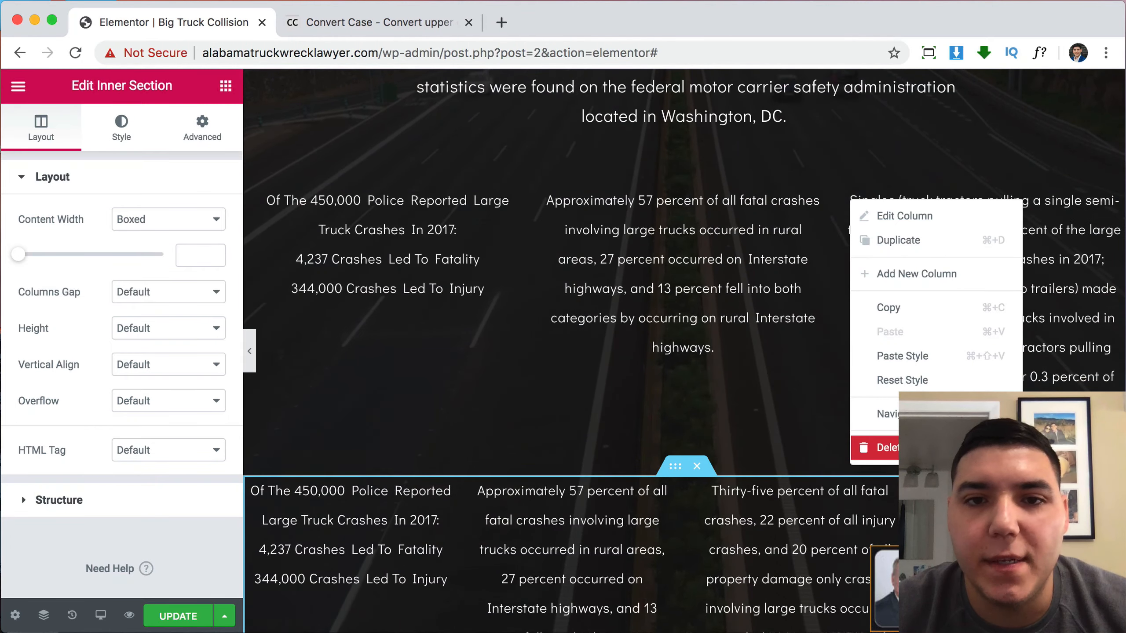
{"action": "left_click", "coordinate": [915, 447]}
{"action": "scroll", "coordinate": [831, 354], "scroll_direction": "down", "scroll_amount": 2}
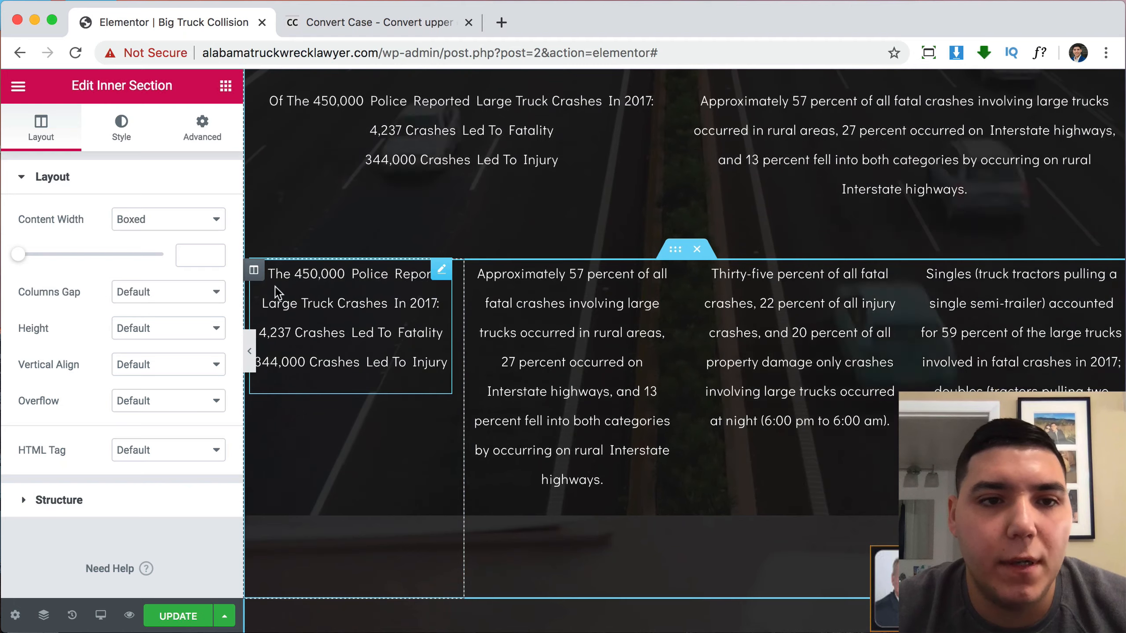
Remove the repeated statistic columns from the lower row, undoing an accidental deletion, and preview.
{"action": "right_click", "coordinate": [260, 282]}
{"action": "left_click", "coordinate": [339, 527]}
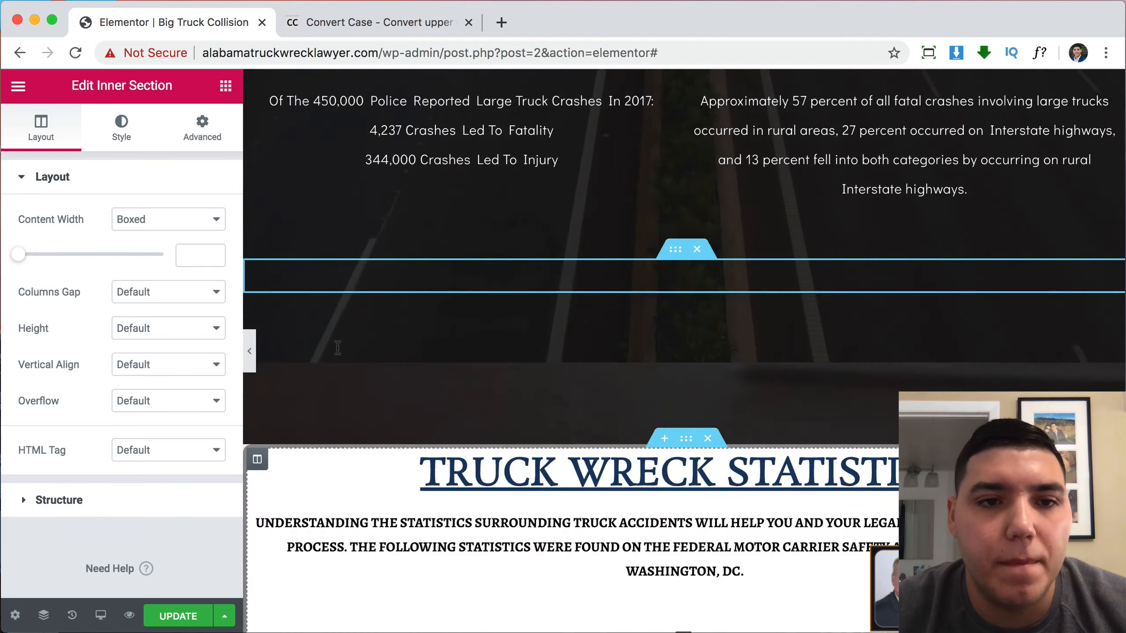
{"action": "key", "text": "super+z"}
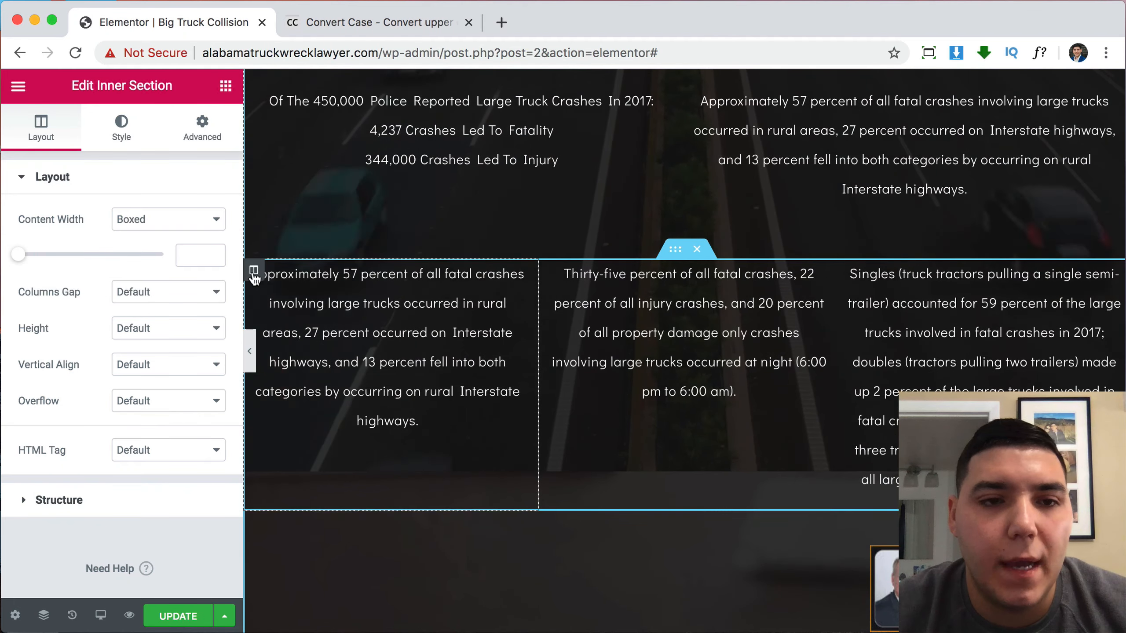
{"action": "right_click", "coordinate": [252, 272]}
{"action": "left_click", "coordinate": [340, 521]}
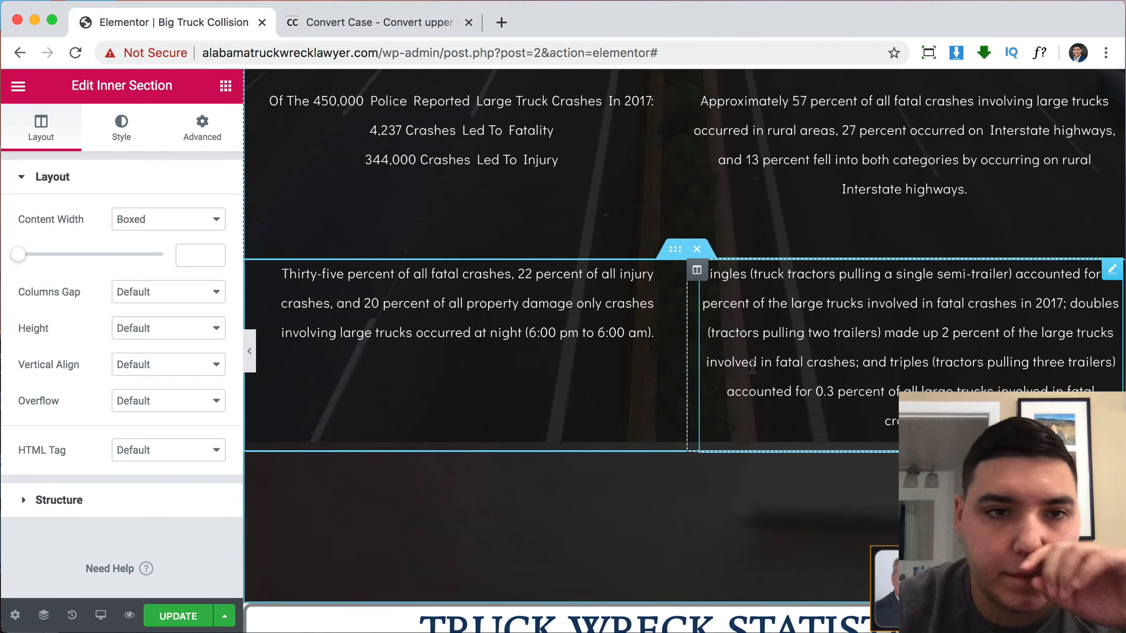
{"action": "scroll", "coordinate": [880, 251], "scroll_direction": "up", "scroll_amount": 4}
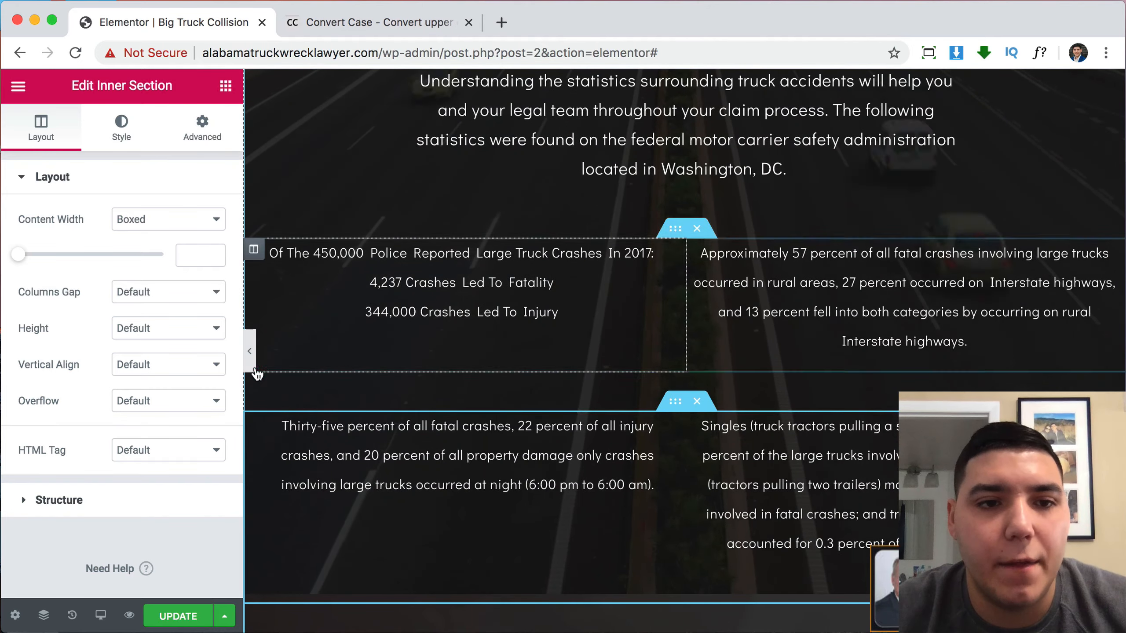
{"action": "left_click", "coordinate": [250, 353]}
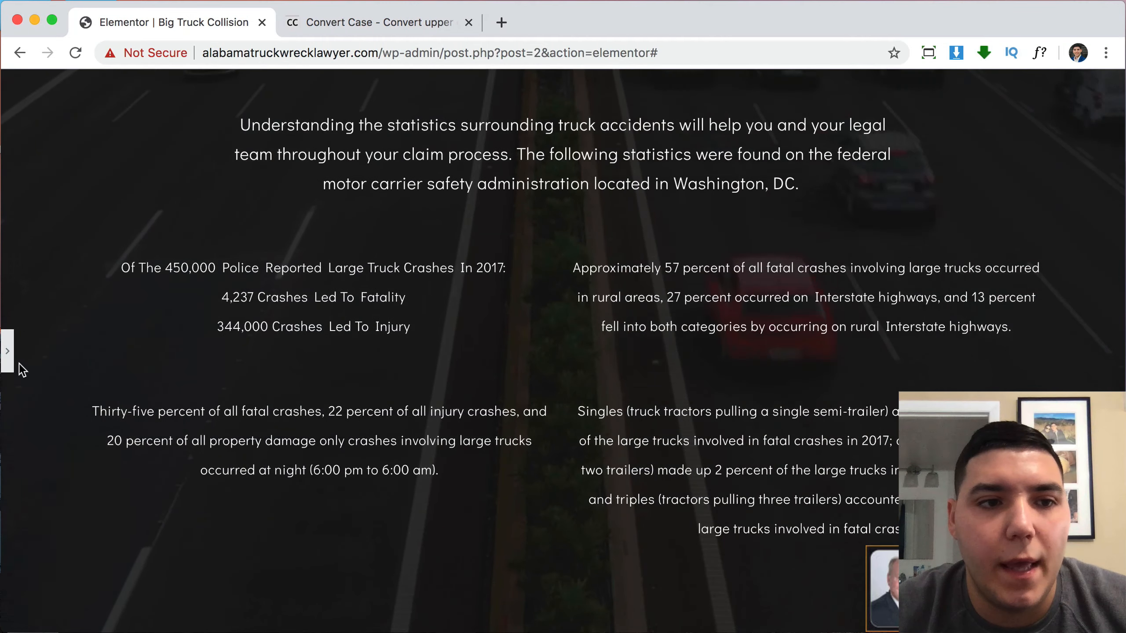
Set both statistics rows' content width to 800 and open the lower-left column's Advanced settings.
{"action": "left_click", "coordinate": [9, 364]}
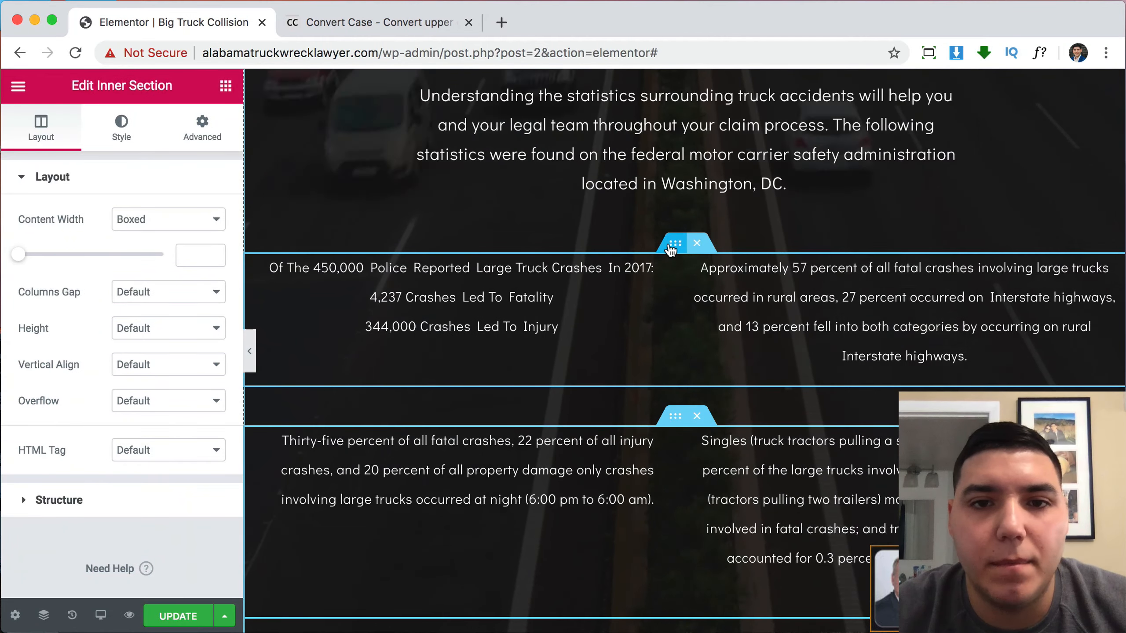
{"action": "left_click", "coordinate": [178, 251]}
{"action": "type", "text": "800"}
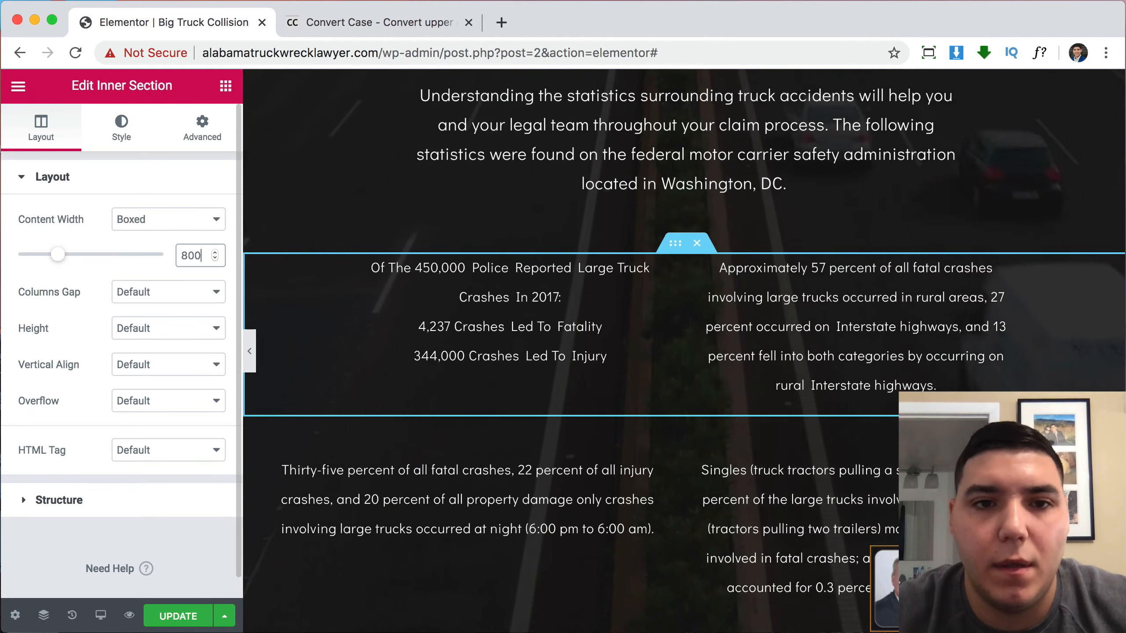
{"action": "scroll", "coordinate": [730, 385], "scroll_direction": "down", "scroll_amount": 3}
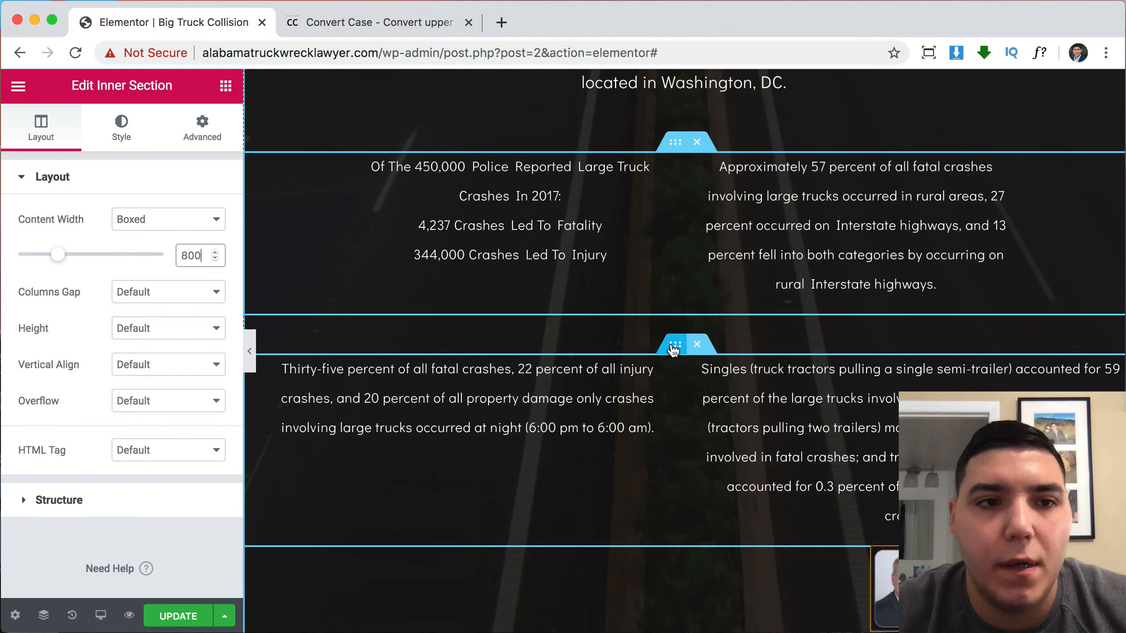
{"action": "left_click", "coordinate": [196, 255]}
{"action": "type", "text": "800"}
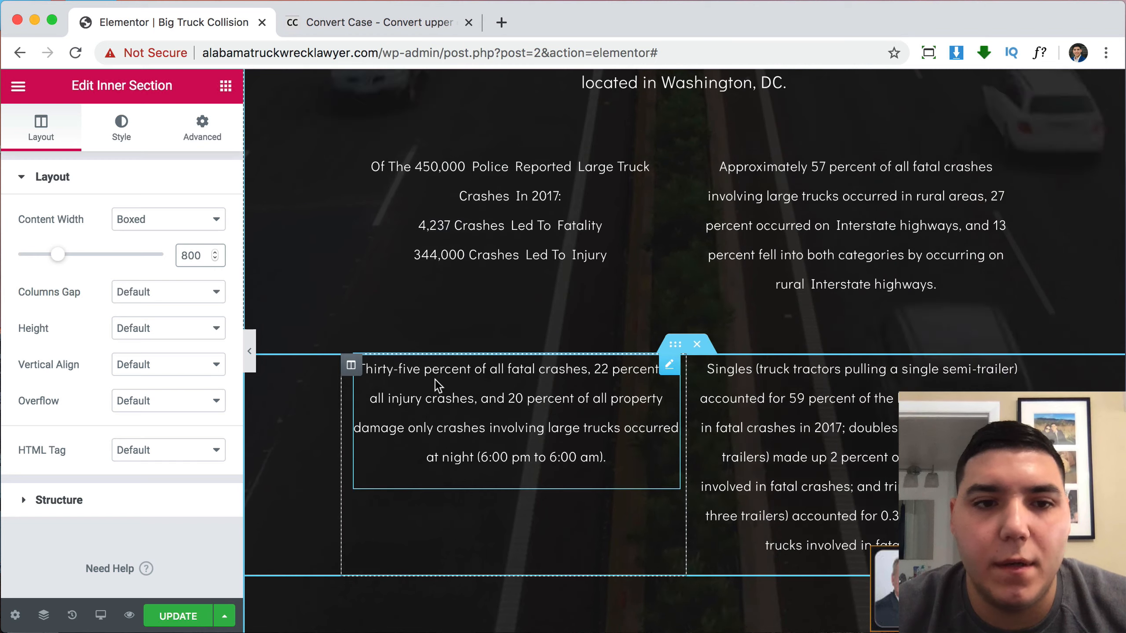
{"action": "left_click", "coordinate": [351, 367]}
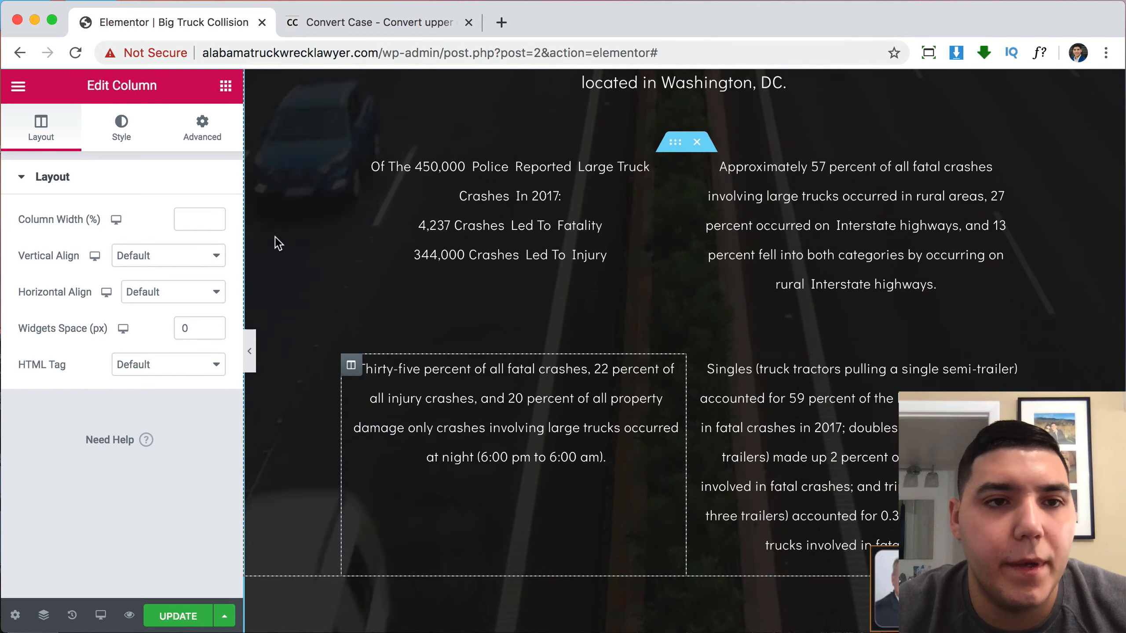
{"action": "left_click", "coordinate": [214, 140]}
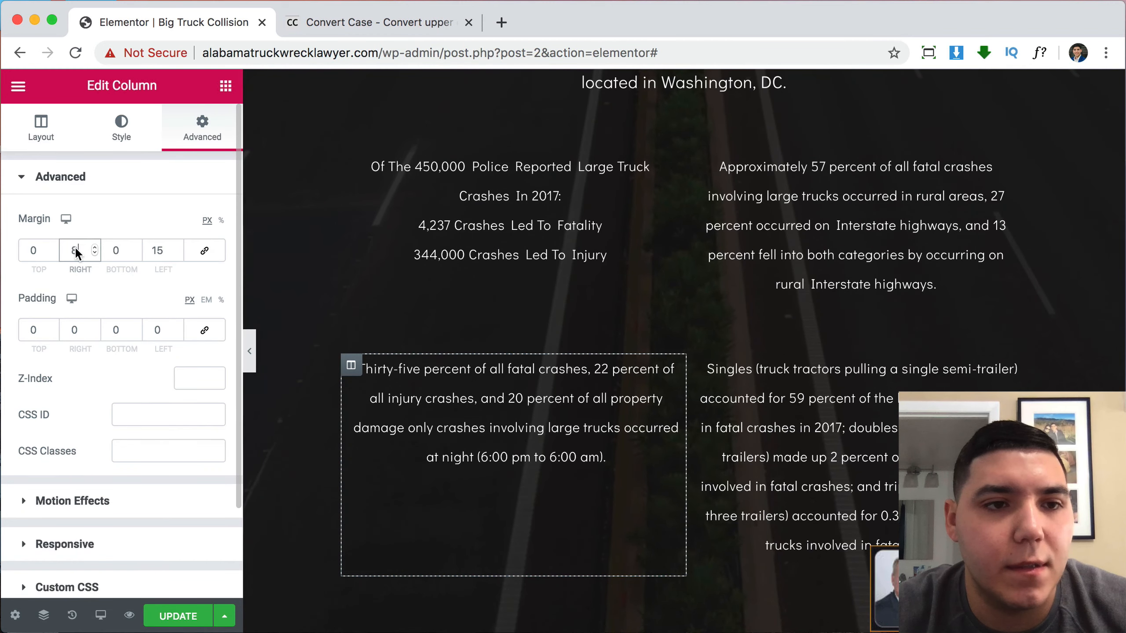
Zero the lower-row columns' side margins and give both 10 px linked padding.
{"action": "type", "text": "0"}
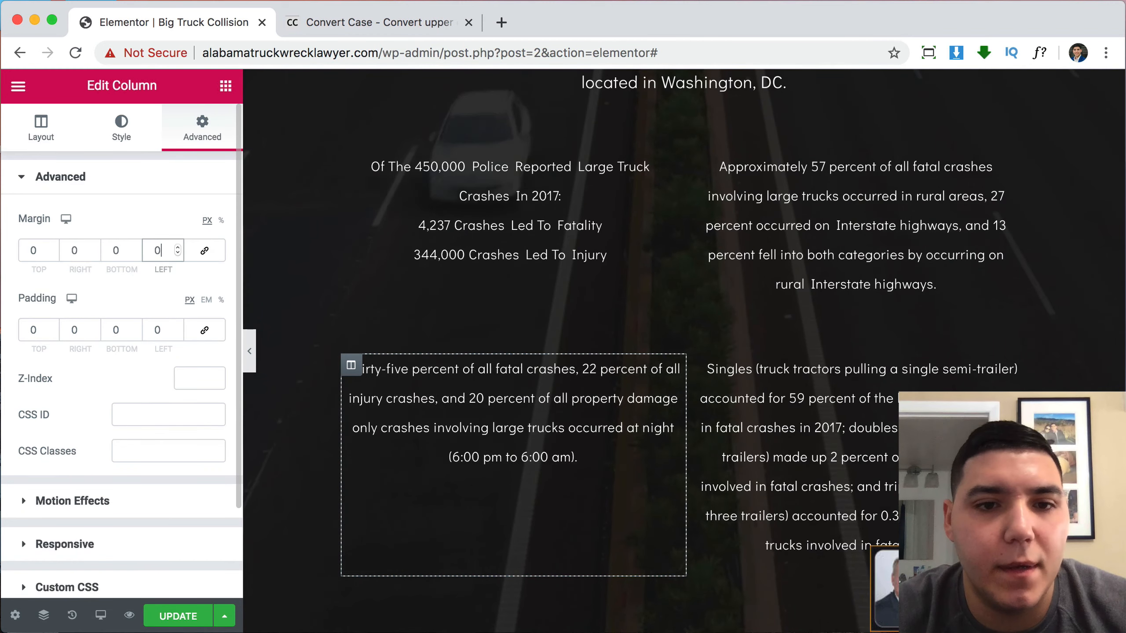
{"action": "left_click", "coordinate": [205, 333]}
{"action": "left_click", "coordinate": [32, 330]}
{"action": "type", "text": "1"}
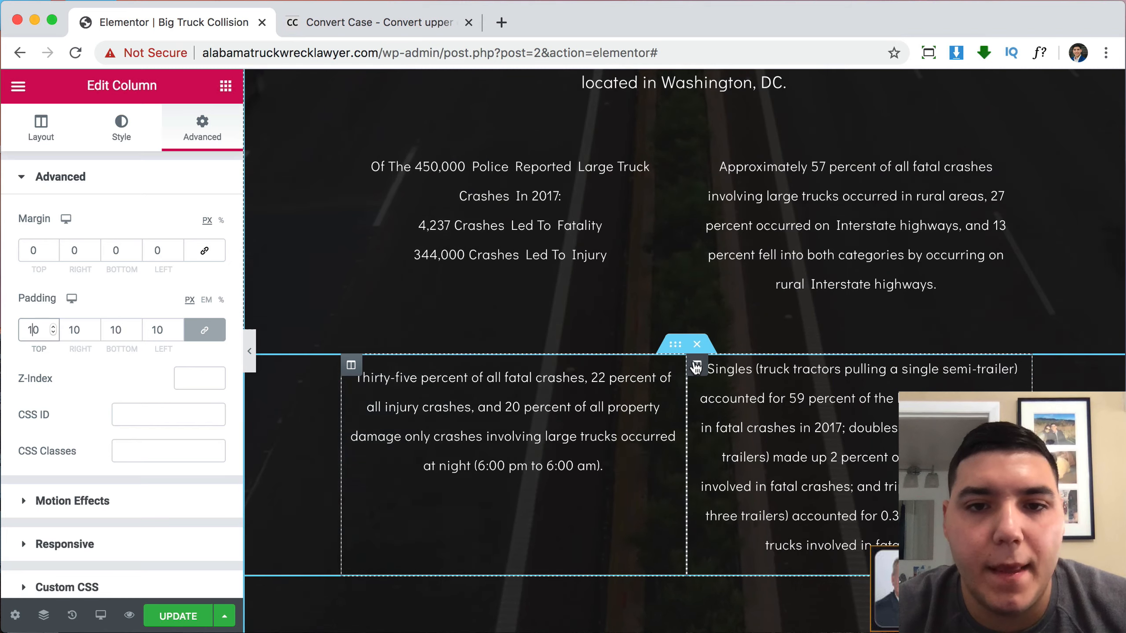
{"action": "left_click", "coordinate": [696, 367]}
{"action": "left_click", "coordinate": [204, 130]}
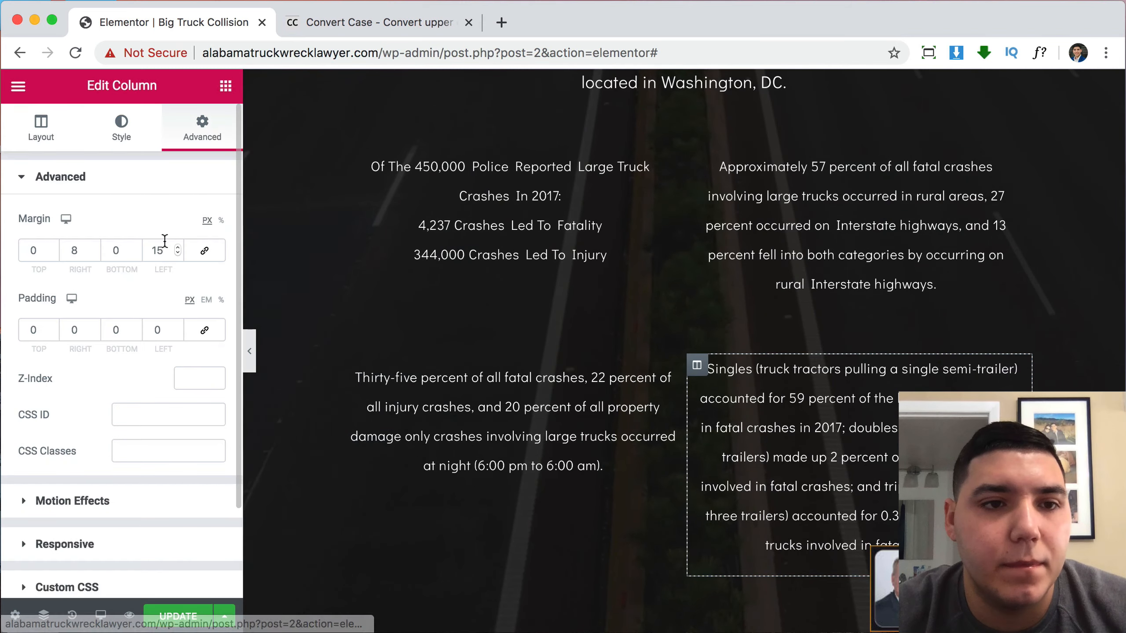
{"action": "type", "text": "0"}
{"action": "double_click", "coordinate": [70, 250]}
{"action": "type", "text": "0"}
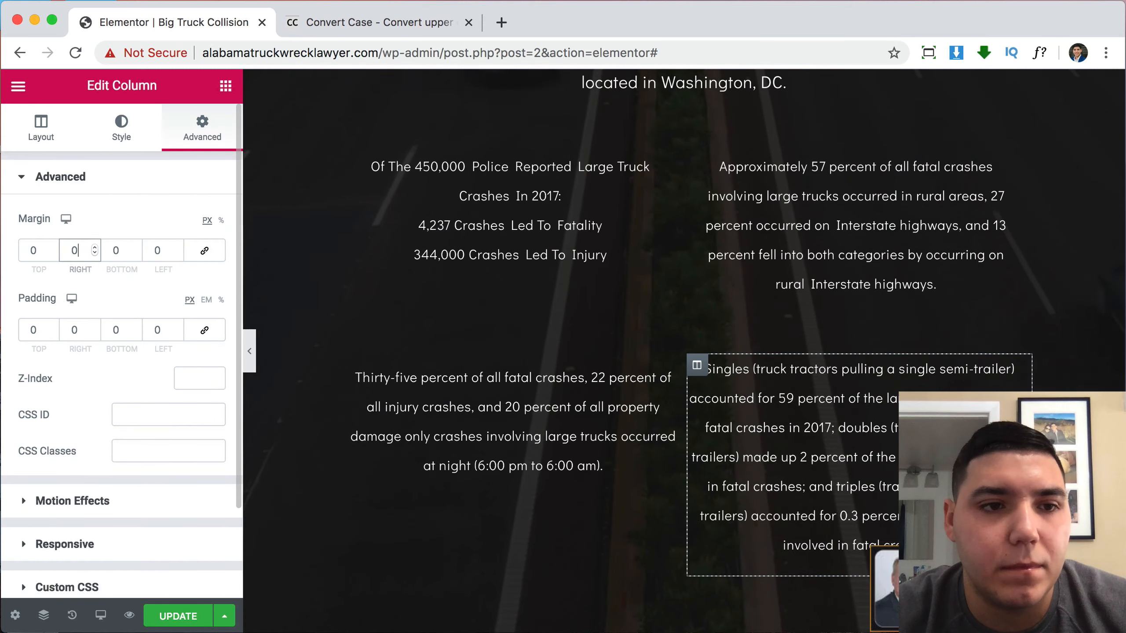
{"action": "left_click", "coordinate": [204, 330]}
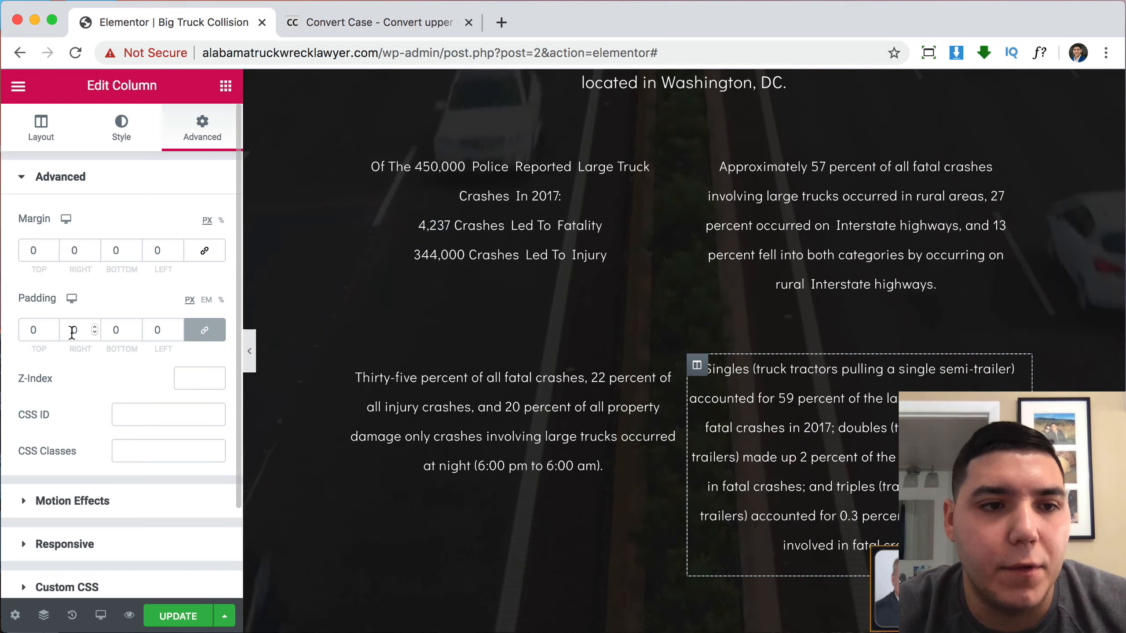
{"action": "left_click", "coordinate": [27, 329]}
{"action": "type", "text": "1"}
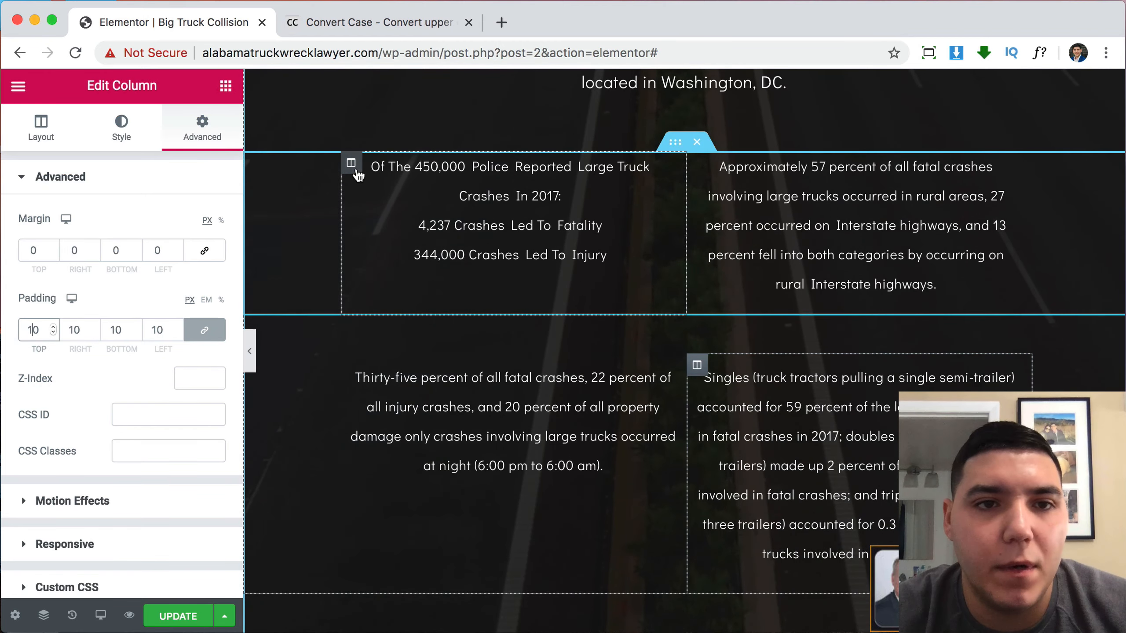
Zero the upper-row columns' side margins and give both 10 px linked padding.
{"action": "left_click", "coordinate": [351, 163]}
{"action": "left_click", "coordinate": [217, 133]}
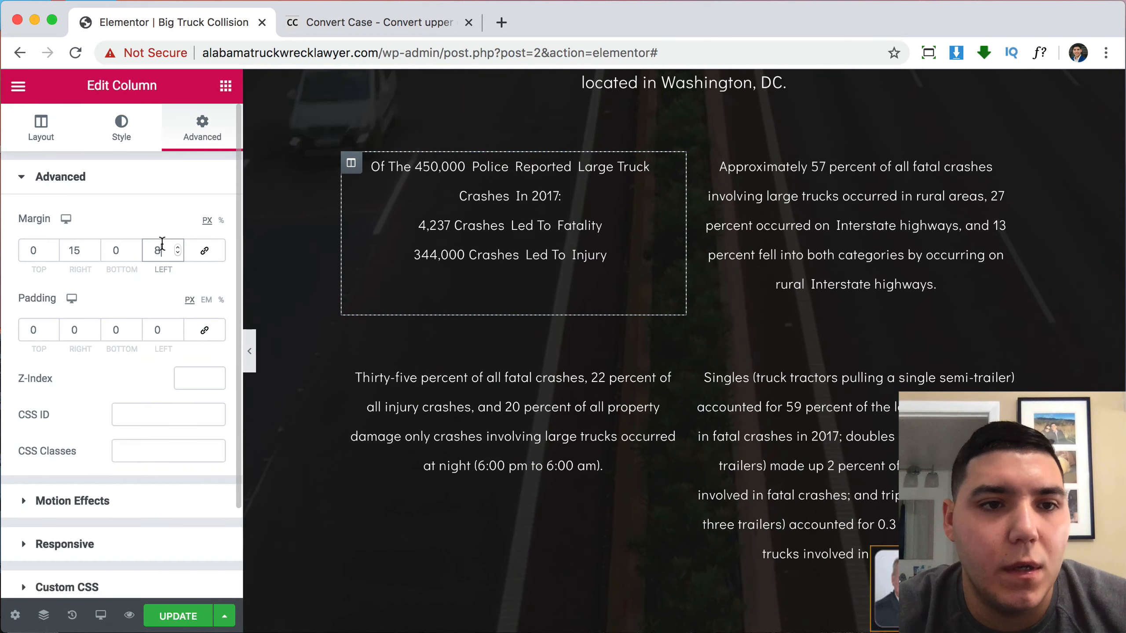
{"action": "type", "text": "0"}
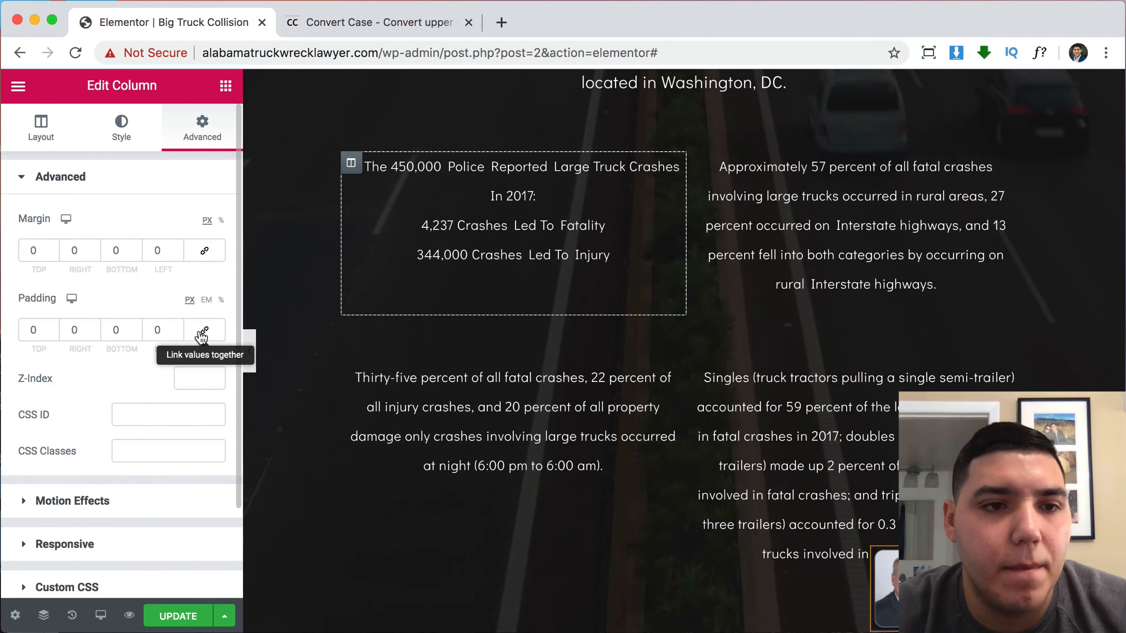
{"action": "left_click", "coordinate": [205, 330]}
{"action": "left_click", "coordinate": [32, 330]}
{"action": "type", "text": "15"}
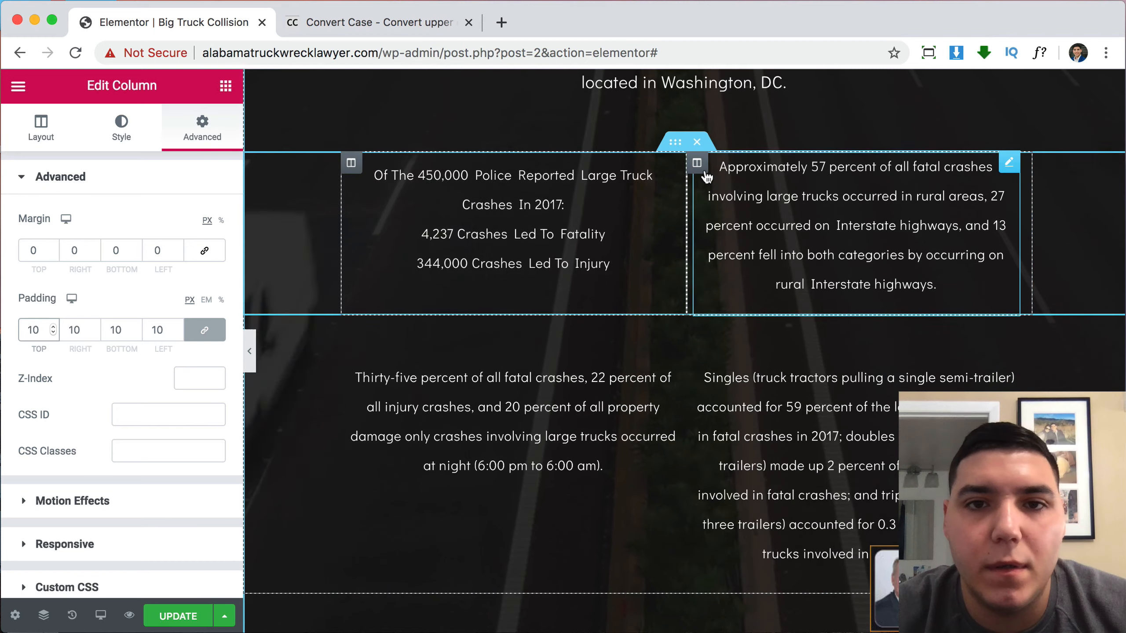
{"action": "left_click", "coordinate": [701, 244]}
{"action": "left_click", "coordinate": [217, 149]}
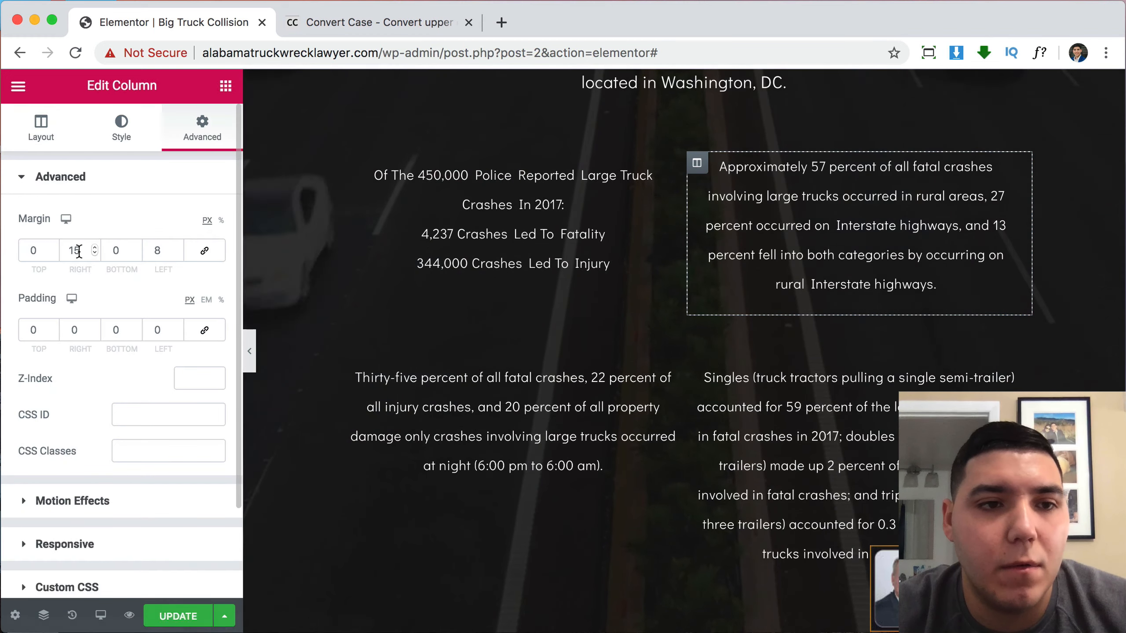
{"action": "type", "text": "0"}
{"action": "key", "text": "BackSpace"}
{"action": "type", "text": "0"}
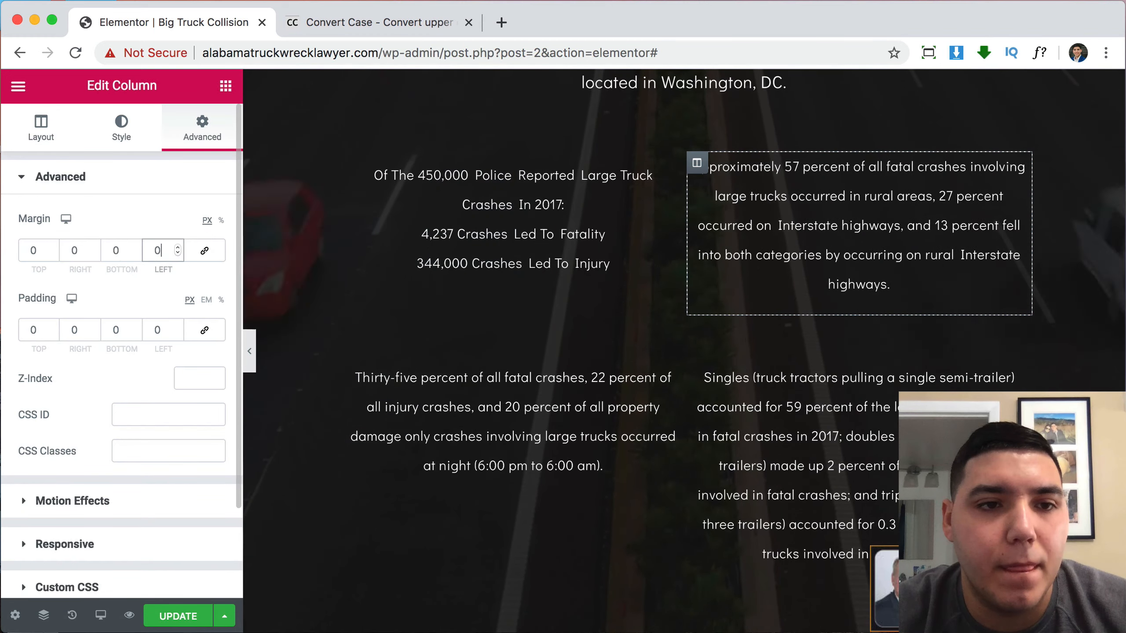
{"action": "left_click", "coordinate": [204, 330]}
{"action": "left_click", "coordinate": [32, 330]}
{"action": "type", "text": "1"}
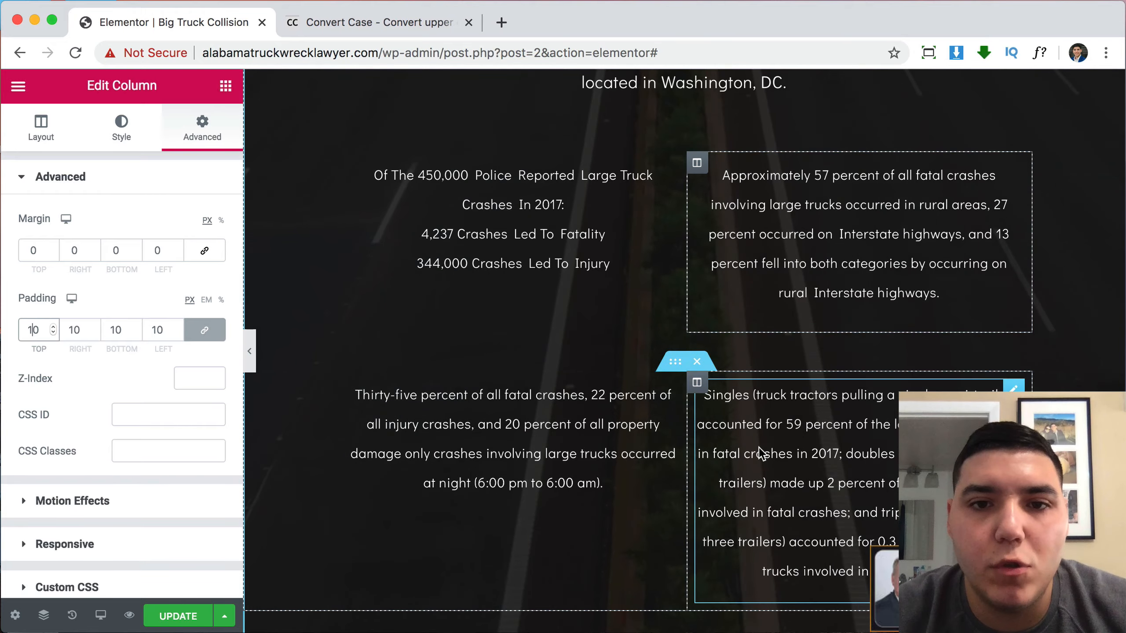
Duplicate the Common Damage Compensation heading above the statistics and retitle it '1.'.
{"action": "scroll", "coordinate": [654, 388], "scroll_direction": "up", "scroll_amount": 12}
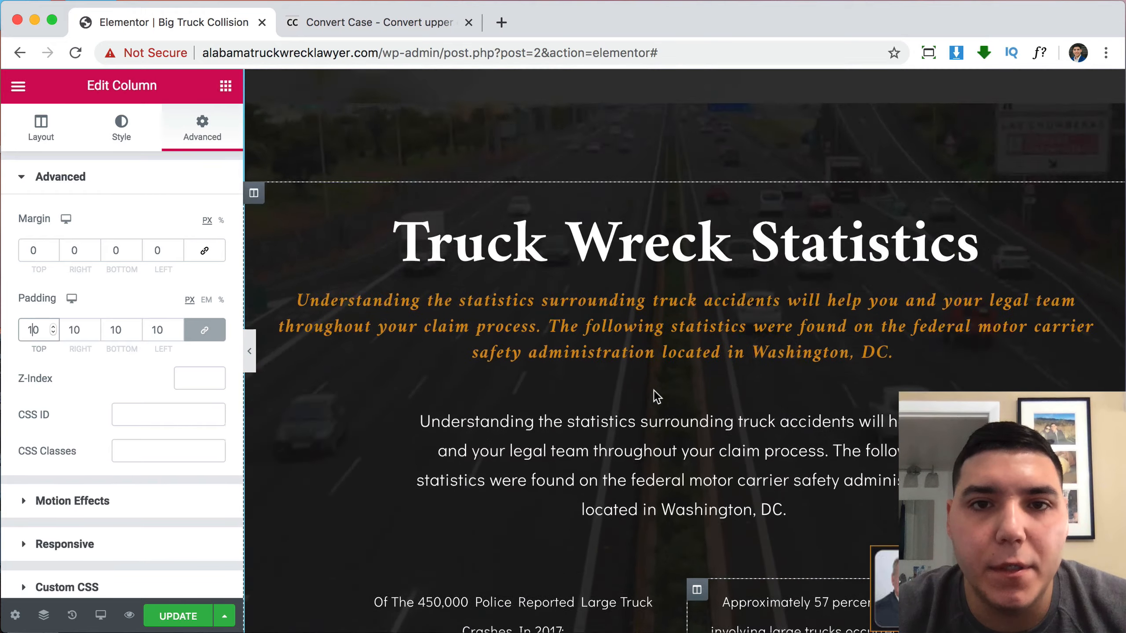
{"action": "scroll", "coordinate": [655, 391], "scroll_direction": "down", "scroll_amount": 14}
{"action": "scroll", "coordinate": [654, 391], "scroll_direction": "down", "scroll_amount": 15}
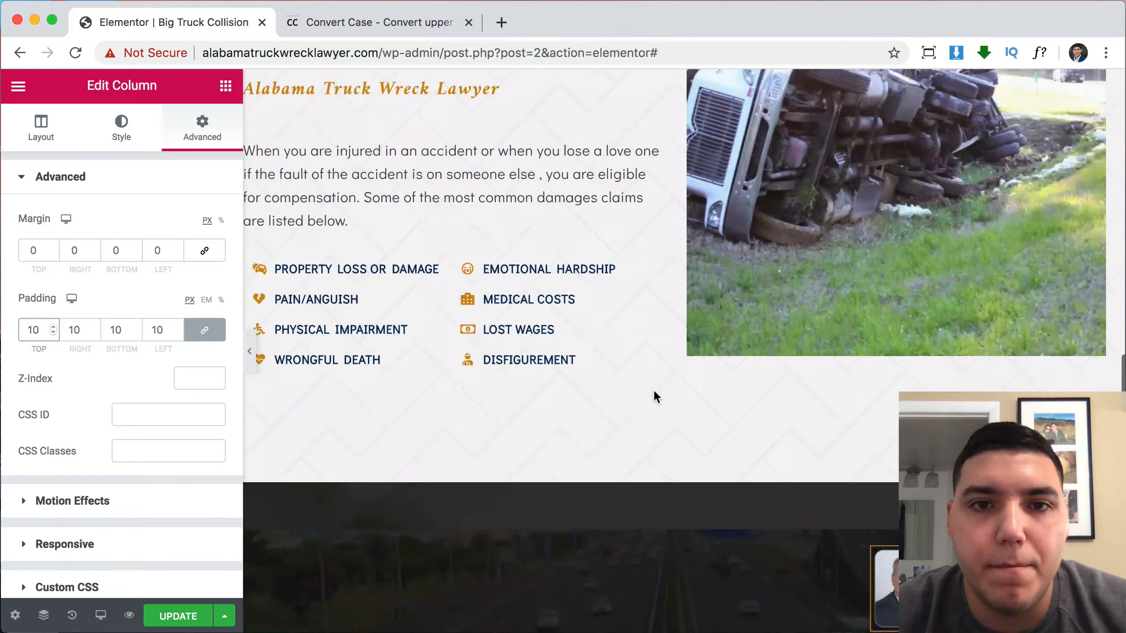
{"action": "scroll", "coordinate": [653, 390], "scroll_direction": "up", "scroll_amount": 5}
{"action": "right_click", "coordinate": [432, 275]}
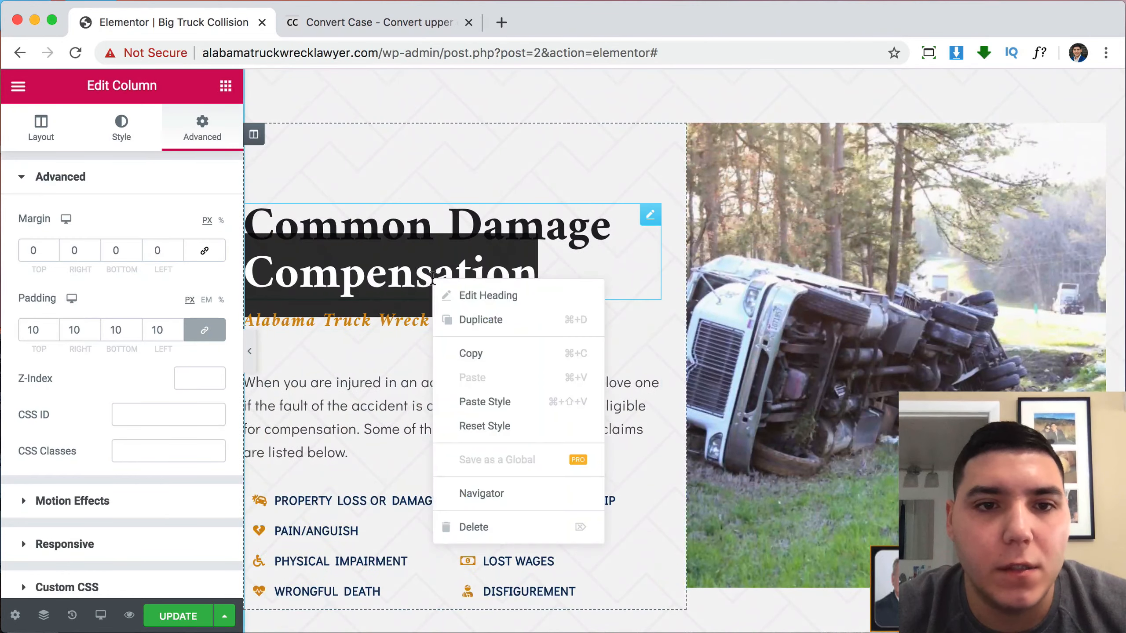
{"action": "left_click", "coordinate": [493, 321]}
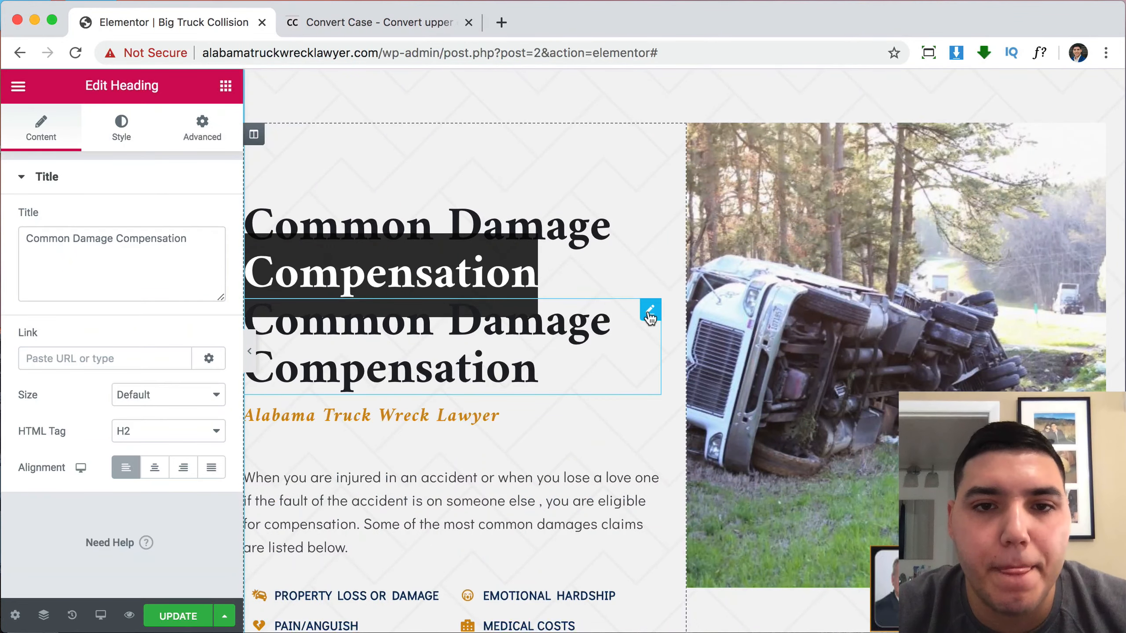
{"action": "left_click_drag", "start_coordinate": [650, 317], "coordinate": [533, 194]}
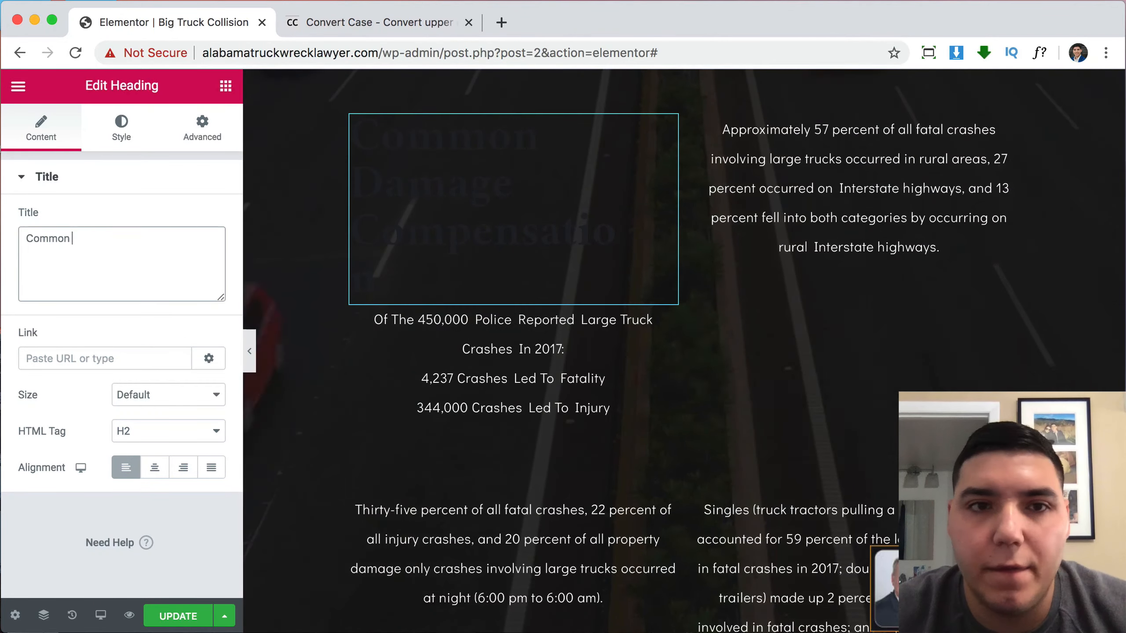
{"action": "key", "text": "BackSpace"}
{"action": "key", "text": "BackSpace"}
{"action": "key", "text": "BackSpace"}
{"action": "key", "text": "BackSpace"}
{"action": "key", "text": "BackSpace"}
{"action": "type", "text": "1."}
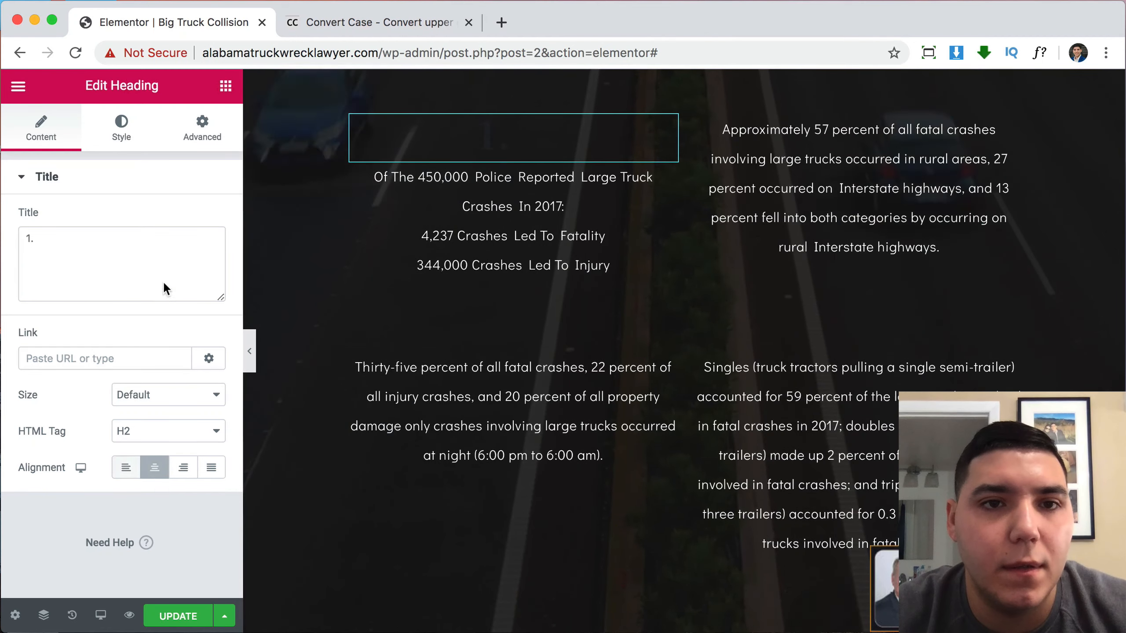
Give the new heading the orange #D28C0E text colour copied from the italic heading.
{"action": "scroll", "coordinate": [471, 180], "scroll_direction": "up", "scroll_amount": 6}
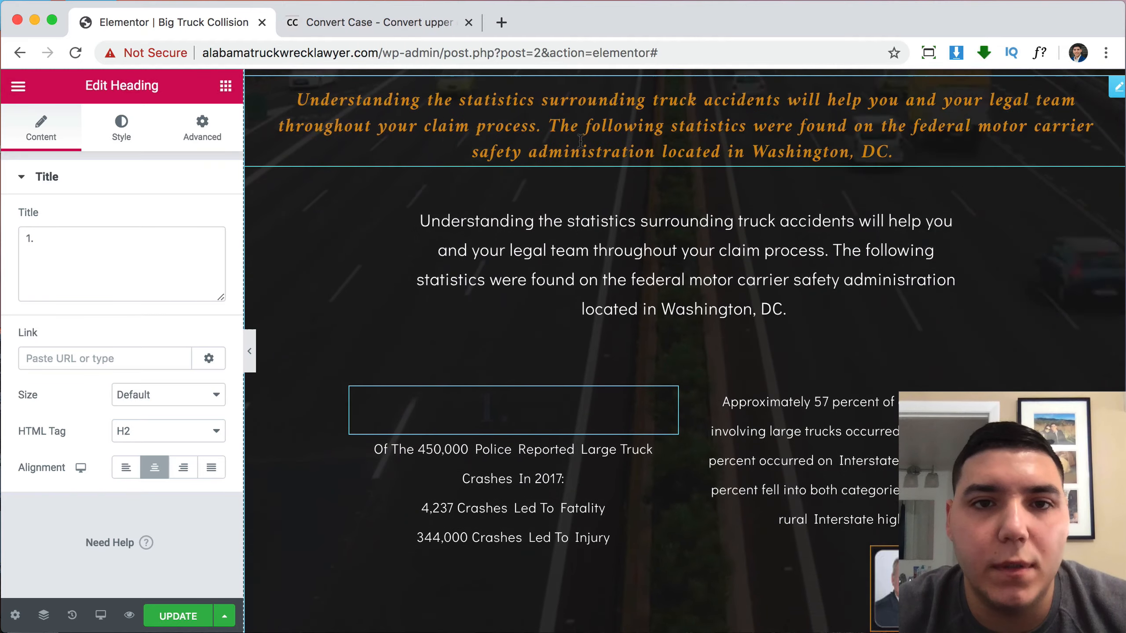
{"action": "left_click", "coordinate": [107, 138]}
{"action": "left_click", "coordinate": [204, 219]}
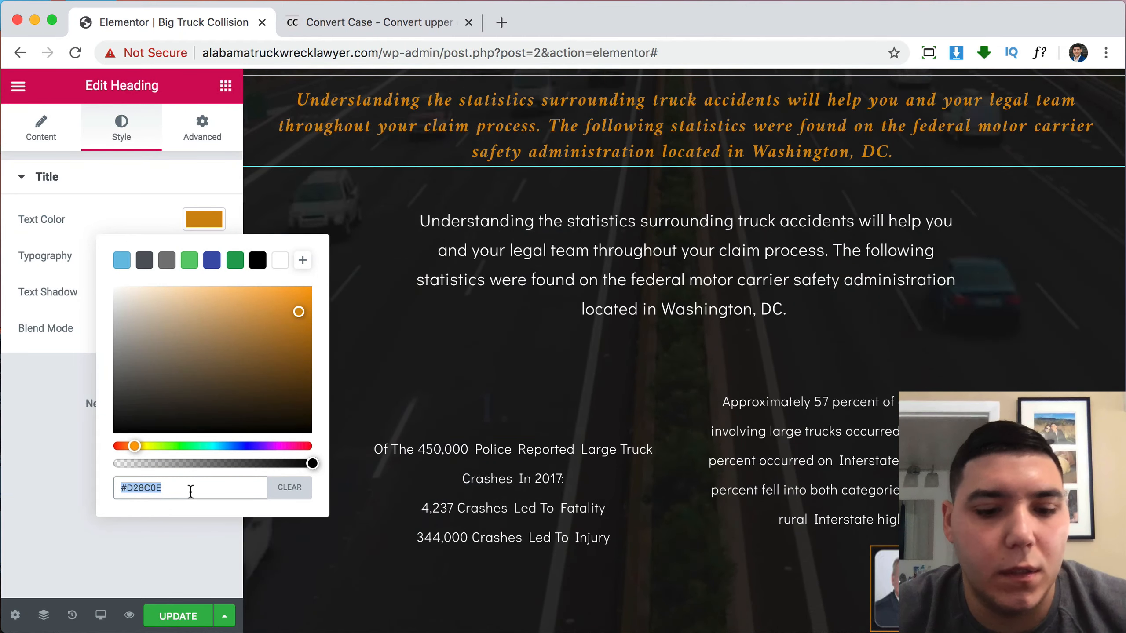
{"action": "left_click", "coordinate": [544, 414]}
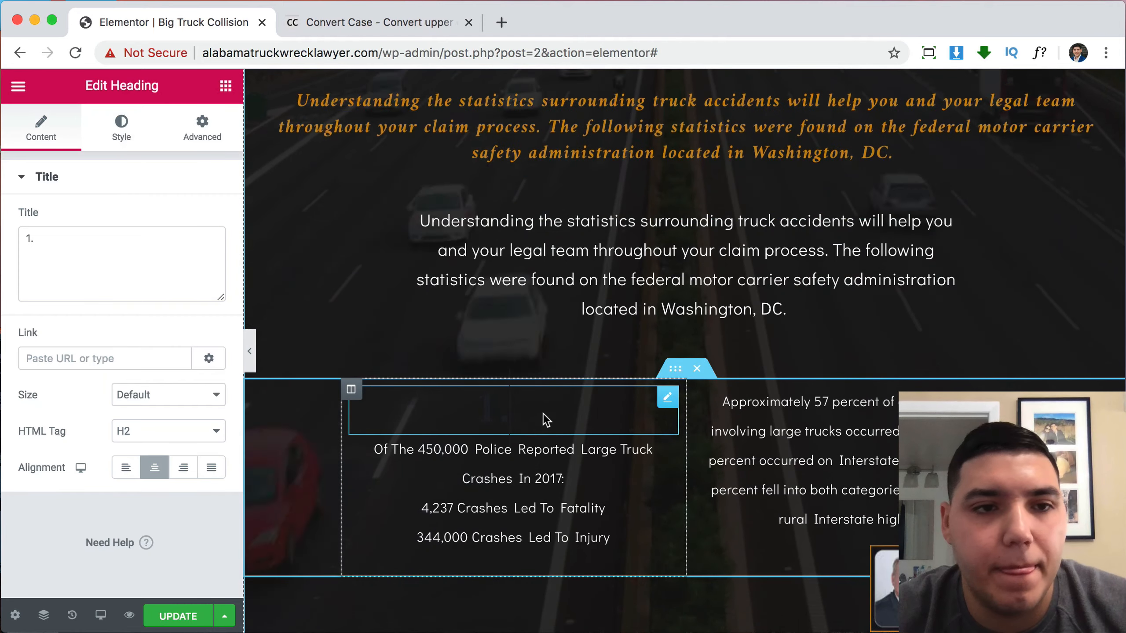
{"action": "left_click", "coordinate": [122, 129]}
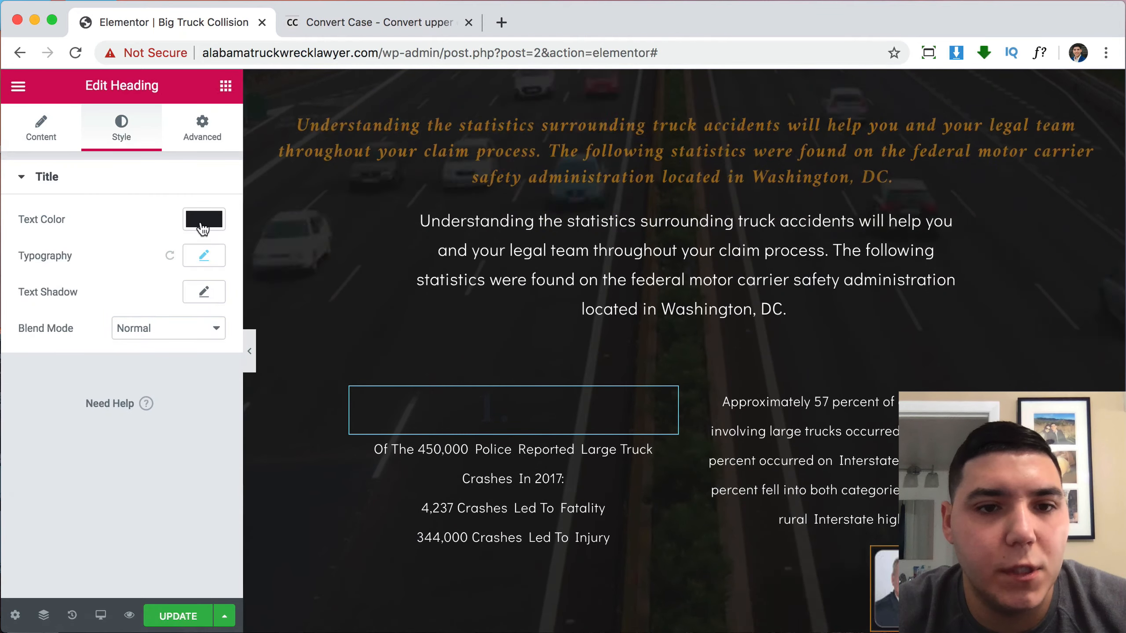
{"action": "left_click", "coordinate": [204, 219]}
{"action": "key", "text": "super+v"}
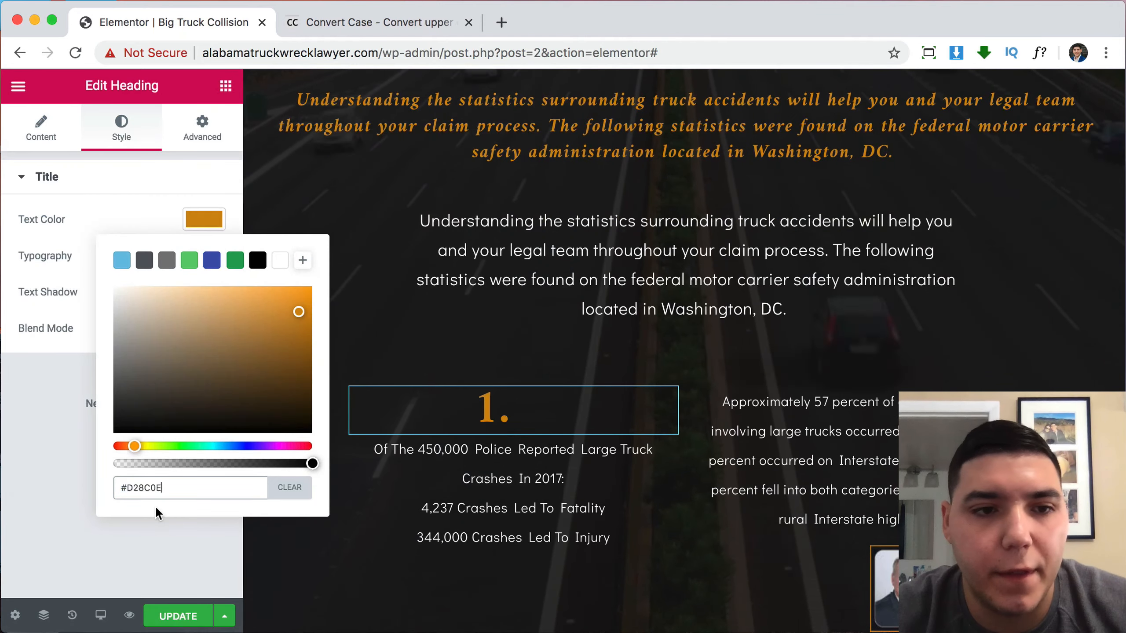
{"action": "left_click", "coordinate": [162, 594]}
Correct the heading title to '#1' by removing the trailing period.
{"action": "scroll", "coordinate": [568, 468], "scroll_direction": "down", "scroll_amount": 3}
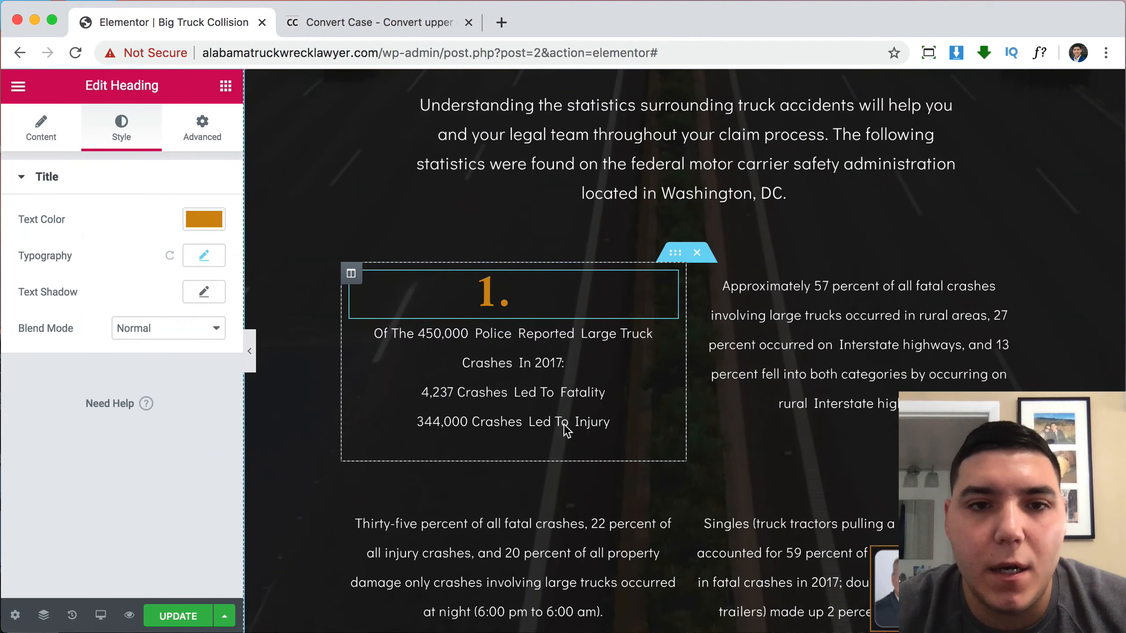
{"action": "type", "text": "."}
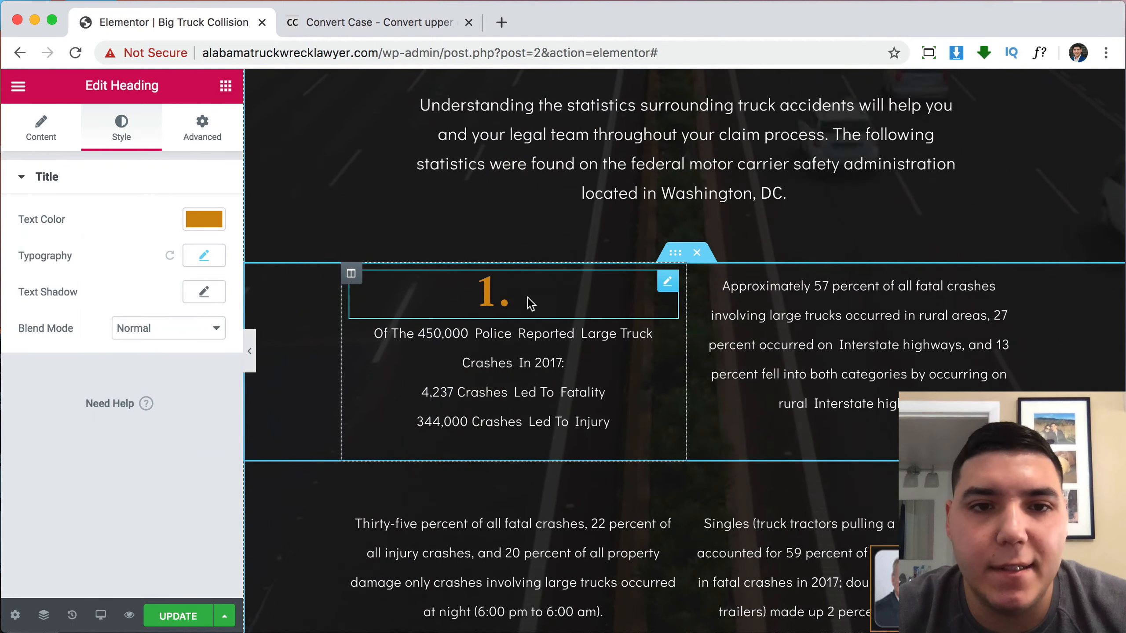
{"action": "left_click", "coordinate": [67, 136]}
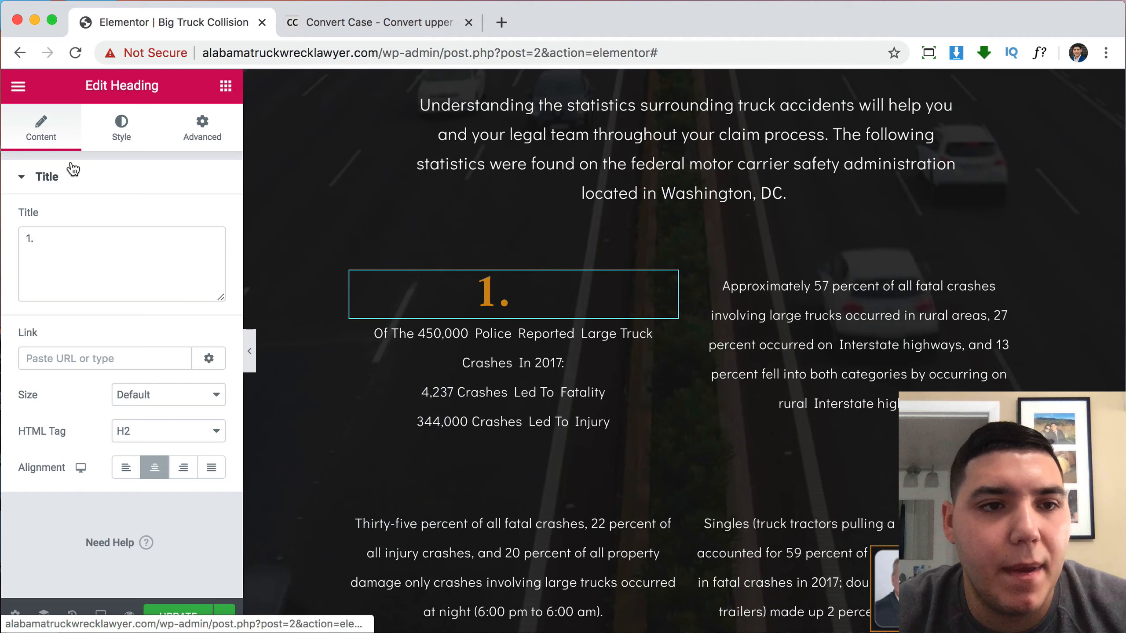
{"action": "left_click", "coordinate": [101, 242]}
{"action": "key", "text": "BackSpace"}
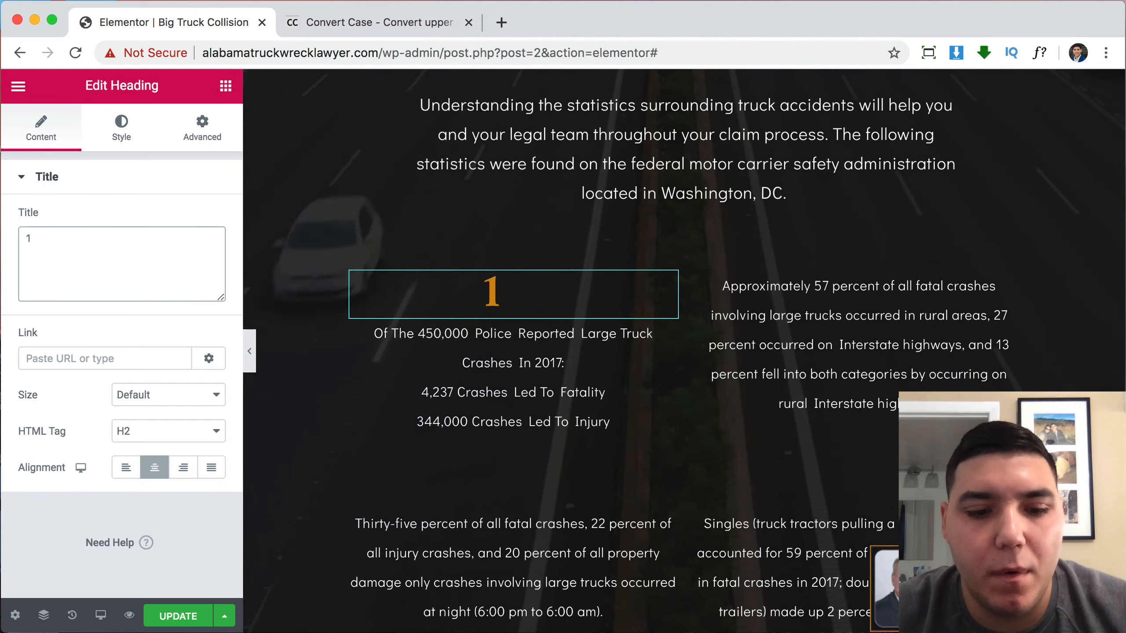
{"action": "right_click", "coordinate": [529, 292]}
Duplicate the orange #1 heading into each of the other three statistics blocks.
{"action": "left_click", "coordinate": [582, 332]}
{"action": "left_click_drag", "start_coordinate": [582, 333], "coordinate": [827, 306]}
{"action": "right_click", "coordinate": [827, 306]}
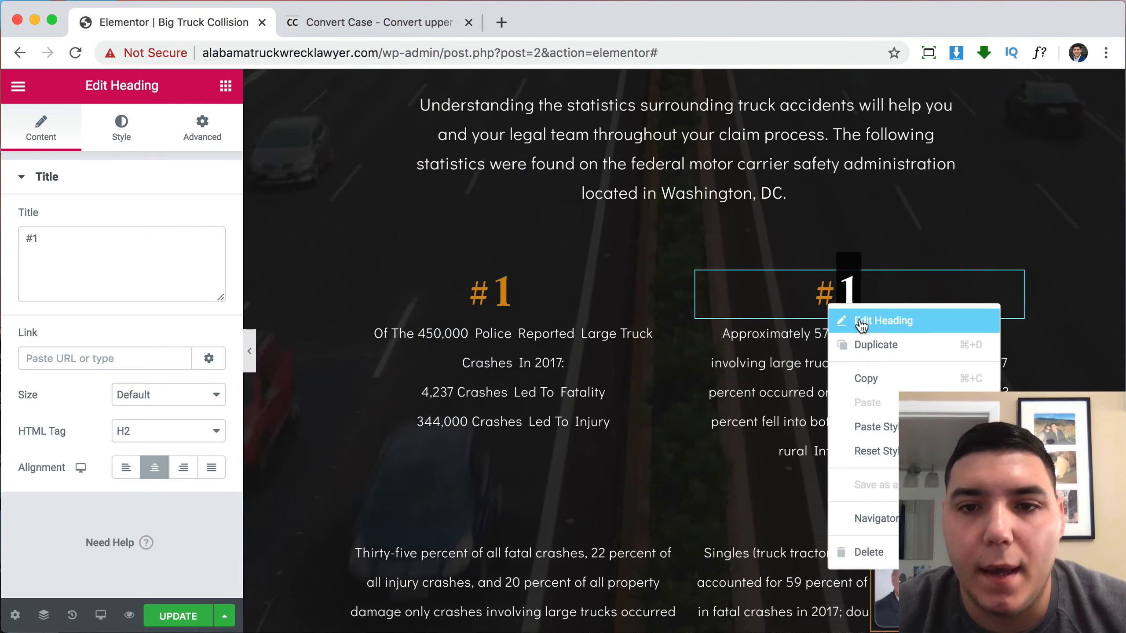
{"action": "left_click", "coordinate": [893, 346]}
{"action": "scroll", "coordinate": [945, 229], "scroll_direction": "down", "scroll_amount": 4}
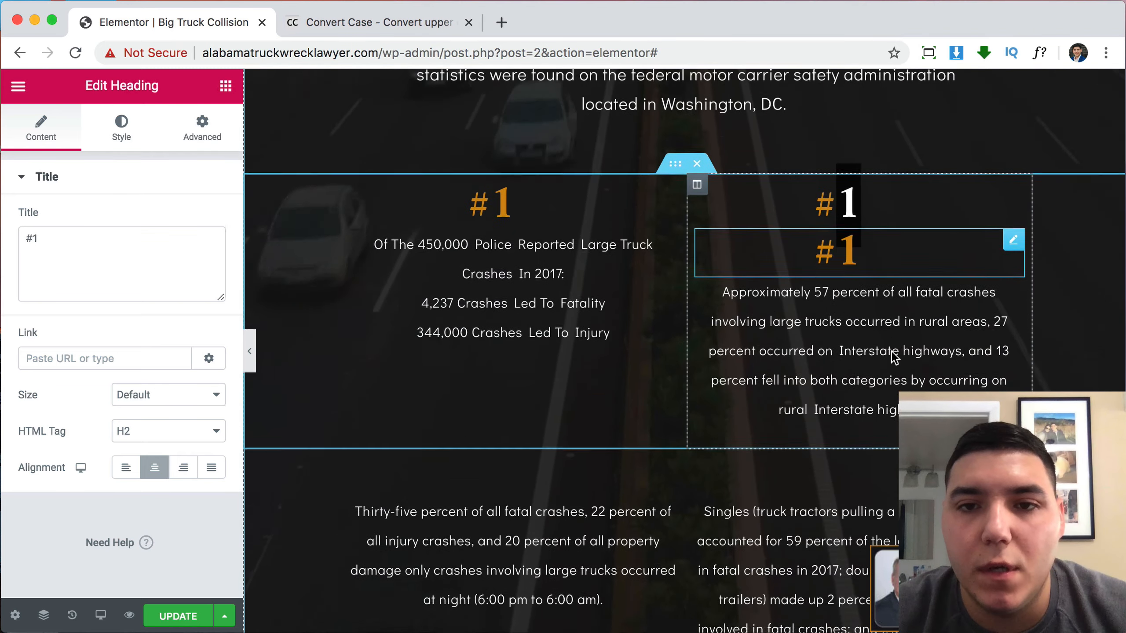
{"action": "left_click_drag", "start_coordinate": [1014, 177], "coordinate": [590, 388]}
{"action": "right_click", "coordinate": [588, 384]}
{"action": "left_click", "coordinate": [621, 408]}
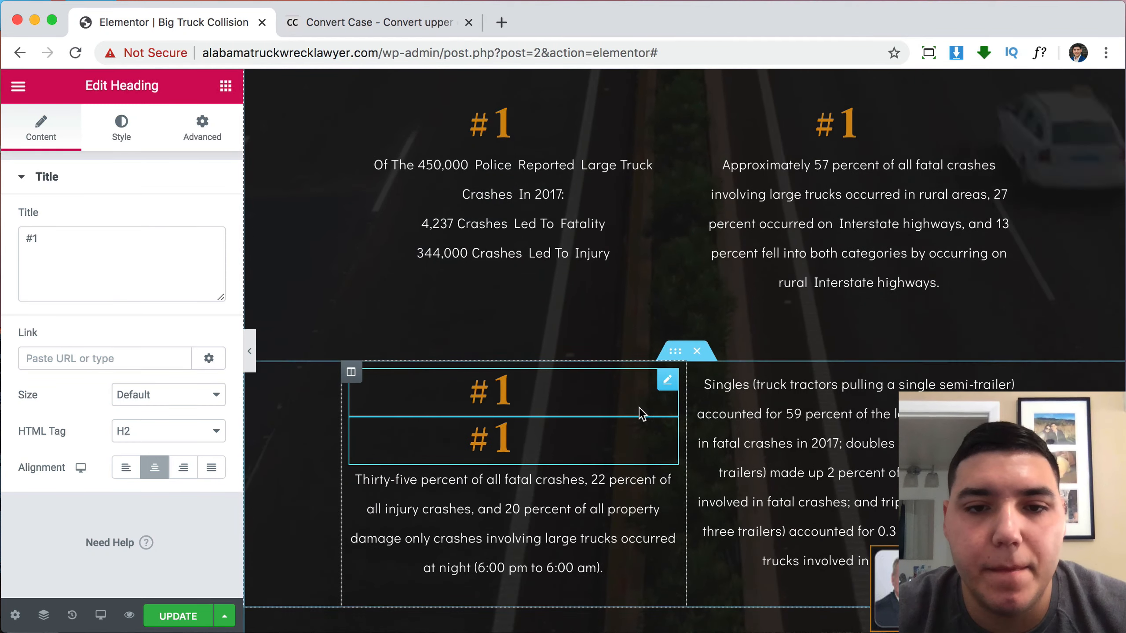
{"action": "left_click_drag", "start_coordinate": [664, 390], "coordinate": [754, 390]}
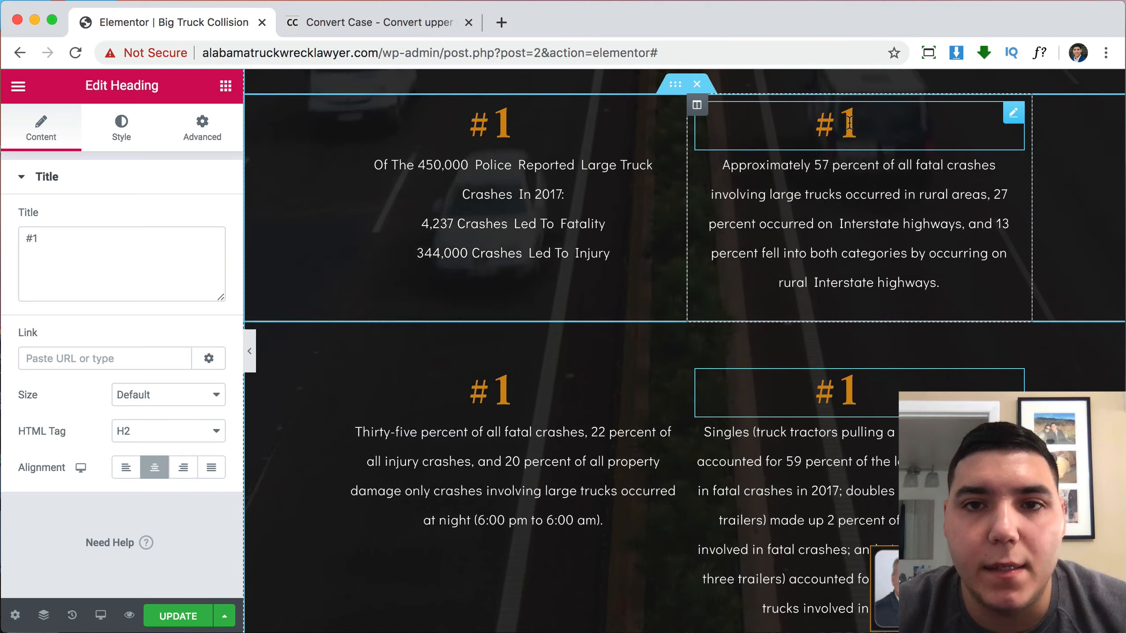
Retitle the copied headings so the blocks read #2, #3 and #4.
{"action": "key", "text": "BackSpace"}
{"action": "type", "text": "2"}
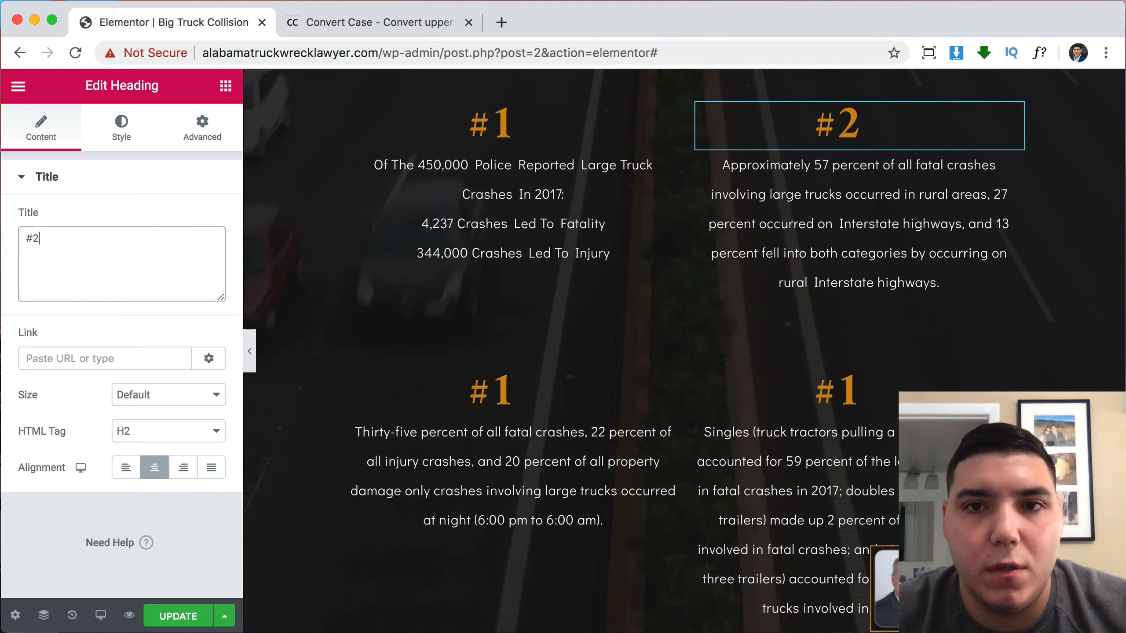
{"action": "left_click", "coordinate": [416, 391]}
{"action": "left_click", "coordinate": [183, 234]}
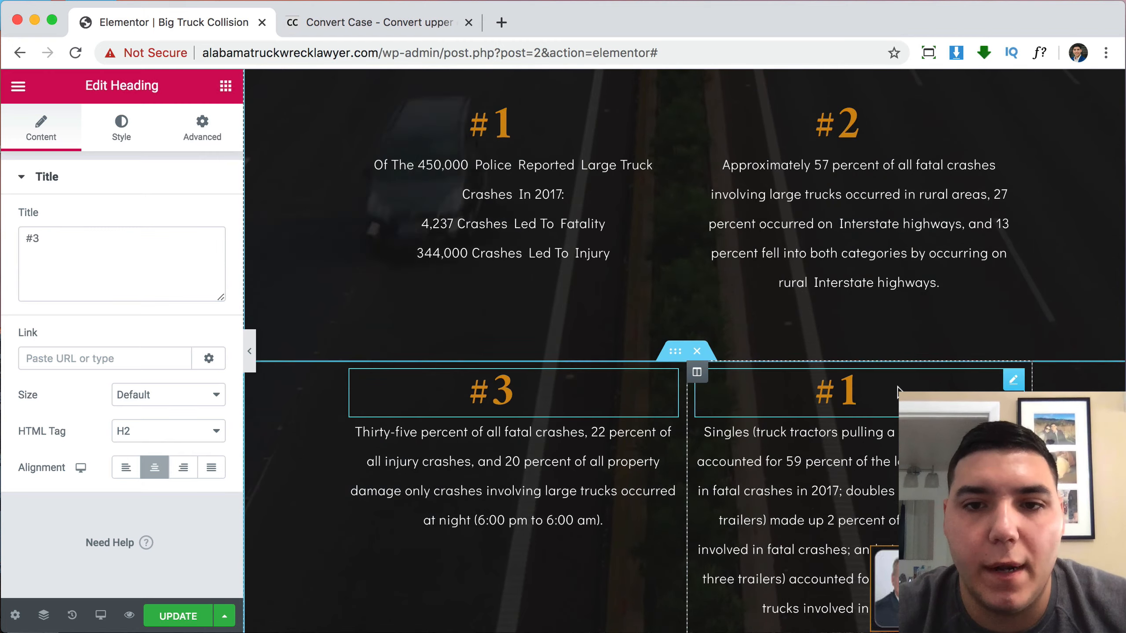
{"action": "key", "text": "BackSpace"}
{"action": "type", "text": "4"}
{"action": "scroll", "coordinate": [720, 331], "scroll_direction": "up", "scroll_amount": 8}
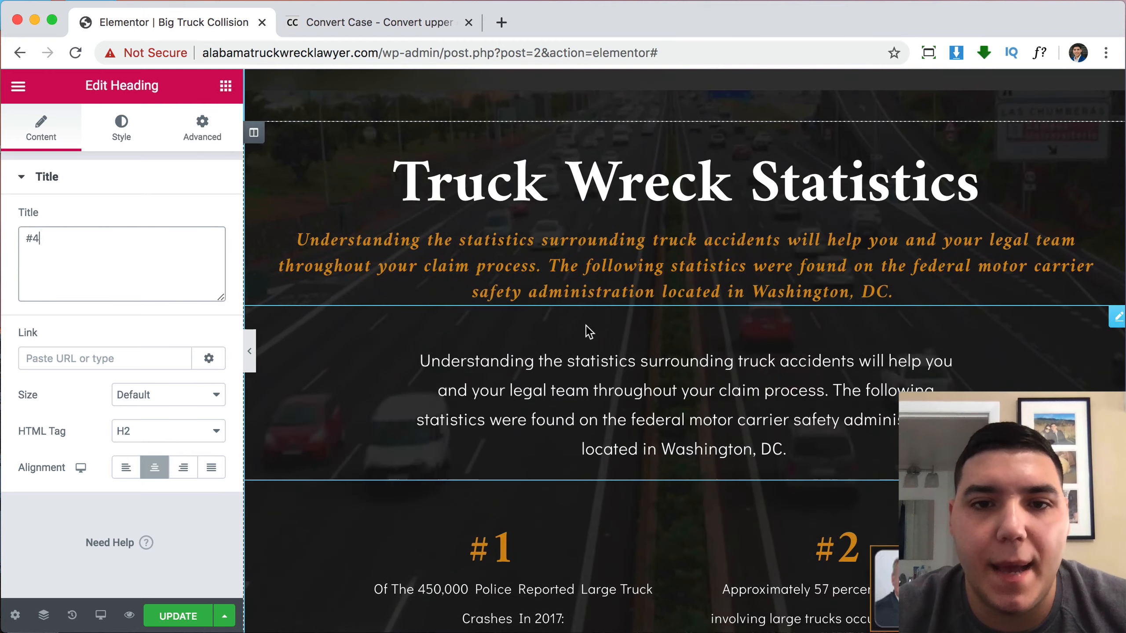
{"action": "scroll", "coordinate": [906, 389], "scroll_direction": "down", "scroll_amount": 10}
{"action": "scroll", "coordinate": [906, 390], "scroll_direction": "down", "scroll_amount": 8}
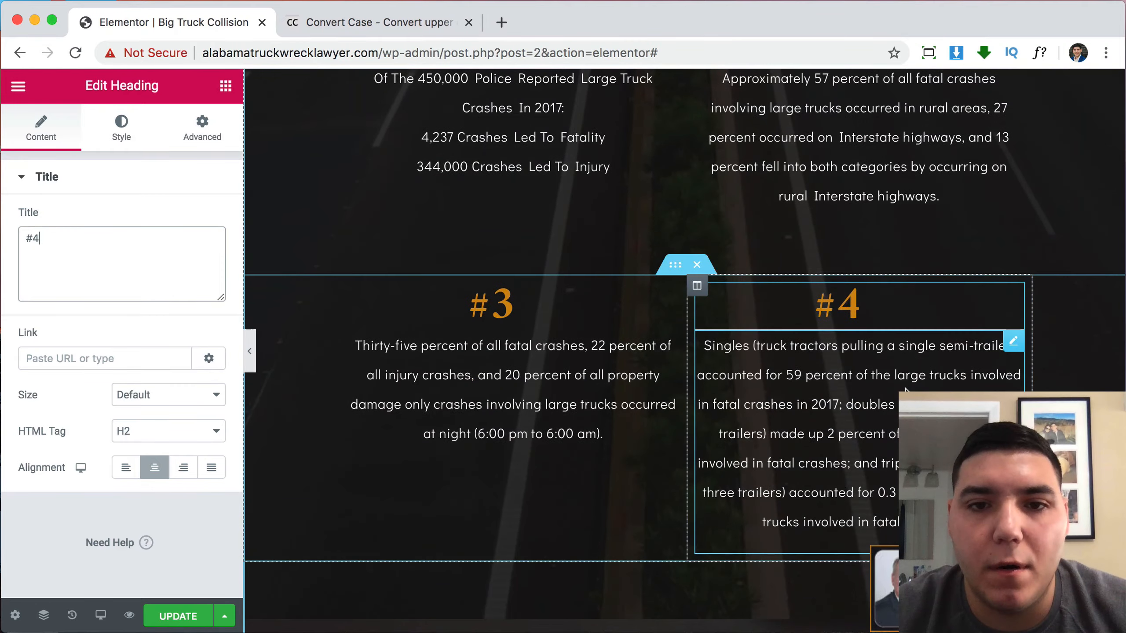
{"action": "scroll", "coordinate": [906, 389], "scroll_direction": "up", "scroll_amount": 15}
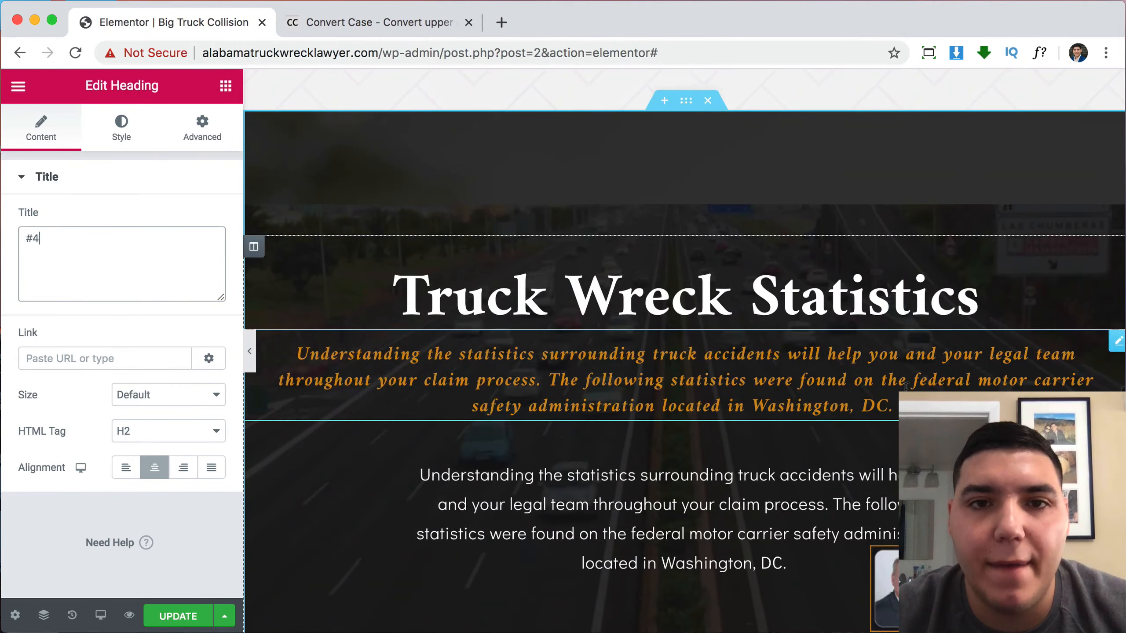
{"action": "scroll", "coordinate": [906, 386], "scroll_direction": "down", "scroll_amount": 15}
{"action": "scroll", "coordinate": [906, 386], "scroll_direction": "down", "scroll_amount": 15}
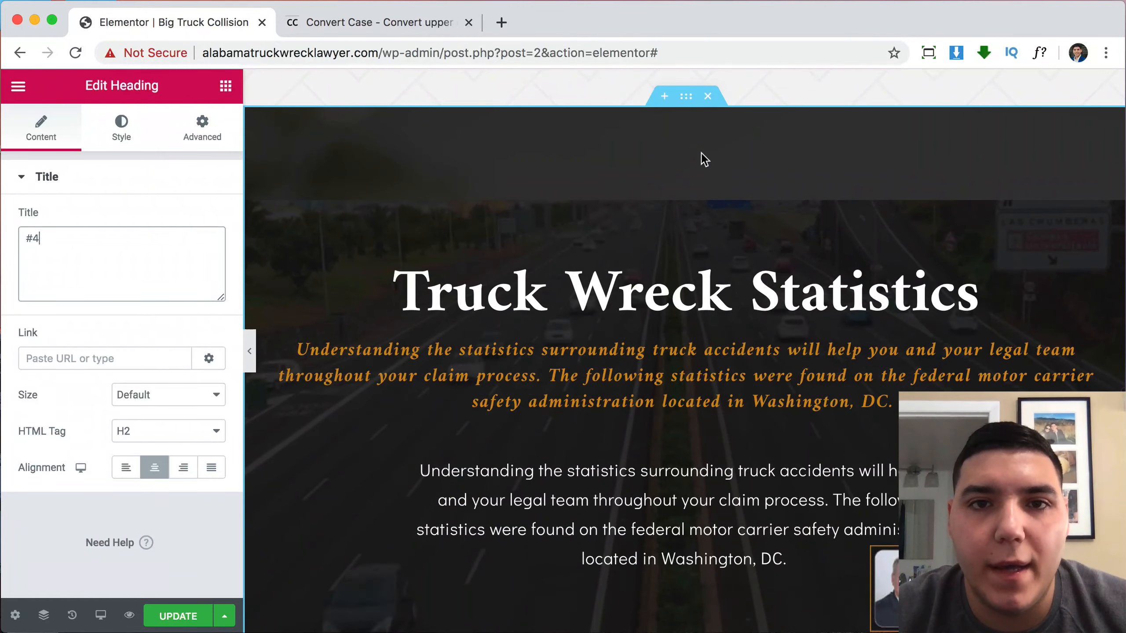
Switch the Truck Wreck Statistics section background from video to a Classic image.
{"action": "left_click", "coordinate": [686, 97]}
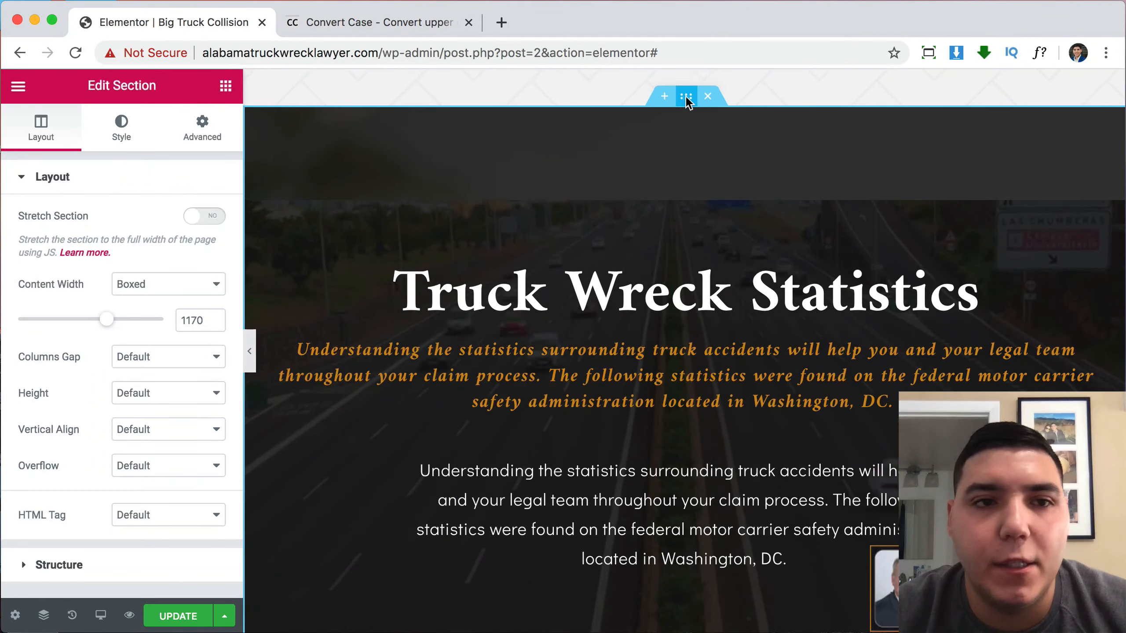
{"action": "left_click", "coordinate": [124, 126]}
{"action": "left_click", "coordinate": [125, 257]}
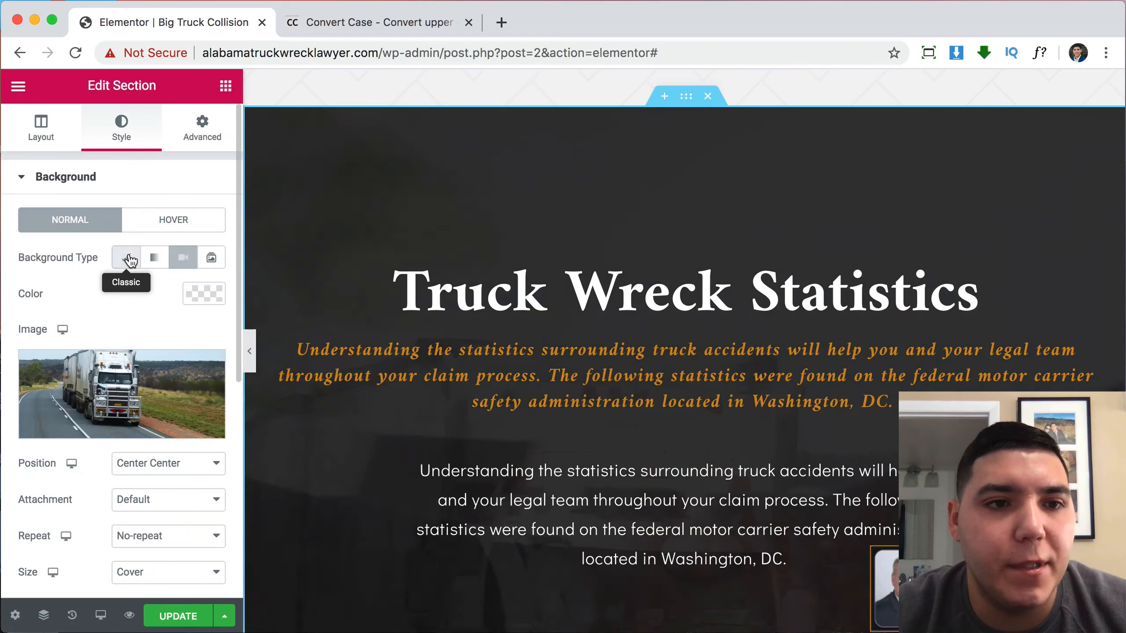
{"action": "scroll", "coordinate": [488, 324], "scroll_direction": "down", "scroll_amount": 5}
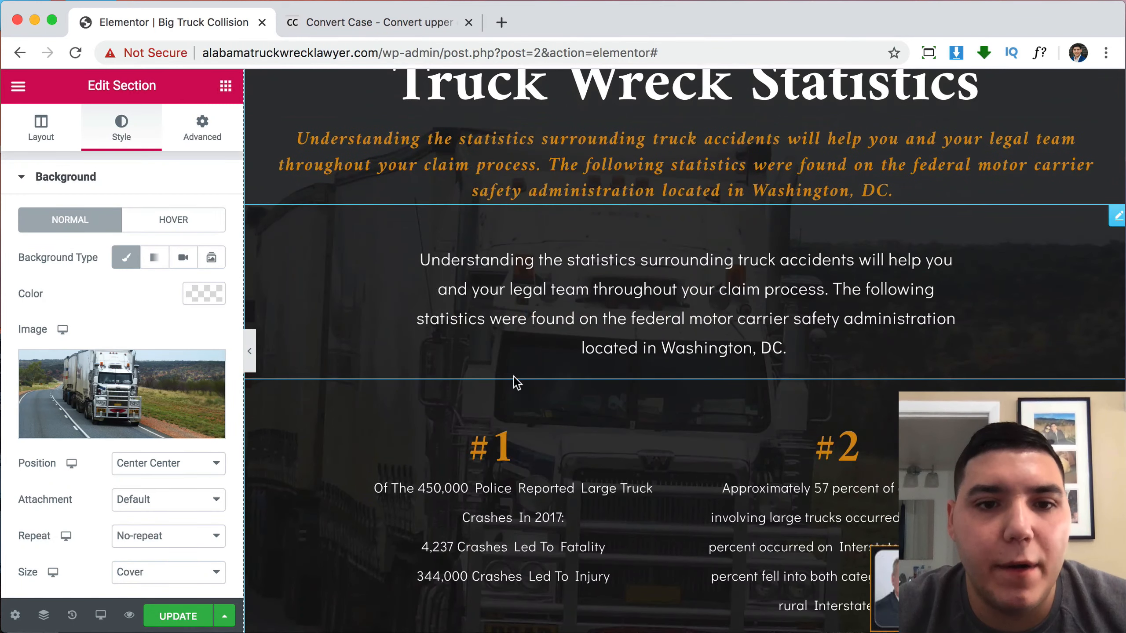
{"action": "left_click", "coordinate": [402, 16]}
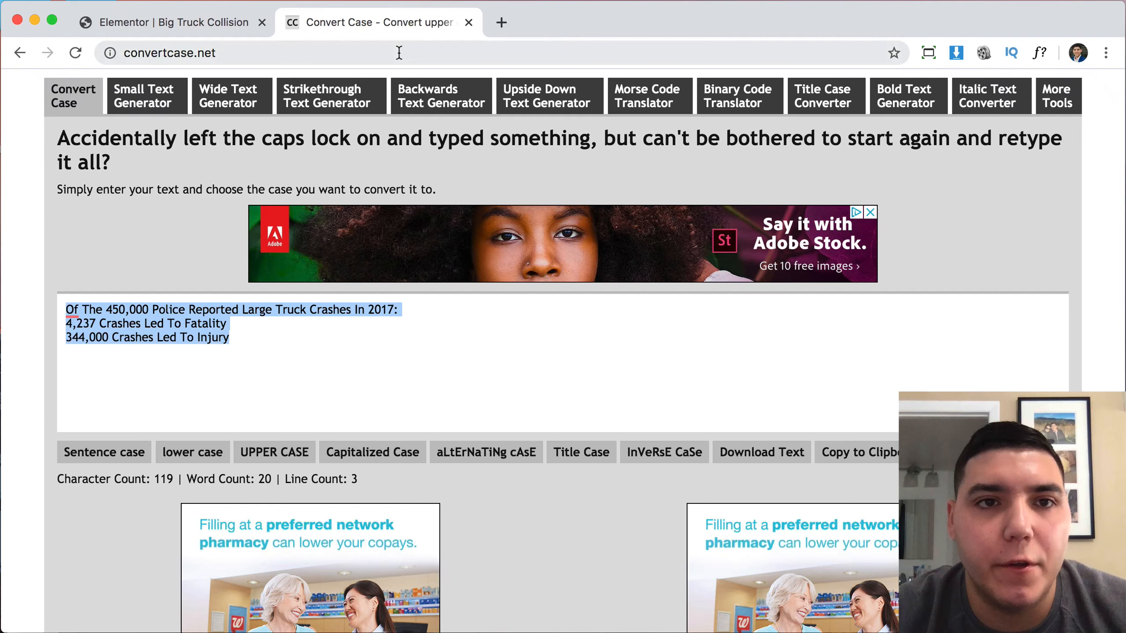
Go to Pixabay and search for truck images.
{"action": "left_click", "coordinate": [398, 51]}
{"action": "type", "text": "pix"}
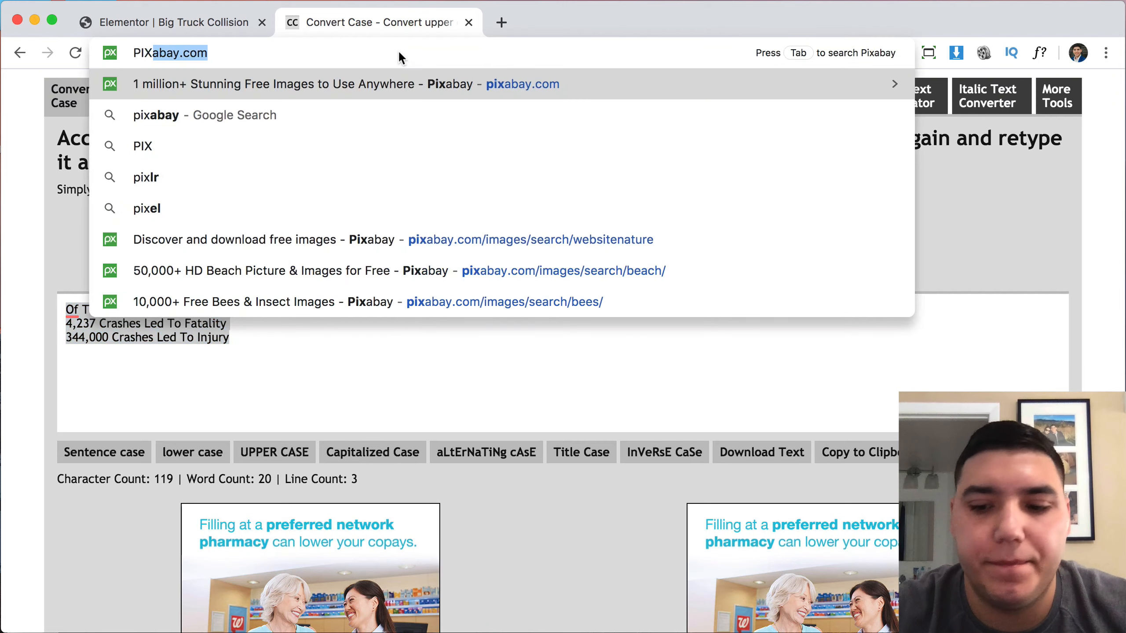
{"action": "key", "text": "Return"}
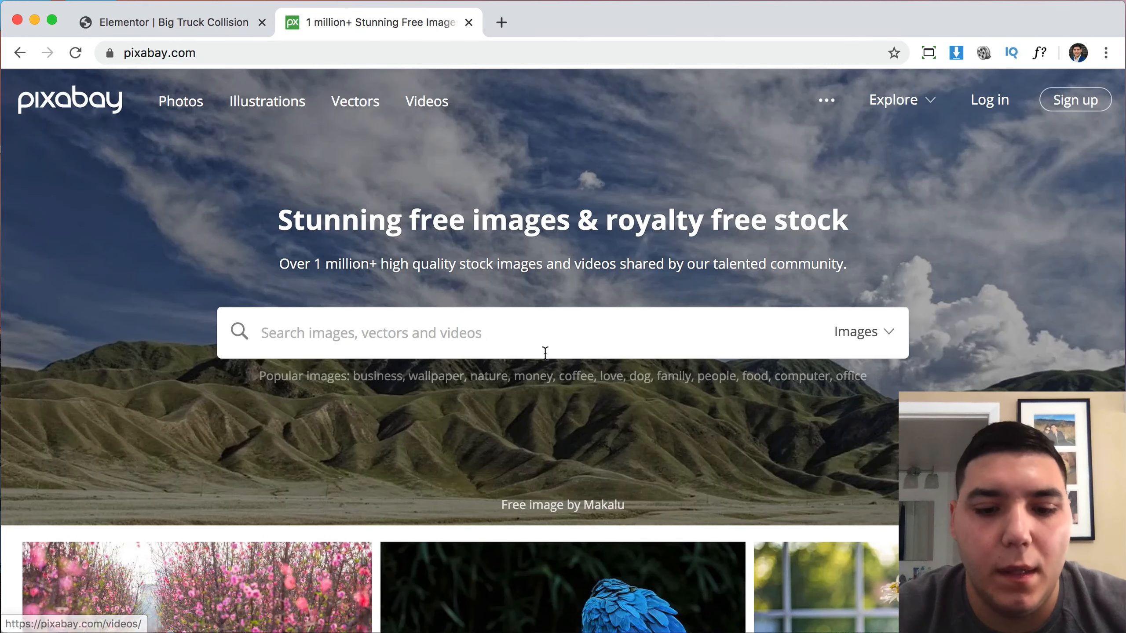
{"action": "left_click", "coordinate": [543, 352]}
{"action": "type", "text": "truck"}
{"action": "key", "text": "Return"}
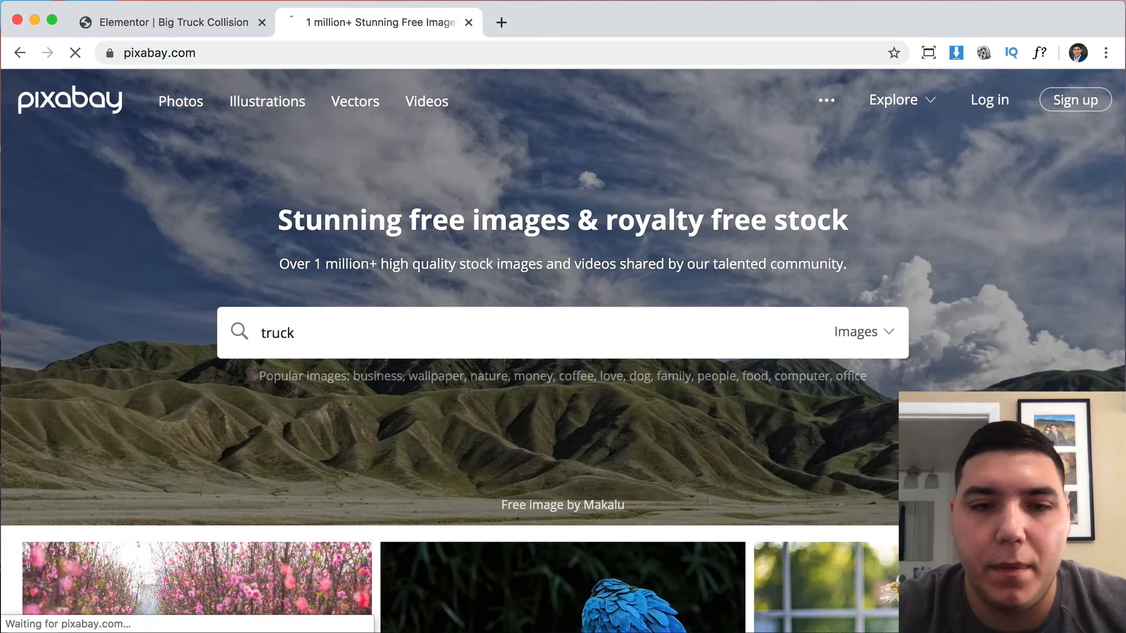
{"action": "scroll", "coordinate": [769, 596], "scroll_direction": "down", "scroll_amount": 20}
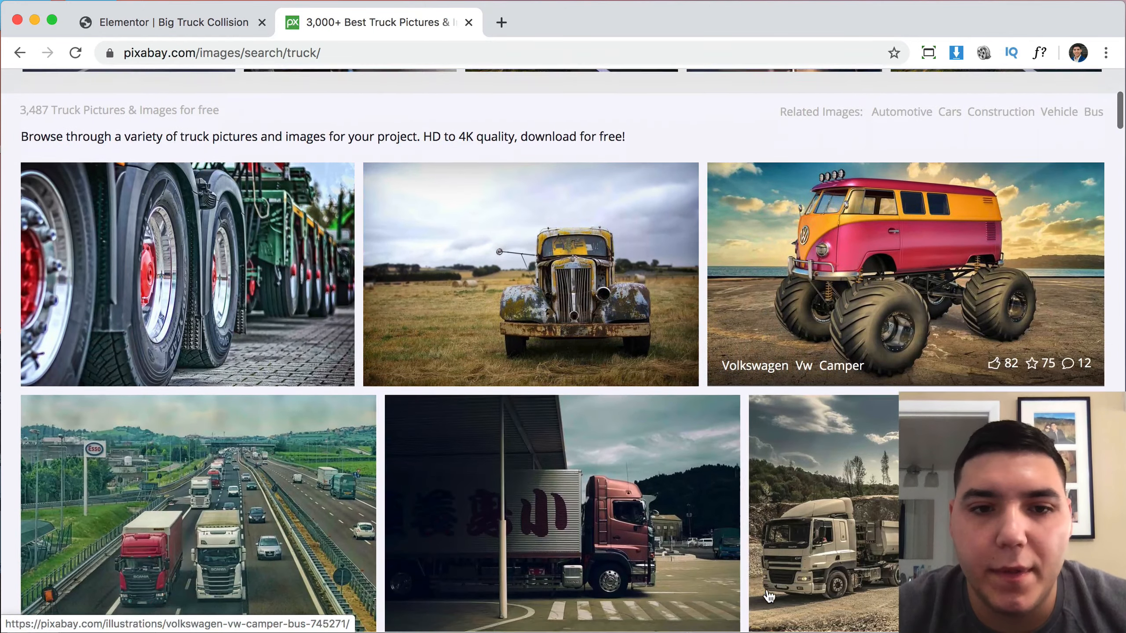
{"action": "scroll", "coordinate": [769, 596], "scroll_direction": "down", "scroll_amount": 10}
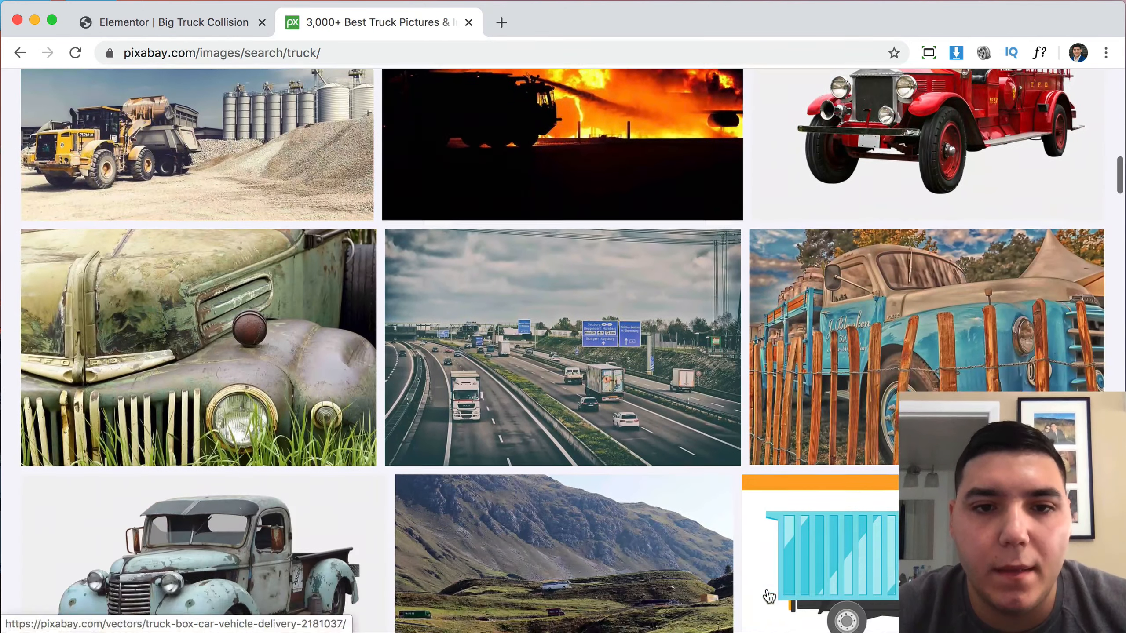
{"action": "scroll", "coordinate": [769, 596], "scroll_direction": "down", "scroll_amount": 5}
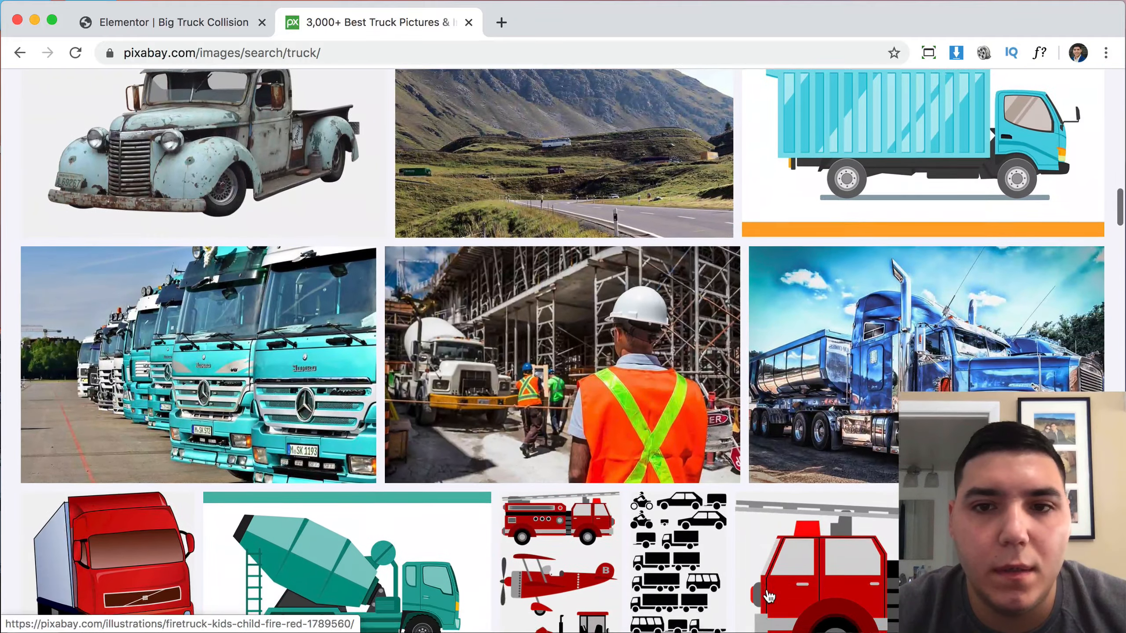
Download the blue Truck American Show photo, passing the reCAPTCHA, and return to Elementor.
{"action": "left_click", "coordinate": [935, 213]}
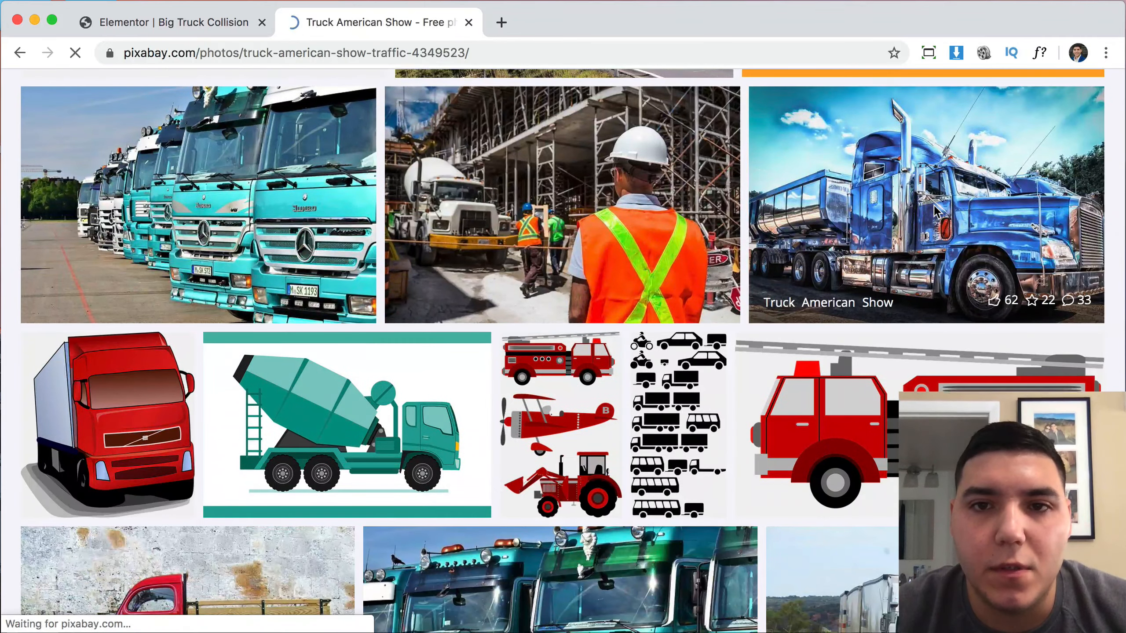
{"action": "left_click", "coordinate": [978, 433]}
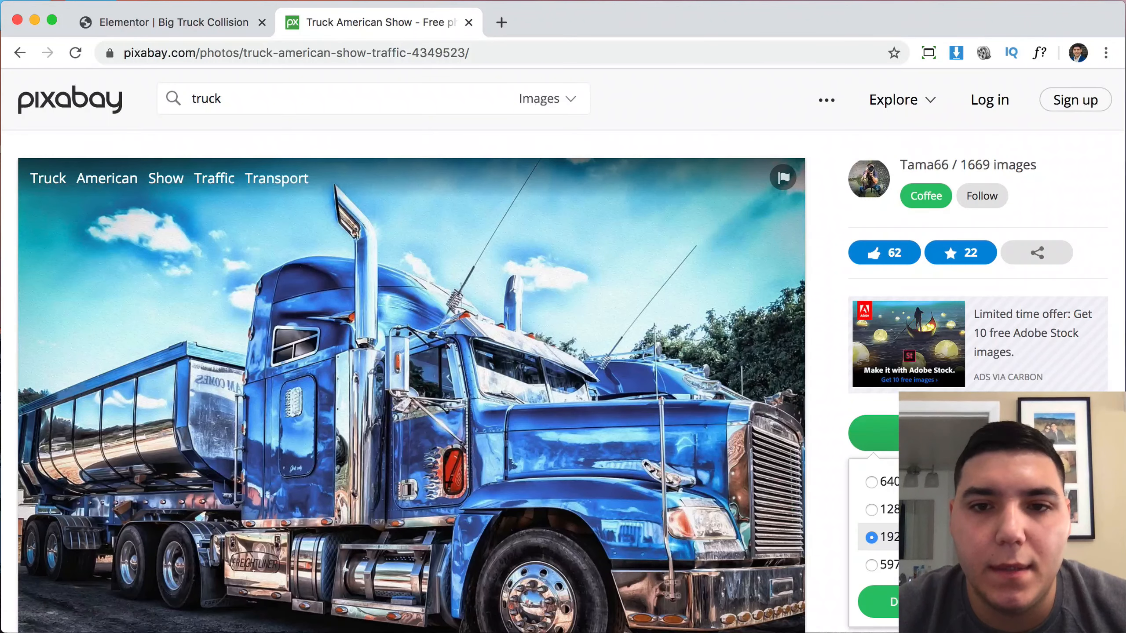
{"action": "left_click", "coordinate": [922, 602]}
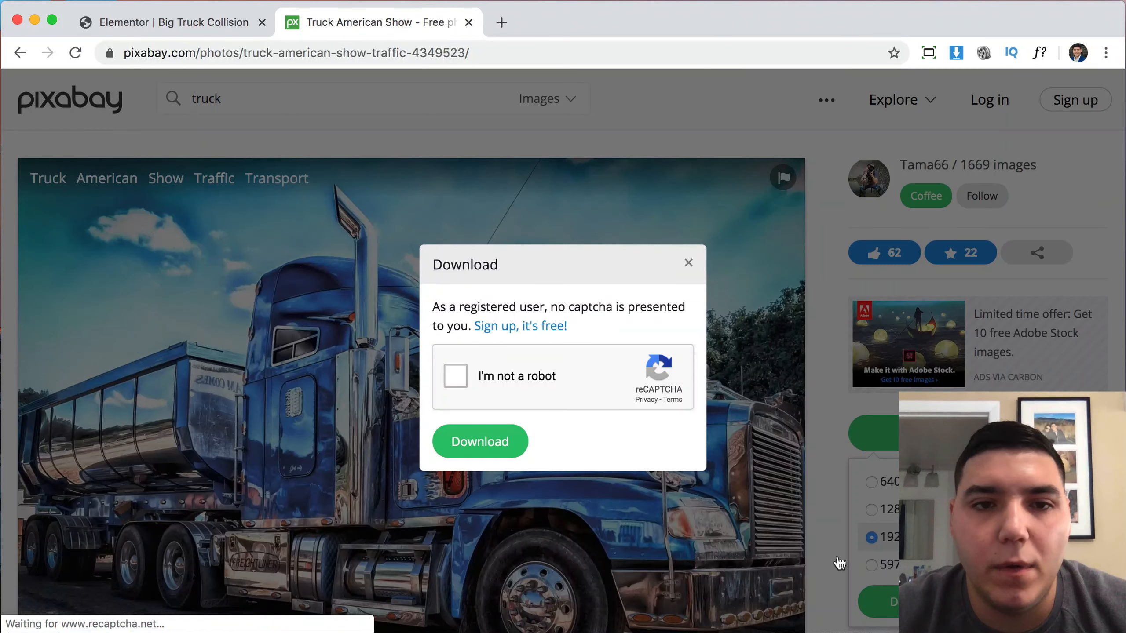
{"action": "left_click", "coordinate": [456, 376]}
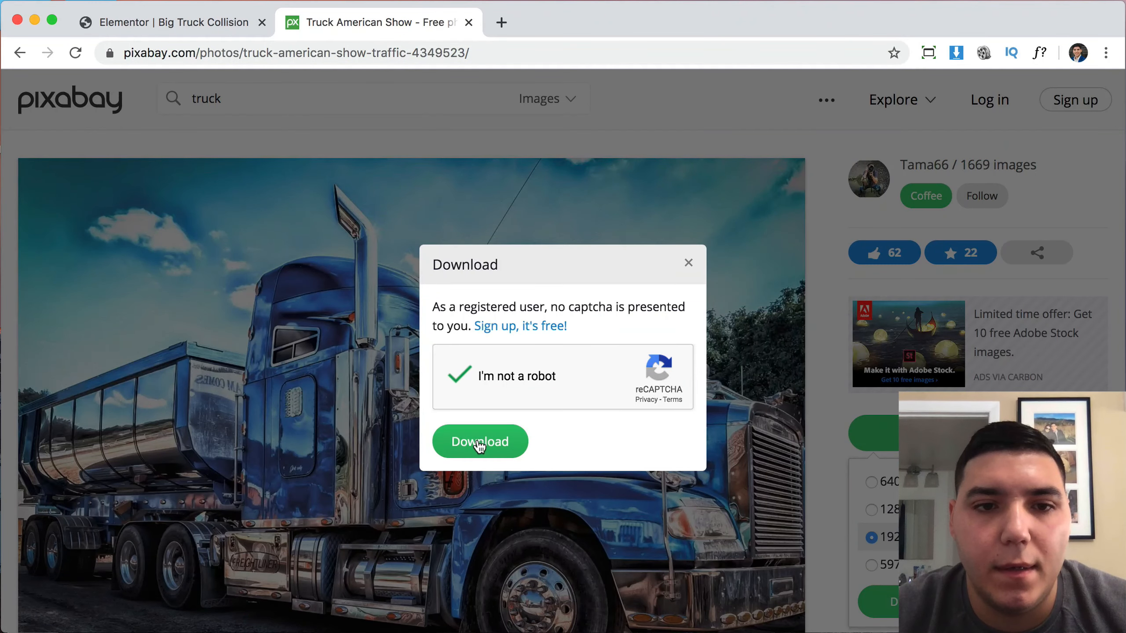
{"action": "left_click", "coordinate": [479, 441]}
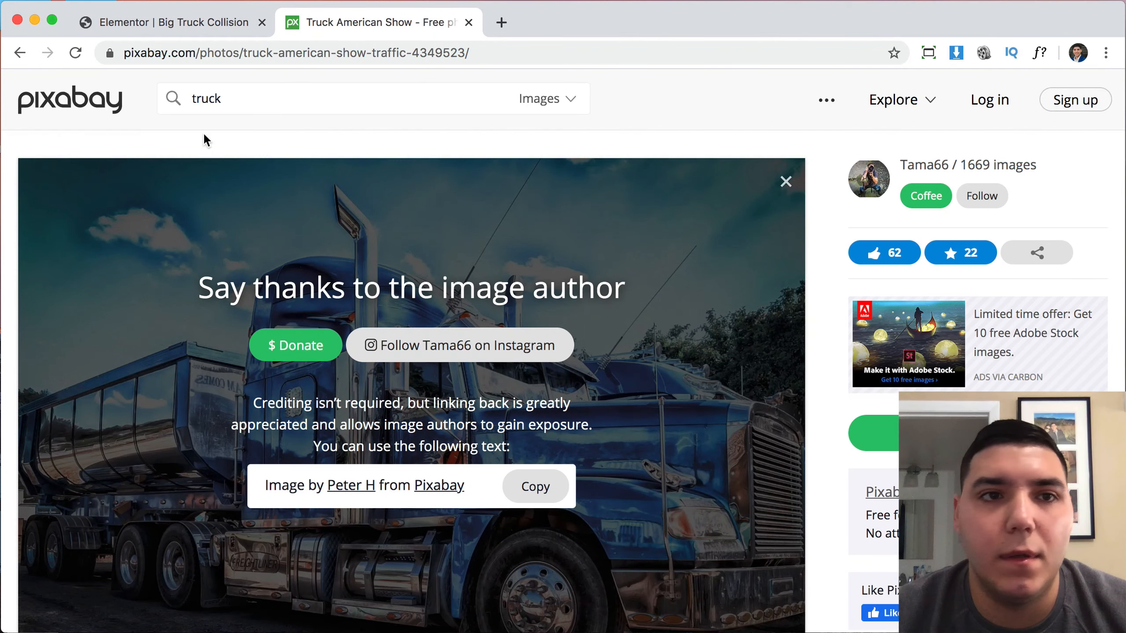
{"action": "left_click", "coordinate": [161, 18]}
{"action": "scroll", "coordinate": [759, 387], "scroll_direction": "up", "scroll_amount": 5}
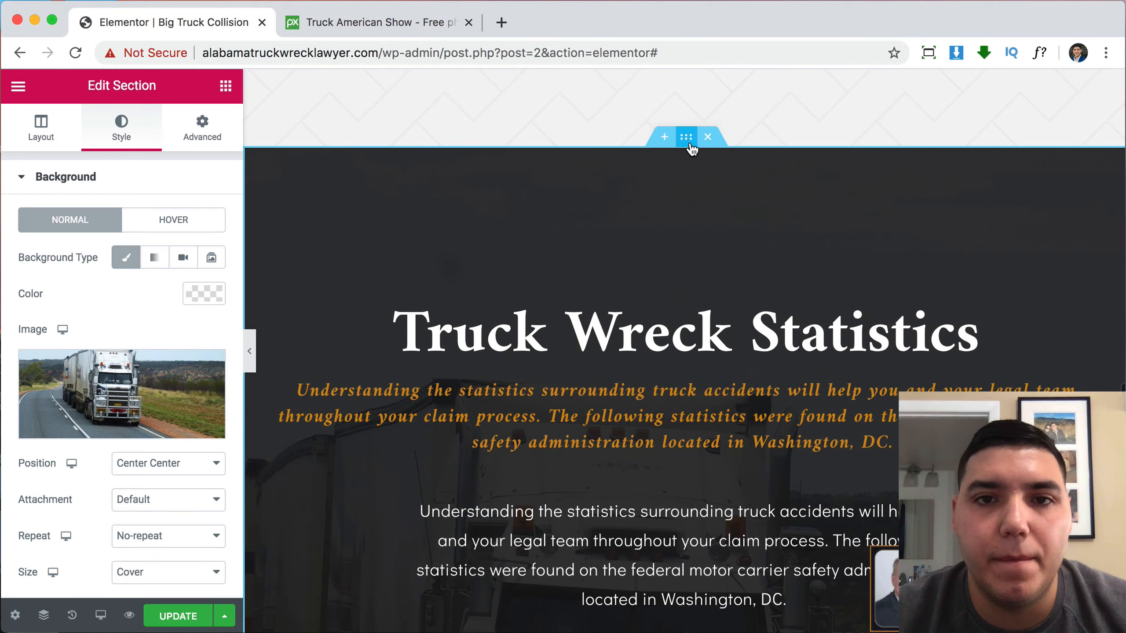
Upload truck-4349523_1920.jpg to the media library from the background image picker.
{"action": "left_click", "coordinate": [163, 372]}
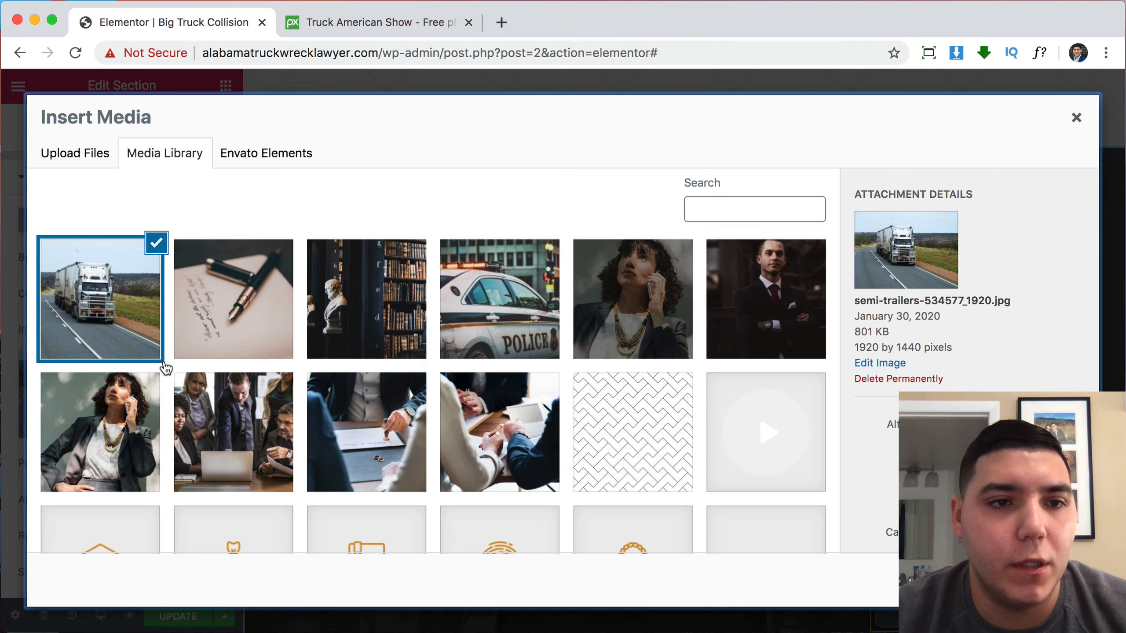
{"action": "left_click", "coordinate": [91, 151]}
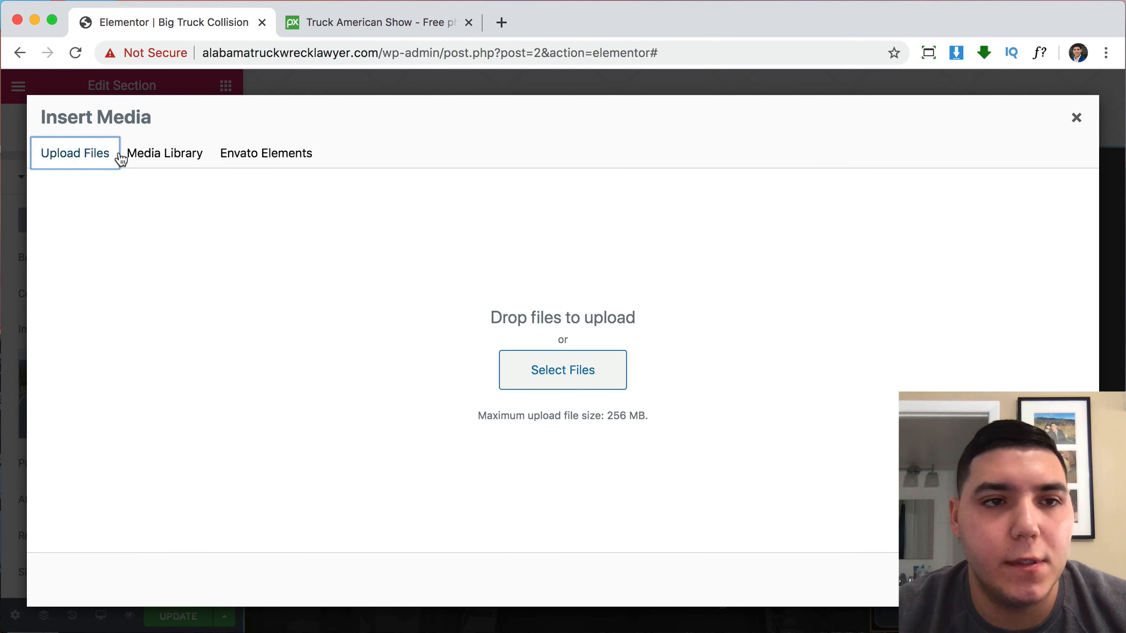
{"action": "left_click", "coordinate": [551, 369]}
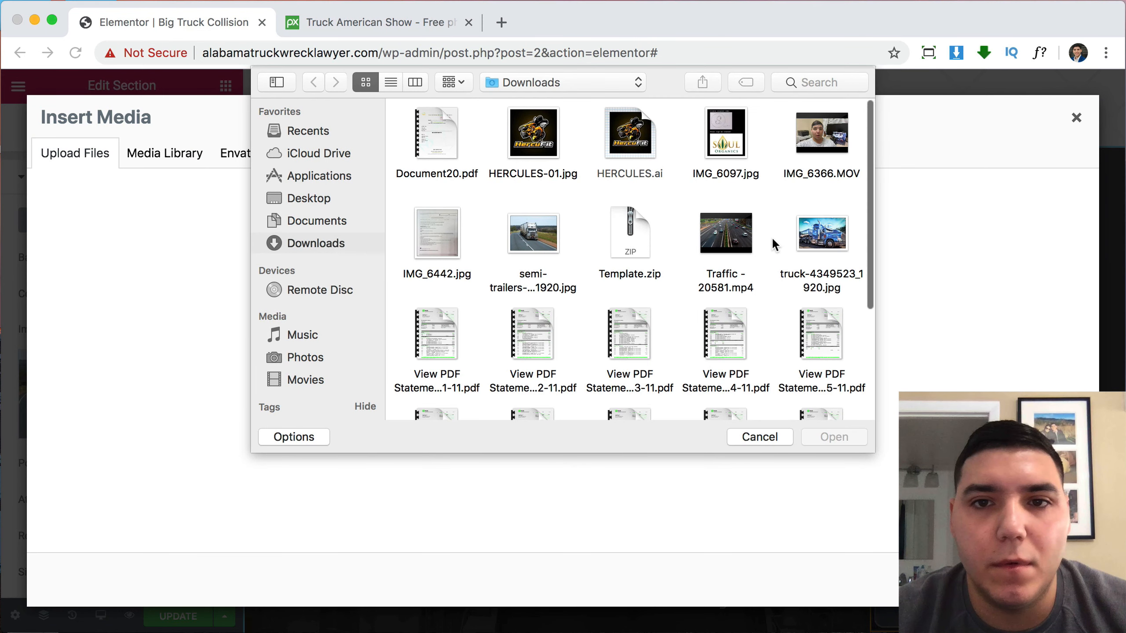
{"action": "left_click", "coordinate": [819, 242]}
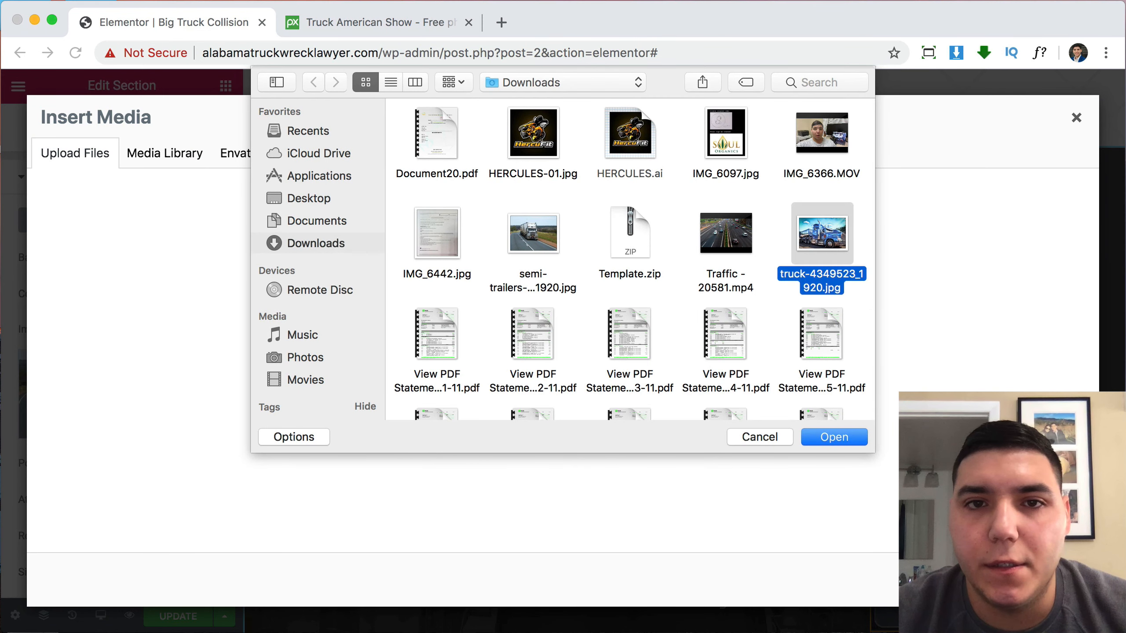
{"action": "left_click", "coordinate": [828, 437]}
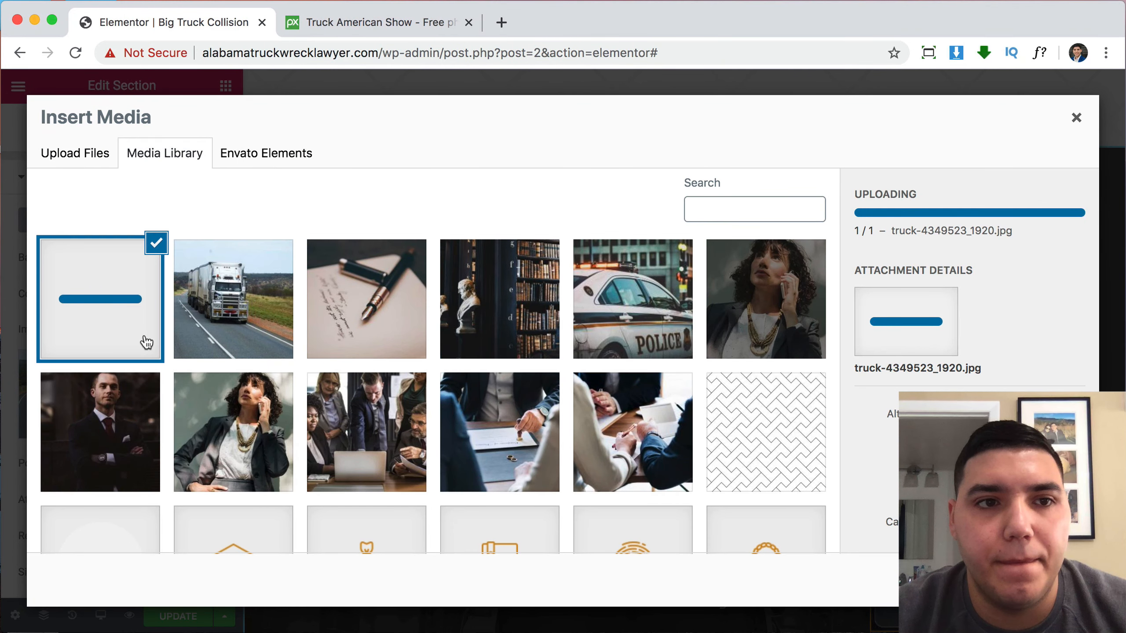
Close the Pixabay tab and insert the uploaded blue truck photo as the section background.
{"action": "left_click", "coordinate": [222, 312]}
{"action": "left_click", "coordinate": [112, 301]}
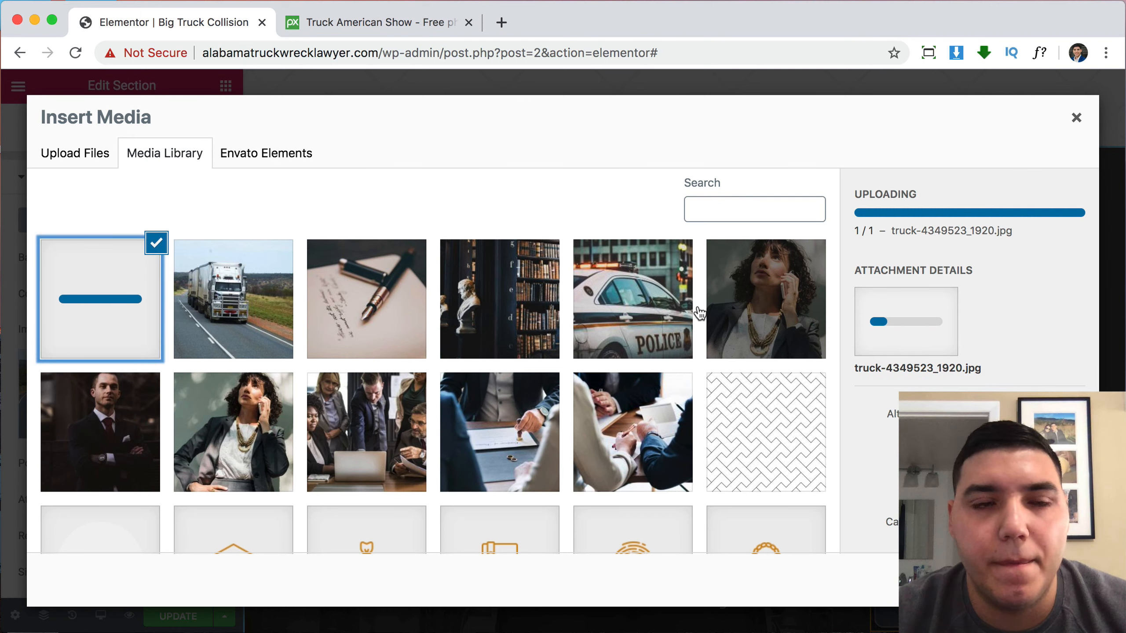
{"action": "left_click", "coordinate": [327, 25]}
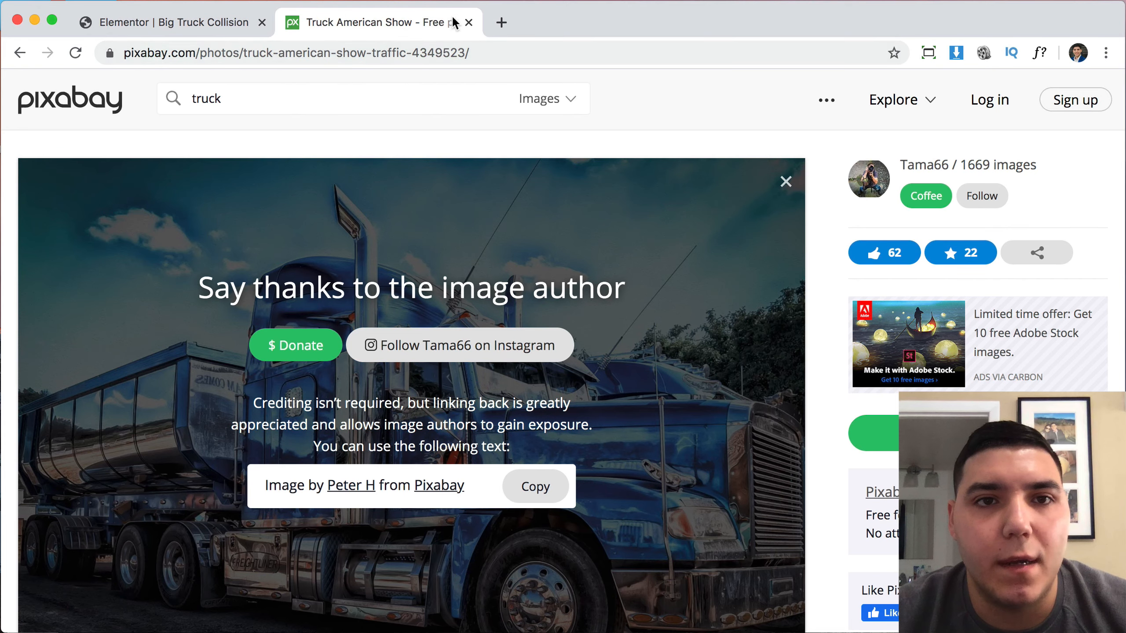
{"action": "left_click", "coordinate": [468, 22]}
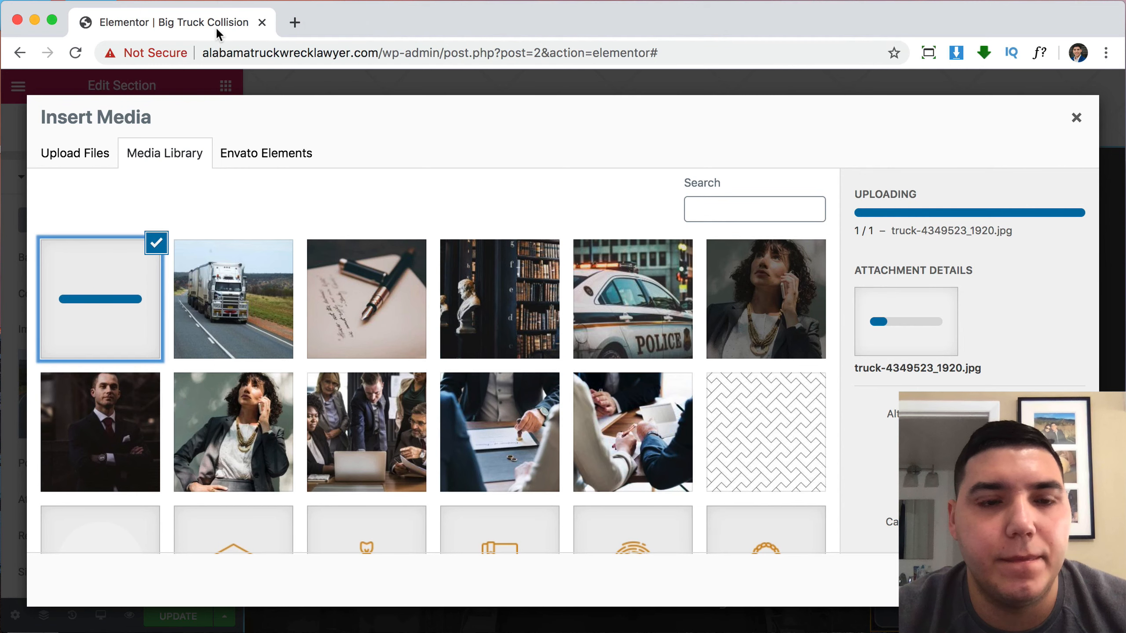
{"action": "left_click", "coordinate": [273, 289]}
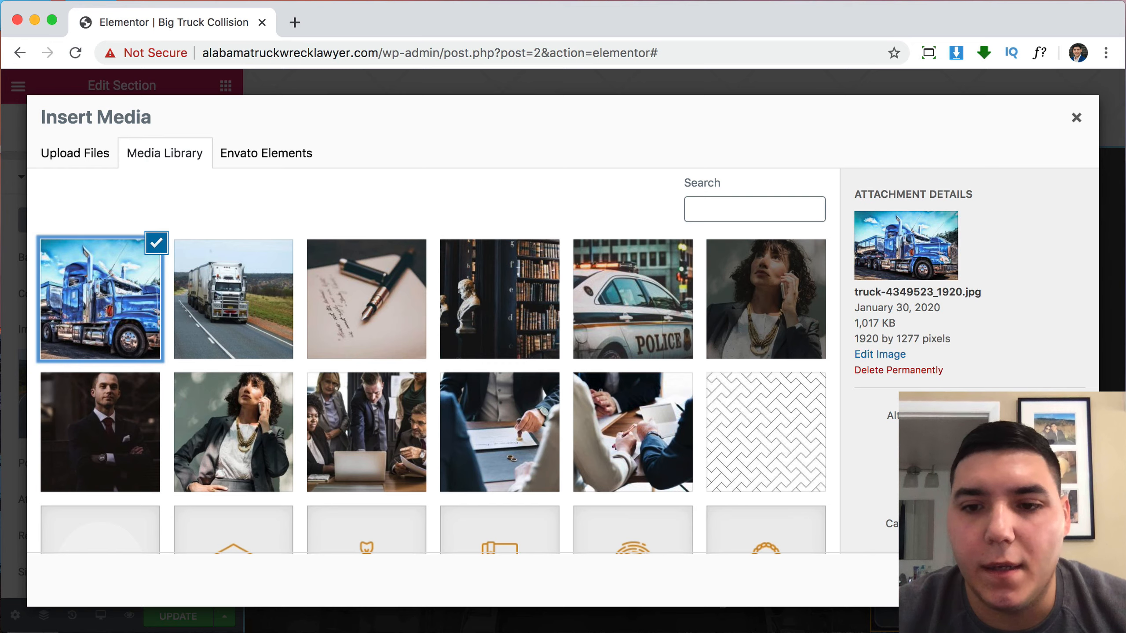
{"action": "left_click", "coordinate": [1052, 580]}
Save the Big Truck Collision page with UPDATE.
{"action": "scroll", "coordinate": [899, 377], "scroll_direction": "down", "scroll_amount": 3}
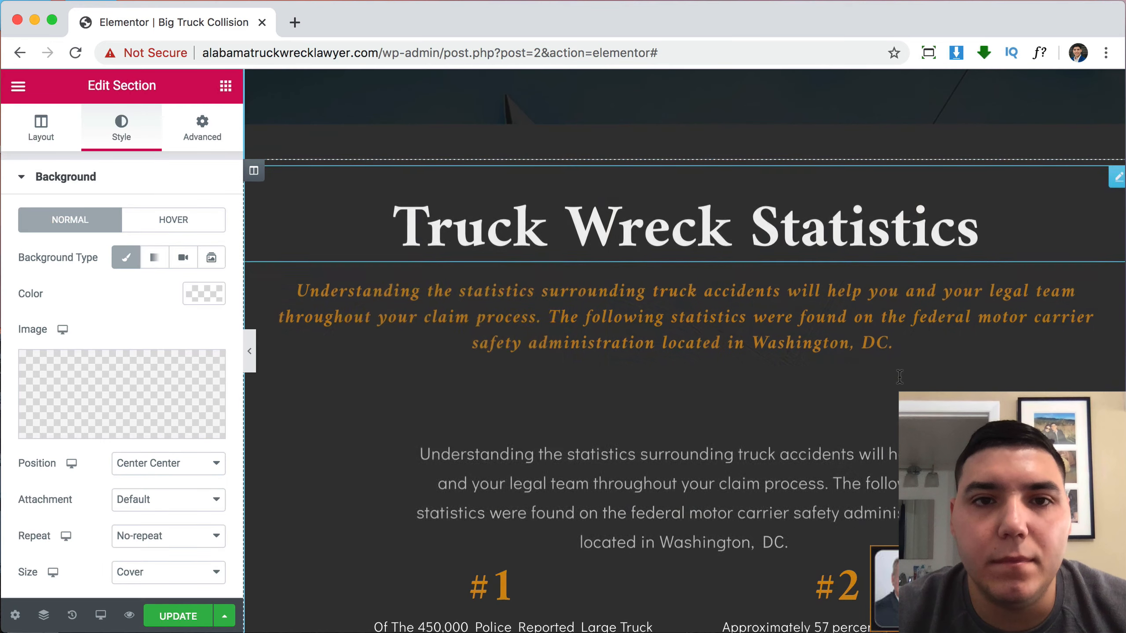
{"action": "scroll", "coordinate": [899, 377], "scroll_direction": "down", "scroll_amount": 8}
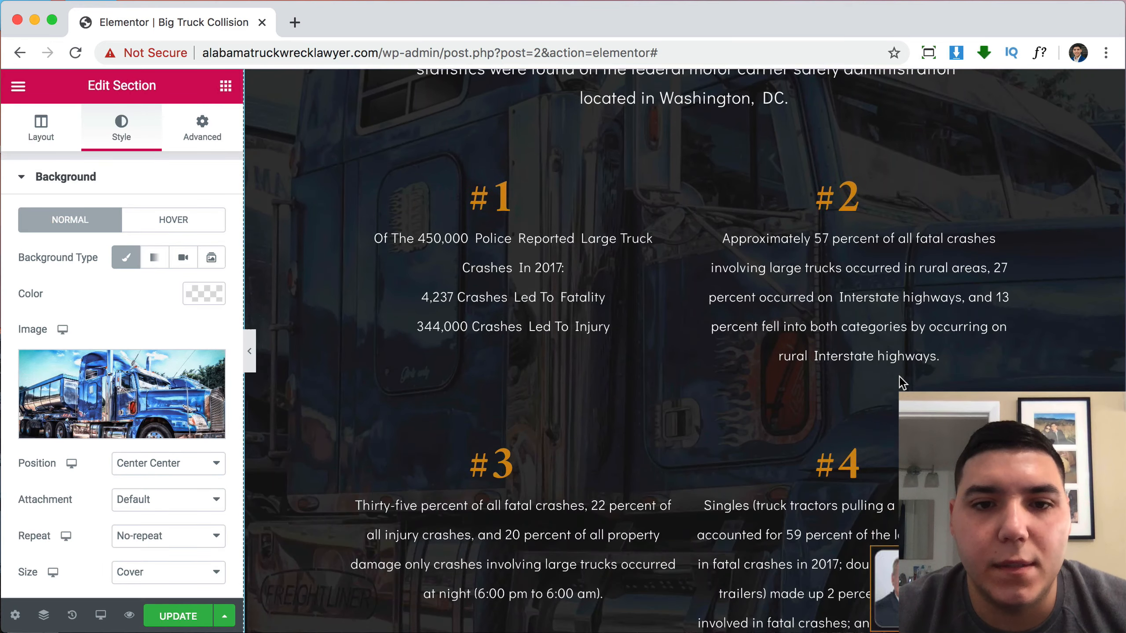
{"action": "scroll", "coordinate": [899, 377], "scroll_direction": "up", "scroll_amount": 7}
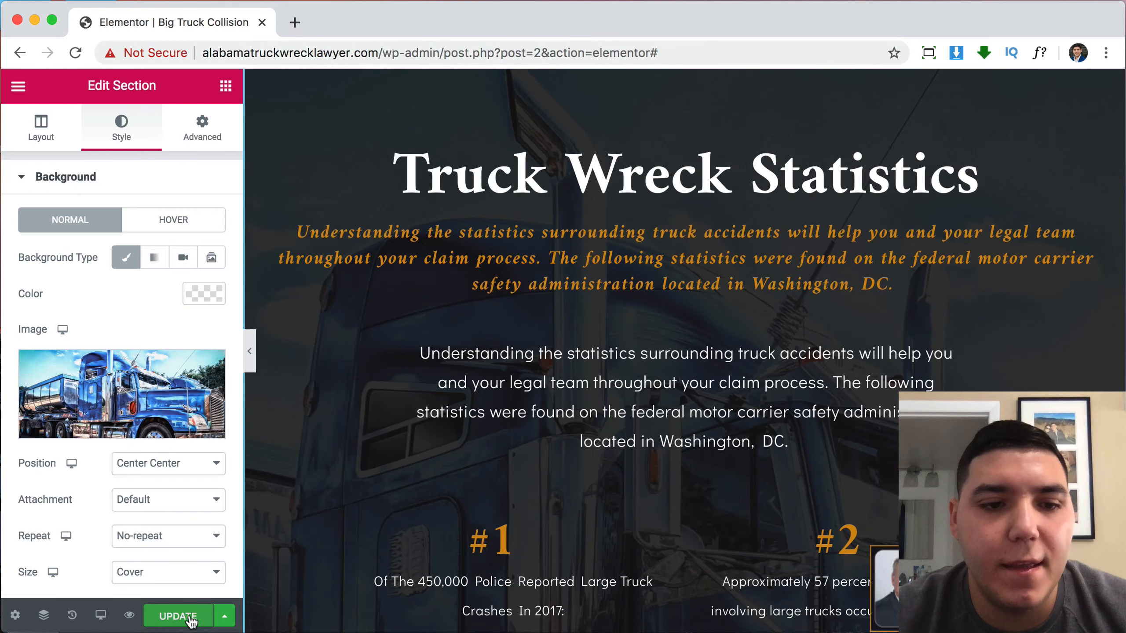
{"action": "left_click", "coordinate": [189, 618]}
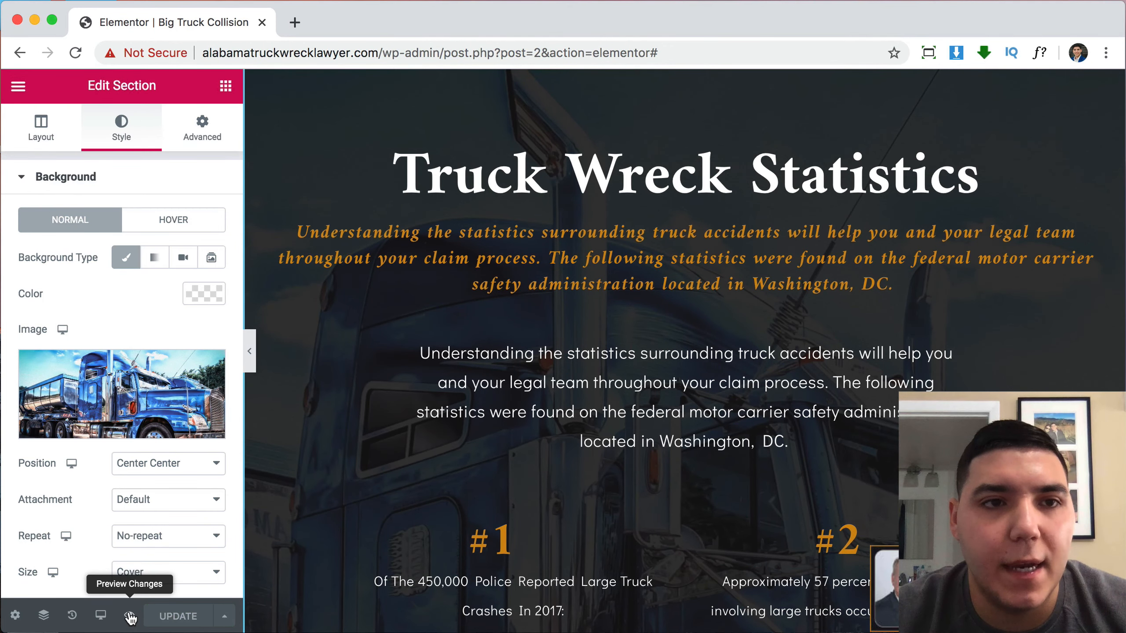
Preview the page and scroll to the statistics over the blue truck background.
{"action": "left_click", "coordinate": [130, 617]}
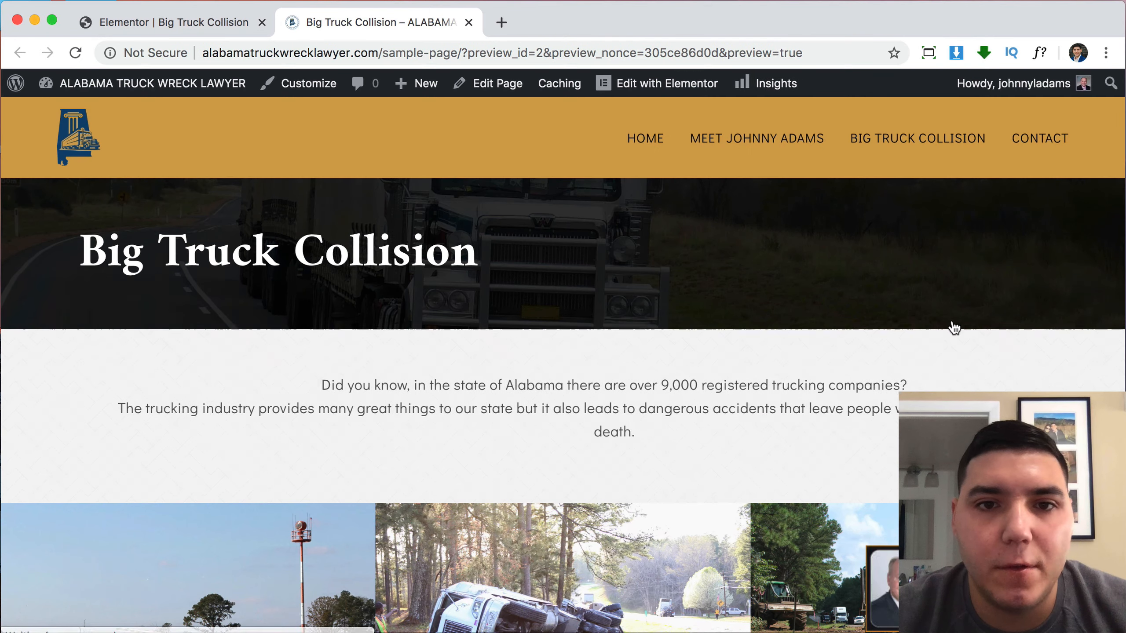
{"action": "scroll", "coordinate": [952, 324], "scroll_direction": "down", "scroll_amount": 1}
{"action": "scroll", "coordinate": [953, 327], "scroll_direction": "down", "scroll_amount": 20}
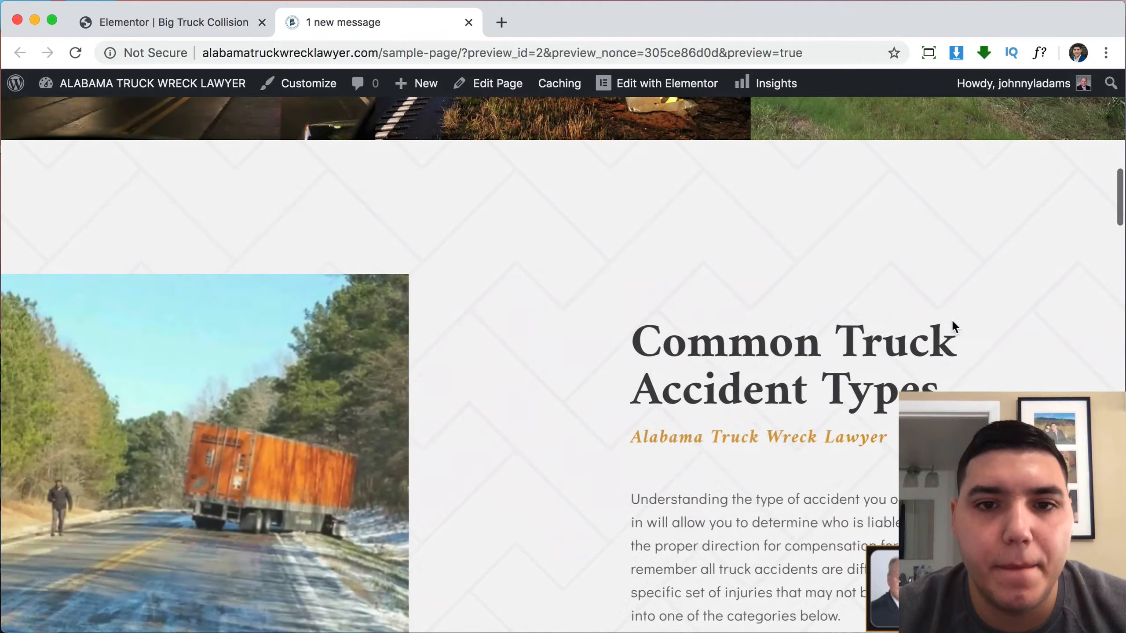
{"action": "scroll", "coordinate": [952, 322], "scroll_direction": "down", "scroll_amount": 20}
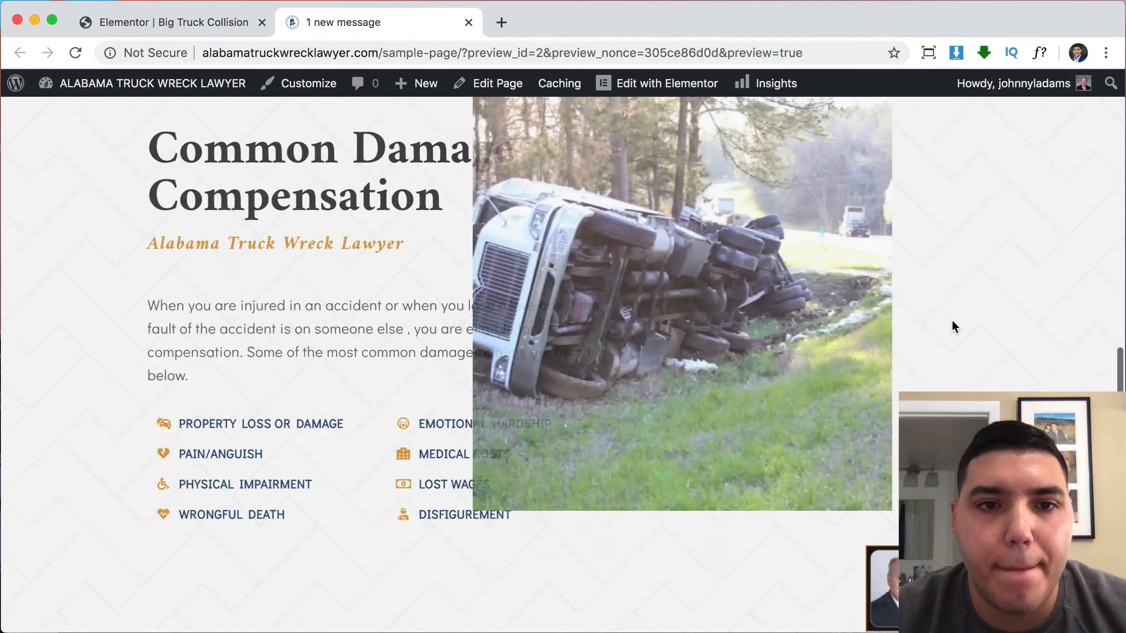
{"action": "scroll", "coordinate": [953, 322], "scroll_direction": "down", "scroll_amount": 15}
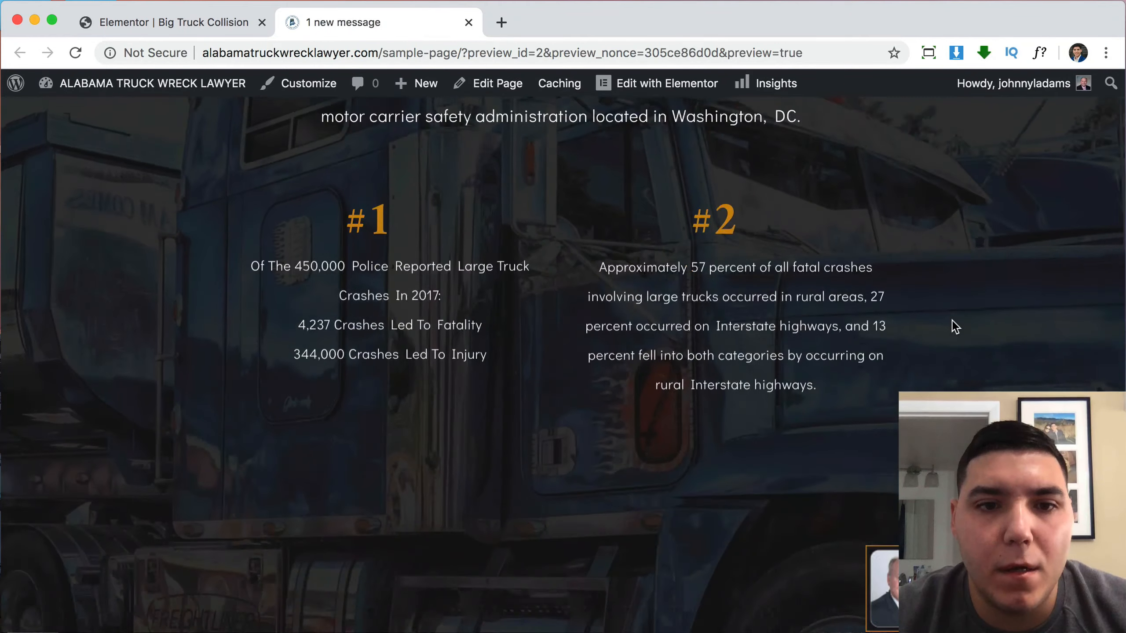
{"action": "scroll", "coordinate": [515, 370], "scroll_direction": "down", "scroll_amount": 10}
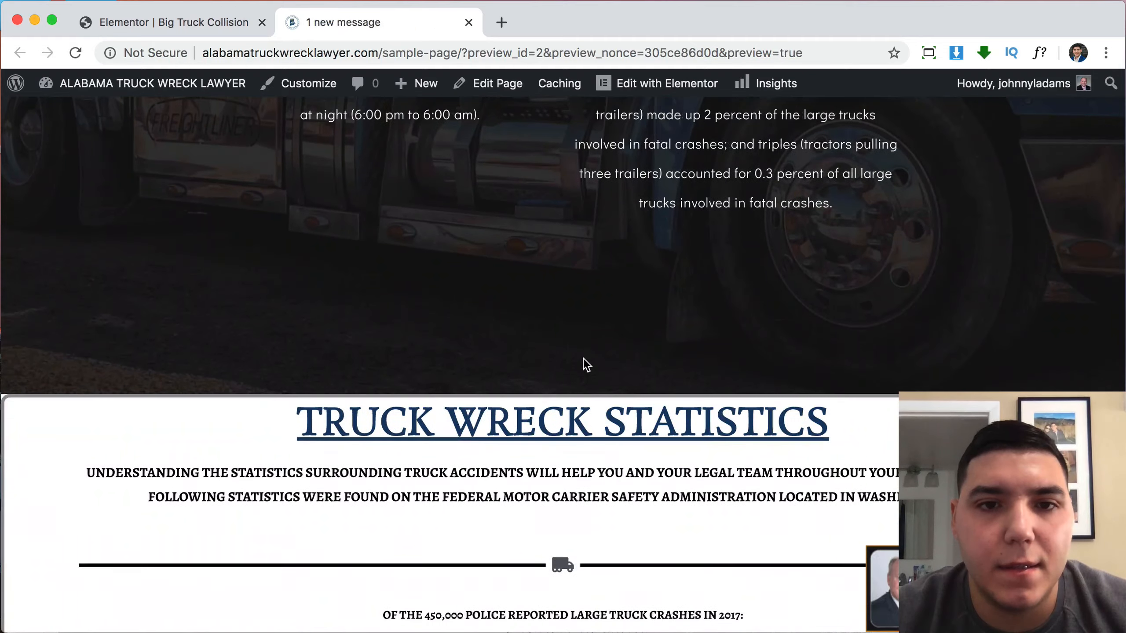
{"action": "scroll", "coordinate": [759, 322], "scroll_direction": "up", "scroll_amount": 20}
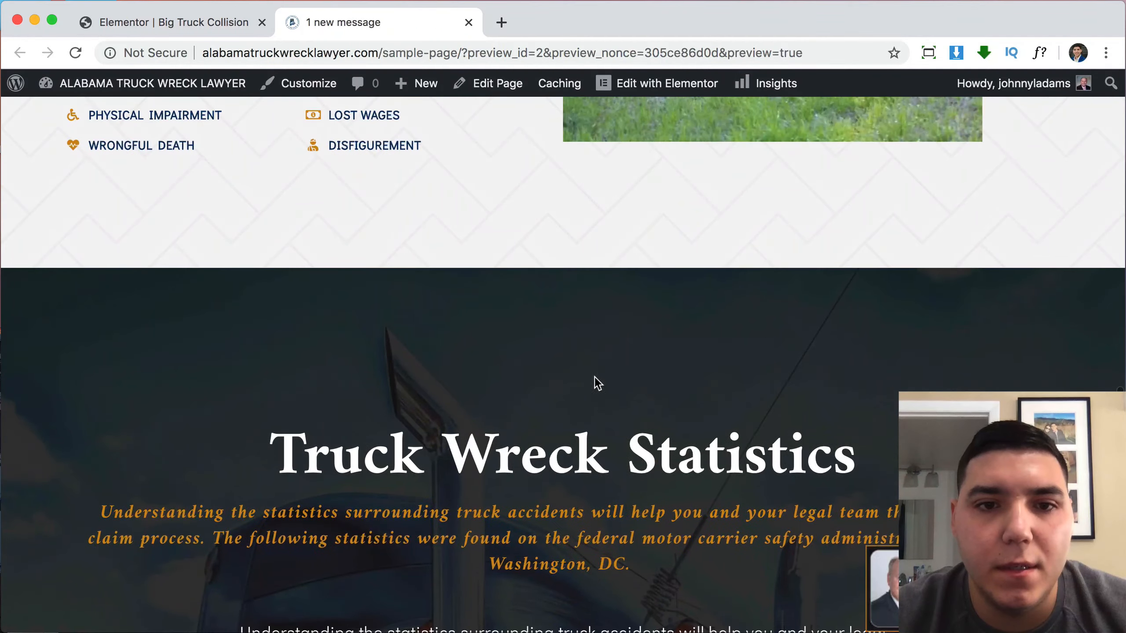
Give the Truck Wreck Statistics section 50 px top and bottom padding and save.
{"action": "left_click", "coordinate": [222, 20]}
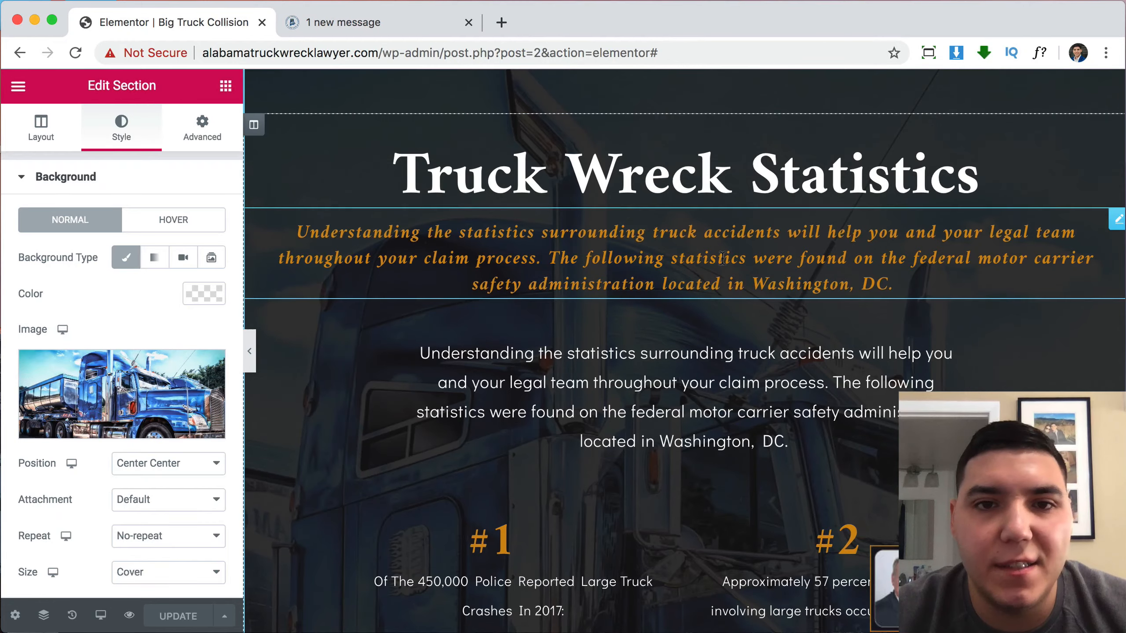
{"action": "scroll", "coordinate": [721, 258], "scroll_direction": "up", "scroll_amount": 5}
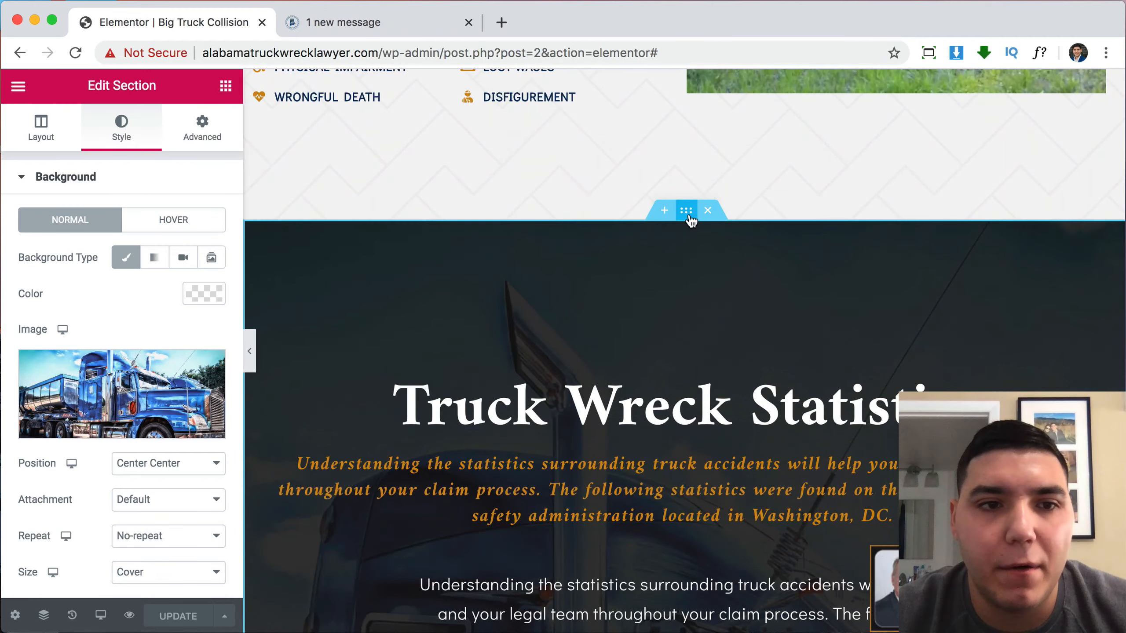
{"action": "left_click", "coordinate": [203, 138]}
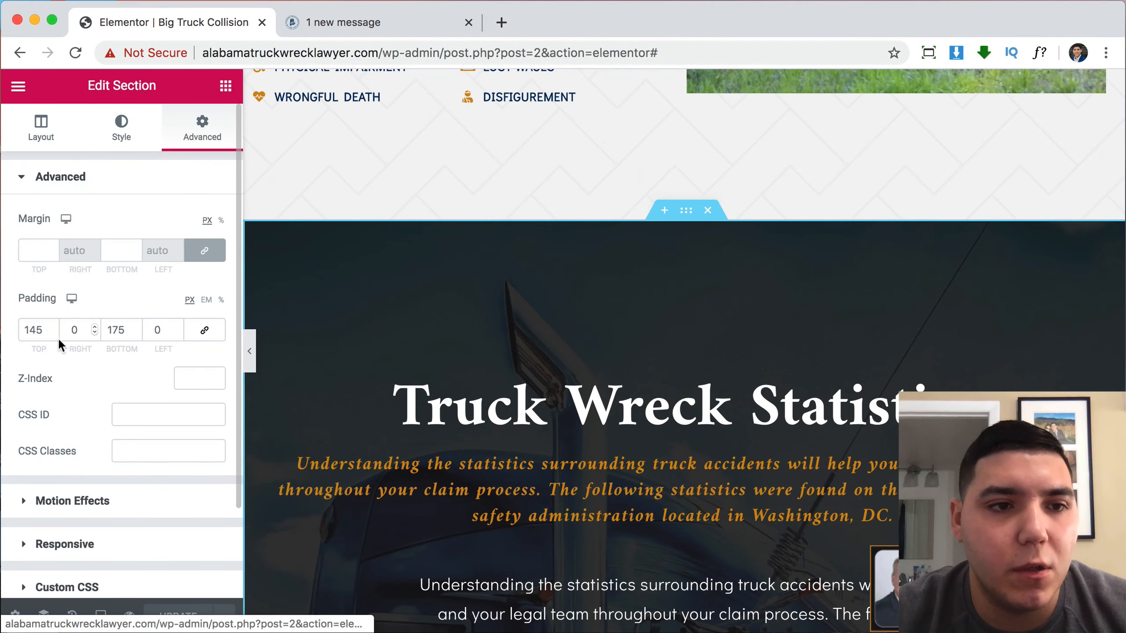
{"action": "type", "text": "50"}
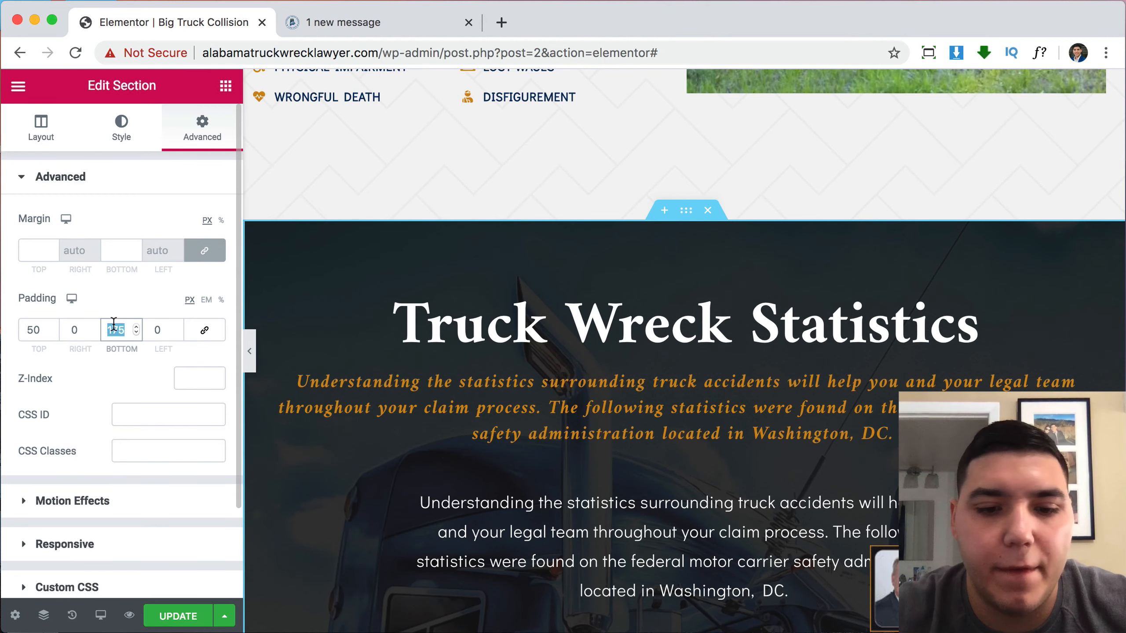
{"action": "type", "text": "50"}
{"action": "left_click", "coordinate": [182, 619]}
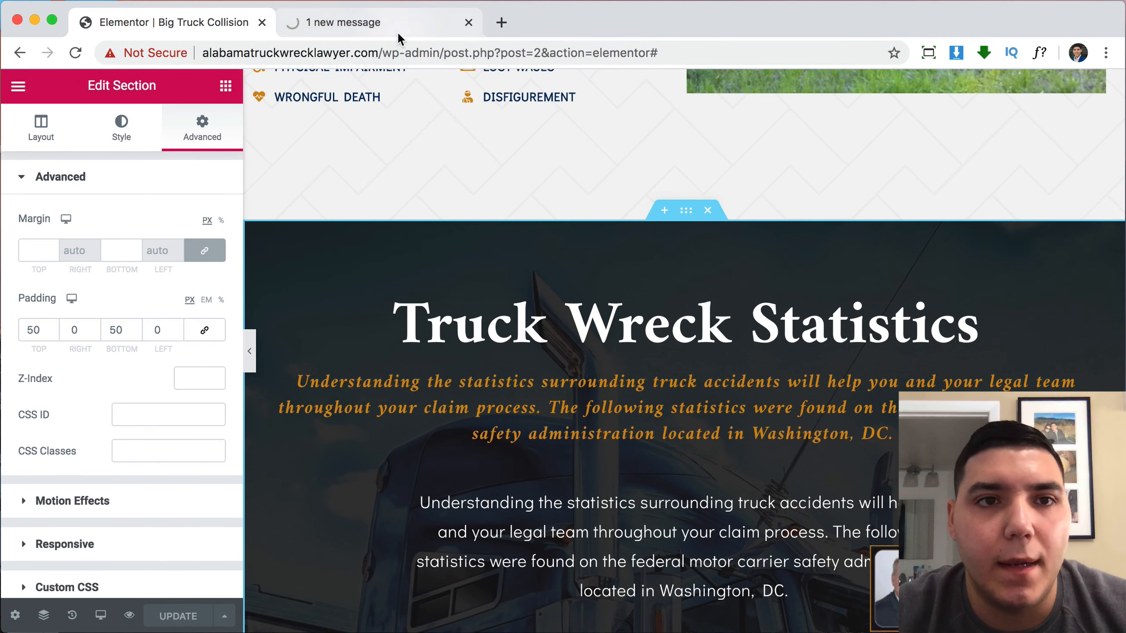
Check the new padding in the live preview, then go back to the editor.
{"action": "left_click", "coordinate": [392, 19]}
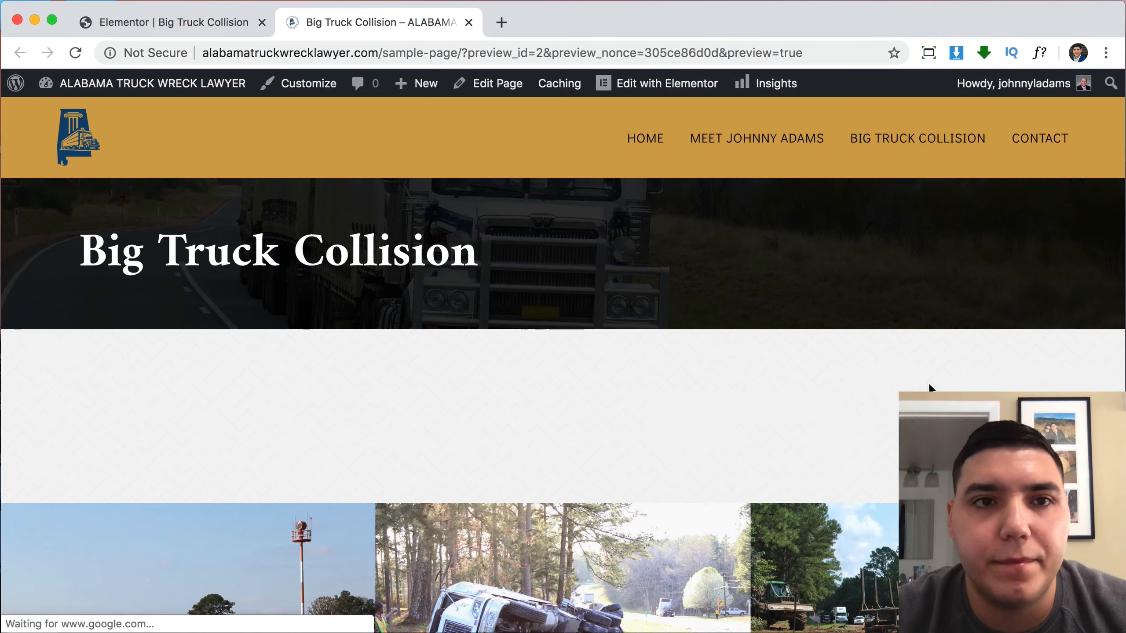
{"action": "scroll", "coordinate": [930, 383], "scroll_direction": "down", "scroll_amount": 20}
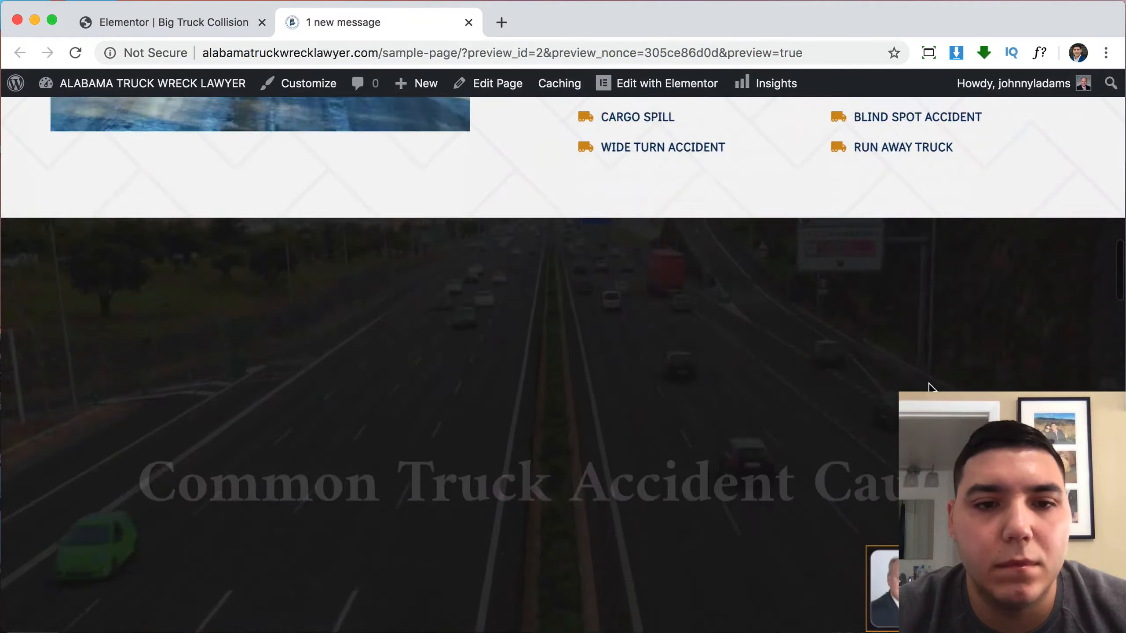
{"action": "scroll", "coordinate": [929, 384], "scroll_direction": "down", "scroll_amount": 20}
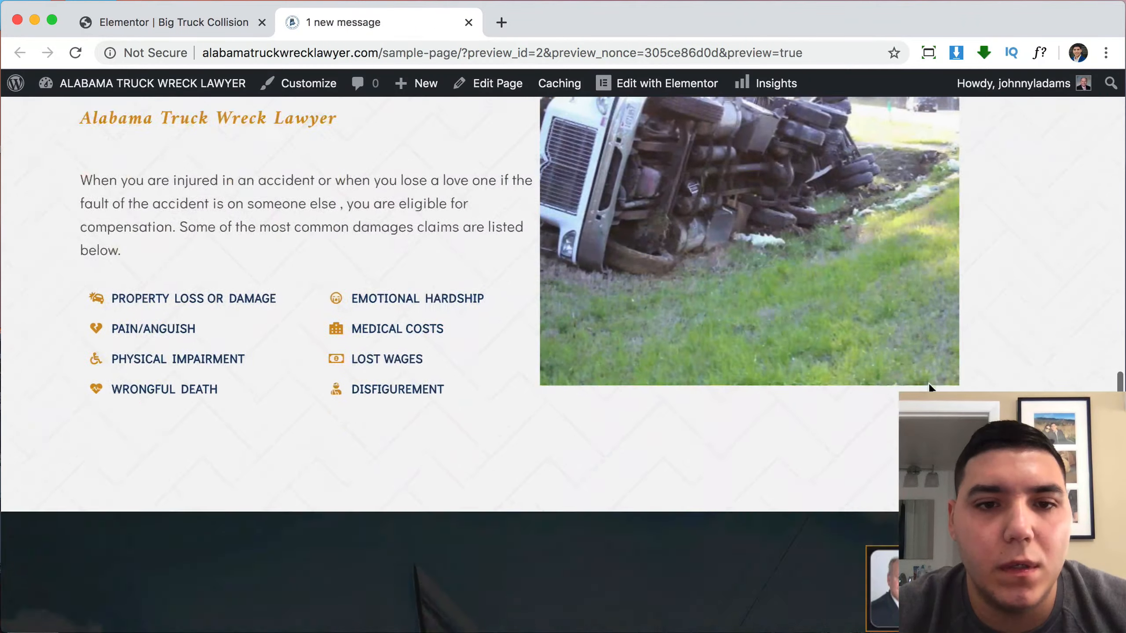
{"action": "scroll", "coordinate": [929, 383], "scroll_direction": "down", "scroll_amount": 8}
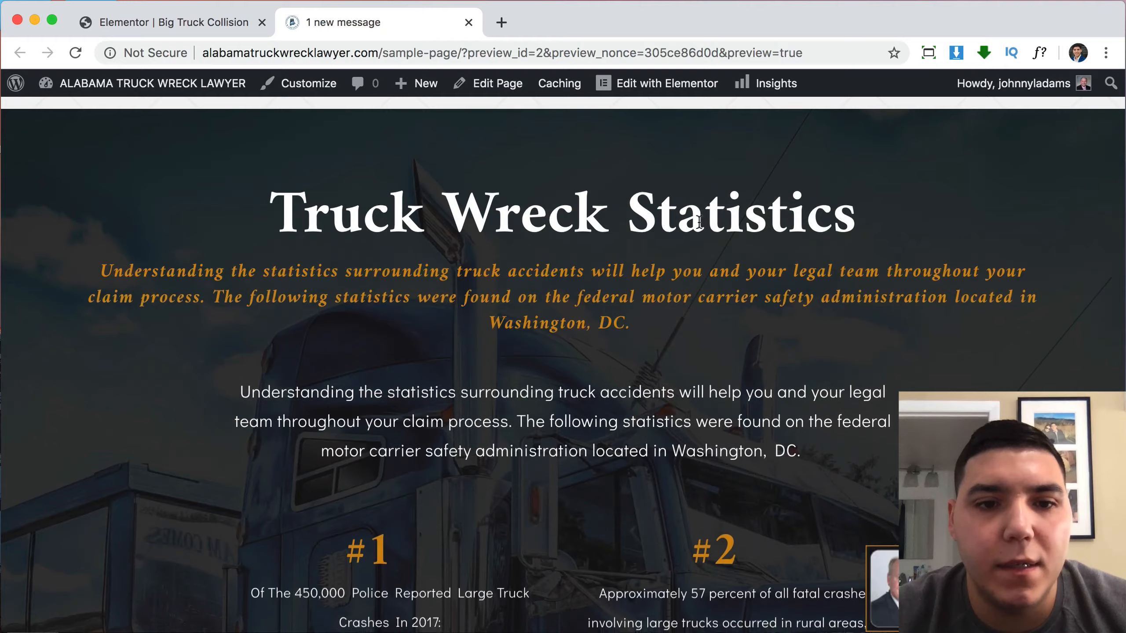
{"action": "scroll", "coordinate": [672, 359], "scroll_direction": "down", "scroll_amount": 10}
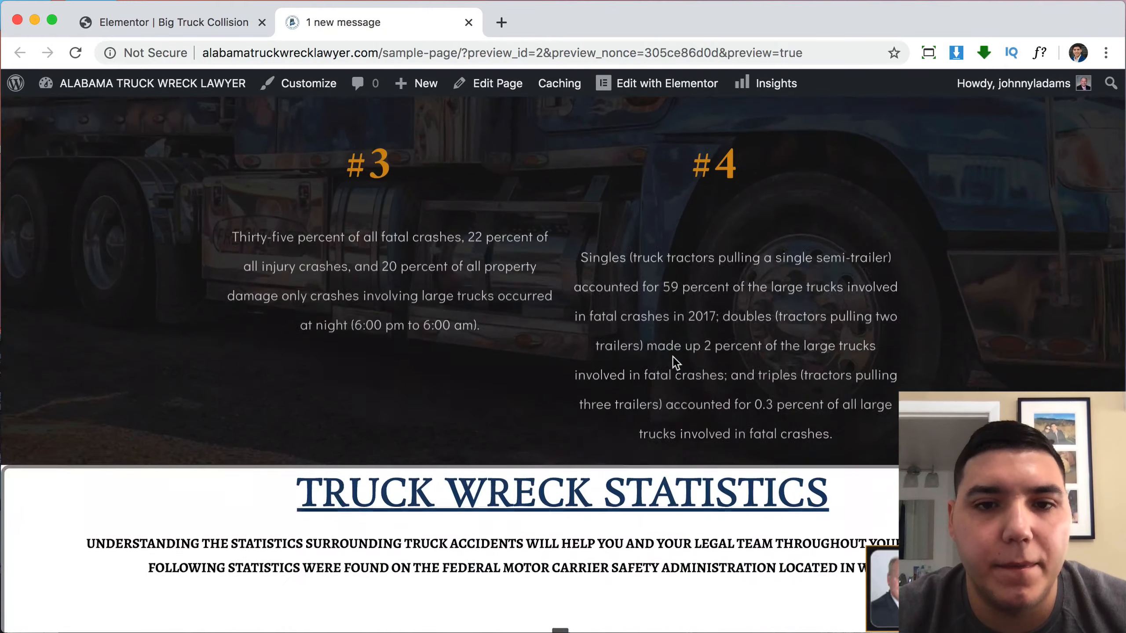
{"action": "scroll", "coordinate": [710, 384], "scroll_direction": "down", "scroll_amount": 10}
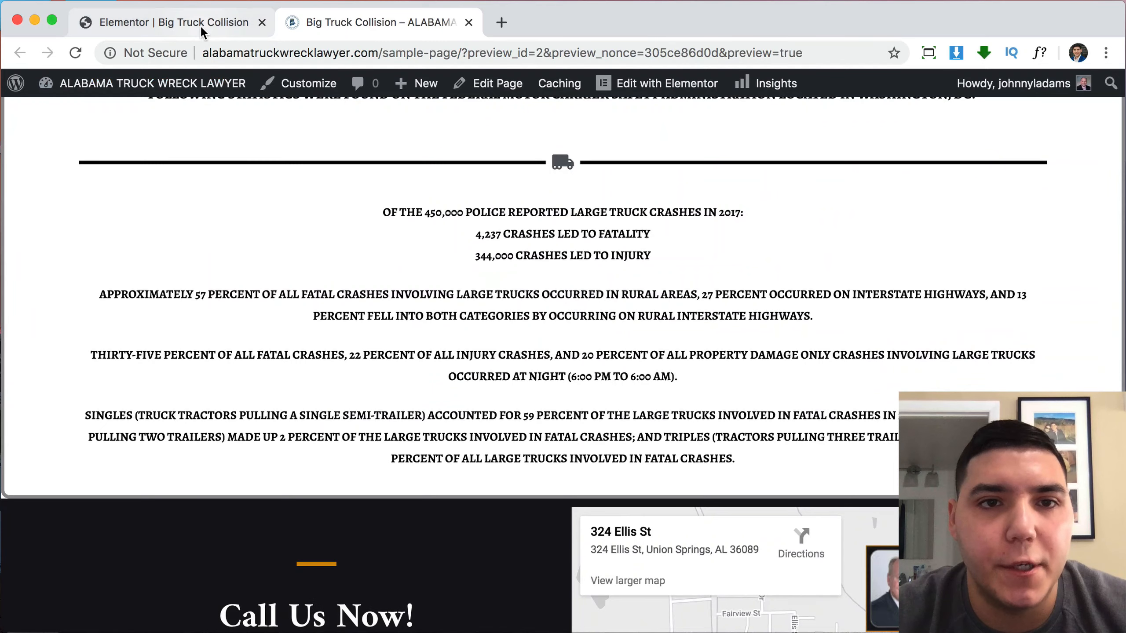
{"action": "left_click", "coordinate": [200, 24]}
{"action": "scroll", "coordinate": [735, 345], "scroll_direction": "down", "scroll_amount": 15}
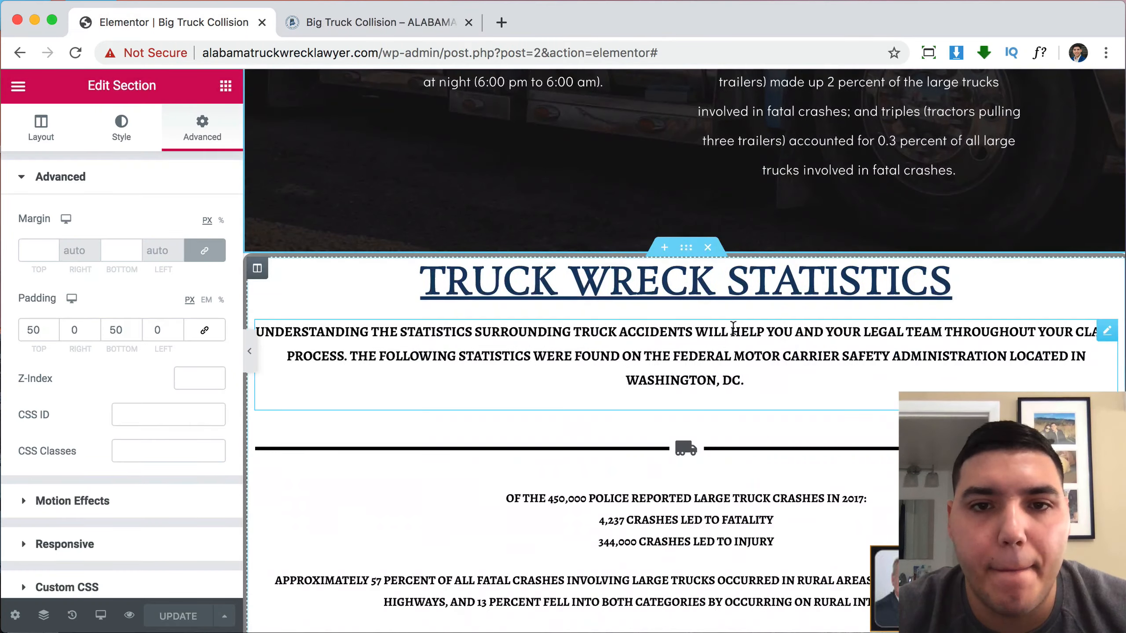
Delete the white Truck Wreck Statistics section, undo it with Ctrl+Z, and view the refreshed preview.
{"action": "left_click", "coordinate": [708, 248]}
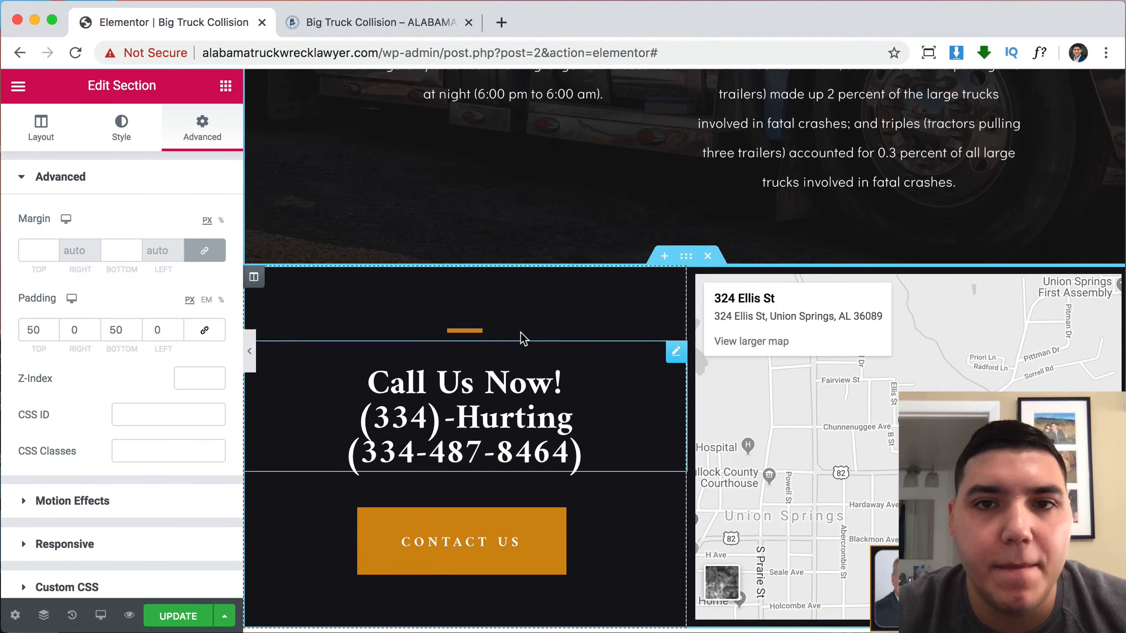
{"action": "key", "text": "ctrl+z"}
{"action": "scroll", "coordinate": [521, 333], "scroll_direction": "up", "scroll_amount": 10}
{"action": "scroll", "coordinate": [683, 320], "scroll_direction": "up", "scroll_amount": 20}
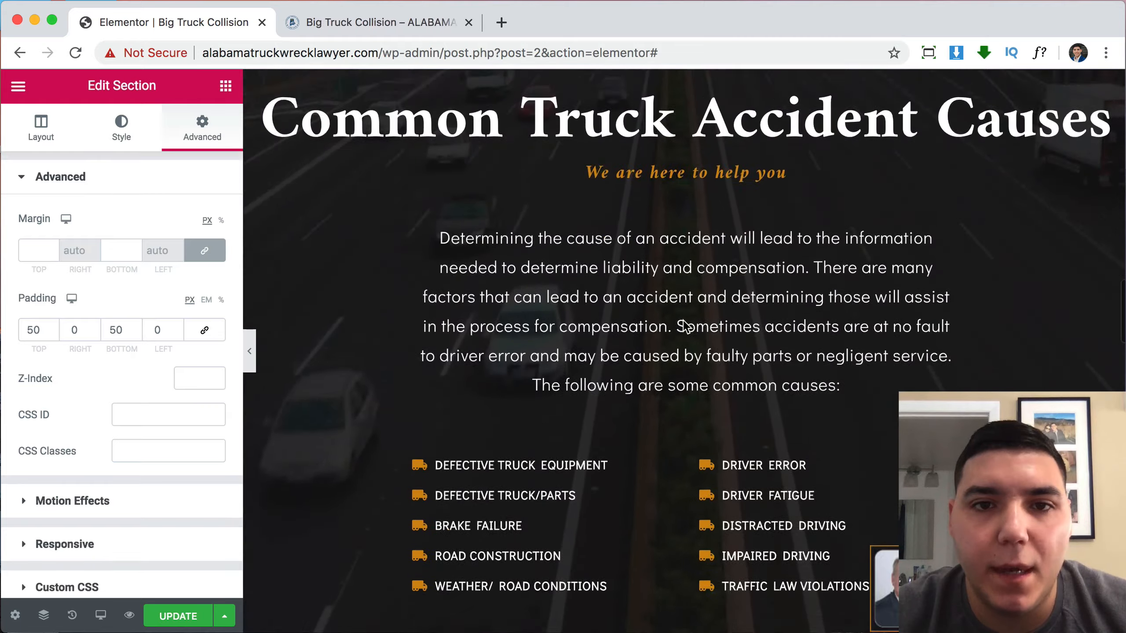
{"action": "scroll", "coordinate": [683, 321], "scroll_direction": "up", "scroll_amount": 10}
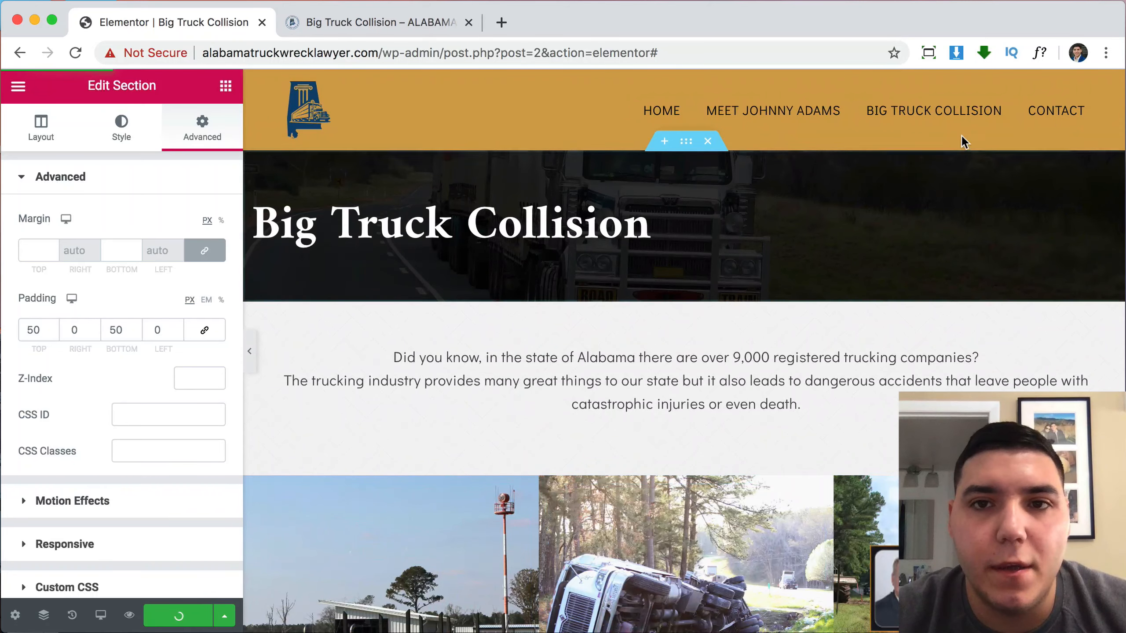
{"action": "left_click", "coordinate": [367, 20]}
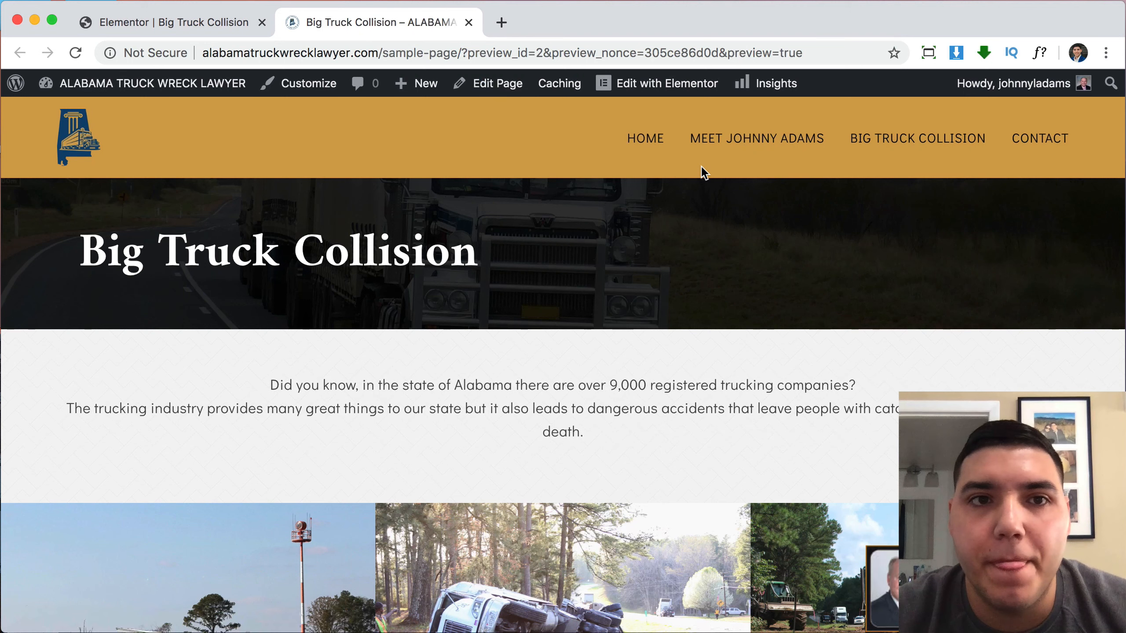
Set the Contact page's OceanWP Display Page Title to Disable, update it, and launch Elementor.
{"action": "left_click", "coordinate": [1030, 141]}
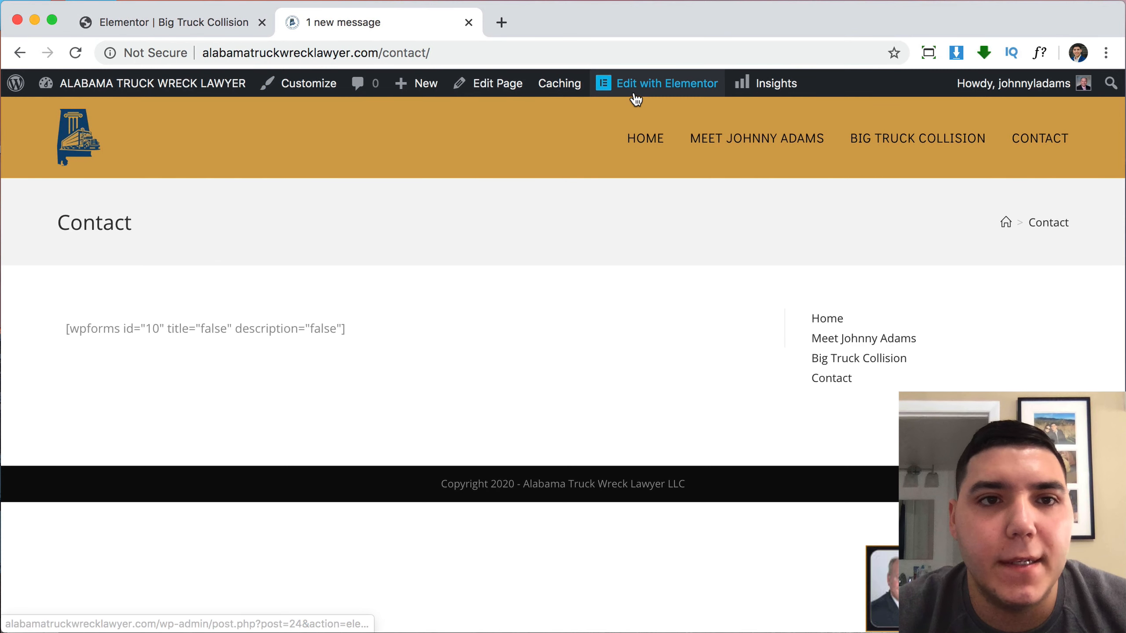
{"action": "left_click", "coordinate": [501, 87]}
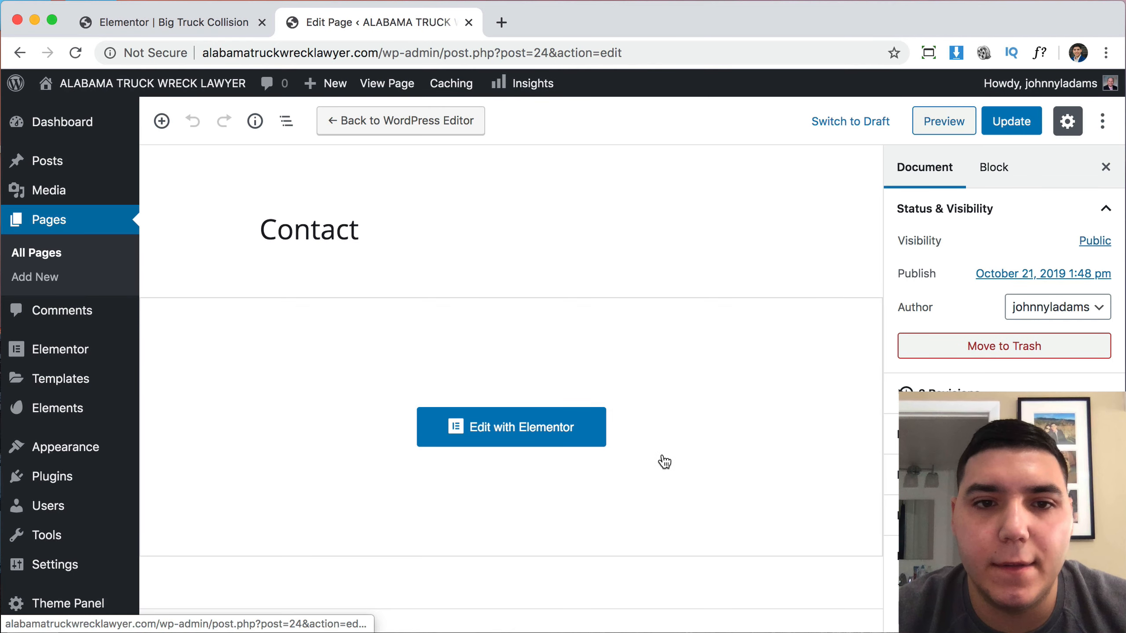
{"action": "scroll", "coordinate": [664, 461], "scroll_direction": "down", "scroll_amount": 10}
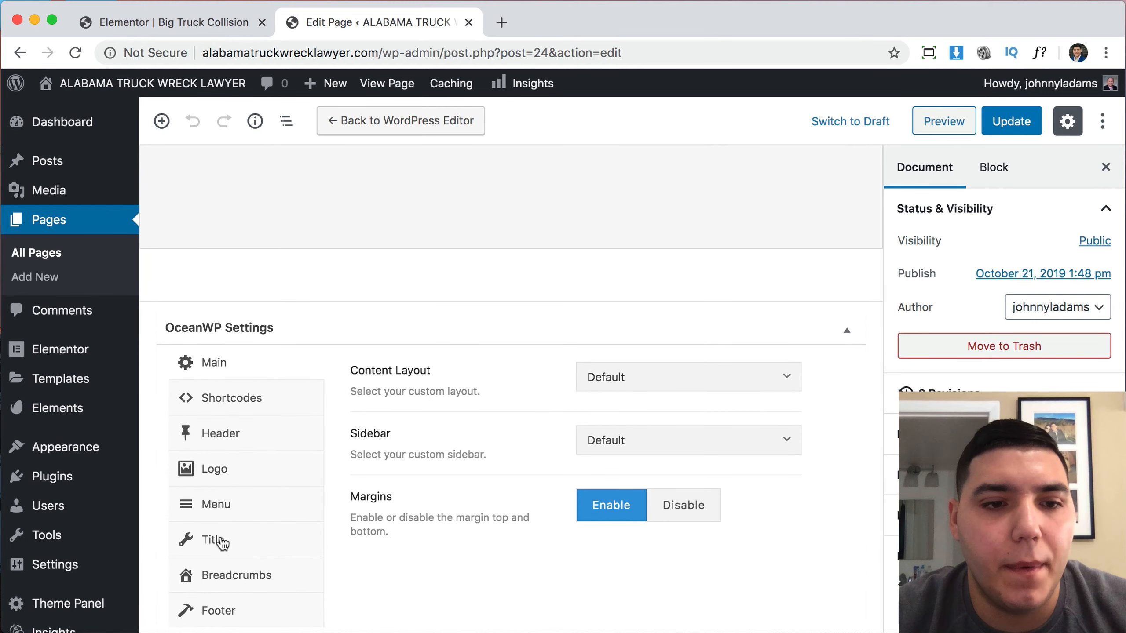
{"action": "left_click", "coordinate": [222, 542]}
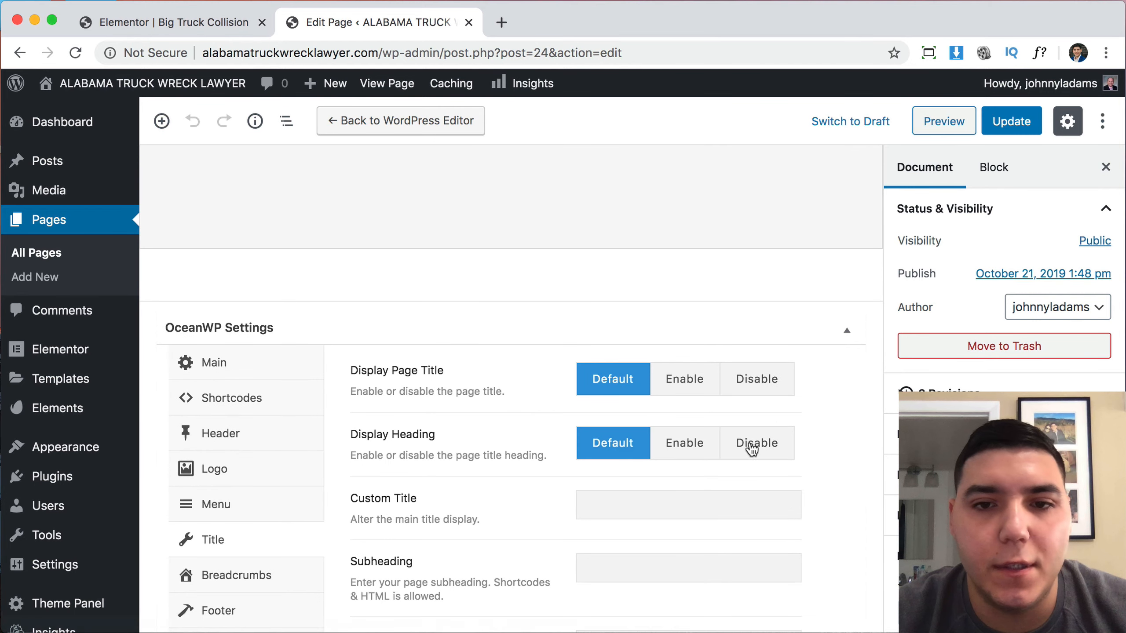
{"action": "left_click", "coordinate": [758, 382]}
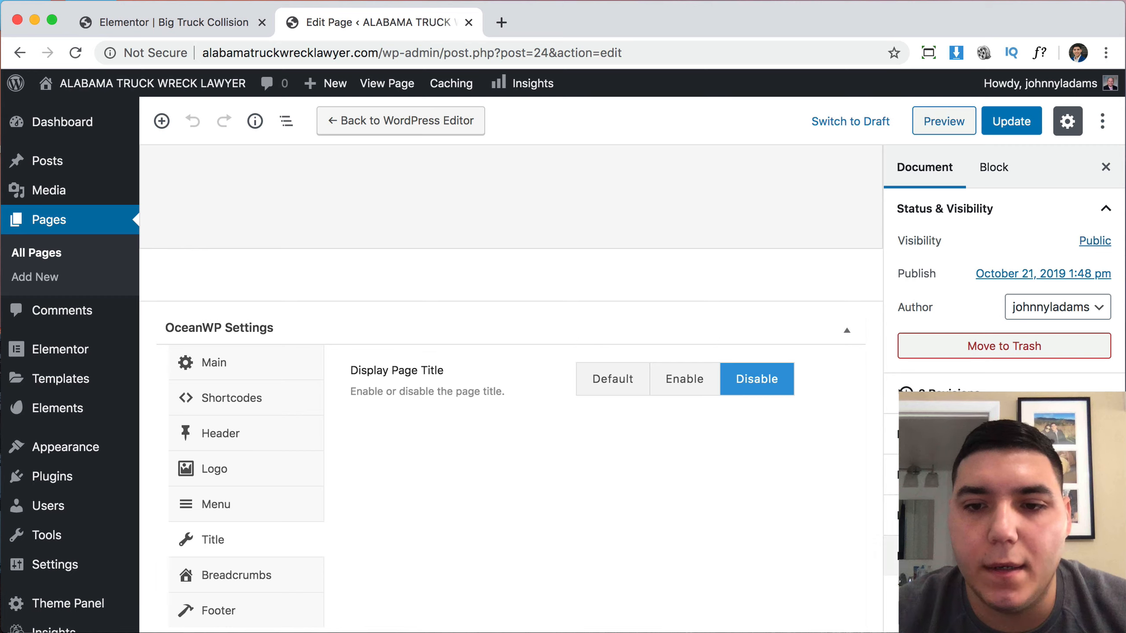
{"action": "scroll", "coordinate": [1004, 288], "scroll_direction": "down", "scroll_amount": 3}
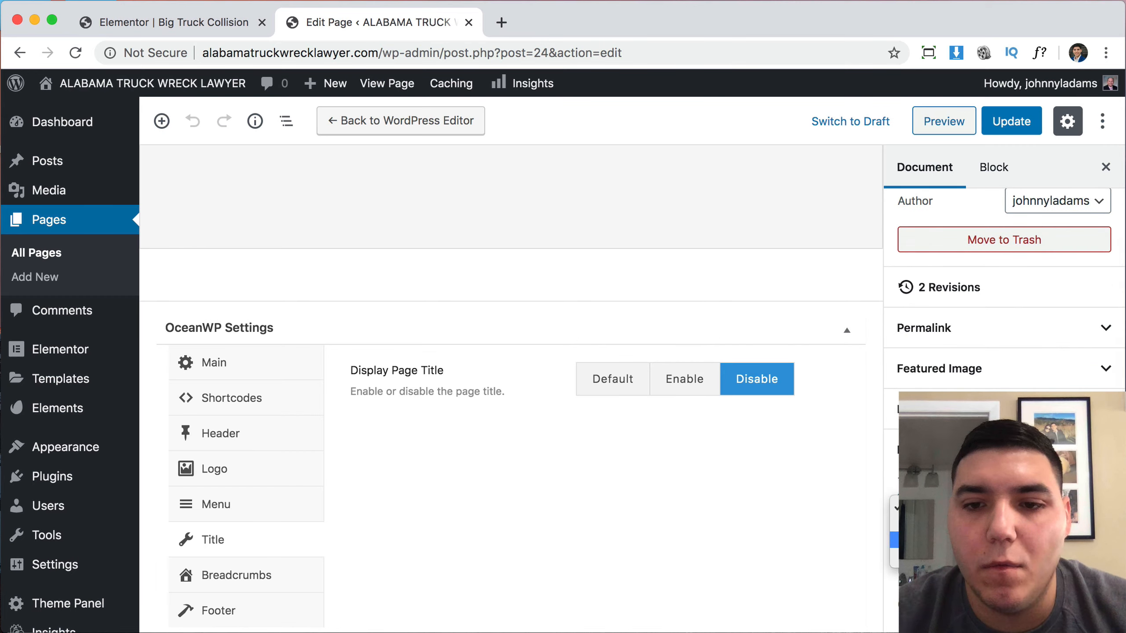
{"action": "left_click", "coordinate": [1006, 125]}
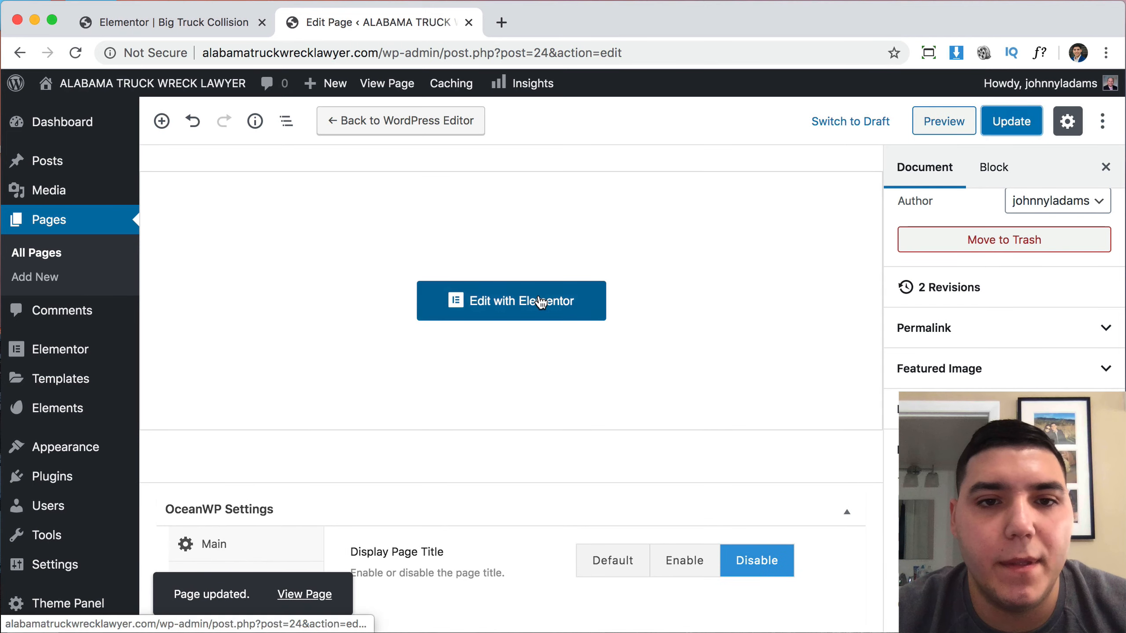
{"action": "left_click", "coordinate": [541, 302]}
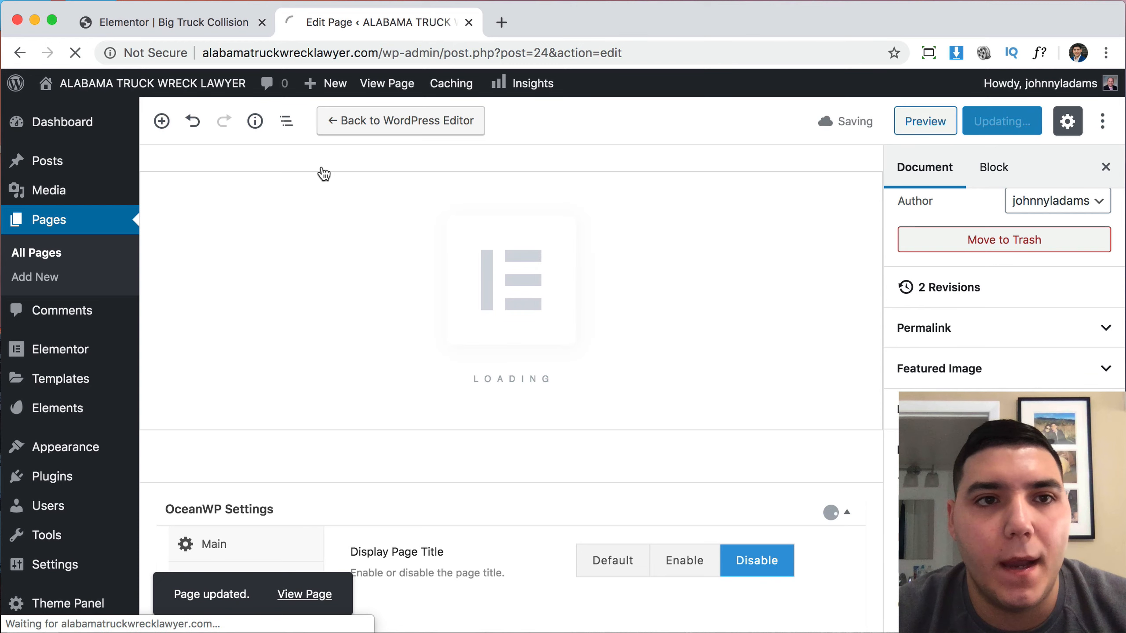
{"action": "left_click", "coordinate": [205, 27]}
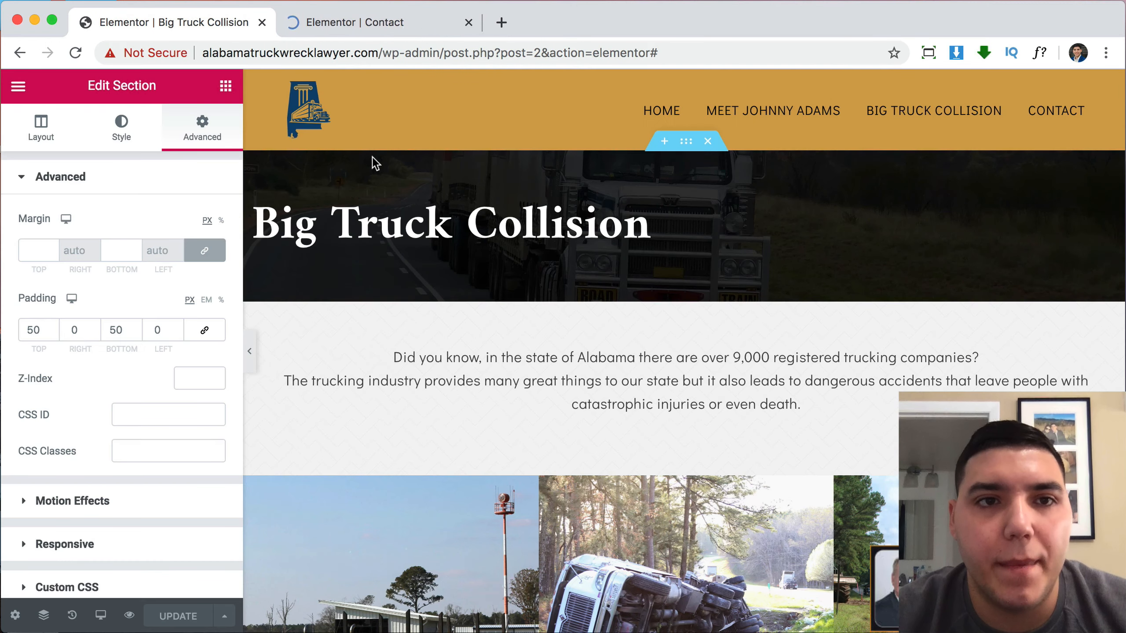
Delete the WPForms shortcode widget and insert Law Firm > Contact Us 2, declining its document settings.
{"action": "left_click", "coordinate": [392, 22]}
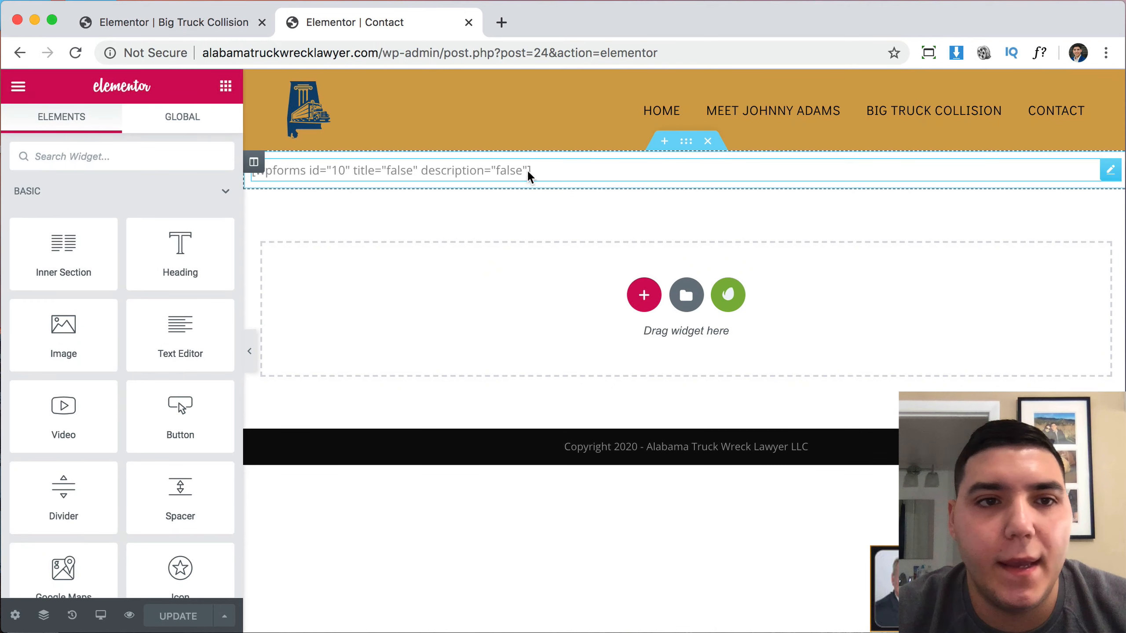
{"action": "left_click", "coordinate": [528, 176]}
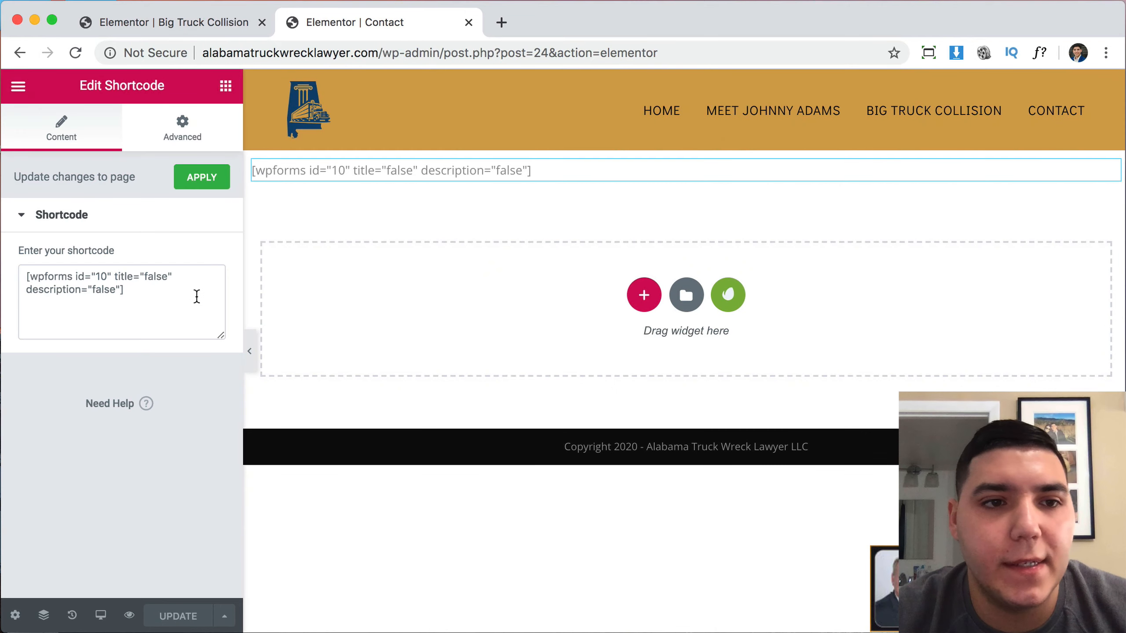
{"action": "triple_click", "coordinate": [196, 294]}
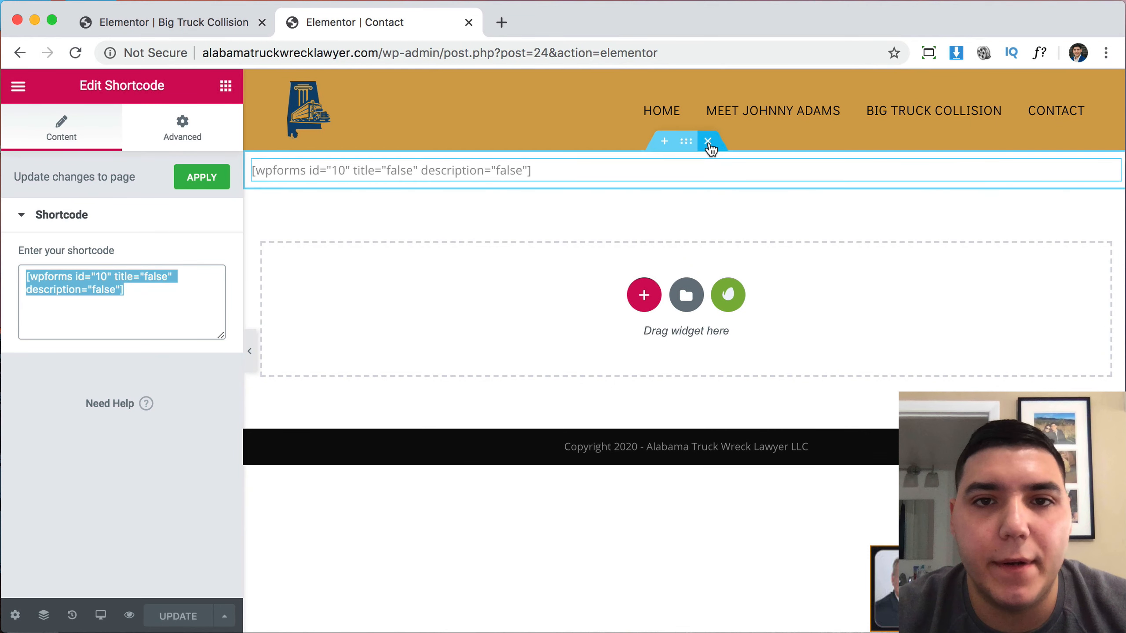
{"action": "left_click", "coordinate": [708, 141]}
{"action": "left_click", "coordinate": [692, 255]}
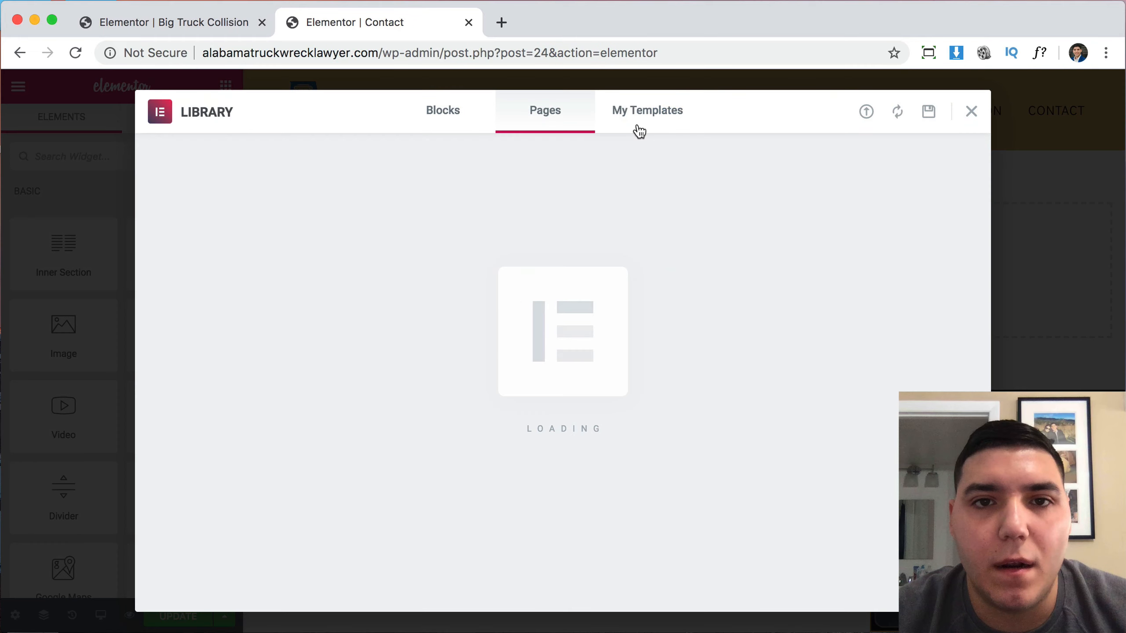
{"action": "left_click", "coordinate": [645, 119]}
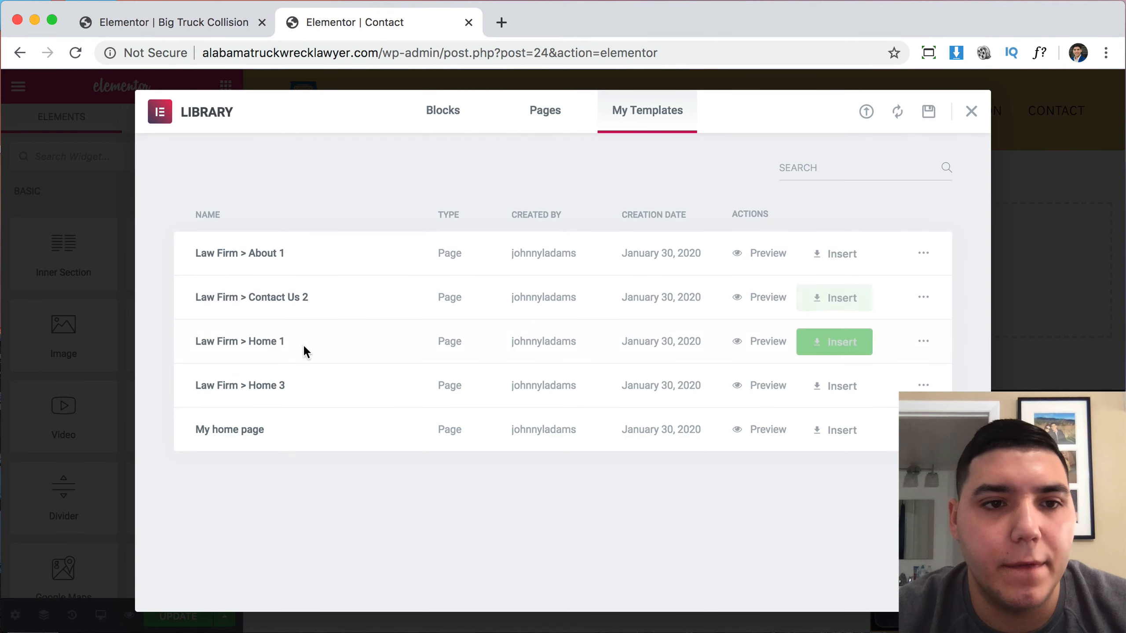
{"action": "left_click", "coordinate": [823, 306]}
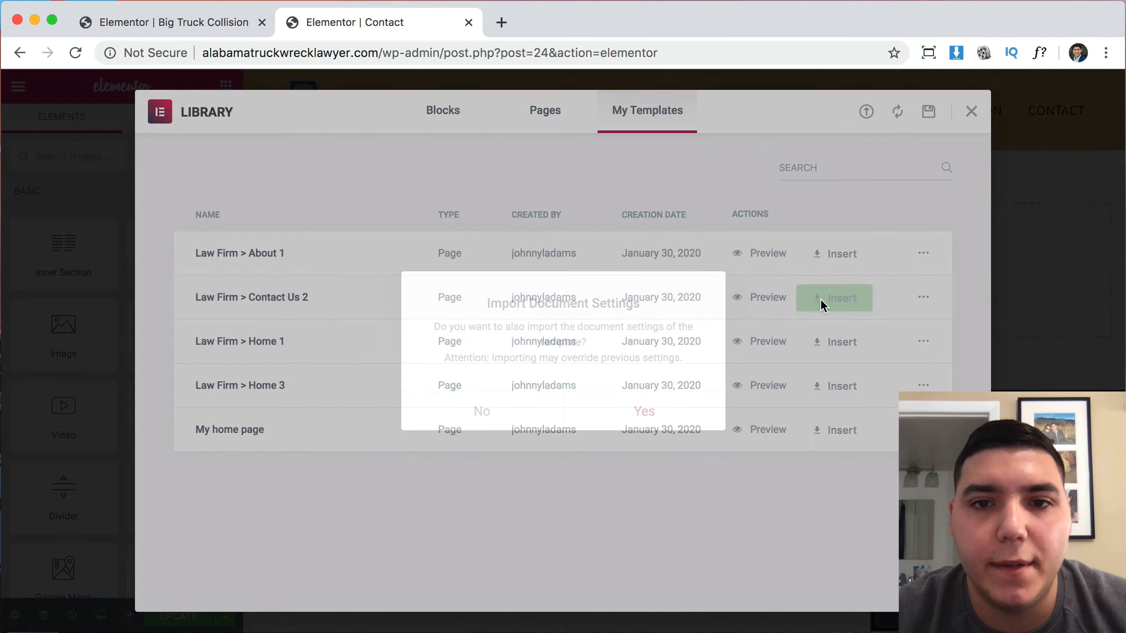
{"action": "left_click", "coordinate": [515, 420]}
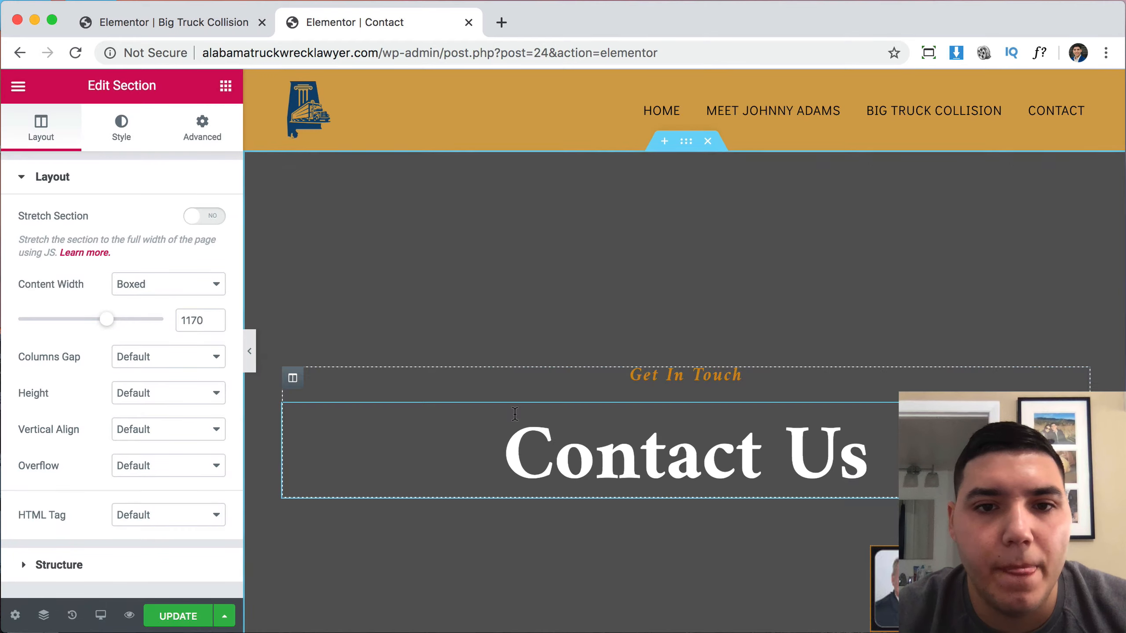
Delete the Financial Declaration download boxes section and the dark section below the London map.
{"action": "scroll", "coordinate": [792, 387], "scroll_direction": "down", "scroll_amount": 2}
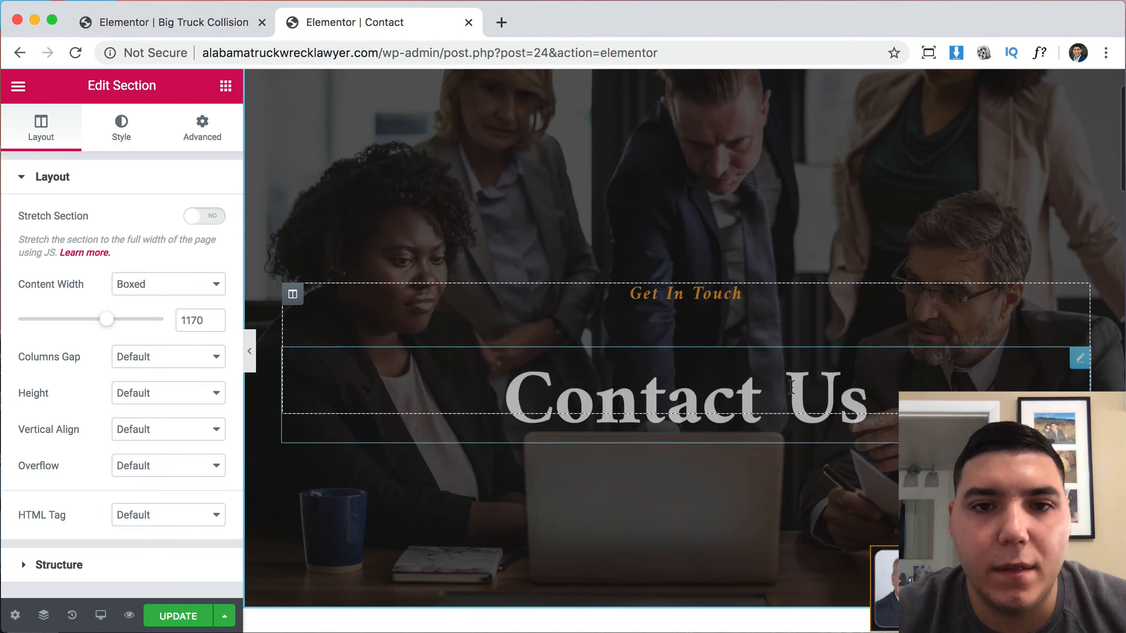
{"action": "scroll", "coordinate": [792, 390], "scroll_direction": "down", "scroll_amount": 10}
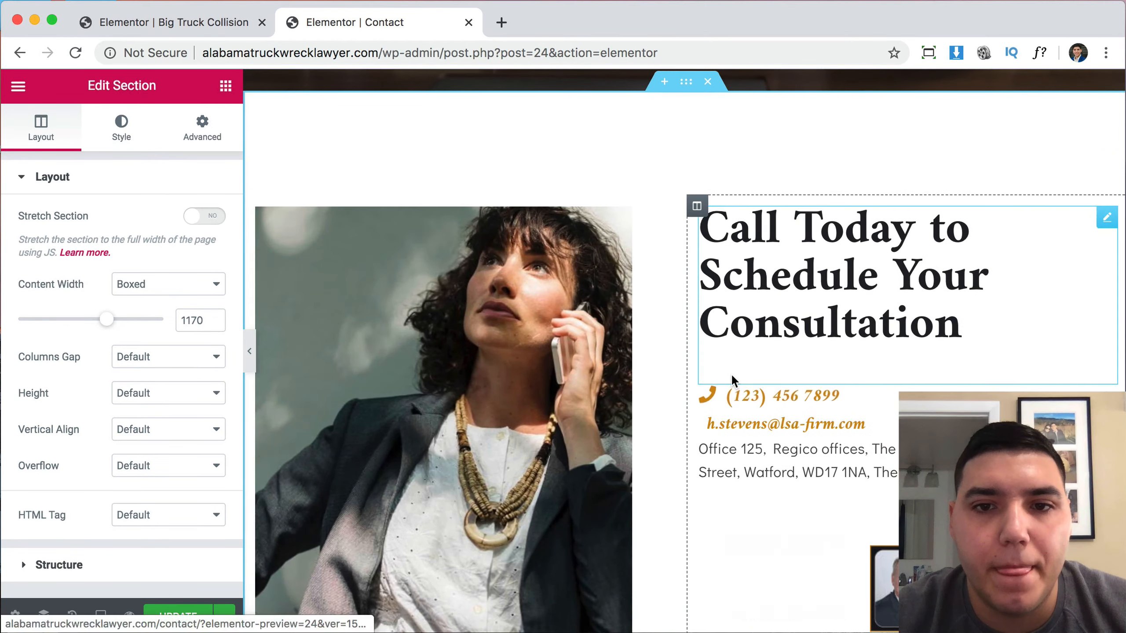
{"action": "scroll", "coordinate": [732, 373], "scroll_direction": "down", "scroll_amount": 2}
{"action": "scroll", "coordinate": [771, 355], "scroll_direction": "down", "scroll_amount": 3}
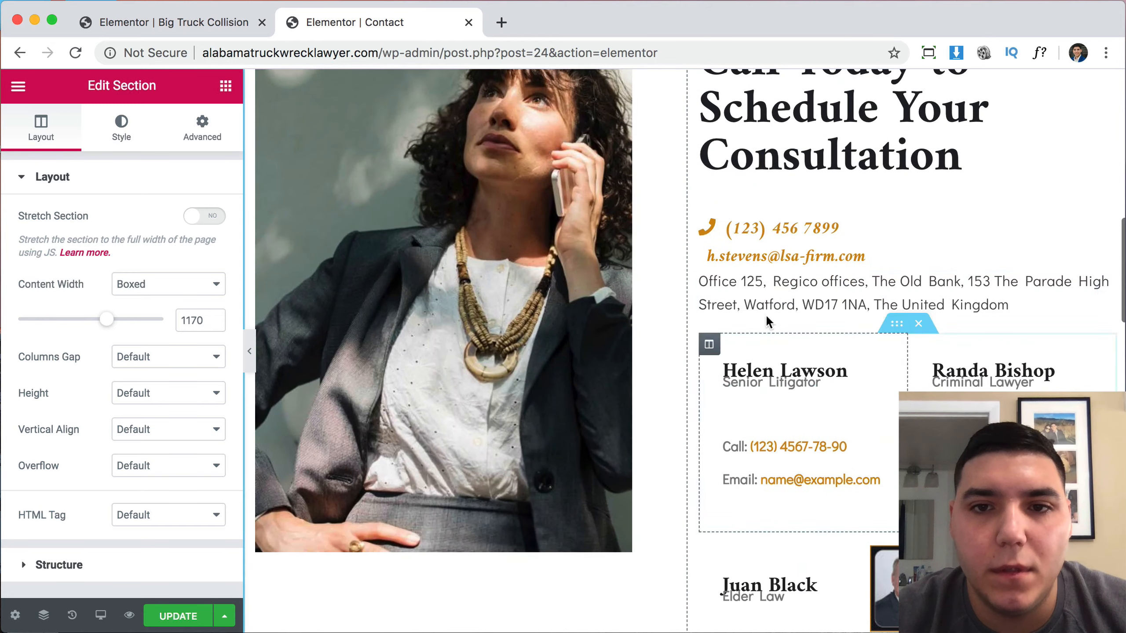
{"action": "scroll", "coordinate": [771, 326], "scroll_direction": "down", "scroll_amount": 3}
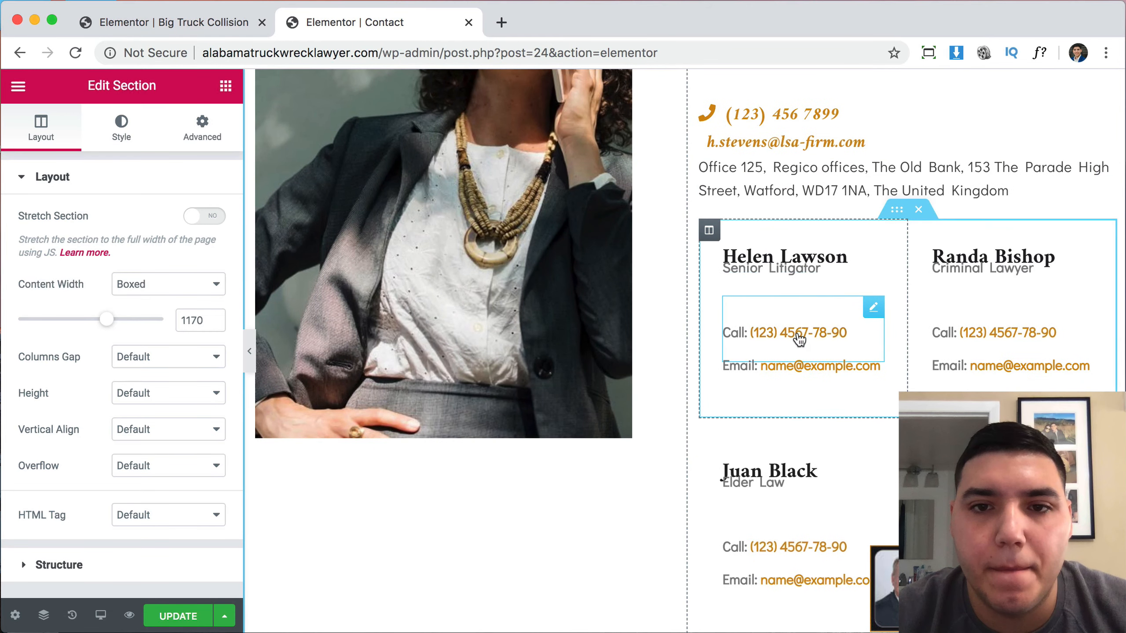
{"action": "scroll", "coordinate": [797, 330], "scroll_direction": "down", "scroll_amount": 5}
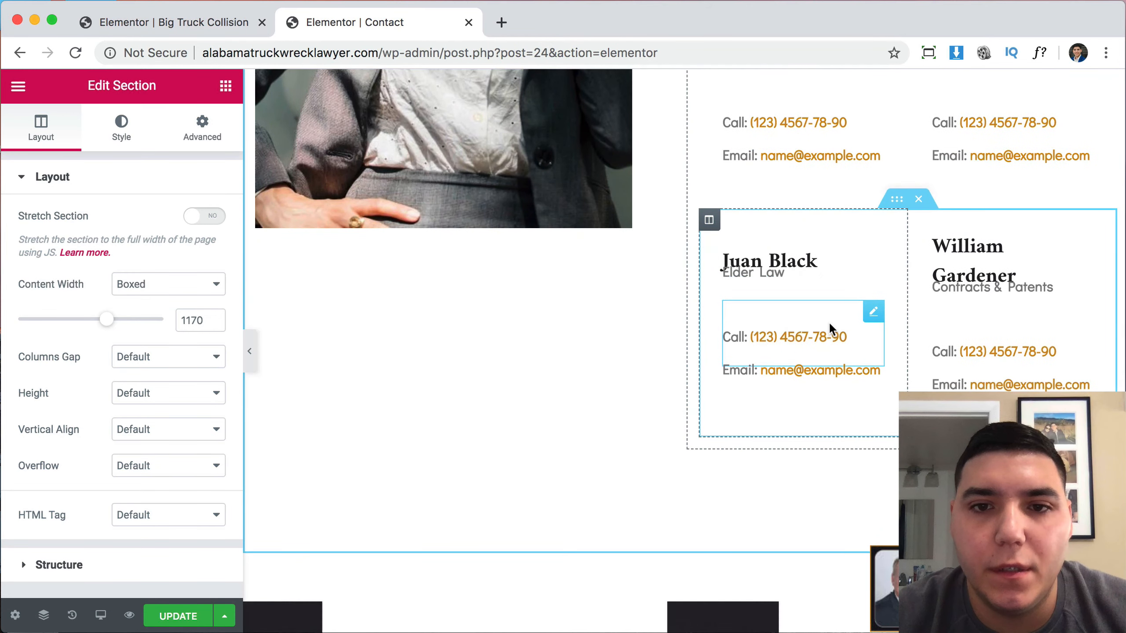
{"action": "scroll", "coordinate": [828, 321], "scroll_direction": "down", "scroll_amount": 10}
{"action": "scroll", "coordinate": [671, 313], "scroll_direction": "down", "scroll_amount": 10}
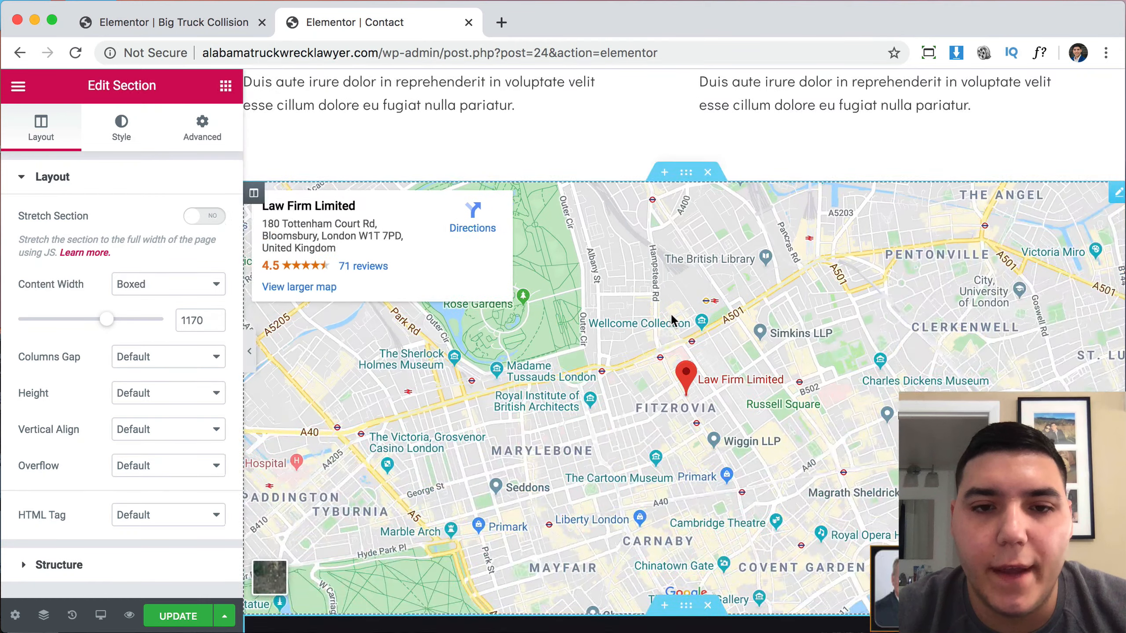
{"action": "scroll", "coordinate": [710, 177], "scroll_direction": "up", "scroll_amount": 13}
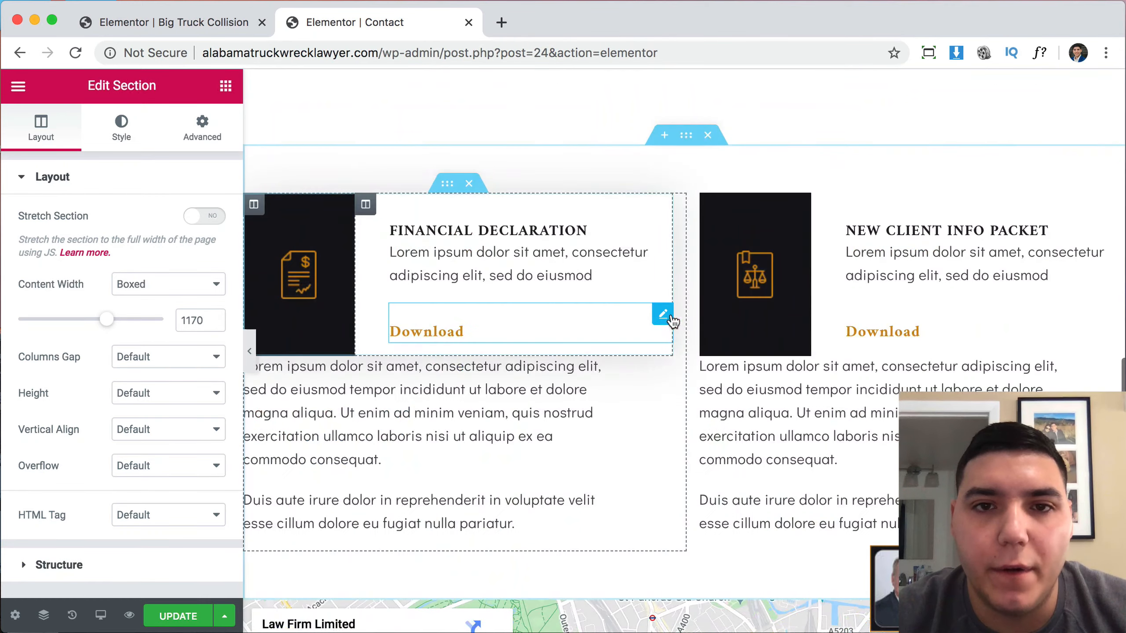
{"action": "left_click", "coordinate": [709, 136]}
{"action": "scroll", "coordinate": [686, 387], "scroll_direction": "down", "scroll_amount": 5}
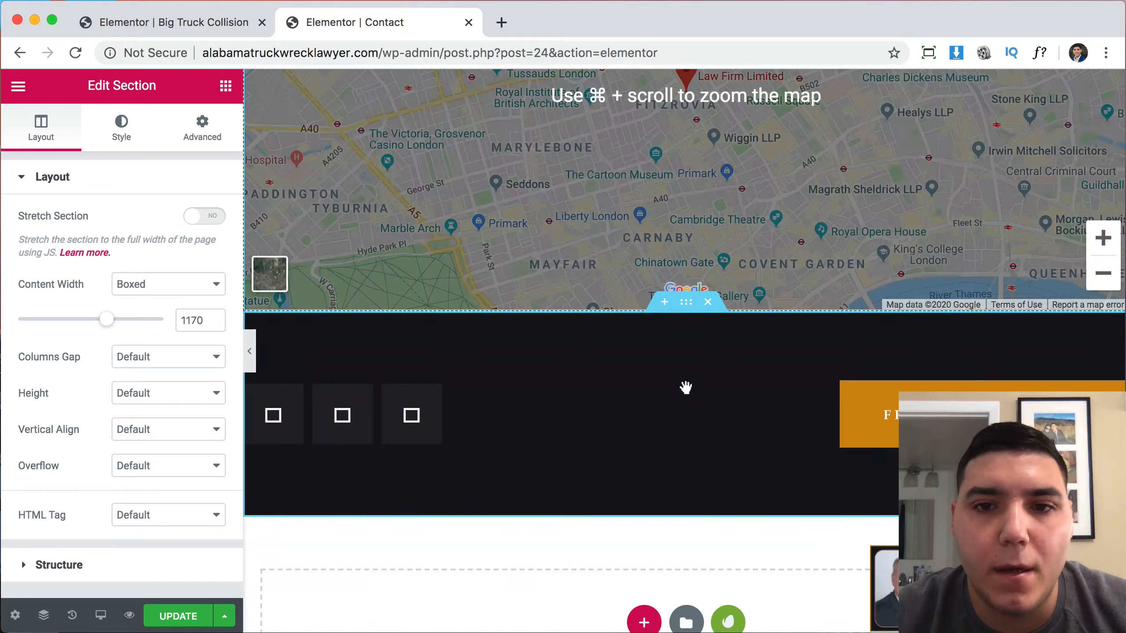
{"action": "left_click", "coordinate": [708, 302]}
{"action": "scroll", "coordinate": [711, 310], "scroll_direction": "up", "scroll_amount": 5}
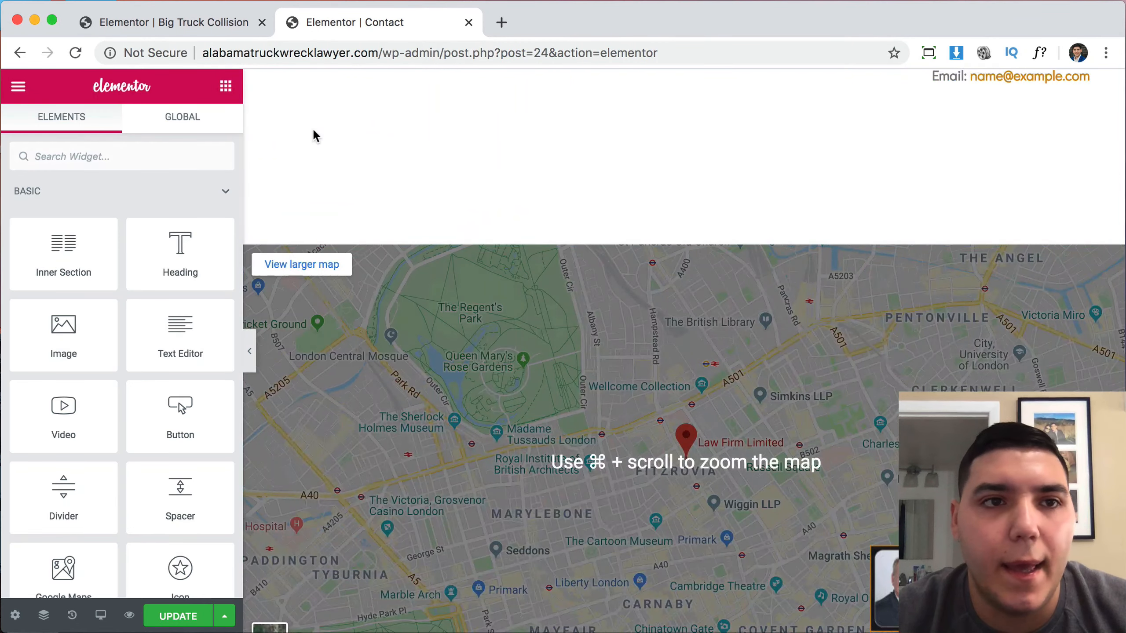
Copy the Call Us Now section from the Big Truck Collision page.
{"action": "left_click", "coordinate": [183, 22]}
{"action": "scroll", "coordinate": [508, 412], "scroll_direction": "down", "scroll_amount": 20}
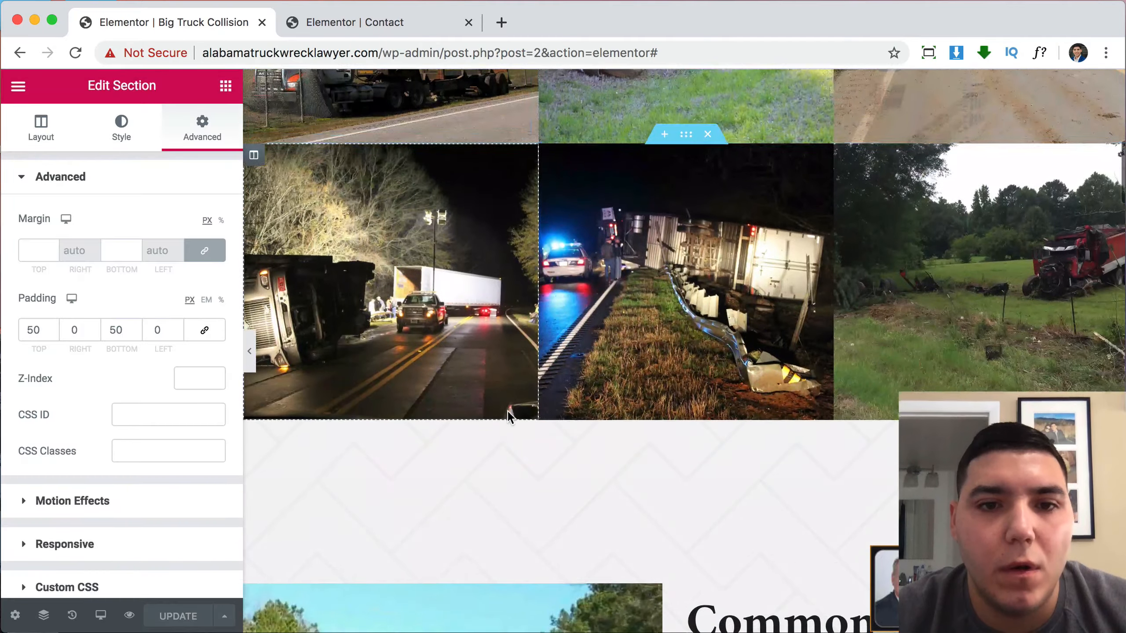
{"action": "scroll", "coordinate": [511, 417], "scroll_direction": "down", "scroll_amount": 15}
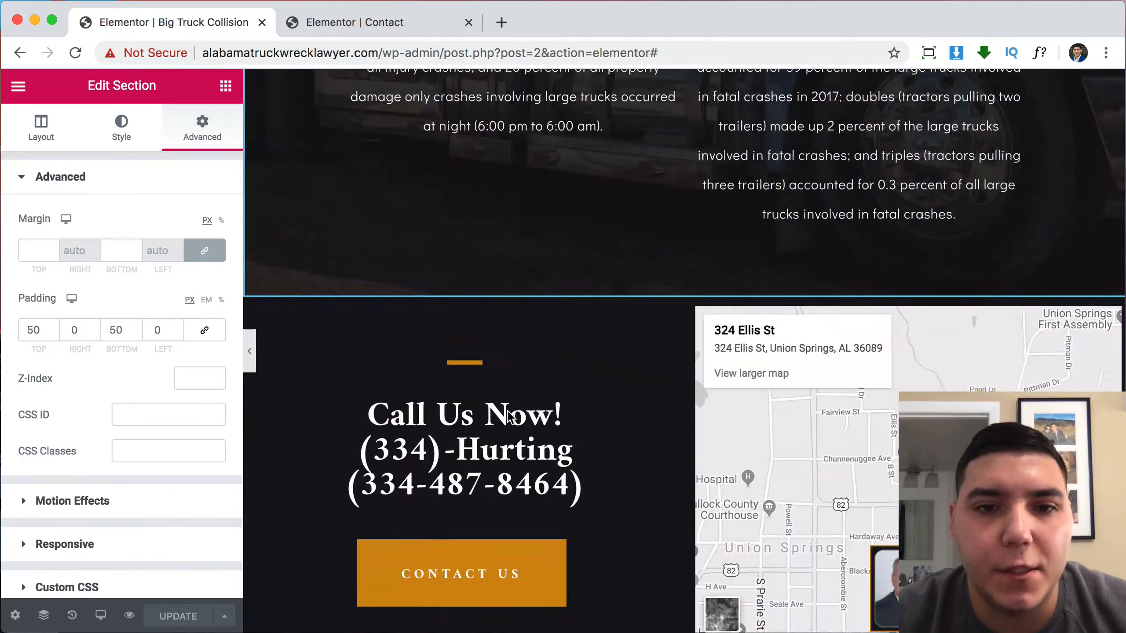
{"action": "scroll", "coordinate": [510, 417], "scroll_direction": "up", "scroll_amount": 3}
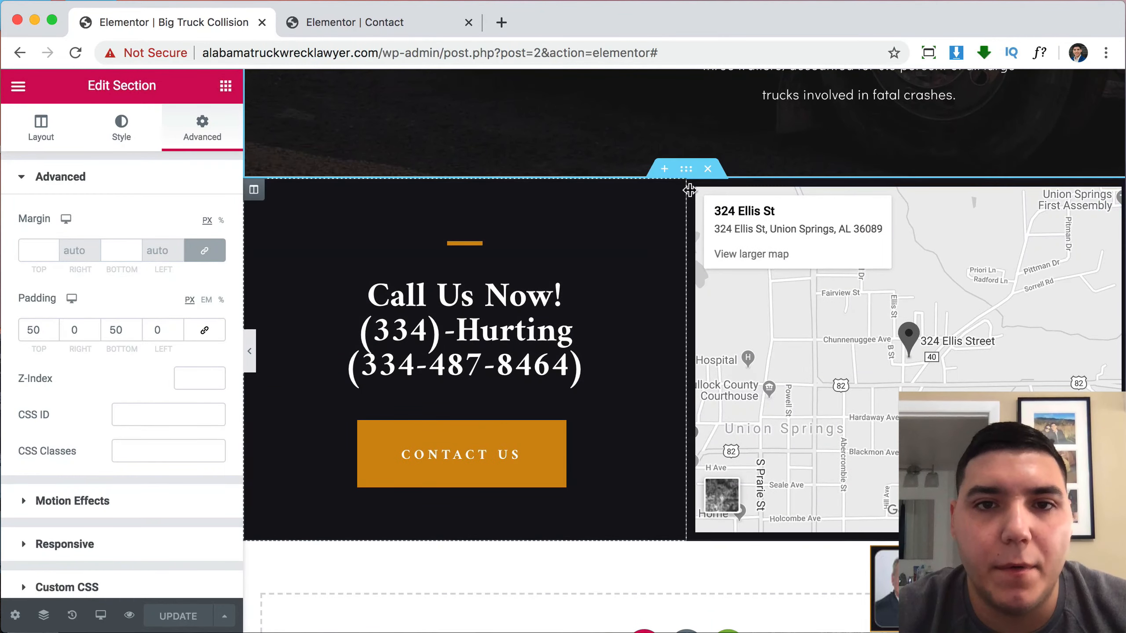
{"action": "right_click", "coordinate": [690, 176]}
{"action": "left_click", "coordinate": [729, 250]}
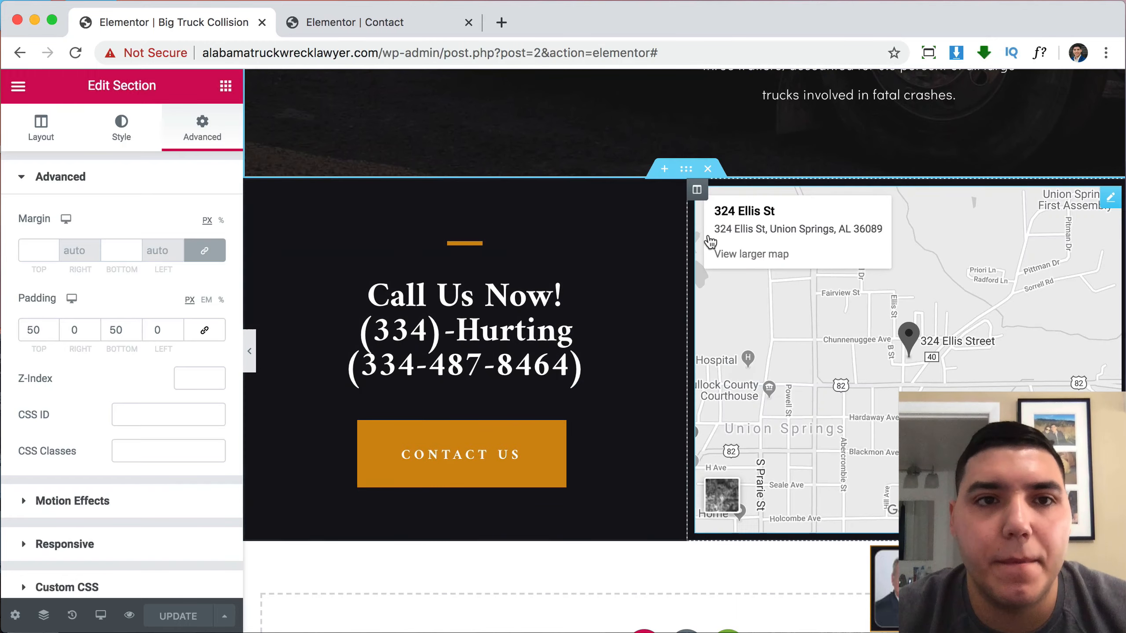
Paste the Call Us Now section with its Union Springs map below the Contact page's London map.
{"action": "left_click", "coordinate": [386, 24]}
{"action": "scroll", "coordinate": [510, 443], "scroll_direction": "down", "scroll_amount": 4}
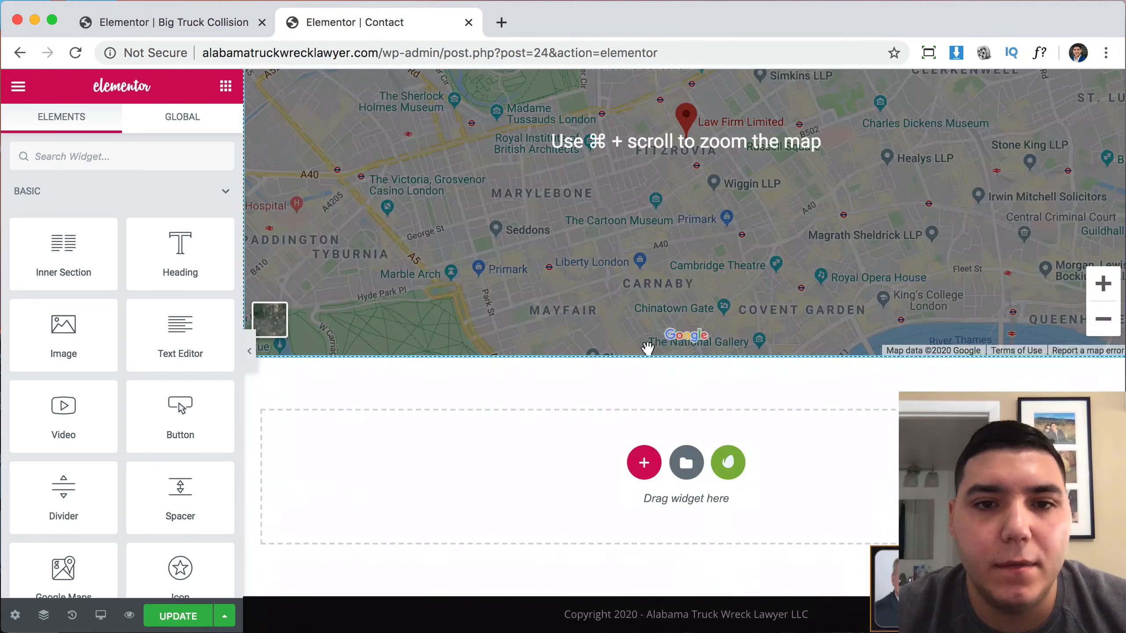
{"action": "right_click", "coordinate": [505, 468]}
{"action": "left_click", "coordinate": [519, 485]}
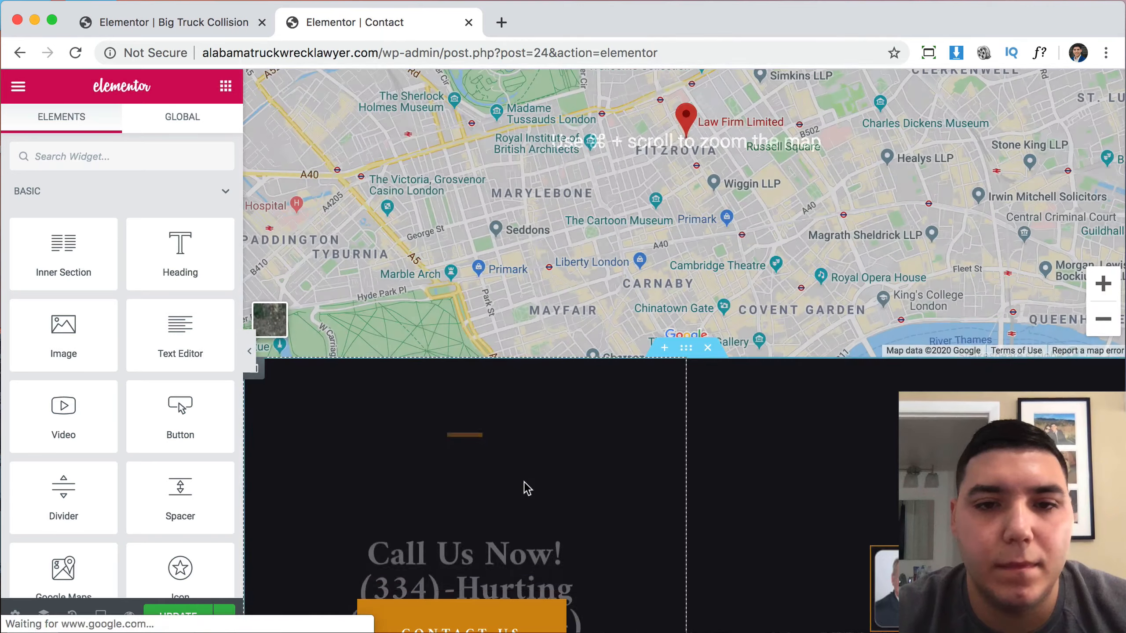
{"action": "scroll", "coordinate": [729, 275], "scroll_direction": "up", "scroll_amount": 5}
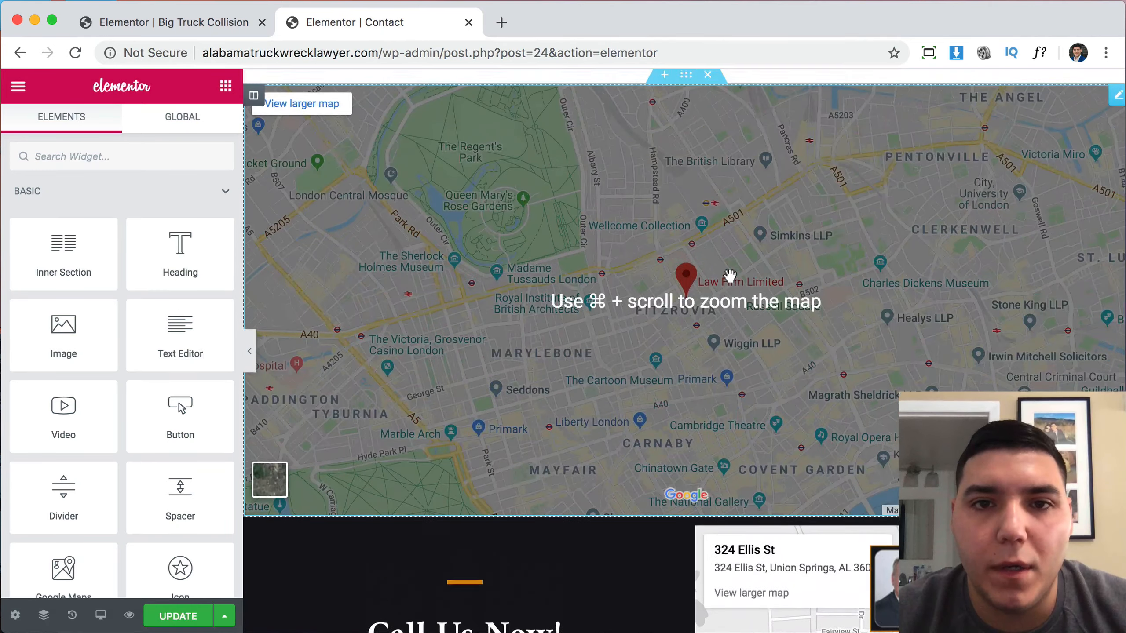
{"action": "scroll", "coordinate": [729, 275], "scroll_direction": "down", "scroll_amount": 3}
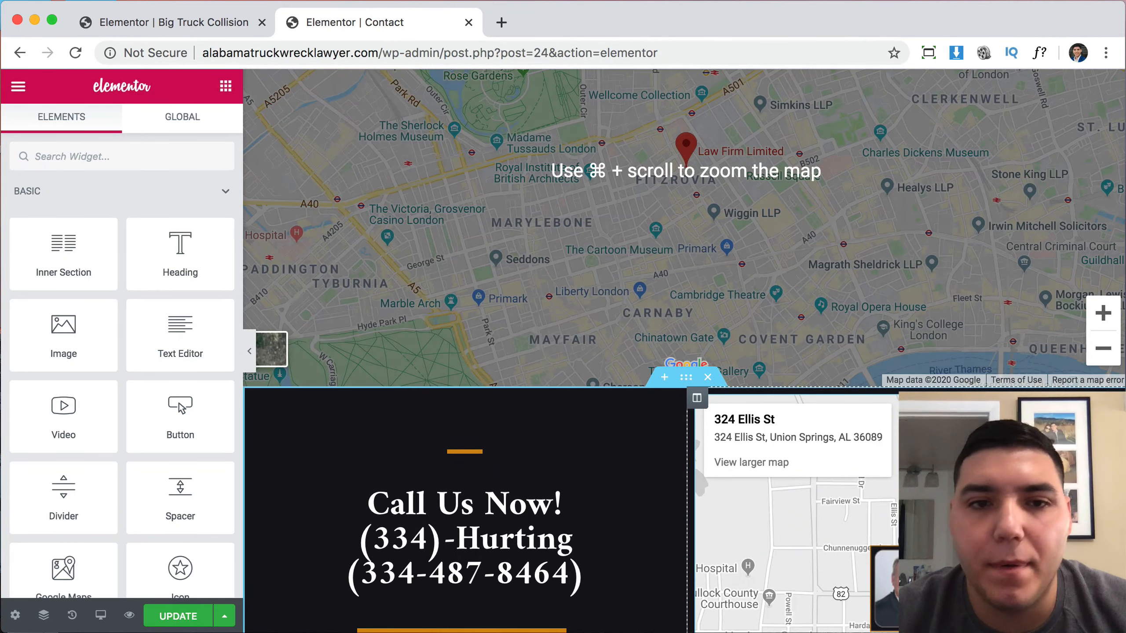
{"action": "left_click", "coordinate": [1110, 405]}
{"action": "left_click", "coordinate": [73, 235]}
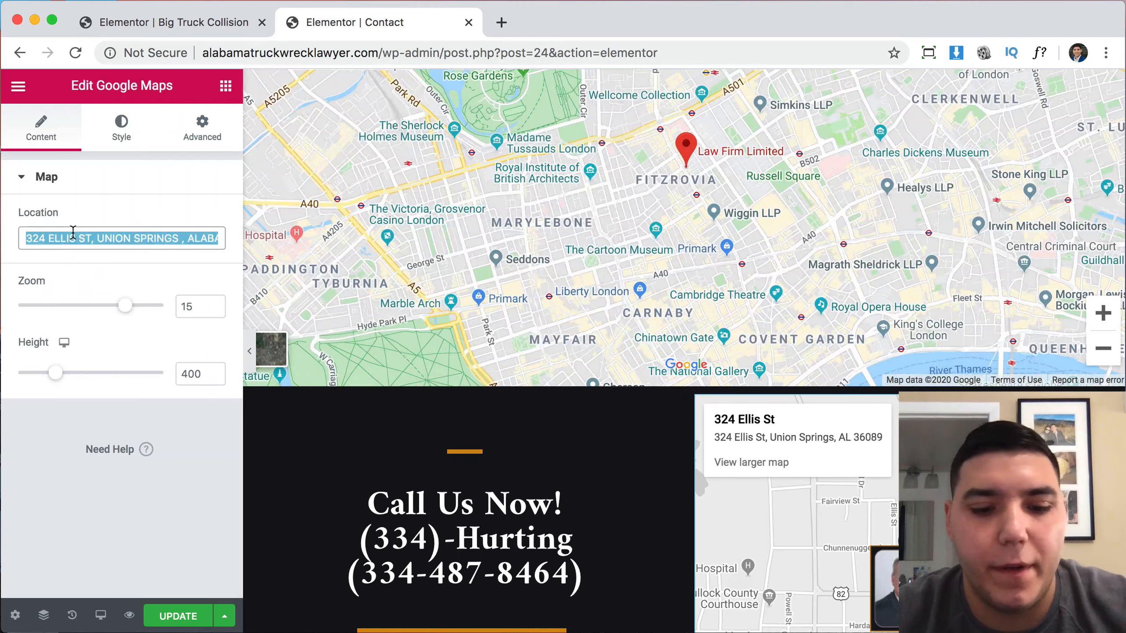
{"action": "scroll", "coordinate": [529, 160], "scroll_direction": "up", "scroll_amount": 7}
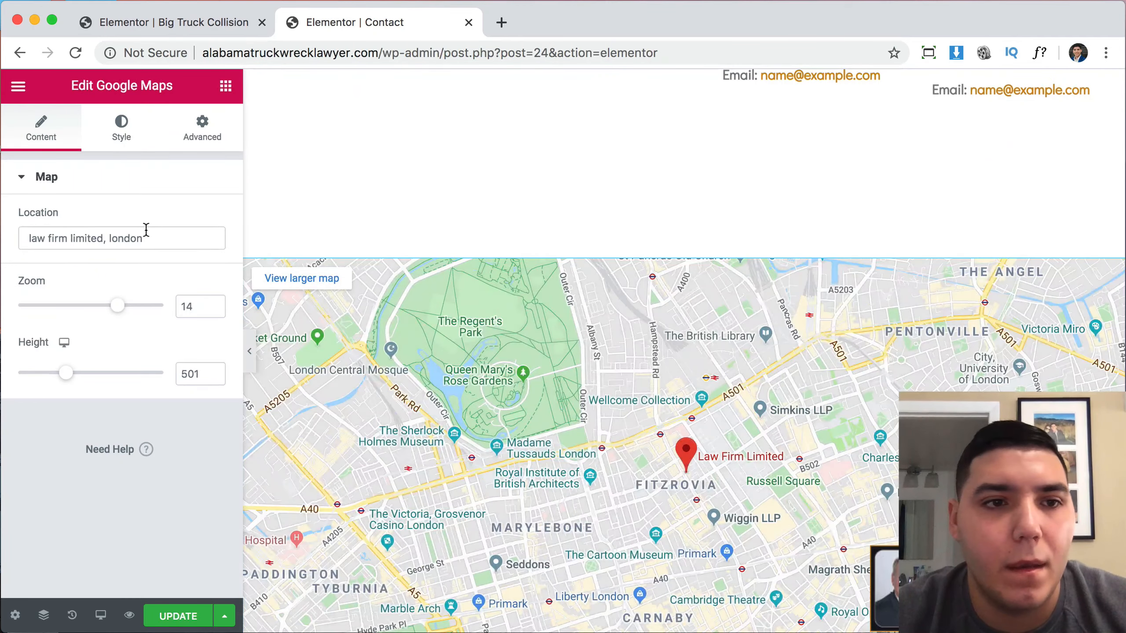
{"action": "key", "text": "super+a"}
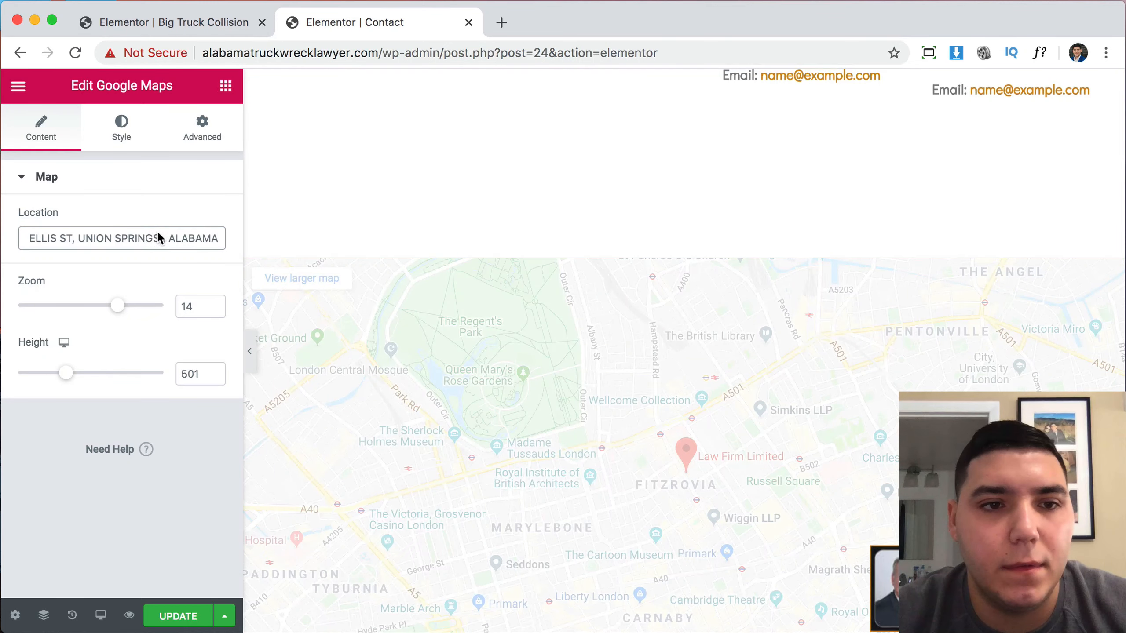
Make the map grayscale by setting CSS Filters Saturation to 0.
{"action": "left_click", "coordinate": [126, 128]}
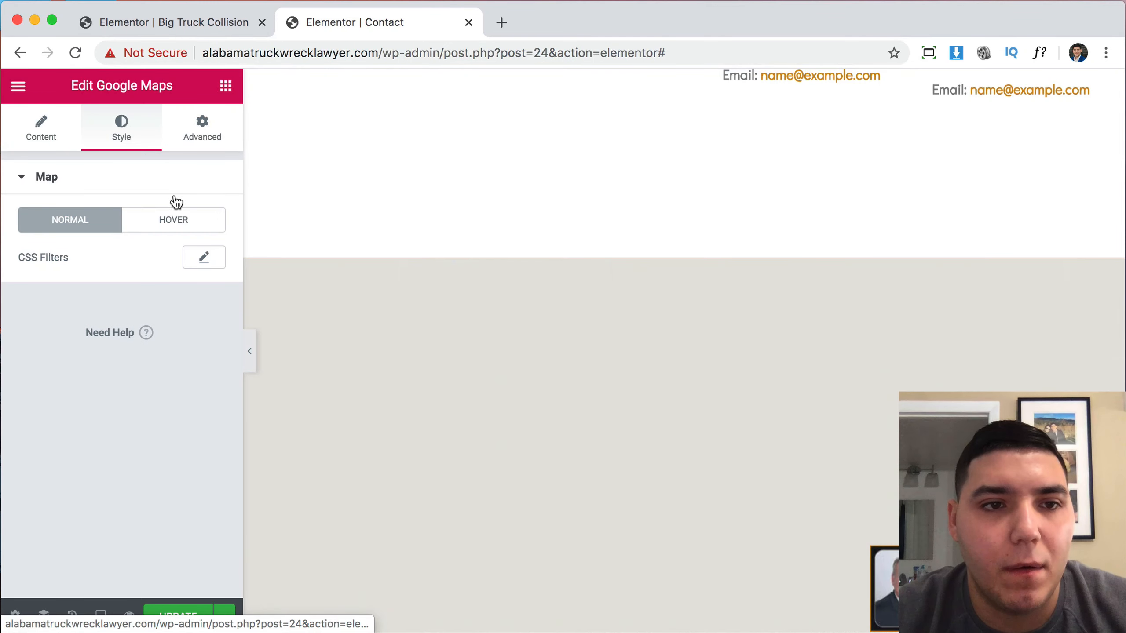
{"action": "left_click", "coordinate": [204, 258]}
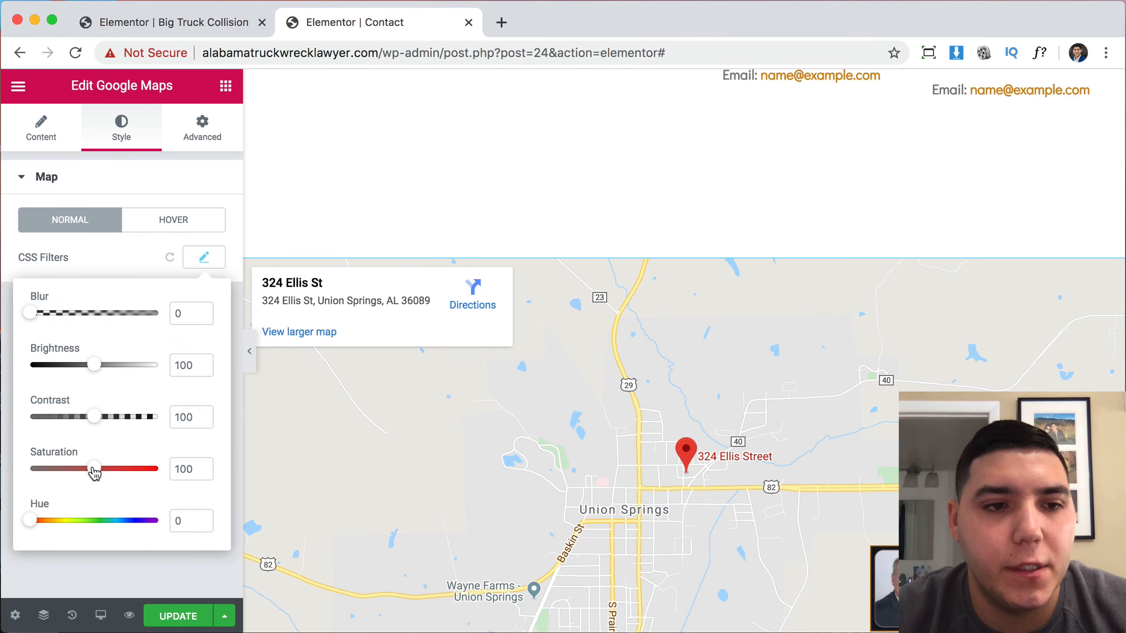
{"action": "left_click_drag", "start_coordinate": [94, 471], "coordinate": [12, 474]}
{"action": "scroll", "coordinate": [530, 473], "scroll_direction": "down", "scroll_amount": 10}
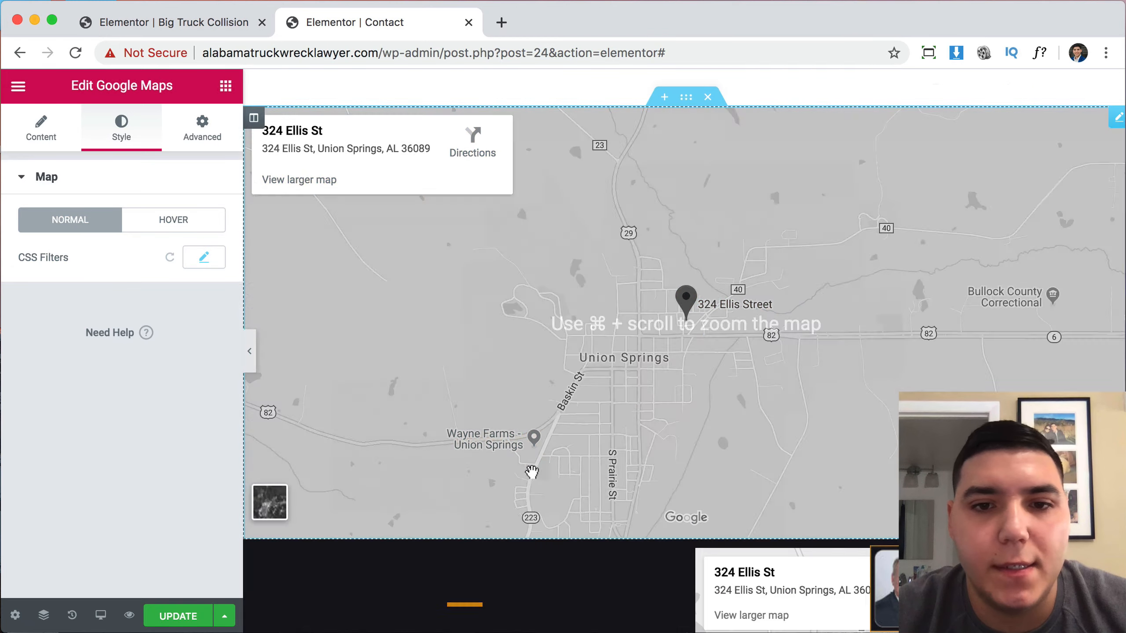
{"action": "scroll", "coordinate": [669, 433], "scroll_direction": "up", "scroll_amount": 7}
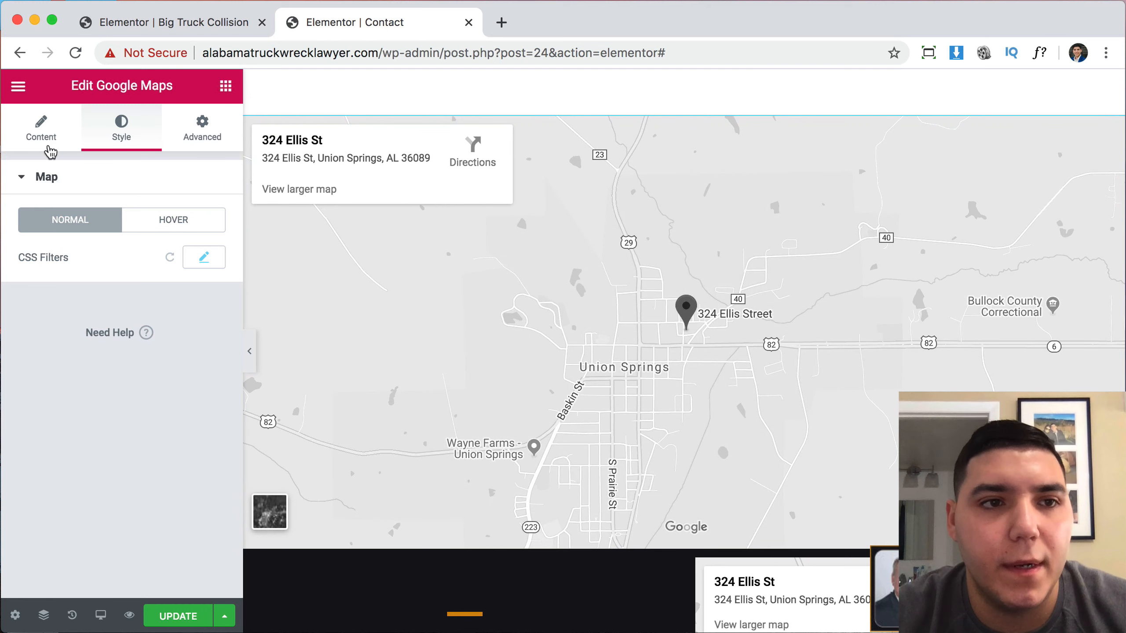
Set the map zoom to 16 and height to 500 px.
{"action": "left_click", "coordinate": [49, 150]}
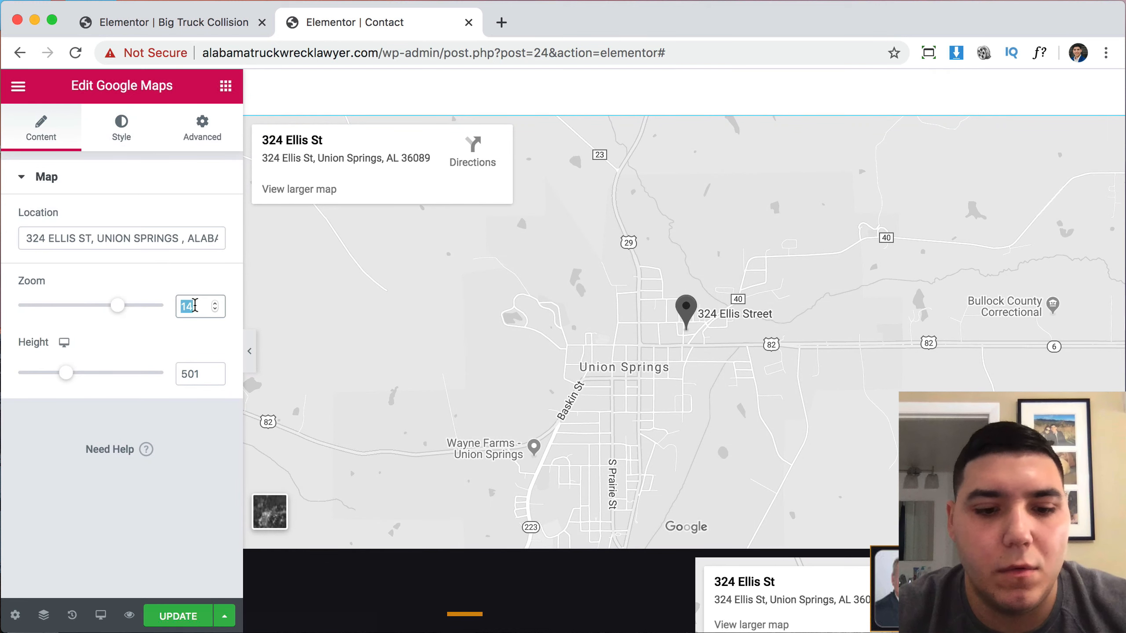
{"action": "type", "text": "1"}
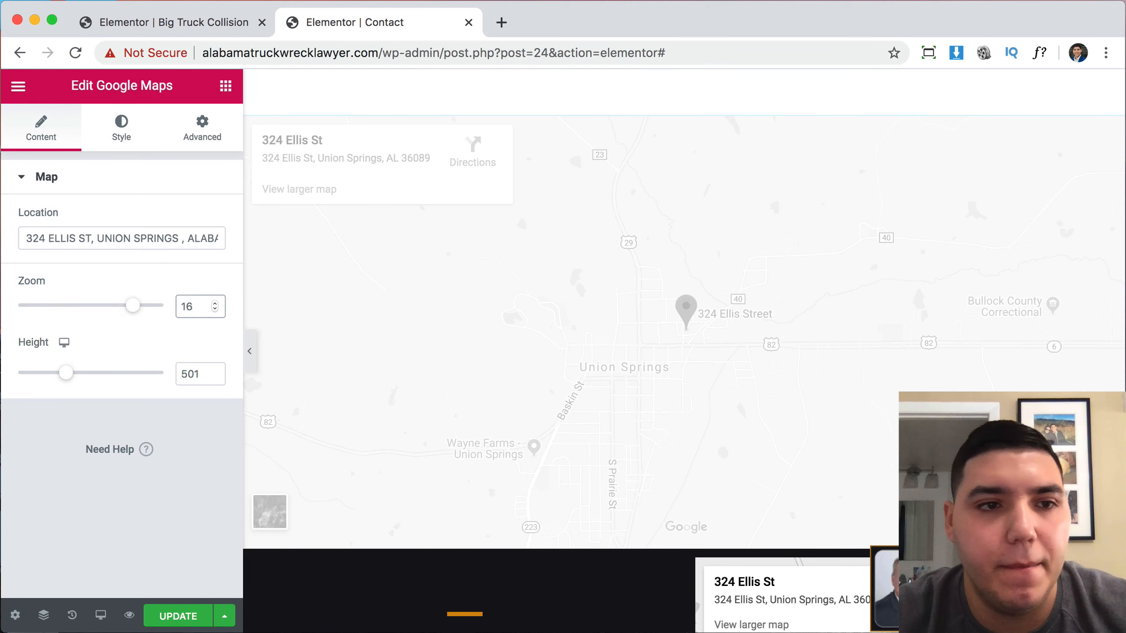
{"action": "type", "text": "6"}
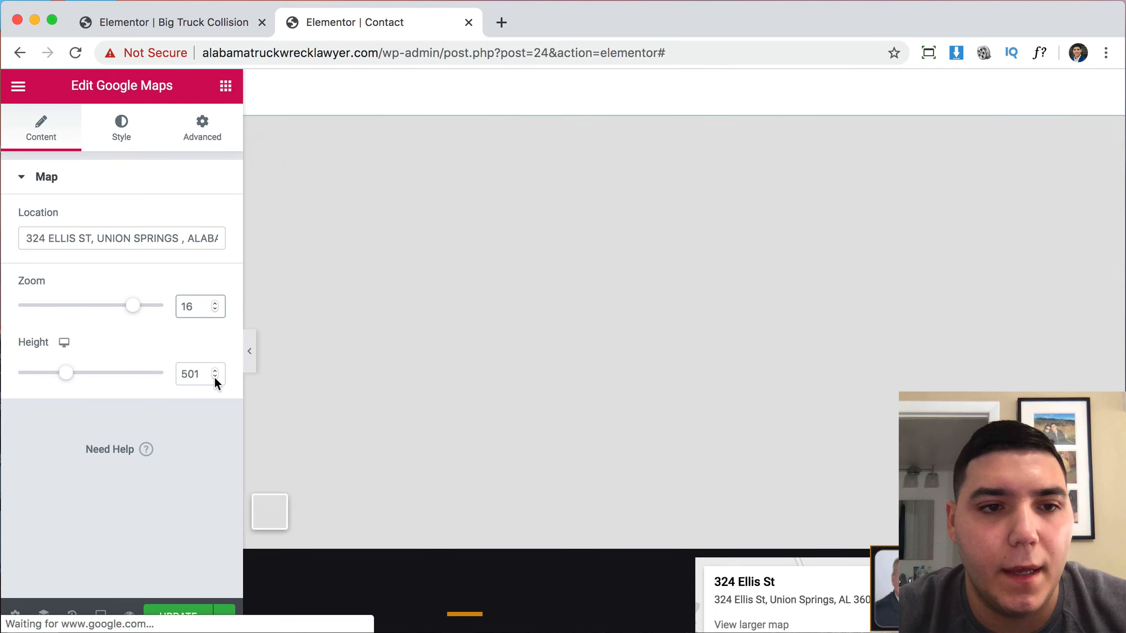
{"action": "left_click", "coordinate": [215, 377]}
{"action": "scroll", "coordinate": [730, 363], "scroll_direction": "down", "scroll_amount": 7}
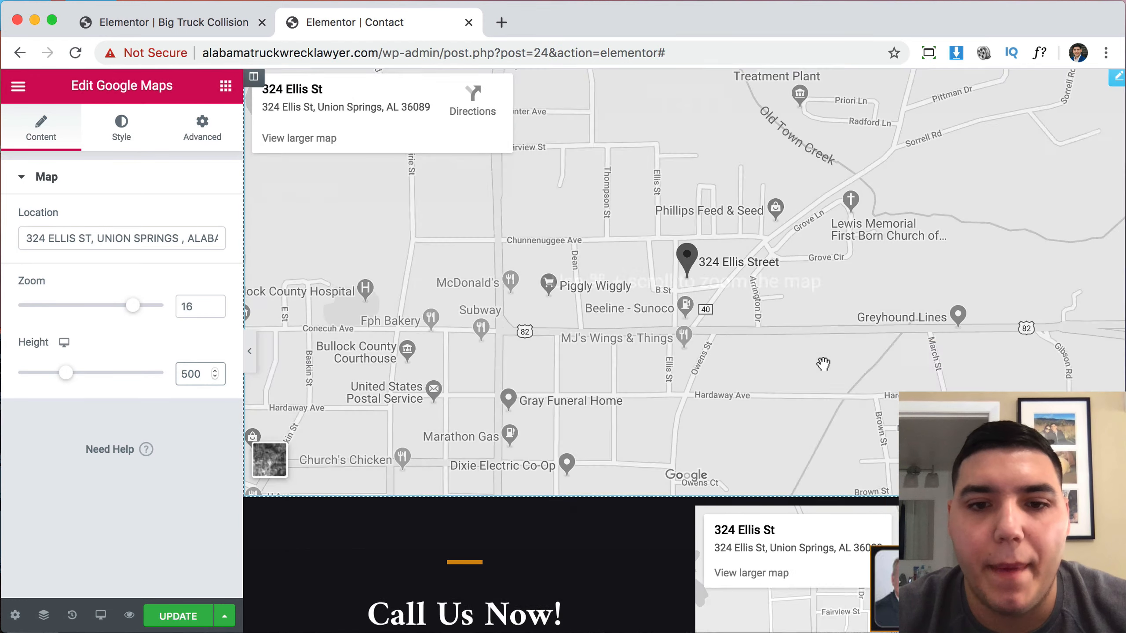
Copy the firm's phone number from the Call Us Now heading.
{"action": "left_click", "coordinate": [653, 343]}
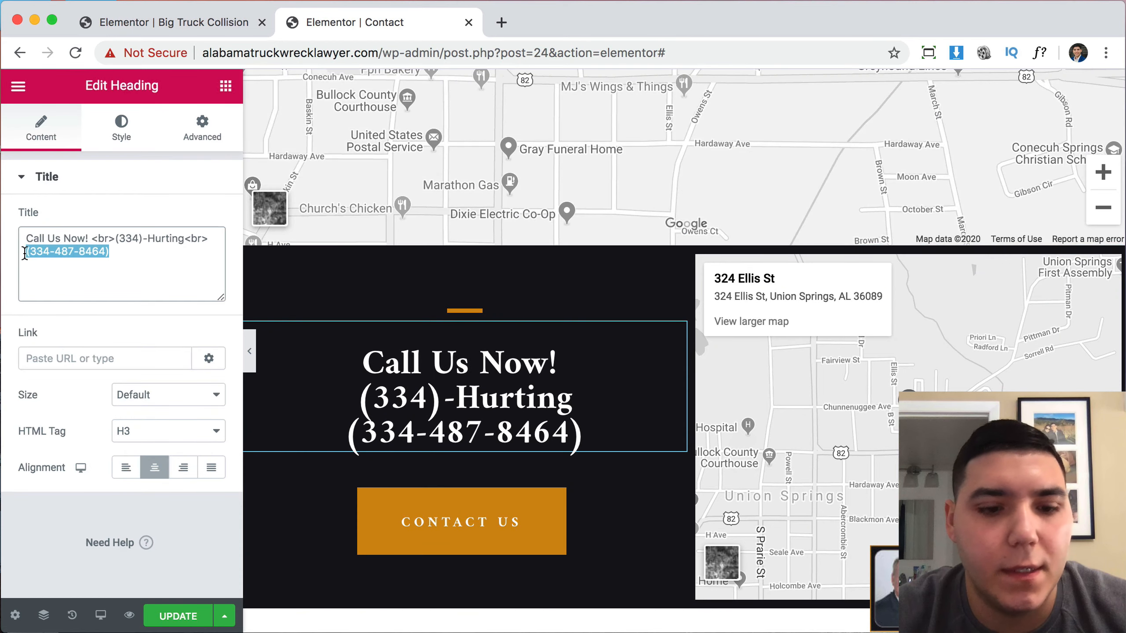
{"action": "scroll", "coordinate": [591, 247], "scroll_direction": "down", "scroll_amount": 20}
{"action": "scroll", "coordinate": [590, 246], "scroll_direction": "up", "scroll_amount": 9}
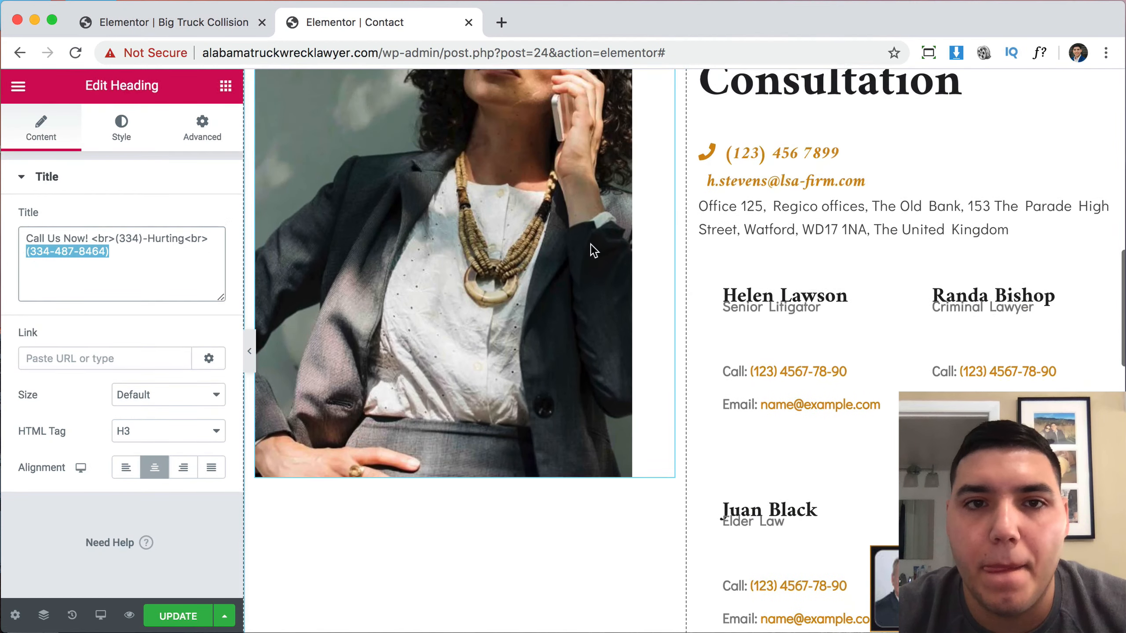
Delete the woman-on-phone photo, then select the phone button to edit its text.
{"action": "right_click", "coordinate": [435, 306]}
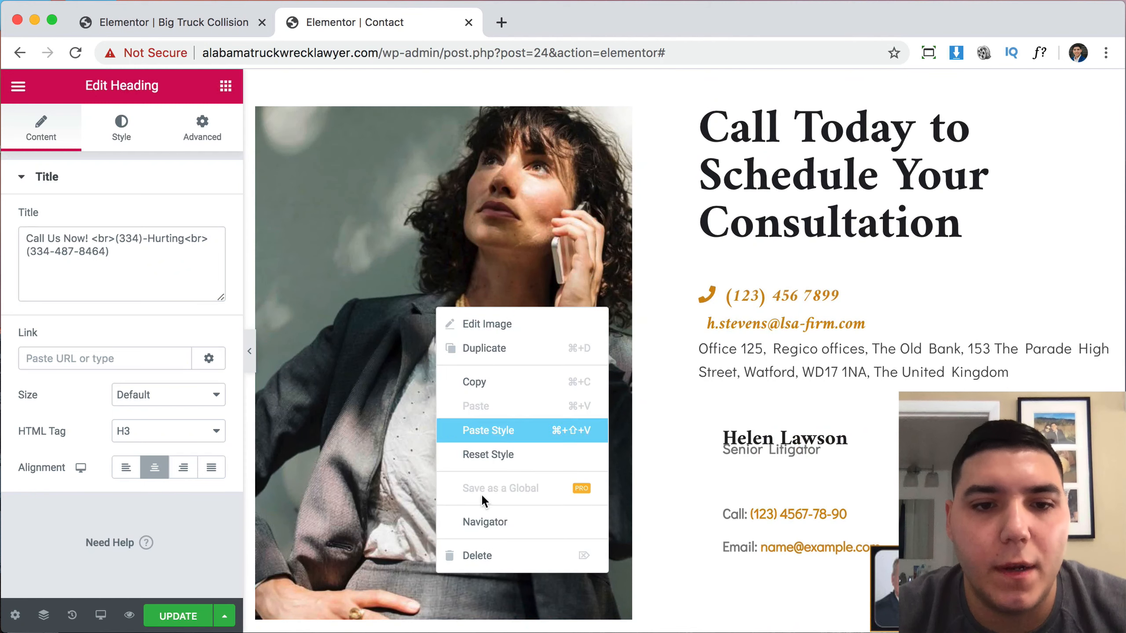
{"action": "left_click", "coordinate": [477, 556]}
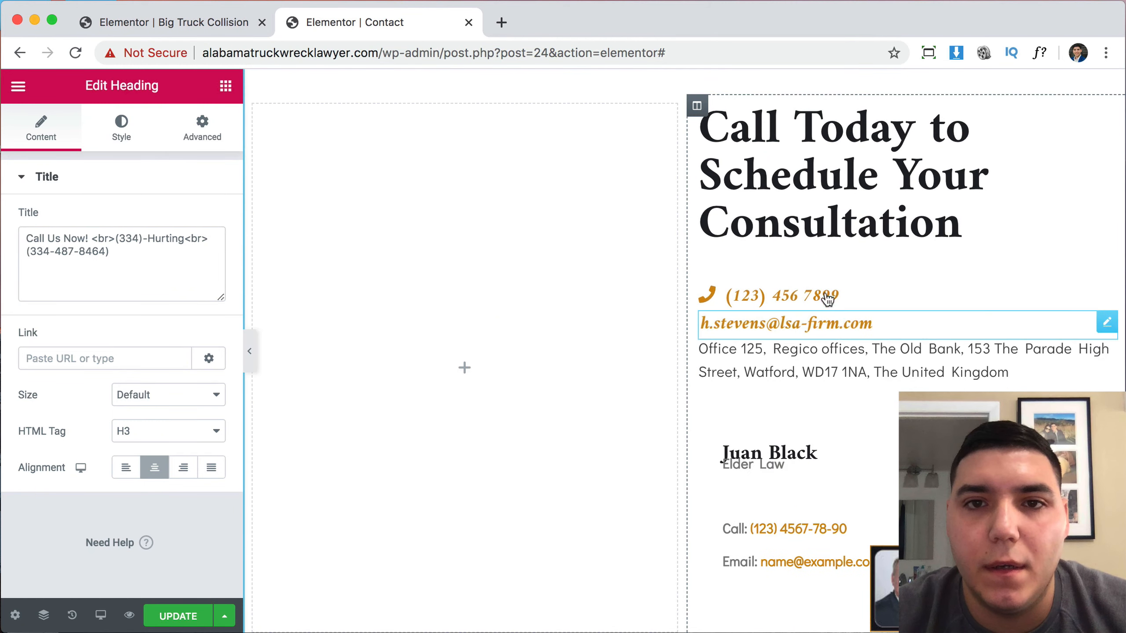
{"action": "left_click", "coordinate": [807, 301]}
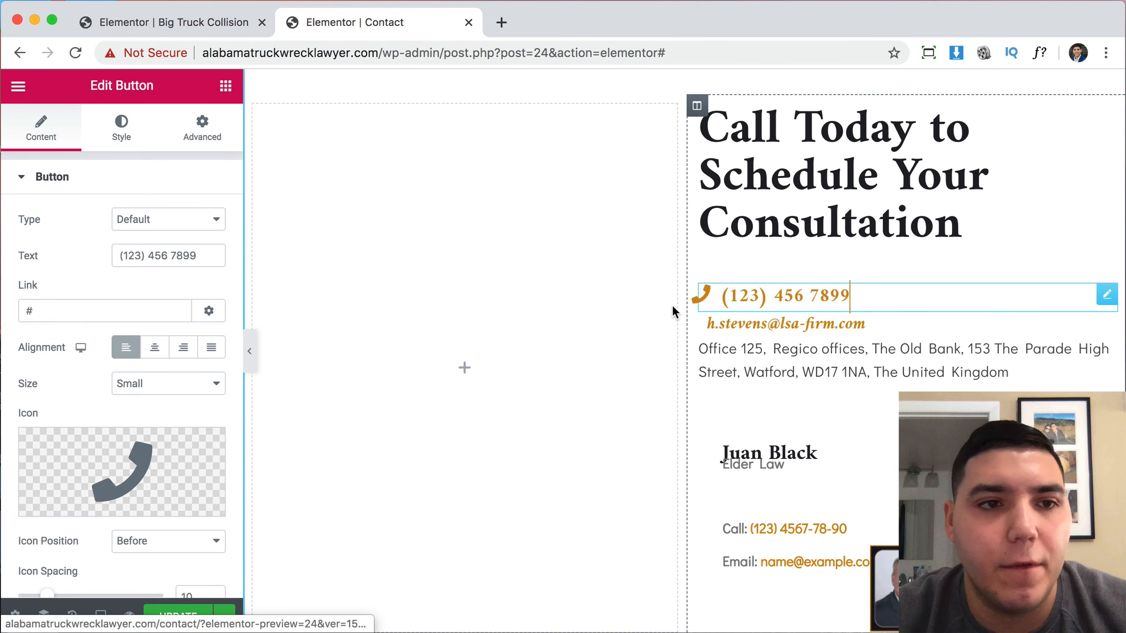
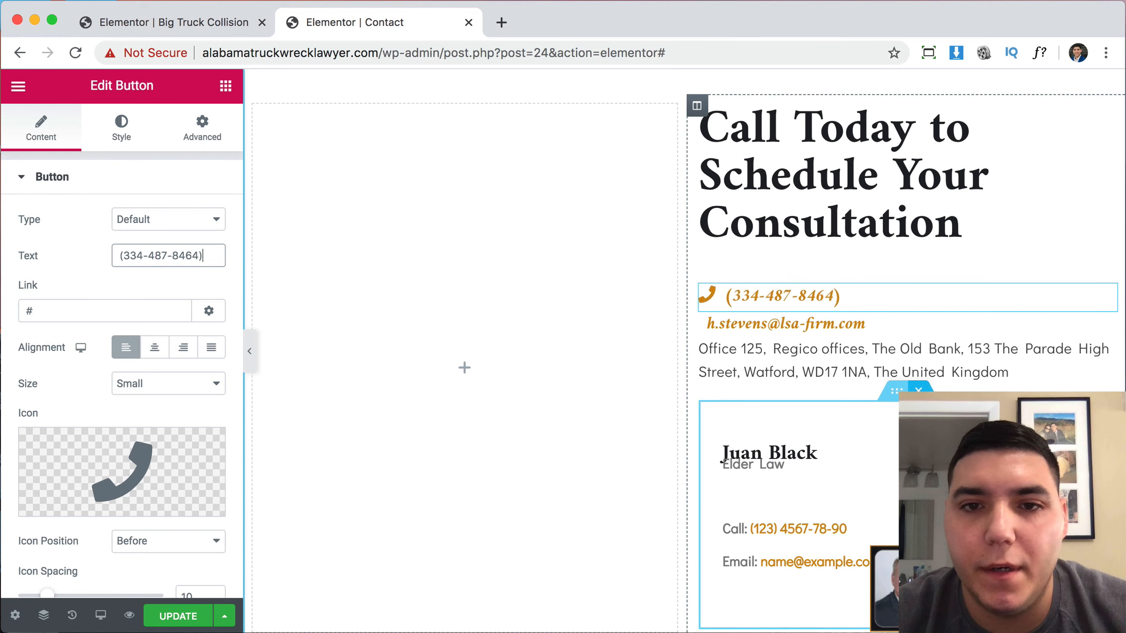
Set the blue truck photo as the Contact Us hero section's background image.
{"action": "scroll", "coordinate": [825, 333], "scroll_direction": "up", "scroll_amount": 10}
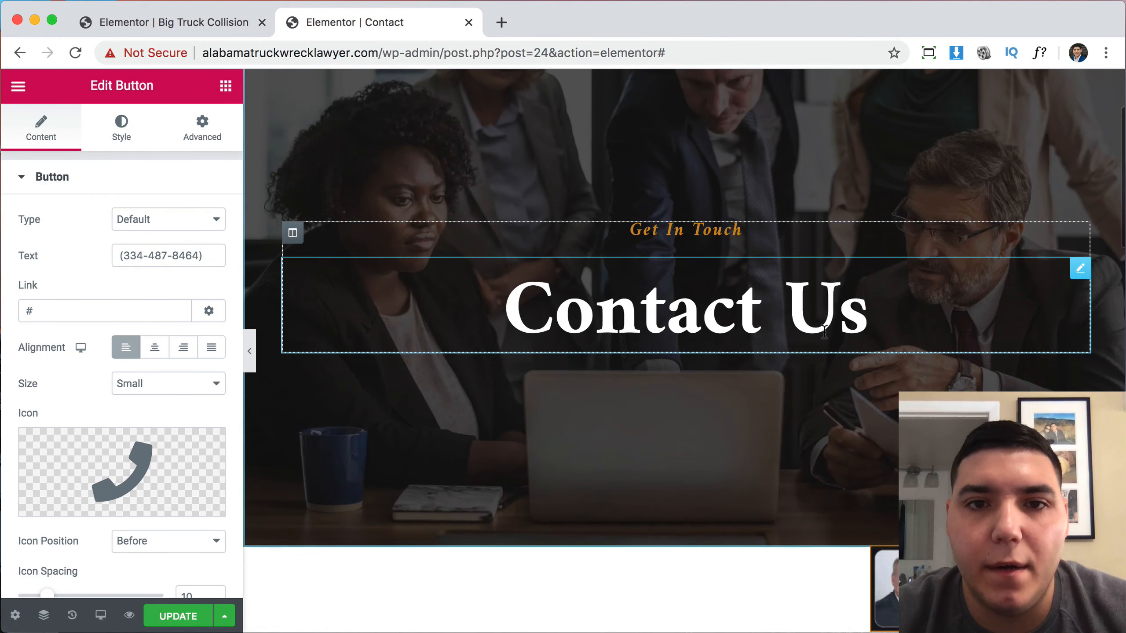
{"action": "scroll", "coordinate": [825, 332], "scroll_direction": "up", "scroll_amount": 5}
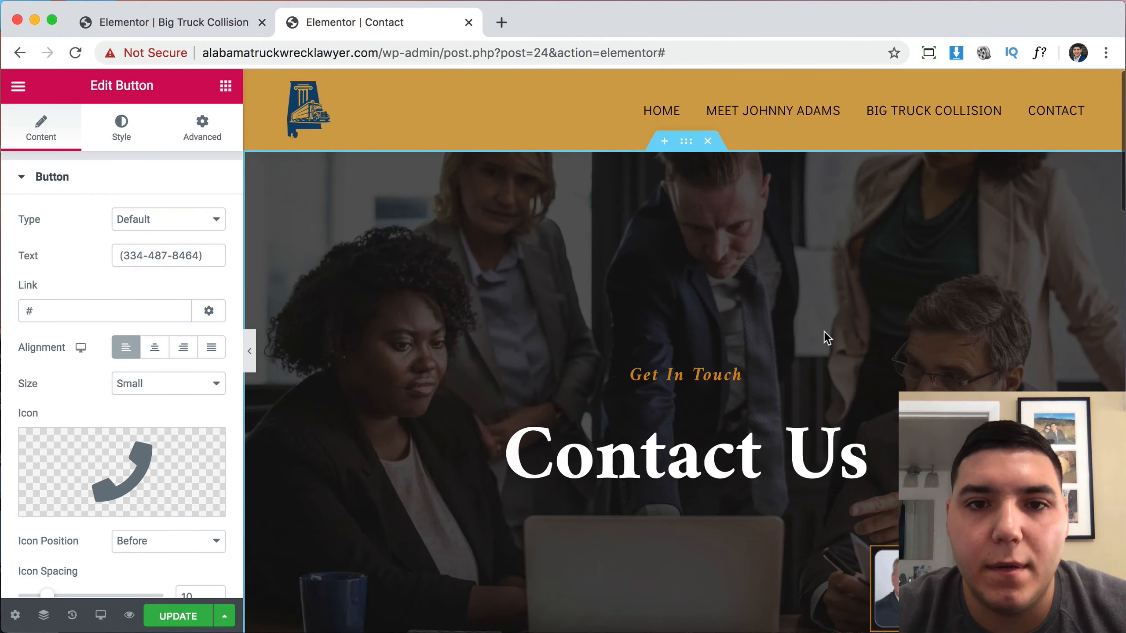
{"action": "left_click", "coordinate": [688, 151]}
{"action": "left_click", "coordinate": [101, 125]}
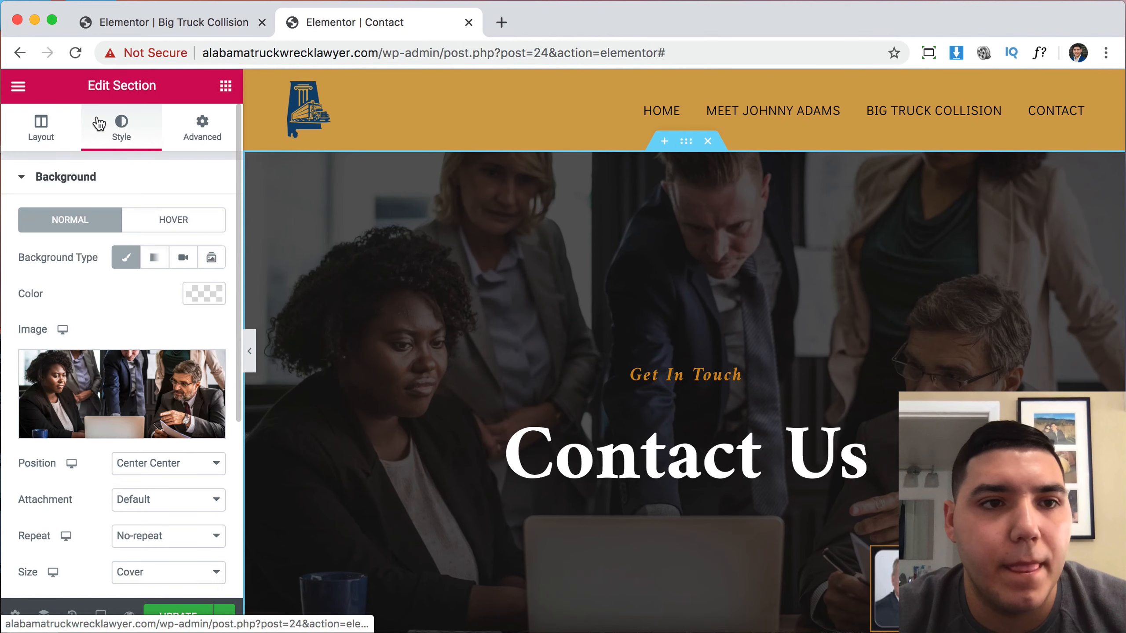
{"action": "left_click", "coordinate": [149, 418]}
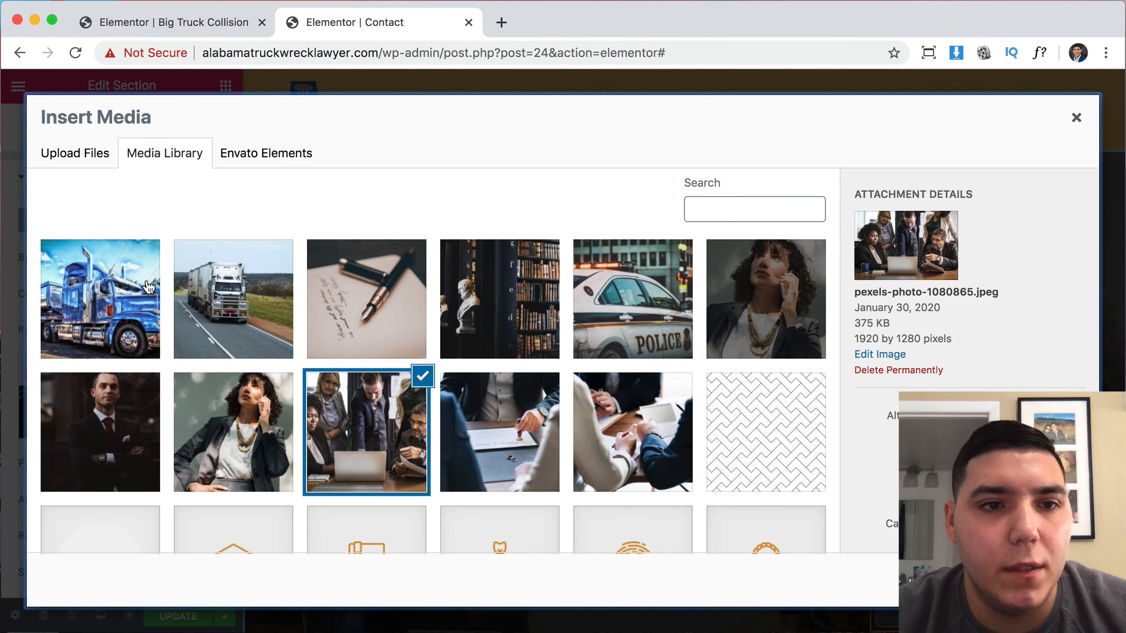
{"action": "left_click", "coordinate": [82, 298]}
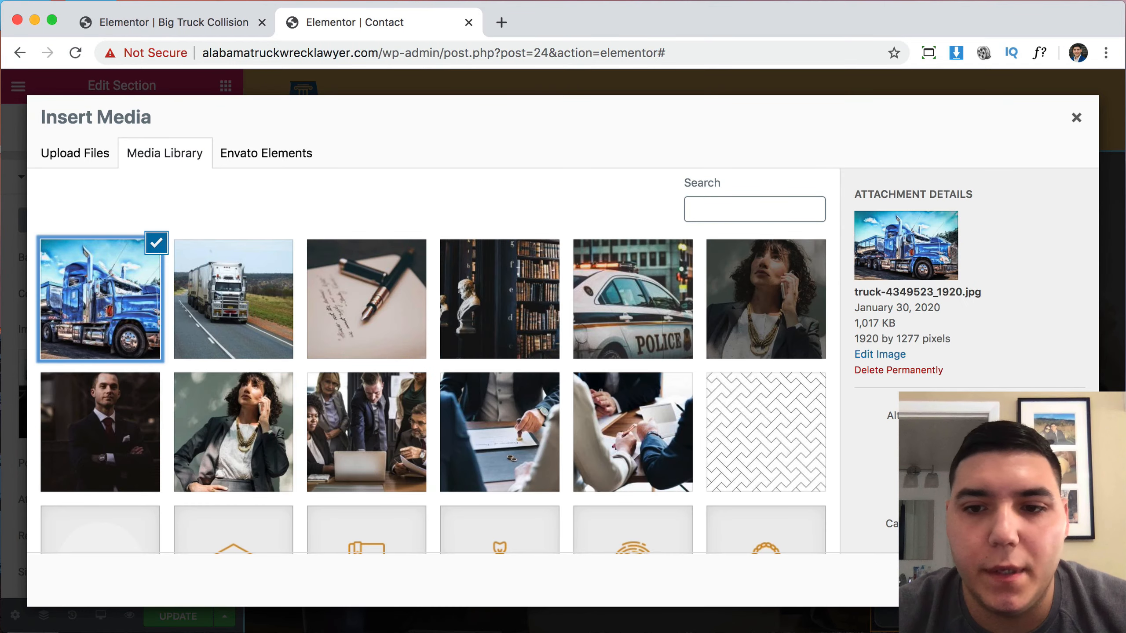
{"action": "left_click", "coordinate": [1050, 580]}
Set the hero section's top and bottom padding to 50 px.
{"action": "scroll", "coordinate": [874, 430], "scroll_direction": "down", "scroll_amount": 2}
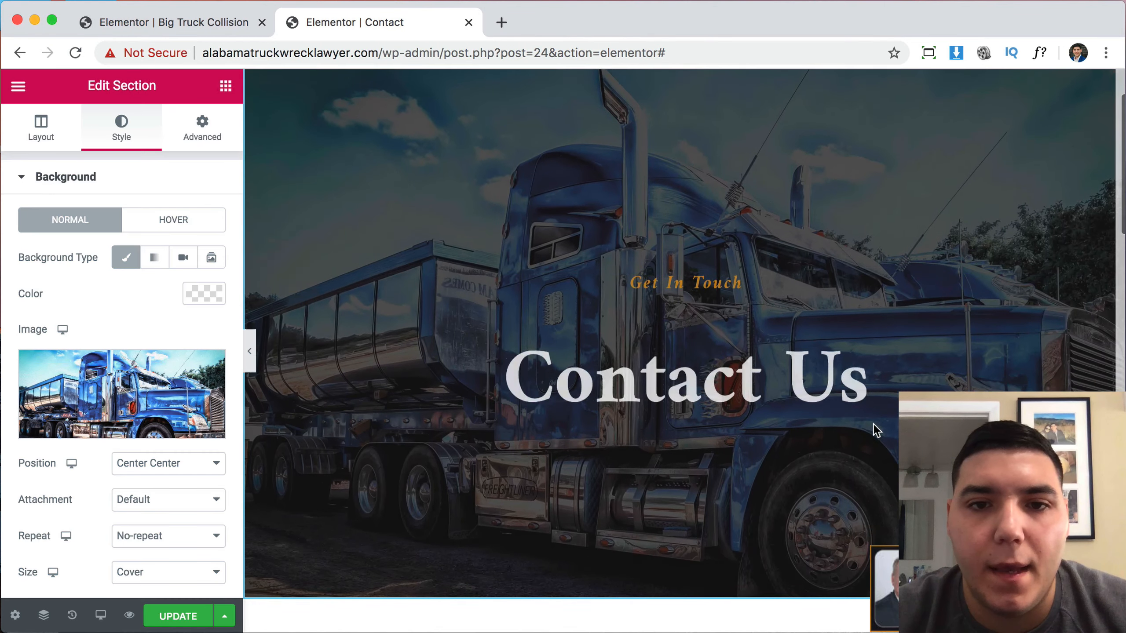
{"action": "scroll", "coordinate": [579, 254], "scroll_direction": "up", "scroll_amount": 2}
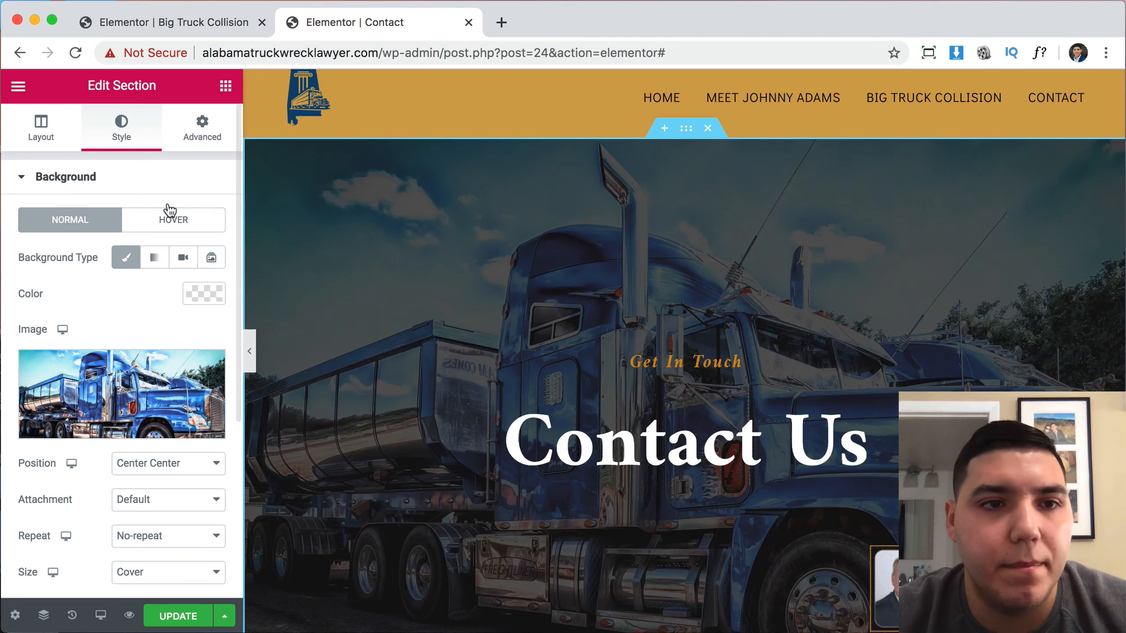
{"action": "left_click", "coordinate": [202, 129]}
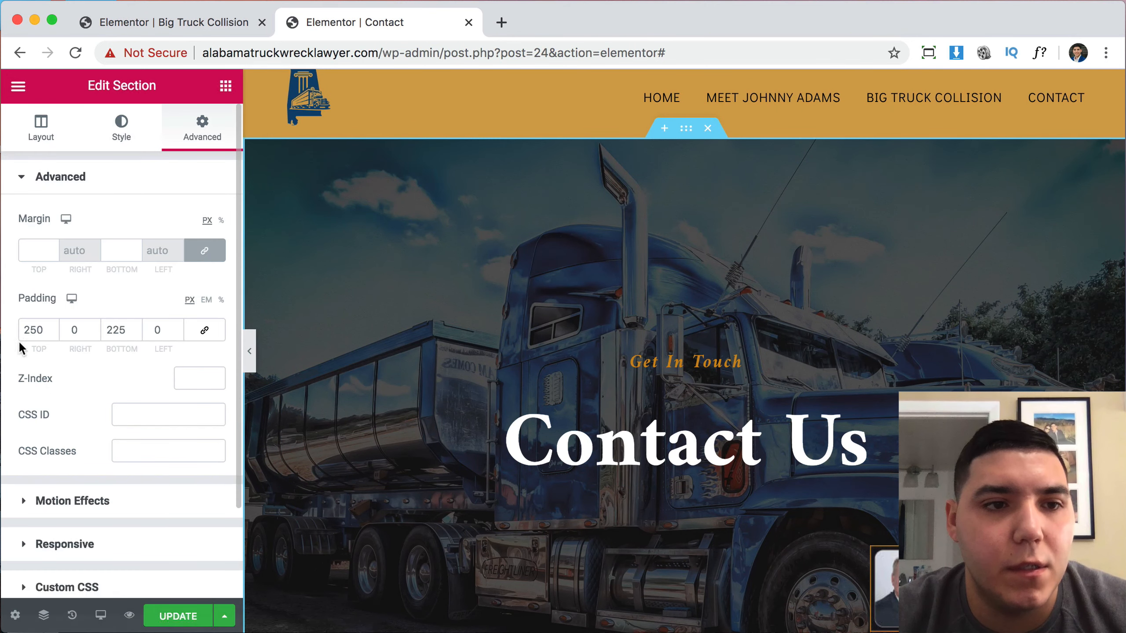
{"action": "type", "text": "50"}
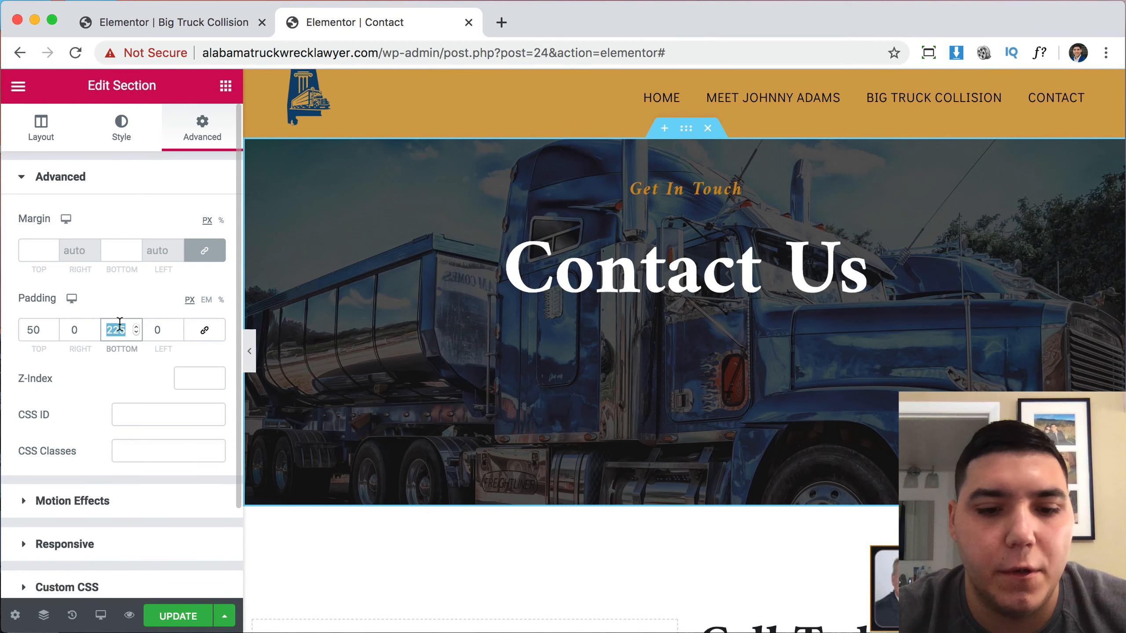
{"action": "type", "text": "50"}
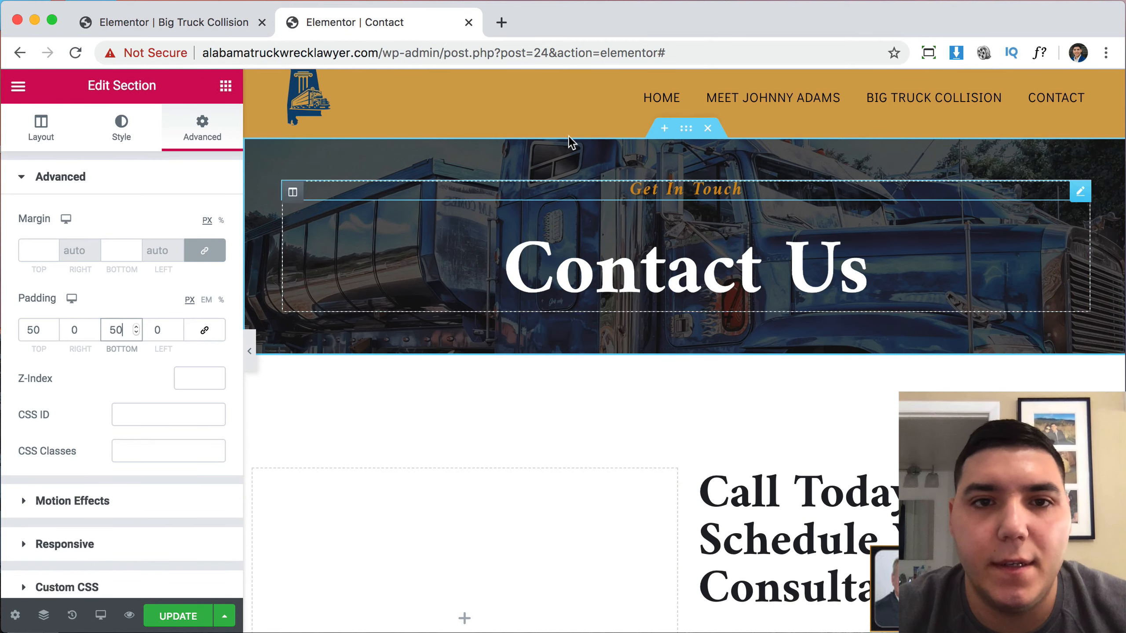
{"action": "scroll", "coordinate": [461, 382], "scroll_direction": "down", "scroll_amount": 5}
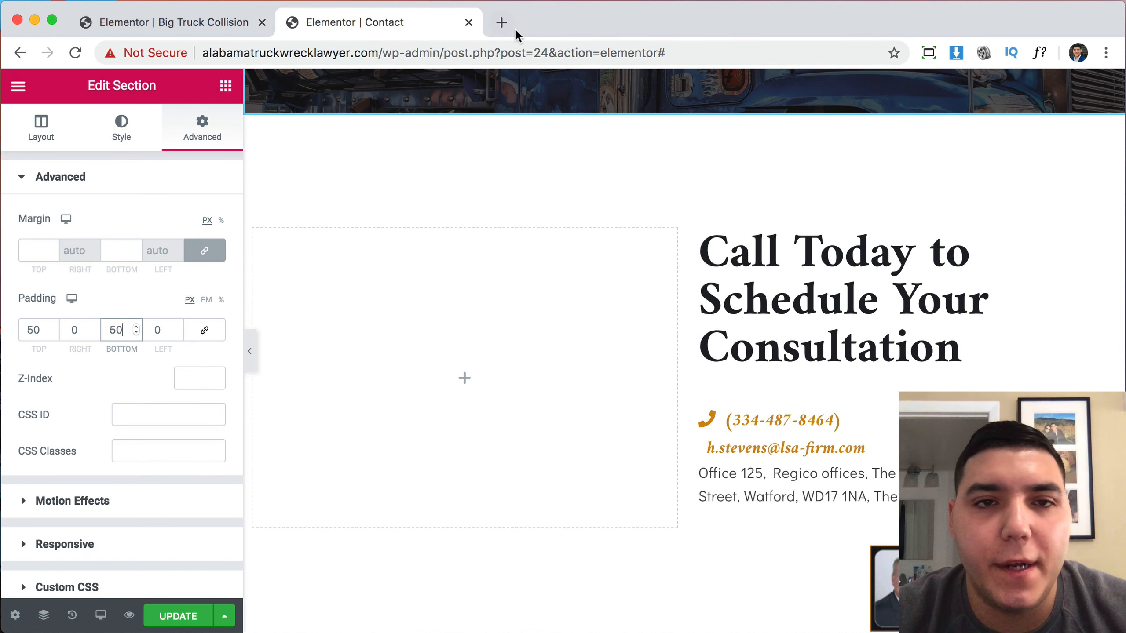
Copy the cell, office phone, fax and email lines from johnnyadamslaw.com's live Contact page.
{"action": "left_click", "coordinate": [502, 22]}
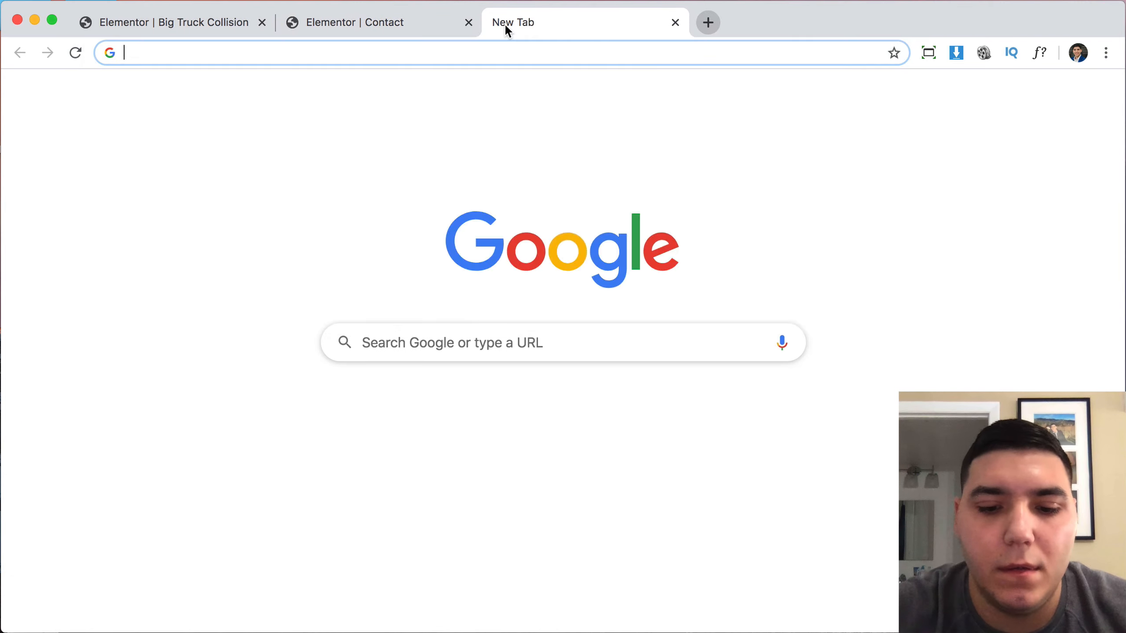
{"action": "type", "text": "john"}
{"action": "key", "text": "Return"}
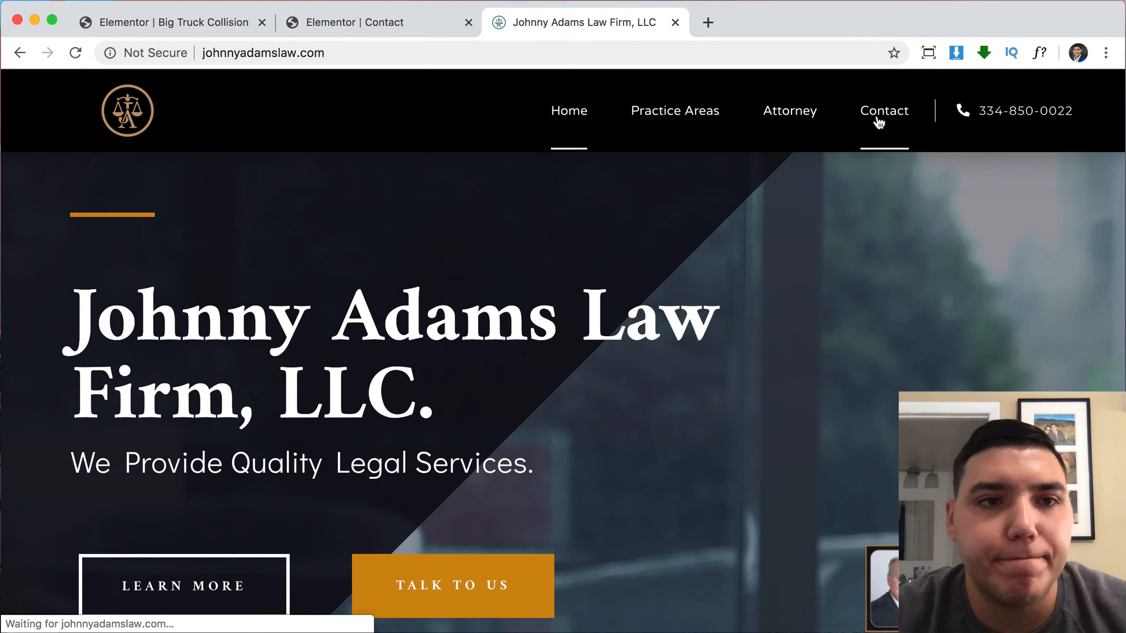
{"action": "left_click", "coordinate": [878, 119]}
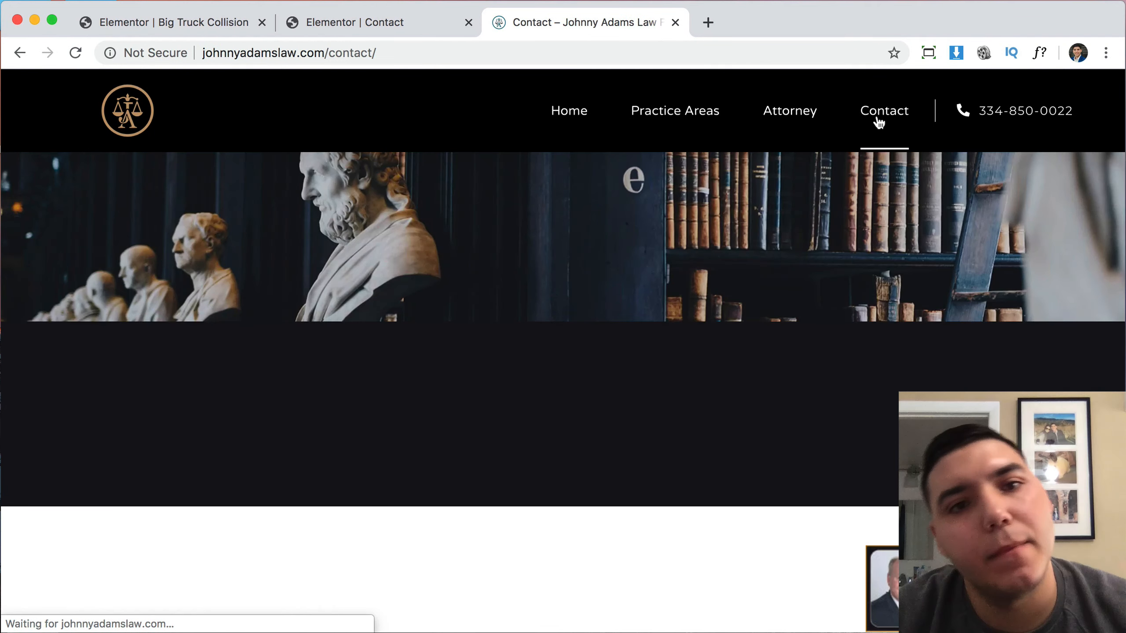
{"action": "scroll", "coordinate": [686, 317], "scroll_direction": "down", "scroll_amount": 10}
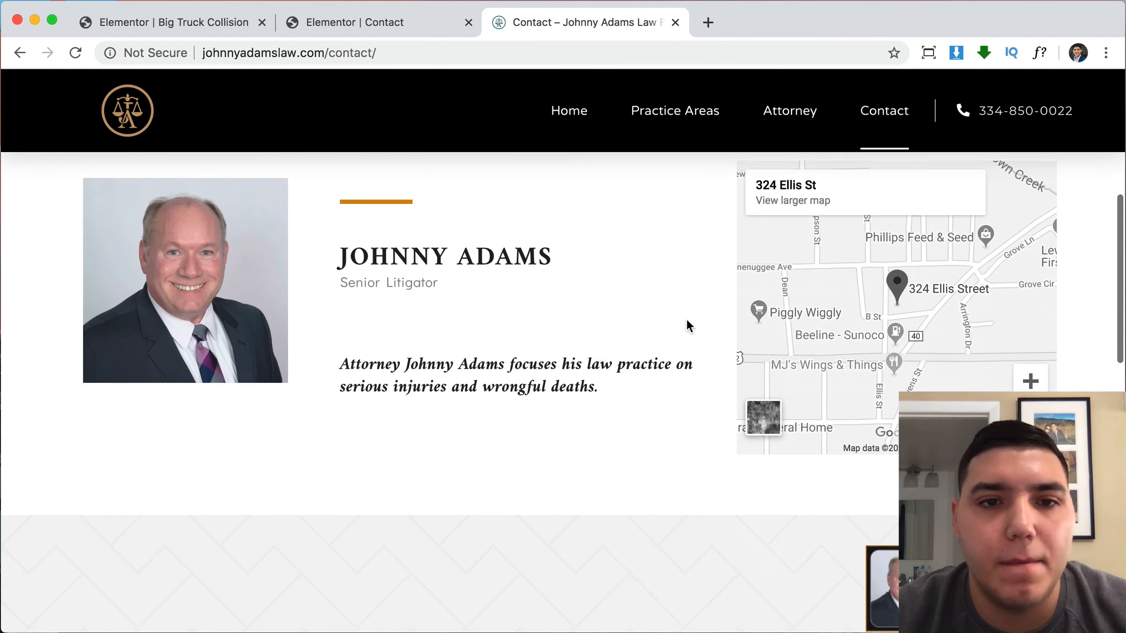
{"action": "scroll", "coordinate": [687, 320], "scroll_direction": "down", "scroll_amount": 9}
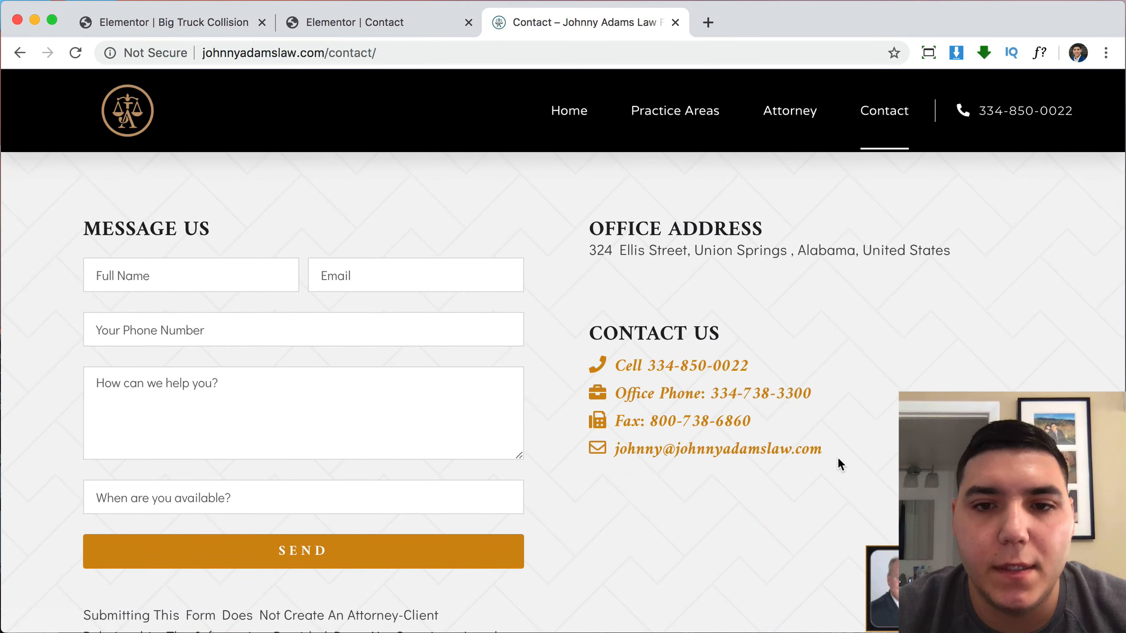
{"action": "left_click_drag", "start_coordinate": [834, 451], "coordinate": [618, 357]}
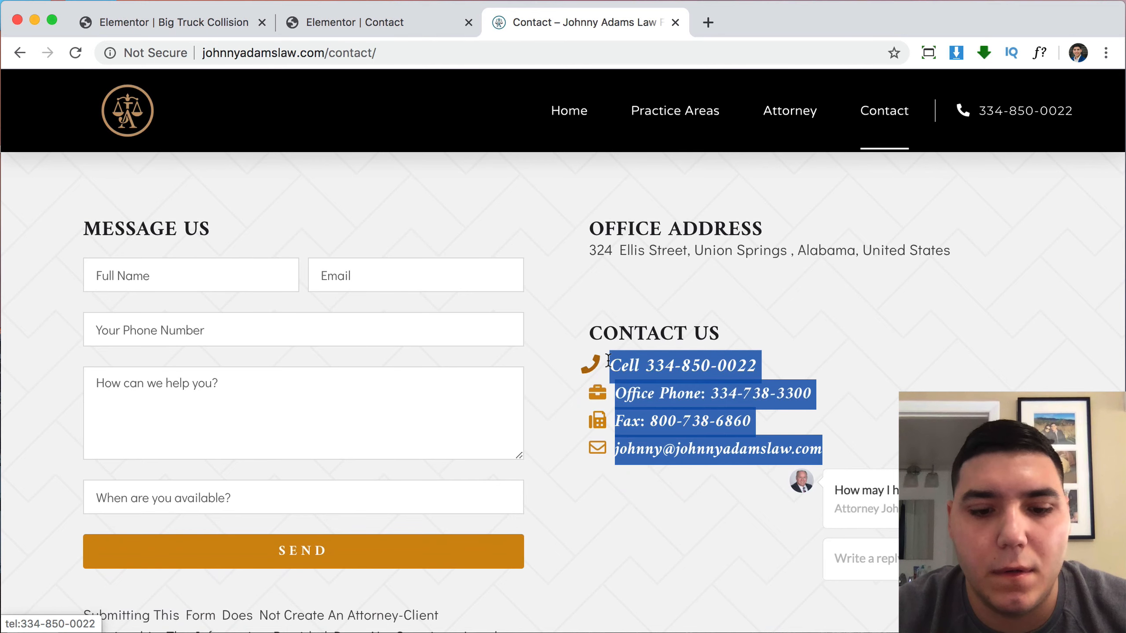
{"action": "left_click", "coordinate": [354, 24]}
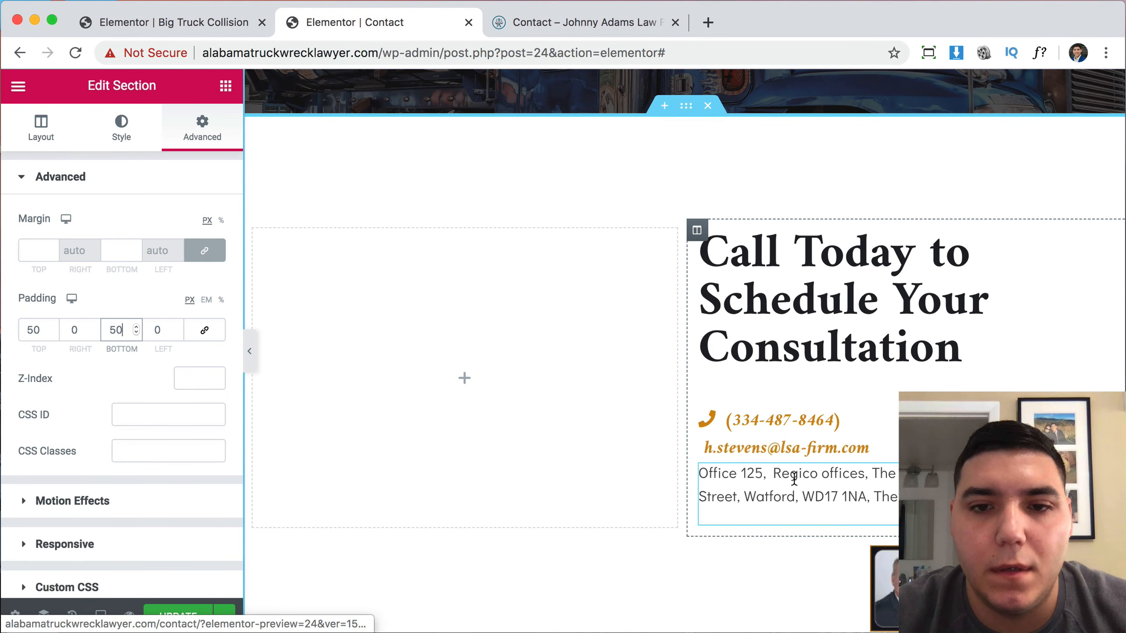
Paste the copied contact lines over the office address text and check its mailto and phone links.
{"action": "left_click", "coordinate": [788, 452]}
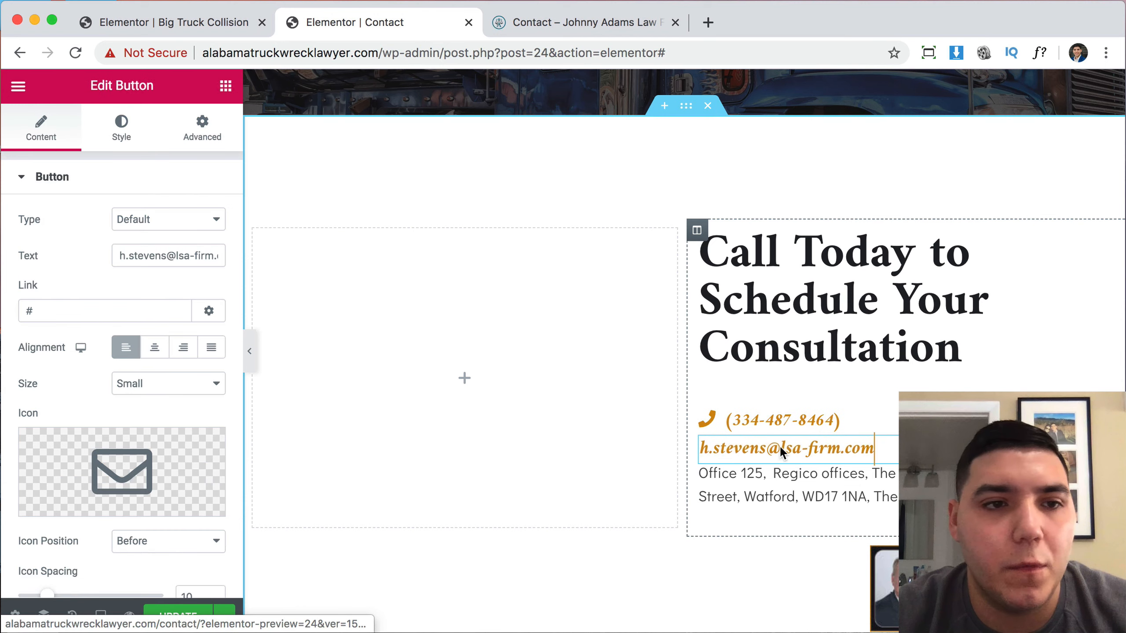
{"action": "left_click", "coordinate": [754, 483]}
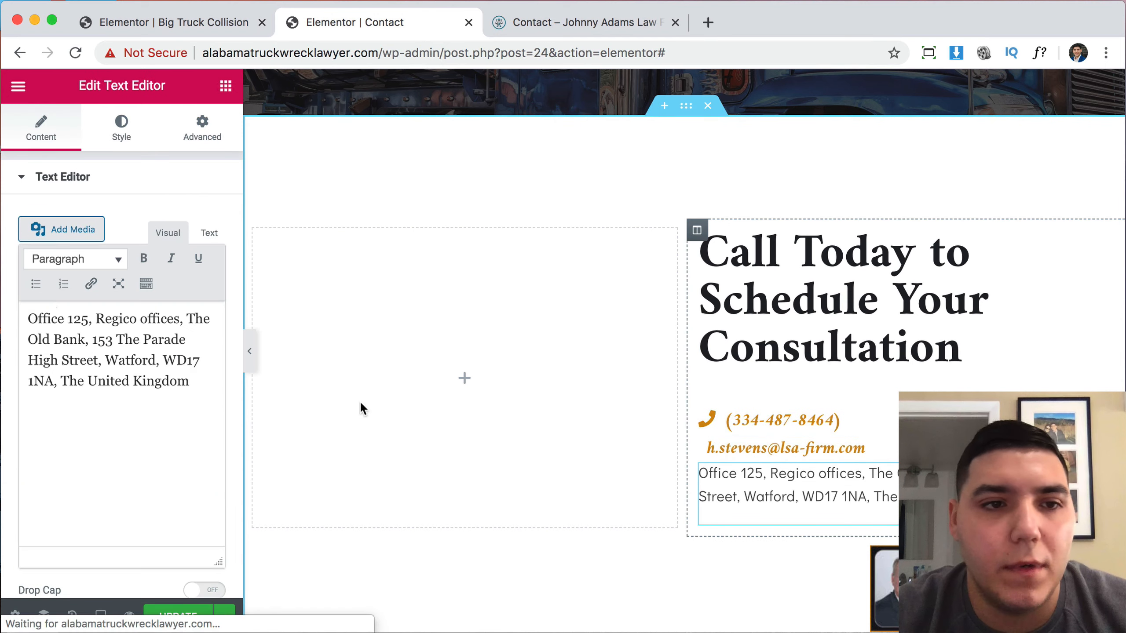
{"action": "left_click_drag", "start_coordinate": [191, 382], "coordinate": [27, 316]}
{"action": "key", "text": "cmd+v"}
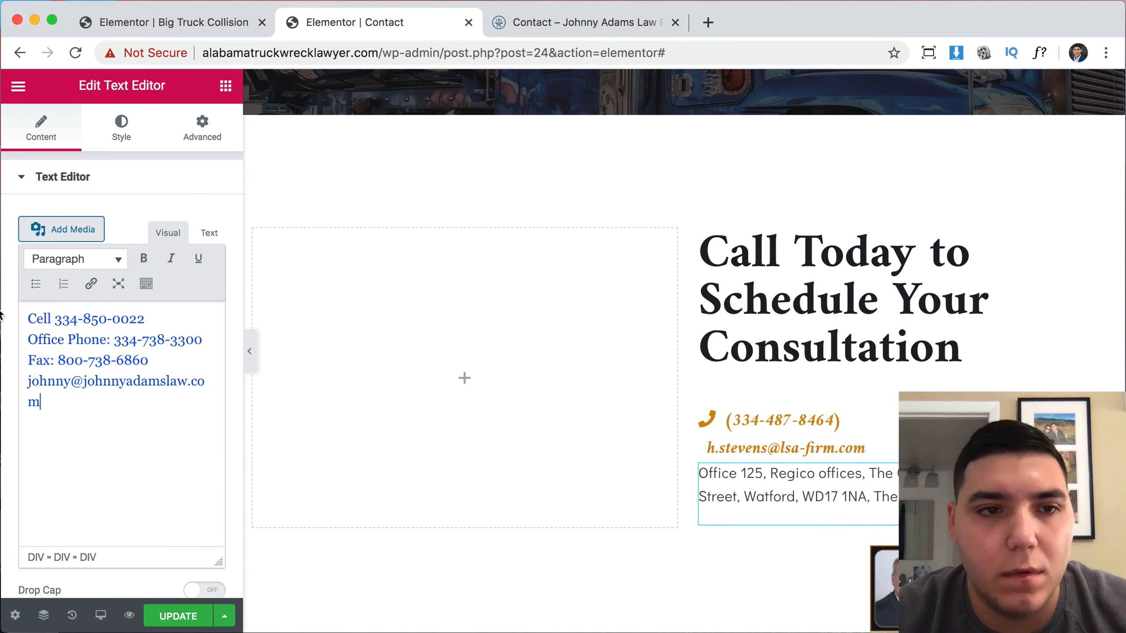
{"action": "scroll", "coordinate": [806, 403], "scroll_direction": "down", "scroll_amount": 5}
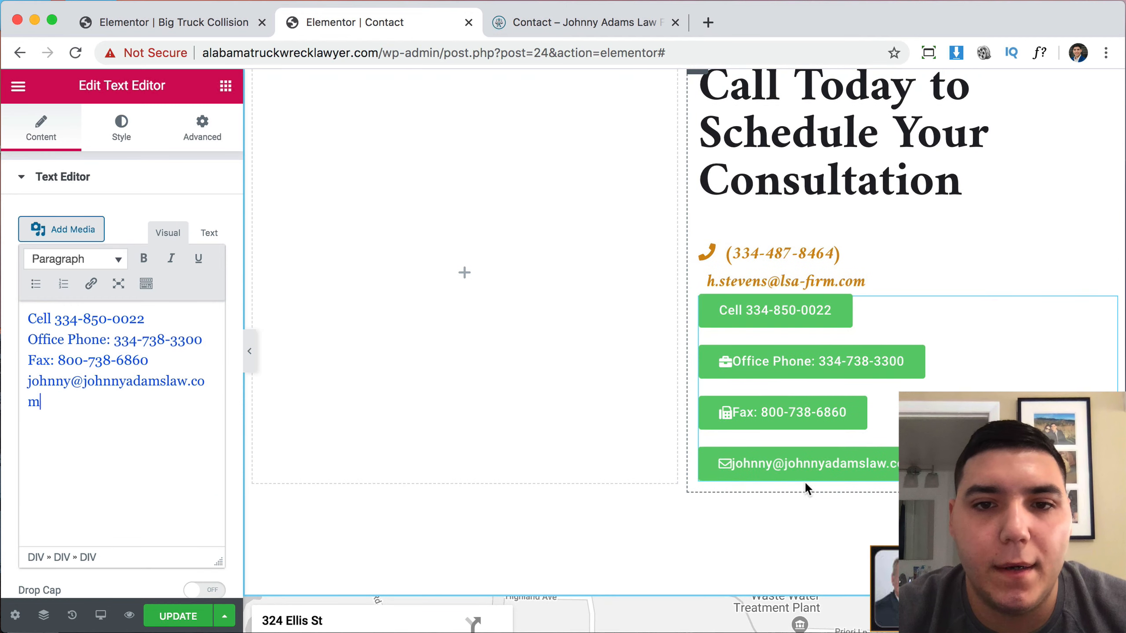
{"action": "left_click", "coordinate": [164, 434]}
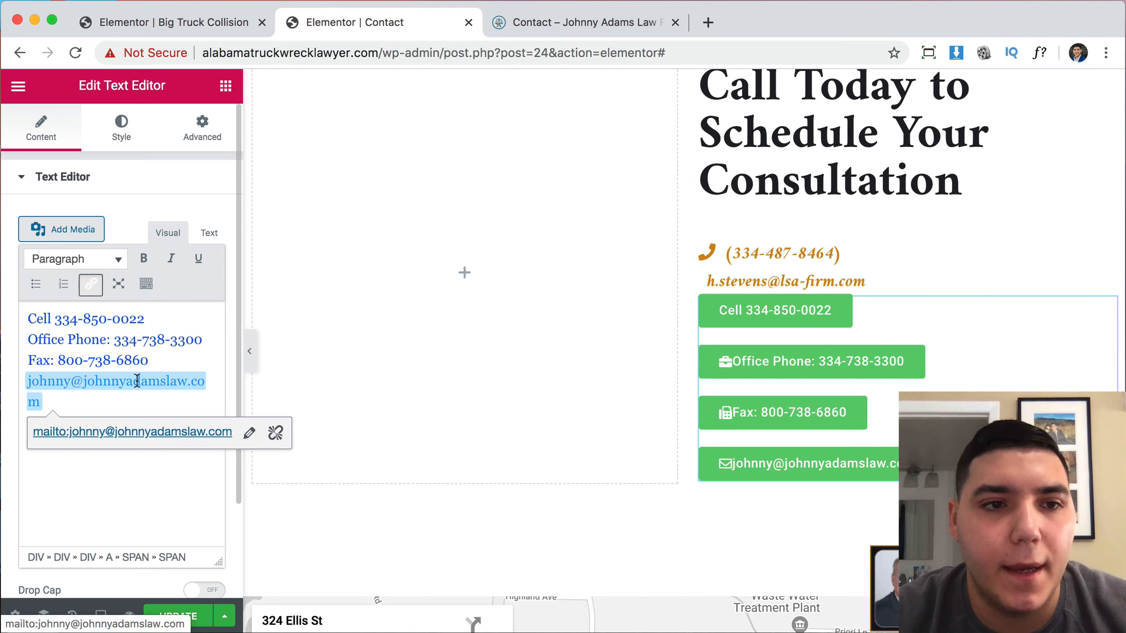
{"action": "left_click", "coordinate": [133, 319]}
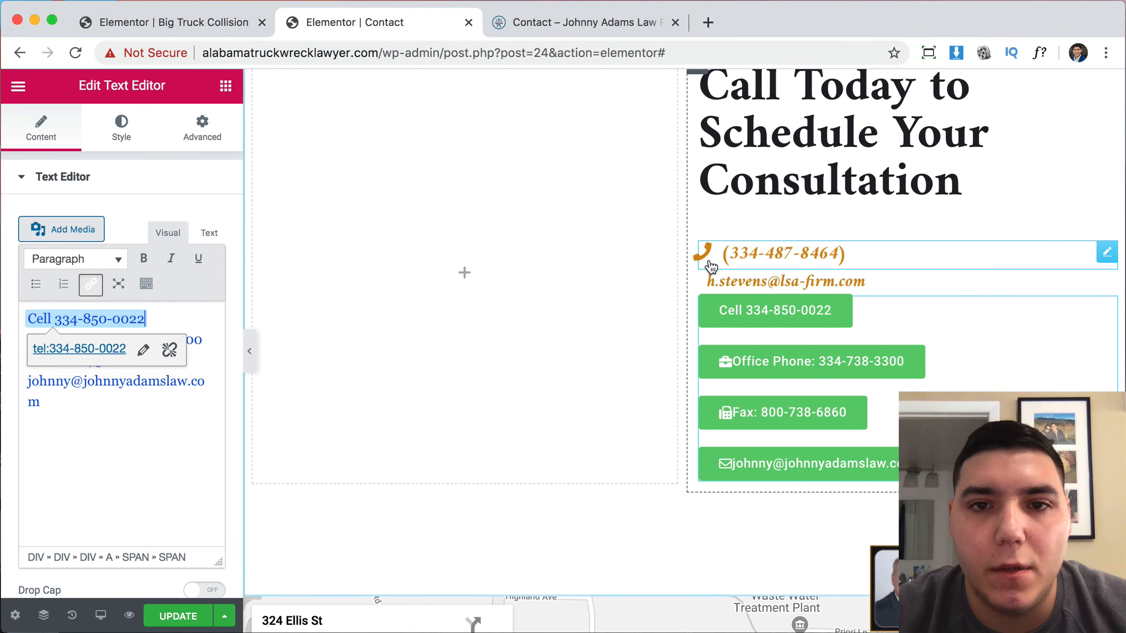
Duplicate the gold phone button, select the Office Phone and email lines, then delete the extra phone button.
{"action": "right_click", "coordinate": [731, 264]}
{"action": "left_click", "coordinate": [762, 297]}
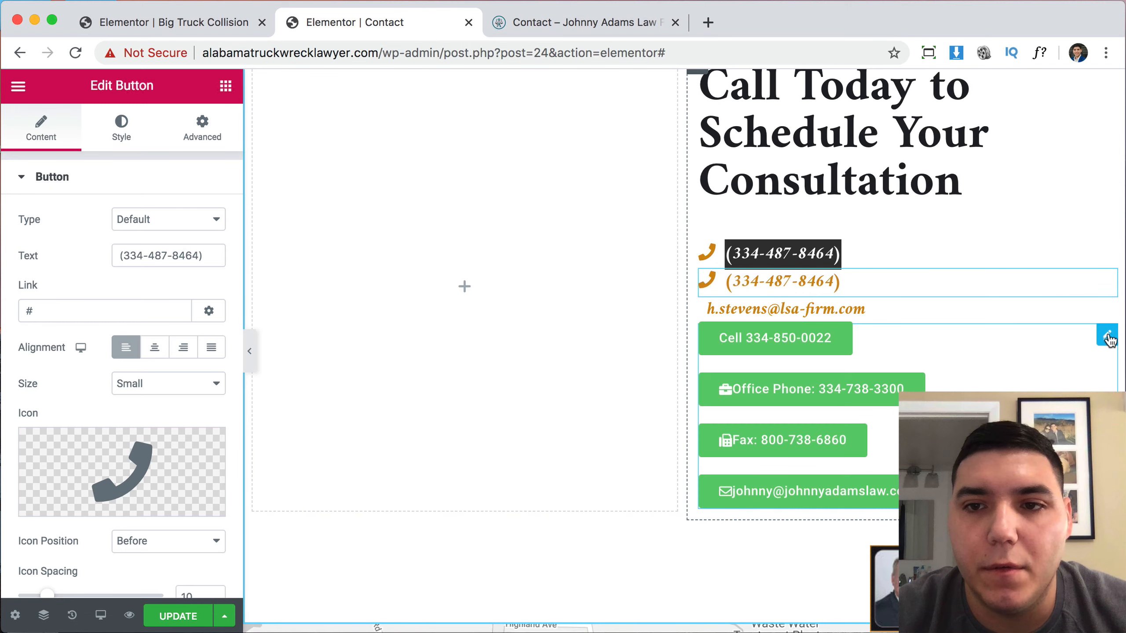
{"action": "left_click", "coordinate": [1108, 337]}
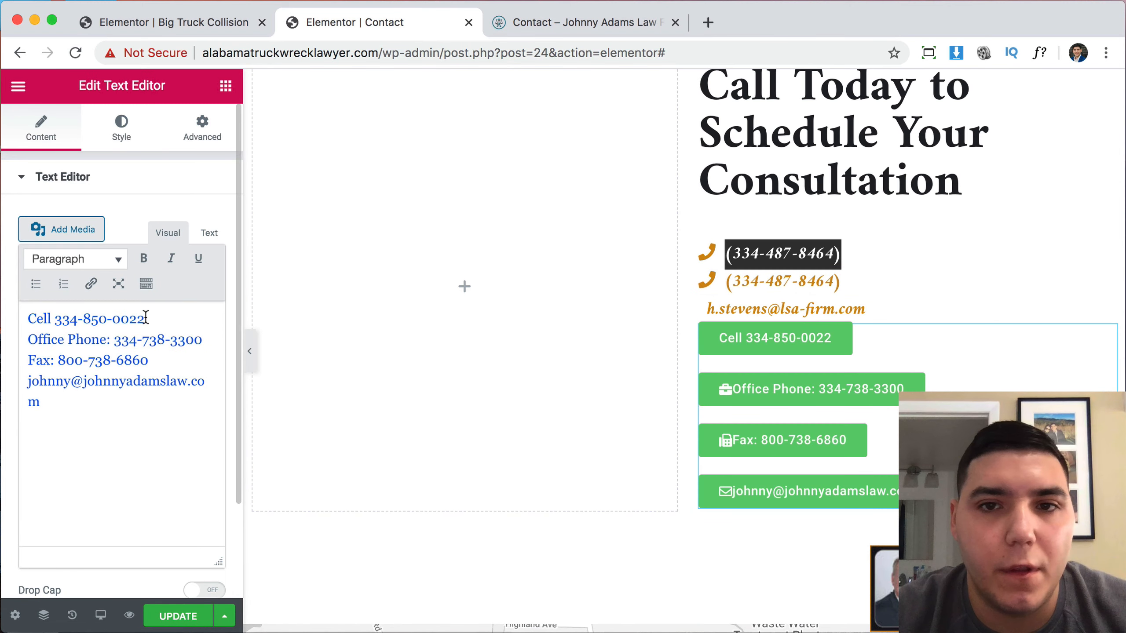
{"action": "triple_click", "coordinate": [161, 339]}
{"action": "triple_click", "coordinate": [120, 390]}
{"action": "key", "text": "super+c"}
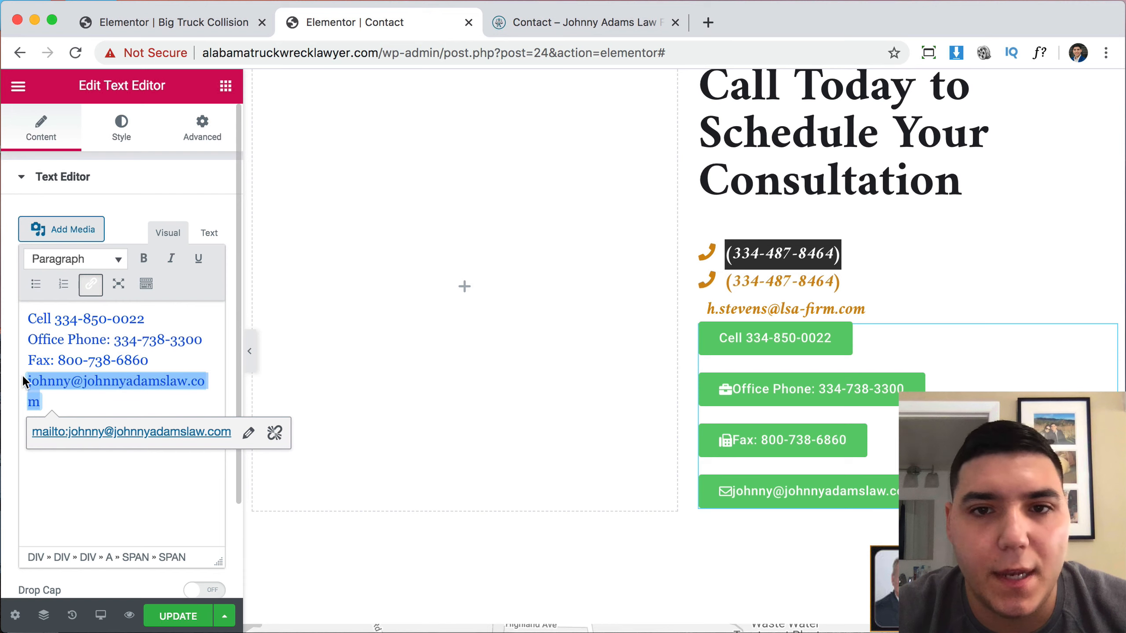
{"action": "right_click", "coordinate": [783, 283]}
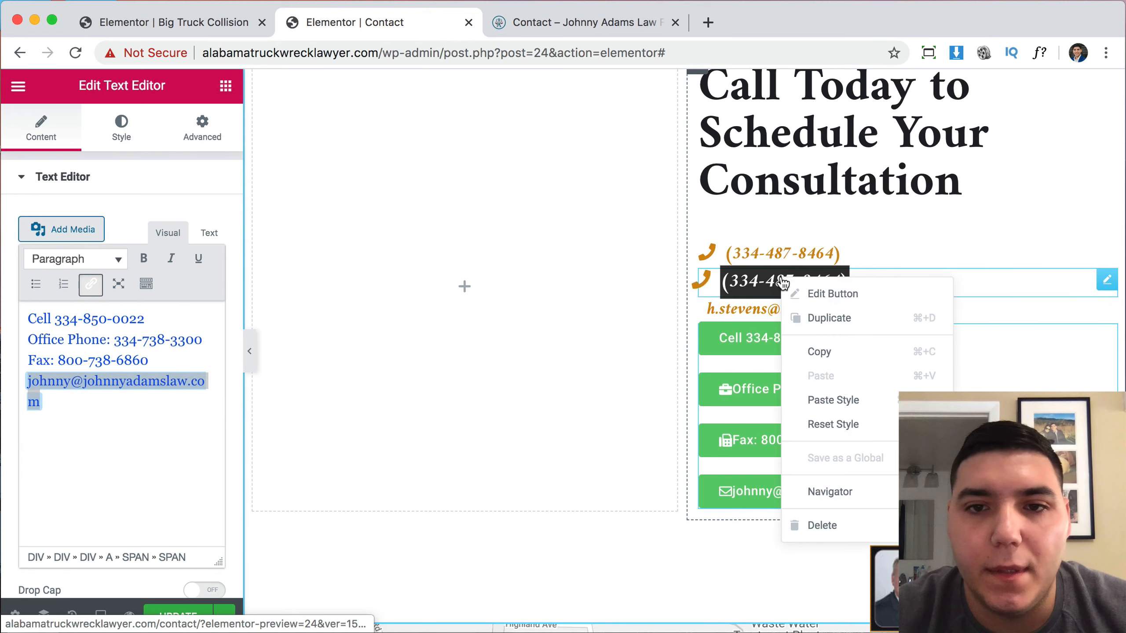
{"action": "left_click", "coordinate": [816, 525]}
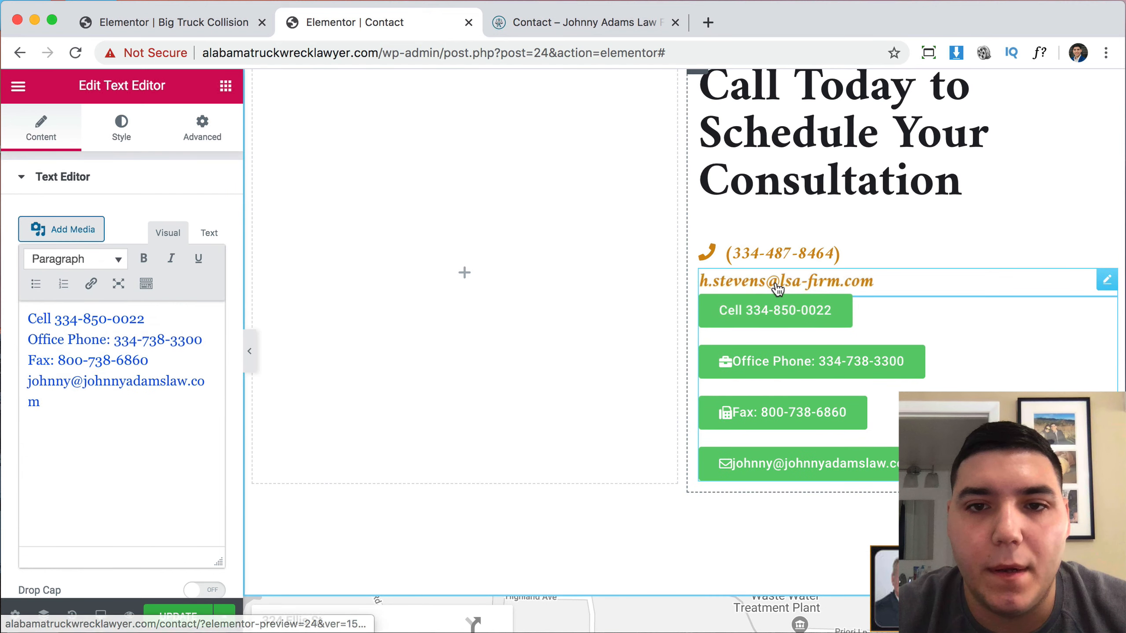
Paste the firm's email into the gold email line and delete the green contact buttons widget.
{"action": "left_click", "coordinate": [778, 288]}
{"action": "left_click", "coordinate": [138, 265]}
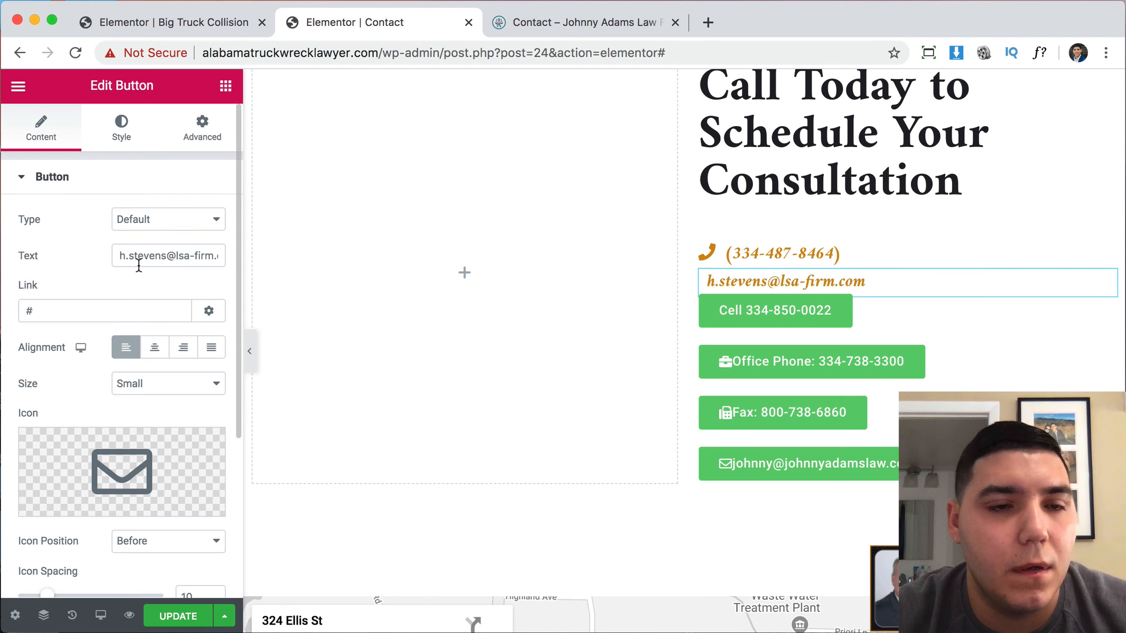
{"action": "key", "text": "super+v"}
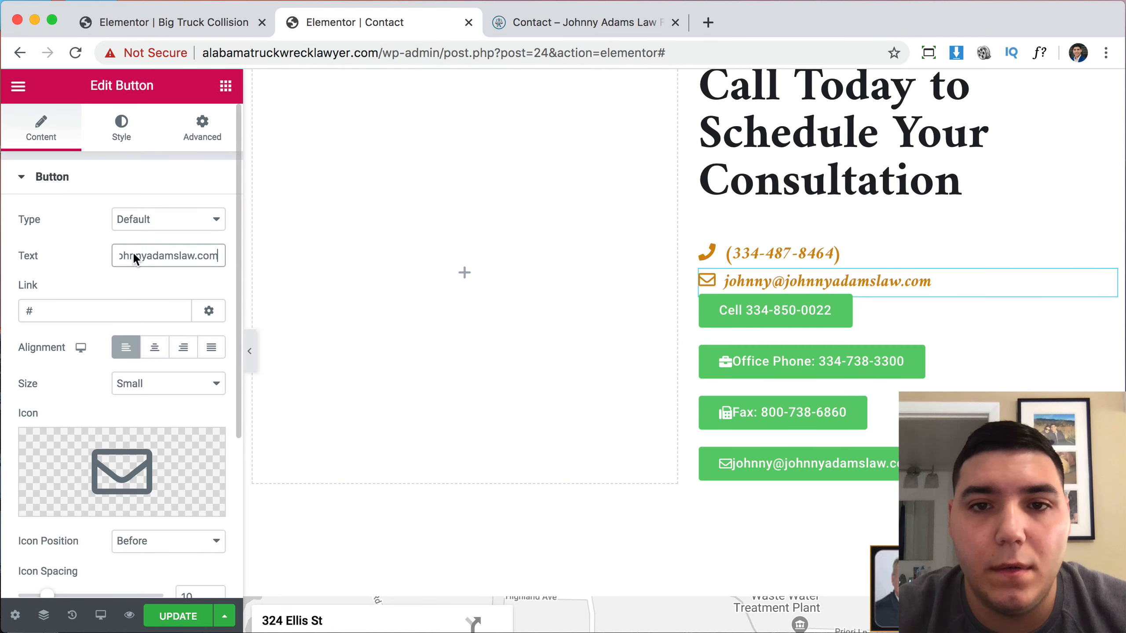
{"action": "right_click", "coordinate": [909, 343]}
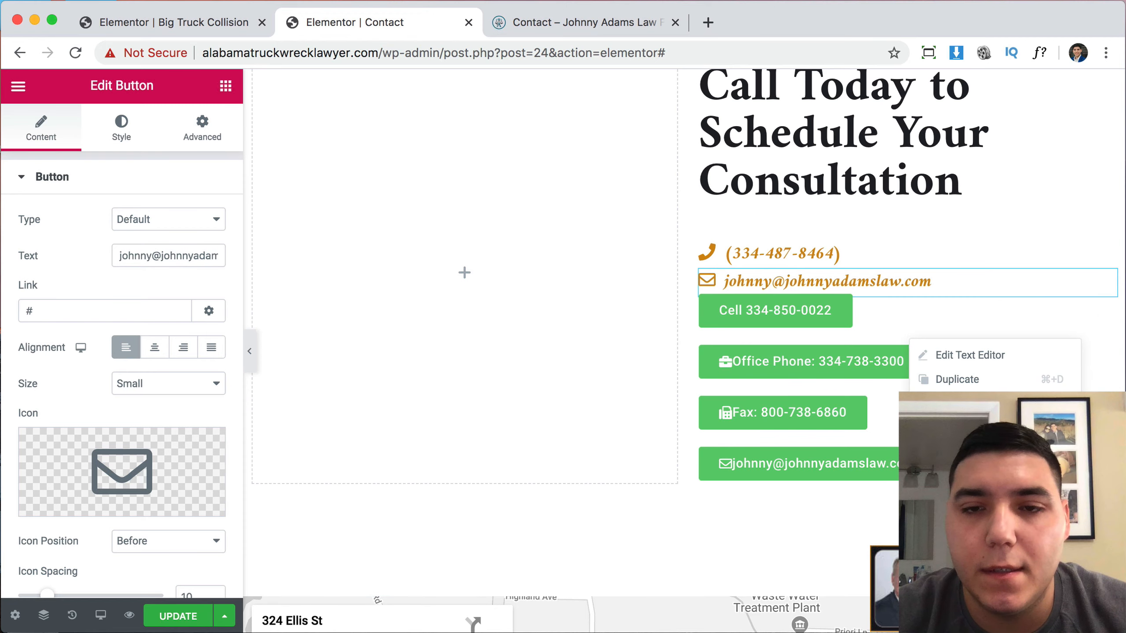
{"action": "left_click", "coordinate": [946, 579]}
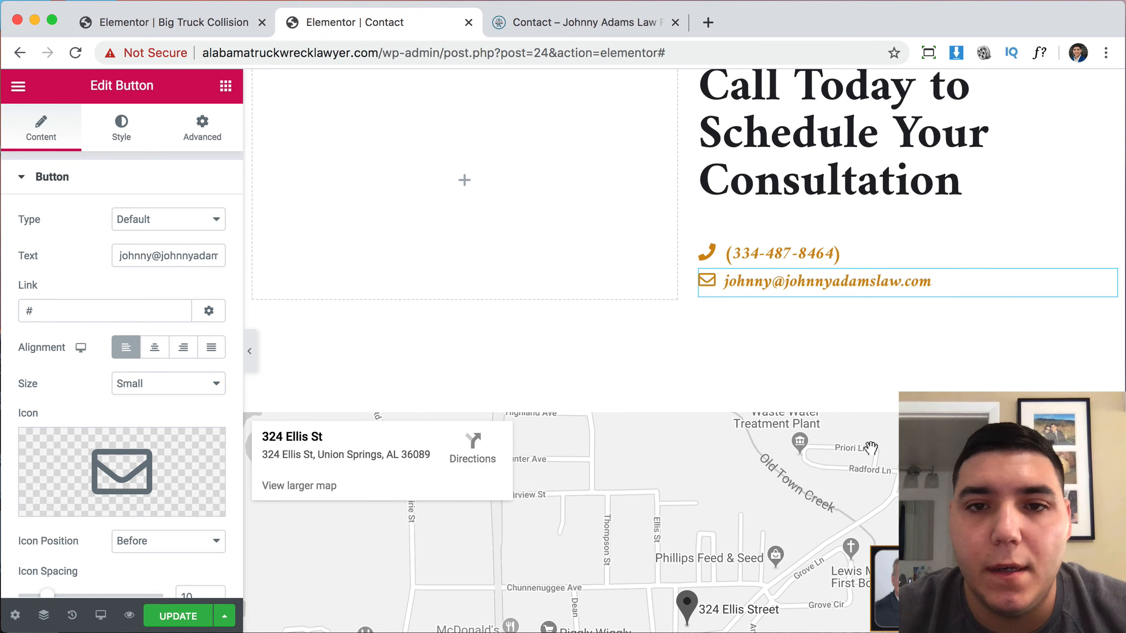
{"action": "left_click", "coordinate": [538, 24]}
Copy the office address from the live Contact page.
{"action": "left_click", "coordinate": [714, 261]}
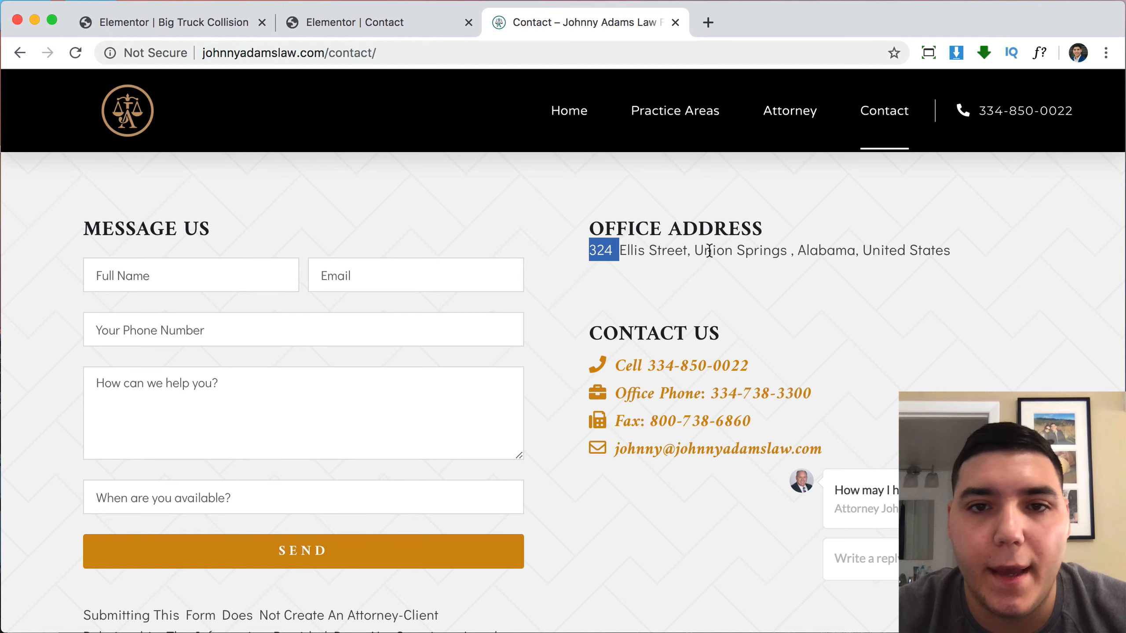
{"action": "left_click_drag", "start_coordinate": [710, 251], "coordinate": [866, 251]}
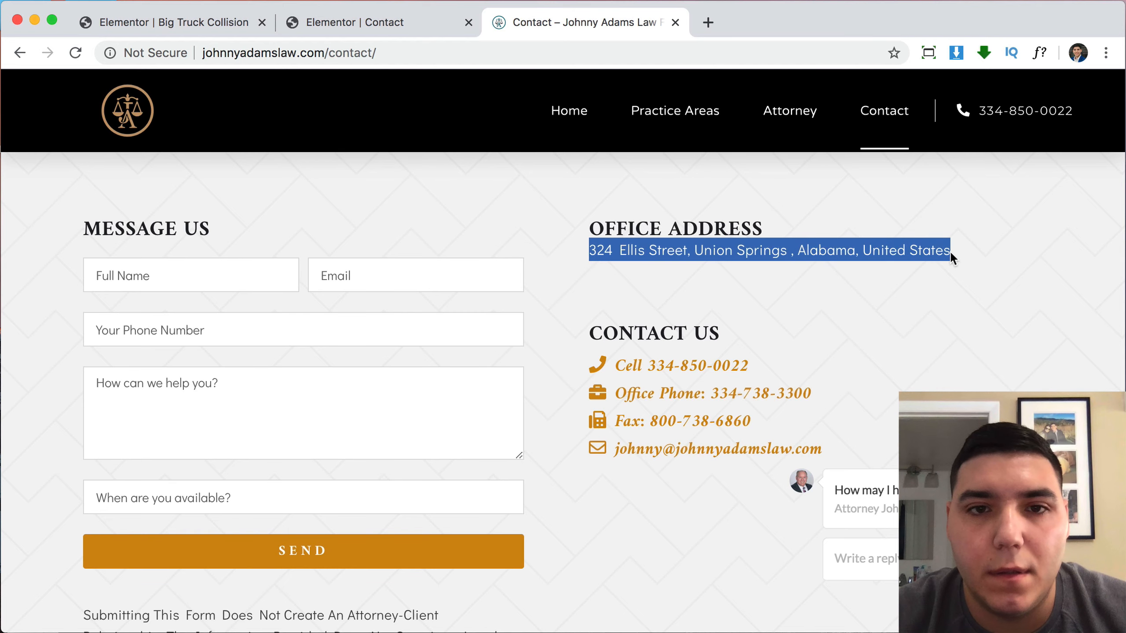
{"action": "left_click", "coordinate": [212, 28]}
{"action": "left_click", "coordinate": [319, 27]}
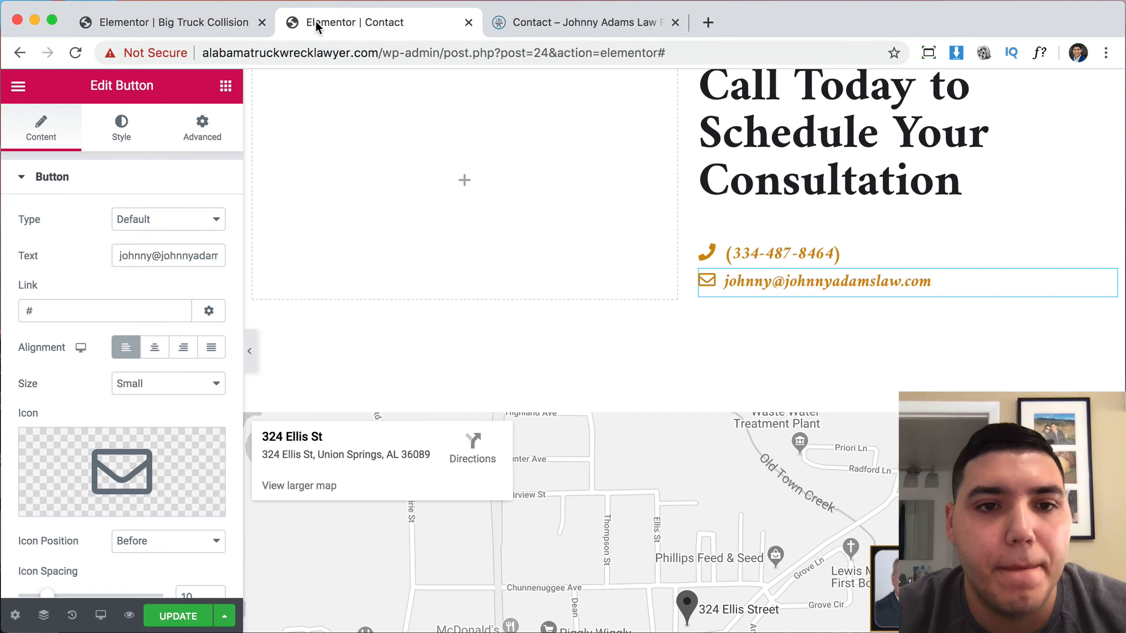
{"action": "scroll", "coordinate": [726, 306], "scroll_direction": "up", "scroll_amount": 3}
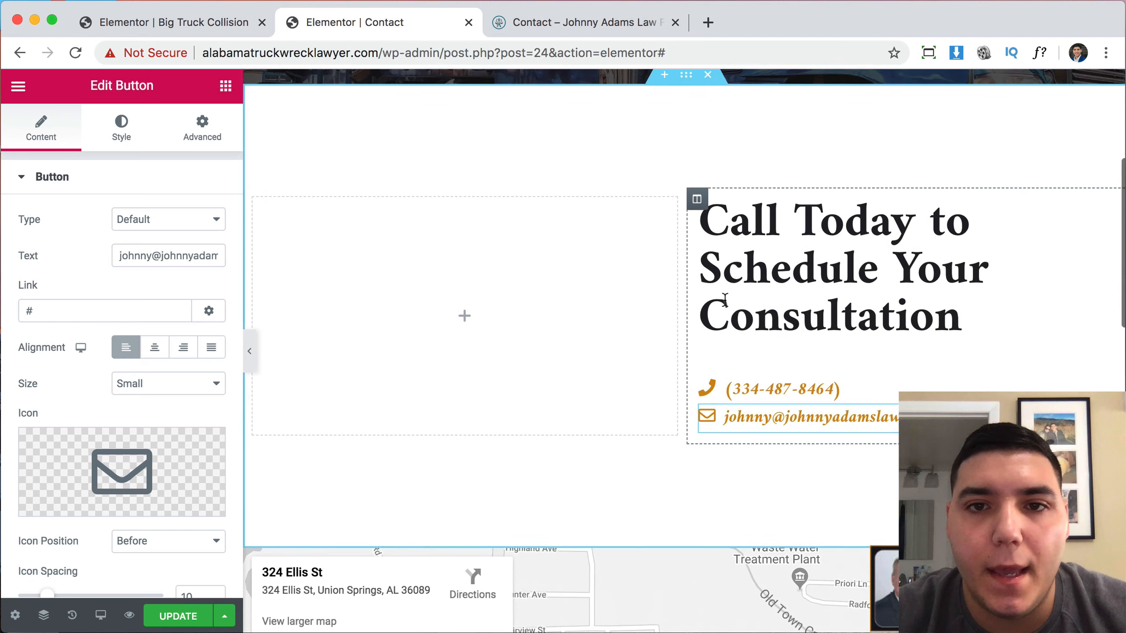
{"action": "left_click", "coordinate": [224, 86]}
Duplicate the email line, give it a map-marker icon, and paste the office address split with <br>.
{"action": "right_click", "coordinate": [771, 426]}
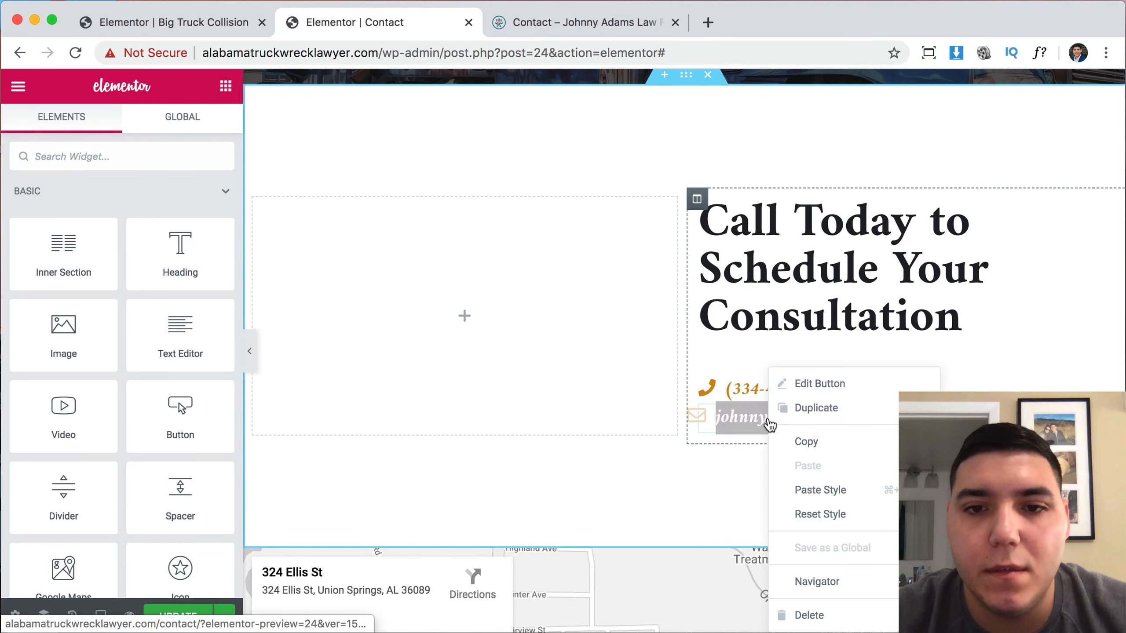
{"action": "left_click", "coordinate": [793, 416]}
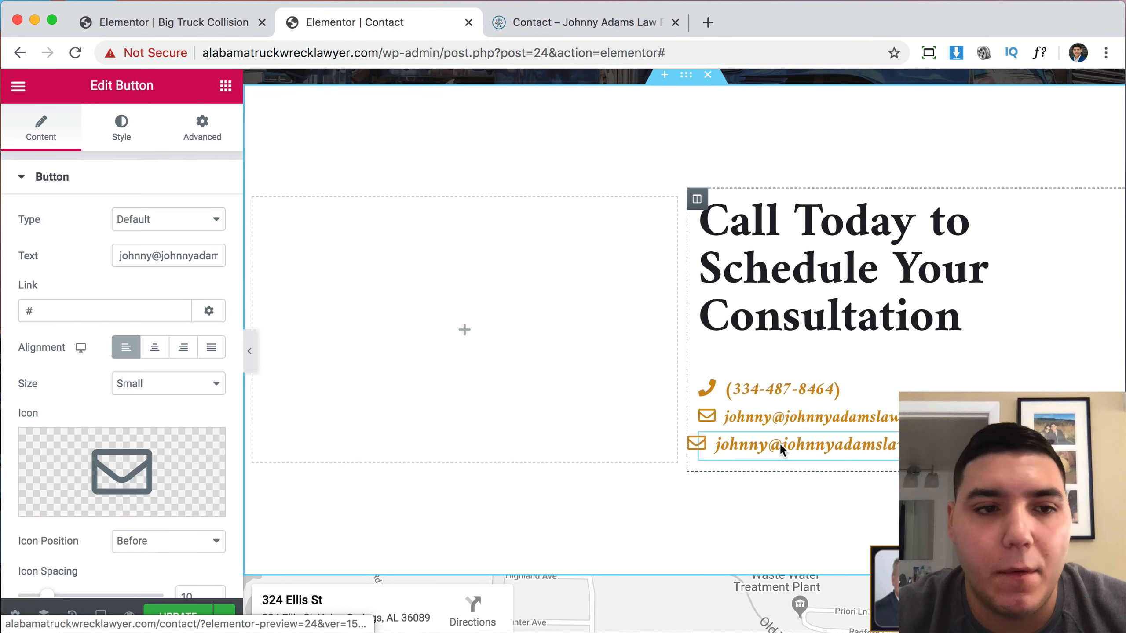
{"action": "left_click", "coordinate": [111, 454]}
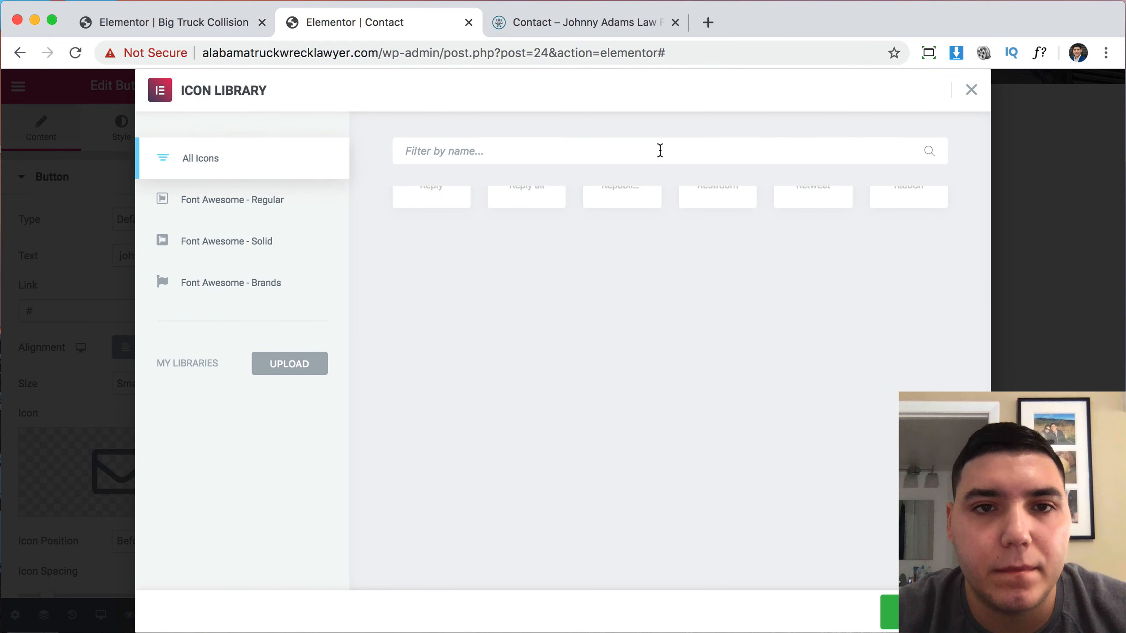
{"action": "type", "text": "map"}
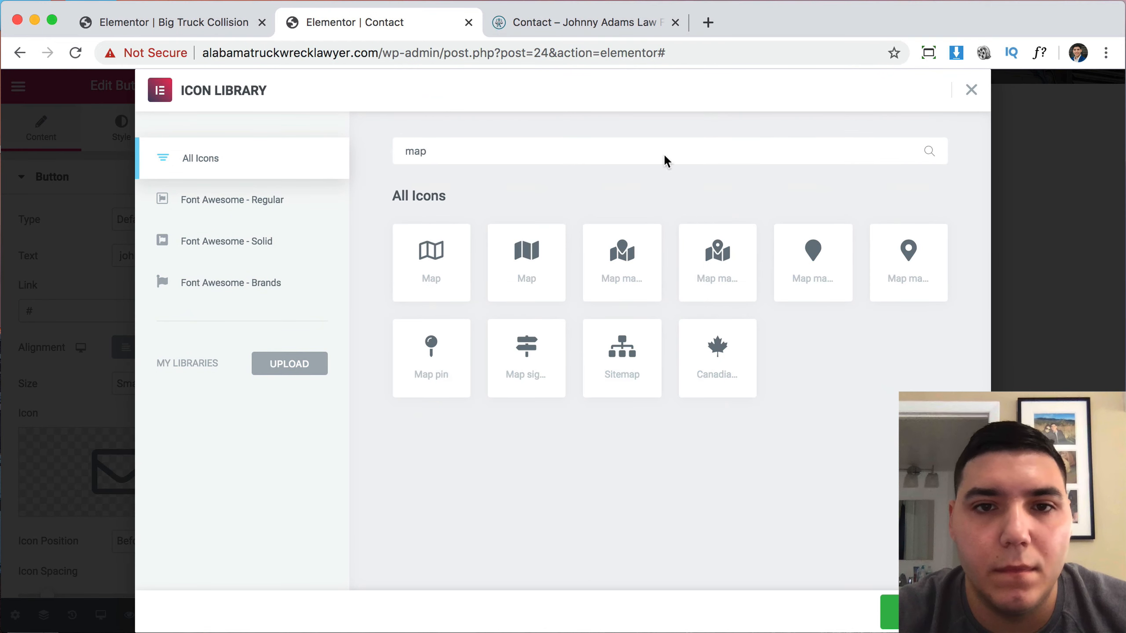
{"action": "left_click", "coordinate": [924, 612]}
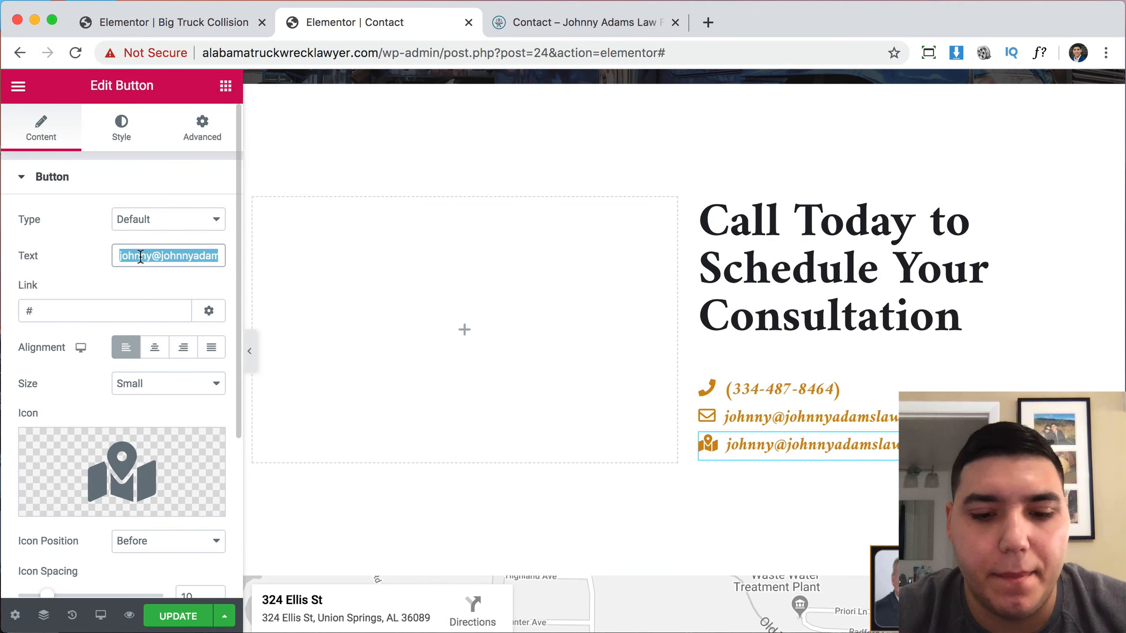
{"action": "key", "text": "super+v"}
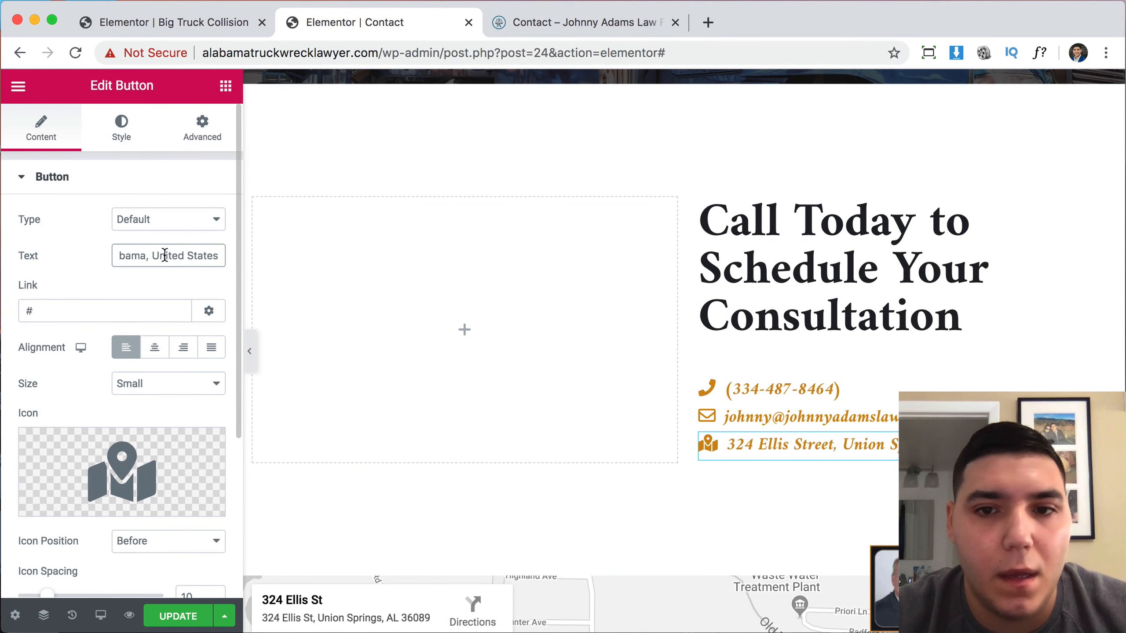
{"action": "scroll", "coordinate": [164, 256], "scroll_direction": "down", "scroll_amount": 1}
{"action": "scroll", "coordinate": [165, 255], "scroll_direction": "left", "scroll_amount": 1}
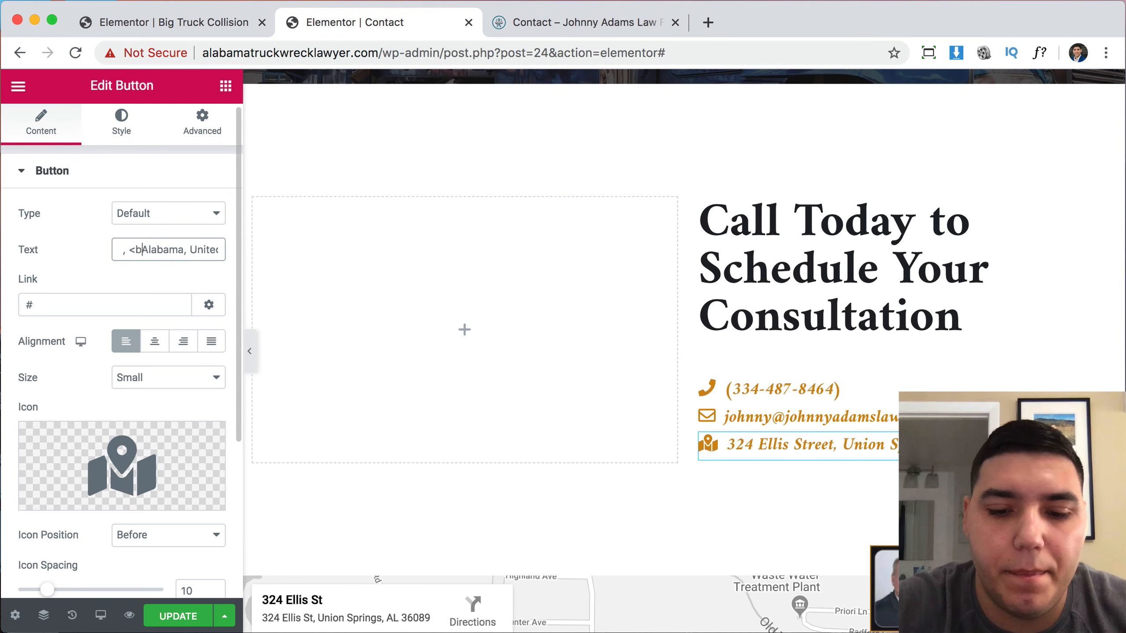
{"action": "type", "text": ">"}
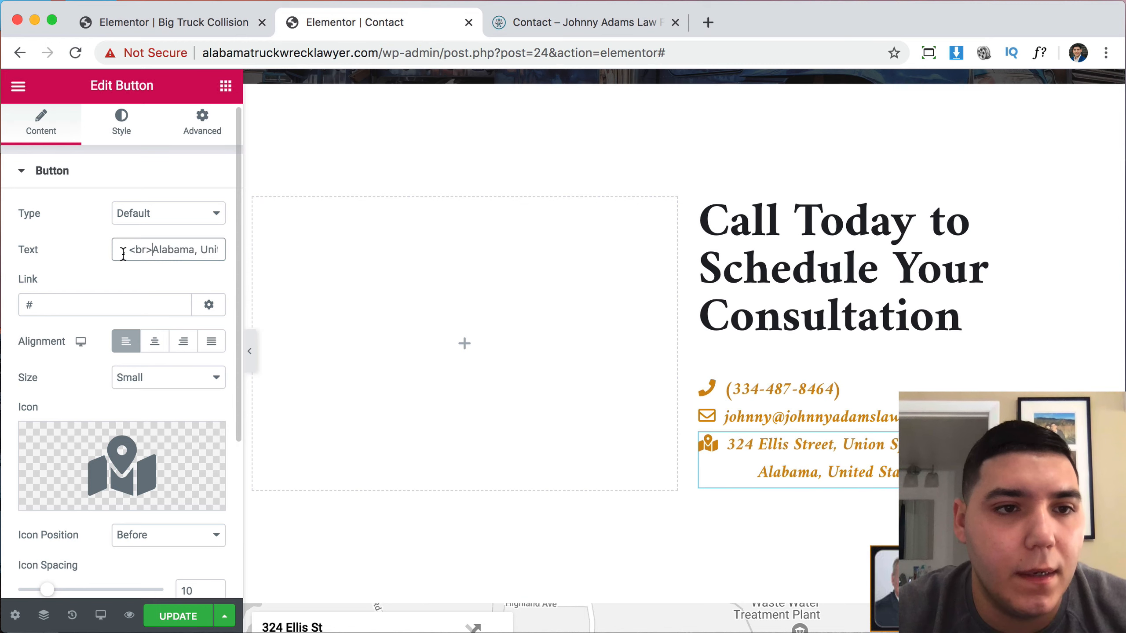
{"action": "type", "text": ","}
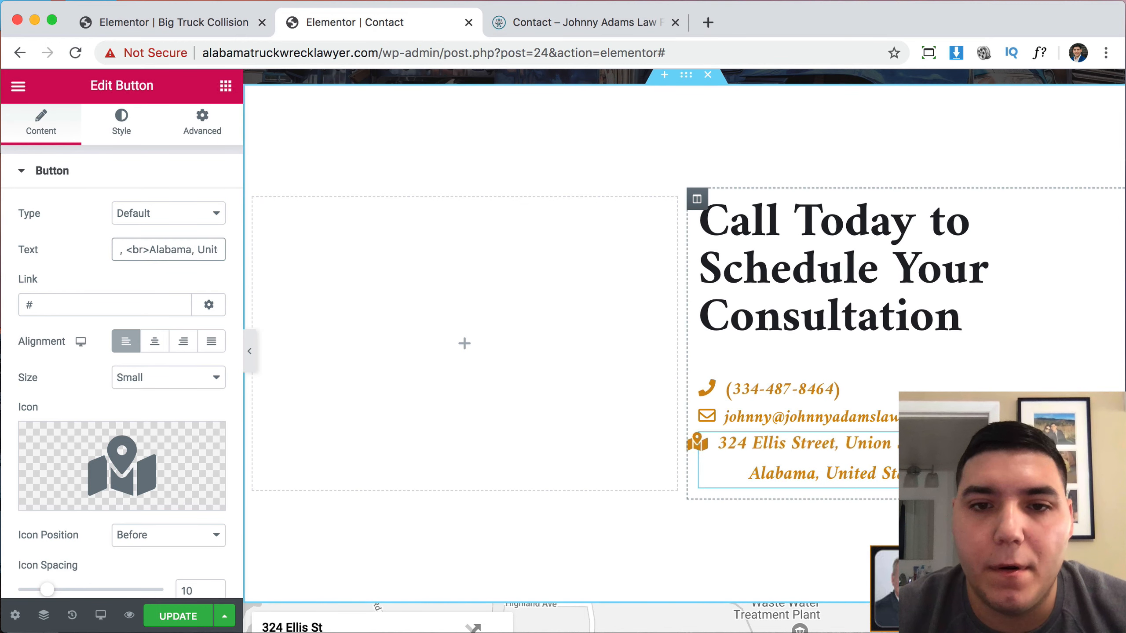
Delete the dark Call Us Now section and preview the page changes.
{"action": "scroll", "coordinate": [509, 322], "scroll_direction": "up", "scroll_amount": 5}
{"action": "scroll", "coordinate": [519, 325], "scroll_direction": "down", "scroll_amount": 12}
{"action": "scroll", "coordinate": [521, 327], "scroll_direction": "down", "scroll_amount": 9}
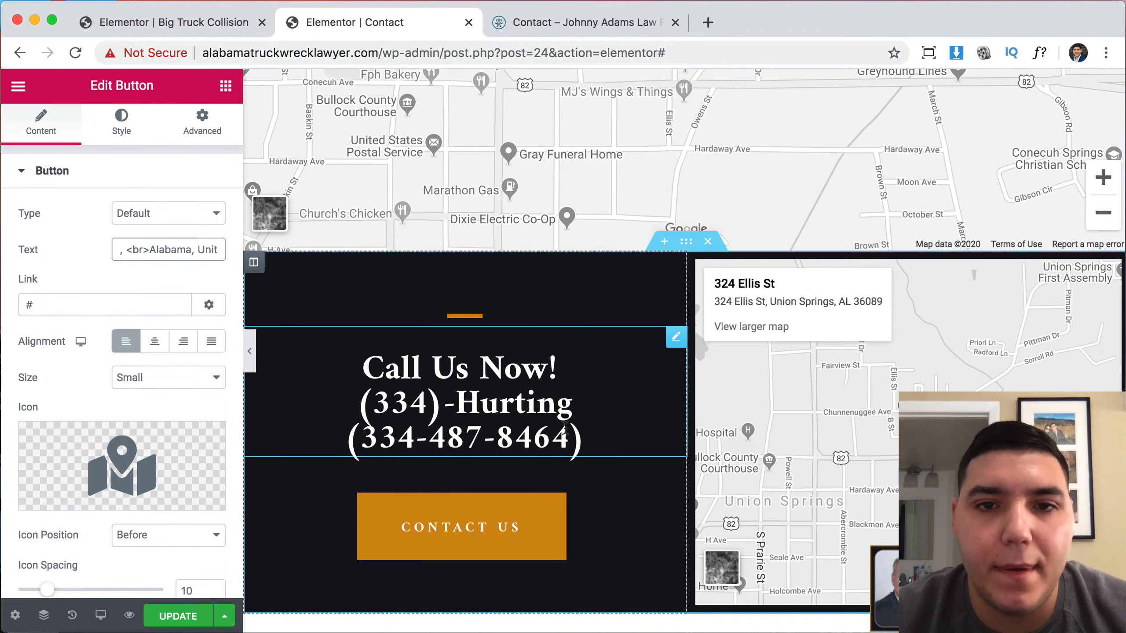
{"action": "left_click", "coordinate": [713, 242]}
{"action": "scroll", "coordinate": [665, 319], "scroll_direction": "up", "scroll_amount": 5}
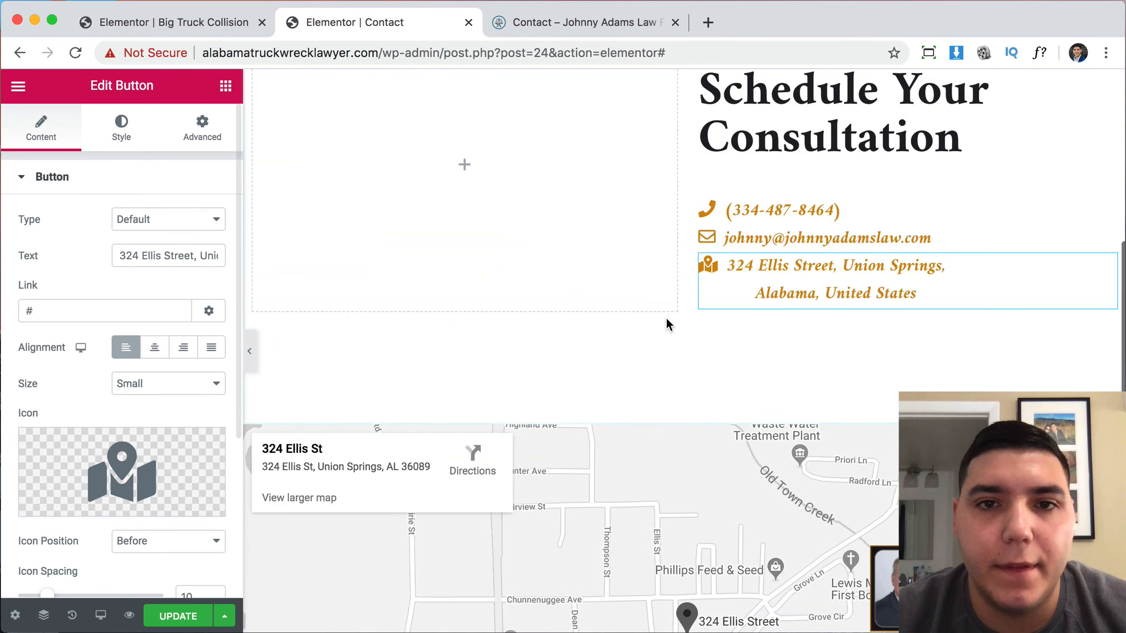
{"action": "scroll", "coordinate": [851, 252], "scroll_direction": "up", "scroll_amount": 3}
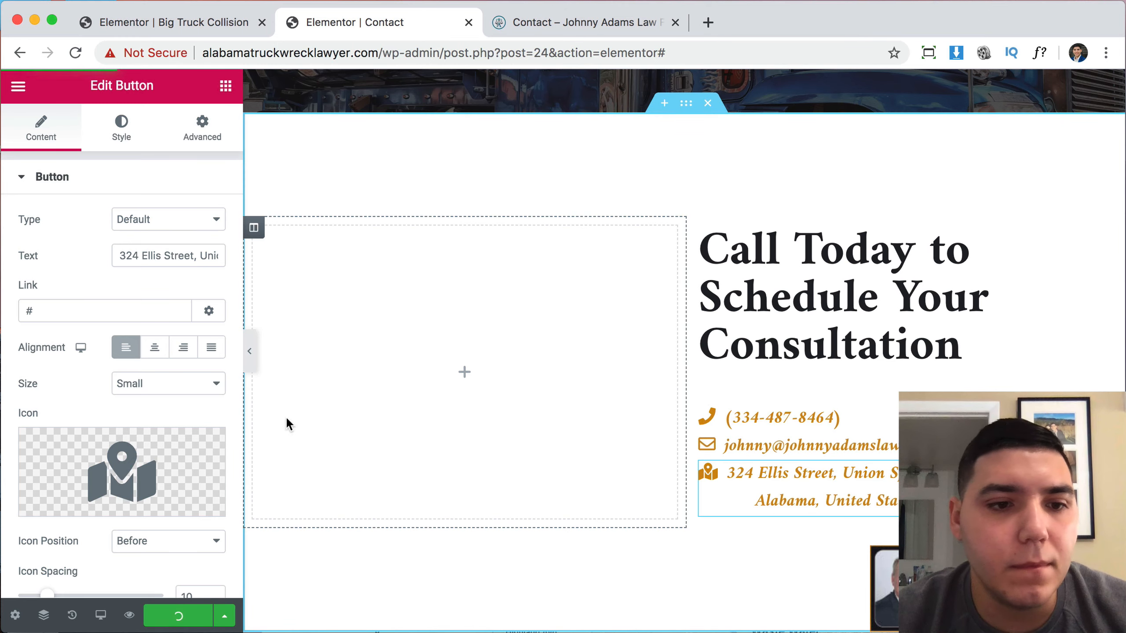
{"action": "left_click", "coordinate": [129, 616]}
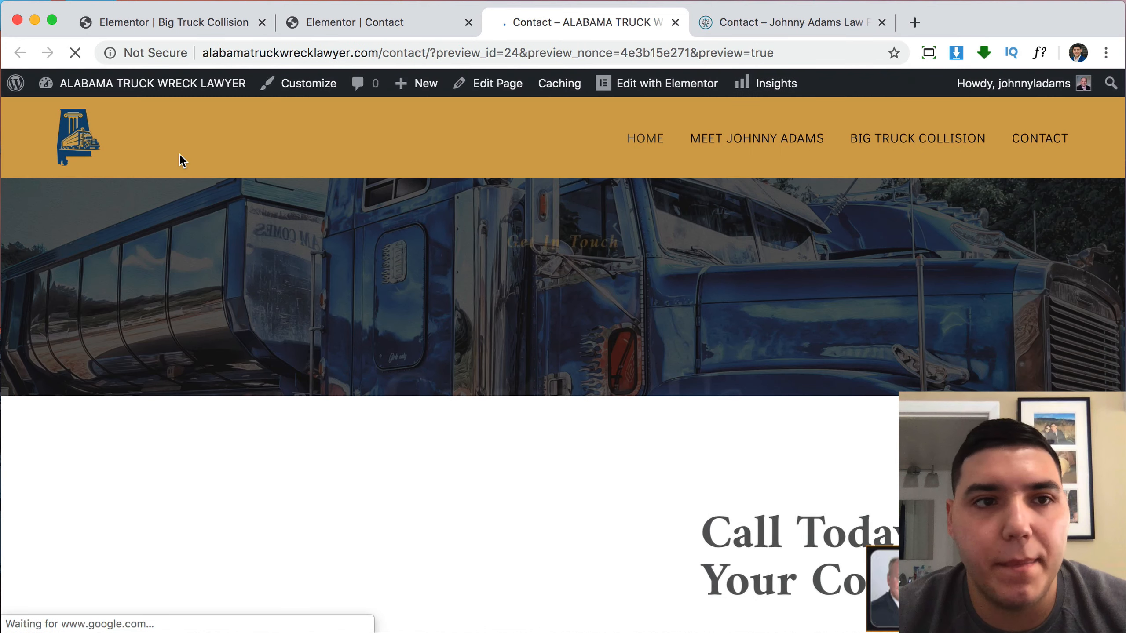
Go from the dashboard to Plugins > Add New and close the Big Truck Collision editor tab.
{"action": "left_click", "coordinate": [97, 79]}
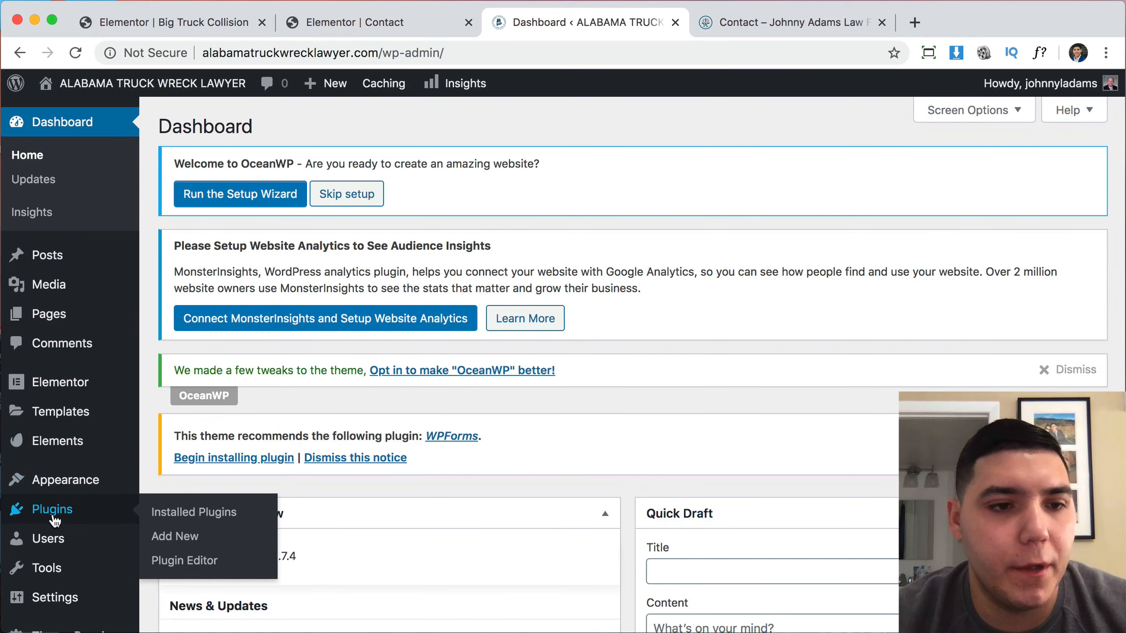
{"action": "left_click", "coordinate": [53, 511]}
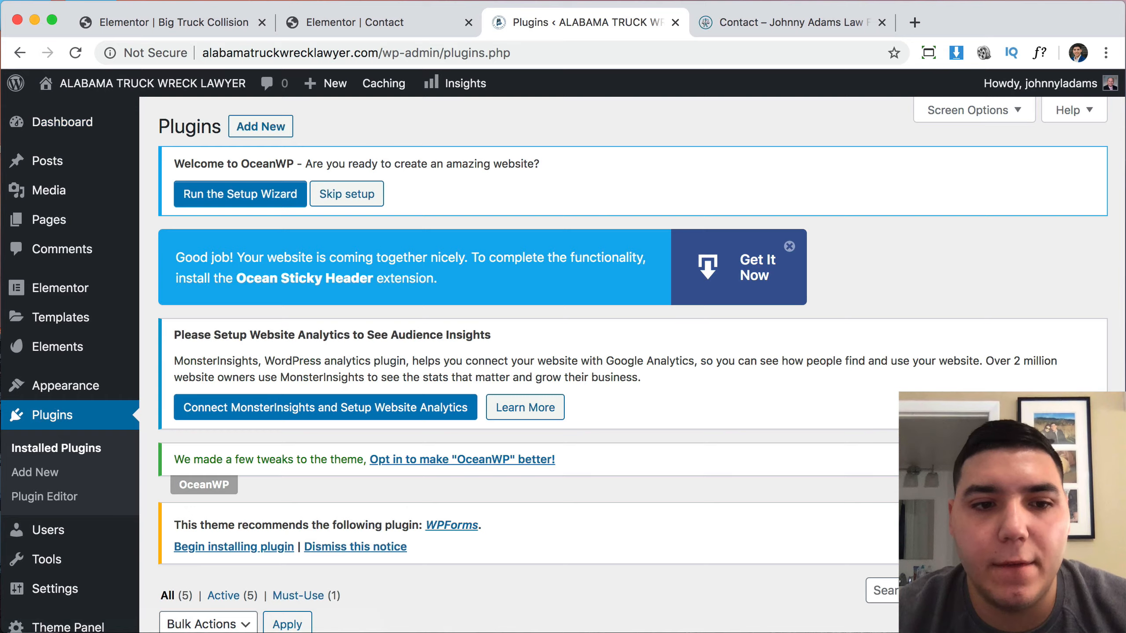
{"action": "scroll", "coordinate": [618, 308], "scroll_direction": "down", "scroll_amount": 3}
{"action": "scroll", "coordinate": [618, 309], "scroll_direction": "up", "scroll_amount": 3}
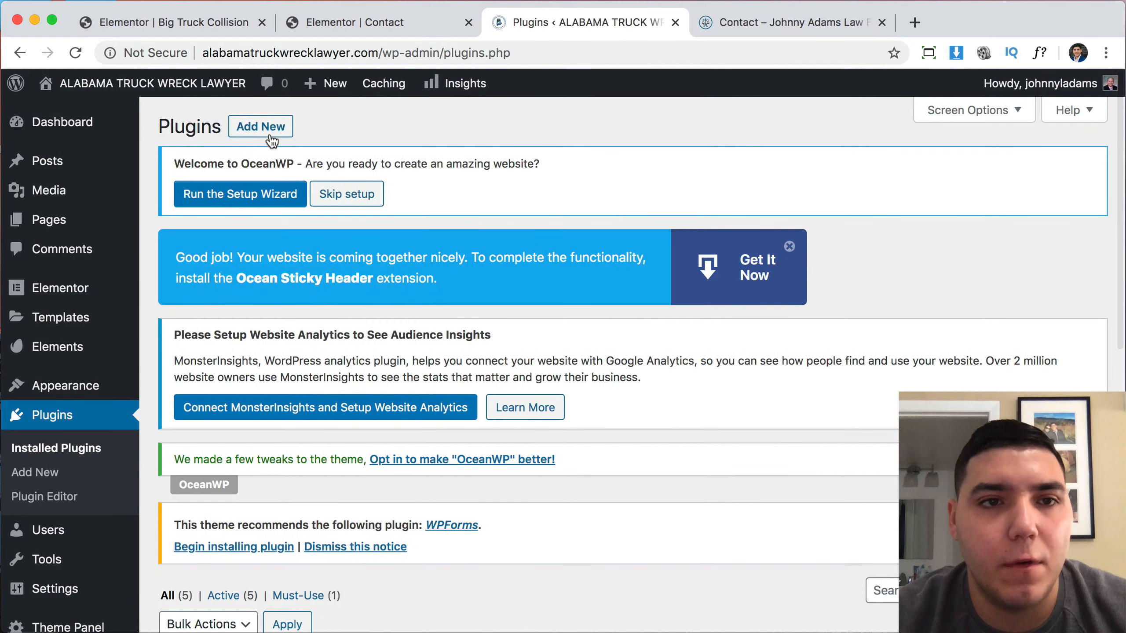
{"action": "left_click", "coordinate": [266, 131]}
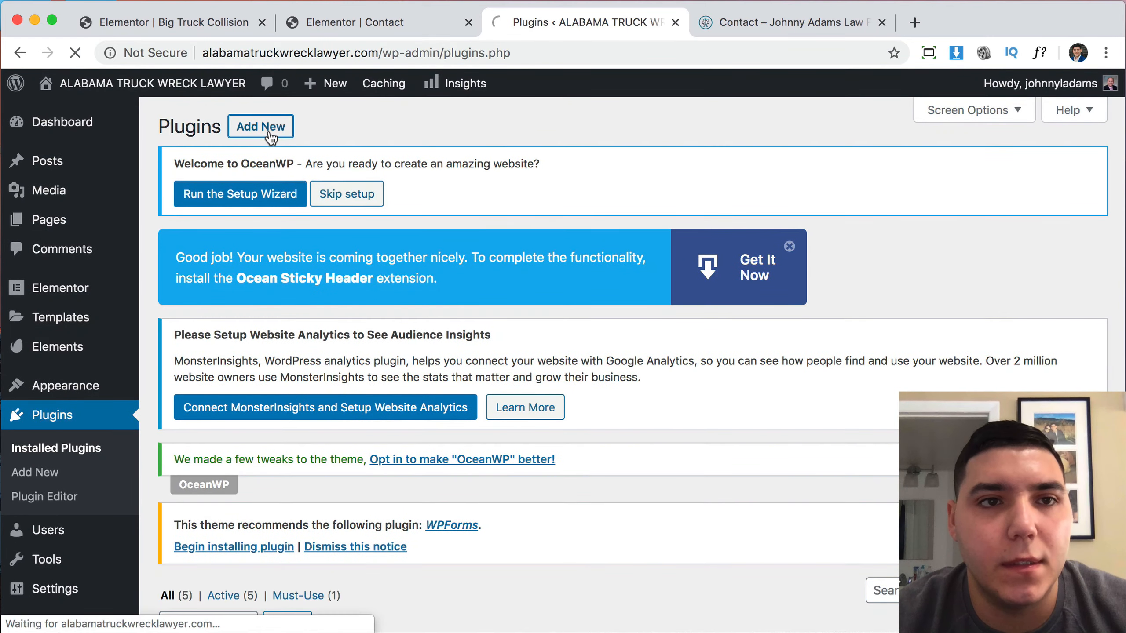
{"action": "left_click", "coordinate": [234, 24]}
{"action": "left_click", "coordinate": [262, 22]}
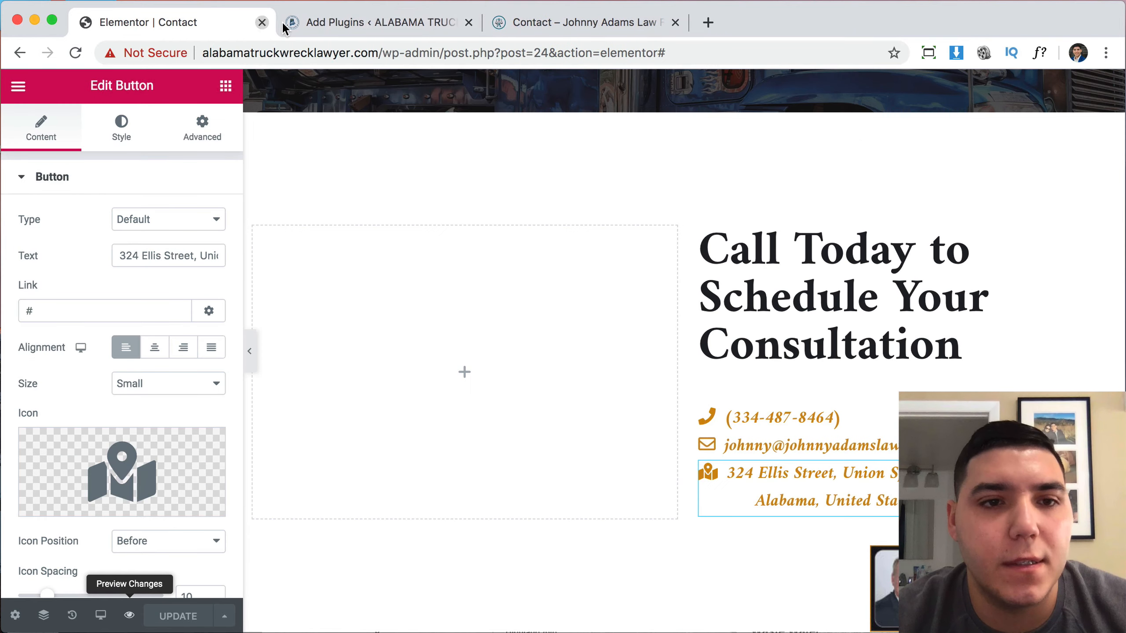
{"action": "left_click", "coordinate": [373, 22]}
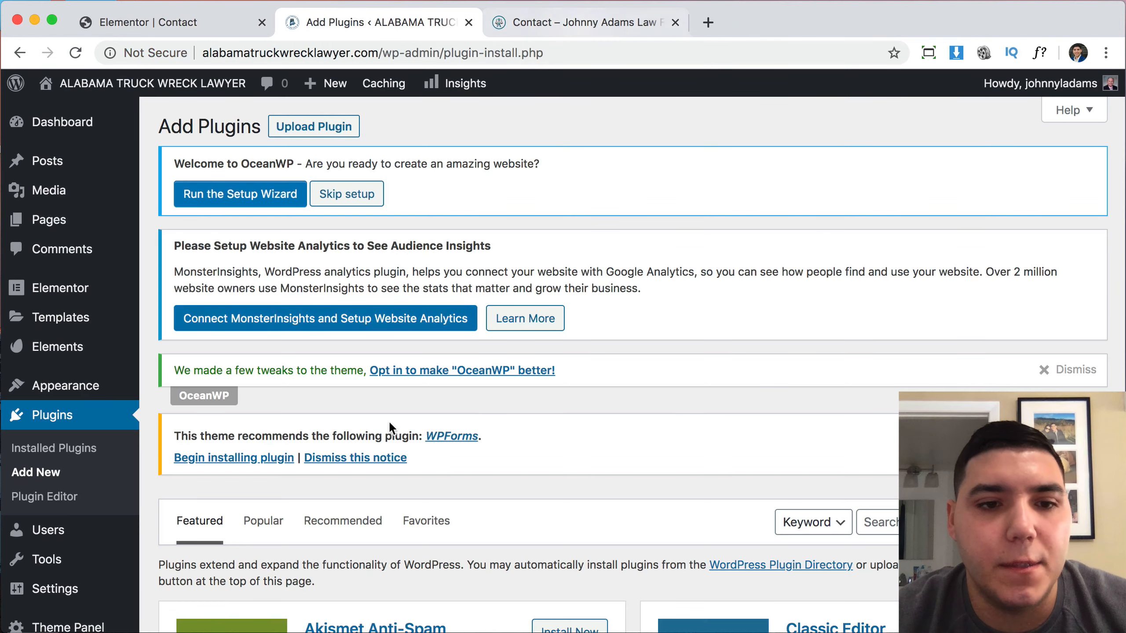
Search for 'cont', install and activate Contact Form 7, and confirm it in Installed Plugins.
{"action": "scroll", "coordinate": [389, 423], "scroll_direction": "down", "scroll_amount": 5}
{"action": "left_click", "coordinate": [876, 326]}
{"action": "type", "text": "contact form 7"}
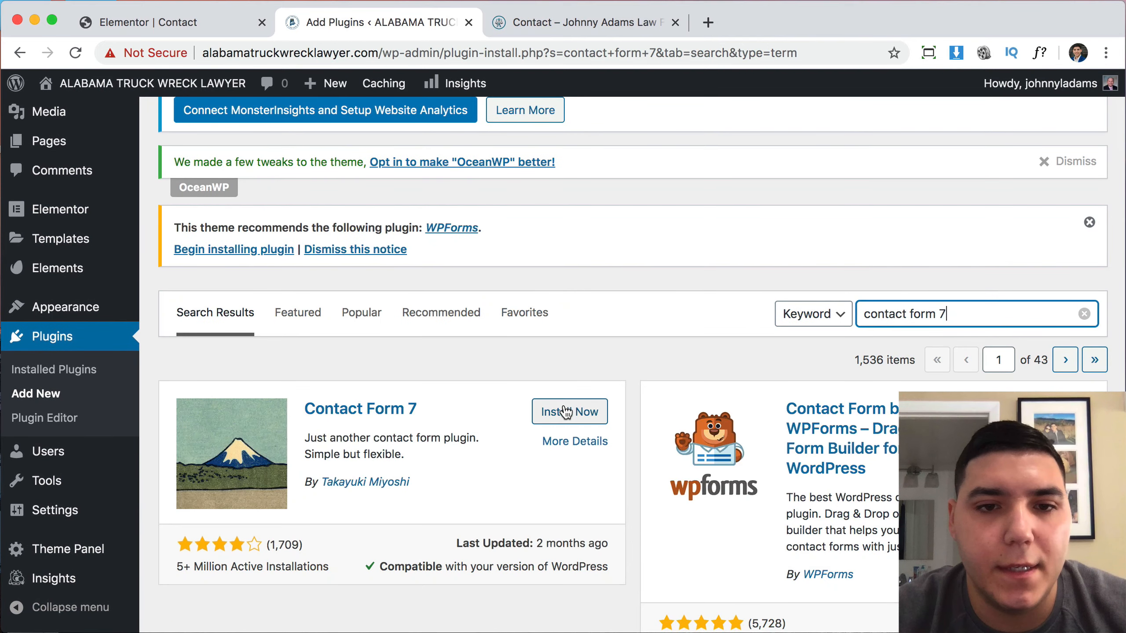
{"action": "left_click", "coordinate": [565, 412]}
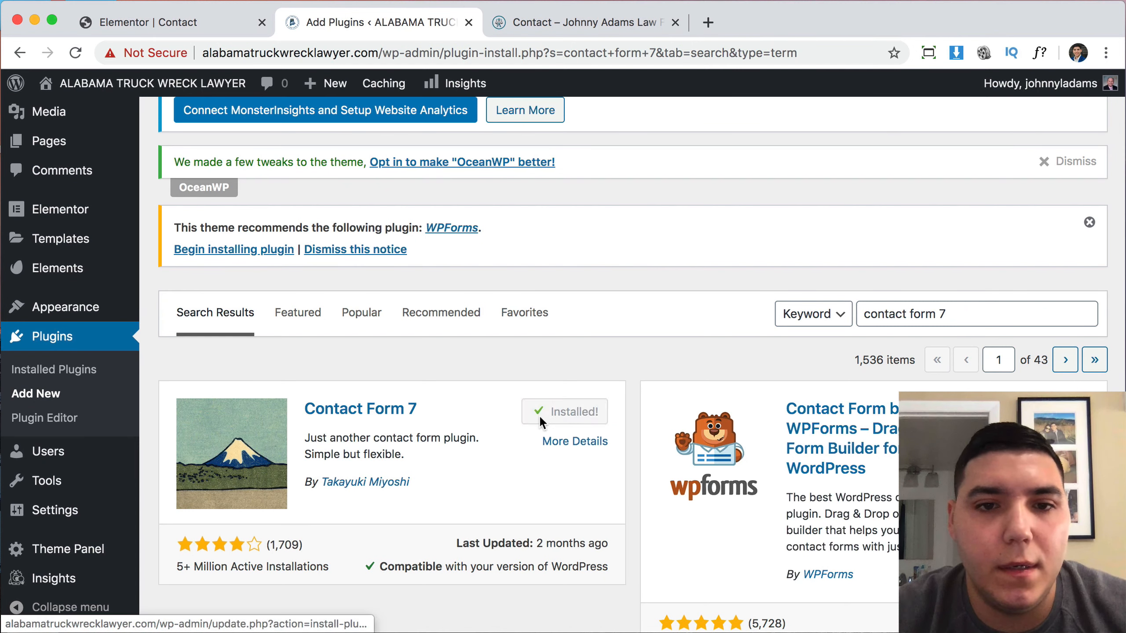
{"action": "left_click", "coordinate": [568, 420]}
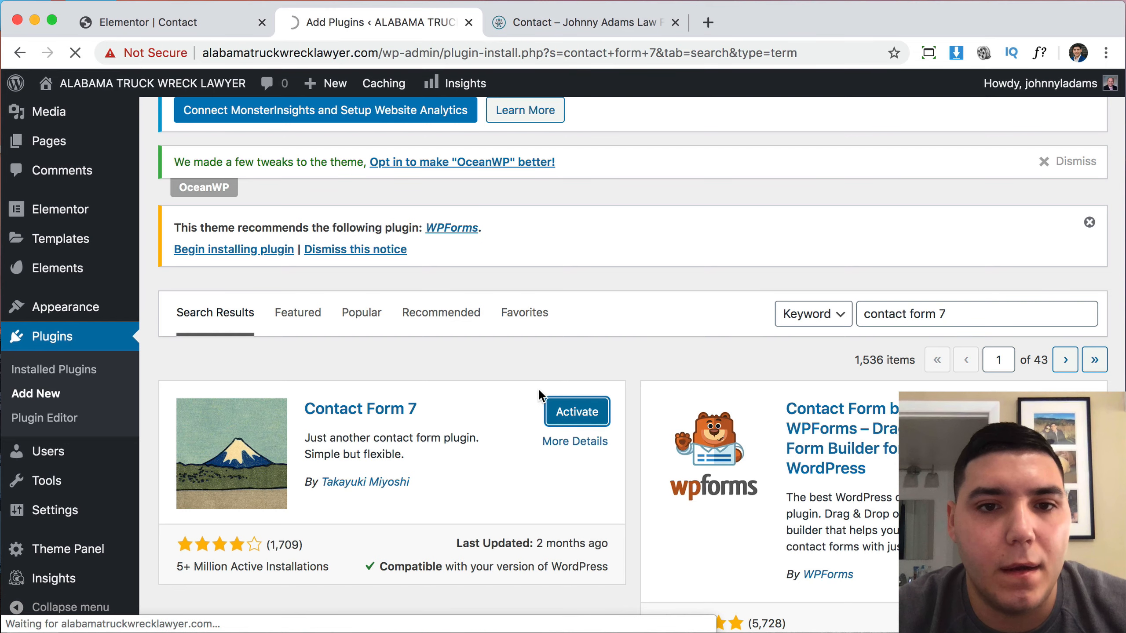
{"action": "scroll", "coordinate": [530, 420], "scroll_direction": "down", "scroll_amount": 5}
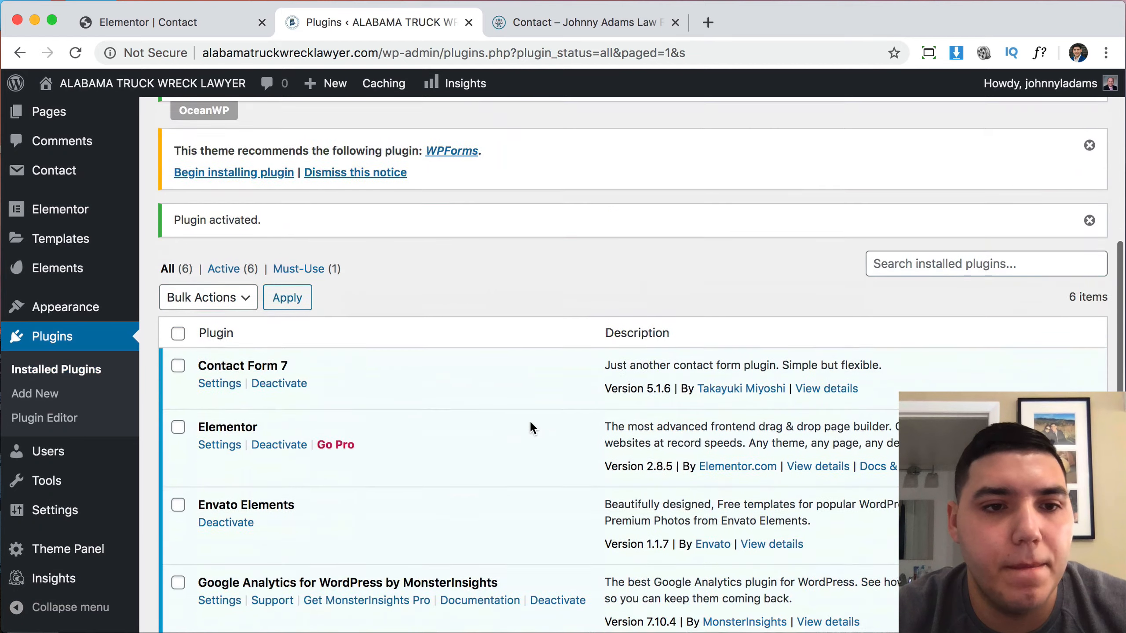
{"action": "scroll", "coordinate": [530, 424], "scroll_direction": "down", "scroll_amount": 5}
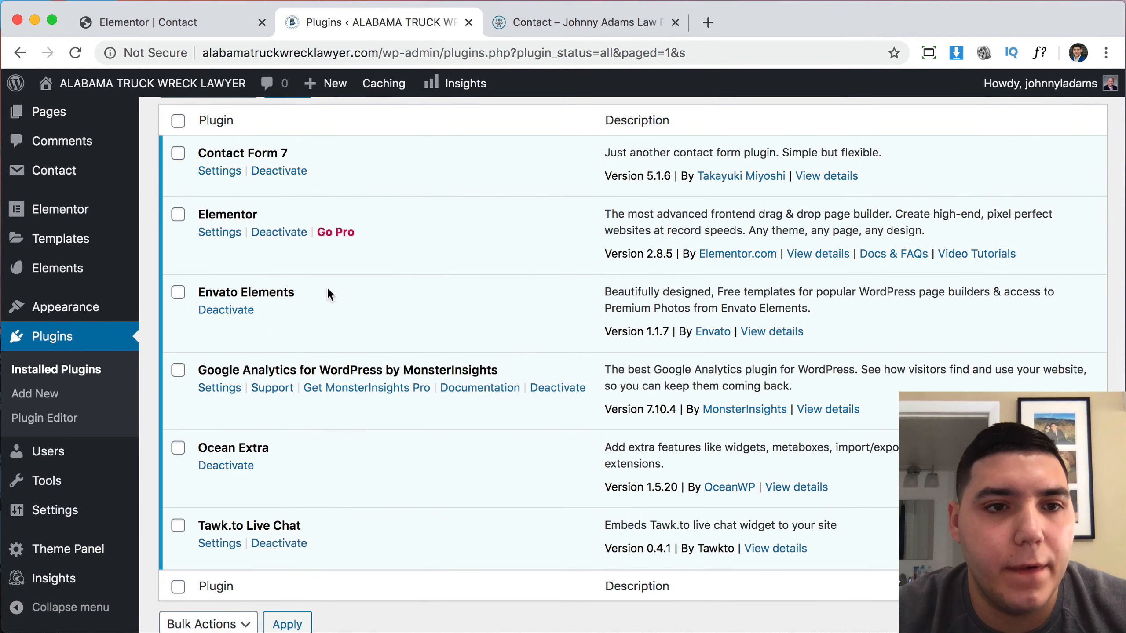
Open Contact form 1 in Contact Form 7 and review its Mail delivery settings.
{"action": "left_click", "coordinate": [238, 173]}
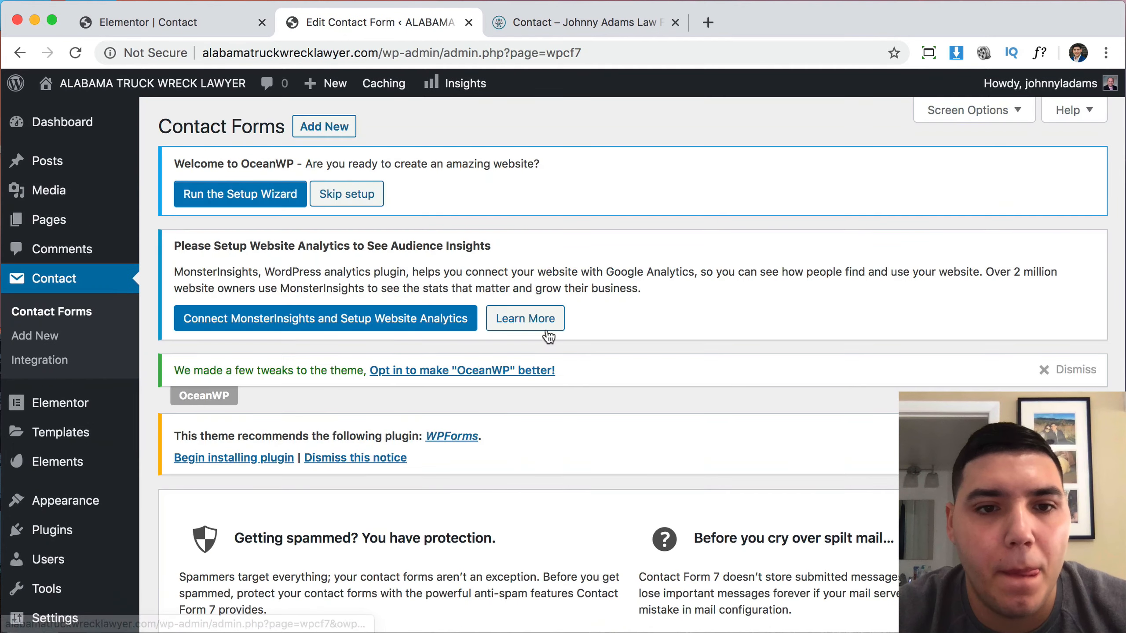
{"action": "scroll", "coordinate": [549, 346], "scroll_direction": "down", "scroll_amount": 7}
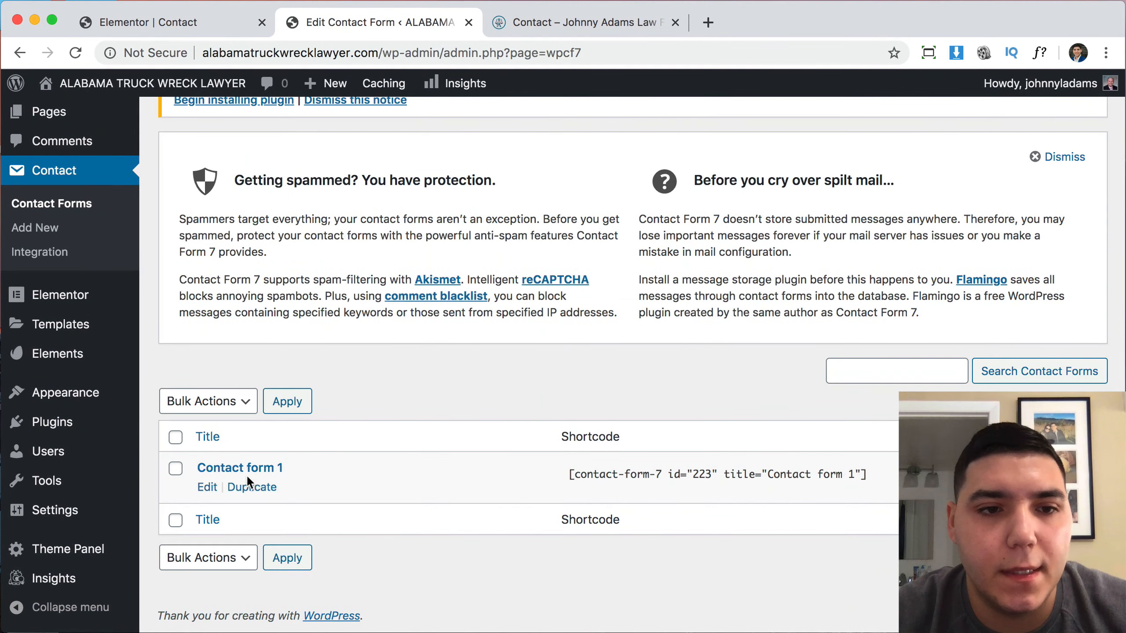
{"action": "left_click", "coordinate": [207, 488]}
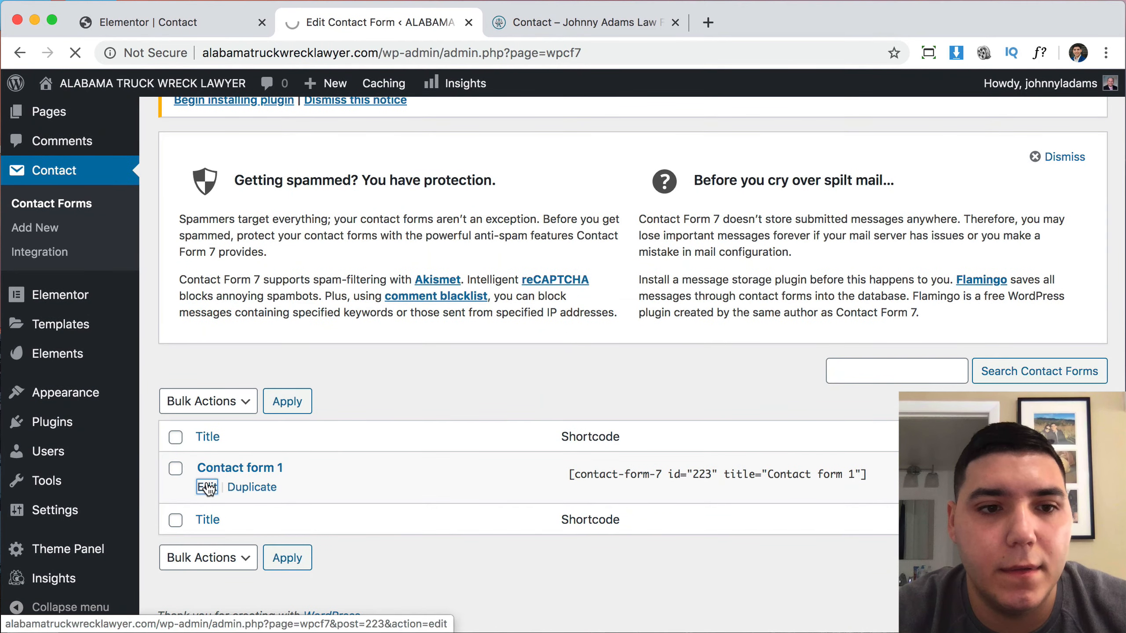
{"action": "scroll", "coordinate": [498, 460], "scroll_direction": "down", "scroll_amount": 5}
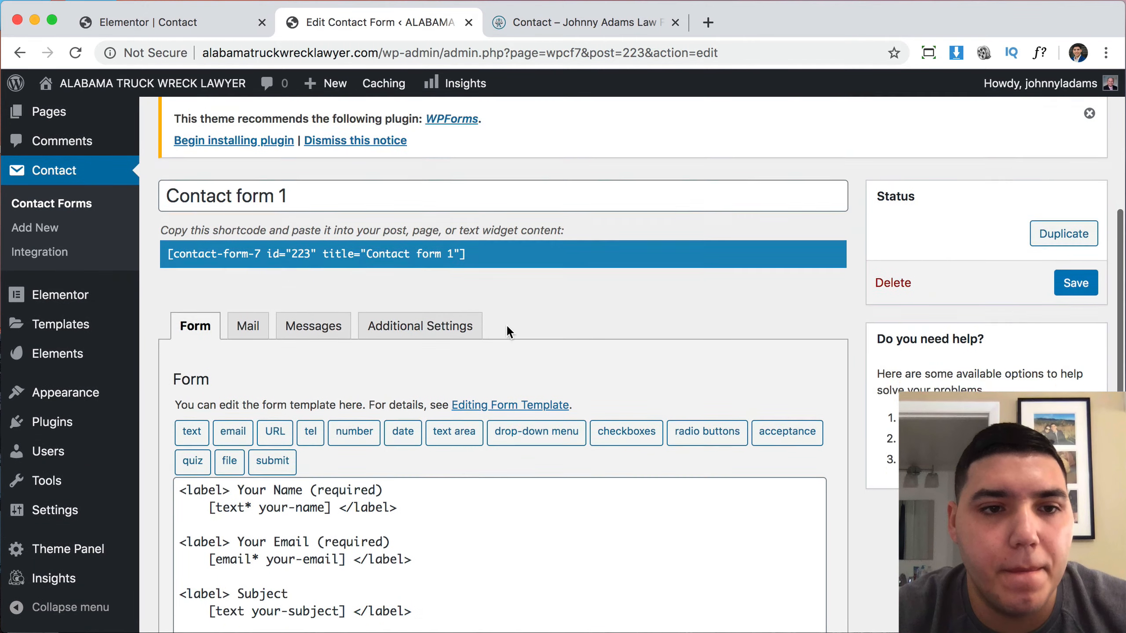
{"action": "scroll", "coordinate": [507, 327], "scroll_direction": "down", "scroll_amount": 5}
{"action": "scroll", "coordinate": [507, 327], "scroll_direction": "up", "scroll_amount": 3}
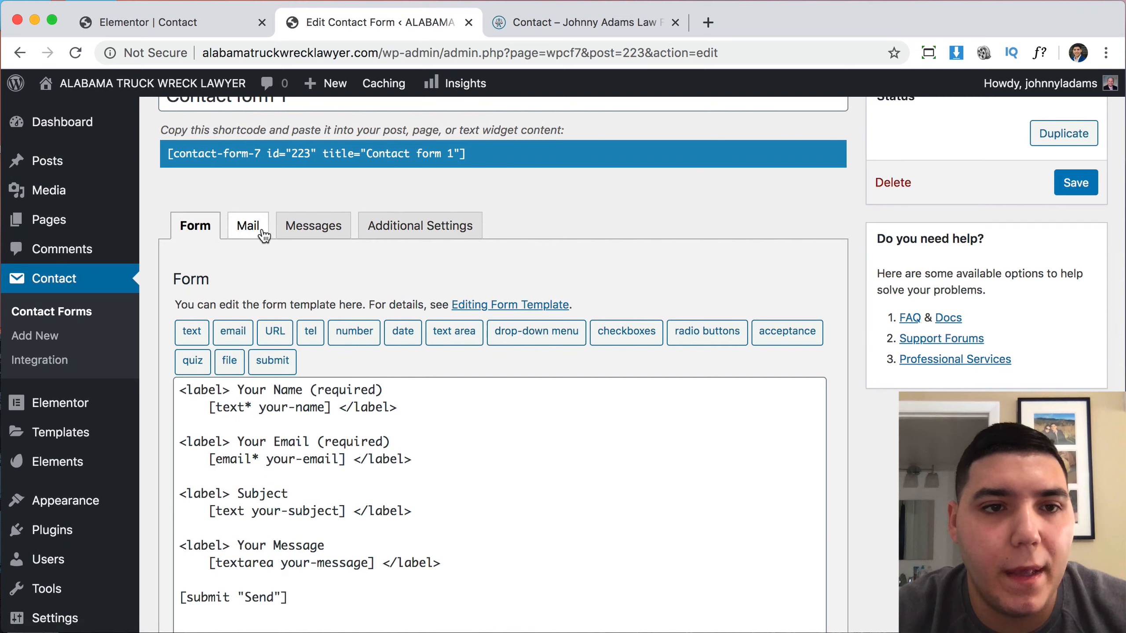
{"action": "left_click", "coordinate": [251, 227]}
{"action": "scroll", "coordinate": [510, 320], "scroll_direction": "down", "scroll_amount": 2}
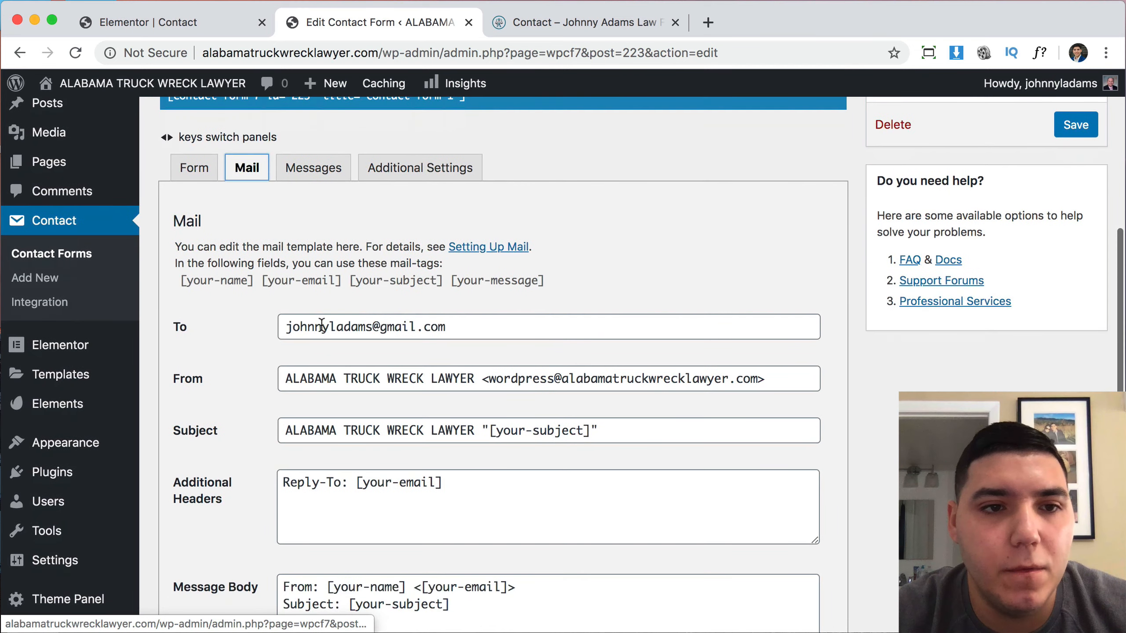
{"action": "scroll", "coordinate": [421, 458], "scroll_direction": "down", "scroll_amount": 4}
{"action": "scroll", "coordinate": [424, 399], "scroll_direction": "down", "scroll_amount": 2}
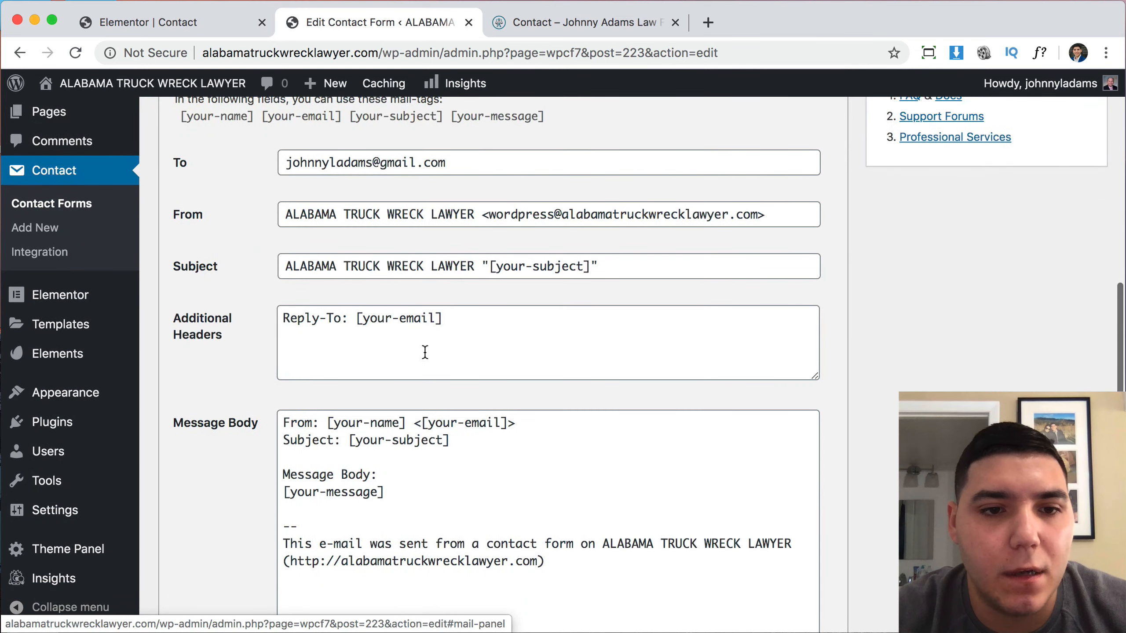
{"action": "scroll", "coordinate": [416, 495], "scroll_direction": "up", "scroll_amount": 4}
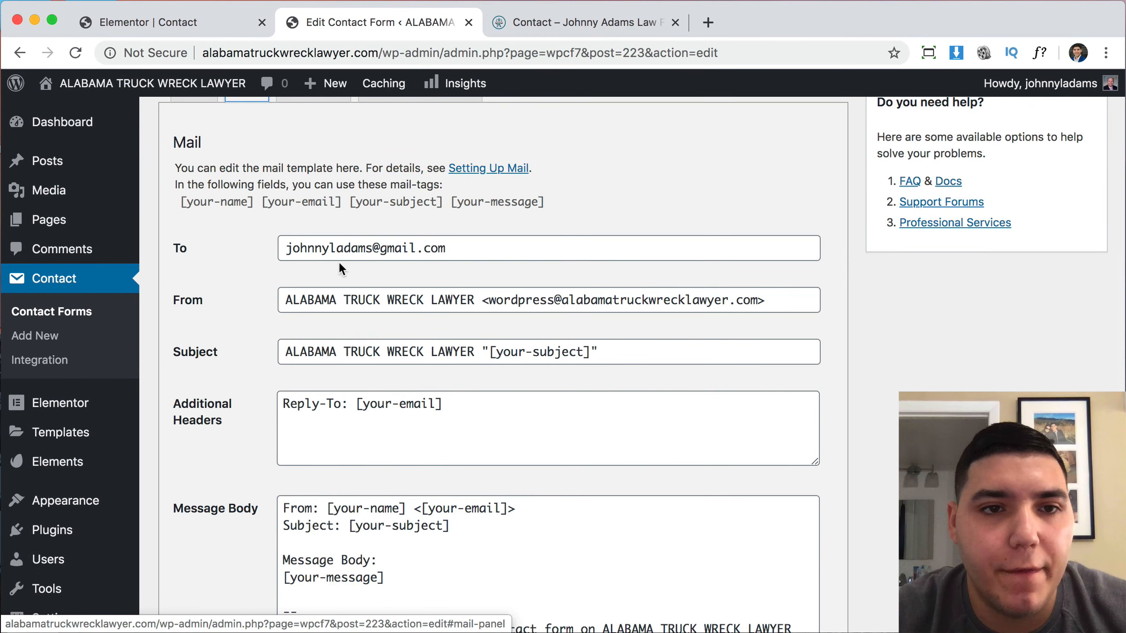
{"action": "scroll", "coordinate": [381, 285], "scroll_direction": "up", "scroll_amount": 7}
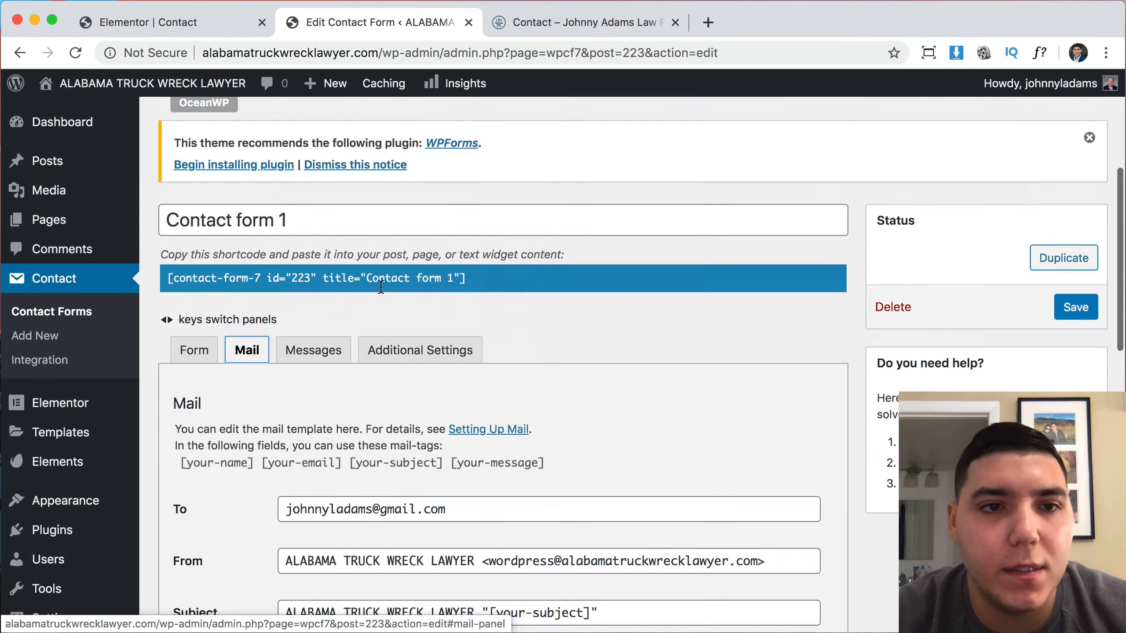
Copy Contact form 1's shortcode (id 223) and save the form.
{"action": "left_click", "coordinate": [180, 372]}
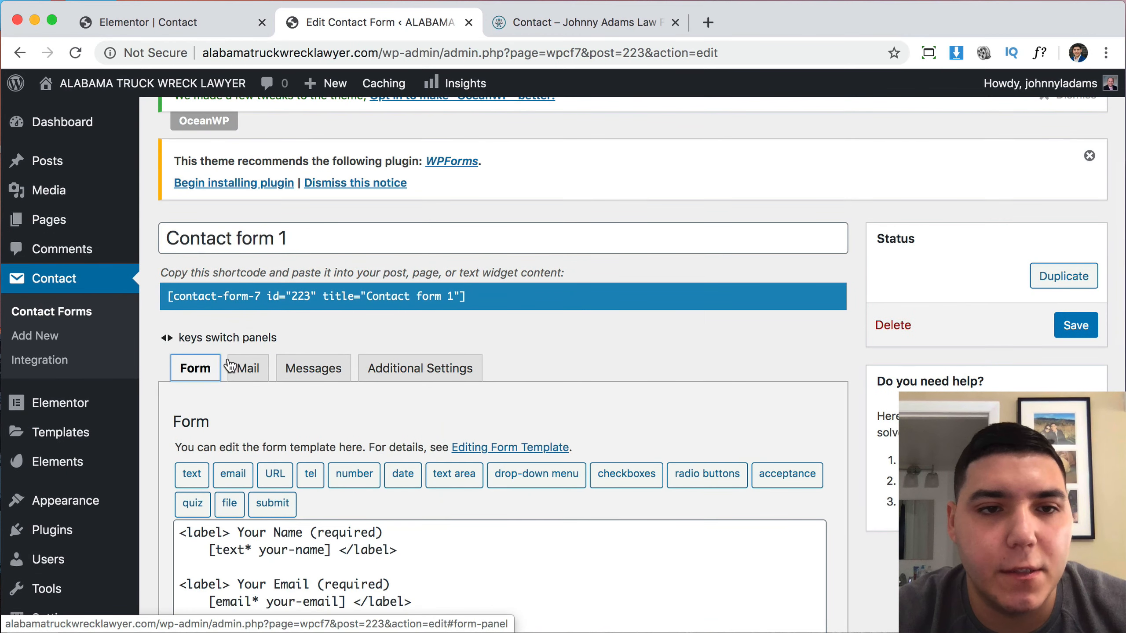
{"action": "left_click", "coordinate": [498, 295]}
{"action": "mouse_move", "coordinate": [338, 293]}
{"action": "left_mouse_down"}
{"action": "mouse_move", "coordinate": [288, 291]}
{"action": "mouse_move", "coordinate": [330, 303]}
{"action": "left_mouse_up"}
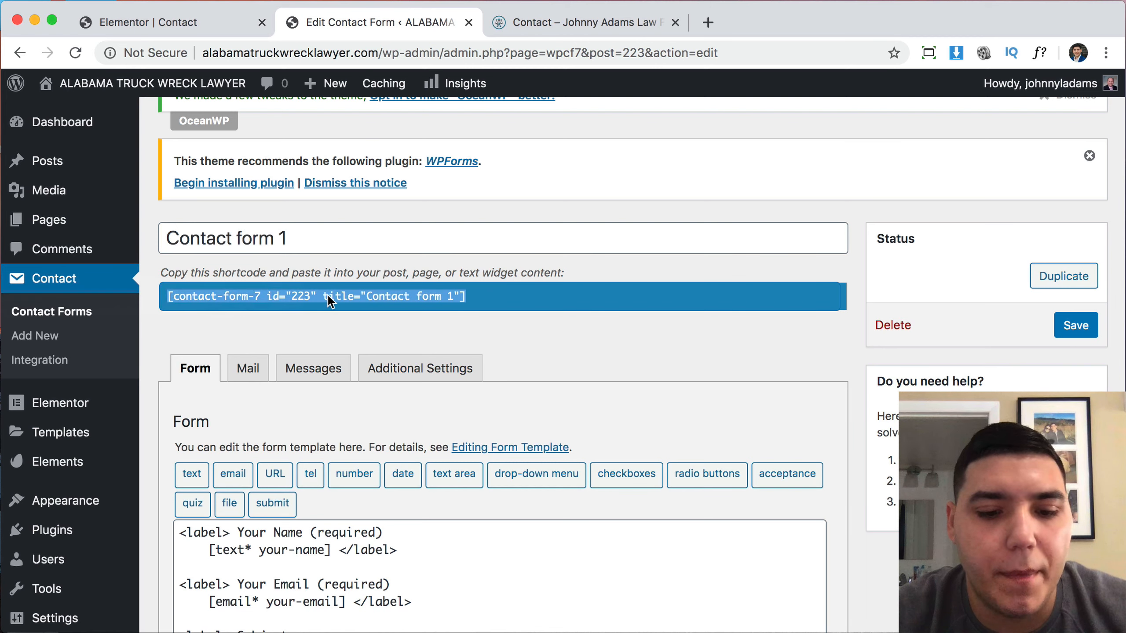
{"action": "left_click", "coordinate": [1075, 325]}
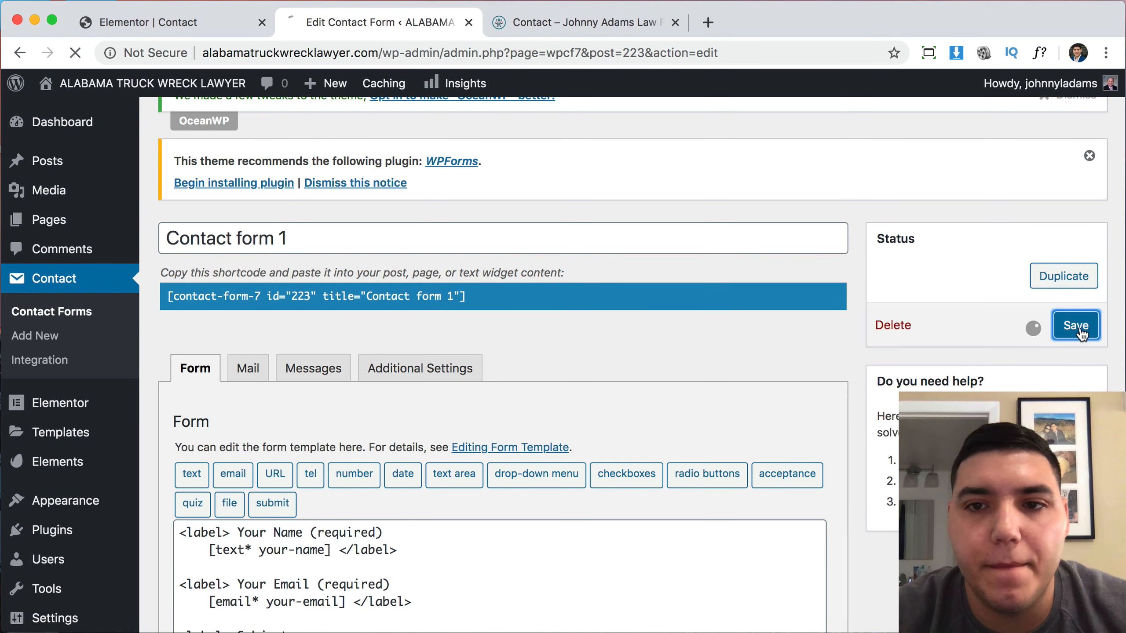
{"action": "left_click", "coordinate": [213, 22]}
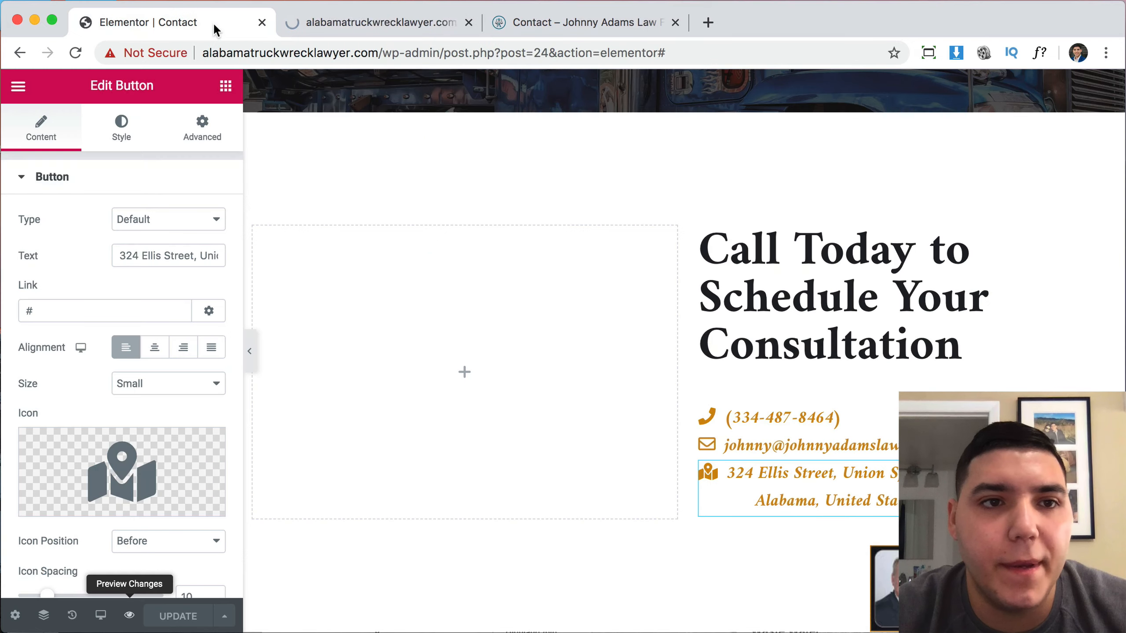
Drop a Shortcode widget into the empty left column, paste the Contact form 1 shortcode, update and preview.
{"action": "left_click", "coordinate": [226, 87]}
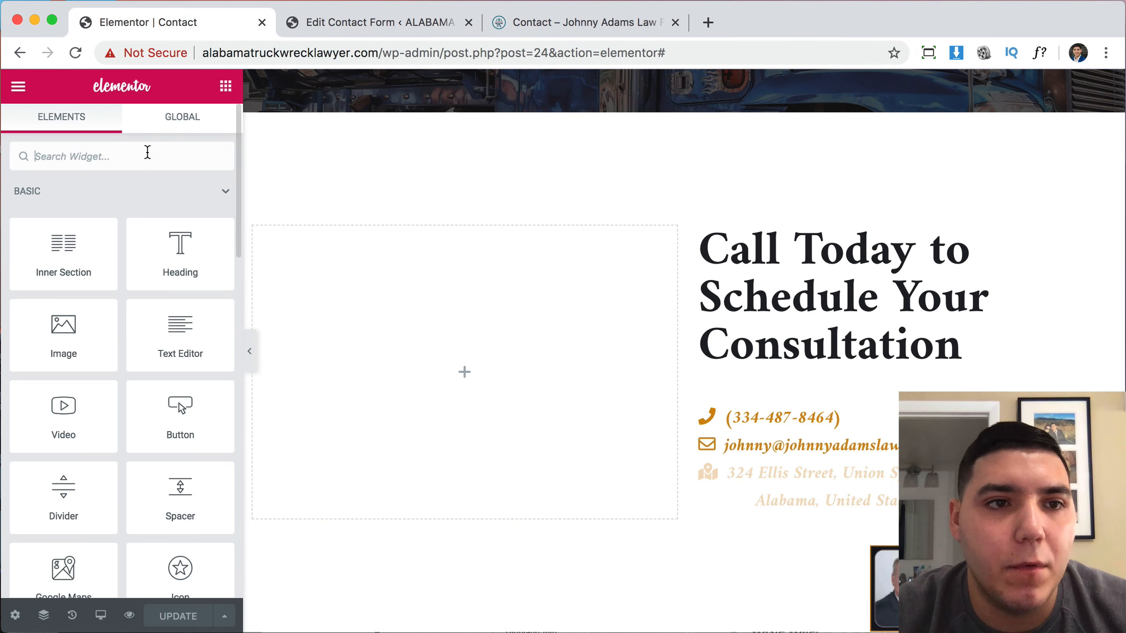
{"action": "left_click", "coordinate": [146, 155]}
{"action": "type", "text": "sho"}
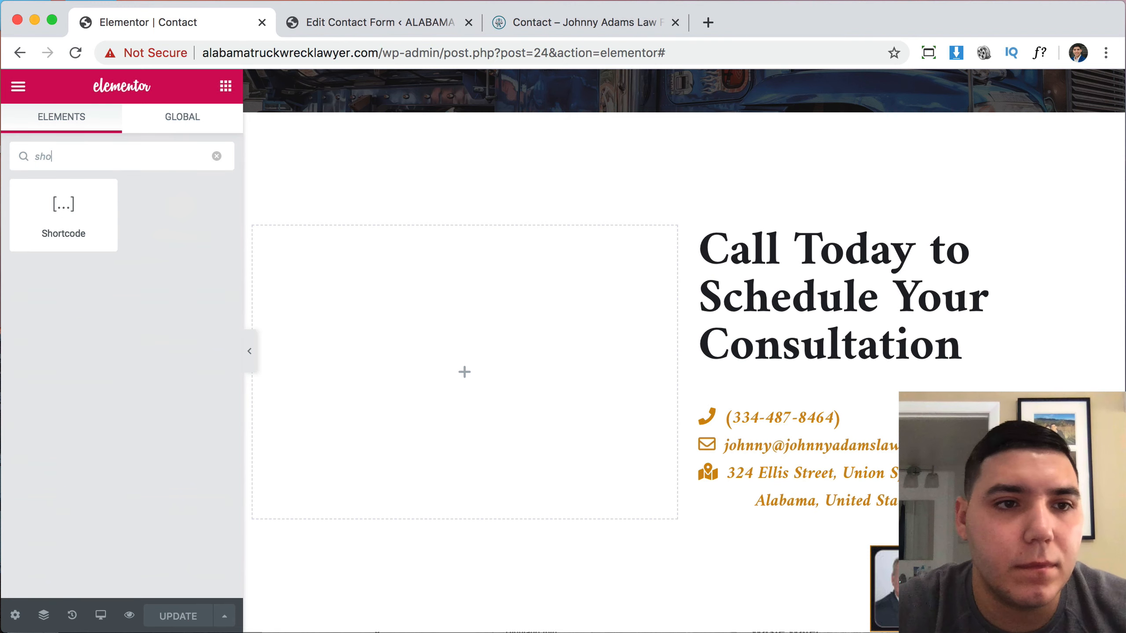
{"action": "left_click_drag", "start_coordinate": [68, 233], "coordinate": [435, 367]}
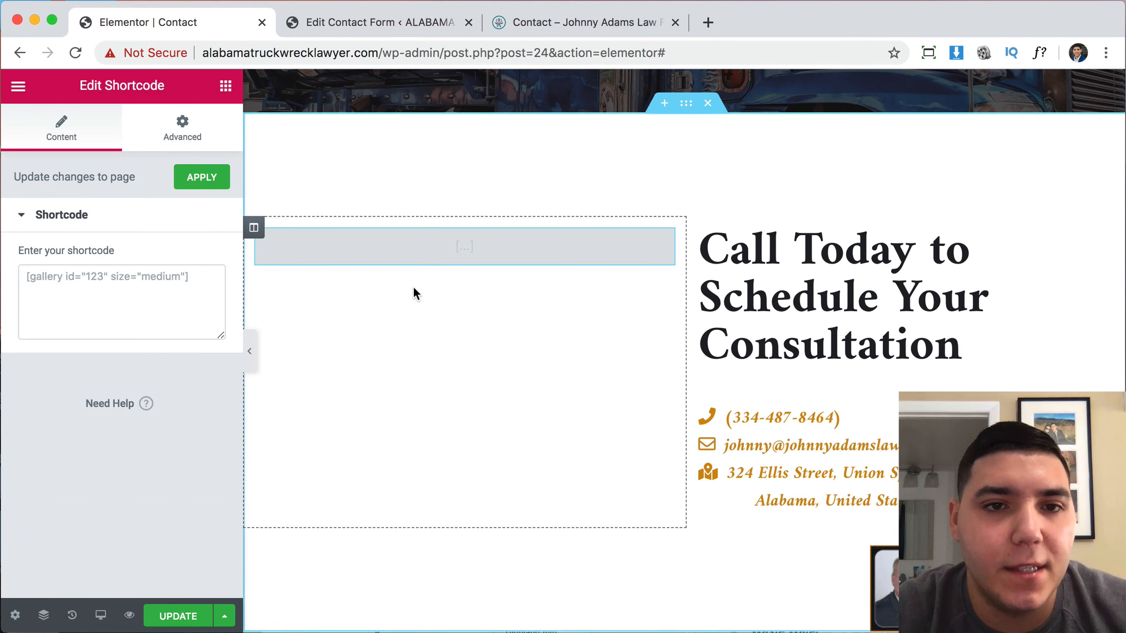
{"action": "left_click", "coordinate": [118, 319]}
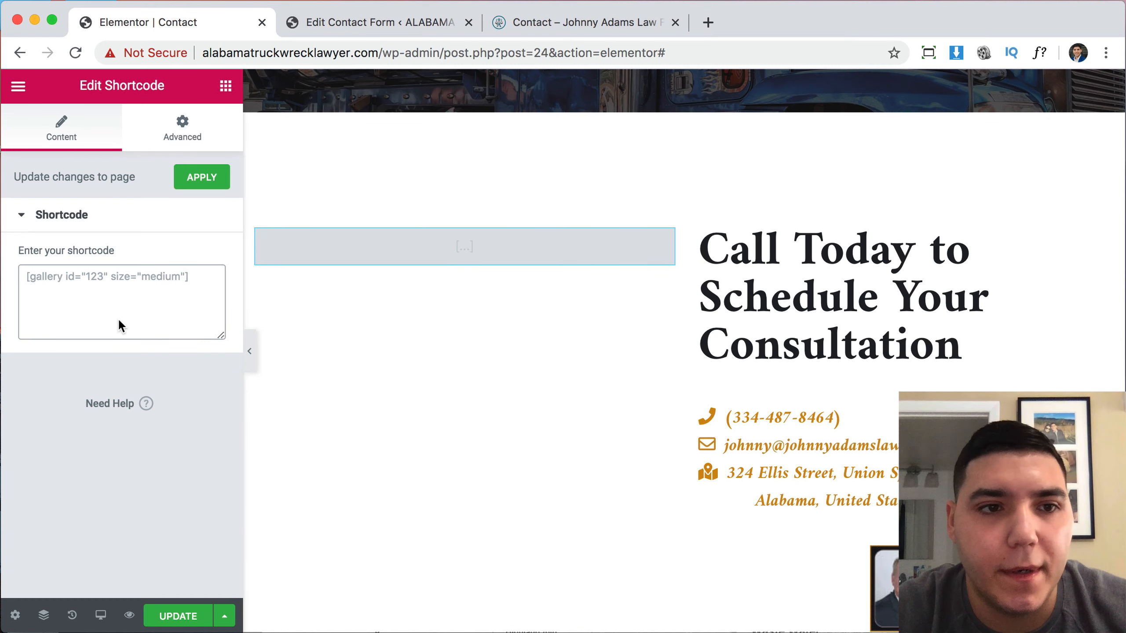
{"action": "type", "text": "[contact-form-7 id=\"223\" title=\"Contact form 1\"]"}
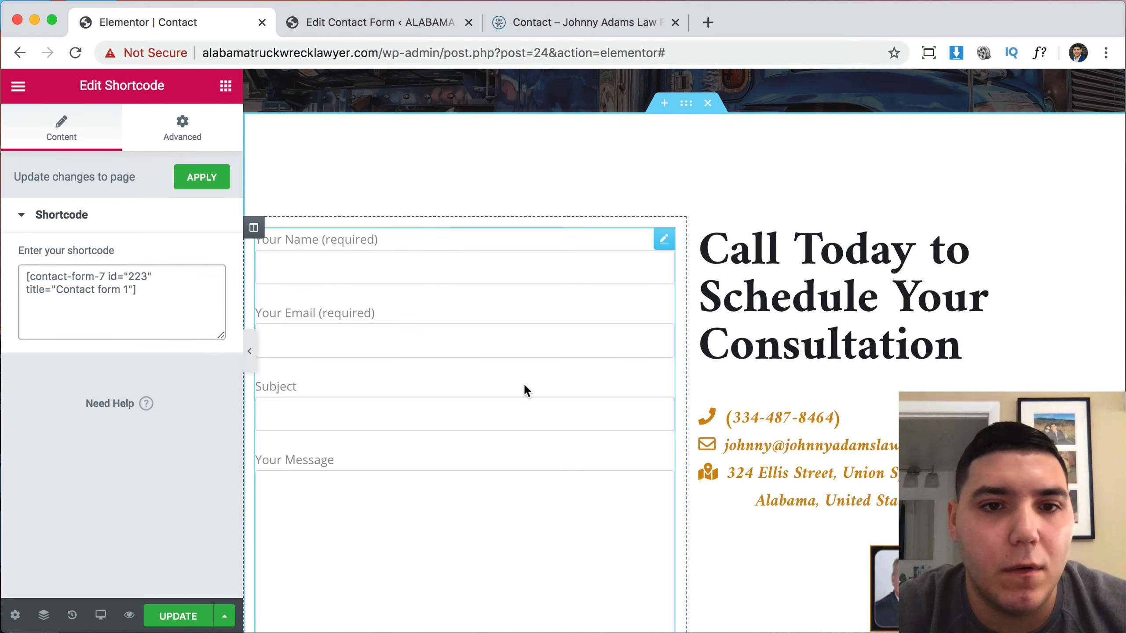
{"action": "scroll", "coordinate": [489, 524], "scroll_direction": "down", "scroll_amount": 5}
{"action": "scroll", "coordinate": [490, 523], "scroll_direction": "up", "scroll_amount": 3}
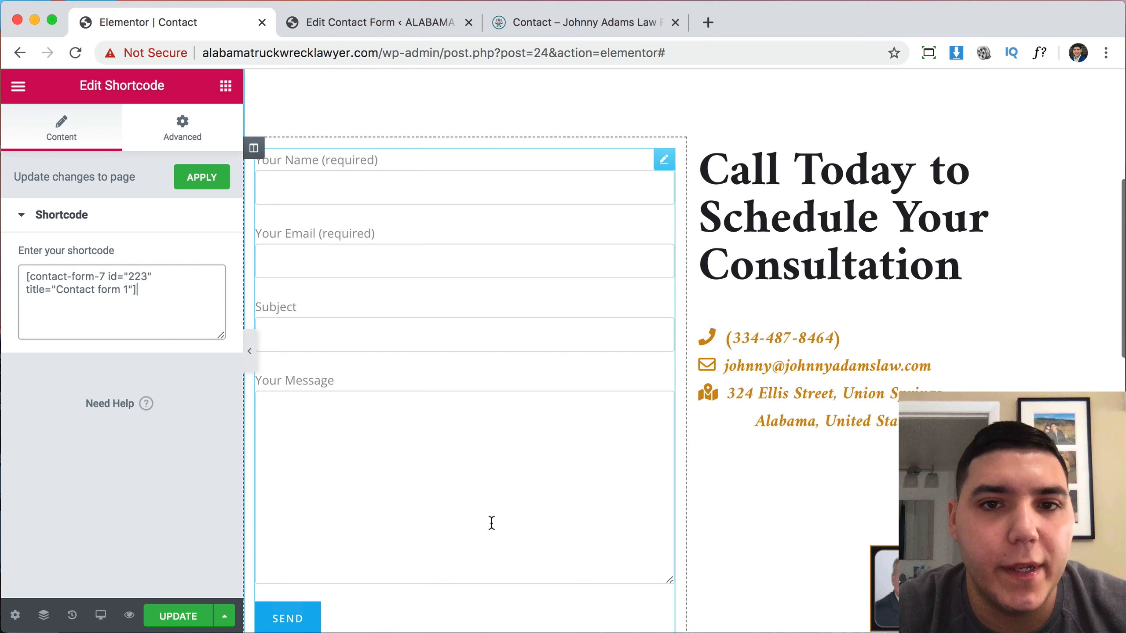
{"action": "left_click", "coordinate": [172, 615]}
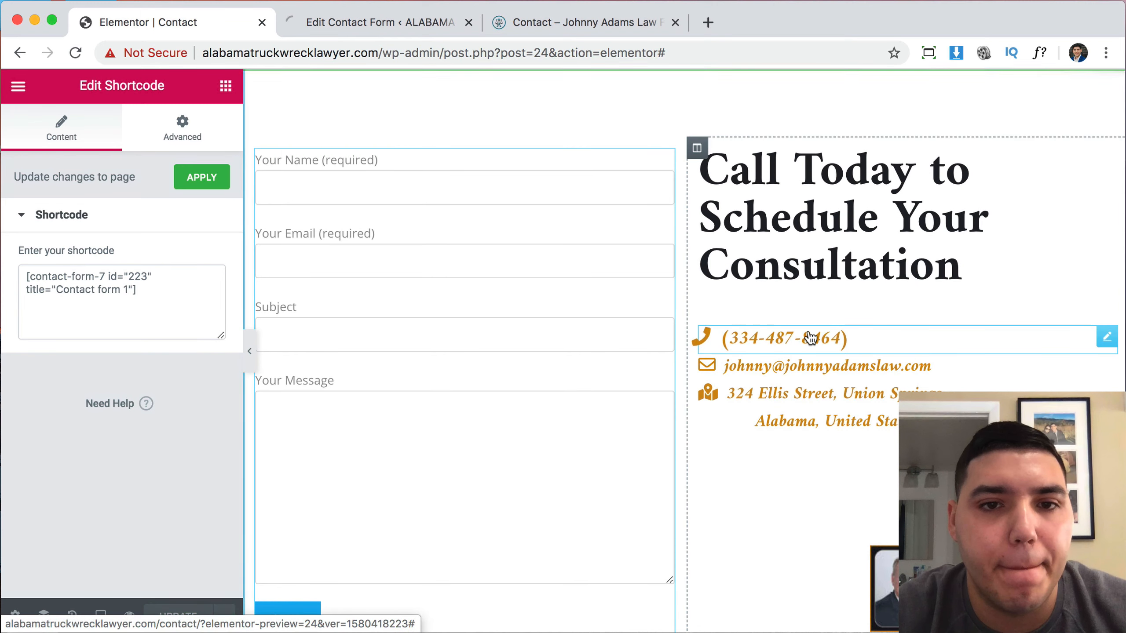
{"action": "left_click", "coordinate": [130, 616]}
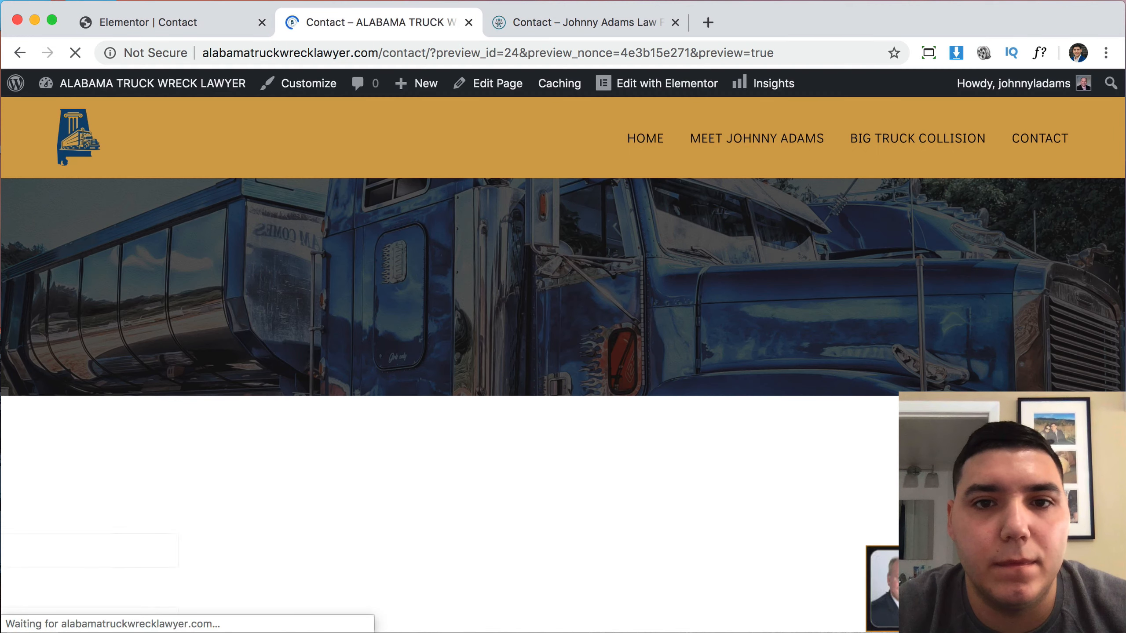
Check the live Contact page form down to its Send button, then launch Appearance > Customize.
{"action": "scroll", "coordinate": [866, 375], "scroll_direction": "down", "scroll_amount": 10}
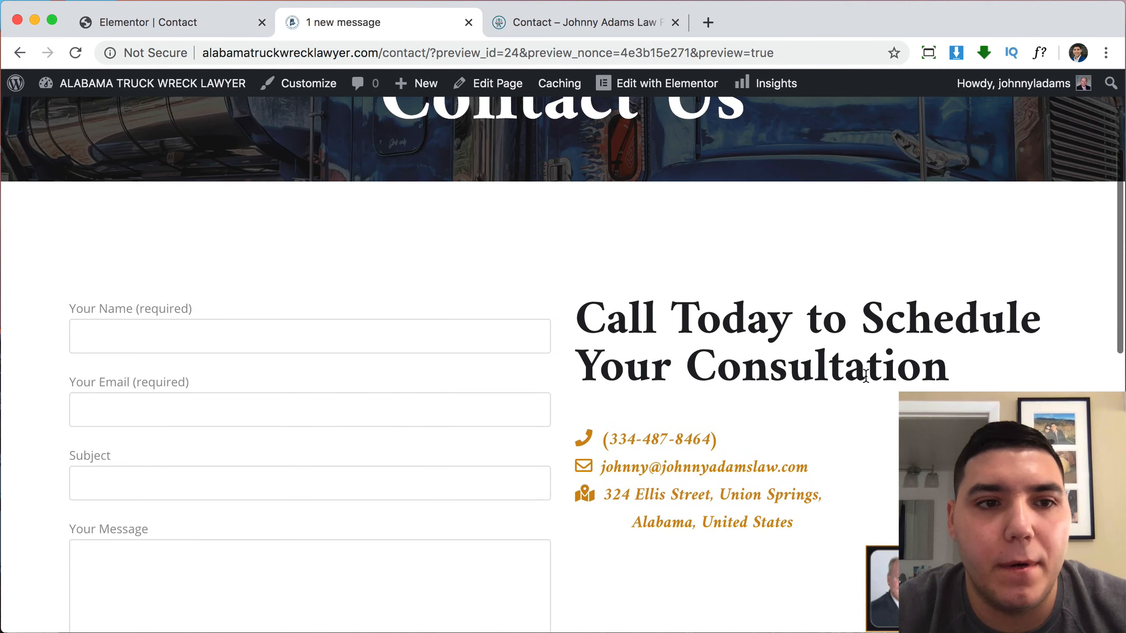
{"action": "scroll", "coordinate": [866, 377], "scroll_direction": "down", "scroll_amount": 10}
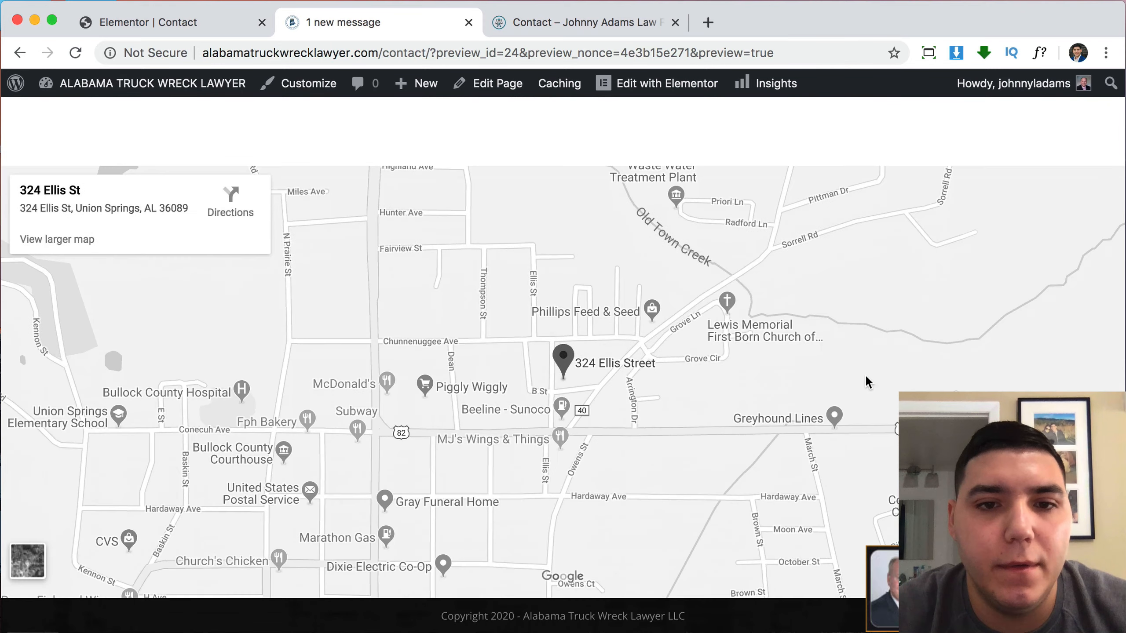
{"action": "scroll", "coordinate": [866, 377], "scroll_direction": "up", "scroll_amount": 10}
{"action": "scroll", "coordinate": [865, 382], "scroll_direction": "up", "scroll_amount": 4}
{"action": "scroll", "coordinate": [864, 382], "scroll_direction": "down", "scroll_amount": 2}
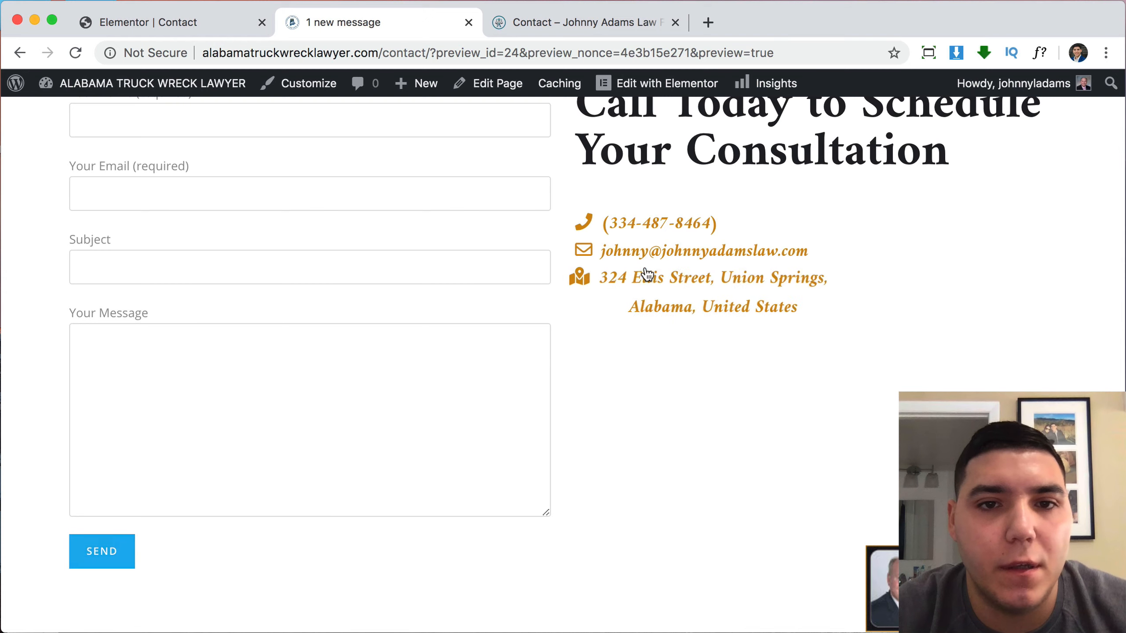
{"action": "scroll", "coordinate": [629, 248], "scroll_direction": "up", "scroll_amount": 2}
{"action": "scroll", "coordinate": [672, 247], "scroll_direction": "up", "scroll_amount": 3}
{"action": "scroll", "coordinate": [671, 247], "scroll_direction": "down", "scroll_amount": 6}
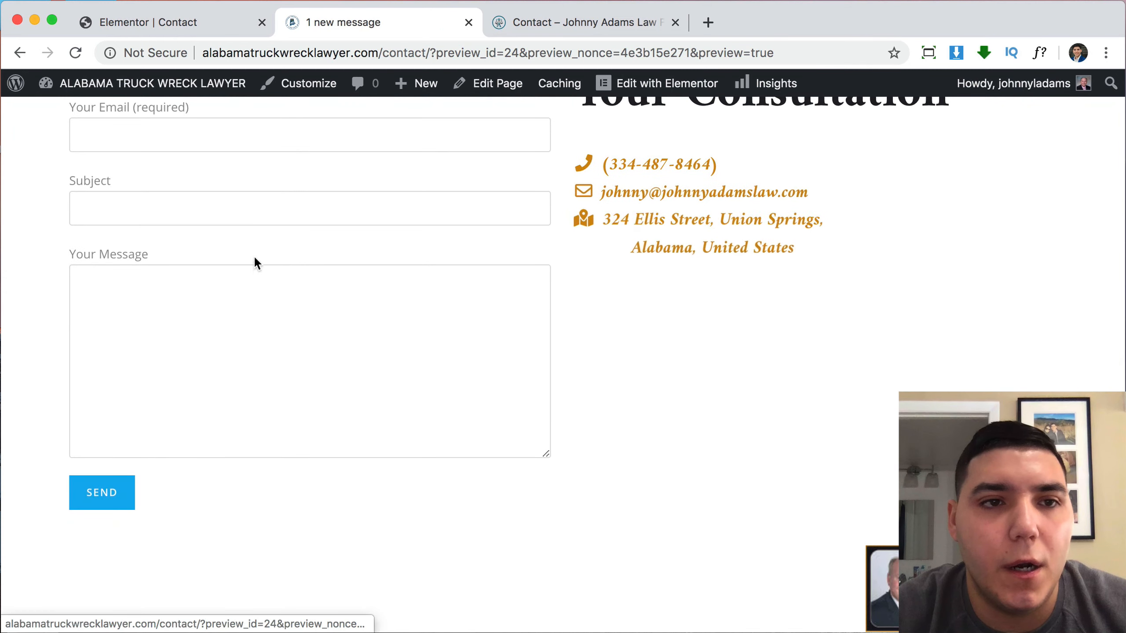
{"action": "left_click", "coordinate": [311, 94]}
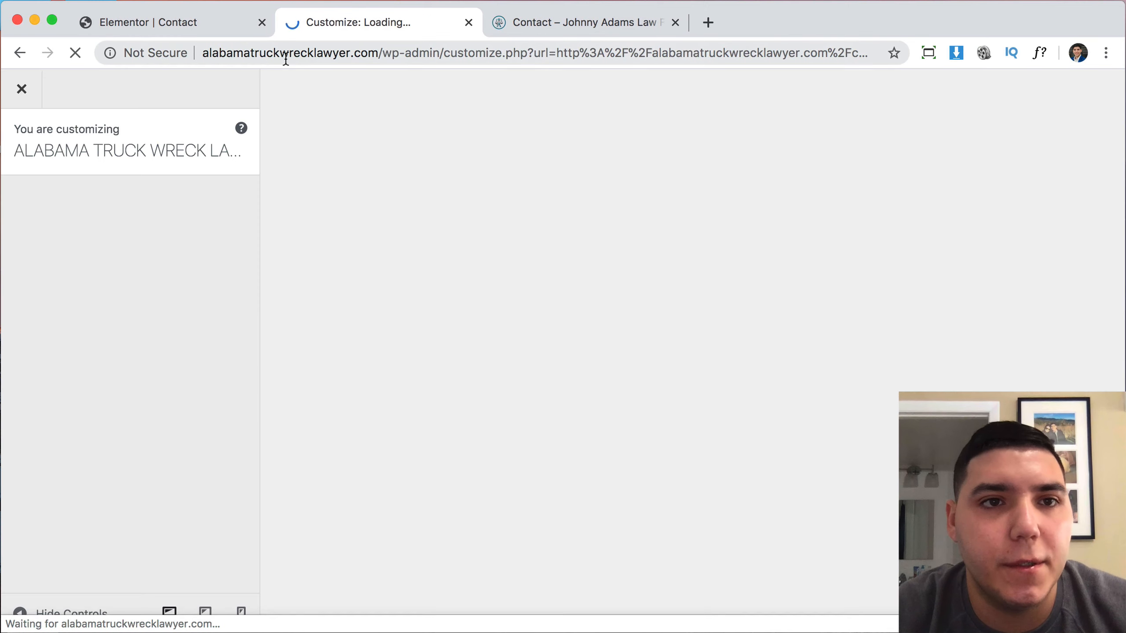
Close the Elementor tab and browse the General Styling colours under General Options.
{"action": "left_click", "coordinate": [262, 22]}
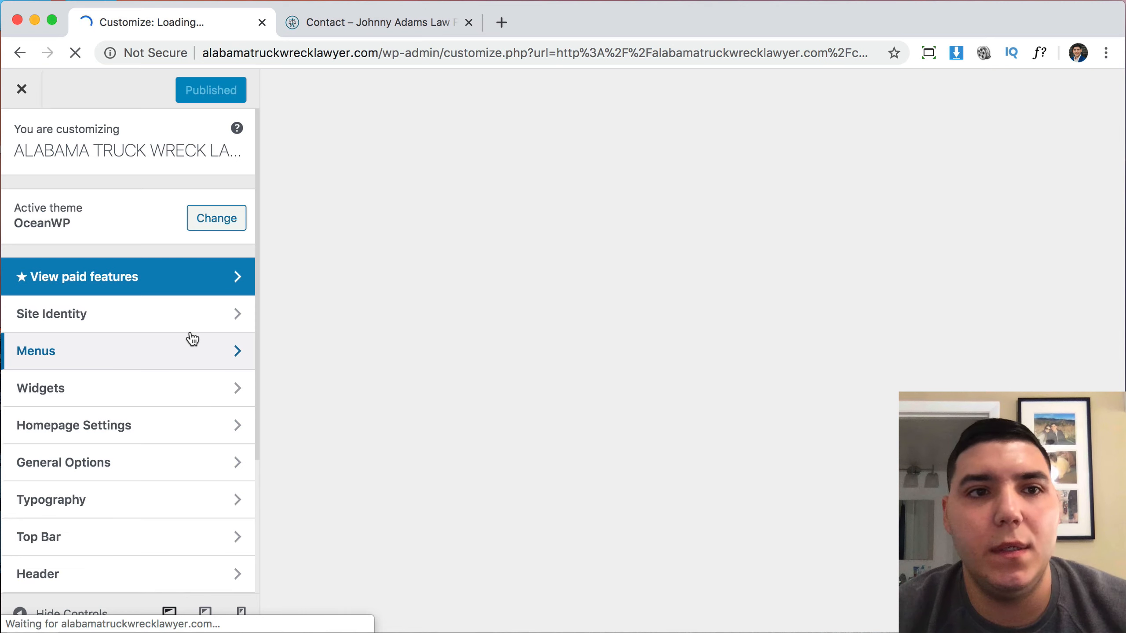
{"action": "scroll", "coordinate": [159, 459], "scroll_direction": "down", "scroll_amount": 4}
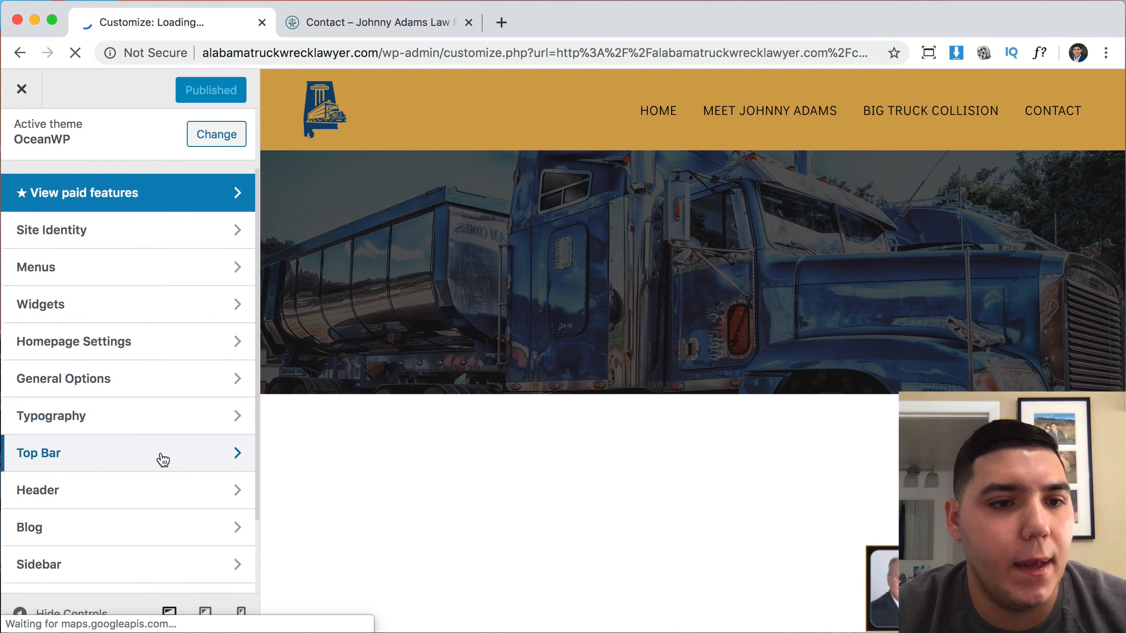
{"action": "scroll", "coordinate": [334, 426], "scroll_direction": "down", "scroll_amount": 7}
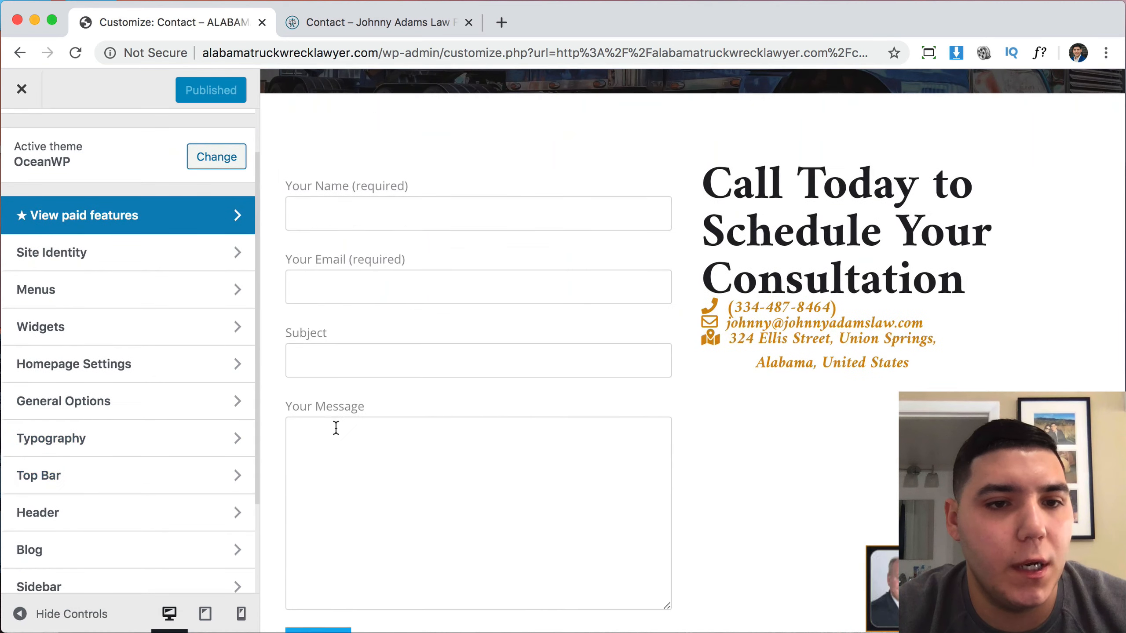
{"action": "scroll", "coordinate": [337, 432], "scroll_direction": "down", "scroll_amount": 2}
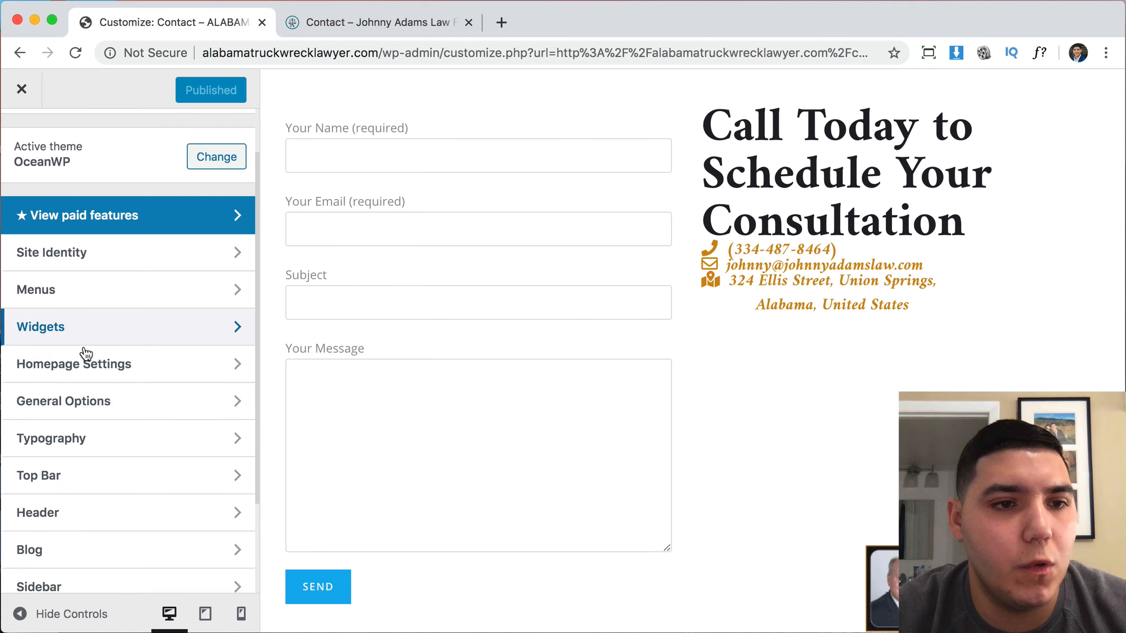
{"action": "left_click", "coordinate": [97, 400]}
{"action": "left_click", "coordinate": [114, 202]}
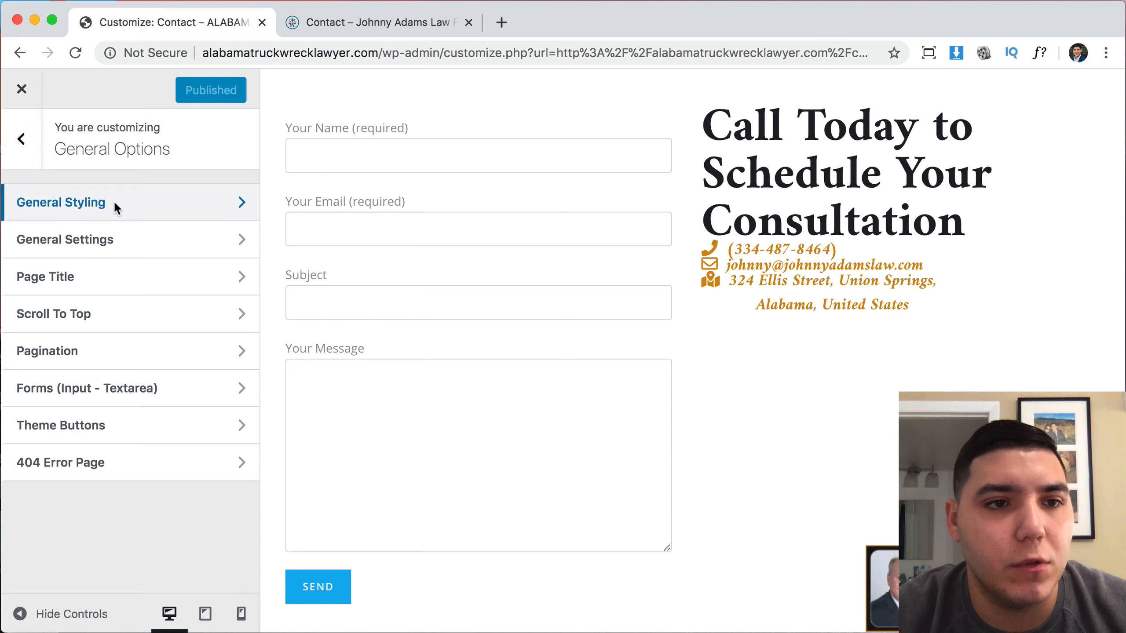
{"action": "scroll", "coordinate": [123, 317], "scroll_direction": "down", "scroll_amount": 5}
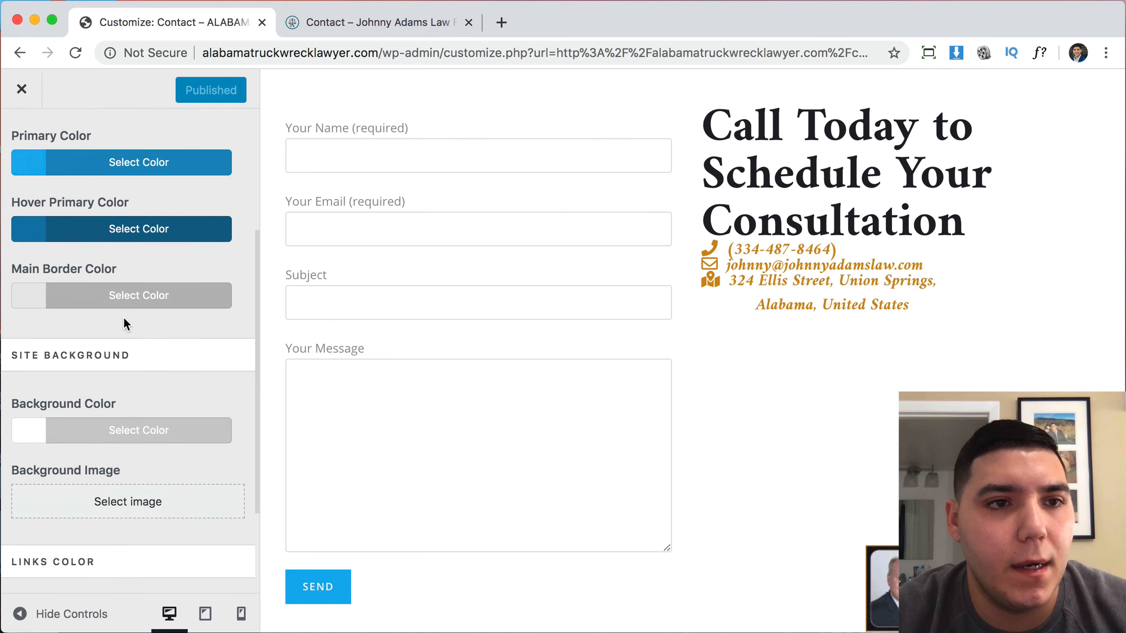
{"action": "scroll", "coordinate": [123, 317], "scroll_direction": "down", "scroll_amount": 3}
{"action": "scroll", "coordinate": [123, 317], "scroll_direction": "up", "scroll_amount": 6}
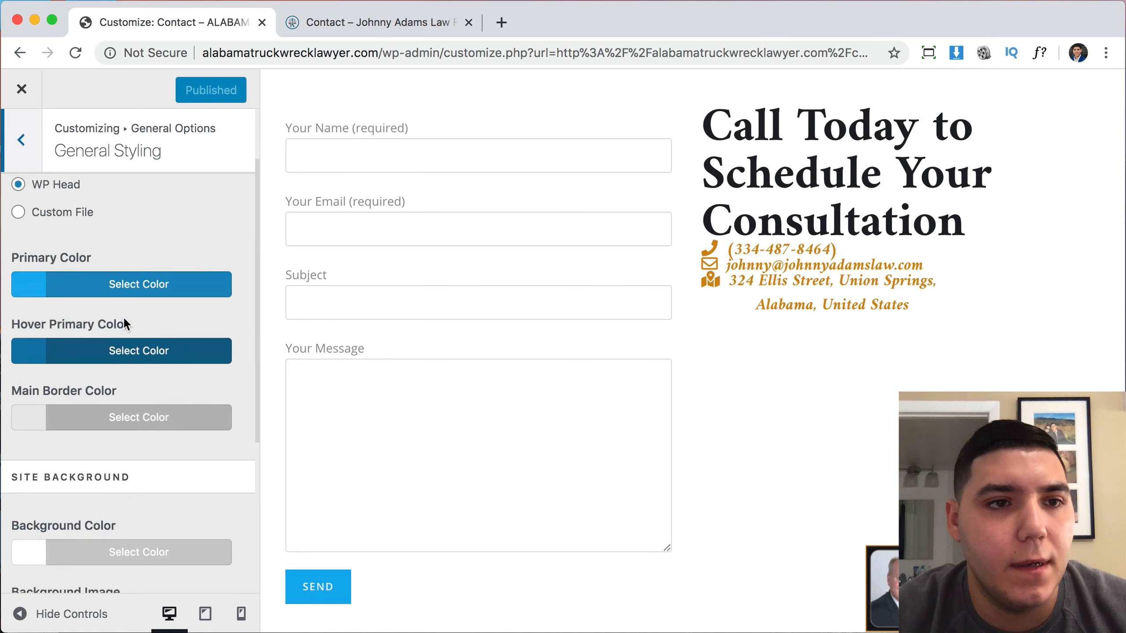
{"action": "left_click", "coordinate": [43, 151]}
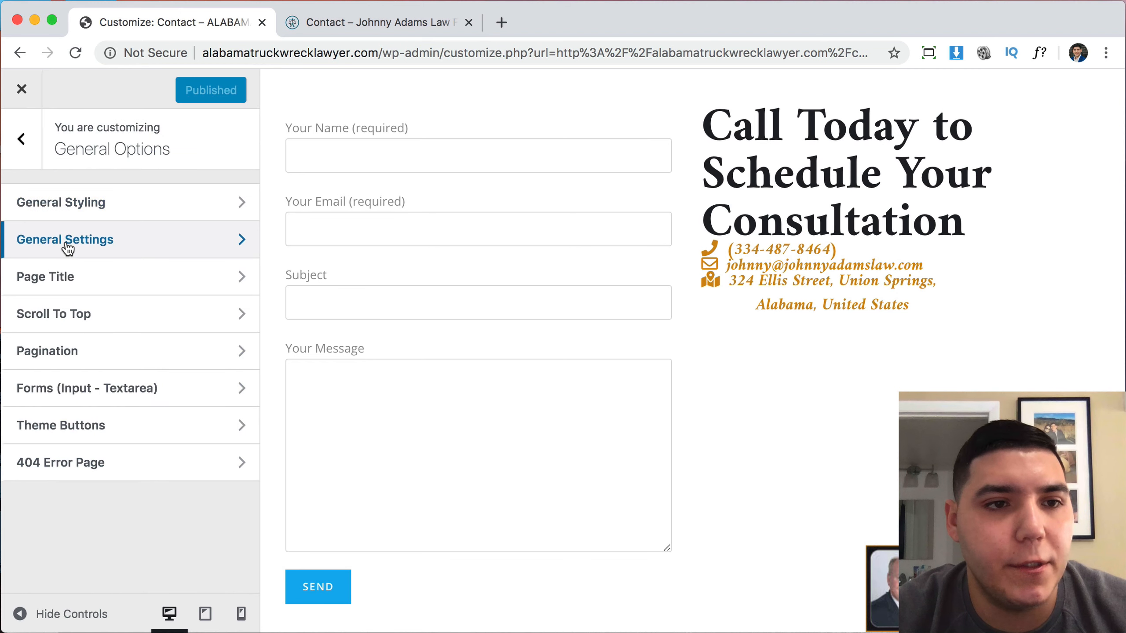
Browse the General Settings layout options and go back to the General Options list.
{"action": "left_click", "coordinate": [65, 243]}
{"action": "scroll", "coordinate": [121, 291], "scroll_direction": "down", "scroll_amount": 20}
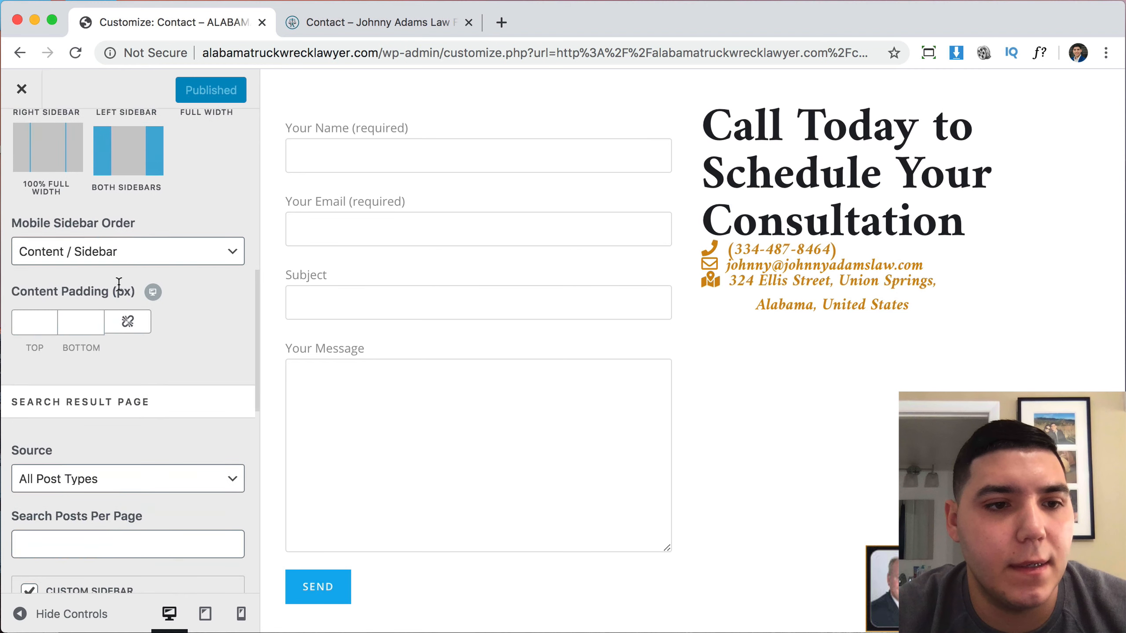
{"action": "scroll", "coordinate": [120, 290], "scroll_direction": "down", "scroll_amount": 10}
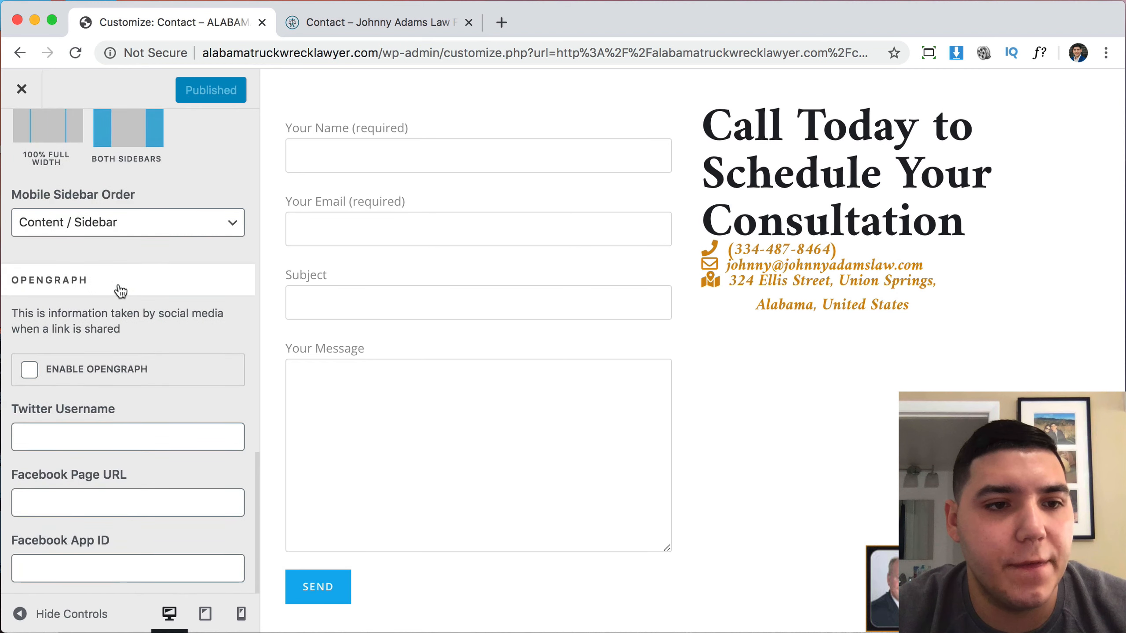
{"action": "scroll", "coordinate": [55, 170], "scroll_direction": "up", "scroll_amount": 2}
{"action": "left_click", "coordinate": [22, 139]}
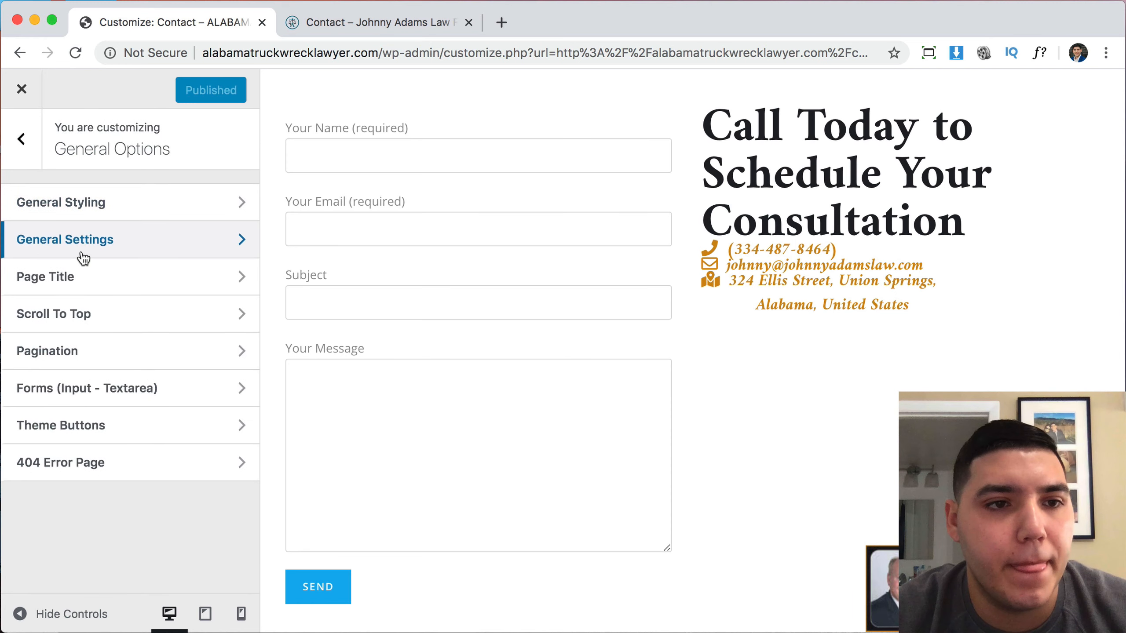
In Forms (Input - Textarea), set the form label colour to black.
{"action": "left_click", "coordinate": [58, 404]}
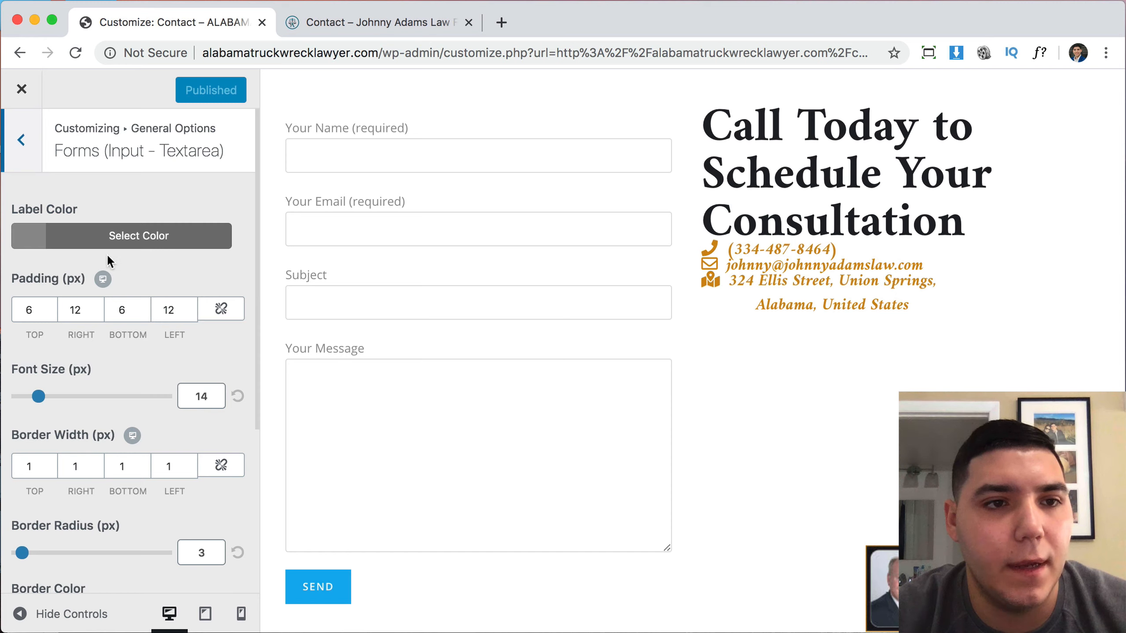
{"action": "left_click", "coordinate": [34, 234]}
{"action": "left_click_drag", "start_coordinate": [121, 380], "coordinate": [159, 463]}
{"action": "left_click", "coordinate": [162, 550]}
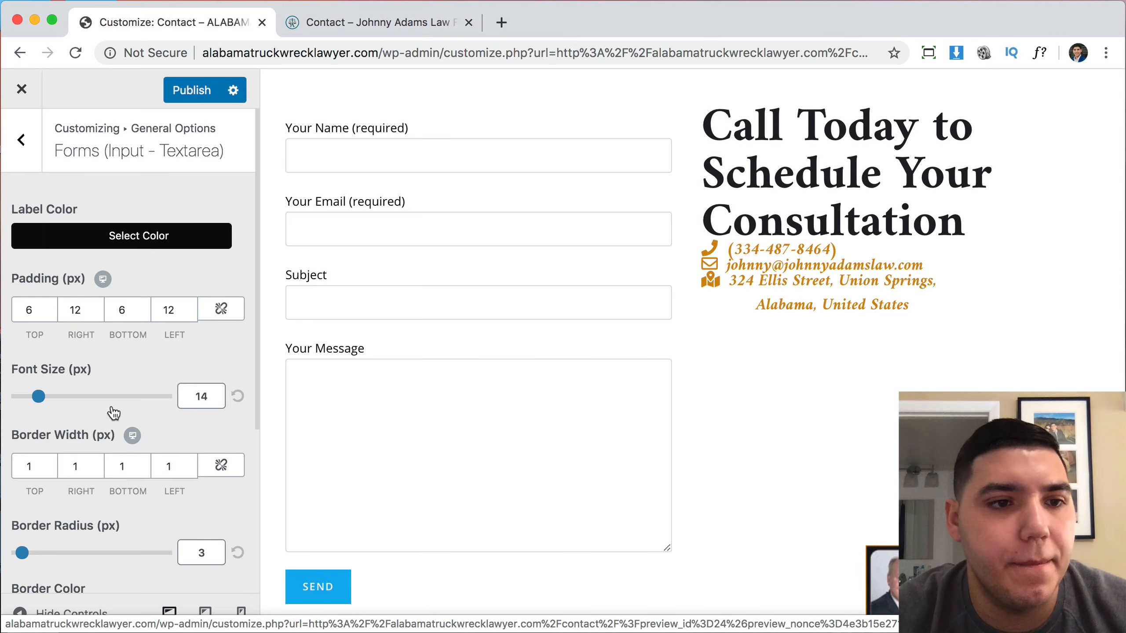
Set the form field border colour to near-black #0a0002 and return to General Options.
{"action": "scroll", "coordinate": [113, 413], "scroll_direction": "down", "scroll_amount": 5}
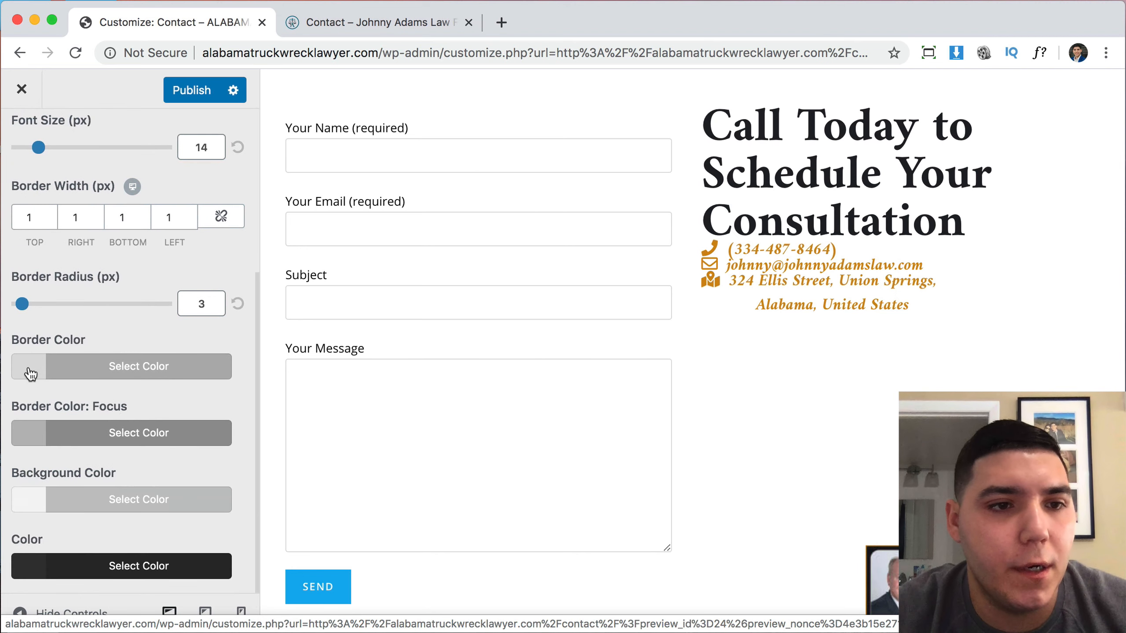
{"action": "left_click", "coordinate": [31, 374]}
{"action": "scroll", "coordinate": [153, 493], "scroll_direction": "down", "scroll_amount": 3}
{"action": "left_click", "coordinate": [150, 504]}
{"action": "left_click", "coordinate": [172, 487]}
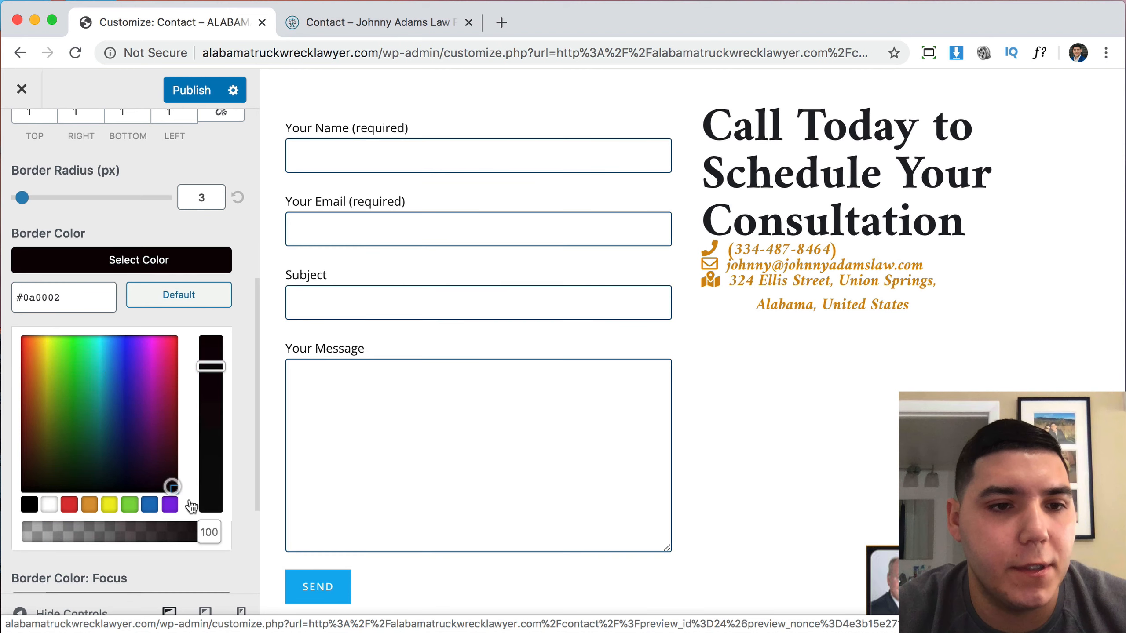
{"action": "left_click", "coordinate": [36, 261]}
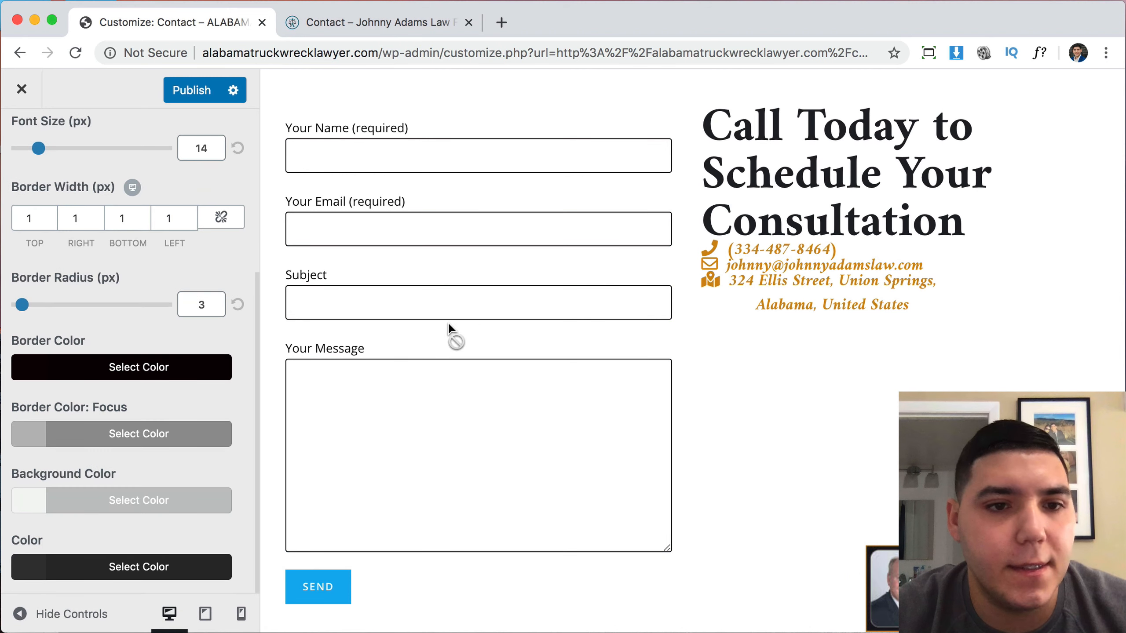
{"action": "scroll", "coordinate": [106, 503], "scroll_direction": "up", "scroll_amount": 1}
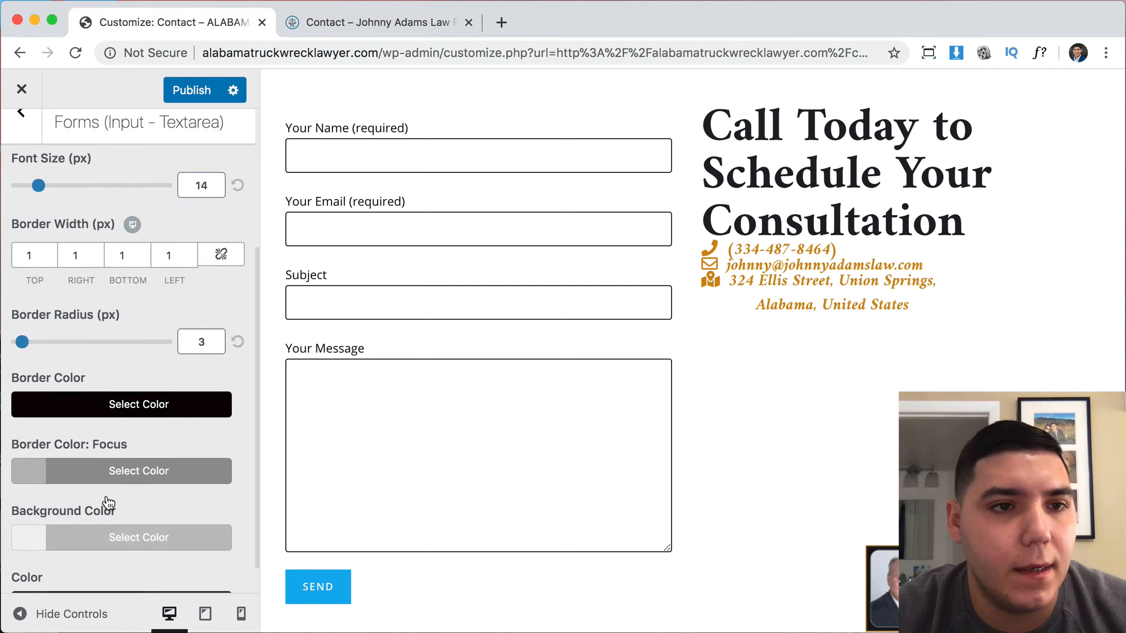
{"action": "scroll", "coordinate": [108, 503], "scroll_direction": "down", "scroll_amount": 1}
{"action": "scroll", "coordinate": [108, 503], "scroll_direction": "up", "scroll_amount": 1}
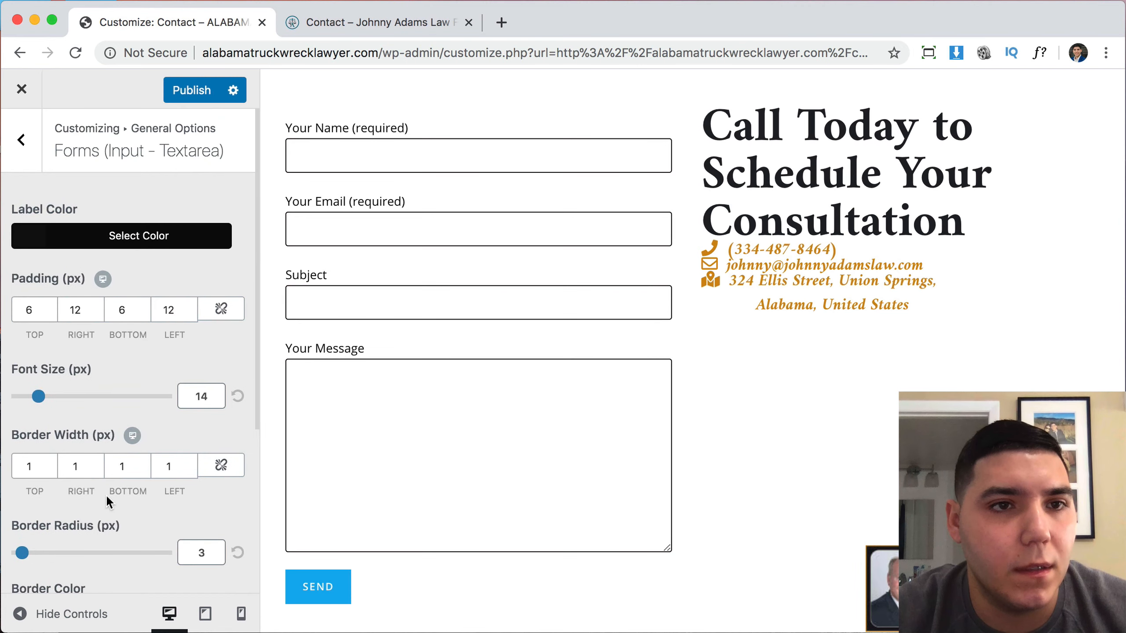
{"action": "scroll", "coordinate": [108, 501], "scroll_direction": "down", "scroll_amount": 1}
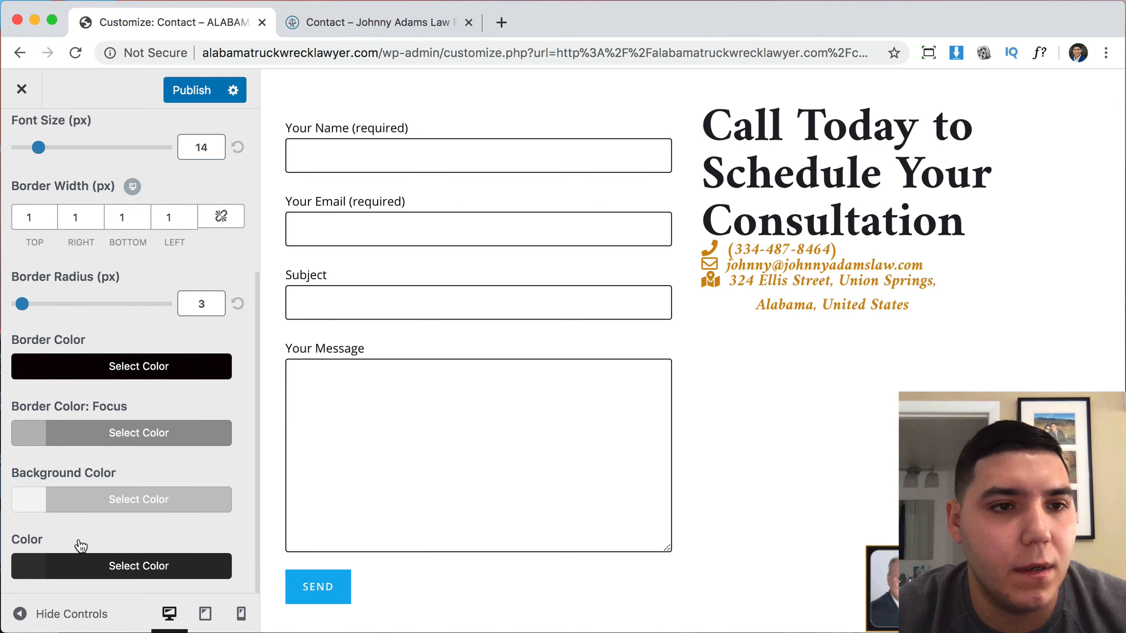
{"action": "scroll", "coordinate": [106, 382], "scroll_direction": "up", "scroll_amount": 3}
{"action": "left_click", "coordinate": [25, 157]}
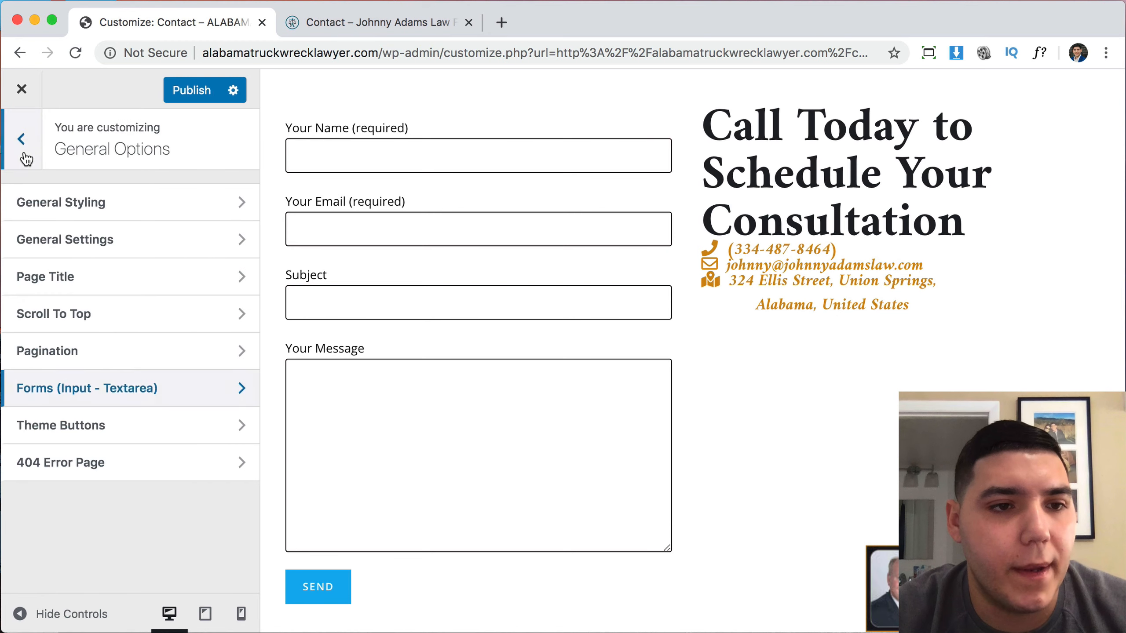
Open the Theme Buttons background colour setting, checking the reference law firm page.
{"action": "left_click", "coordinate": [54, 428]}
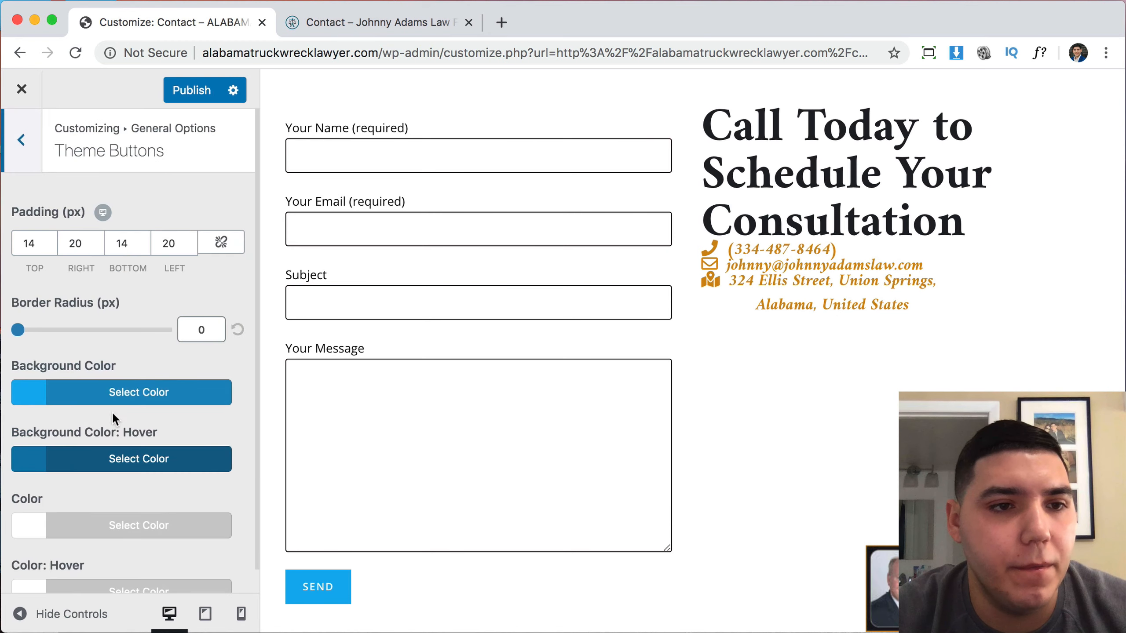
{"action": "scroll", "coordinate": [129, 414], "scroll_direction": "down", "scroll_amount": 1}
{"action": "left_click", "coordinate": [31, 375]}
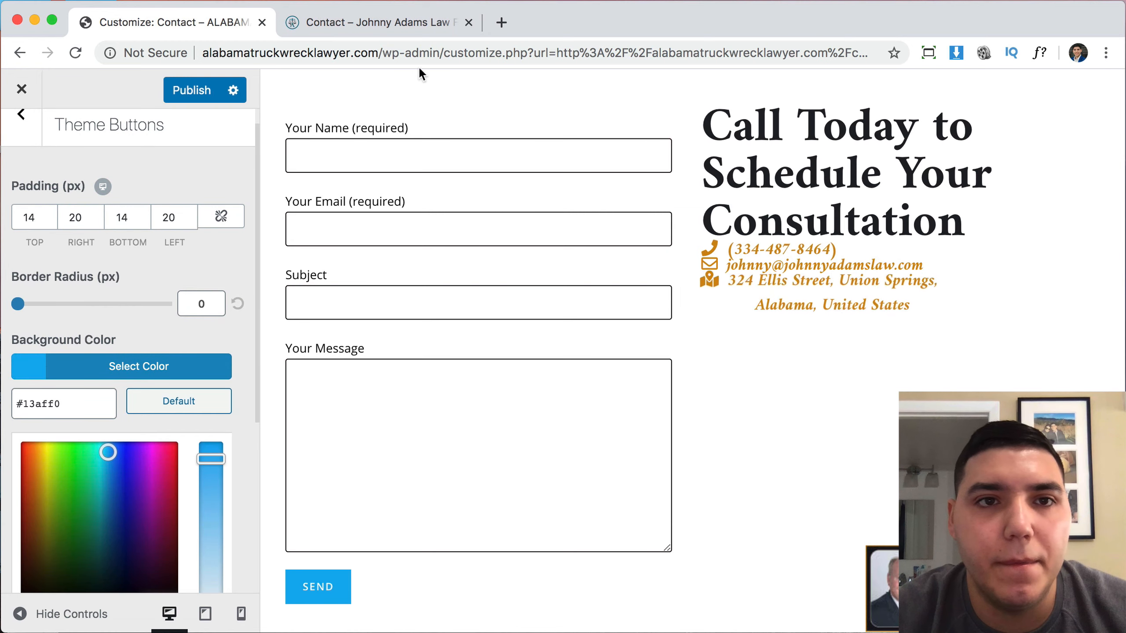
{"action": "left_click", "coordinate": [389, 20]}
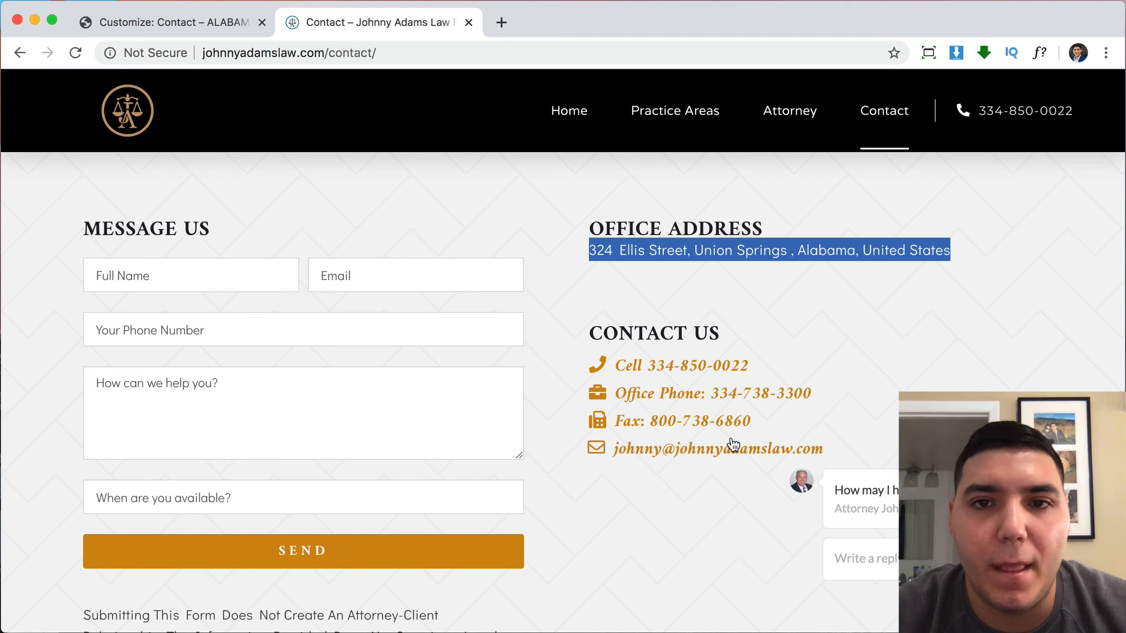
{"action": "left_click", "coordinate": [207, 21]}
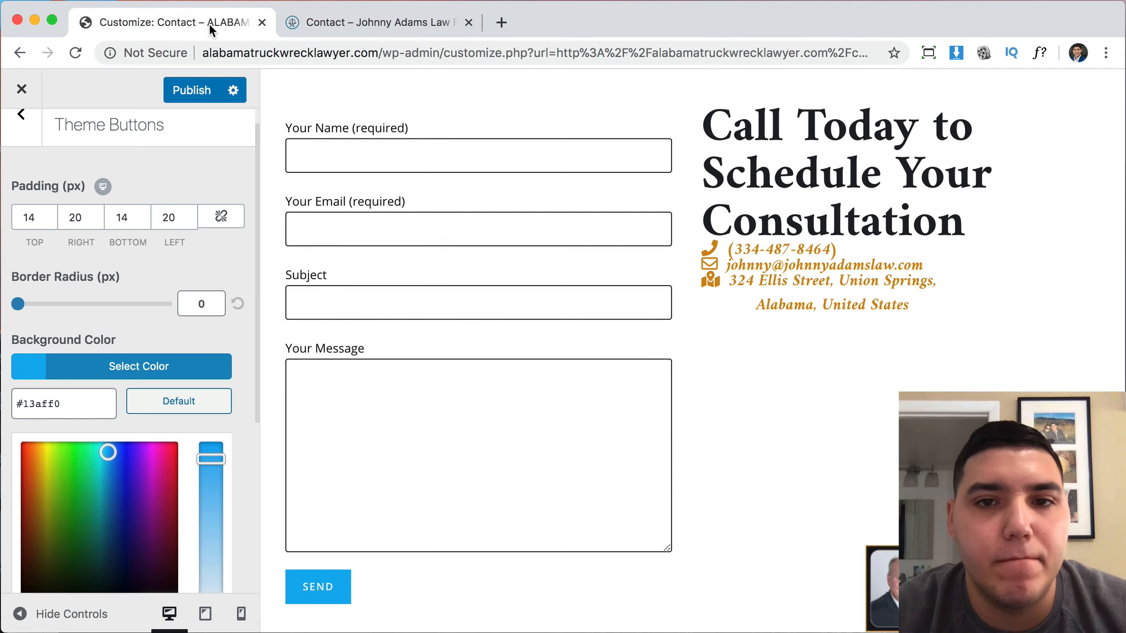
Sample the contact text's gold #D28C0E with ColorZilla and paste it as button background.
{"action": "left_click", "coordinate": [1106, 53]}
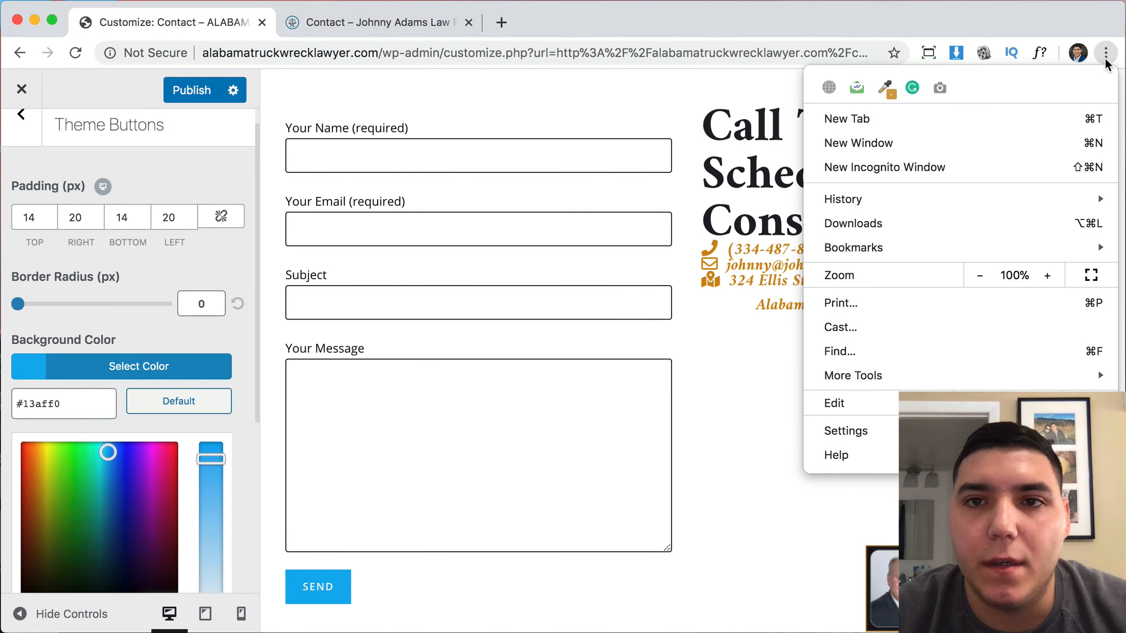
{"action": "left_click", "coordinate": [883, 87]}
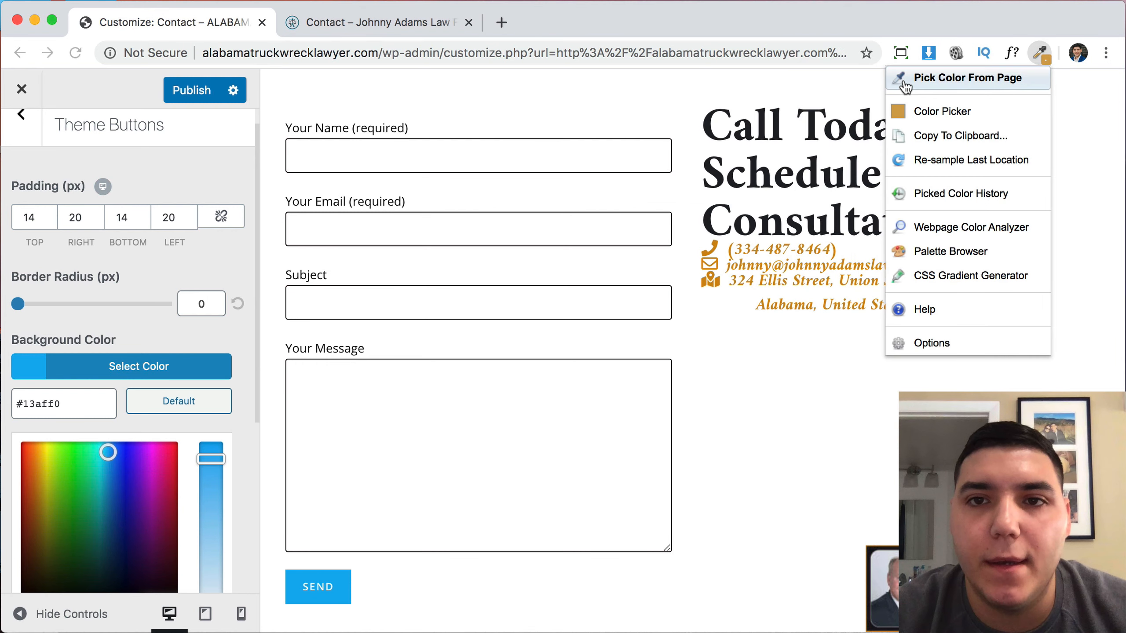
{"action": "left_click", "coordinate": [940, 78]}
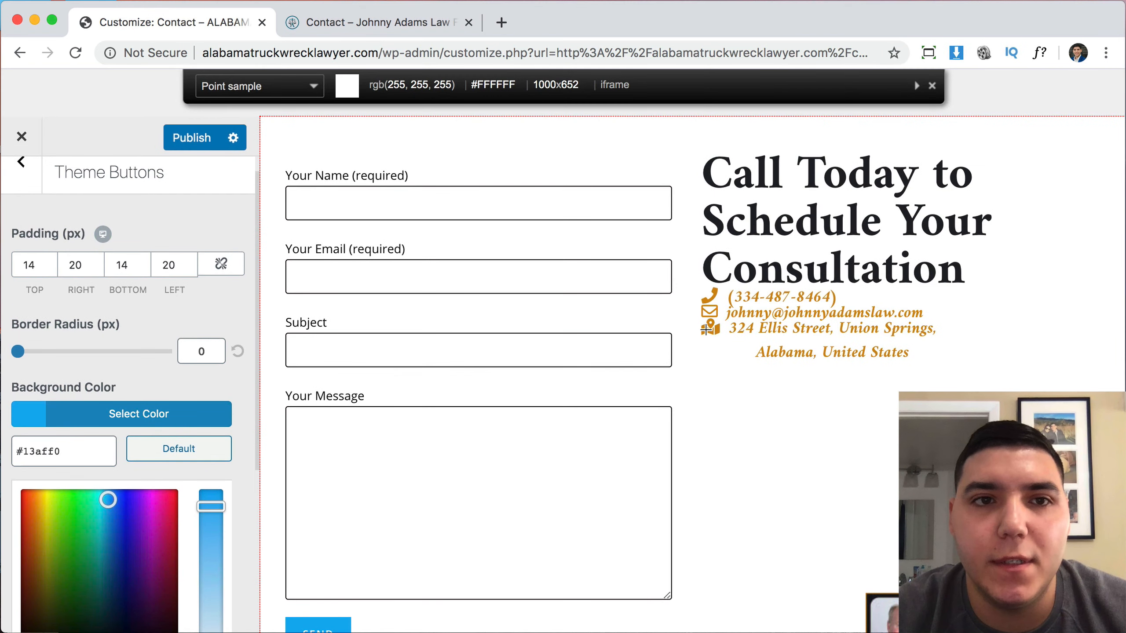
{"action": "left_click", "coordinate": [705, 329]}
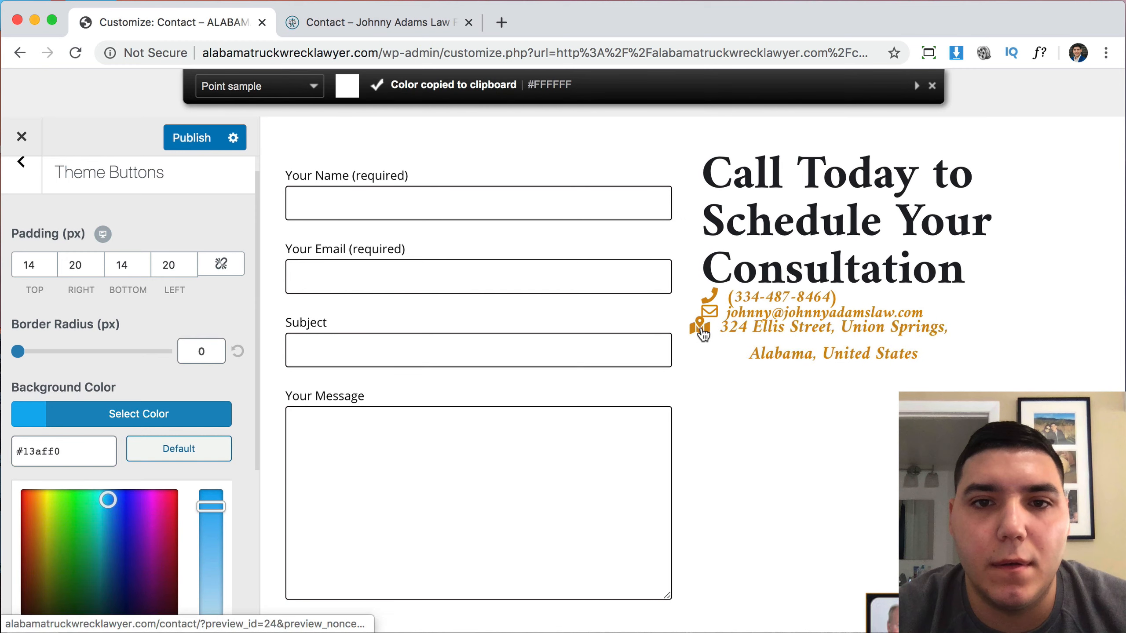
{"action": "left_click", "coordinate": [1106, 52]}
{"action": "left_click", "coordinate": [885, 87]}
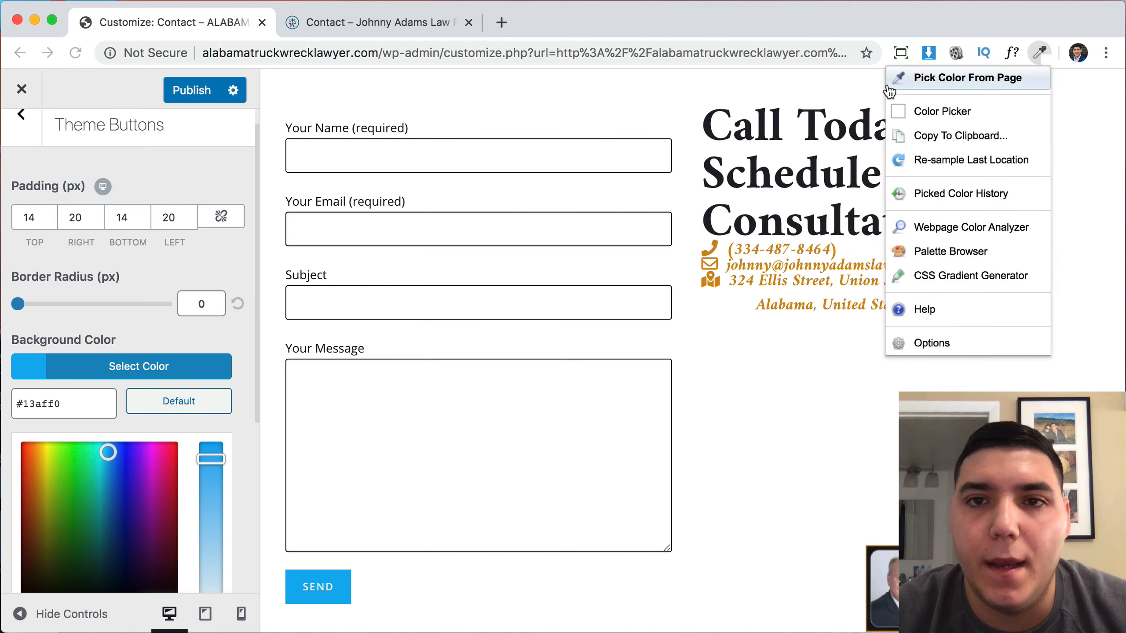
{"action": "left_click", "coordinate": [899, 88]}
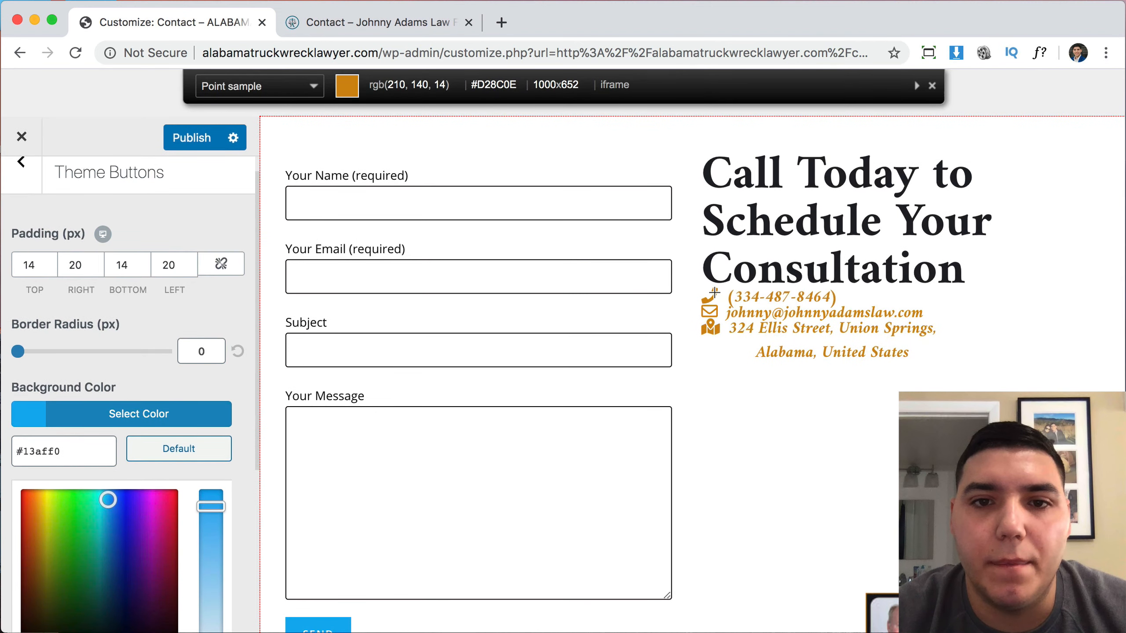
{"action": "left_click", "coordinate": [713, 293]}
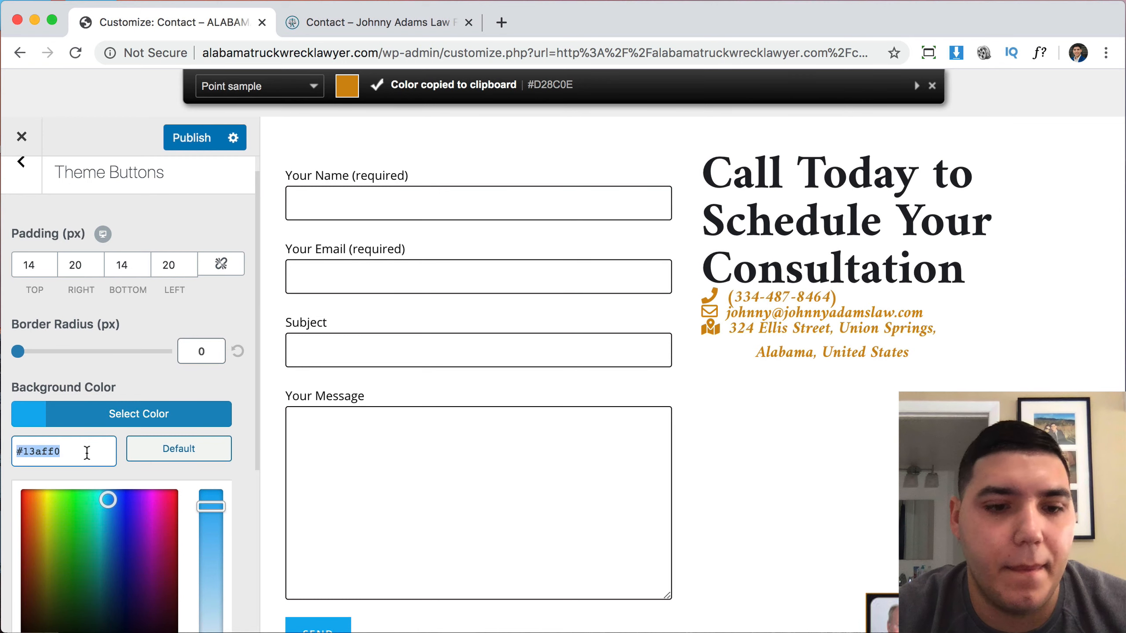
{"action": "key", "text": "super+v"}
Set the button hover background to gold, then darken it to #b77100.
{"action": "left_click", "coordinate": [142, 317]}
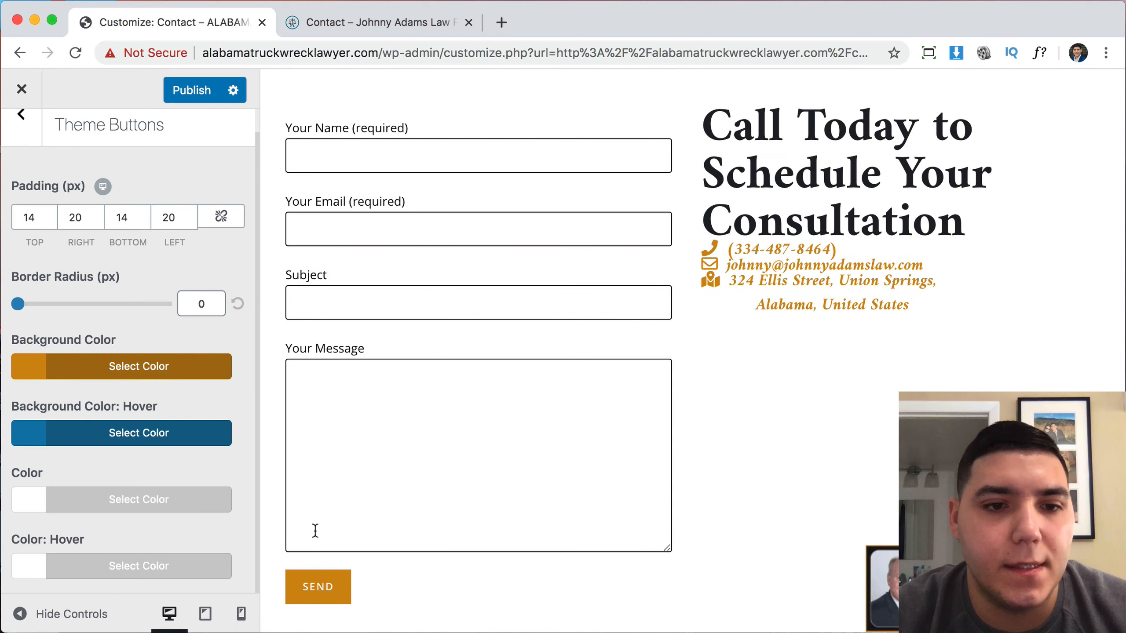
{"action": "left_click", "coordinate": [41, 442]}
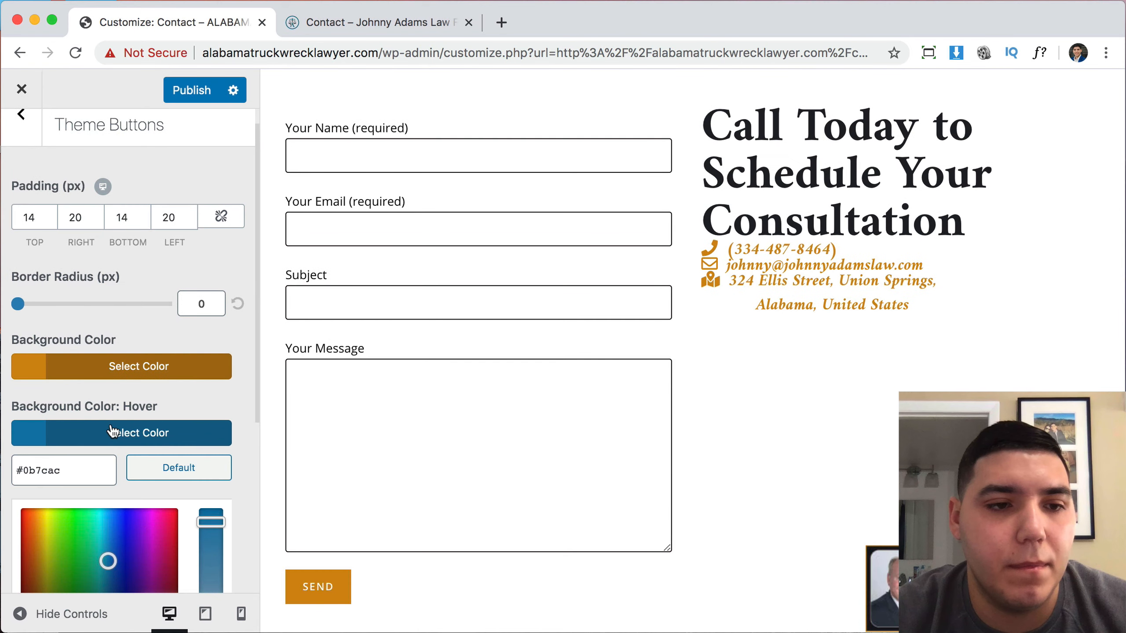
{"action": "scroll", "coordinate": [106, 426], "scroll_direction": "down", "scroll_amount": 5}
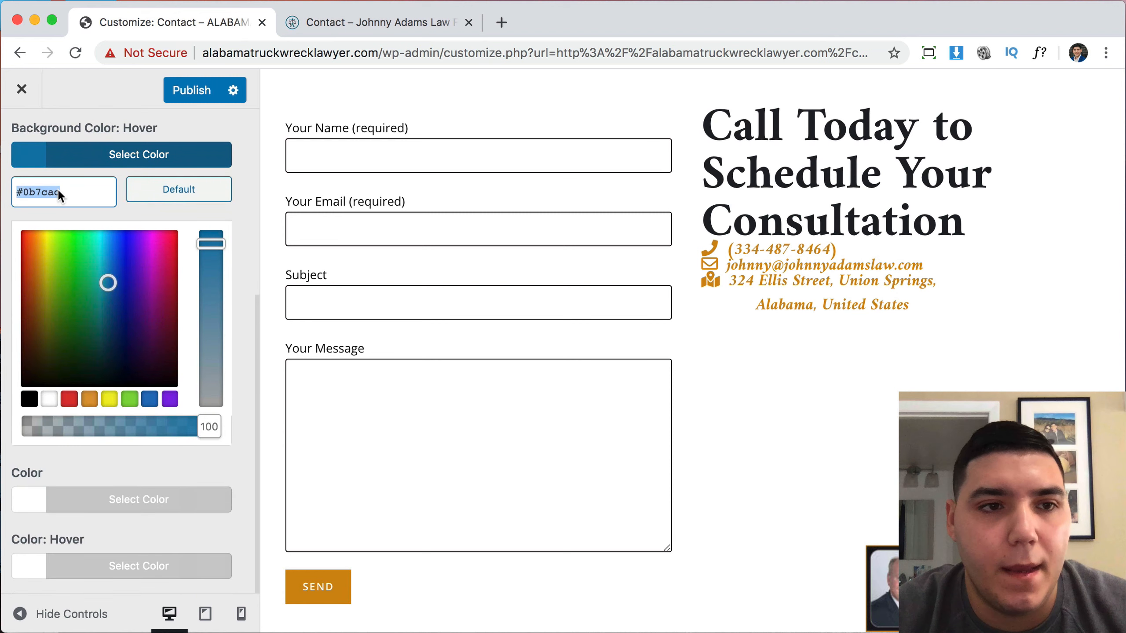
{"action": "key", "text": "super+v"}
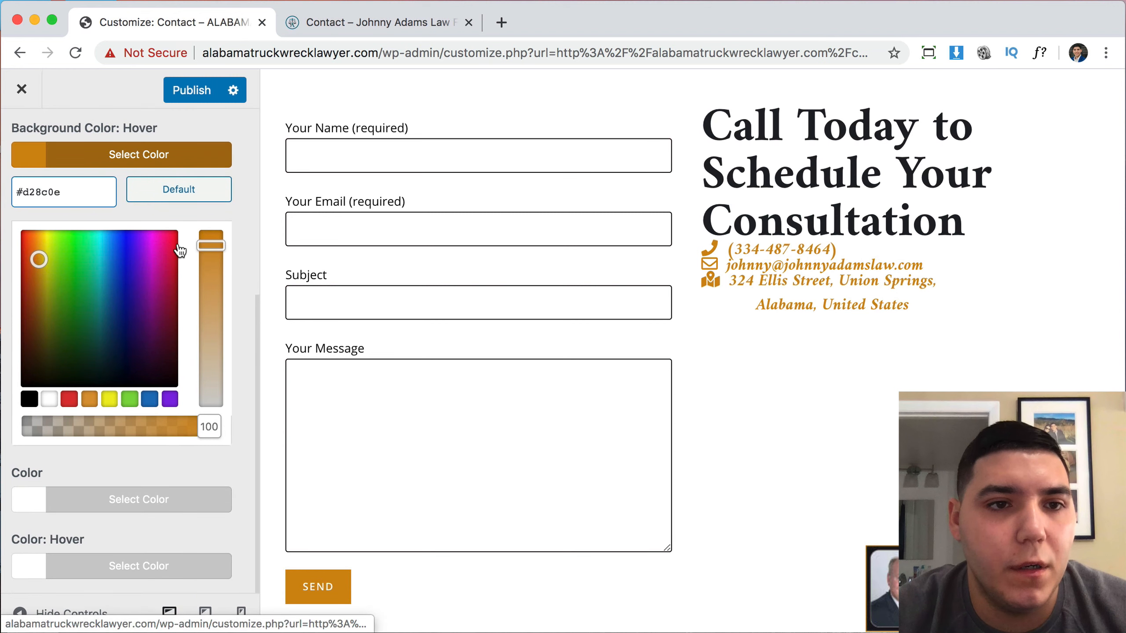
{"action": "left_click", "coordinate": [203, 212]}
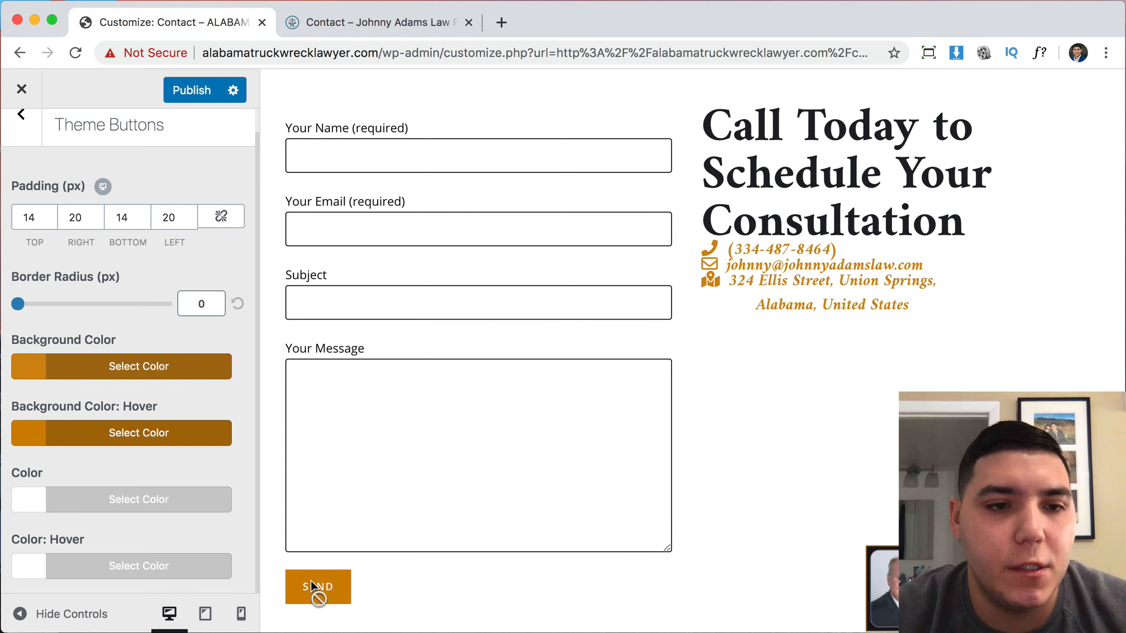
{"action": "left_click", "coordinate": [21, 430]}
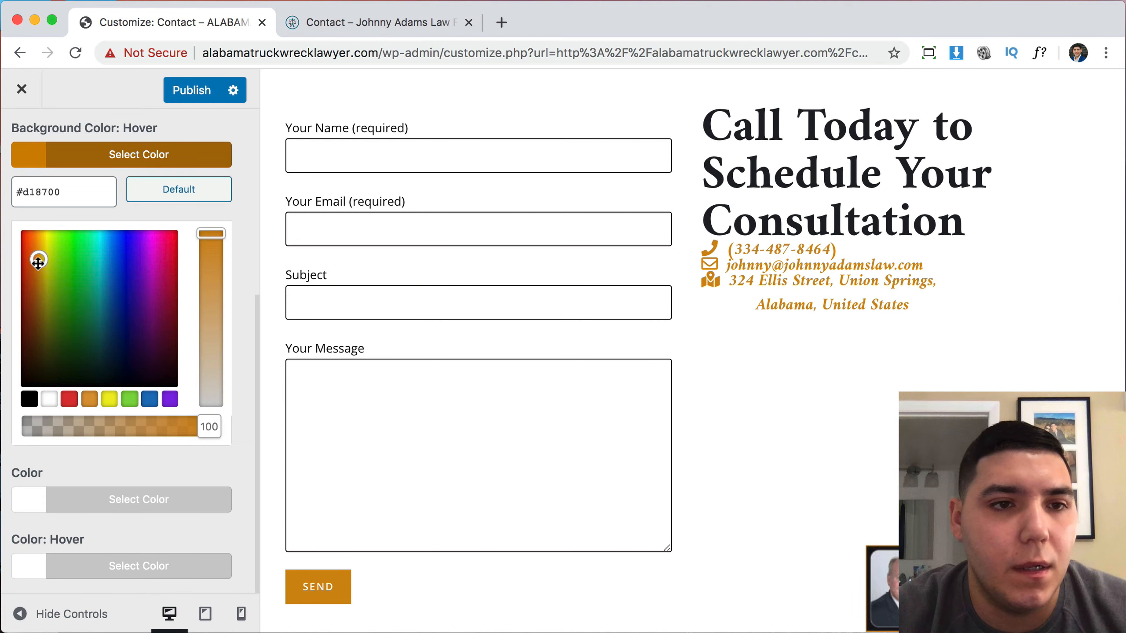
{"action": "left_click_drag", "start_coordinate": [38, 263], "coordinate": [39, 276]}
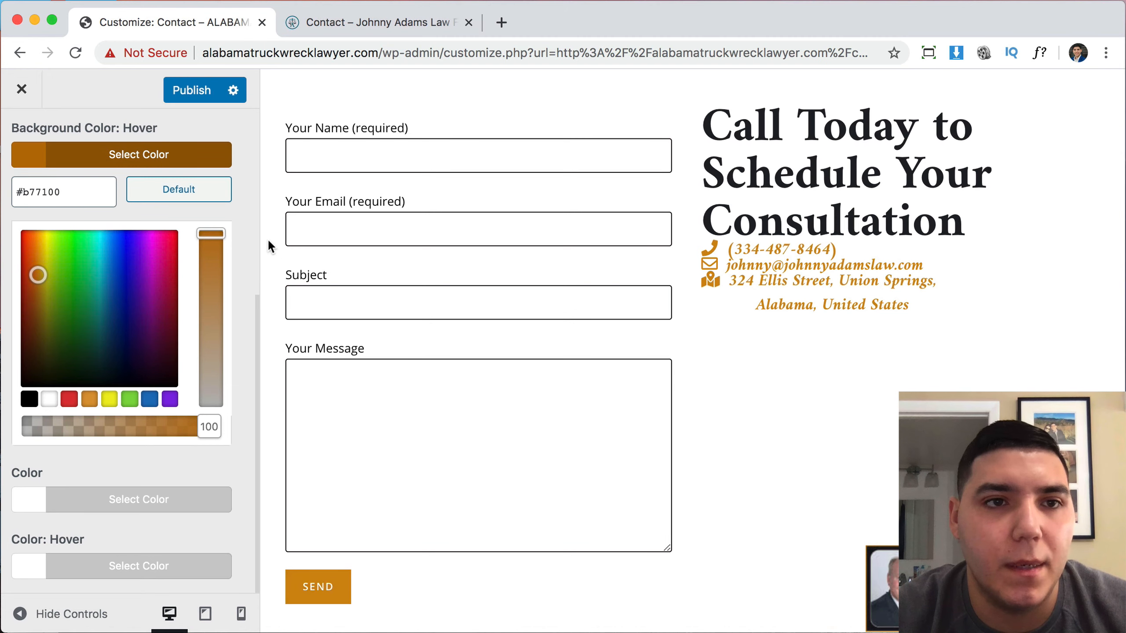
Publish the Customizer changes, close the Customizer and close the reference site tab.
{"action": "left_click", "coordinate": [188, 94]}
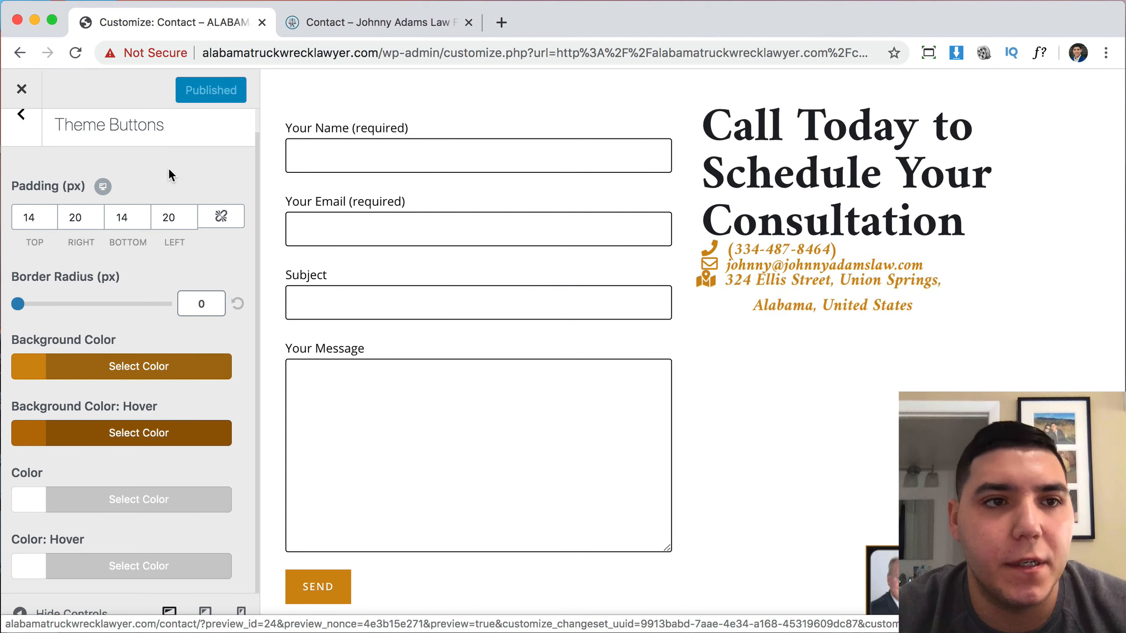
{"action": "left_click", "coordinate": [21, 92]}
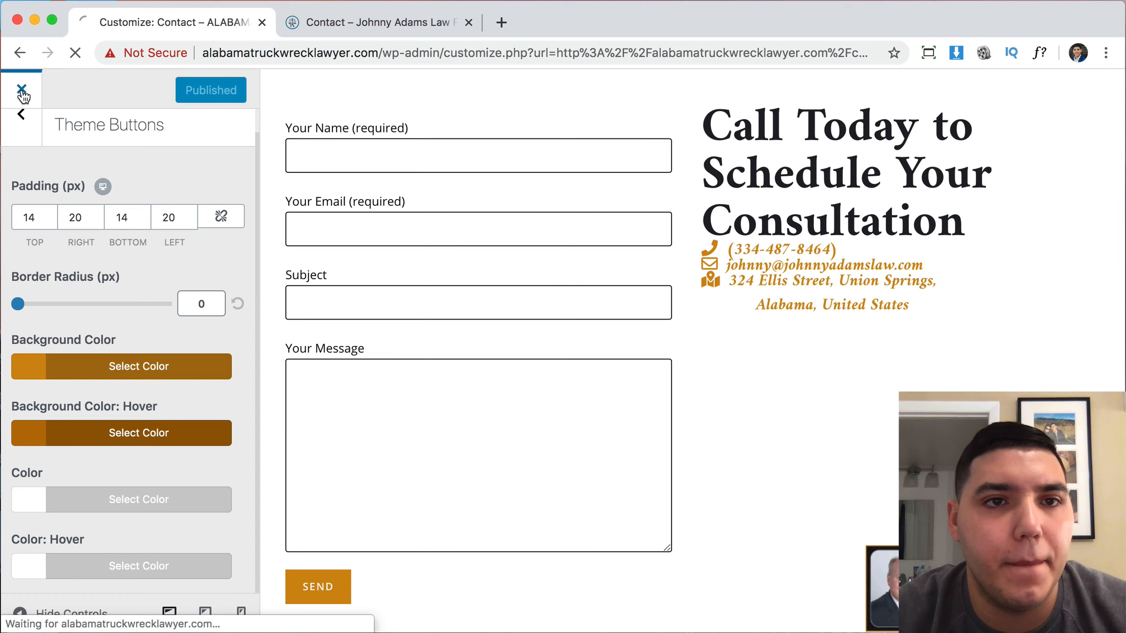
{"action": "left_click", "coordinate": [364, 23]}
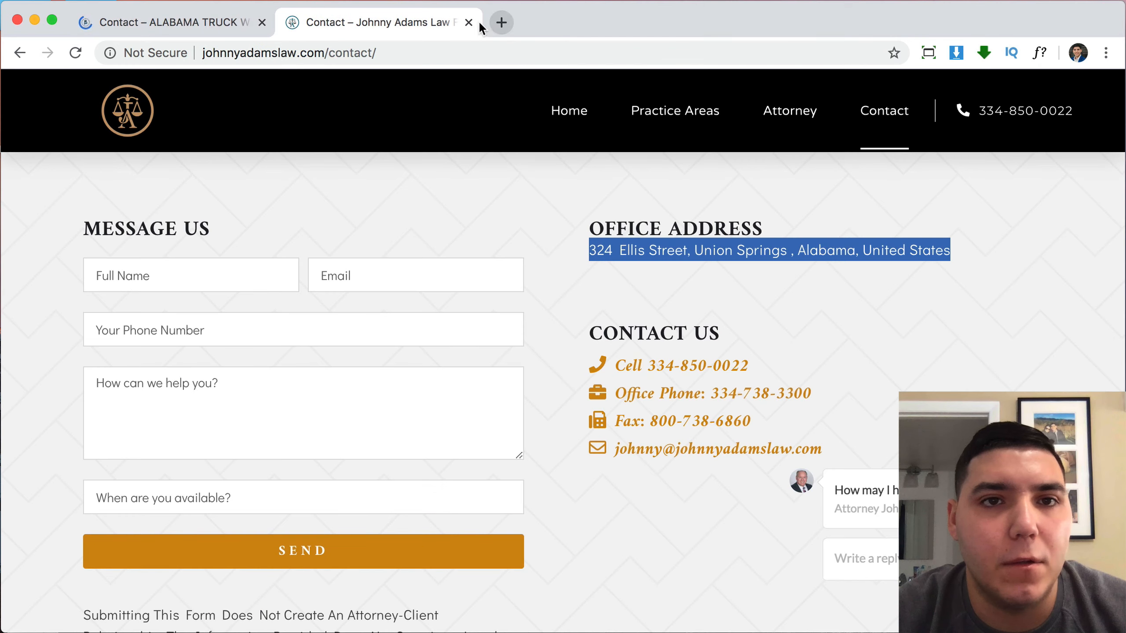
{"action": "left_click", "coordinate": [466, 22]}
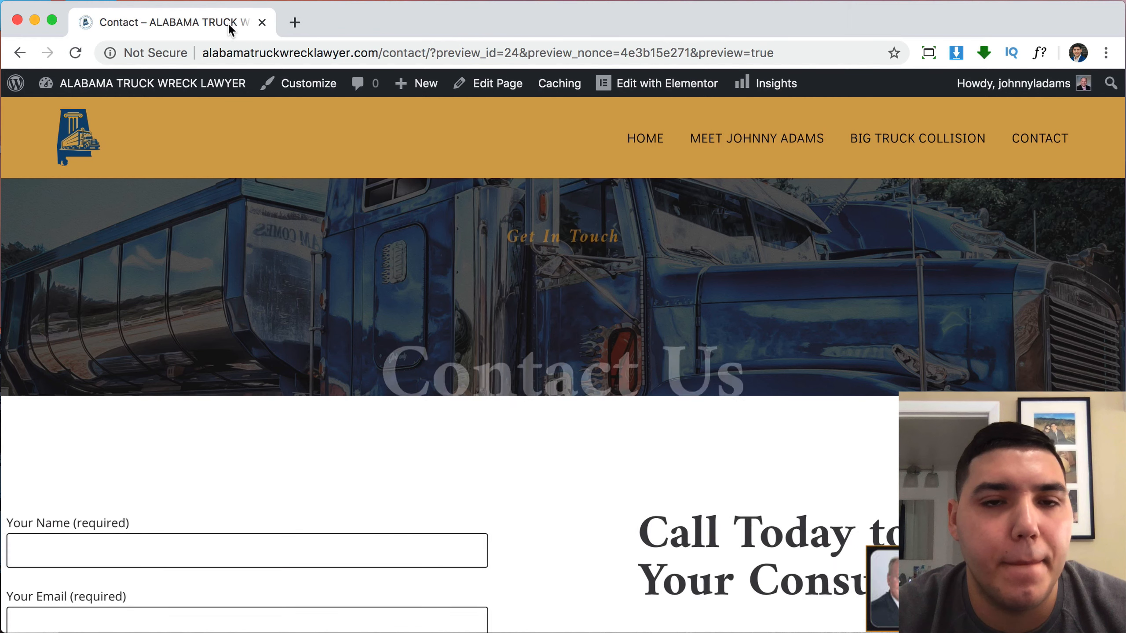
Edit the Contact page in Elementor and give the phone line 10px top and bottom padding.
{"action": "left_click", "coordinate": [673, 89]}
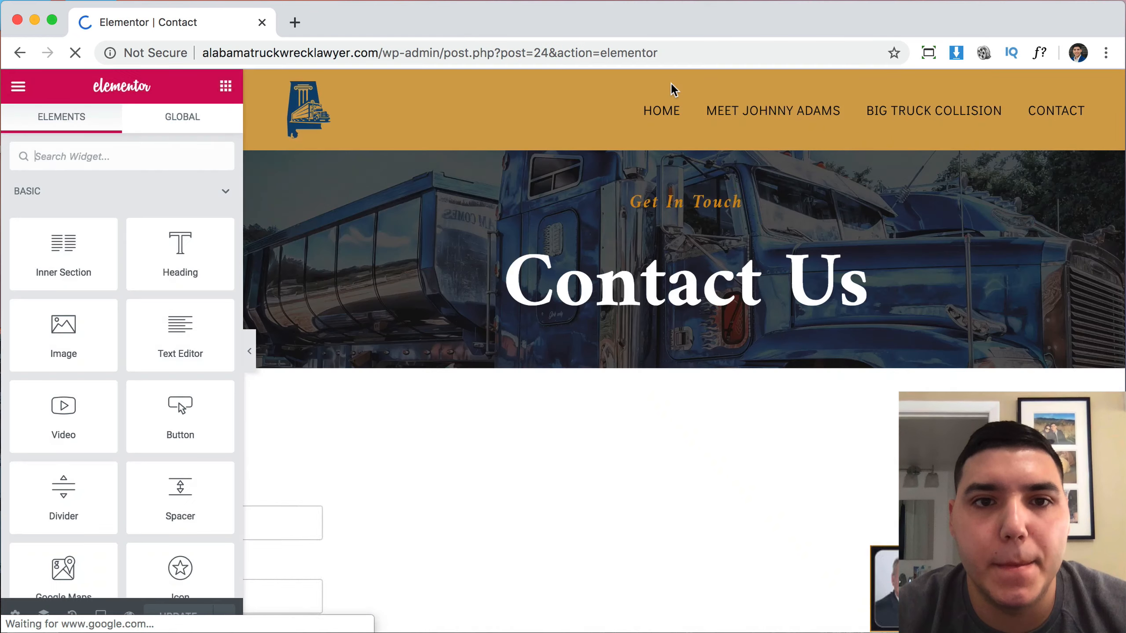
{"action": "scroll", "coordinate": [837, 426], "scroll_direction": "down", "scroll_amount": 5}
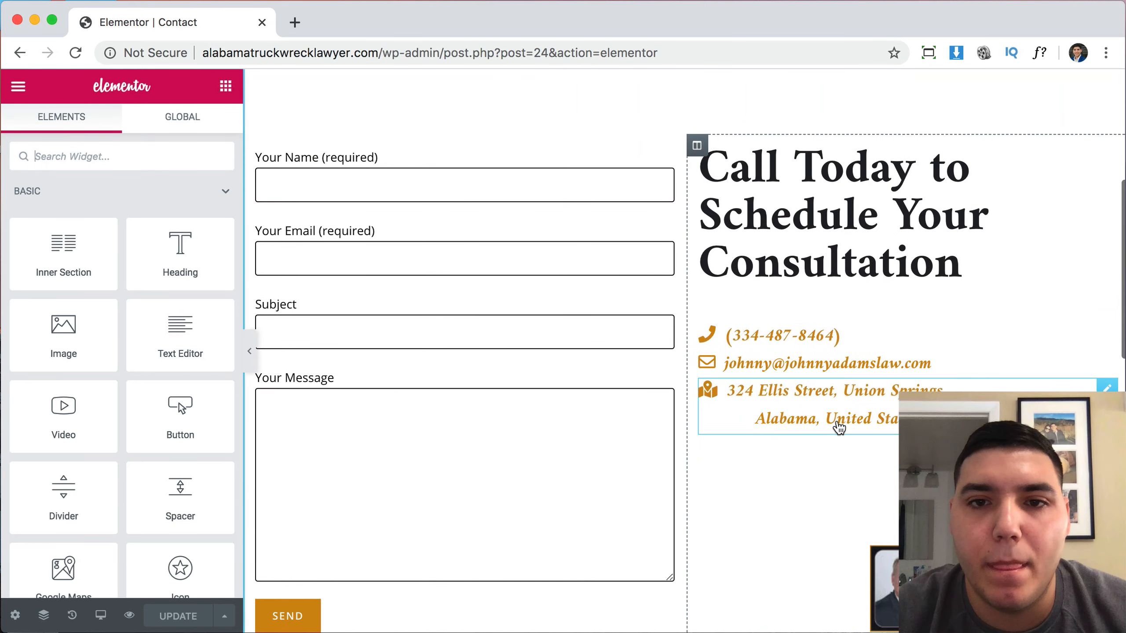
{"action": "left_click", "coordinate": [836, 346]}
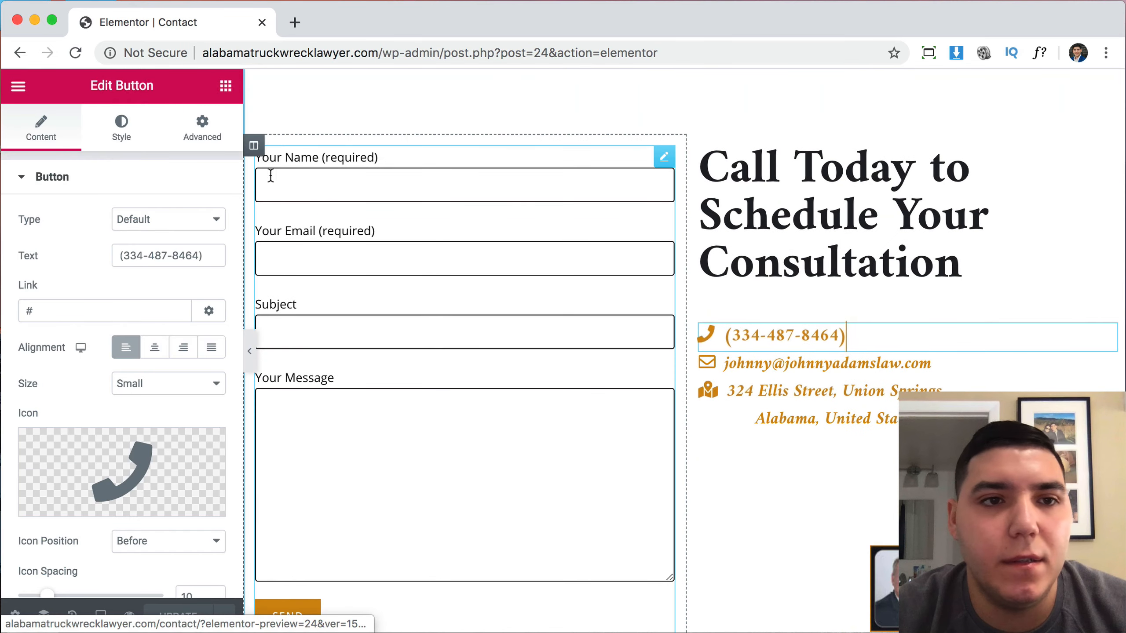
{"action": "left_click", "coordinate": [221, 126]}
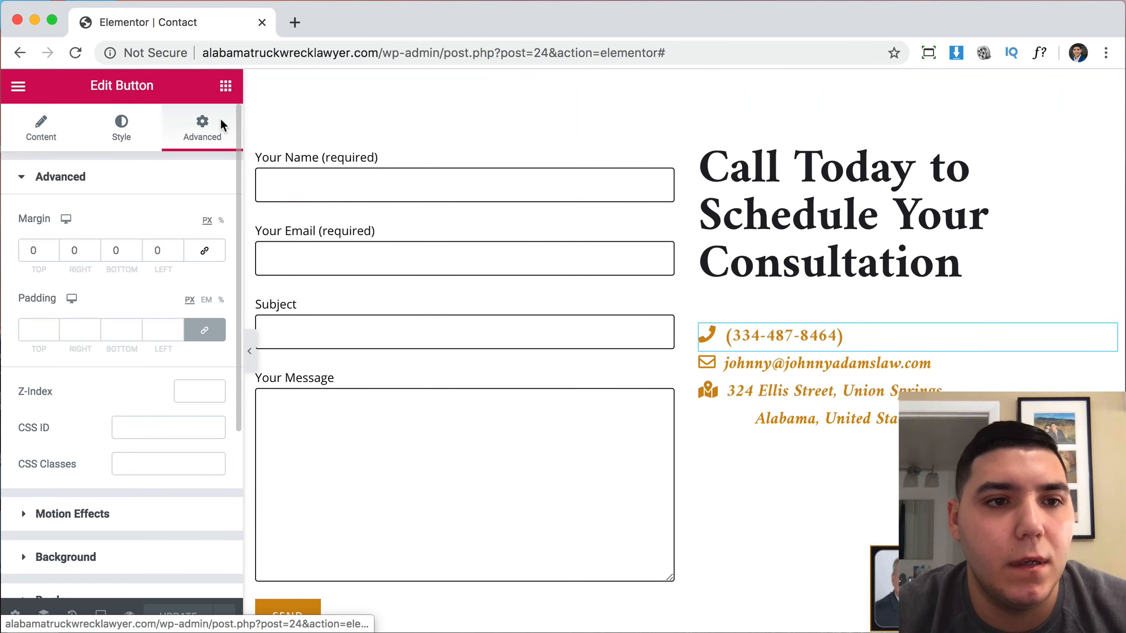
{"action": "left_click", "coordinate": [204, 330]}
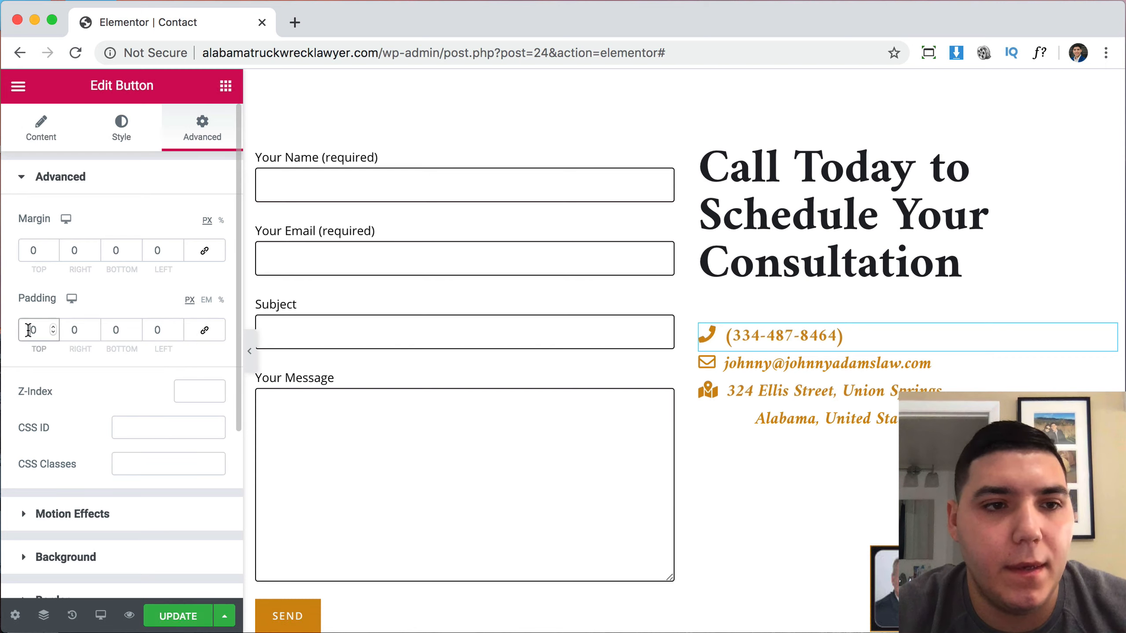
{"action": "type", "text": "1"}
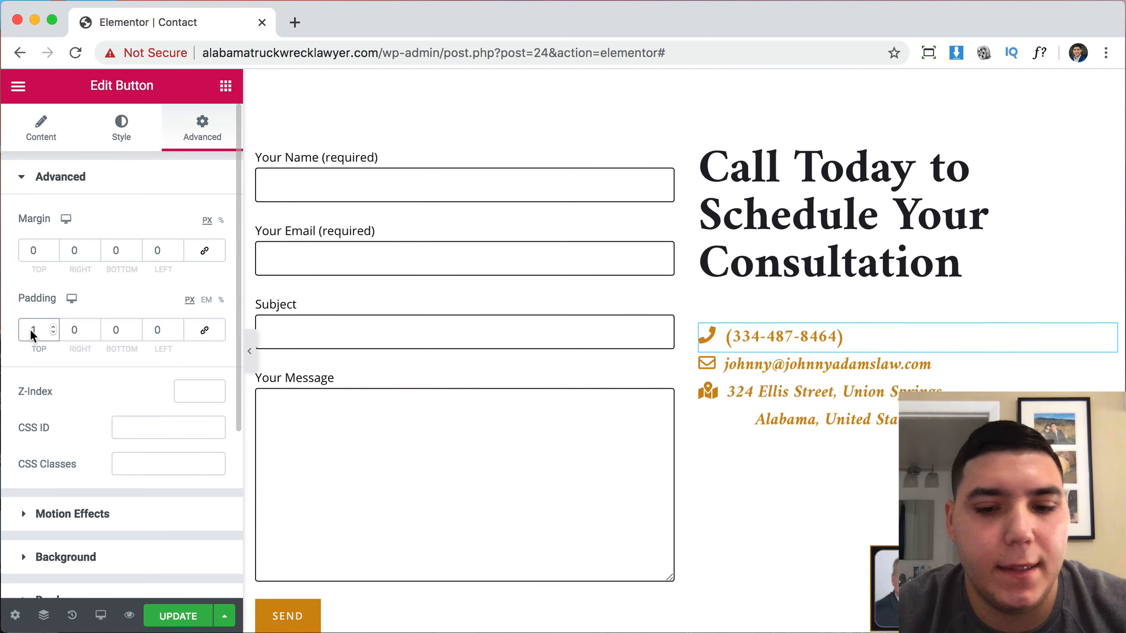
{"action": "type", "text": "0"}
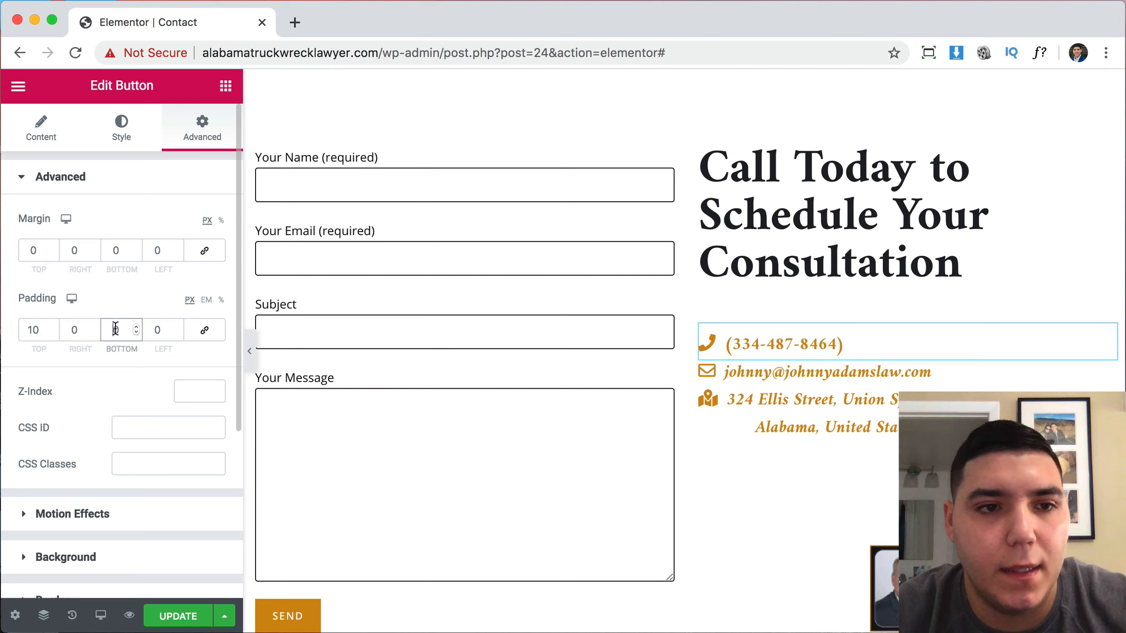
{"action": "type", "text": "10"}
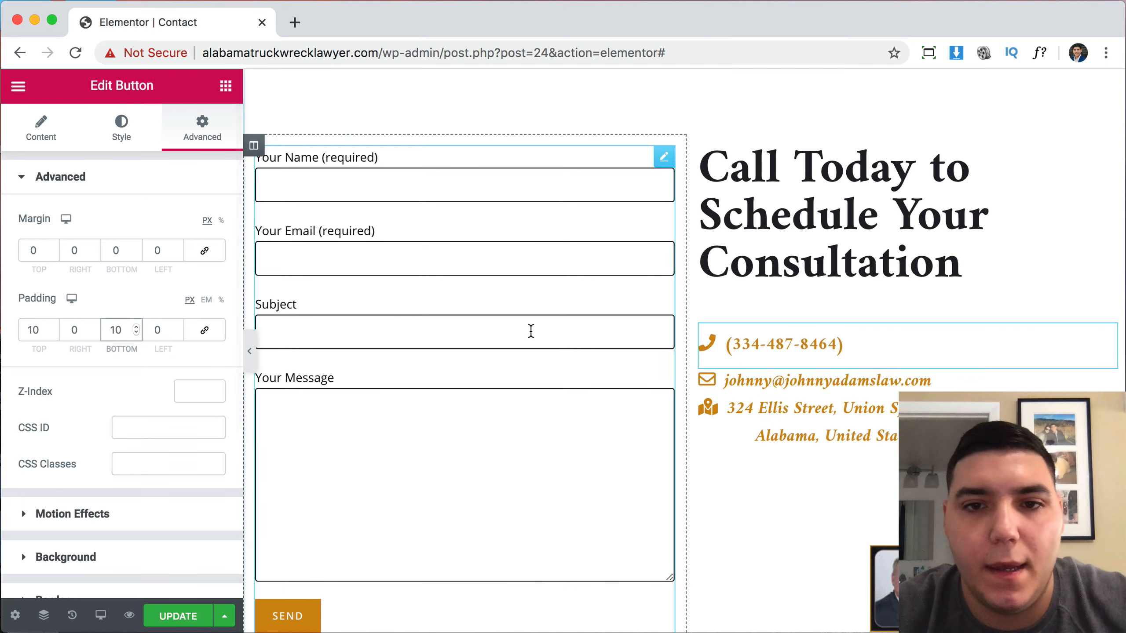
Paste the phone line's style onto the email and address lines and update the page.
{"action": "right_click", "coordinate": [883, 349]}
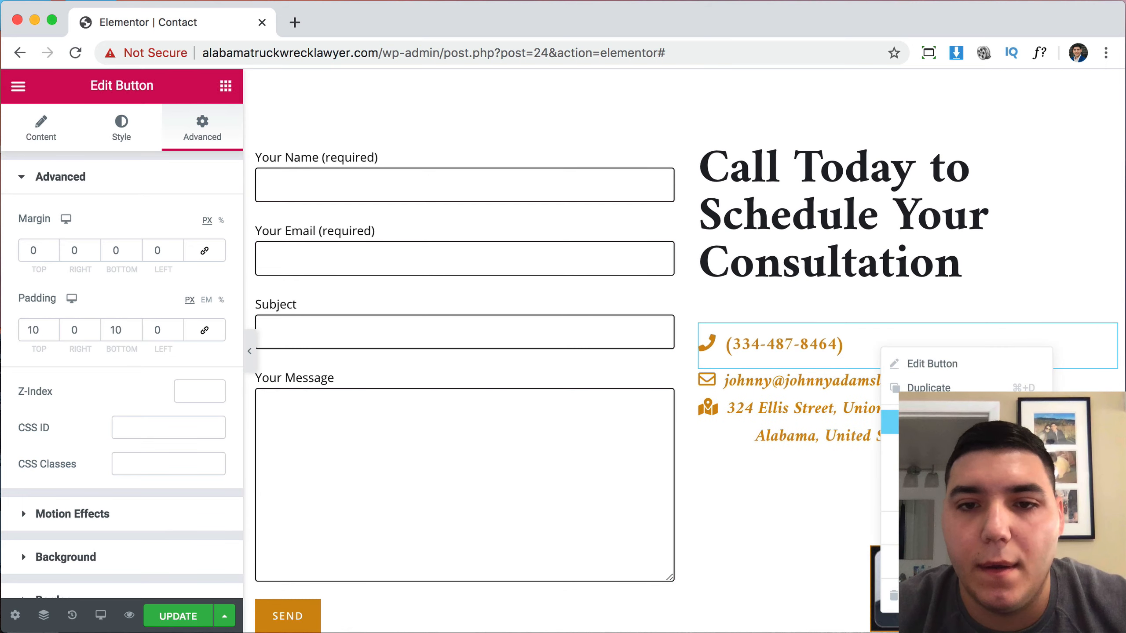
{"action": "left_click", "coordinate": [917, 421]}
{"action": "right_click", "coordinate": [870, 388]}
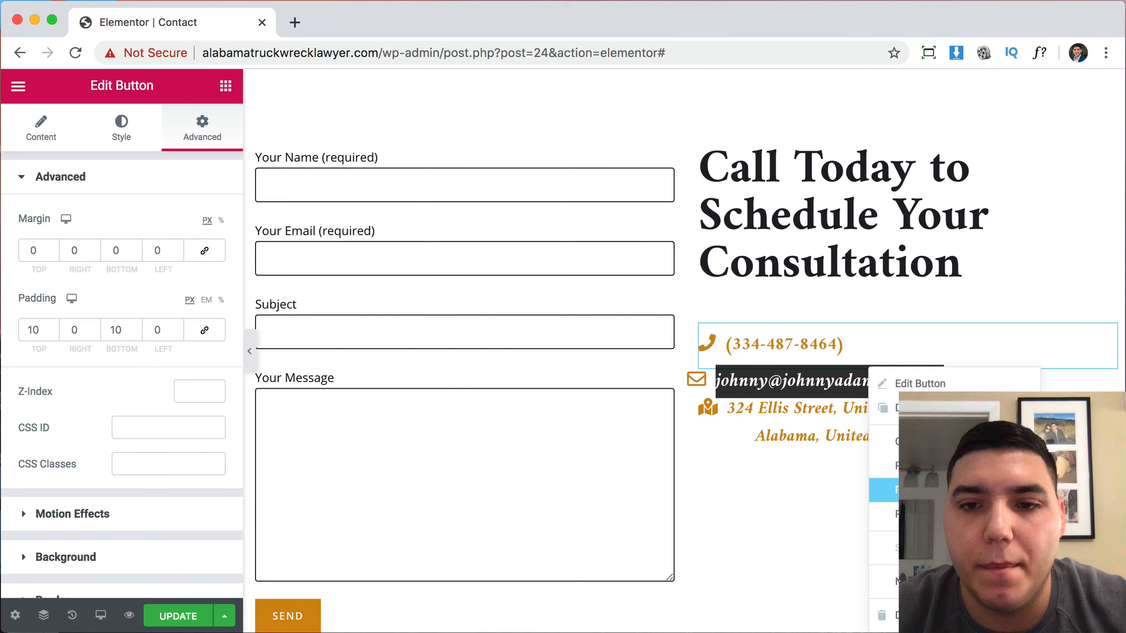
{"action": "left_click", "coordinate": [915, 490]}
{"action": "right_click", "coordinate": [882, 452]}
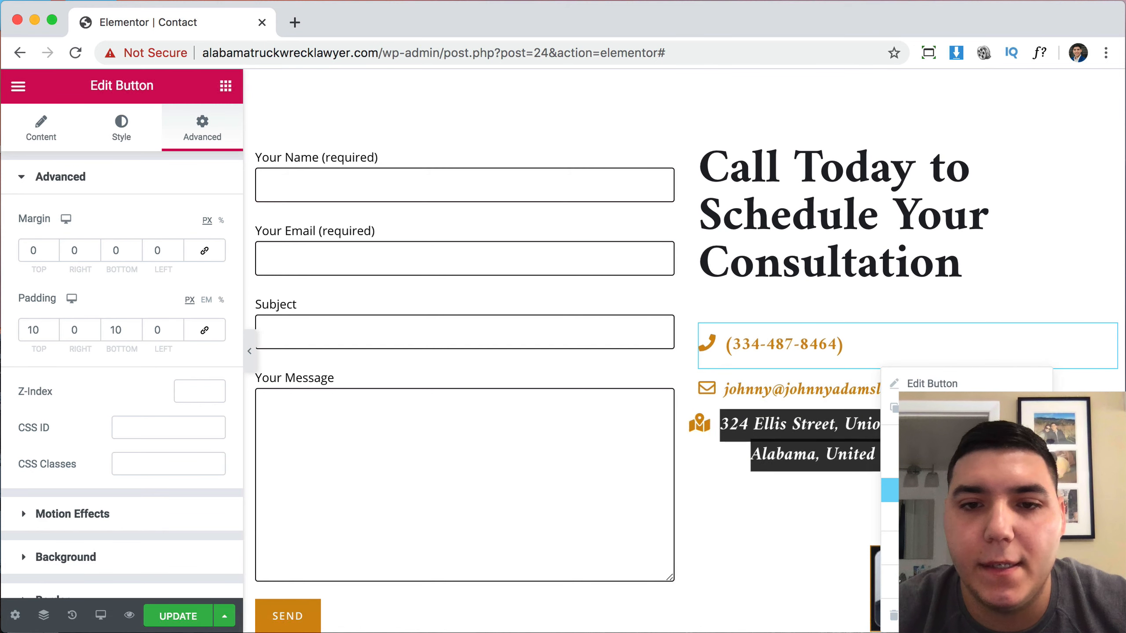
{"action": "left_click", "coordinate": [915, 490]}
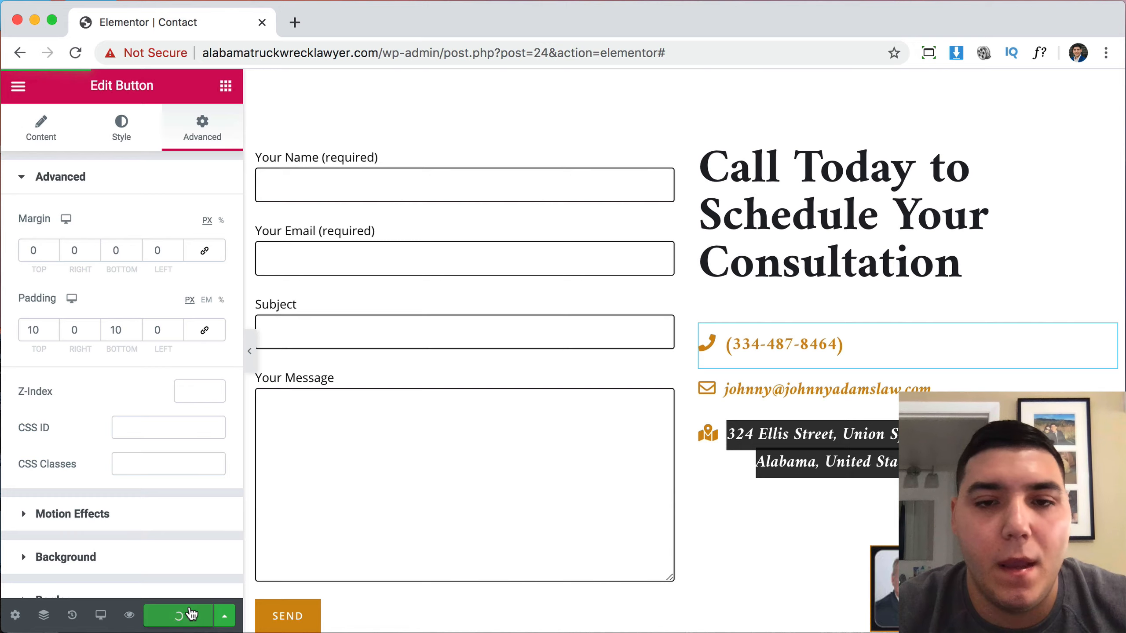
{"action": "scroll", "coordinate": [737, 323], "scroll_direction": "down", "scroll_amount": 15}
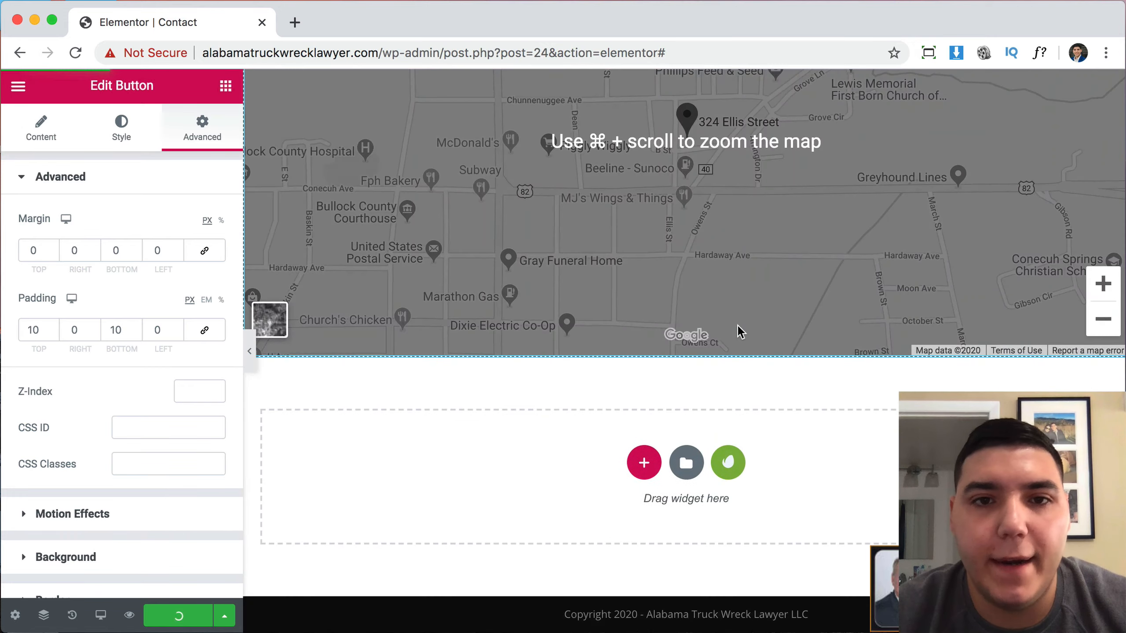
{"action": "scroll", "coordinate": [737, 324], "scroll_direction": "up", "scroll_amount": 20}
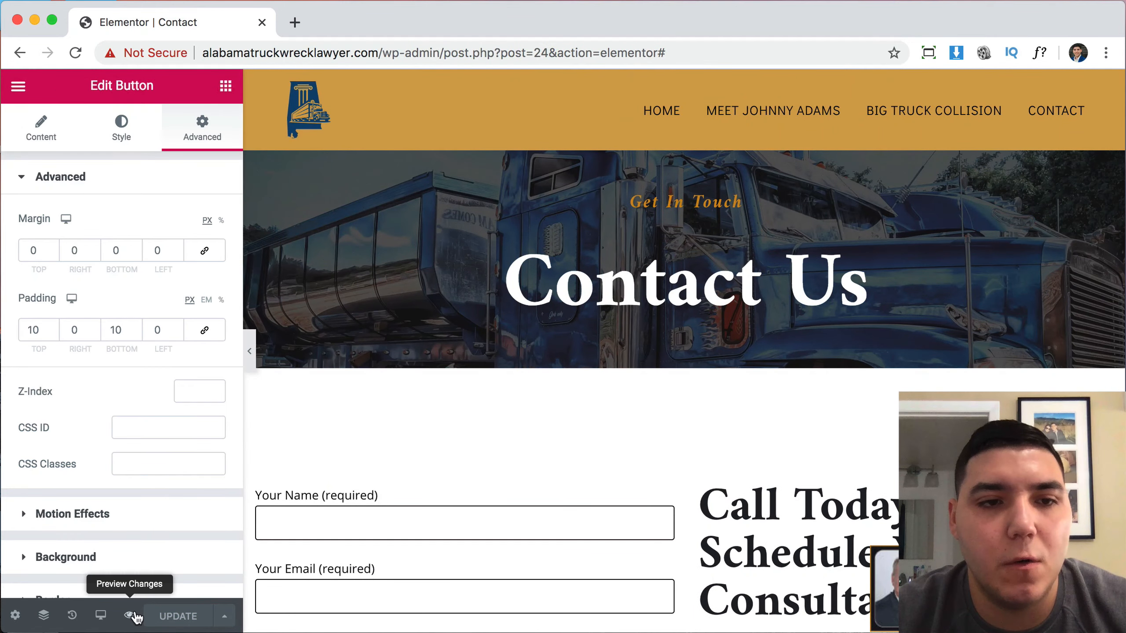
{"action": "left_click", "coordinate": [135, 616]}
Leave the editor, open the live homepage and scroll down to the footer map and back up.
{"action": "left_click", "coordinate": [262, 22]}
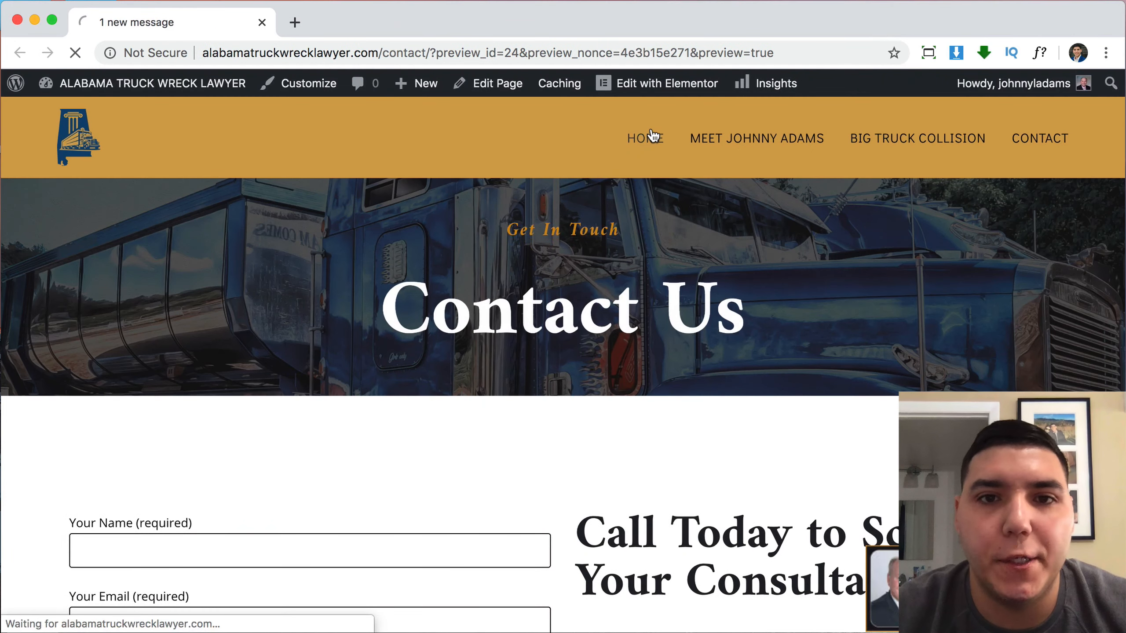
{"action": "left_click", "coordinate": [653, 135]}
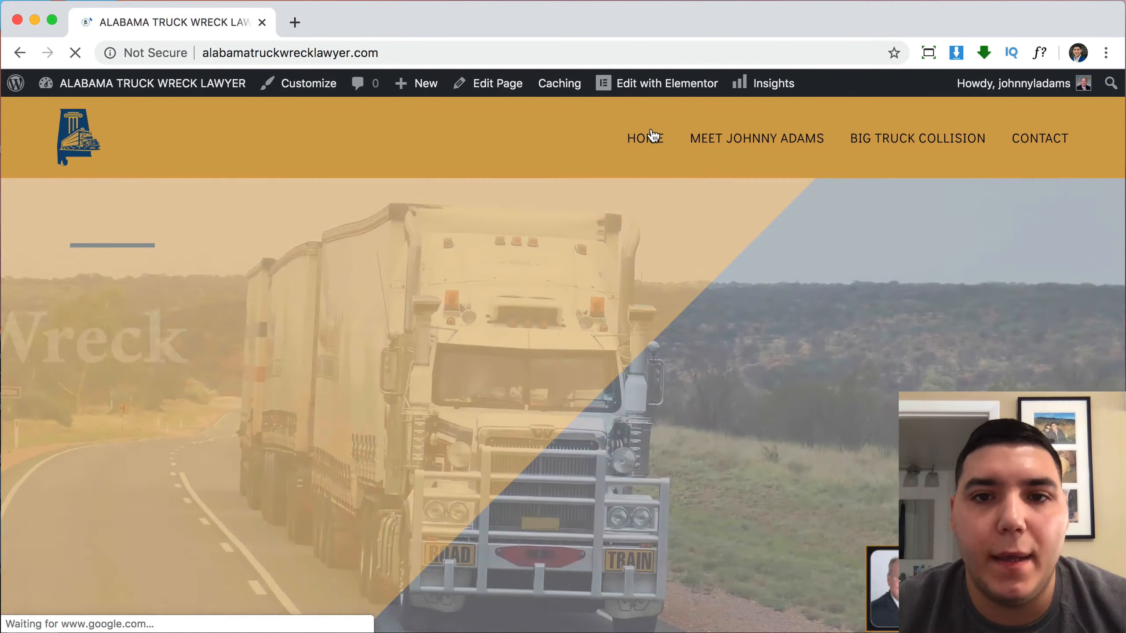
{"action": "scroll", "coordinate": [1006, 351], "scroll_direction": "down", "scroll_amount": 5}
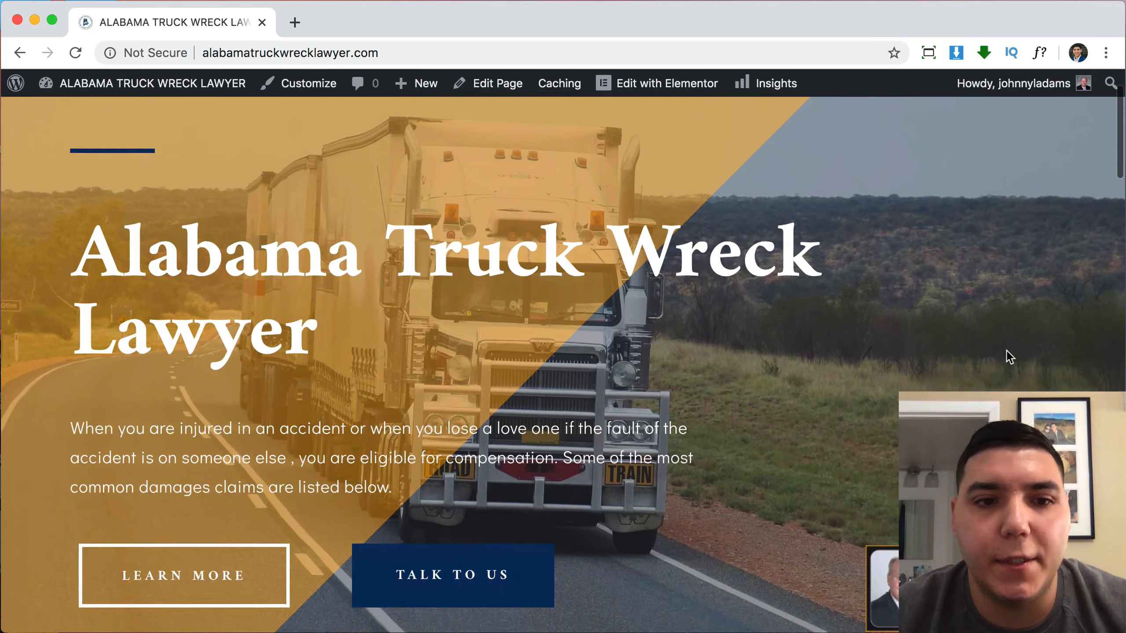
{"action": "scroll", "coordinate": [1008, 357], "scroll_direction": "down", "scroll_amount": 3}
{"action": "scroll", "coordinate": [1008, 358], "scroll_direction": "down", "scroll_amount": 7}
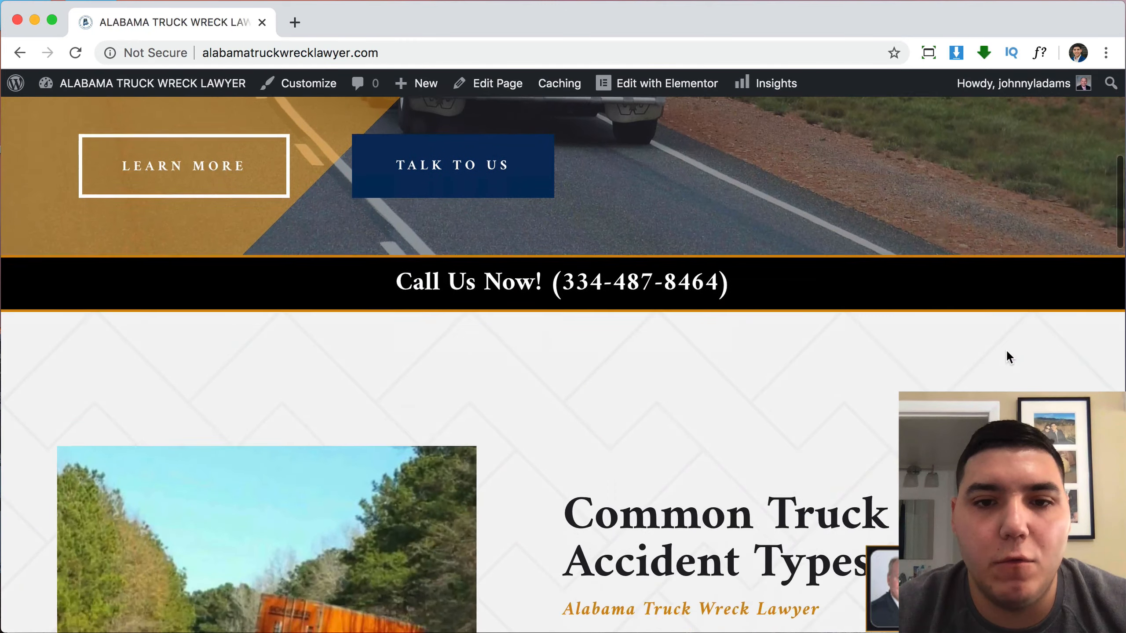
{"action": "scroll", "coordinate": [1008, 357], "scroll_direction": "down", "scroll_amount": 5}
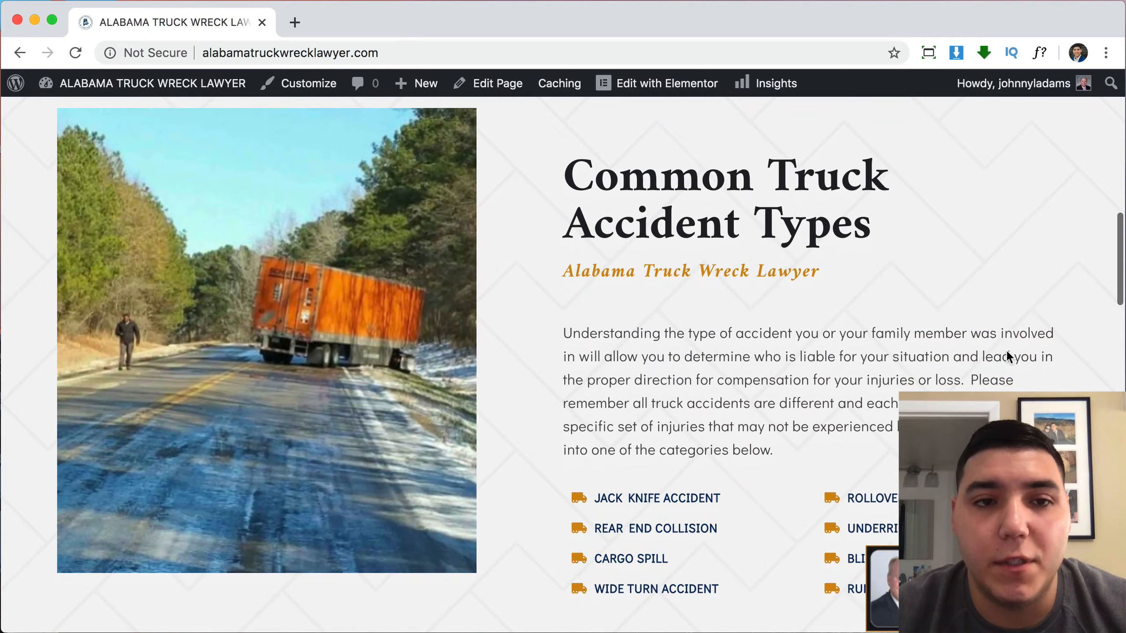
{"action": "scroll", "coordinate": [1008, 354], "scroll_direction": "down", "scroll_amount": 8}
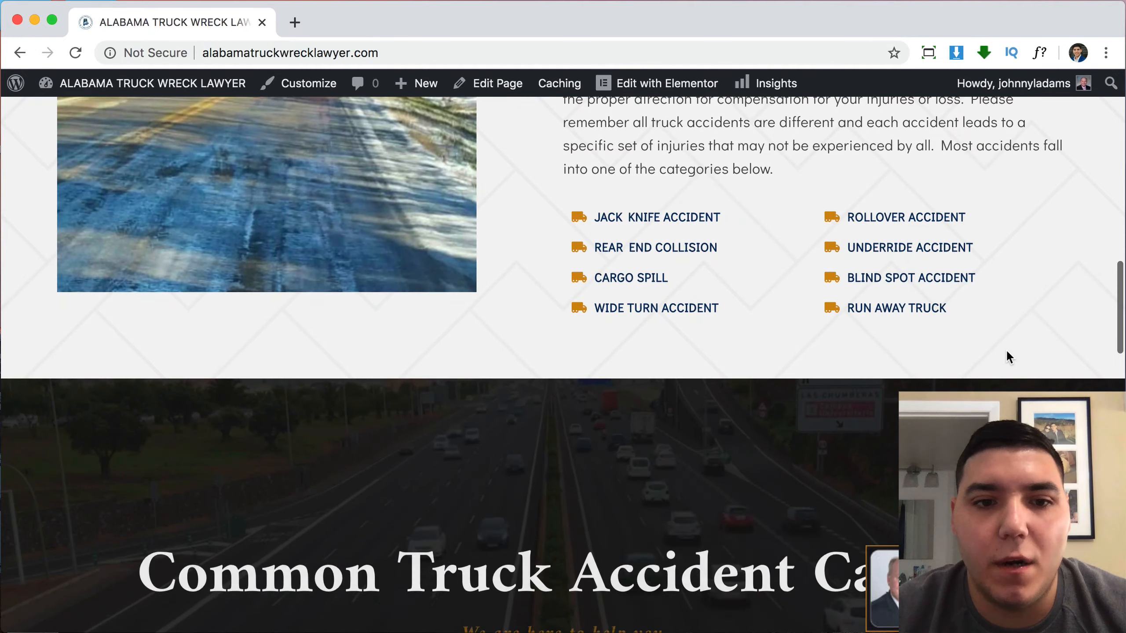
{"action": "scroll", "coordinate": [1009, 358], "scroll_direction": "down", "scroll_amount": 6}
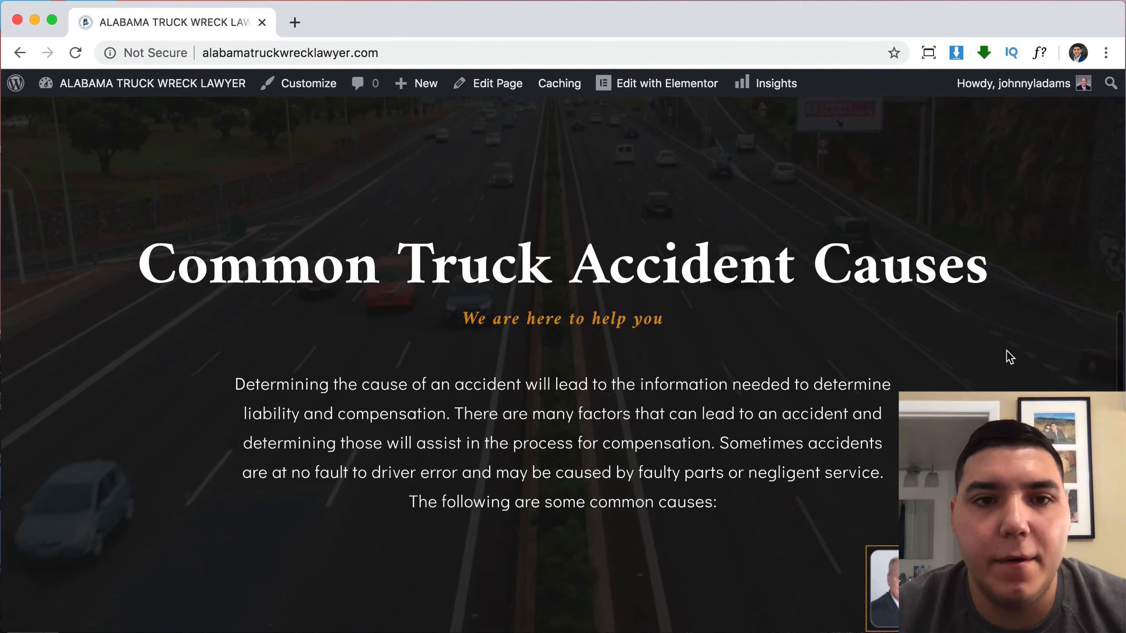
{"action": "scroll", "coordinate": [1009, 358], "scroll_direction": "down", "scroll_amount": 2}
{"action": "scroll", "coordinate": [1007, 352], "scroll_direction": "down", "scroll_amount": 9}
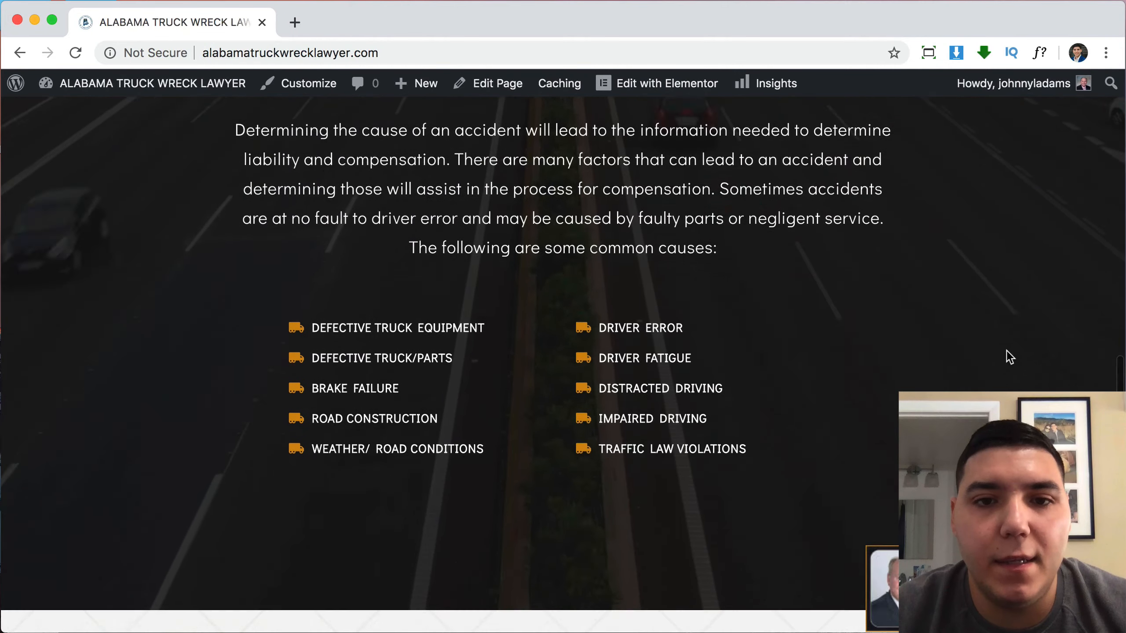
{"action": "scroll", "coordinate": [1009, 357], "scroll_direction": "down", "scroll_amount": 4}
{"action": "scroll", "coordinate": [1009, 357], "scroll_direction": "down", "scroll_amount": 6}
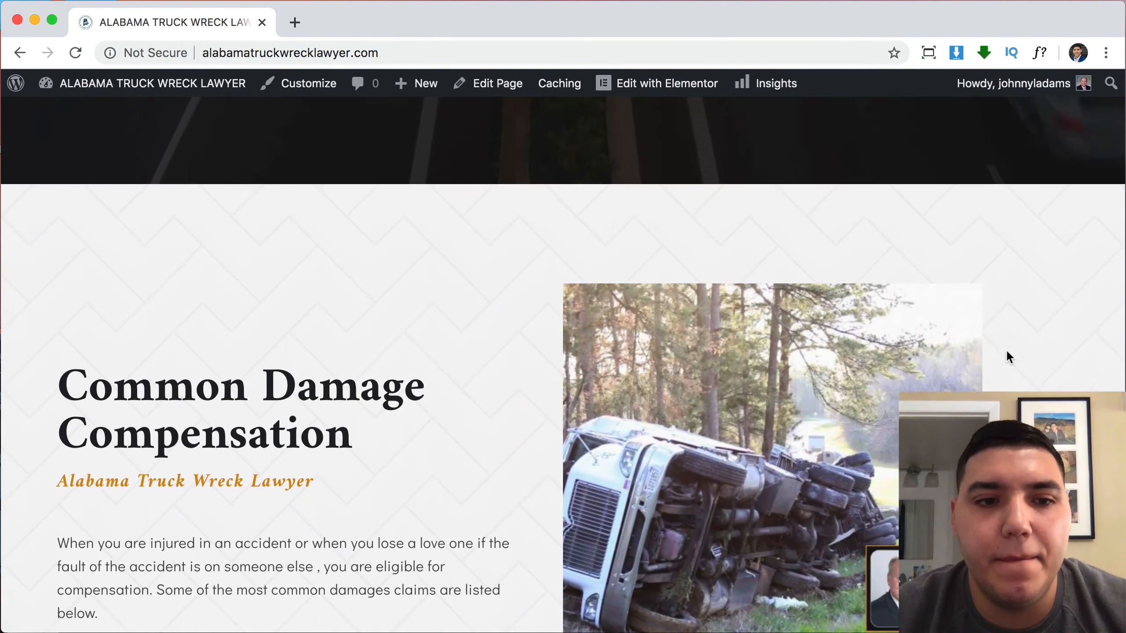
{"action": "scroll", "coordinate": [1009, 358], "scroll_direction": "down", "scroll_amount": 8}
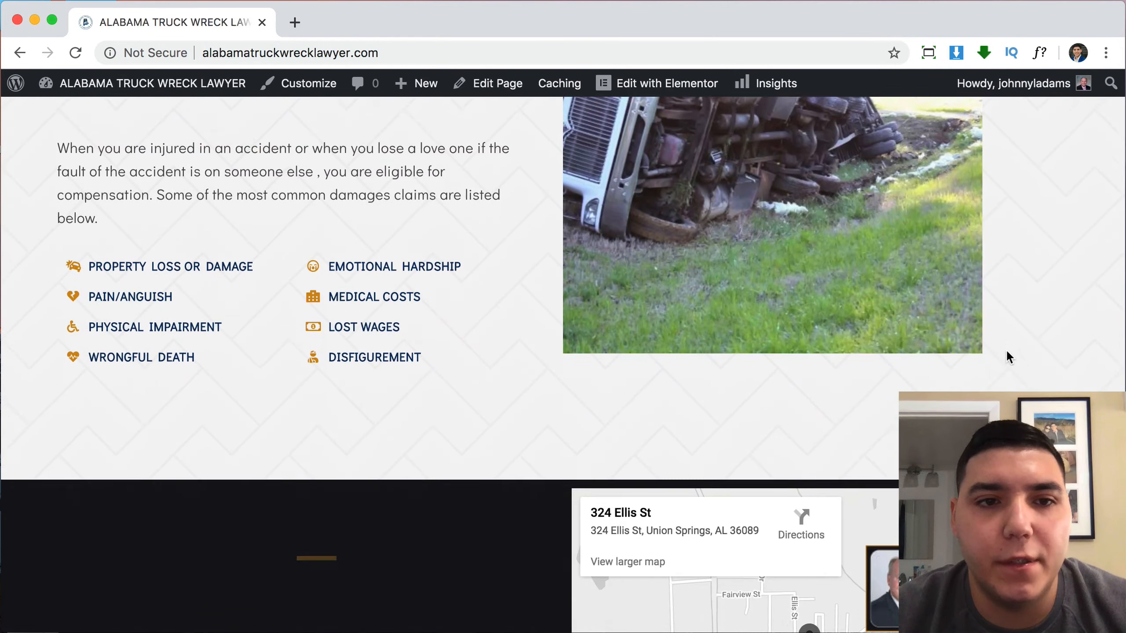
{"action": "scroll", "coordinate": [1009, 358], "scroll_direction": "down", "scroll_amount": 5}
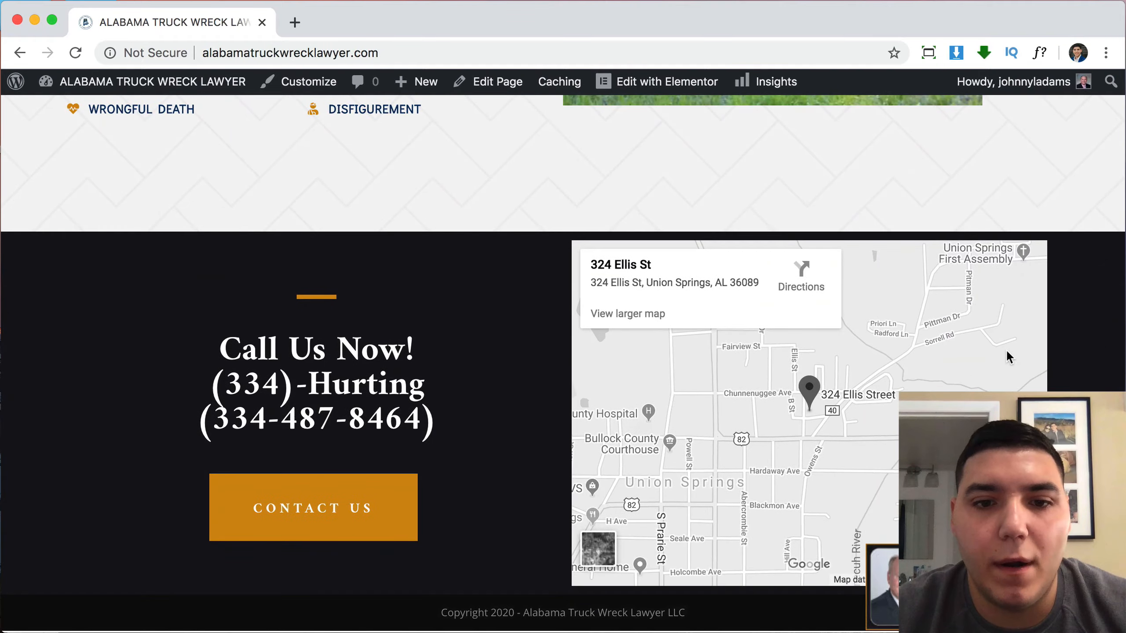
{"action": "scroll", "coordinate": [1009, 356], "scroll_direction": "up", "scroll_amount": 20}
{"action": "scroll", "coordinate": [1010, 357], "scroll_direction": "up", "scroll_amount": 15}
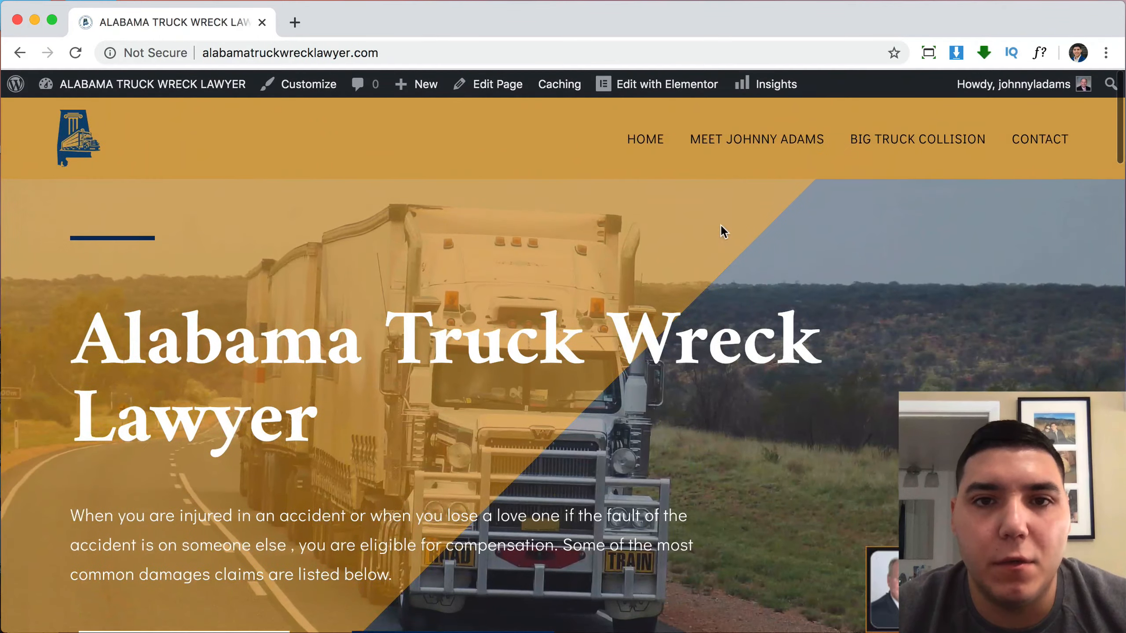
{"action": "left_click", "coordinate": [721, 153]}
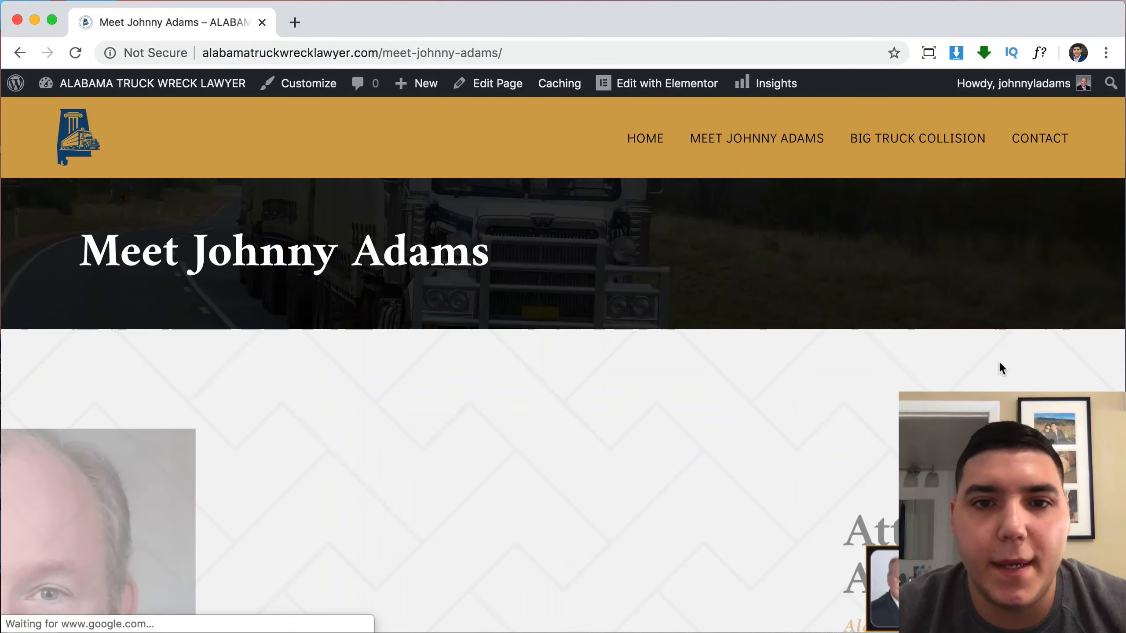
{"action": "scroll", "coordinate": [998, 361], "scroll_direction": "down", "scroll_amount": 15}
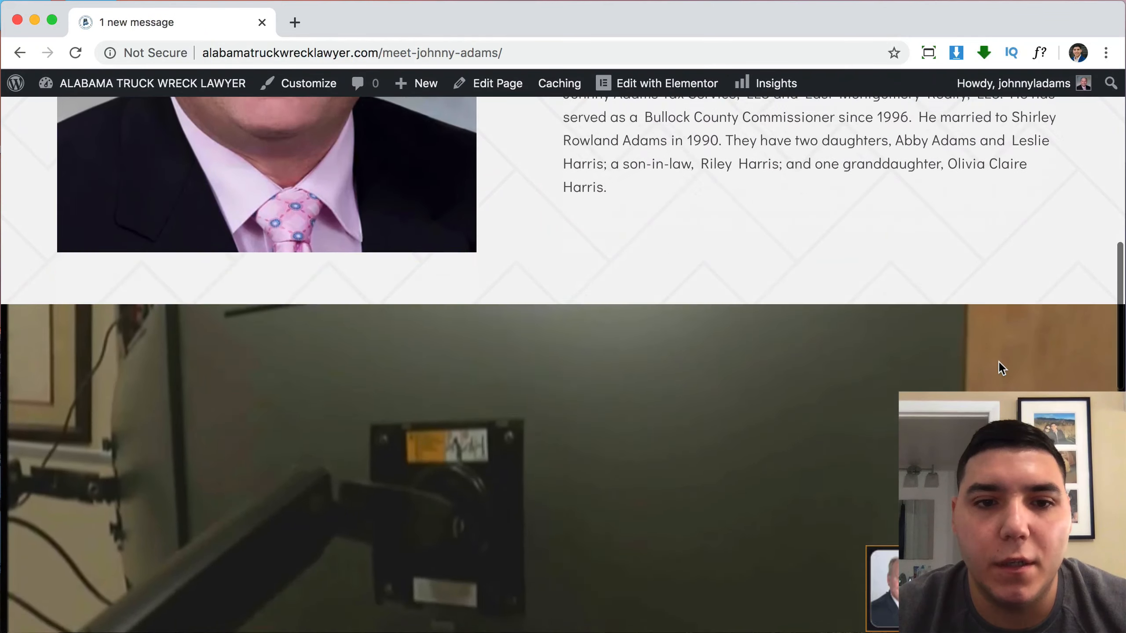
{"action": "scroll", "coordinate": [999, 362], "scroll_direction": "down", "scroll_amount": 10}
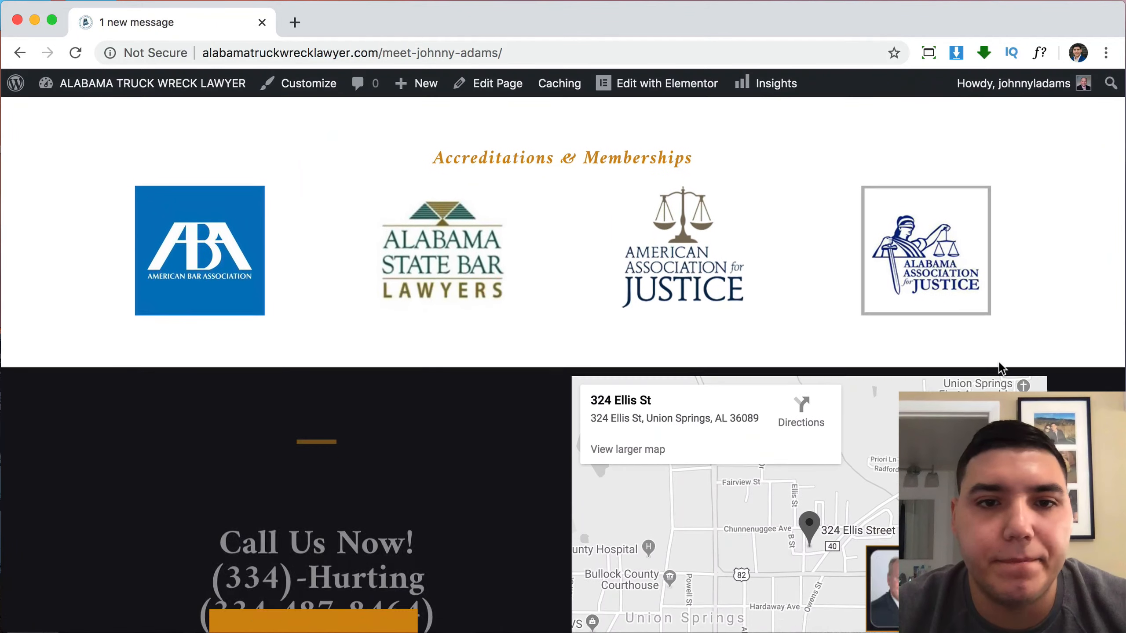
{"action": "scroll", "coordinate": [998, 361], "scroll_direction": "up", "scroll_amount": 20}
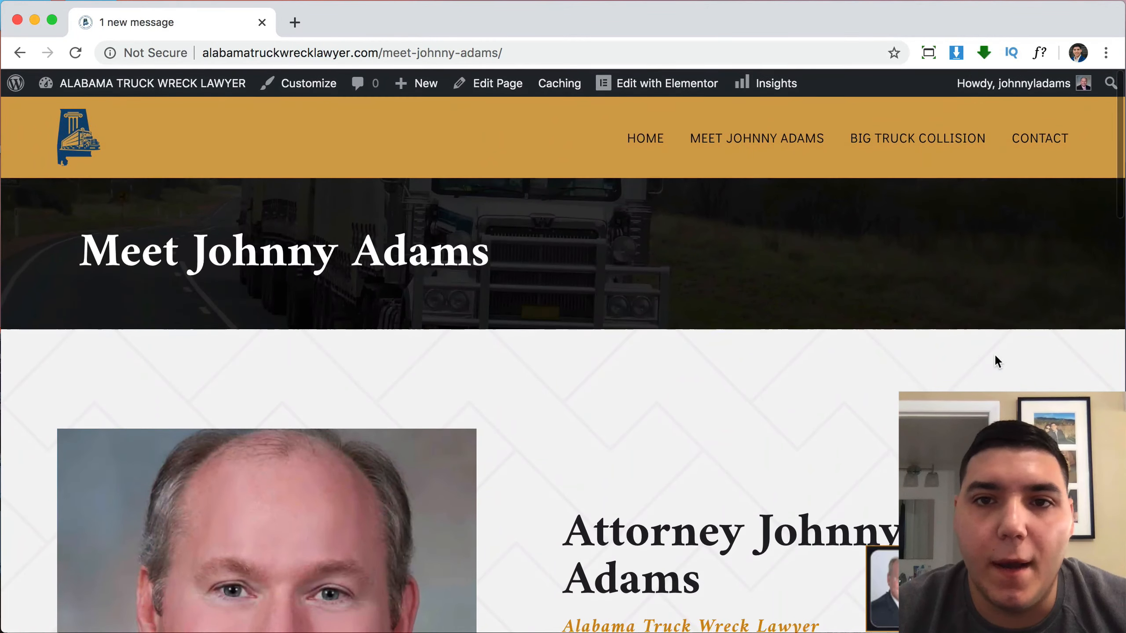
Review the whole Big Truck Collision page by scrolling down and back up.
{"action": "left_click", "coordinate": [900, 142]}
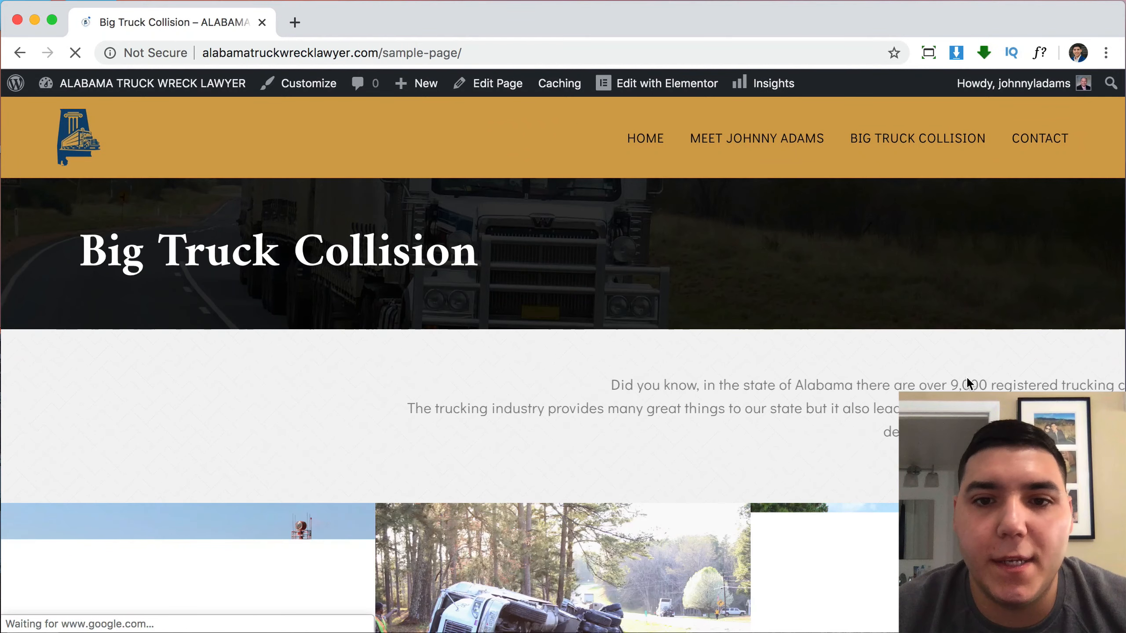
{"action": "scroll", "coordinate": [966, 376], "scroll_direction": "down", "scroll_amount": 9}
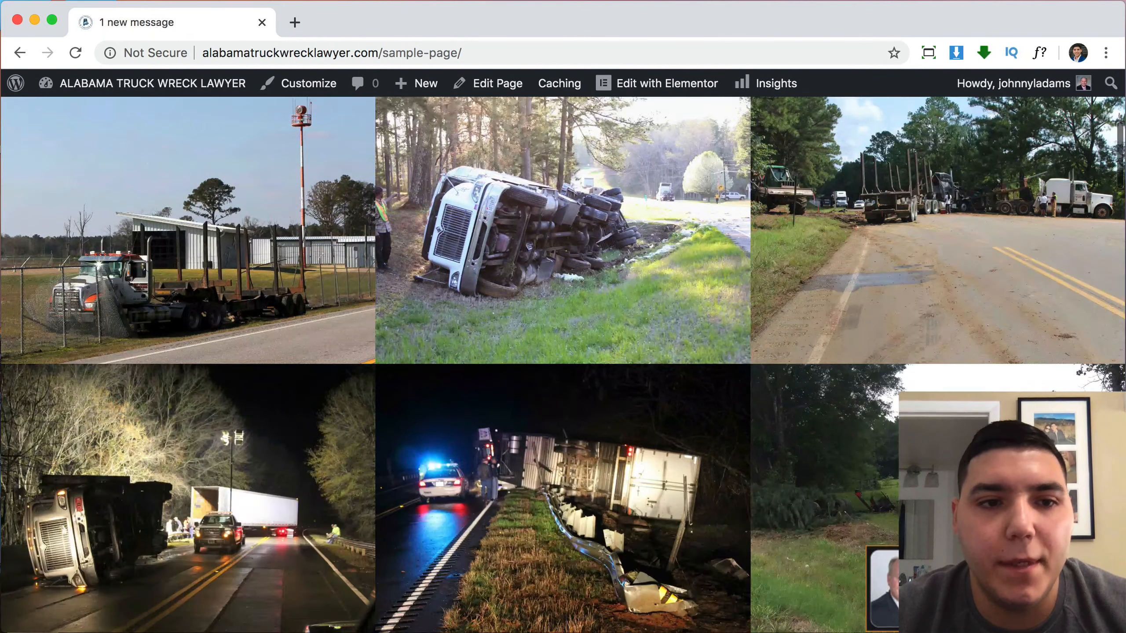
{"action": "scroll", "coordinate": [563, 365], "scroll_direction": "down", "scroll_amount": 15}
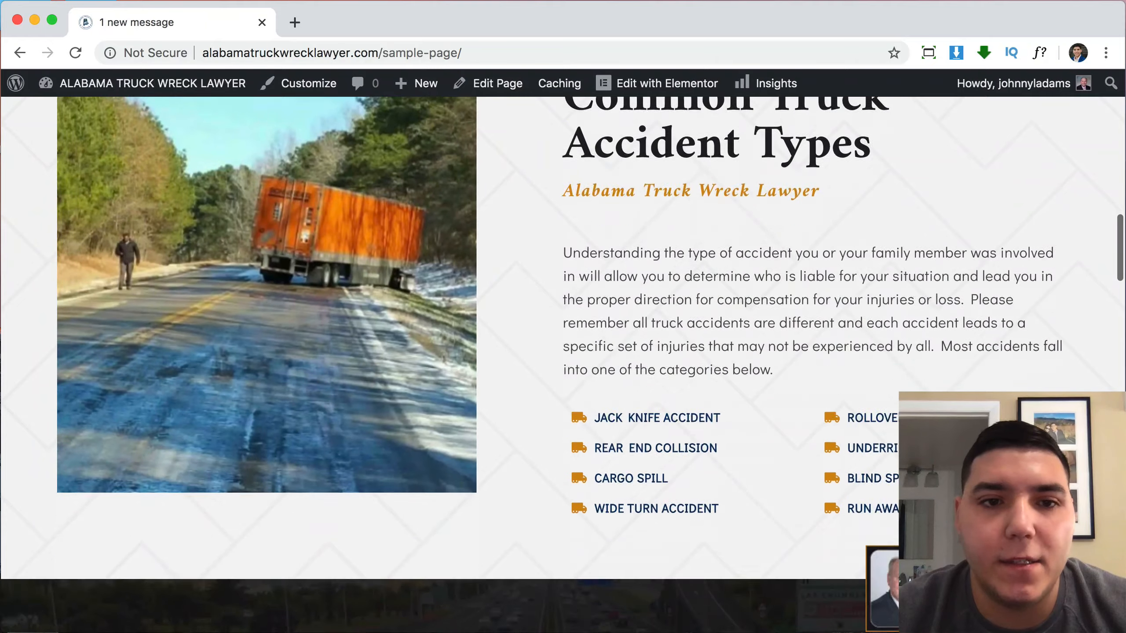
{"action": "scroll", "coordinate": [563, 310], "scroll_direction": "down", "scroll_amount": 15}
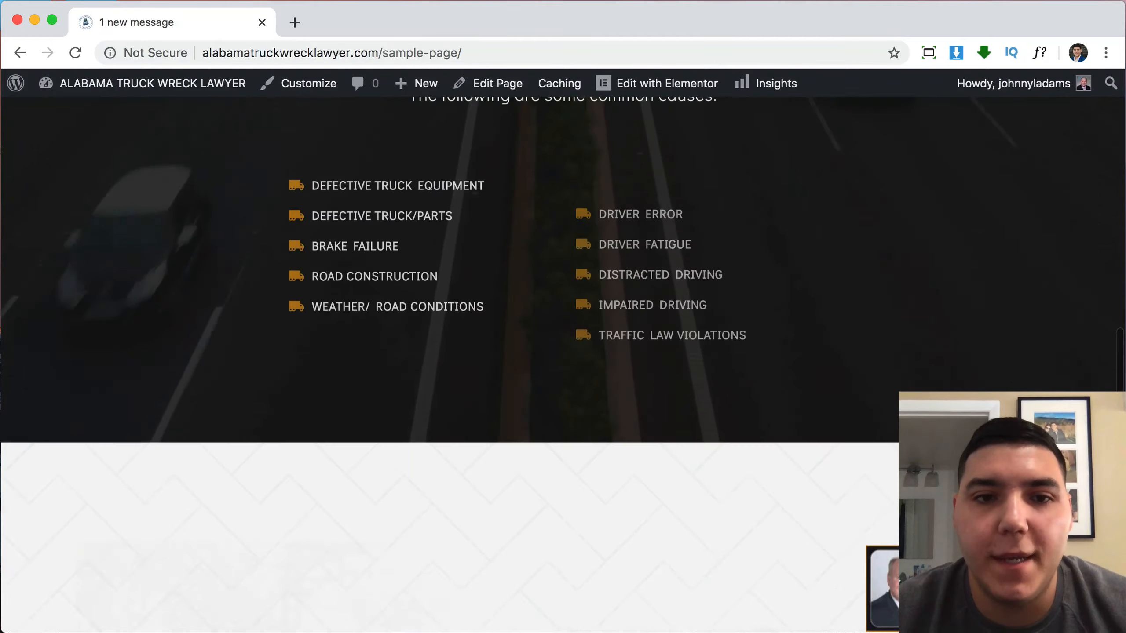
{"action": "scroll", "coordinate": [563, 311], "scroll_direction": "down", "scroll_amount": 20}
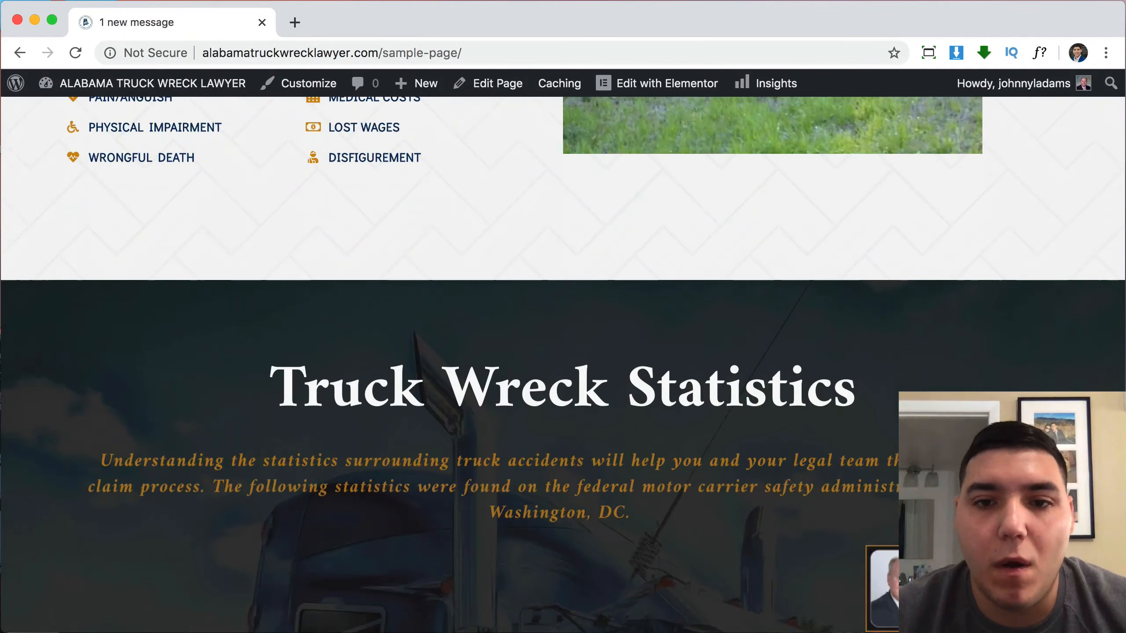
{"action": "scroll", "coordinate": [563, 311], "scroll_direction": "down", "scroll_amount": 20}
{"action": "scroll", "coordinate": [563, 310], "scroll_direction": "down", "scroll_amount": 10}
{"action": "scroll", "coordinate": [563, 311], "scroll_direction": "up", "scroll_amount": 20}
{"action": "scroll", "coordinate": [563, 310], "scroll_direction": "up", "scroll_amount": 20}
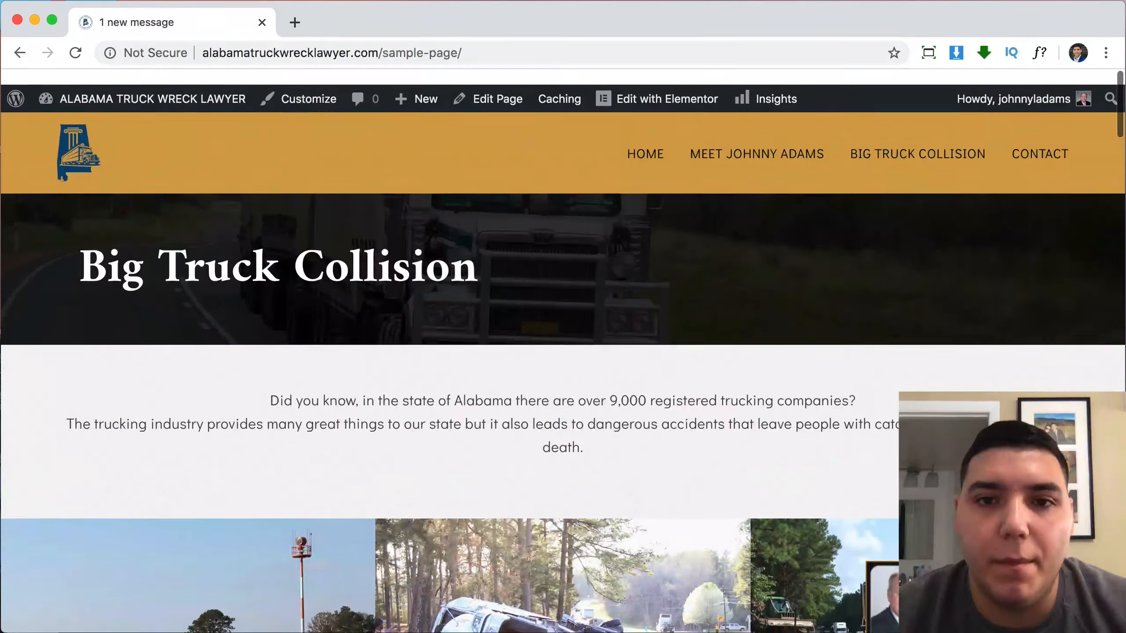
Check the live Contact page's form and map by scrolling down and back.
{"action": "left_click", "coordinate": [1052, 142]}
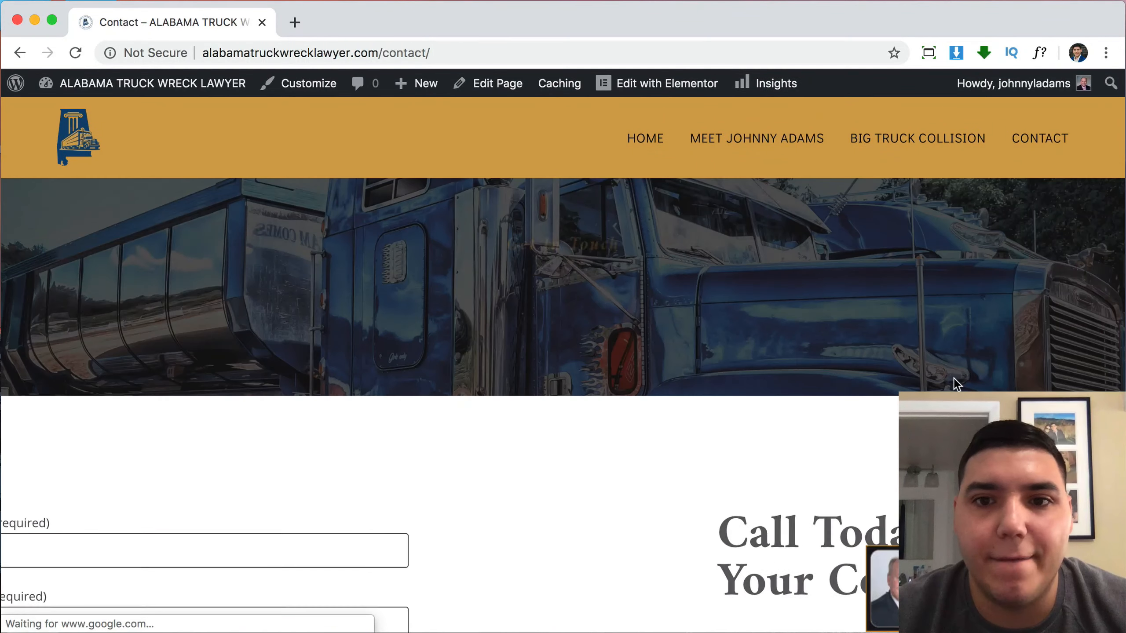
{"action": "scroll", "coordinate": [954, 378], "scroll_direction": "down", "scroll_amount": 15}
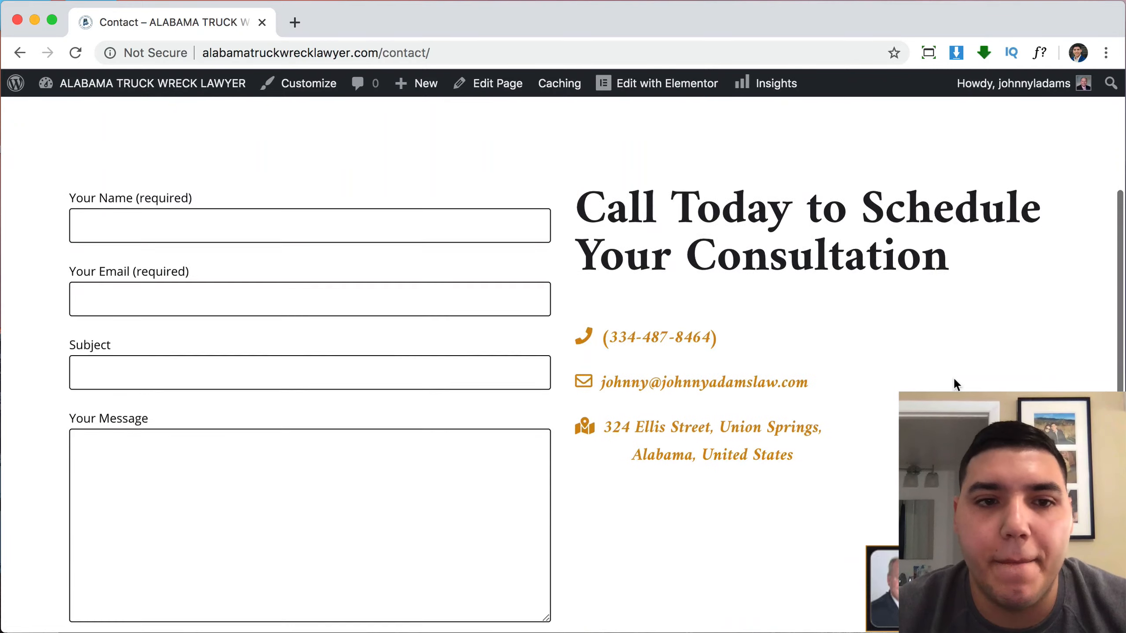
{"action": "scroll", "coordinate": [953, 378], "scroll_direction": "up", "scroll_amount": 15}
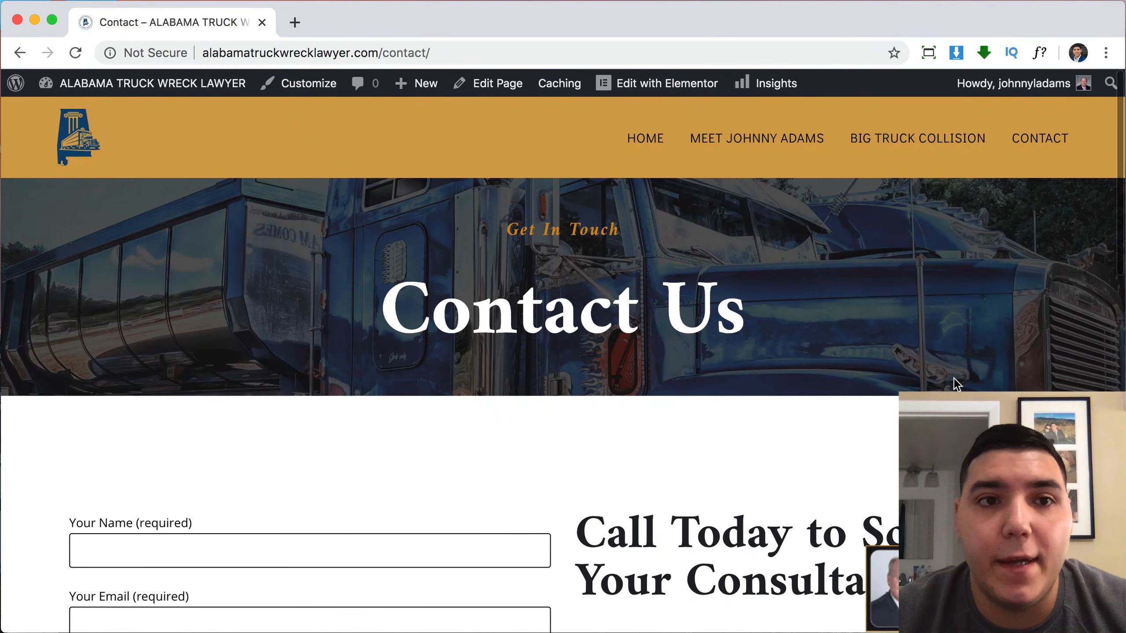